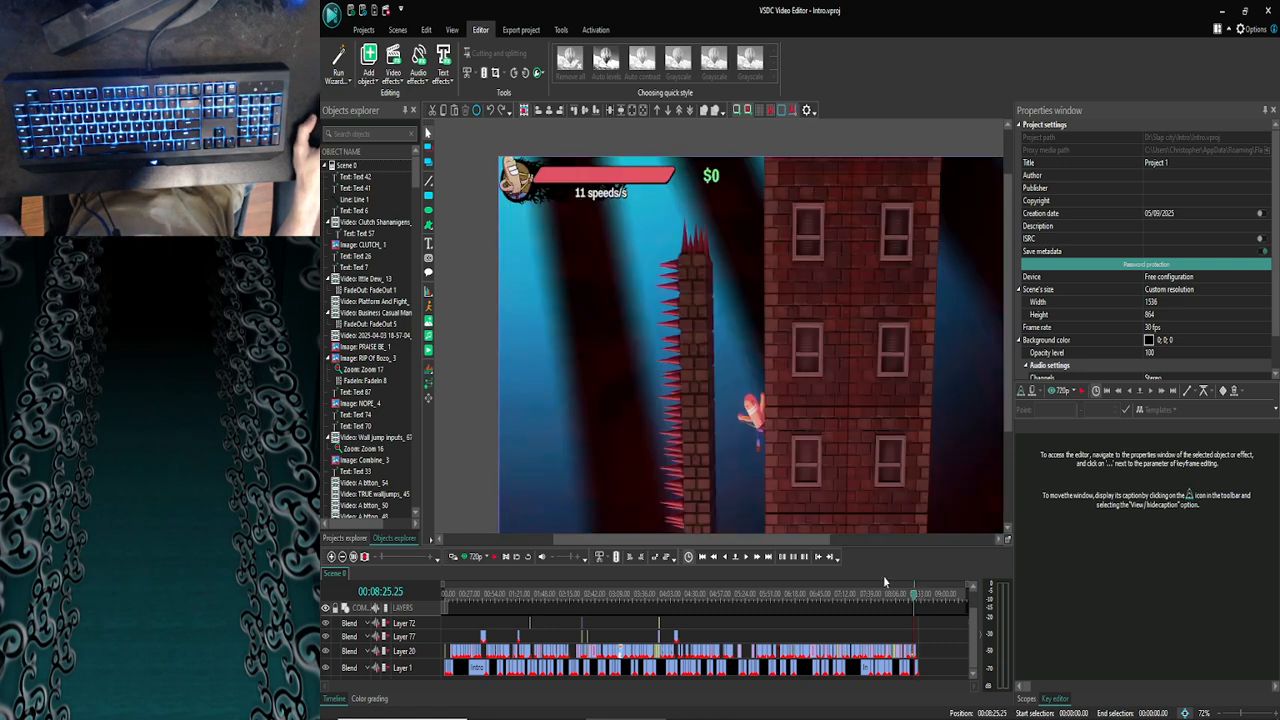
# Scrub the opening seconds of the timeline and return the playhead to 00:00:00.00
pyautogui.moveTo(912, 596); pyautogui.dragTo(421, 592)
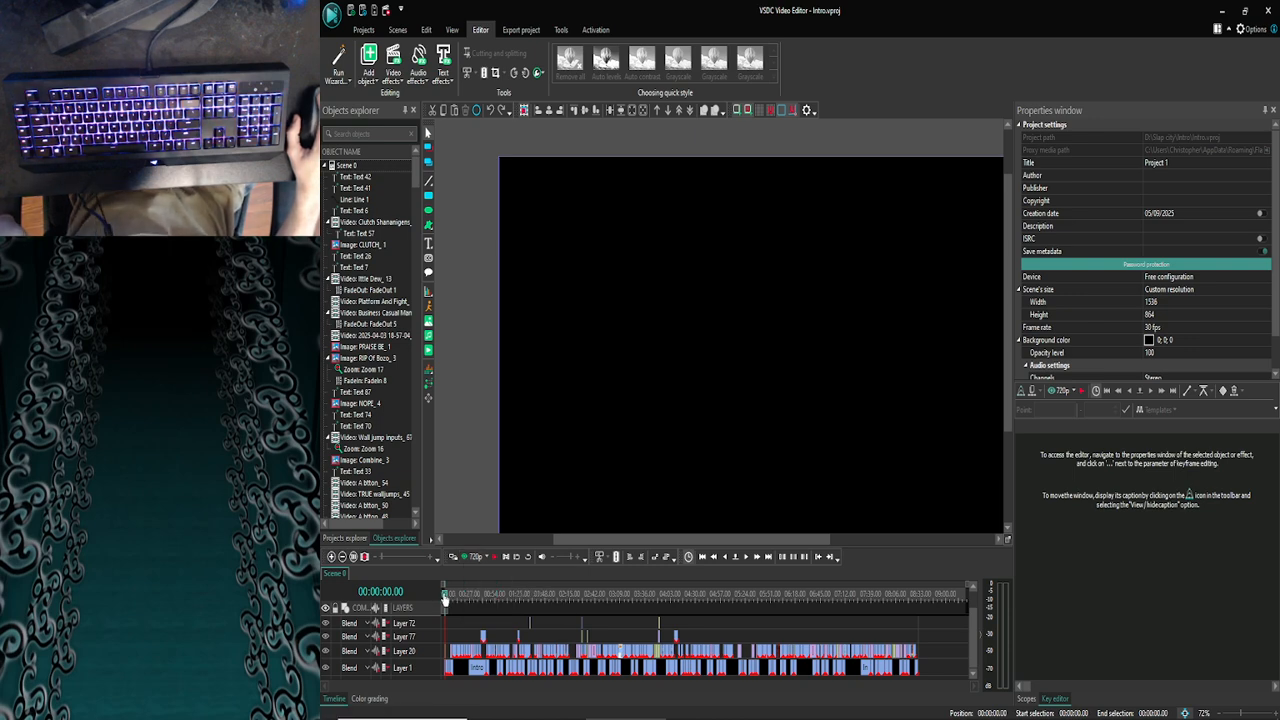
pyautogui.click(451, 597)
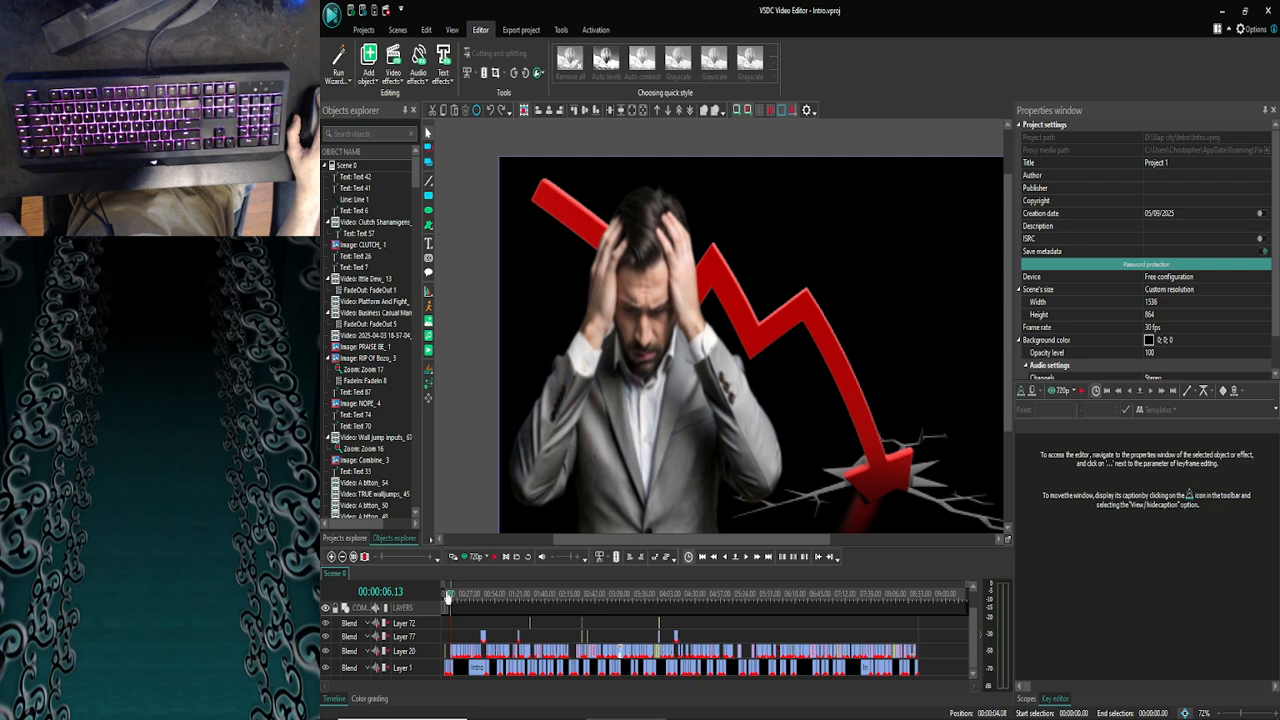
pyautogui.moveTo(446, 595); pyautogui.dragTo(443, 594)
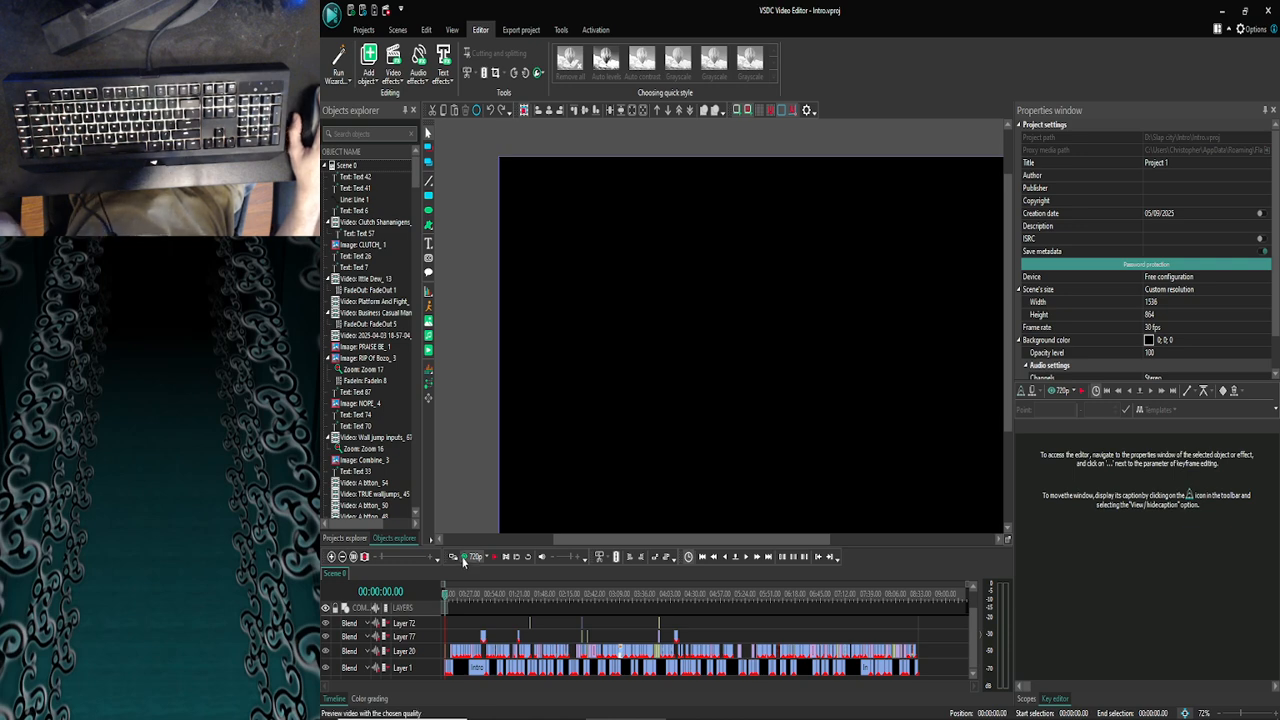
# Preview the scene from about 00:08:10, pause on the "PRAISE BE THE Clutch" image and close the preview
pyautogui.moveTo(446, 598); pyautogui.dragTo(900, 597)
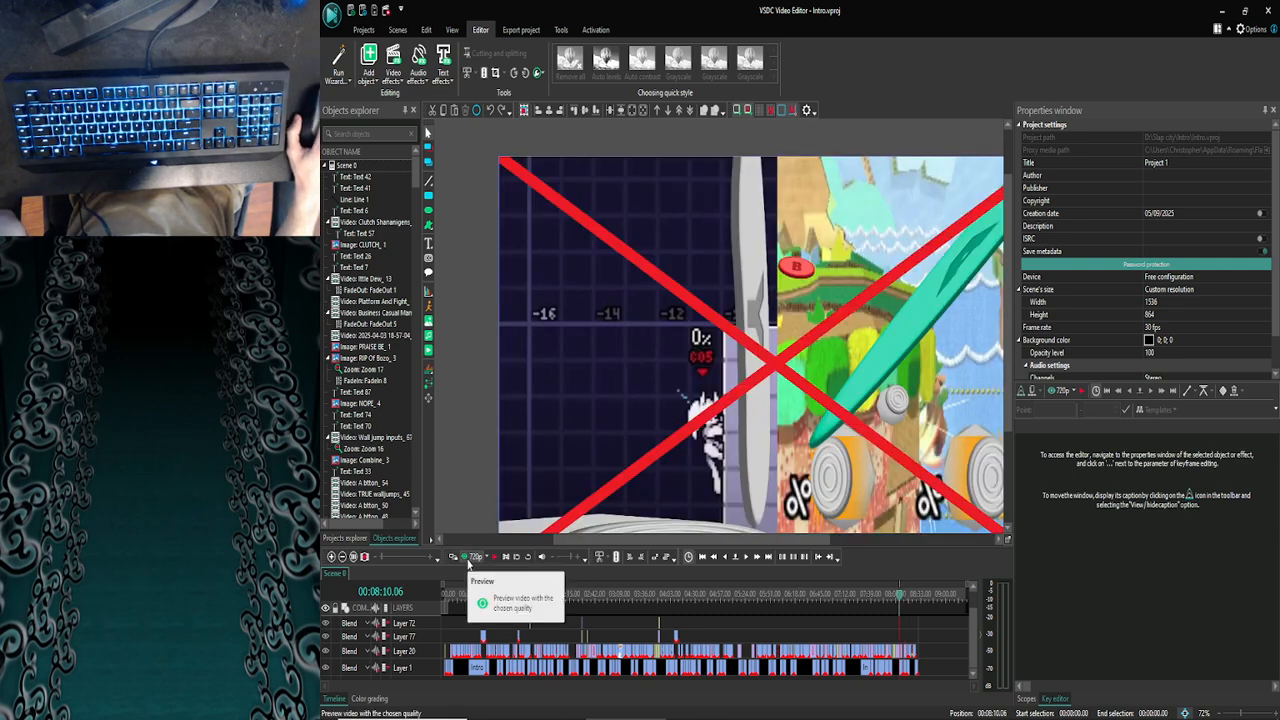
pyautogui.click(468, 562)
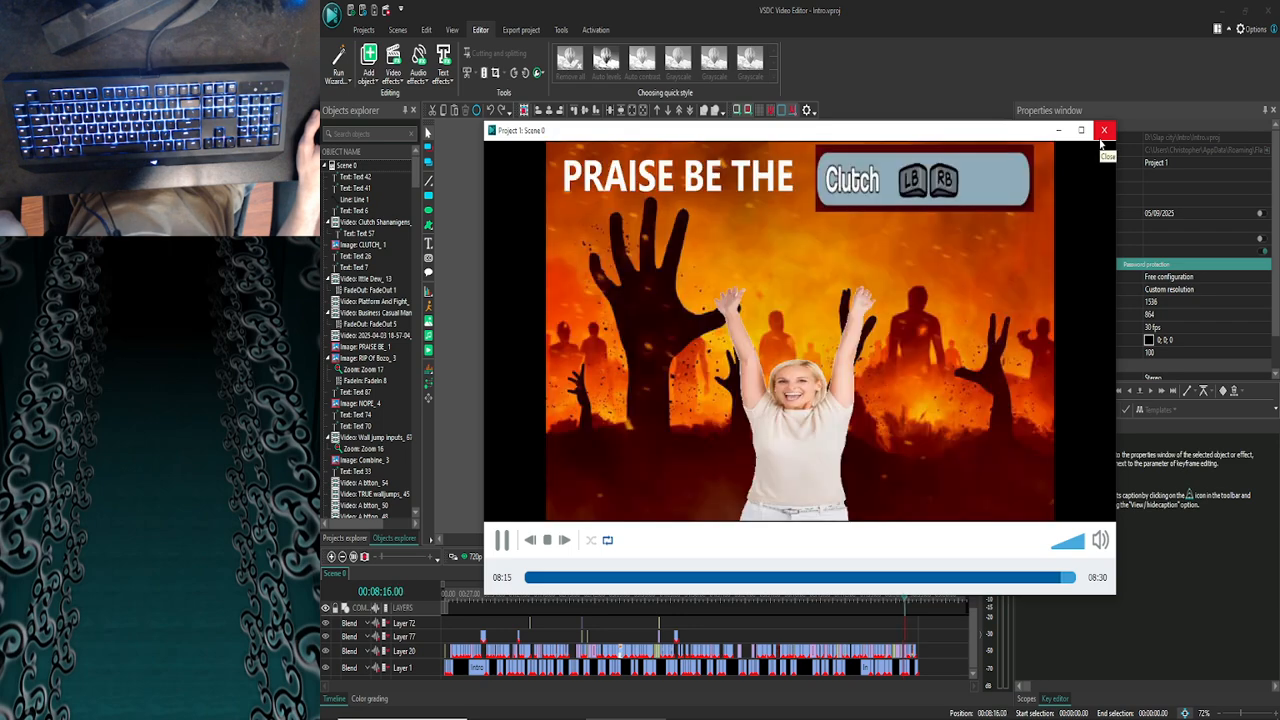
pyautogui.press('space')
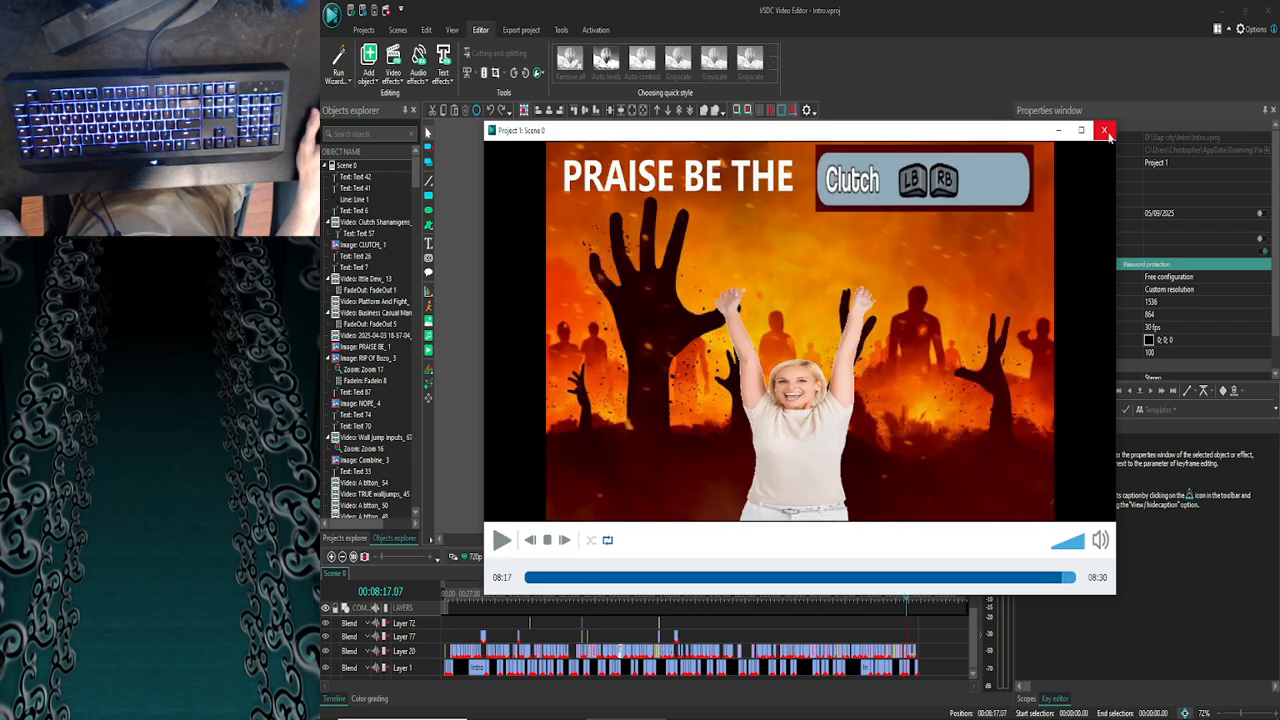
pyautogui.click(1105, 131)
# Move the playhead to the "Now" title near 00:07:54, preview the scene from there and close the preview
pyautogui.click(888, 598)
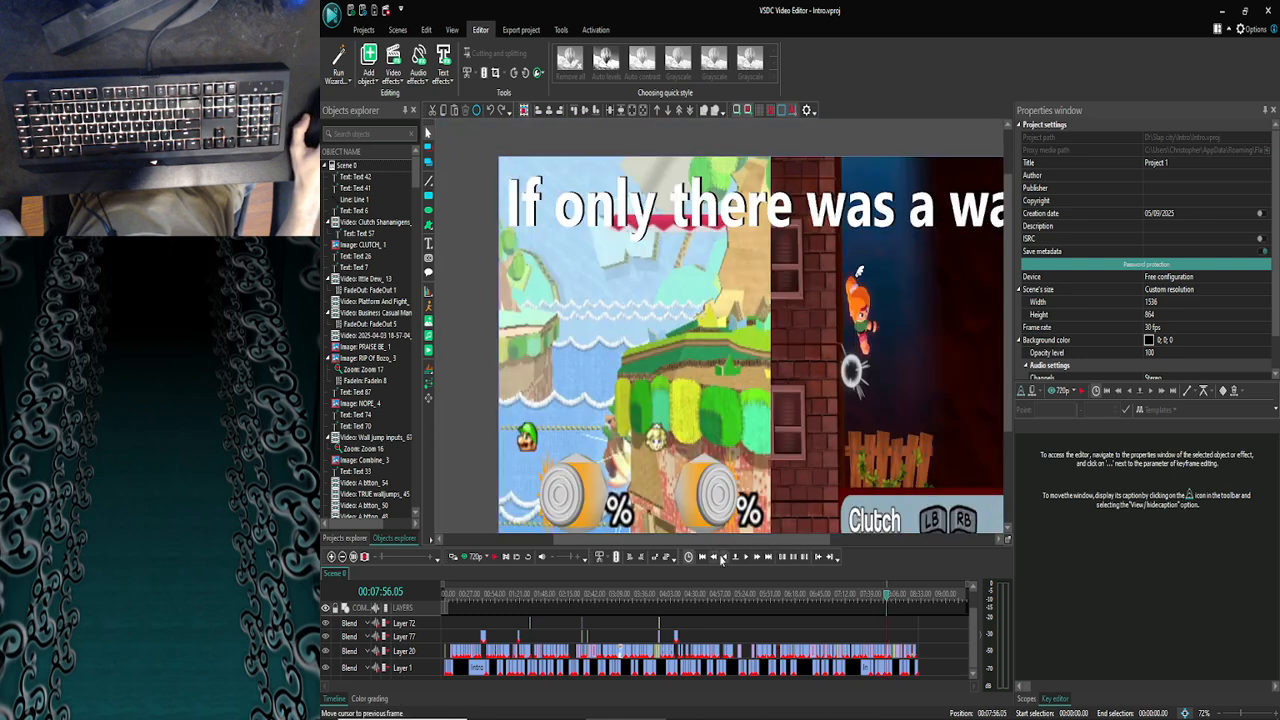
pyautogui.click(724, 557)
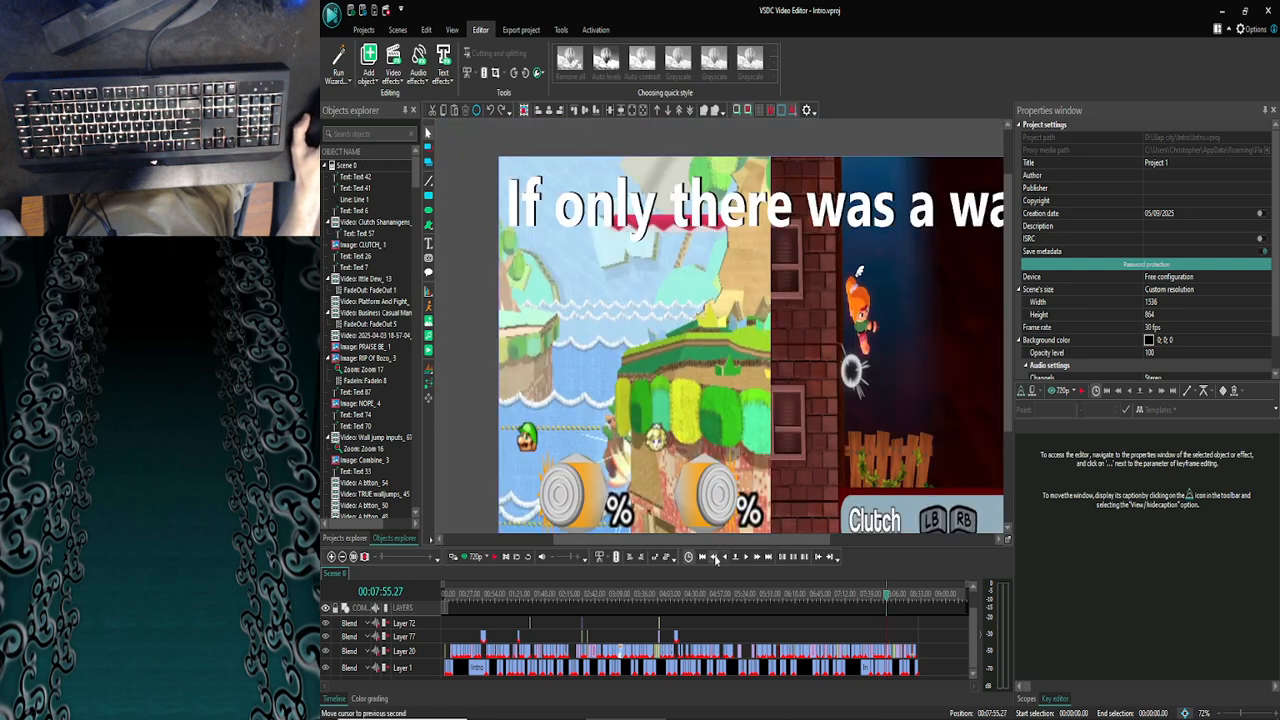
pyautogui.click(715, 560)
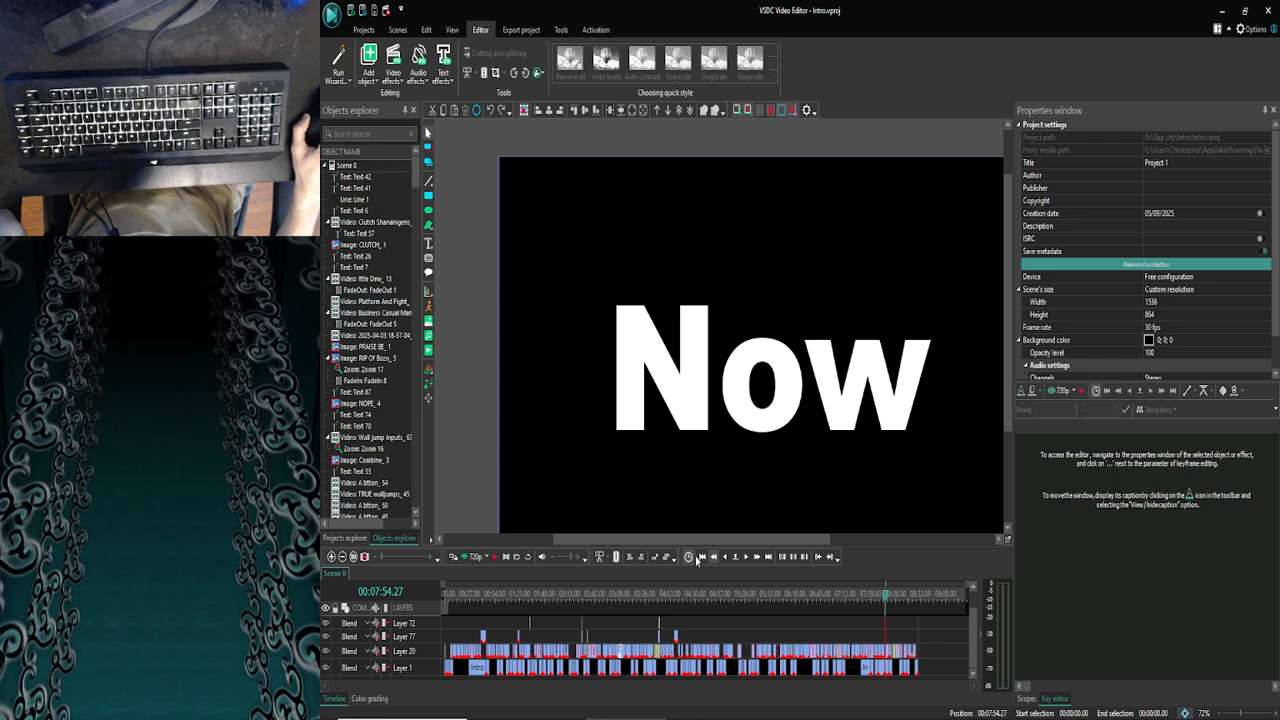
pyautogui.click(697, 560)
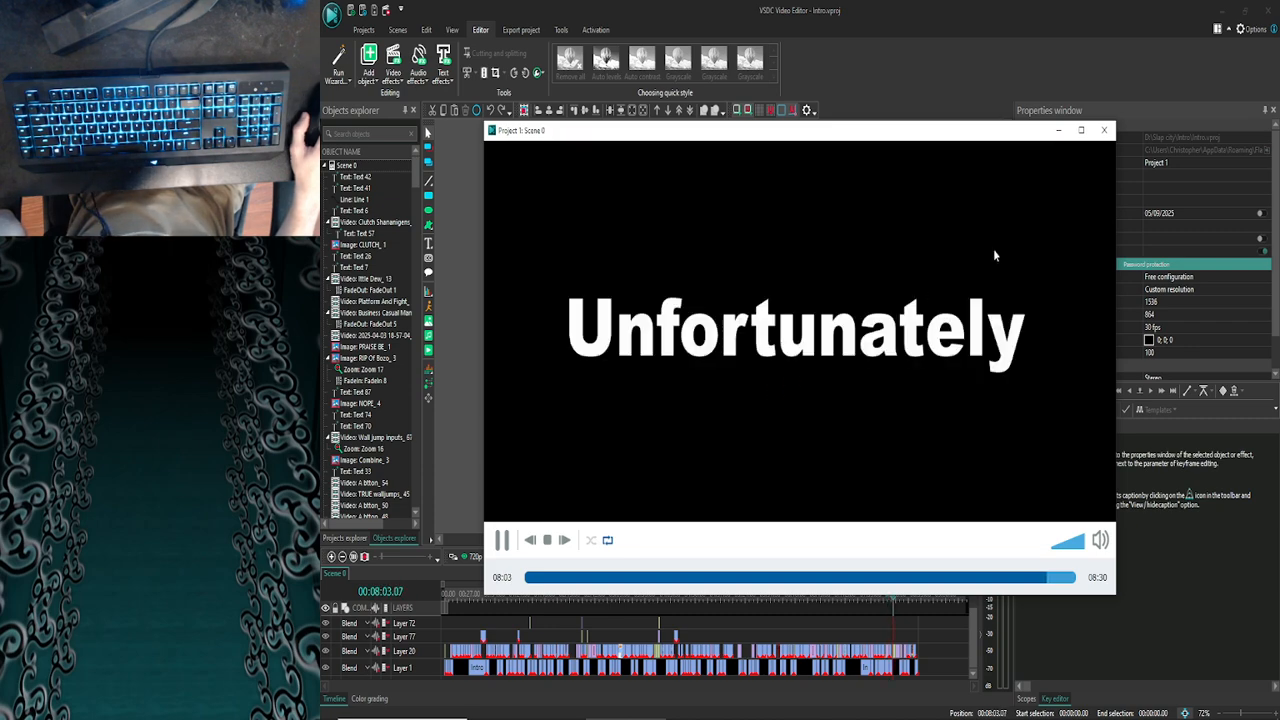
pyautogui.click(1104, 130)
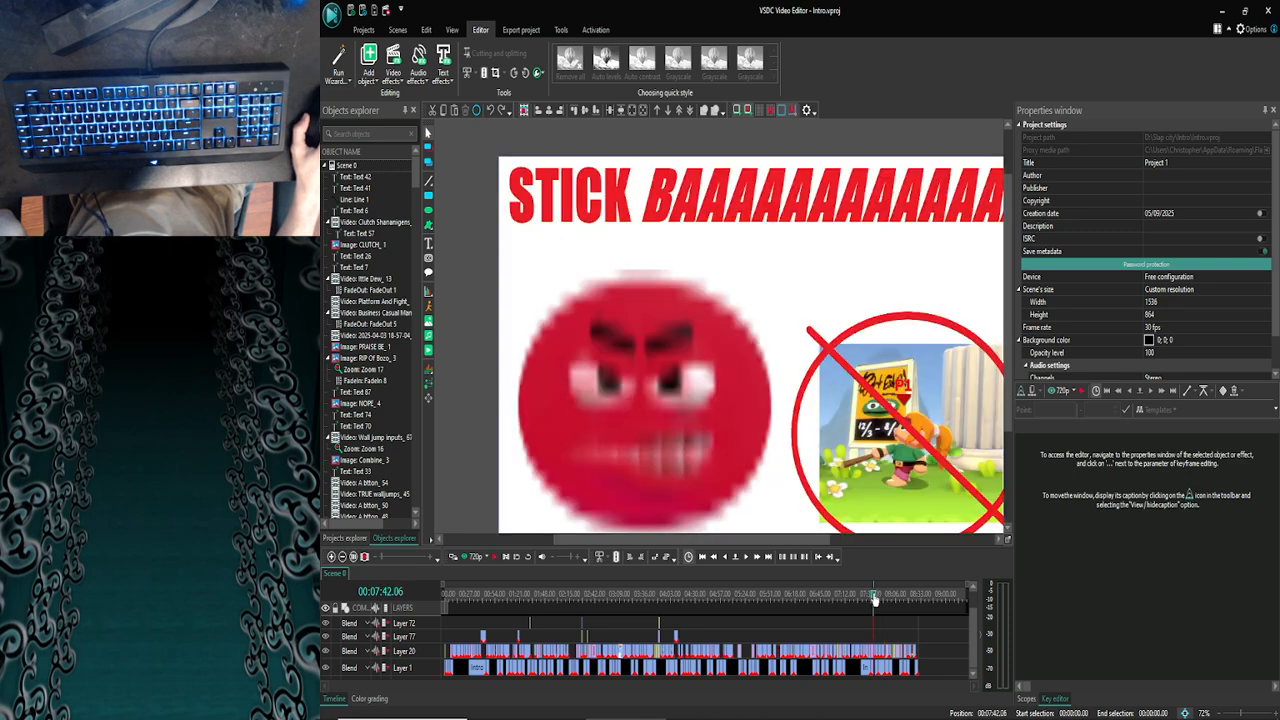
# Preview the scene from the Walljump Clutch settings shot at 00:07:35.22, pause at the "MAGICAL" image and close the preview
pyautogui.click(871, 598)
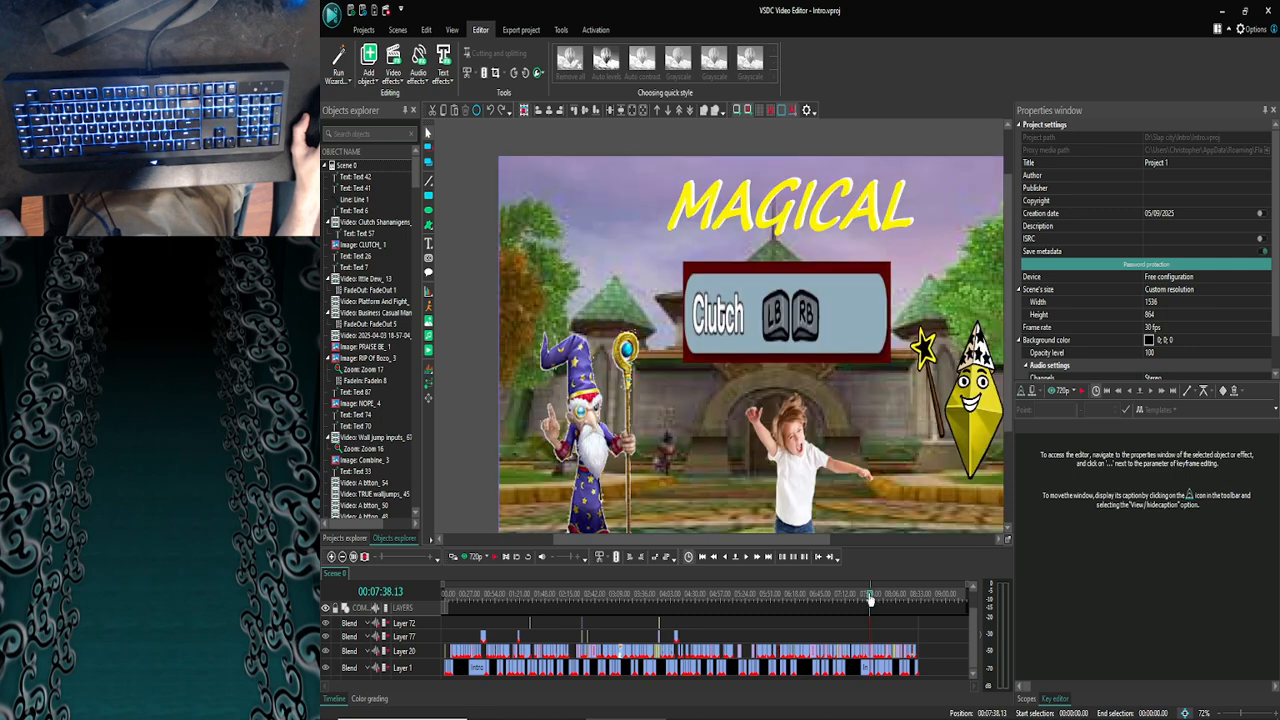
pyautogui.click(868, 597)
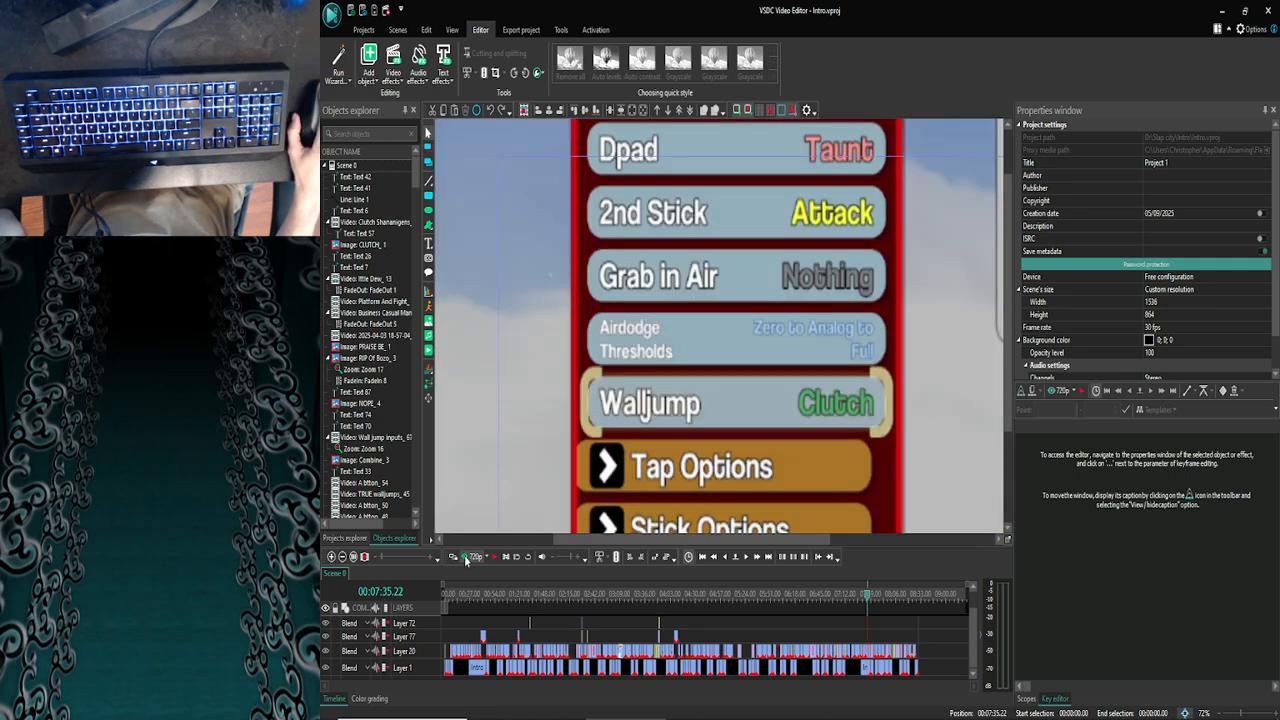
pyautogui.click(466, 559)
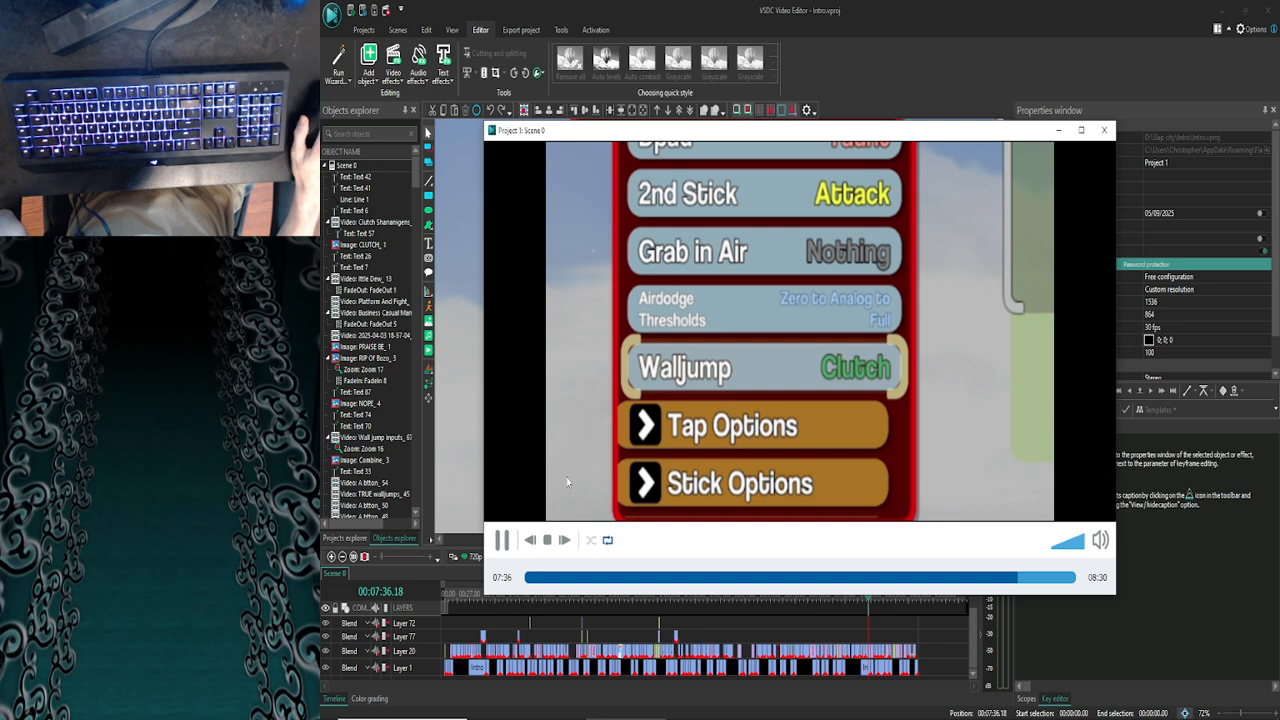
pyautogui.click(502, 541)
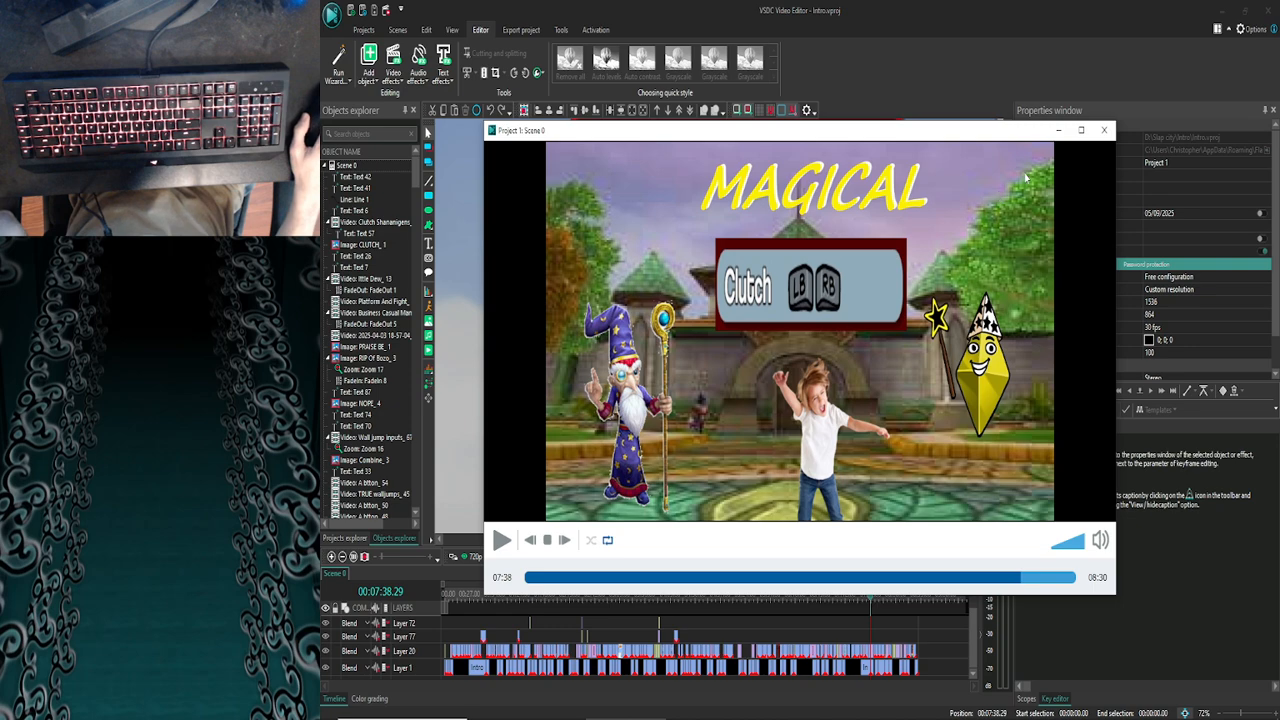
pyautogui.click(1104, 130)
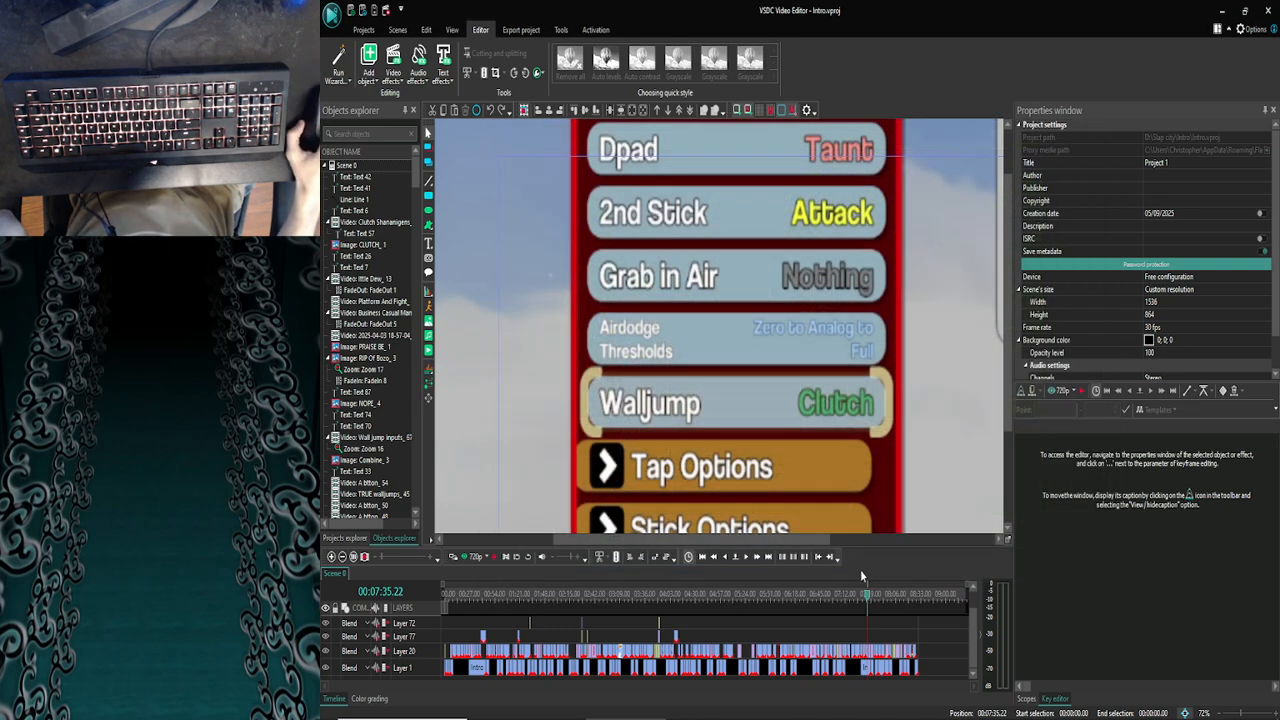
# Place the playhead at 00:08:17.06, preview the scene's ending and close the preview
pyautogui.click(898, 595)
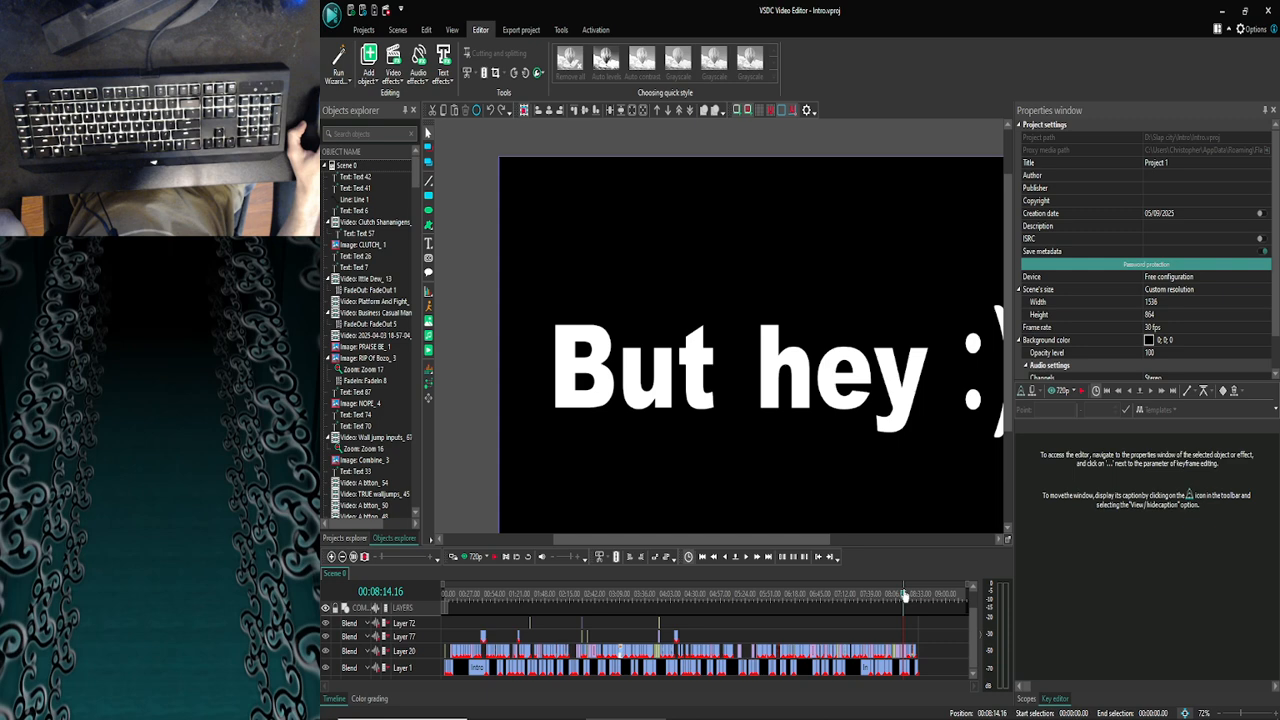
pyautogui.click(907, 595)
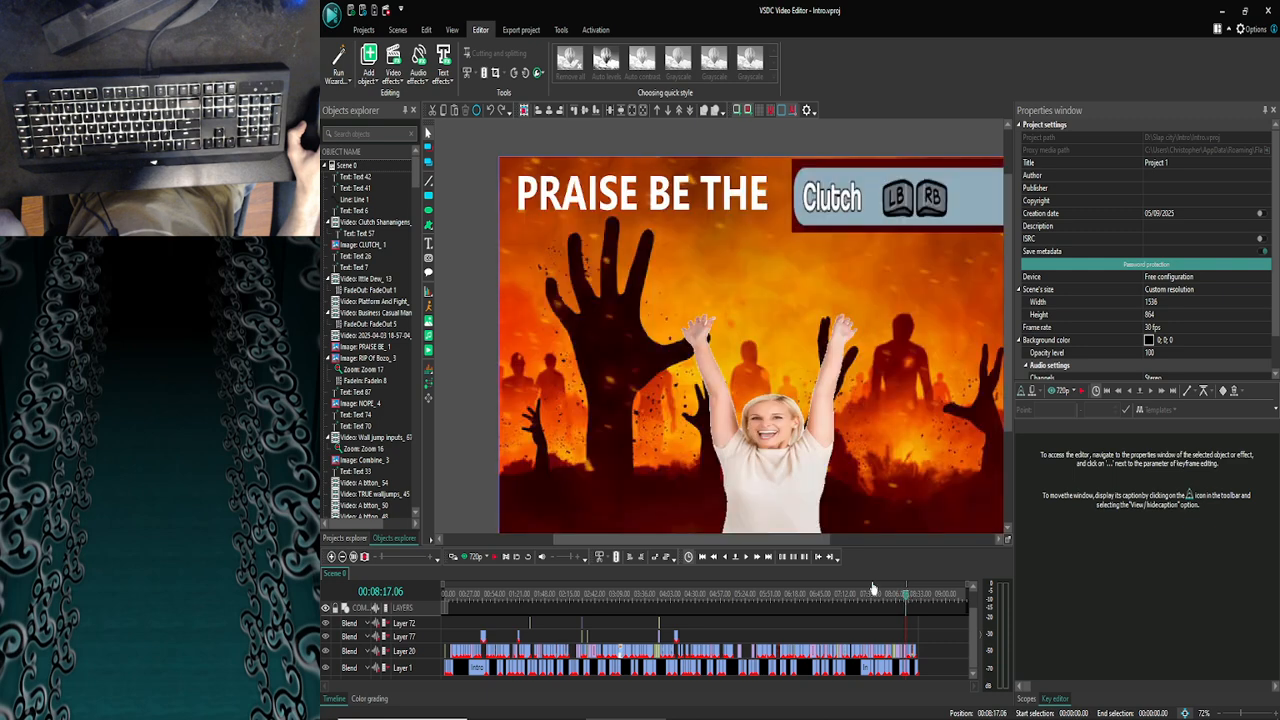
pyautogui.click(470, 557)
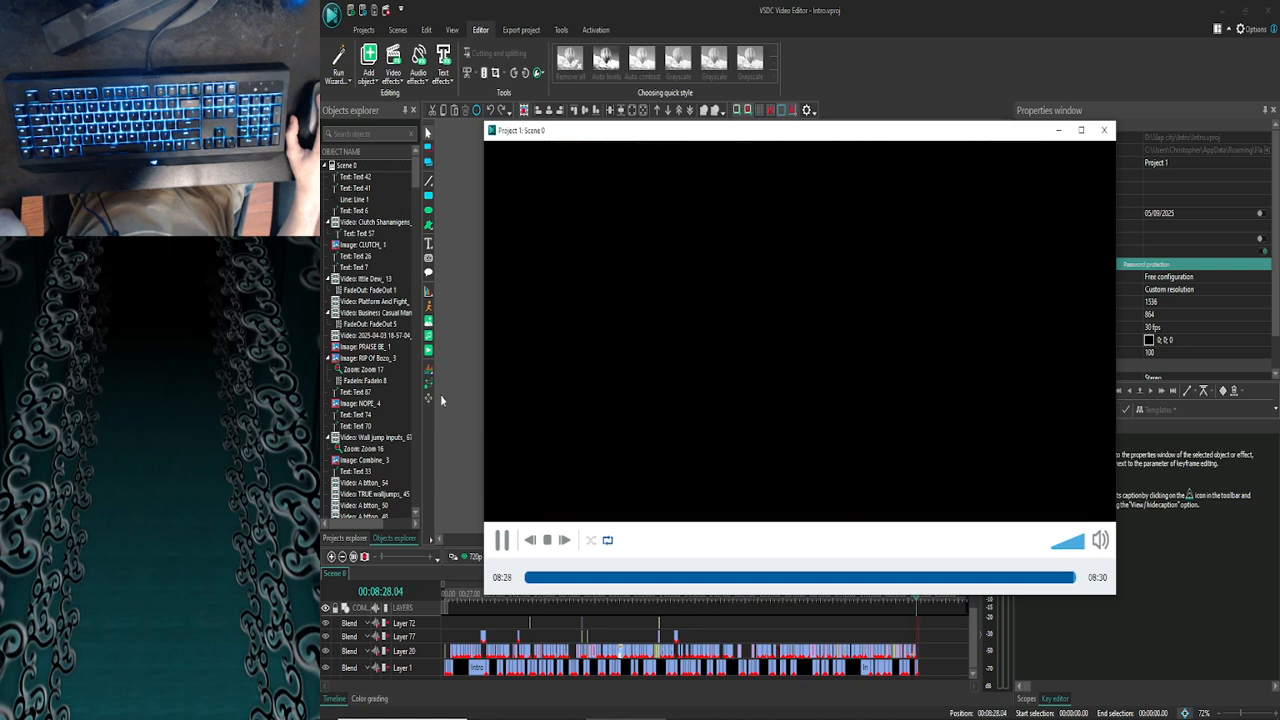
pyautogui.click(1104, 133)
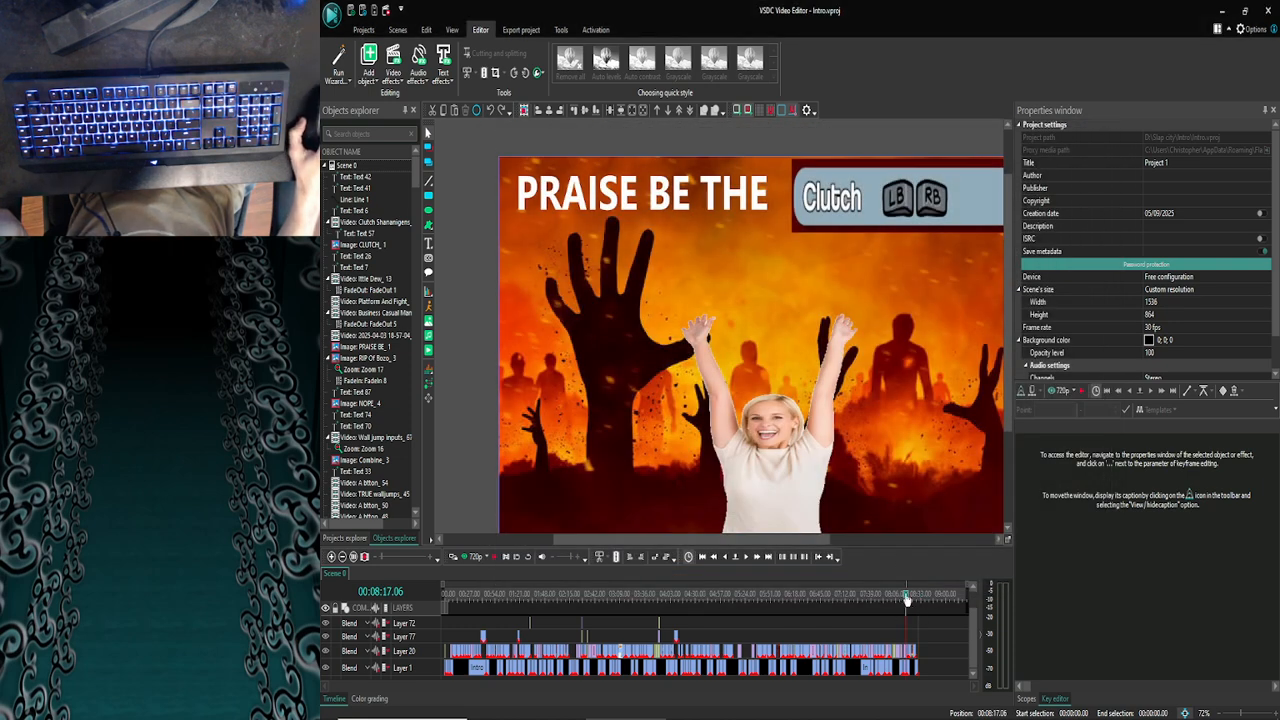
# Put the playhead at 00:08:31.07, then browse in File Explorer to the Ittle dew folder inside Slap city on drive D and minimize it
pyautogui.moveTo(913, 598); pyautogui.dragTo(919, 598)
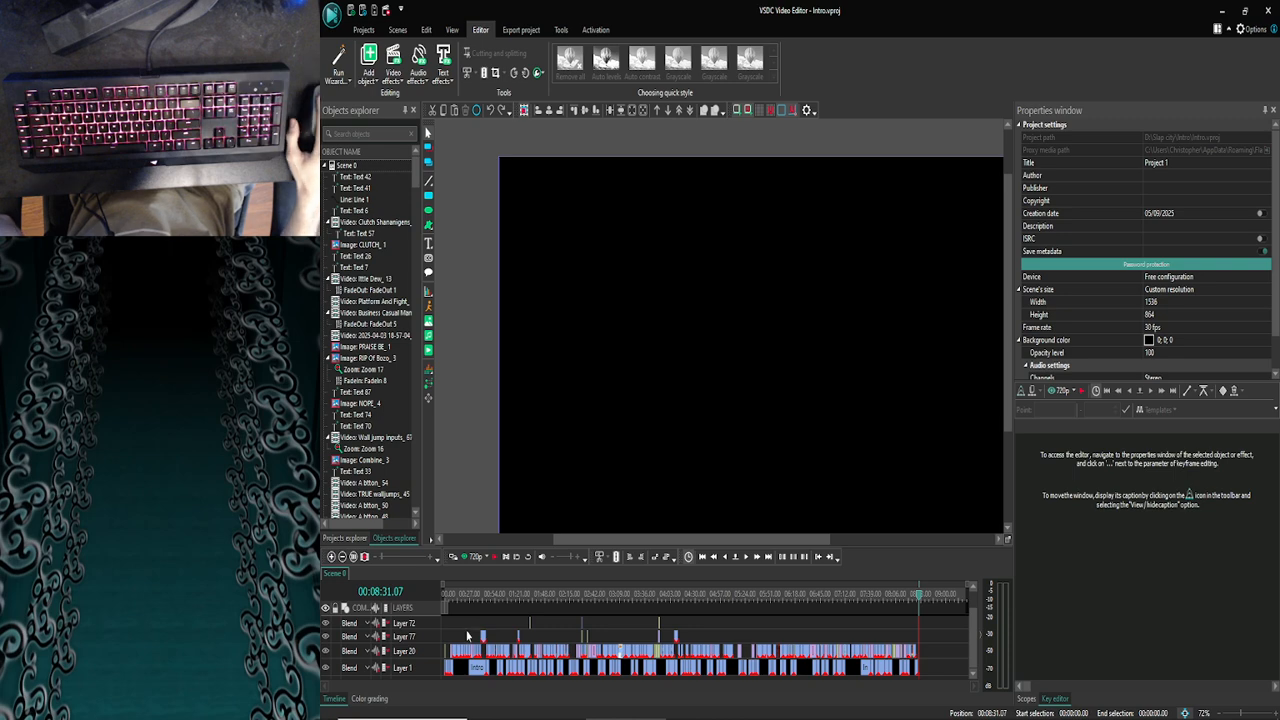
pyautogui.moveTo(520, 712)
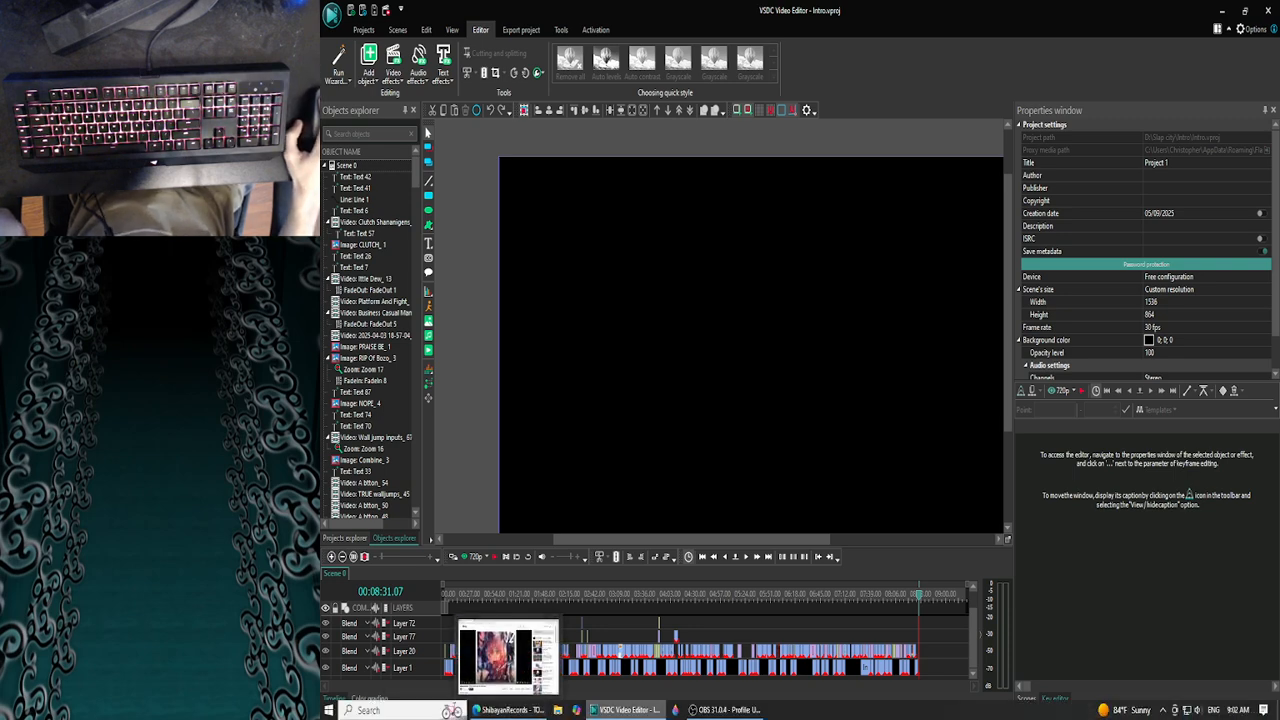
pyautogui.click(558, 711)
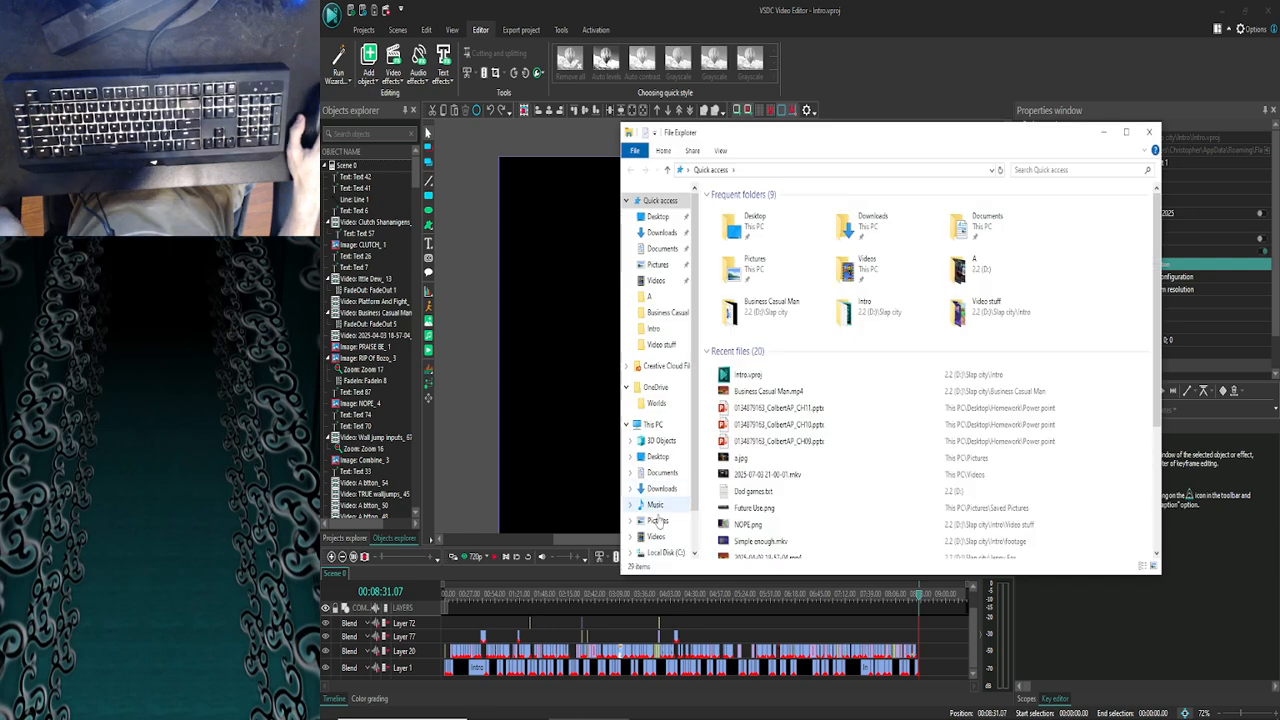
pyautogui.scroll(-1, 659, 521)
pyautogui.click(654, 526)
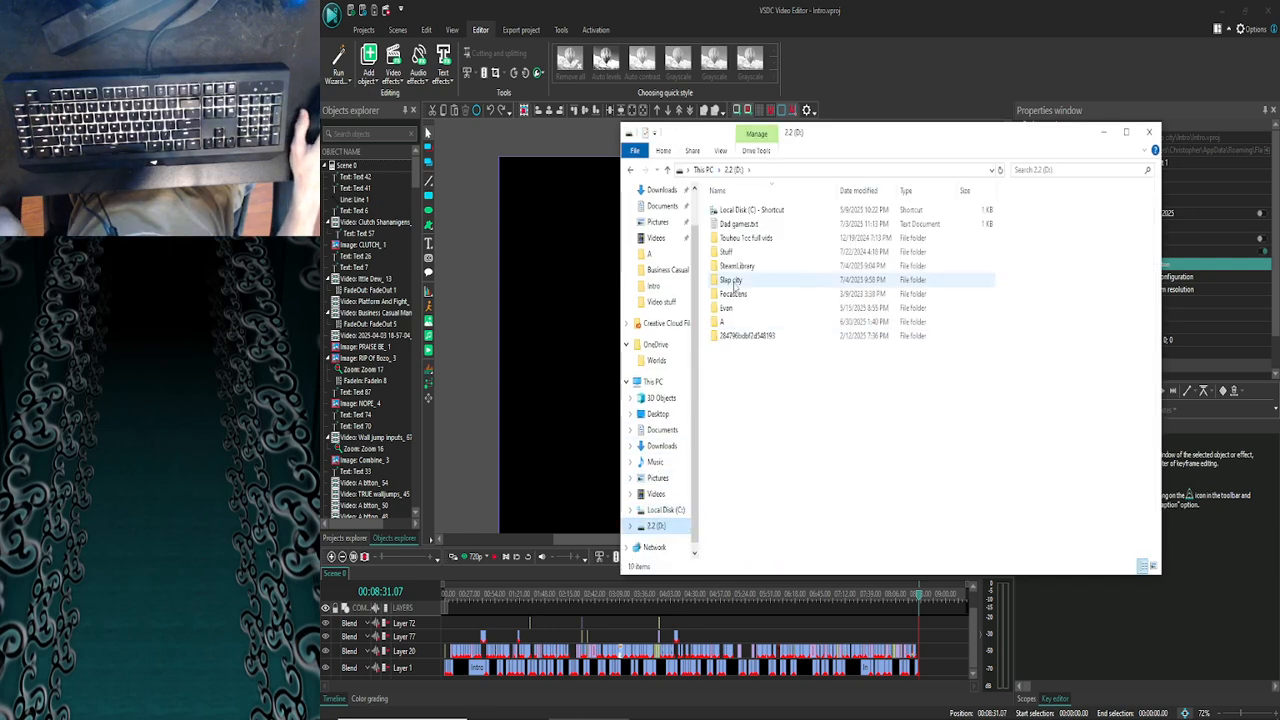
pyautogui.doubleClick(733, 284)
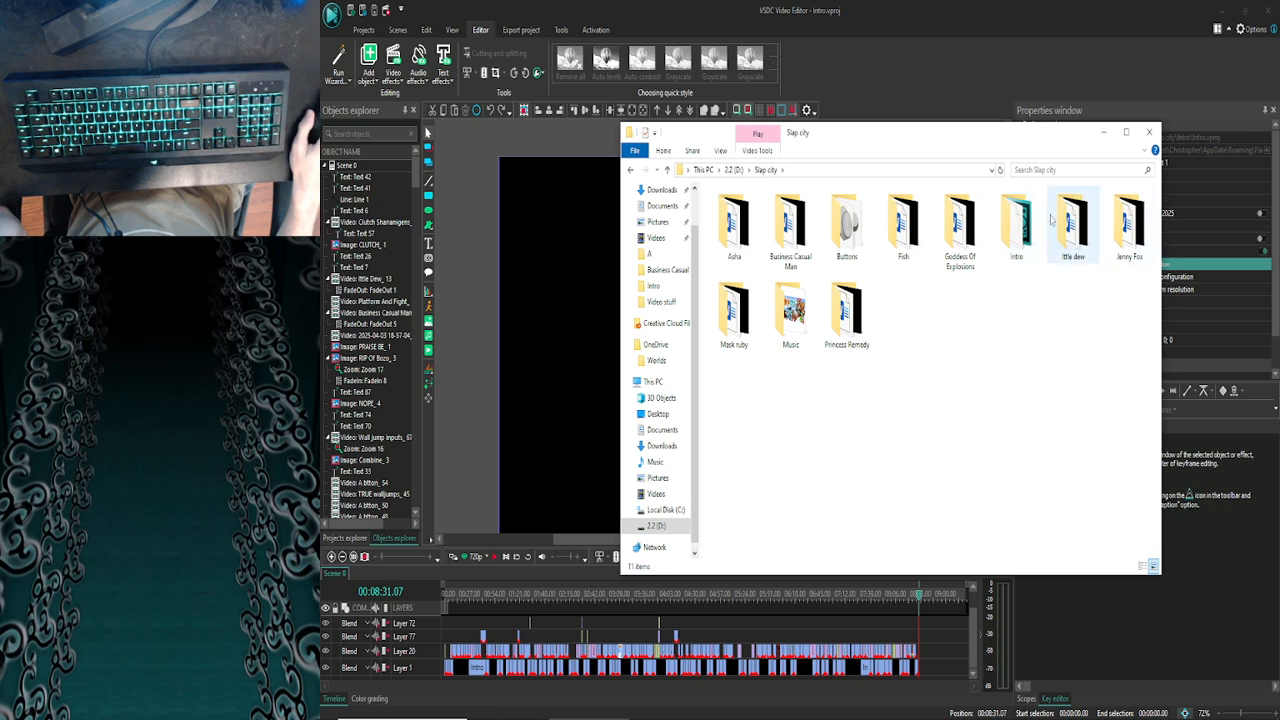
pyautogui.doubleClick(1075, 214)
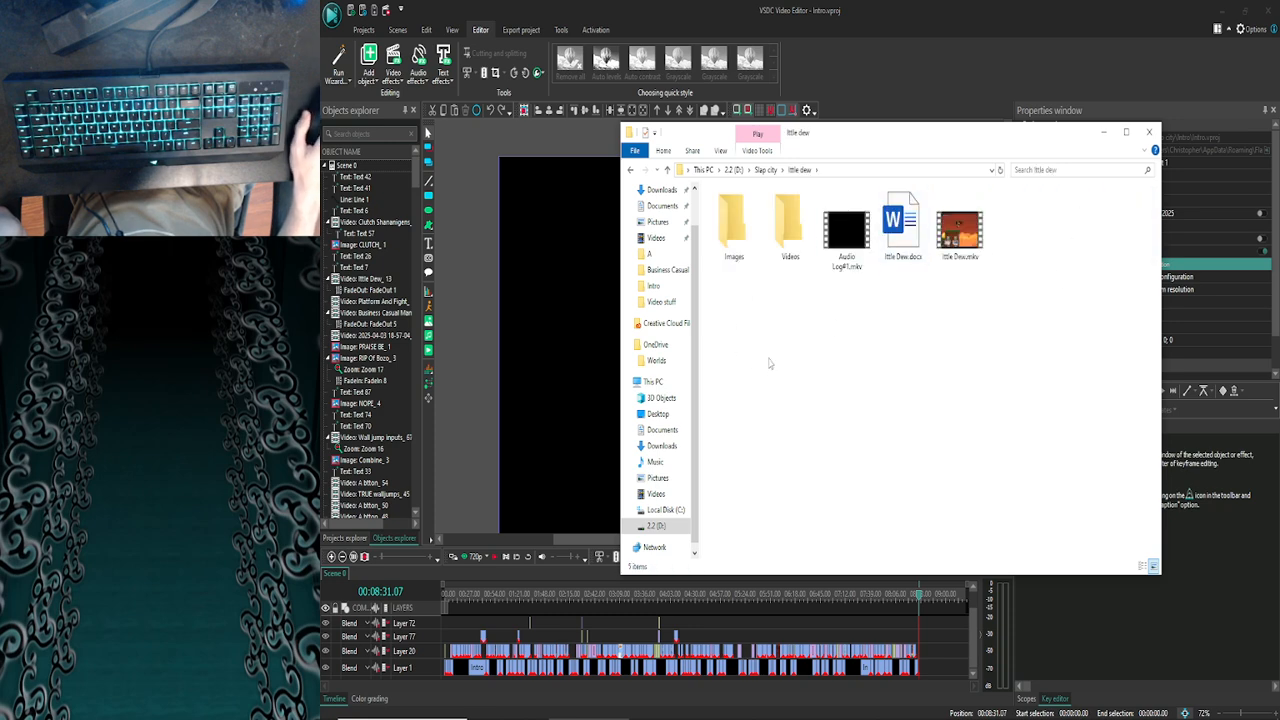
pyautogui.click(849, 236)
pyautogui.click(870, 315)
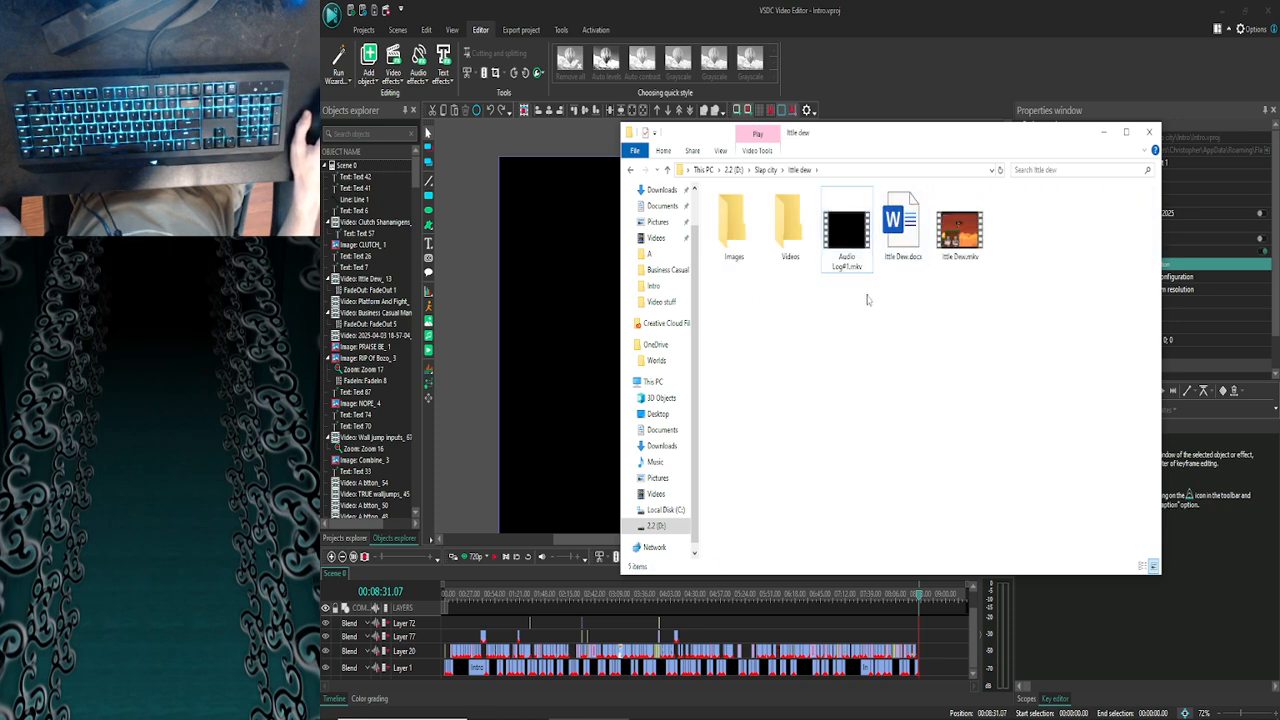
pyautogui.click(1105, 133)
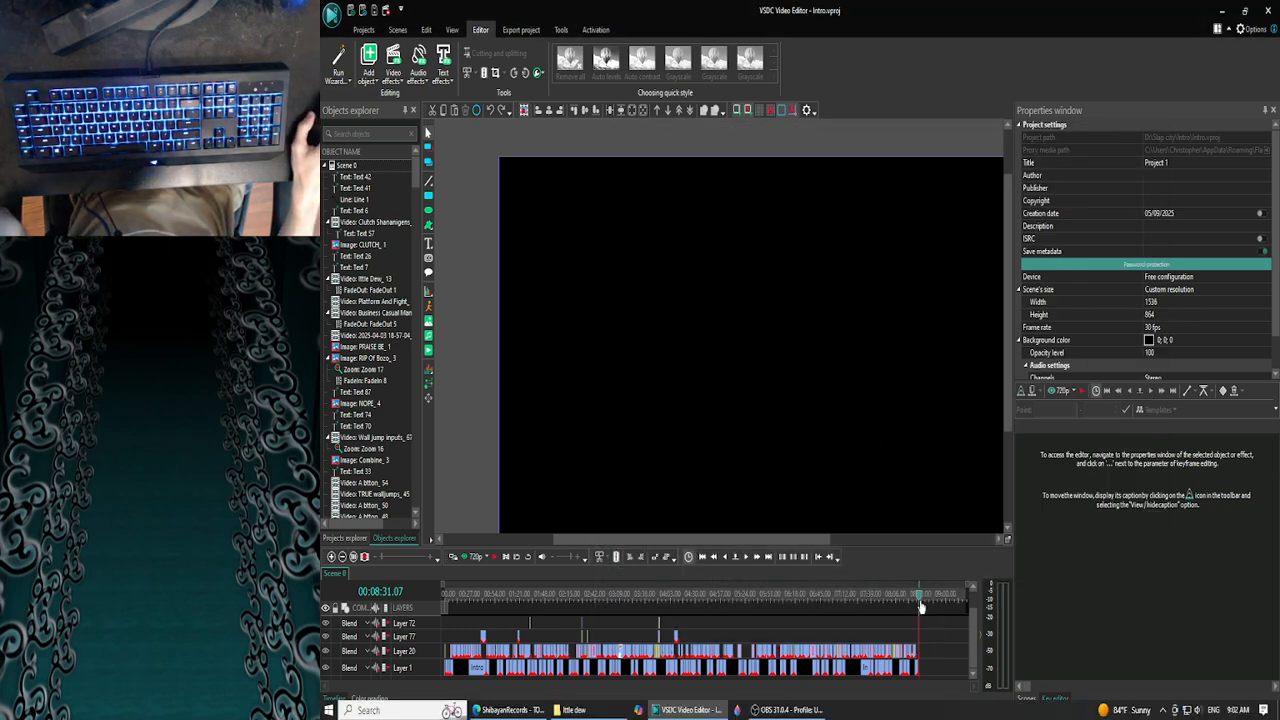
# Step the playhead back to 00:08:31.03 and briefly check the Ittle dew folder again
pyautogui.click(723, 558)
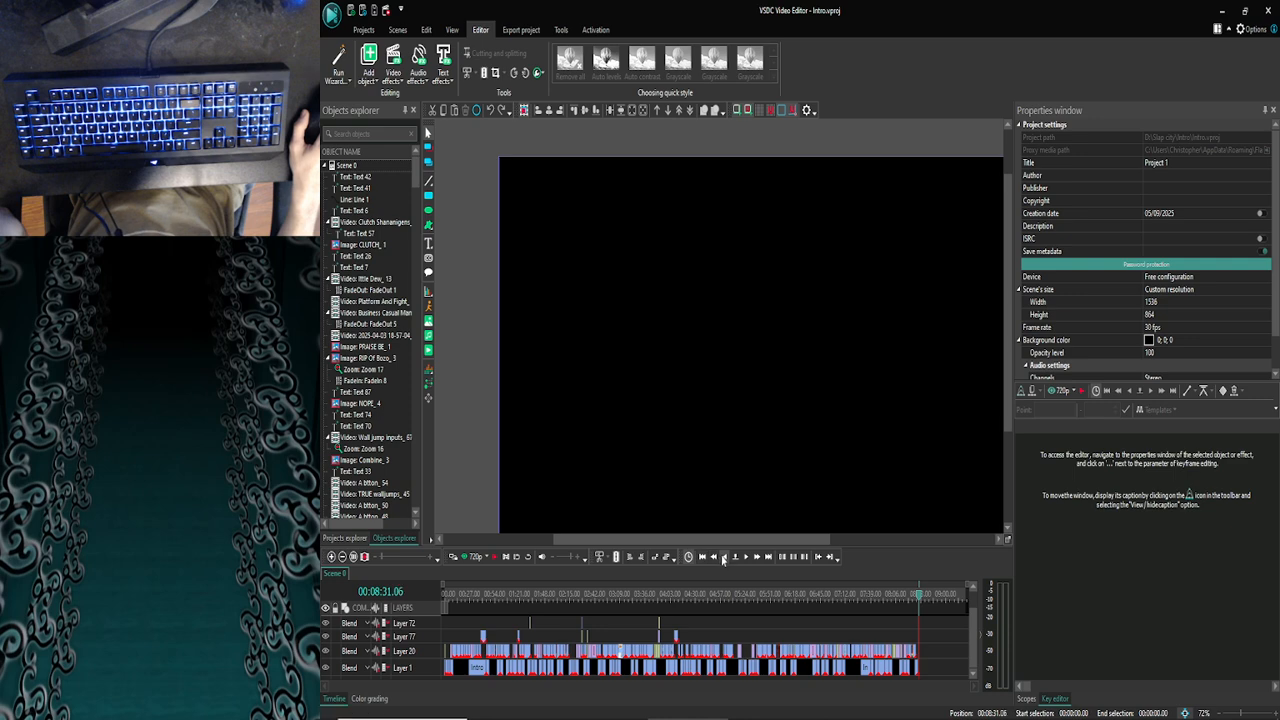
pyautogui.click(723, 558)
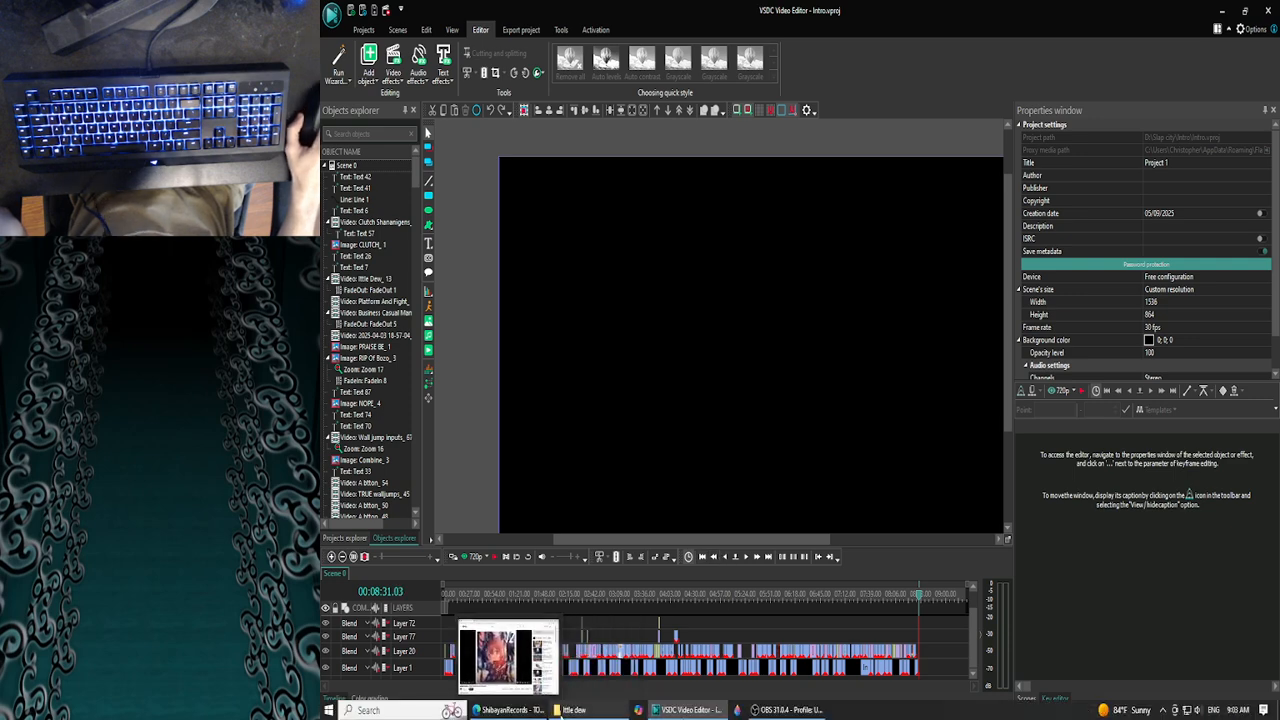
pyautogui.click(598, 712)
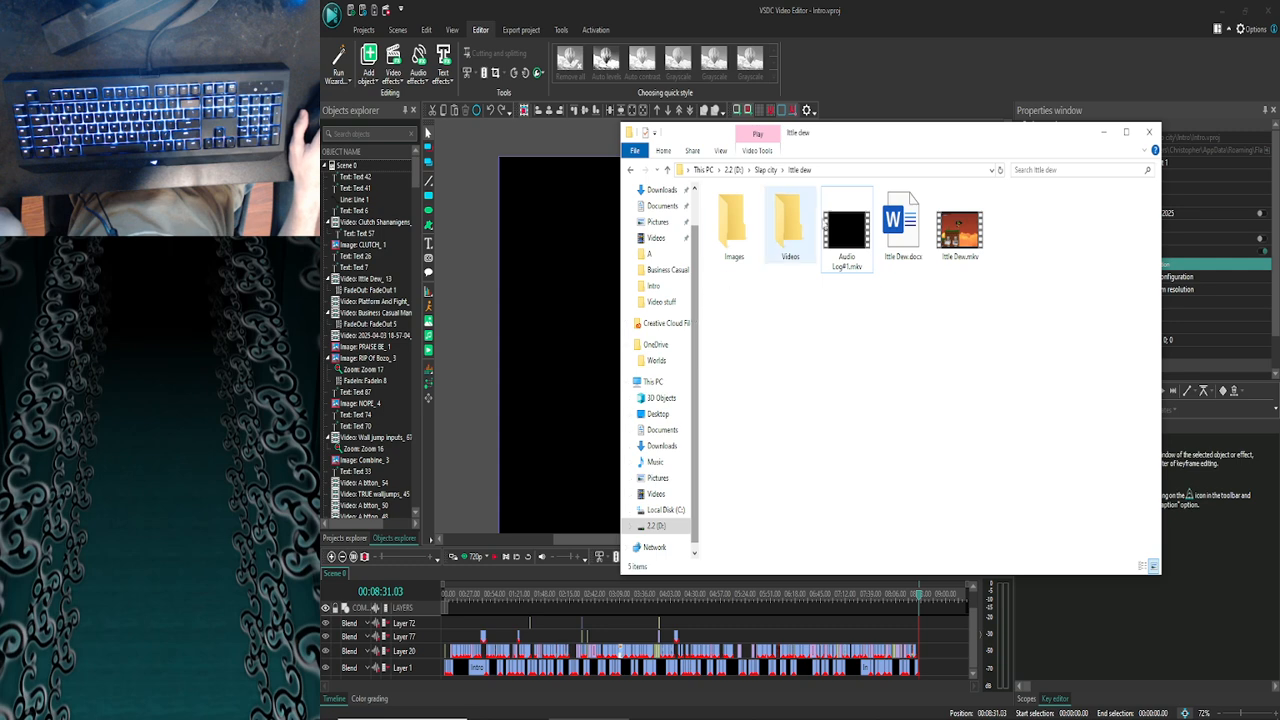
pyautogui.click(1102, 131)
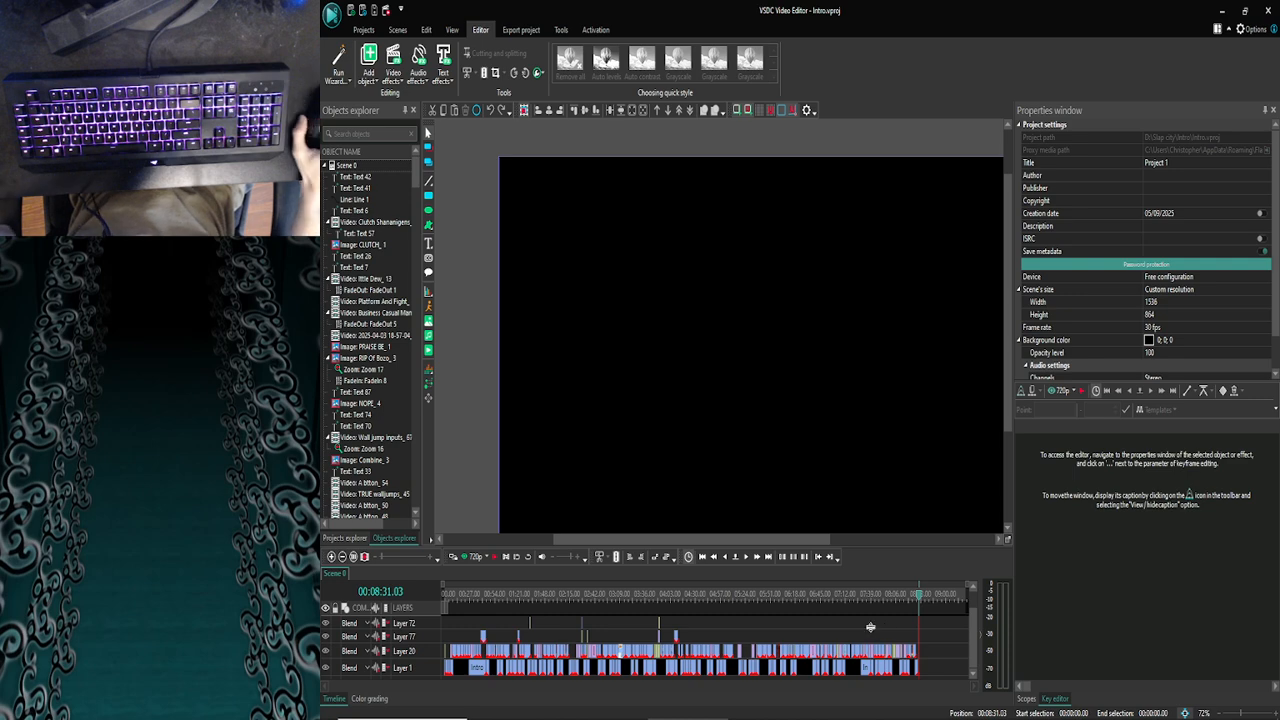
# Switch to Microsoft Edge and start playing the TOHO BOSSA NOVA 12 album video on YouTube
pyautogui.moveTo(556, 712)
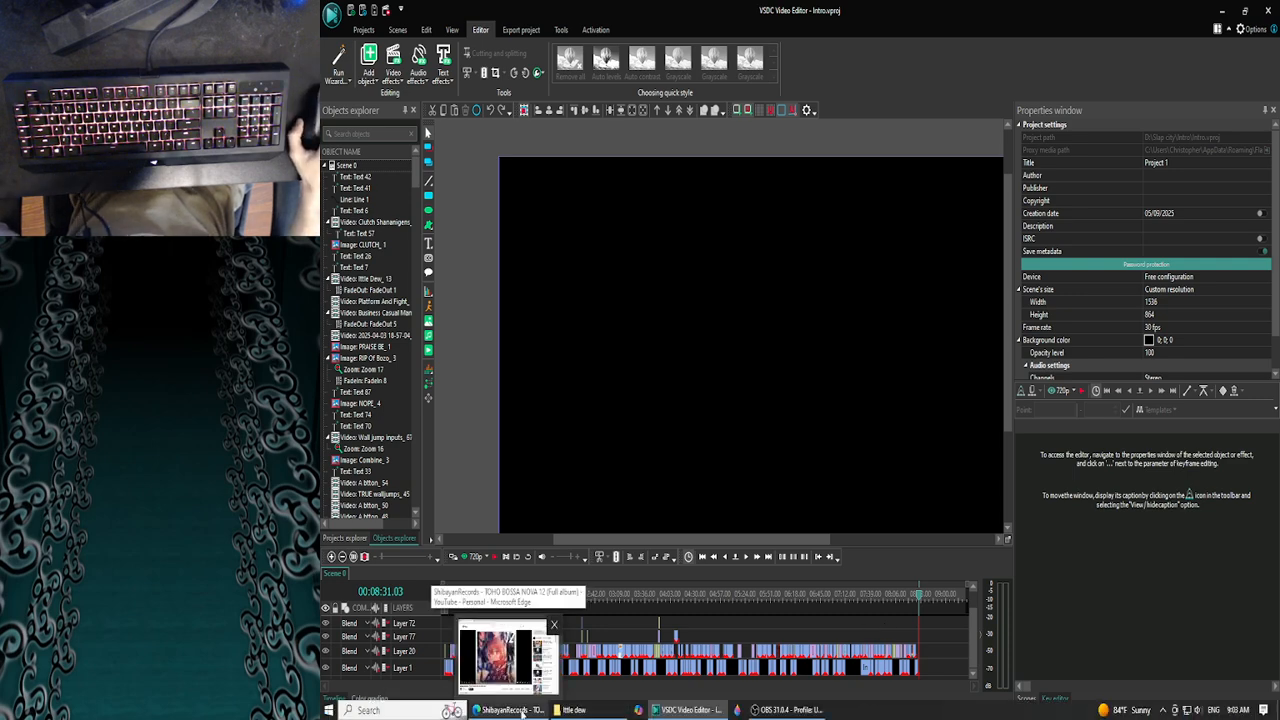
pyautogui.click(521, 711)
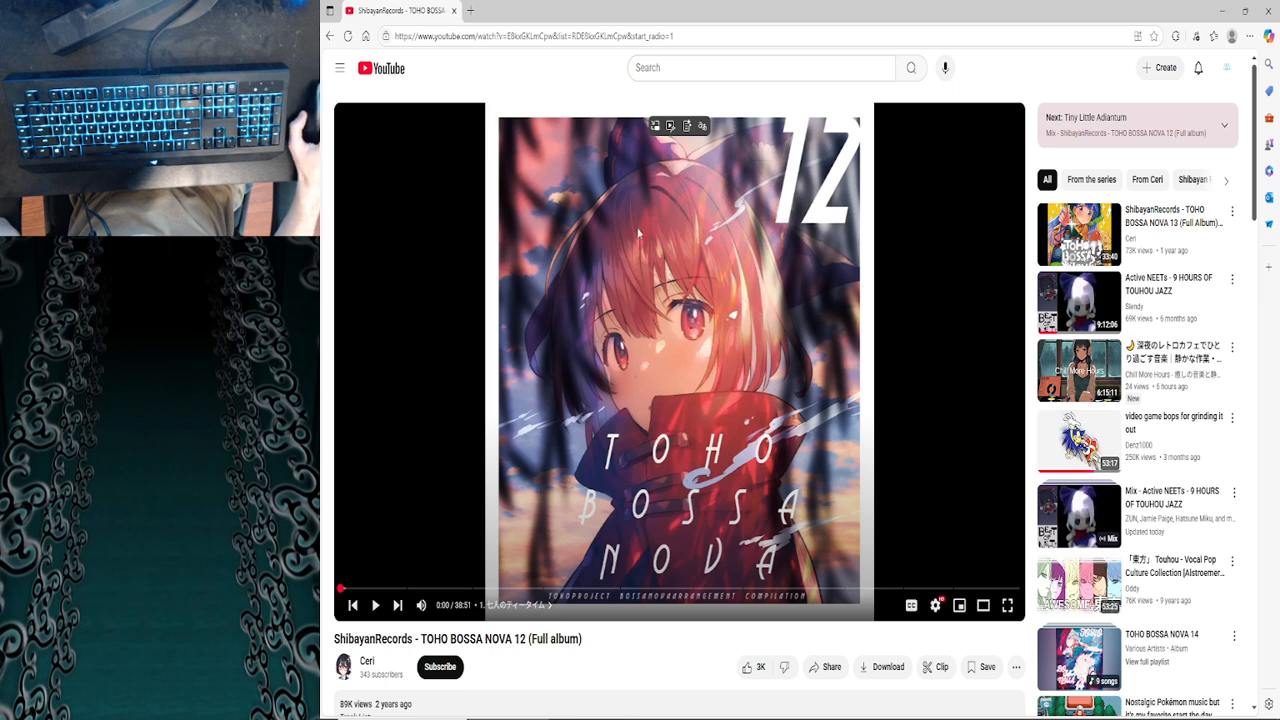
pyautogui.click(633, 343)
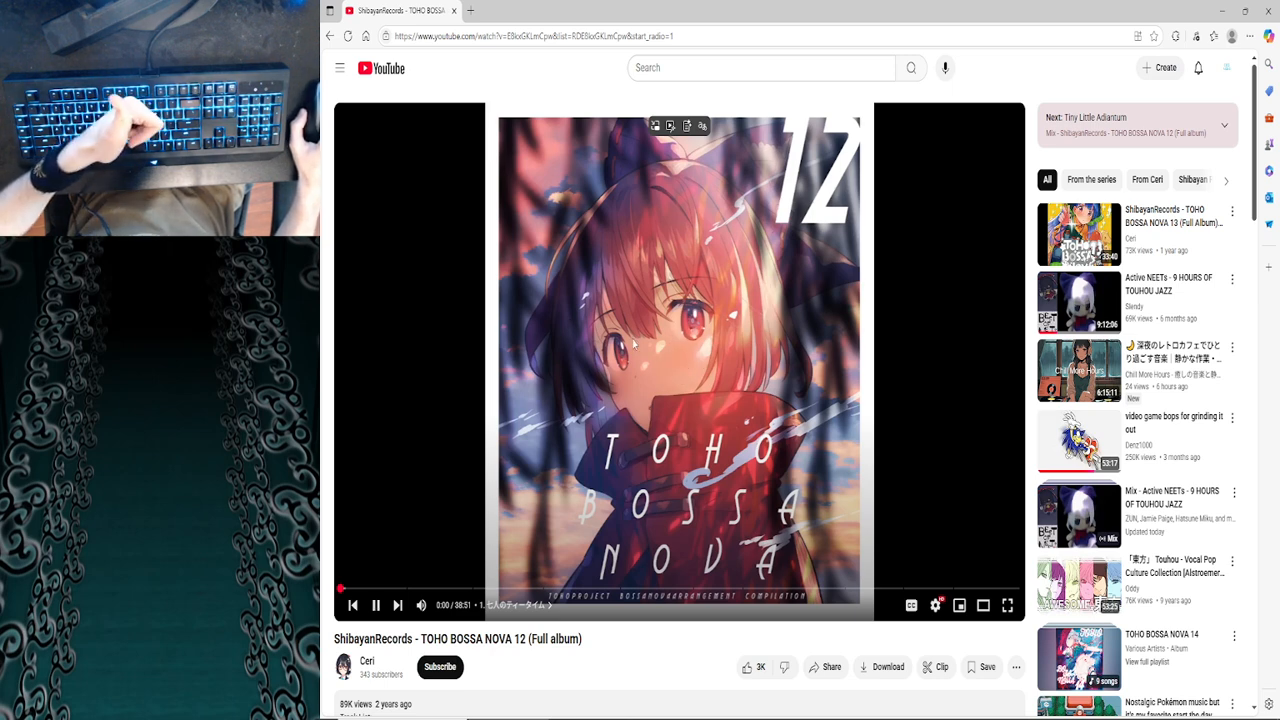
# Leave the album playing, switch to the SlapWiki Characters page in Microsoft Edge and open the Ittle Dew article from the playable characters
pyautogui.moveTo(426, 606)
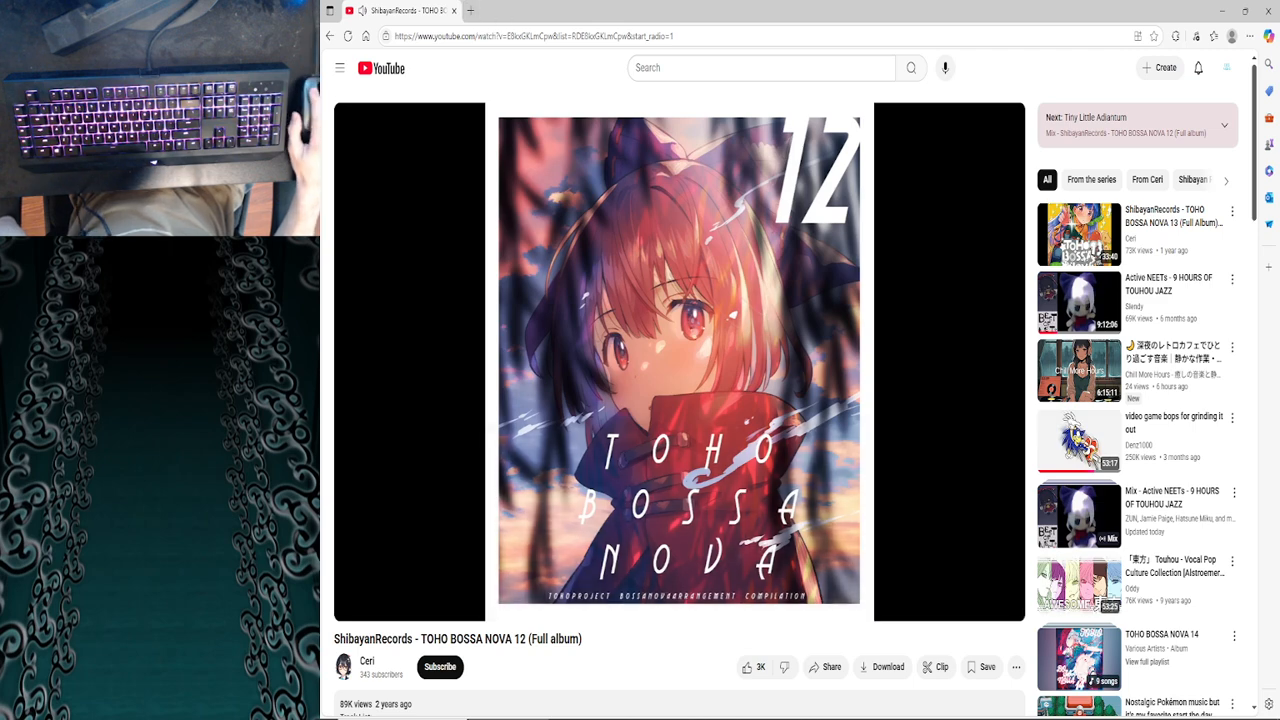
pyautogui.click(1224, 10)
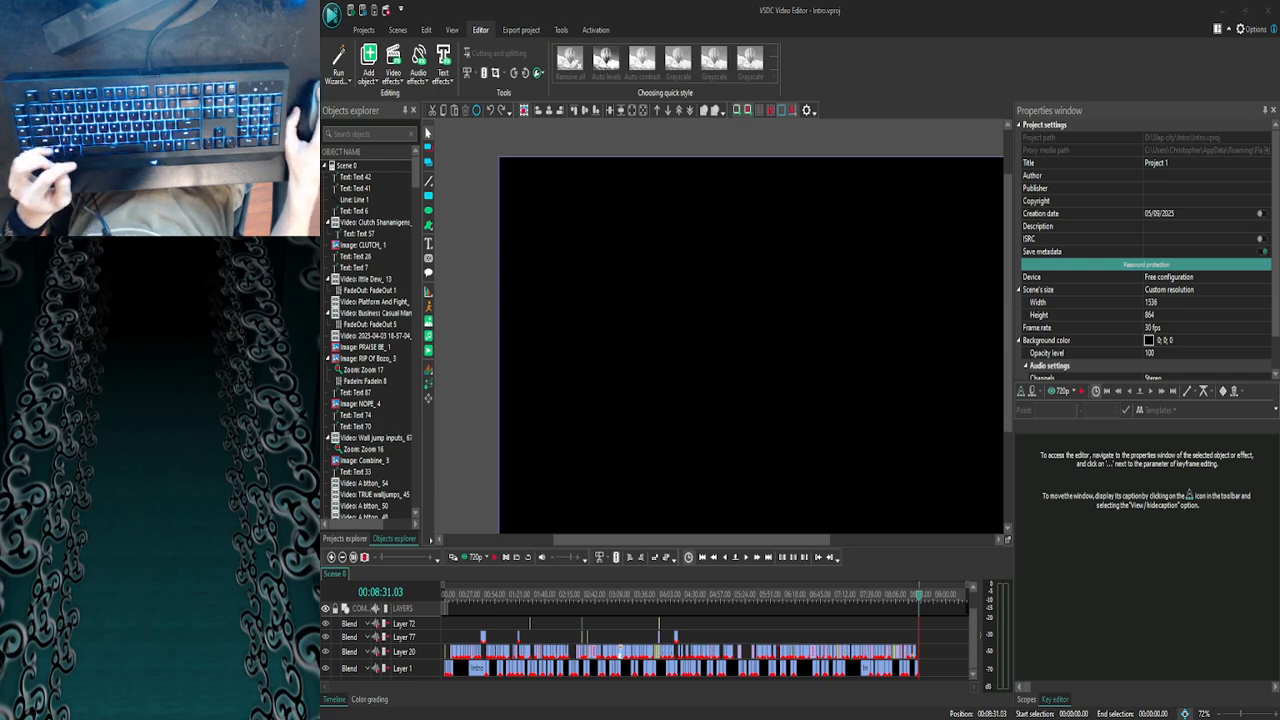
pyautogui.hotkey('alt', 'Tab')
pyautogui.scroll(-2, 705, 503)
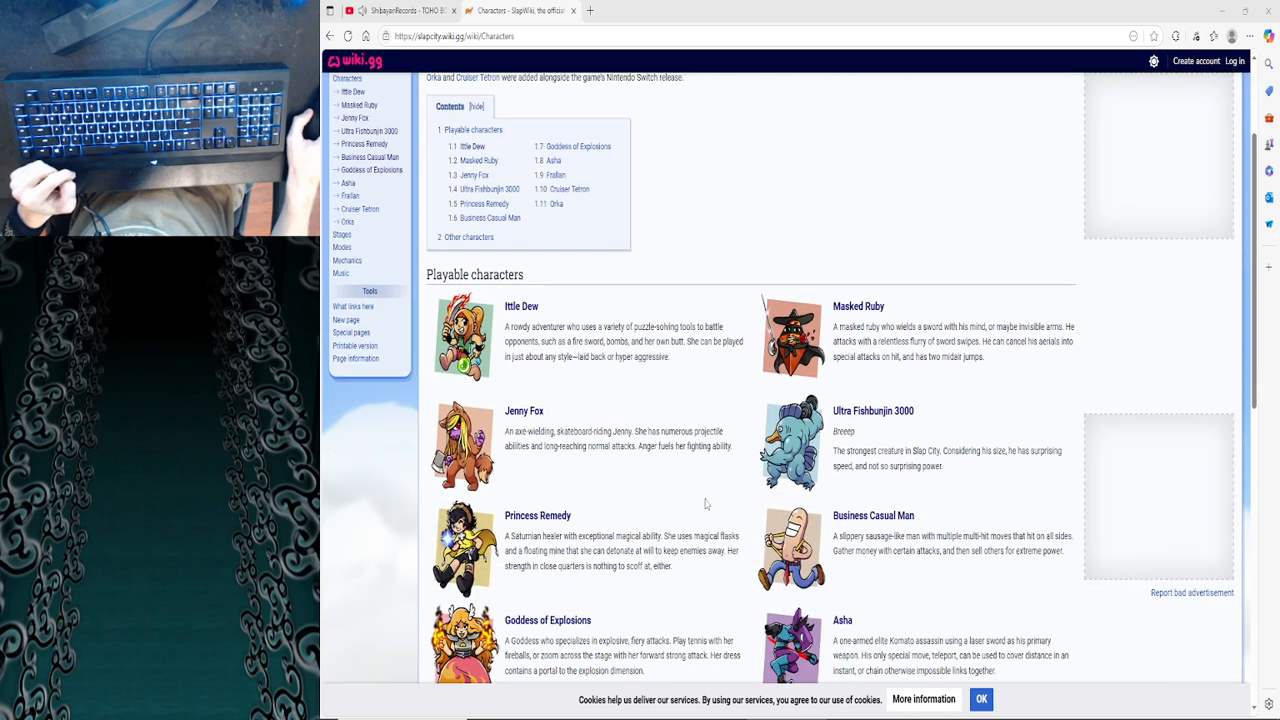
pyautogui.scroll(-1, 705, 503)
pyautogui.scroll(-2, 705, 503)
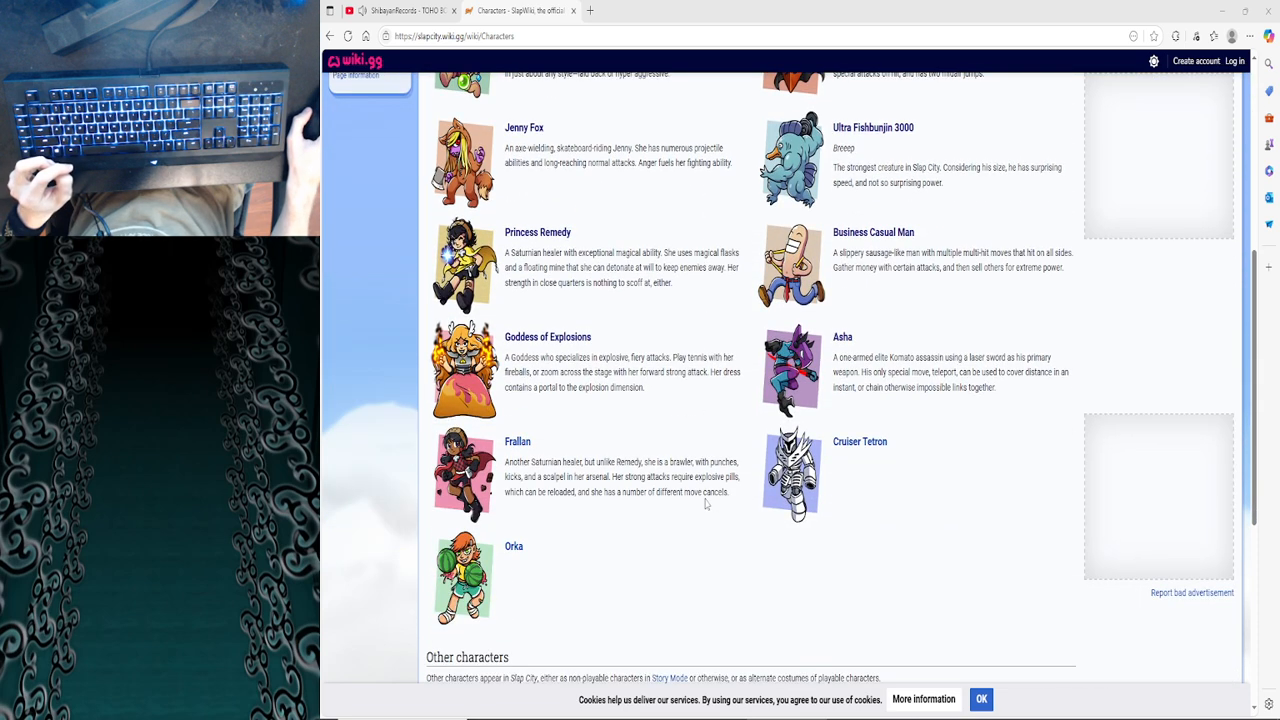
pyautogui.scroll(2, 705, 503)
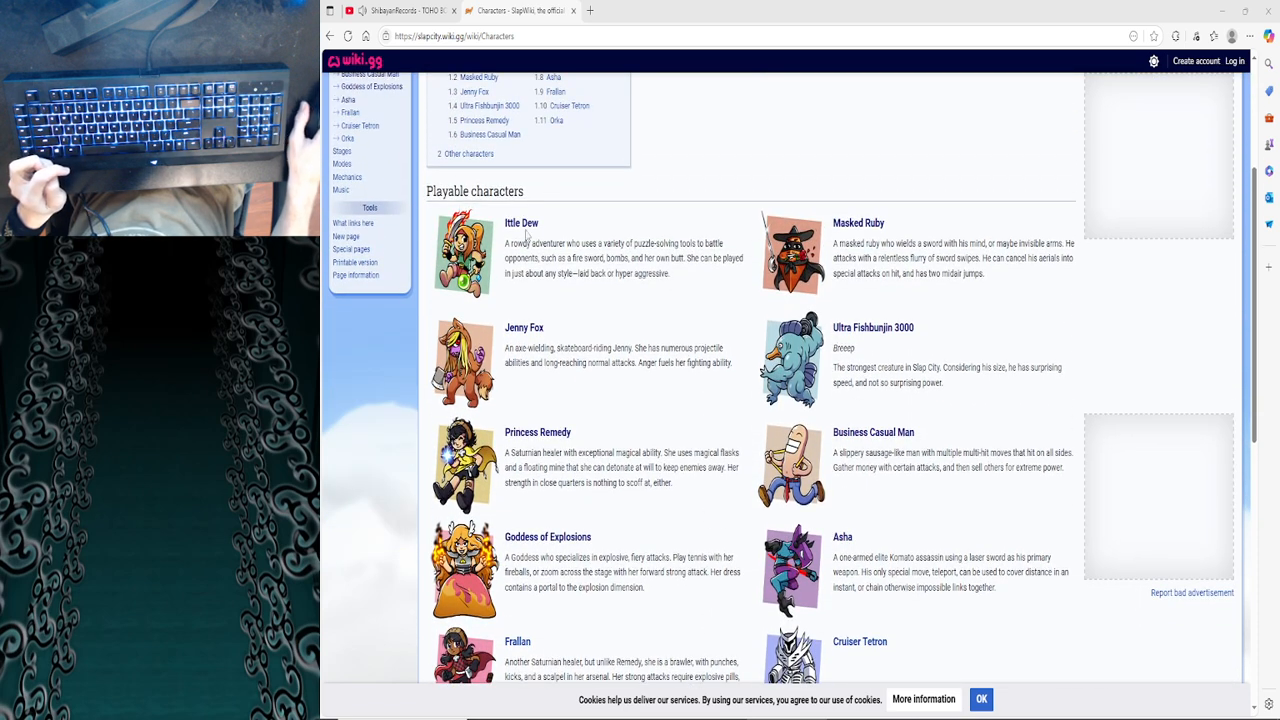
pyautogui.click(522, 224)
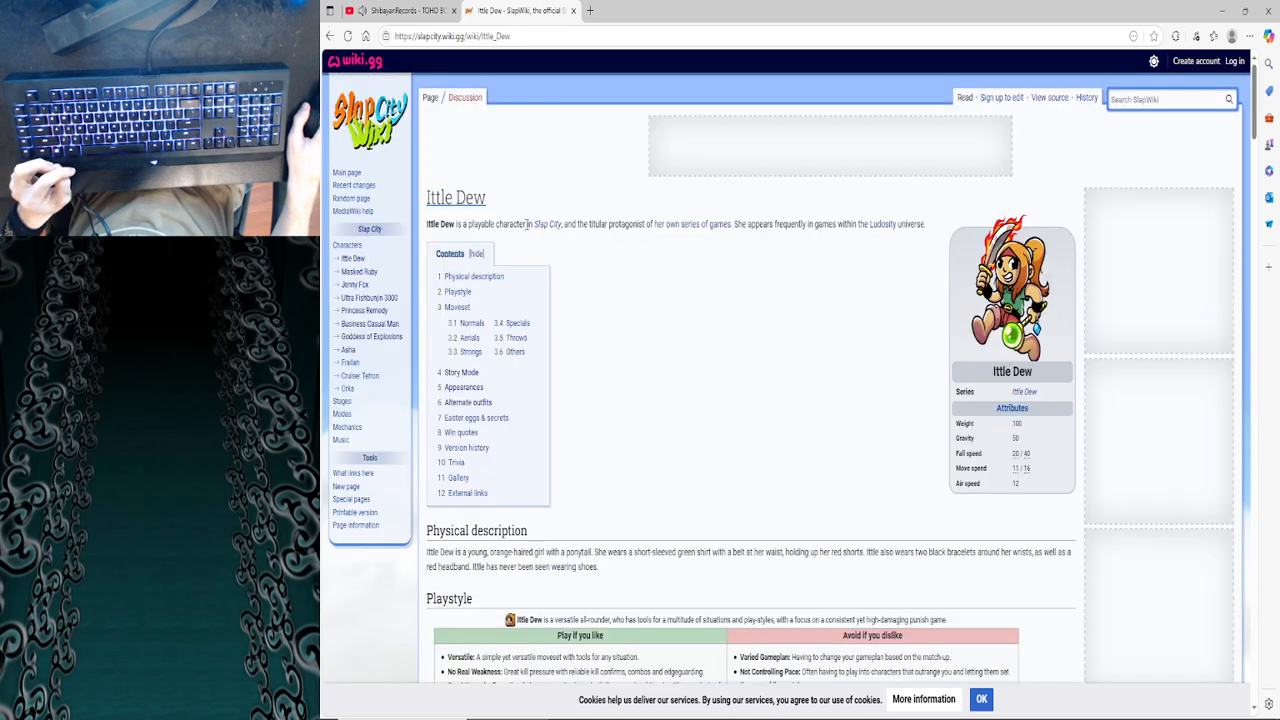
# Look through the Ittle Dew article's moveset tables, alternate outfits, easter eggs and win quotes, and return to its portrait
pyautogui.scroll(-6, 652, 491)
pyautogui.scroll(-15, 655, 491)
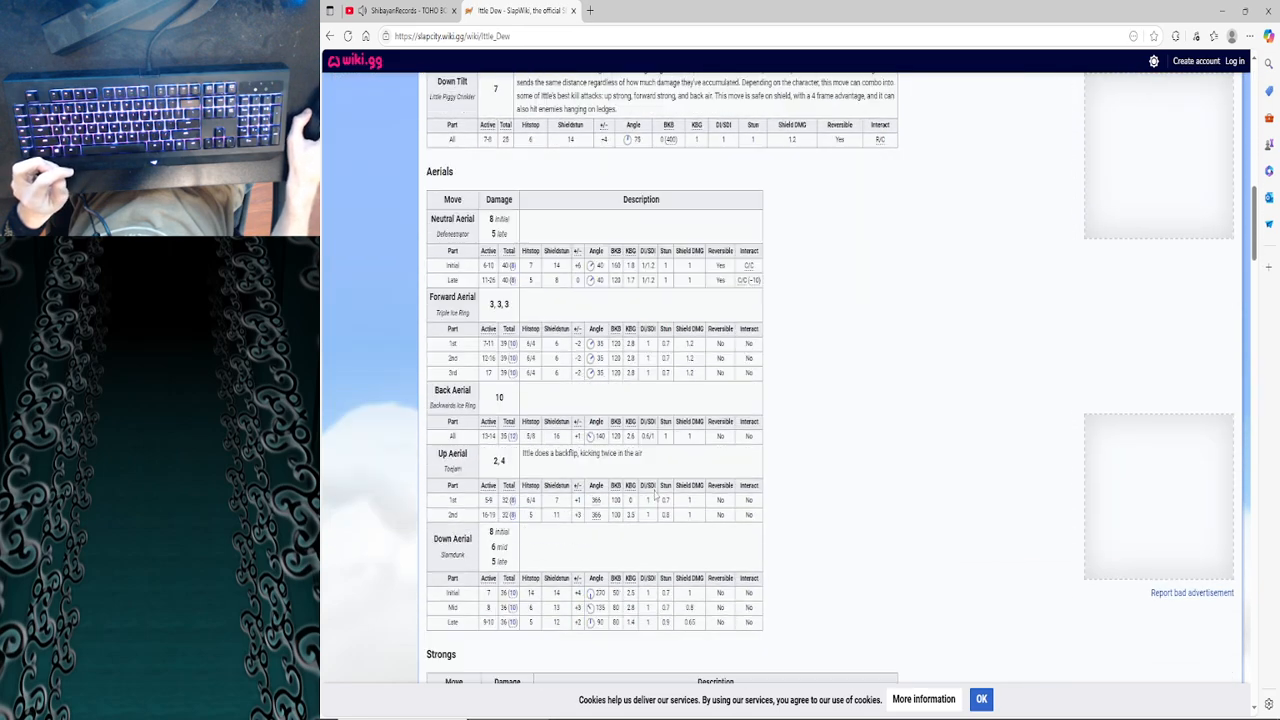
pyautogui.scroll(-15, 655, 493)
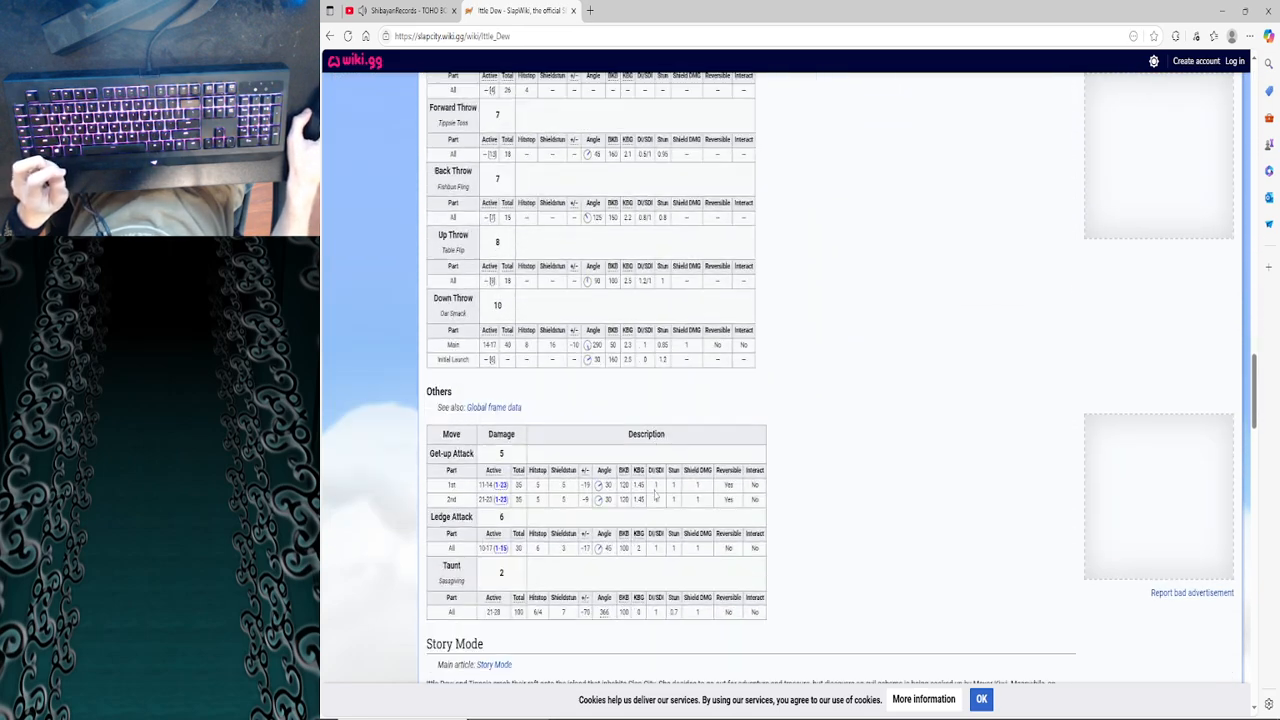
pyautogui.scroll(-3, 655, 493)
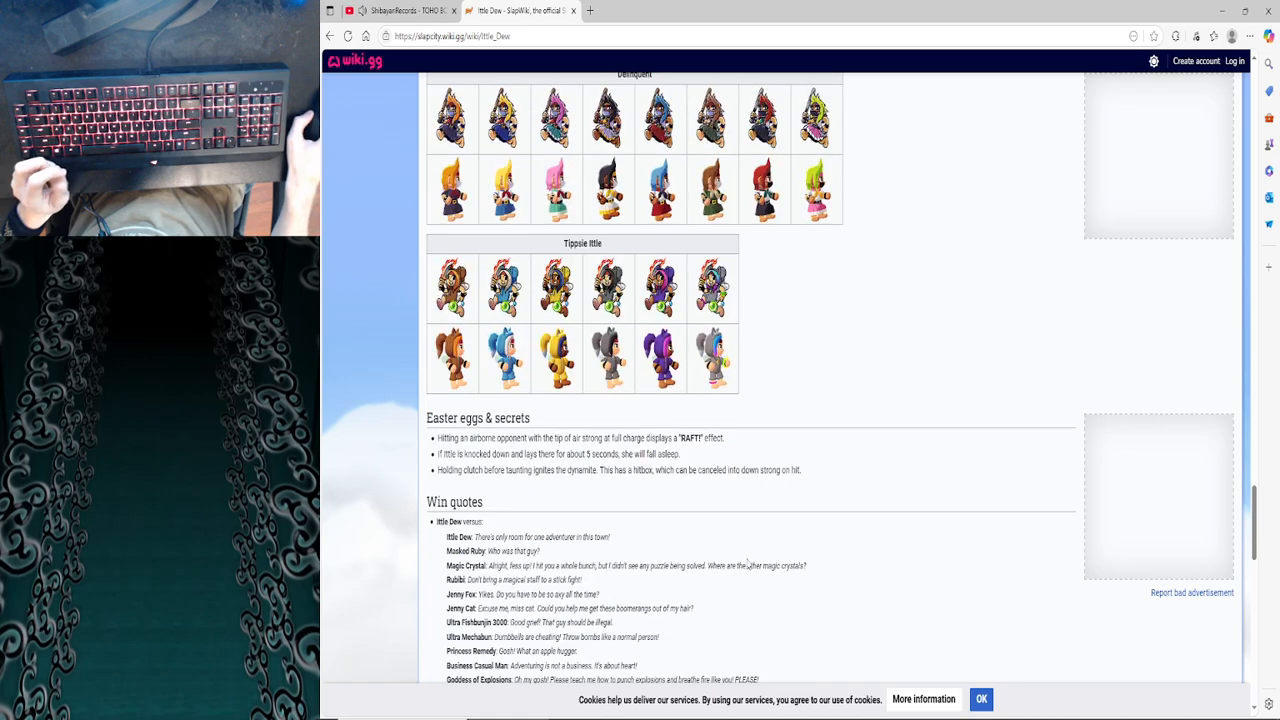
pyautogui.scroll(15, 763, 607)
pyautogui.scroll(15, 763, 607)
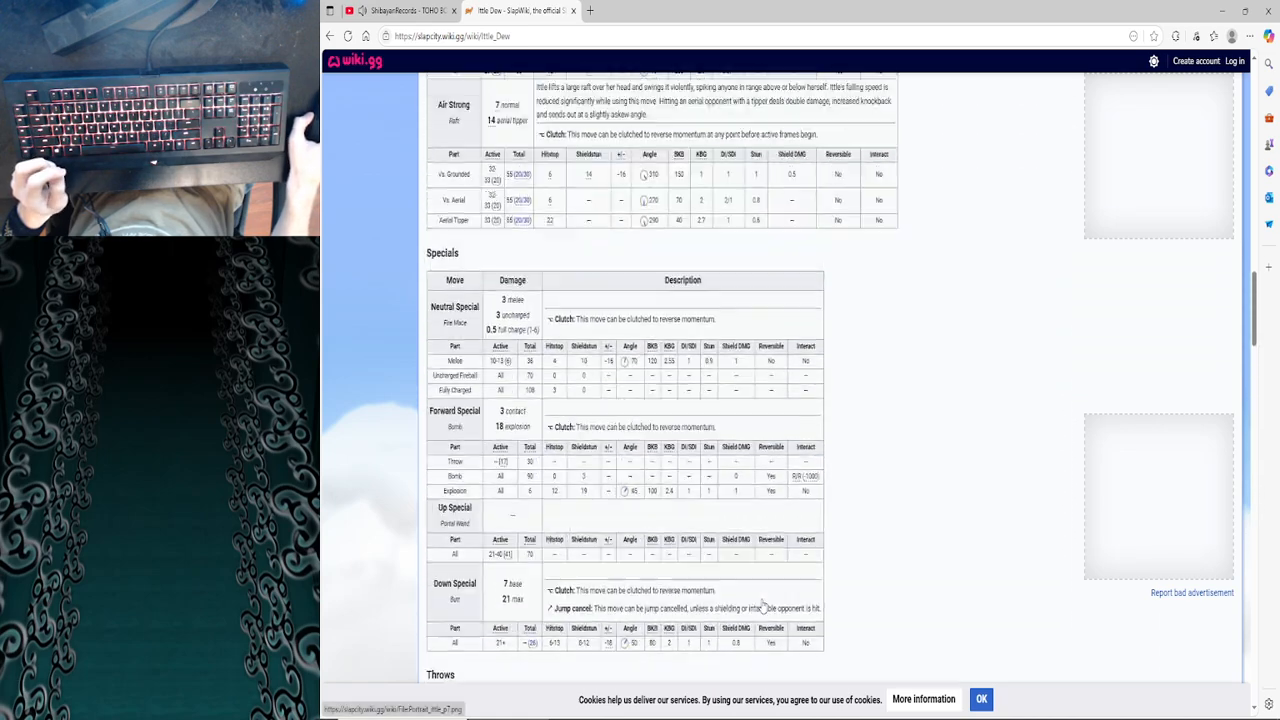
pyautogui.scroll(5, 878, 545)
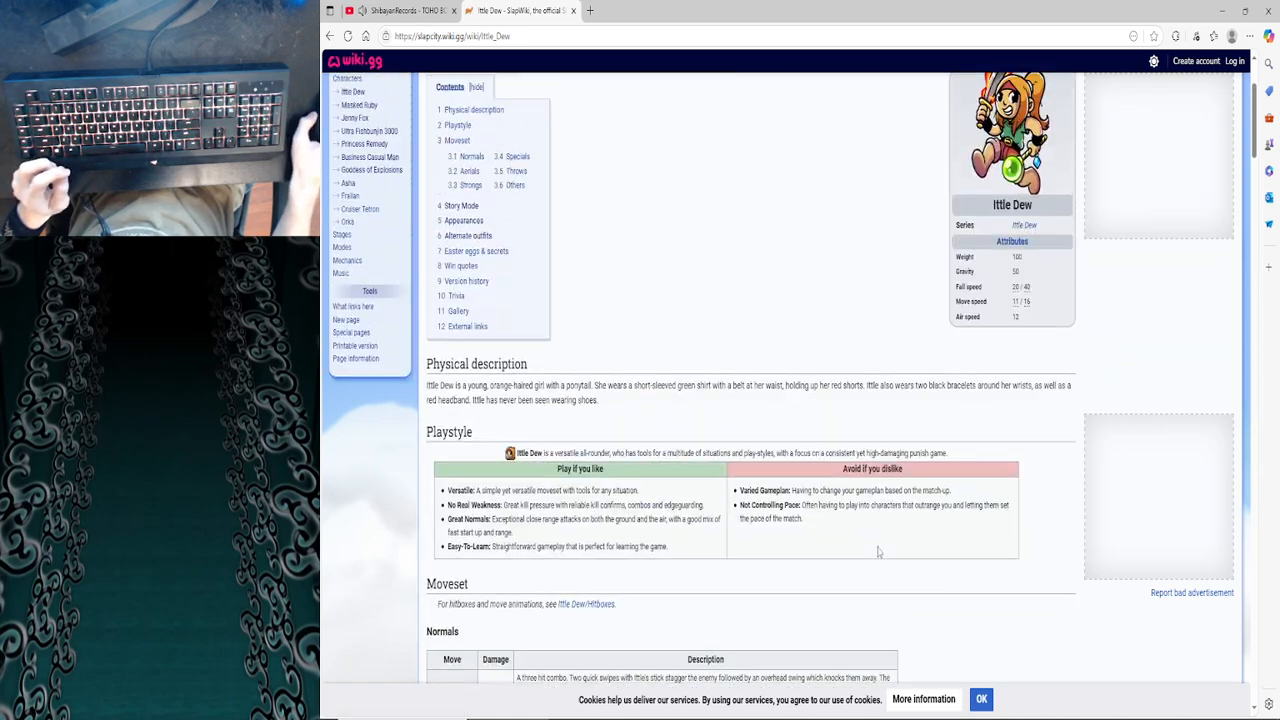
# Save Ittle Dew's portrait from the article as 250px-Portrait_ittle_p1.webp in Downloads and show the file in its folder
pyautogui.rightClick(992, 299)
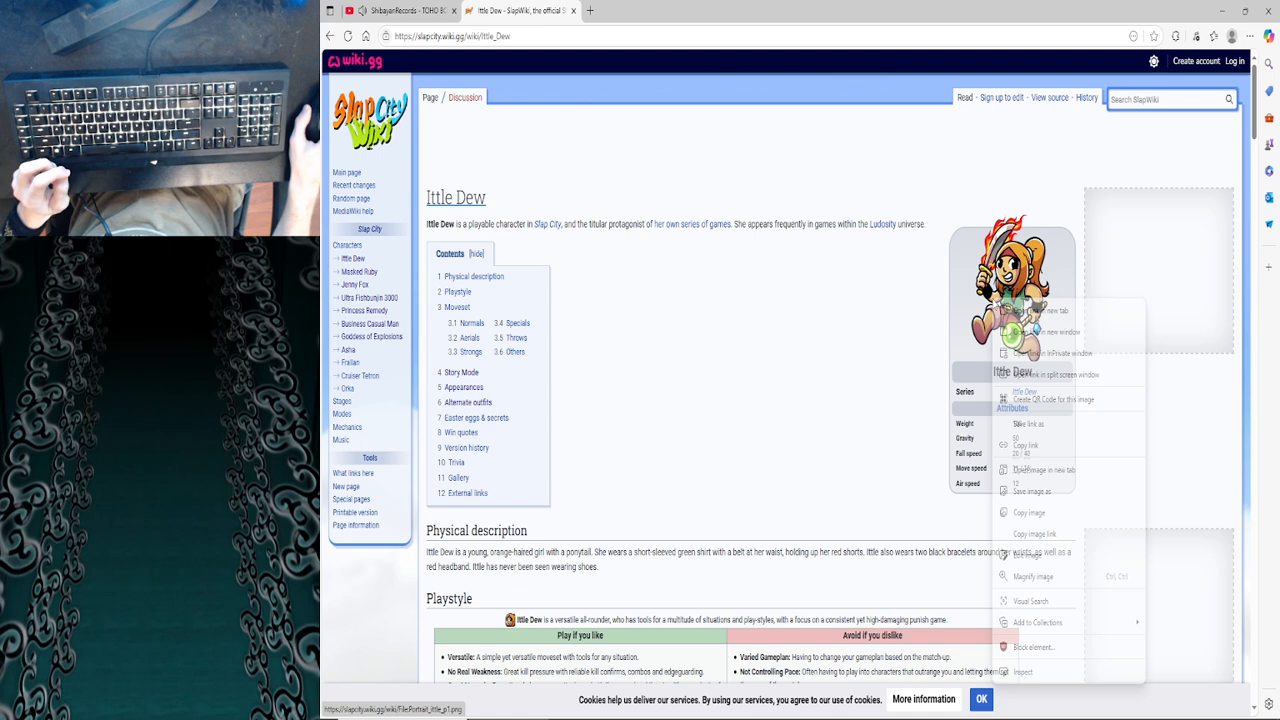
pyautogui.click(1034, 492)
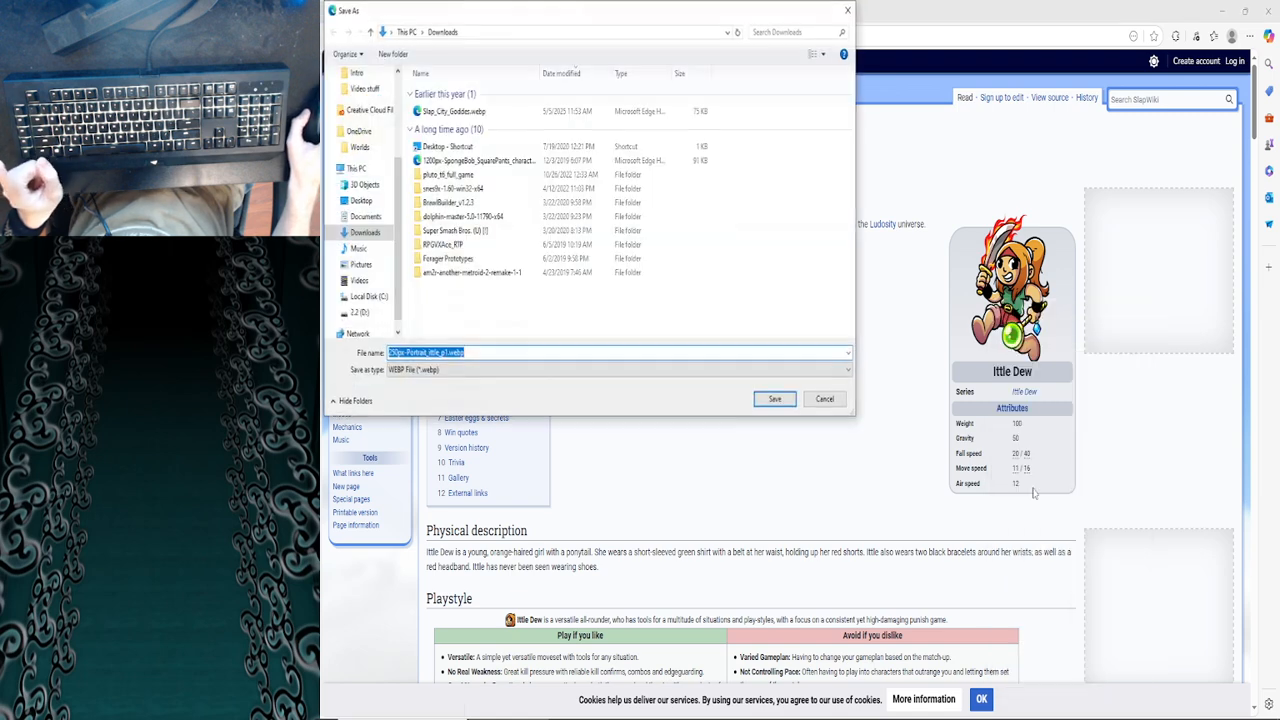
pyautogui.click(772, 399)
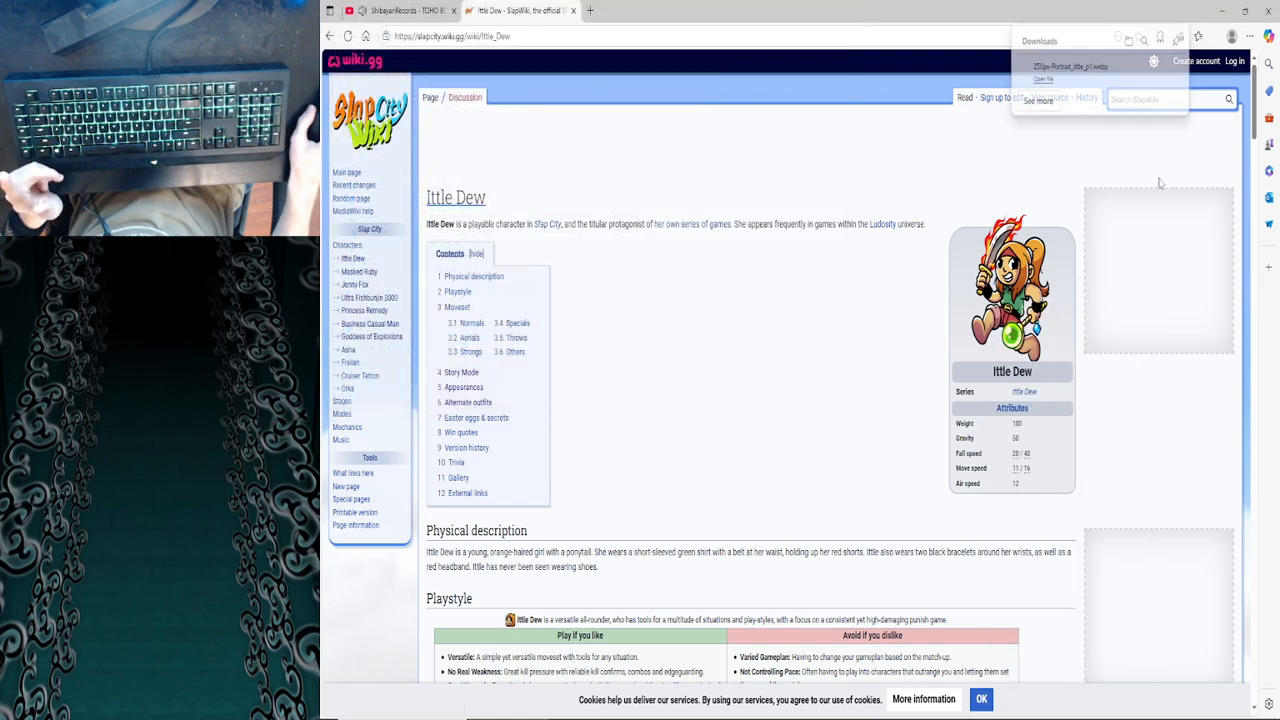
pyautogui.click(1189, 93)
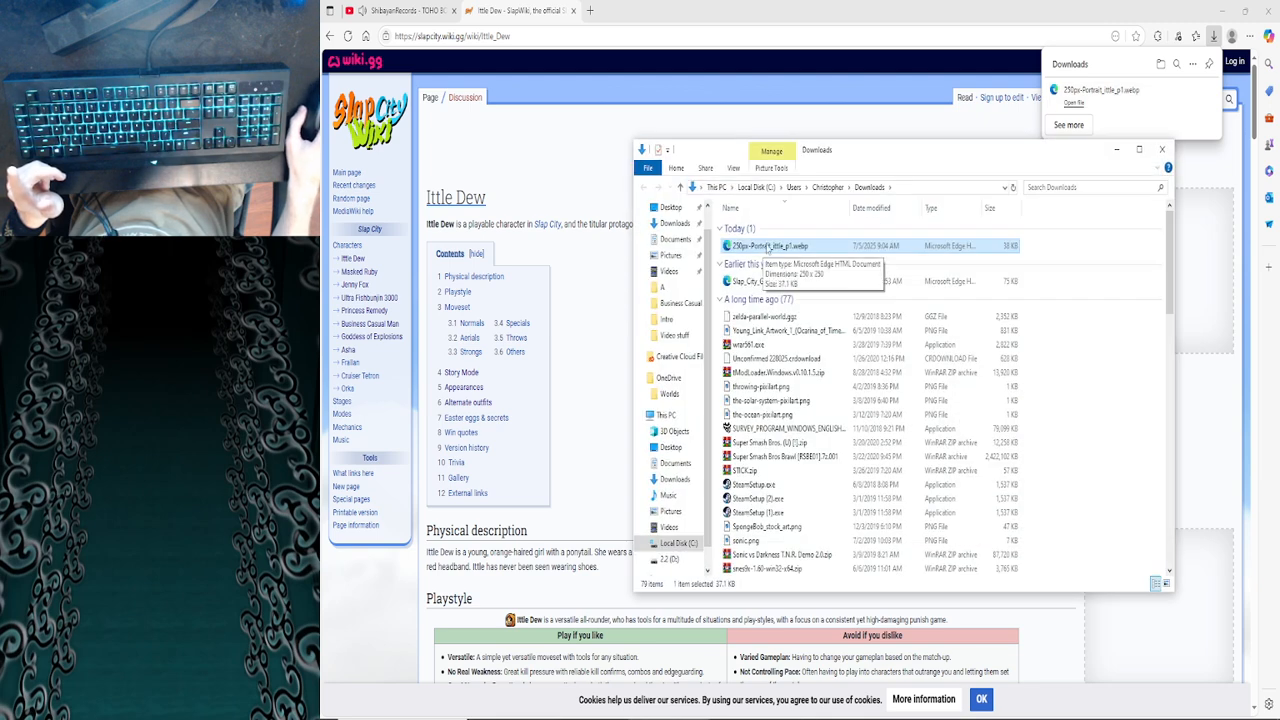
# Move 250px-Portrait_ittle_p1.webp from Downloads to the Pictures folder and select it there
pyautogui.moveTo(765, 250); pyautogui.dragTo(672, 256)
pyautogui.click(705, 339)
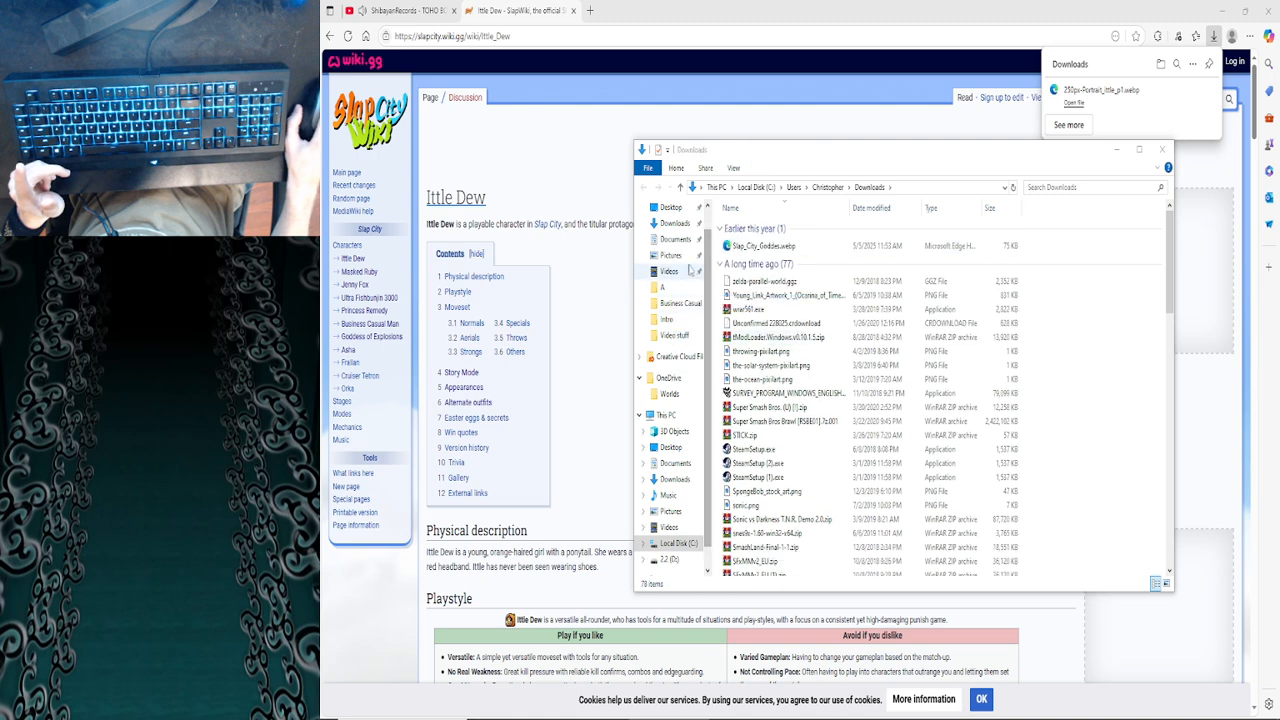
pyautogui.click(688, 261)
pyautogui.click(1088, 250)
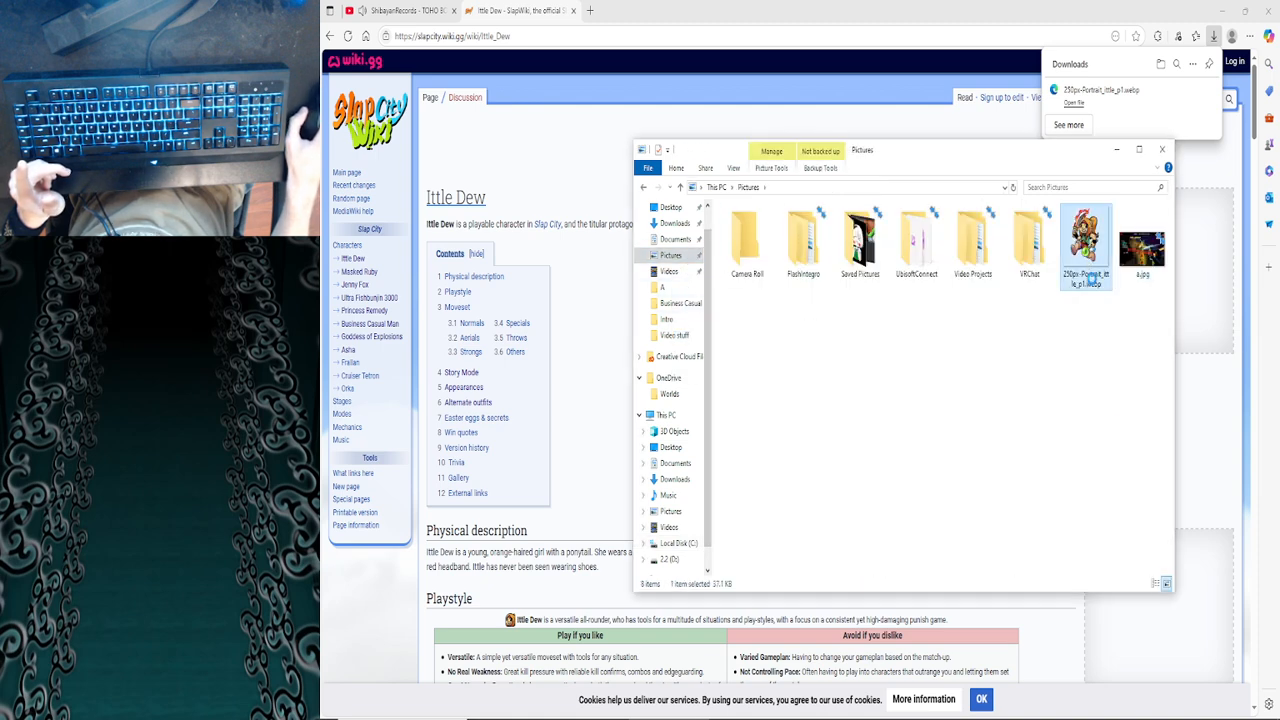
pyautogui.rightClick(1089, 257)
pyautogui.click(1130, 590)
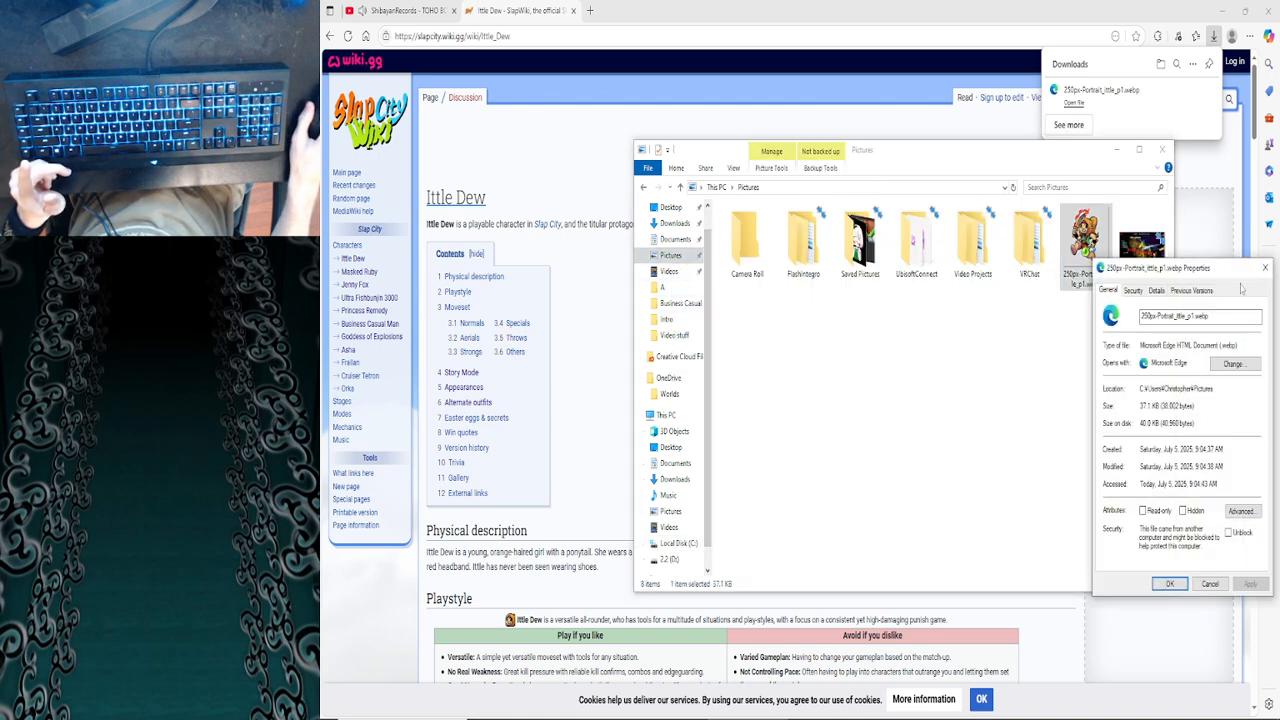
pyautogui.click(1266, 265)
# Rename the portrait file in Pictures as 250px-Portrait_ittle_p1.png, accepting the change of file extension
pyautogui.rightClick(1091, 273)
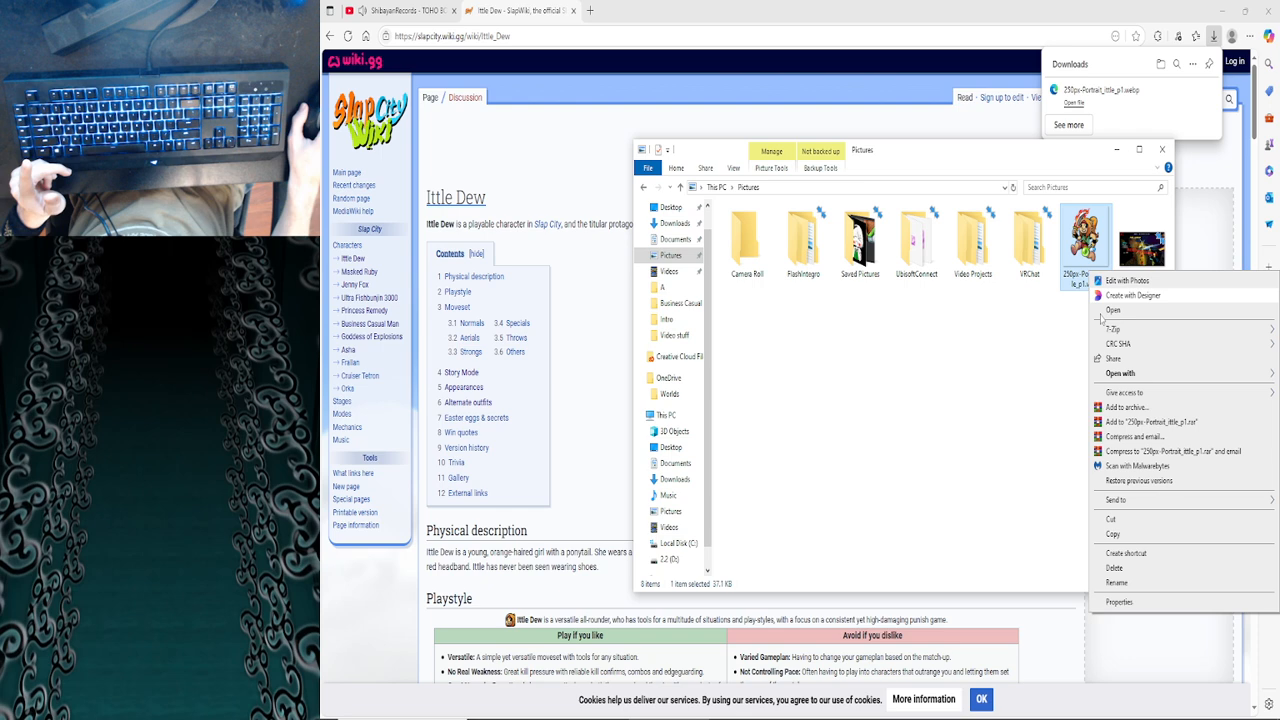
pyautogui.click(1130, 583)
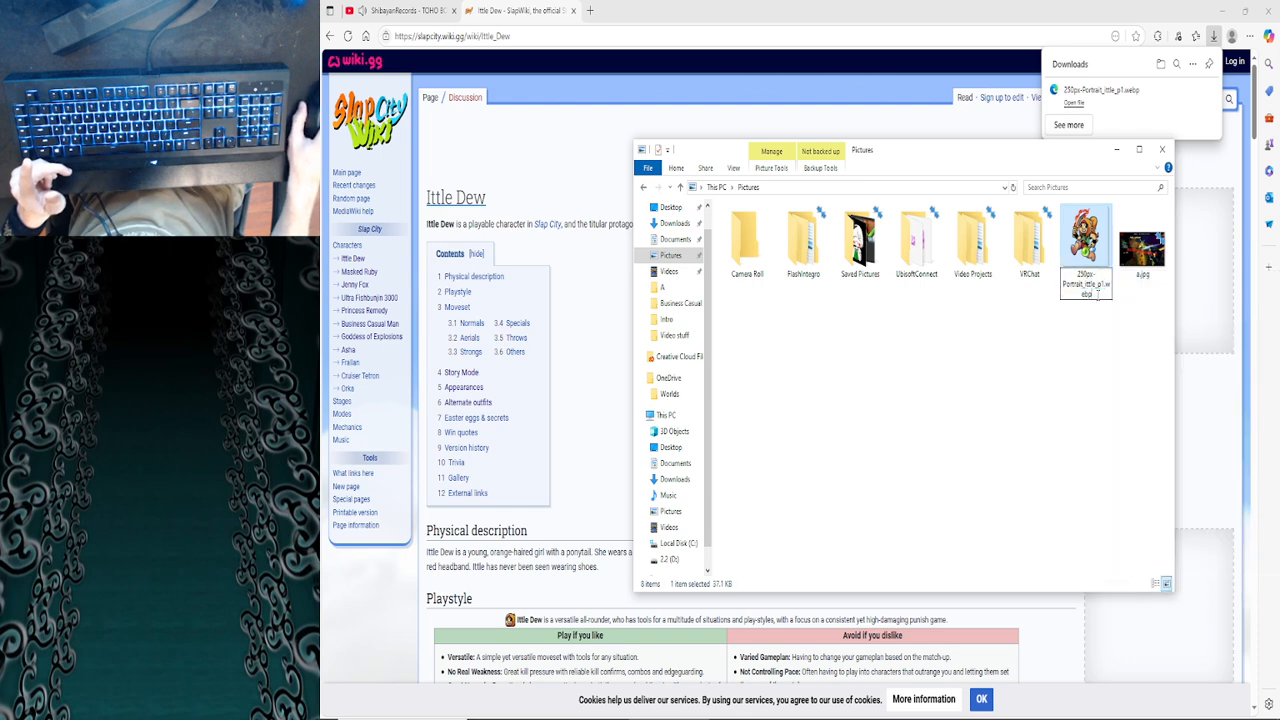
pyautogui.press('BackSpace')
pyautogui.press('BackSpace')
pyautogui.press('BackSpace')
pyautogui.press('BackSpace')
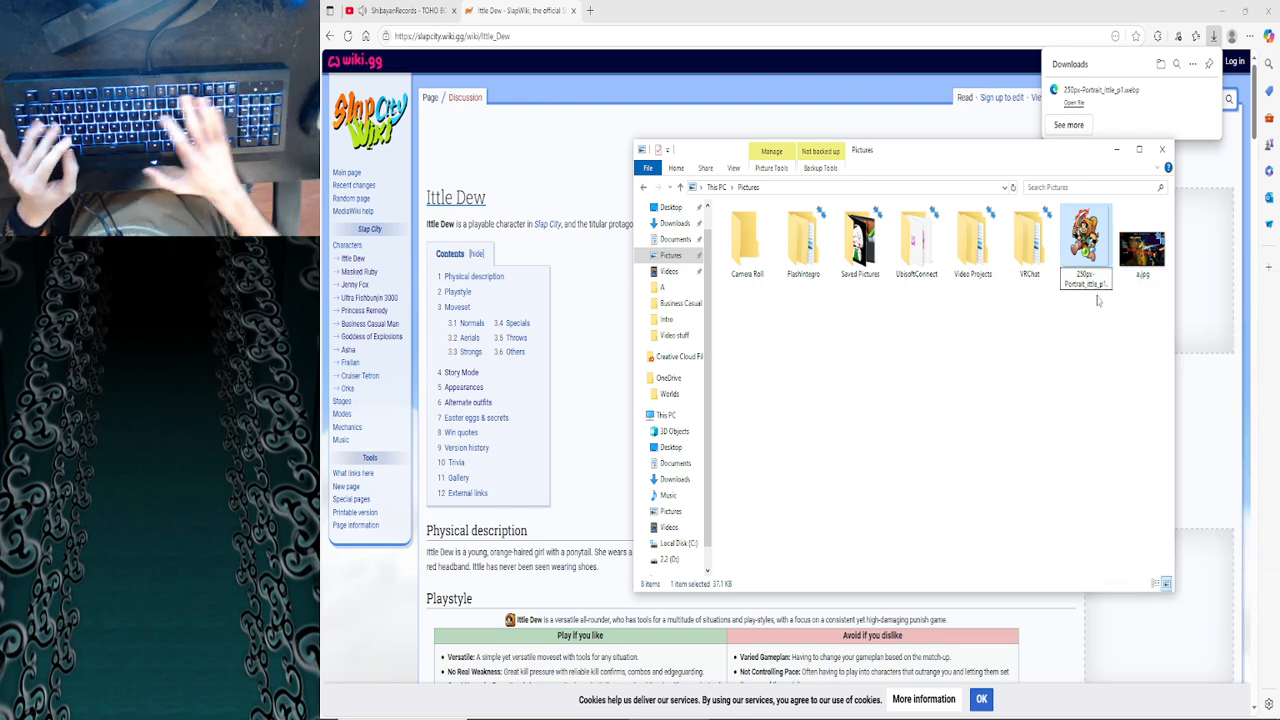
pyautogui.write('png')
pyautogui.press('Return')
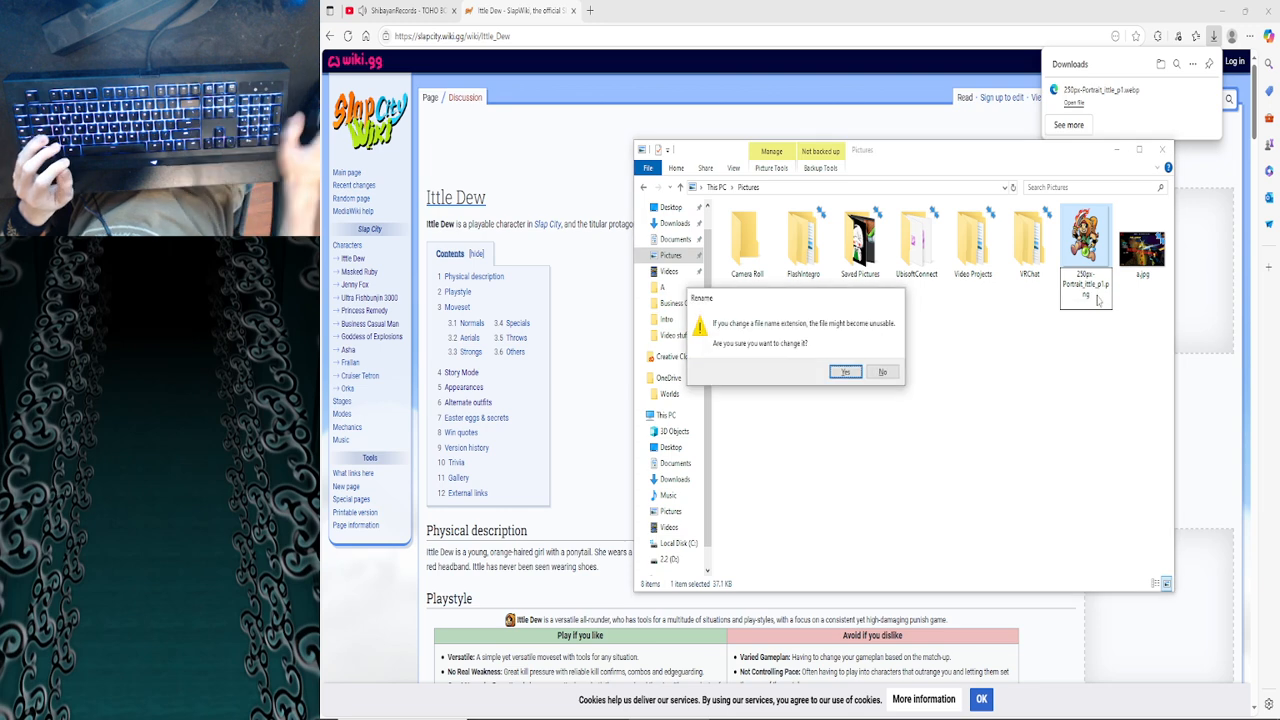
pyautogui.click(840, 374)
# Return to Microsoft Edge and close the Ittle Dew wiki tab
pyautogui.click(1012, 358)
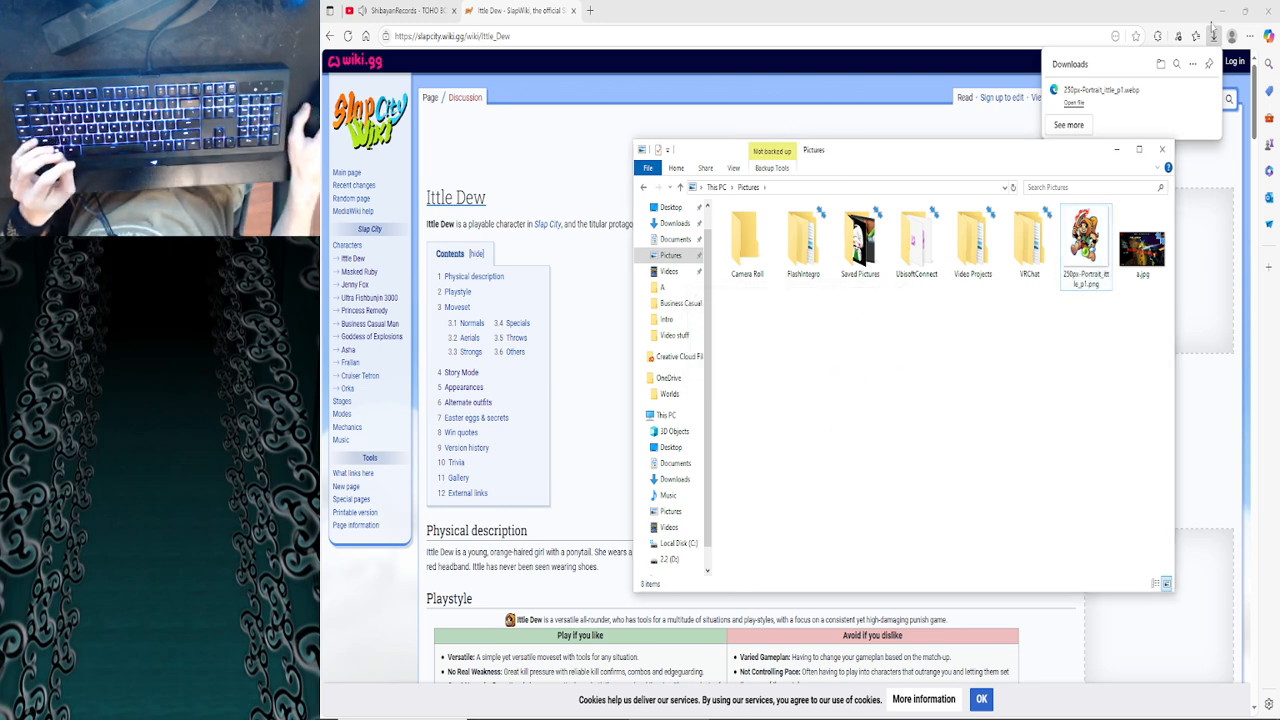
pyautogui.click(1218, 175)
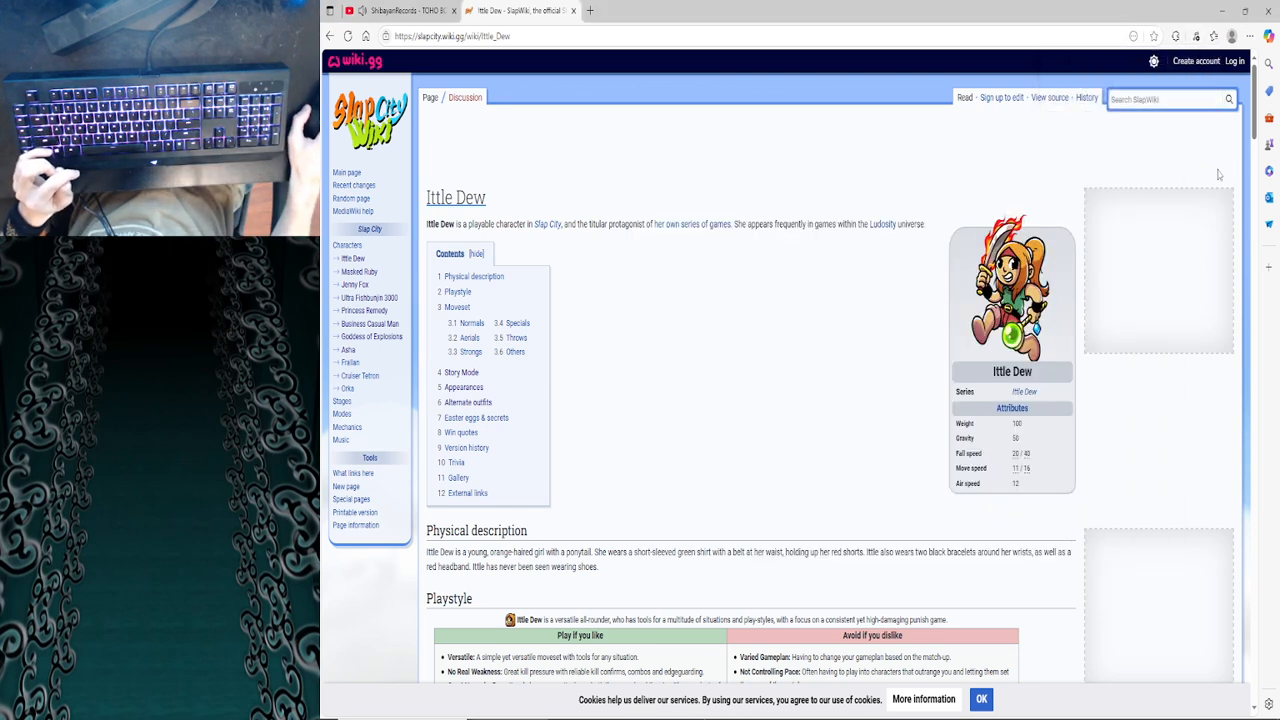
pyautogui.click(574, 10)
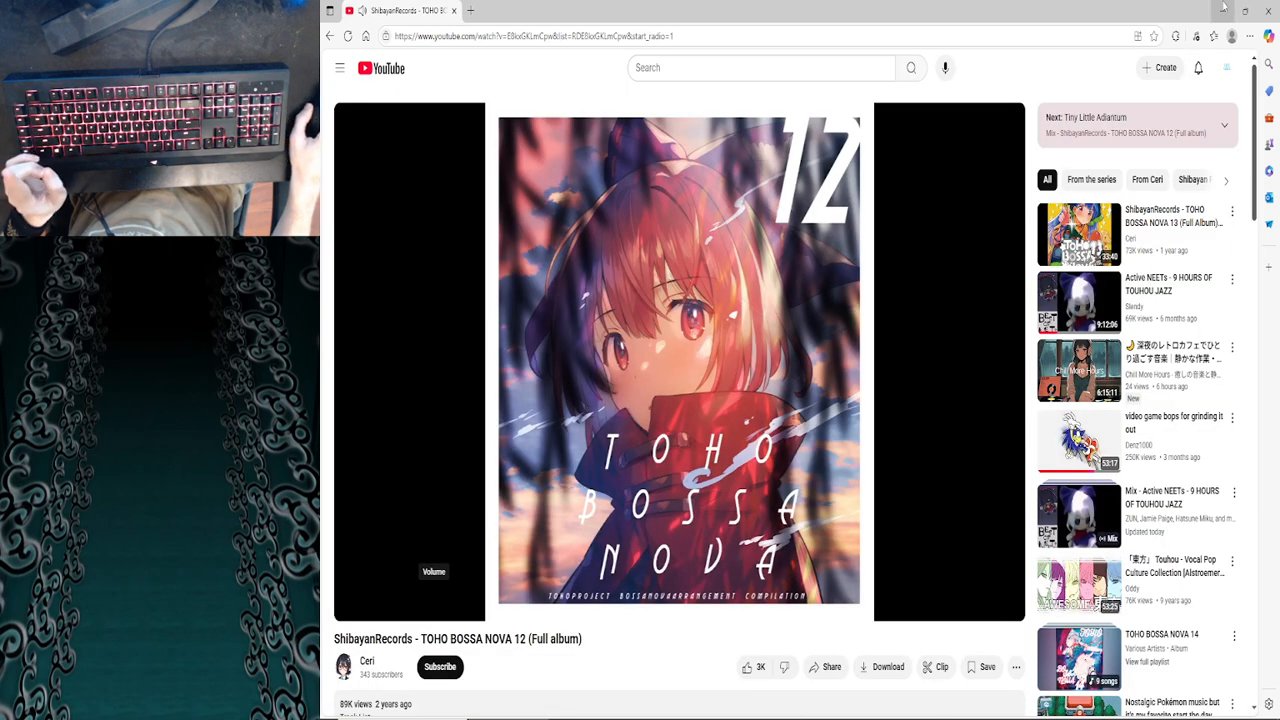
# Find Steam through the Windows search, launch it and open the game library
pyautogui.press('super')
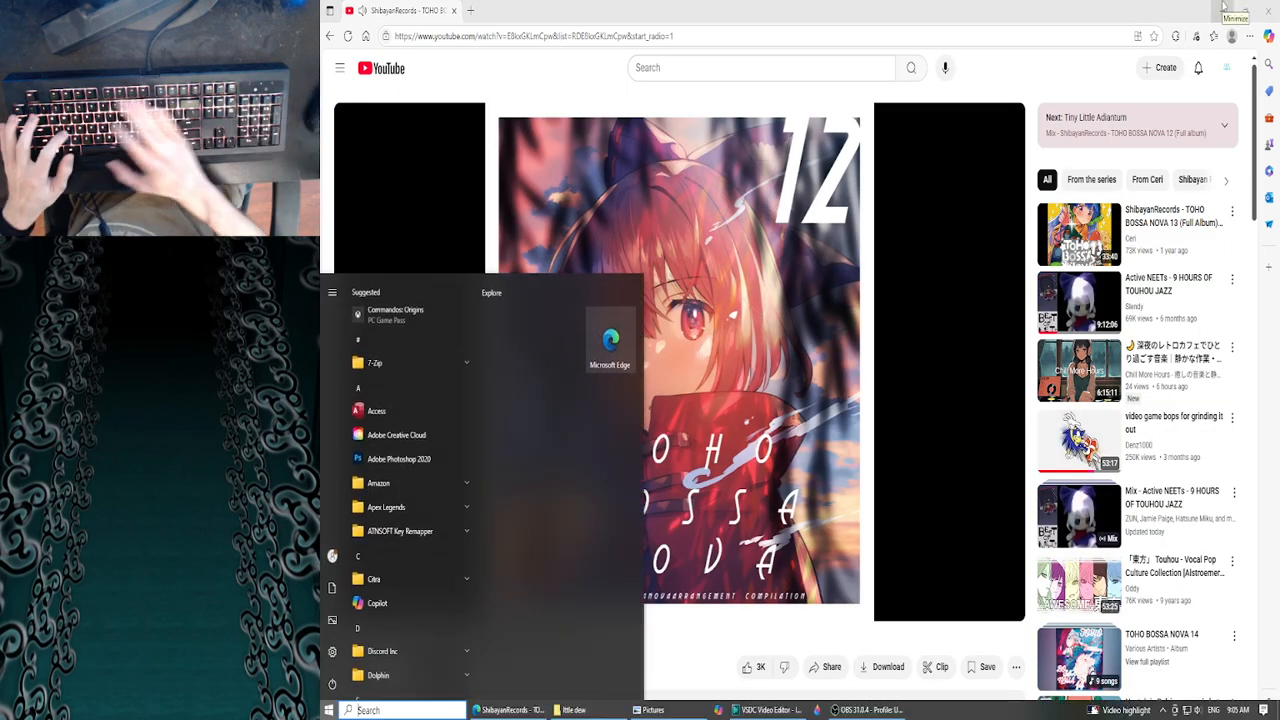
pyautogui.write('steam')
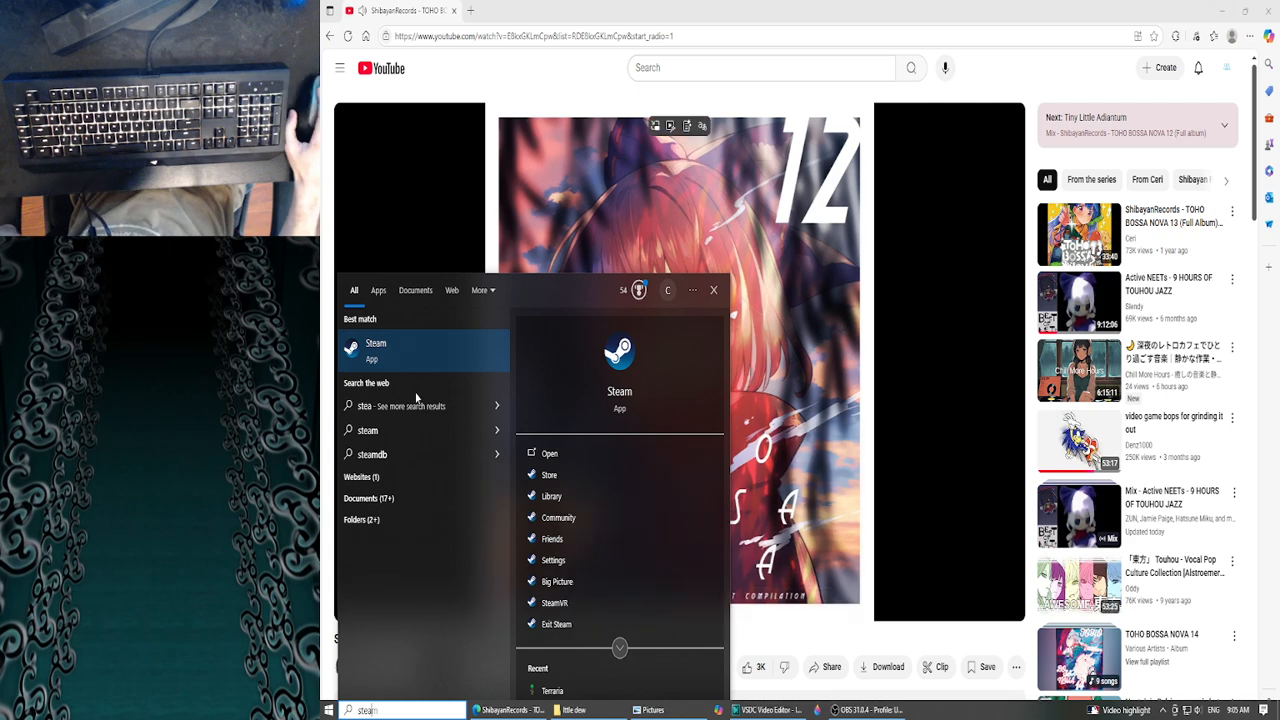
pyautogui.click(390, 333)
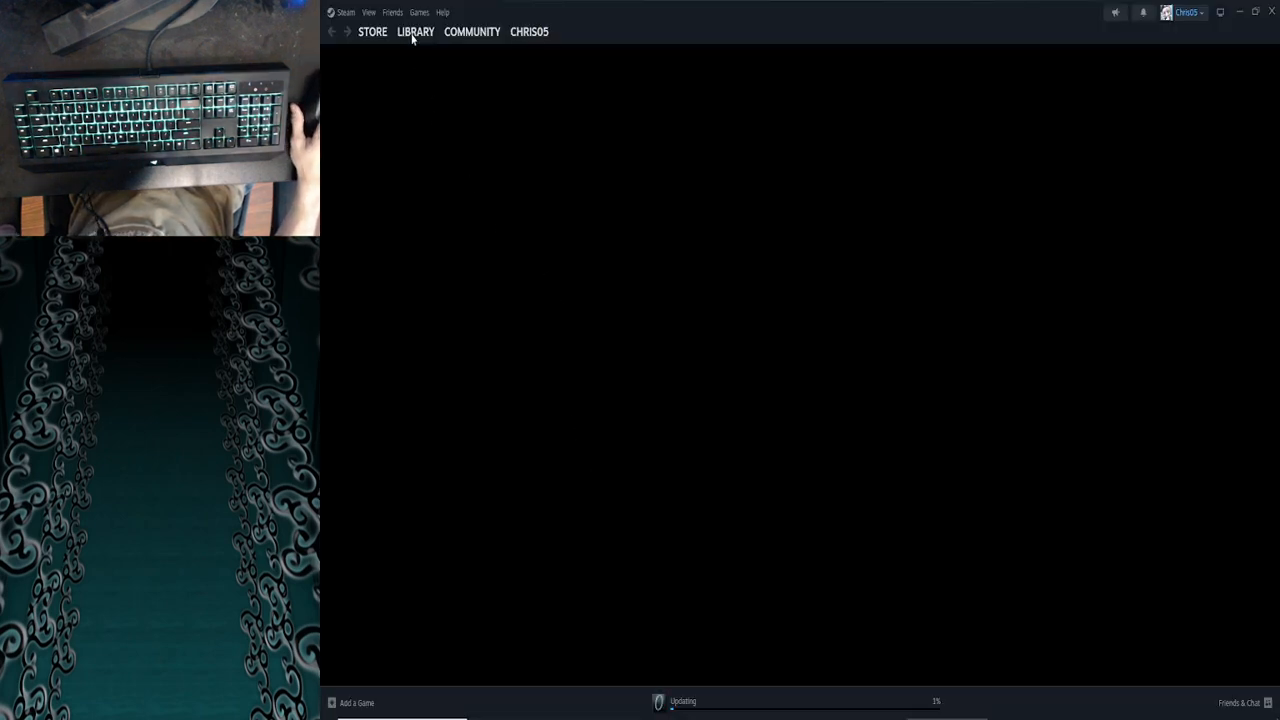
pyautogui.click(412, 33)
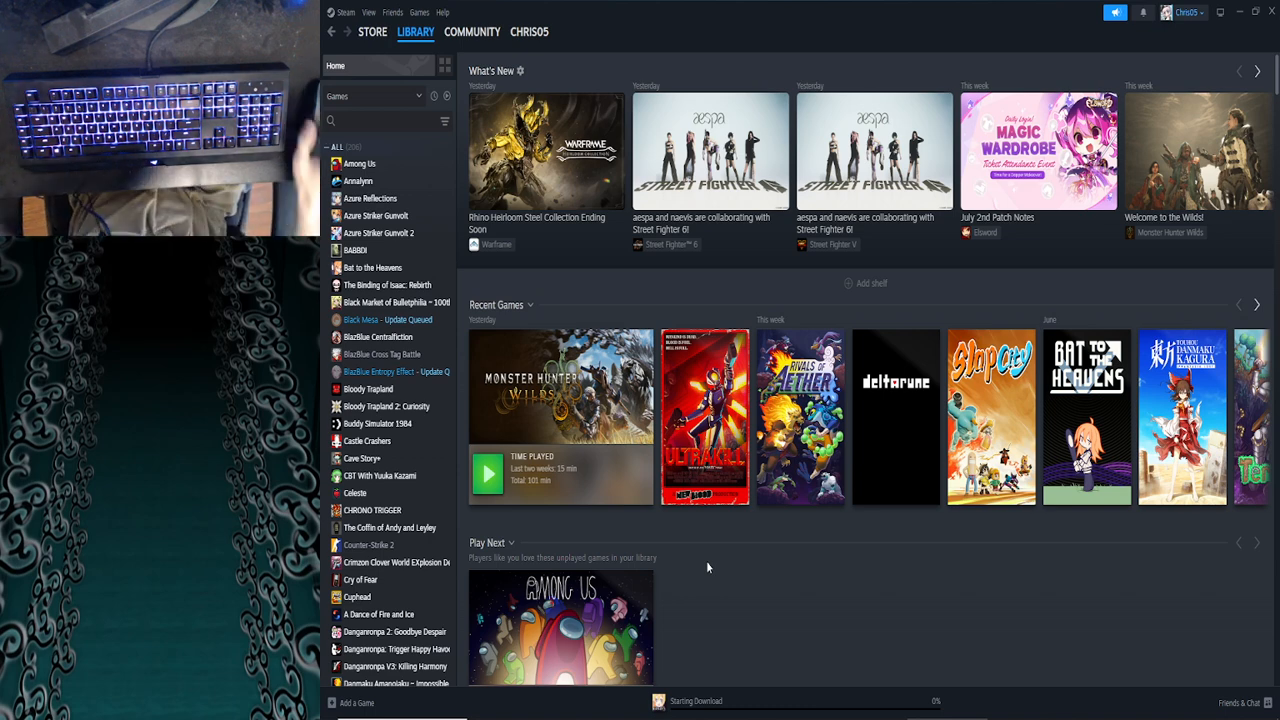
# Launch Slap City from the recent games in the Steam library and continue past the title screen to the main menu
pyautogui.click(738, 420)
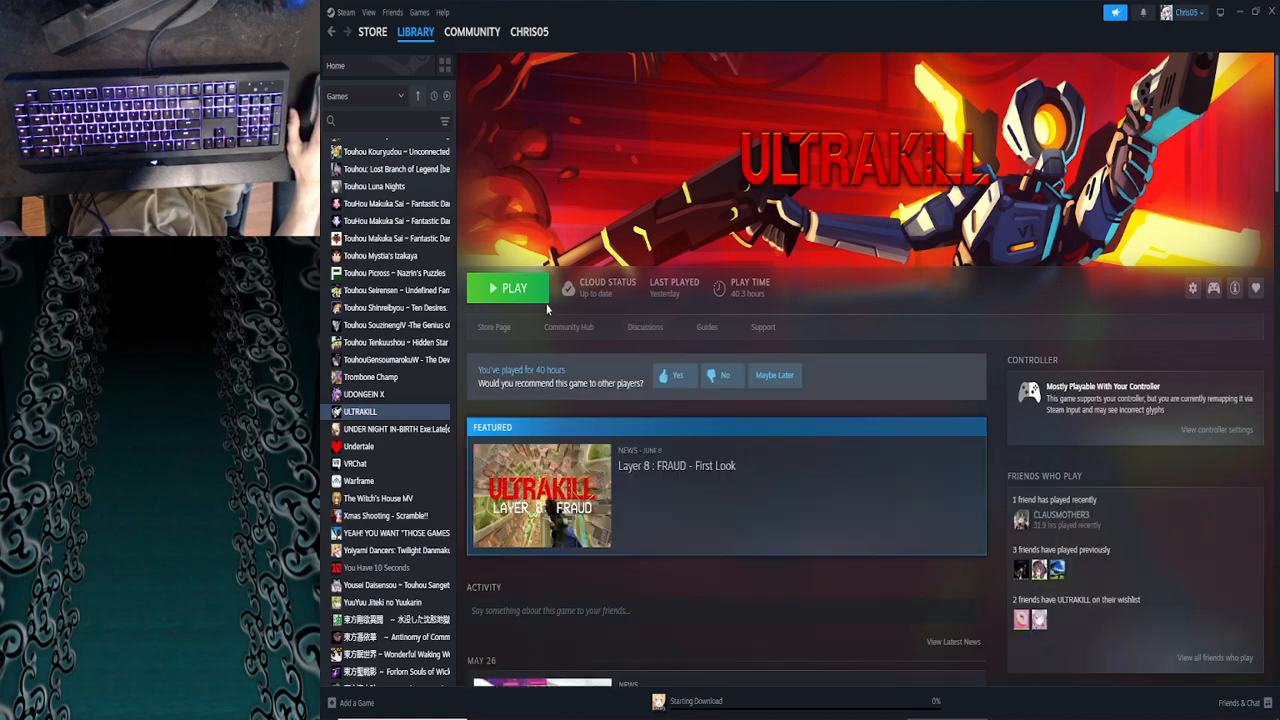
pyautogui.click(331, 33)
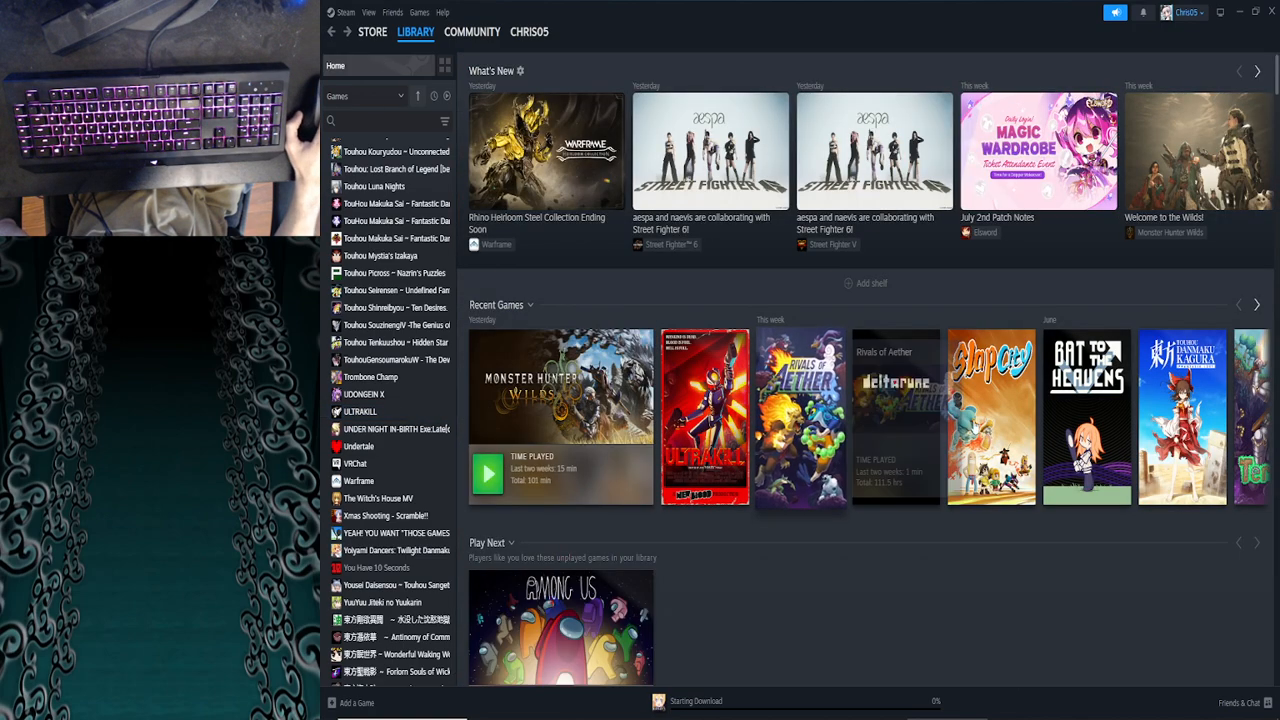
pyautogui.click(784, 355)
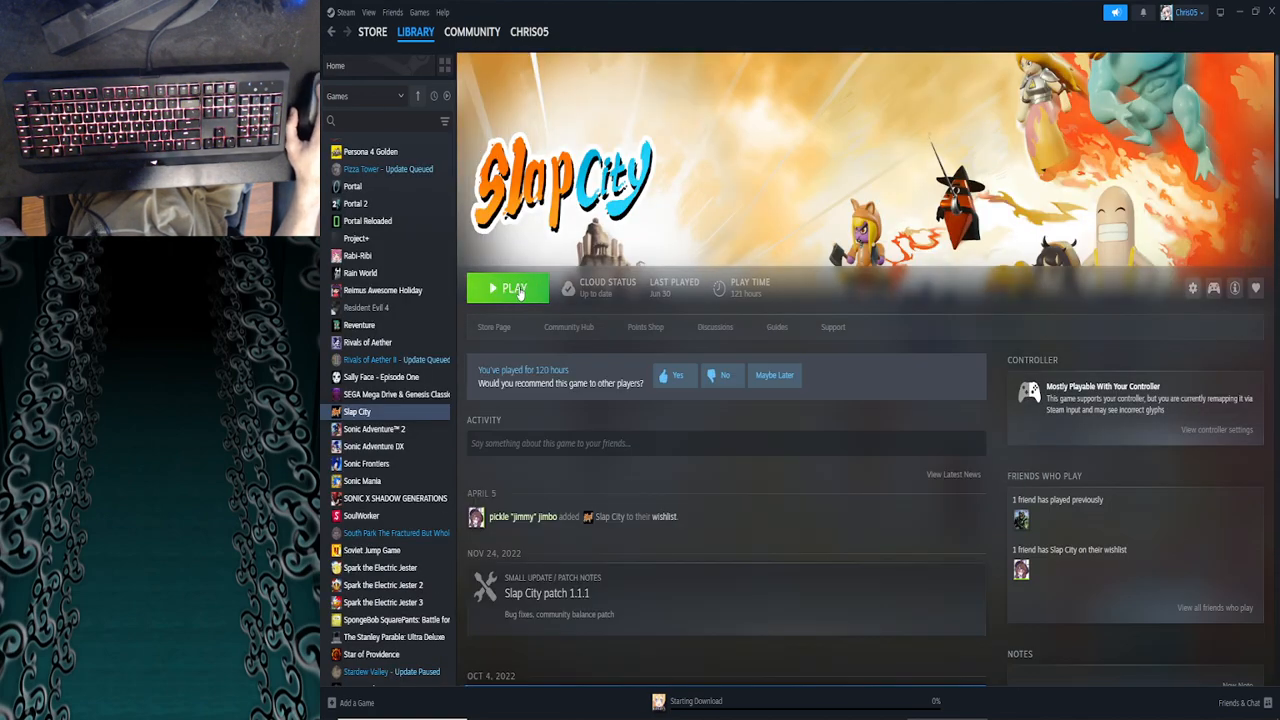
pyautogui.click(519, 291)
pyautogui.click(840, 484)
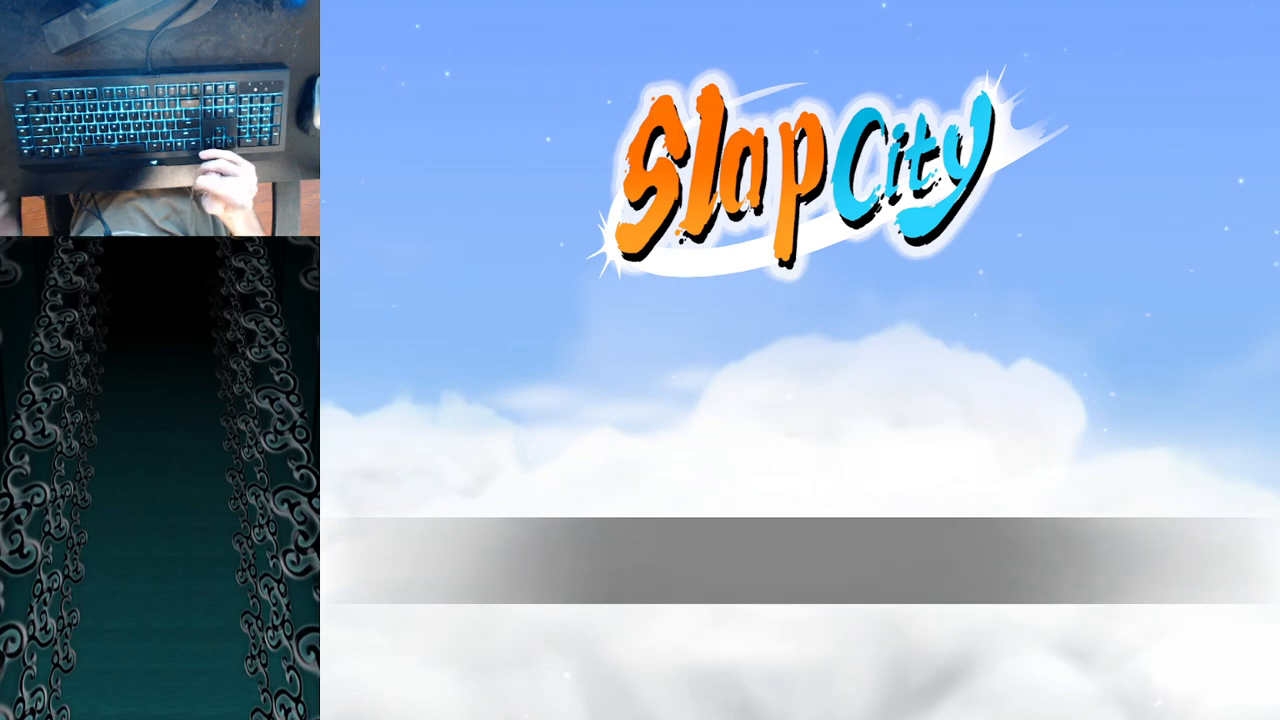
pyautogui.press('Return')
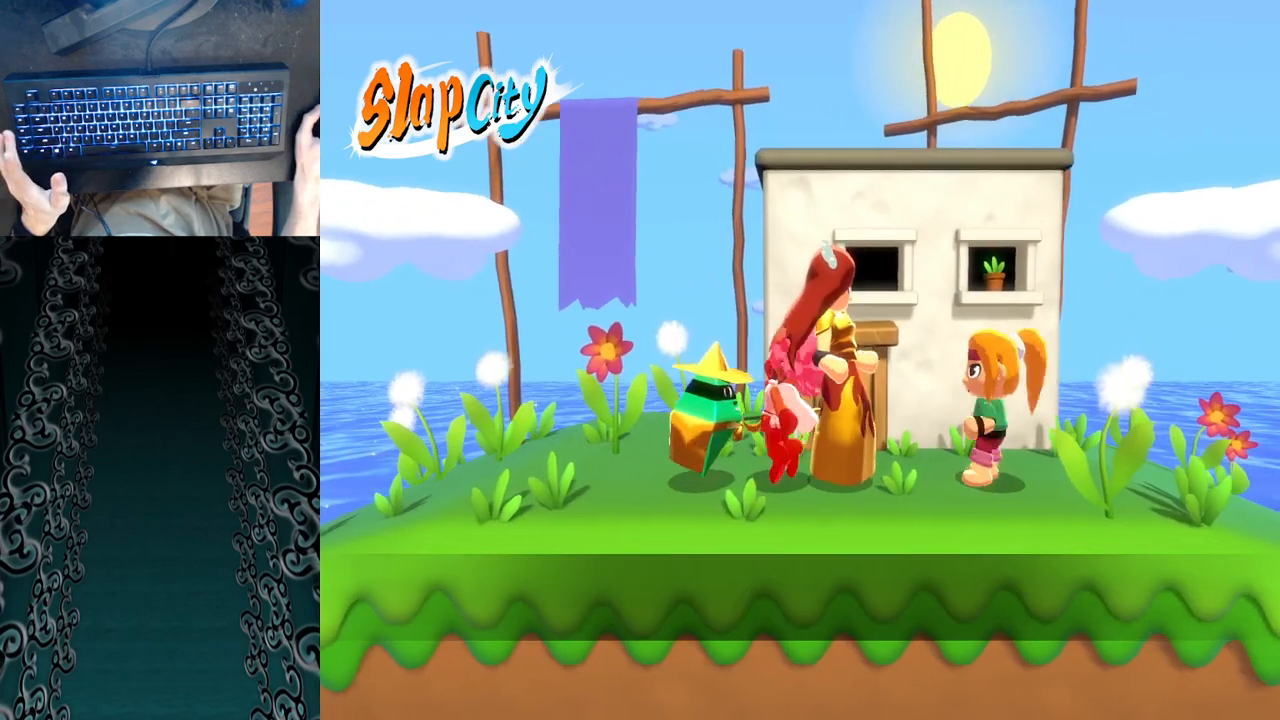
pyautogui.press('Return')
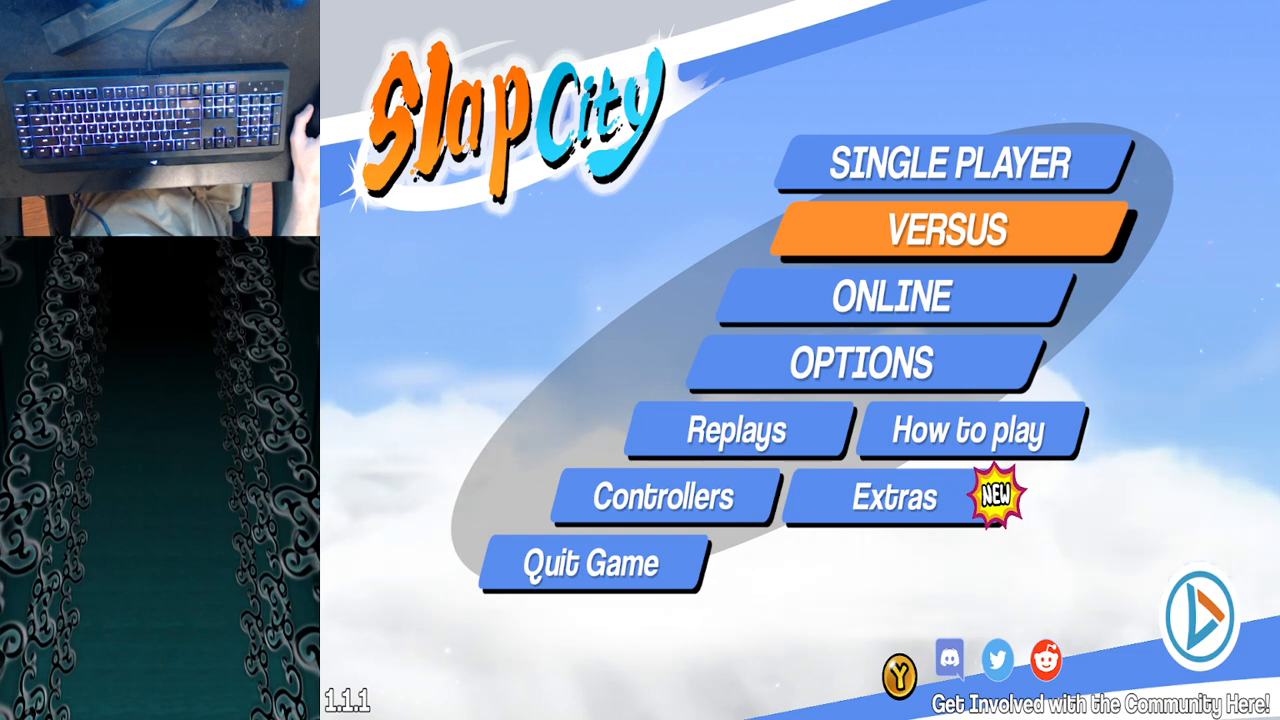
# Alternate between the main menu and the title screen to check the title backgrounds, stopping on the title screen
pyautogui.press('Escape')
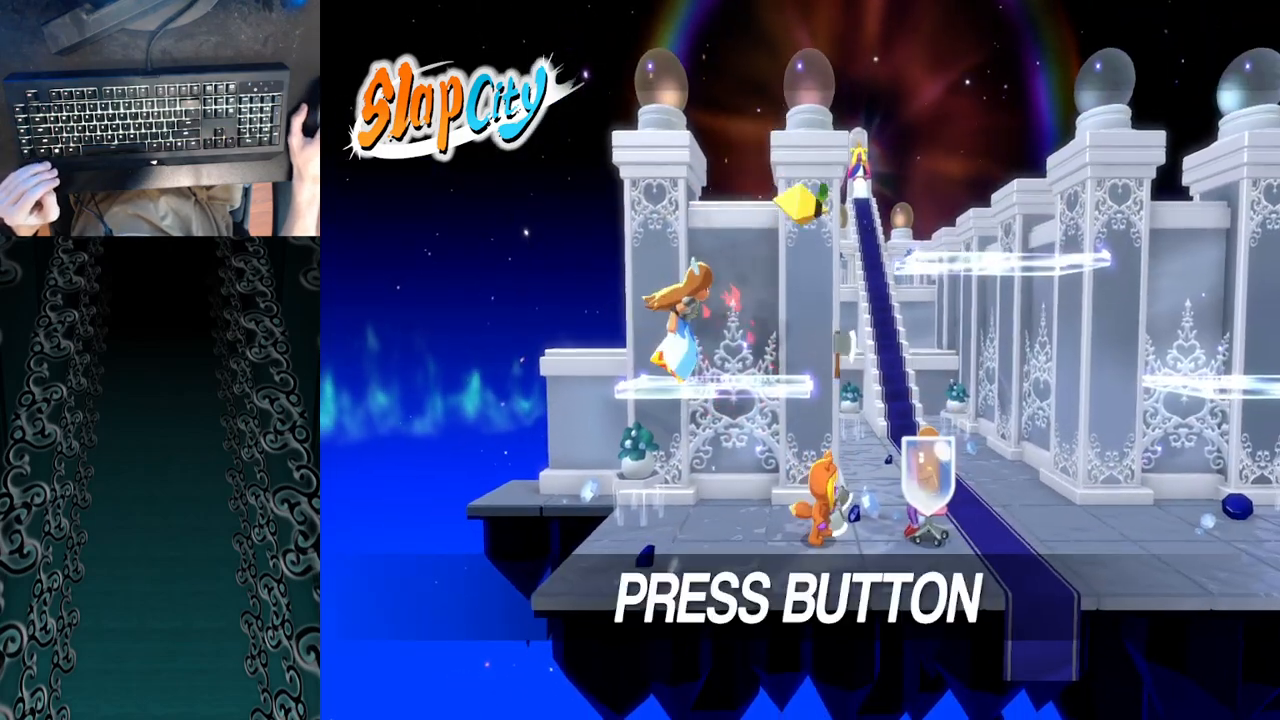
pyautogui.press('Return')
pyautogui.press('Escape')
pyautogui.press('Return')
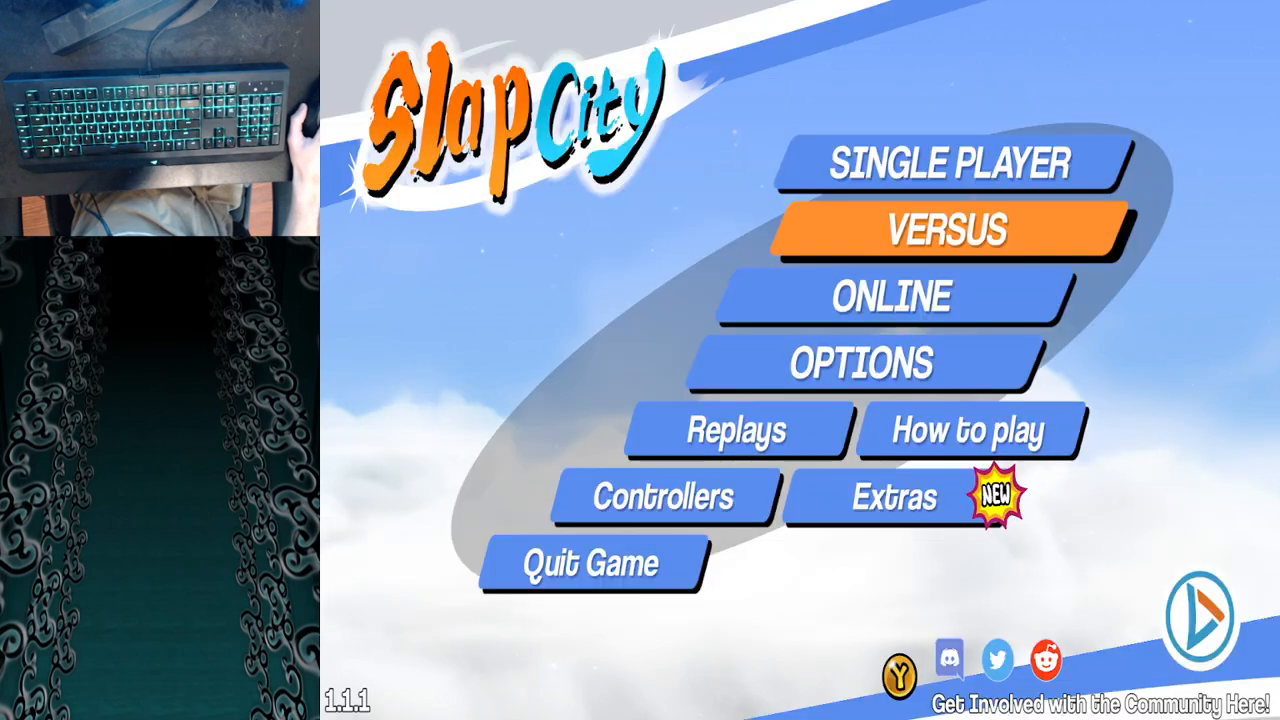
pyautogui.press('Escape')
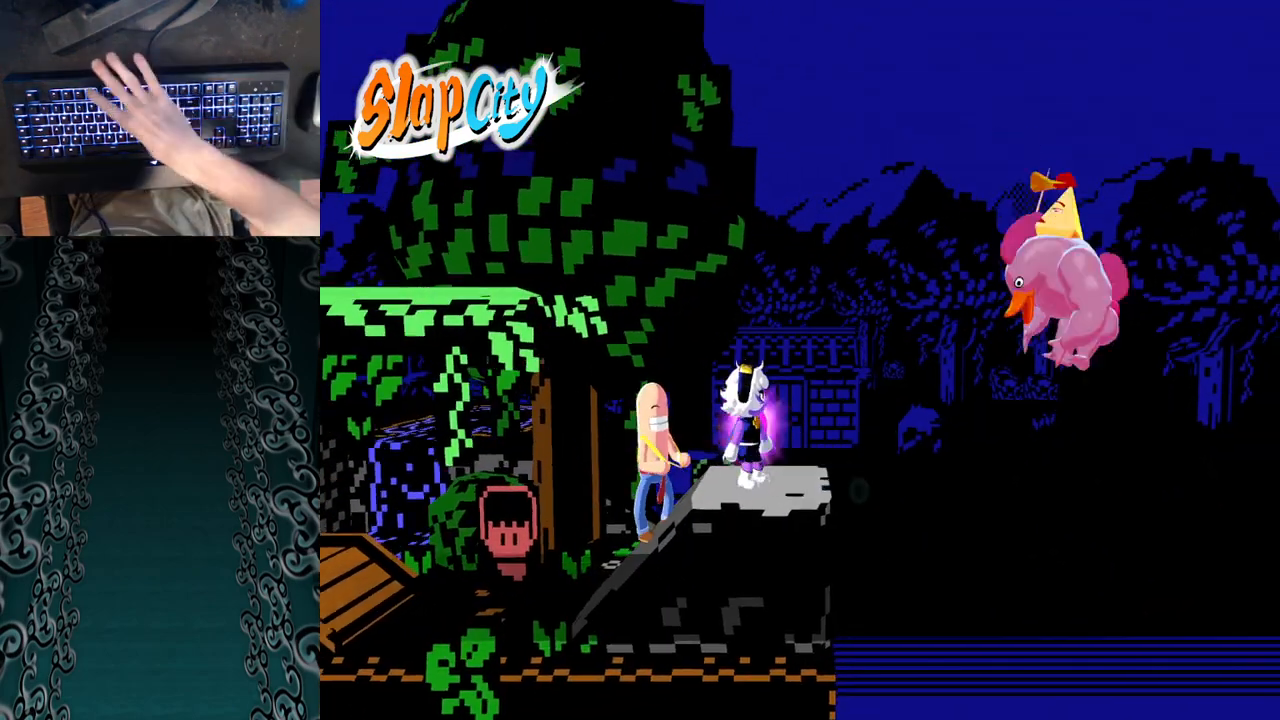
# Switch from the game to Steam, close its window and minimize the YouTube browser window
pyautogui.hotkey('alt', 'Tab')
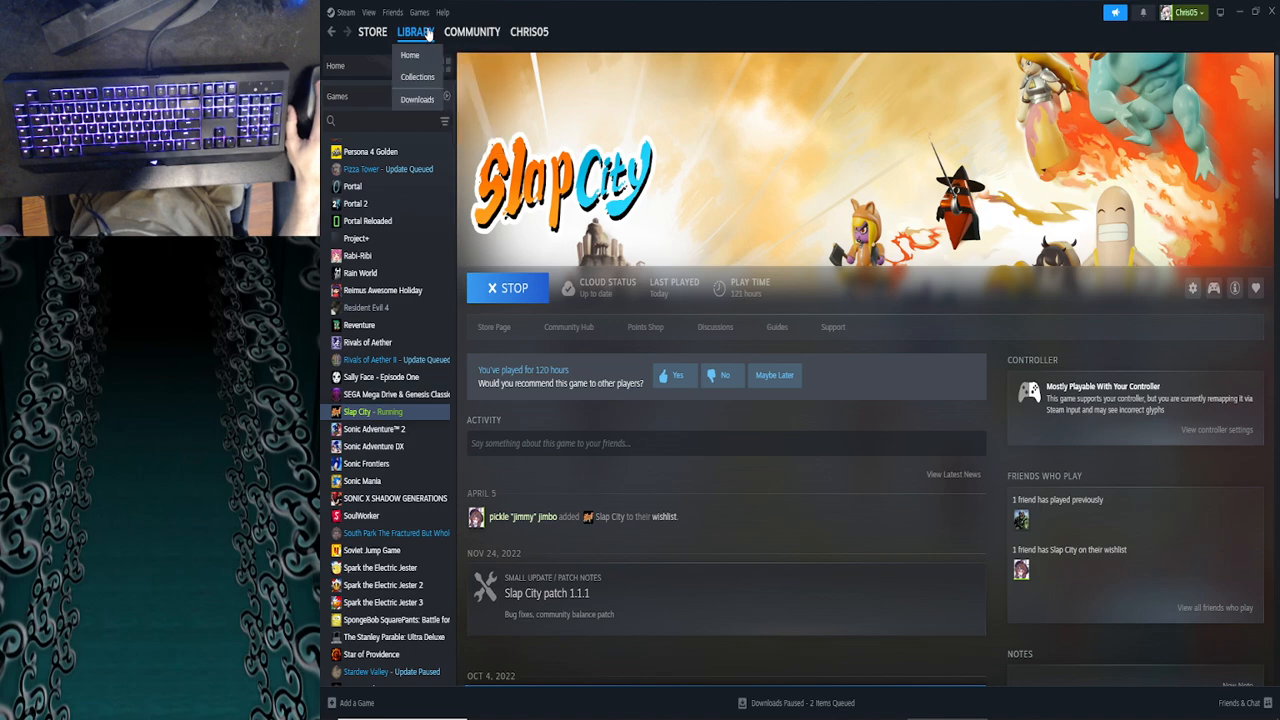
pyautogui.click(426, 33)
pyautogui.click(1272, 12)
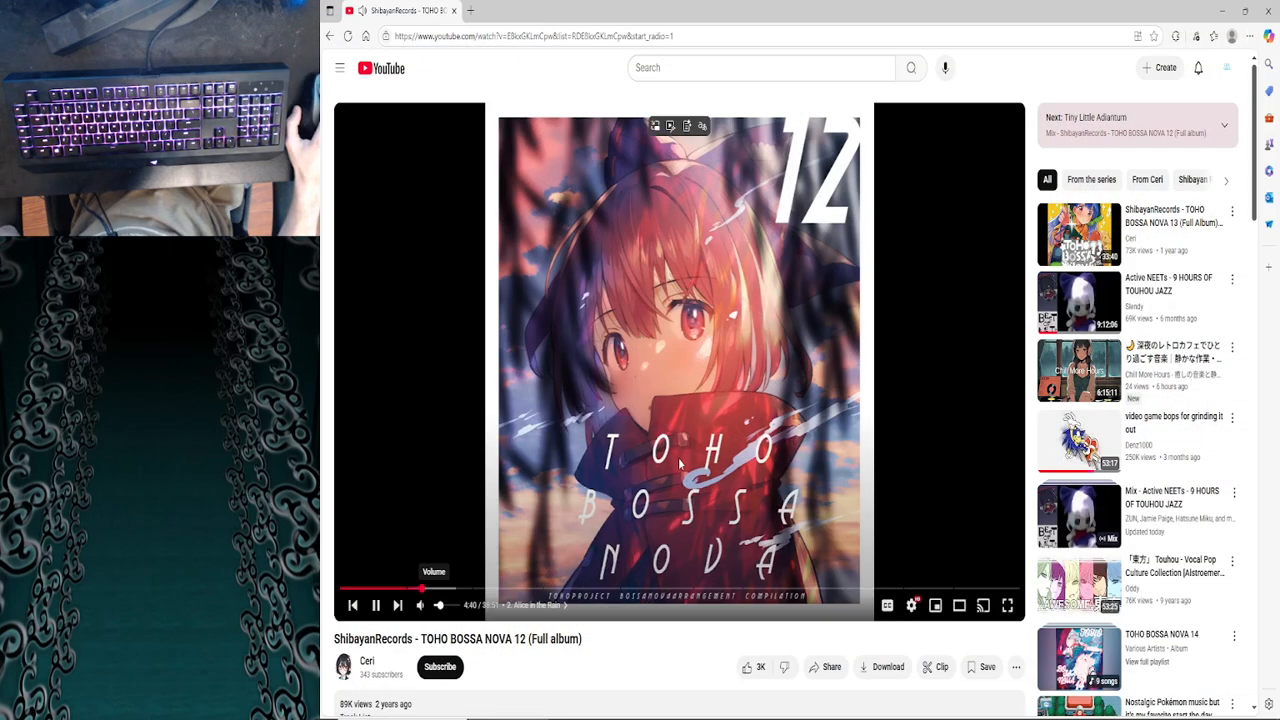
pyautogui.click(1224, 14)
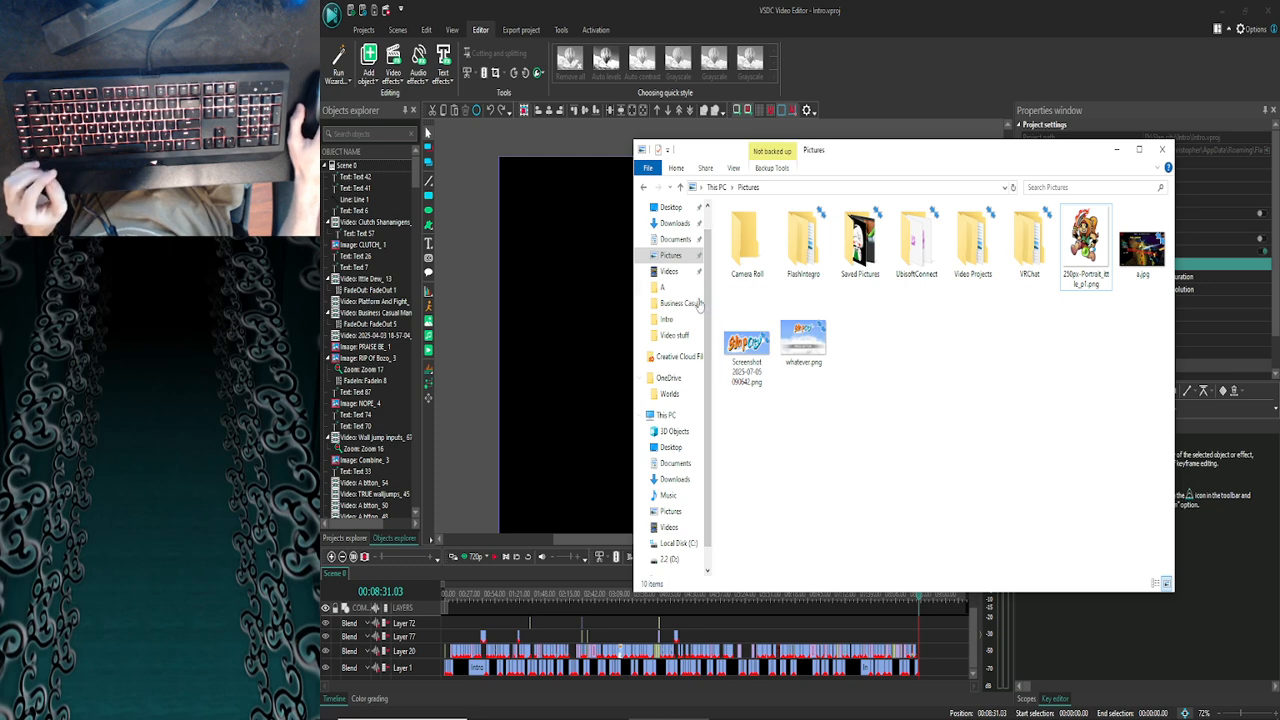
# Switch to Paint 3D and open whatever.png from the Pictures folder
pyautogui.moveTo(783, 711)
pyautogui.click(822, 710)
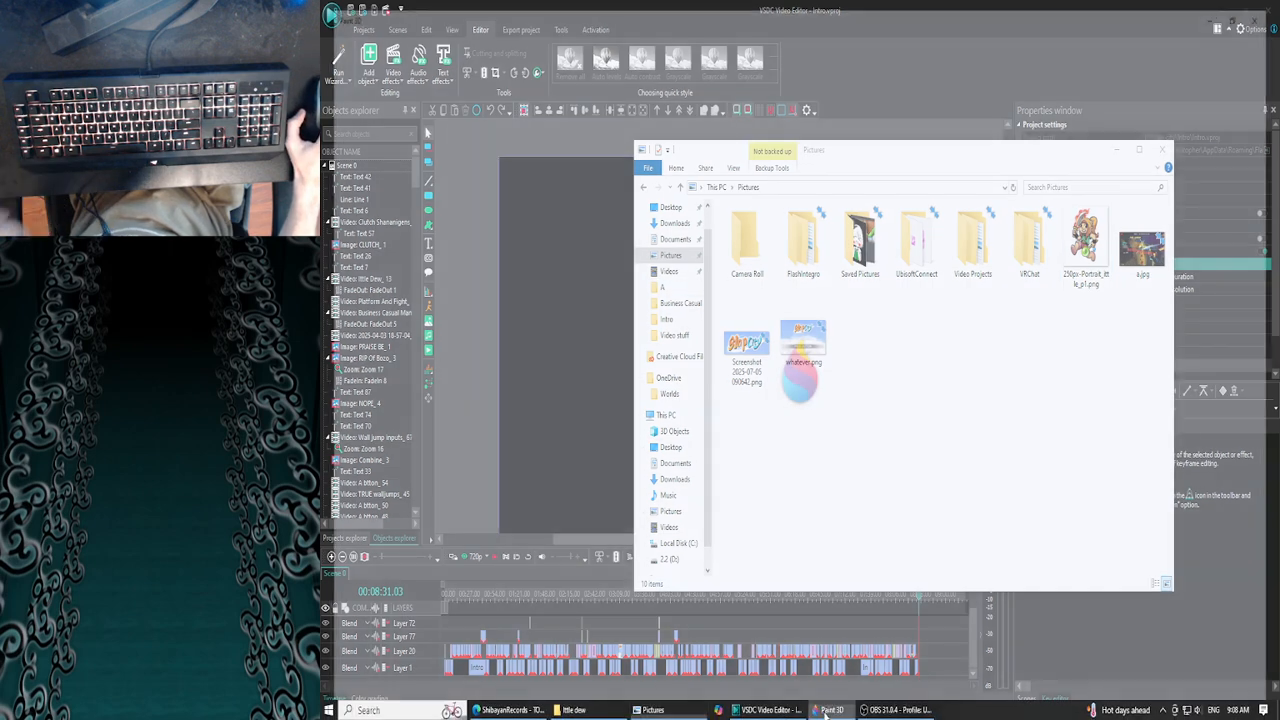
pyautogui.click(773, 406)
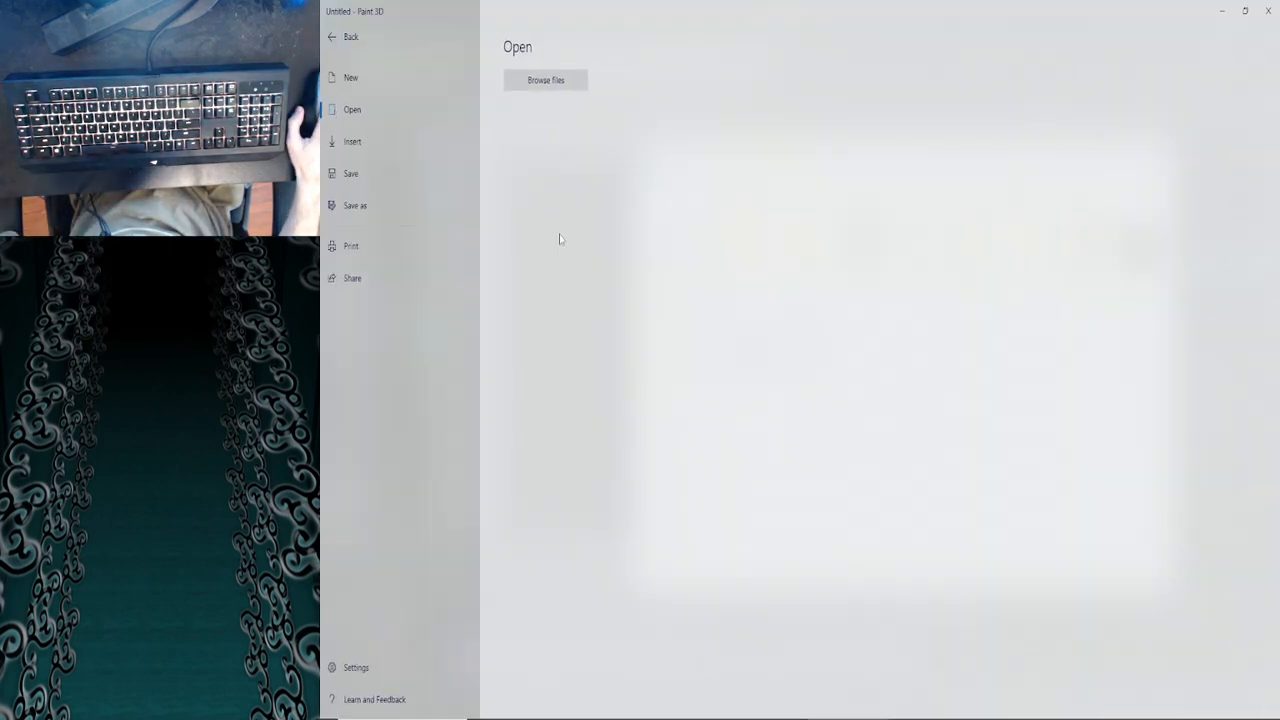
pyautogui.click(550, 85)
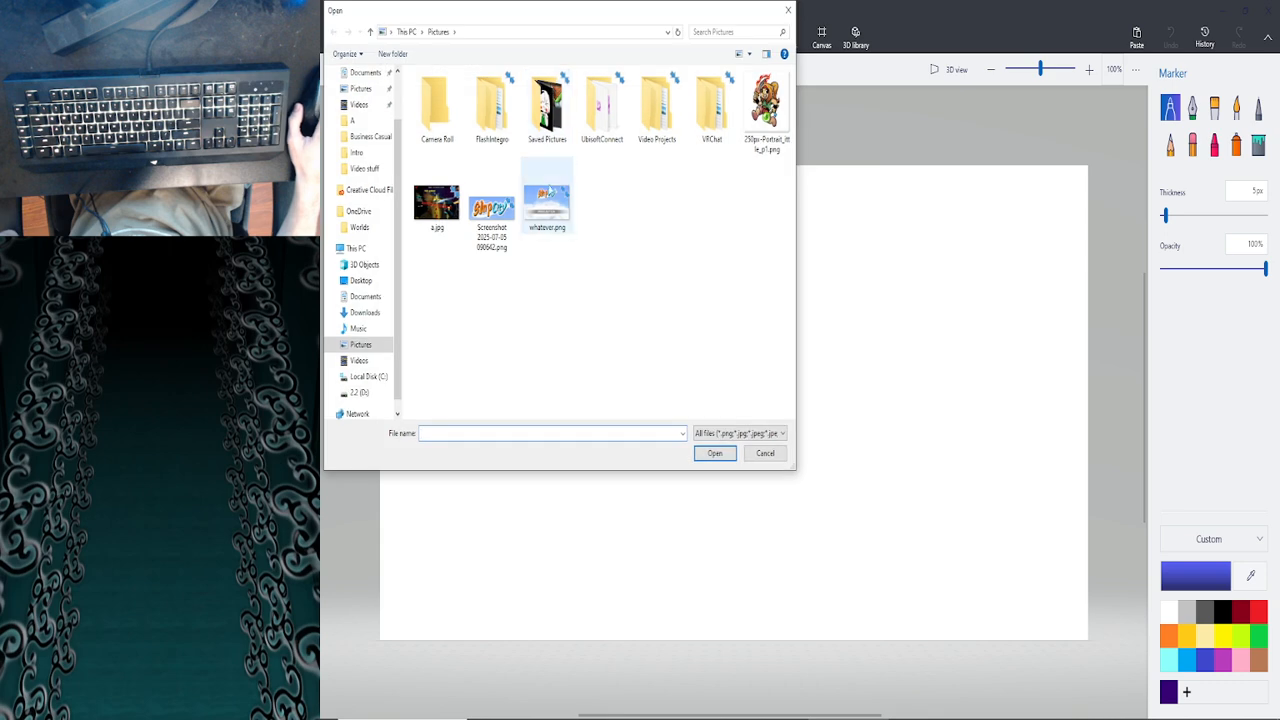
pyautogui.doubleClick(546, 201)
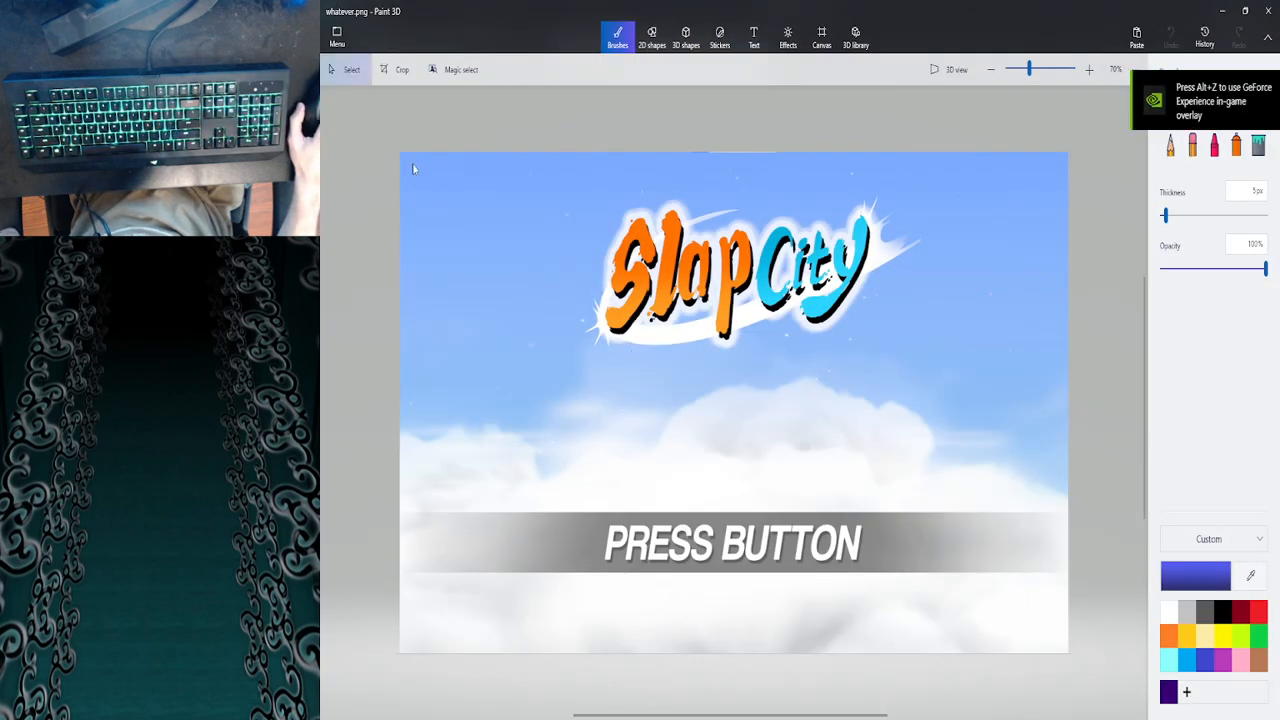
# Try to cover the whole canvas by stretching a small sky patch from the image's upper-left corner, and undo it
pyautogui.moveTo(427, 181); pyautogui.dragTo(428, 183)
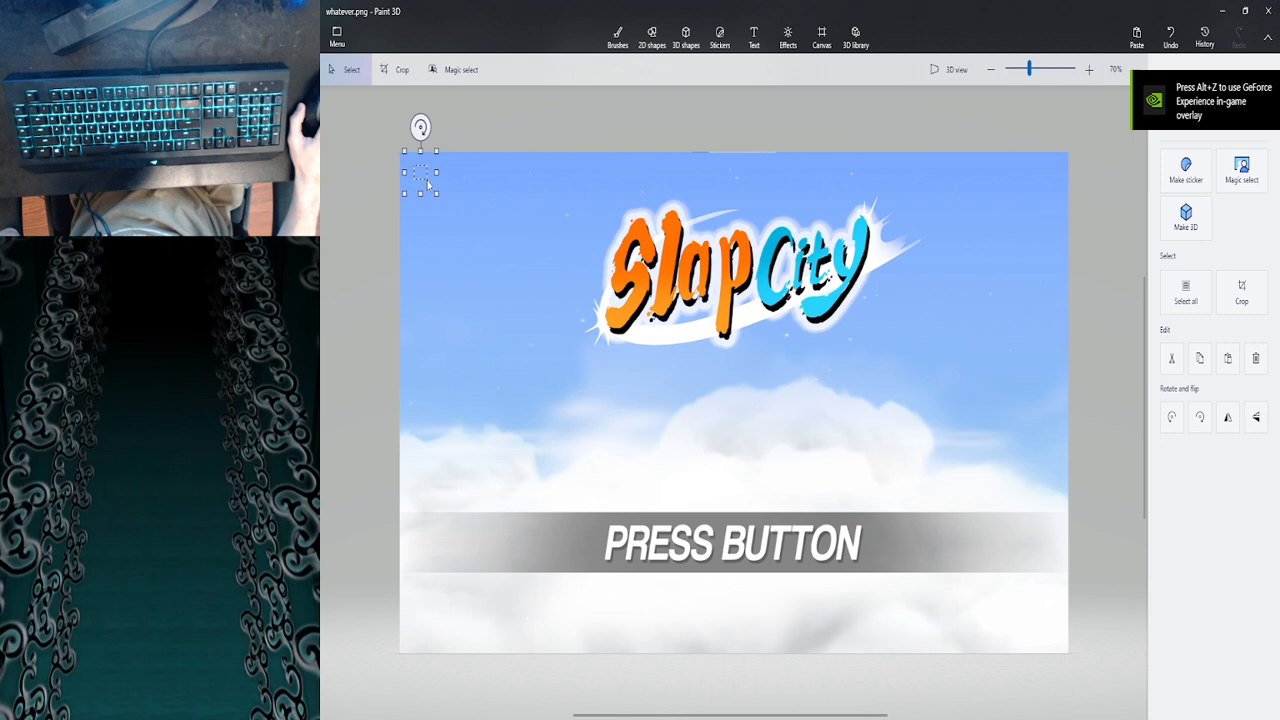
pyautogui.click(467, 119)
pyautogui.click(819, 37)
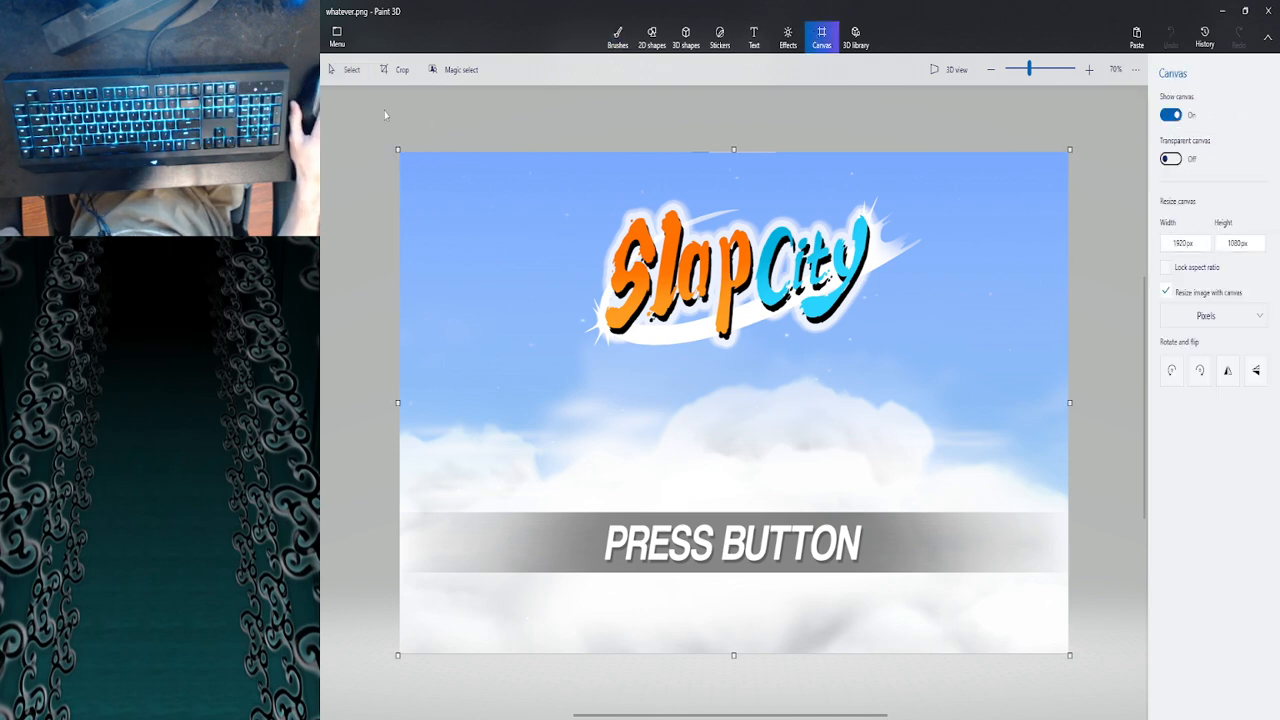
pyautogui.click(346, 69)
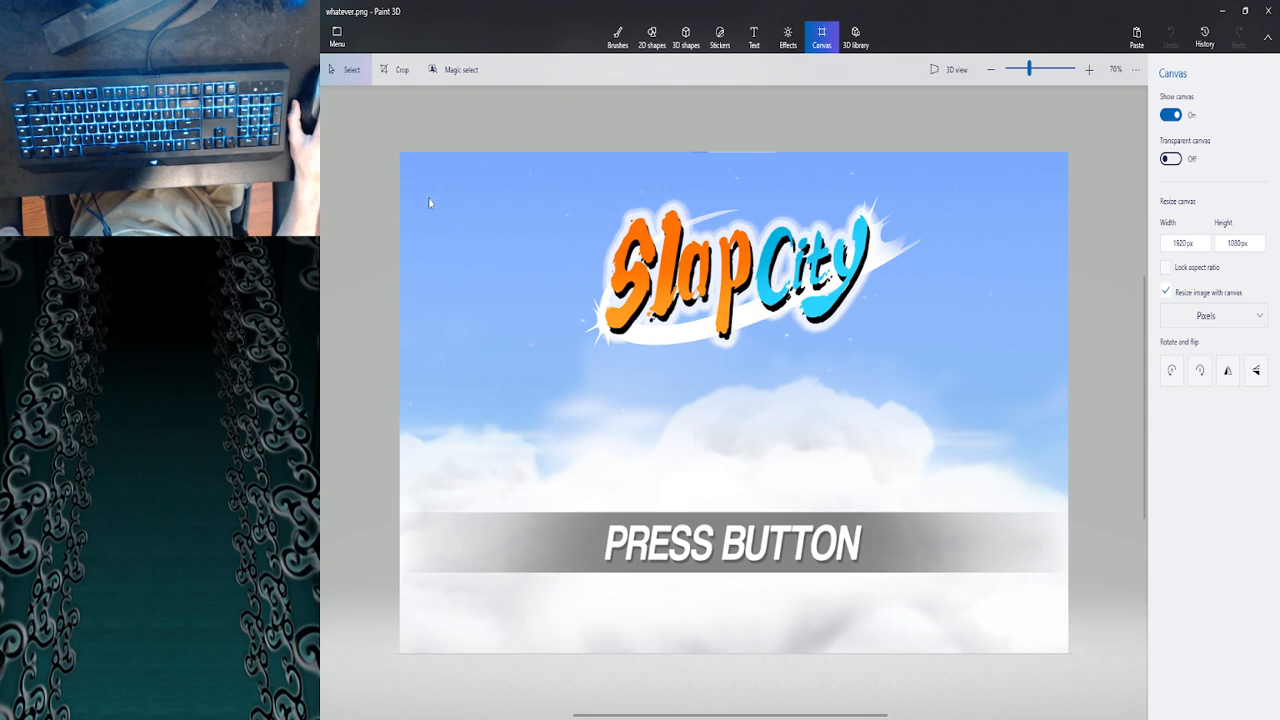
pyautogui.moveTo(404, 162); pyautogui.dragTo(434, 204)
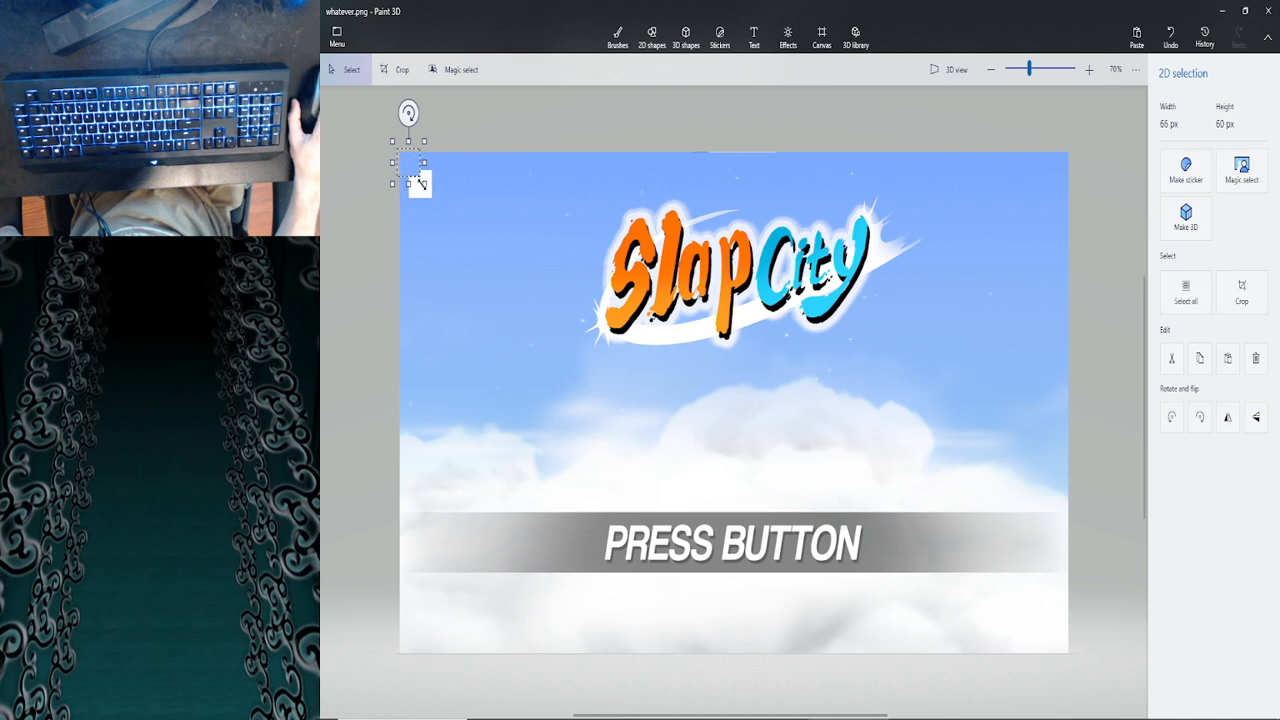
pyautogui.moveTo(422, 184); pyautogui.dragTo(1080, 671)
pyautogui.click(1107, 595)
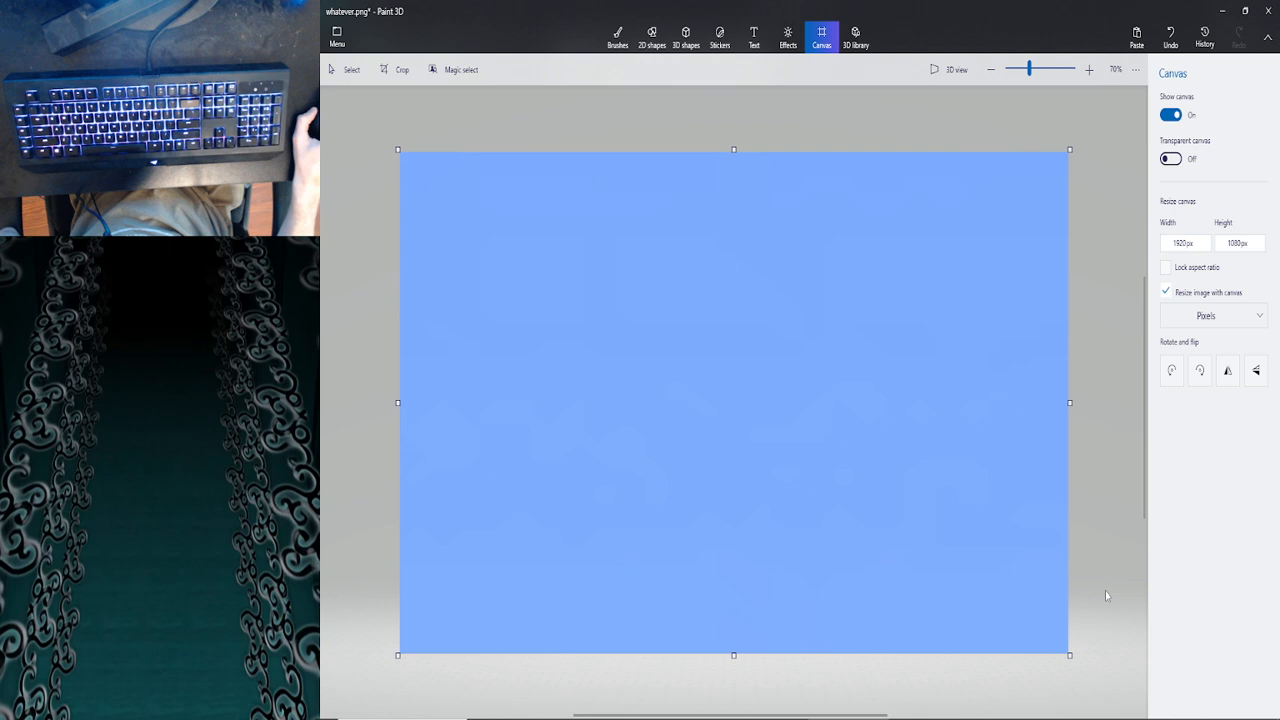
pyautogui.hotkey('ctrl', 'z')
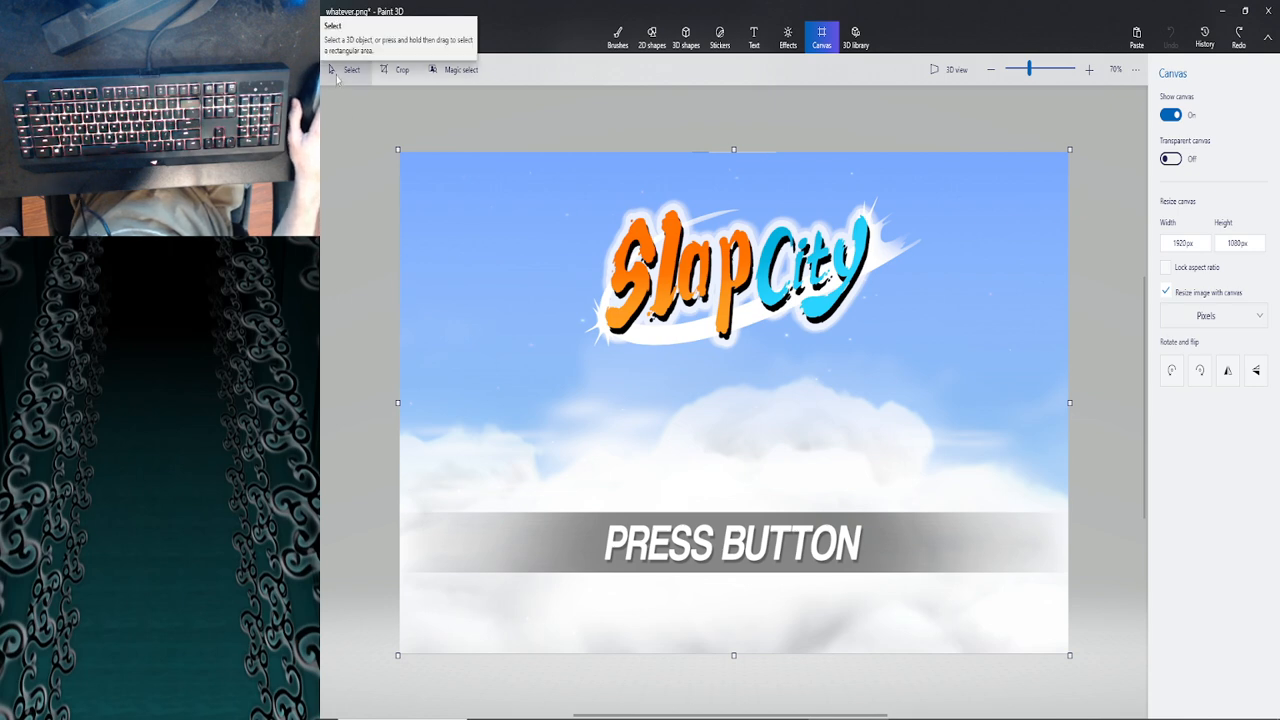
# Select a sky patch of about 79 × 60 px beside the Slap City logo and stretch it to cover the whole canvas
pyautogui.click(338, 82)
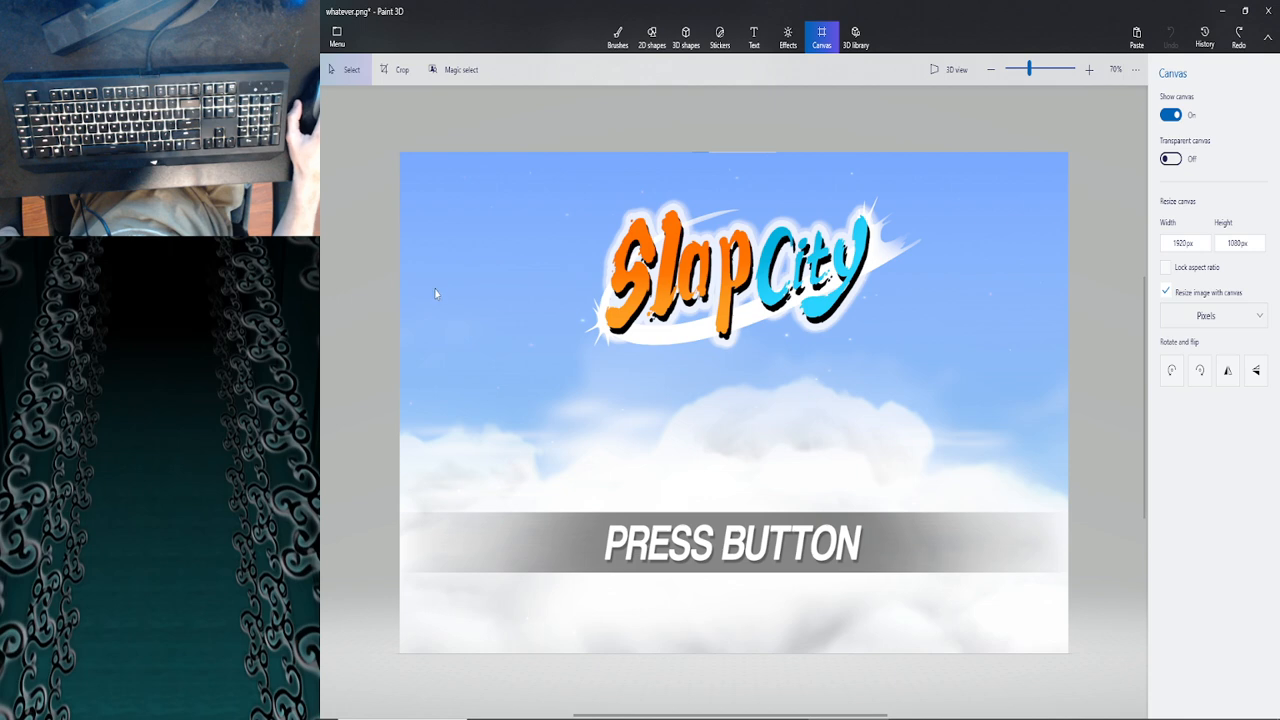
pyautogui.moveTo(455, 310); pyautogui.dragTo(463, 320)
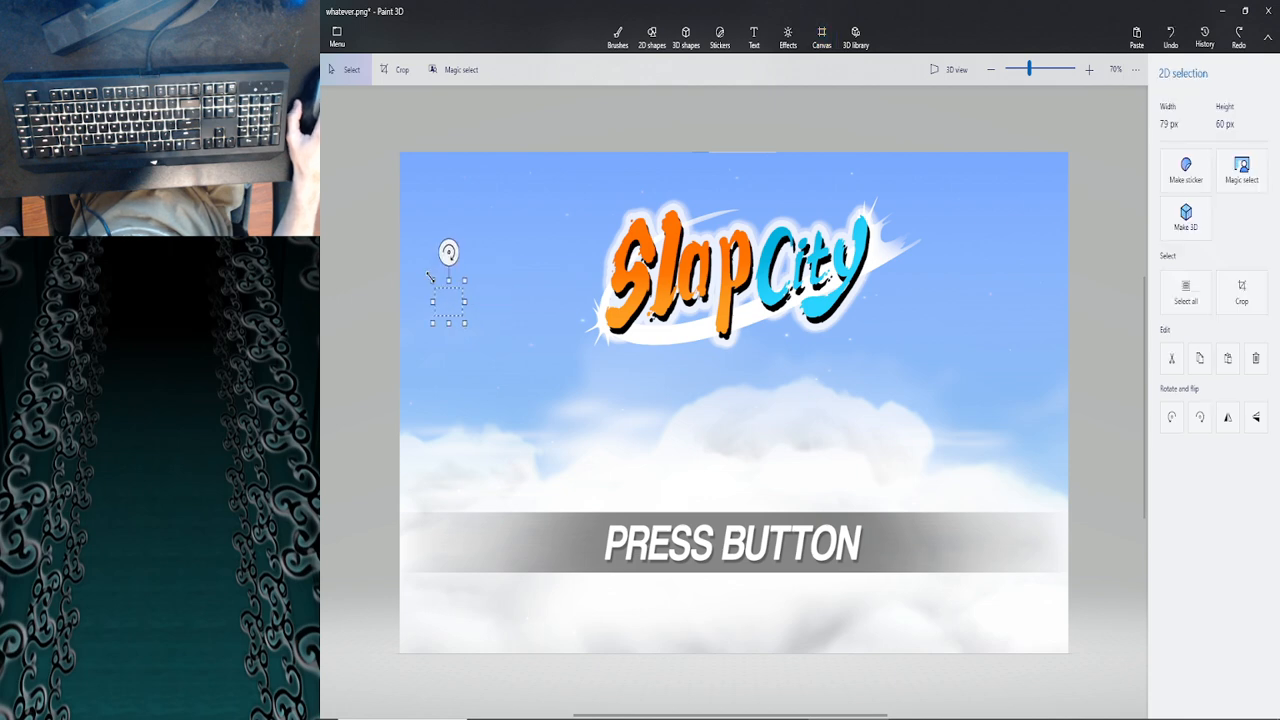
pyautogui.moveTo(427, 277); pyautogui.dragTo(390, 128)
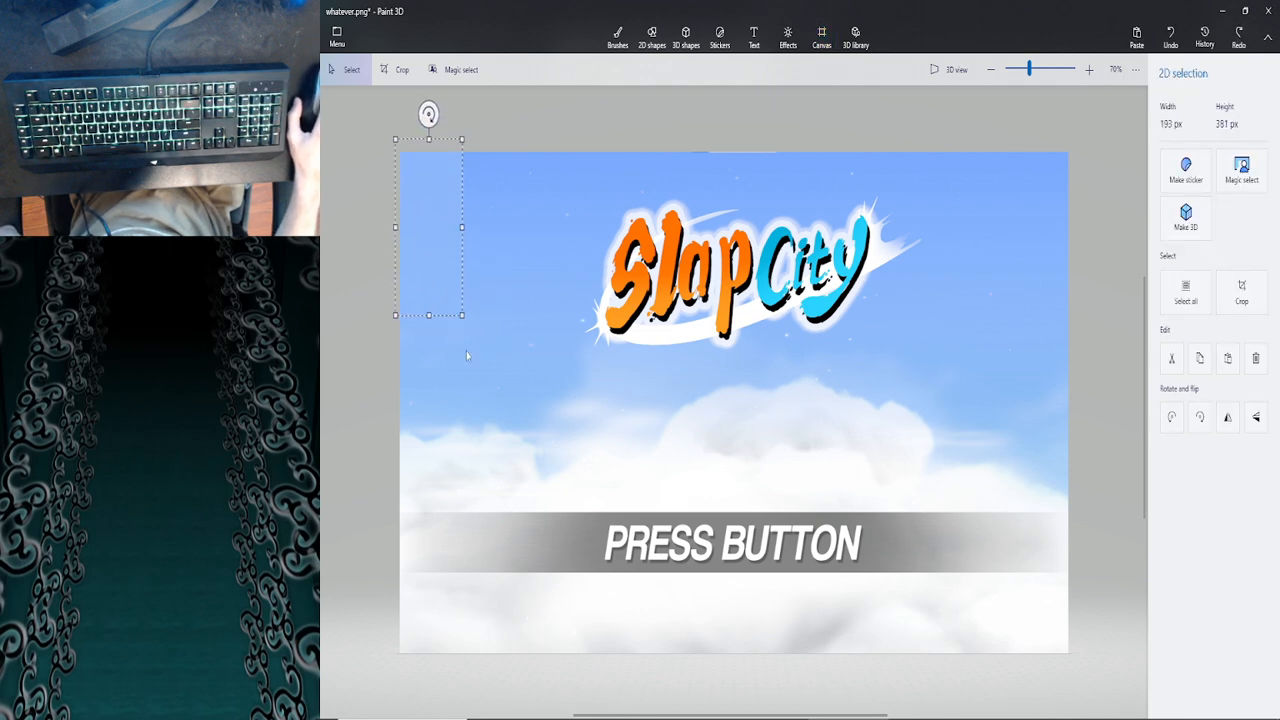
pyautogui.moveTo(461, 315); pyautogui.dragTo(1084, 656)
pyautogui.click(1096, 612)
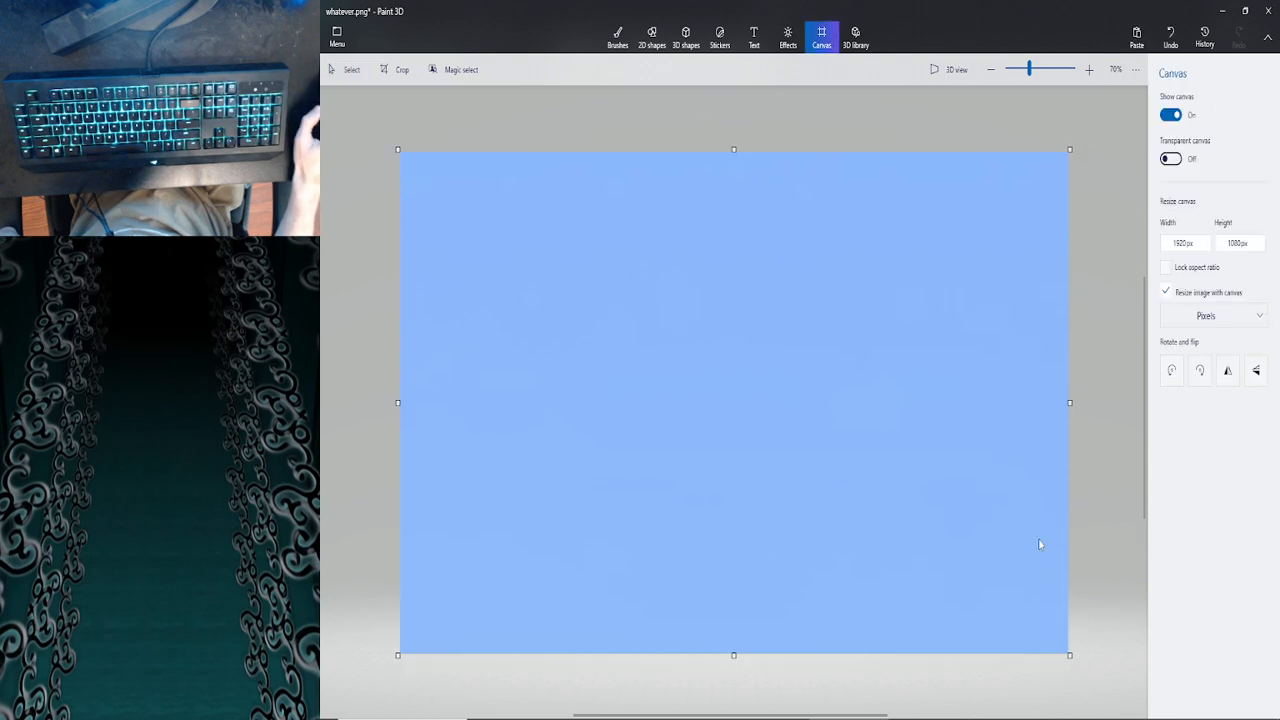
# Try inserting the Slap City logo screenshot from Pictures into the canvas's upper-right corner, and undo the insertion
pyautogui.moveTo(766, 716)
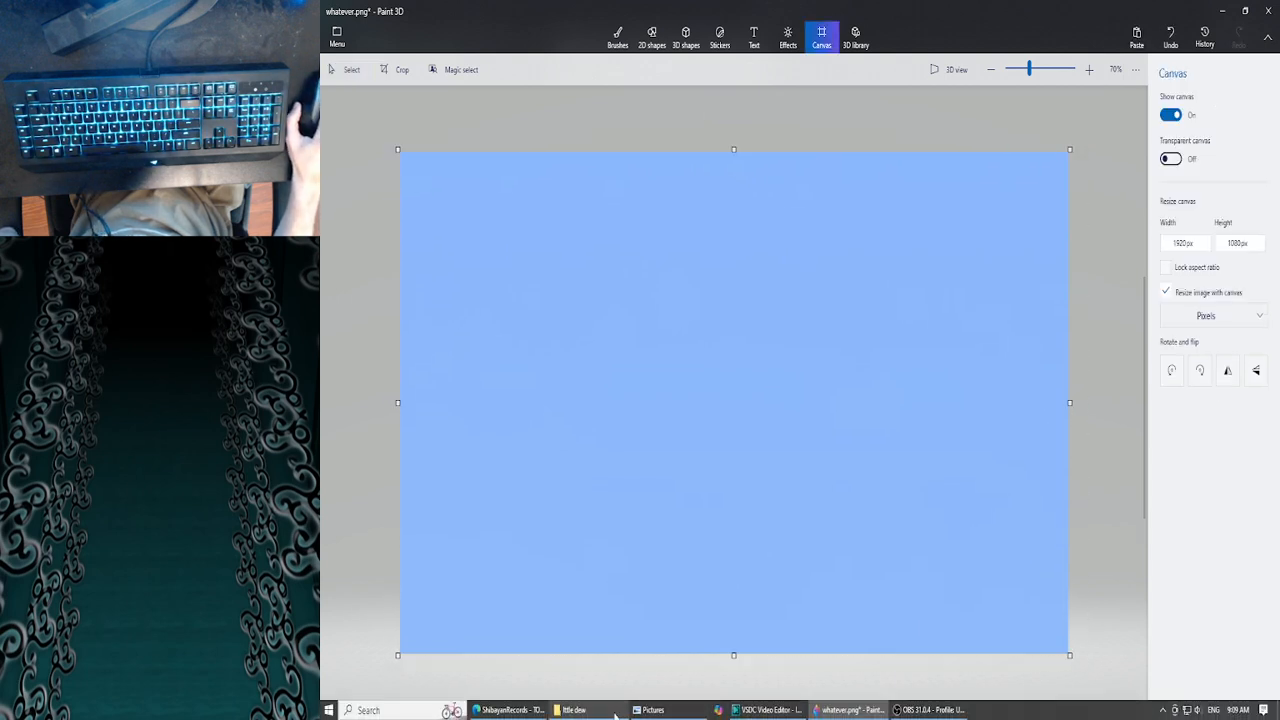
pyautogui.click(652, 710)
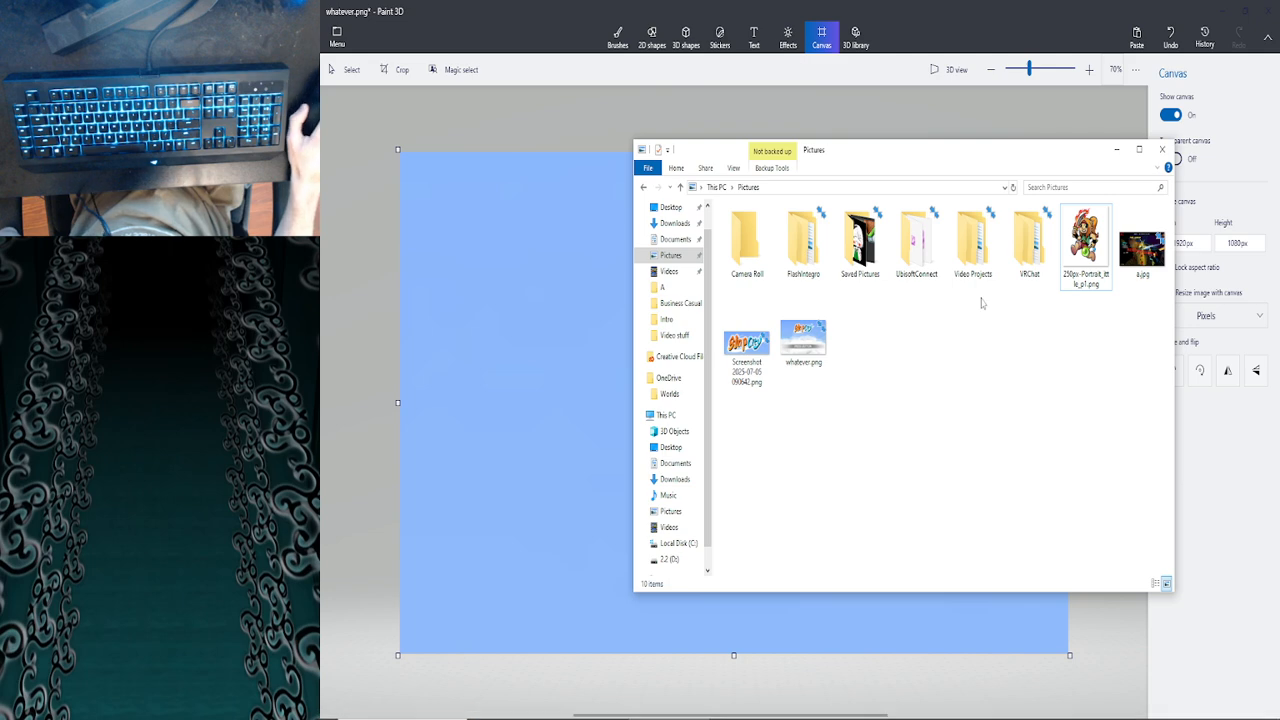
pyautogui.moveTo(760, 323); pyautogui.dragTo(545, 360)
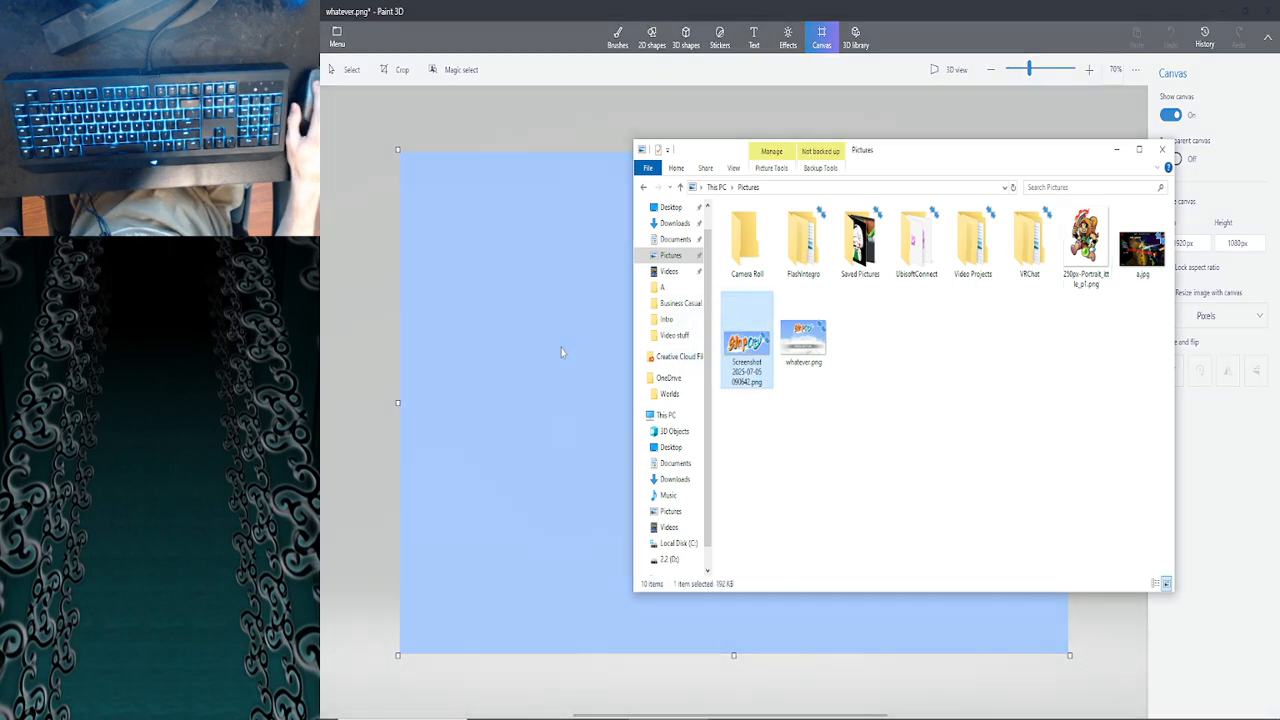
pyautogui.click(1116, 149)
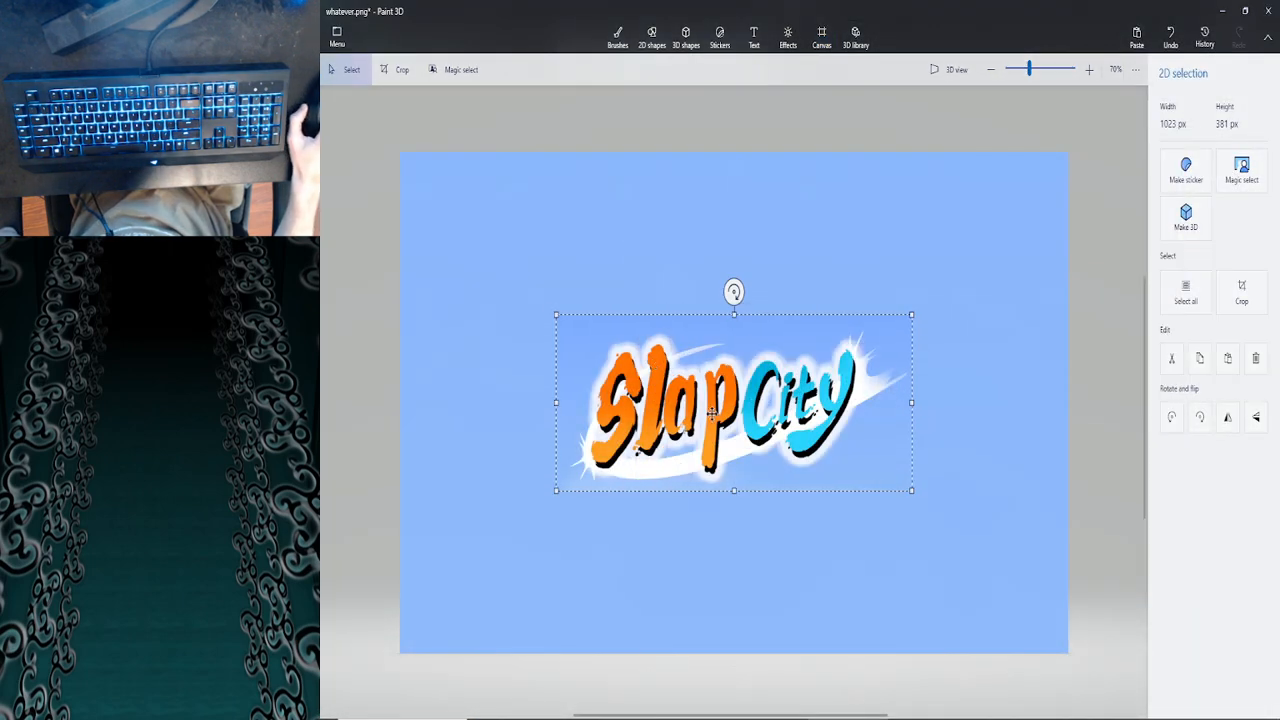
pyautogui.moveTo(725, 407); pyautogui.dragTo(870, 249)
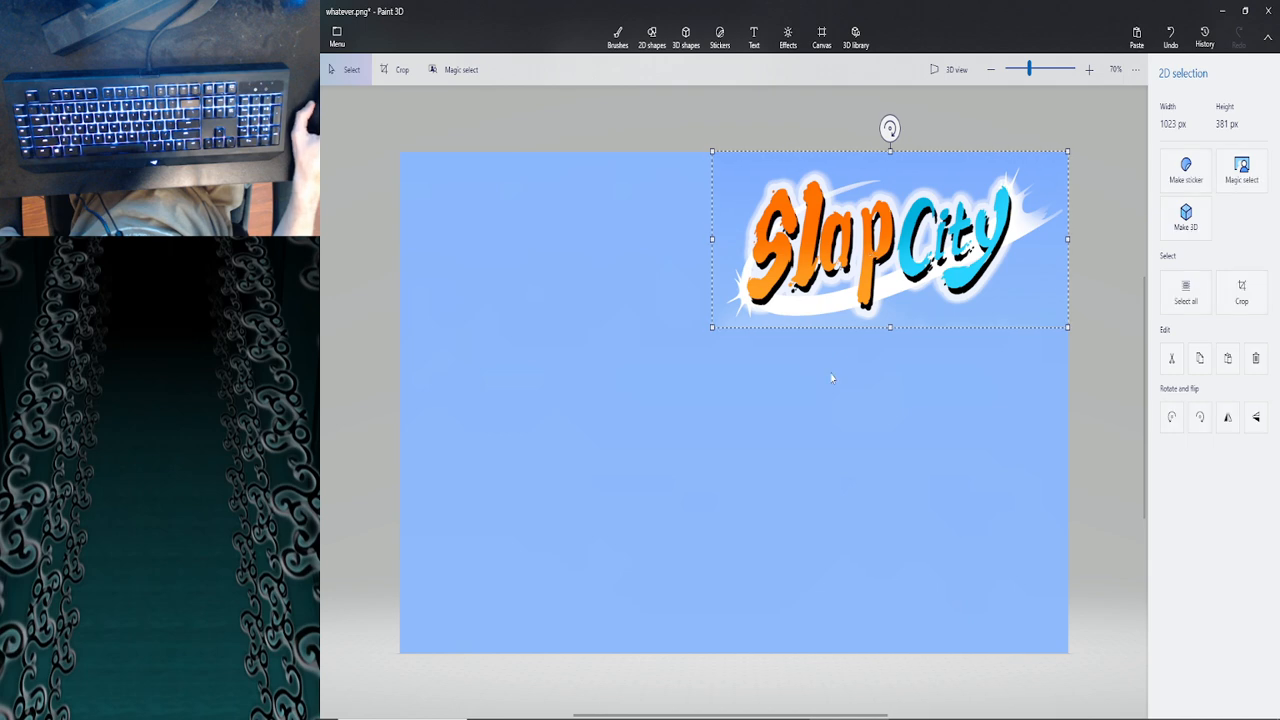
pyautogui.click(831, 377)
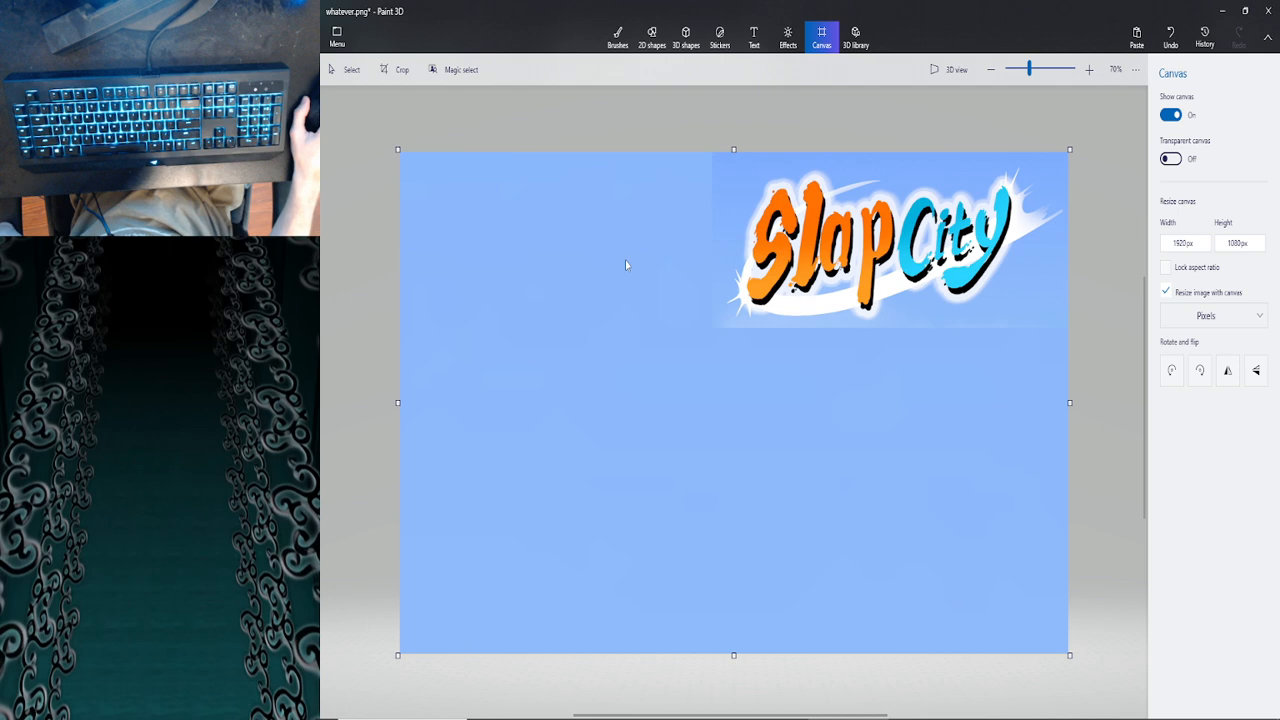
pyautogui.hotkey('ctrl', 'z')
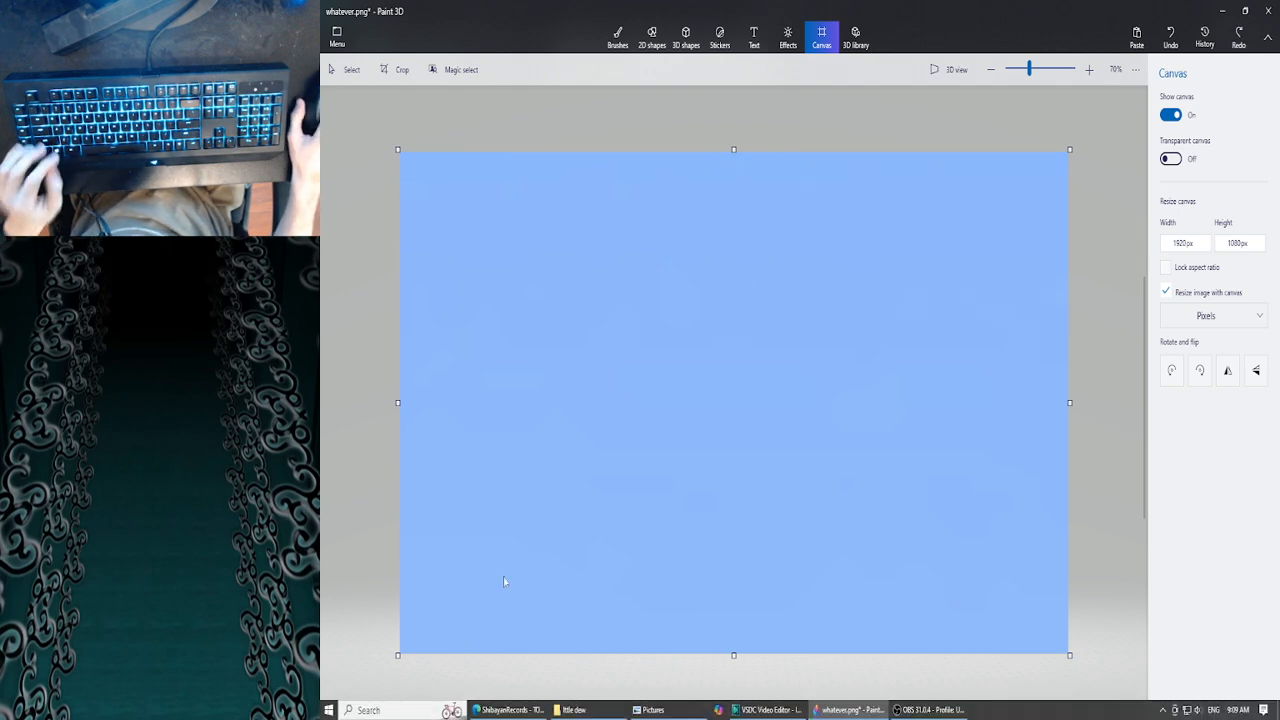
# Find GIMP 3.0.2-1 through the Windows search and launch it
pyautogui.press('super')
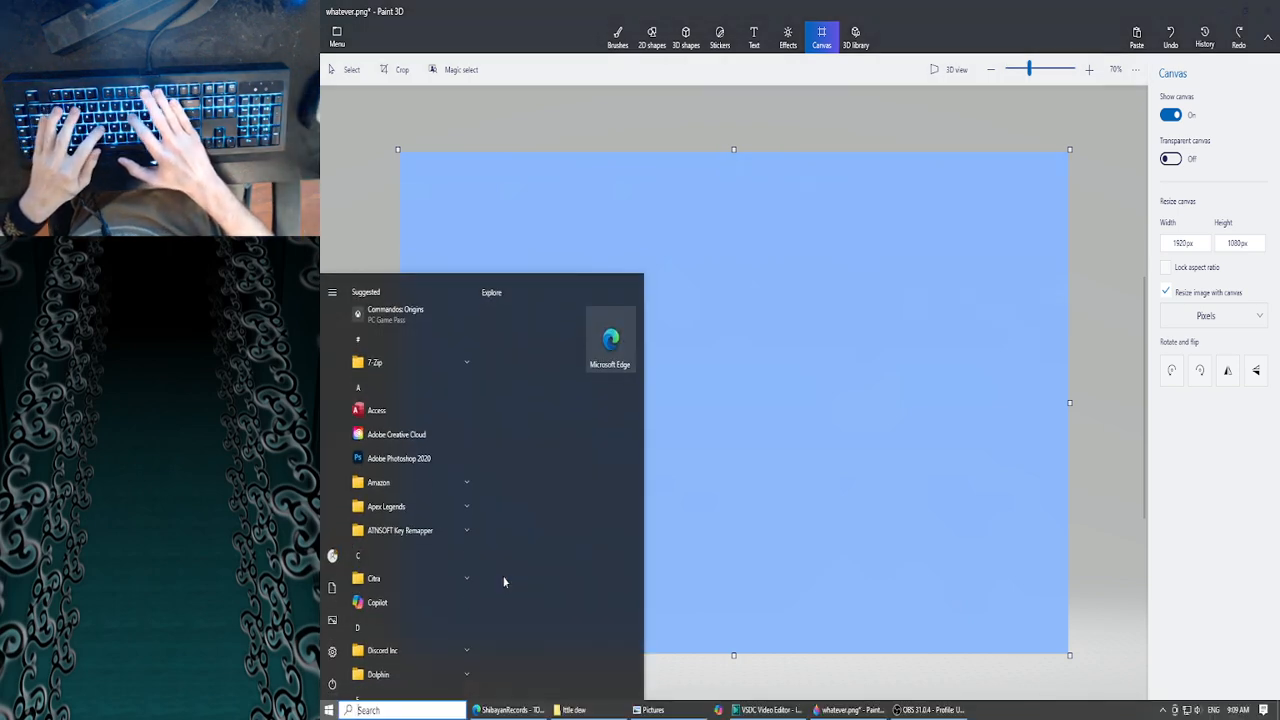
pyautogui.write('gim')
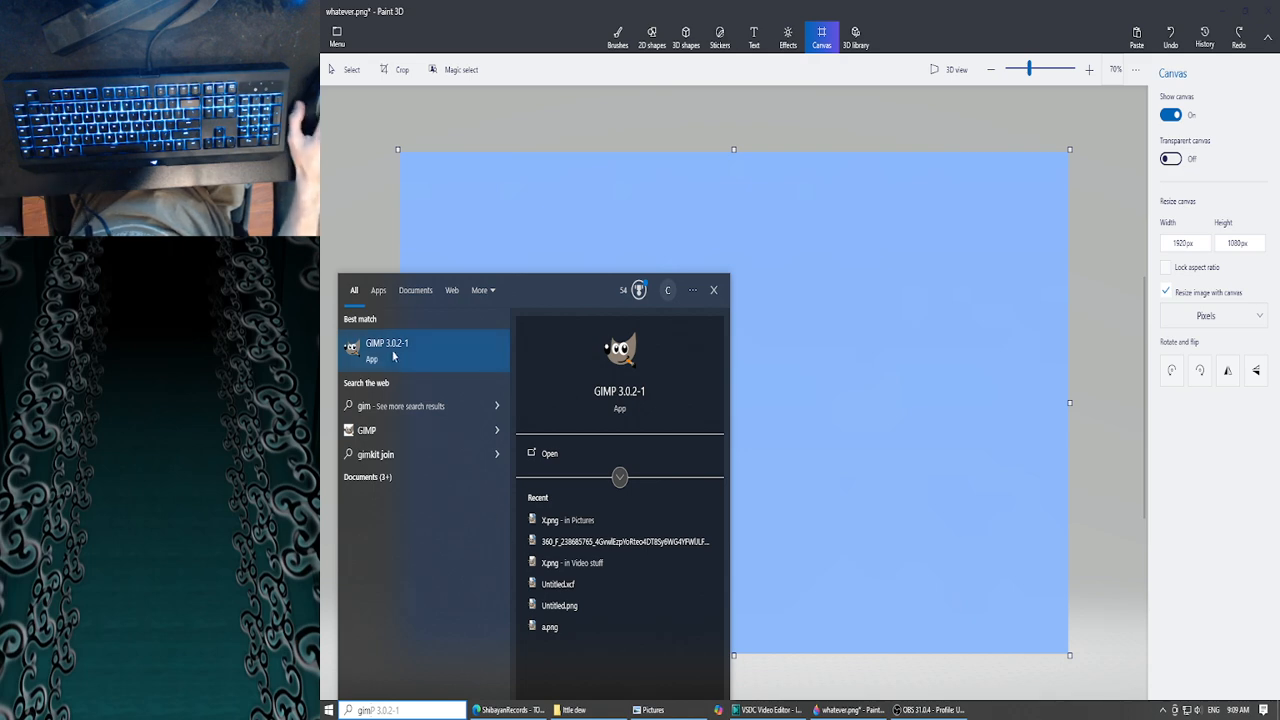
pyautogui.click(405, 347)
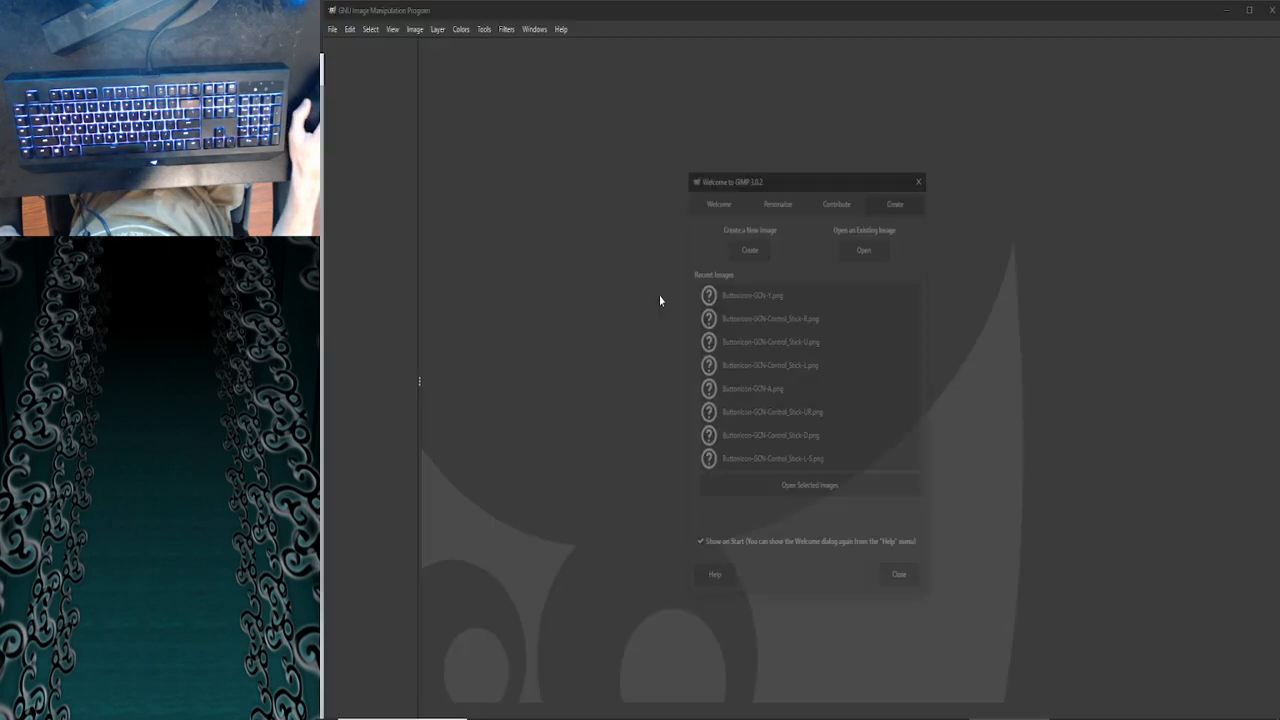
# Open Screenshot 2025-07-05 090642.png from the Pictures folder in GIMP, dismissing the About window
pyautogui.click(853, 248)
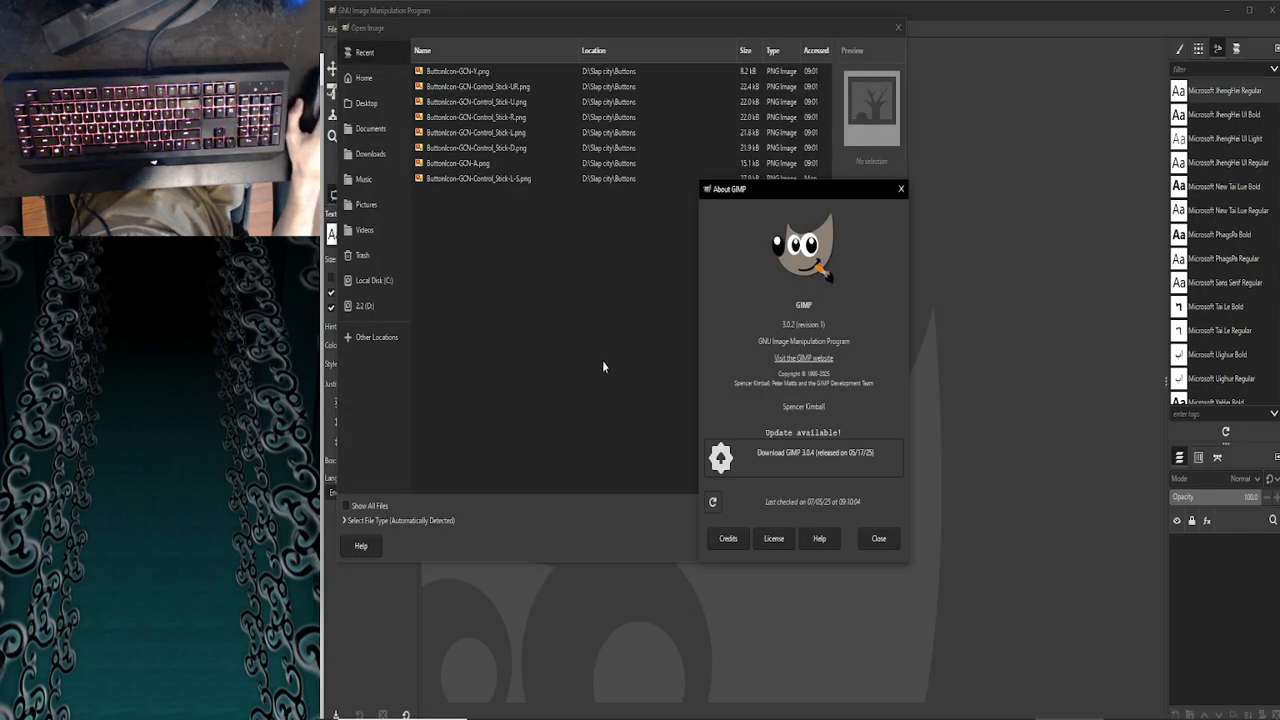
pyautogui.click(878, 540)
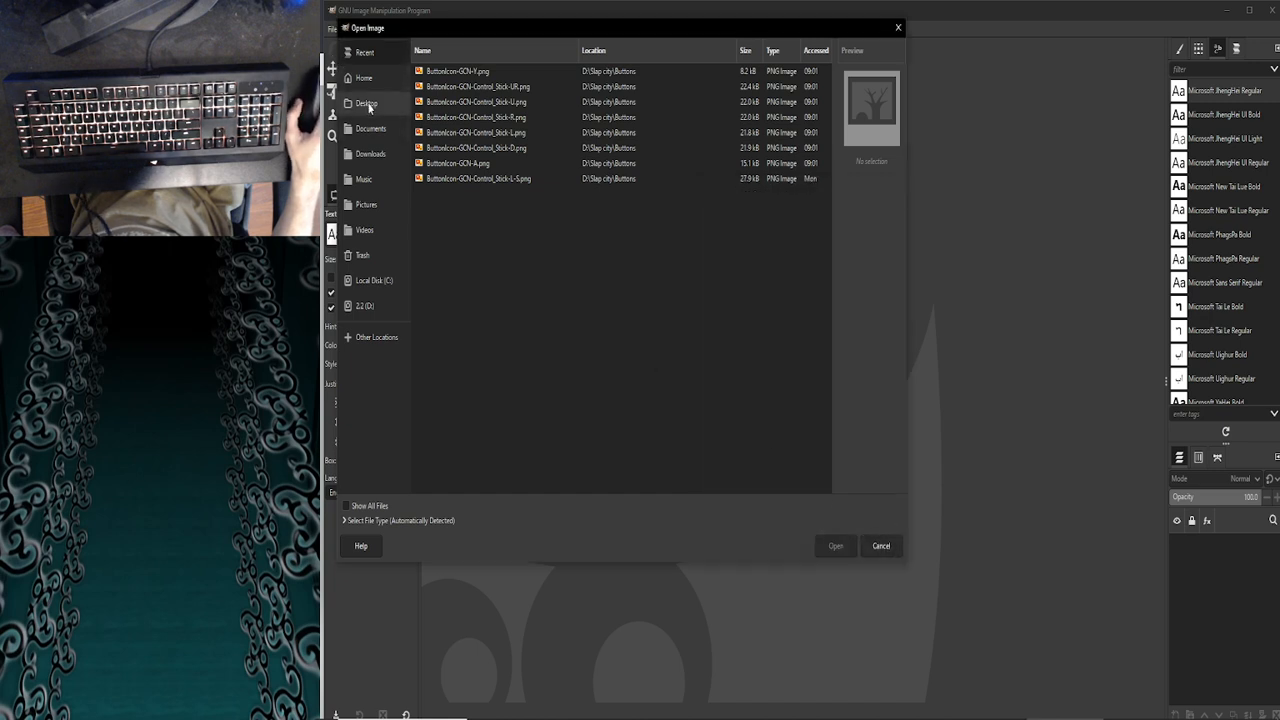
pyautogui.click(376, 205)
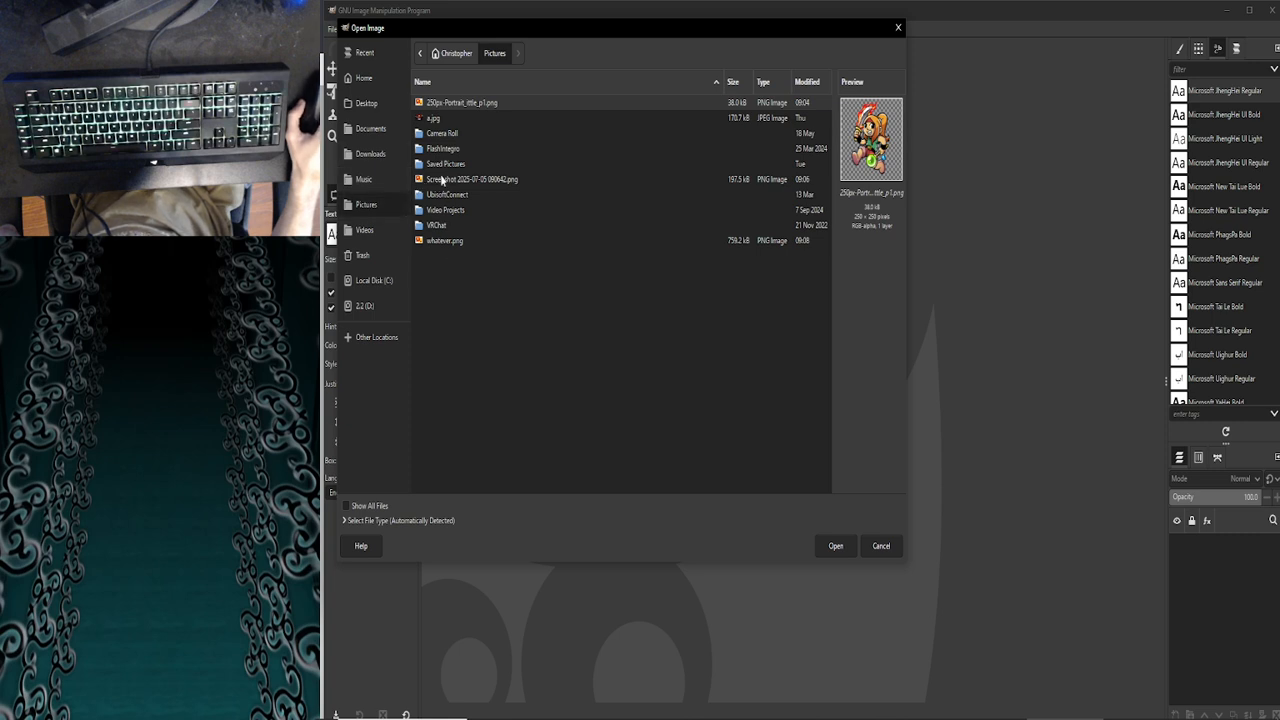
pyautogui.doubleClick(449, 179)
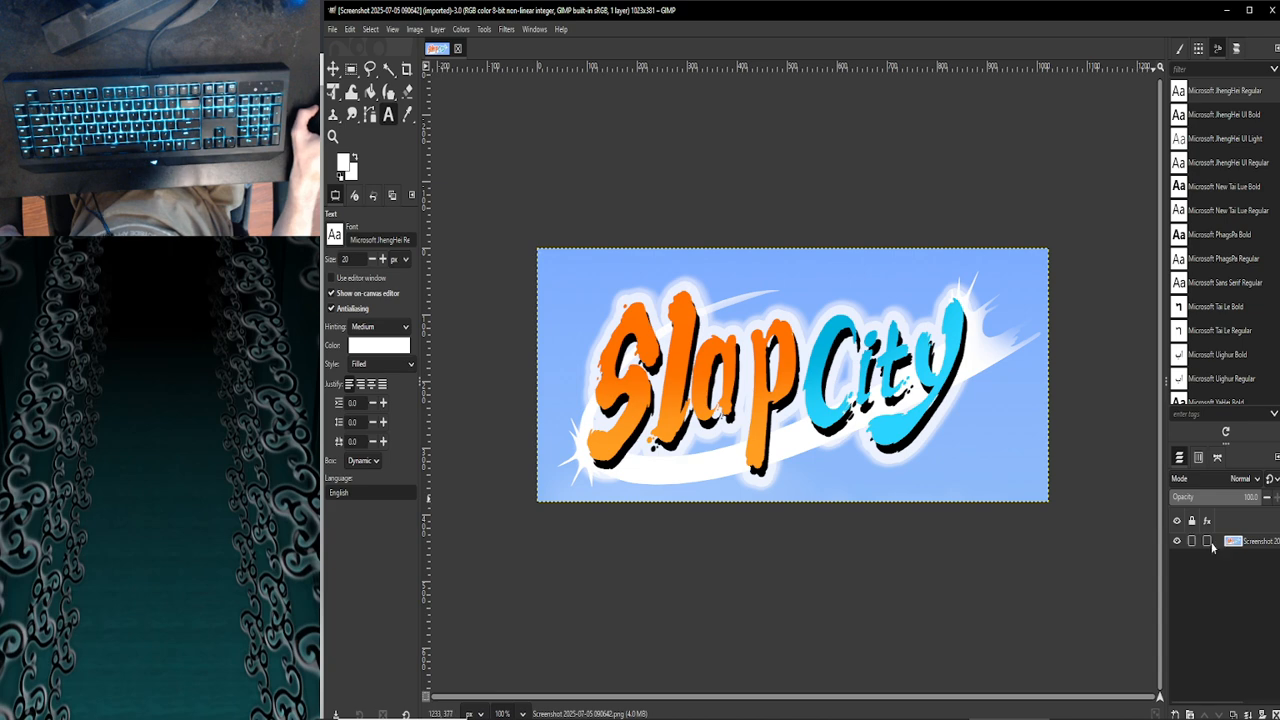
# Remove the alpha channel from the screenshot layer
pyautogui.rightClick(1220, 545)
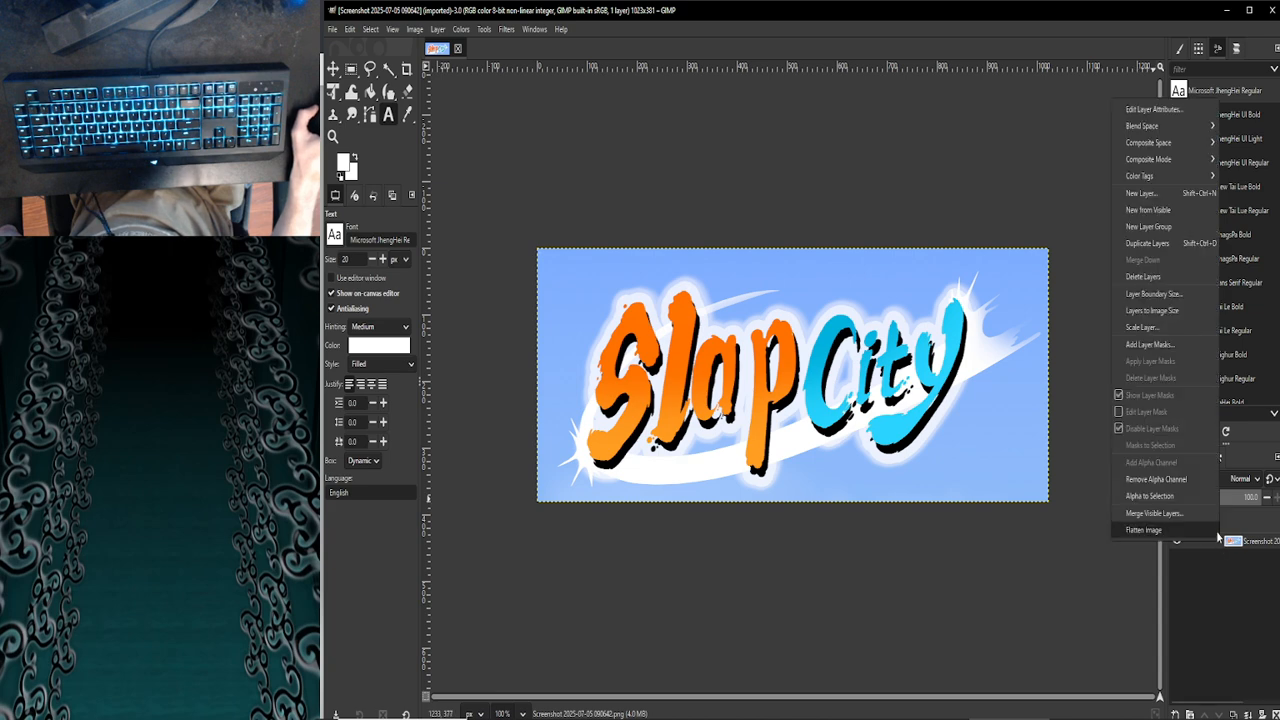
pyautogui.click(1181, 487)
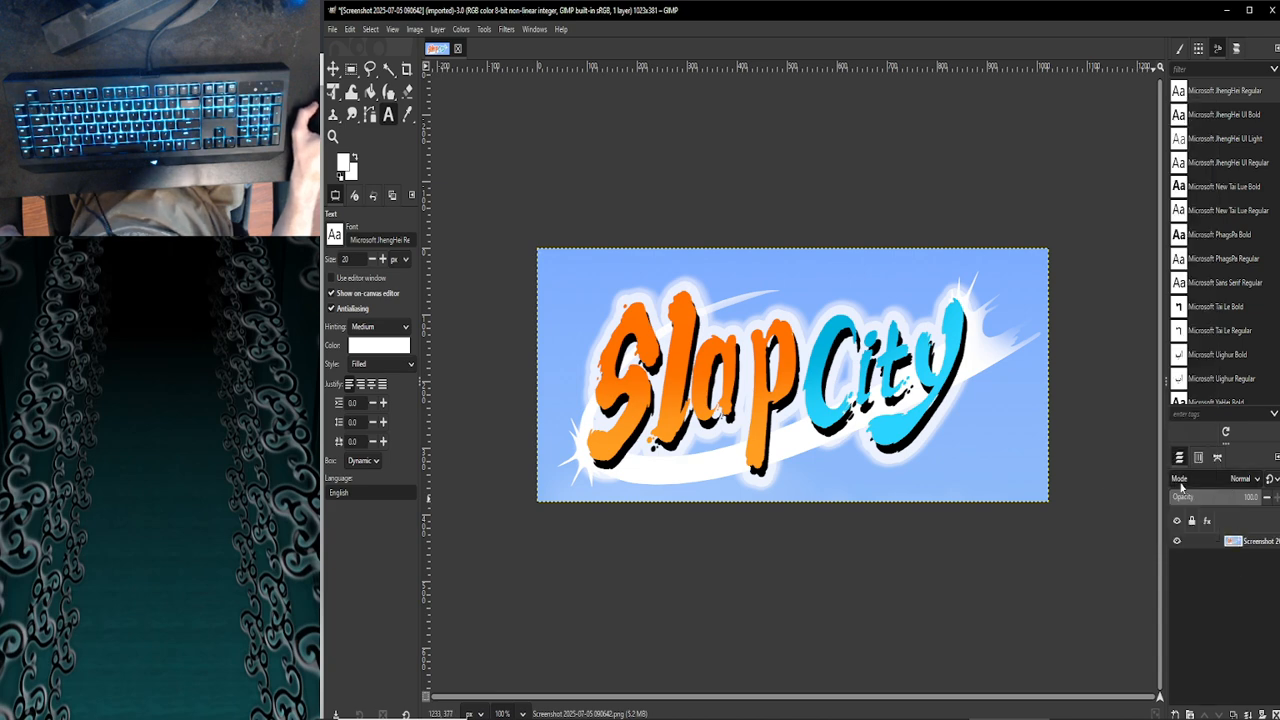
# Try cutting away the blue sky around and below the logo with Fuzzy Select, and undo the cuts
pyautogui.press('u')
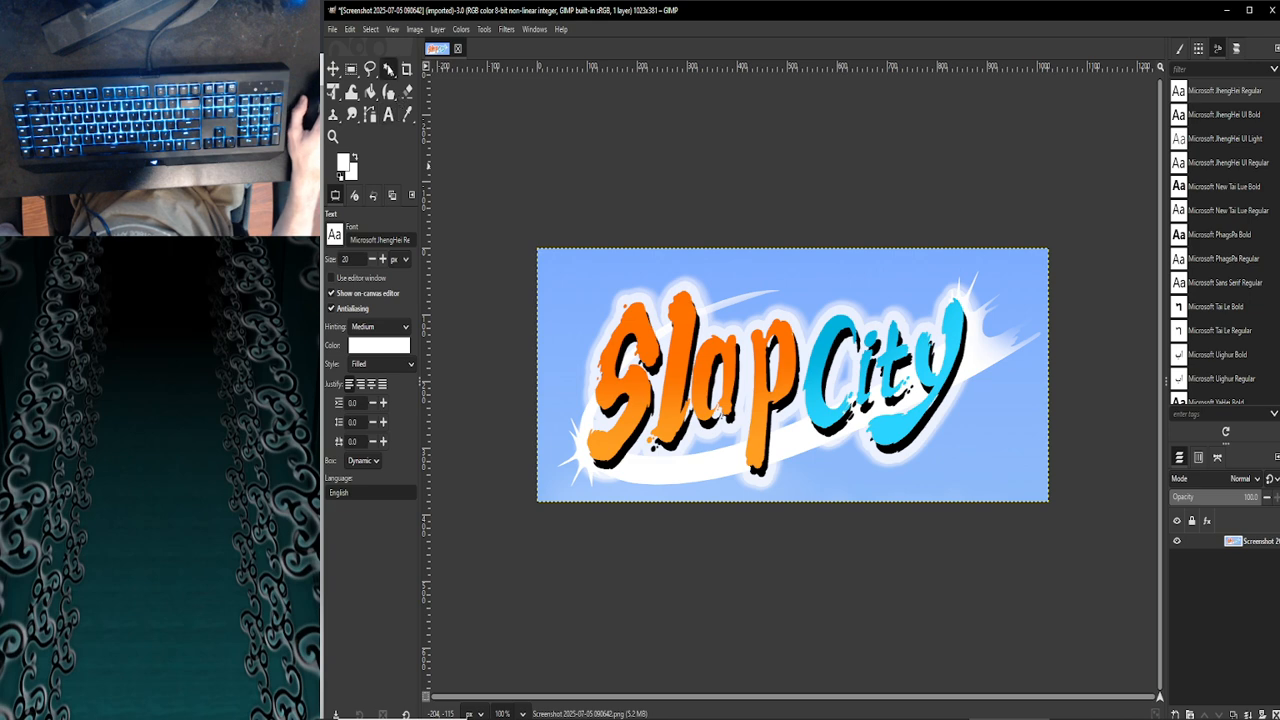
pyautogui.click(571, 279)
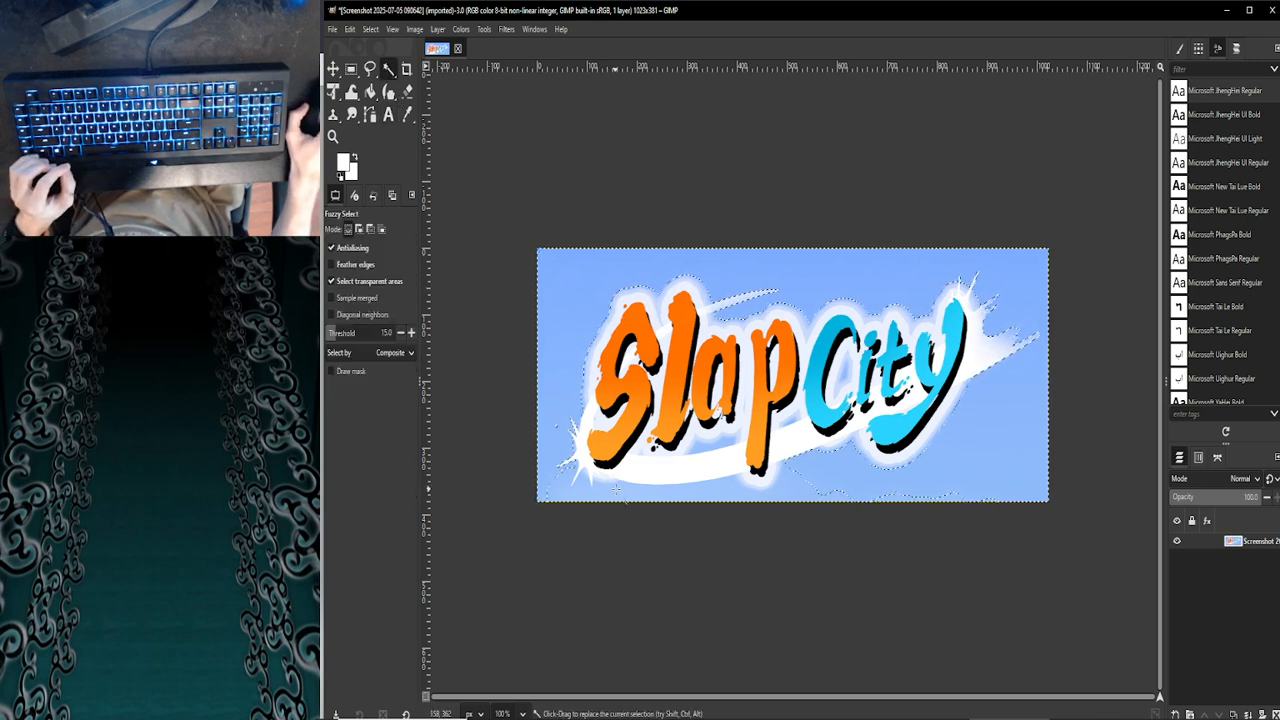
pyautogui.hotkey('ctrl', 'x')
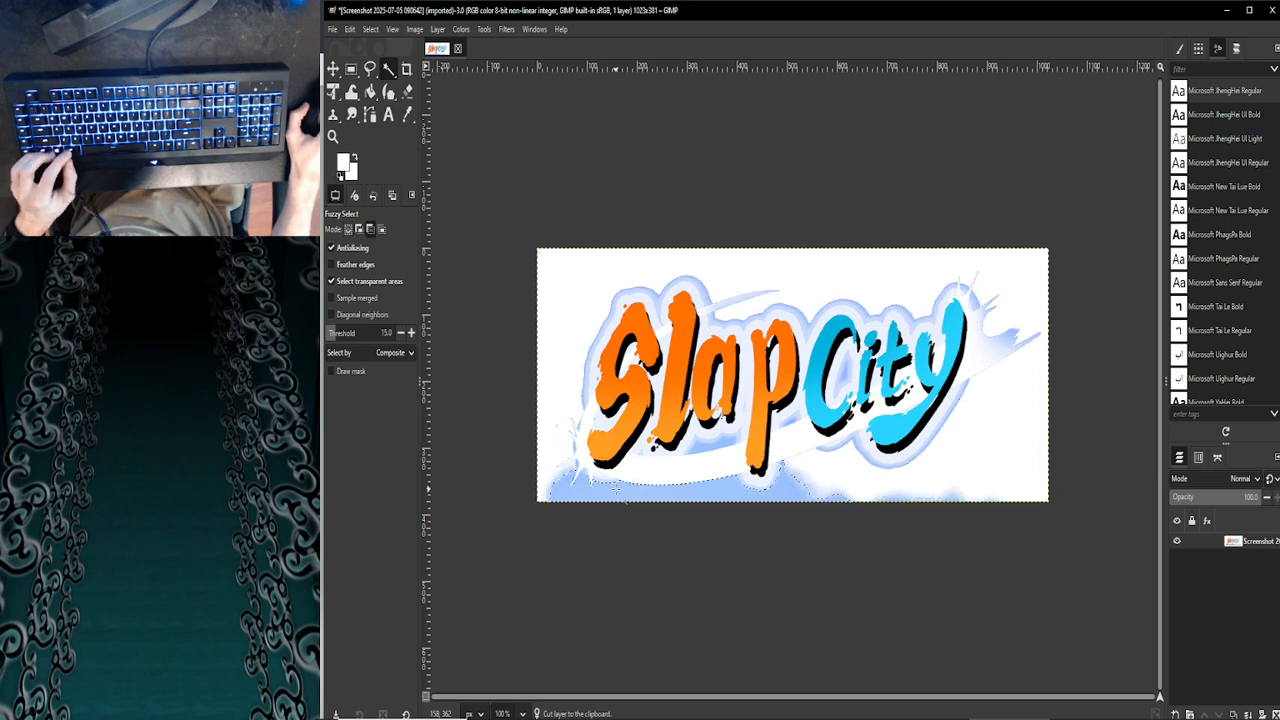
pyautogui.hotkey('ctrl', 'x')
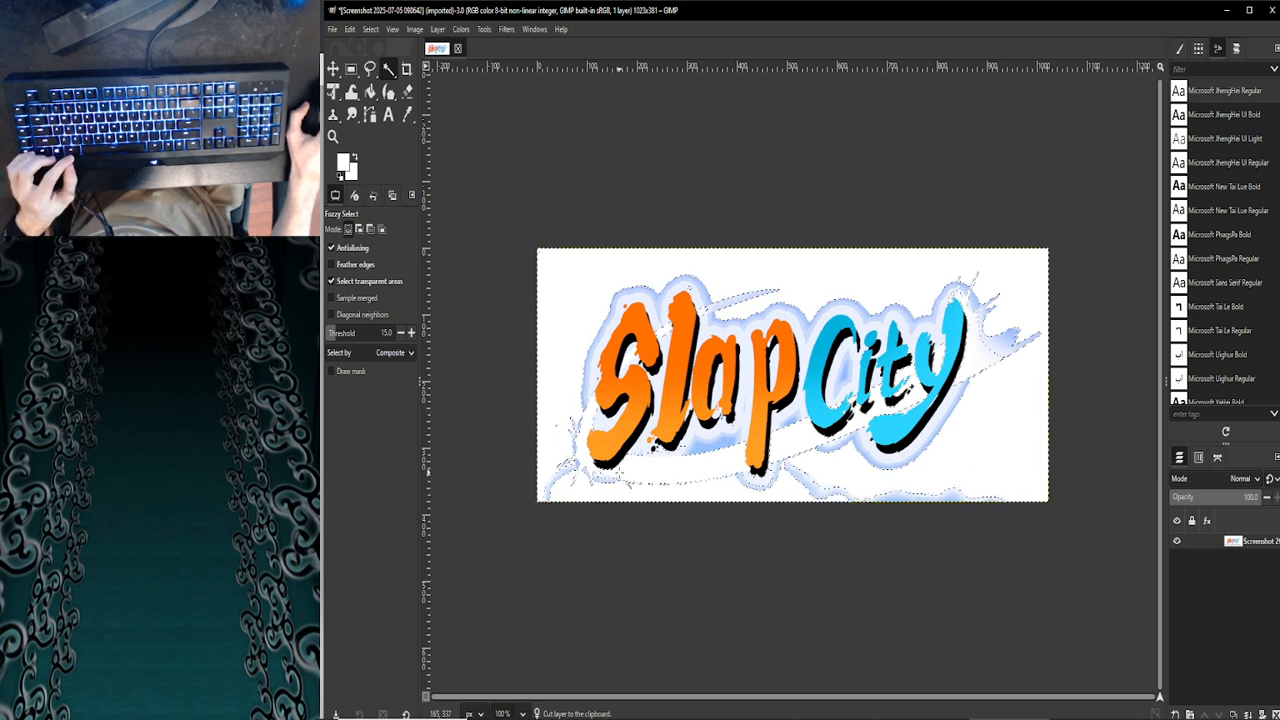
pyautogui.click(620, 476)
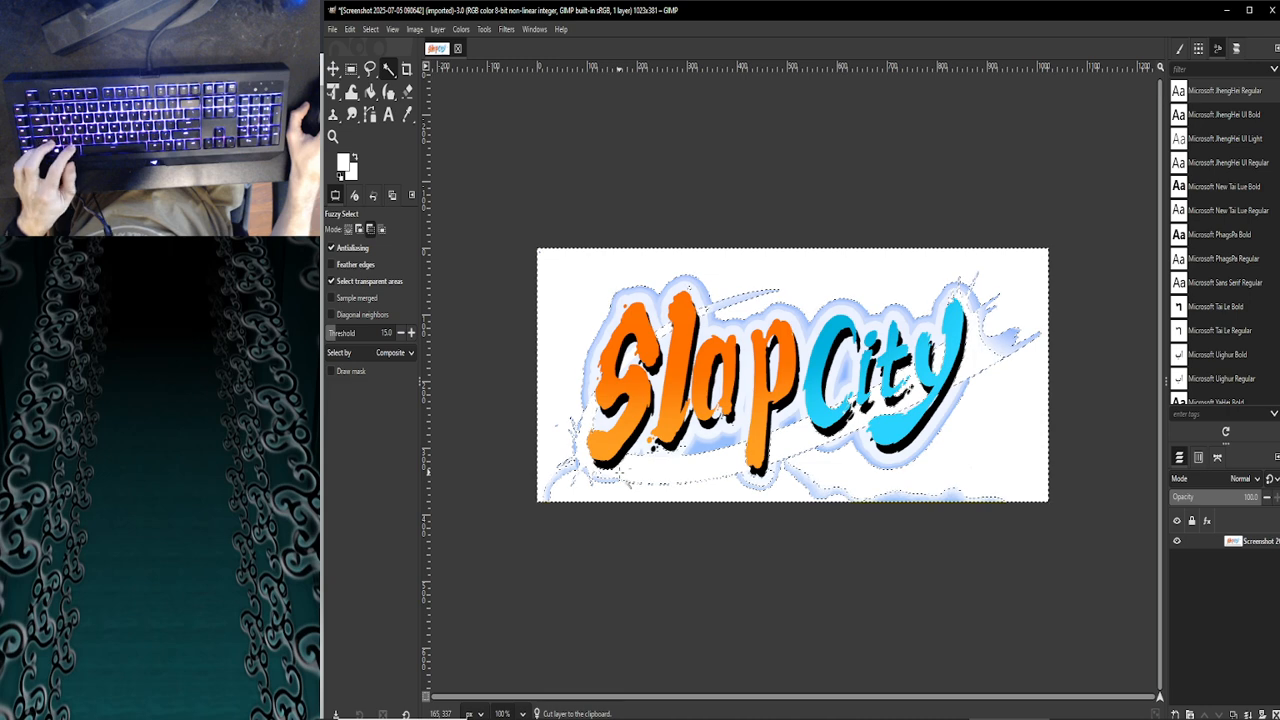
pyautogui.click(698, 492)
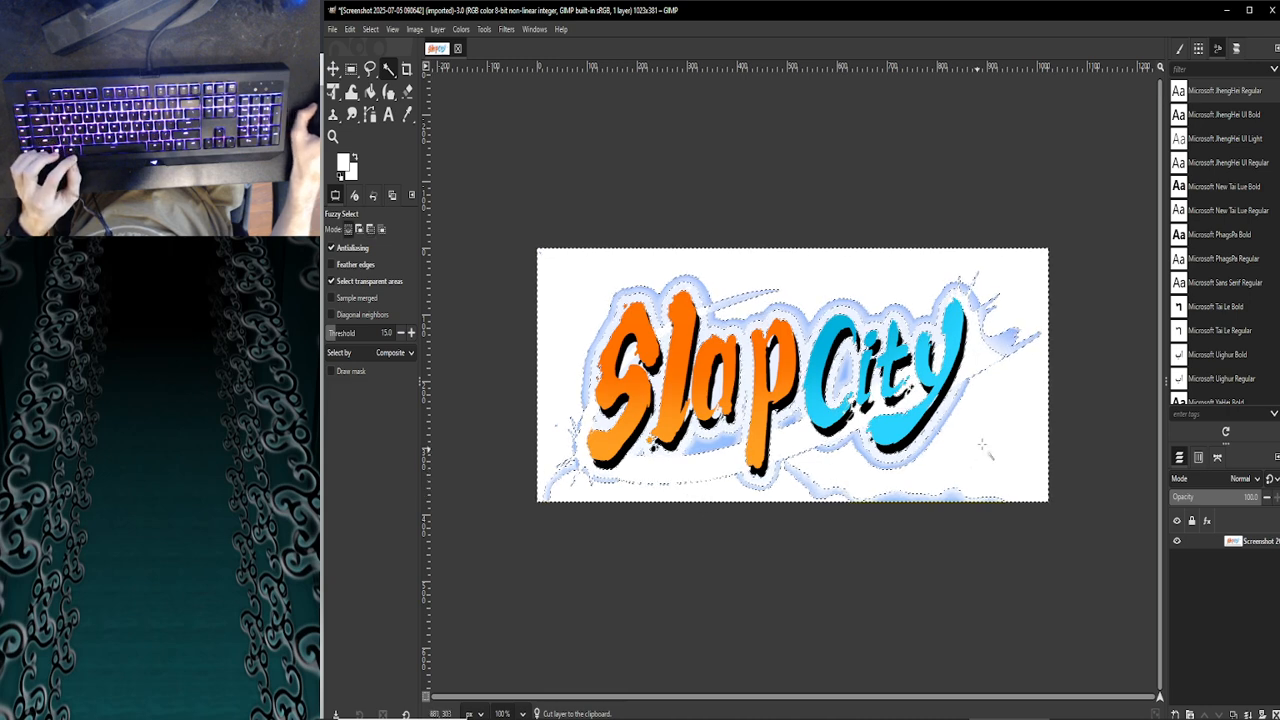
pyautogui.click(1098, 430)
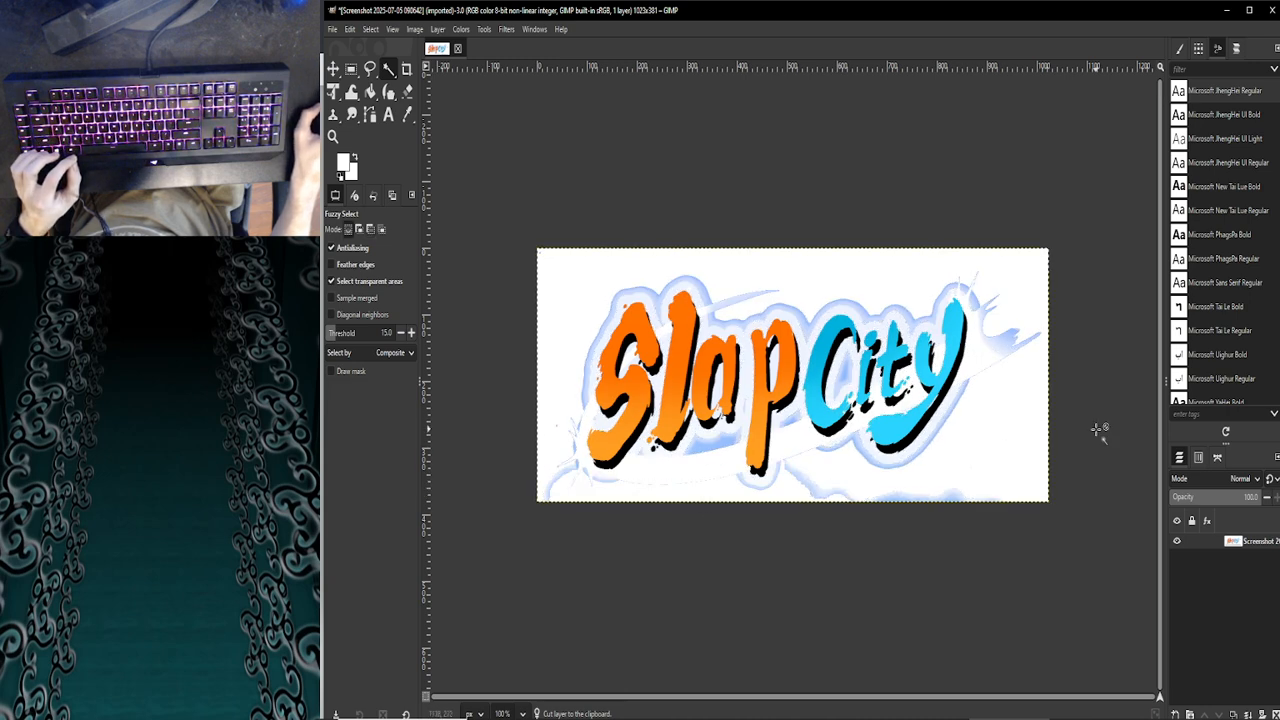
pyautogui.click(566, 464)
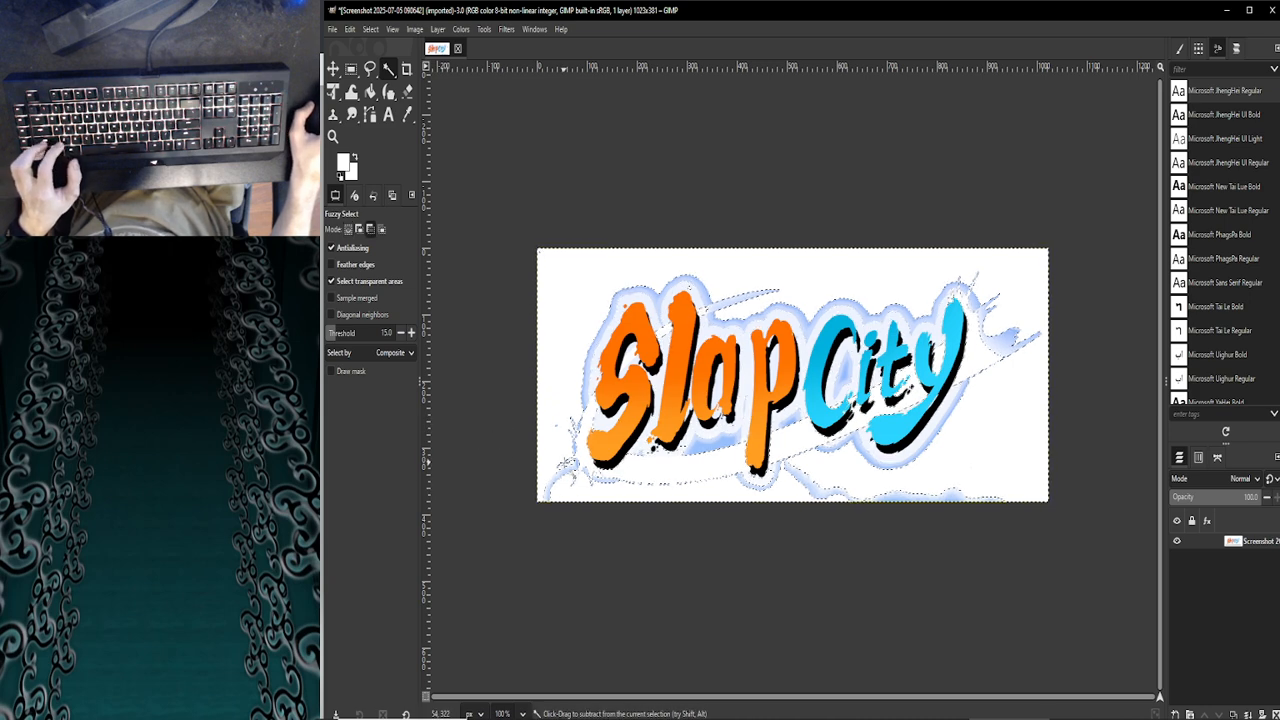
pyautogui.hotkey('ctrl', 'z')
pyautogui.hotkey('ctrl', 'z')
pyautogui.hotkey('ctrl', 'z')
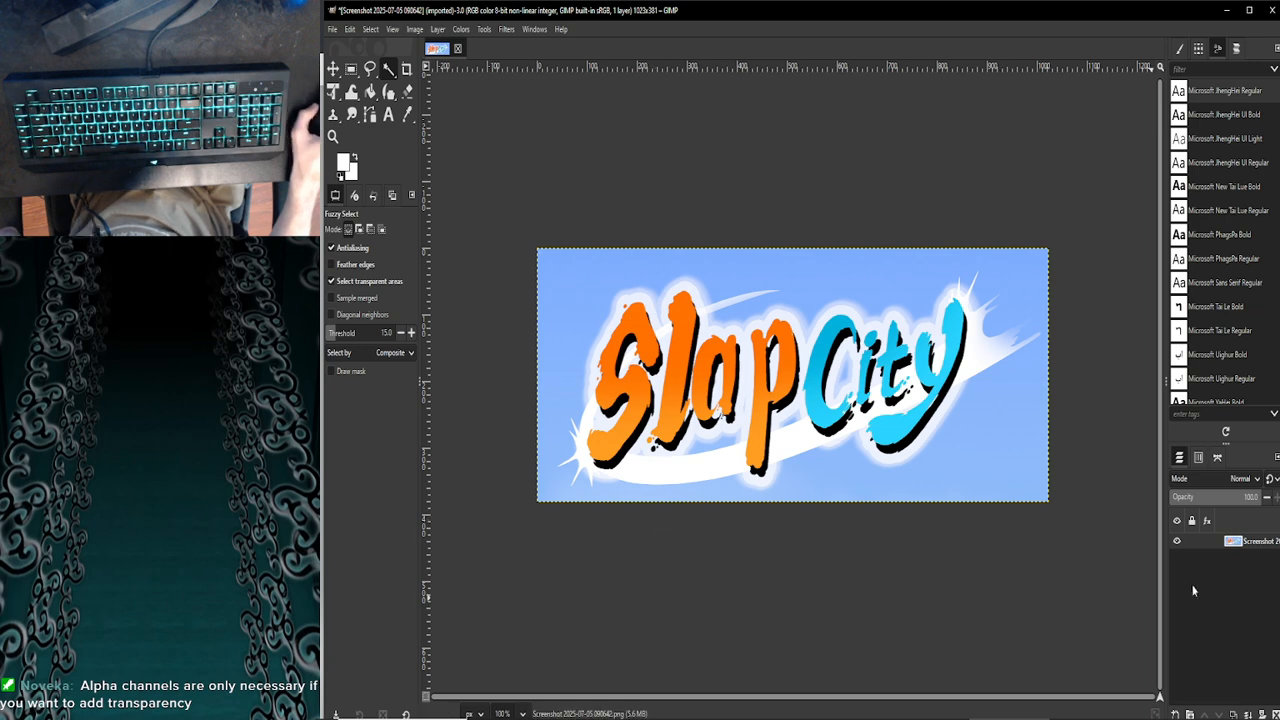
# Select the sky around the logo with Fuzzy Select, cut it from the layer, and clear the selection
pyautogui.rightClick(1217, 543)
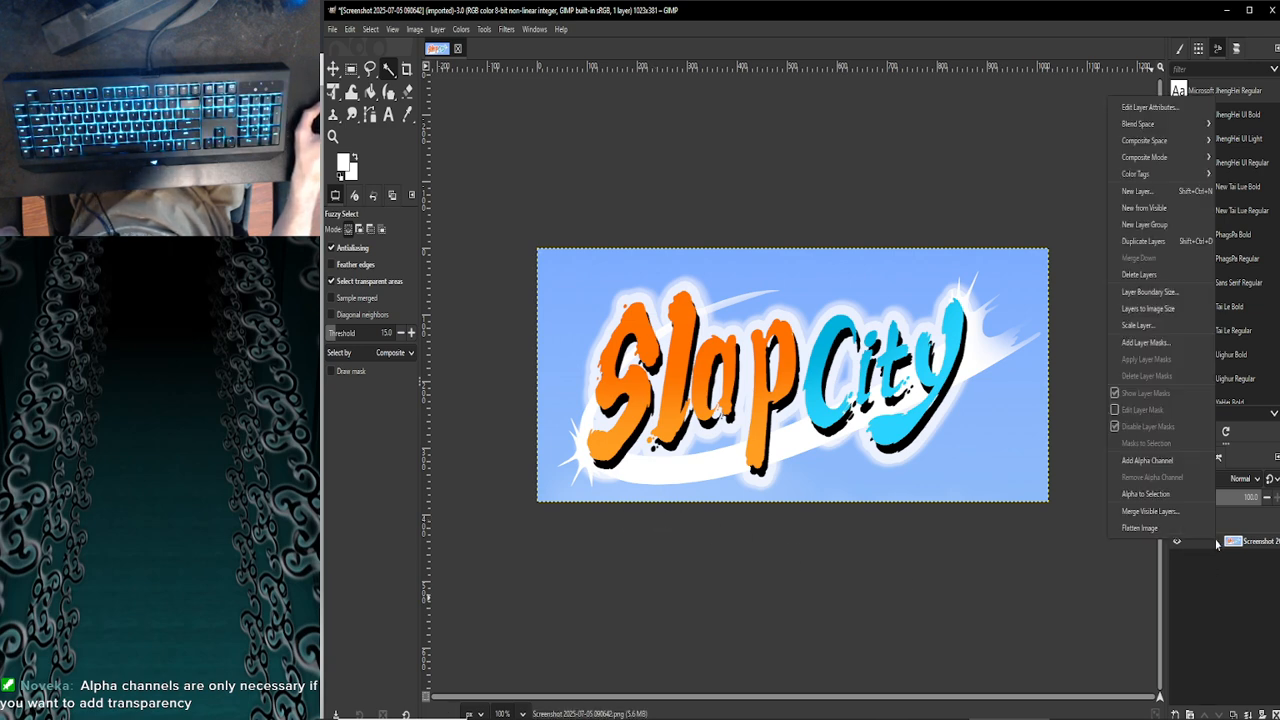
pyautogui.click(1011, 589)
pyautogui.click(980, 463)
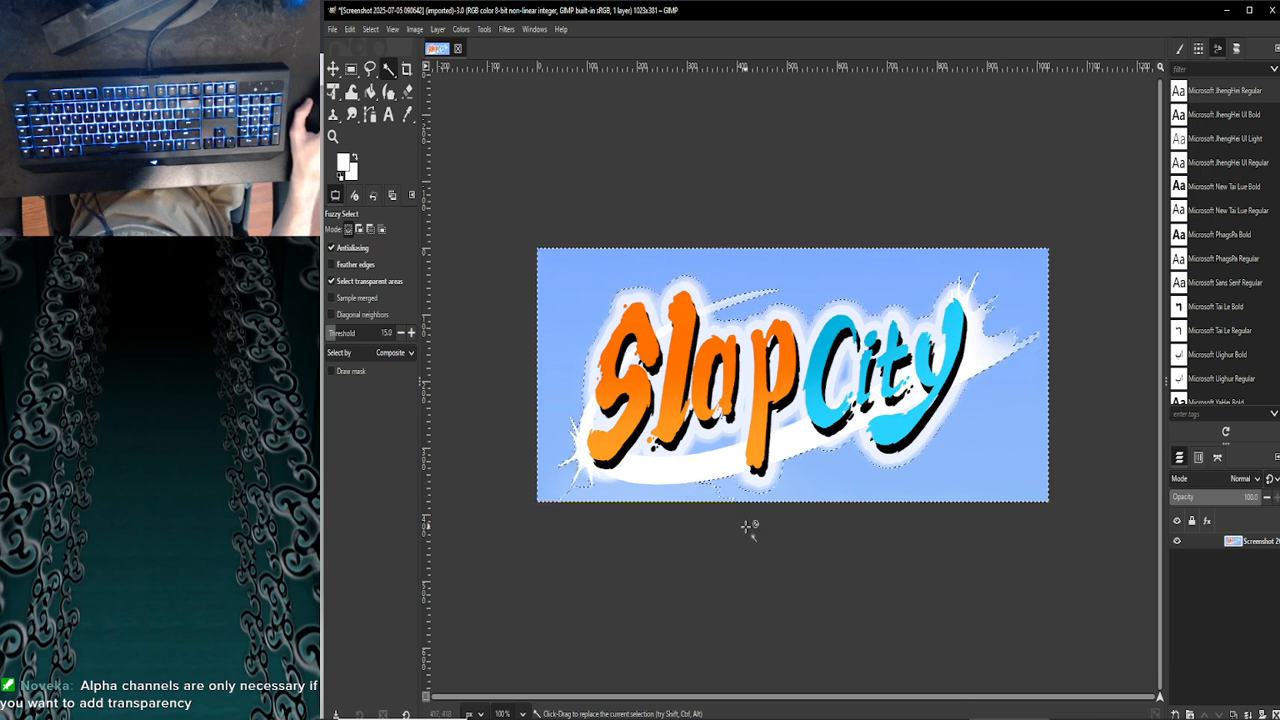
pyautogui.hotkey('ctrl', 'x')
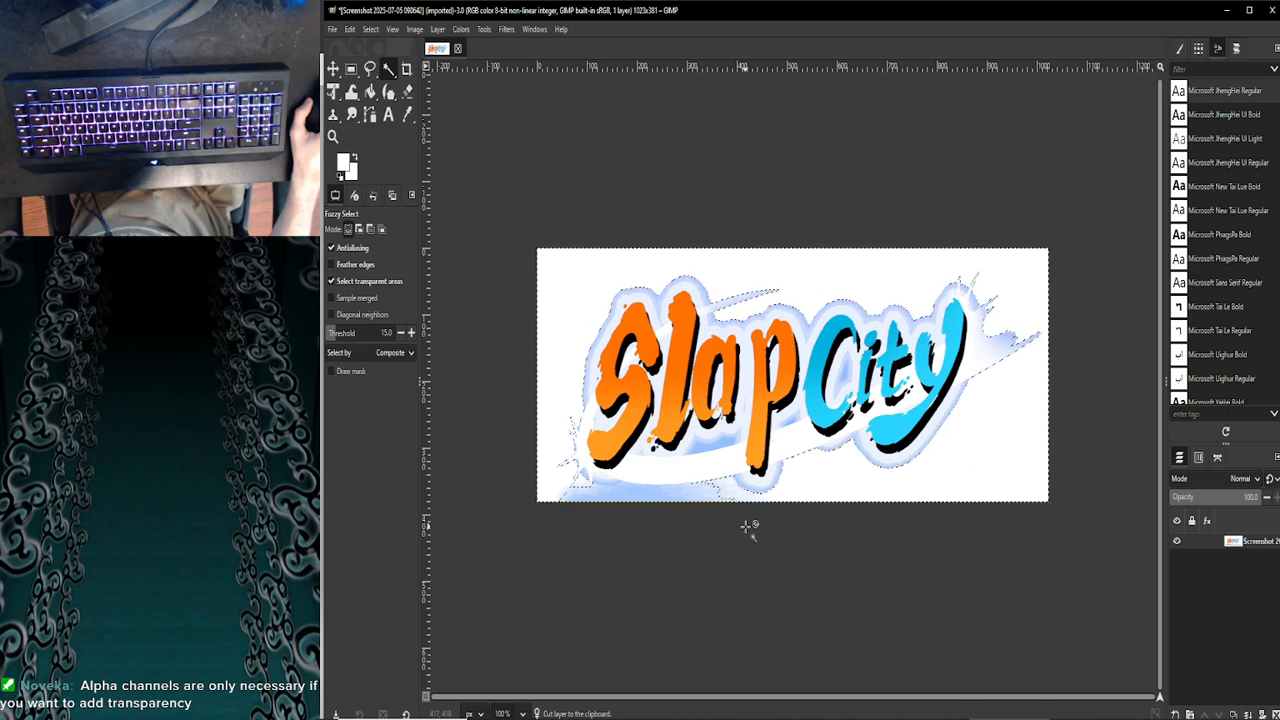
pyautogui.hotkey('shift', 'ctrl', 'a')
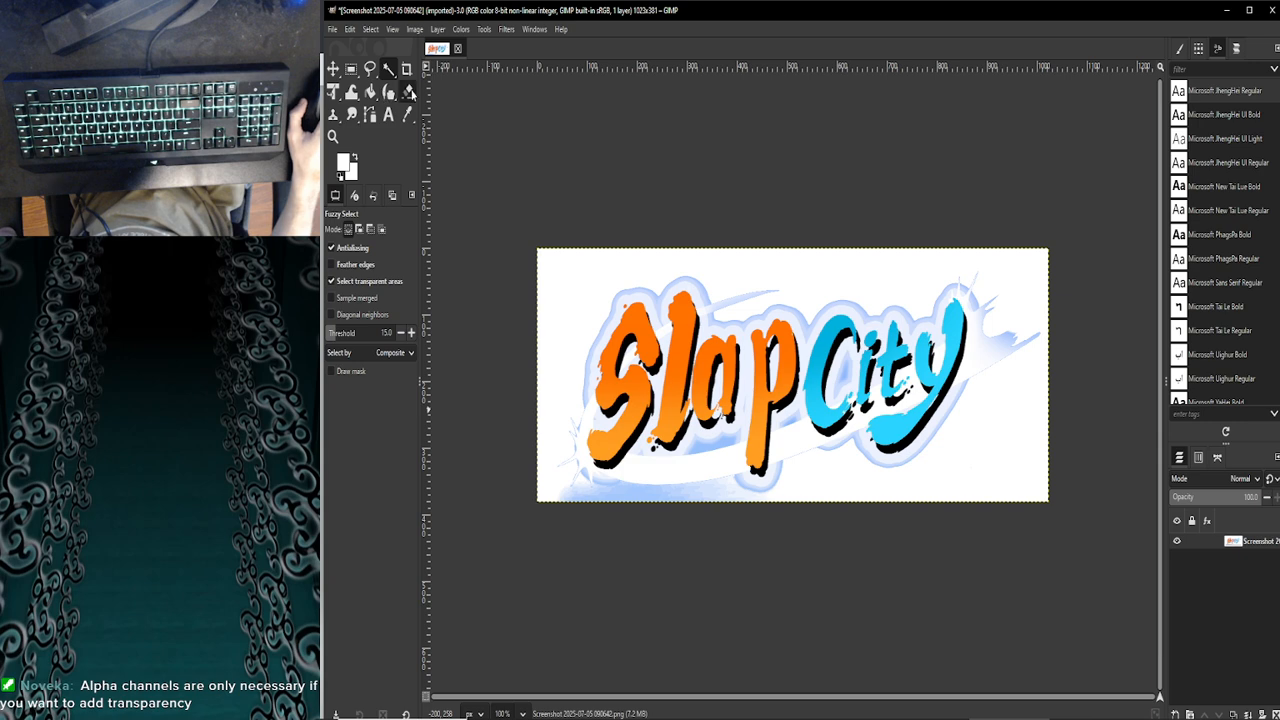
# Erase most of the leftover blue strip between the logo's white swoosh and the image's bottom edge with the Eraser
pyautogui.click(409, 92)
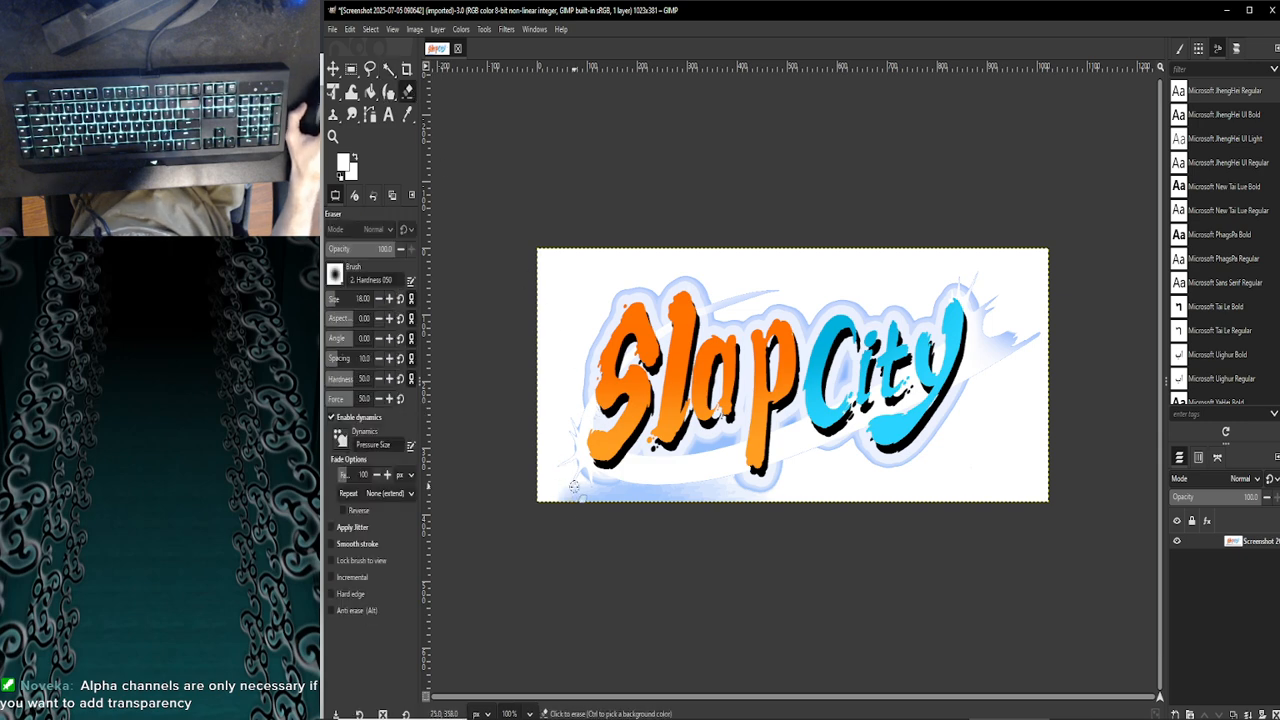
pyautogui.scroll(1, 564, 508)
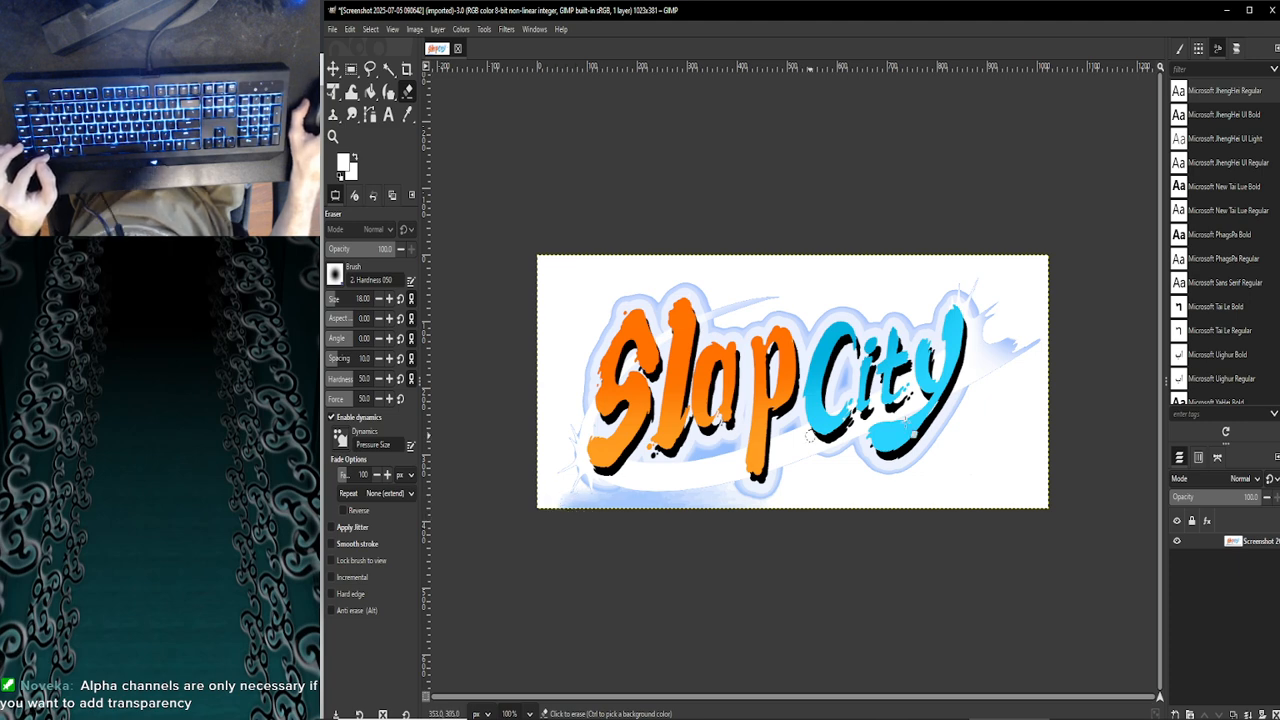
pyautogui.scroll(5, 535, 516)
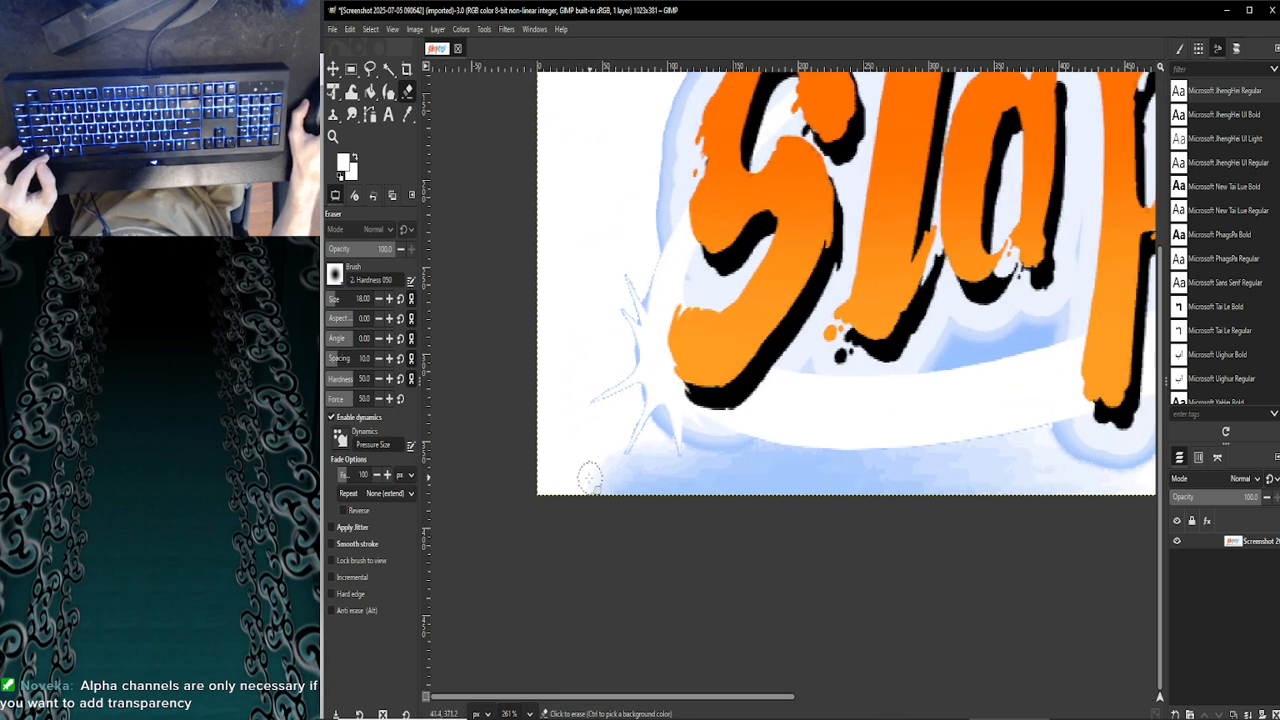
pyautogui.moveTo(586, 480)
pyautogui.mouseDown()
pyautogui.moveTo(759, 492)
pyautogui.moveTo(721, 495)
pyautogui.moveTo(695, 484)
pyautogui.moveTo(955, 490)
pyautogui.mouseUp()
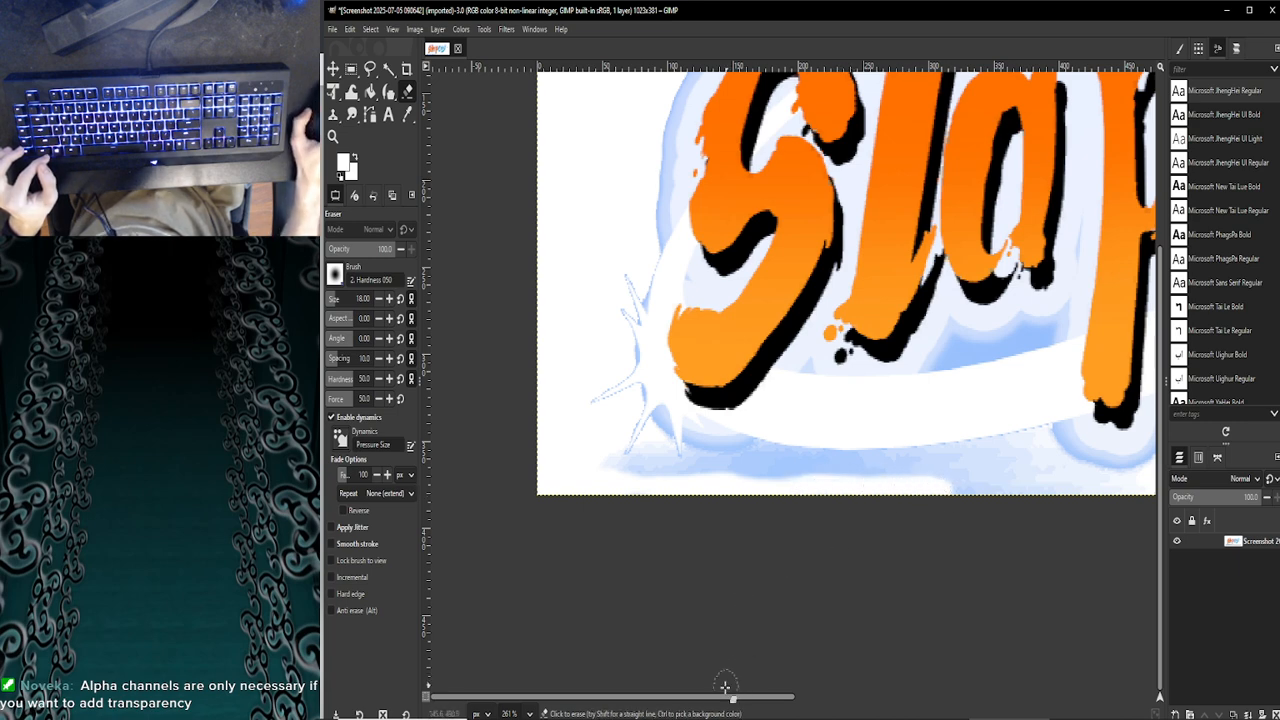
pyautogui.moveTo(719, 697); pyautogui.dragTo(749, 699)
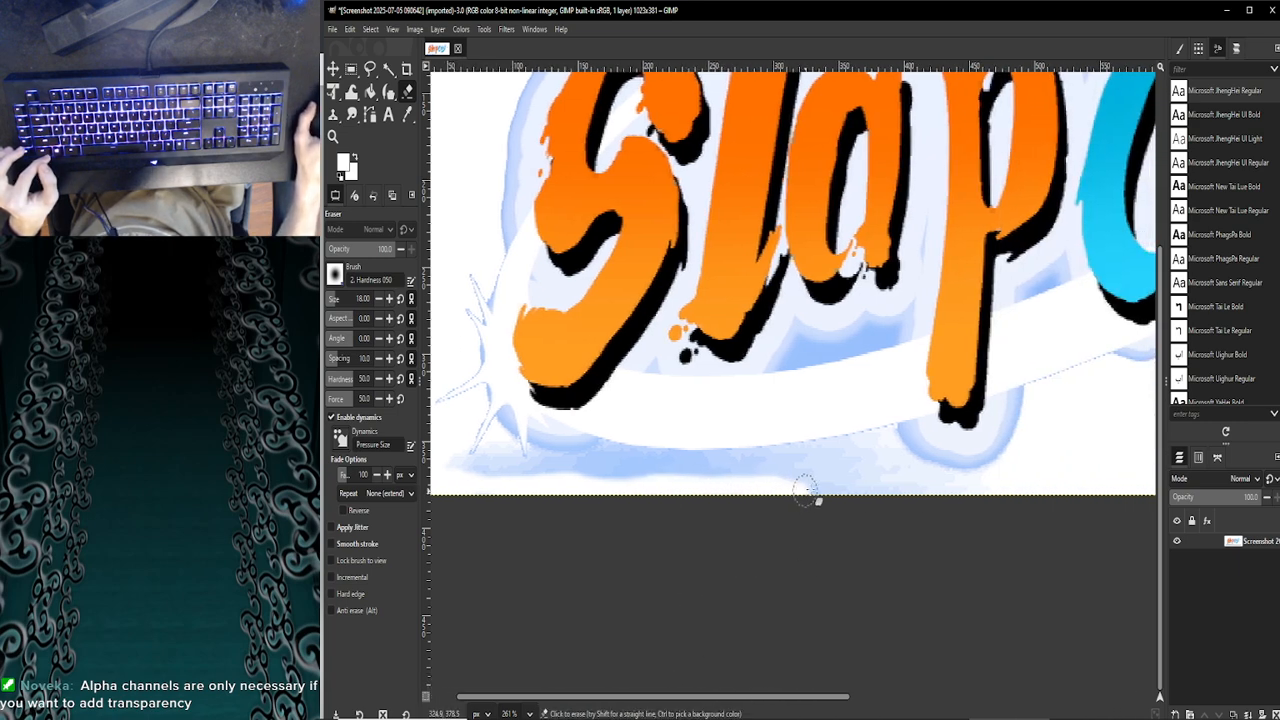
pyautogui.moveTo(806, 489); pyautogui.dragTo(977, 489)
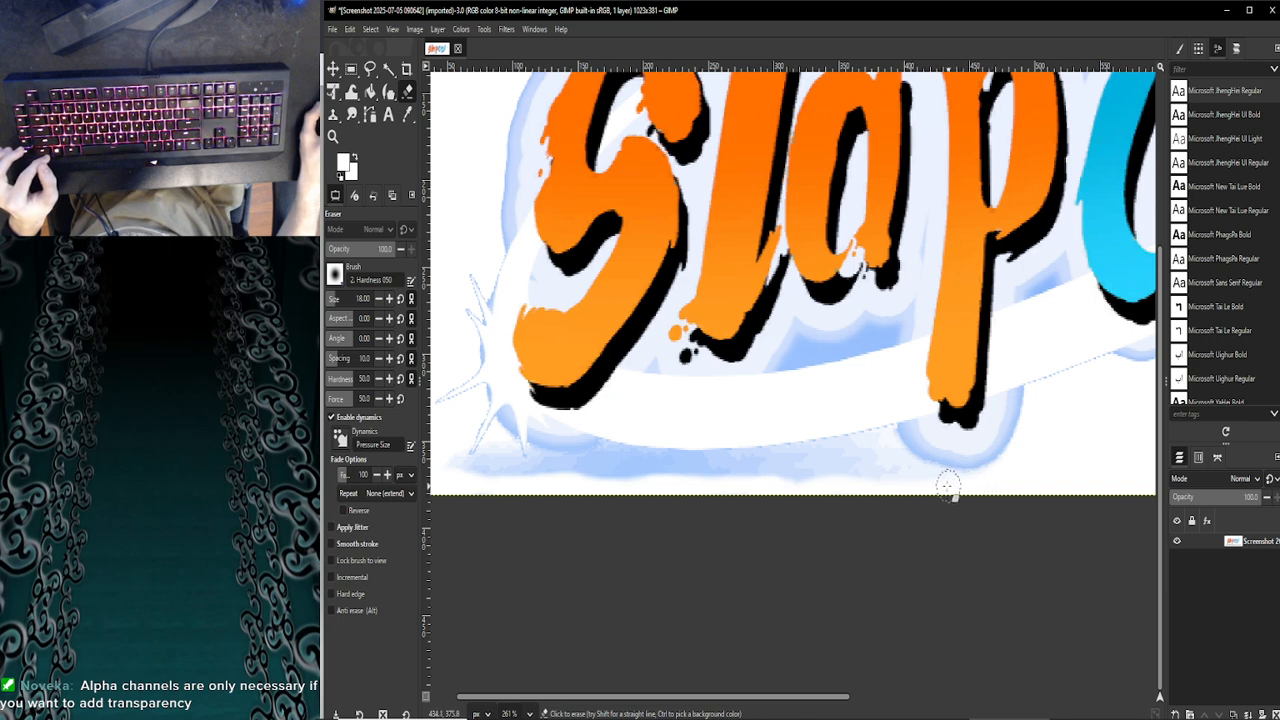
pyautogui.moveTo(919, 483)
pyautogui.mouseDown()
pyautogui.moveTo(552, 476)
pyautogui.moveTo(588, 444)
pyautogui.moveTo(632, 474)
pyautogui.moveTo(456, 469)
pyautogui.mouseUp()
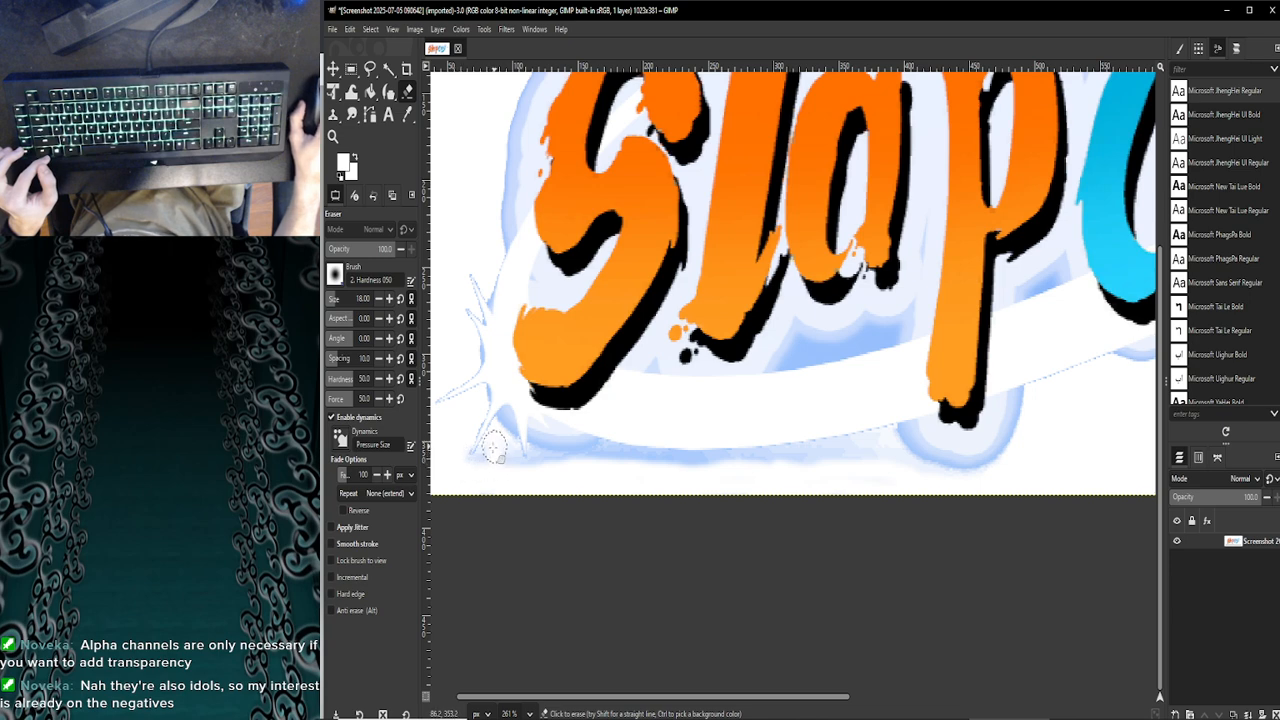
pyautogui.moveTo(480, 460); pyautogui.dragTo(472, 468)
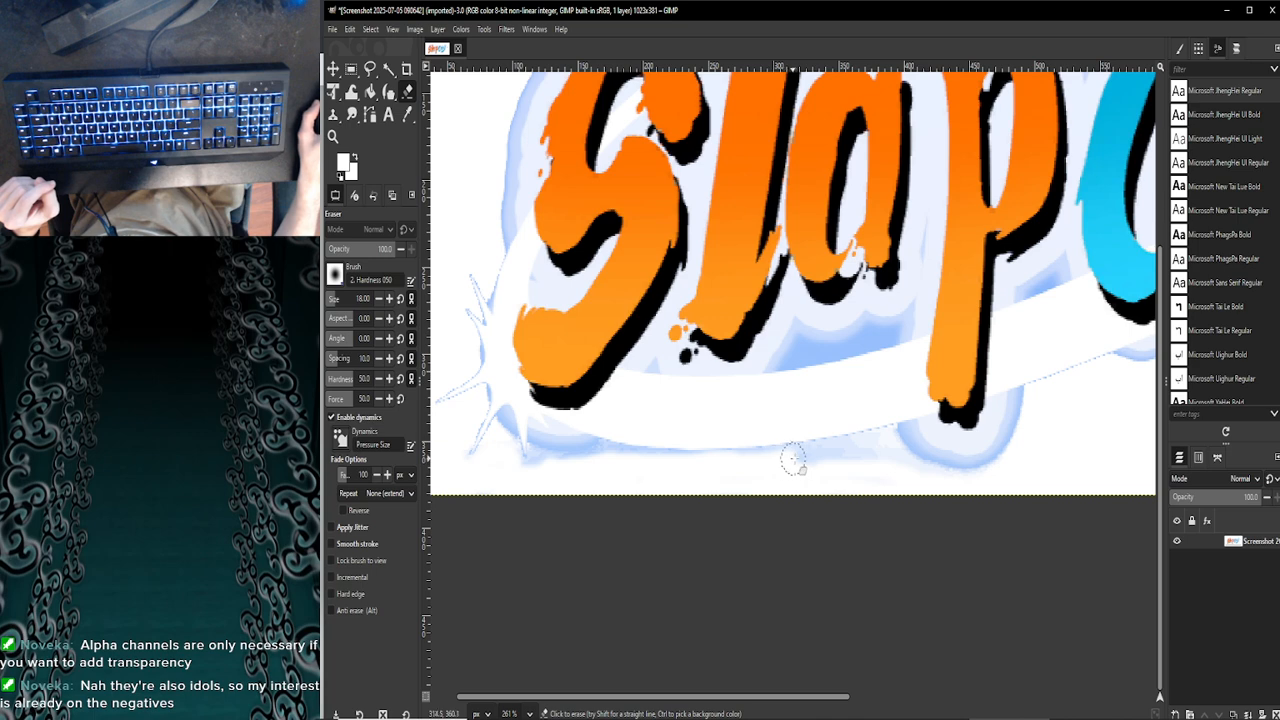
pyautogui.moveTo(818, 460); pyautogui.dragTo(845, 453)
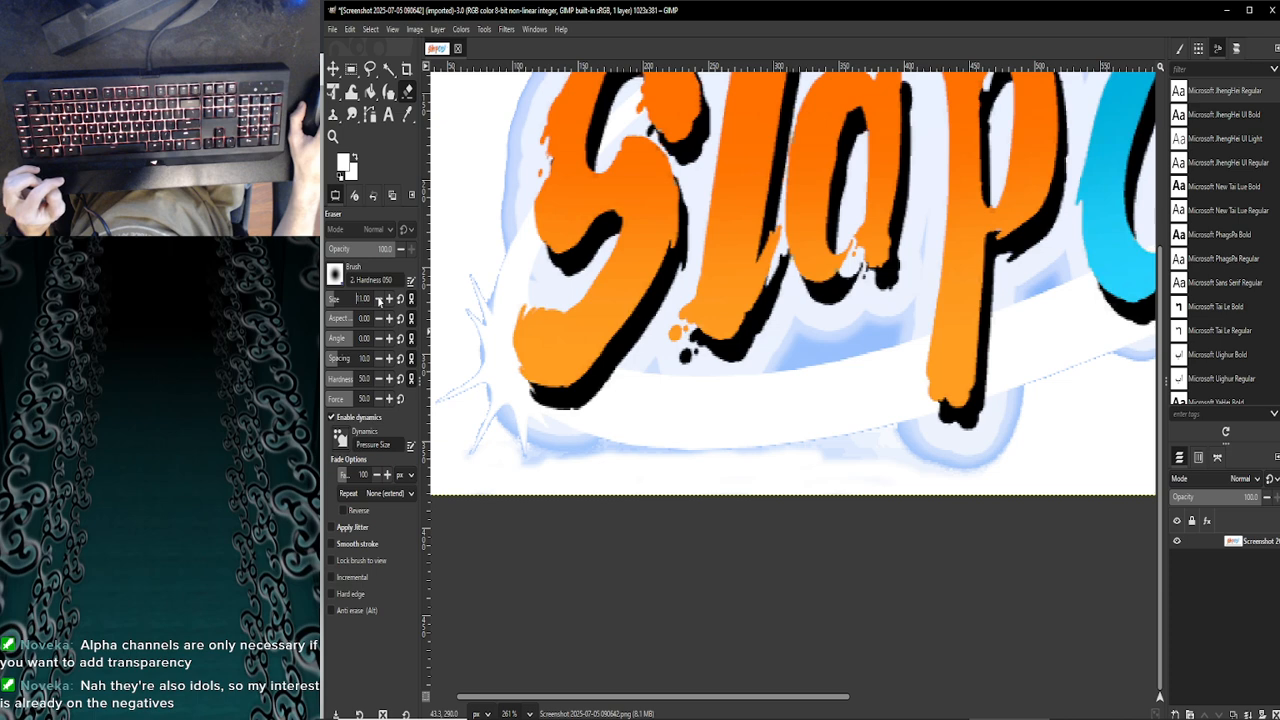
# Reduce the eraser size to 10 and erase the pale blue remnants under the swoosh, beside the foot of the p
pyautogui.scroll(5, 905, 470)
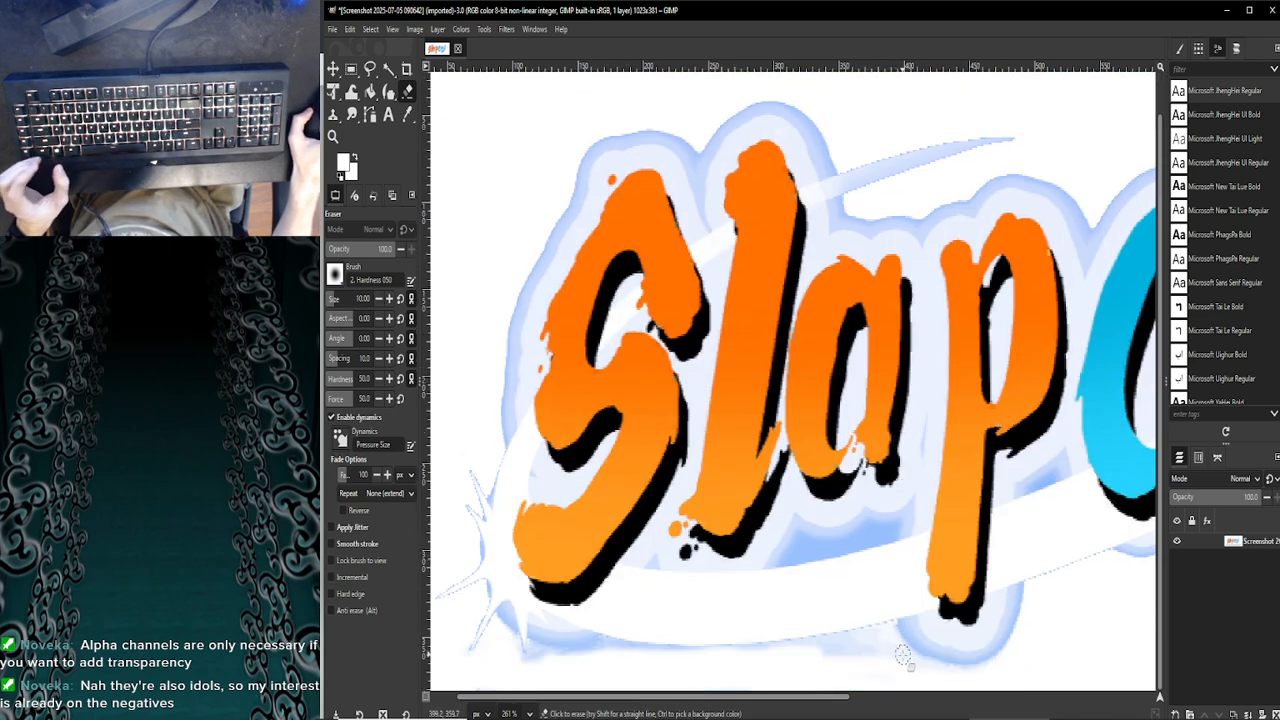
pyautogui.scroll(3, 905, 628)
pyautogui.scroll(3, 908, 660)
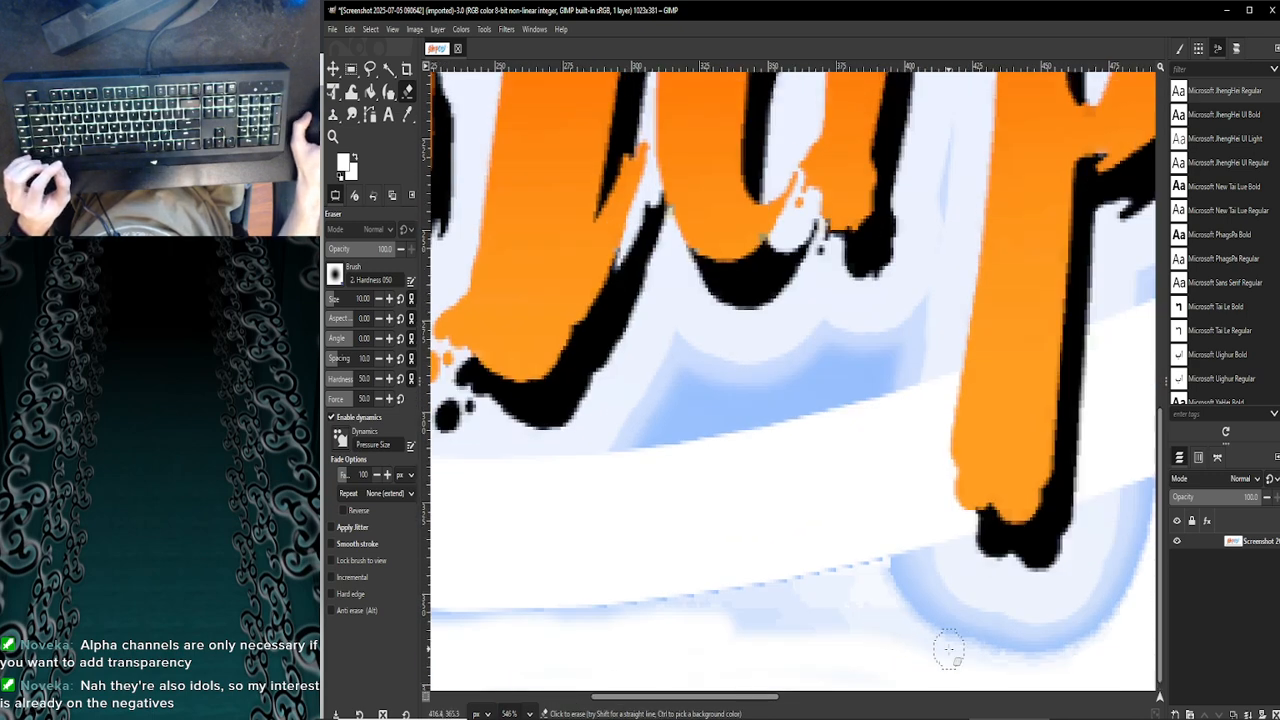
pyautogui.moveTo(941, 660)
pyautogui.mouseDown()
pyautogui.moveTo(883, 629)
pyautogui.moveTo(766, 630)
pyautogui.moveTo(733, 615)
pyautogui.moveTo(879, 612)
pyautogui.moveTo(915, 641)
pyautogui.moveTo(855, 639)
pyautogui.mouseUp()
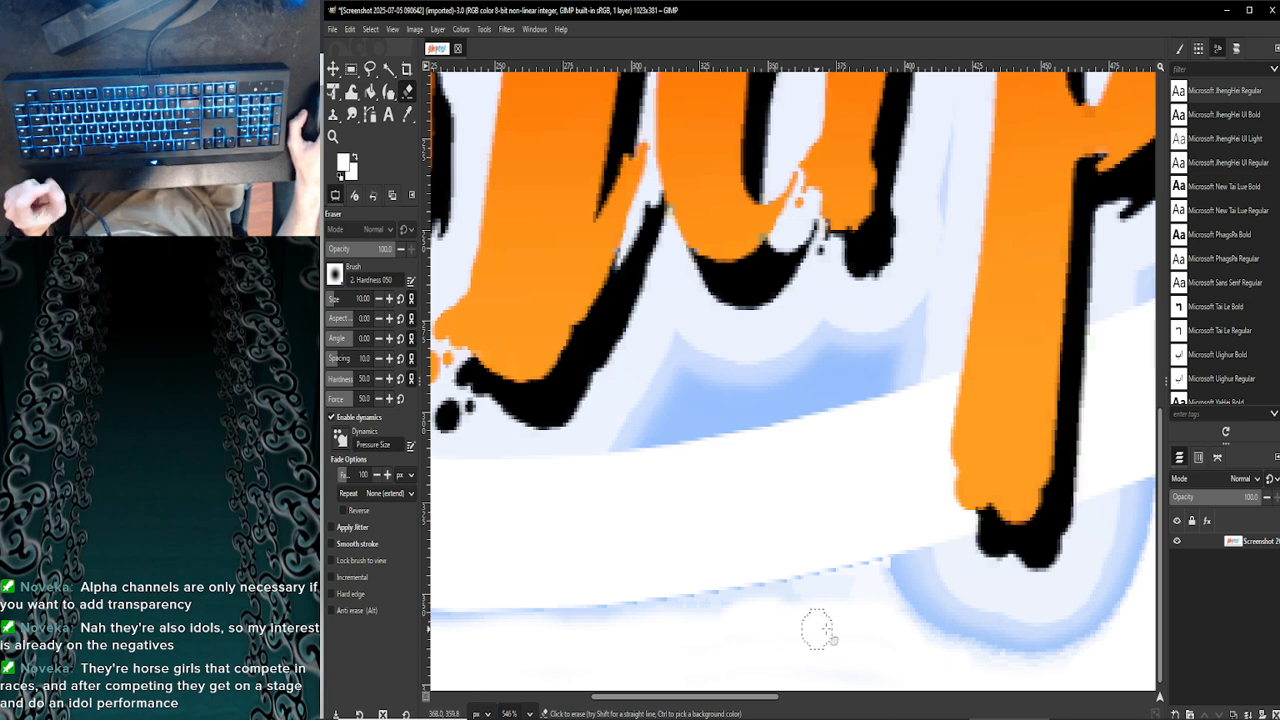
pyautogui.moveTo(868, 613)
pyautogui.mouseDown()
pyautogui.moveTo(840, 596)
pyautogui.moveTo(681, 624)
pyautogui.mouseUp()
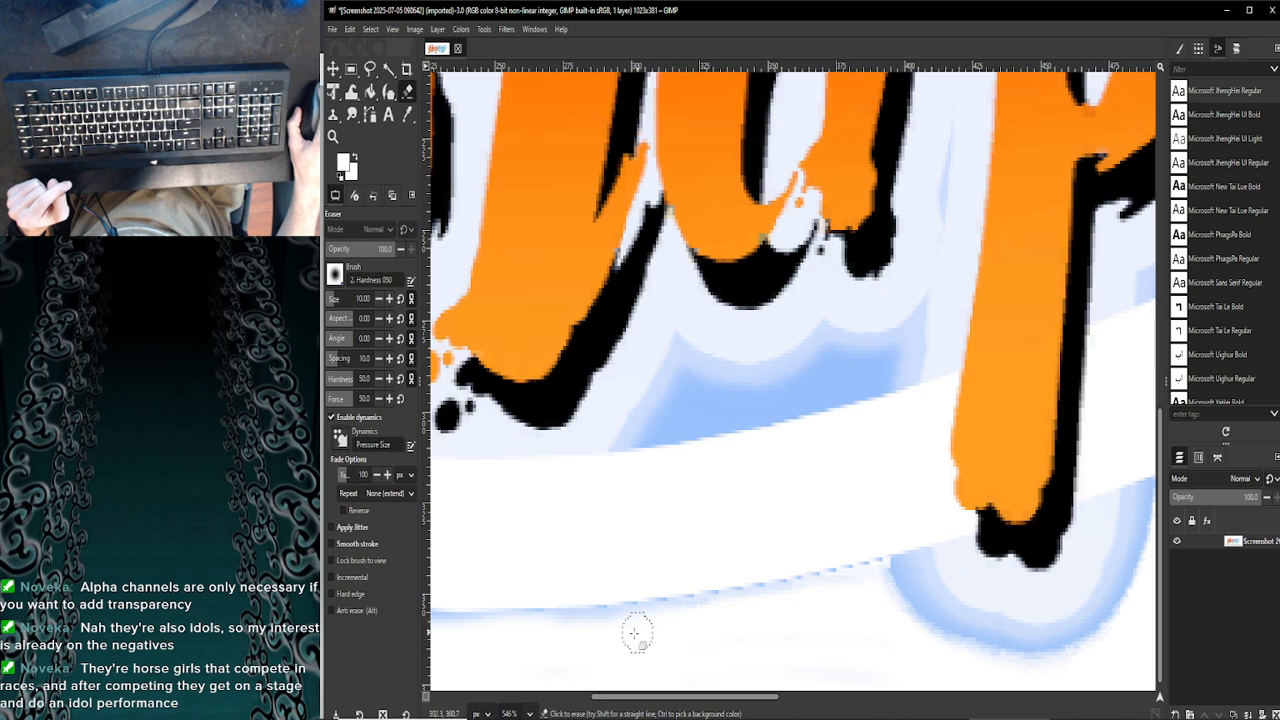
pyautogui.moveTo(648, 698); pyautogui.dragTo(509, 680)
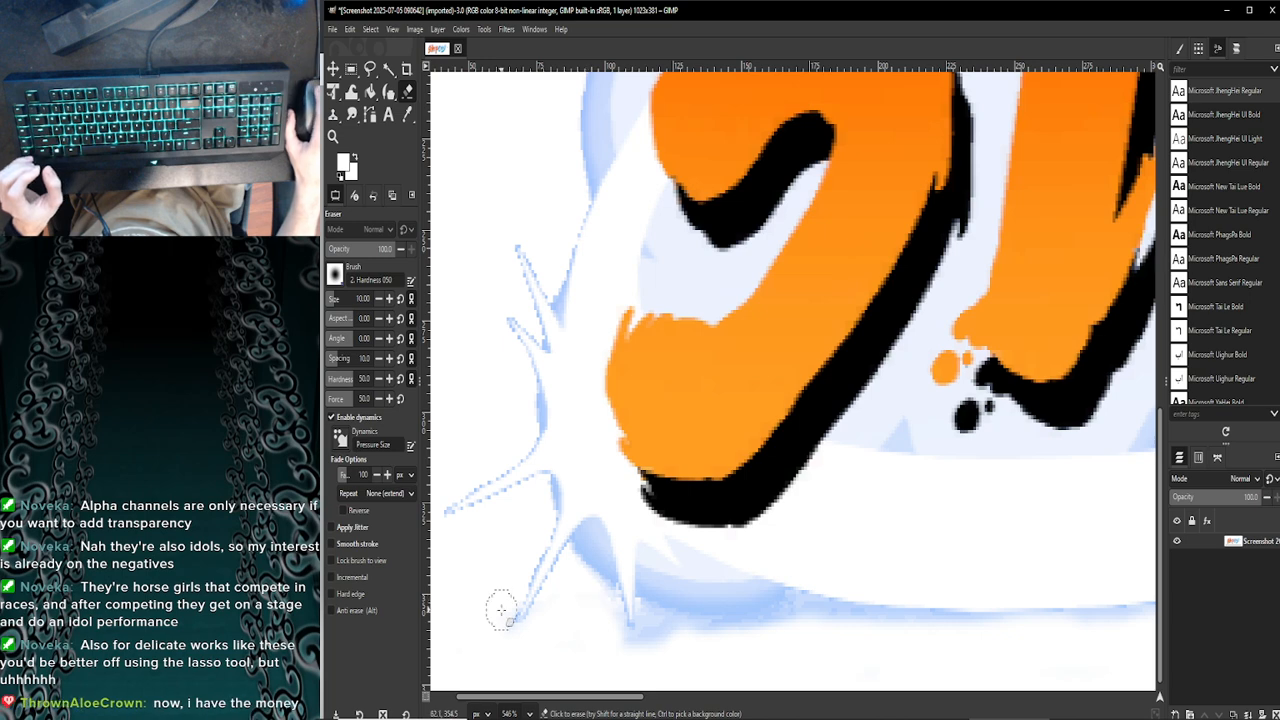
pyautogui.scroll(-1, 583, 613)
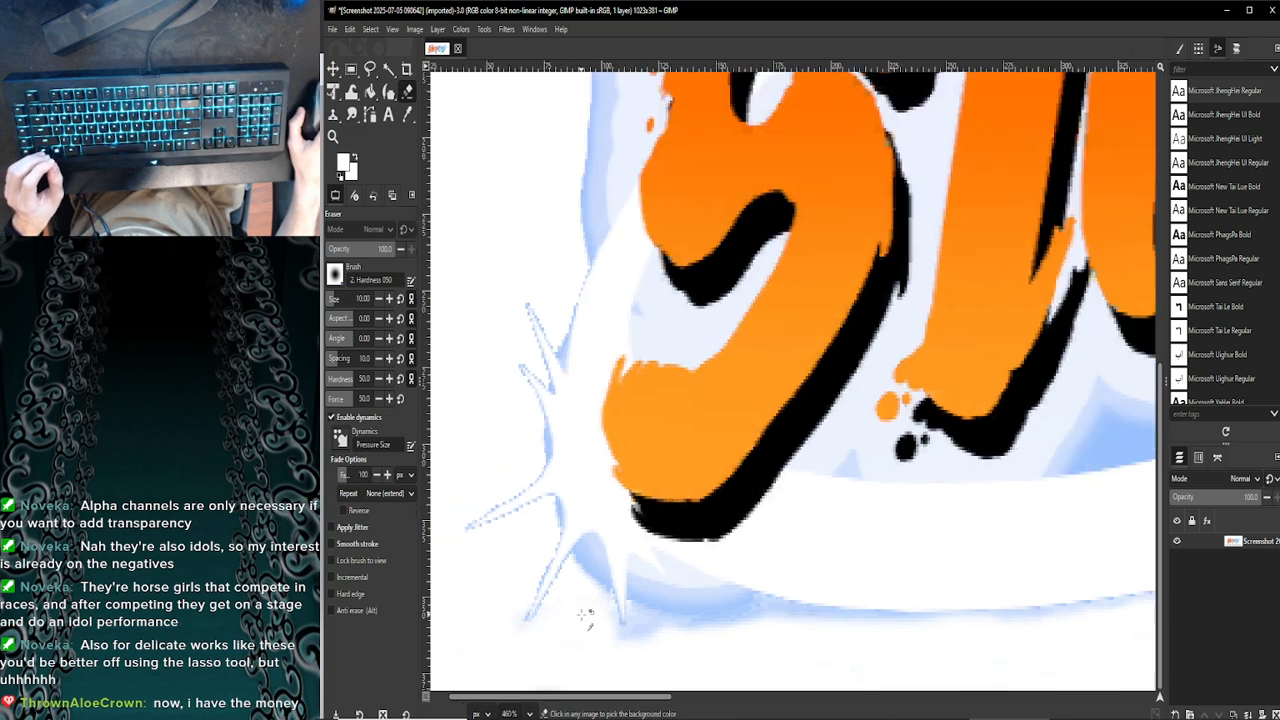
pyautogui.scroll(-4, 585, 615)
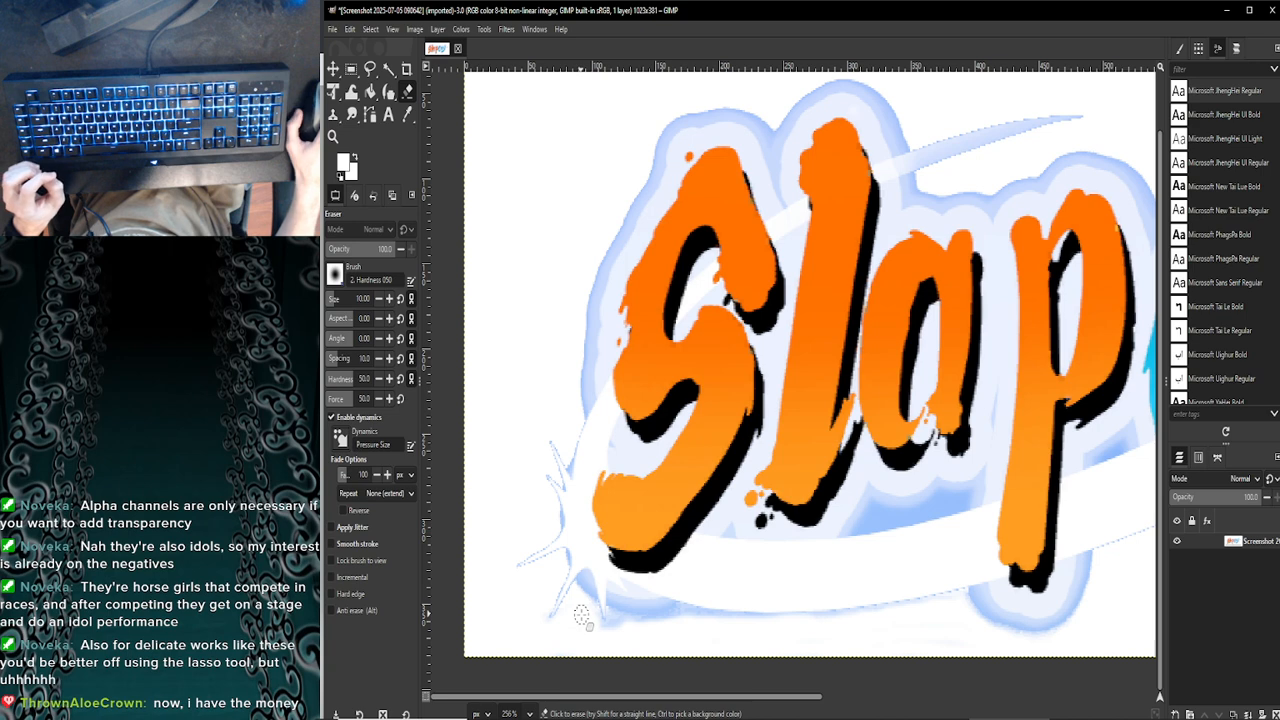
pyautogui.click(370, 68)
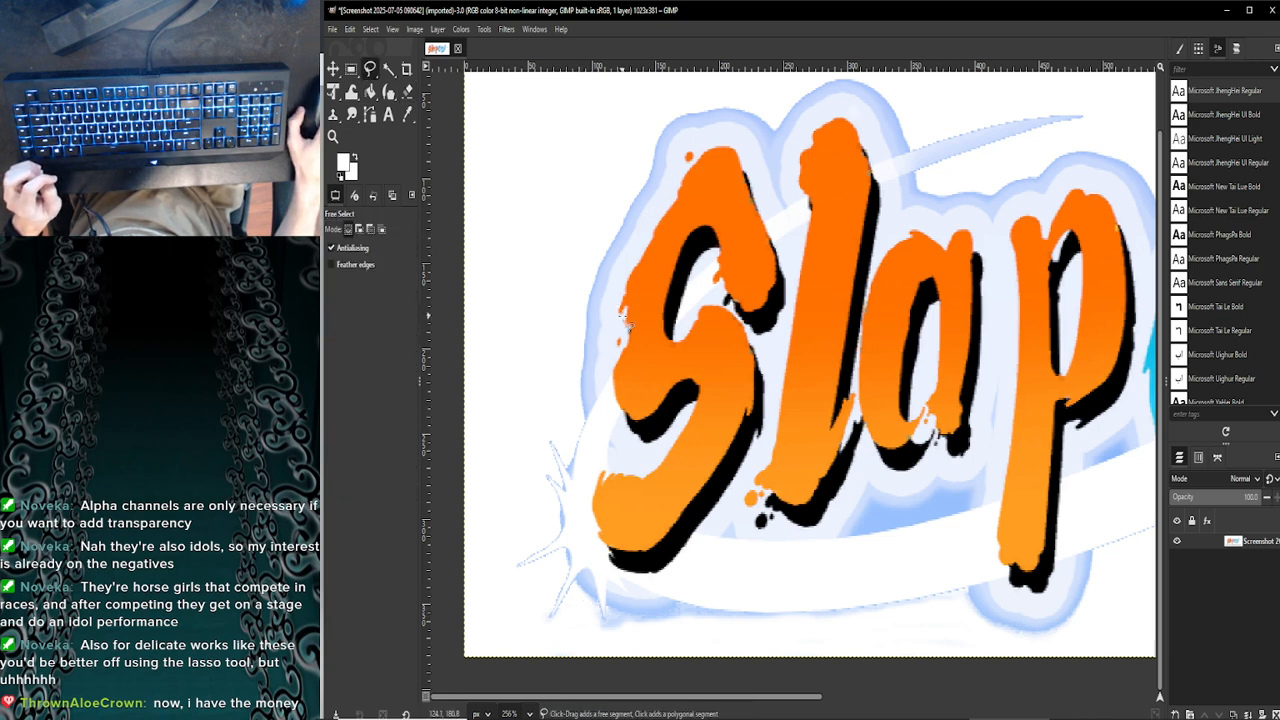
pyautogui.click(803, 434)
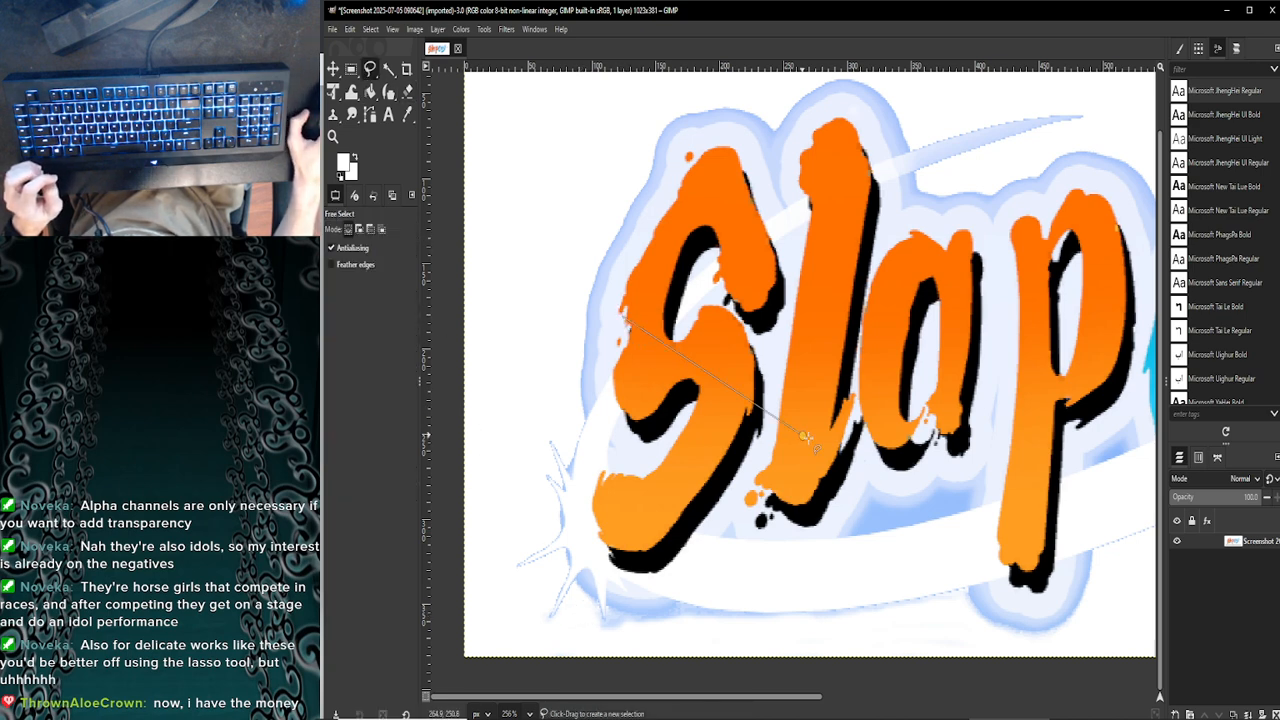
pyautogui.click(928, 327)
pyautogui.click(848, 216)
pyautogui.click(727, 222)
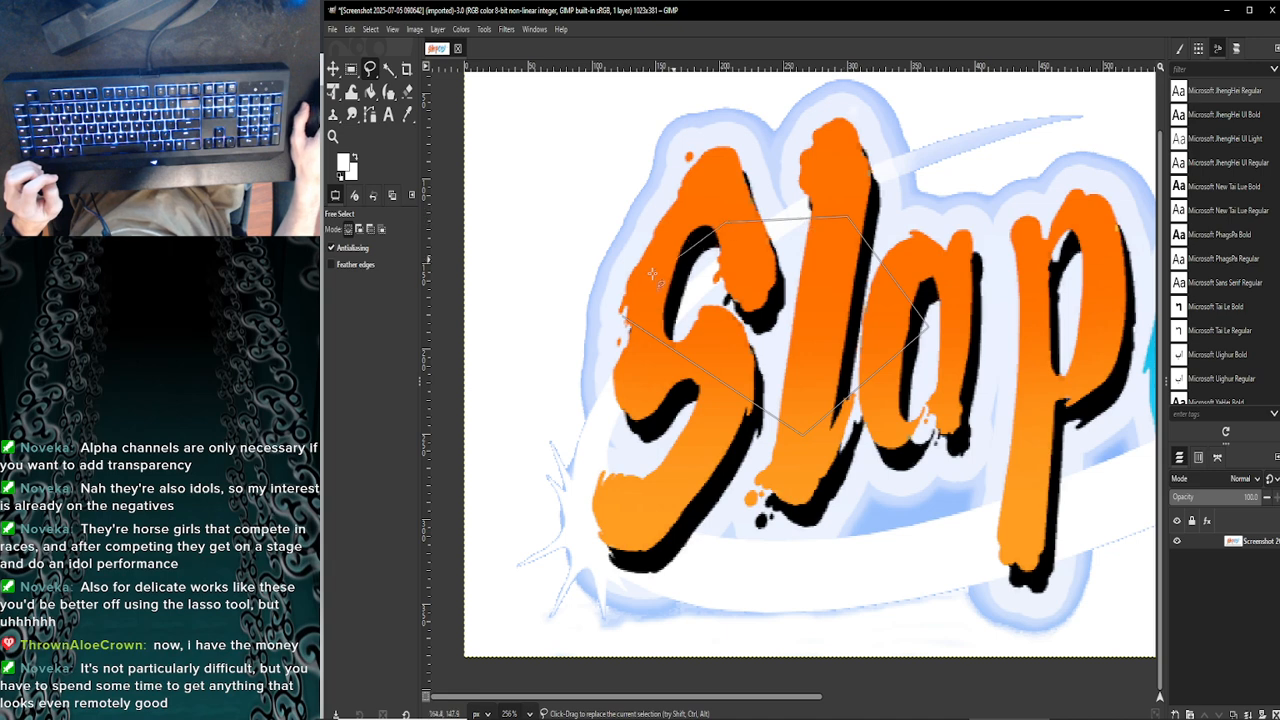
pyautogui.click(652, 277)
pyautogui.click(718, 363)
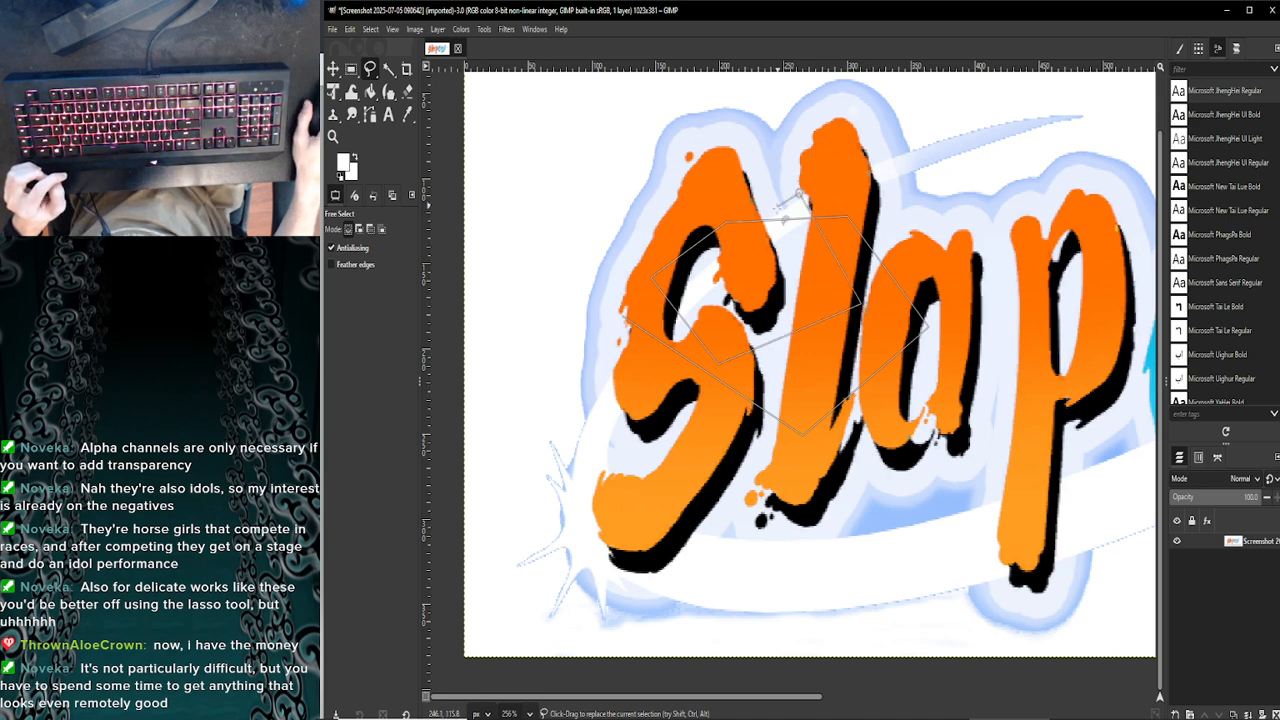
pyautogui.click(800, 194)
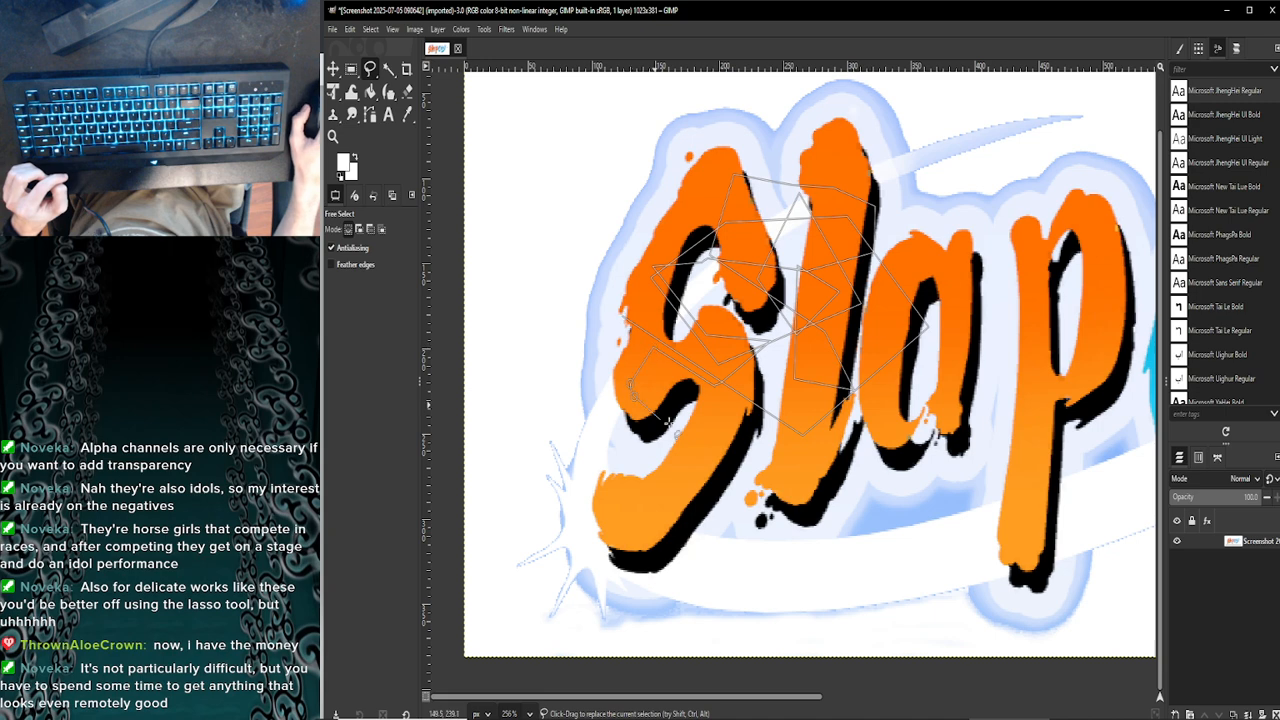
pyautogui.click(1000, 463)
pyautogui.click(998, 222)
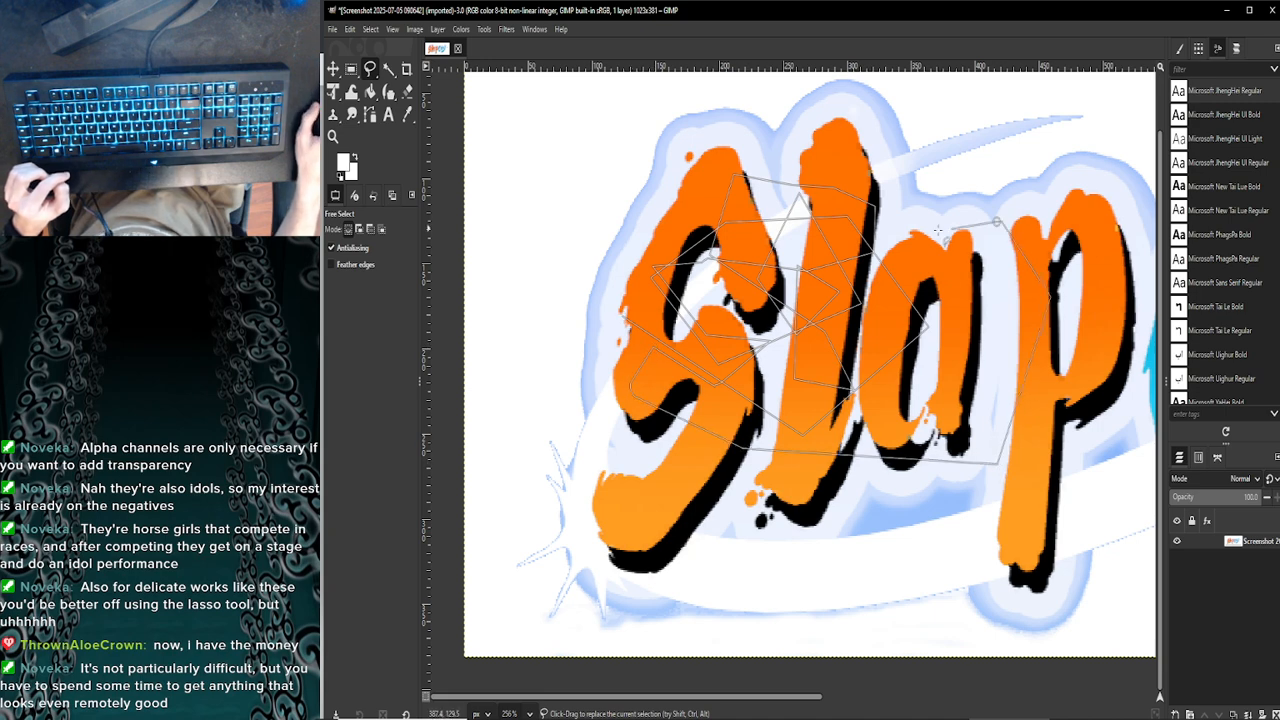
pyautogui.click(888, 240)
pyautogui.click(741, 180)
pyautogui.click(672, 178)
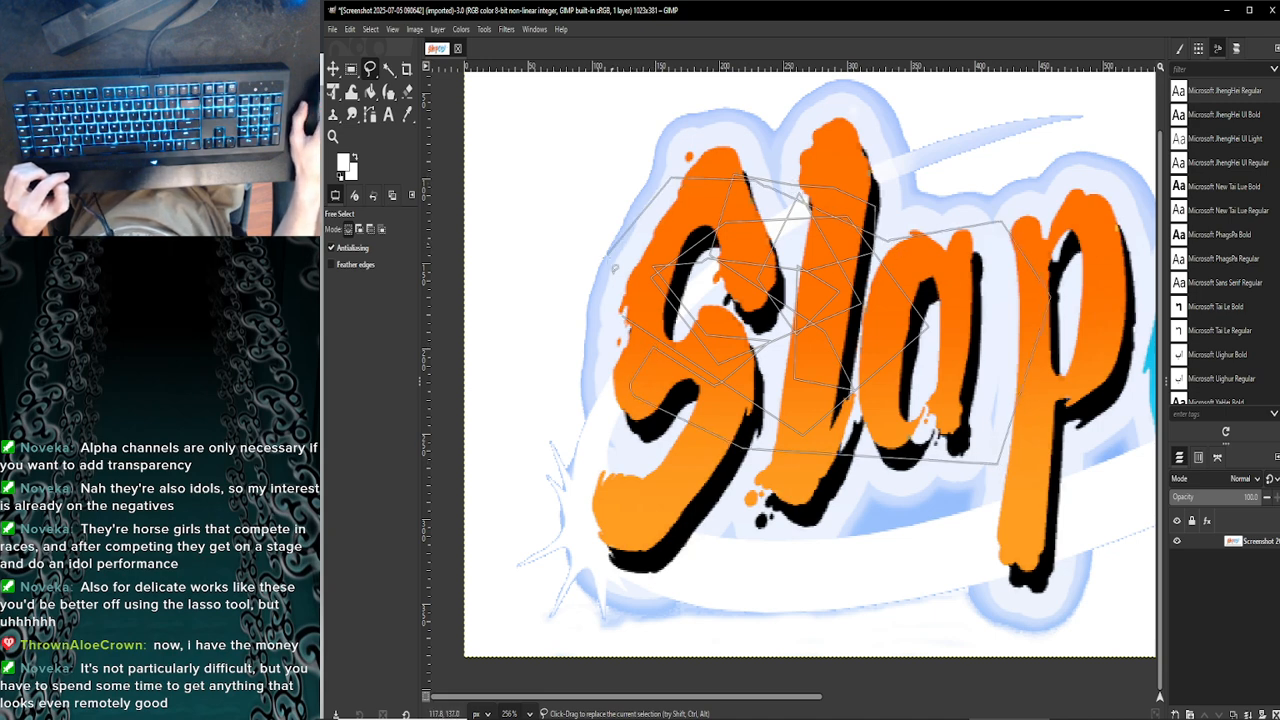
pyautogui.click(586, 345)
pyautogui.click(582, 440)
pyautogui.click(558, 507)
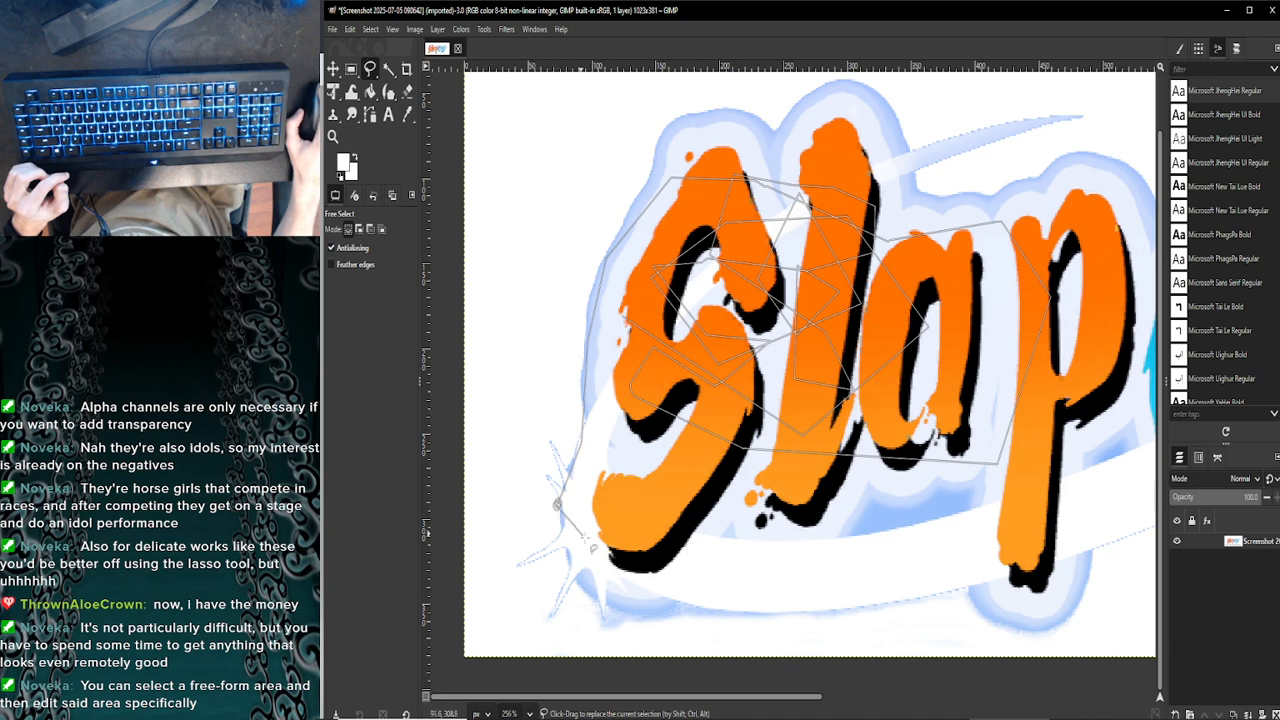
pyautogui.click(590, 541)
pyautogui.click(790, 567)
pyautogui.click(1000, 556)
pyautogui.click(1125, 455)
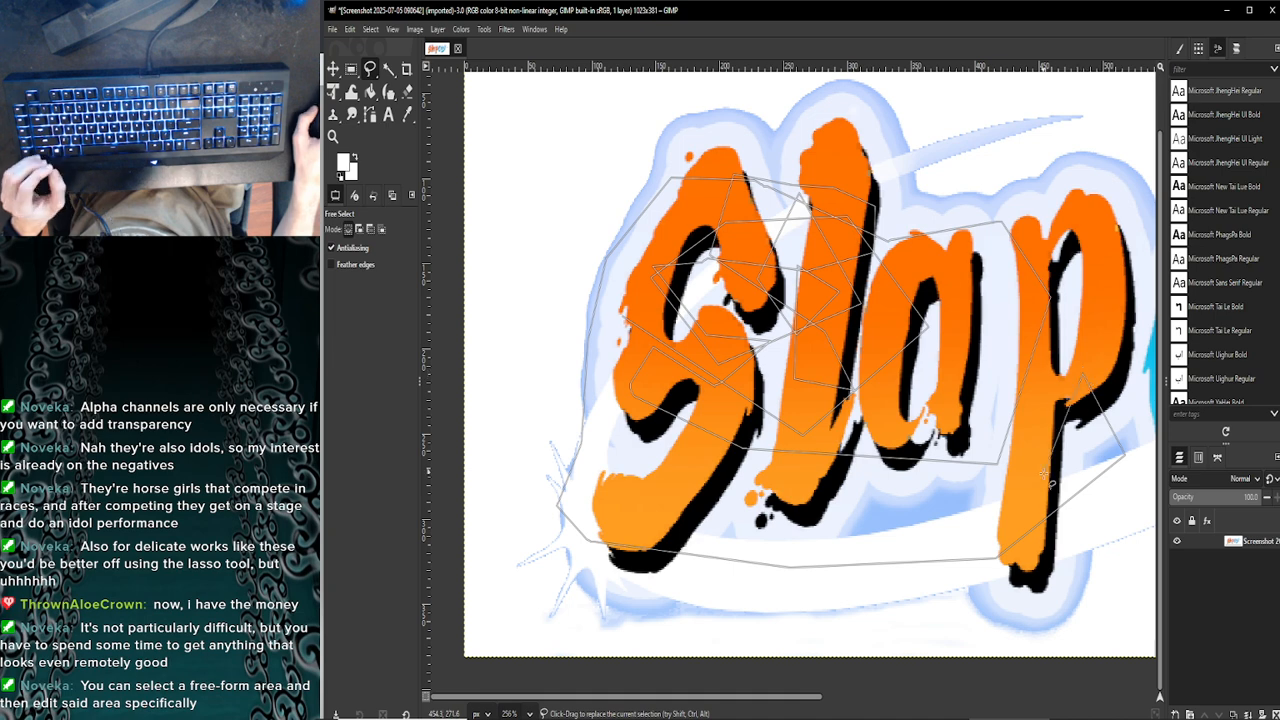
pyautogui.press('Escape')
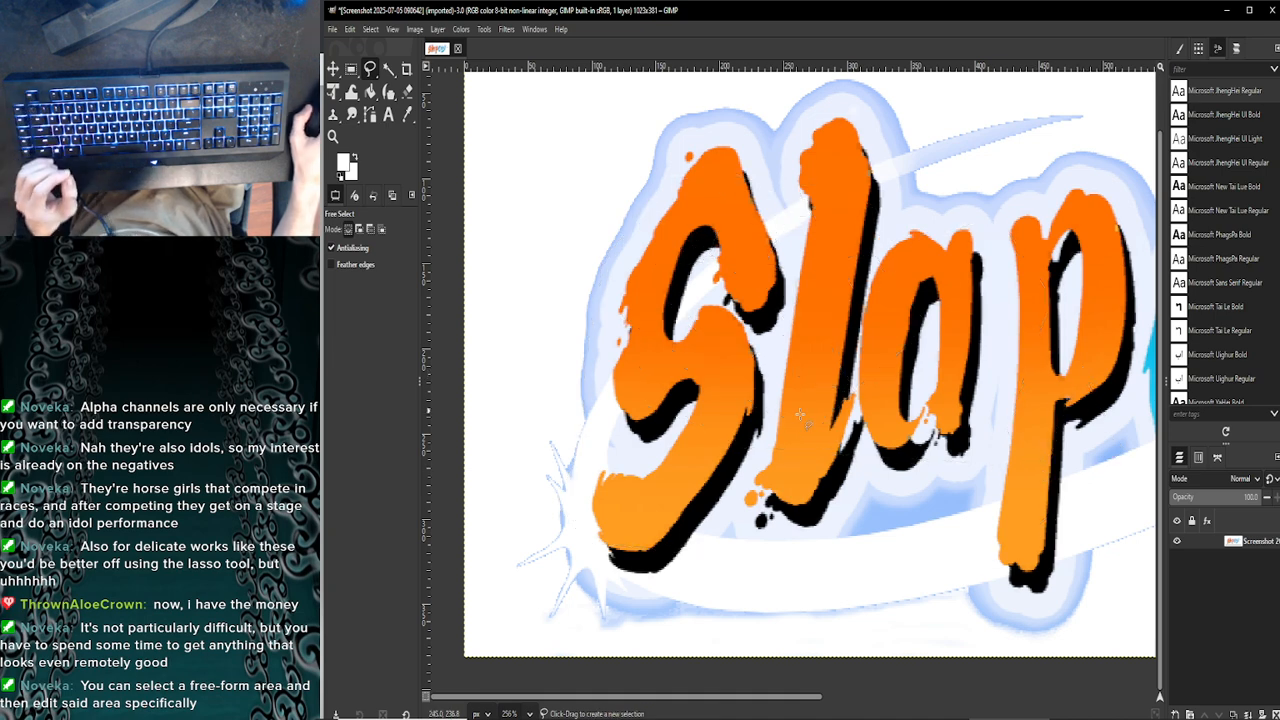
# Export the edited logo as SLAP.png to the Pictures folder, and quit GIMP, discarding the unsaved changes
pyautogui.scroll(-4, 879, 424)
pyautogui.scroll(-6, 879, 424)
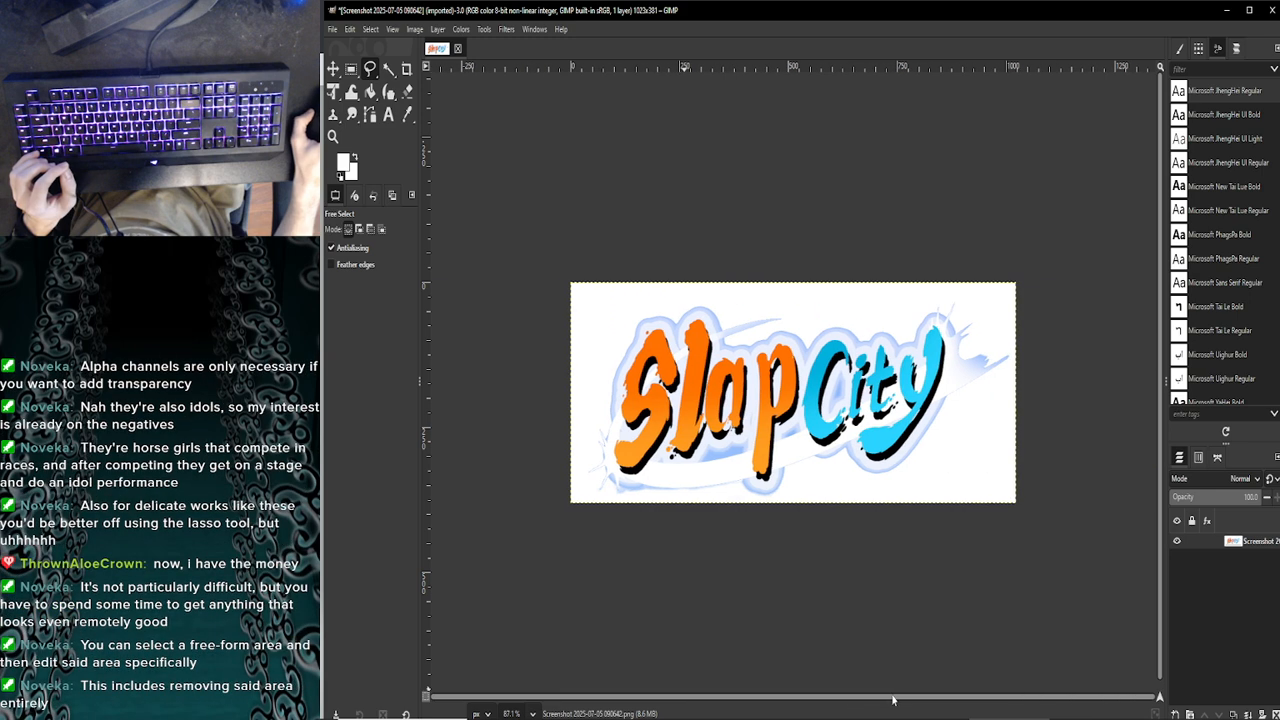
pyautogui.click(336, 32)
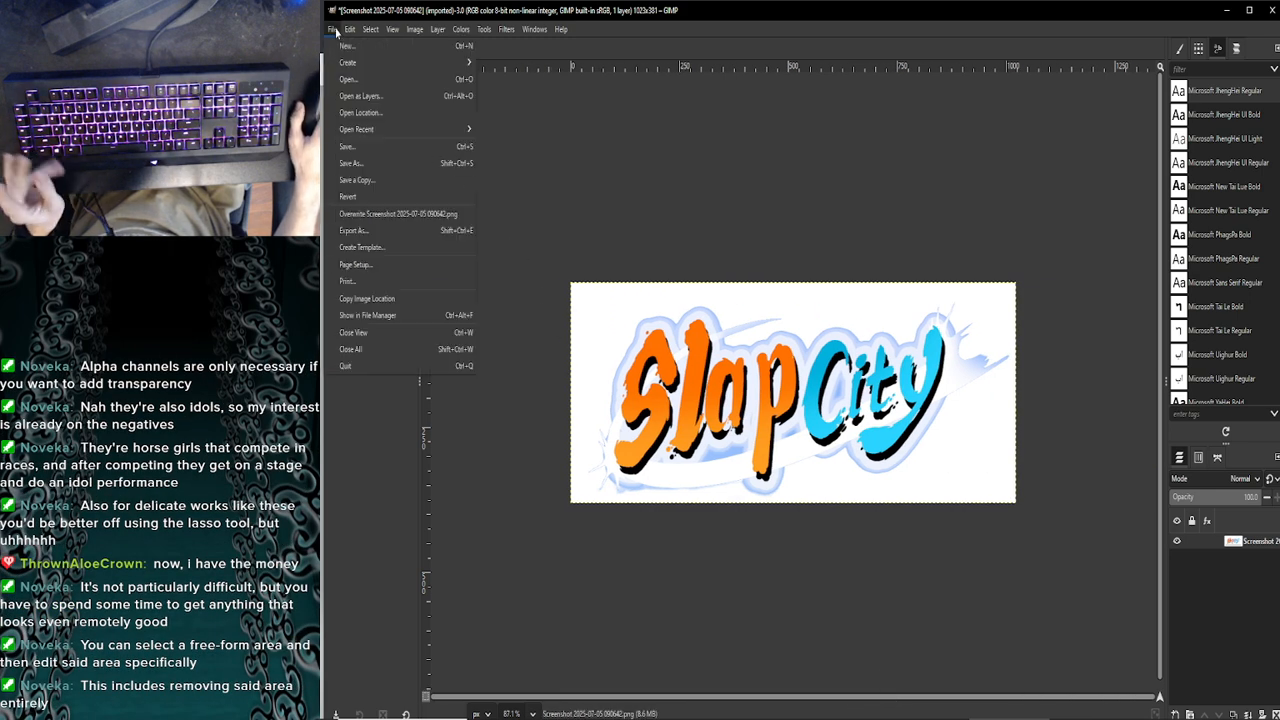
pyautogui.click(350, 231)
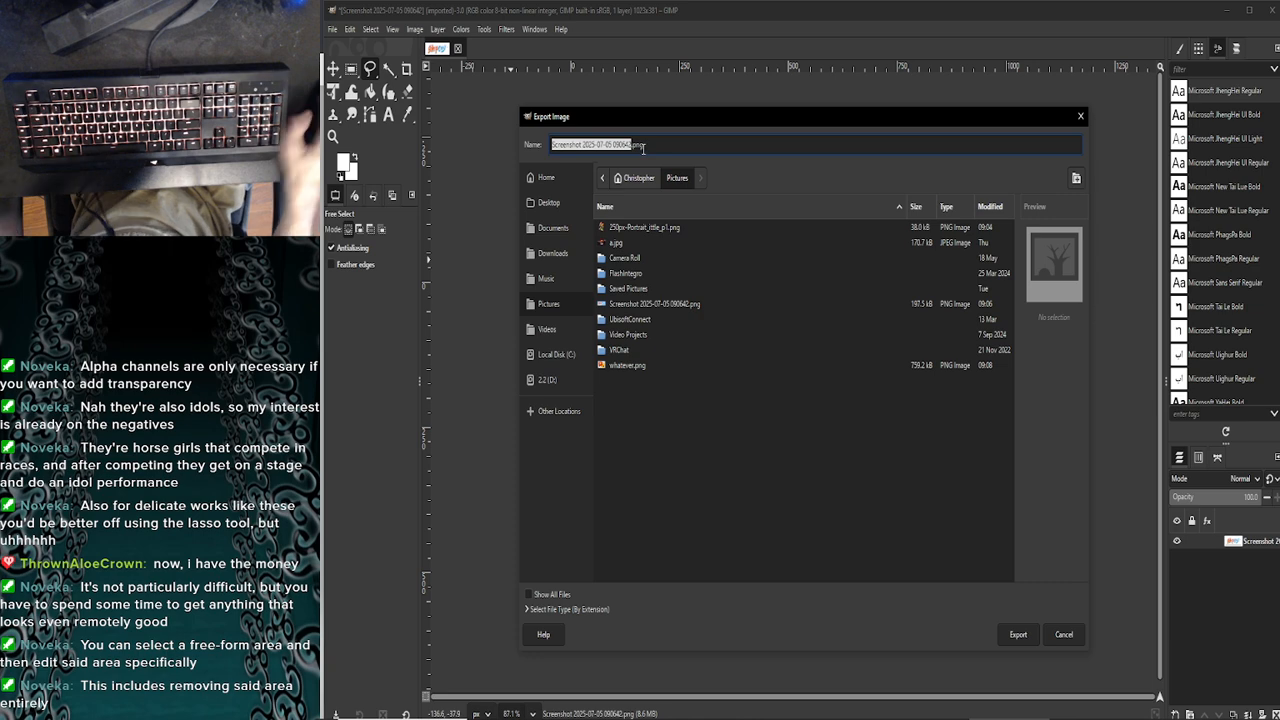
pyautogui.write('S')
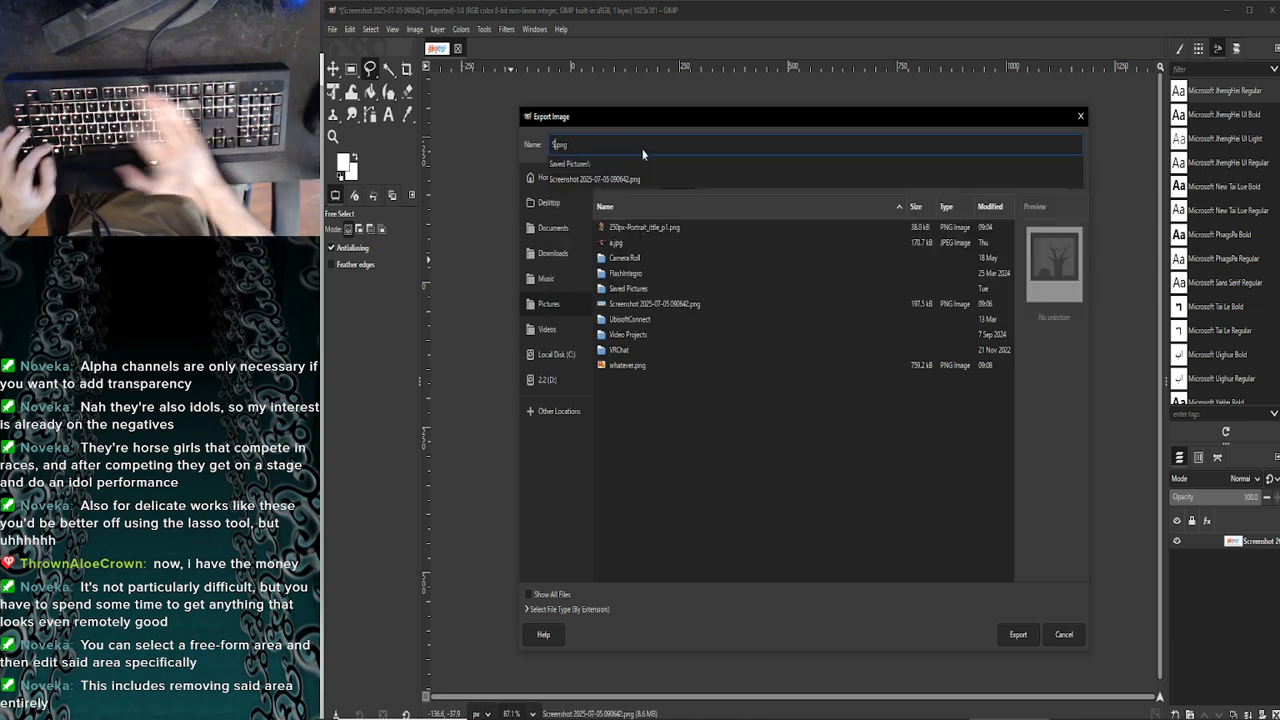
pyautogui.write('LAP')
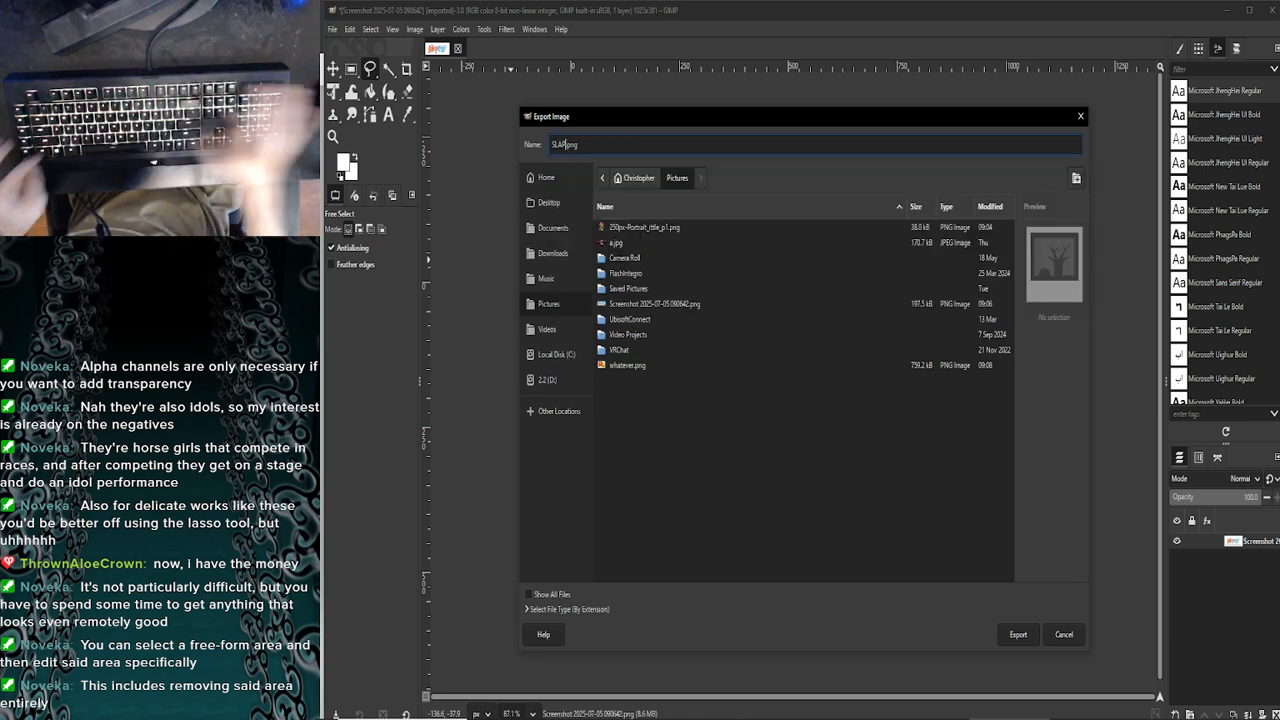
pyautogui.click(1018, 633)
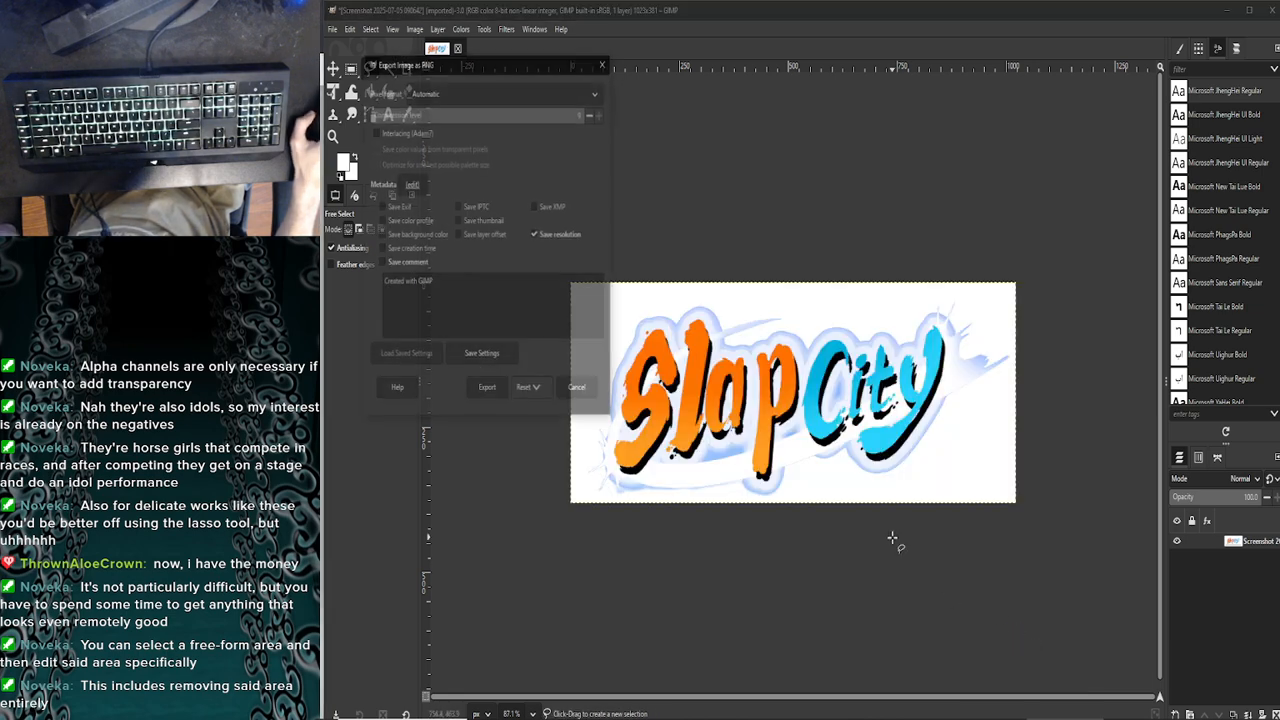
pyautogui.click(487, 391)
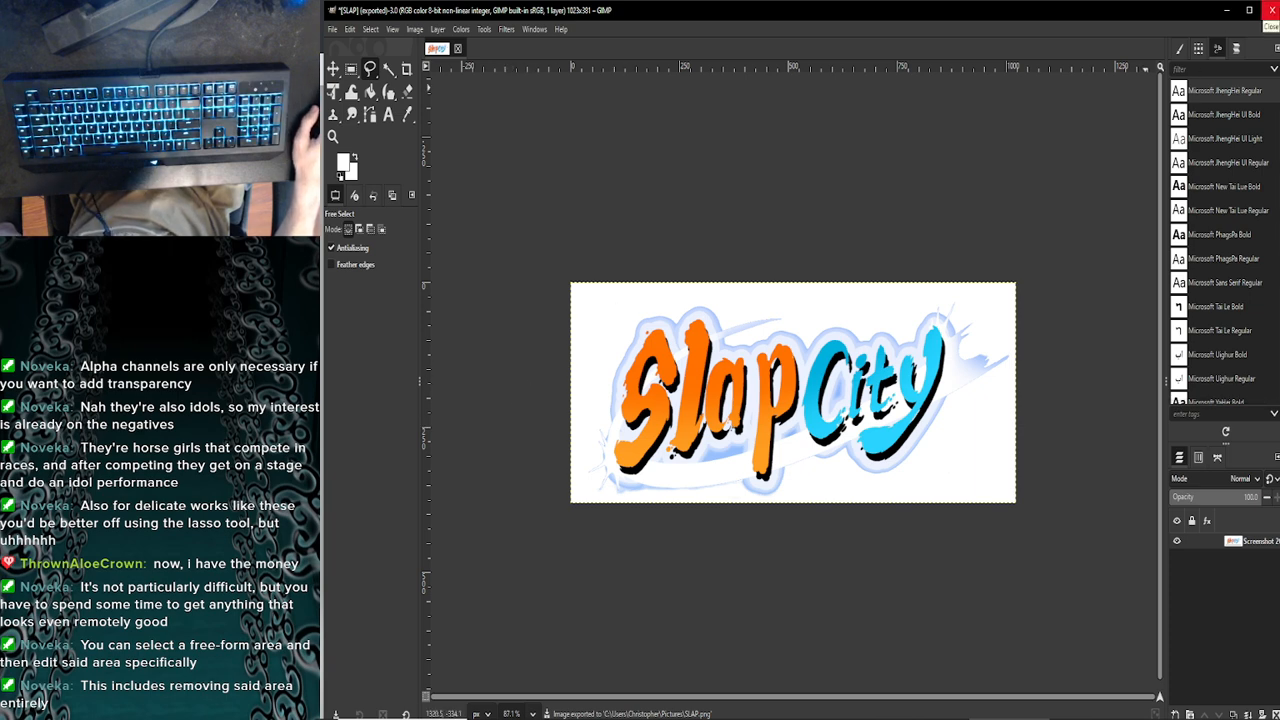
pyautogui.click(1272, 9)
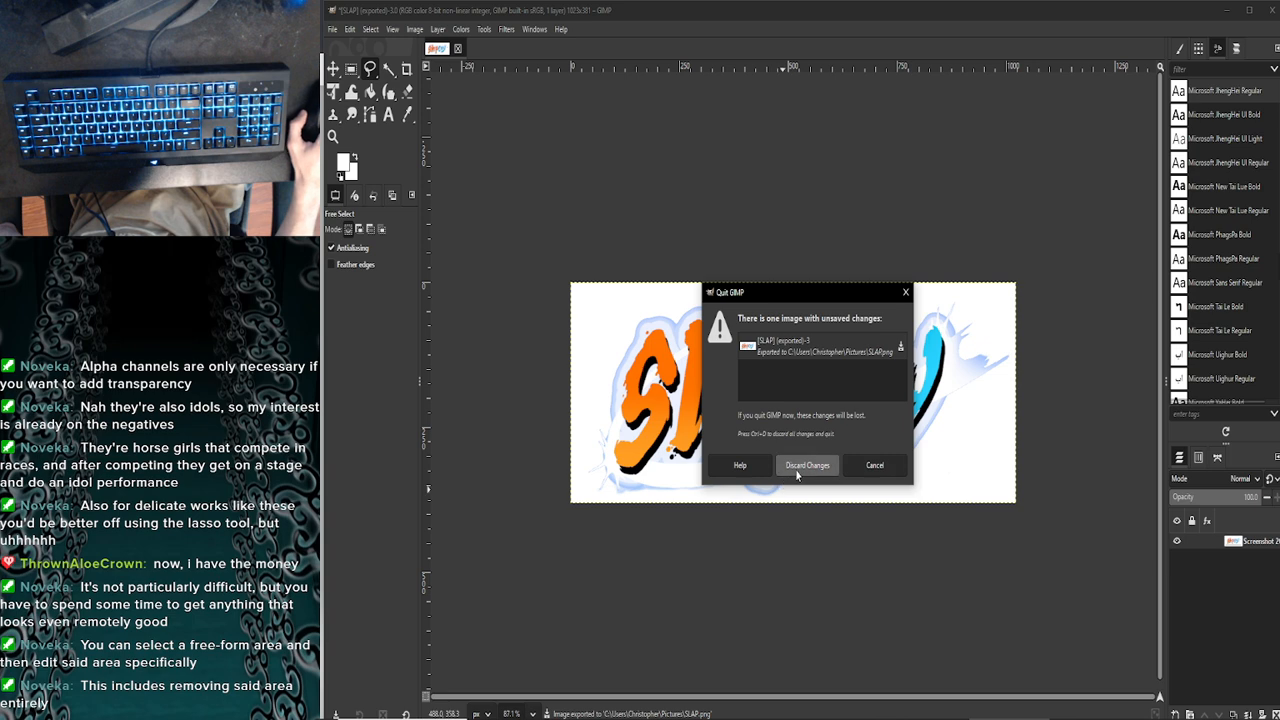
pyautogui.click(807, 466)
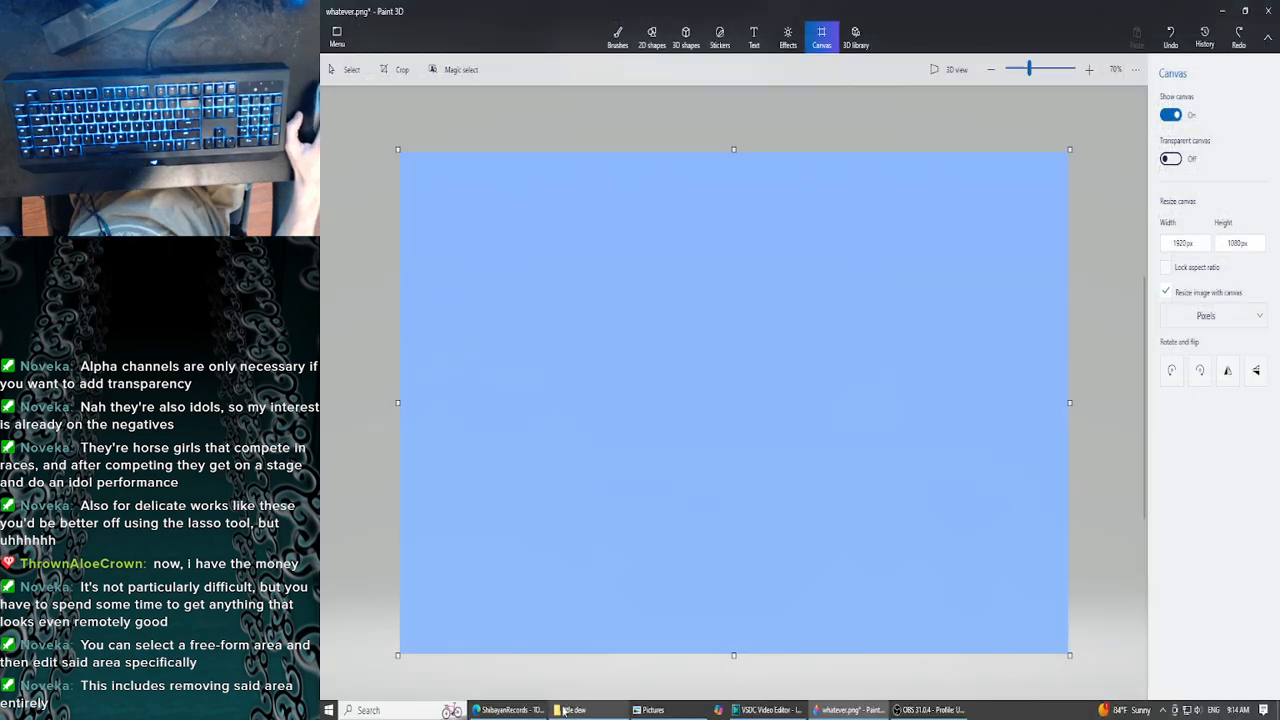
# Relaunch GIMP 3.0.2 and open the recent image Screenshot 2025-07-05 090642.png
pyautogui.press('super')
pyautogui.write('gimp')
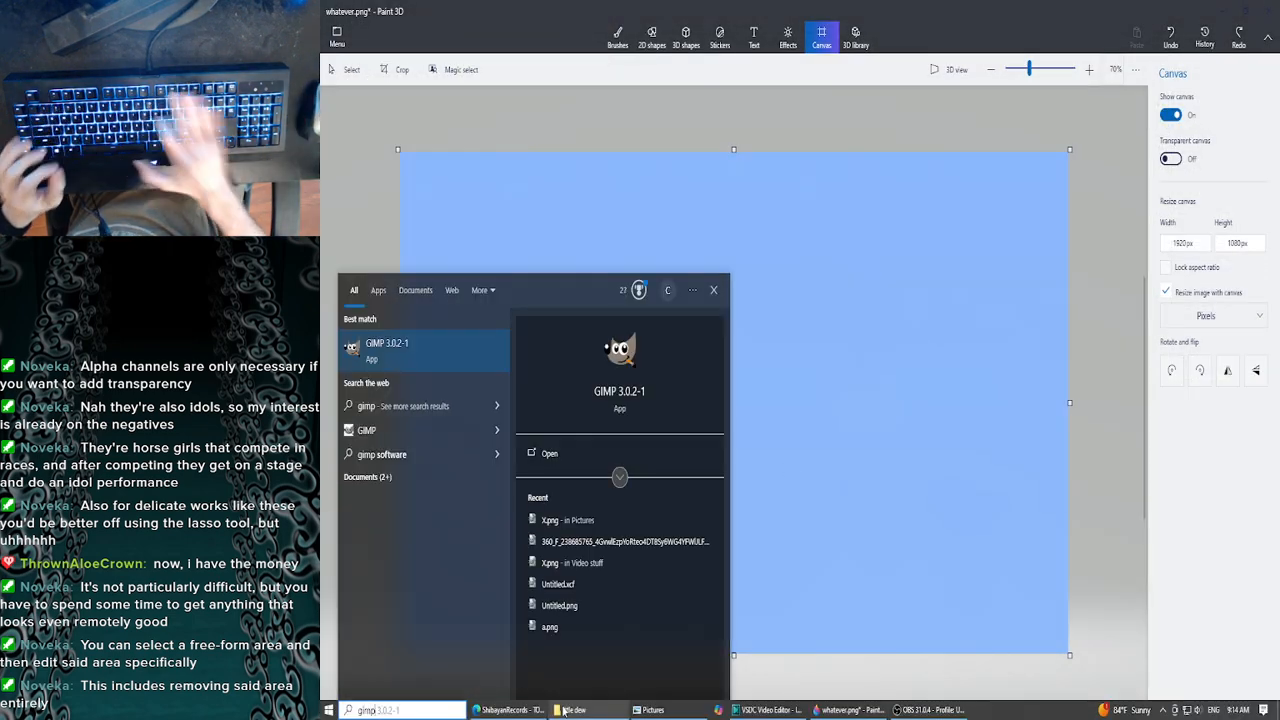
pyautogui.click(427, 344)
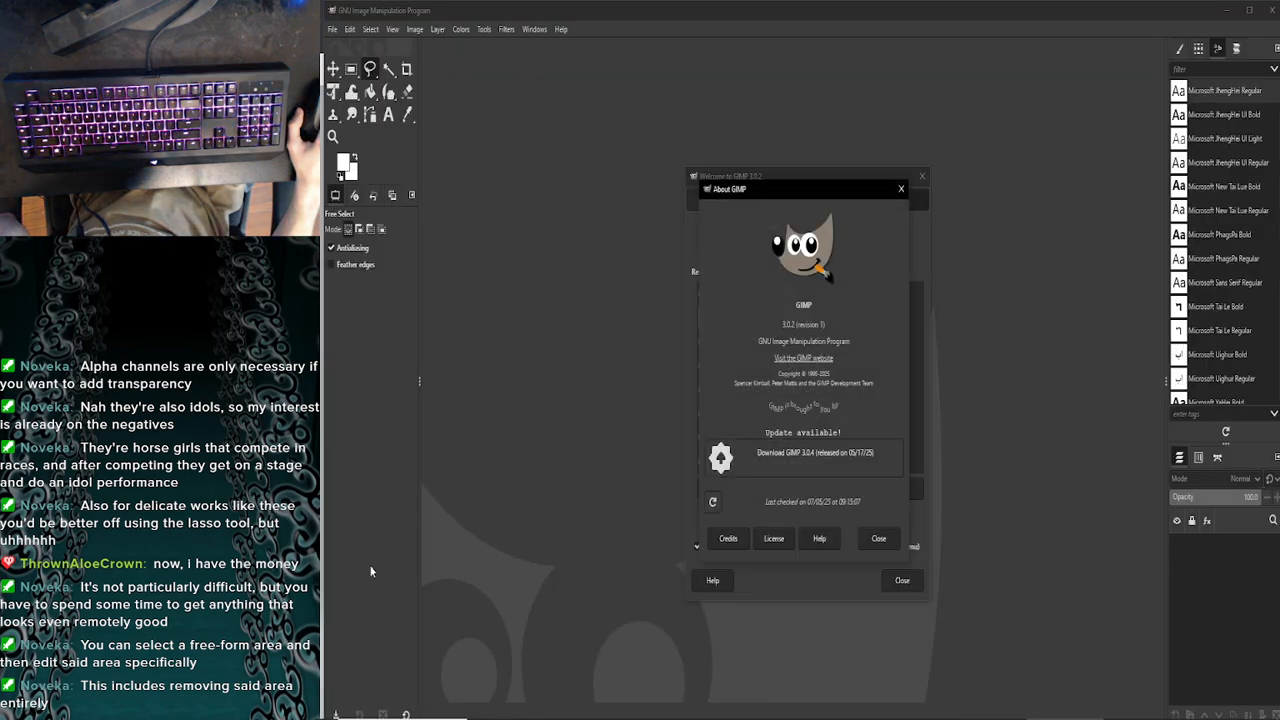
pyautogui.click(866, 538)
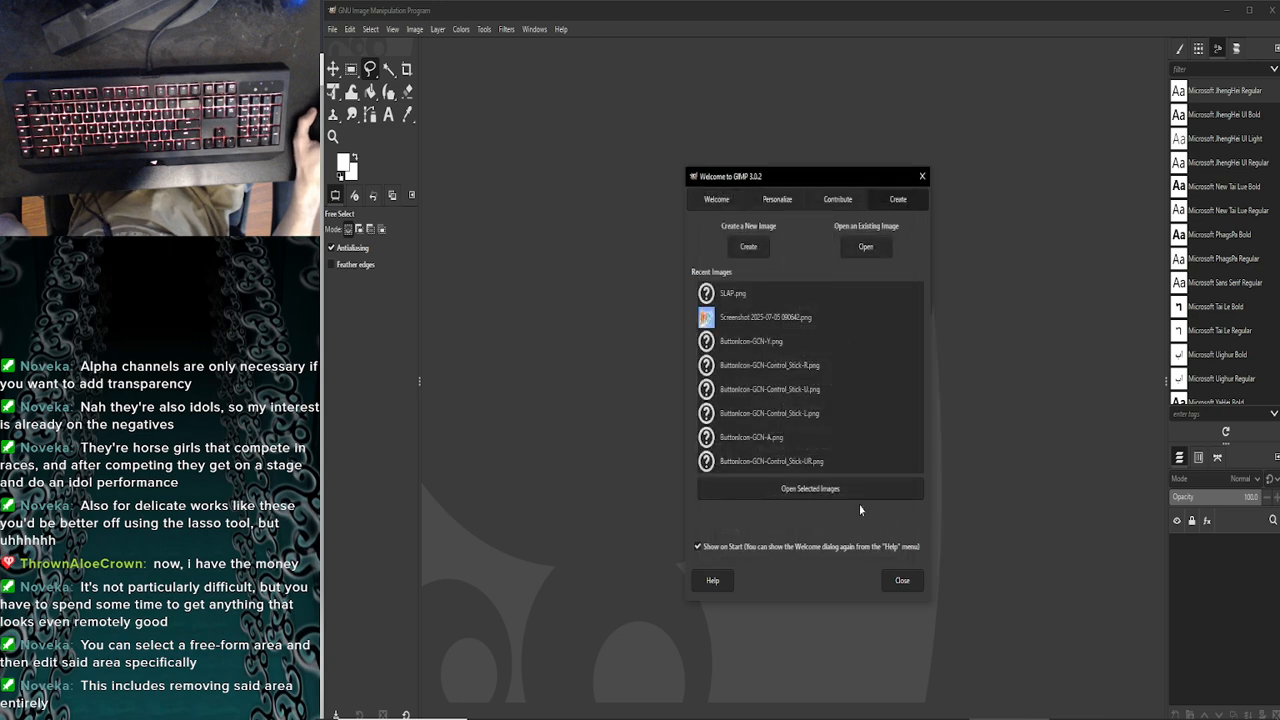
pyautogui.doubleClick(733, 320)
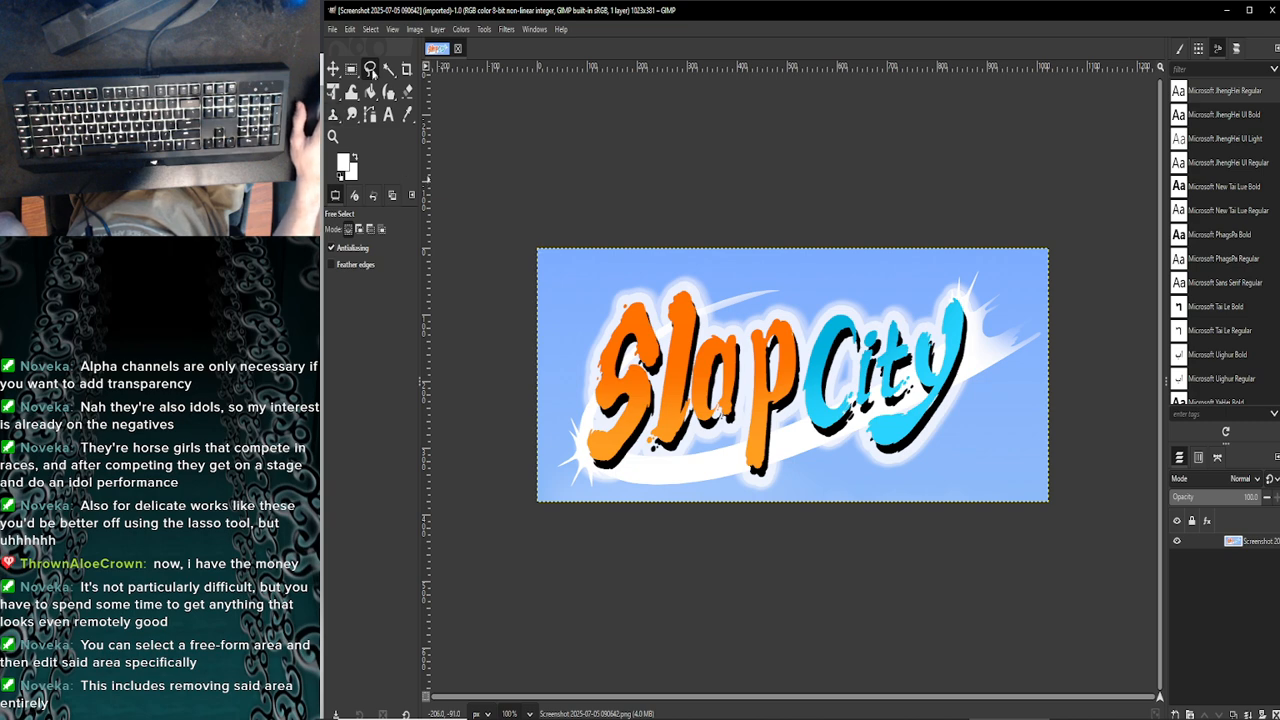
# Outline the whole Slap City logo, including its swoosh and star spikes, with a closed polygonal Free Select selection
pyautogui.click(372, 72)
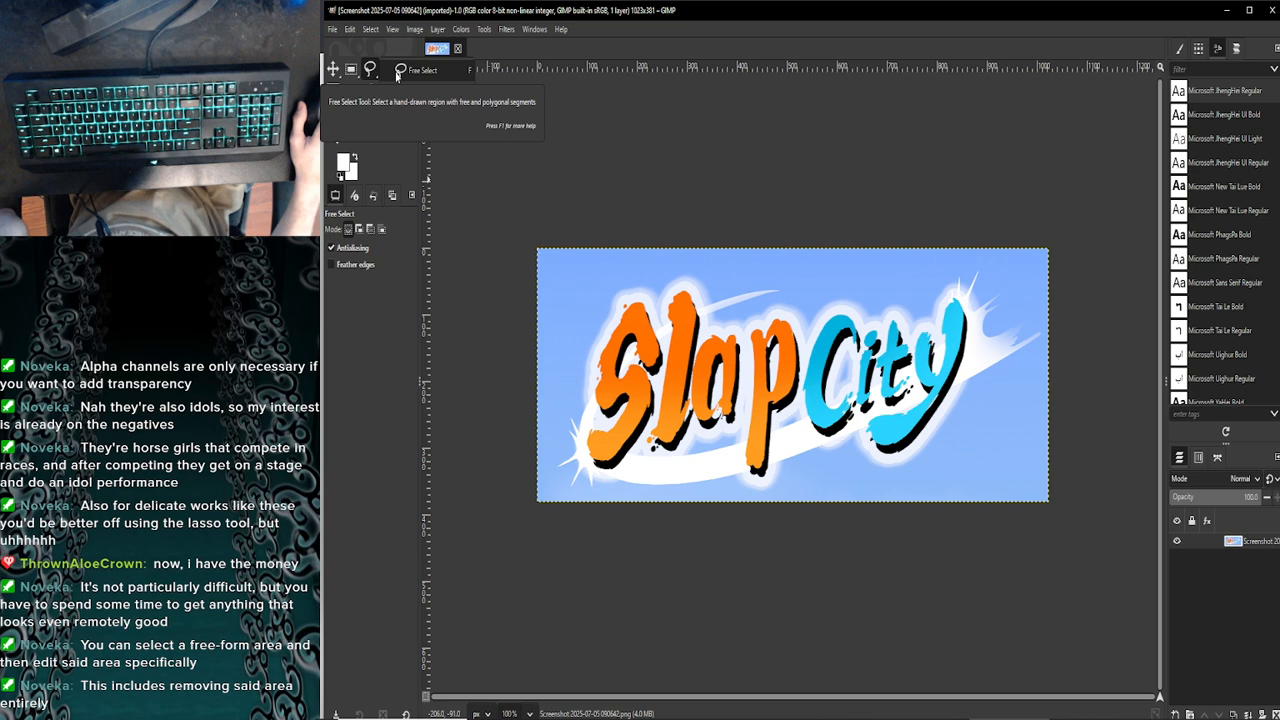
pyautogui.click(397, 72)
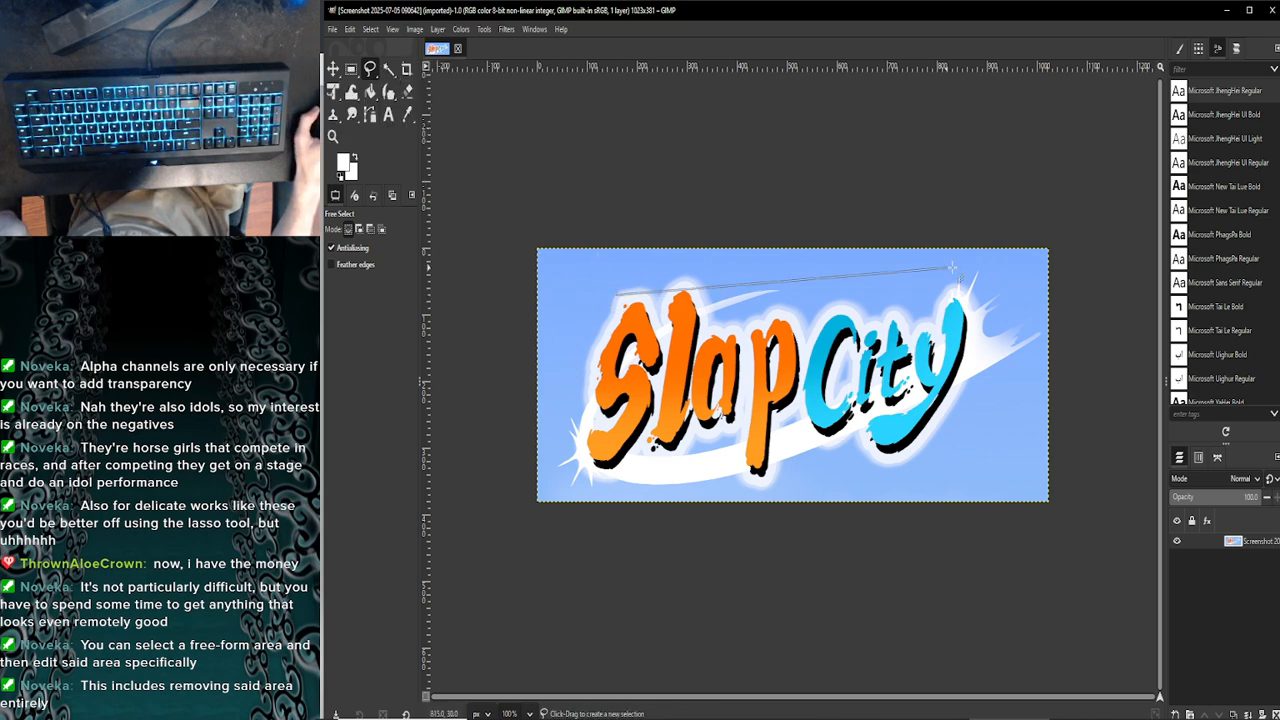
pyautogui.click(987, 272)
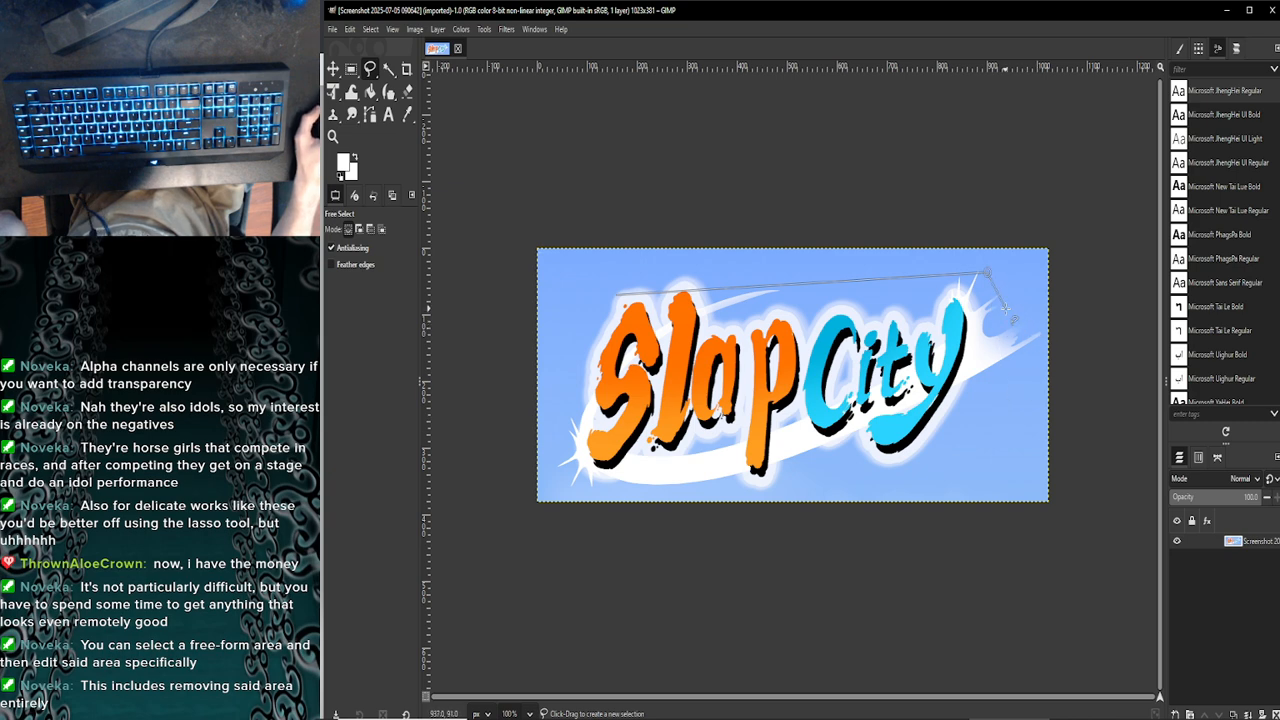
pyautogui.click(1009, 302)
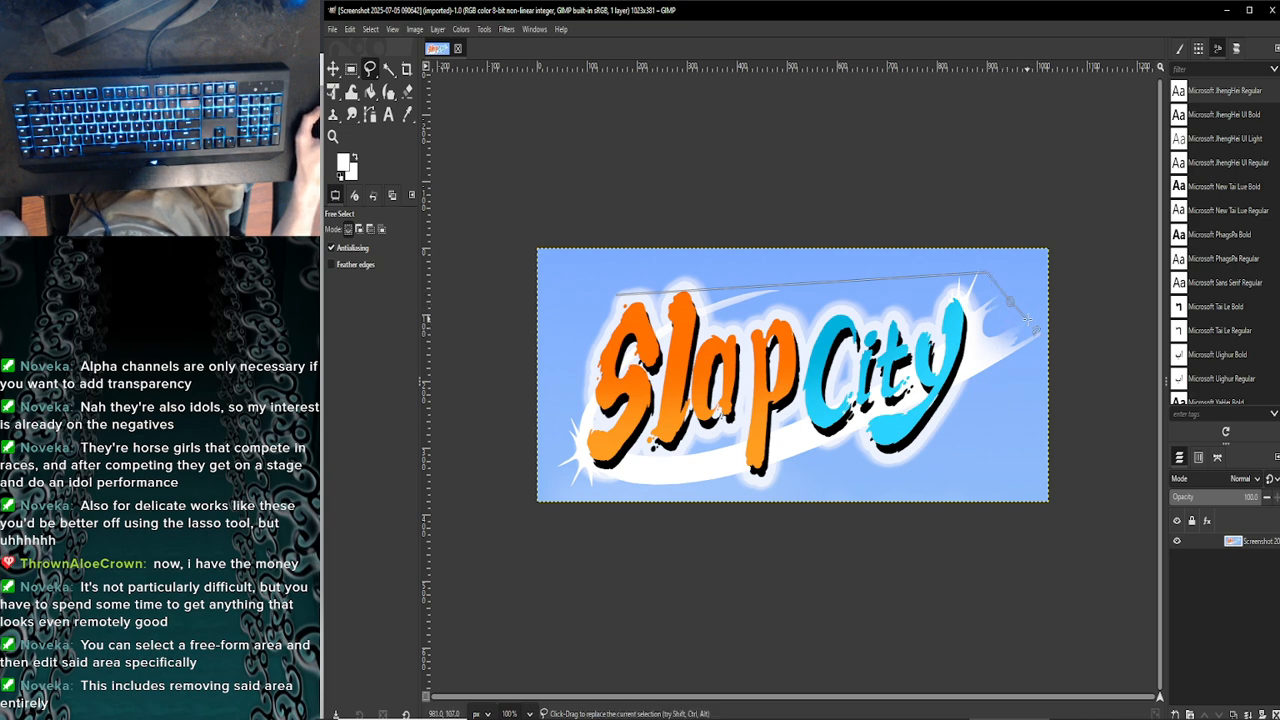
pyautogui.click(897, 473)
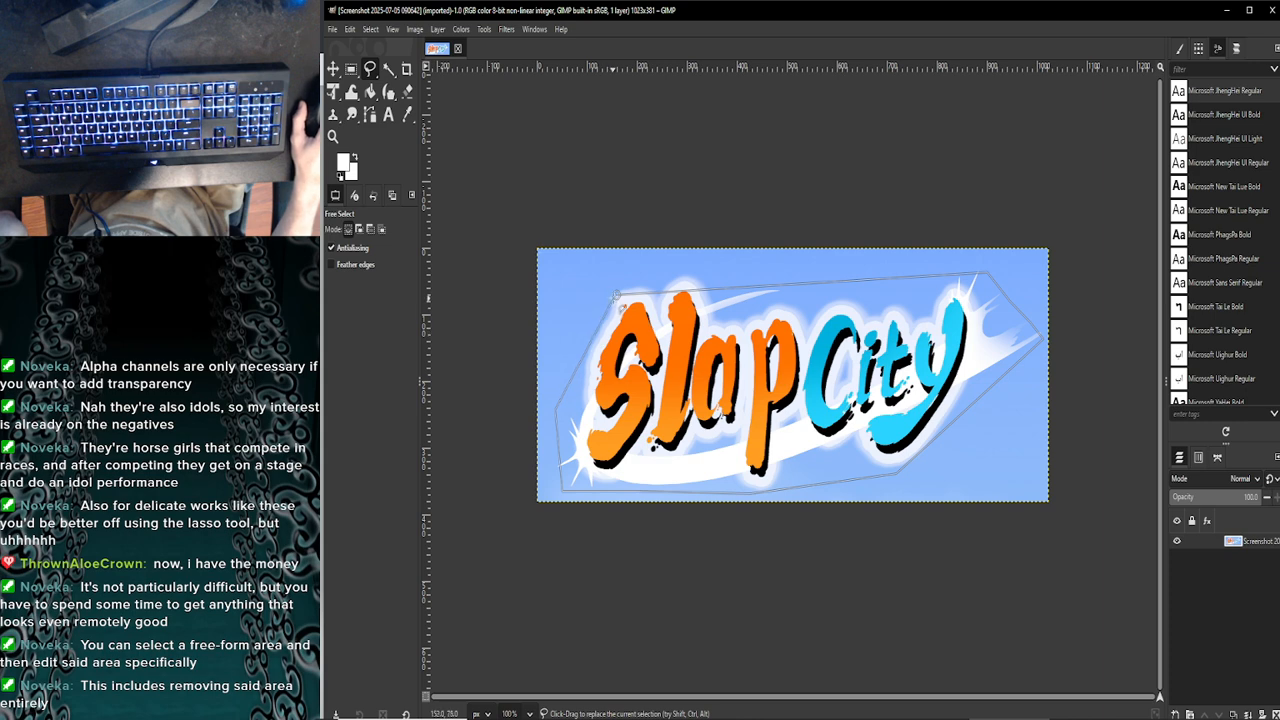
pyautogui.click(617, 294)
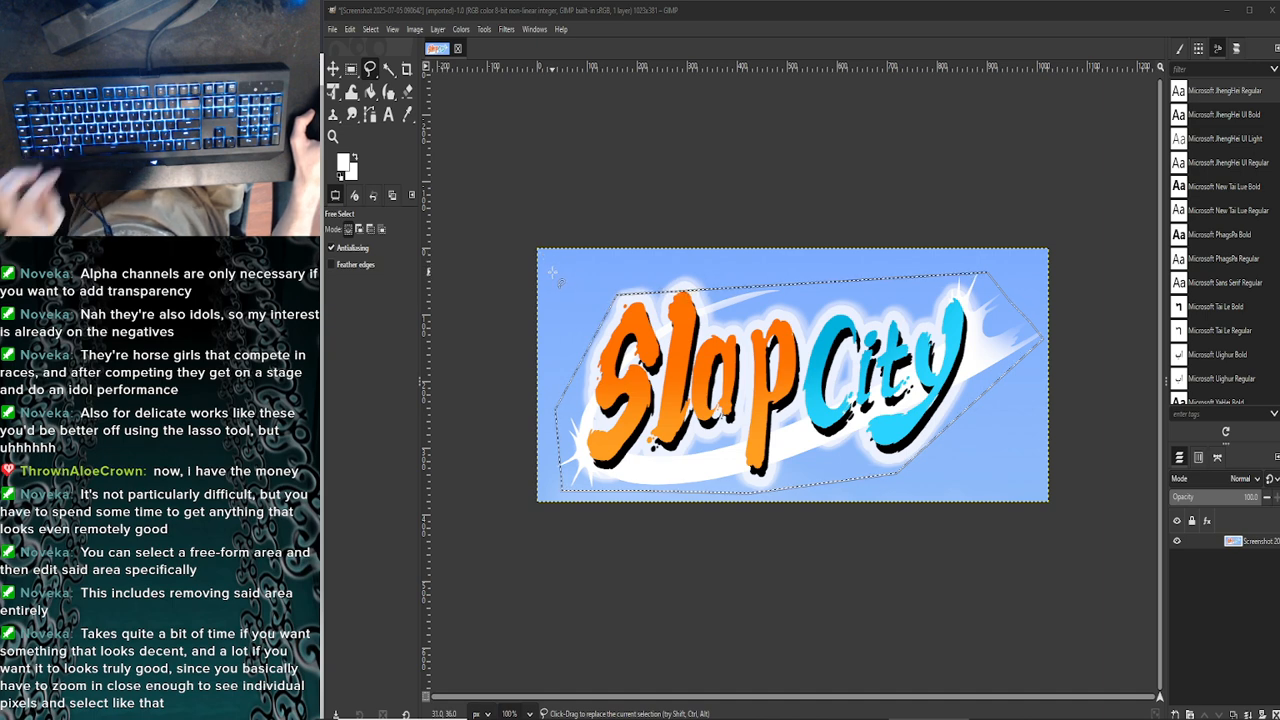
# Try selecting the blue sky around the logo with Fuzzy Select, and undo that selection
pyautogui.press('u')
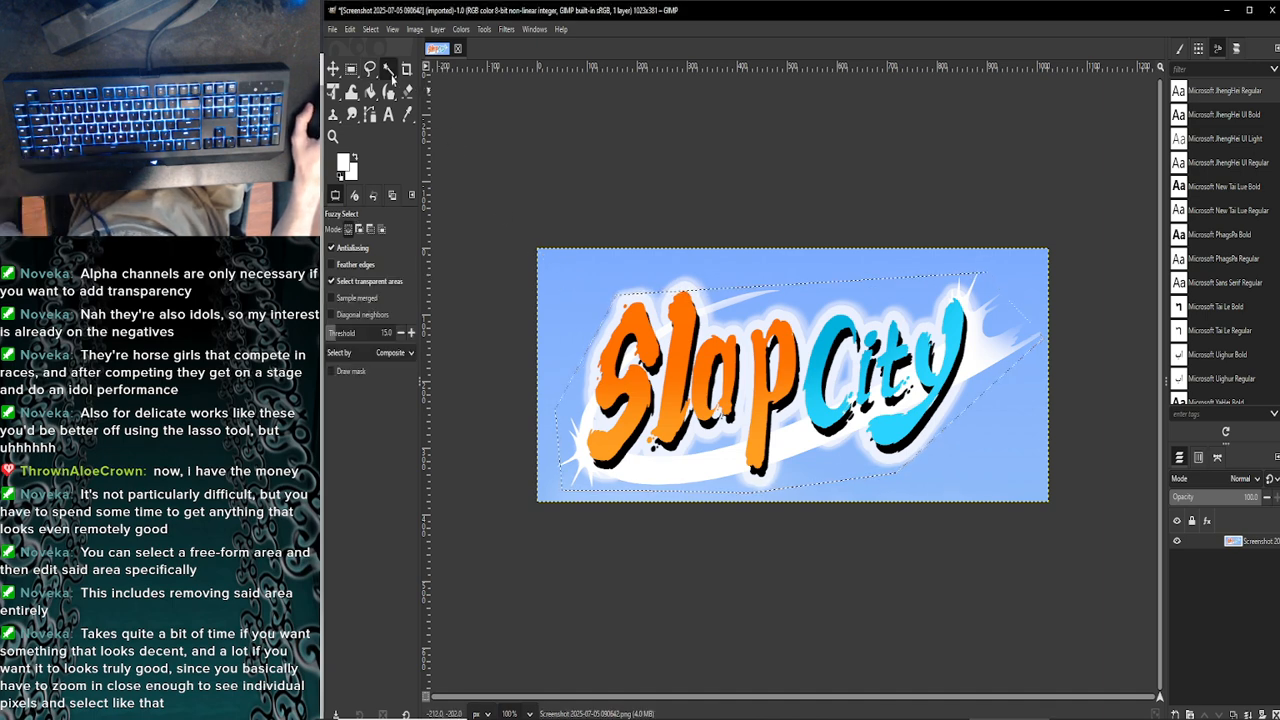
pyautogui.click(584, 293)
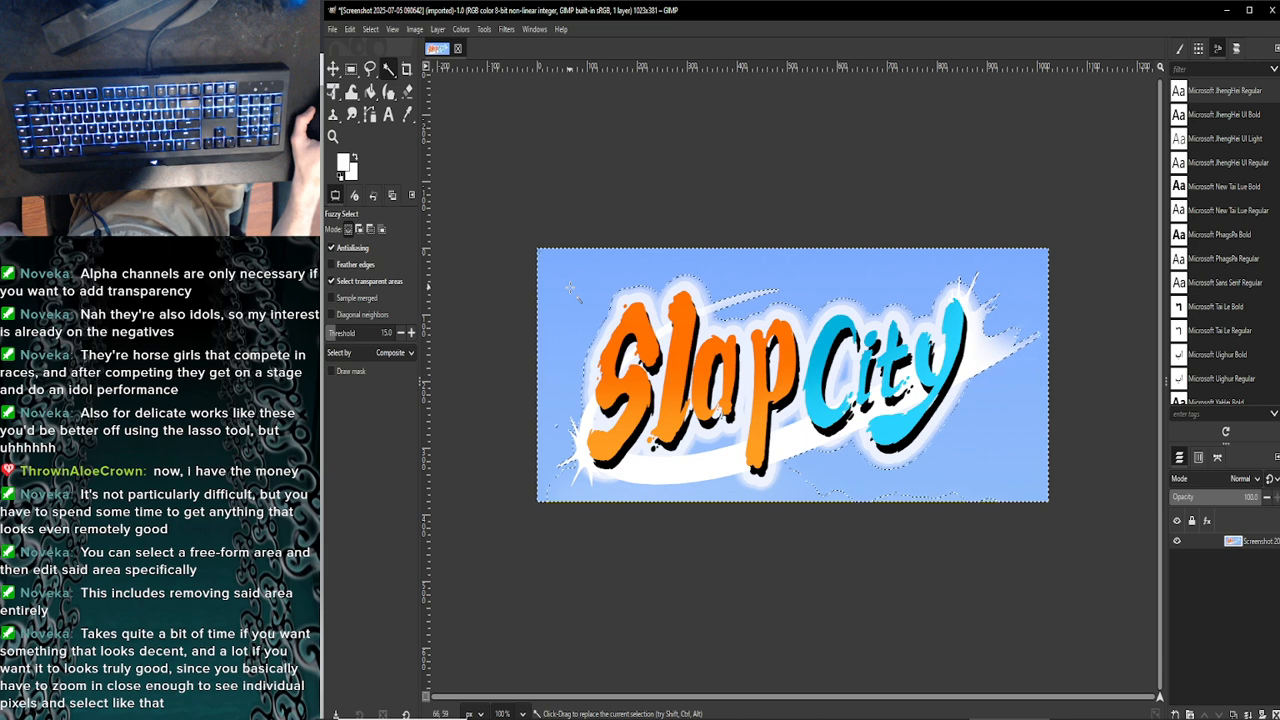
pyautogui.click(370, 68)
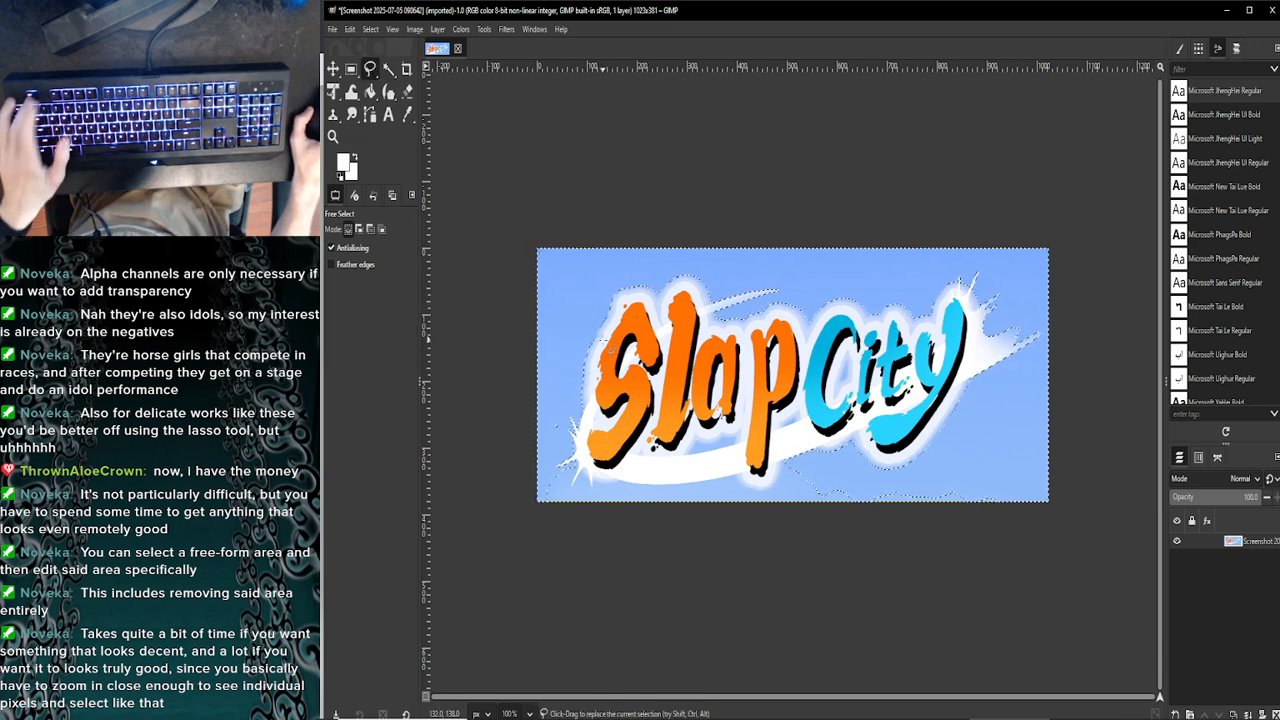
pyautogui.hotkey('ctrl', 'z')
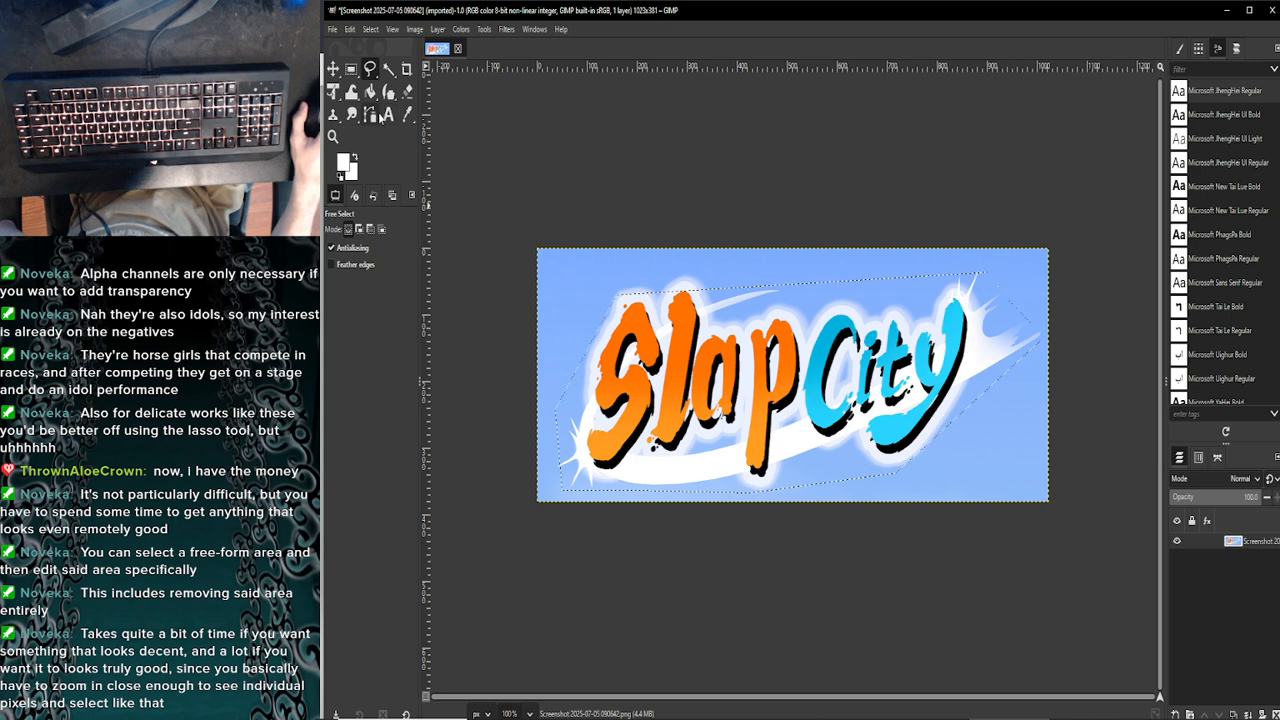
# Try erasing the logo inside the Free Select outline with freehand strokes of the Eraser at size 10
pyautogui.click(407, 91)
pyautogui.click(587, 297)
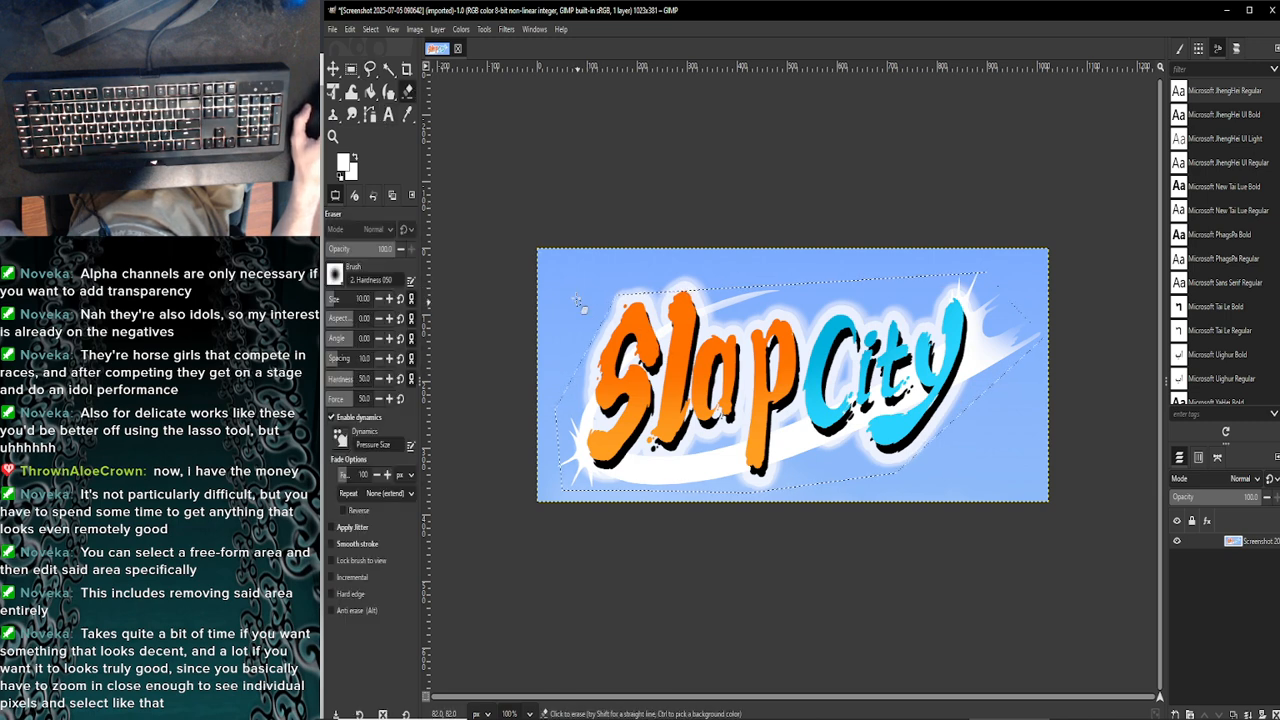
pyautogui.moveTo(619, 297)
pyautogui.mouseDown()
pyautogui.moveTo(625, 345)
pyautogui.moveTo(600, 370)
pyautogui.moveTo(780, 305)
pyautogui.moveTo(835, 358)
pyautogui.moveTo(950, 330)
pyautogui.moveTo(990, 350)
pyautogui.moveTo(730, 460)
pyautogui.moveTo(1008, 328)
pyautogui.moveTo(1030, 340)
pyautogui.moveTo(1000, 330)
pyautogui.moveTo(1035, 335)
pyautogui.moveTo(999, 314)
pyautogui.moveTo(990, 332)
pyautogui.moveTo(744, 307)
pyautogui.moveTo(600, 410)
pyautogui.moveTo(570, 400)
pyautogui.moveTo(514, 428)
pyautogui.moveTo(762, 363)
pyautogui.mouseUp()
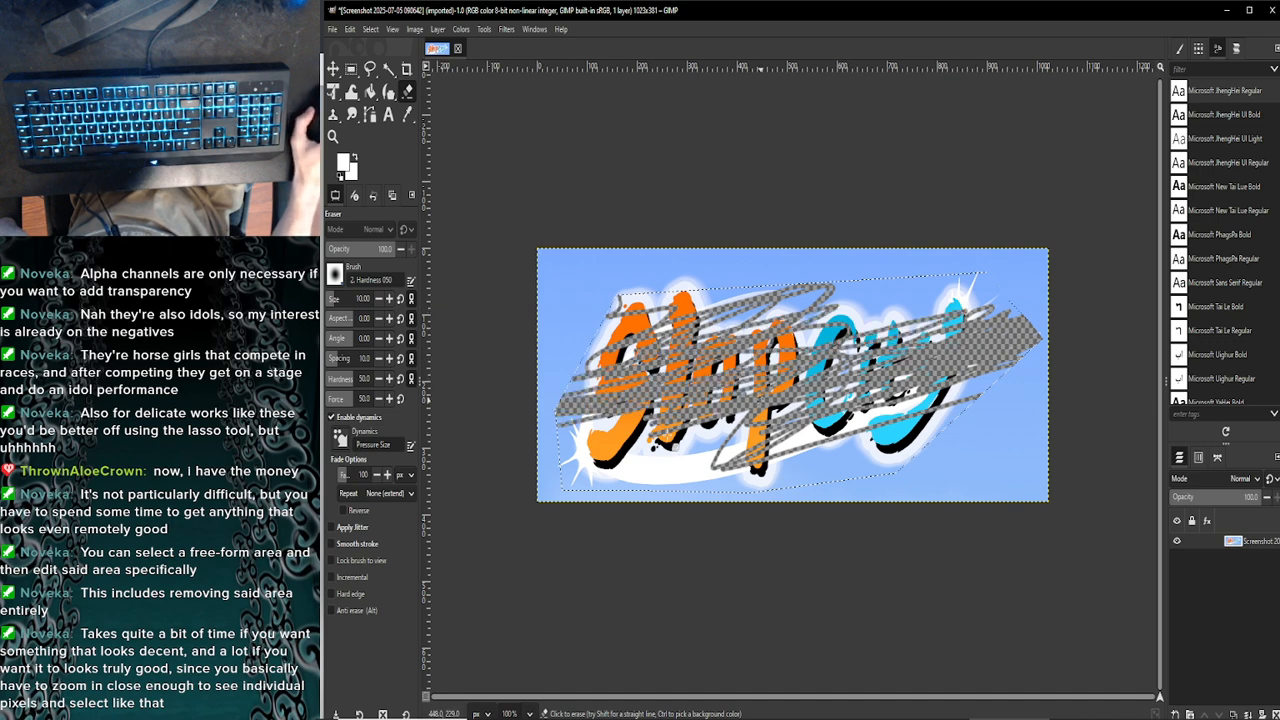
pyautogui.moveTo(668, 437)
pyautogui.mouseDown()
pyautogui.moveTo(700, 424)
pyautogui.moveTo(580, 425)
pyautogui.mouseUp()
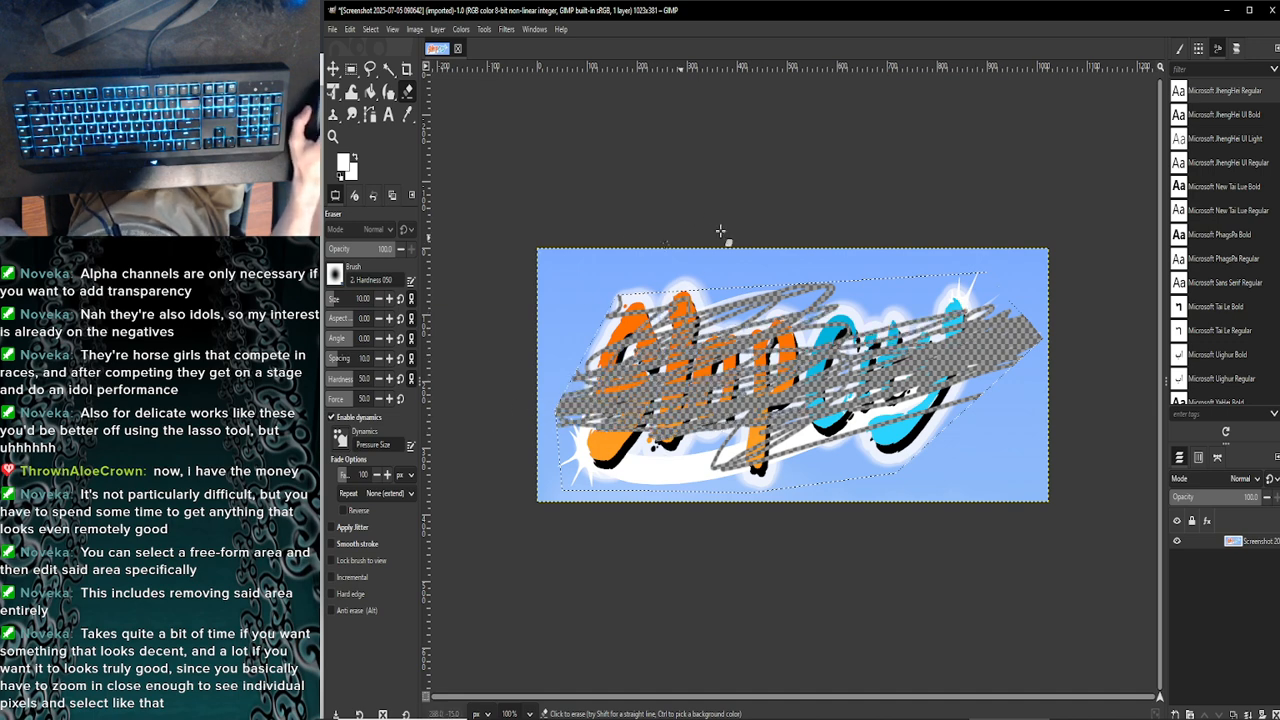
pyautogui.moveTo(720, 231)
pyautogui.mouseDown()
pyautogui.moveTo(660, 315)
pyautogui.moveTo(607, 308)
pyautogui.mouseUp()
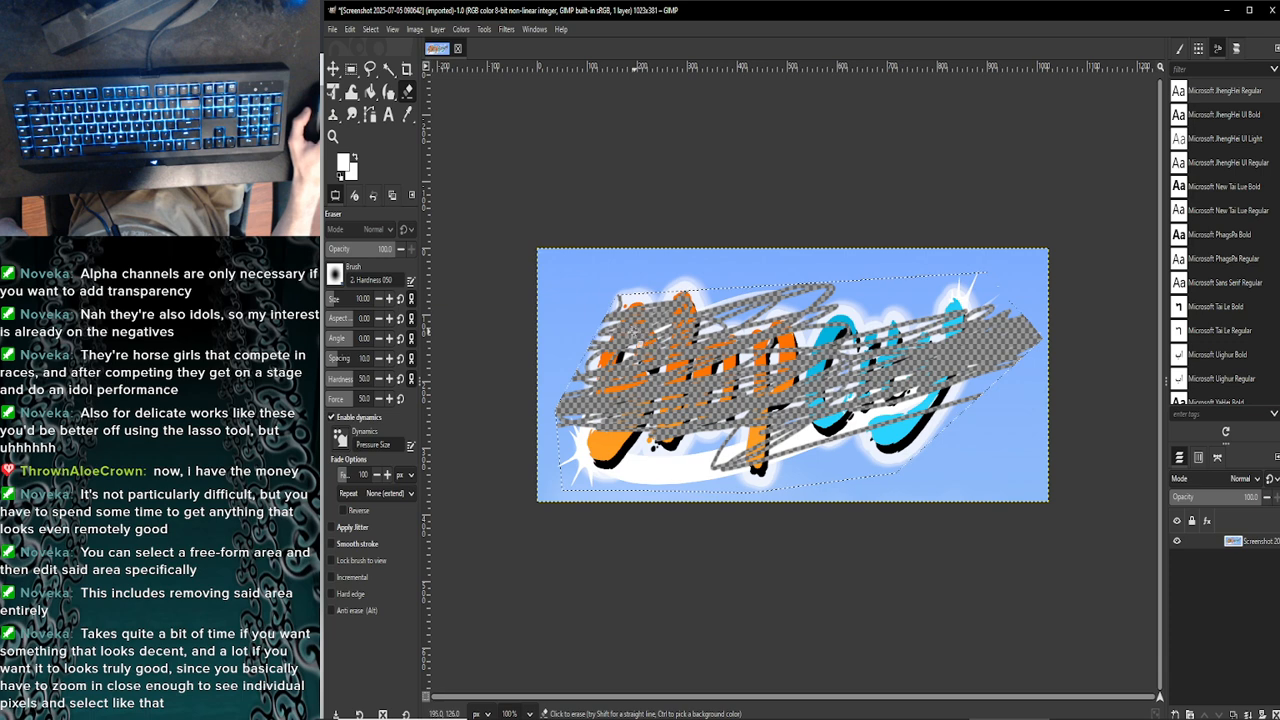
# Bucket-fill the outlined area with white, and refill it with the light blue sampled from the surrounding sky
pyautogui.click(370, 91)
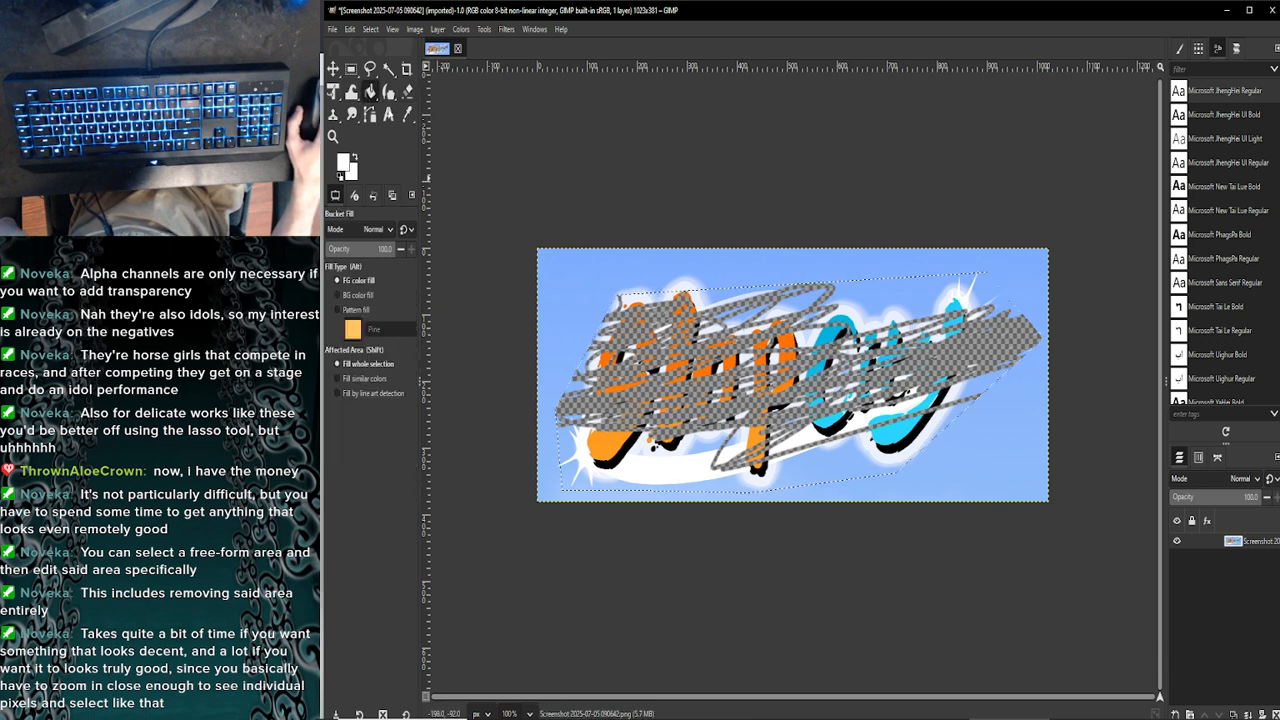
pyautogui.click(688, 338)
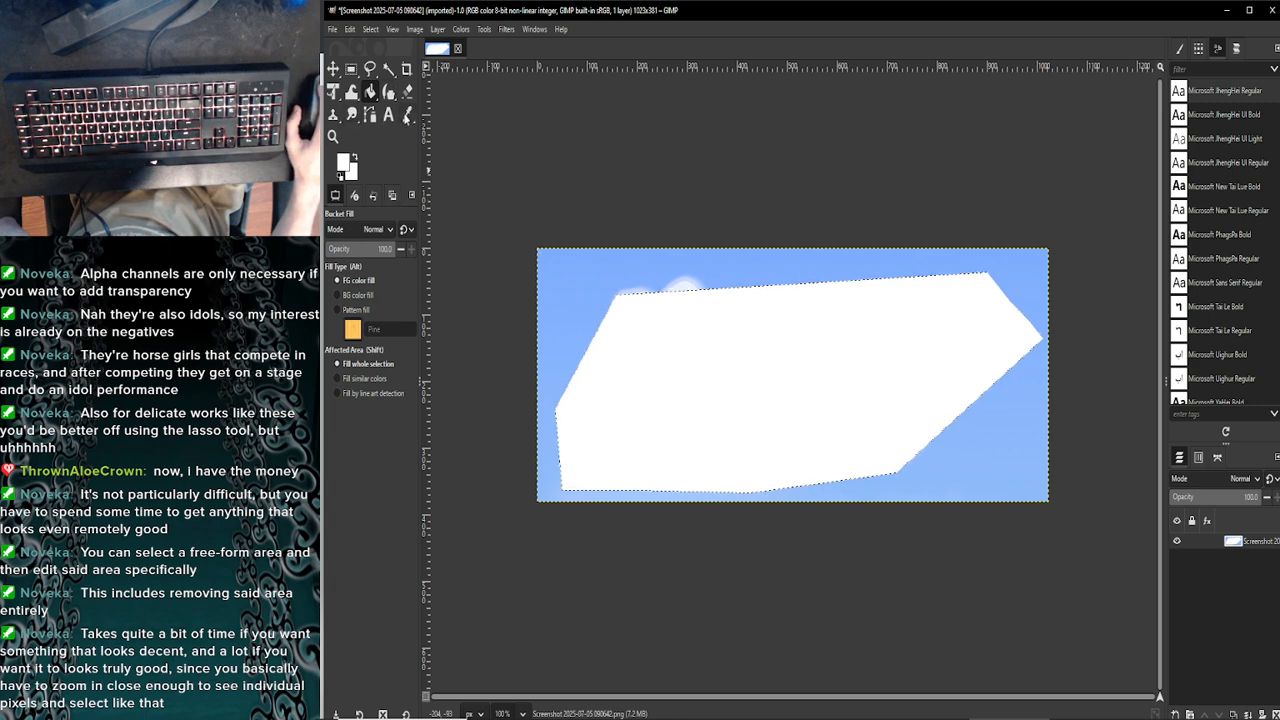
pyautogui.click(407, 114)
pyautogui.click(545, 292)
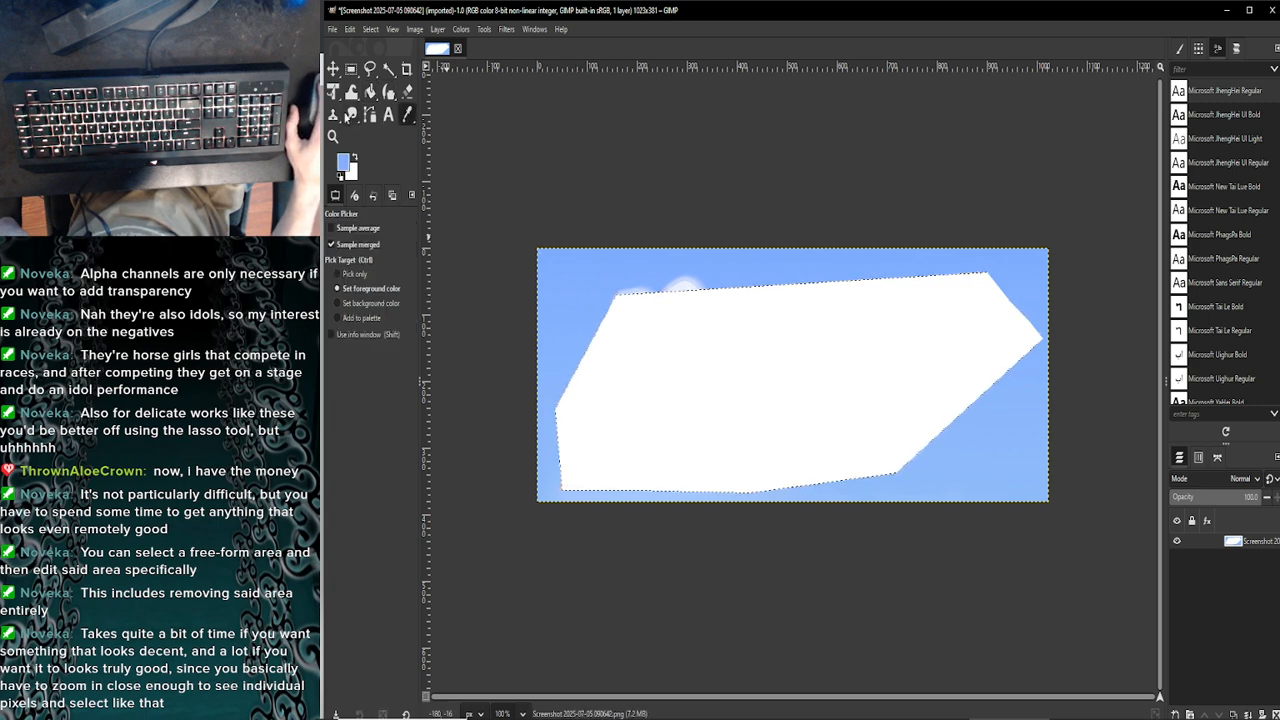
pyautogui.click(370, 91)
pyautogui.click(653, 373)
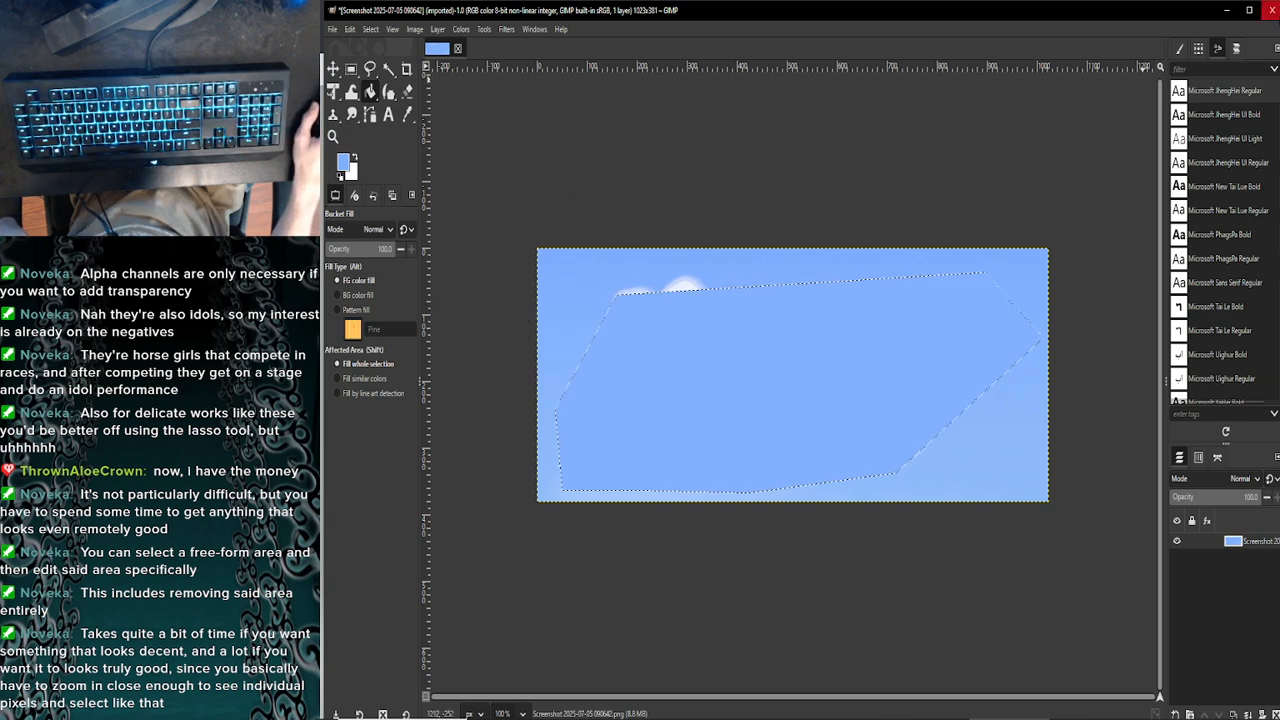
# Quit GIMP without saving the changes, and place SLAP.png from the Pictures folder on the blue Paint 3D canvas
pyautogui.click(1271, 9)
pyautogui.click(792, 466)
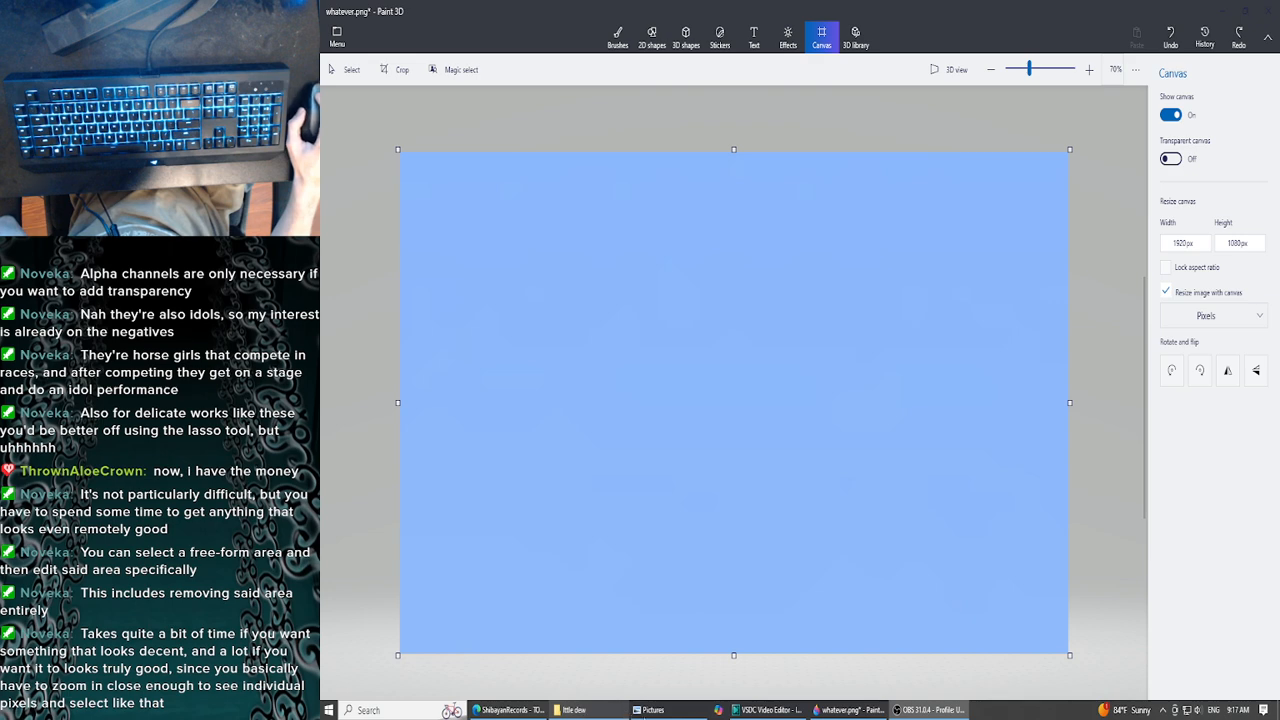
pyautogui.click(650, 710)
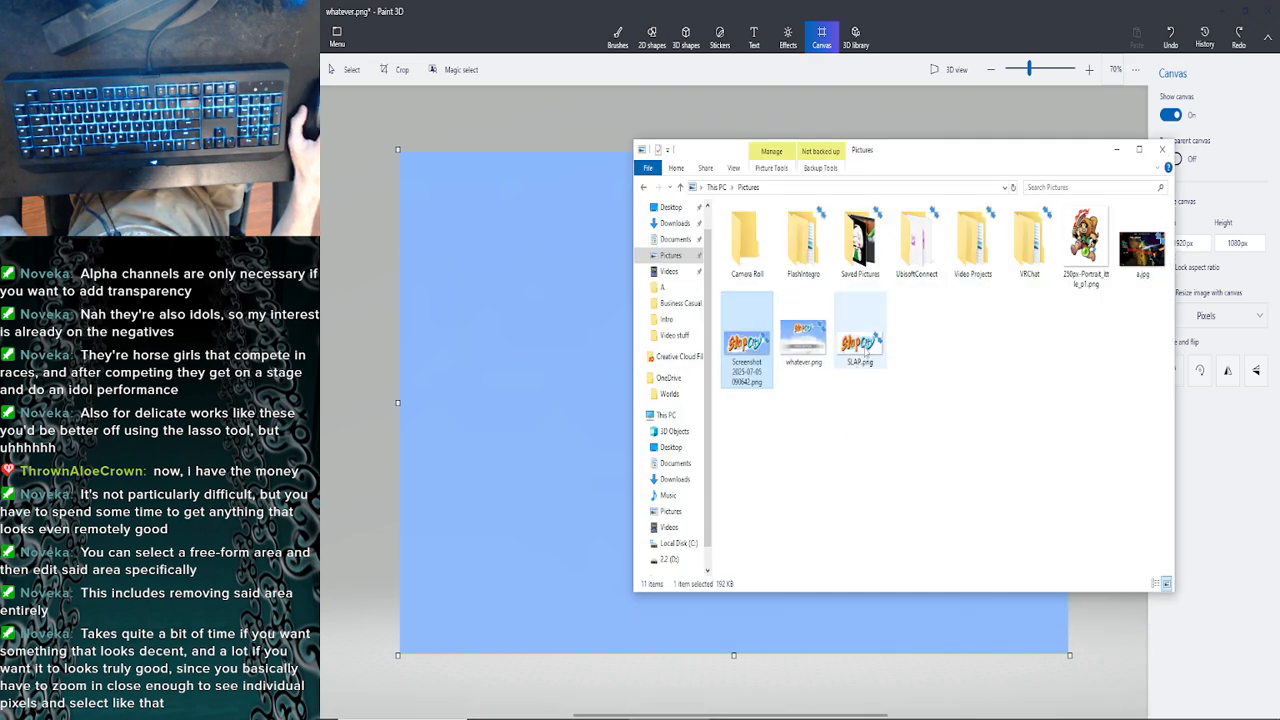
pyautogui.moveTo(868, 350); pyautogui.dragTo(556, 316)
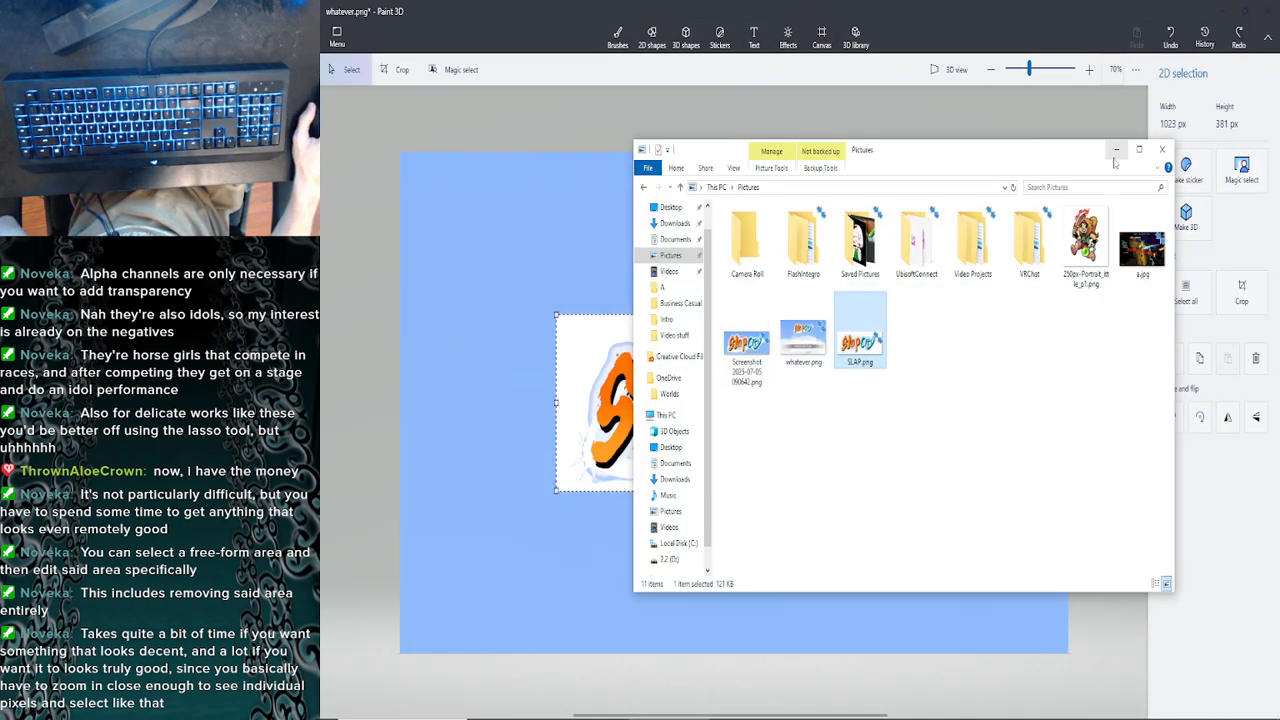
pyautogui.click(1115, 152)
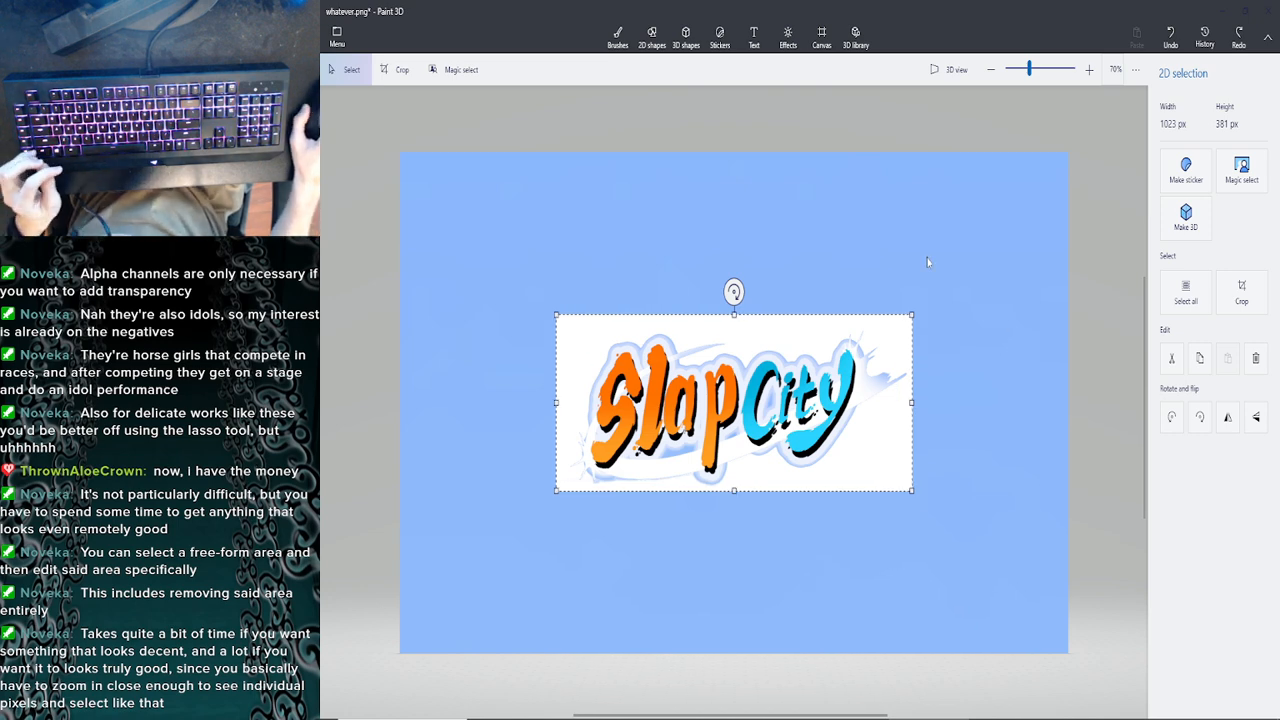
# Switch back to GIMP and erase the leftover blue sky along the image's bottom edge with the Eraser at size 18
pyautogui.hotkey('alt', 'Tab')
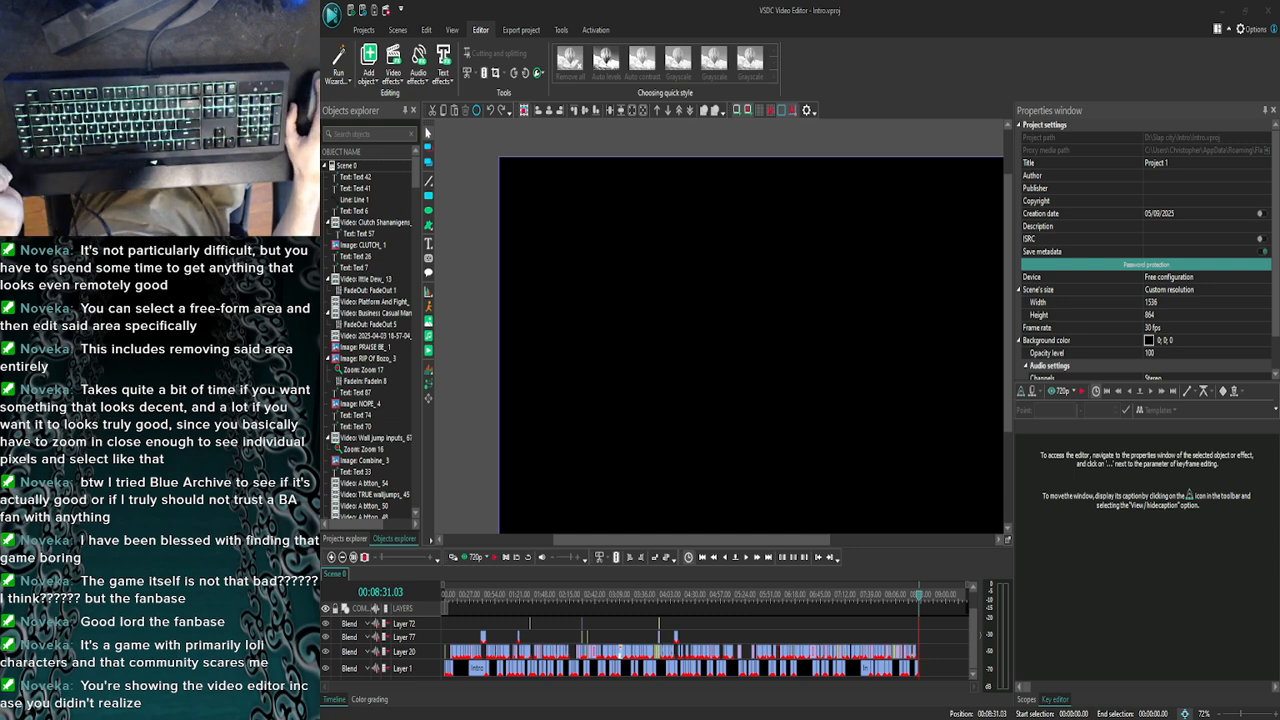
pyautogui.hotkey('alt', 'Tab')
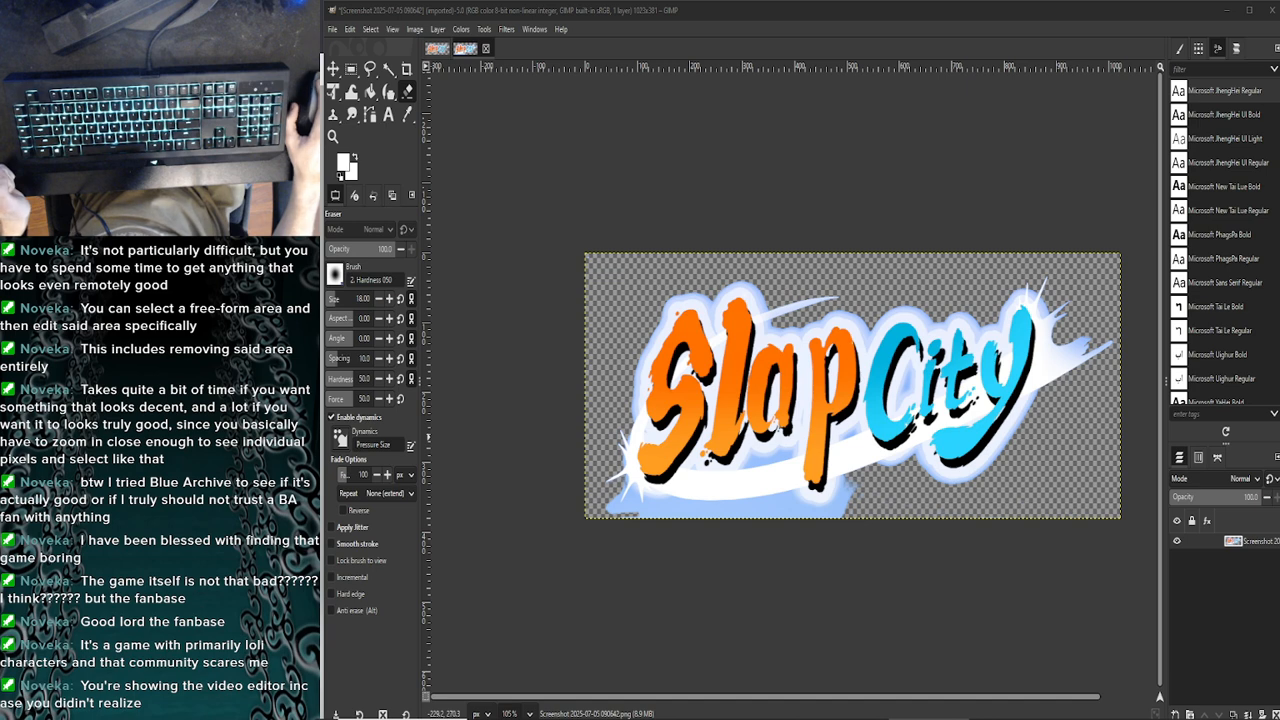
pyautogui.moveTo(849, 489)
pyautogui.mouseDown()
pyautogui.moveTo(842, 517)
pyautogui.moveTo(858, 505)
pyautogui.moveTo(841, 535)
pyautogui.moveTo(846, 508)
pyautogui.mouseUp()
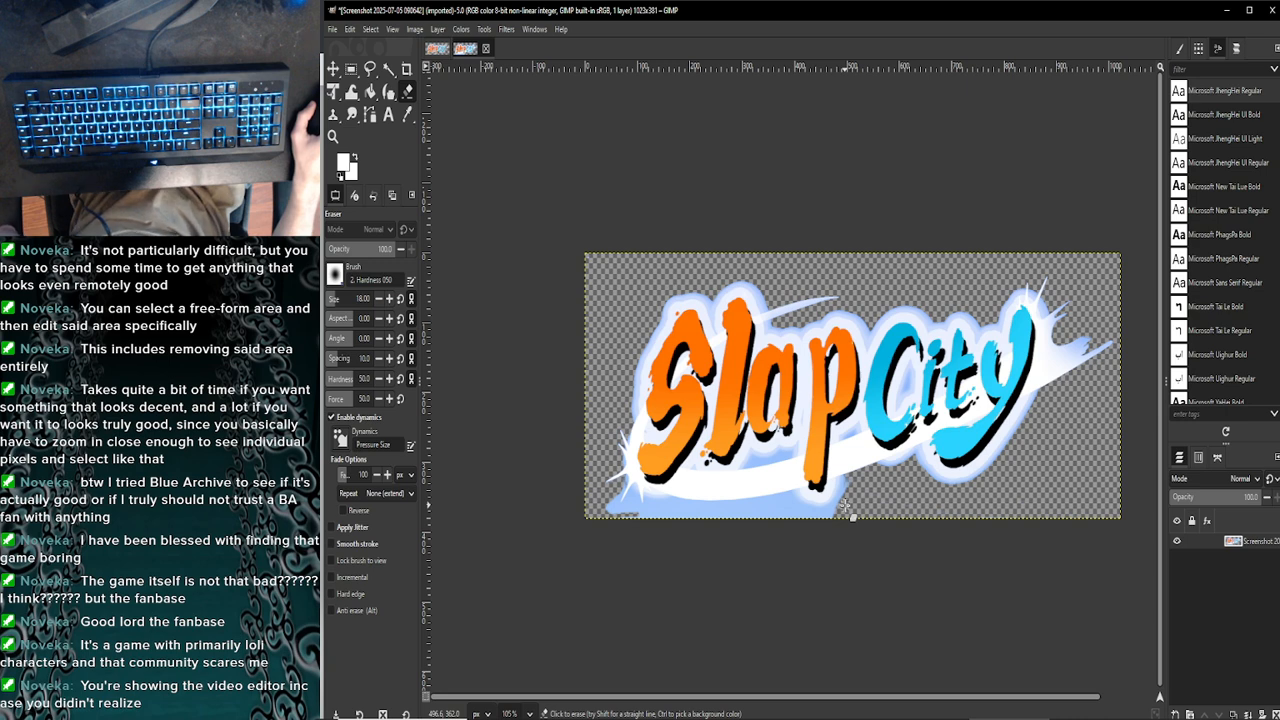
pyautogui.moveTo(847, 489)
pyautogui.mouseDown()
pyautogui.moveTo(817, 524)
pyautogui.moveTo(862, 515)
pyautogui.moveTo(621, 519)
pyautogui.mouseUp()
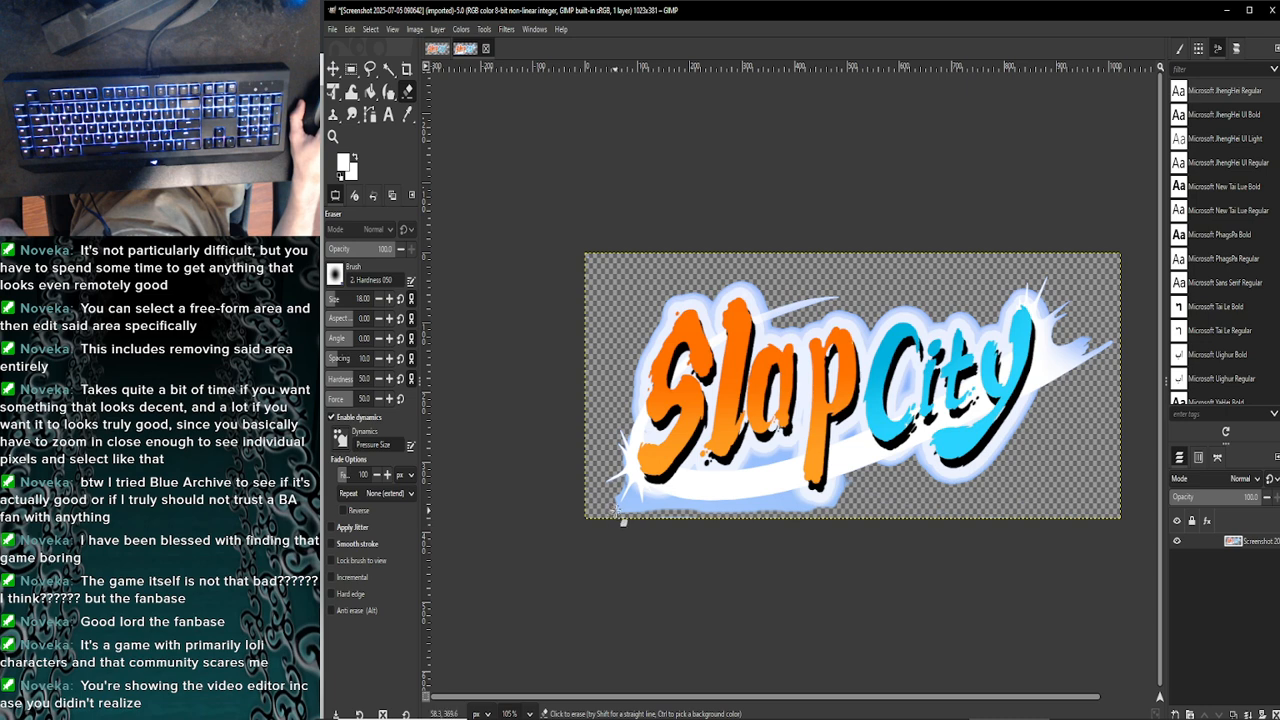
pyautogui.moveTo(618, 508)
pyautogui.mouseDown()
pyautogui.moveTo(820, 510)
pyautogui.moveTo(843, 498)
pyautogui.moveTo(832, 510)
pyautogui.mouseUp()
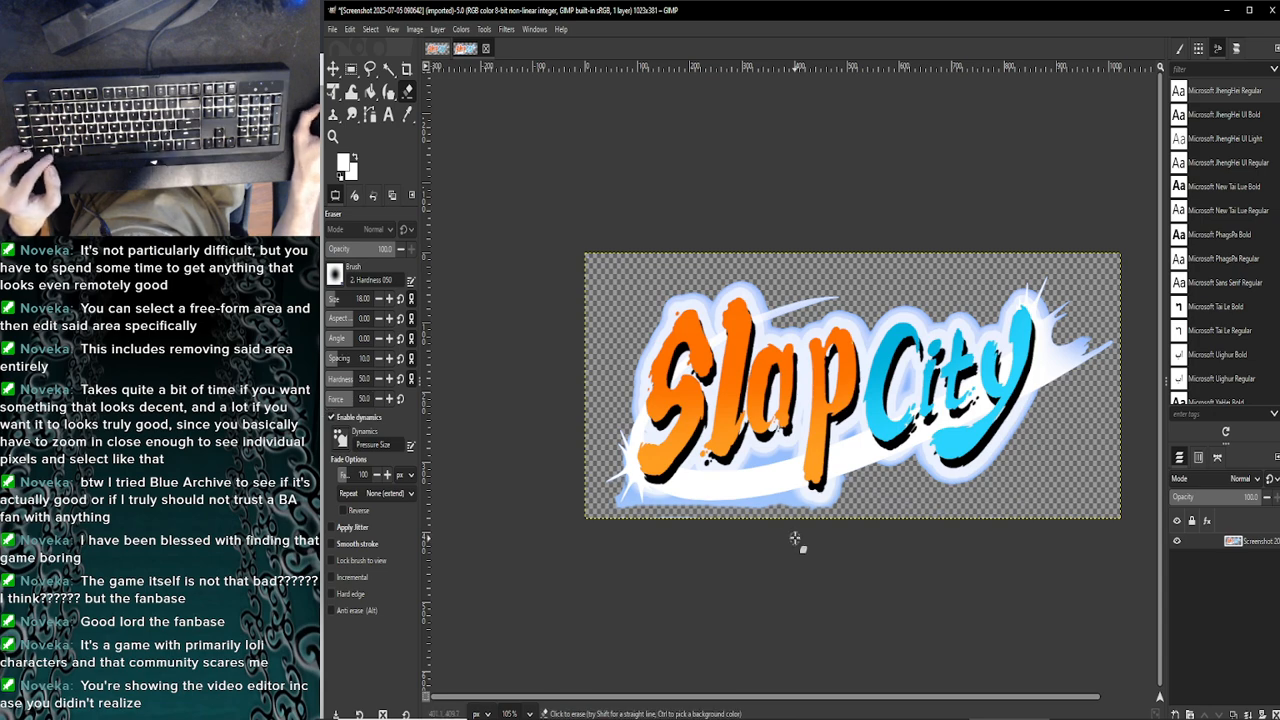
# Erase the blue remnant between and beneath the downward star spikes at the logo's lower-left corner
pyautogui.scroll(3, 757, 520)
pyautogui.scroll(2, 757, 510)
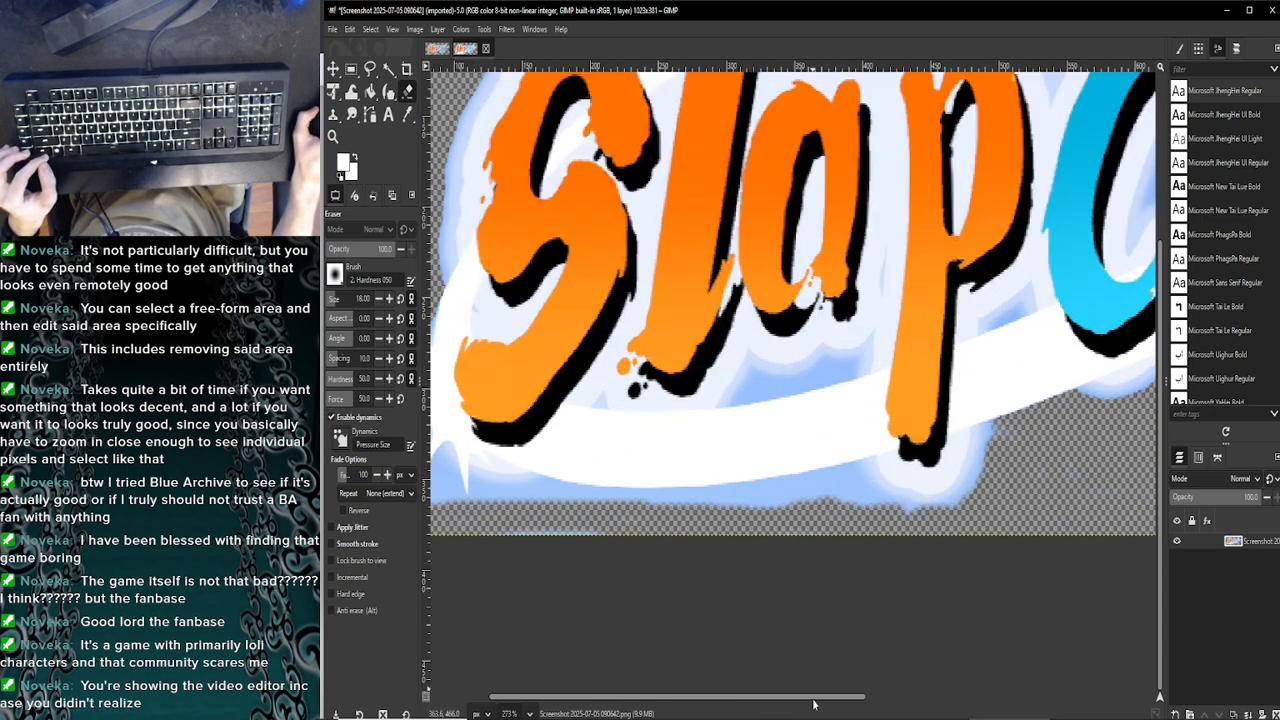
pyautogui.moveTo(808, 702); pyautogui.dragTo(735, 705)
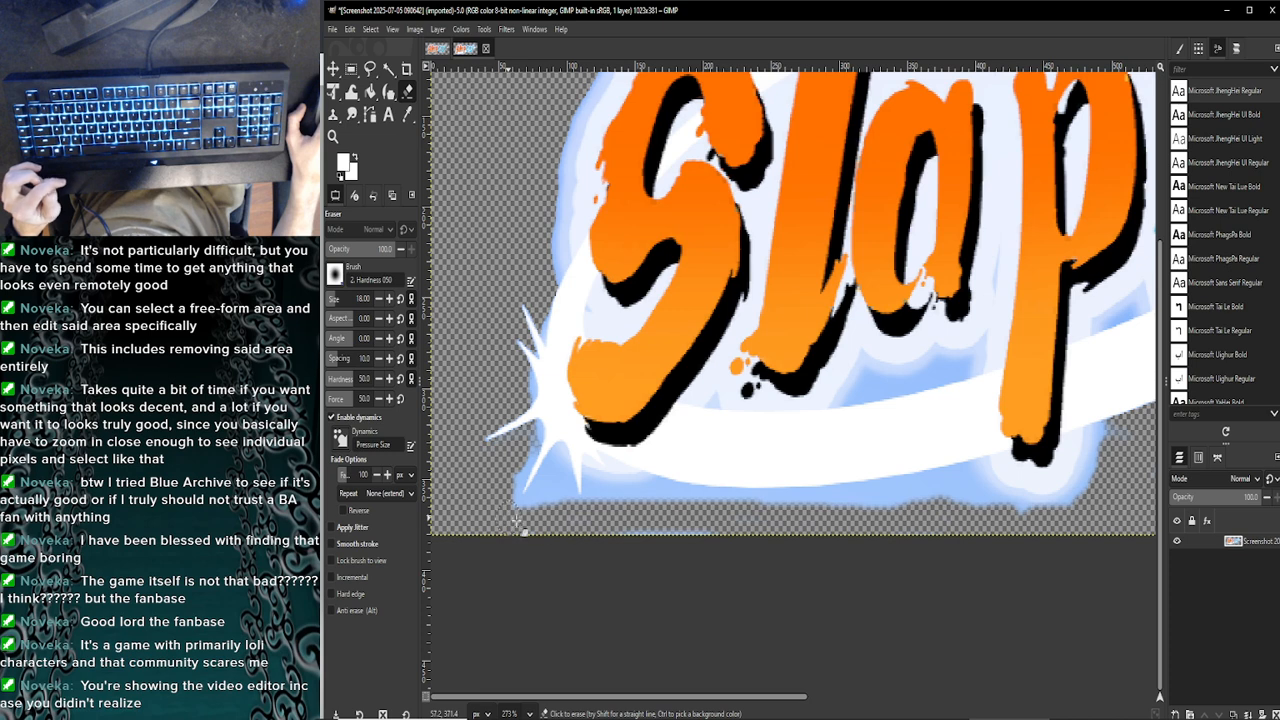
pyautogui.moveTo(551, 494)
pyautogui.mouseDown()
pyautogui.moveTo(563, 501)
pyautogui.moveTo(558, 469)
pyautogui.moveTo(526, 515)
pyautogui.moveTo(510, 513)
pyautogui.moveTo(514, 467)
pyautogui.moveTo(514, 508)
pyautogui.mouseUp()
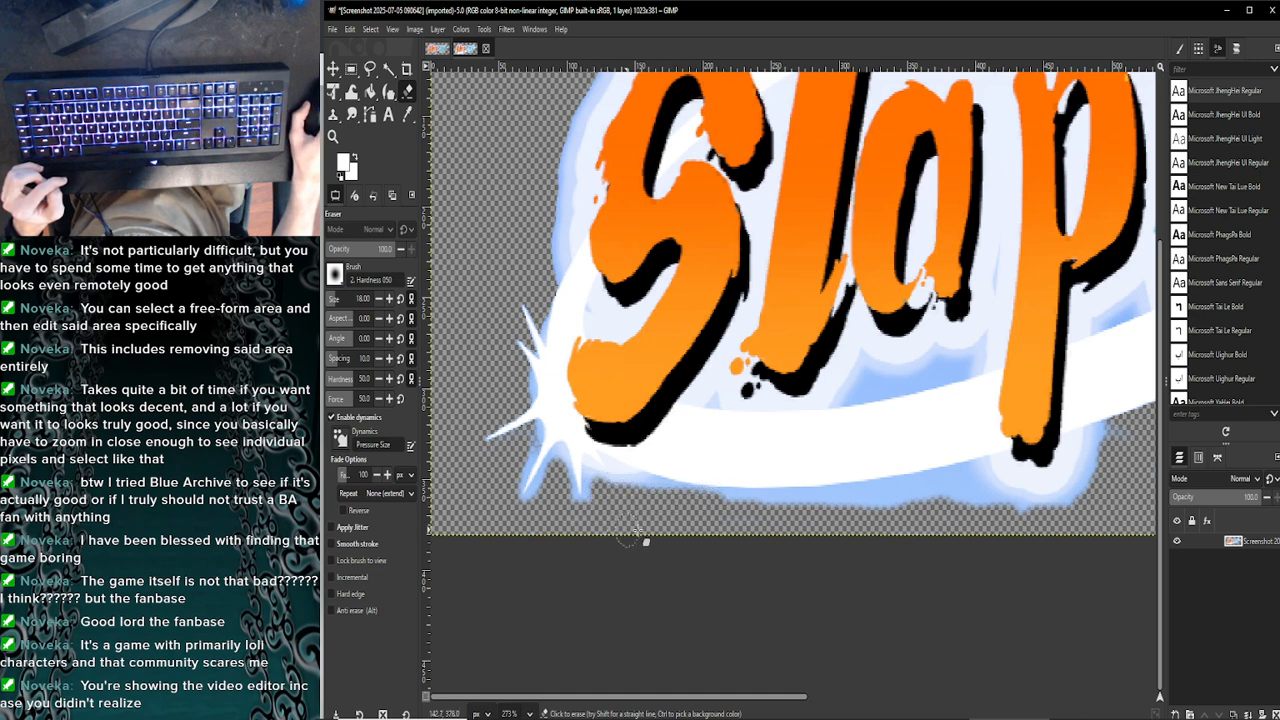
# Reduce the Eraser size to 10 and trim the excess blue along the right side of the glow below the letter p
pyautogui.moveTo(682, 700); pyautogui.dragTo(787, 697)
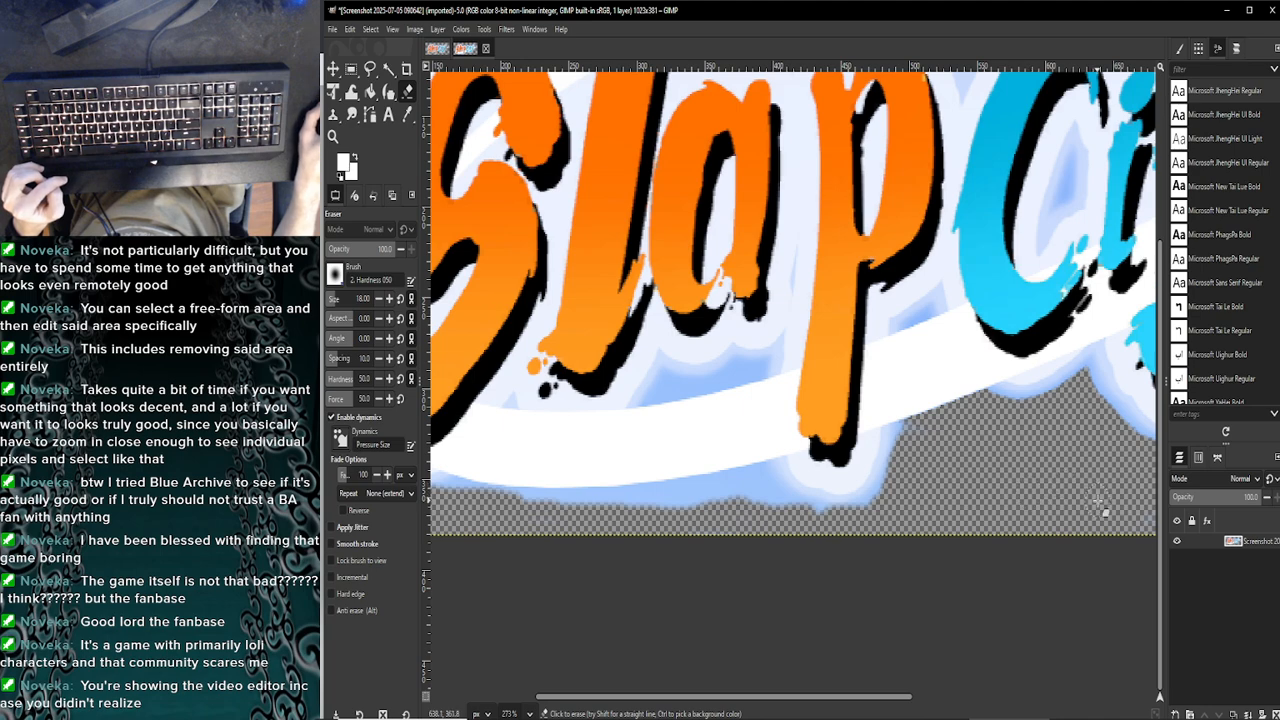
pyautogui.moveTo(772, 700); pyautogui.dragTo(922, 690)
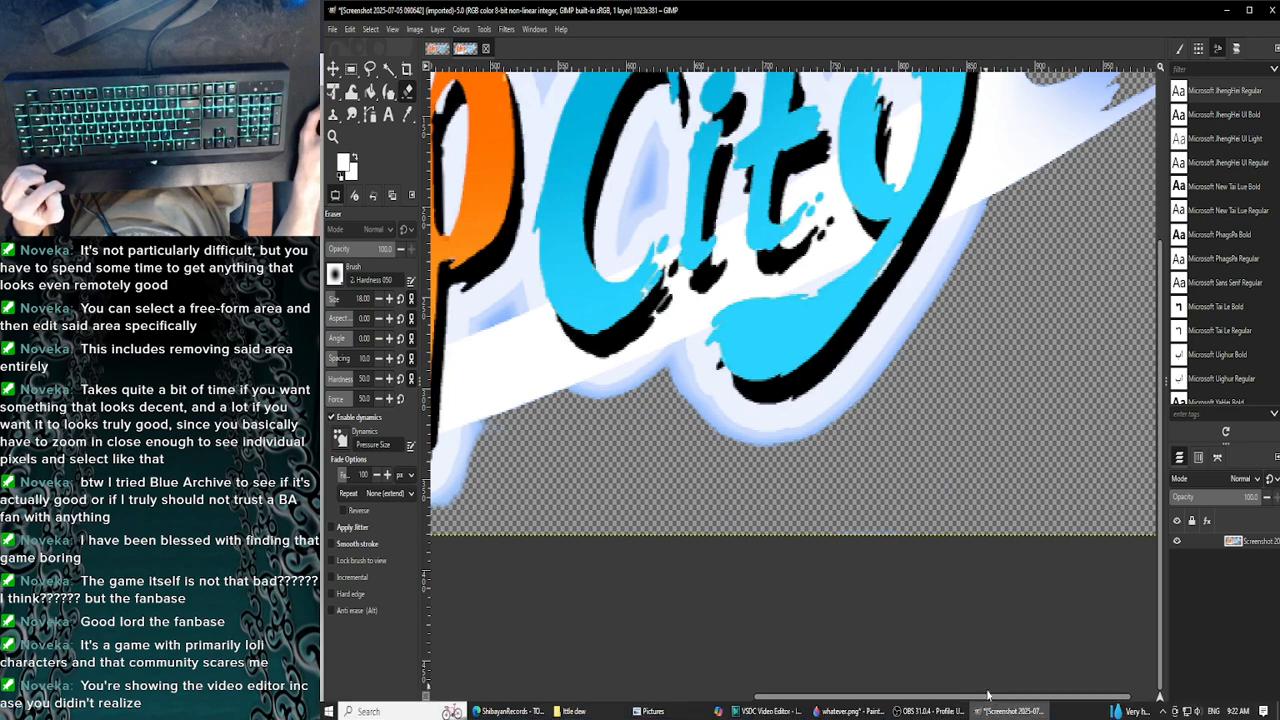
pyautogui.moveTo(990, 697); pyautogui.dragTo(1053, 689)
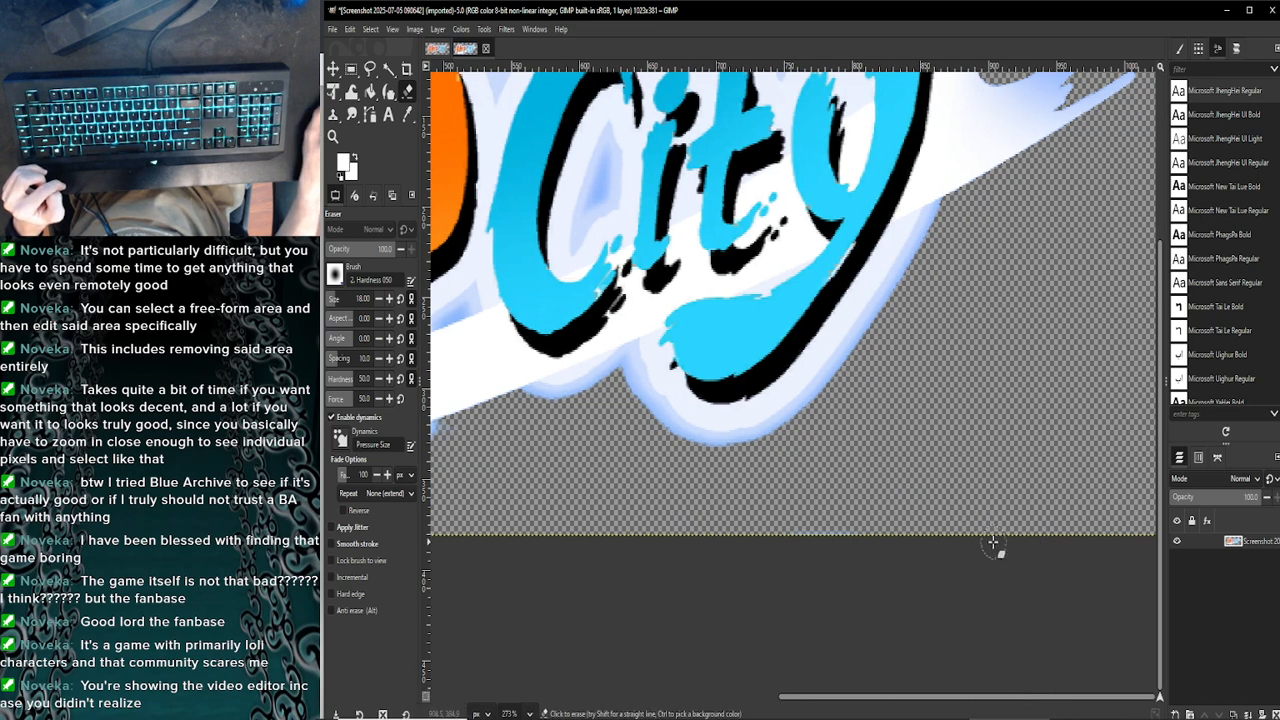
pyautogui.scroll(3, 991, 543)
pyautogui.moveTo(891, 697); pyautogui.dragTo(786, 703)
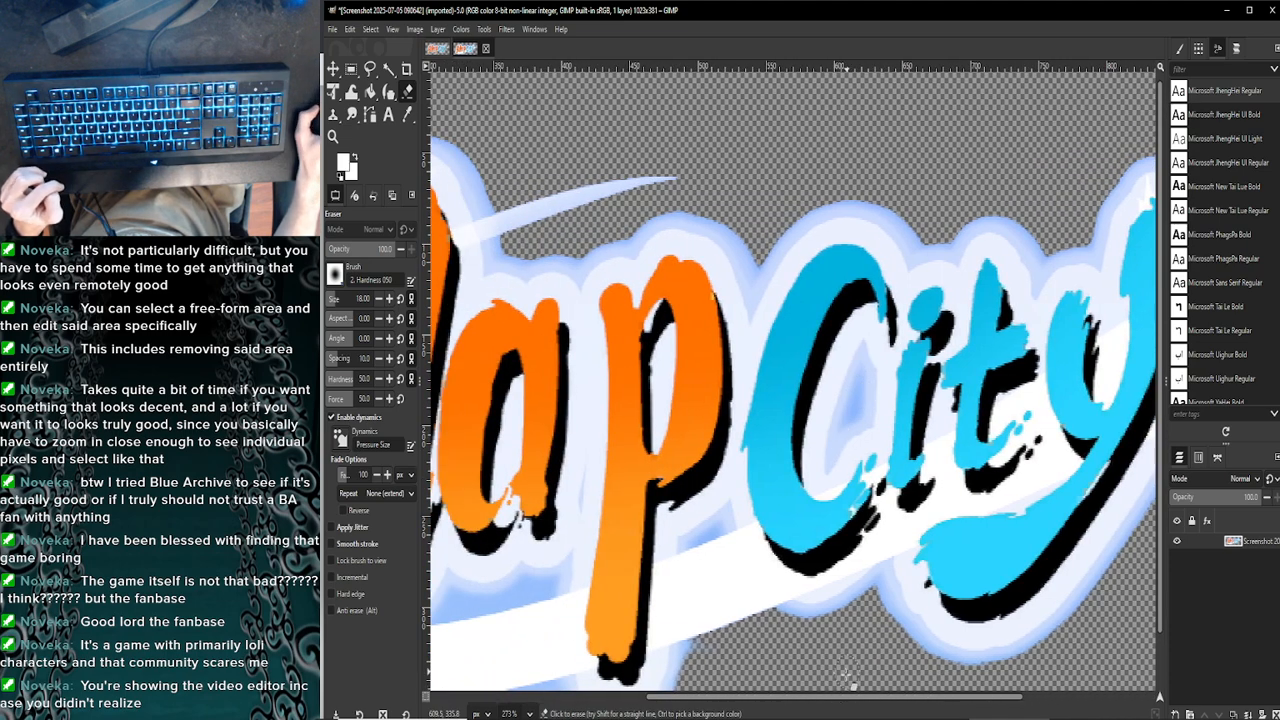
pyautogui.moveTo(820, 699); pyautogui.dragTo(748, 700)
pyautogui.scroll(-1, 698, 627)
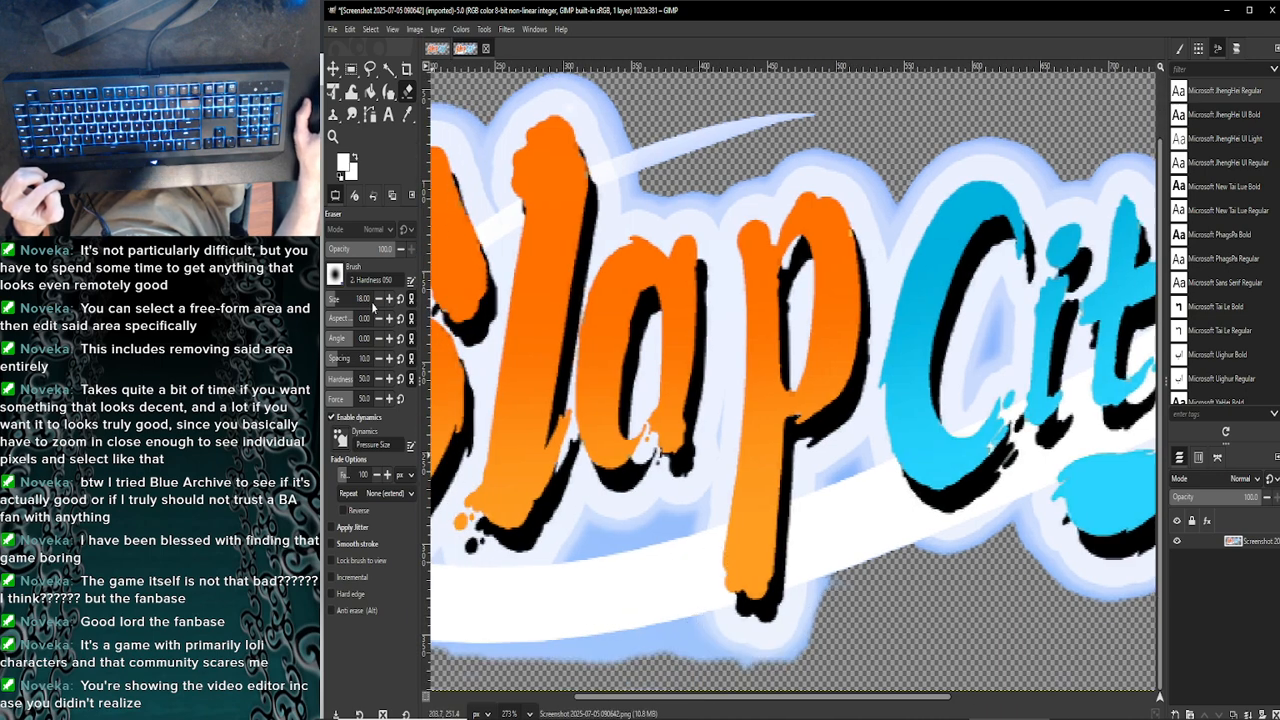
pyautogui.scroll(-1, 379, 300)
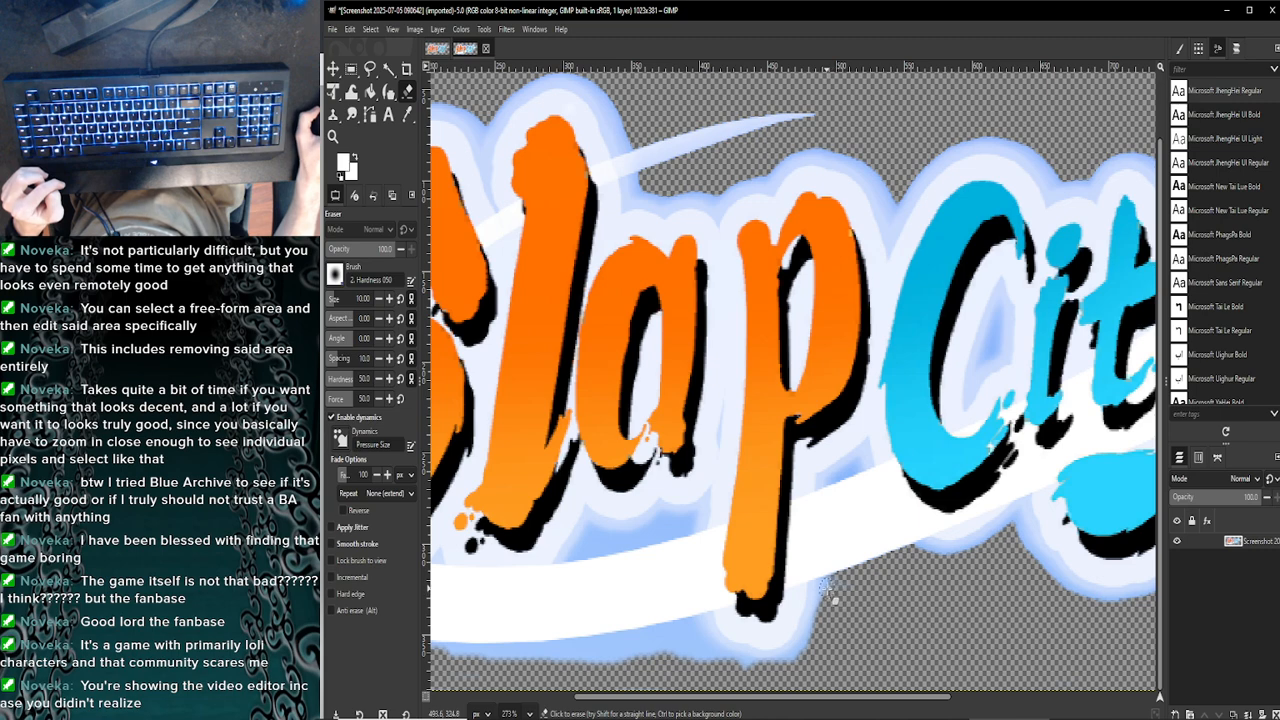
pyautogui.scroll(3, 832, 605)
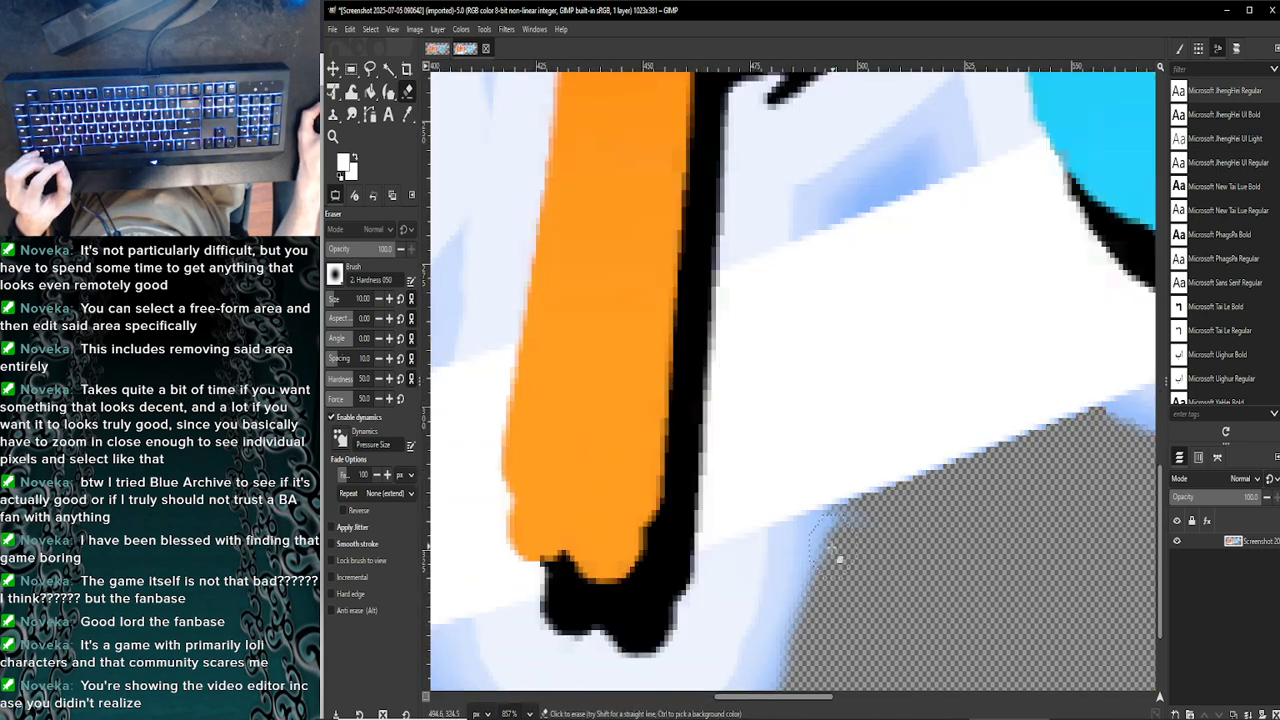
pyautogui.scroll(-3, 828, 565)
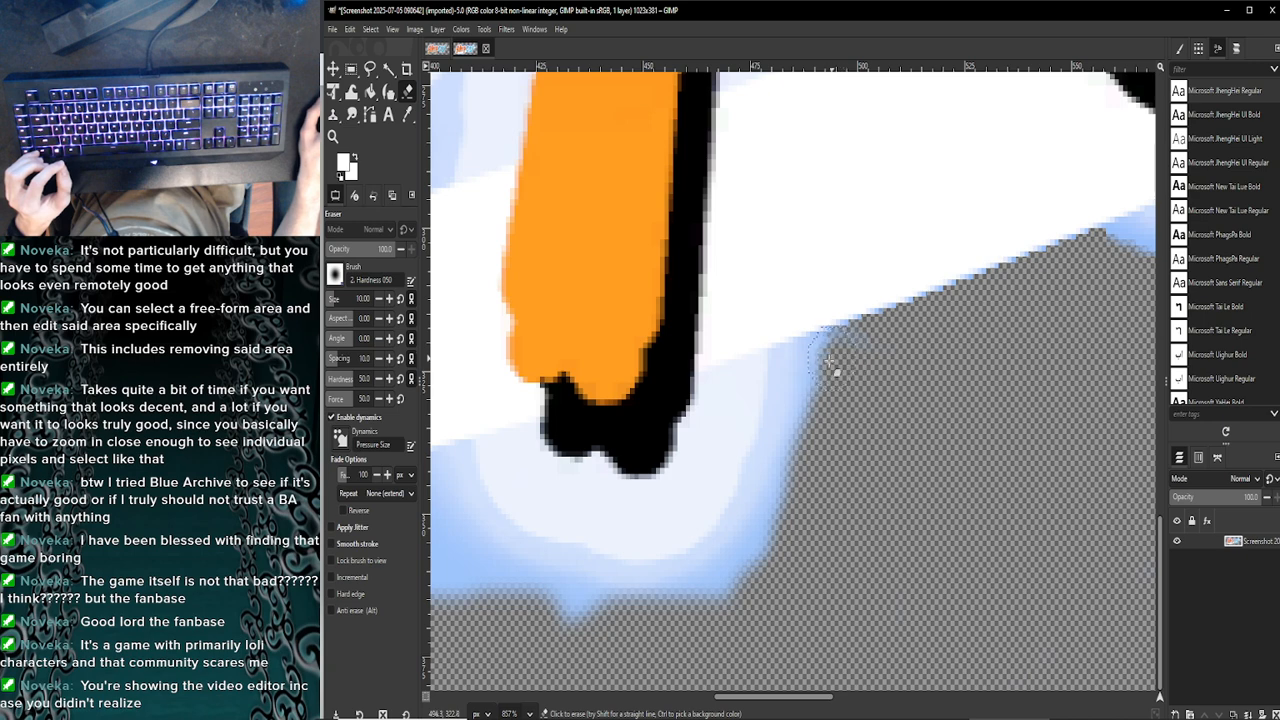
pyautogui.moveTo(819, 396); pyautogui.dragTo(766, 568)
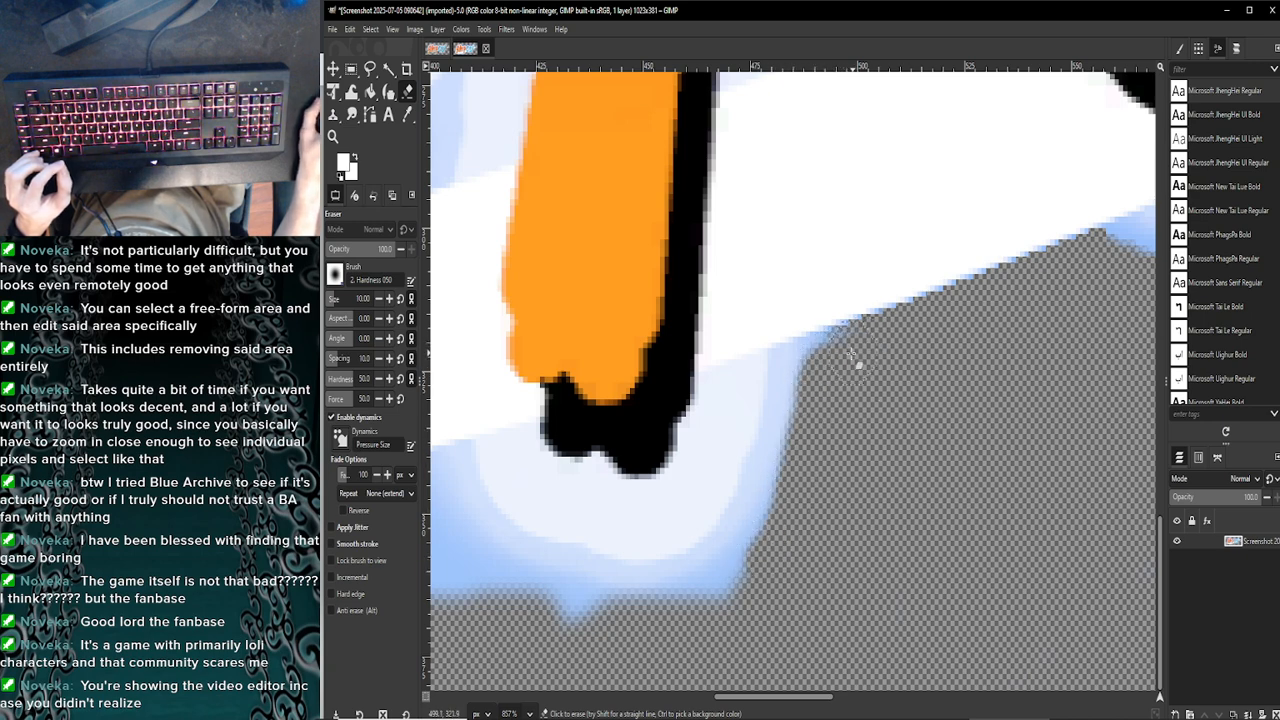
pyautogui.moveTo(843, 366)
pyautogui.mouseDown()
pyautogui.moveTo(814, 386)
pyautogui.moveTo(805, 470)
pyautogui.moveTo(711, 599)
pyautogui.mouseUp()
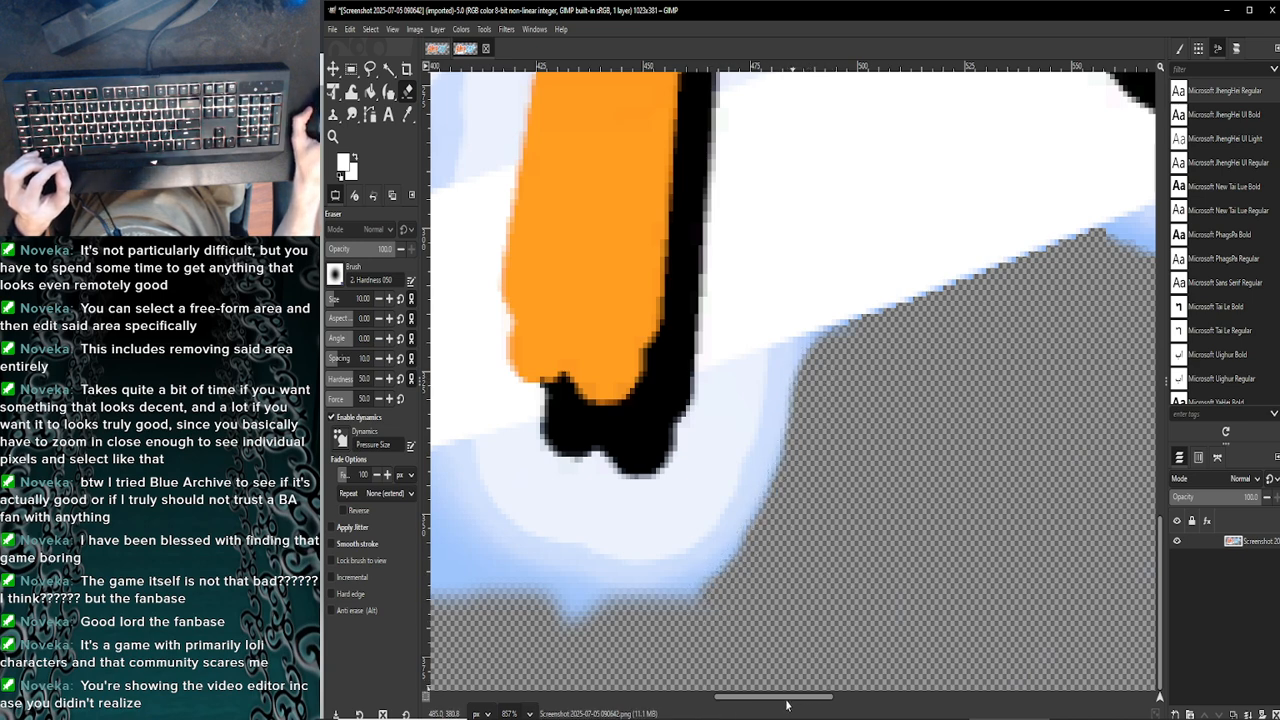
# Erase the jagged blue spike and fringe along the underside of the letter p's glow
pyautogui.moveTo(791, 703); pyautogui.dragTo(762, 705)
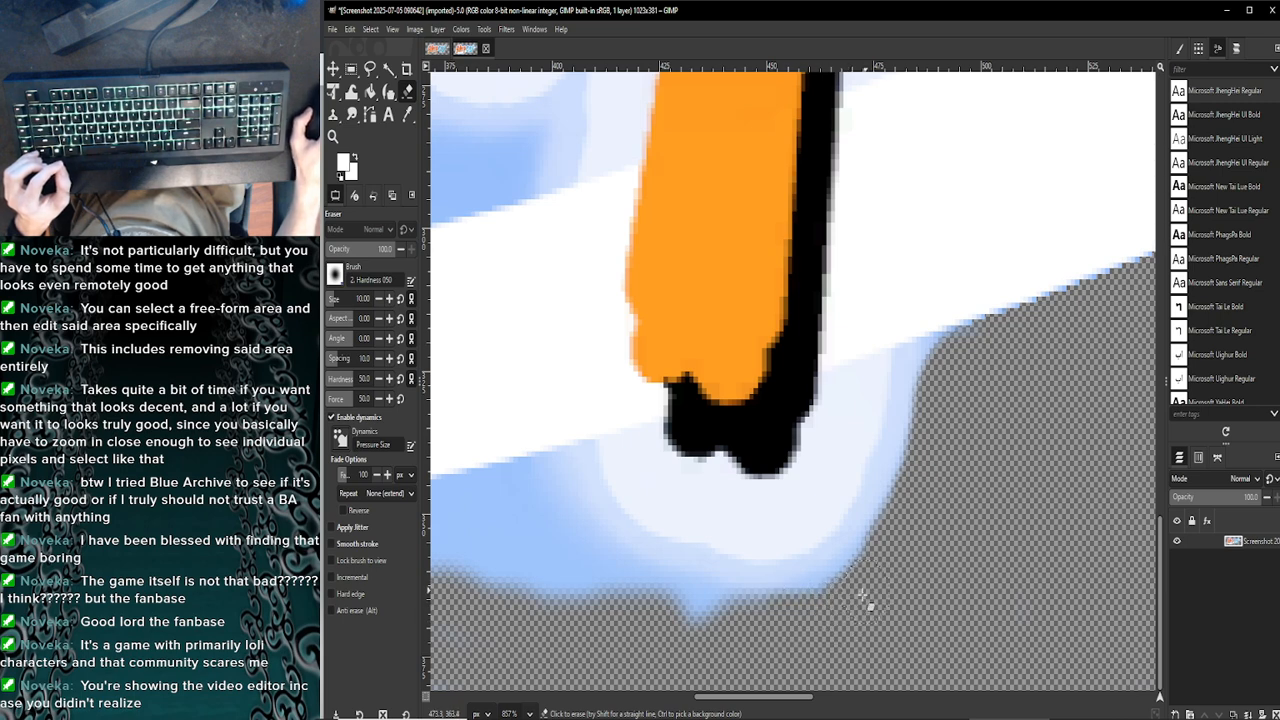
pyautogui.moveTo(817, 611)
pyautogui.mouseDown()
pyautogui.moveTo(671, 601)
pyautogui.moveTo(689, 608)
pyautogui.moveTo(702, 608)
pyautogui.moveTo(623, 577)
pyautogui.moveTo(605, 580)
pyautogui.moveTo(632, 603)
pyautogui.mouseUp()
pyautogui.moveTo(612, 605); pyautogui.dragTo(524, 586)
# Erase the blue between the white swoosh and the left side of the letter p's glow down to transparency
pyautogui.moveTo(722, 698); pyautogui.dragTo(678, 702)
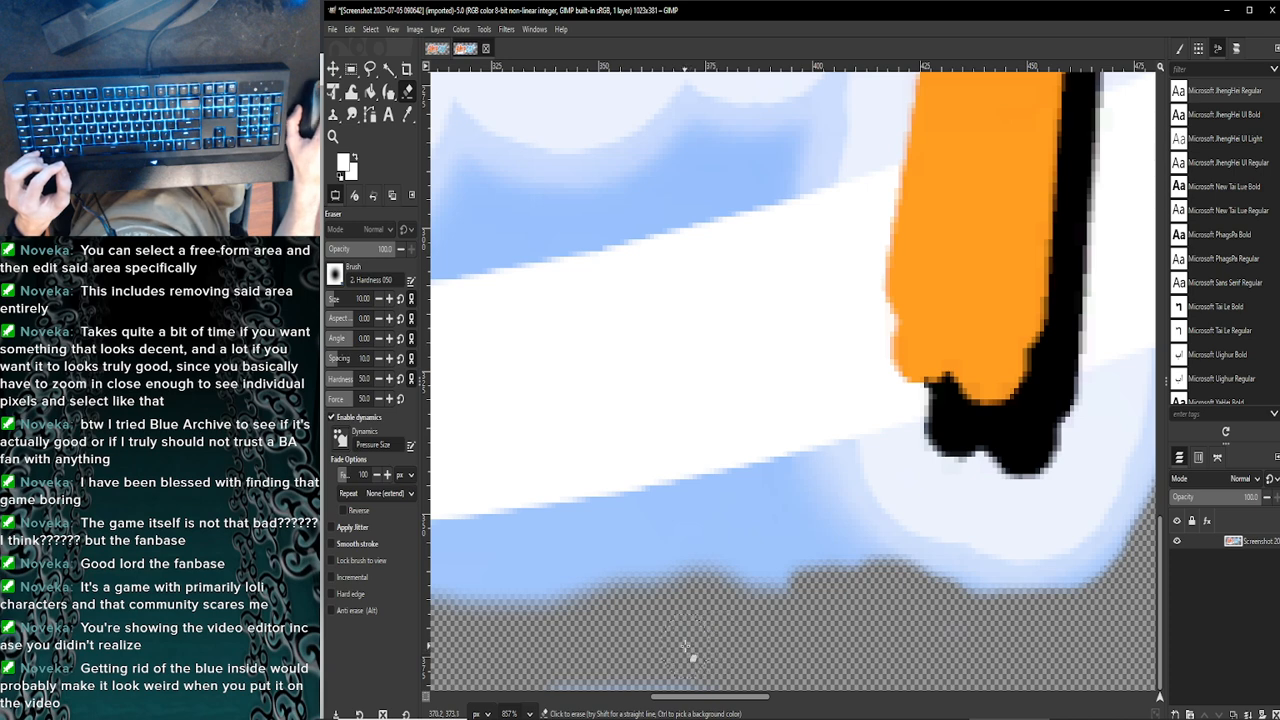
pyautogui.scroll(-2, 698, 660)
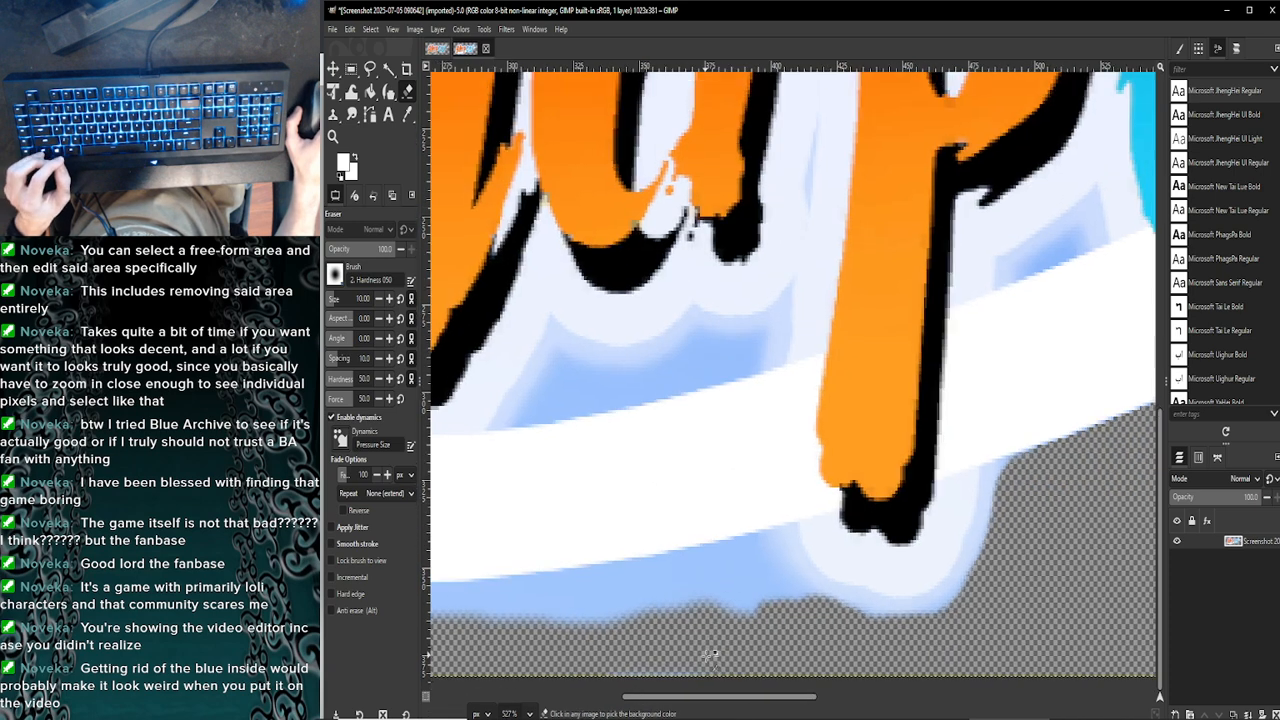
pyautogui.scroll(2, 708, 655)
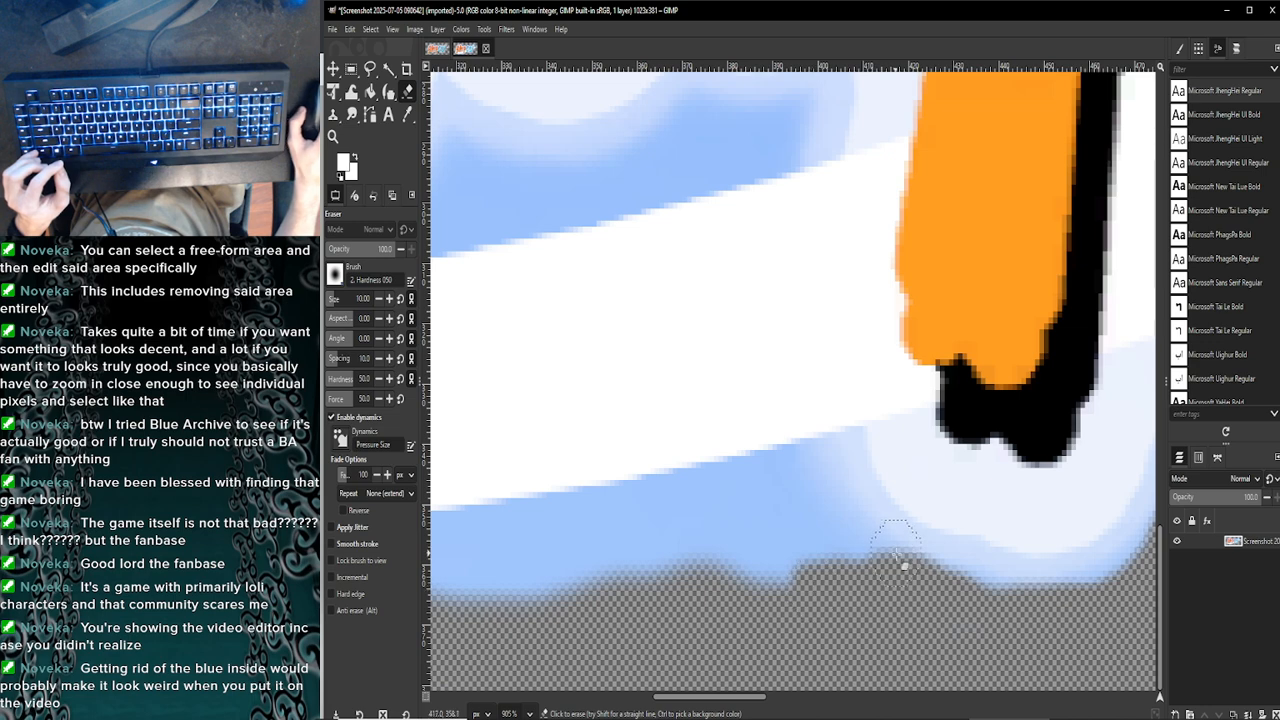
pyautogui.moveTo(903, 566)
pyautogui.mouseDown()
pyautogui.moveTo(834, 485)
pyautogui.moveTo(800, 465)
pyautogui.moveTo(749, 481)
pyautogui.moveTo(858, 567)
pyautogui.moveTo(785, 509)
pyautogui.moveTo(815, 562)
pyautogui.moveTo(789, 549)
pyautogui.moveTo(775, 509)
pyautogui.moveTo(802, 583)
pyautogui.moveTo(807, 536)
pyautogui.moveTo(784, 488)
pyautogui.moveTo(768, 528)
pyautogui.moveTo(788, 578)
pyautogui.moveTo(760, 572)
pyautogui.moveTo(754, 492)
pyautogui.moveTo(716, 571)
pyautogui.mouseUp()
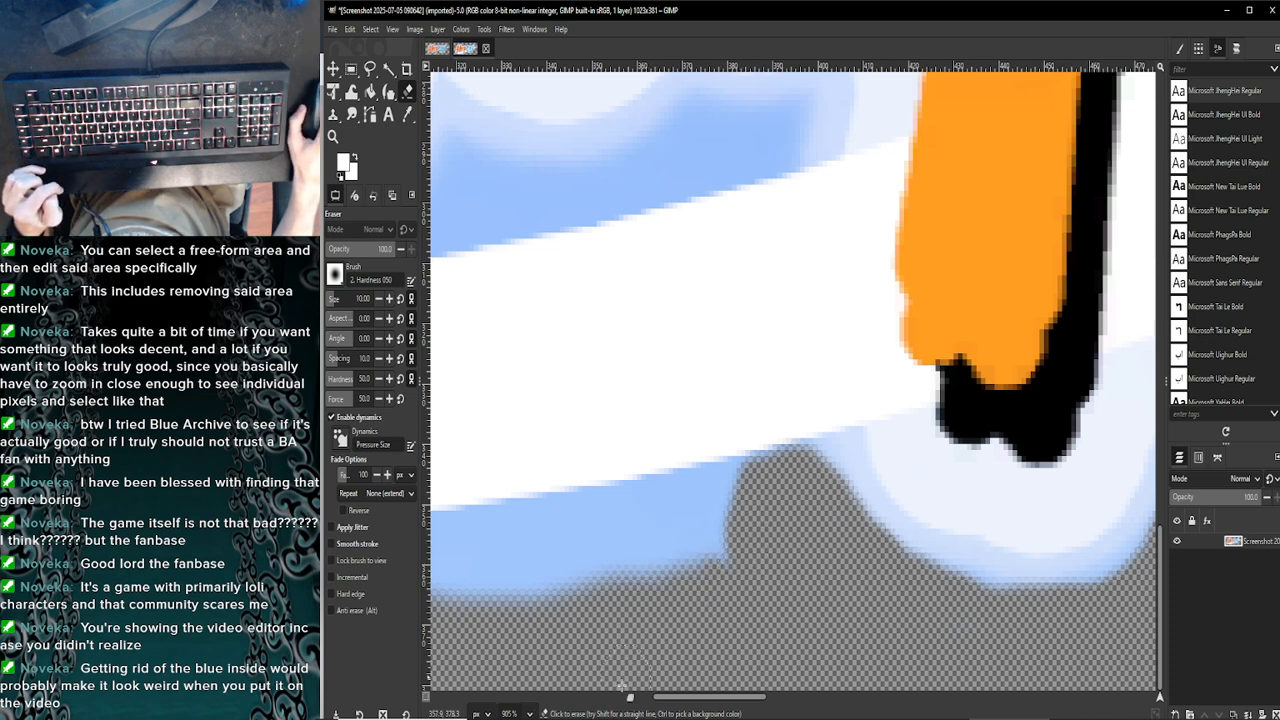
pyautogui.moveTo(686, 698); pyautogui.dragTo(668, 698)
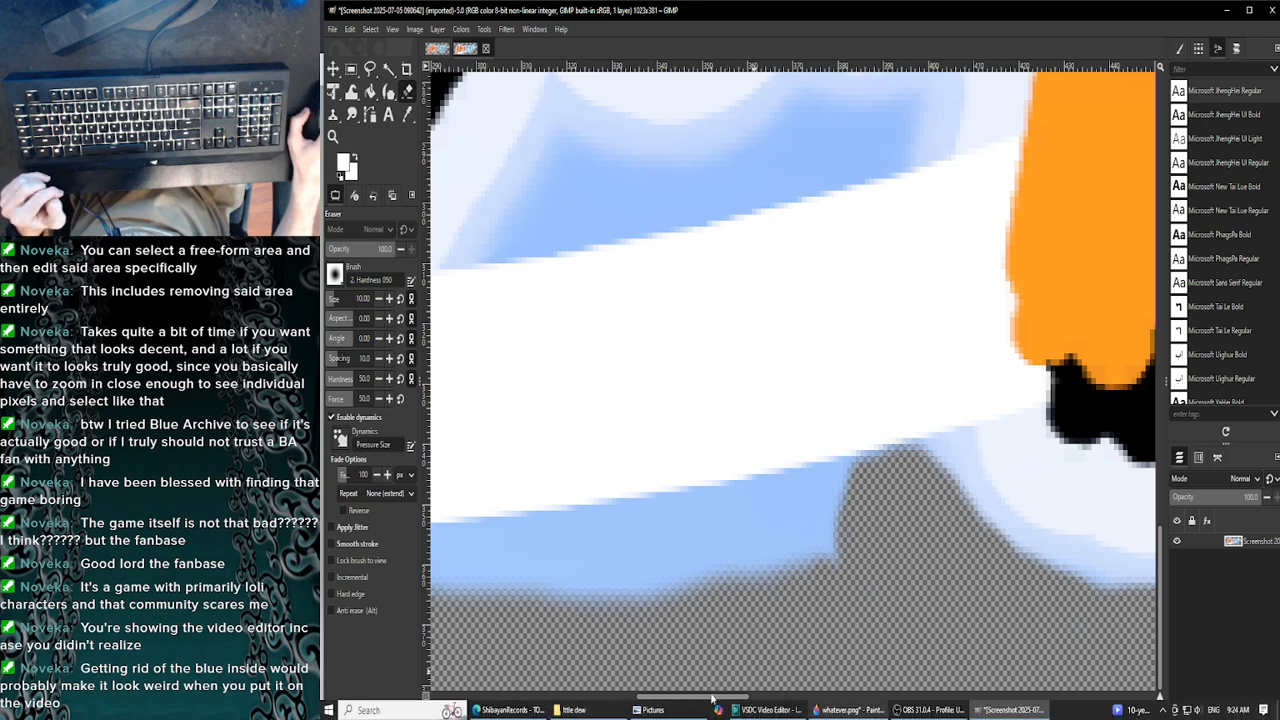
pyautogui.click(850, 710)
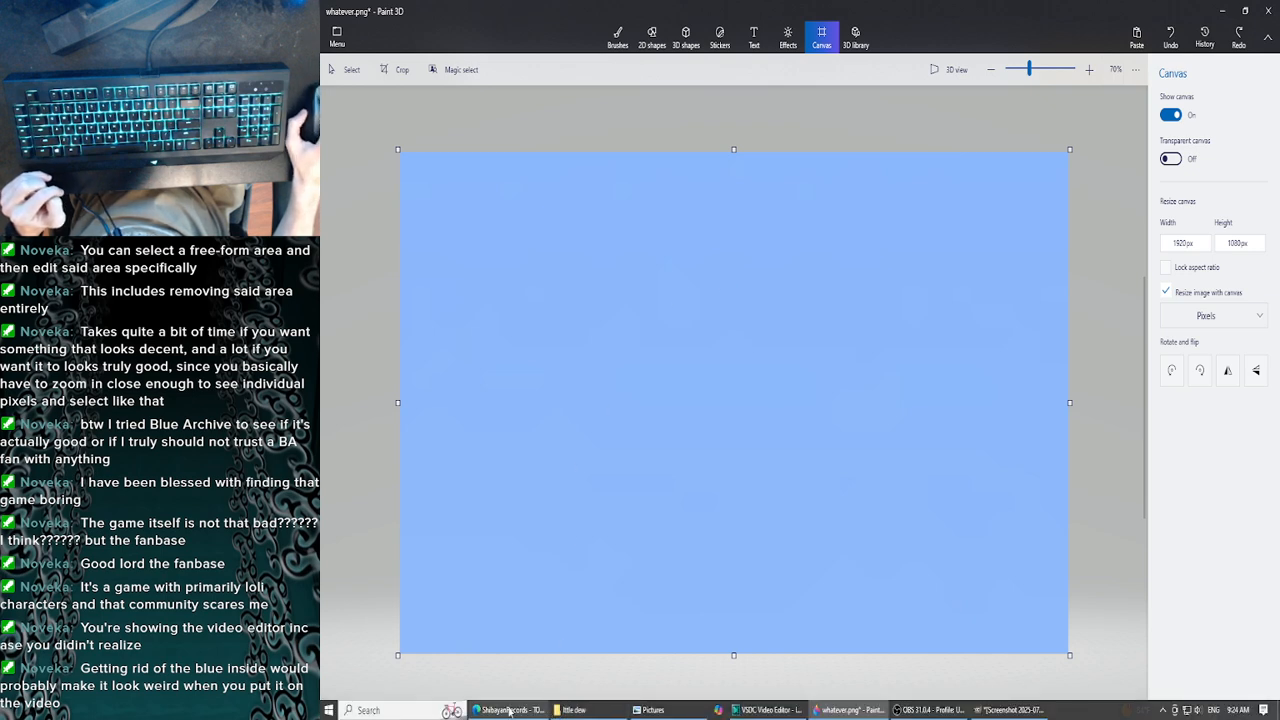
pyautogui.moveTo(510, 710)
pyautogui.click(652, 710)
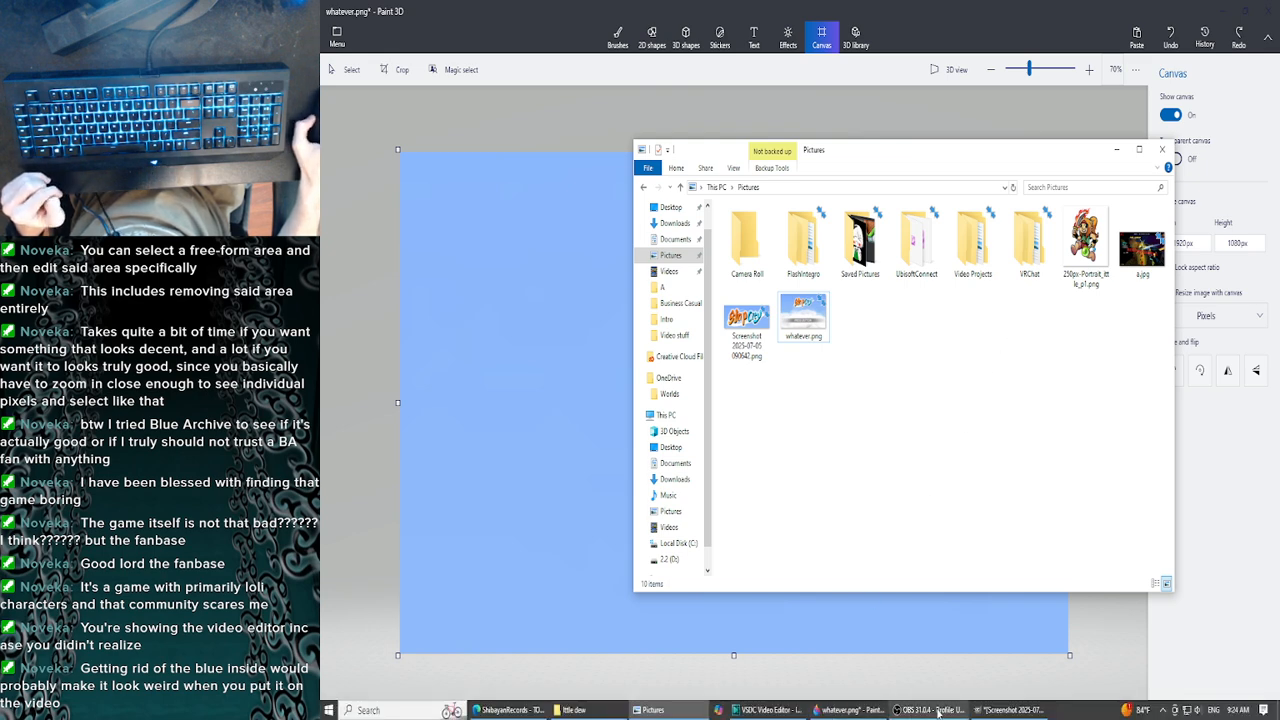
pyautogui.moveTo(840, 709)
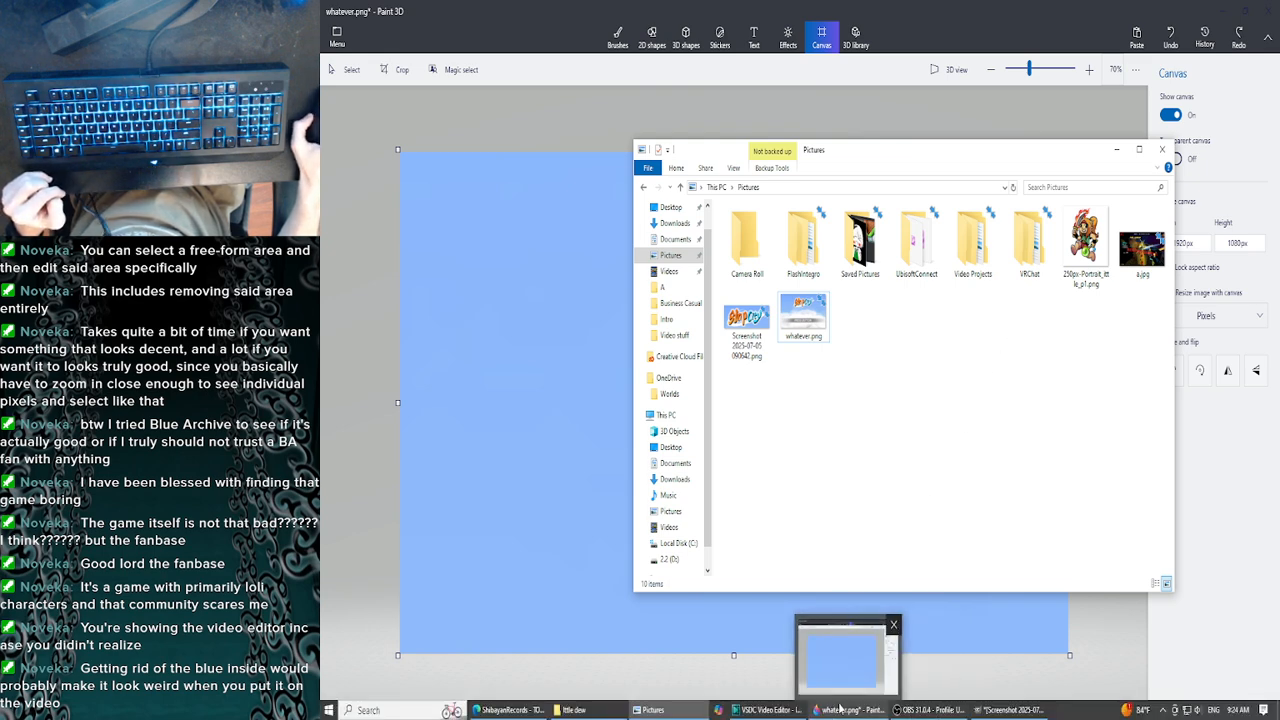
pyautogui.click(768, 710)
# Return to GIMP and thin out the blue band beneath the white swoosh, working leftward from the letter p's glow
pyautogui.click(1010, 709)
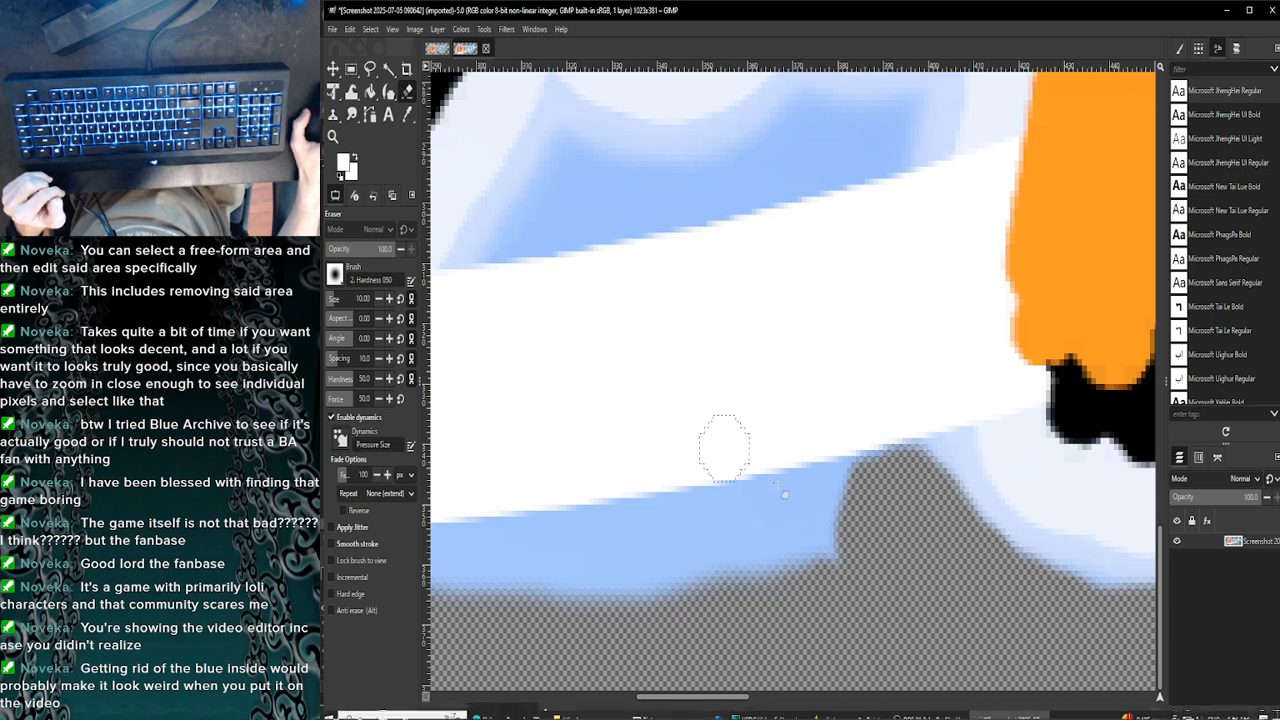
pyautogui.moveTo(861, 492)
pyautogui.mouseDown()
pyautogui.moveTo(823, 515)
pyautogui.moveTo(826, 550)
pyautogui.moveTo(793, 553)
pyautogui.moveTo(811, 512)
pyautogui.moveTo(800, 504)
pyautogui.moveTo(755, 569)
pyautogui.moveTo(865, 578)
pyautogui.moveTo(851, 552)
pyautogui.moveTo(789, 538)
pyautogui.moveTo(751, 552)
pyautogui.moveTo(730, 580)
pyautogui.moveTo(529, 593)
pyautogui.moveTo(588, 573)
pyautogui.moveTo(656, 577)
pyautogui.moveTo(591, 593)
pyautogui.mouseUp()
pyautogui.moveTo(732, 588)
pyautogui.mouseDown()
pyautogui.moveTo(753, 555)
pyautogui.moveTo(667, 551)
pyautogui.moveTo(818, 494)
pyautogui.mouseUp()
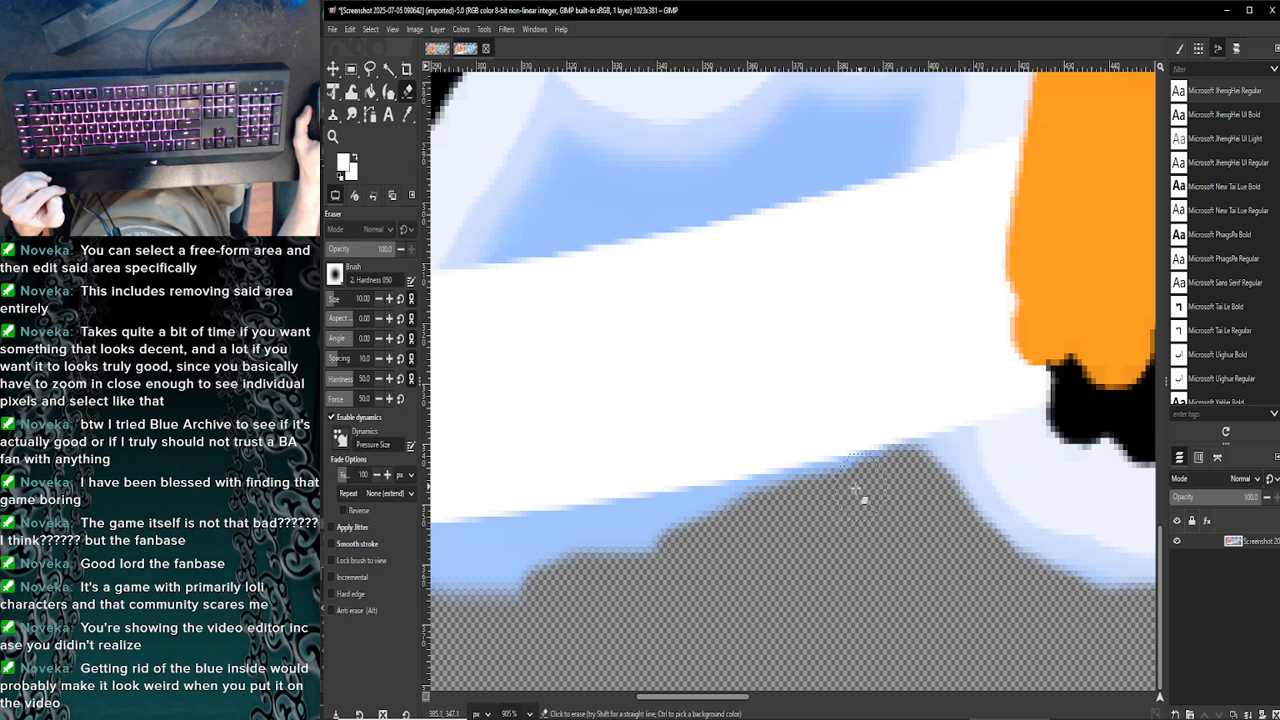
pyautogui.moveTo(696, 696); pyautogui.dragTo(669, 696)
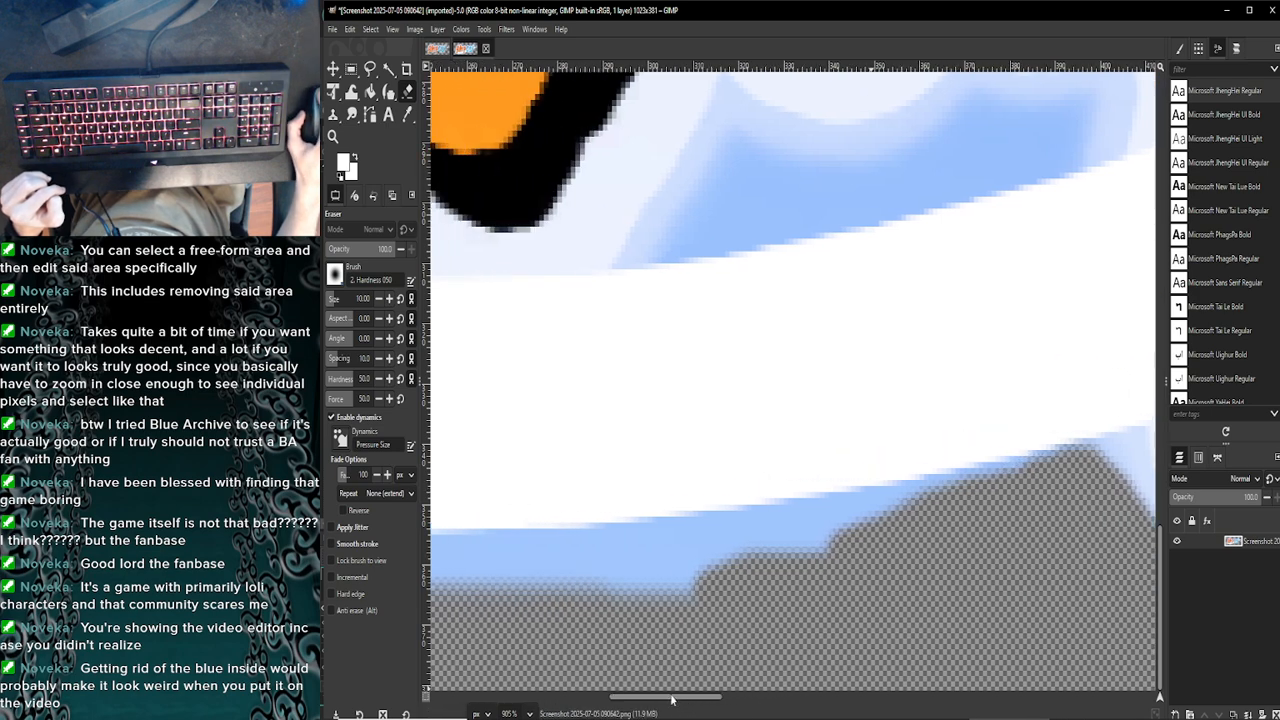
pyautogui.moveTo(905, 528)
pyautogui.mouseDown()
pyautogui.moveTo(645, 587)
pyautogui.moveTo(694, 606)
pyautogui.moveTo(605, 587)
pyautogui.moveTo(716, 553)
pyautogui.mouseUp()
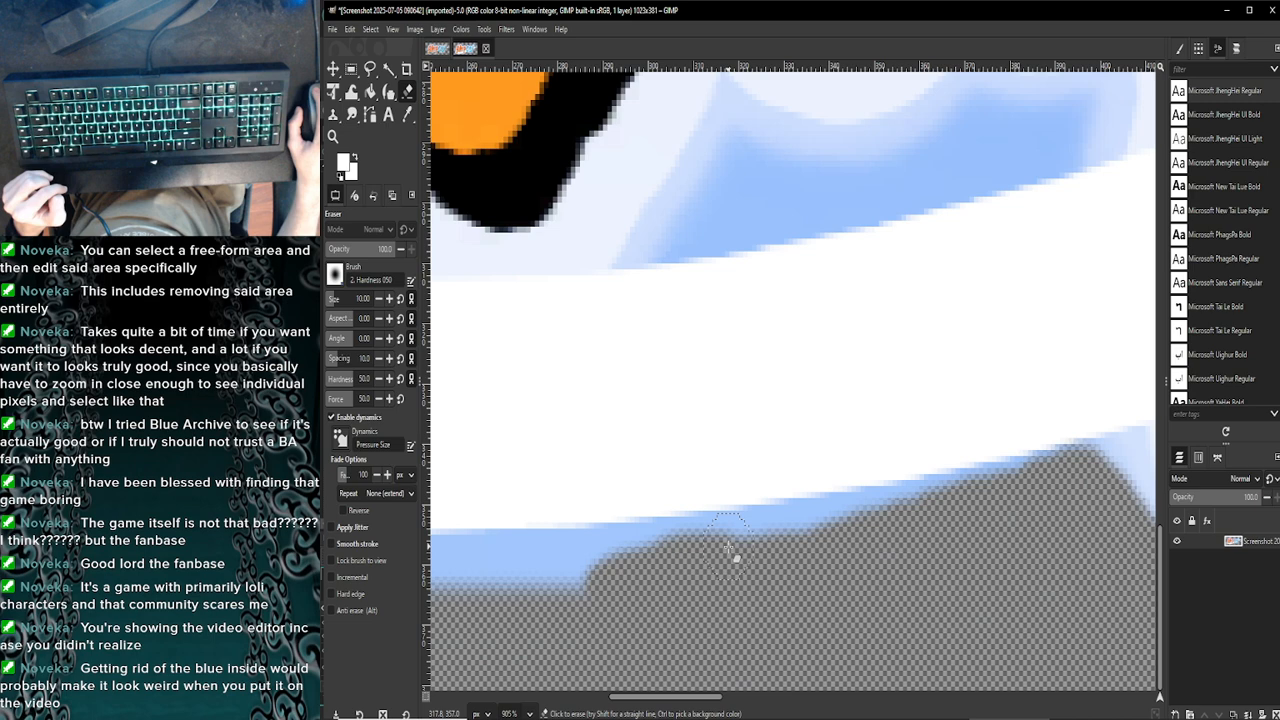
# Bring the Slap City logo screenshot from the Pictures folder into Paint 3D and place it in the canvas's upper-right corner
pyautogui.click(652, 710)
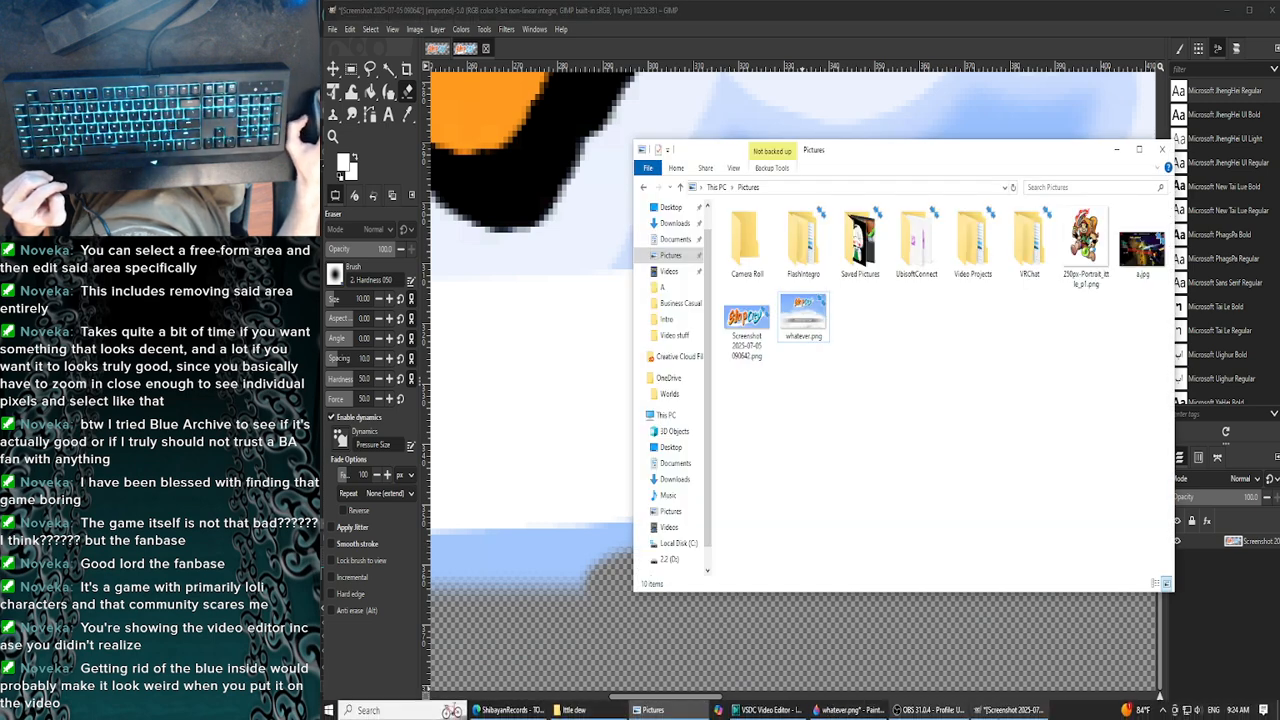
pyautogui.click(850, 710)
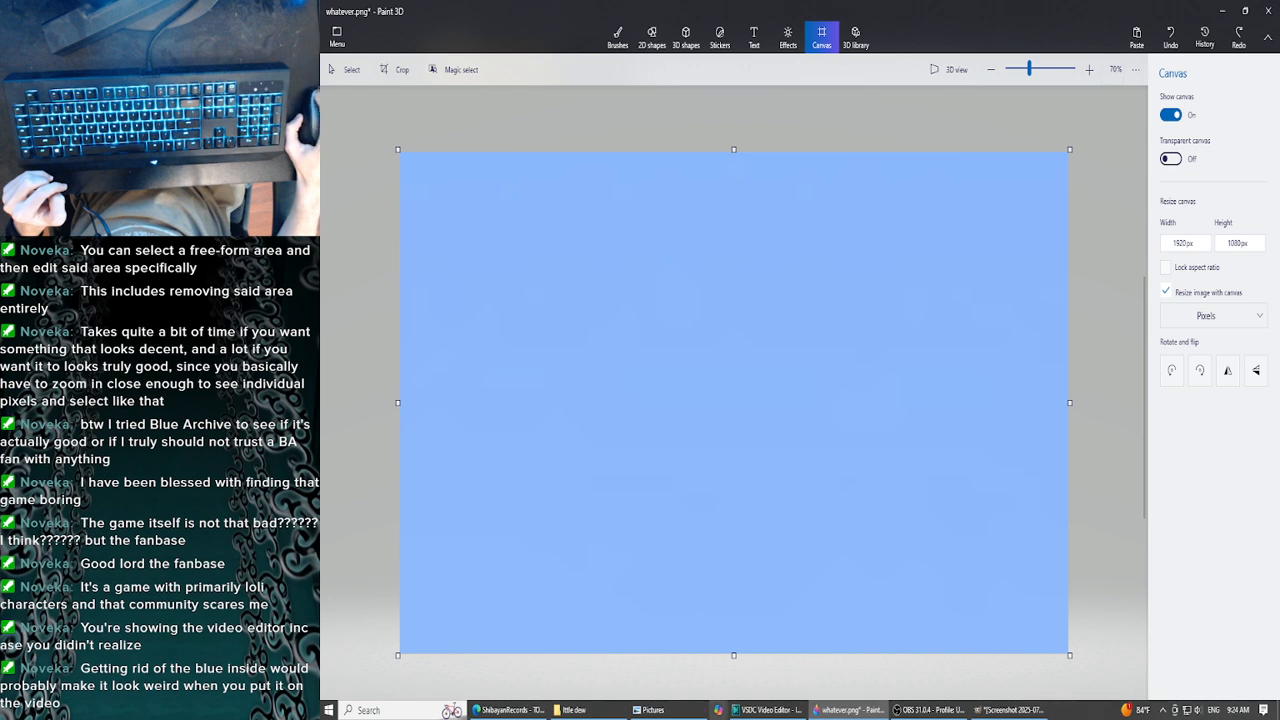
pyautogui.click(669, 709)
pyautogui.moveTo(747, 325)
pyautogui.mouseDown()
pyautogui.moveTo(652, 282)
pyautogui.moveTo(604, 297)
pyautogui.moveTo(714, 367)
pyautogui.moveTo(843, 240)
pyautogui.moveTo(857, 209)
pyautogui.mouseUp()
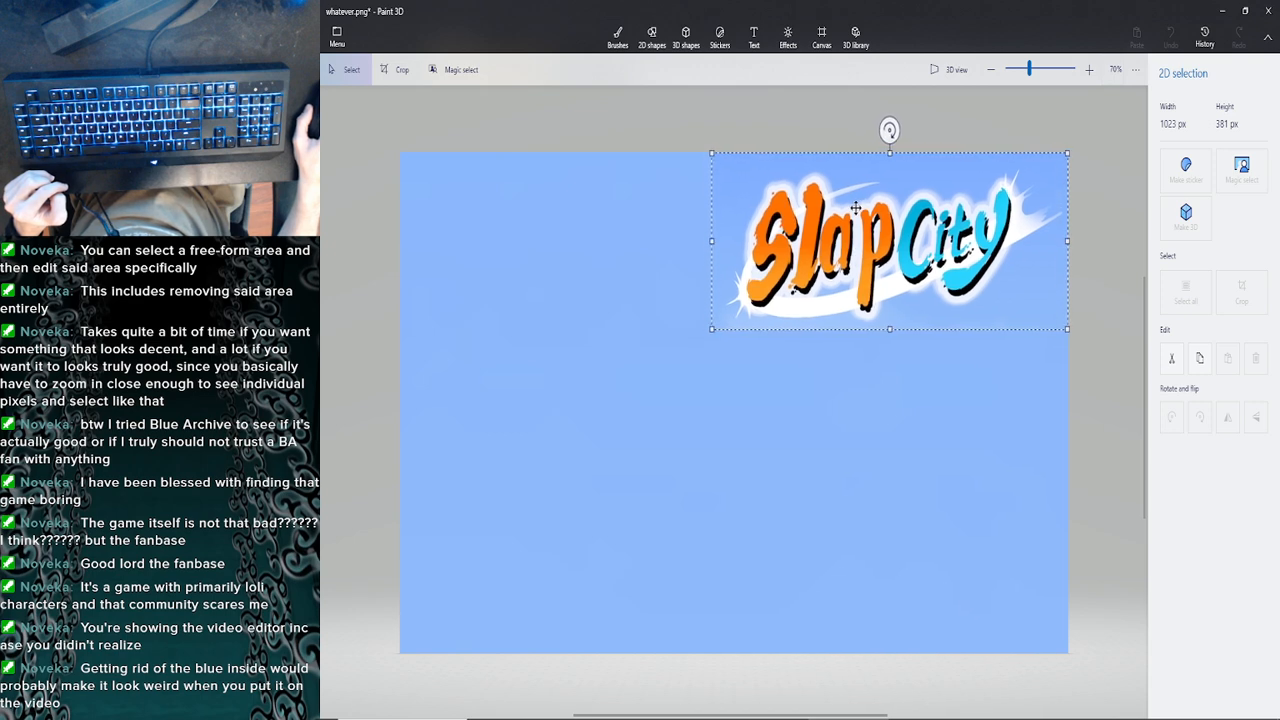
pyautogui.click(803, 355)
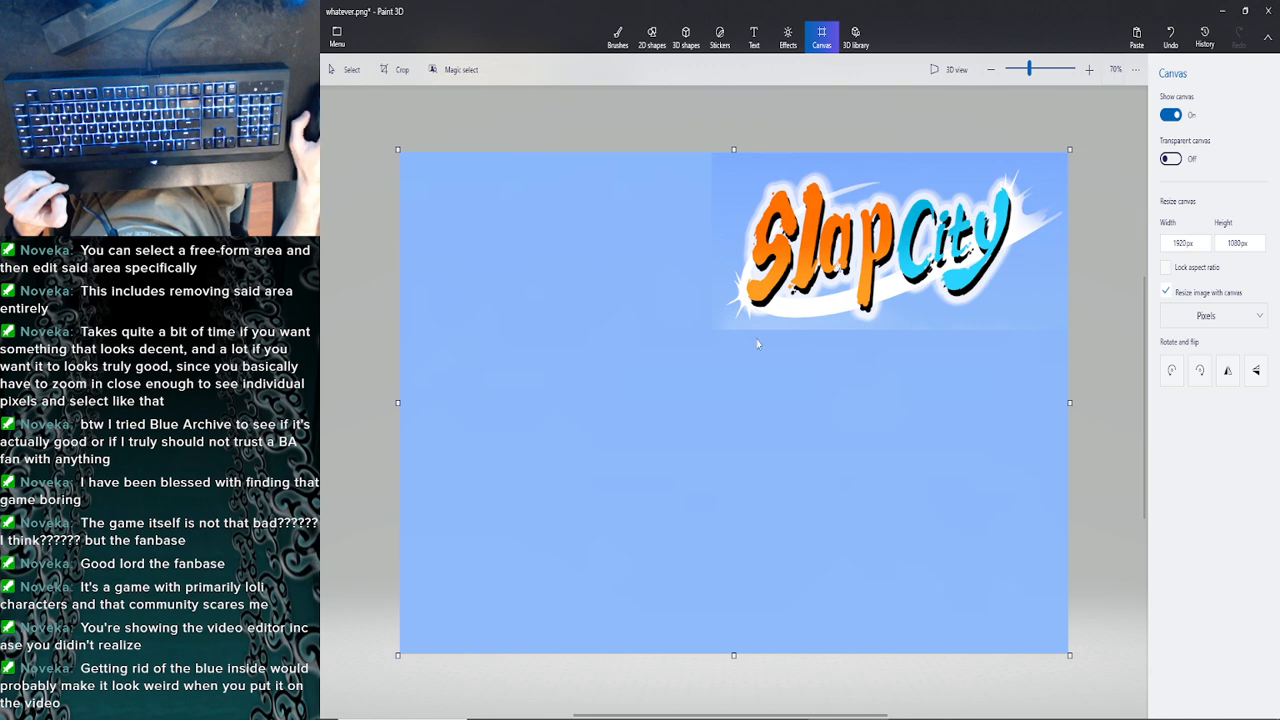
# Try extending the sky background over the canvas area left of the logo with stretched selections, and undo the canvas changes
pyautogui.click(344, 69)
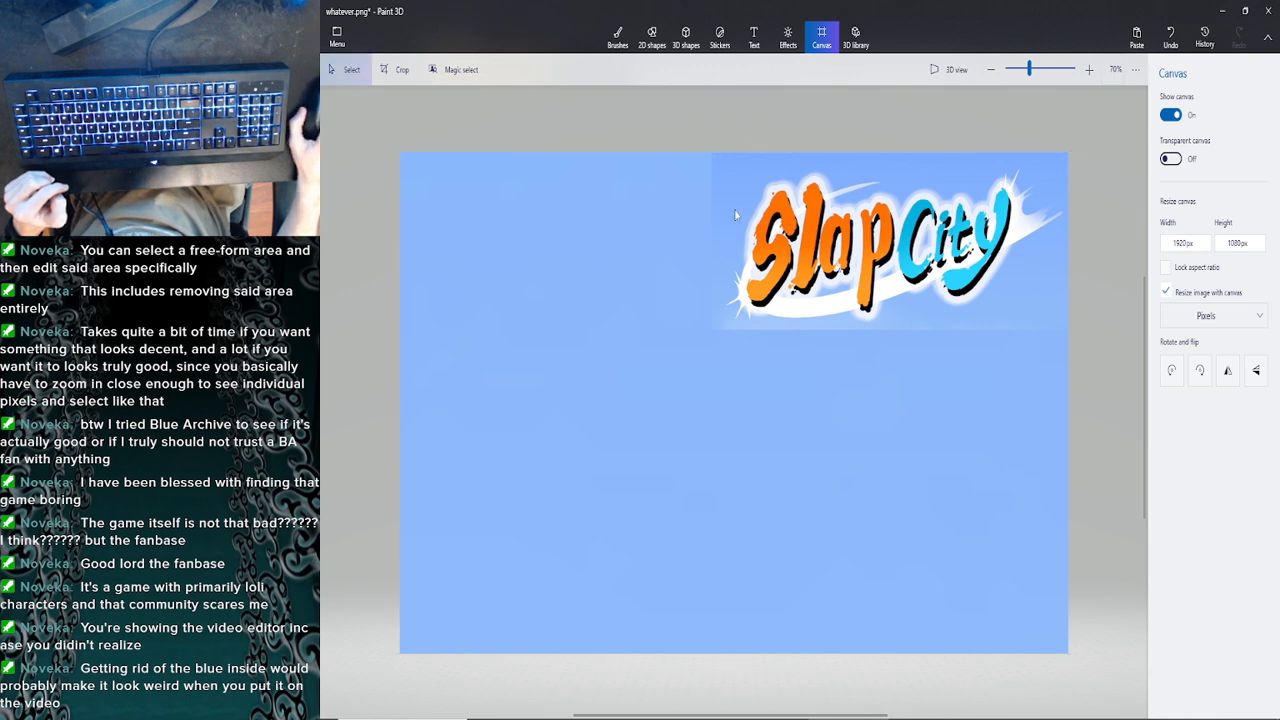
pyautogui.moveTo(721, 147); pyautogui.dragTo(693, 137)
pyautogui.click(688, 247)
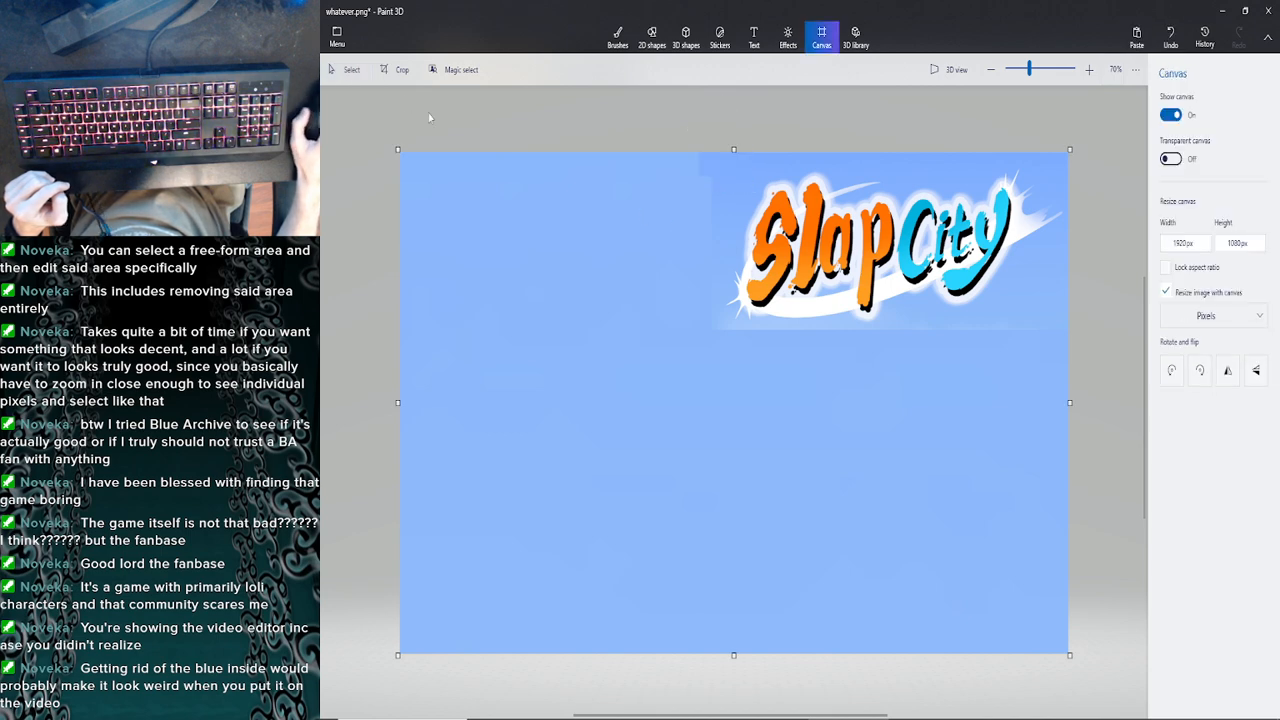
pyautogui.click(340, 71)
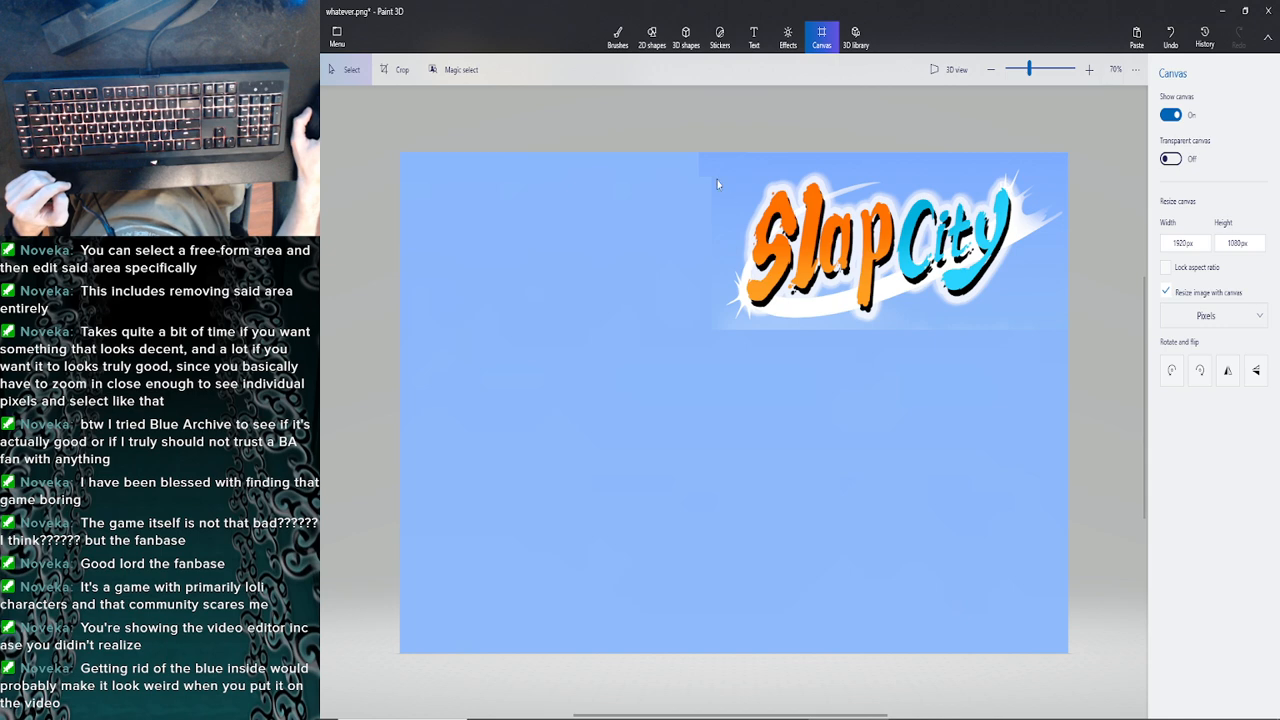
pyautogui.moveTo(716, 185); pyautogui.dragTo(372, 145)
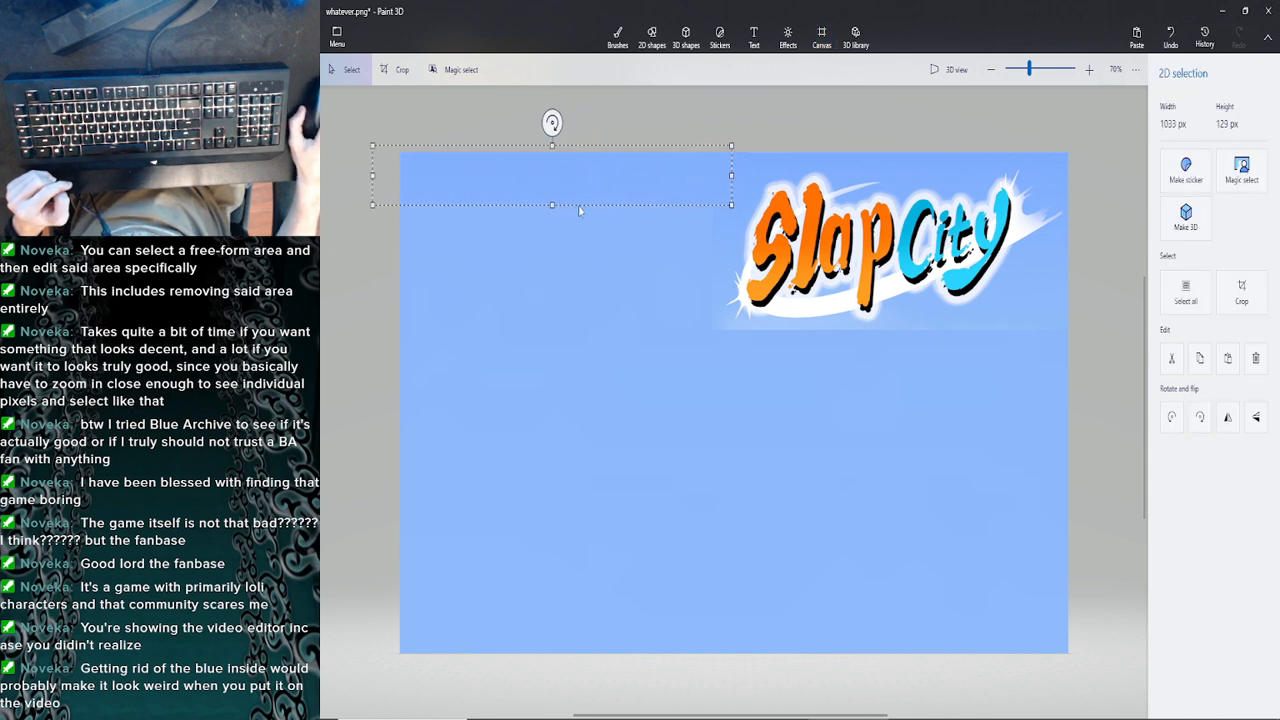
pyautogui.moveTo(552, 205); pyautogui.dragTo(548, 660)
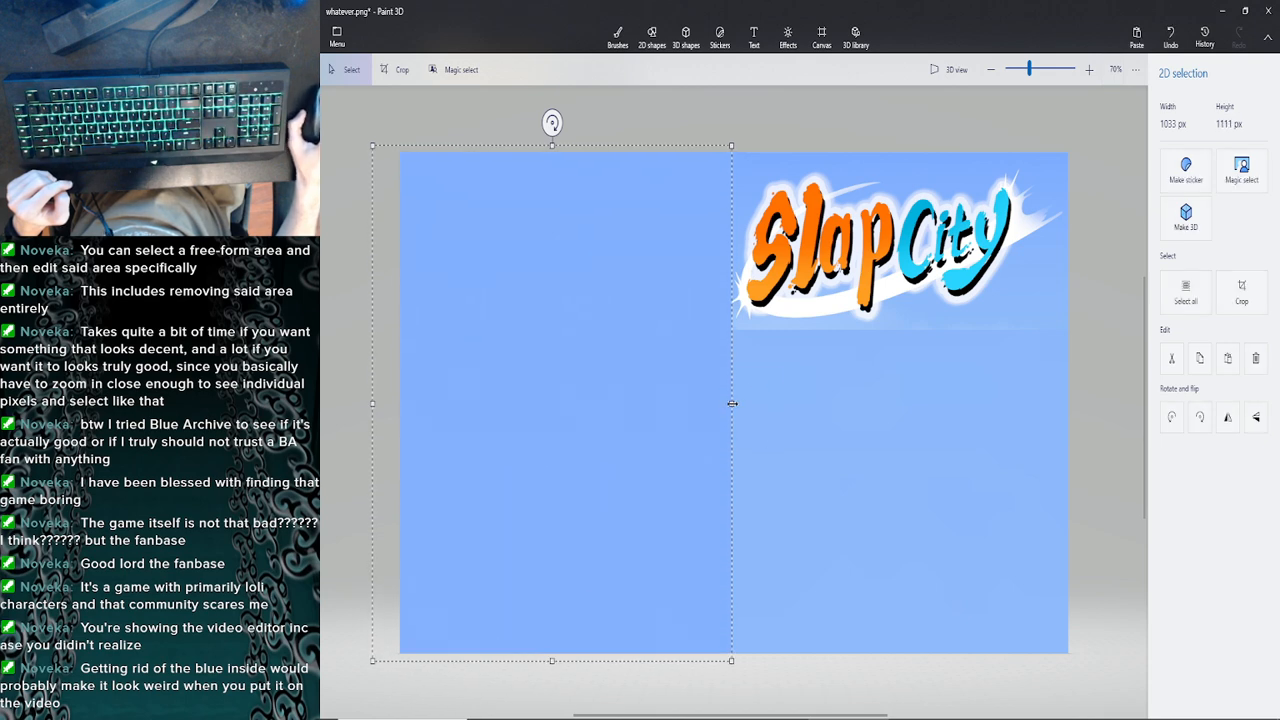
pyautogui.moveTo(732, 403); pyautogui.dragTo(678, 398)
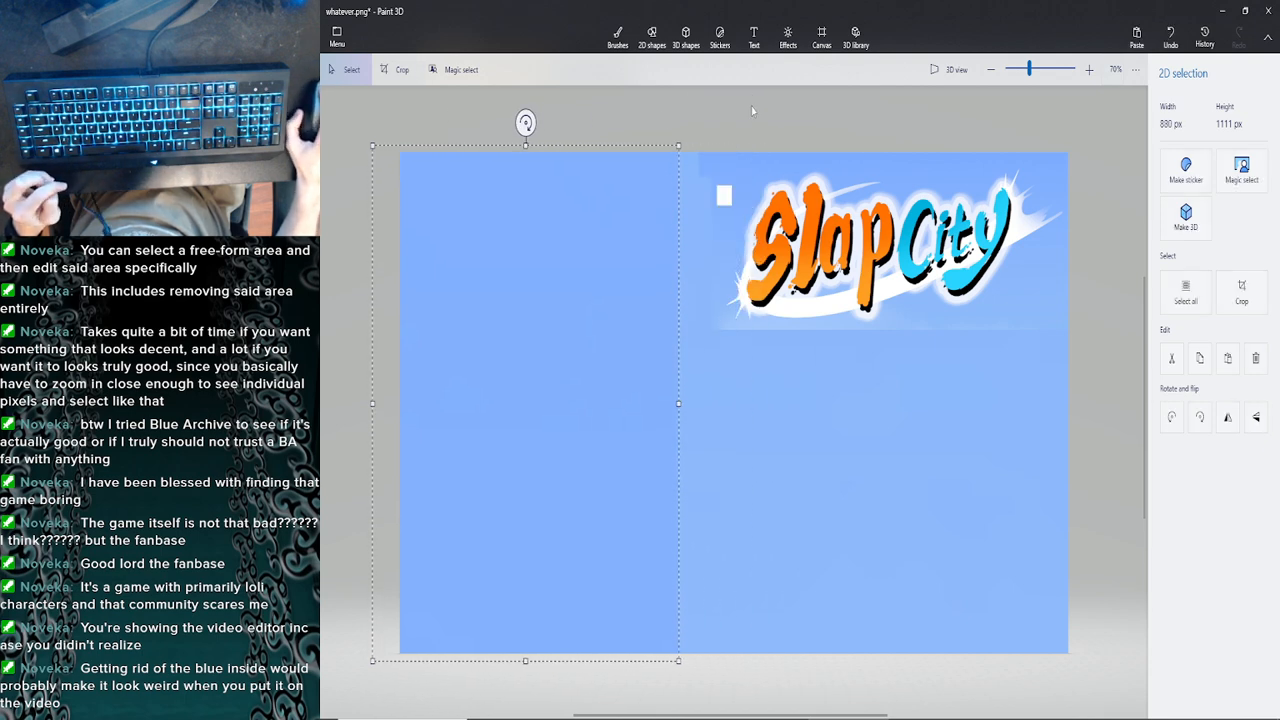
pyautogui.click(779, 101)
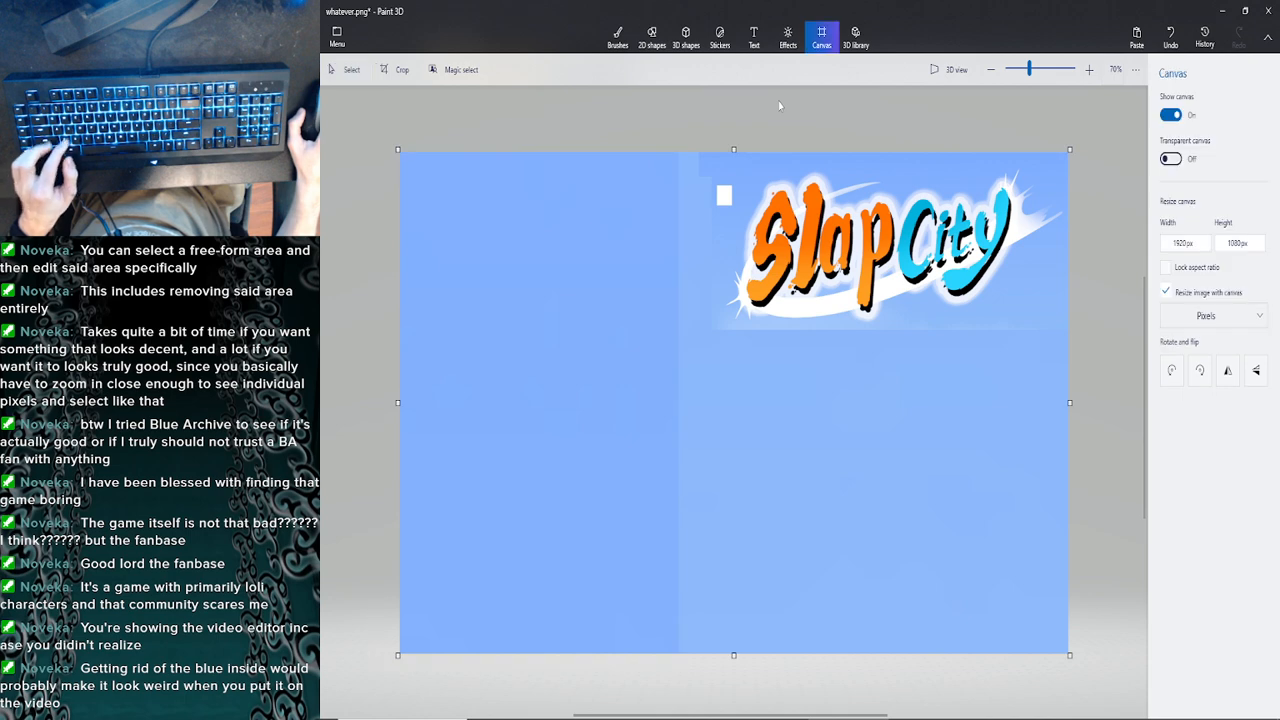
pyautogui.hotkey('ctrl', 'z')
pyautogui.hotkey('ctrl', 'z')
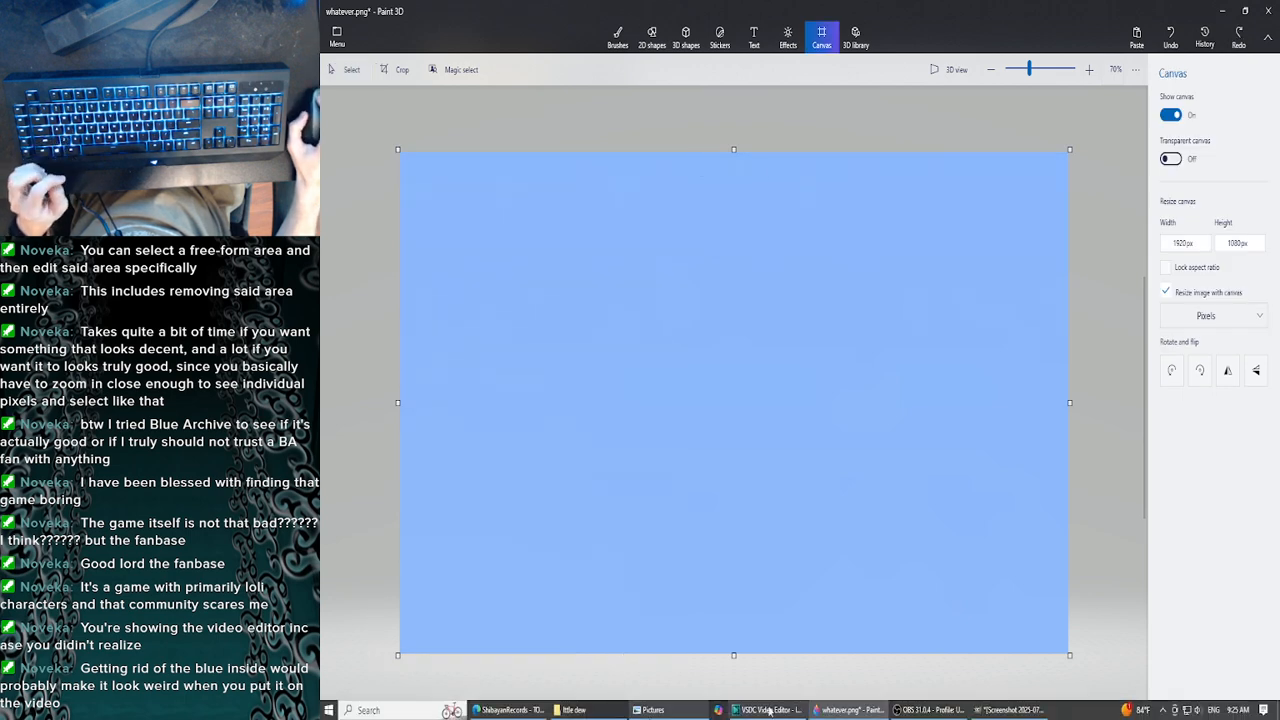
# Switch back to GIMP, reduce the Eraser size to 6, and erase the blue fringe tight against the white swoosh's lower edge
pyautogui.click(1010, 710)
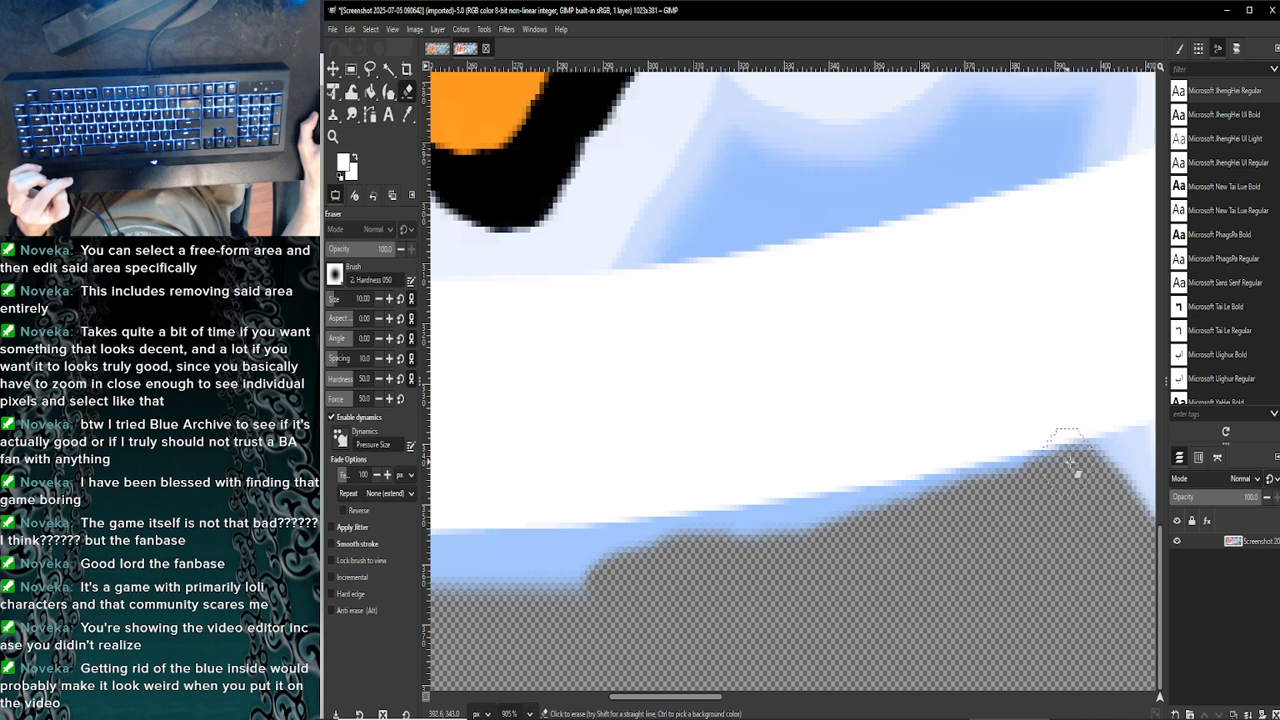
pyautogui.click(378, 299)
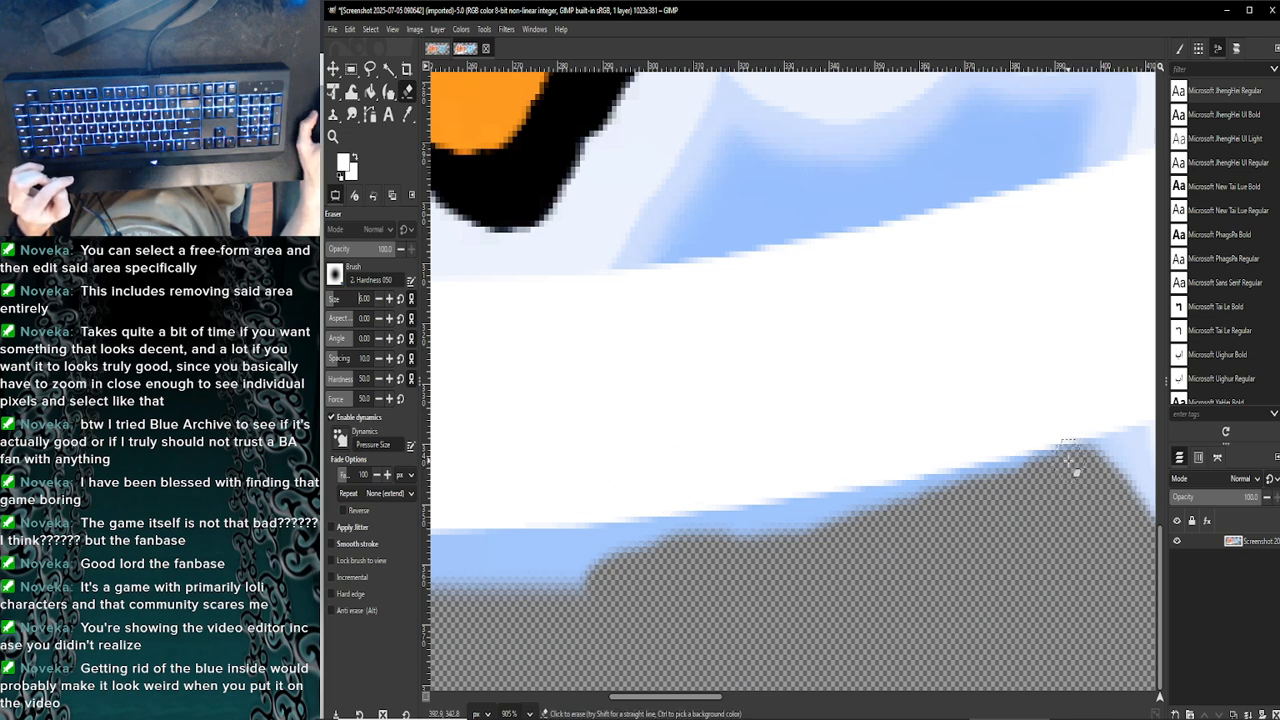
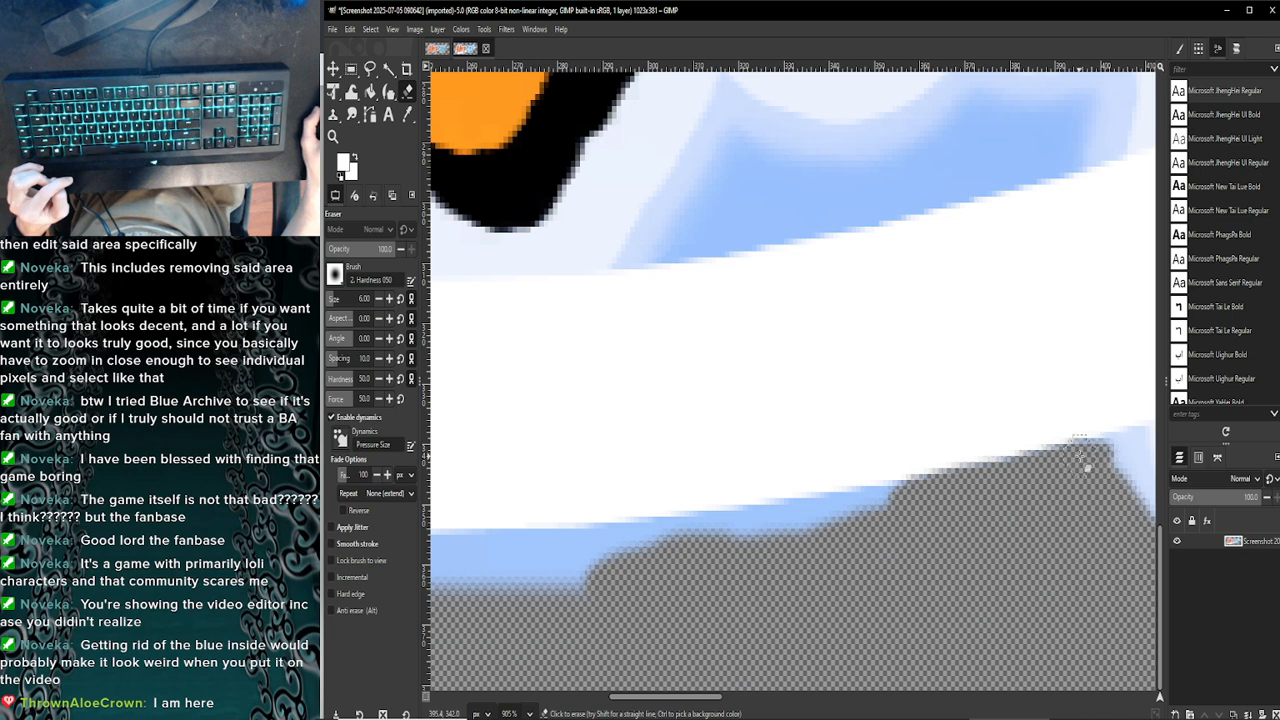
pyautogui.moveTo(916, 505); pyautogui.dragTo(885, 516)
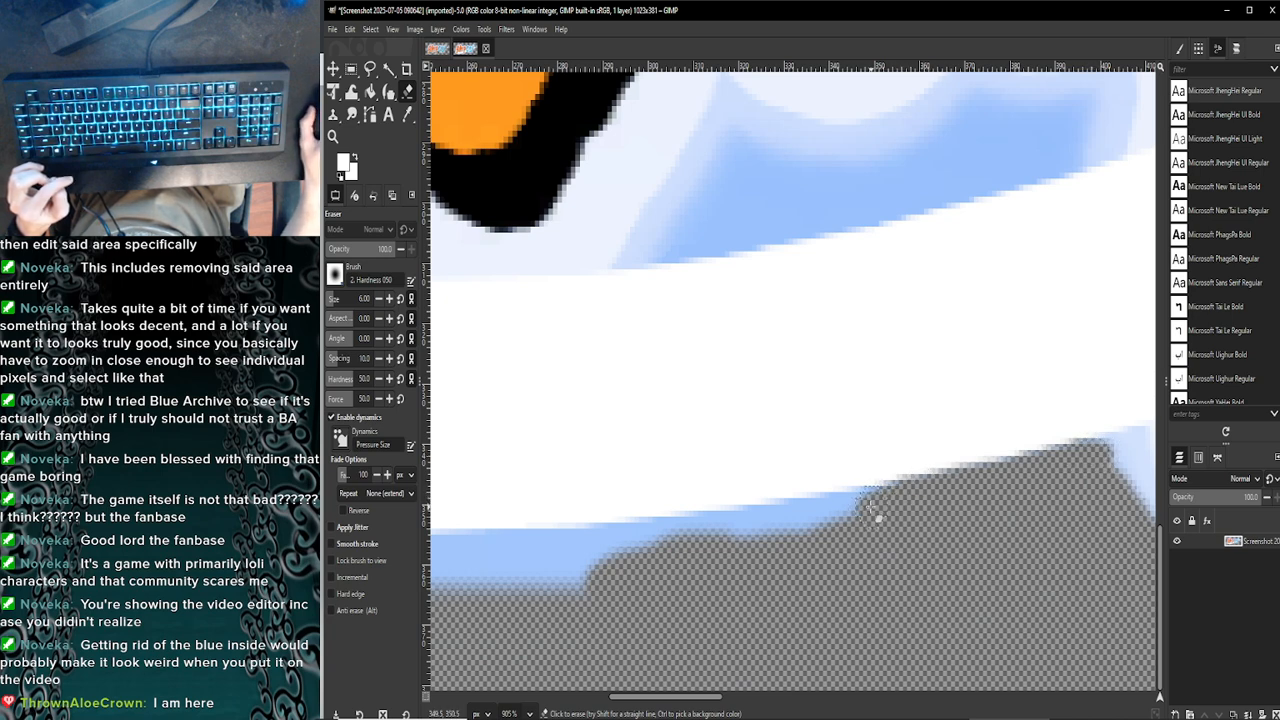
pyautogui.moveTo(870, 501)
pyautogui.mouseDown()
pyautogui.moveTo(812, 514)
pyautogui.moveTo(796, 538)
pyautogui.moveTo(816, 520)
pyautogui.mouseUp()
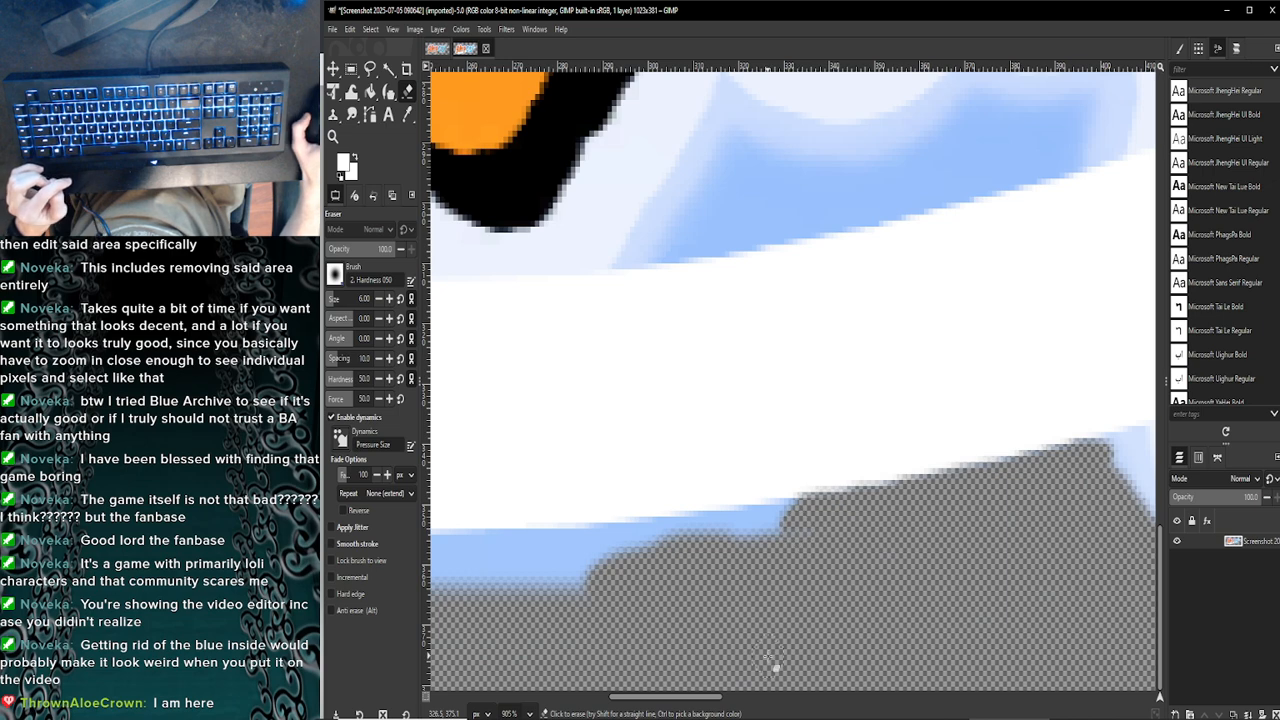
# Continue erasing the blue fringe leftward along the swoosh's underside, beneath the orange and black lettering
pyautogui.moveTo(695, 700); pyautogui.dragTo(671, 700)
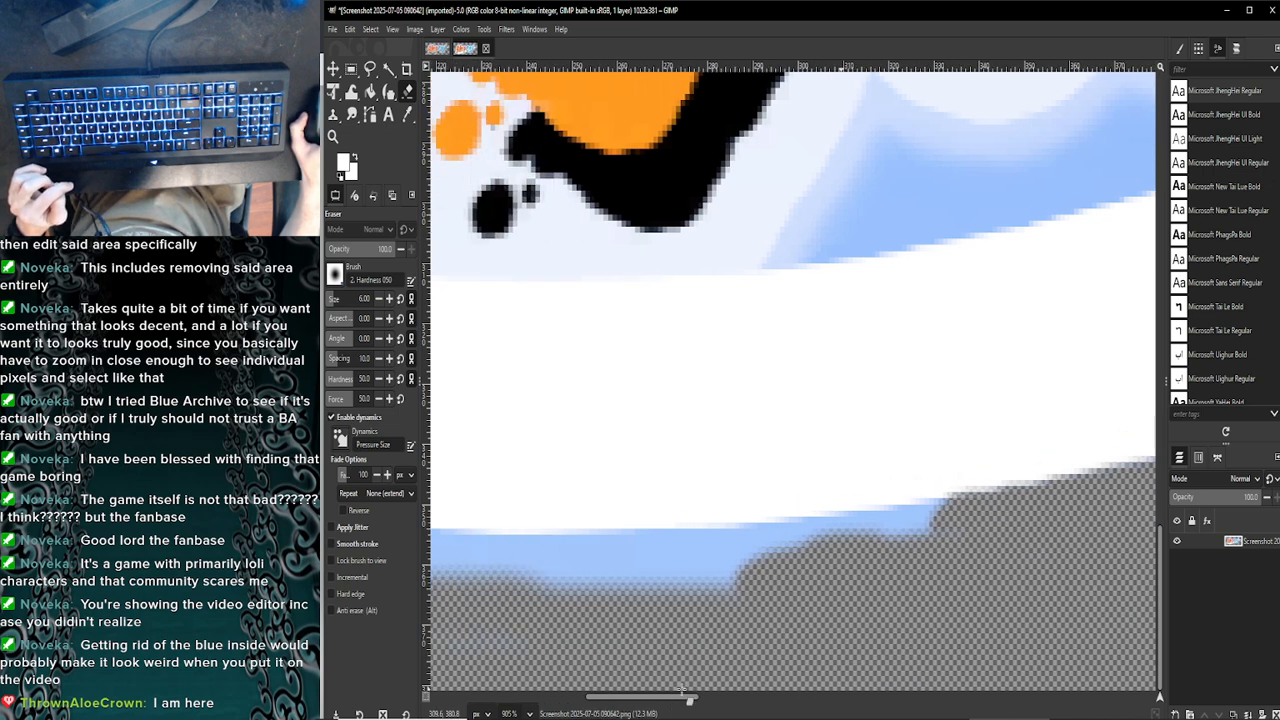
pyautogui.moveTo(954, 506)
pyautogui.mouseDown()
pyautogui.moveTo(925, 515)
pyautogui.moveTo(955, 536)
pyautogui.moveTo(878, 525)
pyautogui.moveTo(912, 538)
pyautogui.moveTo(894, 522)
pyautogui.moveTo(871, 531)
pyautogui.mouseUp()
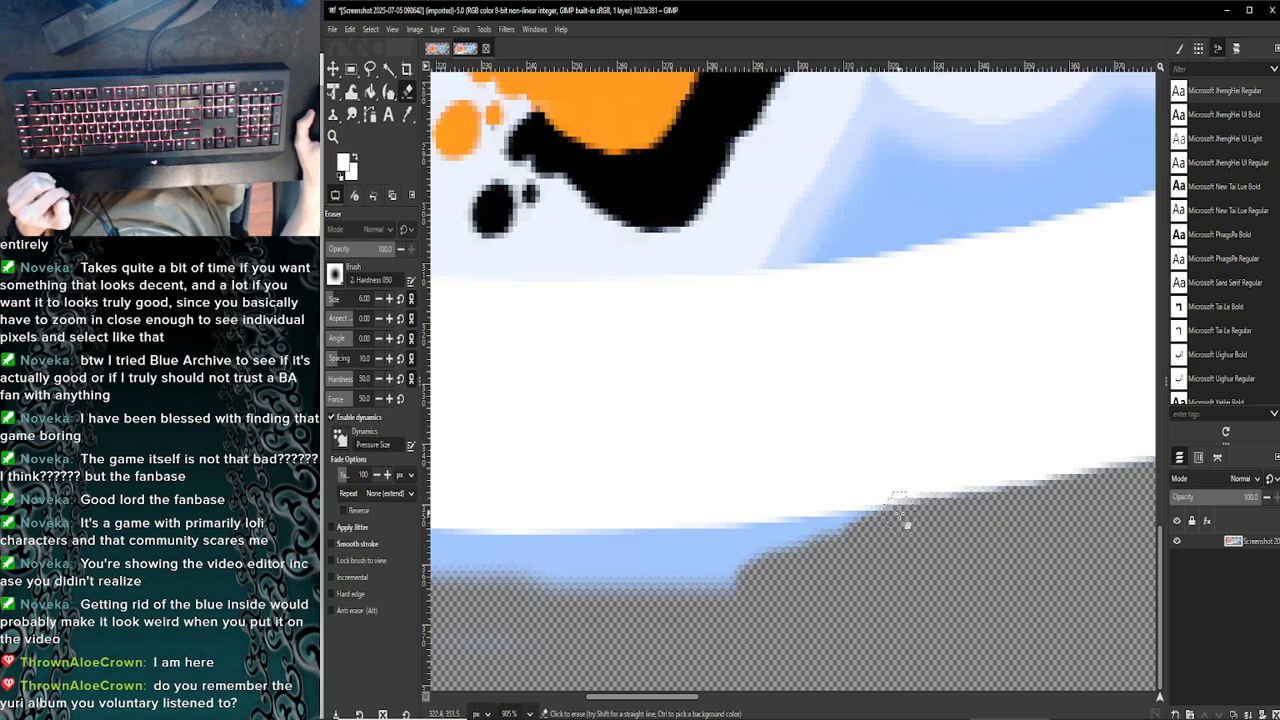
pyautogui.moveTo(891, 500)
pyautogui.mouseDown()
pyautogui.moveTo(845, 505)
pyautogui.moveTo(864, 509)
pyautogui.mouseUp()
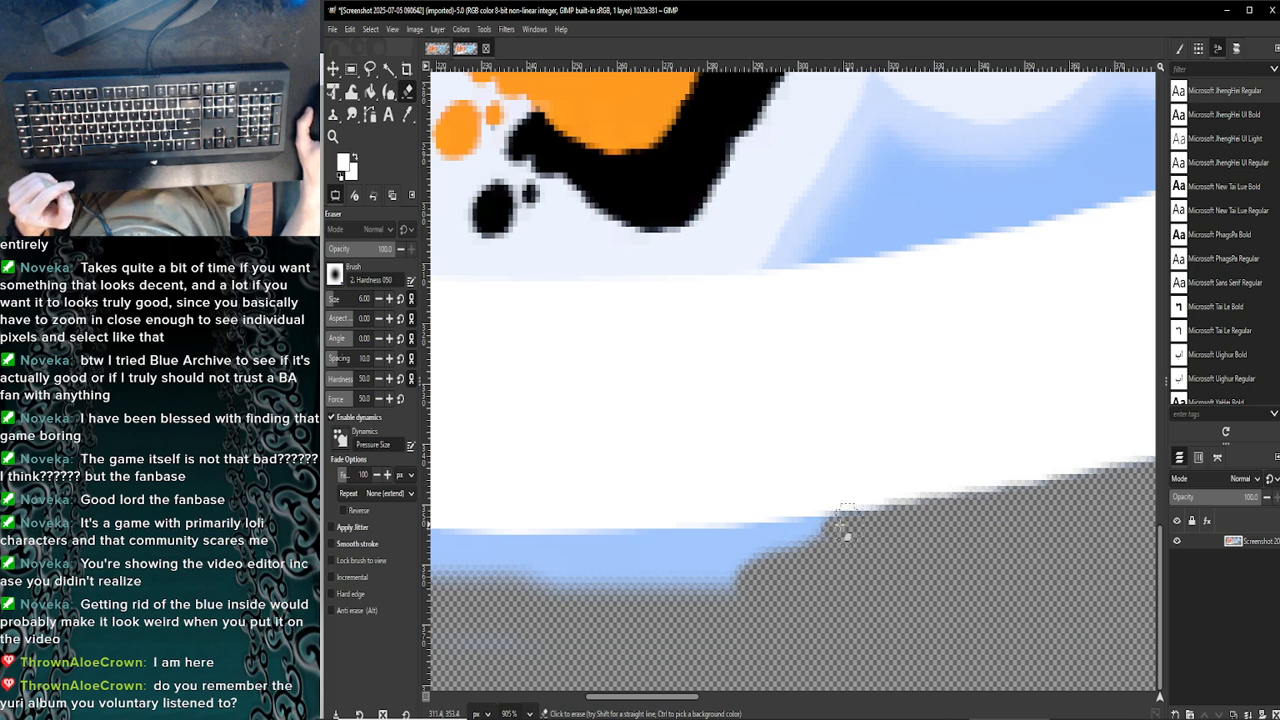
pyautogui.moveTo(673, 698); pyautogui.dragTo(662, 699)
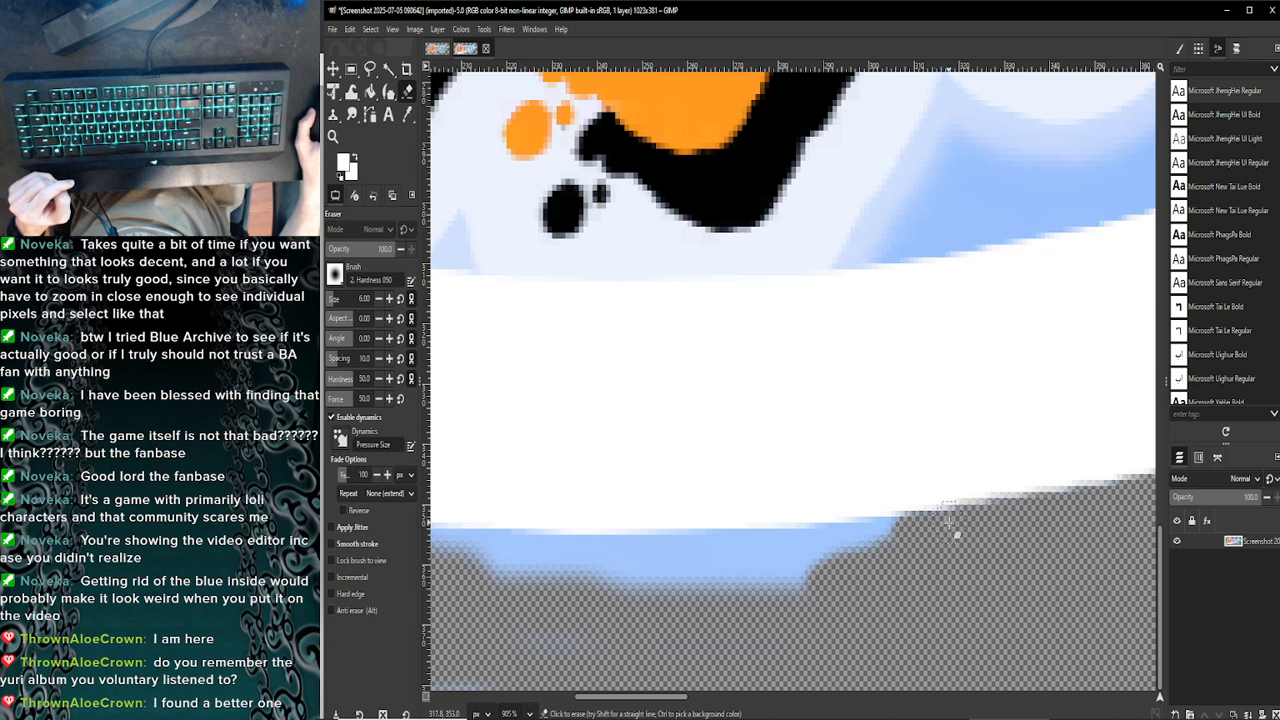
pyautogui.moveTo(904, 532); pyautogui.dragTo(862, 537)
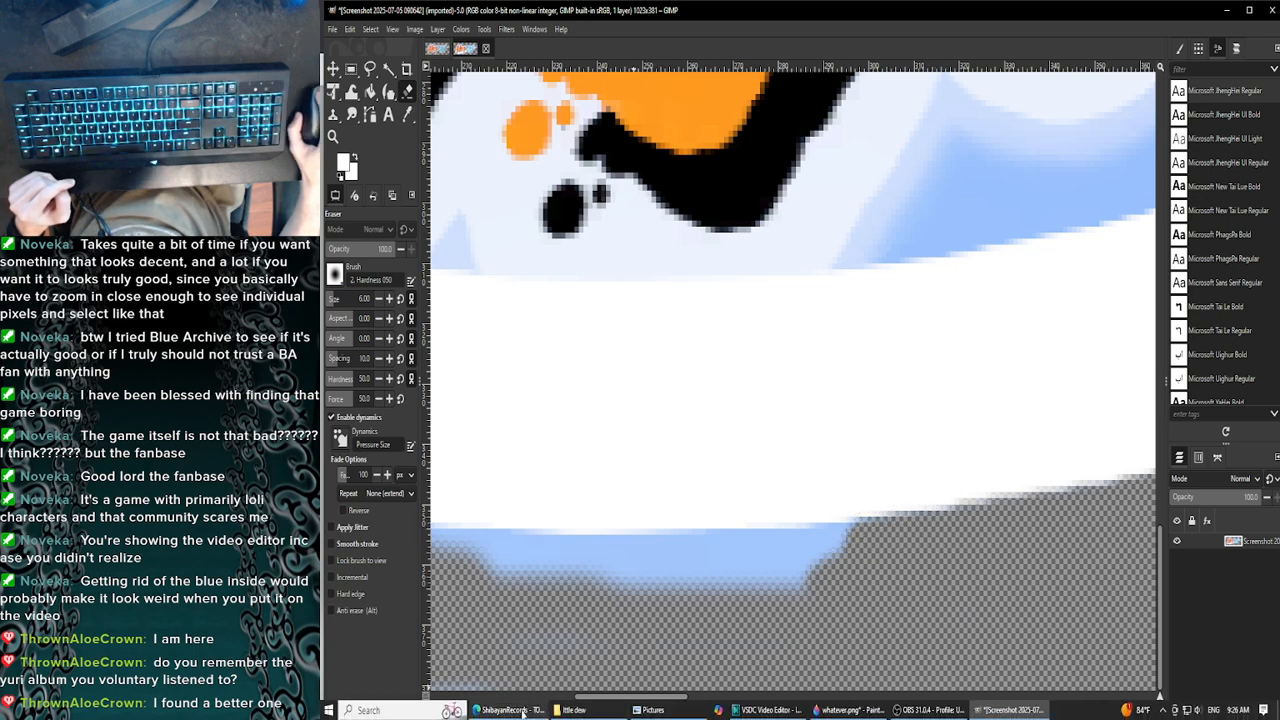
# Switch to the Edge browser, open the YouTube song linked in the chat and leave it playing, then return to GIMP
pyautogui.click(510, 713)
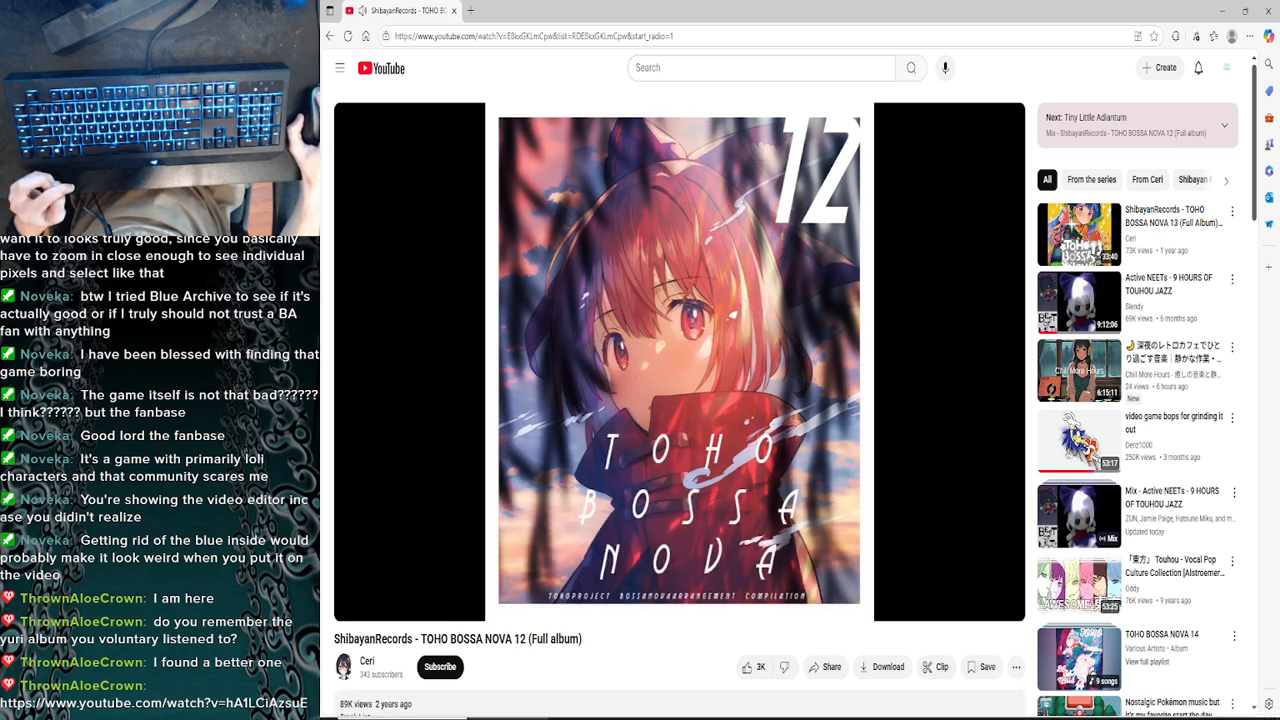
pyautogui.click(466, 524)
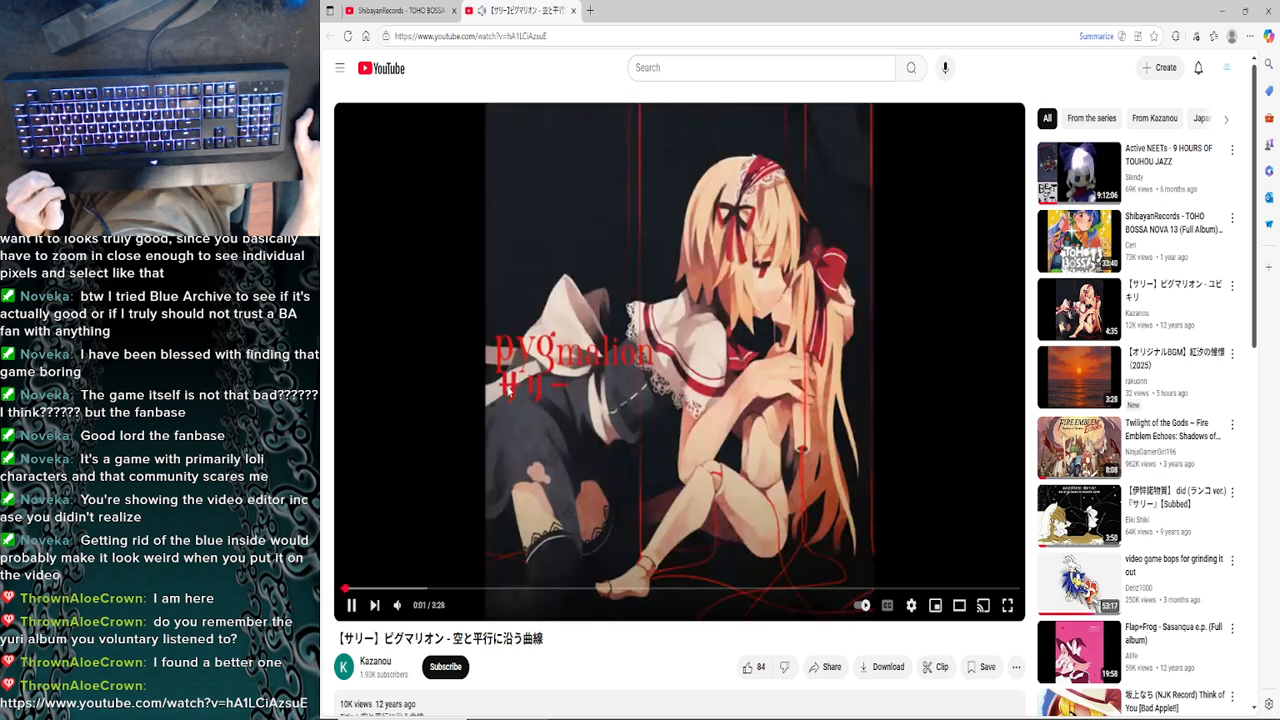
pyautogui.click(609, 318)
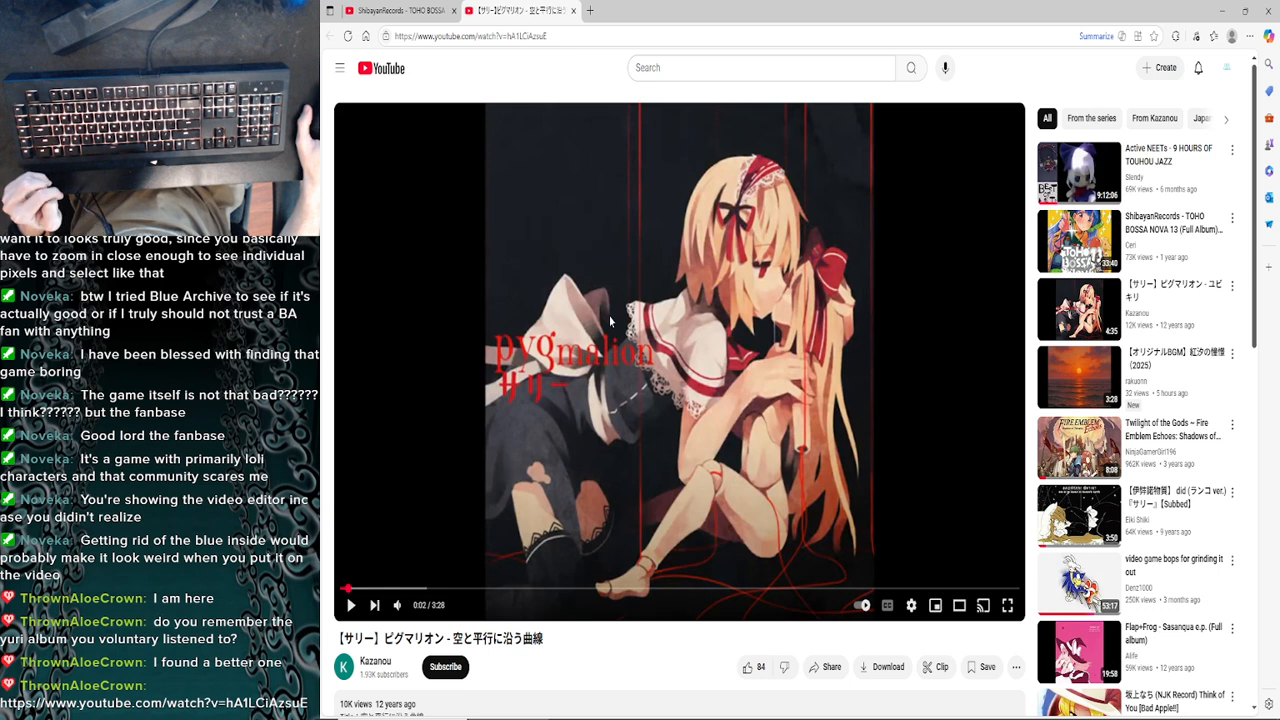
pyautogui.click(682, 218)
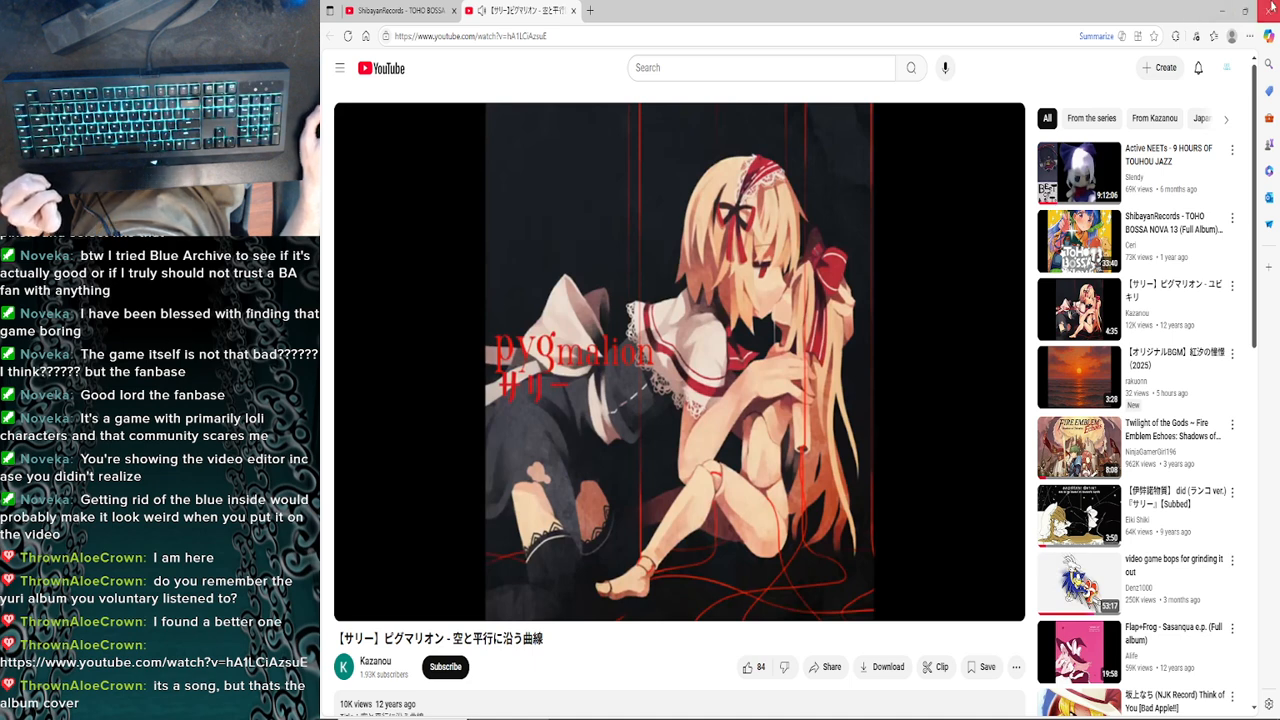
pyautogui.click(1222, 8)
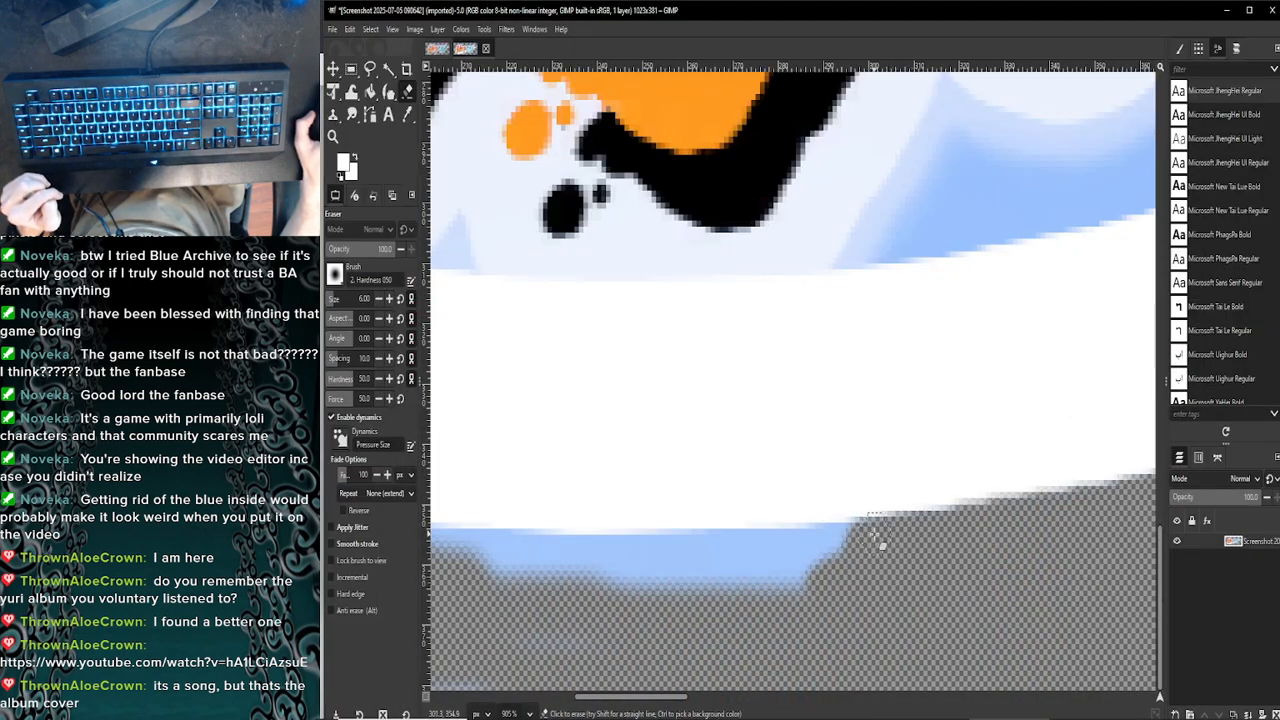
# Erase the thick blue patch under the white swoosh, below the black and orange paint drops, with the size 6 Eraser
pyautogui.moveTo(860, 526)
pyautogui.mouseDown()
pyautogui.moveTo(845, 538)
pyautogui.moveTo(815, 530)
pyautogui.moveTo(857, 543)
pyautogui.moveTo(893, 533)
pyautogui.mouseUp()
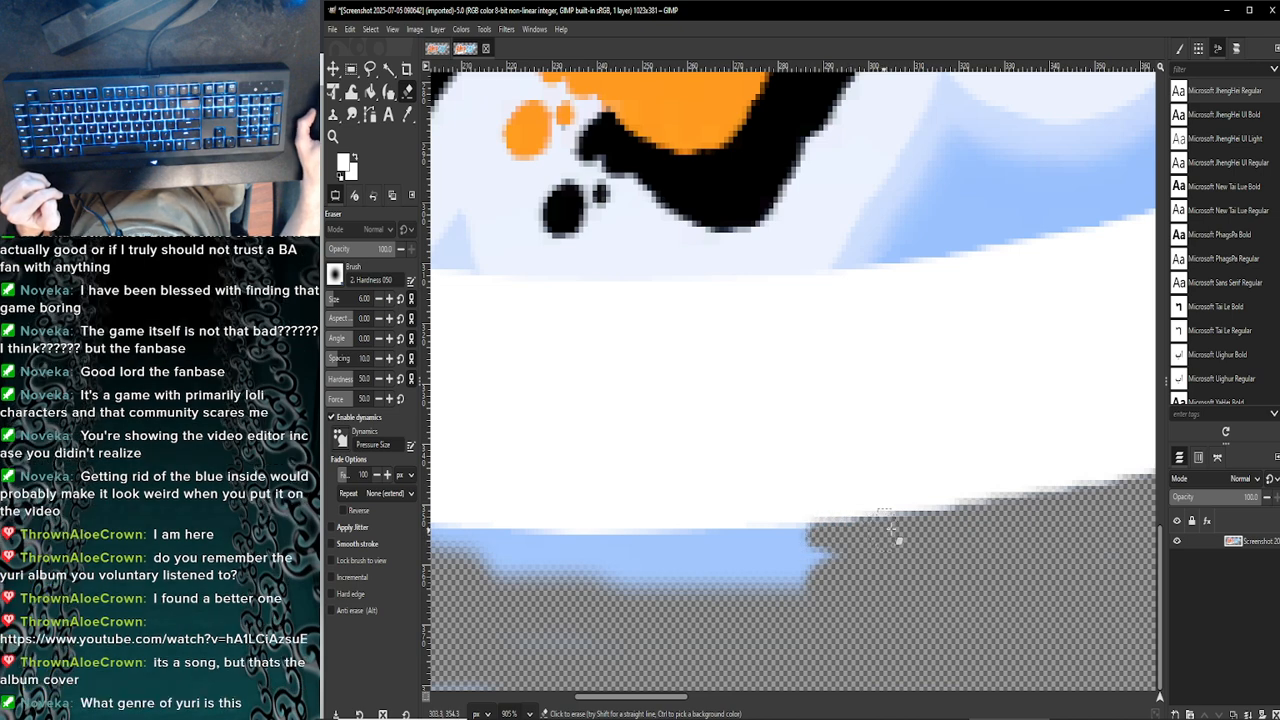
pyautogui.moveTo(822, 558)
pyautogui.mouseDown()
pyautogui.moveTo(800, 572)
pyautogui.moveTo(822, 551)
pyautogui.moveTo(802, 541)
pyautogui.moveTo(850, 527)
pyautogui.moveTo(860, 543)
pyautogui.moveTo(762, 582)
pyautogui.moveTo(790, 591)
pyautogui.moveTo(720, 588)
pyautogui.moveTo(805, 572)
pyautogui.mouseUp()
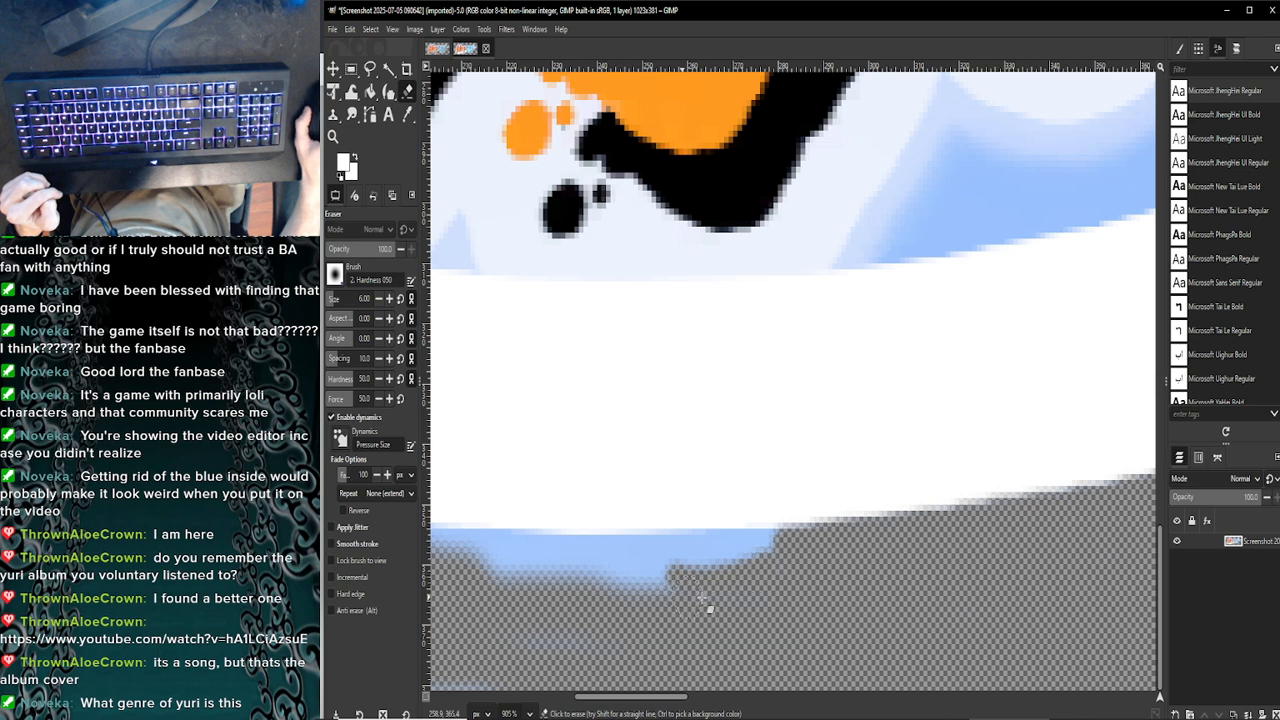
pyautogui.moveTo(709, 607); pyautogui.dragTo(628, 588)
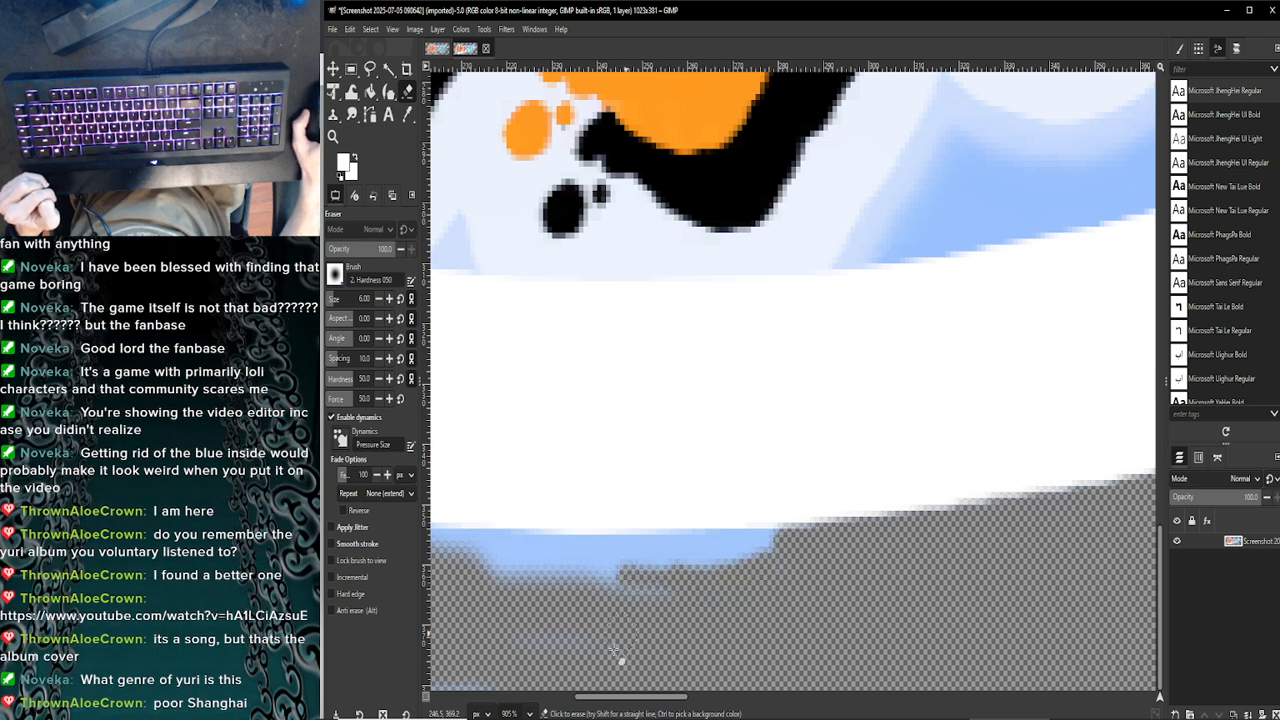
pyautogui.hscroll(-2, 614, 700)
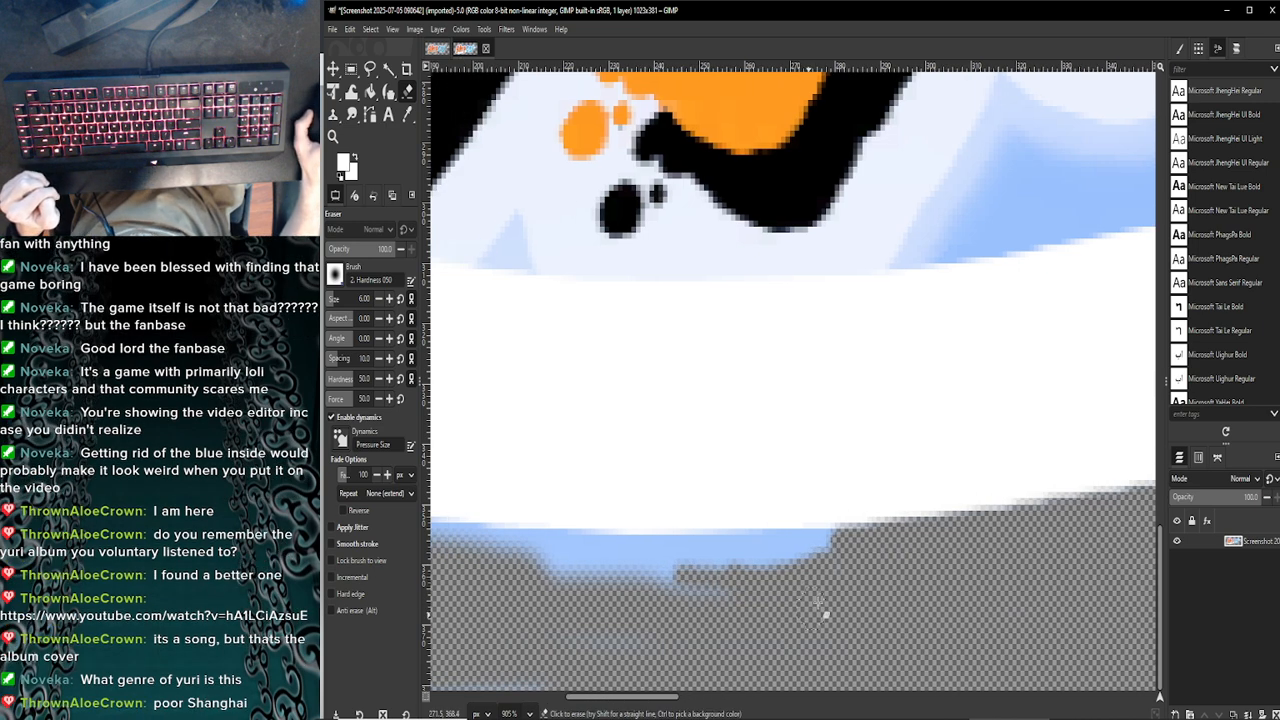
pyautogui.moveTo(863, 538)
pyautogui.mouseDown()
pyautogui.moveTo(809, 541)
pyautogui.moveTo(833, 548)
pyautogui.moveTo(810, 557)
pyautogui.moveTo(860, 566)
pyautogui.moveTo(647, 596)
pyautogui.moveTo(617, 634)
pyautogui.moveTo(632, 648)
pyautogui.moveTo(530, 685)
pyautogui.mouseUp()
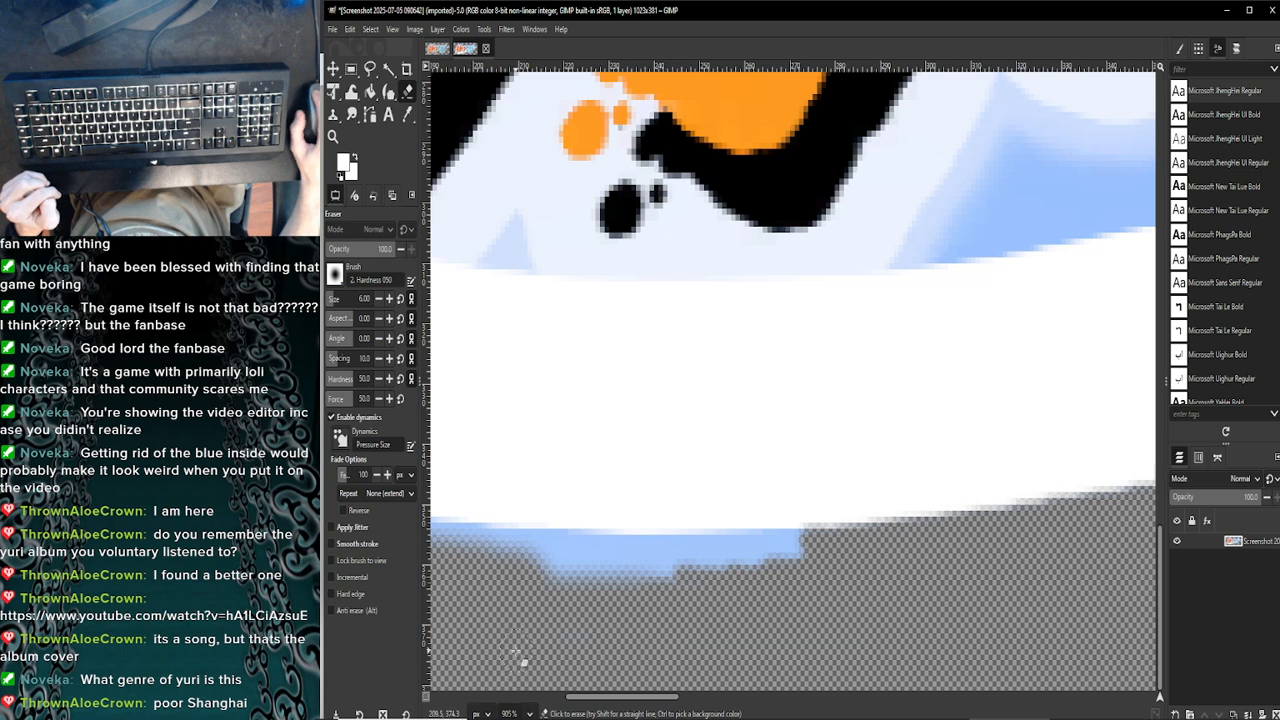
pyautogui.moveTo(542, 596)
pyautogui.mouseDown()
pyautogui.moveTo(652, 578)
pyautogui.moveTo(590, 597)
pyautogui.moveTo(669, 594)
pyautogui.mouseUp()
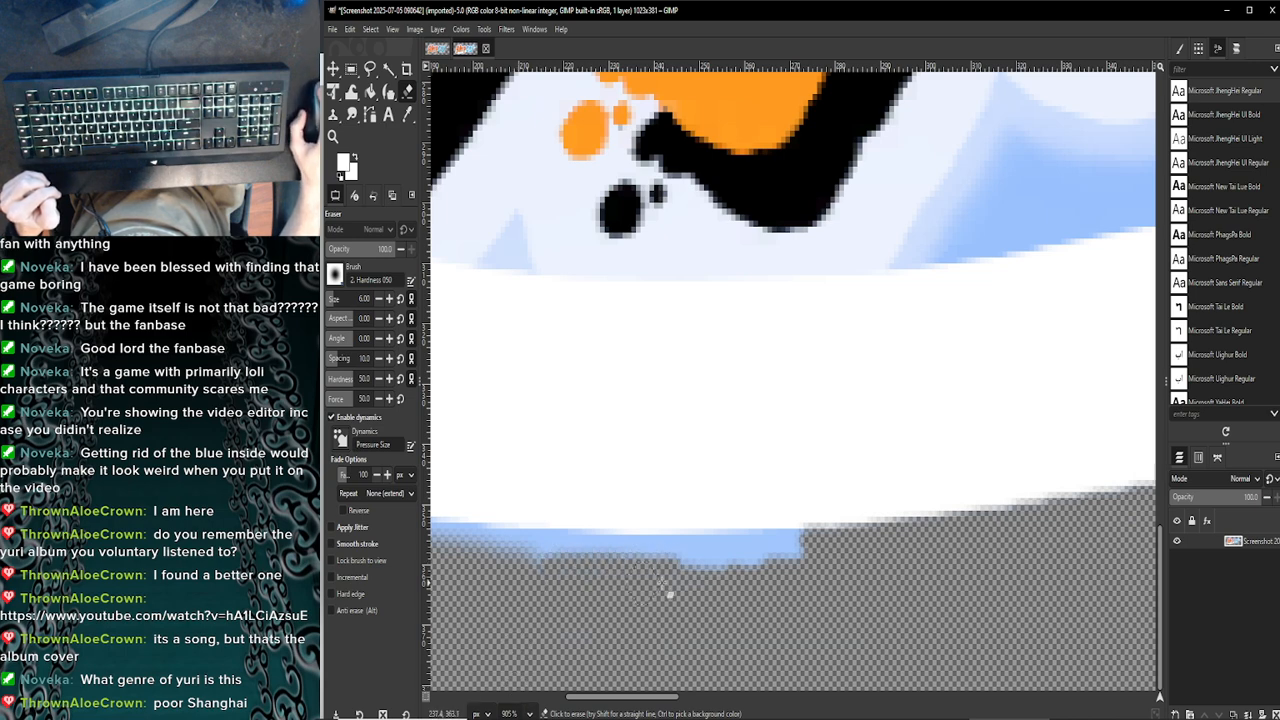
pyautogui.moveTo(812, 568)
pyautogui.mouseDown()
pyautogui.moveTo(675, 575)
pyautogui.moveTo(811, 550)
pyautogui.moveTo(776, 544)
pyautogui.moveTo(804, 542)
pyautogui.moveTo(798, 531)
pyautogui.moveTo(748, 538)
pyautogui.mouseUp()
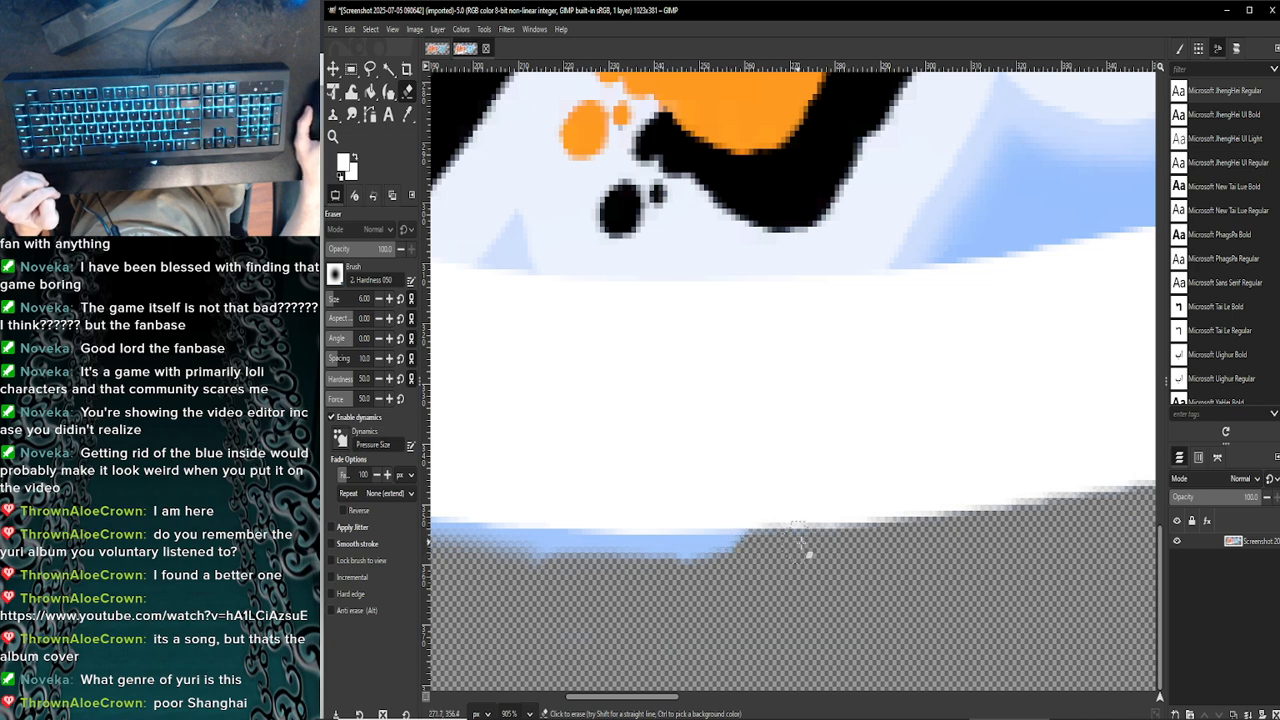
pyautogui.moveTo(750, 550)
pyautogui.mouseDown()
pyautogui.moveTo(676, 562)
pyautogui.moveTo(764, 544)
pyautogui.moveTo(681, 548)
pyautogui.moveTo(748, 543)
pyautogui.moveTo(666, 563)
pyautogui.mouseUp()
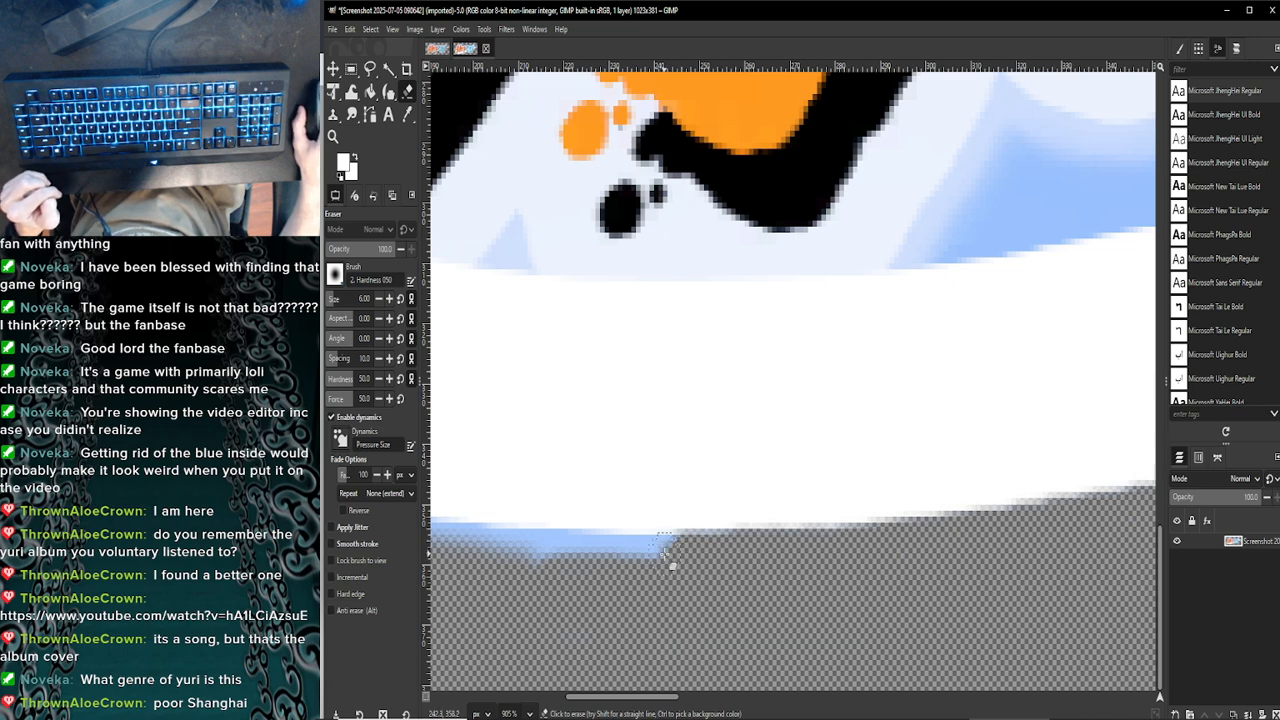
# Continue erasing the blue fringe leftward along the swoosh's curved underside, to below the letter's diagonal black outline
pyautogui.moveTo(636, 702); pyautogui.dragTo(610, 702)
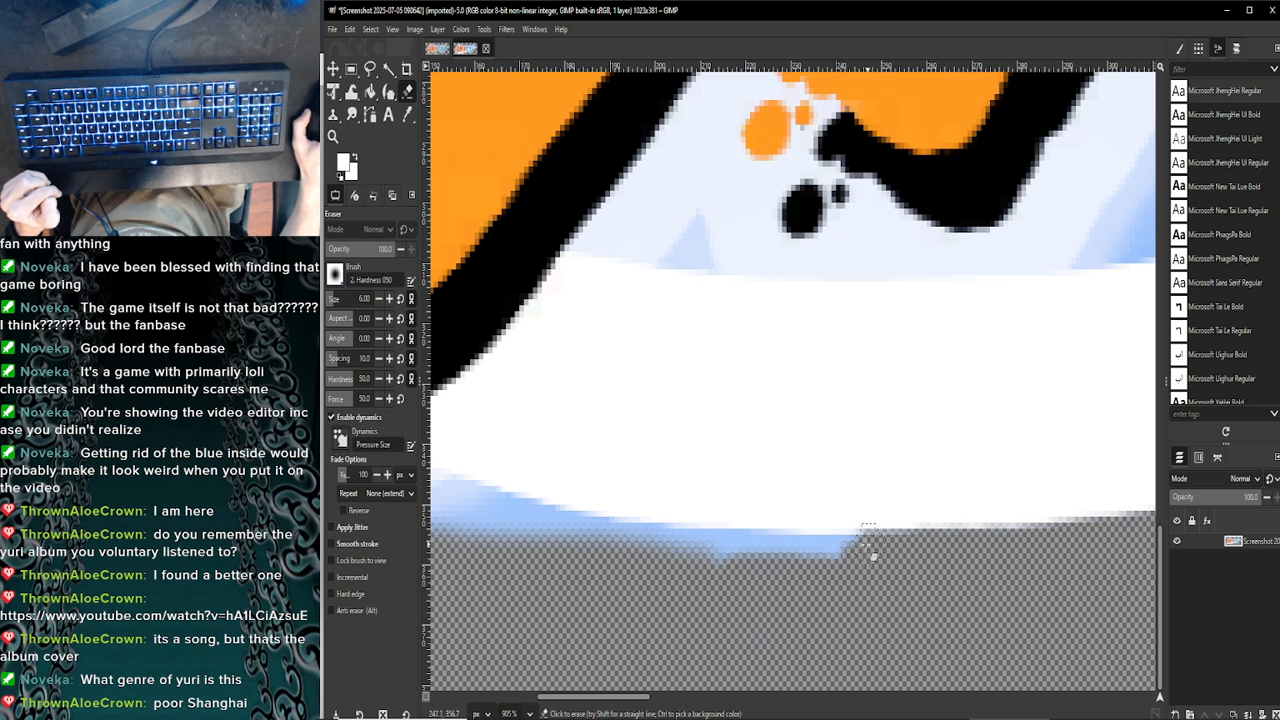
pyautogui.moveTo(863, 545)
pyautogui.mouseDown()
pyautogui.moveTo(852, 549)
pyautogui.moveTo(812, 549)
pyautogui.moveTo(835, 553)
pyautogui.moveTo(832, 567)
pyautogui.moveTo(815, 557)
pyautogui.moveTo(837, 551)
pyautogui.moveTo(819, 543)
pyautogui.moveTo(718, 556)
pyautogui.moveTo(823, 551)
pyautogui.moveTo(810, 559)
pyautogui.moveTo(668, 561)
pyautogui.moveTo(793, 540)
pyautogui.moveTo(663, 539)
pyautogui.moveTo(700, 548)
pyautogui.mouseUp()
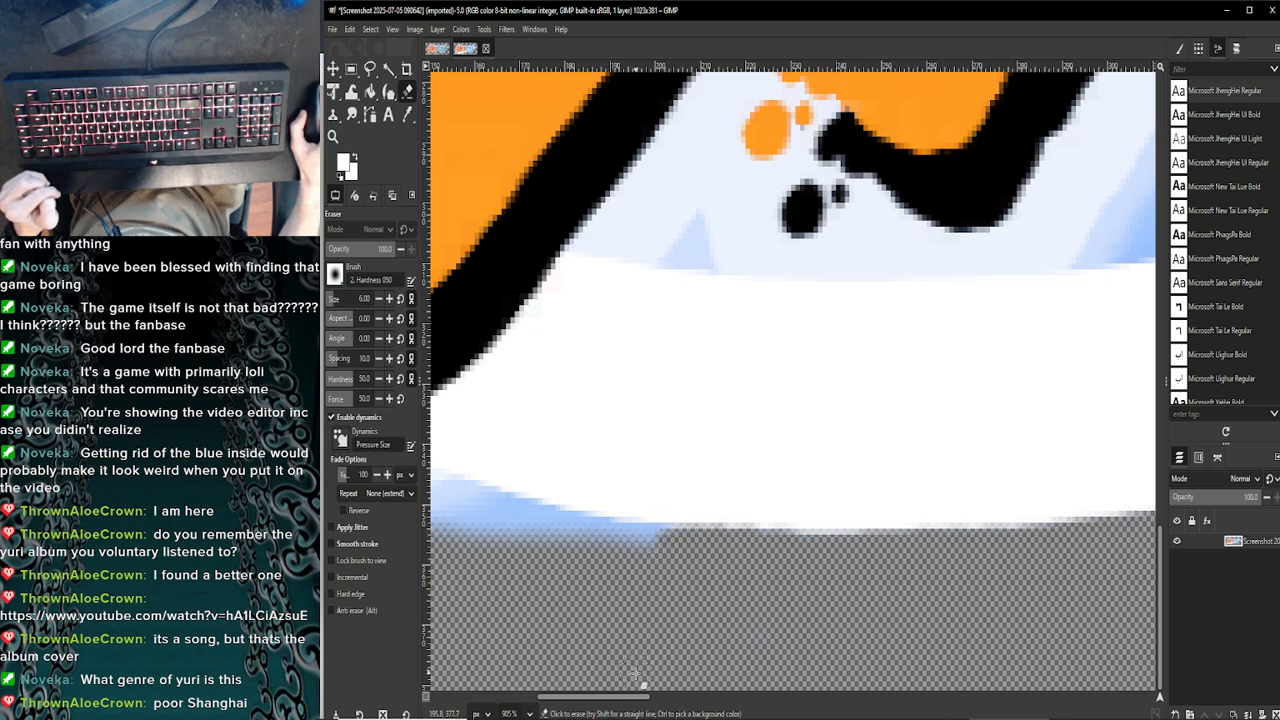
pyautogui.moveTo(628, 700); pyautogui.dragTo(600, 698)
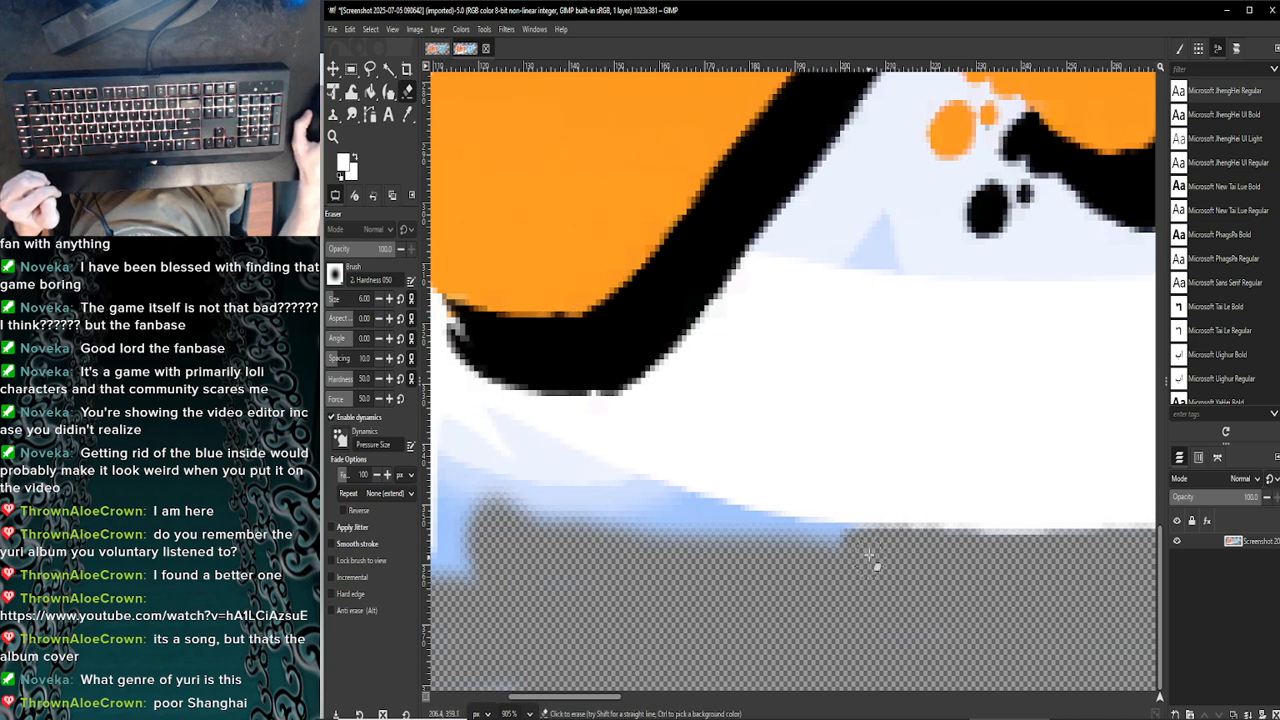
pyautogui.moveTo(865, 540); pyautogui.dragTo(840, 540)
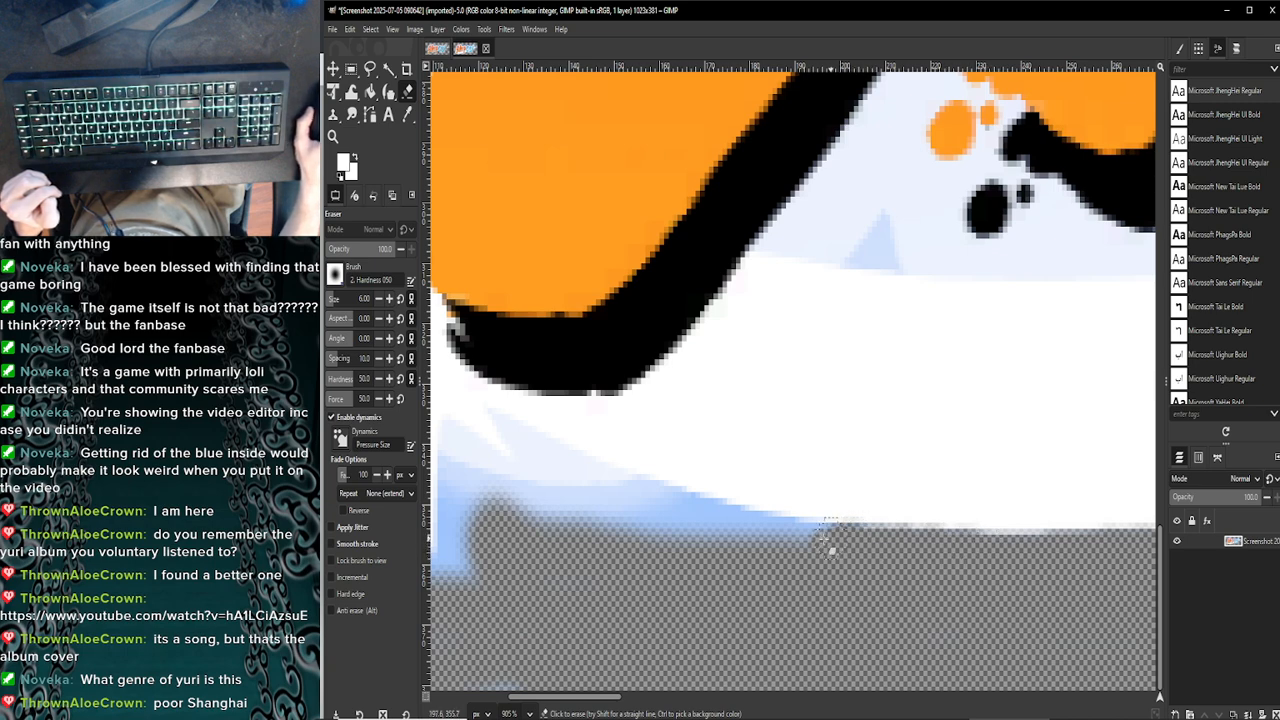
pyautogui.moveTo(808, 548)
pyautogui.mouseDown()
pyautogui.moveTo(774, 533)
pyautogui.moveTo(871, 535)
pyautogui.moveTo(729, 528)
pyautogui.moveTo(771, 526)
pyautogui.moveTo(739, 521)
pyautogui.moveTo(776, 530)
pyautogui.moveTo(716, 527)
pyautogui.moveTo(739, 545)
pyautogui.moveTo(700, 533)
pyautogui.moveTo(753, 557)
pyautogui.moveTo(679, 523)
pyautogui.moveTo(646, 520)
pyautogui.moveTo(686, 540)
pyautogui.moveTo(527, 524)
pyautogui.moveTo(775, 523)
pyautogui.moveTo(730, 525)
pyautogui.mouseUp()
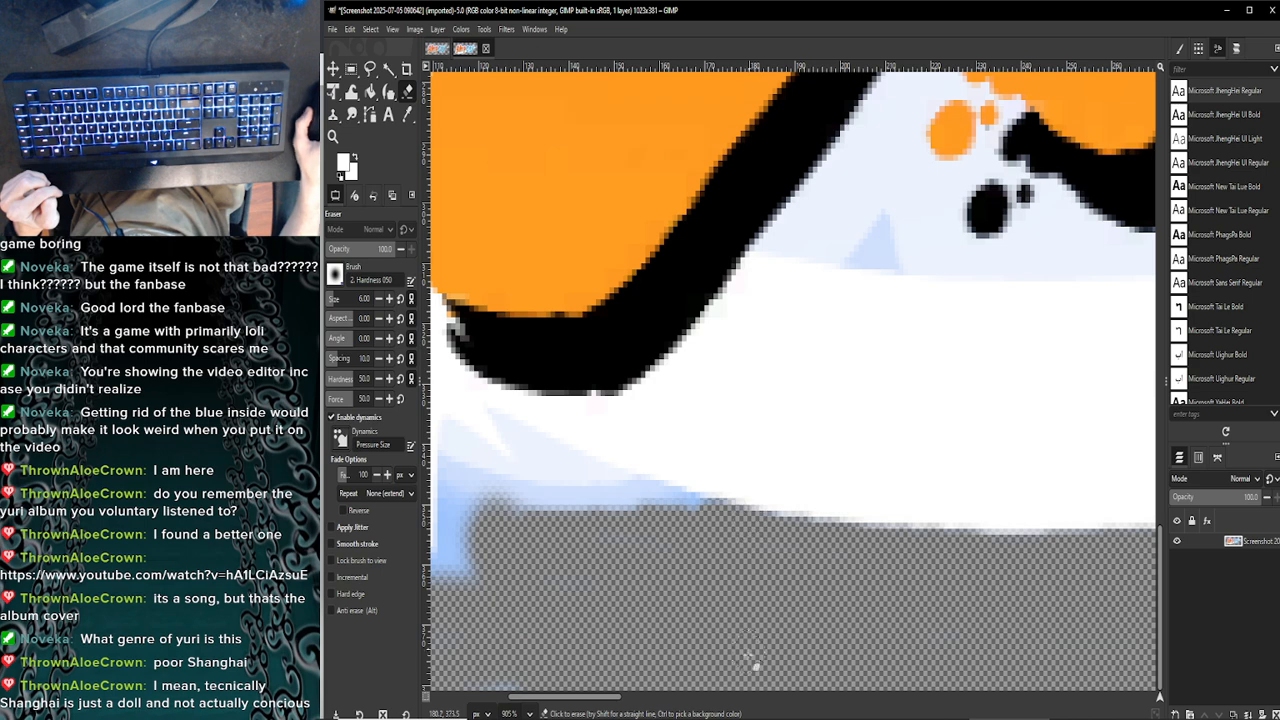
# Erase the blue beneath the rounded bottom of the leftmost letter, up to the right side of the downward white spike
pyautogui.moveTo(606, 697); pyautogui.dragTo(586, 700)
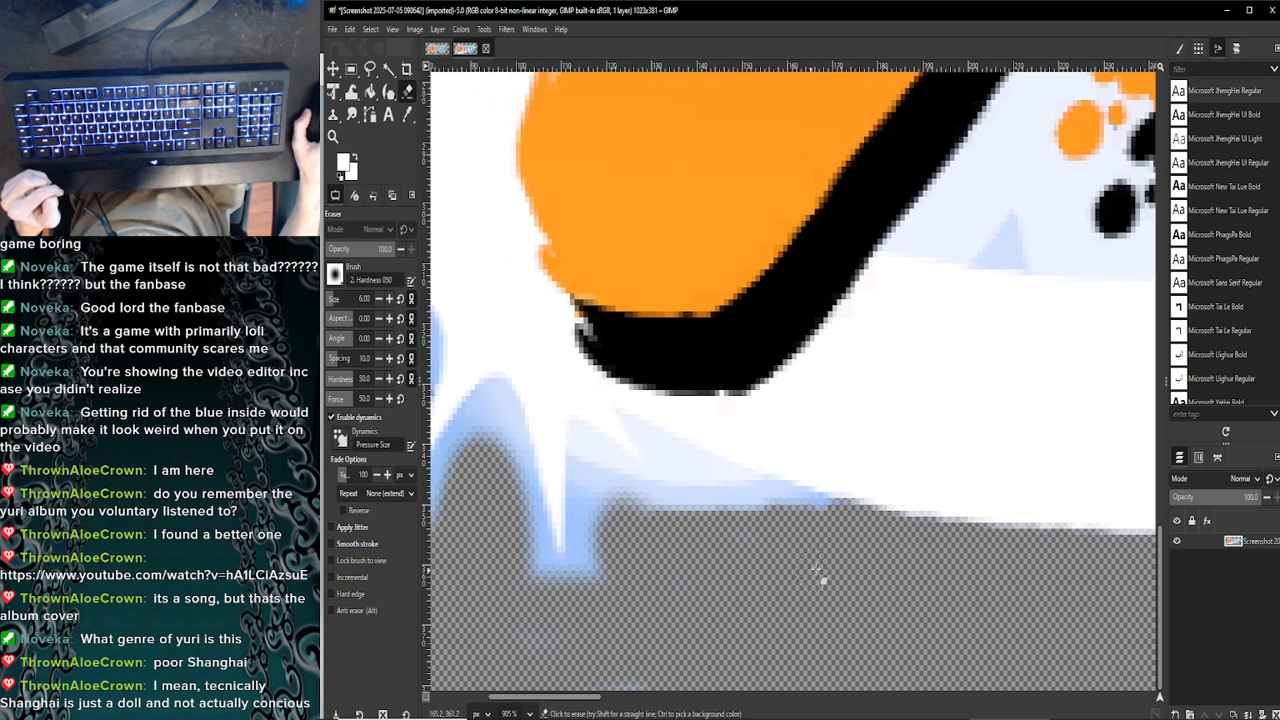
pyautogui.moveTo(817, 496)
pyautogui.mouseDown()
pyautogui.moveTo(795, 496)
pyautogui.moveTo(818, 506)
pyautogui.mouseUp()
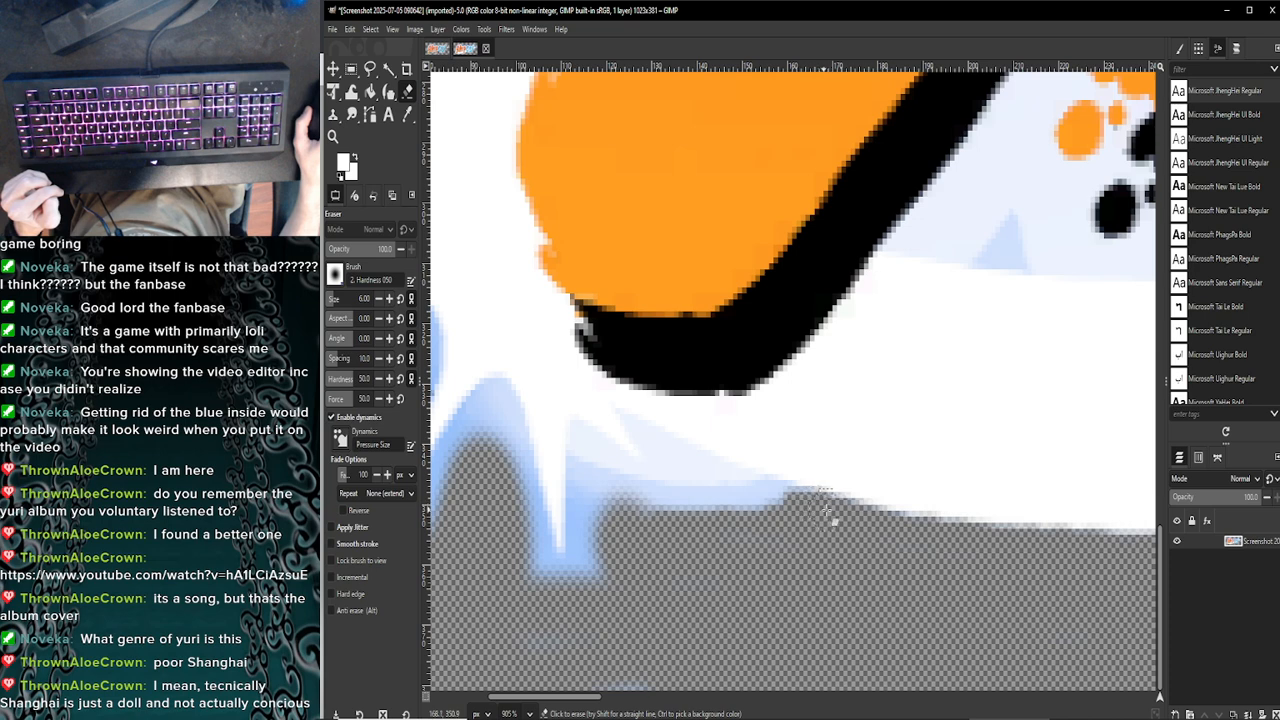
pyautogui.moveTo(792, 487); pyautogui.dragTo(789, 483)
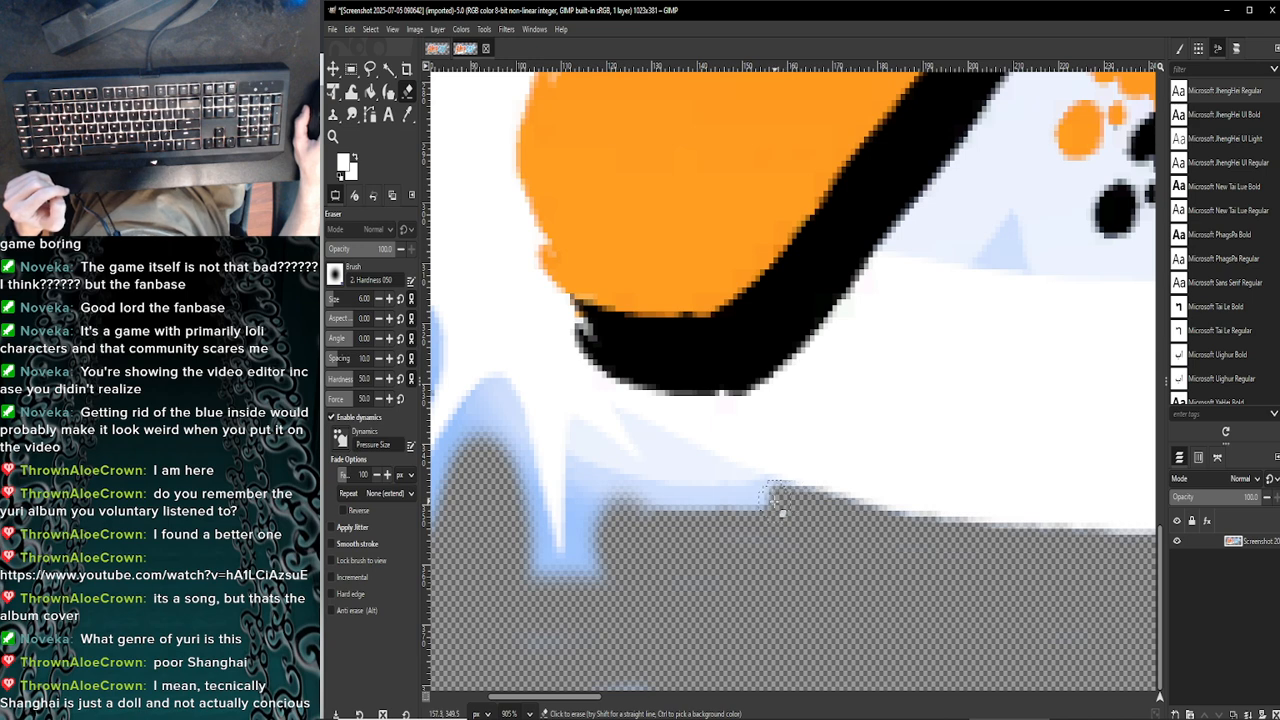
pyautogui.moveTo(776, 504)
pyautogui.mouseDown()
pyautogui.moveTo(636, 490)
pyautogui.moveTo(652, 493)
pyautogui.moveTo(626, 502)
pyautogui.moveTo(811, 495)
pyautogui.moveTo(626, 508)
pyautogui.mouseUp()
pyautogui.moveTo(742, 505); pyautogui.dragTo(784, 506)
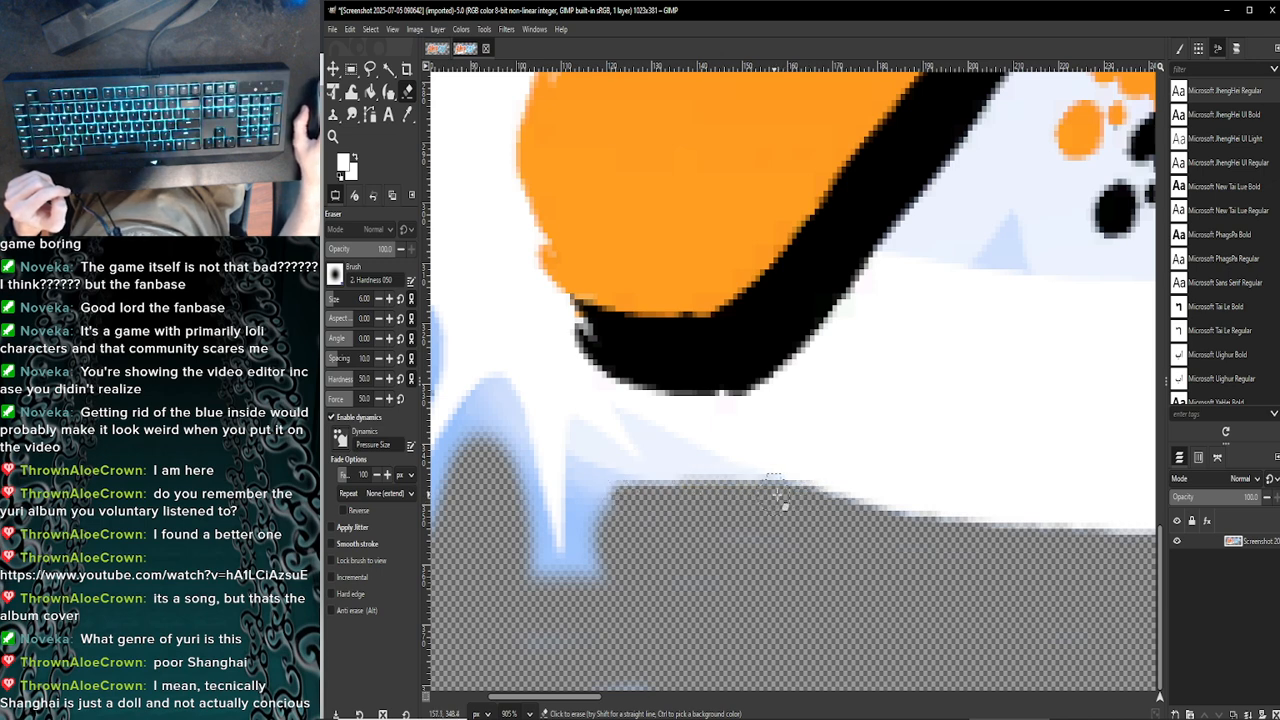
pyautogui.moveTo(595, 700); pyautogui.dragTo(571, 700)
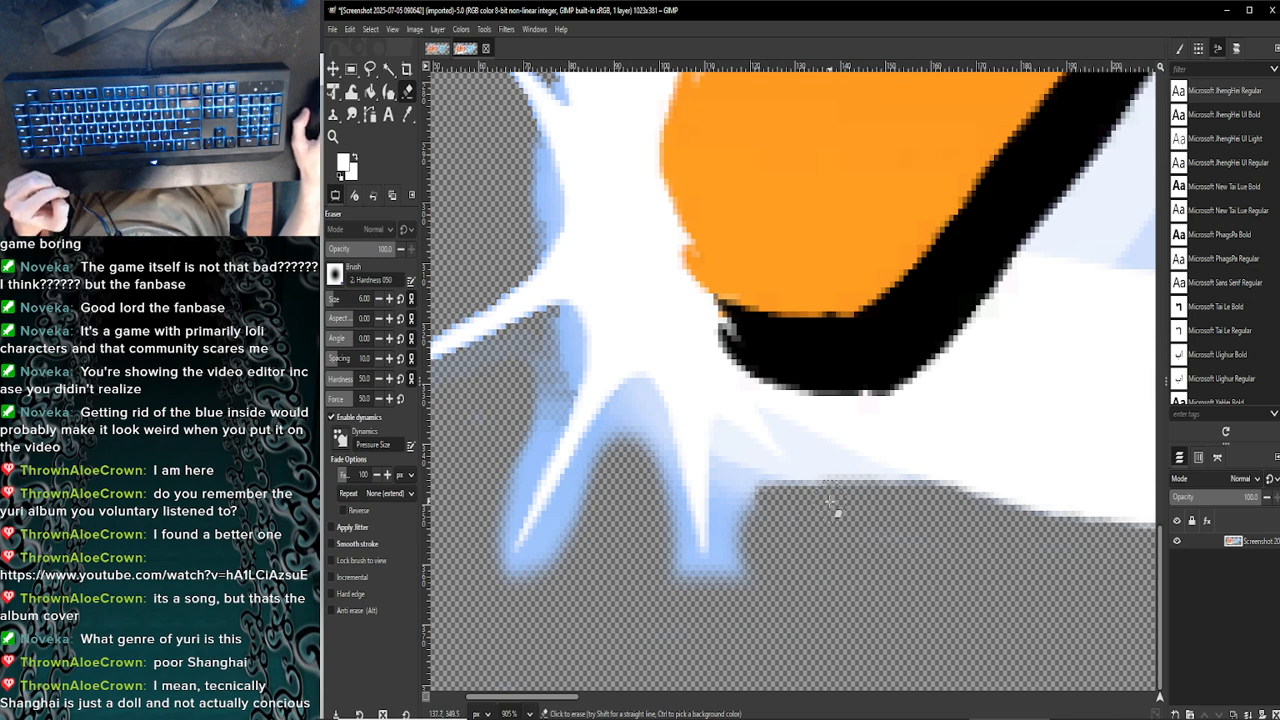
pyautogui.moveTo(827, 508)
pyautogui.mouseDown()
pyautogui.moveTo(757, 495)
pyautogui.moveTo(725, 484)
pyautogui.moveTo(717, 465)
pyautogui.moveTo(746, 483)
pyautogui.moveTo(845, 505)
pyautogui.mouseUp()
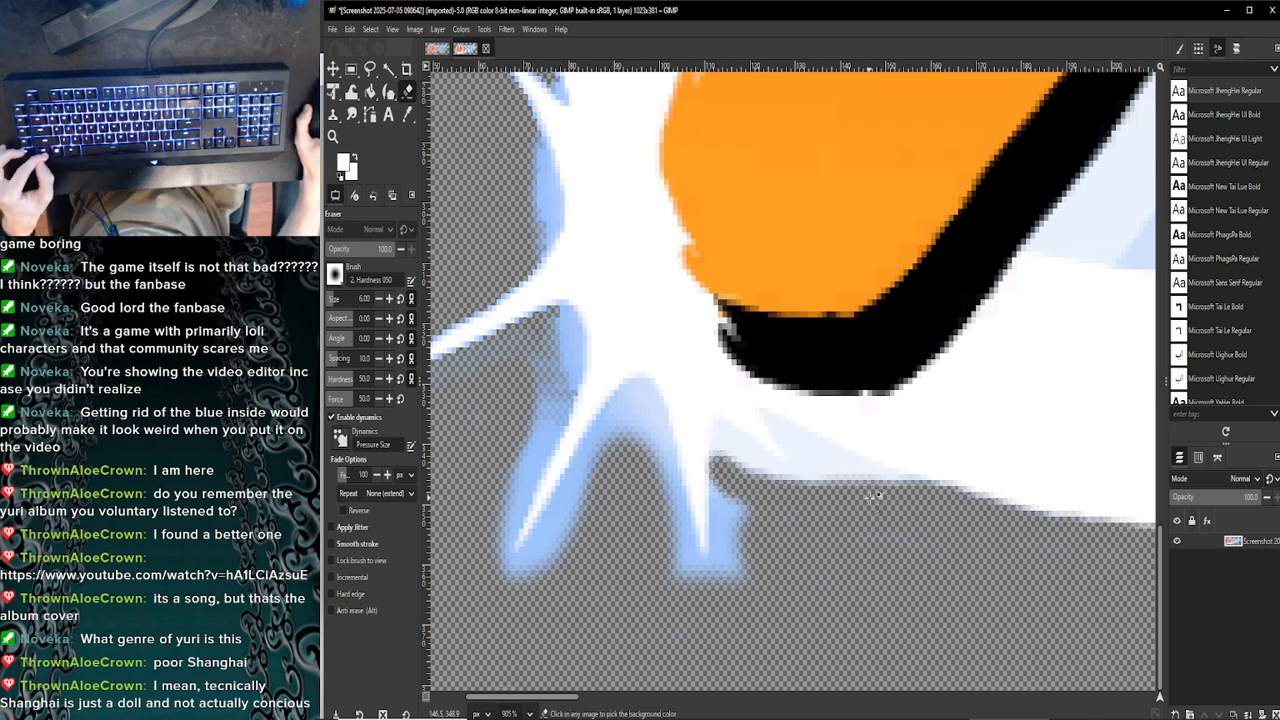
# Reduce the Eraser size to 2 and erase the pale blue wedge between the swoosh's lower edge and the small white spike
pyautogui.scroll(1, 875, 508)
pyautogui.scroll(1, 875, 515)
pyautogui.scroll(1, 877, 522)
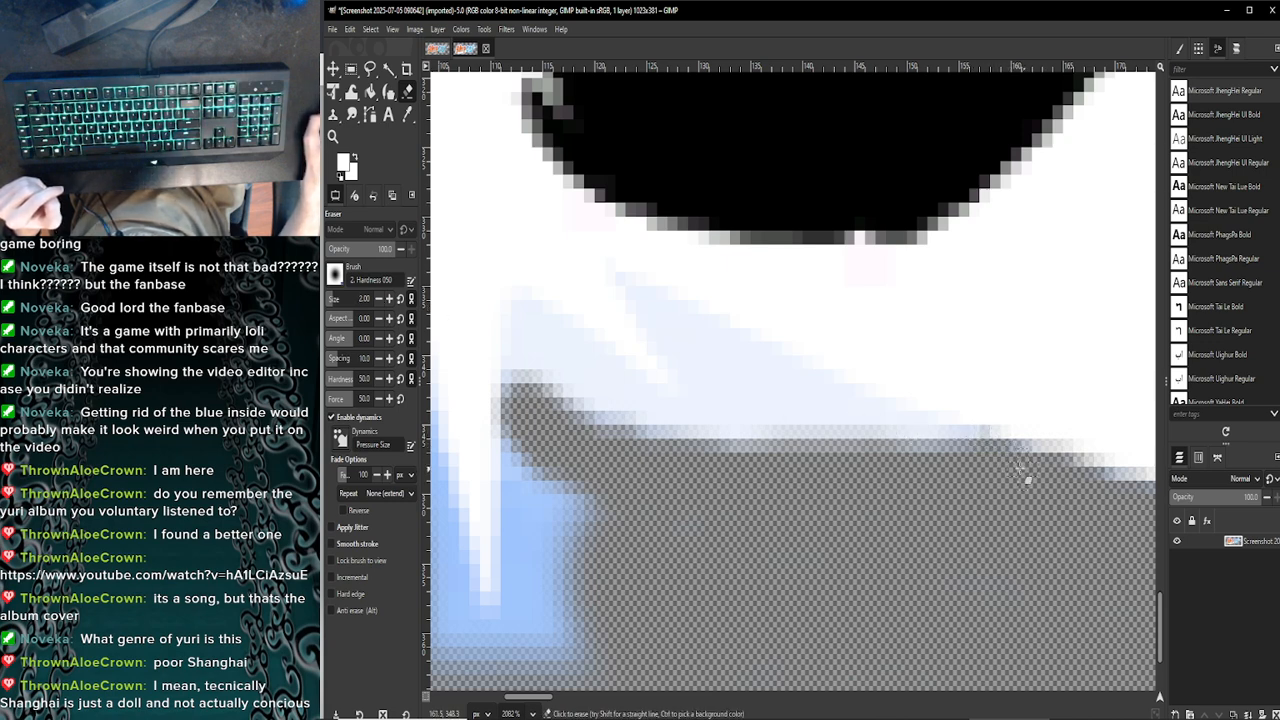
pyautogui.moveTo(980, 452)
pyautogui.mouseDown()
pyautogui.moveTo(896, 440)
pyautogui.moveTo(840, 421)
pyautogui.moveTo(905, 426)
pyautogui.moveTo(799, 411)
pyautogui.moveTo(840, 436)
pyautogui.moveTo(768, 414)
pyautogui.moveTo(824, 451)
pyautogui.moveTo(778, 436)
pyautogui.moveTo(964, 458)
pyautogui.moveTo(980, 450)
pyautogui.moveTo(956, 436)
pyautogui.moveTo(1022, 462)
pyautogui.mouseUp()
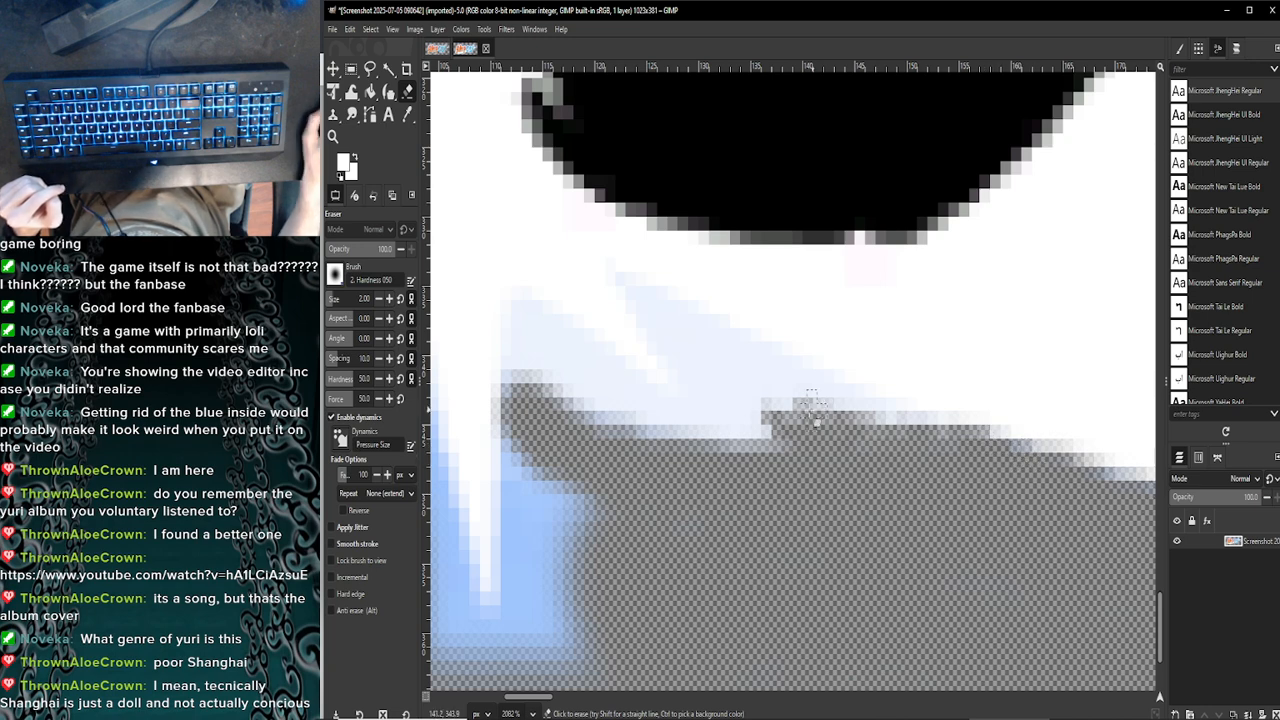
pyautogui.moveTo(805, 405)
pyautogui.mouseDown()
pyautogui.moveTo(622, 284)
pyautogui.moveTo(724, 416)
pyautogui.moveTo(767, 448)
pyautogui.moveTo(704, 378)
pyautogui.moveTo(691, 355)
pyautogui.moveTo(769, 435)
pyautogui.moveTo(697, 345)
pyautogui.mouseUp()
pyautogui.moveTo(640, 270)
pyautogui.mouseDown()
pyautogui.moveTo(720, 346)
pyautogui.moveTo(680, 316)
pyautogui.moveTo(712, 361)
pyautogui.moveTo(682, 301)
pyautogui.moveTo(745, 366)
pyautogui.moveTo(728, 366)
pyautogui.moveTo(788, 389)
pyautogui.moveTo(726, 362)
pyautogui.mouseUp()
pyautogui.moveTo(792, 385)
pyautogui.mouseDown()
pyautogui.moveTo(925, 418)
pyautogui.moveTo(812, 385)
pyautogui.moveTo(731, 333)
pyautogui.moveTo(765, 368)
pyautogui.moveTo(773, 418)
pyautogui.moveTo(829, 437)
pyautogui.mouseUp()
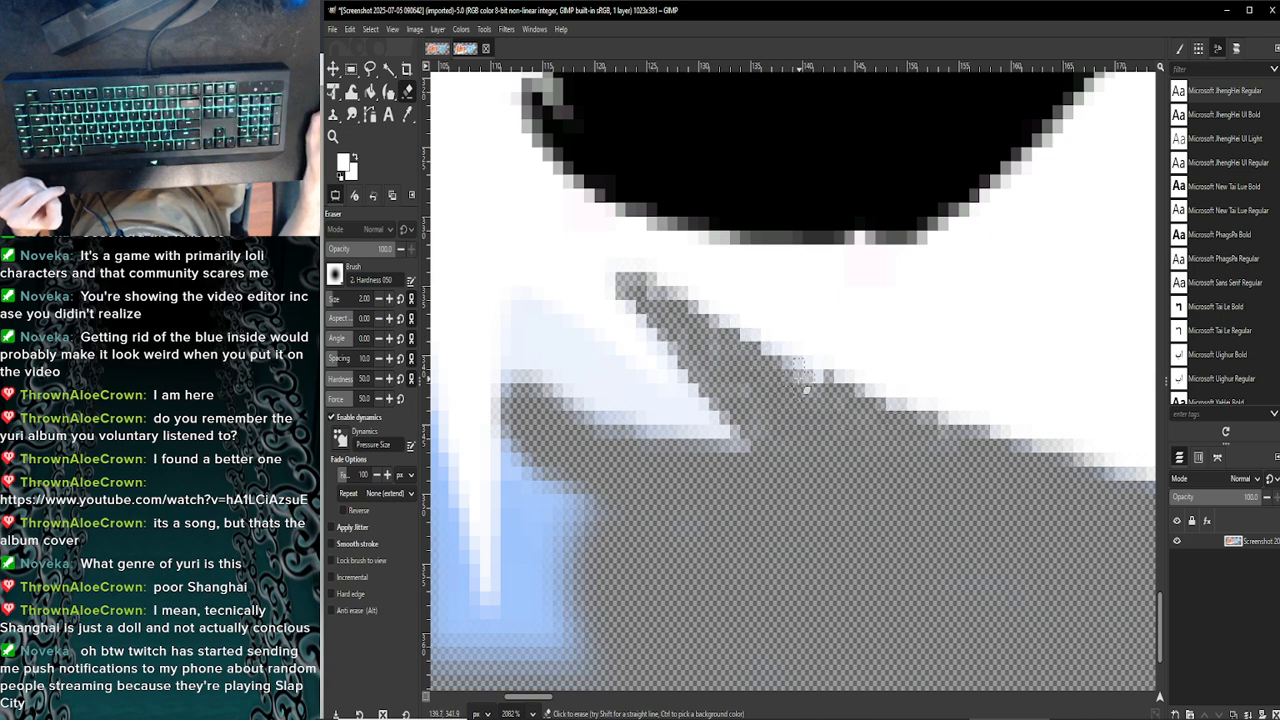
pyautogui.moveTo(799, 379)
pyautogui.mouseDown()
pyautogui.moveTo(824, 390)
pyautogui.moveTo(765, 358)
pyautogui.mouseUp()
pyautogui.moveTo(713, 322)
pyautogui.mouseDown()
pyautogui.moveTo(644, 274)
pyautogui.moveTo(672, 351)
pyautogui.moveTo(626, 289)
pyautogui.moveTo(661, 351)
pyautogui.moveTo(647, 343)
pyautogui.moveTo(744, 451)
pyautogui.moveTo(674, 386)
pyautogui.moveTo(709, 431)
pyautogui.moveTo(682, 424)
pyautogui.moveTo(738, 434)
pyautogui.mouseUp()
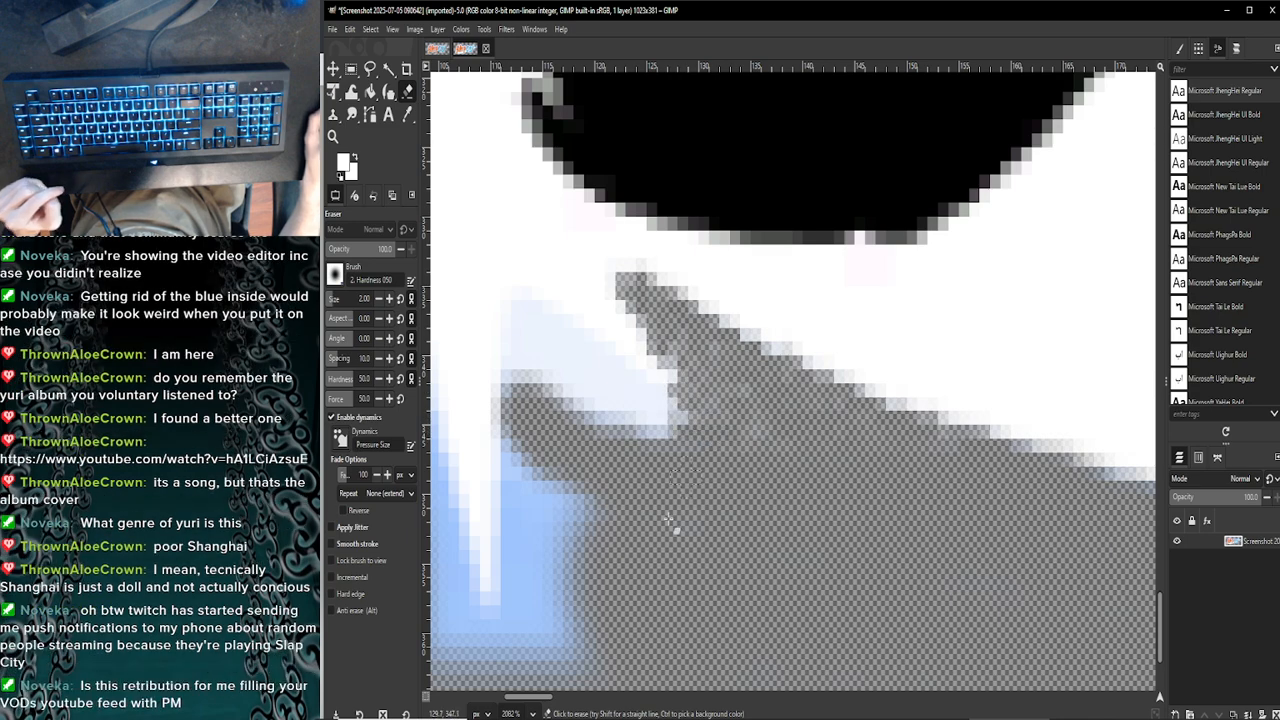
# Switch to the browser, like the song and close its tab, and resume the TOHO BOSSA NOVA 12 album before returning to GIMP
pyautogui.click(587, 710)
pyautogui.click(610, 407)
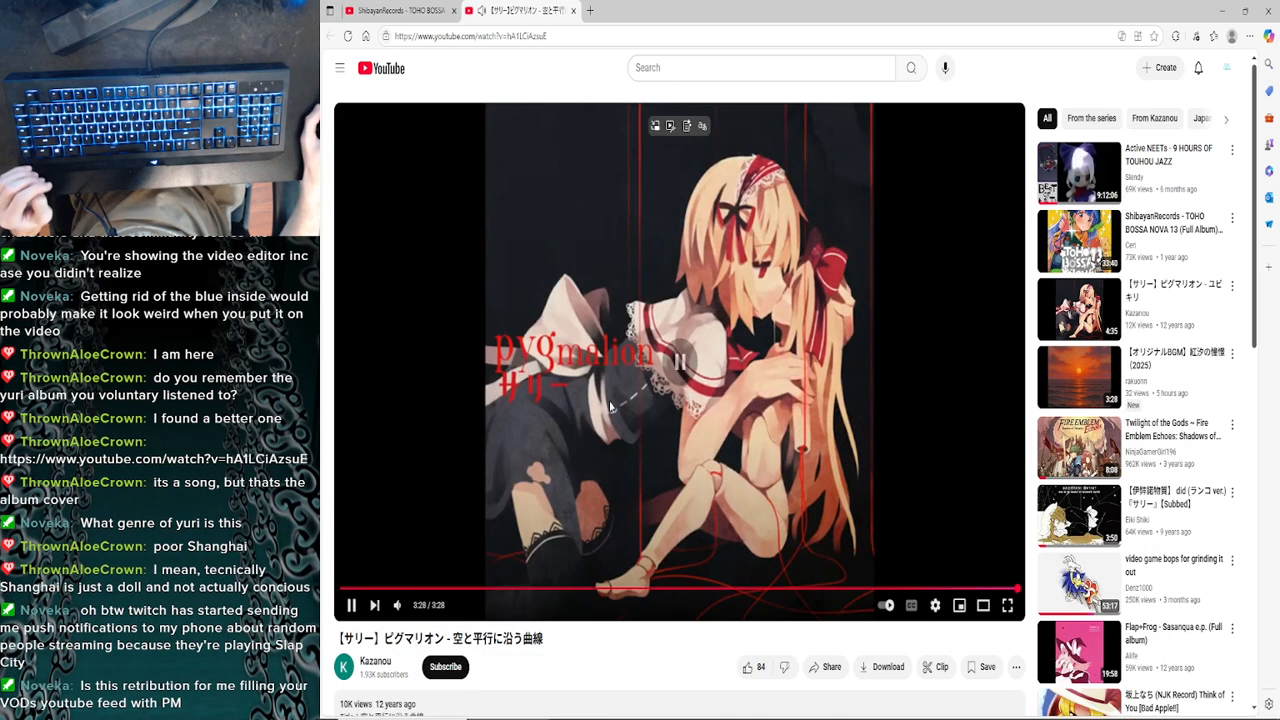
pyautogui.click(746, 667)
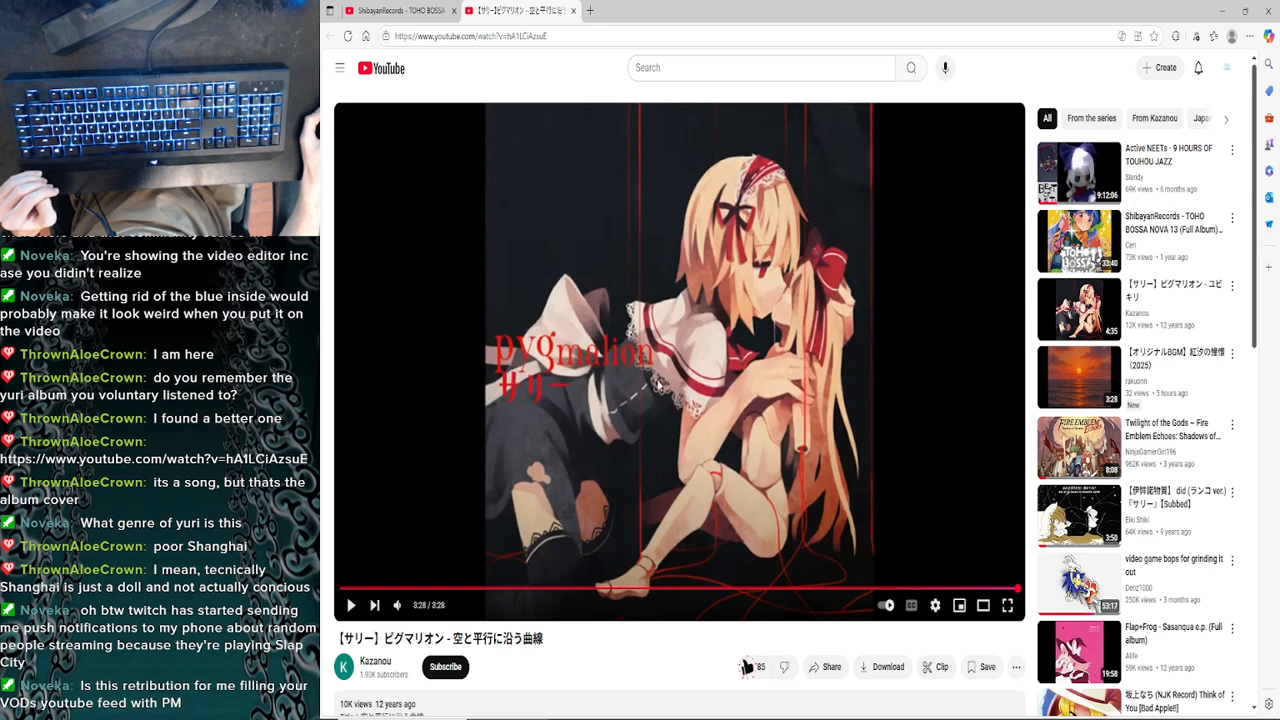
pyautogui.click(573, 10)
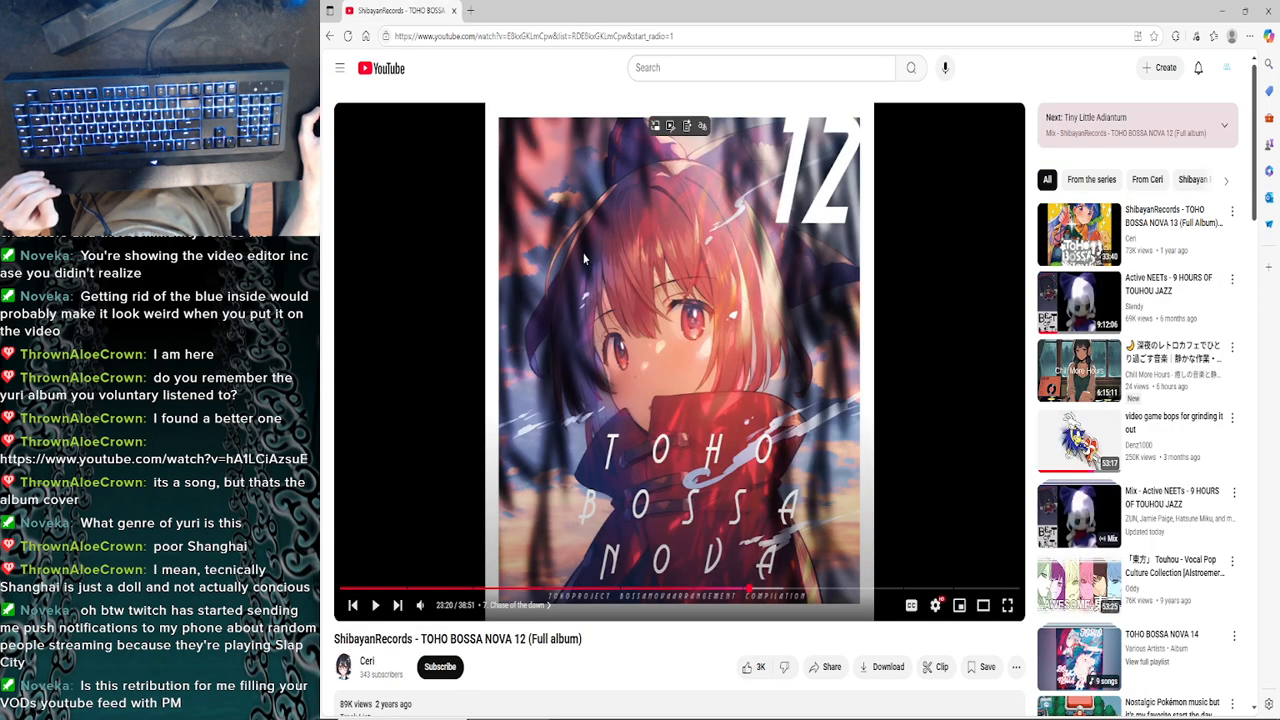
pyautogui.click(584, 259)
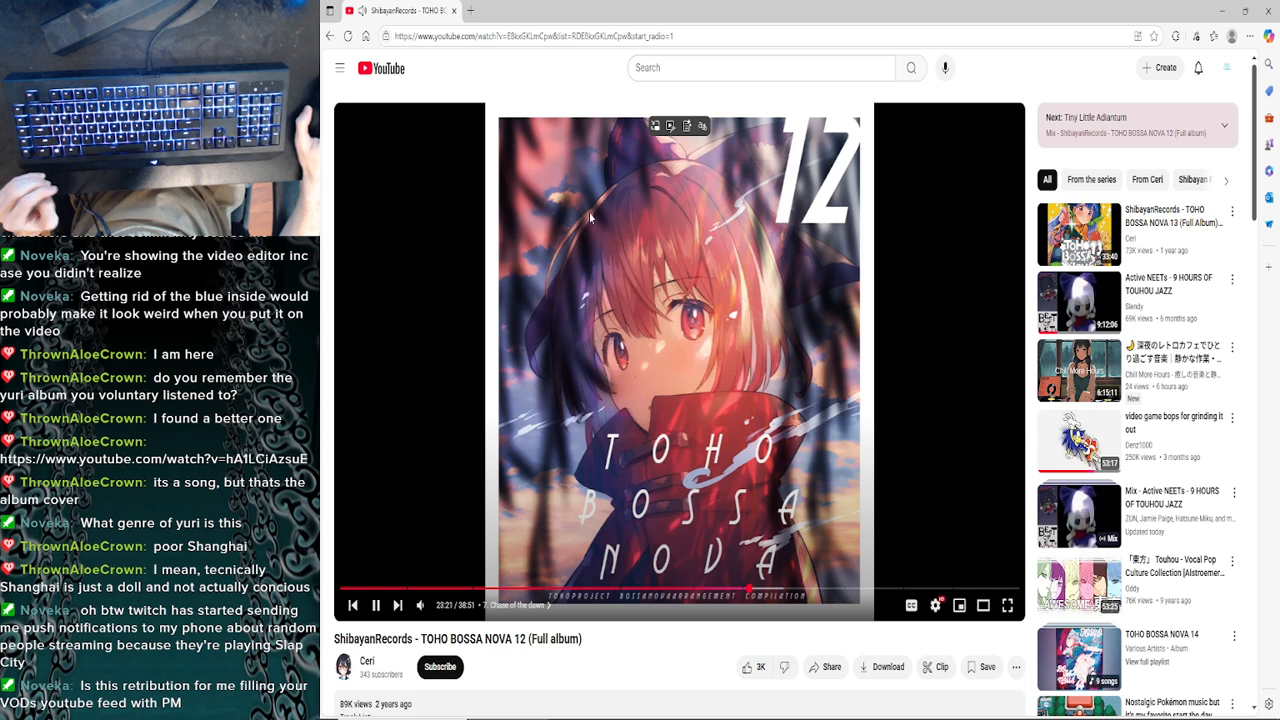
pyautogui.click(1221, 11)
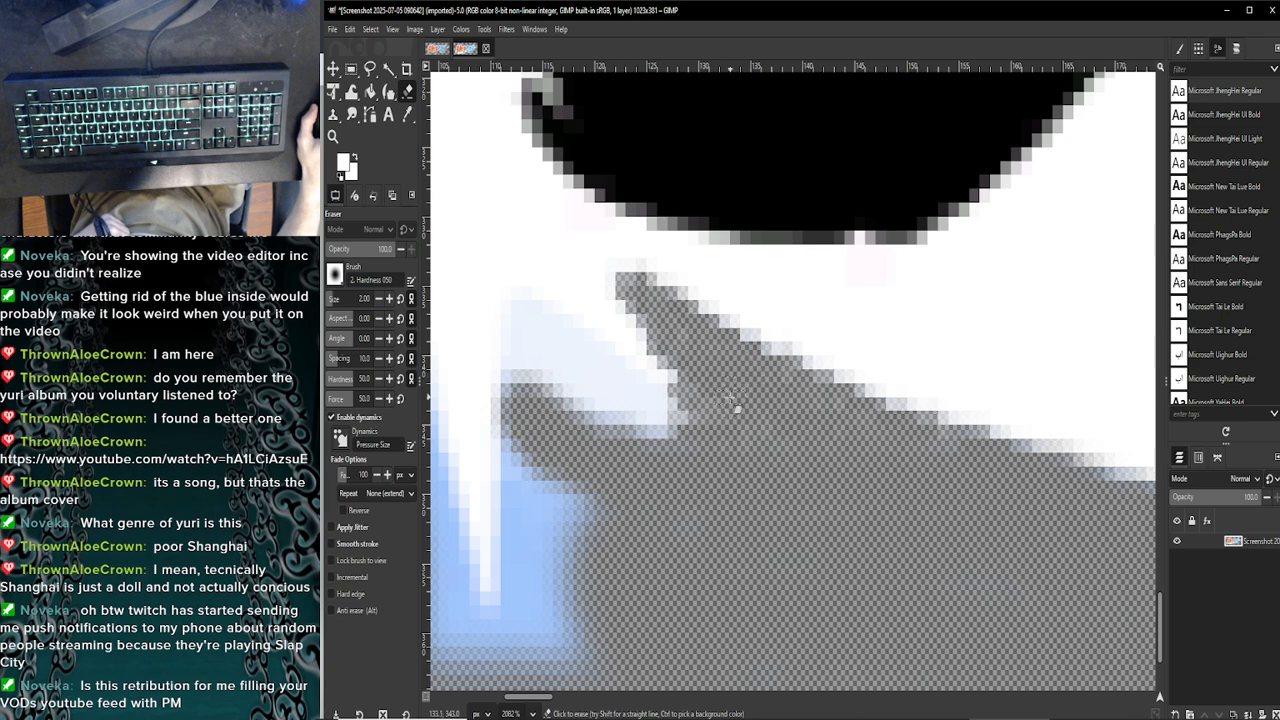
# Erase the remaining pale blue wedge between the small white spike and the long downward white spike
pyautogui.moveTo(670, 423)
pyautogui.mouseDown()
pyautogui.moveTo(680, 432)
pyautogui.moveTo(650, 425)
pyautogui.moveTo(641, 439)
pyautogui.moveTo(592, 413)
pyautogui.moveTo(657, 402)
pyautogui.moveTo(624, 398)
pyautogui.moveTo(637, 392)
pyautogui.mouseUp()
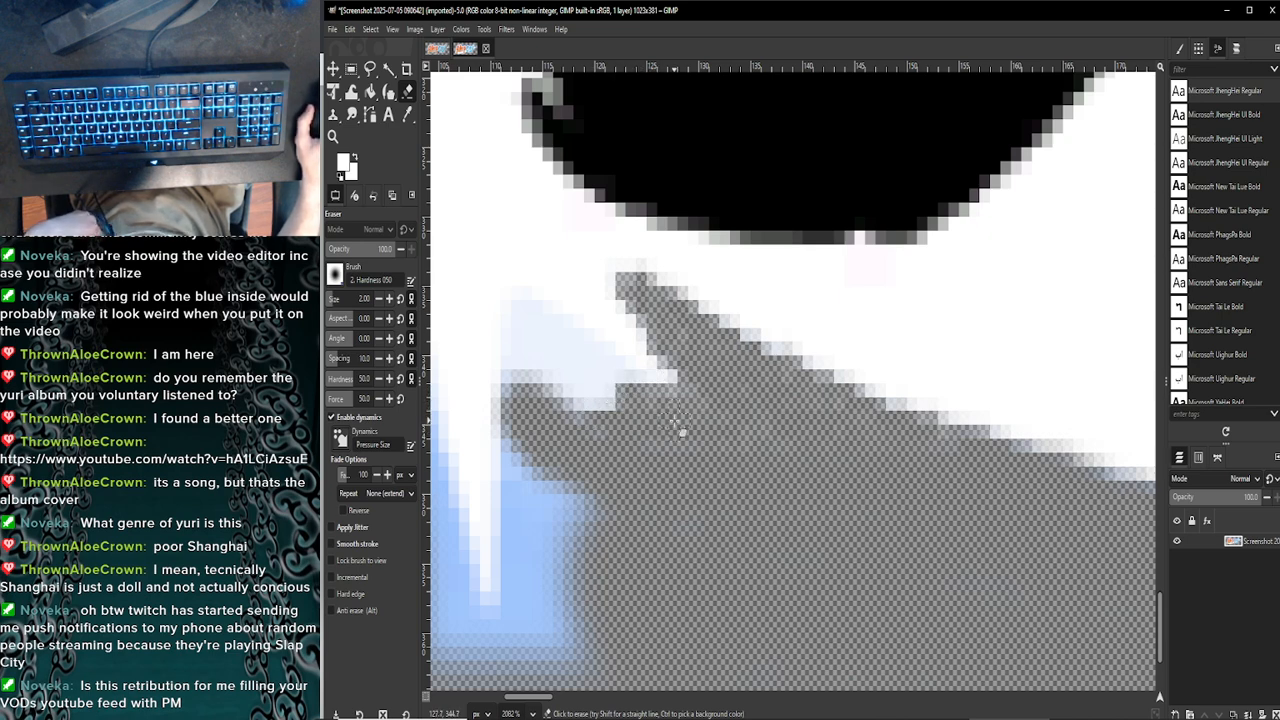
pyautogui.moveTo(566, 412)
pyautogui.mouseDown()
pyautogui.moveTo(596, 414)
pyautogui.moveTo(585, 382)
pyautogui.moveTo(589, 403)
pyautogui.moveTo(556, 378)
pyautogui.mouseUp()
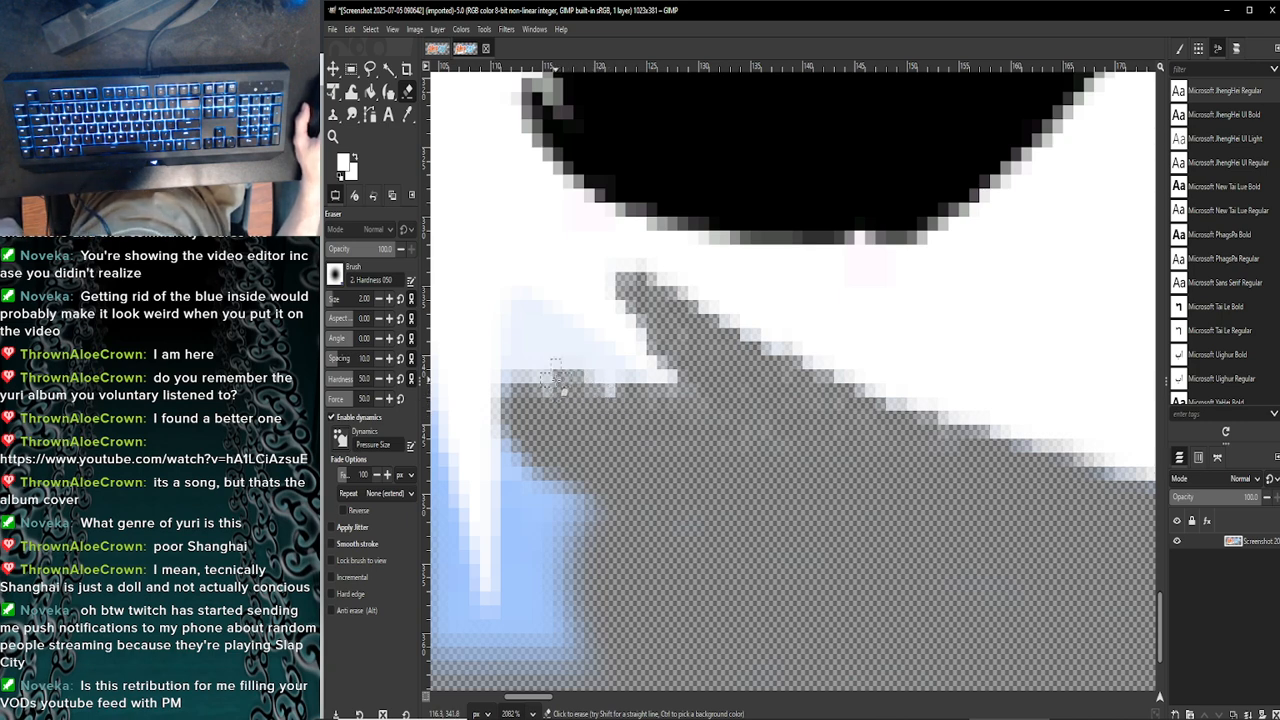
pyautogui.moveTo(625, 394)
pyautogui.mouseDown()
pyautogui.moveTo(583, 375)
pyautogui.moveTo(643, 386)
pyautogui.moveTo(623, 369)
pyautogui.moveTo(682, 402)
pyautogui.mouseUp()
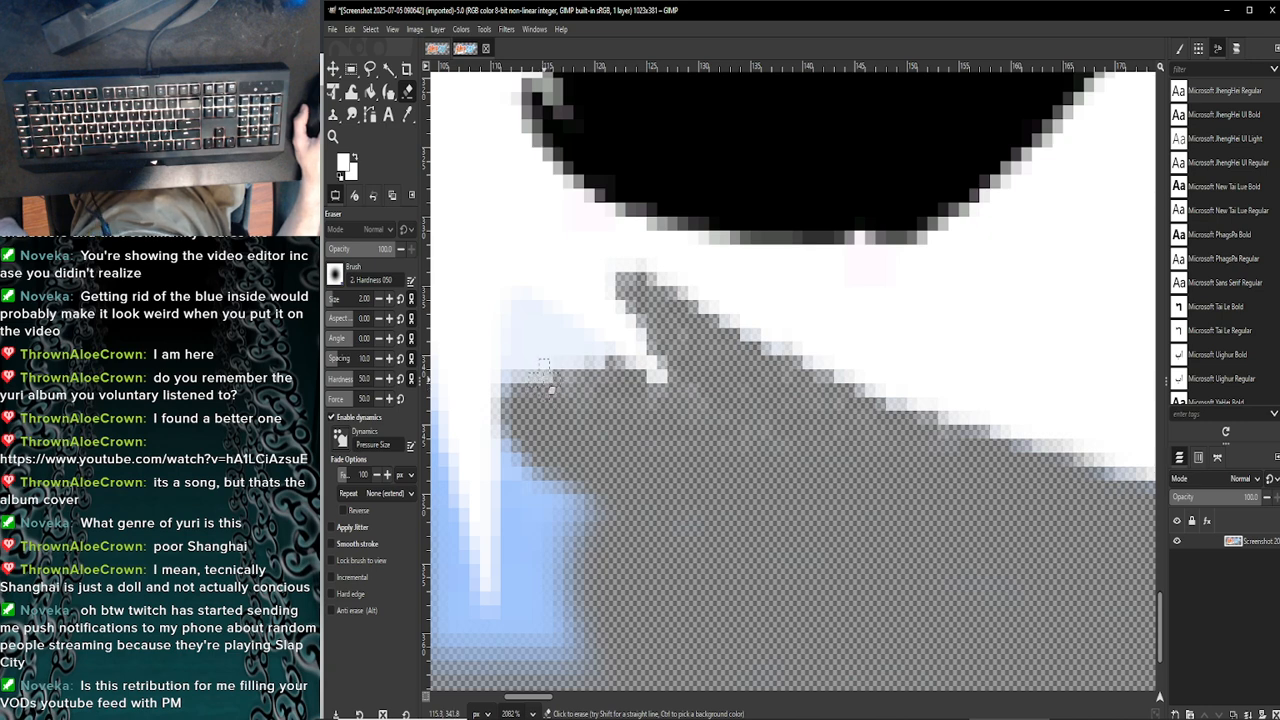
pyautogui.moveTo(543, 366)
pyautogui.mouseDown()
pyautogui.moveTo(528, 315)
pyautogui.moveTo(514, 397)
pyautogui.moveTo(508, 335)
pyautogui.moveTo(511, 423)
pyautogui.moveTo(538, 355)
pyautogui.moveTo(549, 390)
pyautogui.moveTo(591, 380)
pyautogui.moveTo(555, 343)
pyautogui.moveTo(598, 367)
pyautogui.moveTo(598, 347)
pyautogui.moveTo(579, 339)
pyautogui.moveTo(616, 347)
pyautogui.moveTo(548, 327)
pyautogui.moveTo(563, 363)
pyautogui.moveTo(529, 366)
pyautogui.mouseUp()
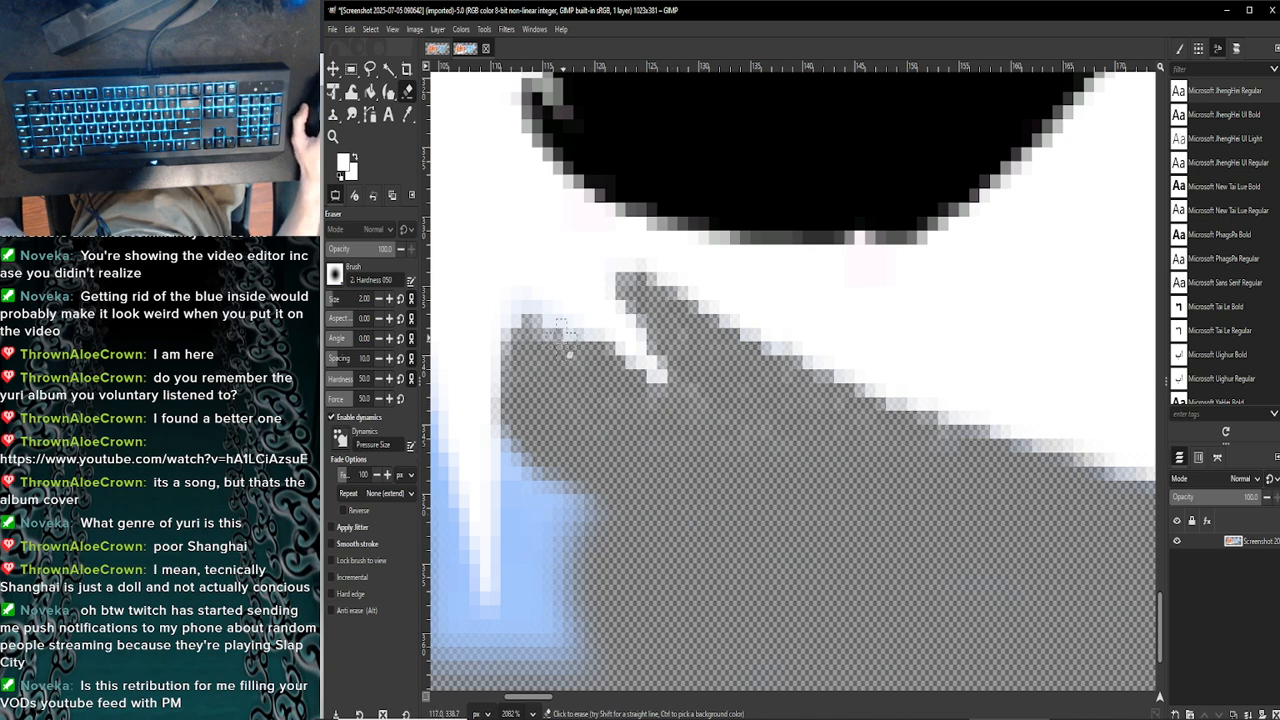
pyautogui.moveTo(578, 332)
pyautogui.mouseDown()
pyautogui.moveTo(518, 300)
pyautogui.moveTo(503, 351)
pyautogui.moveTo(521, 290)
pyautogui.moveTo(508, 326)
pyautogui.moveTo(509, 308)
pyautogui.moveTo(533, 301)
pyautogui.moveTo(588, 328)
pyautogui.mouseUp()
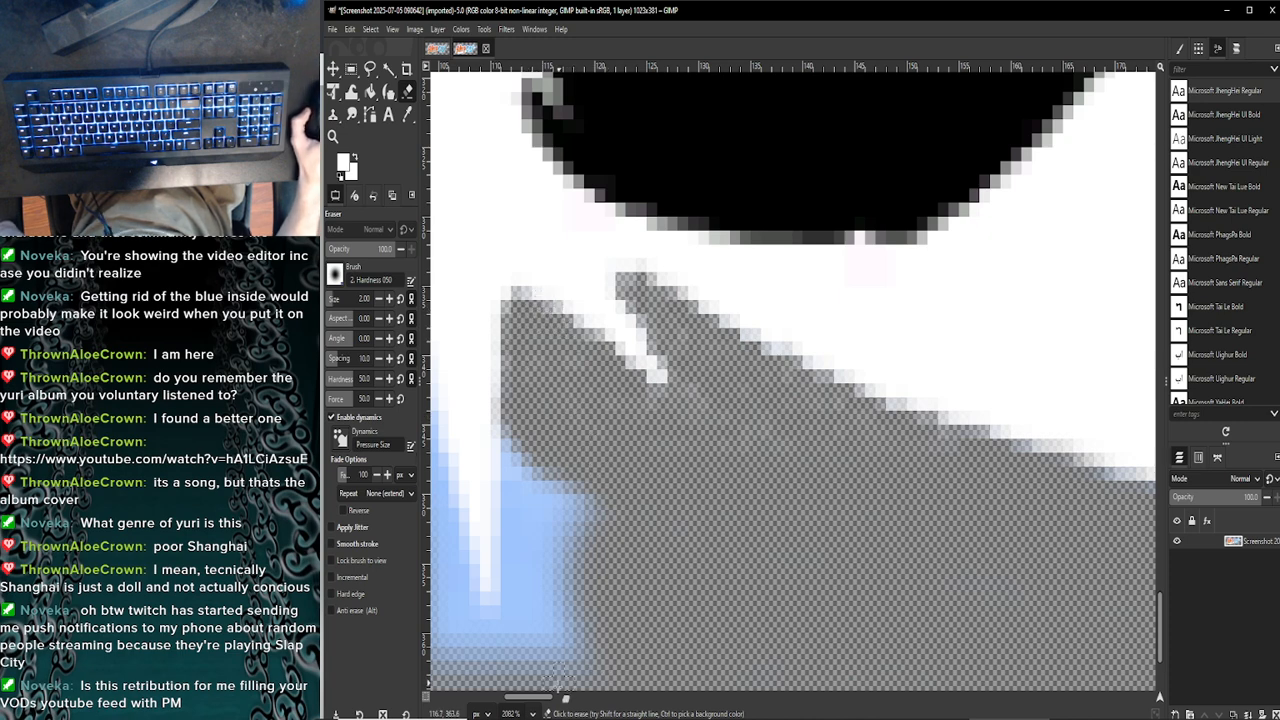
# Increase the Eraser size to 5 and erase the blue along the right side and around the tip of the long downward spike
pyautogui.moveTo(546, 700); pyautogui.dragTo(530, 703)
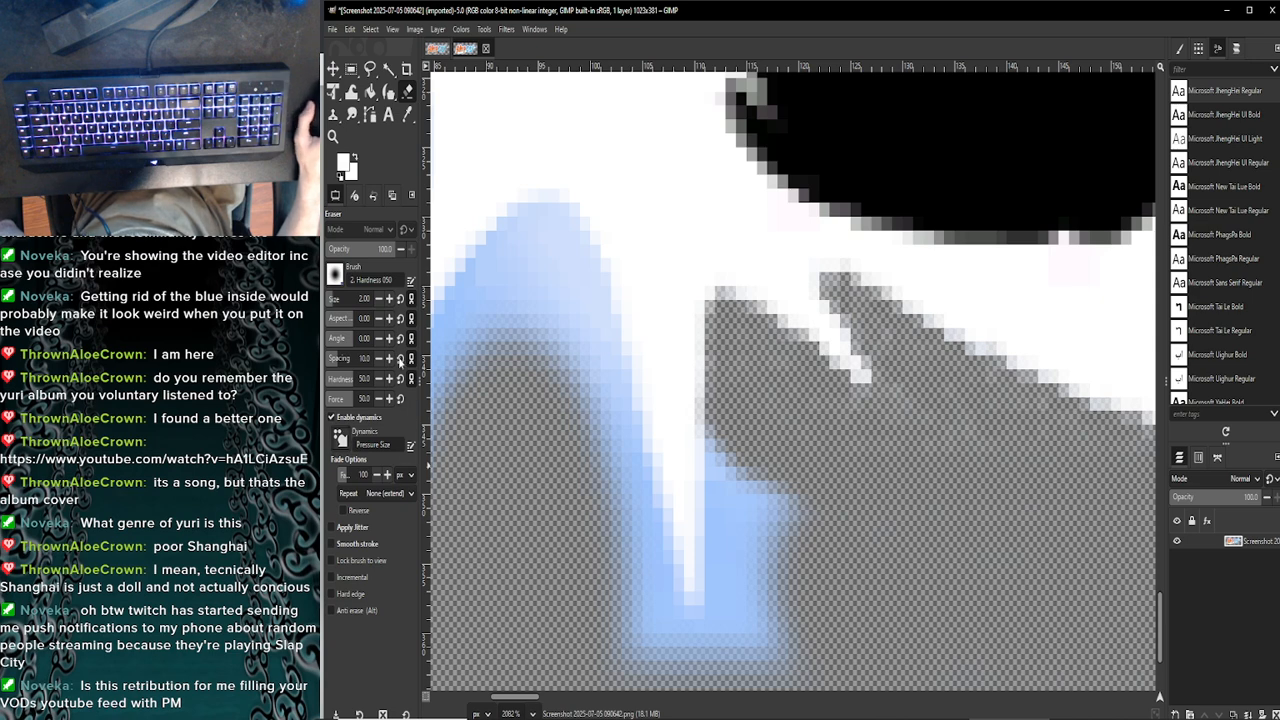
pyautogui.click(390, 300)
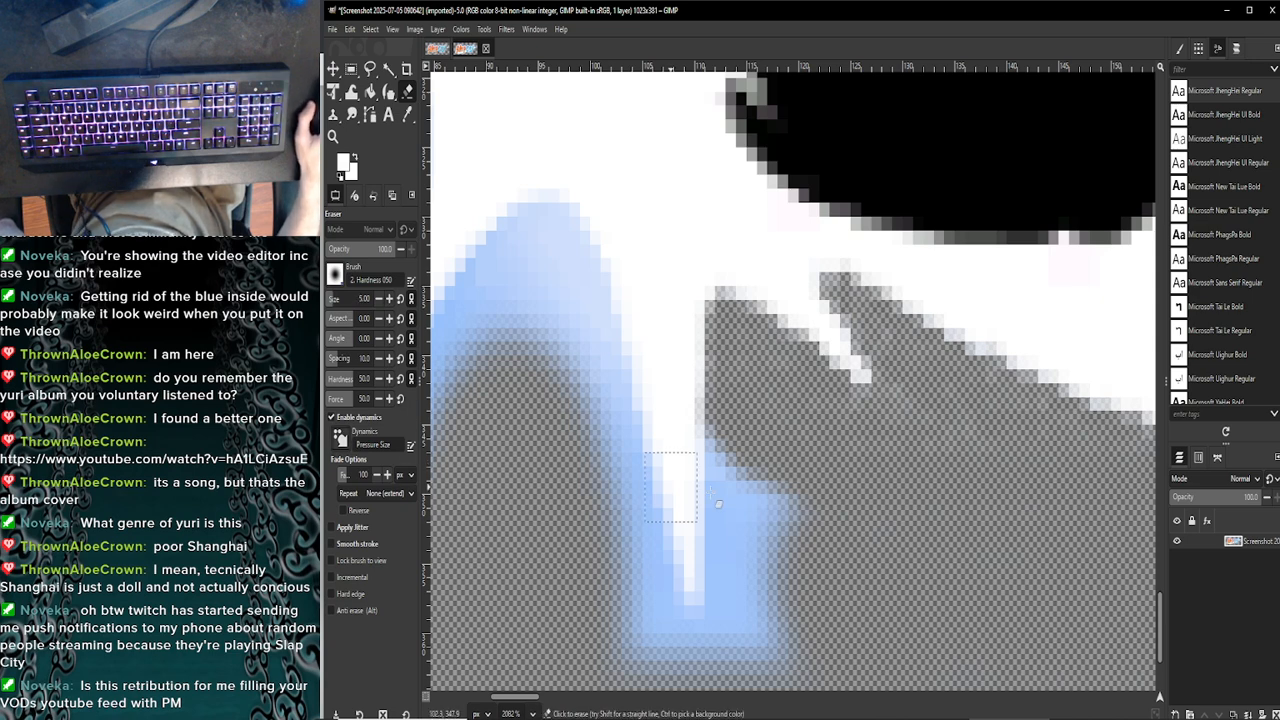
pyautogui.moveTo(729, 478)
pyautogui.mouseDown()
pyautogui.moveTo(743, 550)
pyautogui.moveTo(767, 498)
pyautogui.moveTo(780, 559)
pyautogui.moveTo(790, 518)
pyautogui.moveTo(757, 456)
pyautogui.mouseUp()
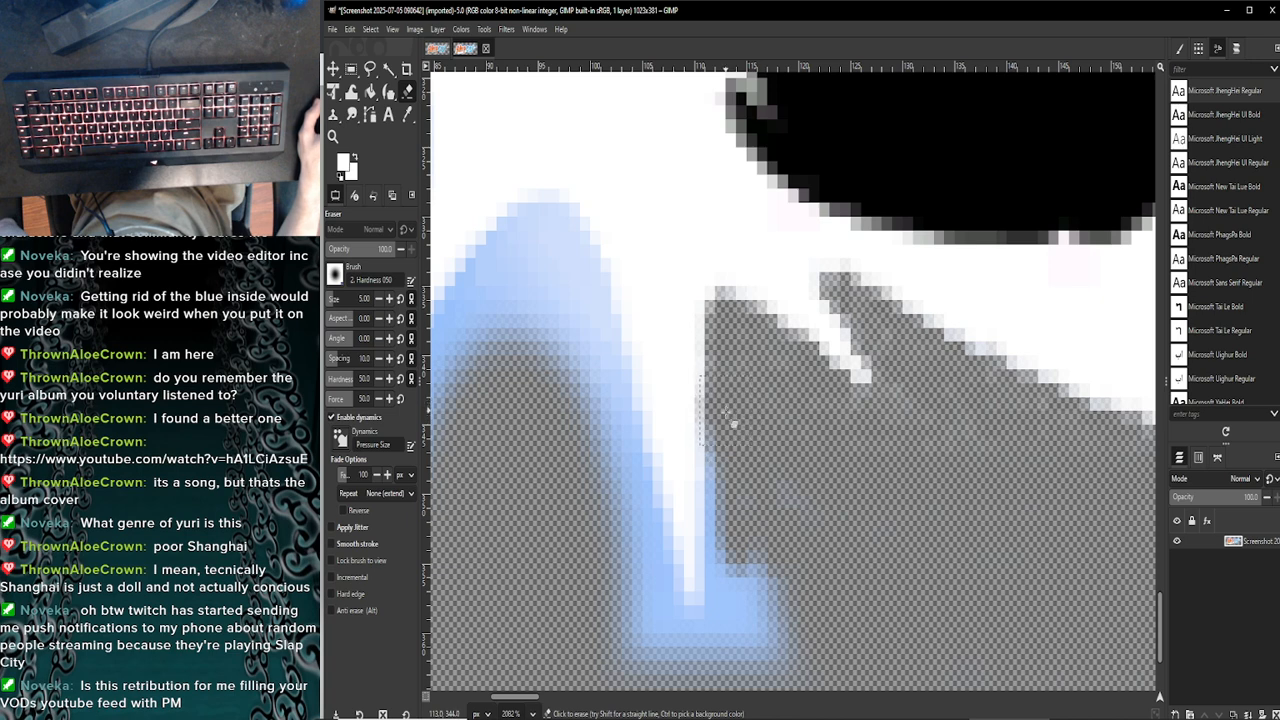
pyautogui.moveTo(726, 496)
pyautogui.mouseDown()
pyautogui.moveTo(750, 634)
pyautogui.moveTo(790, 500)
pyautogui.moveTo(754, 564)
pyautogui.moveTo(769, 636)
pyautogui.moveTo(757, 665)
pyautogui.mouseUp()
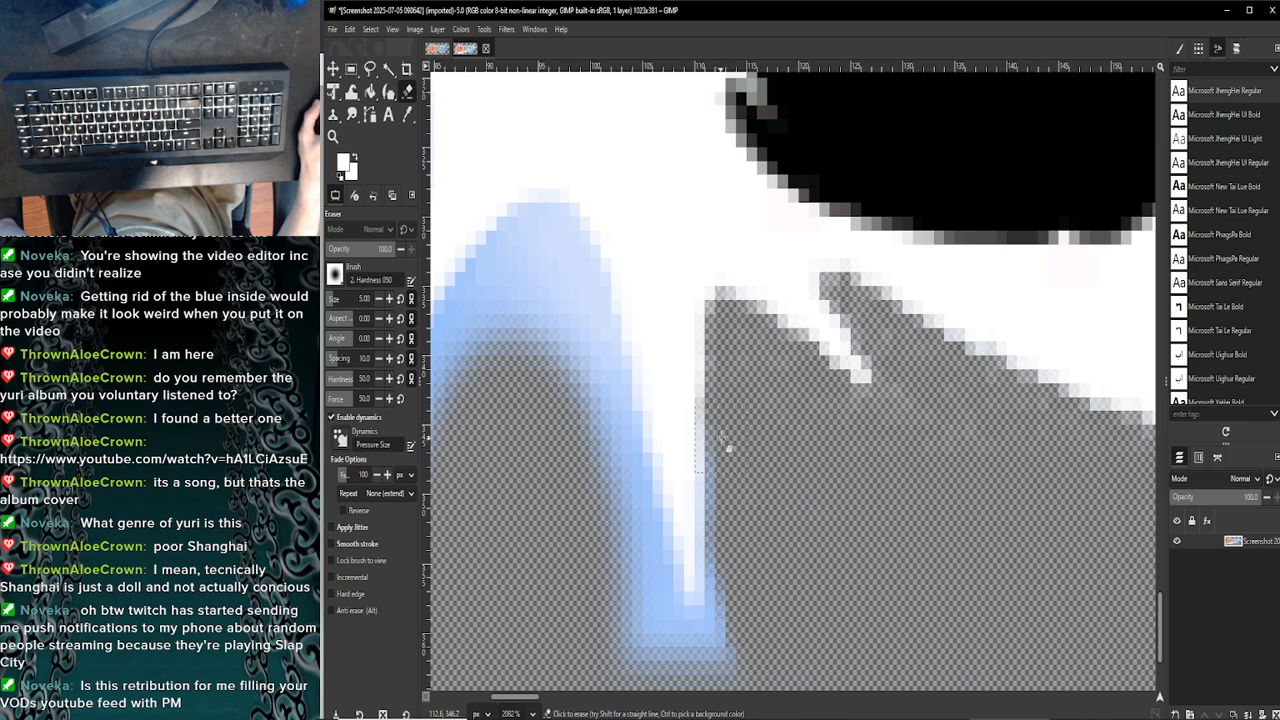
pyautogui.moveTo(728, 448)
pyautogui.mouseDown()
pyautogui.moveTo(719, 606)
pyautogui.moveTo(737, 664)
pyautogui.moveTo(679, 654)
pyautogui.moveTo(696, 654)
pyautogui.moveTo(725, 617)
pyautogui.moveTo(727, 526)
pyautogui.moveTo(707, 628)
pyautogui.moveTo(655, 660)
pyautogui.moveTo(656, 630)
pyautogui.moveTo(641, 670)
pyautogui.moveTo(641, 603)
pyautogui.moveTo(653, 626)
pyautogui.moveTo(671, 619)
pyautogui.moveTo(659, 572)
pyautogui.moveTo(646, 557)
pyautogui.moveTo(628, 601)
pyautogui.moveTo(622, 558)
pyautogui.moveTo(617, 583)
pyautogui.moveTo(647, 552)
pyautogui.moveTo(659, 606)
pyautogui.moveTo(700, 608)
pyautogui.mouseUp()
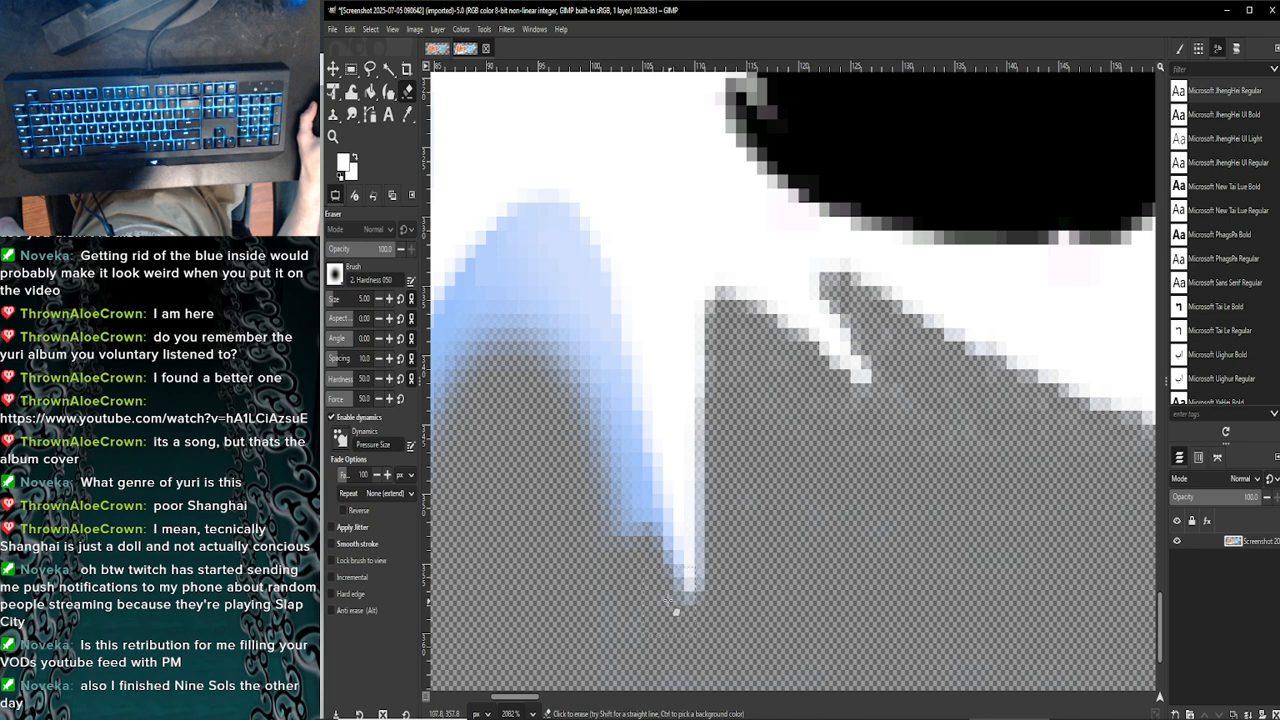
# Erase the blue on the long spike's left side and inside the arch between it and the diagonal spike
pyautogui.moveTo(605, 558)
pyautogui.mouseDown()
pyautogui.moveTo(628, 521)
pyautogui.moveTo(609, 440)
pyautogui.moveTo(664, 580)
pyautogui.moveTo(640, 506)
pyautogui.moveTo(612, 585)
pyautogui.mouseUp()
pyautogui.moveTo(654, 522)
pyautogui.mouseDown()
pyautogui.moveTo(640, 458)
pyautogui.moveTo(585, 372)
pyautogui.moveTo(598, 451)
pyautogui.moveTo(570, 416)
pyautogui.moveTo(548, 350)
pyautogui.moveTo(582, 421)
pyautogui.moveTo(629, 431)
pyautogui.moveTo(573, 291)
pyautogui.moveTo(606, 334)
pyautogui.moveTo(559, 250)
pyautogui.moveTo(554, 309)
pyautogui.moveTo(573, 351)
pyautogui.moveTo(540, 301)
pyautogui.moveTo(505, 330)
pyautogui.mouseUp()
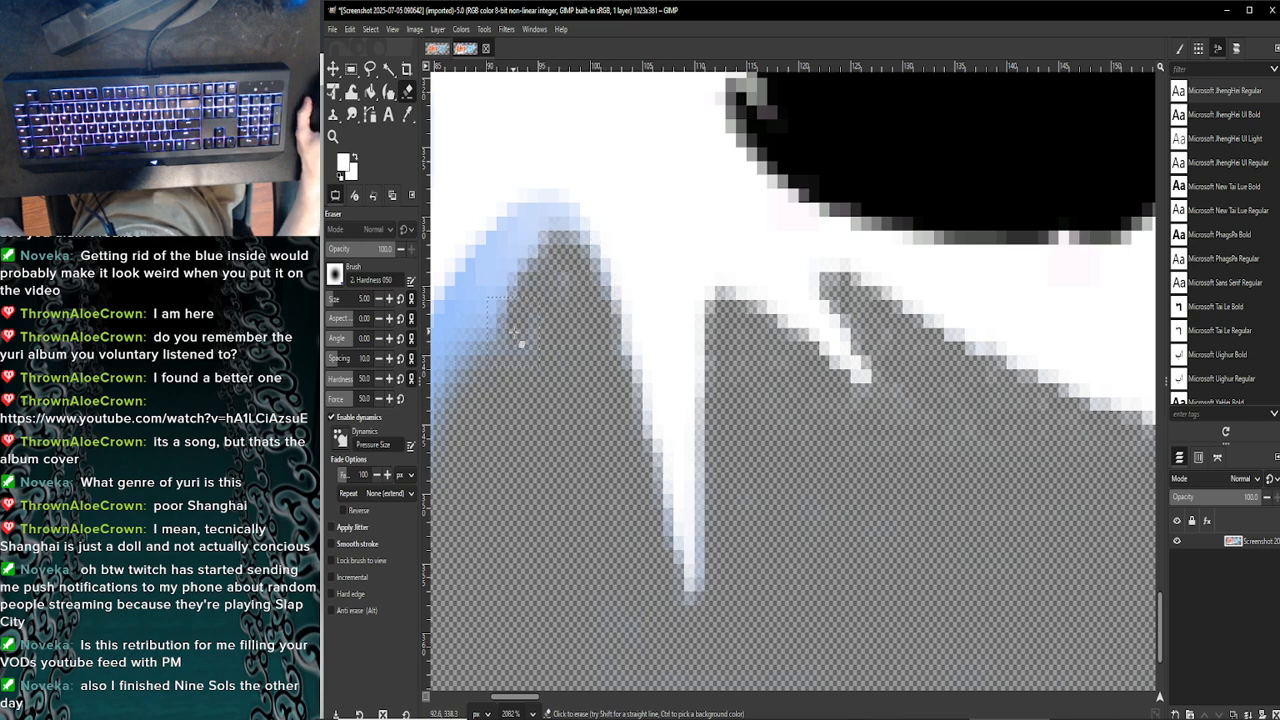
pyautogui.hscroll(-5, 760, 315)
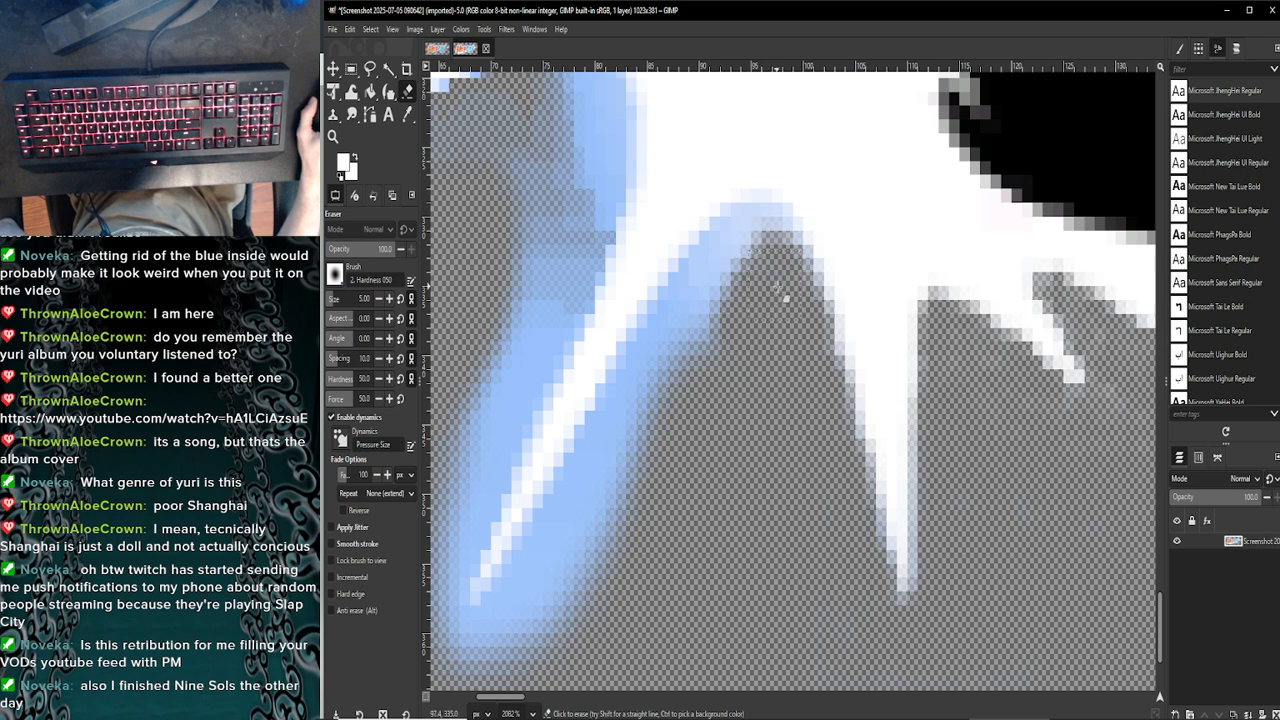
pyautogui.moveTo(807, 291)
pyautogui.mouseDown()
pyautogui.moveTo(790, 228)
pyautogui.moveTo(768, 210)
pyautogui.moveTo(810, 285)
pyautogui.moveTo(812, 262)
pyautogui.moveTo(785, 245)
pyautogui.moveTo(754, 245)
pyautogui.moveTo(735, 282)
pyautogui.moveTo(735, 220)
pyautogui.moveTo(700, 390)
pyautogui.mouseUp()
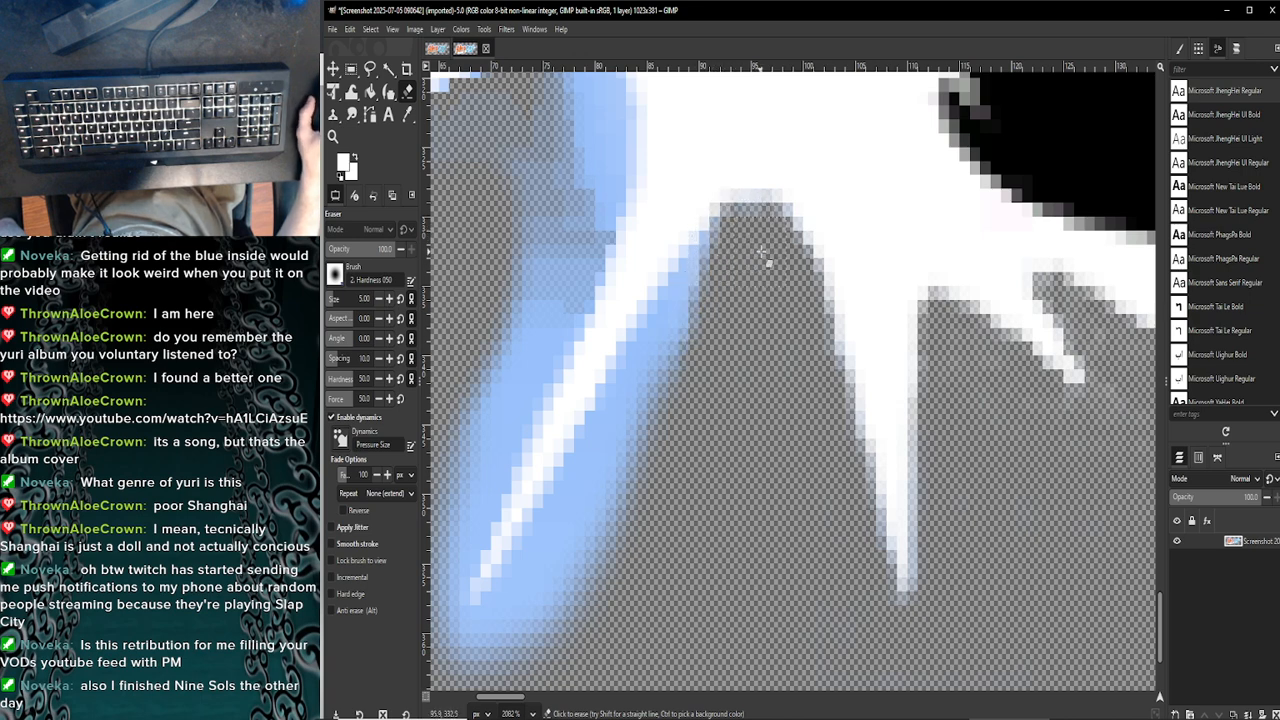
pyautogui.moveTo(748, 232)
pyautogui.mouseDown()
pyautogui.moveTo(792, 268)
pyautogui.moveTo(767, 220)
pyautogui.moveTo(732, 230)
pyautogui.moveTo(677, 342)
pyautogui.mouseUp()
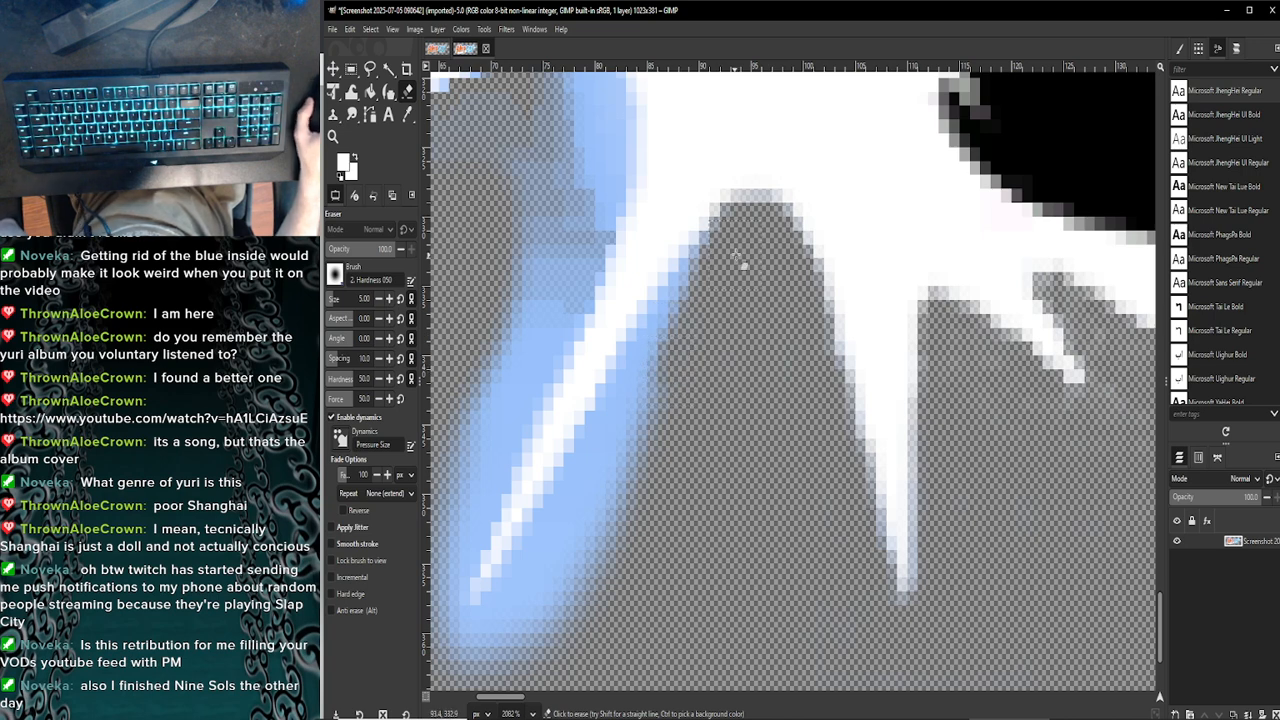
pyautogui.moveTo(714, 260)
pyautogui.mouseDown()
pyautogui.moveTo(686, 300)
pyautogui.moveTo(698, 312)
pyautogui.moveTo(714, 236)
pyautogui.moveTo(656, 340)
pyautogui.moveTo(576, 616)
pyautogui.mouseUp()
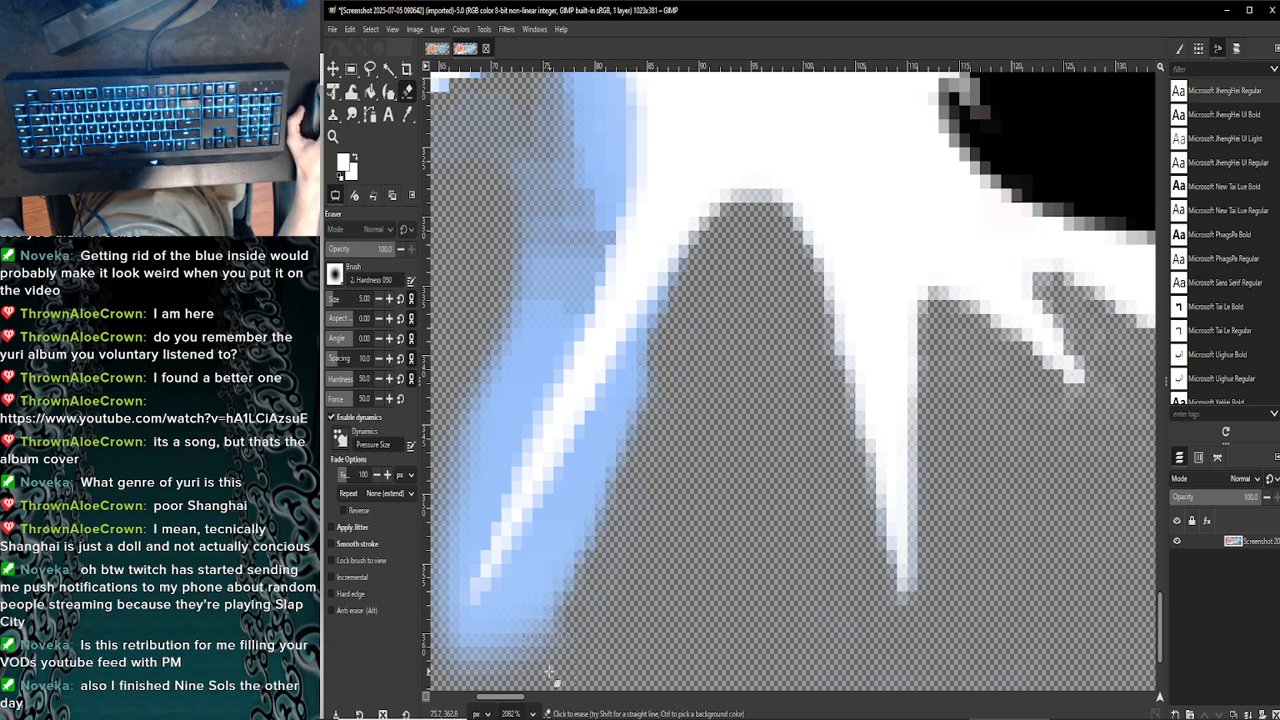
# Erase the blue along the diagonal spike's lower right edge and beneath its tip
pyautogui.moveTo(511, 700); pyautogui.dragTo(482, 700)
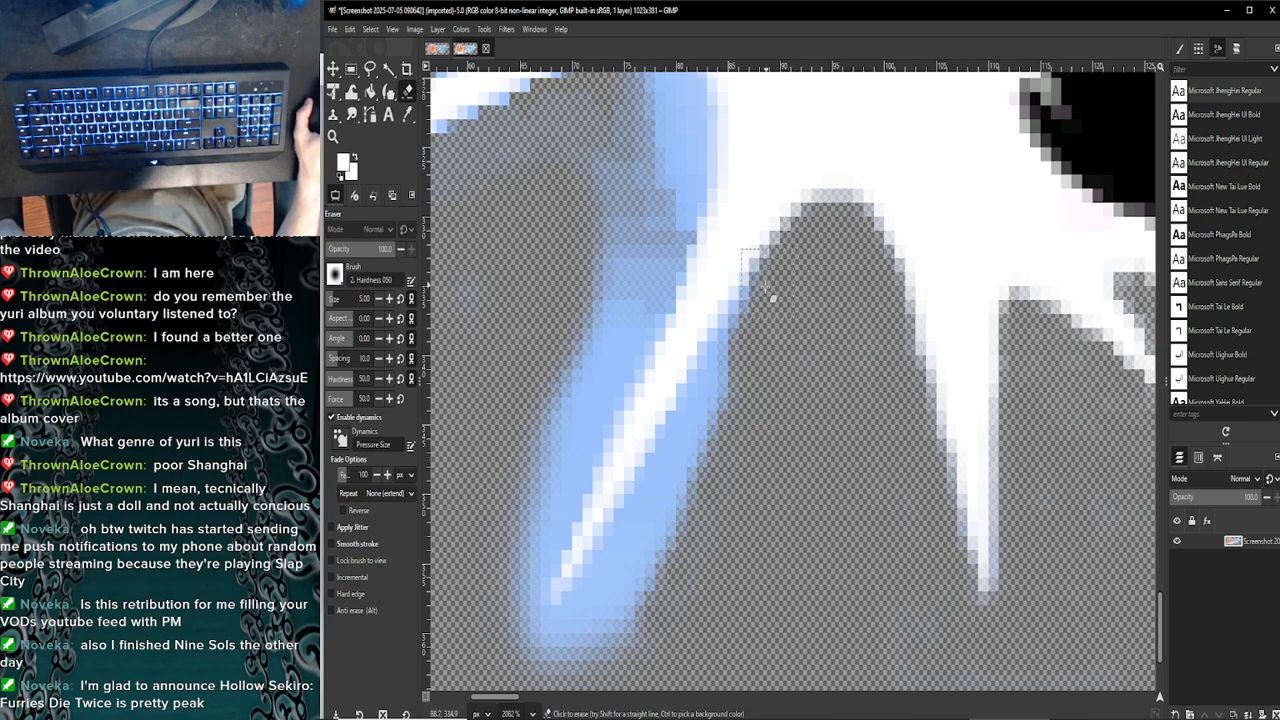
pyautogui.moveTo(749, 311)
pyautogui.mouseDown()
pyautogui.moveTo(734, 349)
pyautogui.moveTo(753, 302)
pyautogui.moveTo(680, 543)
pyautogui.mouseUp()
pyautogui.moveTo(718, 364)
pyautogui.mouseDown()
pyautogui.moveTo(645, 582)
pyautogui.moveTo(582, 646)
pyautogui.moveTo(638, 630)
pyautogui.mouseUp()
pyautogui.moveTo(576, 662)
pyautogui.mouseDown()
pyautogui.moveTo(543, 671)
pyautogui.moveTo(537, 653)
pyautogui.mouseUp()
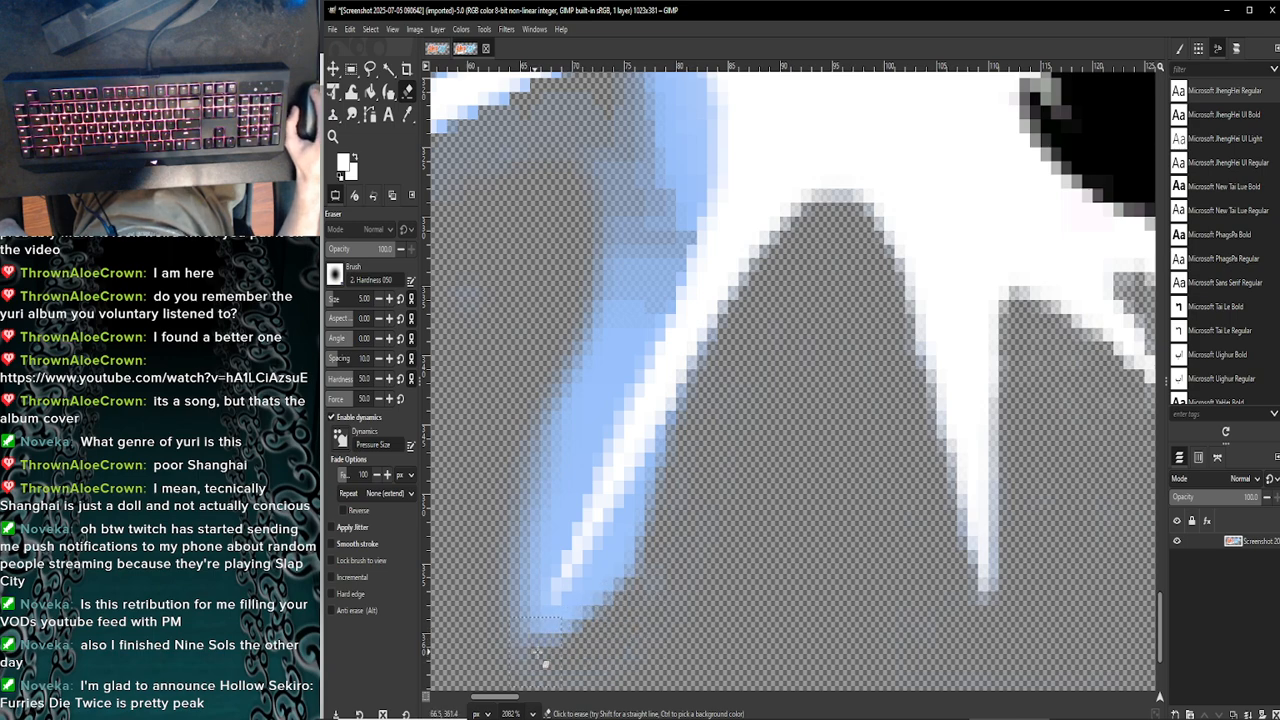
pyautogui.moveTo(727, 366)
pyautogui.mouseDown()
pyautogui.moveTo(712, 325)
pyautogui.moveTo(630, 549)
pyautogui.moveTo(646, 565)
pyautogui.mouseUp()
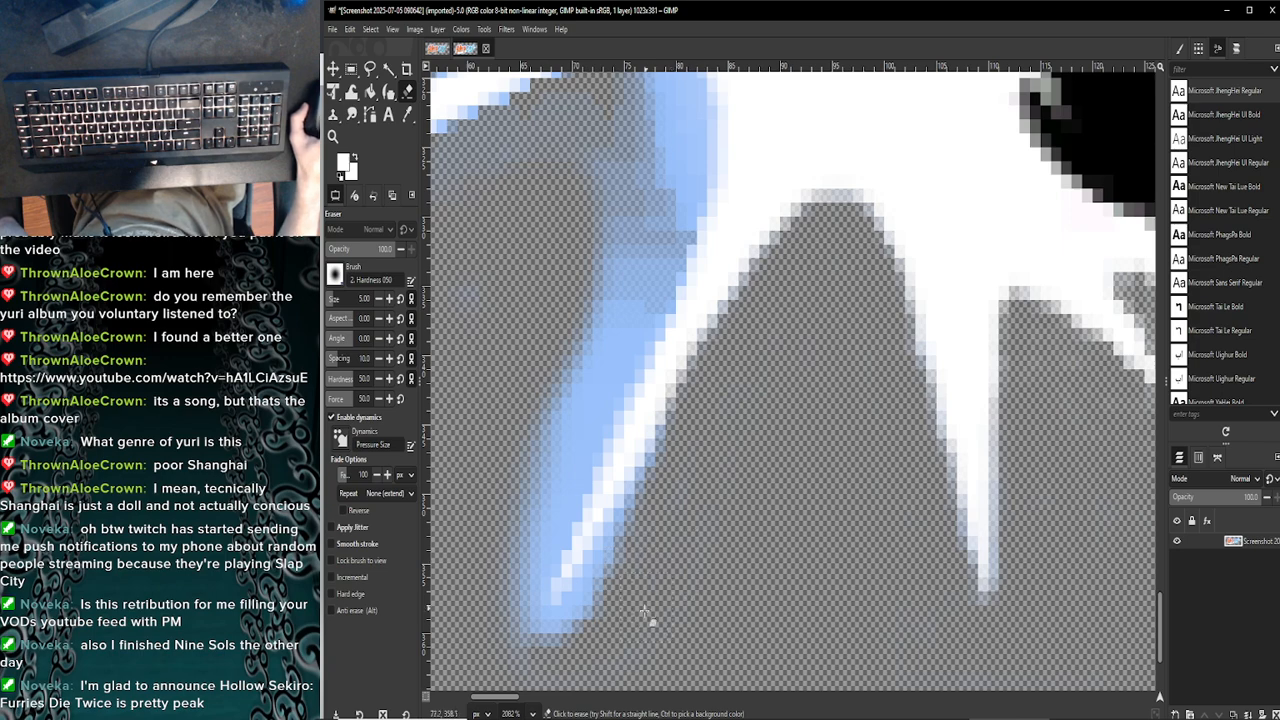
pyautogui.moveTo(586, 628)
pyautogui.mouseDown()
pyautogui.moveTo(530, 647)
pyautogui.moveTo(515, 586)
pyautogui.mouseUp()
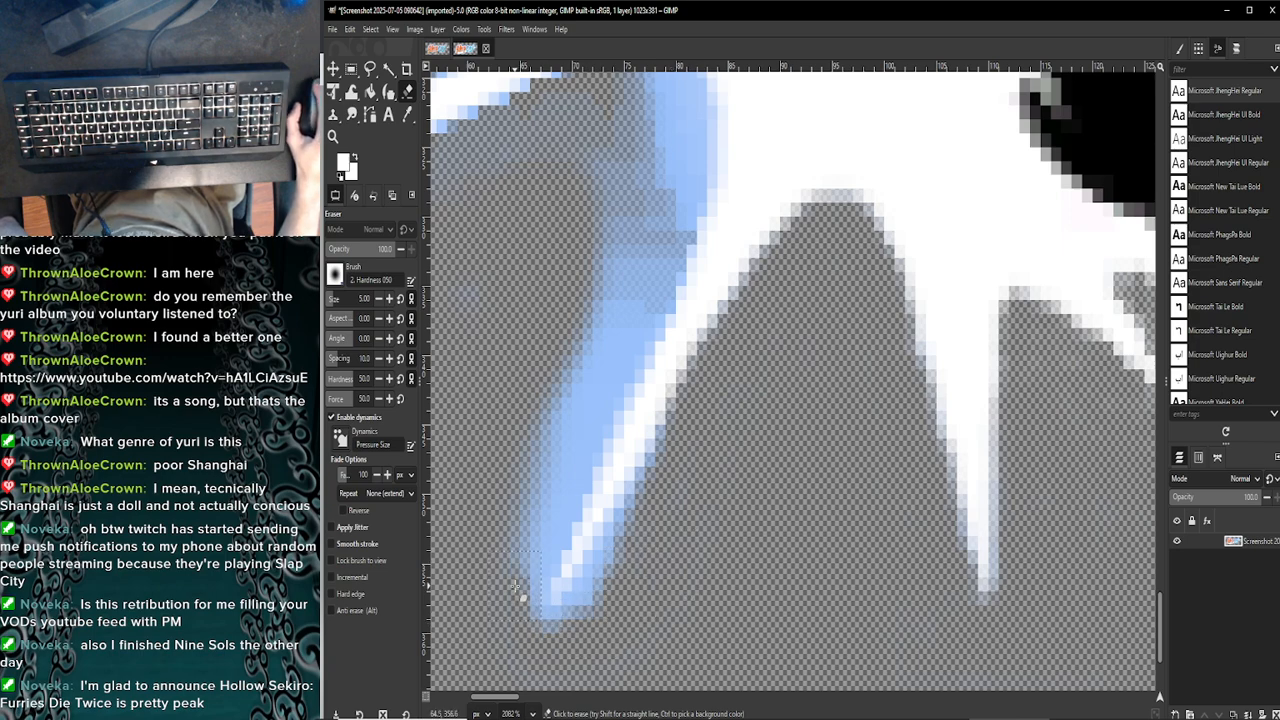
pyautogui.moveTo(686, 428)
pyautogui.mouseDown()
pyautogui.moveTo(642, 468)
pyautogui.moveTo(590, 600)
pyautogui.moveTo(567, 626)
pyautogui.moveTo(602, 574)
pyautogui.moveTo(552, 648)
pyautogui.mouseUp()
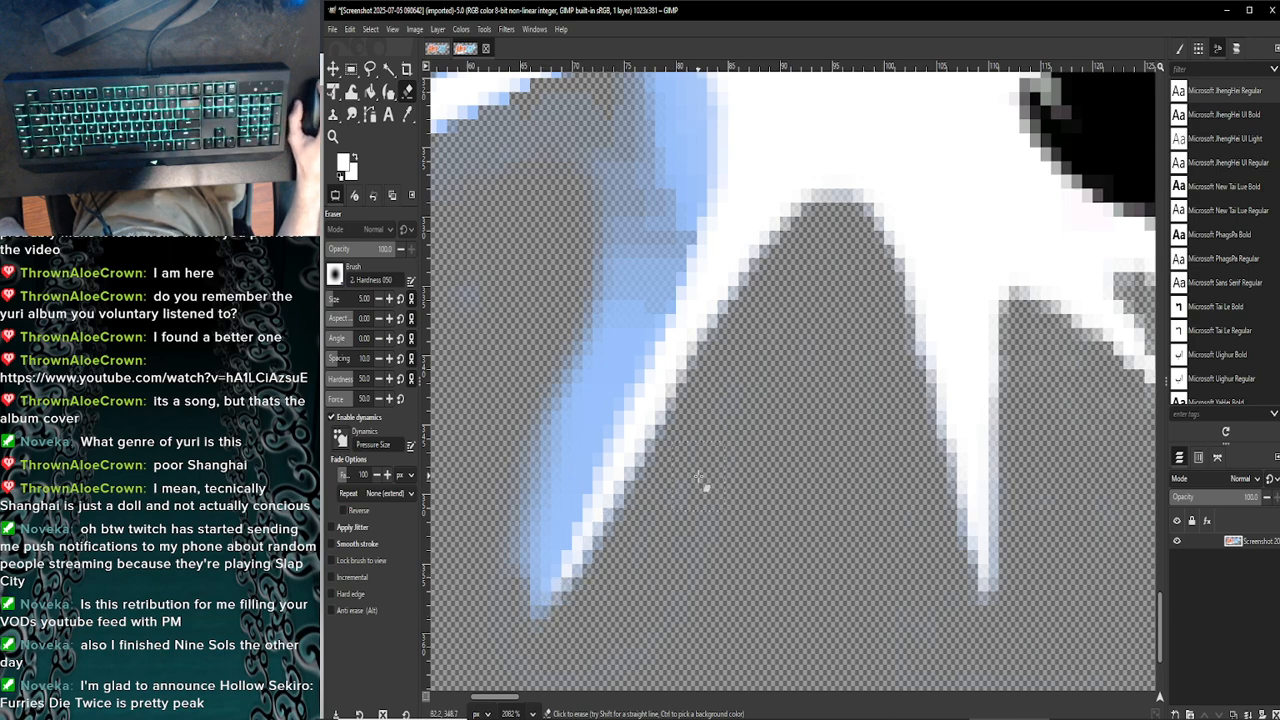
# Erase the blue along the left side of the diagonal spike, from its tip up to about mid-length
pyautogui.moveTo(548, 628)
pyautogui.mouseDown()
pyautogui.moveTo(545, 483)
pyautogui.moveTo(503, 634)
pyautogui.moveTo(512, 591)
pyautogui.moveTo(558, 519)
pyautogui.moveTo(567, 556)
pyautogui.mouseUp()
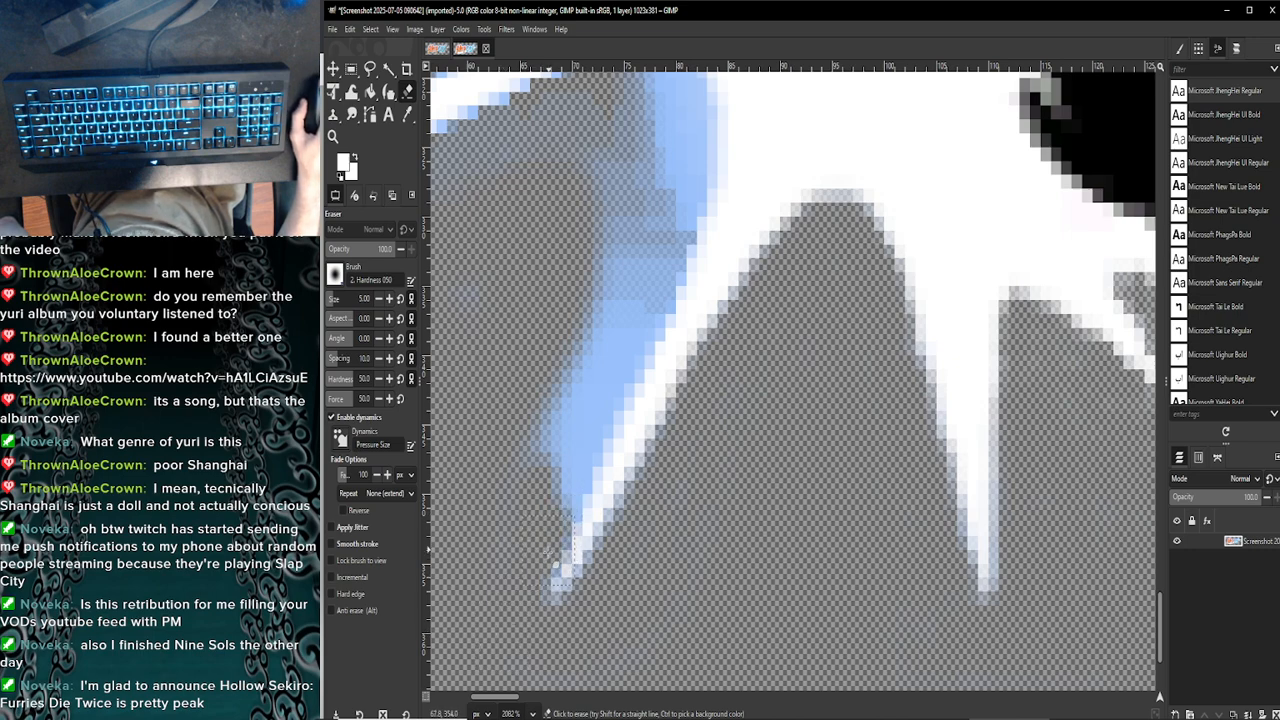
pyautogui.moveTo(554, 509)
pyautogui.mouseDown()
pyautogui.moveTo(571, 462)
pyautogui.moveTo(550, 414)
pyautogui.moveTo(526, 478)
pyautogui.moveTo(529, 442)
pyautogui.moveTo(510, 538)
pyautogui.moveTo(549, 540)
pyautogui.moveTo(564, 526)
pyautogui.moveTo(594, 426)
pyautogui.moveTo(553, 524)
pyautogui.moveTo(580, 475)
pyautogui.moveTo(600, 350)
pyautogui.moveTo(541, 454)
pyautogui.moveTo(549, 383)
pyautogui.mouseUp()
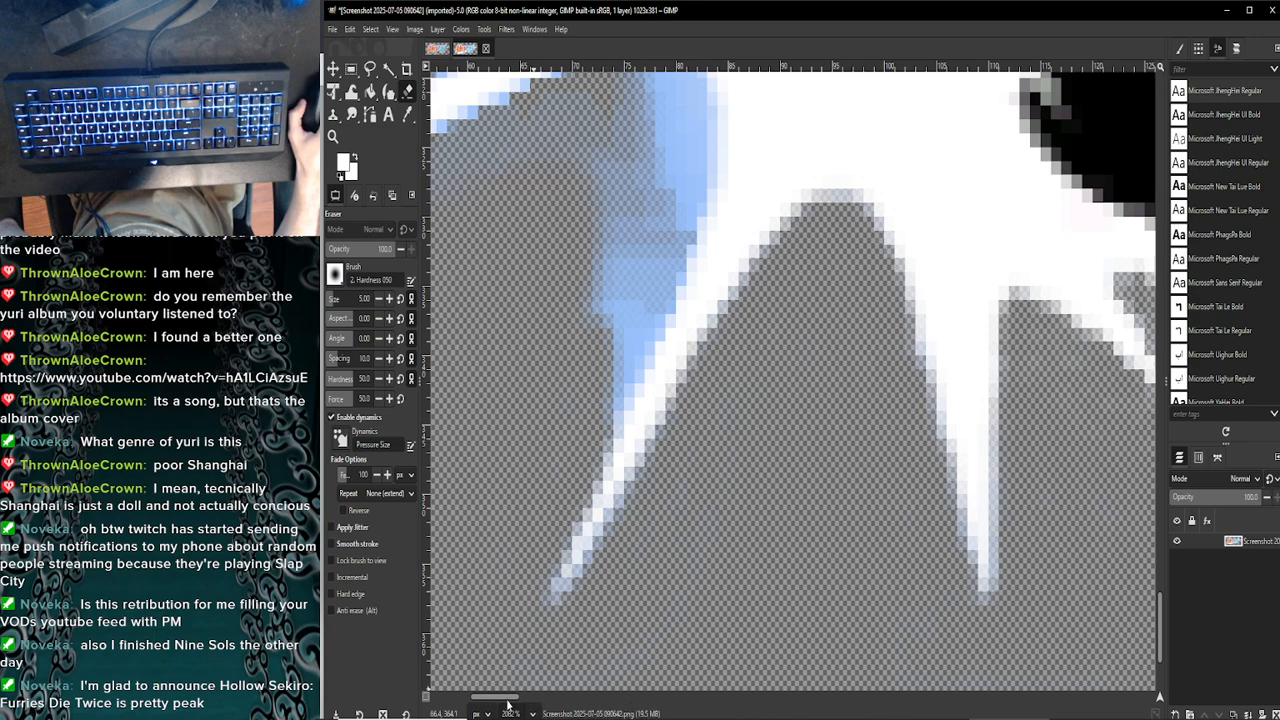
pyautogui.moveTo(506, 700); pyautogui.dragTo(486, 700)
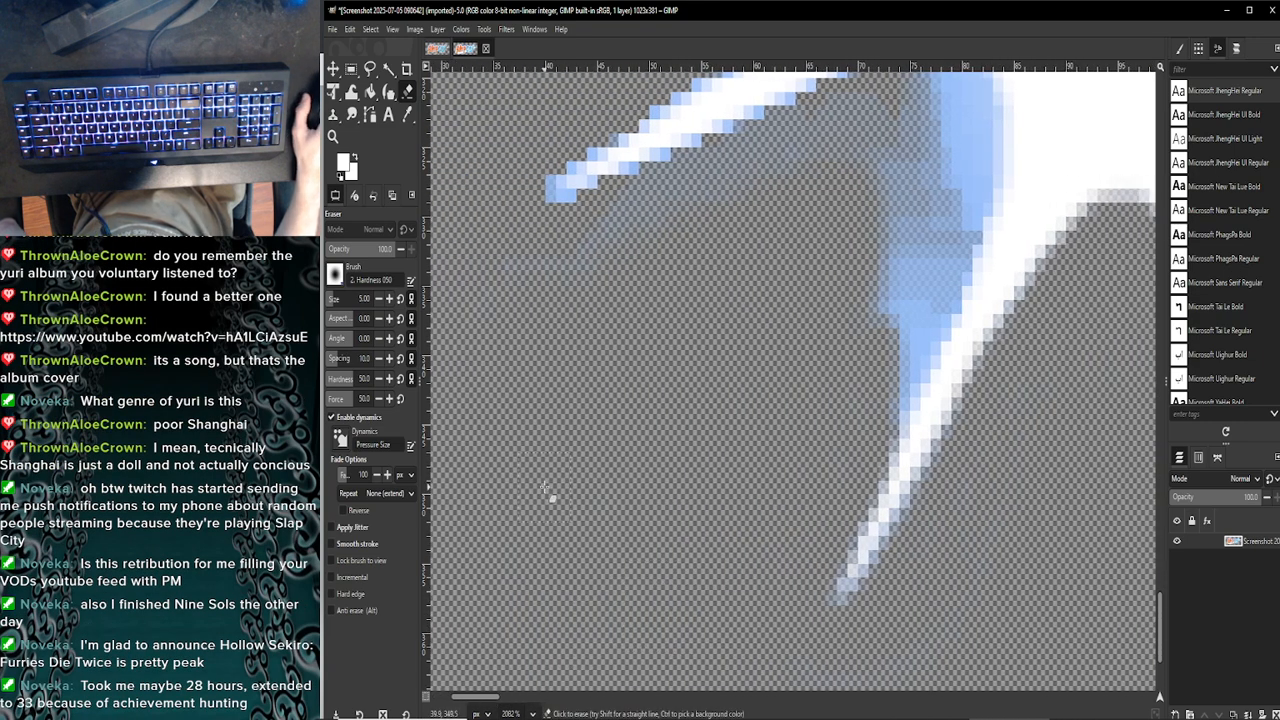
# Check the whole logo, then export it to the Pictures folder as SLAP.png with the default PNG options
pyautogui.scroll(-4, 650, 478)
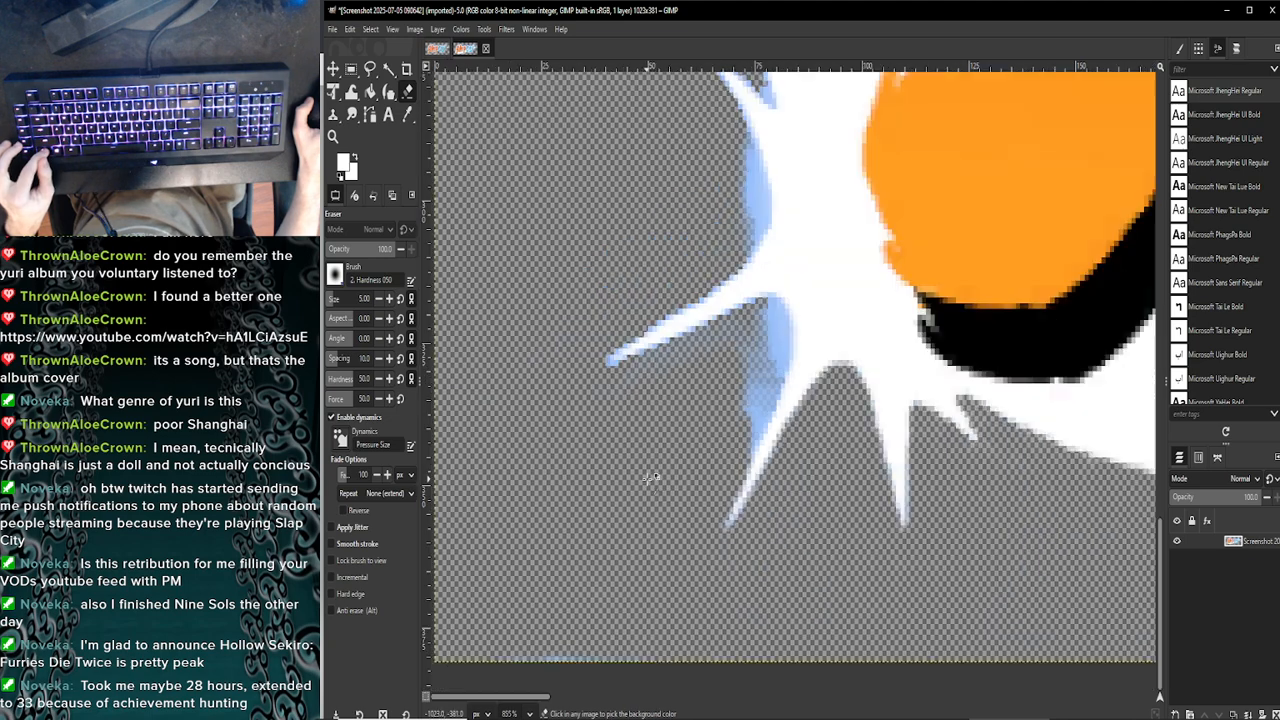
pyautogui.scroll(-6, 651, 478)
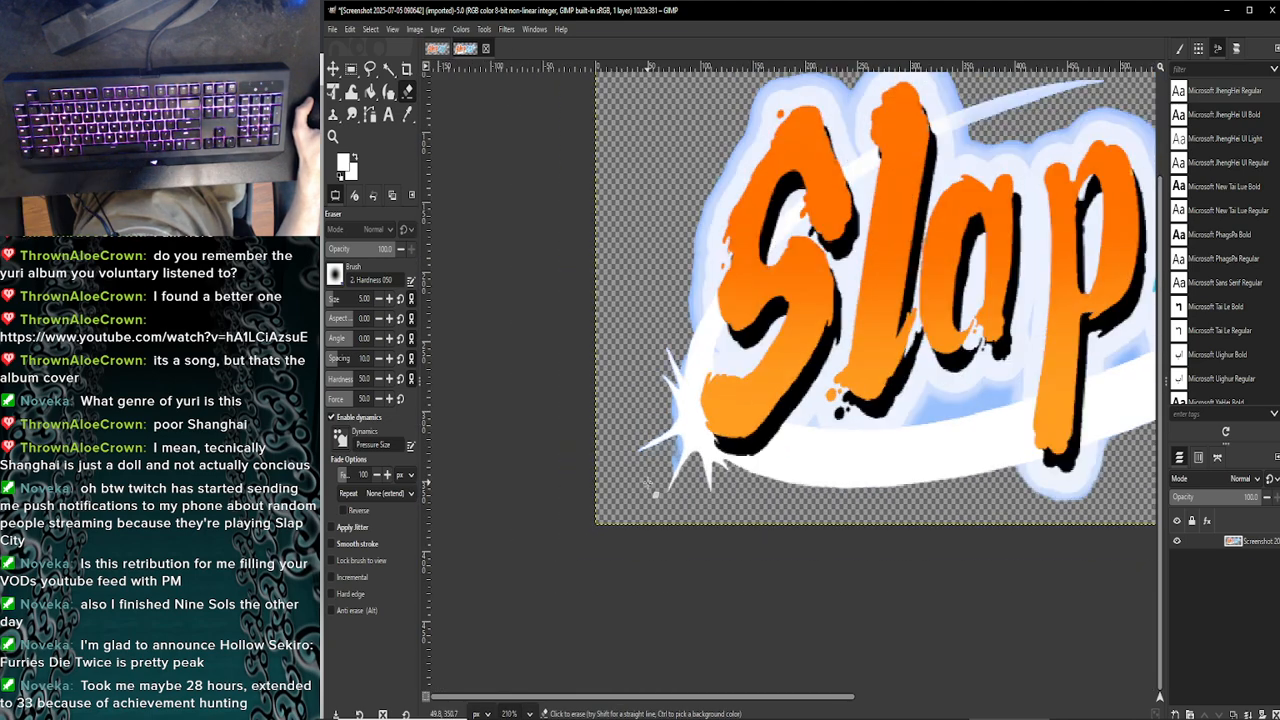
pyautogui.scroll(-1, 652, 484)
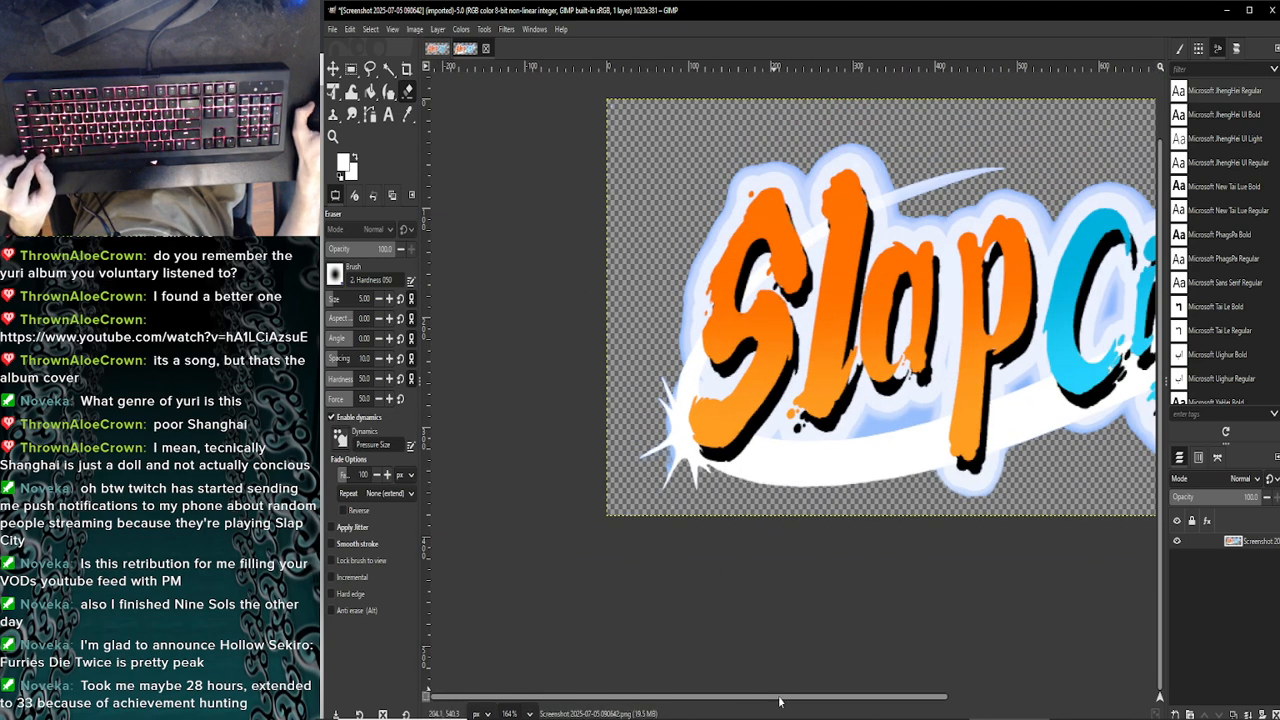
pyautogui.moveTo(780, 702); pyautogui.dragTo(808, 702)
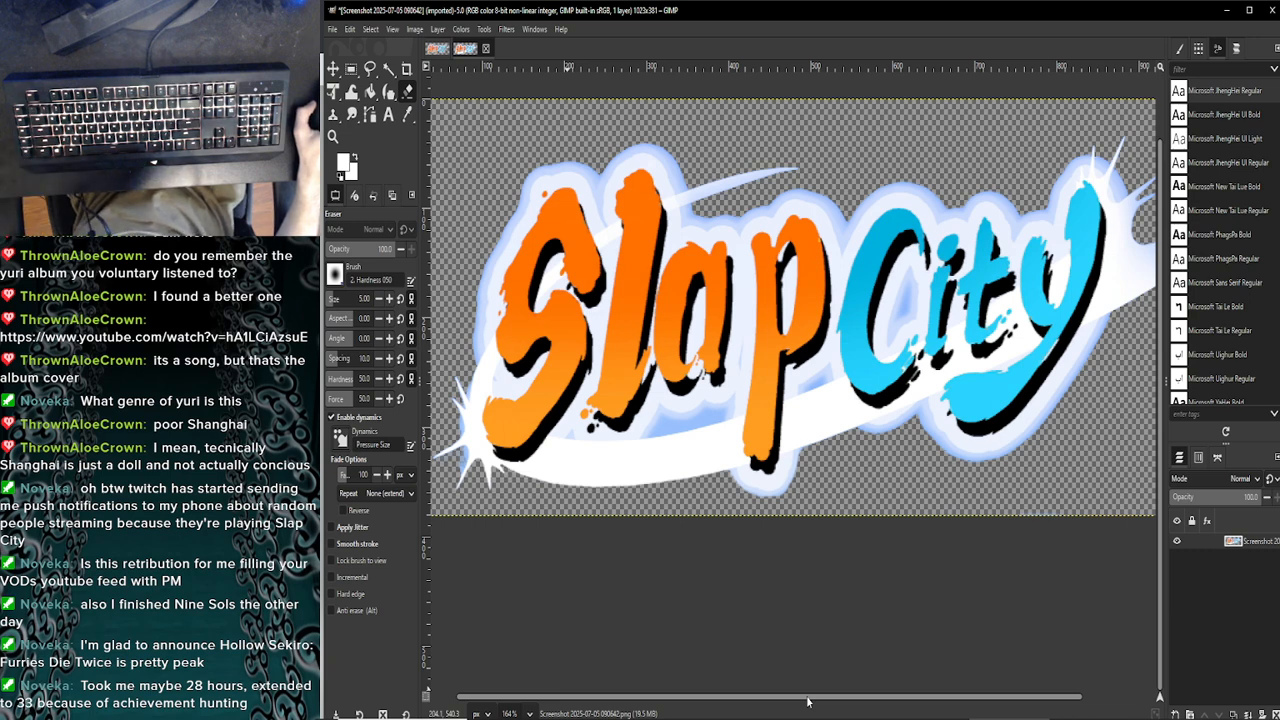
pyautogui.moveTo(808, 702); pyautogui.dragTo(779, 688)
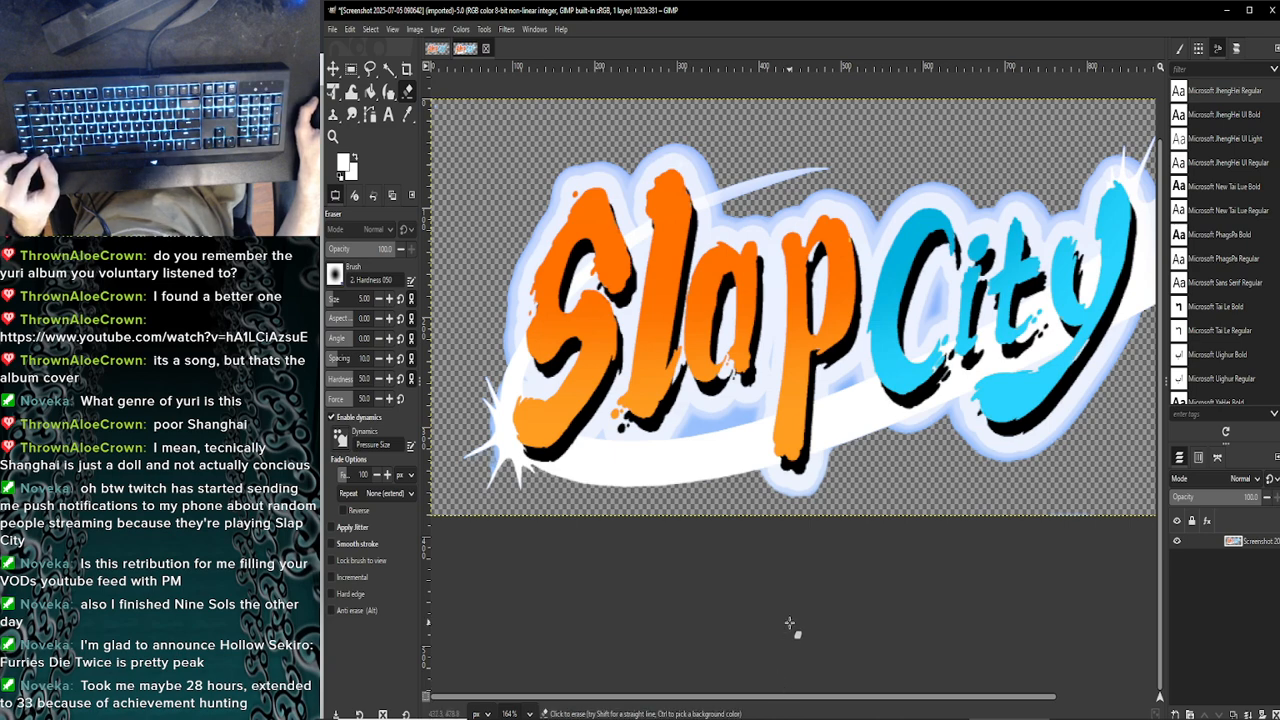
pyautogui.scroll(-2, 790, 624)
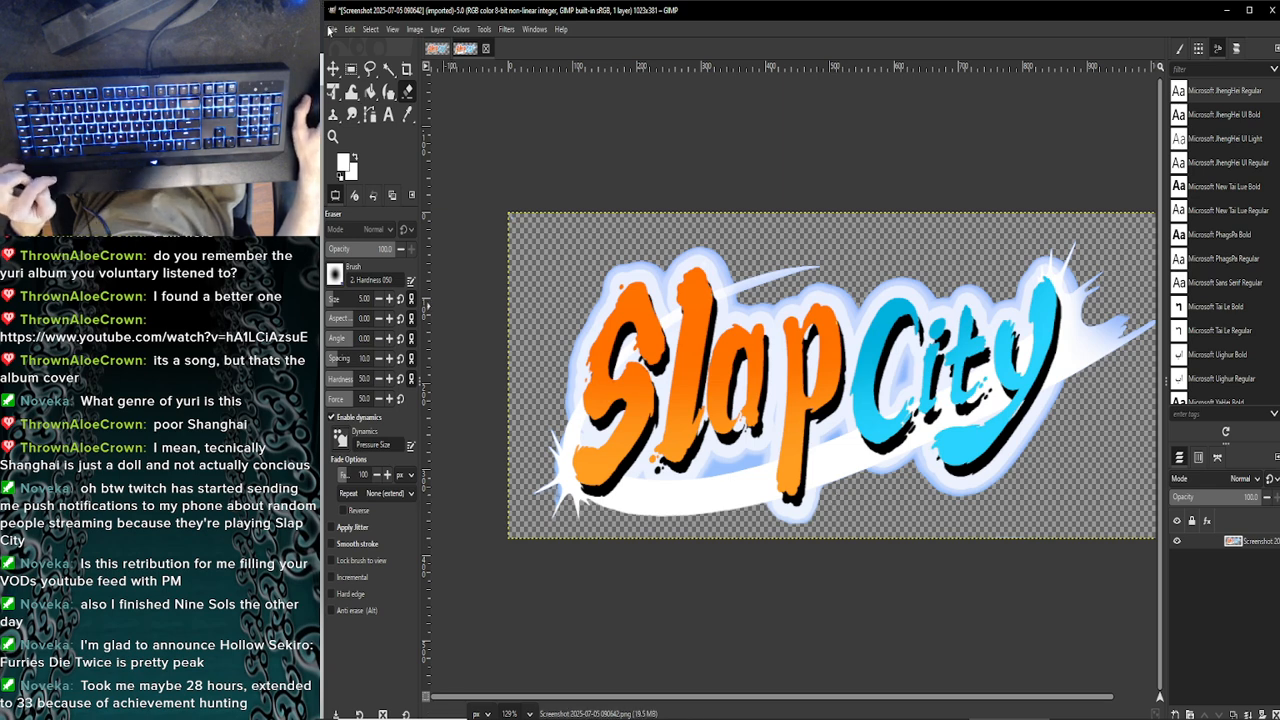
pyautogui.click(332, 27)
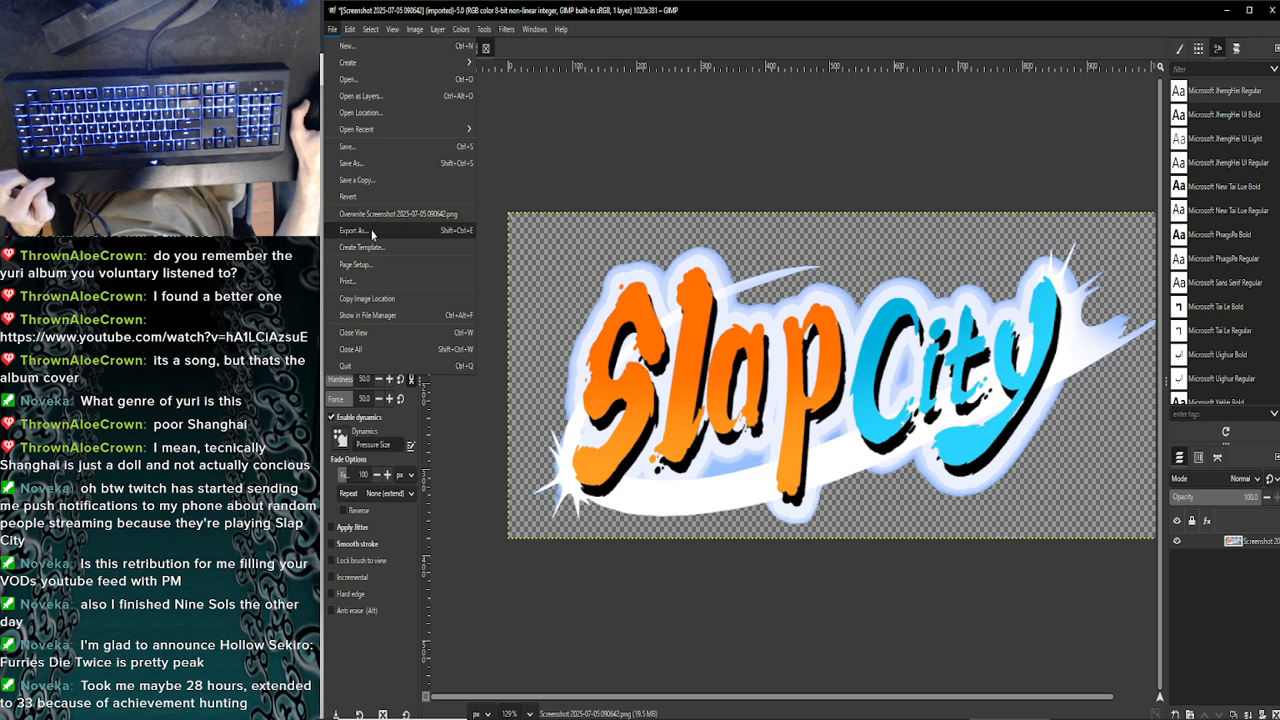
pyautogui.click(365, 230)
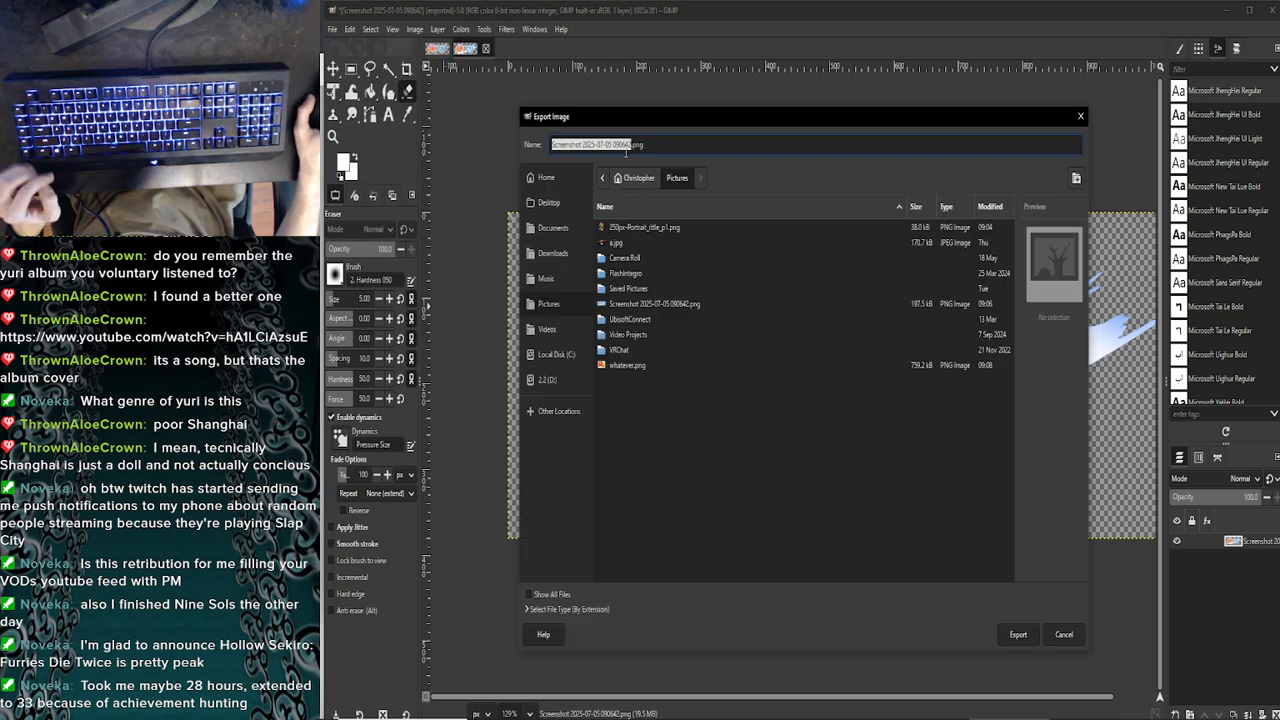
pyautogui.write('SLA')
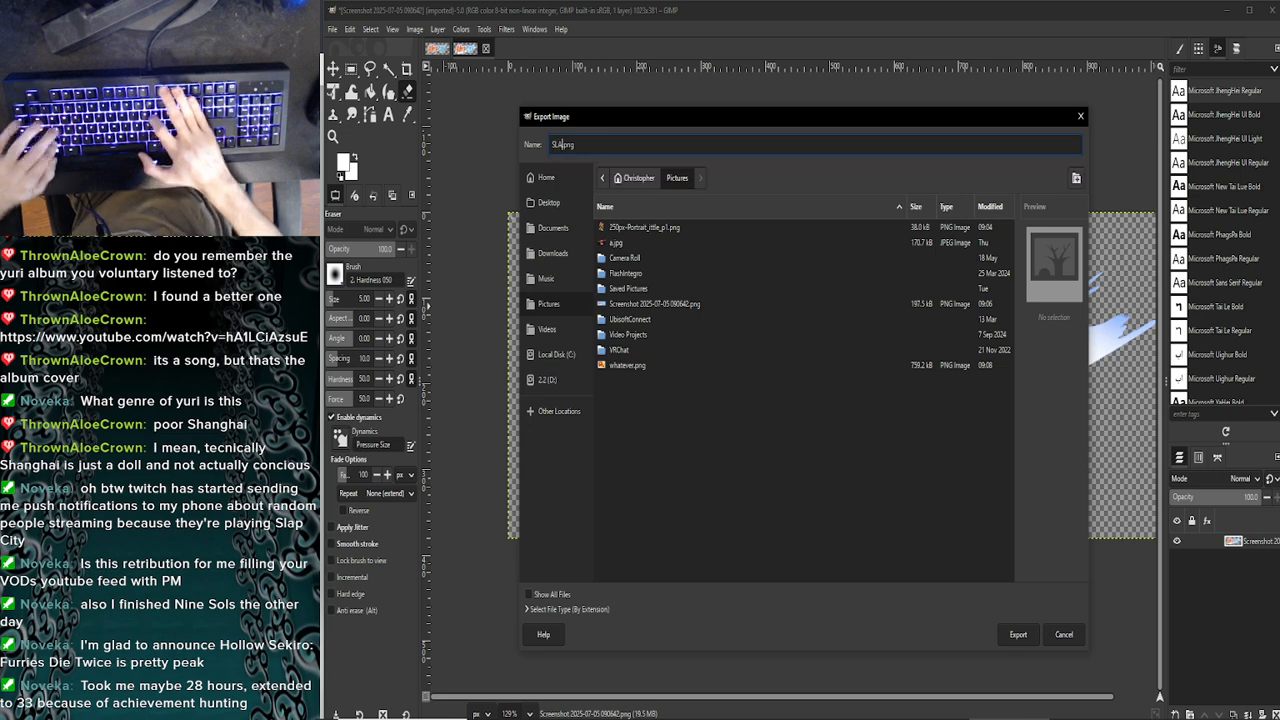
pyautogui.write('P')
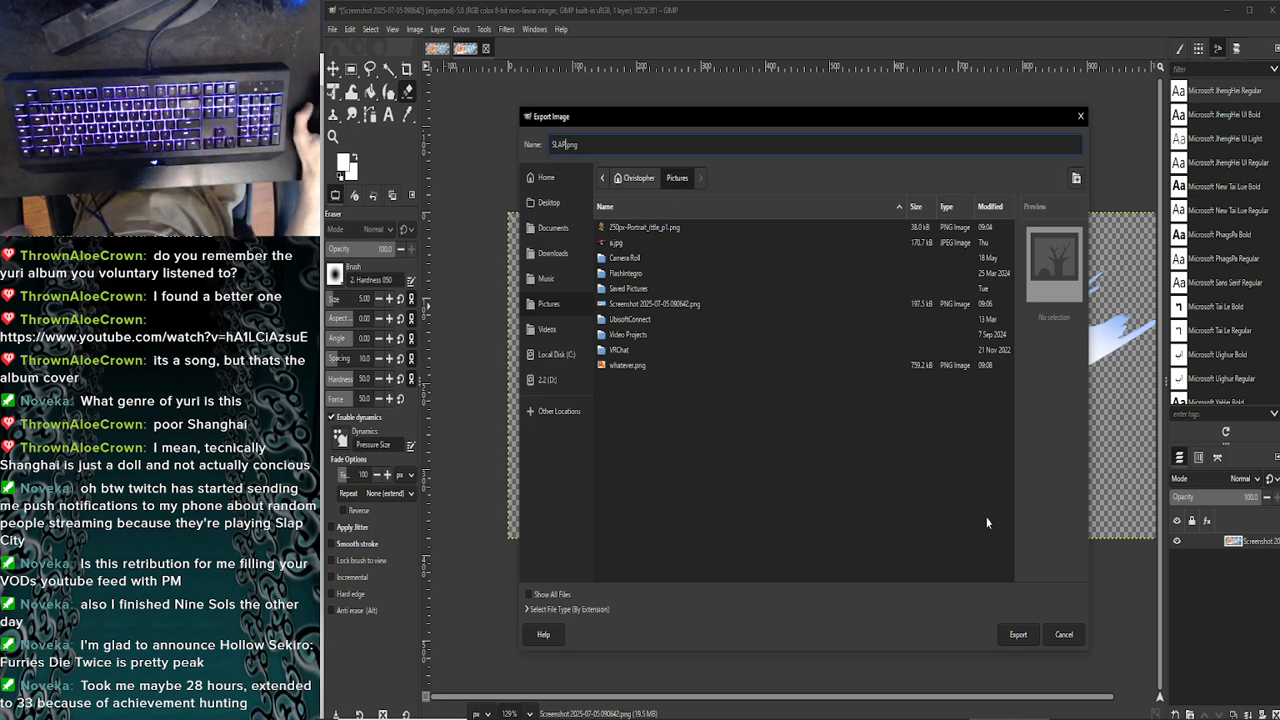
pyautogui.click(1012, 637)
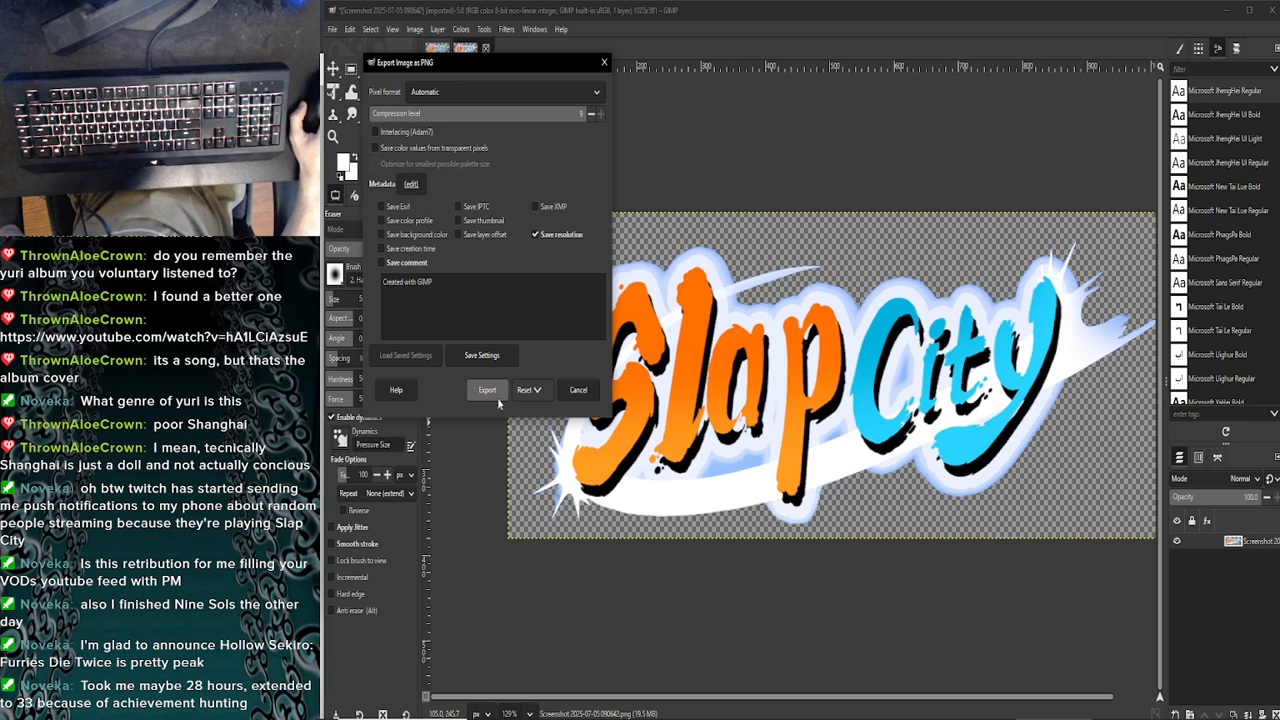
pyautogui.click(497, 396)
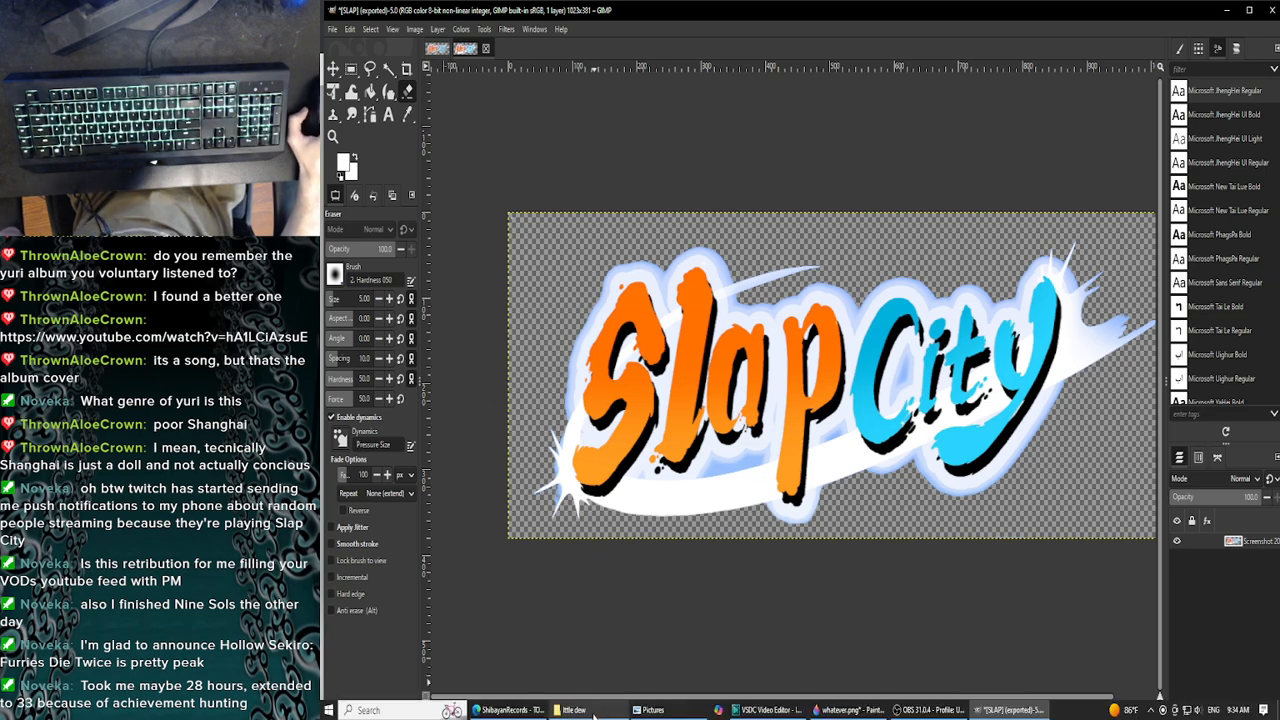
# Open the exported SLAP.png from the Pictures folder to check it, then examine the logo's lower edge up close in GIMP
pyautogui.click(649, 710)
pyautogui.click(860, 350)
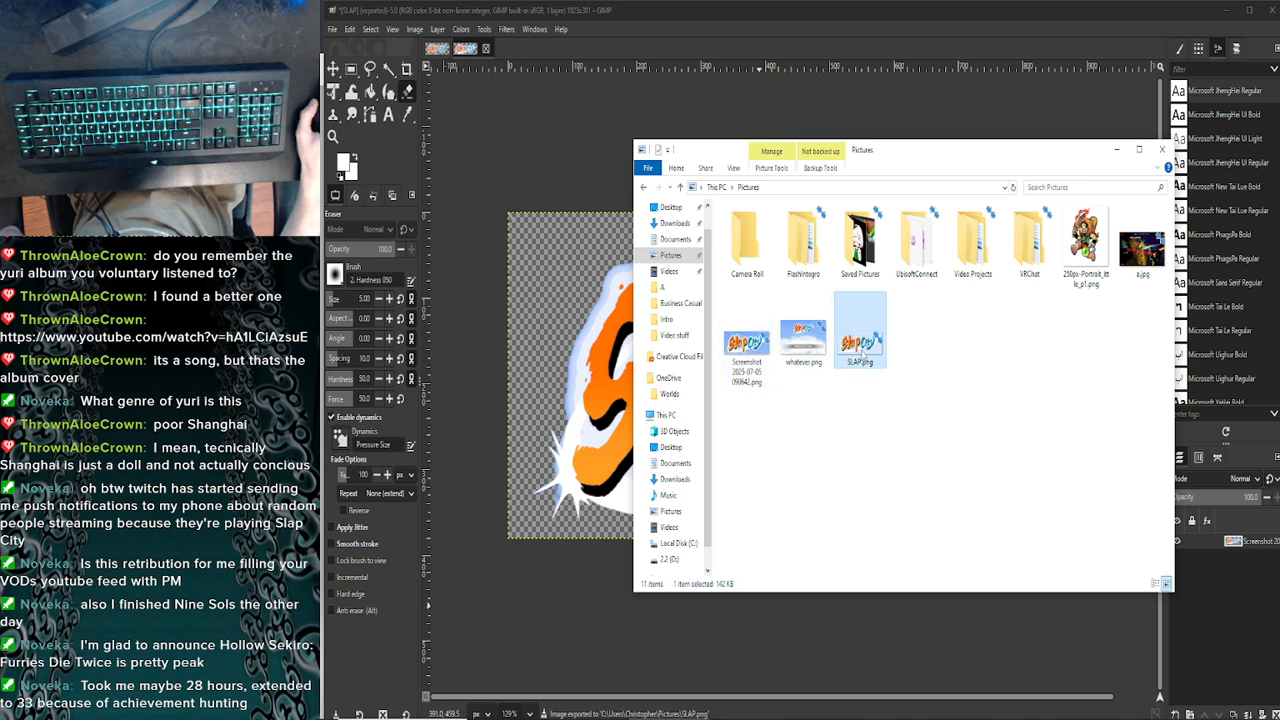
pyautogui.doubleClick(860, 350)
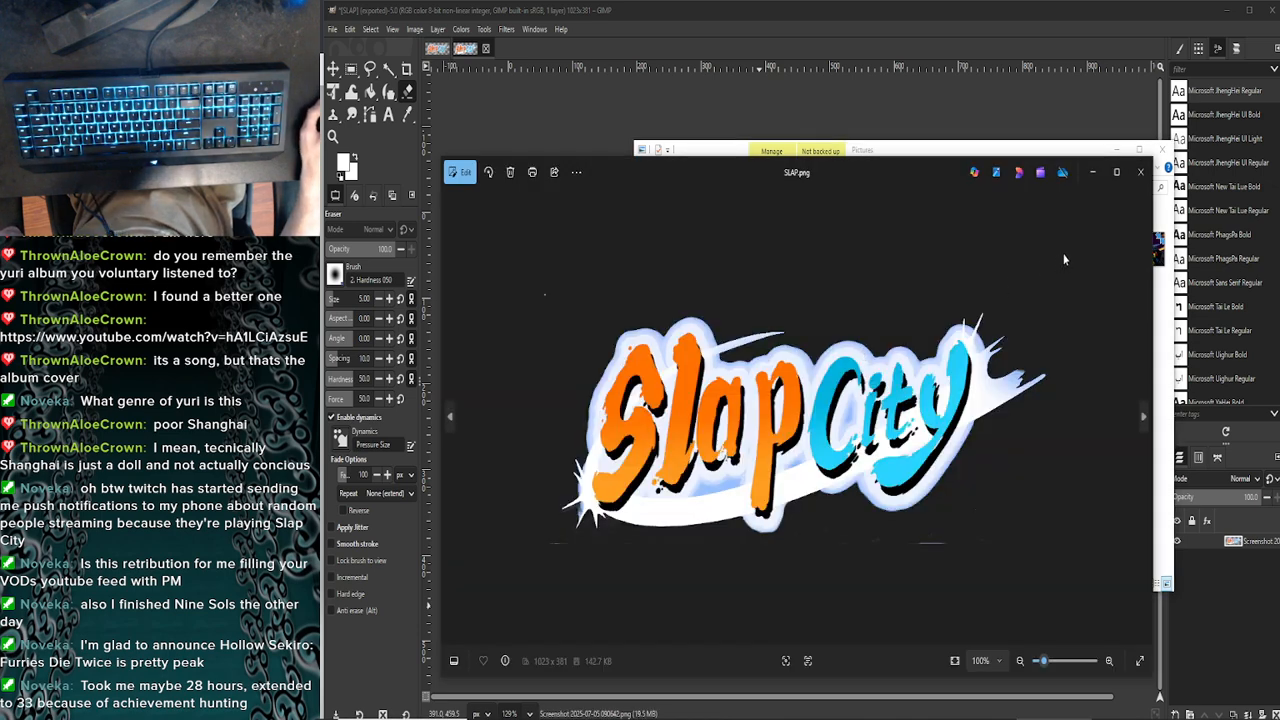
pyautogui.click(1141, 172)
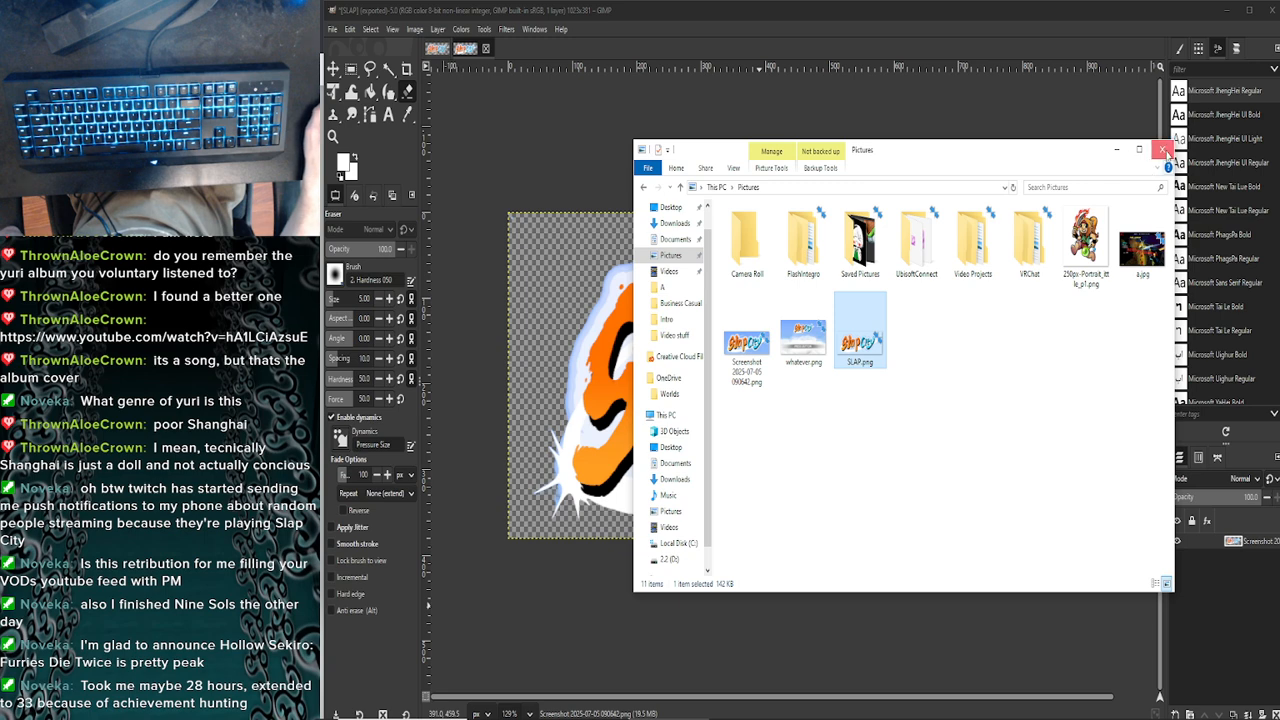
pyautogui.click(1163, 150)
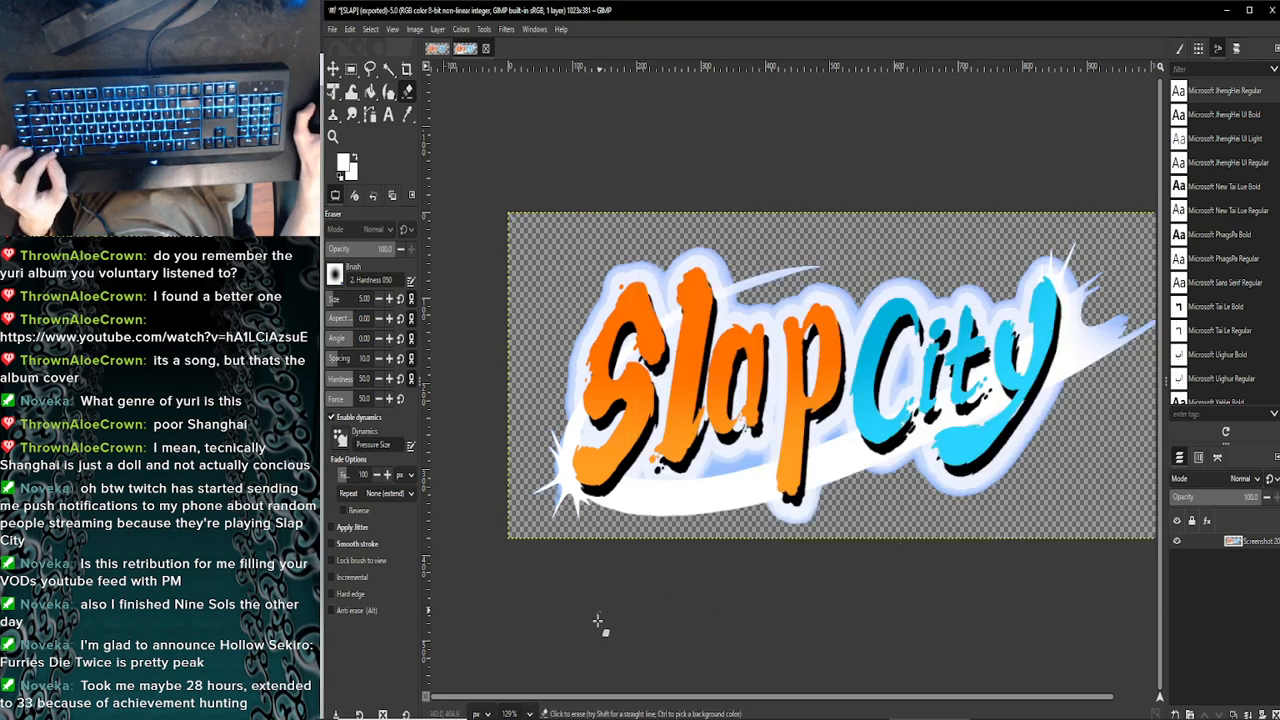
pyautogui.hotkey('shift', 'j')
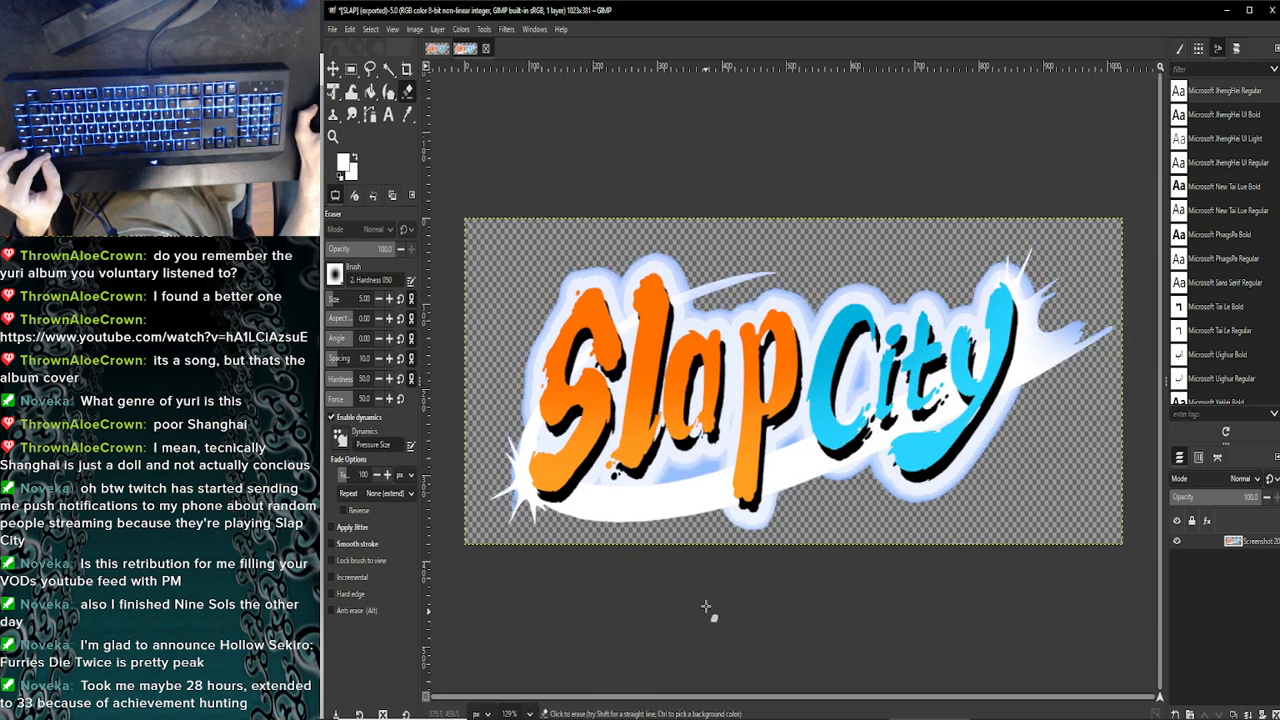
pyautogui.scroll(6, 706, 606)
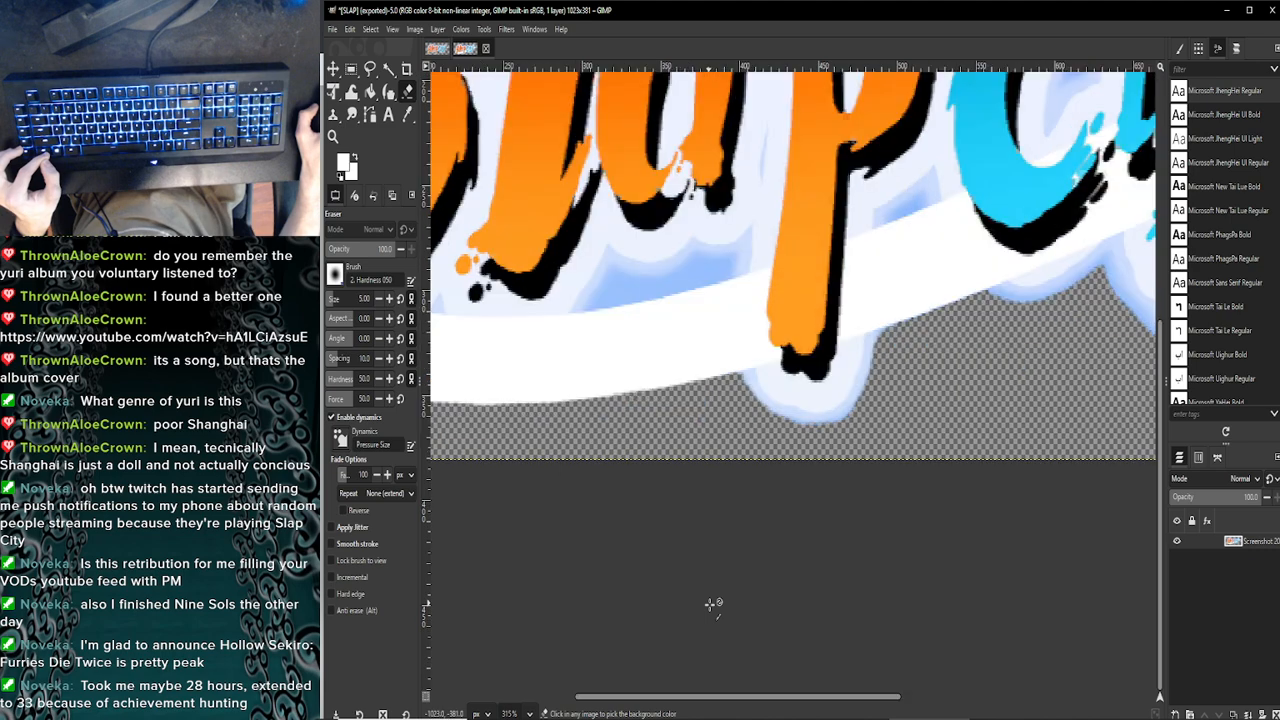
pyautogui.scroll(2, 706, 606)
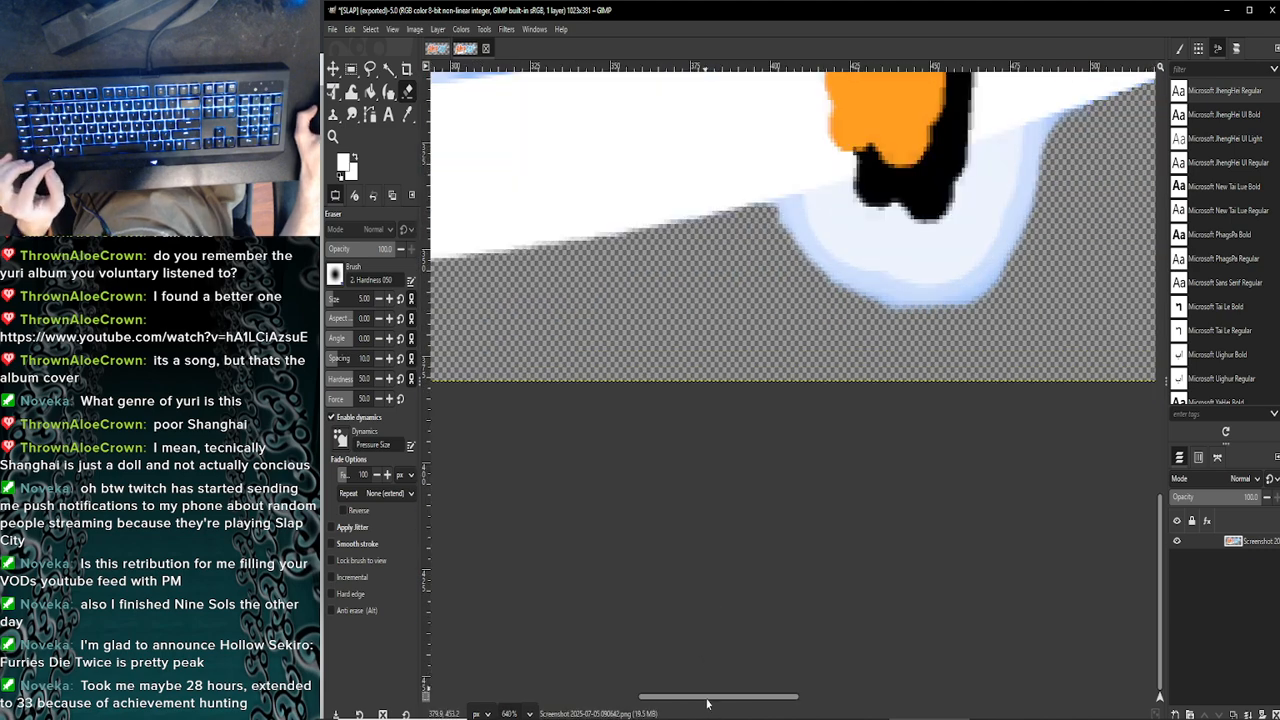
pyautogui.moveTo(706, 700); pyautogui.dragTo(617, 701)
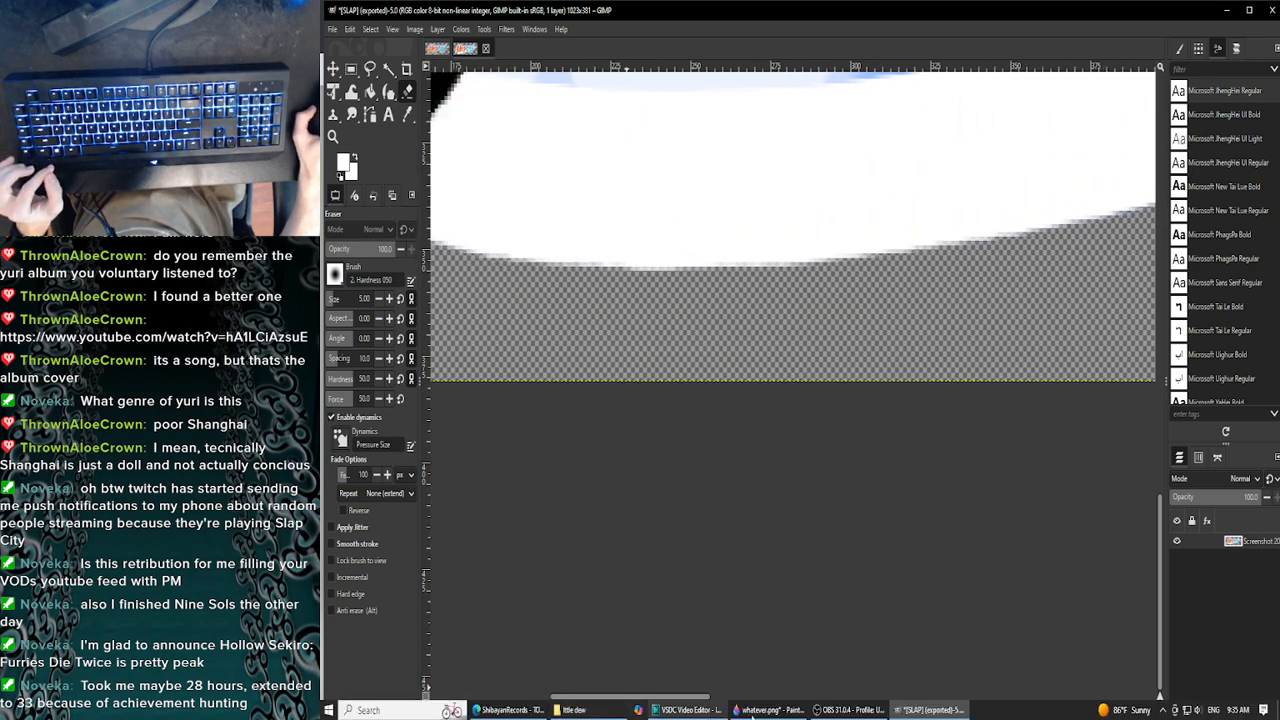
# Switch to Paint 3D, insert SLAP.png from the Pictures folder onto the blue canvas and place the logo in the canvas's upper right corner
pyautogui.click(760, 710)
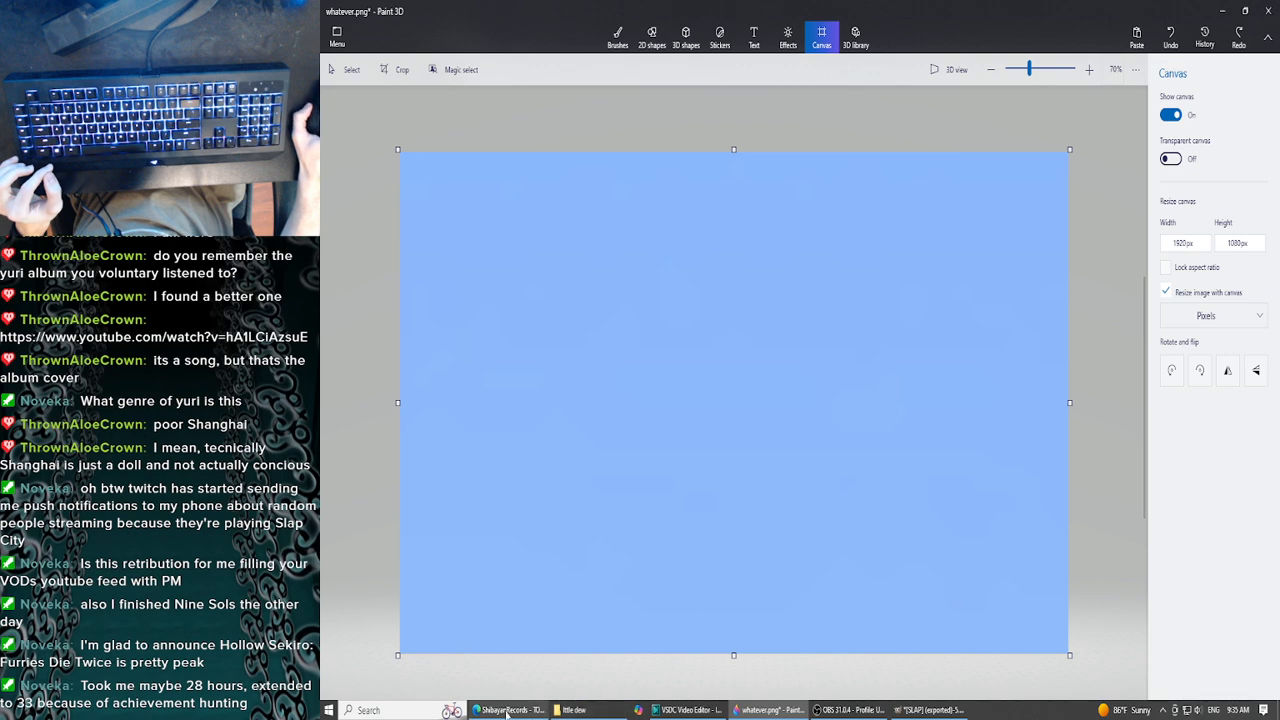
pyautogui.click(573, 710)
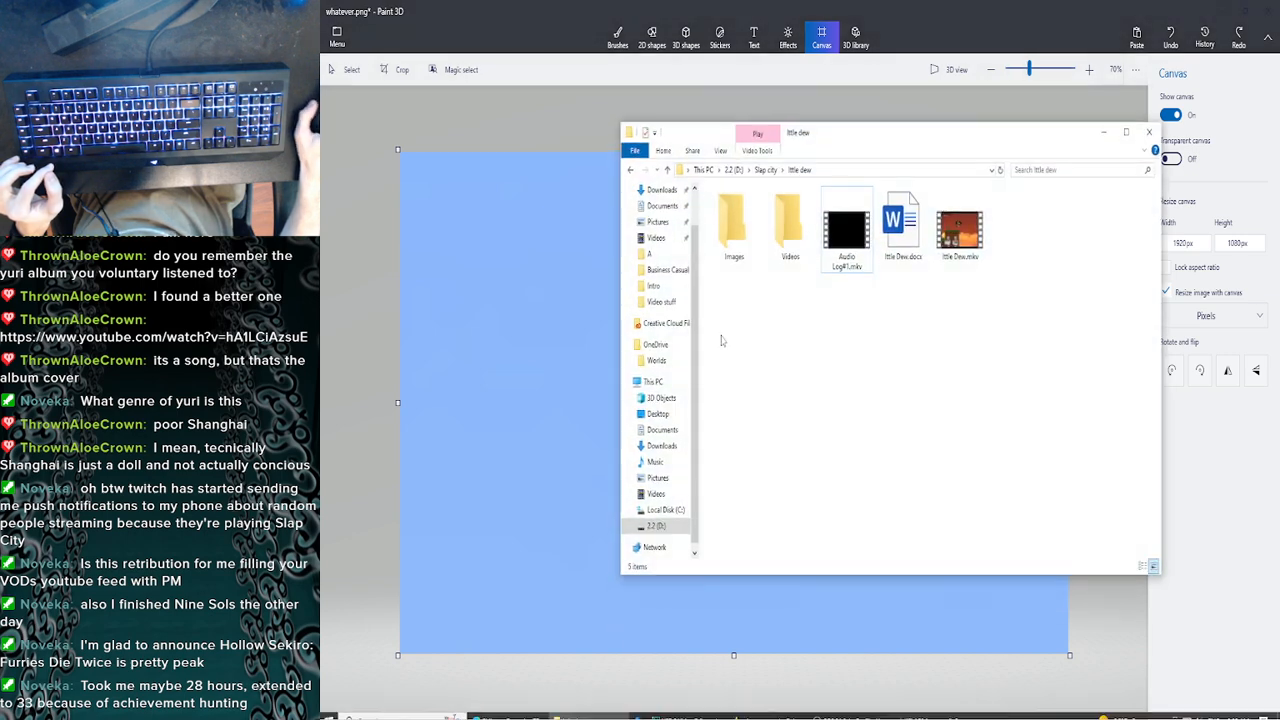
pyautogui.click(656, 224)
pyautogui.moveTo(790, 315)
pyautogui.mouseDown()
pyautogui.moveTo(536, 370)
pyautogui.moveTo(575, 395)
pyautogui.mouseUp()
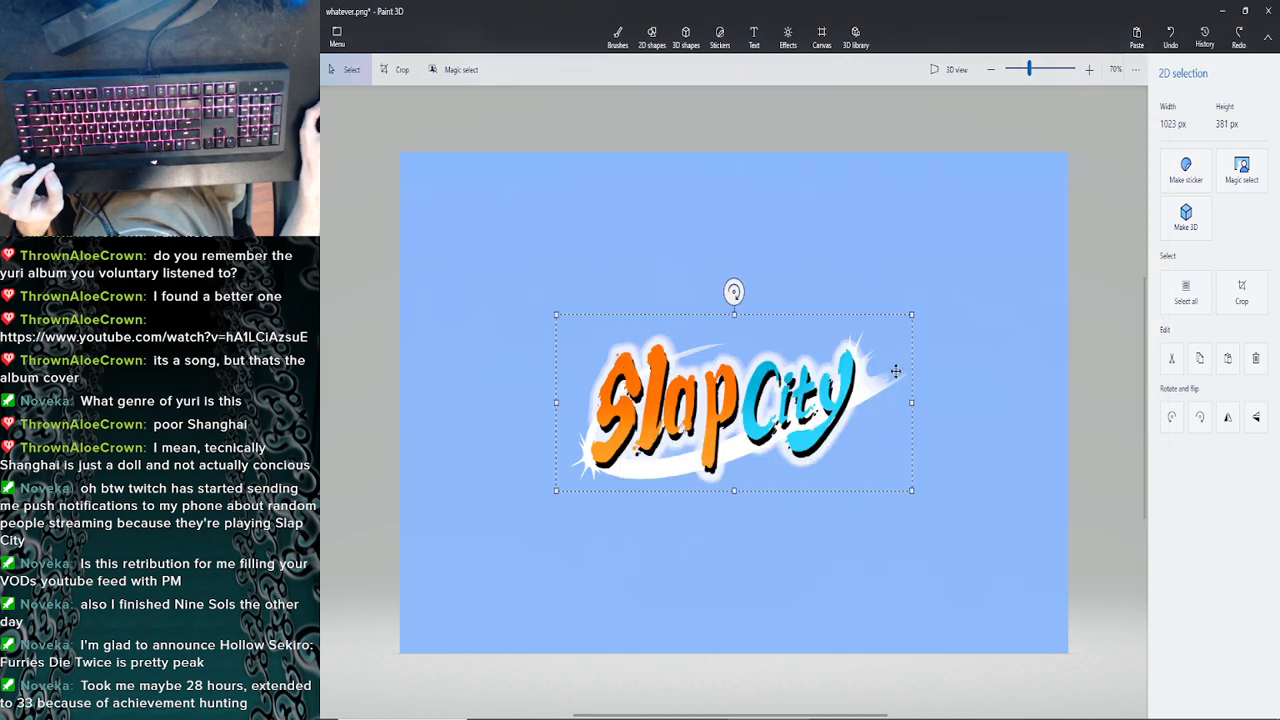
pyautogui.moveTo(751, 413); pyautogui.dragTo(910, 250)
pyautogui.click(1130, 278)
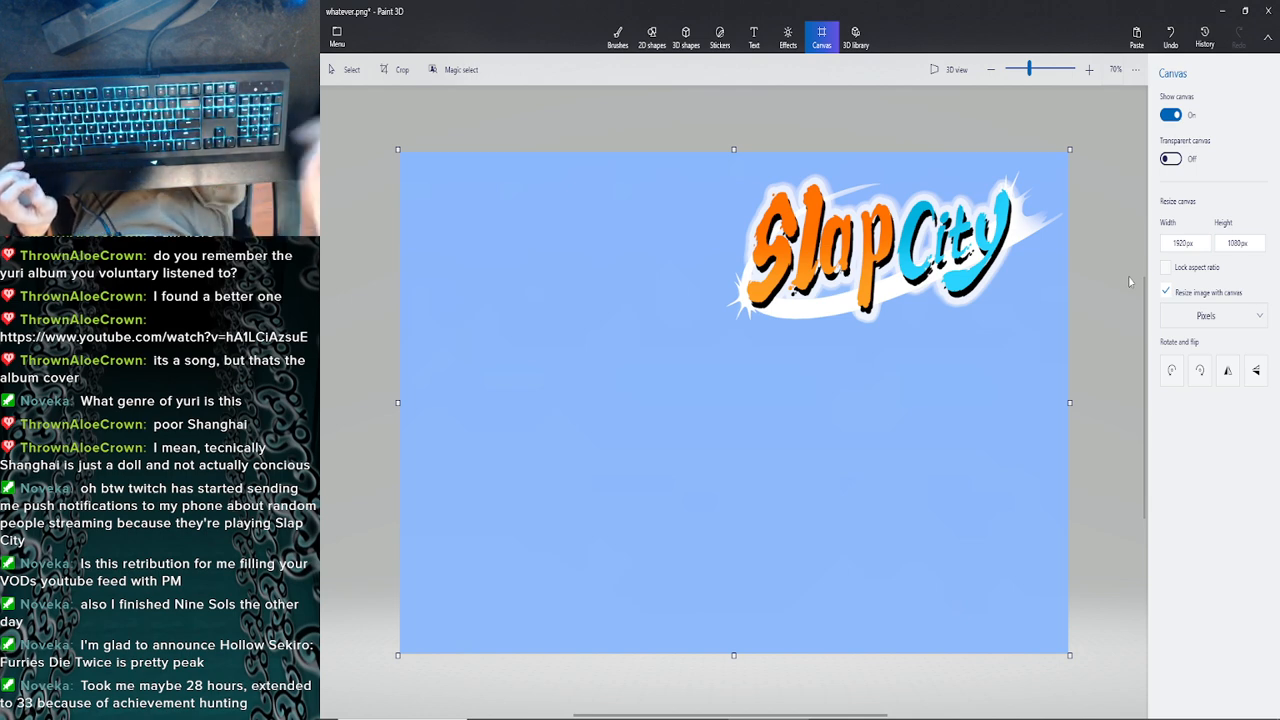
# Return to GIMP and quit it, discarding the unsaved changes to both open images
pyautogui.moveTo(822, 714)
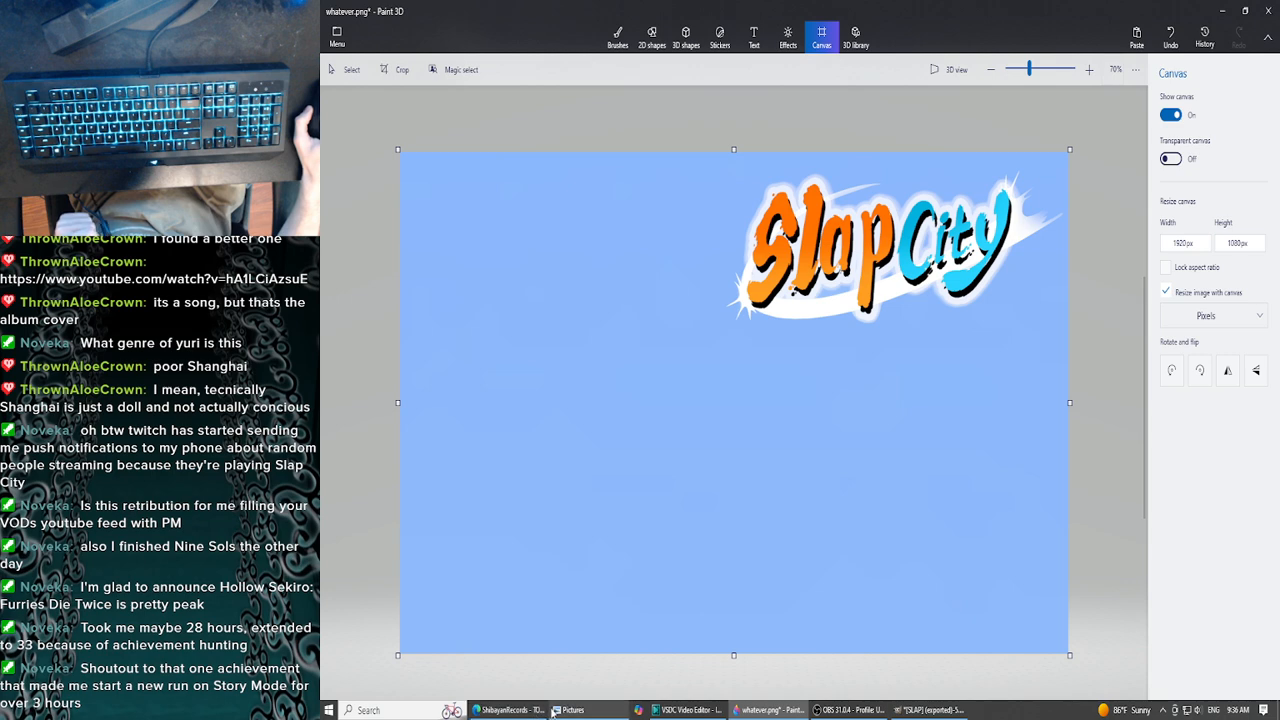
pyautogui.click(553, 711)
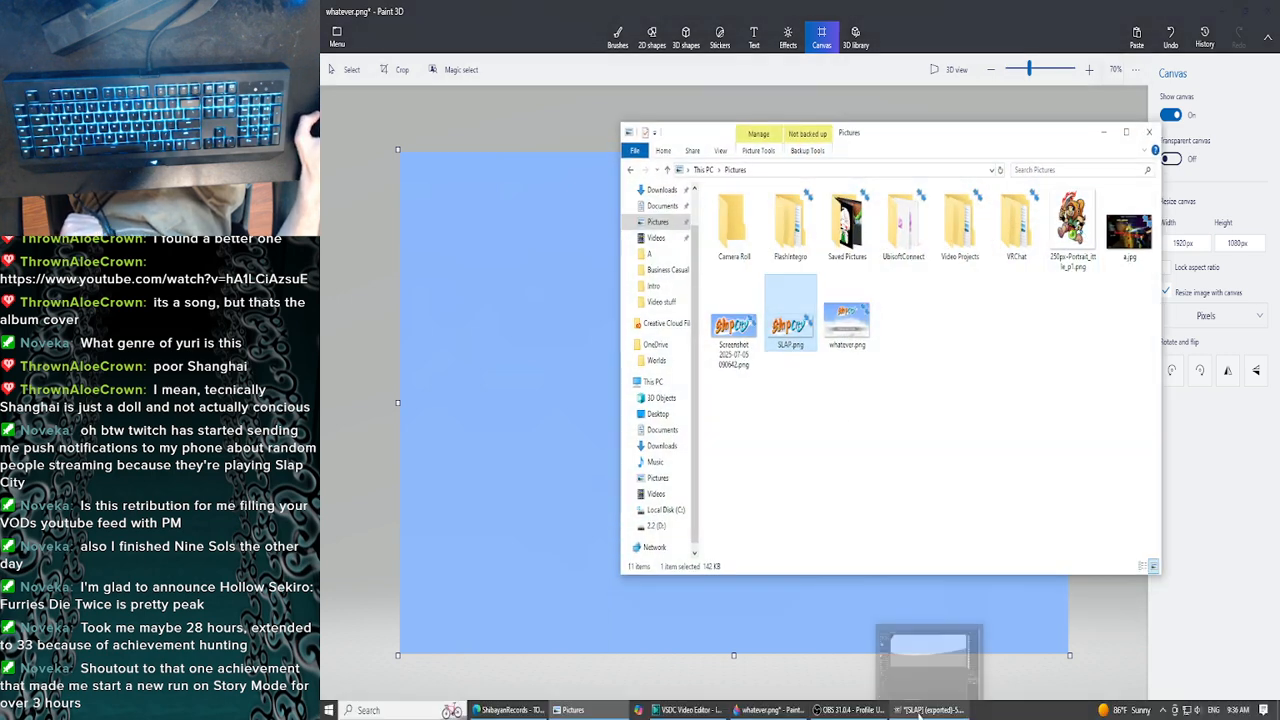
pyautogui.click(920, 712)
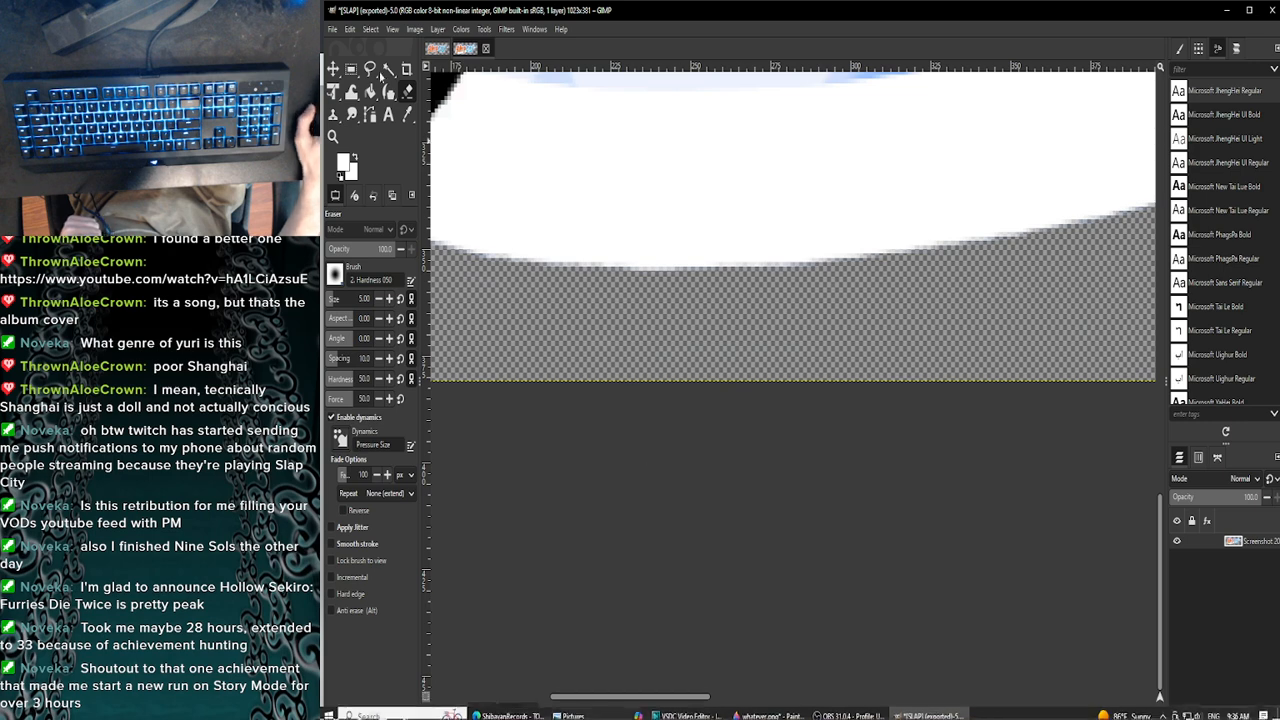
pyautogui.hotkey('ctrl', 'q')
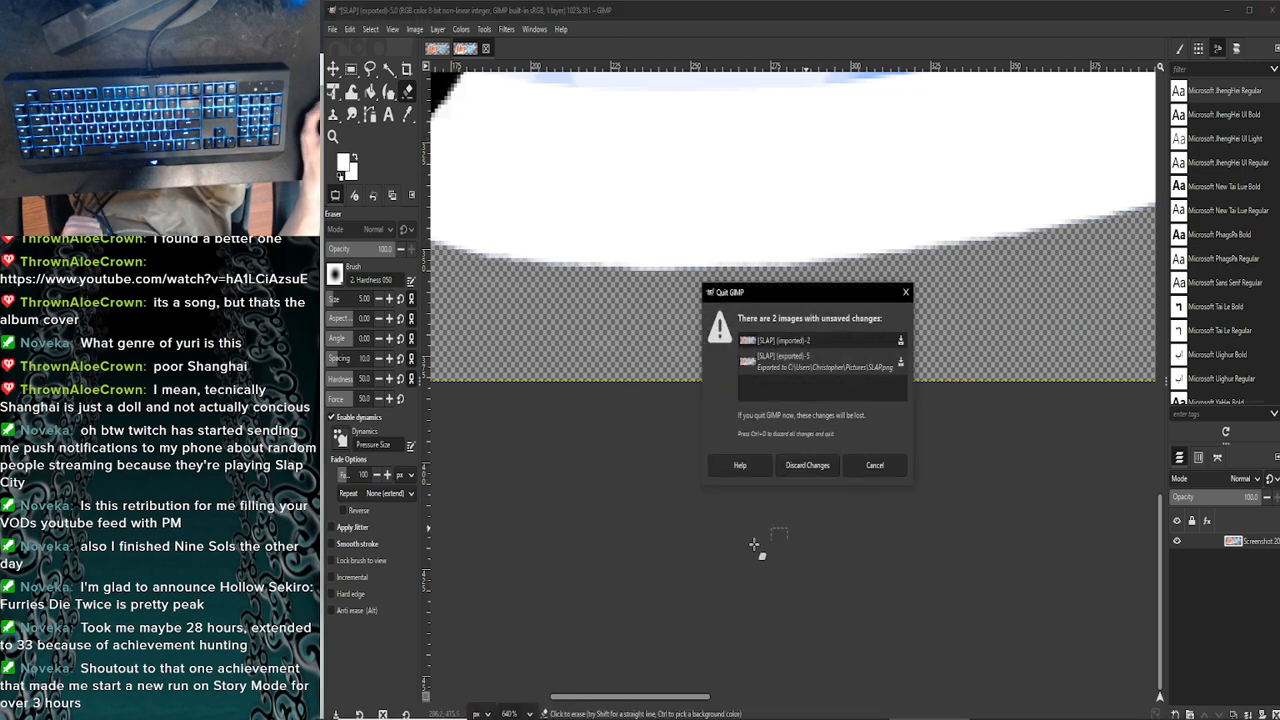
pyautogui.click(806, 466)
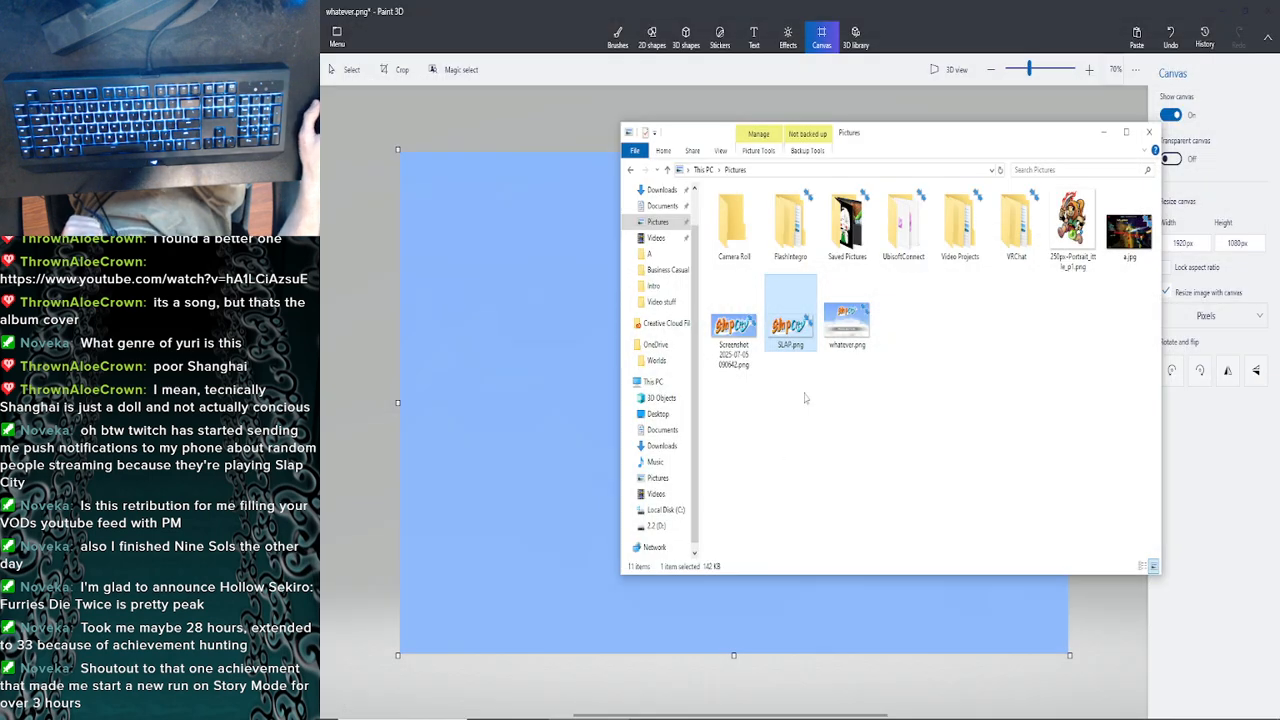
pyautogui.click(803, 408)
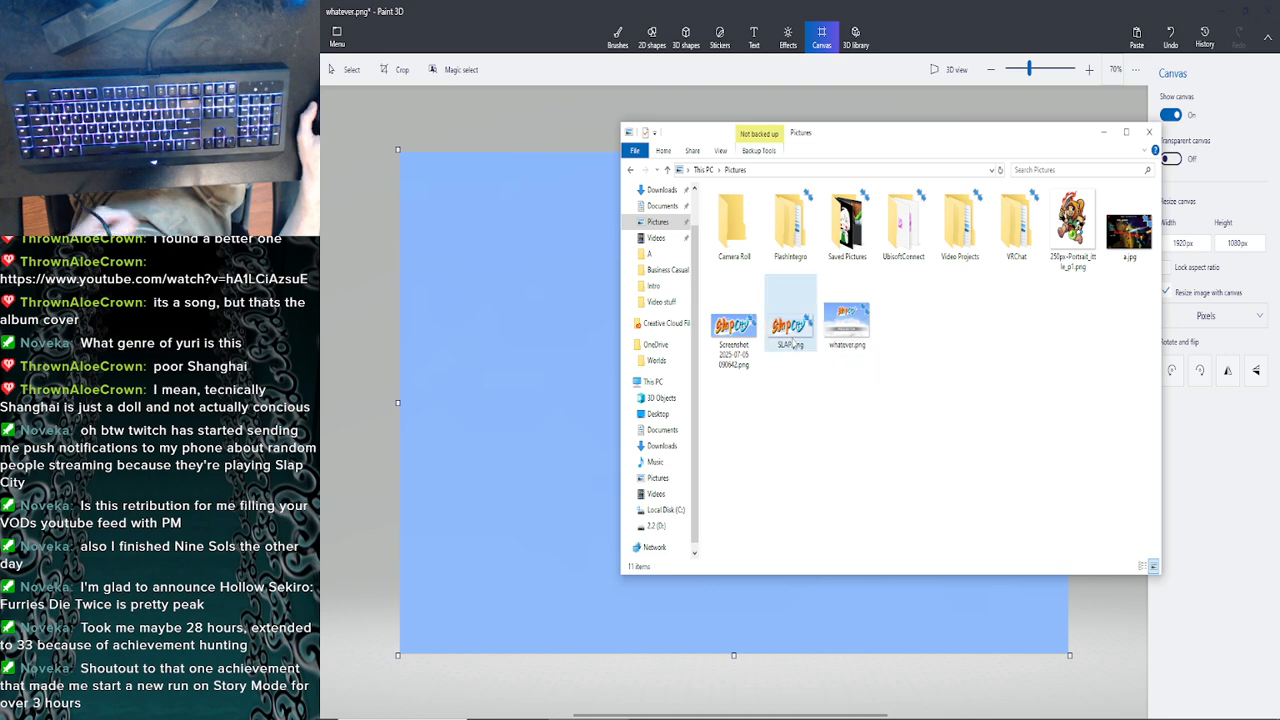
pyautogui.click(790, 330)
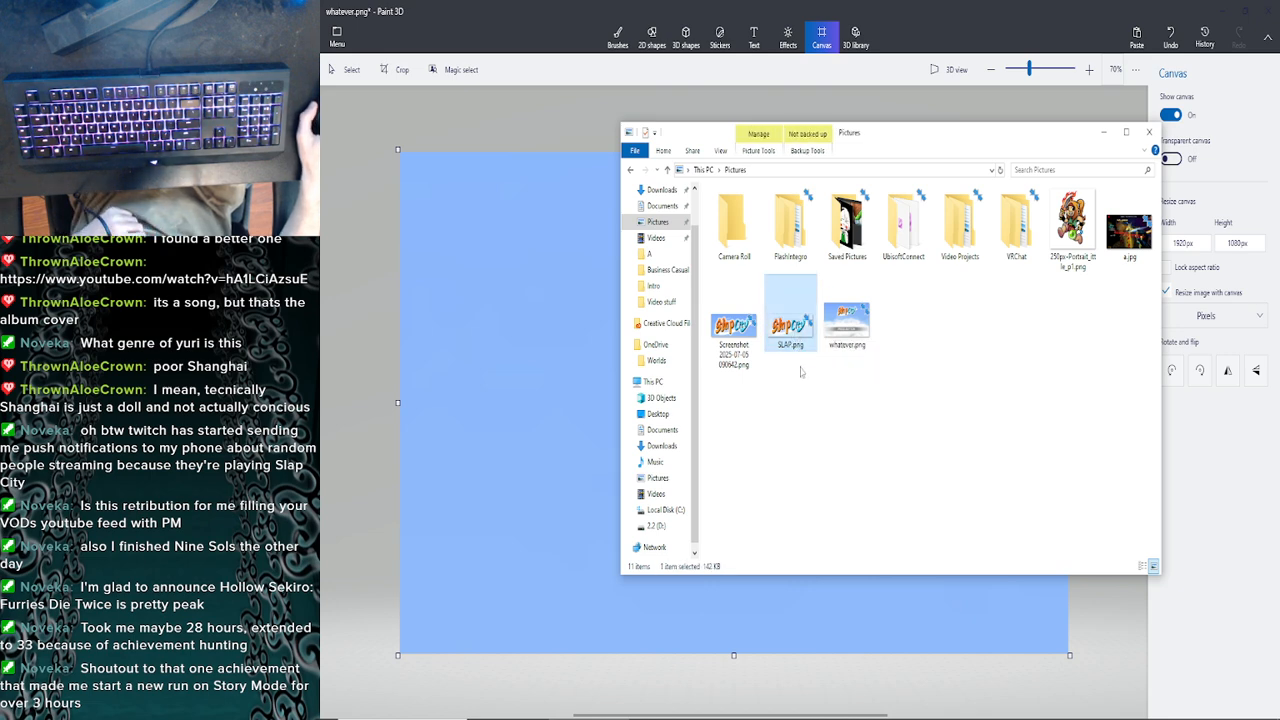
pyautogui.click(800, 372)
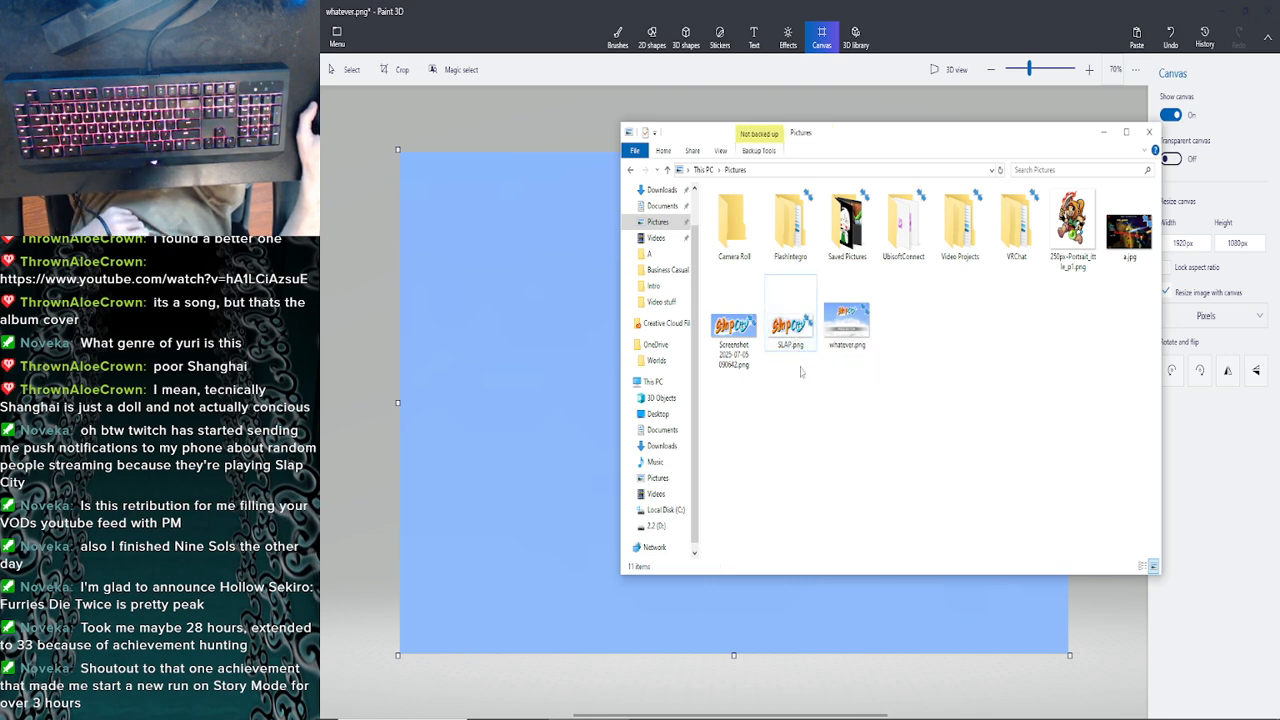
# Close the Pictures folder window, save whatever.png with the placed logo and close Paint 3D
pyautogui.click(1149, 131)
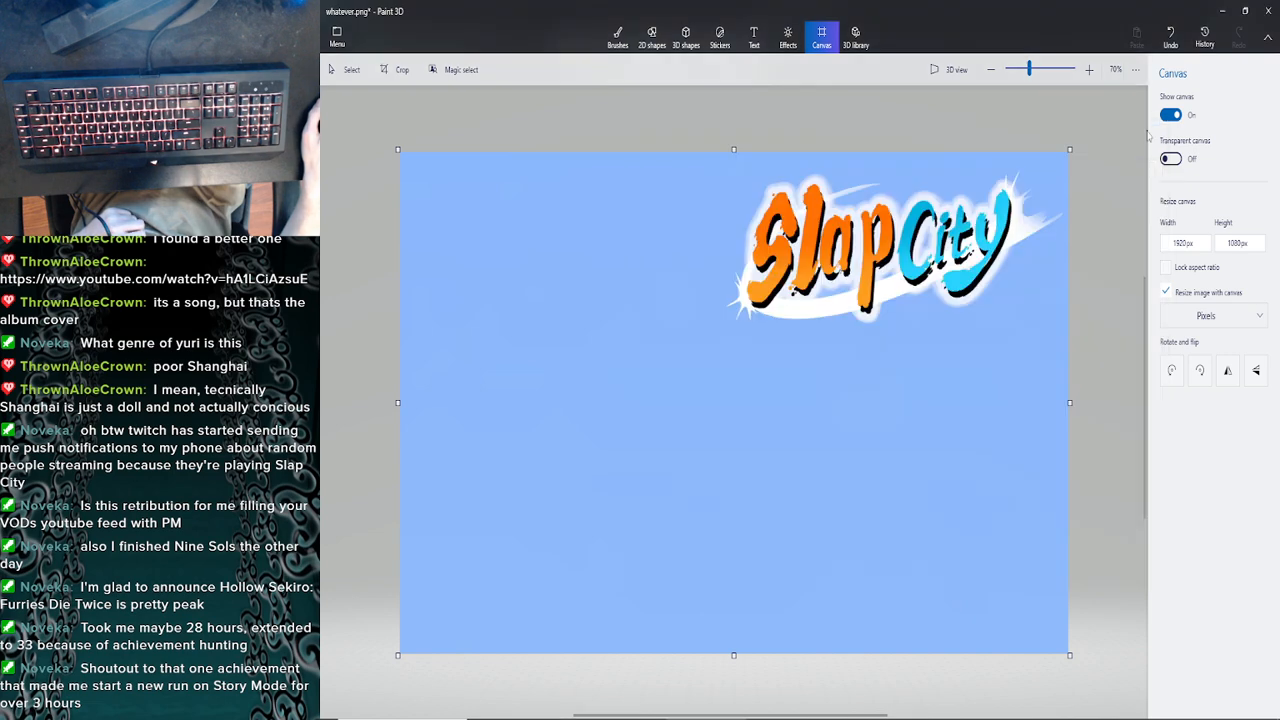
pyautogui.click(338, 38)
pyautogui.click(363, 170)
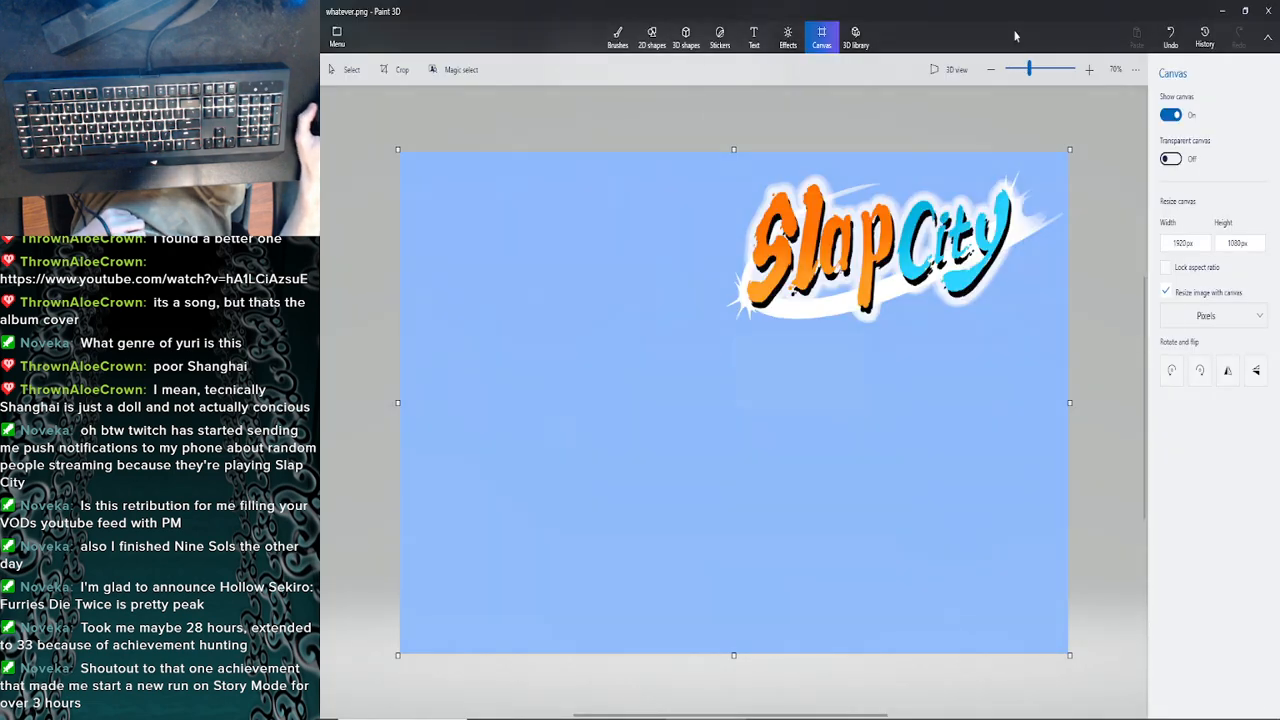
pyautogui.click(1268, 10)
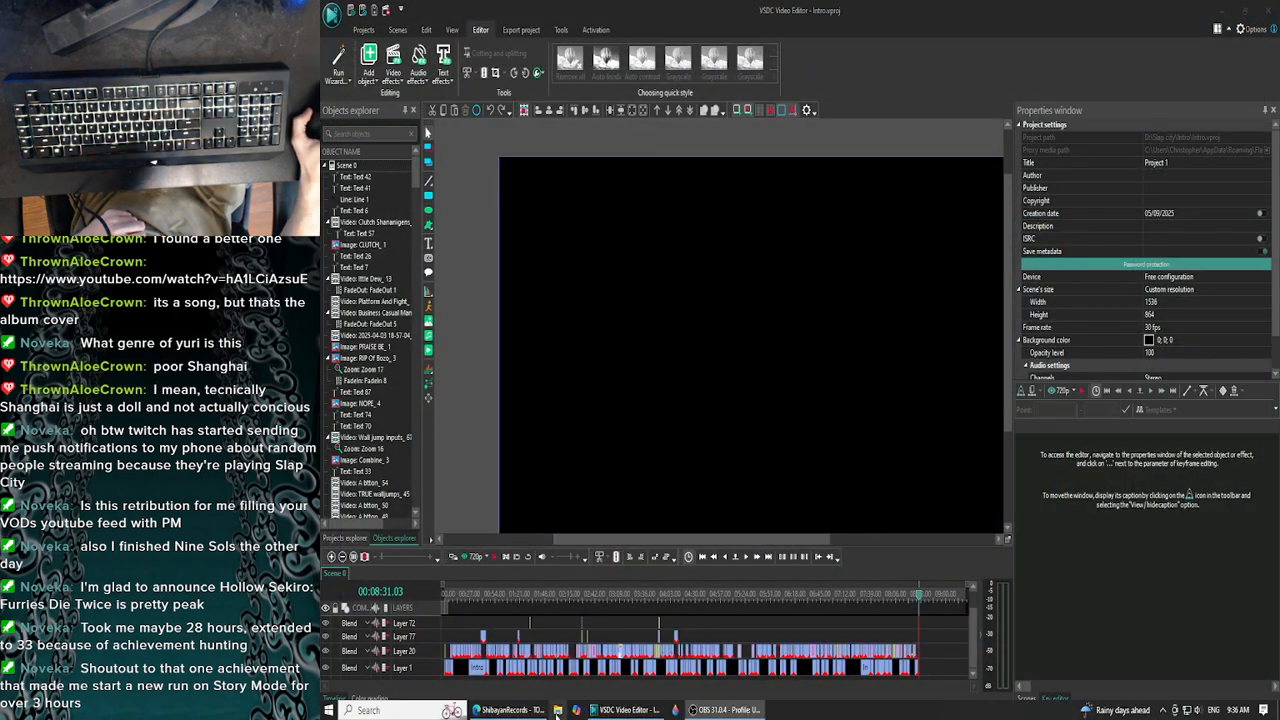
# Open the Pictures folder in File Explorer and rename whatever.png as Template.png
pyautogui.click(558, 710)
pyautogui.click(667, 267)
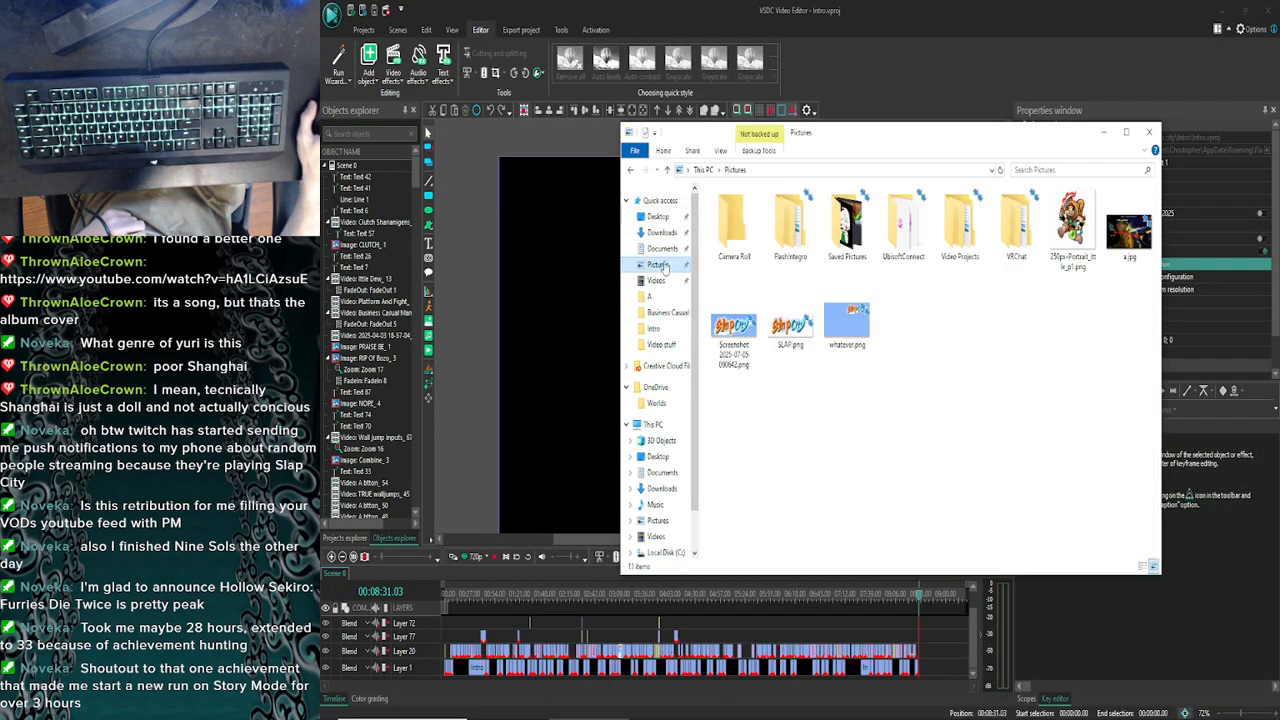
pyautogui.click(842, 334)
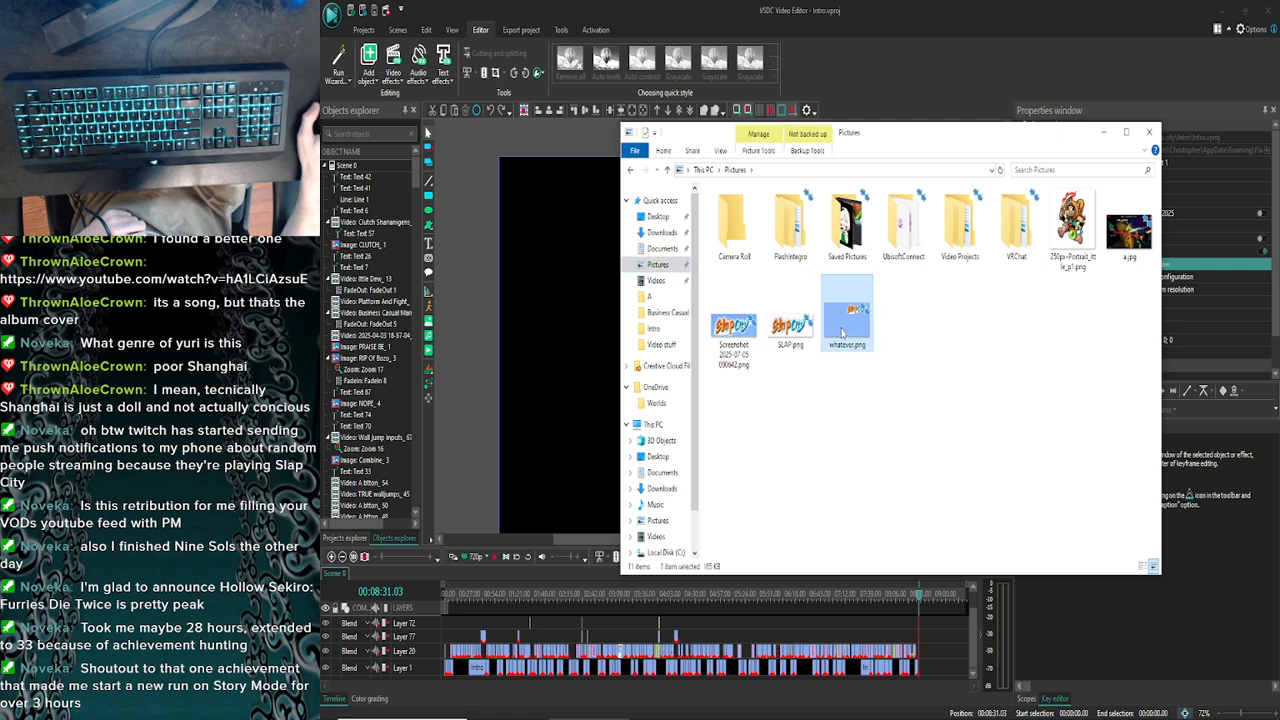
pyautogui.rightClick(847, 335)
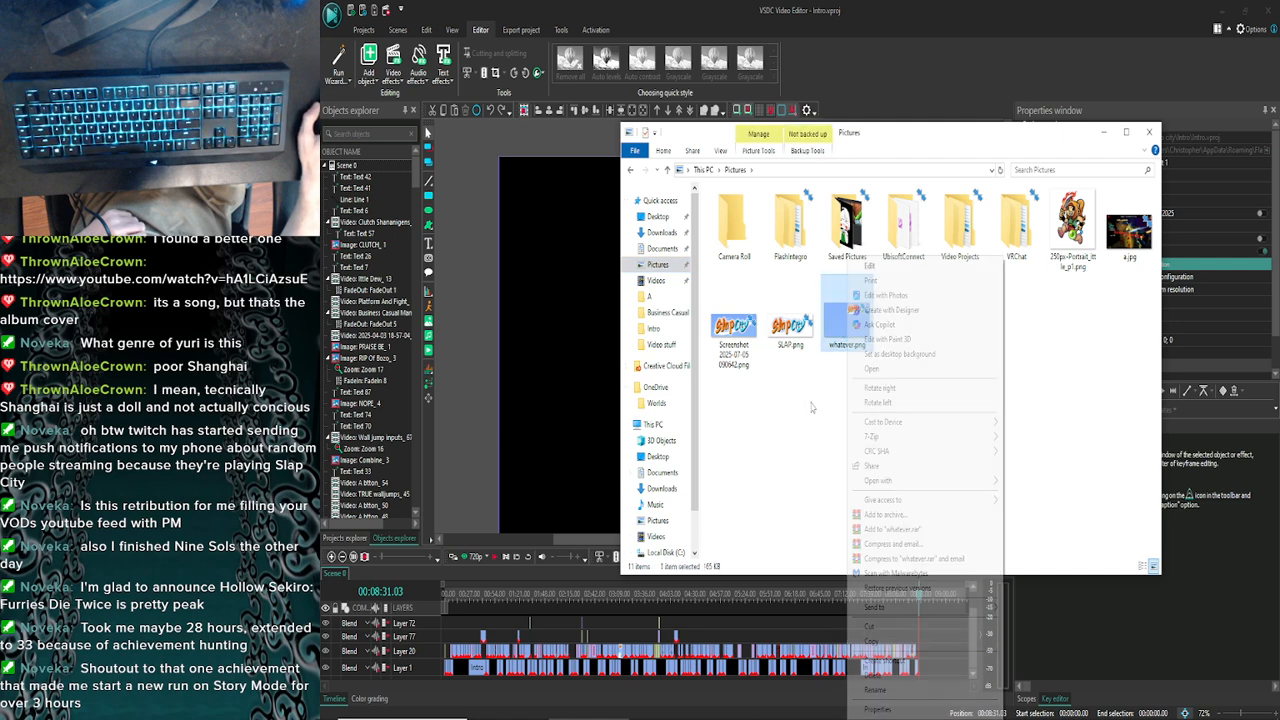
pyautogui.click(876, 690)
pyautogui.write('1')
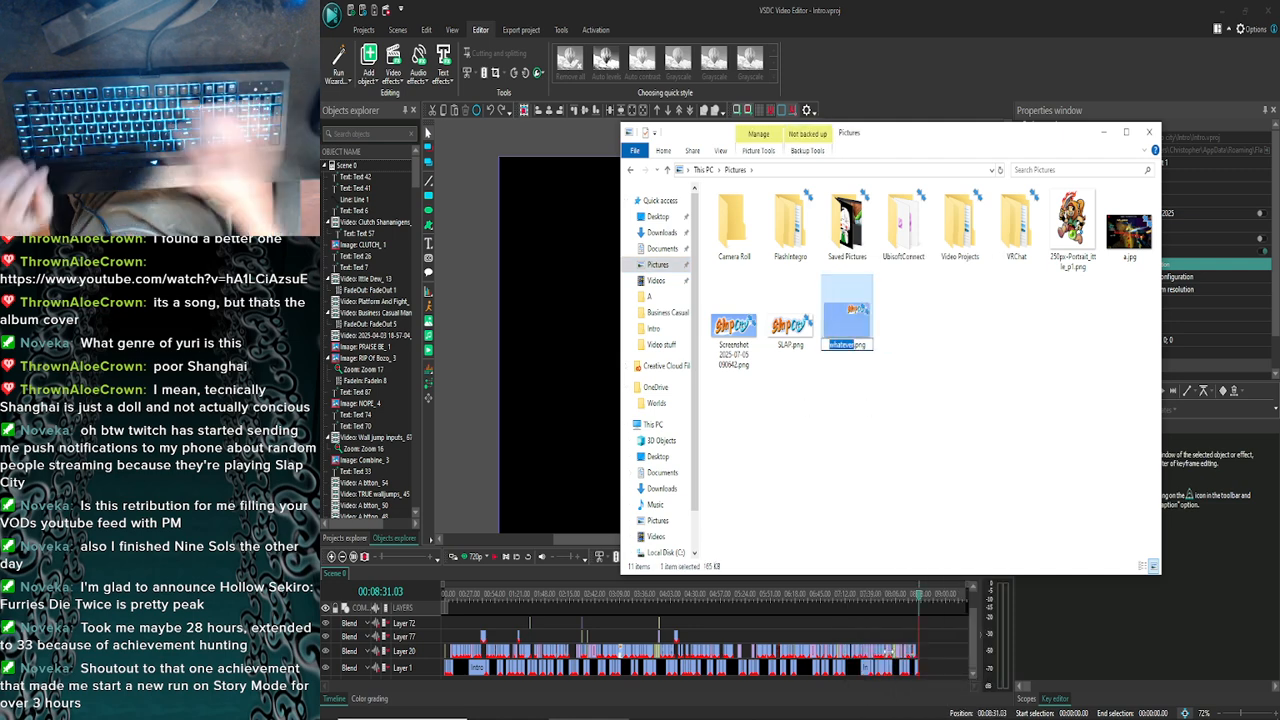
pyautogui.press('BackSpace')
pyautogui.write('Template')
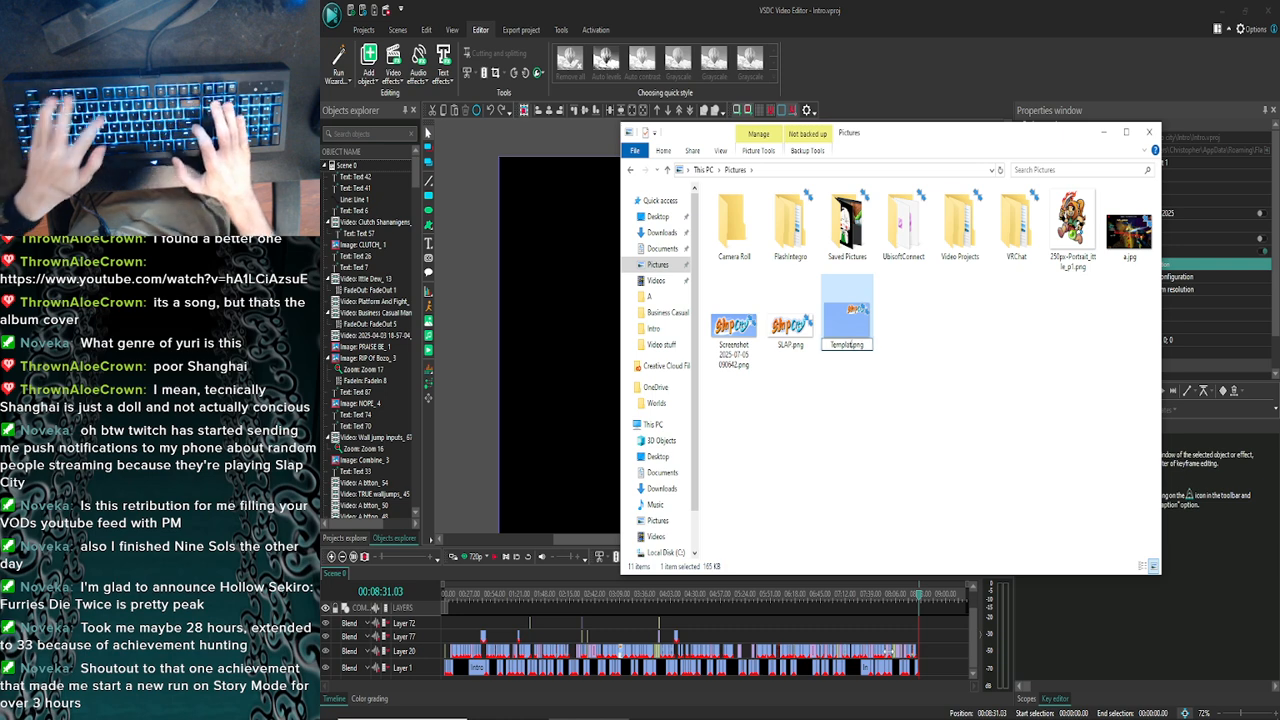
pyautogui.press('Return')
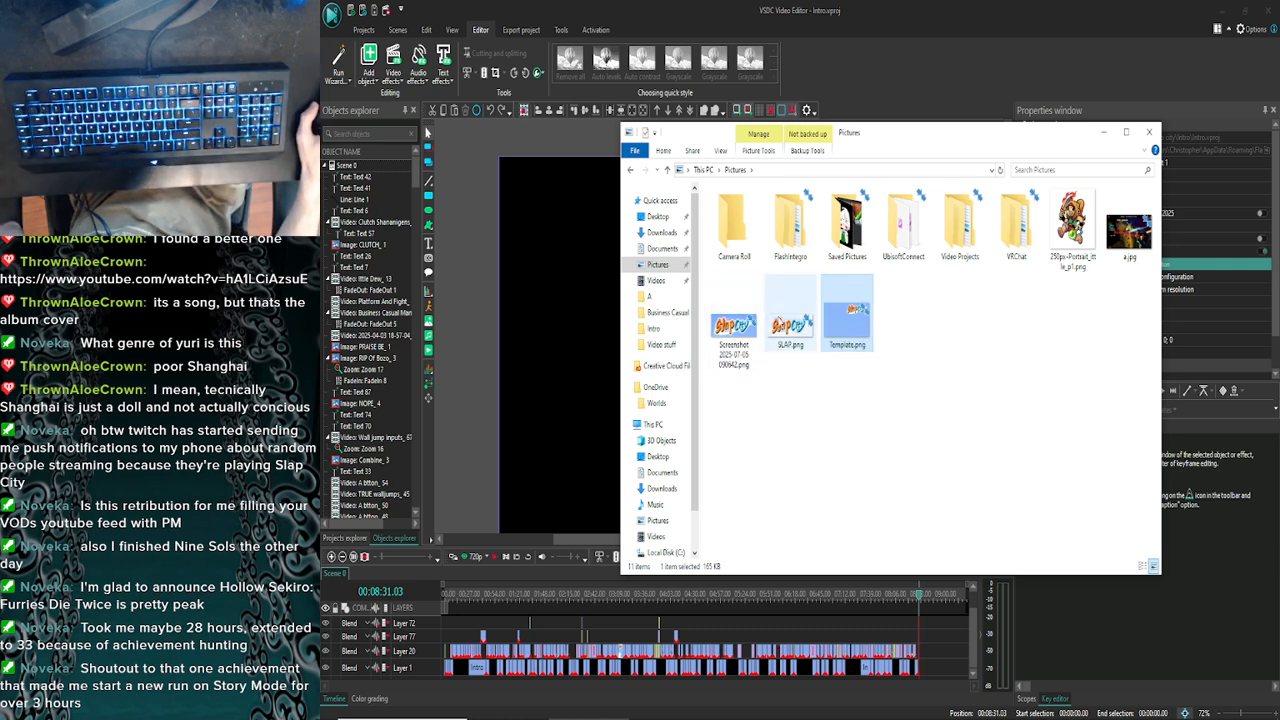
# Look through the UbisoftConnect and Camera Roll folders inside Pictures
pyautogui.doubleClick(903, 222)
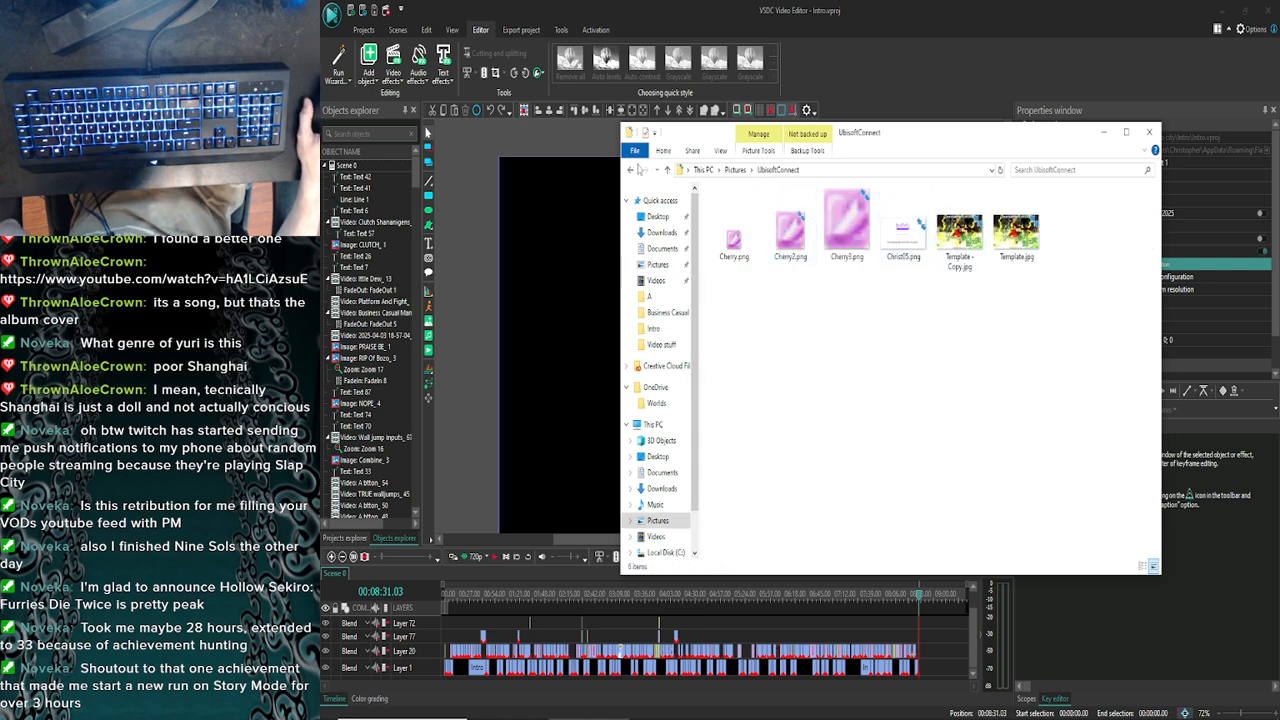
pyautogui.click(630, 170)
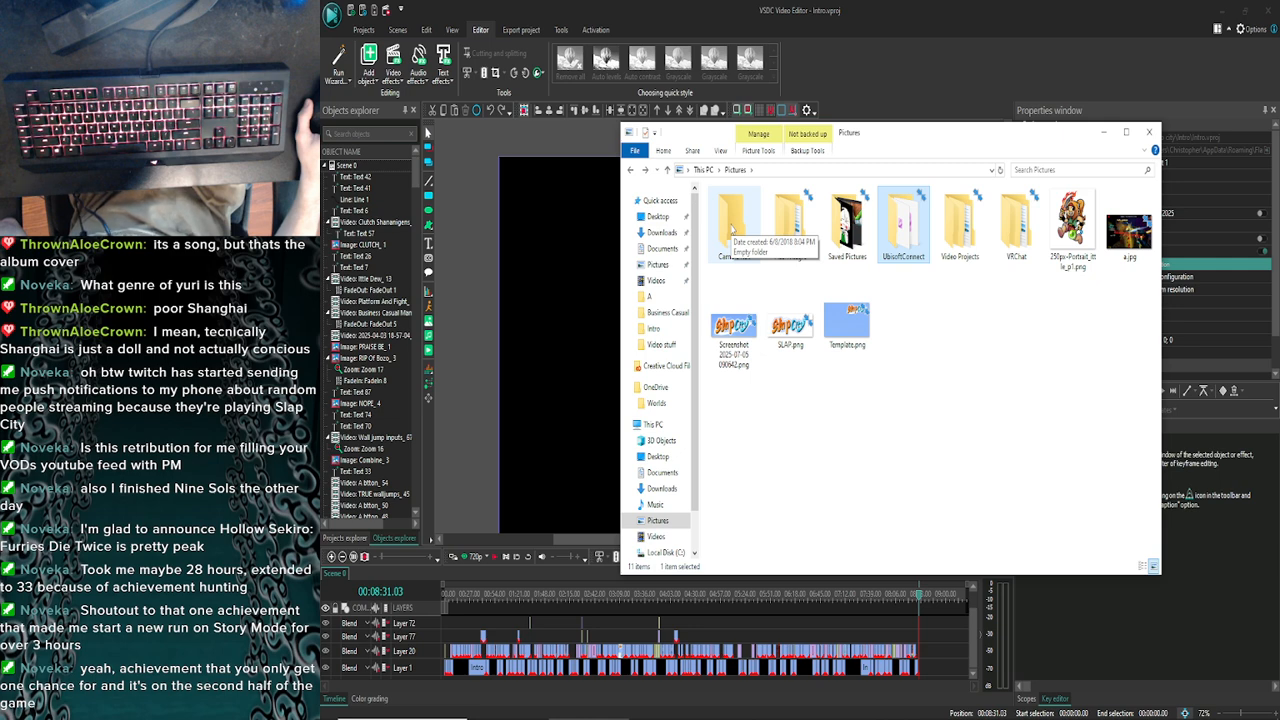
pyautogui.click(904, 371)
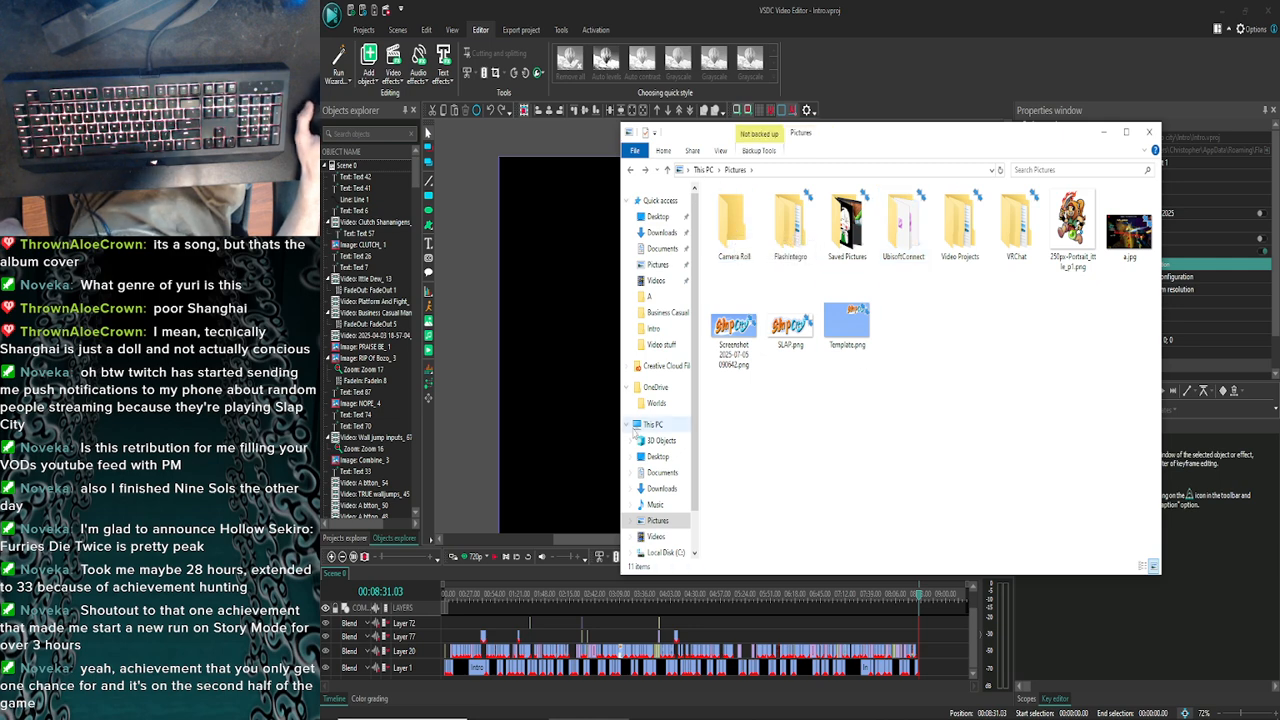
pyautogui.click(660, 521)
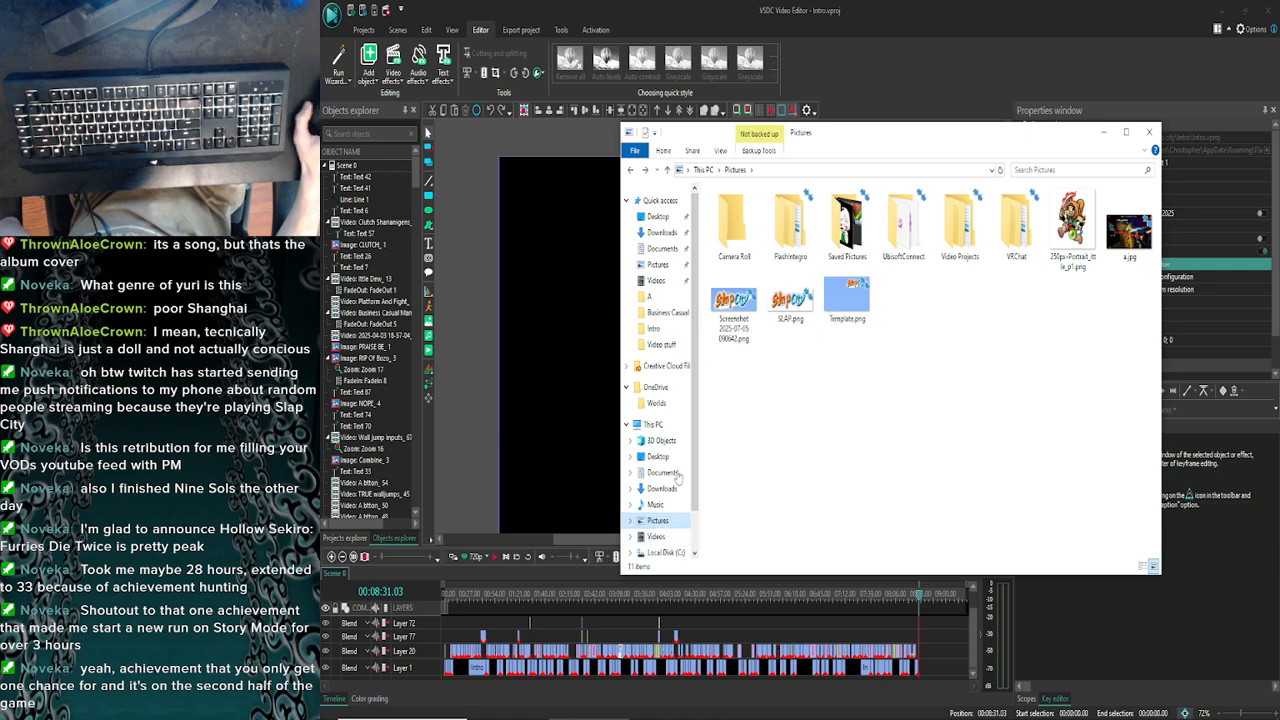
pyautogui.scroll(-2, 665, 525)
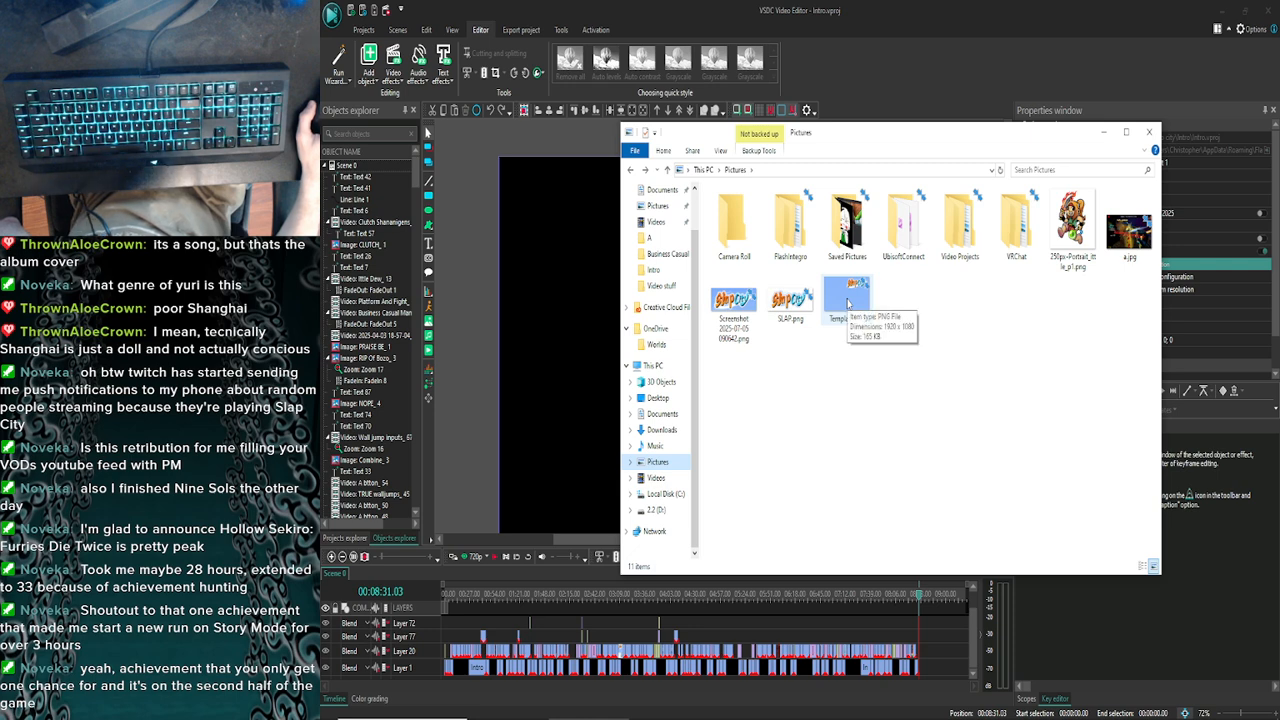
pyautogui.doubleClick(740, 232)
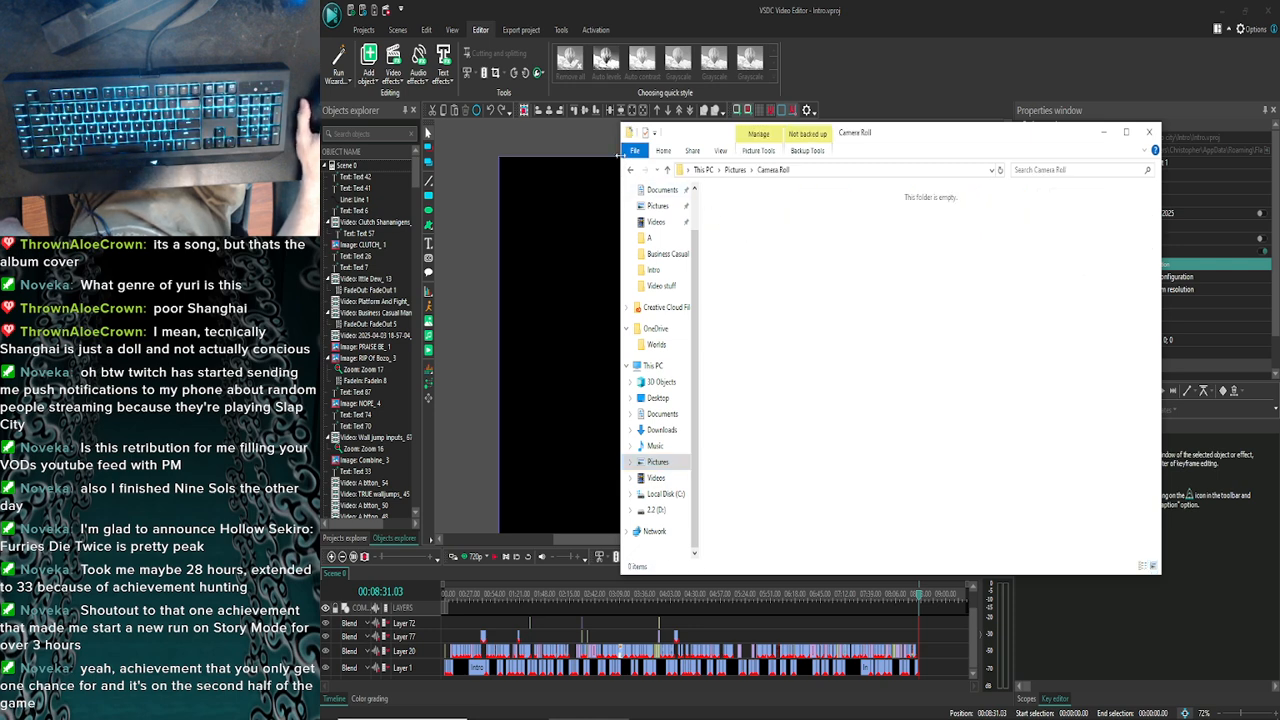
# Move SLAP.png and Template.png from Pictures into the Camera Roll folder and delete the Slap City logo screenshot
pyautogui.moveTo(870, 333); pyautogui.dragTo(726, 237)
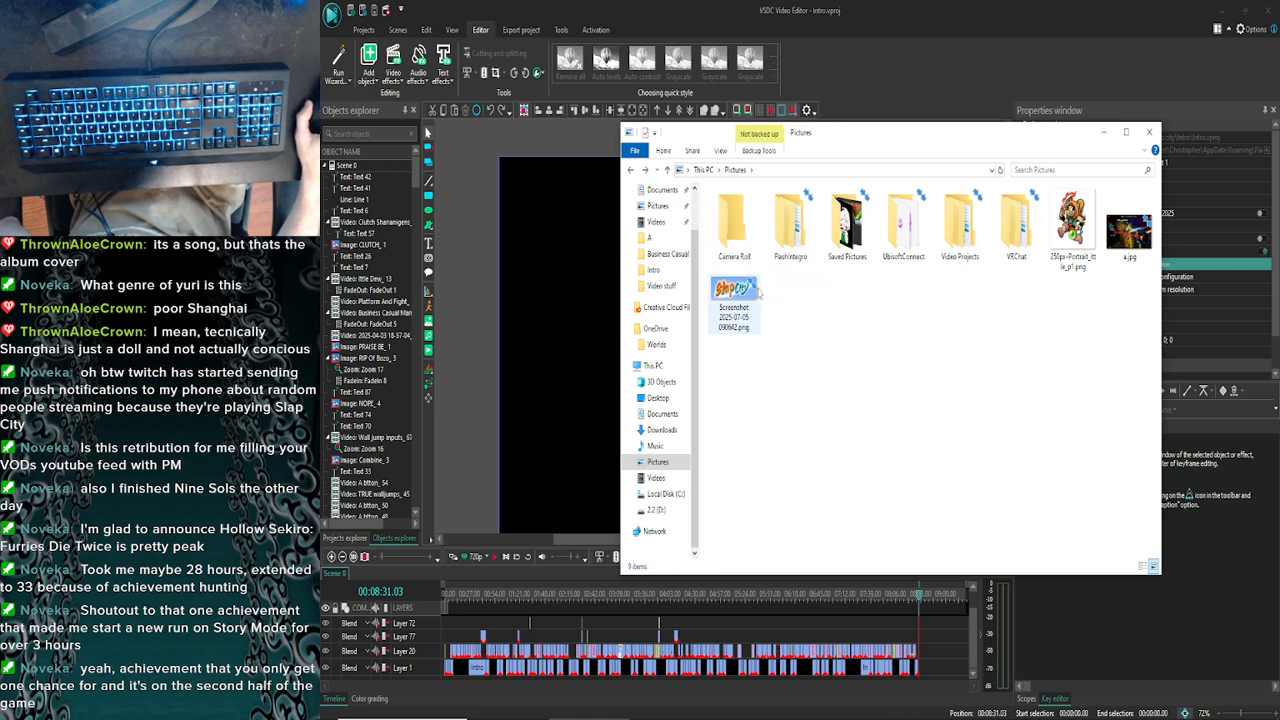
pyautogui.click(750, 304)
pyautogui.press('Delete')
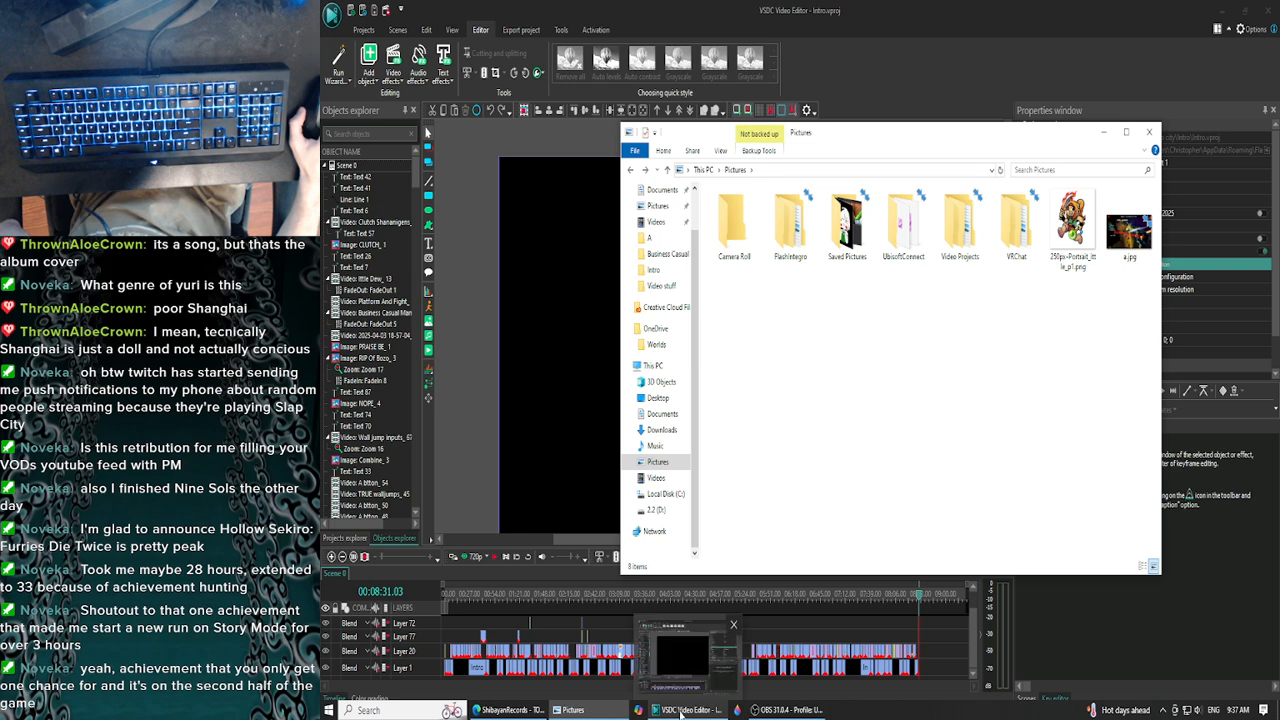
# Duplicate Template.png inside the Camera Roll folder
pyautogui.doubleClick(750, 230)
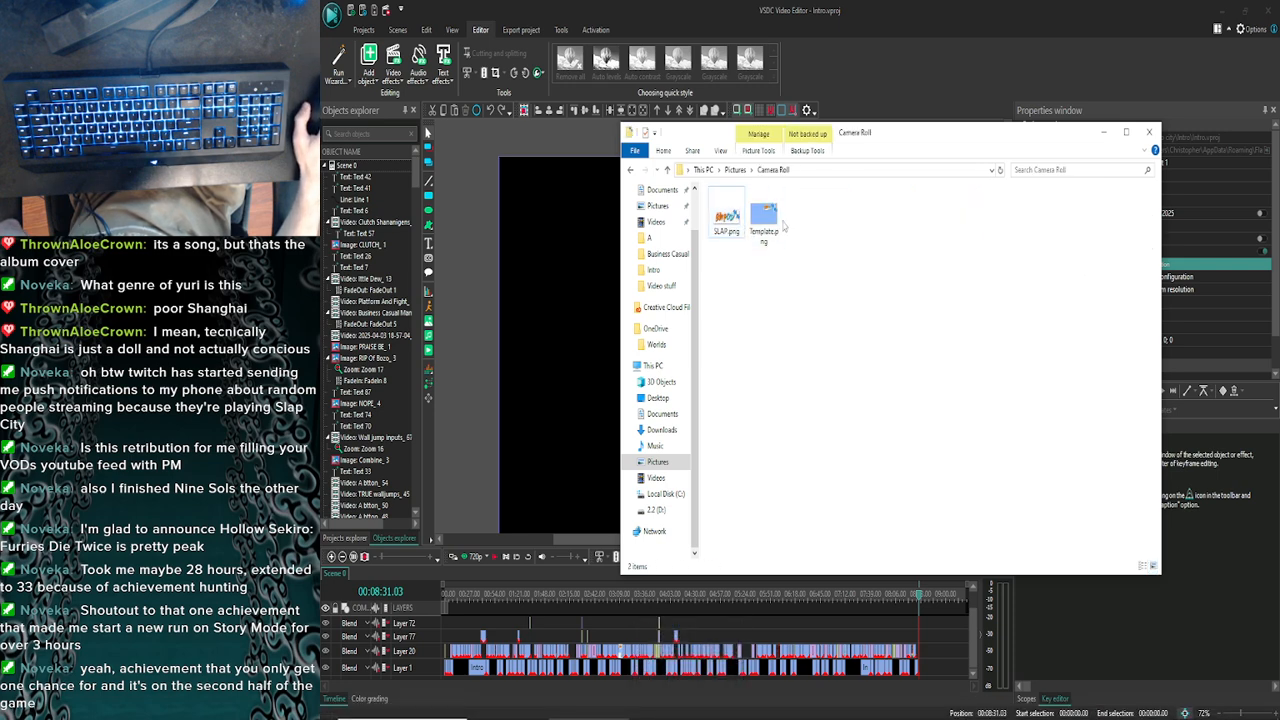
pyautogui.click(779, 224)
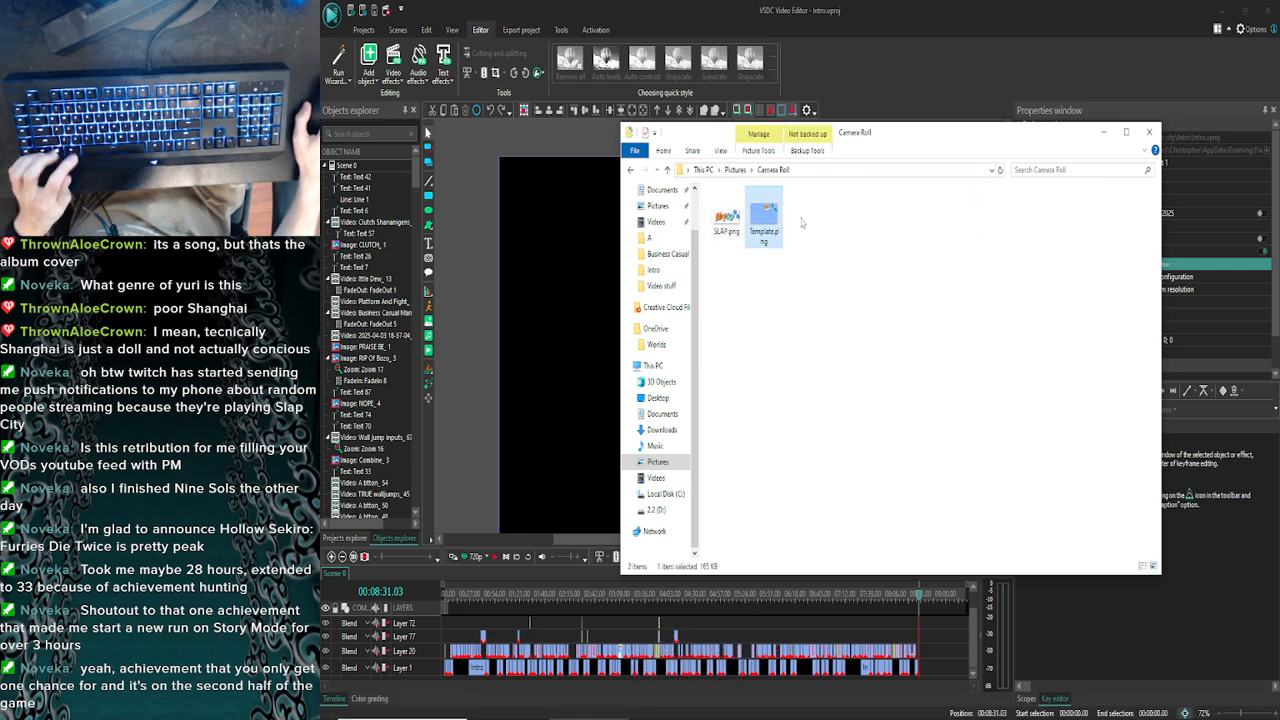
pyautogui.click(805, 224)
pyautogui.hotkey('ctrl', 'v')
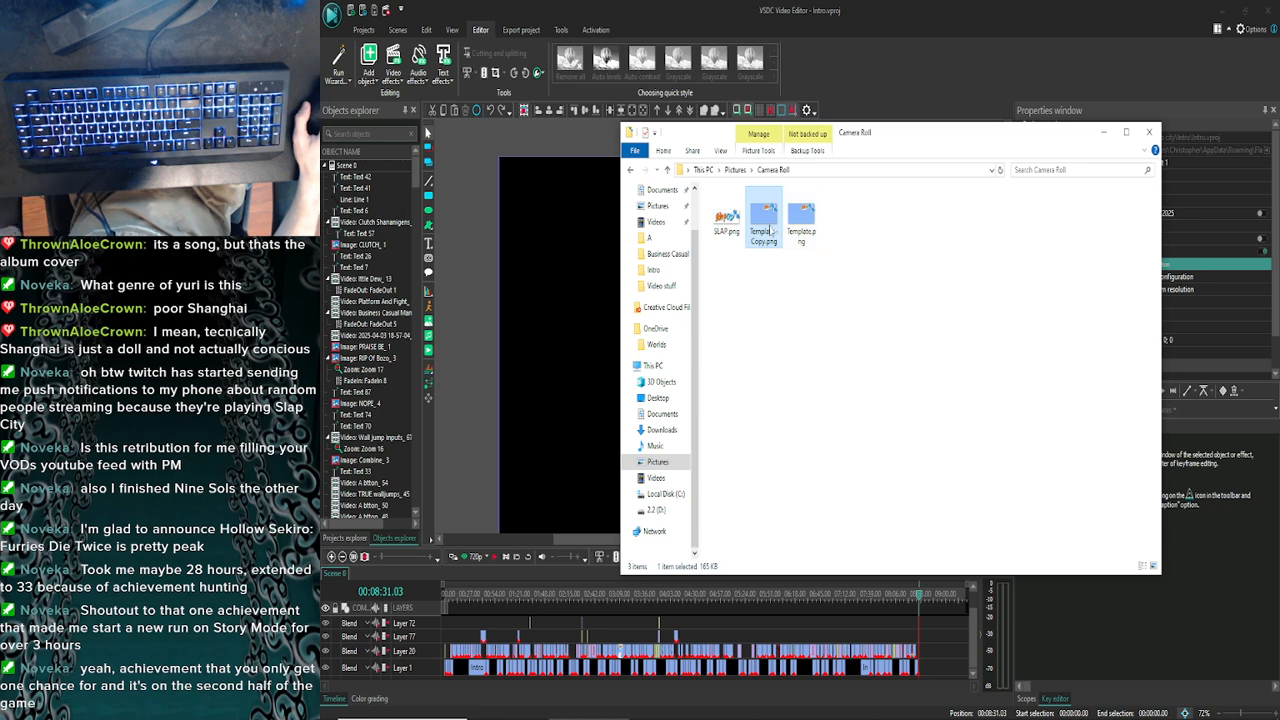
# Rename the copy of the template image as Ittle Dew.png
pyautogui.rightClick(770, 230)
pyautogui.click(839, 654)
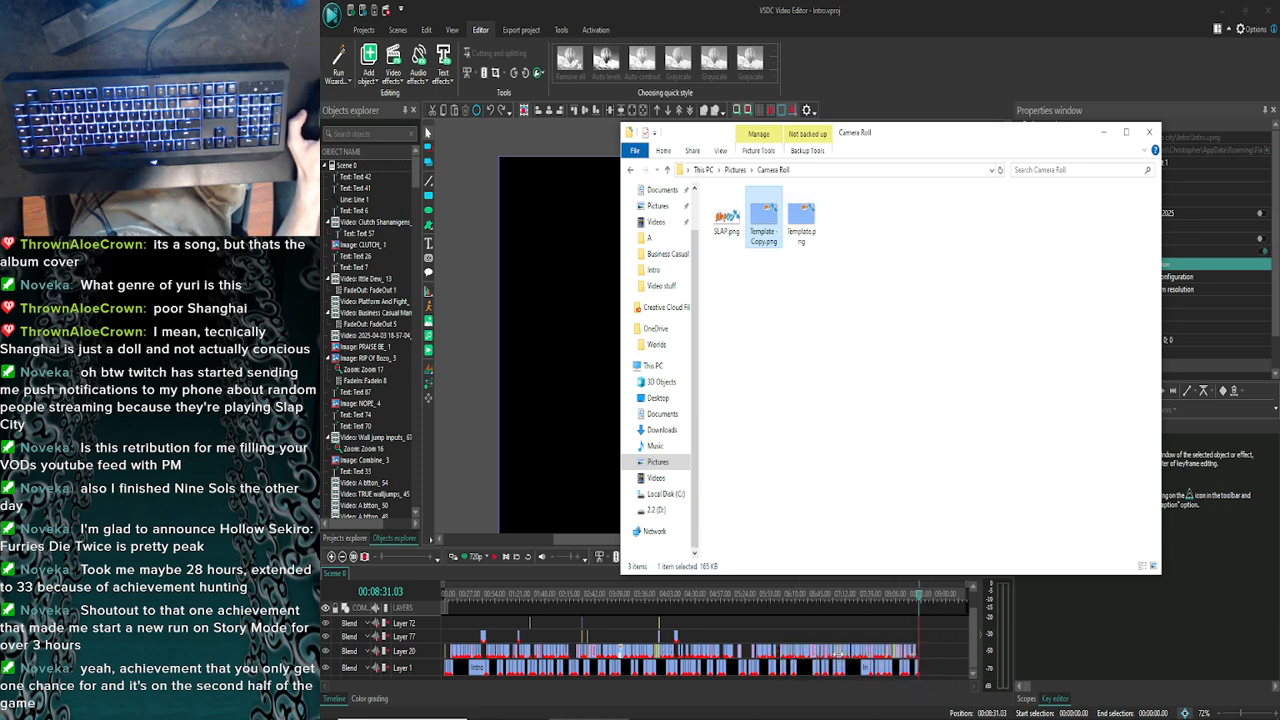
pyautogui.write('title')
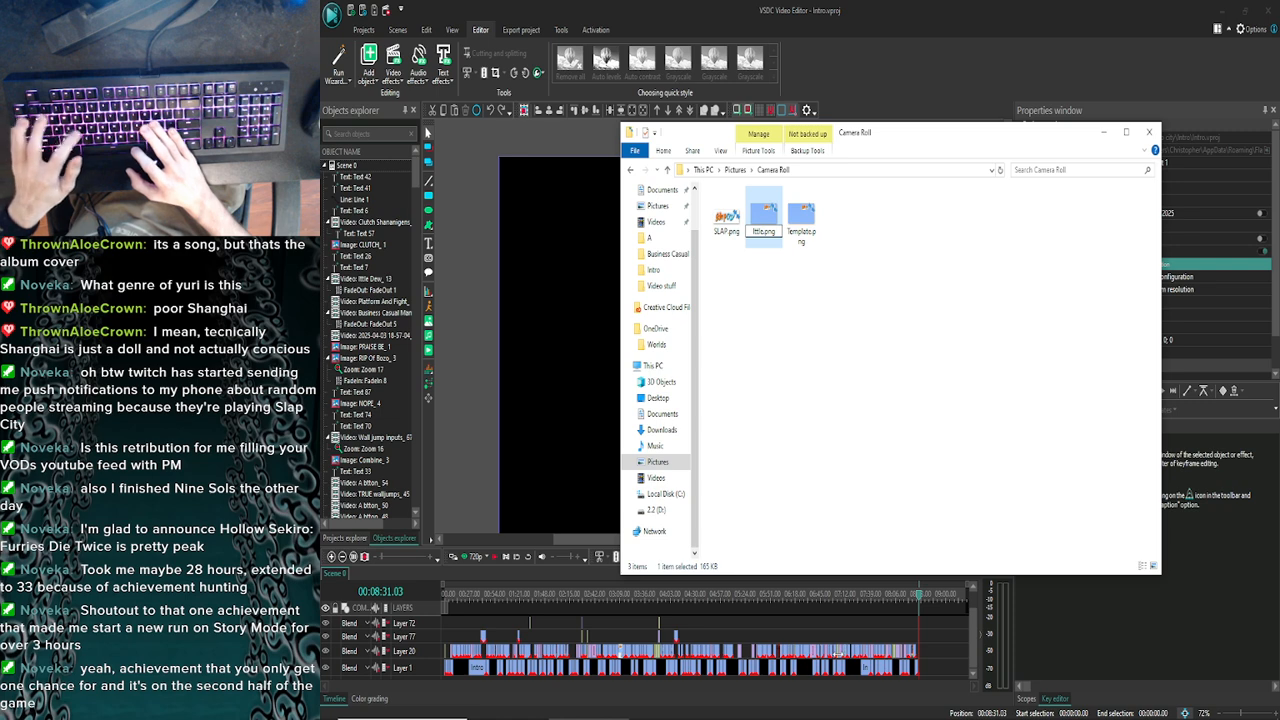
pyautogui.write(' Dew')
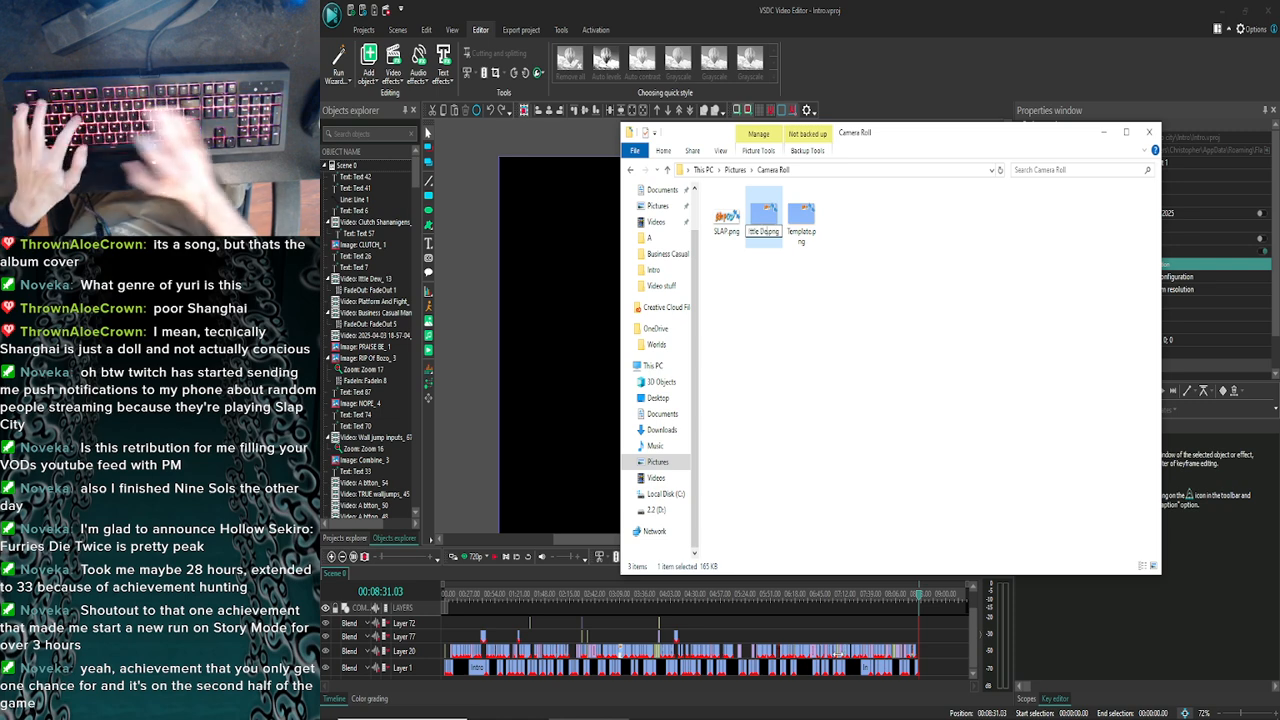
pyautogui.press('Return')
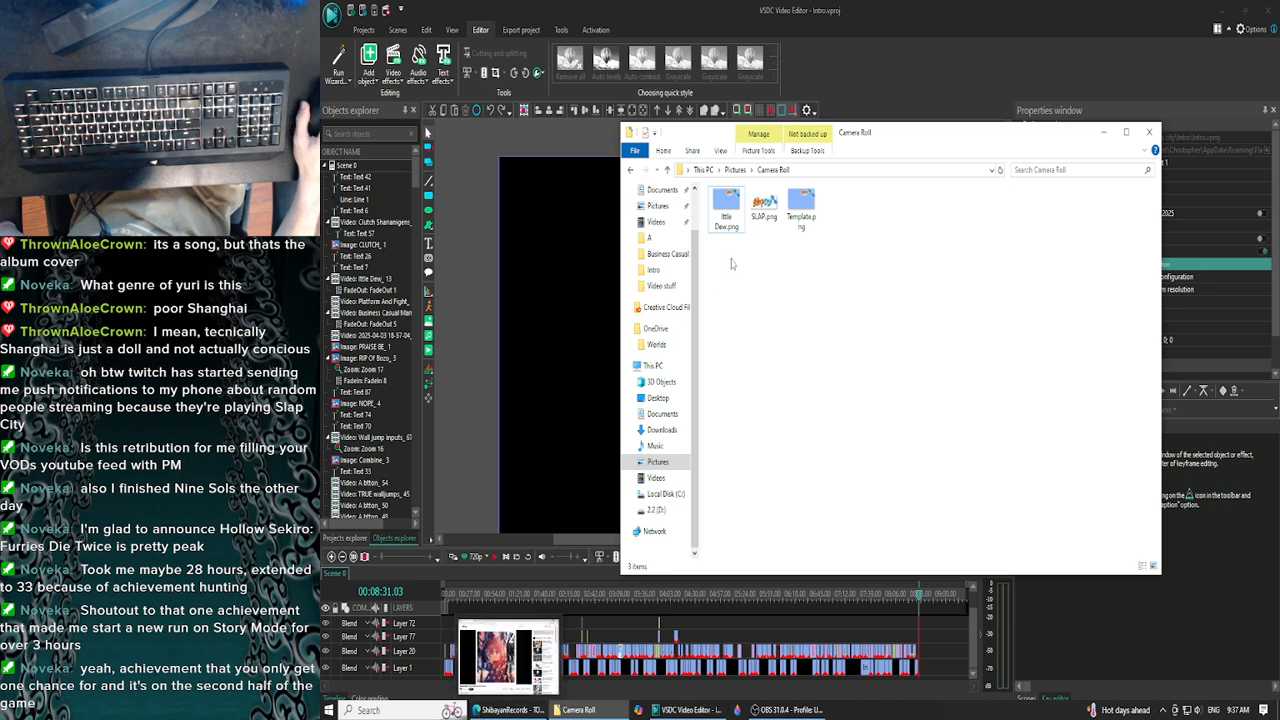
# Switch to Paint 3D and go to its page for opening an existing file
pyautogui.click(750, 708)
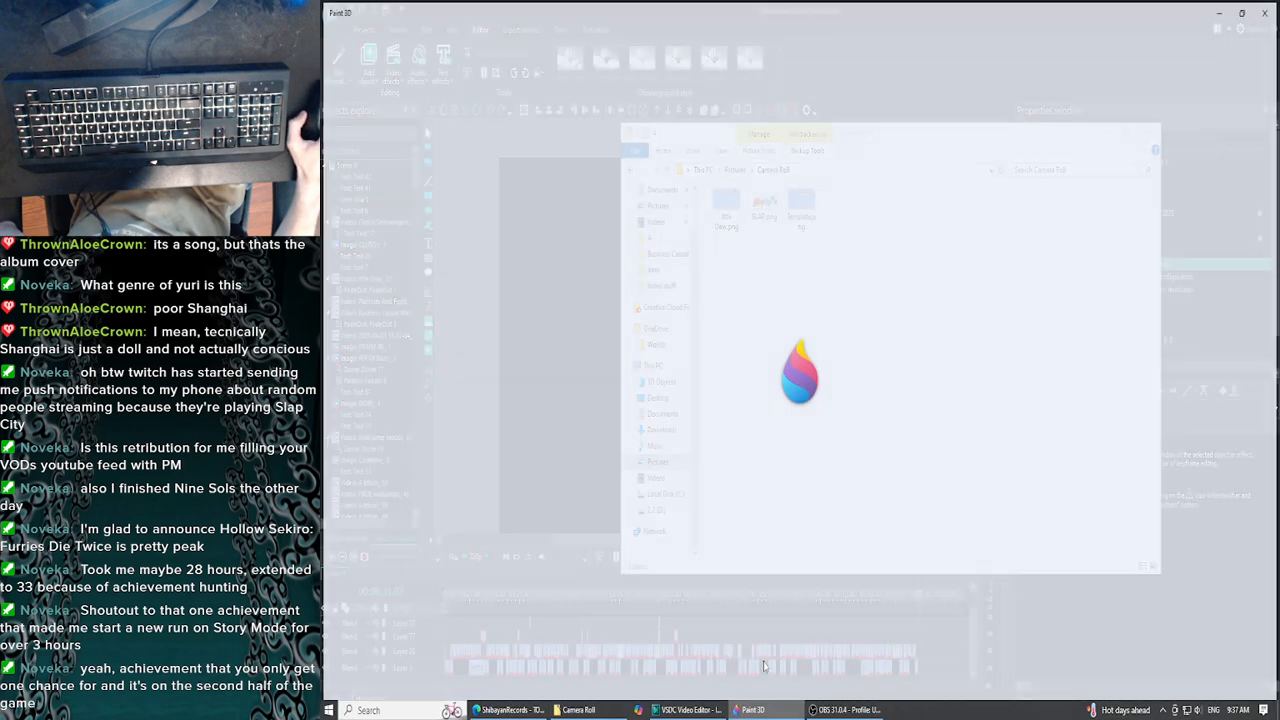
pyautogui.click(752, 356)
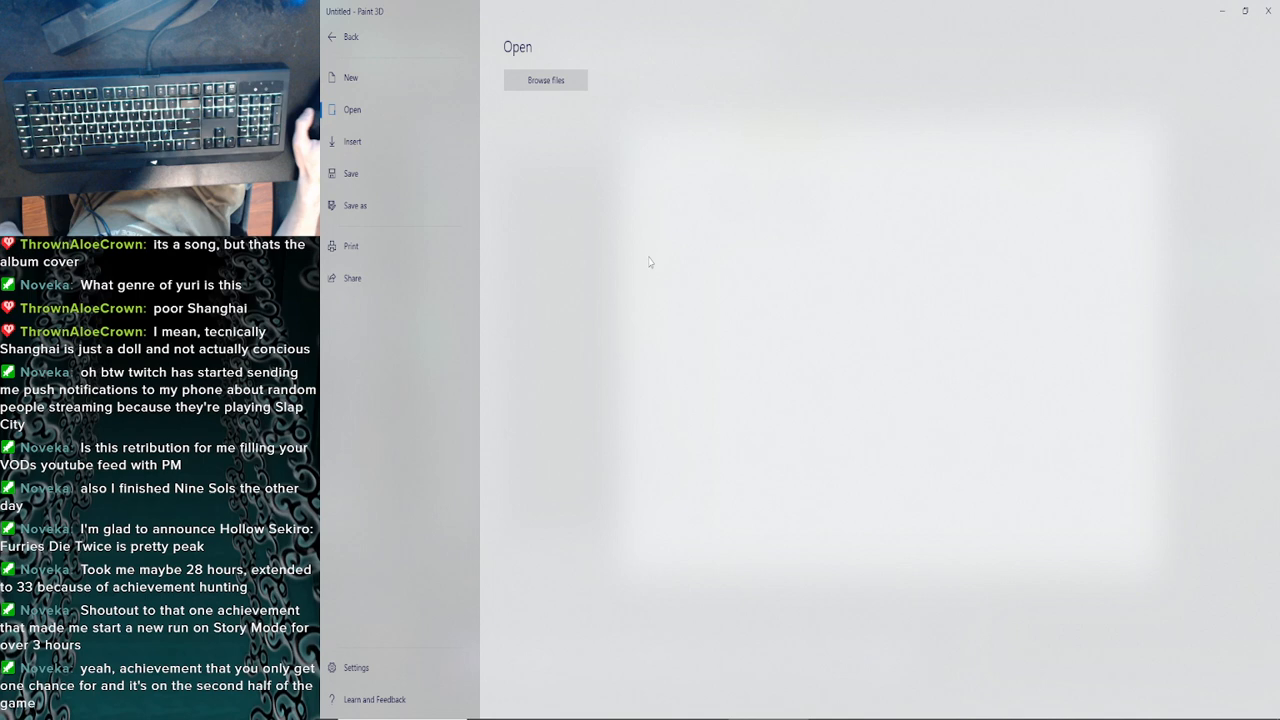
# Open Ittle Dew.png from the Camera Roll folder in Pictures
pyautogui.click(562, 83)
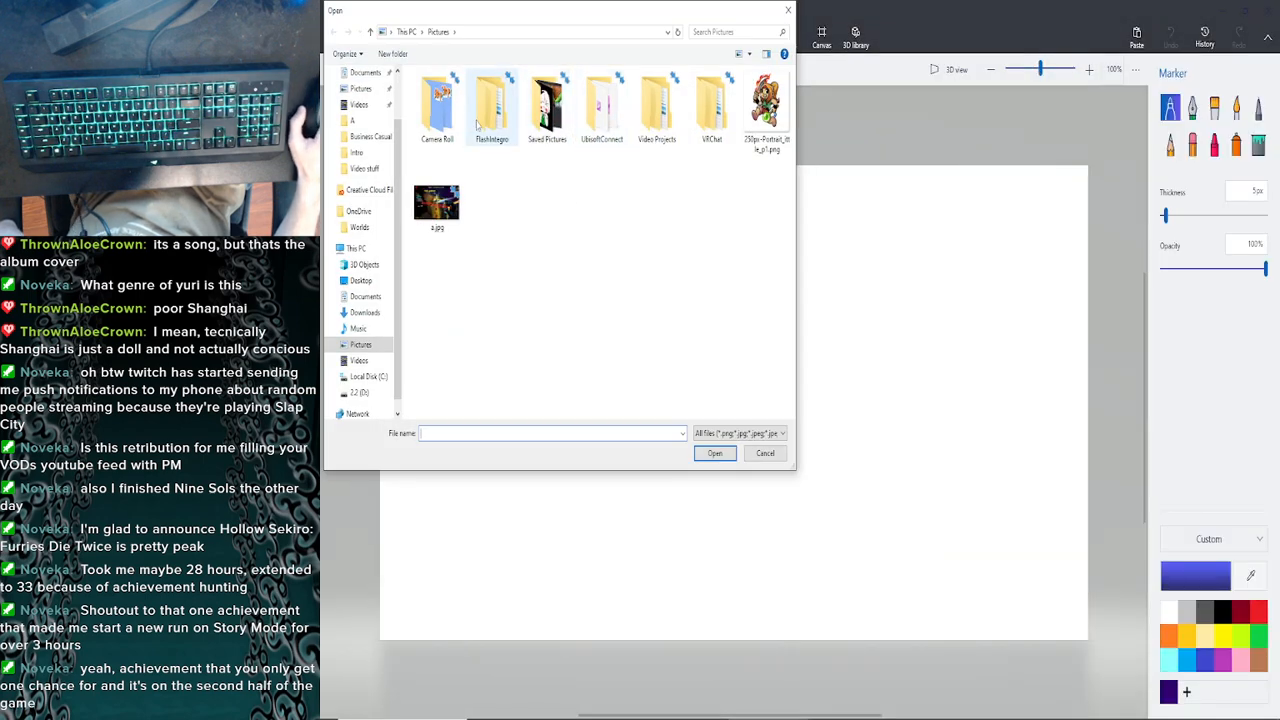
pyautogui.doubleClick(434, 119)
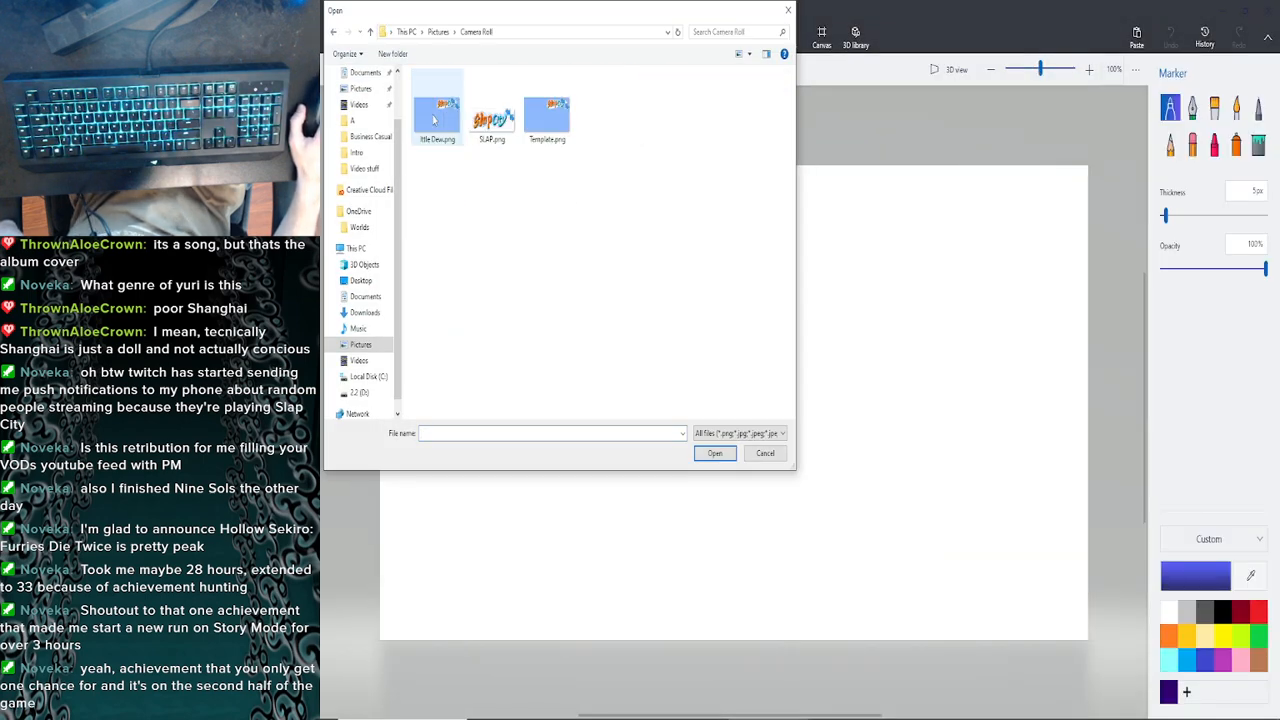
pyautogui.doubleClick(434, 119)
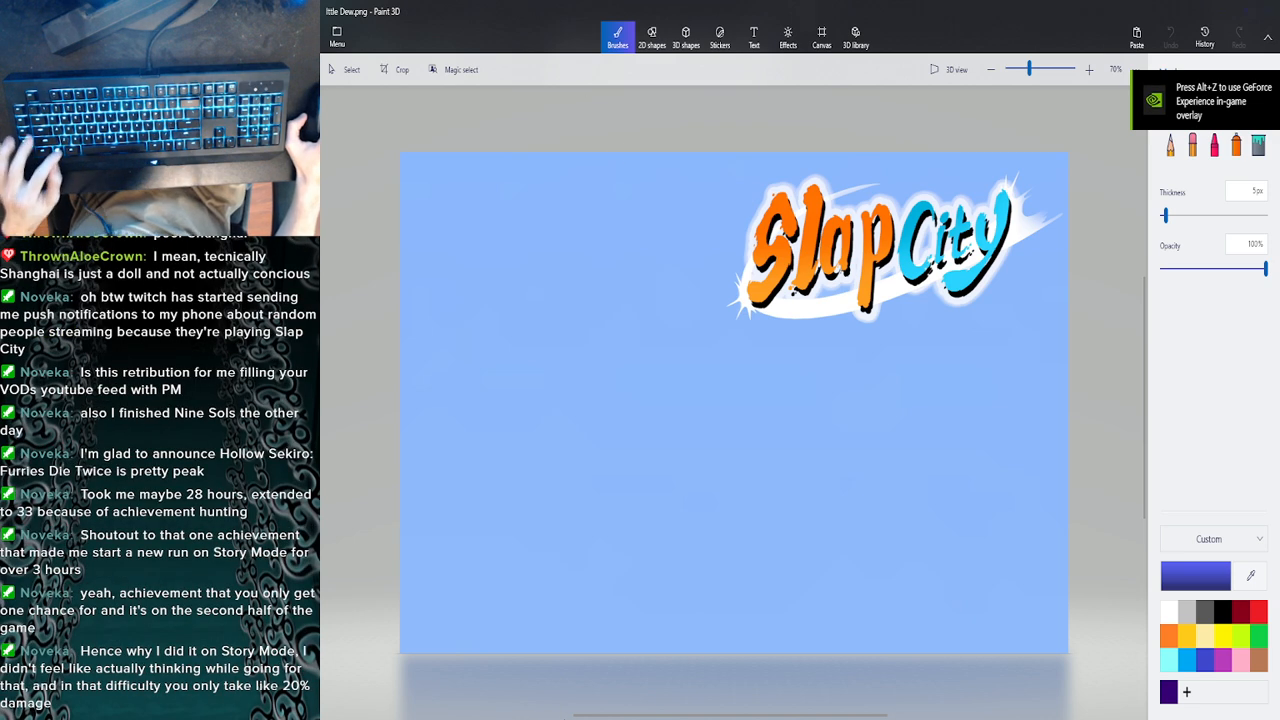
# Insert the character image 250px-Portrait_Ittle_p1.png from the Pictures folder in File Explorer onto the canvas
pyautogui.press('super')
pyautogui.click(766, 709)
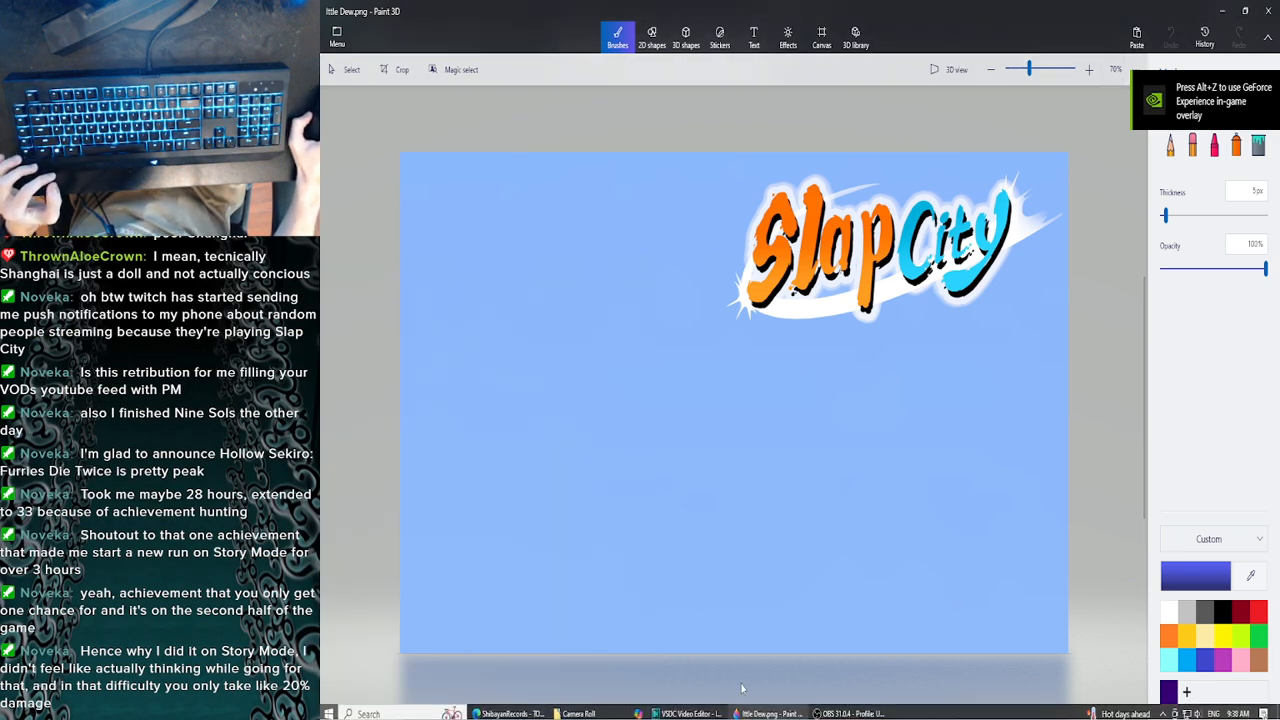
pyautogui.press('super')
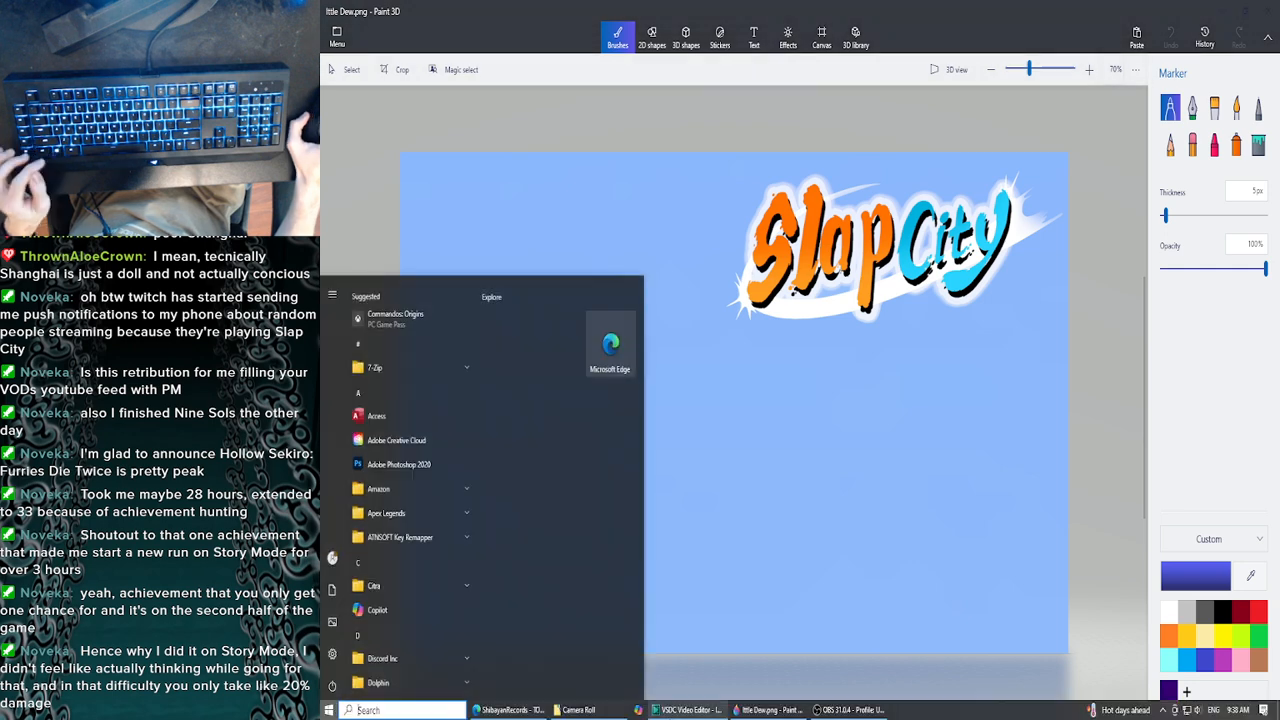
pyautogui.click(590, 716)
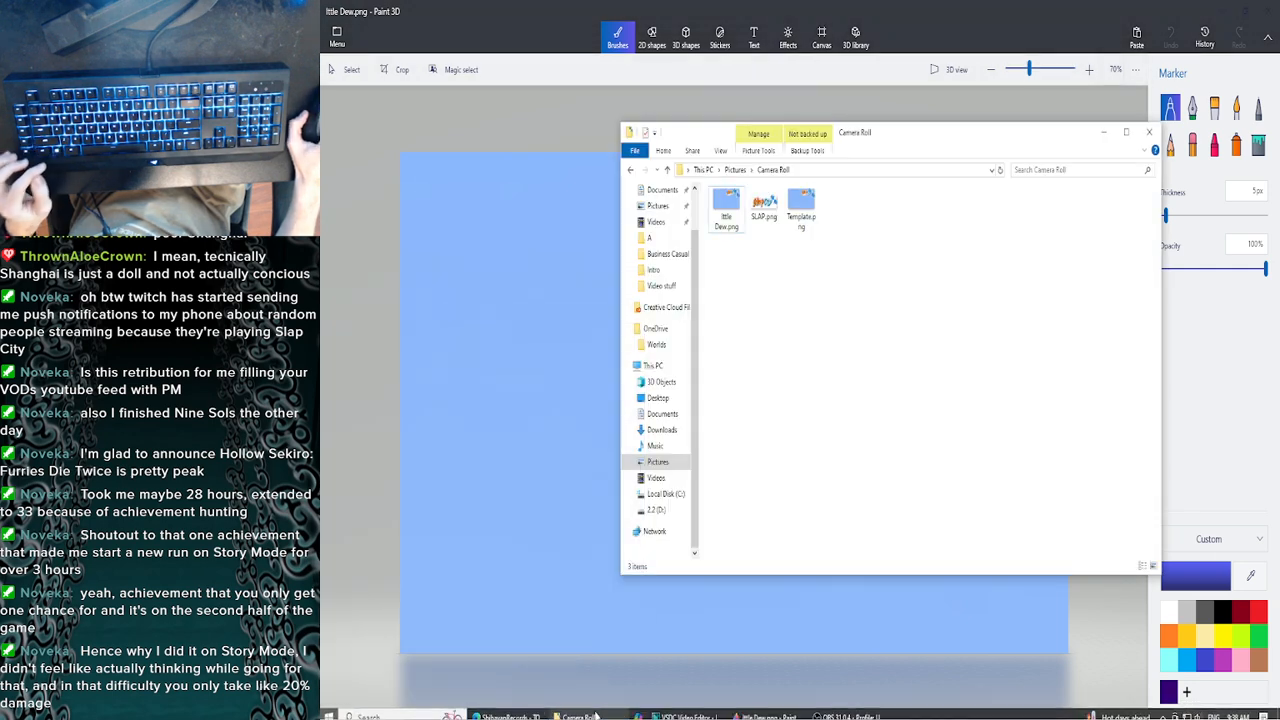
pyautogui.click(630, 170)
pyautogui.moveTo(1072, 228); pyautogui.dragTo(521, 392)
pyautogui.click(1105, 134)
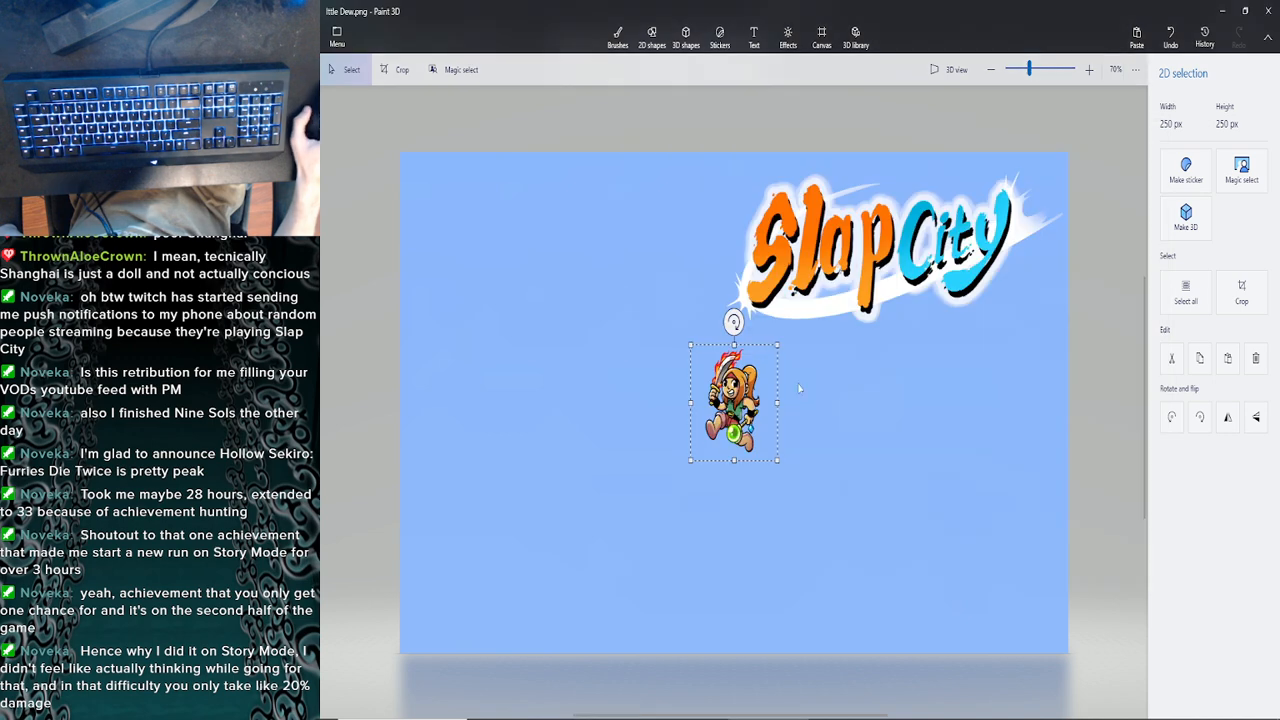
# Move the inserted character to the canvas's lower left and enlarge it to about 753 × 814 px
pyautogui.moveTo(756, 390); pyautogui.dragTo(532, 502)
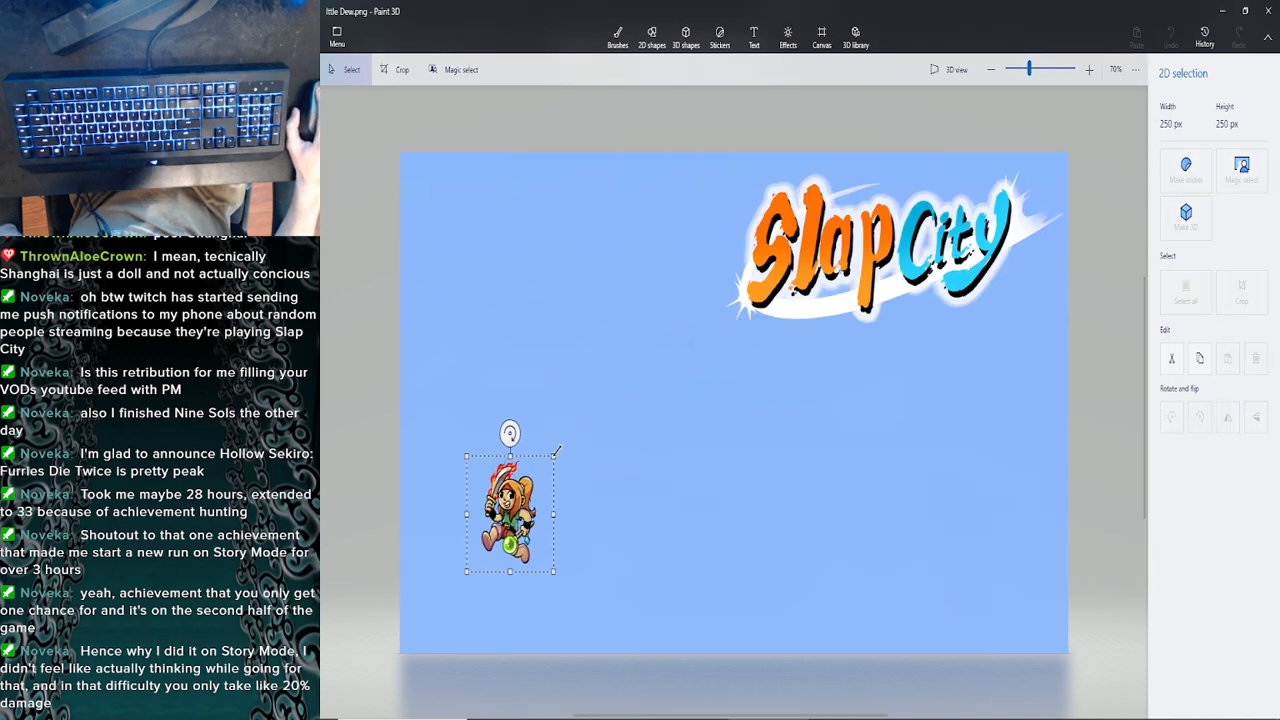
pyautogui.moveTo(557, 451); pyautogui.dragTo(706, 254)
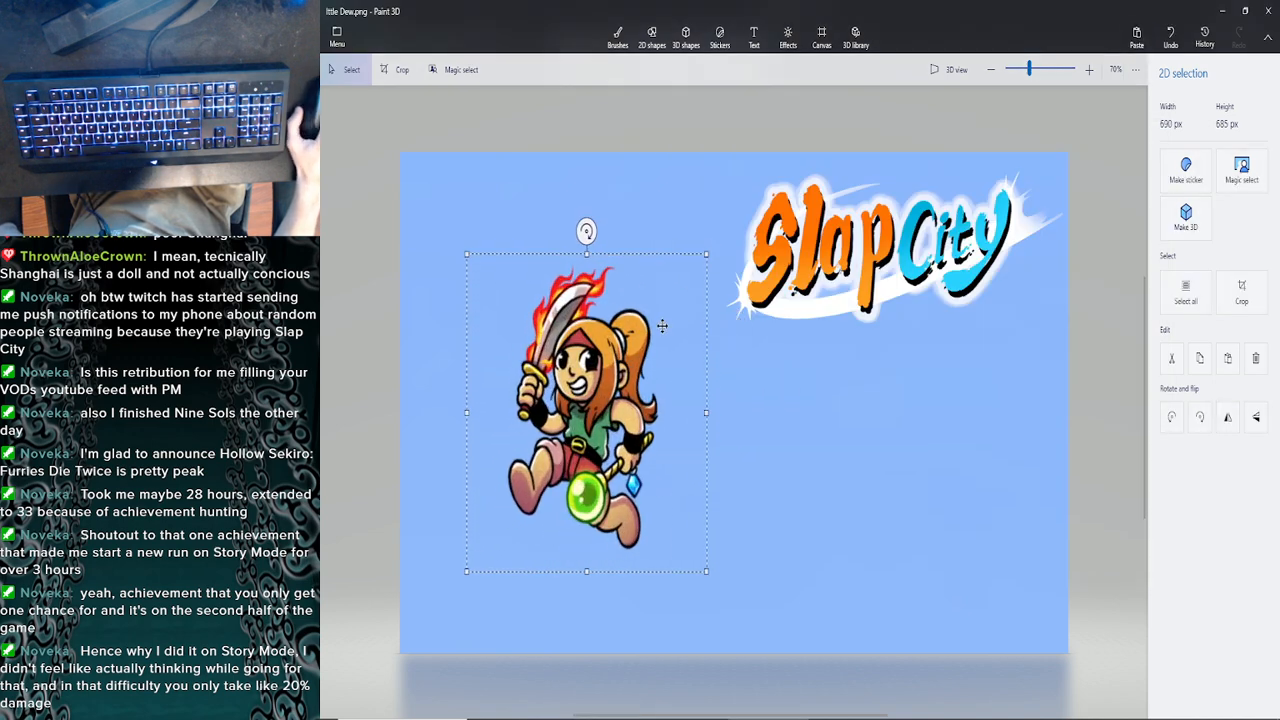
pyautogui.moveTo(662, 325); pyautogui.dragTo(633, 414)
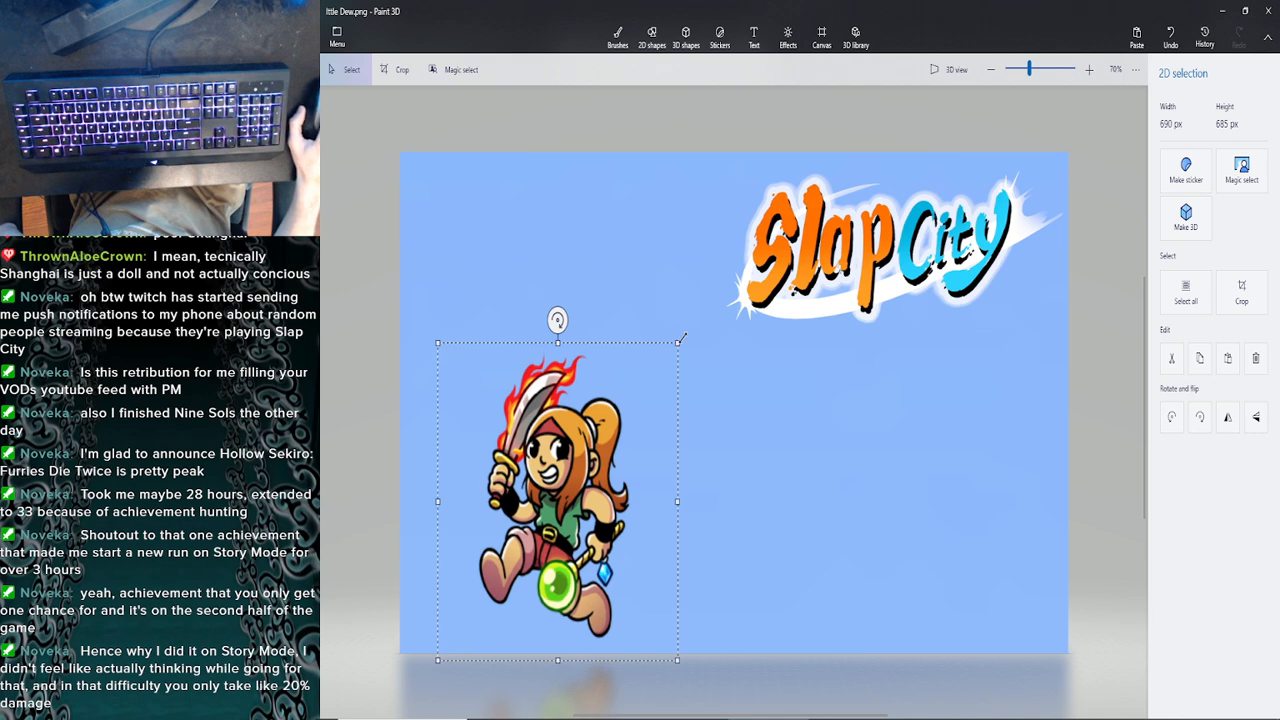
pyautogui.moveTo(680, 340); pyautogui.dragTo(775, 211)
pyautogui.moveTo(697, 297); pyautogui.dragTo(676, 344)
pyautogui.moveTo(753, 253); pyautogui.dragTo(678, 327)
# Try the character beneath the Slap City logo at about 658 × 719 px, then return it to the canvas's left side
pyautogui.moveTo(604, 426); pyautogui.dragTo(933, 386)
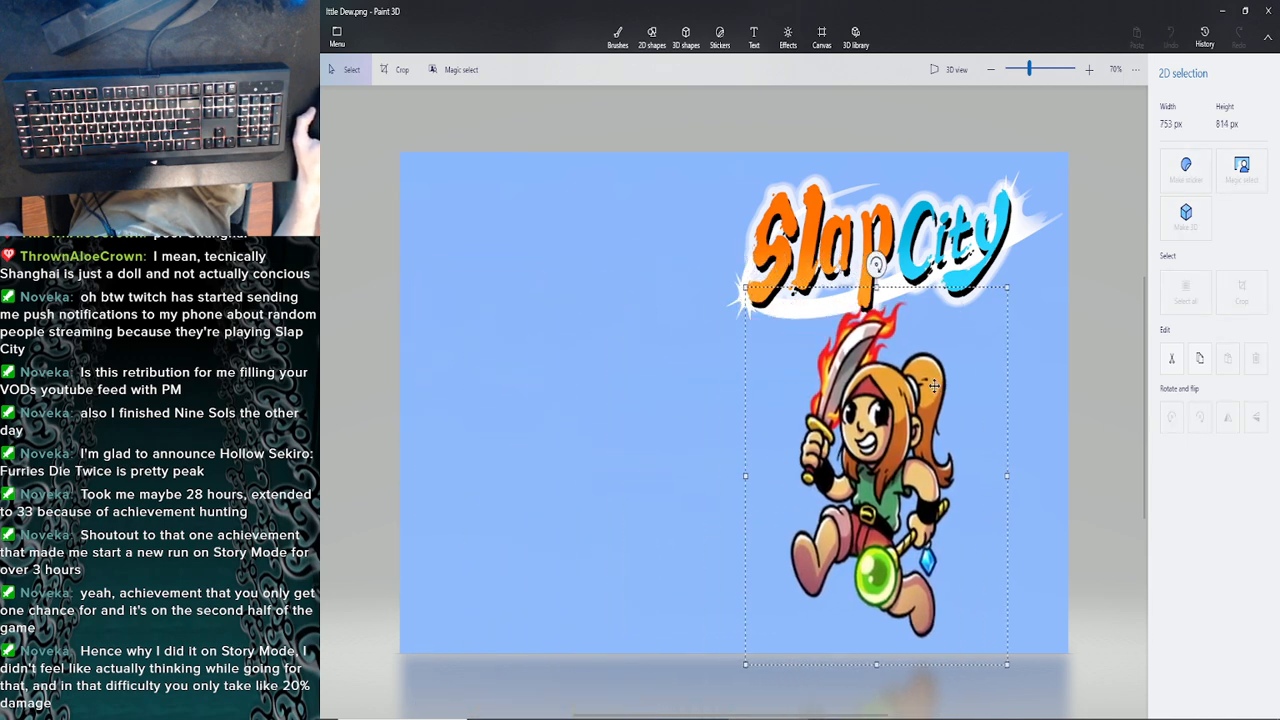
pyautogui.moveTo(1006, 288); pyautogui.dragTo(978, 333)
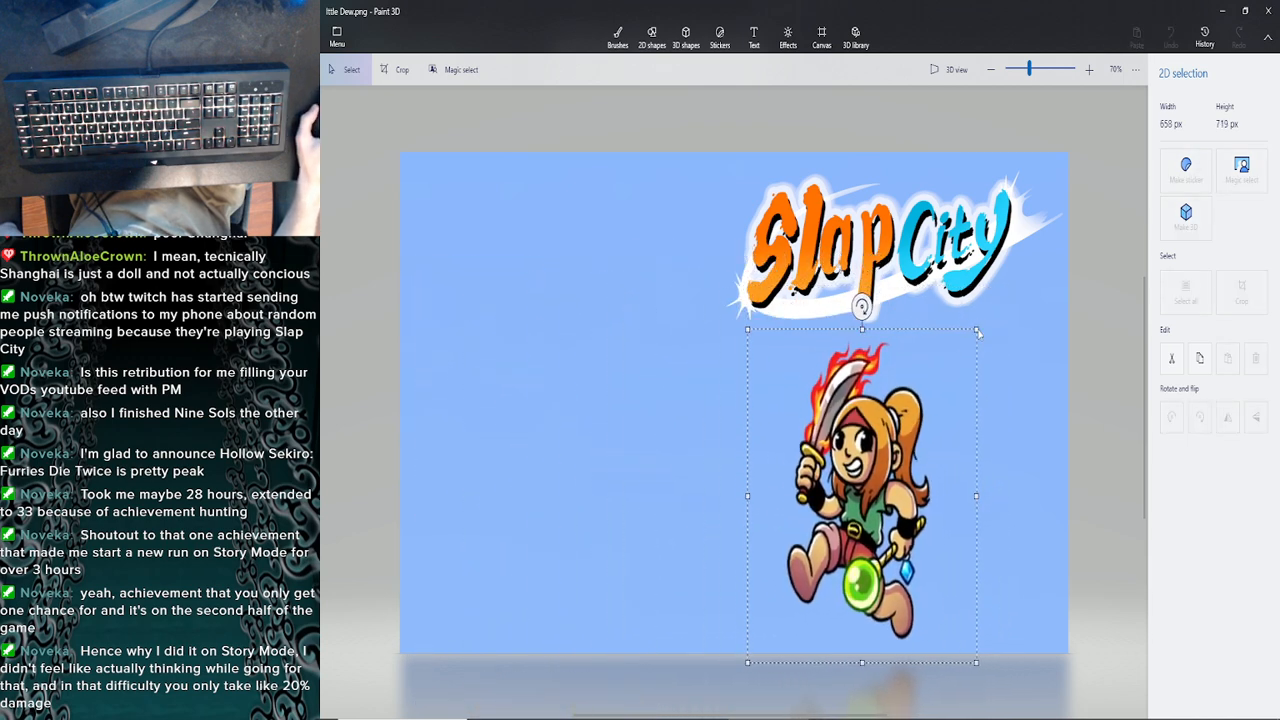
pyautogui.moveTo(943, 382); pyautogui.dragTo(611, 376)
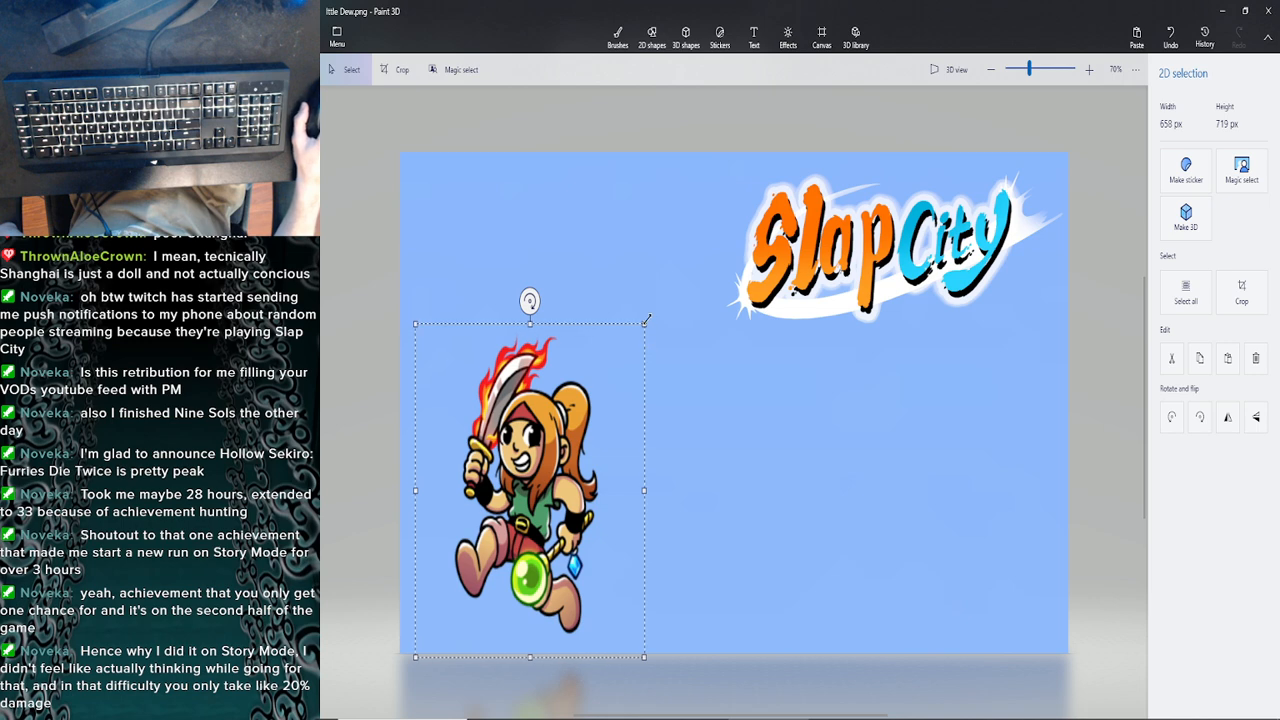
# Enlarge the character to about 1041 × 1081 px so it fills the canvas's left half, and commit its placement
pyautogui.moveTo(645, 320); pyautogui.dragTo(777, 155)
pyautogui.moveTo(711, 307); pyautogui.dragTo(687, 299)
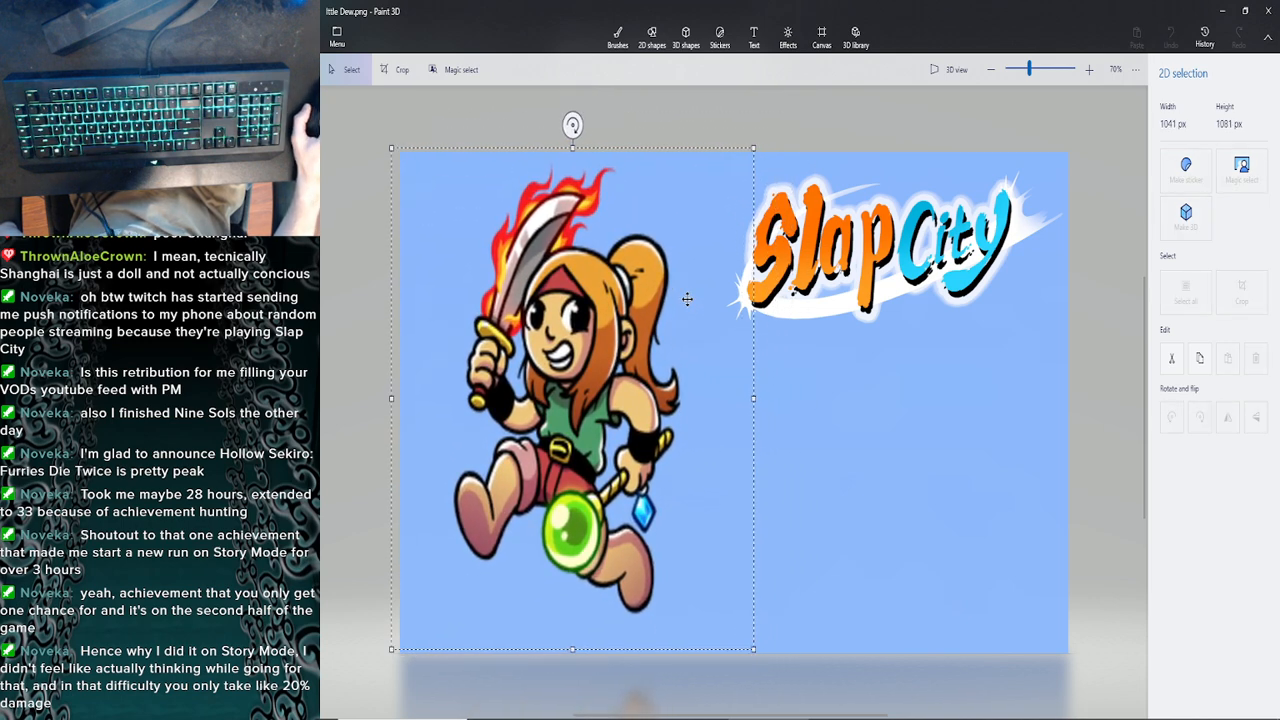
pyautogui.click(866, 399)
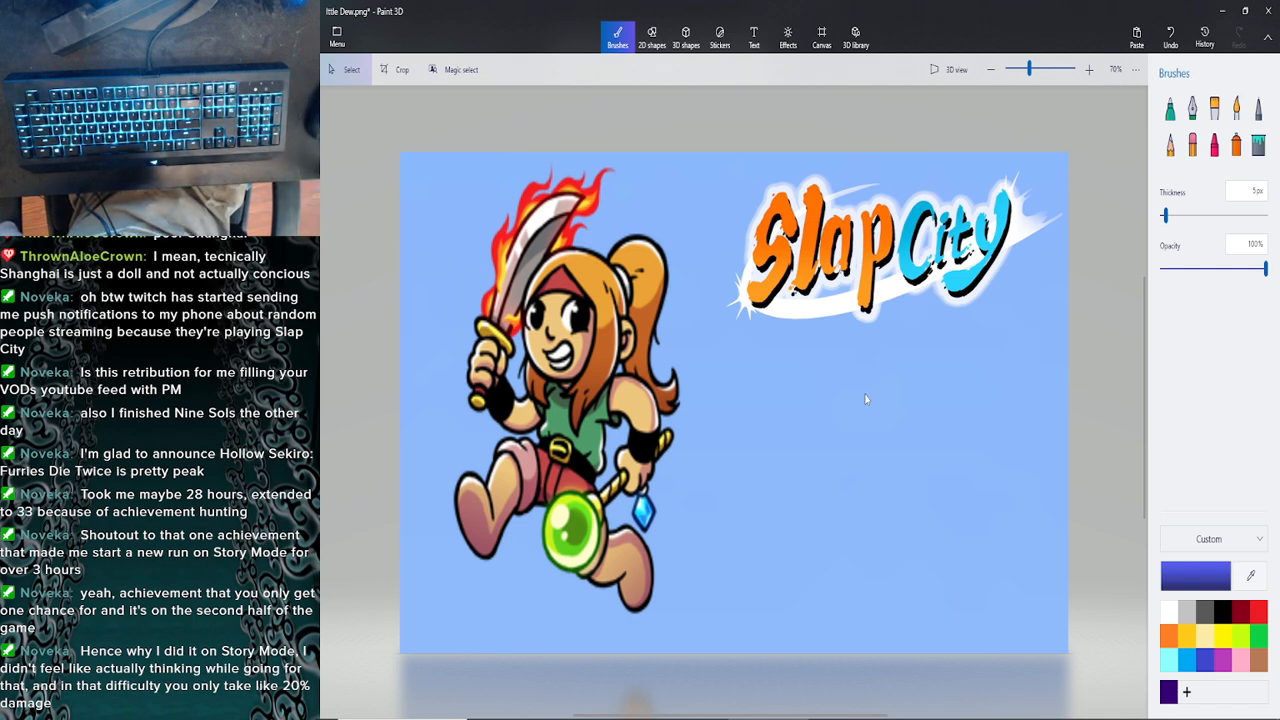
# Set up white, bold 2D text in Arial at size 72, with a text box below the Slap City logo
pyautogui.click(755, 36)
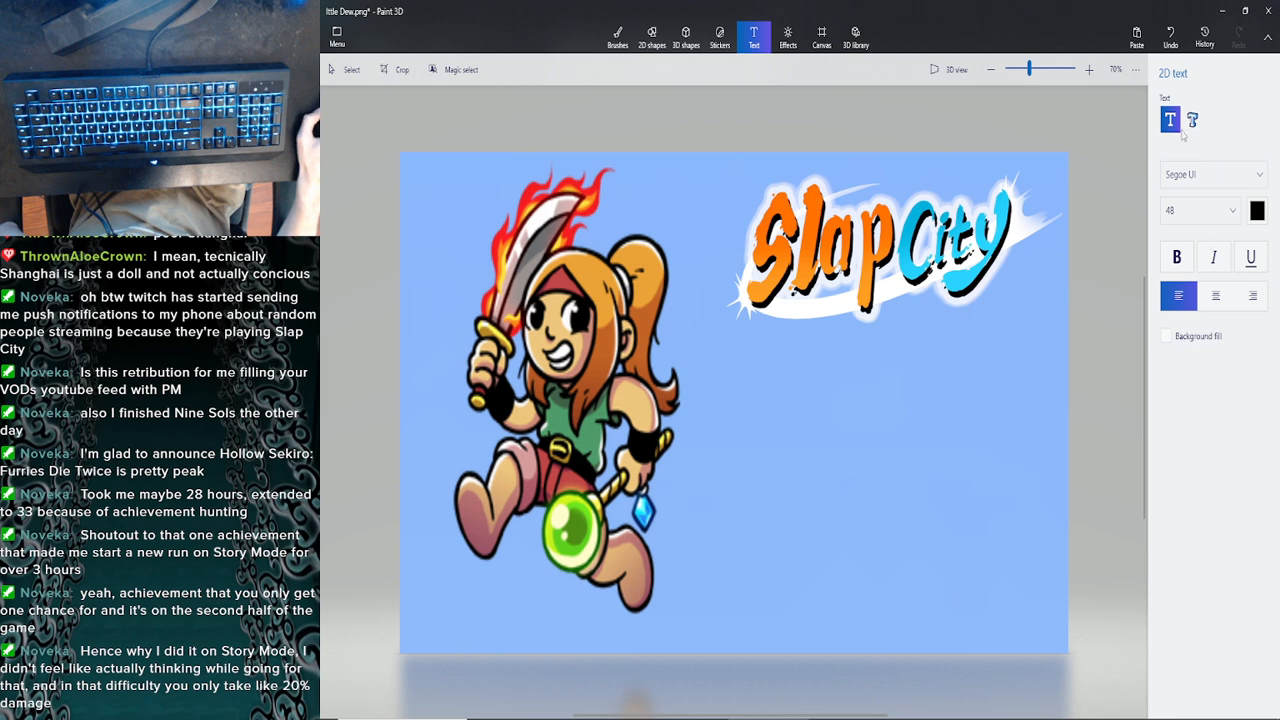
pyautogui.click(1258, 210)
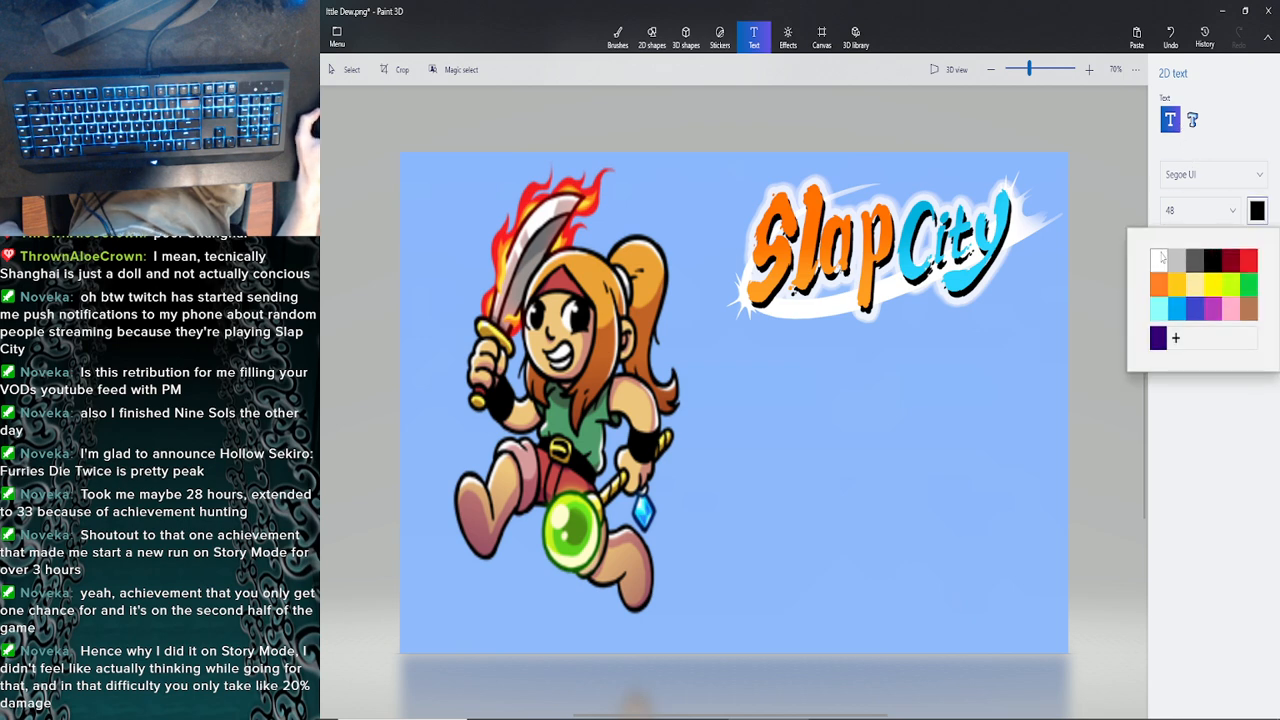
pyautogui.click(1159, 259)
pyautogui.click(1212, 174)
pyautogui.scroll(10, 1215, 250)
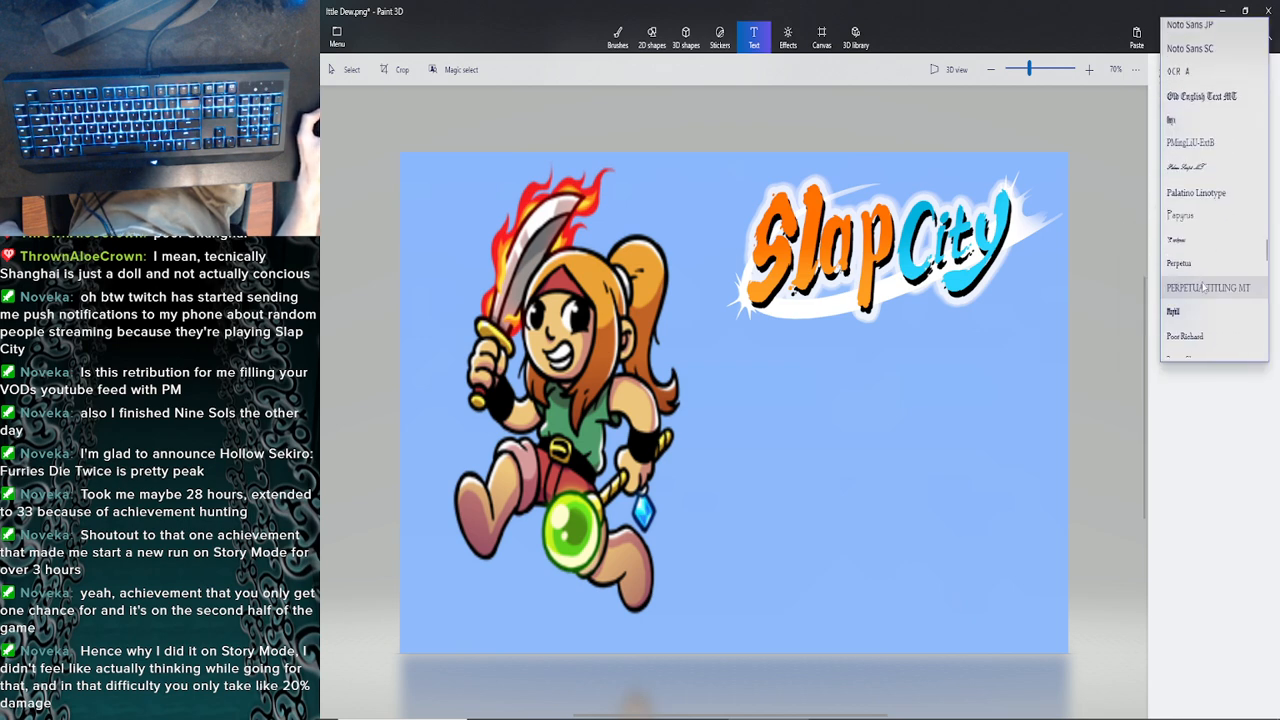
pyautogui.scroll(5, 1203, 287)
pyautogui.scroll(10, 1267, 234)
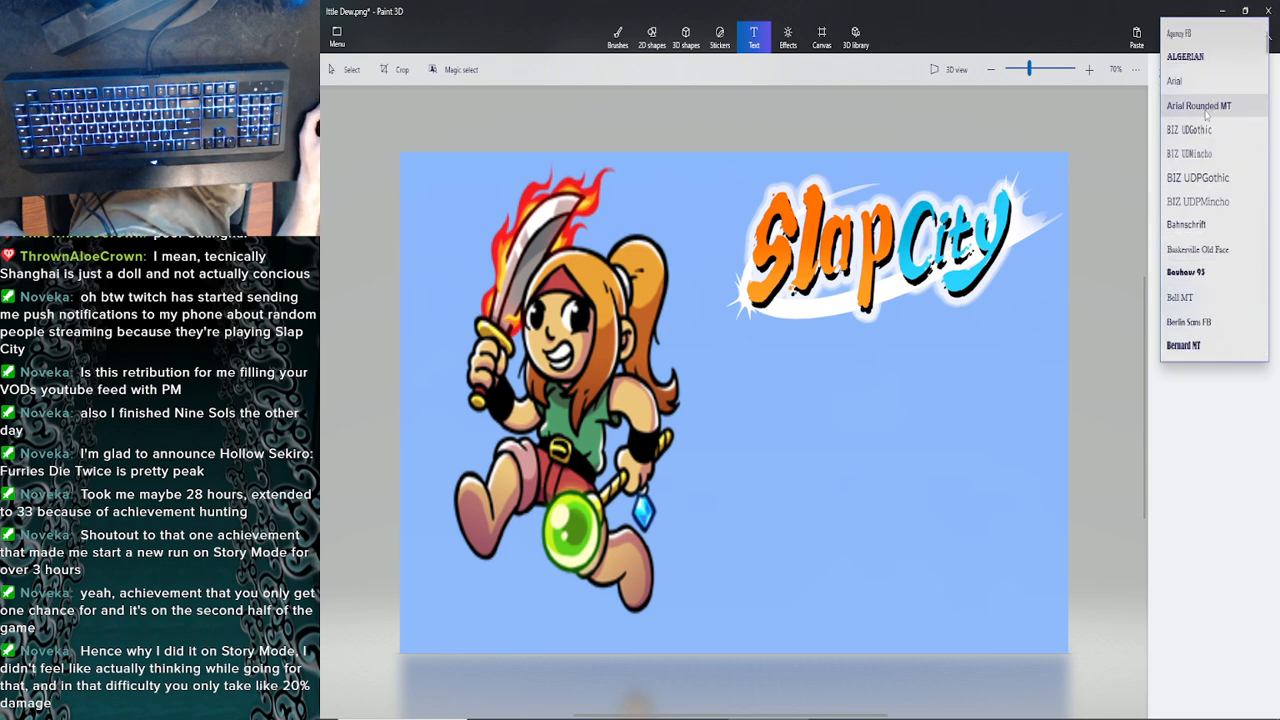
pyautogui.click(1205, 82)
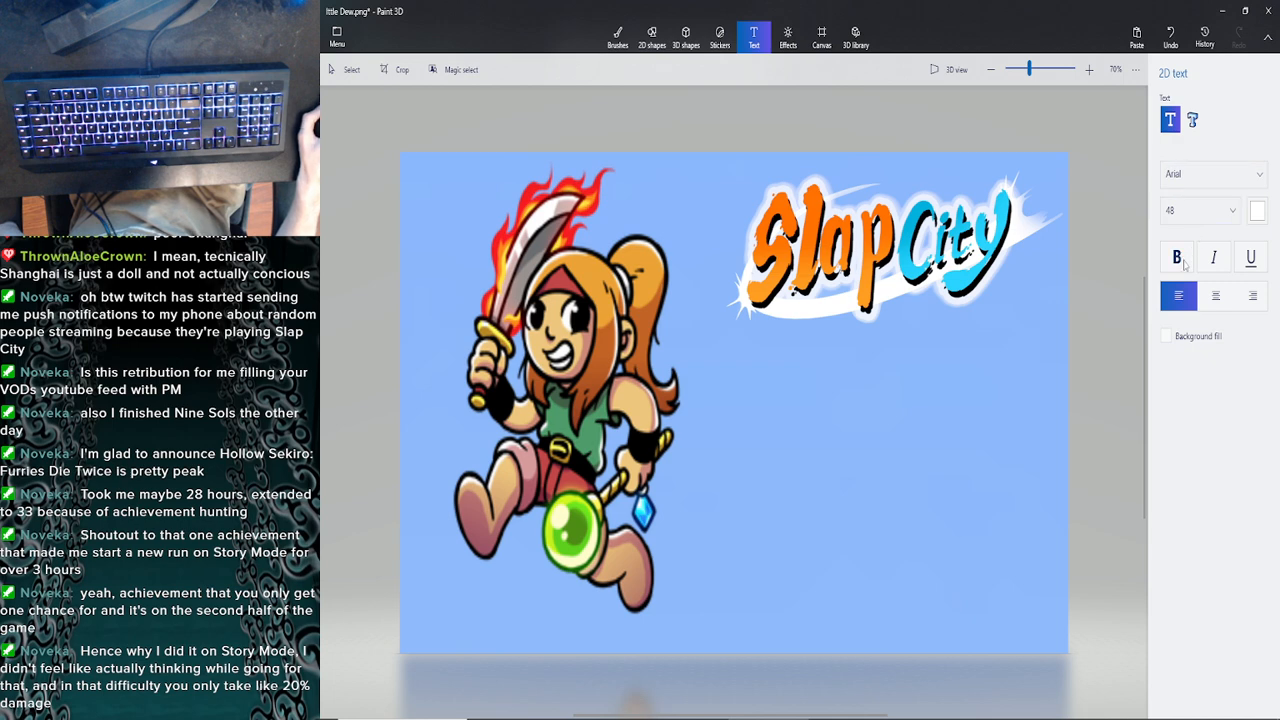
pyautogui.click(1214, 217)
pyautogui.click(1200, 288)
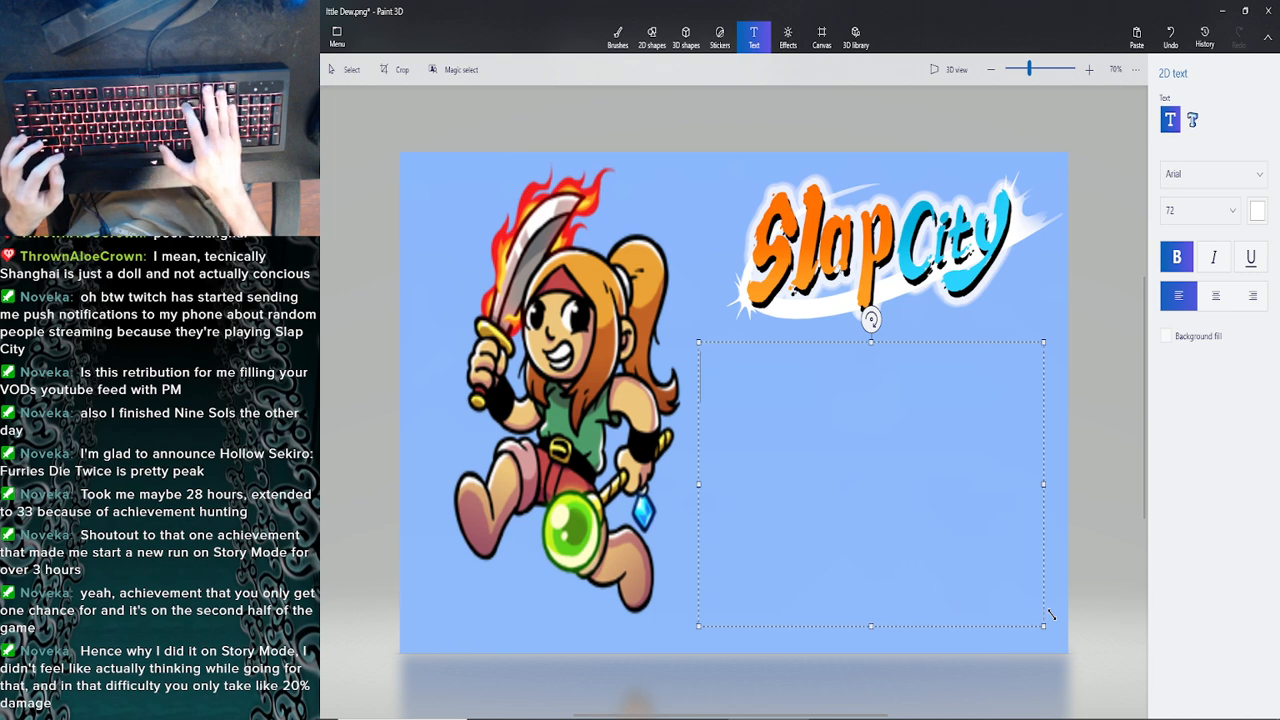
# Change the text box's font to Bookman Old Style
pyautogui.click(1212, 174)
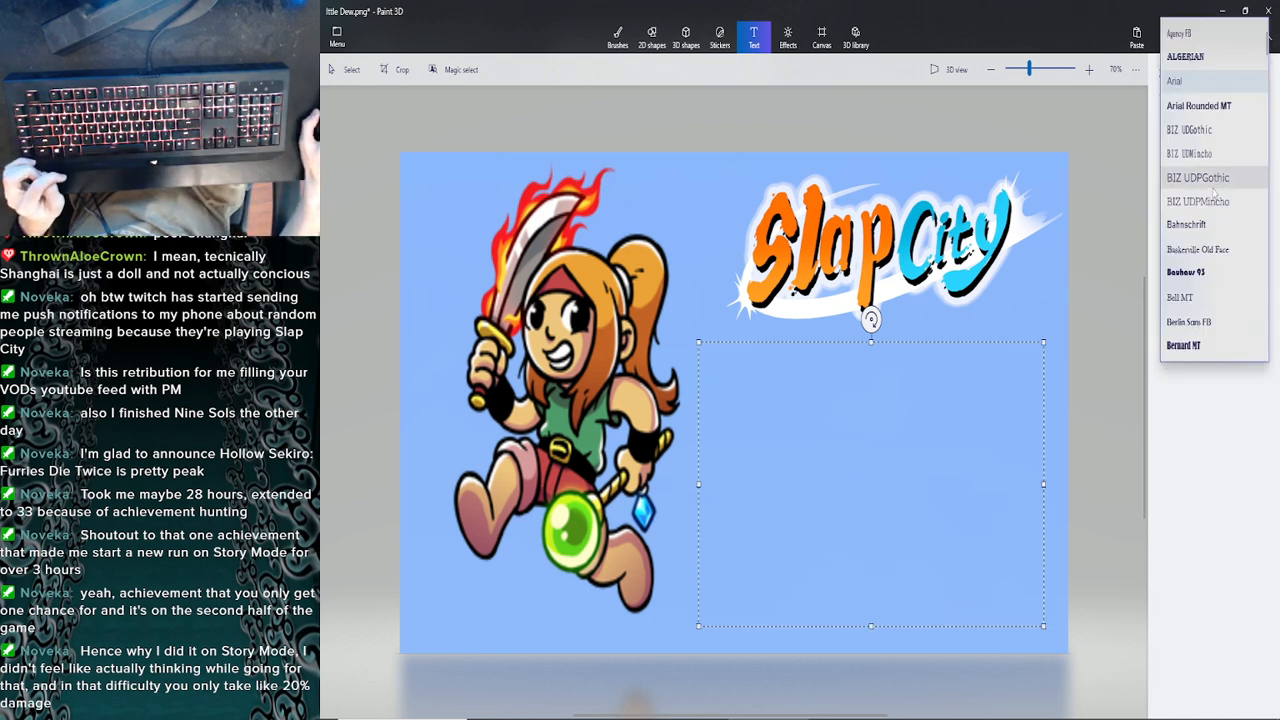
pyautogui.scroll(-3, 1215, 210)
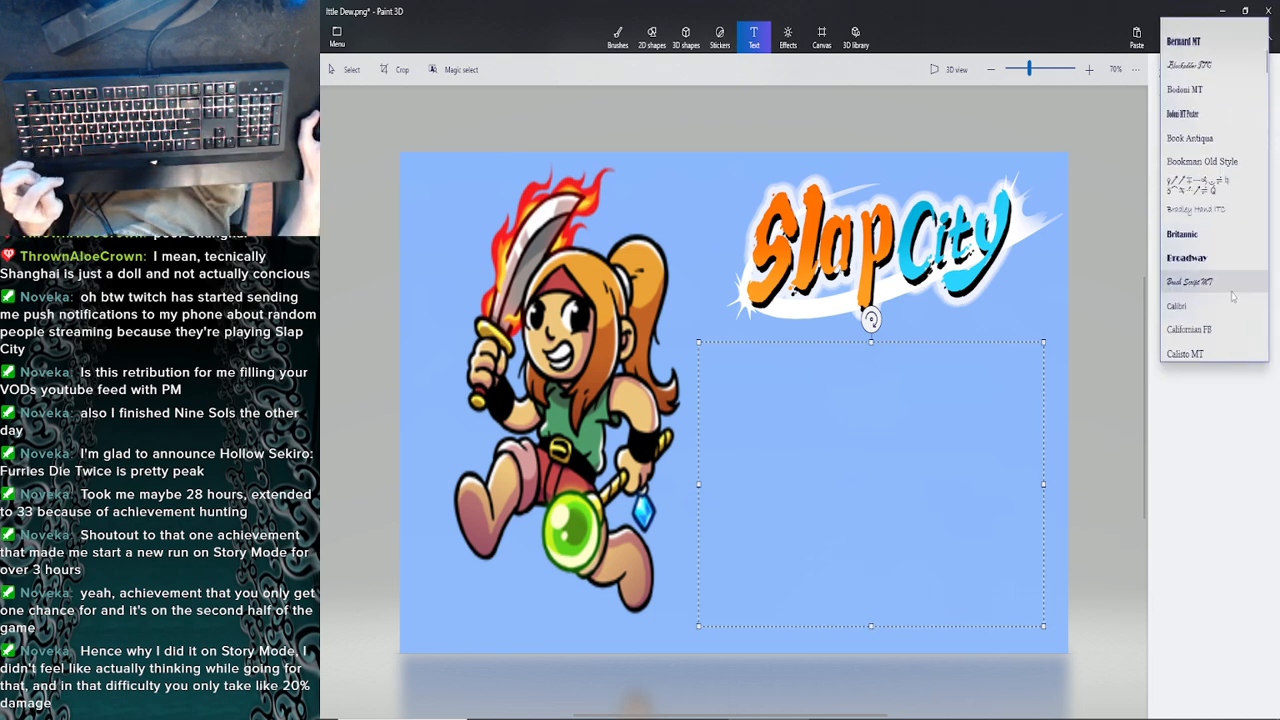
pyautogui.click(1207, 161)
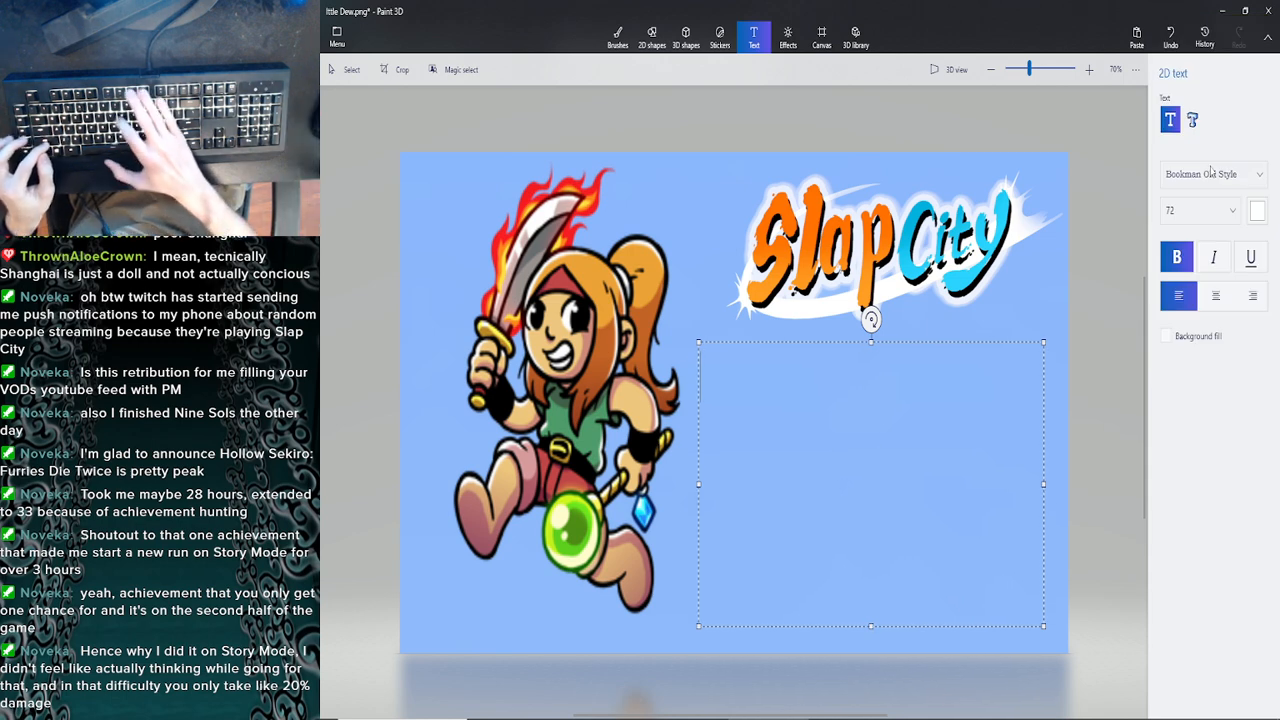
pyautogui.write('Itt')
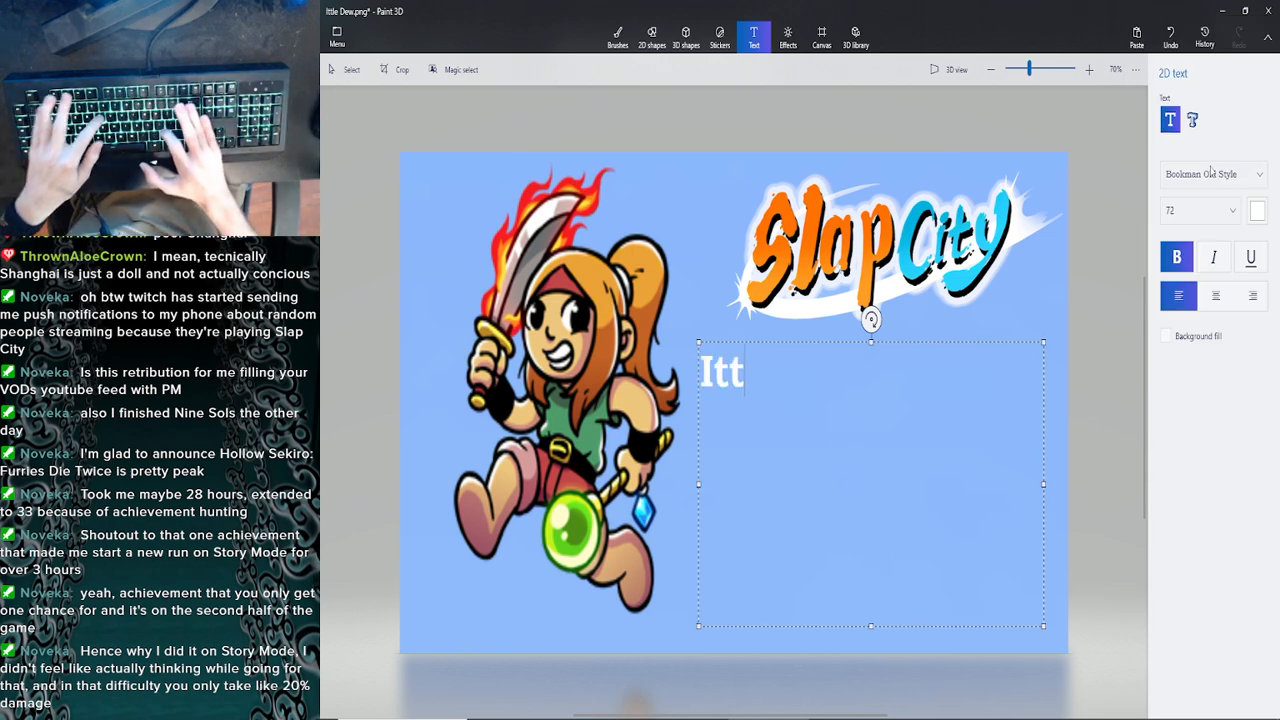
pyautogui.press('BackSpace')
pyautogui.press('BackSpace')
pyautogui.press('BackSpace')
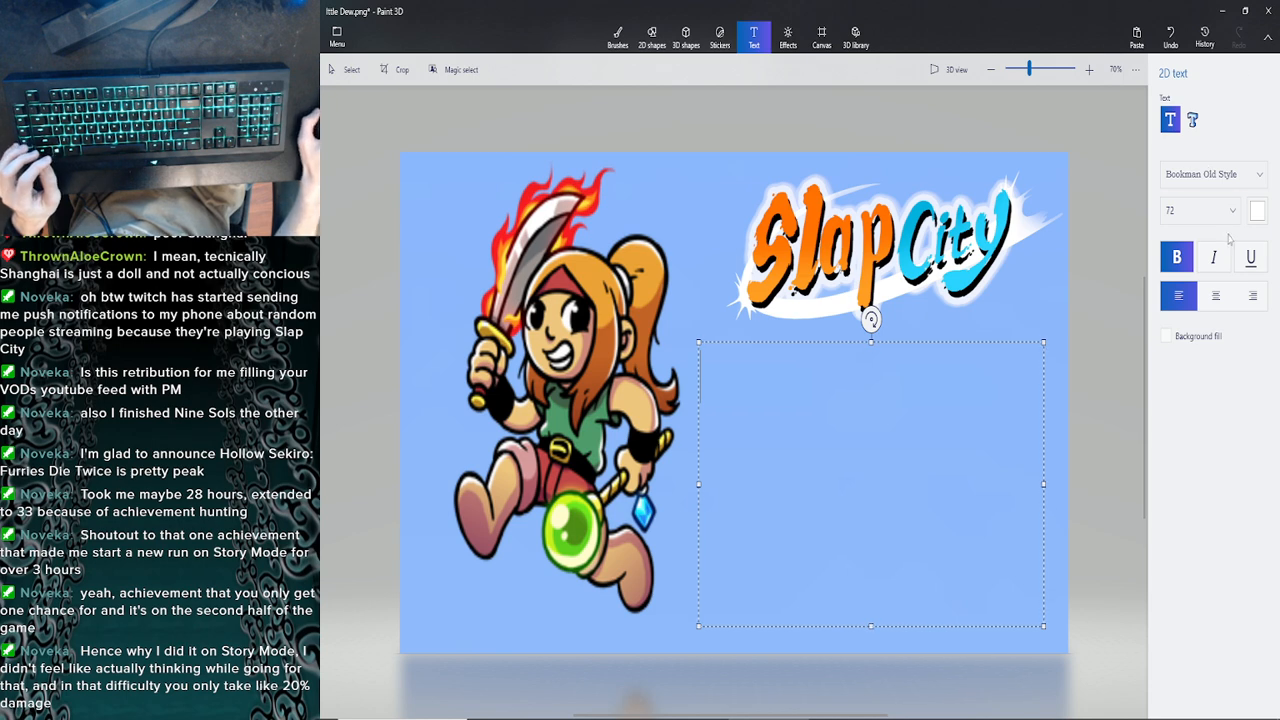
# Set the font size to 130 and enter "Ittle Dew" in the text box
pyautogui.click(1230, 211)
pyautogui.click(1207, 332)
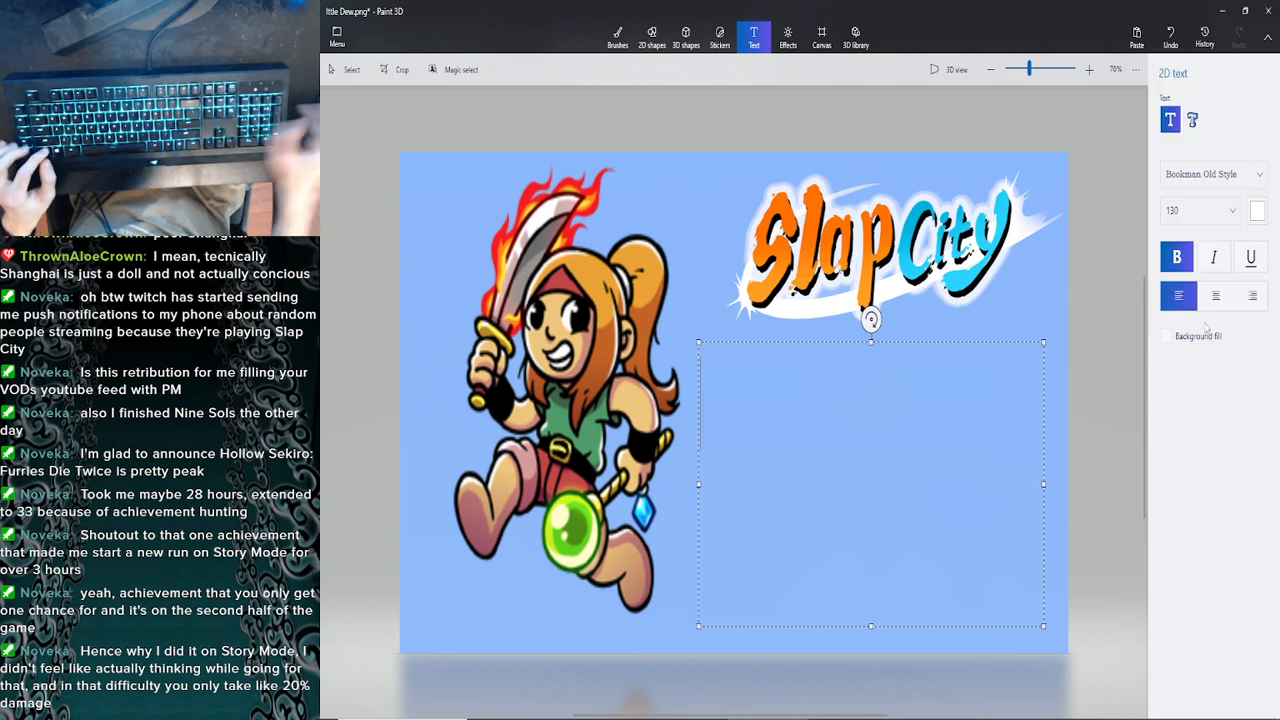
pyautogui.write('Itt')
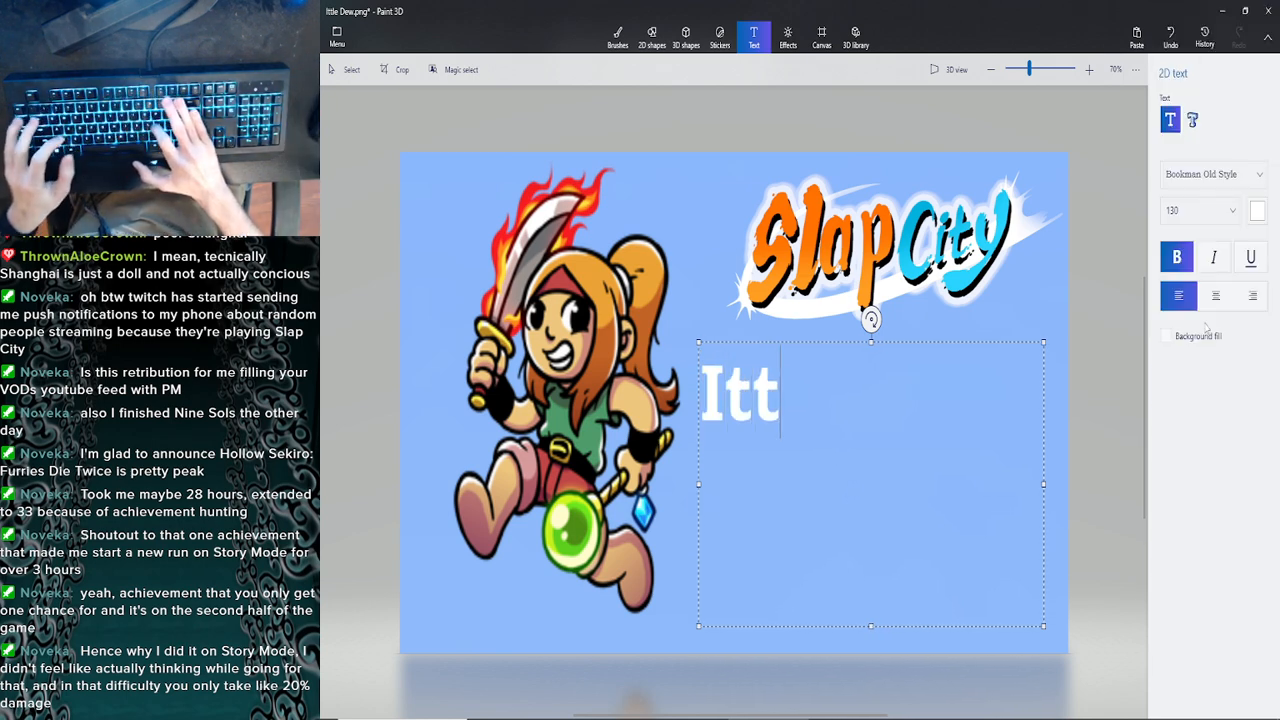
pyautogui.write('le ')
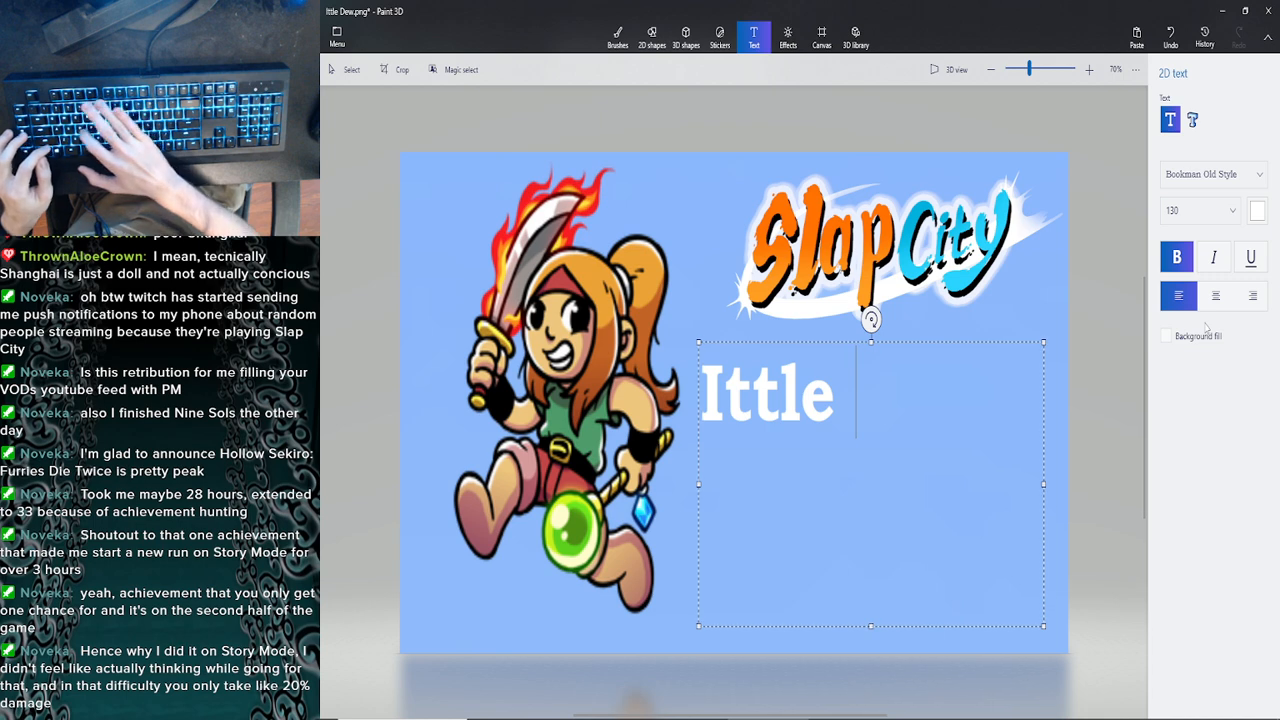
pyautogui.write('Dew')
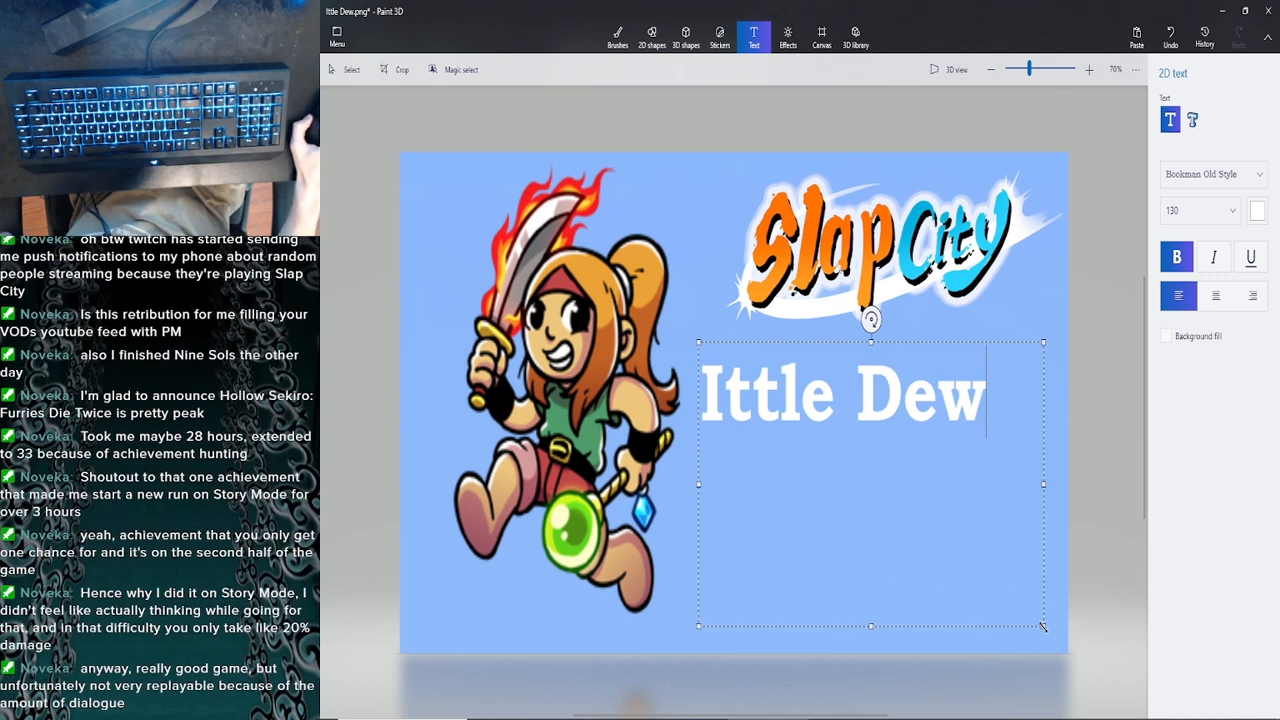
# Shrink the text box to fit "Ittle Dew" and place it lower on the canvas, to the right of the character
pyautogui.moveTo(1042, 626); pyautogui.dragTo(1000, 444)
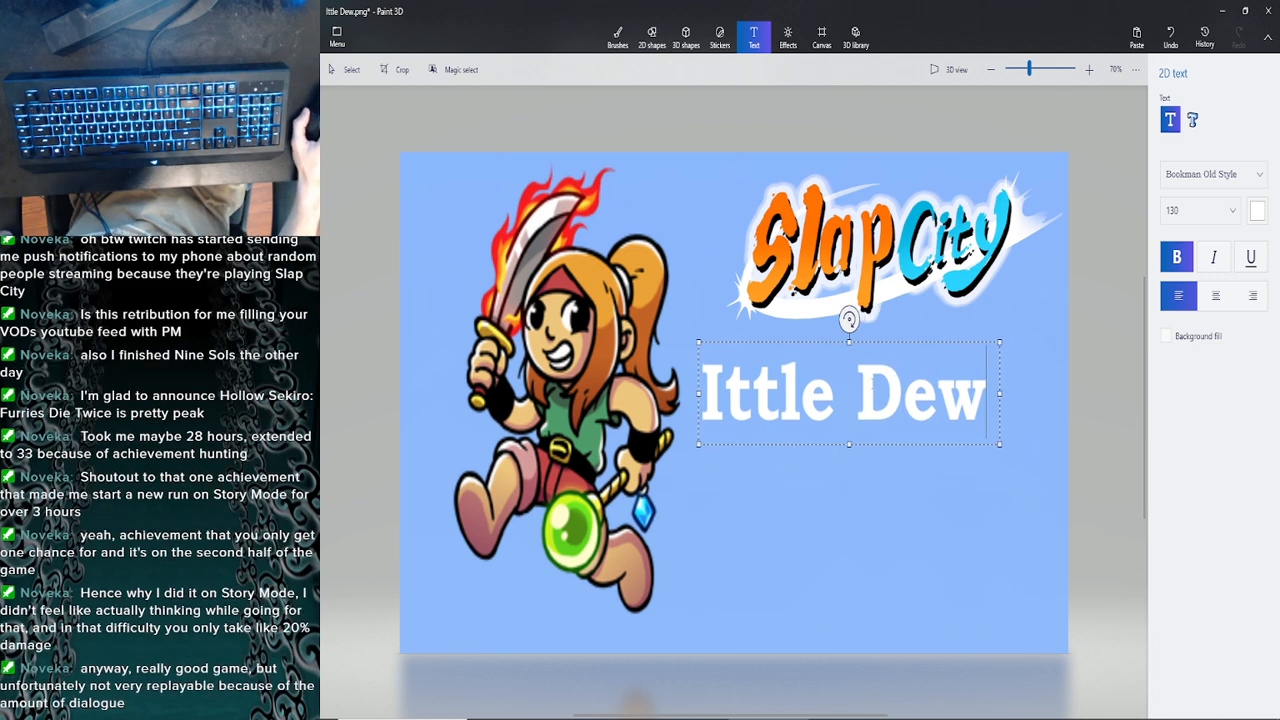
pyautogui.moveTo(834, 342); pyautogui.dragTo(868, 449)
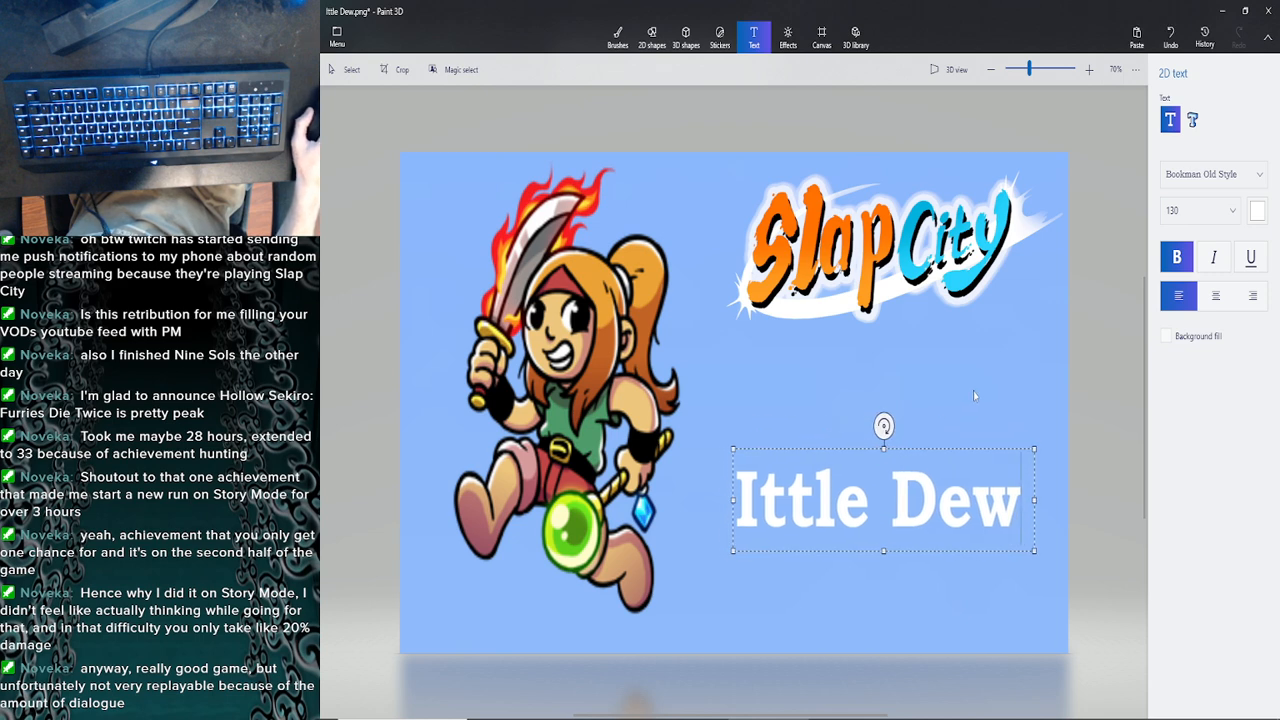
pyautogui.click(973, 391)
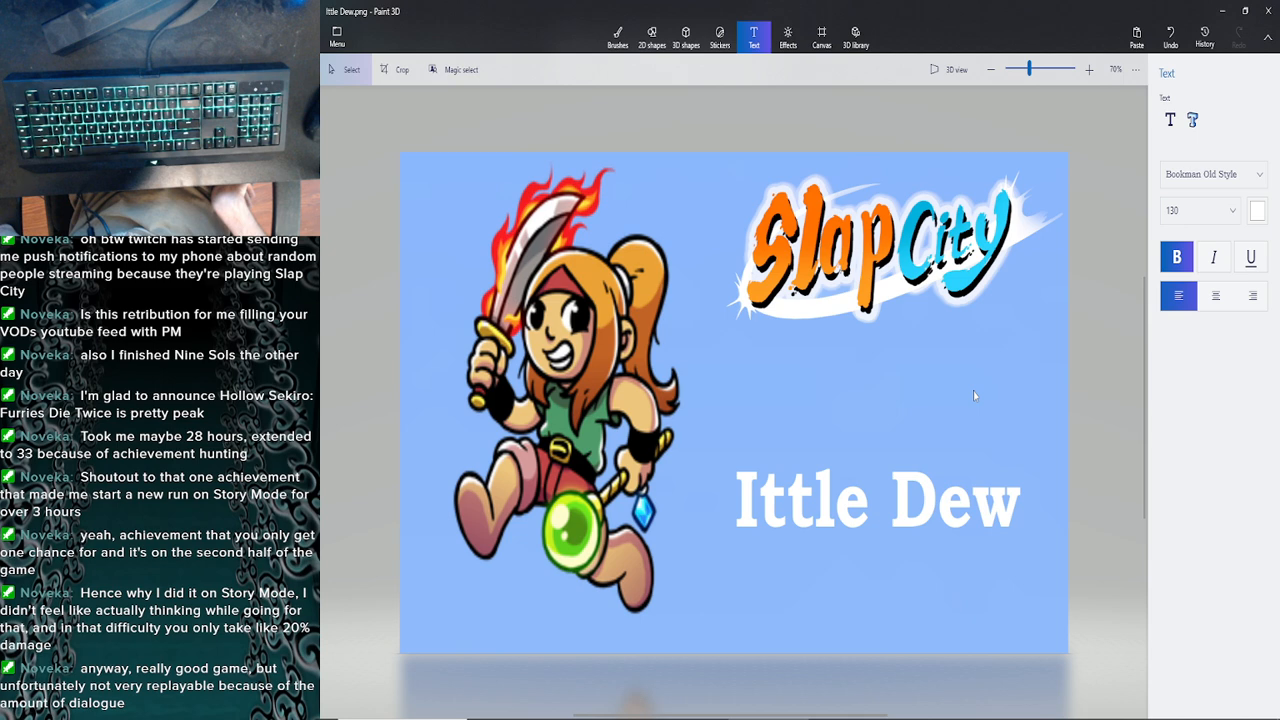
# Close the Ittle Dew image and return to the project in VSDC Video Editor
pyautogui.click(330, 36)
pyautogui.click(346, 36)
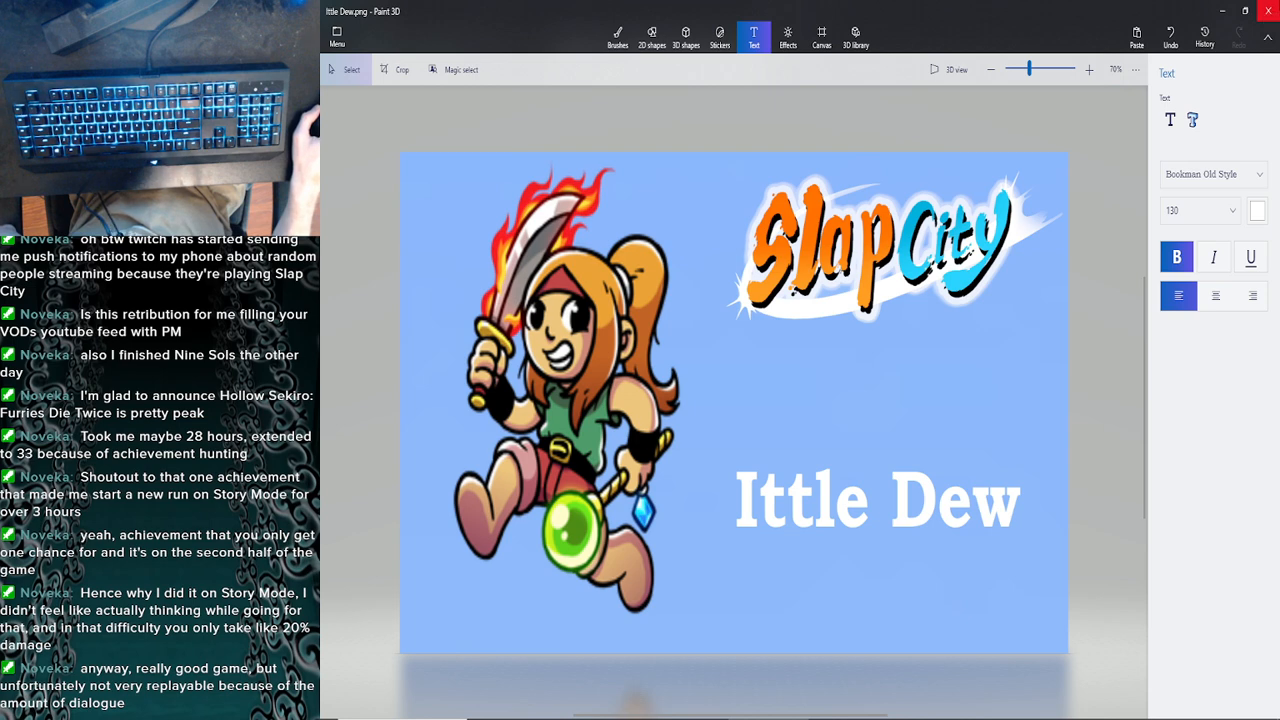
pyautogui.click(1268, 10)
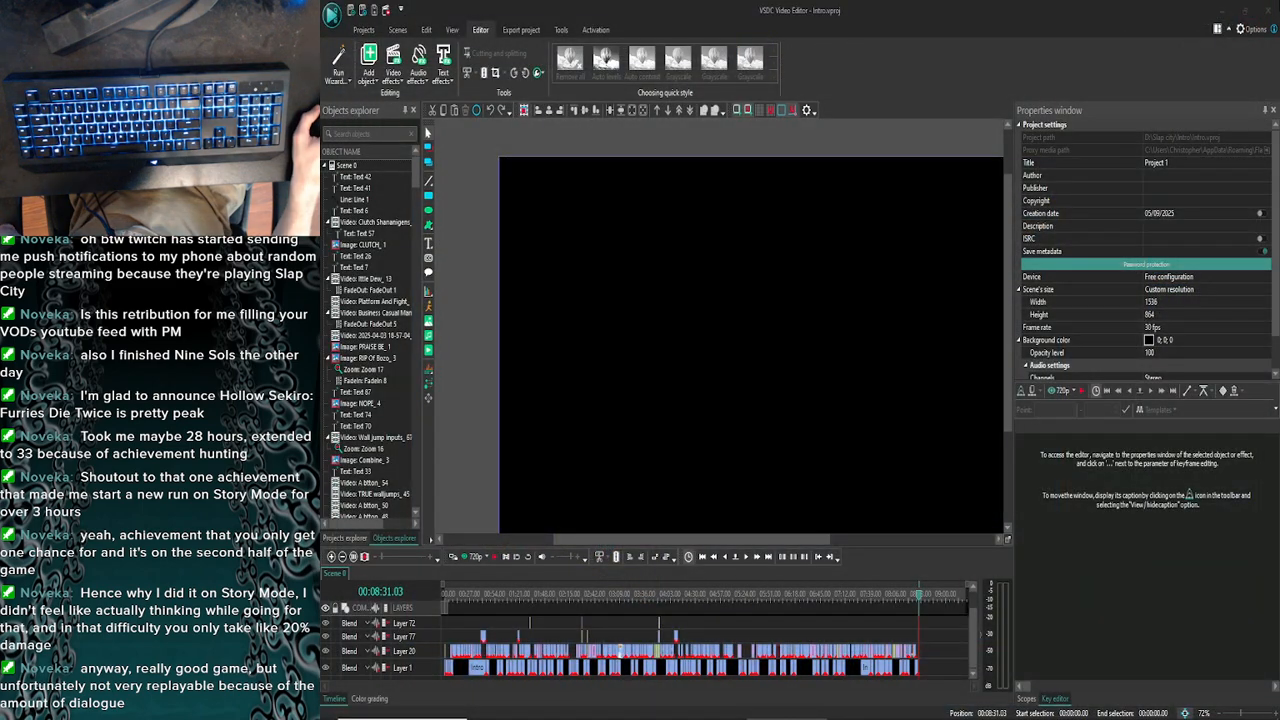
# Switch to File Explorer and move Ittle Dew.png from the Camera Roll folder to the 2.2 (D:) drive
pyautogui.moveTo(490, 714)
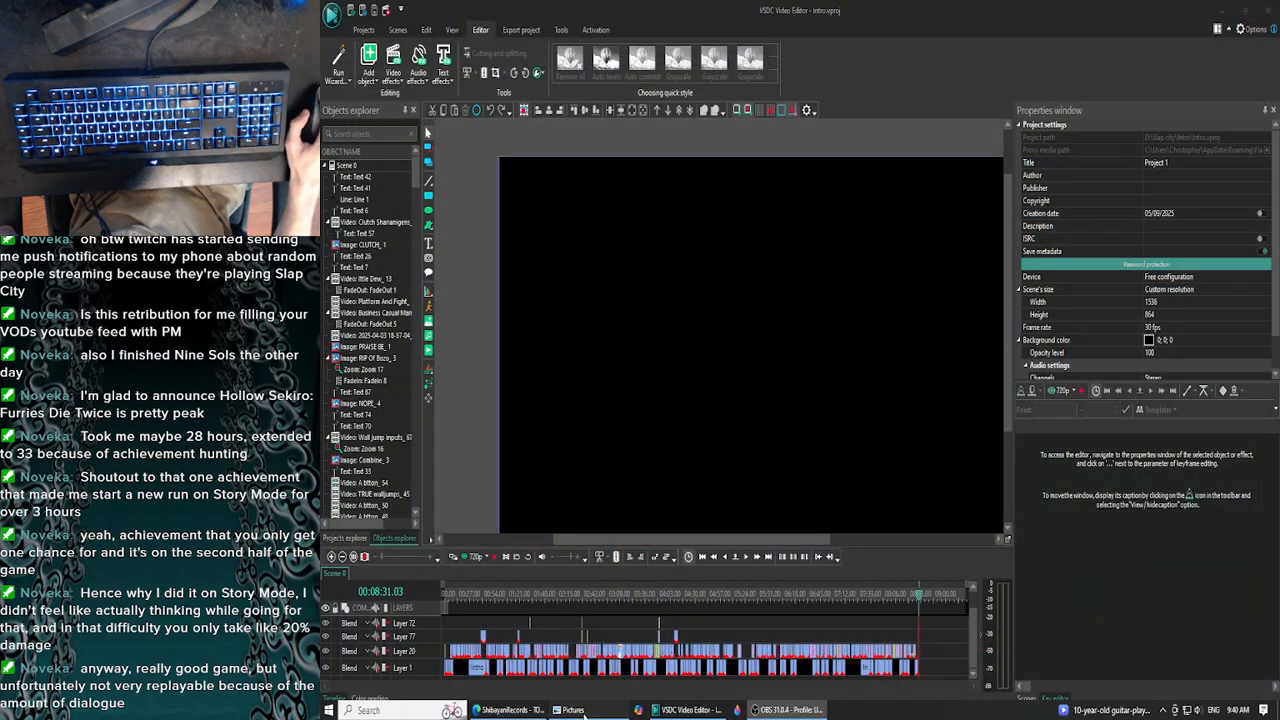
pyautogui.click(572, 710)
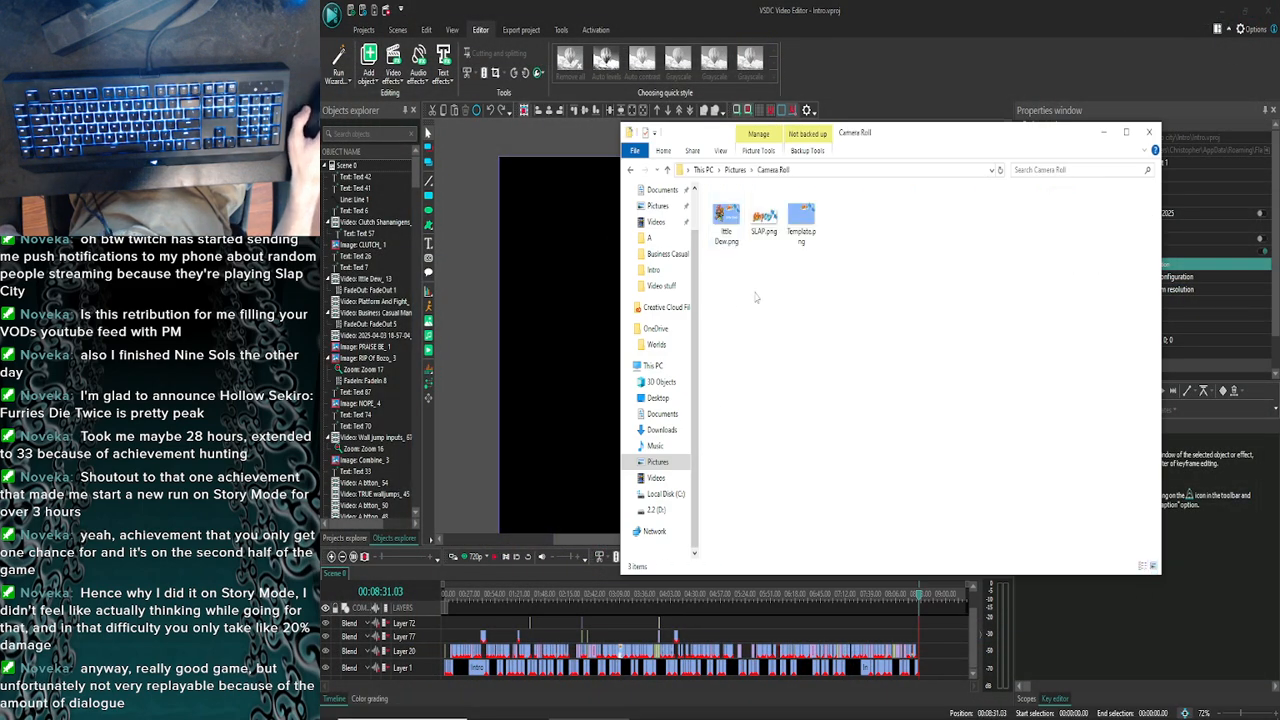
pyautogui.click(727, 228)
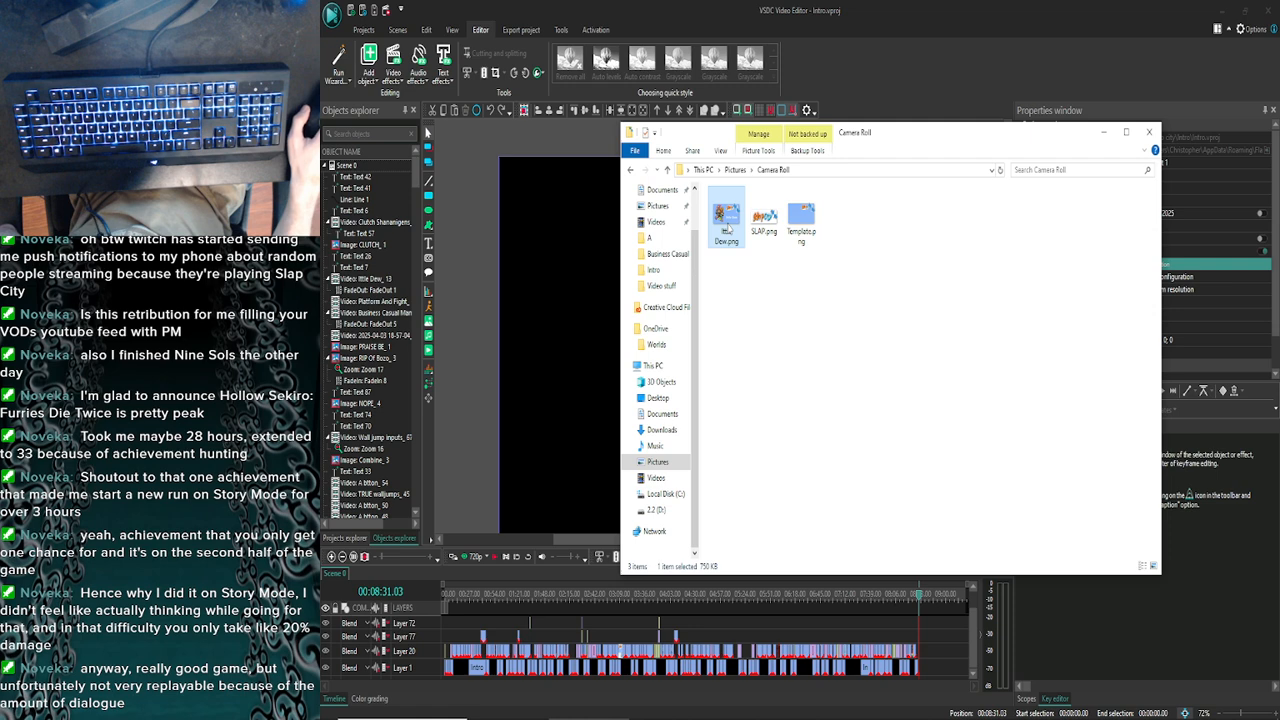
pyautogui.moveTo(716, 258); pyautogui.dragTo(673, 513)
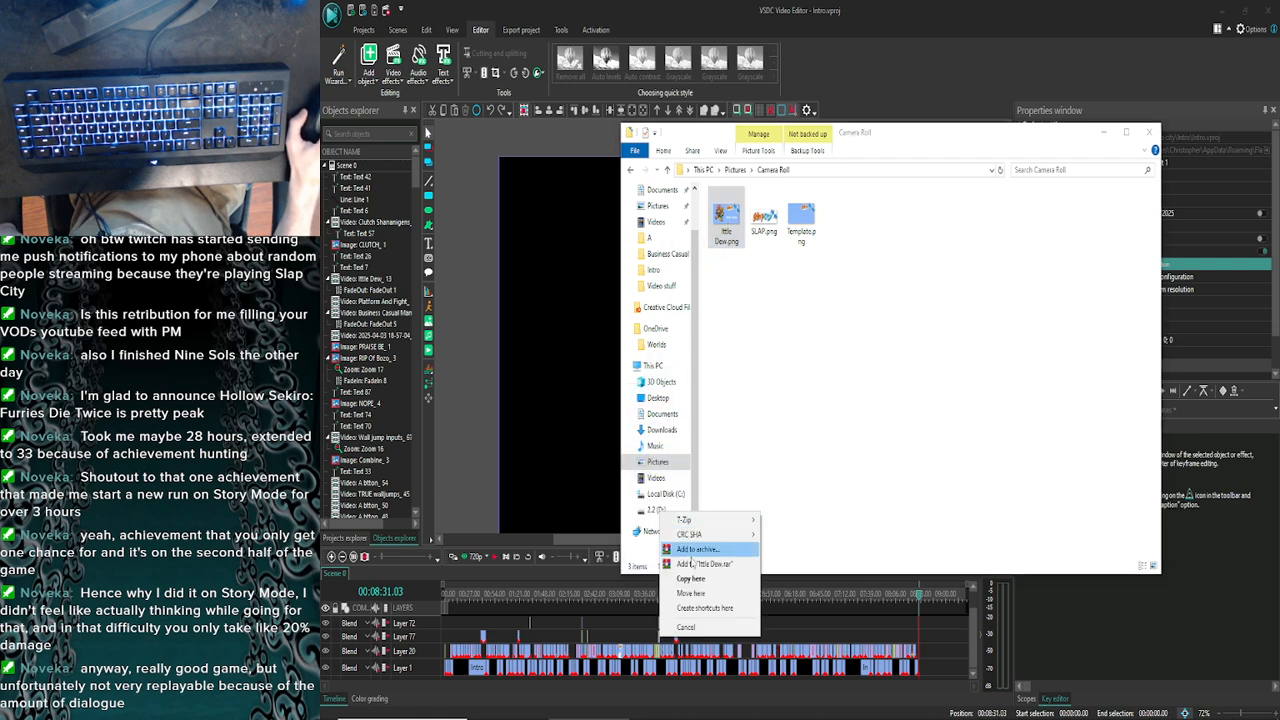
pyautogui.click(691, 594)
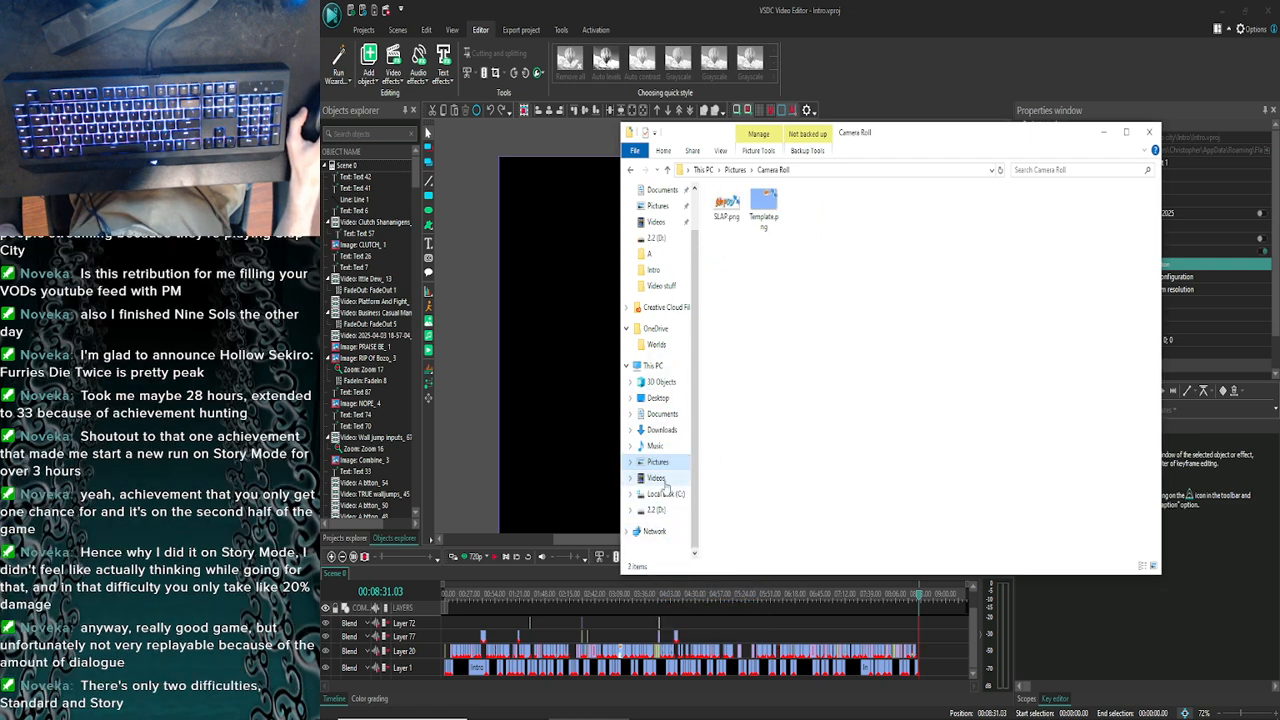
# Move Ittle Dew.png from the root of the D: drive into Slap city > Ittle dew > Images and open that folder
pyautogui.click(663, 512)
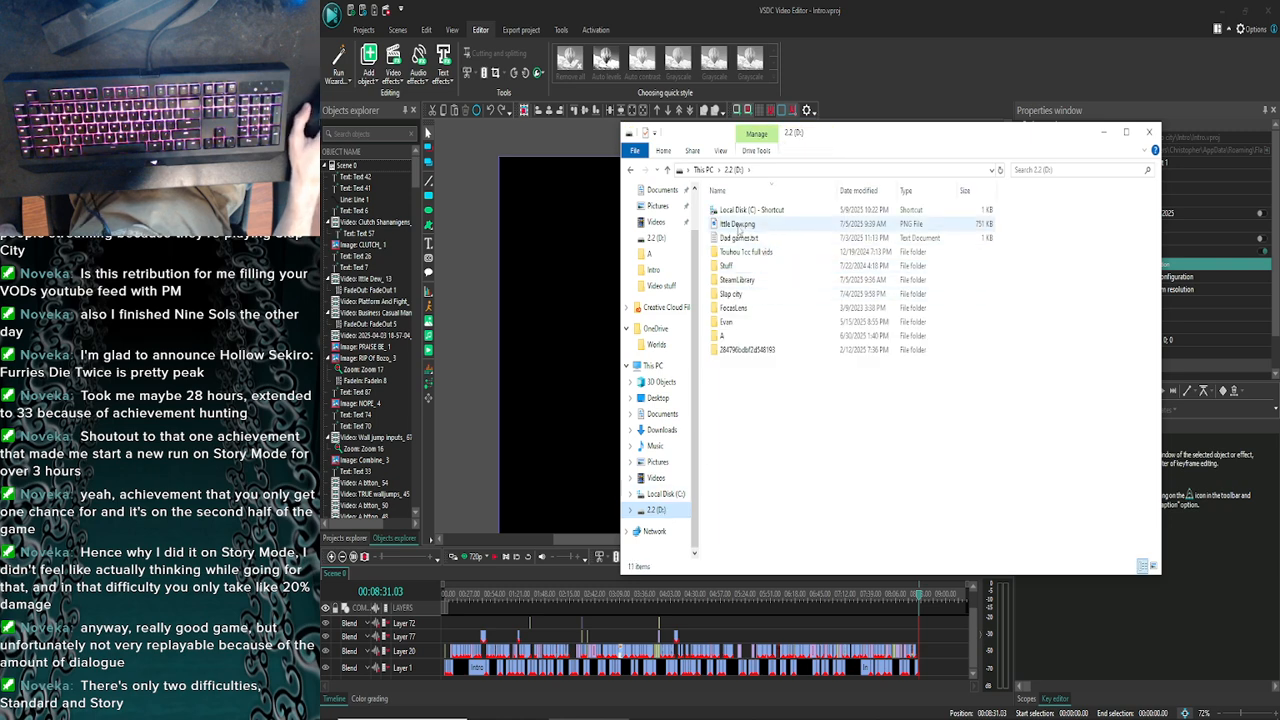
pyautogui.click(738, 226)
pyautogui.press('Delete')
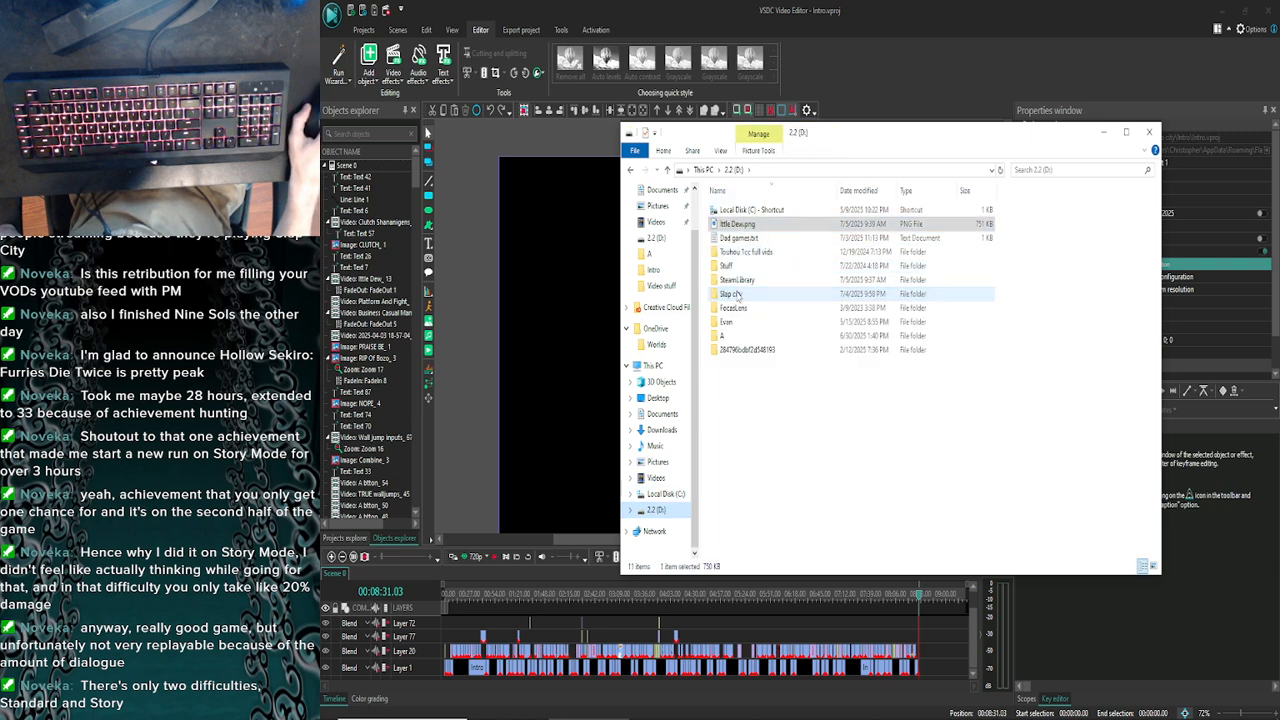
pyautogui.click(741, 280)
pyautogui.doubleClick(741, 280)
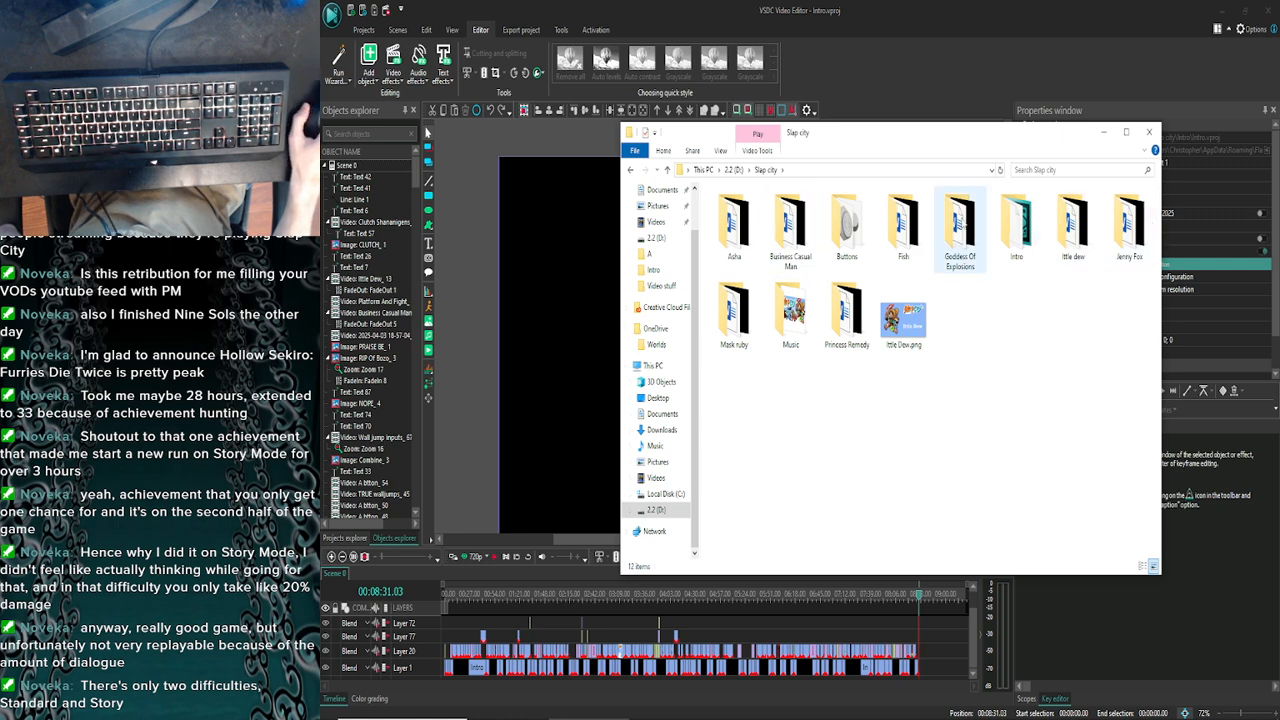
pyautogui.click(1075, 222)
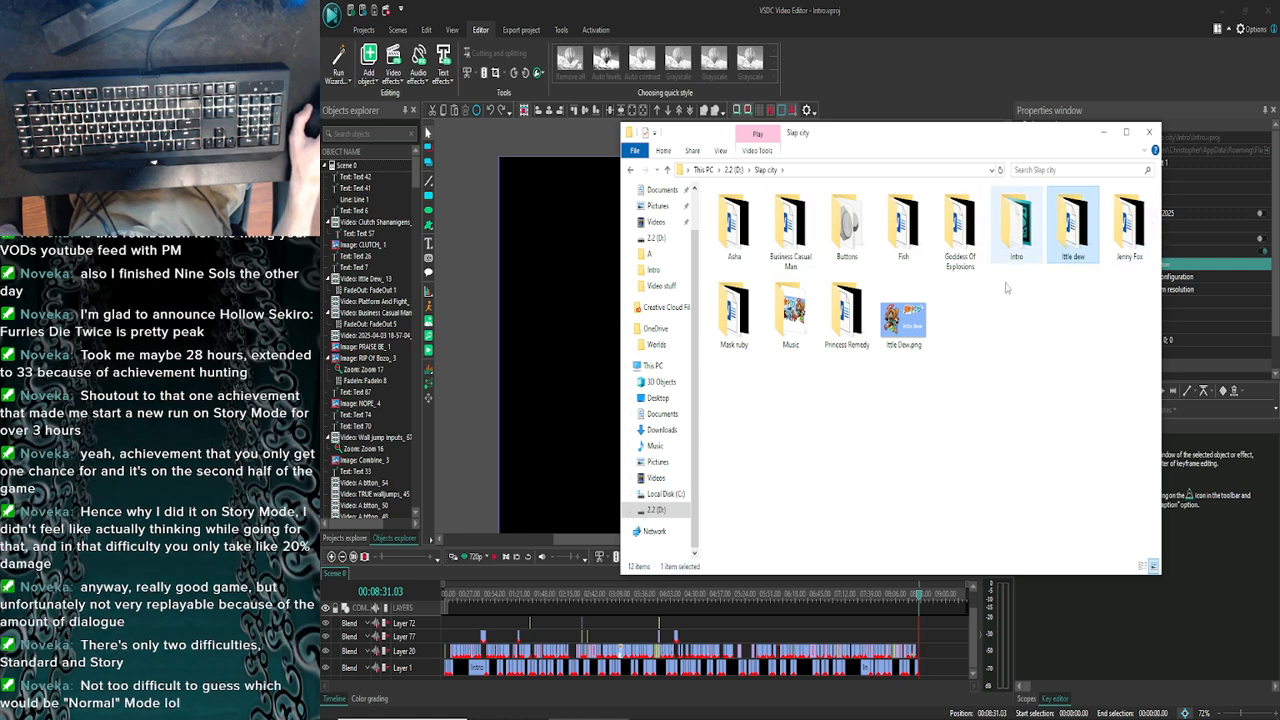
pyautogui.doubleClick(1073, 225)
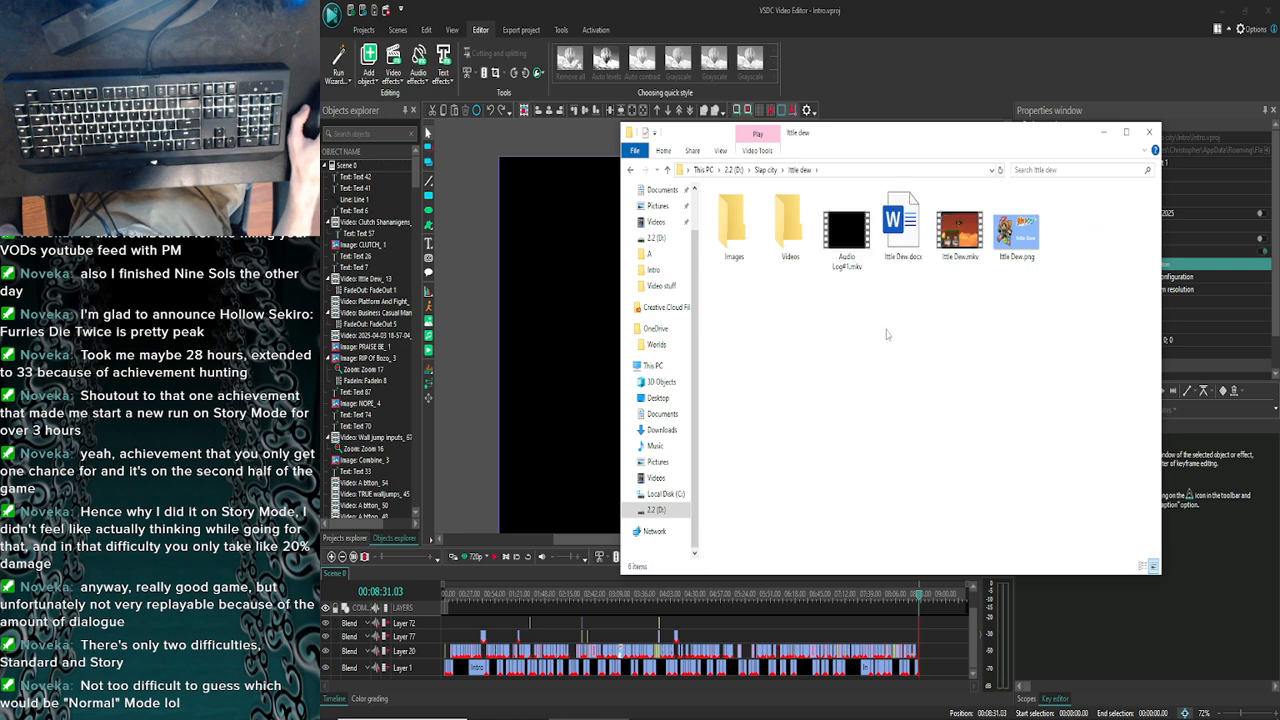
pyautogui.moveTo(1022, 232); pyautogui.dragTo(743, 262)
pyautogui.doubleClick(743, 258)
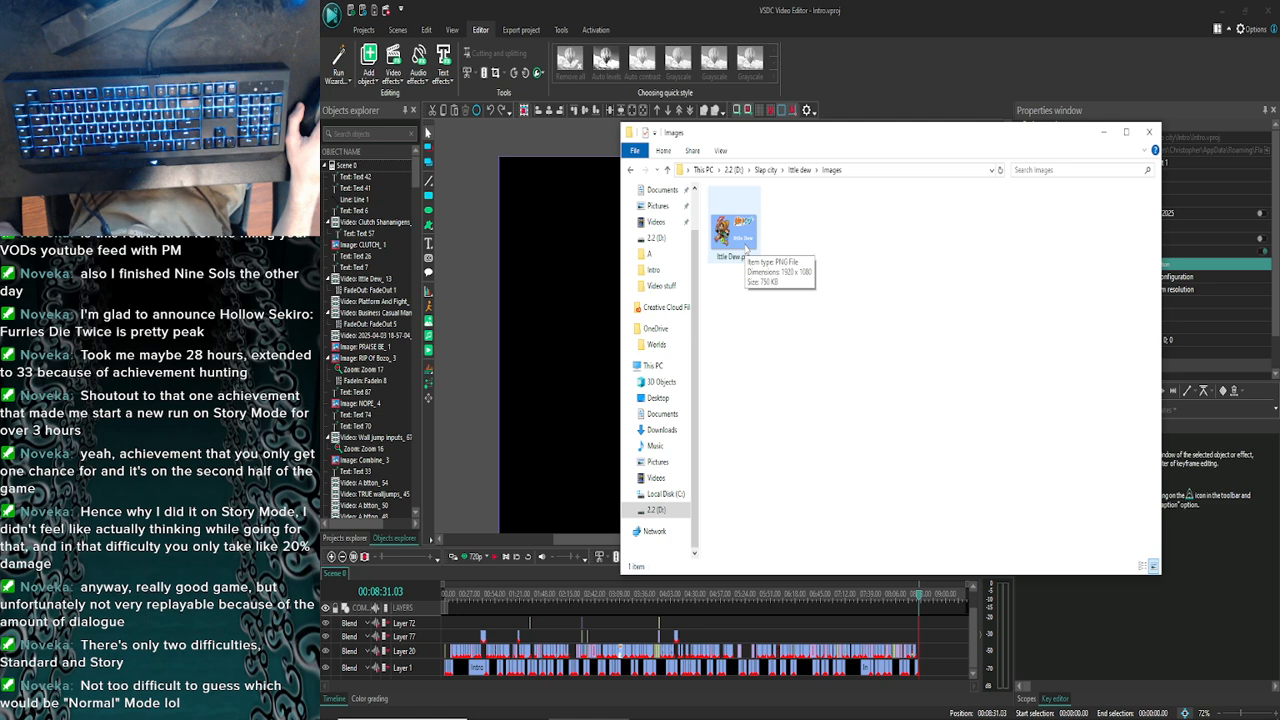
# Add Ittle Dew.png from the Images folder to the VSDC project timeline and minimize File Explorer
pyautogui.moveTo(745, 248); pyautogui.dragTo(925, 604)
pyautogui.moveTo(943, 652); pyautogui.dragTo(943, 655)
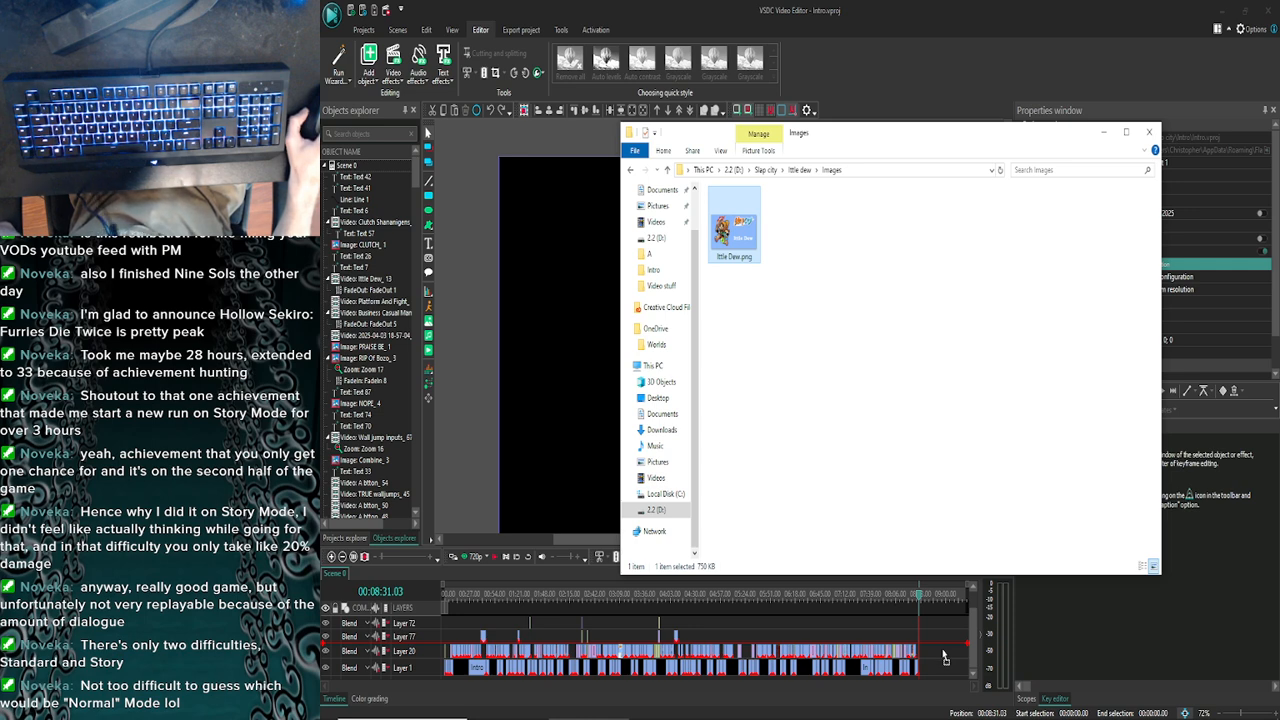
pyautogui.moveTo(944, 657); pyautogui.dragTo(944, 657)
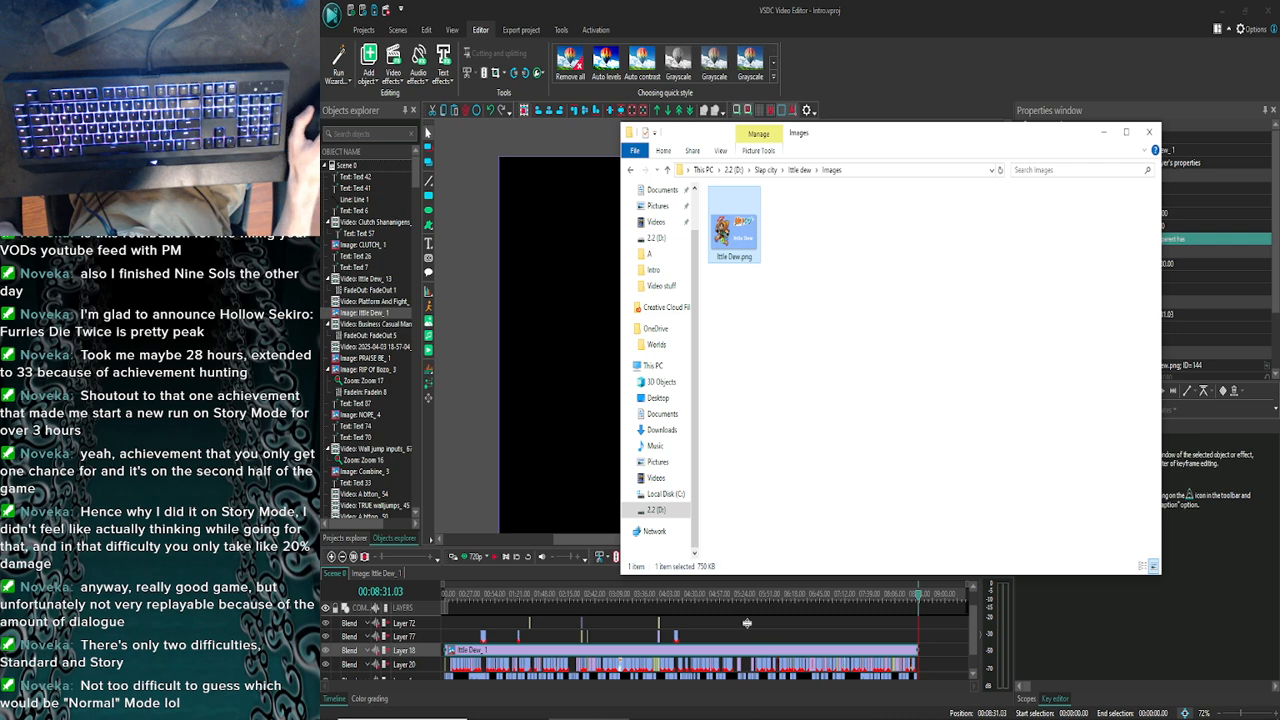
pyautogui.click(1103, 131)
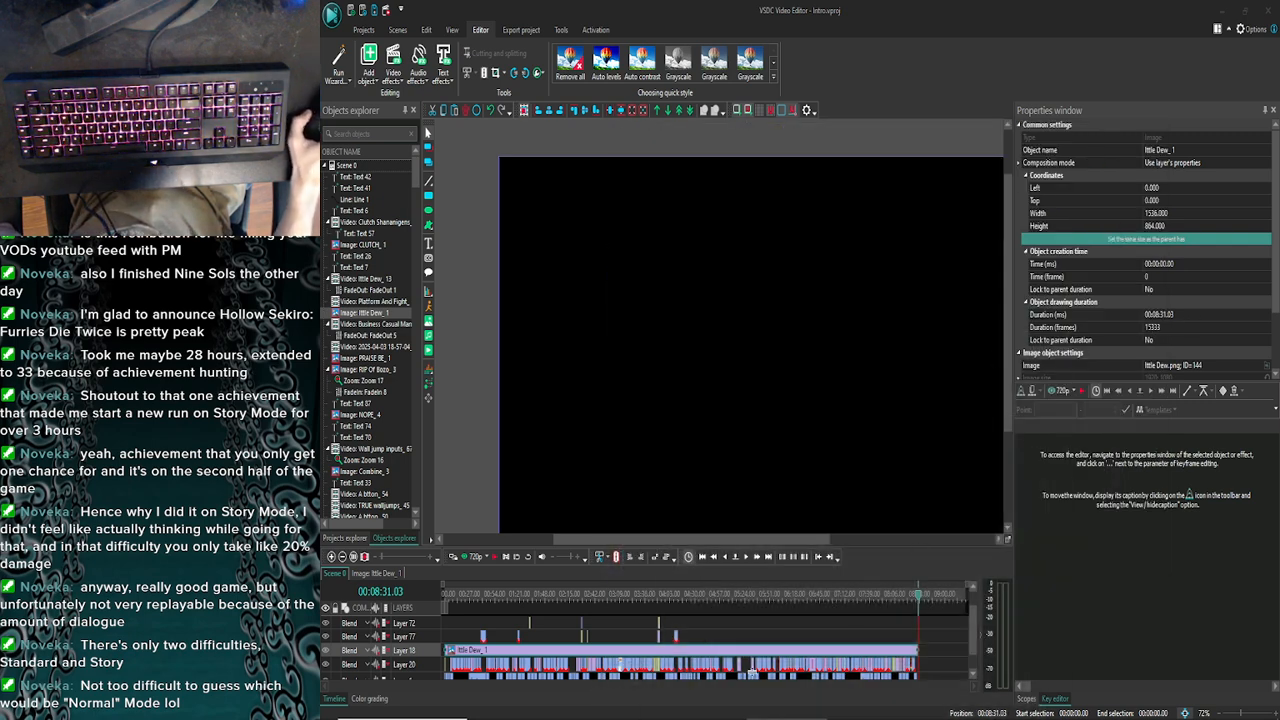
# Set the Ittle Dew image's duration to 00:00:05.00 and move it to the end of Layer 20, after the last clip
pyautogui.click(1177, 314)
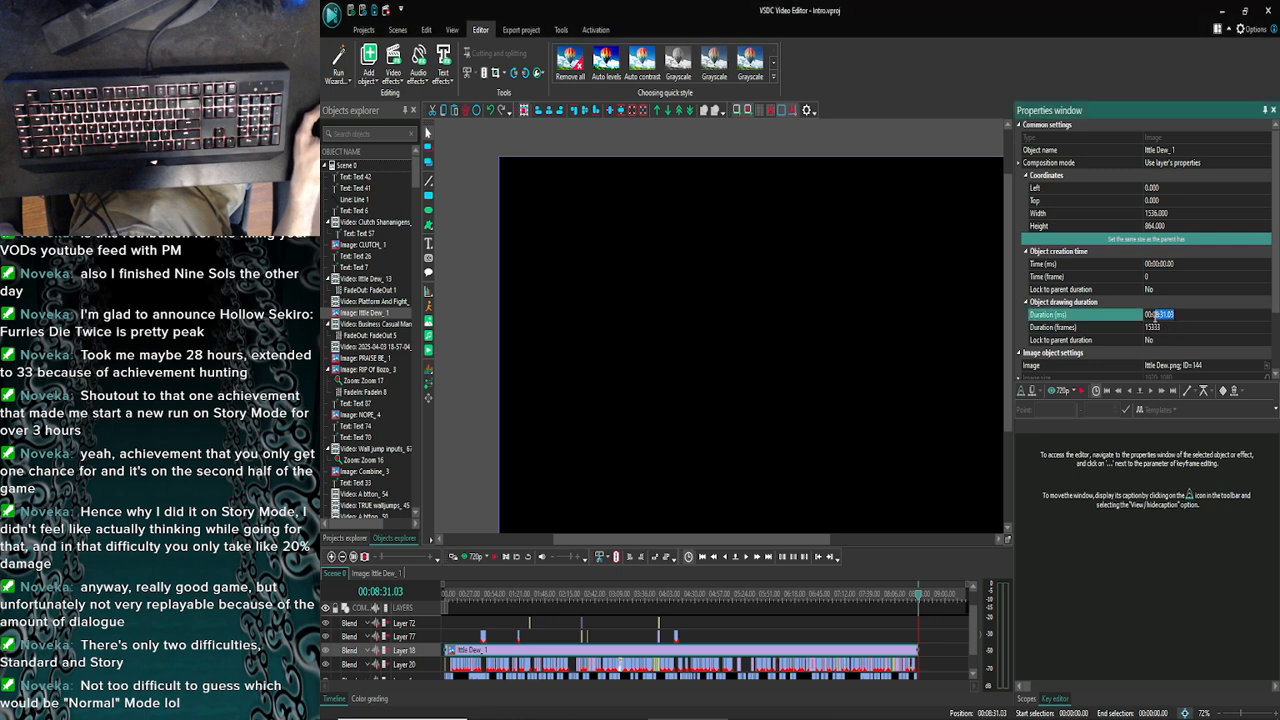
pyautogui.moveTo(1155, 316); pyautogui.dragTo(1152, 317)
pyautogui.write('00:')
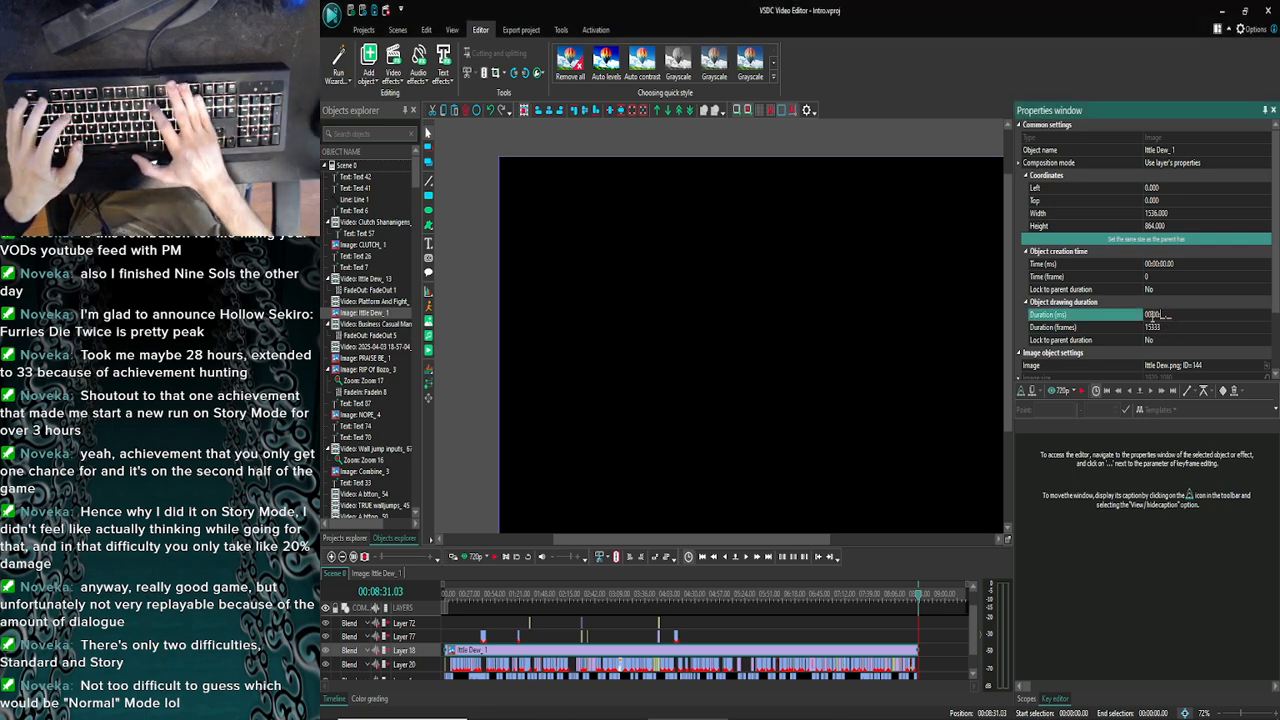
pyautogui.write('05.00')
pyautogui.press('Return')
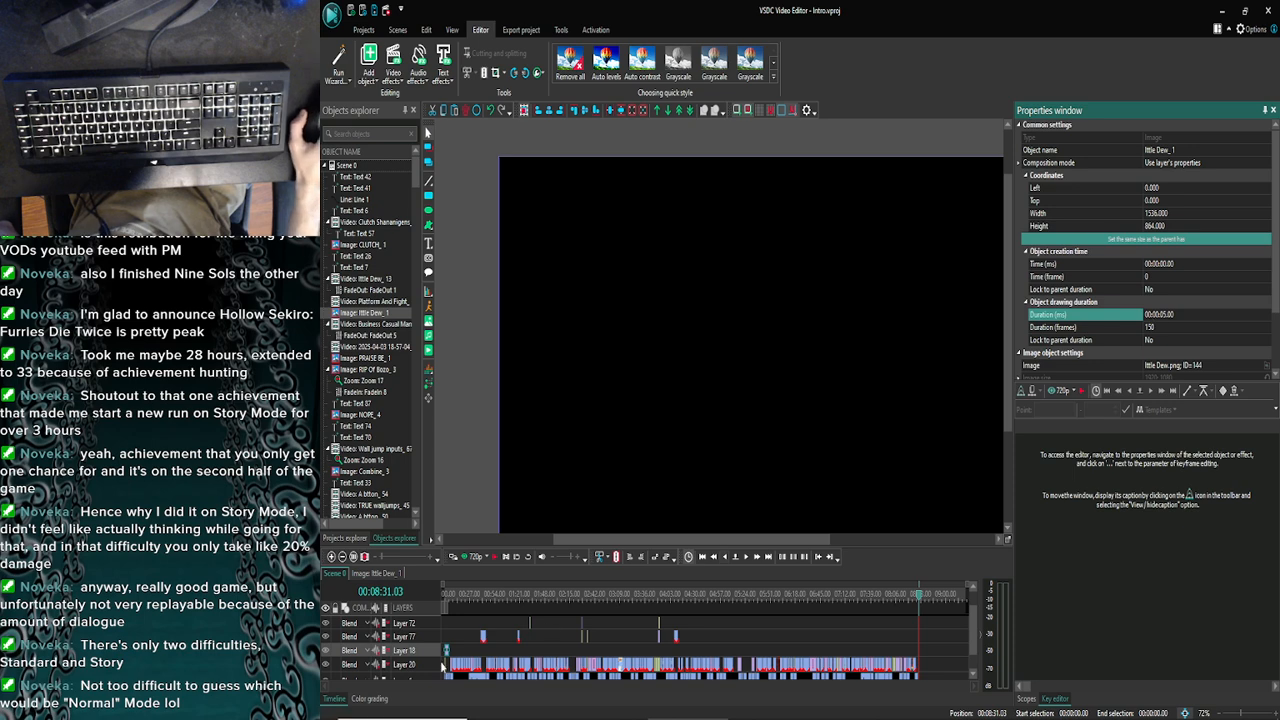
pyautogui.moveTo(448, 650); pyautogui.dragTo(905, 657)
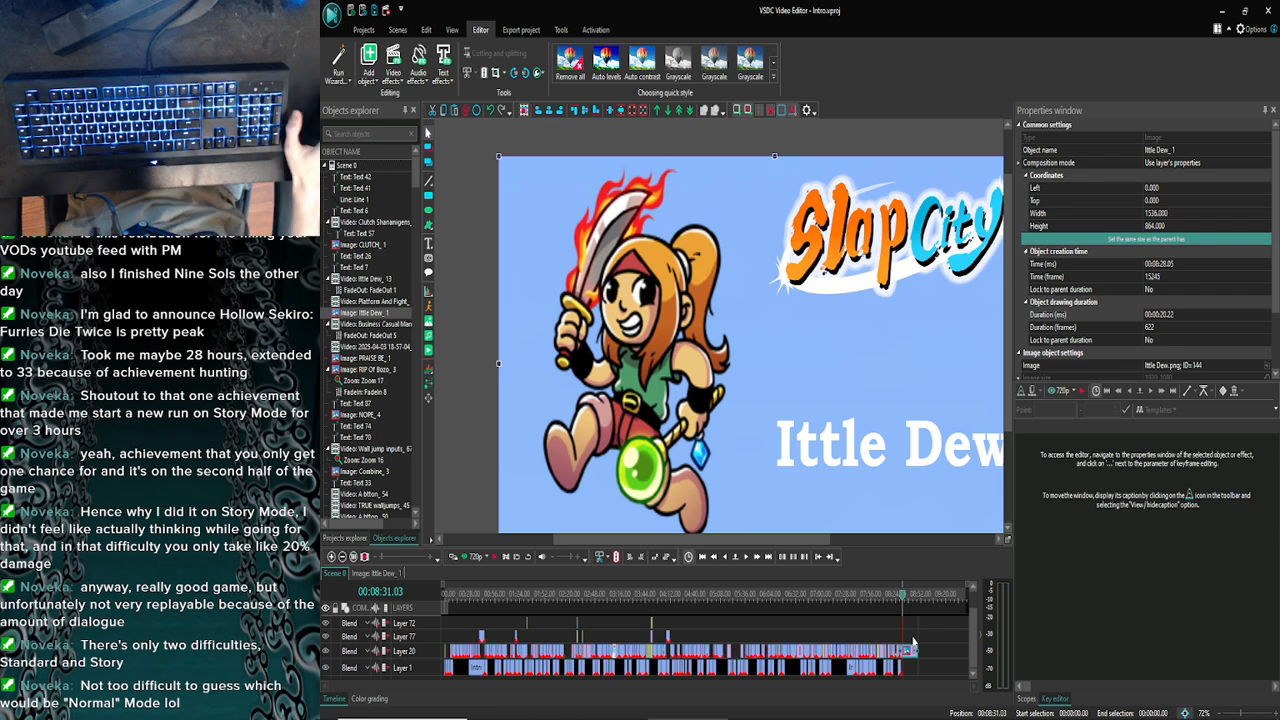
pyautogui.press('super')
pyautogui.click(519, 708)
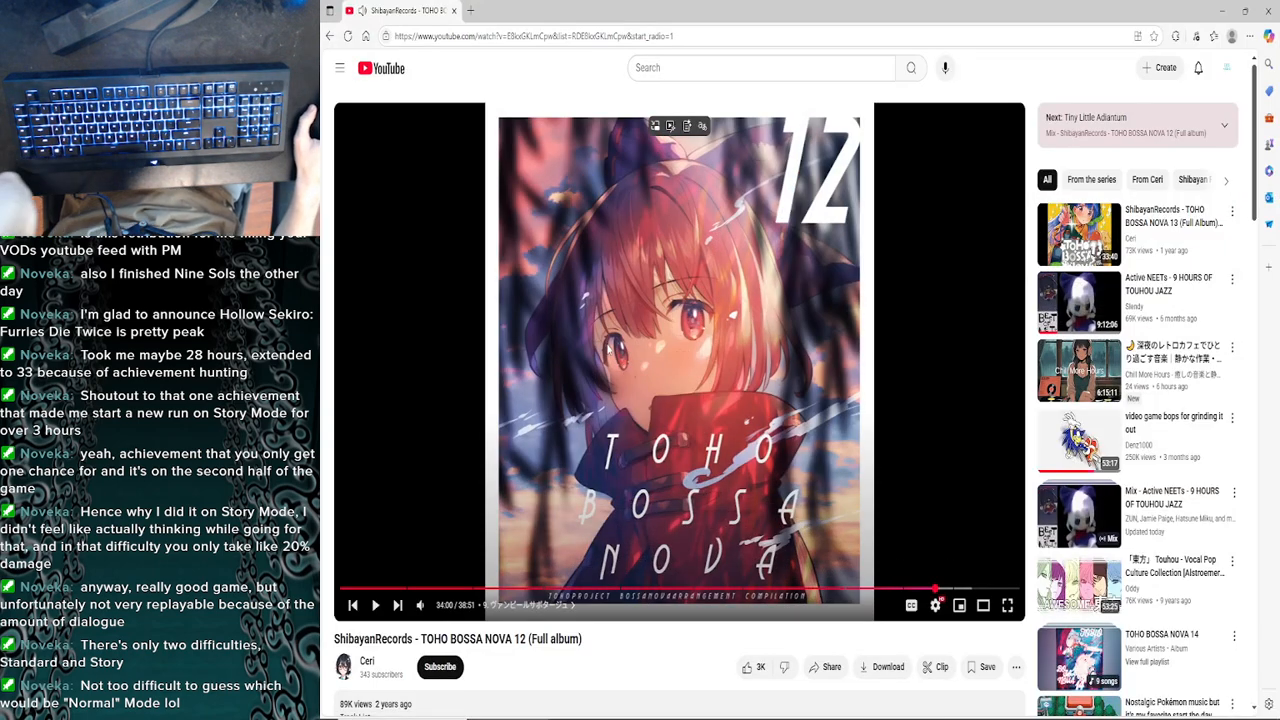
pyautogui.hotkey('alt', 'Tab')
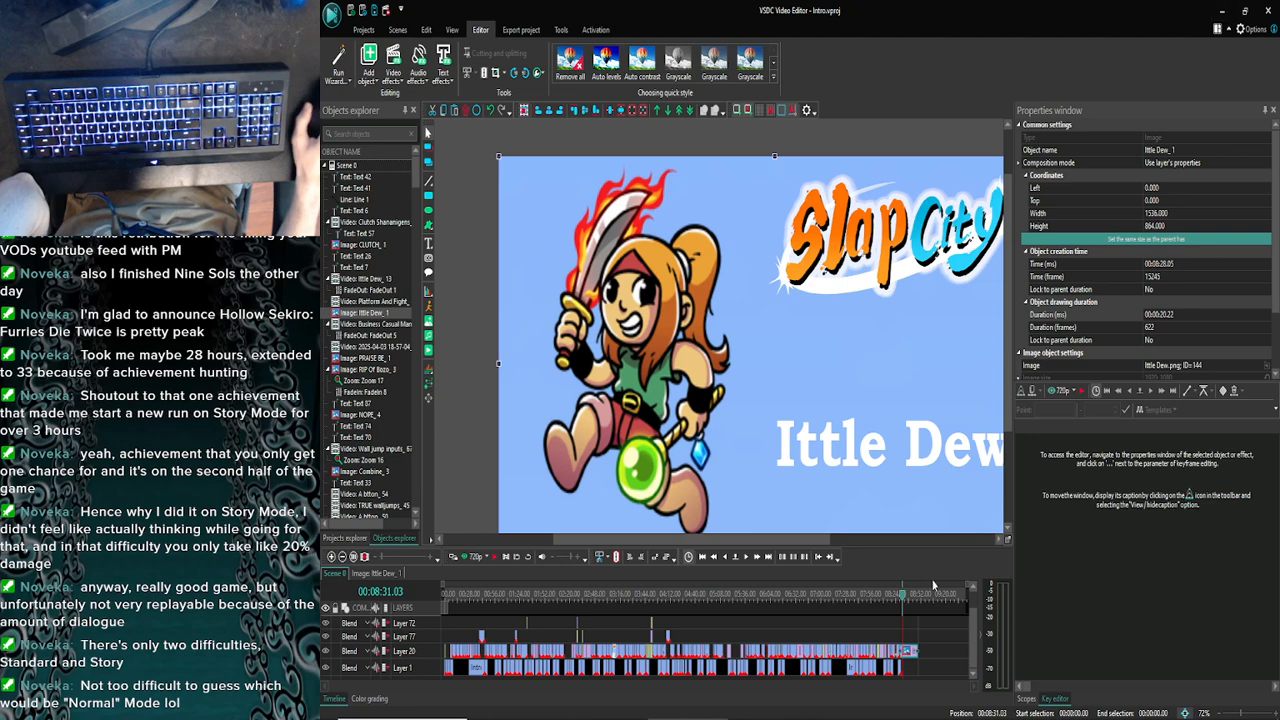
# Shift the Ittle Dew image on Layer 20 to start at about 00:08:29.18, leaving a short gap after the Business Casual Man clip
pyautogui.click(331, 557)
pyautogui.click(331, 557)
pyautogui.click(331, 557)
pyautogui.click(331, 557)
pyautogui.click(331, 557)
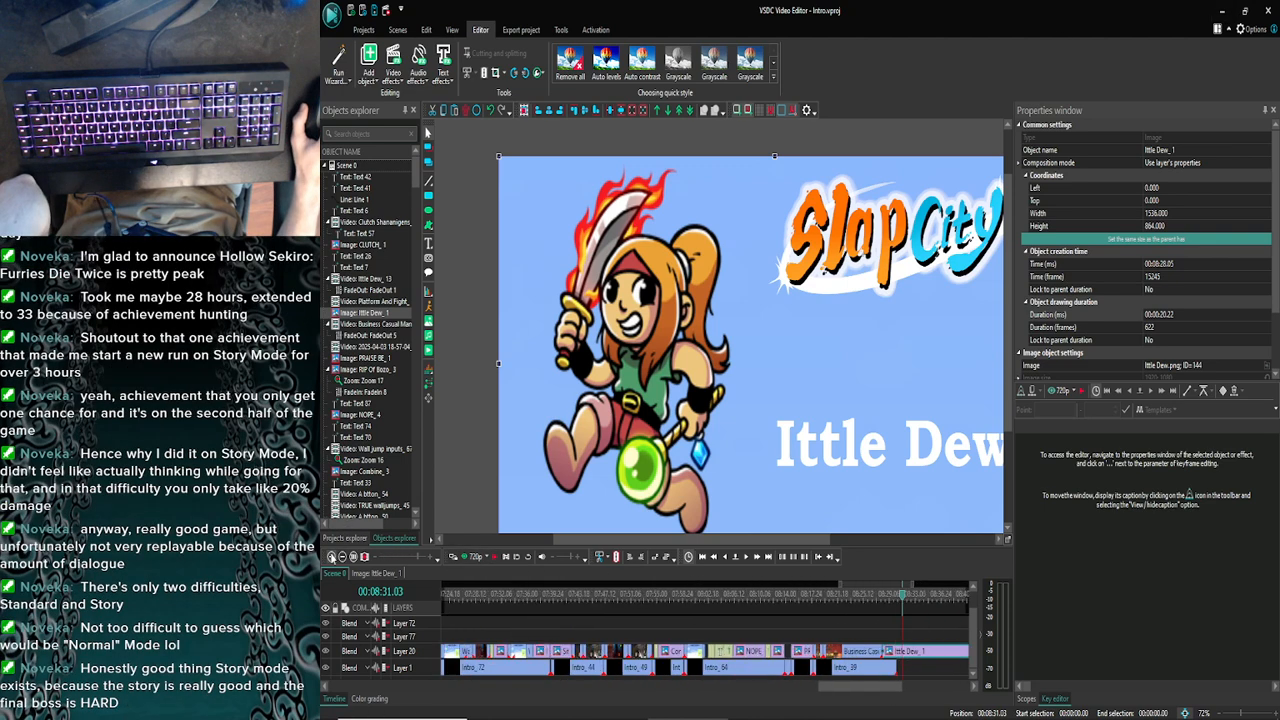
pyautogui.click(331, 557)
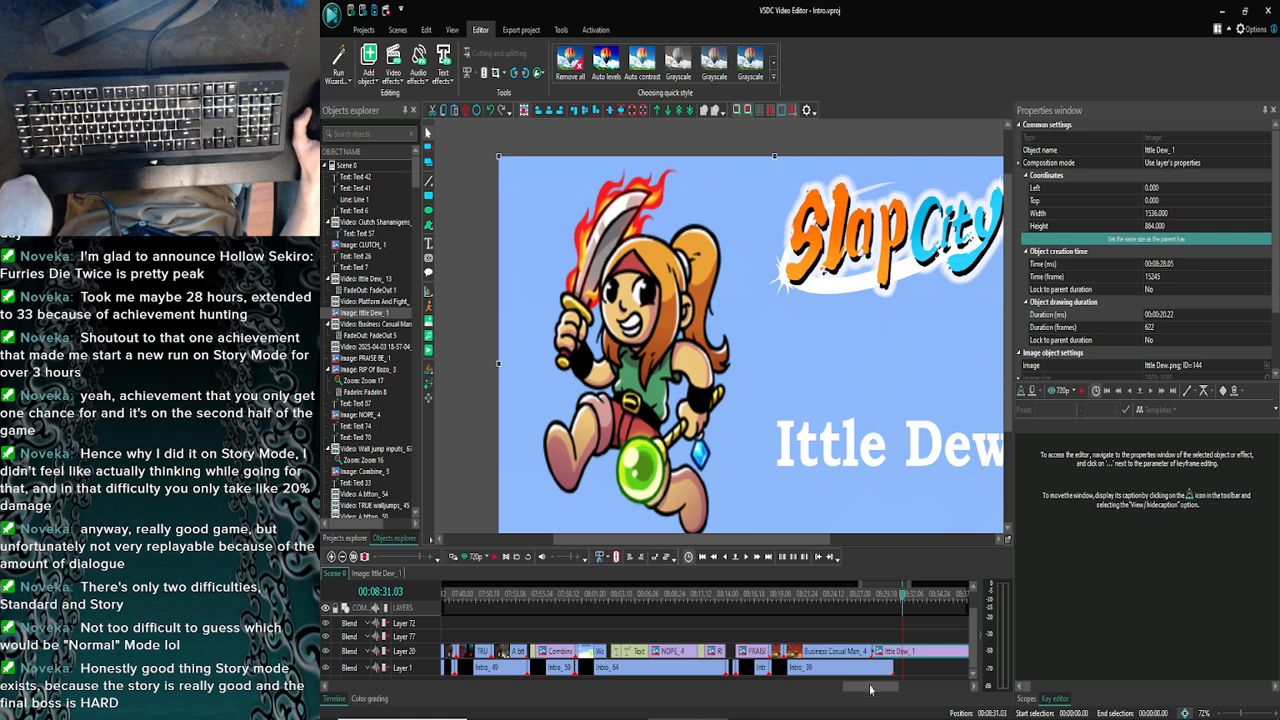
pyautogui.moveTo(870, 690); pyautogui.dragTo(886, 692)
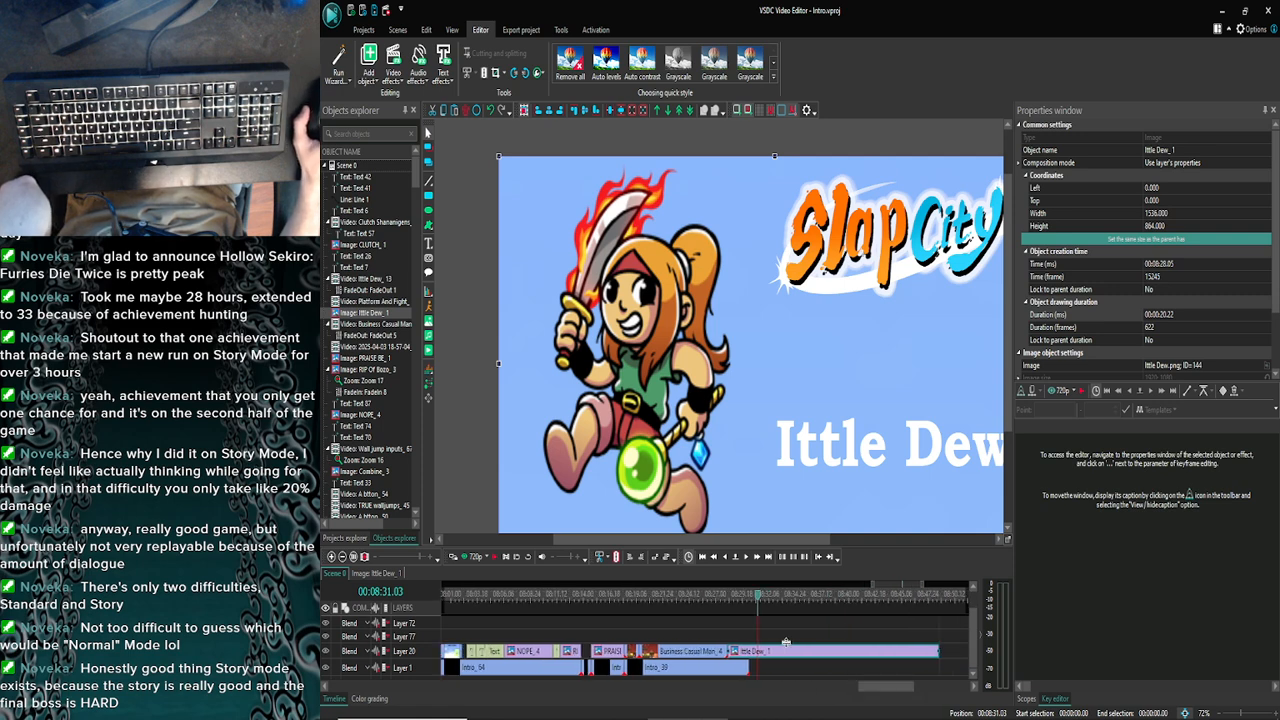
pyautogui.moveTo(781, 660); pyautogui.dragTo(795, 661)
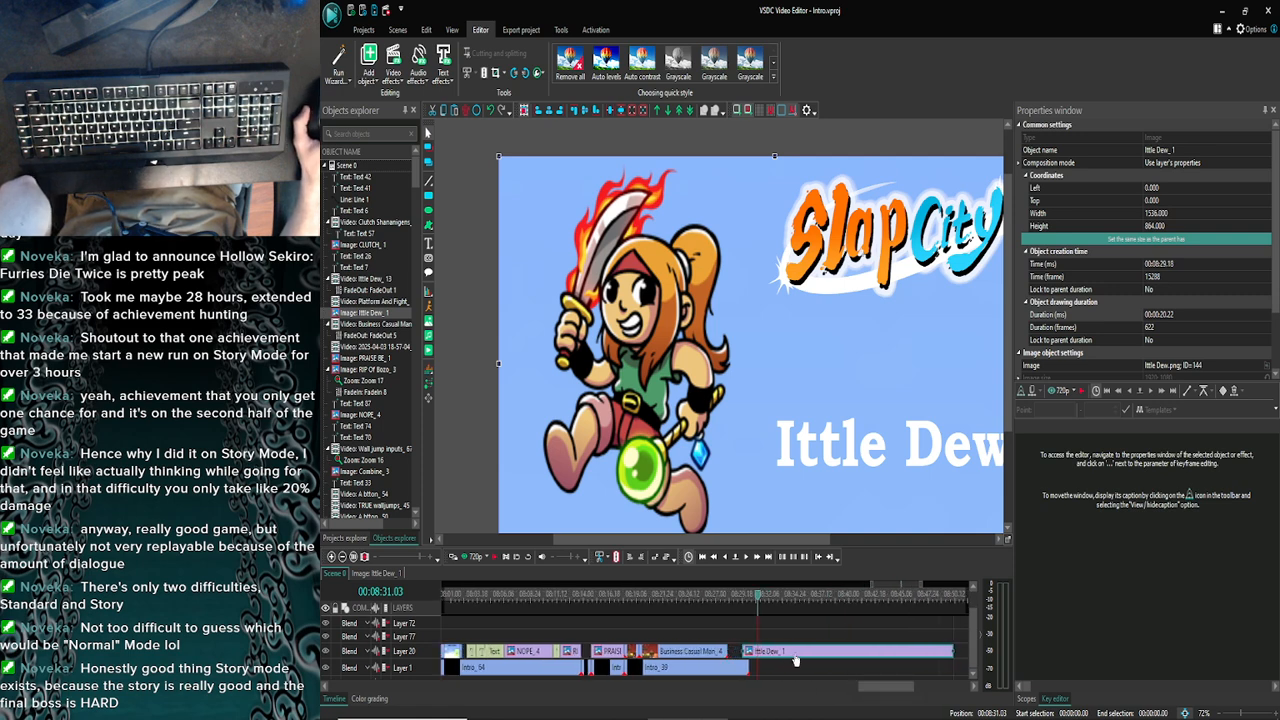
# Preview the transition into the Ittle Dew image, starting at the end of the Business Casual Man clip around 00:08:28
pyautogui.click(735, 672)
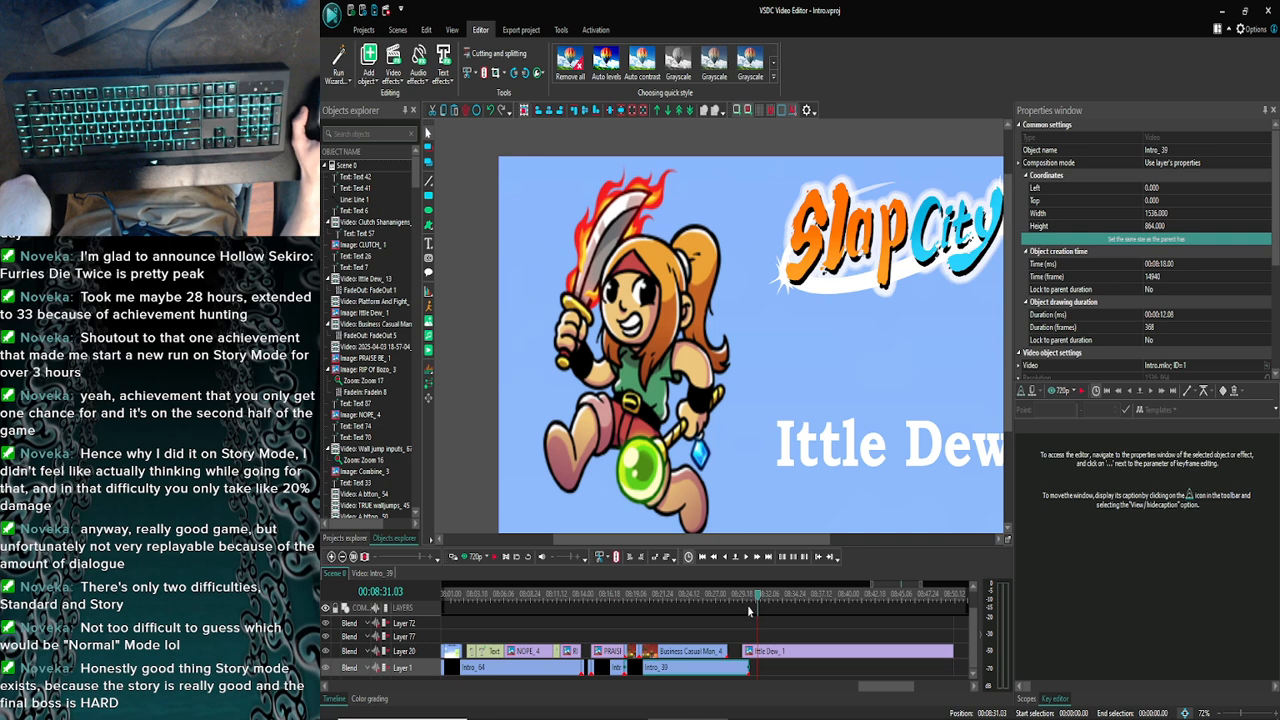
pyautogui.moveTo(755, 600); pyautogui.dragTo(727, 600)
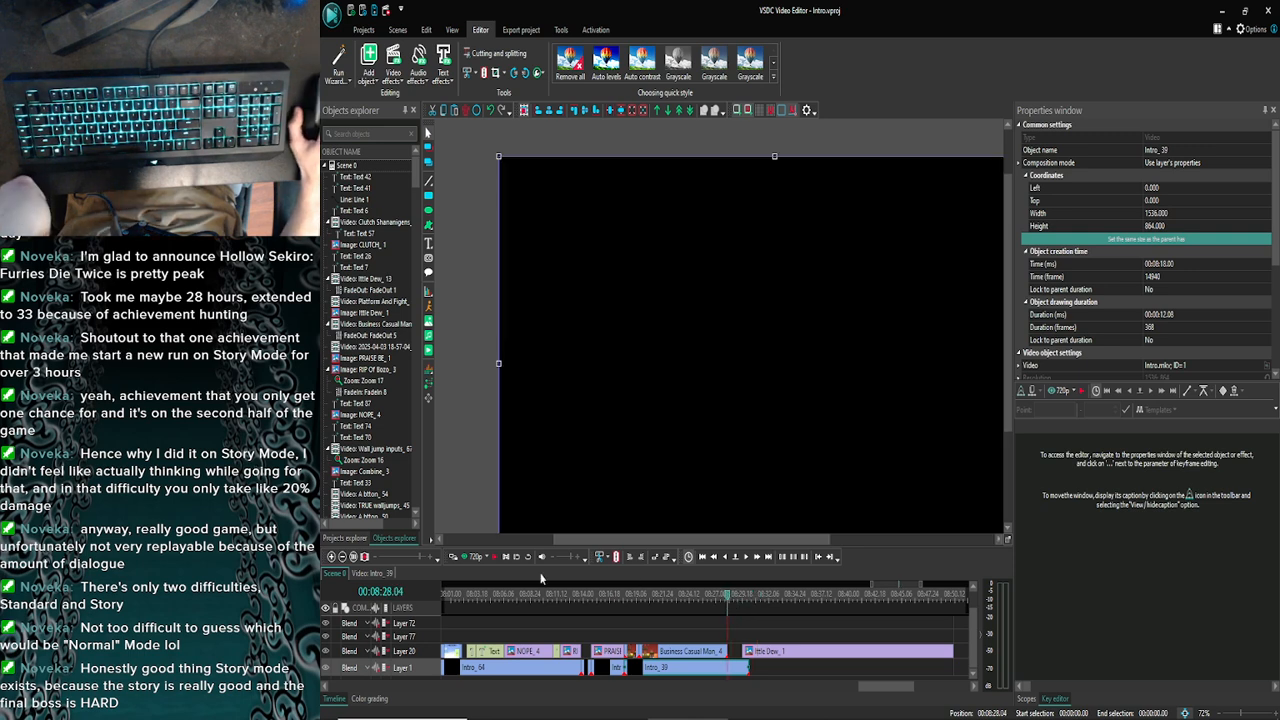
pyautogui.click(466, 556)
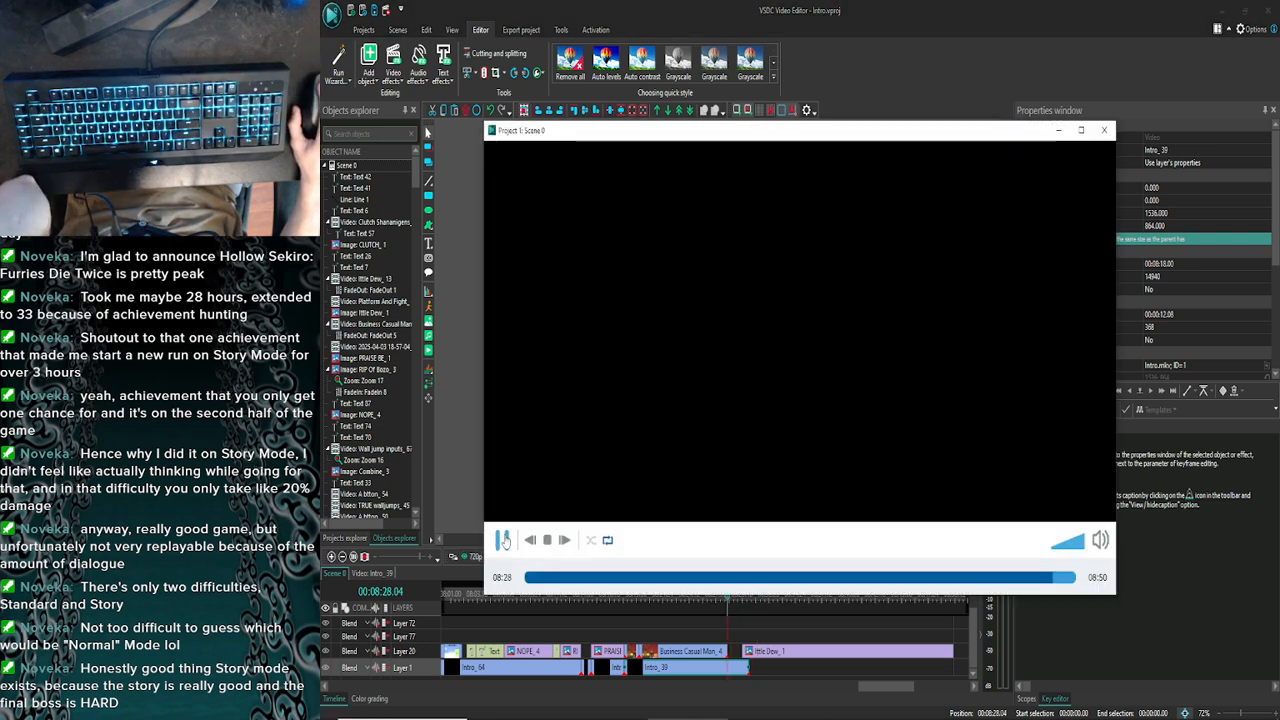
pyautogui.click(503, 540)
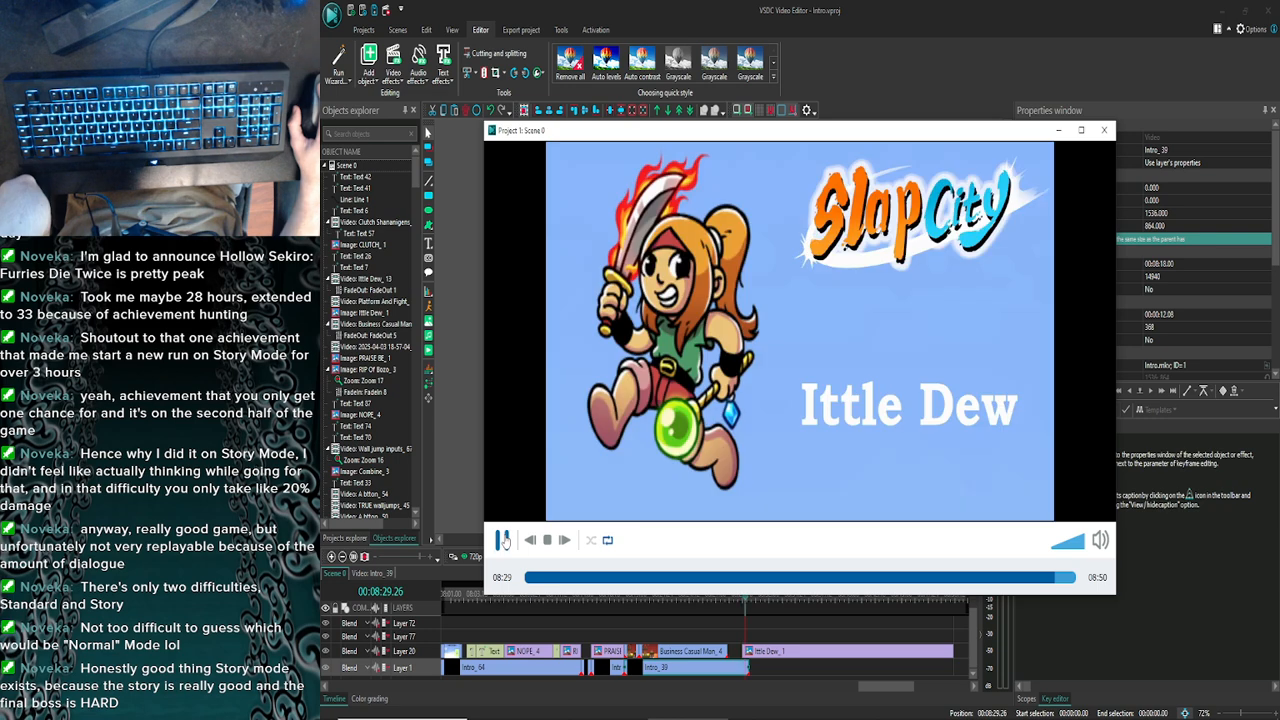
pyautogui.click(1104, 130)
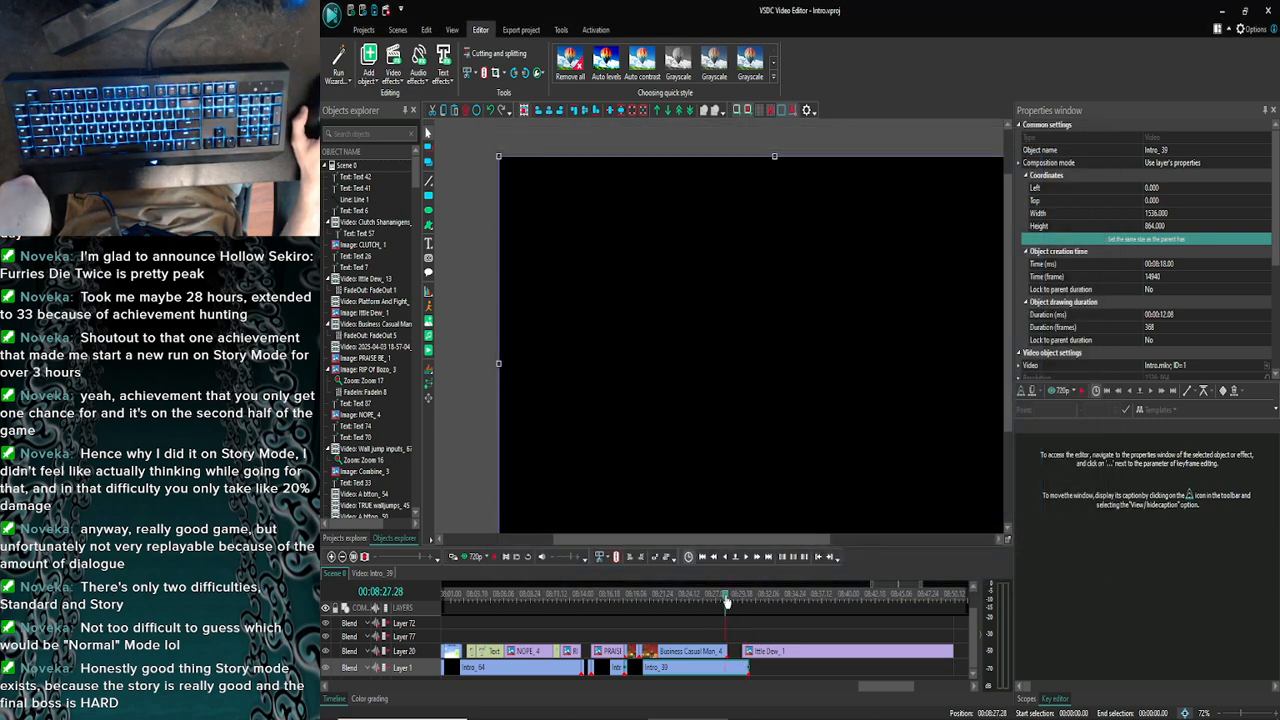
# Add a Fade In transparency effect from the start of the Ittle Dew image and return to Scene 0
pyautogui.moveTo(727, 602); pyautogui.dragTo(741, 600)
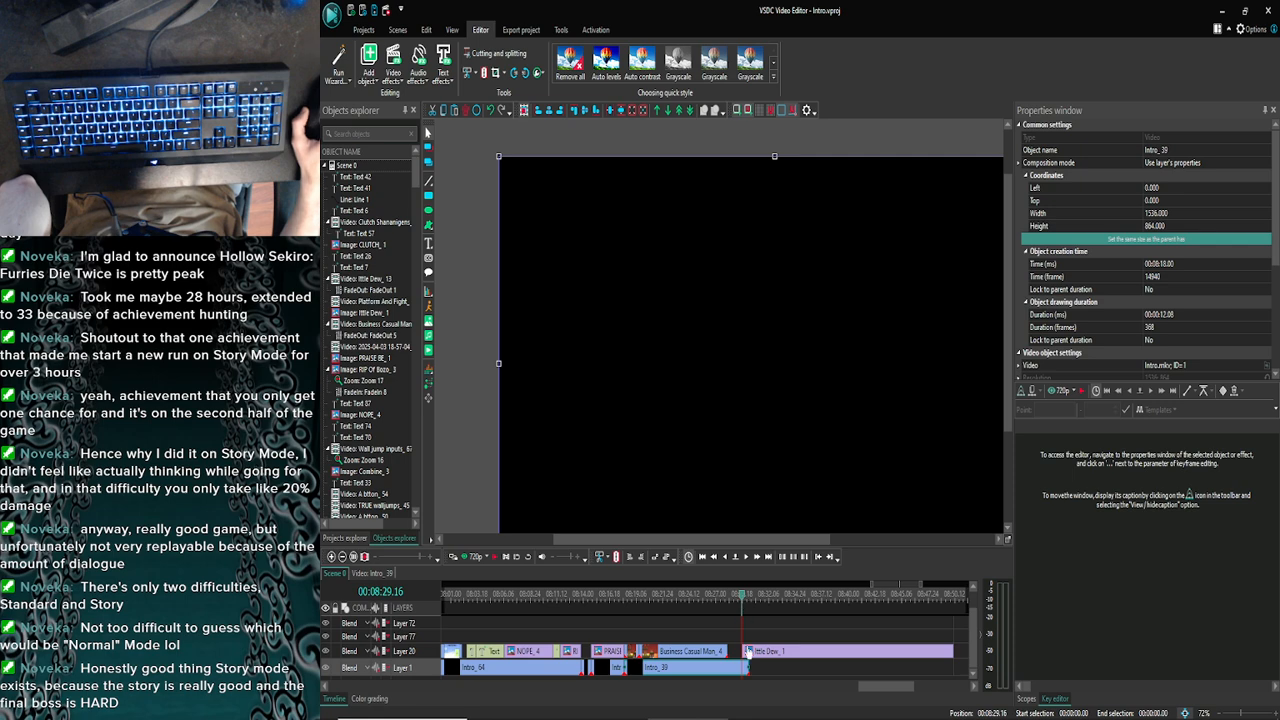
pyautogui.doubleClick(749, 651)
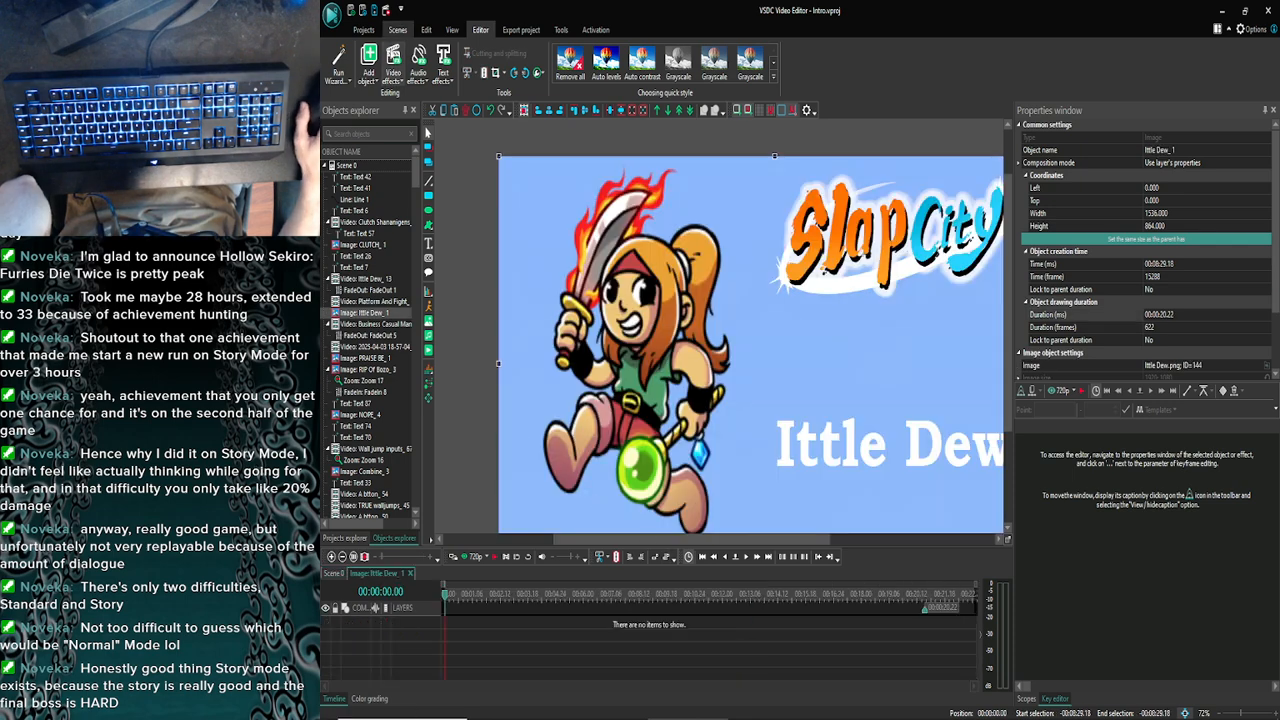
pyautogui.click(393, 65)
pyautogui.moveTo(425, 158)
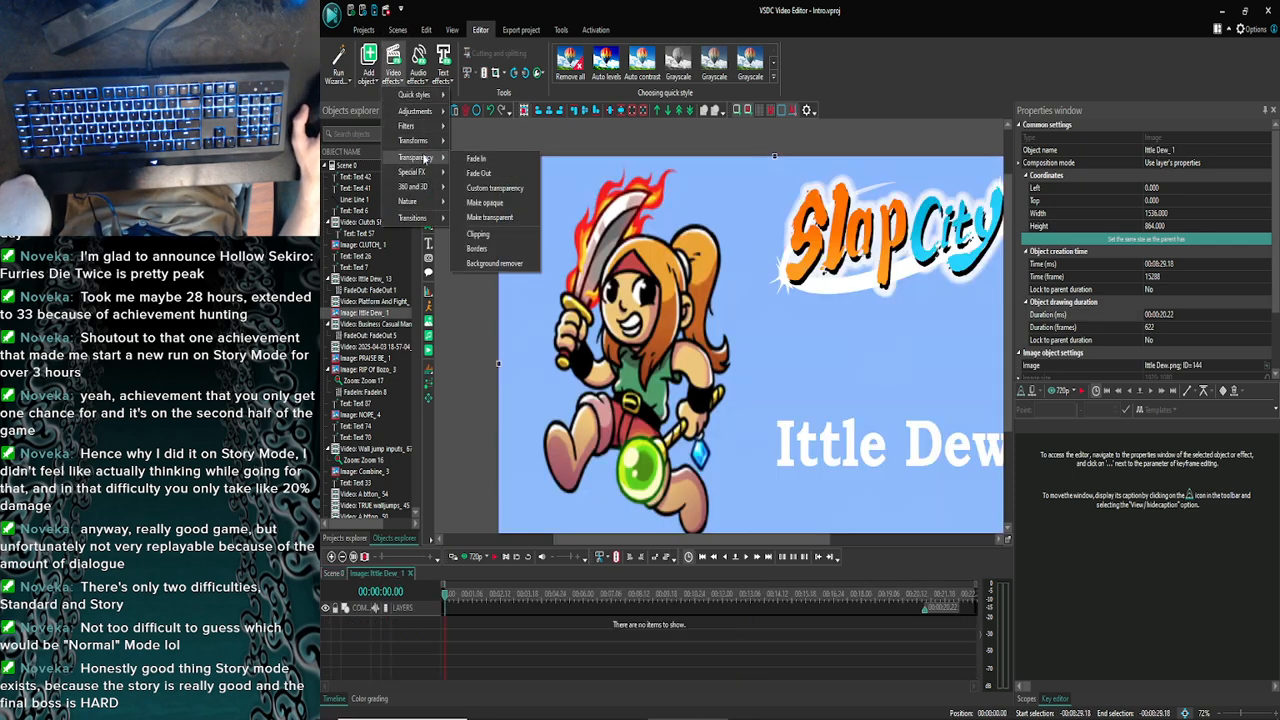
pyautogui.click(477, 157)
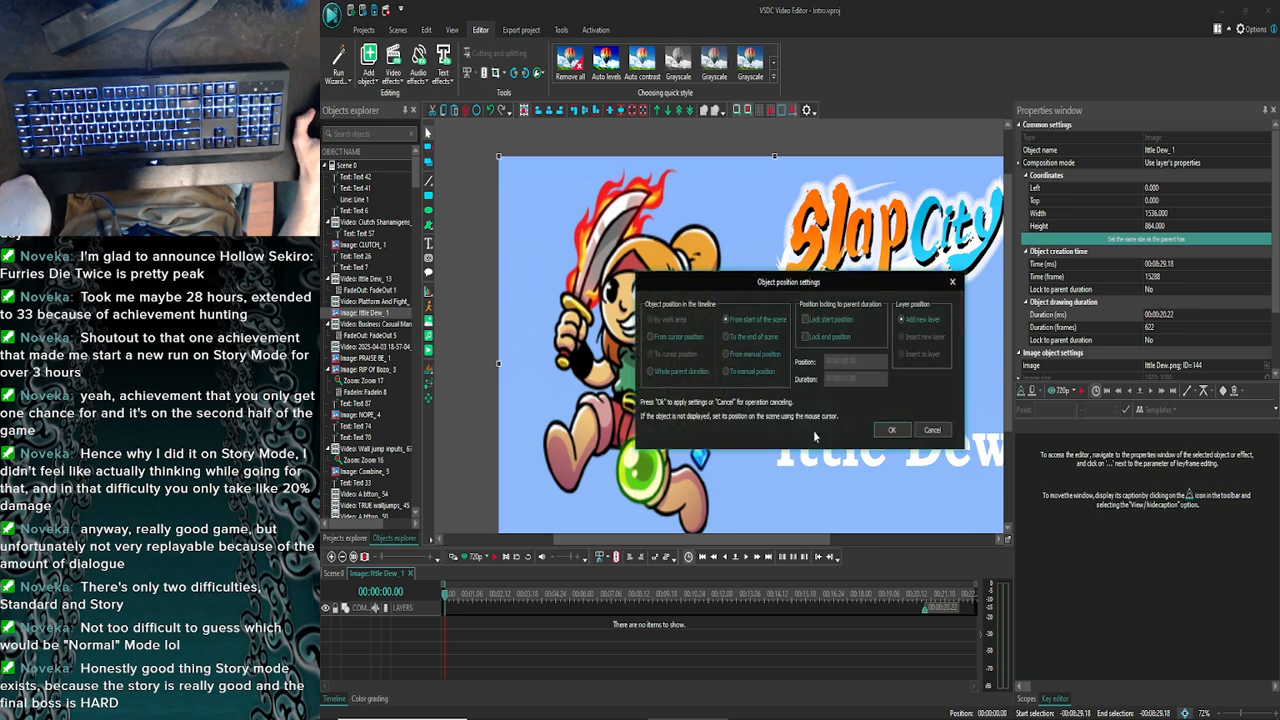
pyautogui.click(891, 429)
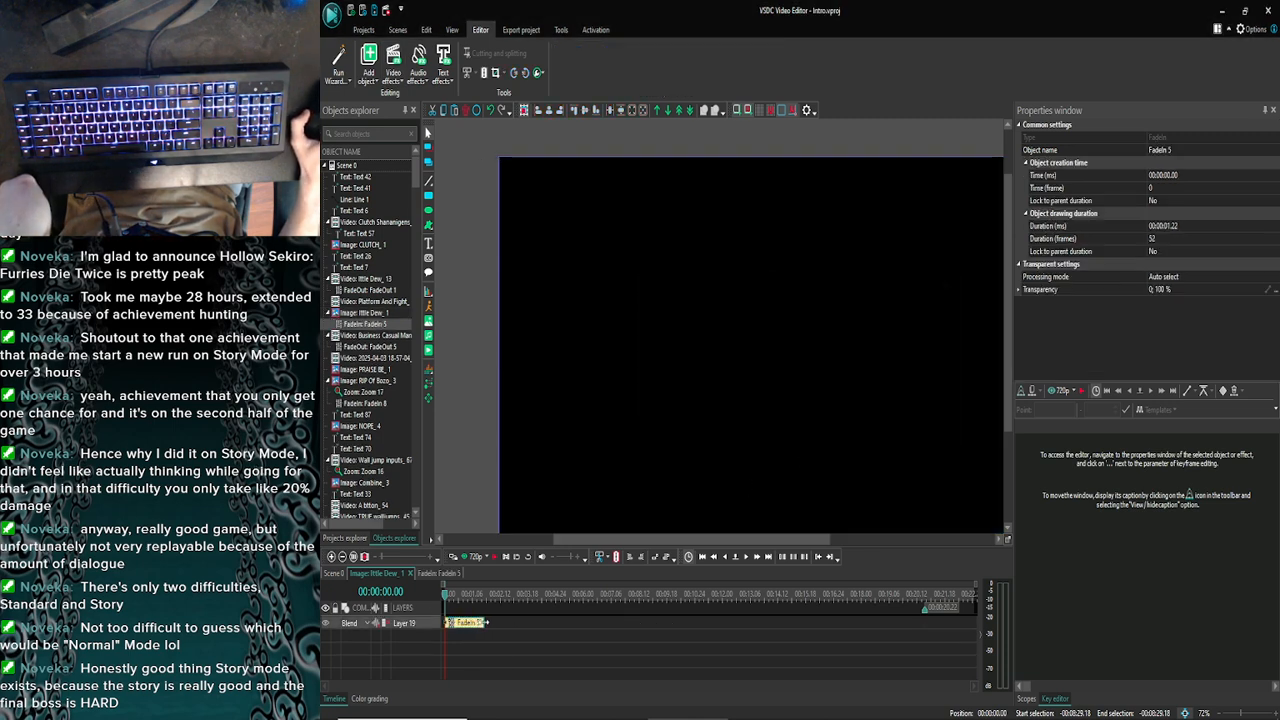
pyautogui.click(344, 577)
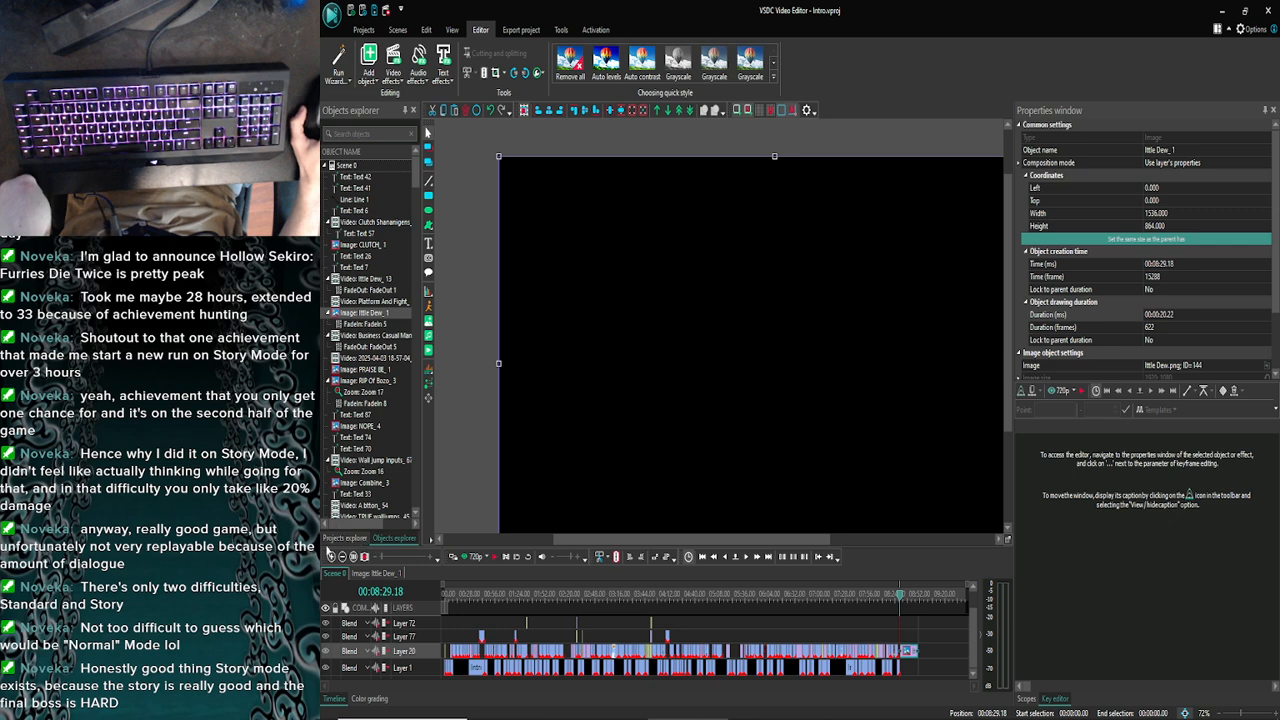
# Split the Intro clip on Layer 1 at 00:08:29.18, where the Ittle Dew image starts, and delete the piece after the cut
pyautogui.click(330, 557)
pyautogui.click(330, 557)
pyautogui.click(330, 557)
pyautogui.click(330, 557)
pyautogui.click(330, 557)
pyautogui.click(330, 557)
pyautogui.click(330, 557)
pyautogui.click(330, 557)
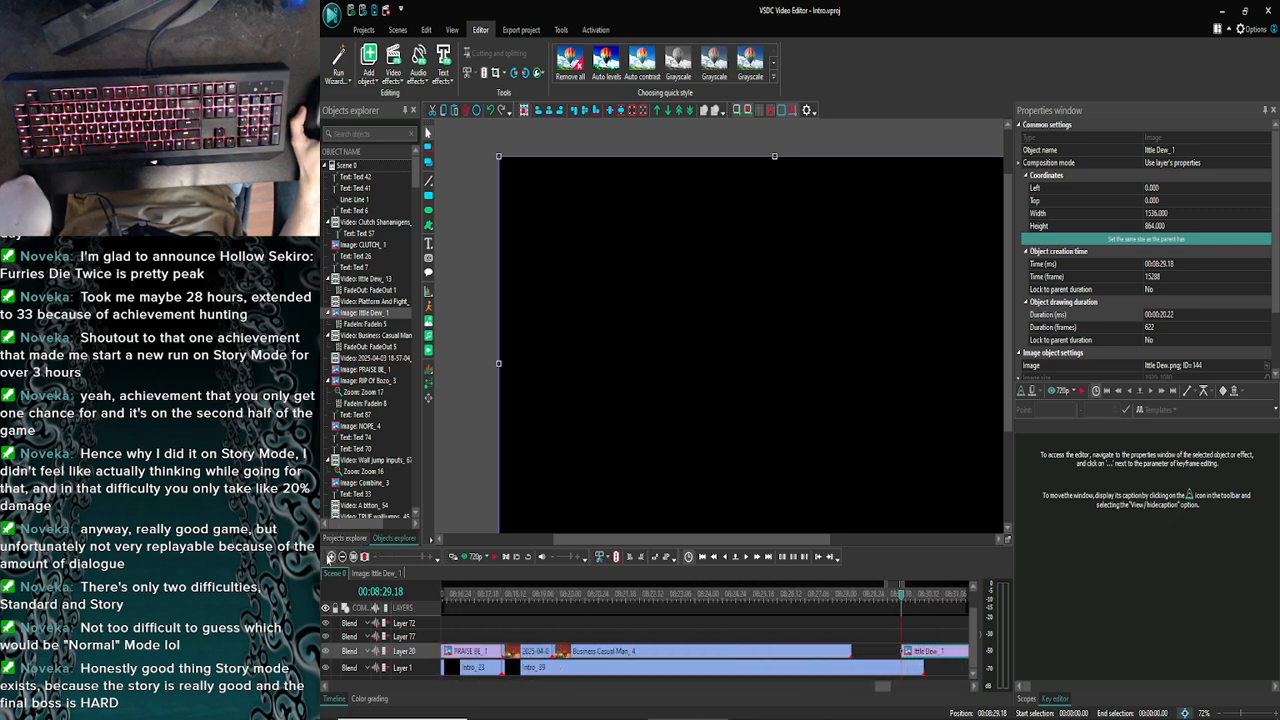
pyautogui.click(908, 674)
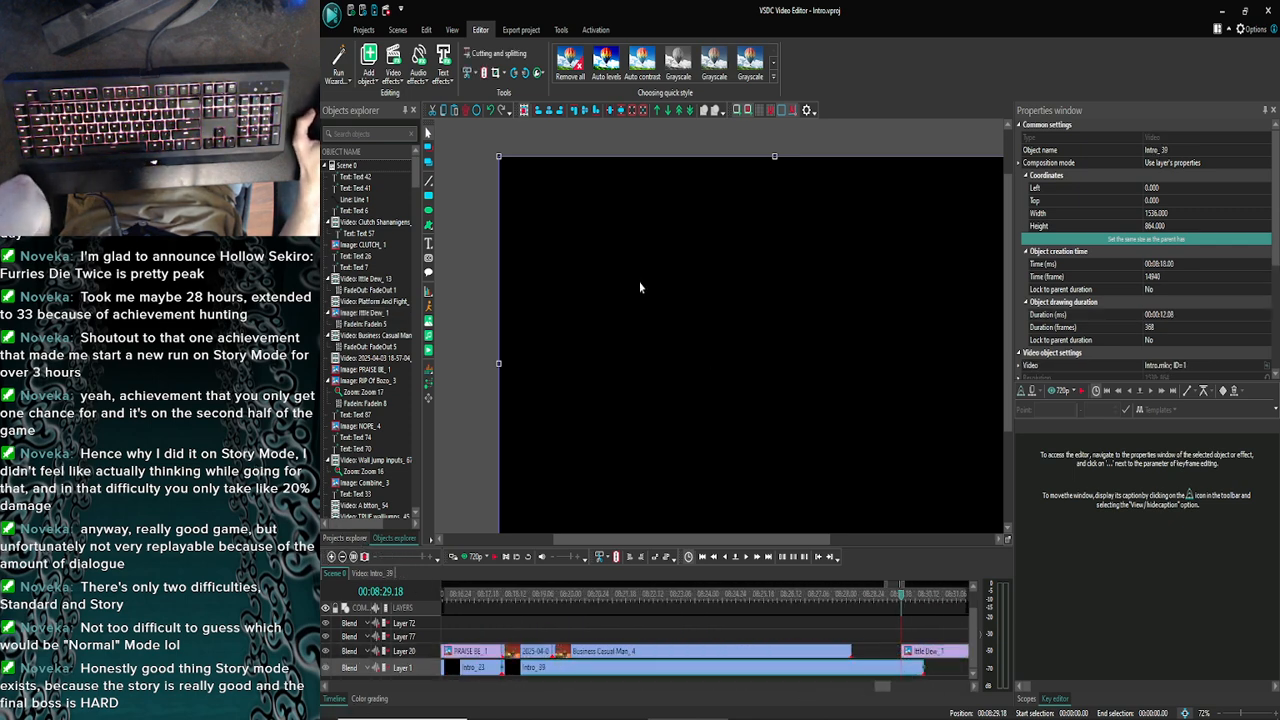
pyautogui.click(744, 558)
pyautogui.click(727, 562)
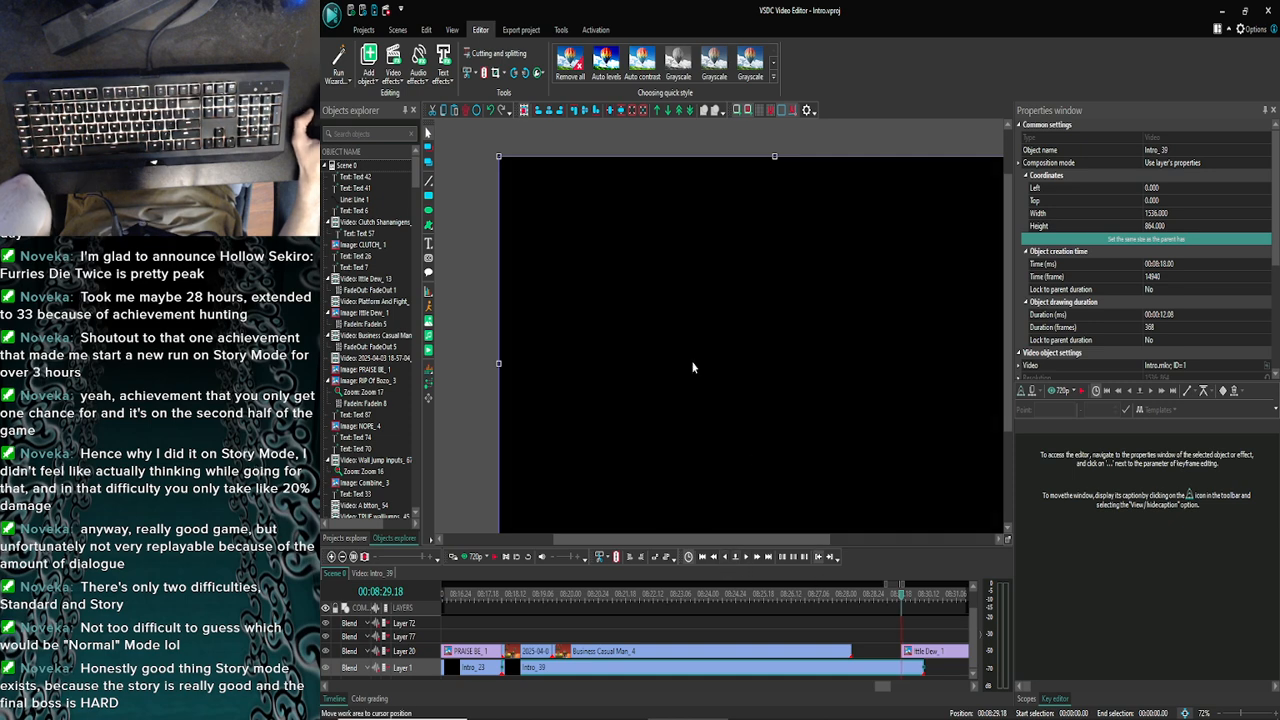
pyautogui.click(485, 74)
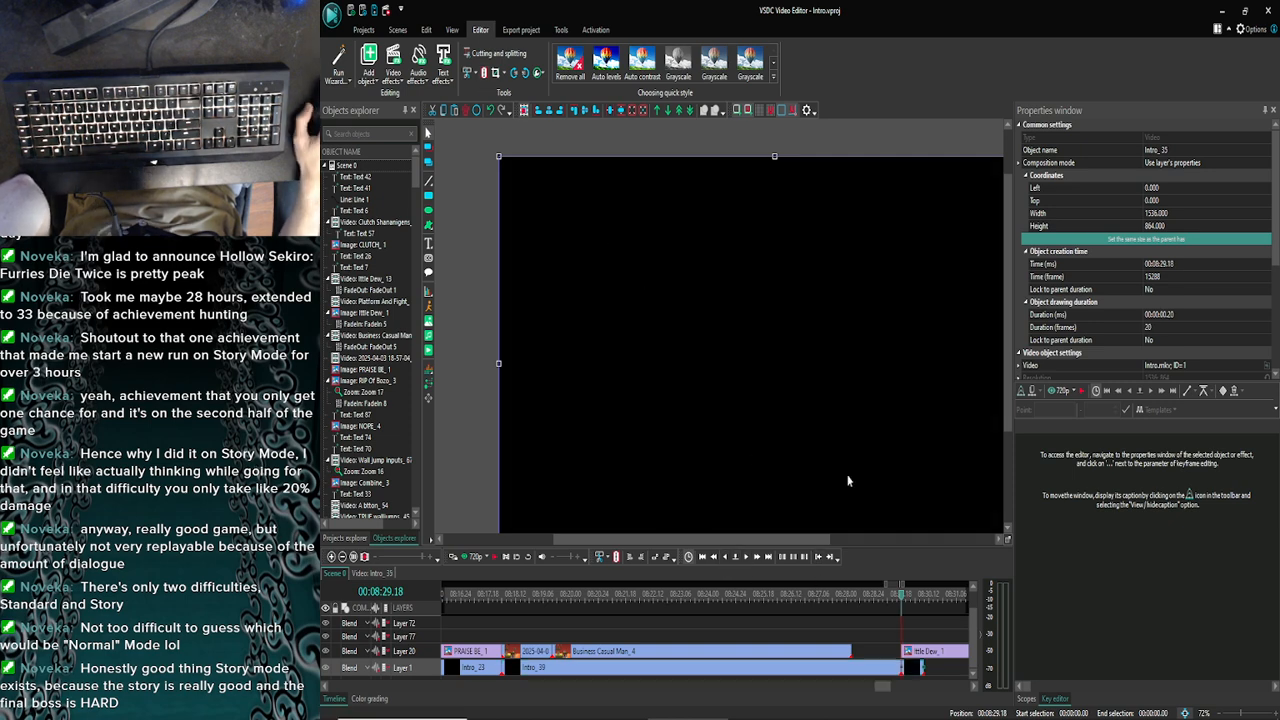
pyautogui.click(912, 670)
pyautogui.press('Delete')
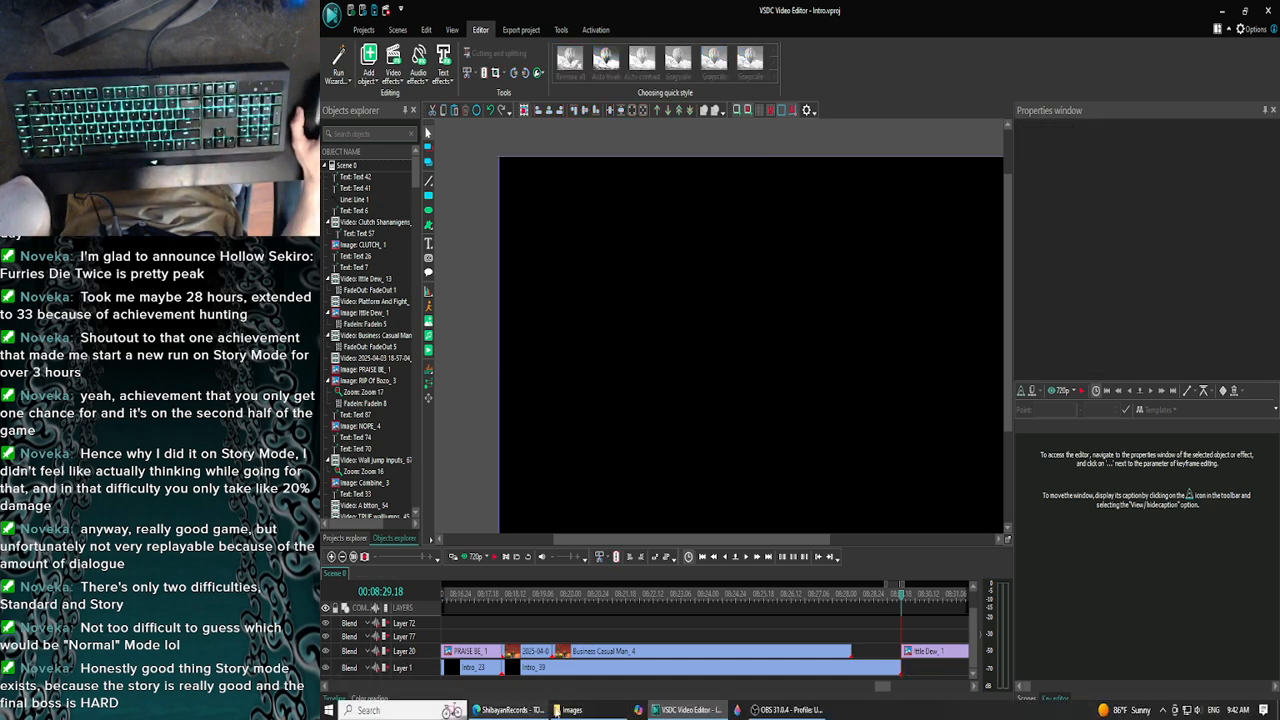
# Add the Slap City-Main Theme audio from the Slap city Music folder to the timeline, starting at 00:08:29.18 with the Ittle Dew image
pyautogui.click(570, 710)
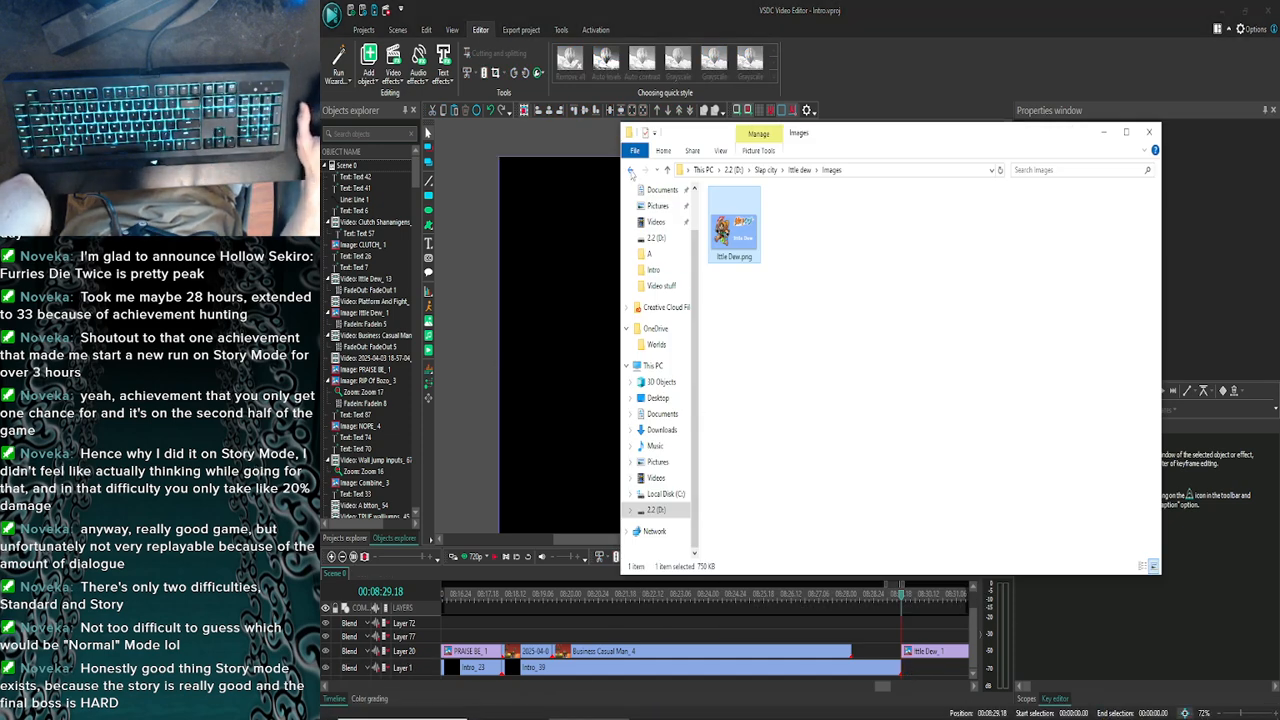
pyautogui.click(630, 170)
pyautogui.click(630, 170)
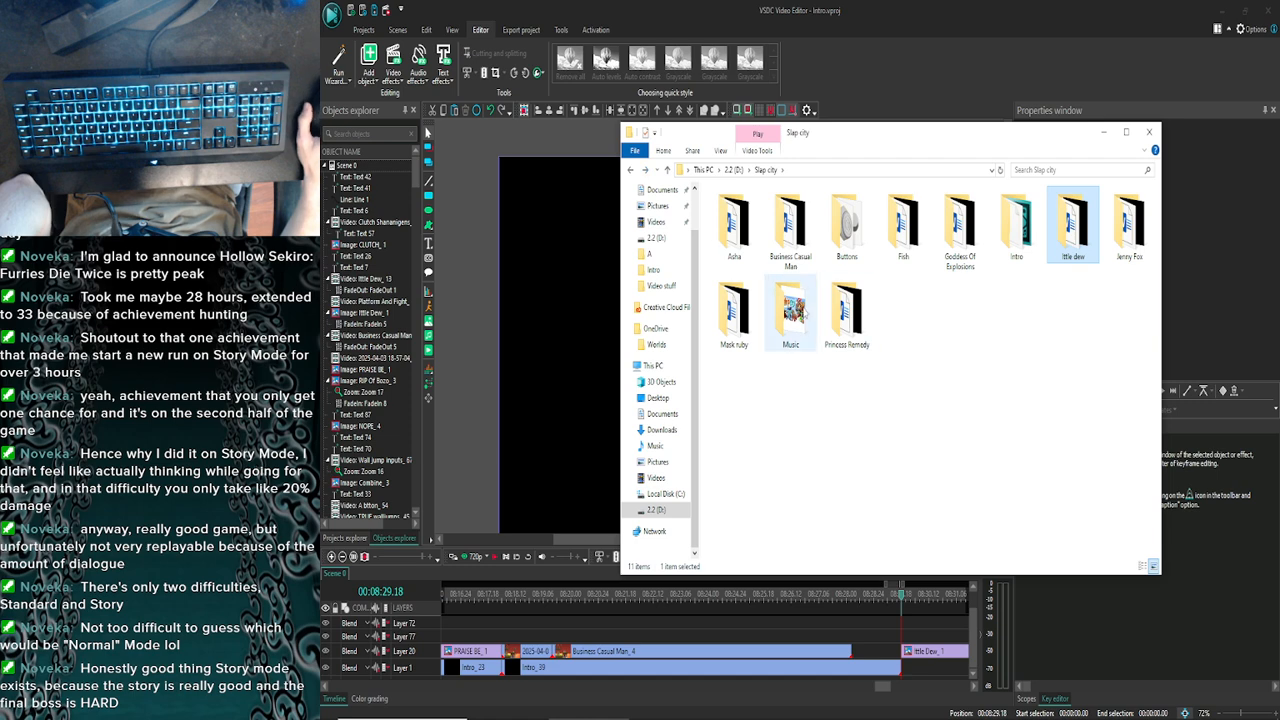
pyautogui.doubleClick(792, 308)
pyautogui.click(772, 208)
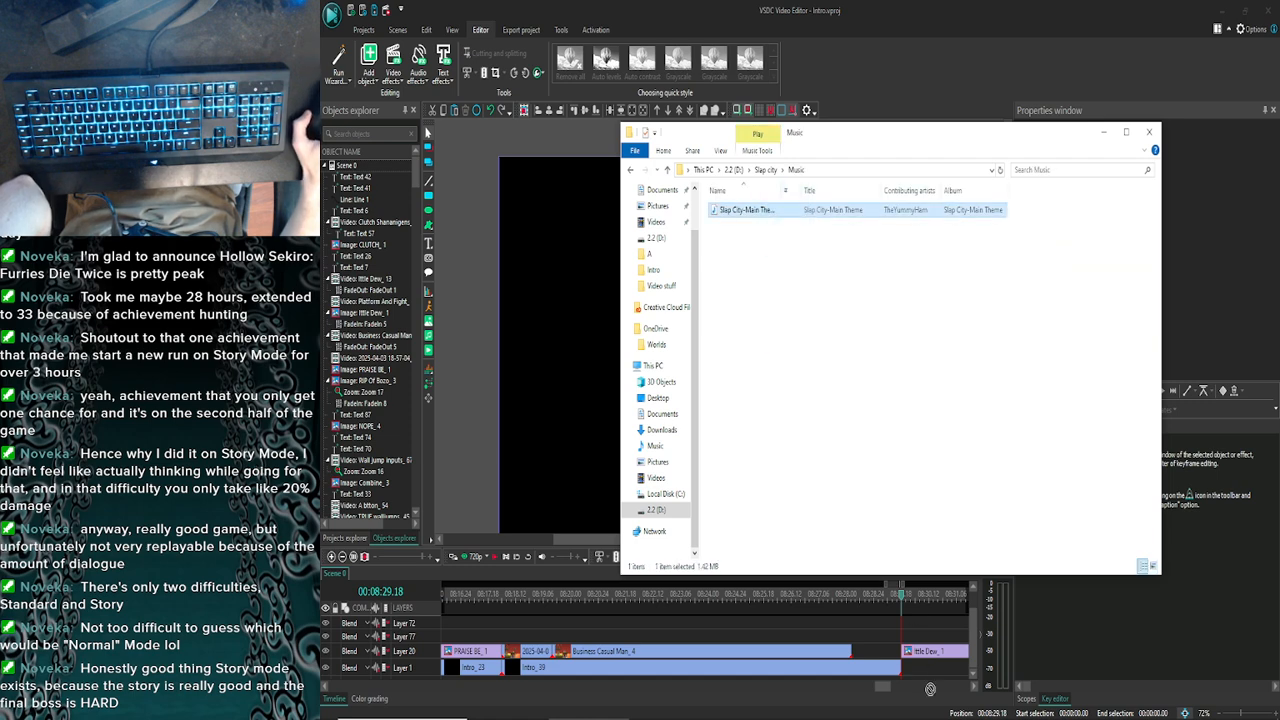
pyautogui.moveTo(932, 684); pyautogui.dragTo(932, 685)
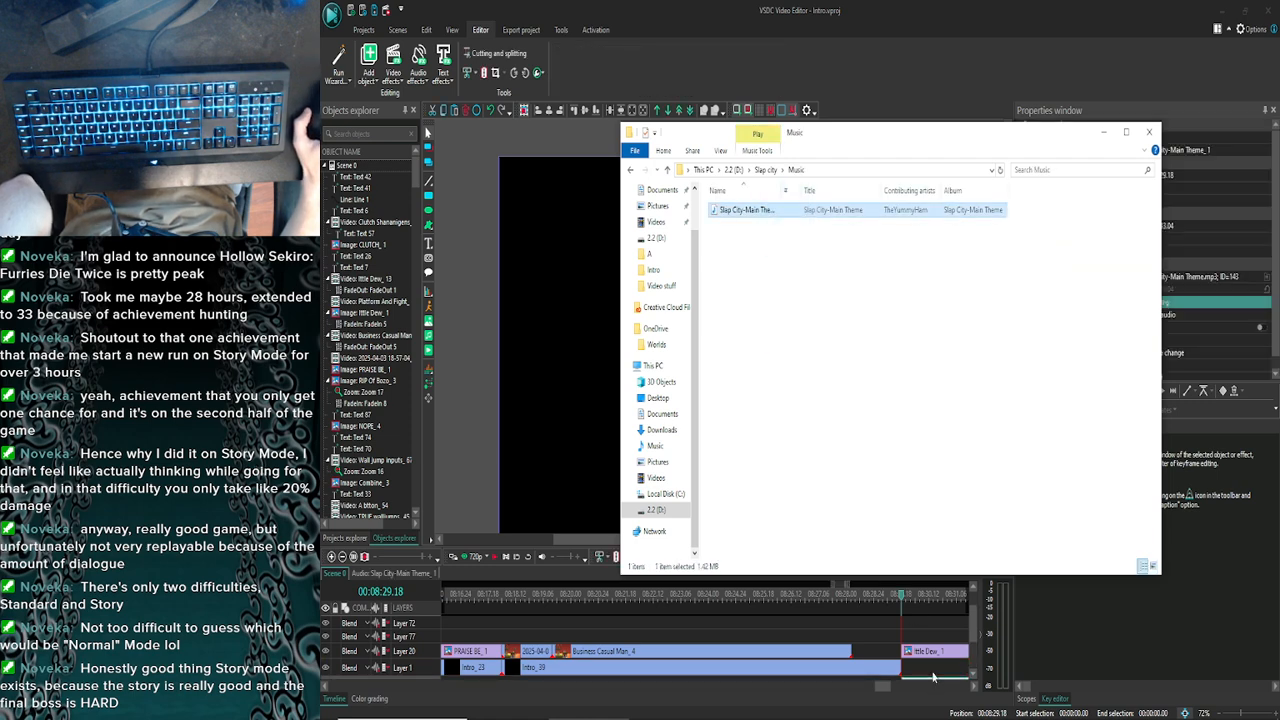
pyautogui.click(1103, 132)
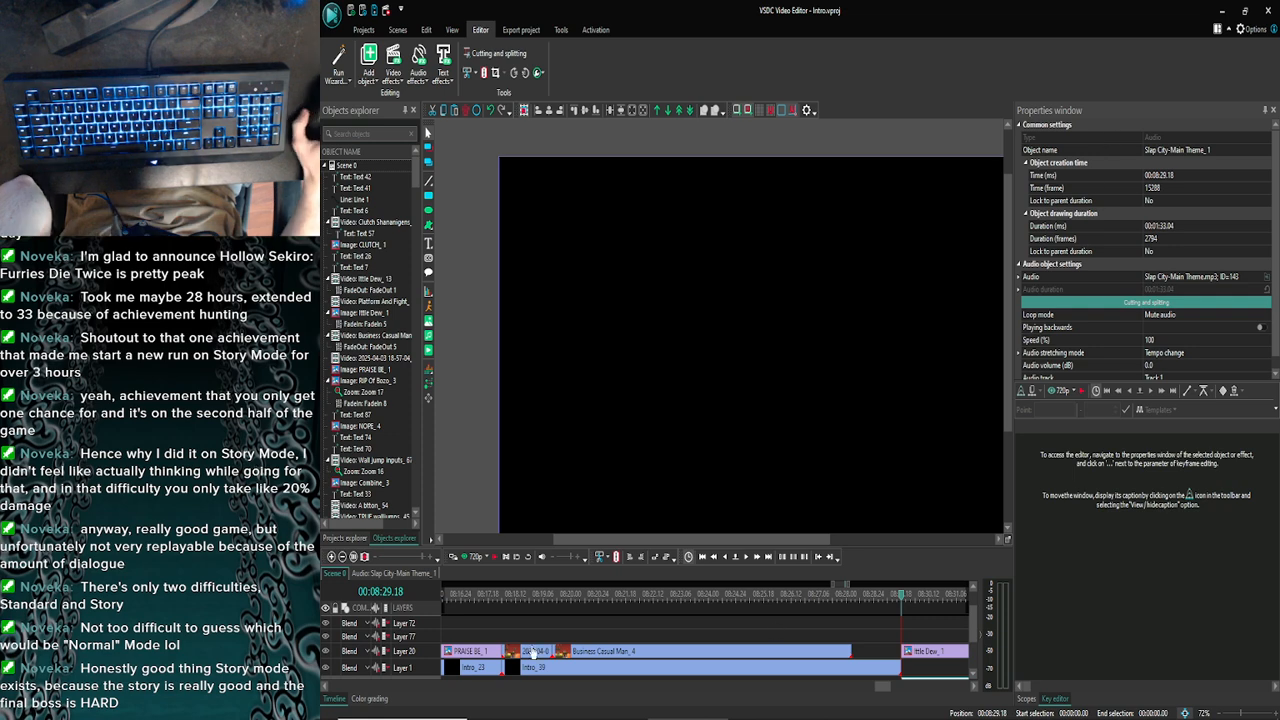
# Preview the transition into the Ittle Dew image with the theme music, starting at 00:08:27.17
pyautogui.click(343, 556)
pyautogui.click(343, 556)
pyautogui.click(343, 556)
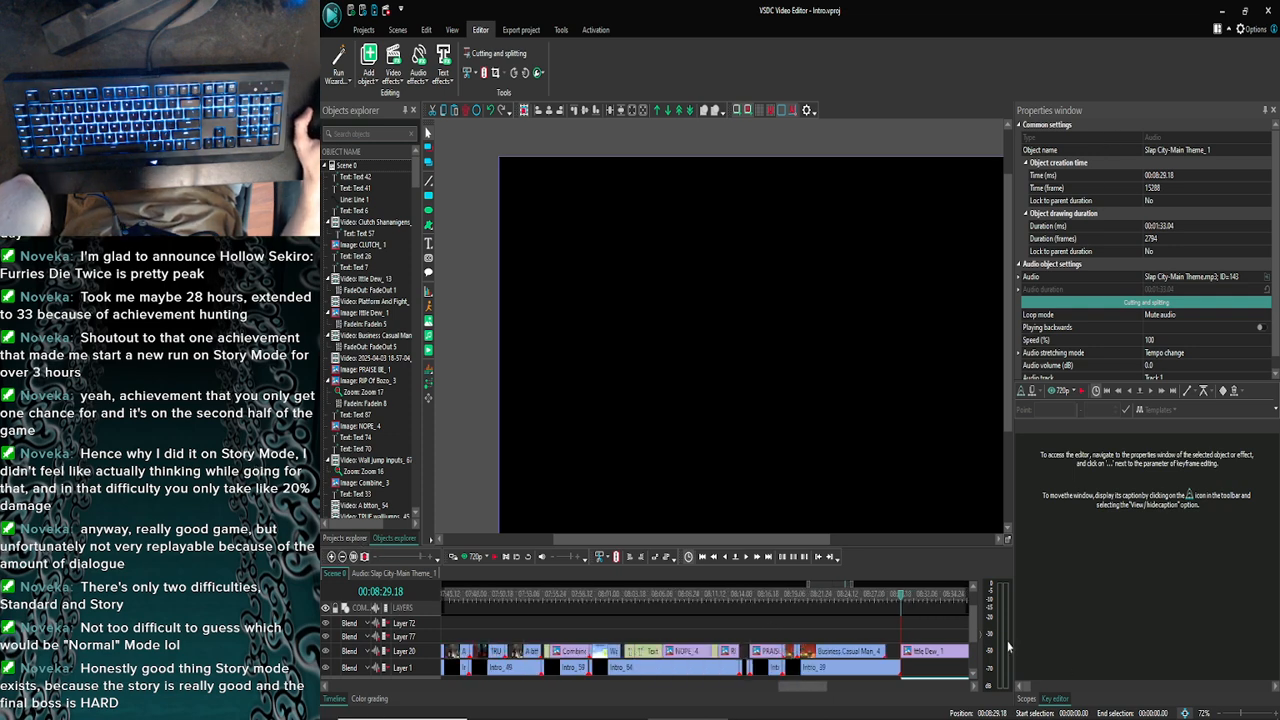
pyautogui.moveTo(976, 628); pyautogui.dragTo(975, 651)
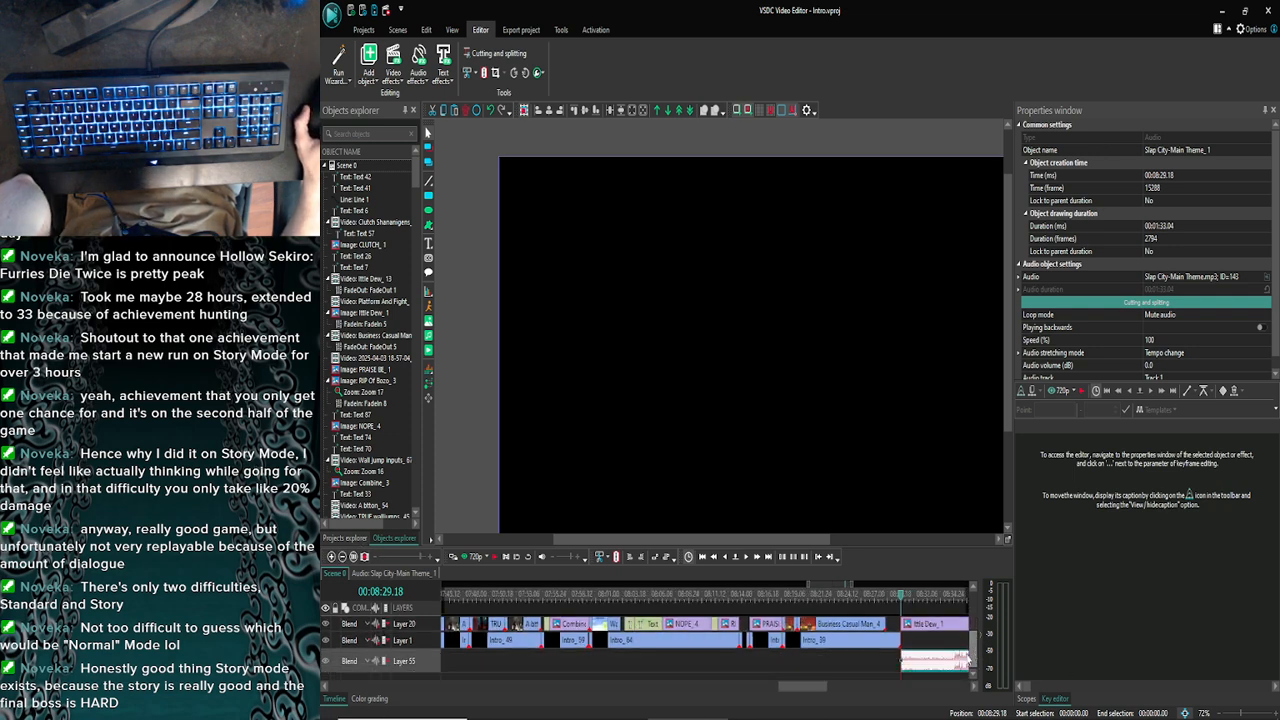
pyautogui.moveTo(804, 692); pyautogui.dragTo(824, 693)
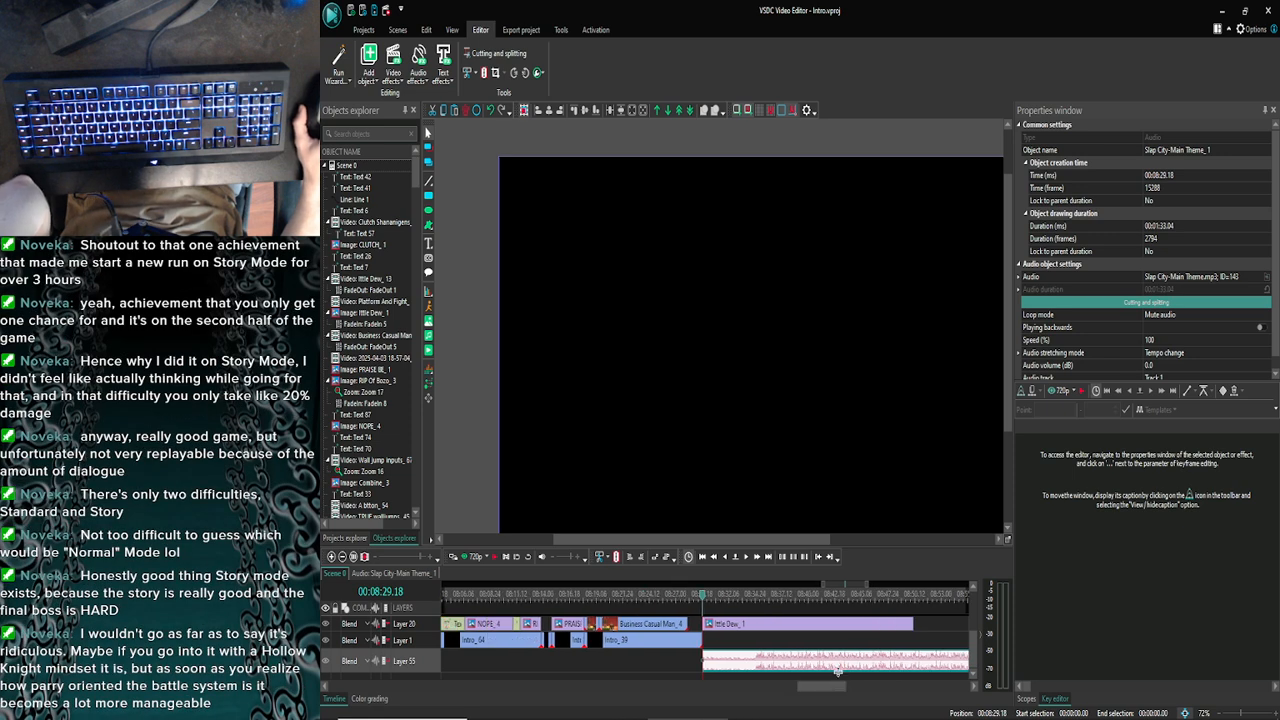
pyautogui.moveTo(838, 670); pyautogui.dragTo(838, 661)
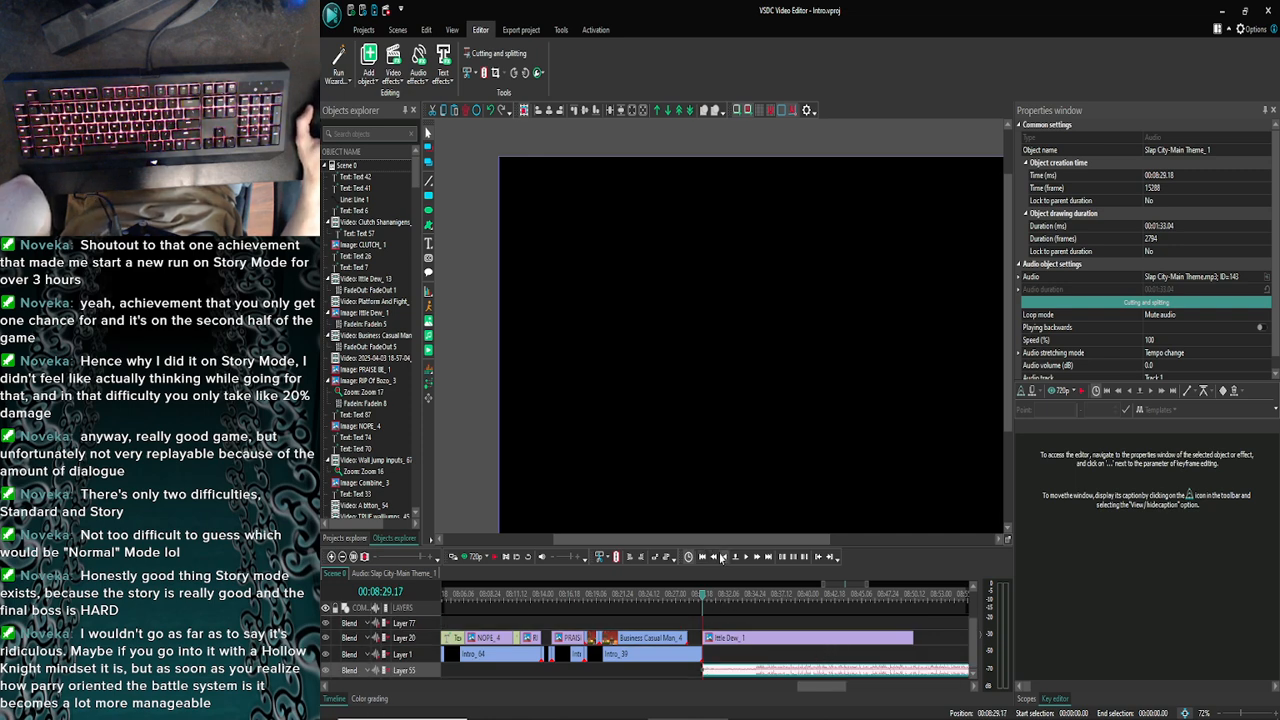
pyautogui.click(713, 557)
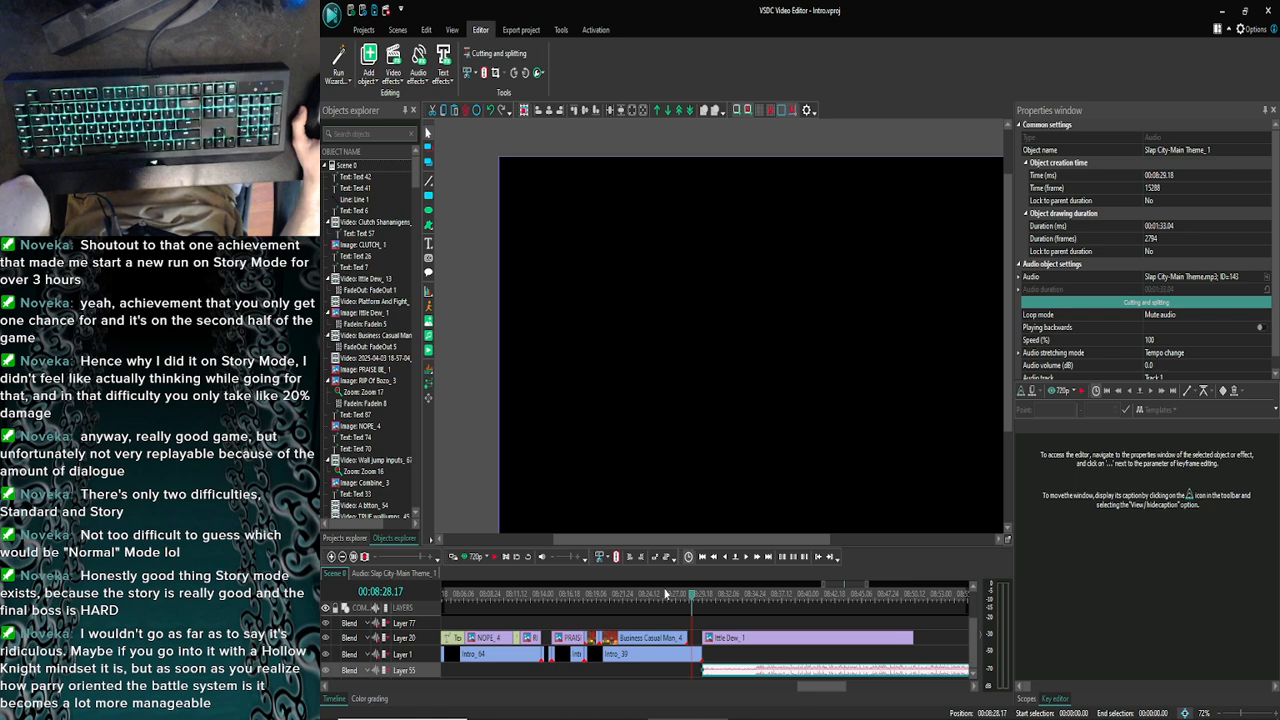
pyautogui.click(714, 556)
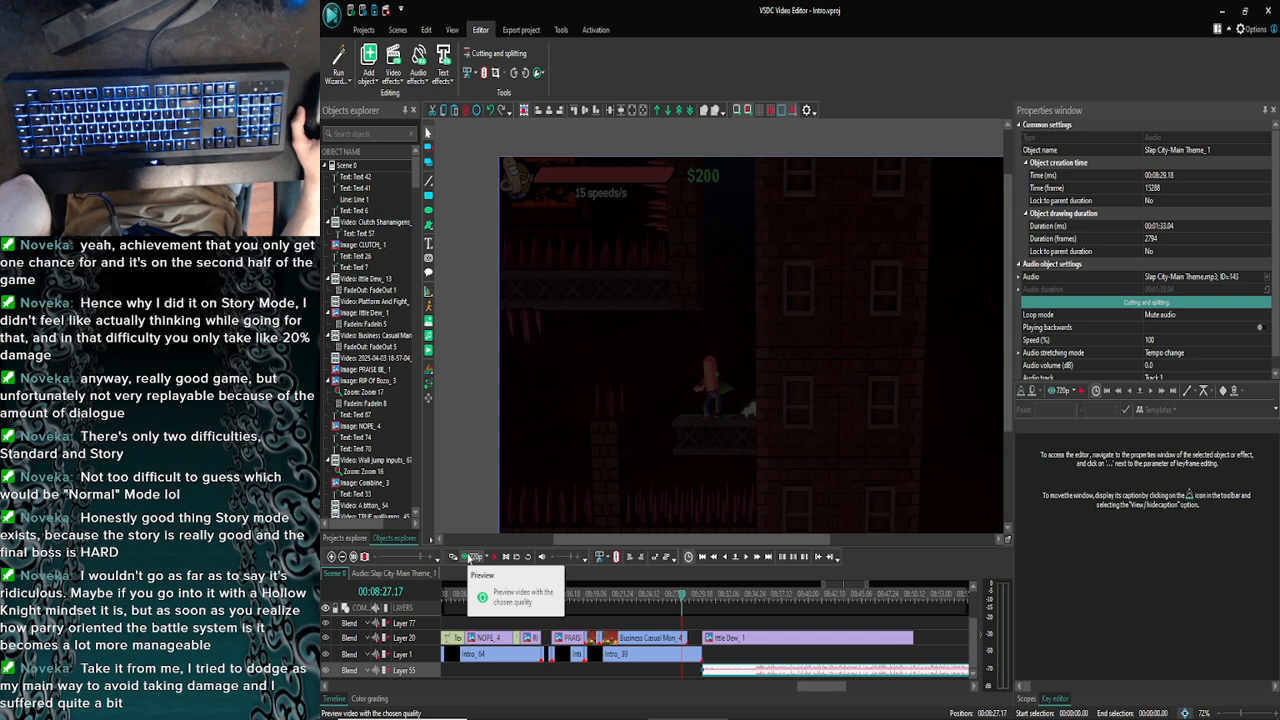
pyautogui.click(468, 557)
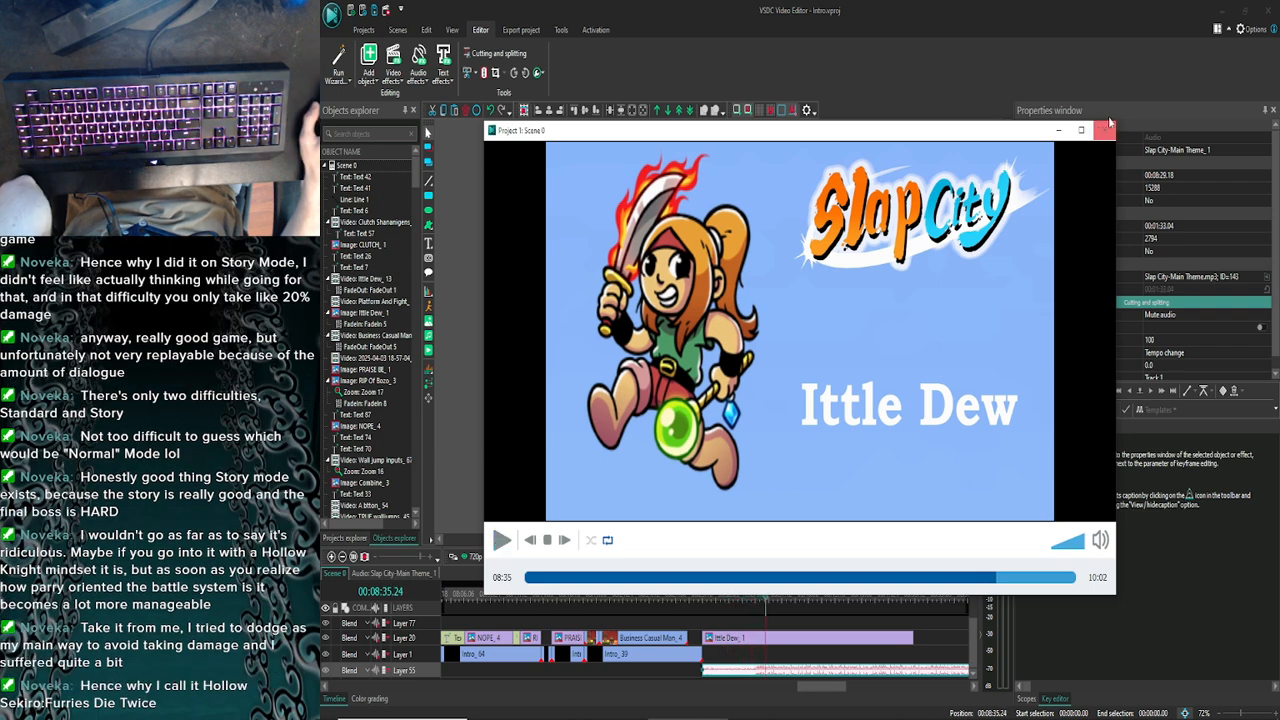
pyautogui.click(1104, 130)
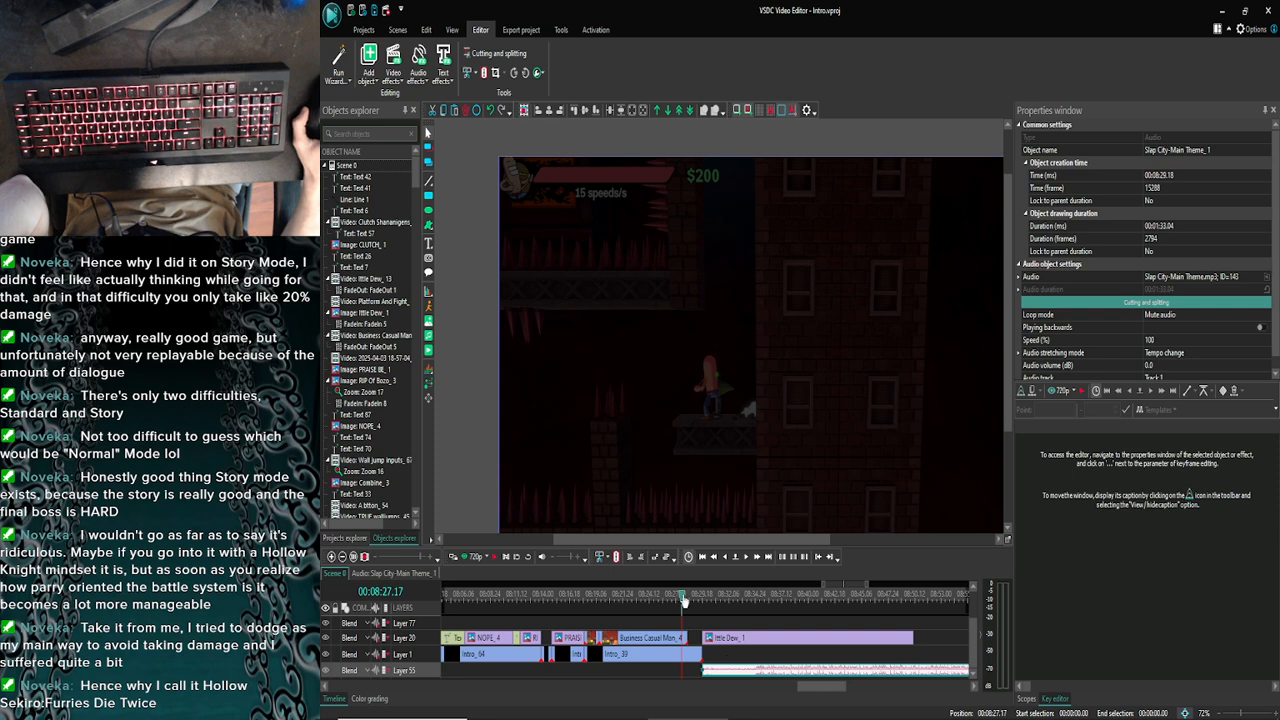
# Set the audio volume of the Slap City main theme to -15.0 dB
pyautogui.moveTo(683, 599); pyautogui.dragTo(705, 600)
pyautogui.rightClick(729, 672)
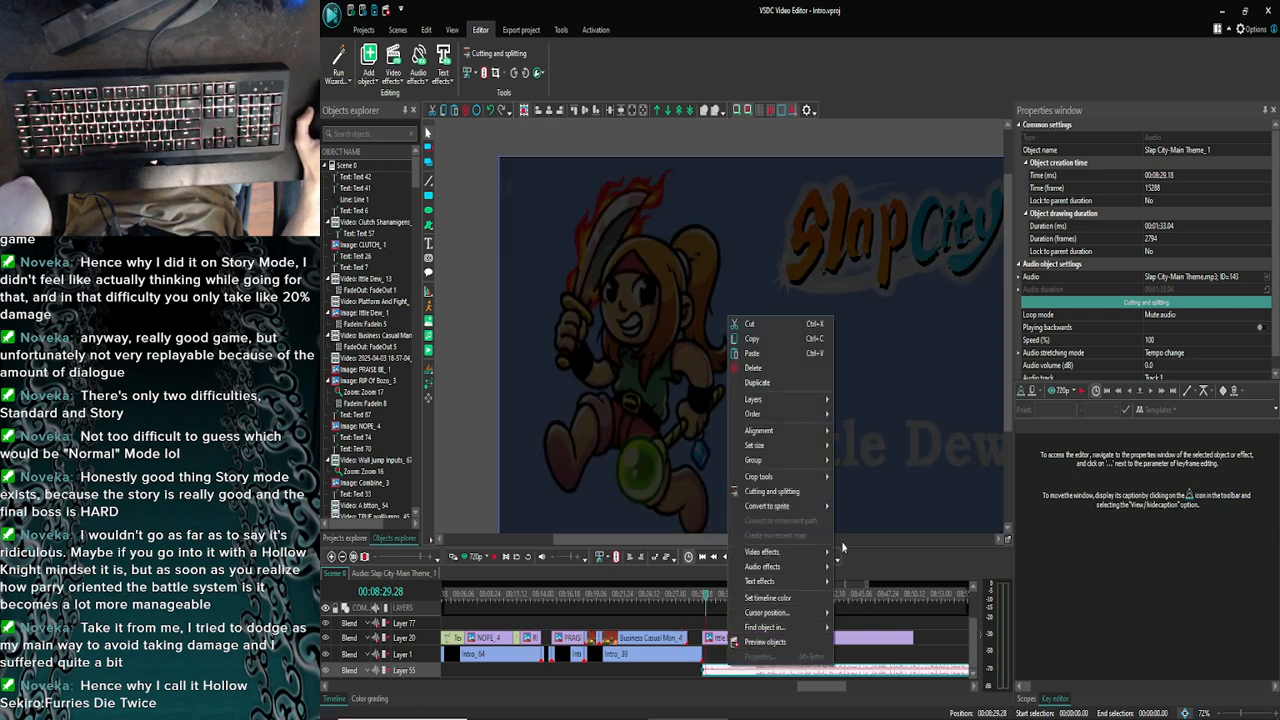
pyautogui.click(1275, 300)
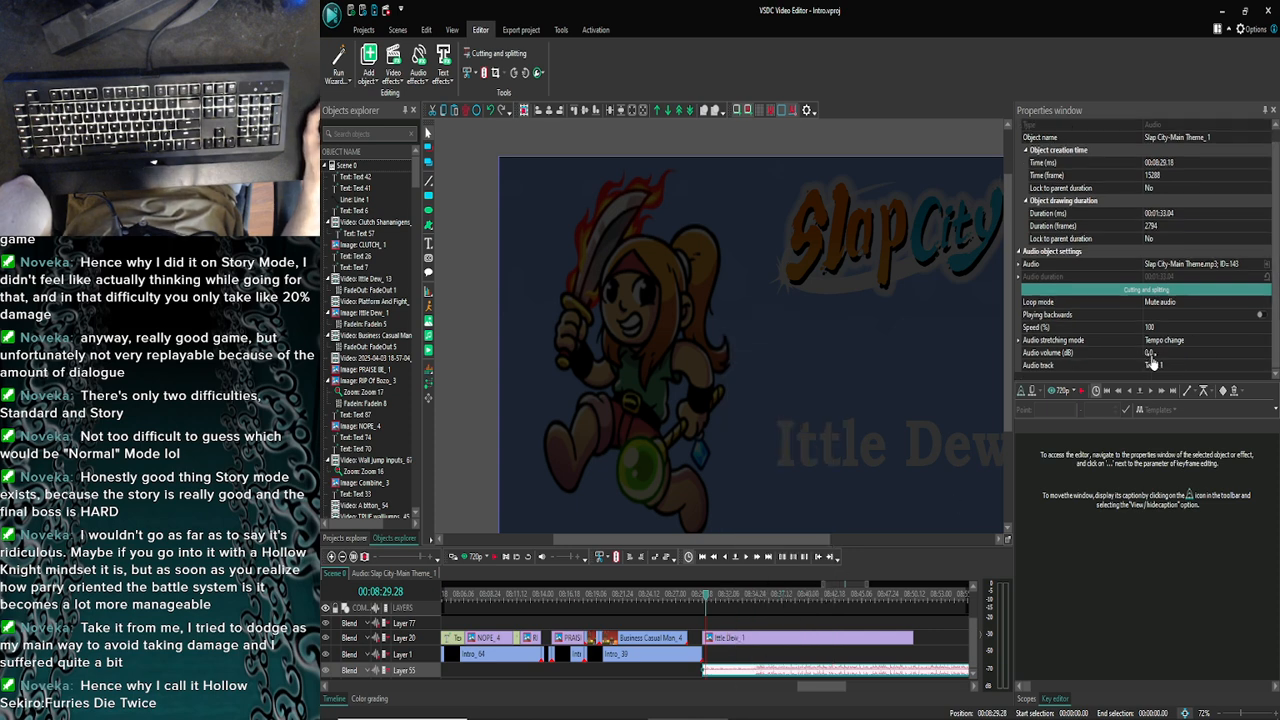
pyautogui.click(1150, 354)
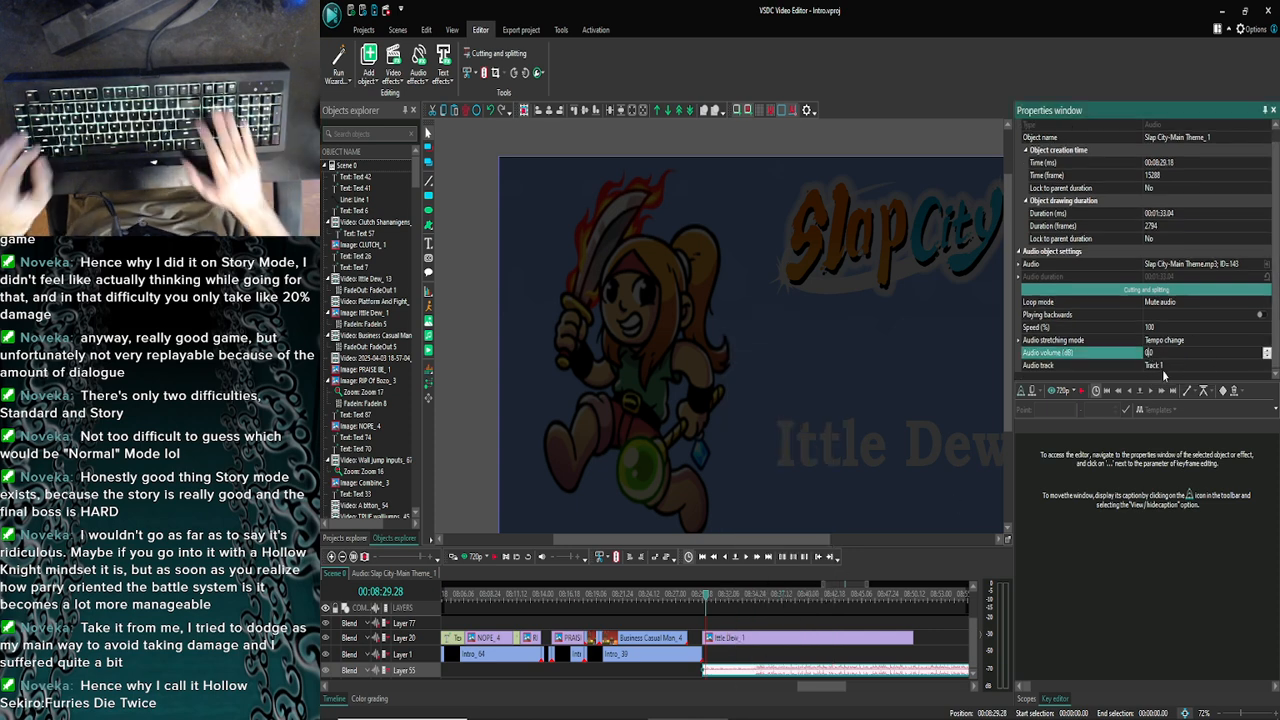
pyautogui.press('BackSpace')
pyautogui.write('-0')
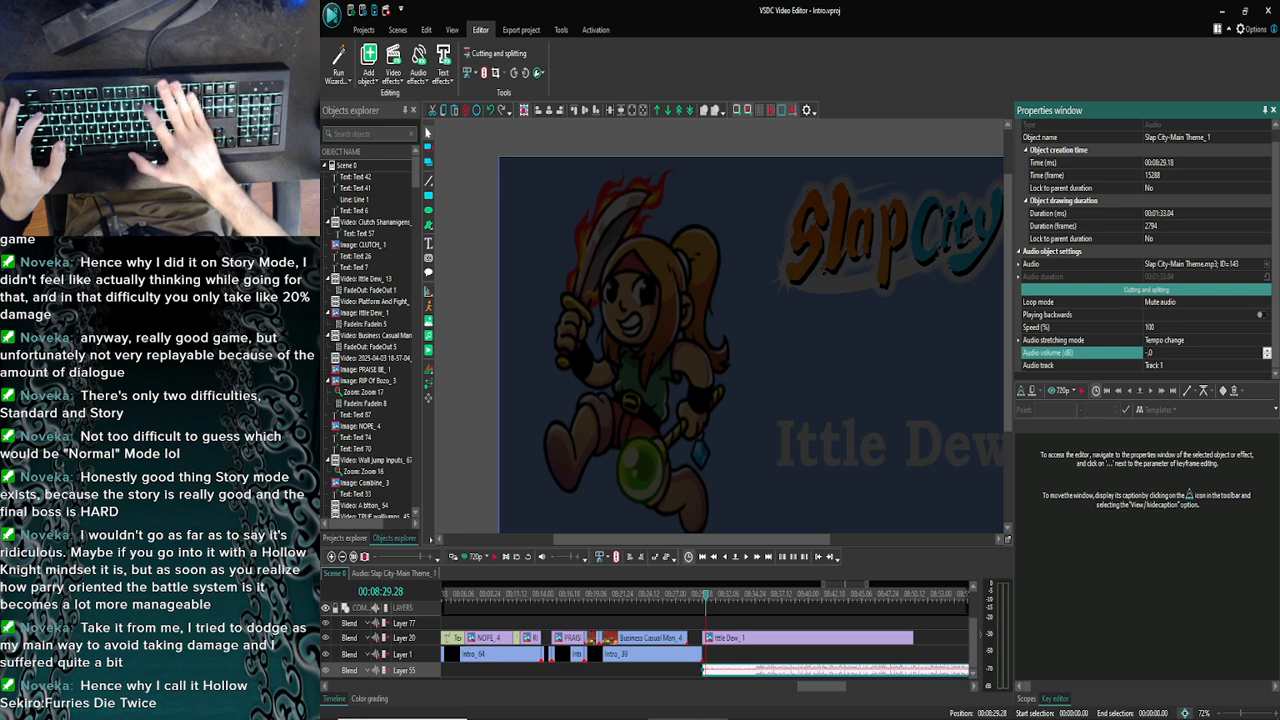
pyautogui.write('10')
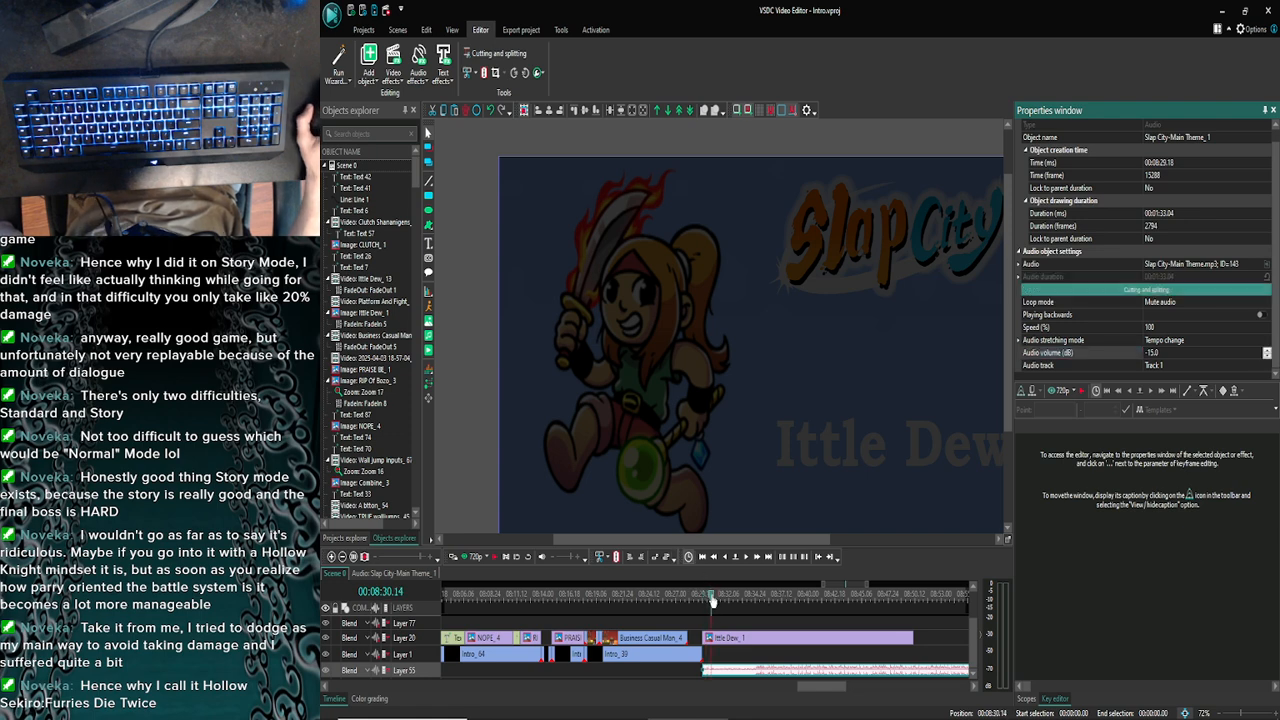
# Preview the theme music over the Ittle Dew image from 00:08:31.19
pyautogui.click(716, 598)
pyautogui.click(722, 598)
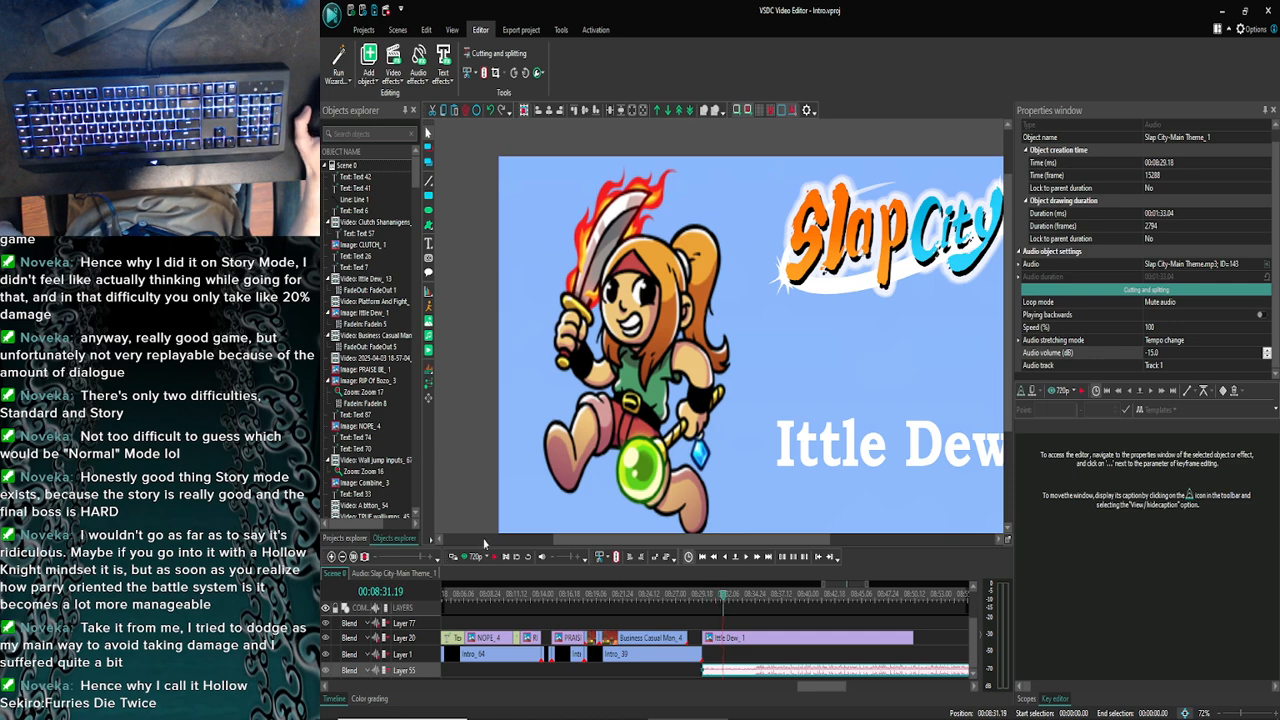
pyautogui.click(455, 556)
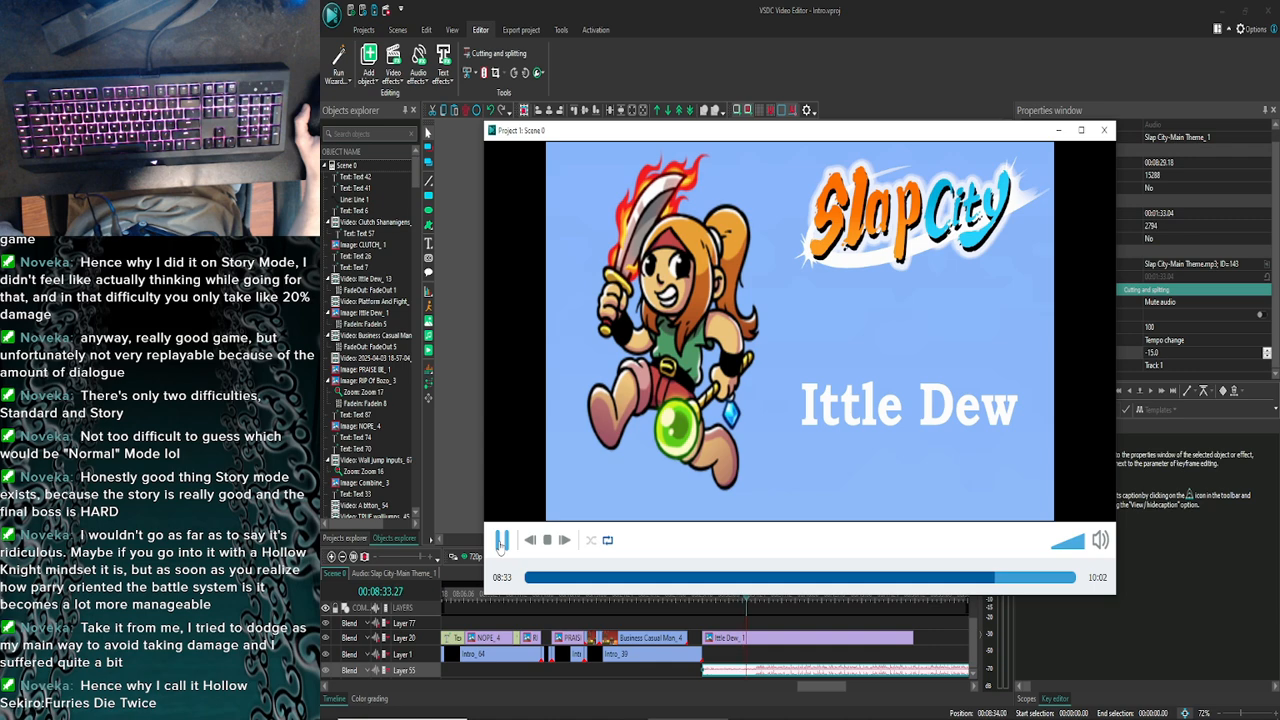
pyautogui.click(502, 540)
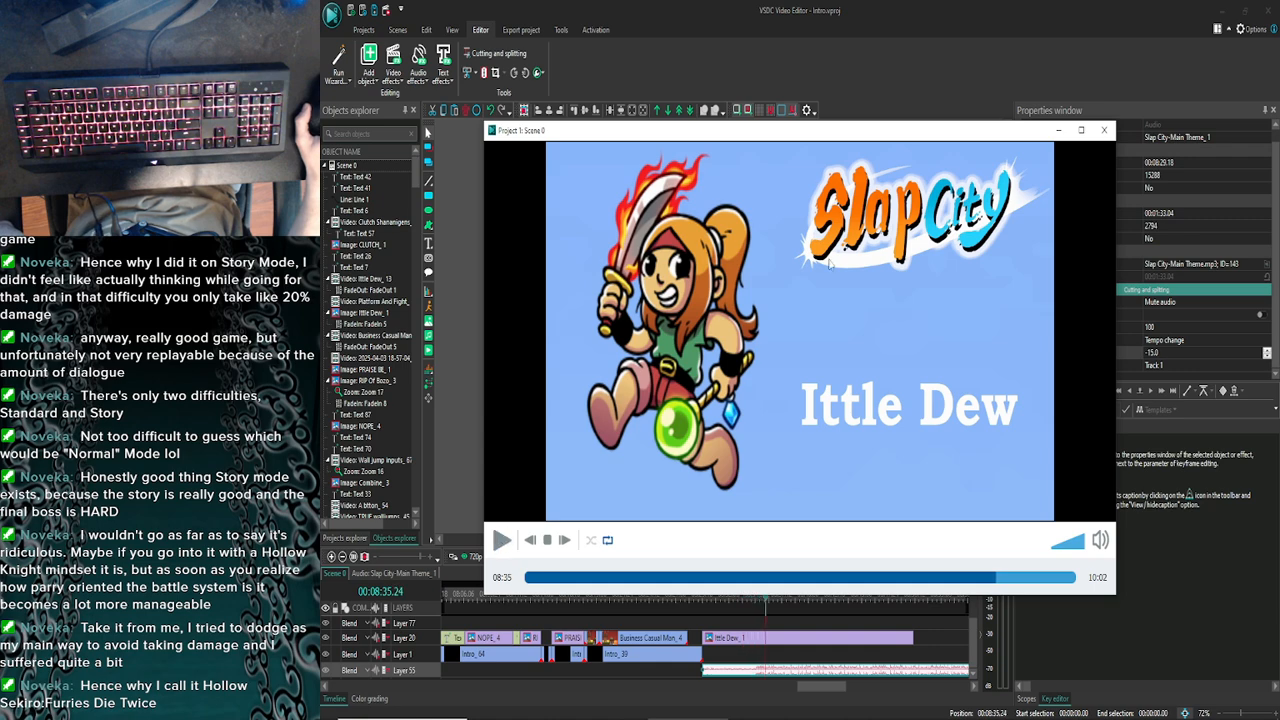
pyautogui.click(1103, 130)
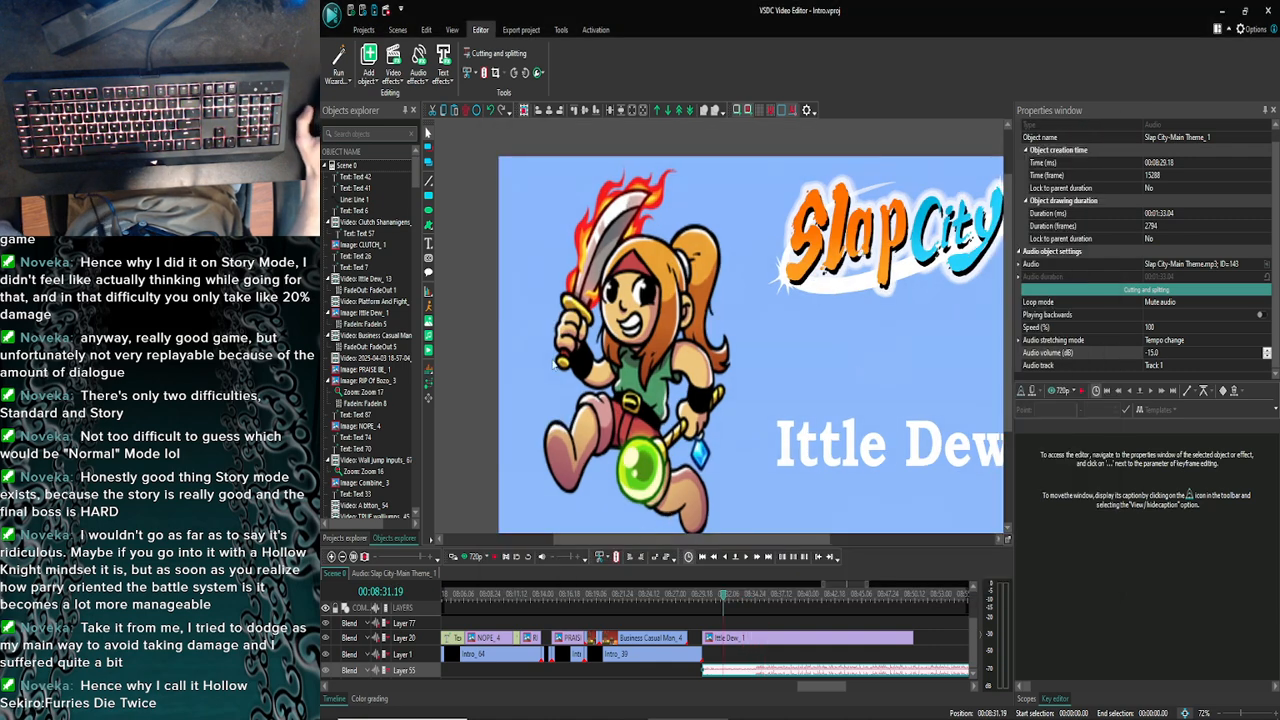
# Split the theme audio at 00:08:31.19, delete its opening piece and move the remainder to start at 00:08:29.18
pyautogui.click(484, 73)
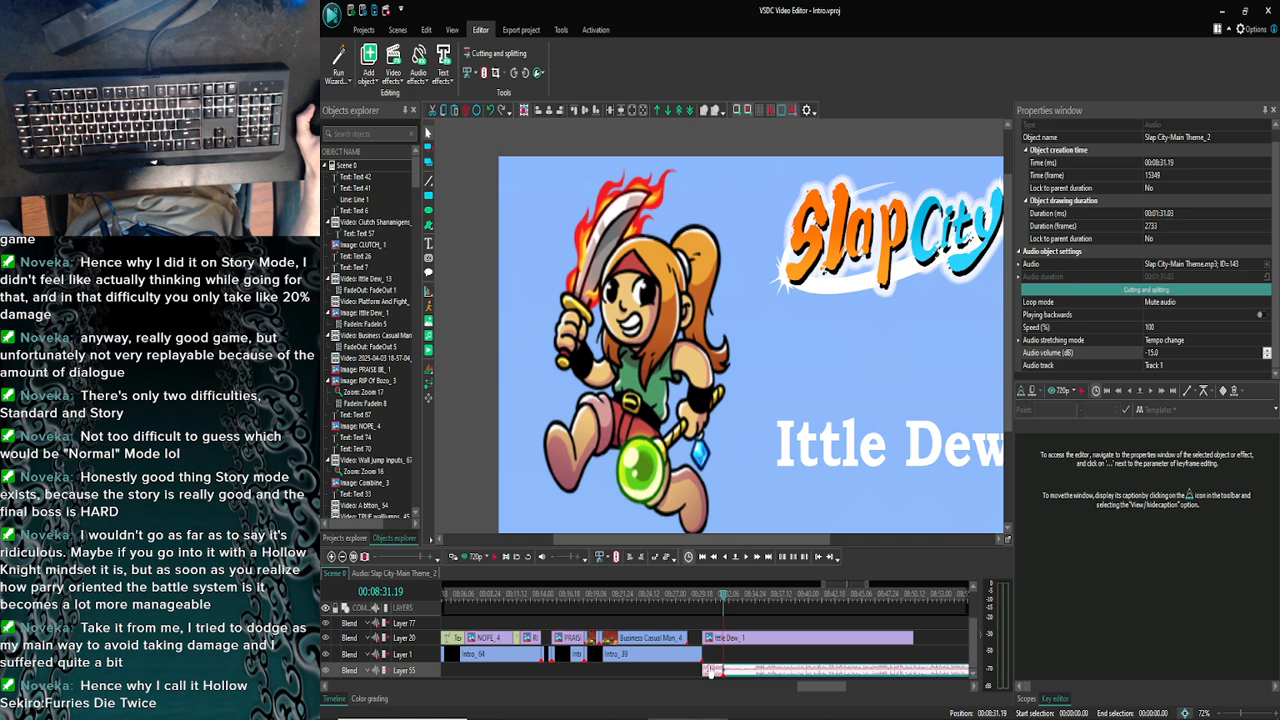
pyautogui.click(711, 671)
pyautogui.press('Delete')
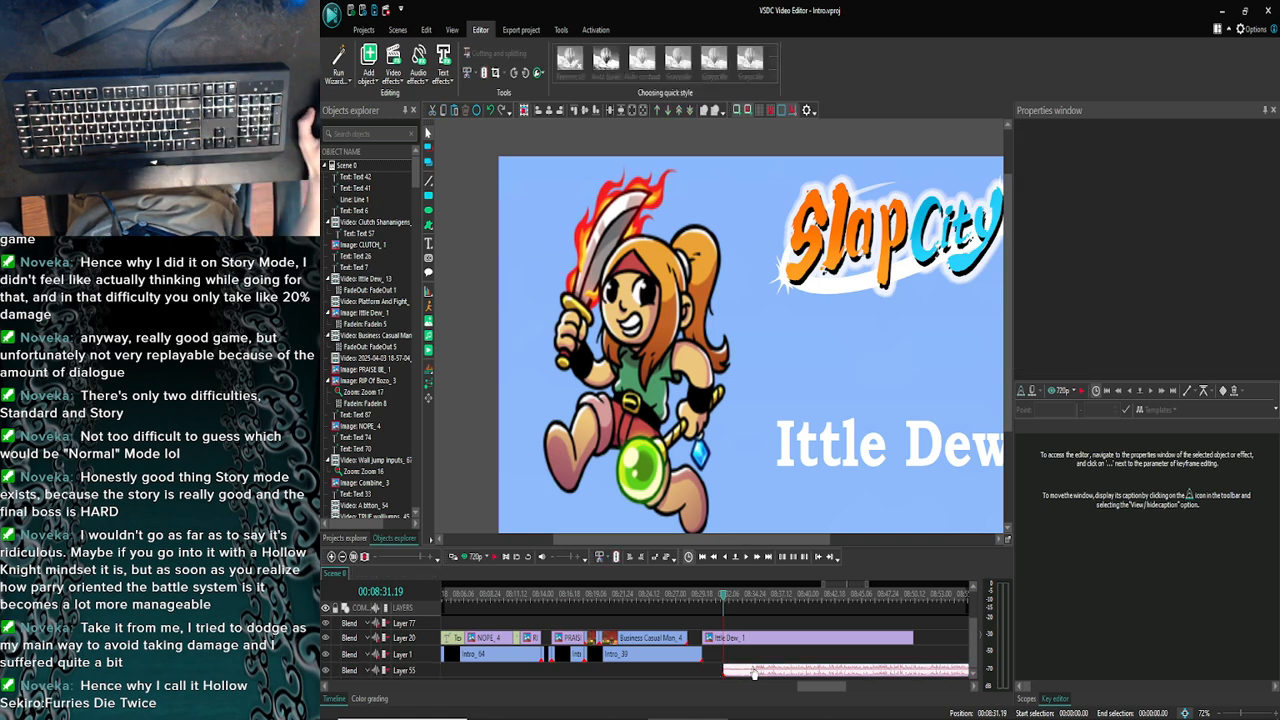
pyautogui.moveTo(754, 672); pyautogui.dragTo(730, 672)
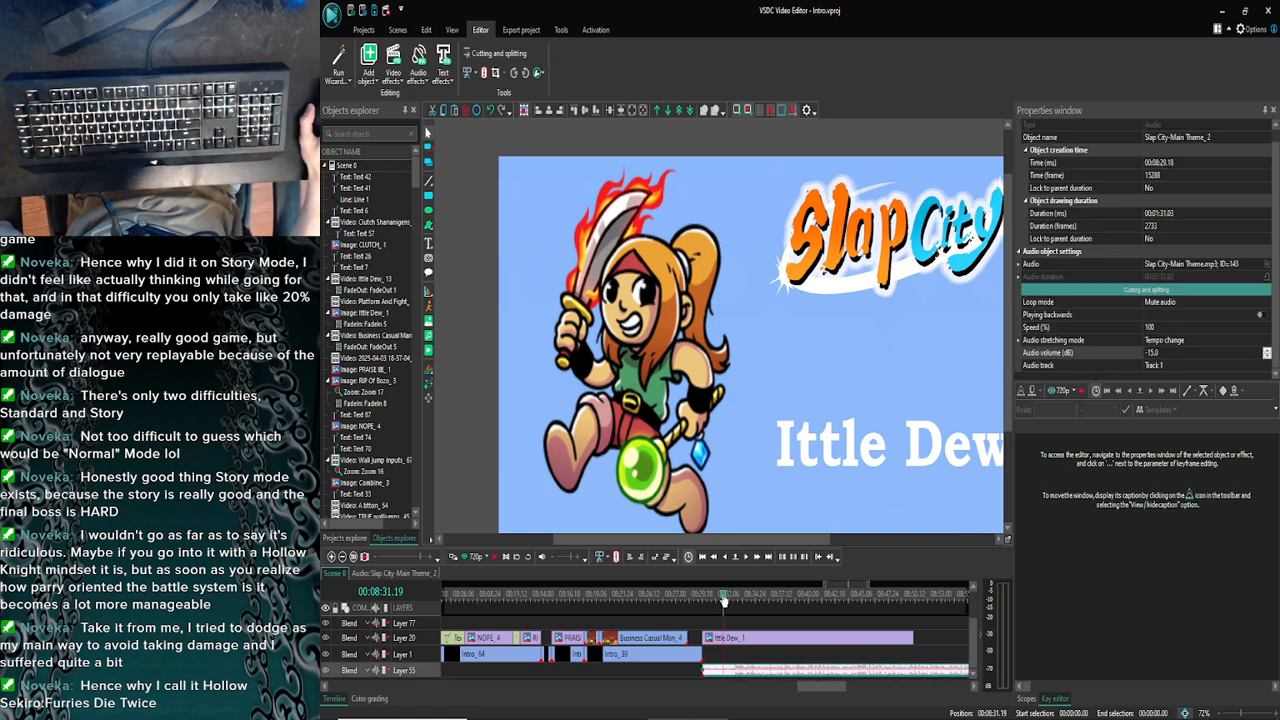
# Preview the trimmed theme music with the Ittle Dew image from 00:08:28.14, and move the playhead to about 00:08:31.22
pyautogui.moveTo(724, 601); pyautogui.dragTo(690, 600)
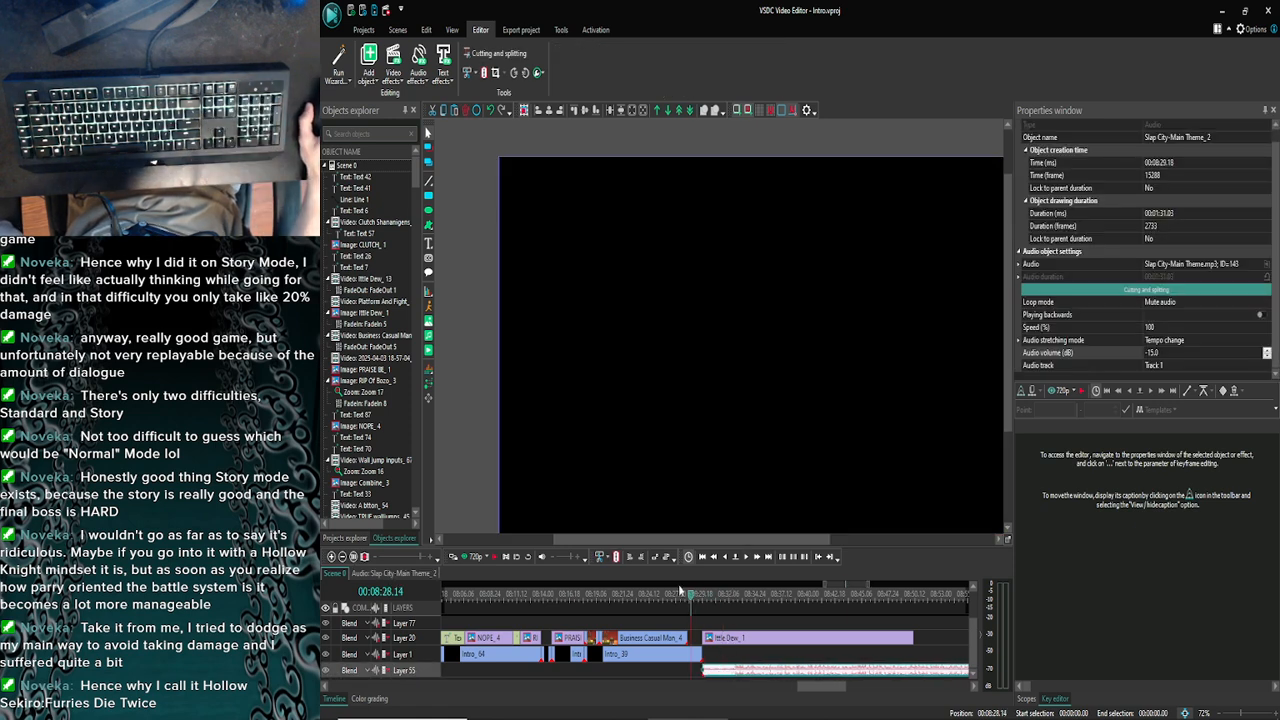
pyautogui.click(461, 564)
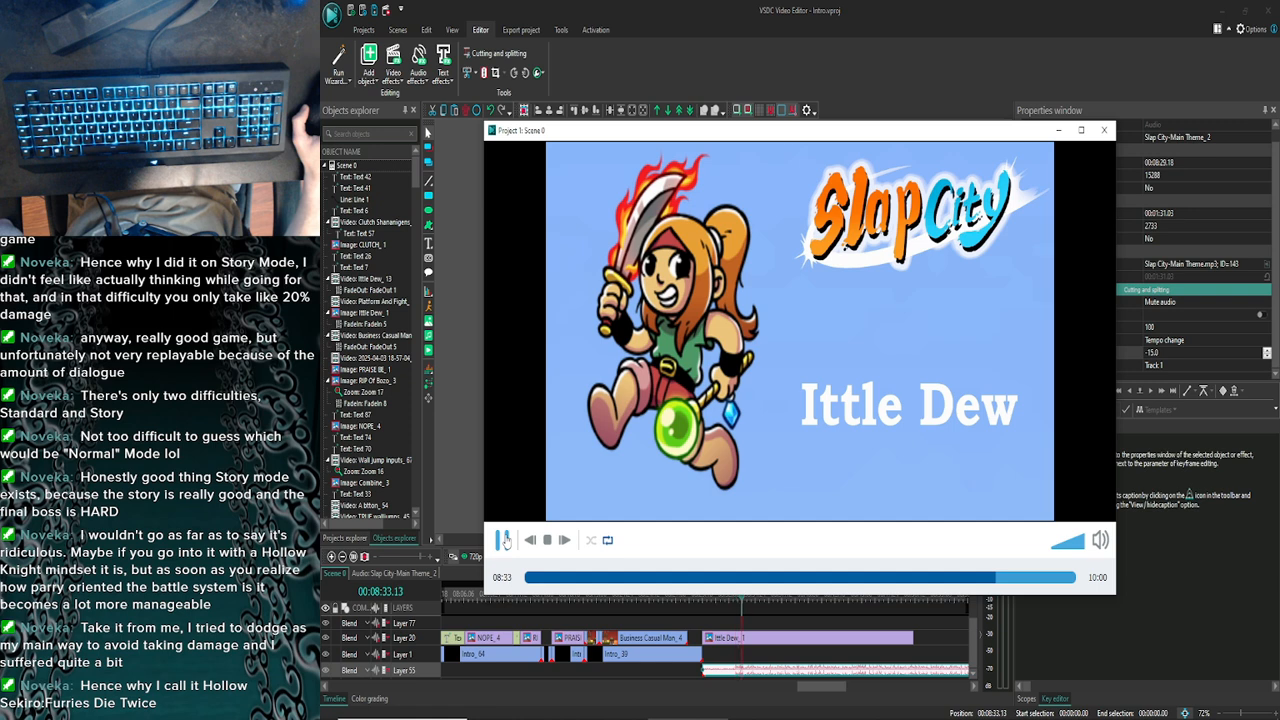
pyautogui.click(505, 540)
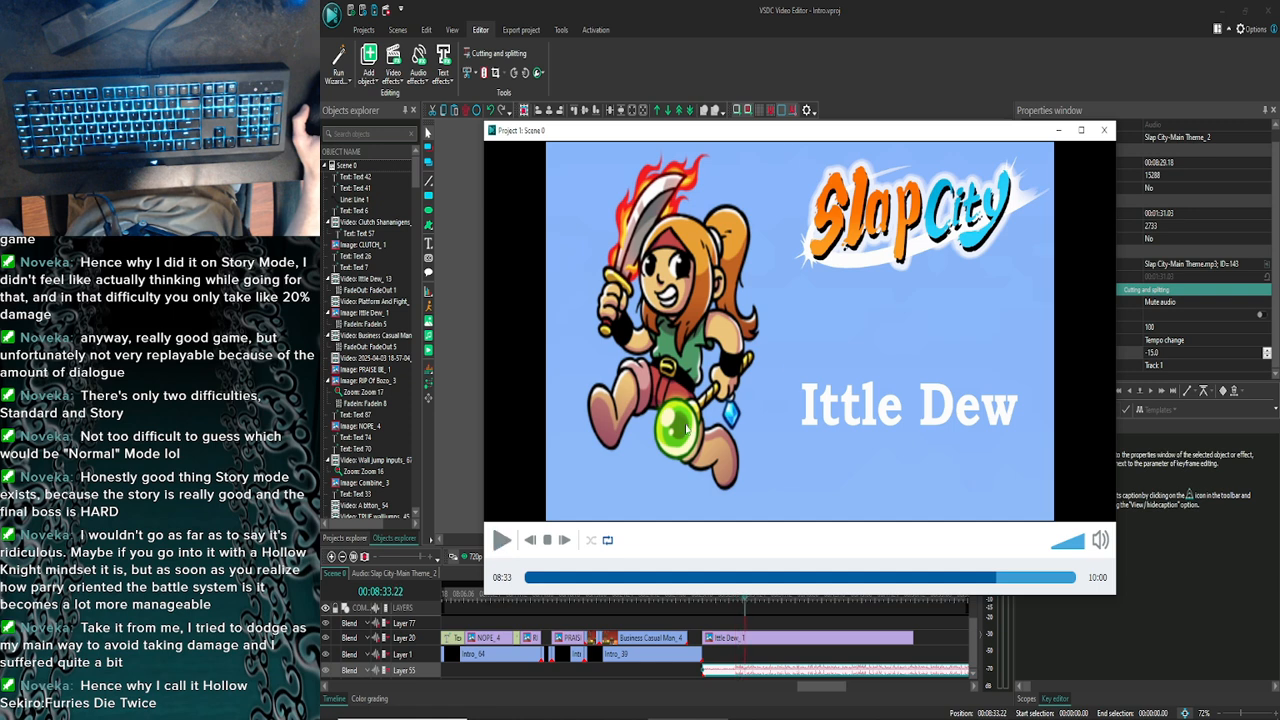
pyautogui.click(1104, 131)
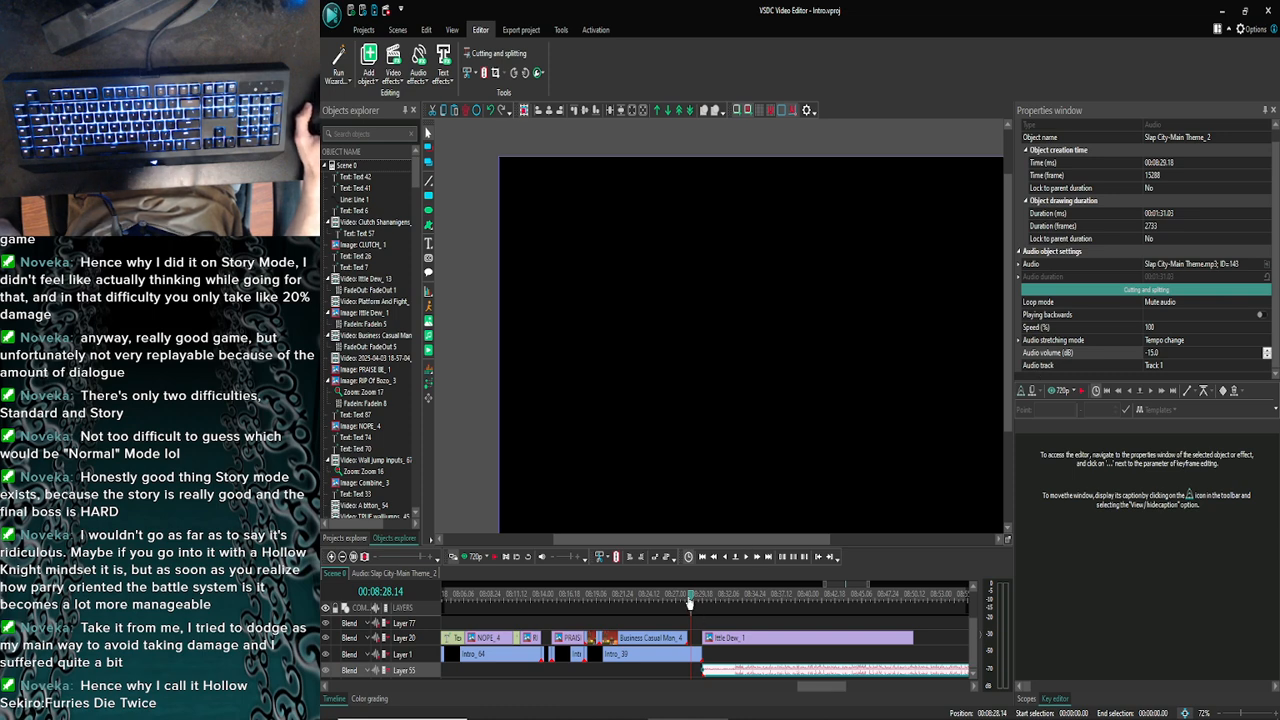
pyautogui.moveTo(689, 603); pyautogui.dragTo(721, 602)
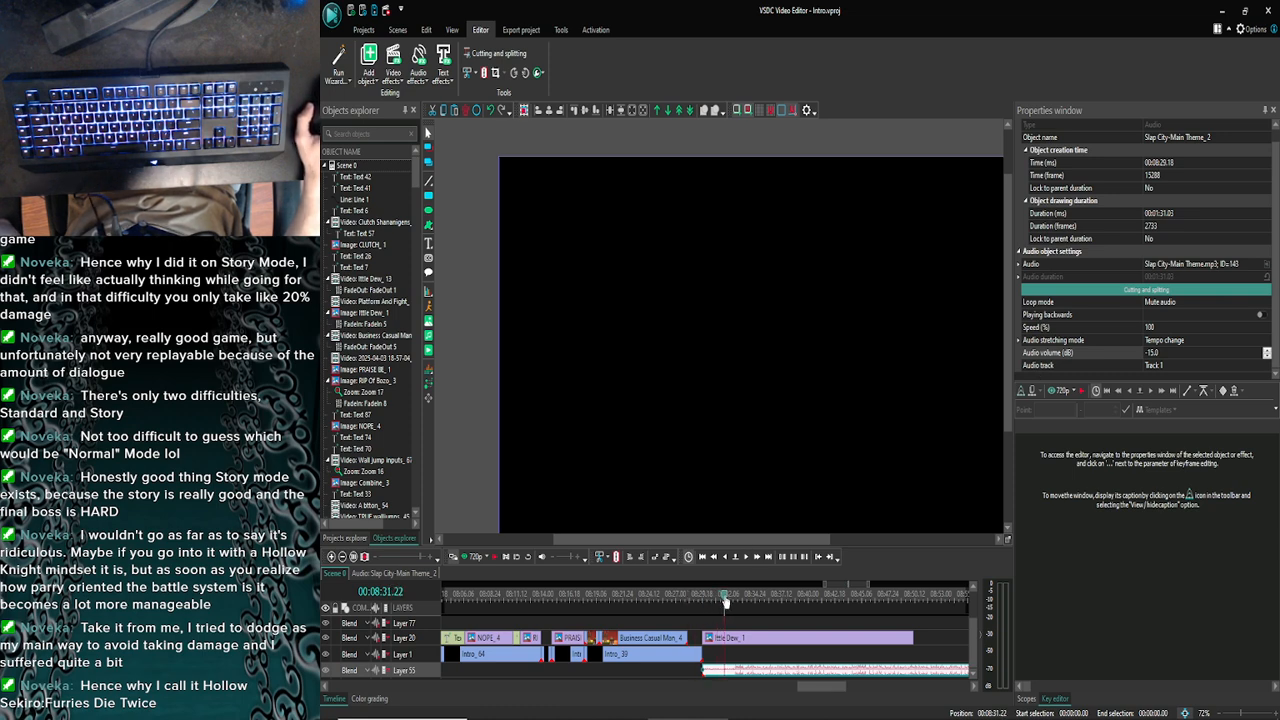
# Preview the Ittle Dew image with the theme music from 00:08:31.22 and stop the playback at 00:08:33.21
pyautogui.click(729, 638)
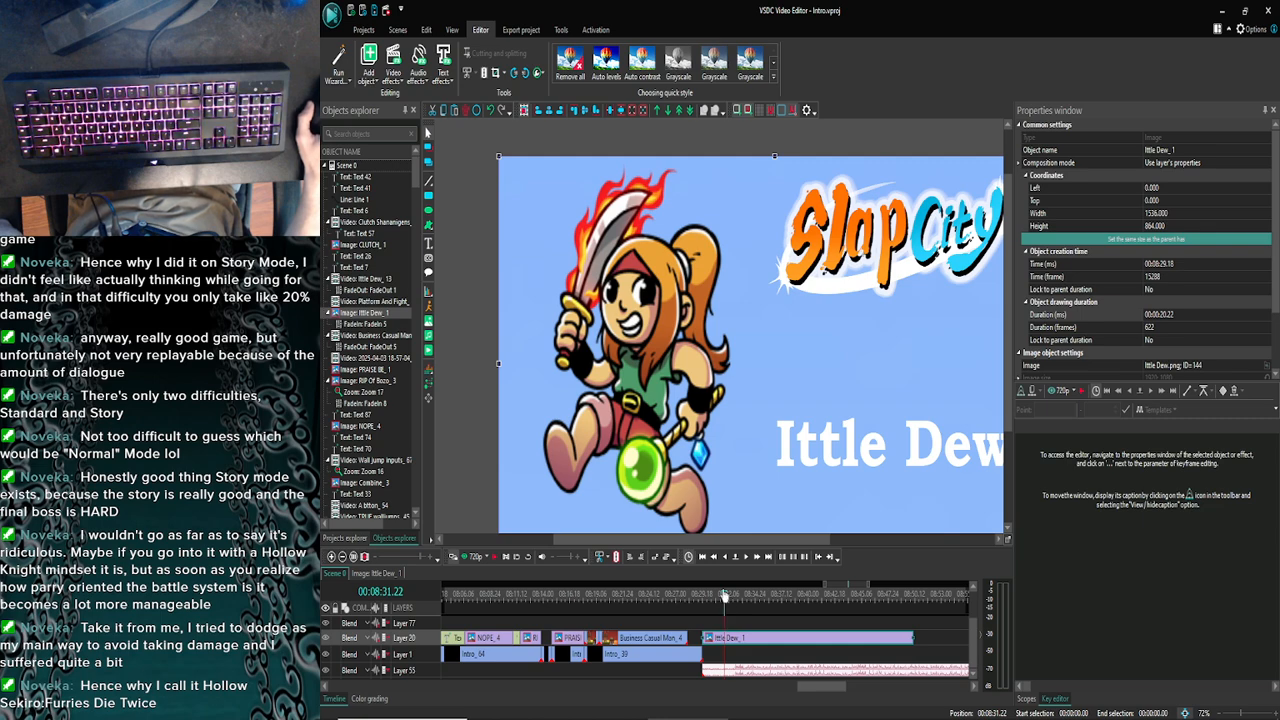
pyautogui.click(472, 556)
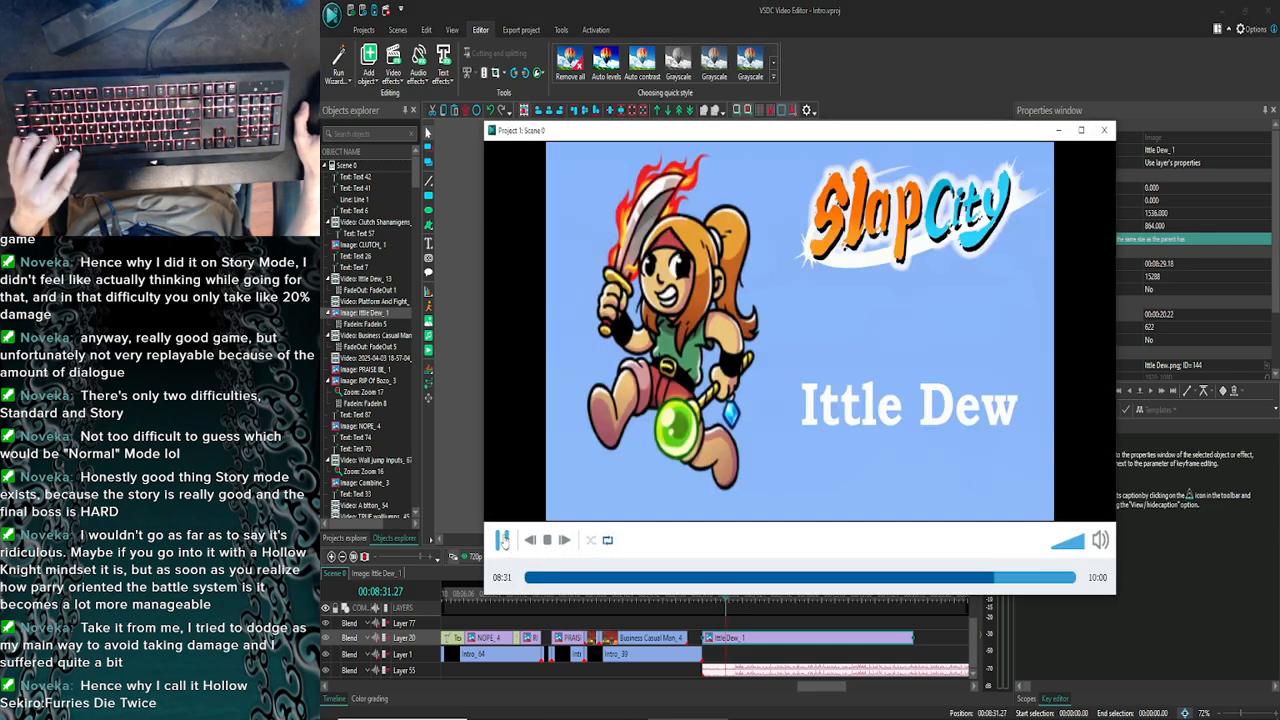
pyautogui.click(503, 540)
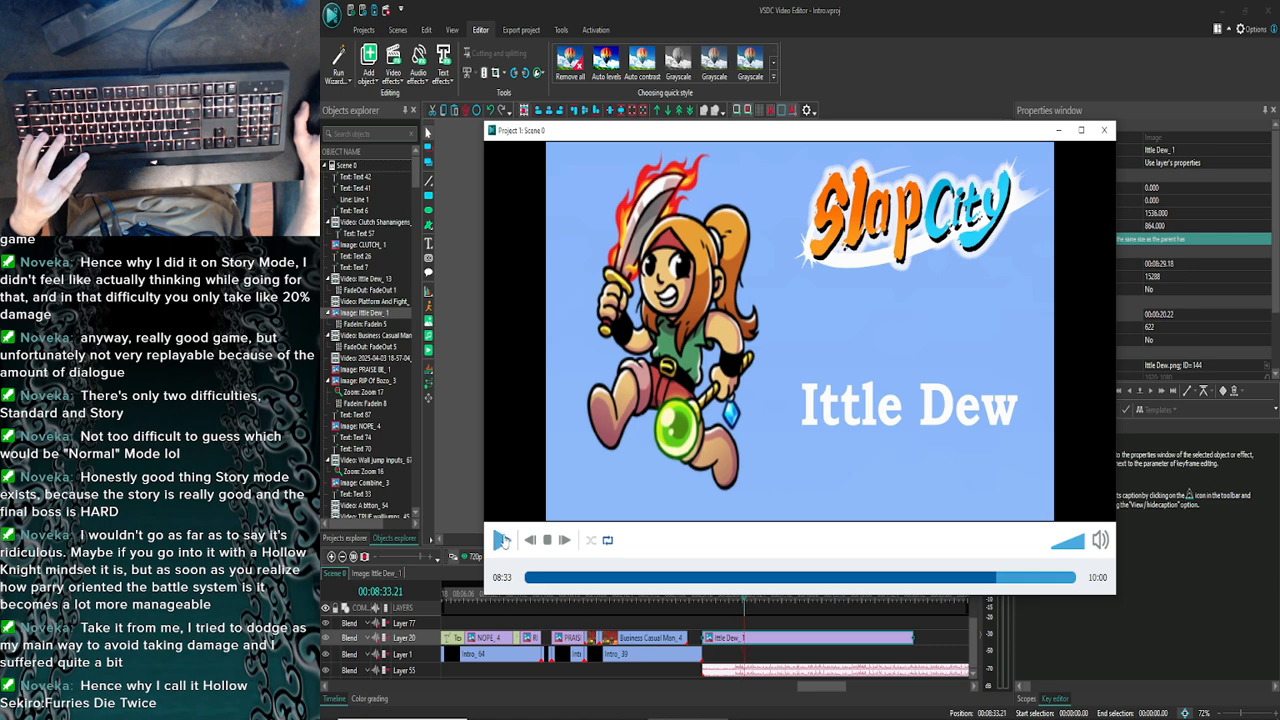
pyautogui.click(1103, 133)
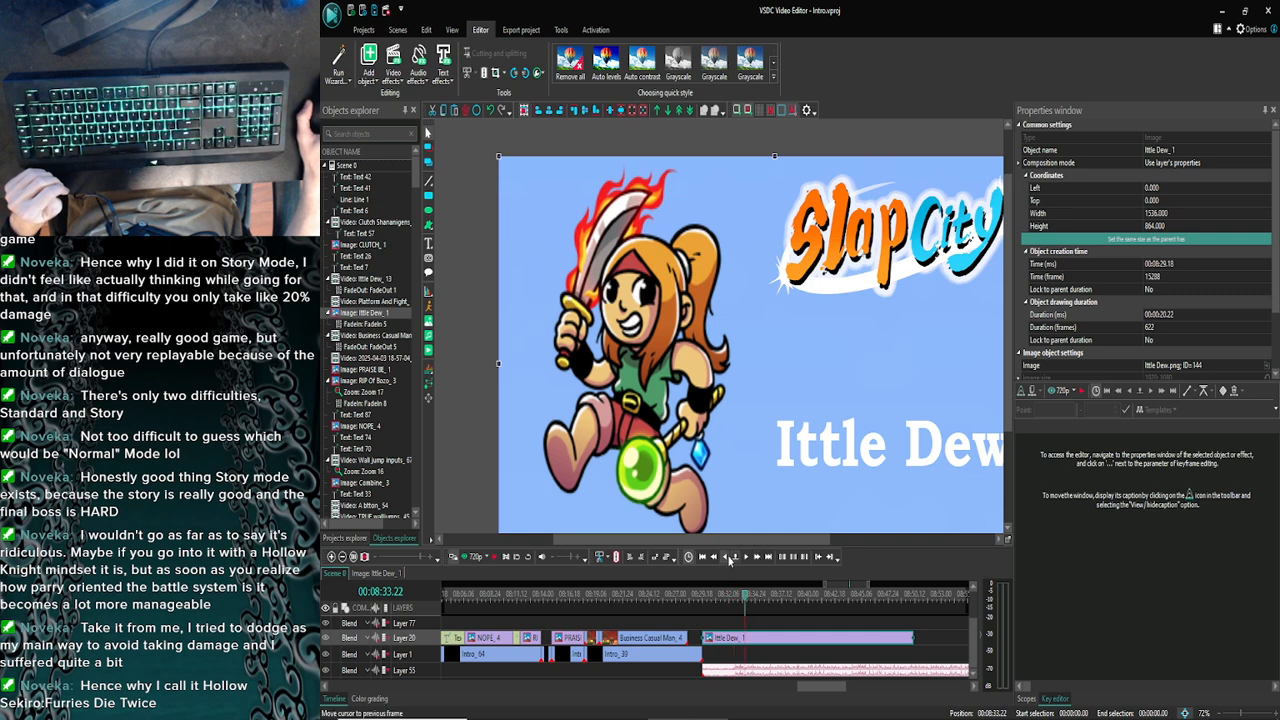
# Shorten the Ittle Dew image so that it ends at 00:08:33.21, and briefly play the scene from there
pyautogui.click(727, 557)
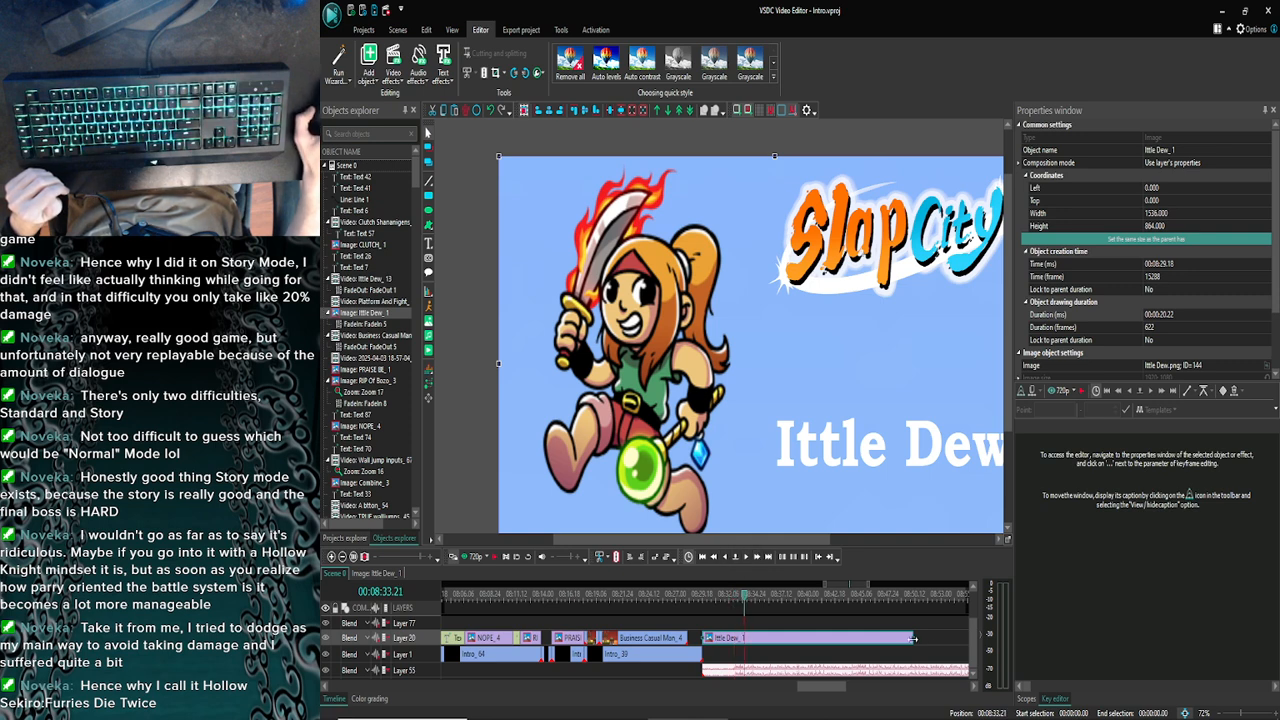
pyautogui.moveTo(912, 638); pyautogui.dragTo(745, 635)
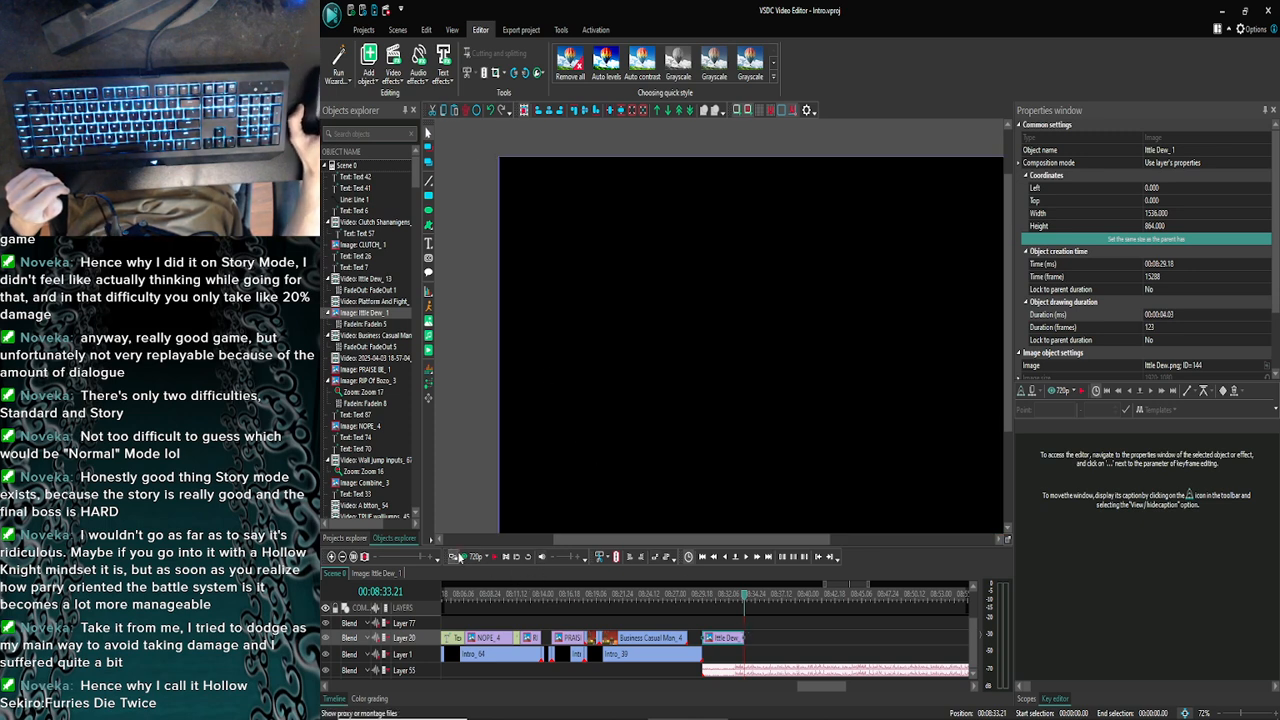
pyautogui.click(455, 556)
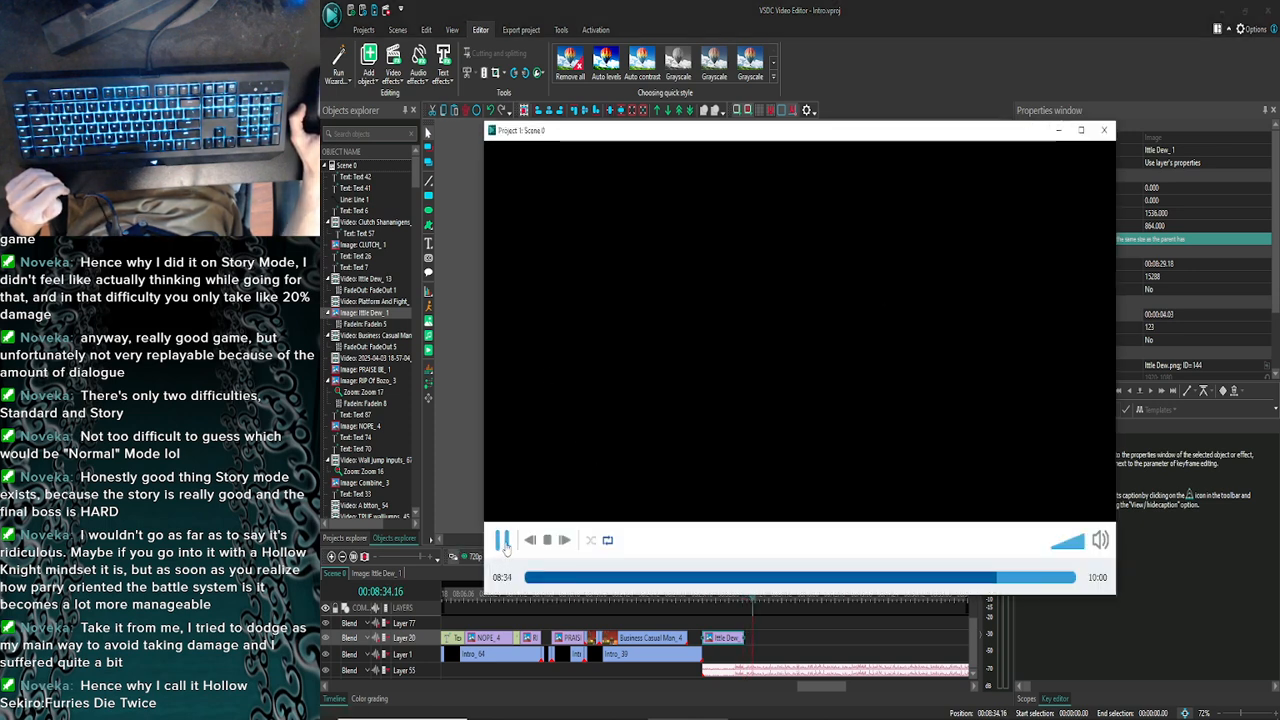
pyautogui.click(1104, 130)
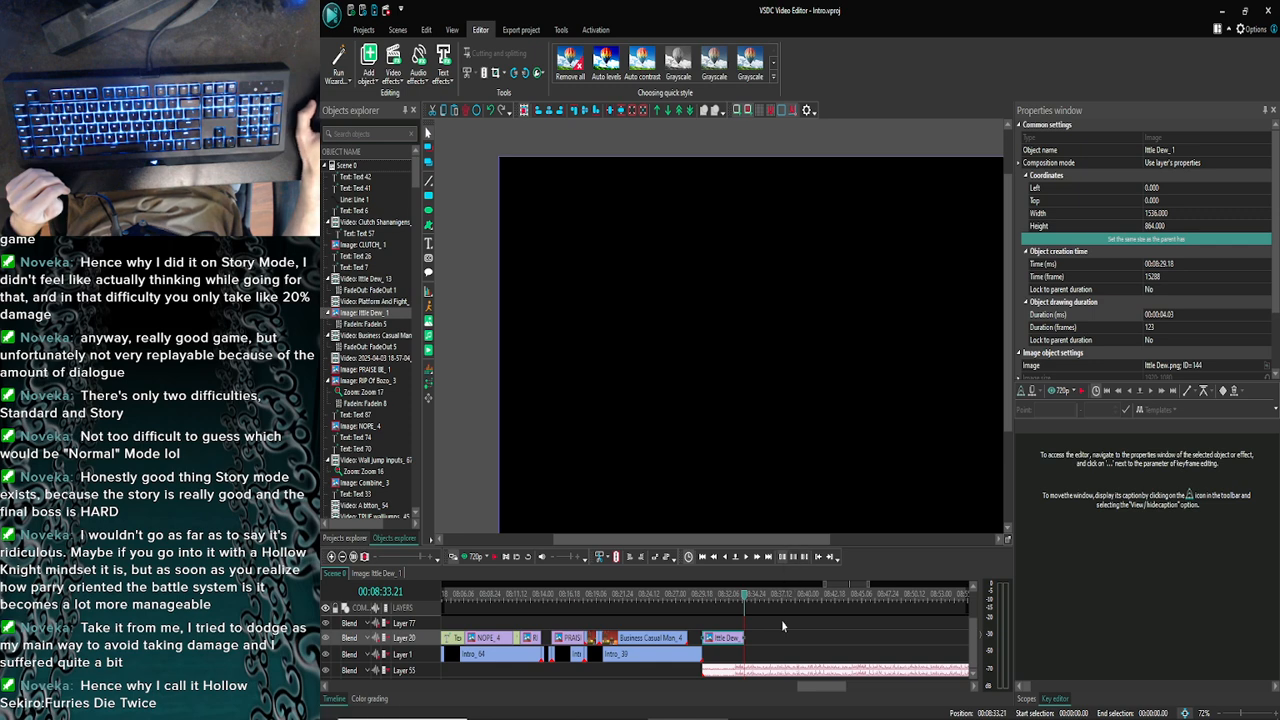
# Split the theme audio at 00:08:33.21 and delete the piece after the Ittle Dew image
pyautogui.click(756, 670)
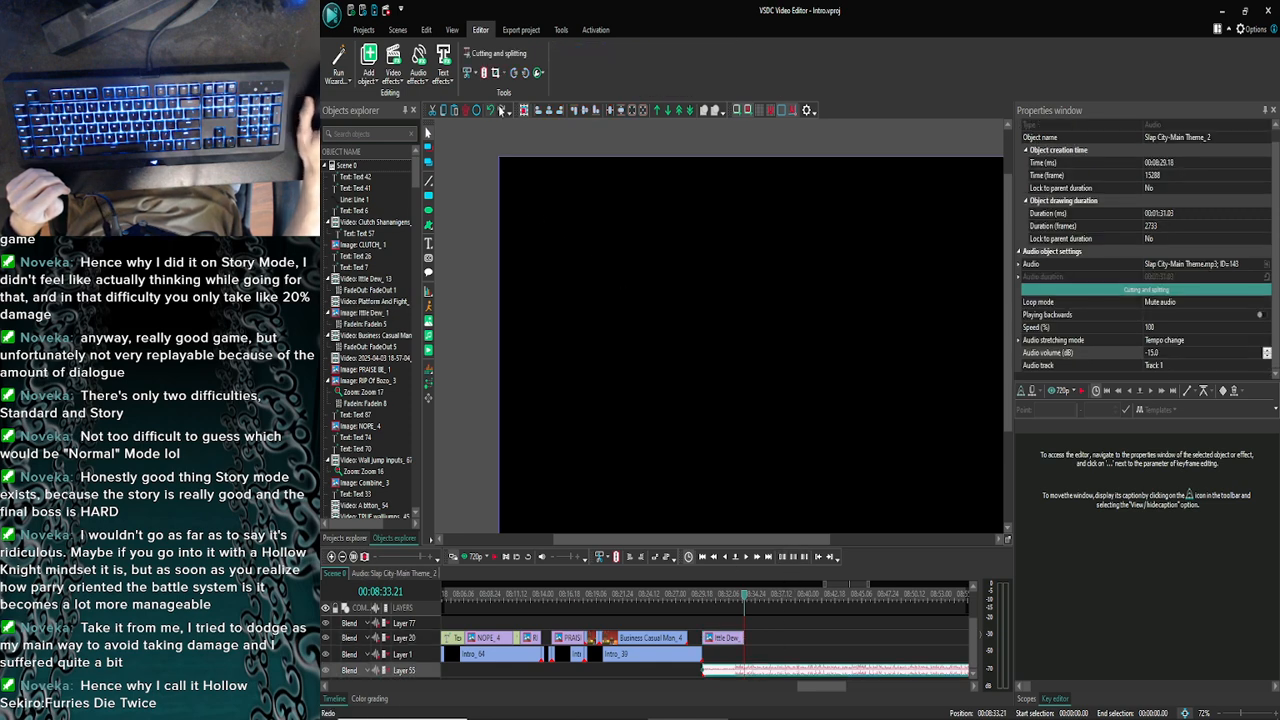
pyautogui.click(485, 73)
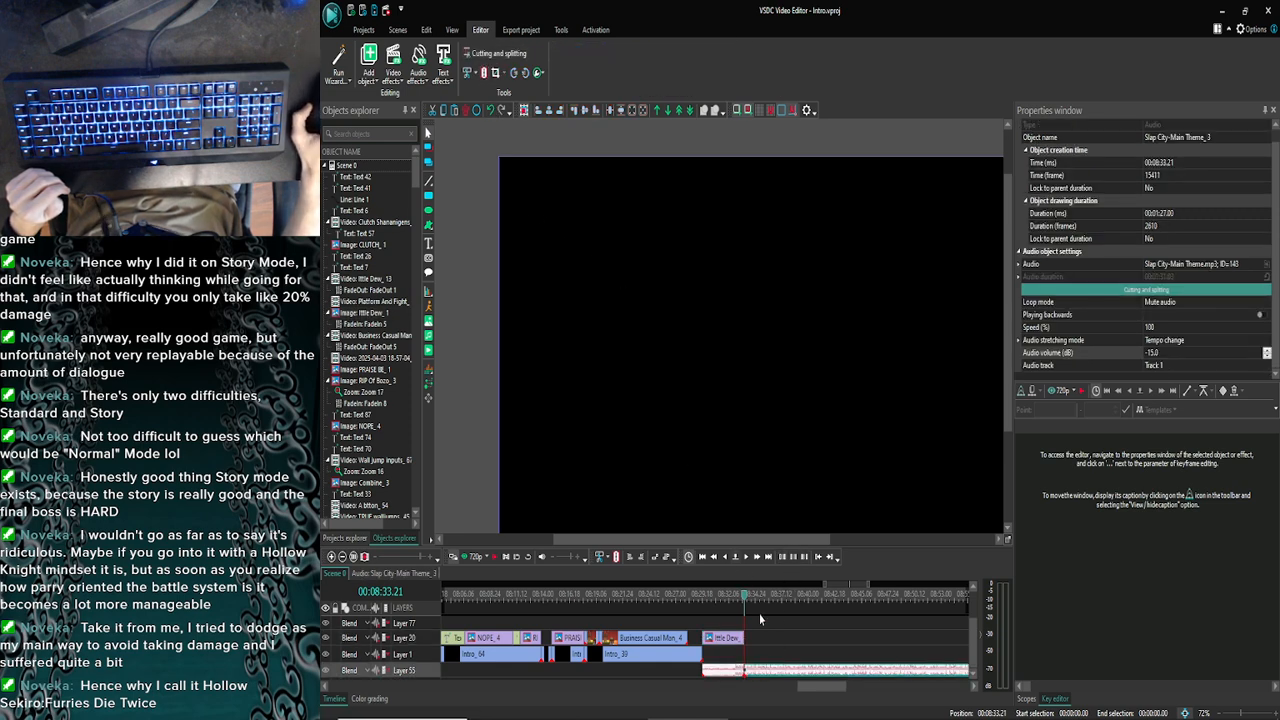
pyautogui.press('Delete')
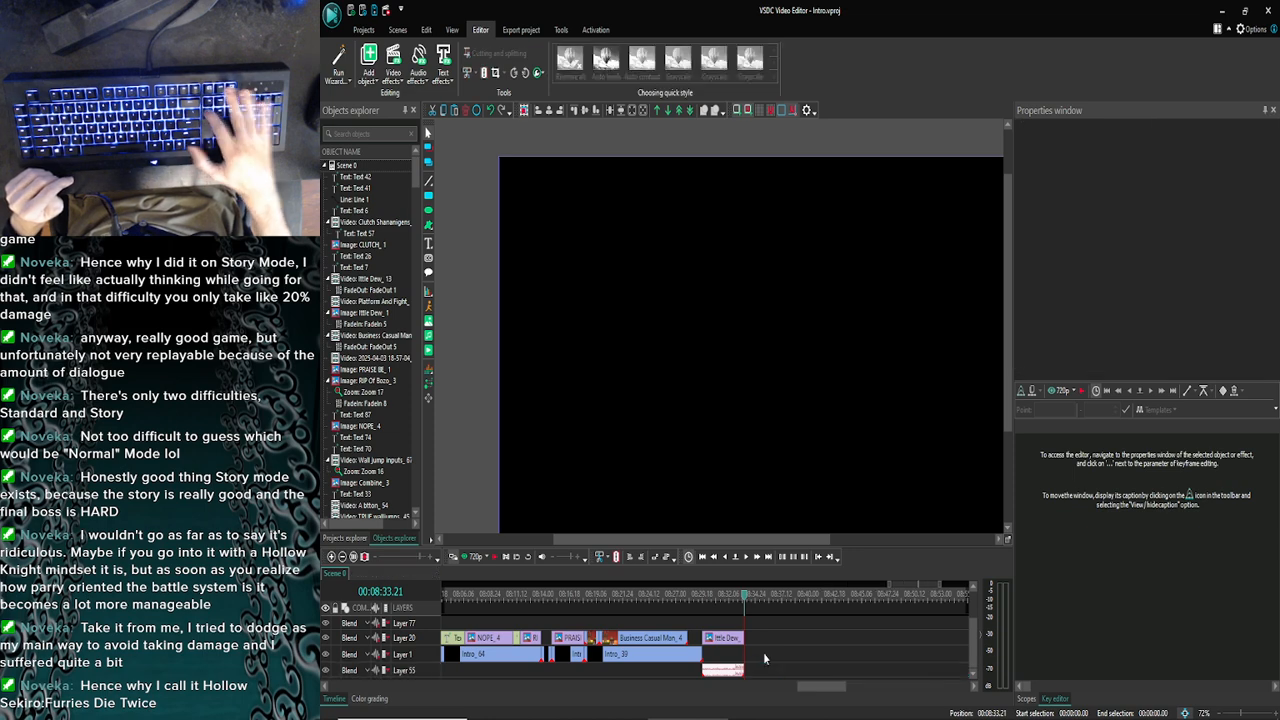
# Preview the ending with the shortened image and theme music from 00:08:28.27
pyautogui.moveTo(743, 604); pyautogui.dragTo(695, 603)
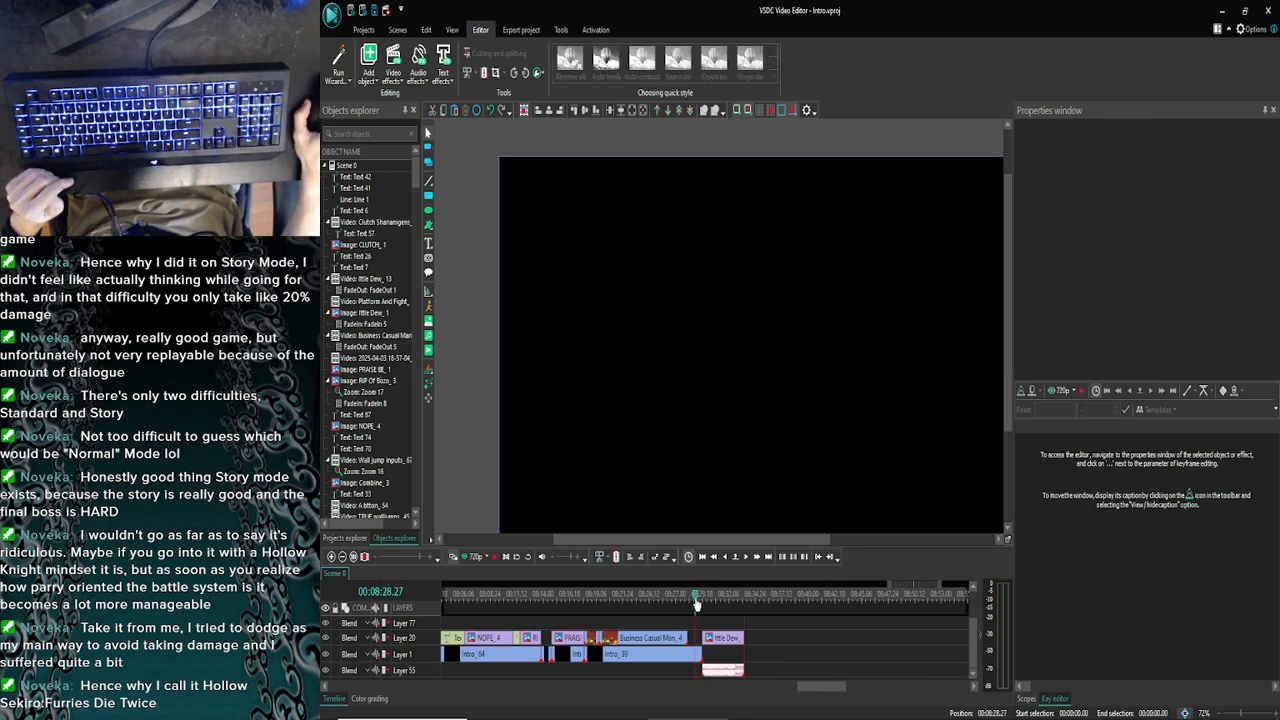
pyautogui.click(472, 558)
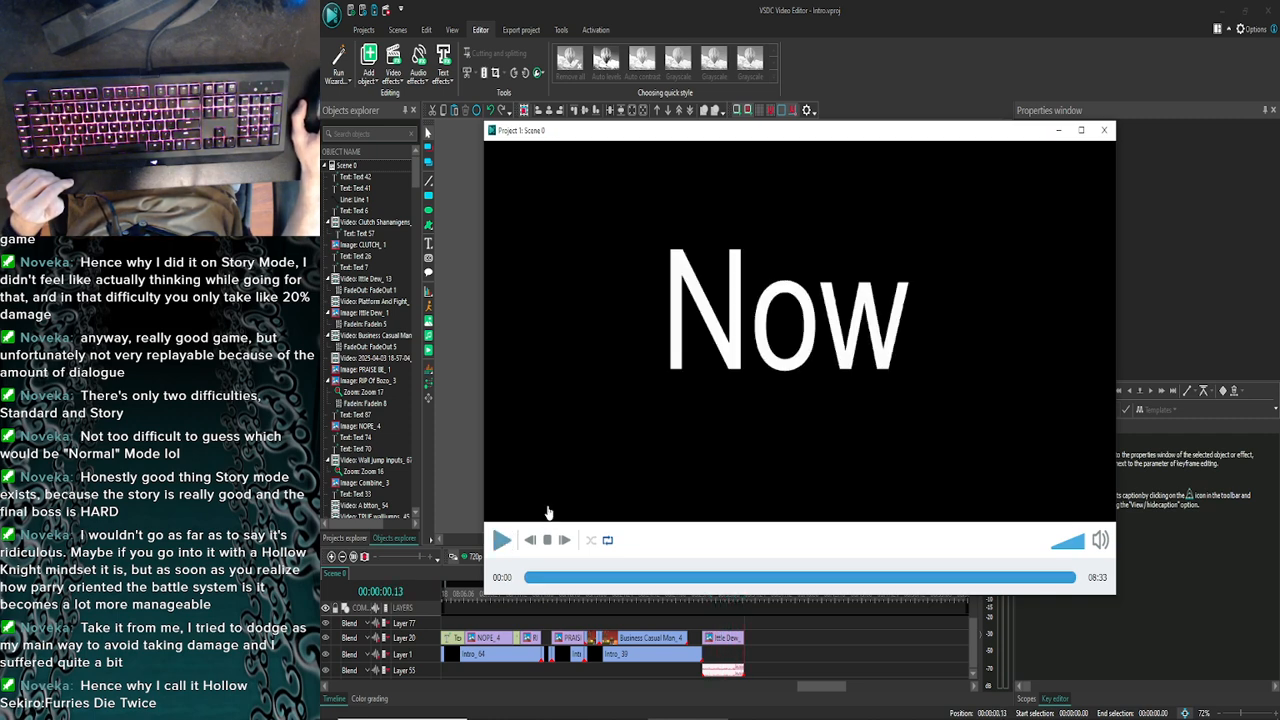
pyautogui.click(1103, 132)
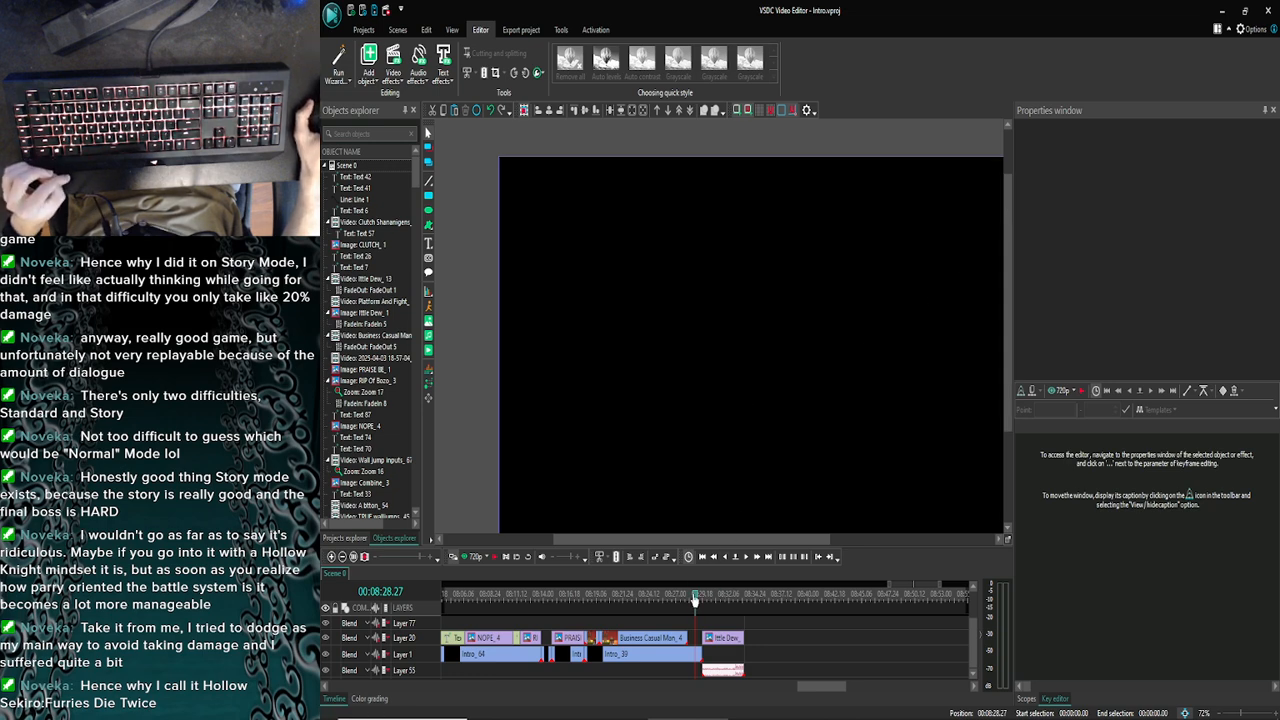
# Add a Fade Out transparency effect to the end of the Ittle Dew image and return to the main scene timeline
pyautogui.moveTo(695, 600); pyautogui.dragTo(705, 600)
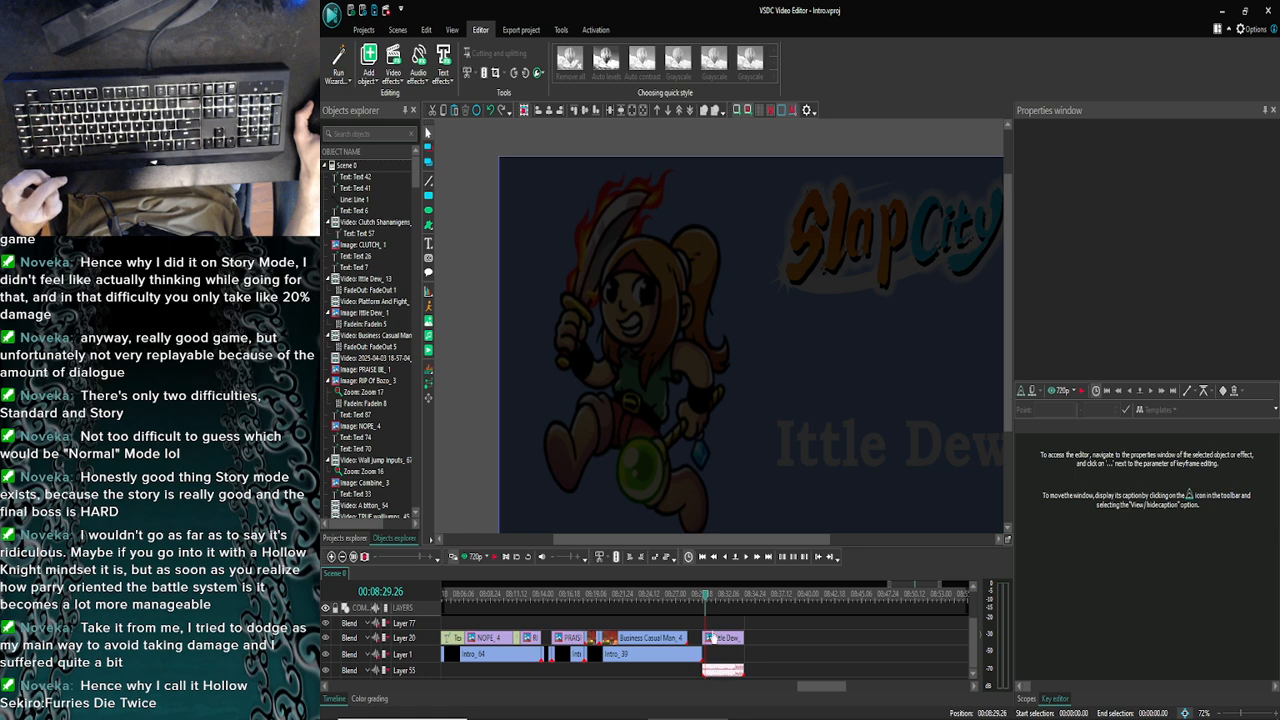
pyautogui.doubleClick(714, 638)
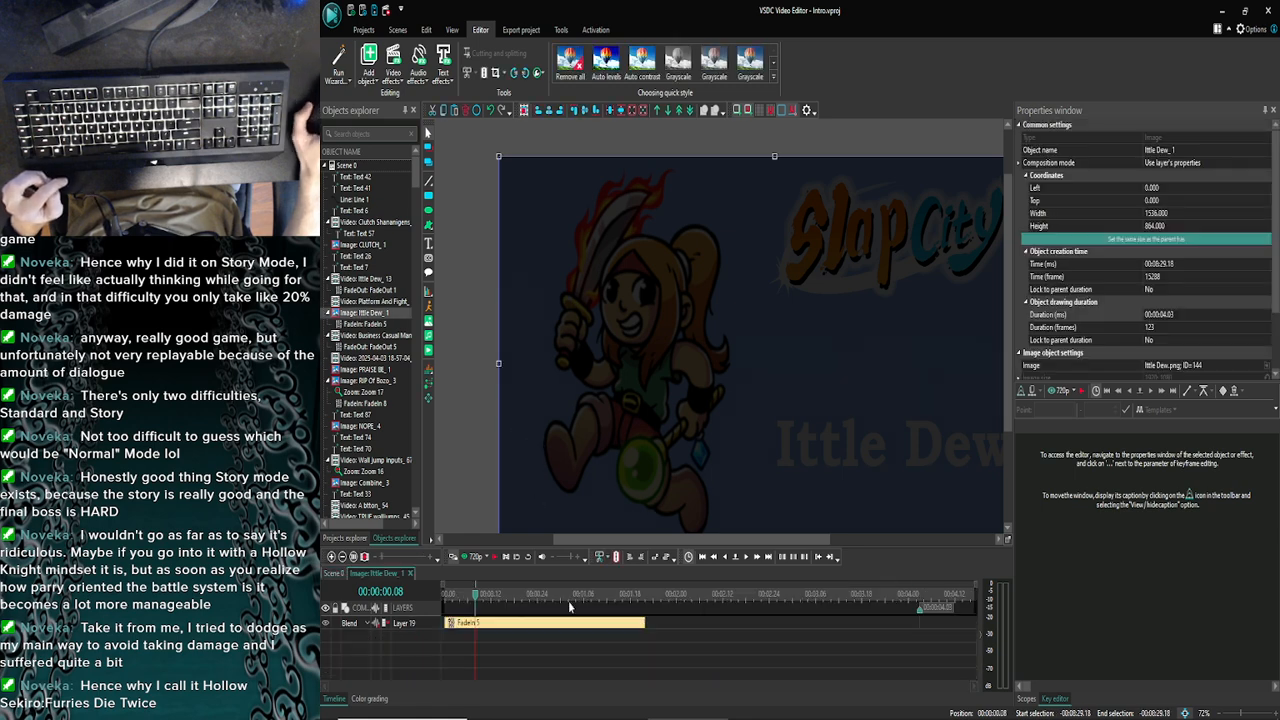
pyautogui.doubleClick(638, 626)
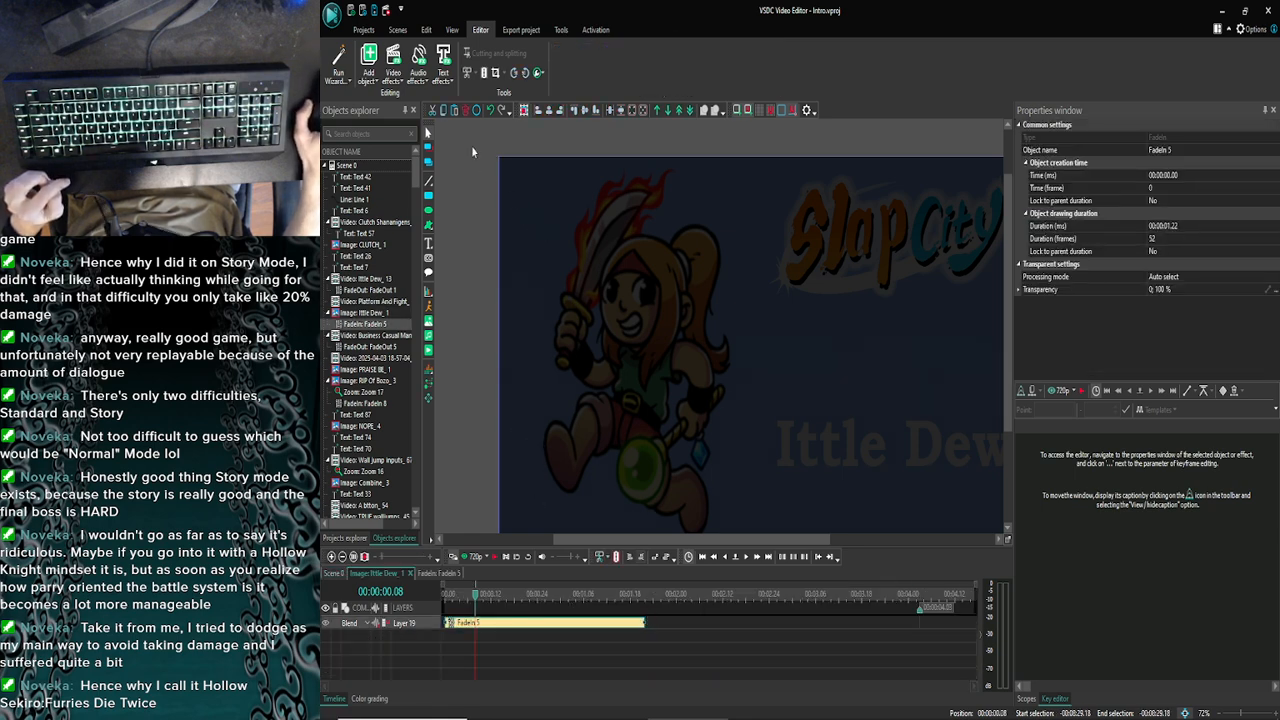
pyautogui.click(393, 62)
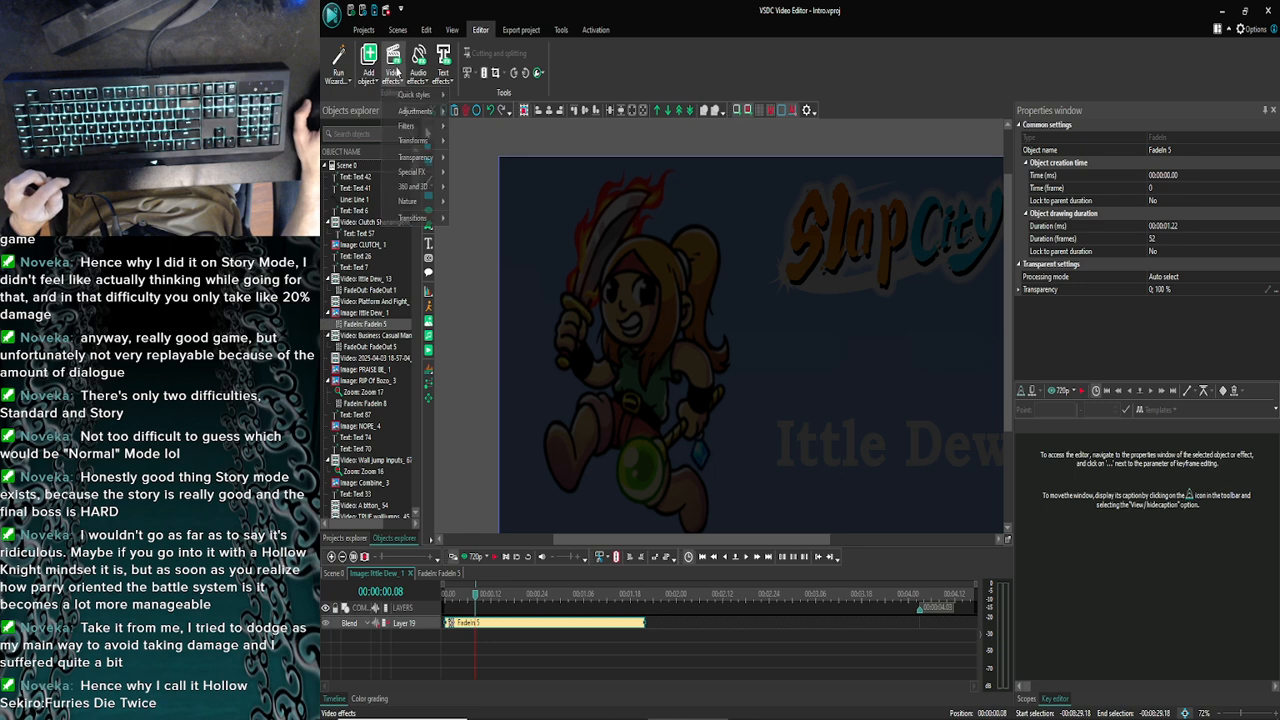
pyautogui.moveTo(420, 158)
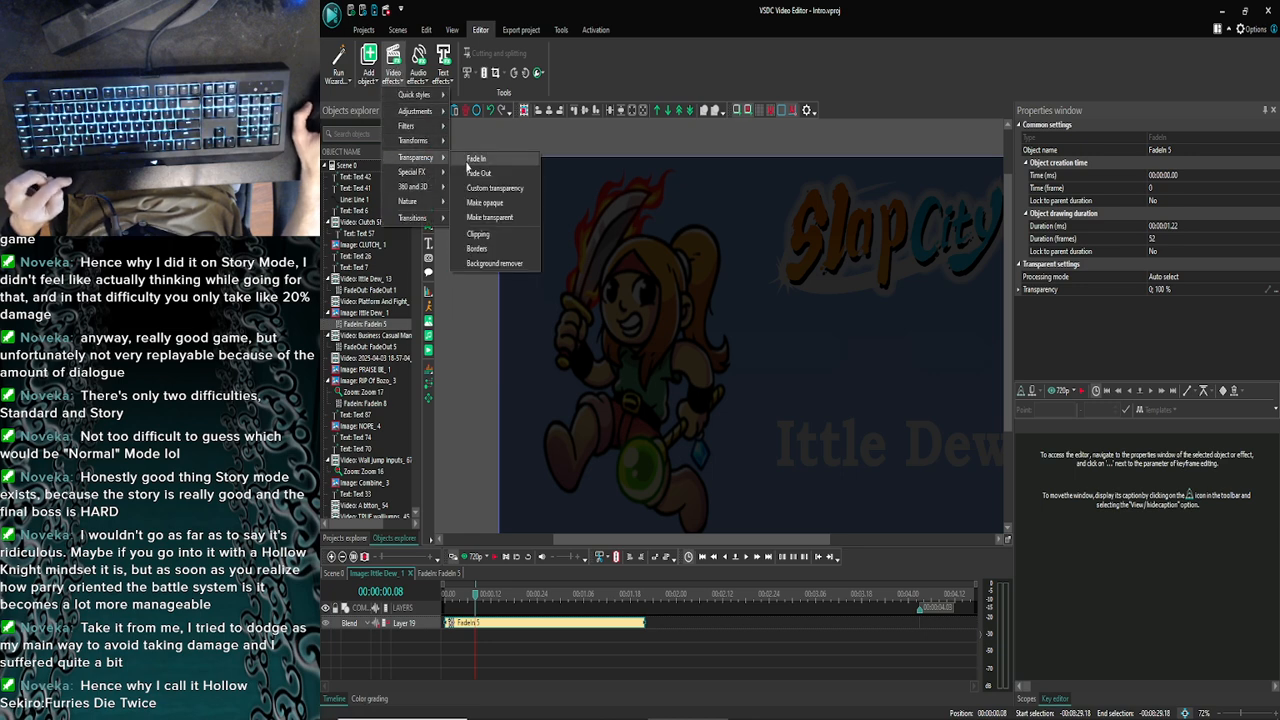
pyautogui.click(478, 173)
pyautogui.click(892, 430)
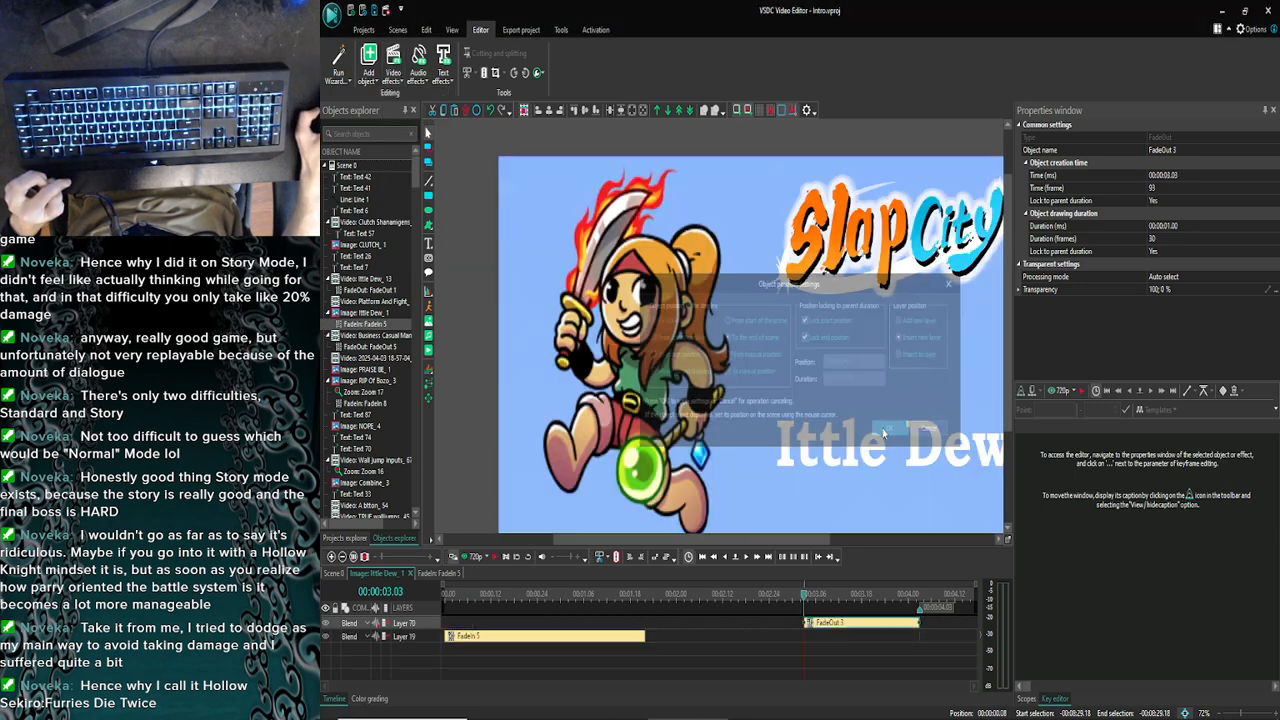
pyautogui.moveTo(804, 595); pyautogui.dragTo(414, 622)
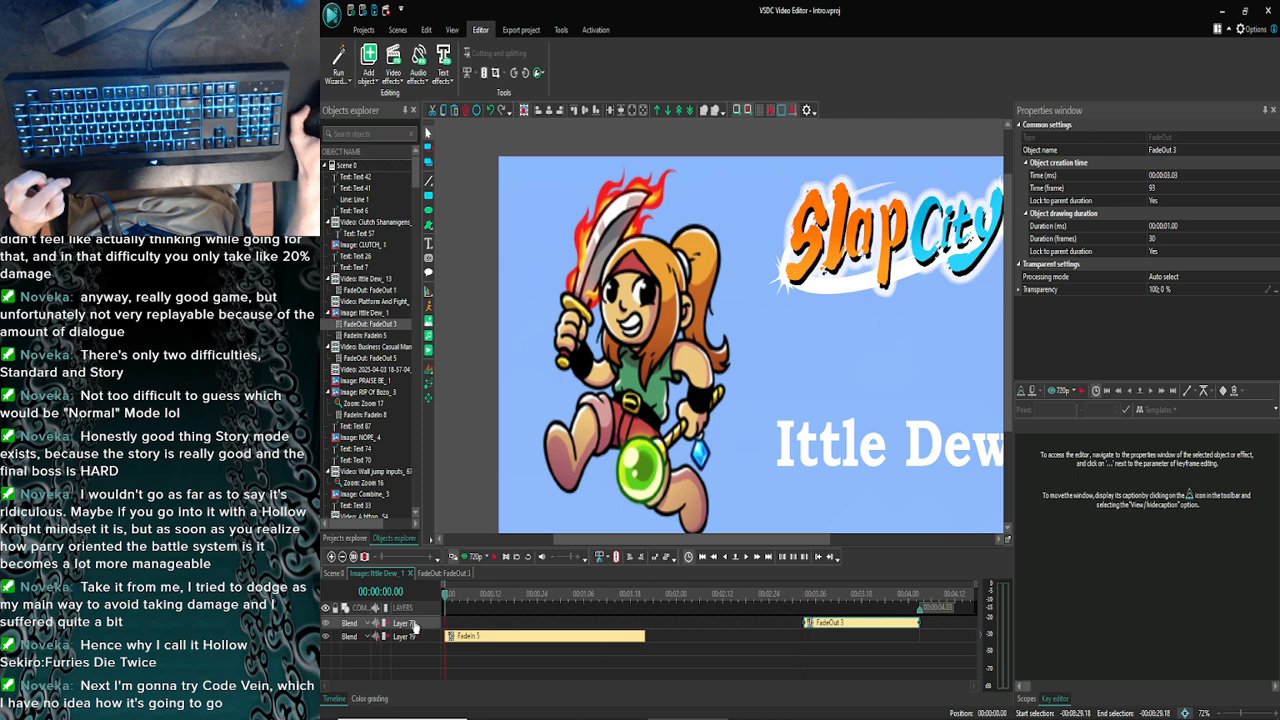
pyautogui.click(344, 574)
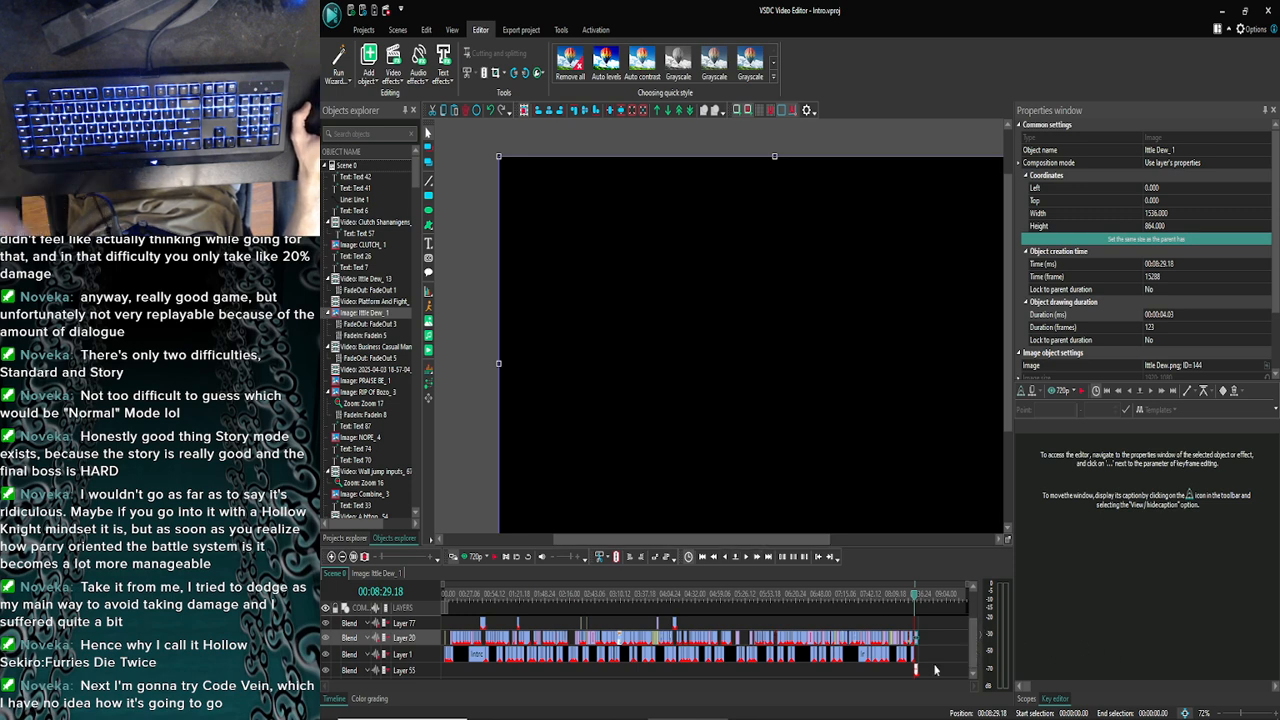
pyautogui.moveTo(940, 717)
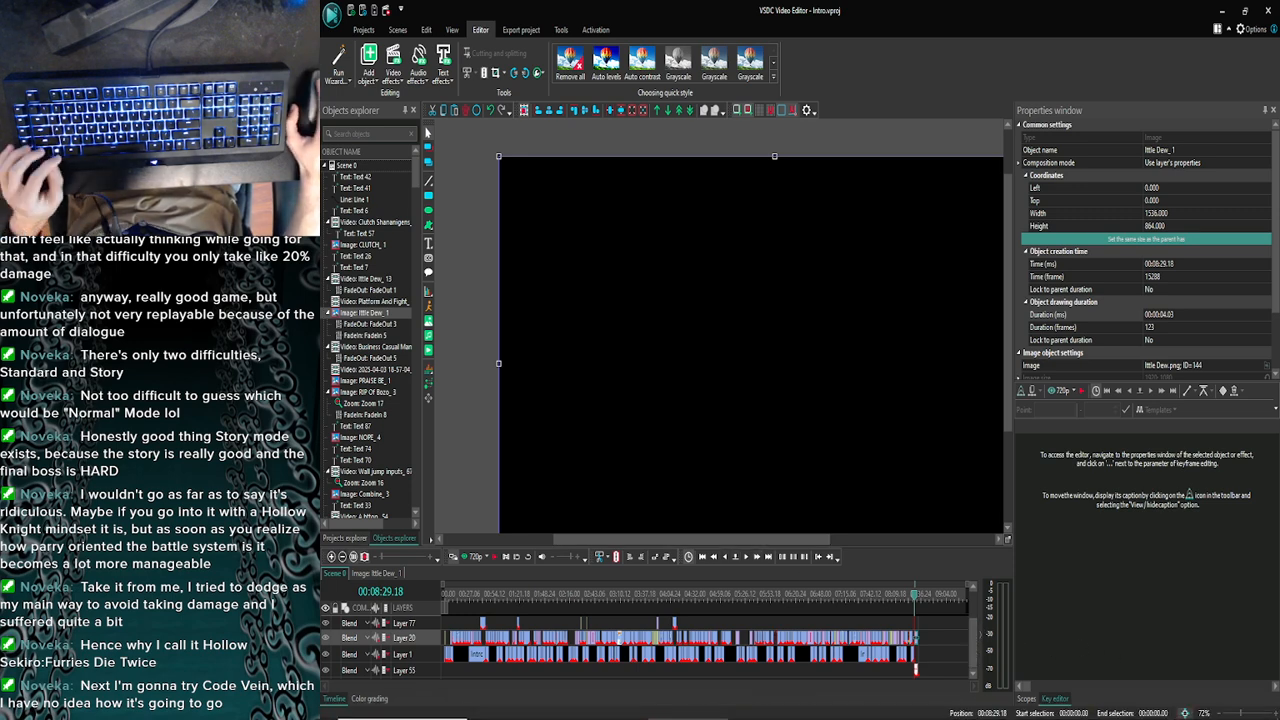
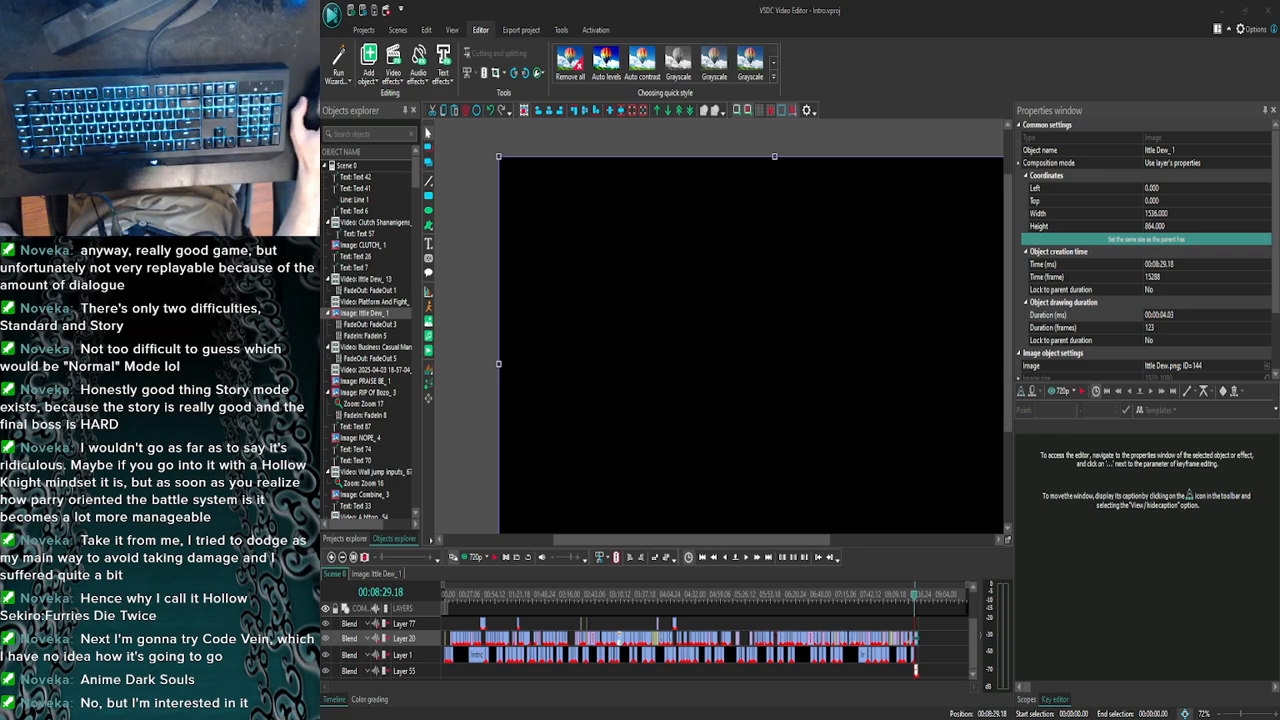
pyautogui.hotkey('alt', 'Tab')
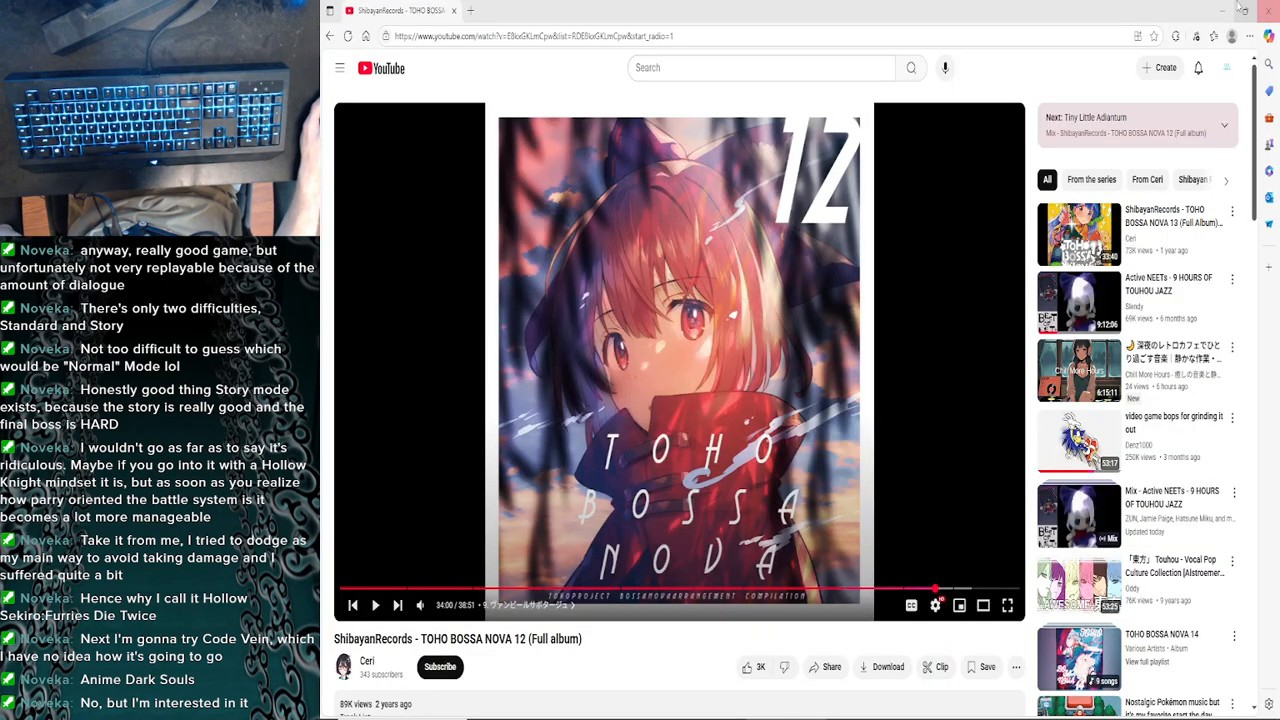
pyautogui.hotkey('alt', 'Tab')
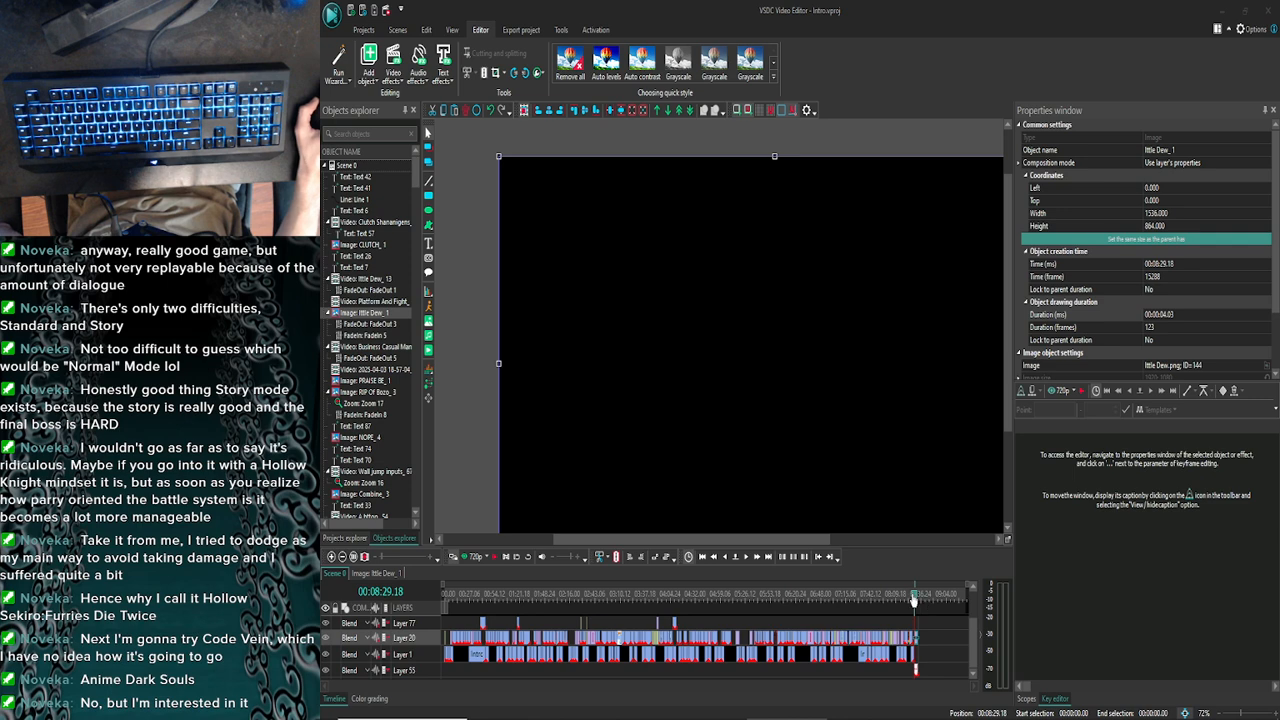
# Place the playhead at 00:08:30.23 and open the trimmed theme audio object beneath the Ittle Dew image
pyautogui.click(331, 557)
pyautogui.click(331, 557)
pyautogui.click(331, 557)
pyautogui.click(331, 557)
pyautogui.click(331, 557)
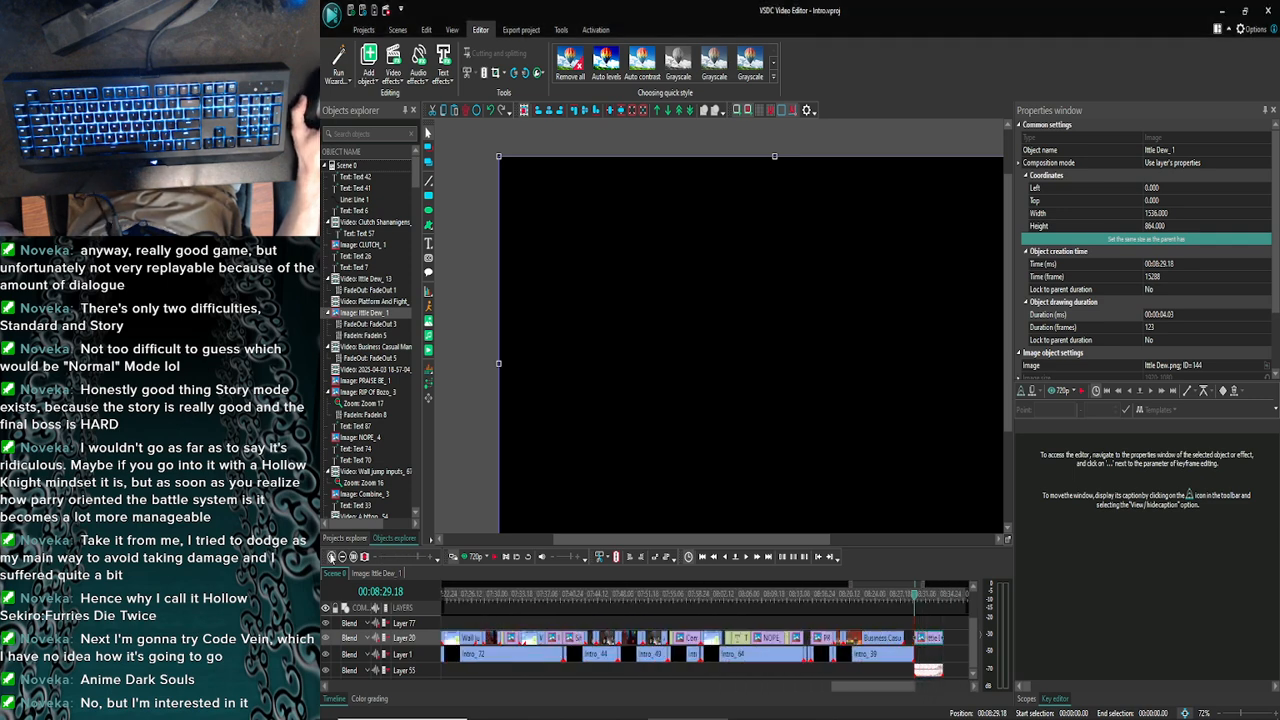
pyautogui.moveTo(898, 687); pyautogui.dragTo(910, 687)
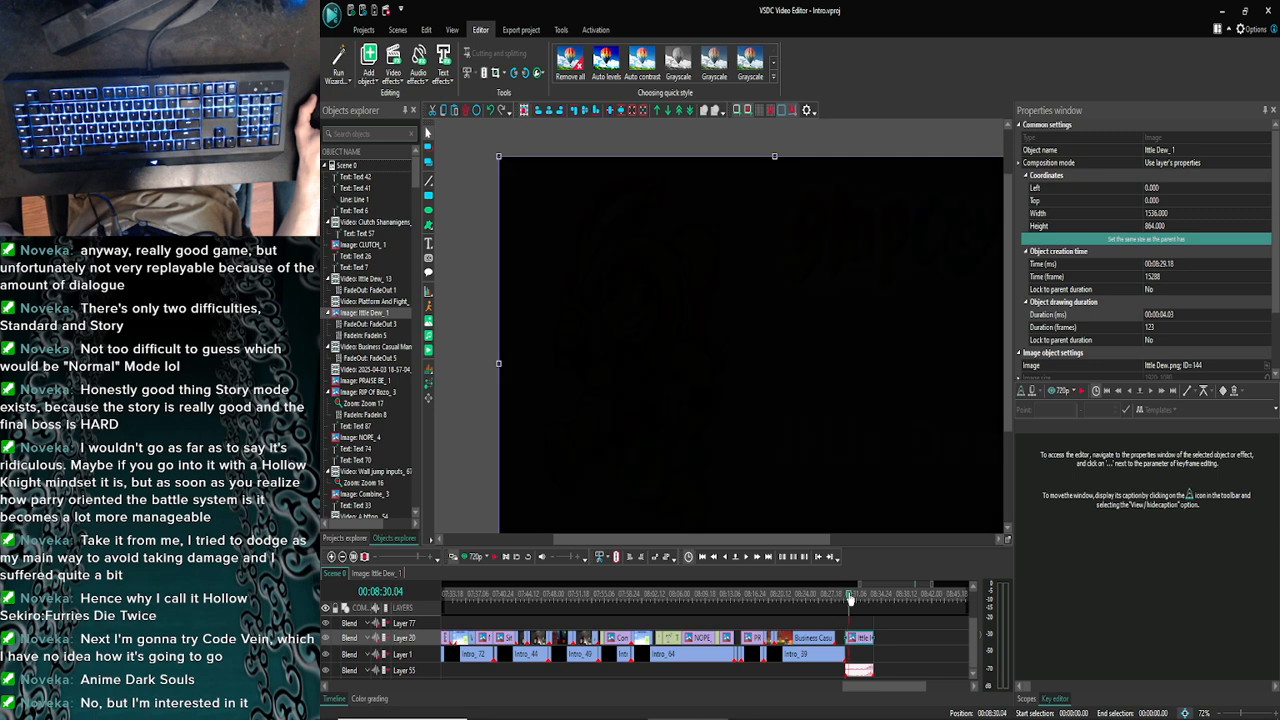
pyautogui.click(852, 596)
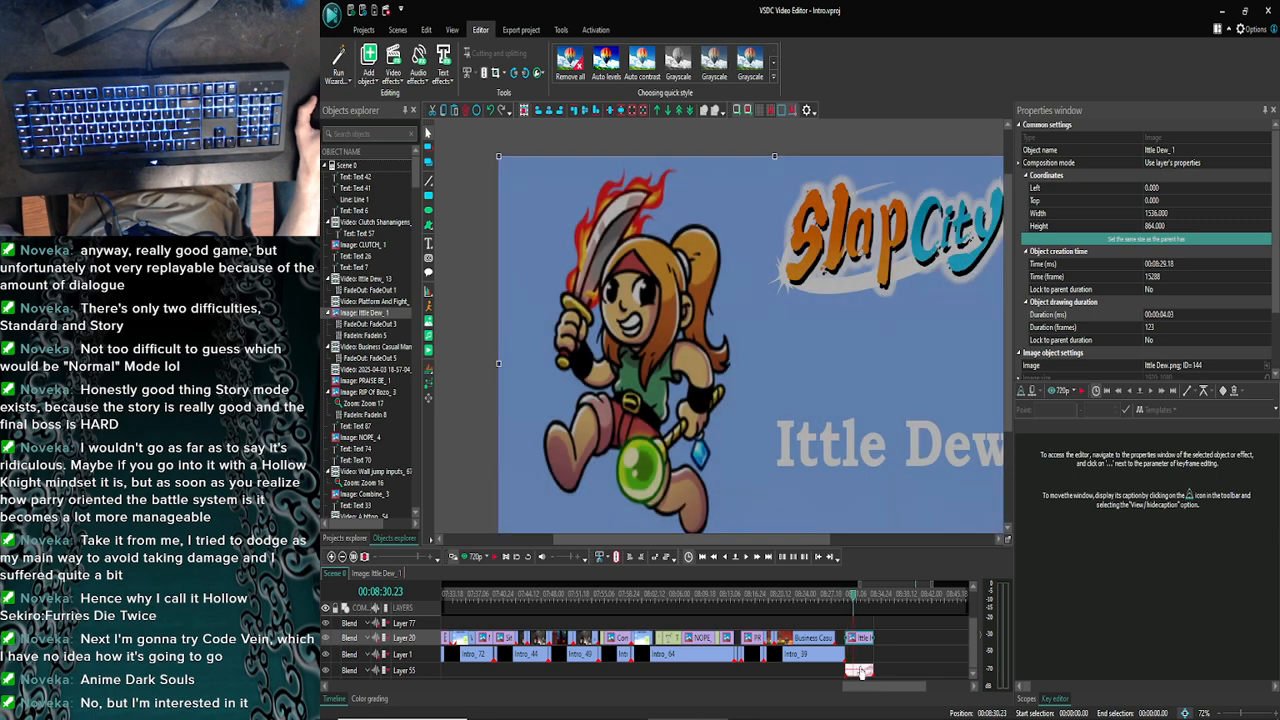
pyautogui.doubleClick(860, 672)
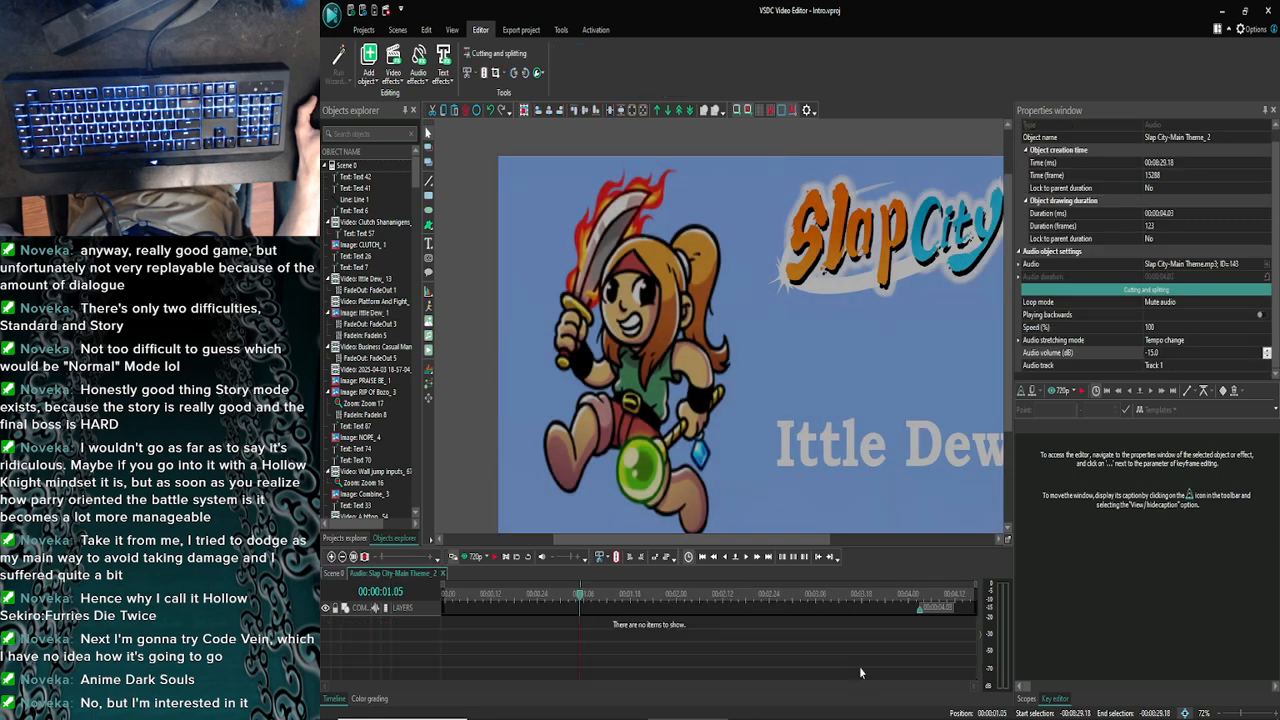
# Examine the theme audio's stretching settings, including the available Mode and Antialiasing options
pyautogui.click(1195, 341)
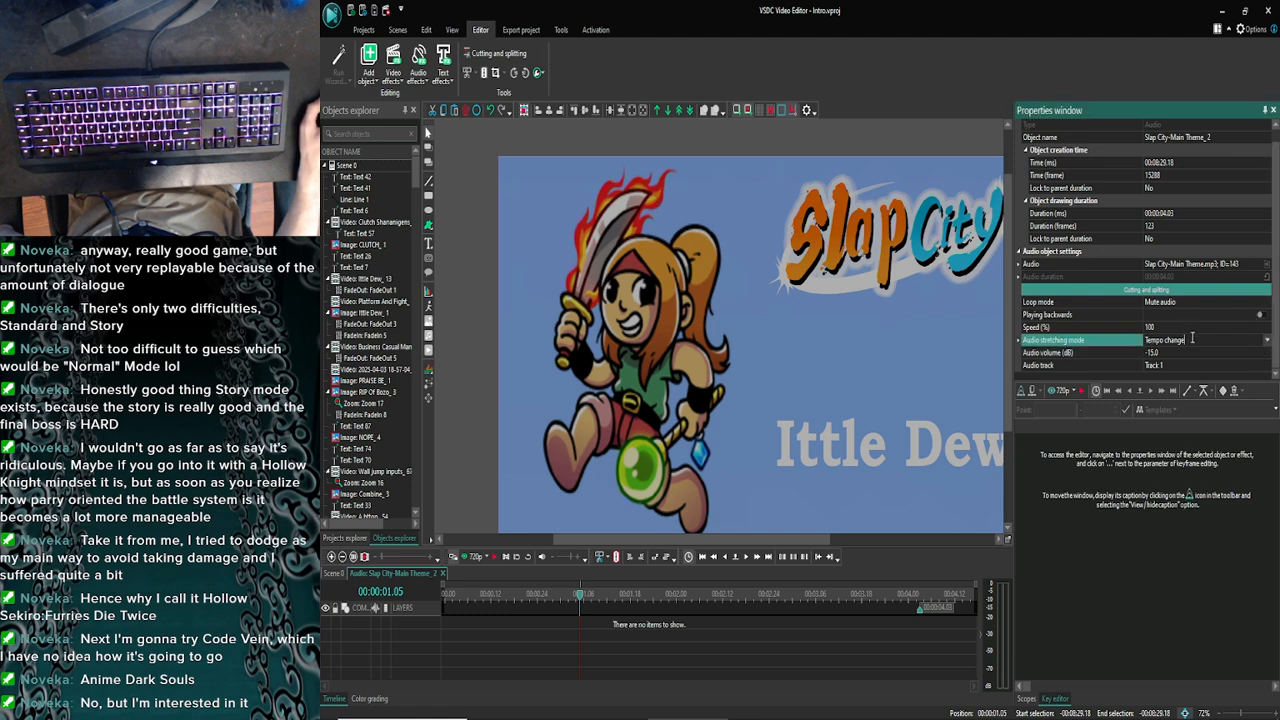
pyautogui.click(1019, 341)
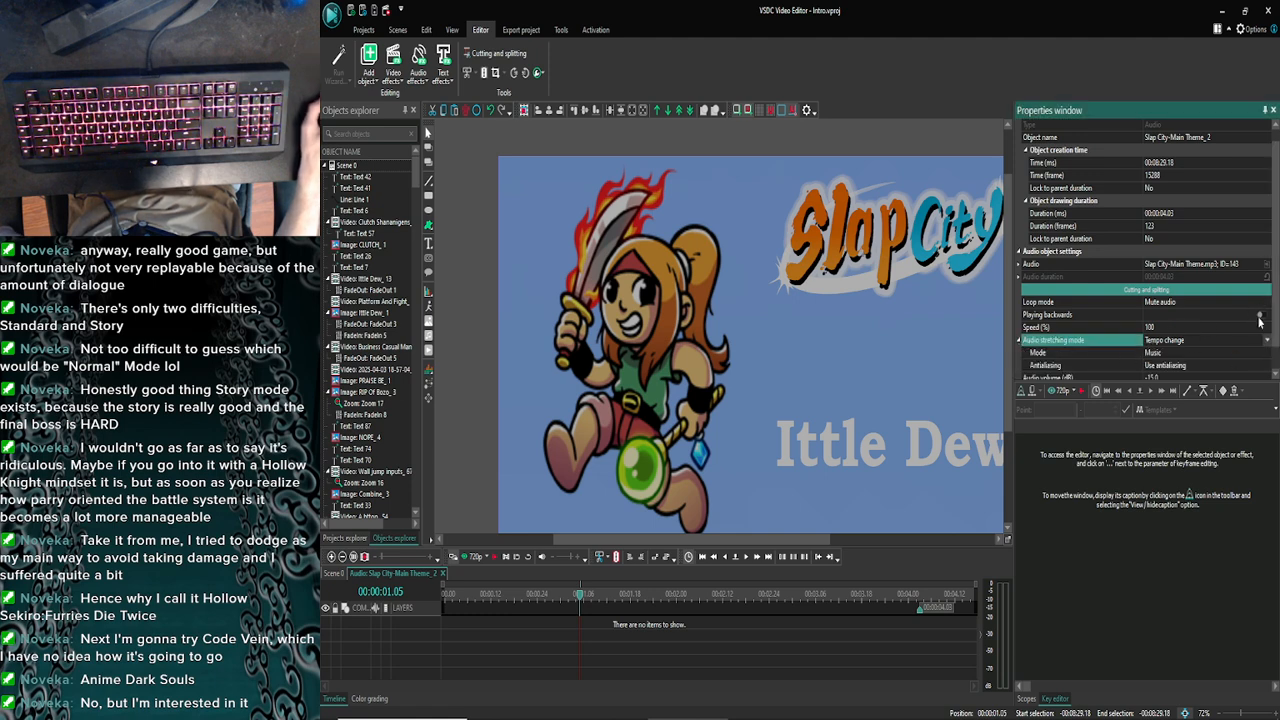
pyautogui.scroll(-1, 1272, 328)
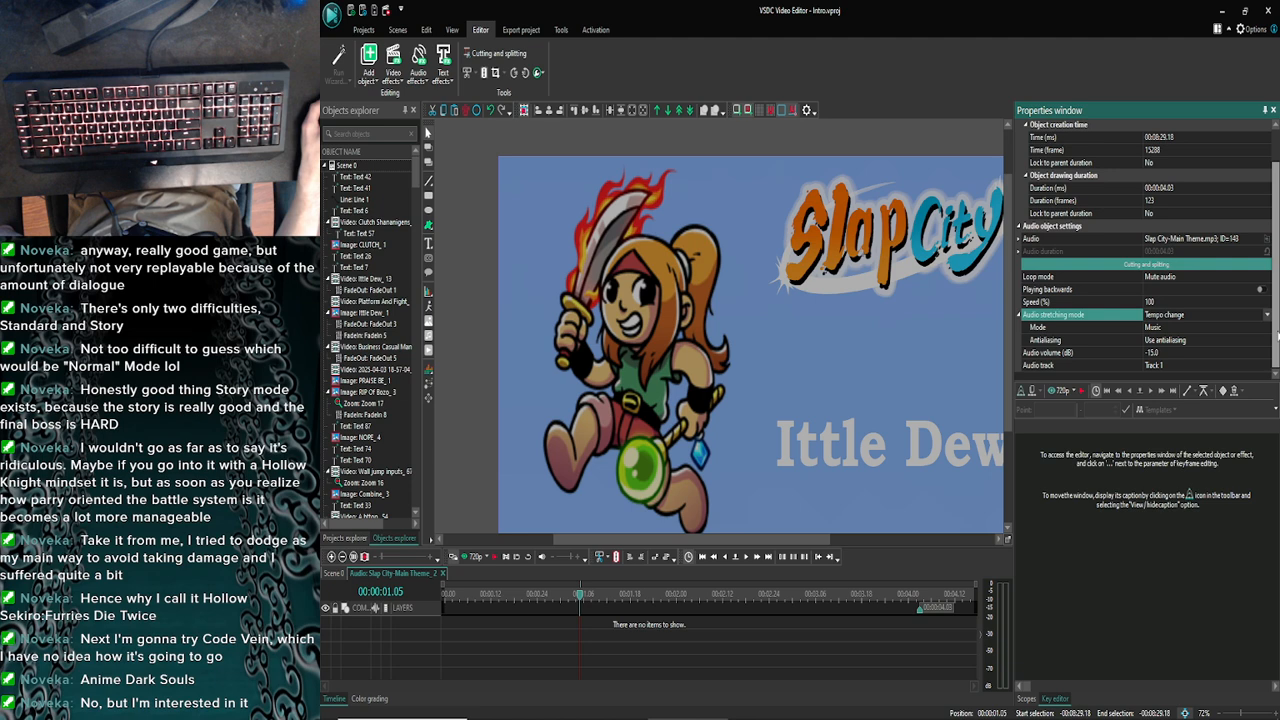
pyautogui.click(1193, 328)
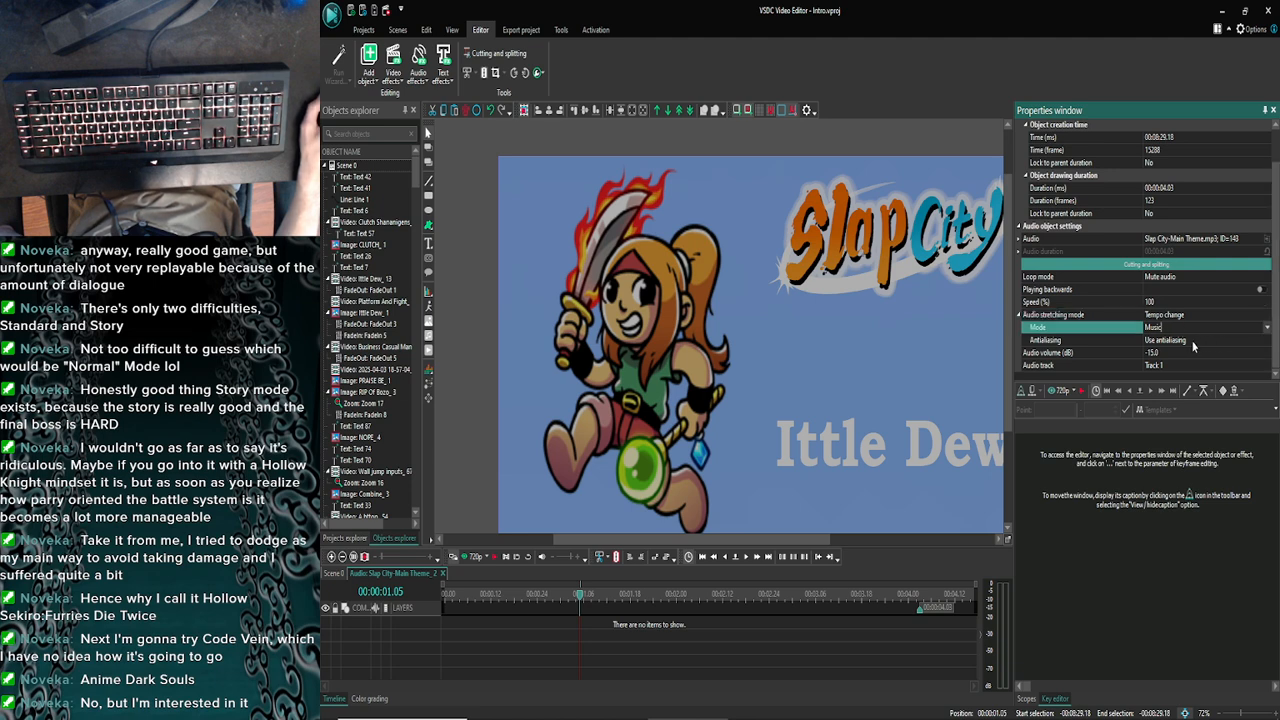
pyautogui.click(1195, 341)
pyautogui.click(1266, 341)
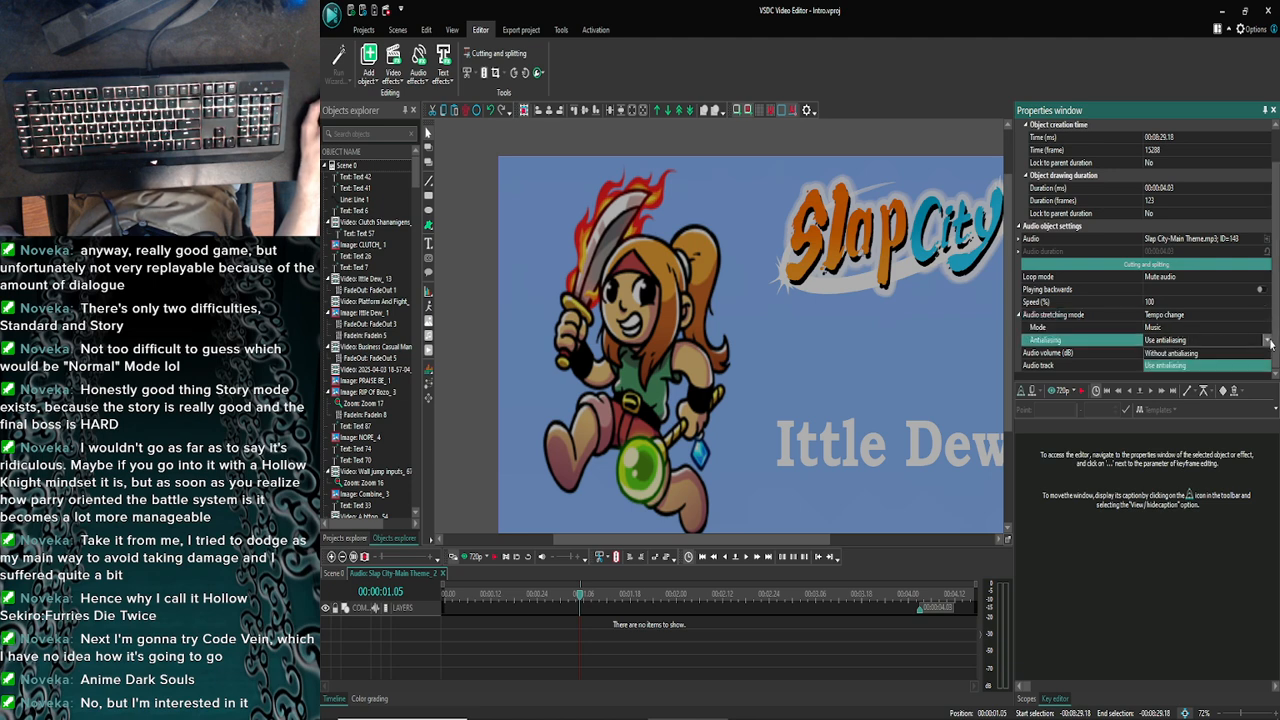
pyautogui.click(1267, 341)
pyautogui.click(1267, 328)
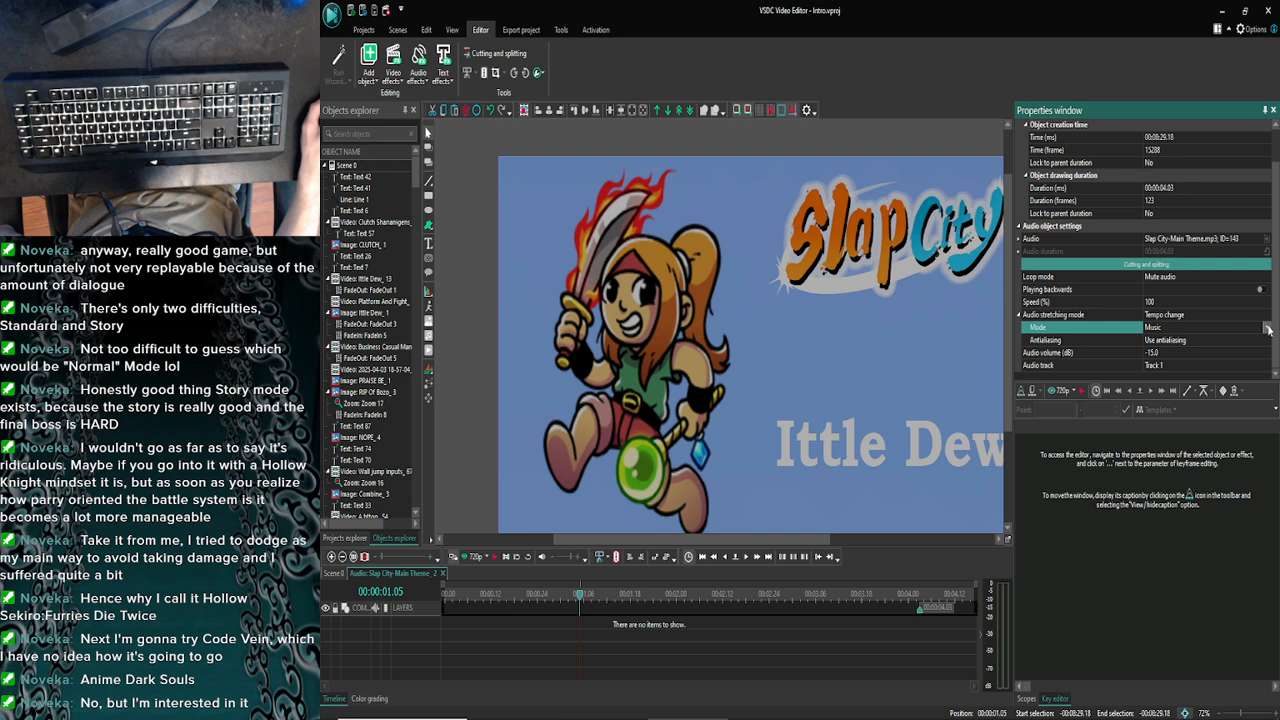
pyautogui.click(1267, 328)
pyautogui.click(1267, 328)
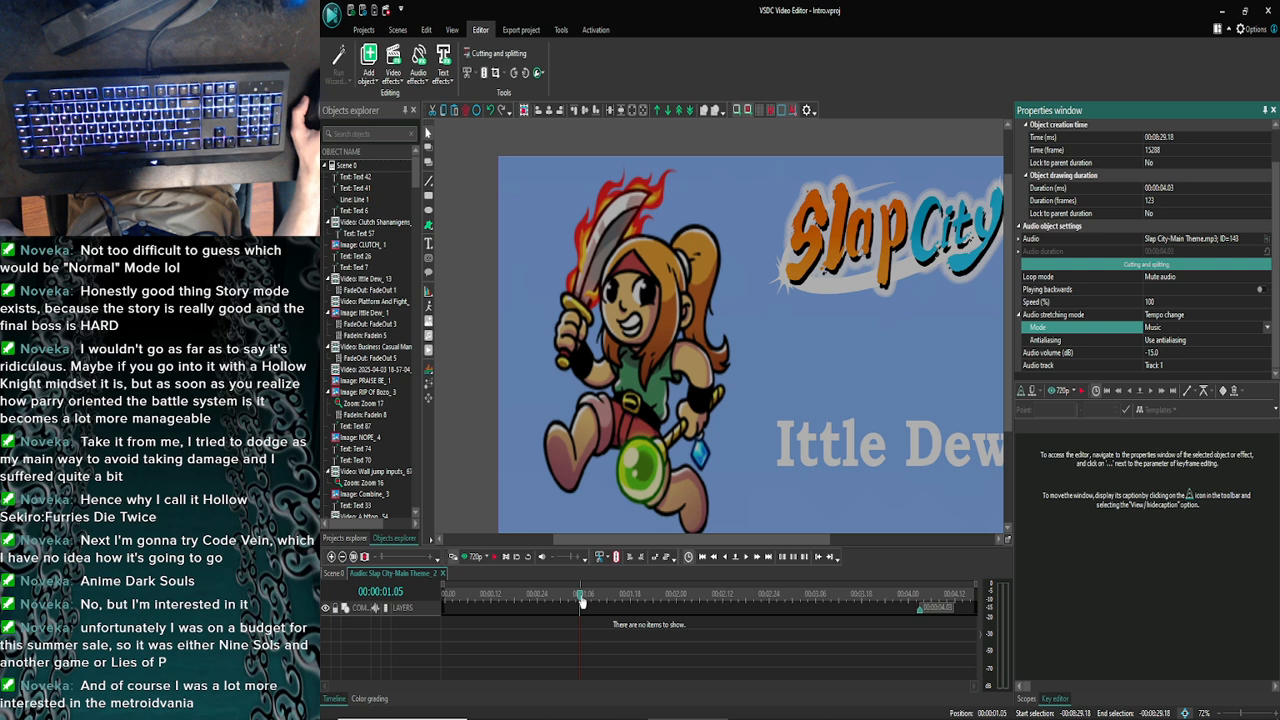
# Move the playhead to the start of the theme audio and return to the ending on the main scene timeline
pyautogui.moveTo(582, 601); pyautogui.dragTo(420, 577)
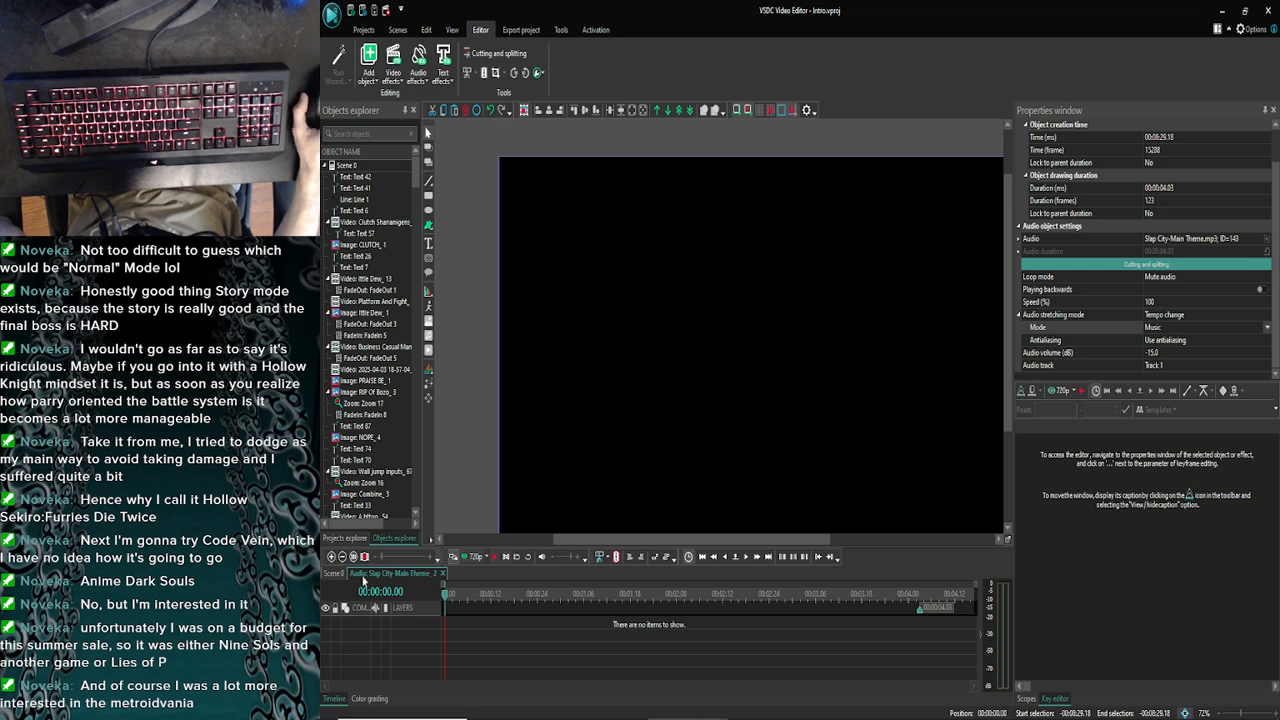
pyautogui.click(333, 574)
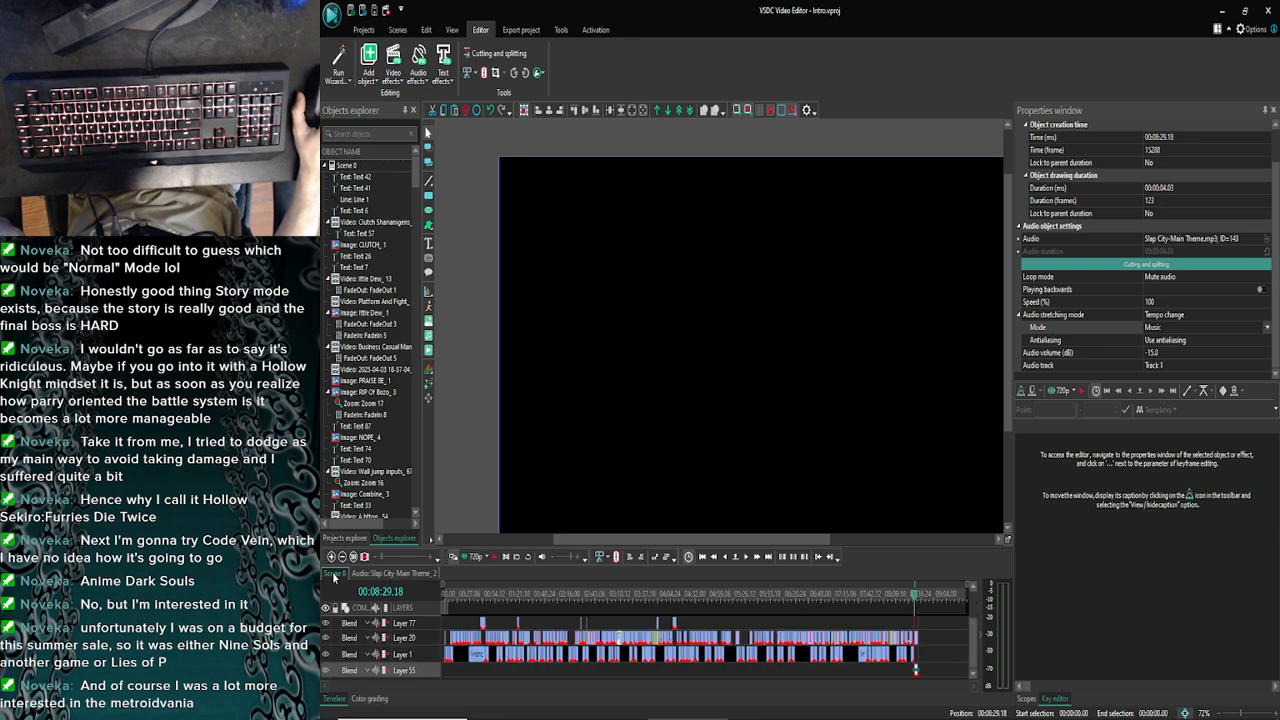
pyautogui.click(330, 557)
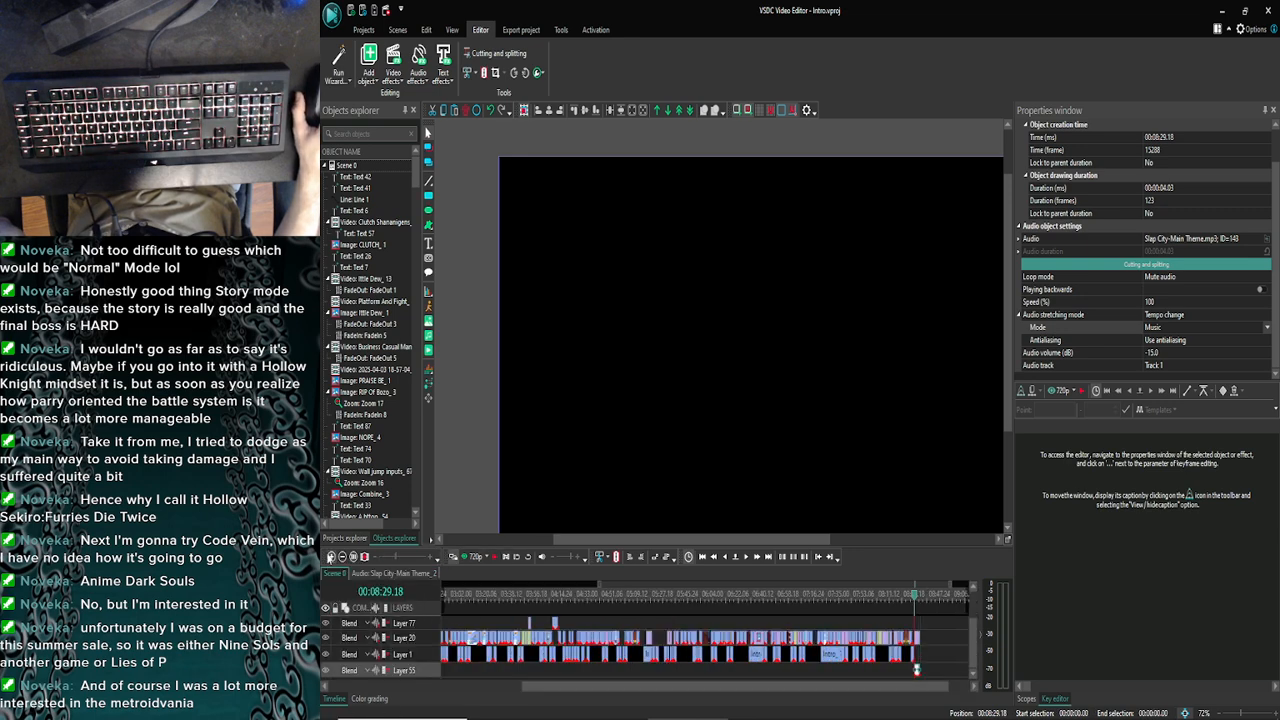
pyautogui.click(330, 557)
pyautogui.click(330, 557)
pyautogui.click(330, 557)
pyautogui.click(330, 557)
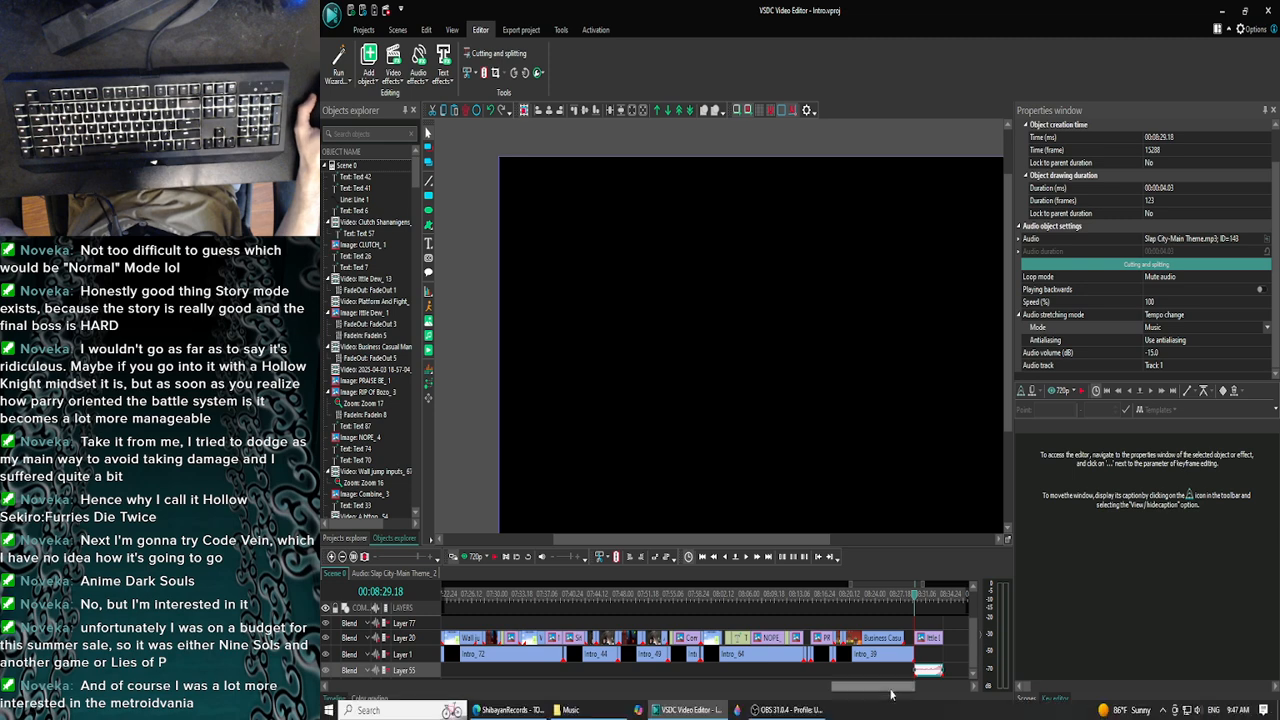
pyautogui.moveTo(891, 688); pyautogui.dragTo(901, 689)
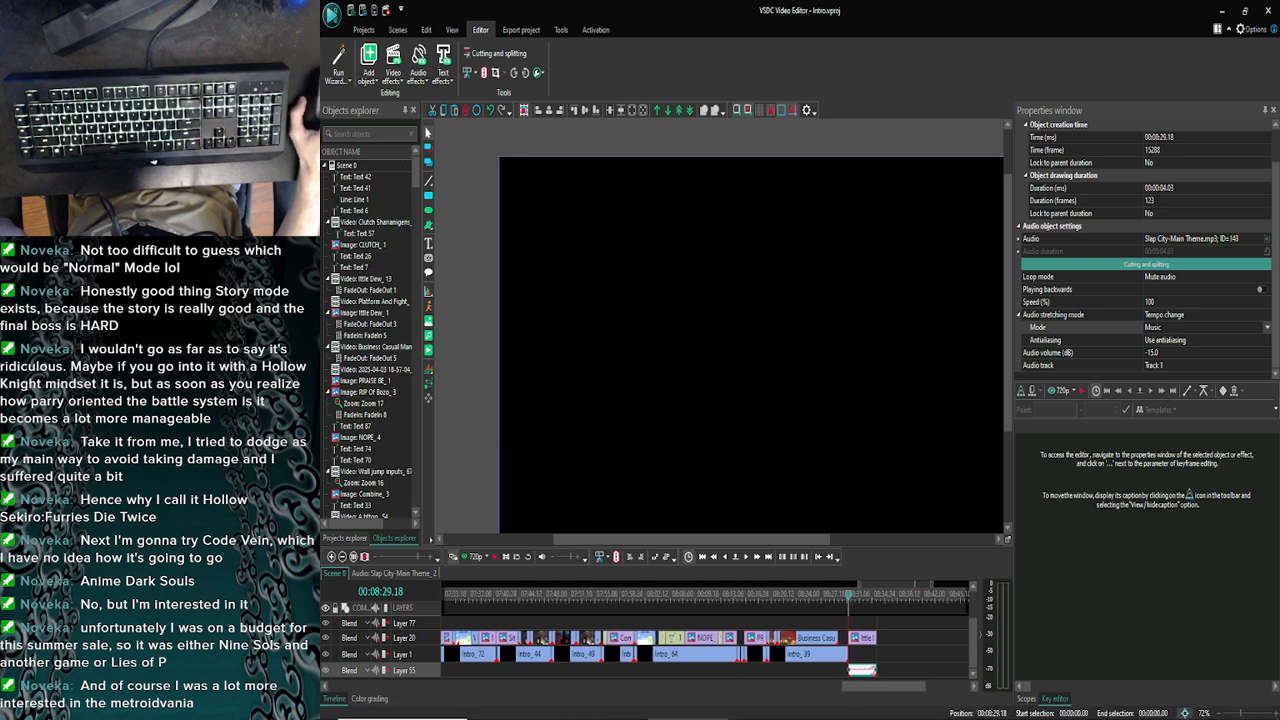
# Switch to Microsoft Edge and skim the video on fading music in and out in VSDC up to its audio effects part
pyautogui.moveTo(500, 714)
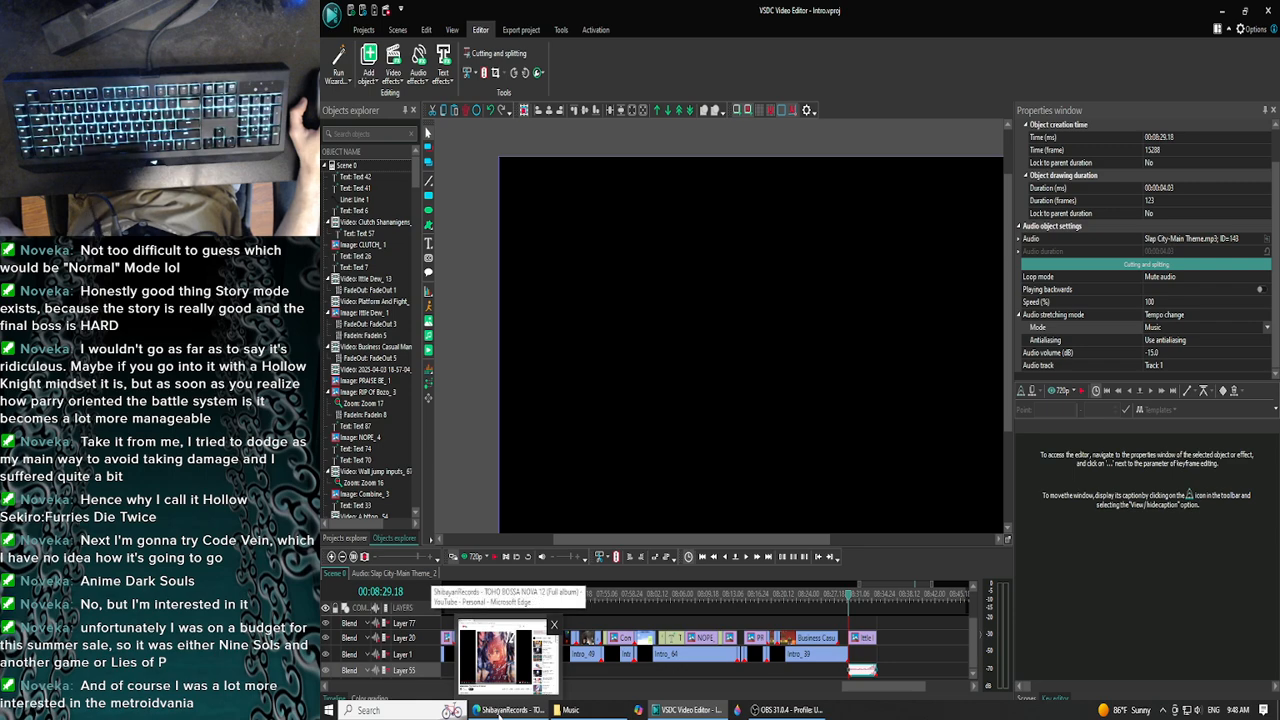
pyautogui.click(500, 712)
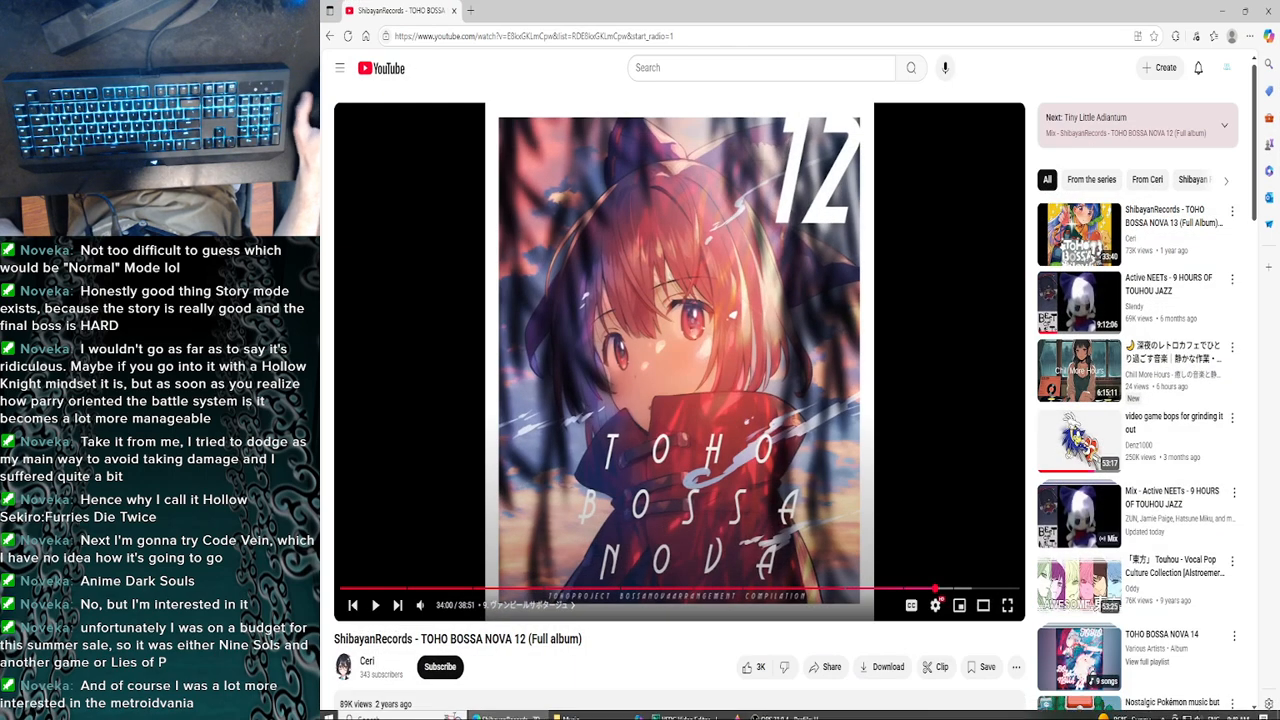
pyautogui.hotkey('alt', 'Tab')
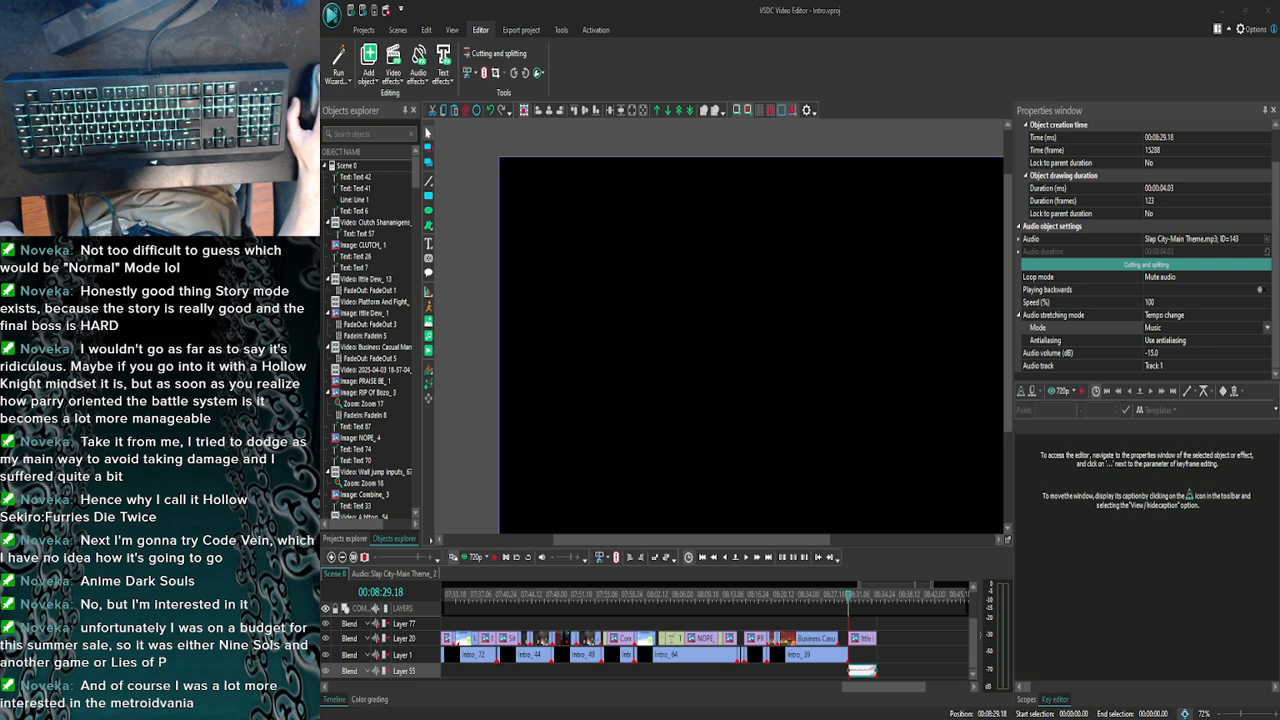
pyautogui.hotkey('alt', 'Tab')
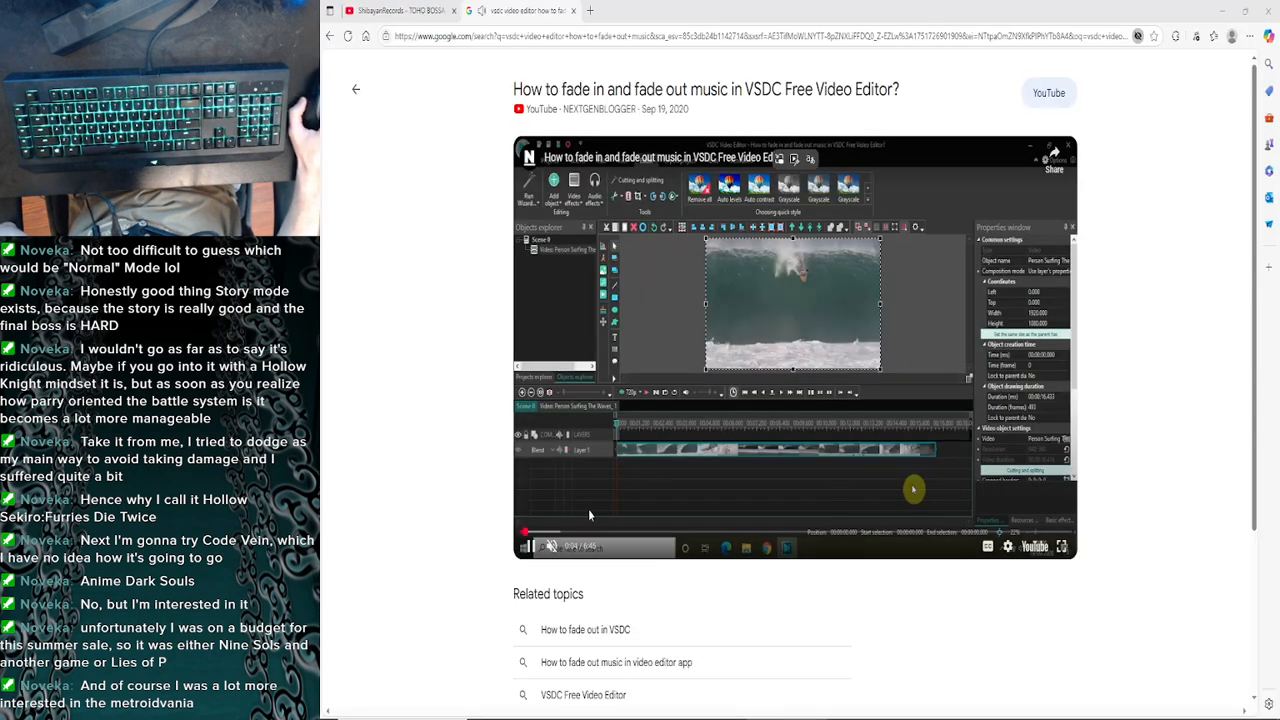
pyautogui.click(551, 533)
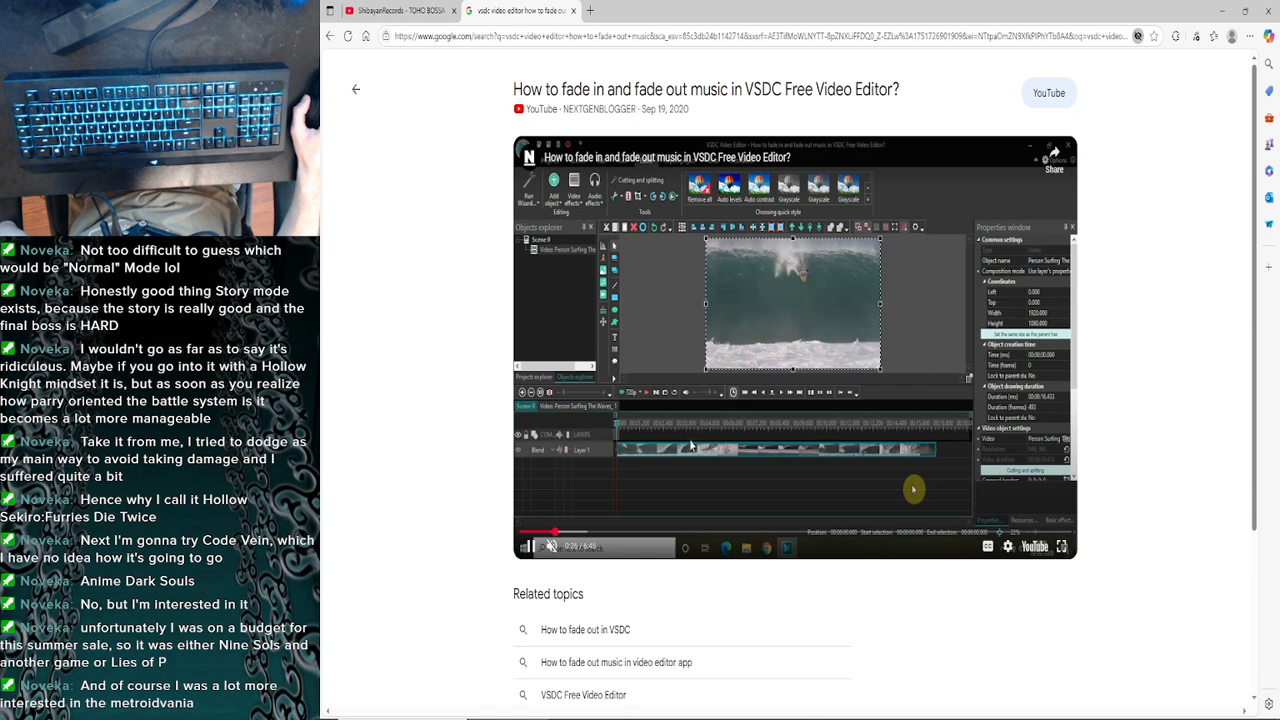
pyautogui.click(605, 532)
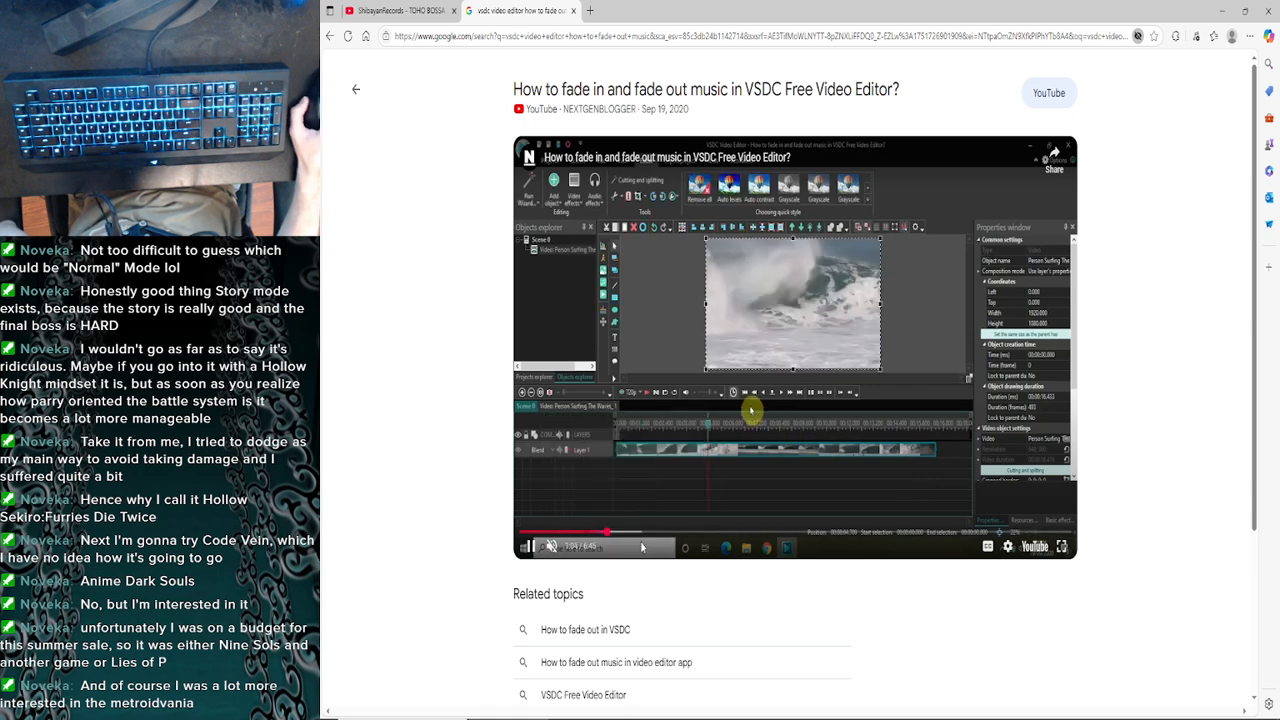
pyautogui.click(636, 532)
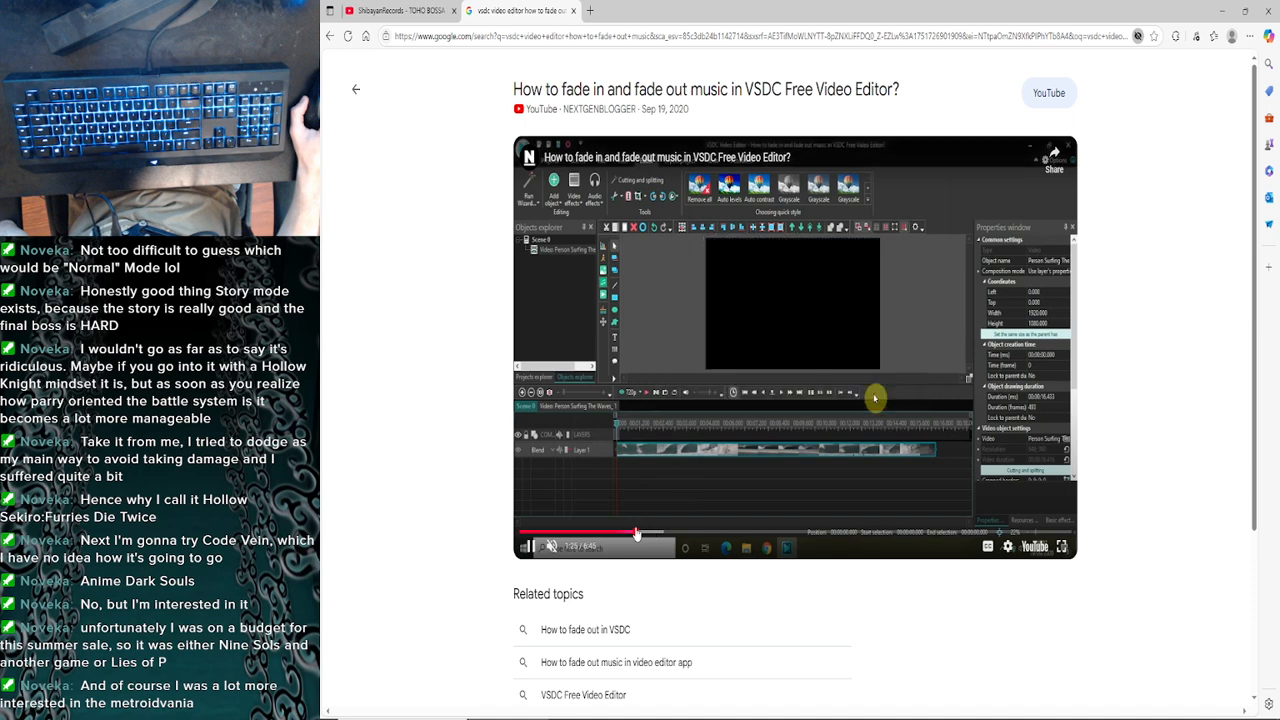
pyautogui.moveTo(636, 532); pyautogui.dragTo(709, 535)
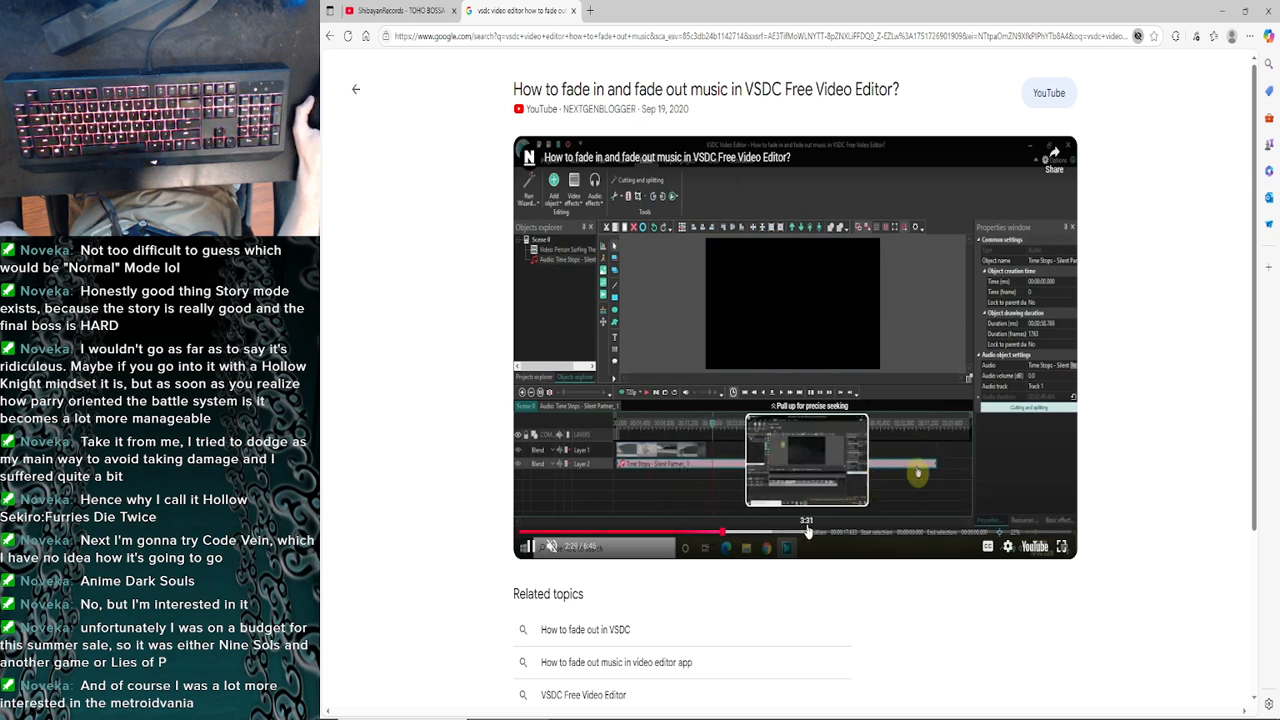
pyautogui.click(807, 532)
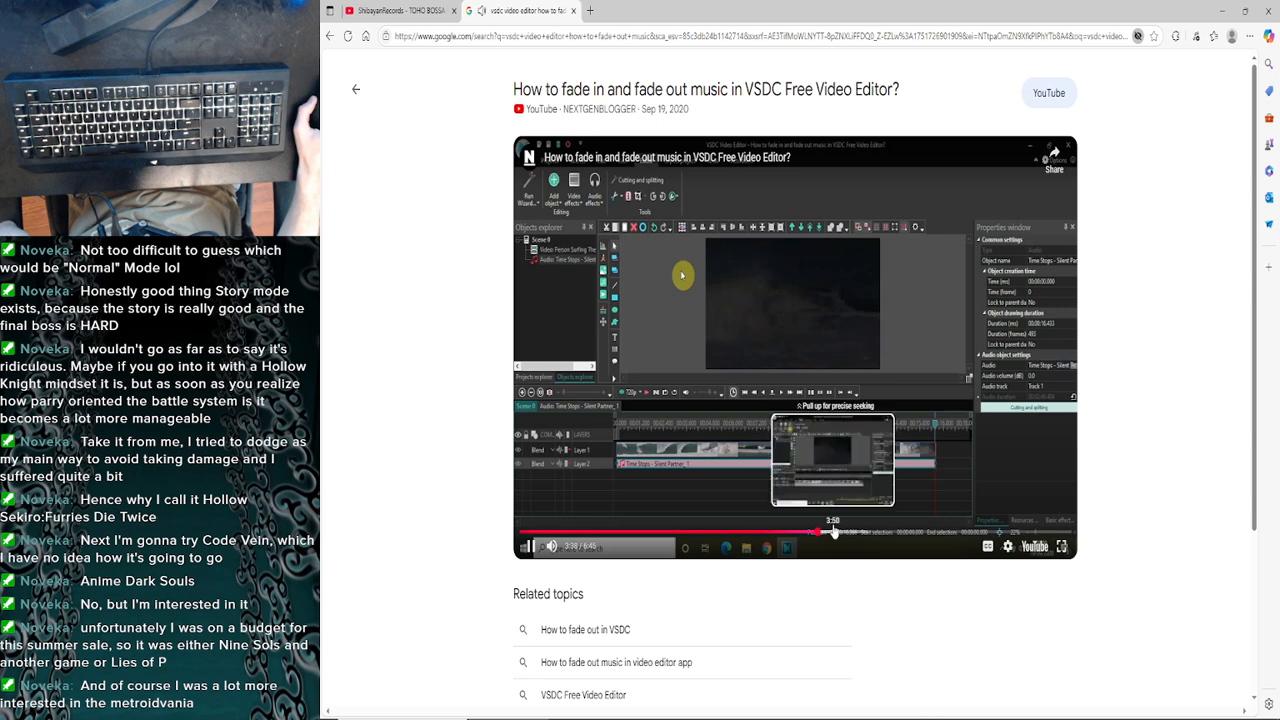
pyautogui.click(833, 532)
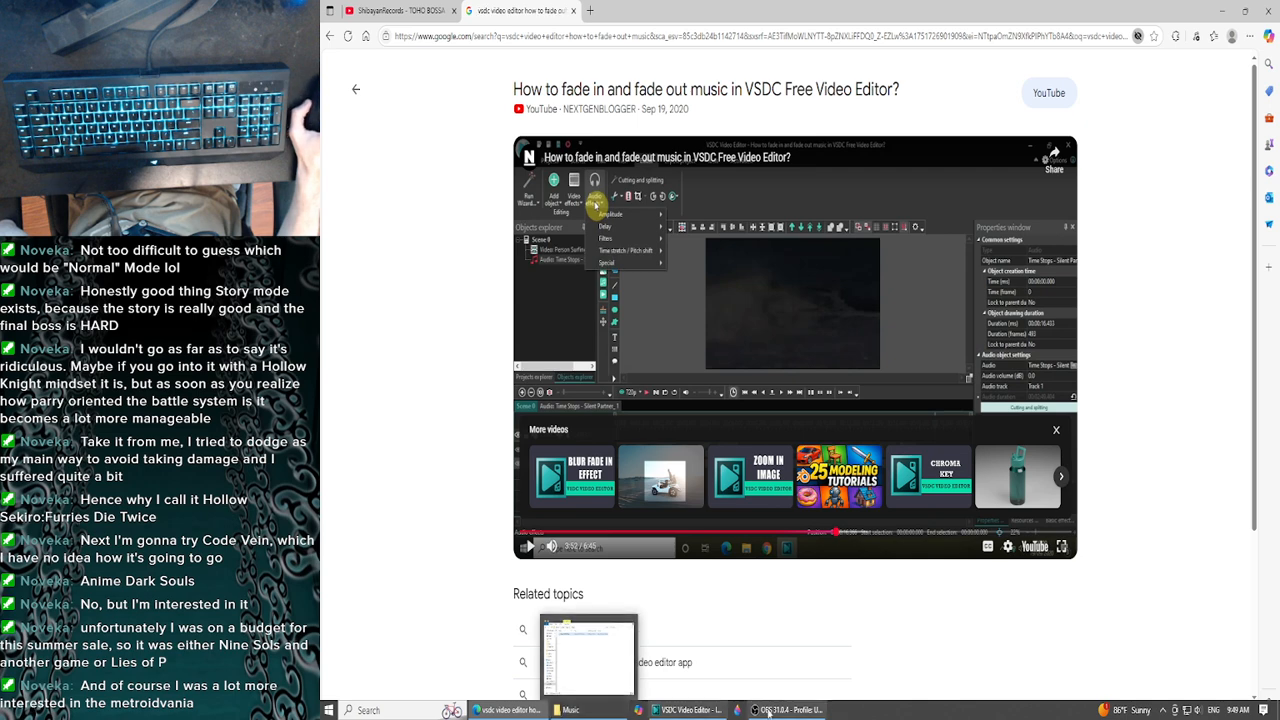
pyautogui.click(1226, 10)
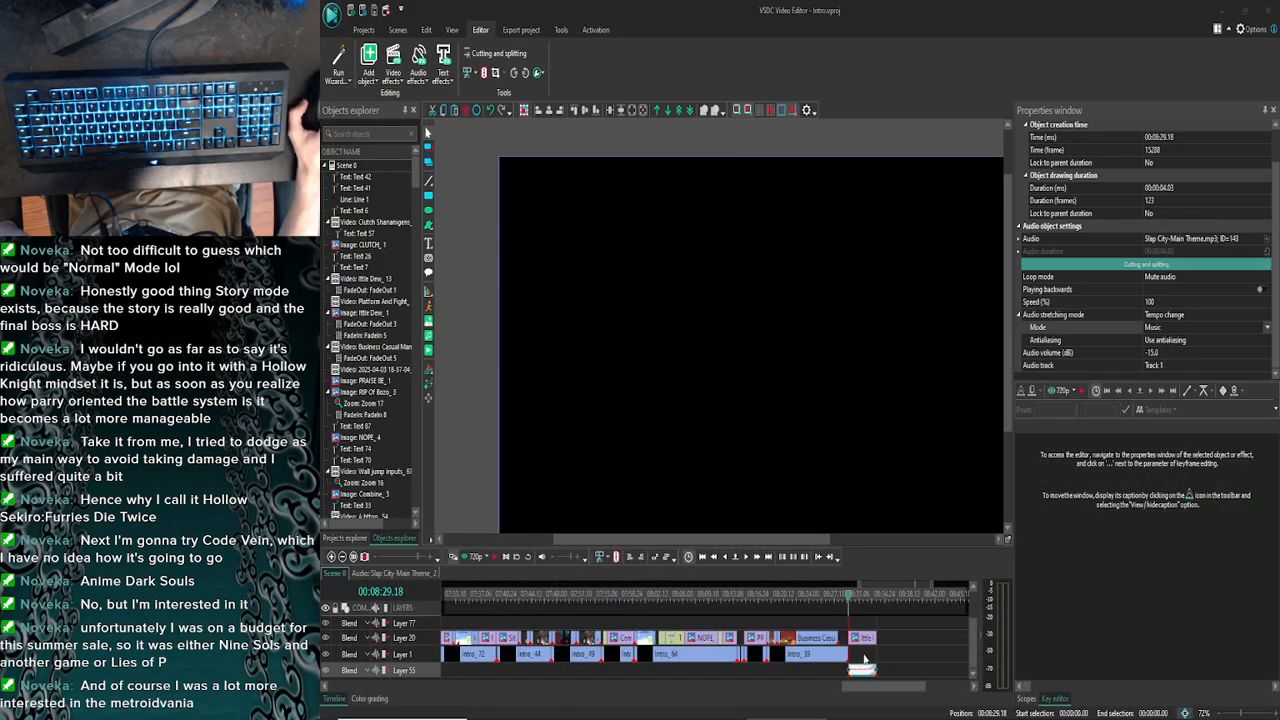
# Add a Fade Out amplitude effect to the theme audio, positioned to the end of the scene, and preview the fade
pyautogui.click(418, 66)
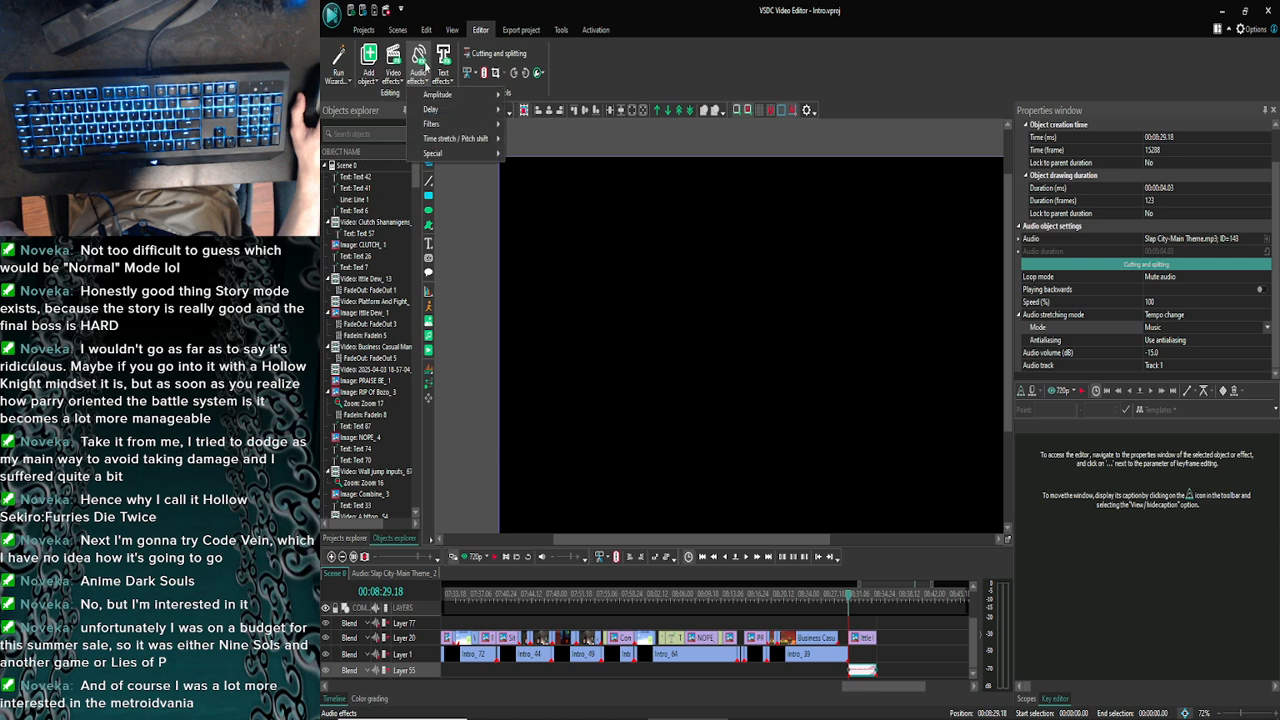
pyautogui.moveTo(440, 99)
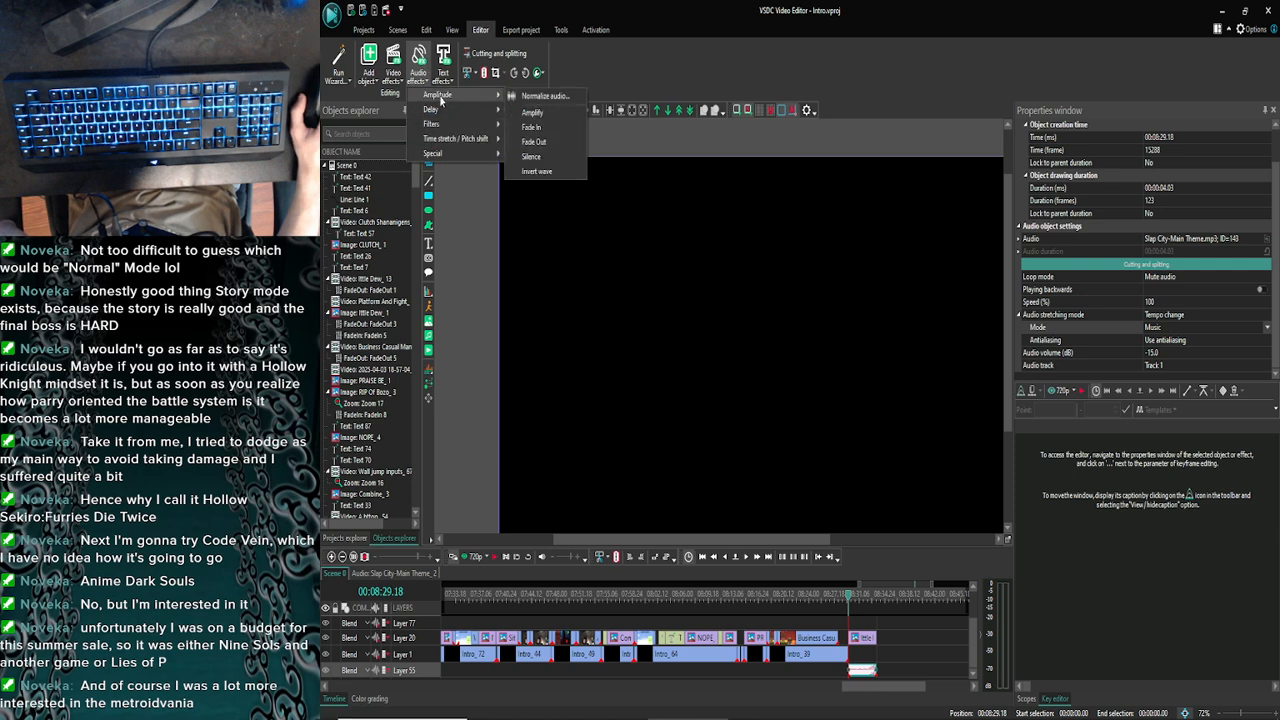
pyautogui.click(529, 143)
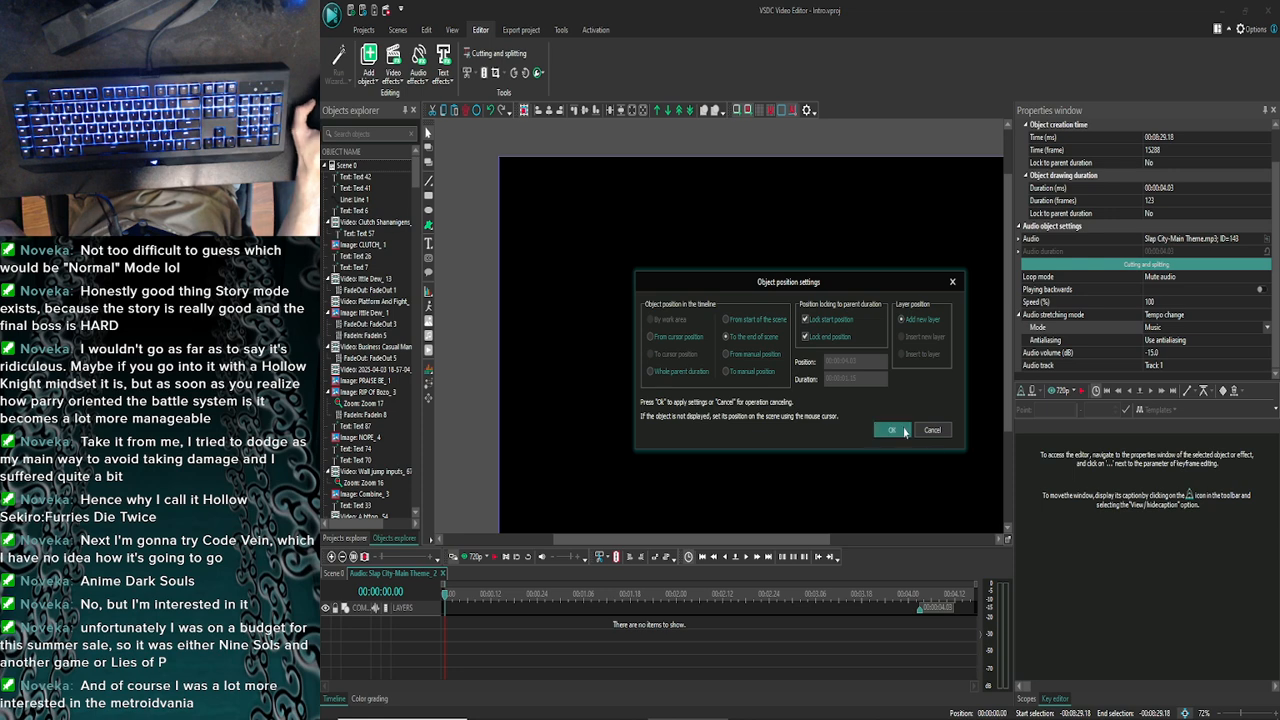
pyautogui.click(905, 432)
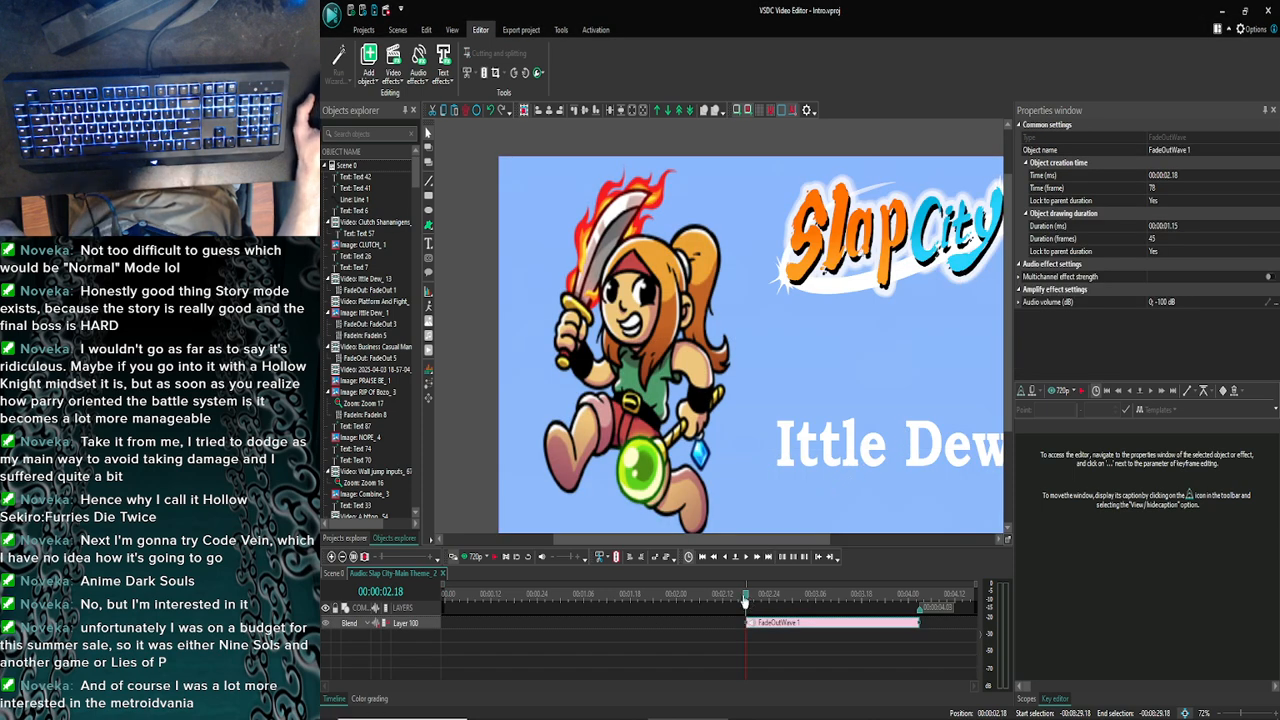
pyautogui.click(453, 556)
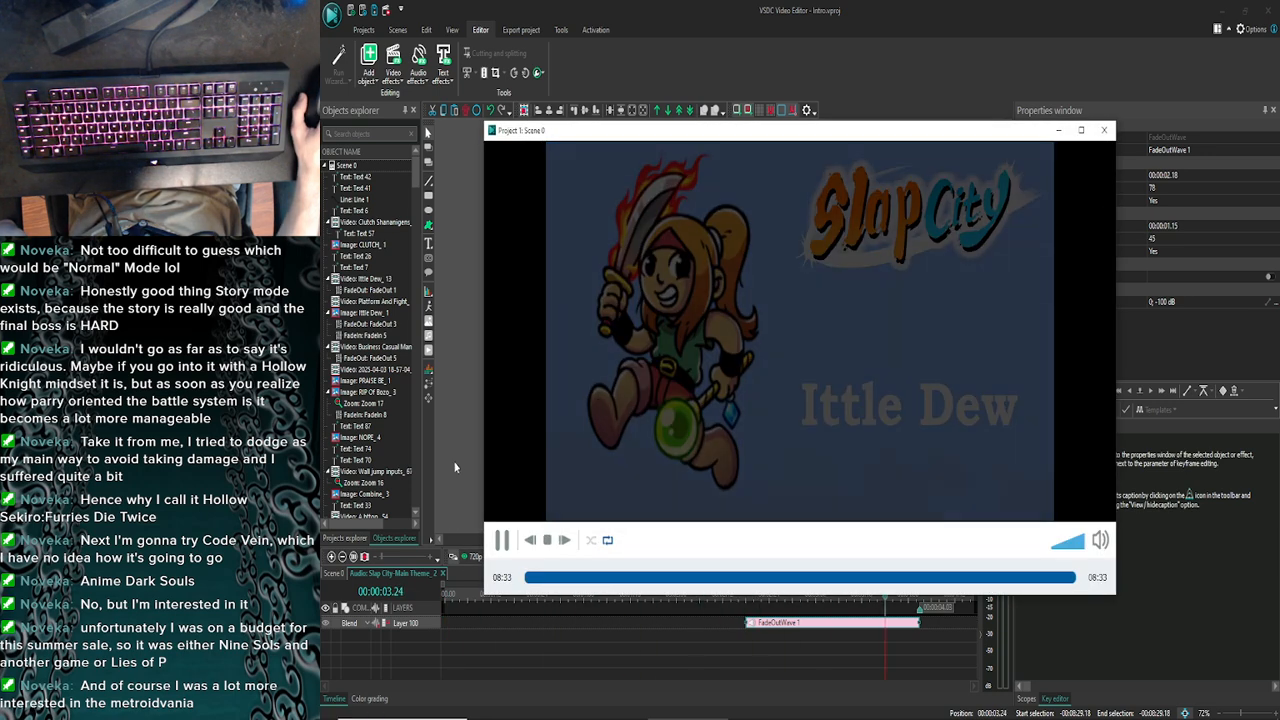
pyautogui.click(1105, 128)
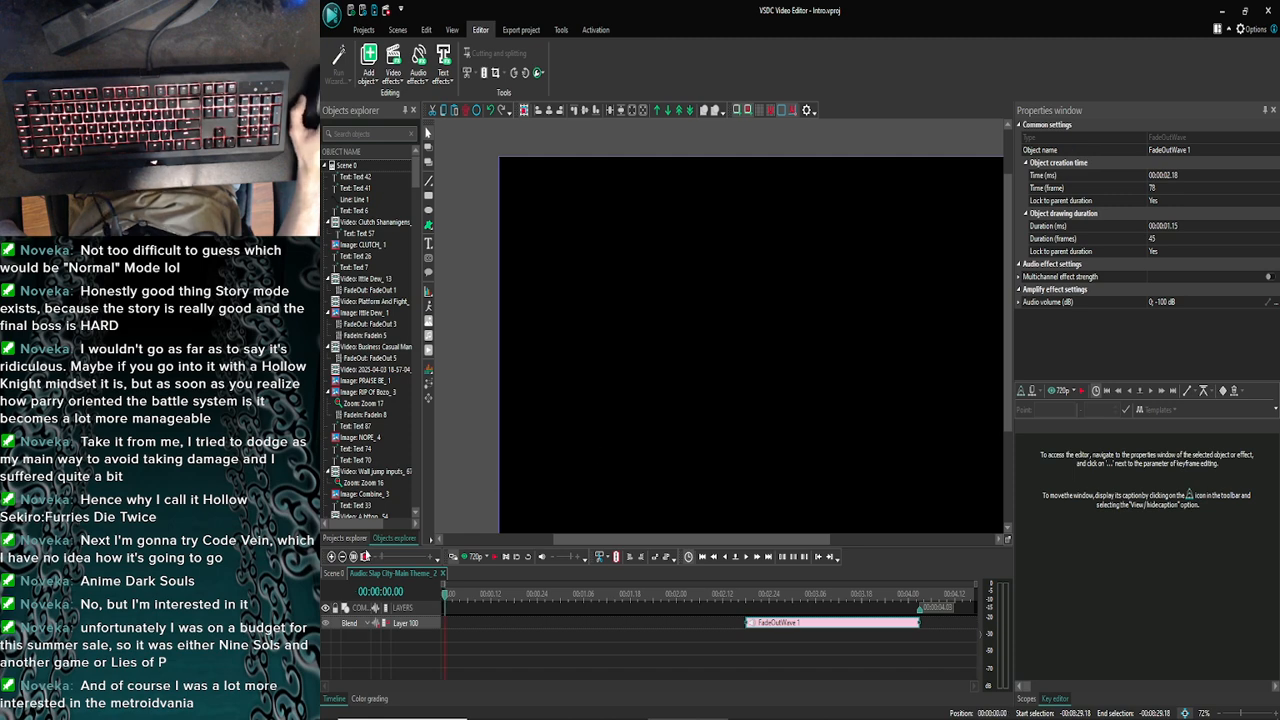
# Return to the main scene, preview the ending from 00:08:25.24, and move the playhead to 00:08:33.17
pyautogui.click(334, 573)
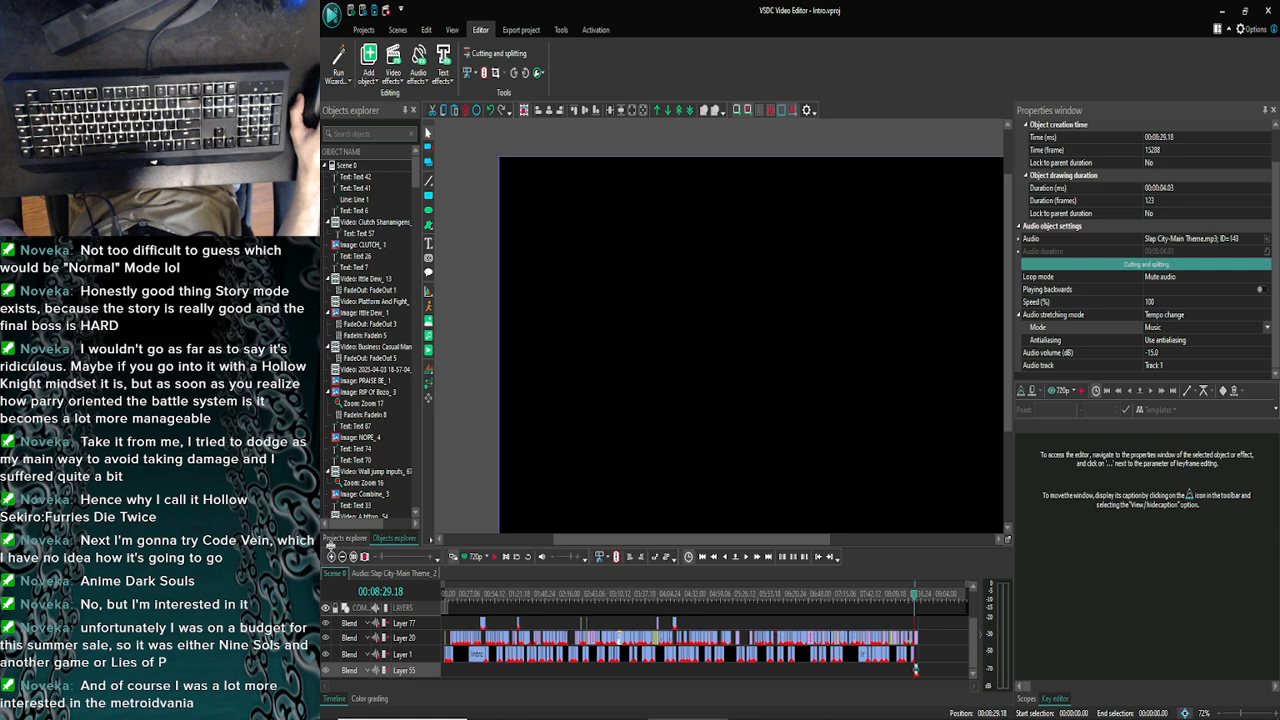
pyautogui.scroll(2, 893, 603)
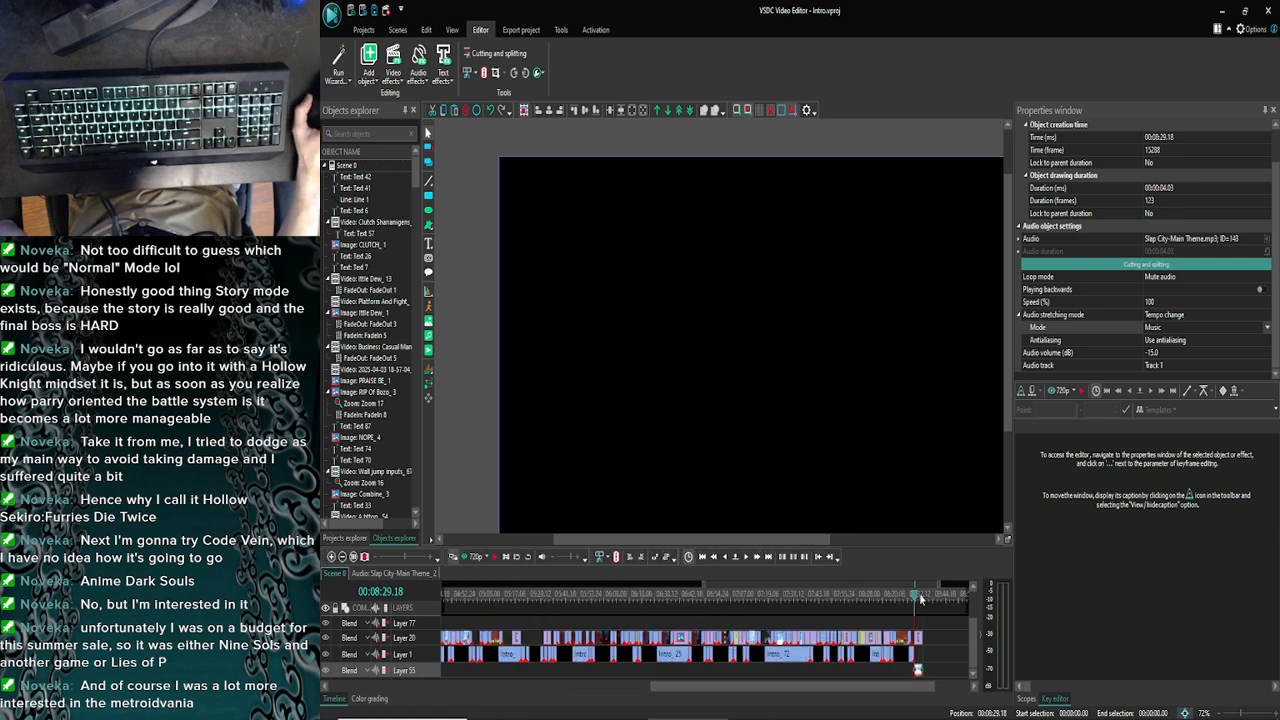
pyautogui.click(466, 556)
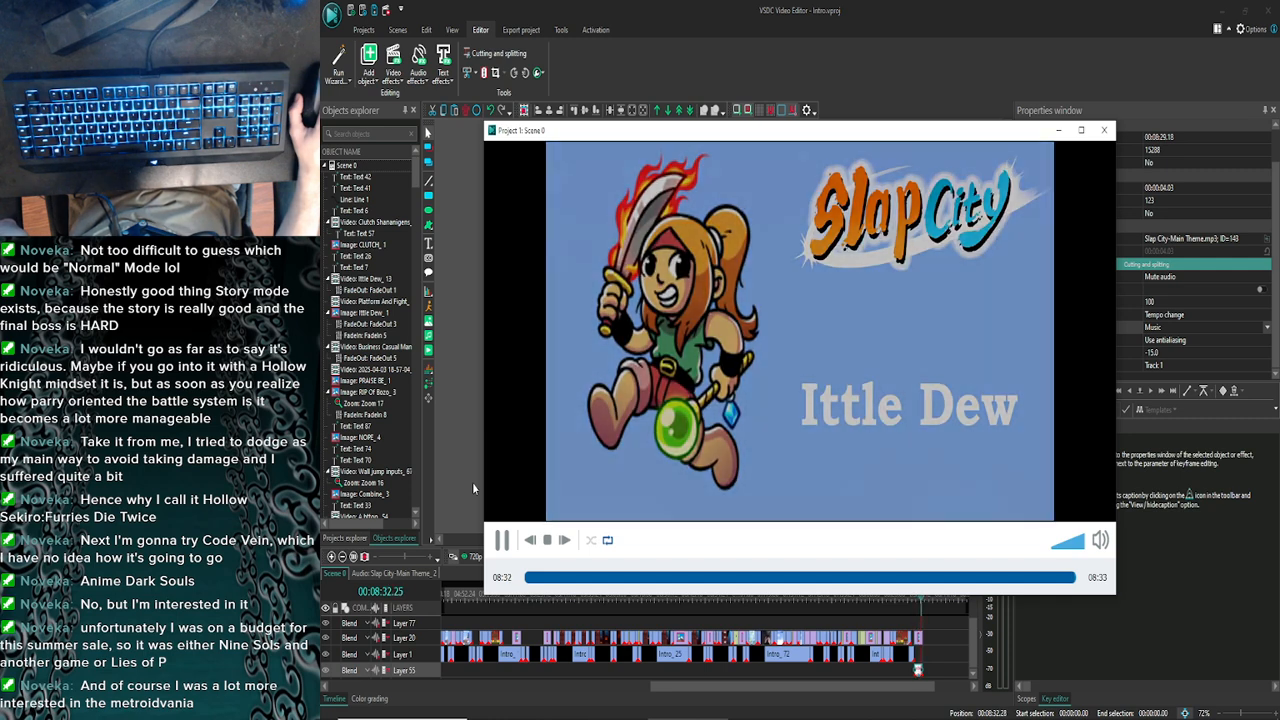
pyautogui.click(1104, 130)
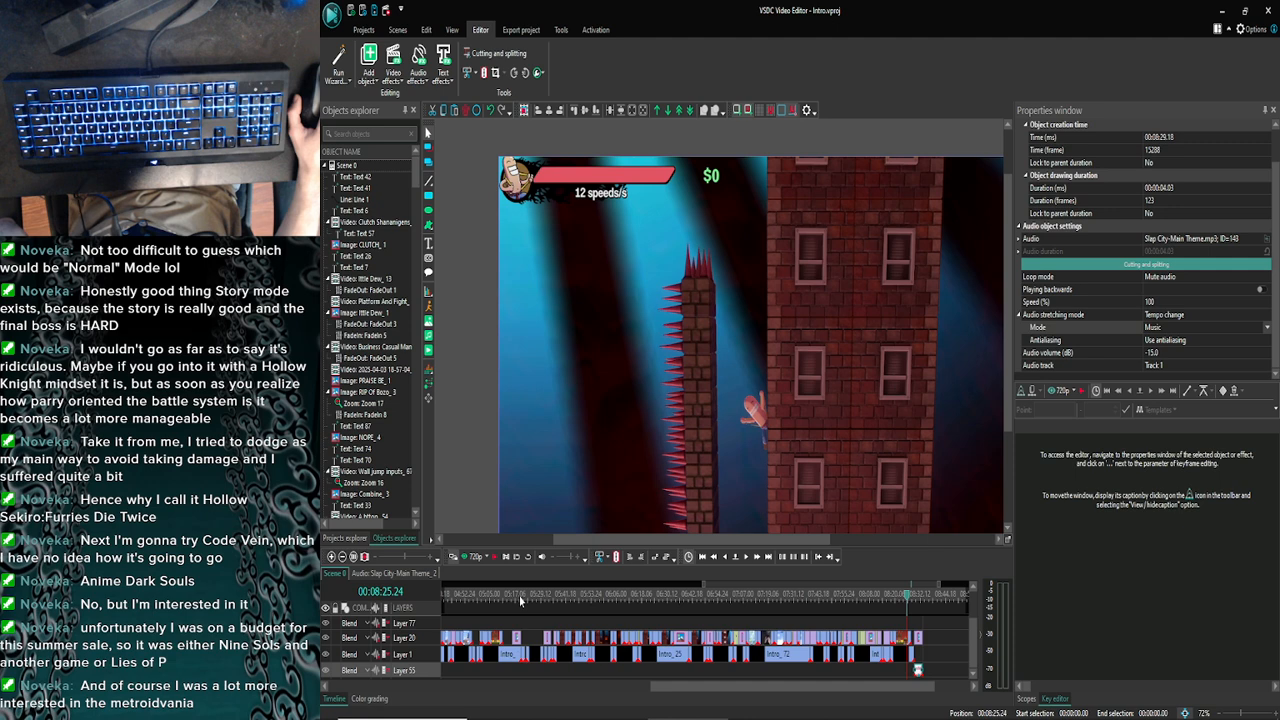
pyautogui.moveTo(707, 688); pyautogui.dragTo(742, 689)
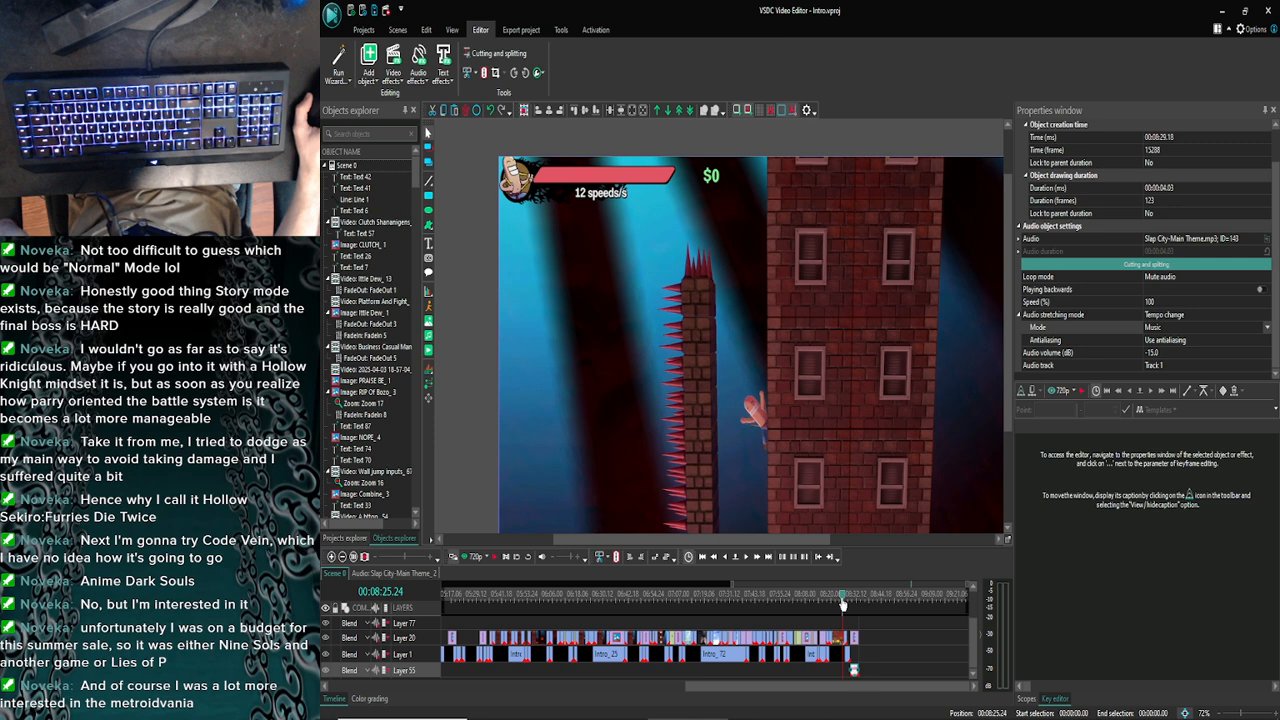
pyautogui.moveTo(843, 604); pyautogui.dragTo(859, 604)
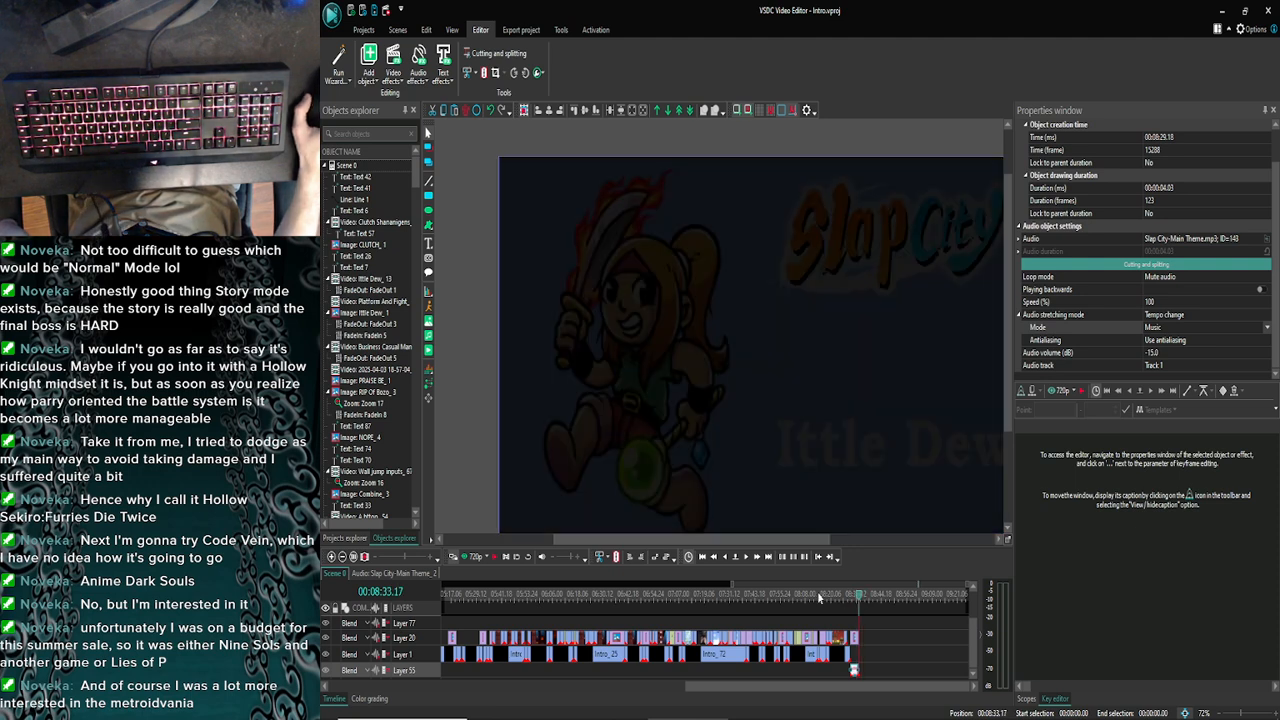
# Step the playhead frame by frame to 00:08:33.21, just past the end of the Ittle Dew title image
pyautogui.click(725, 557)
pyautogui.click(725, 557)
pyautogui.click(725, 557)
pyautogui.click(745, 557)
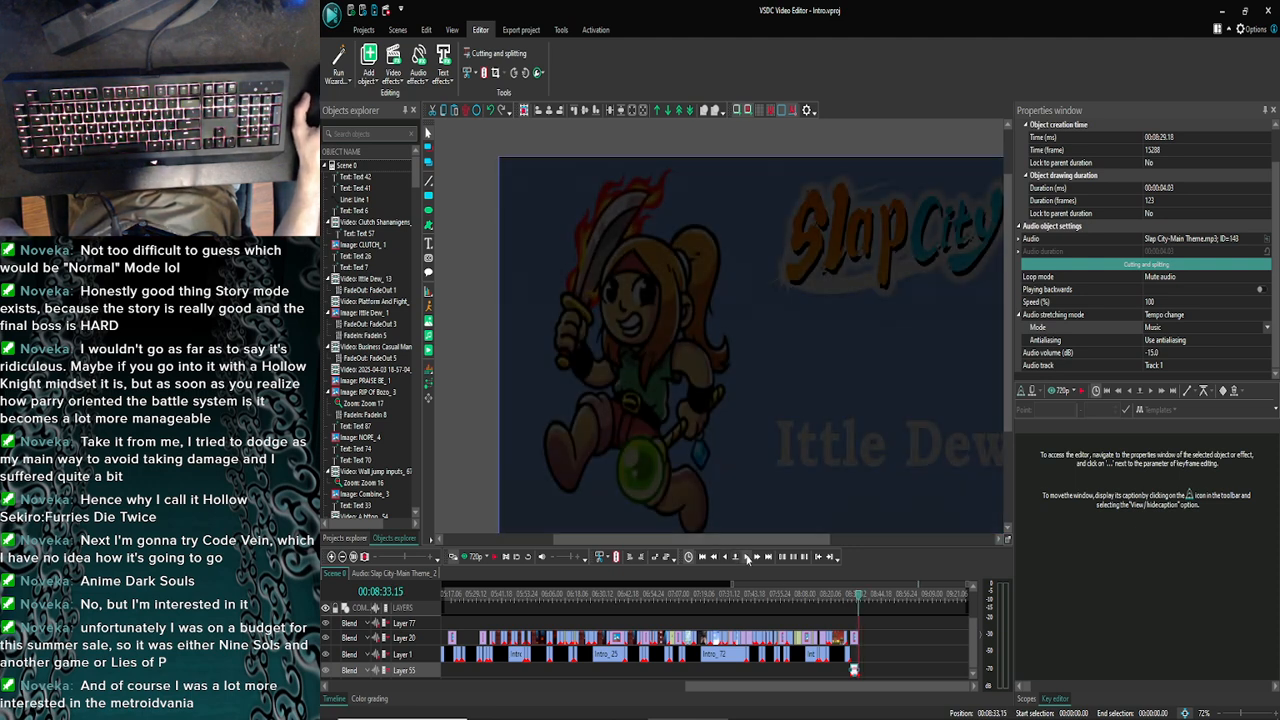
pyautogui.click(745, 557)
pyautogui.click(745, 557)
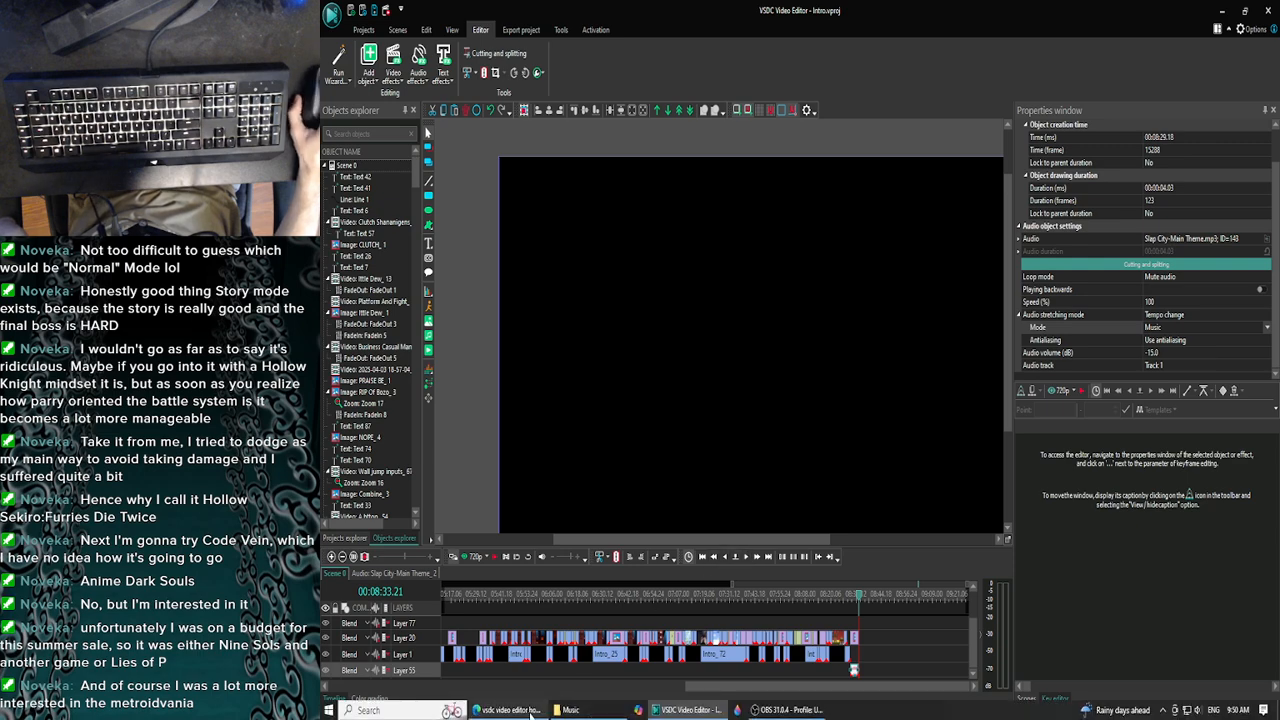
# Switch to Microsoft Edge, check the TOHO BOSSA NOVA 12 album tab, and return to the video editor
pyautogui.click(530, 710)
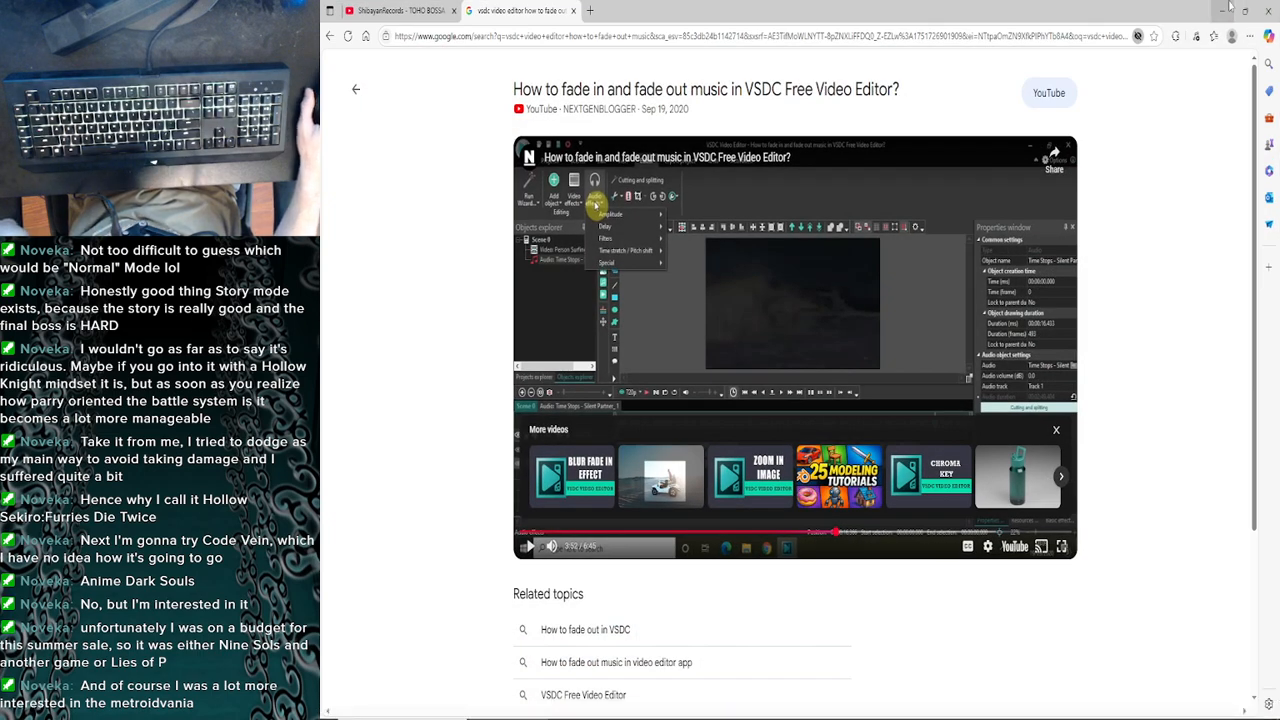
pyautogui.click(400, 10)
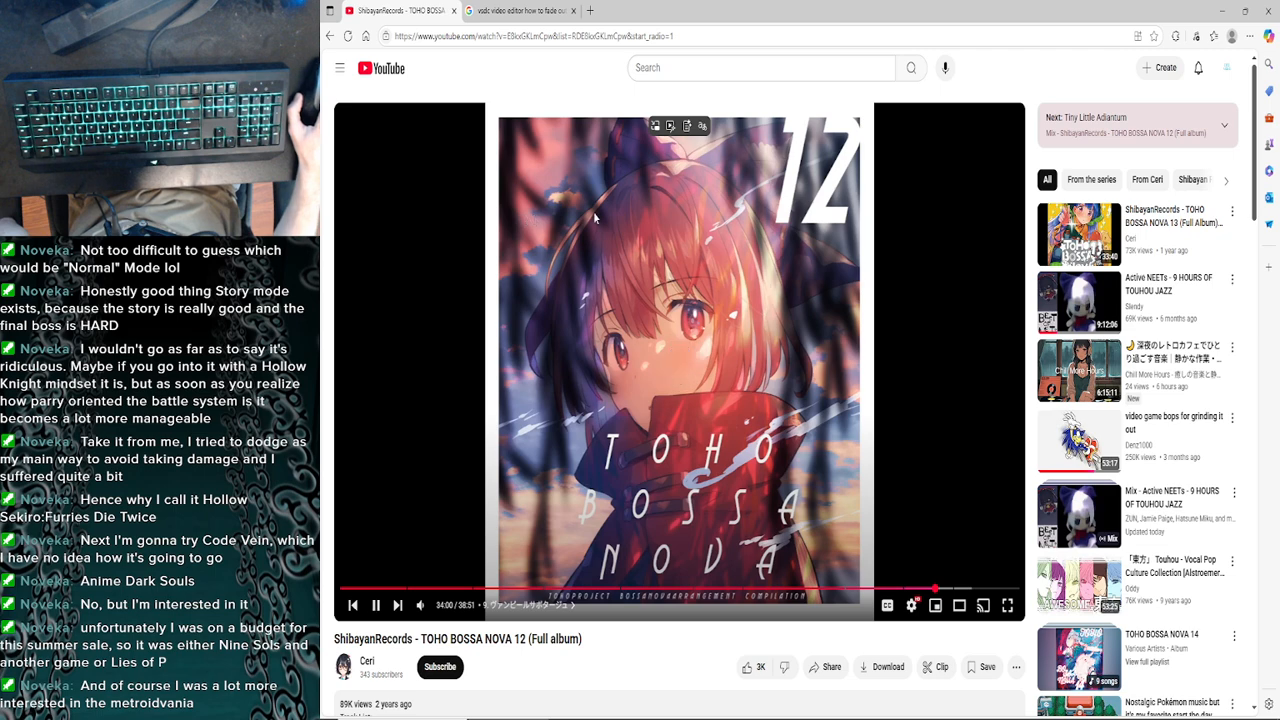
pyautogui.click(1222, 10)
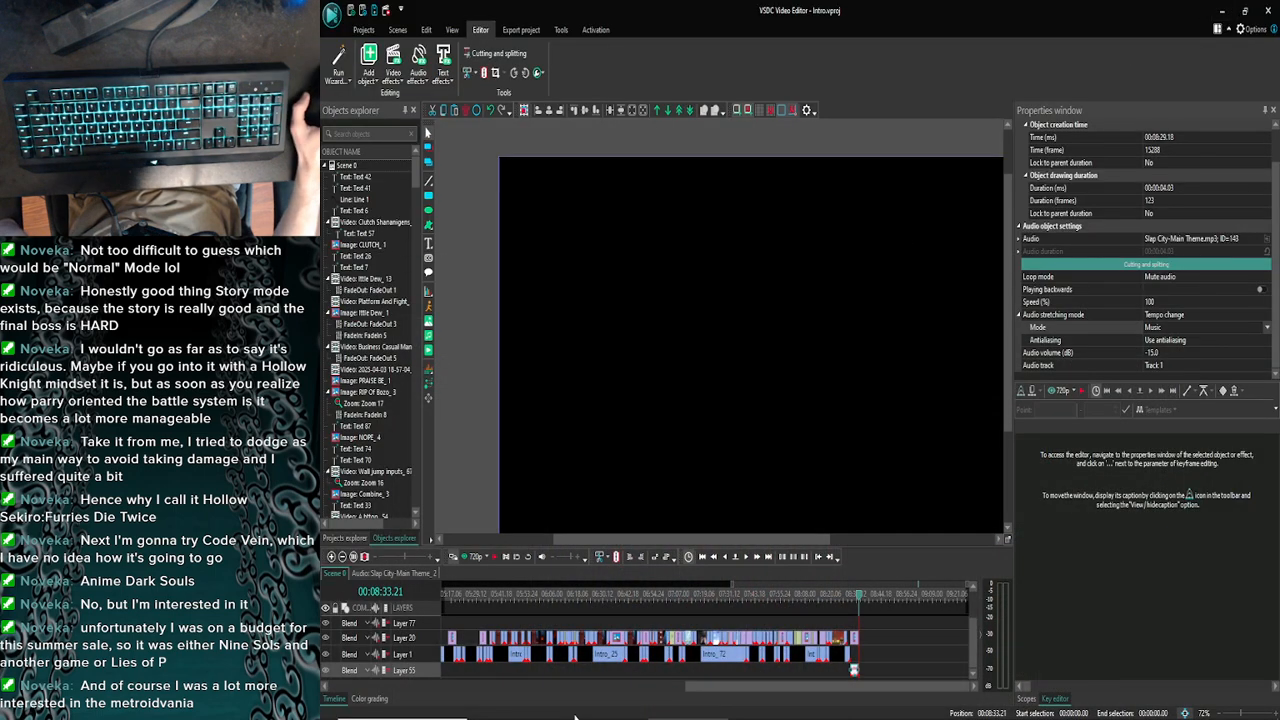
# Add Audio Log#1.mkv from the Slap city project's Ittle dew folder at 00:08:33.21 and move it onto Layer 1
pyautogui.click(617, 712)
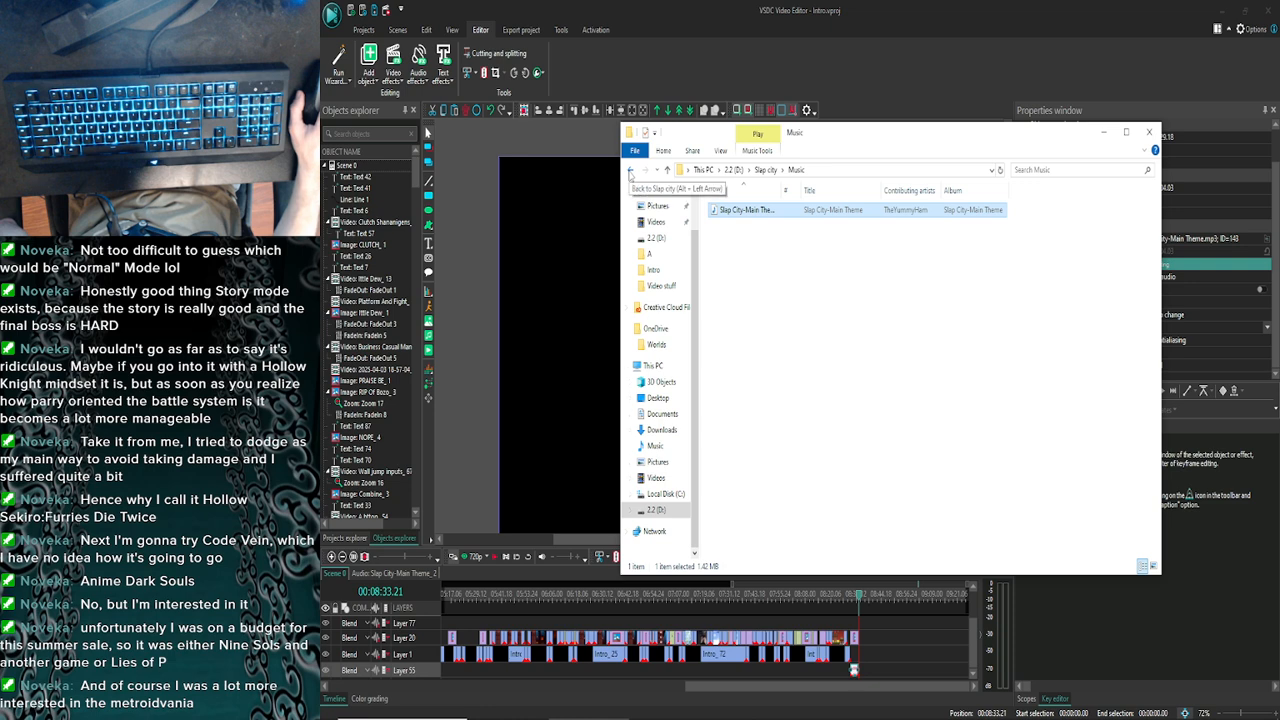
pyautogui.click(630, 172)
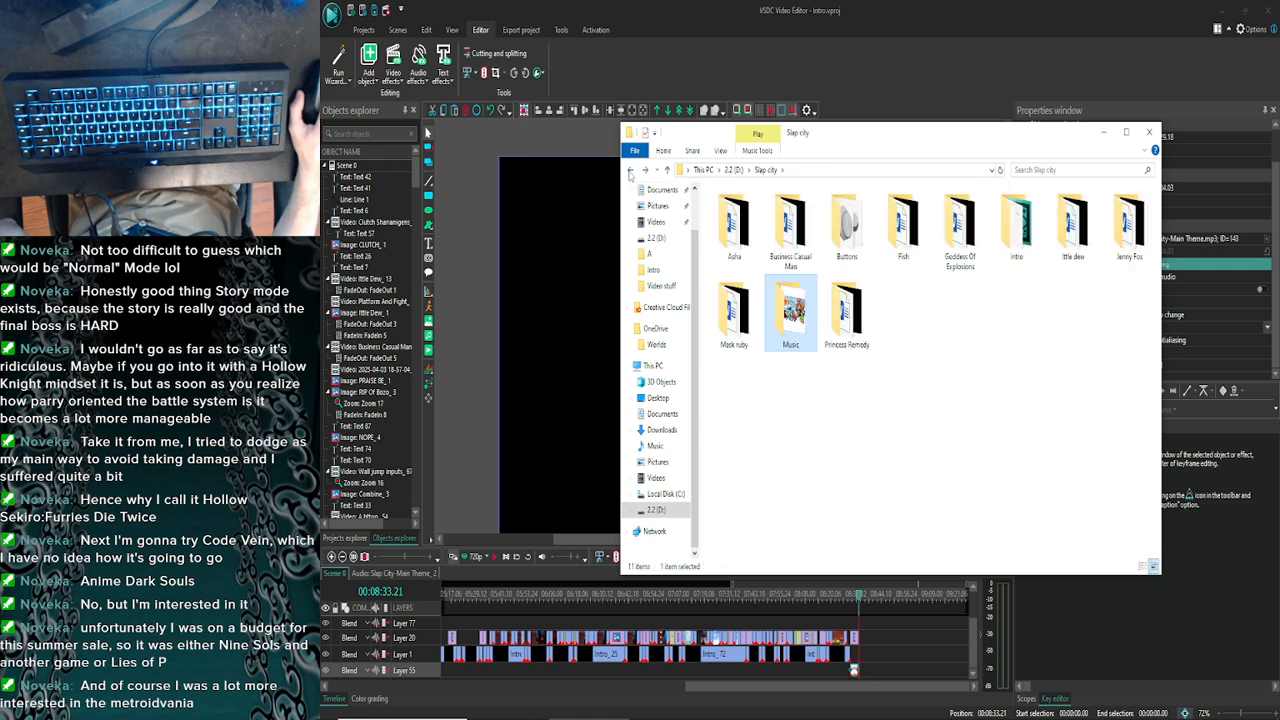
pyautogui.click(847, 225)
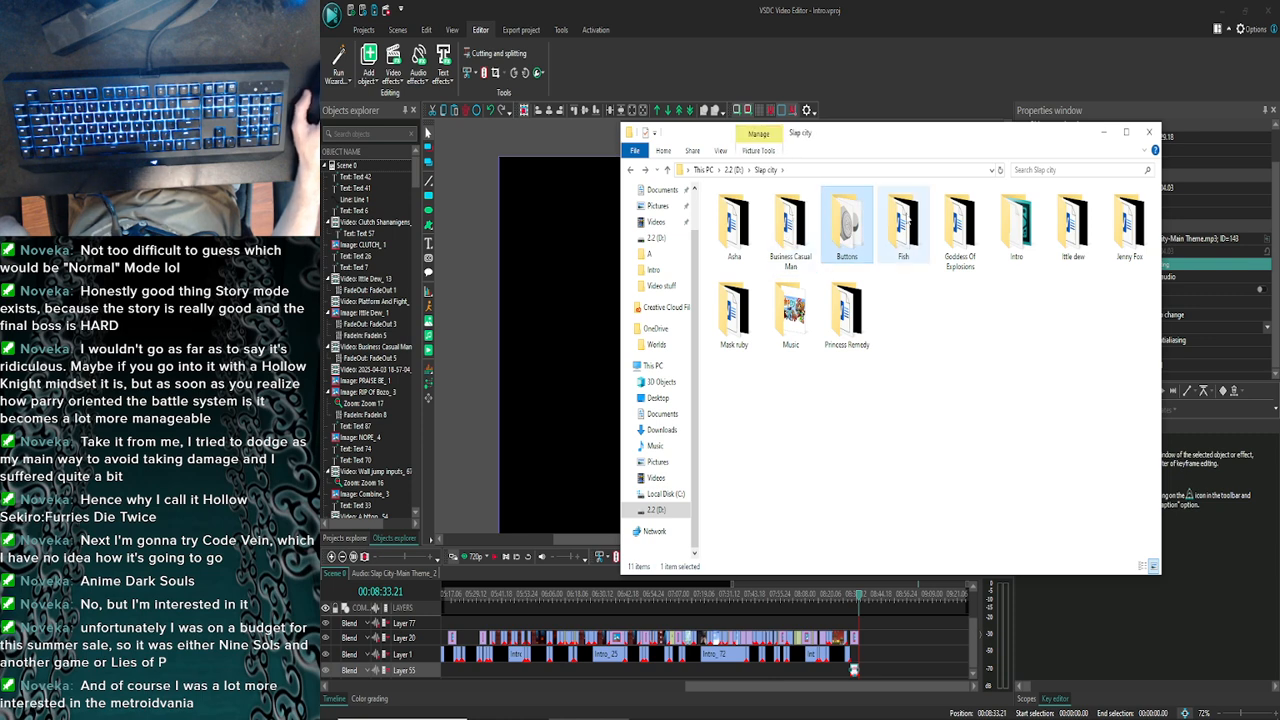
pyautogui.click(895, 232)
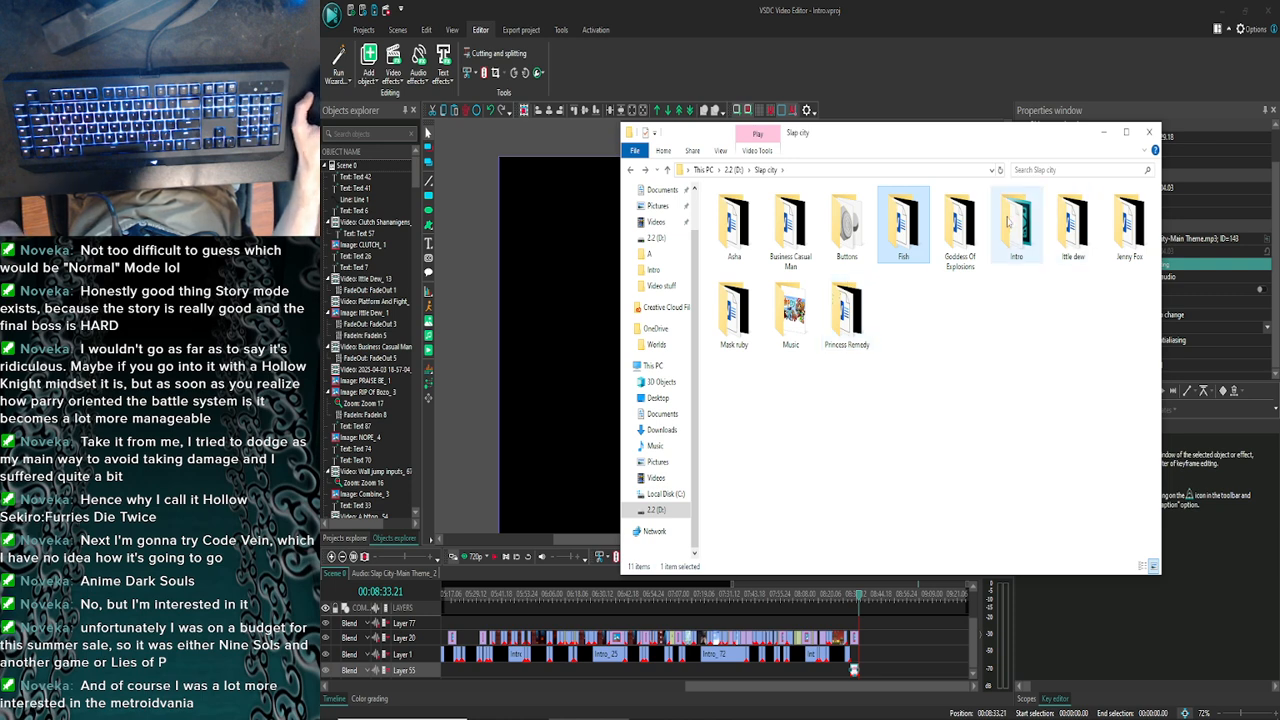
pyautogui.doubleClick(1076, 228)
pyautogui.click(842, 257)
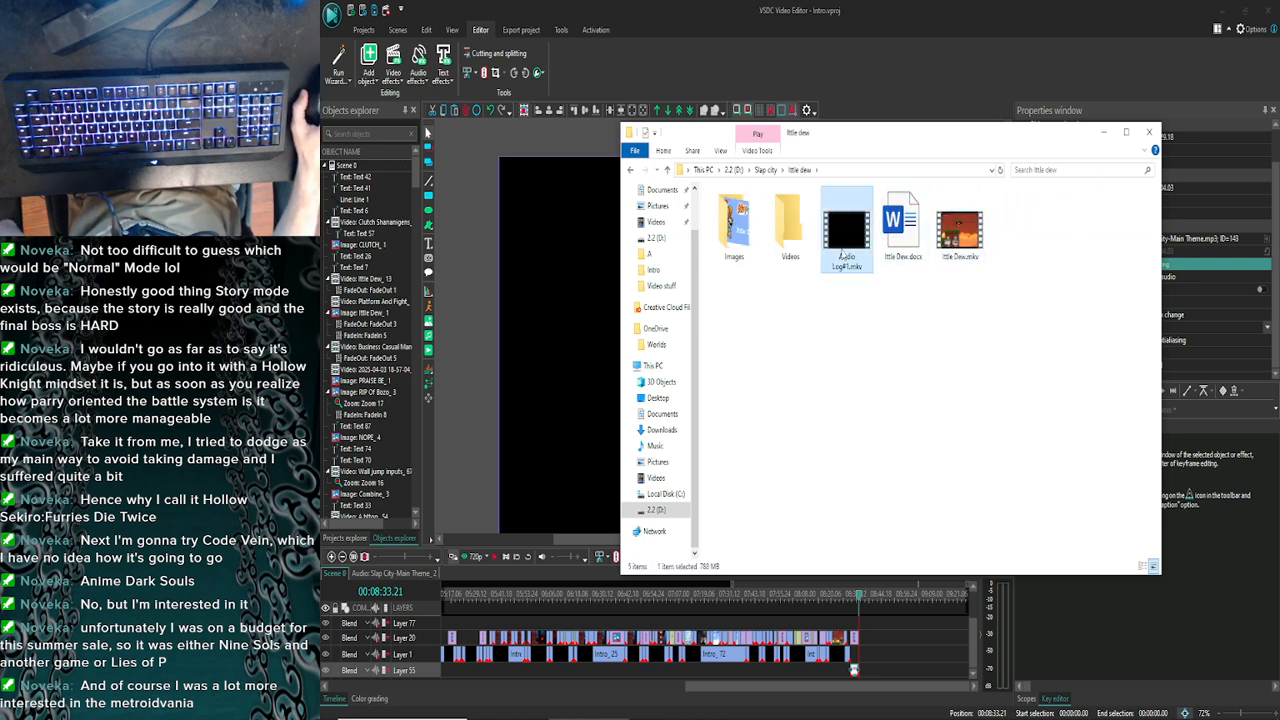
pyautogui.moveTo(846, 256); pyautogui.dragTo(911, 652)
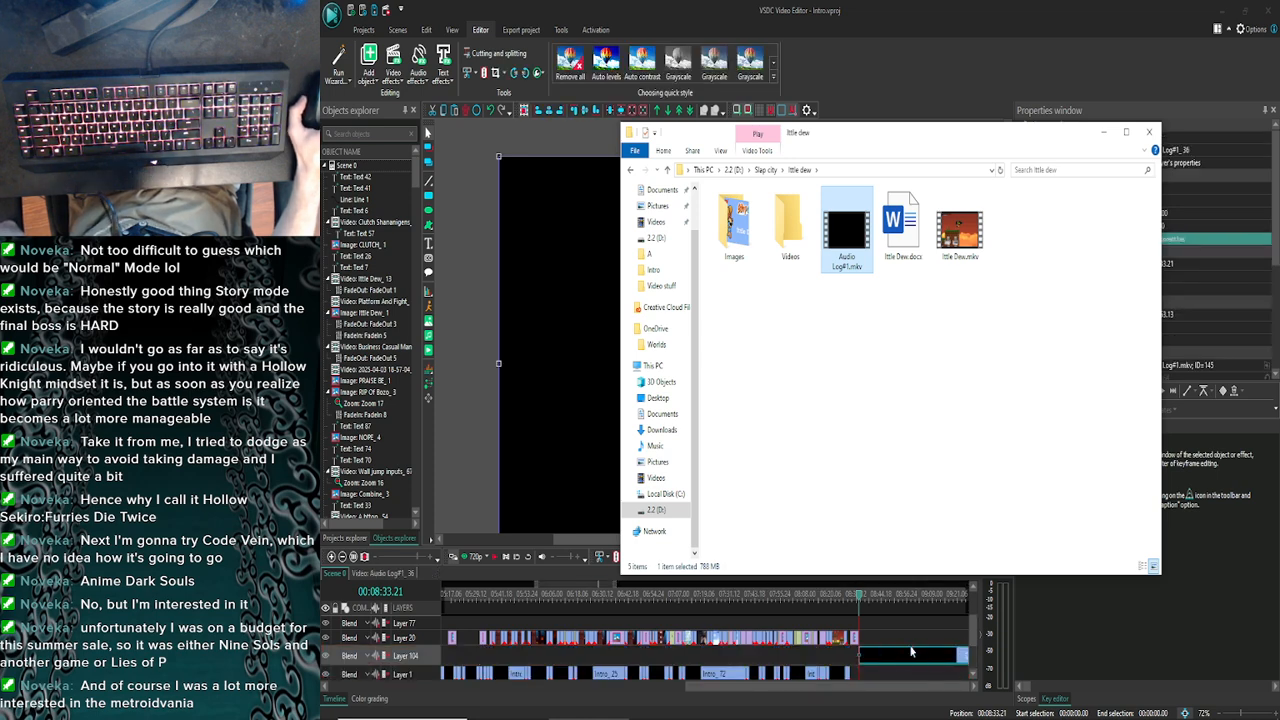
pyautogui.moveTo(911, 652); pyautogui.dragTo(910, 668)
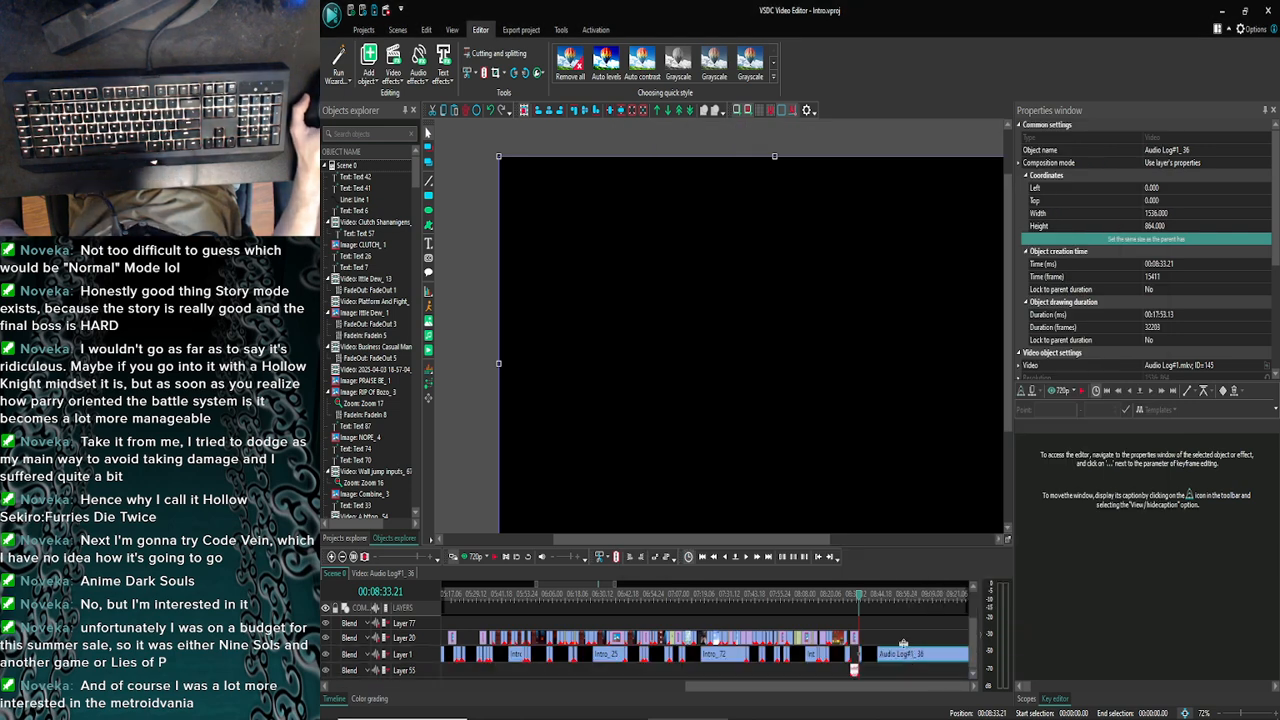
# Preview the transition from the Ittle Dew title image into the audio log clip, starting at 00:08:30.19
pyautogui.click(342, 556)
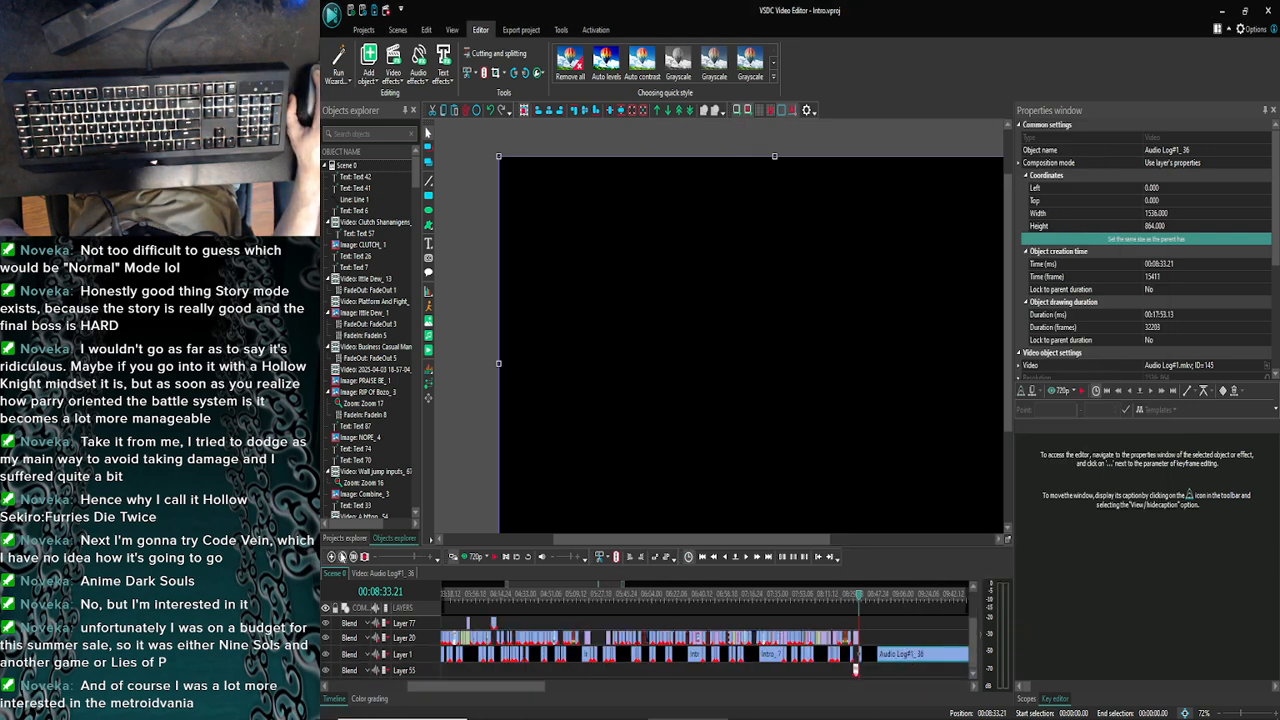
pyautogui.click(342, 556)
pyautogui.click(342, 556)
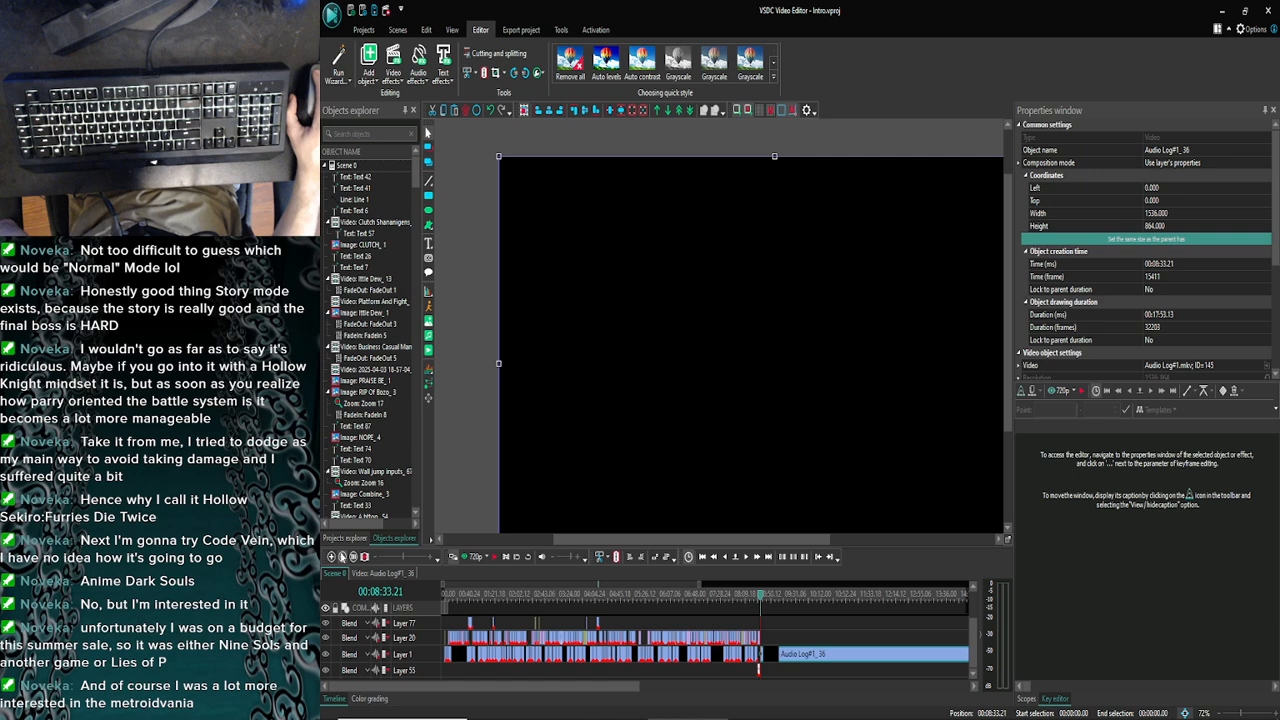
pyautogui.click(342, 556)
pyautogui.click(333, 556)
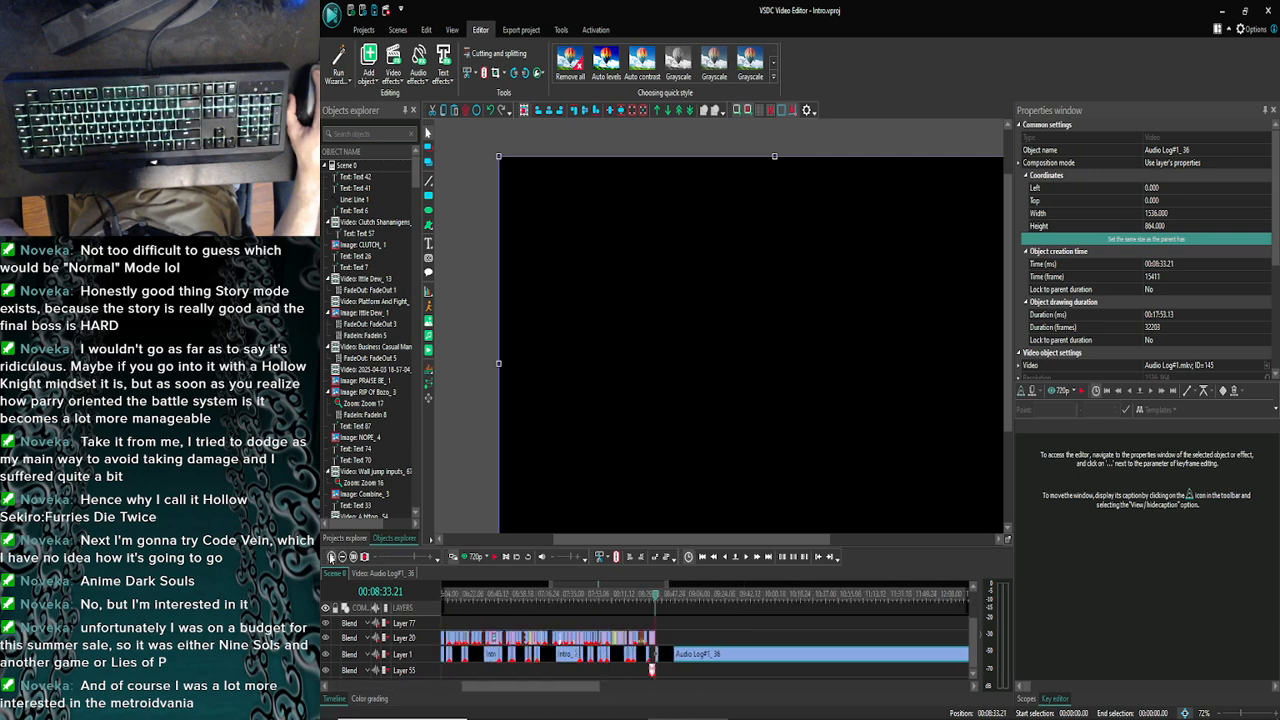
pyautogui.click(332, 556)
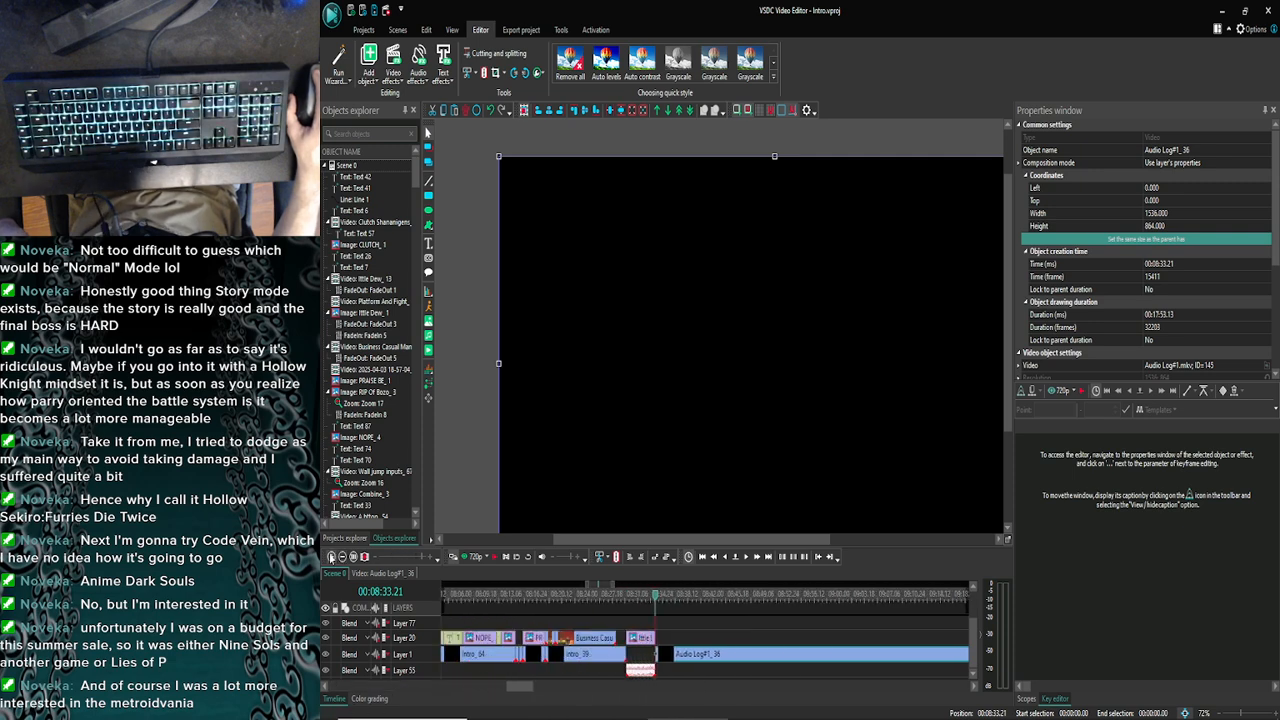
pyautogui.click(332, 556)
pyautogui.moveTo(512, 690); pyautogui.dragTo(514, 689)
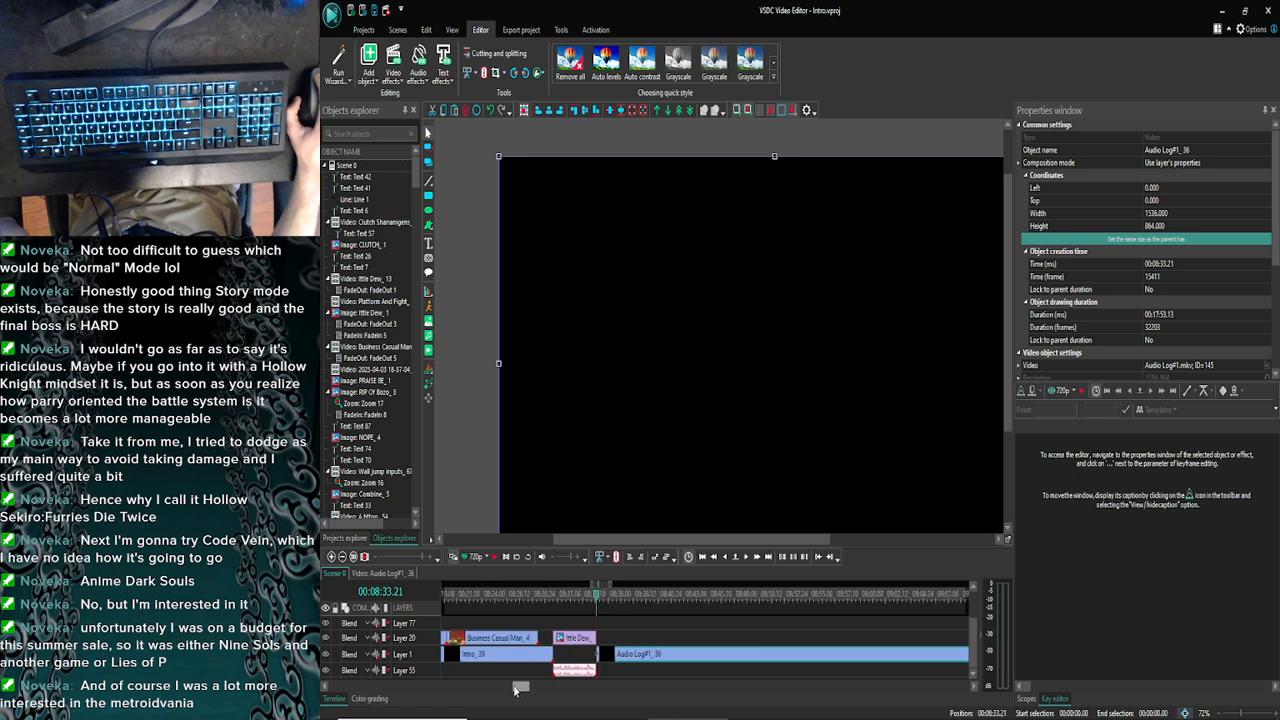
pyautogui.click(596, 598)
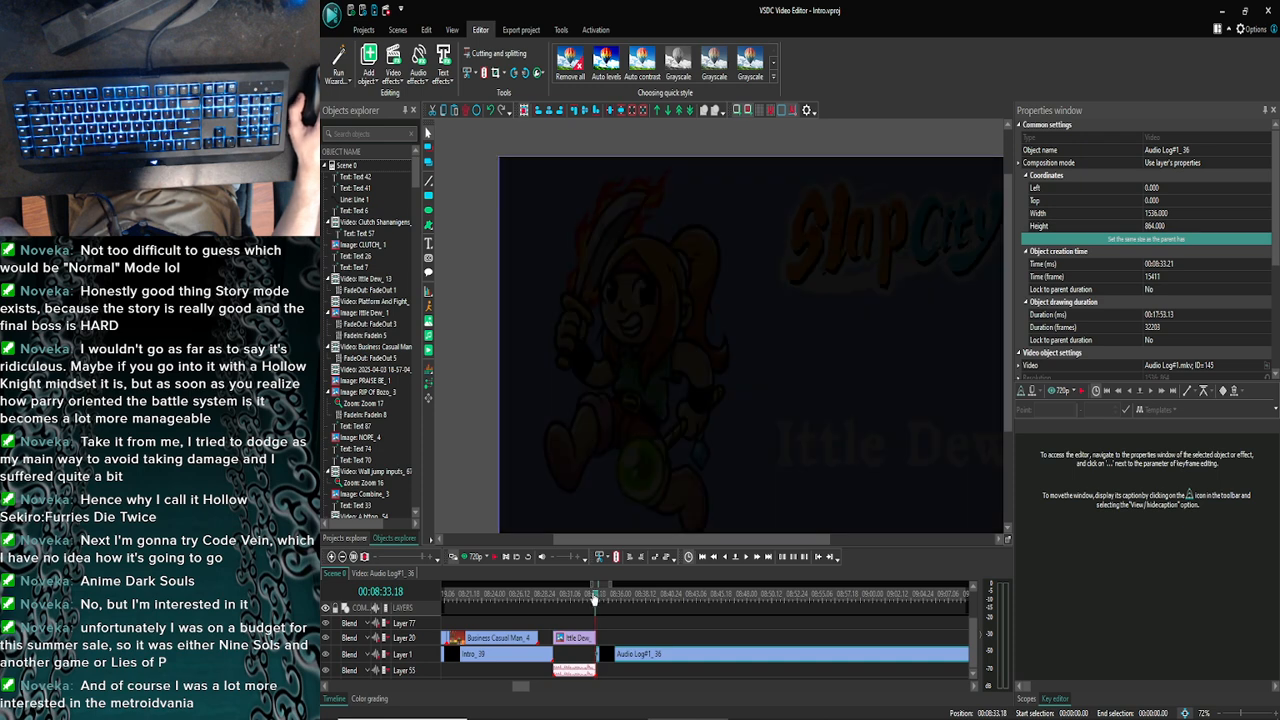
pyautogui.moveTo(596, 598); pyautogui.dragTo(565, 598)
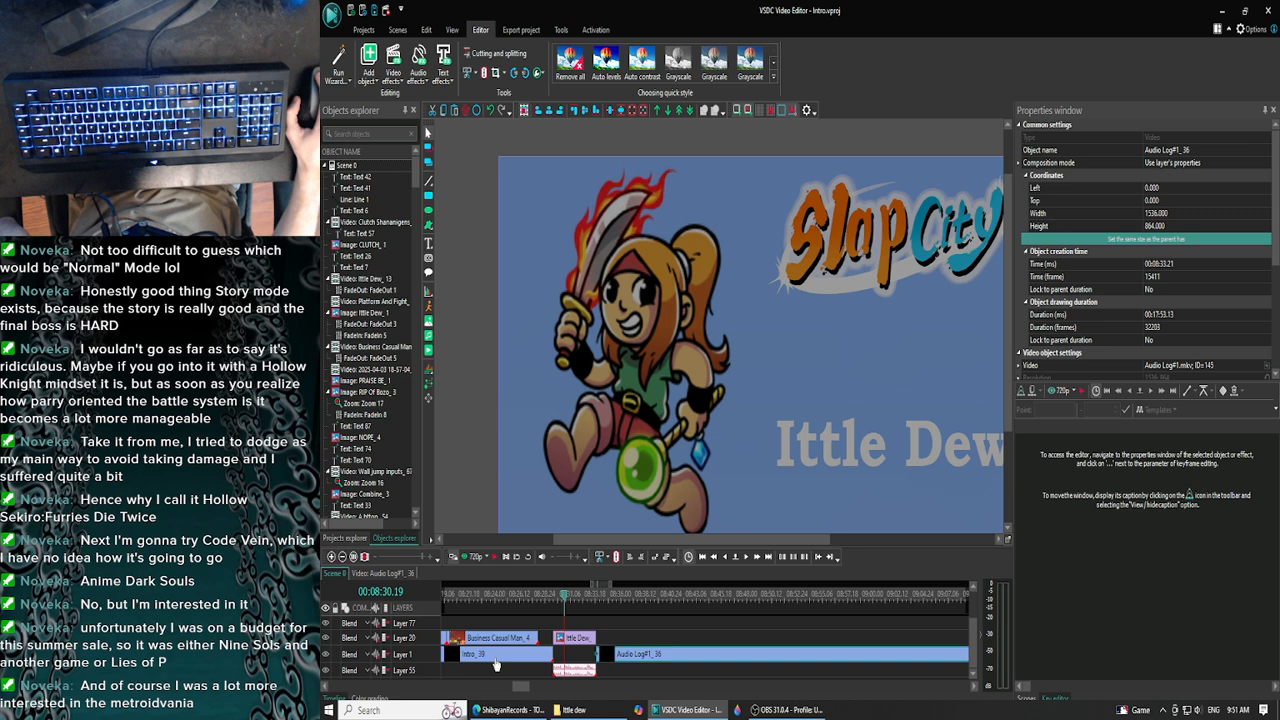
pyautogui.click(466, 557)
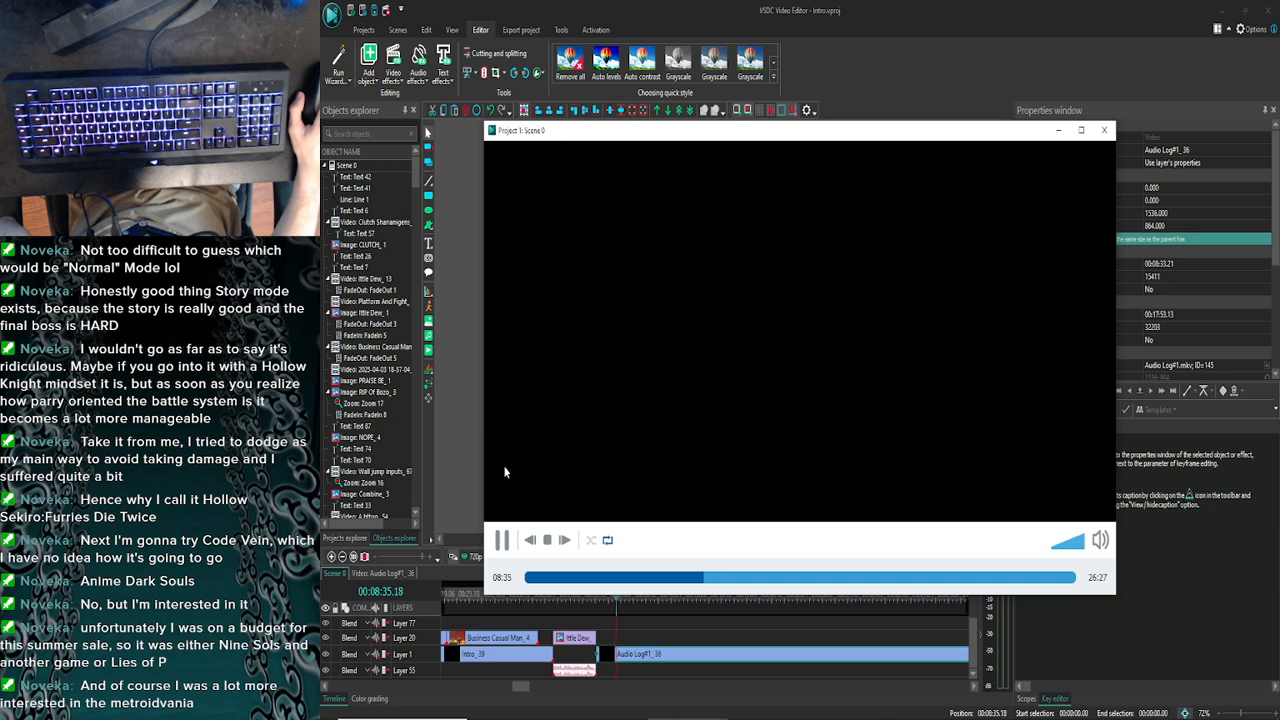
pyautogui.click(499, 545)
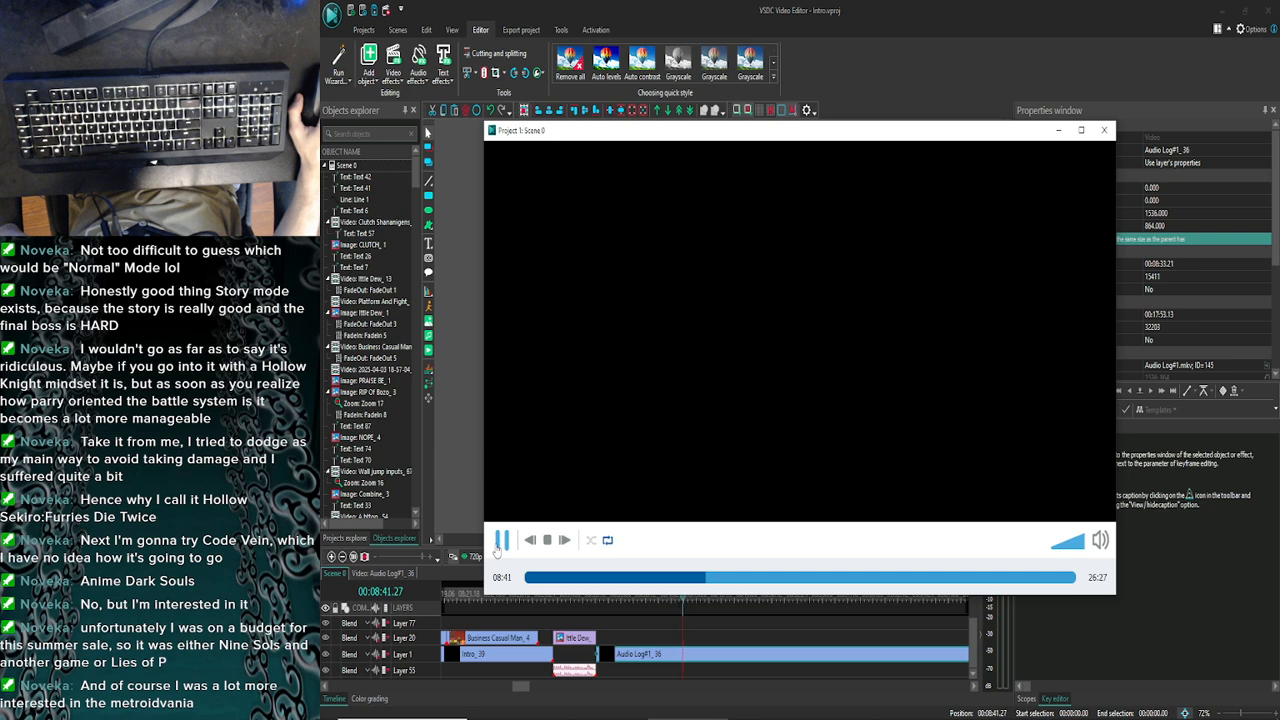
pyautogui.click(498, 546)
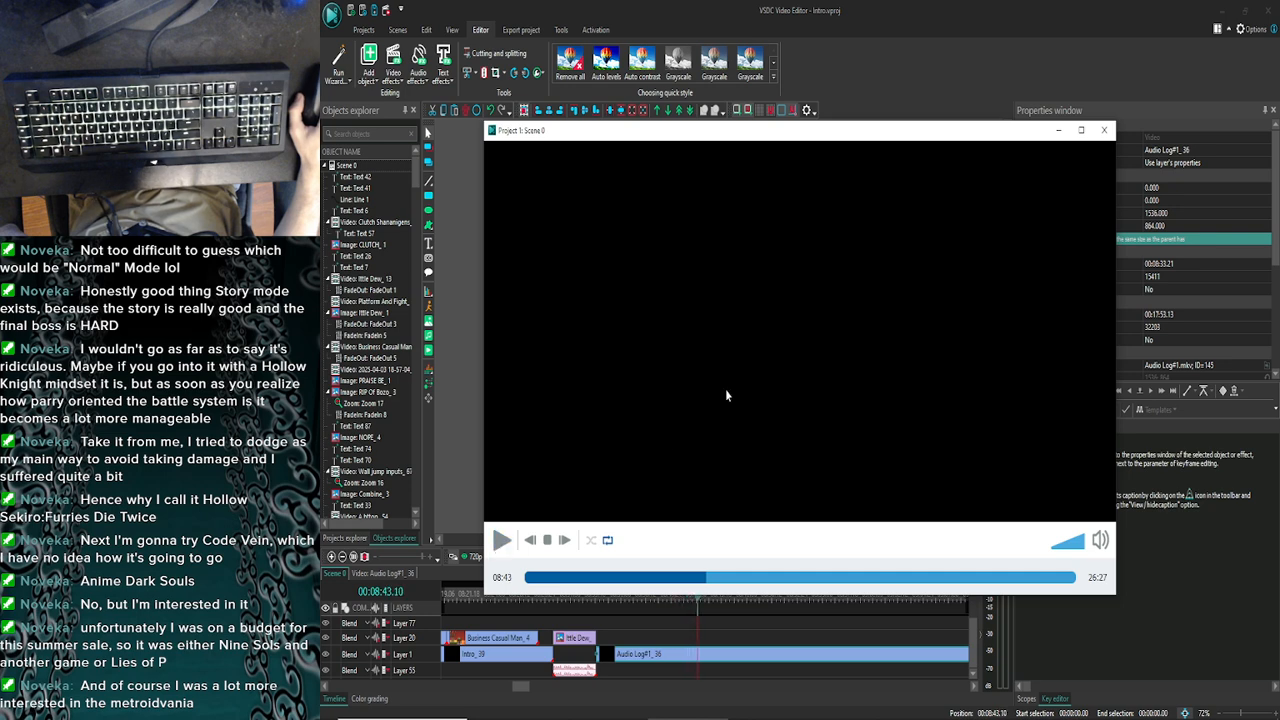
pyautogui.click(1104, 131)
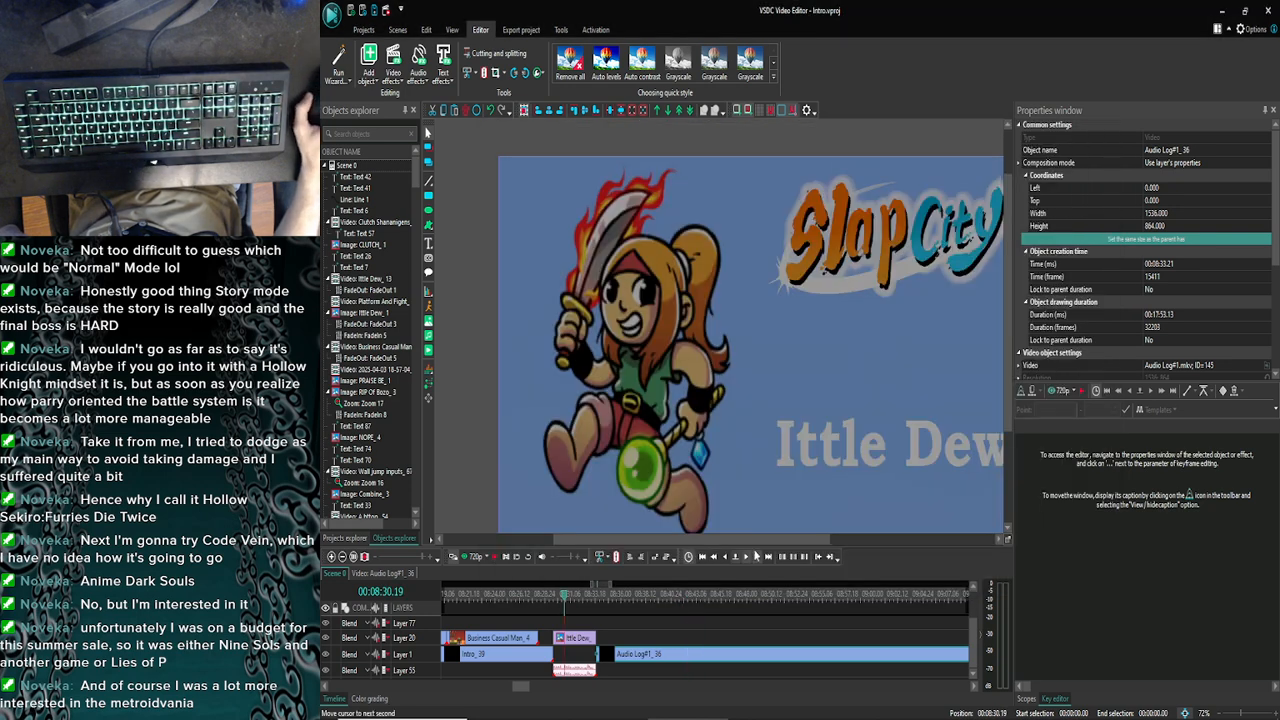
# Advance the playhead by whole seconds to 00:08:41.19 in the audio log and briefly open the preview there
pyautogui.click(757, 557)
pyautogui.click(757, 557)
pyautogui.click(757, 557)
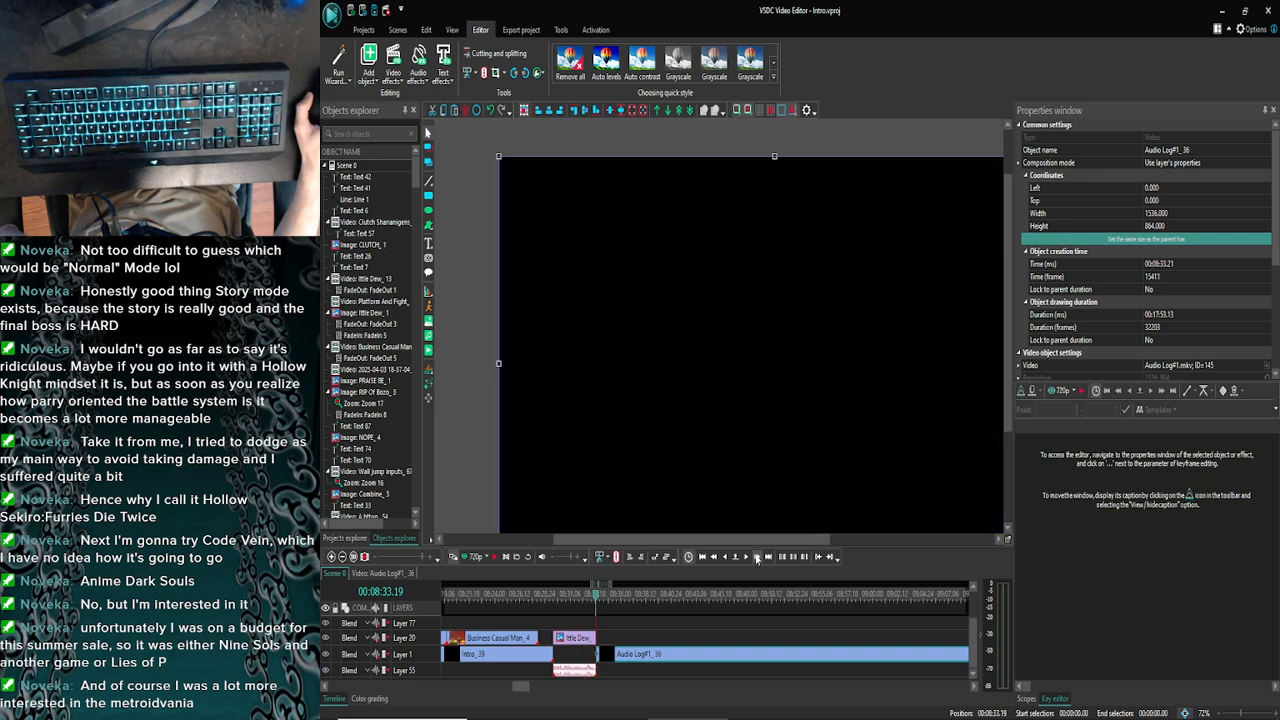
pyautogui.click(757, 557)
pyautogui.click(757, 557)
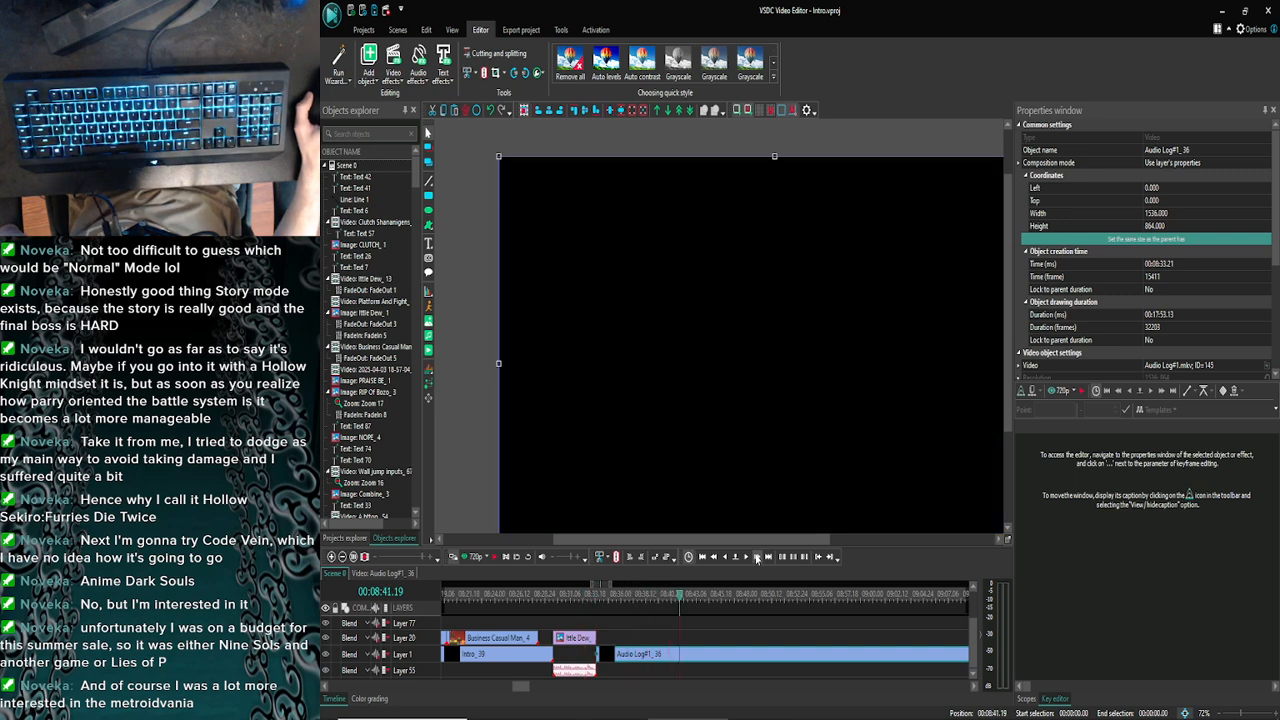
pyautogui.click(466, 557)
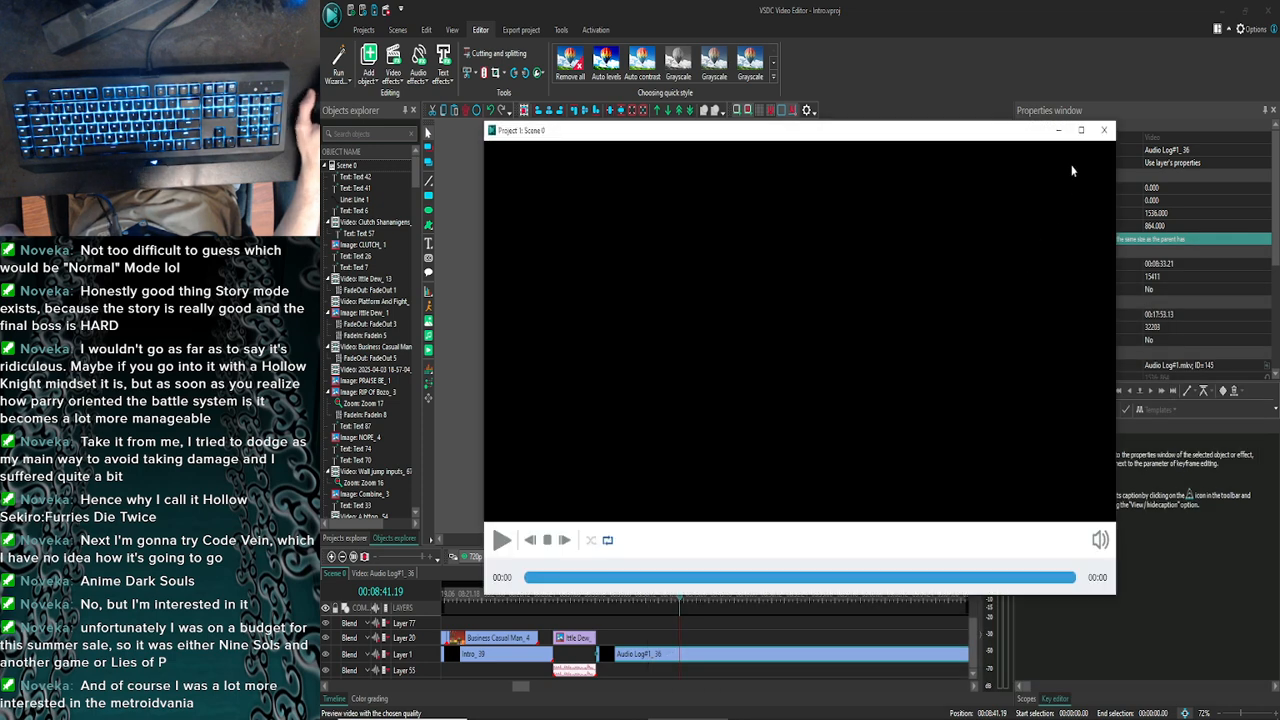
pyautogui.click(1104, 130)
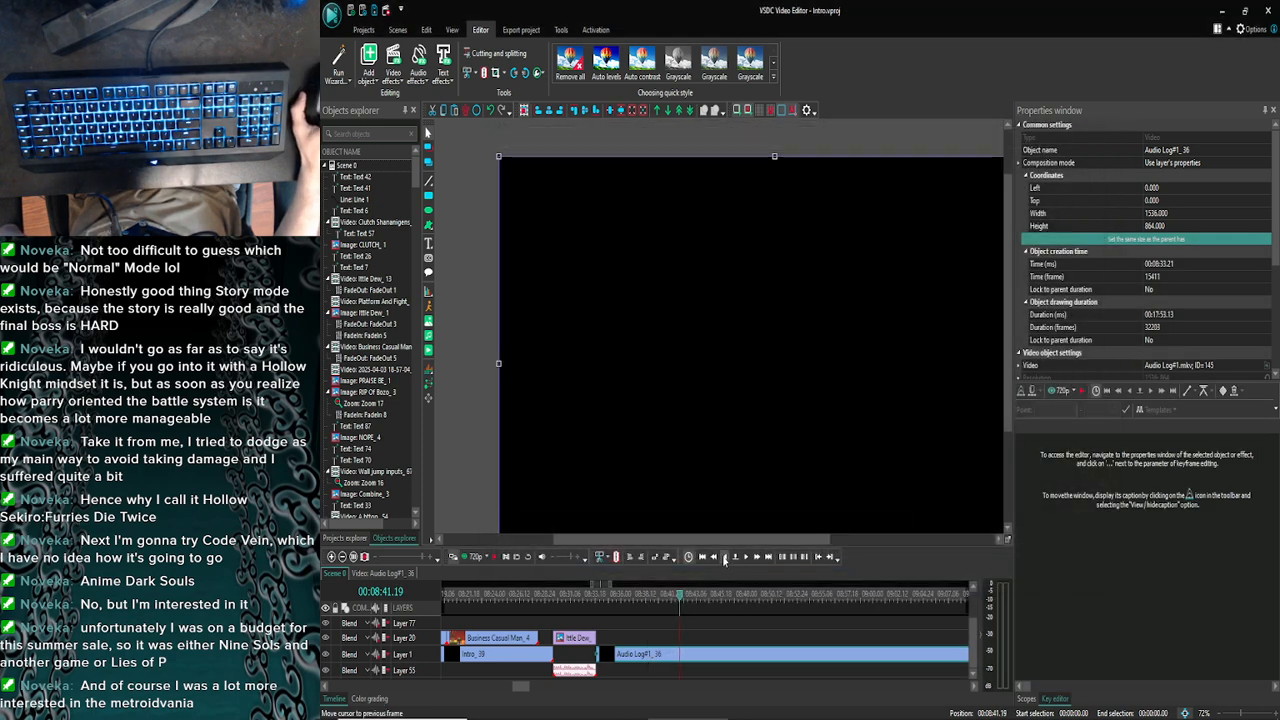
# Step the playhead back frame by frame to 00:08:41.03 in the audio log clip
pyautogui.click(725, 558)
pyautogui.click(725, 558)
pyautogui.click(725, 558)
pyautogui.click(725, 558)
pyautogui.click(725, 558)
pyautogui.click(725, 558)
pyautogui.click(725, 558)
pyautogui.click(725, 558)
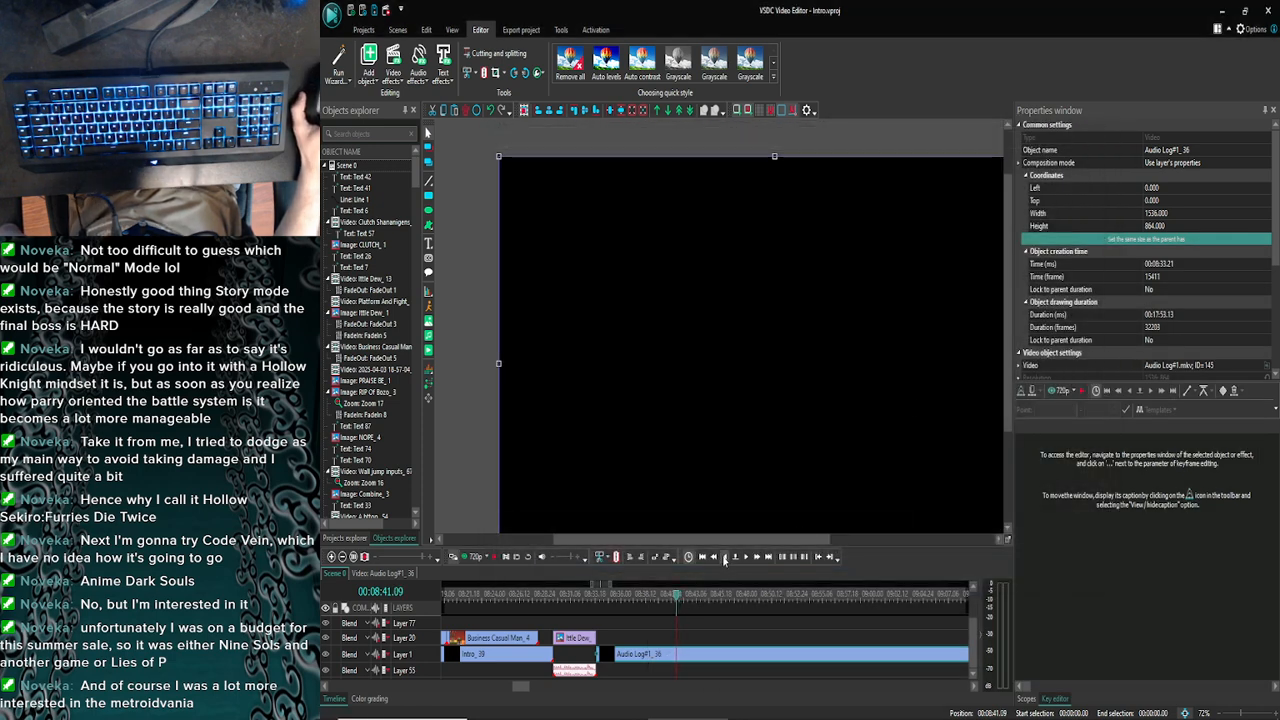
pyautogui.click(725, 558)
pyautogui.click(725, 558)
pyautogui.click(725, 558)
pyautogui.click(725, 558)
pyautogui.click(725, 558)
pyautogui.click(725, 558)
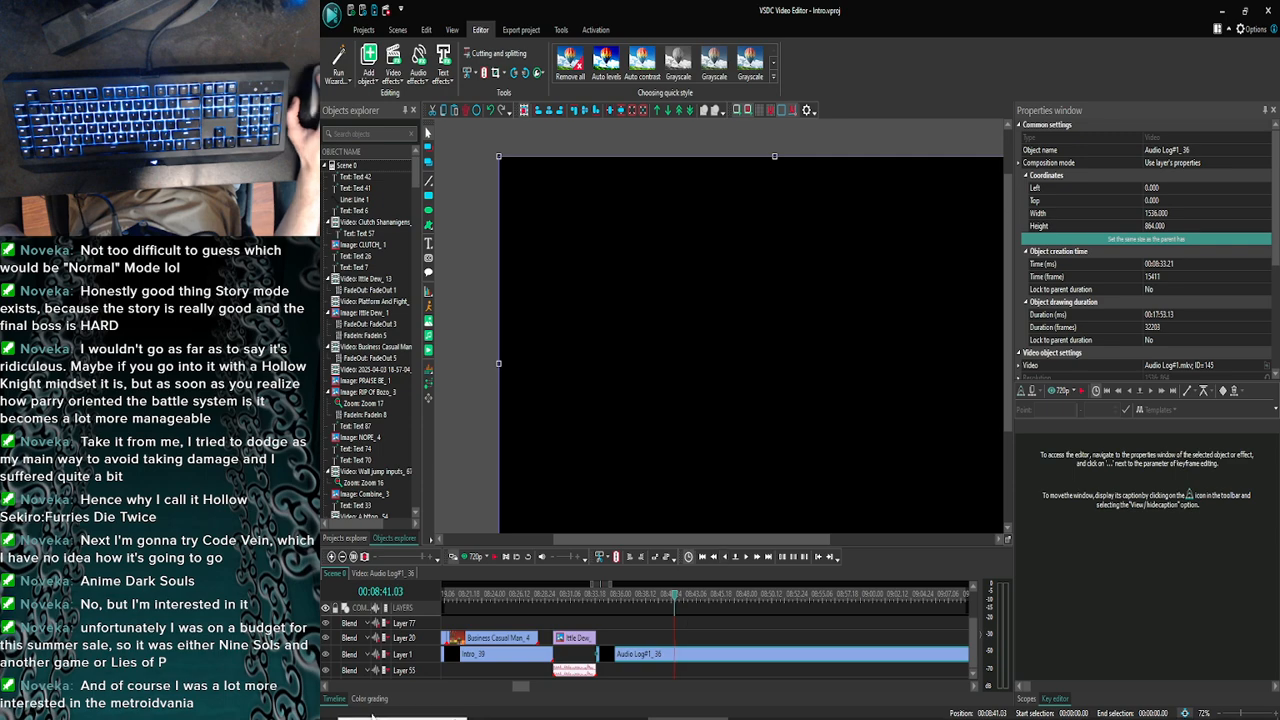
pyautogui.click(380, 712)
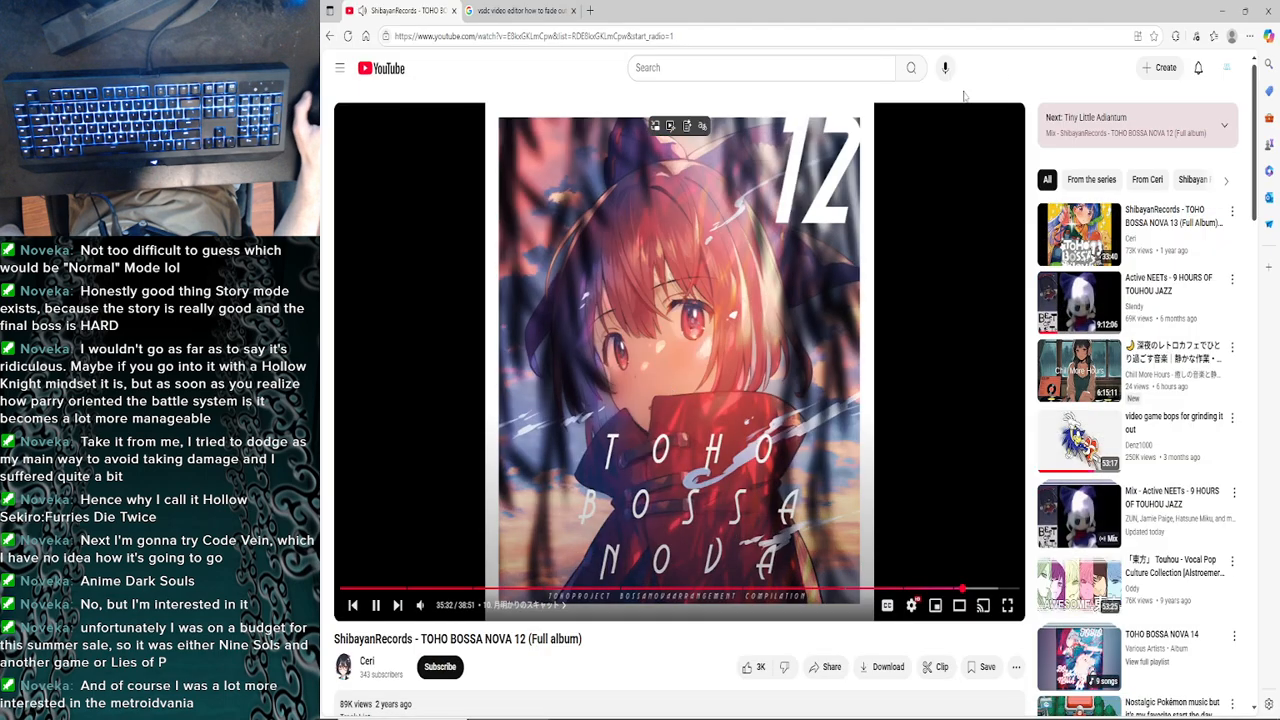
pyautogui.click(1222, 11)
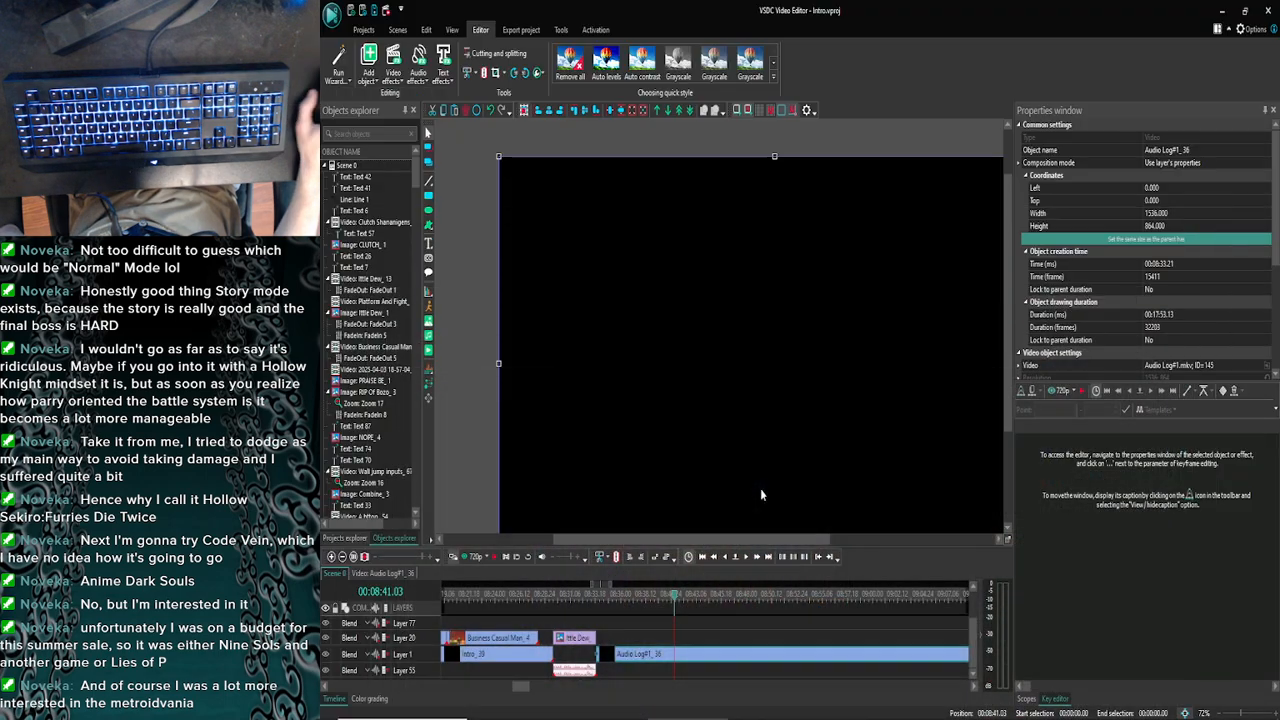
# Preview the audio log from 00:08:40.27 and step the playhead back to 00:08:40.20
pyautogui.click(725, 558)
pyautogui.click(725, 558)
pyautogui.click(471, 556)
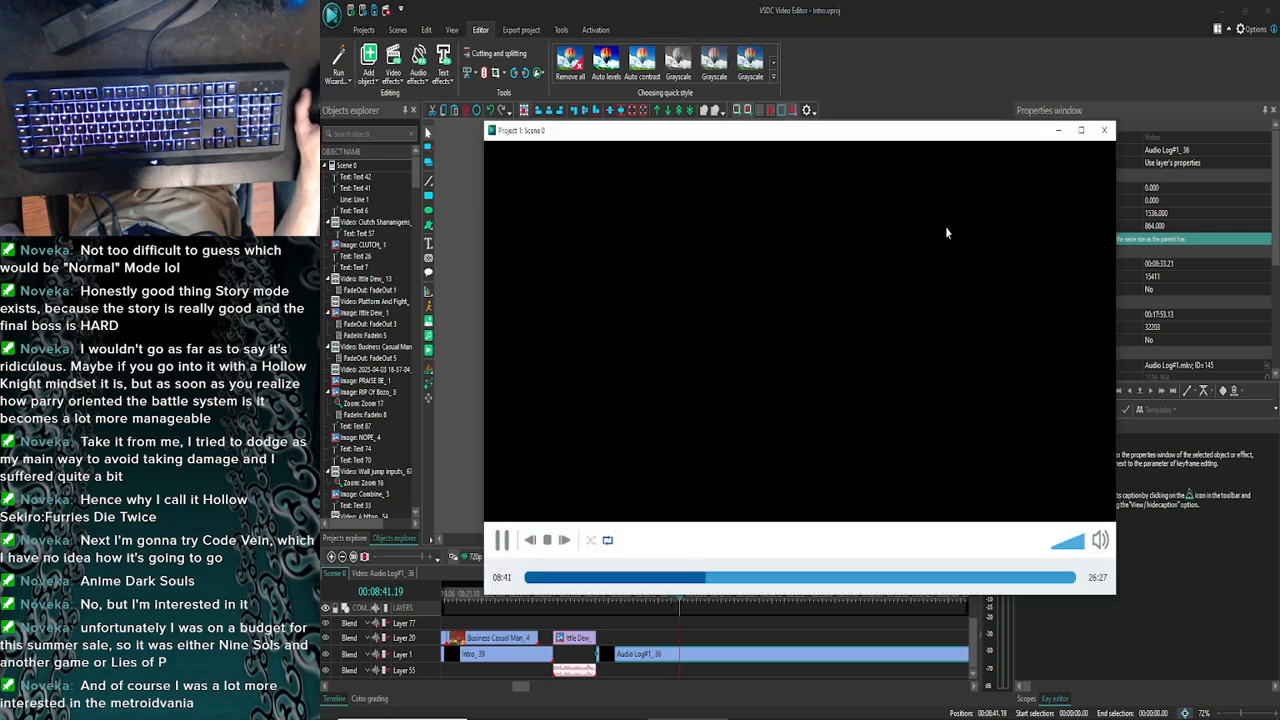
pyautogui.click(1104, 130)
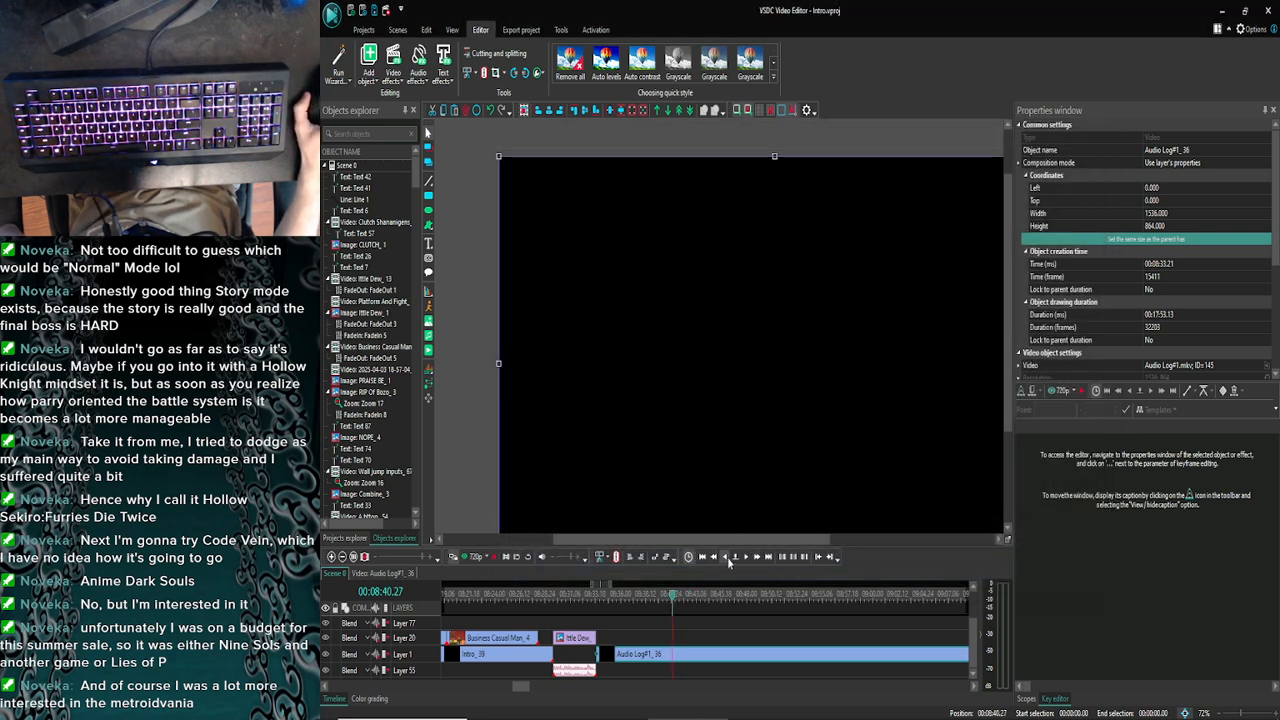
pyautogui.click(727, 559)
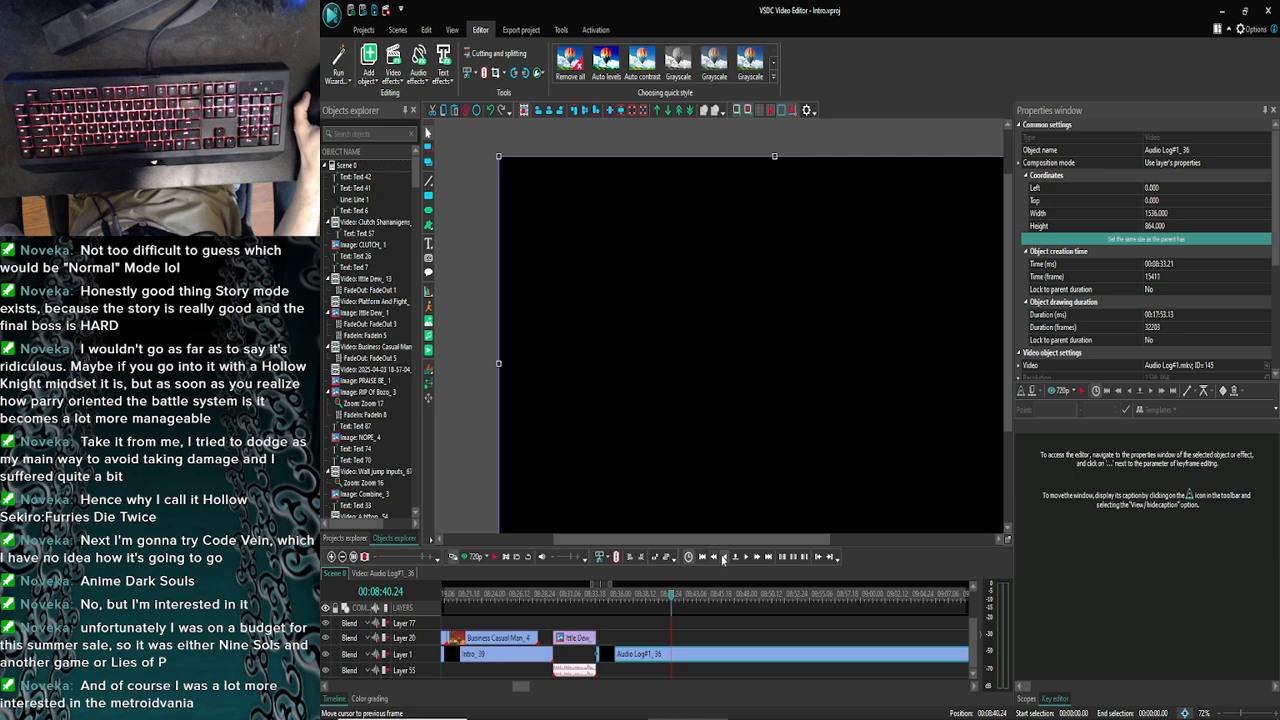
pyautogui.click(724, 558)
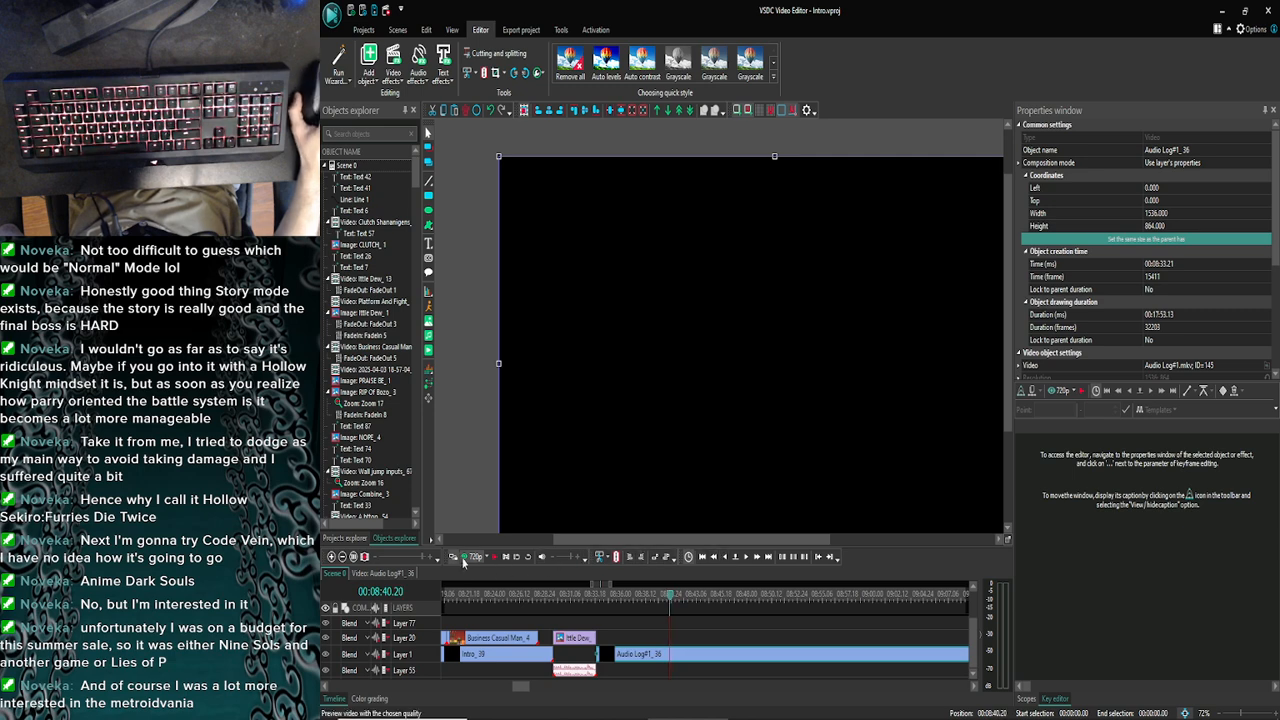
# Preview the audio log from 00:08:40.20 and split the clip at that position
pyautogui.click(458, 557)
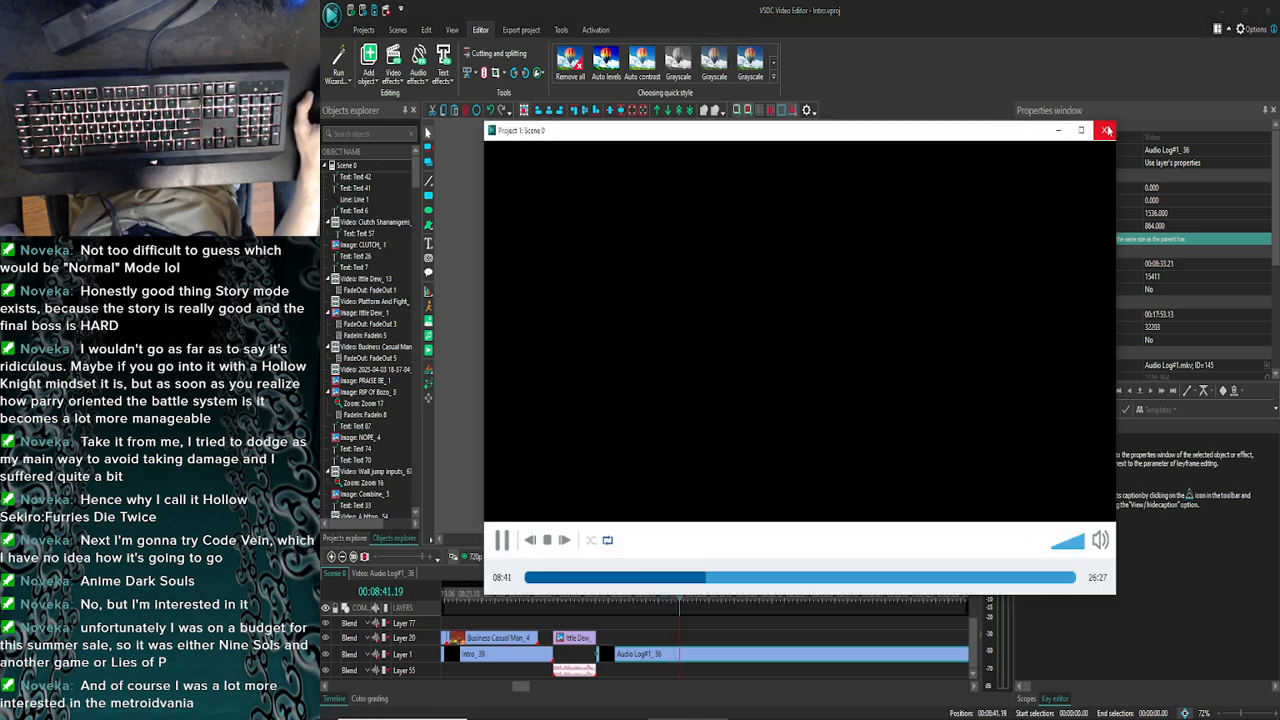
pyautogui.click(1106, 131)
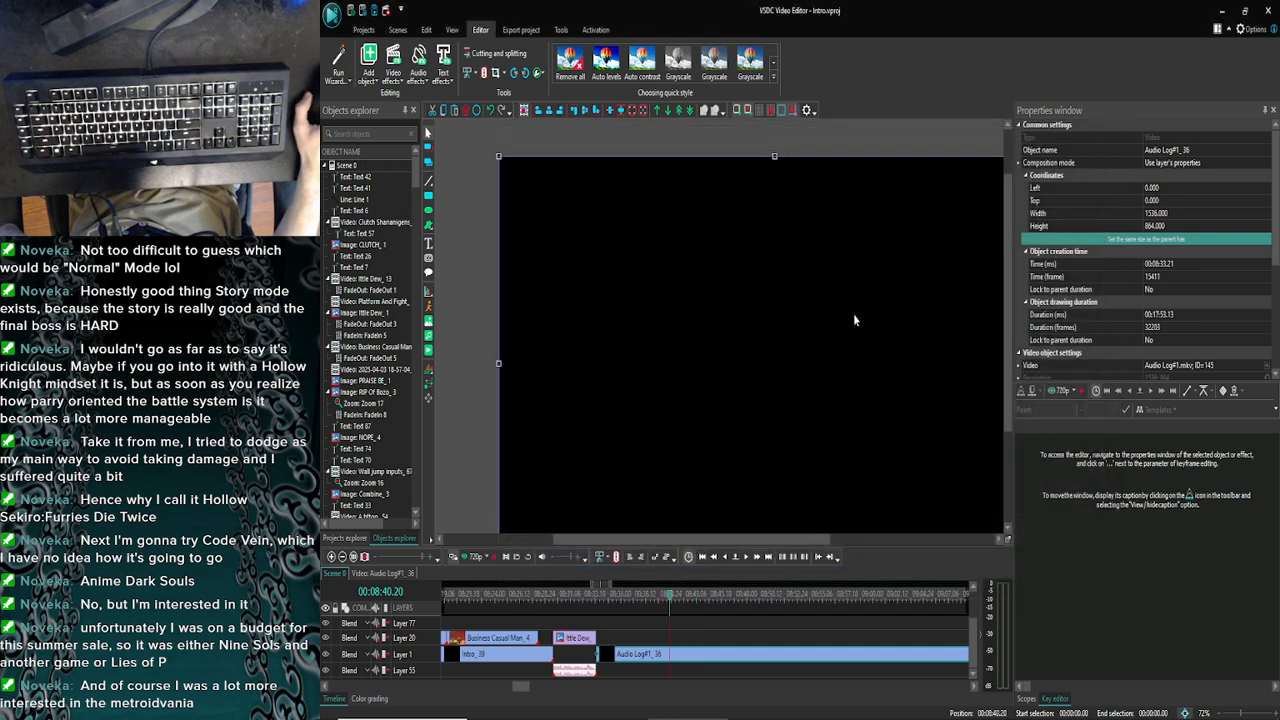
pyautogui.click(493, 80)
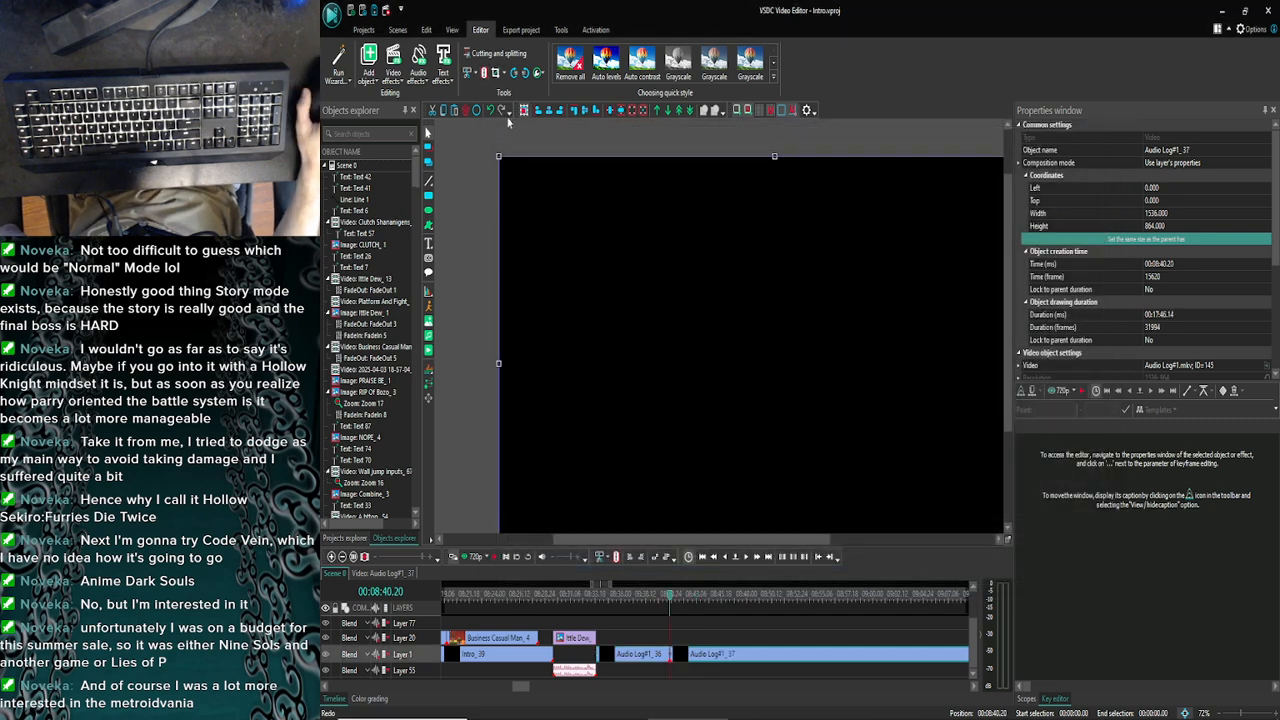
# Preview the second audio log piece from the split at 00:08:40.20 through to about 00:09:13, pausing partway
pyautogui.click(458, 557)
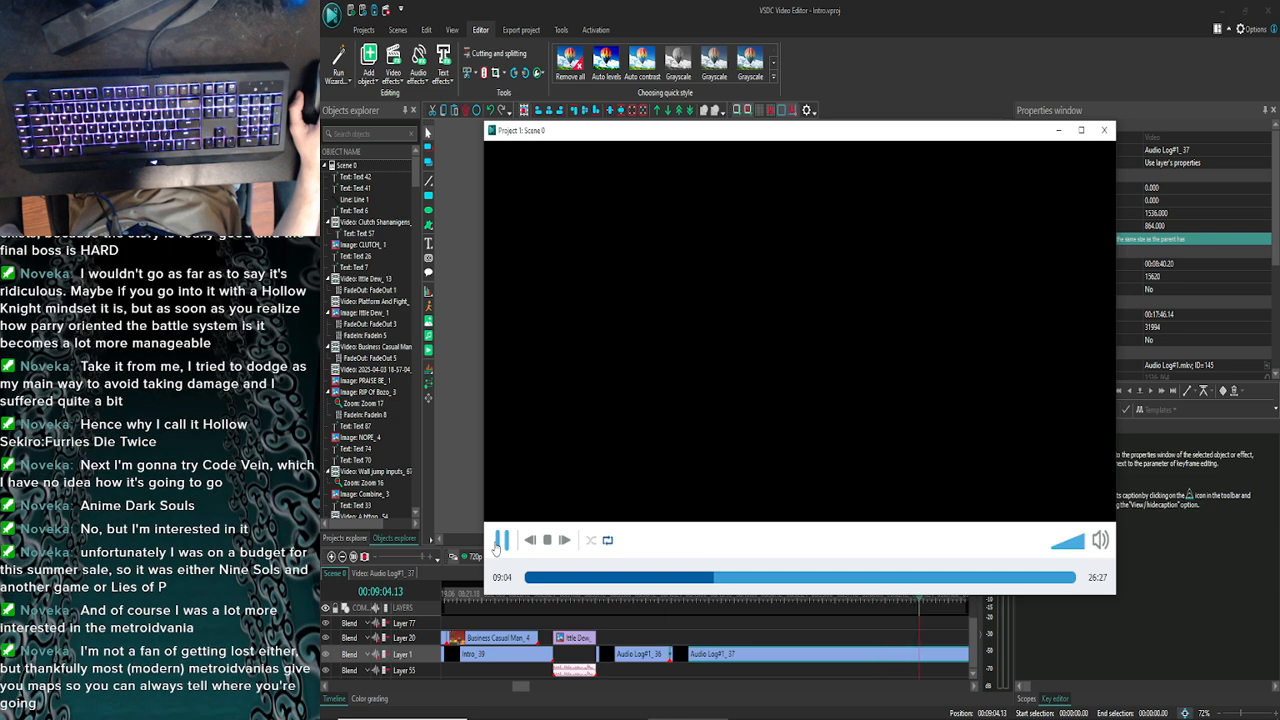
pyautogui.click(496, 546)
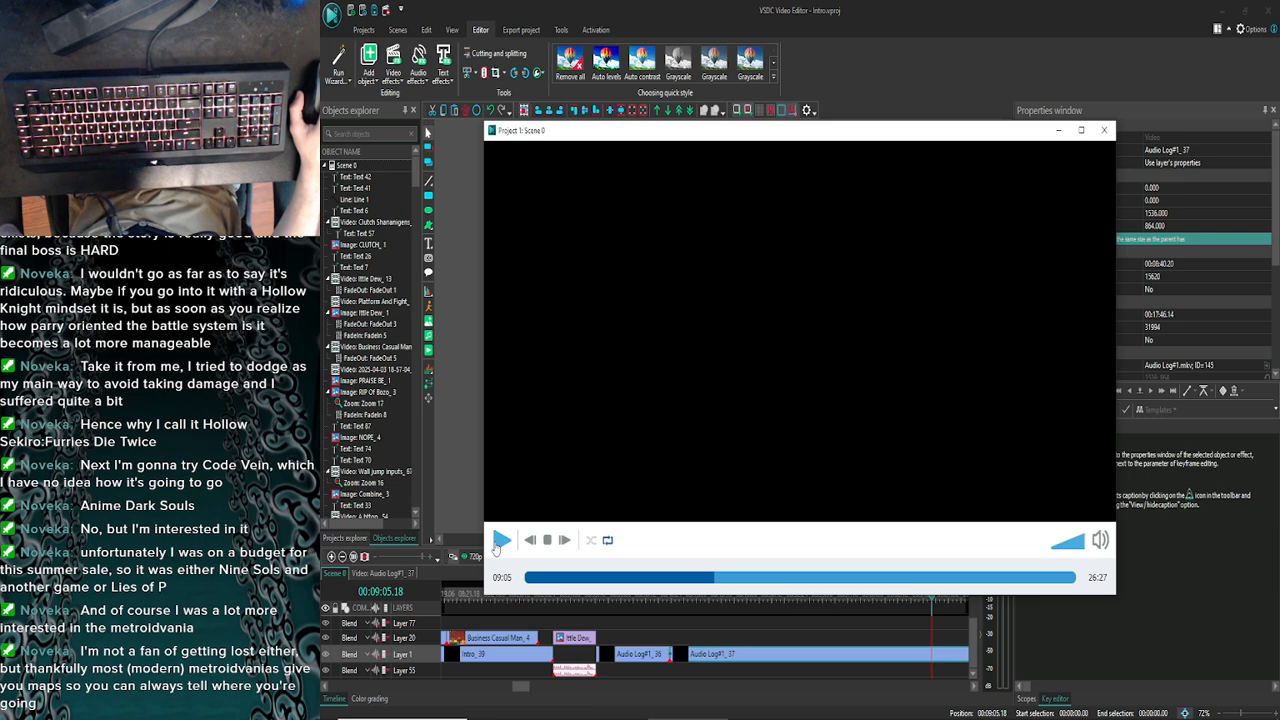
pyautogui.click(496, 546)
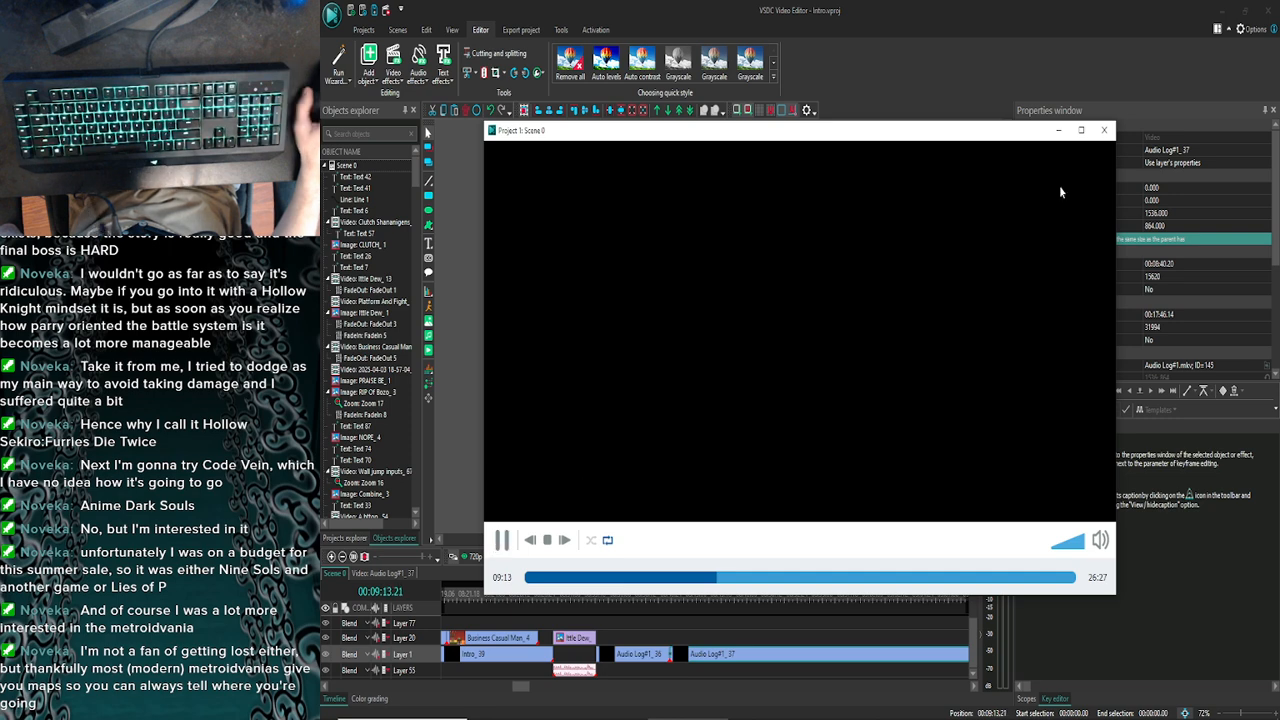
pyautogui.click(1104, 130)
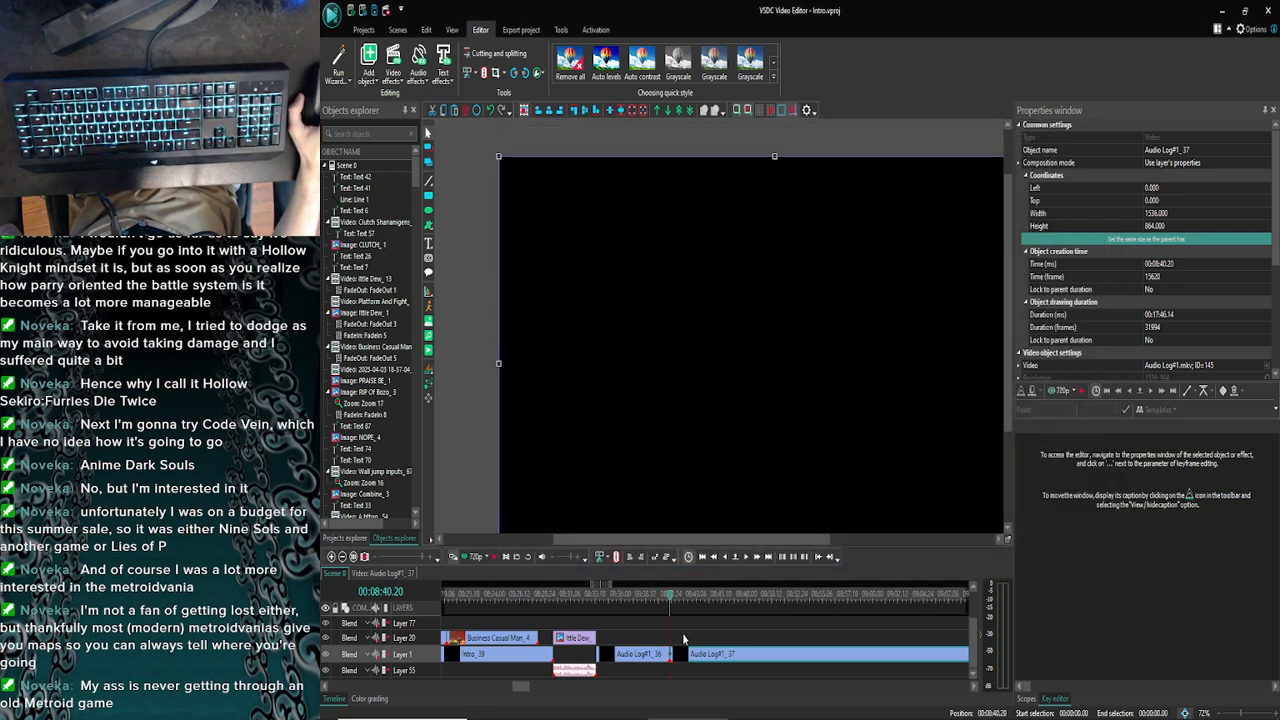
# Set the second audio log piece's audio volume to 5.0 dB and preview it up to about 00:09:10
pyautogui.moveTo(1275, 234); pyautogui.dragTo(1275, 335)
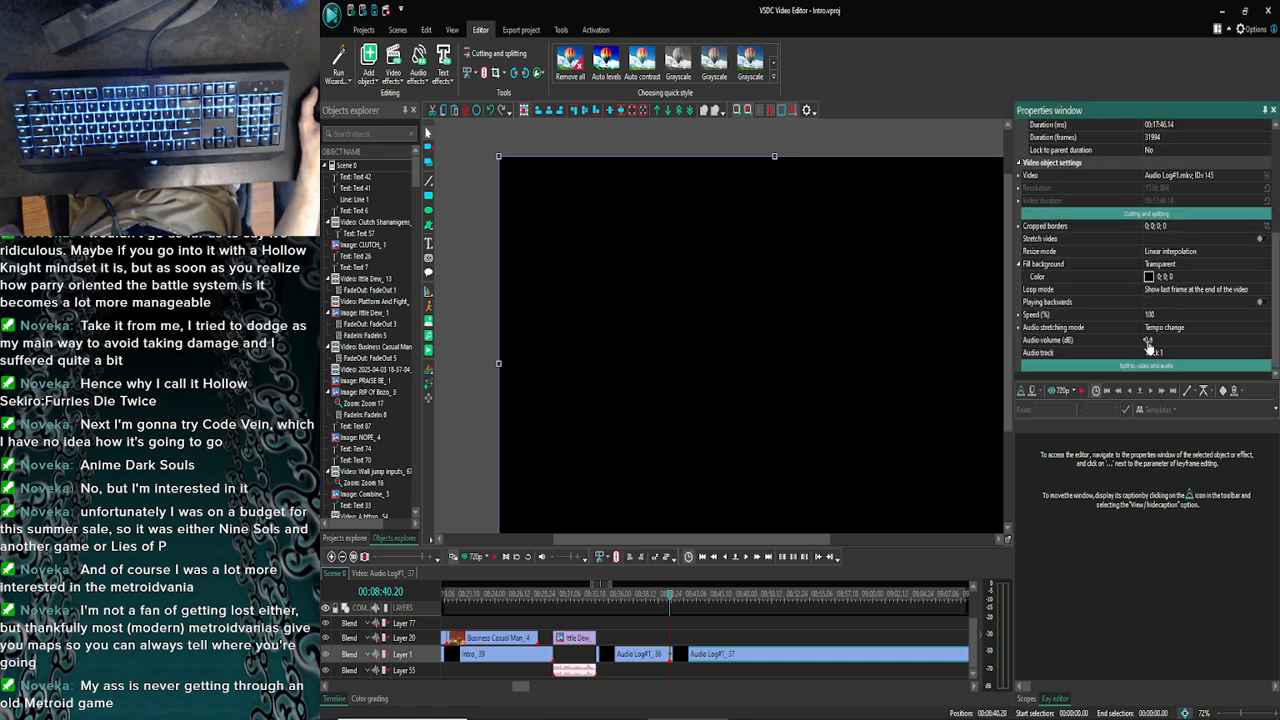
pyautogui.click(1147, 341)
pyautogui.press('BackSpace')
pyautogui.write('5')
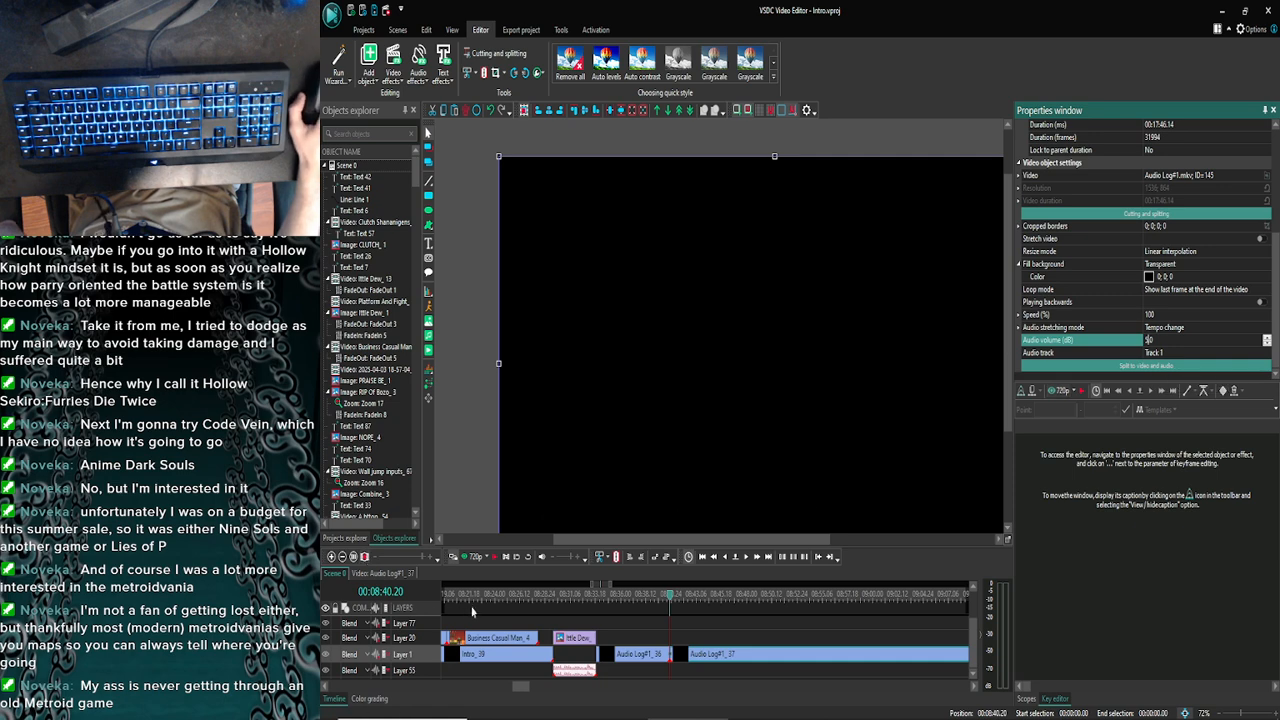
pyautogui.click(466, 557)
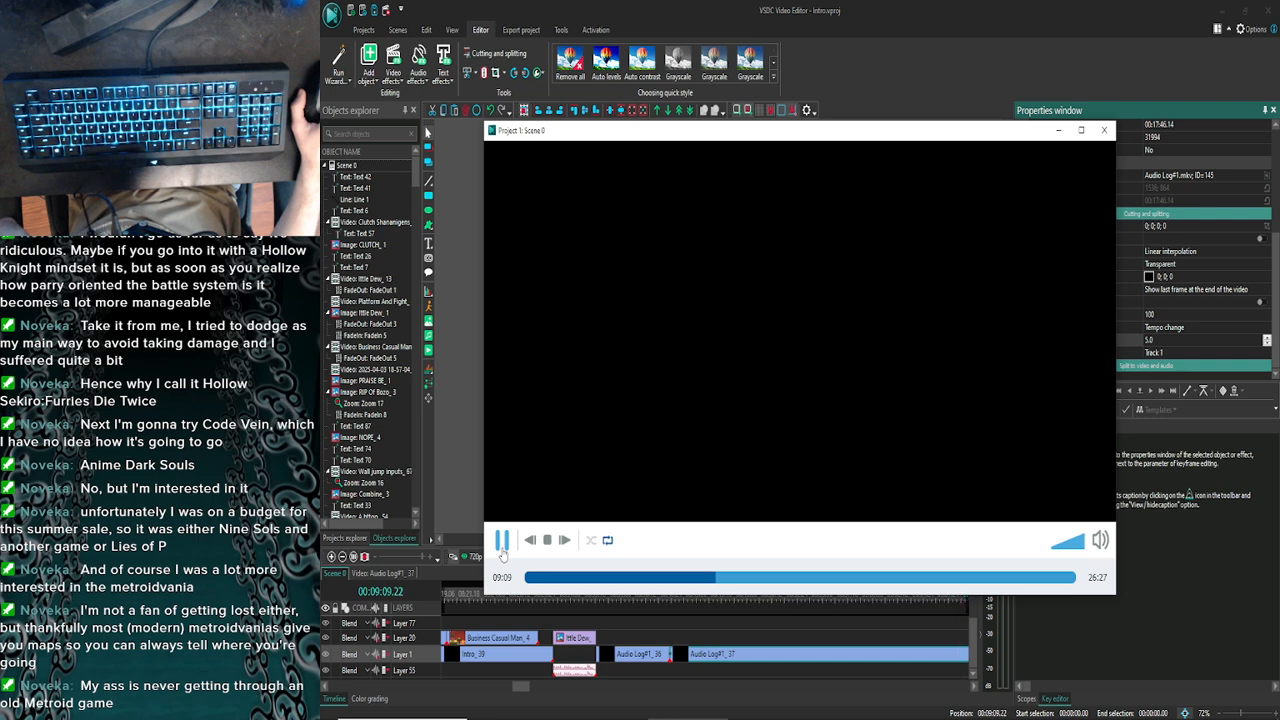
pyautogui.click(502, 545)
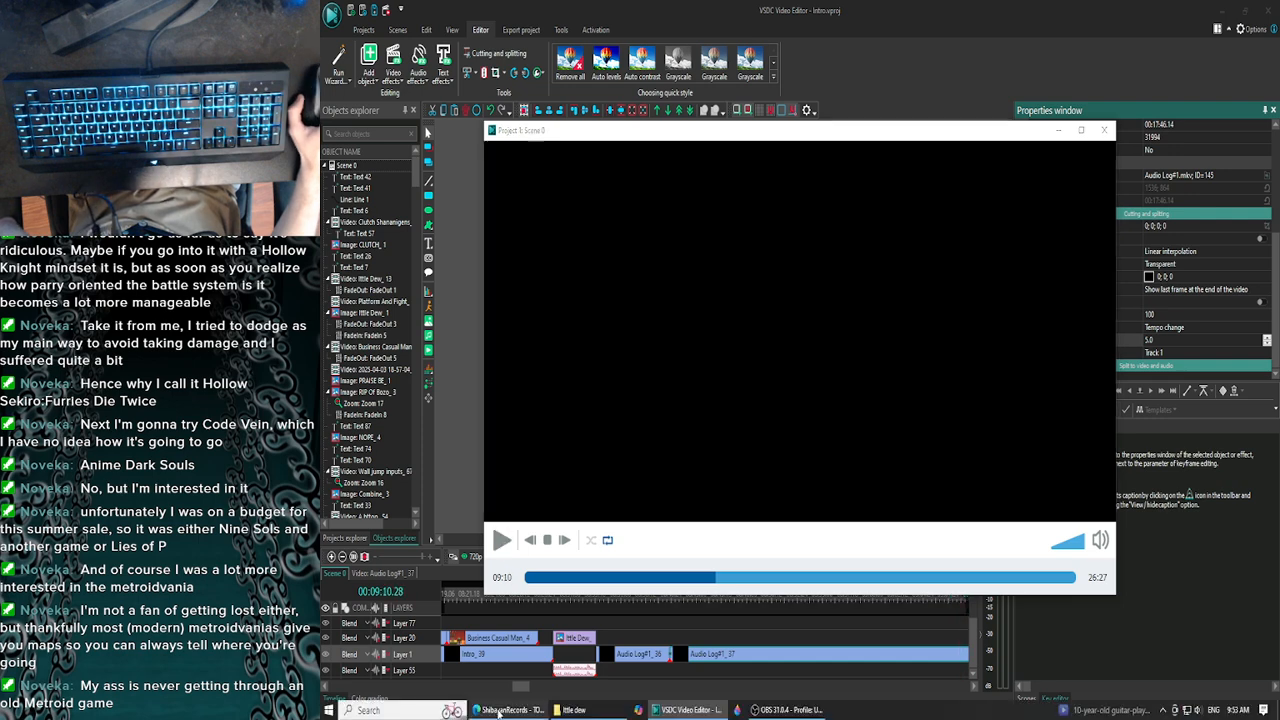
# Switch to the browser to pause the TOHO BOSSA NOVA 12 video, return to VSDC Video Editor and resume the preview to about 00:09:13
pyautogui.click(503, 708)
pyautogui.click(543, 333)
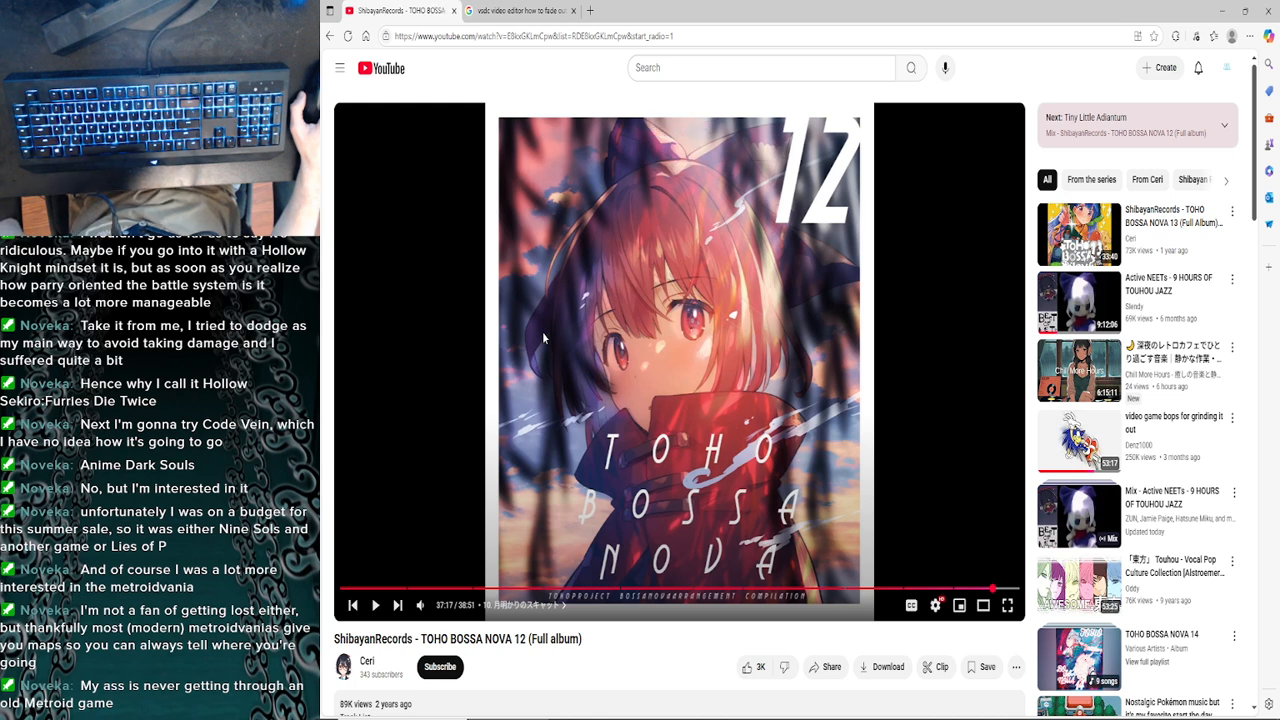
pyautogui.click(1222, 11)
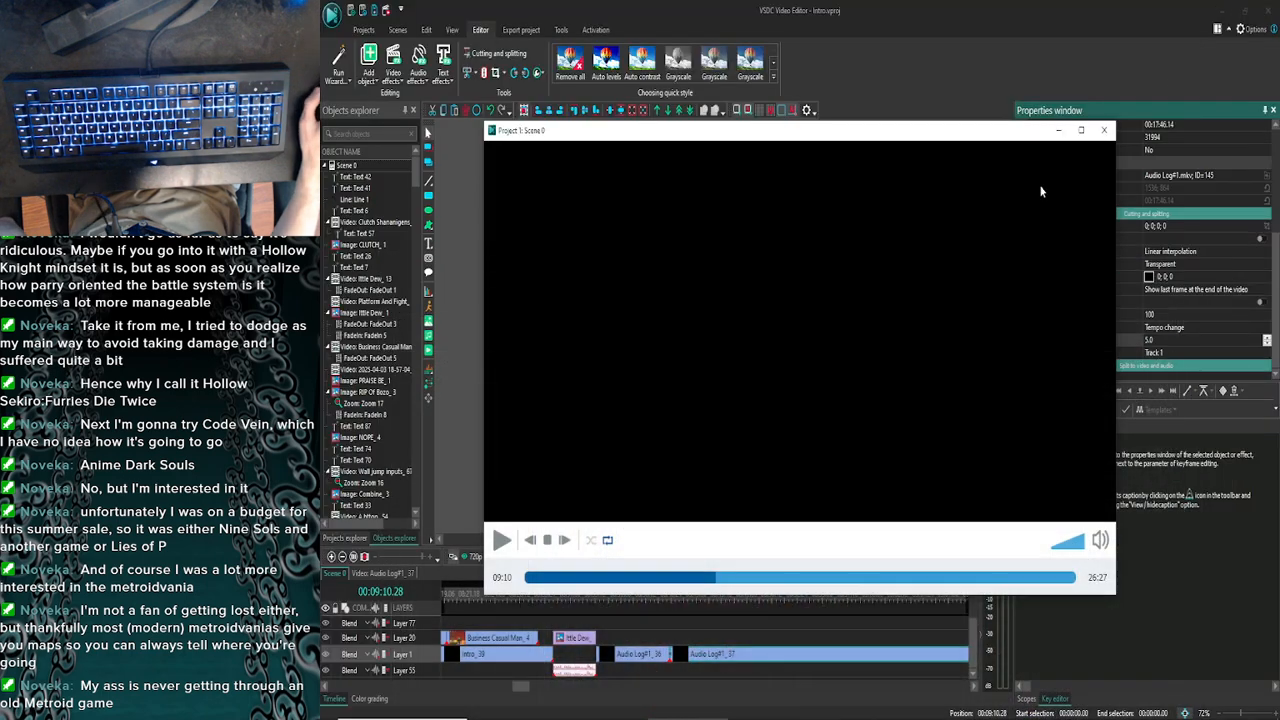
pyautogui.click(504, 540)
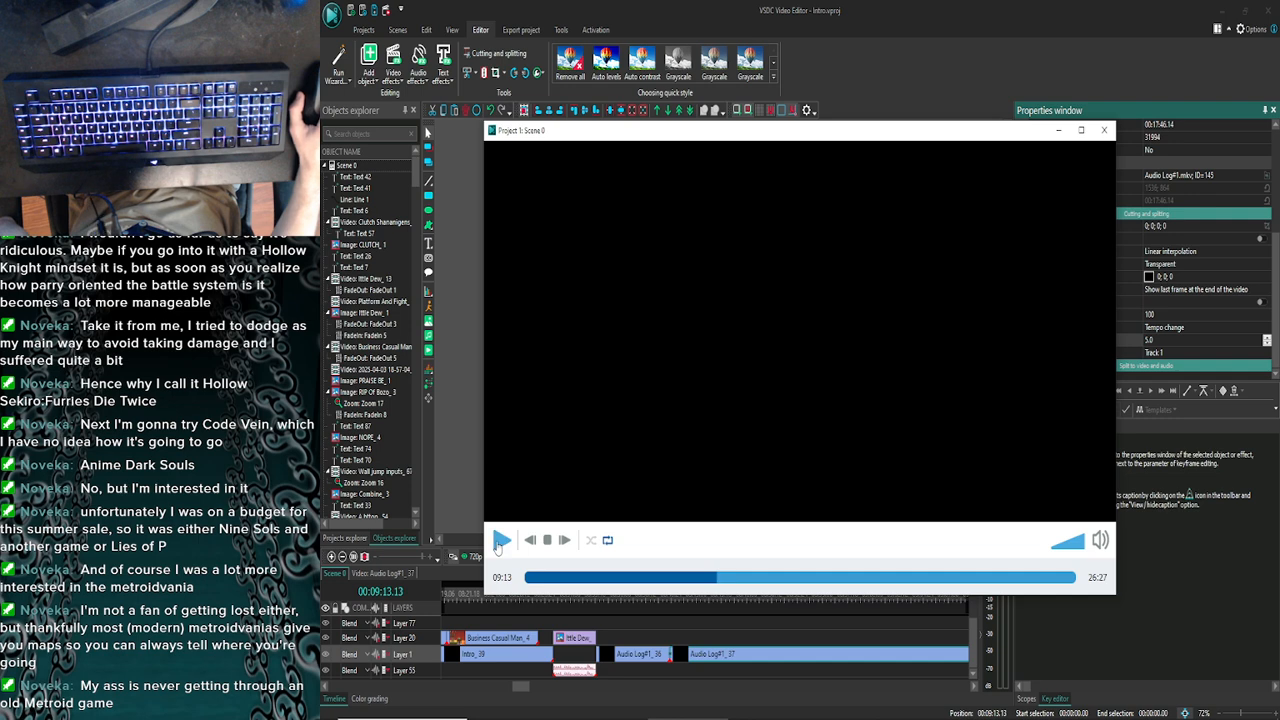
pyautogui.click(1105, 131)
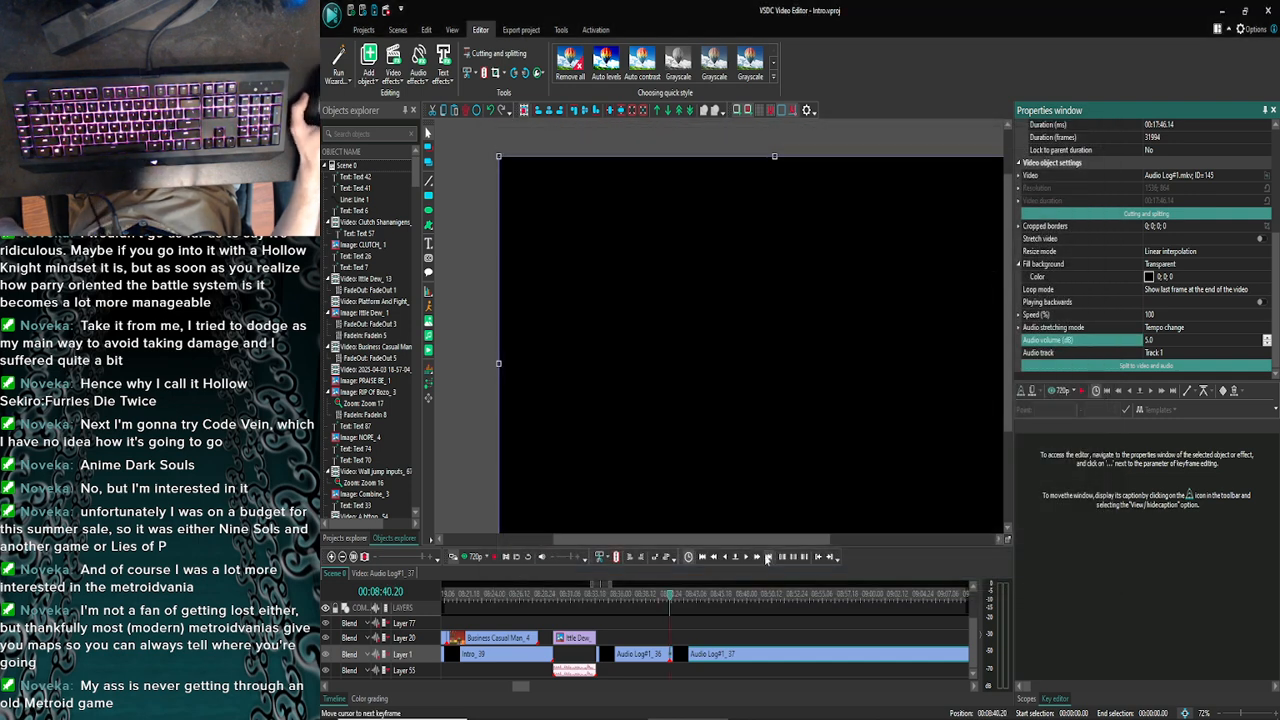
# Move the playhead to 00:09:11.16 in the second audio log piece and preview it to about 00:09:15
pyautogui.click(918, 598)
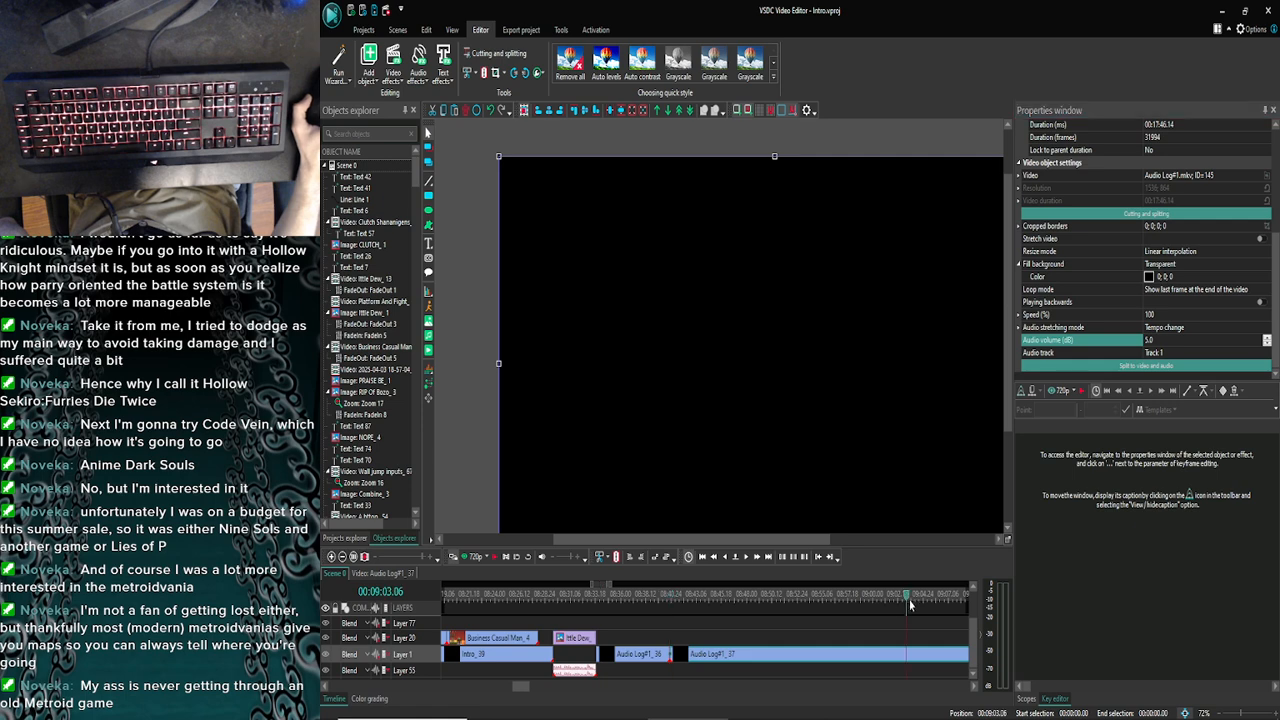
pyautogui.click(754, 558)
pyautogui.click(754, 558)
pyautogui.click(754, 558)
pyautogui.click(754, 558)
pyautogui.click(754, 558)
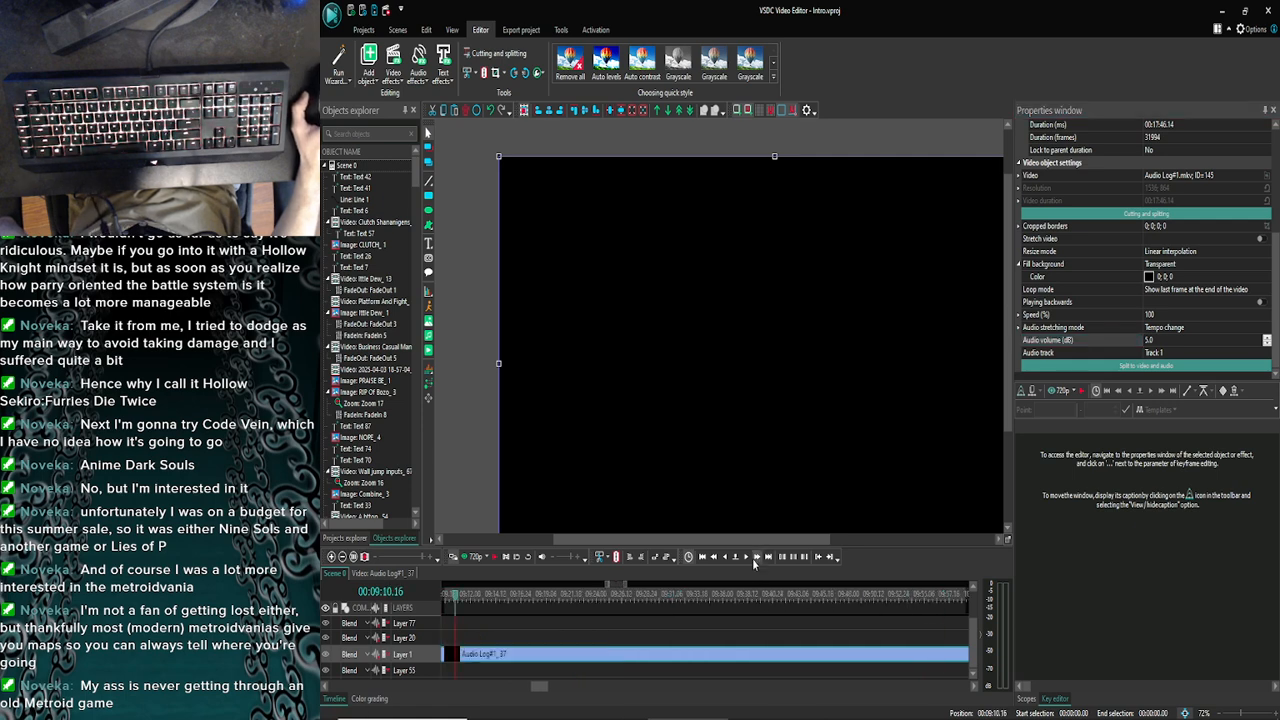
pyautogui.click(458, 556)
pyautogui.click(500, 540)
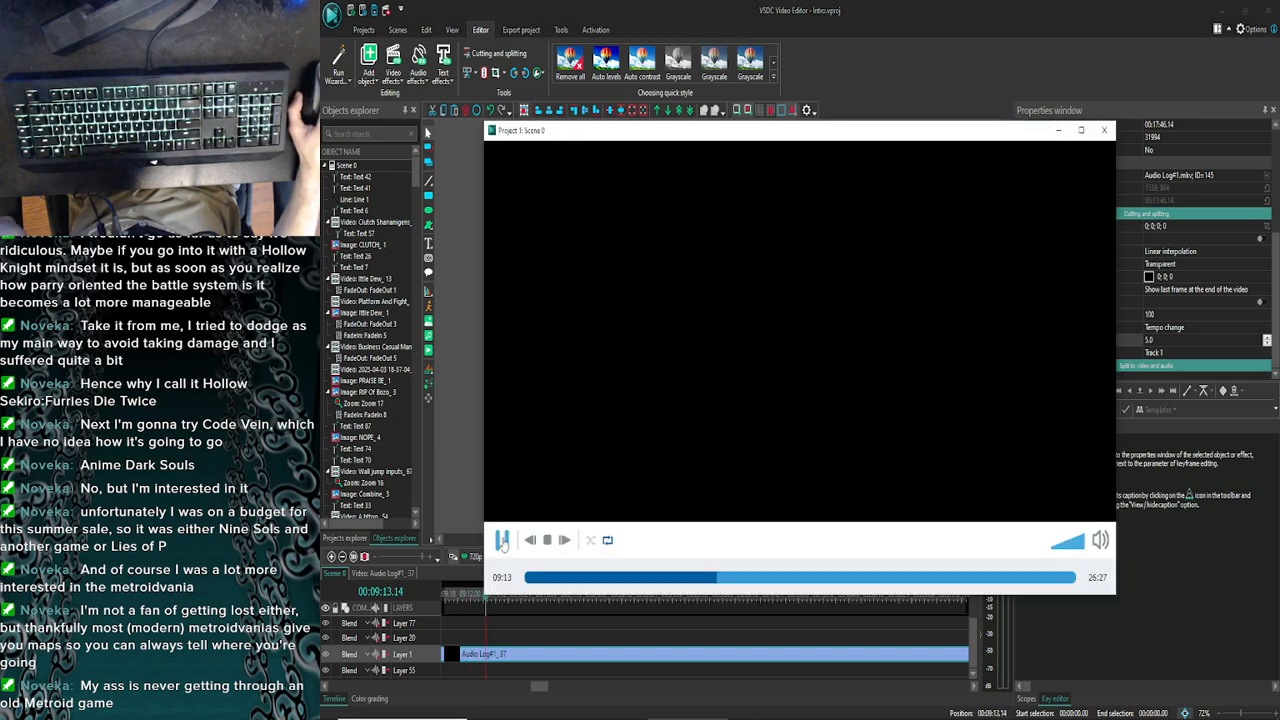
pyautogui.click(503, 540)
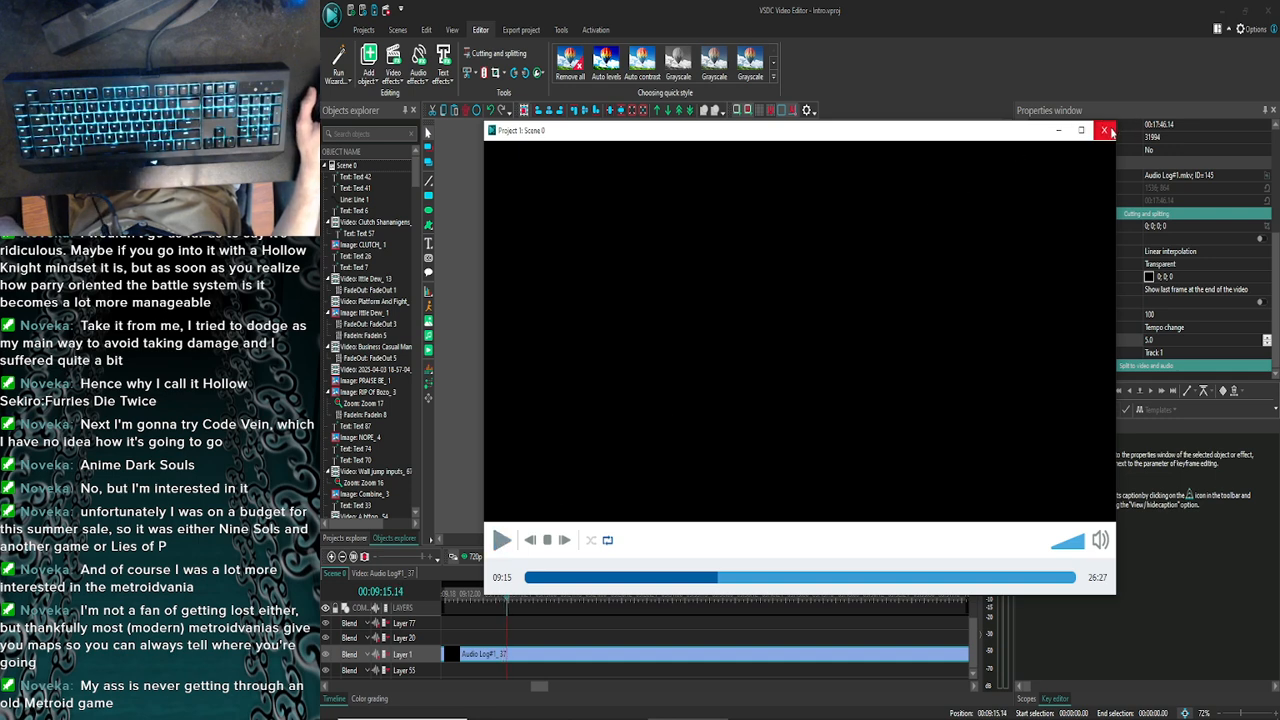
pyautogui.click(1105, 131)
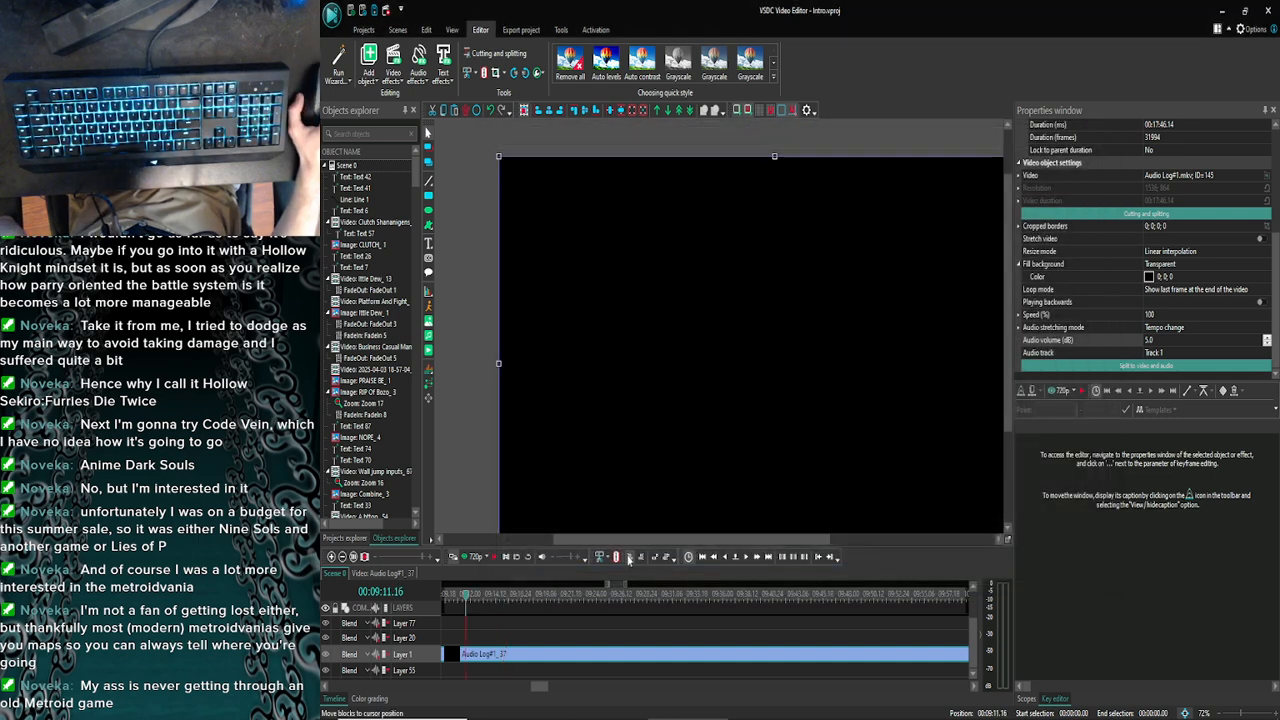
# Advance the playhead by whole seconds to 00:09:15.16 and preview the audio log to about 00:09:18
pyautogui.click(752, 557)
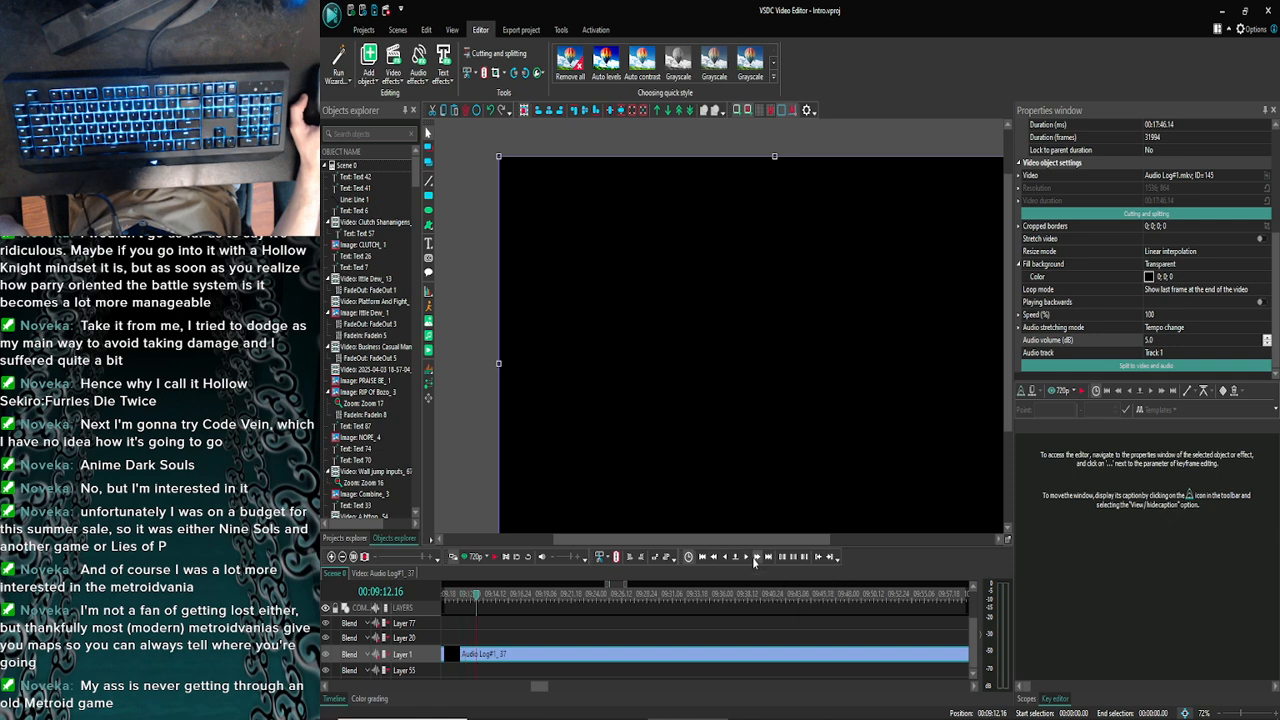
pyautogui.click(752, 557)
pyautogui.click(752, 557)
pyautogui.click(752, 557)
pyautogui.click(463, 556)
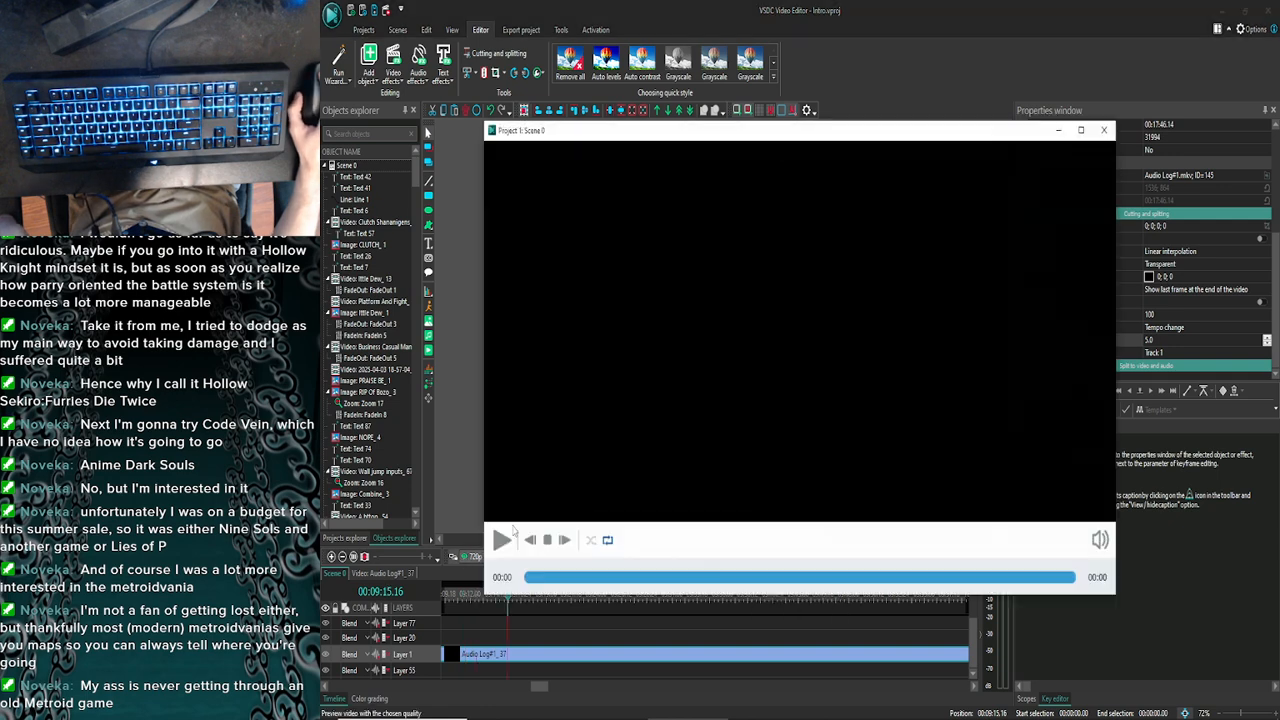
pyautogui.click(503, 539)
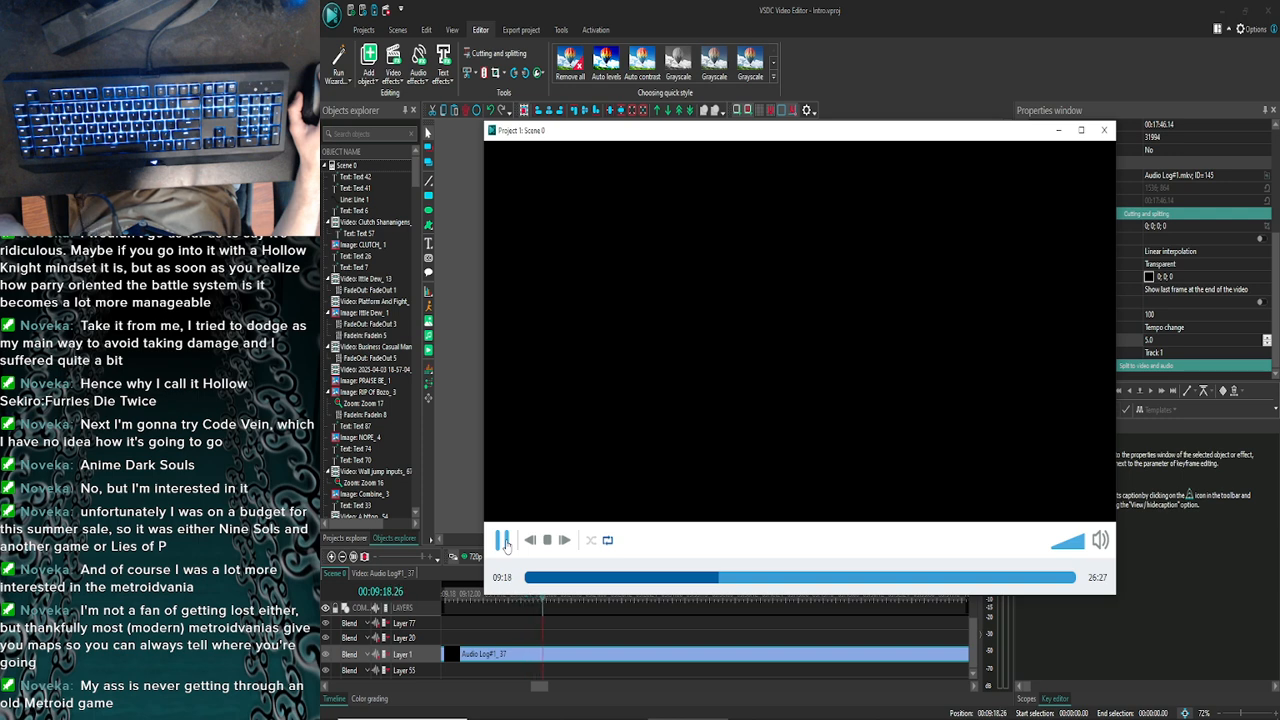
pyautogui.click(503, 539)
pyautogui.click(1104, 130)
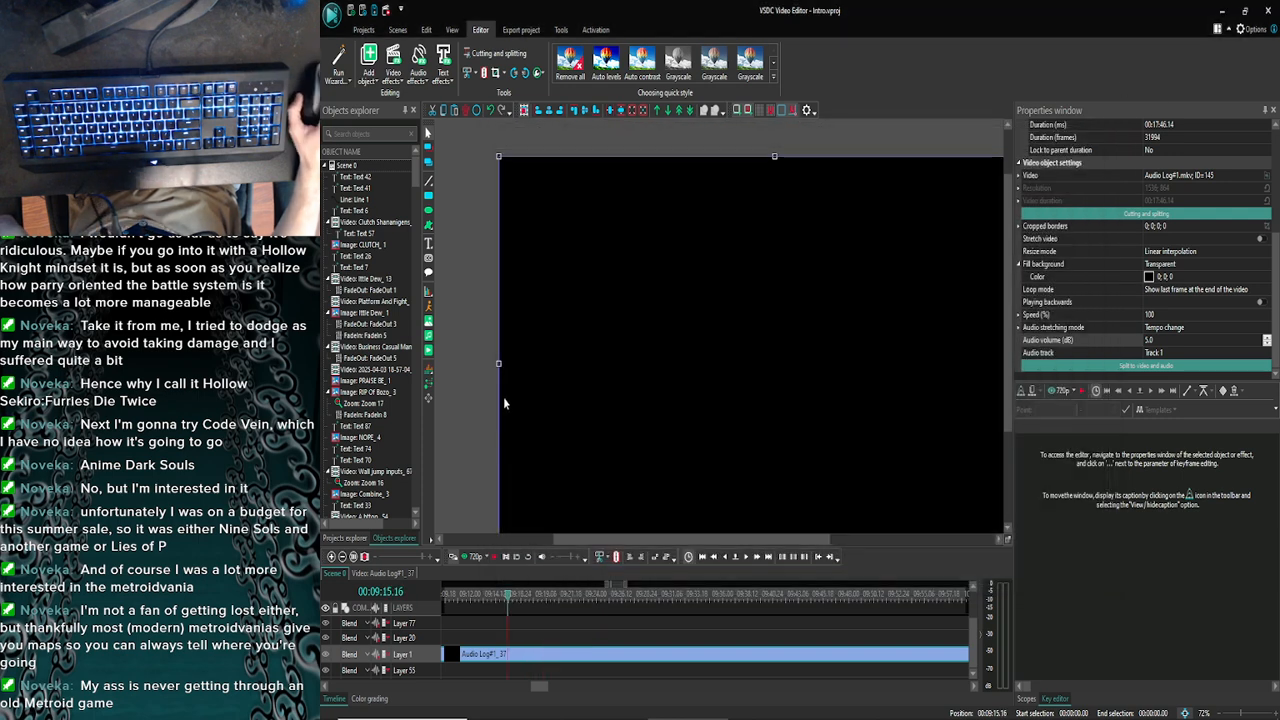
# Move the playhead back one second to 00:09:14.16 and preview the audio log around that point
pyautogui.click(467, 557)
pyautogui.click(501, 538)
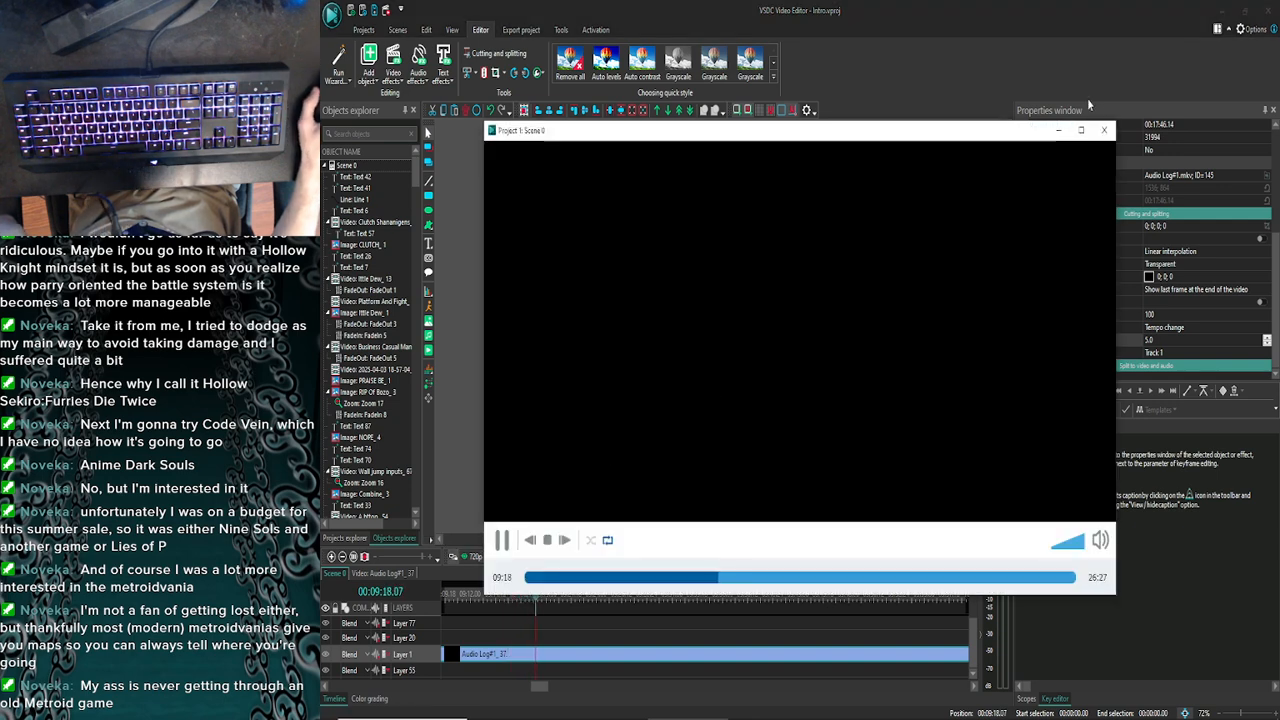
pyautogui.click(1104, 130)
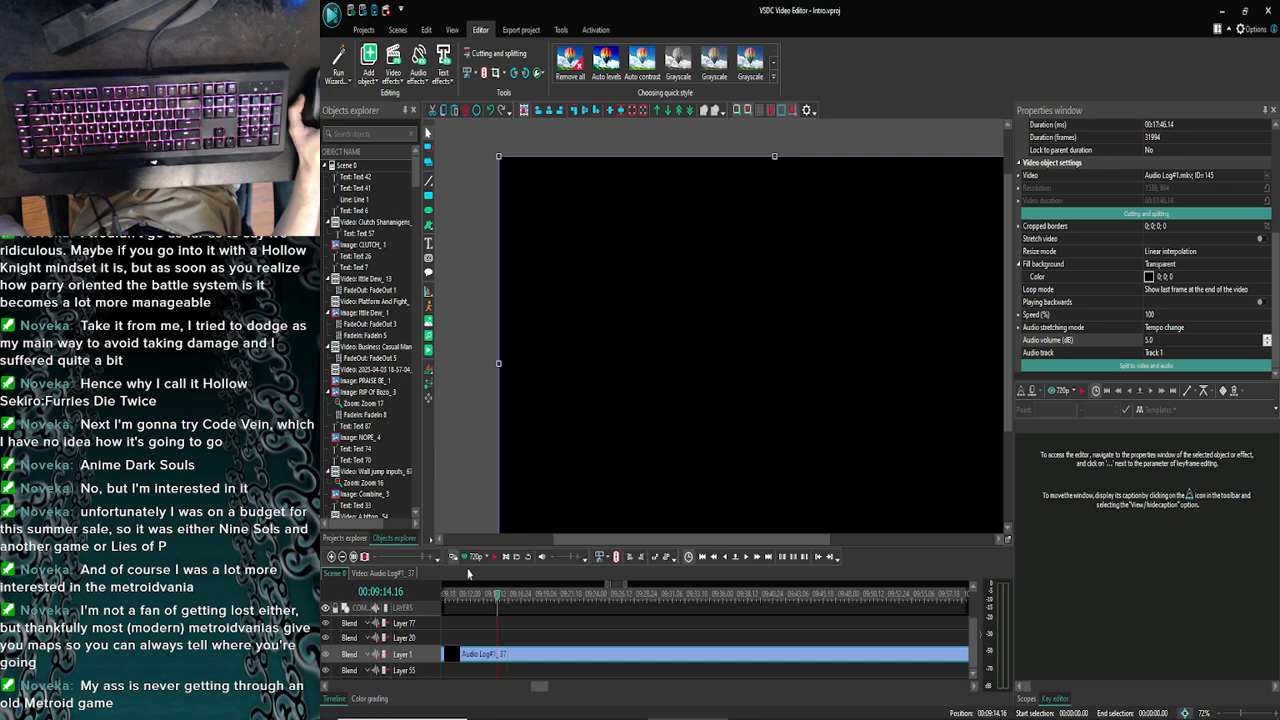
pyautogui.click(467, 557)
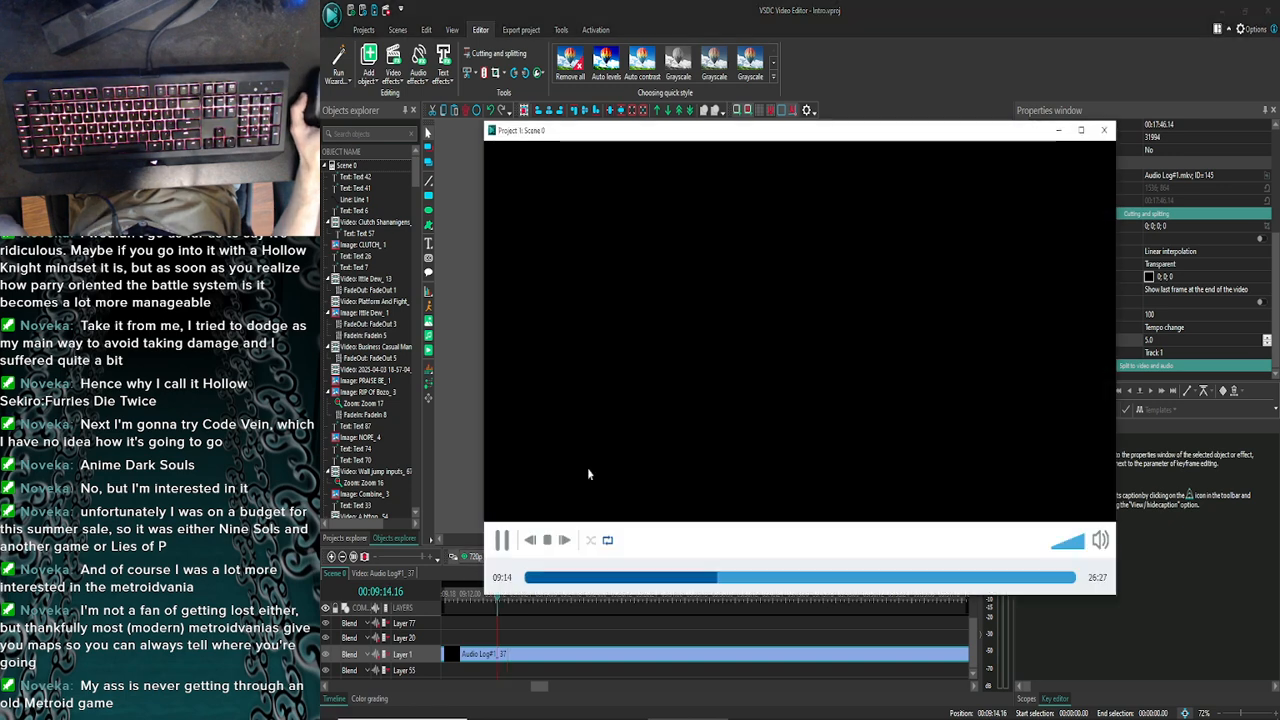
pyautogui.click(1104, 130)
# Step the playhead back by frames to 00:09:14.10, preview from there and split the audio log clip at that position
pyautogui.click(723, 560)
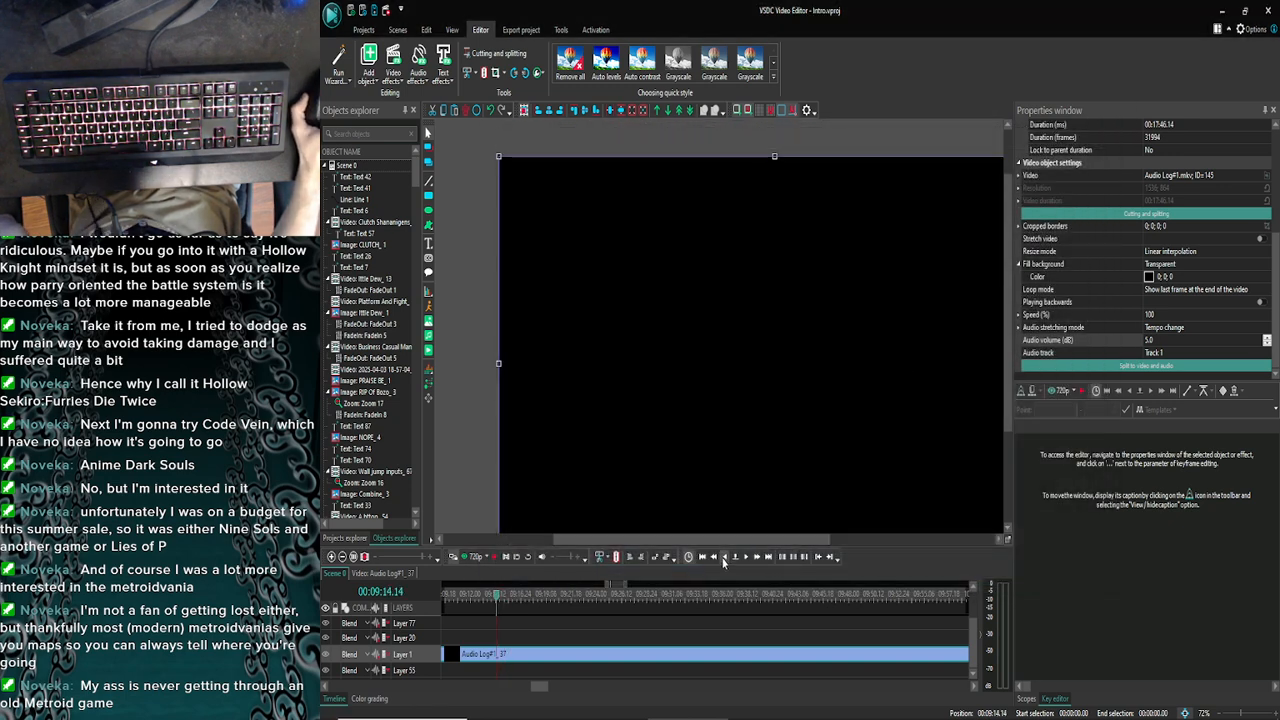
pyautogui.click(723, 560)
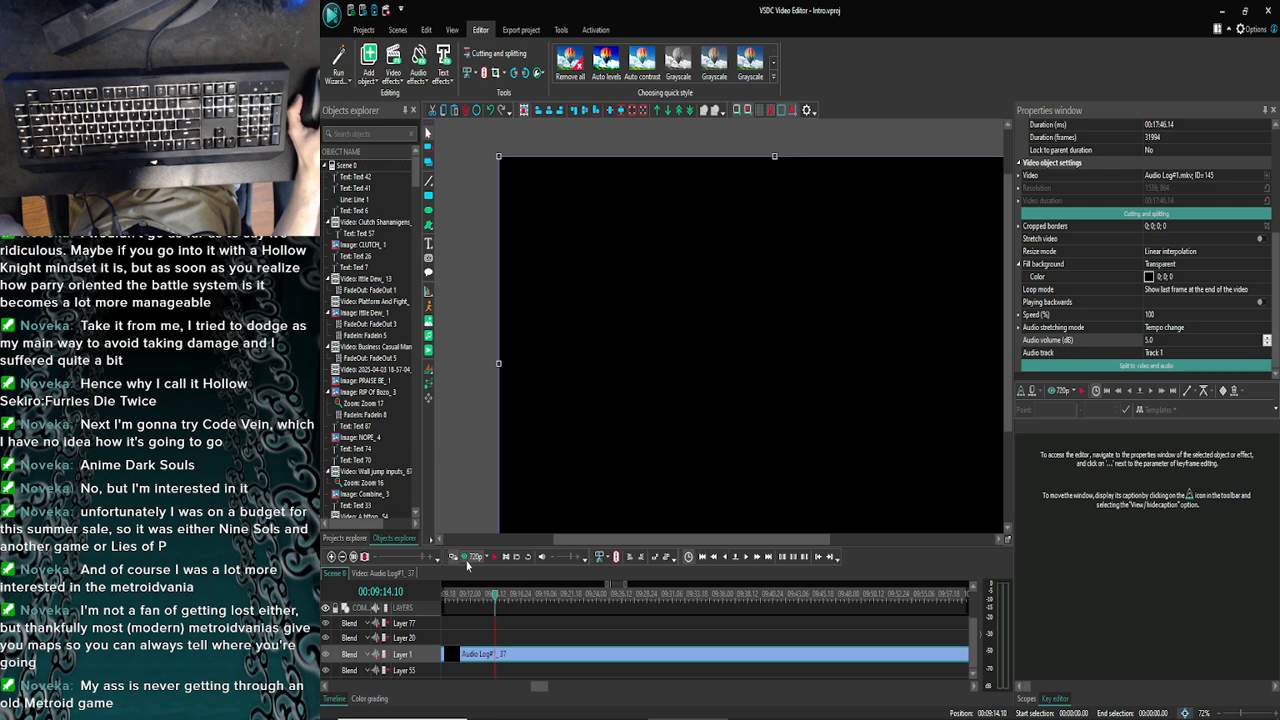
pyautogui.click(467, 560)
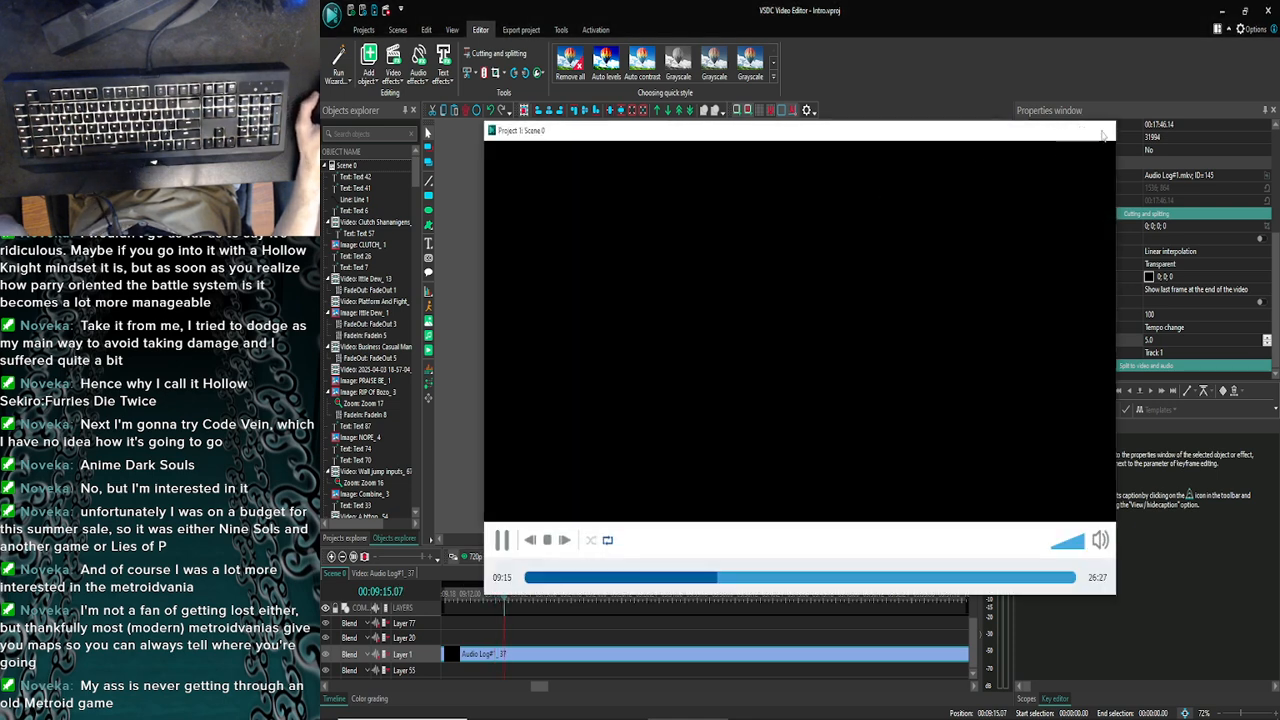
pyautogui.click(1103, 134)
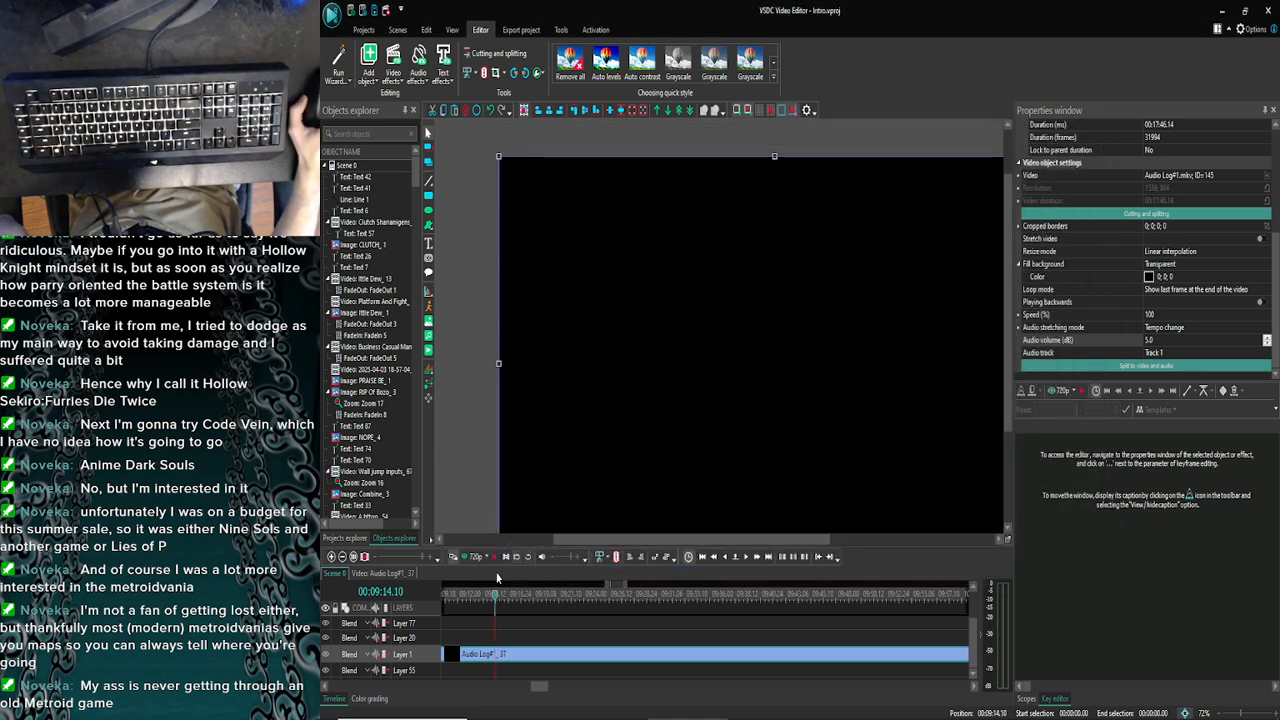
pyautogui.click(484, 73)
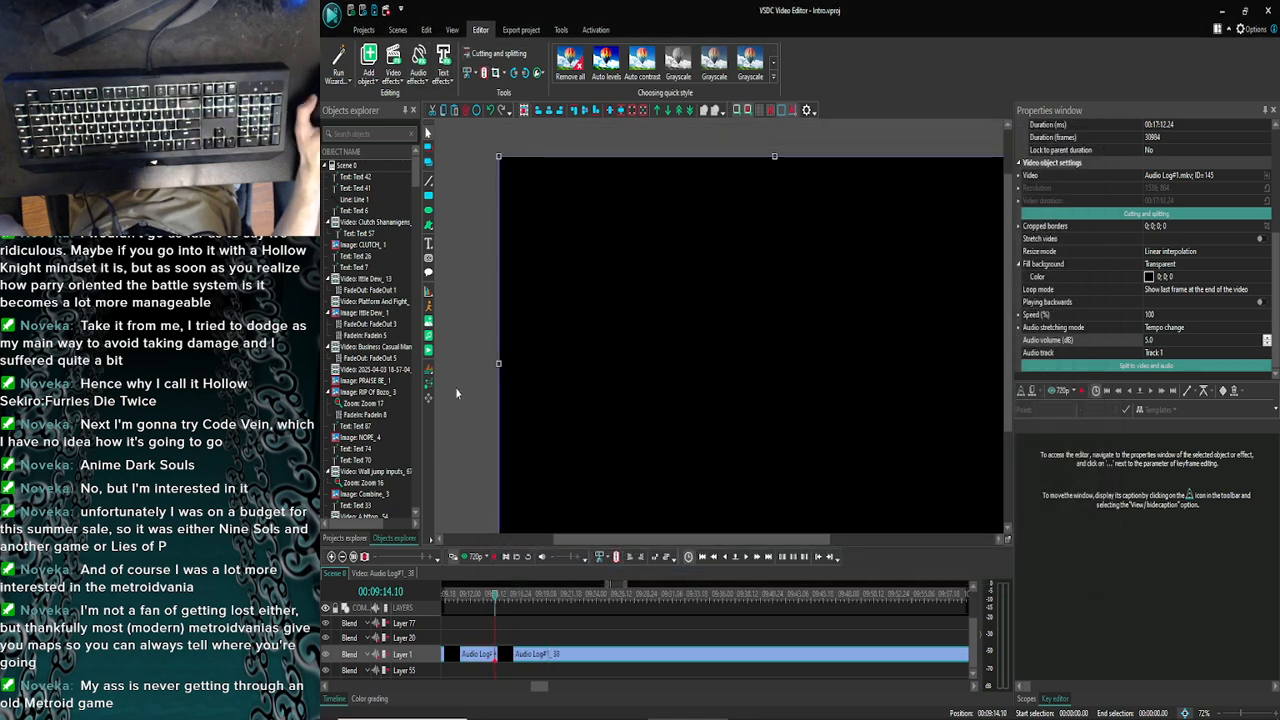
# Step the playhead back by whole seconds to 00:09:09.10, ahead of the new split, and briefly open the preview
pyautogui.click(715, 558)
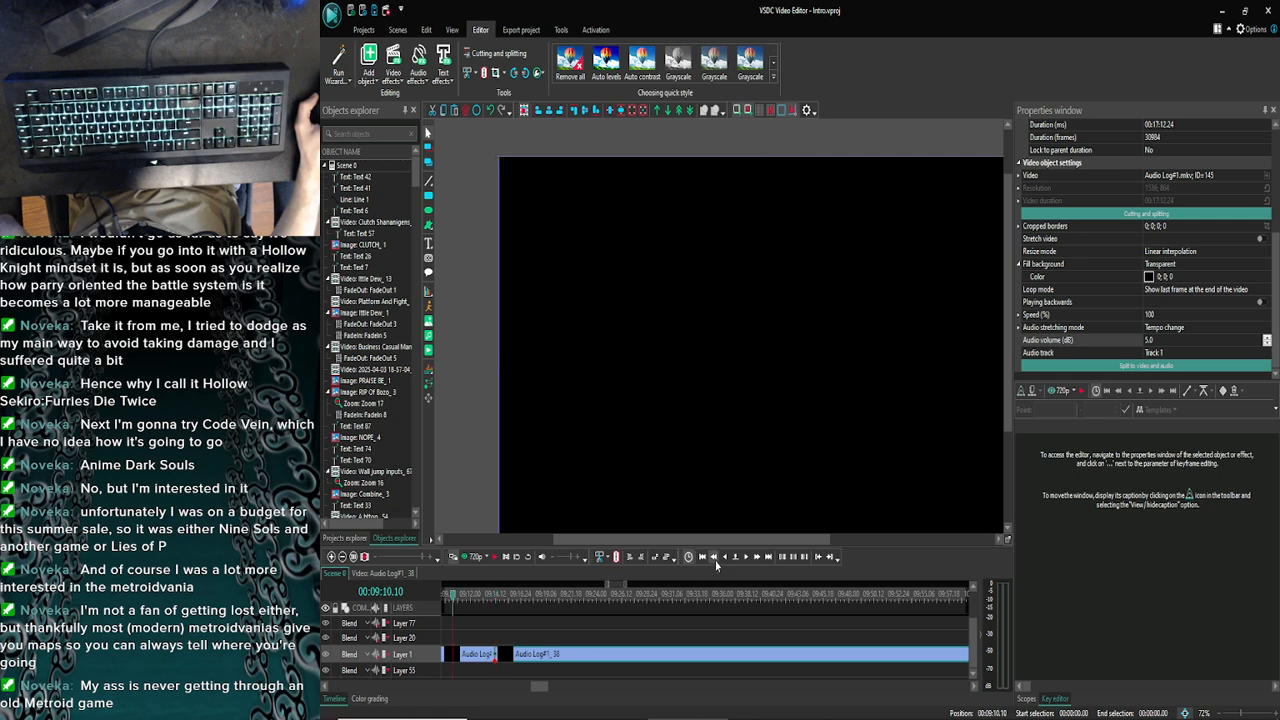
pyautogui.click(715, 562)
pyautogui.click(465, 558)
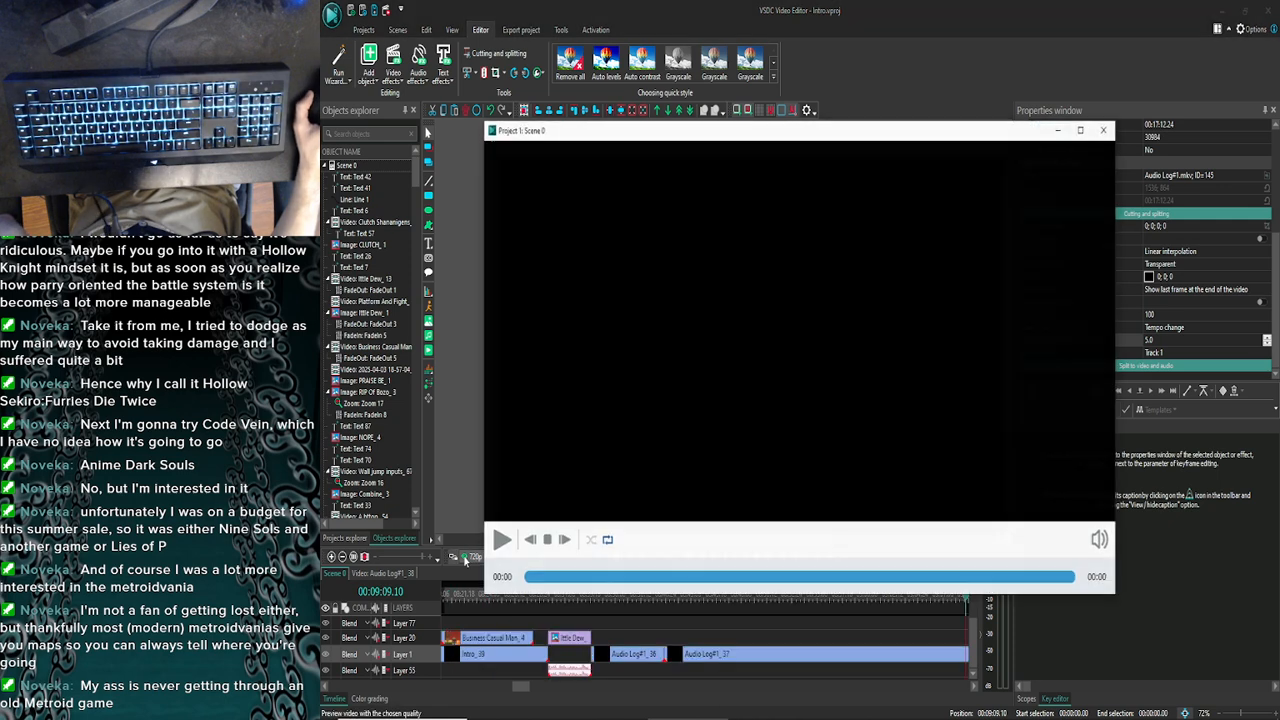
pyautogui.click(1101, 135)
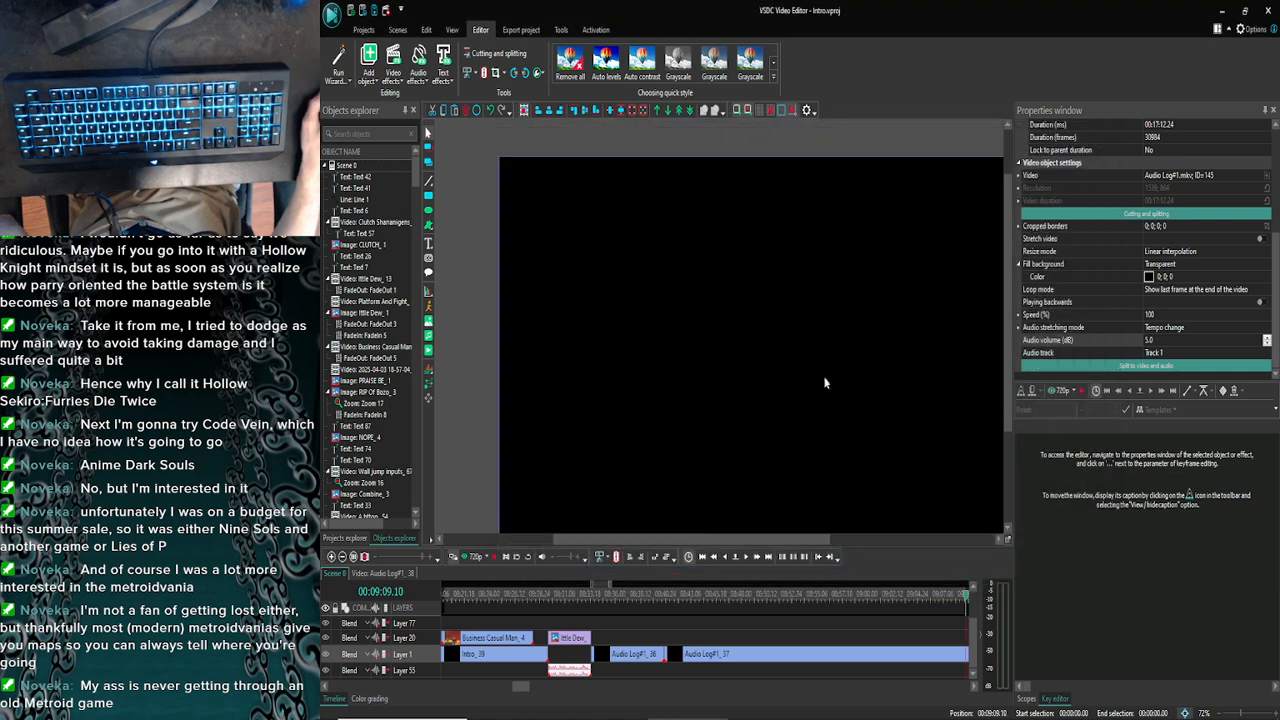
# Move the playhead back to 00:09:08.10 and forward to 00:09:09.10, previewing the audio log briefly from each position
pyautogui.click(716, 562)
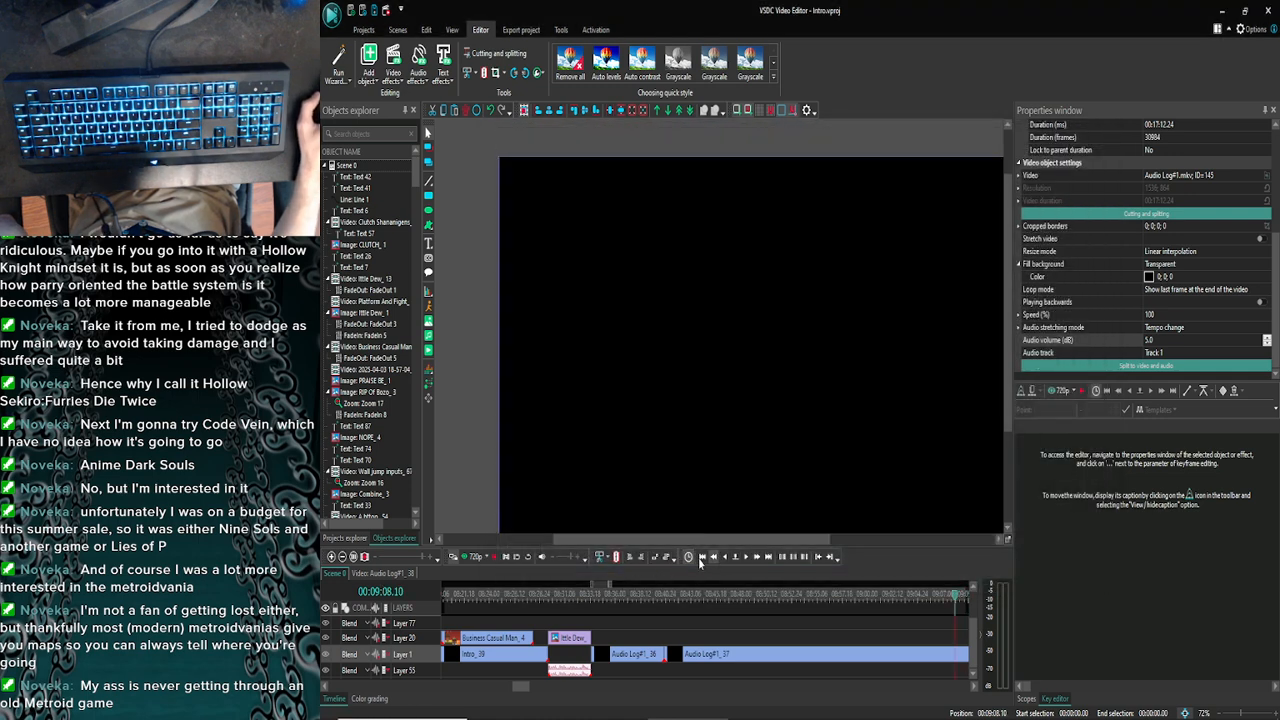
pyautogui.click(467, 558)
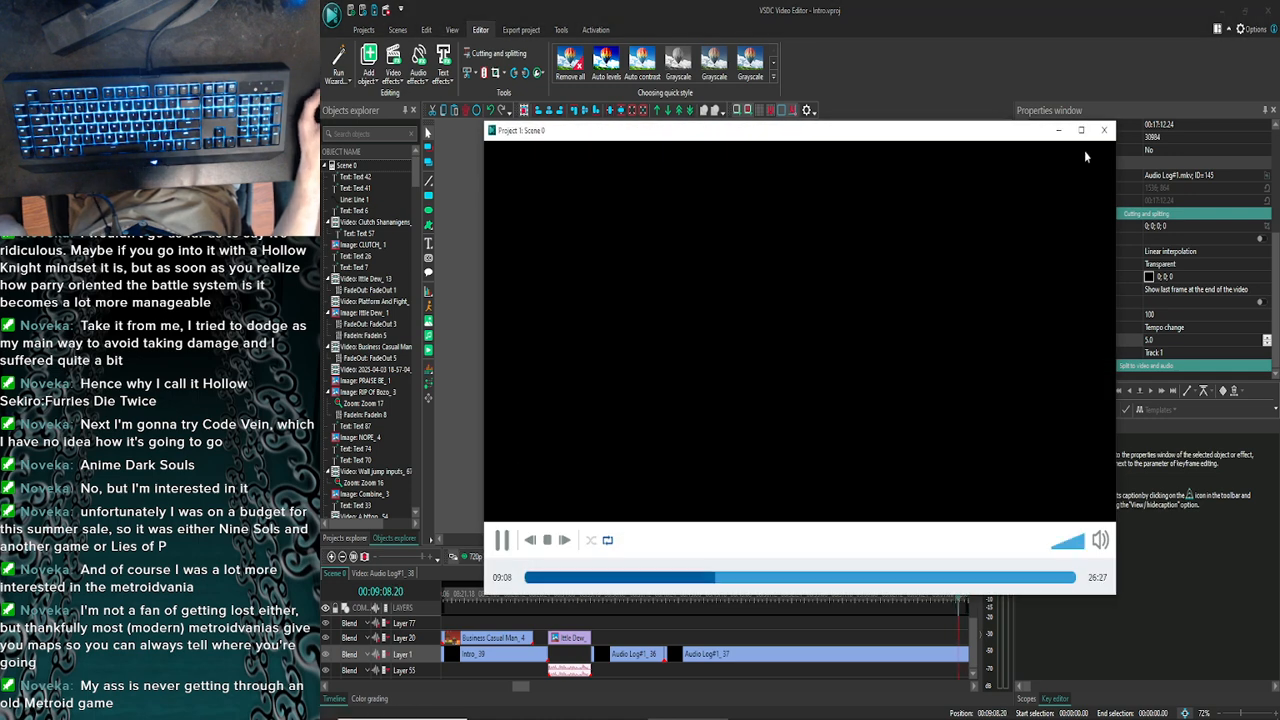
pyautogui.click(1104, 130)
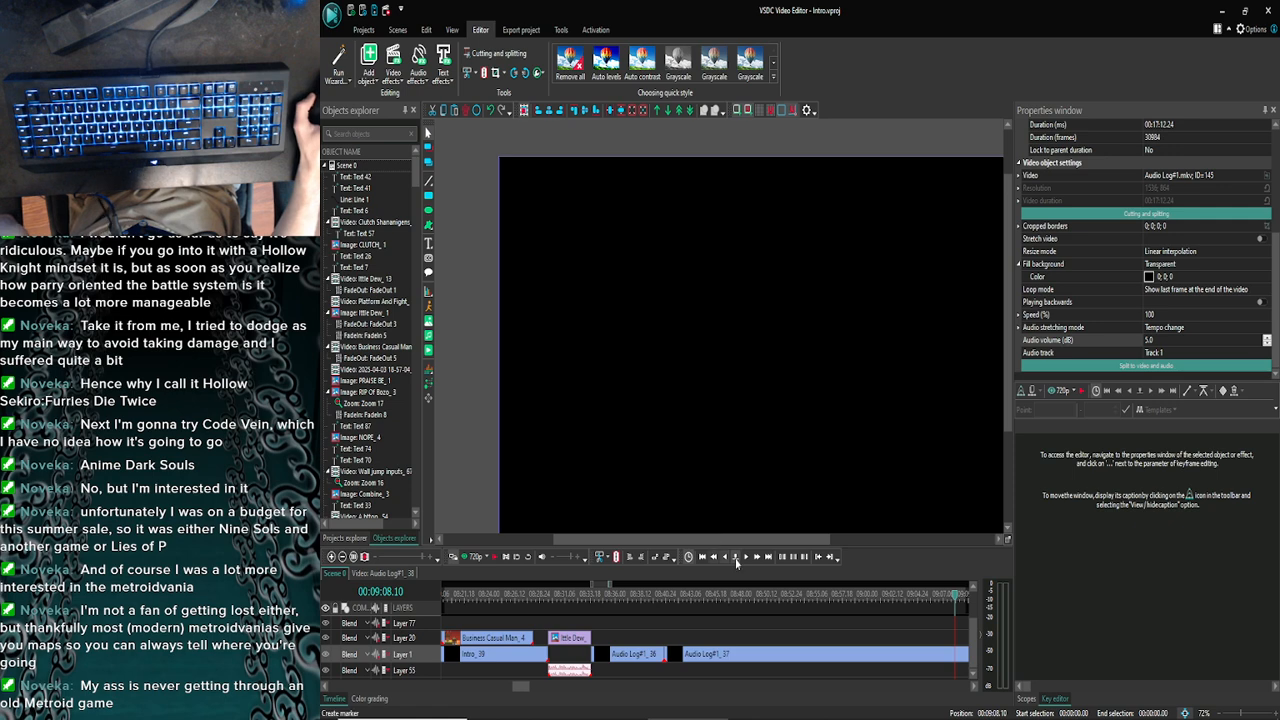
pyautogui.click(760, 561)
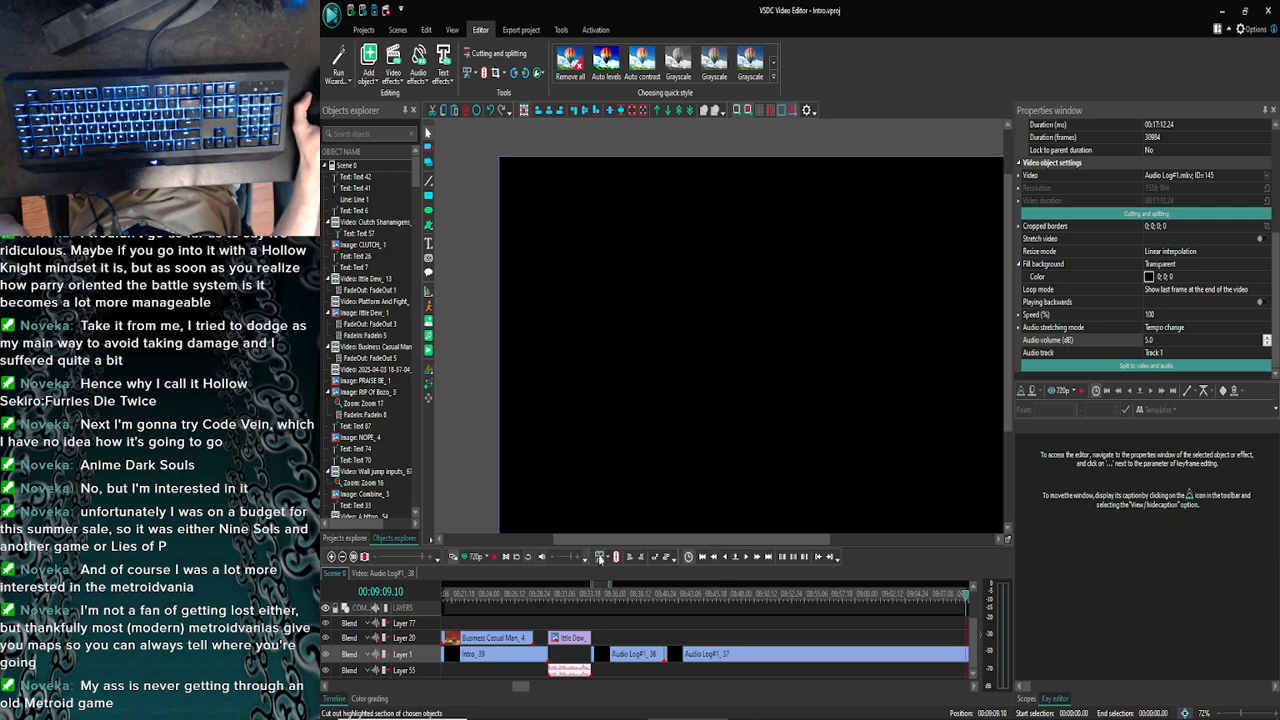
pyautogui.click(472, 560)
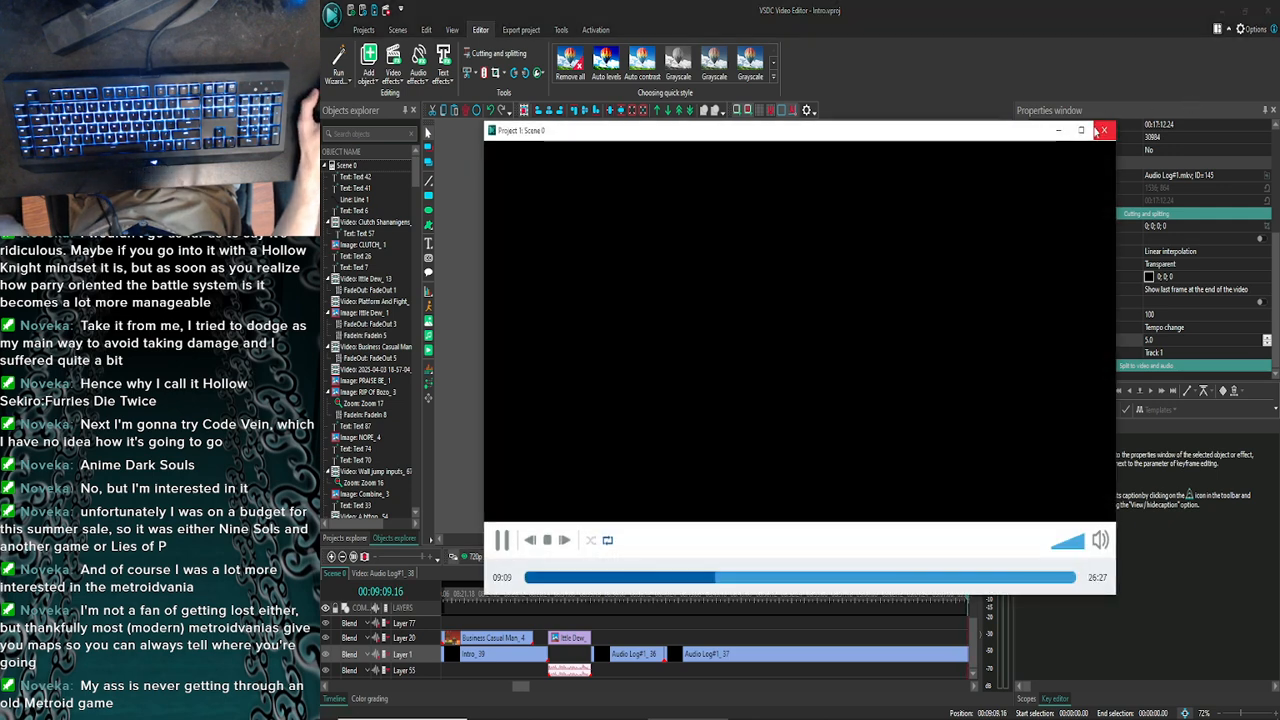
pyautogui.click(1104, 130)
# Step the playhead back by frames to 00:09:09.00, preview from there and split the Audio Log#1 clip at that position
pyautogui.click(723, 561)
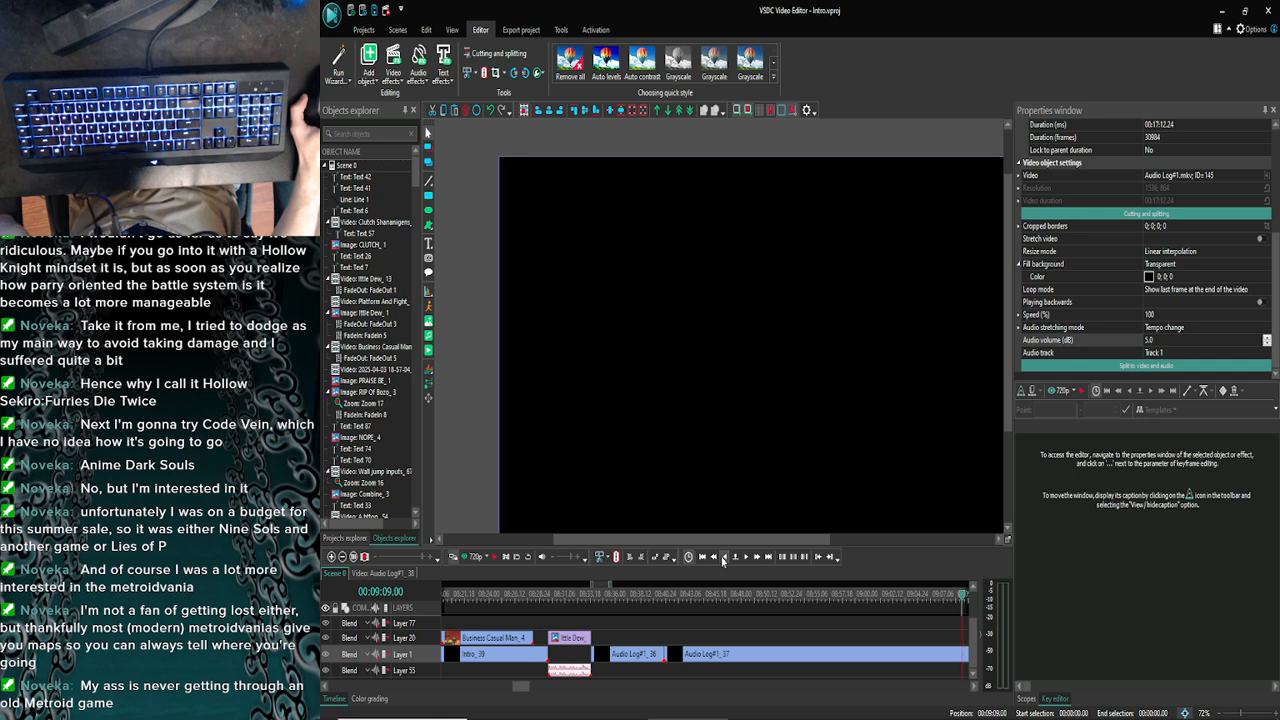
pyautogui.click(472, 557)
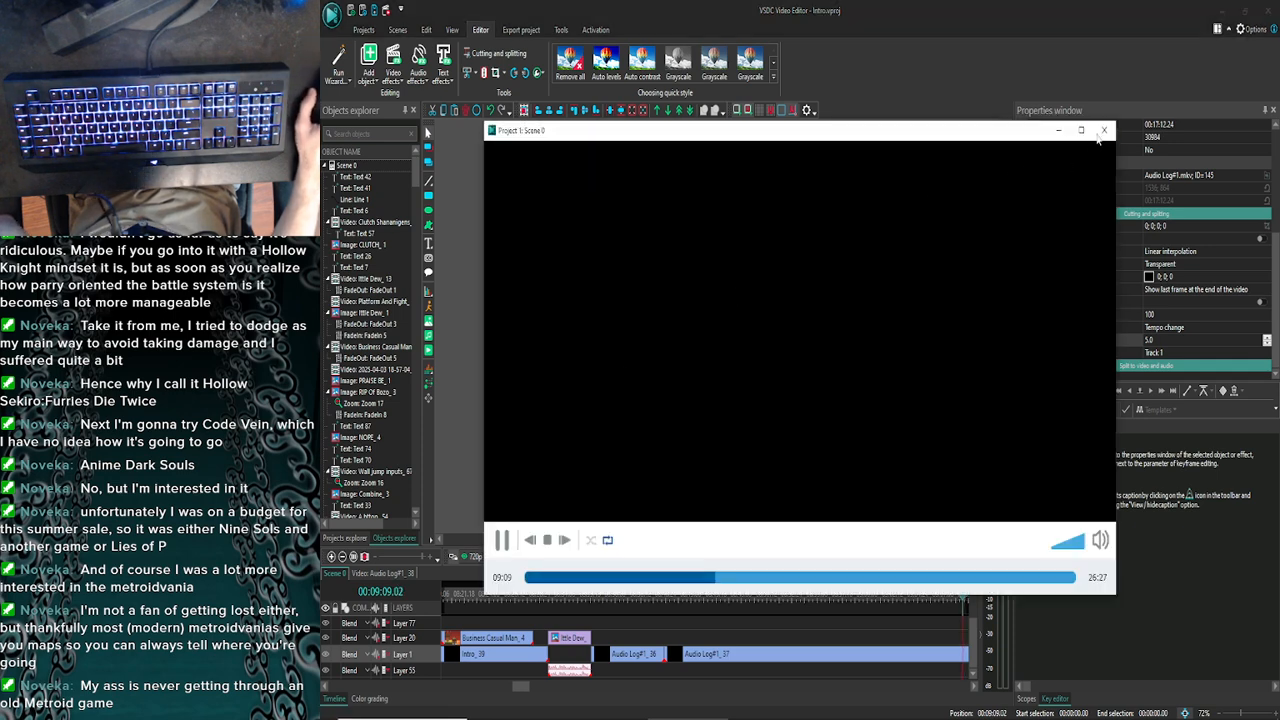
pyautogui.click(1104, 131)
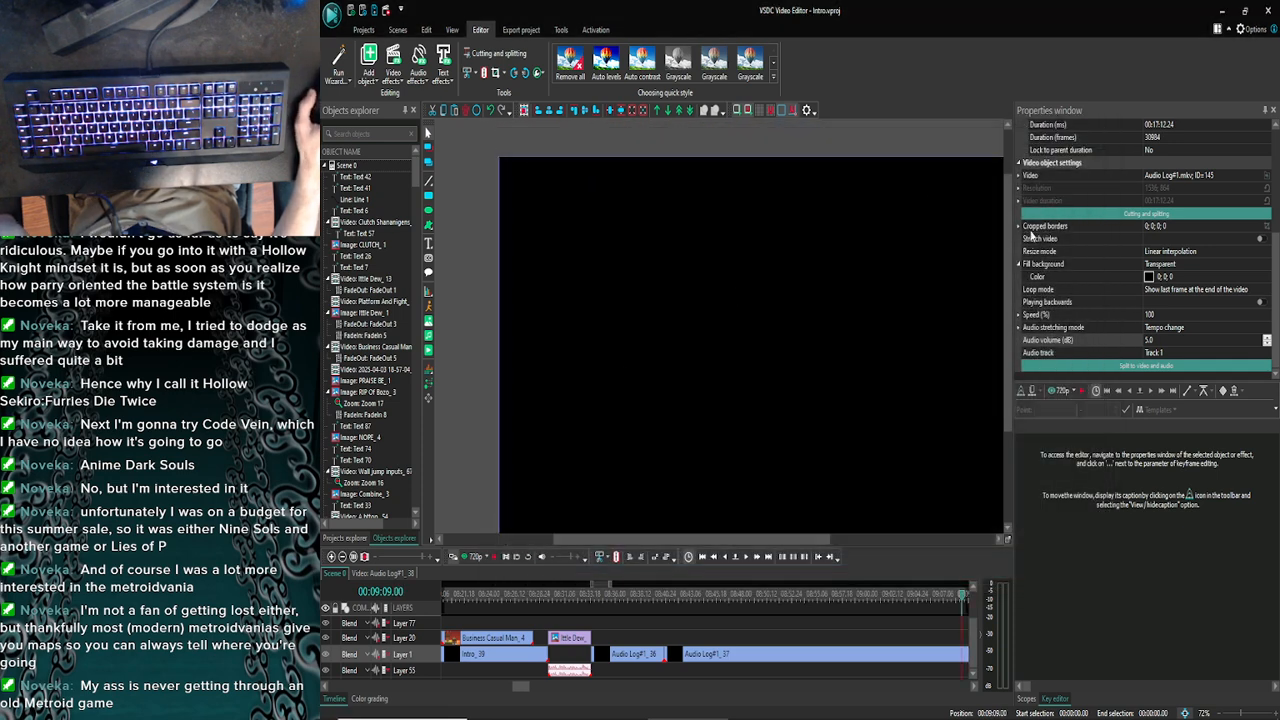
pyautogui.click(908, 656)
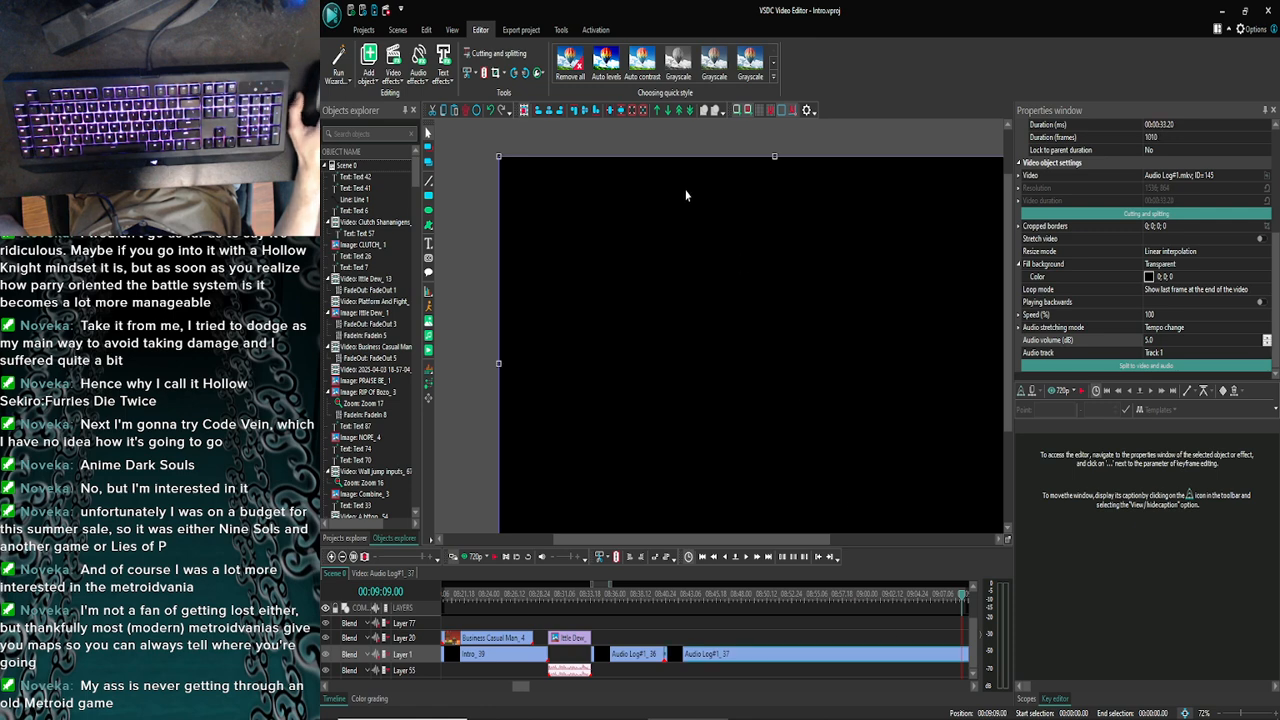
pyautogui.click(484, 73)
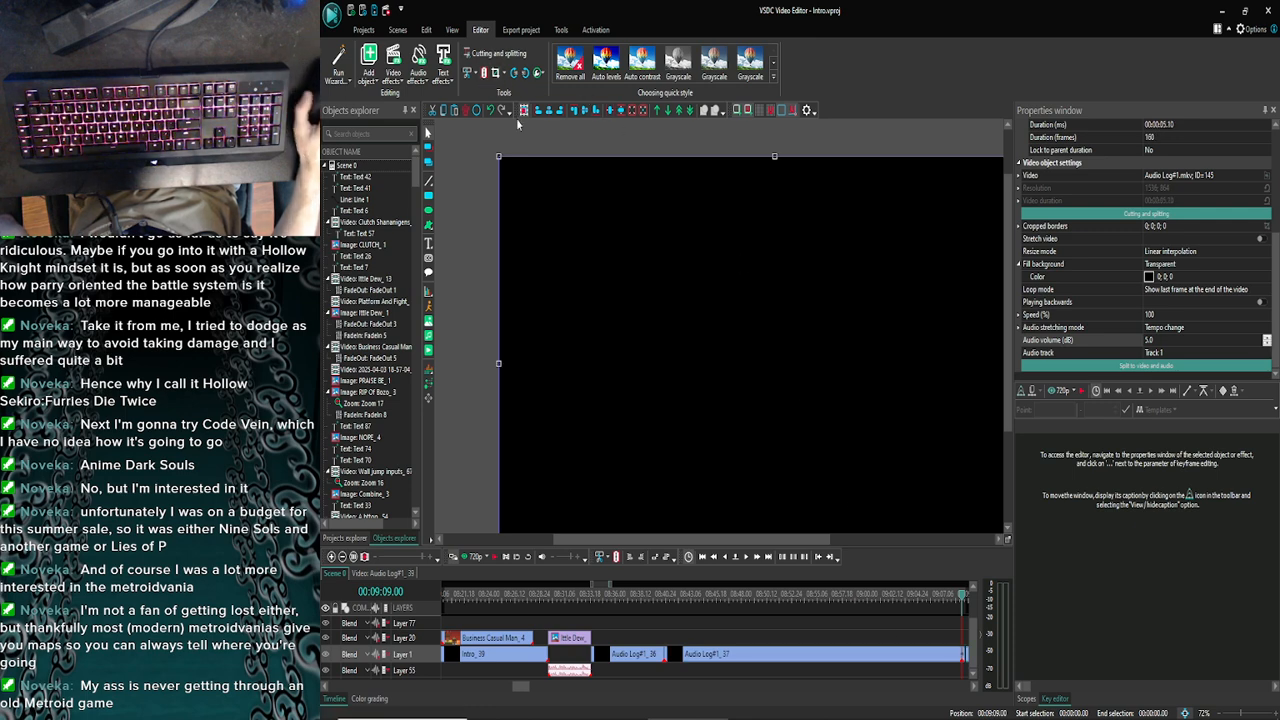
# Preview the project and skip to the gameplay section around 05:45 to watch and listen to it
pyautogui.click(466, 560)
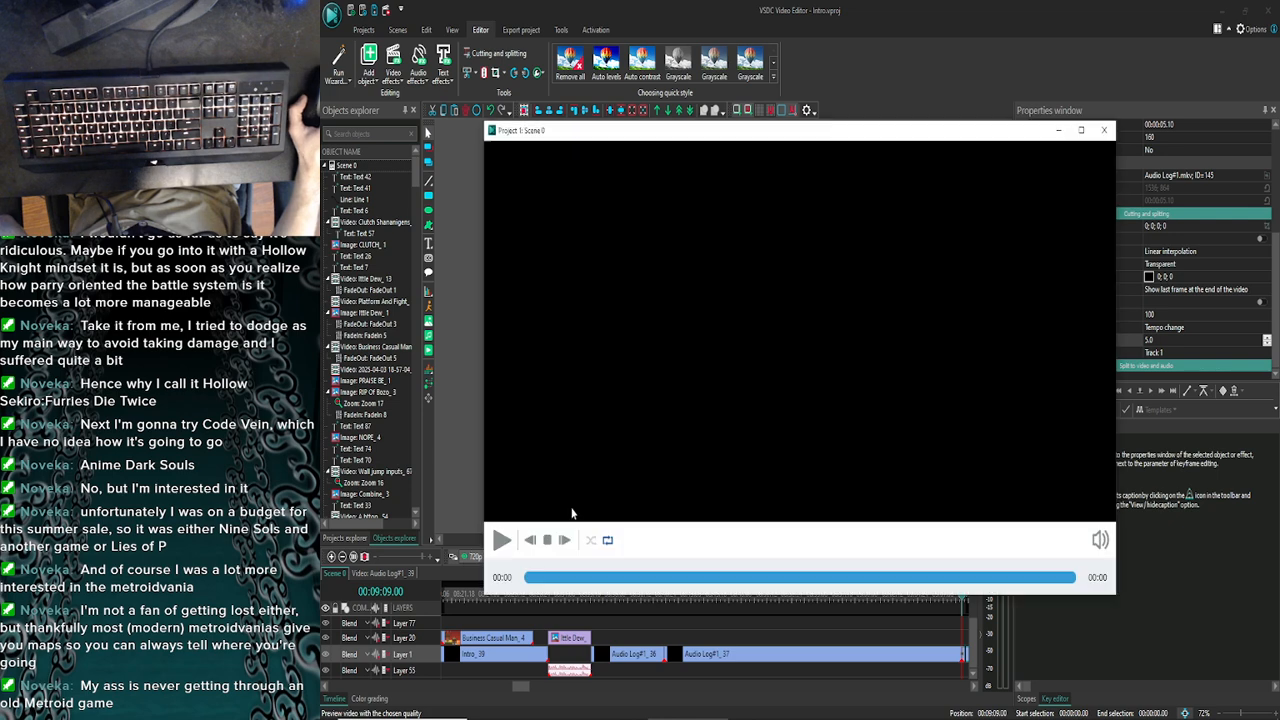
pyautogui.click(642, 578)
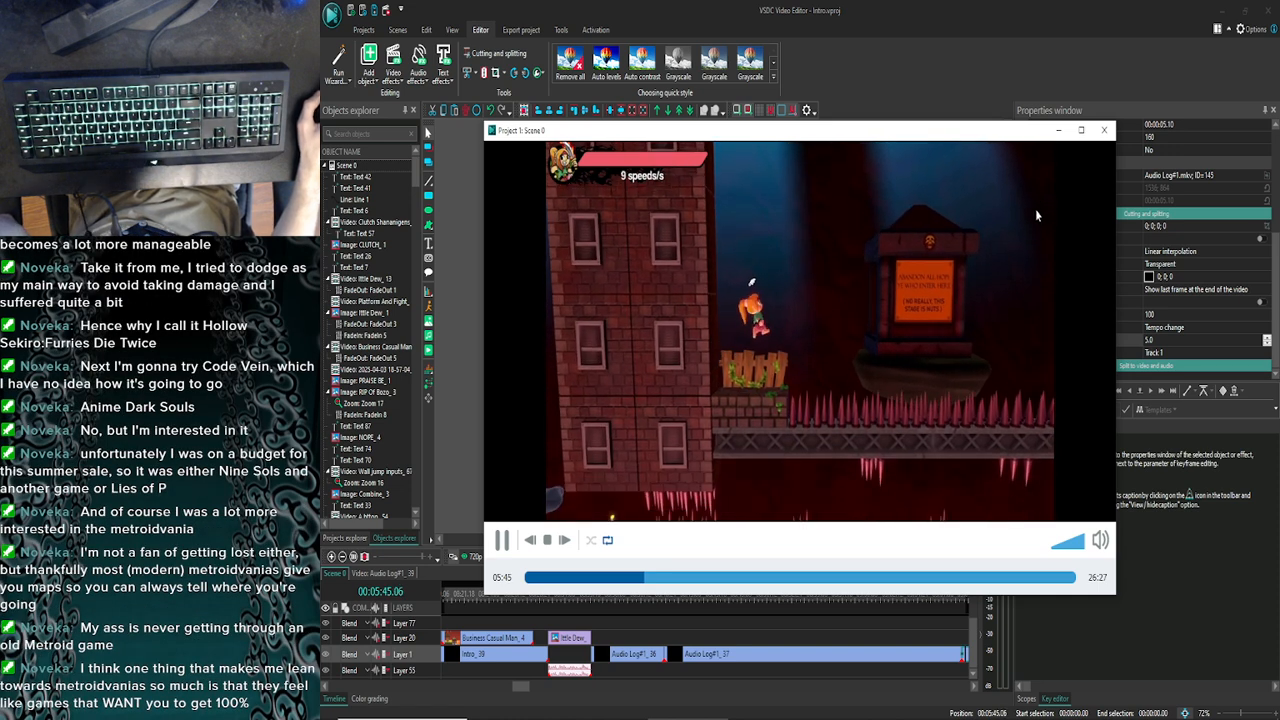
pyautogui.click(1103, 132)
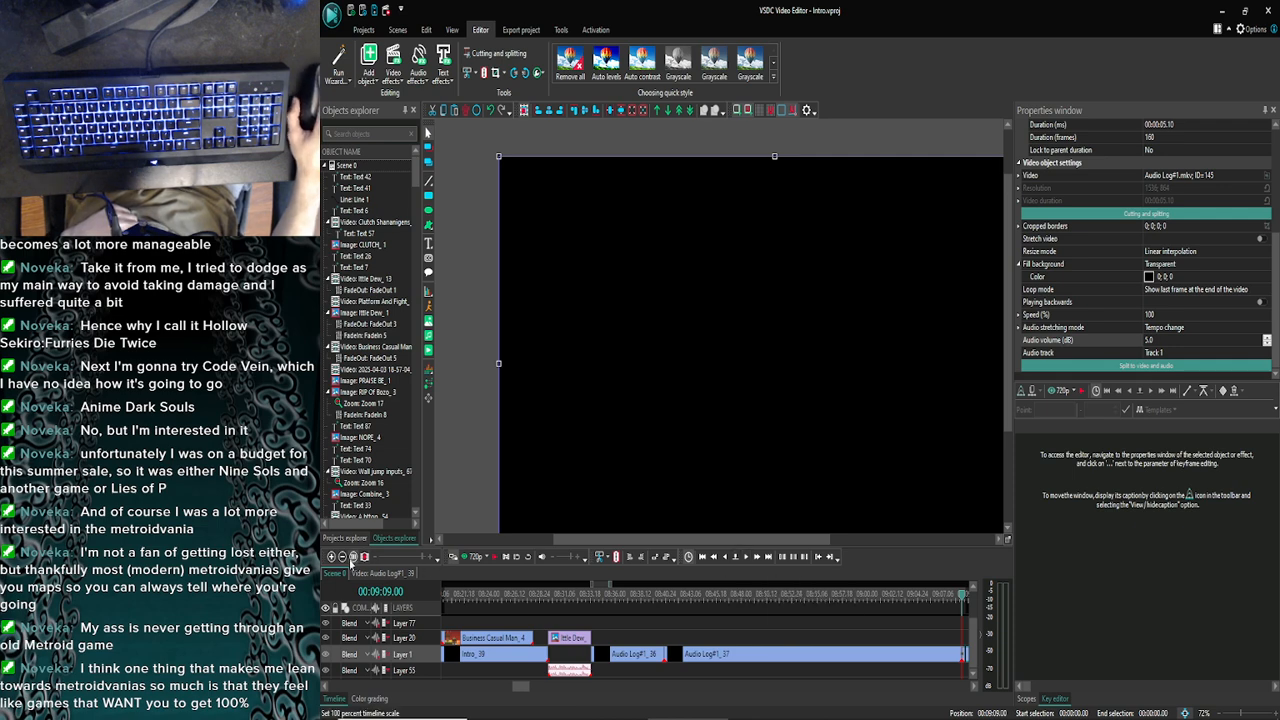
# Preview the newly split audio log segment from 00:09:09.00 to about 00:09:12
pyautogui.click(350, 561)
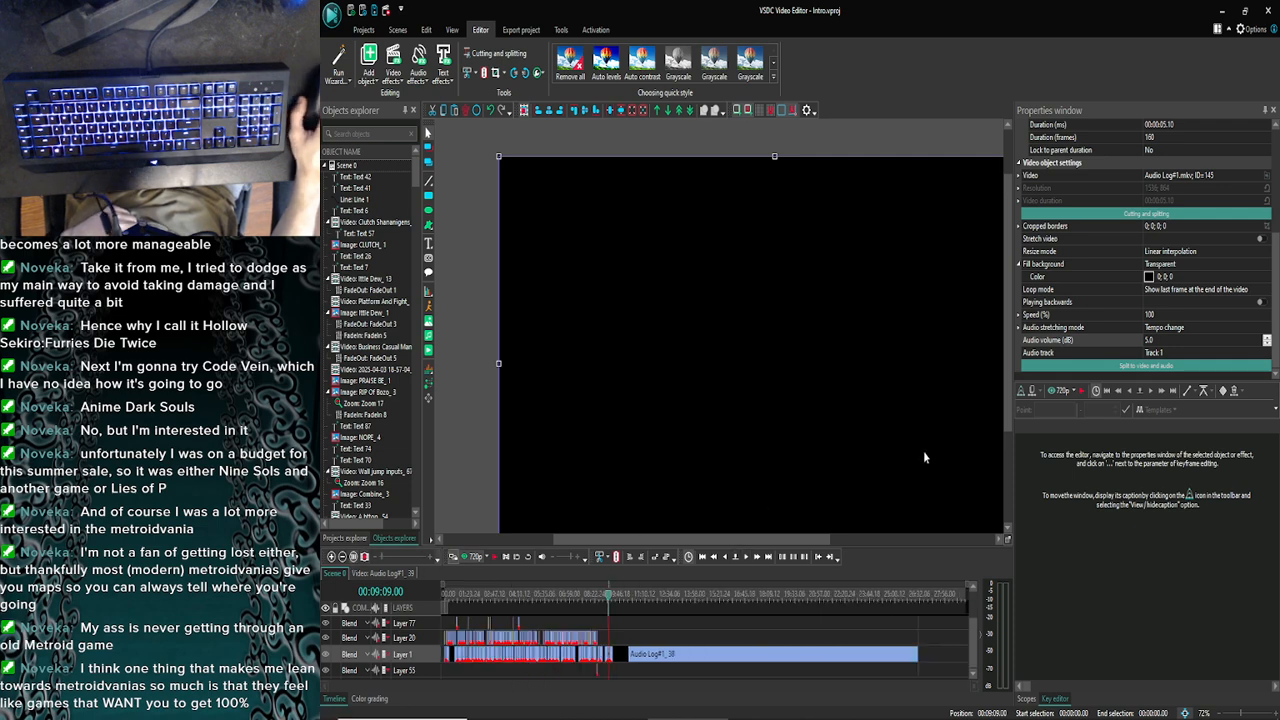
pyautogui.click(475, 557)
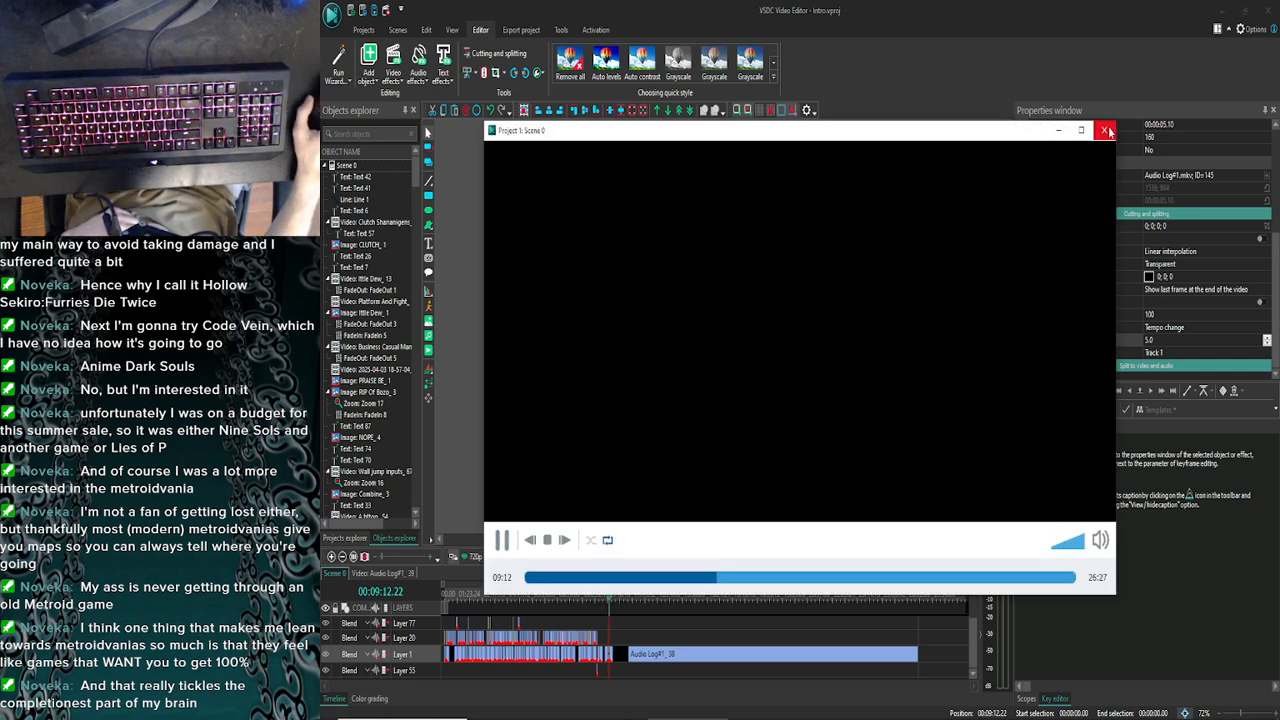
pyautogui.click(1107, 131)
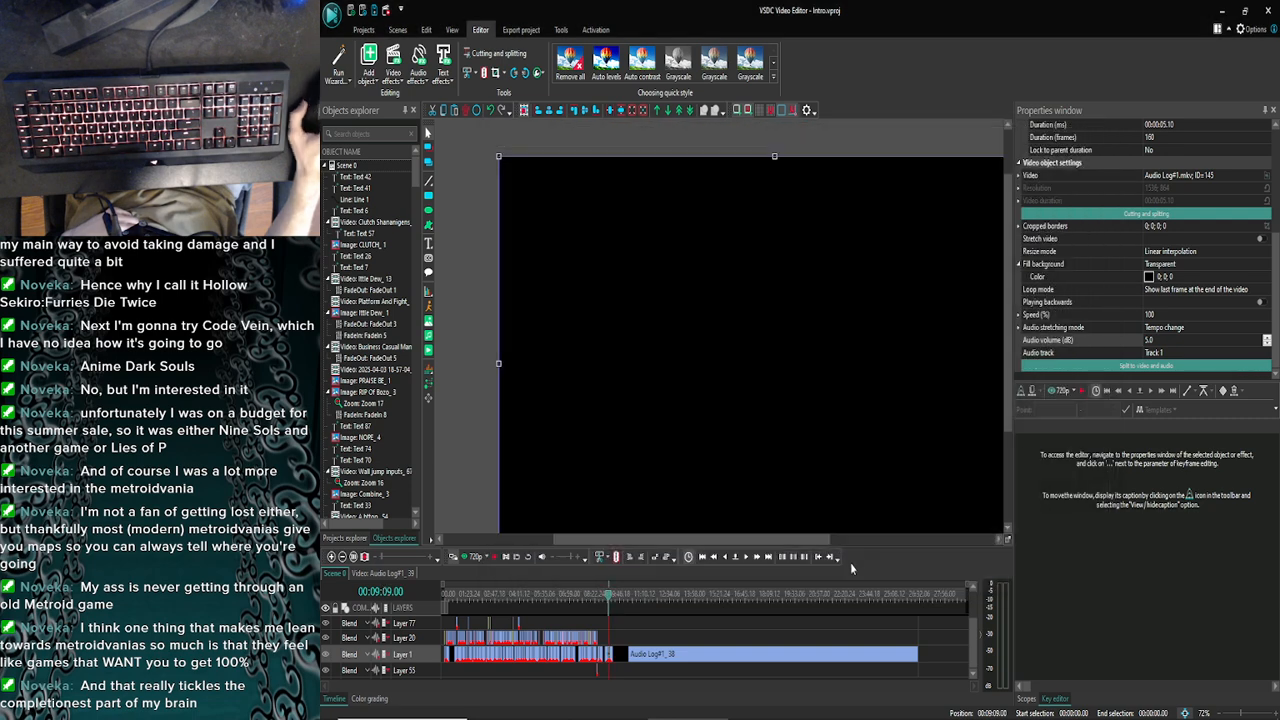
# Preview the late part of the audio log from 00:20:29.25, and the intro's text section from 00:08:04.06
pyautogui.click(812, 594)
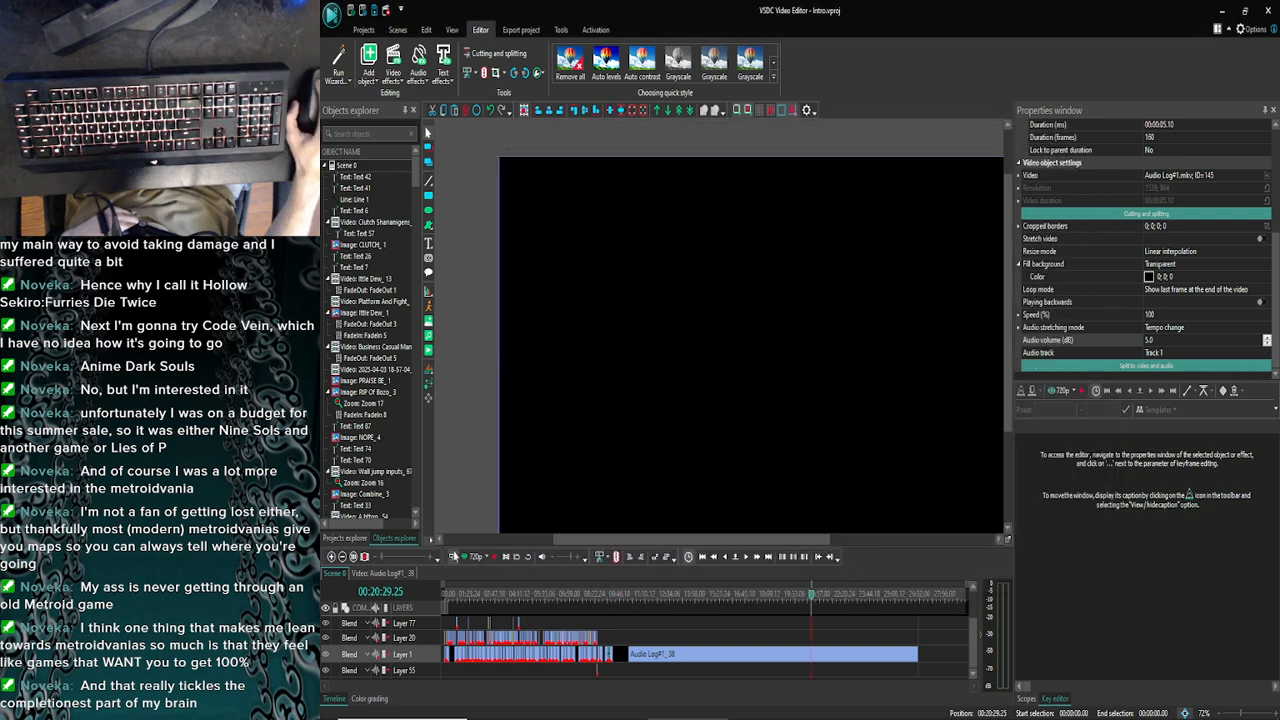
pyautogui.click(461, 557)
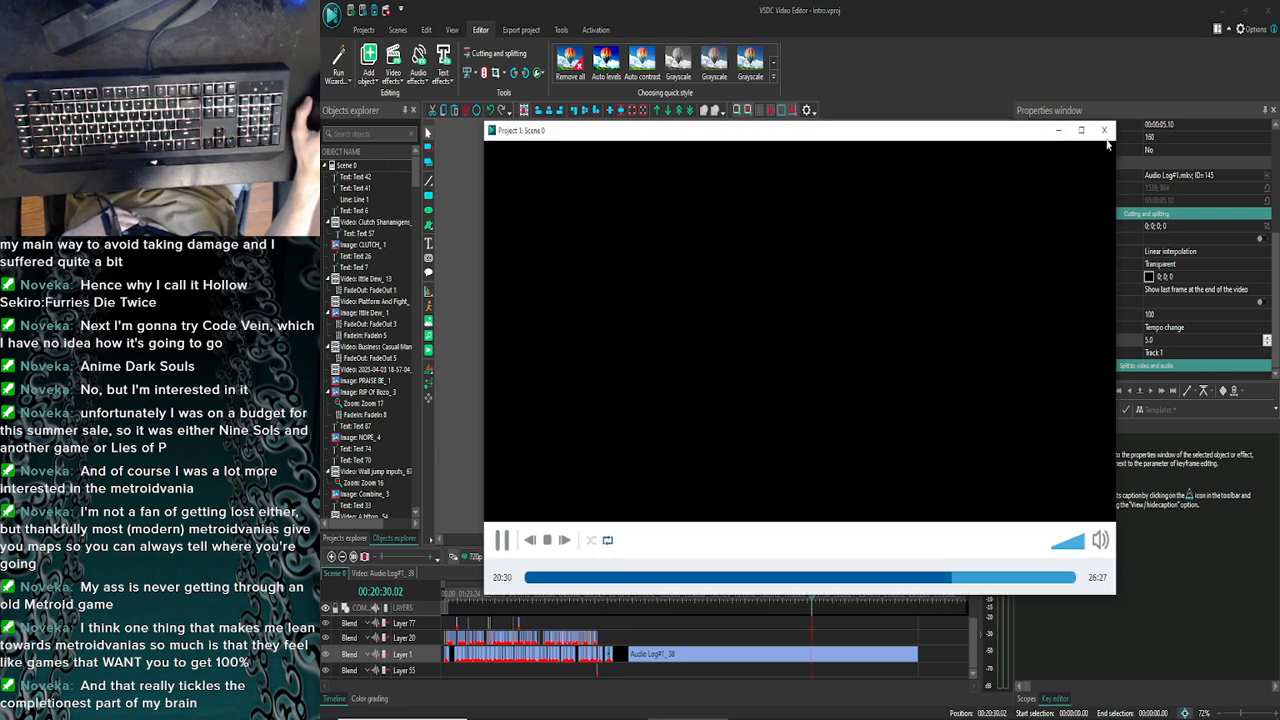
pyautogui.click(1104, 131)
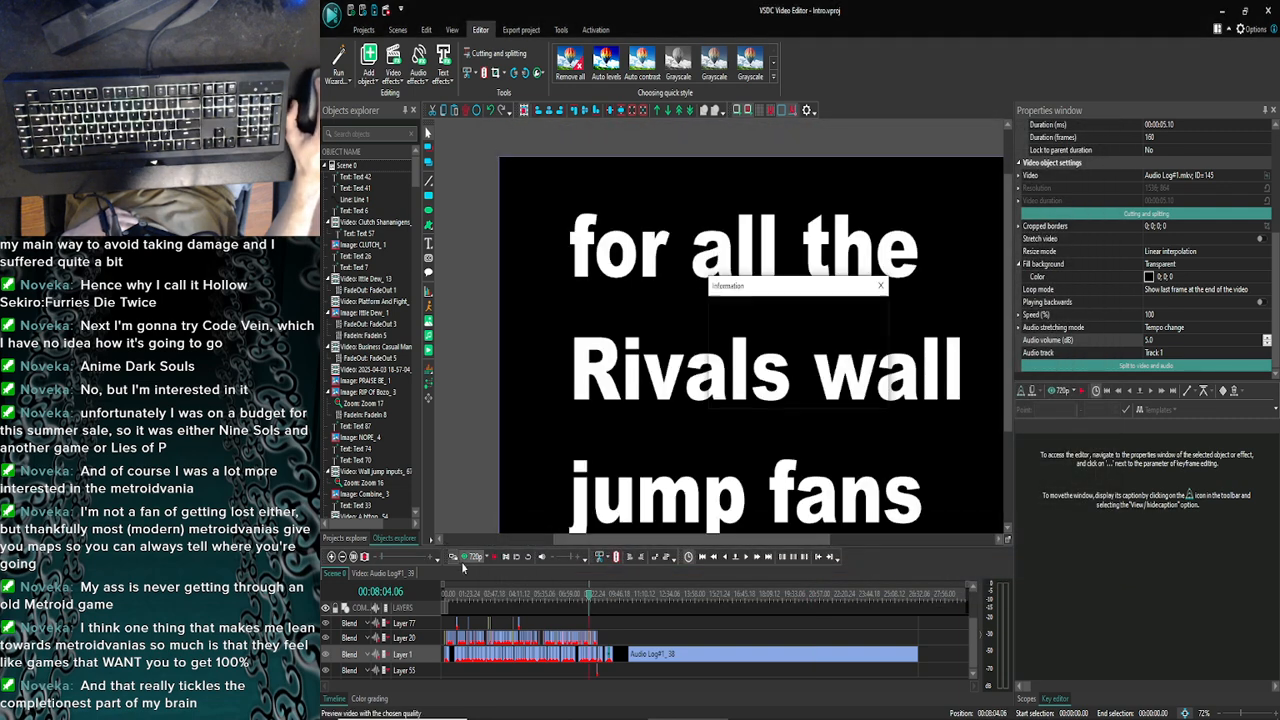
pyautogui.click(463, 557)
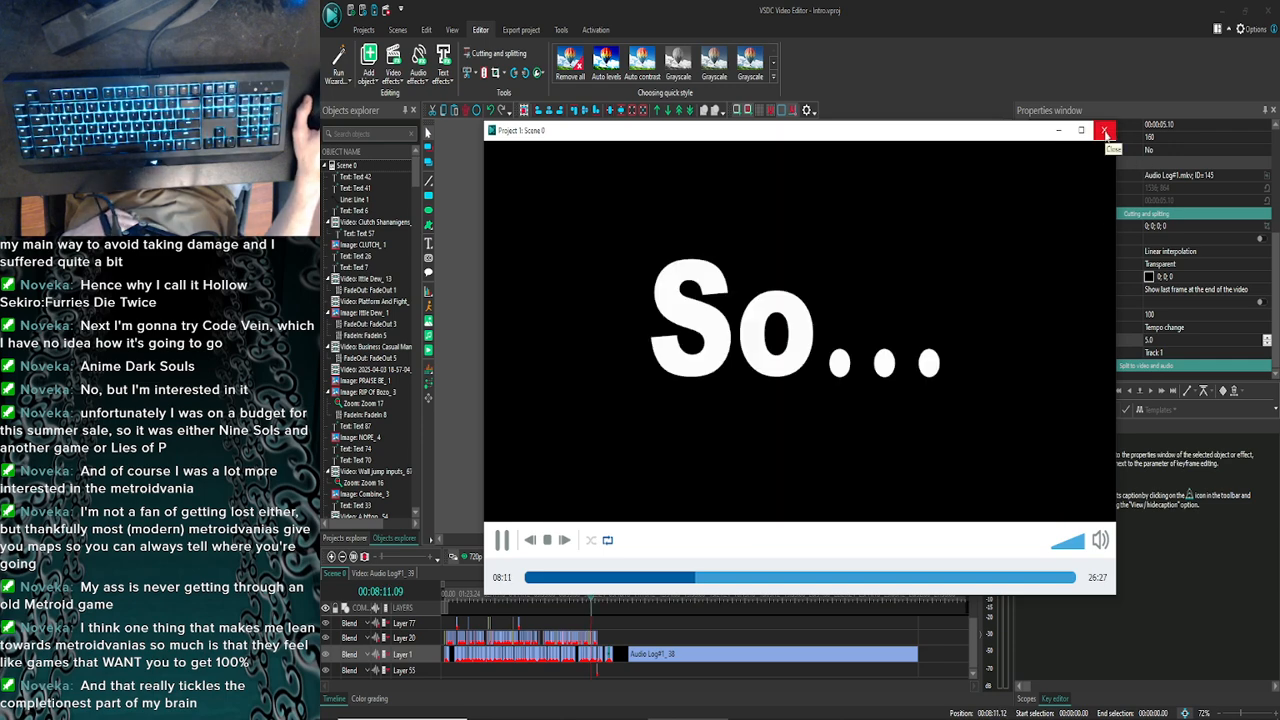
pyautogui.click(1105, 131)
# Try an audio volume of 2.0 dB on the short selected segment, preview from 00:09:36.11 and return the volume to 5.0 dB
pyautogui.moveTo(588, 598); pyautogui.dragTo(616, 596)
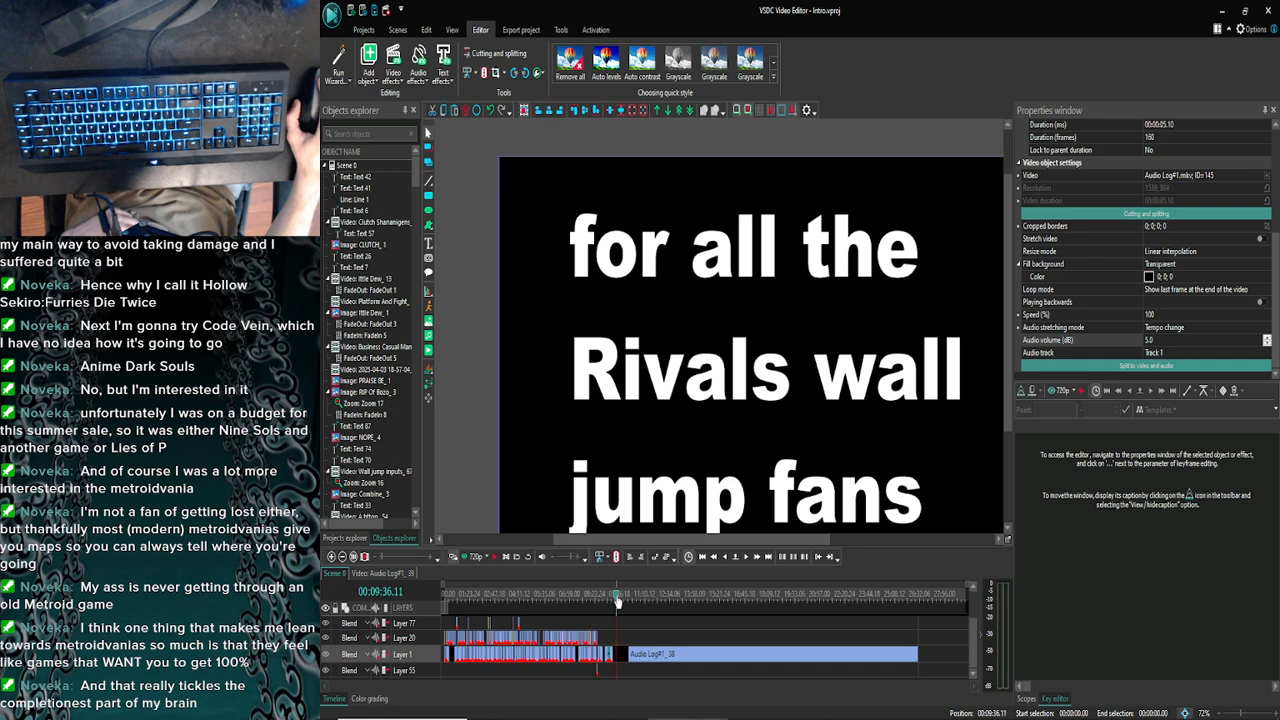
pyautogui.click(1149, 341)
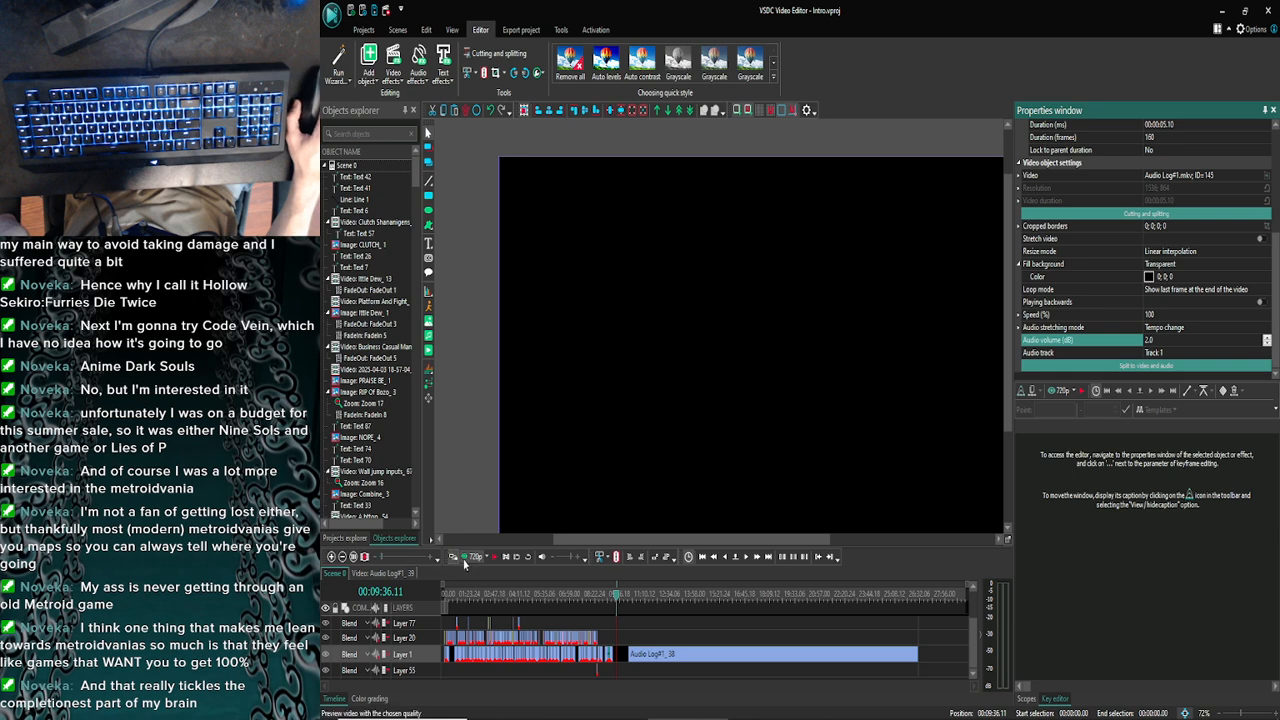
pyautogui.click(457, 557)
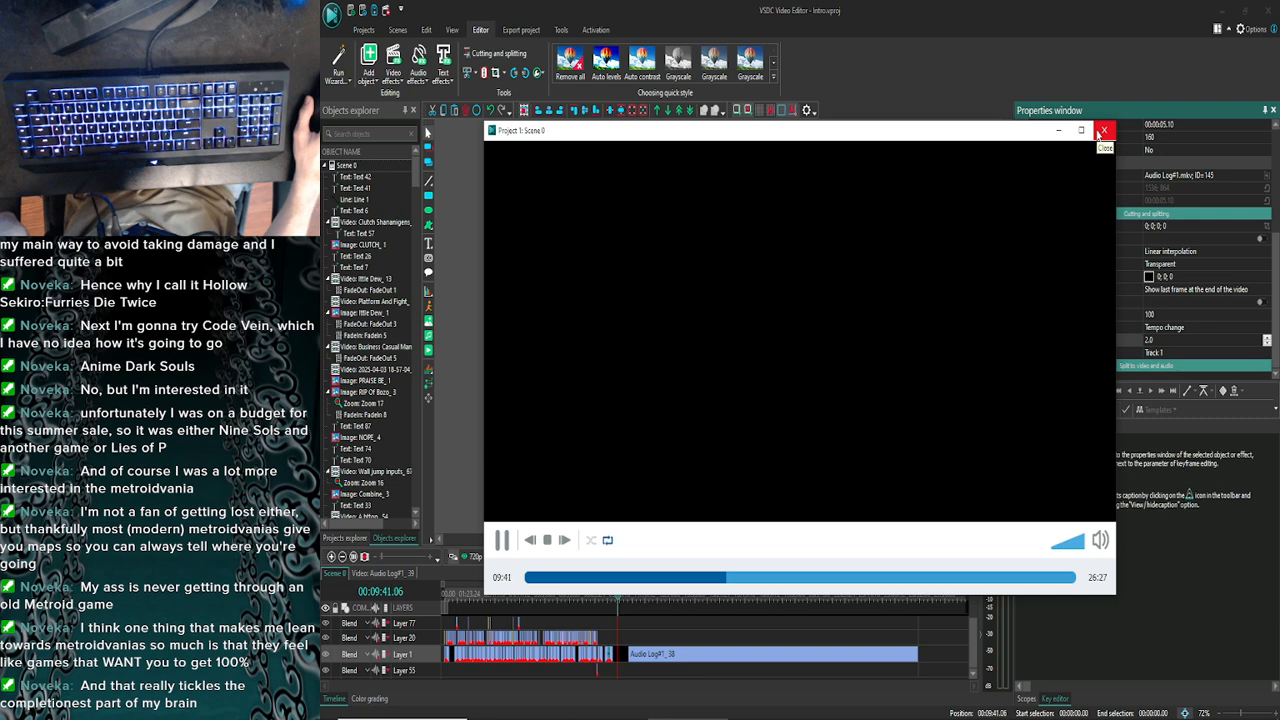
pyautogui.click(1102, 131)
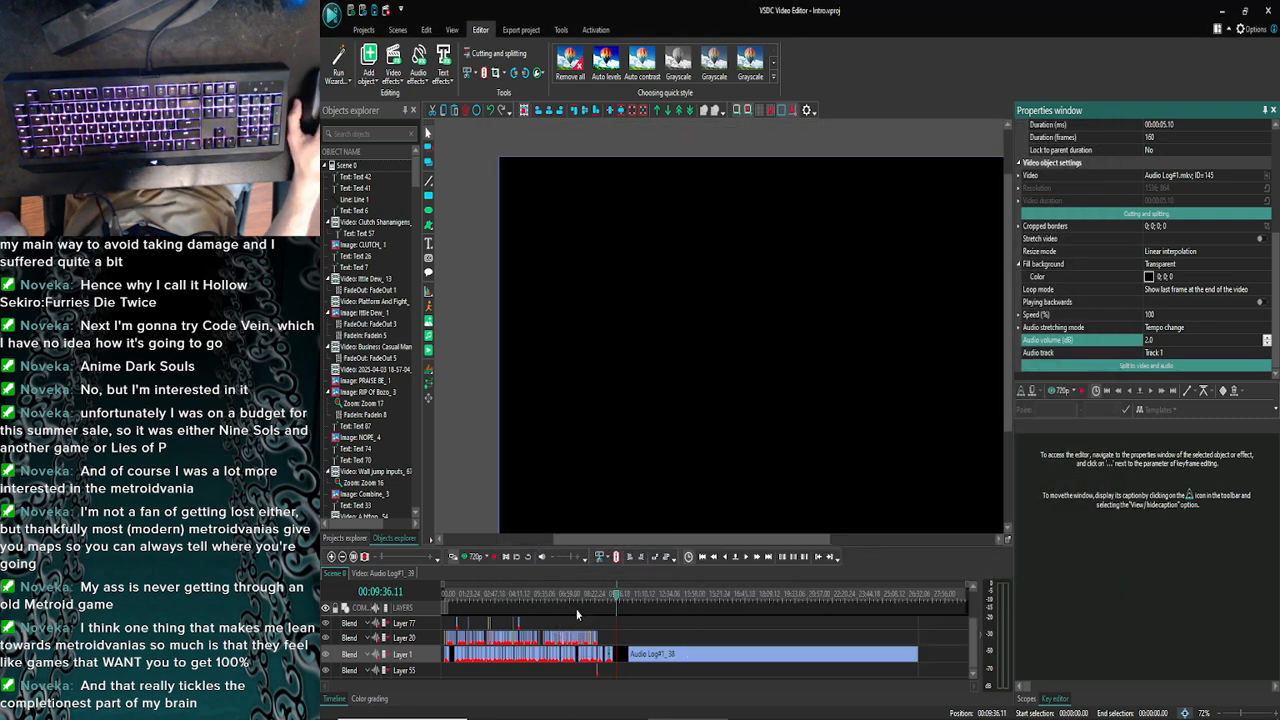
pyautogui.click(1148, 342)
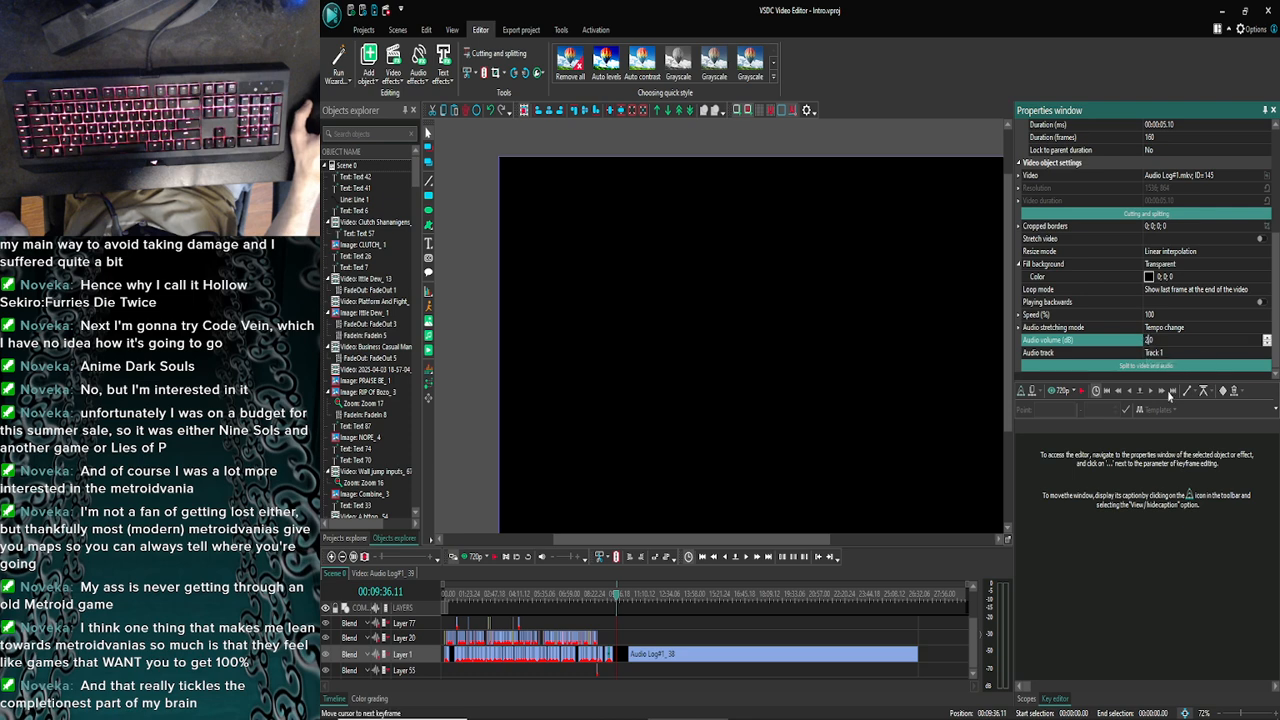
pyautogui.write('5')
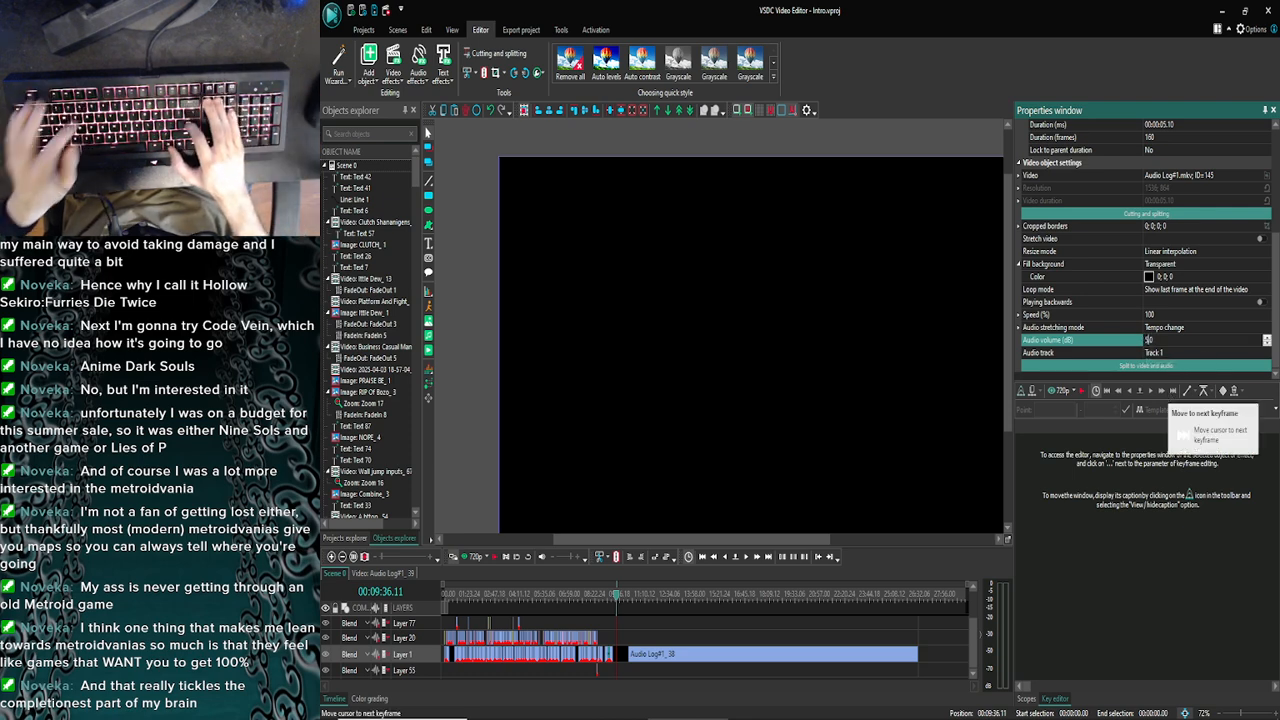
# Set the long remaining Audio Log#1 clip's audio volume to 2.0 dB and preview it from 00:09:36.11
pyautogui.click(698, 654)
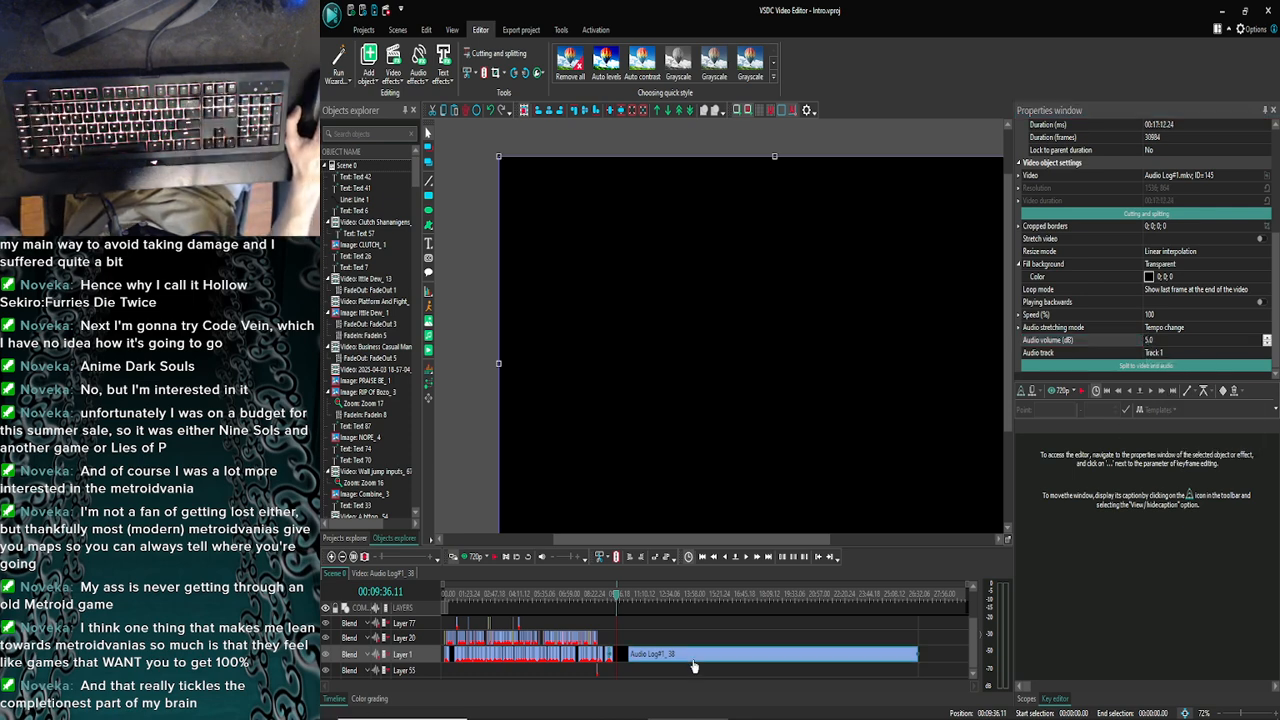
pyautogui.click(1148, 343)
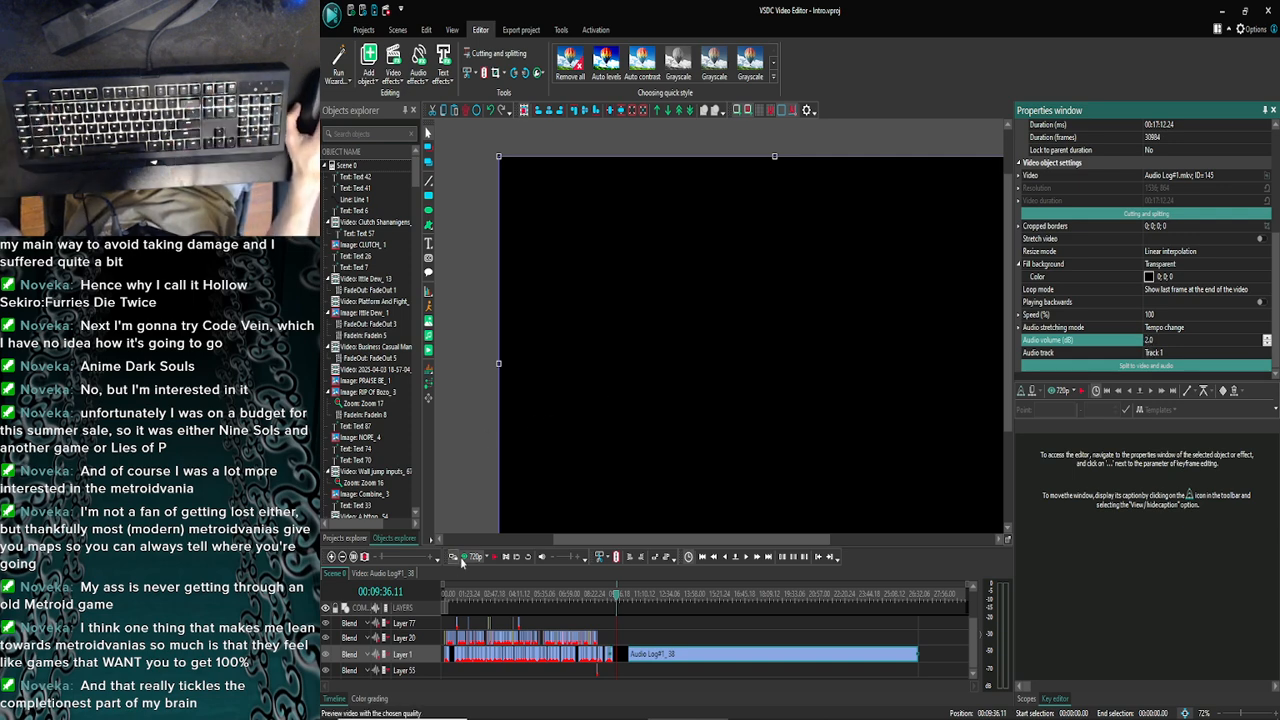
pyautogui.click(455, 556)
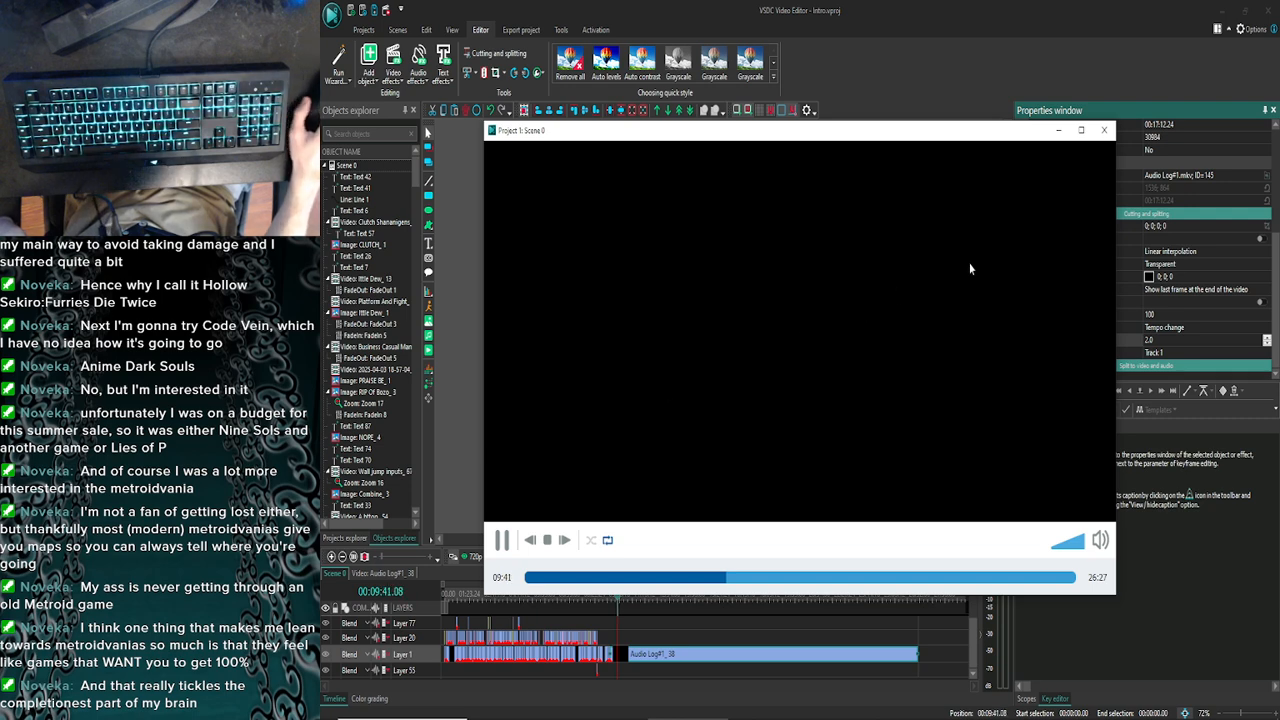
pyautogui.click(1103, 130)
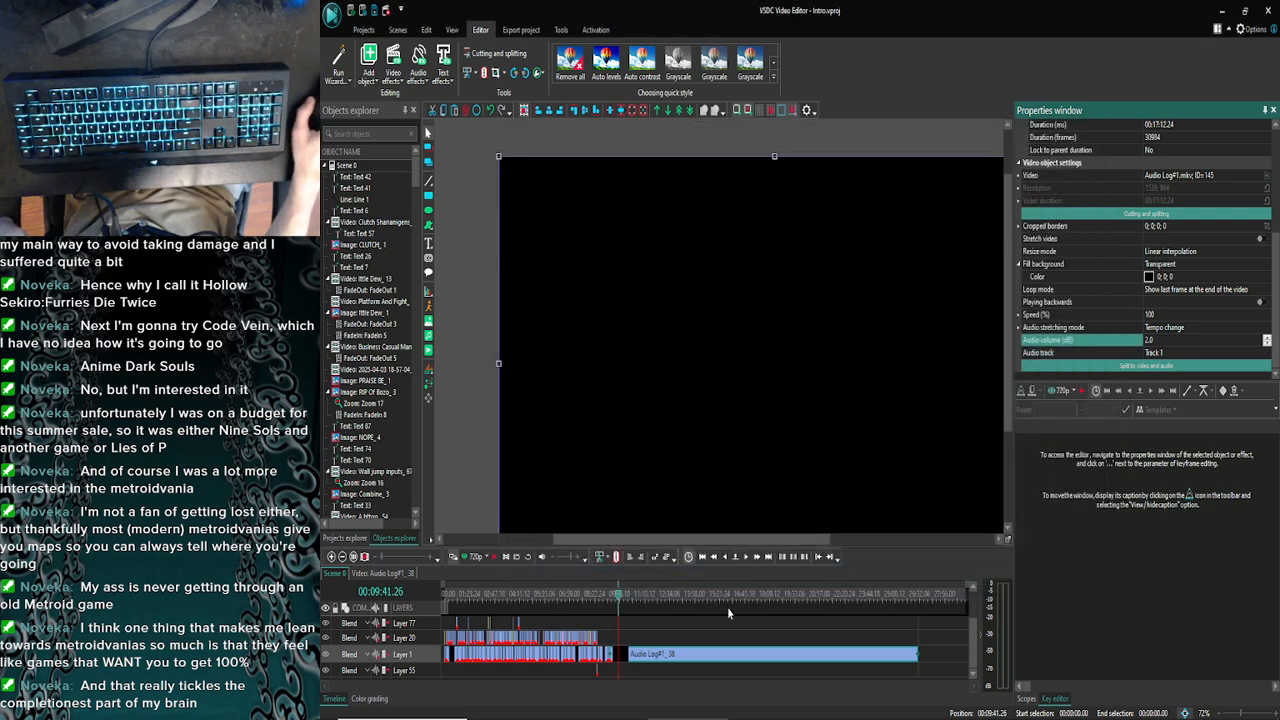
# Set the long remaining Audio Log#1 clip's audio volume to 0.0 dB and preview it from 00:09:36.11
pyautogui.click(1148, 341)
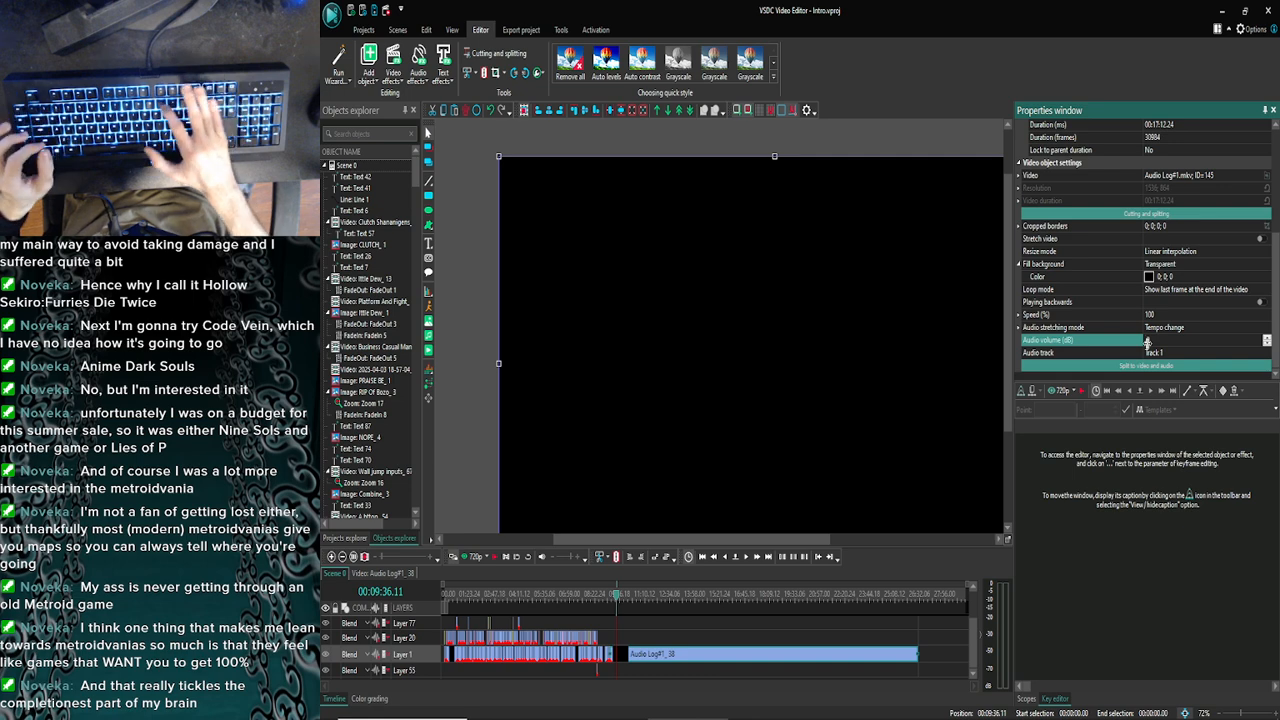
pyautogui.press('Return')
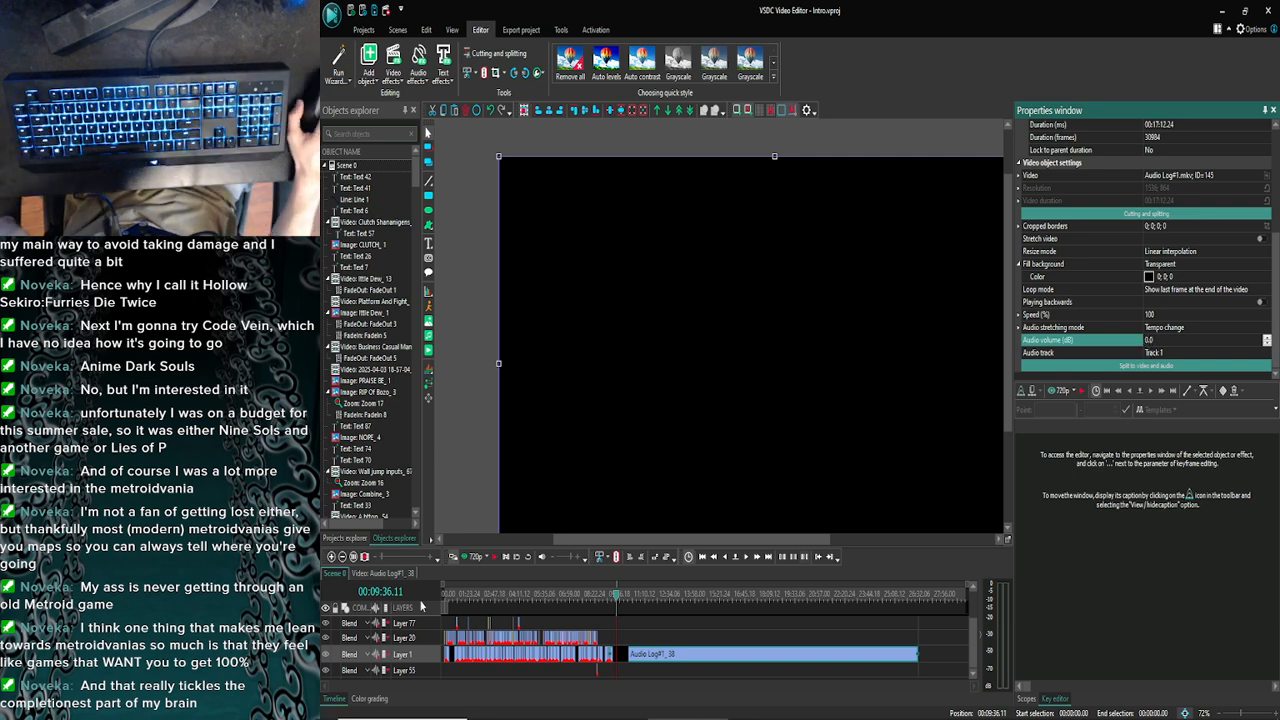
pyautogui.click(465, 561)
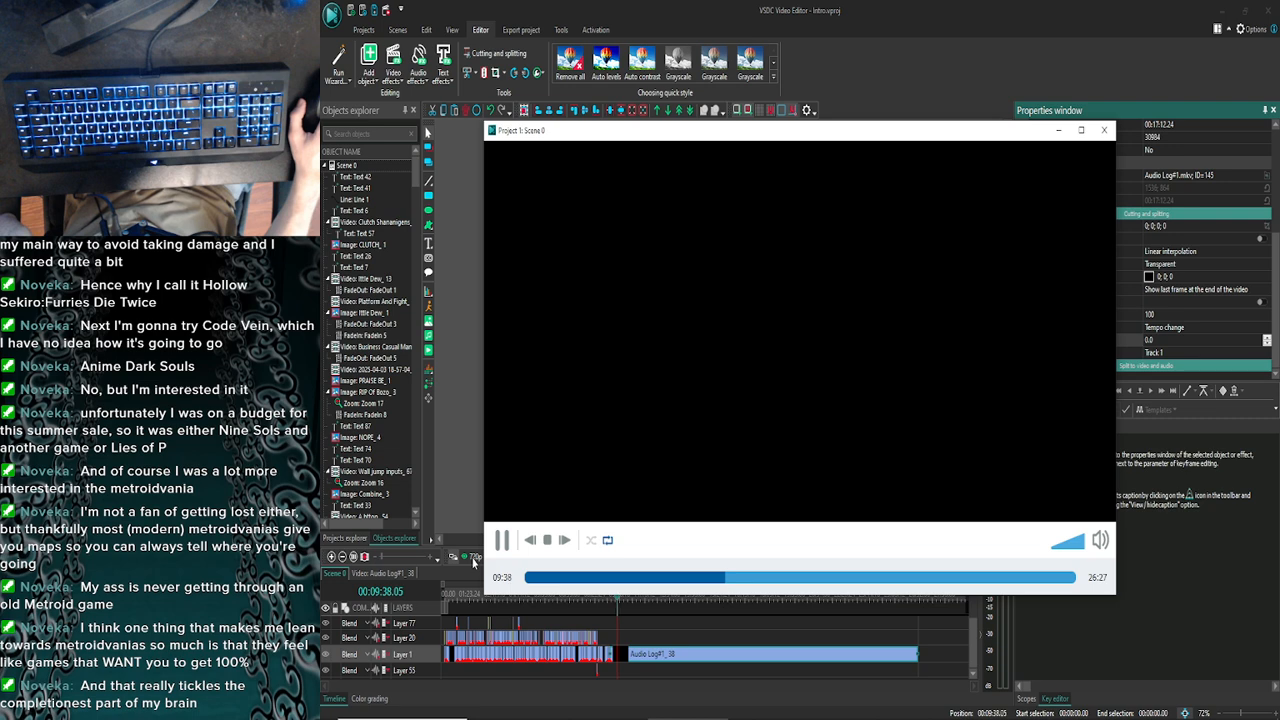
pyautogui.click(1103, 130)
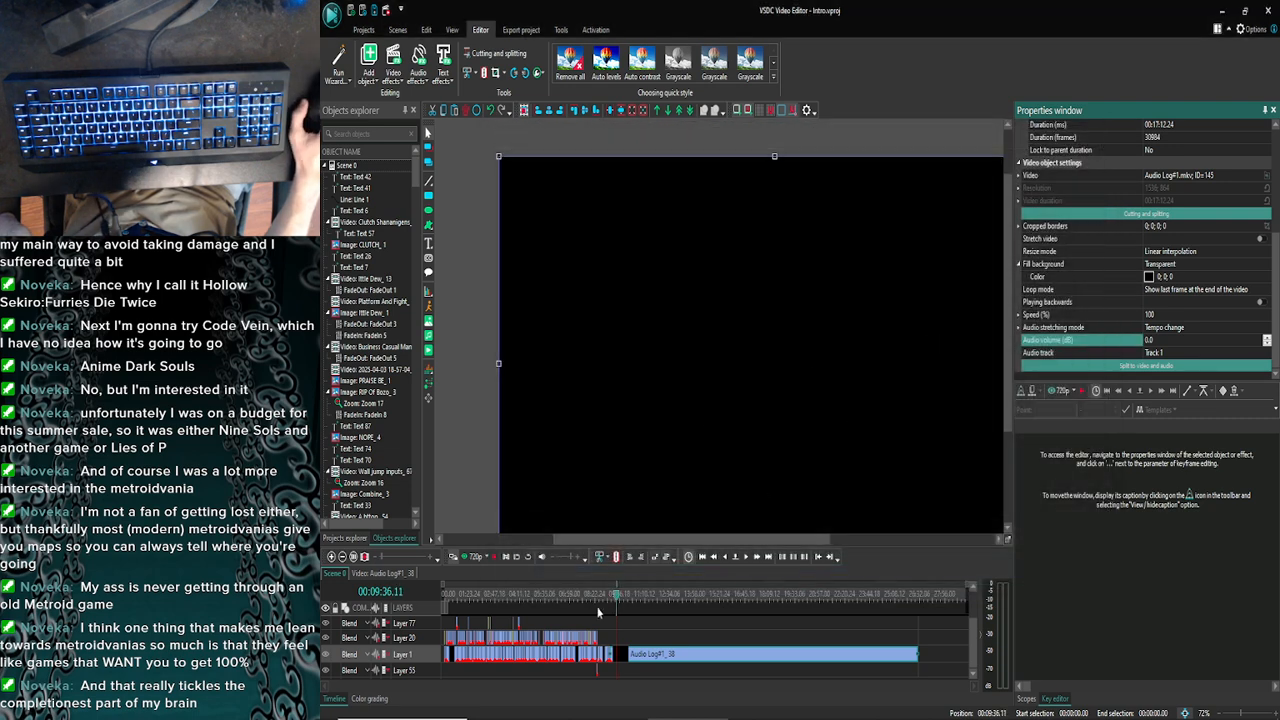
# Preview the intro from about 00:08:00, skip ahead to about 00:11:02 to compare the audio log's loudness, and end the preview
pyautogui.click(588, 598)
pyautogui.click(465, 561)
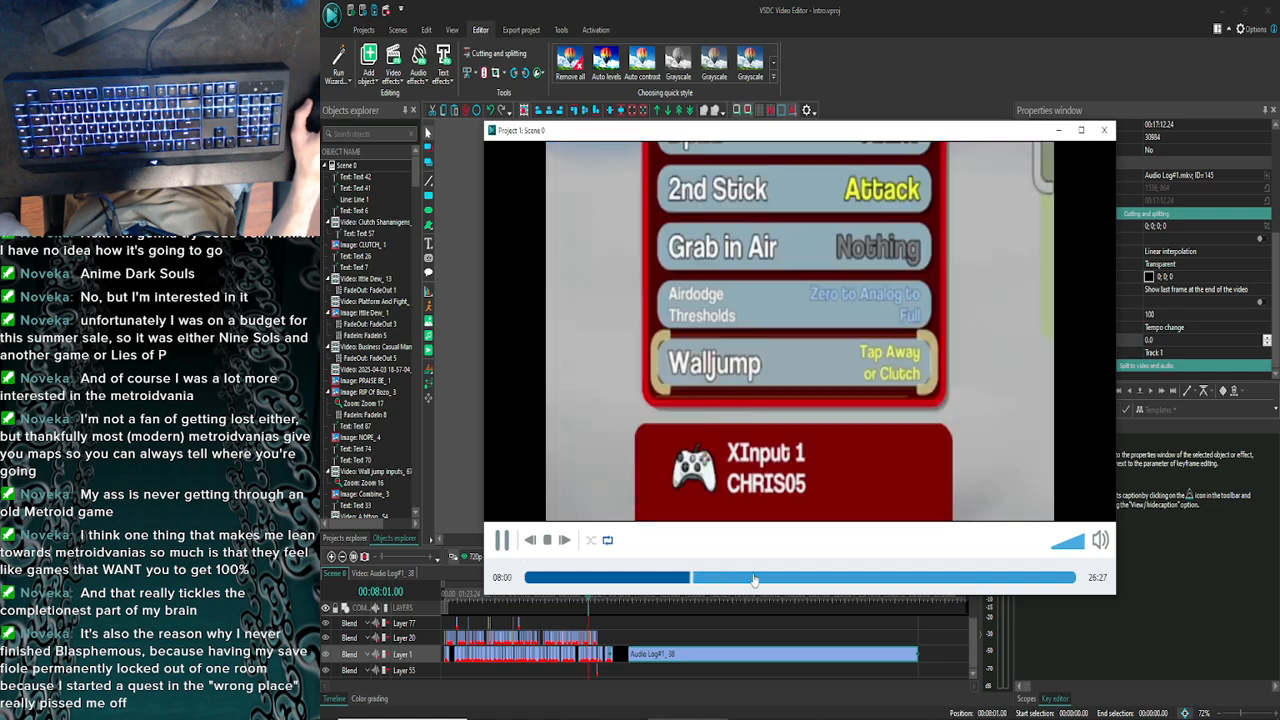
pyautogui.click(754, 578)
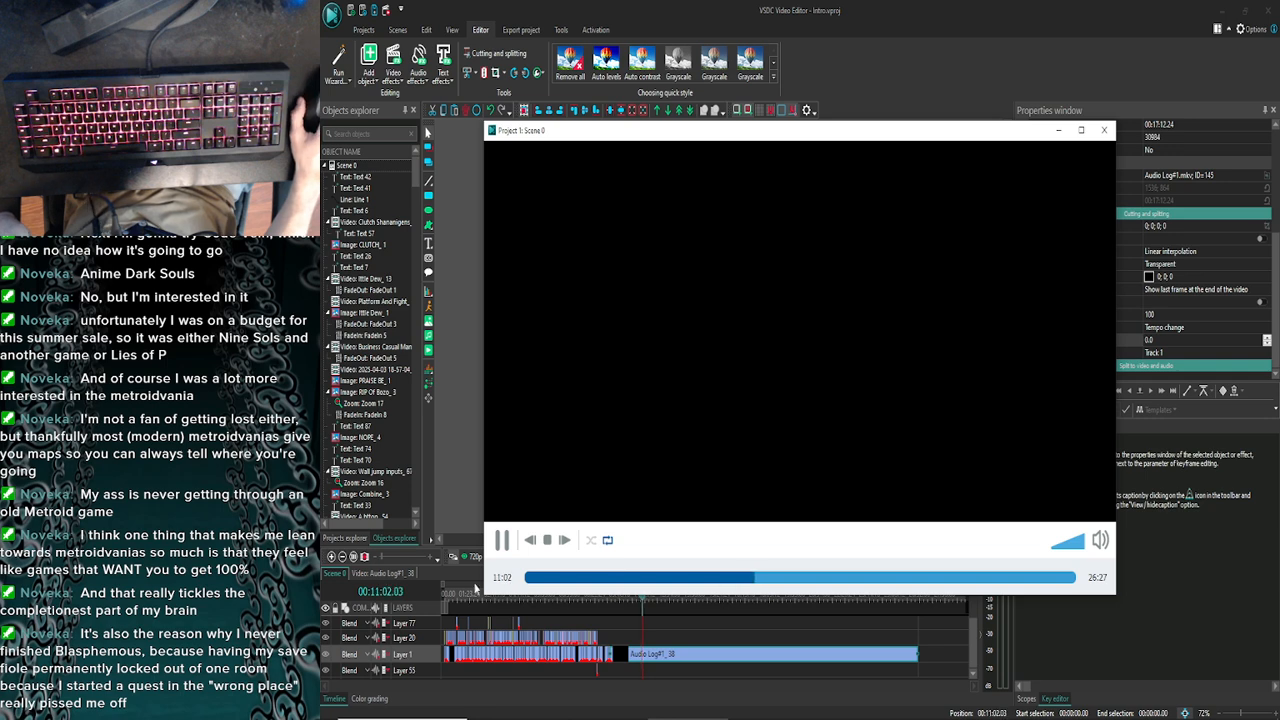
pyautogui.click(499, 545)
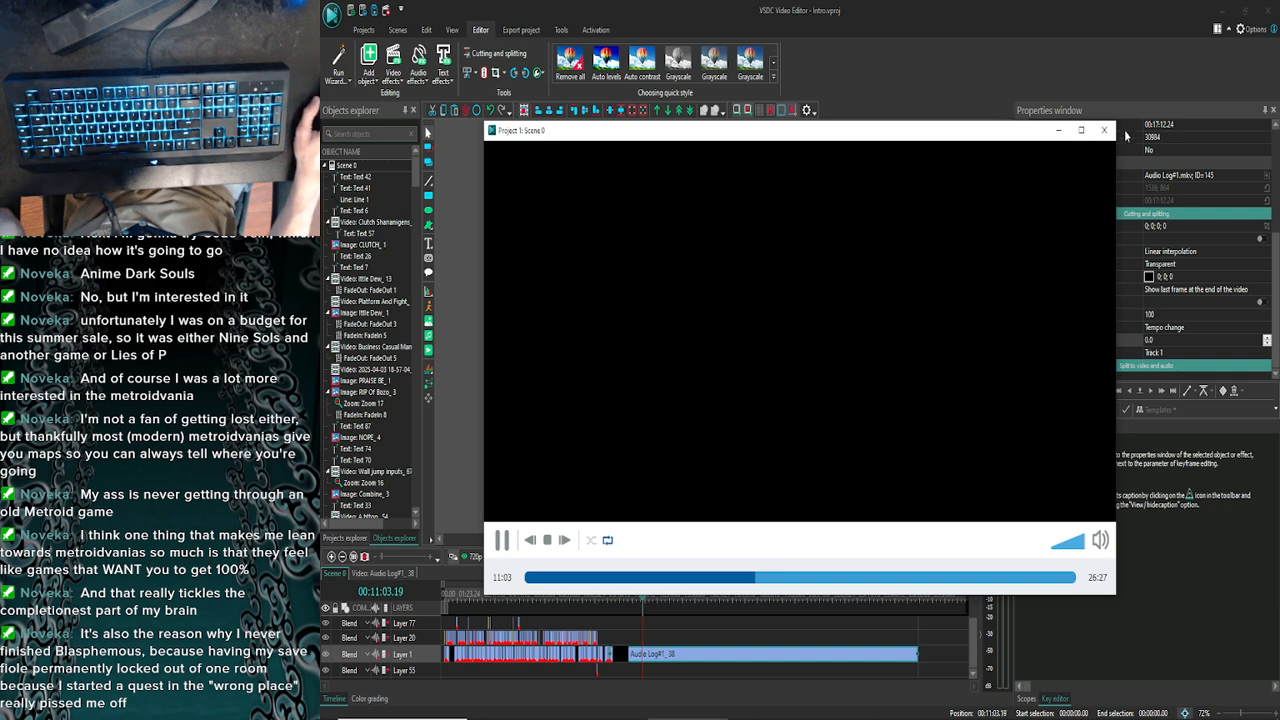
pyautogui.click(1104, 130)
# Set the audio volume of the short Audio Log#1 segment just after 00:09:09.16 to 0.0 dB
pyautogui.moveTo(587, 597); pyautogui.dragTo(607, 597)
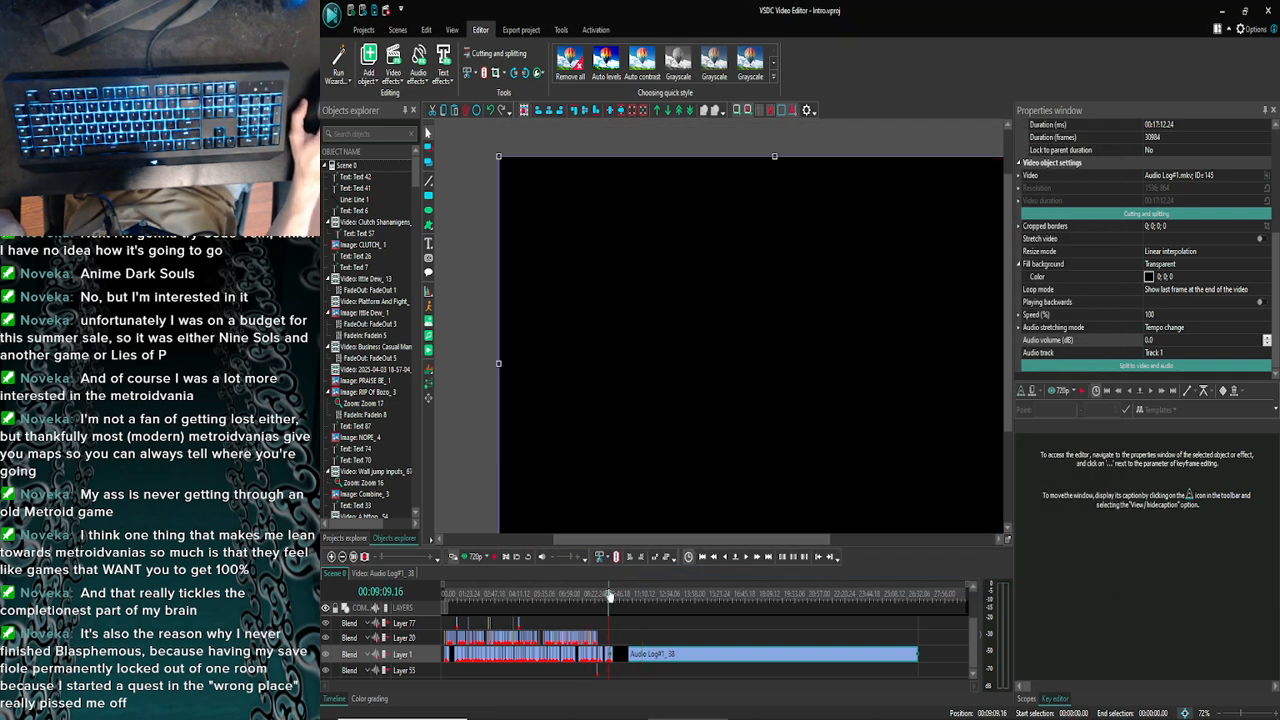
pyautogui.click(331, 557)
pyautogui.click(331, 557)
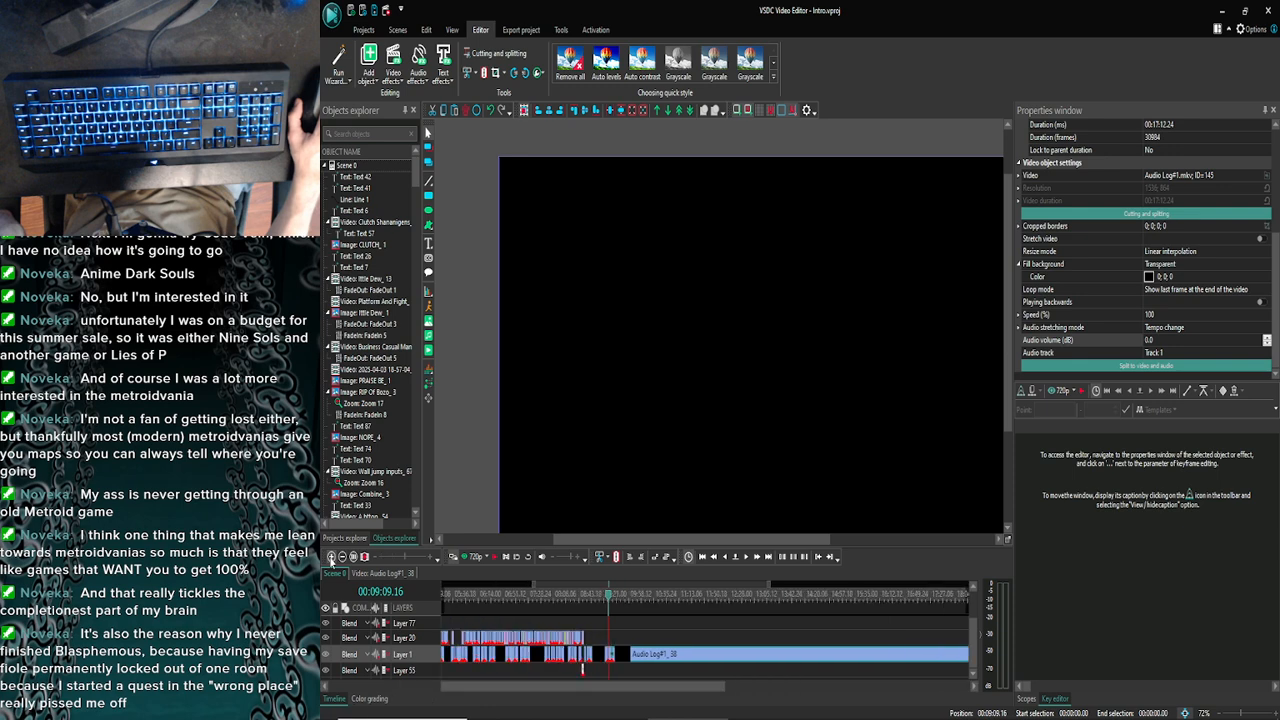
pyautogui.click(331, 557)
pyautogui.click(331, 557)
pyautogui.click(331, 557)
pyautogui.click(331, 557)
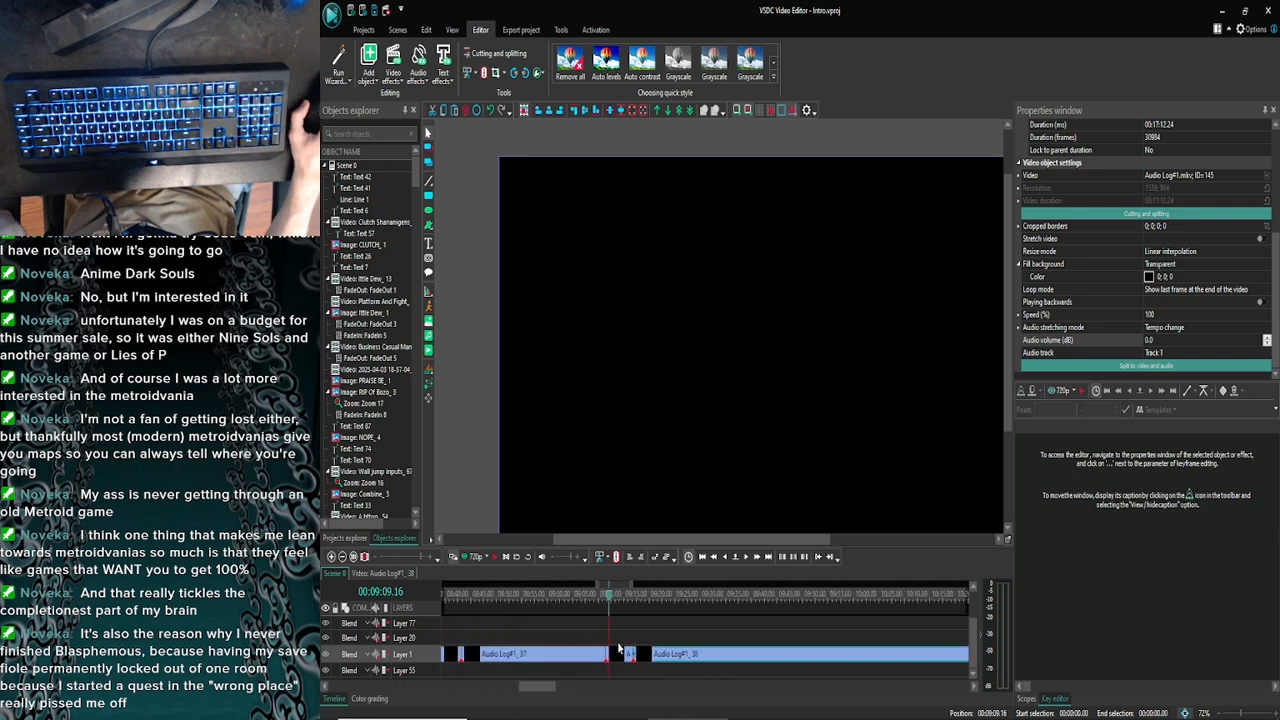
pyautogui.click(617, 656)
pyautogui.click(1150, 341)
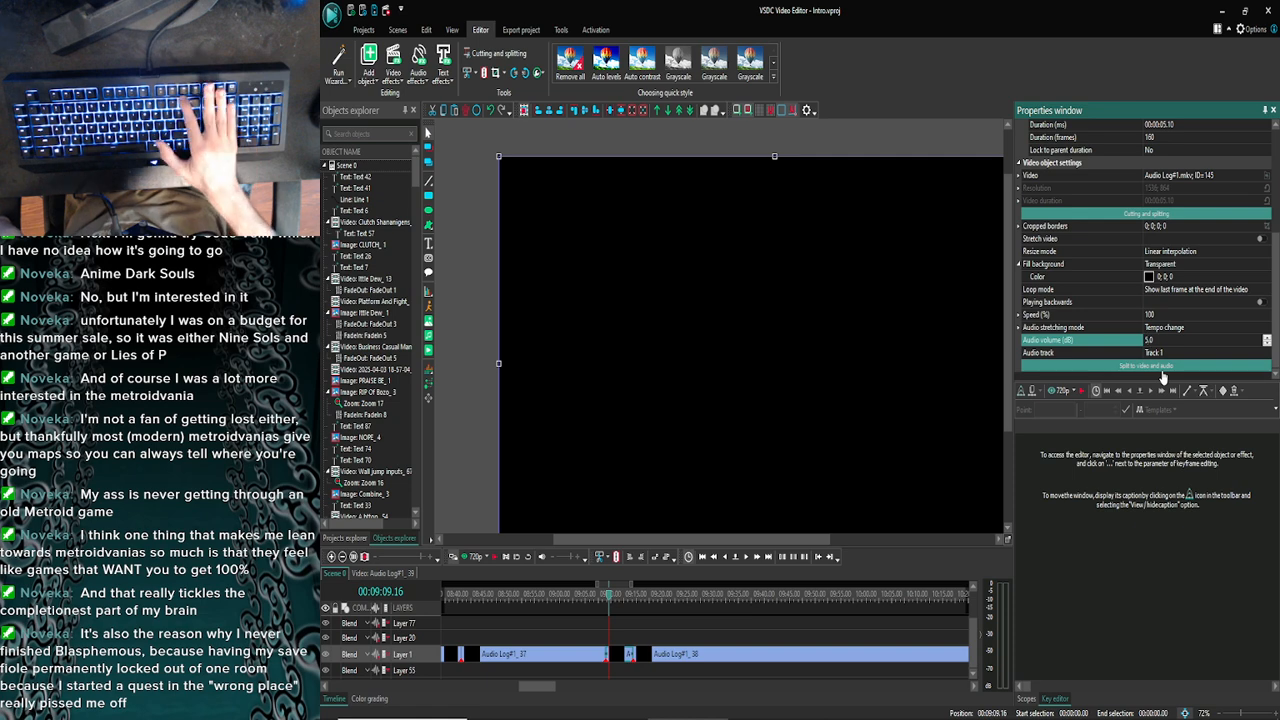
pyautogui.press('BackSpace')
pyautogui.write('0')
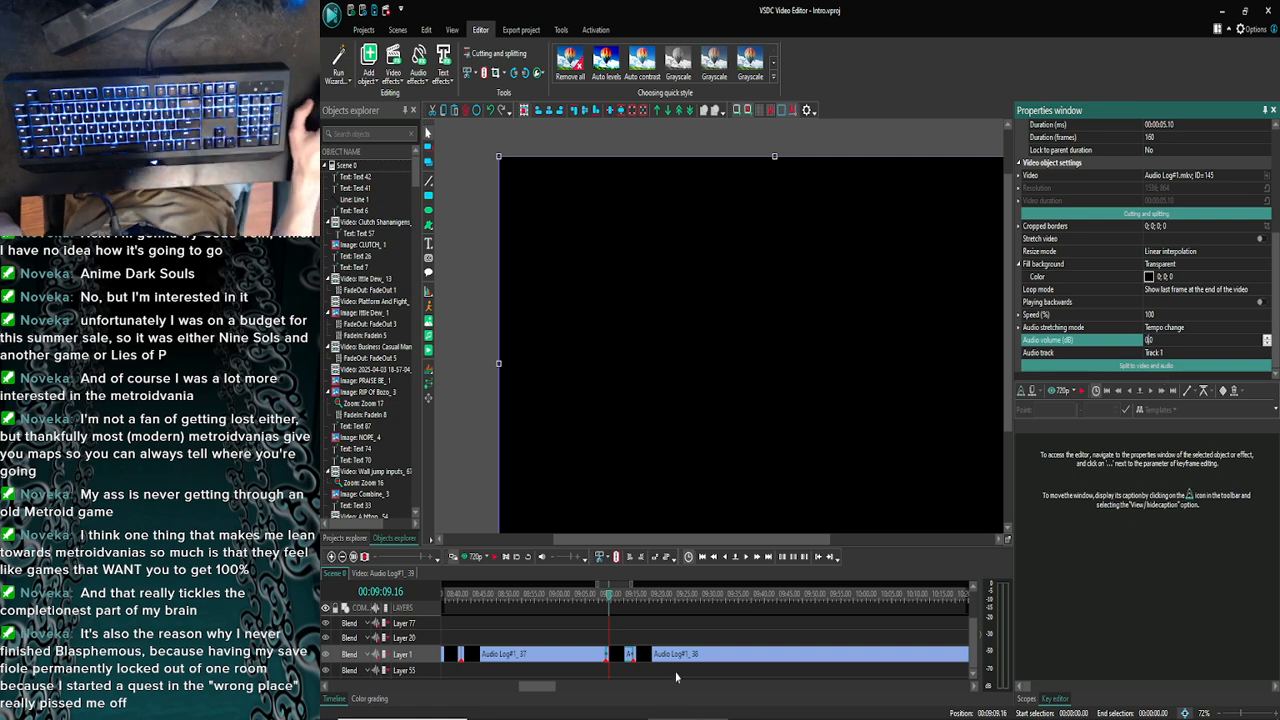
# Set the Audio Log#1_37 clip's audio volume to 0.0 dB and check the volume of the short segment before it
pyautogui.click(577, 658)
pyautogui.click(1150, 341)
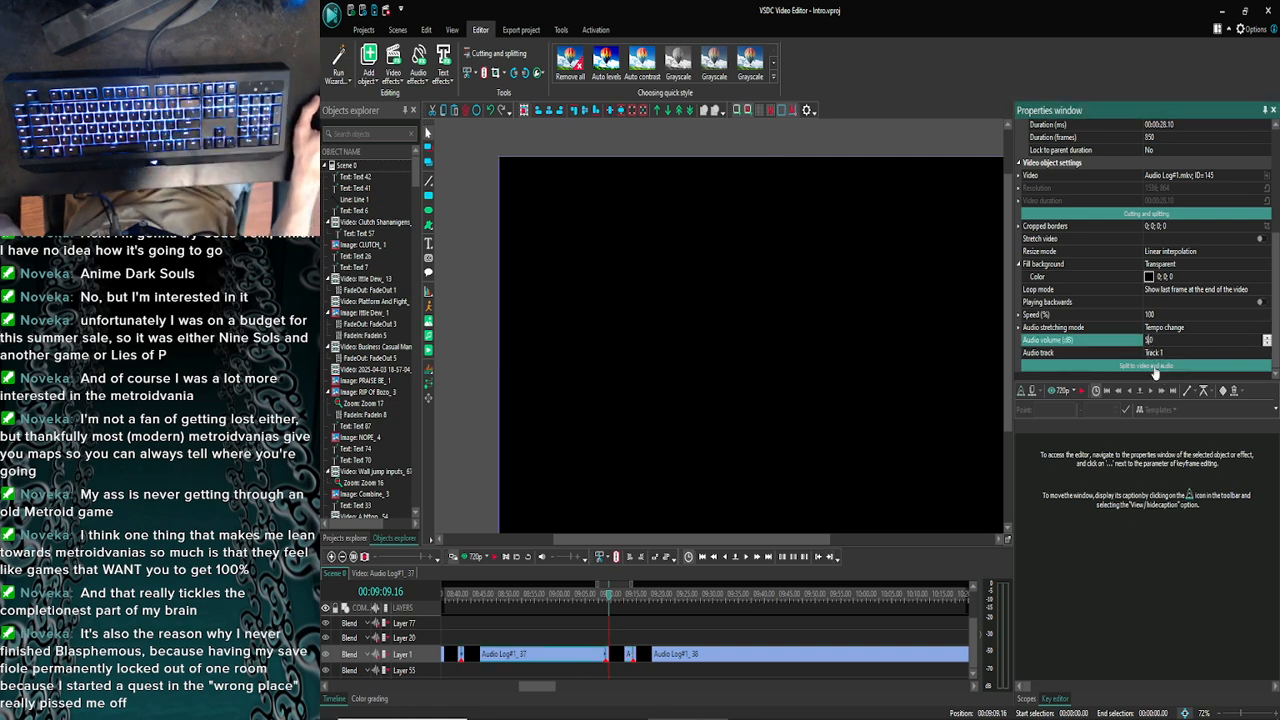
pyautogui.write('0')
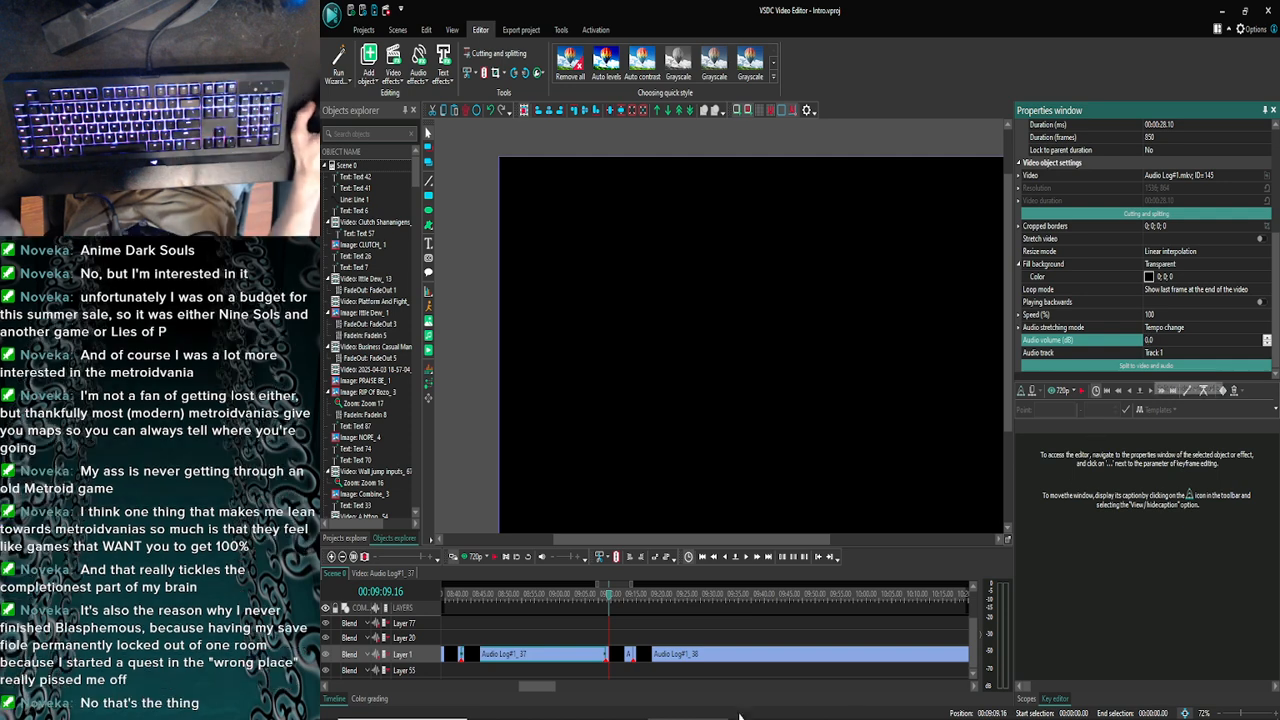
pyautogui.moveTo(537, 692); pyautogui.dragTo(522, 692)
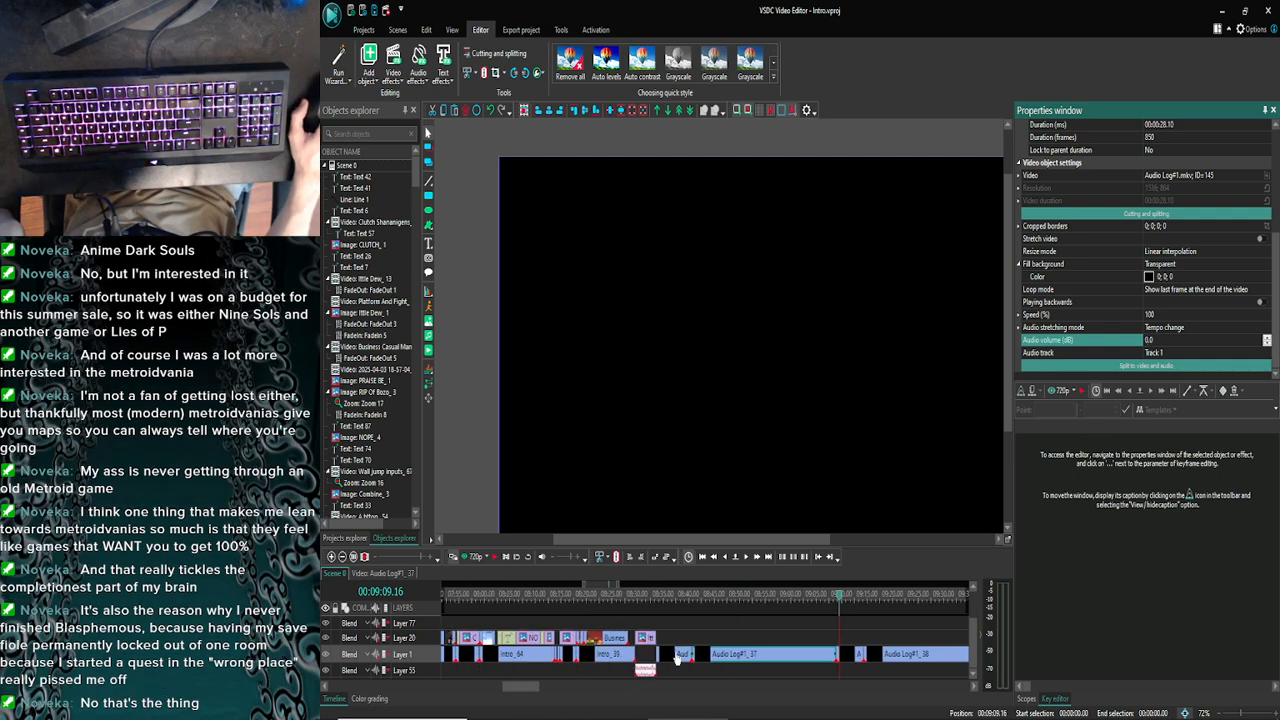
pyautogui.click(686, 655)
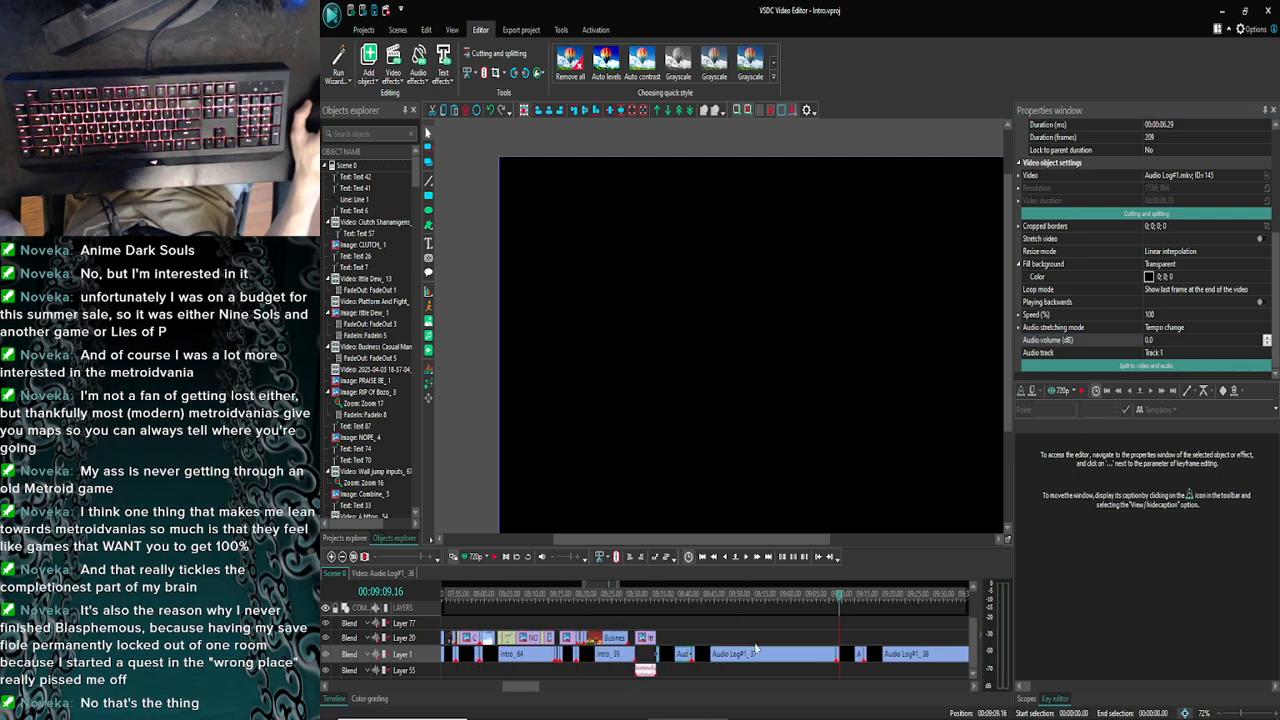
pyautogui.moveTo(533, 690); pyautogui.dragTo(541, 698)
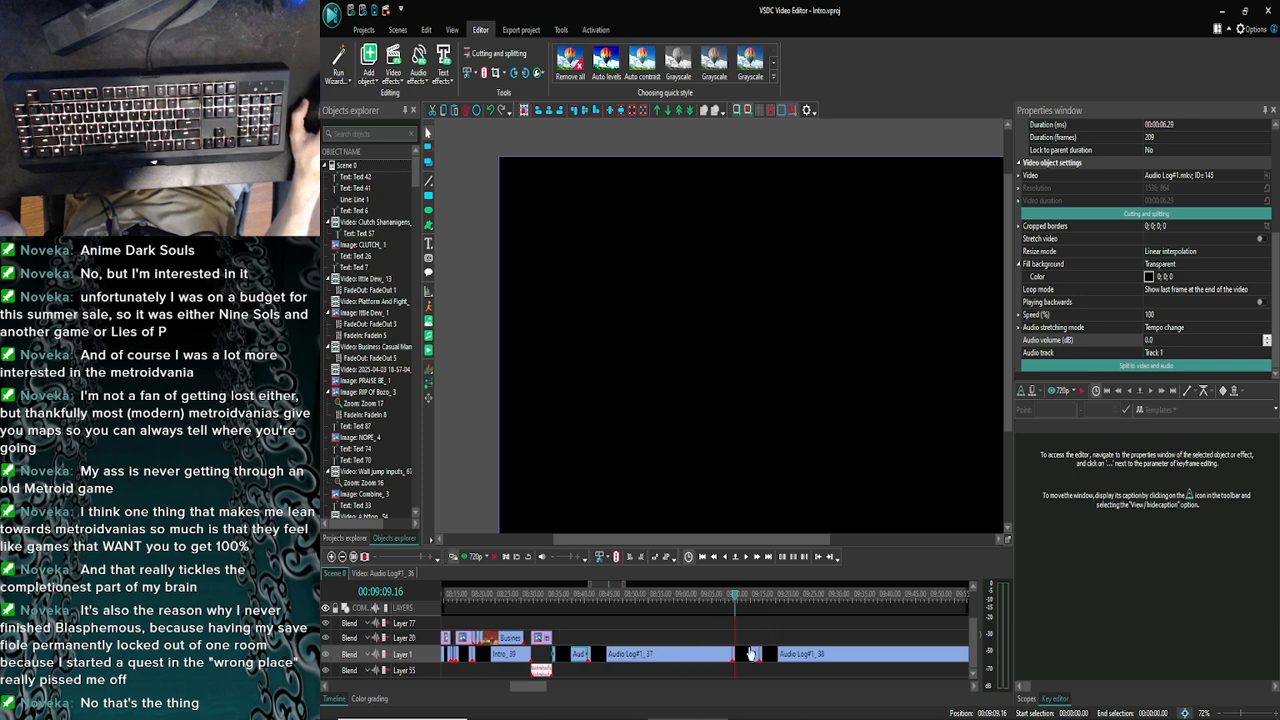
# Delete the two short Audio Log#1 segments directly after and directly before the Audio Log#1_37 clip
pyautogui.click(752, 655)
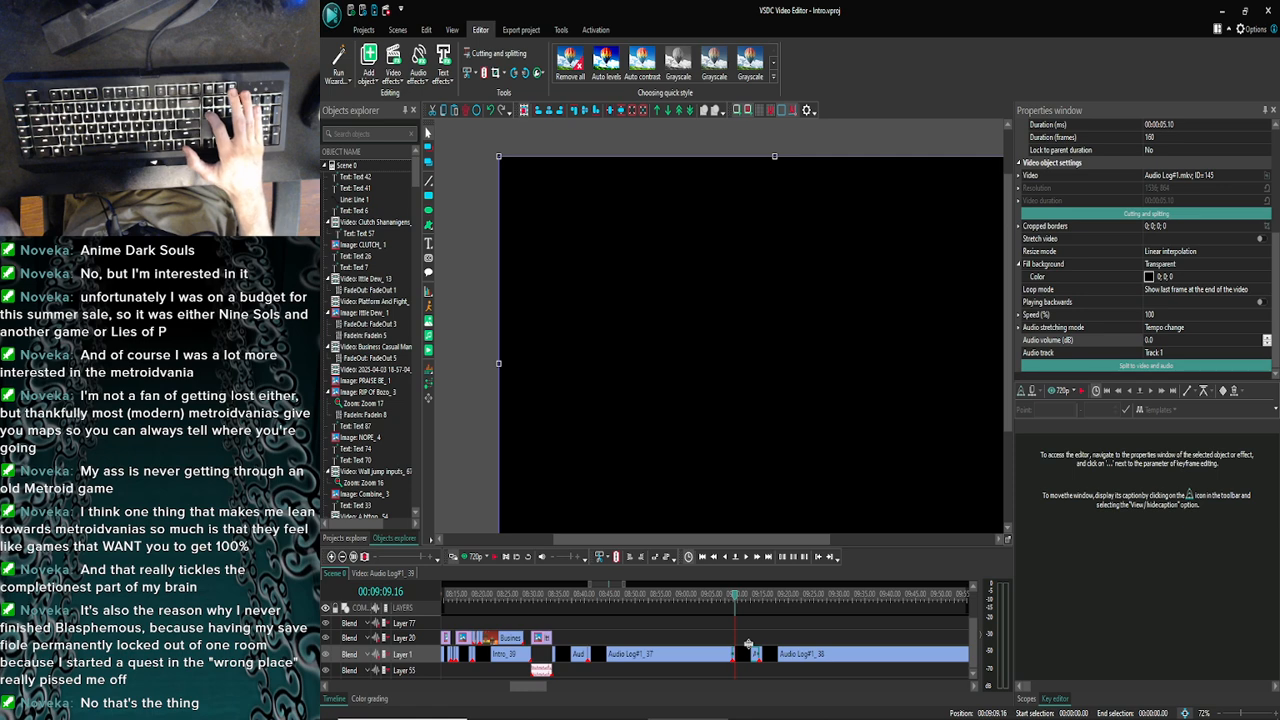
pyautogui.press('Delete')
pyautogui.click(583, 660)
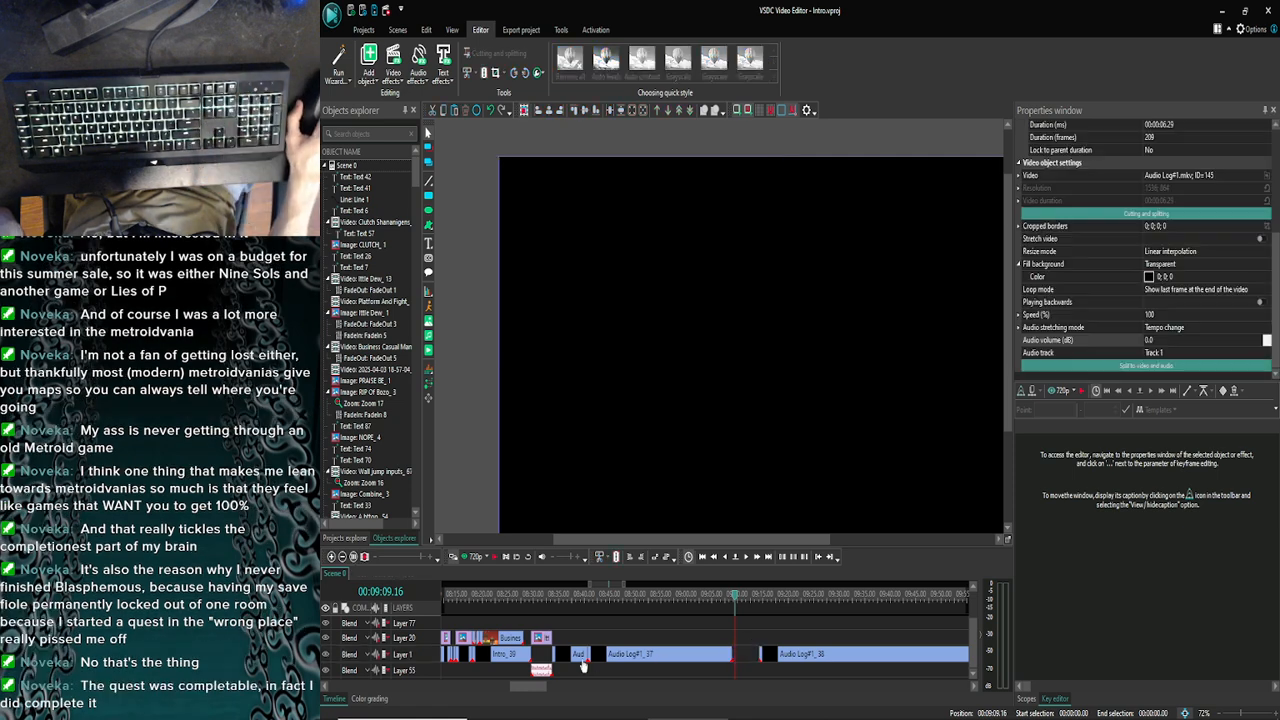
pyautogui.press('Delete')
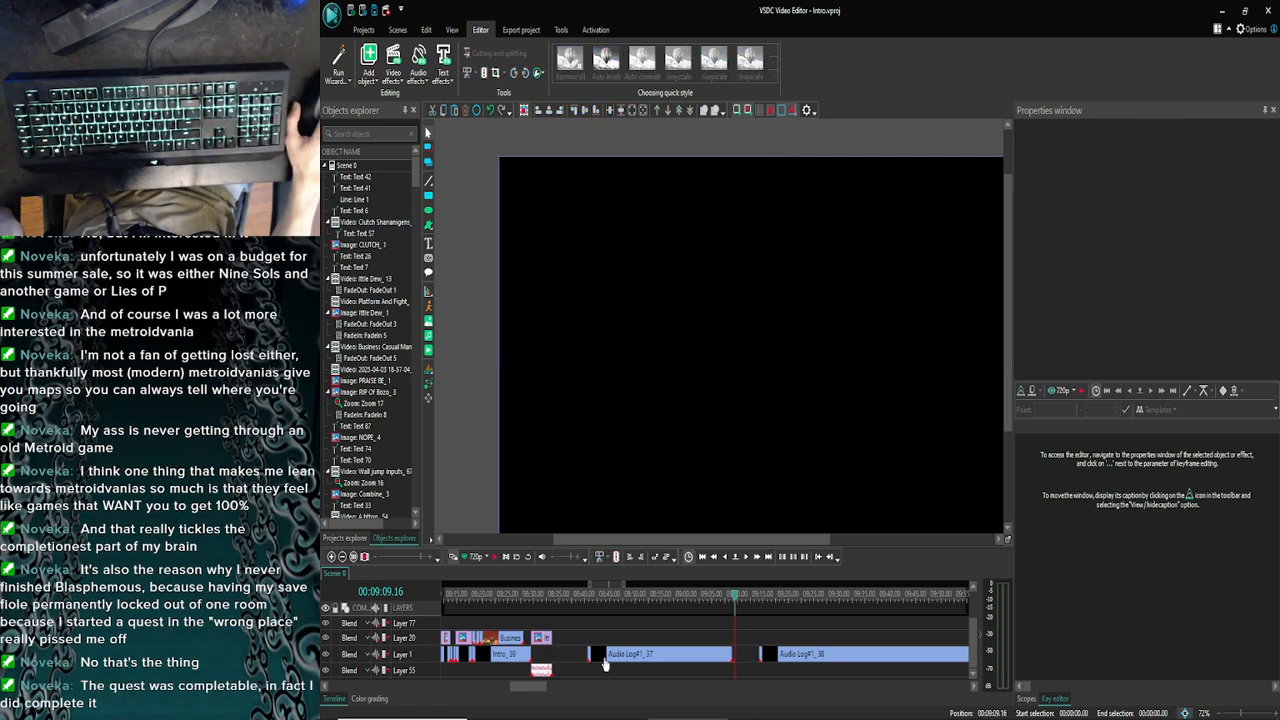
# Move Audio Log#1_37 and Audio Log#1_38 earlier on Layer 1 to close the gaps, and preview their joint from 00:09:00.24
pyautogui.moveTo(604, 664); pyautogui.dragTo(568, 664)
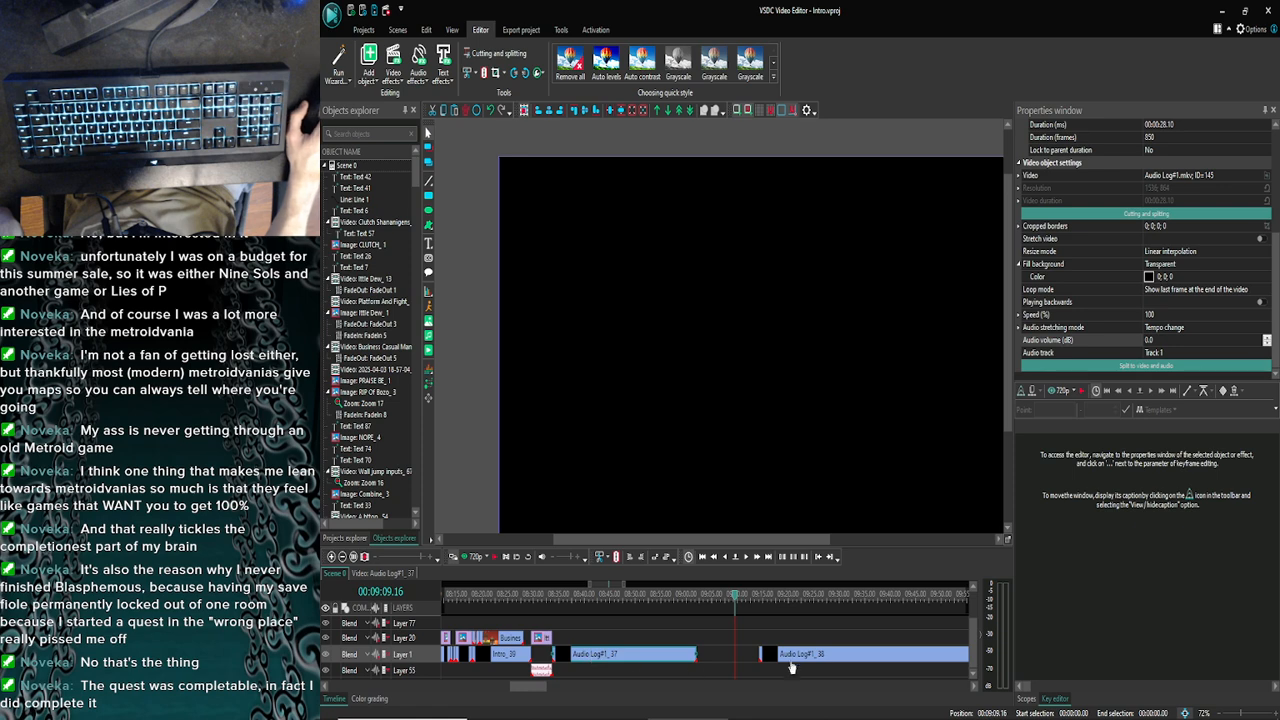
pyautogui.moveTo(791, 667); pyautogui.dragTo(729, 665)
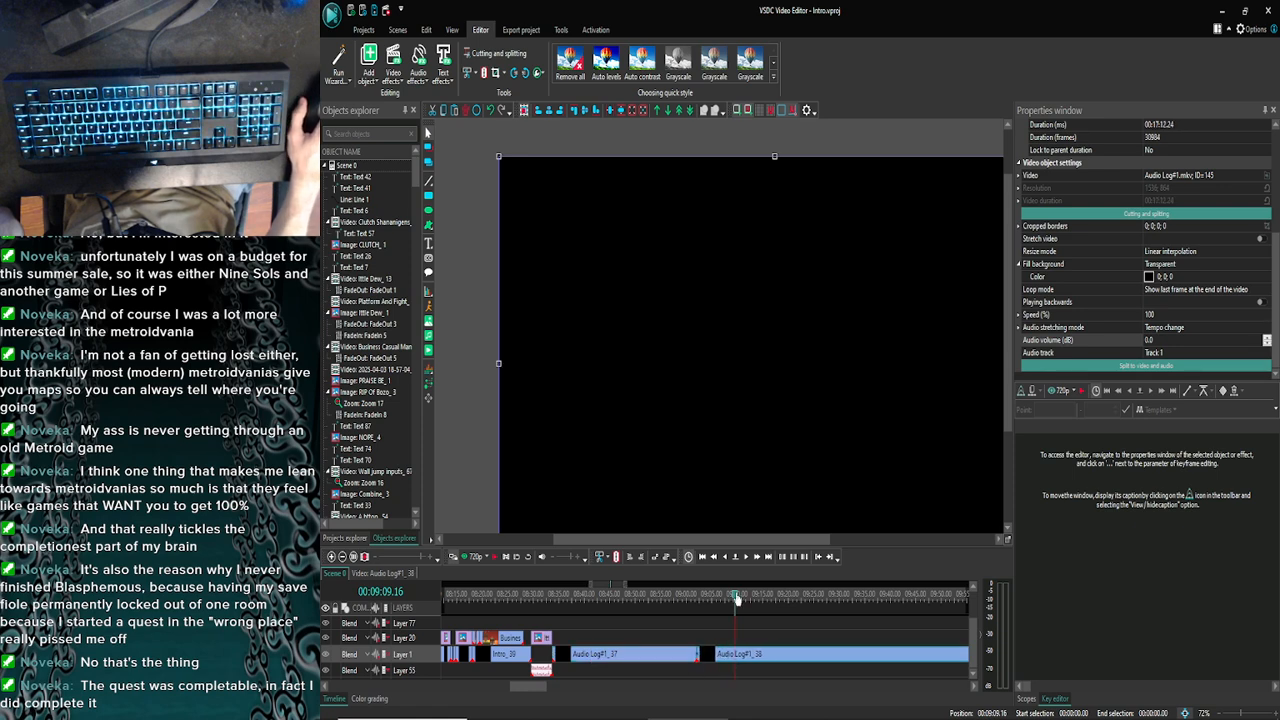
pyautogui.moveTo(737, 598); pyautogui.dragTo(689, 601)
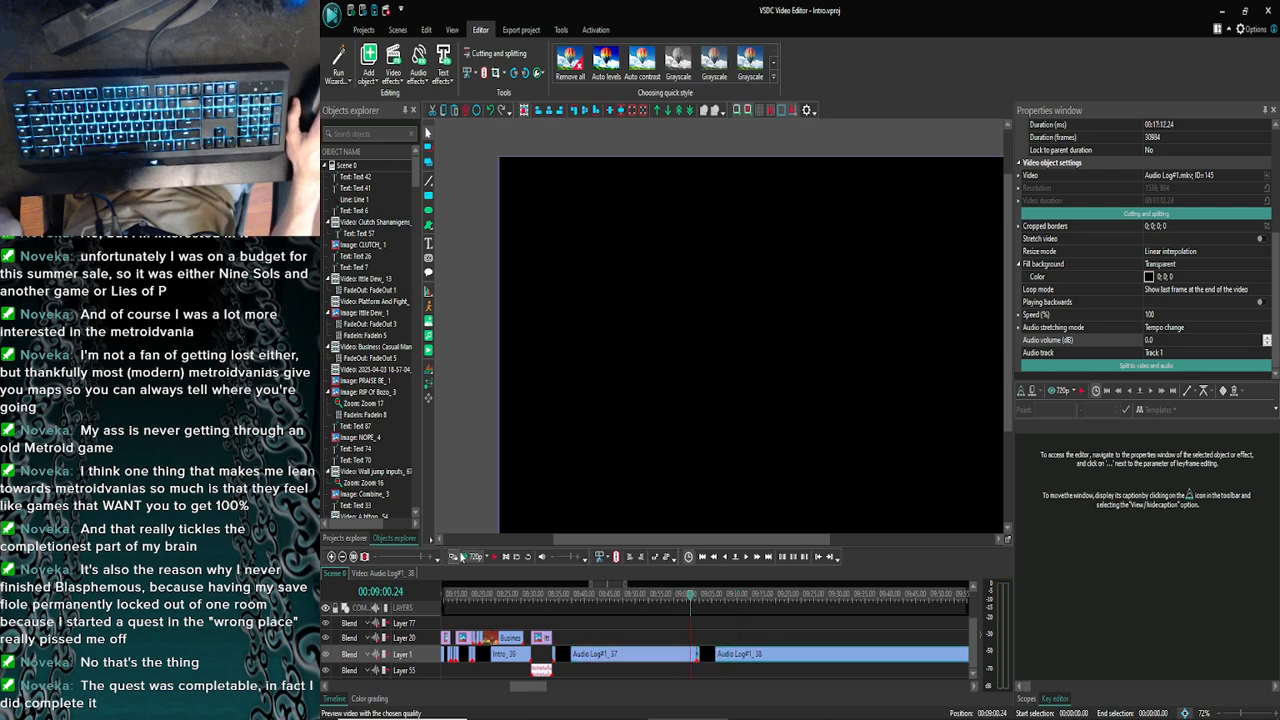
pyautogui.click(463, 557)
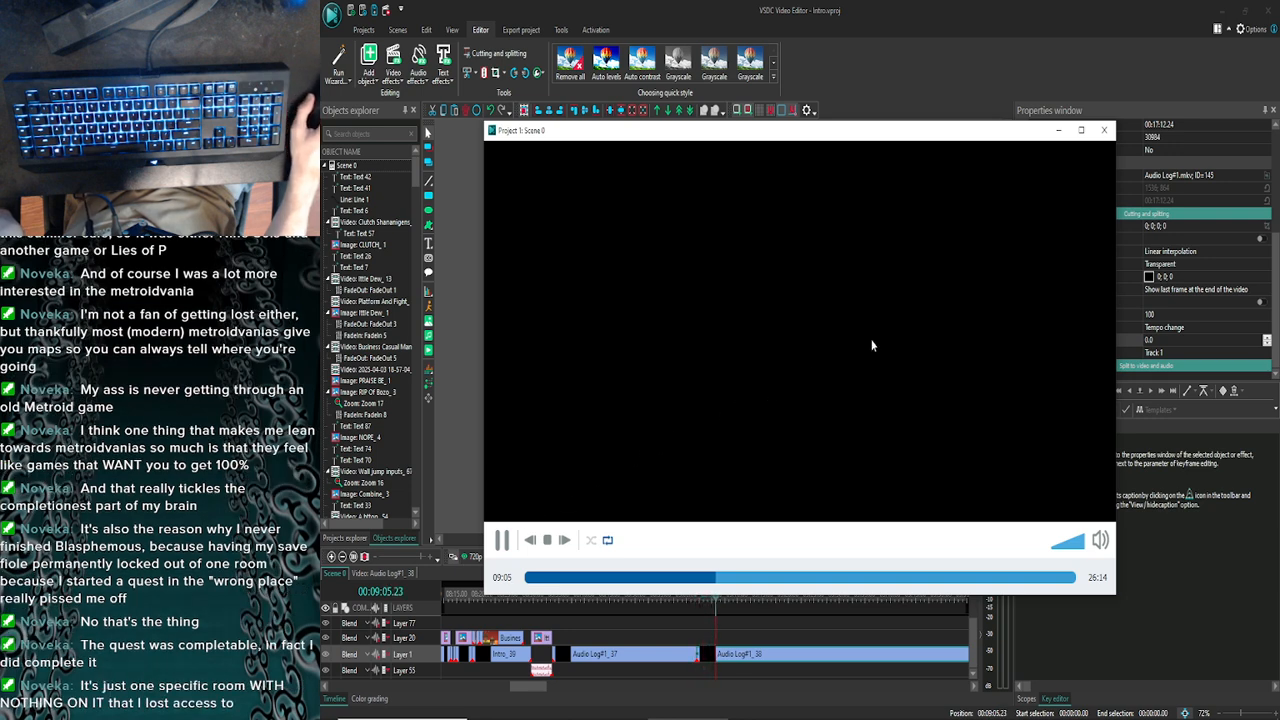
pyautogui.click(1104, 130)
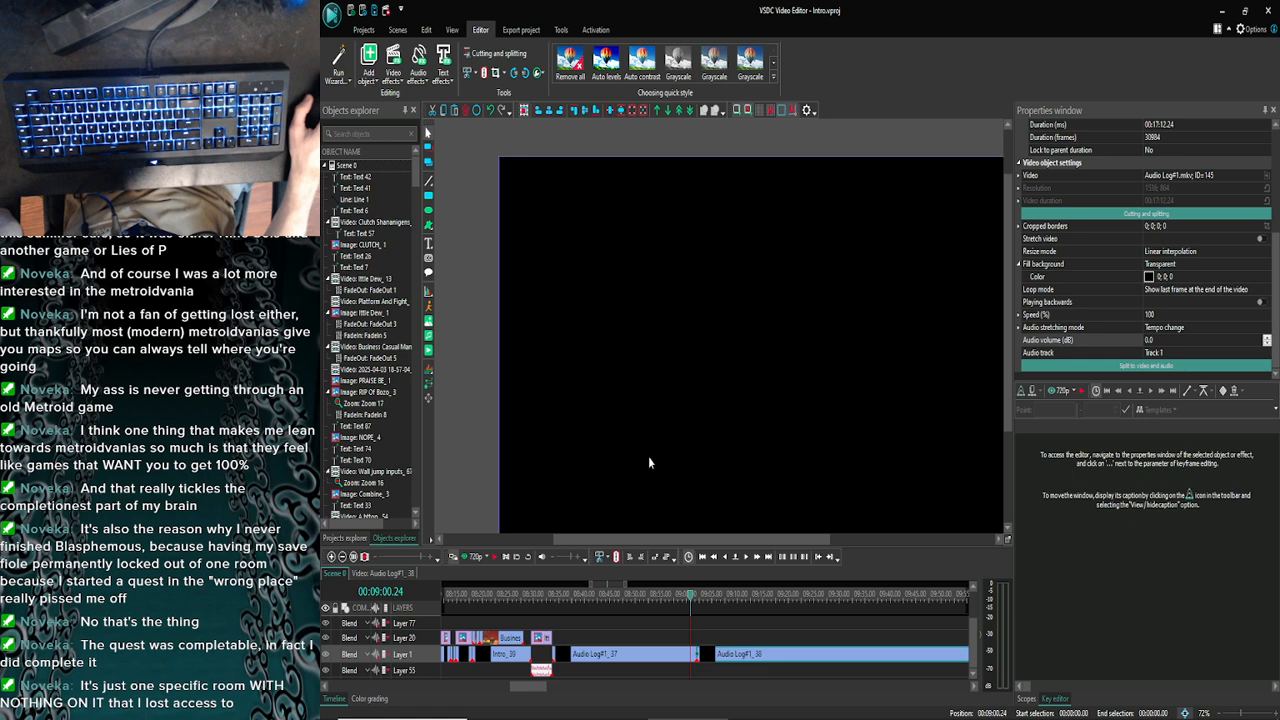
# Preview the transition from the Ittle Dew title into the audio log, starting from 00:08:31.24 and again from 00:08:29.25
pyautogui.click(541, 594)
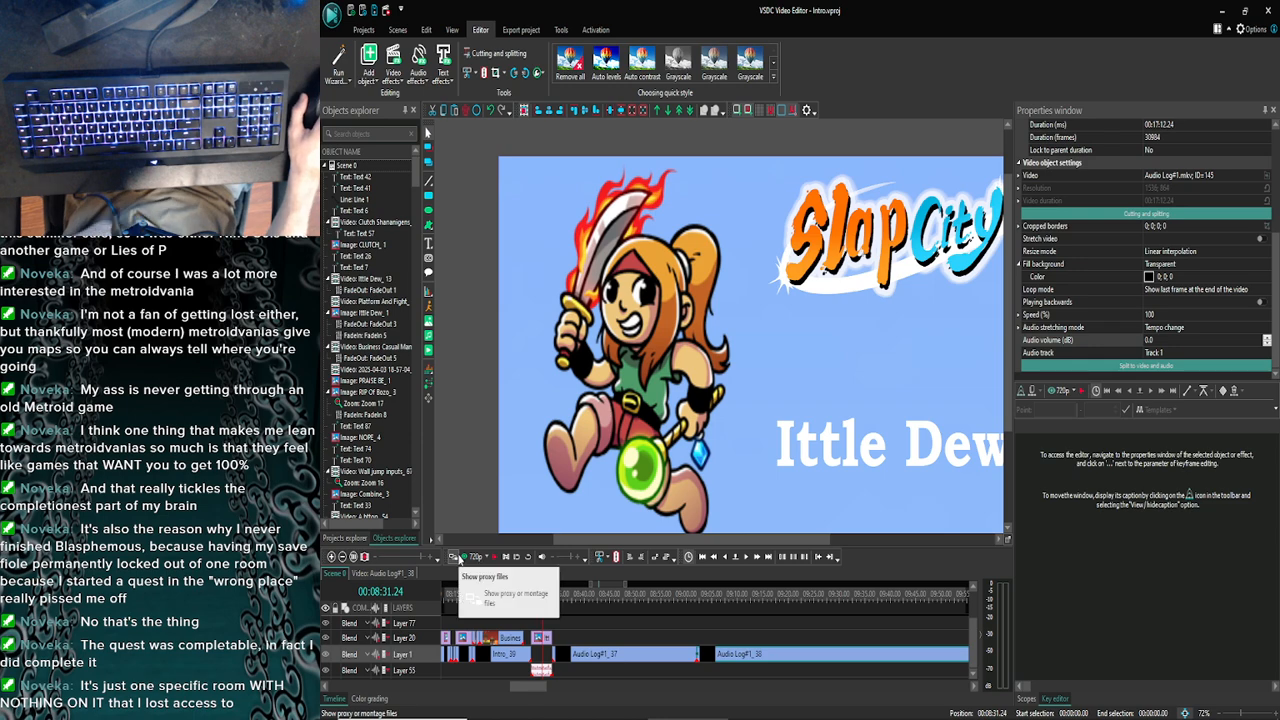
pyautogui.click(465, 558)
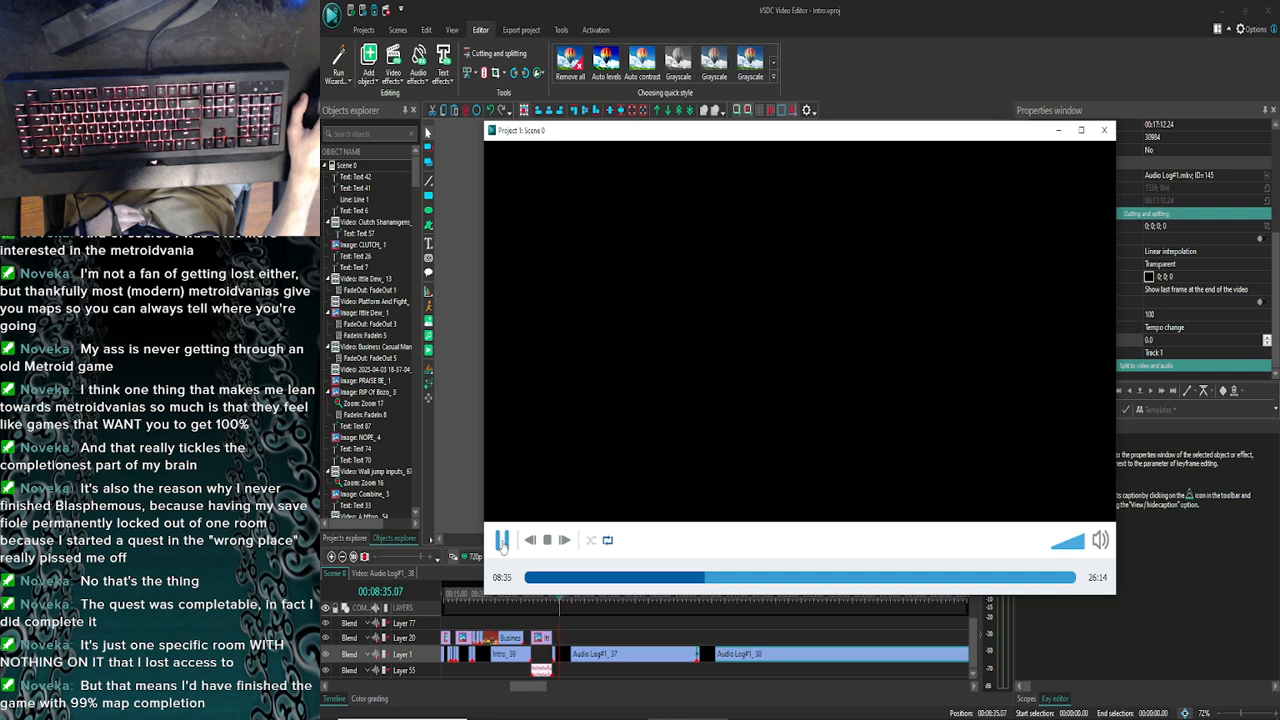
pyautogui.click(502, 541)
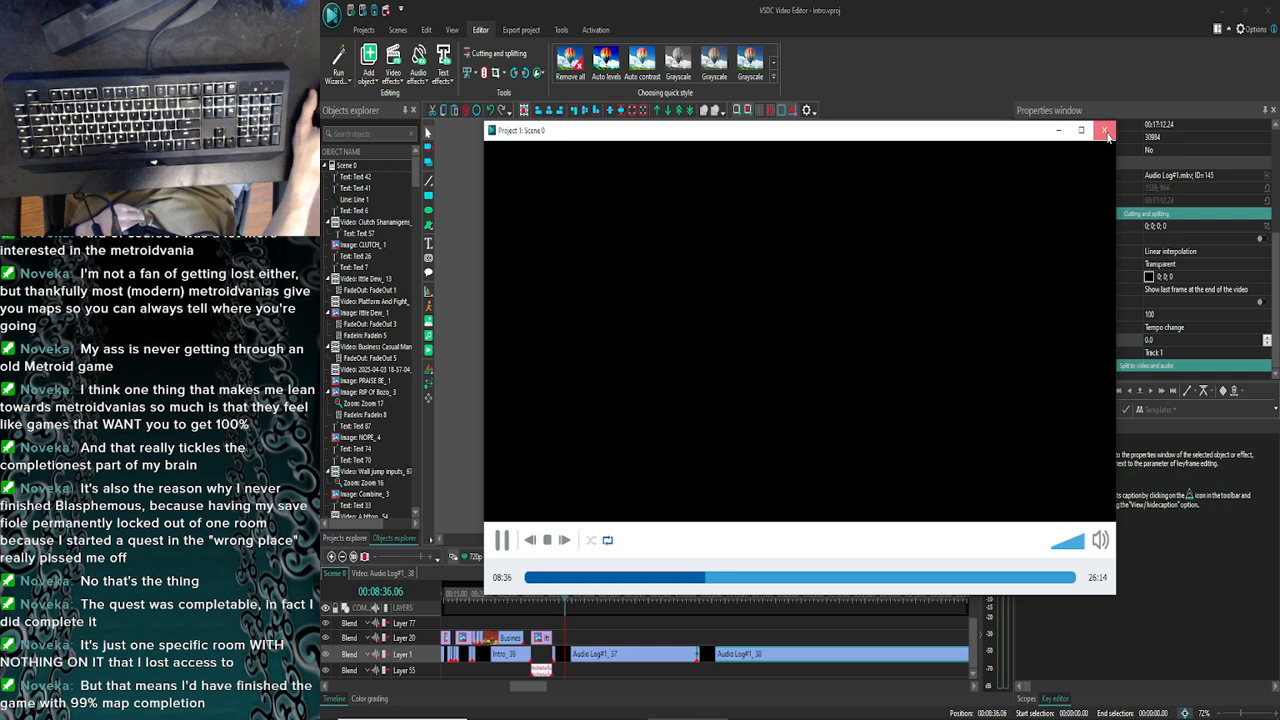
pyautogui.click(1103, 130)
pyautogui.moveTo(542, 597); pyautogui.dragTo(532, 597)
pyautogui.click(464, 557)
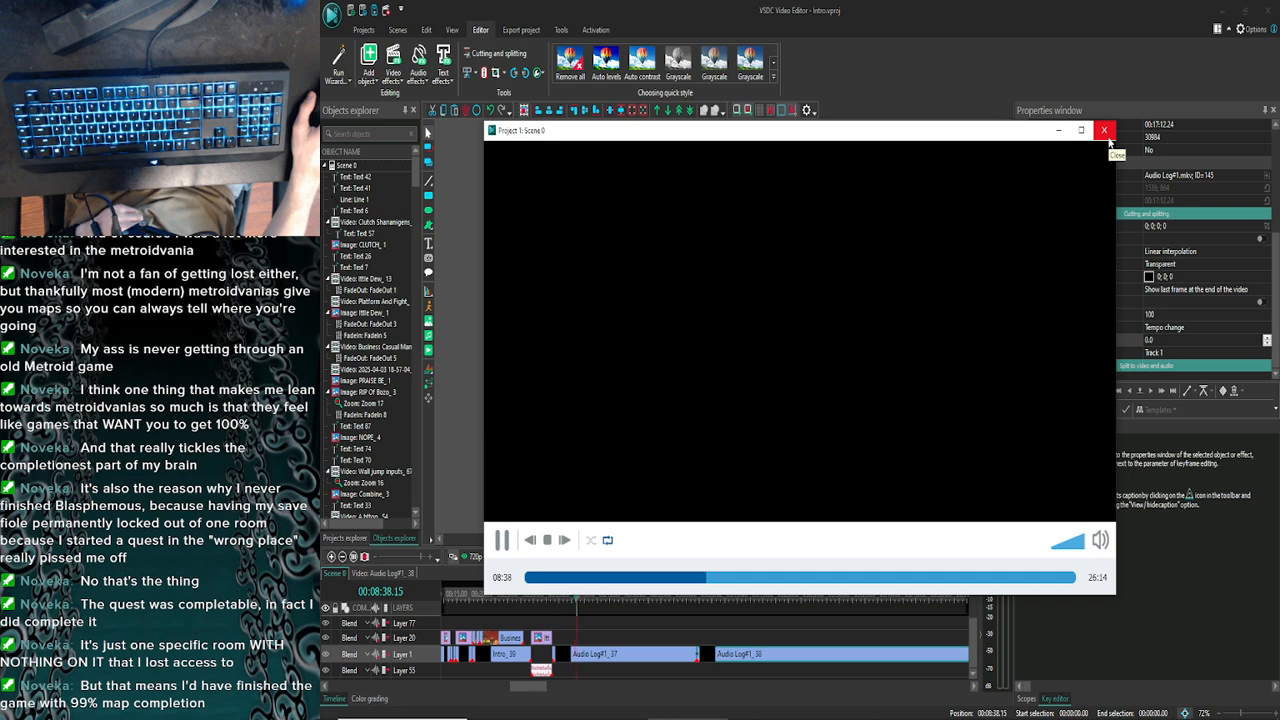
pyautogui.click(1104, 130)
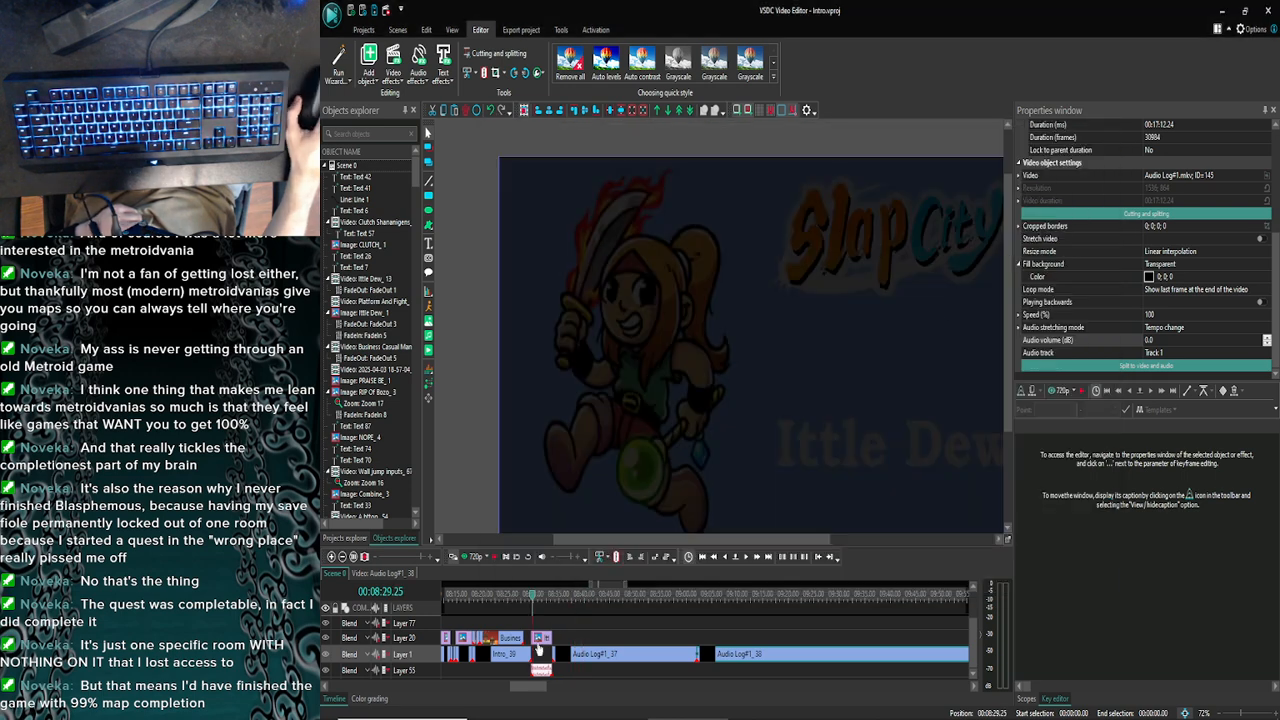
# Shift Audio Log#1_37 and Audio Log#1_38 together slightly later on Layer 1 and preview the transition from 00:08:30.01
pyautogui.moveTo(532, 594); pyautogui.dragTo(535, 598)
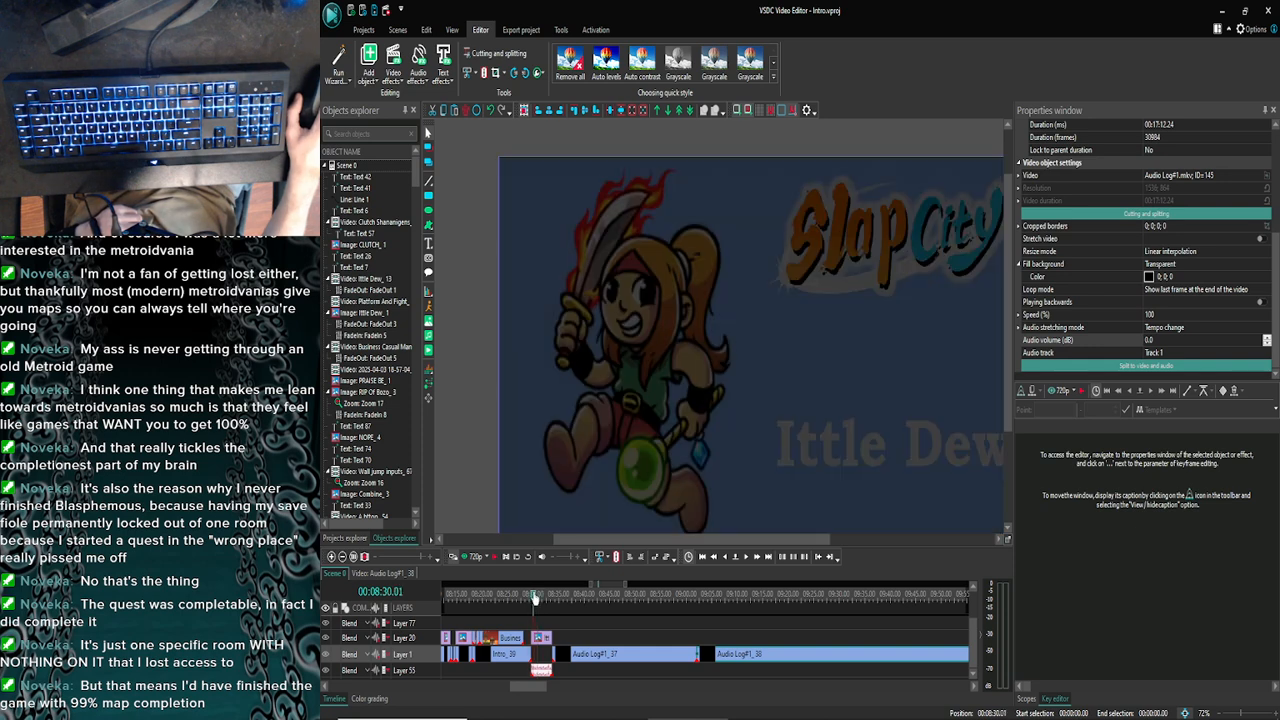
pyautogui.click(556, 655)
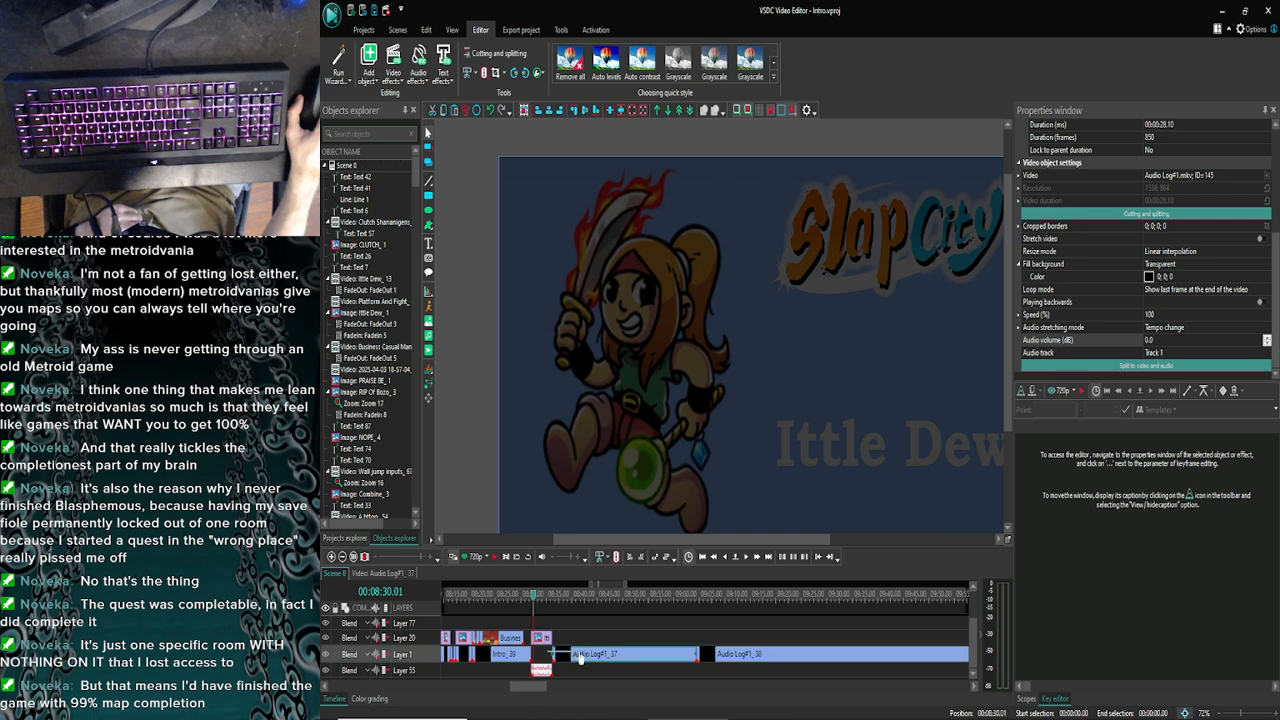
pyautogui.click(732, 658)
pyautogui.moveTo(636, 662)
pyautogui.mouseDown()
pyautogui.moveTo(656, 663)
pyautogui.moveTo(640, 663)
pyautogui.mouseUp()
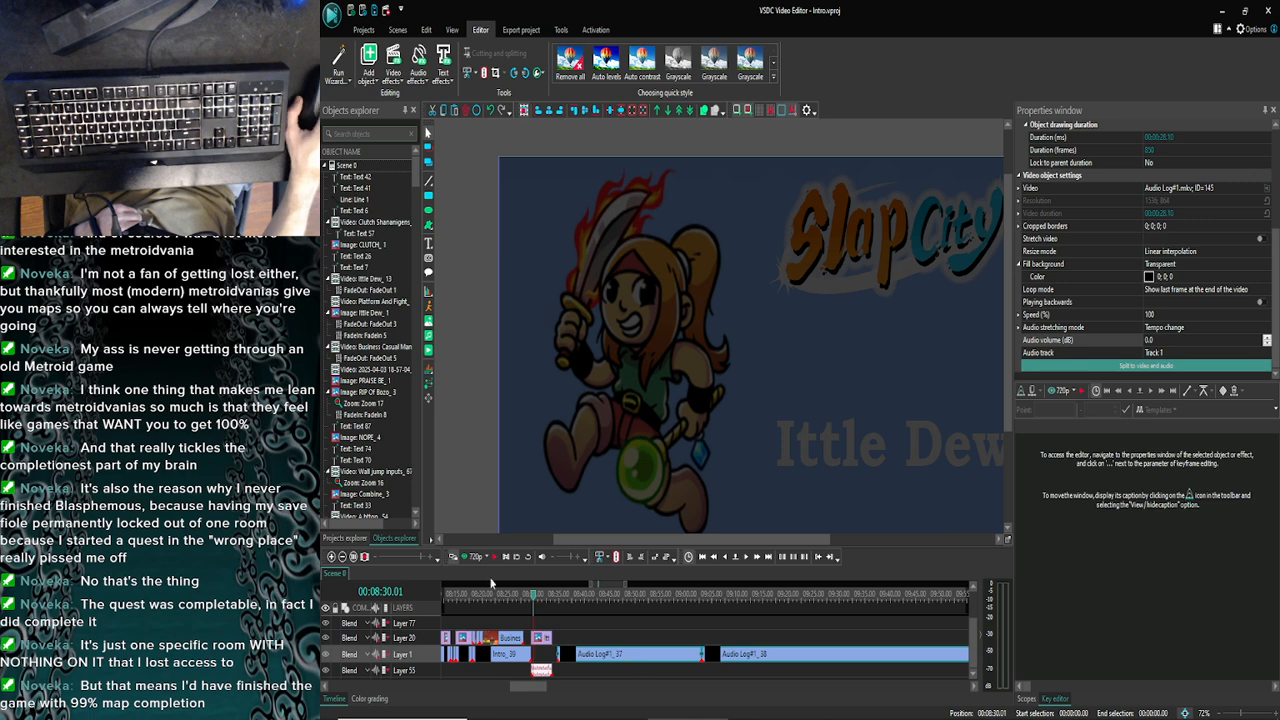
pyautogui.click(463, 557)
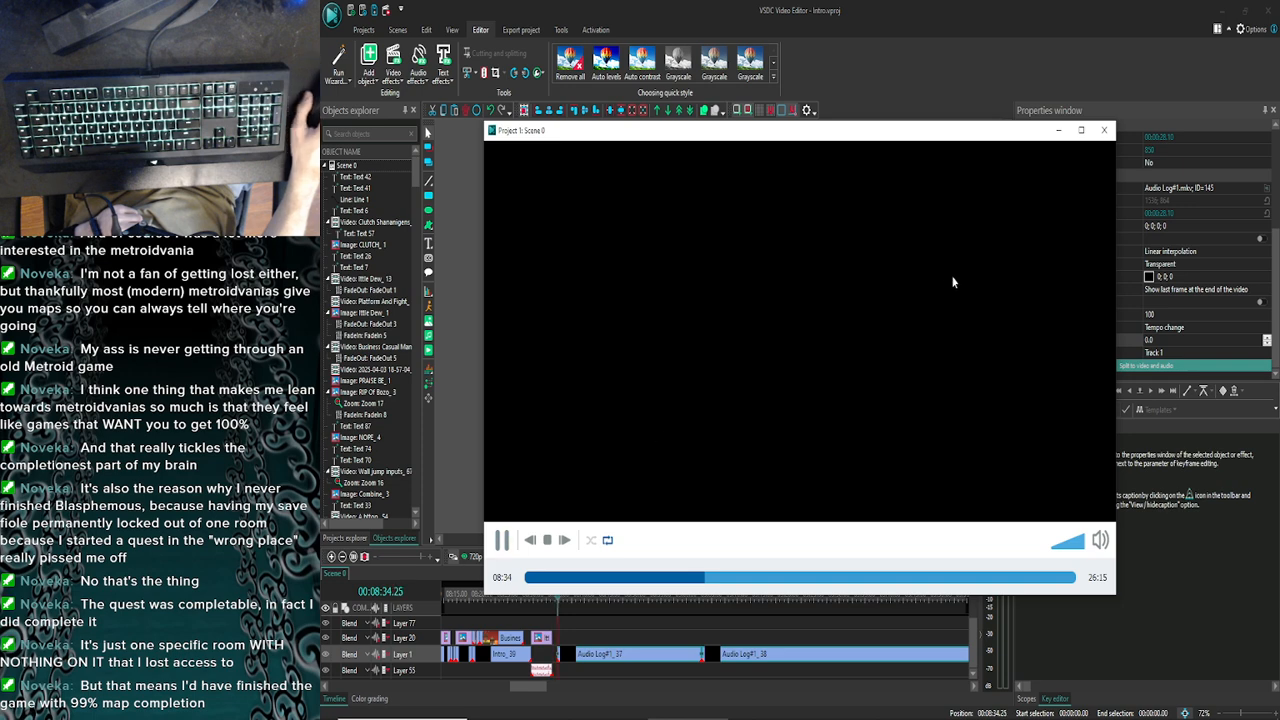
pyautogui.click(1107, 133)
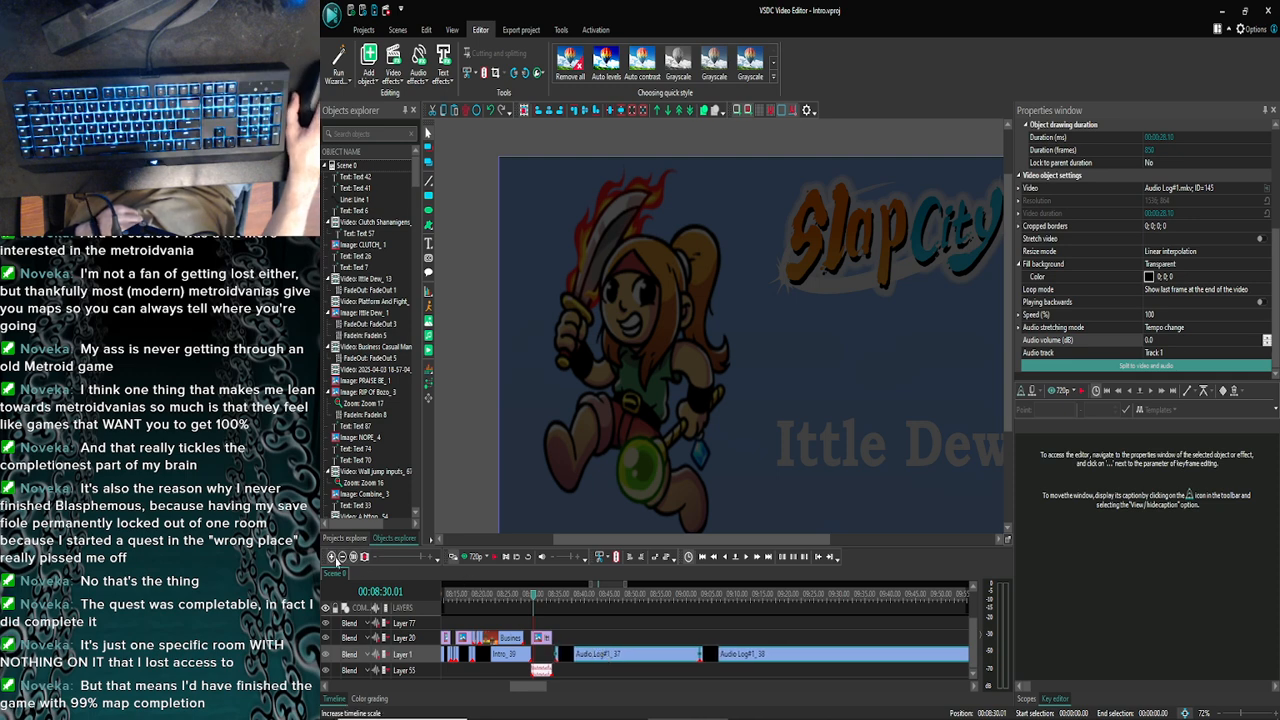
# Nudge both Audio Log#1 clips slightly earlier, to start about 00:08:34, and preview from 00:08:30.01 through about 00:09:24
pyautogui.scroll(3, 600, 655)
pyautogui.moveTo(679, 664); pyautogui.dragTo(673, 665)
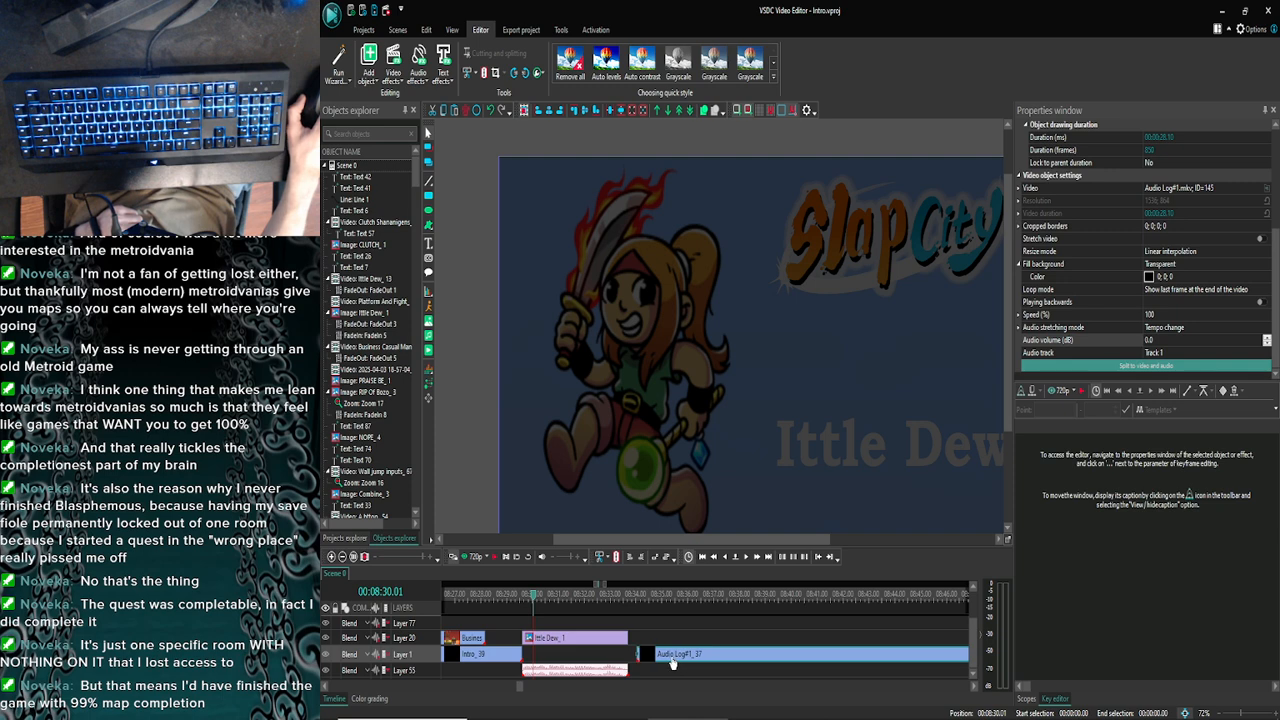
pyautogui.click(476, 556)
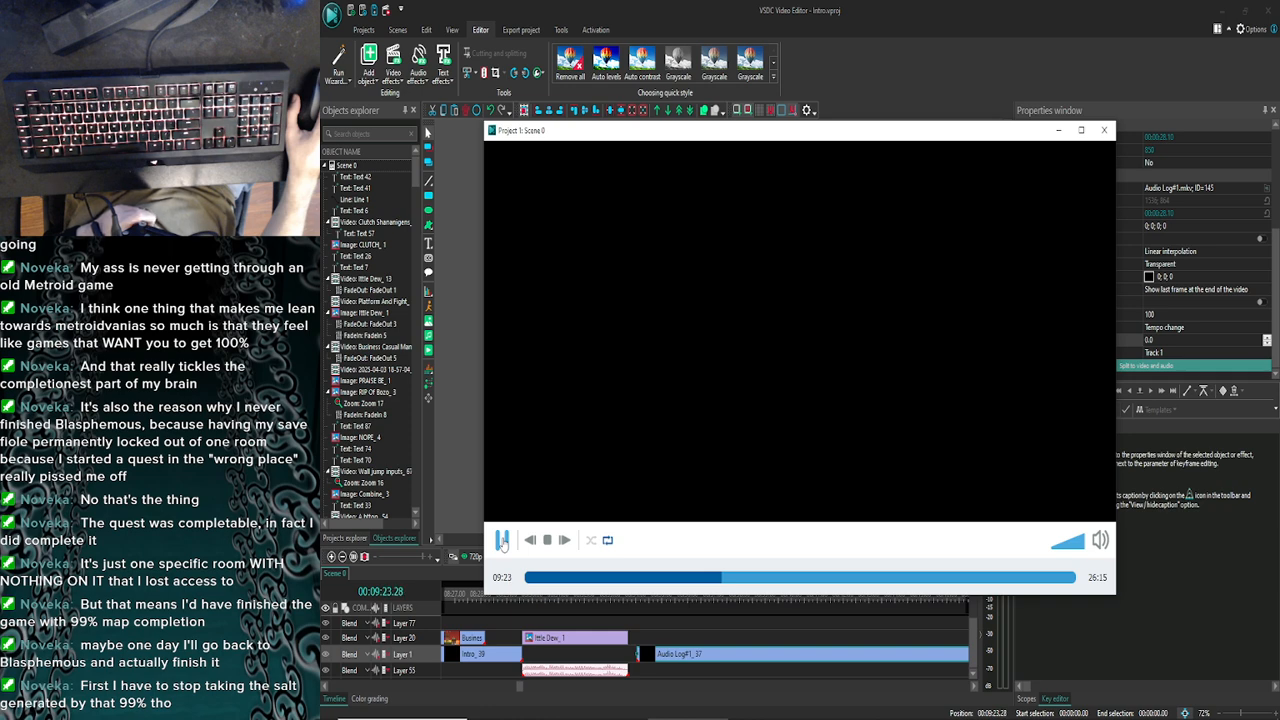
pyautogui.click(503, 541)
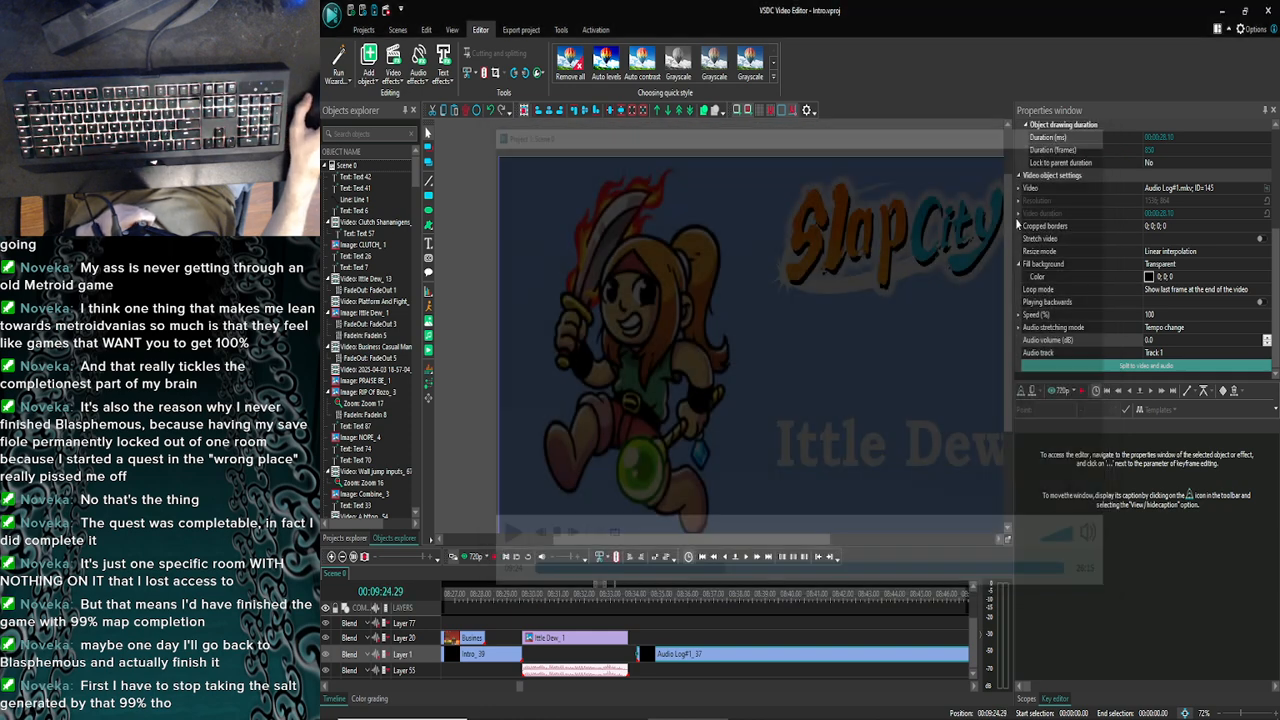
pyautogui.click(1104, 130)
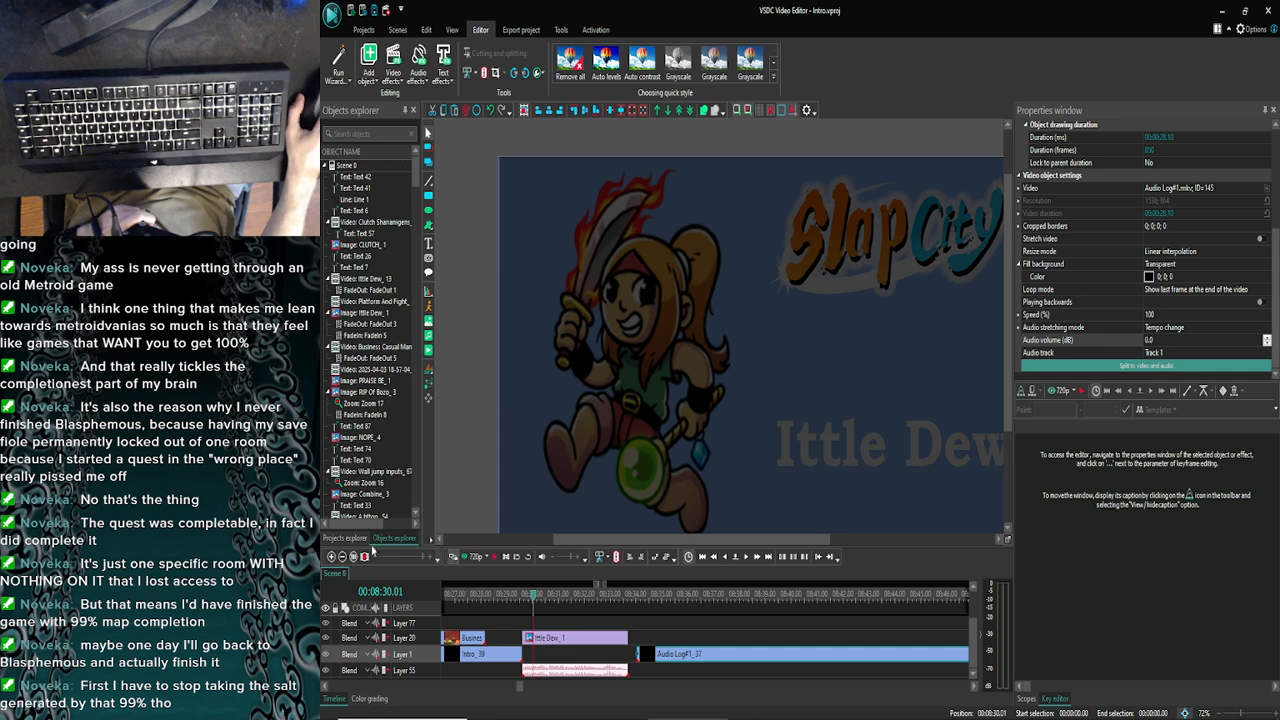
# Place the playback cursor at 00:09:22.20 in Audio Log#1_38 and preview the narration from there through about 00:09:26
pyautogui.click(342, 557)
pyautogui.click(342, 557)
pyautogui.click(342, 557)
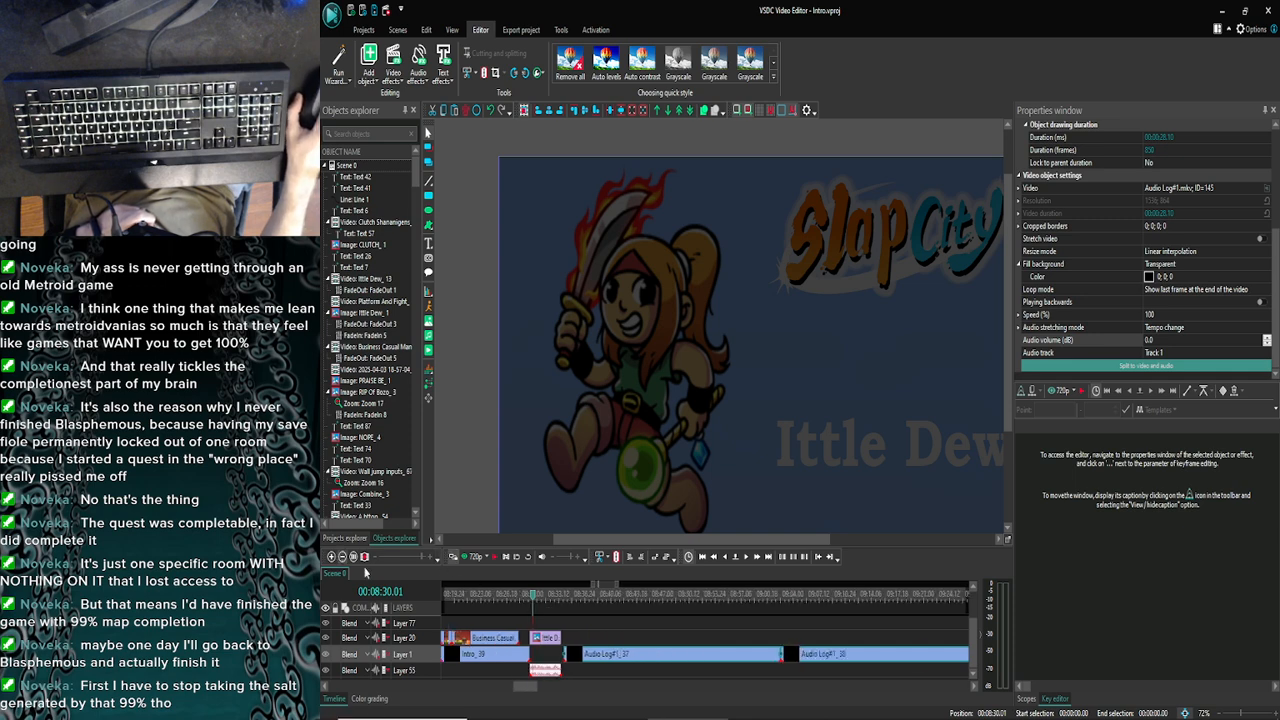
pyautogui.moveTo(523, 688); pyautogui.dragTo(539, 690)
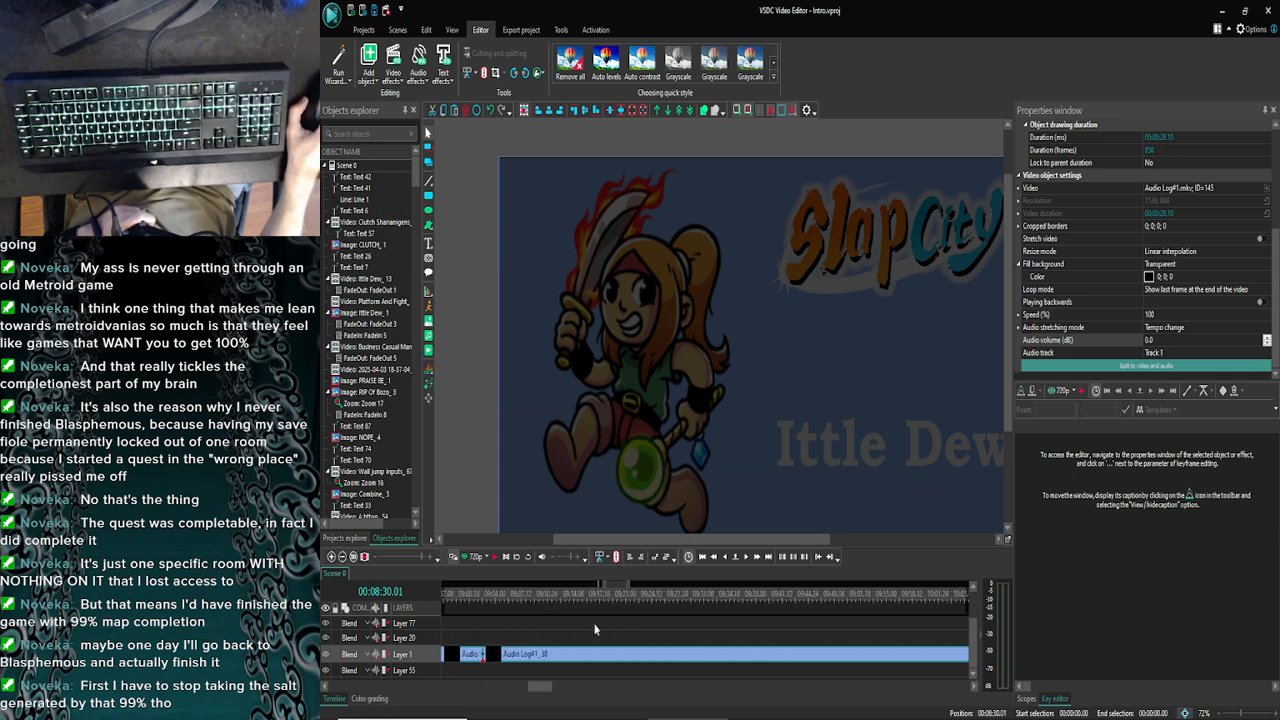
pyautogui.click(640, 598)
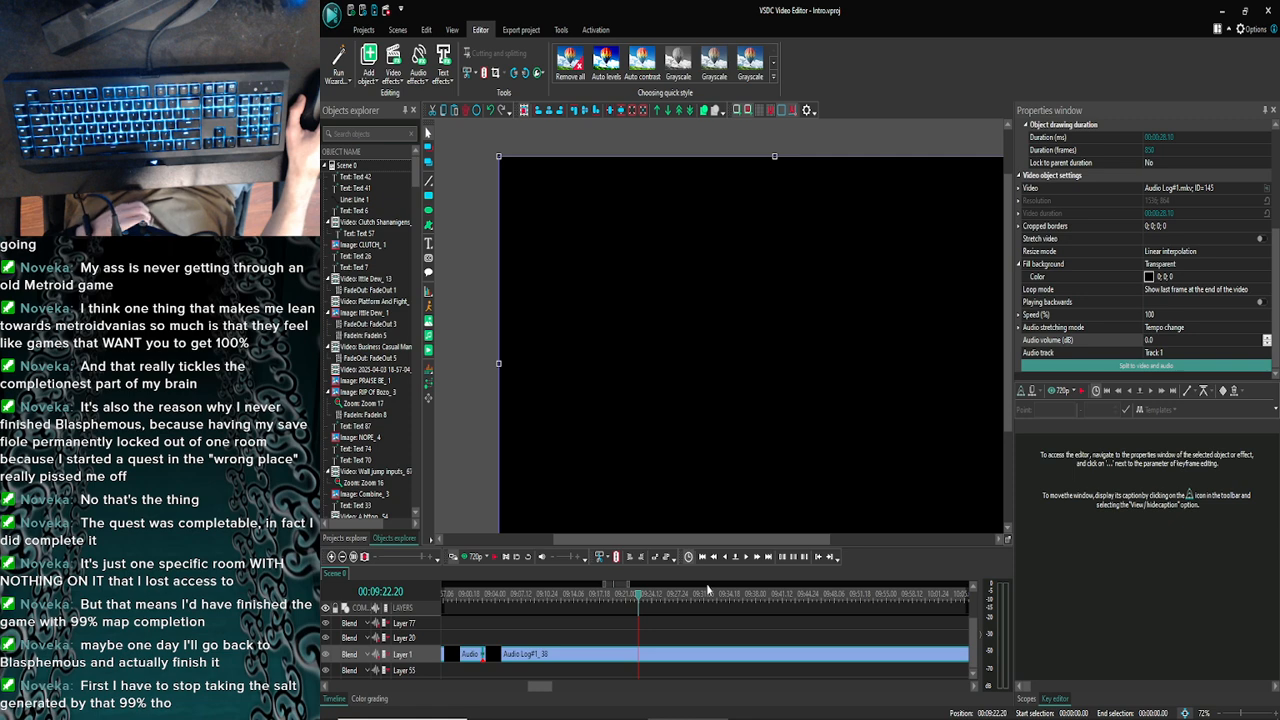
pyautogui.click(757, 556)
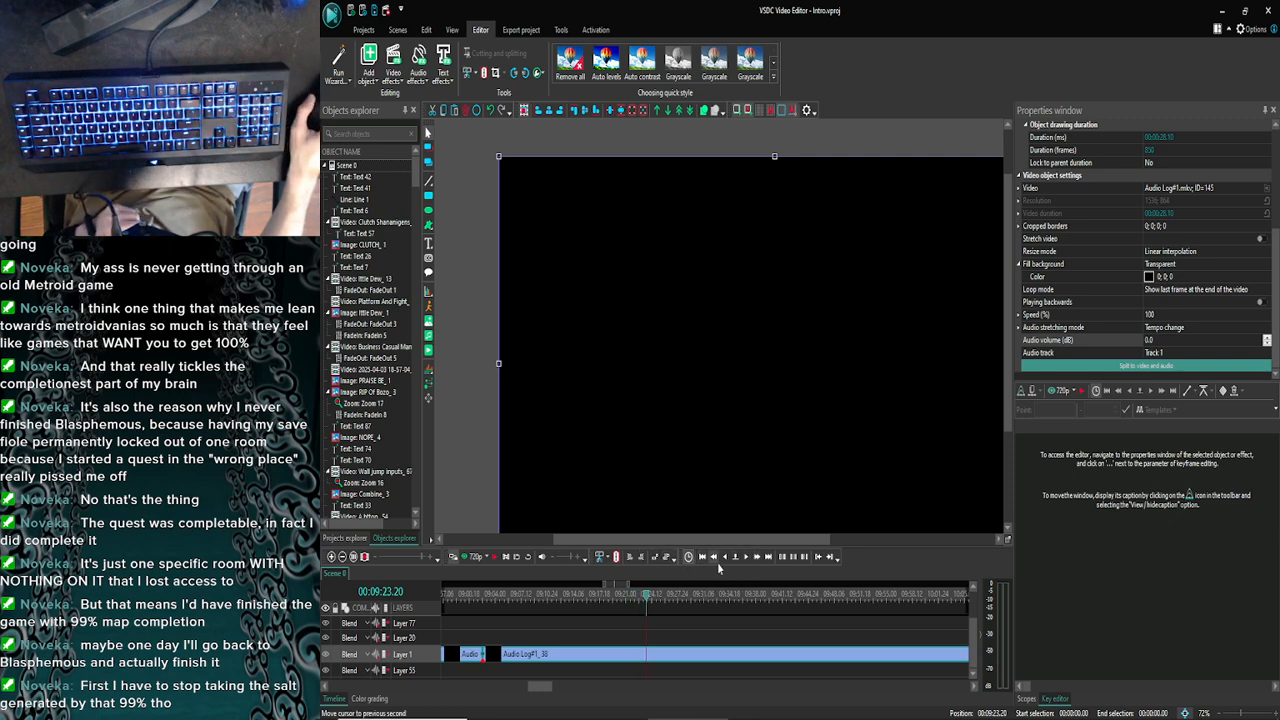
pyautogui.click(715, 558)
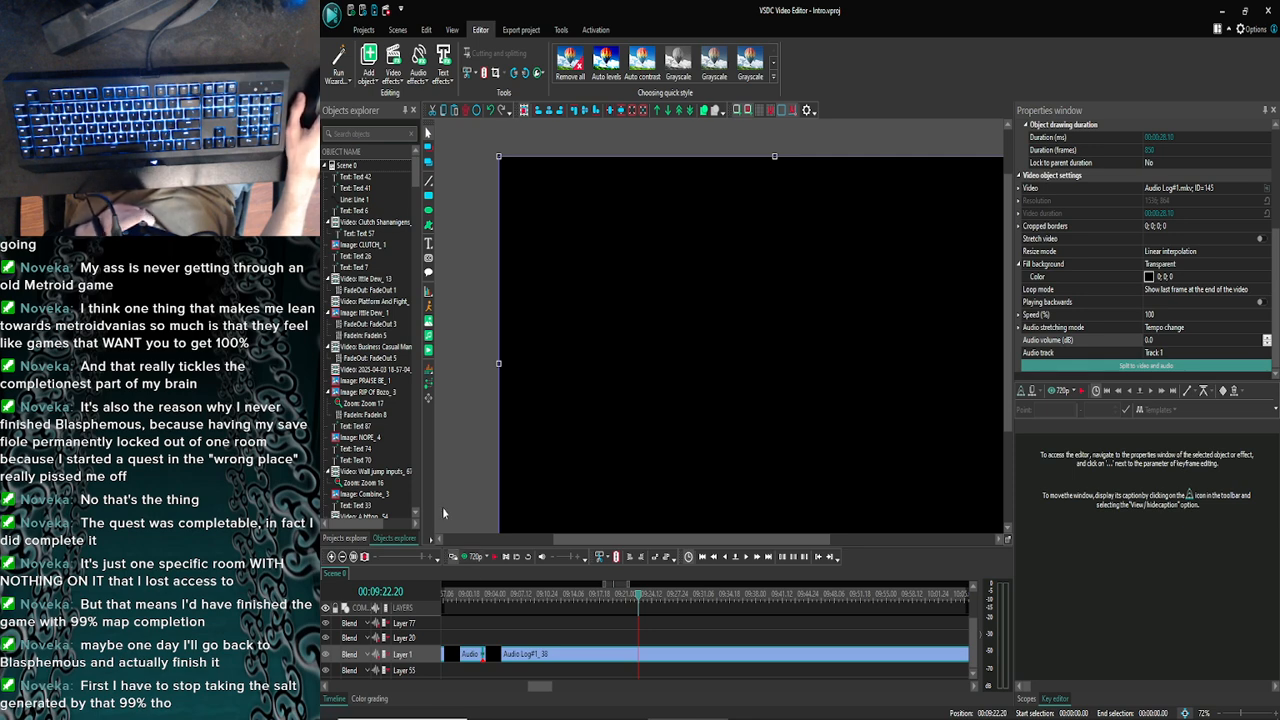
pyautogui.moveTo(584, 541); pyautogui.dragTo(610, 541)
pyautogui.moveTo(1008, 418); pyautogui.dragTo(1009, 438)
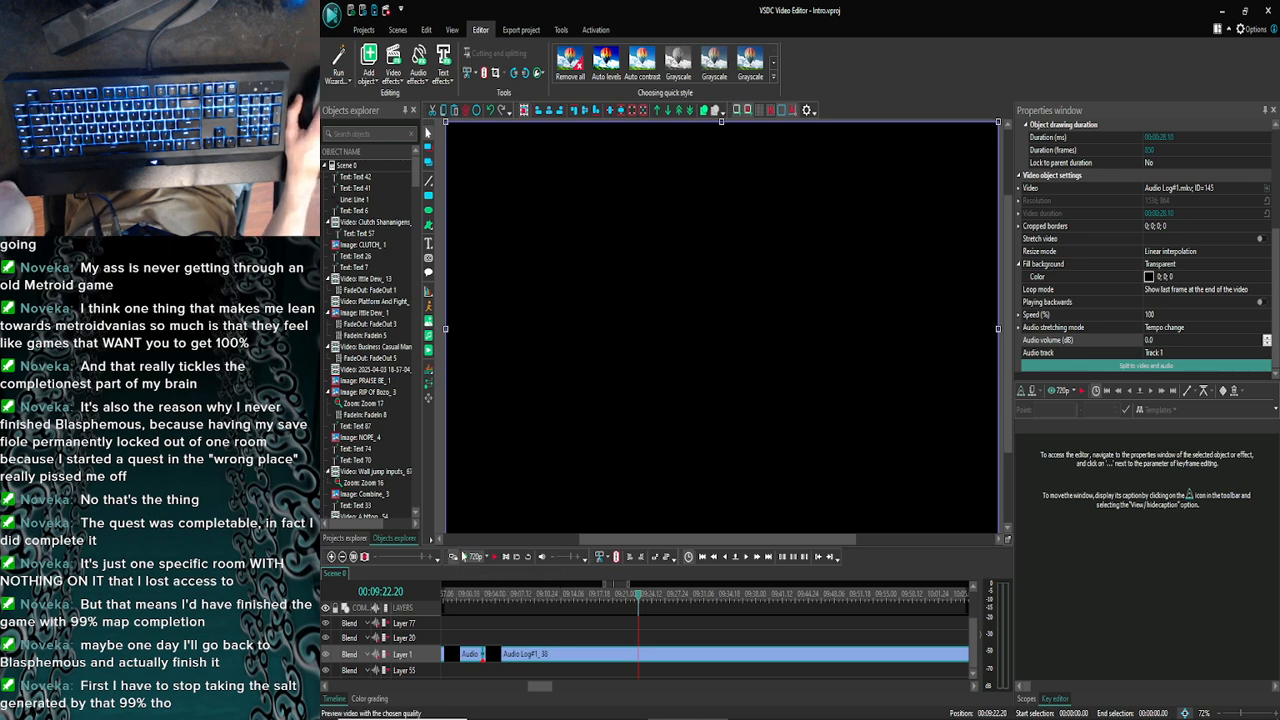
pyautogui.click(463, 556)
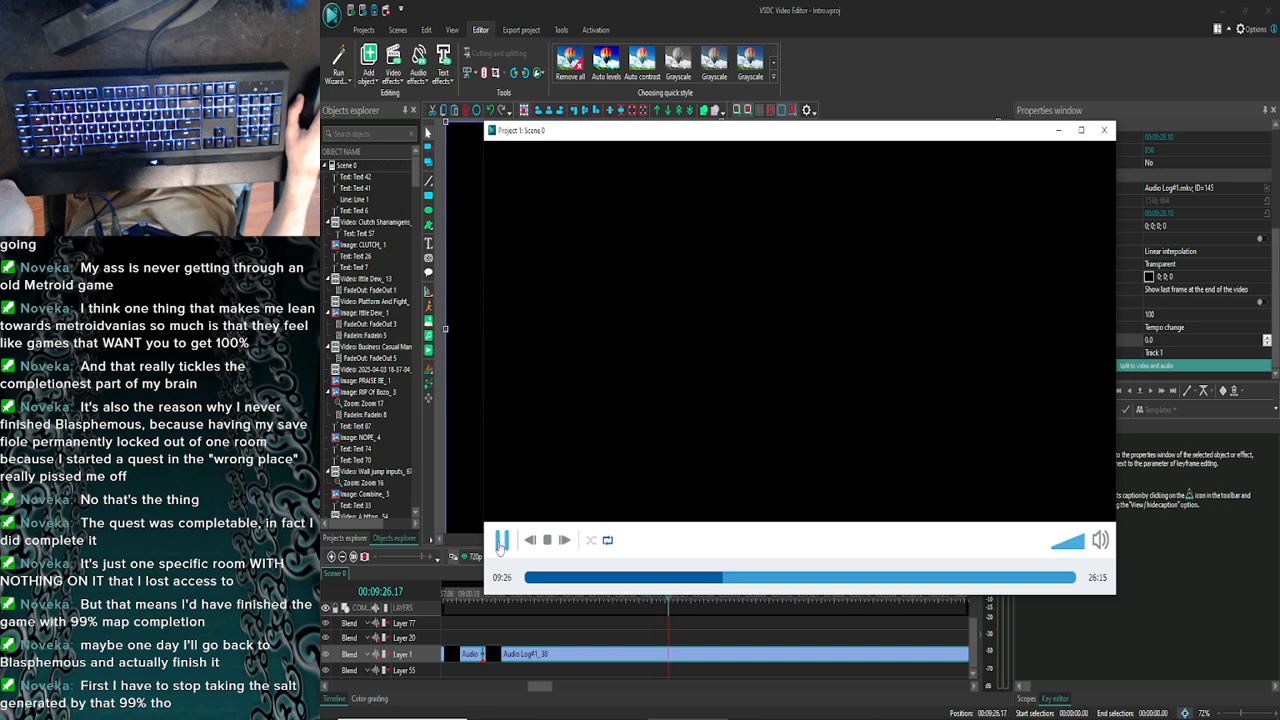
pyautogui.click(501, 541)
pyautogui.click(1104, 131)
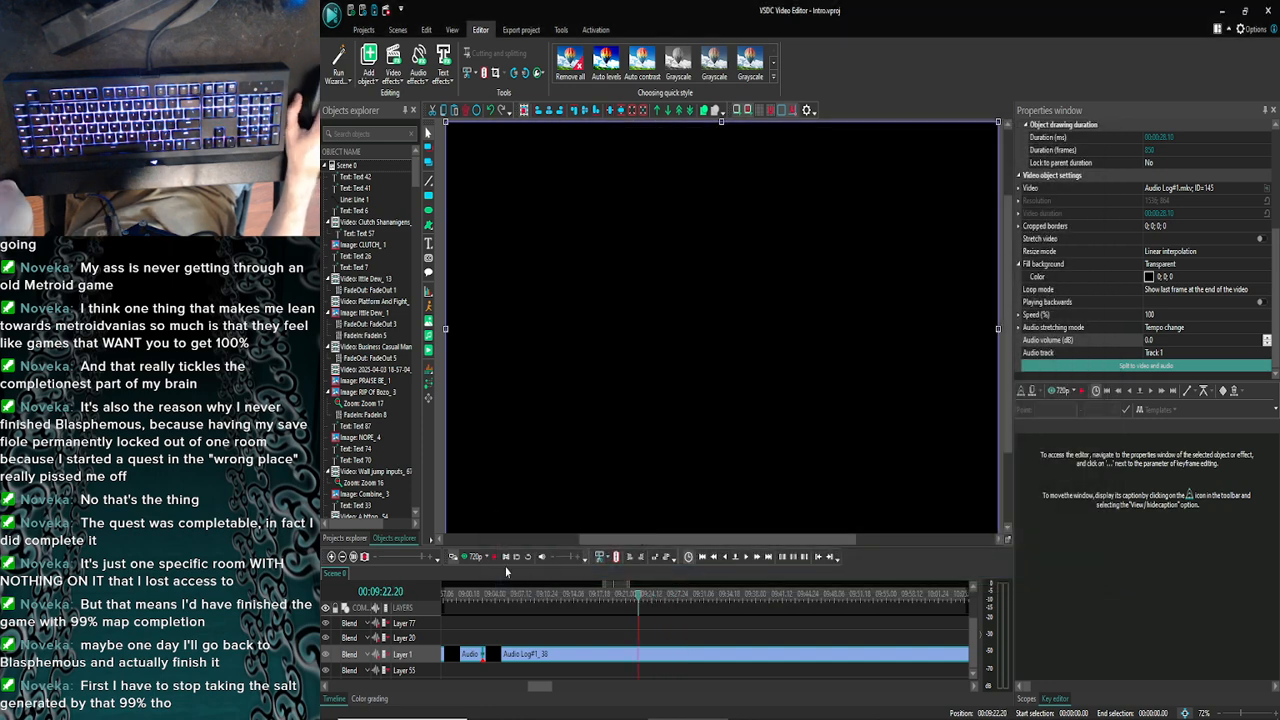
# Preview Audio Log#1_38 again from 00:09:22.20 and from 00:09:21.20 to locate where the spoken phrase ends
pyautogui.click(463, 556)
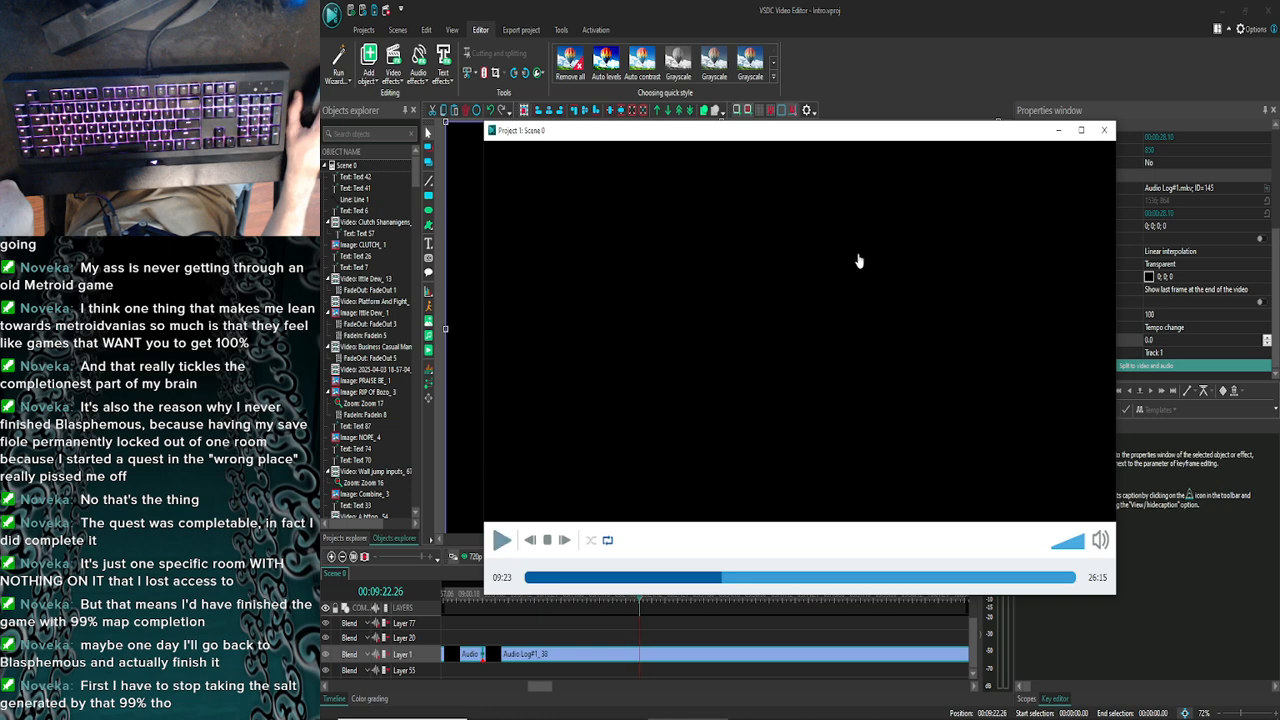
pyautogui.click(1104, 131)
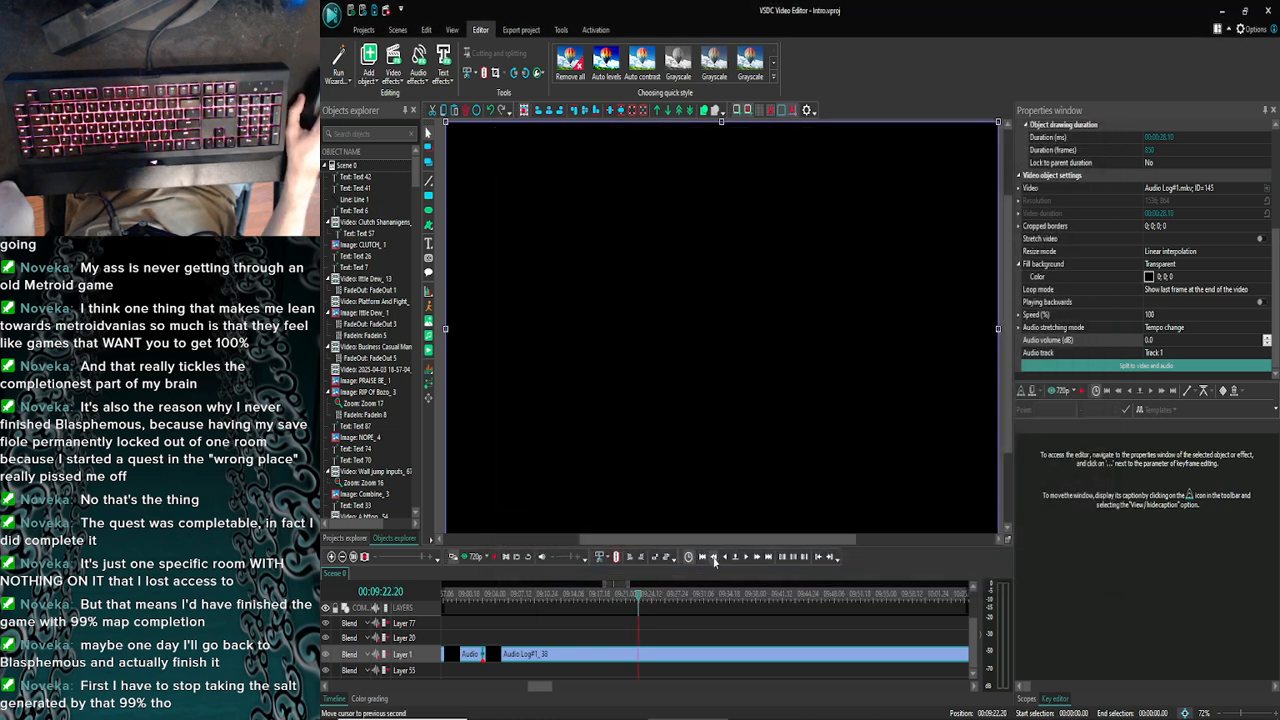
pyautogui.click(635, 563)
pyautogui.click(463, 556)
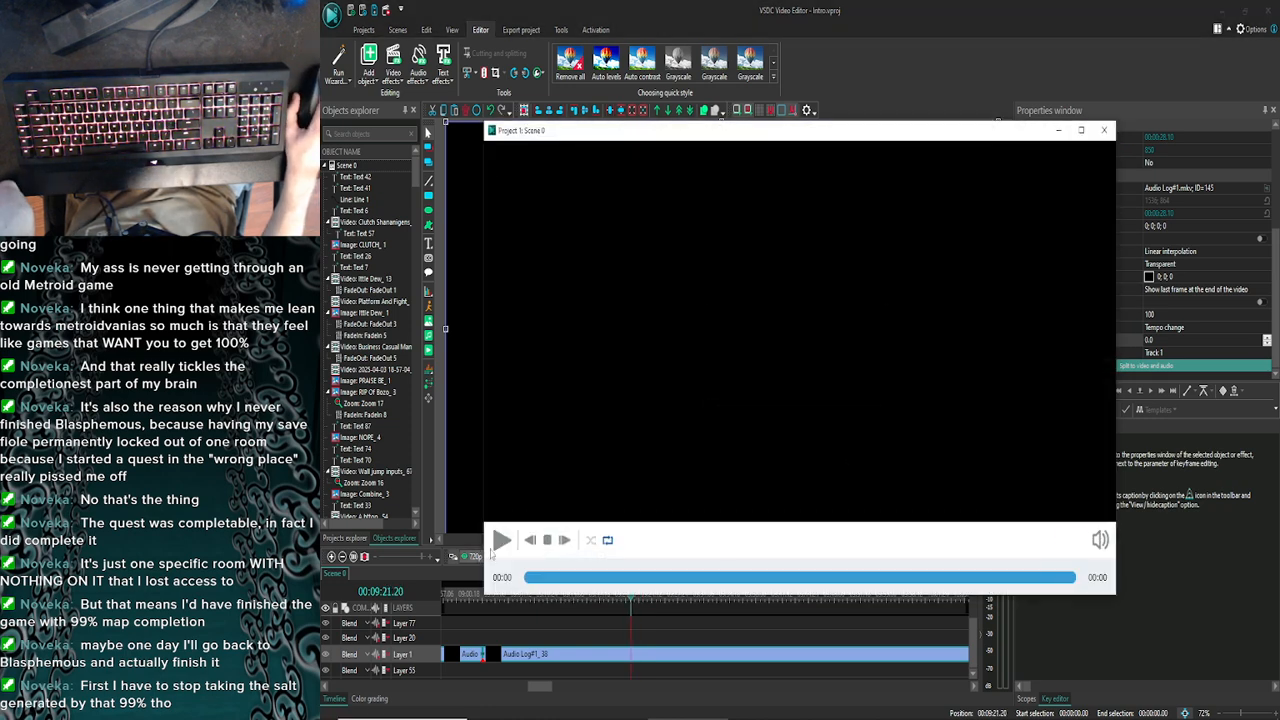
pyautogui.click(502, 540)
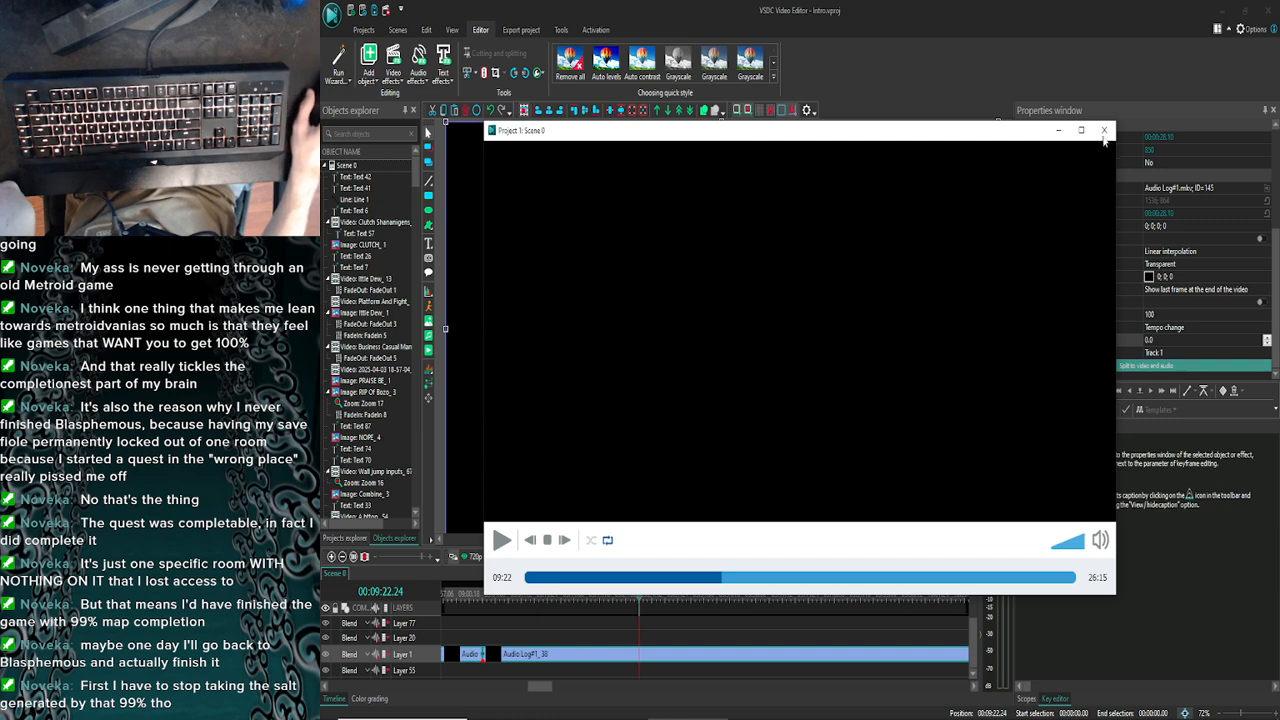
pyautogui.click(1104, 133)
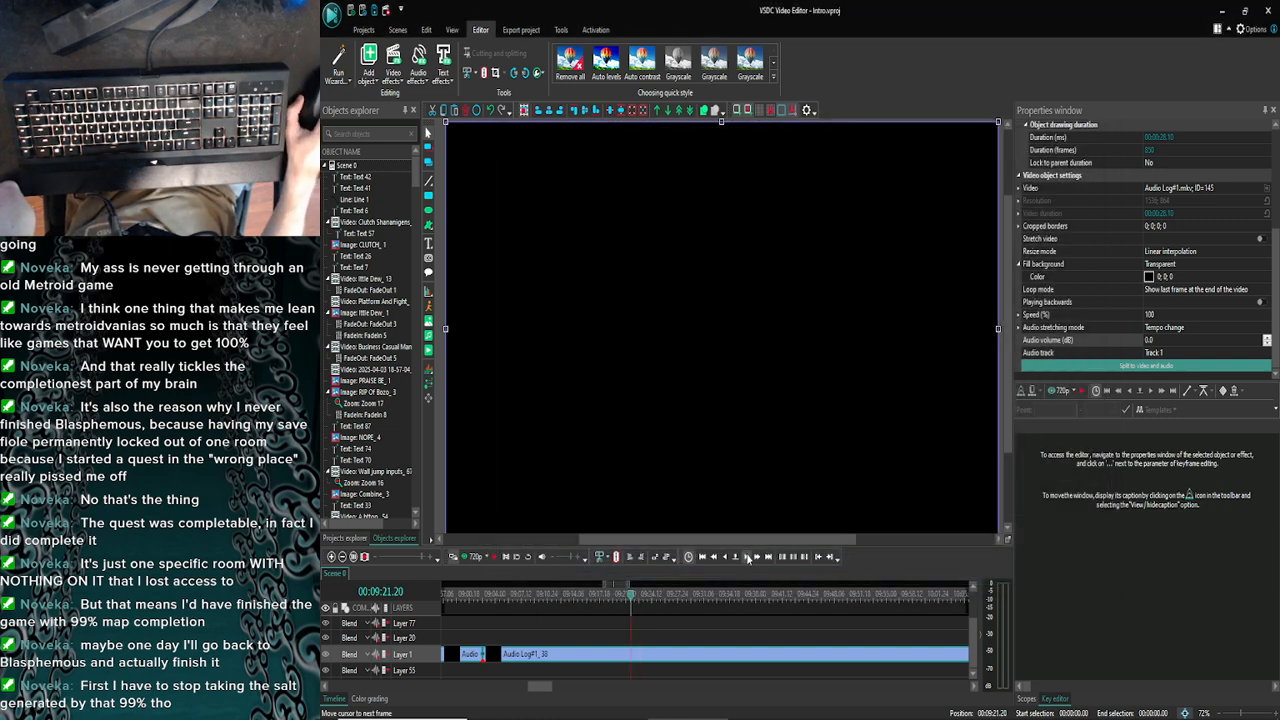
# Advance the cursor to 00:09:22.10, check the audio there in a preview, and split Audio Log#1_38 at that point
pyautogui.click(747, 557)
pyautogui.click(747, 557)
pyautogui.click(747, 557)
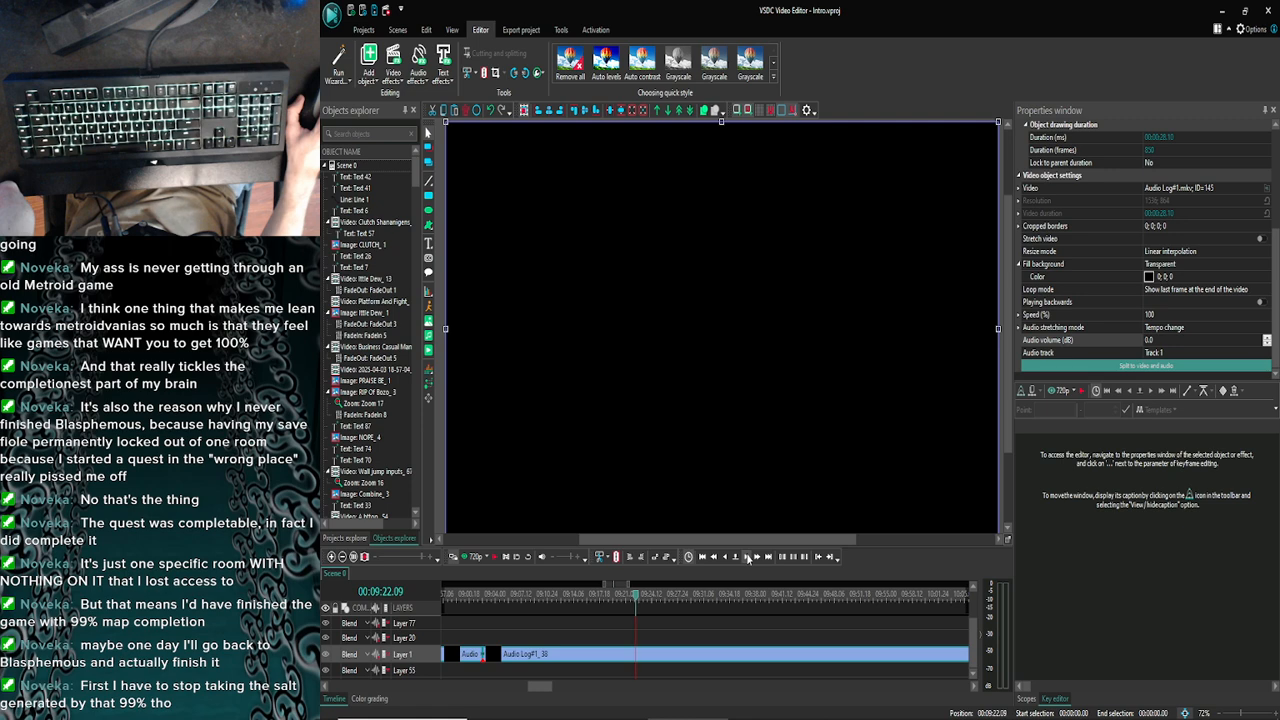
pyautogui.click(456, 557)
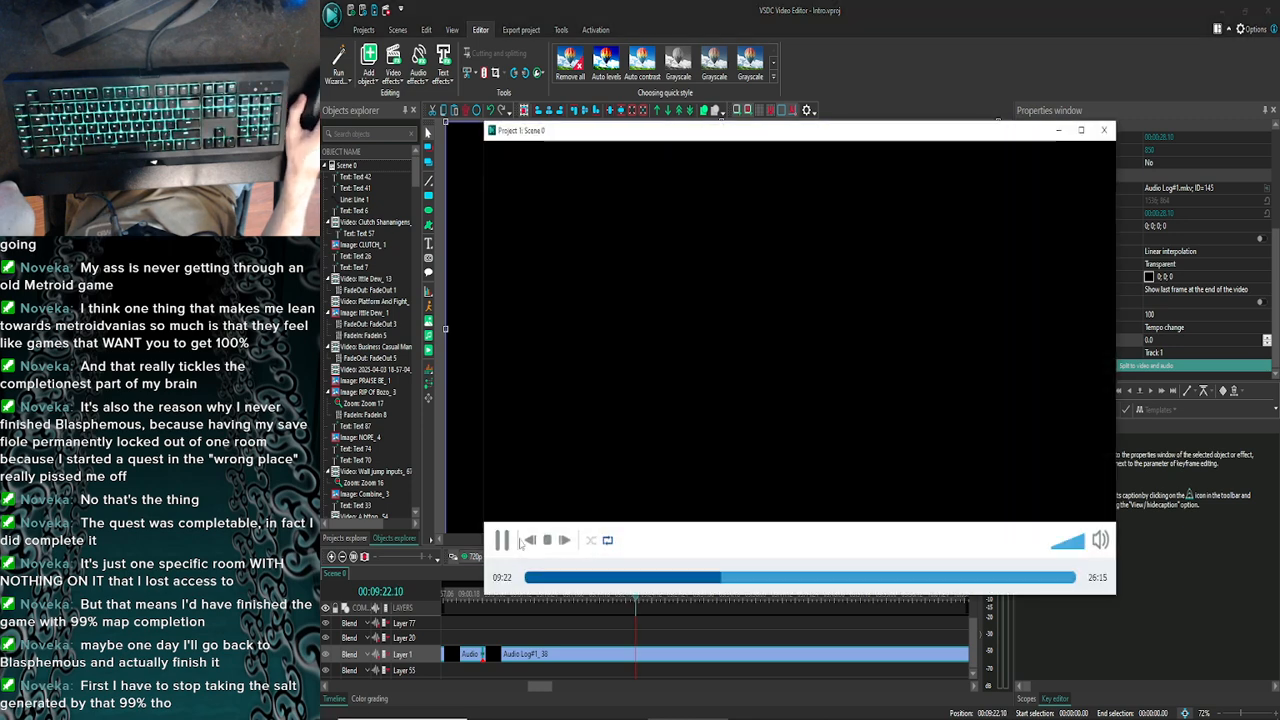
pyautogui.click(502, 540)
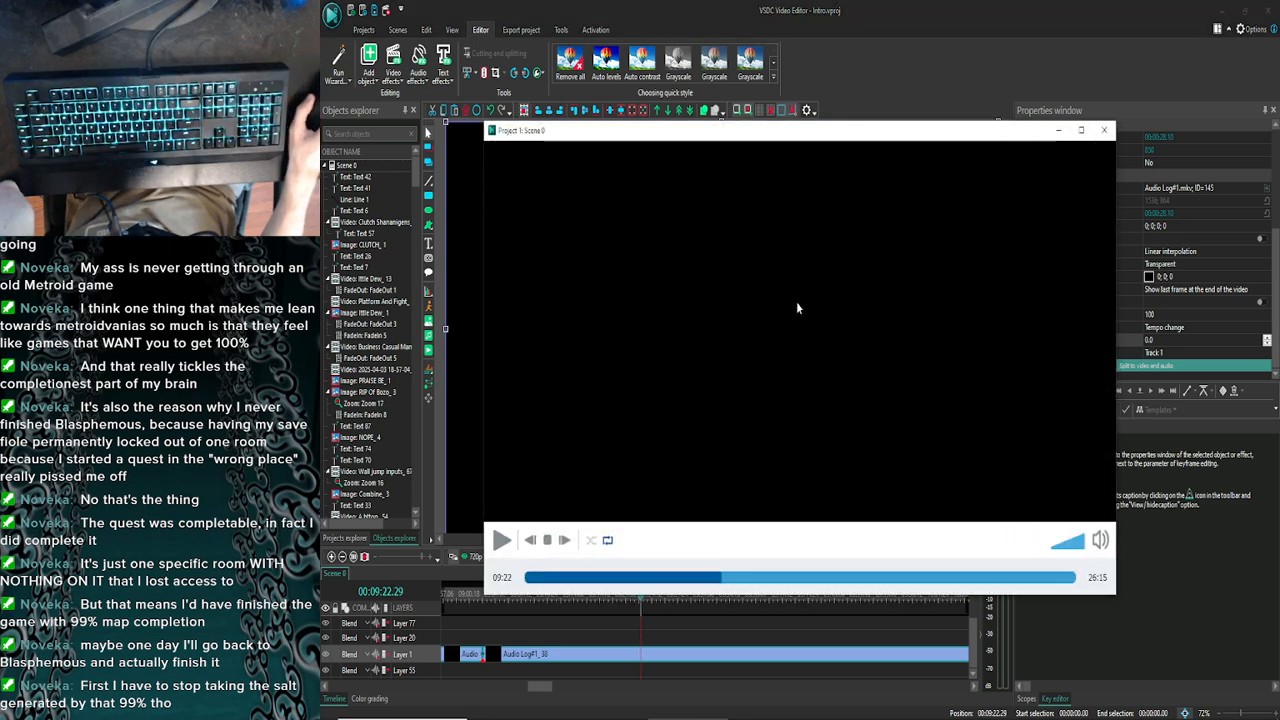
pyautogui.click(1104, 130)
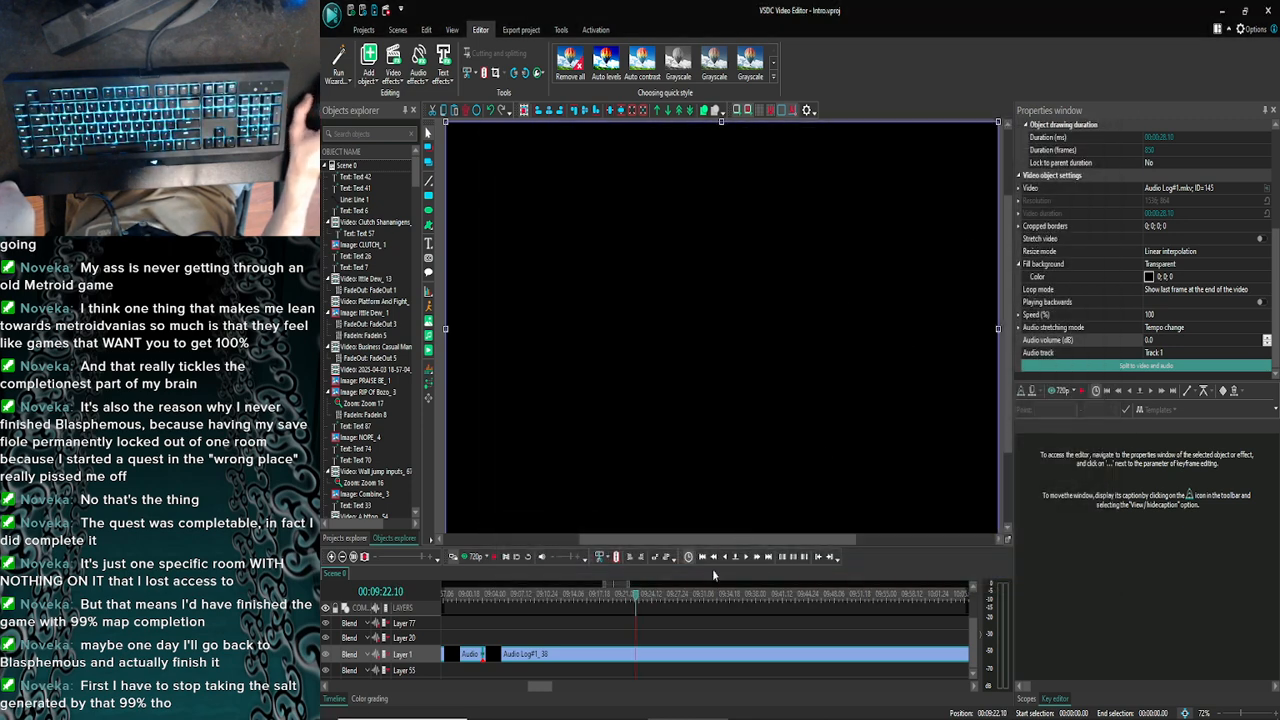
pyautogui.click(483, 73)
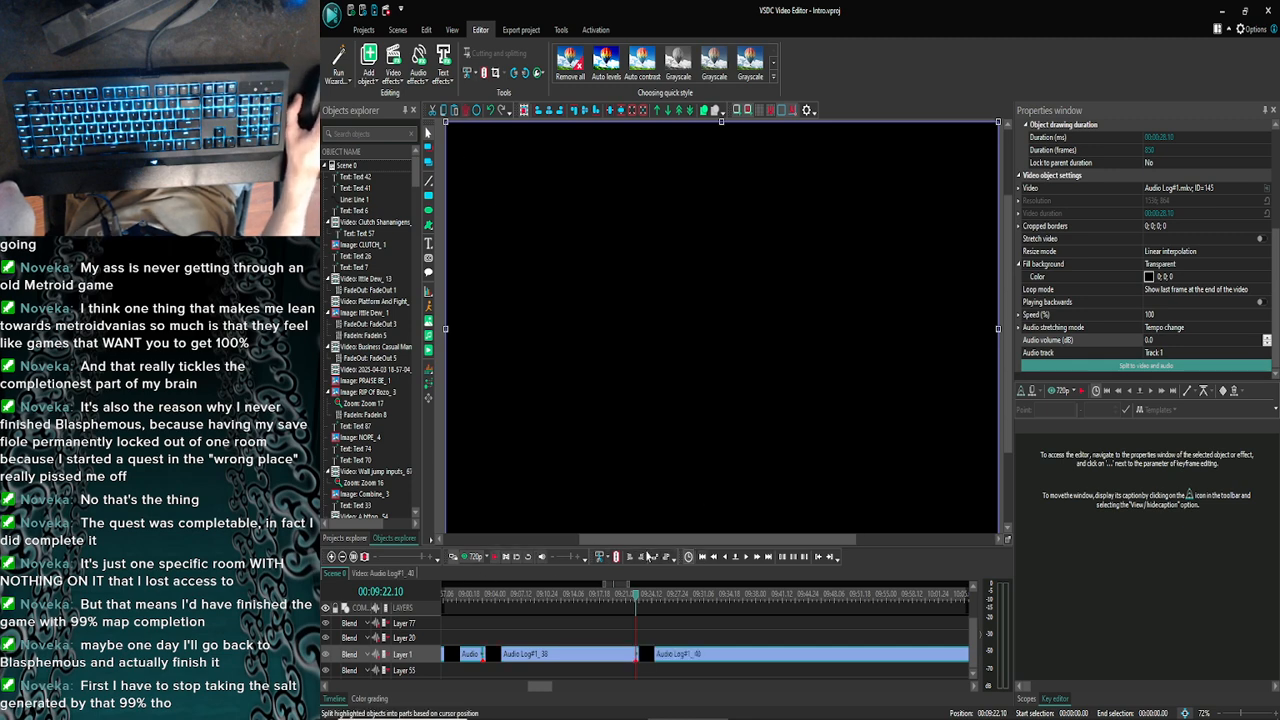
# Preview Audio Log#1_40 from 00:09:25.10 and 00:09:26.10 to find where the next spoken phrase starts
pyautogui.click(758, 558)
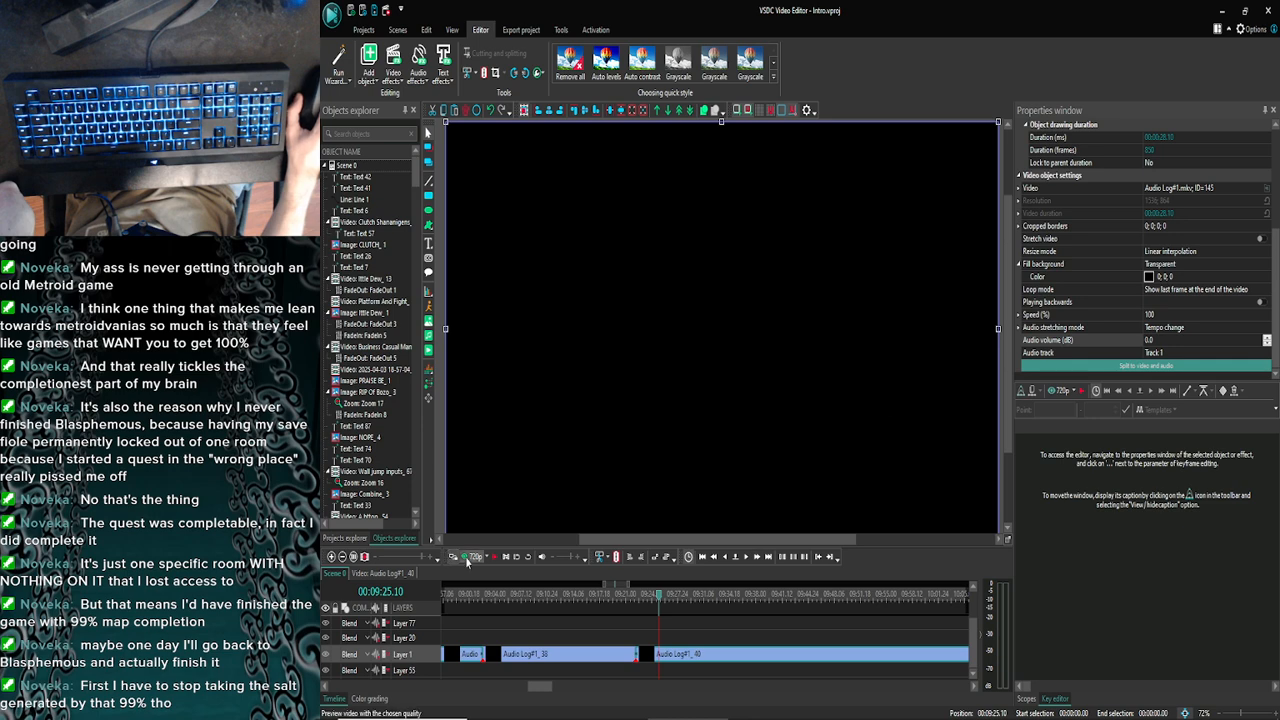
pyautogui.click(466, 557)
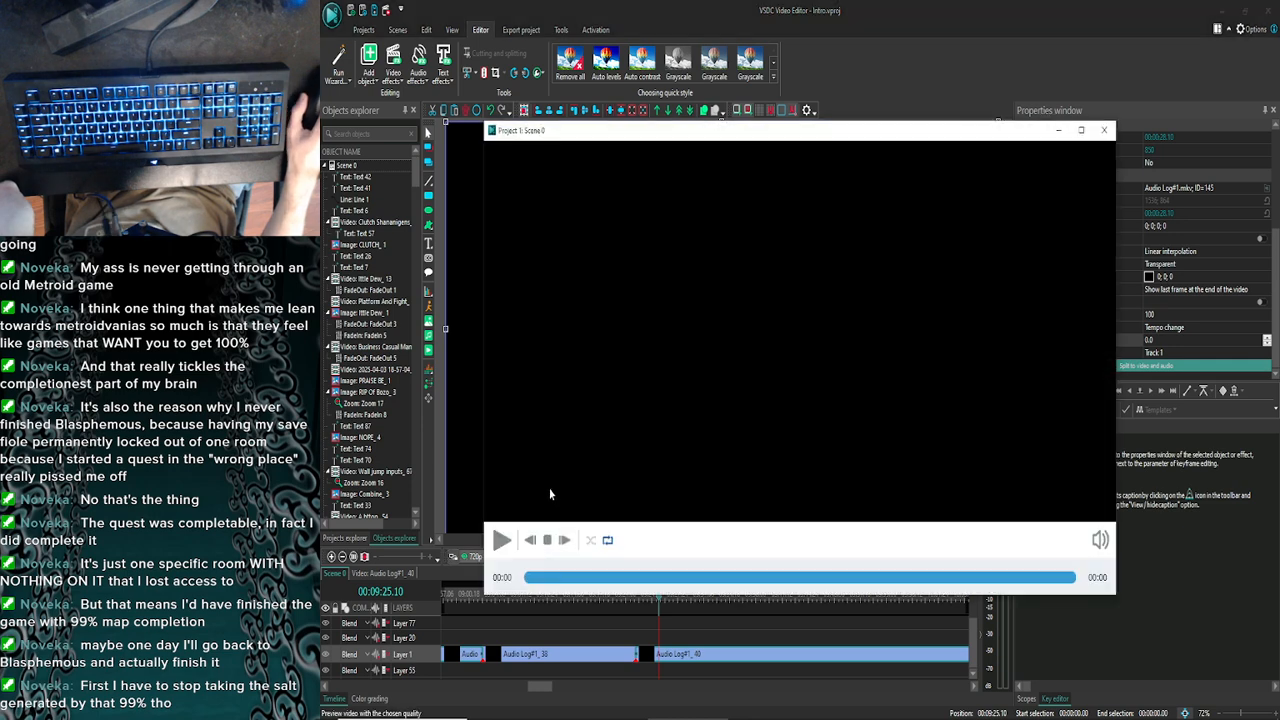
pyautogui.click(502, 541)
pyautogui.click(1103, 130)
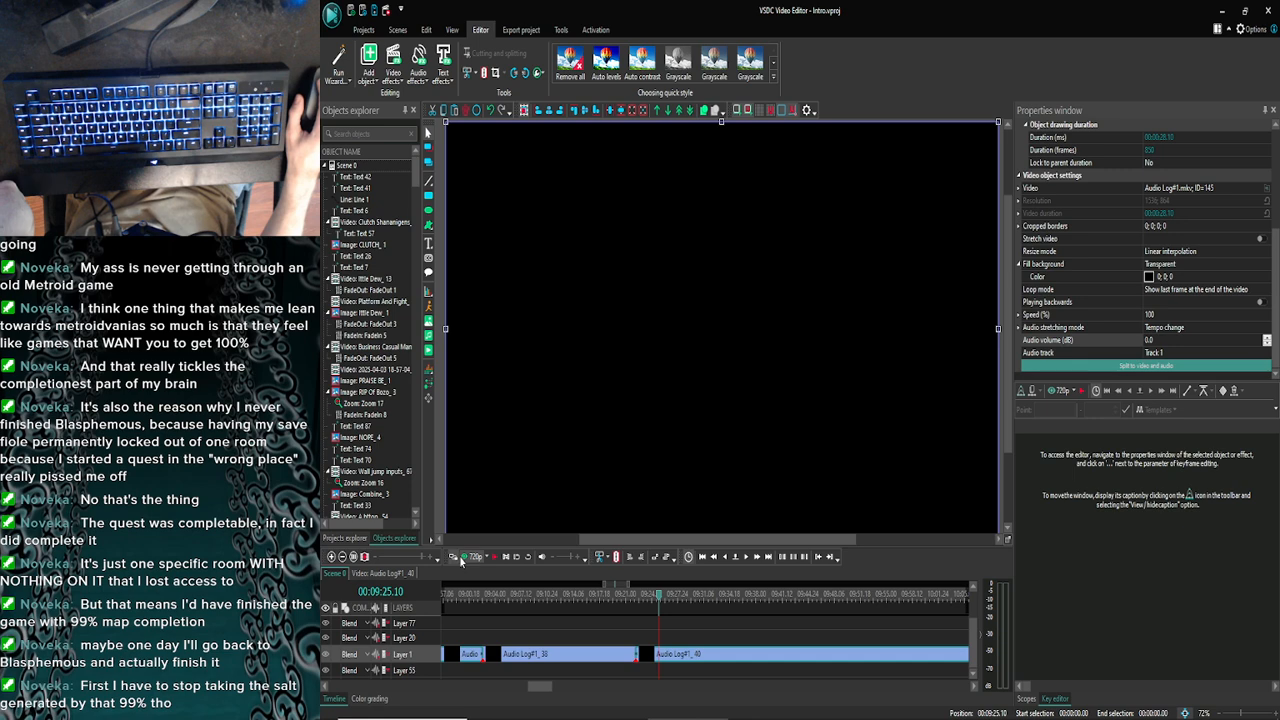
pyautogui.click(463, 557)
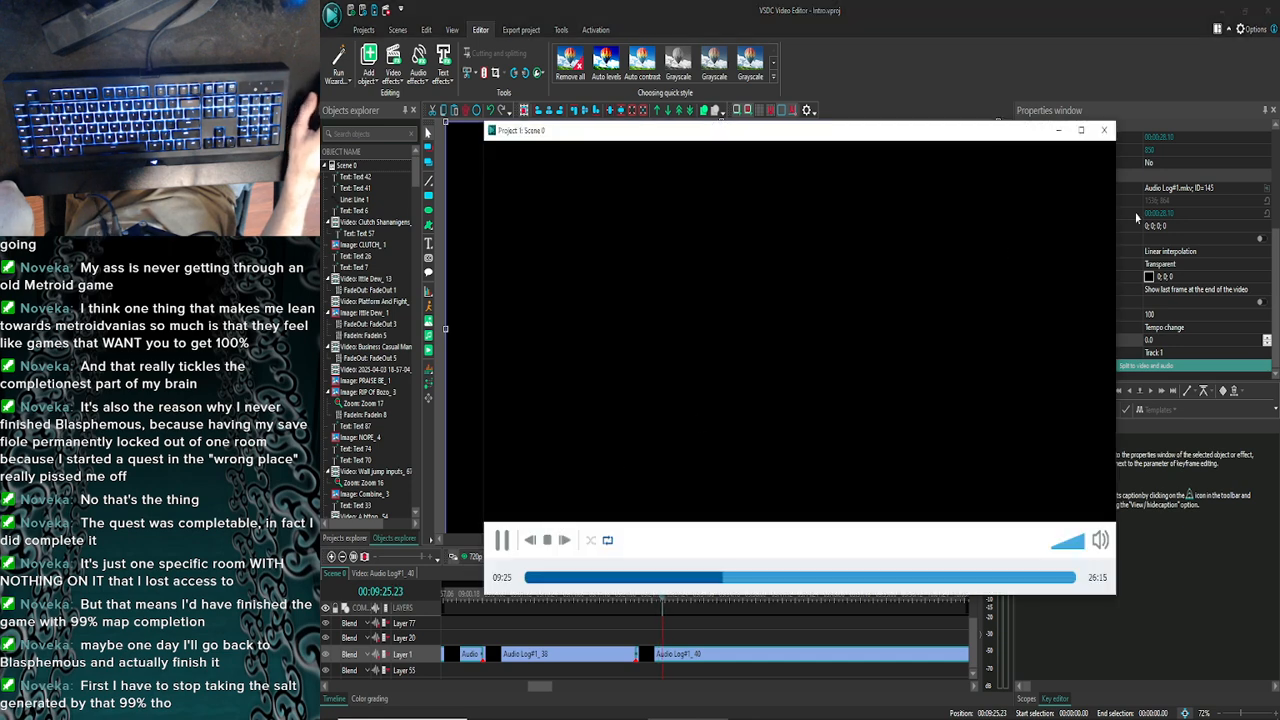
pyautogui.click(1103, 130)
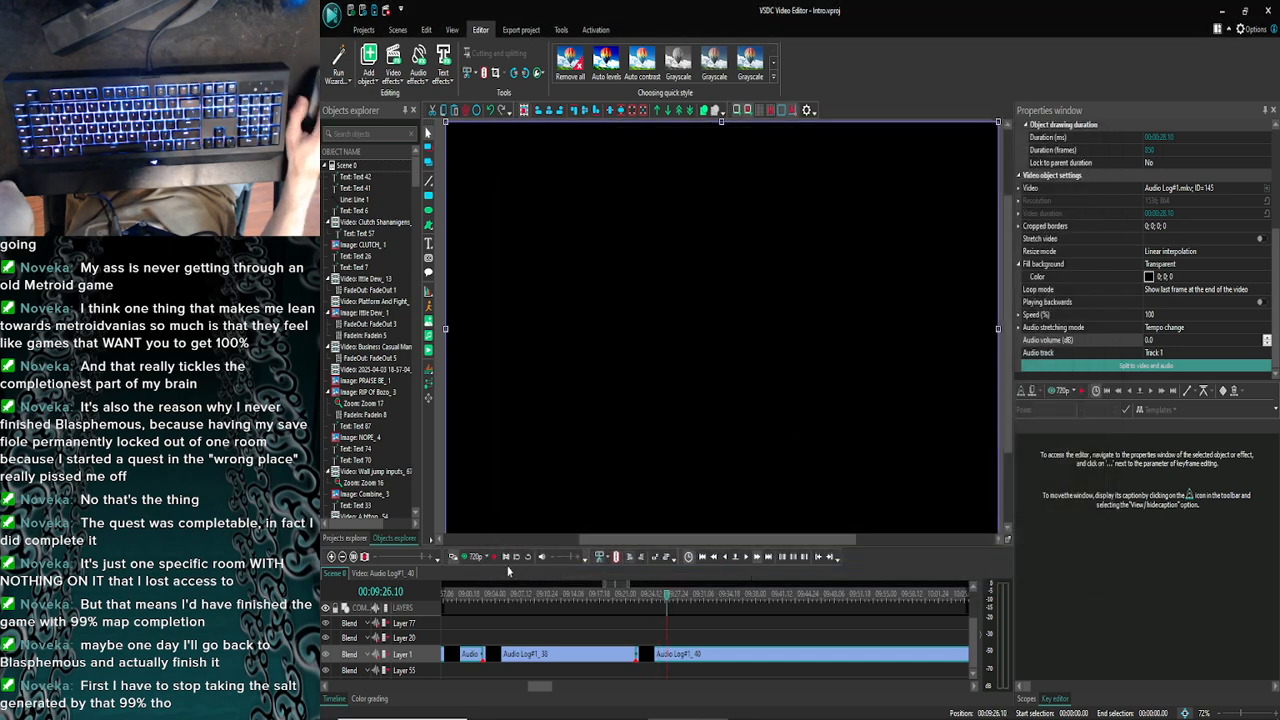
pyautogui.click(463, 557)
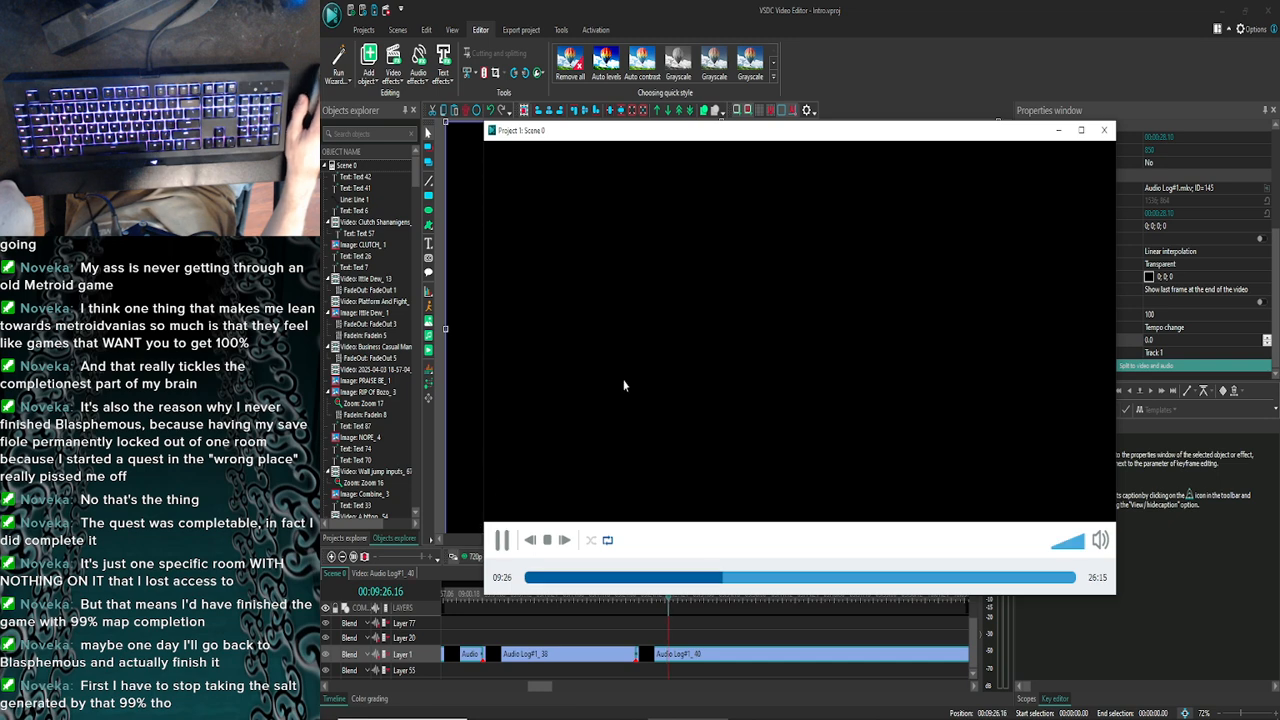
pyautogui.click(1103, 130)
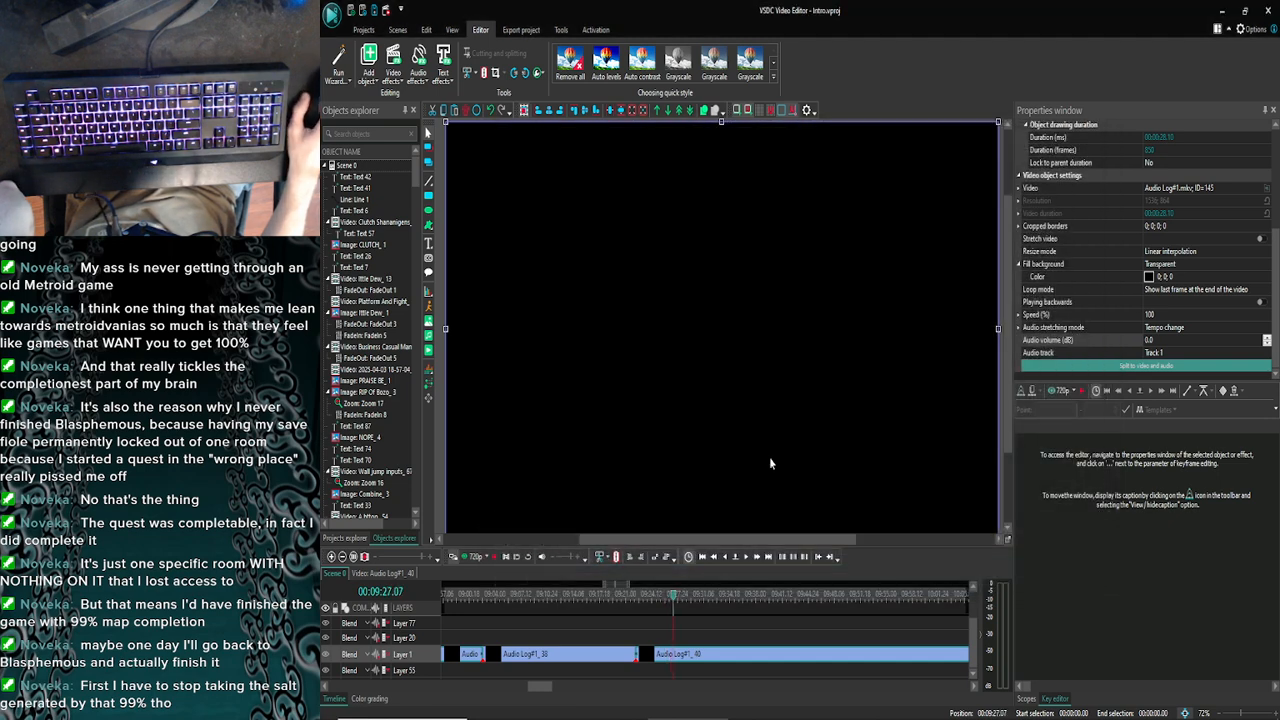
# Step the cursor back to 00:09:26.00, preview from there, and split Audio Log#1_40 at that frame
pyautogui.click(726, 559)
pyautogui.click(726, 559)
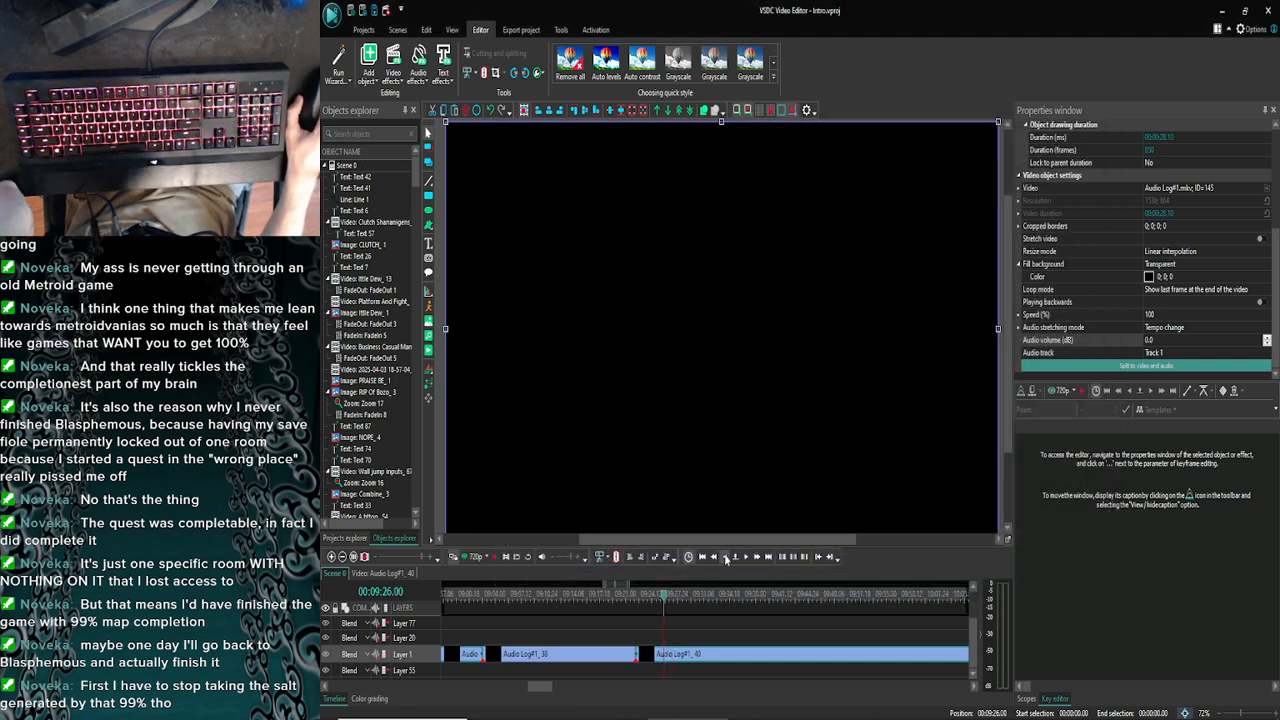
pyautogui.click(463, 557)
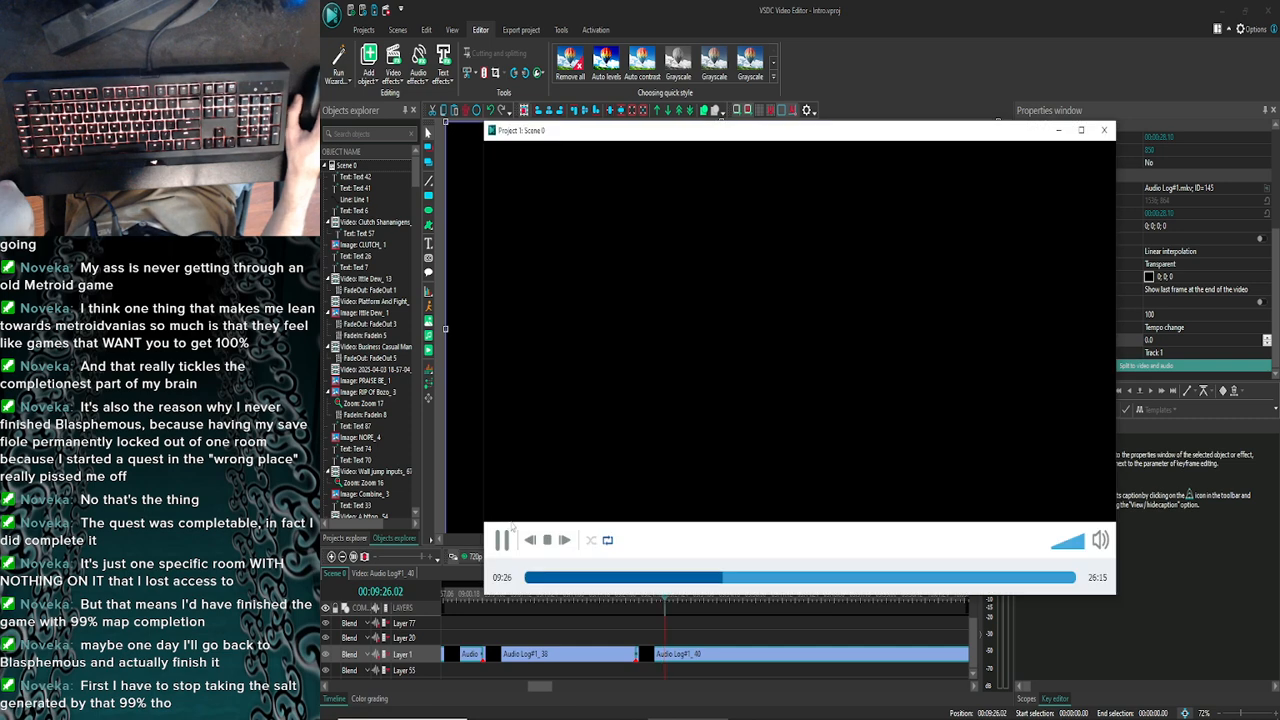
pyautogui.click(1104, 130)
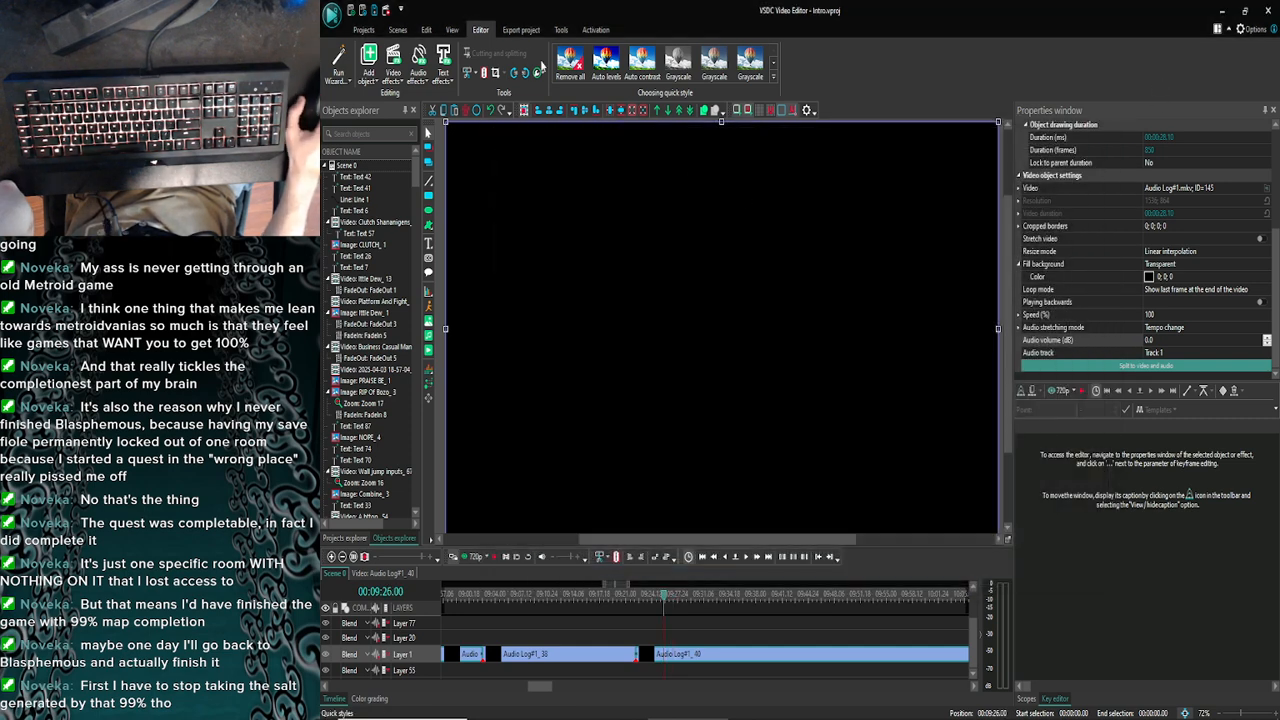
pyautogui.click(485, 73)
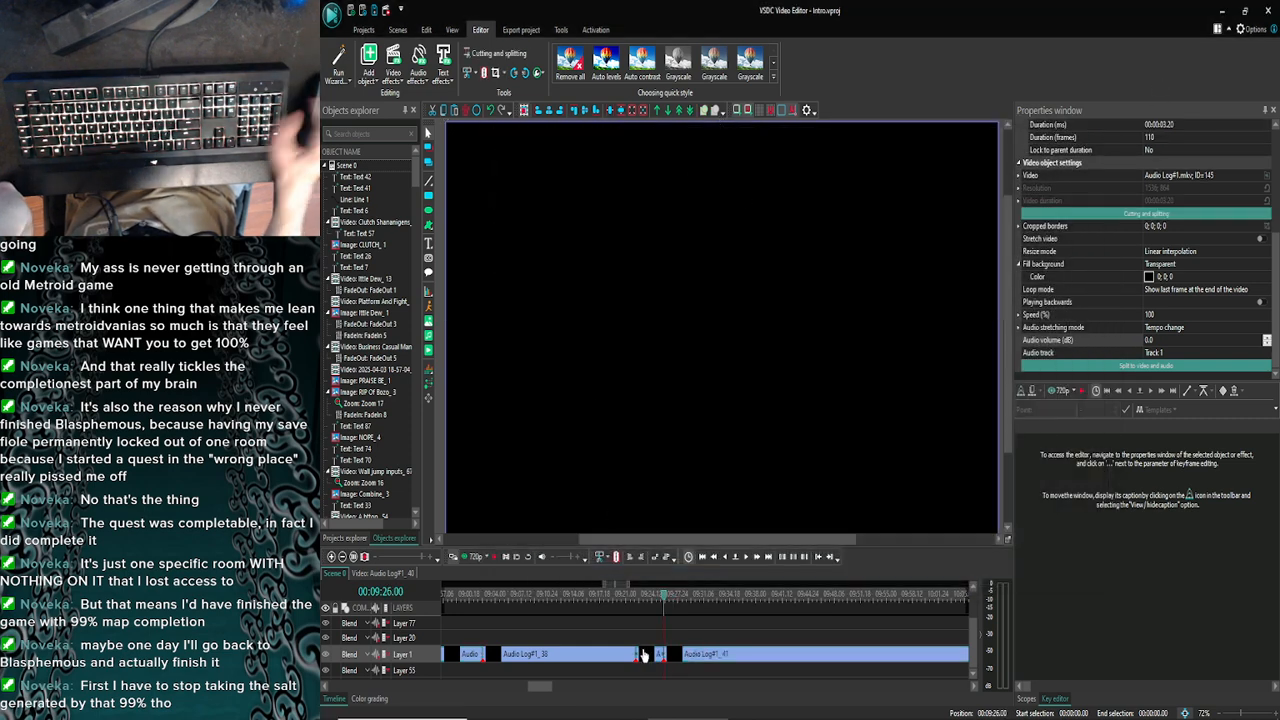
# Delete the short Audio Log#1_40 segment and move Audio Log#1_41 earlier on Layer 1 to meet Audio Log#1_38
pyautogui.press('Delete')
pyautogui.moveTo(680, 659); pyautogui.dragTo(645, 658)
# Preview the joint between Audio Log#1_38 and Audio Log#1_41 from 00:09:21.16 through the following narration, past 00:09:40
pyautogui.moveTo(662, 600); pyautogui.dragTo(630, 603)
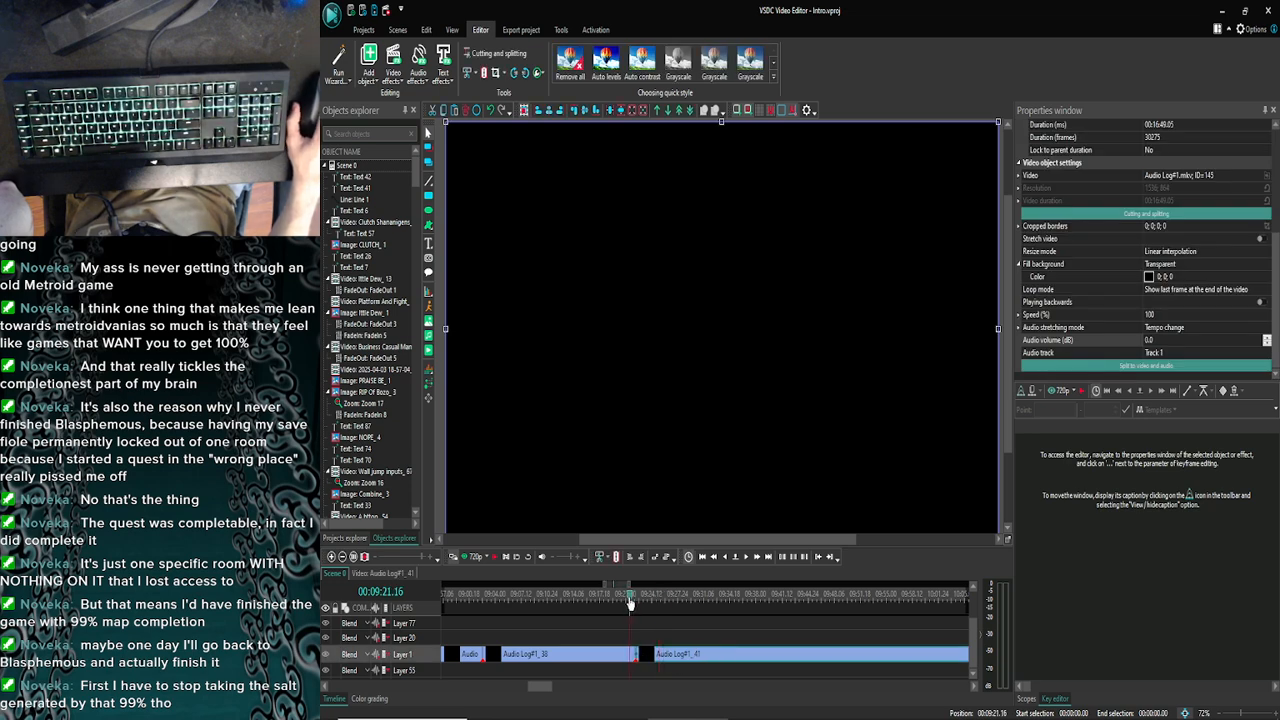
pyautogui.click(464, 559)
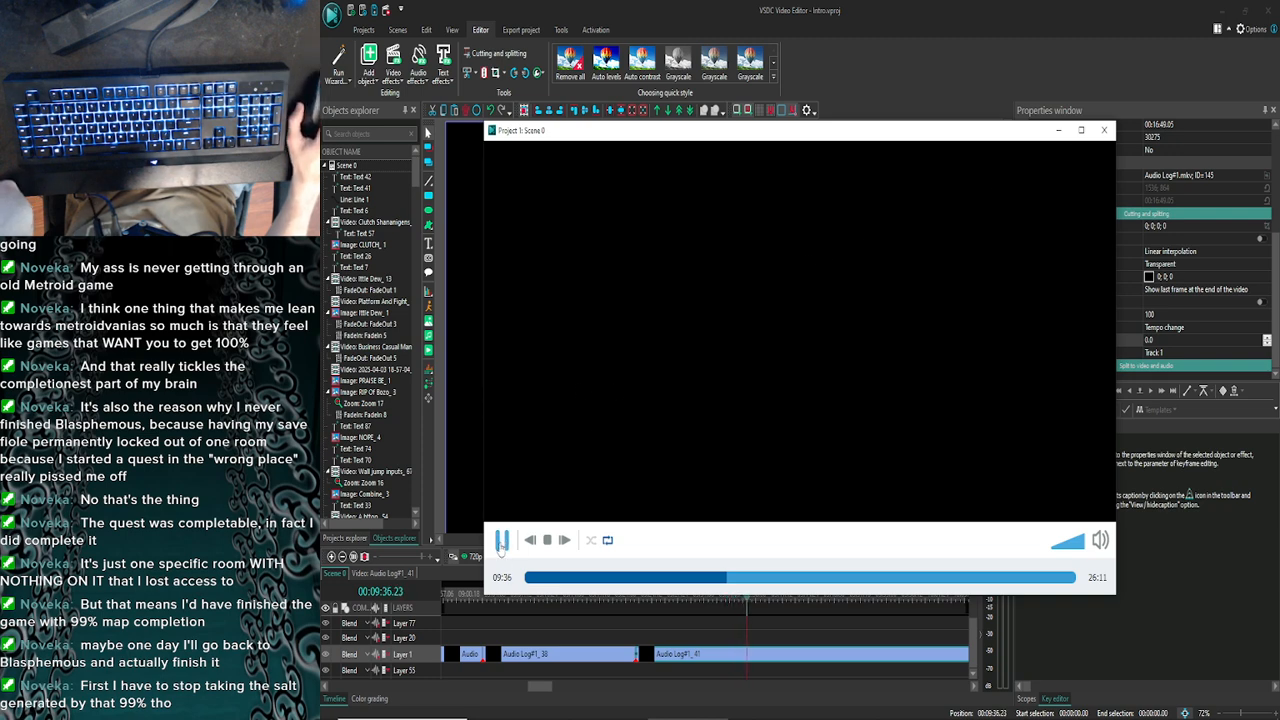
pyautogui.click(501, 541)
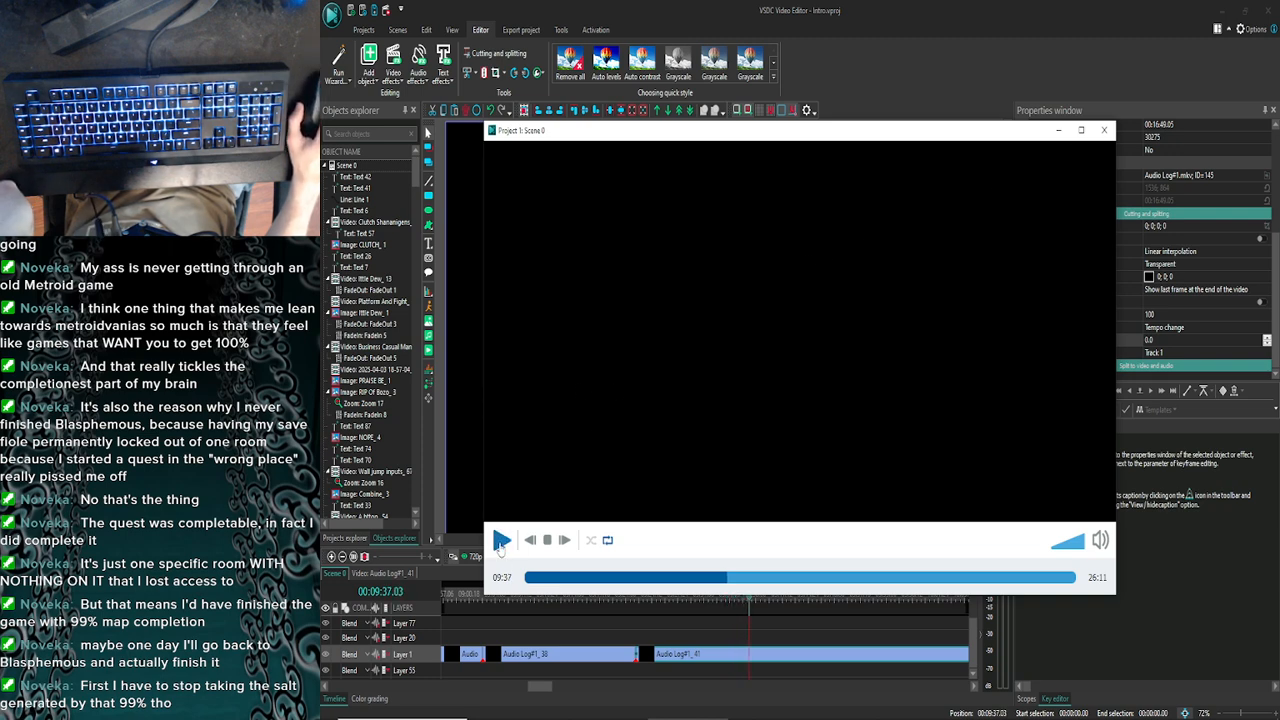
pyautogui.click(501, 543)
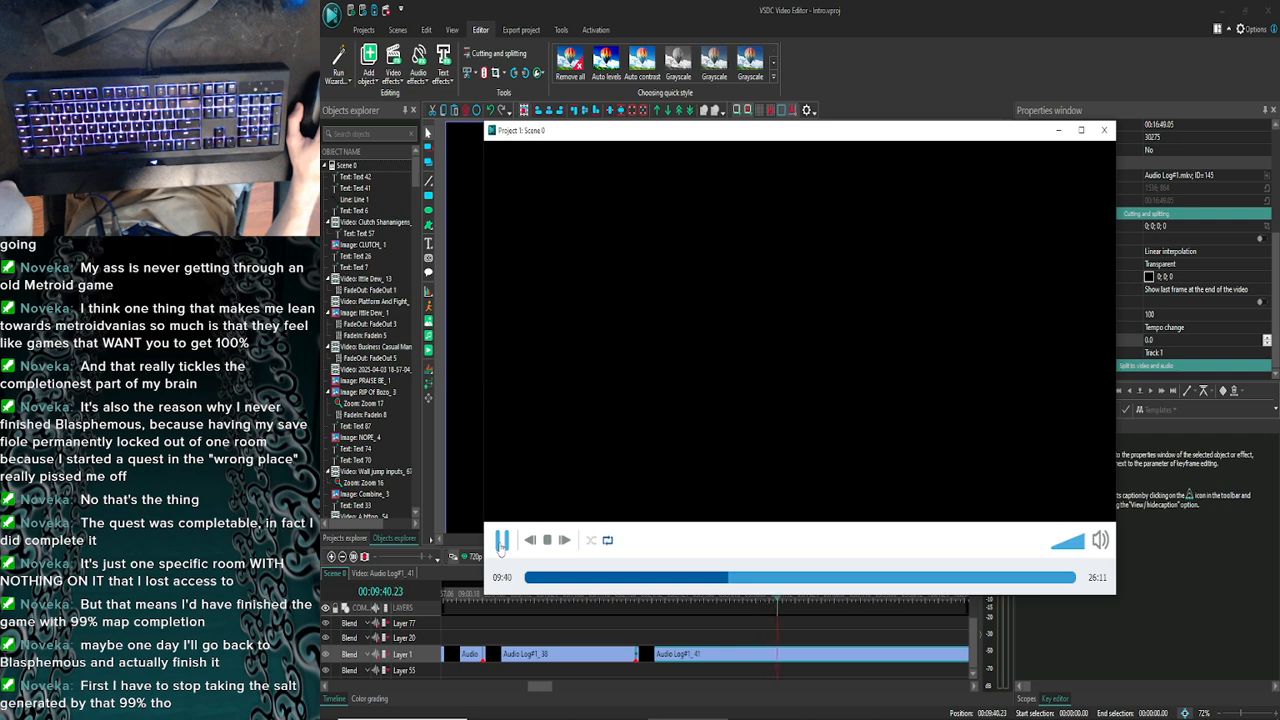
pyautogui.click(506, 541)
pyautogui.click(1104, 130)
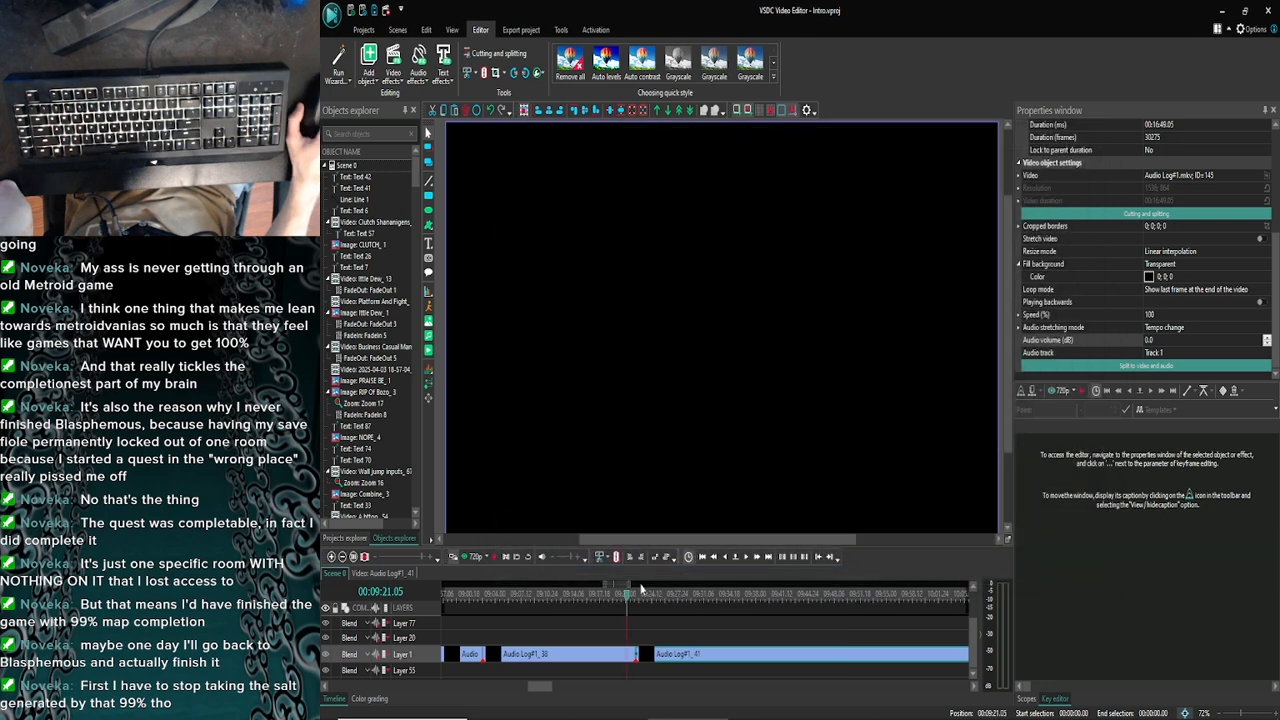
# Move the cursor to 00:09:48.11 in Audio Log#1_41 and preview briefly to look for the next cut point
pyautogui.click(807, 597)
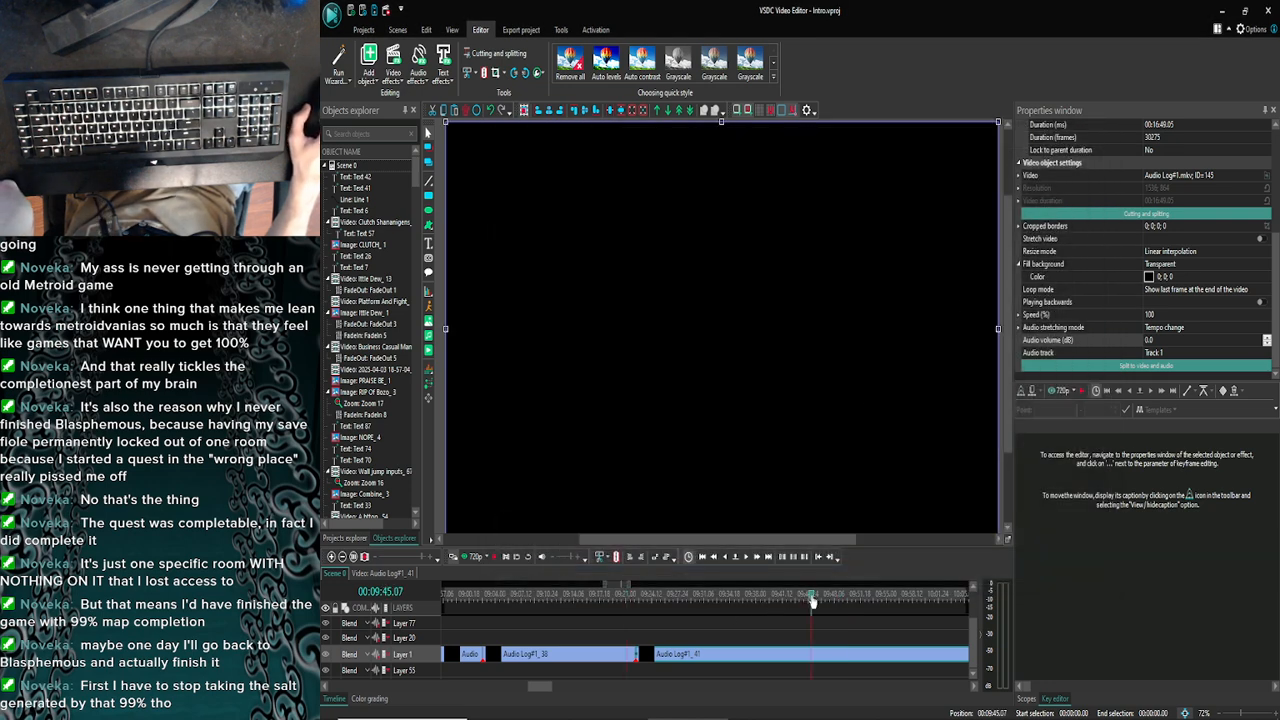
pyautogui.moveTo(820, 600); pyautogui.dragTo(837, 604)
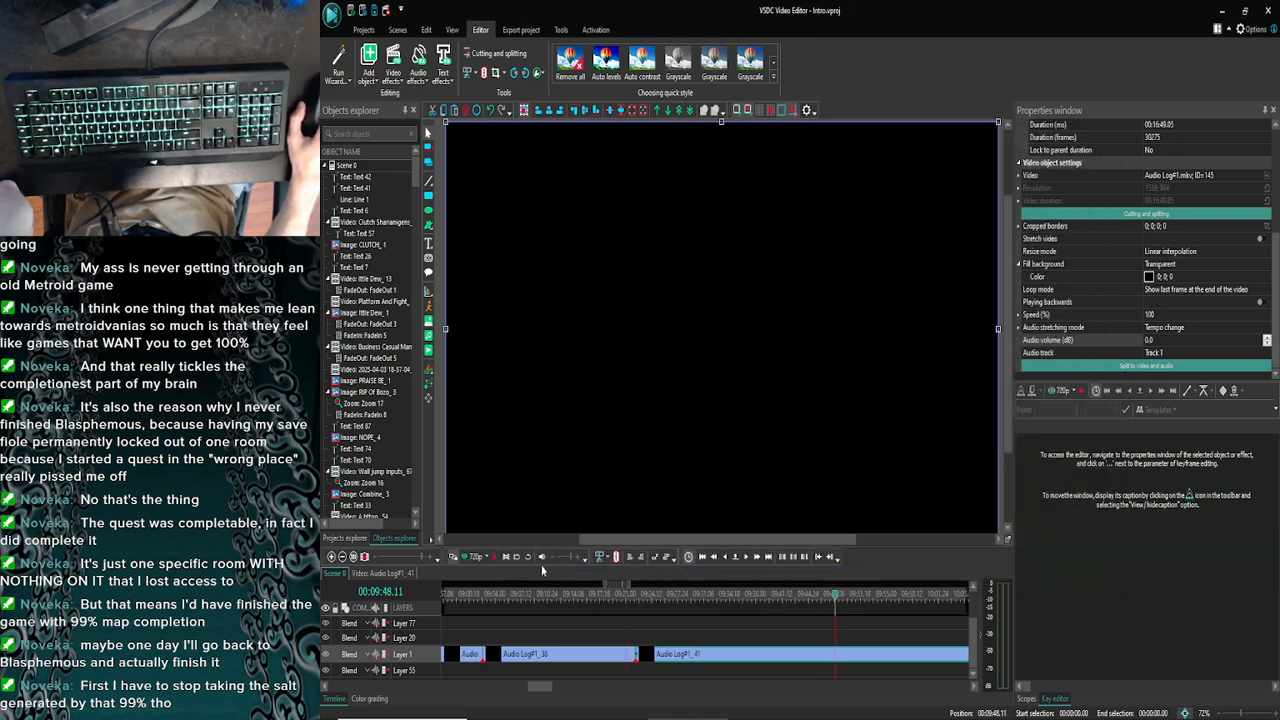
pyautogui.click(470, 556)
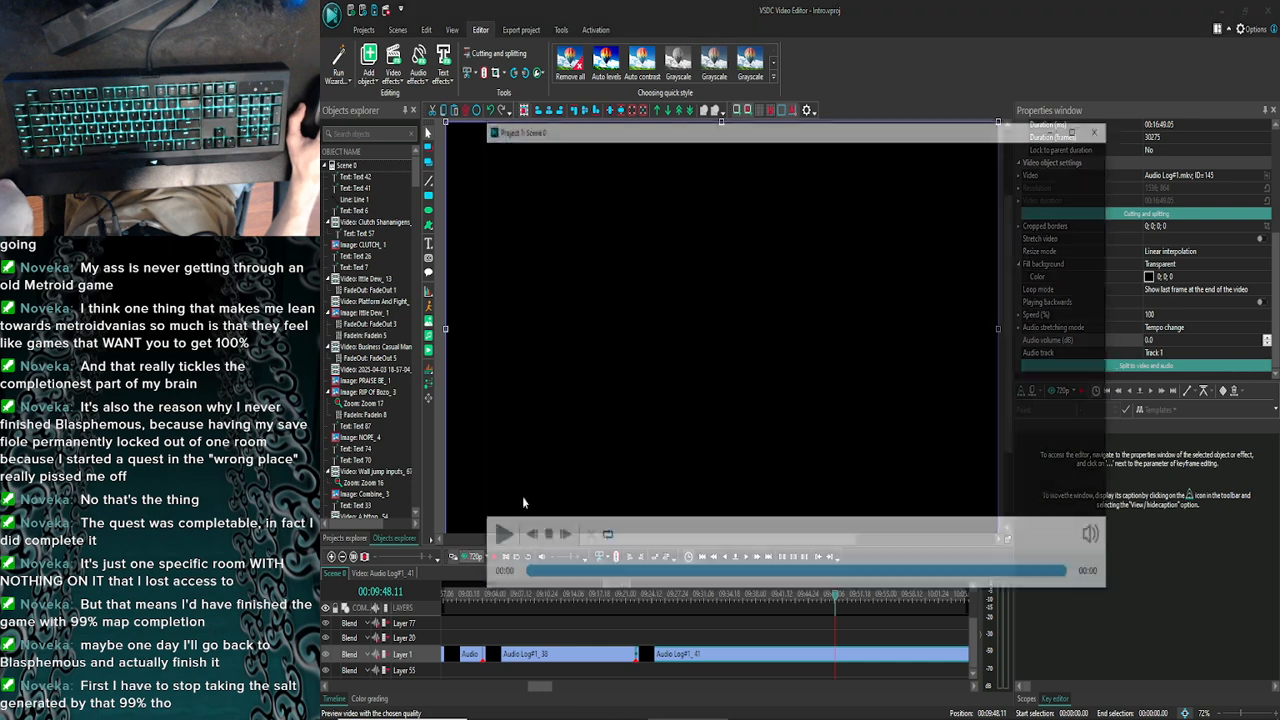
pyautogui.click(1100, 137)
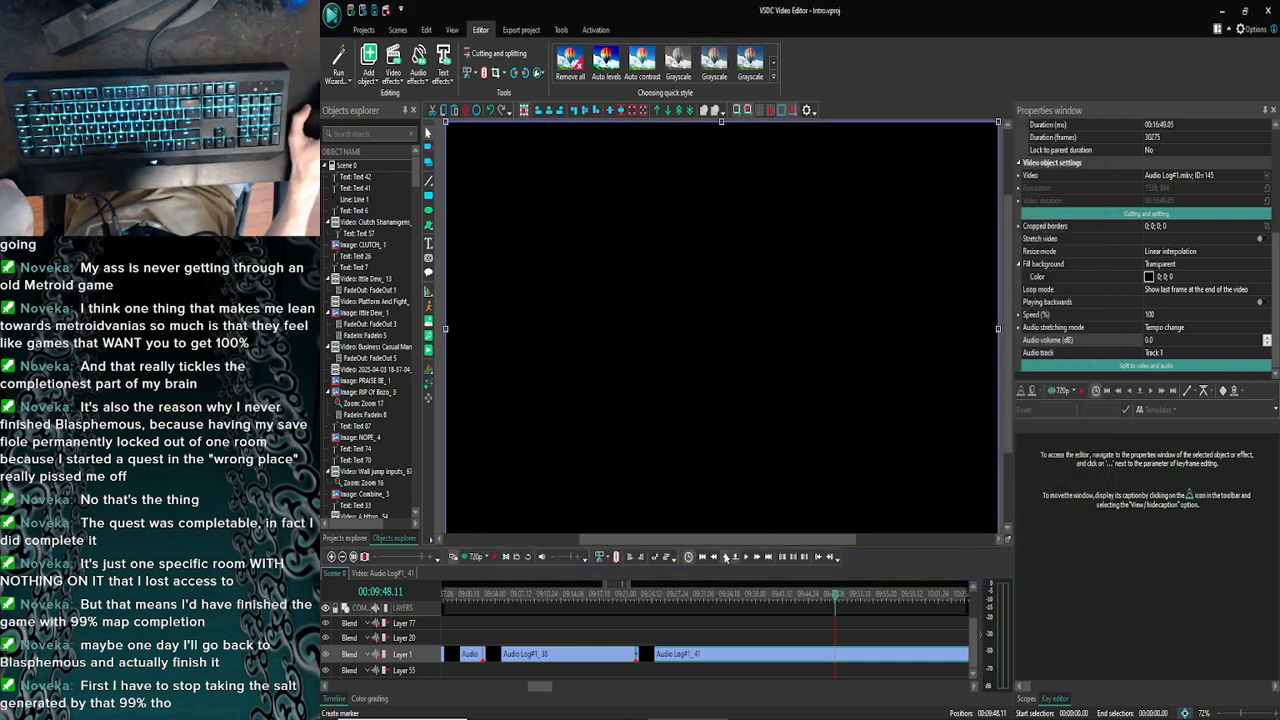
# Preview the audio around 00:09:47 to find the cut point and split the long Audio Log#1 clip at 00:09:46.20
pyautogui.click(470, 556)
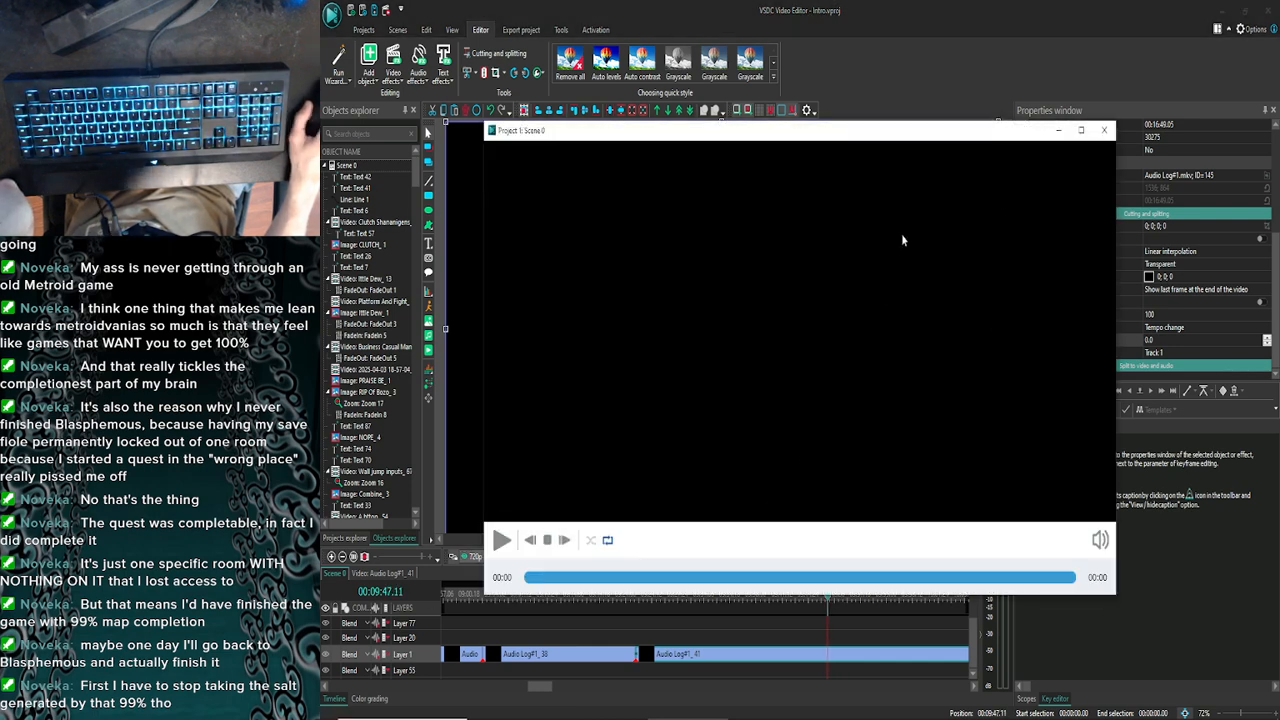
pyautogui.click(1104, 131)
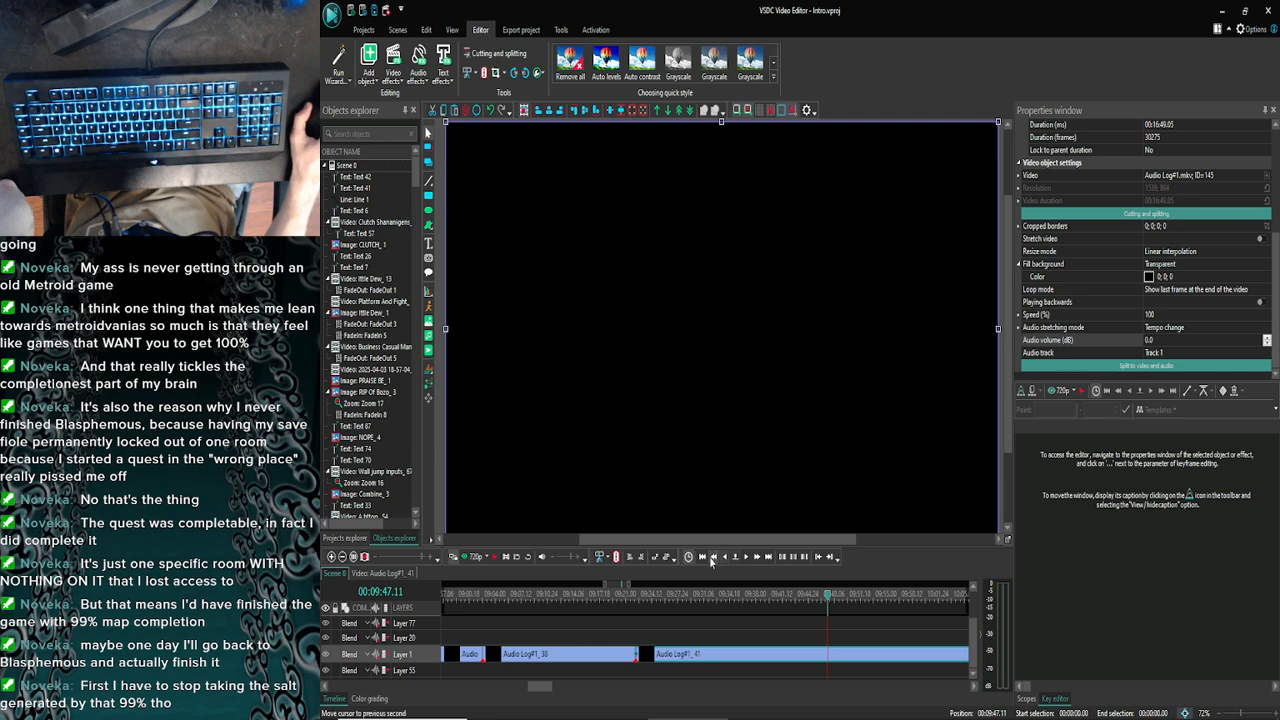
pyautogui.click(712, 561)
pyautogui.click(470, 556)
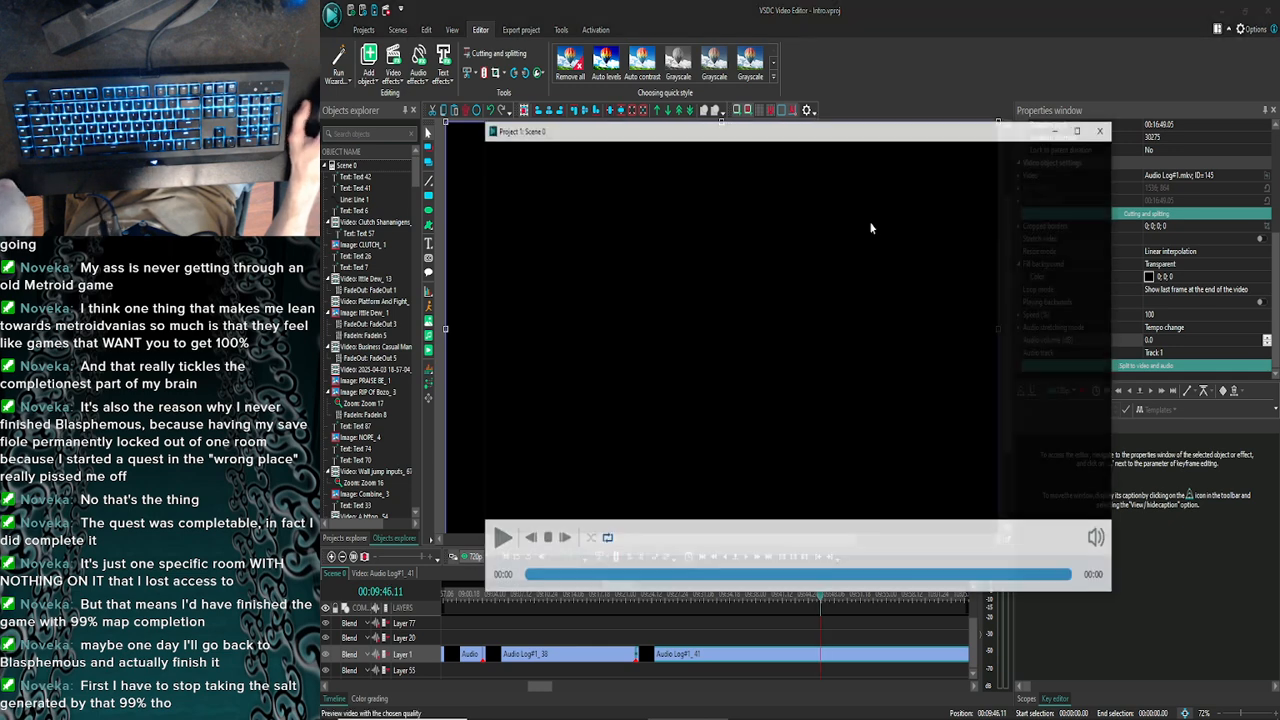
pyautogui.click(1106, 132)
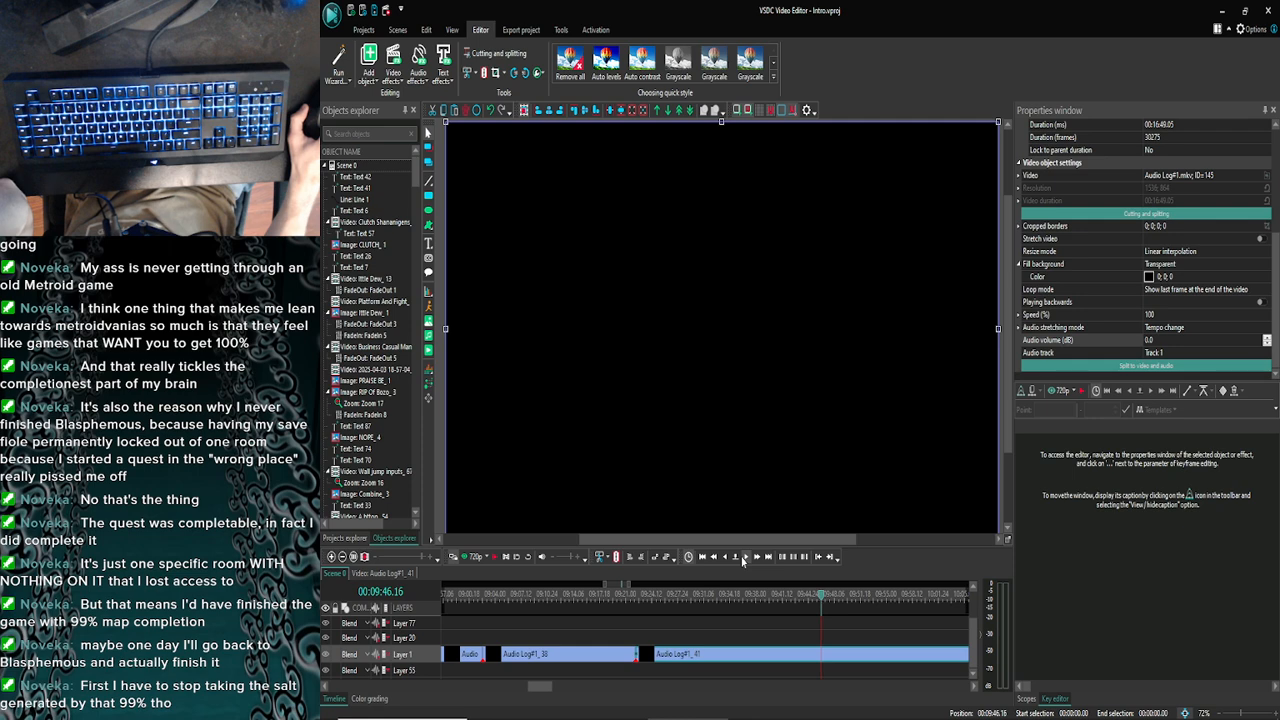
pyautogui.click(742, 559)
pyautogui.click(465, 559)
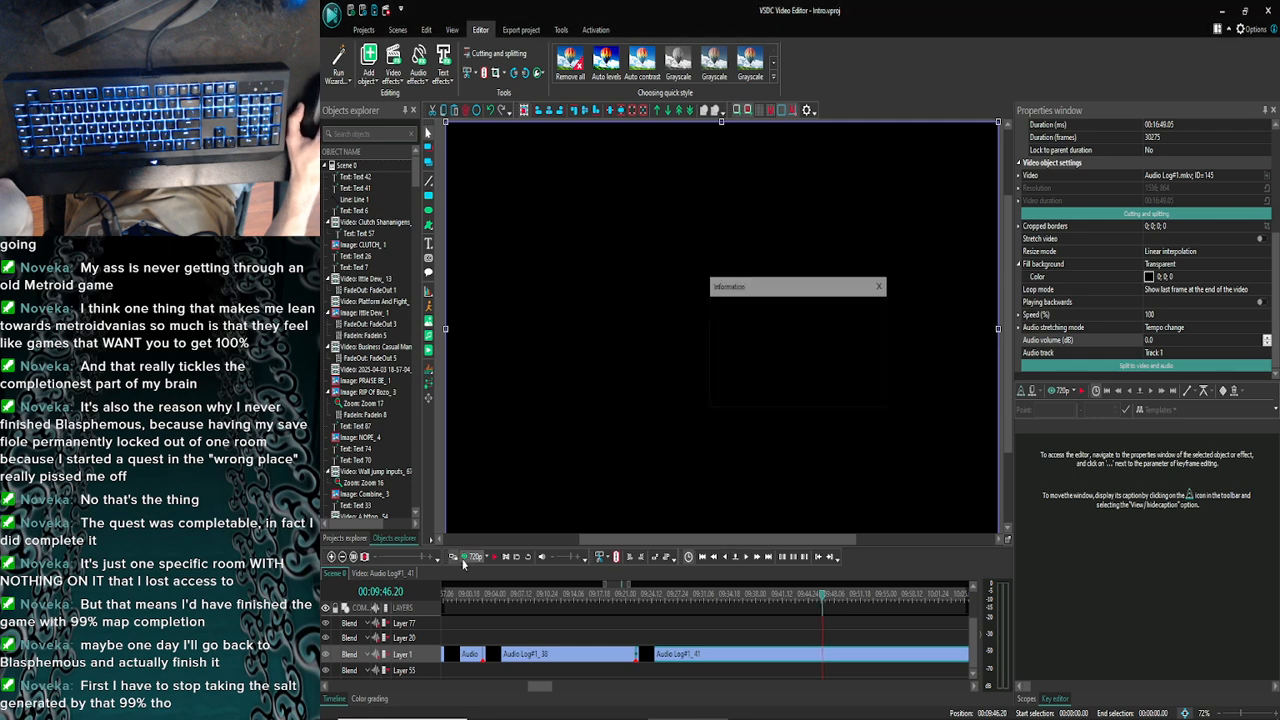
pyautogui.click(1104, 131)
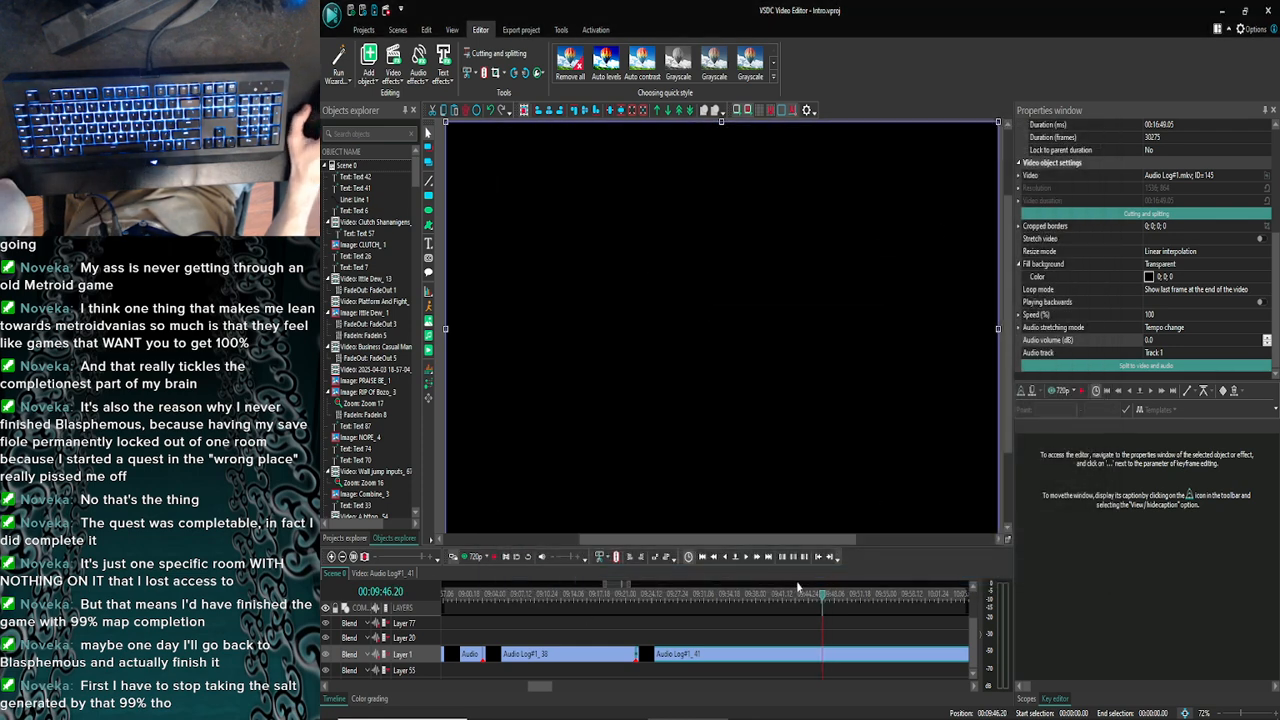
pyautogui.click(490, 72)
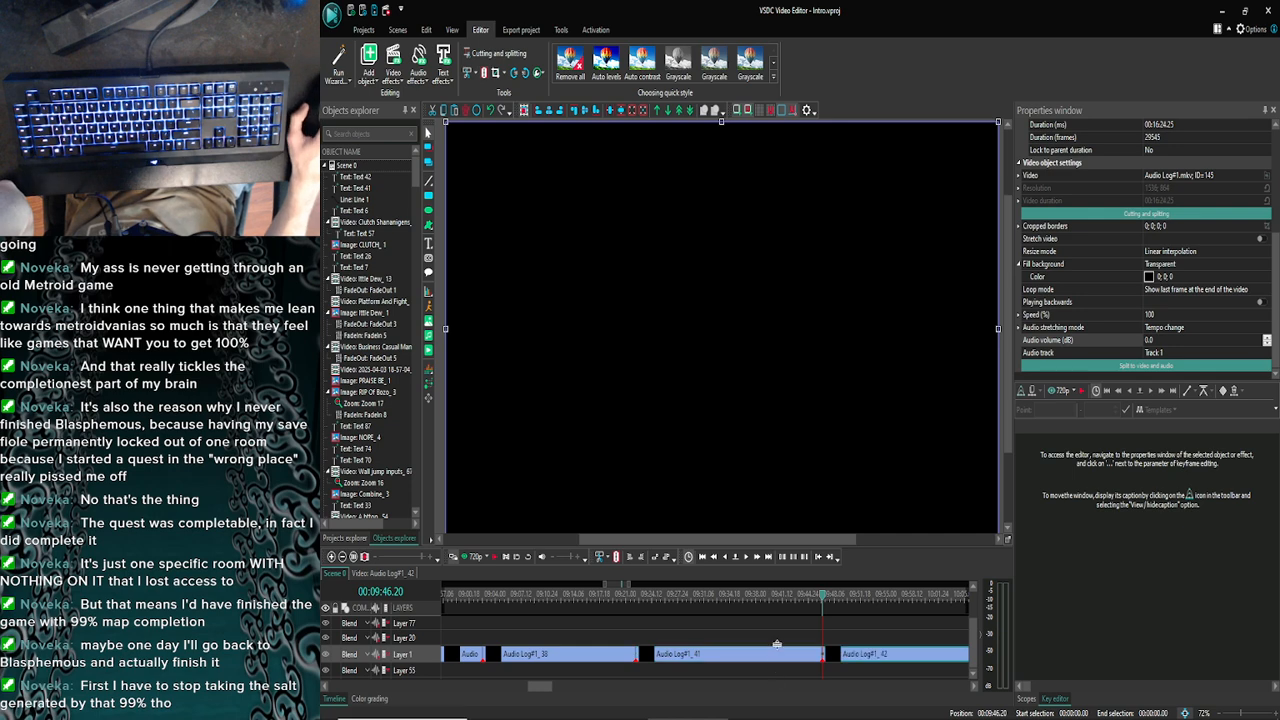
# Preview the Audio Log#1 clip before the split from 00:09:38.23, 00:09:35.00 and earlier to find where the unwanted audio begins
pyautogui.click(762, 597)
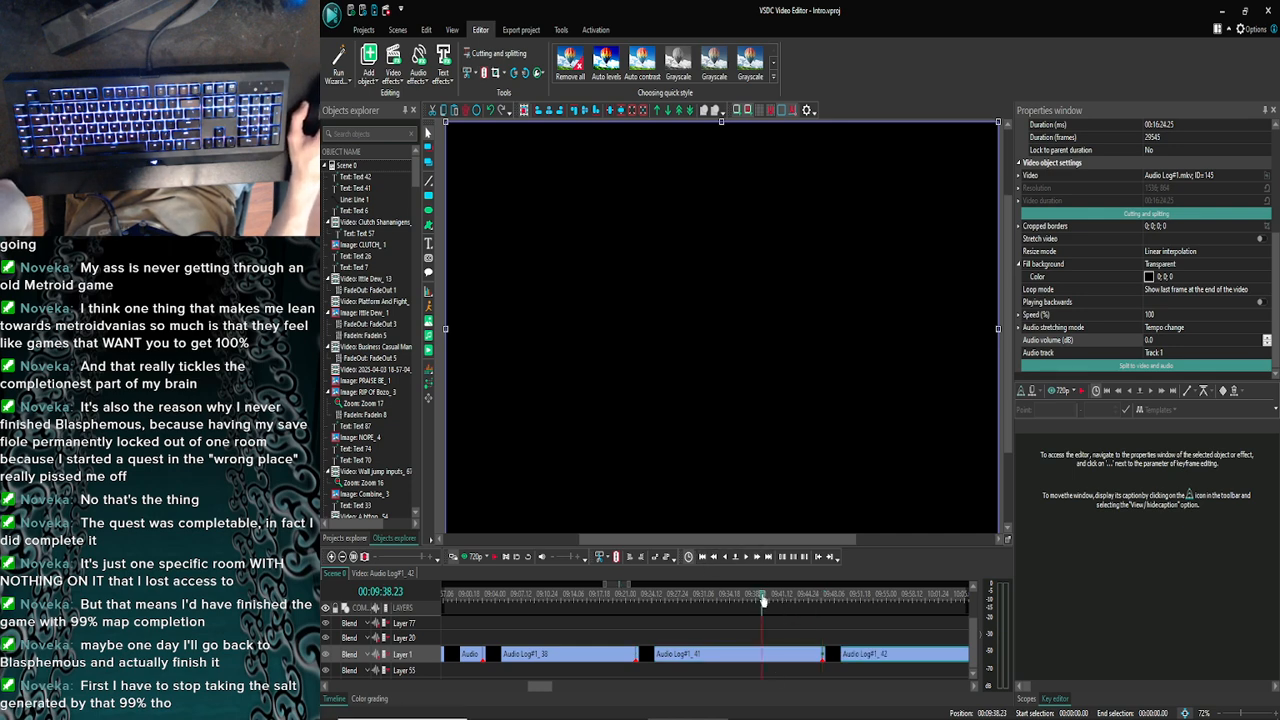
pyautogui.click(465, 559)
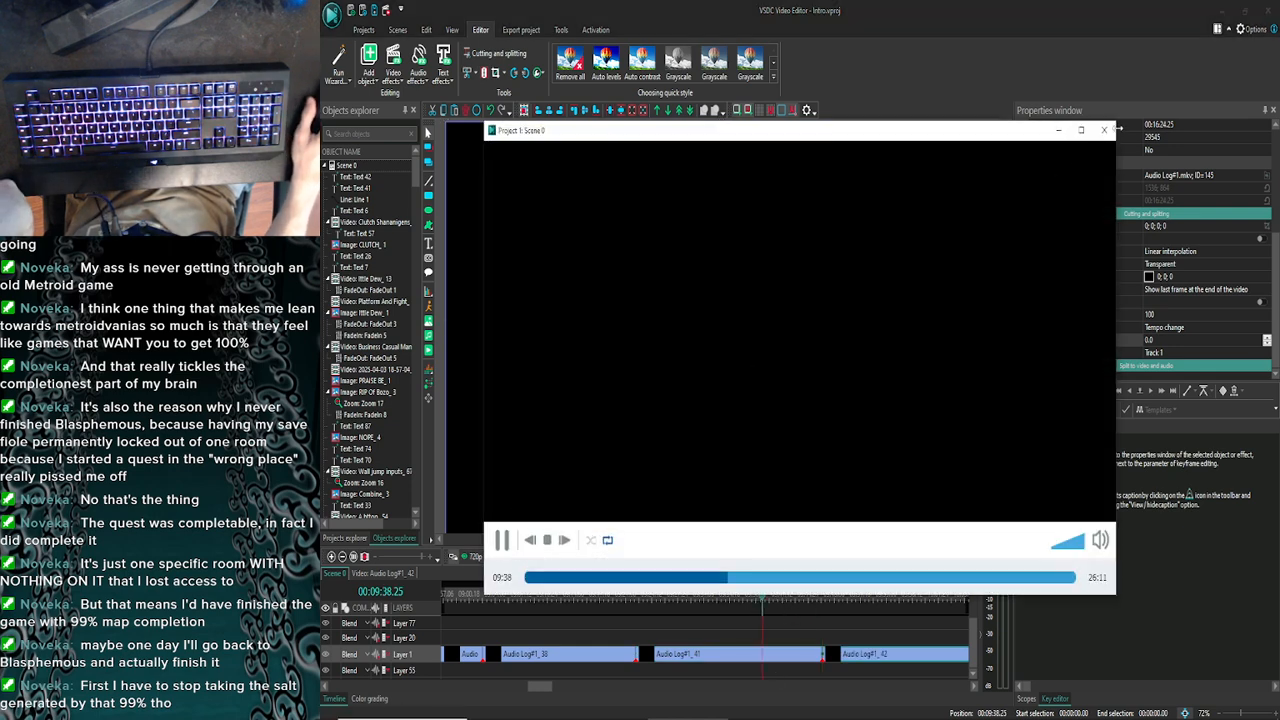
pyautogui.click(1104, 131)
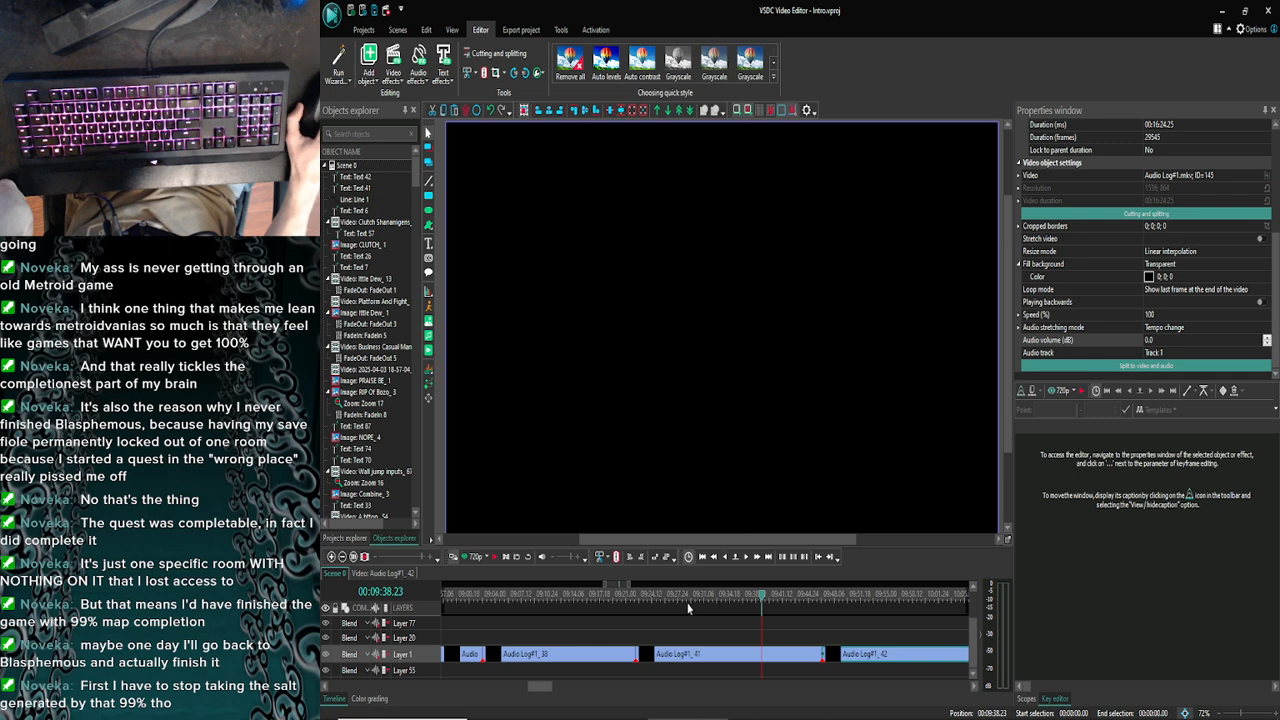
pyautogui.click(733, 597)
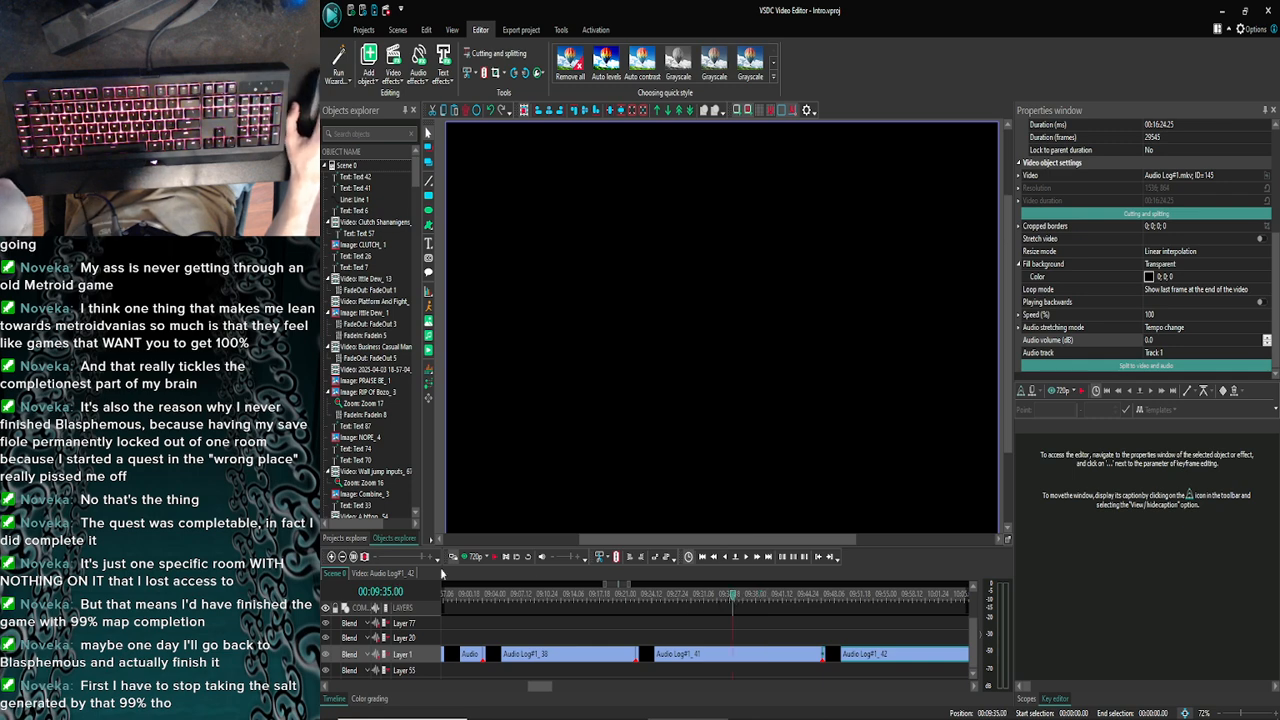
pyautogui.click(456, 557)
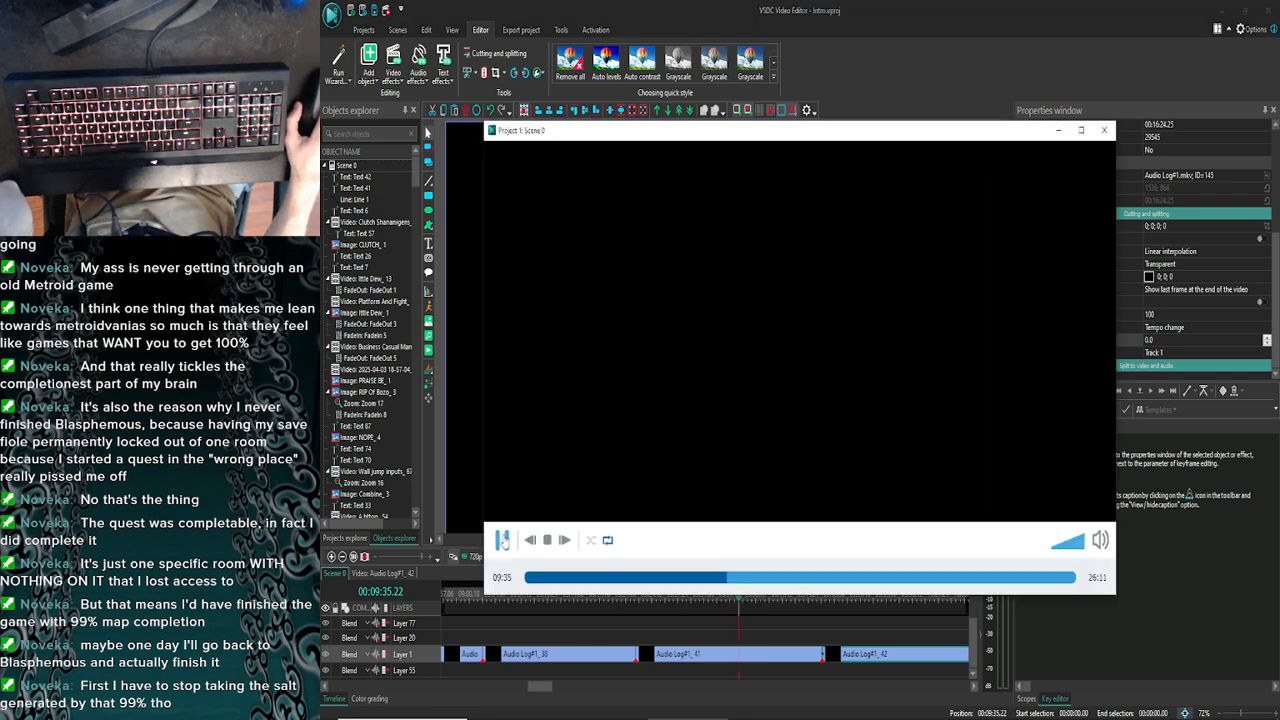
pyautogui.press('space')
pyautogui.click(1104, 130)
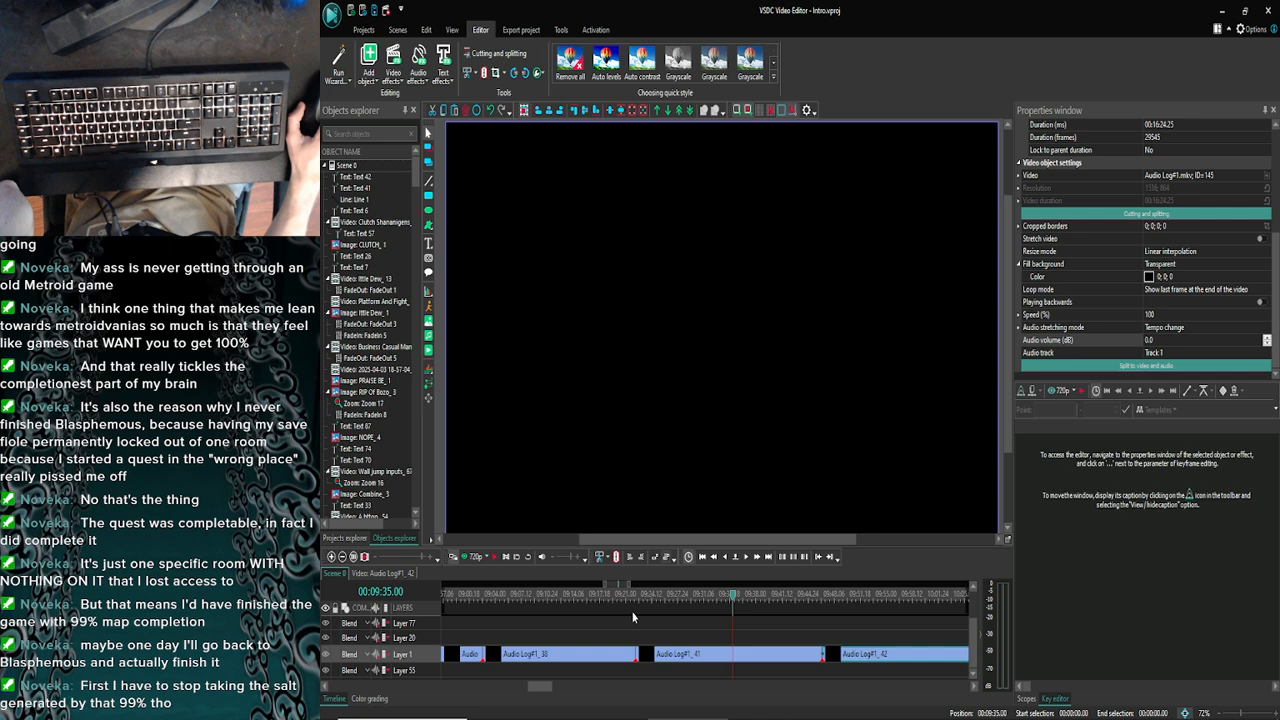
pyautogui.click(456, 557)
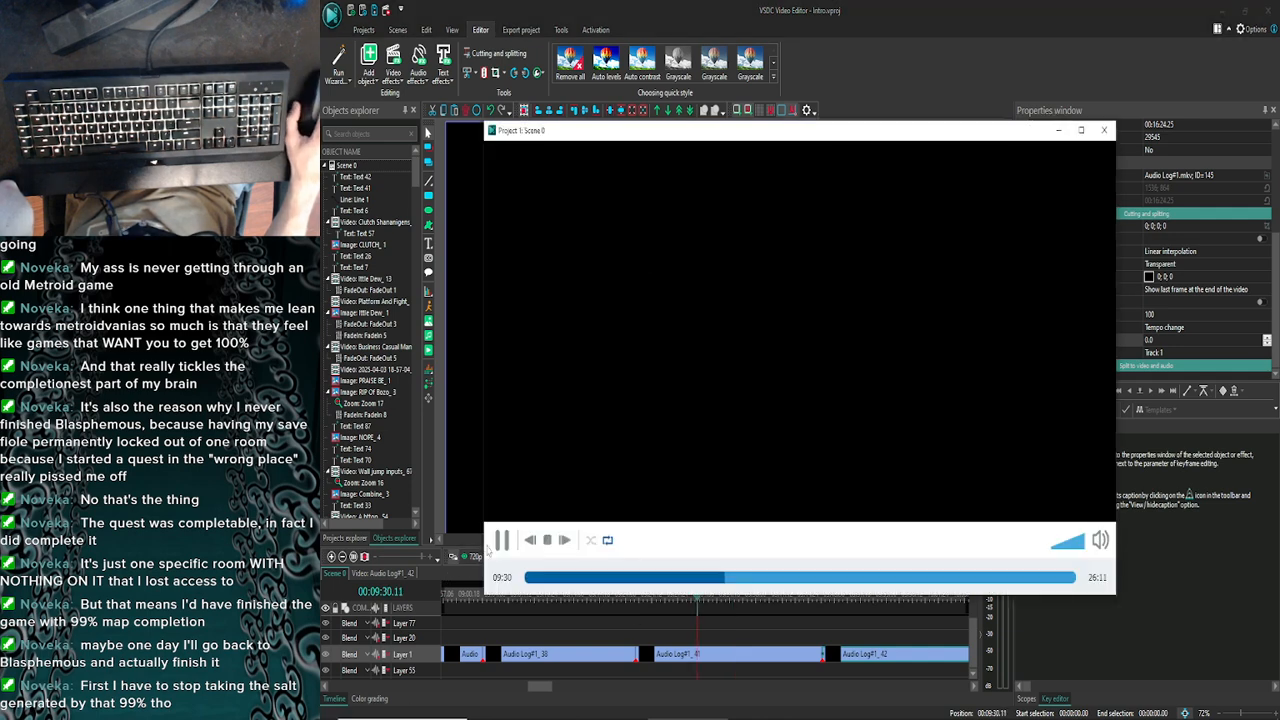
pyautogui.click(1104, 130)
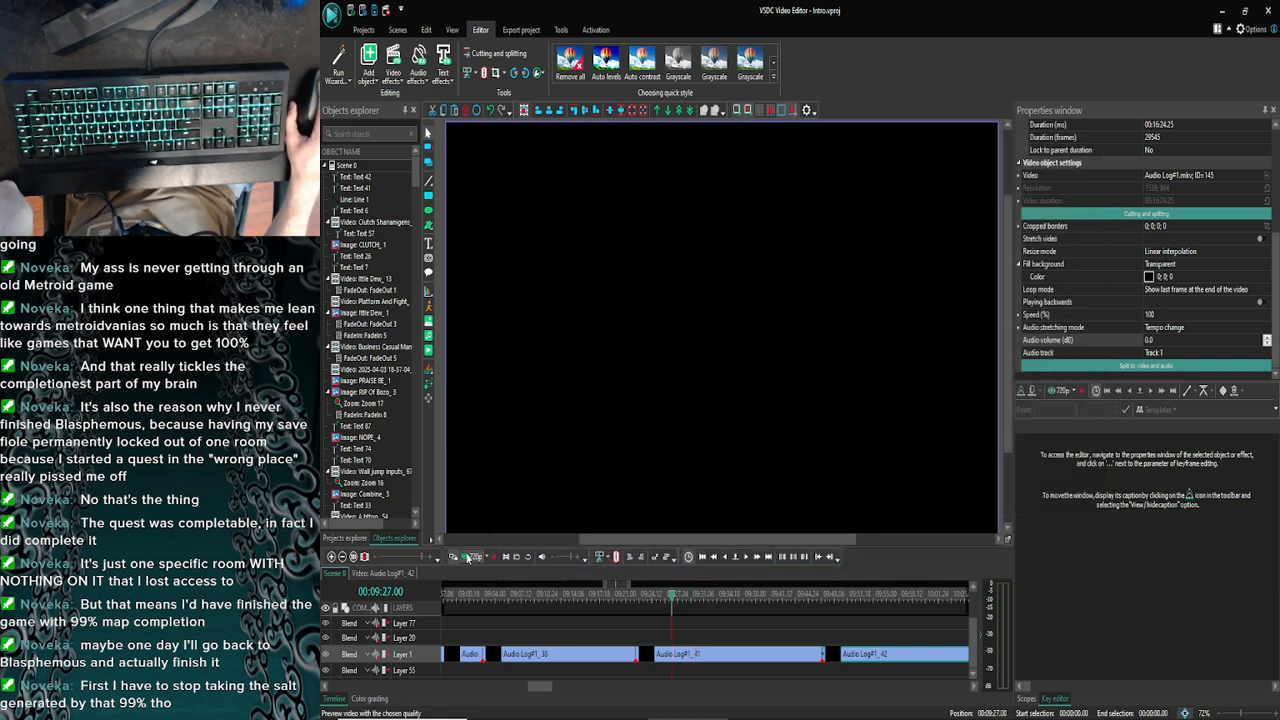
# Check the audio from 00:09:27.00, split the clip there and delete the segment between that cut and 00:09:46.20
pyautogui.click(463, 557)
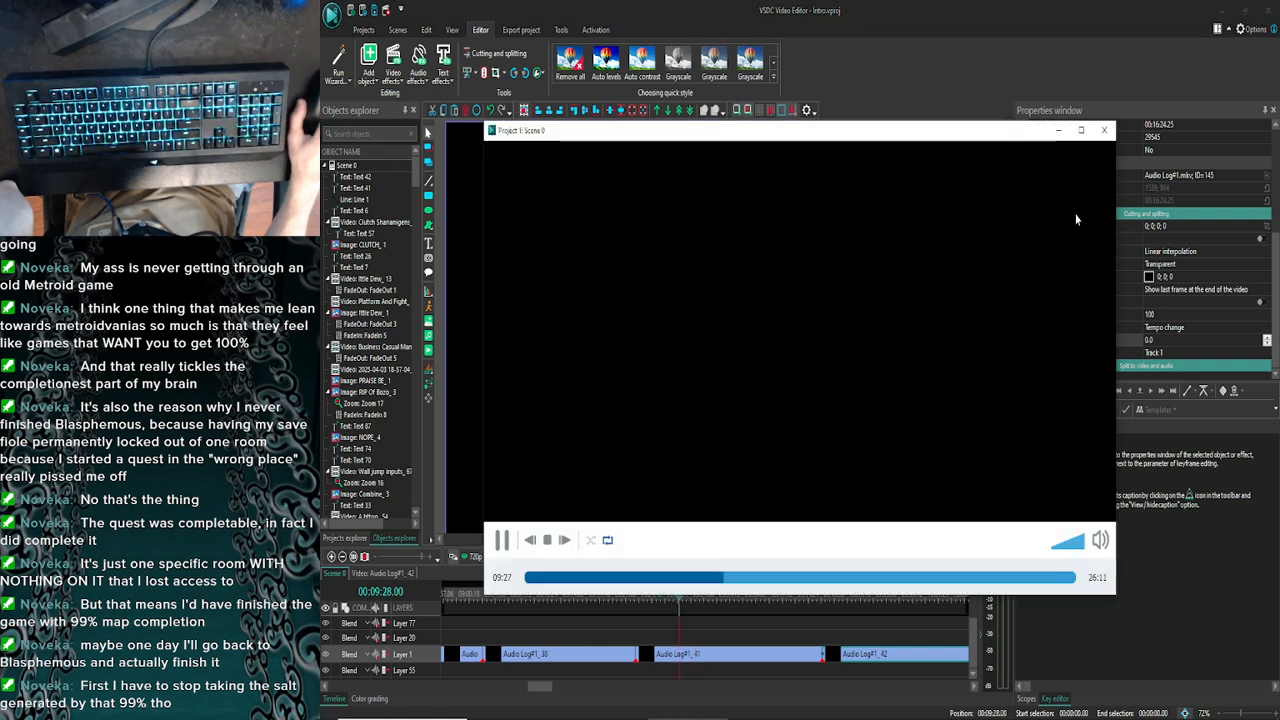
pyautogui.click(1104, 130)
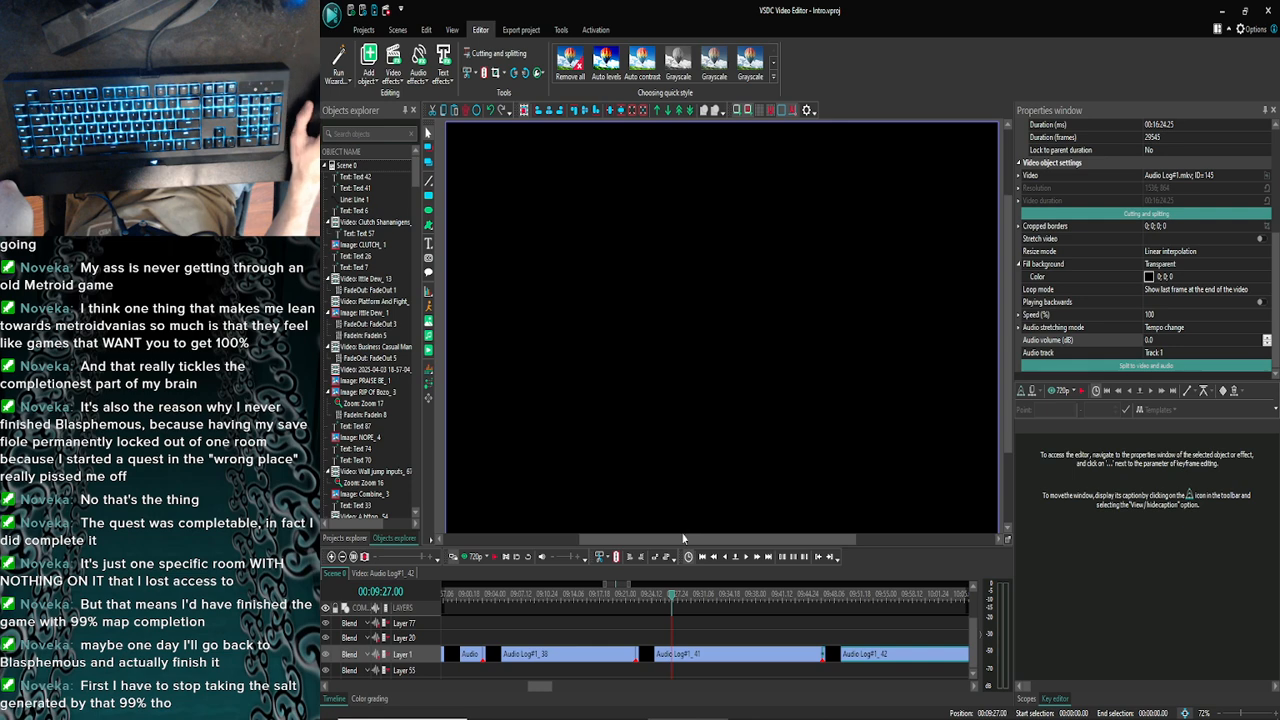
pyautogui.click(671, 654)
pyautogui.click(484, 73)
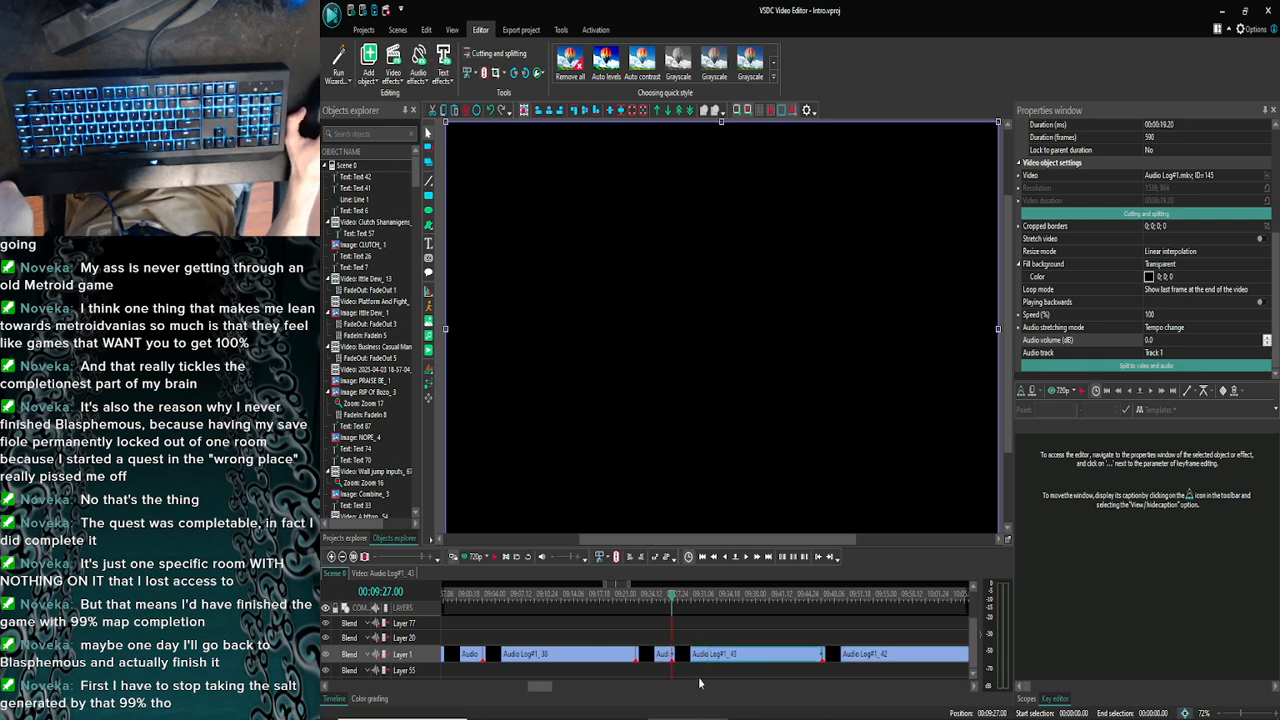
pyautogui.press('Delete')
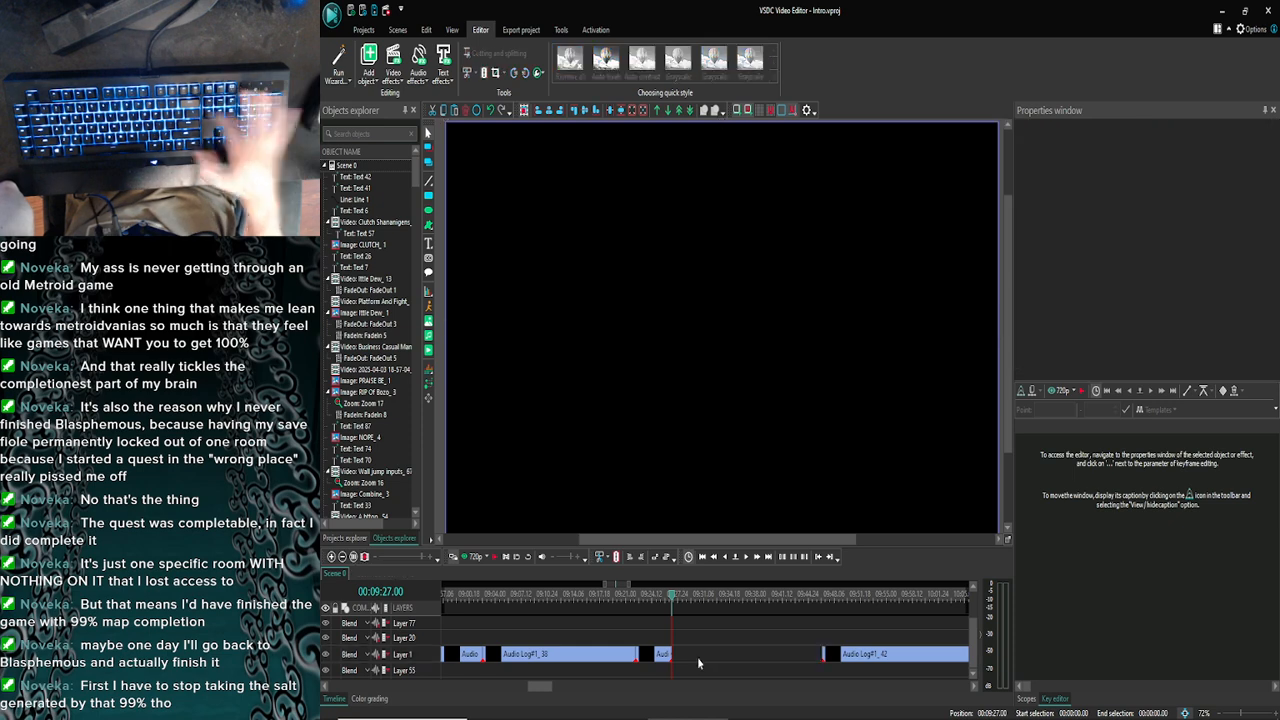
# Preview the short remaining clip from 00:09:23.11 and 00:09:25.00, split it at 00:09:26.00 and delete its end
pyautogui.click(643, 598)
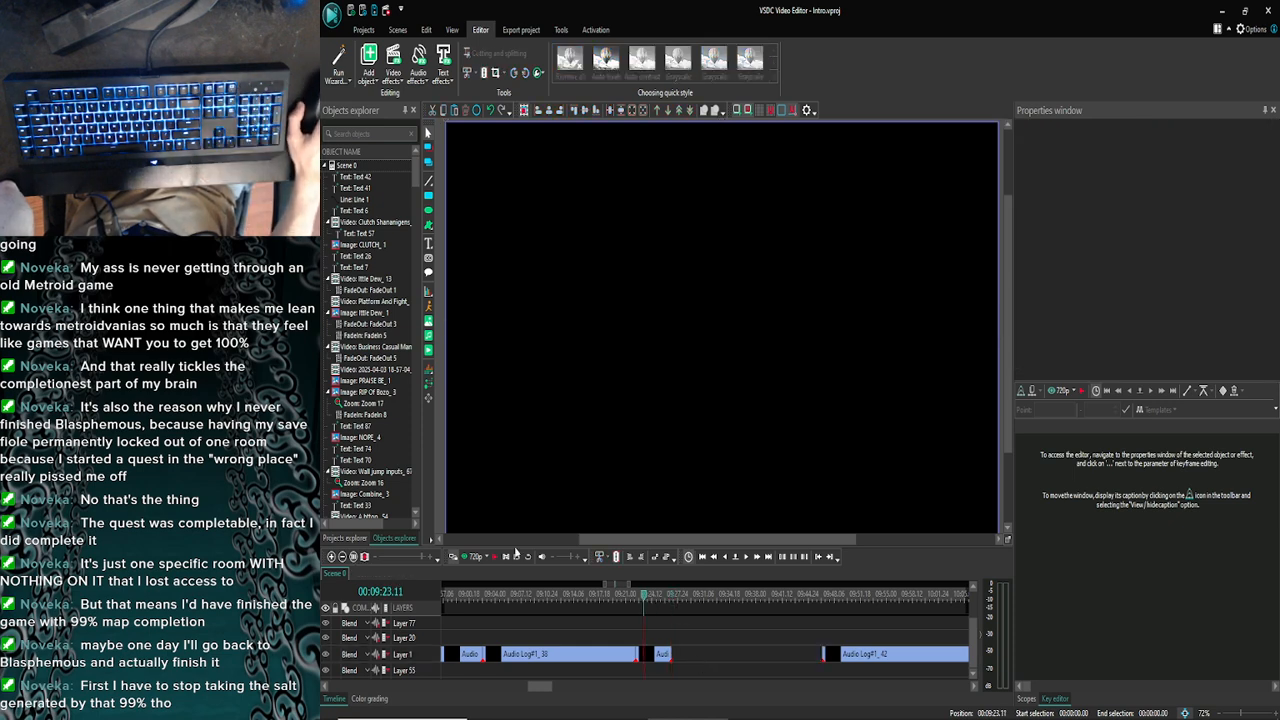
pyautogui.click(468, 558)
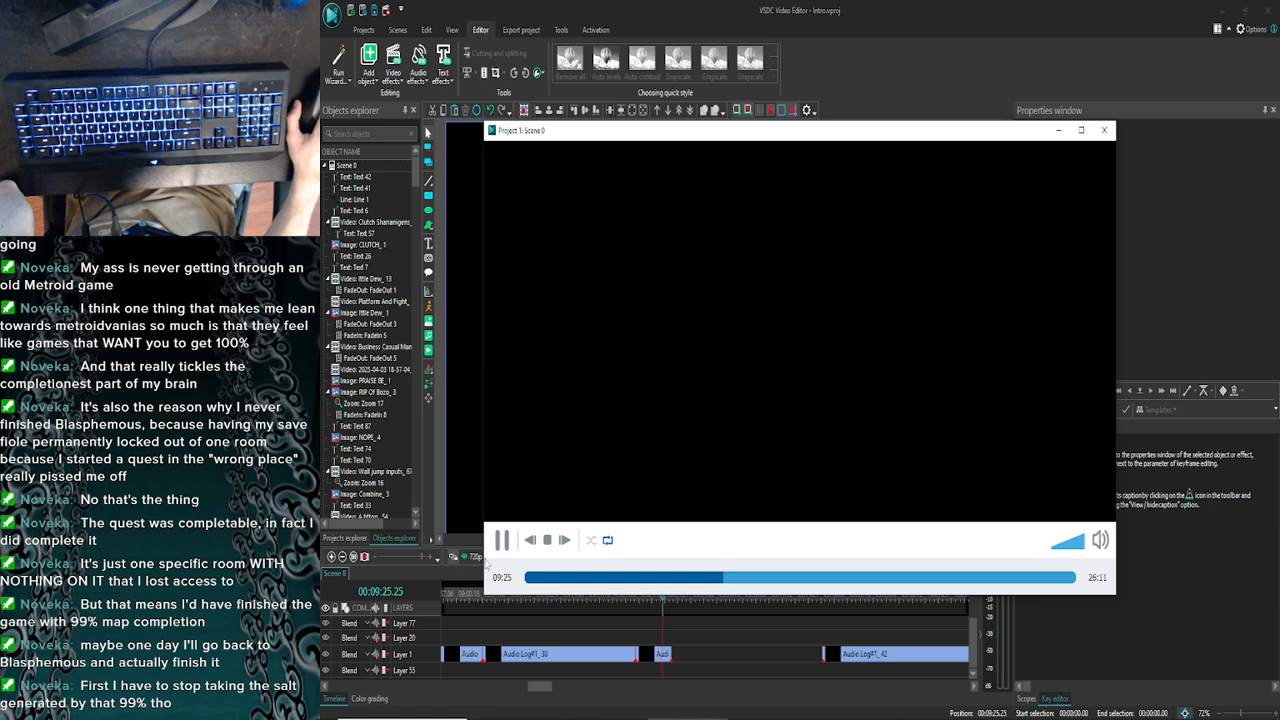
pyautogui.click(1104, 130)
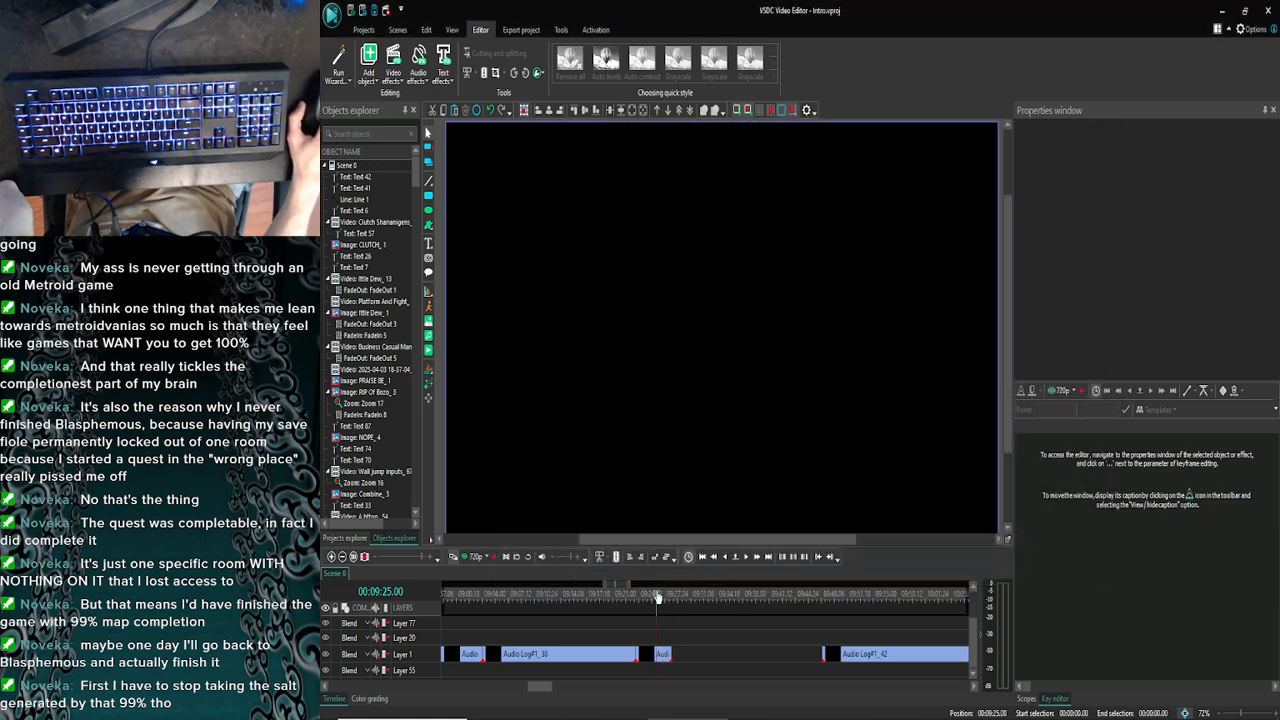
pyautogui.click(468, 558)
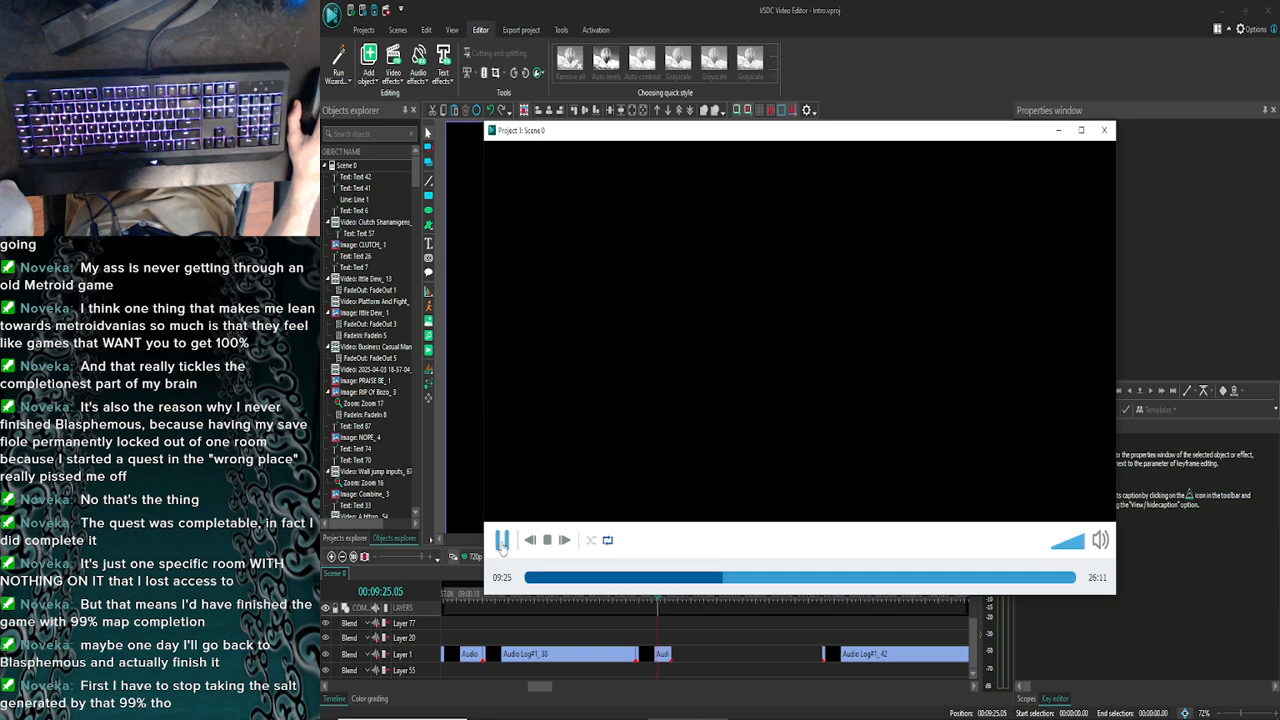
pyautogui.click(1104, 130)
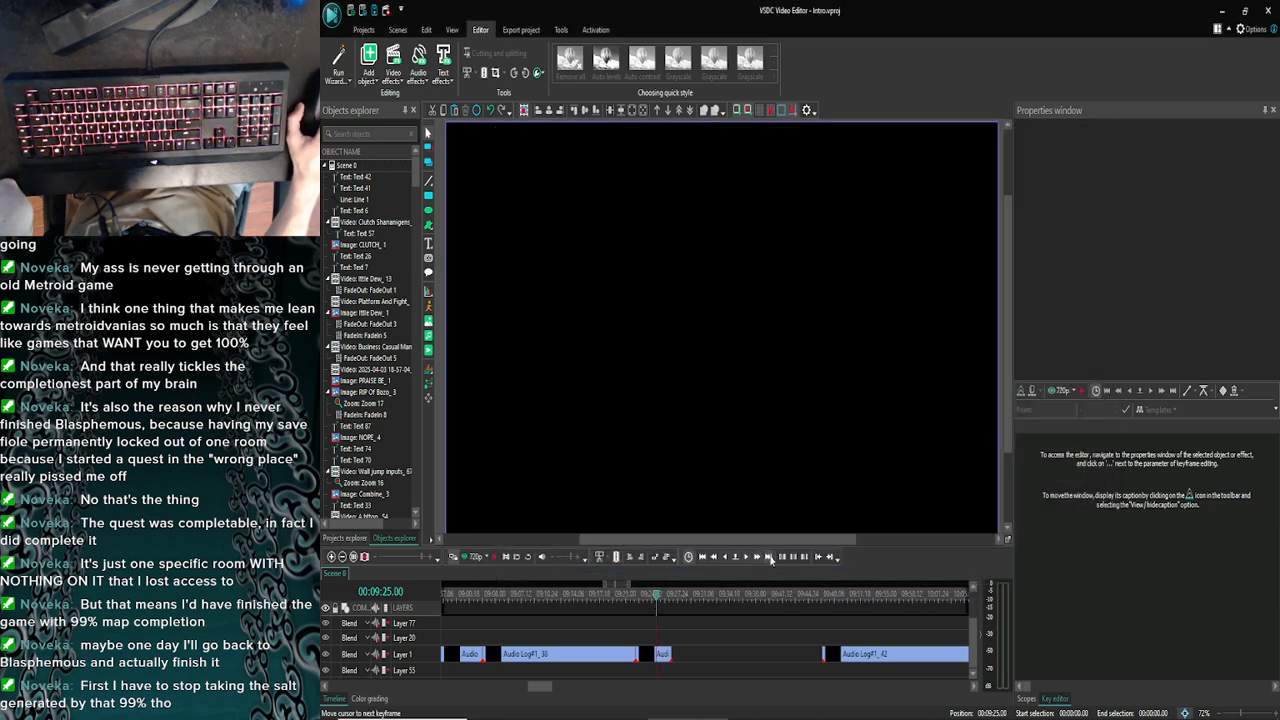
pyautogui.click(757, 558)
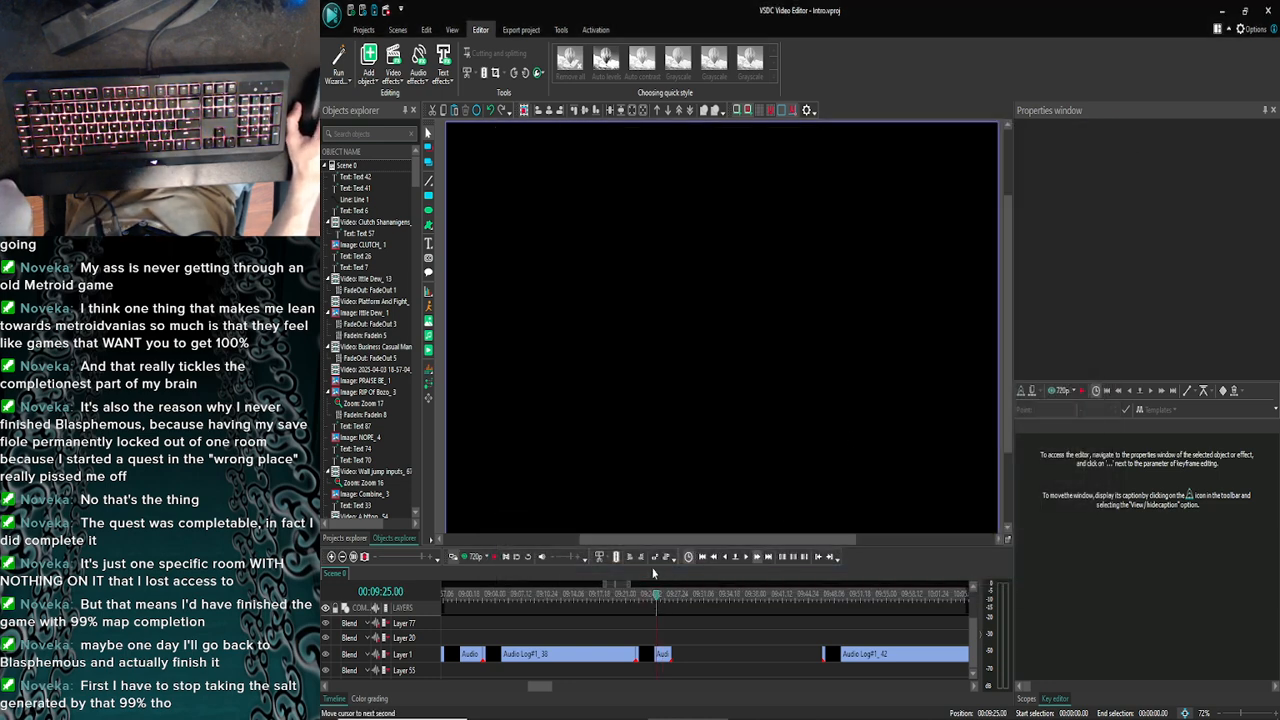
pyautogui.click(660, 656)
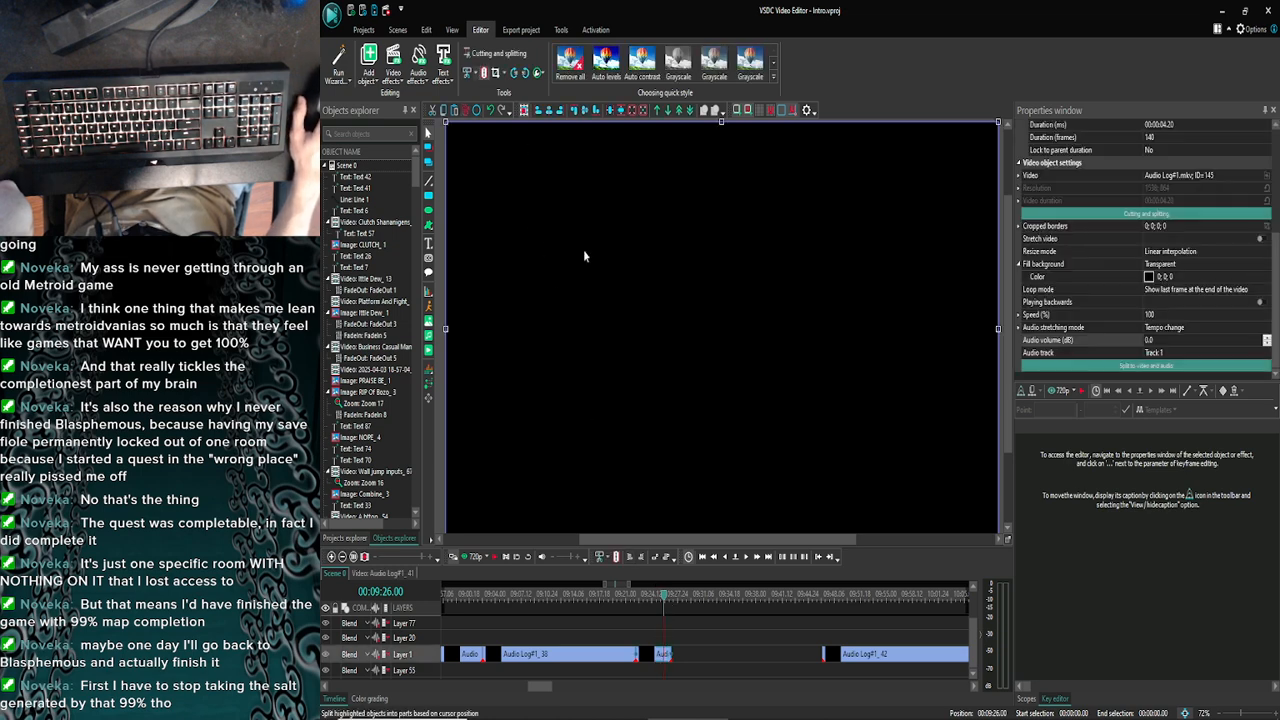
pyautogui.click(668, 658)
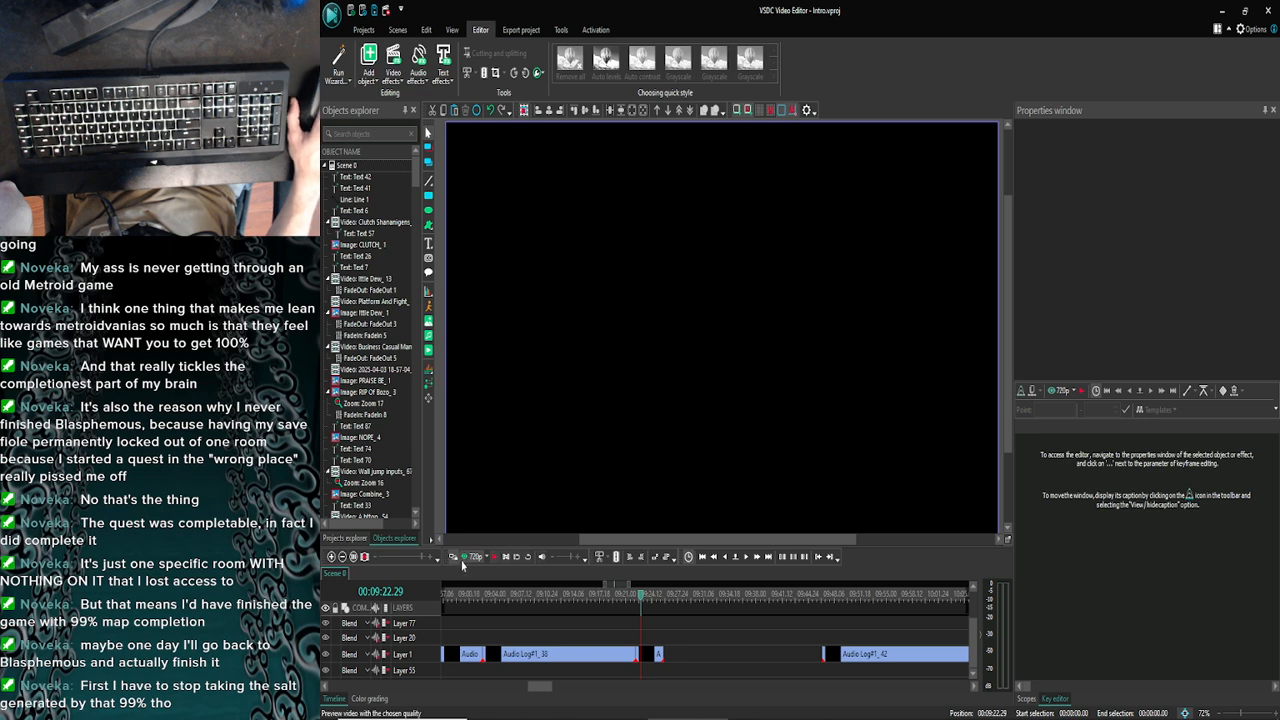
# Preview the trimmed short audio clip from 00:09:22.29 to check its ending
pyautogui.click(503, 556)
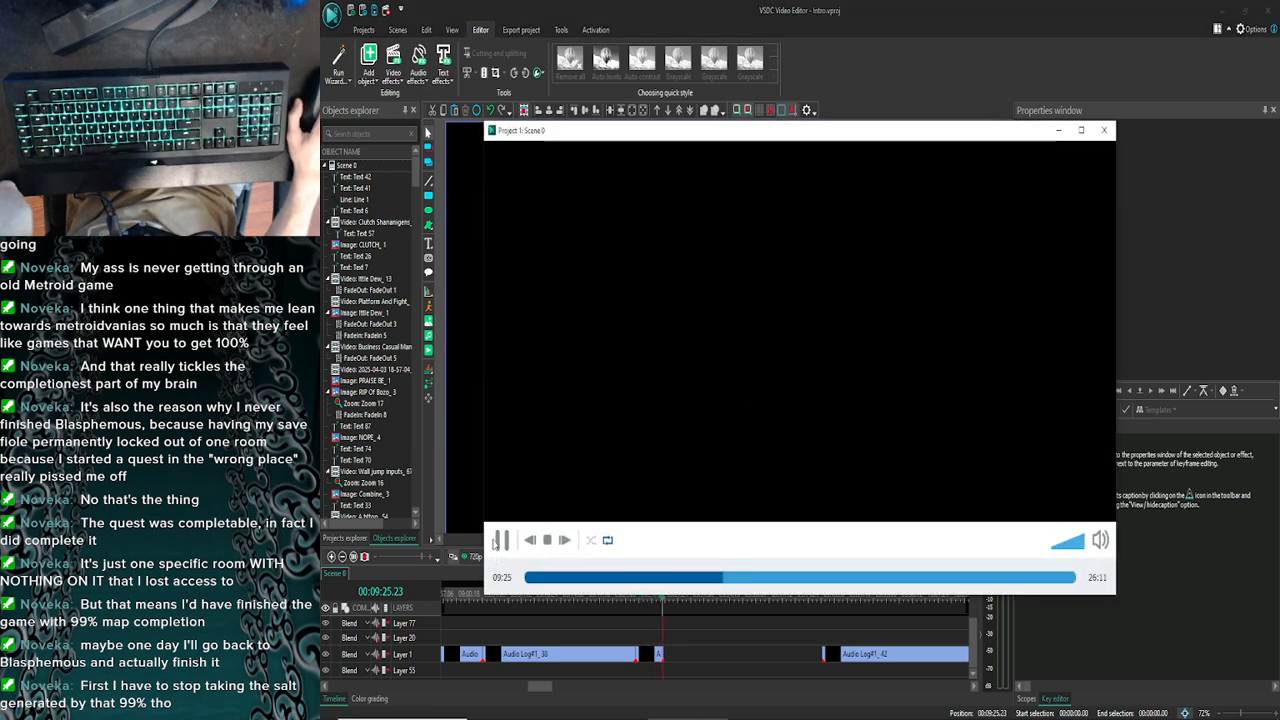
pyautogui.click(500, 540)
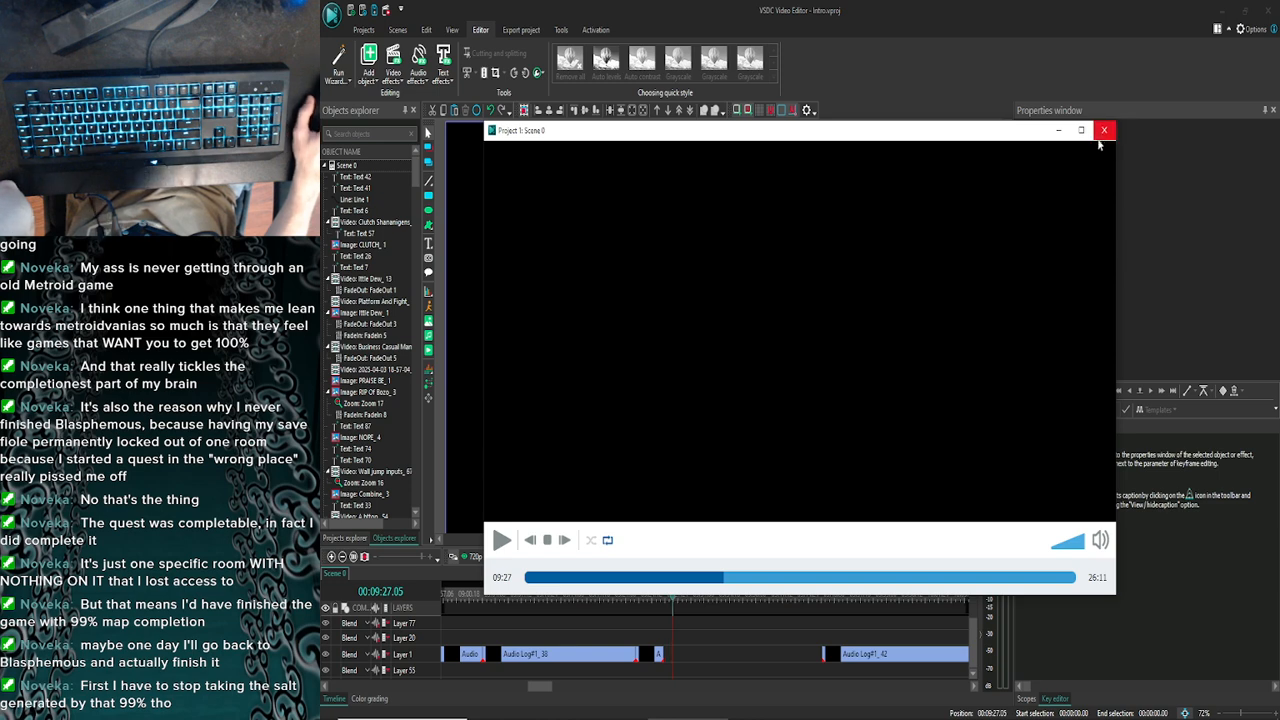
pyautogui.click(1104, 130)
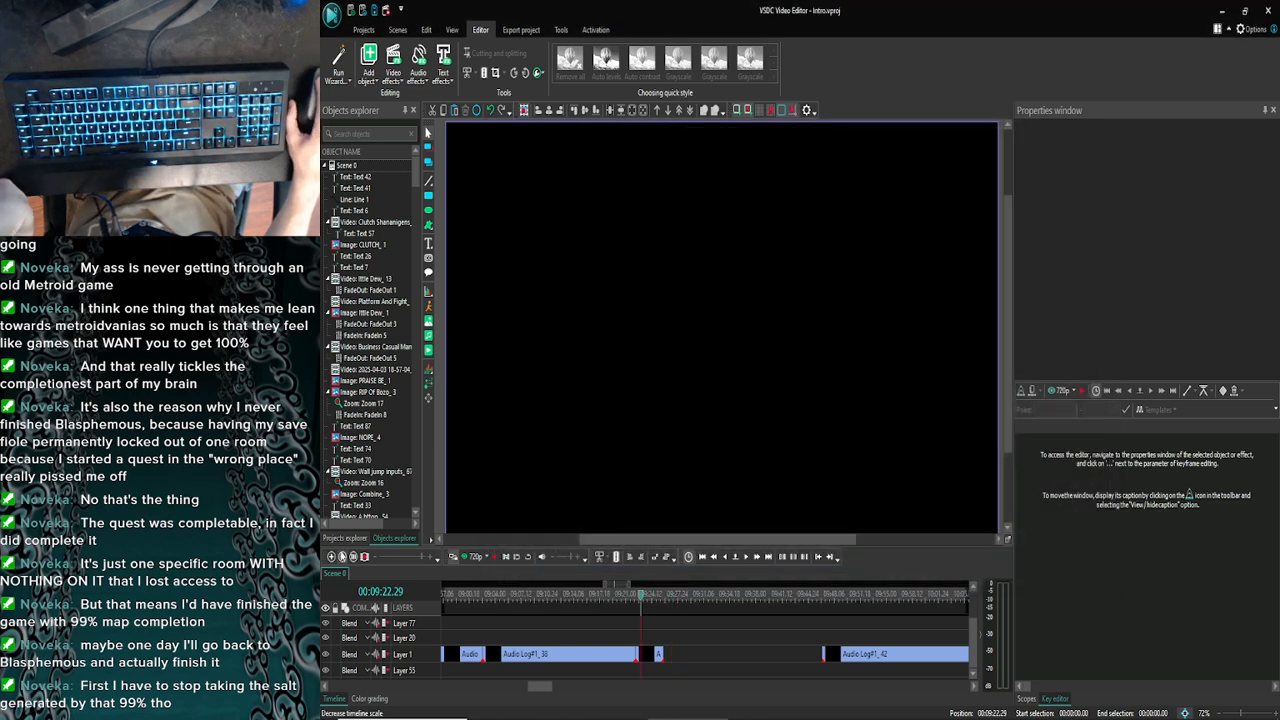
# Add Ittle Dew.mkv from the Ittle dew folder in File Explorer to the timeline at 00:09:22.29, placing it on Layer 20
pyautogui.click(342, 556)
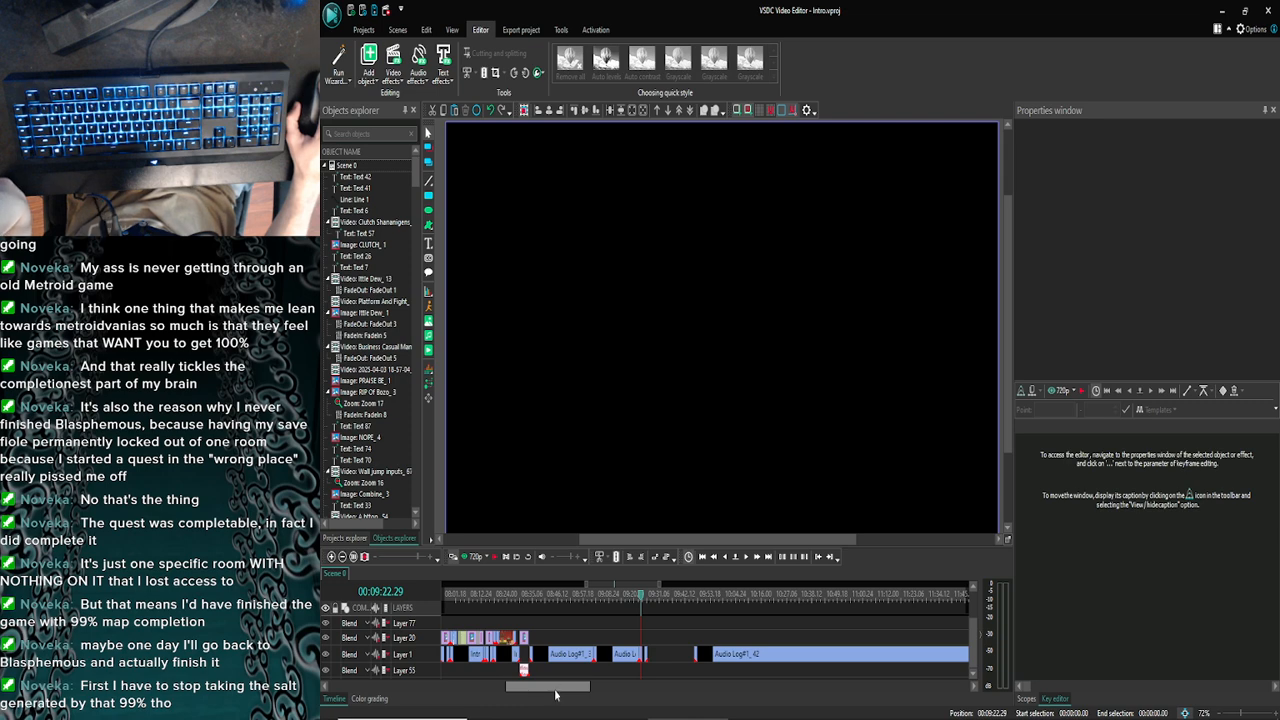
pyautogui.moveTo(550, 690); pyautogui.dragTo(543, 690)
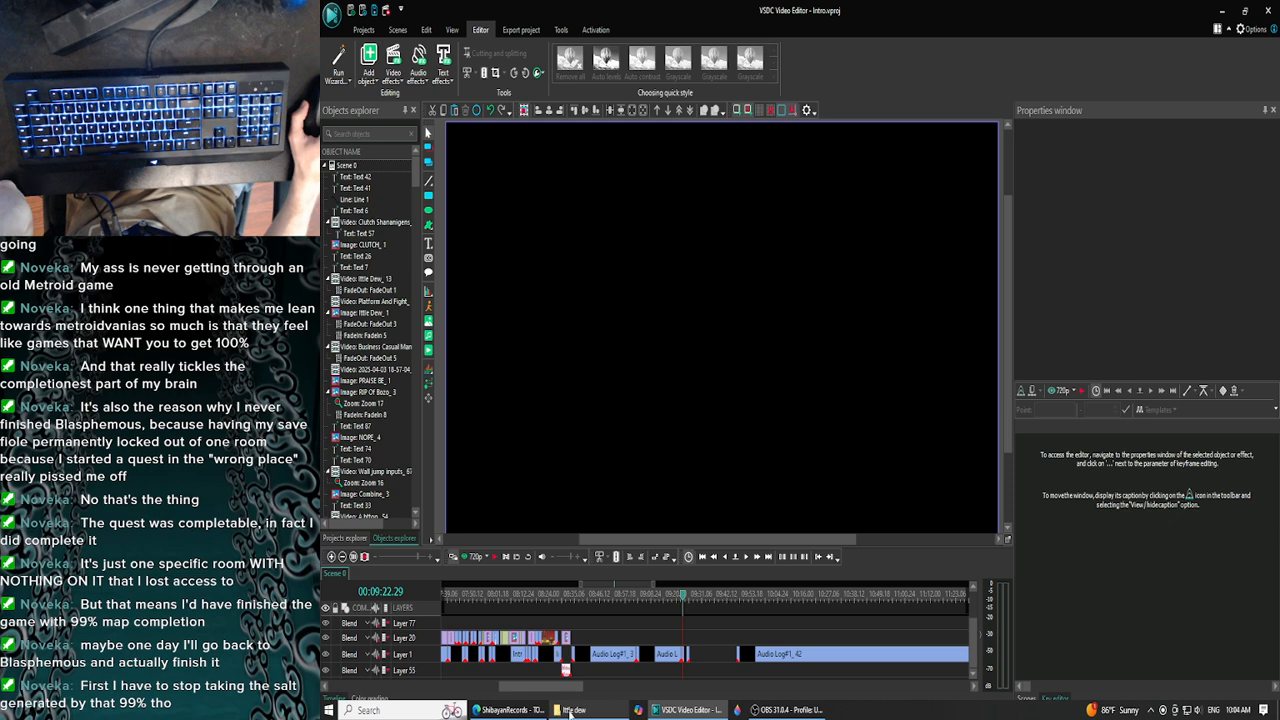
pyautogui.click(570, 710)
pyautogui.moveTo(960, 225); pyautogui.dragTo(723, 645)
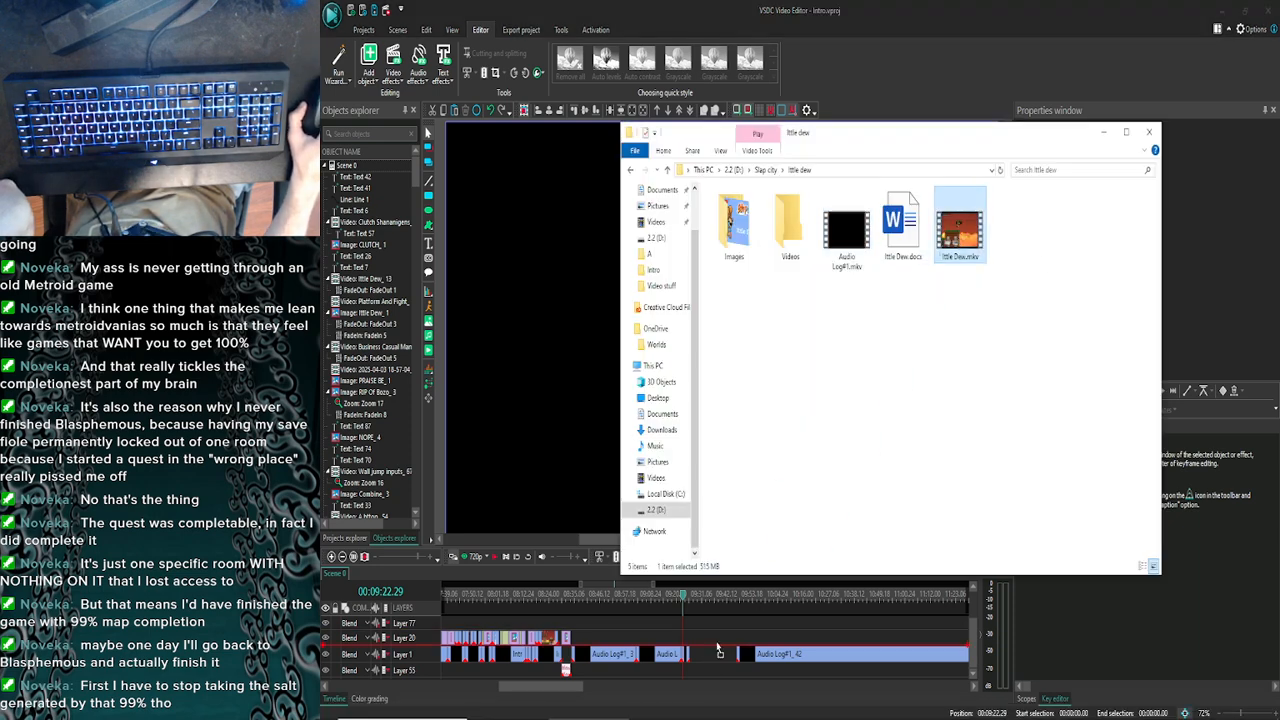
pyautogui.moveTo(719, 651); pyautogui.dragTo(719, 651)
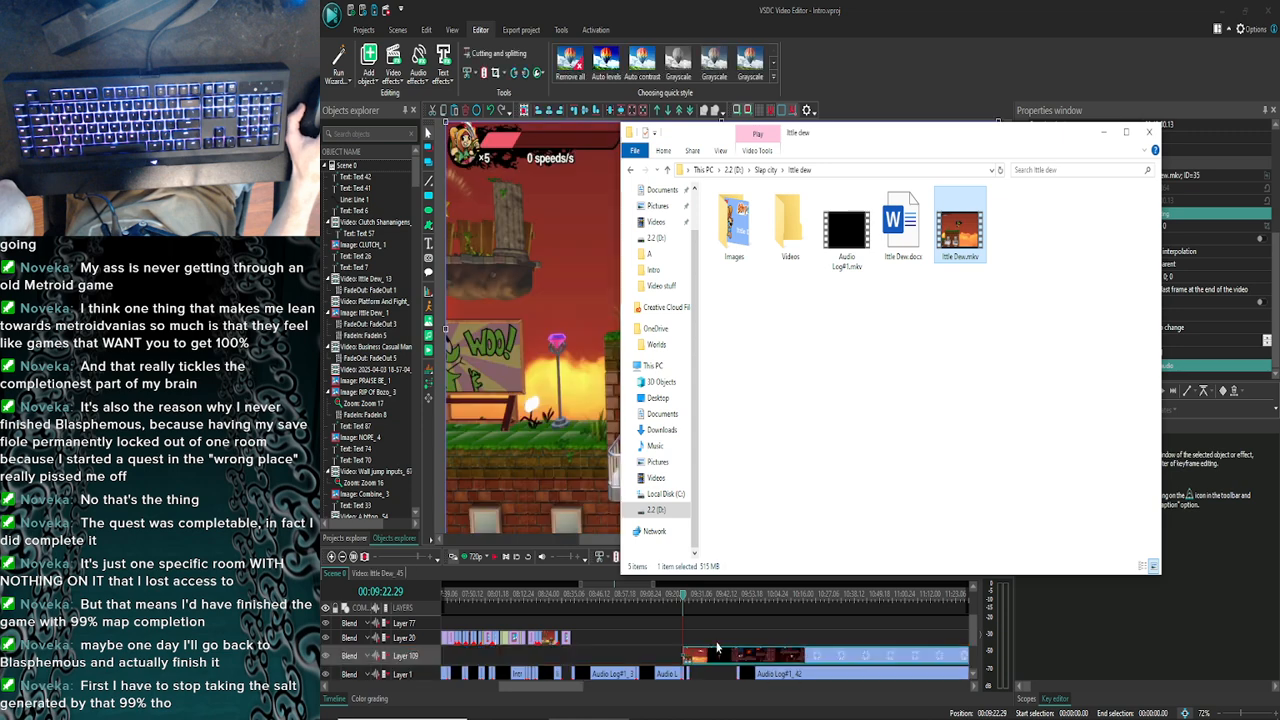
pyautogui.click(1145, 131)
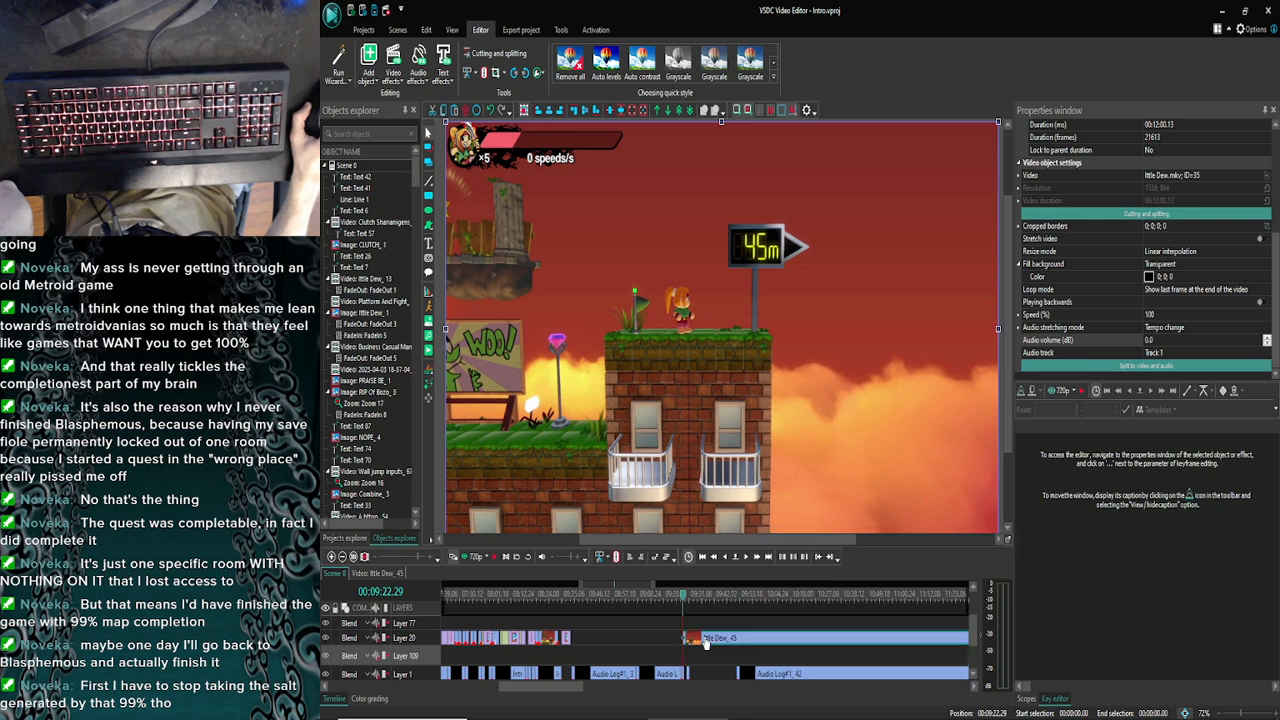
# Move the new Ittle Dew gameplay clip on Layer 20 to about 00:08:34, aligning its start with the Audio Log#1_37 clip
pyautogui.moveTo(705, 655); pyautogui.dragTo(705, 643)
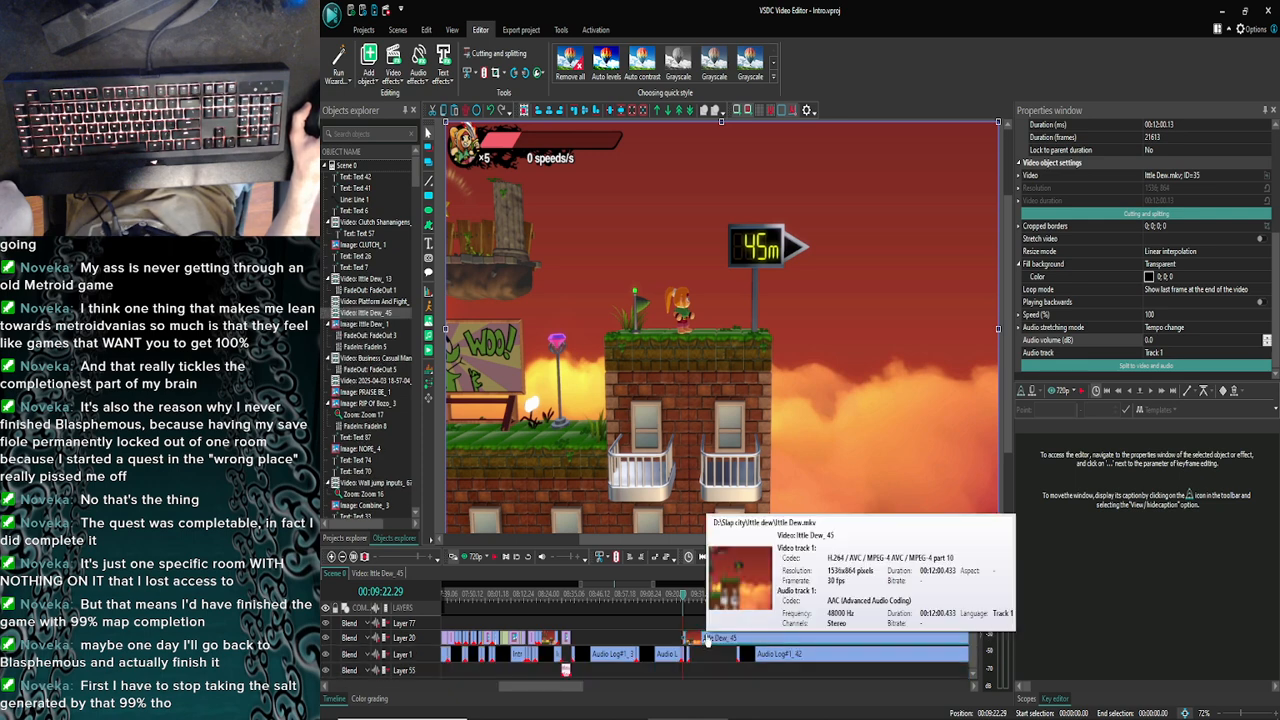
pyautogui.moveTo(707, 640); pyautogui.dragTo(596, 646)
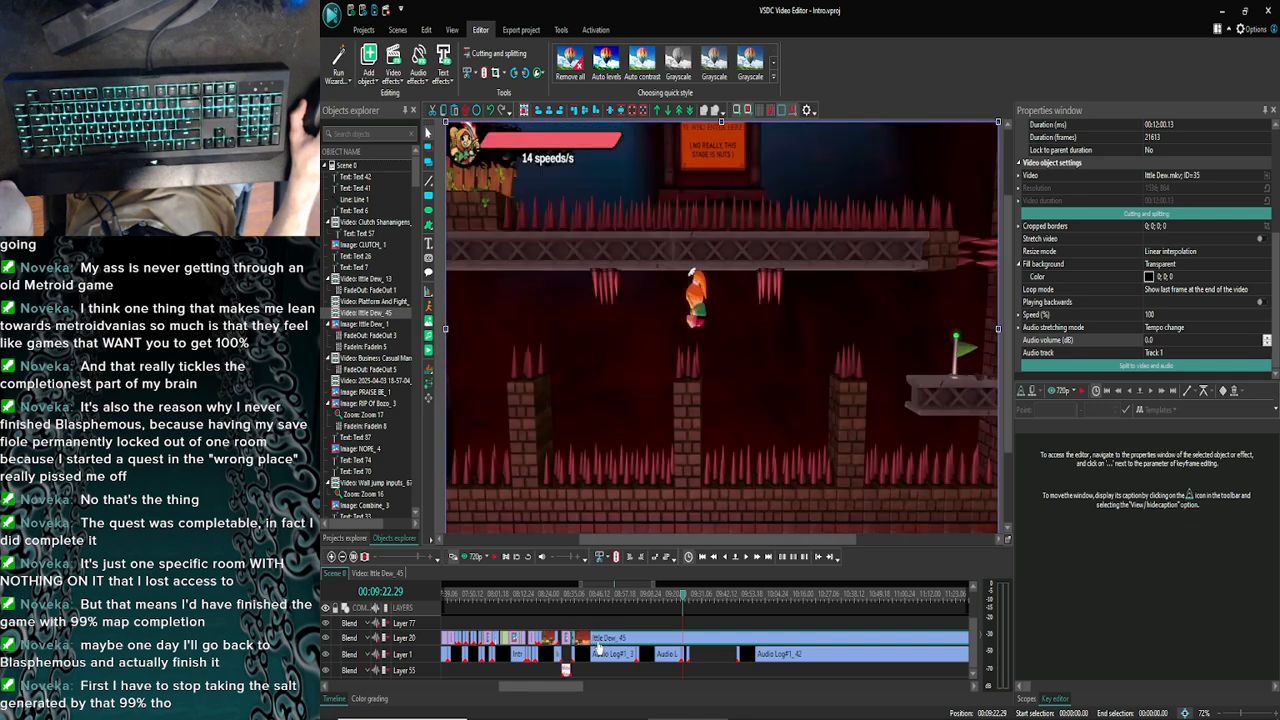
pyautogui.click(572, 612)
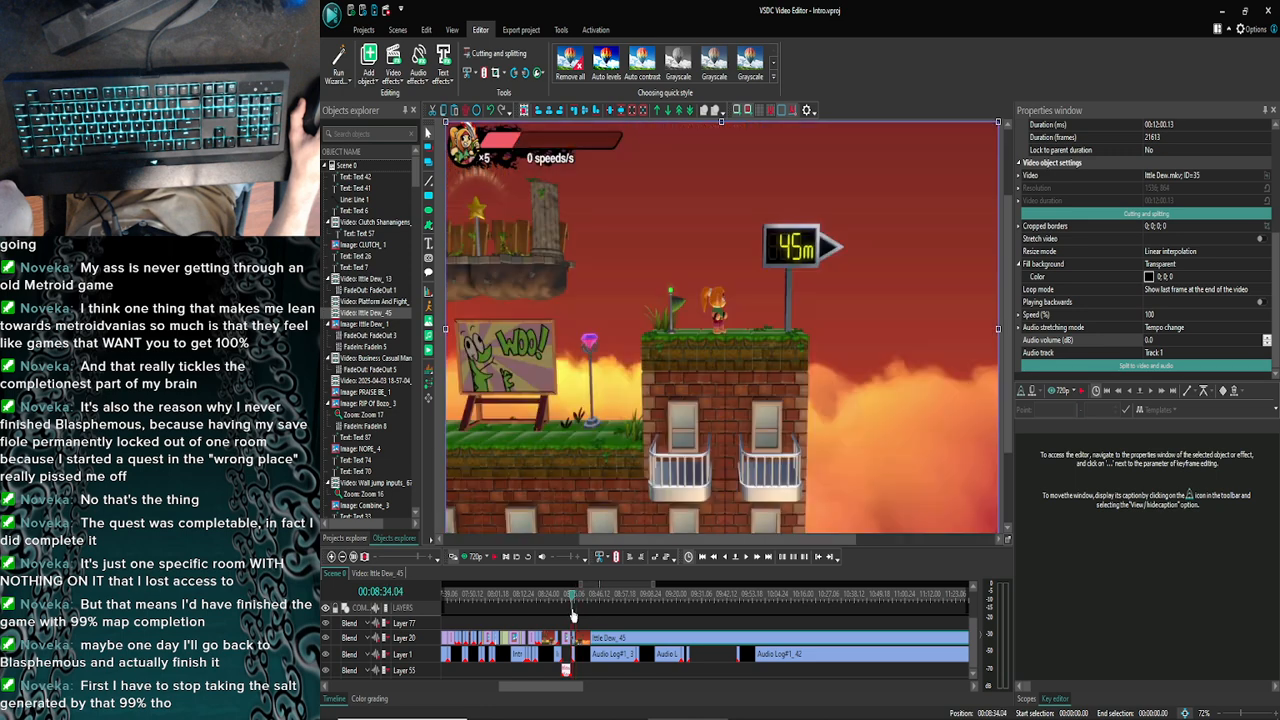
pyautogui.click(332, 558)
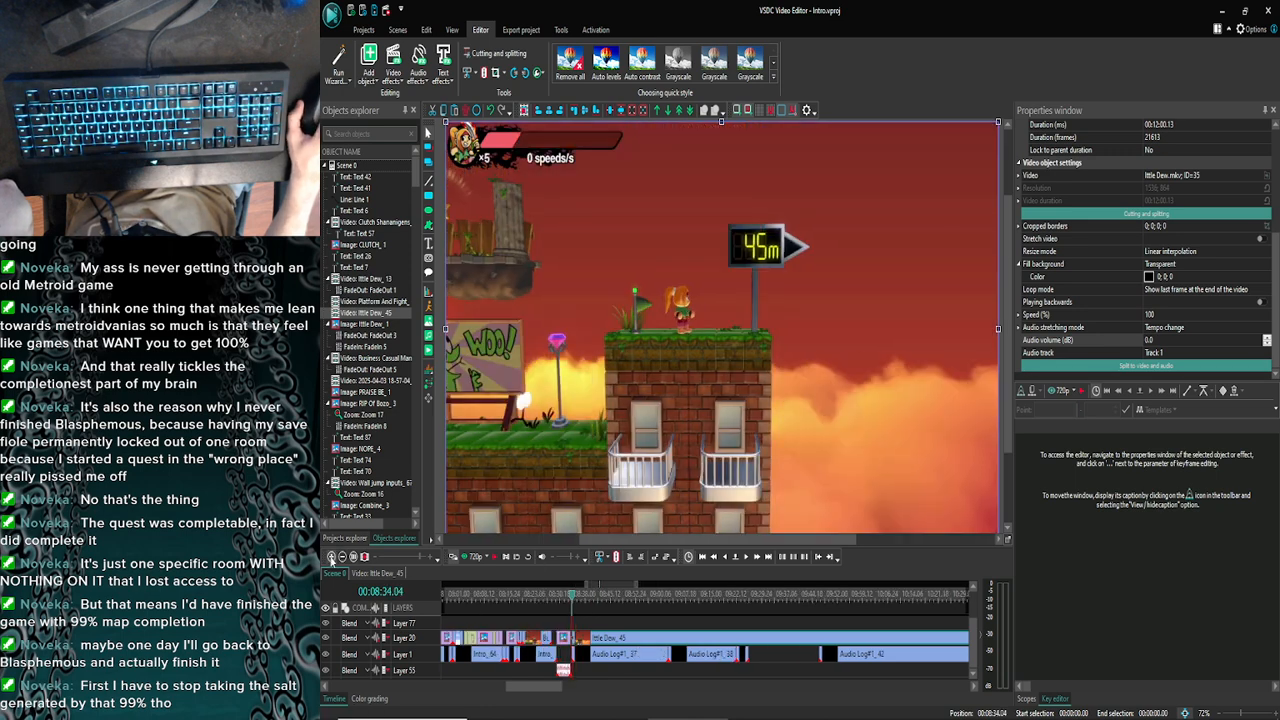
pyautogui.click(332, 558)
pyautogui.click(332, 558)
pyautogui.click(332, 558)
pyautogui.click(332, 558)
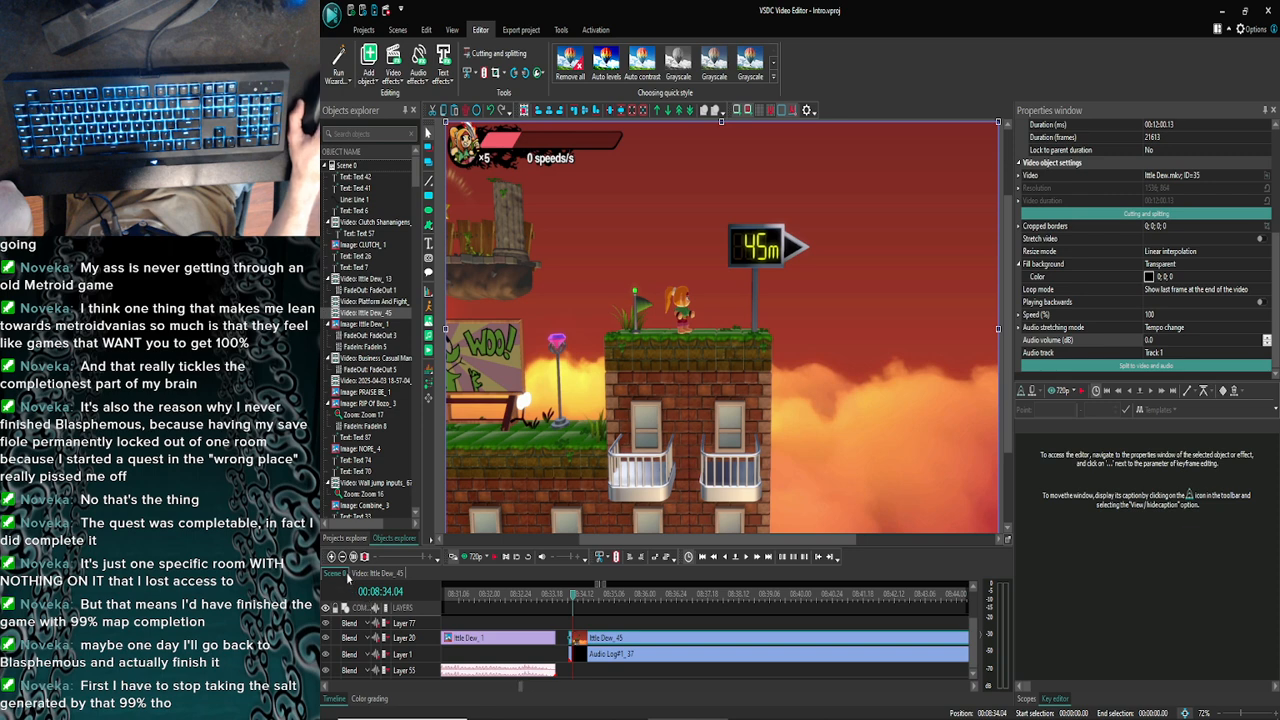
pyautogui.click(341, 557)
pyautogui.click(341, 557)
pyautogui.click(341, 557)
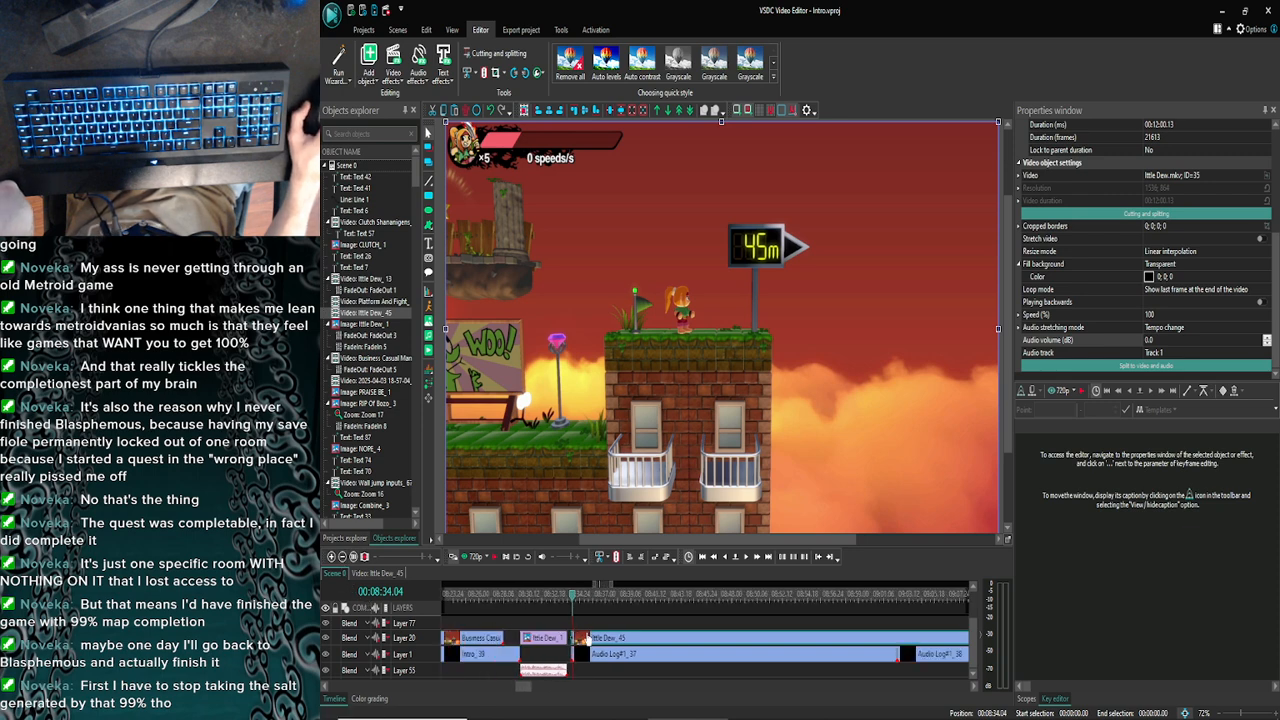
pyautogui.doubleClick(590, 642)
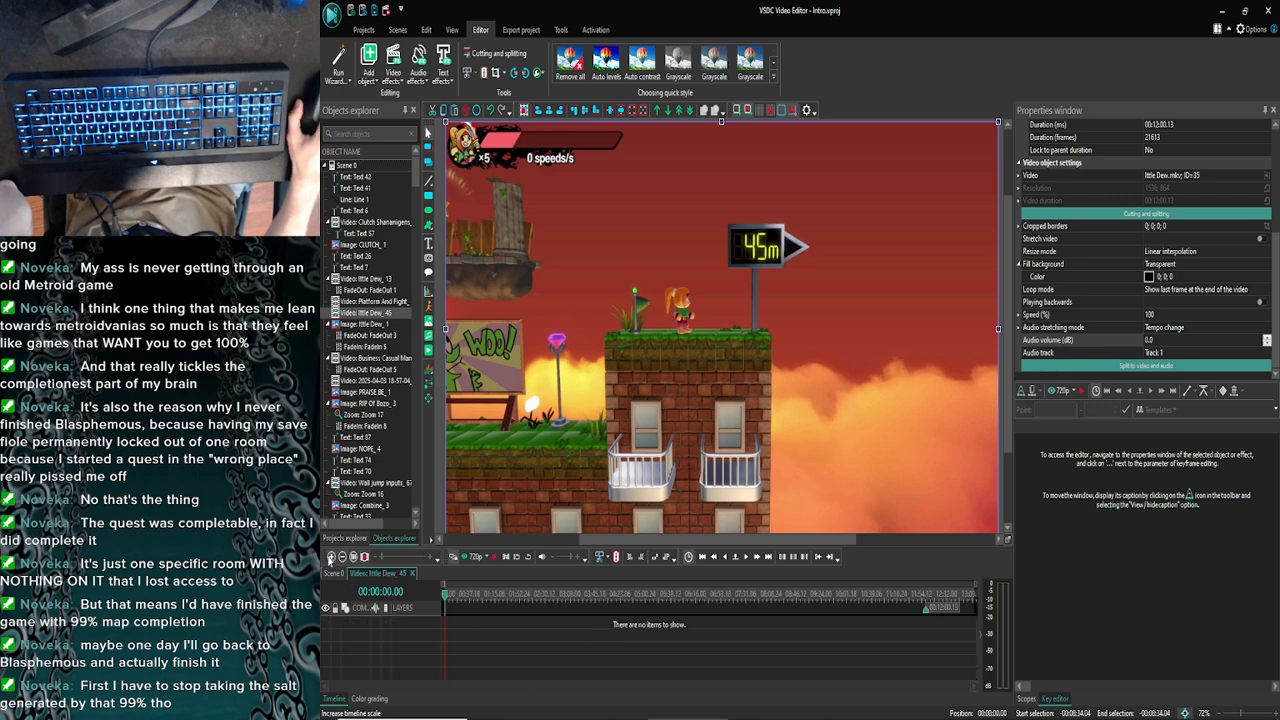
pyautogui.click(330, 574)
pyautogui.click(331, 557)
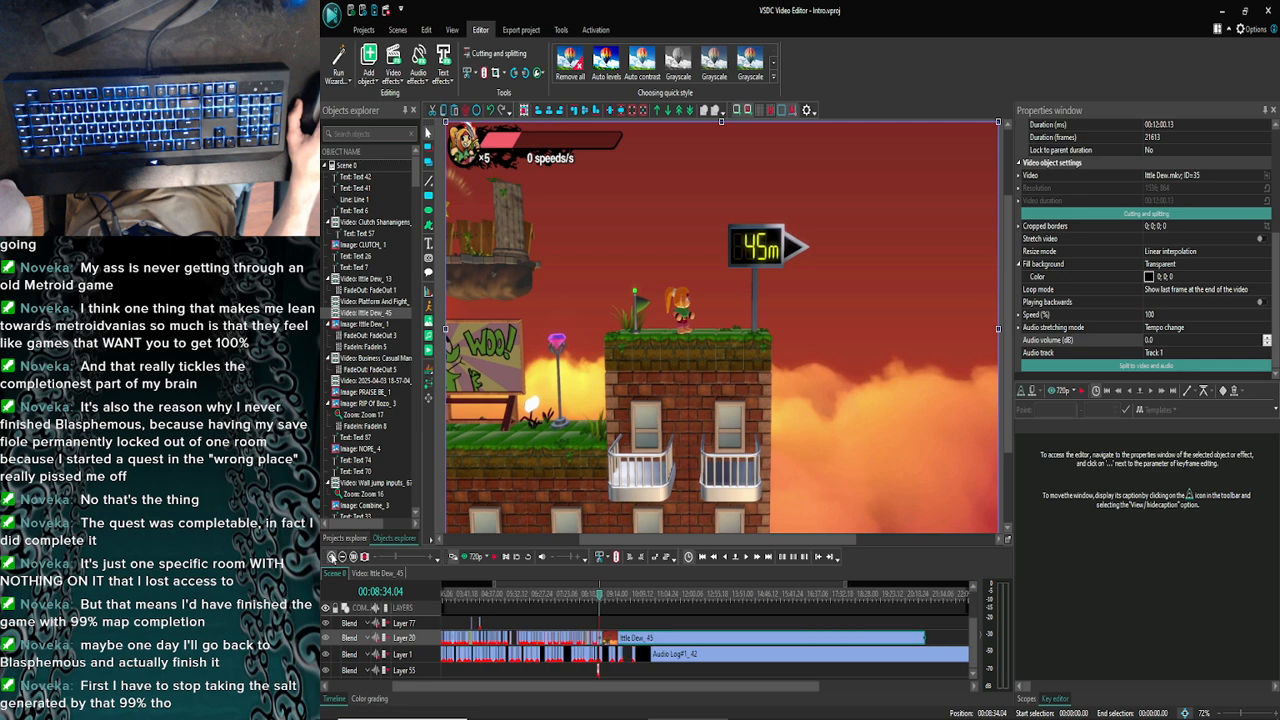
pyautogui.click(331, 557)
pyautogui.click(331, 557)
pyautogui.click(331, 557)
pyautogui.click(331, 557)
pyautogui.click(331, 557)
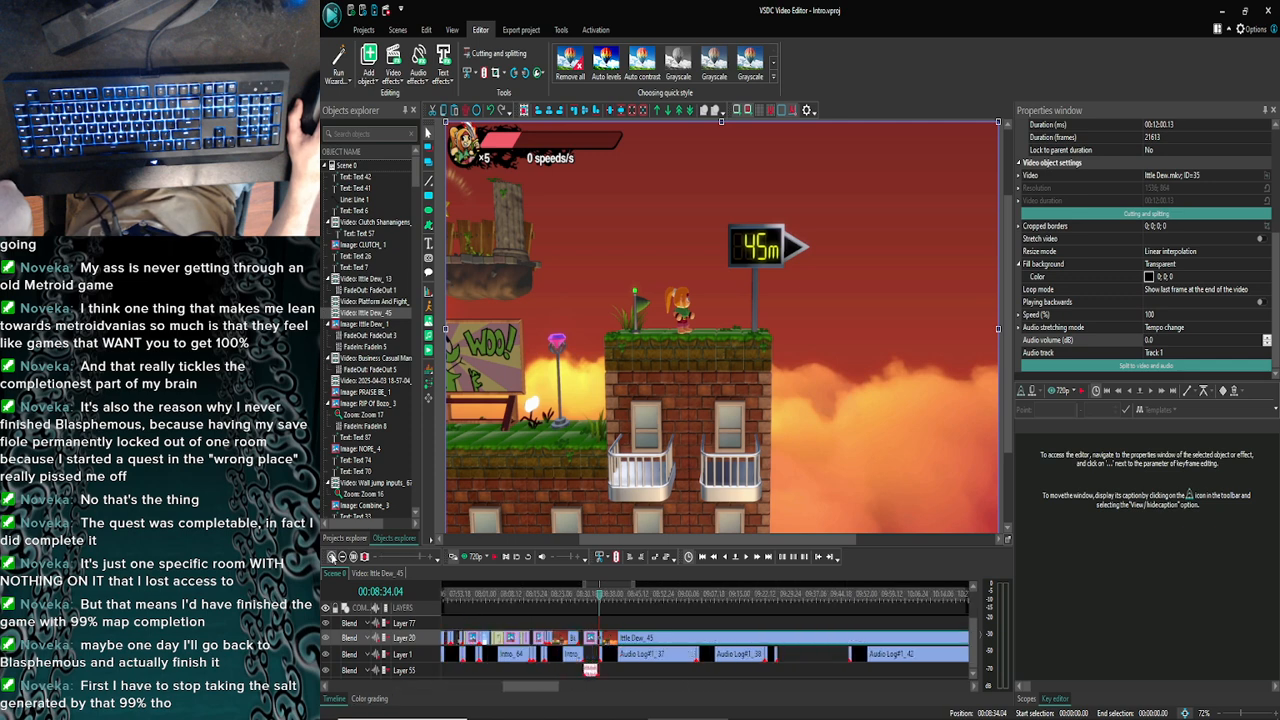
pyautogui.click(331, 557)
pyautogui.click(331, 557)
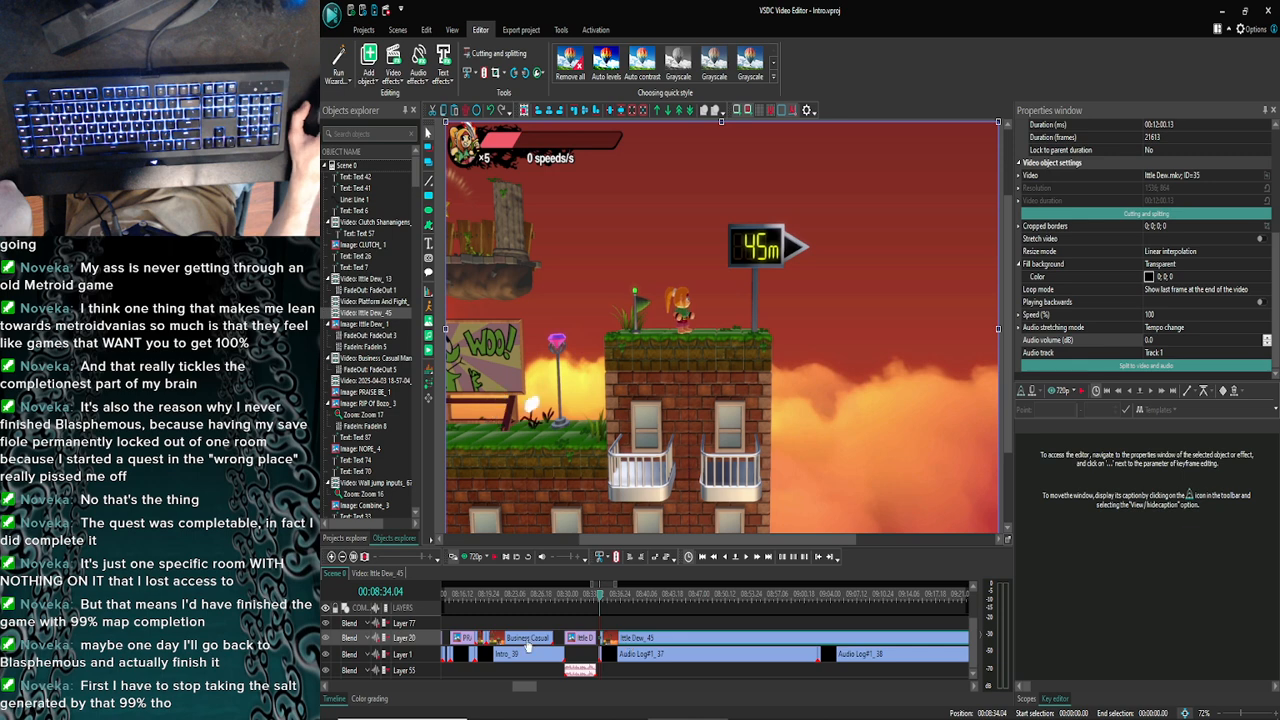
# Preview the scene from 00:08:34.00 to check the gameplay clip against the voice track
pyautogui.click(726, 561)
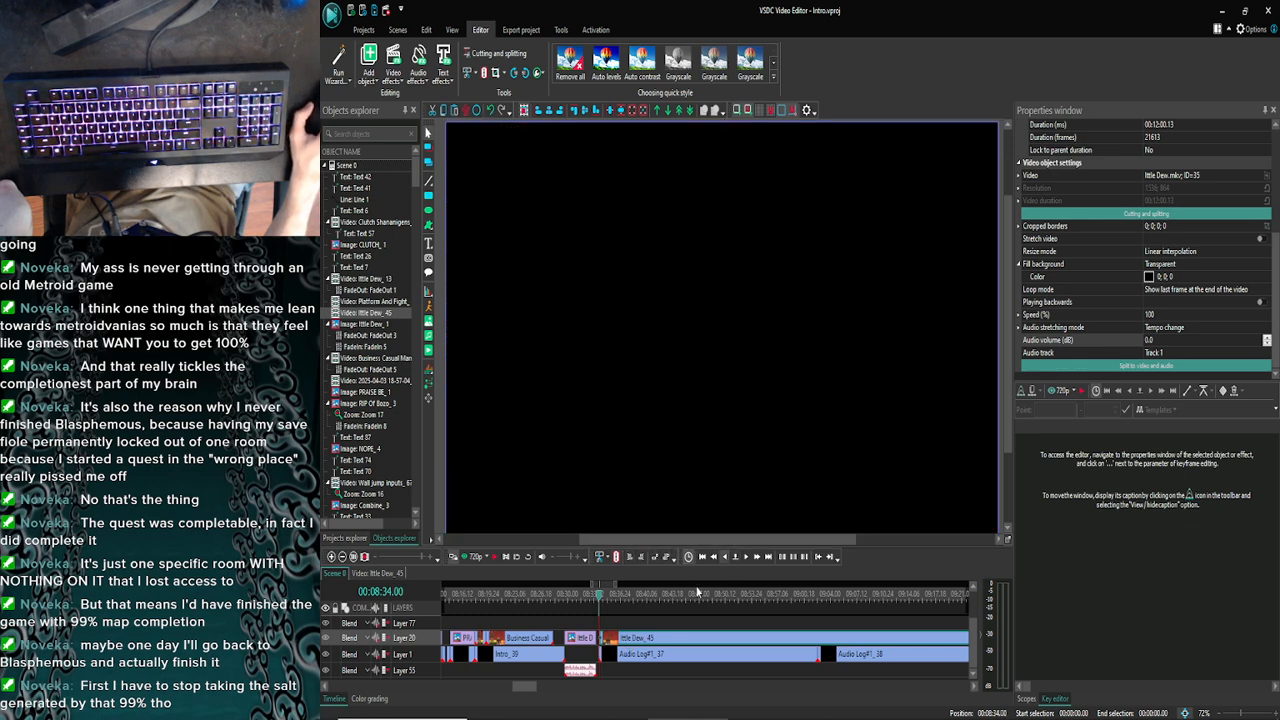
pyautogui.click(626, 645)
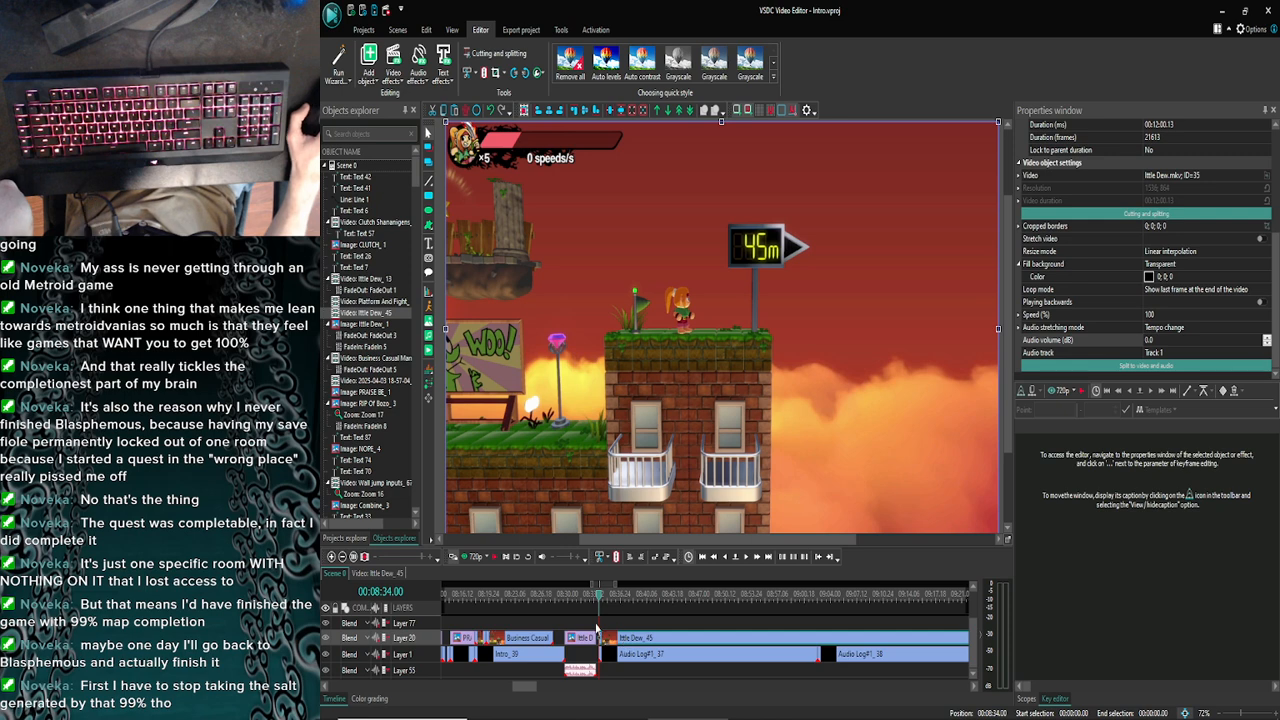
pyautogui.click(464, 557)
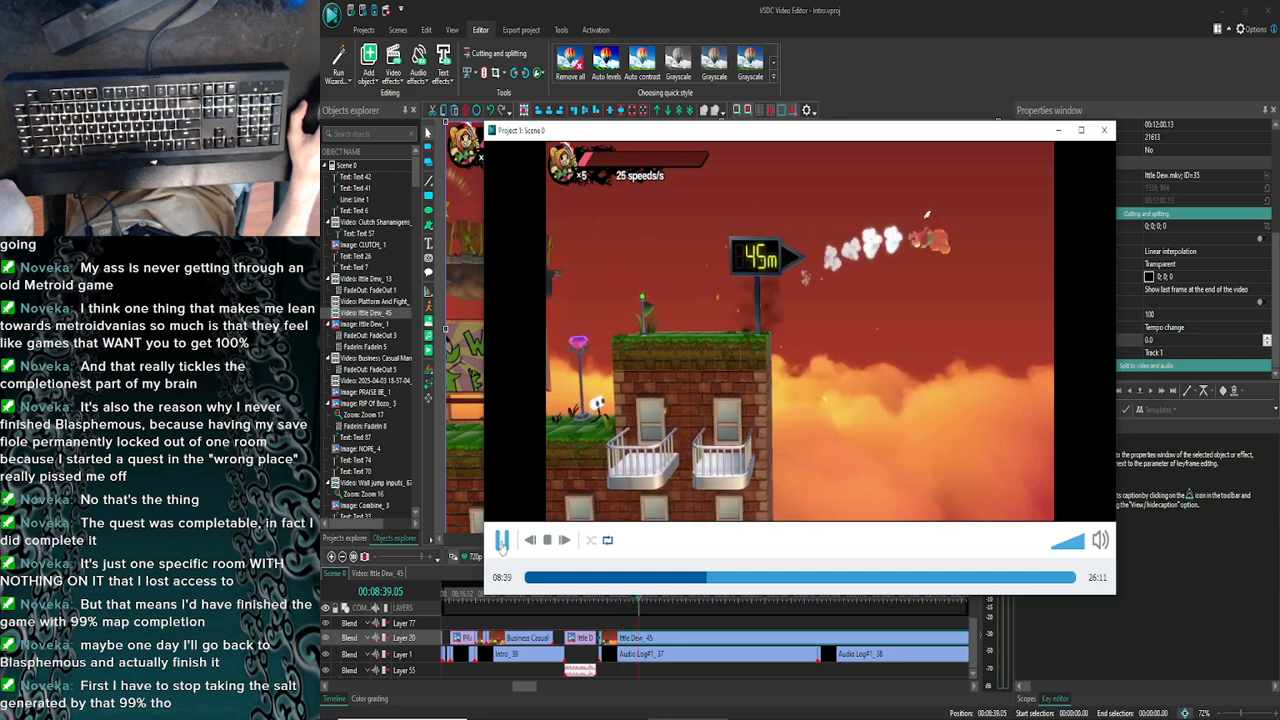
pyautogui.click(502, 541)
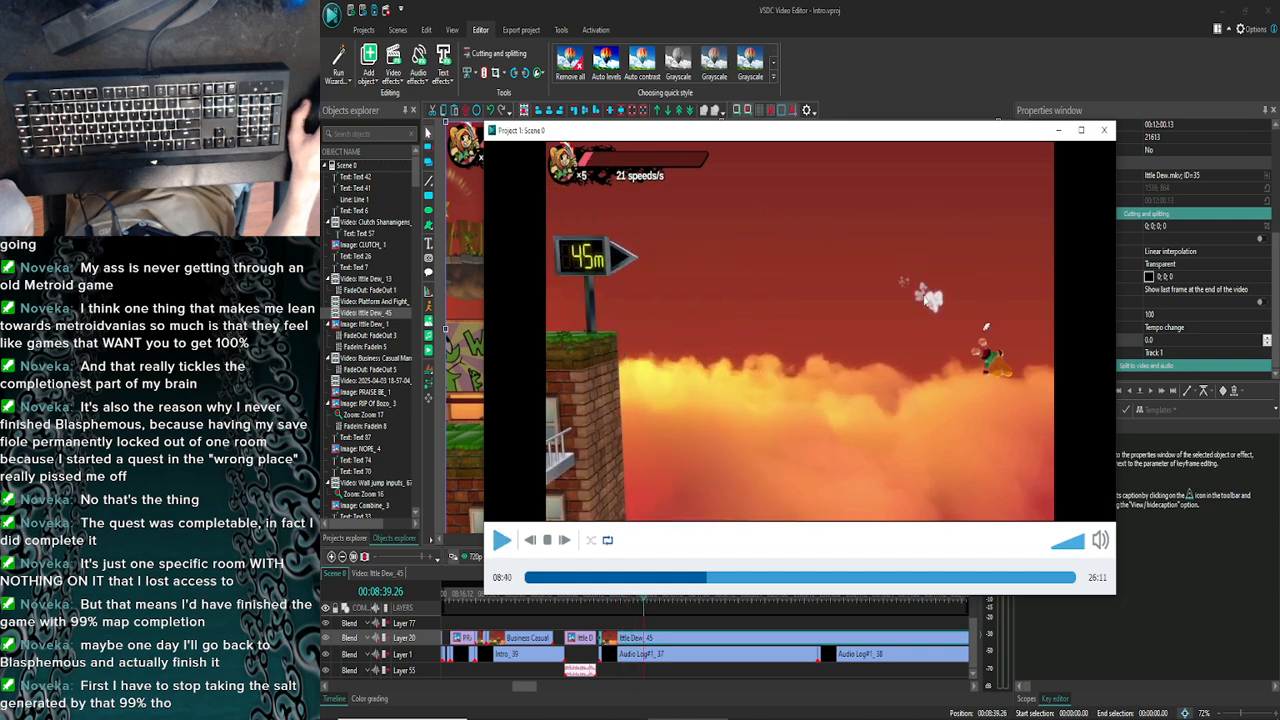
pyautogui.click(1104, 130)
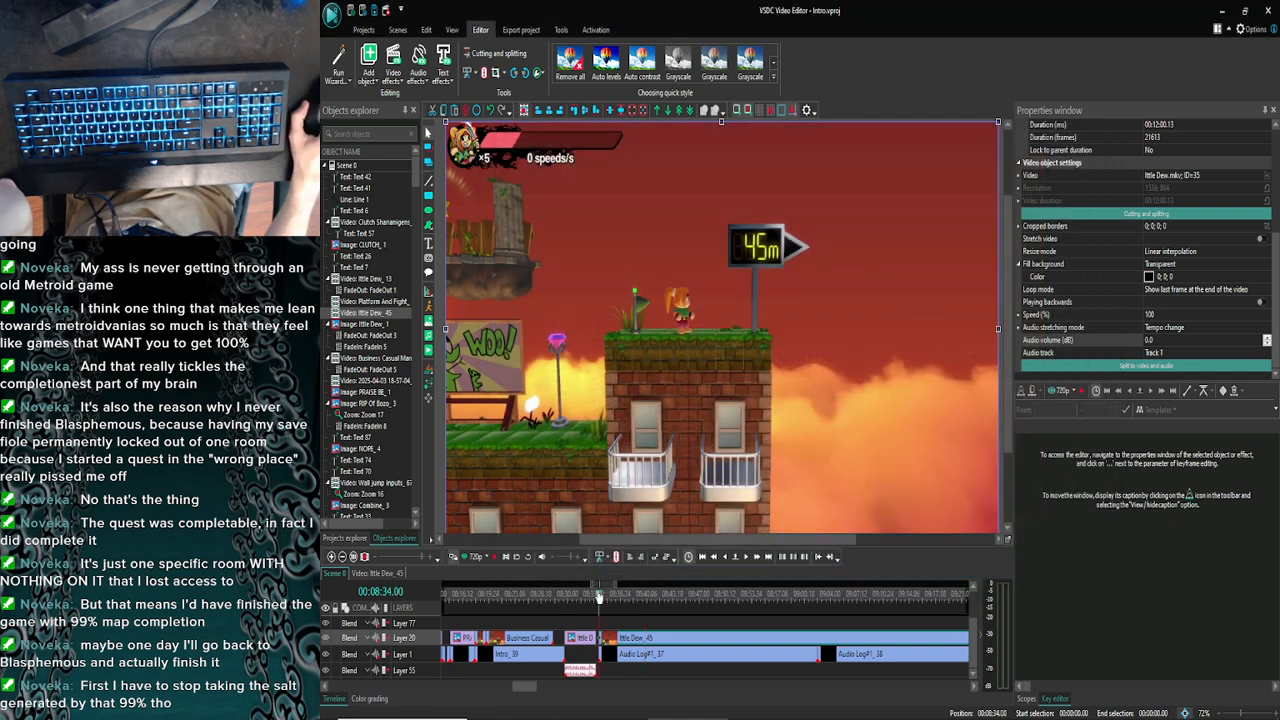
pyautogui.click(599, 597)
pyautogui.moveTo(603, 598); pyautogui.dragTo(600, 597)
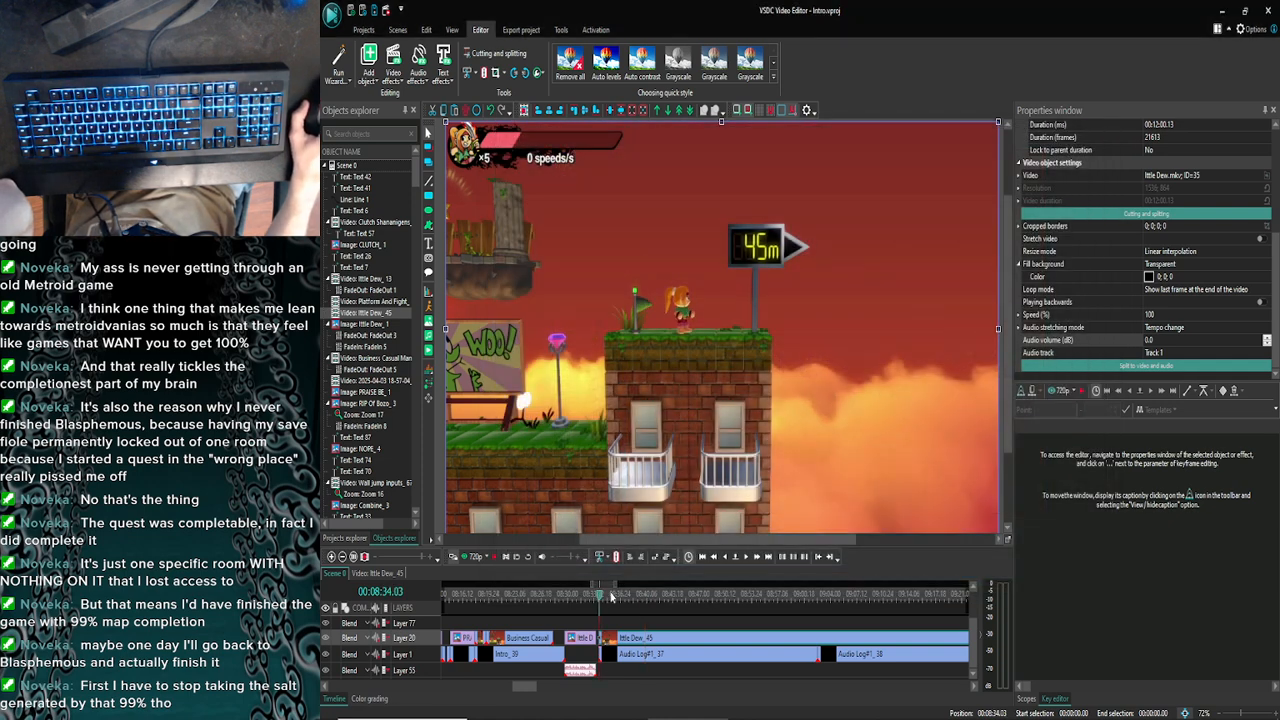
pyautogui.doubleClick(632, 638)
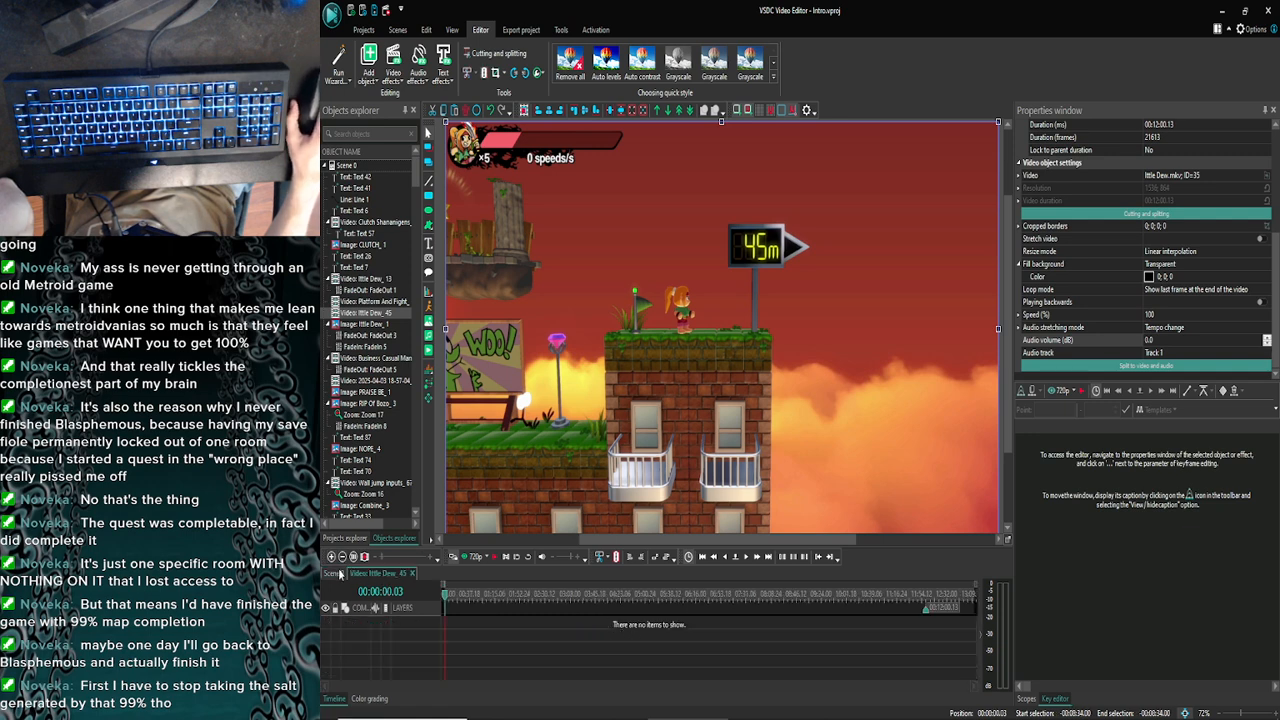
pyautogui.click(335, 574)
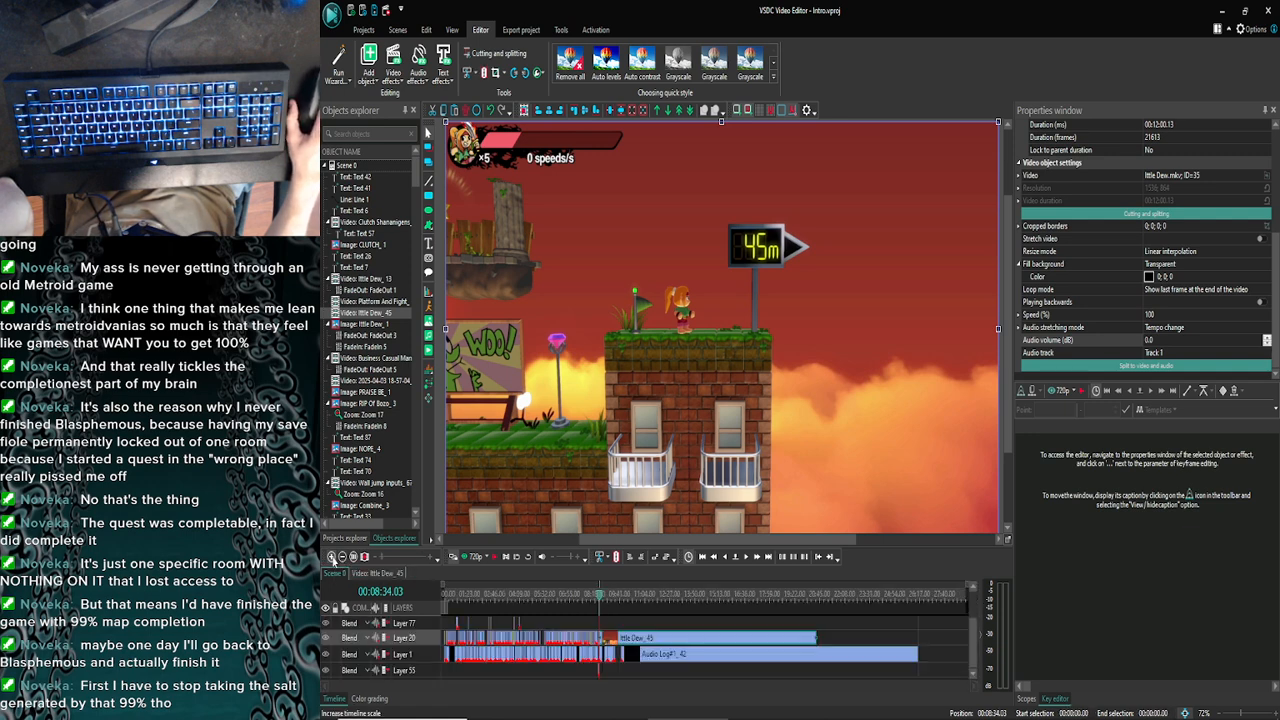
pyautogui.click(333, 557)
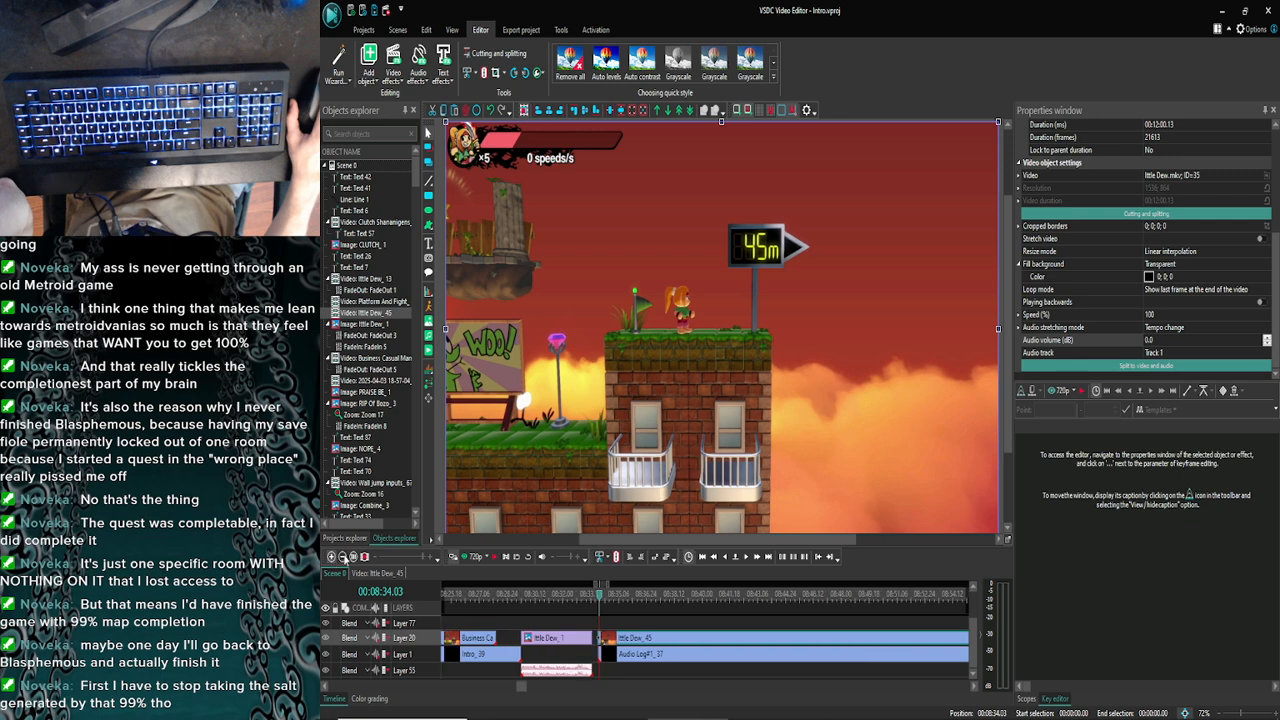
# Preview the start of the Ittle Dew gameplay clip from 00:08:33.28
pyautogui.click(597, 600)
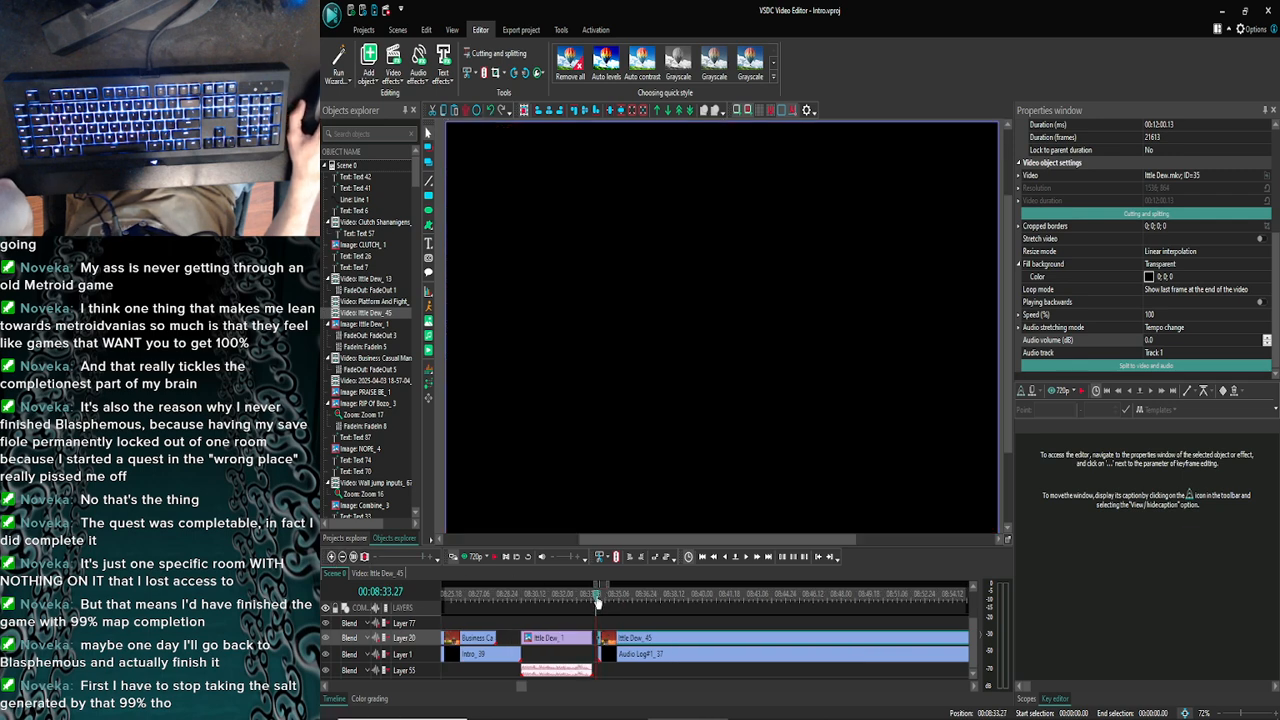
pyautogui.click(597, 600)
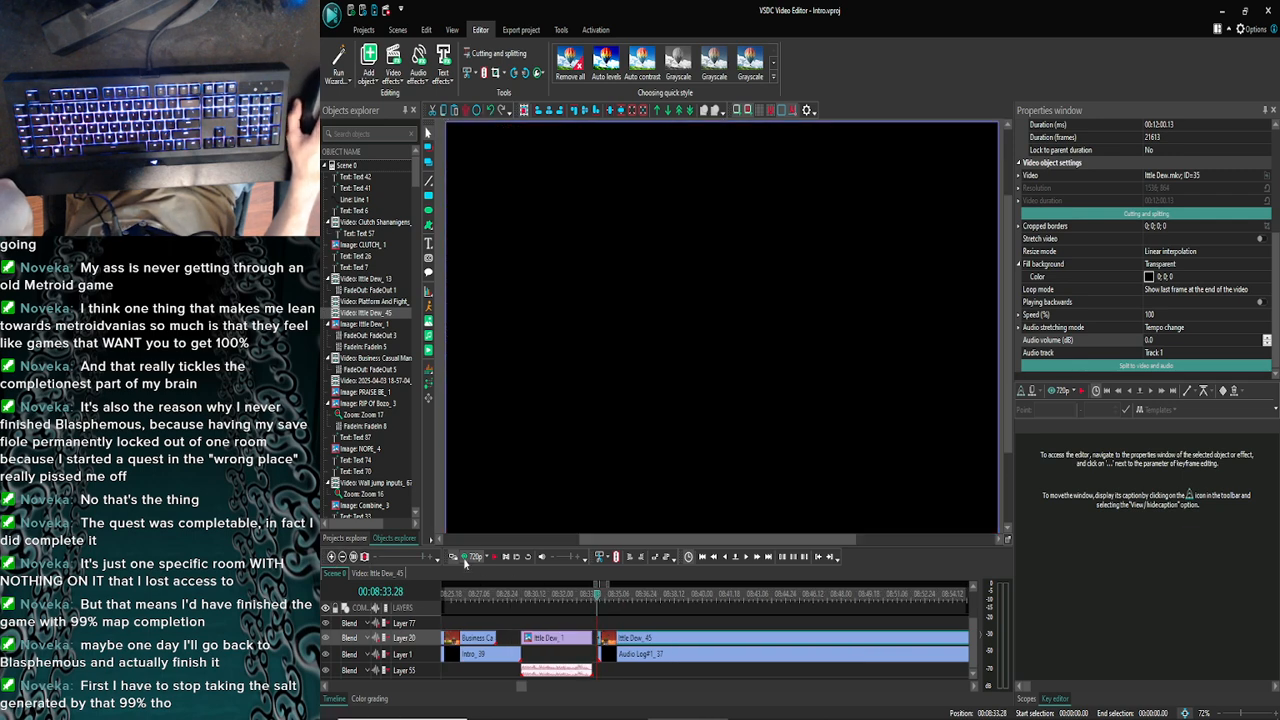
pyautogui.click(464, 559)
pyautogui.click(503, 540)
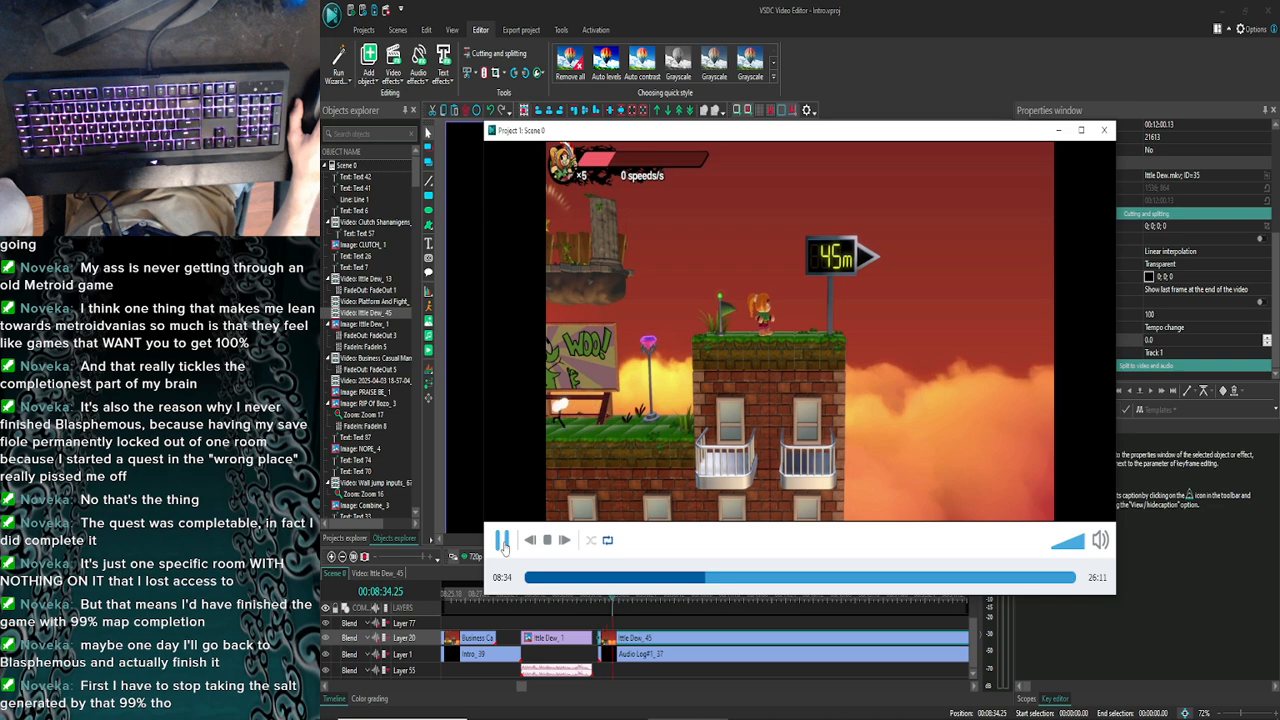
pyautogui.click(503, 540)
pyautogui.click(1103, 130)
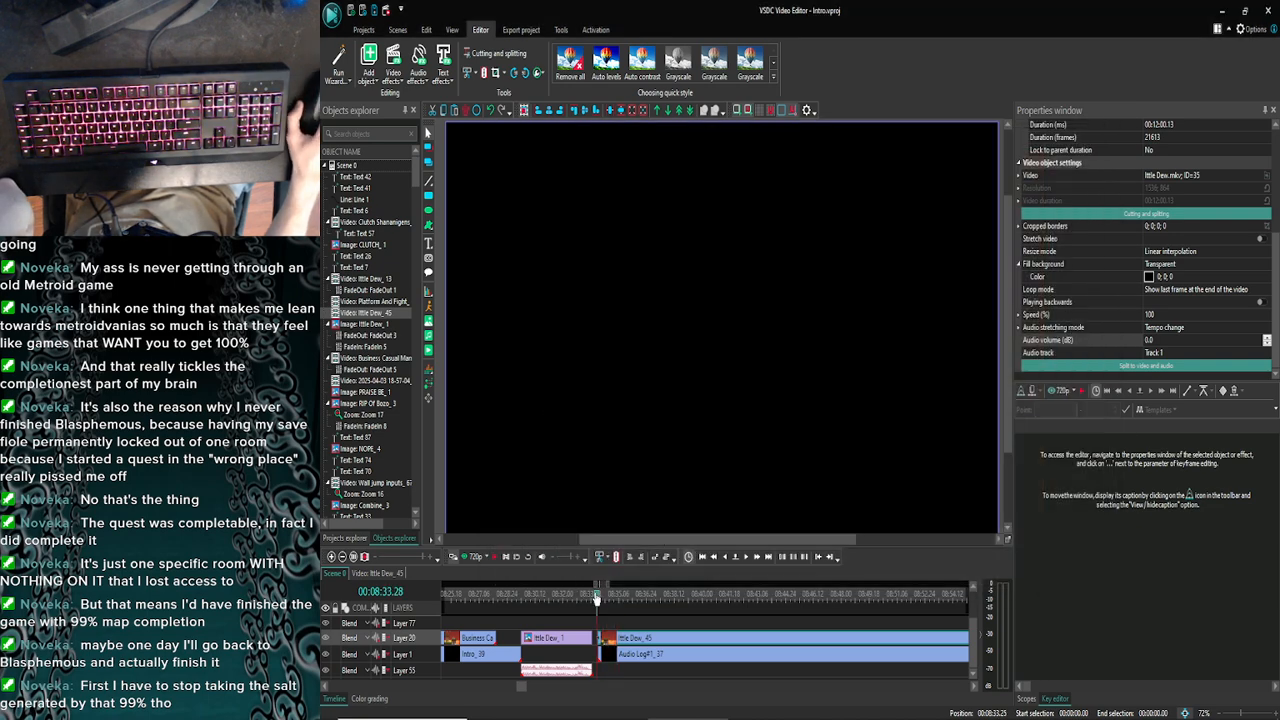
# Preview the transition from the Ittle Dew title image into the gameplay clip, starting at 00:08:32.18
pyautogui.click(575, 597)
pyautogui.click(464, 559)
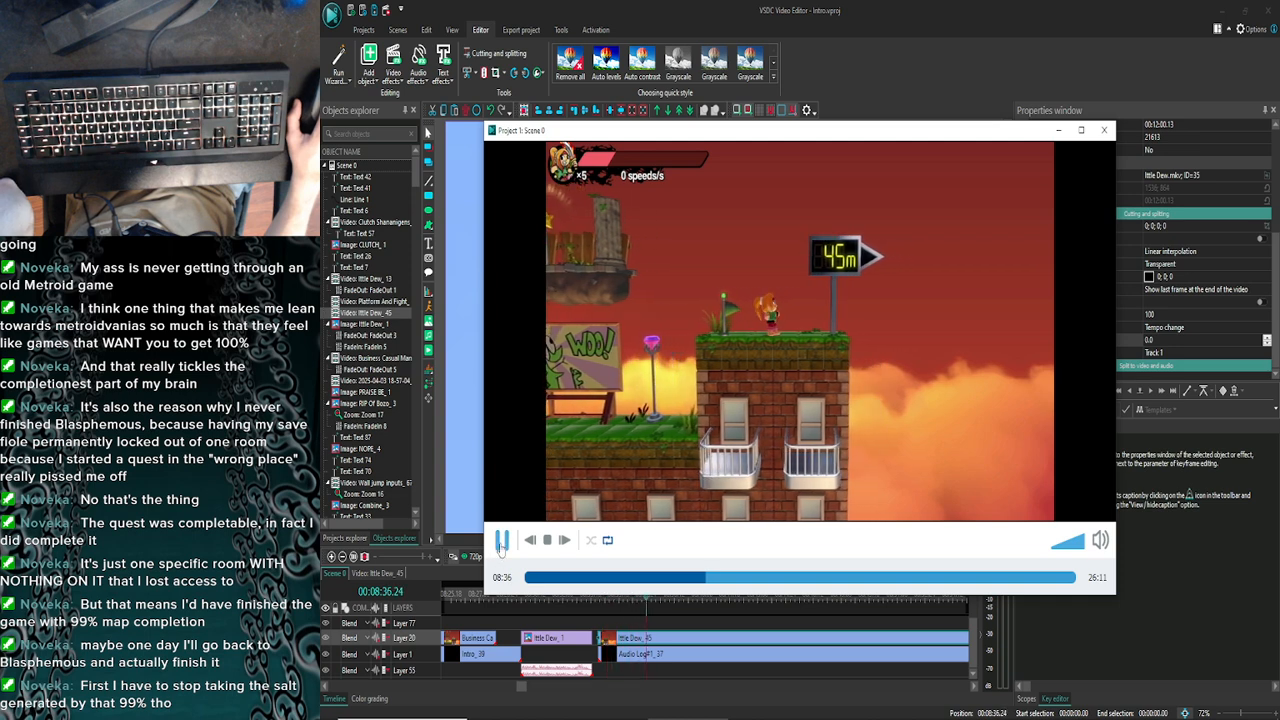
pyautogui.click(502, 541)
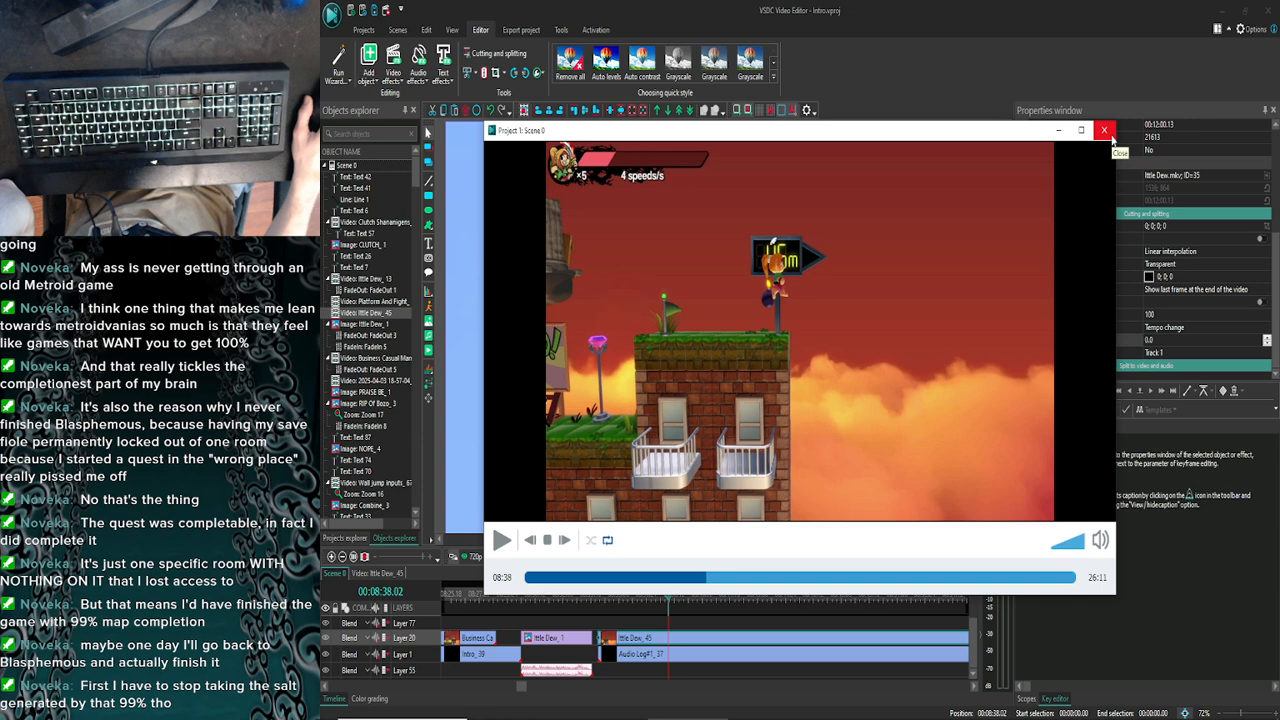
pyautogui.click(1105, 131)
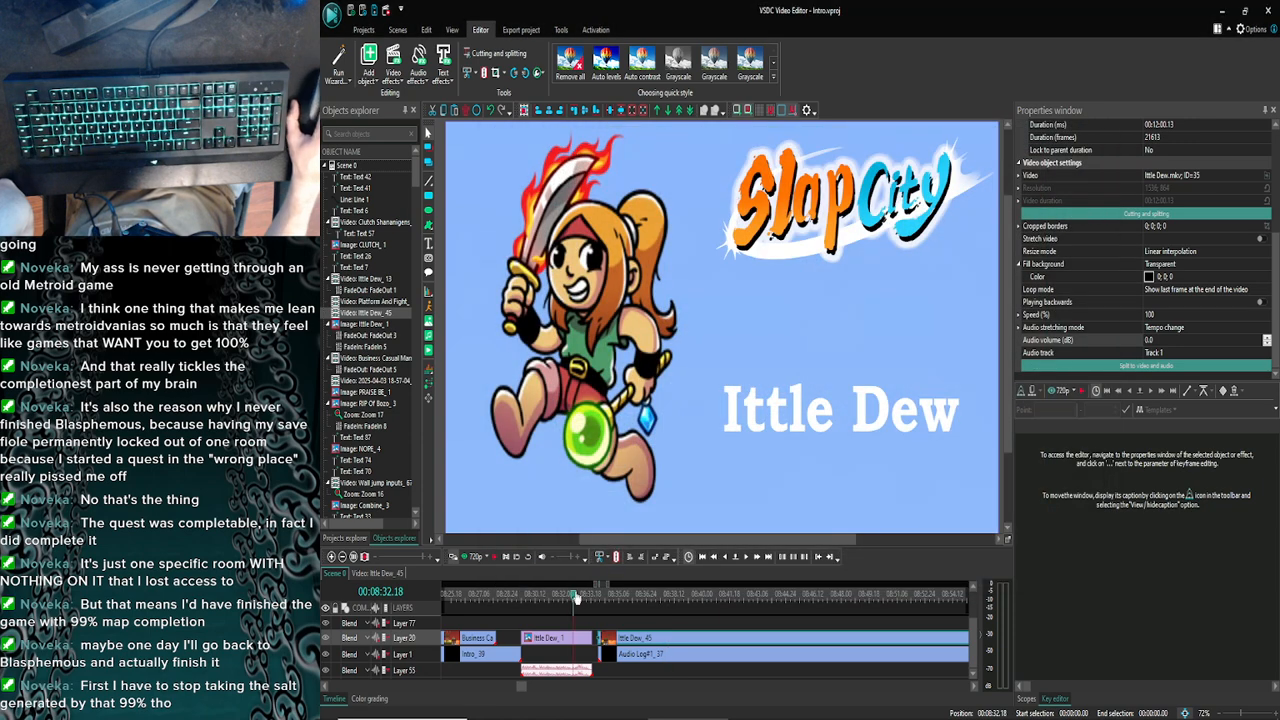
# Try splitting the Ittle Dew gameplay clip at 00:08:36.20, and undo the split
pyautogui.moveTo(576, 598); pyautogui.dragTo(614, 596)
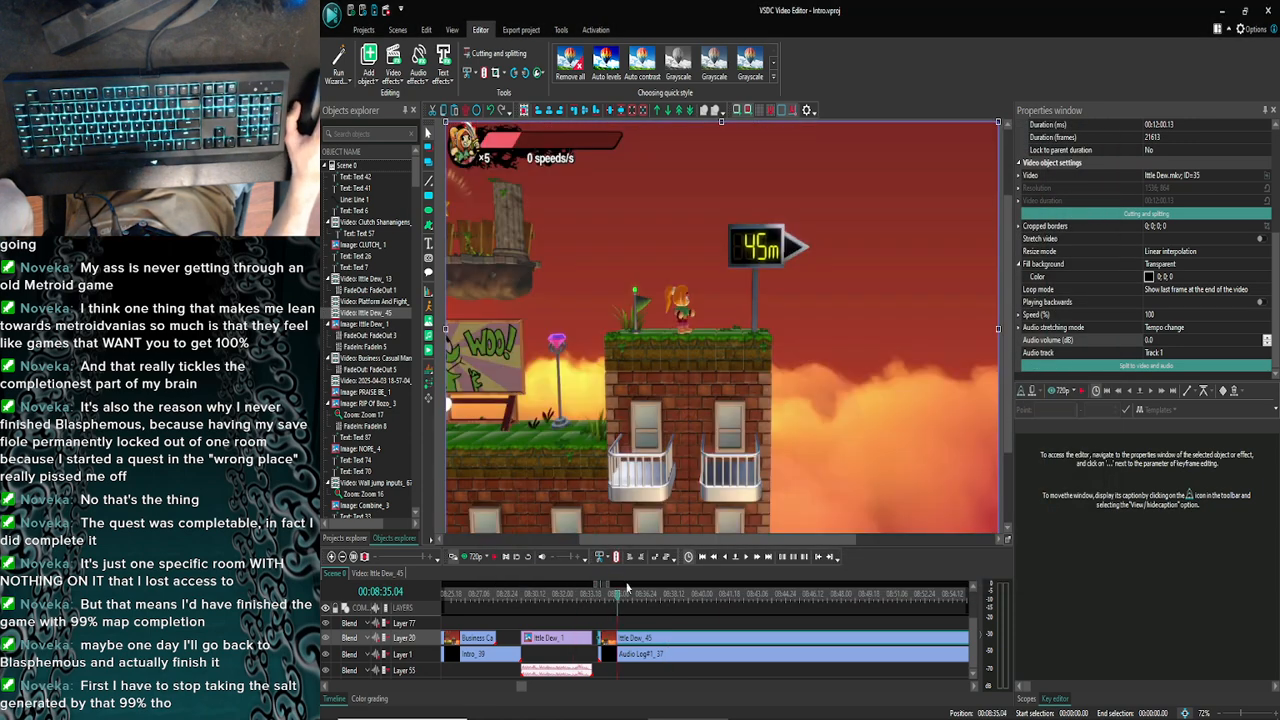
pyautogui.click(744, 557)
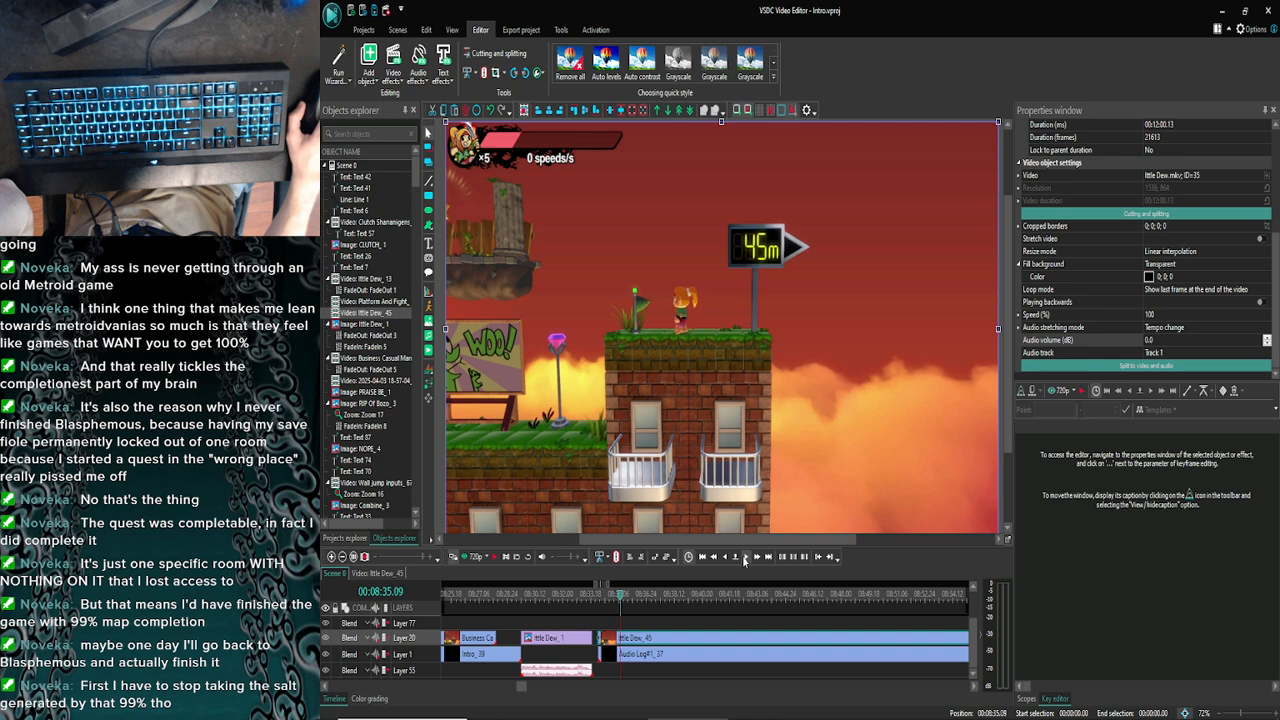
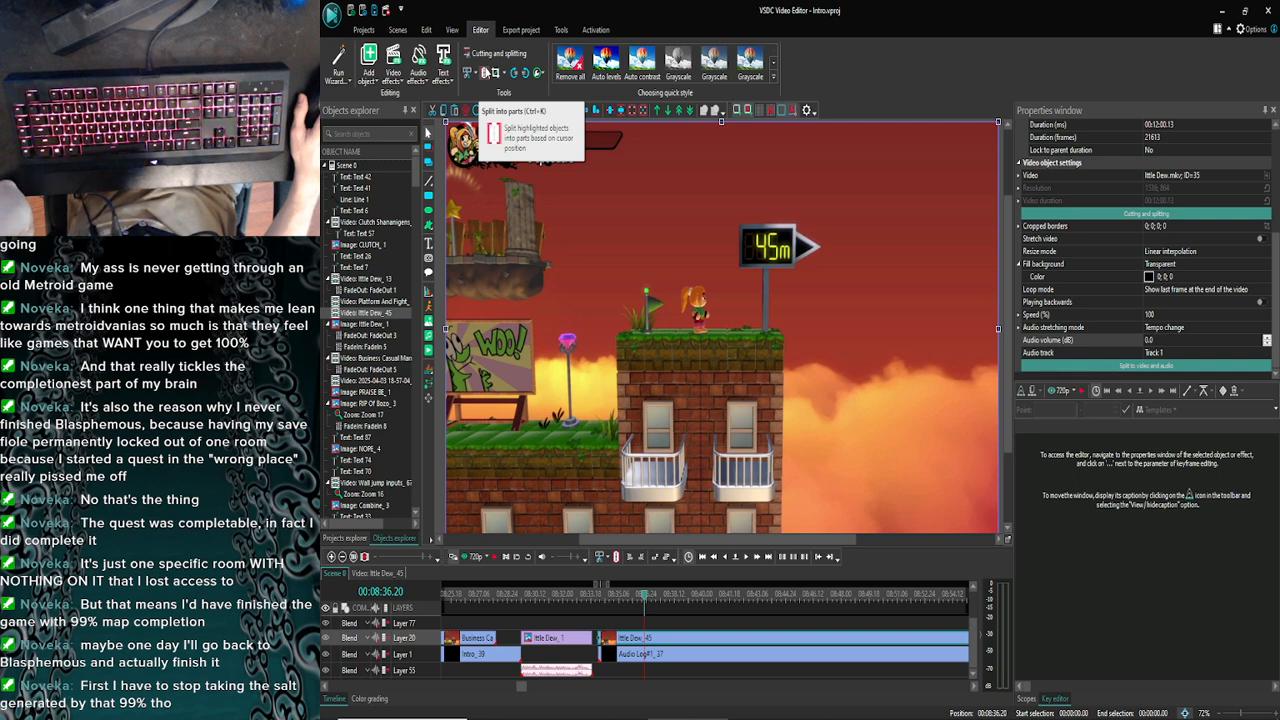
pyautogui.click(487, 73)
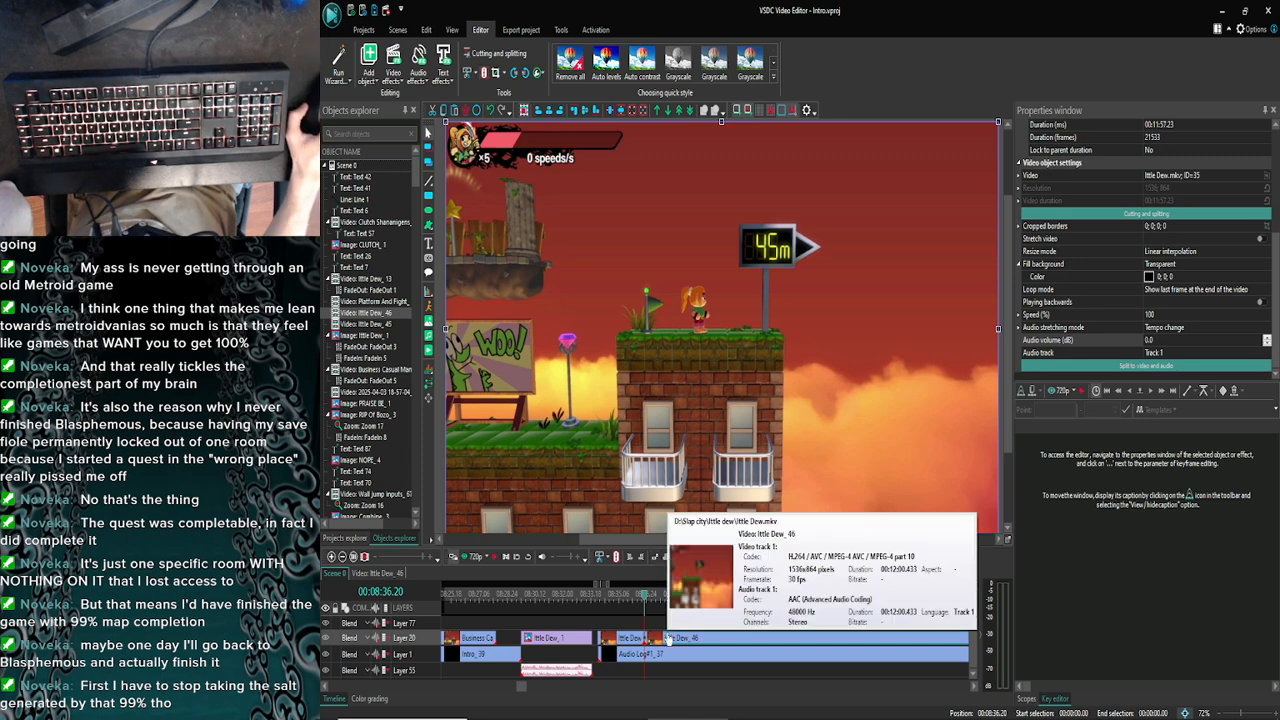
pyautogui.hotkey('ctrl', 'z')
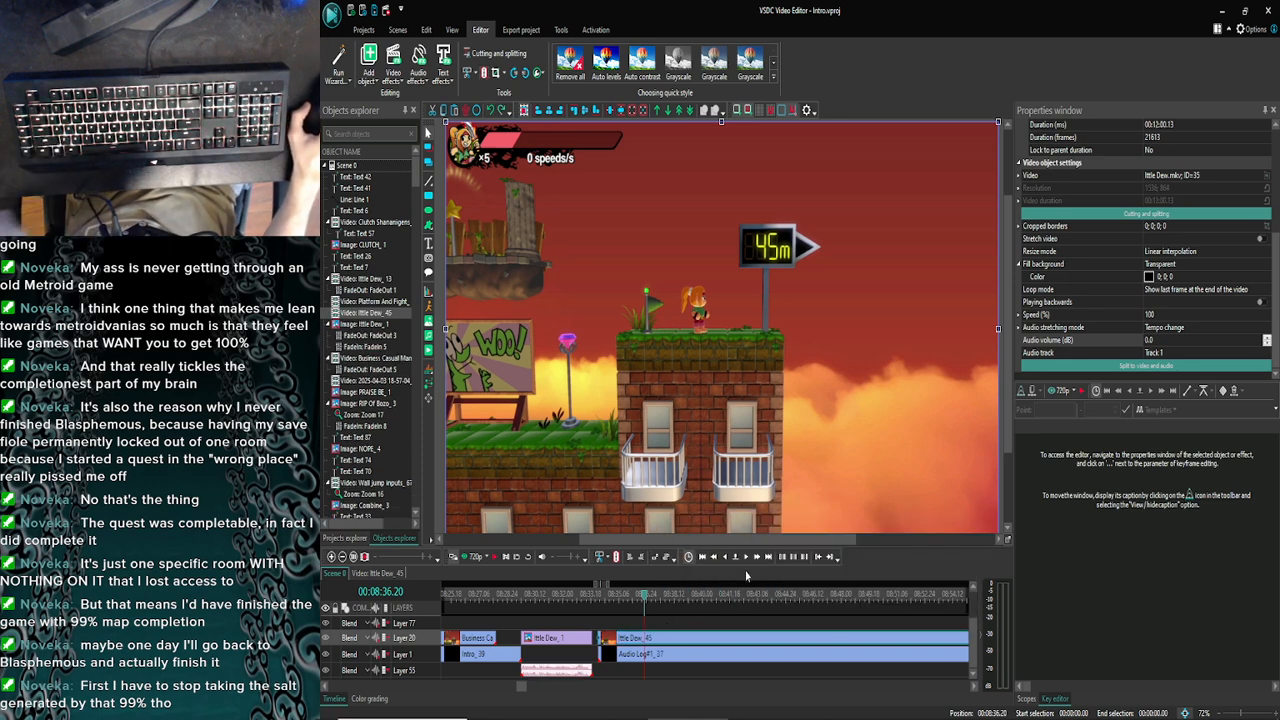
# Split the Ittle Dew gameplay clip on Layer 20 at 00:08:36.24
pyautogui.click(747, 557)
pyautogui.click(747, 557)
pyautogui.click(747, 557)
pyautogui.click(747, 557)
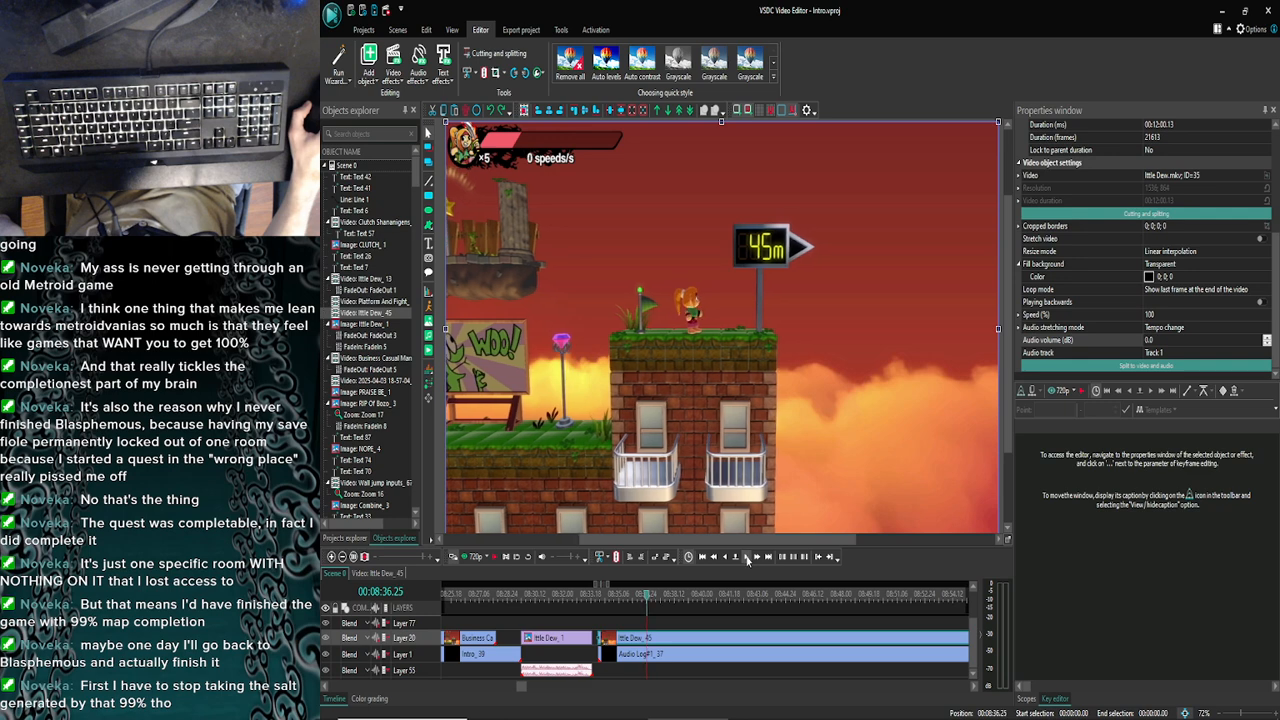
pyautogui.click(747, 557)
pyautogui.click(747, 557)
pyautogui.click(724, 560)
pyautogui.click(724, 560)
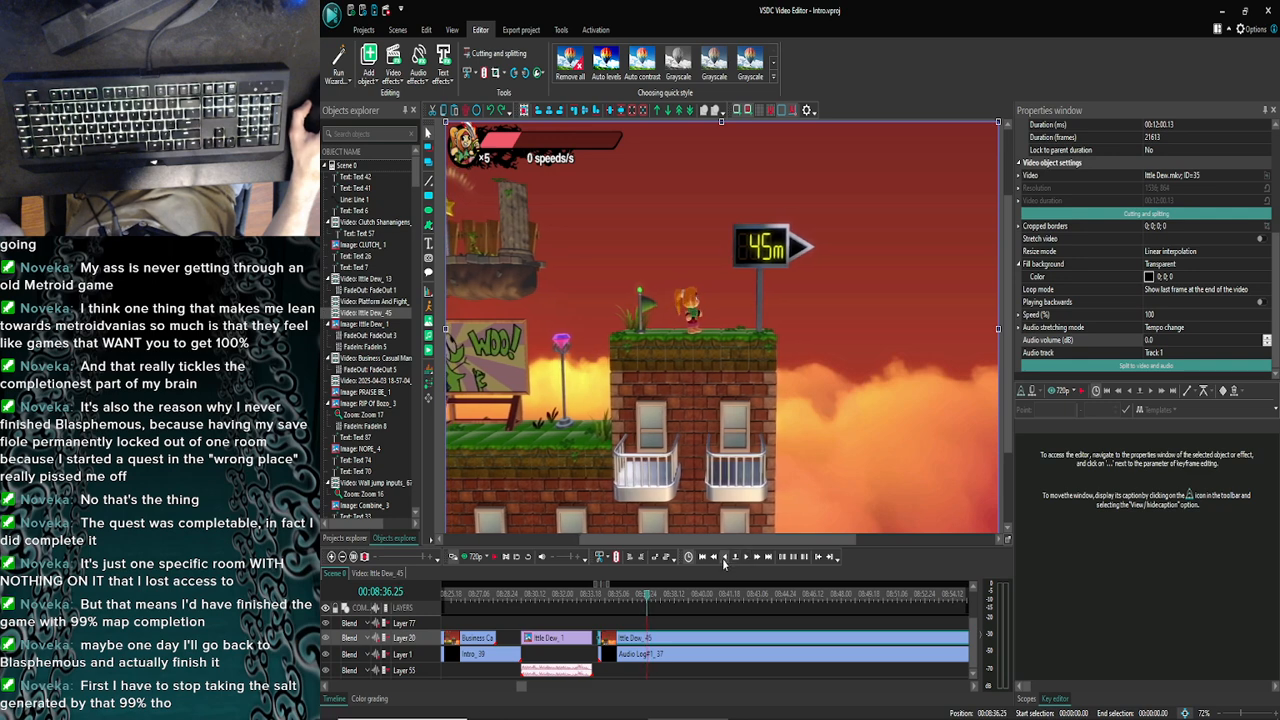
pyautogui.click(724, 560)
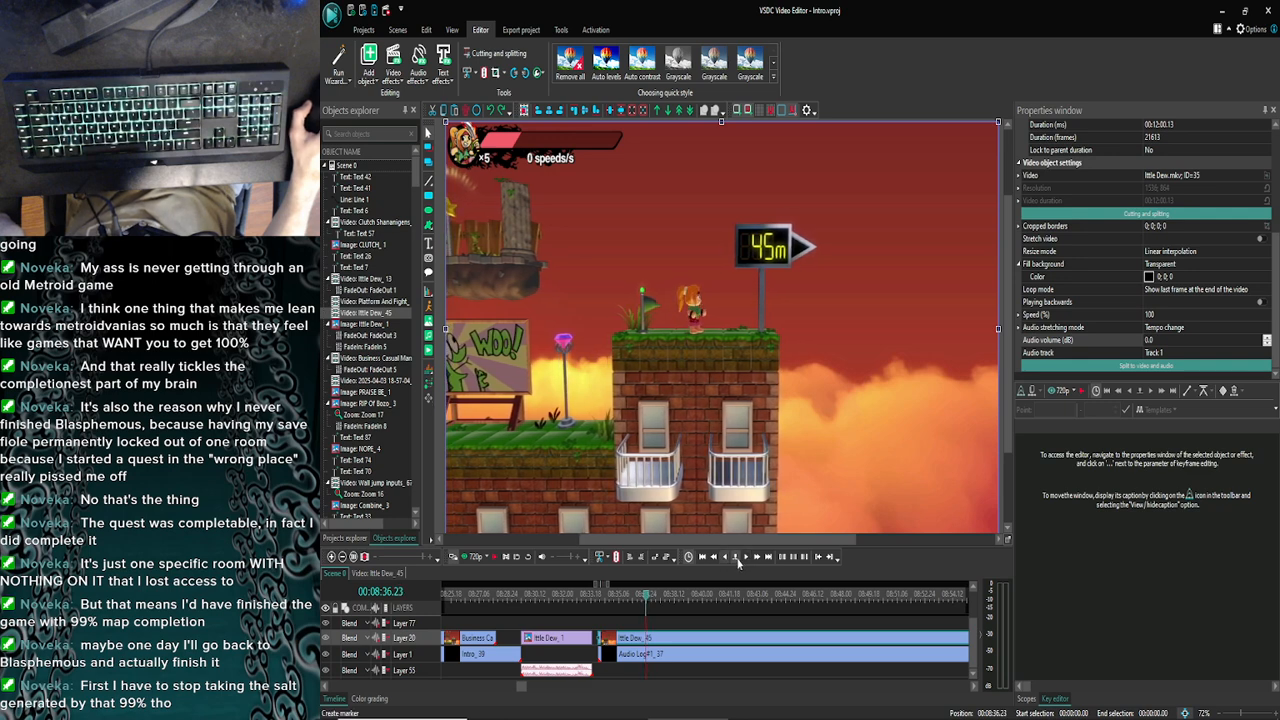
pyautogui.click(744, 560)
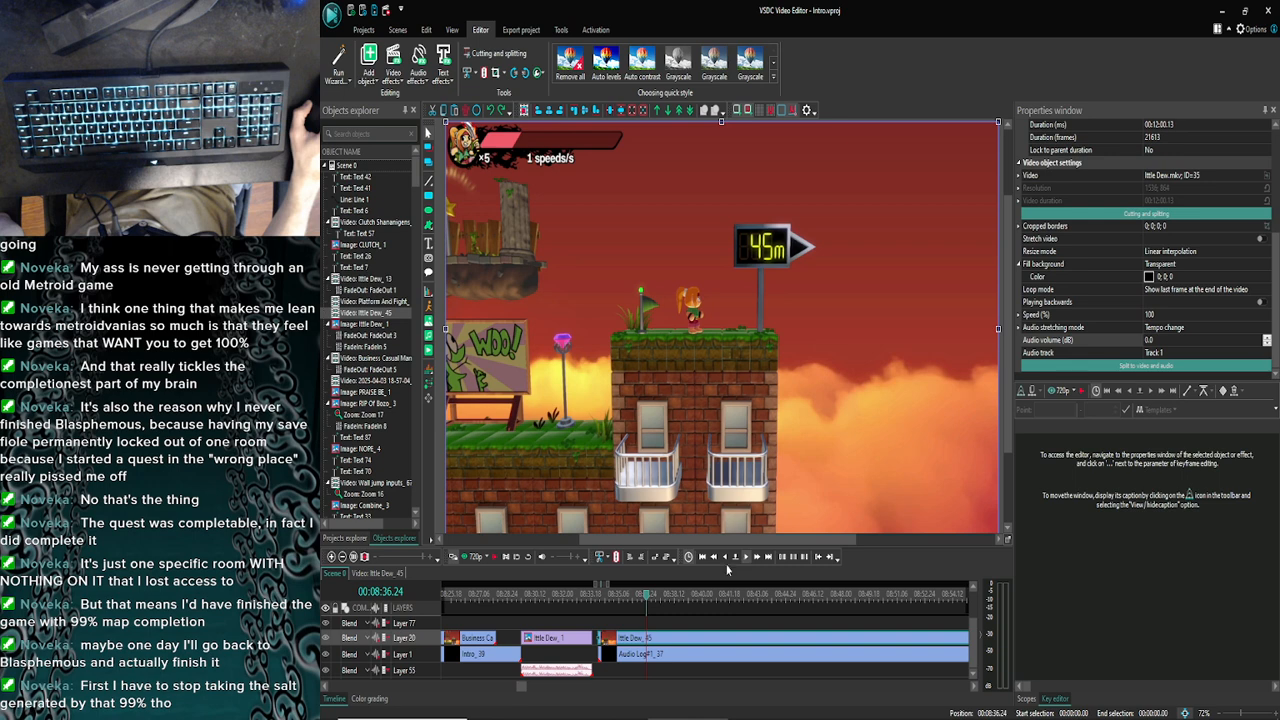
pyautogui.click(484, 73)
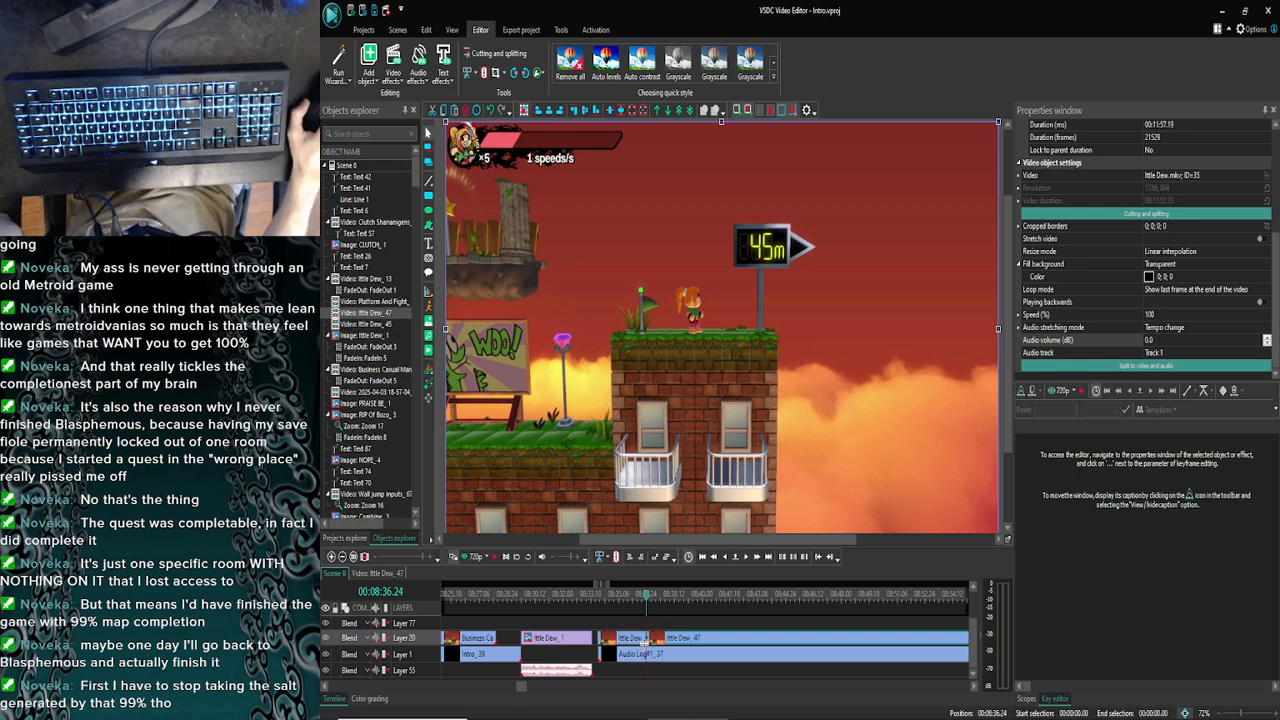
# Move the second part of the split gameplay clip slightly later on Layer 20 and preview from 00:08:36.24
pyautogui.moveTo(655, 645); pyautogui.dragTo(663, 645)
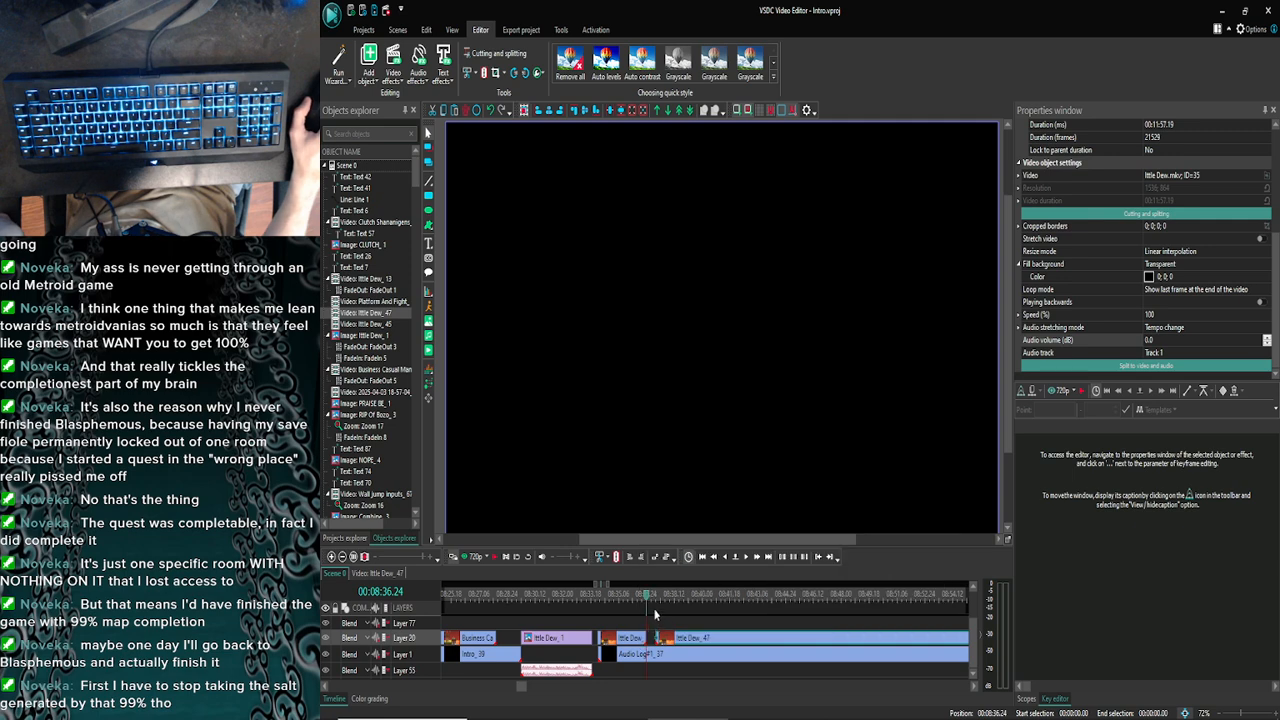
pyautogui.click(465, 559)
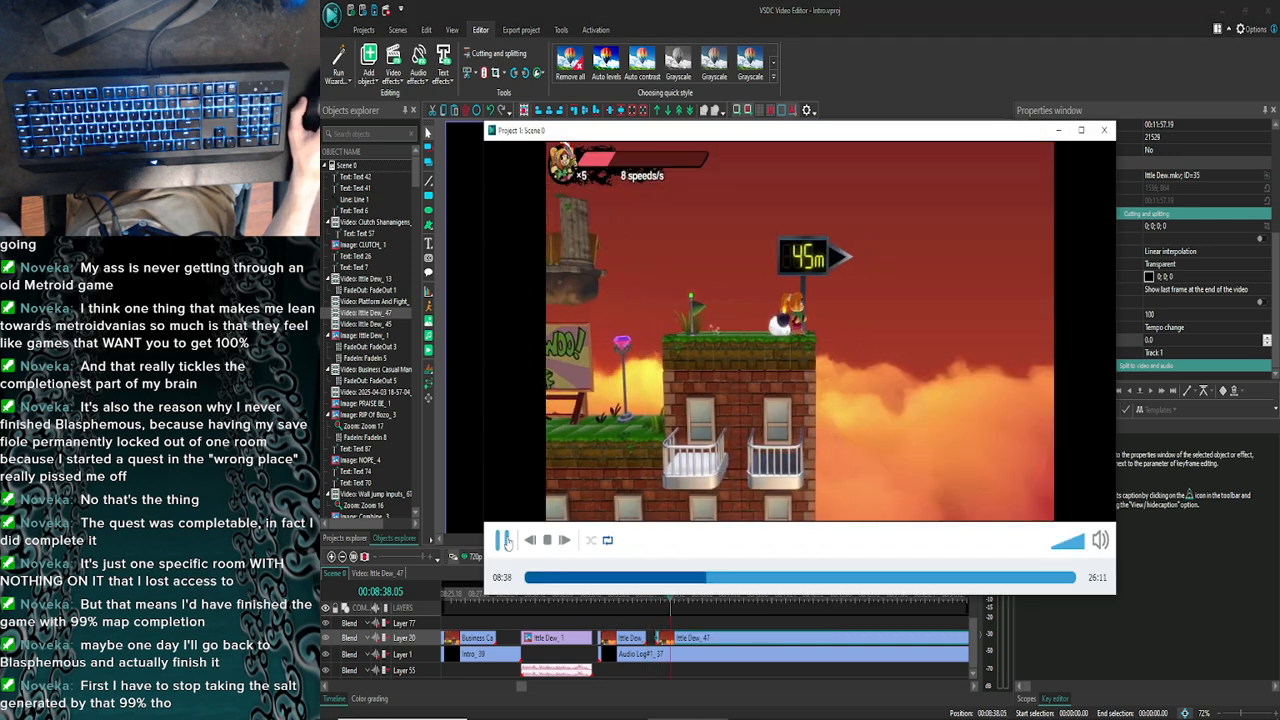
pyautogui.click(502, 541)
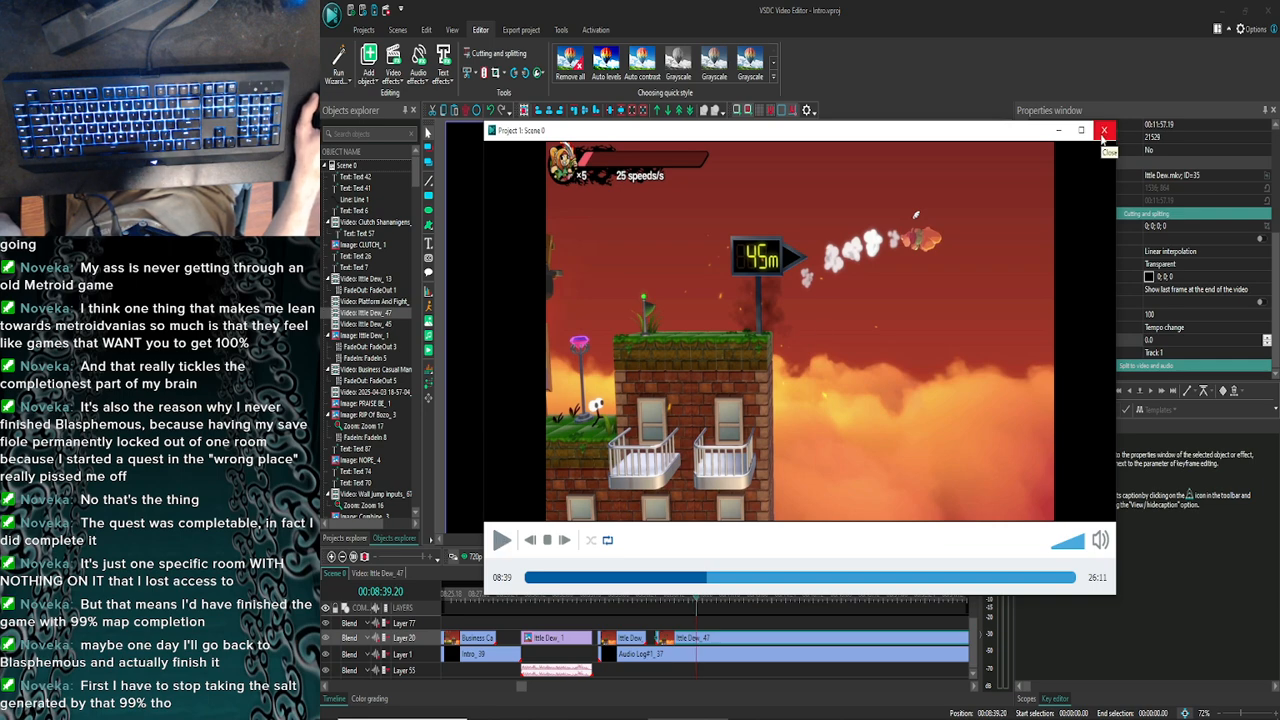
pyautogui.click(1104, 131)
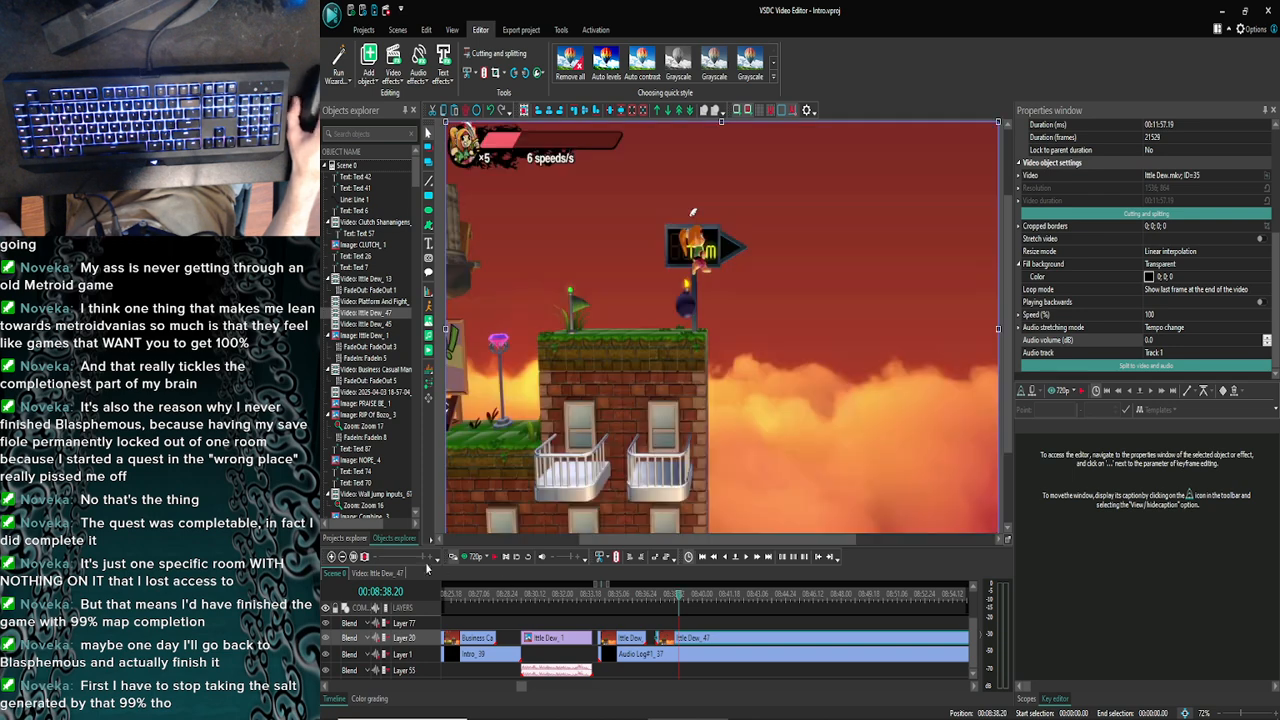
# Preview the scene from 00:08:38.20 and from 00:08:39.20 to find where the voice line ends
pyautogui.click(469, 557)
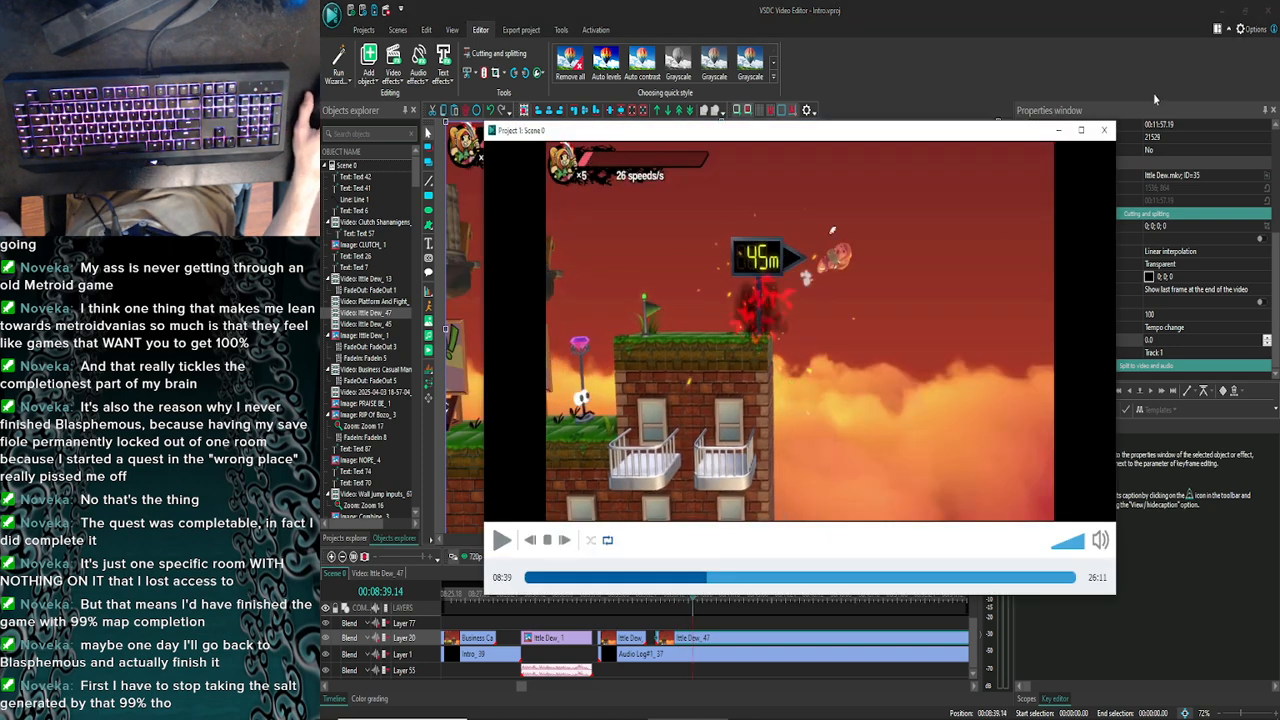
pyautogui.click(1105, 131)
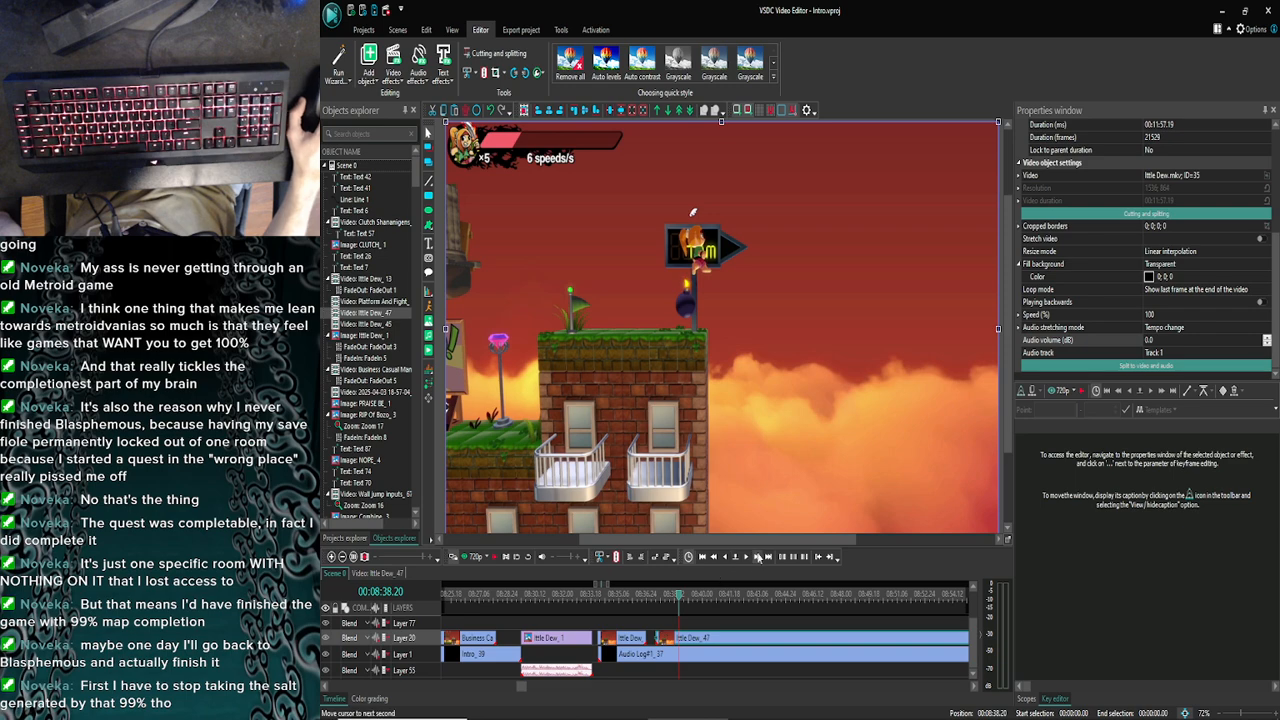
pyautogui.click(758, 558)
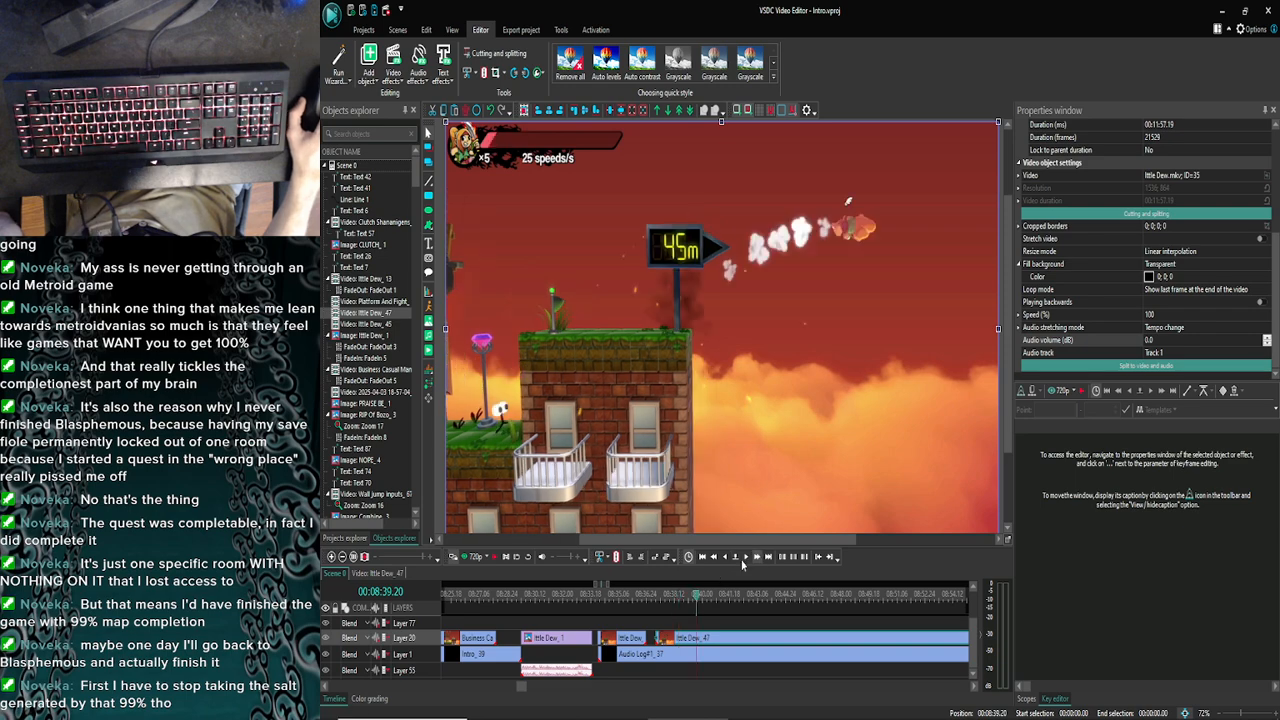
pyautogui.click(468, 557)
pyautogui.click(1105, 131)
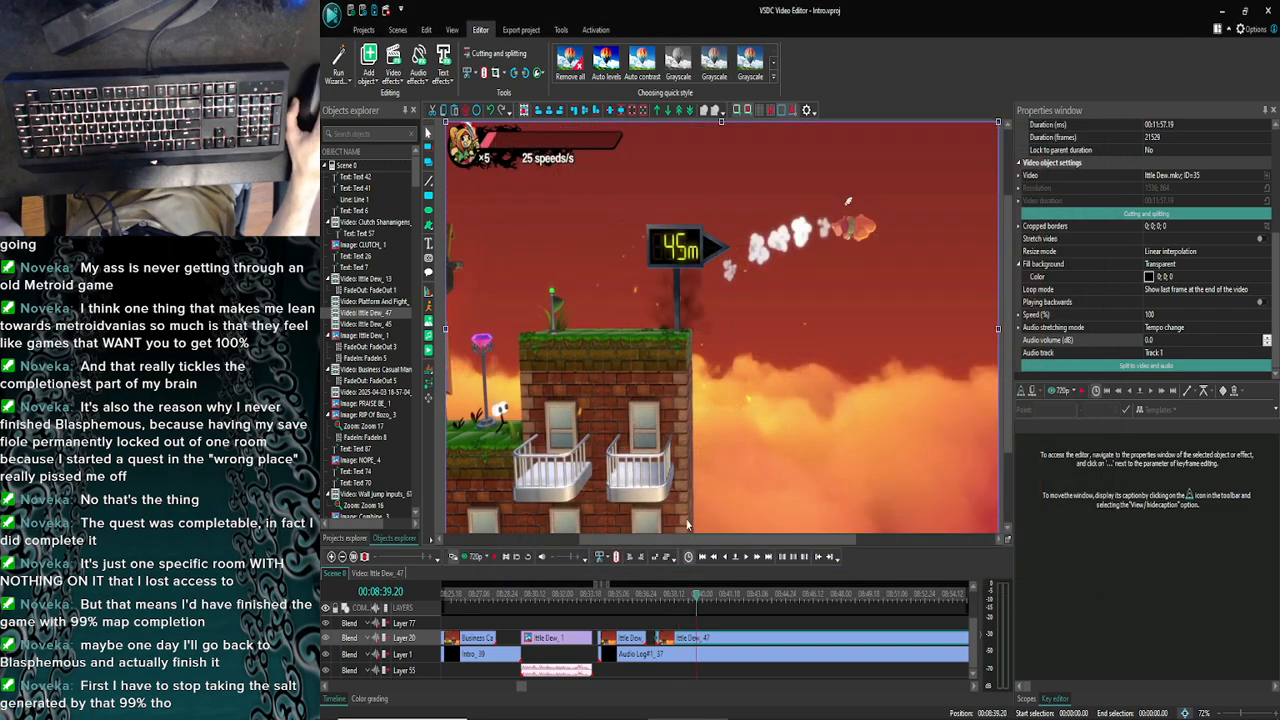
# Step back frame by frame to 00:08:39.00 and preview the voice track from there
pyautogui.click(727, 560)
pyautogui.click(727, 560)
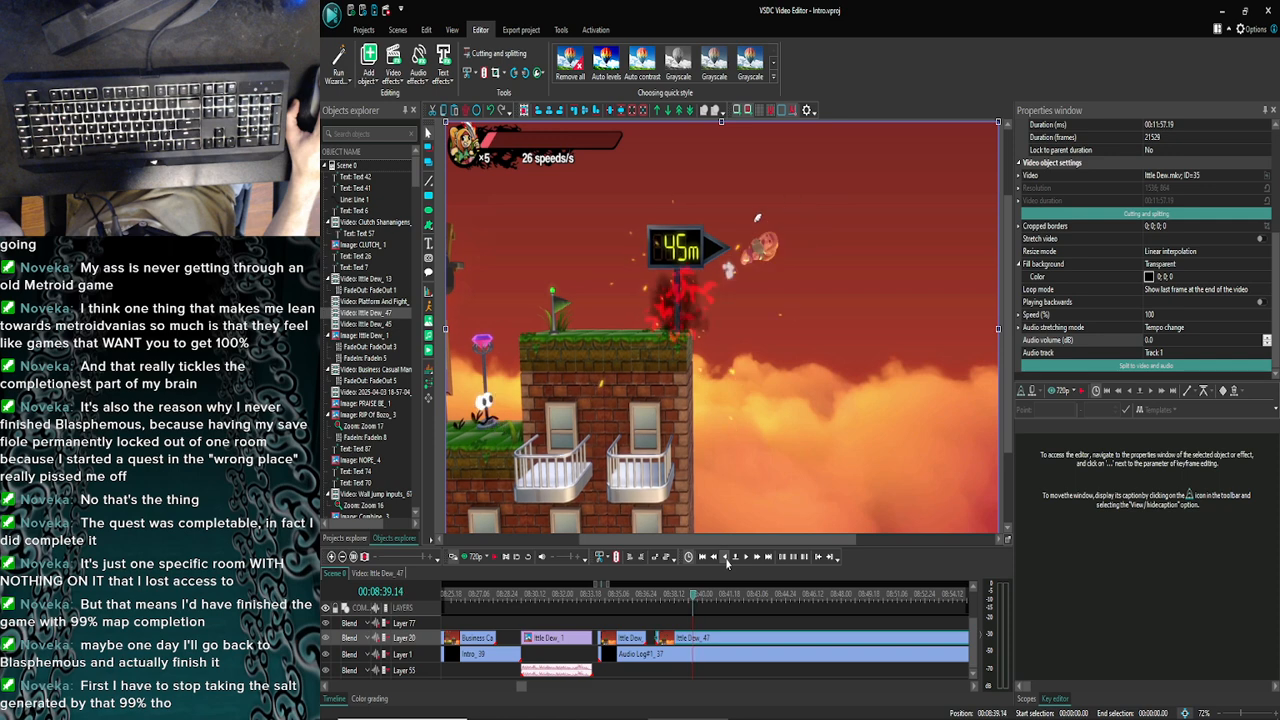
pyautogui.click(727, 560)
pyautogui.click(727, 560)
pyautogui.click(727, 560)
pyautogui.click(727, 560)
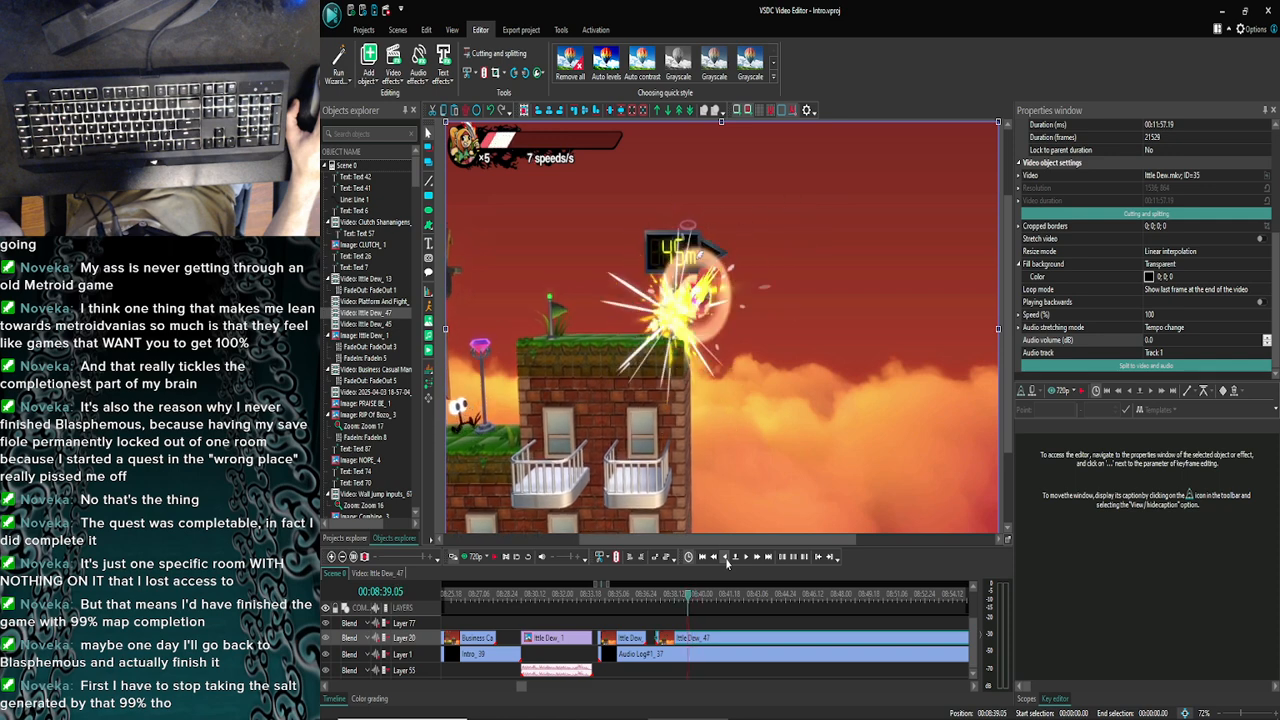
pyautogui.click(727, 560)
pyautogui.click(727, 560)
pyautogui.click(727, 560)
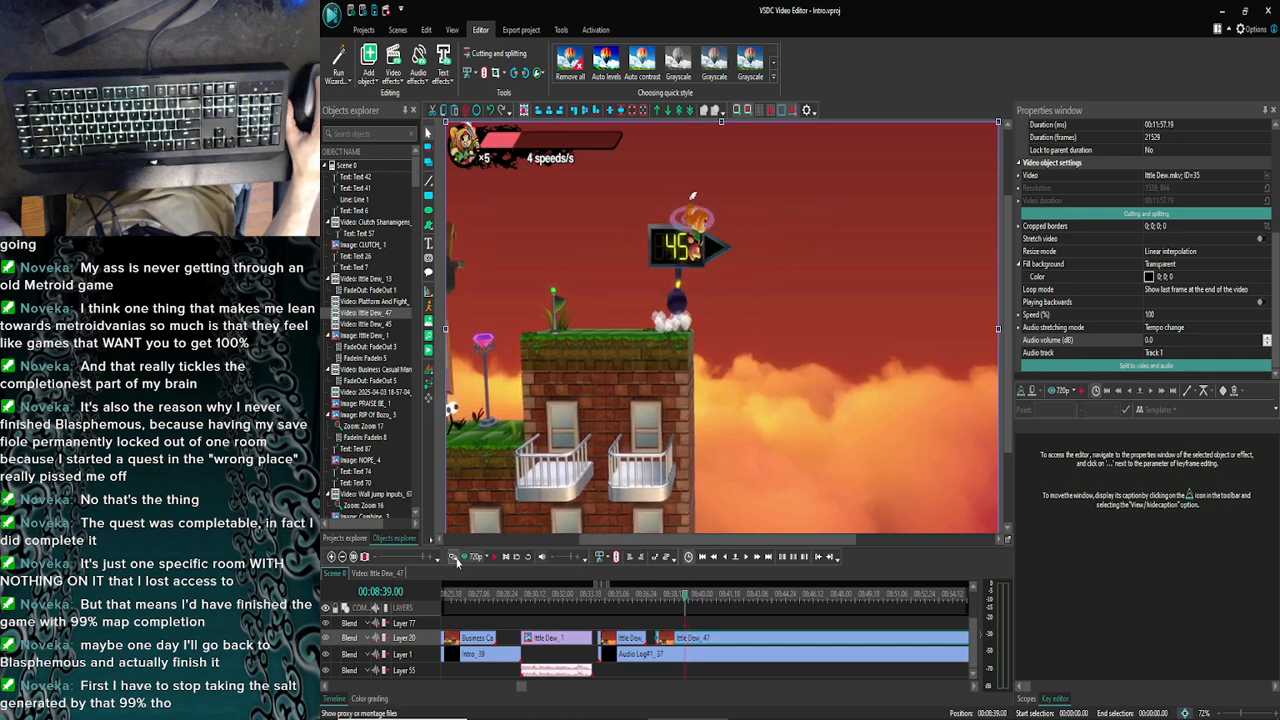
pyautogui.click(466, 557)
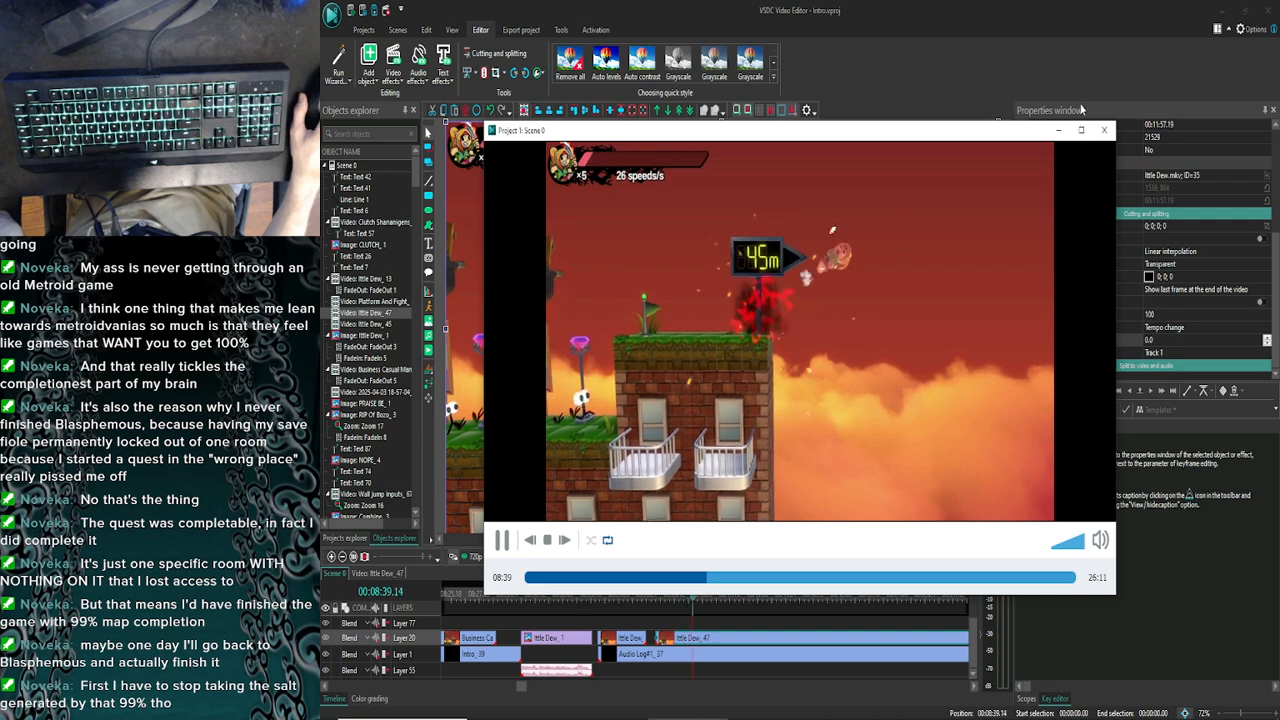
pyautogui.click(1103, 130)
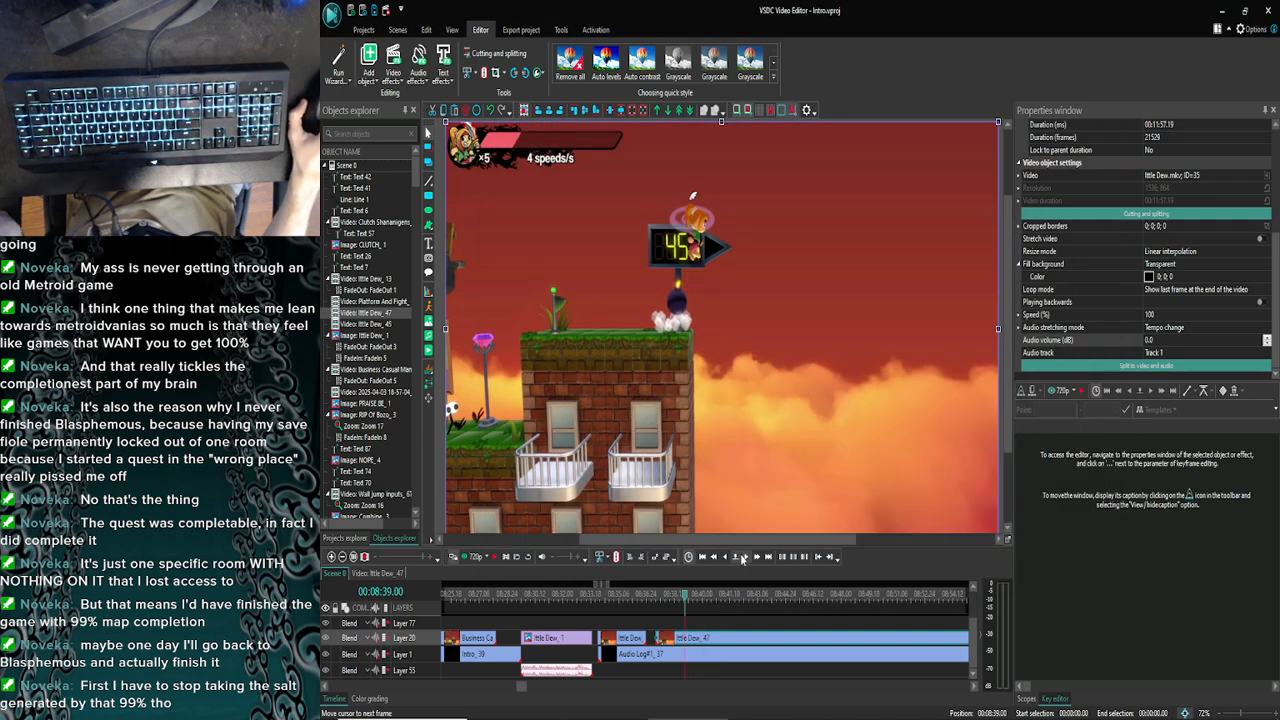
# Move the second part of the gameplay clip to start at 00:08:39.04 and extend the first part to meet it
pyautogui.click(745, 557)
pyautogui.click(745, 557)
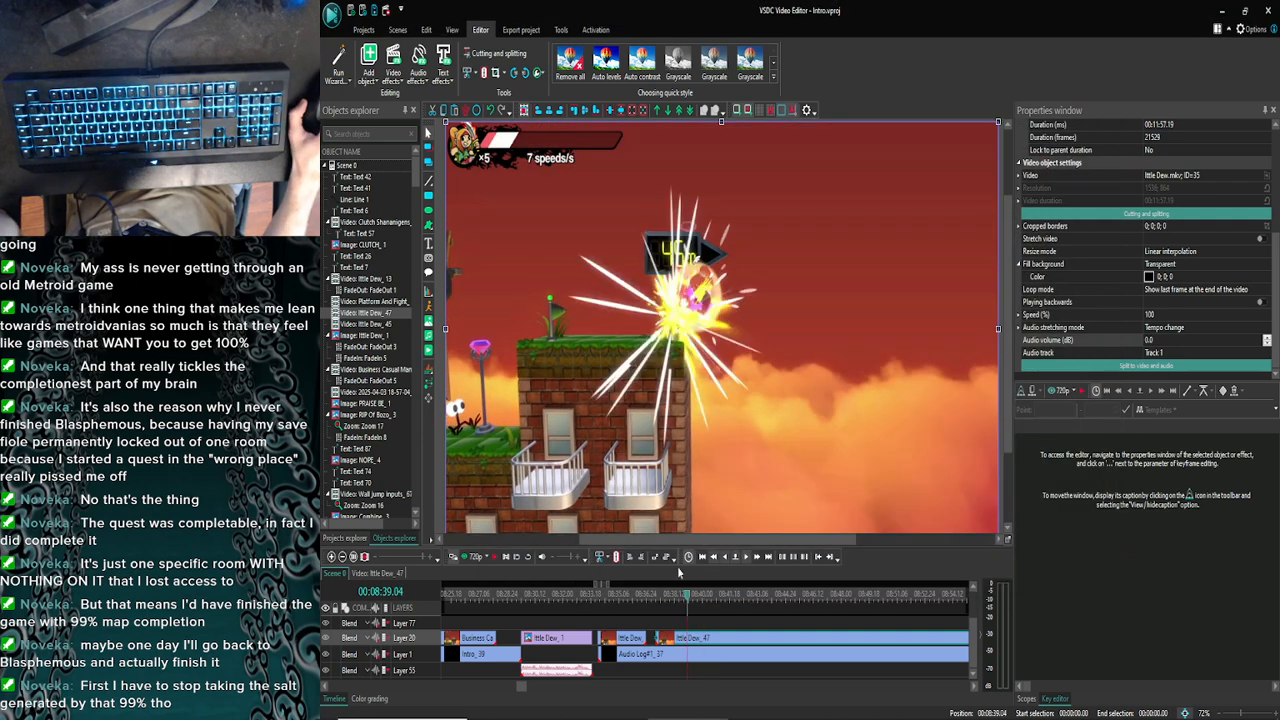
pyautogui.click(473, 558)
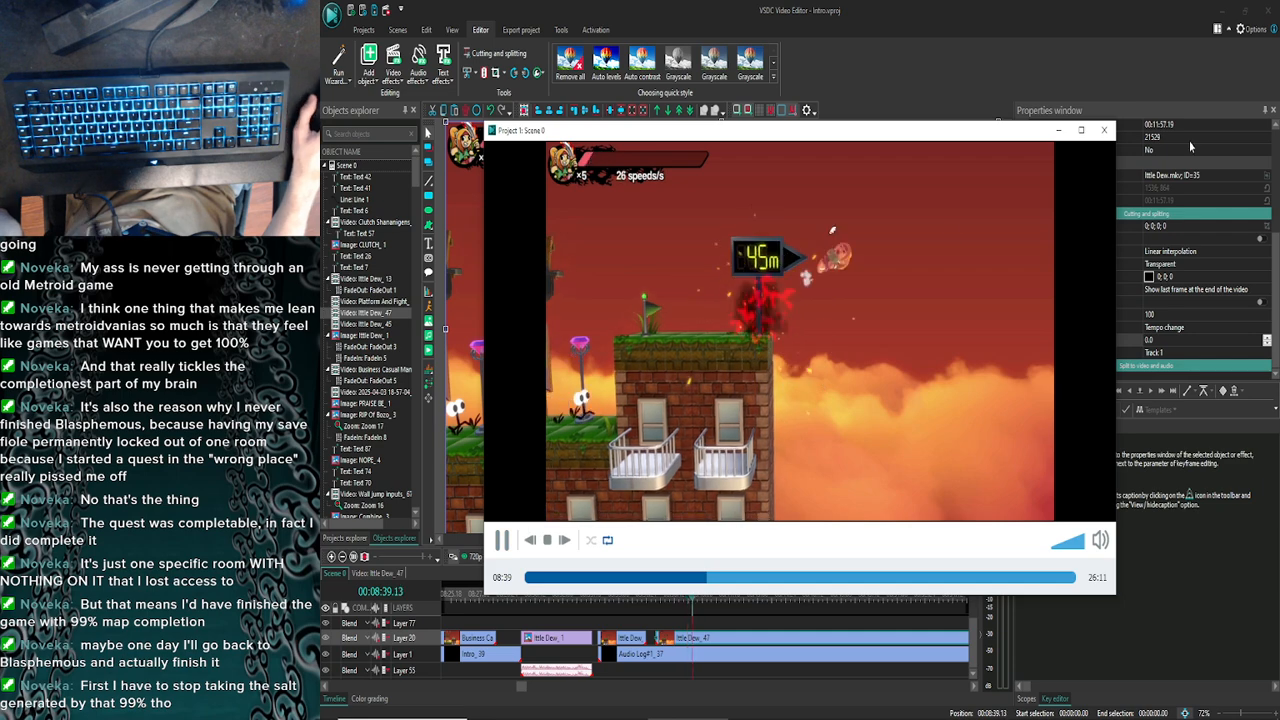
pyautogui.click(1105, 130)
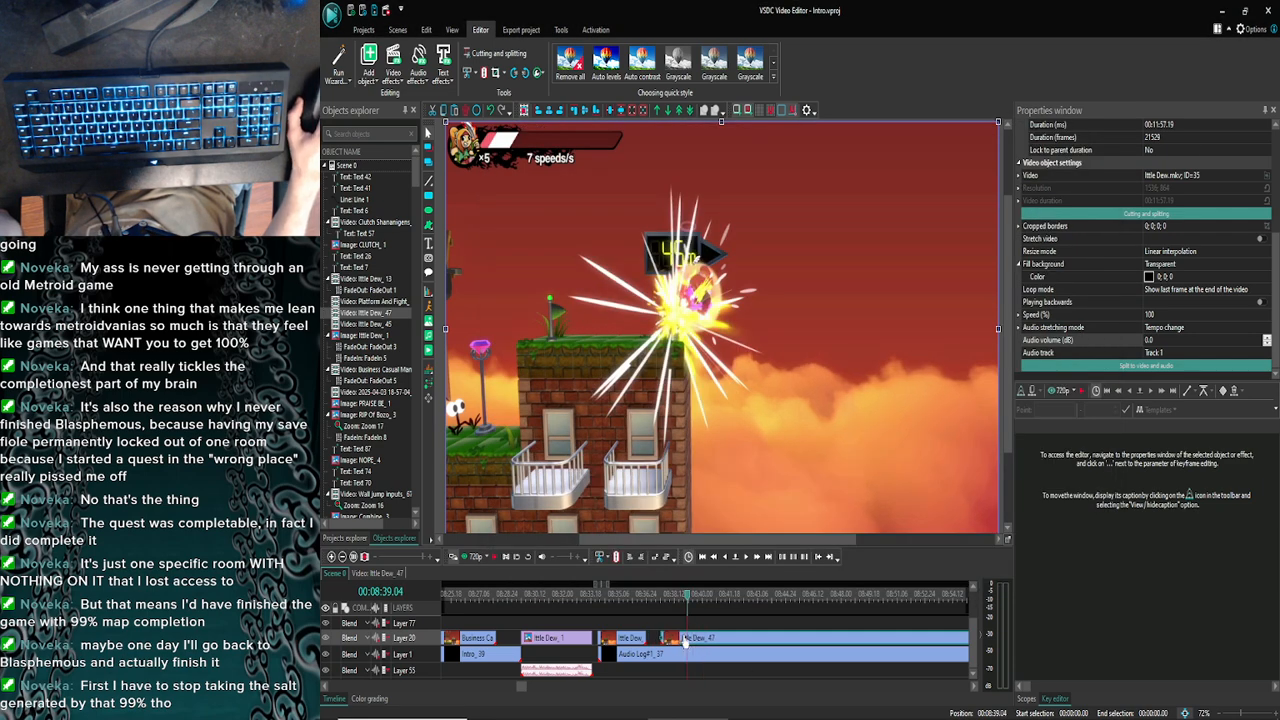
pyautogui.moveTo(684, 641); pyautogui.dragTo(710, 641)
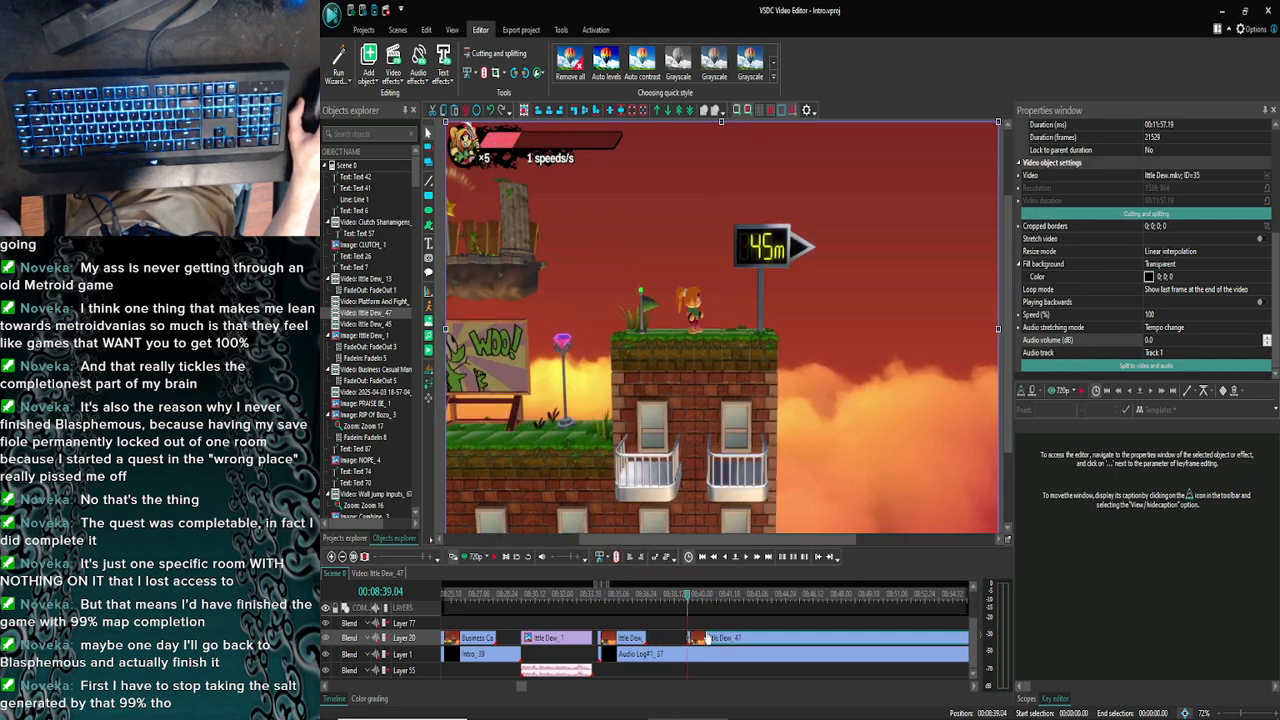
pyautogui.click(642, 640)
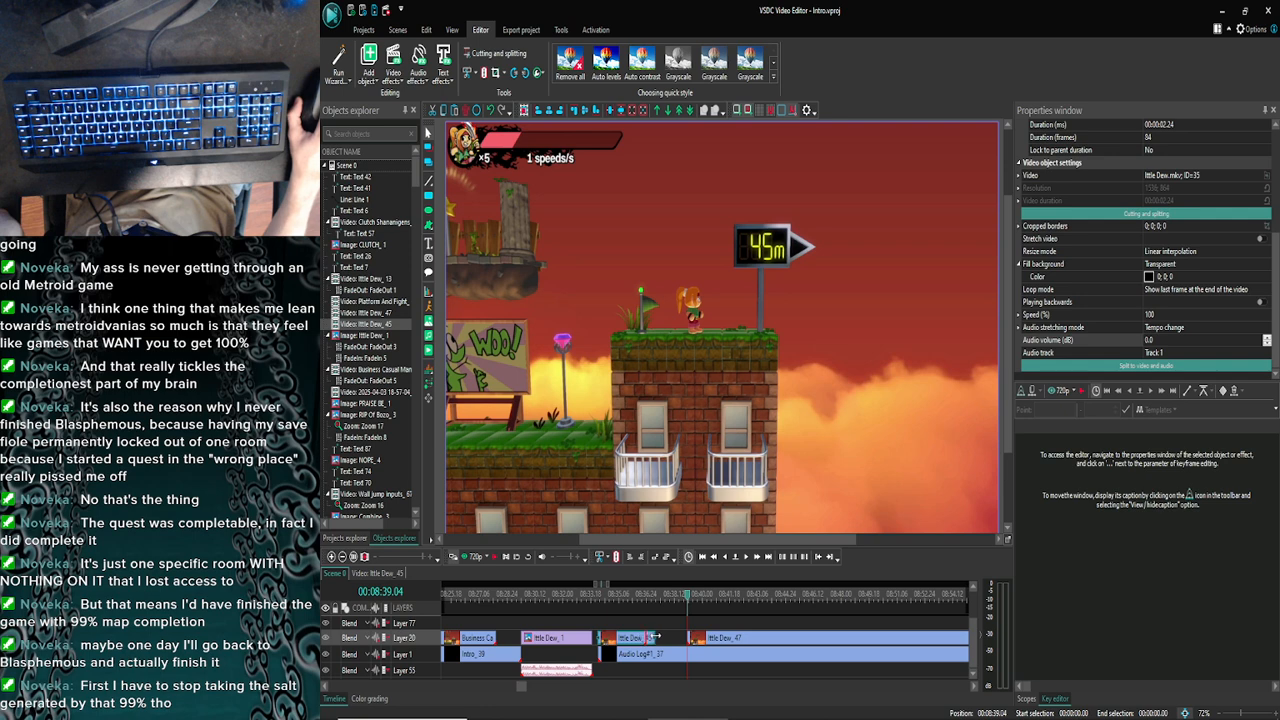
pyautogui.moveTo(684, 637); pyautogui.dragTo(687, 637)
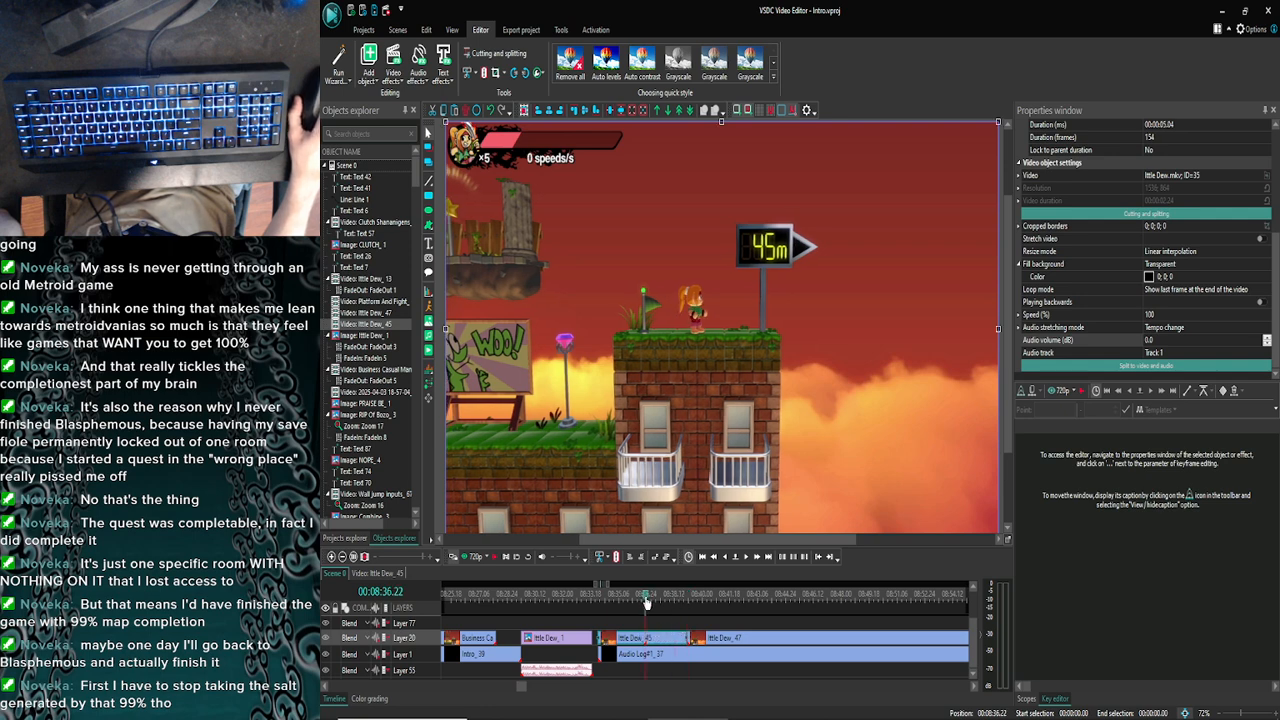
# Preview the extended gameplay clip against the voice track from 00:08:34.01
pyautogui.click(748, 557)
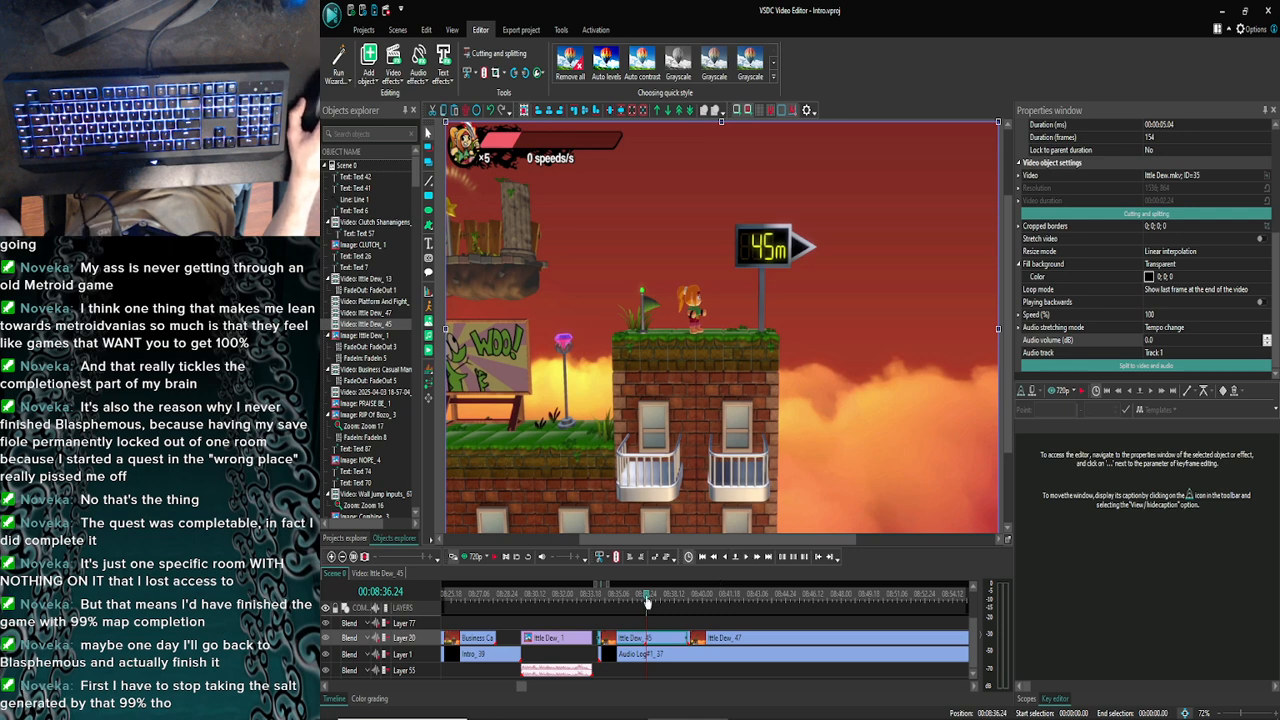
pyautogui.click(597, 600)
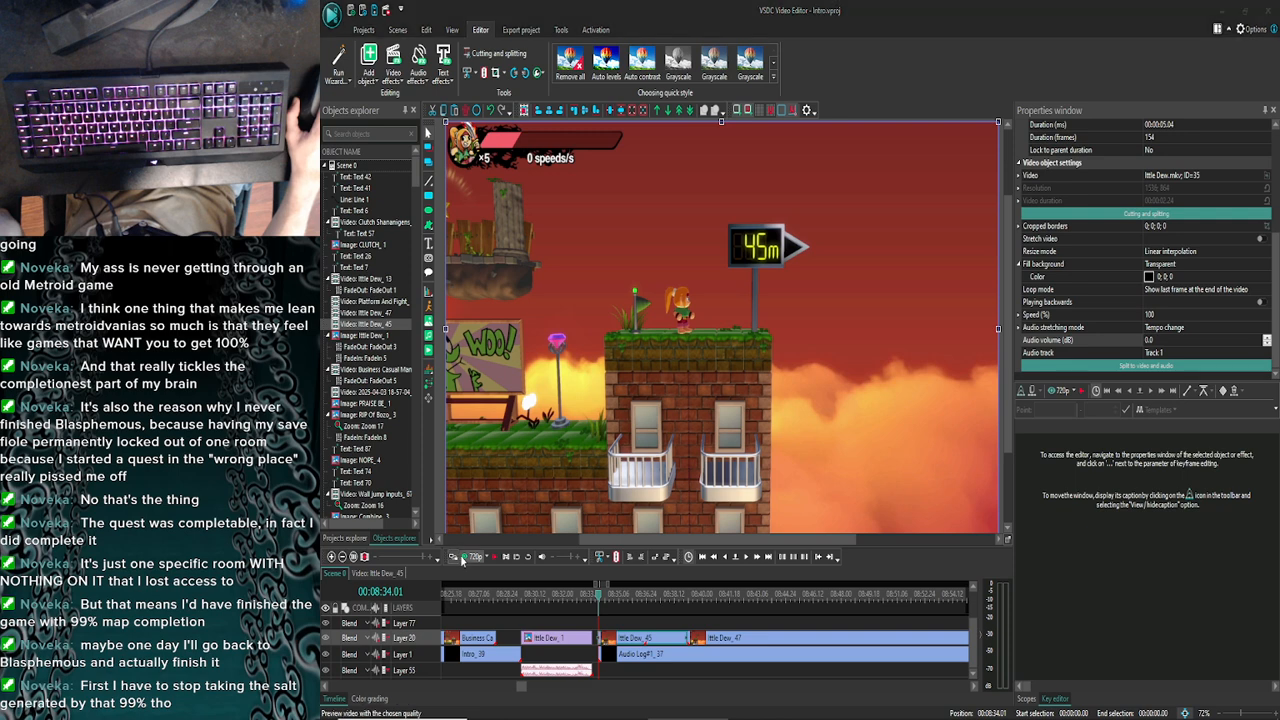
pyautogui.click(462, 558)
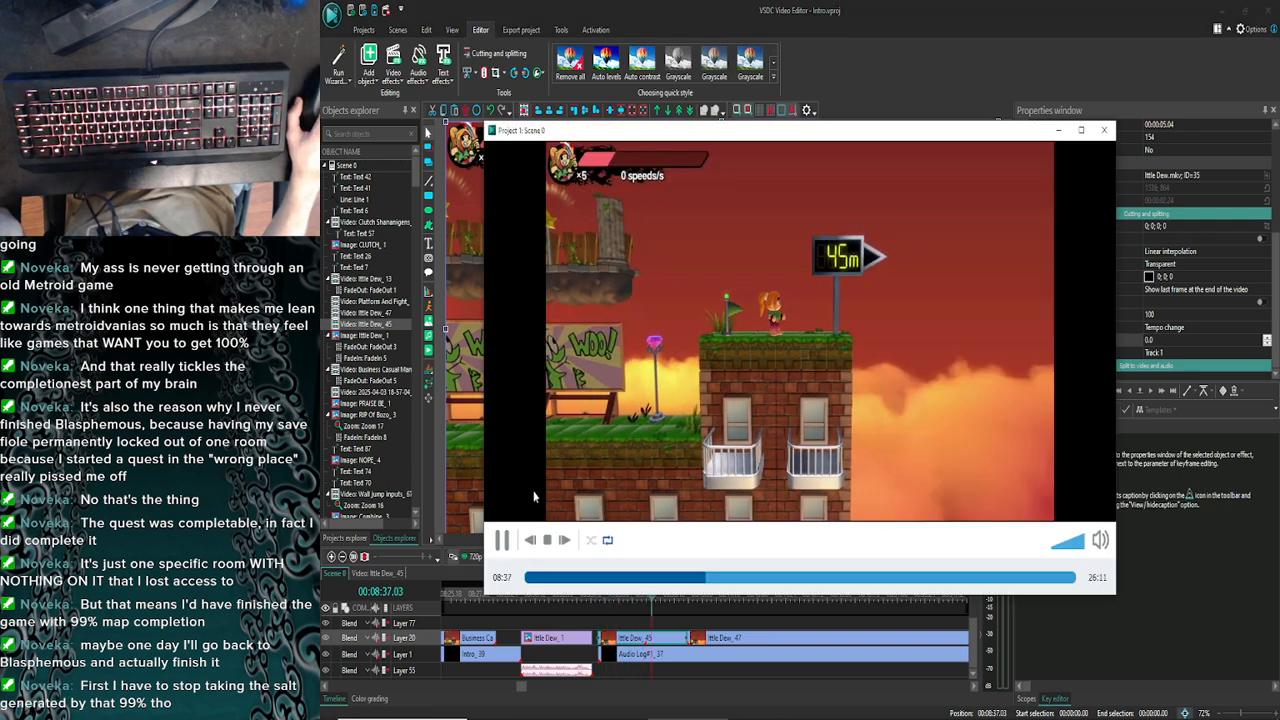
pyautogui.click(1104, 130)
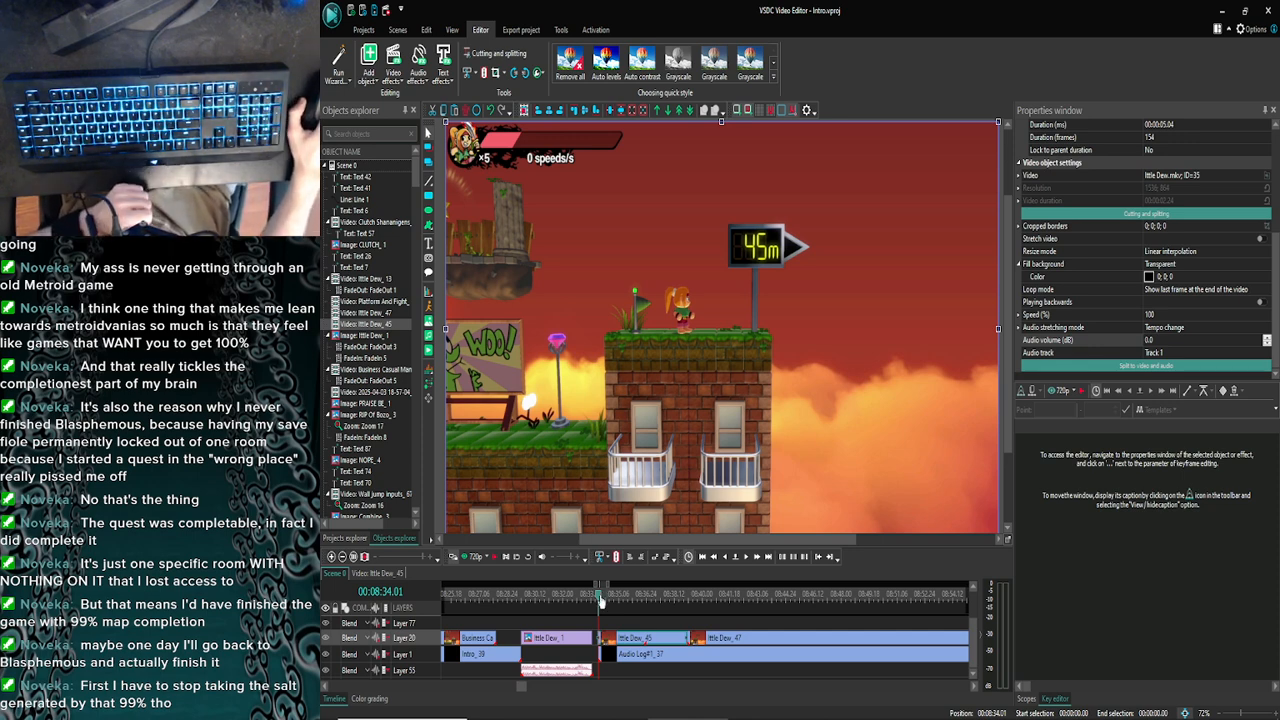
# Open the first Ittle Dew gameplay clip's own timeline and add a Zoom effect starting at 00:00:02.24
pyautogui.moveTo(600, 598); pyautogui.dragTo(649, 597)
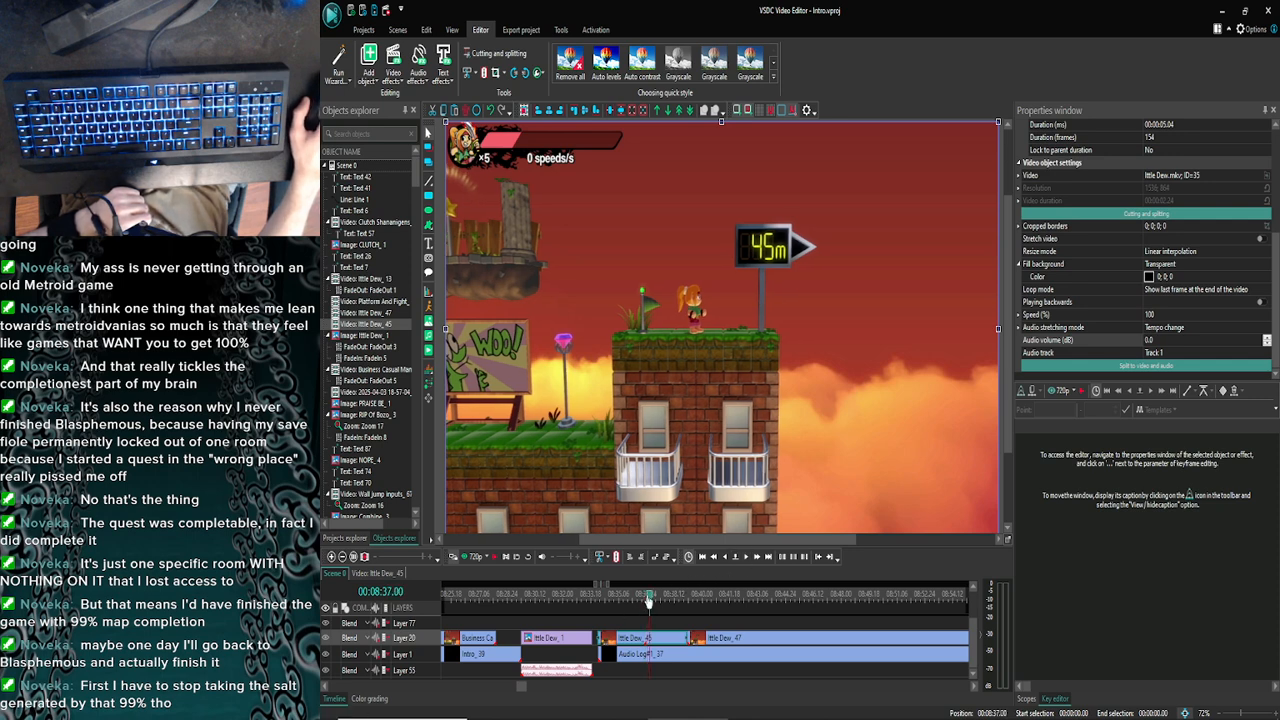
pyautogui.doubleClick(648, 640)
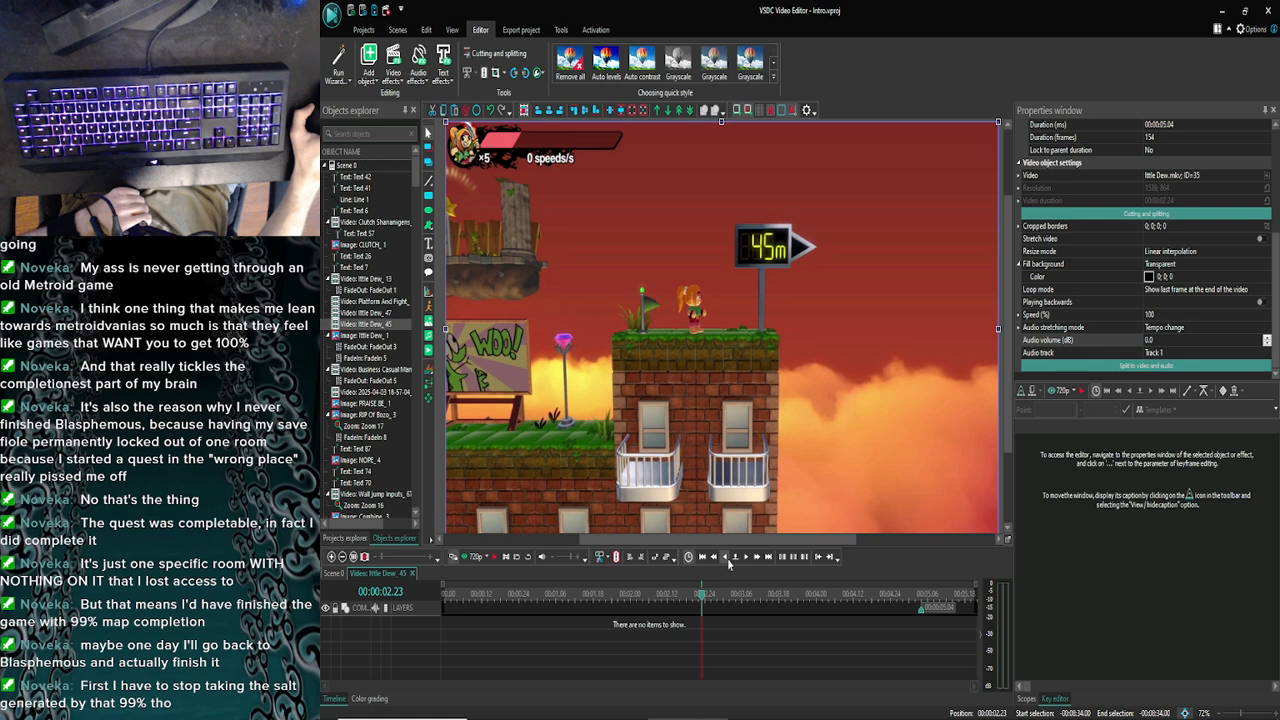
pyautogui.click(726, 558)
pyautogui.click(726, 558)
pyautogui.click(747, 559)
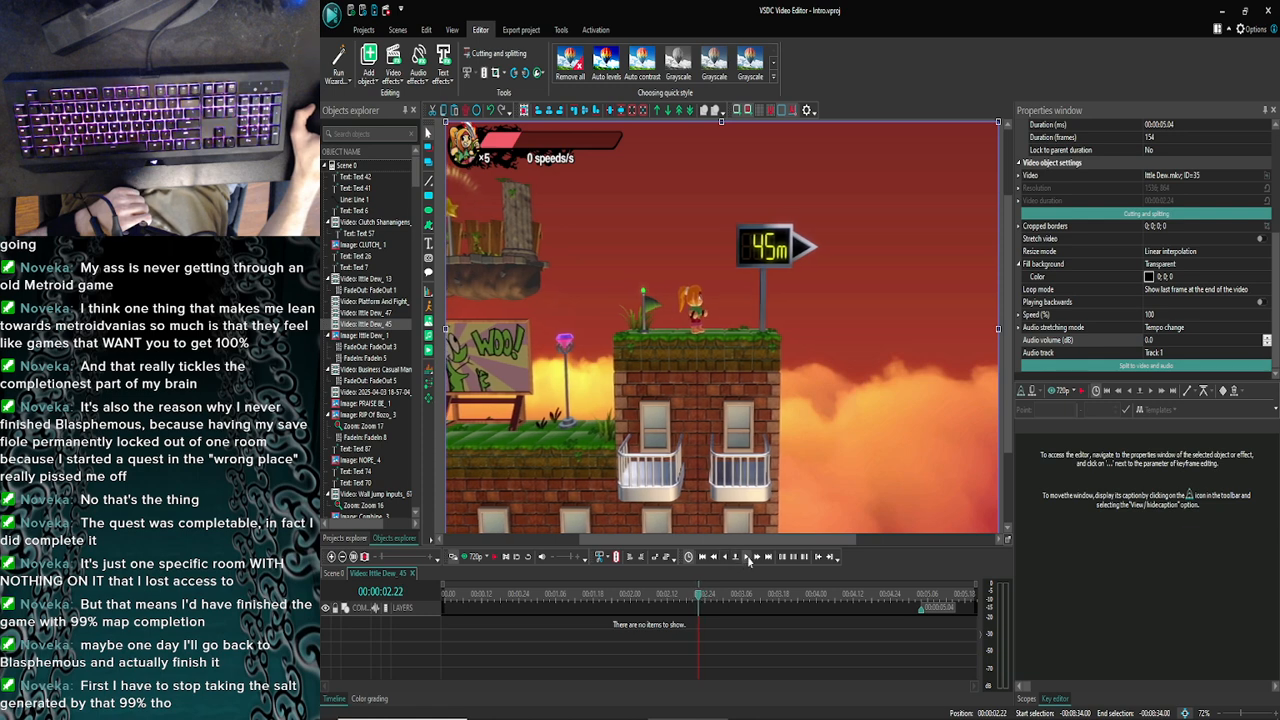
pyautogui.click(748, 559)
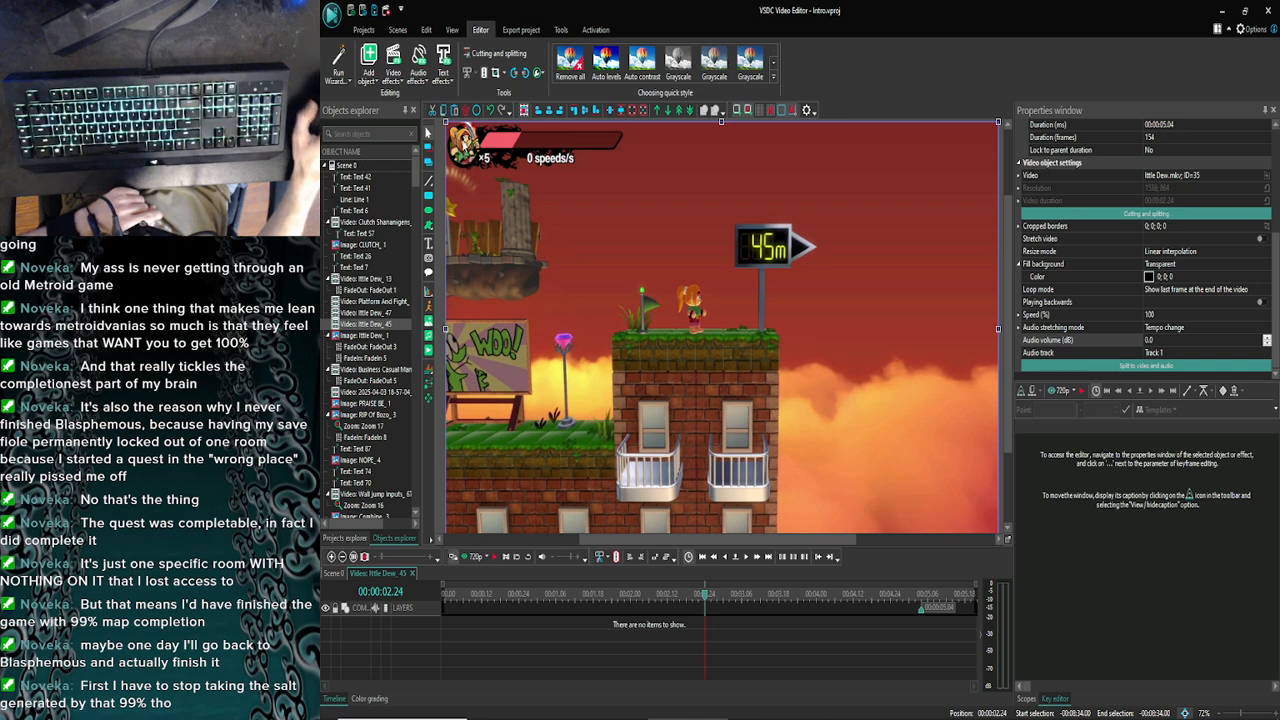
pyautogui.click(393, 65)
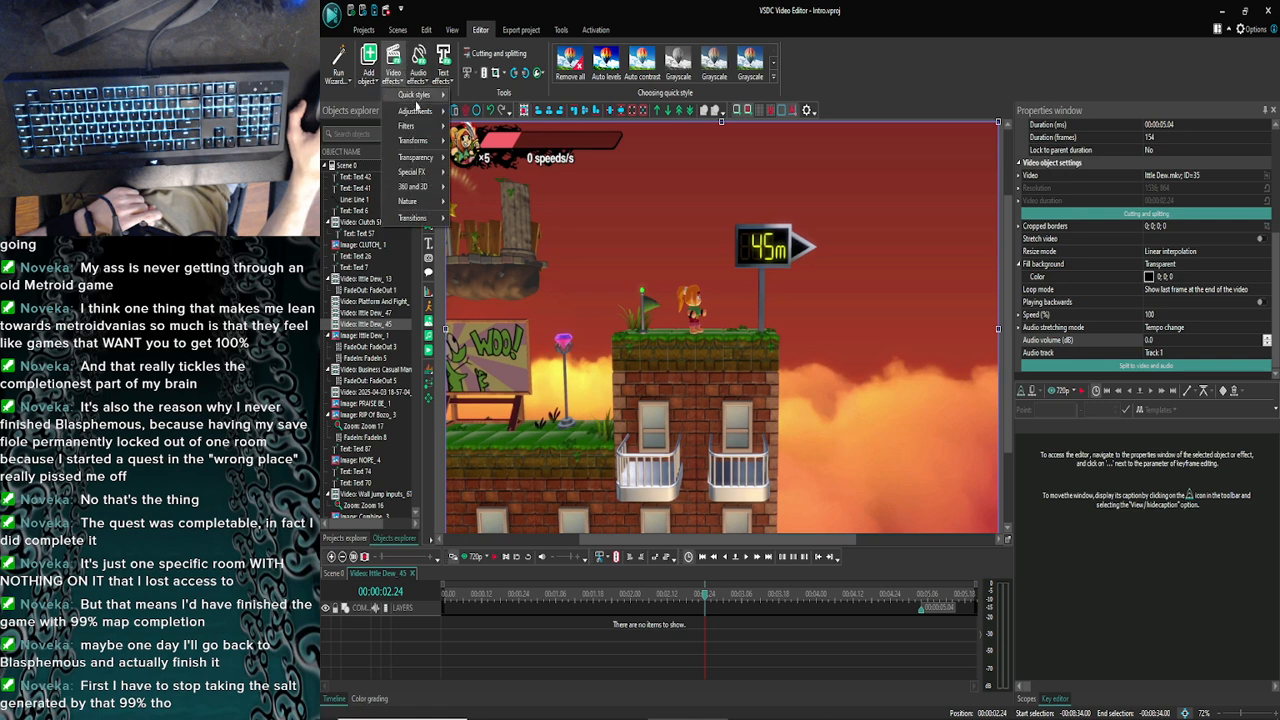
pyautogui.moveTo(422, 140)
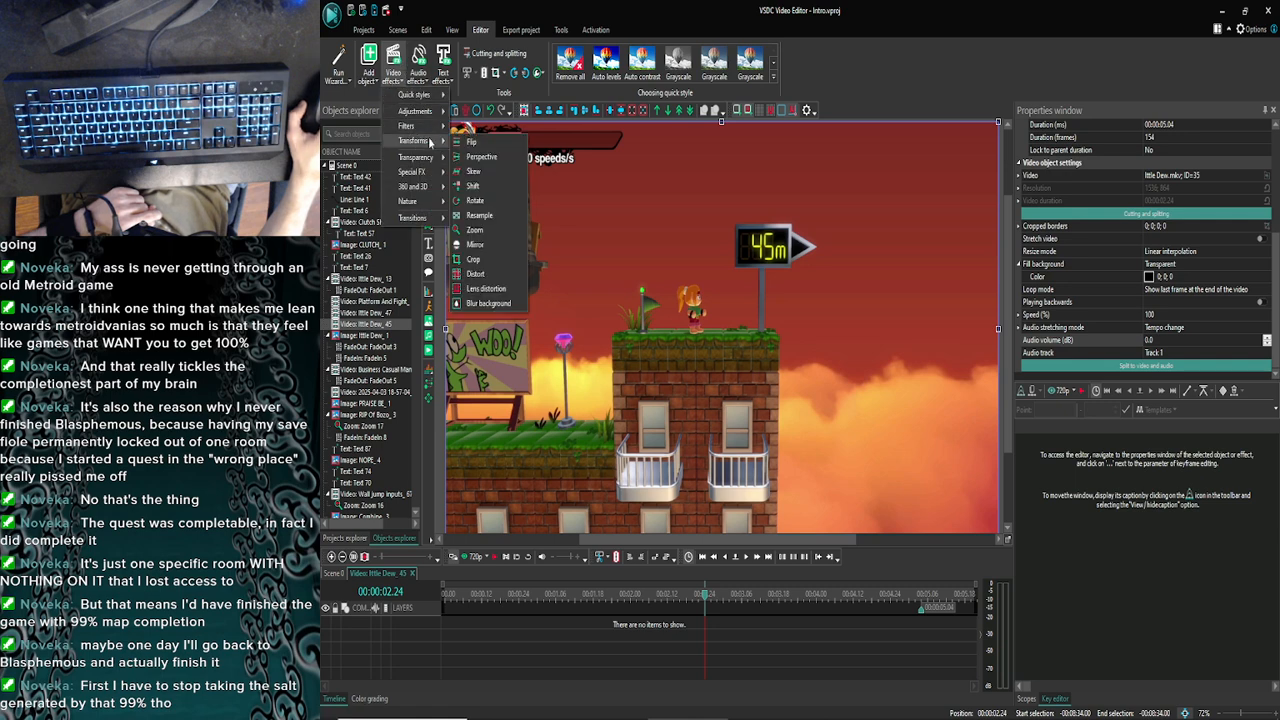
pyautogui.click(474, 229)
pyautogui.click(893, 433)
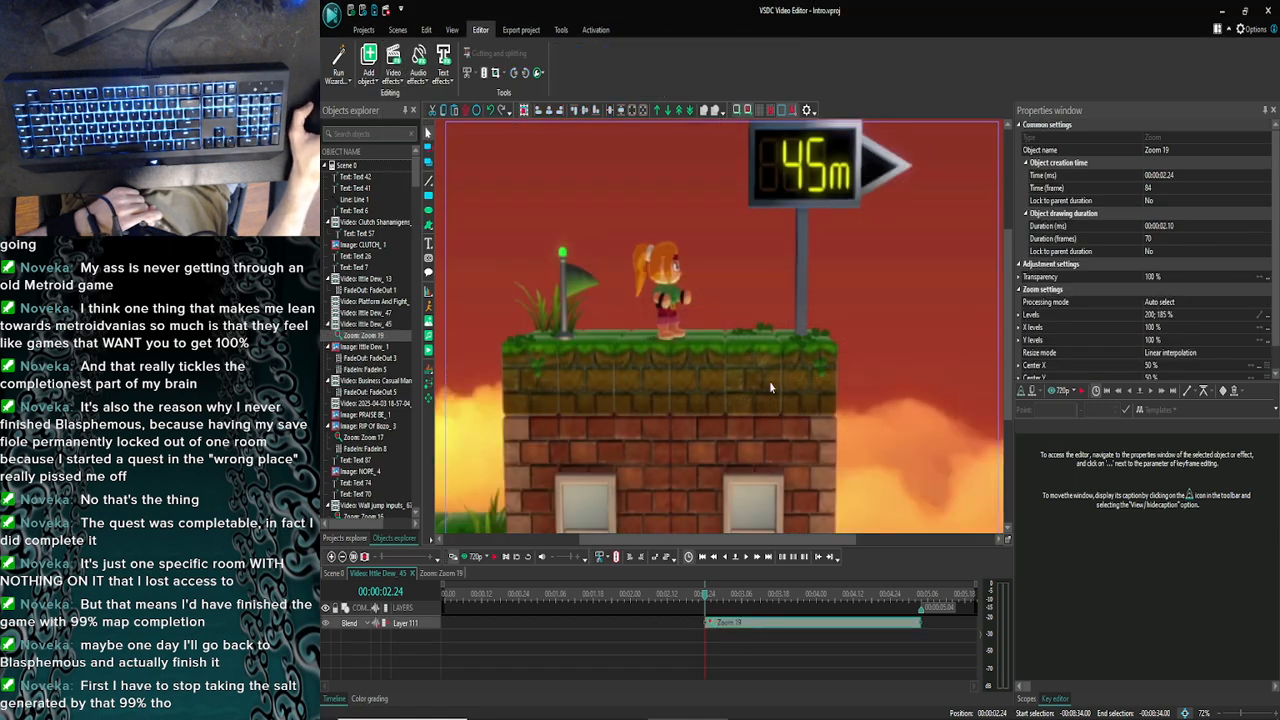
# Set the Zoom effect's levels to 100; 155 % and move its centre to just above the character's head
pyautogui.click(1149, 316)
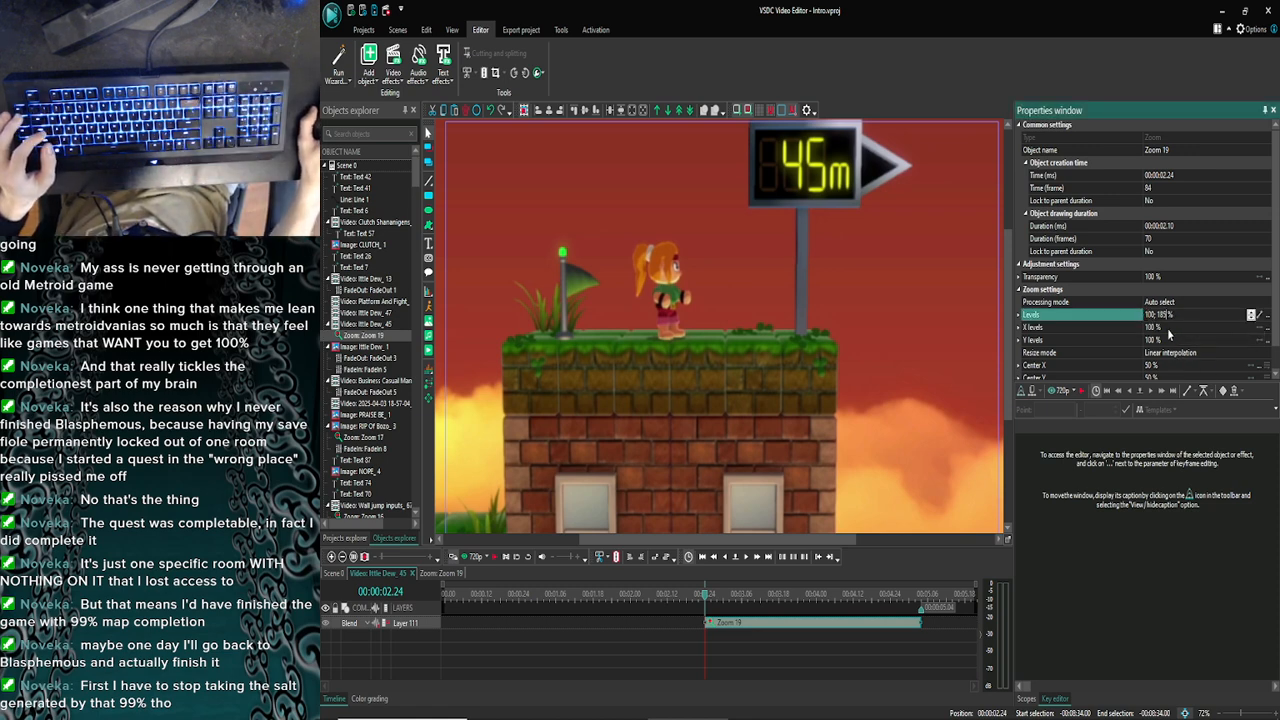
pyautogui.press('Left')
pyautogui.press('Left')
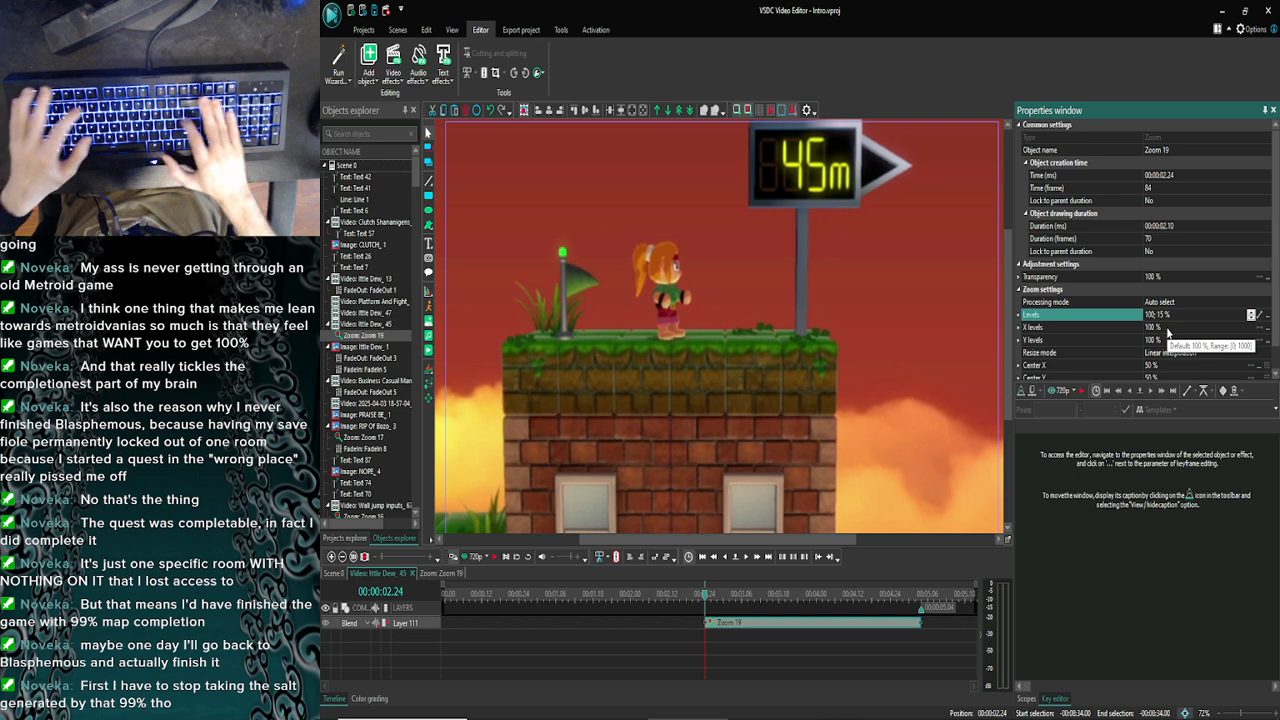
pyautogui.press('Return')
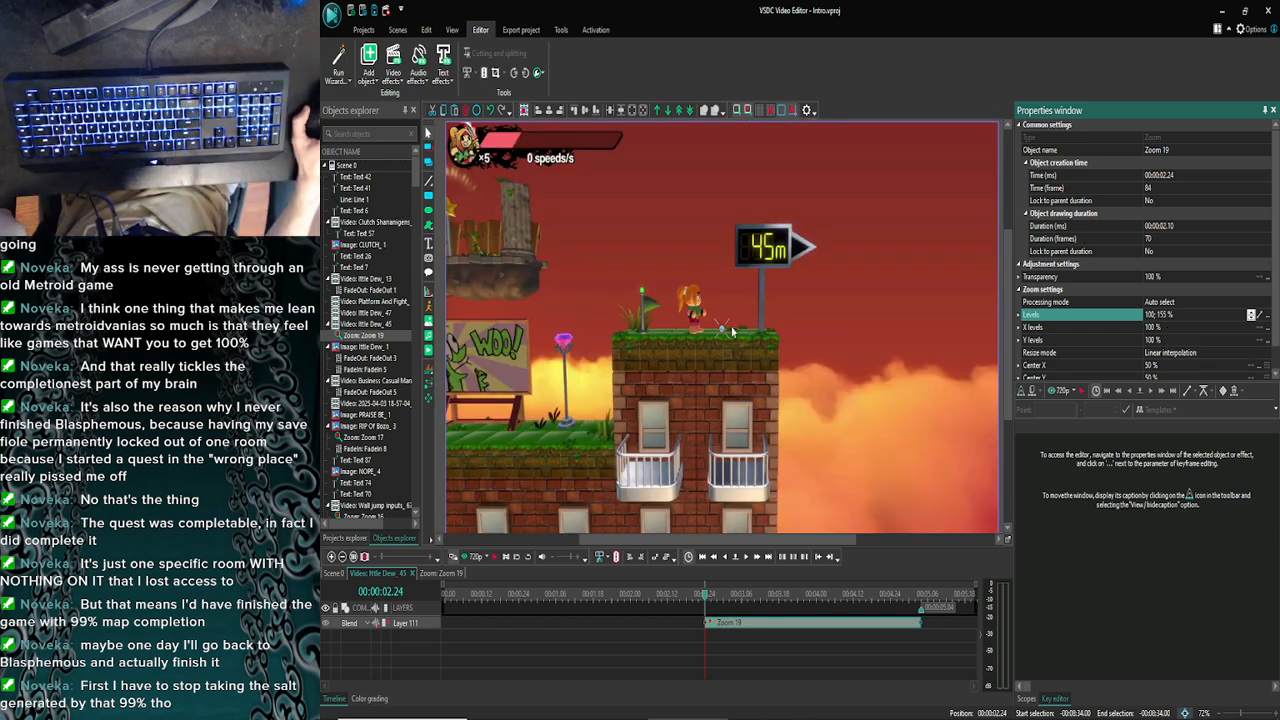
pyautogui.moveTo(718, 329); pyautogui.dragTo(693, 270)
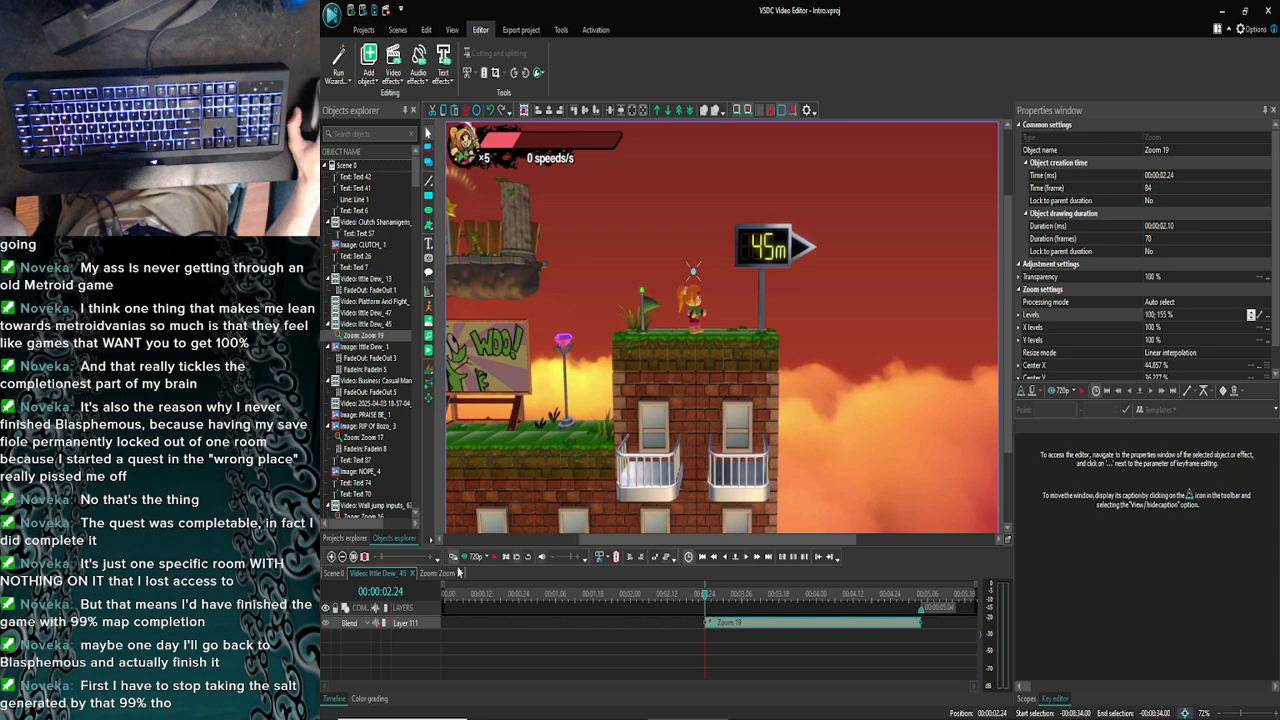
# Preview the zoom on the gameplay clip and set its levels to 100; 150 %
pyautogui.click(465, 557)
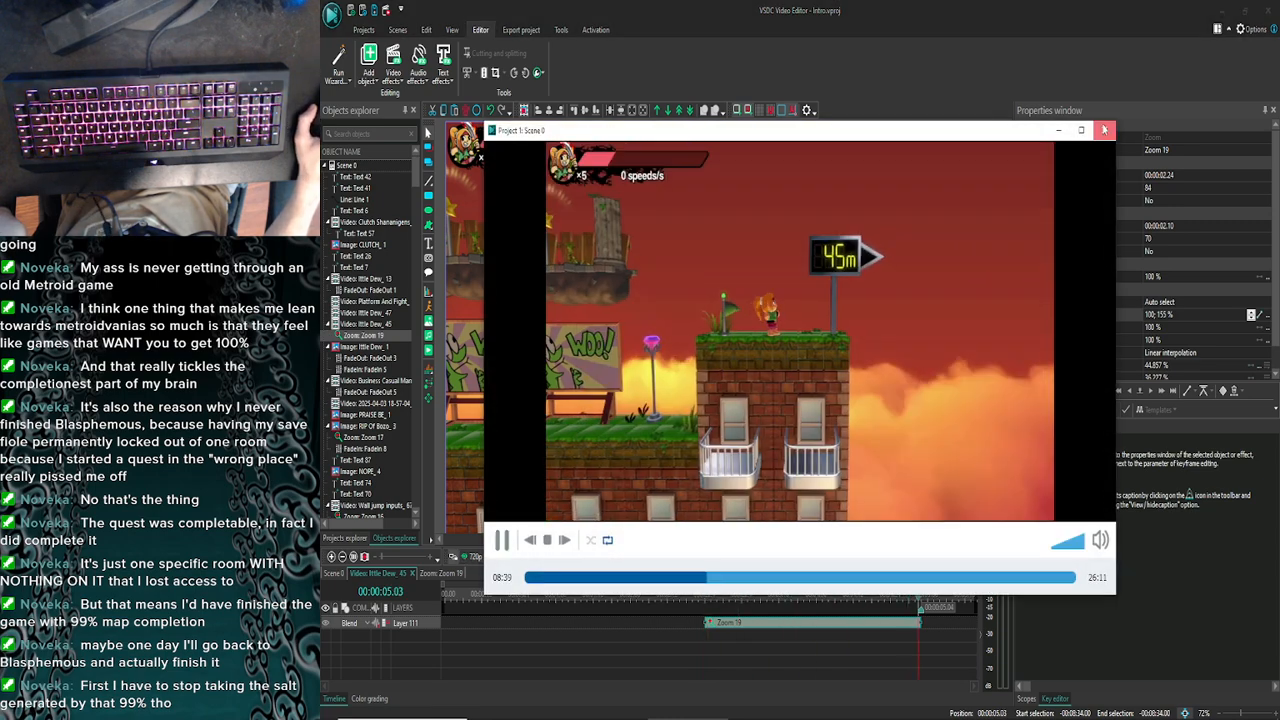
pyautogui.click(1103, 130)
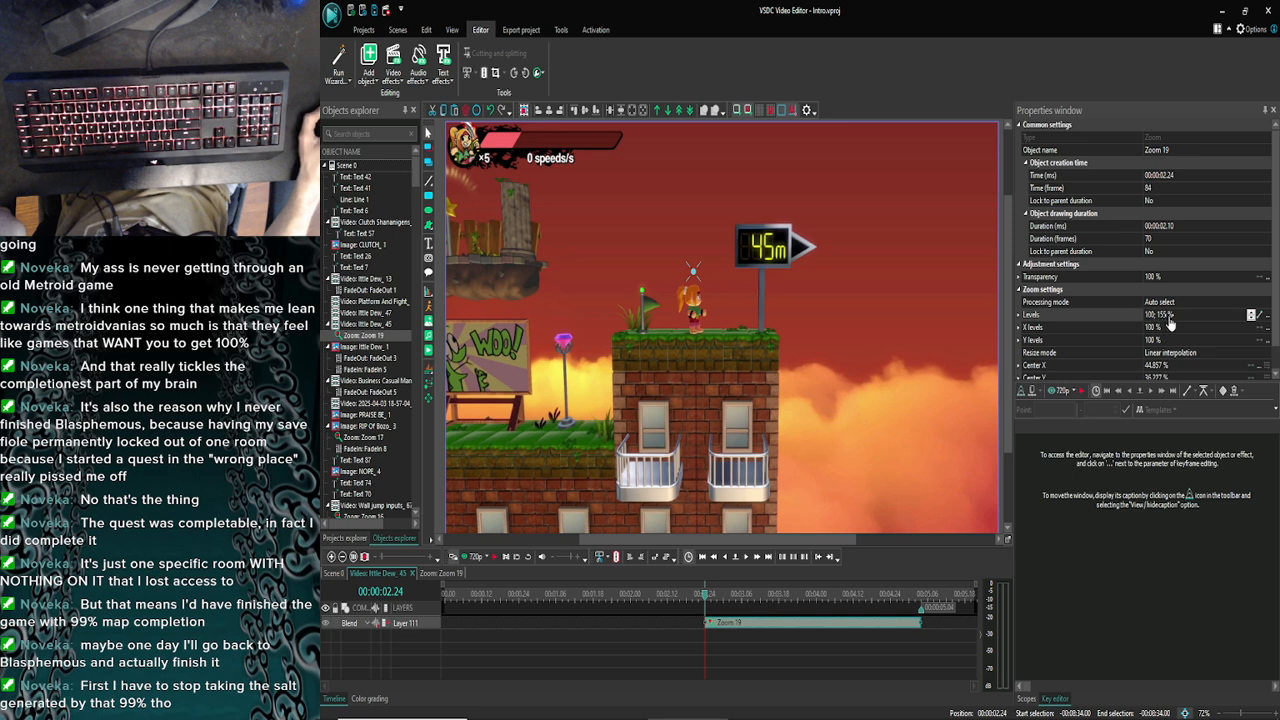
pyautogui.click(1168, 316)
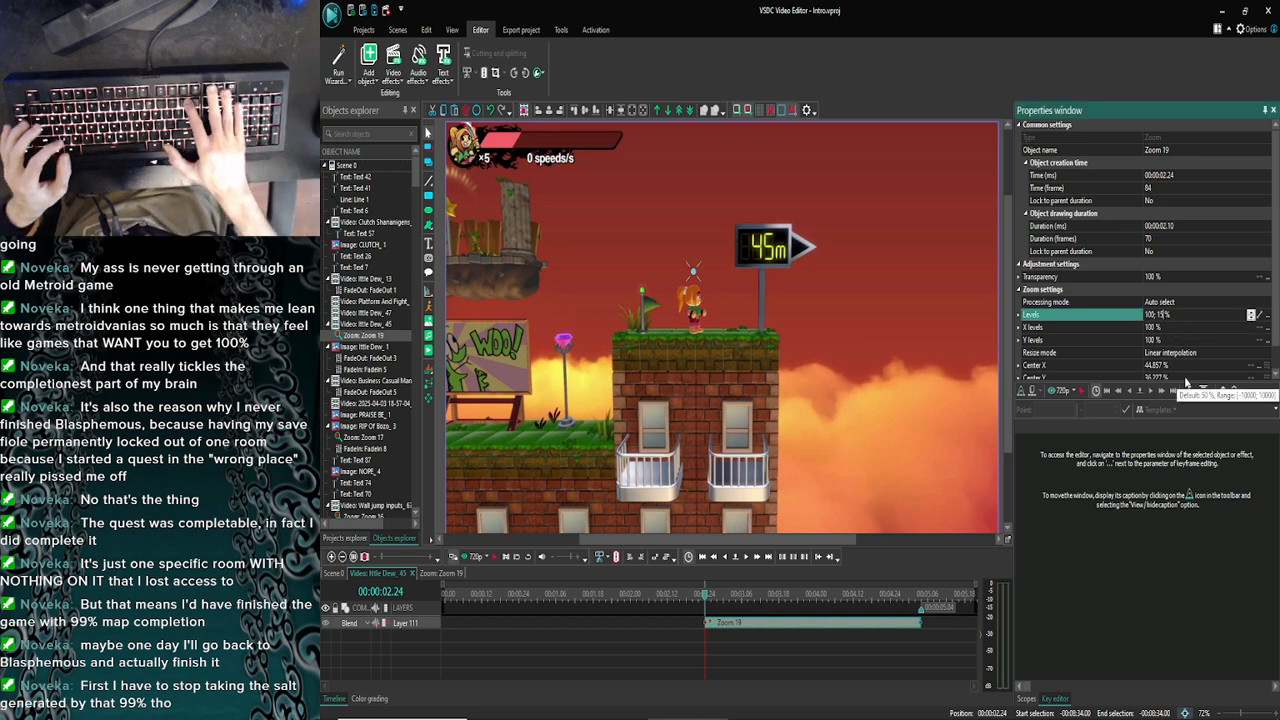
pyautogui.write('0')
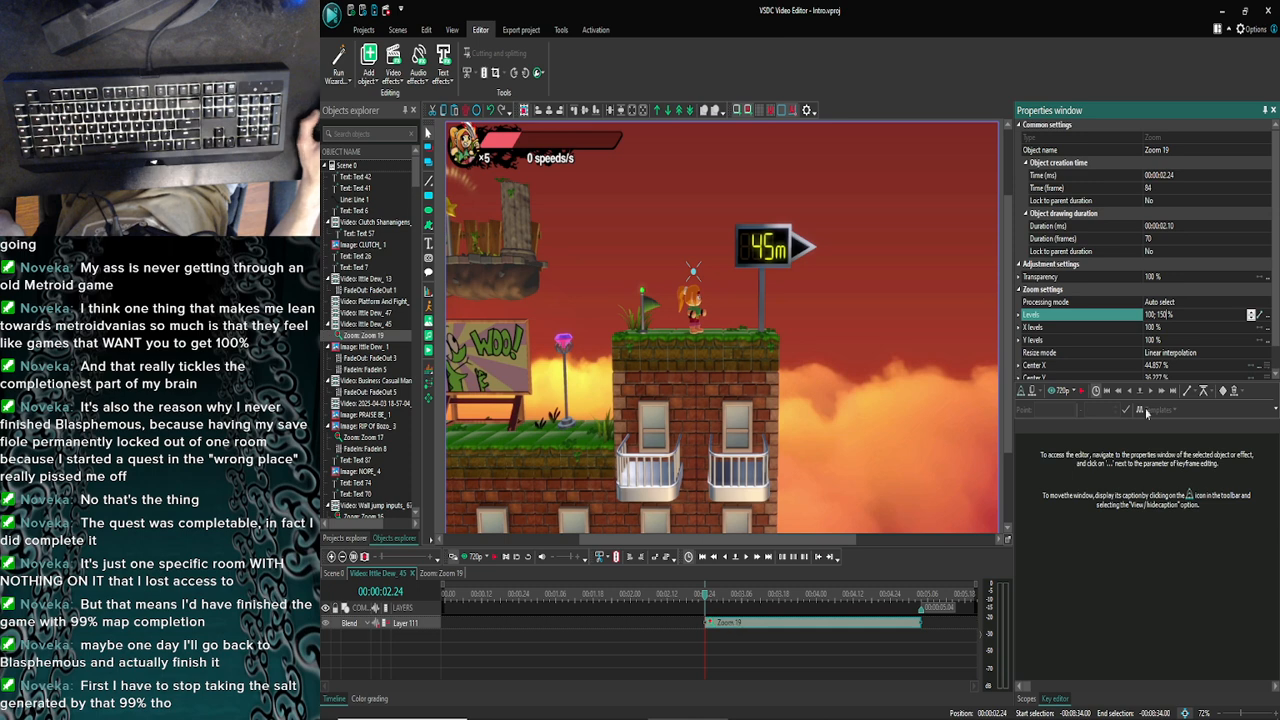
# Add a keyframe to the zoom levels curve at 00:00:00.04 with a value of 150 %
pyautogui.click(1261, 314)
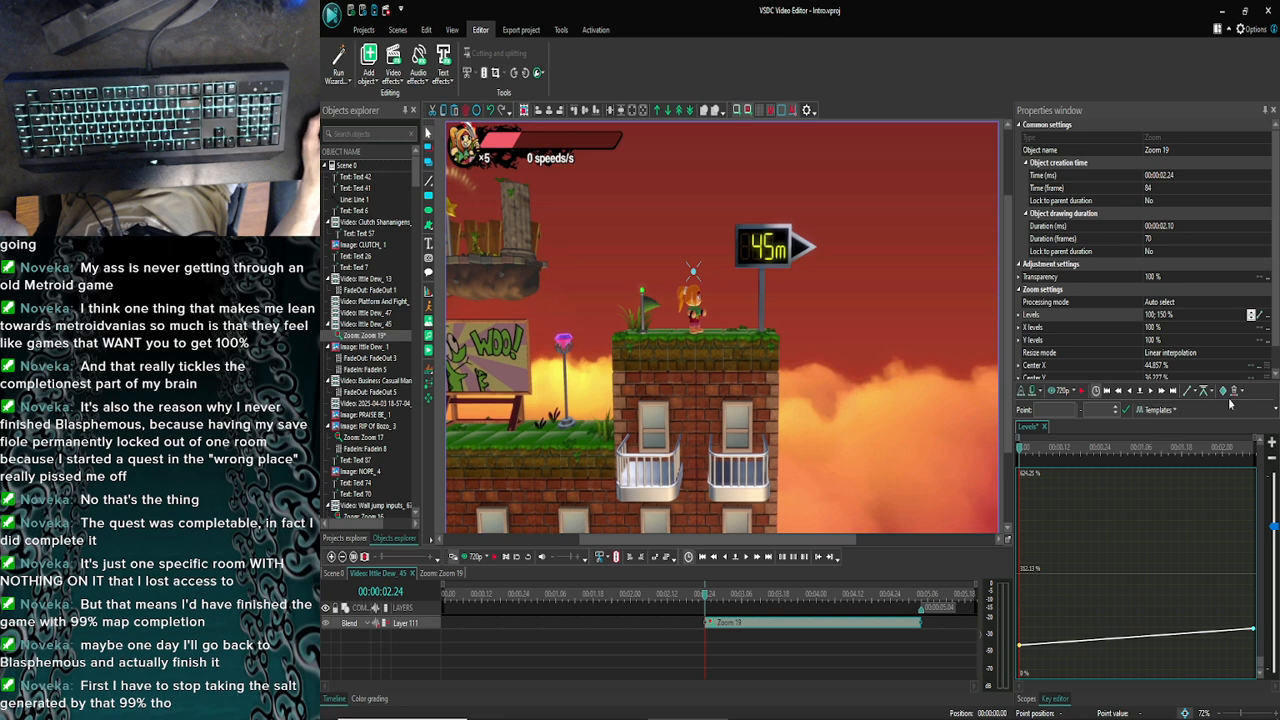
pyautogui.click(1151, 393)
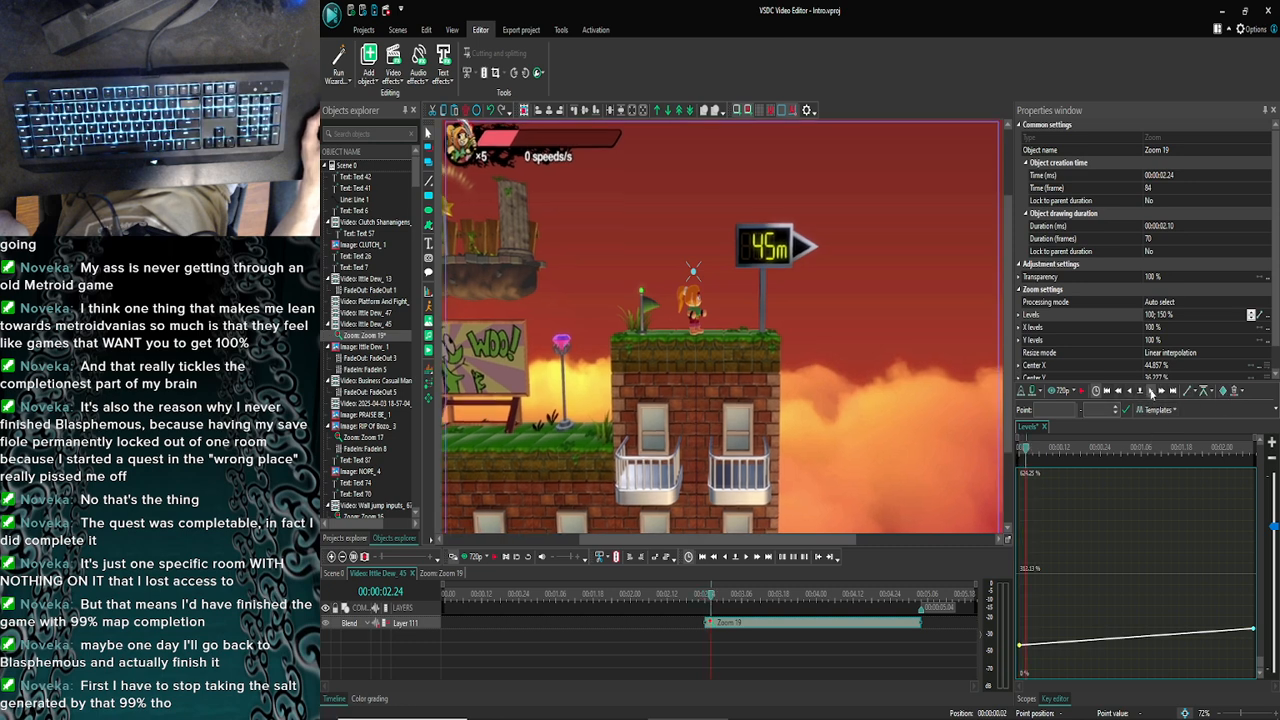
pyautogui.click(1151, 393)
pyautogui.click(1151, 393)
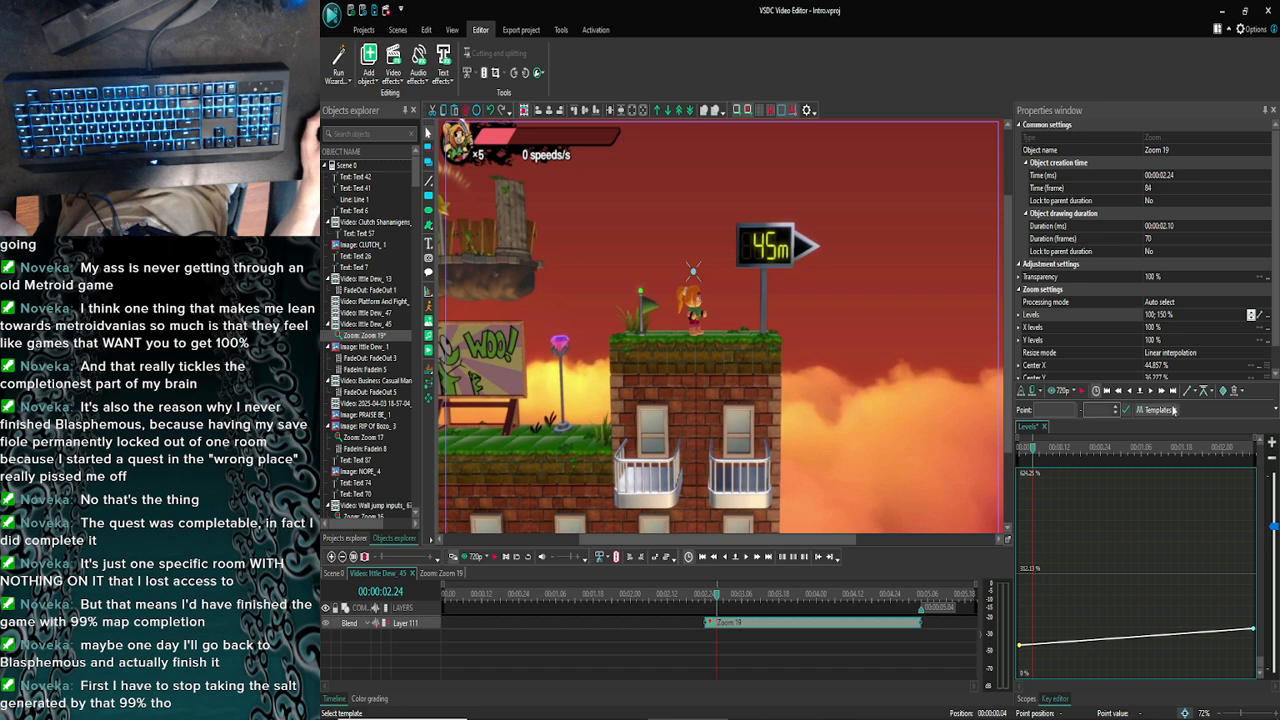
pyautogui.click(1222, 391)
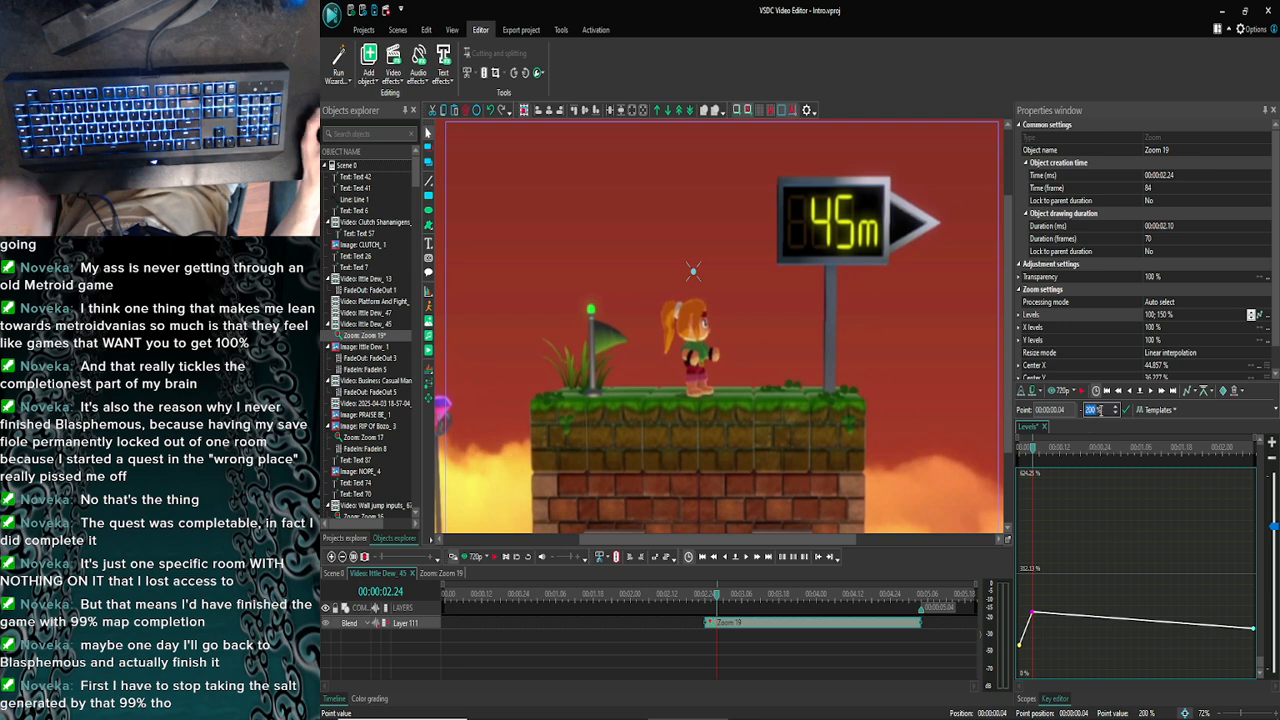
pyautogui.write('150')
pyautogui.press('Return')
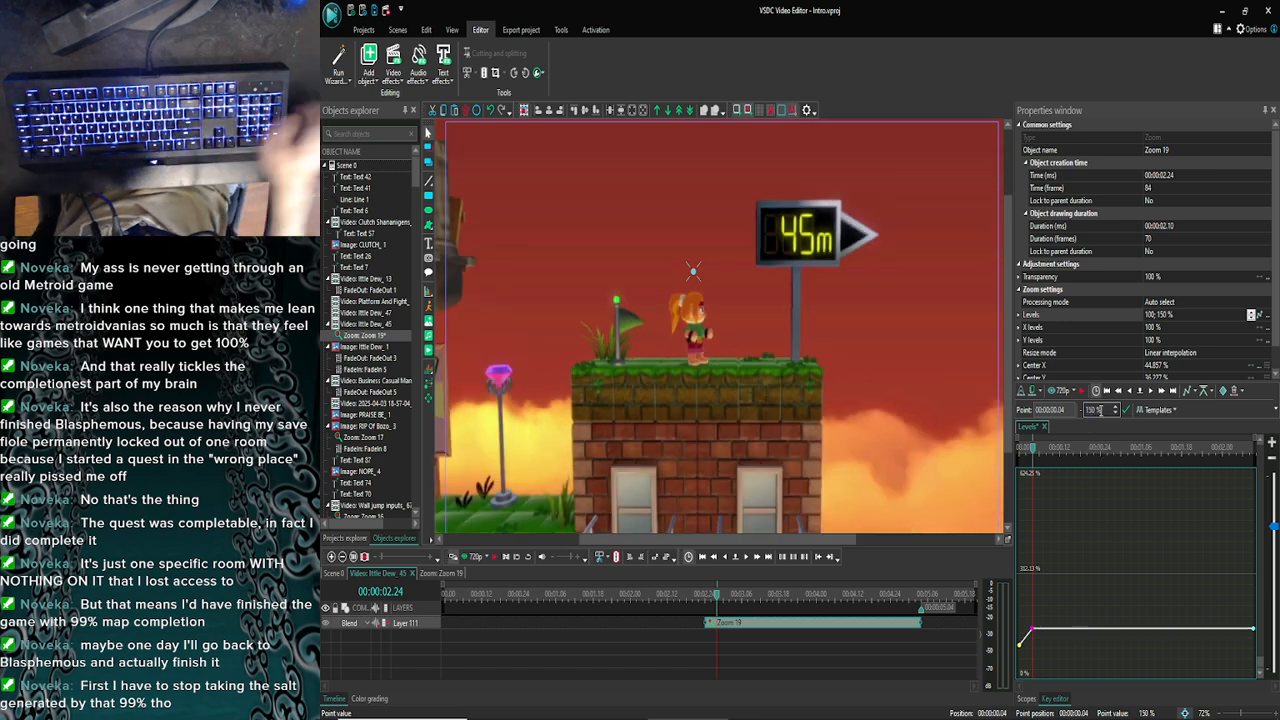
# Preview the quick zoom-in from 00:00:02.23, and advance the clip's playhead to 00:00:02.28
pyautogui.moveTo(718, 597); pyautogui.dragTo(702, 597)
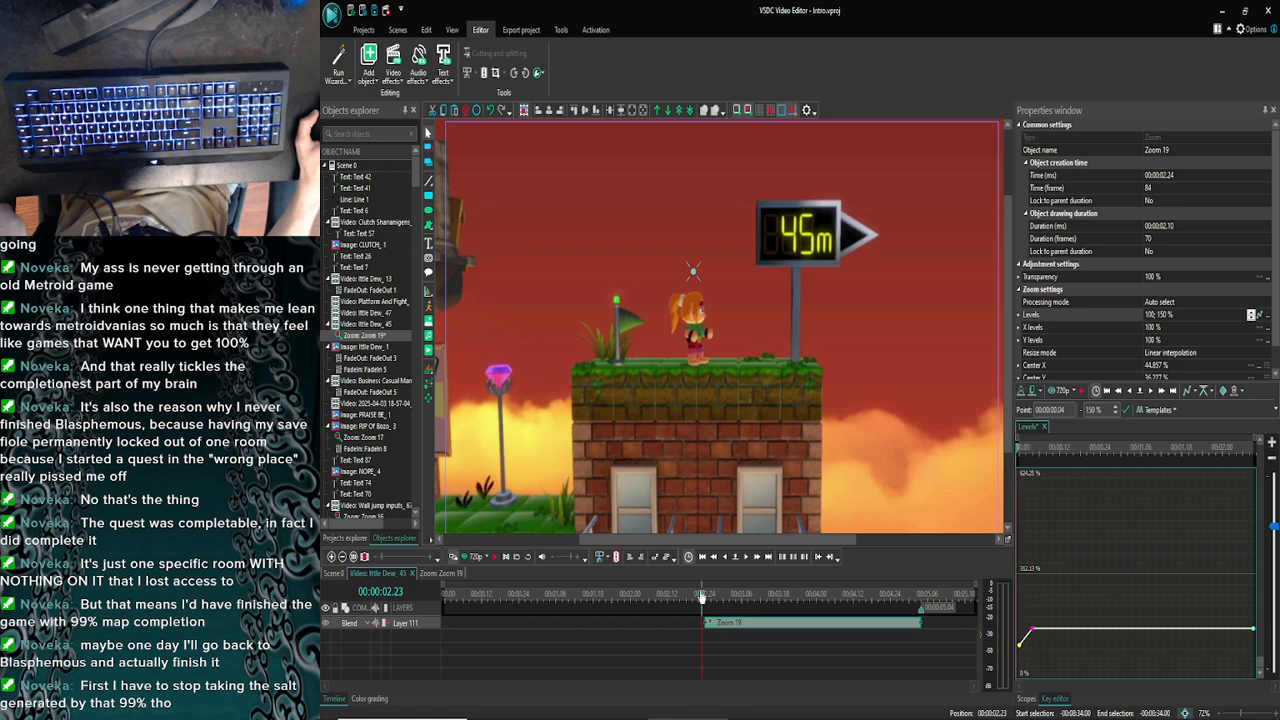
pyautogui.click(471, 557)
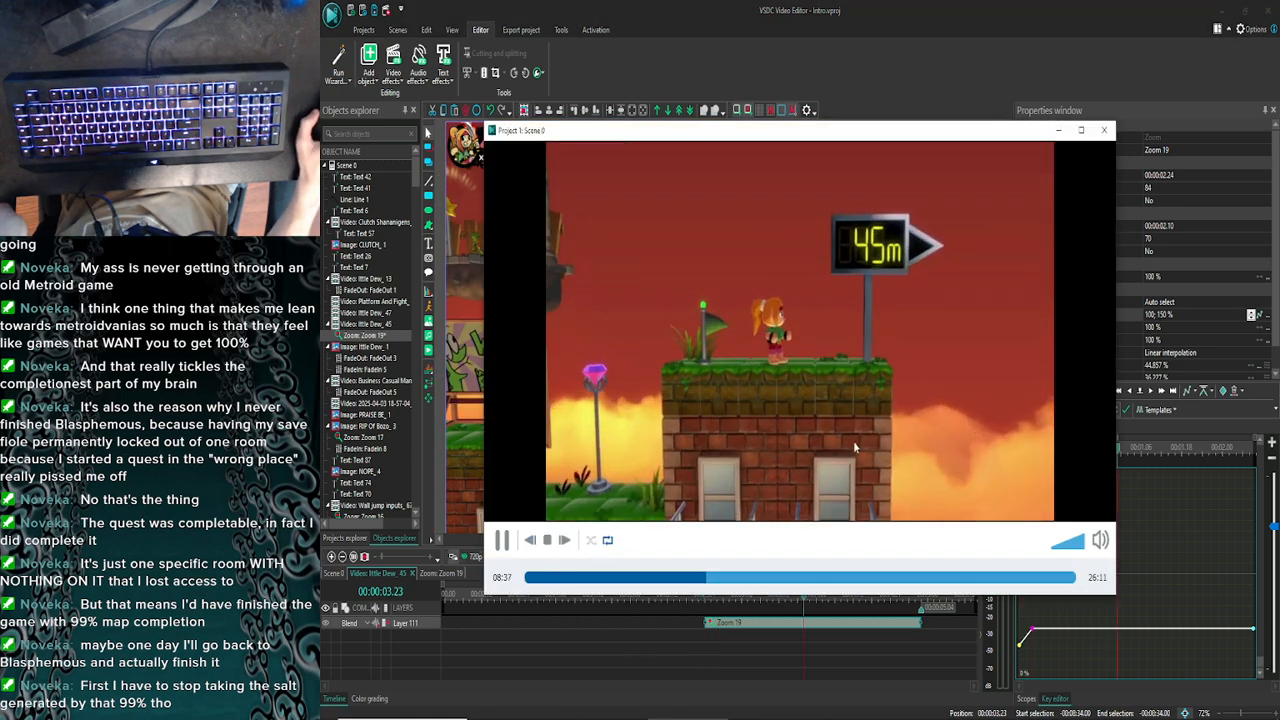
pyautogui.click(1104, 130)
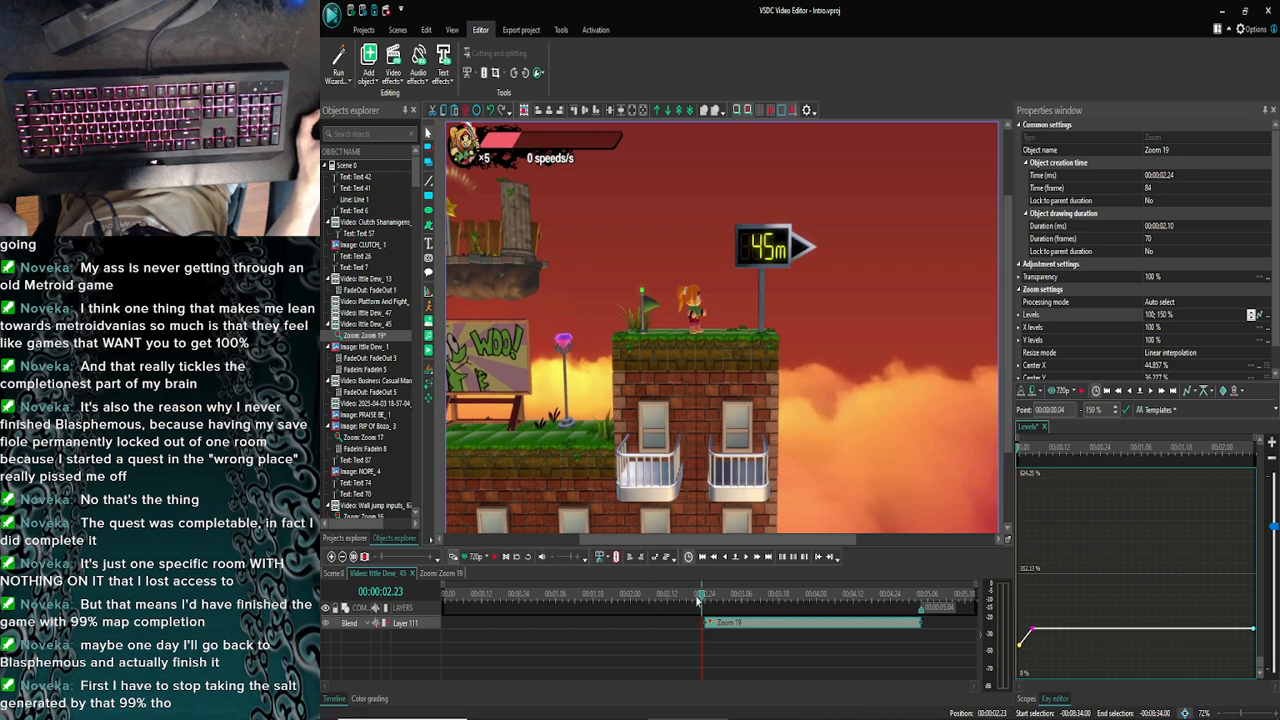
pyautogui.click(464, 559)
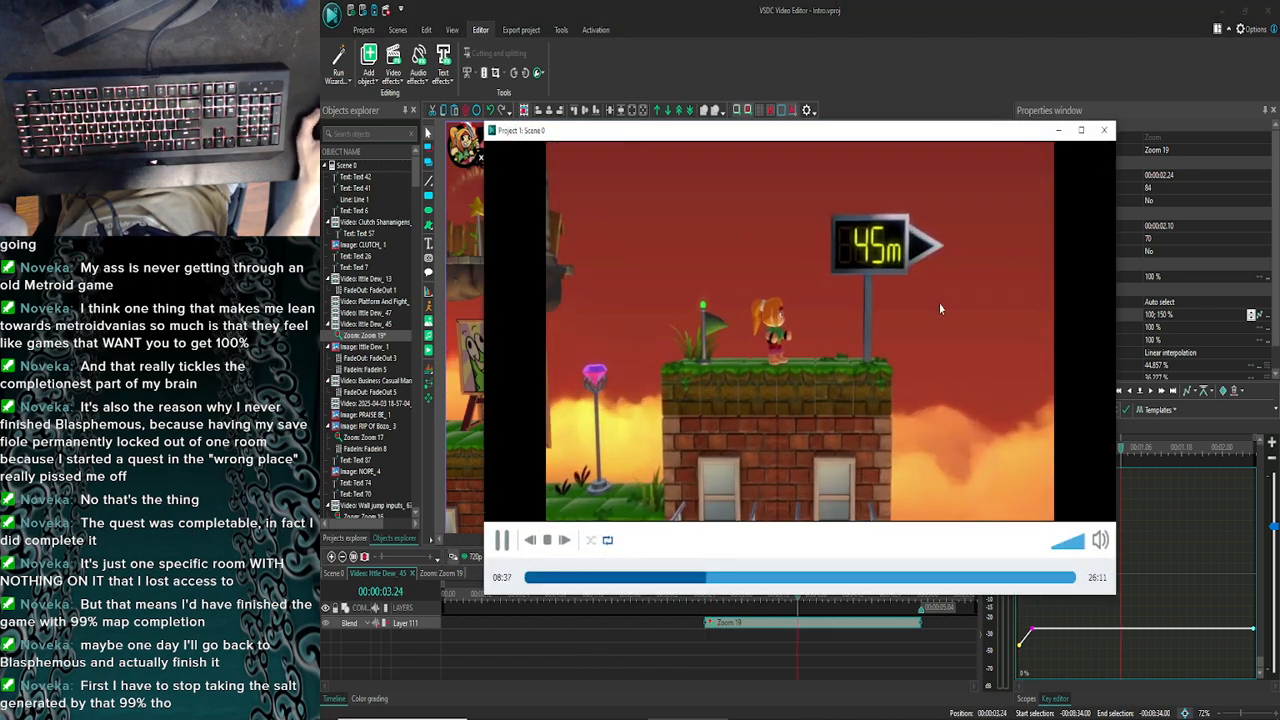
pyautogui.click(1105, 131)
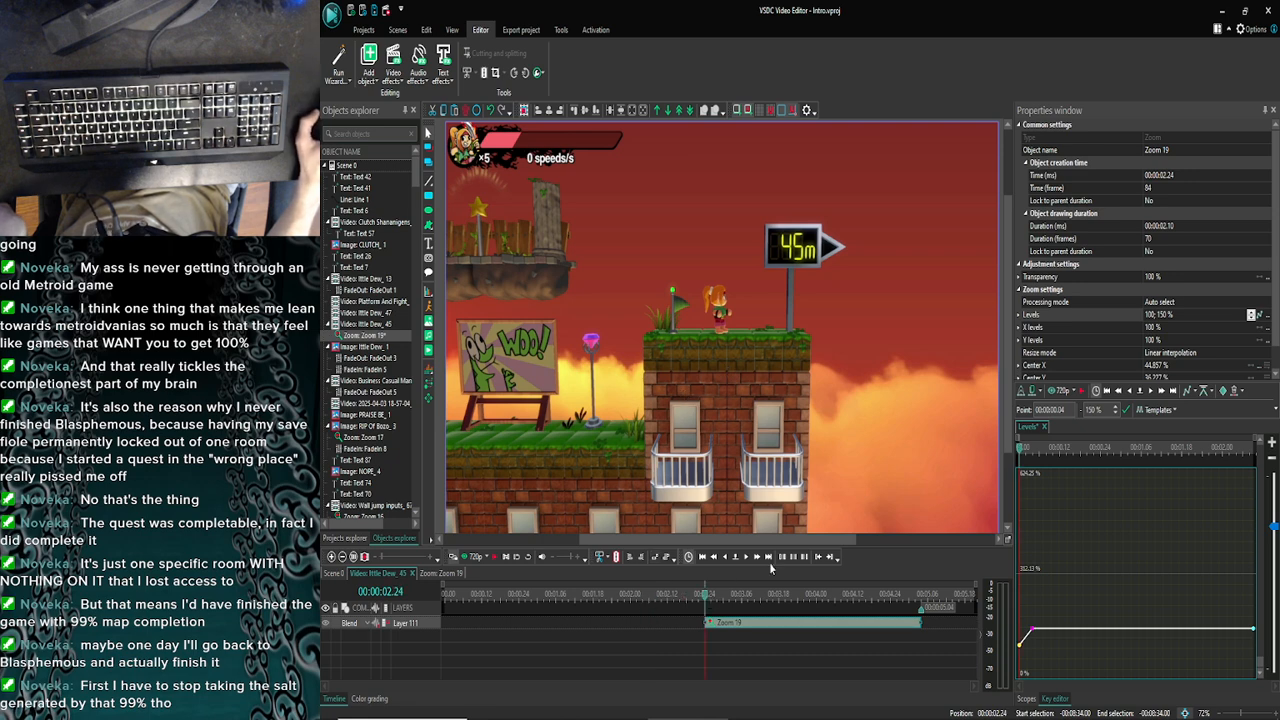
pyautogui.click(748, 560)
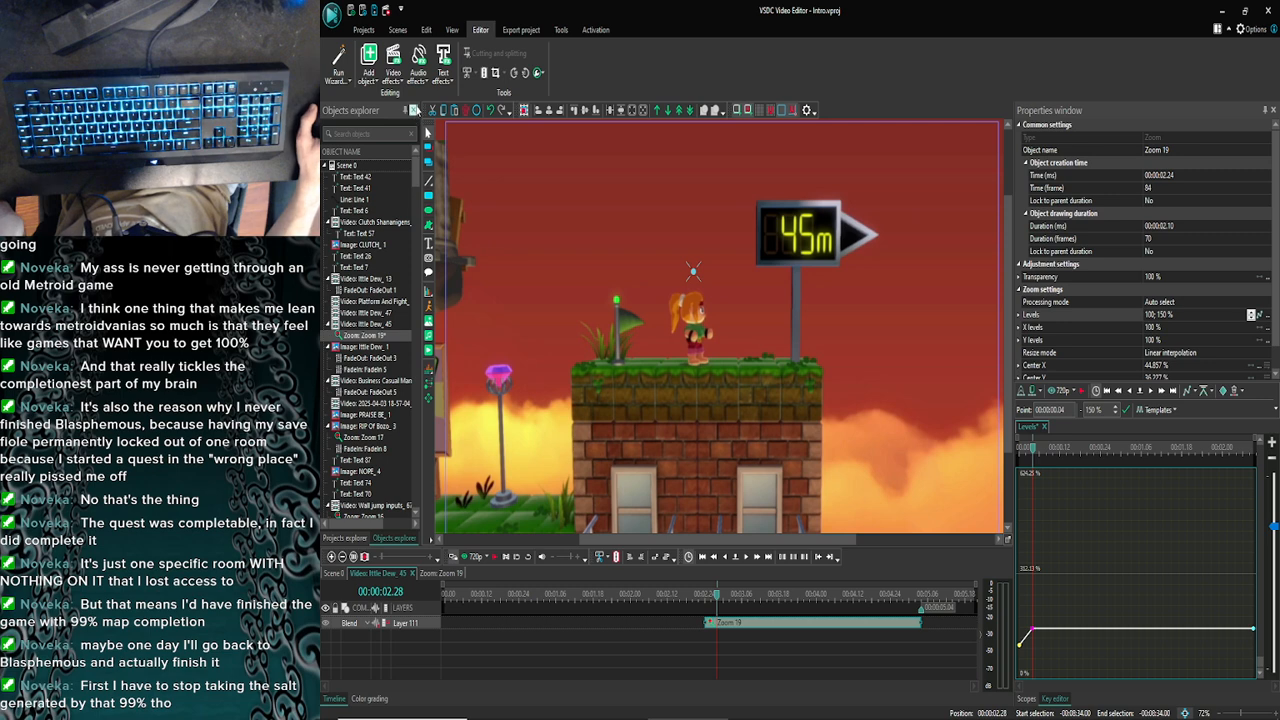
pyautogui.click(433, 168)
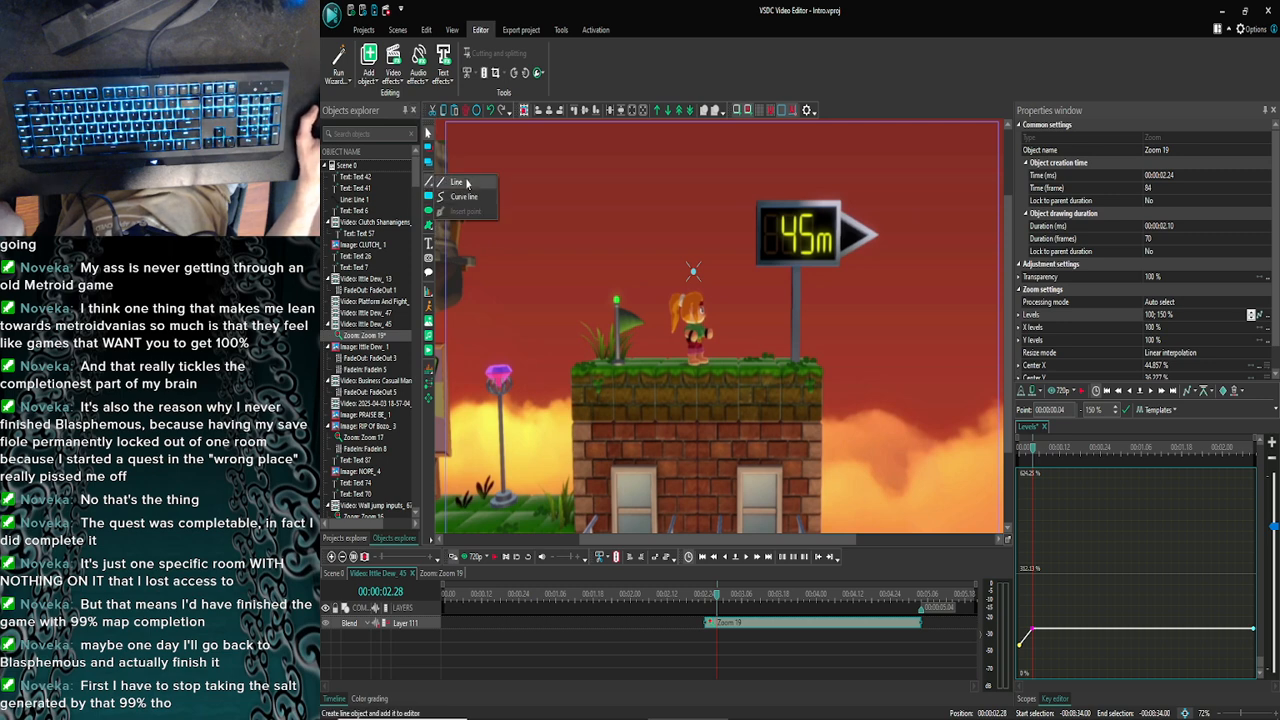
pyautogui.click(462, 185)
pyautogui.click(892, 430)
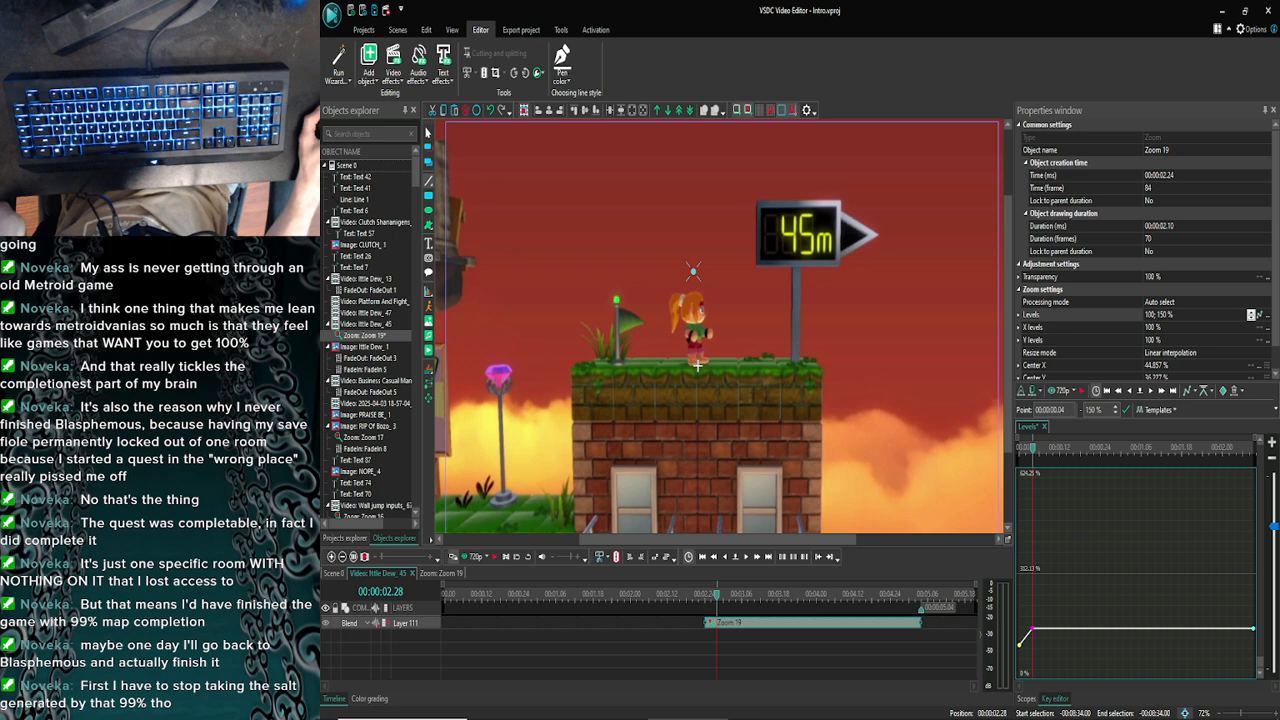
pyautogui.click(697, 366)
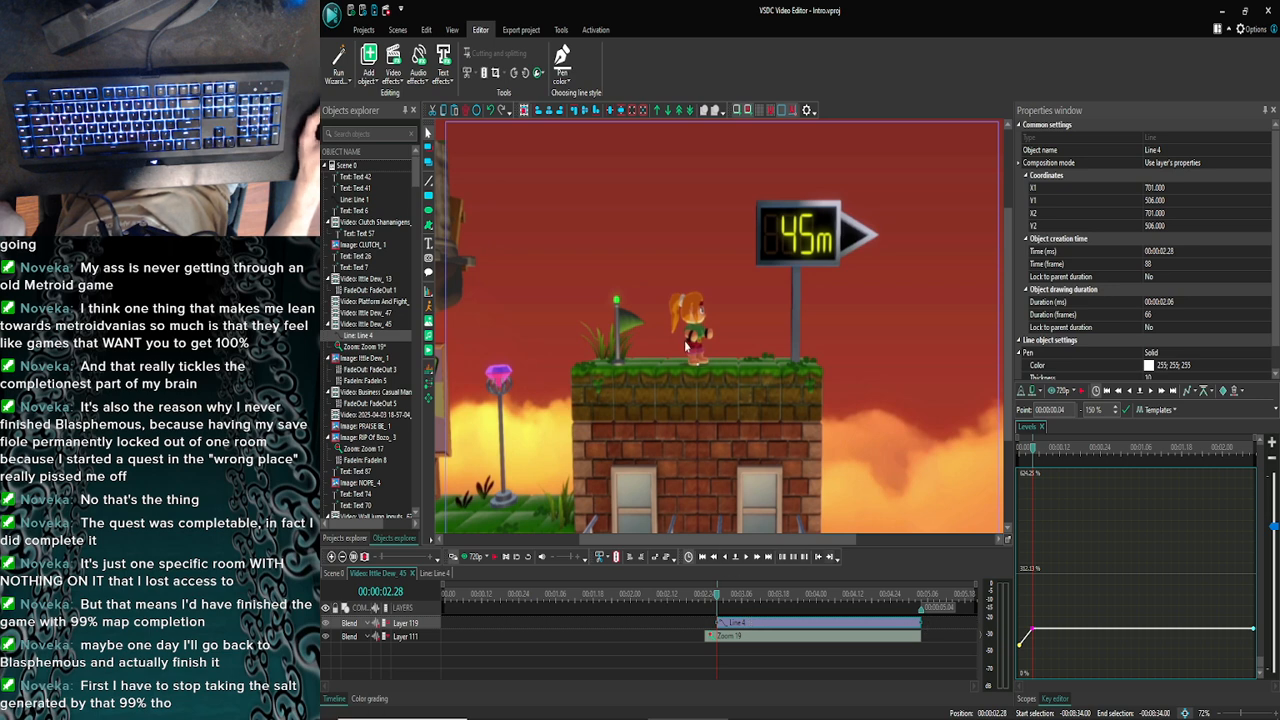
pyautogui.click(697, 368)
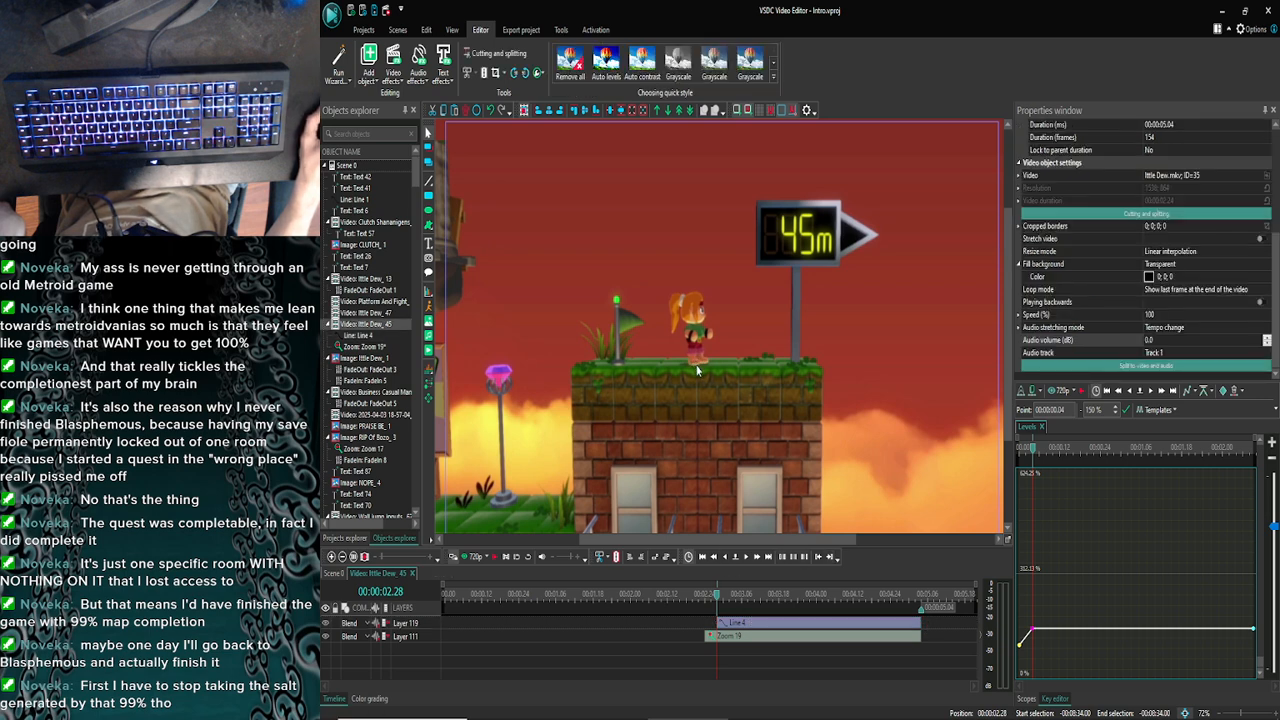
pyautogui.click(740, 625)
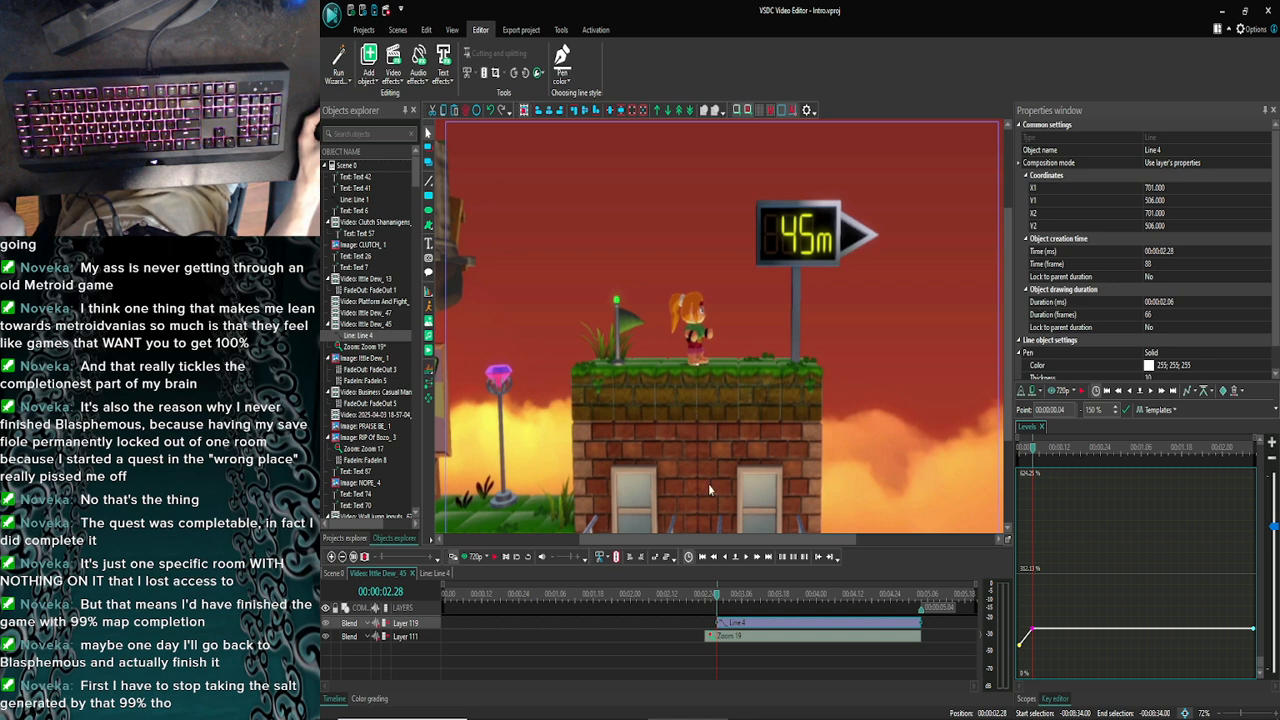
pyautogui.click(943, 625)
pyautogui.click(908, 625)
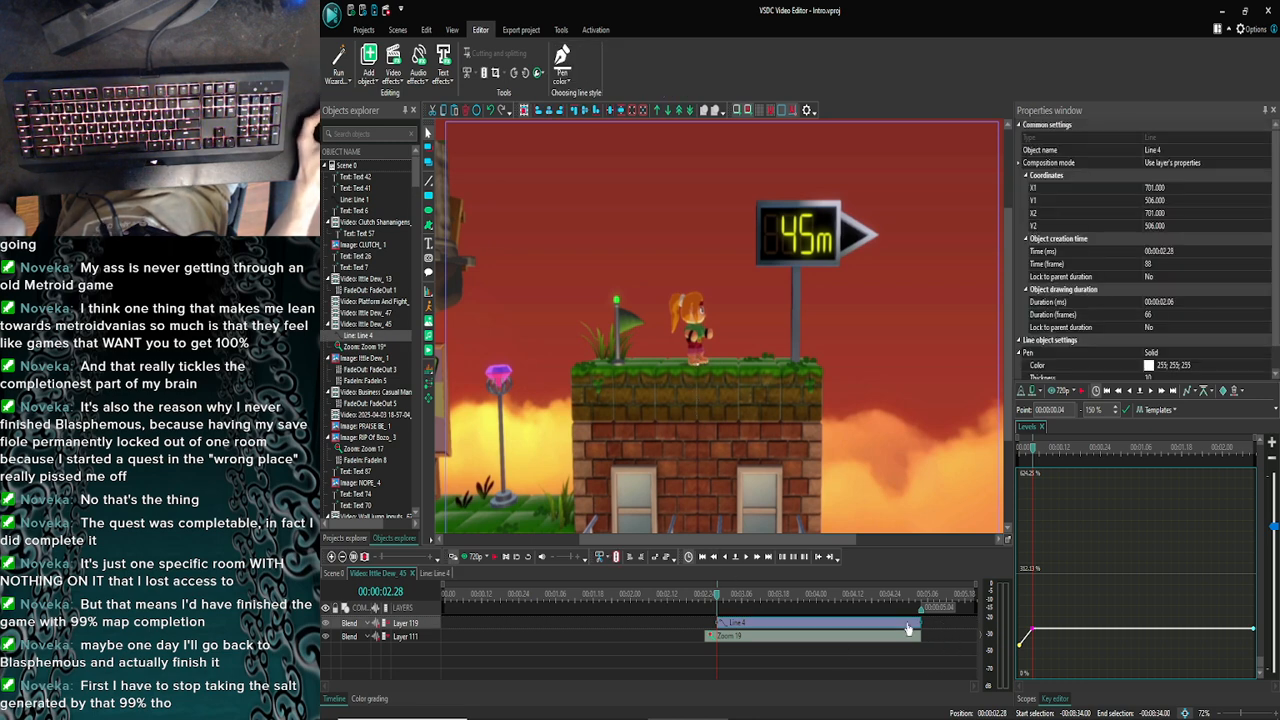
pyautogui.press('Delete')
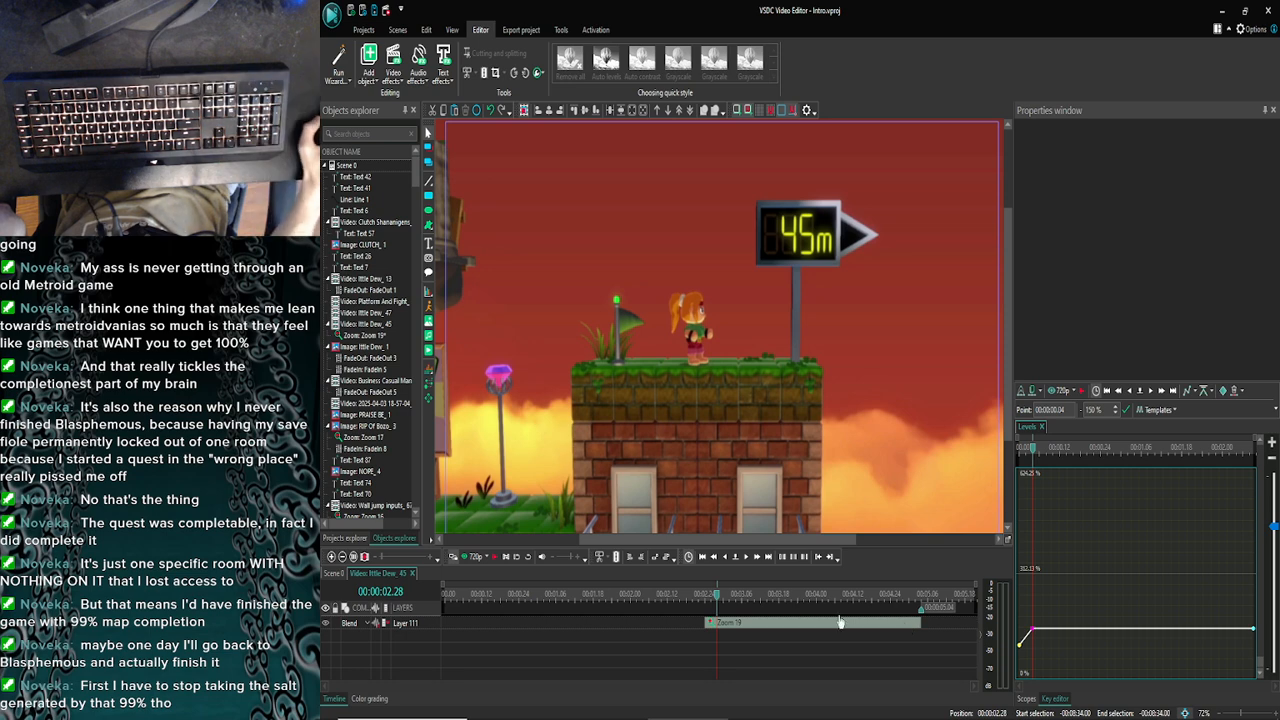
# Return to the main scene timeline and draw a vertical line about 118 px long down from the character's feet at 00:08:36.28
pyautogui.click(333, 572)
pyautogui.click(332, 559)
pyautogui.click(332, 559)
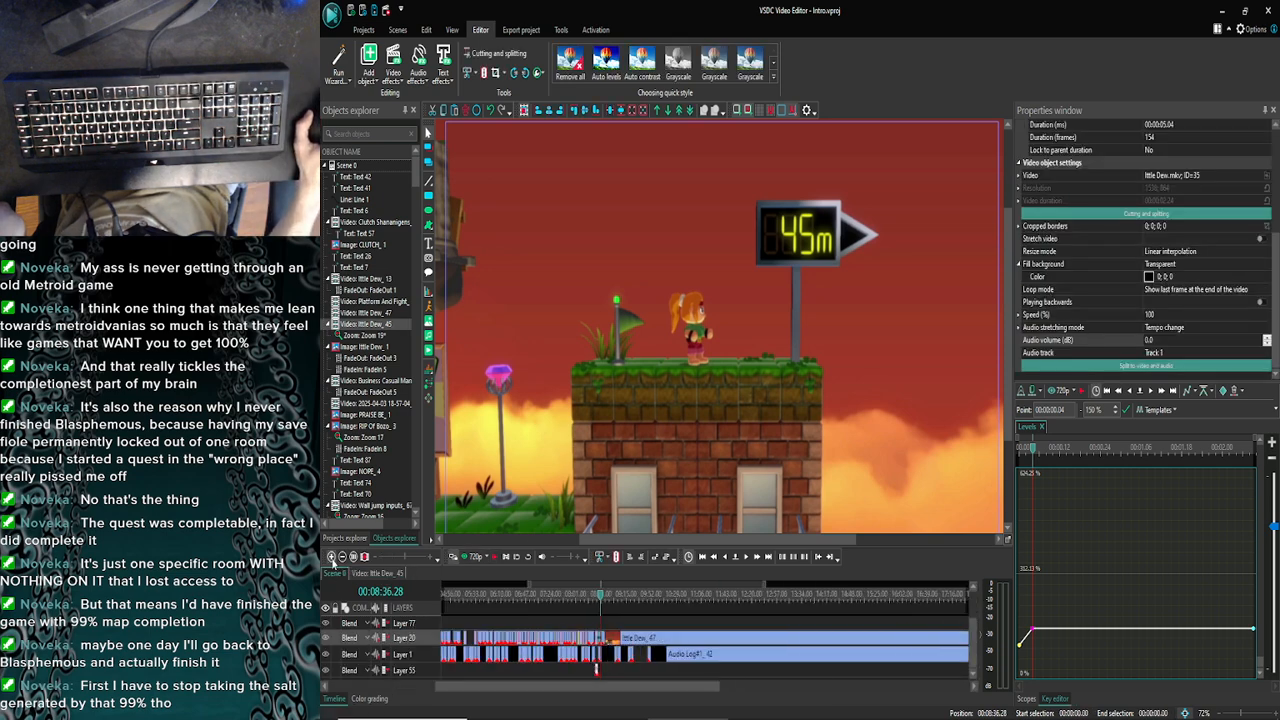
pyautogui.click(332, 559)
pyautogui.click(332, 559)
pyautogui.click(332, 559)
pyautogui.click(332, 559)
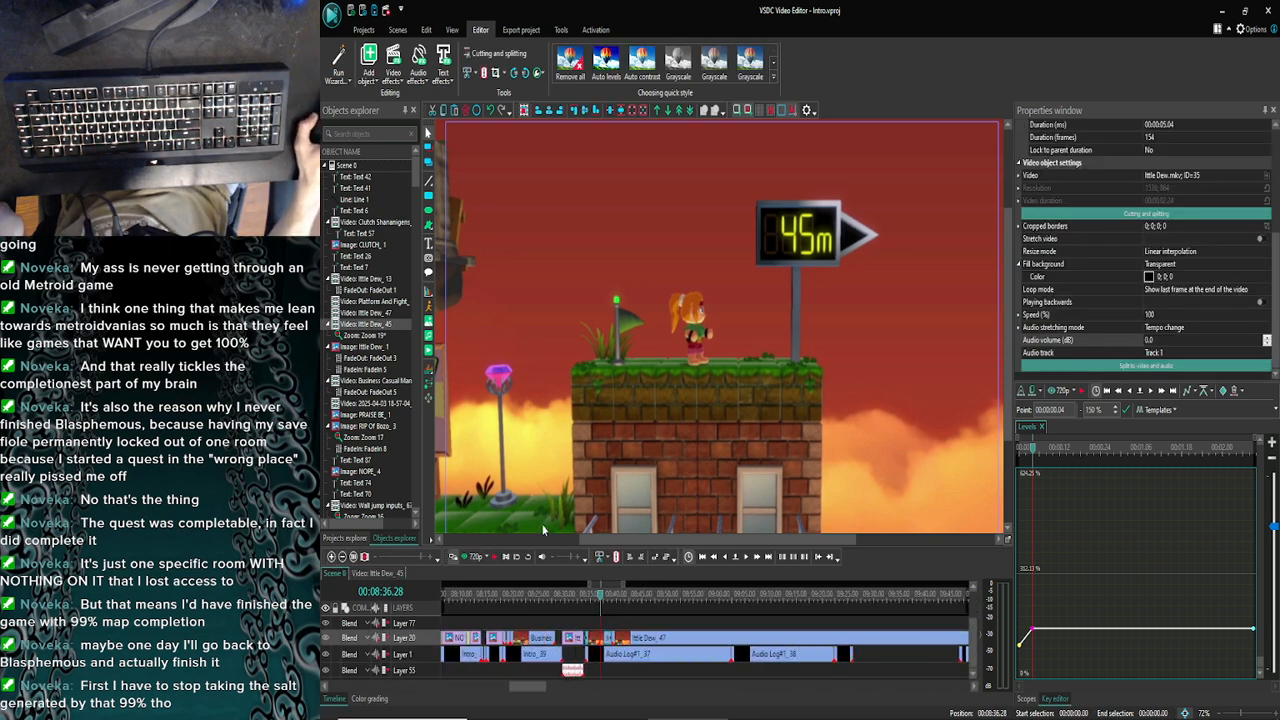
pyautogui.click(428, 181)
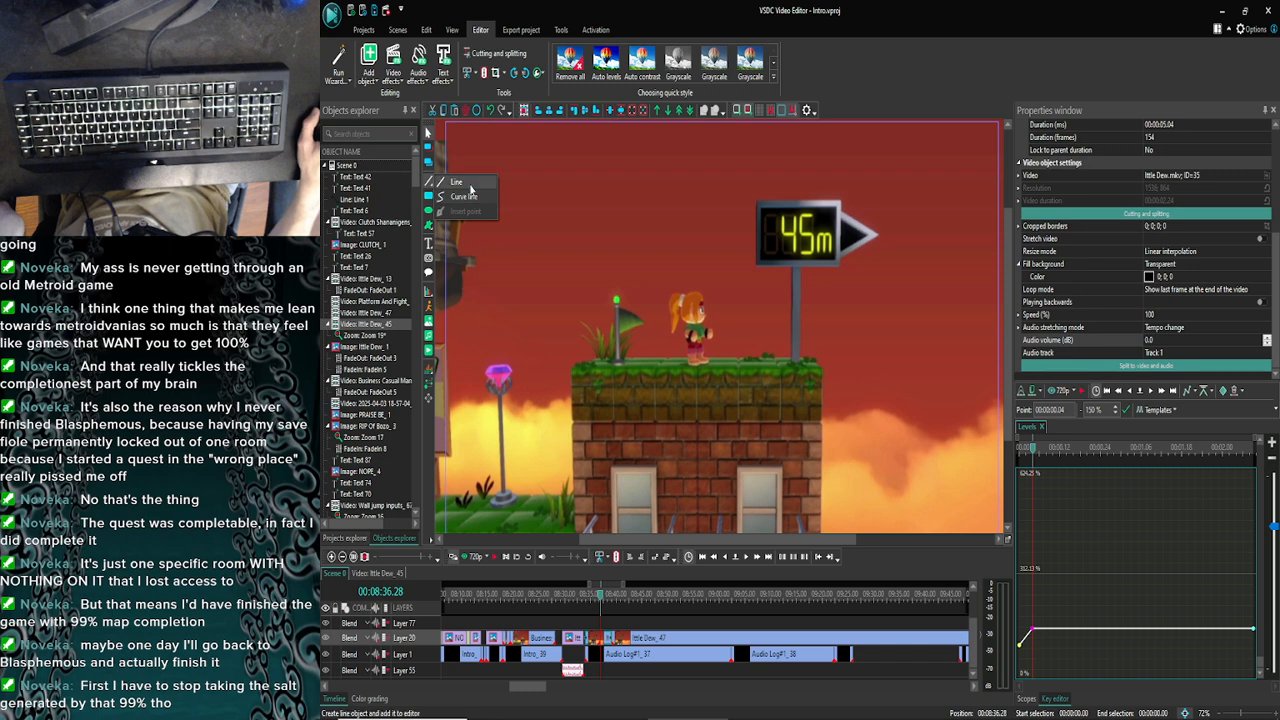
pyautogui.click(458, 184)
pyautogui.press('Return')
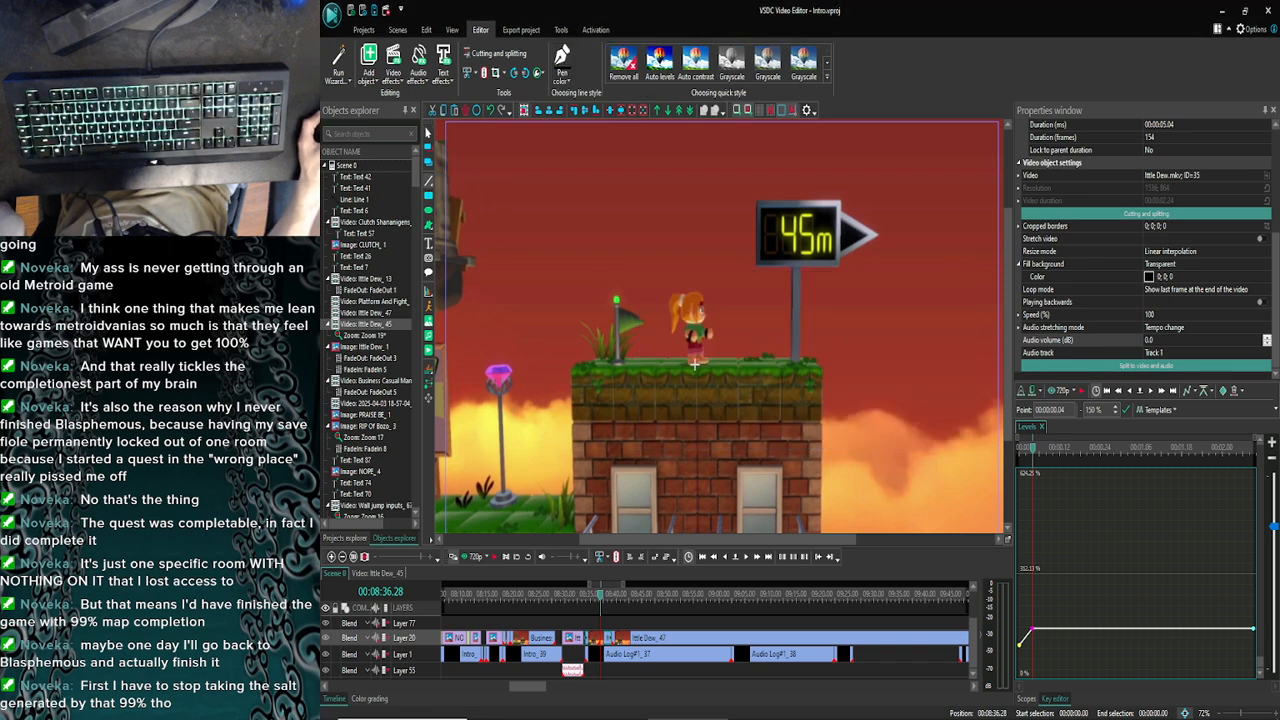
pyautogui.moveTo(698, 365); pyautogui.dragTo(698, 422)
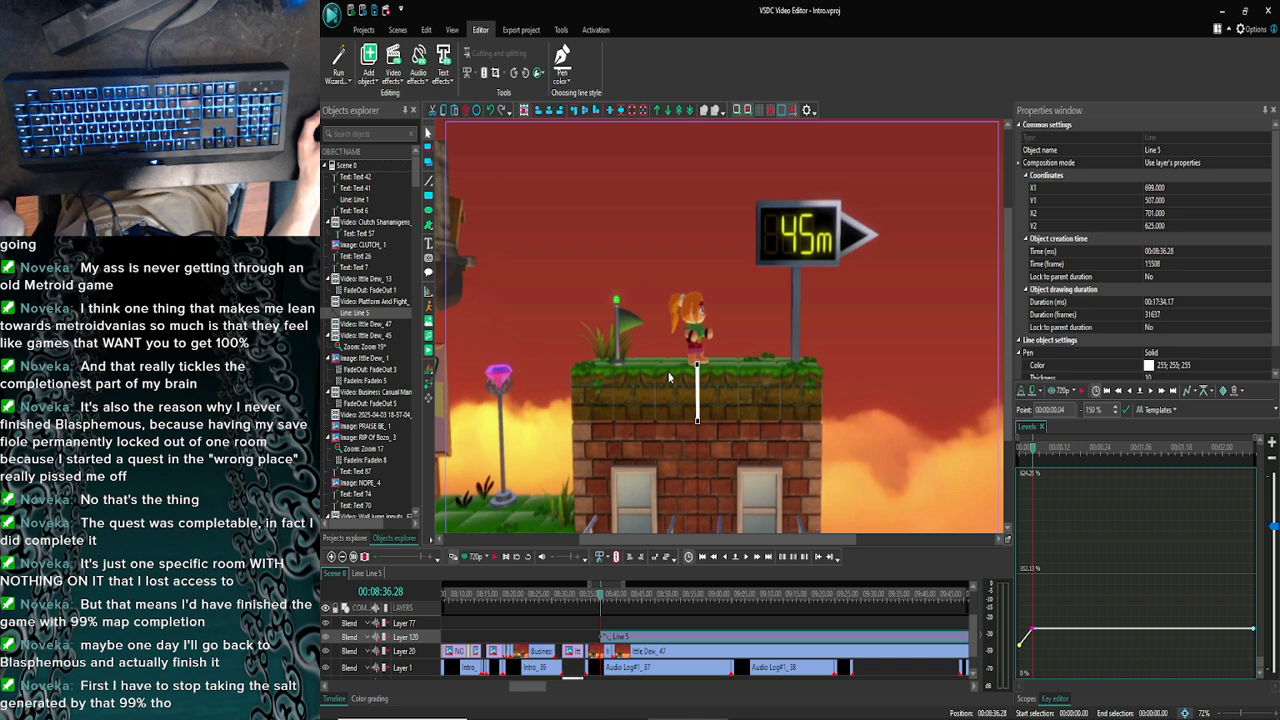
# Color the vertical line below the character red (255; 0; 0) and set its thickness to 5
pyautogui.click(564, 72)
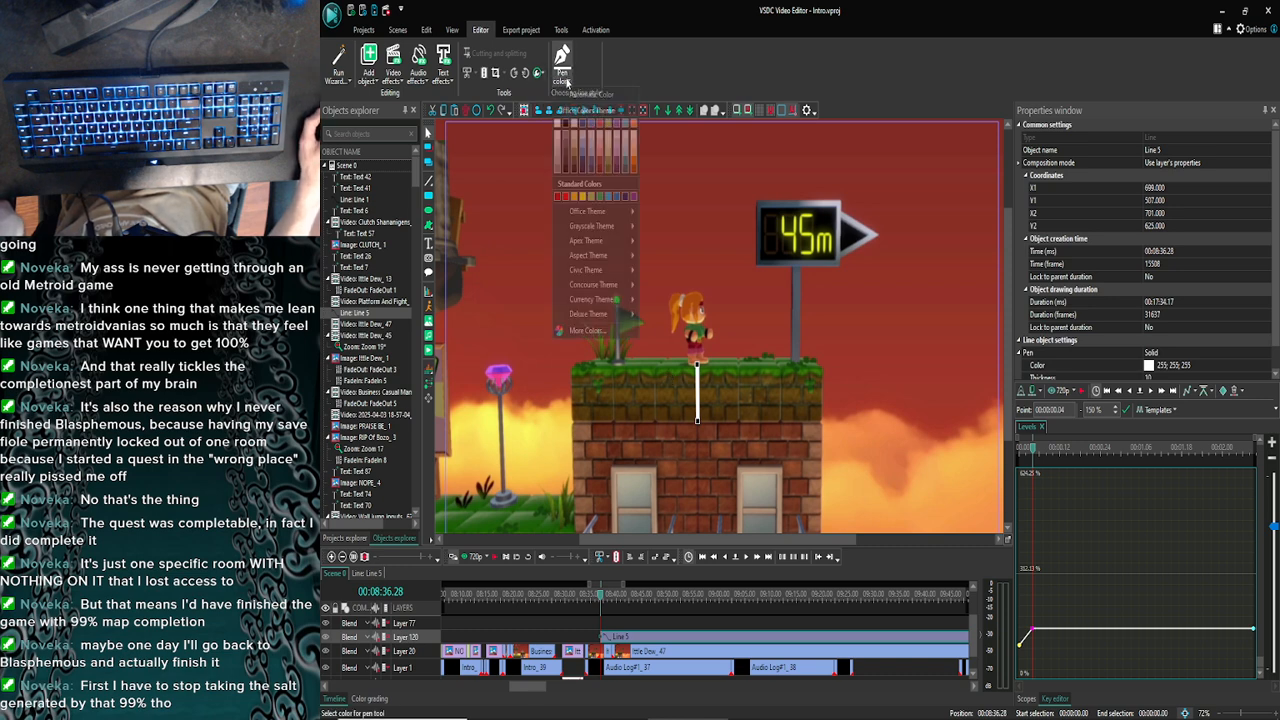
pyautogui.click(565, 200)
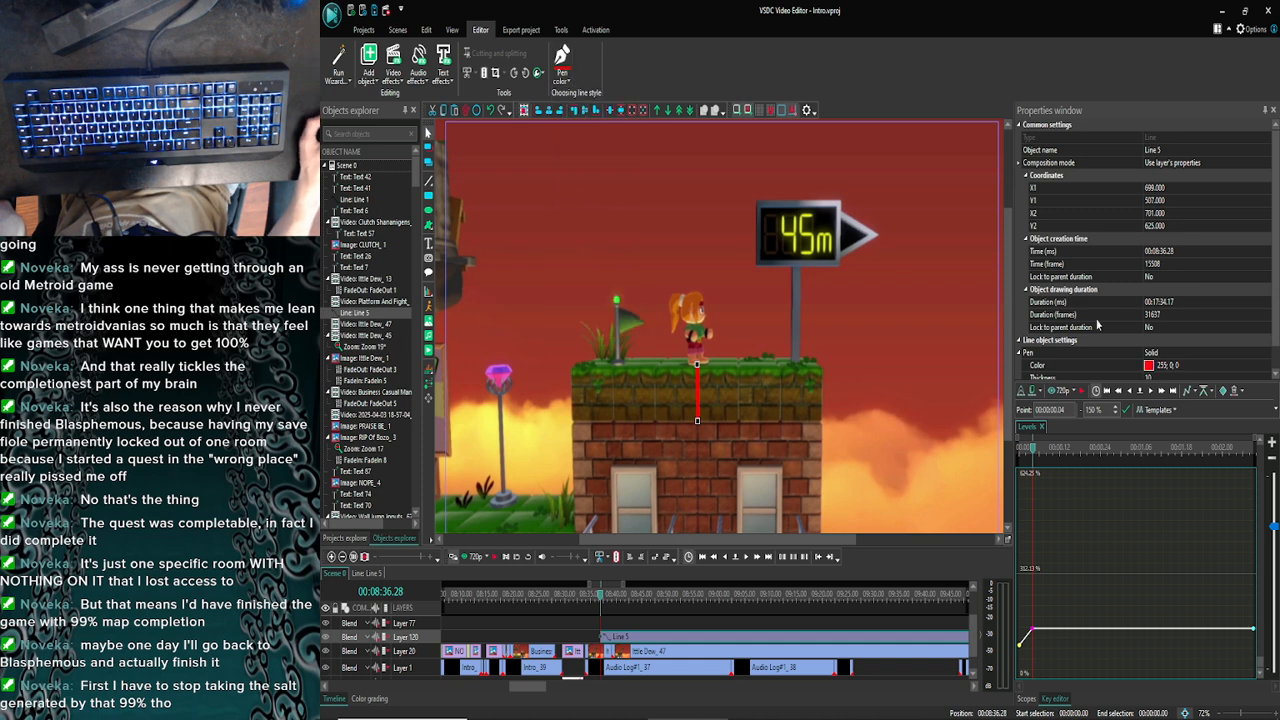
pyautogui.scroll(-1, 1276, 320)
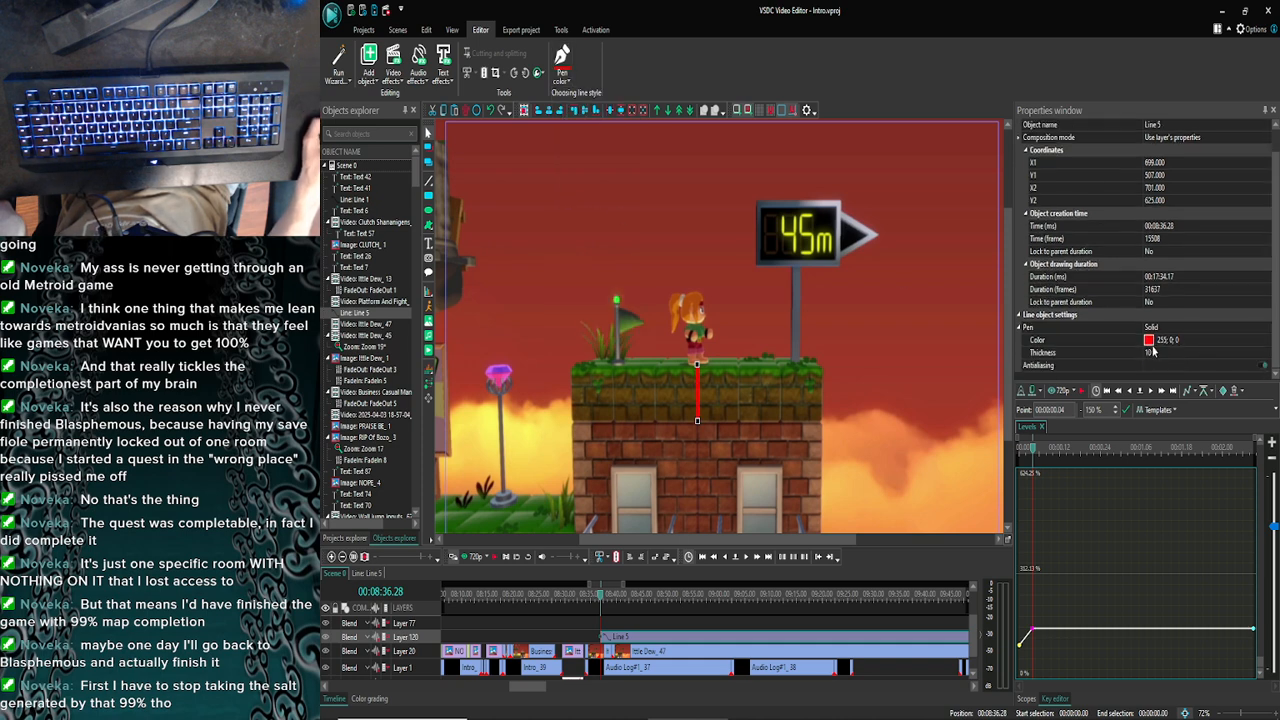
pyautogui.click(1158, 355)
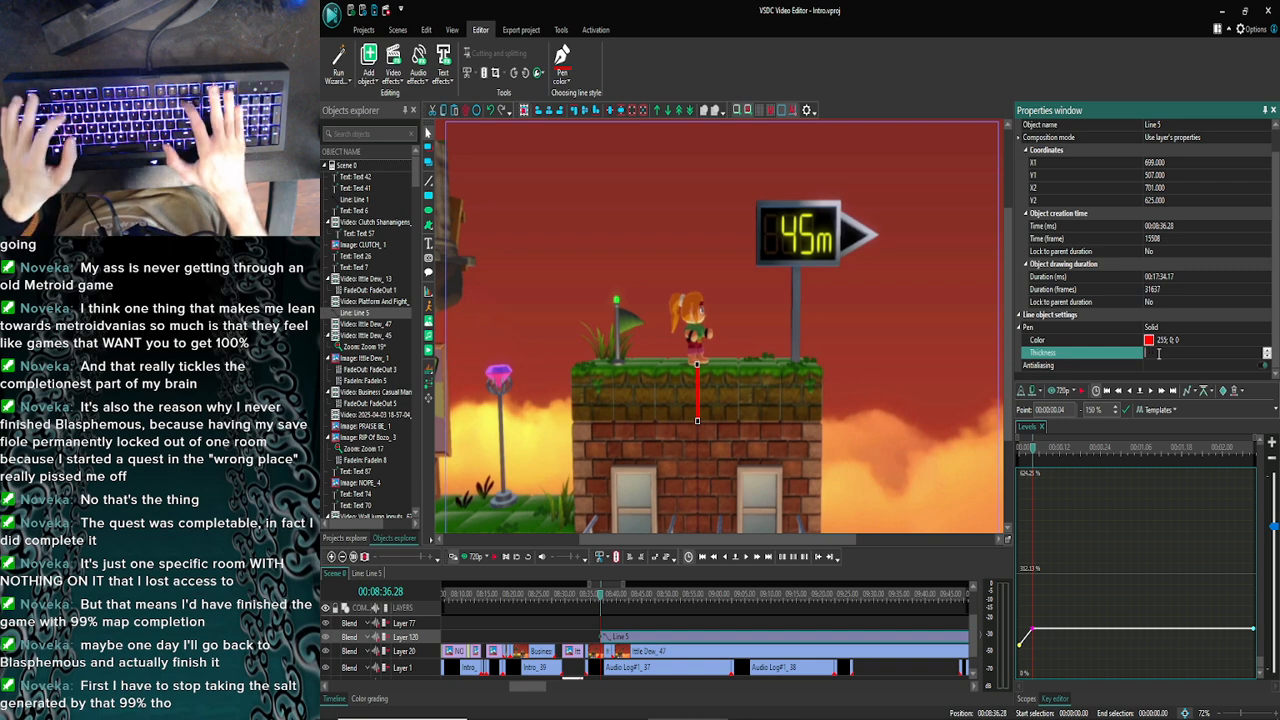
pyautogui.write('1')
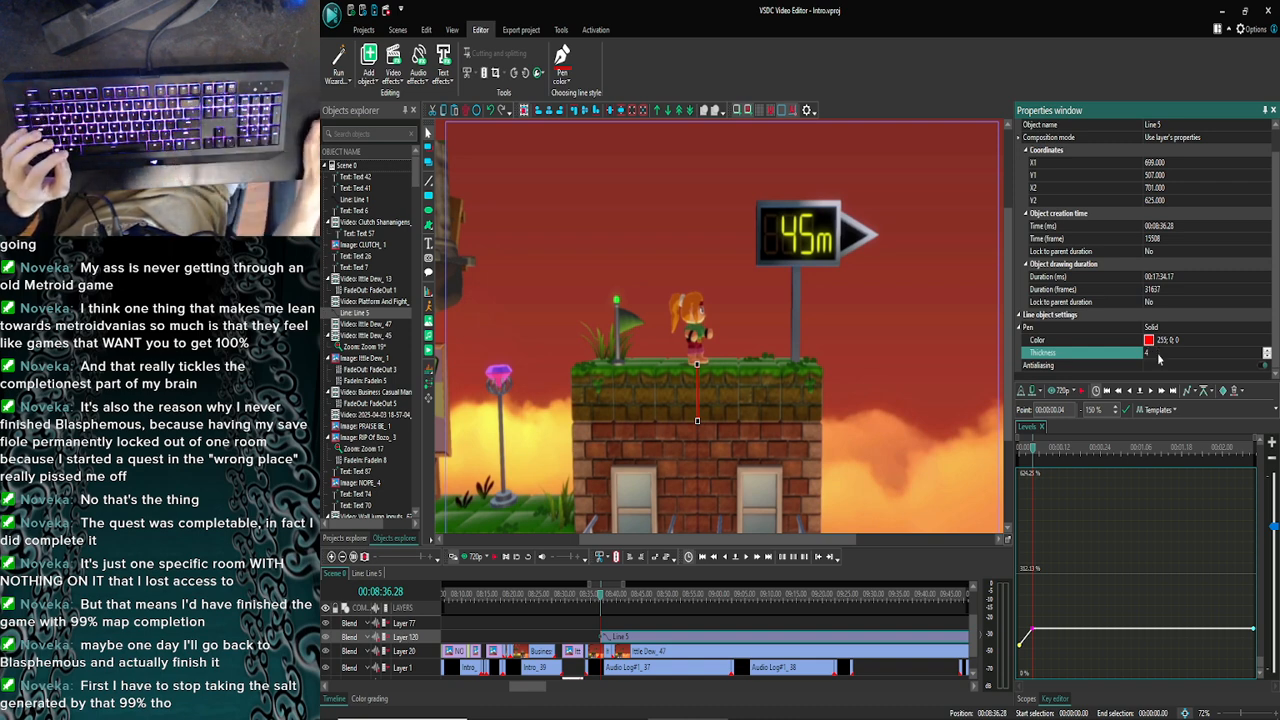
pyautogui.press('BackSpace')
pyautogui.write('5')
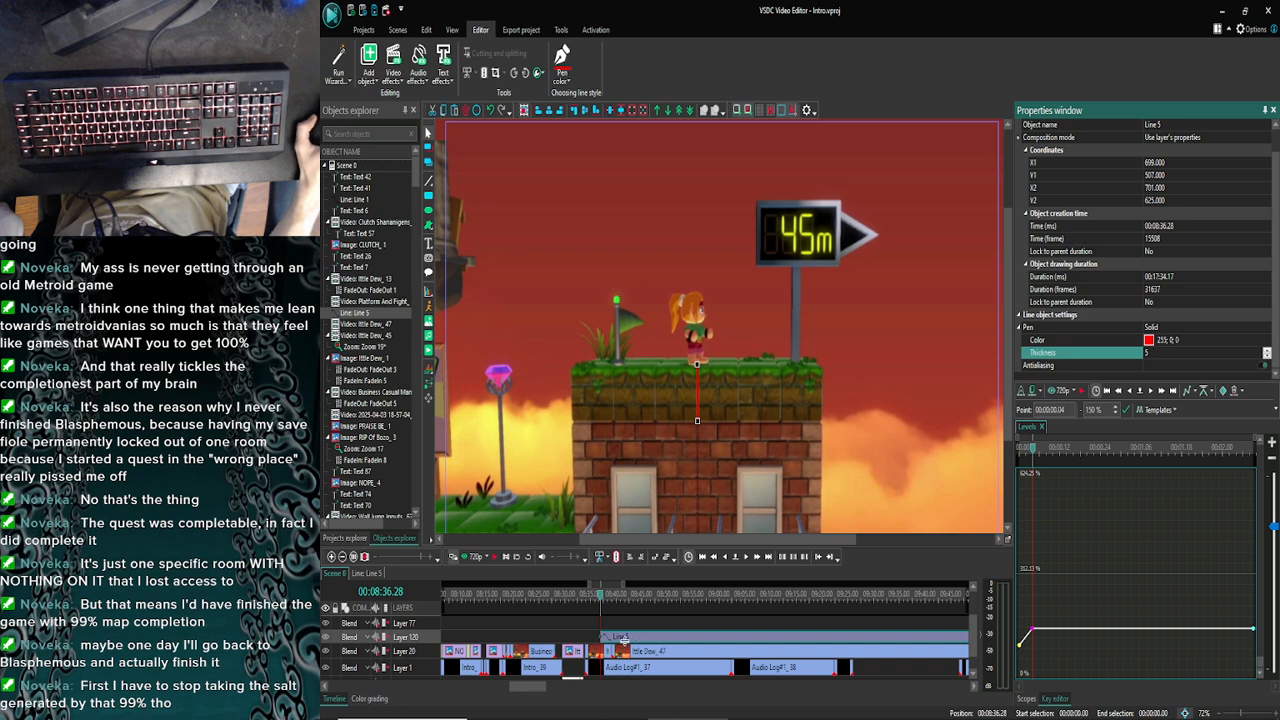
# Paste a copy of the red line into the zoomed gameplay clip at 00:00:02.28 and delete the original from the main scene
pyautogui.click(607, 653)
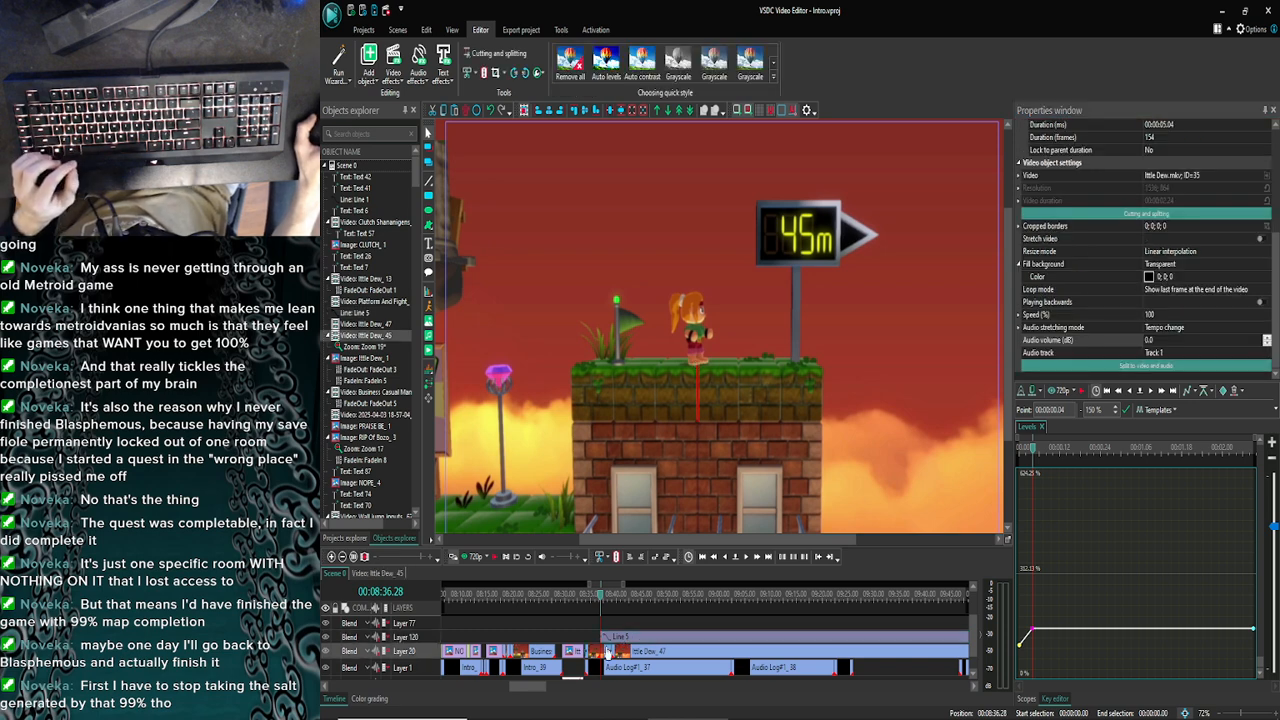
pyautogui.doubleClick(607, 652)
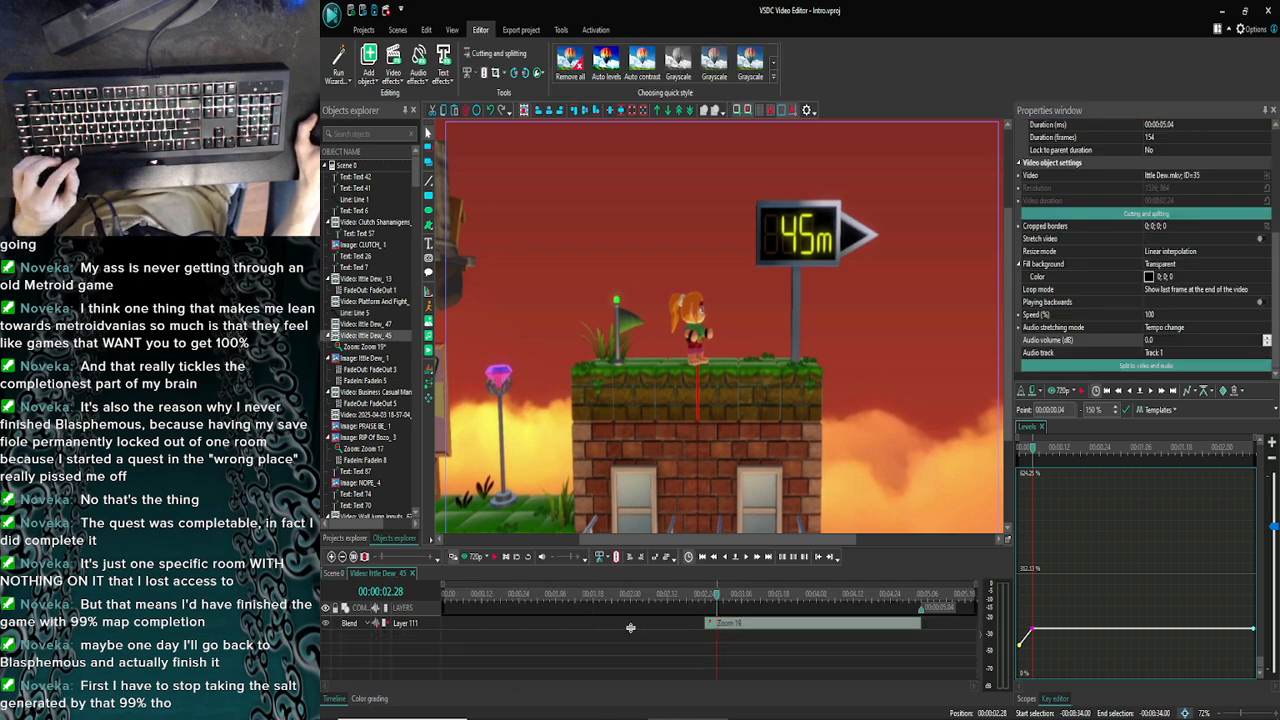
pyautogui.hotkey('ctrl', 'v')
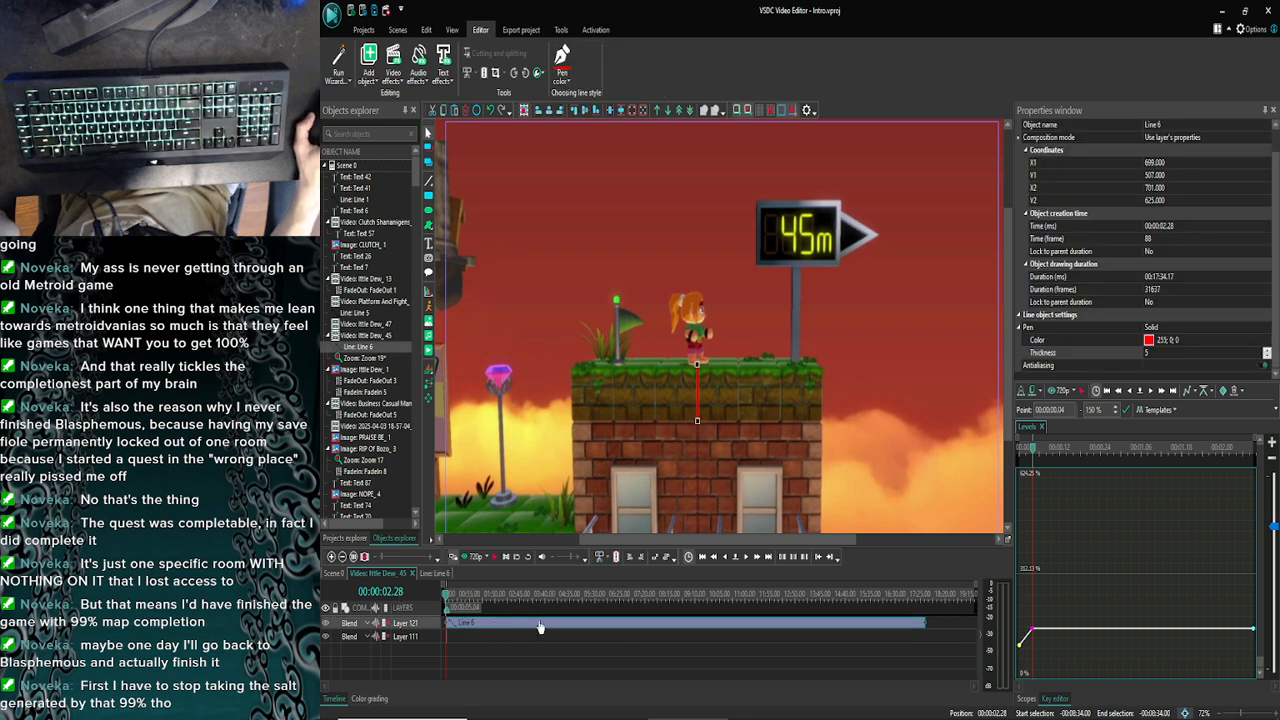
pyautogui.click(334, 573)
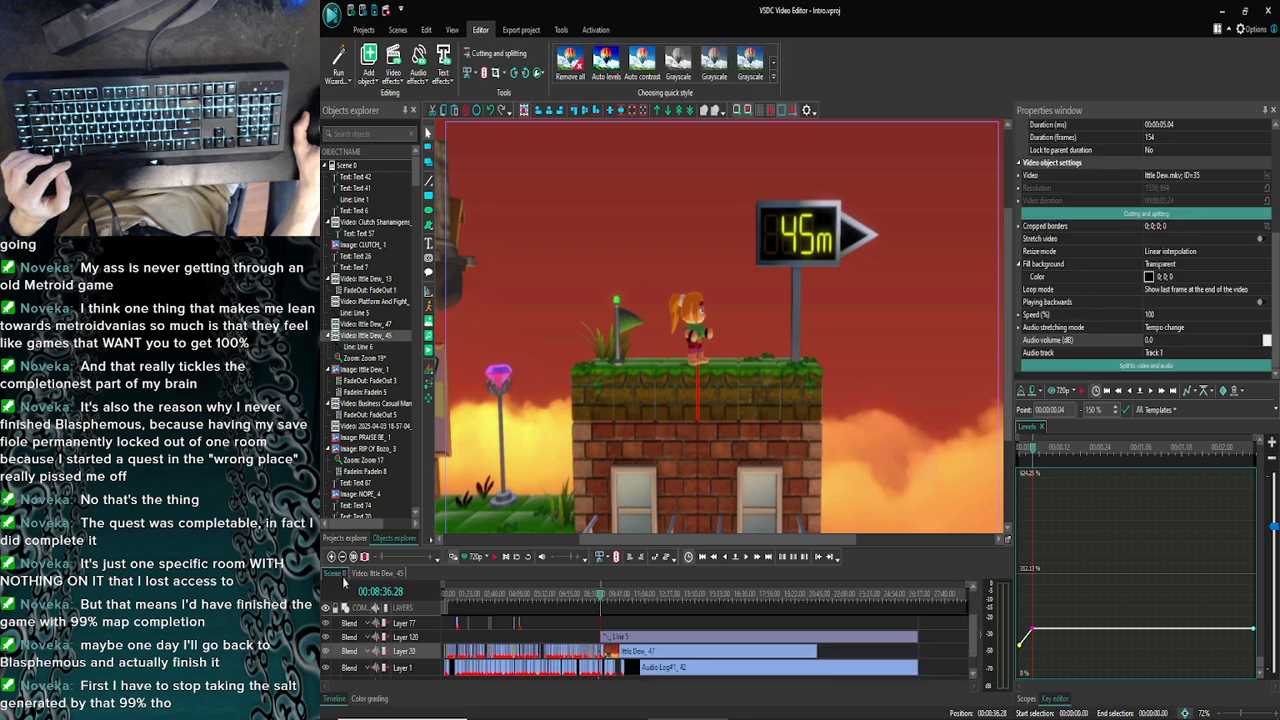
pyautogui.click(607, 640)
pyautogui.press('Delete')
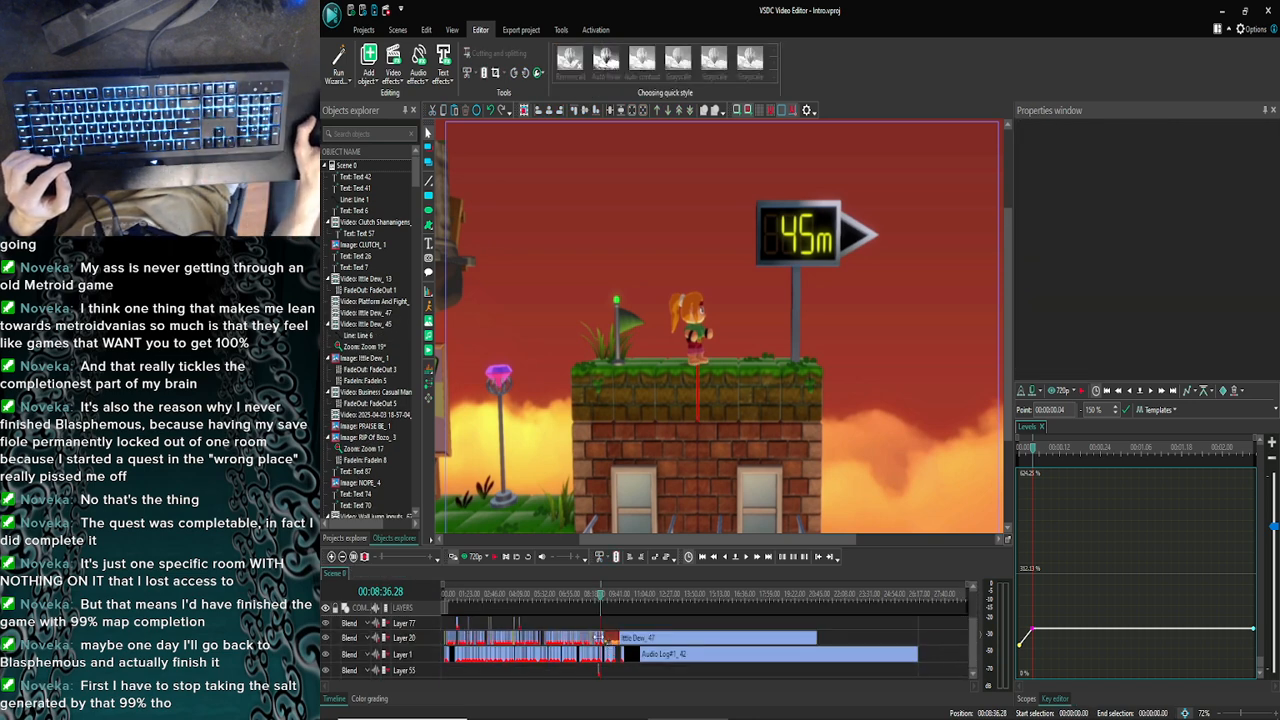
# Reopen the zoomed clip and shorten the red line's duration to 00:00:02.06 so it ends together with the zoom
pyautogui.scroll(3, 599, 637)
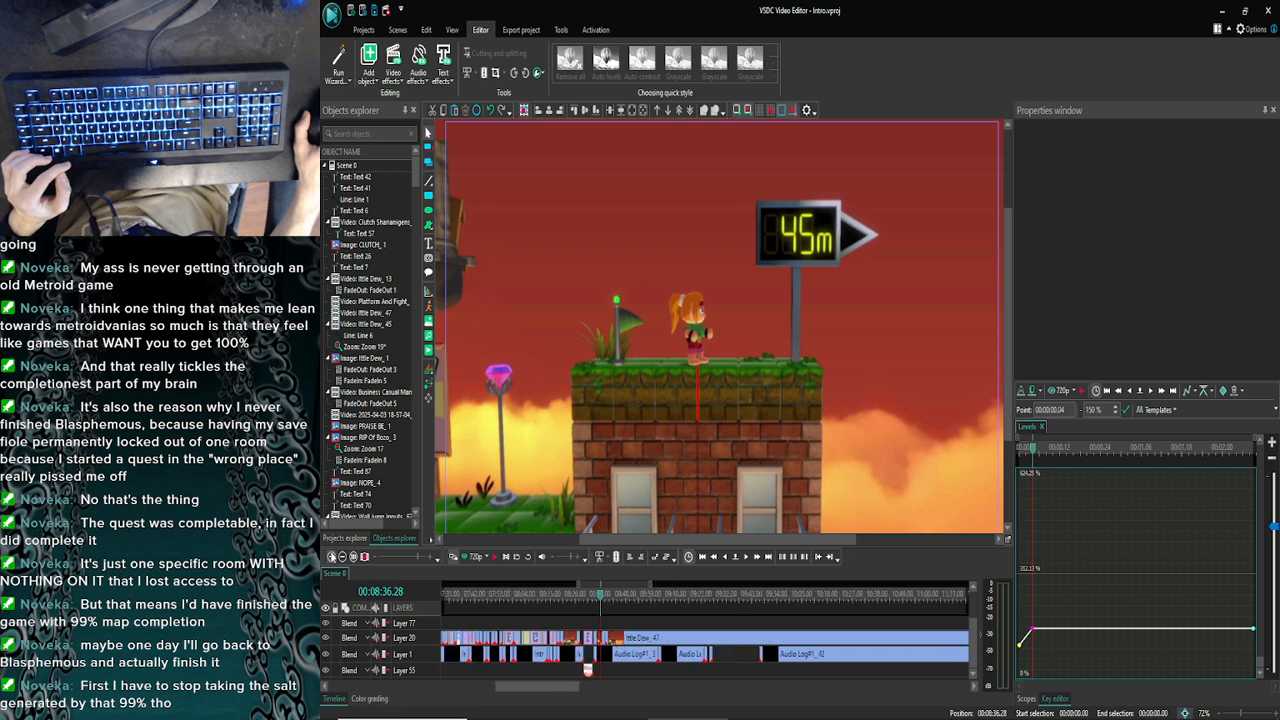
pyautogui.doubleClick(634, 637)
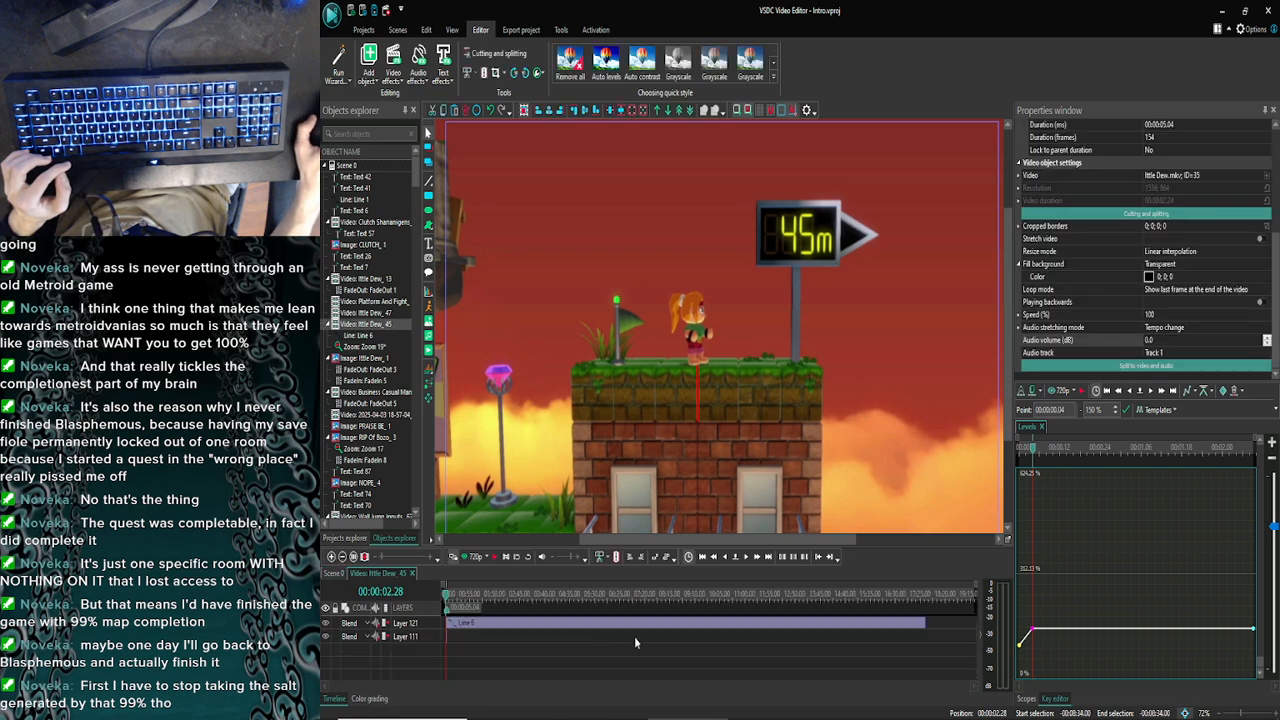
pyautogui.click(918, 624)
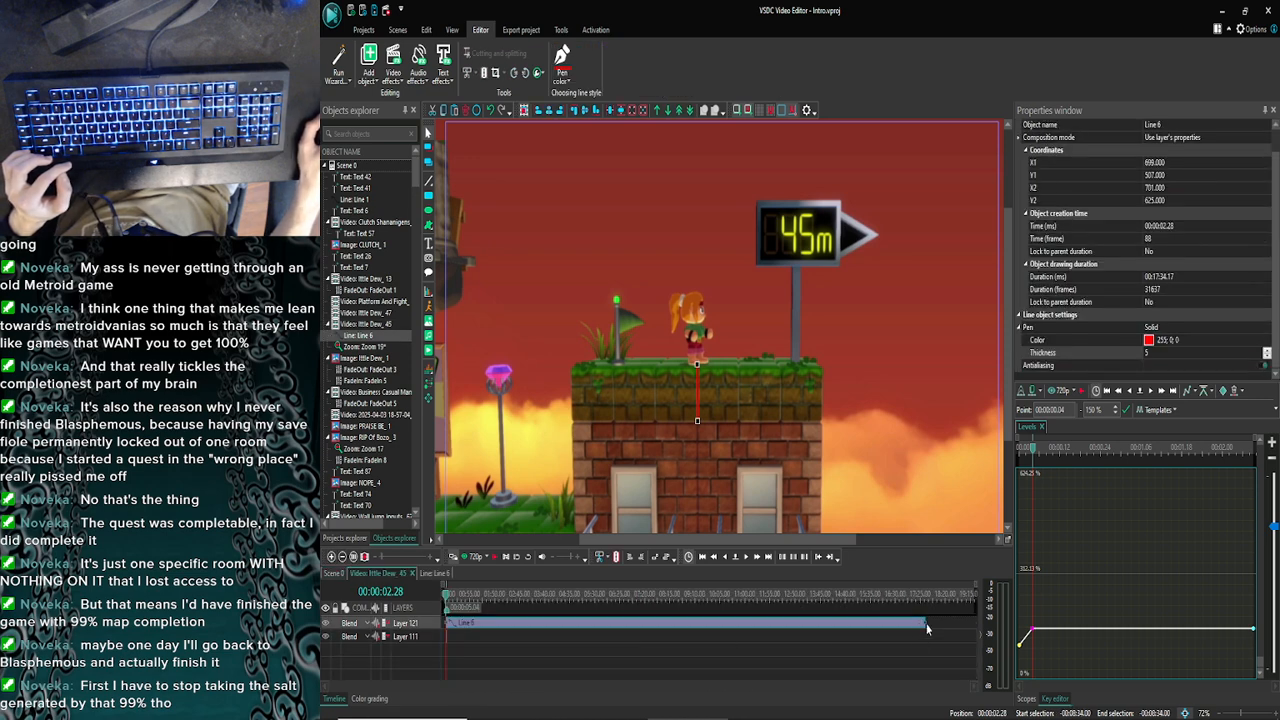
pyautogui.moveTo(924, 623); pyautogui.dragTo(544, 623)
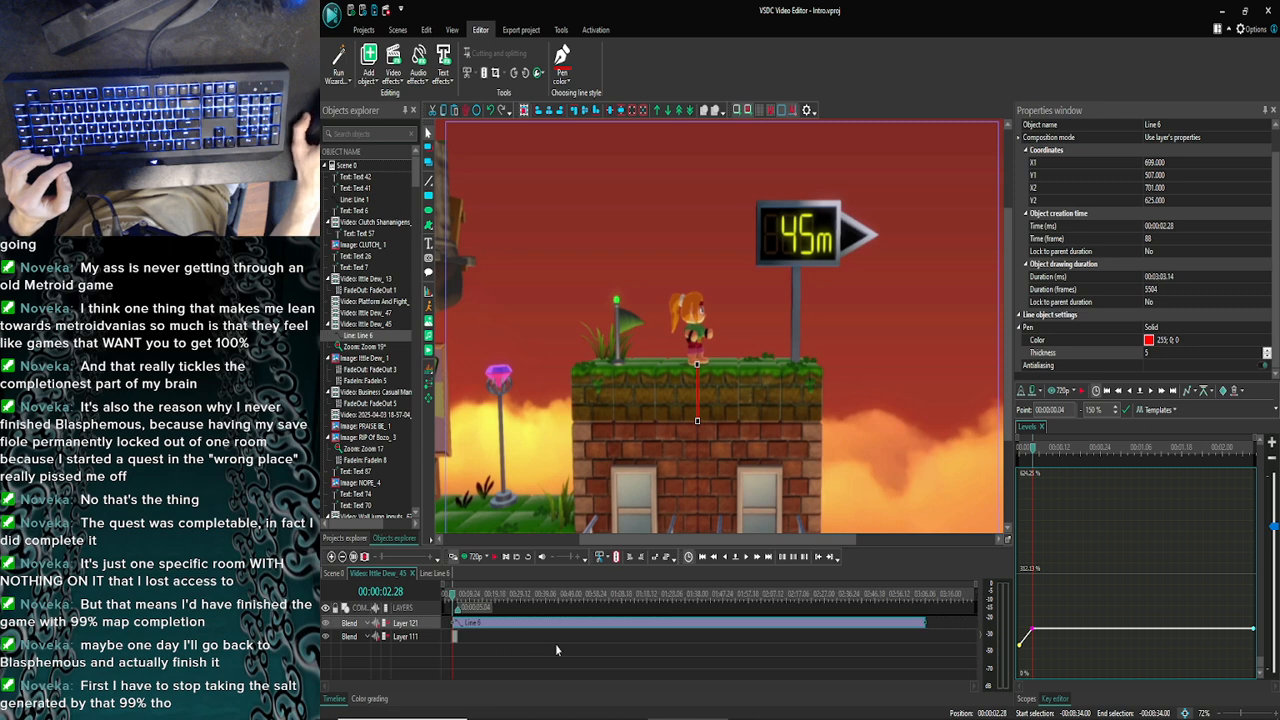
pyautogui.moveTo(924, 622); pyautogui.dragTo(462, 623)
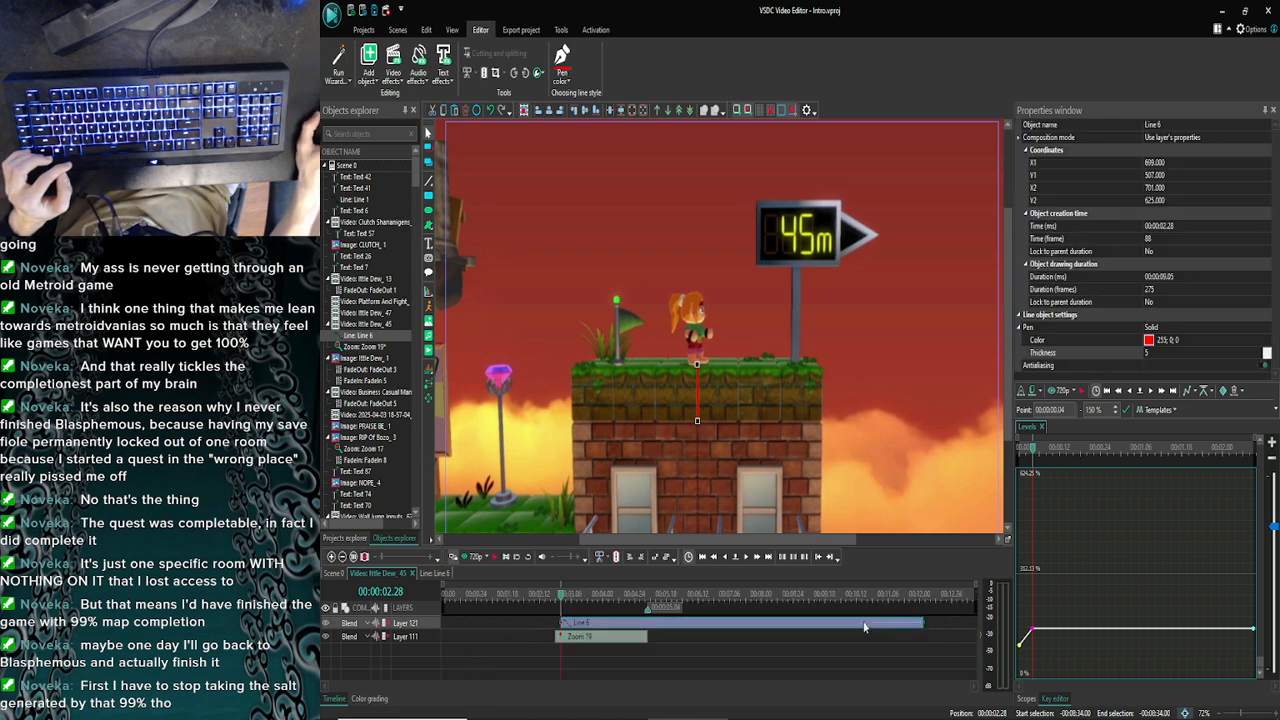
pyautogui.moveTo(924, 622); pyautogui.dragTo(647, 626)
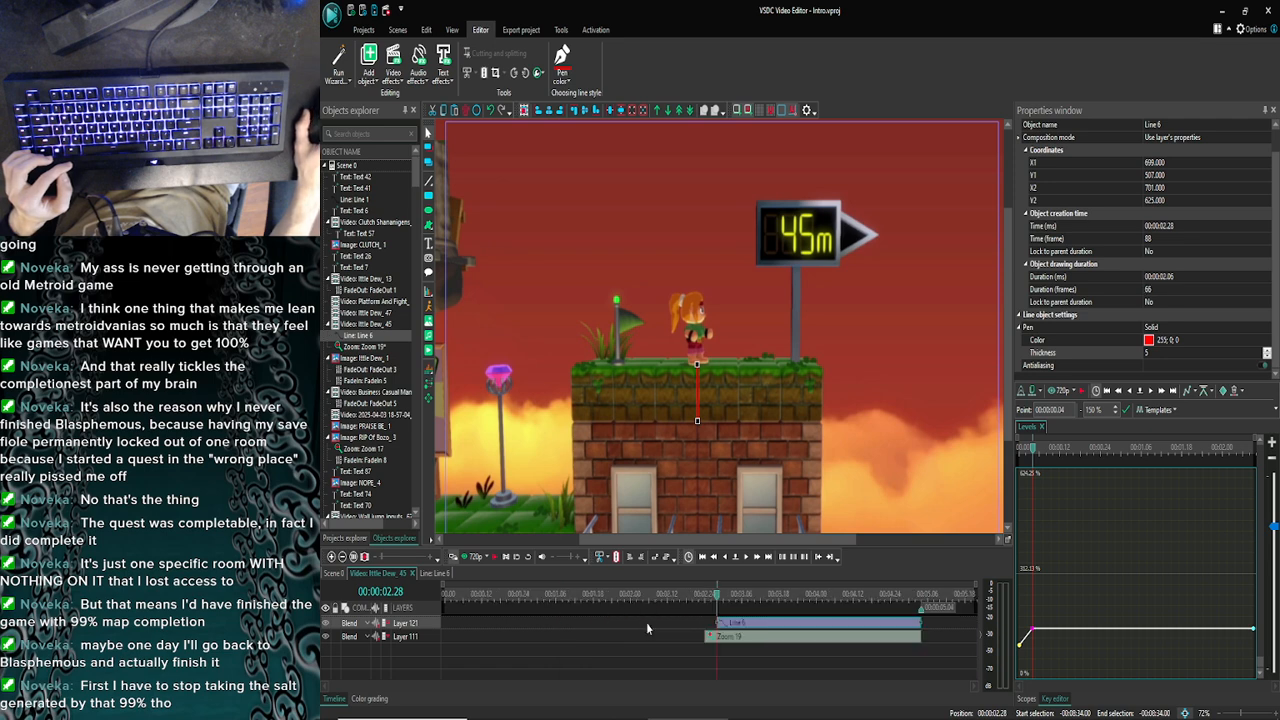
# Preview the zoom and the red line twice from 00:00:02.18, checking the line's appearance in between
pyautogui.click(713, 597)
pyautogui.moveTo(713, 597); pyautogui.dragTo(686, 597)
pyautogui.click(452, 556)
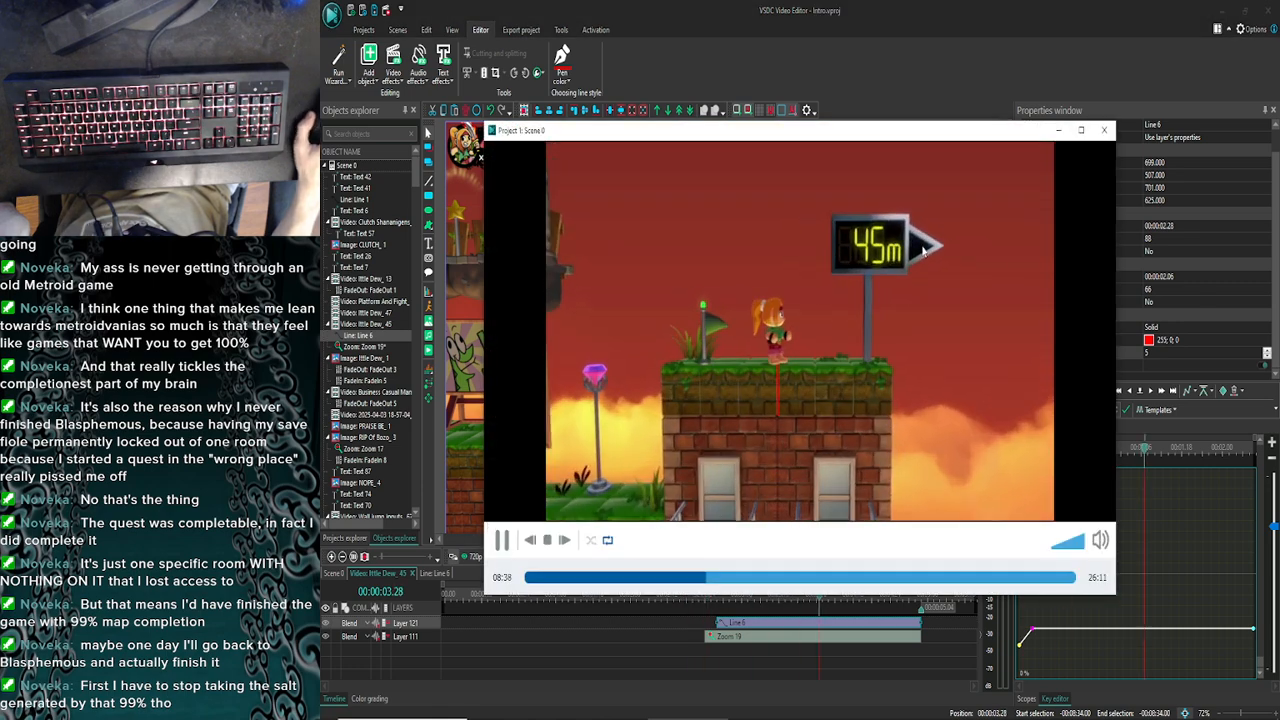
pyautogui.click(1104, 130)
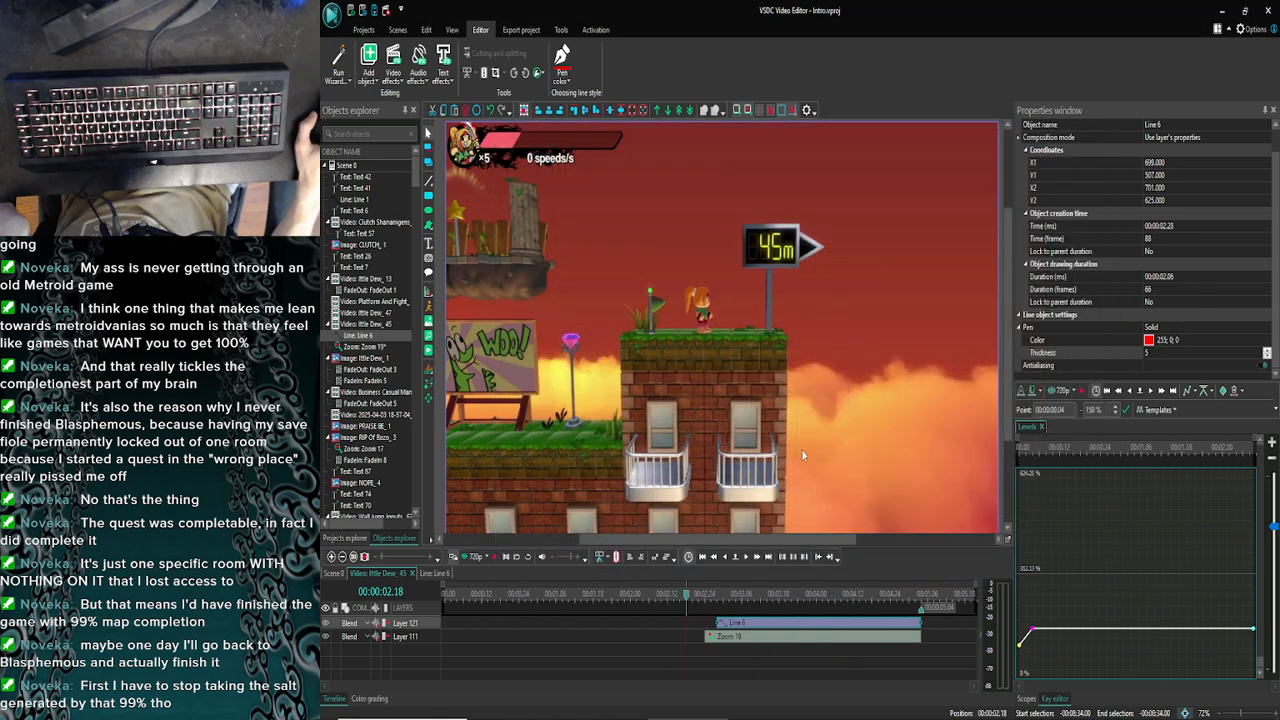
pyautogui.moveTo(686, 598); pyautogui.dragTo(726, 599)
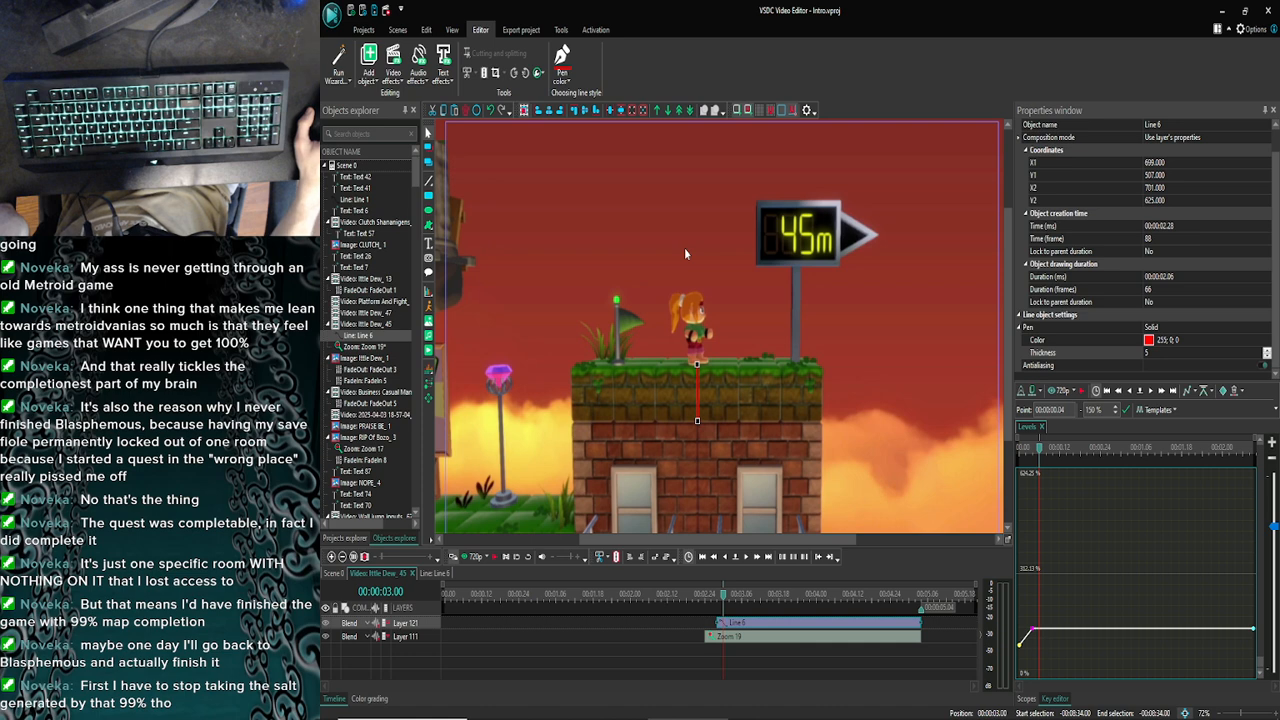
pyautogui.moveTo(723, 598); pyautogui.dragTo(688, 598)
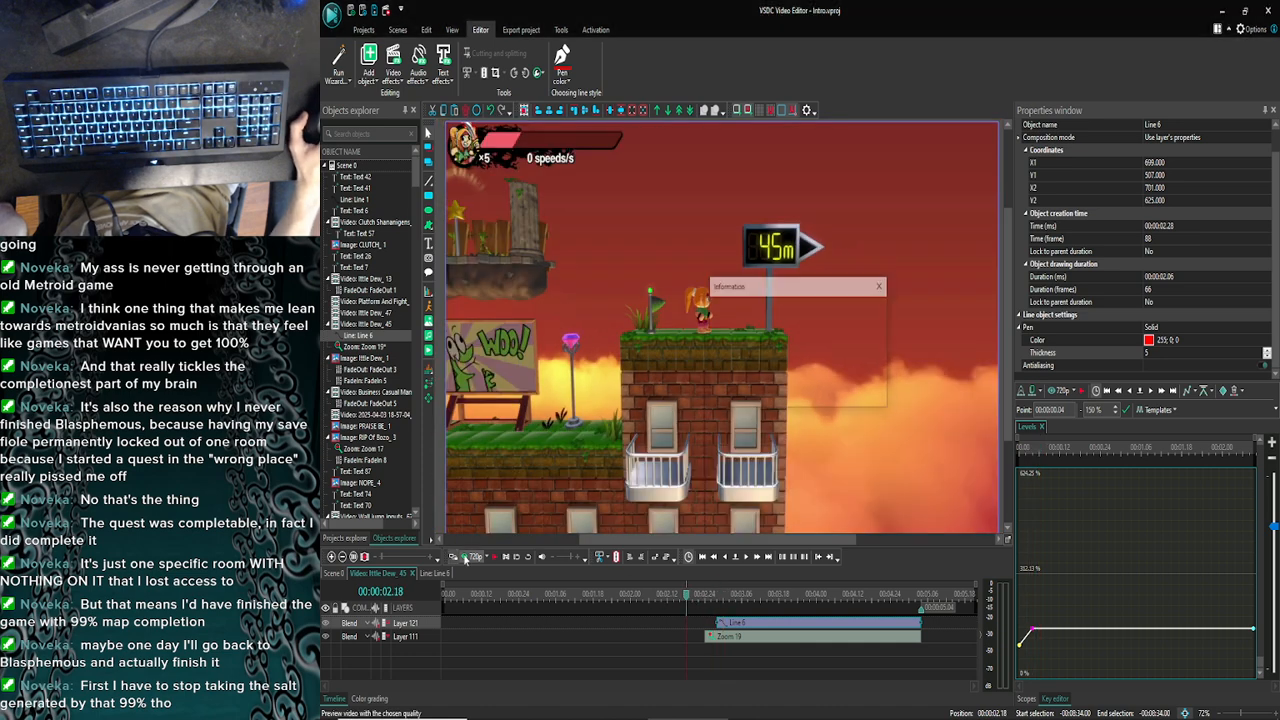
pyautogui.click(455, 556)
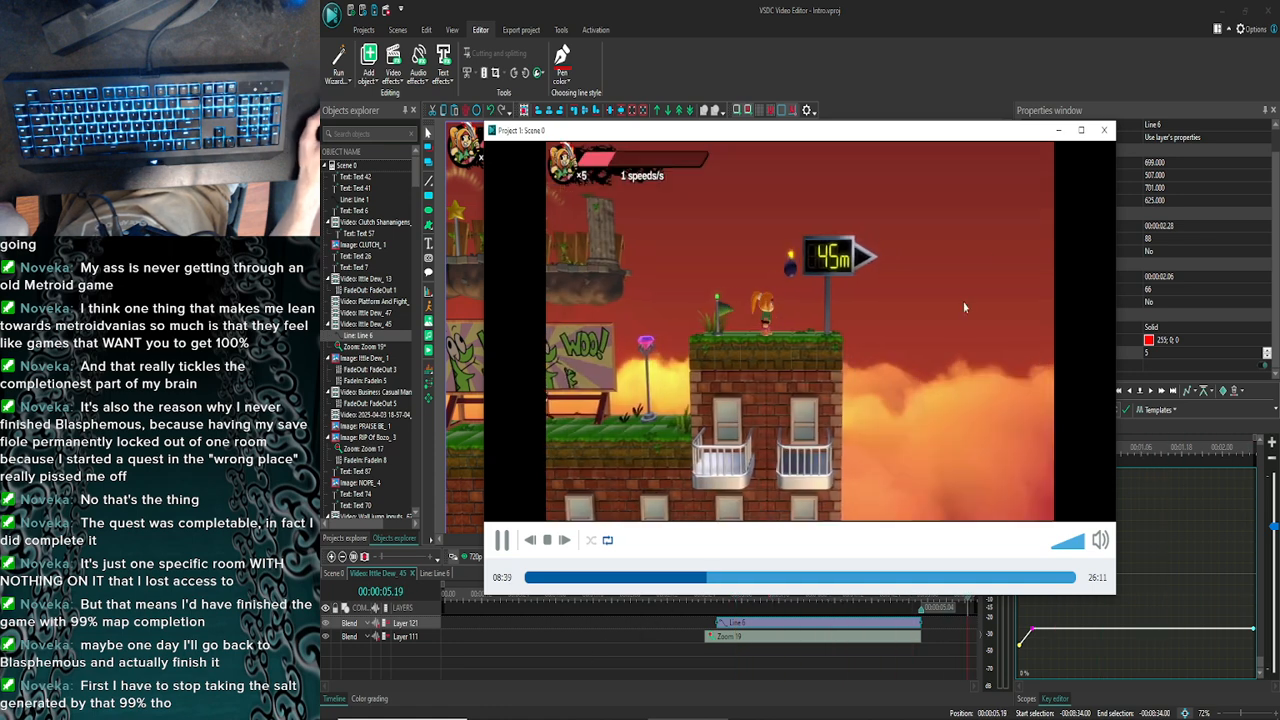
pyautogui.click(1102, 131)
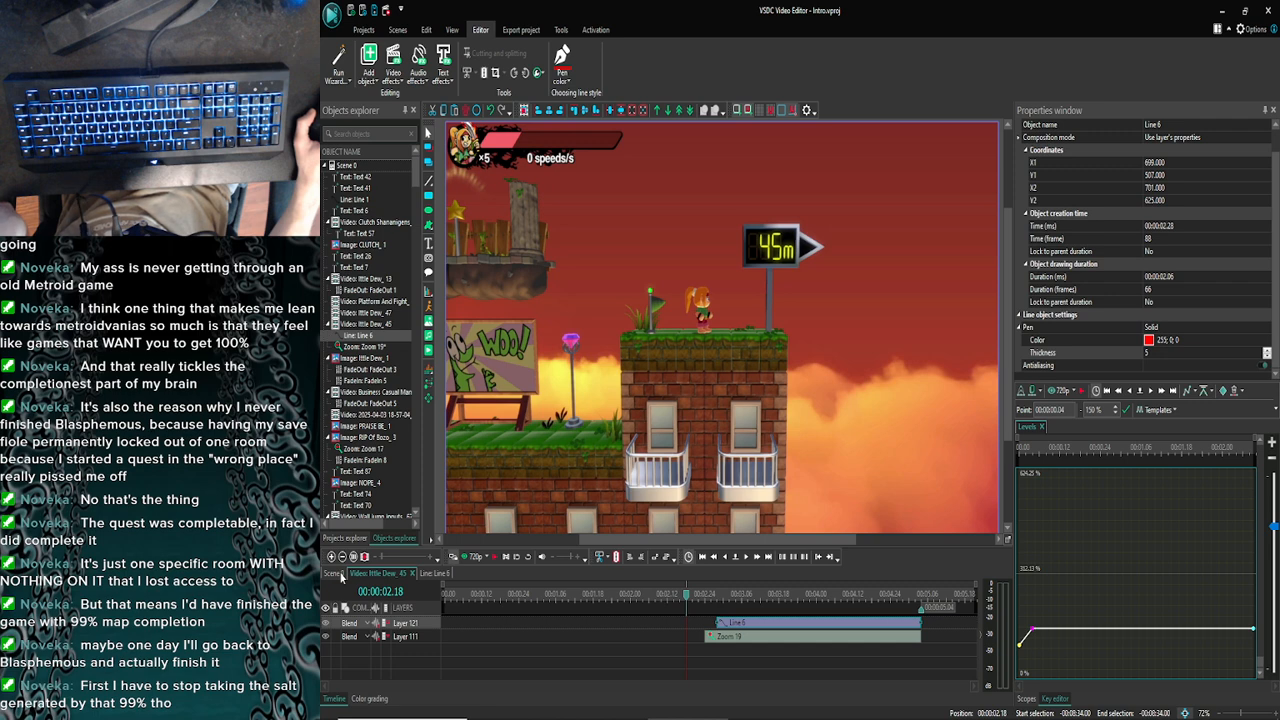
# Return to the main scene timeline and move the playhead to 00:08:39.13, near the cut after the zoomed clip
pyautogui.click(336, 573)
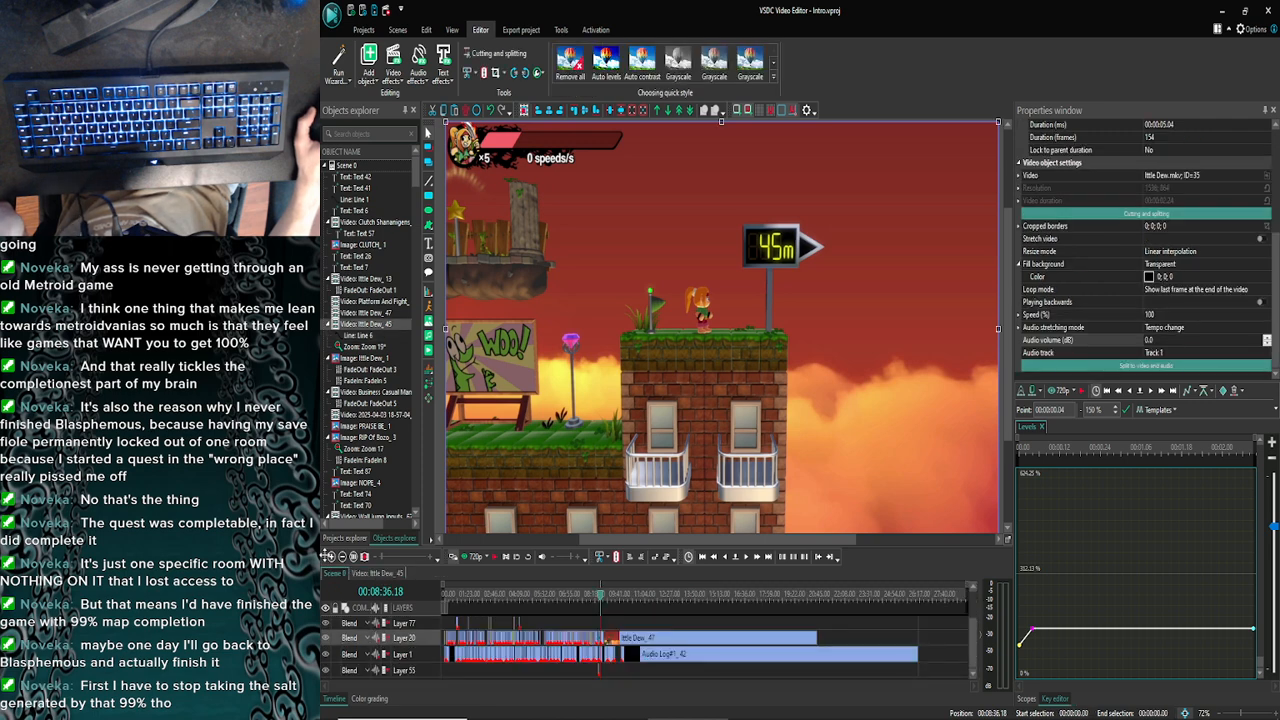
pyautogui.click(331, 556)
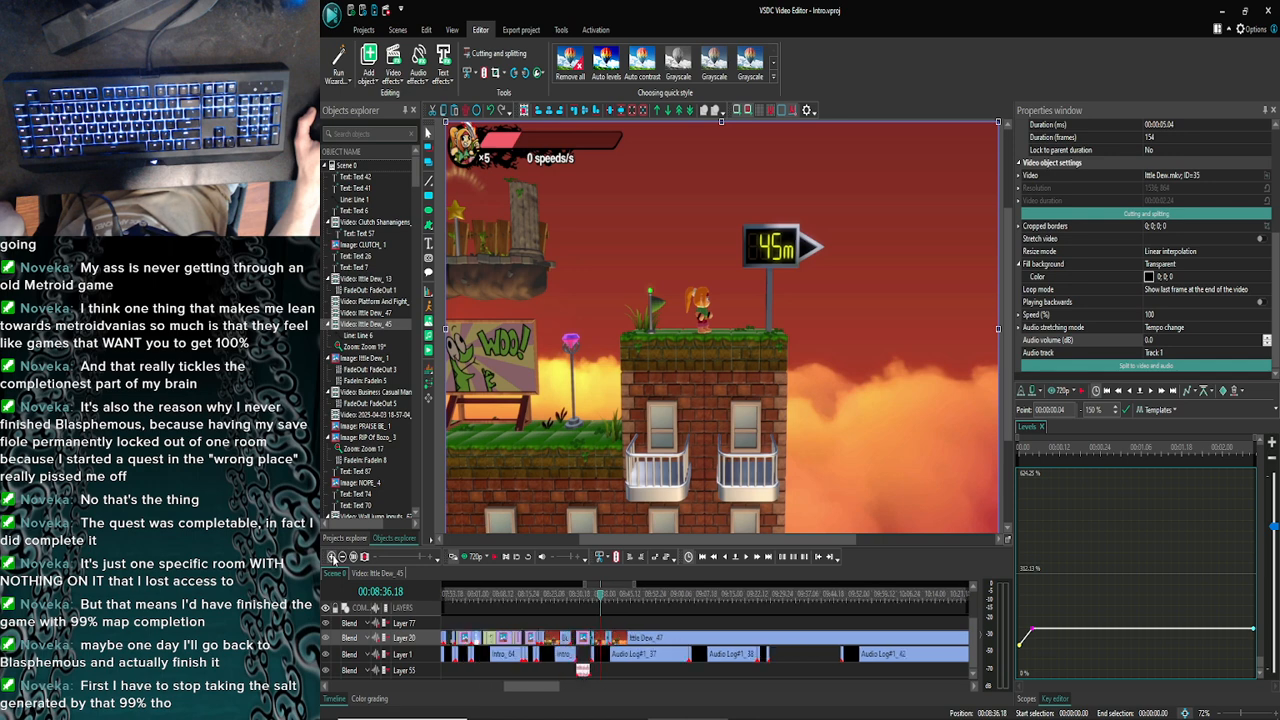
pyautogui.click(331, 556)
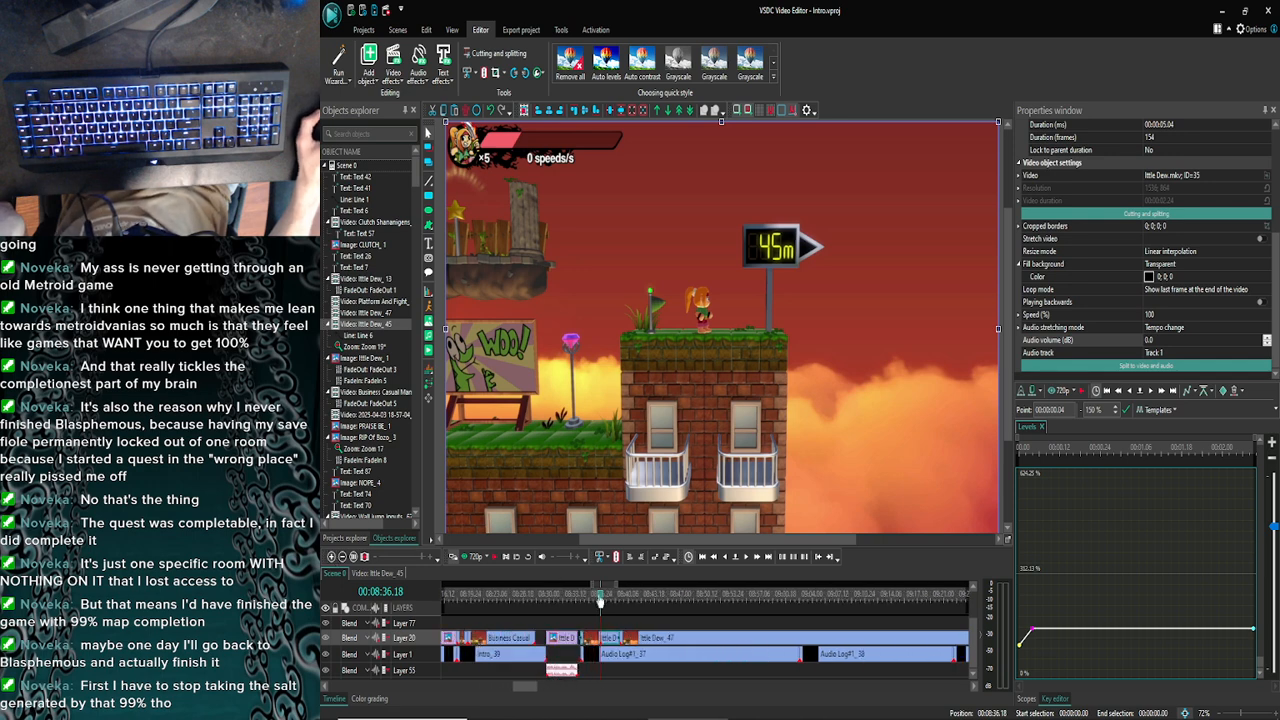
pyautogui.moveTo(600, 598); pyautogui.dragTo(614, 598)
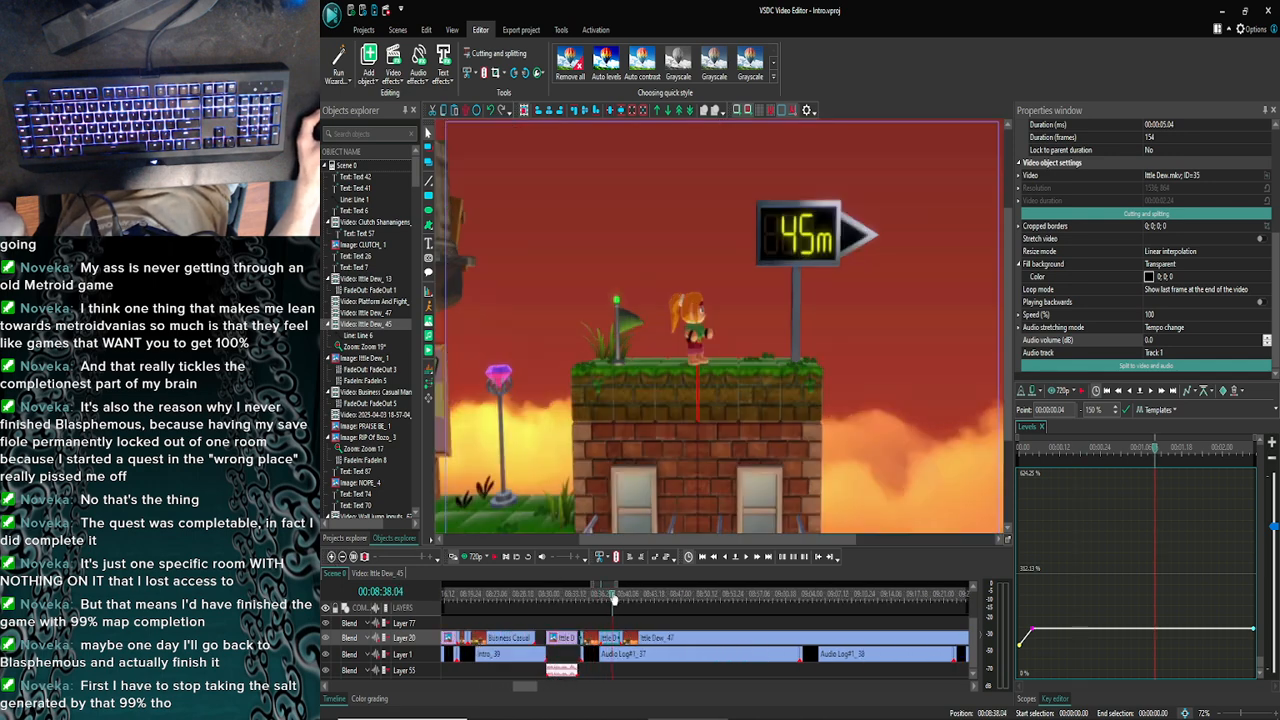
pyautogui.click(746, 558)
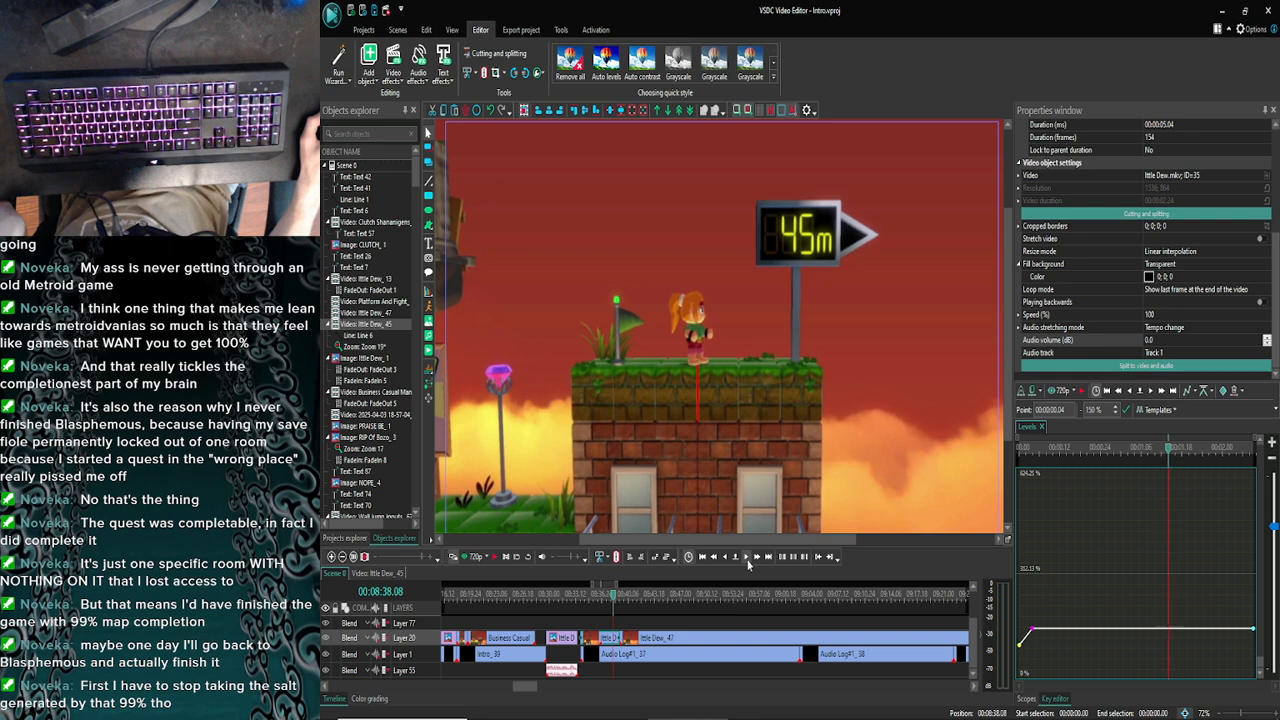
pyautogui.click(624, 598)
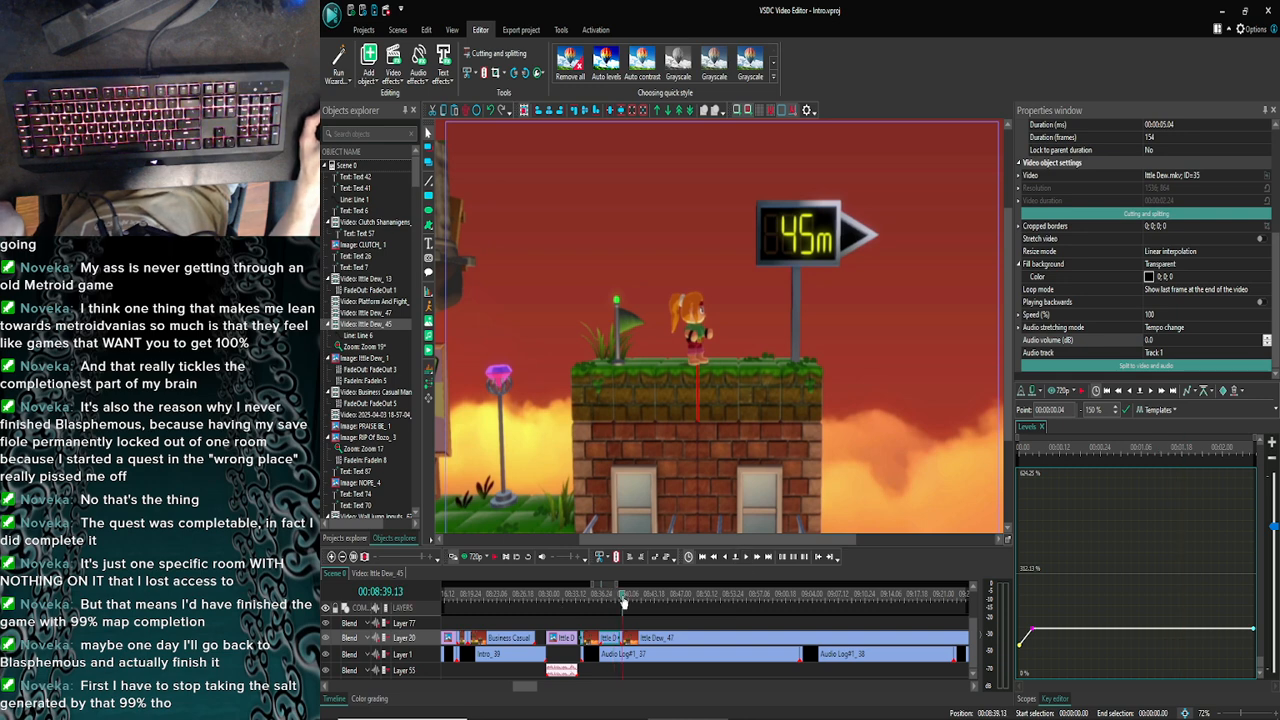
# Step frame by frame around the cut between the zoomed clip and the following gameplay clip, placing the playhead at 00:08:39.06
pyautogui.click(726, 558)
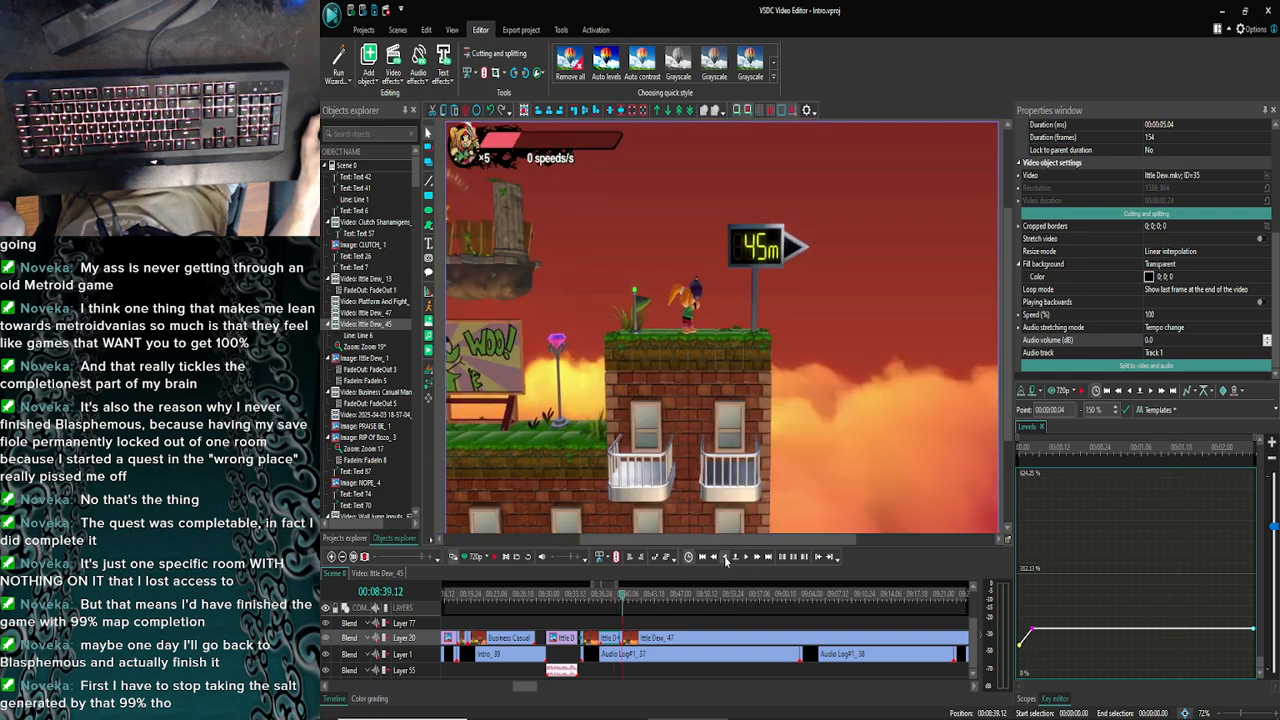
pyautogui.click(726, 558)
pyautogui.click(726, 558)
pyautogui.click(726, 558)
pyautogui.click(726, 558)
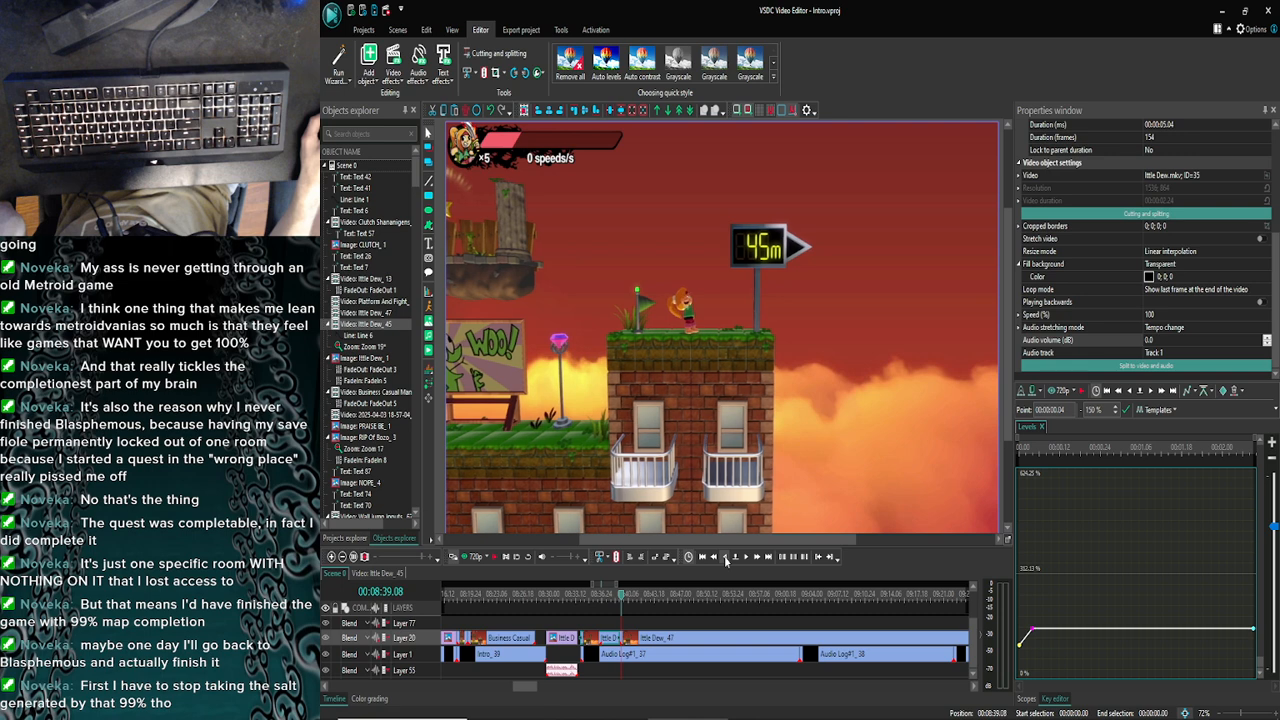
pyautogui.click(745, 558)
pyautogui.click(745, 558)
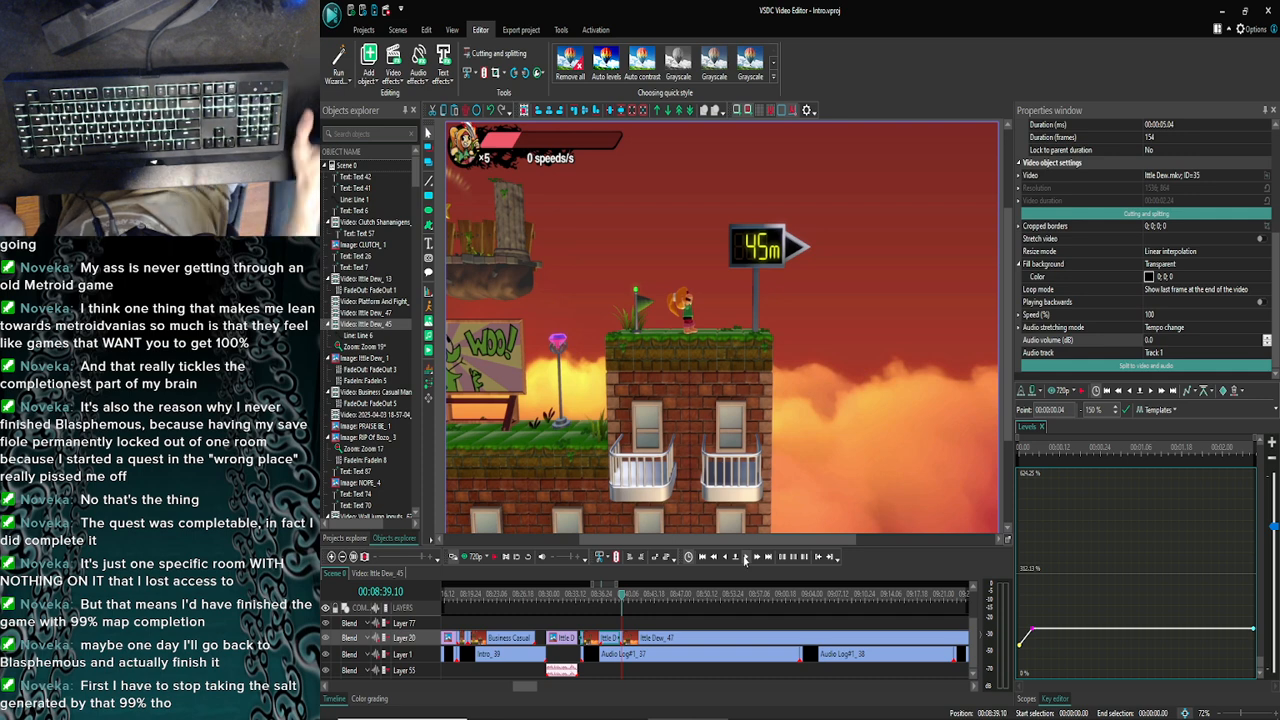
pyautogui.click(723, 558)
pyautogui.click(723, 558)
pyautogui.click(723, 558)
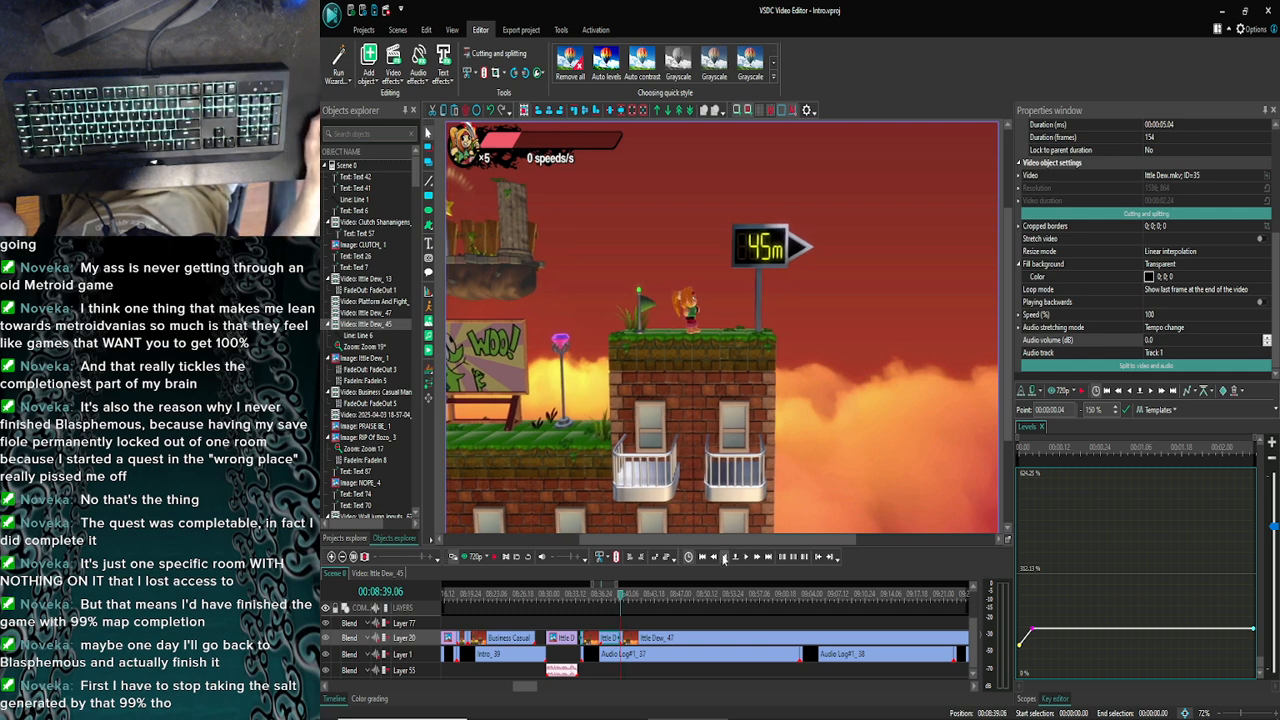
pyautogui.click(723, 558)
pyautogui.click(723, 558)
pyautogui.click(723, 558)
pyautogui.click(746, 557)
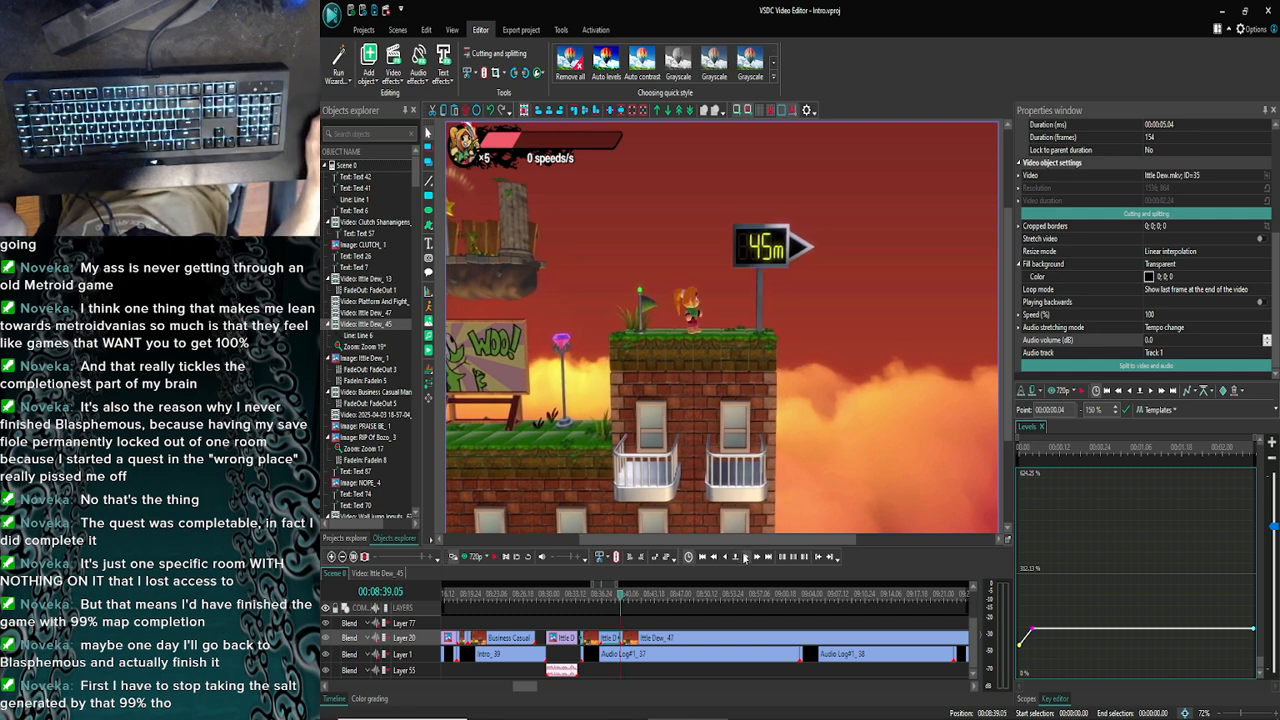
pyautogui.click(746, 557)
pyautogui.click(746, 557)
pyautogui.click(727, 558)
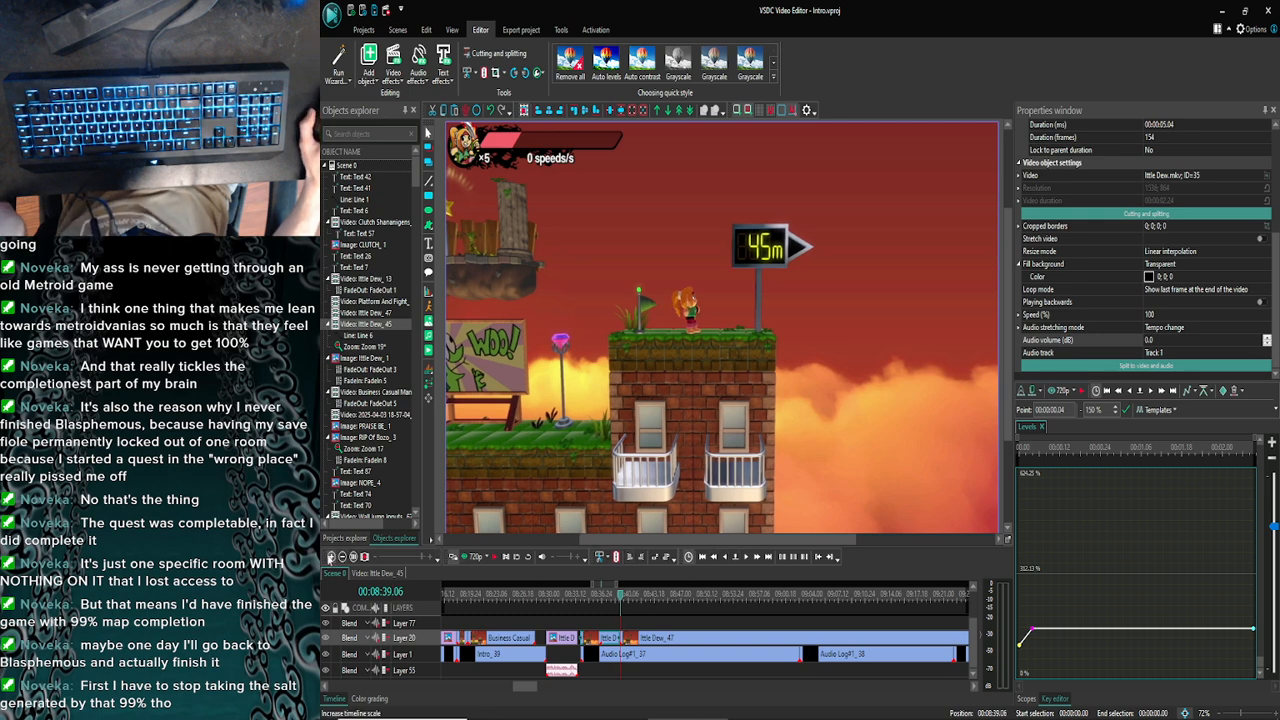
# Switch to the browser to resume the TOHO BOSSA NOVA 12 music video, and return to the VSDC video editor
pyautogui.click(331, 557)
pyautogui.click(331, 557)
pyautogui.click(331, 557)
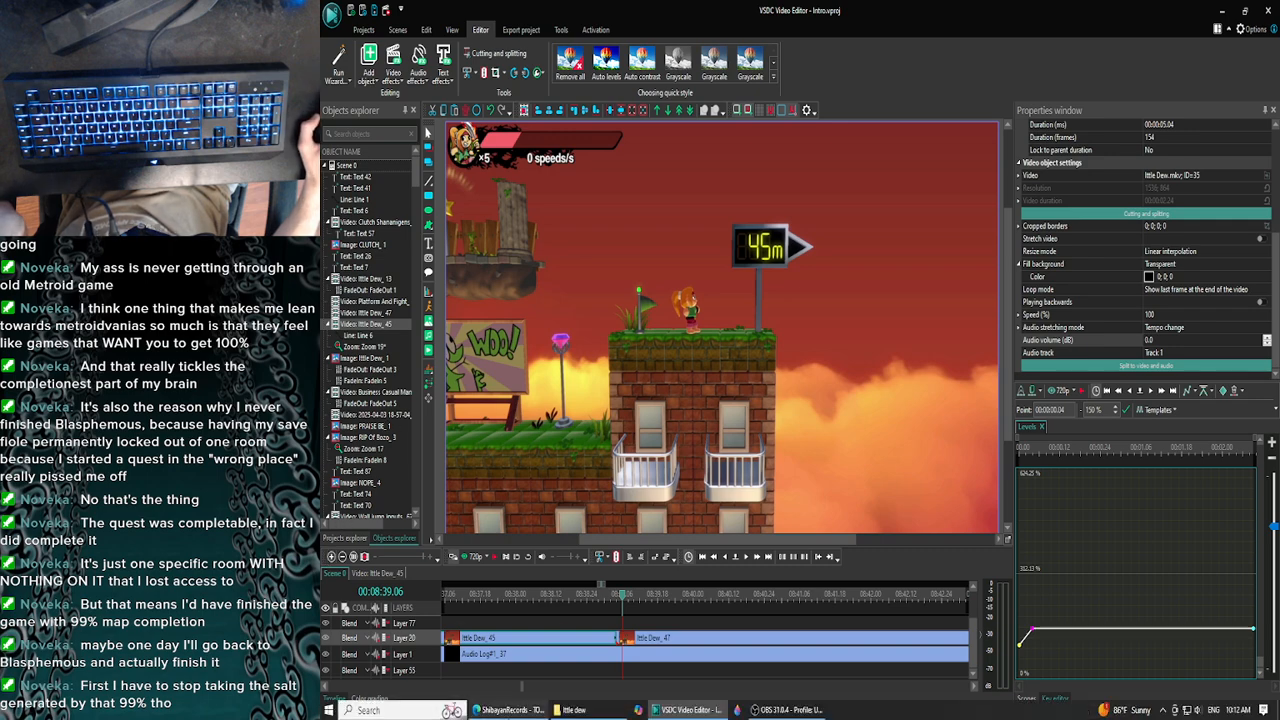
pyautogui.click(505, 712)
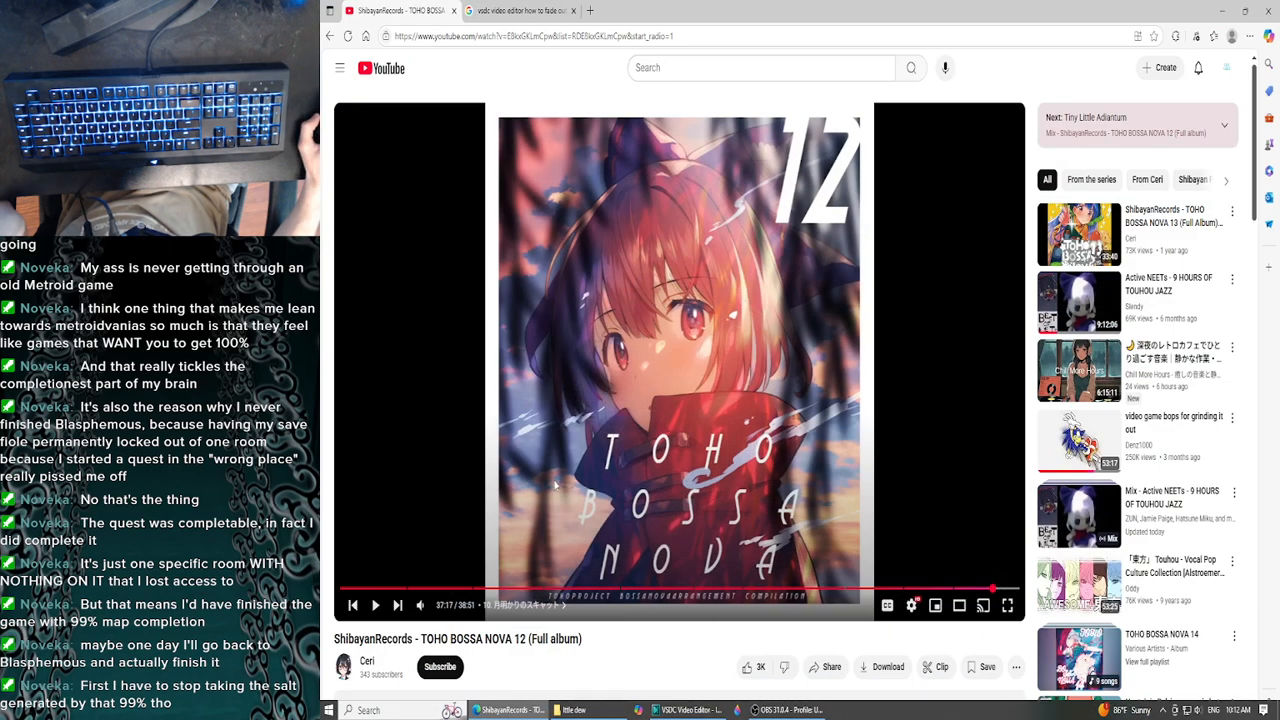
pyautogui.click(559, 347)
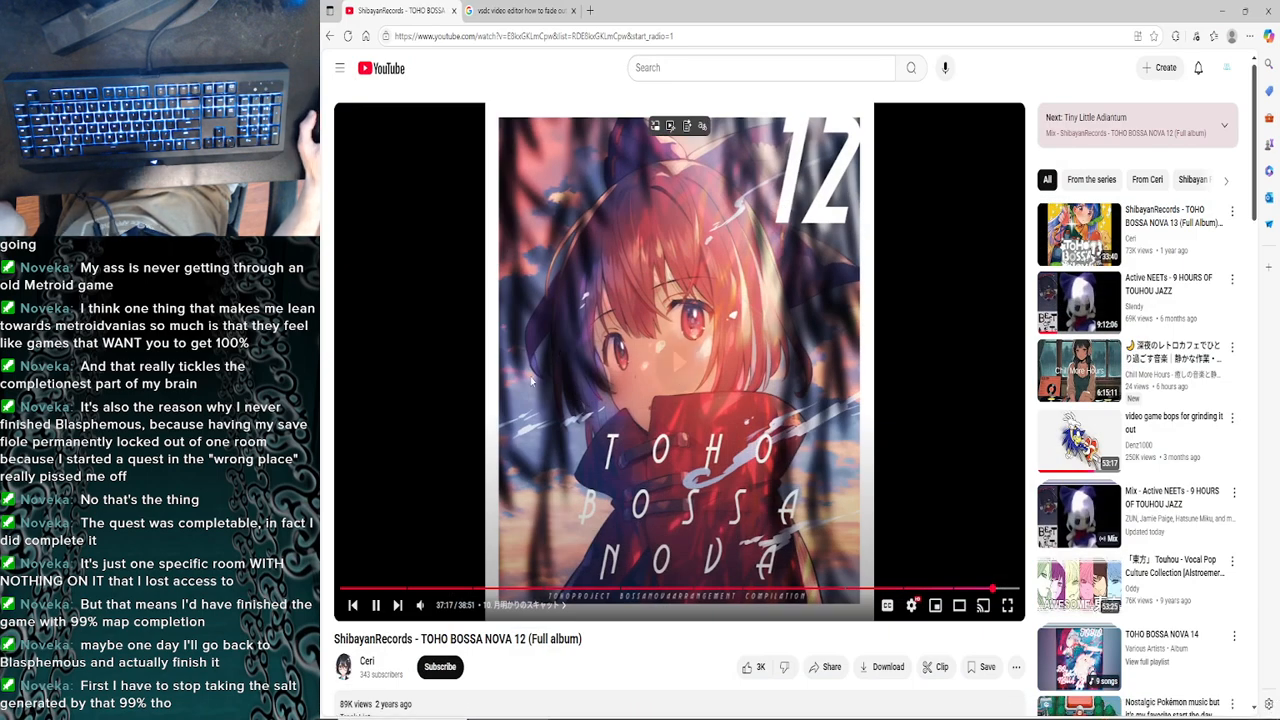
pyautogui.click(1220, 12)
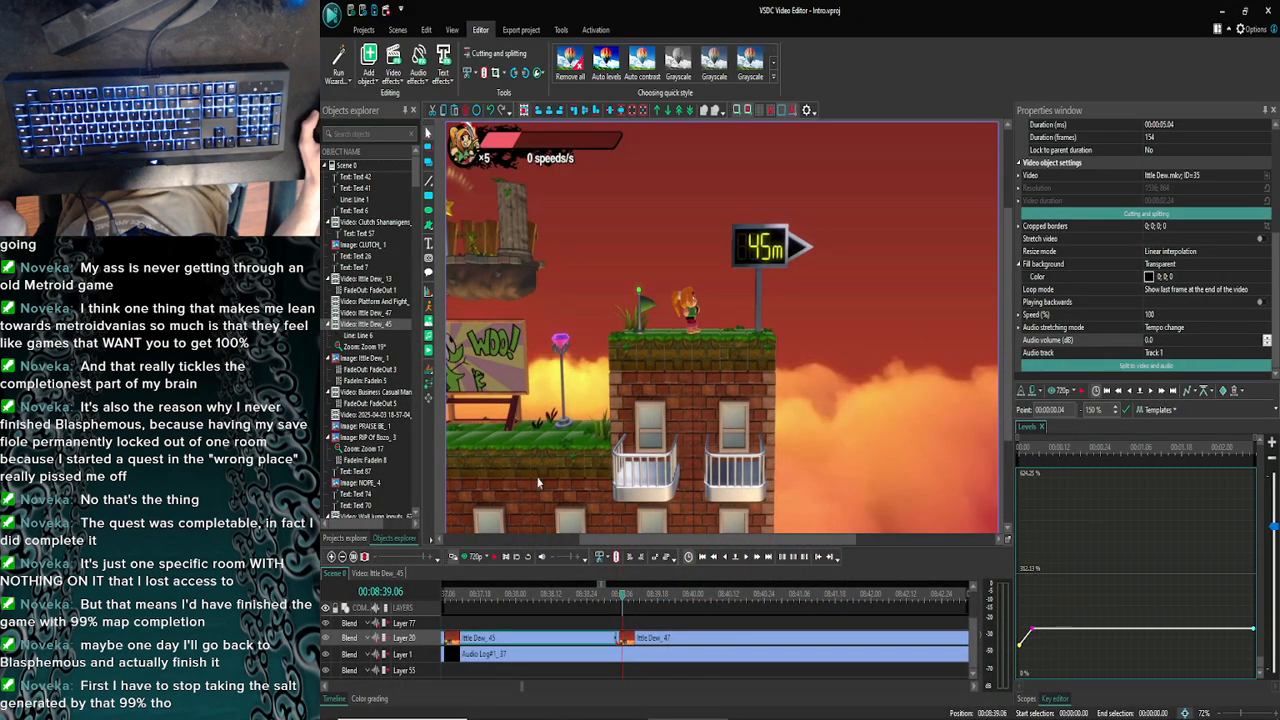
pyautogui.click(526, 712)
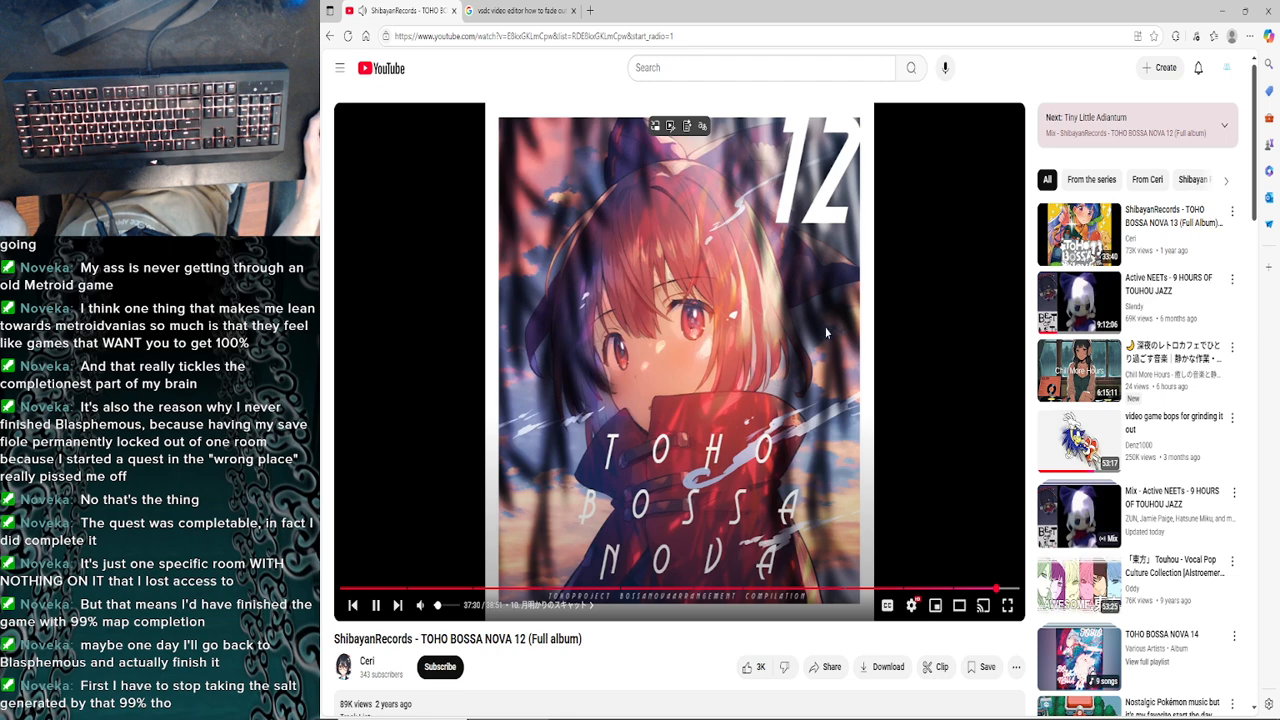
pyautogui.click(1221, 11)
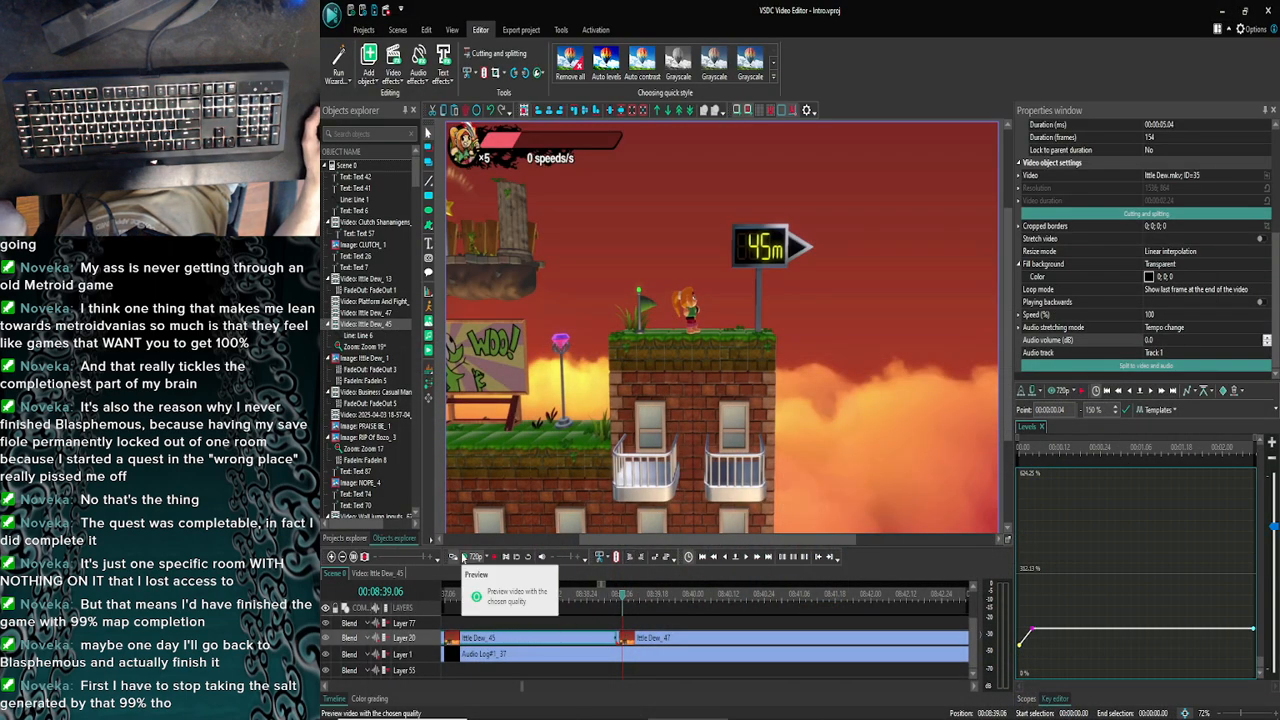
# Split the gameplay clip following the zoomed clip at 00:08:39.06 and shift its remainder to the right, leaving a short gap
pyautogui.click(640, 645)
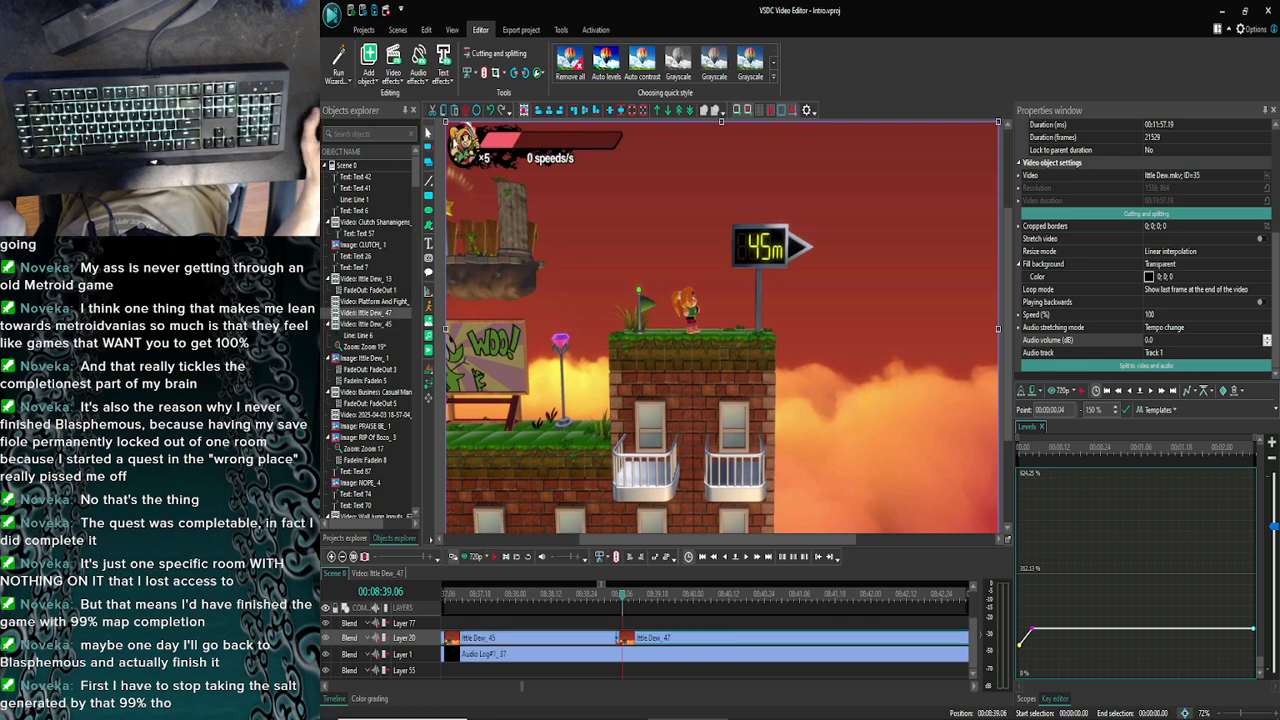
pyautogui.click(483, 73)
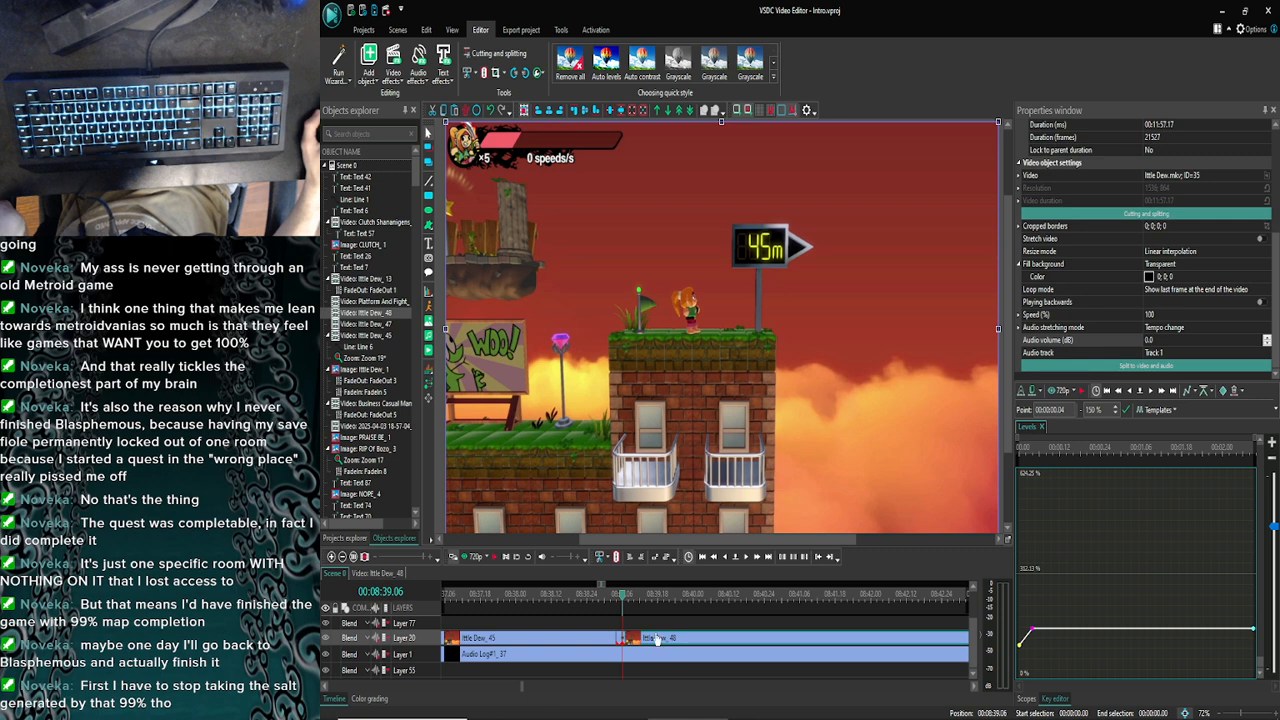
pyautogui.moveTo(657, 641)
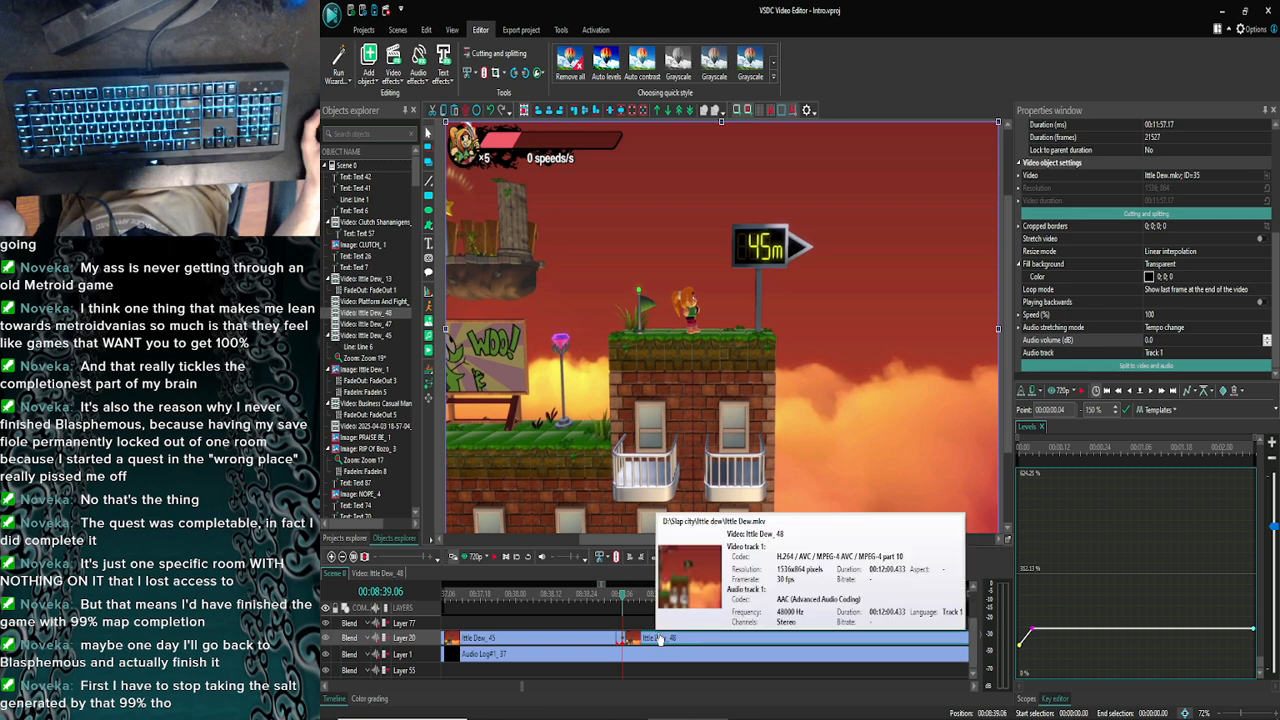
pyautogui.moveTo(659, 641); pyautogui.dragTo(680, 641)
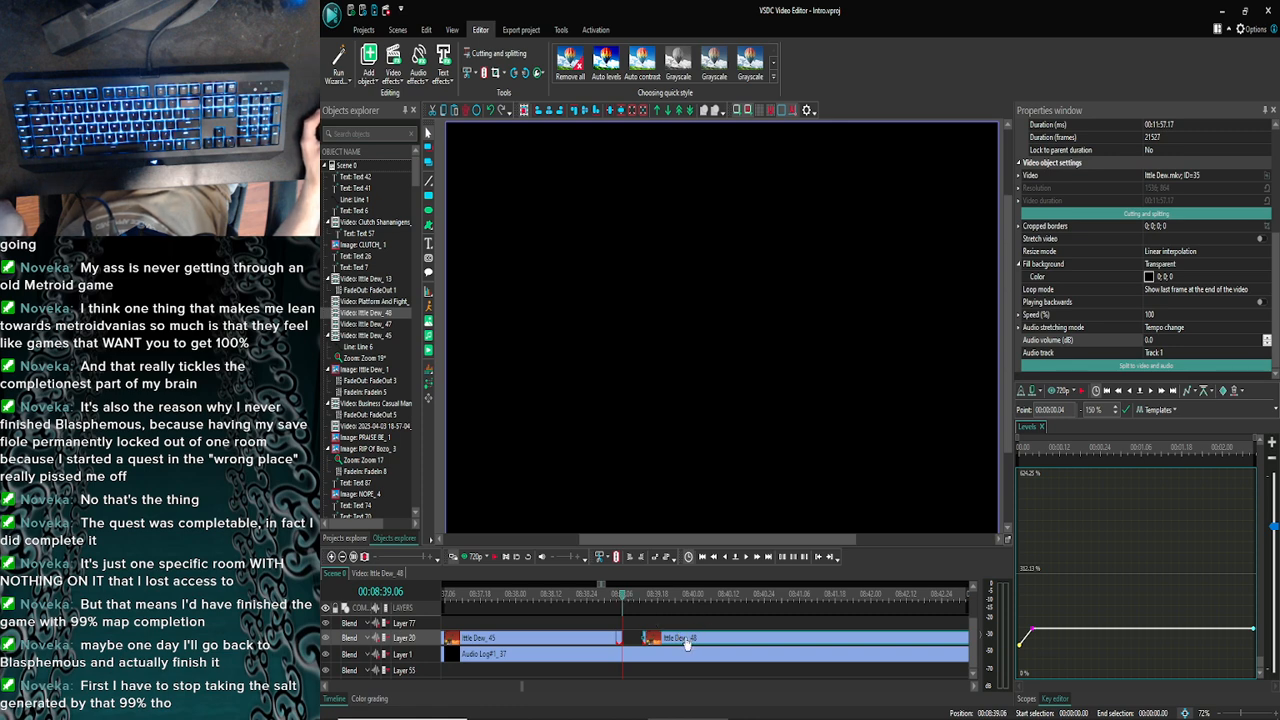
pyautogui.moveTo(658, 642); pyautogui.dragTo(668, 642)
# Extend the short split piece to 12 frames so it meets the shifted clip, and preview the scene from 00:08:39.06
pyautogui.click(620, 642)
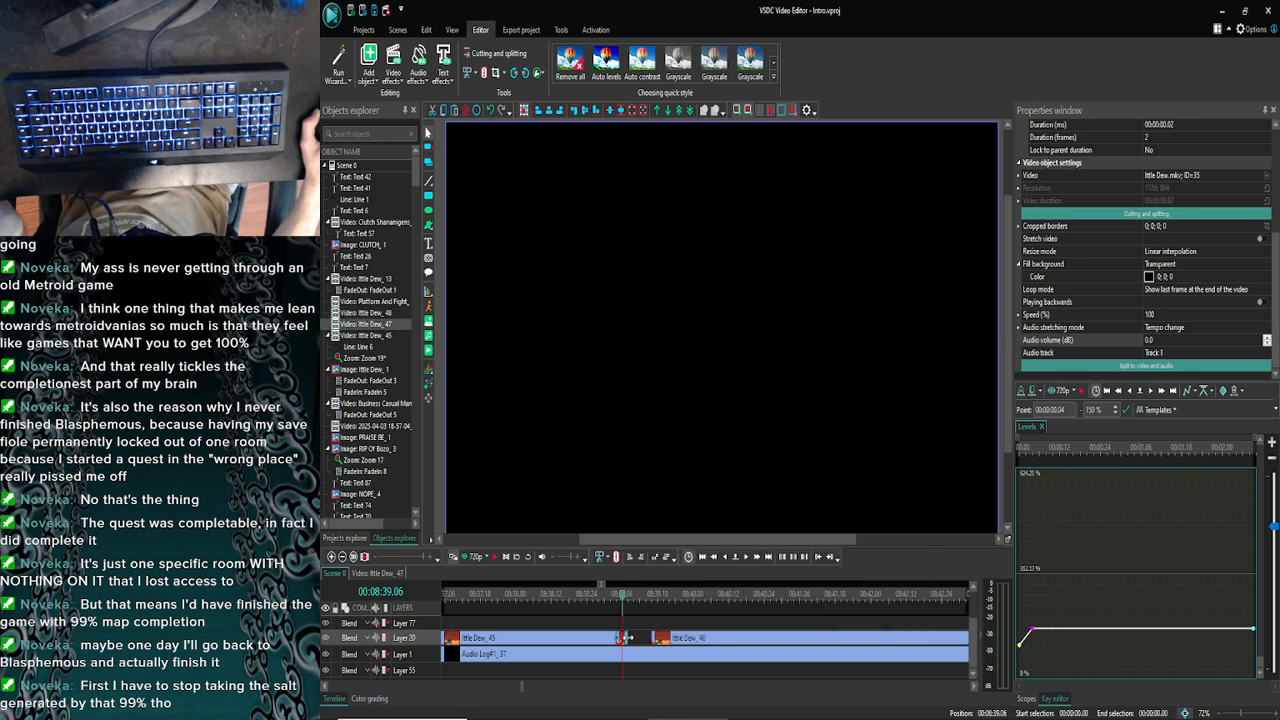
pyautogui.click(467, 557)
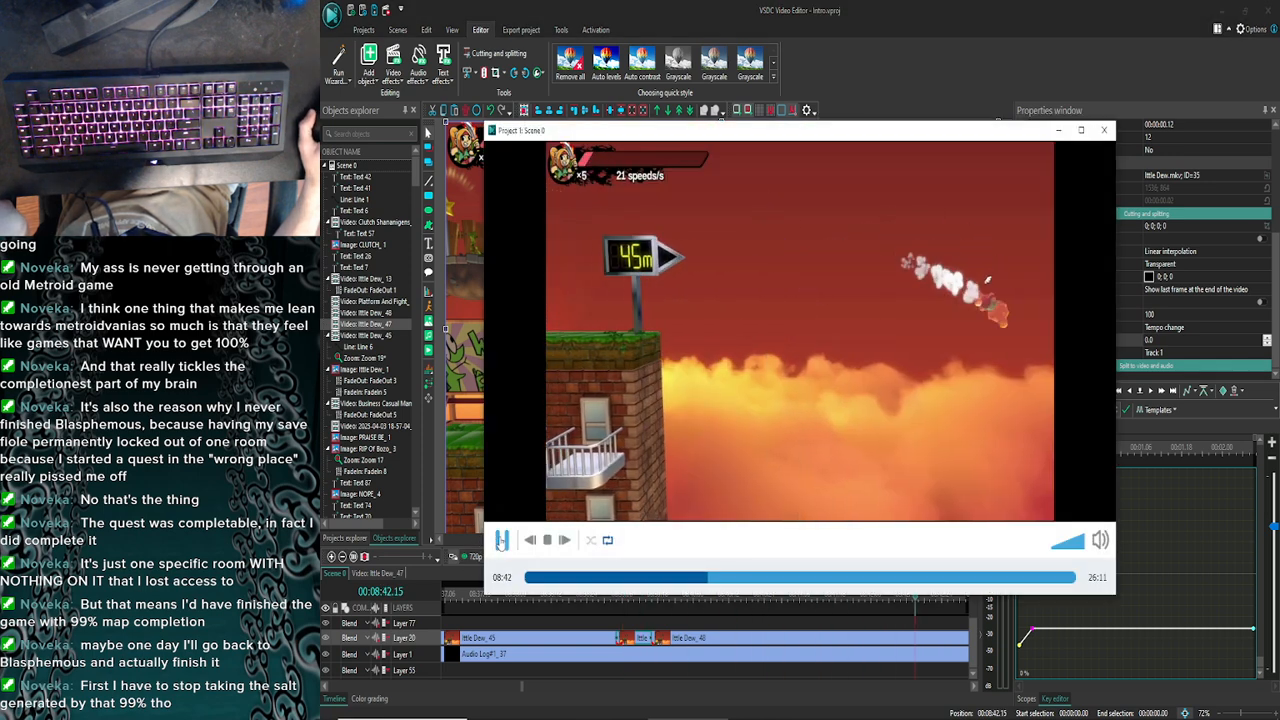
pyautogui.click(501, 540)
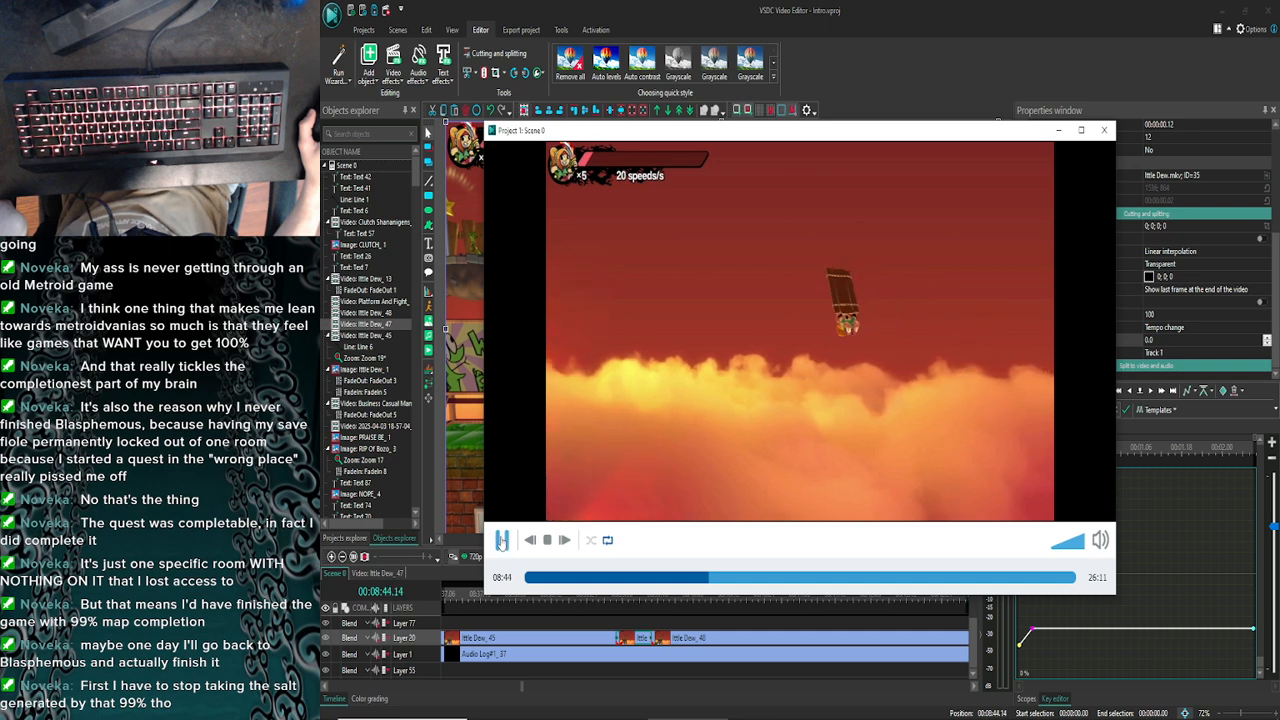
pyautogui.click(501, 541)
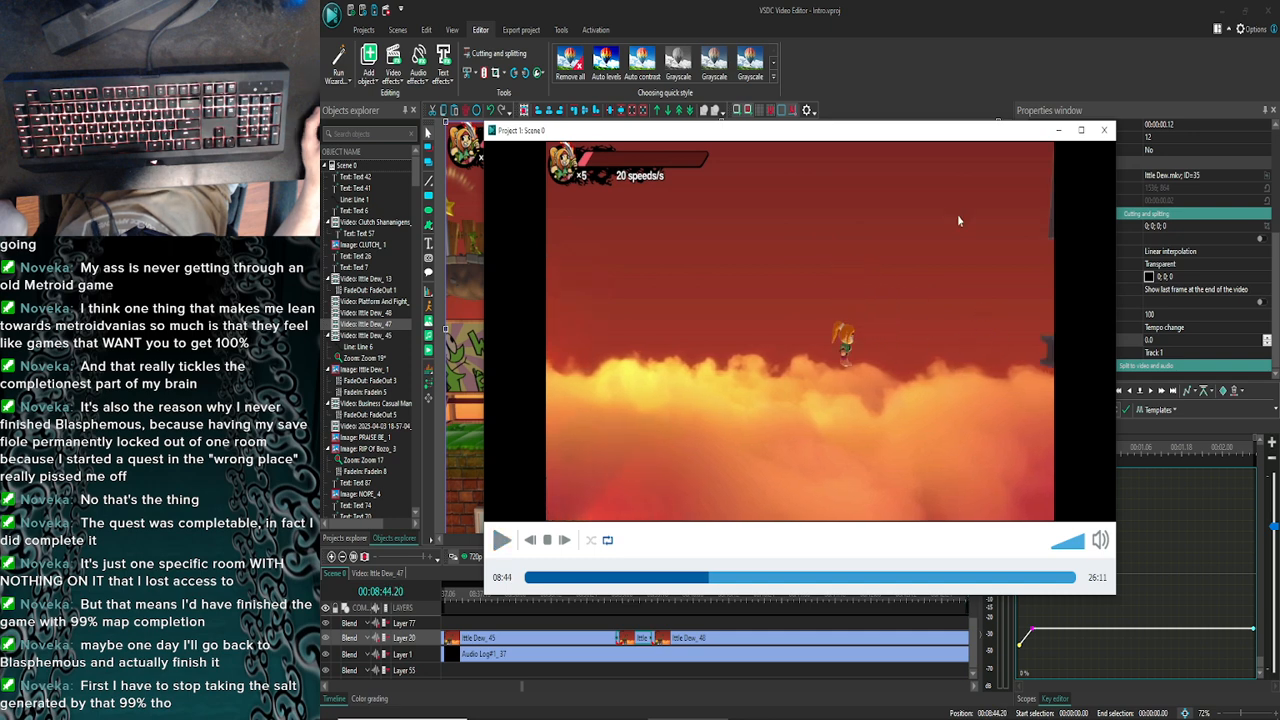
pyautogui.click(1100, 132)
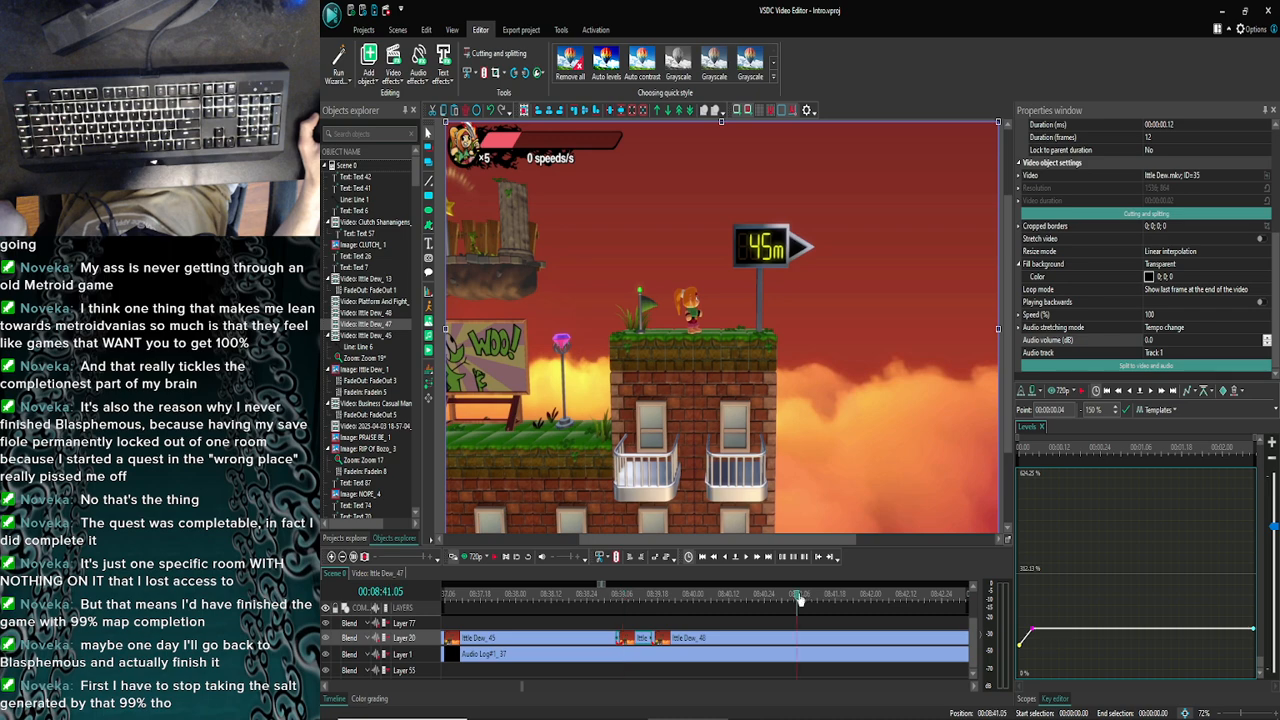
# Preview the gameplay again from 00:08:41.05 to check its timing against the narration
pyautogui.click(505, 556)
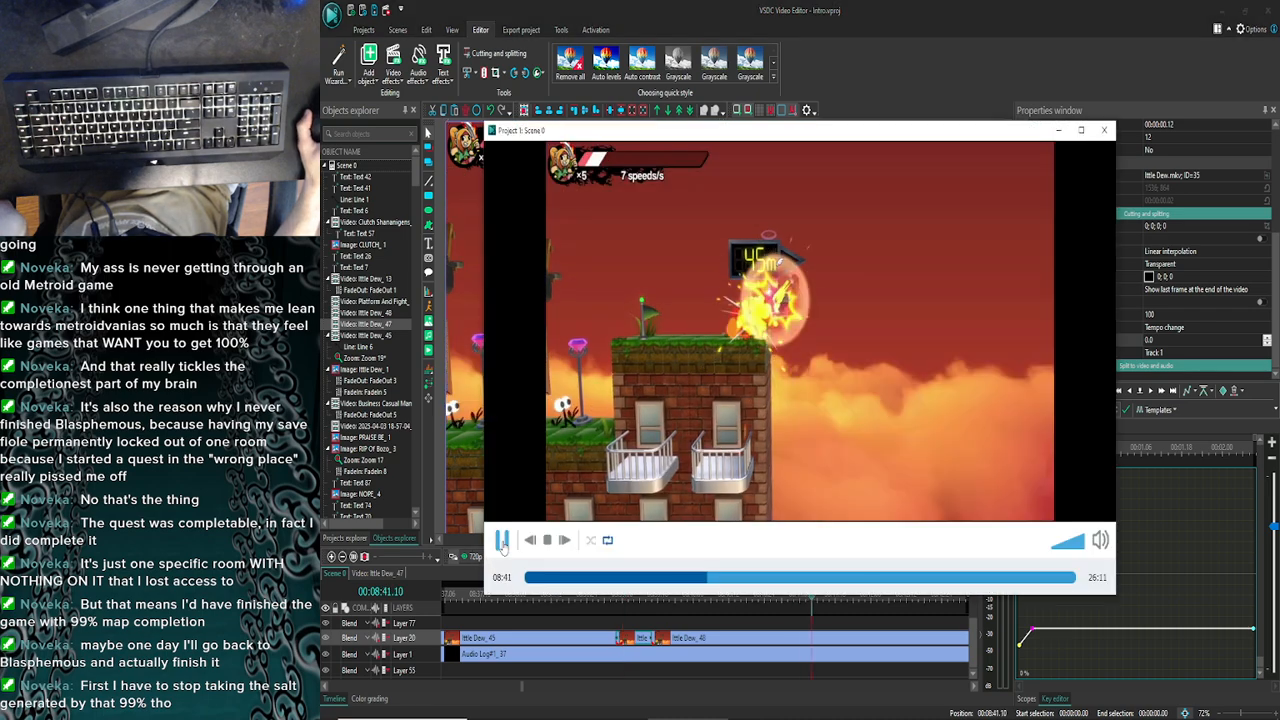
pyautogui.click(503, 545)
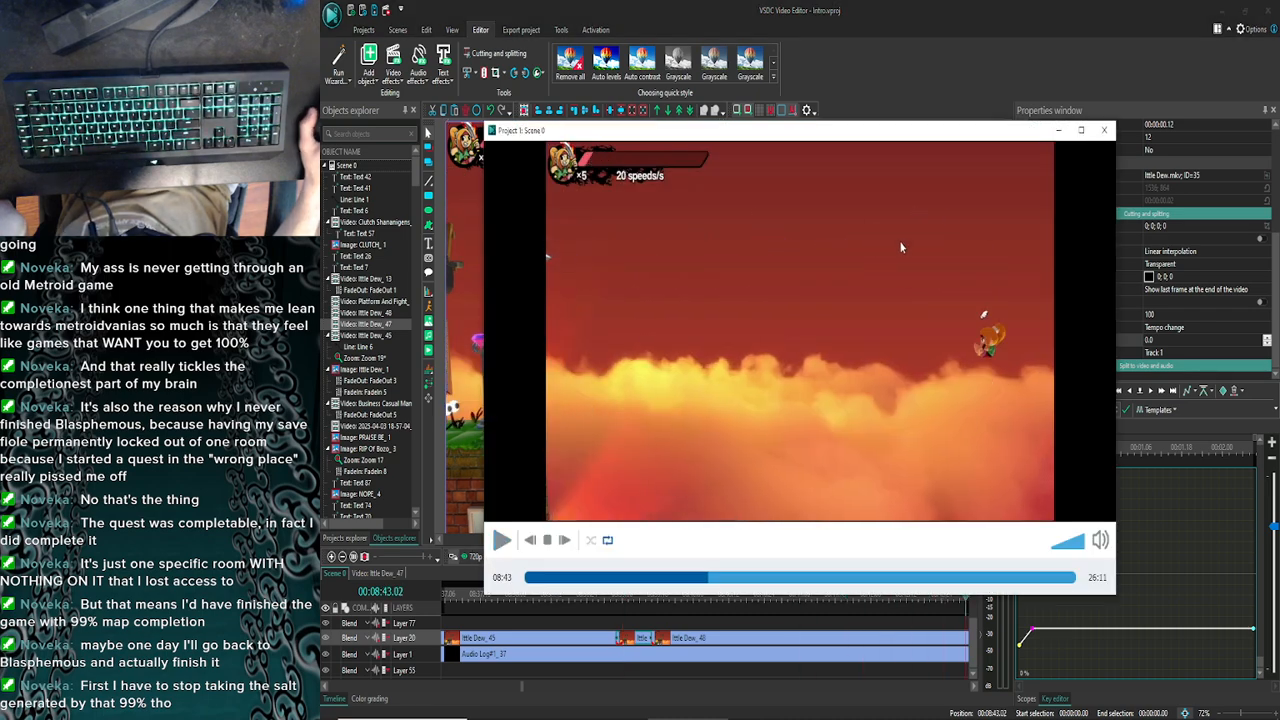
pyautogui.click(1104, 130)
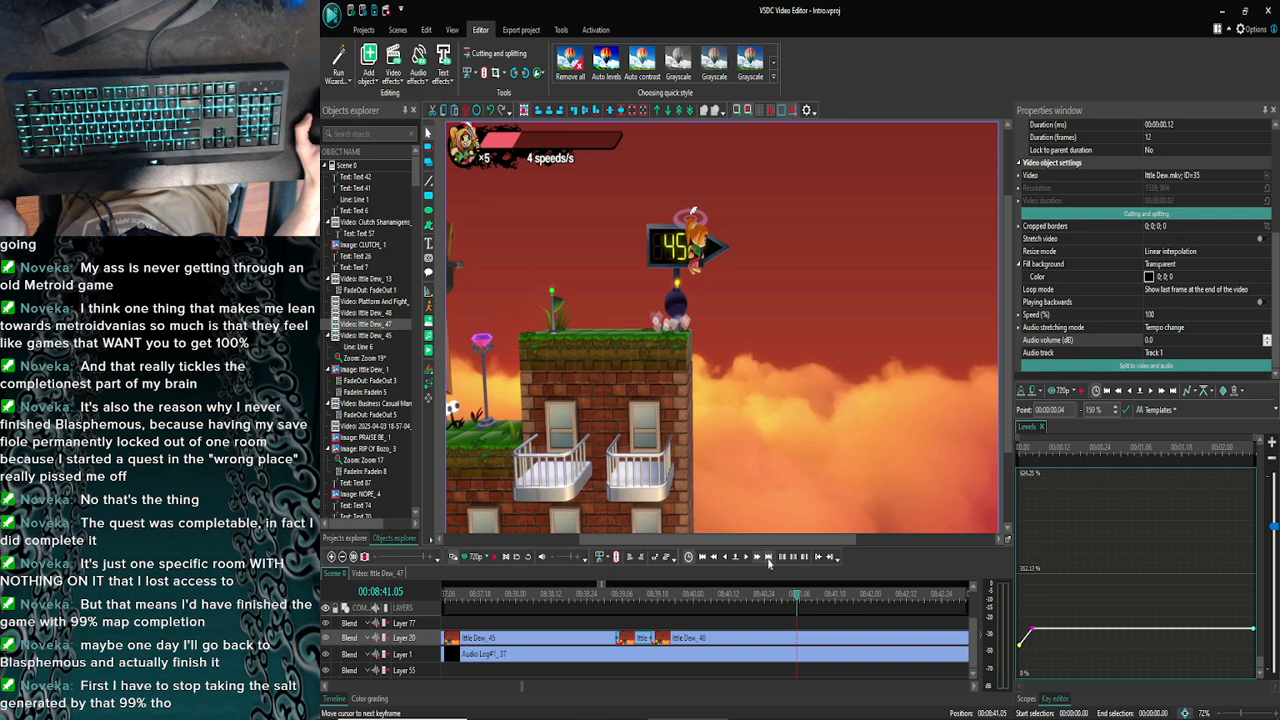
# Advance the playhead along the timeline and step it back frame by frame to 00:08:42.28
pyautogui.click(758, 562)
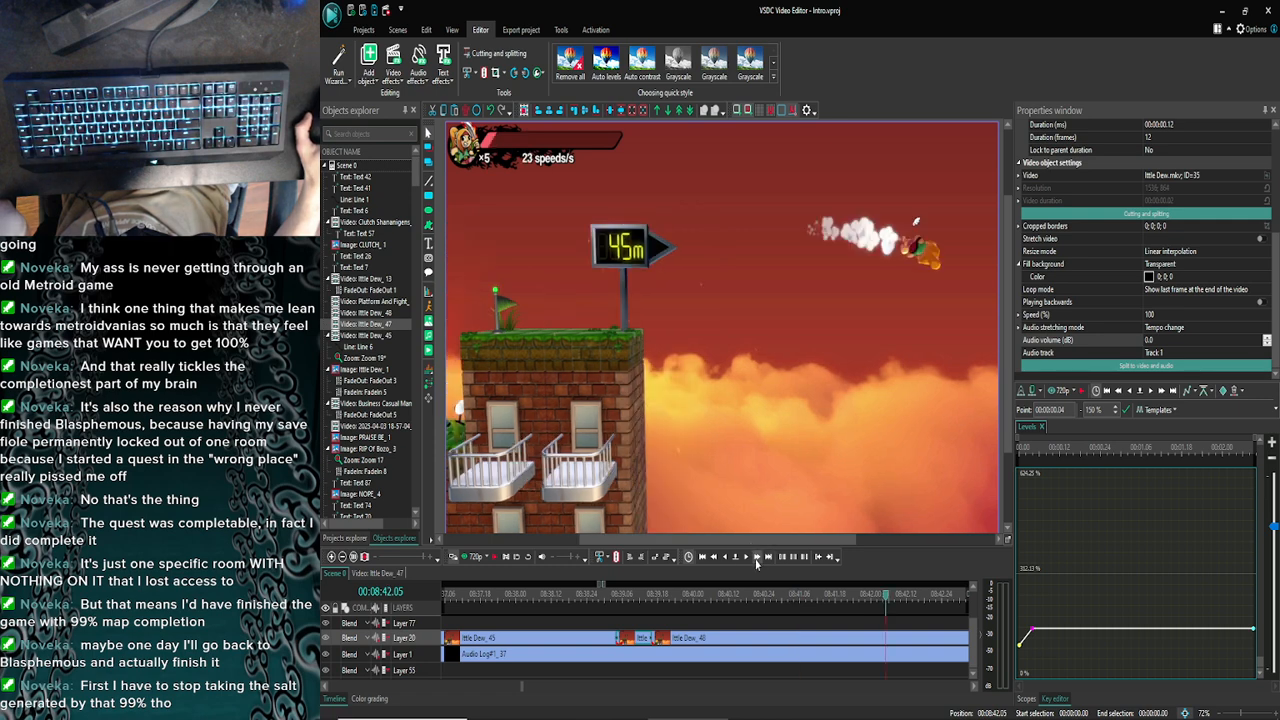
pyautogui.click(757, 559)
pyautogui.click(723, 558)
pyautogui.click(723, 558)
pyautogui.click(723, 558)
pyautogui.click(723, 558)
pyautogui.click(723, 558)
pyautogui.click(723, 558)
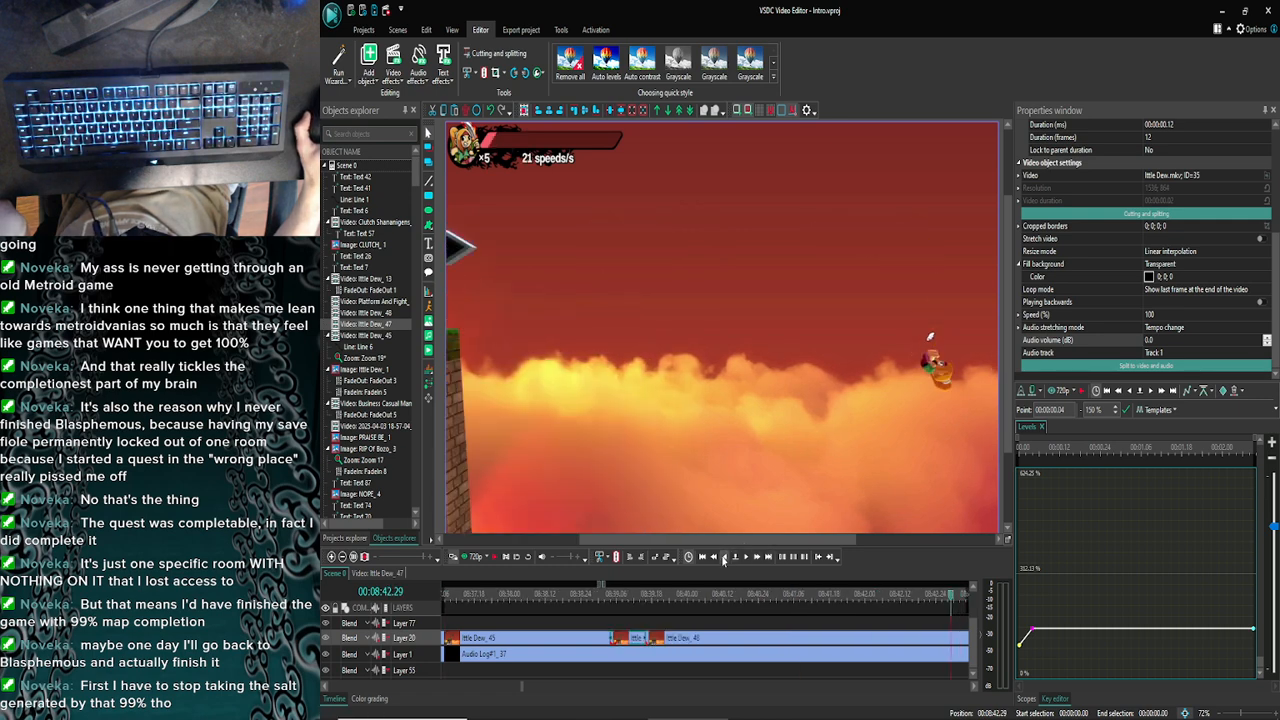
# Preview repeatedly from single frames between 00:08:42.25 and 00:08:42.28, and leave the playhead at 00:08:42.27
pyautogui.click(465, 557)
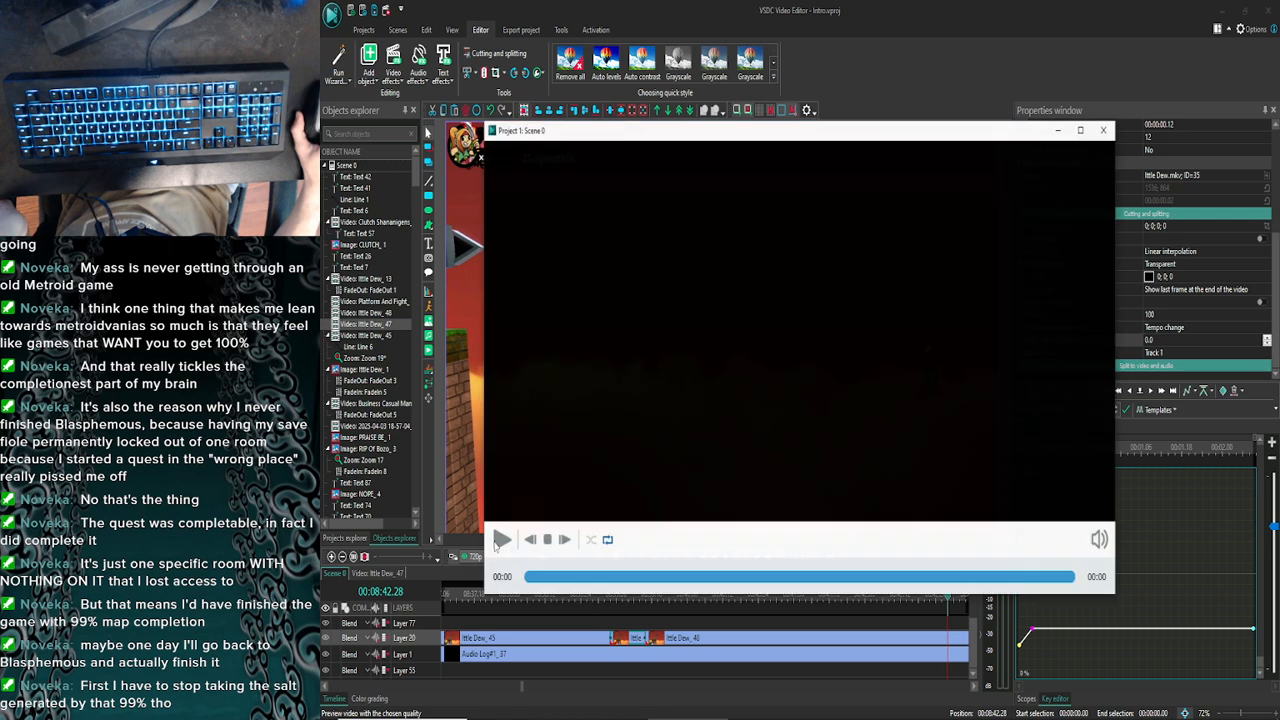
pyautogui.click(499, 543)
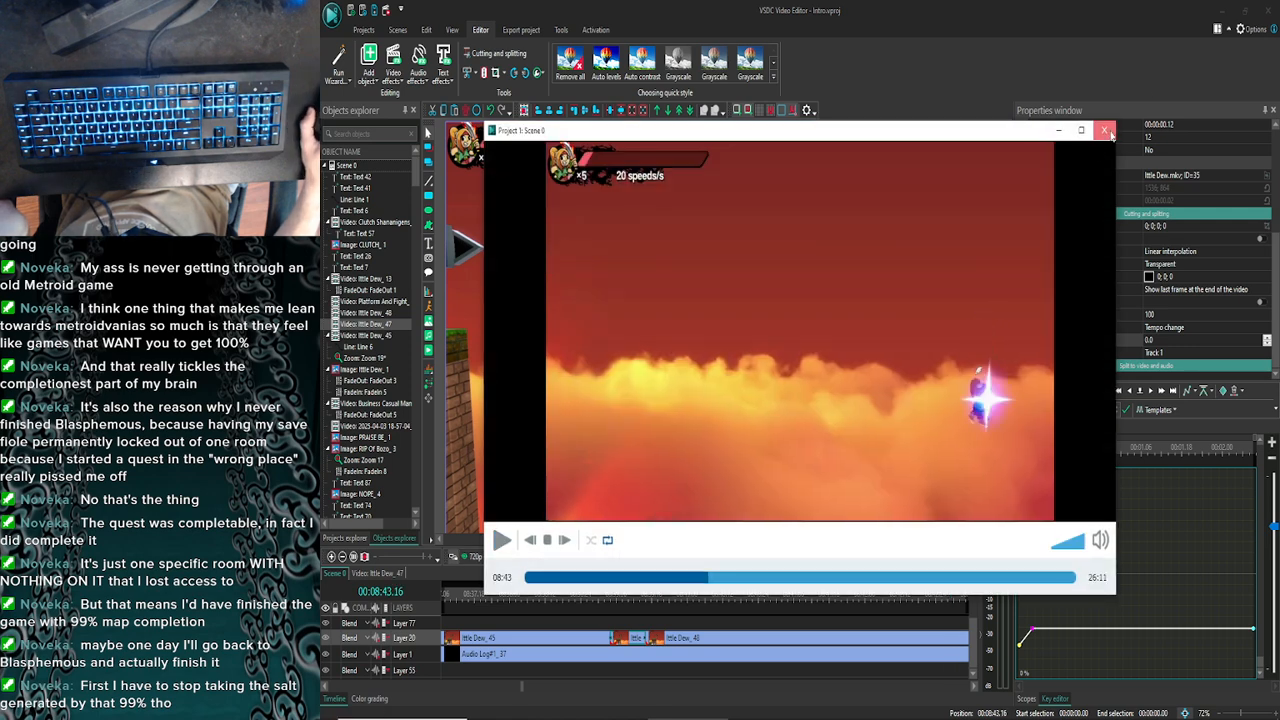
pyautogui.click(1106, 131)
pyautogui.click(725, 560)
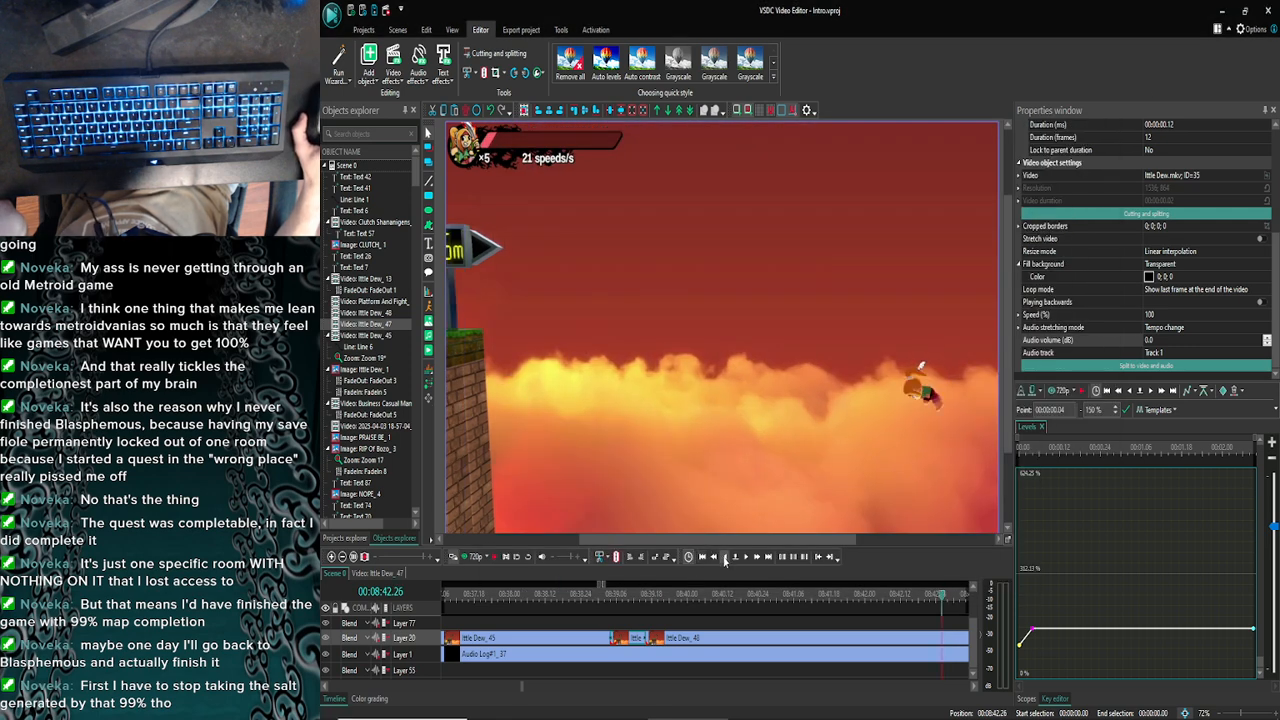
pyautogui.click(725, 560)
pyautogui.click(465, 557)
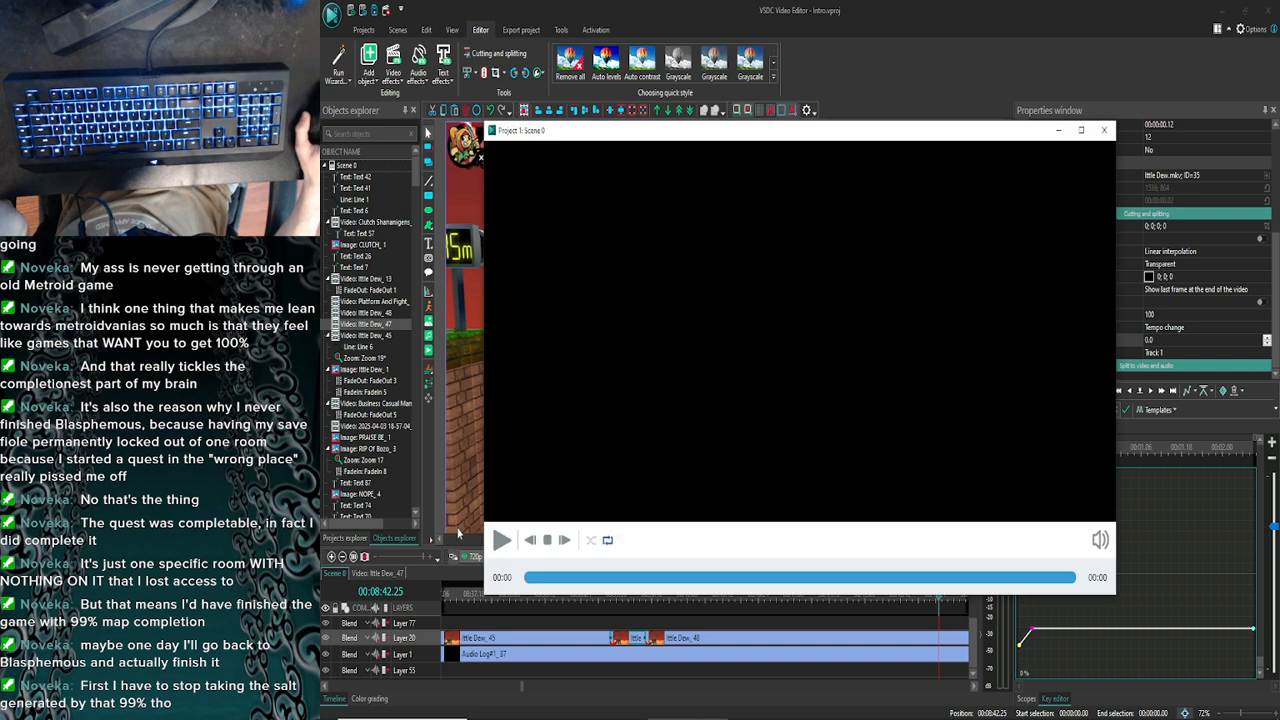
pyautogui.click(1104, 131)
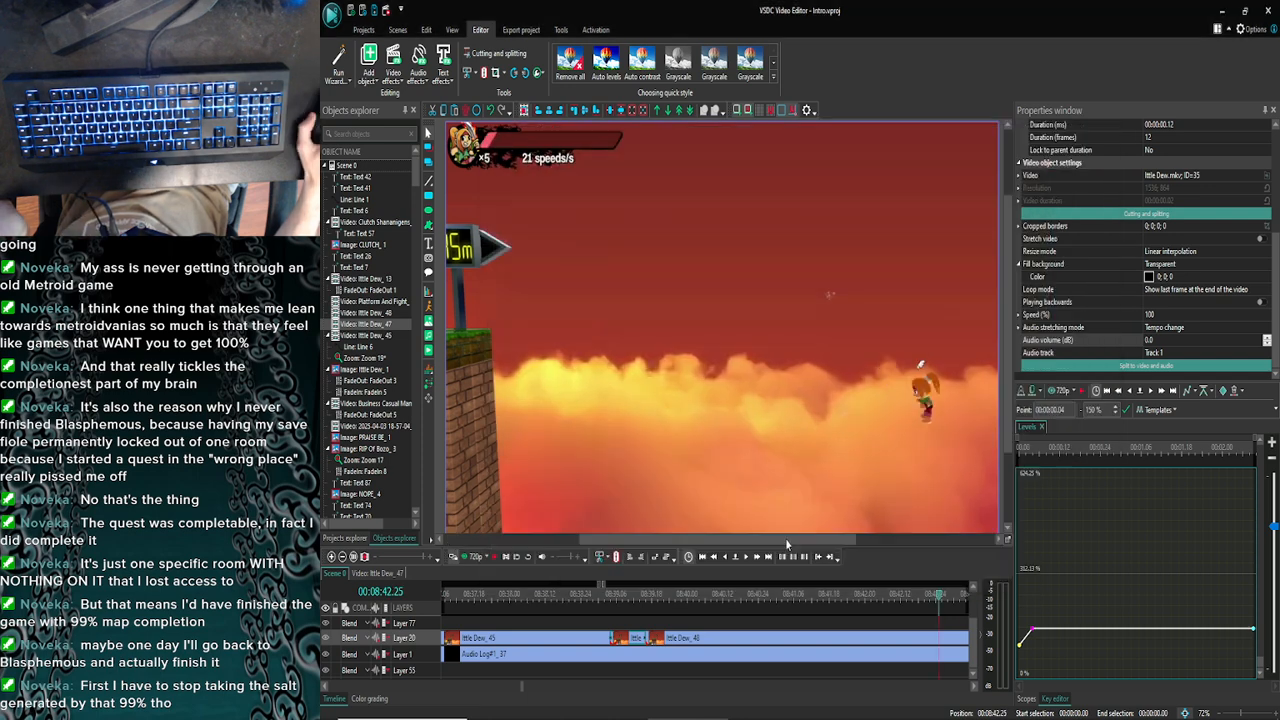
pyautogui.click(746, 560)
pyautogui.click(465, 557)
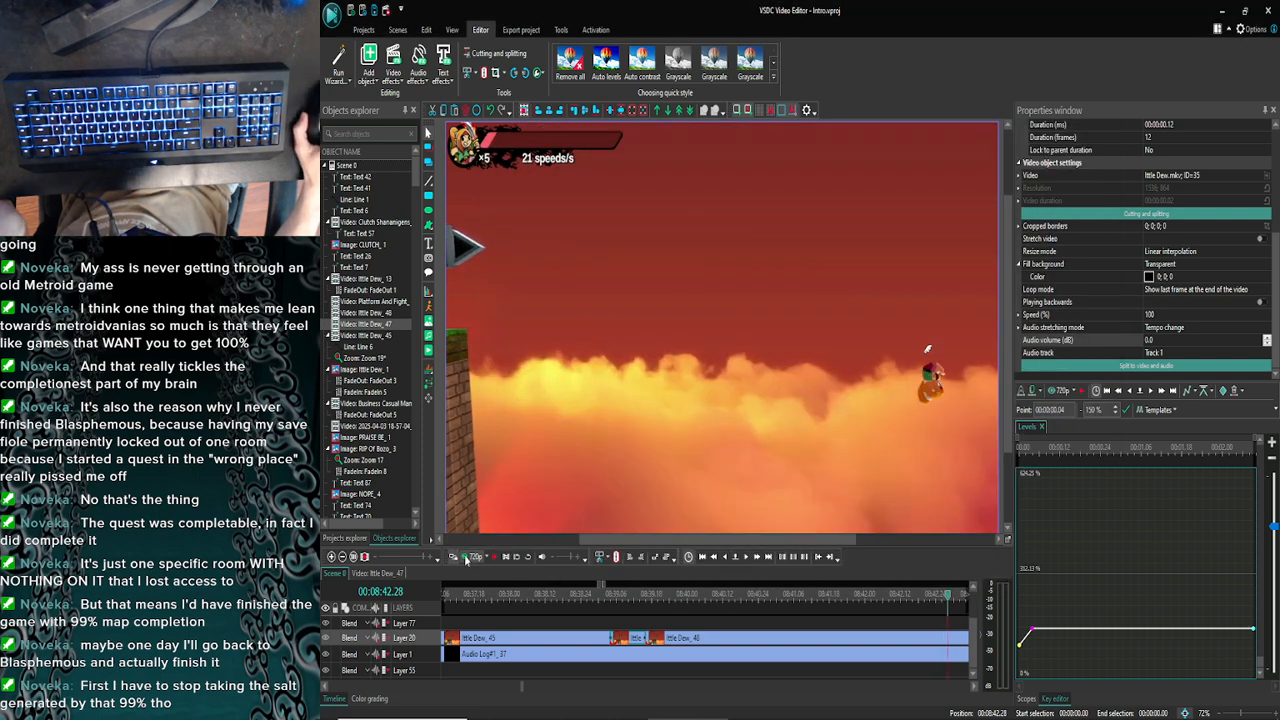
pyautogui.click(1104, 131)
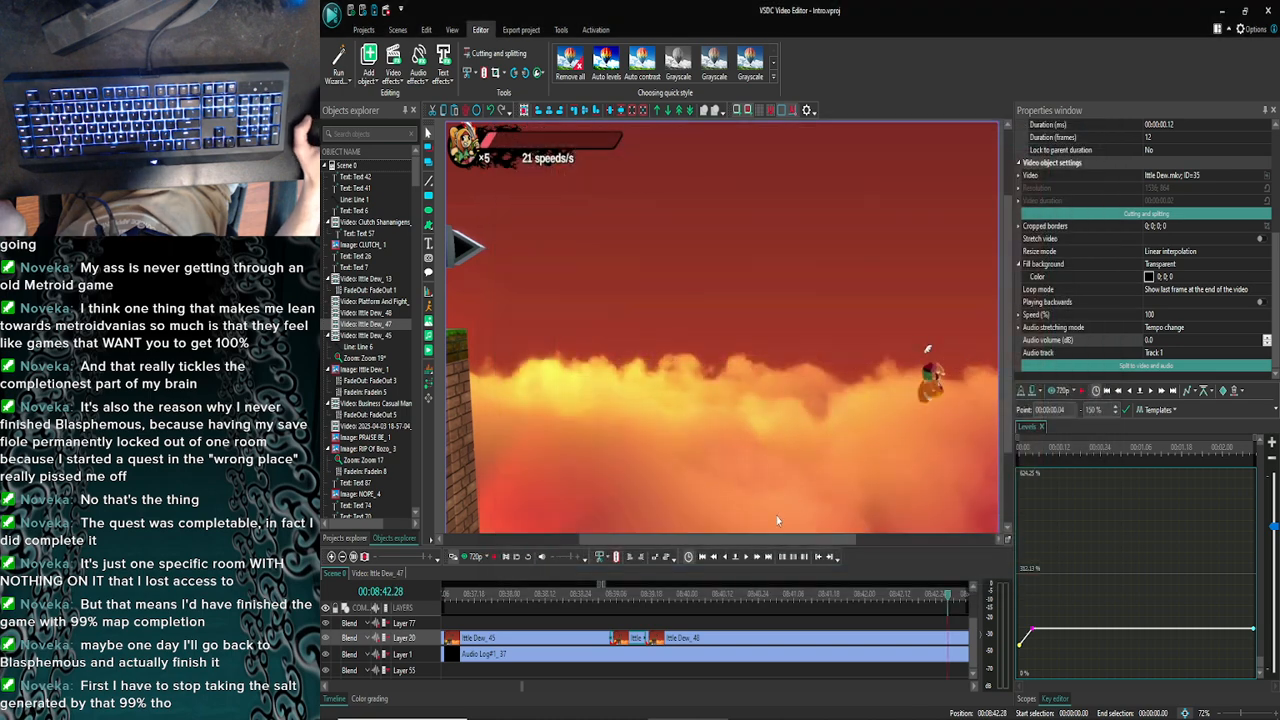
pyautogui.click(724, 557)
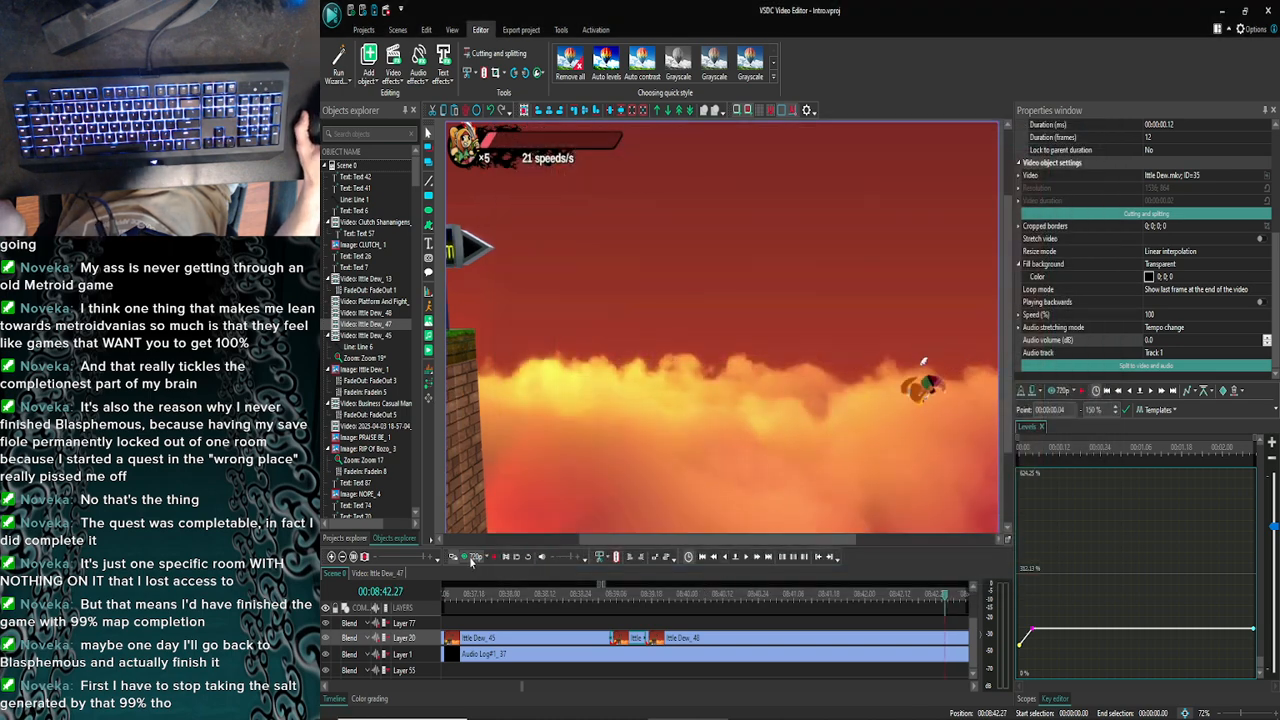
pyautogui.click(469, 557)
pyautogui.click(1104, 131)
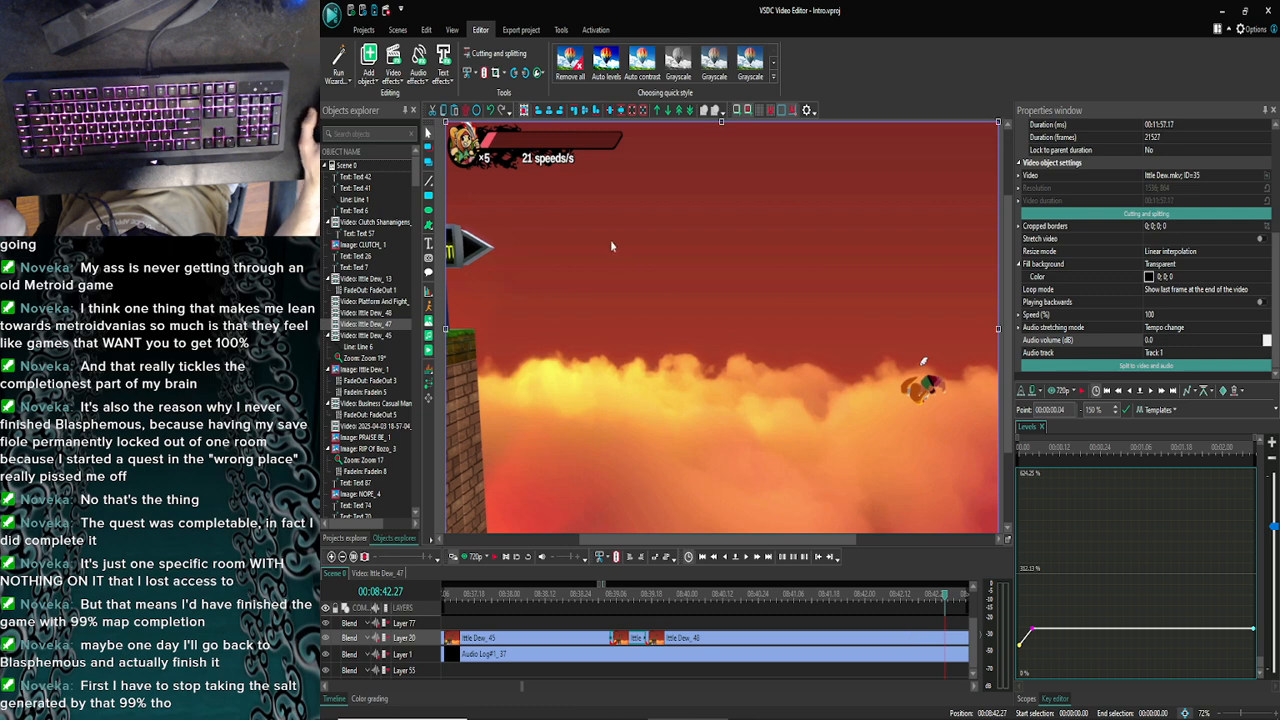
# Move the long remaining gameplay clip to start at 00:08:42.27, and extend the short piece before it to 113 frames to close the gap
pyautogui.click(896, 640)
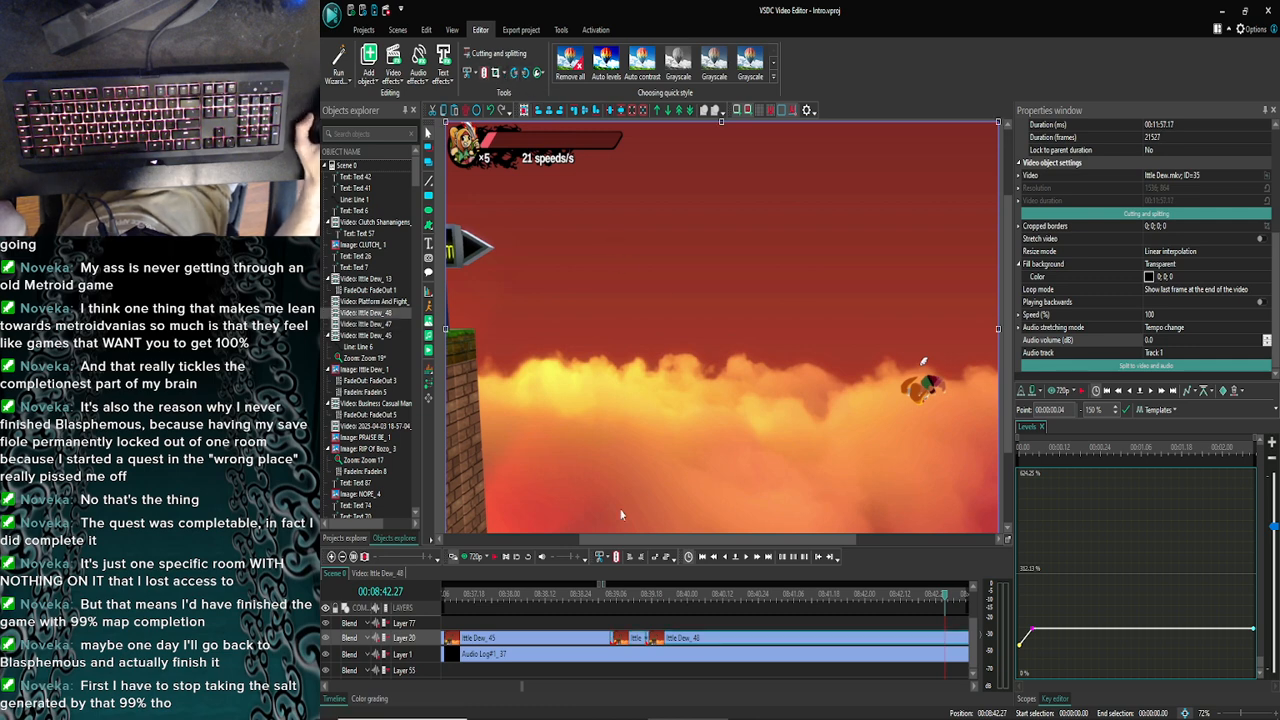
pyautogui.press('Delete')
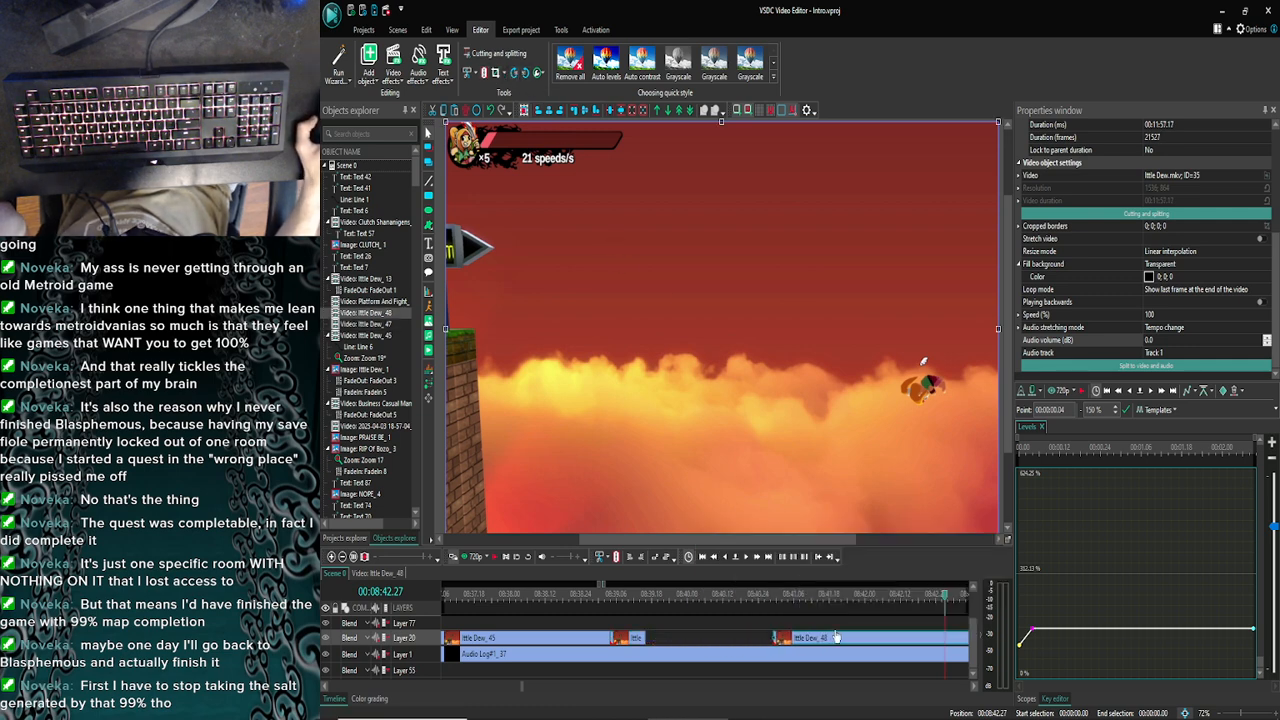
pyautogui.moveTo(956, 649); pyautogui.dragTo(997, 638)
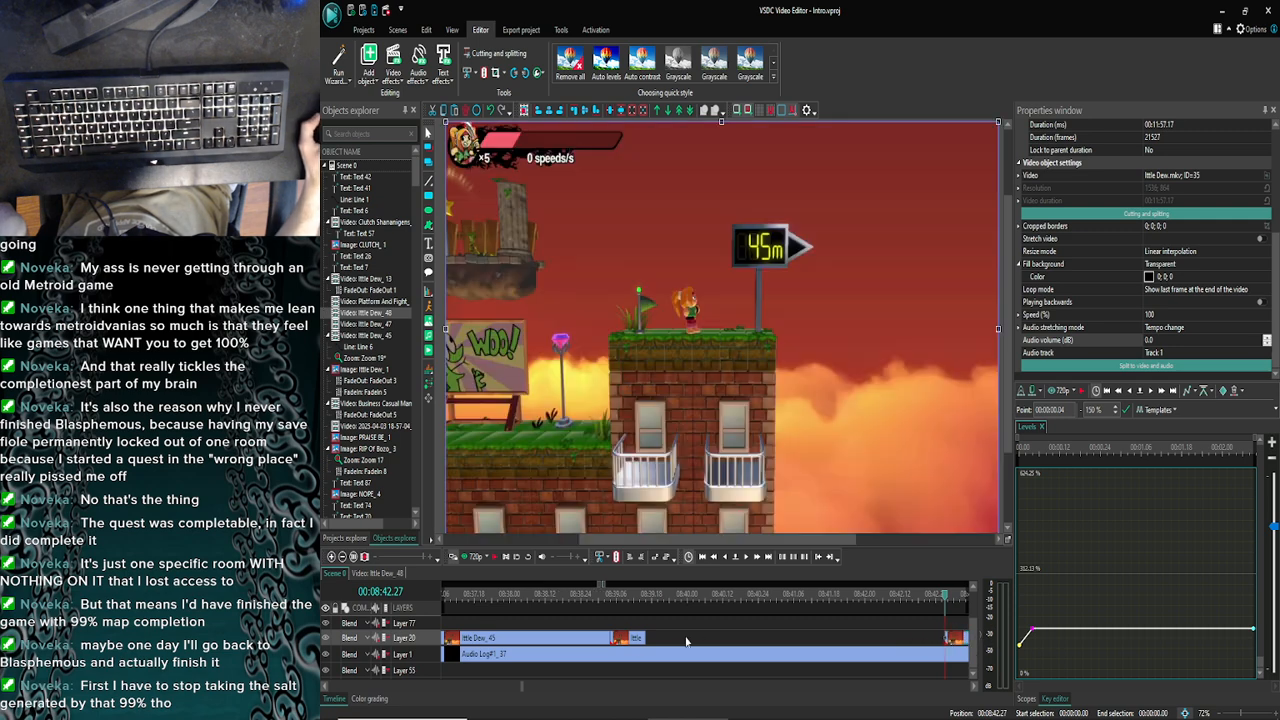
pyautogui.click(638, 640)
pyautogui.moveTo(645, 638); pyautogui.dragTo(936, 637)
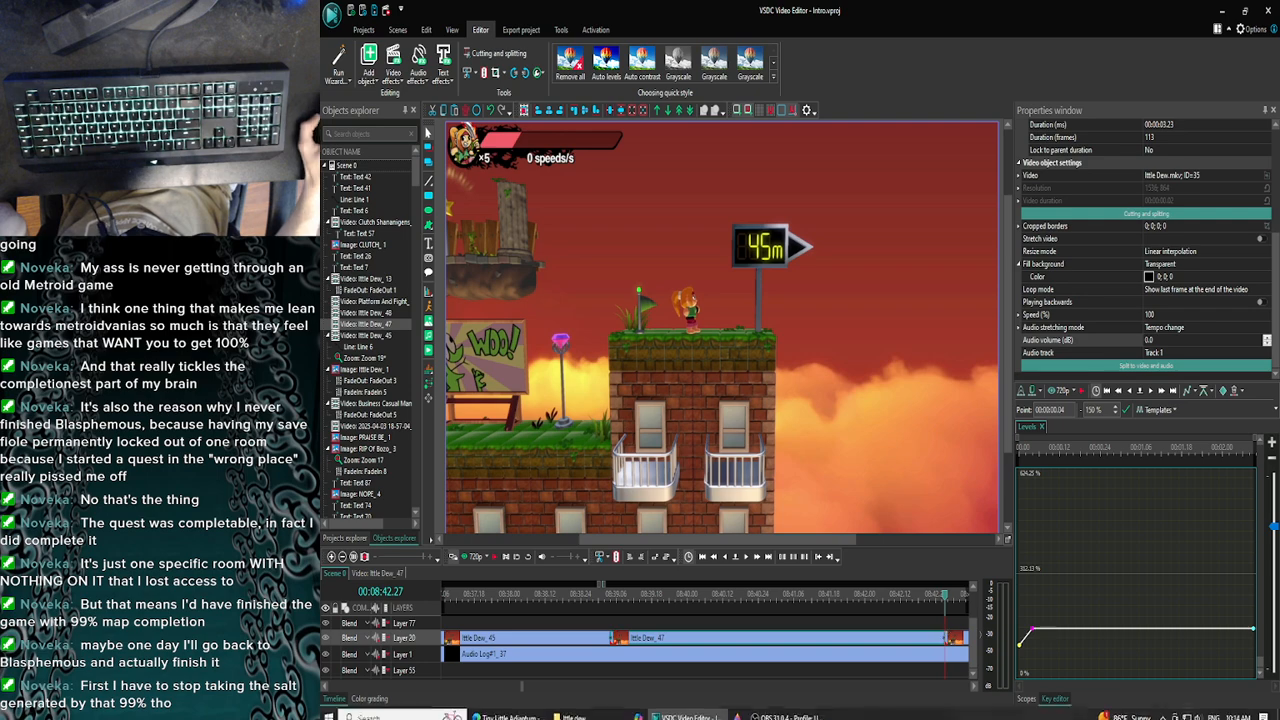
# Switch to the browser and resume the Tiny Little Adiantum music video
pyautogui.click(500, 708)
pyautogui.click(500, 265)
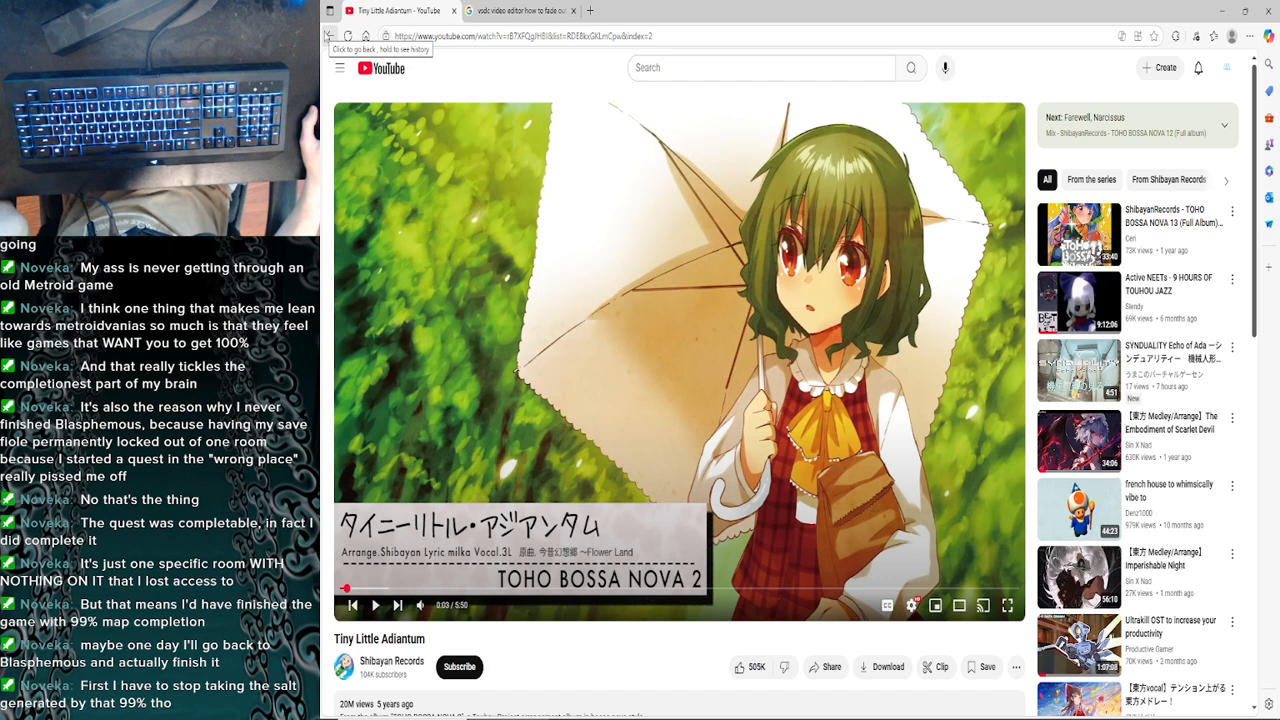
pyautogui.click(560, 200)
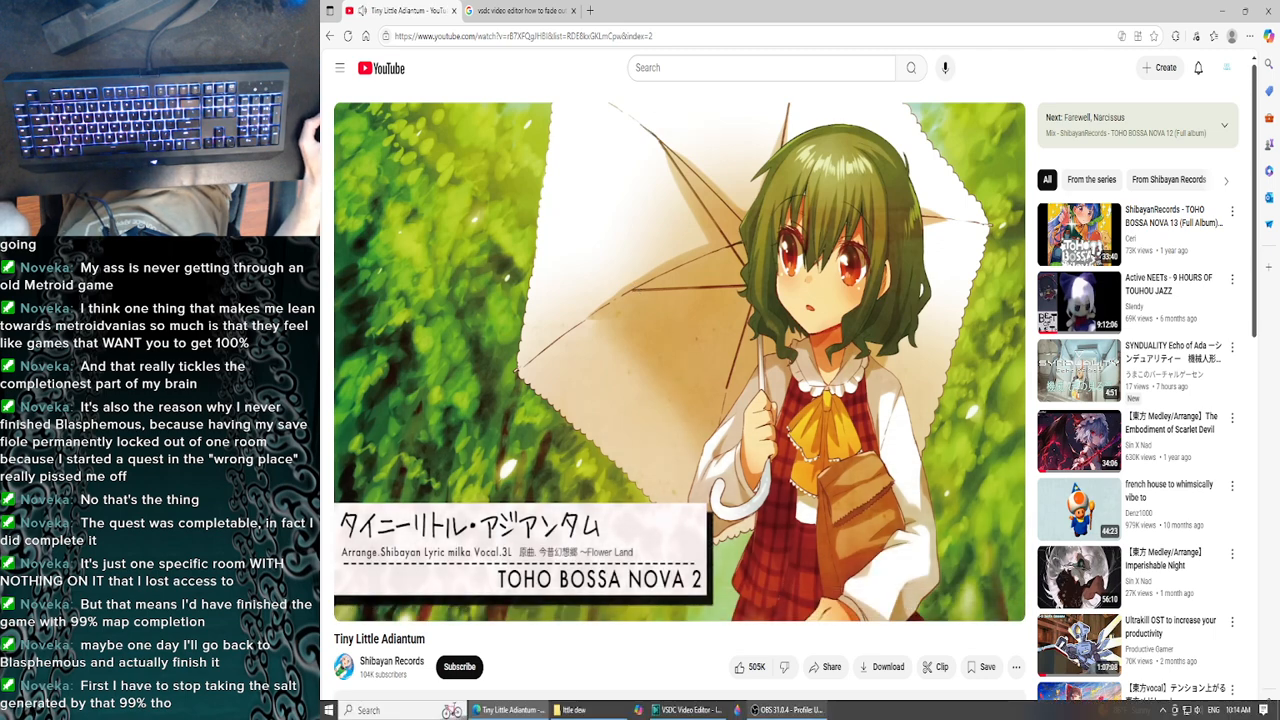
# Switch to the video editor and preview the 113-frame gameplay clip from its start inside its own timeline
pyautogui.click(690, 710)
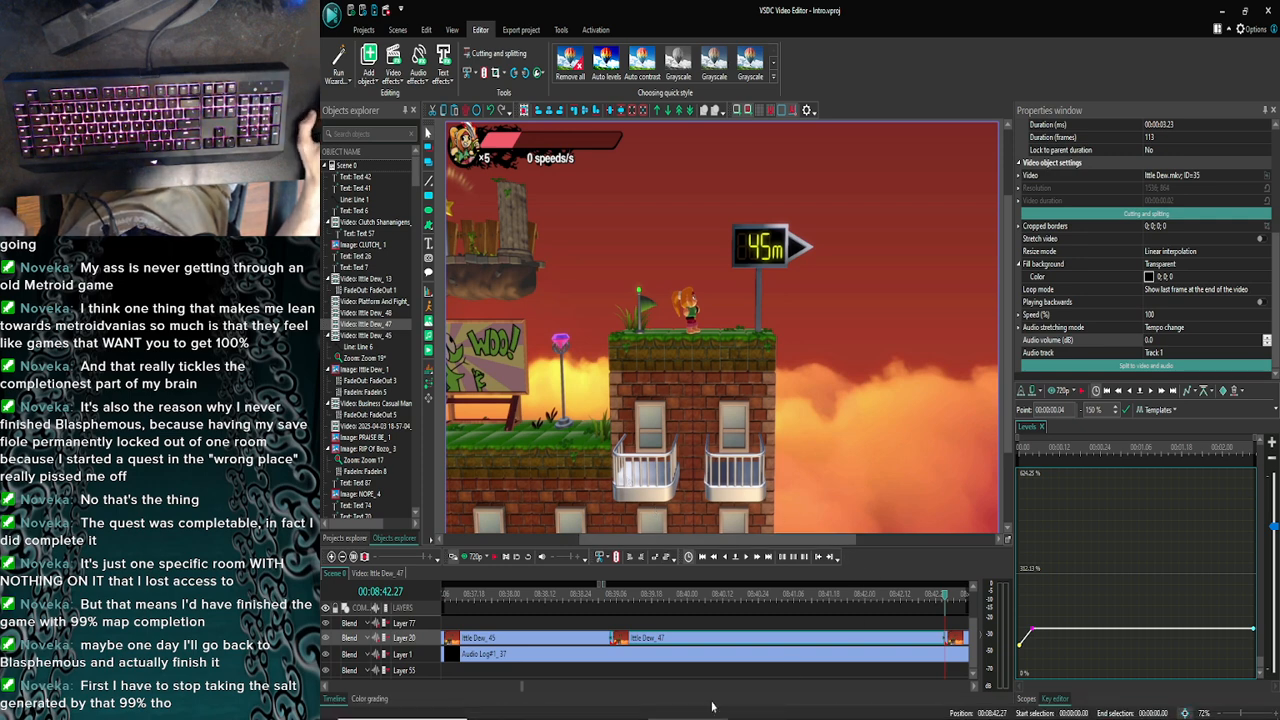
pyautogui.scroll(-3, 522, 690)
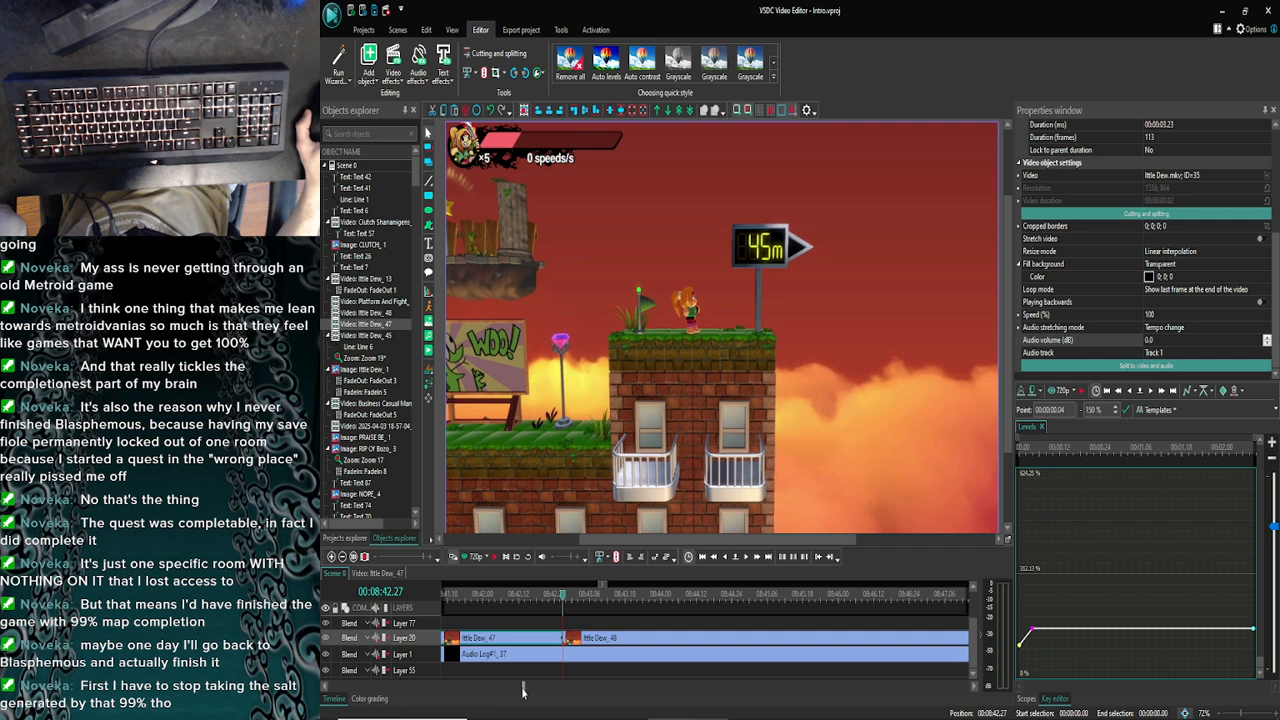
pyautogui.scroll(3, 521, 690)
pyautogui.doubleClick(655, 643)
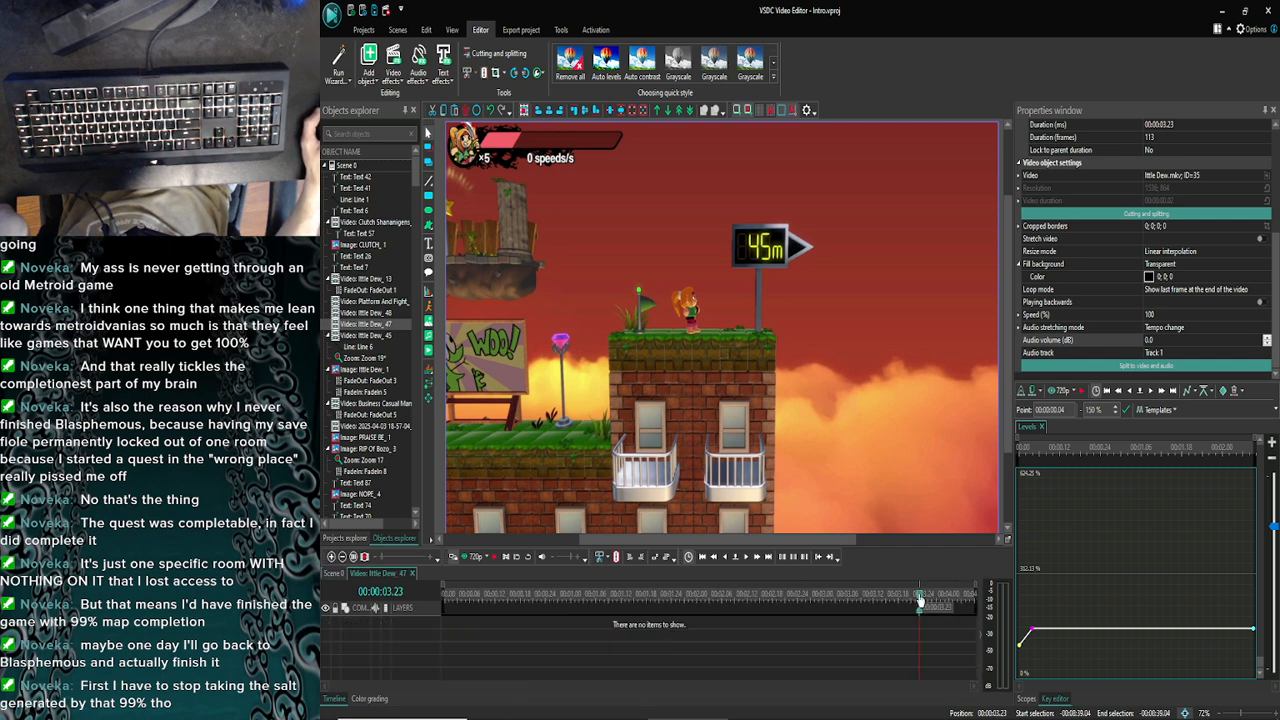
pyautogui.moveTo(919, 598); pyautogui.dragTo(431, 605)
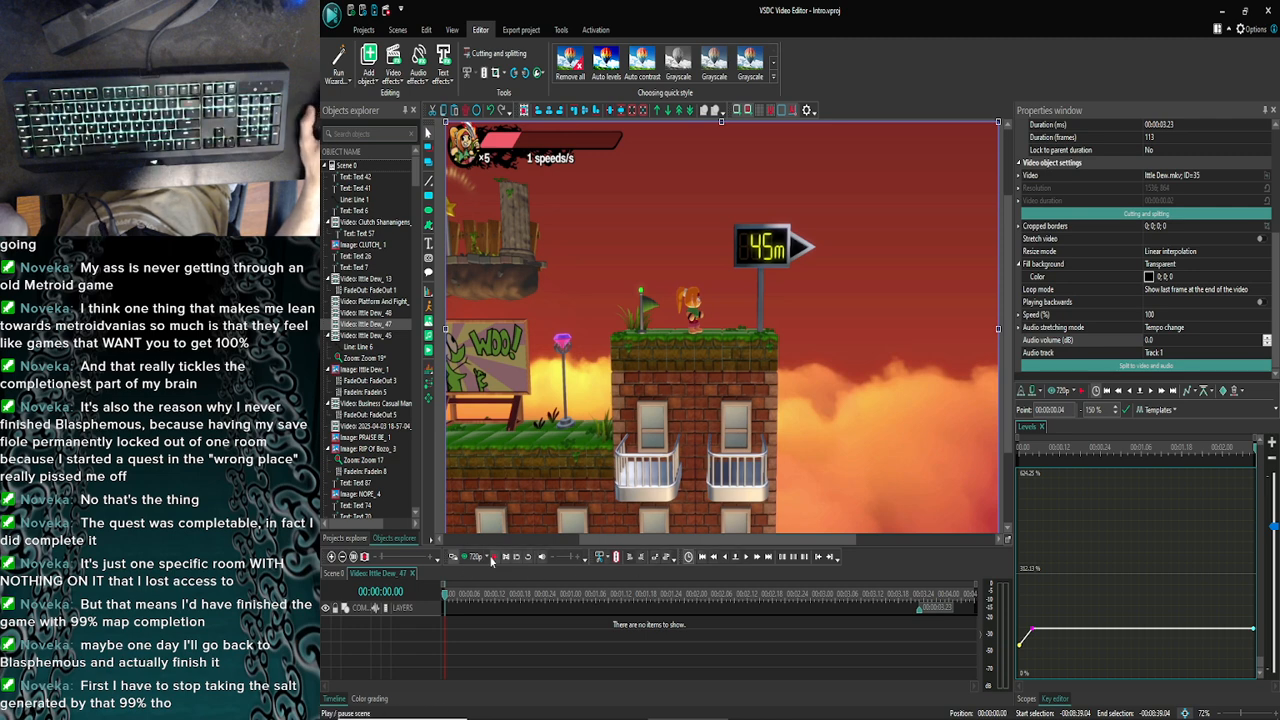
pyautogui.click(463, 562)
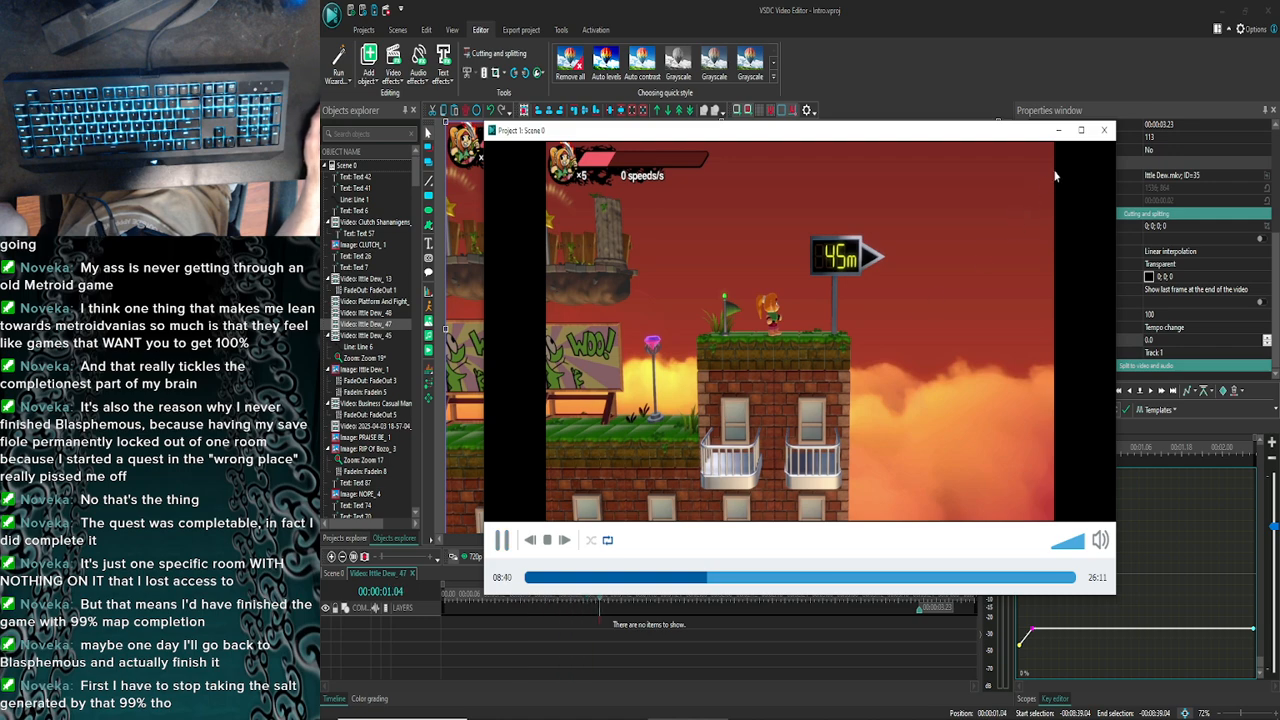
pyautogui.click(1103, 131)
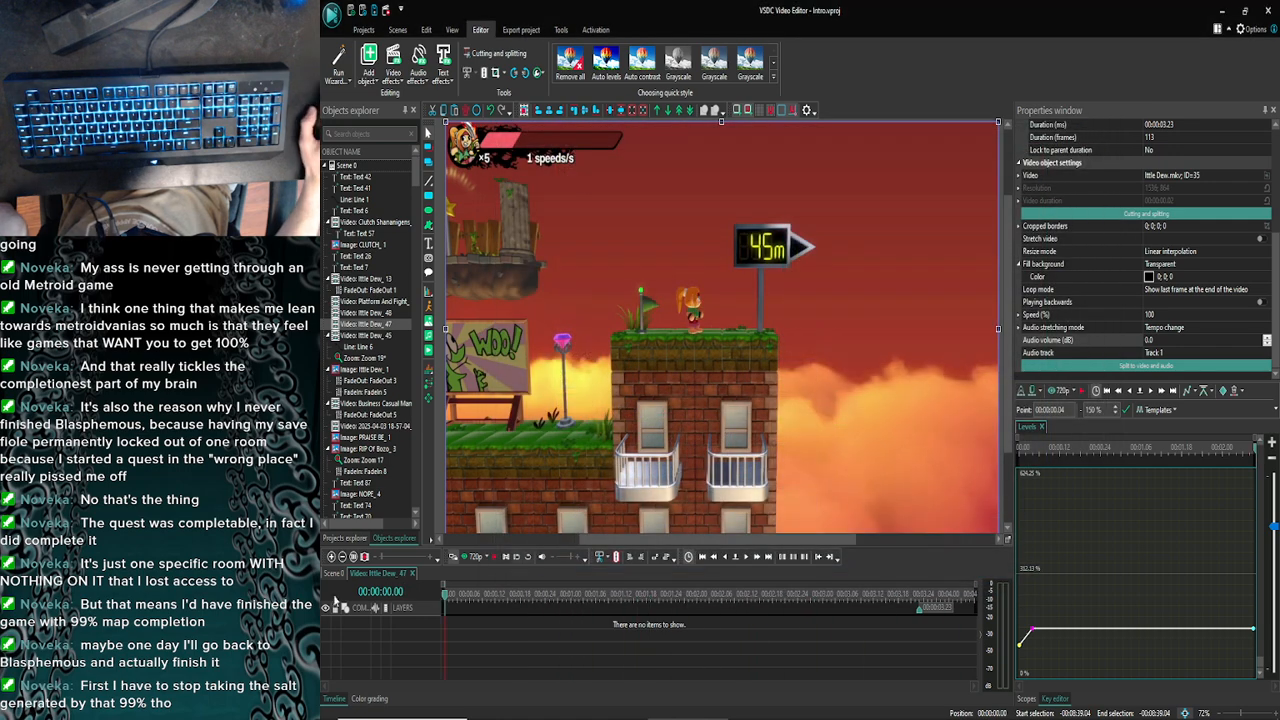
# Return to the Scene 0 timeline and check the held shot from 00:08:38.20 to the cut at 00:08:42.27
pyautogui.click(333, 575)
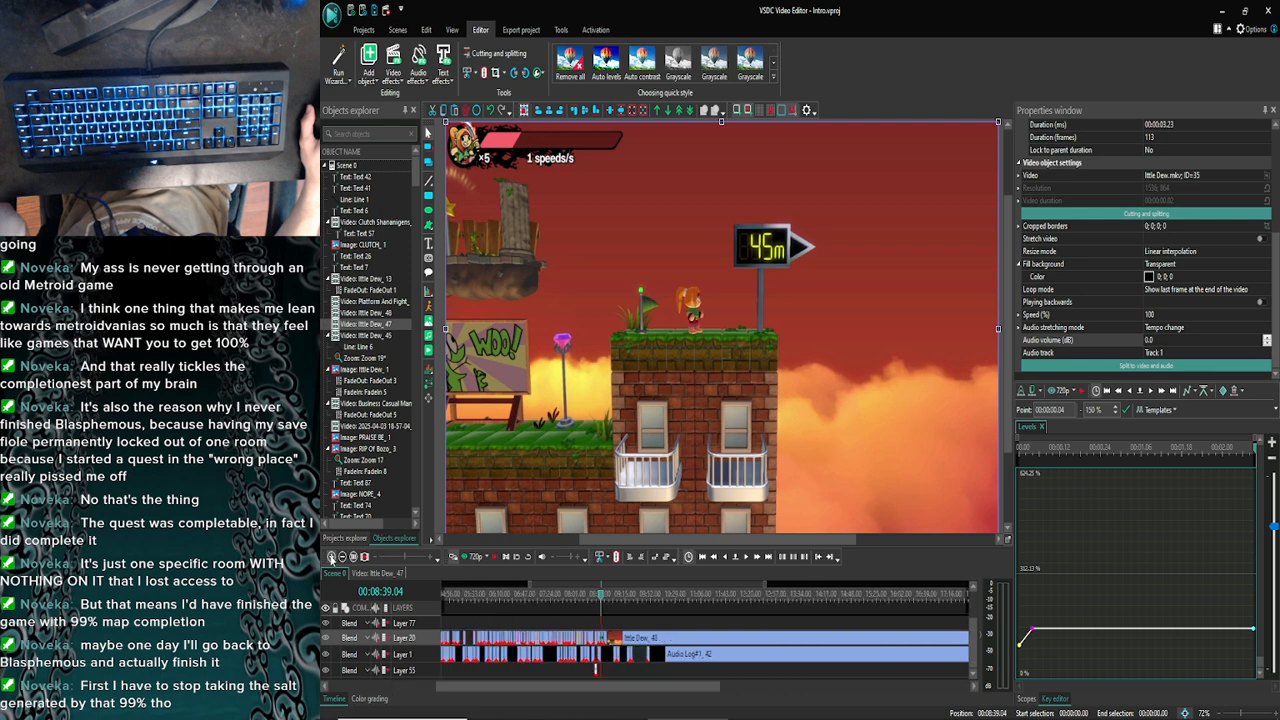
pyautogui.click(331, 557)
pyautogui.click(331, 557)
pyautogui.click(331, 557)
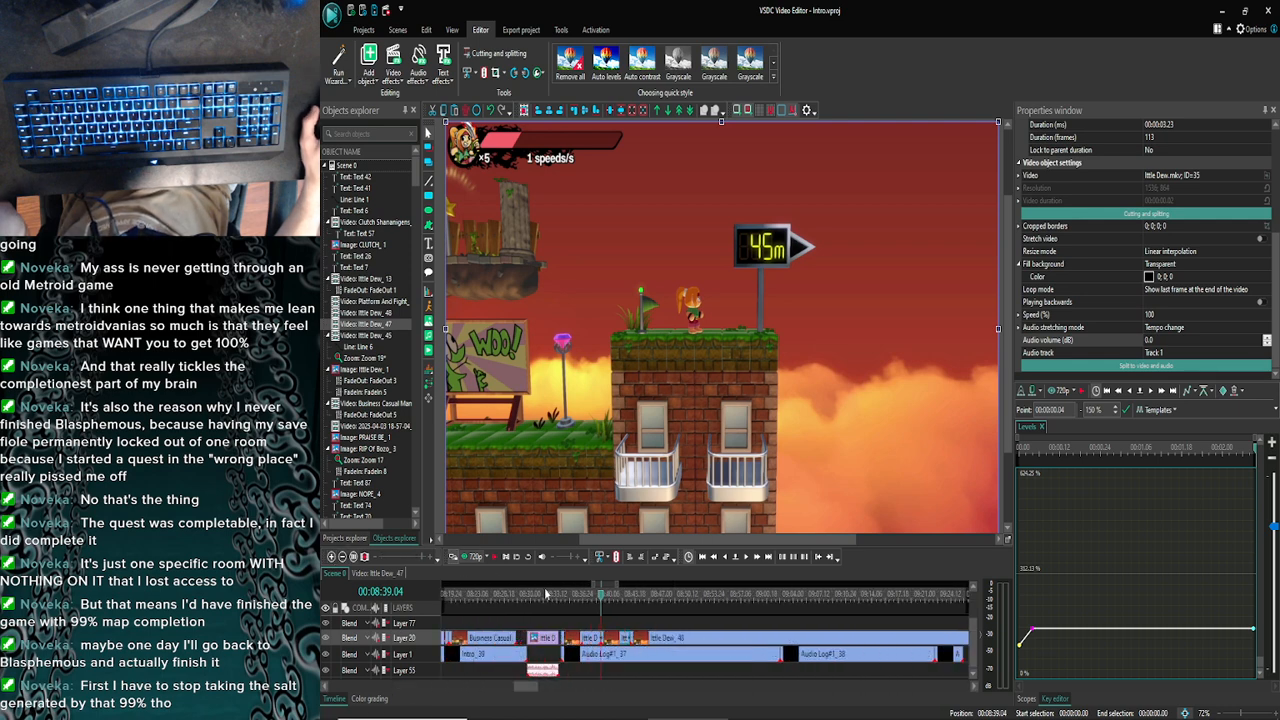
pyautogui.click(598, 596)
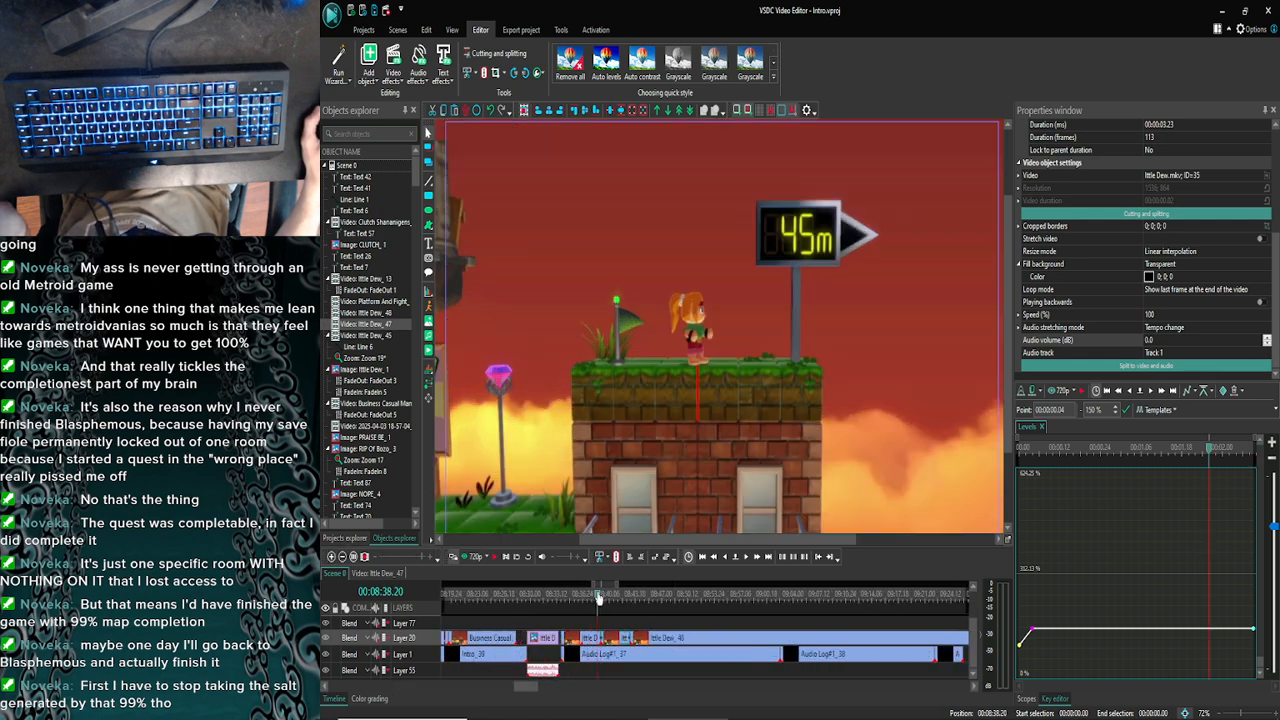
pyautogui.click(606, 597)
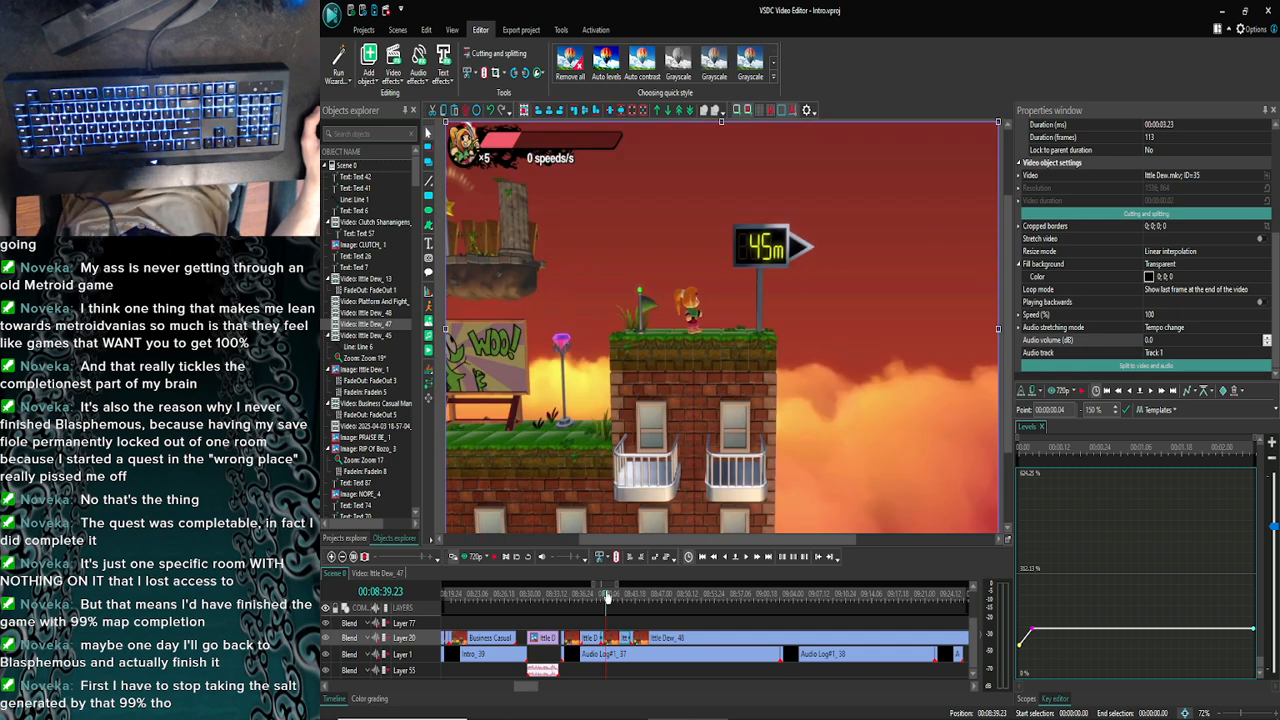
pyautogui.moveTo(606, 597); pyautogui.dragTo(630, 596)
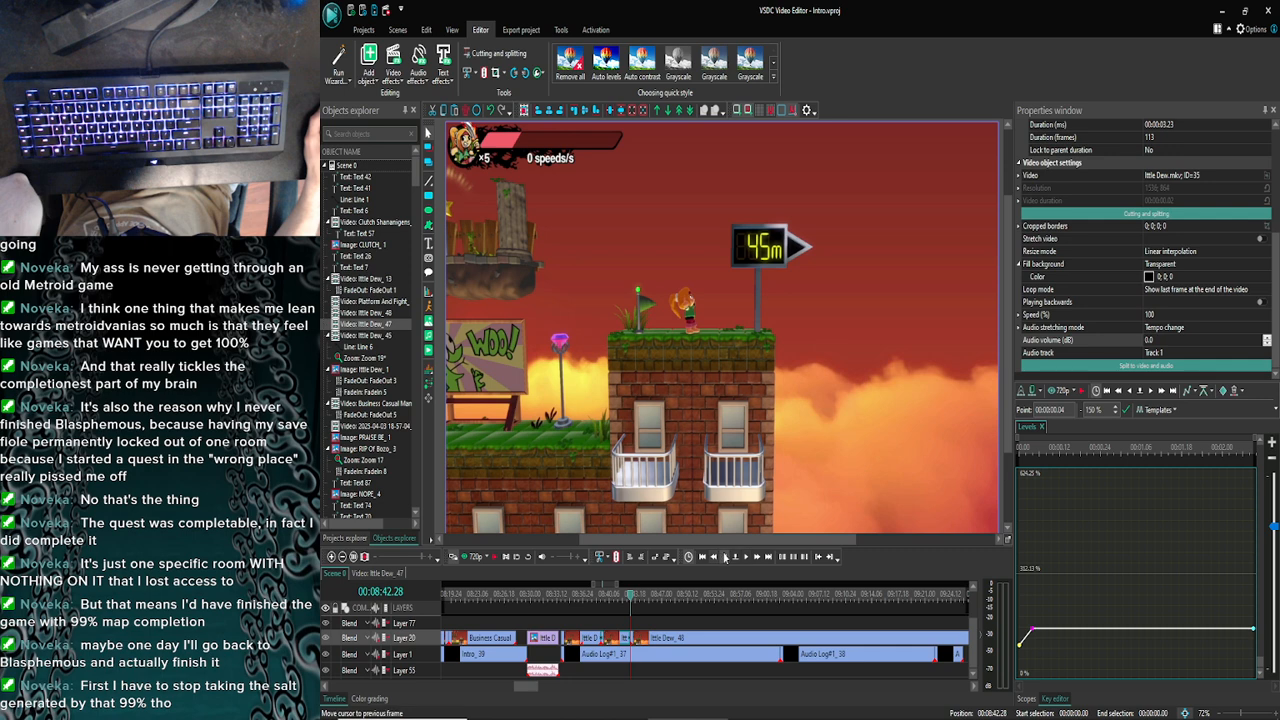
pyautogui.click(725, 557)
pyautogui.click(725, 557)
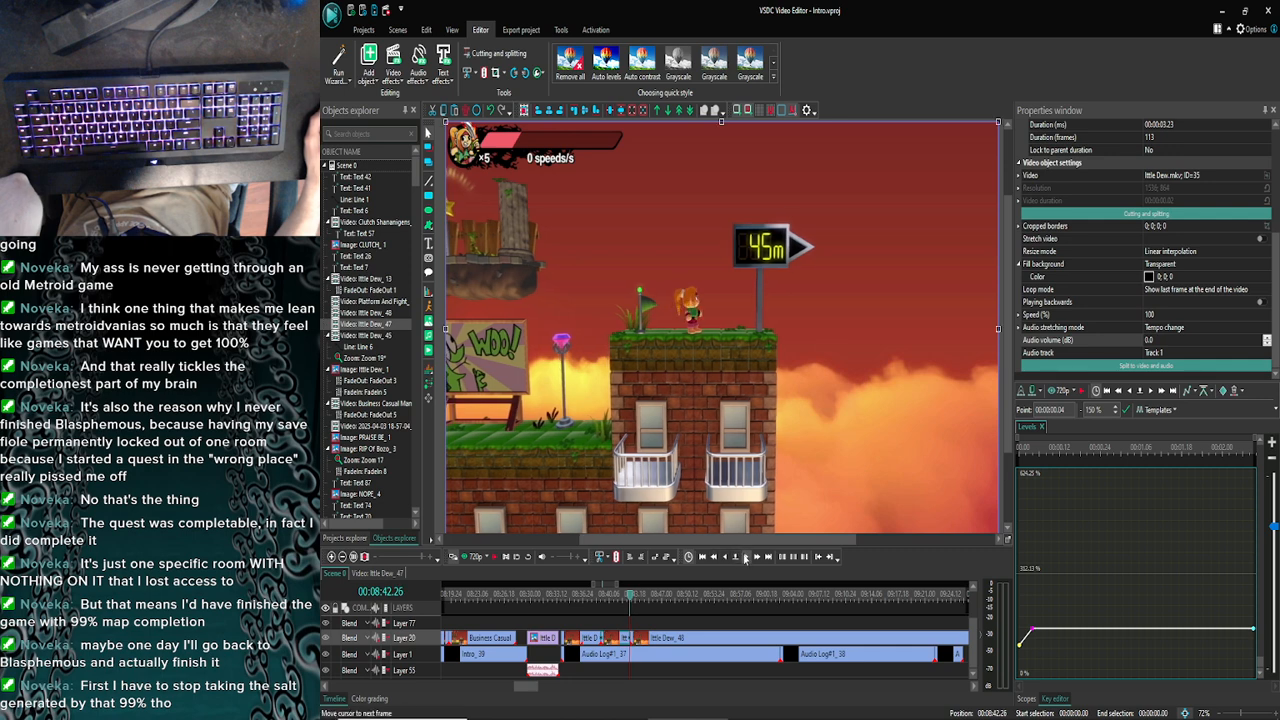
pyautogui.click(745, 558)
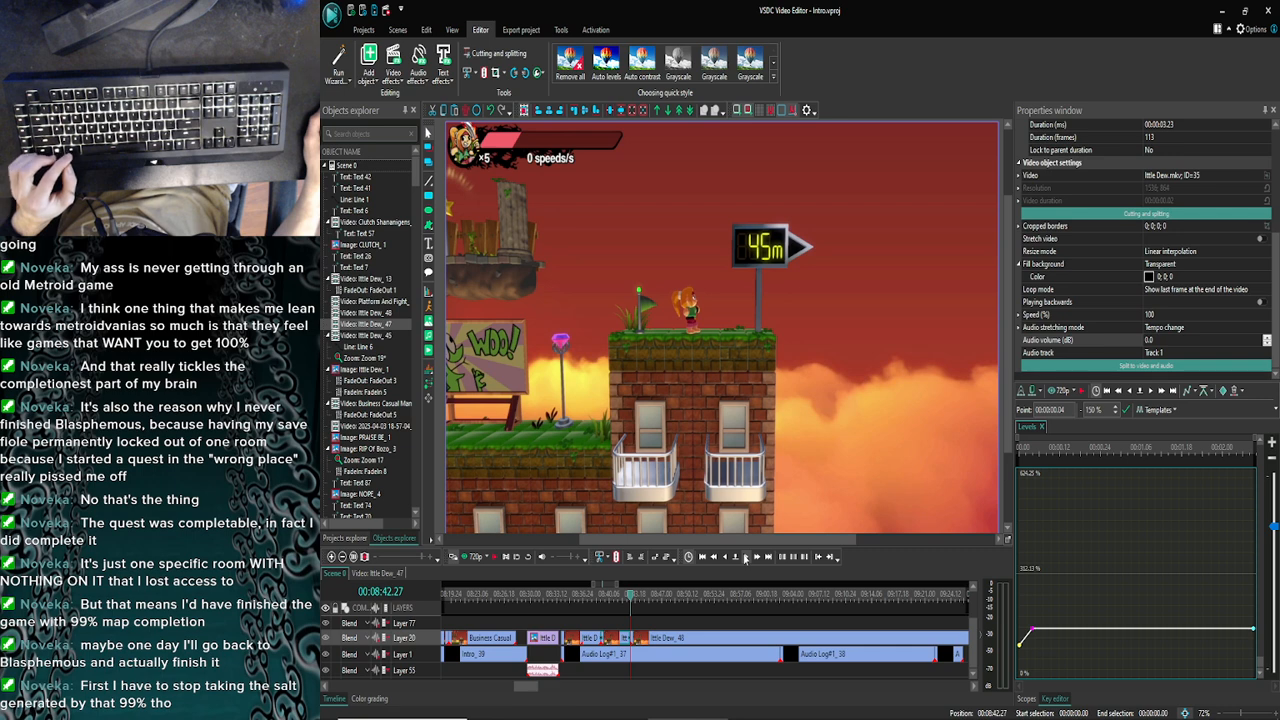
# Step through the resumed gameplay frame by frame from 00:08:42.27 to 00:08:43.18
pyautogui.click(745, 558)
pyautogui.click(745, 558)
pyautogui.click(745, 558)
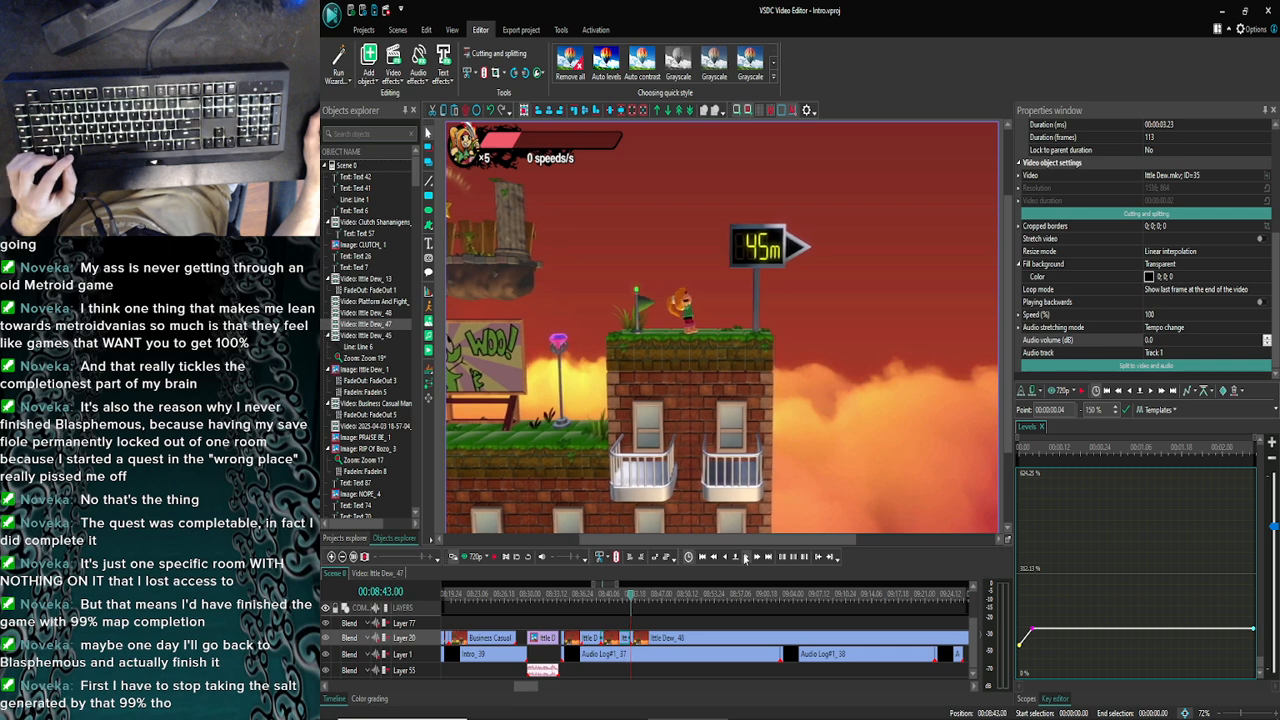
pyautogui.click(745, 558)
pyautogui.click(745, 558)
pyautogui.click(745, 558)
pyautogui.click(745, 558)
pyautogui.click(745, 558)
pyautogui.click(745, 558)
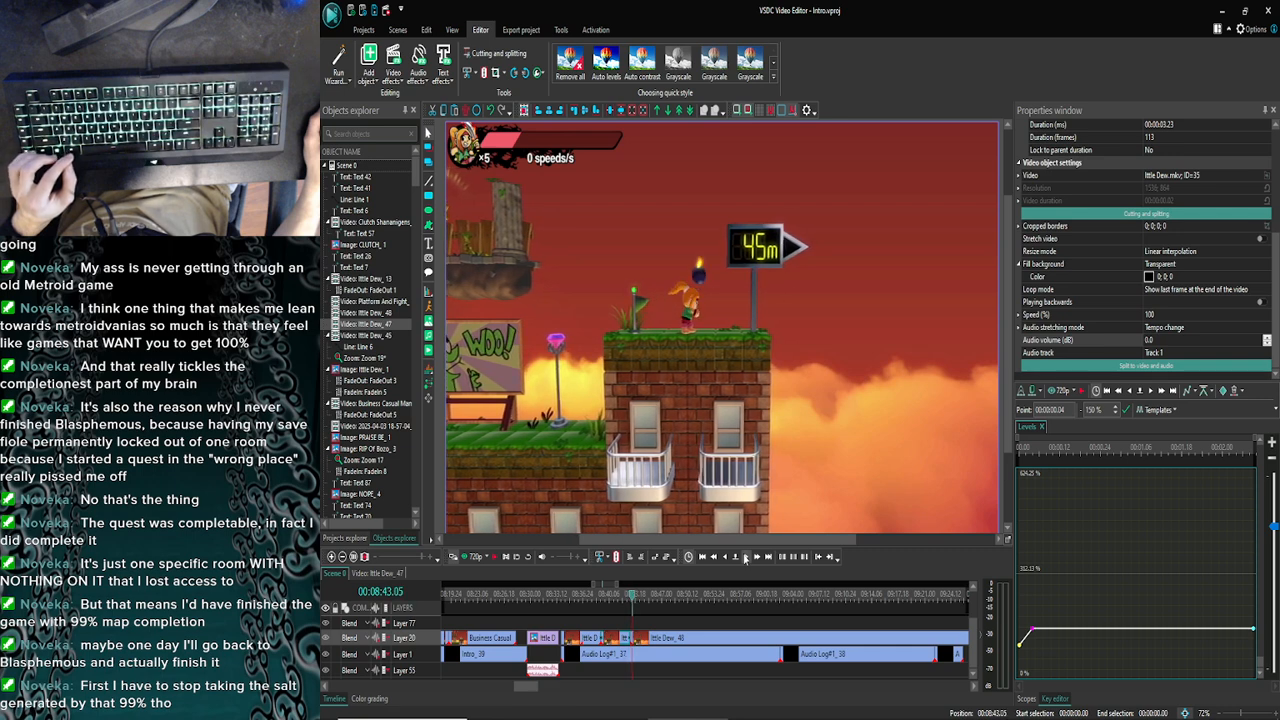
pyautogui.click(745, 558)
pyautogui.click(745, 558)
pyautogui.click(745, 558)
pyautogui.click(745, 558)
pyautogui.click(745, 558)
pyautogui.click(745, 558)
pyautogui.click(745, 558)
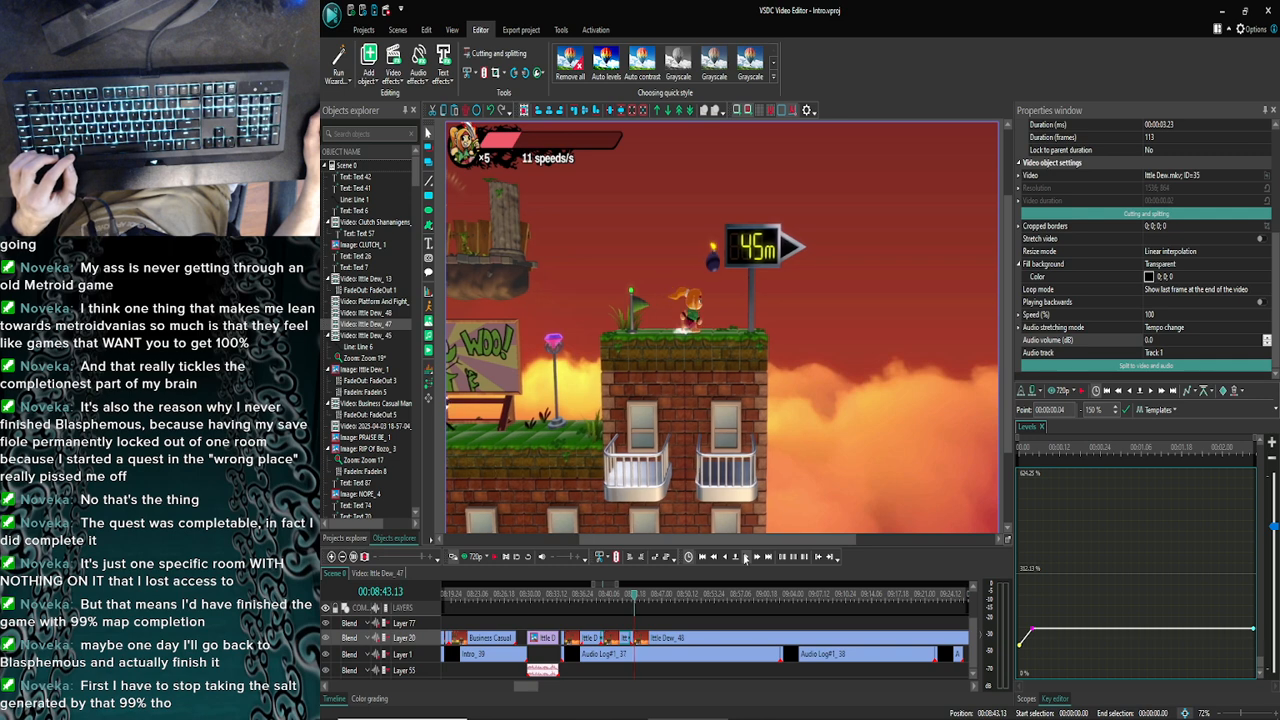
pyautogui.click(745, 558)
pyautogui.click(745, 558)
pyautogui.click(745, 558)
pyautogui.click(745, 558)
pyautogui.click(745, 558)
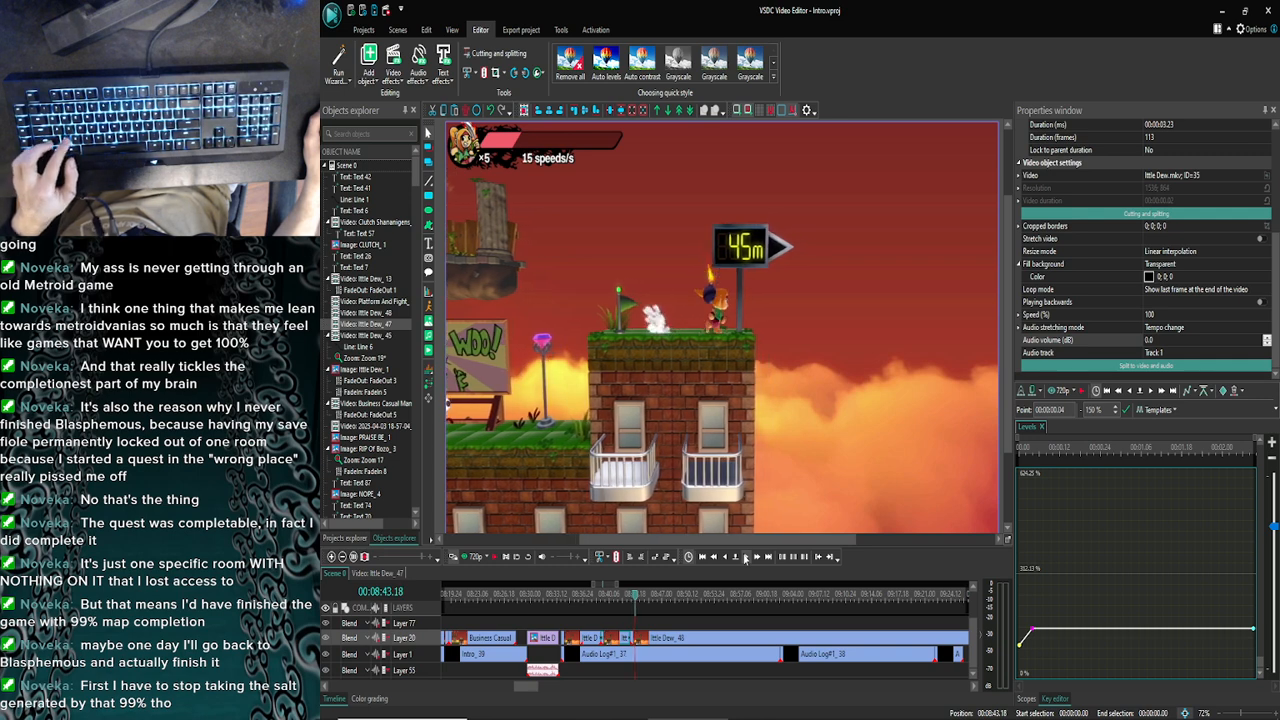
# Undo the extension of the short held piece and the move of the long gameplay clip
pyautogui.hotkey('ctrl', 'k')
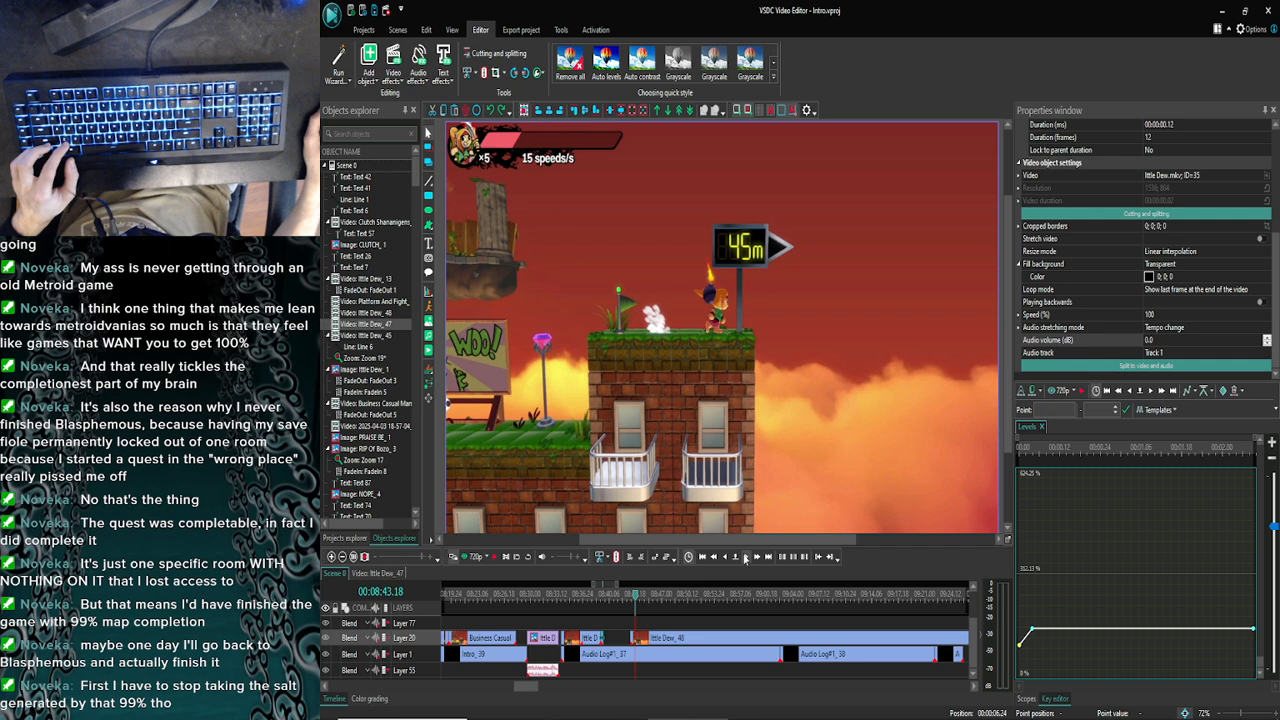
pyautogui.hotkey('ctrl', 'z')
pyautogui.hotkey('ctrl', 'z')
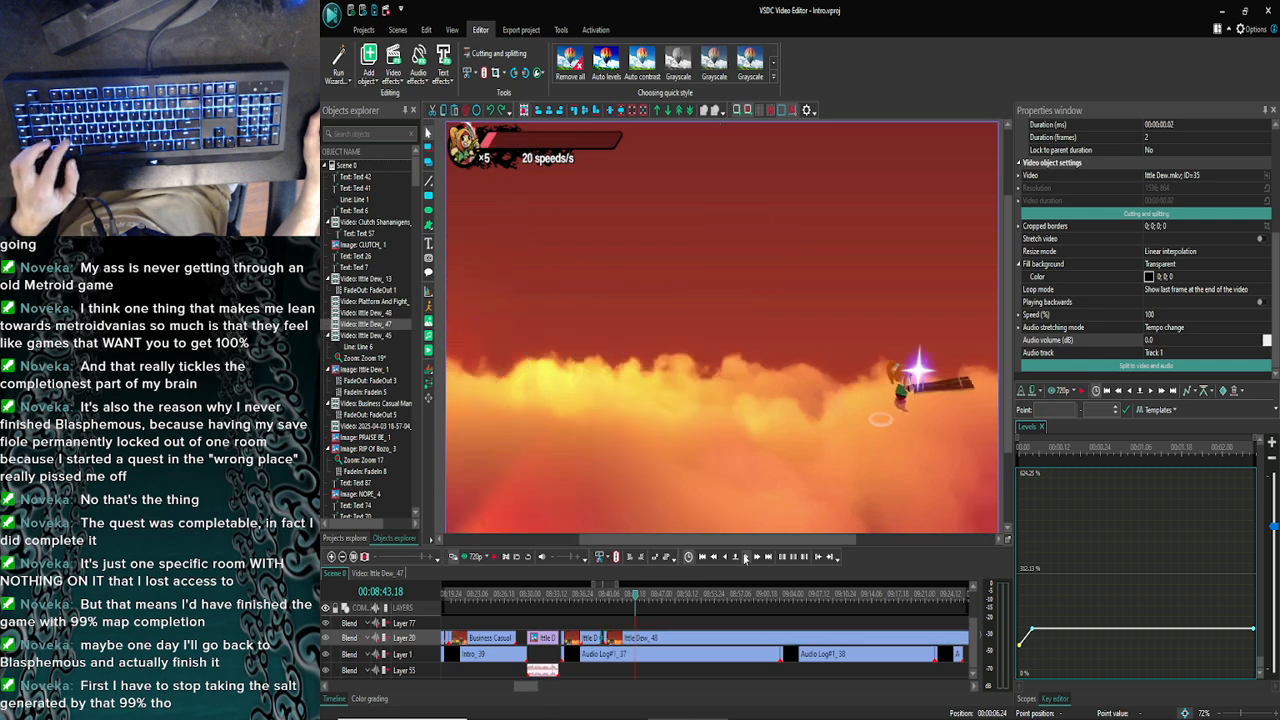
pyautogui.hotkey('ctrl', 'z')
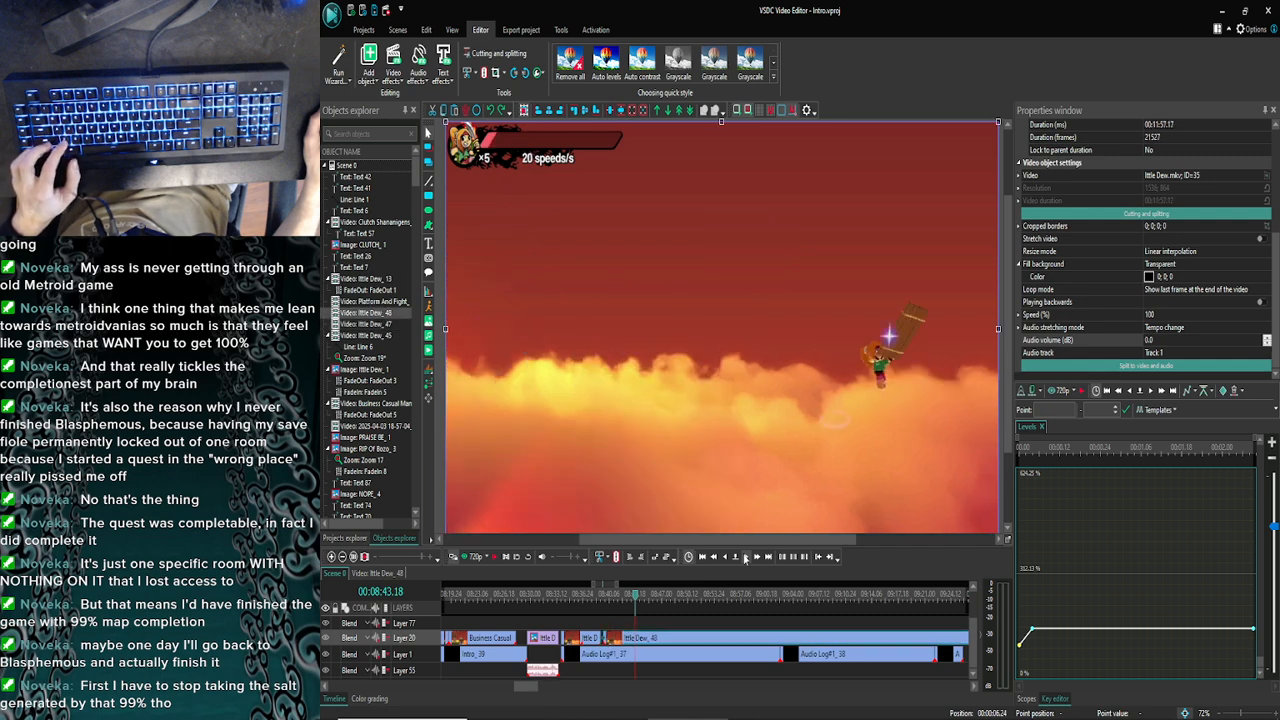
# Inspect the frames of the short piece around 00:08:39.05, and undo the split that separated it from the long gameplay clip
pyautogui.click(601, 598)
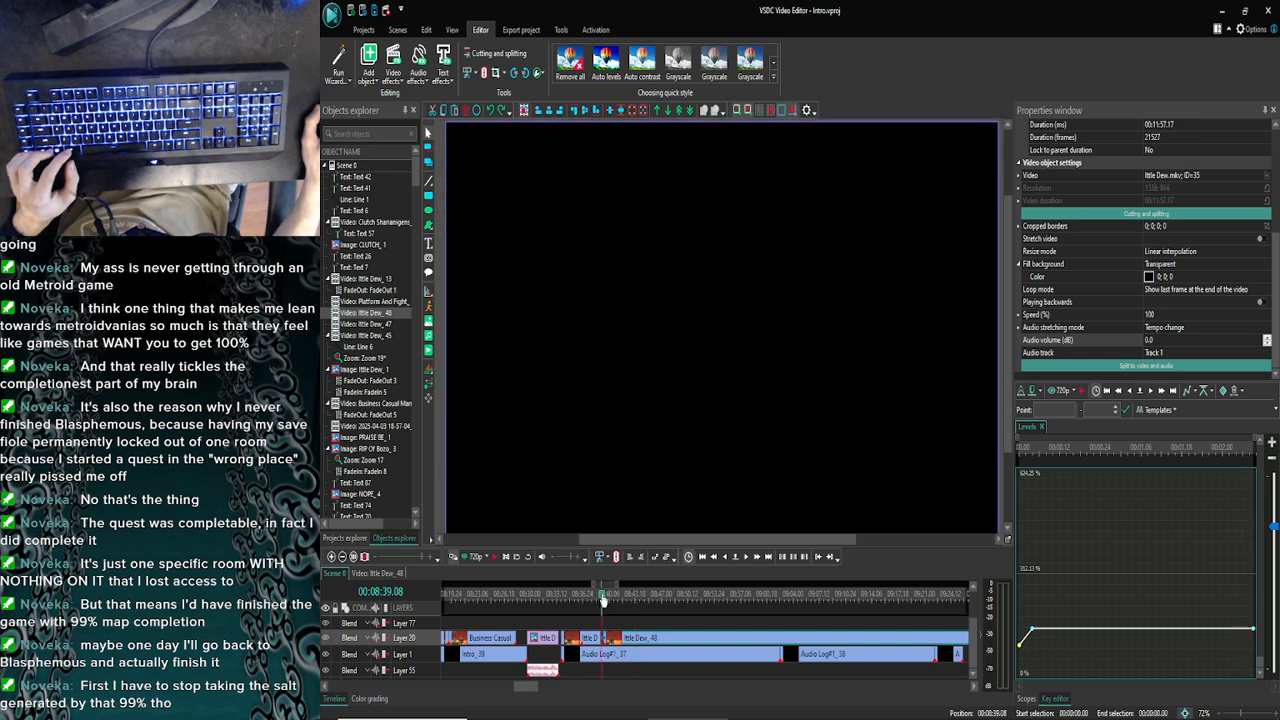
pyautogui.click(331, 557)
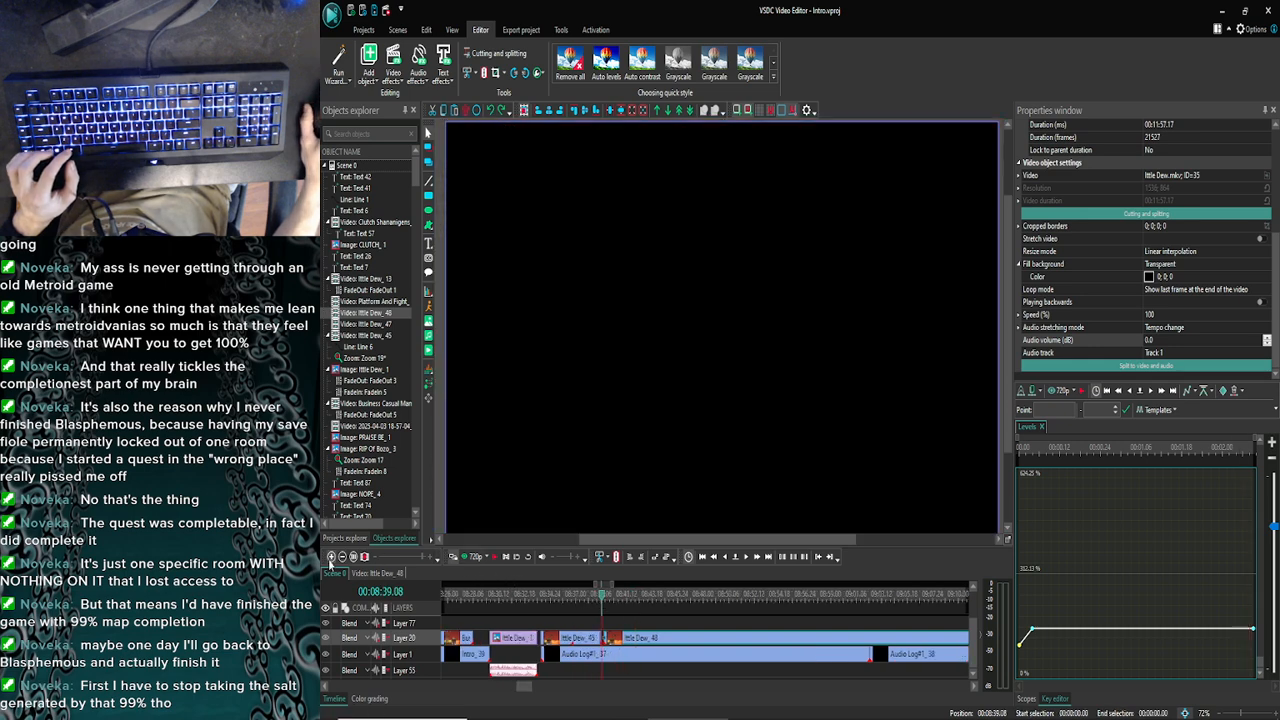
pyautogui.click(331, 557)
pyautogui.click(331, 557)
pyautogui.click(330, 557)
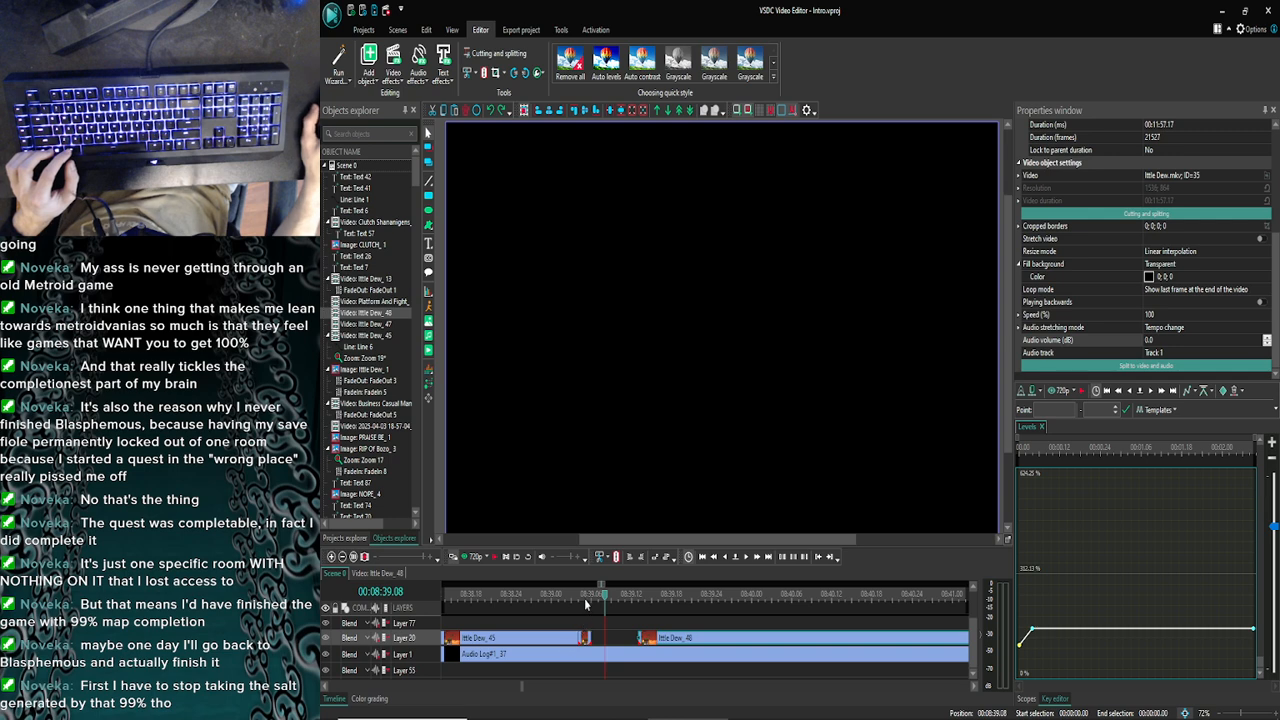
pyautogui.click(588, 641)
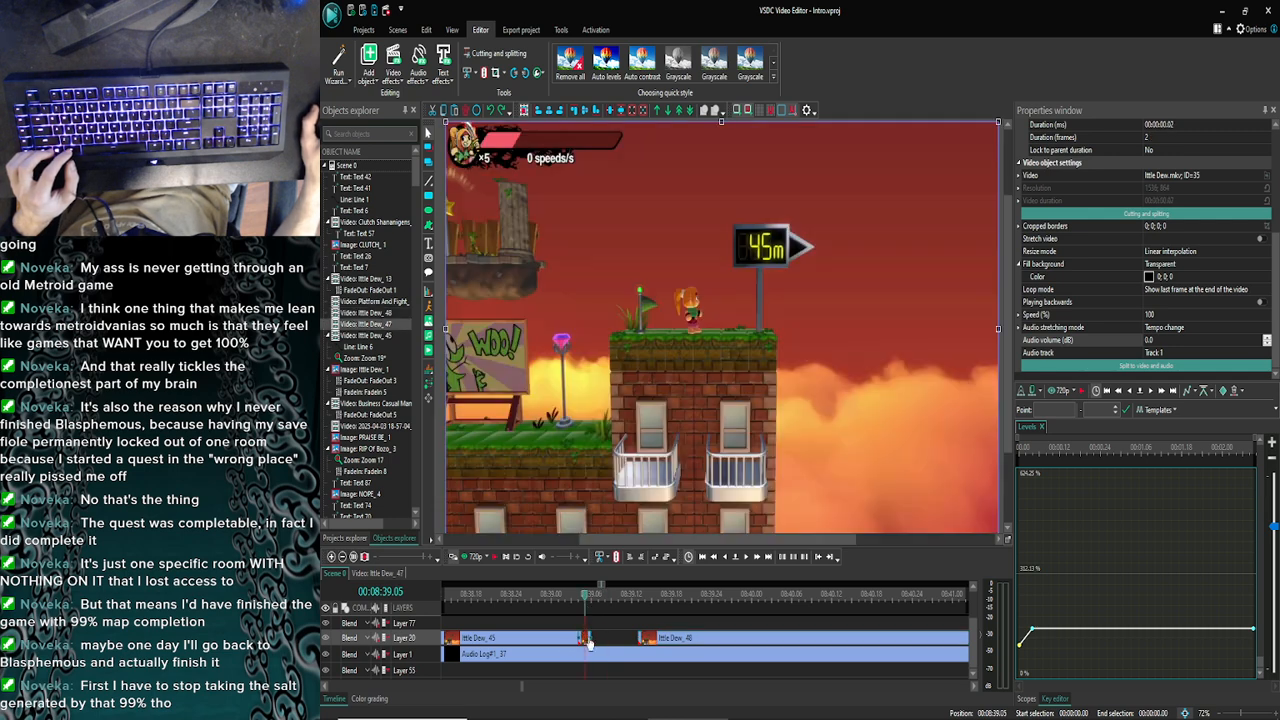
pyautogui.click(745, 557)
pyautogui.click(745, 557)
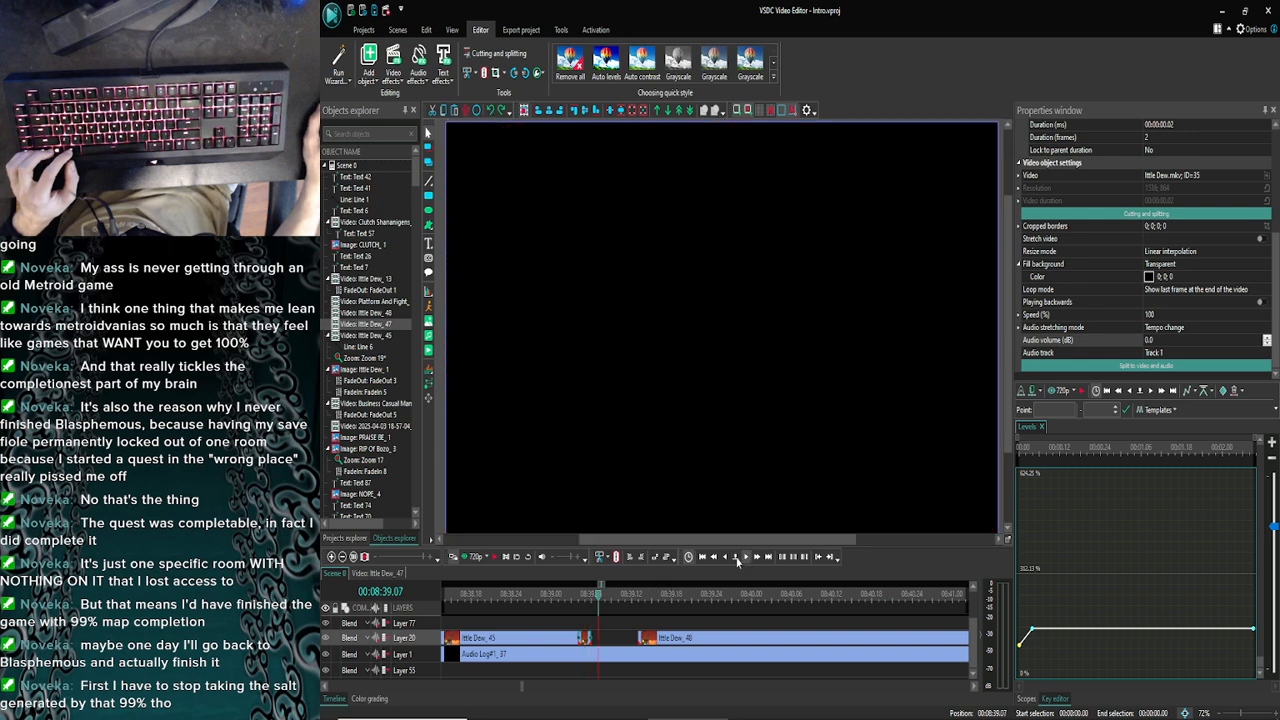
pyautogui.click(586, 598)
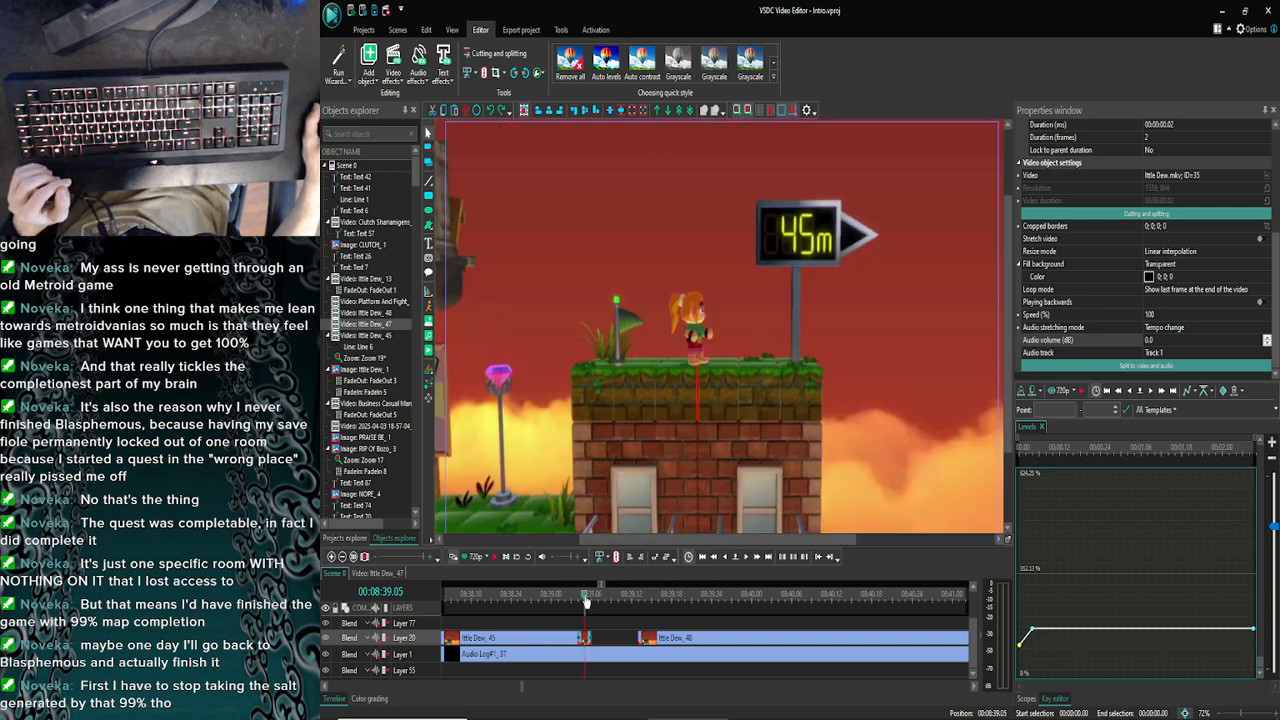
pyautogui.hotkey('ctrl', 'z')
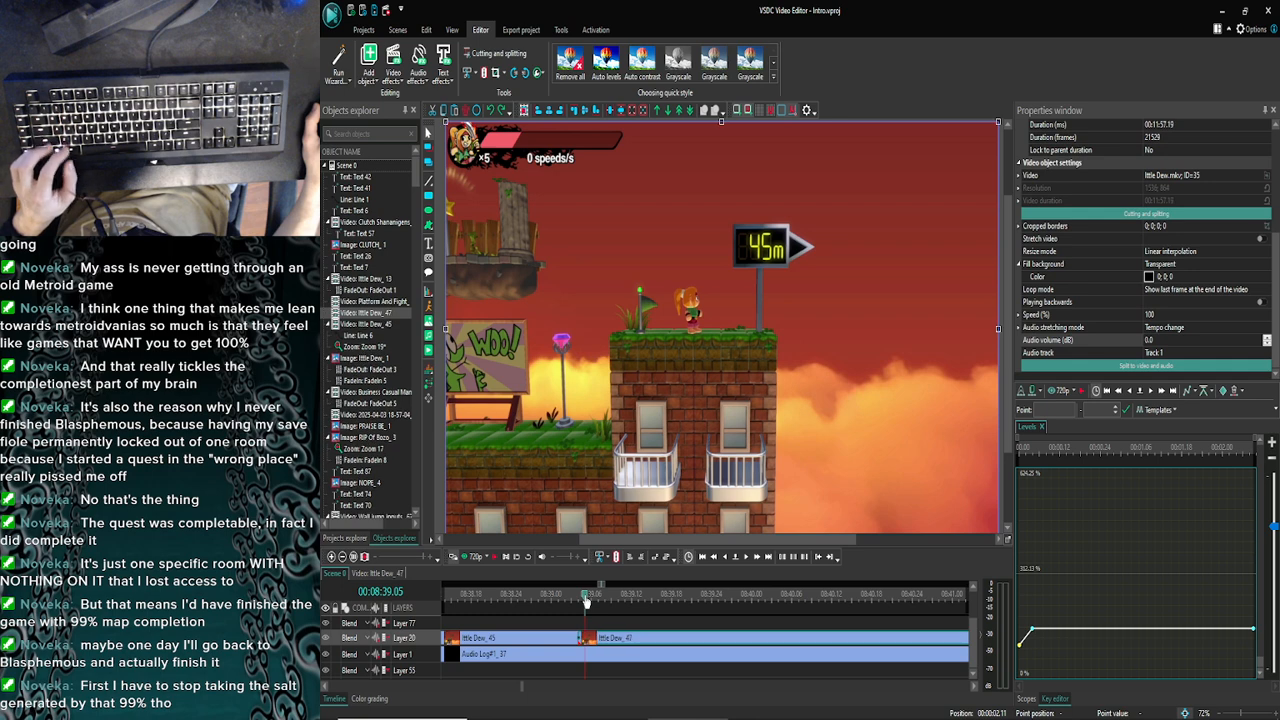
# Find the frame at 00:08:39.07 by single-frame stepping and split the gameplay clip there
pyautogui.click(599, 598)
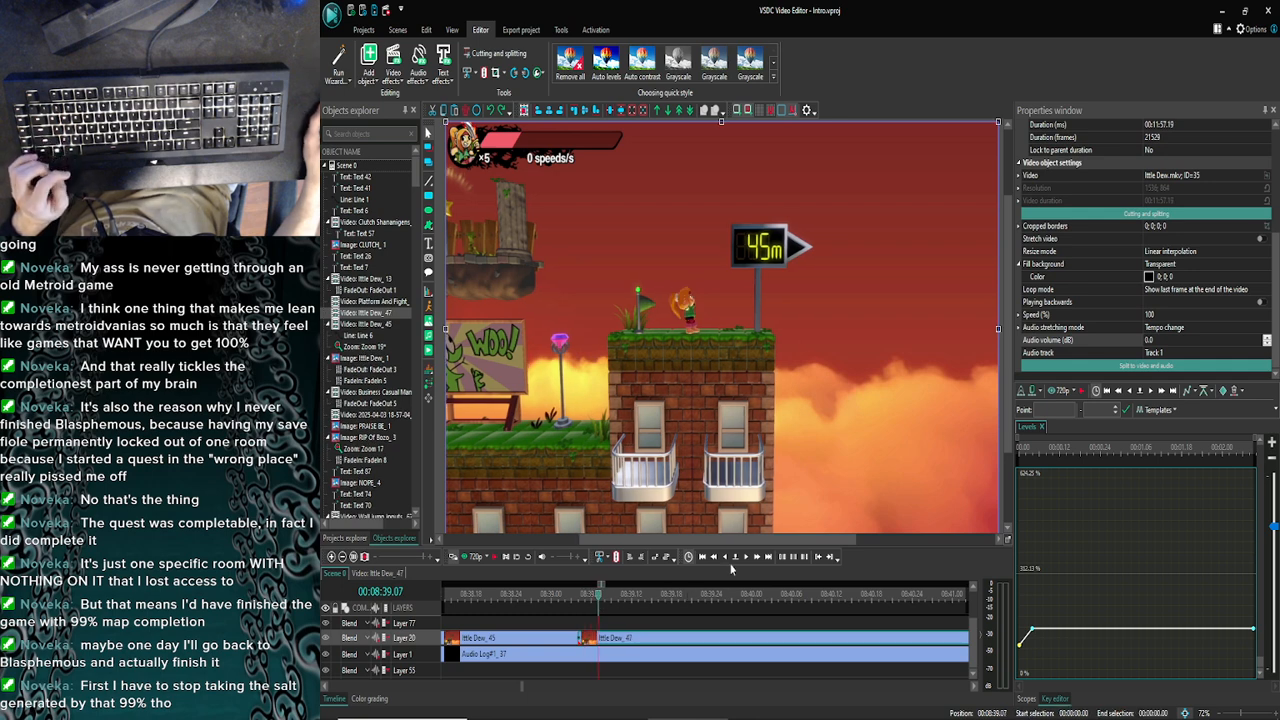
pyautogui.click(726, 558)
pyautogui.click(726, 558)
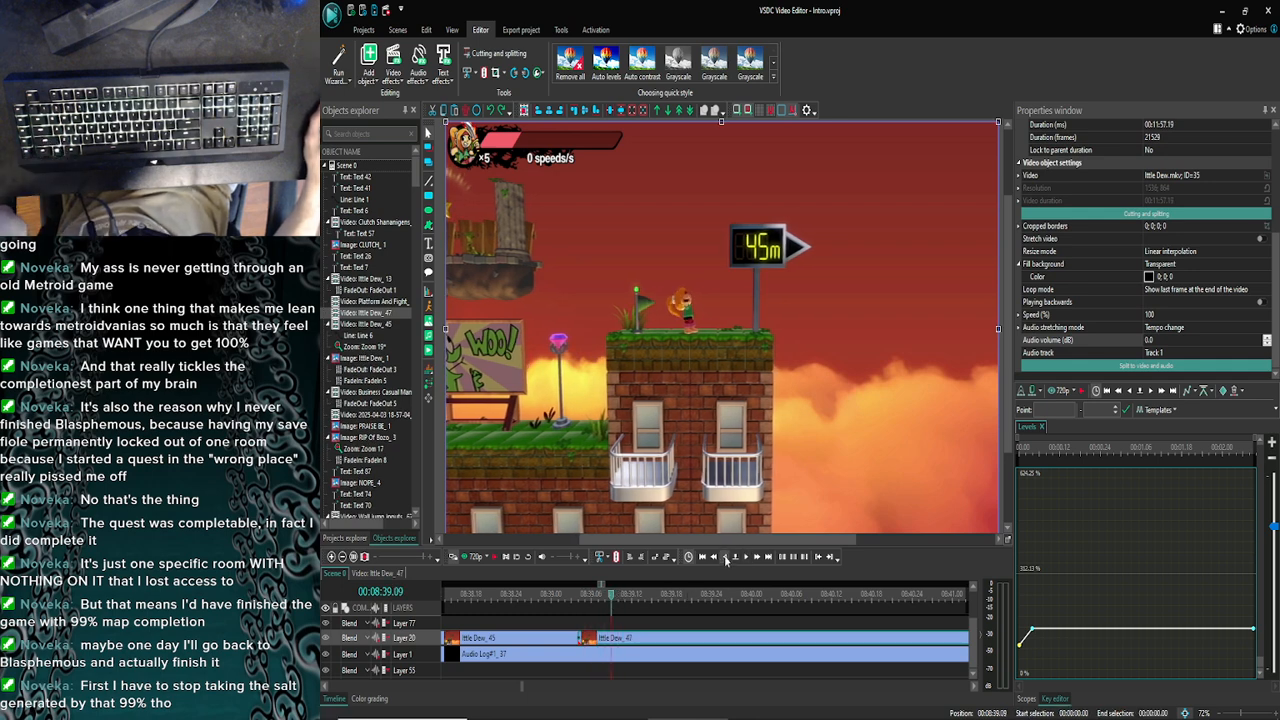
pyautogui.click(726, 560)
pyautogui.click(726, 560)
pyautogui.click(726, 560)
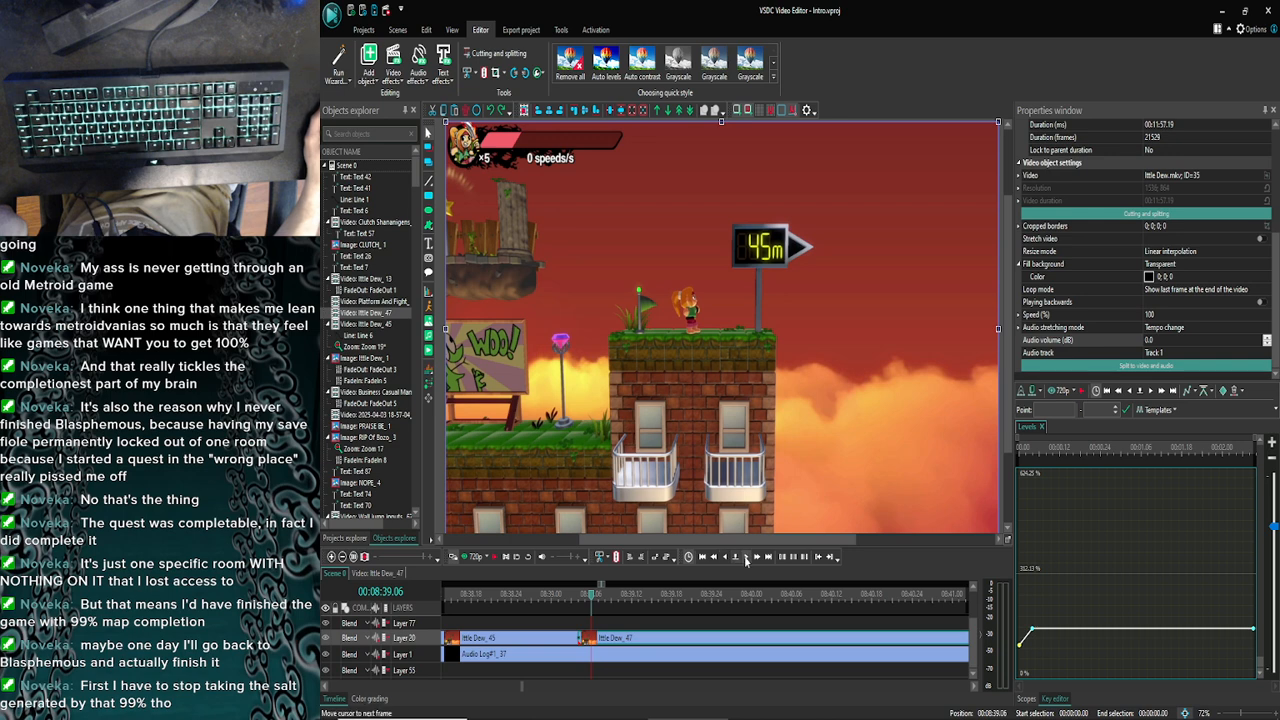
pyautogui.click(726, 558)
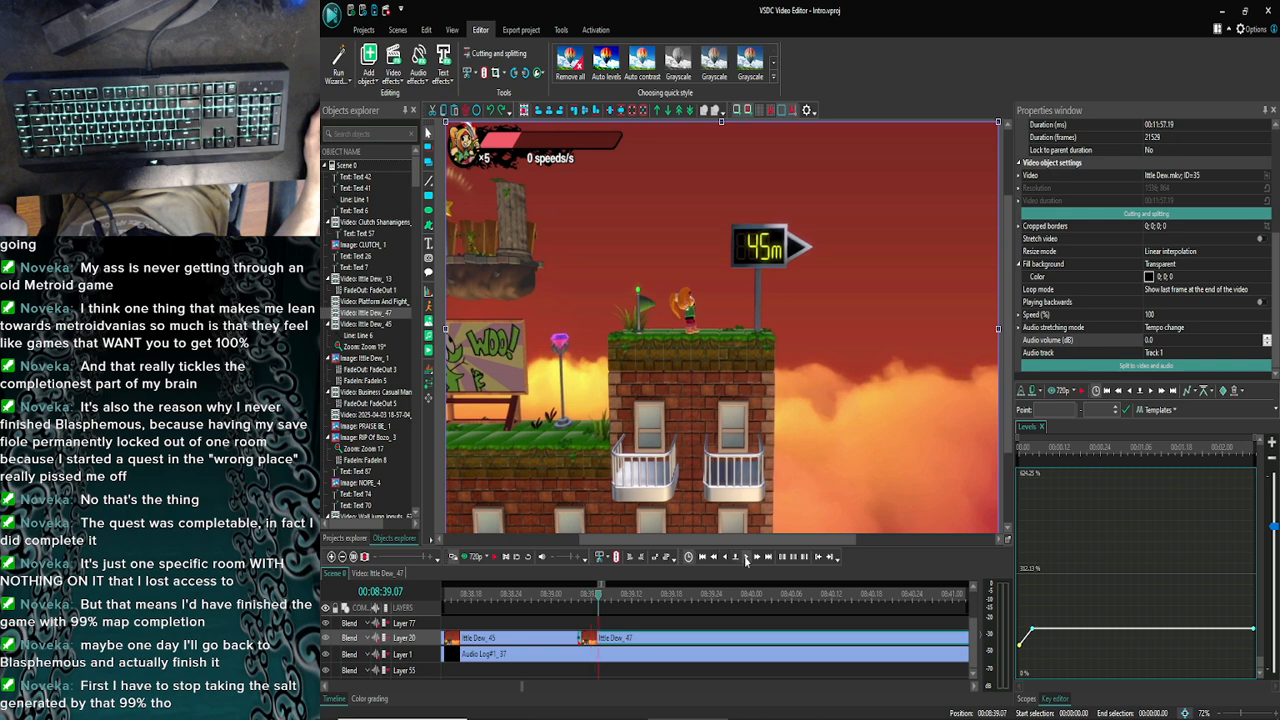
pyautogui.click(486, 76)
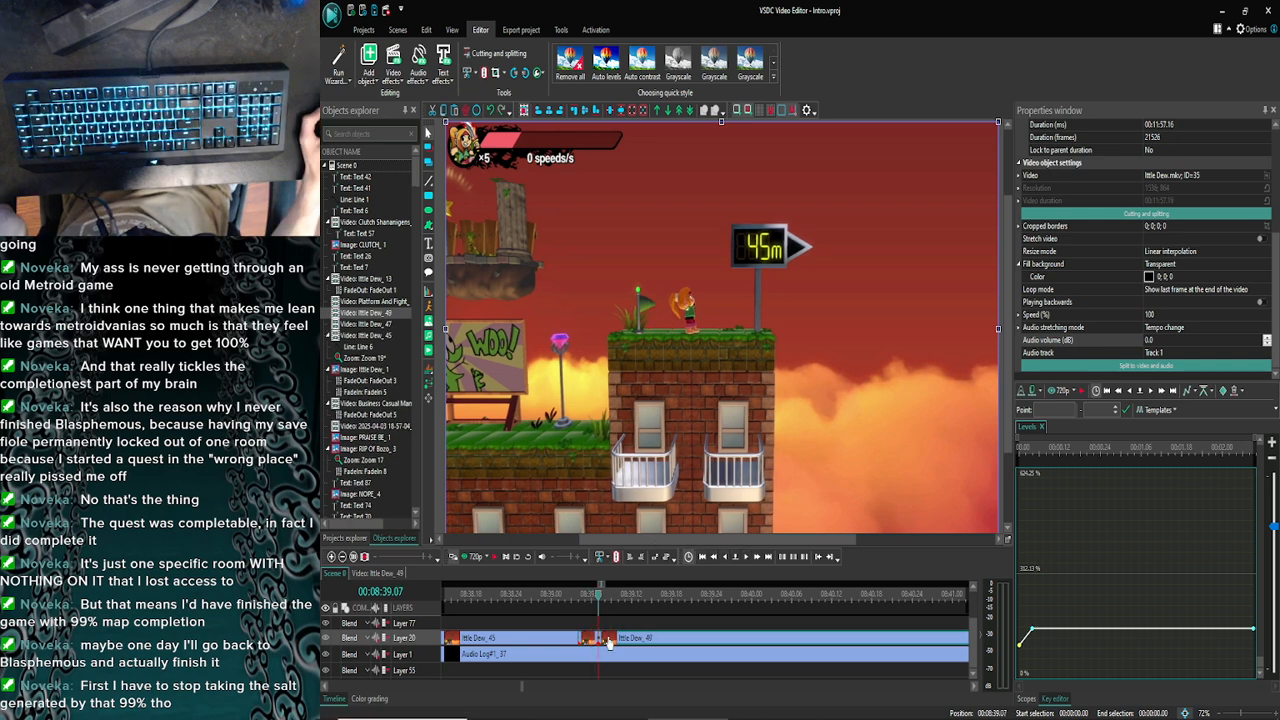
# Shift the long Ittle Dew_49 clip slightly off the split and step the playhead to the frame at 00:08:42.25
pyautogui.moveTo(610, 642); pyautogui.dragTo(618, 645)
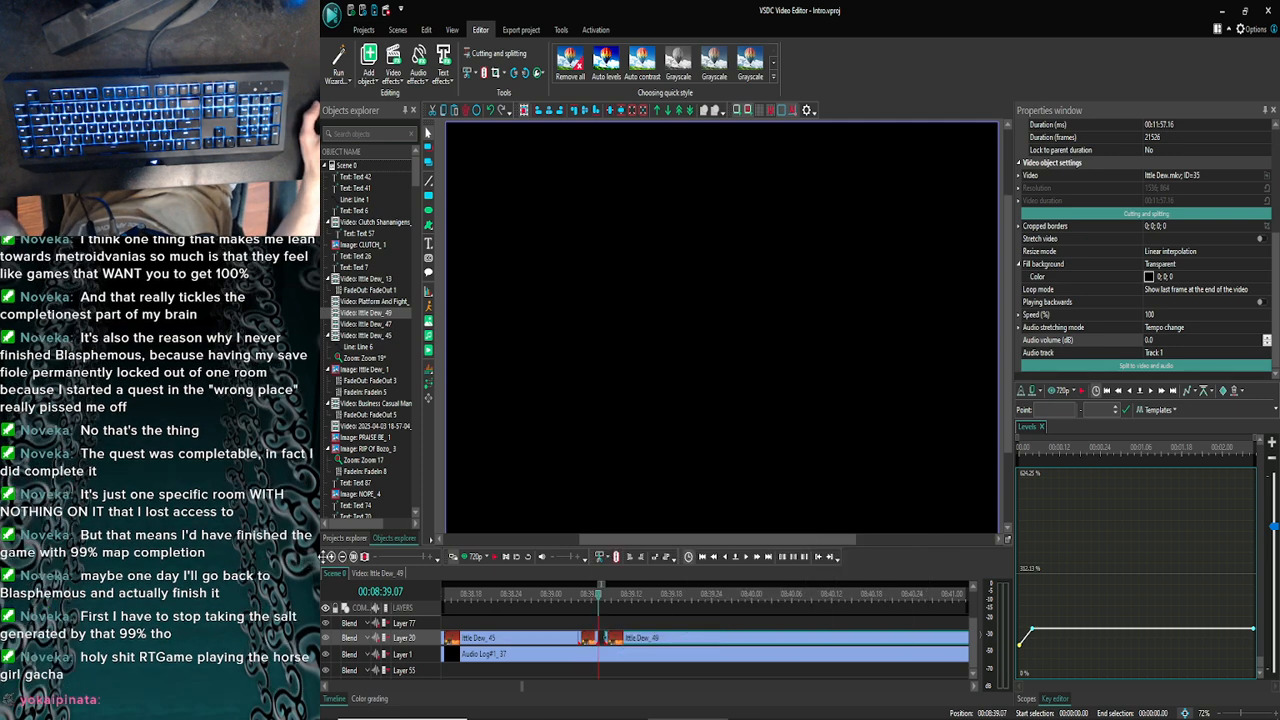
pyautogui.click(342, 558)
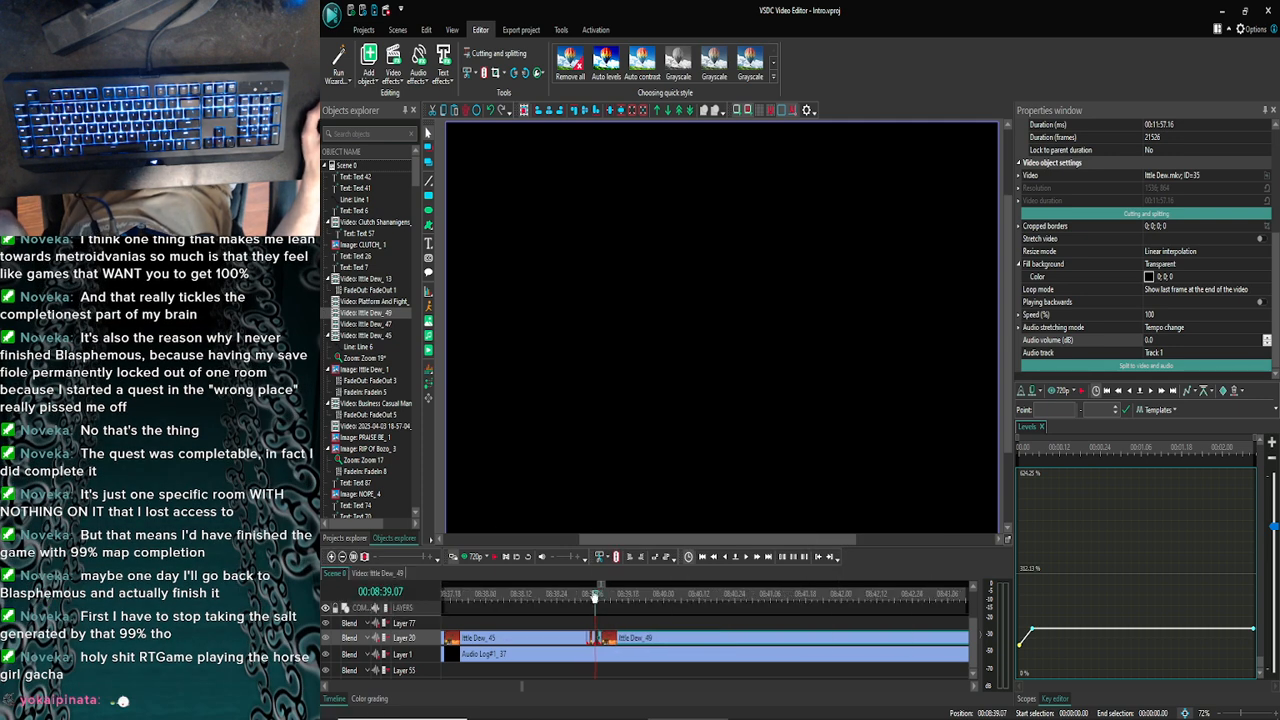
pyautogui.moveTo(596, 597); pyautogui.dragTo(840, 595)
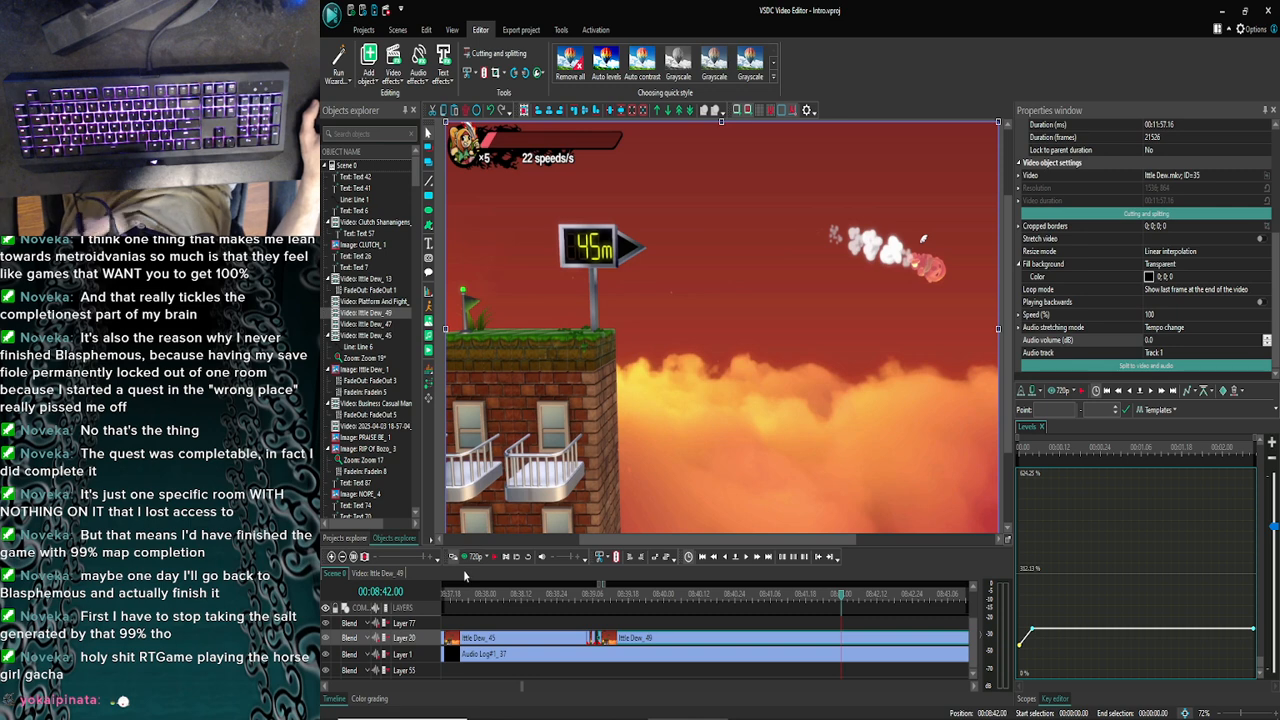
pyautogui.click(722, 554)
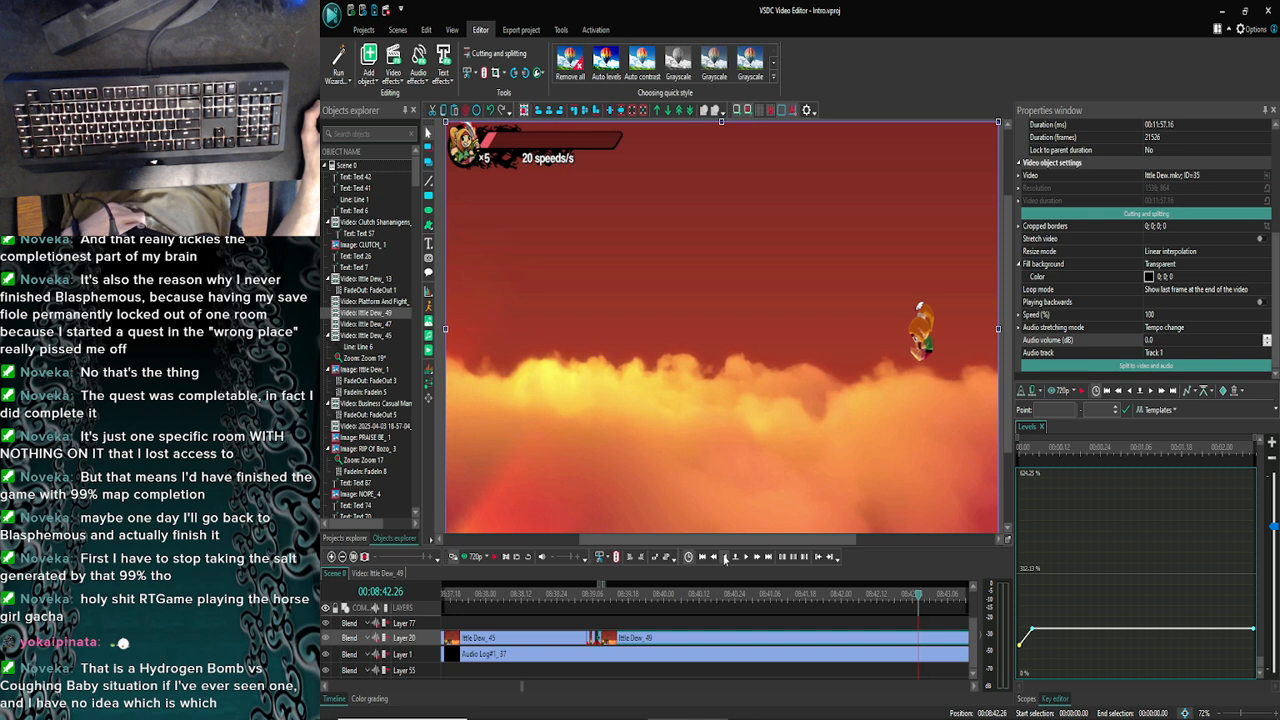
pyautogui.click(725, 558)
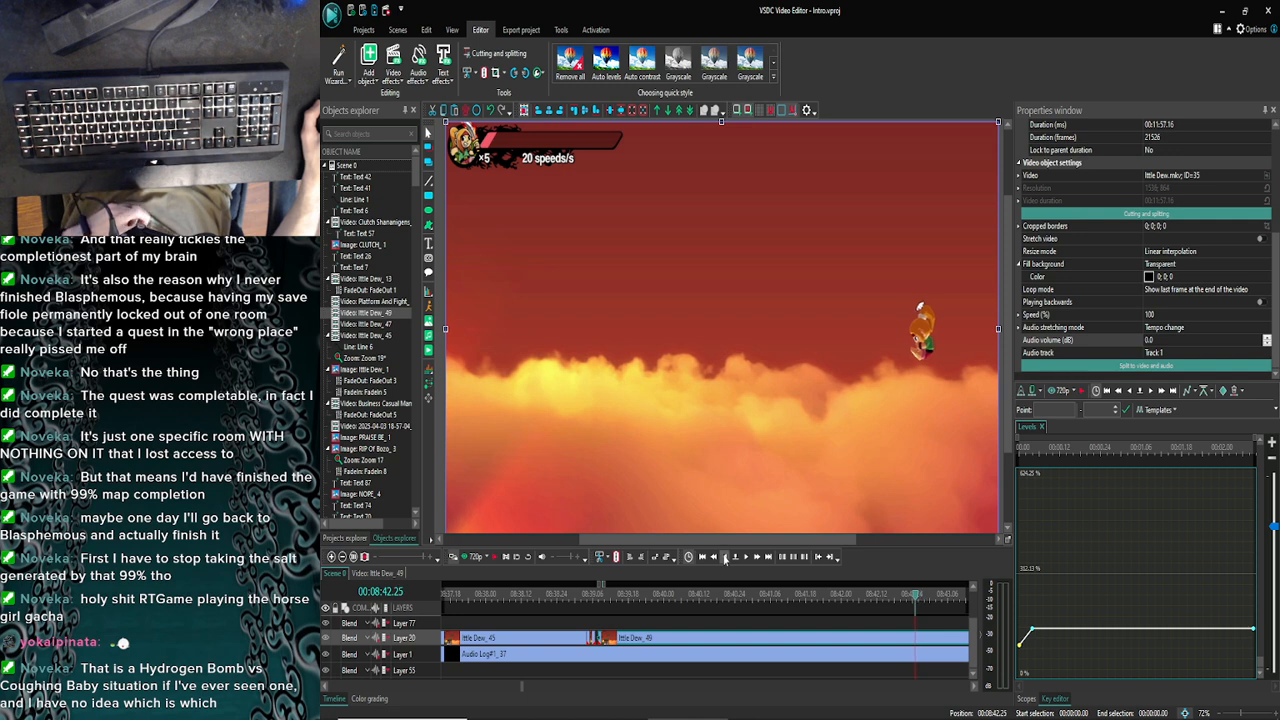
pyautogui.click(725, 558)
pyautogui.click(746, 560)
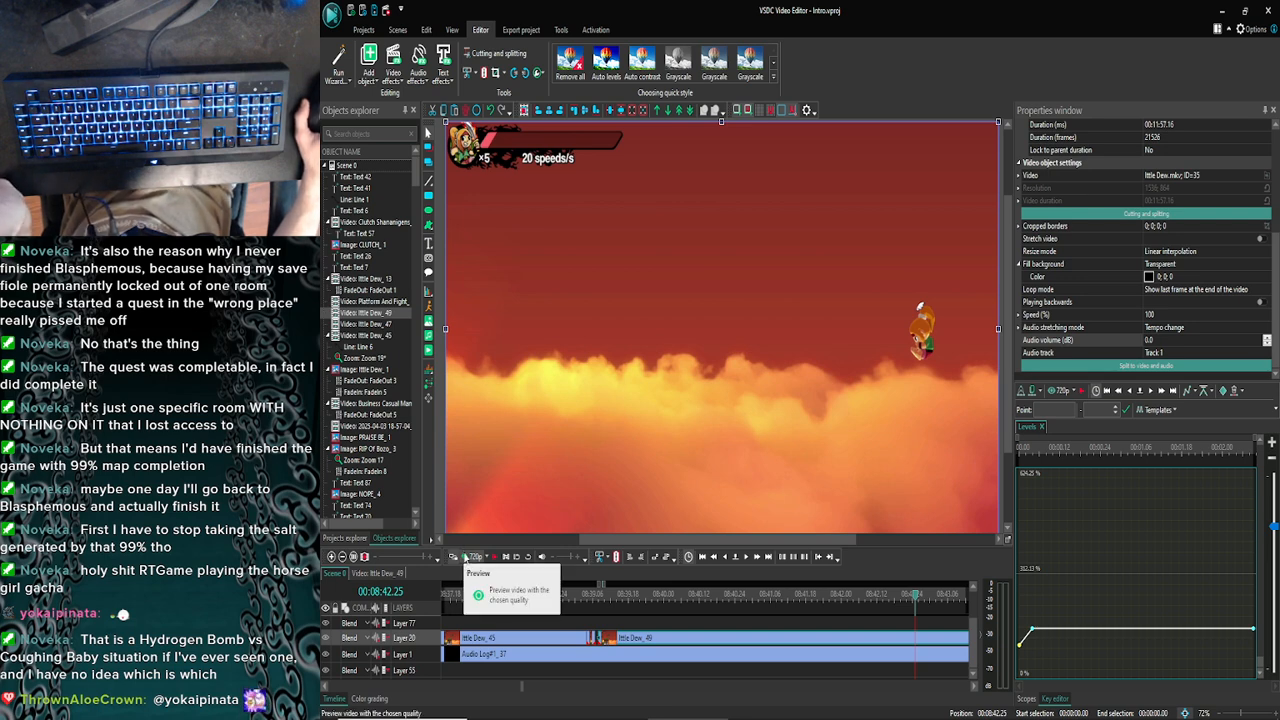
# Preview the scene from 00:08:42.25 to check the narration timing against the gameplay
pyautogui.click(465, 557)
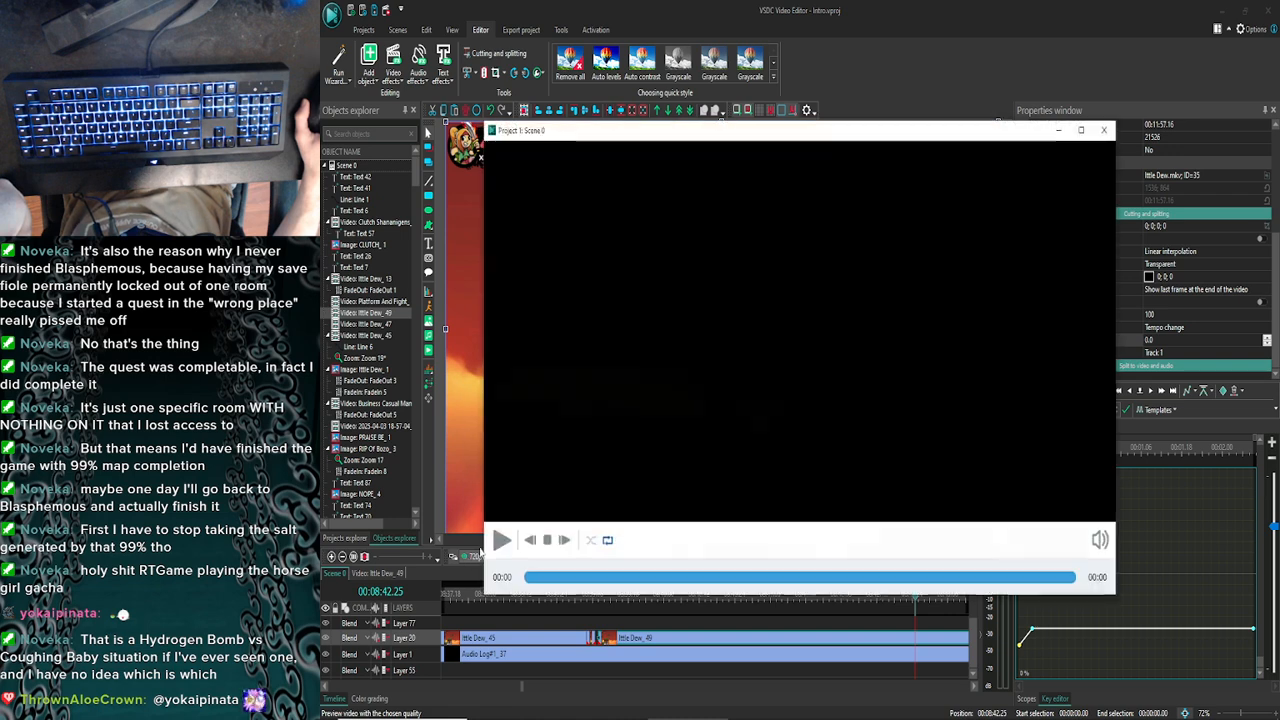
pyautogui.click(503, 540)
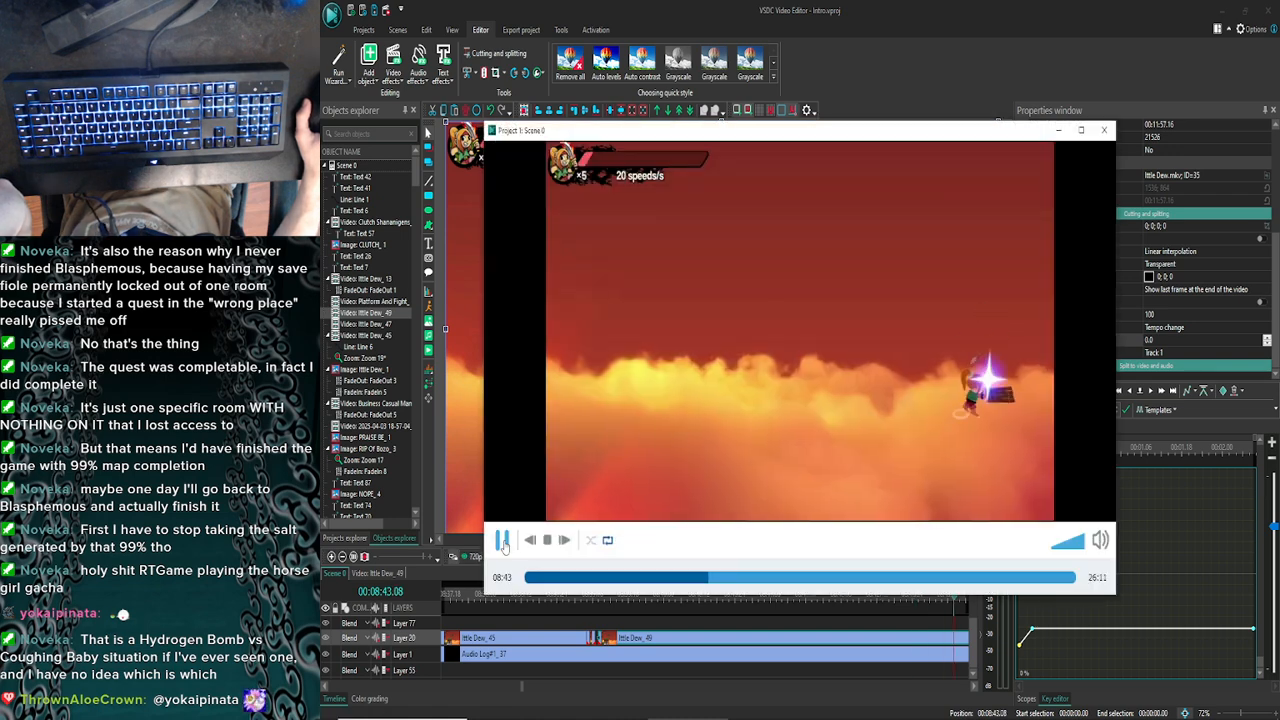
pyautogui.click(1103, 130)
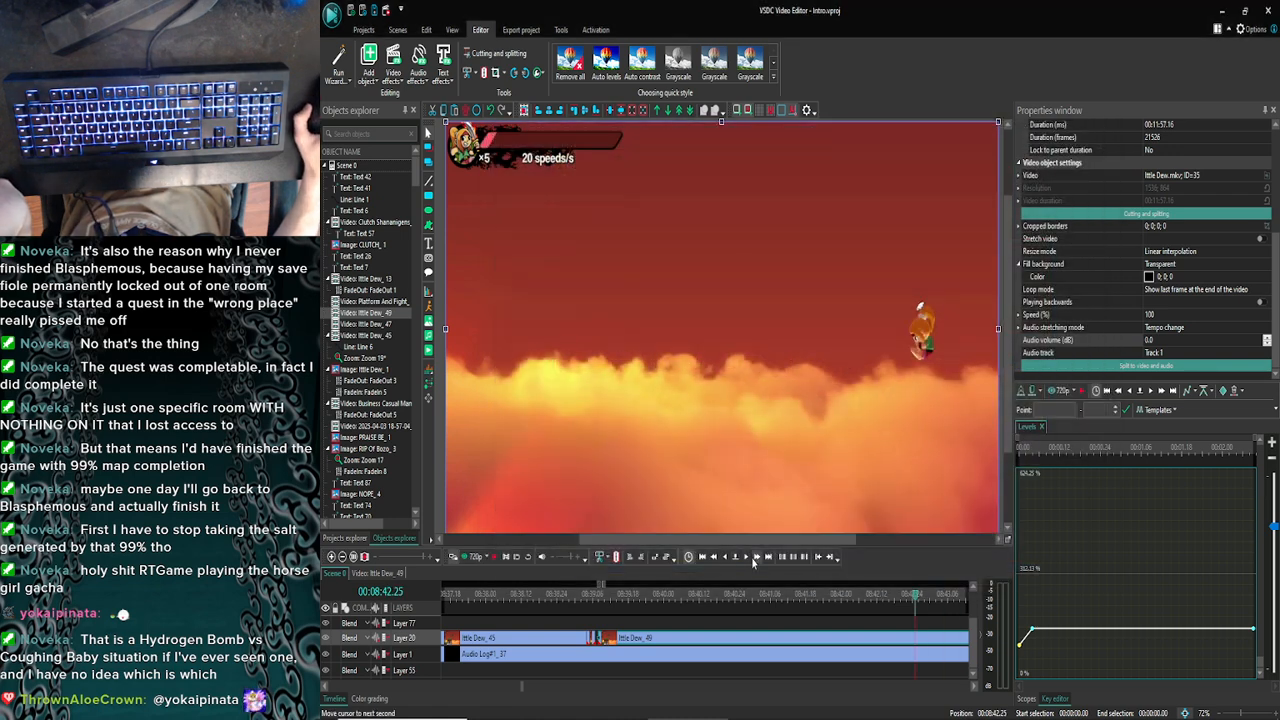
# Set the playhead to 00:08:42.28 and move the long Ittle Dew_49 clip to start there
pyautogui.click(748, 562)
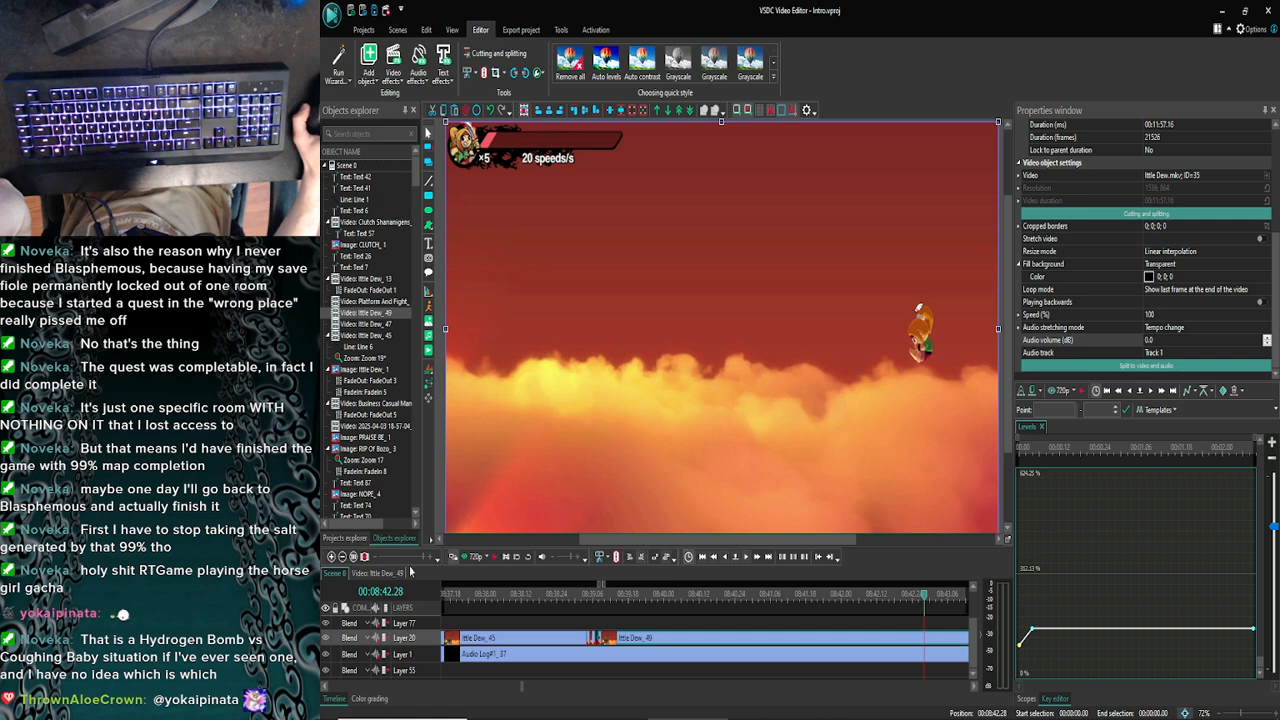
pyautogui.click(467, 557)
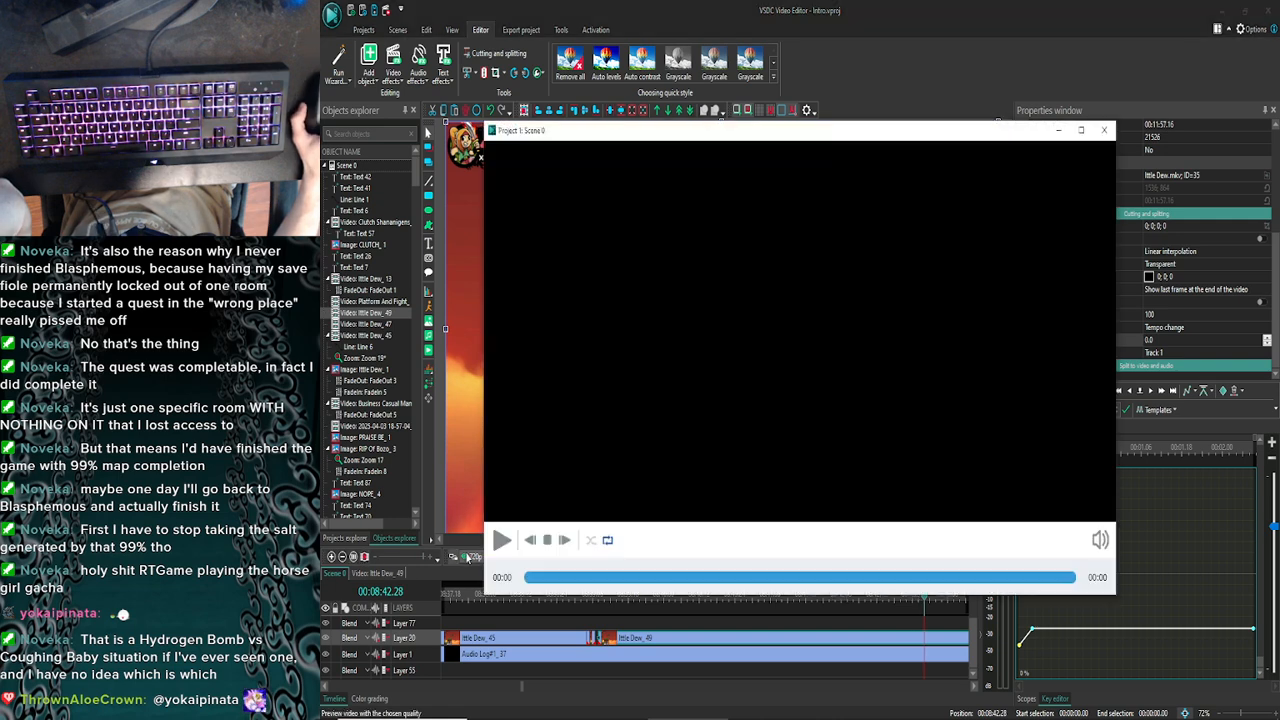
pyautogui.click(1106, 130)
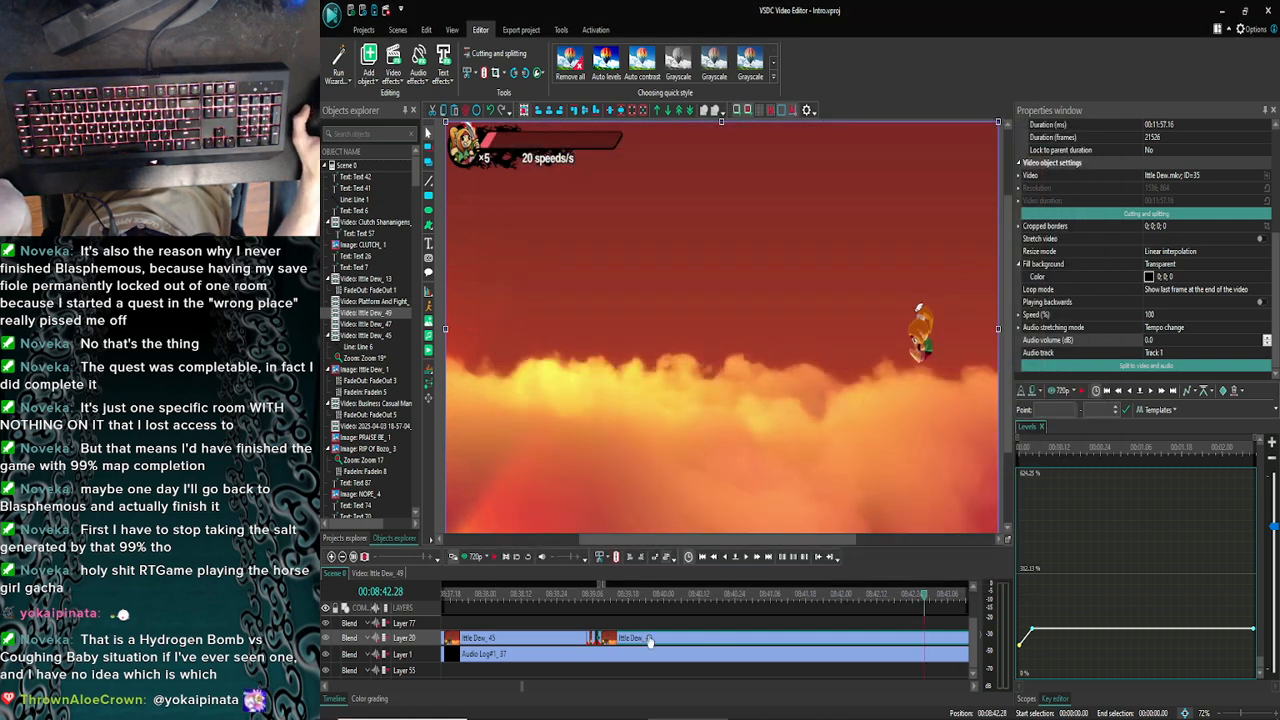
pyautogui.moveTo(771, 641); pyautogui.dragTo(1095, 643)
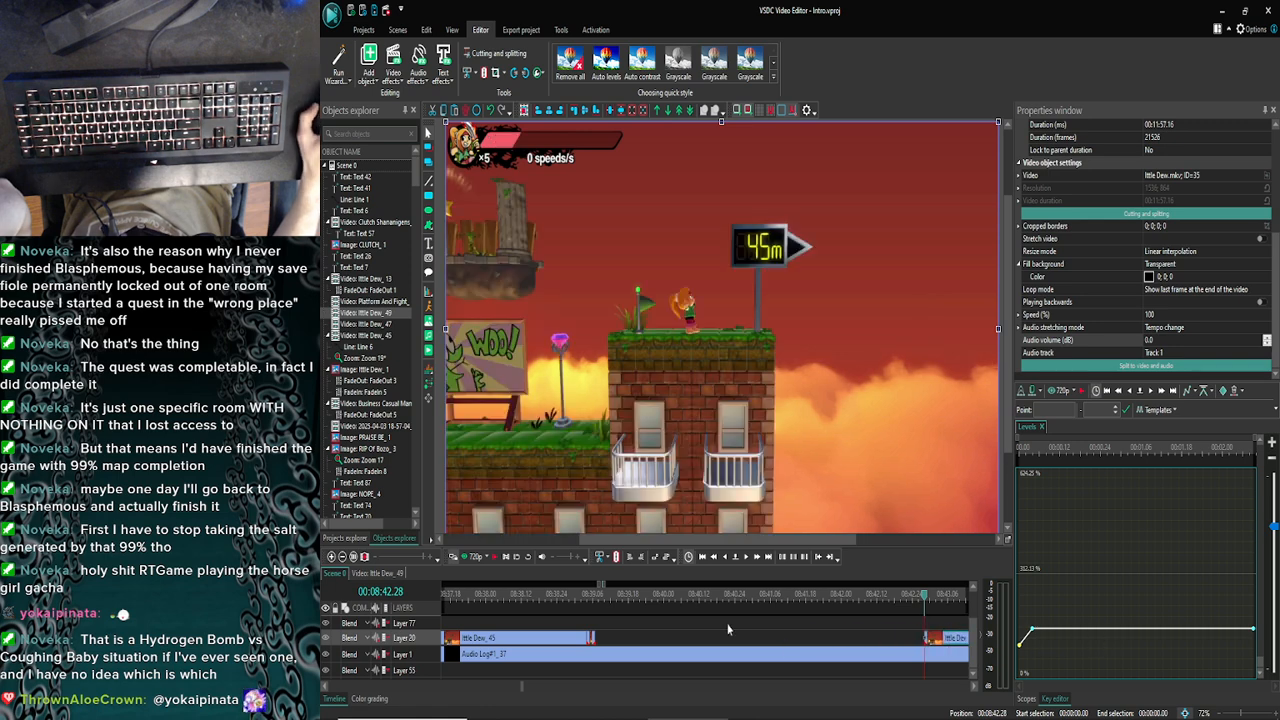
# Check the frames around 00:08:39.06 and extend the short Ittle Dew_47 piece to meet the gameplay clip at 00:08:42.28
pyautogui.click(601, 600)
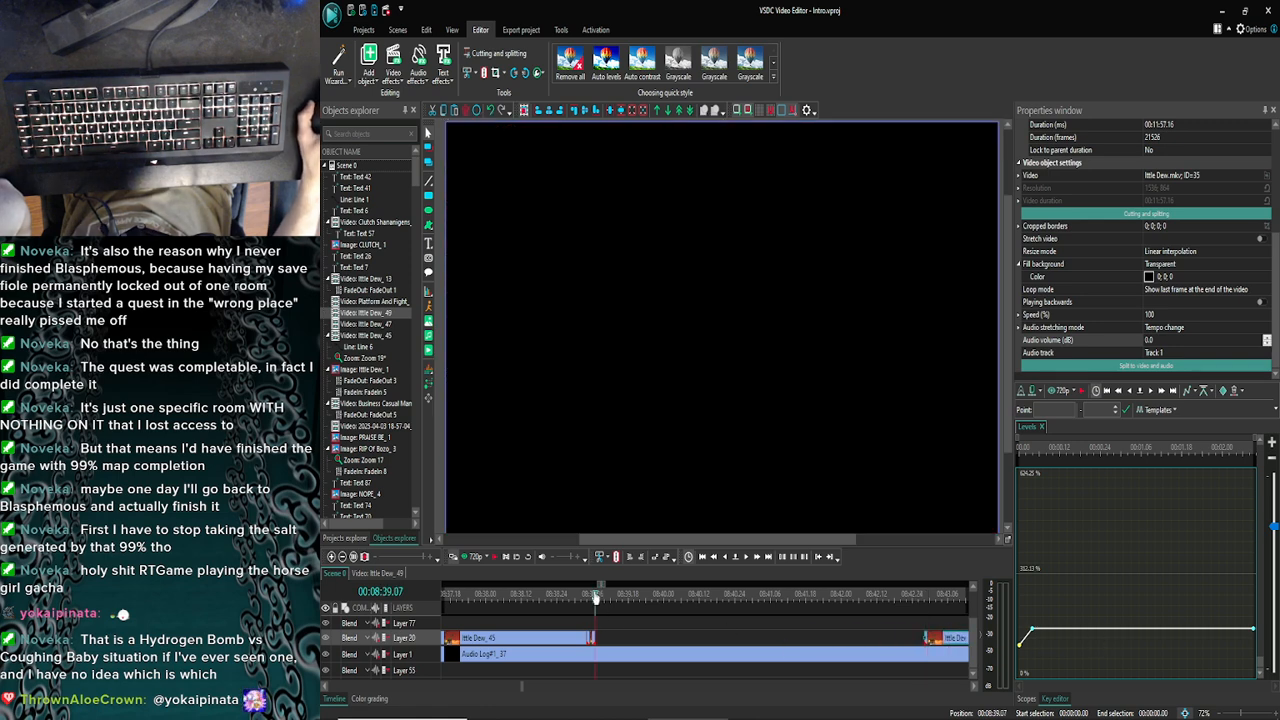
pyautogui.click(724, 561)
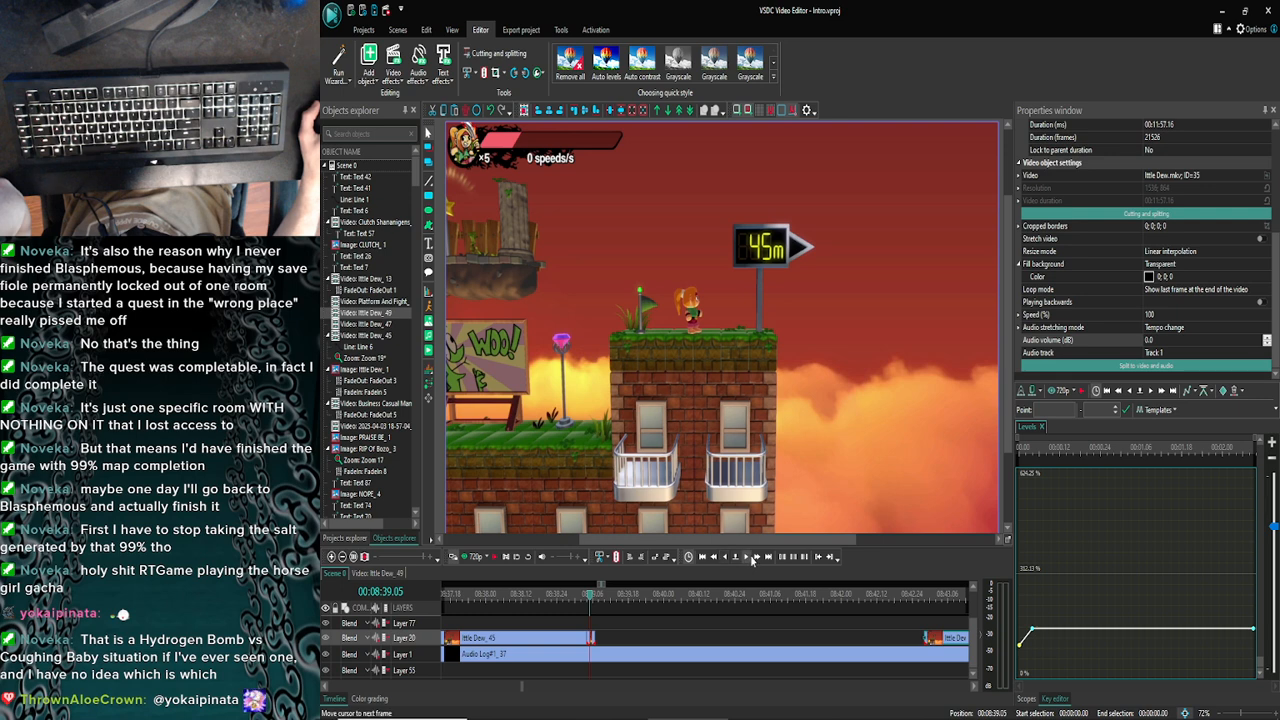
pyautogui.click(748, 560)
pyautogui.click(748, 560)
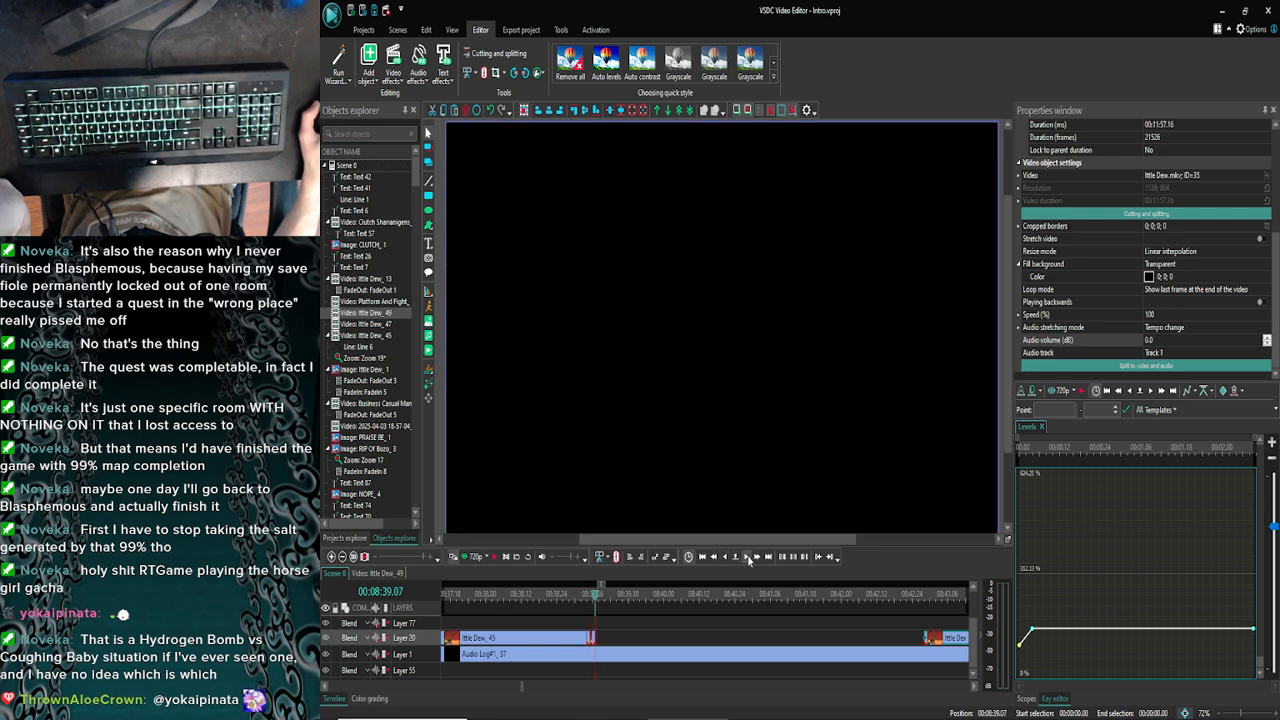
pyautogui.click(725, 561)
pyautogui.click(594, 639)
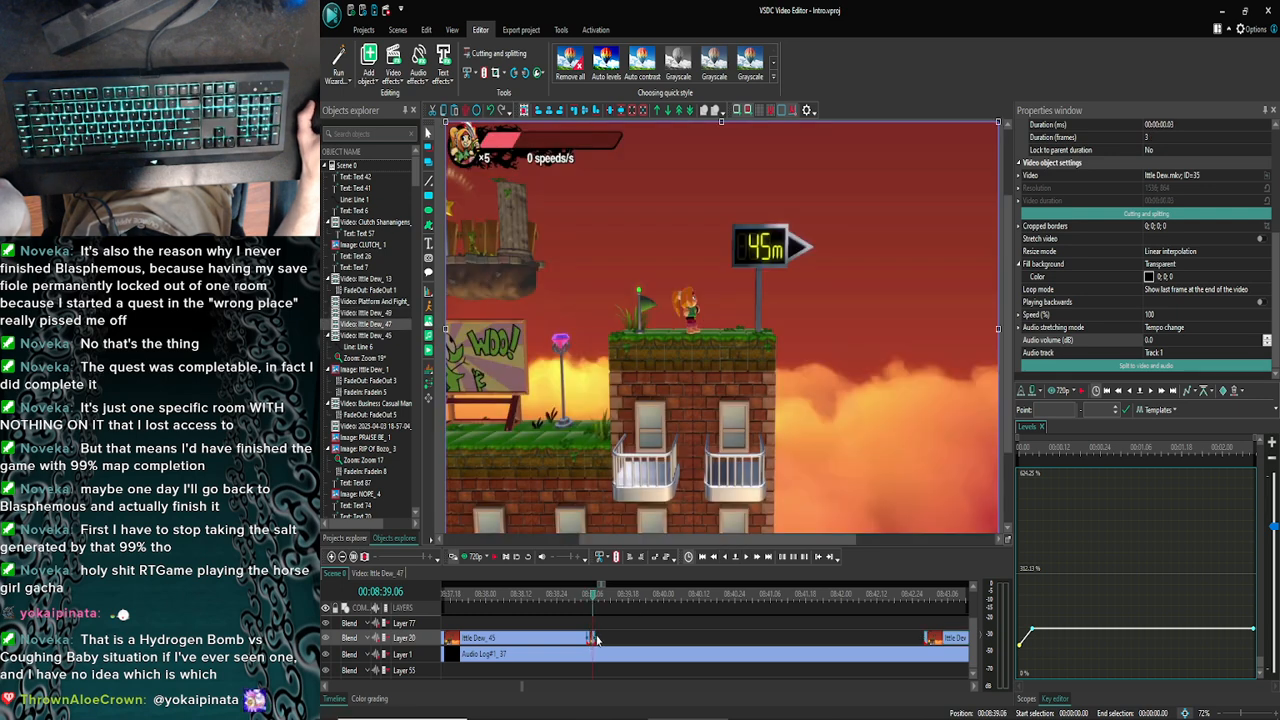
pyautogui.moveTo(593, 637); pyautogui.dragTo(918, 622)
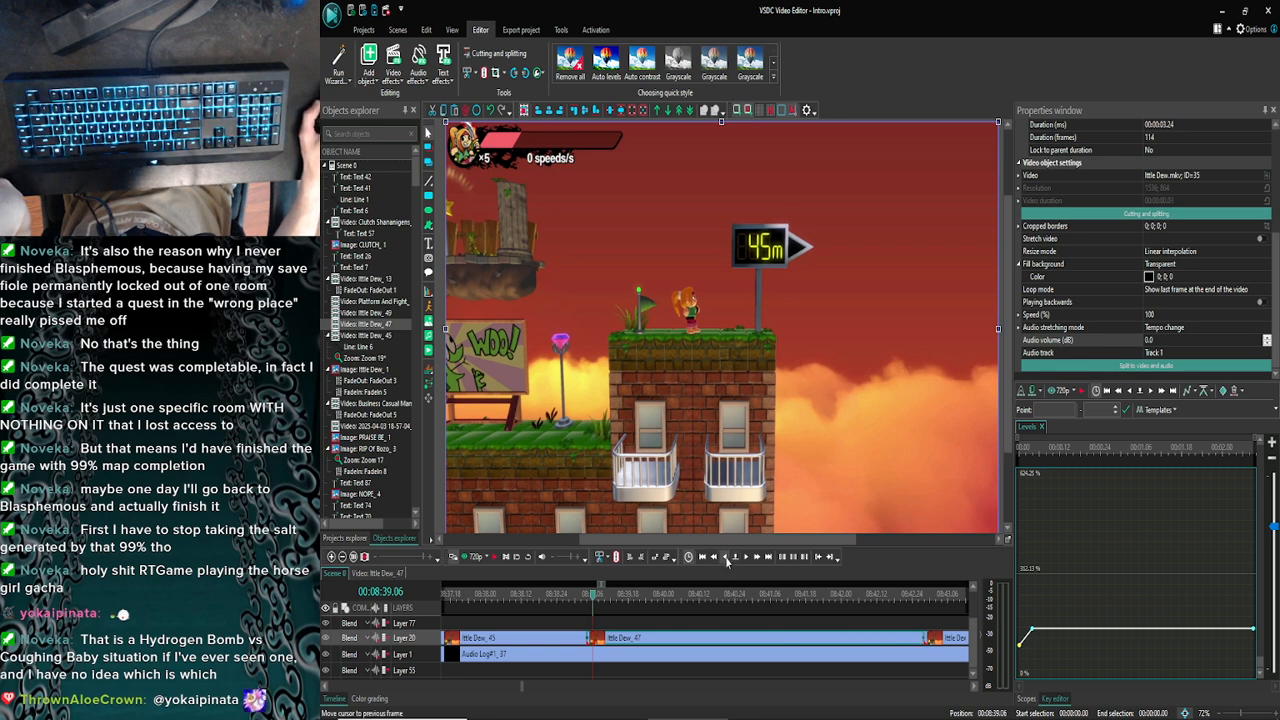
# Preview the extended held frame from 00:08:39.04 up to where the gameplay resumes
pyautogui.click(726, 561)
pyautogui.click(726, 561)
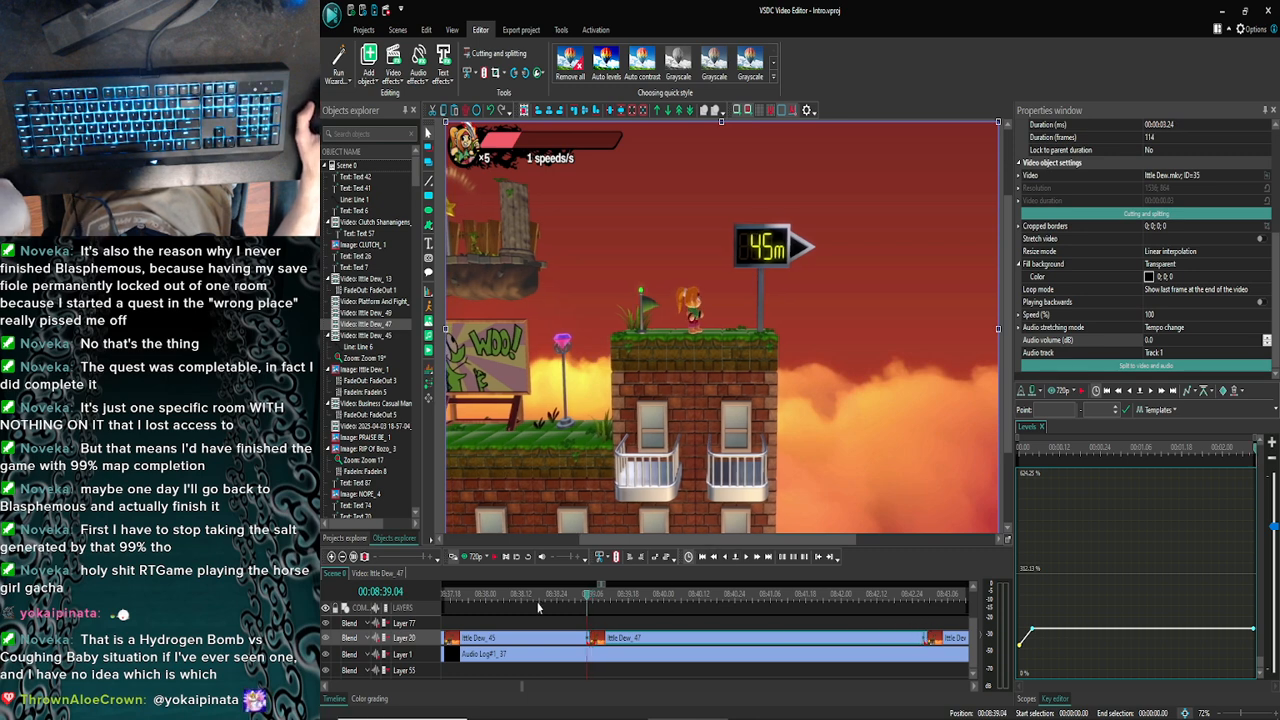
pyautogui.click(503, 556)
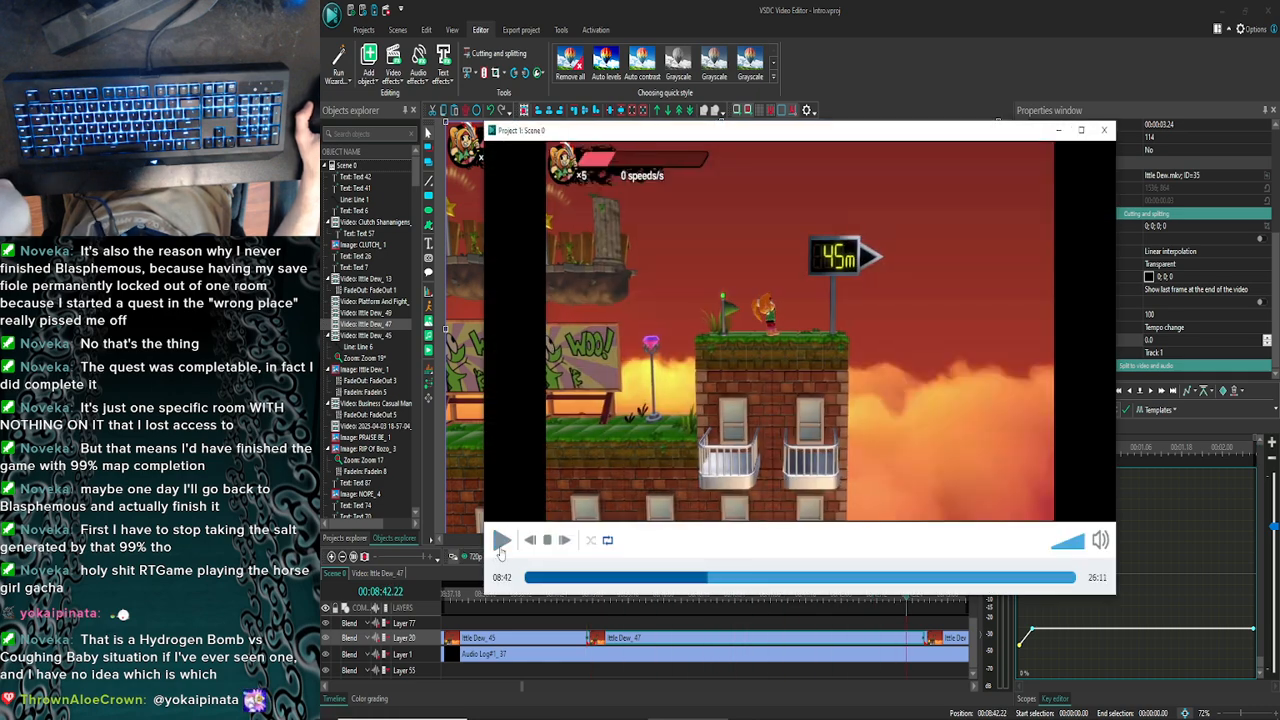
pyautogui.click(1104, 130)
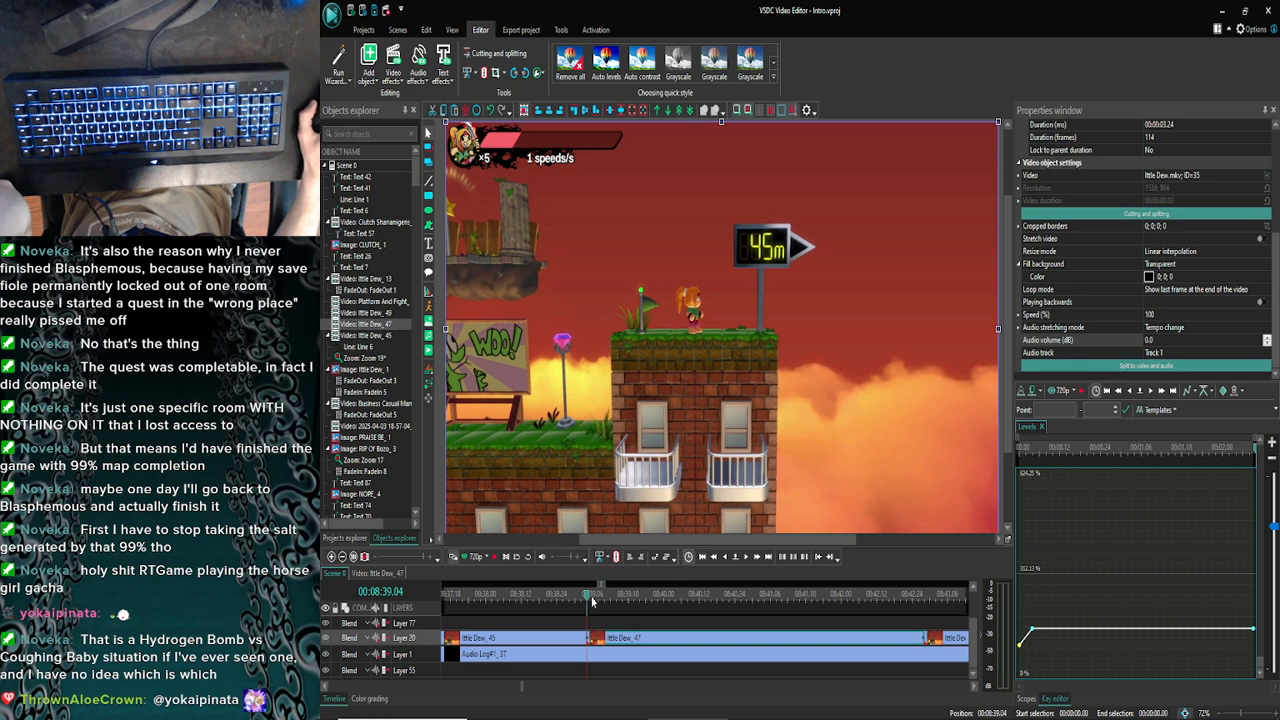
# Check the contents of the held Ittle Dew_47 clip, and preview the scene from 00:08:37.04 through the transition into it
pyautogui.doubleClick(598, 641)
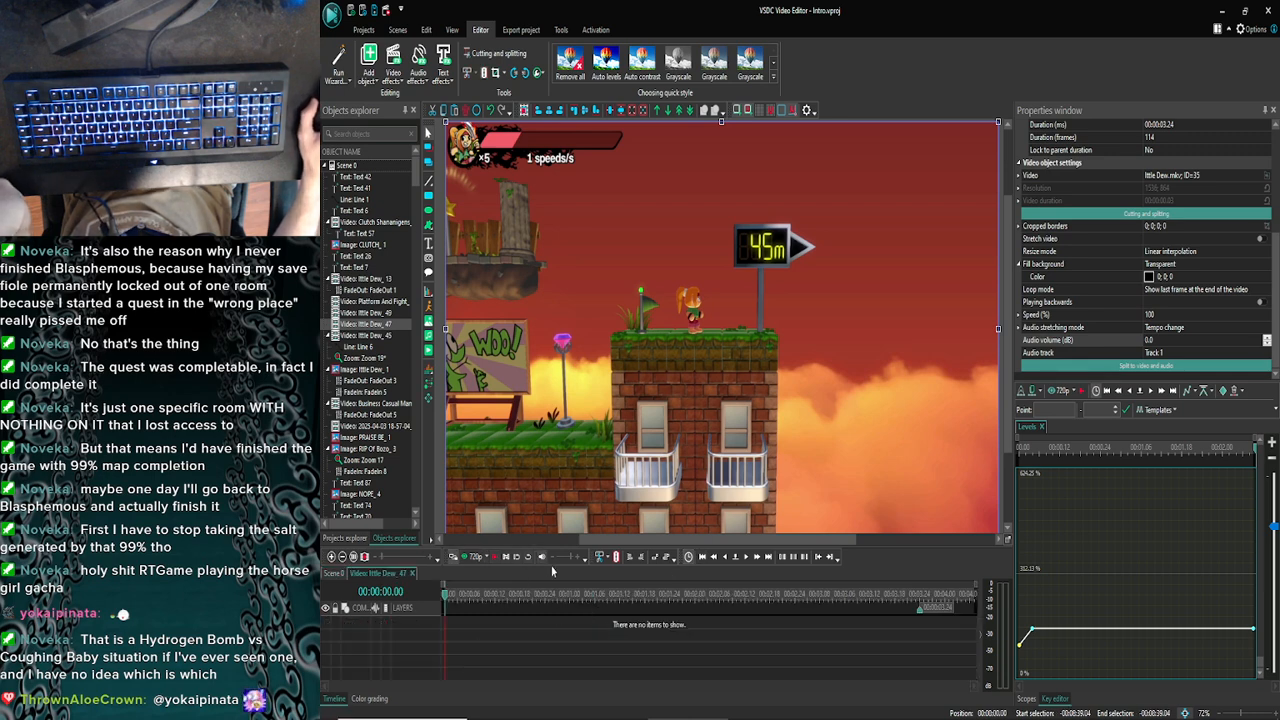
pyautogui.click(336, 574)
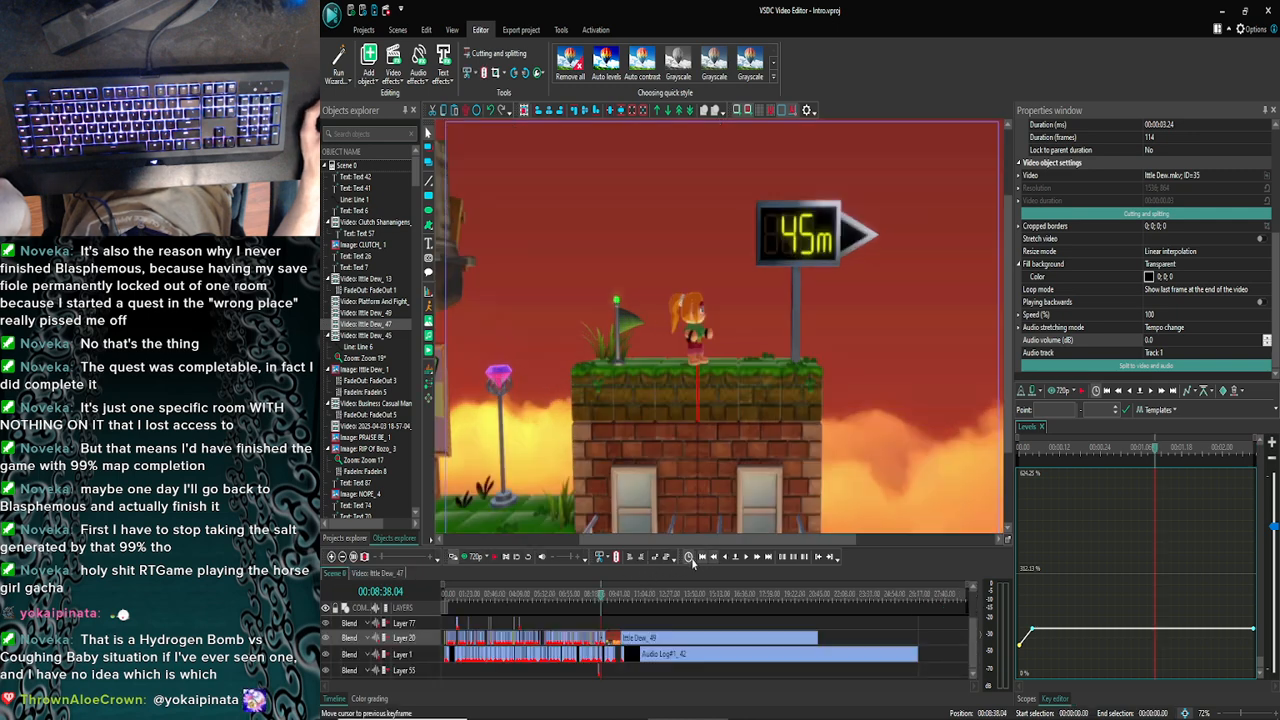
pyautogui.click(690, 558)
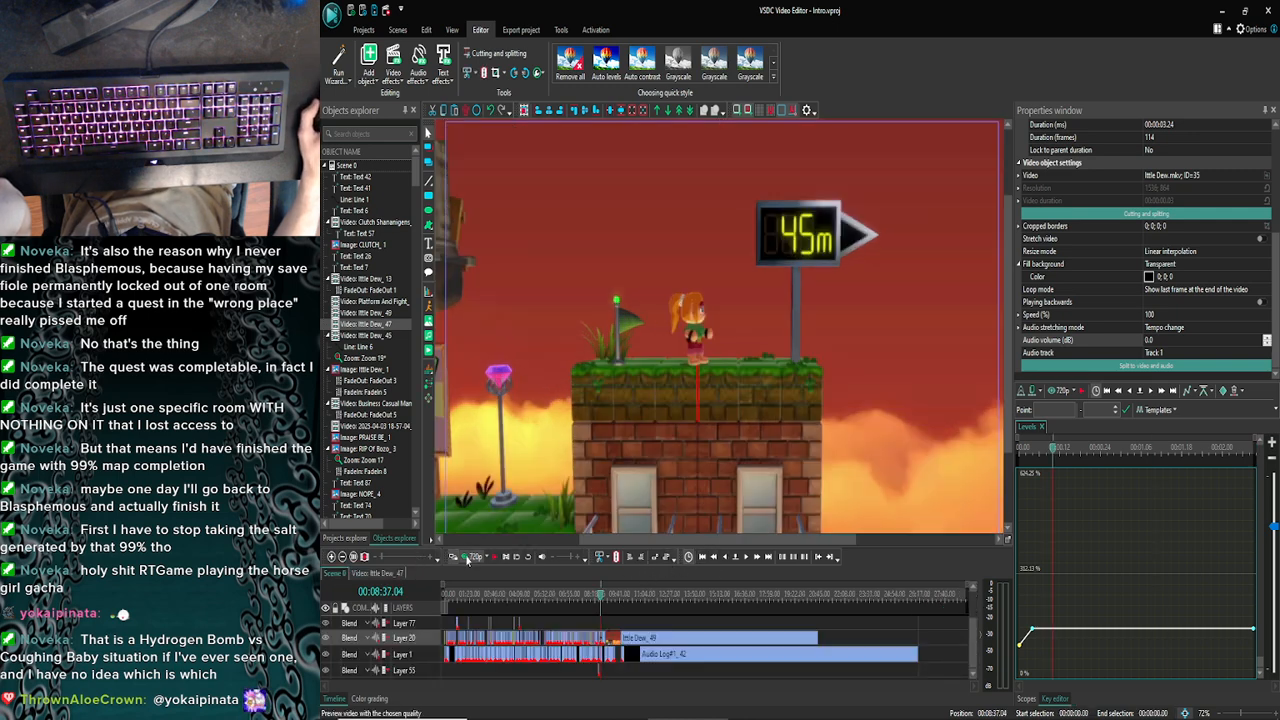
pyautogui.click(467, 558)
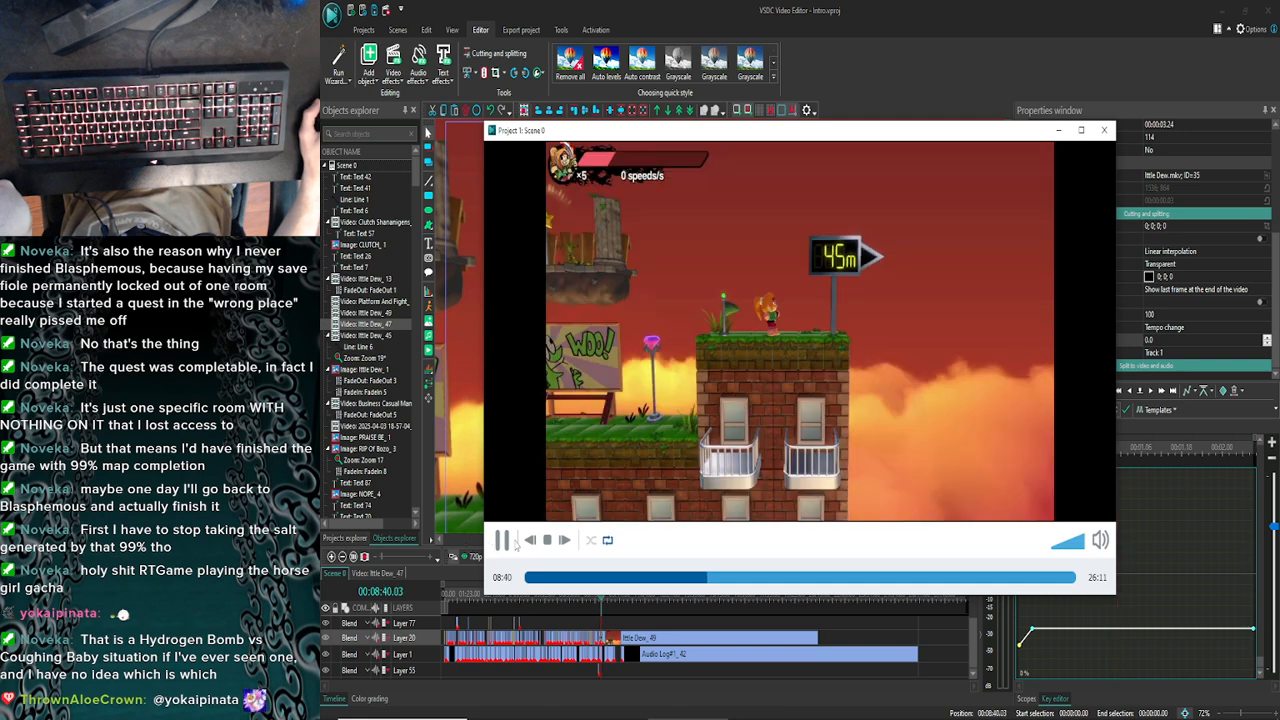
pyautogui.click(1103, 130)
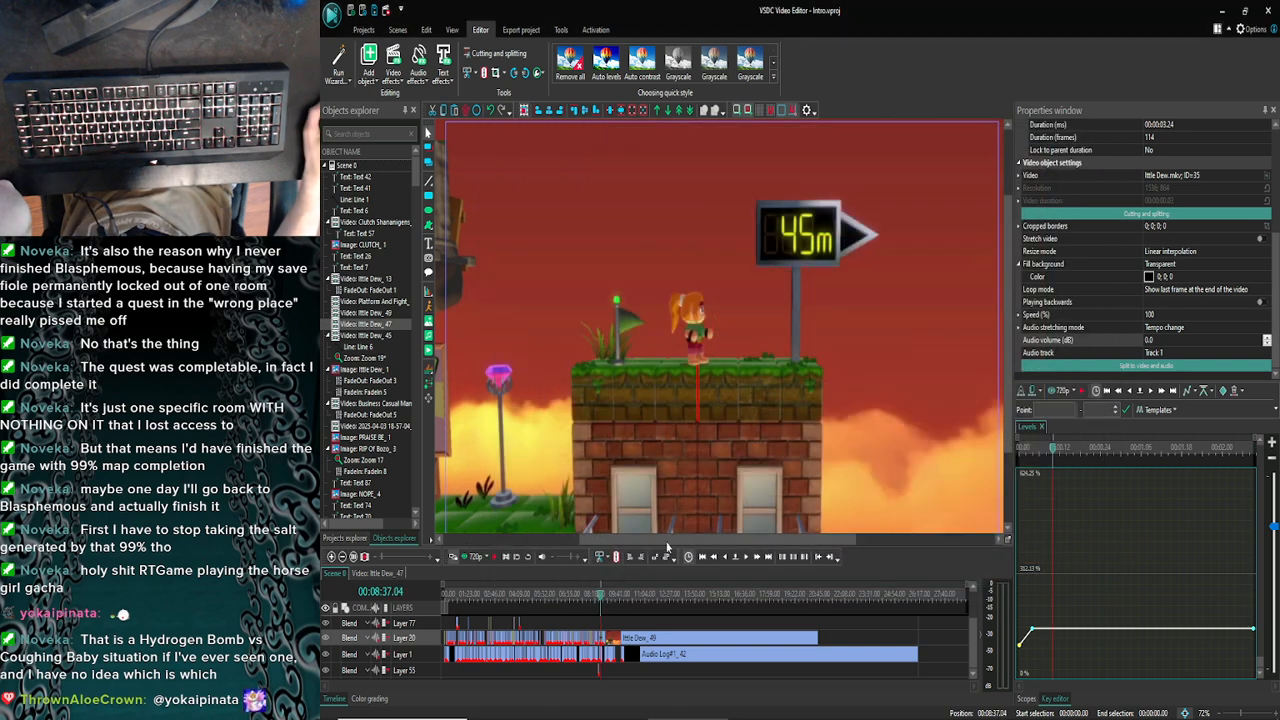
# Open the preceding Ittle Dew_45 clip and copy its Zoom 19 effect
pyautogui.click(329, 558)
pyautogui.click(329, 558)
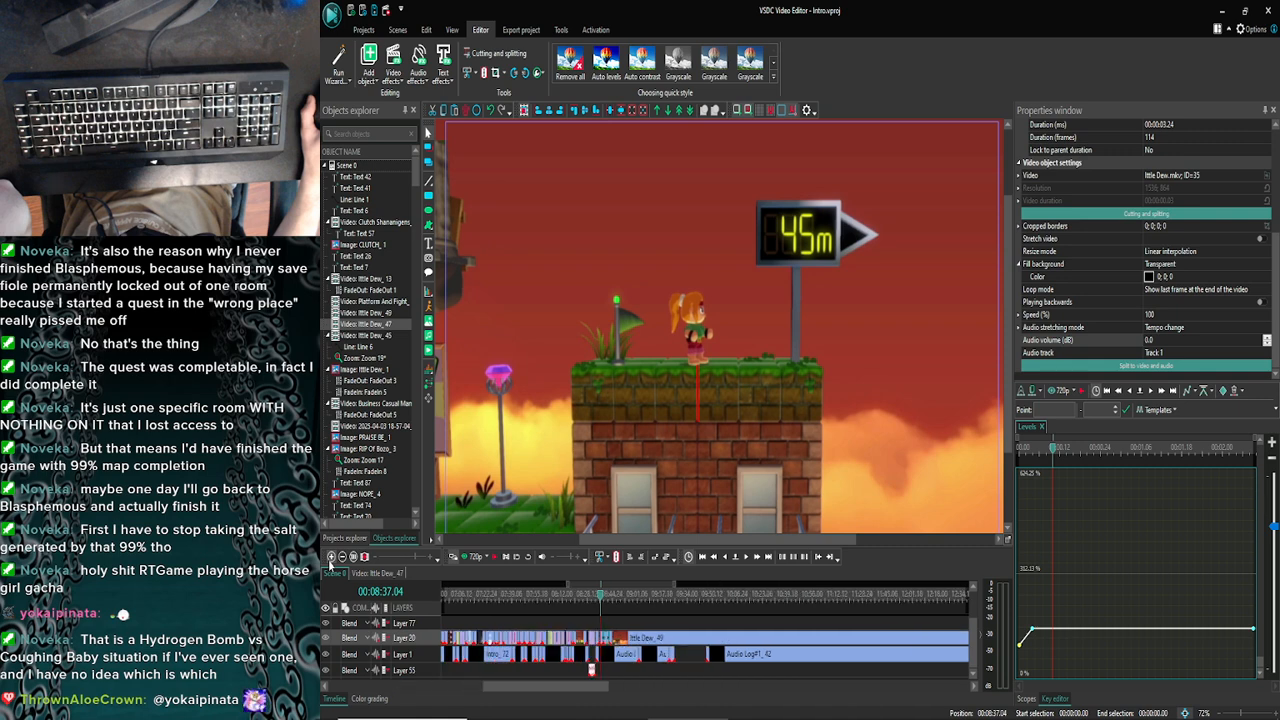
pyautogui.click(329, 558)
pyautogui.doubleClick(617, 640)
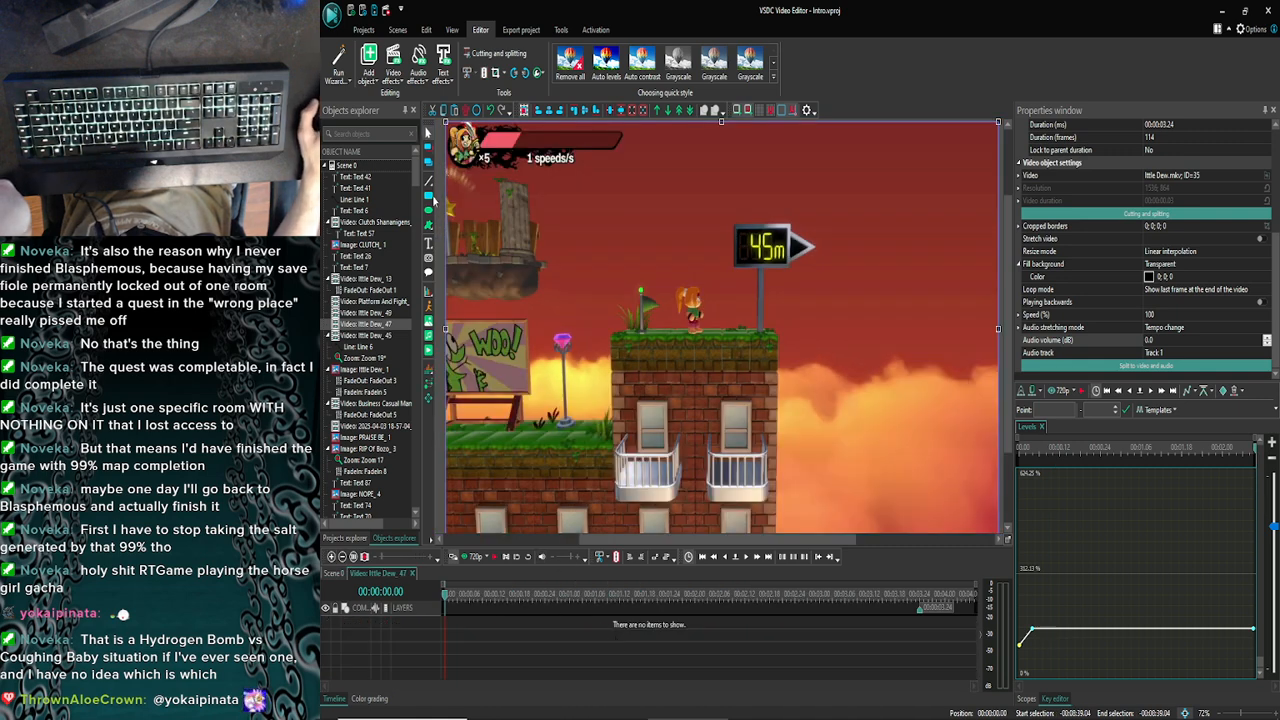
pyautogui.click(331, 557)
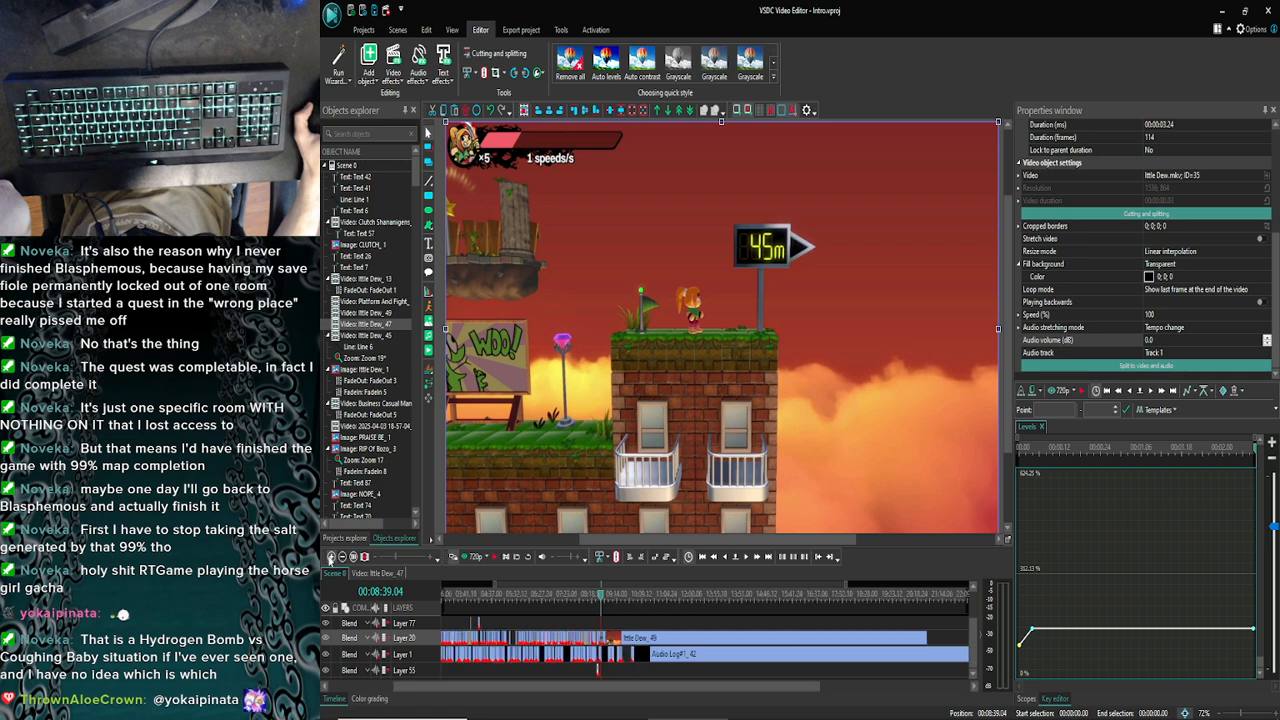
pyautogui.doubleClick(616, 643)
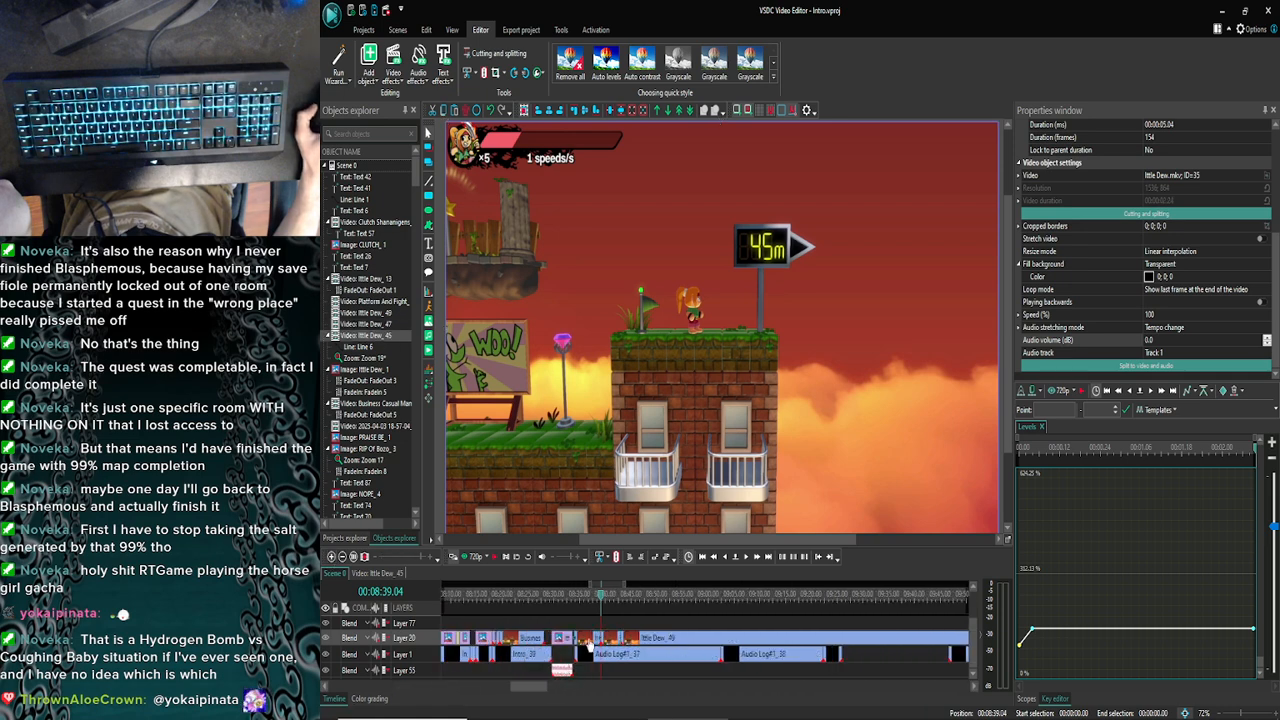
pyautogui.click(737, 638)
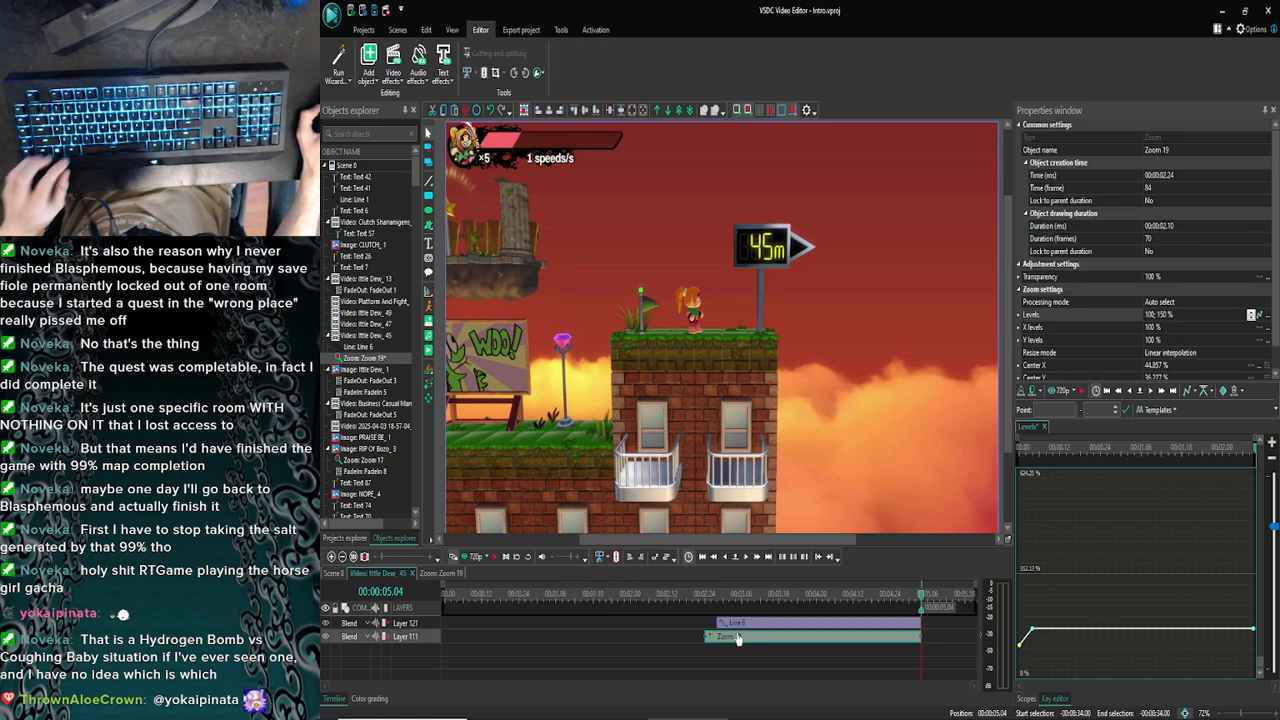
# Paste the copied zoom effect at the start of the held Ittle Dew_47 clip
pyautogui.click(332, 557)
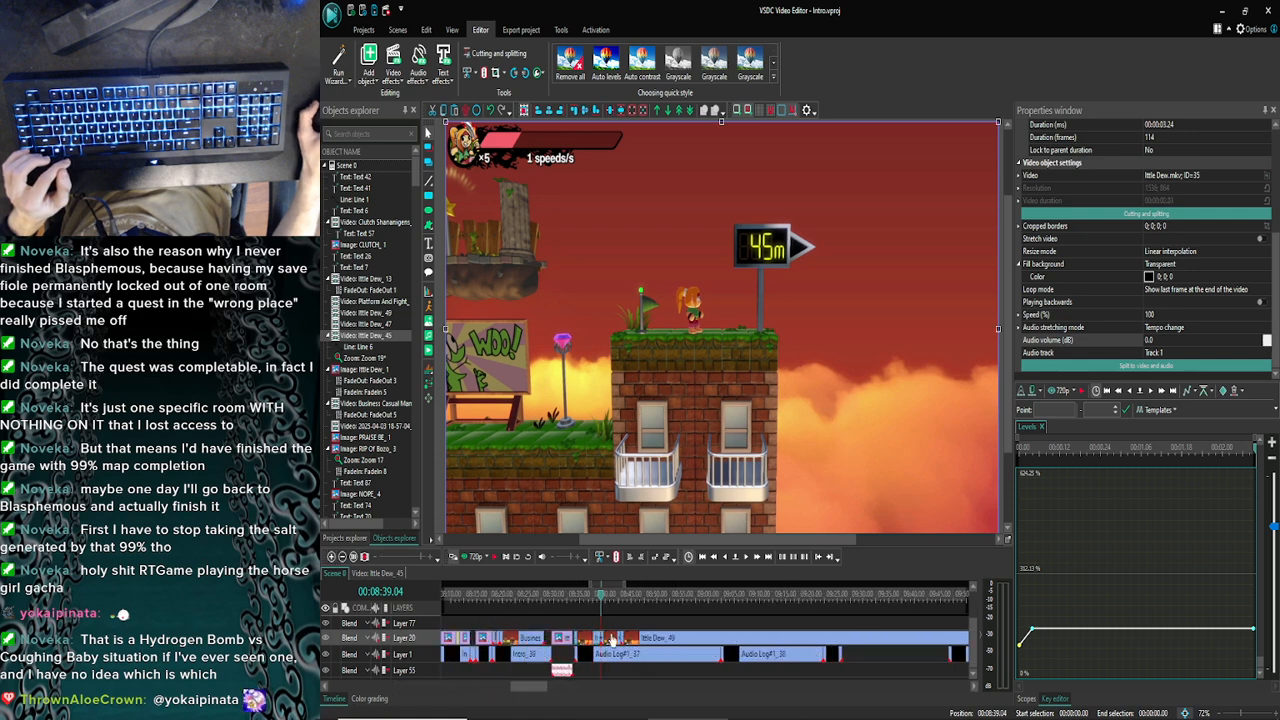
pyautogui.doubleClick(612, 641)
pyautogui.hotkey('ctrl', 'v')
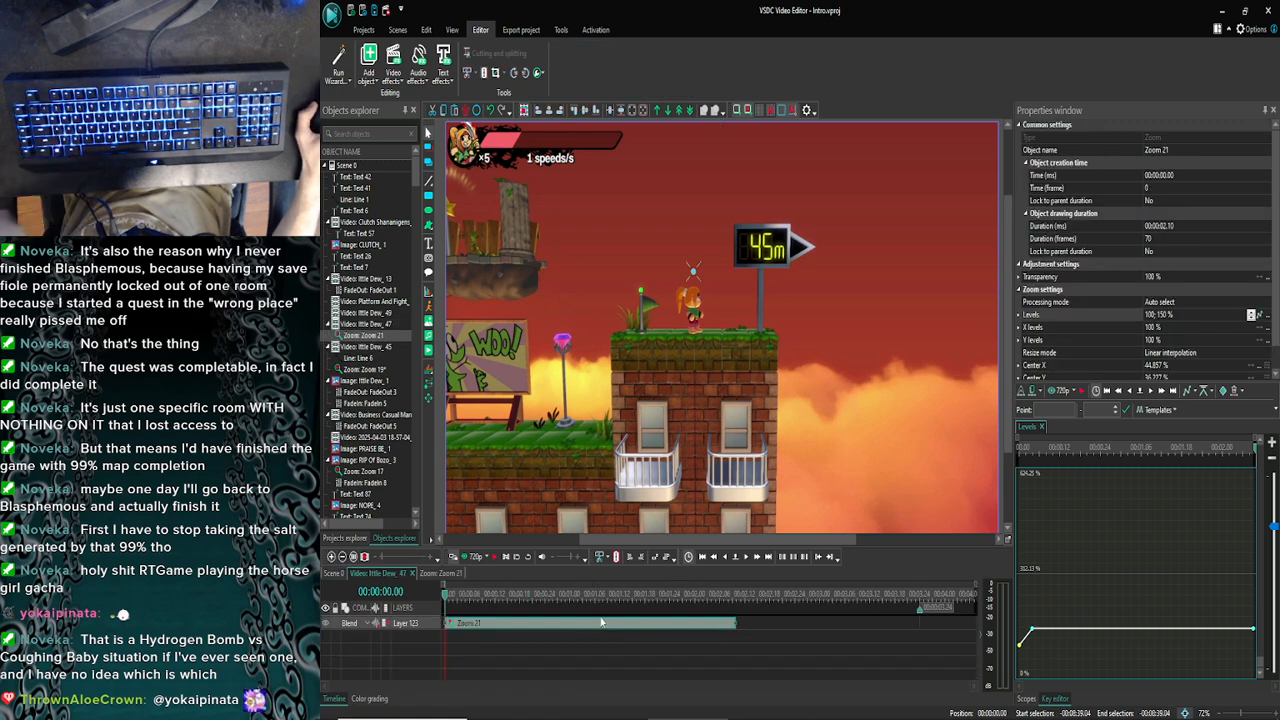
# Remove the 150 % point at 00:00:00.04 from the Levels curve of the Zoom 21 effect
pyautogui.click(1032, 631)
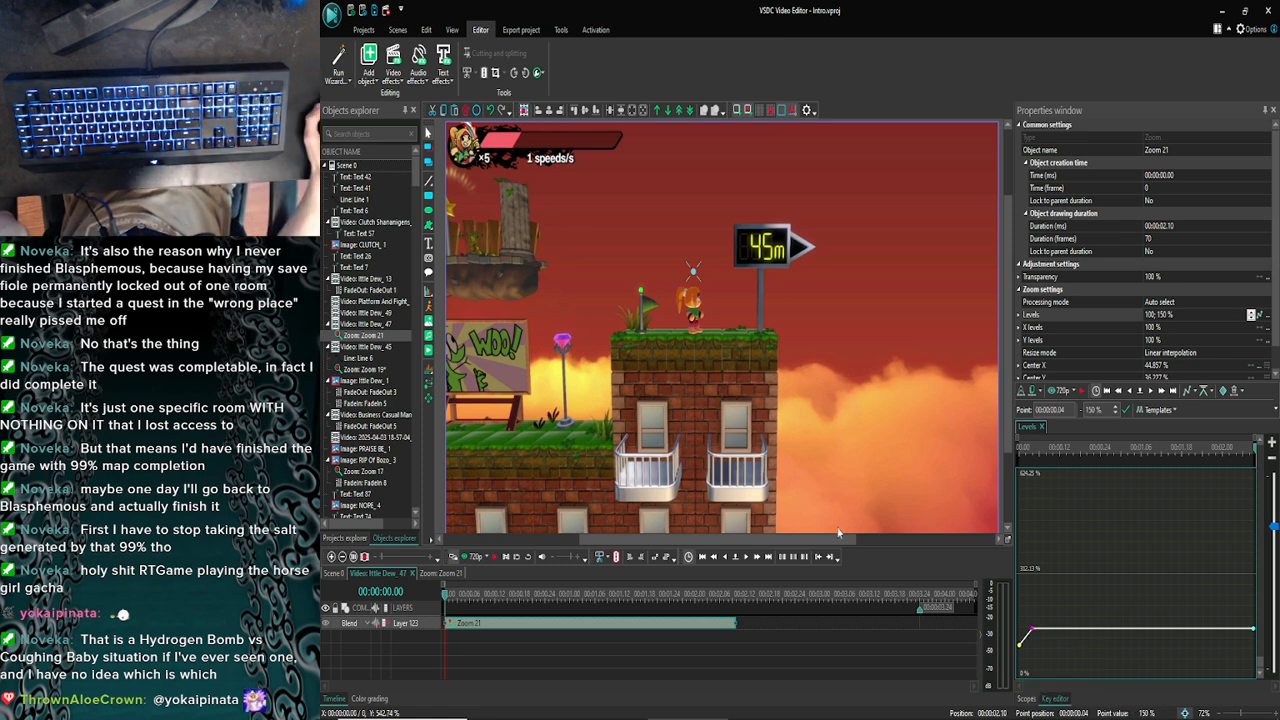
pyautogui.click(747, 557)
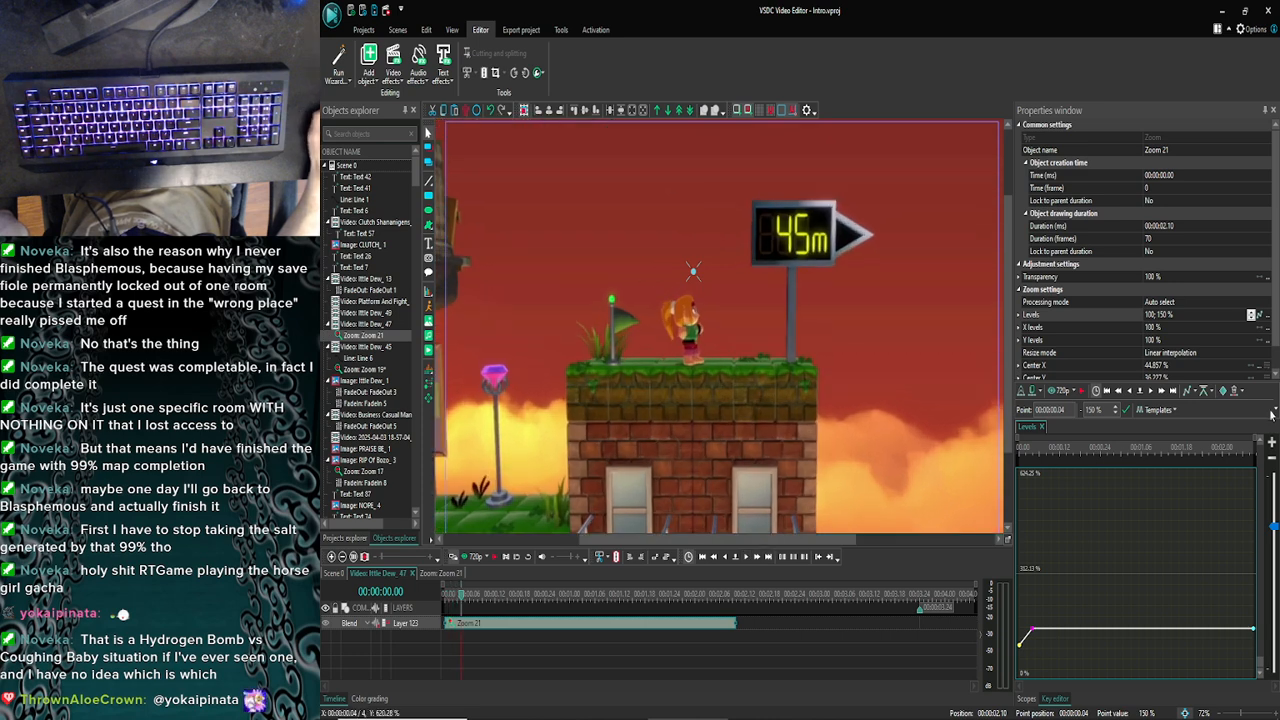
pyautogui.click(1267, 316)
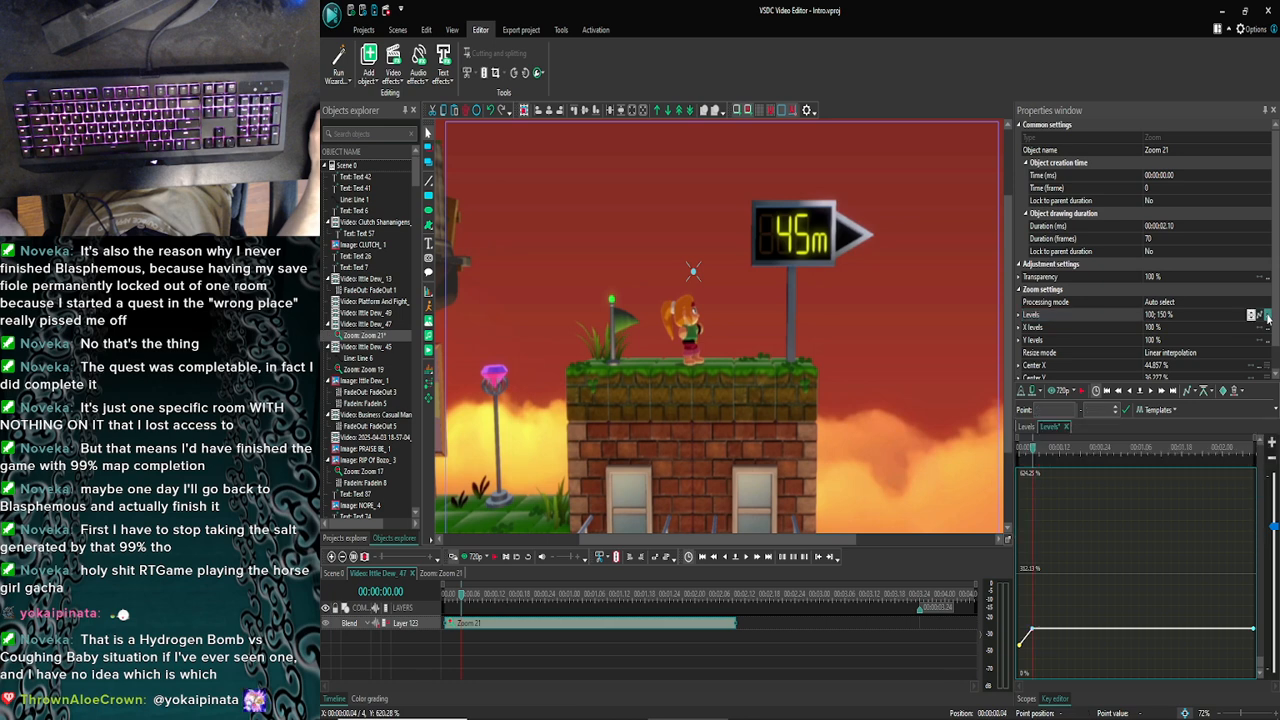
pyautogui.click(1129, 391)
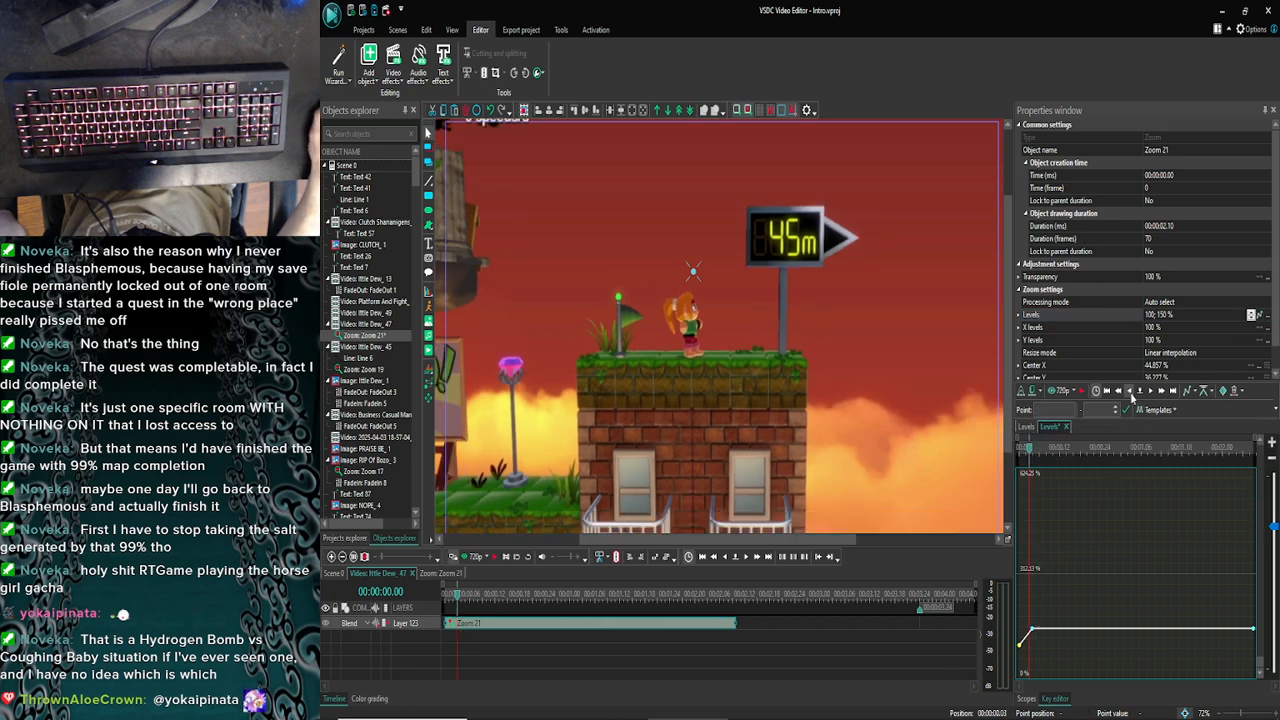
pyautogui.moveTo(1032, 636); pyautogui.dragTo(1024, 646)
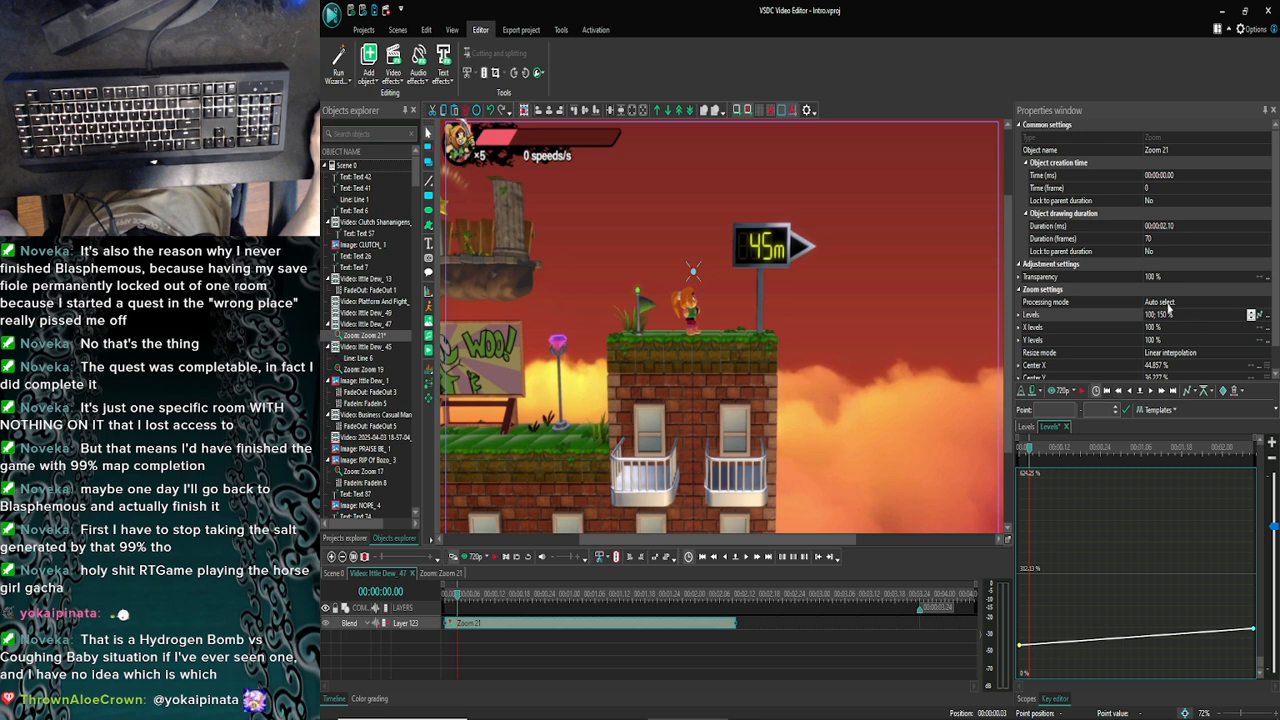
# Replace Zoom 21's animated Levels curve with a constant value of 150 %
pyautogui.click(1263, 316)
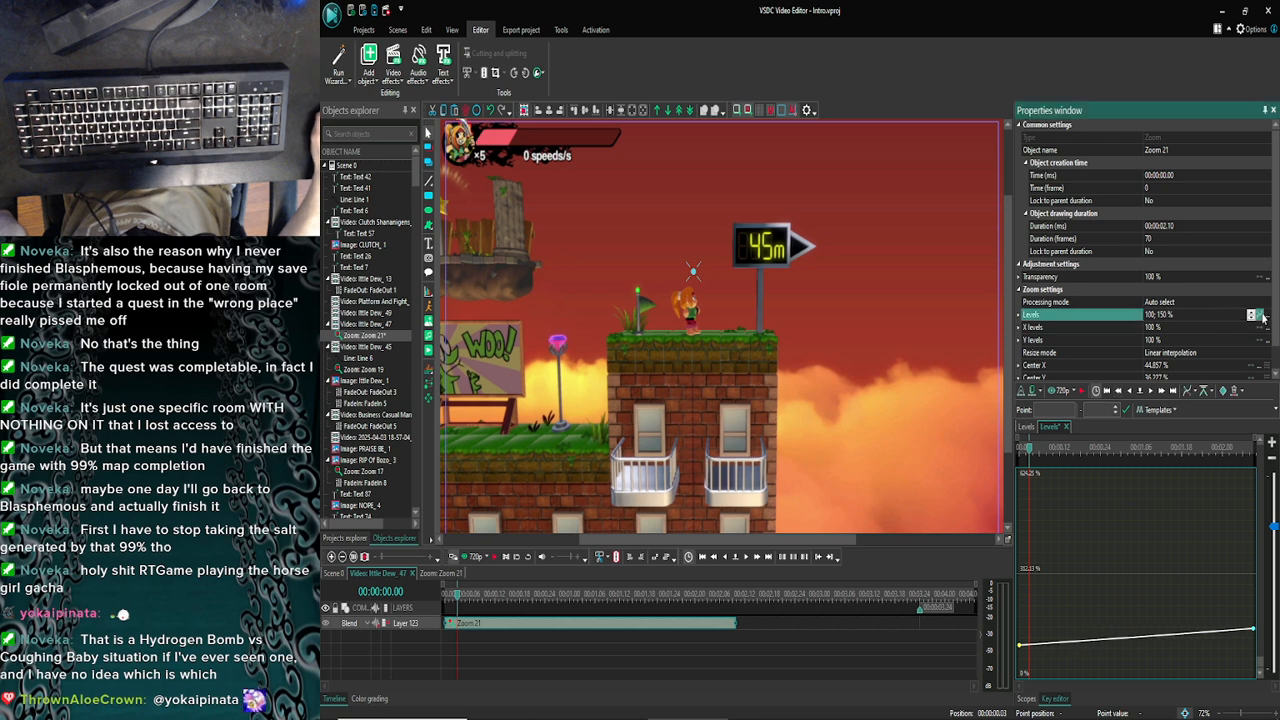
pyautogui.click(1262, 316)
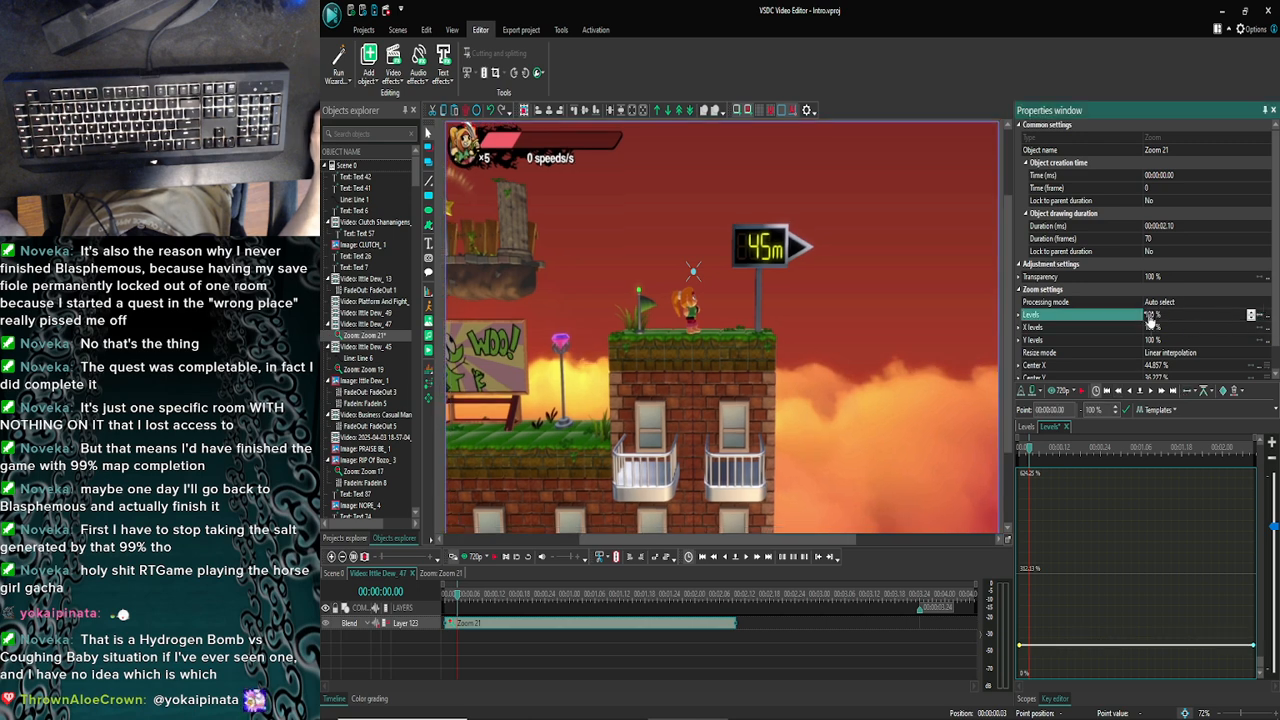
pyautogui.write('150')
pyautogui.press('Return')
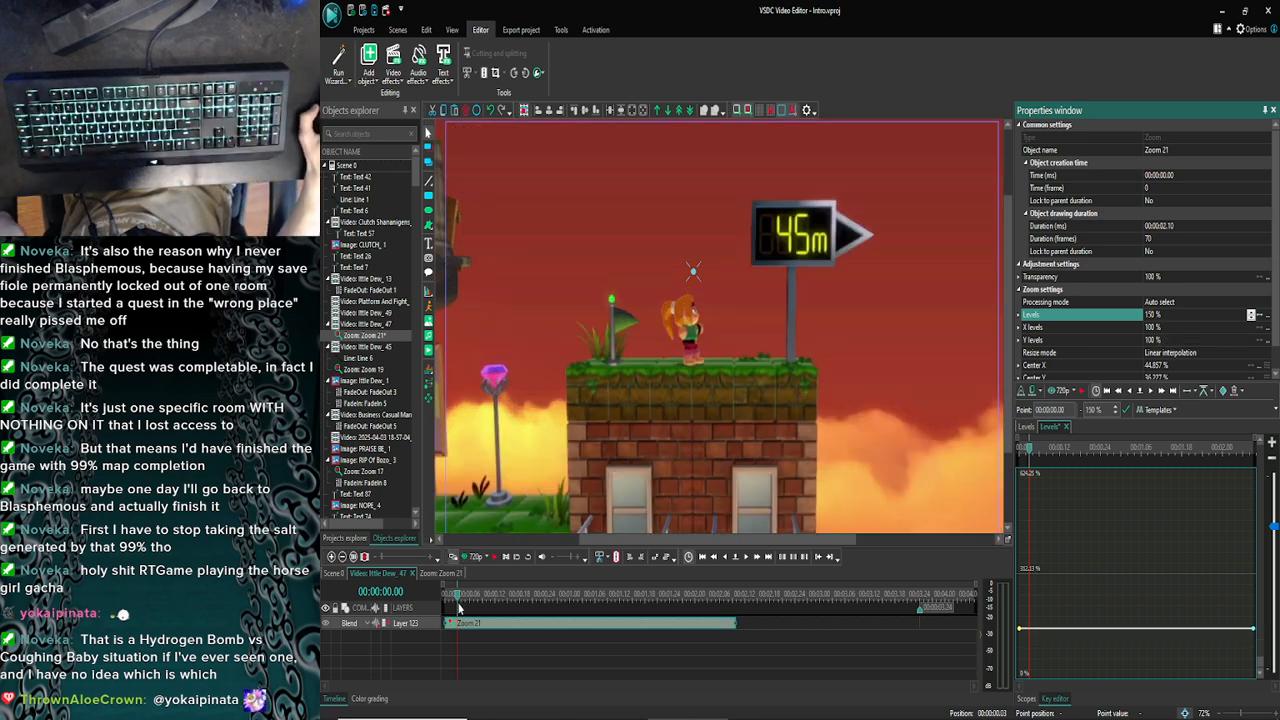
# Return to Scene 0 and preview the project from 00:08:35.04 through the transition into the held zoomed frame
pyautogui.click(378, 573)
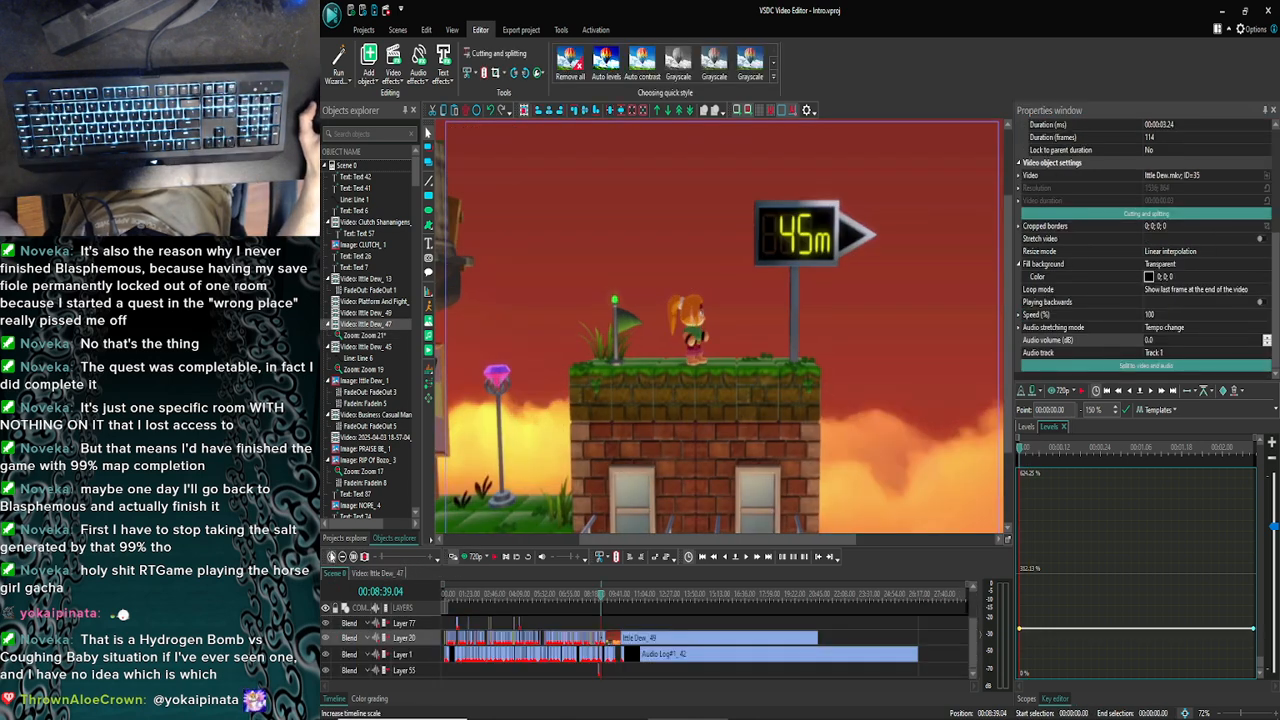
pyautogui.click(712, 559)
pyautogui.click(712, 559)
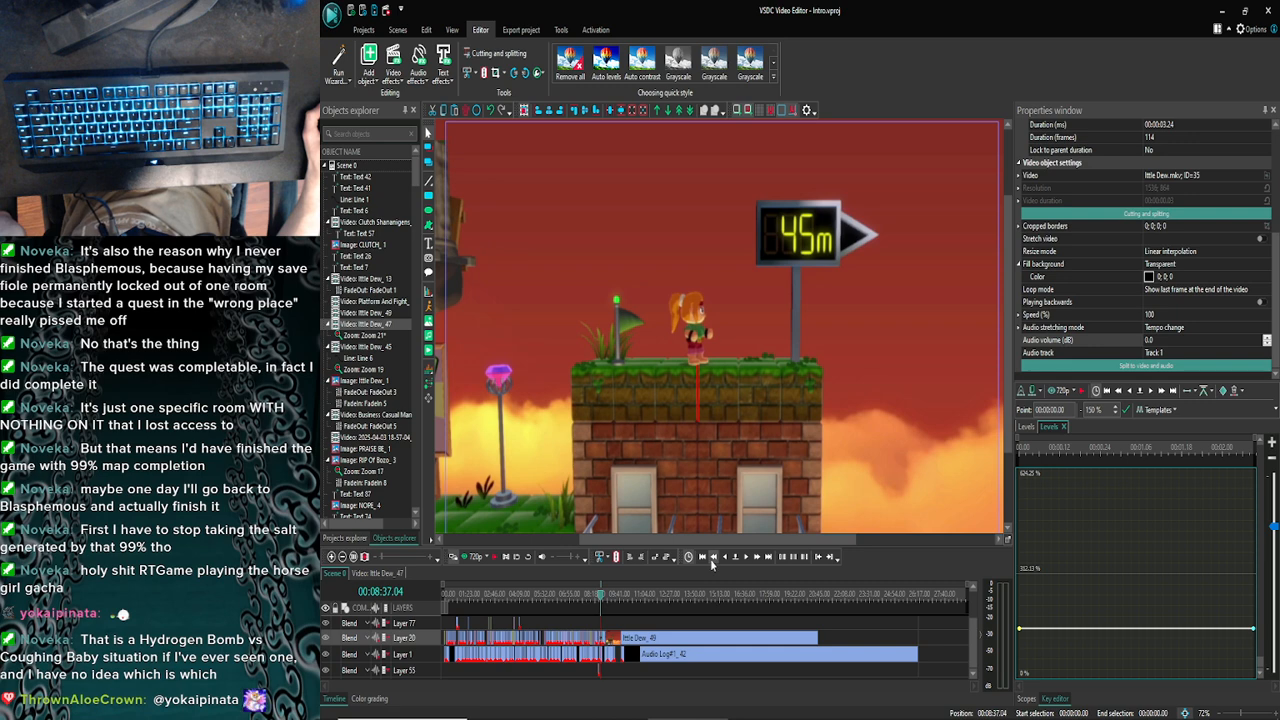
pyautogui.click(712, 559)
pyautogui.click(475, 558)
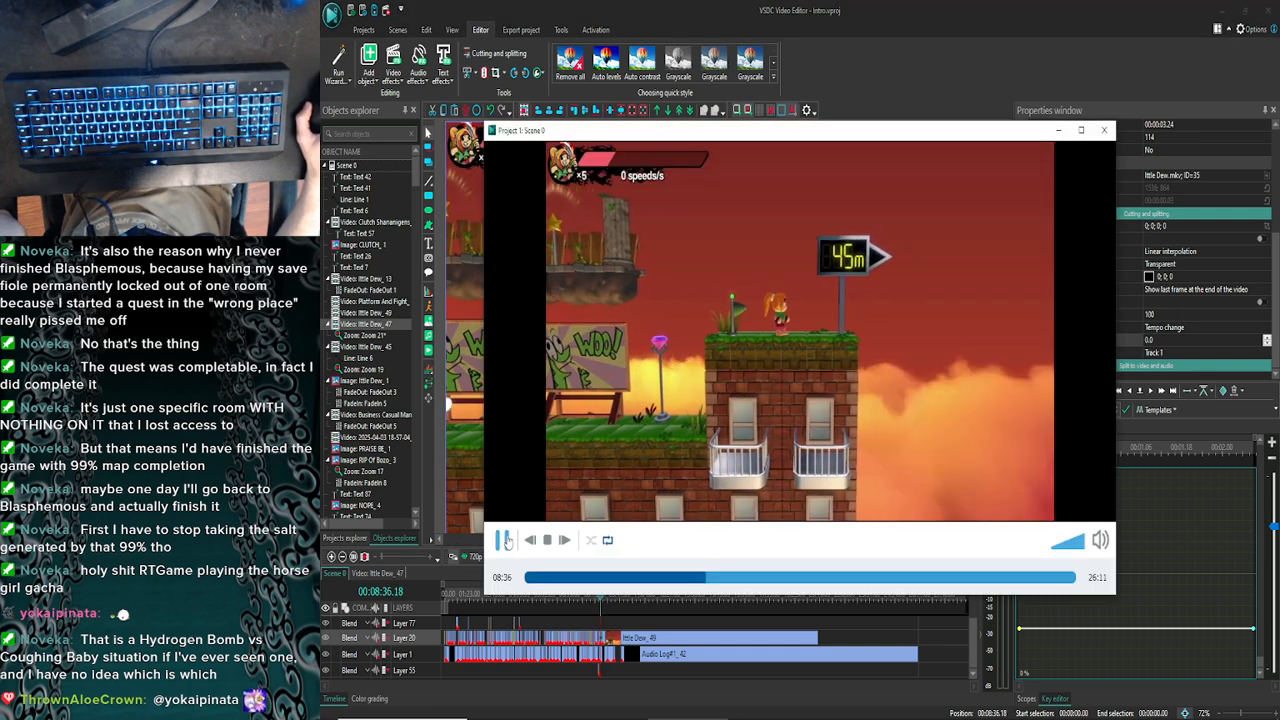
pyautogui.click(507, 540)
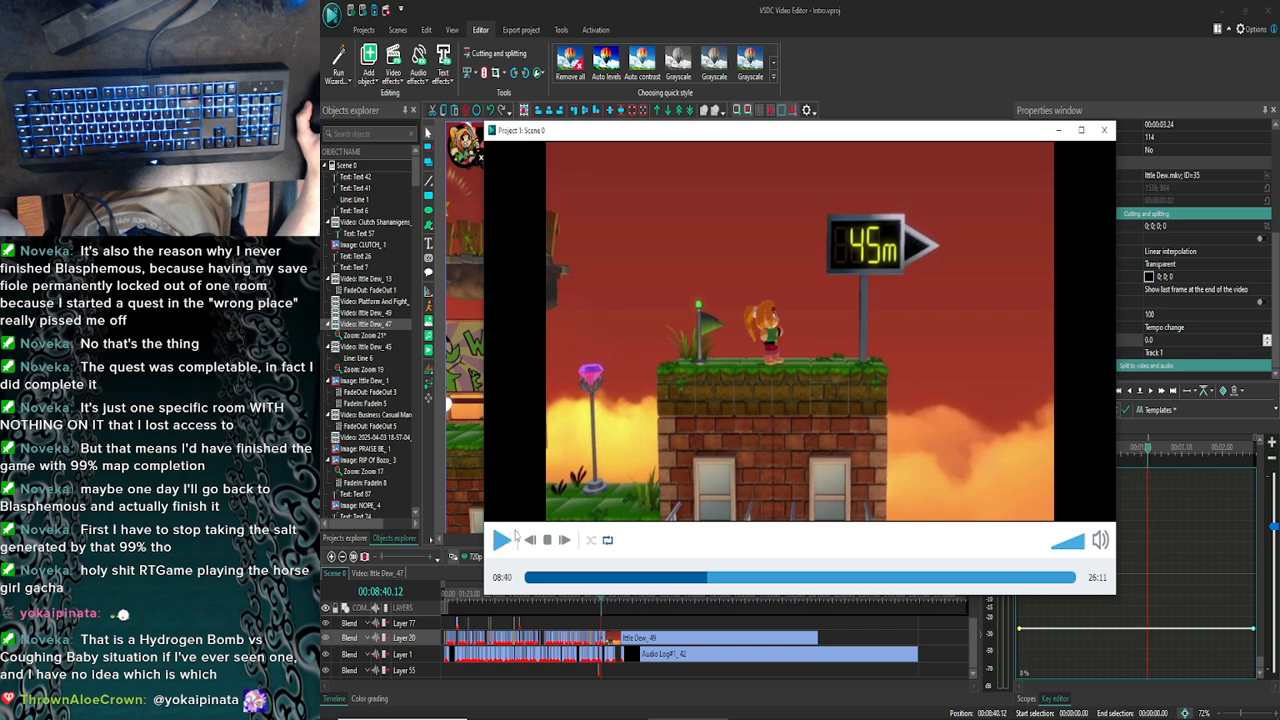
pyautogui.click(1104, 130)
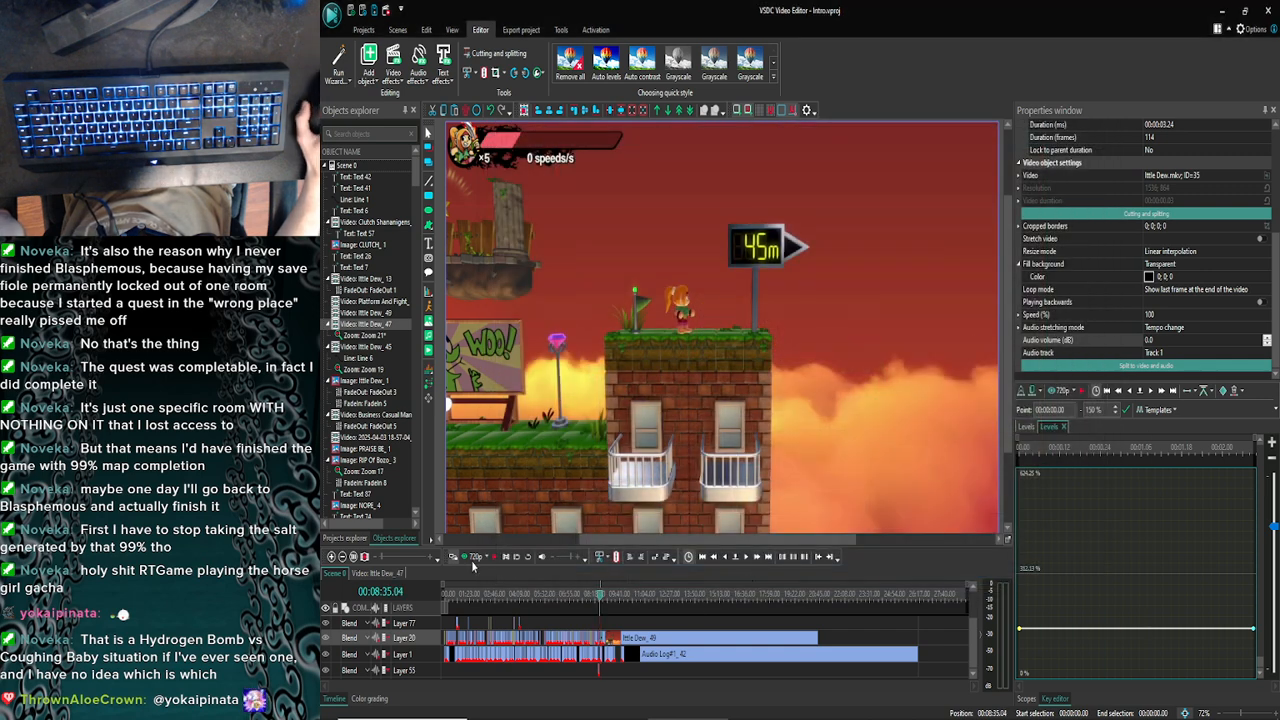
# Open the held Ittle Dew_47 clip at its start, and bring up the Slap city folder in File Explorer
pyautogui.click(332, 557)
pyautogui.click(332, 557)
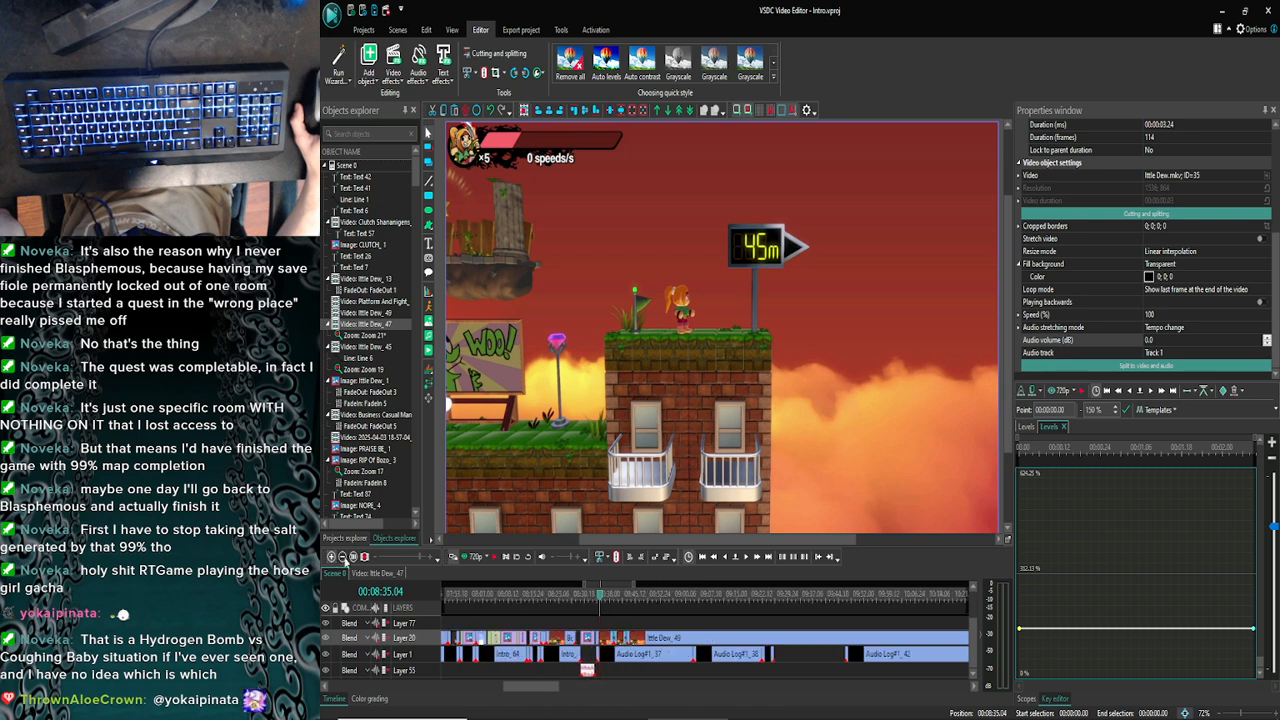
pyautogui.doubleClick(619, 634)
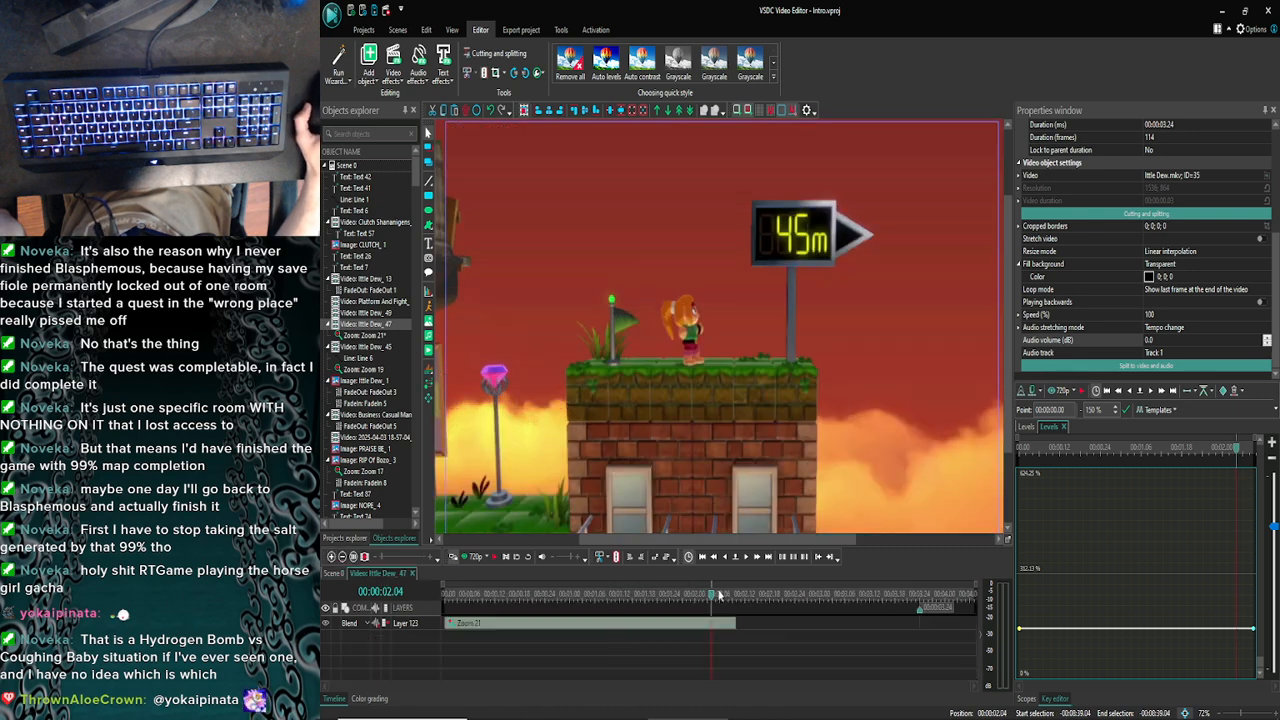
pyautogui.moveTo(714, 595); pyautogui.dragTo(418, 606)
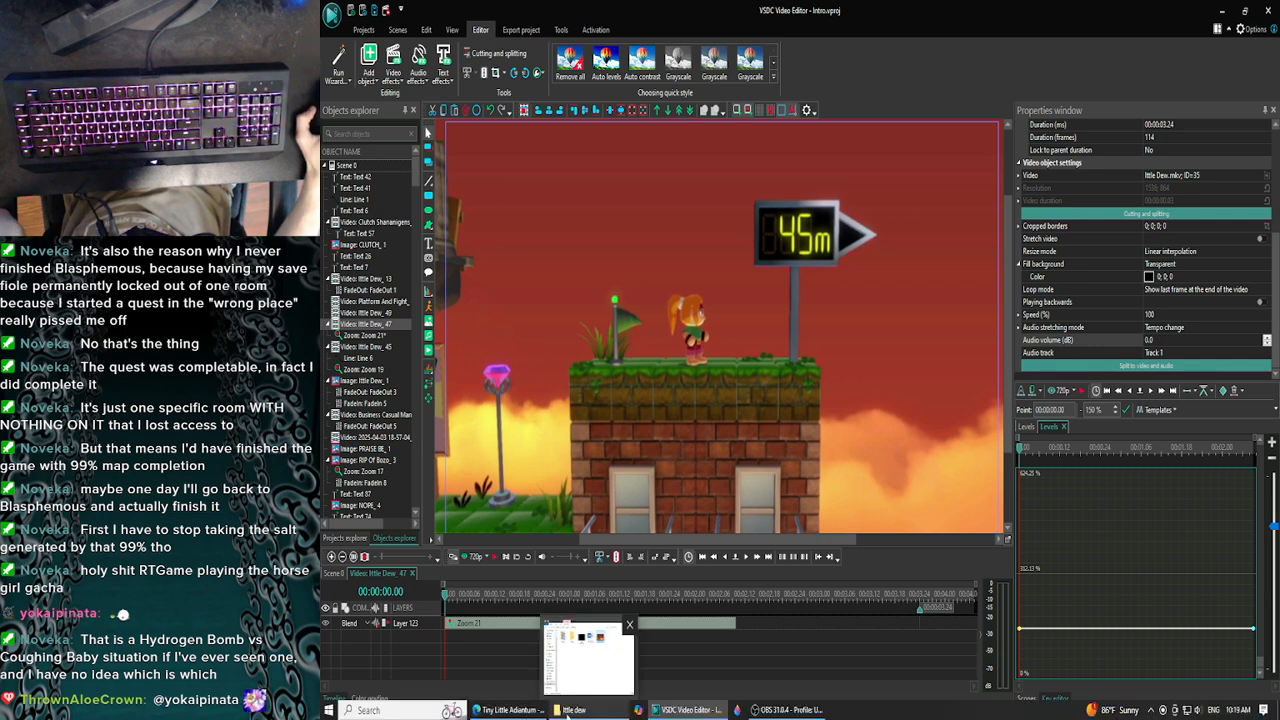
pyautogui.click(567, 712)
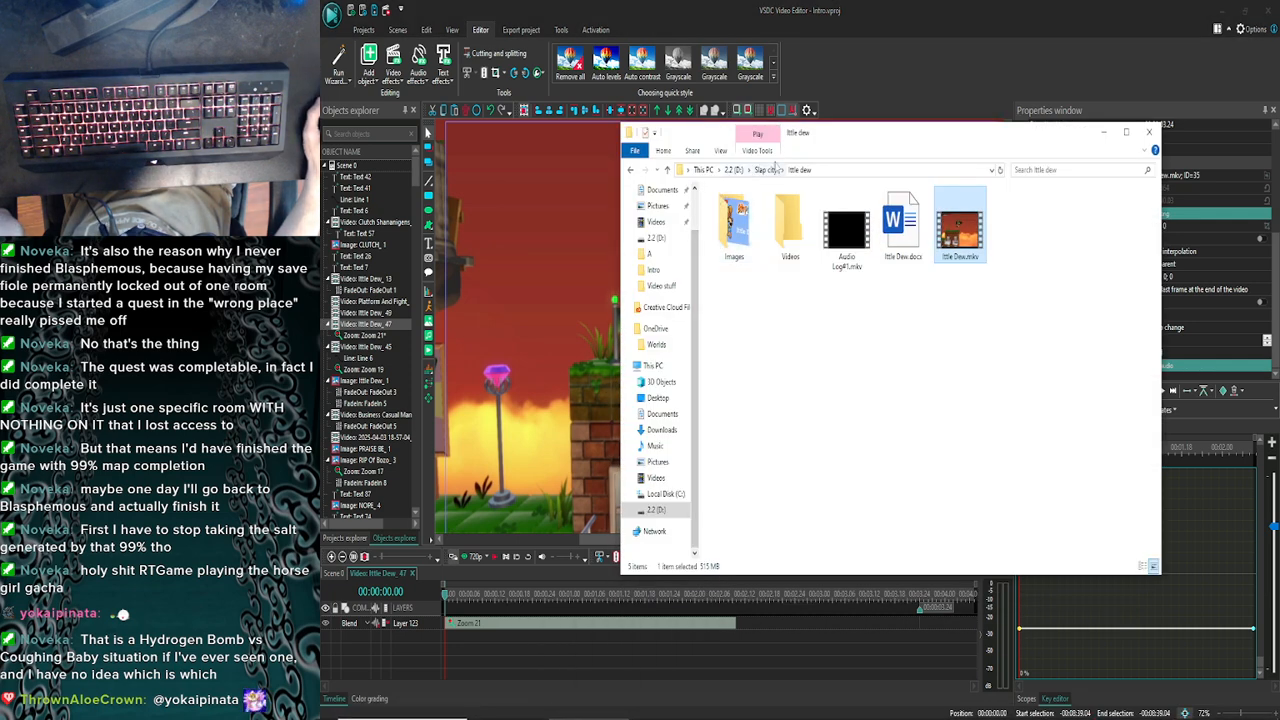
pyautogui.click(766, 170)
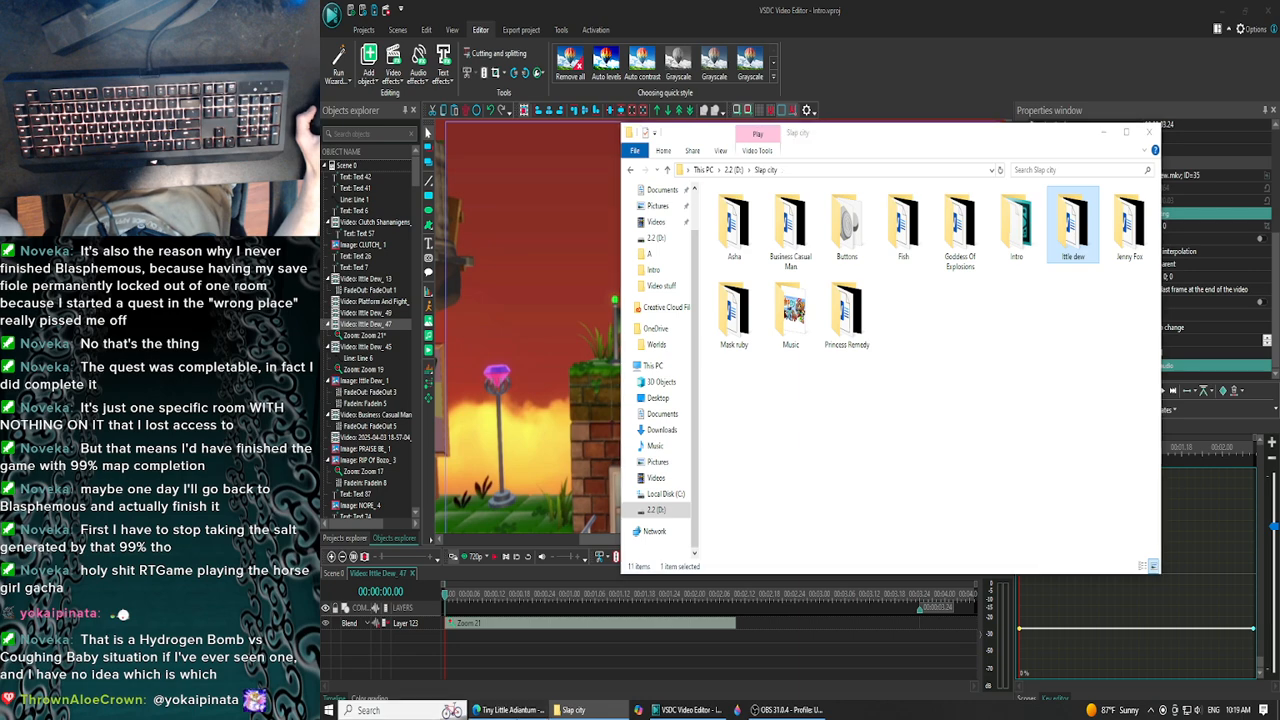
# Switch to the browser, pause the current YouTube song, play the Imperishable Night medley and put the browser away
pyautogui.click(510, 710)
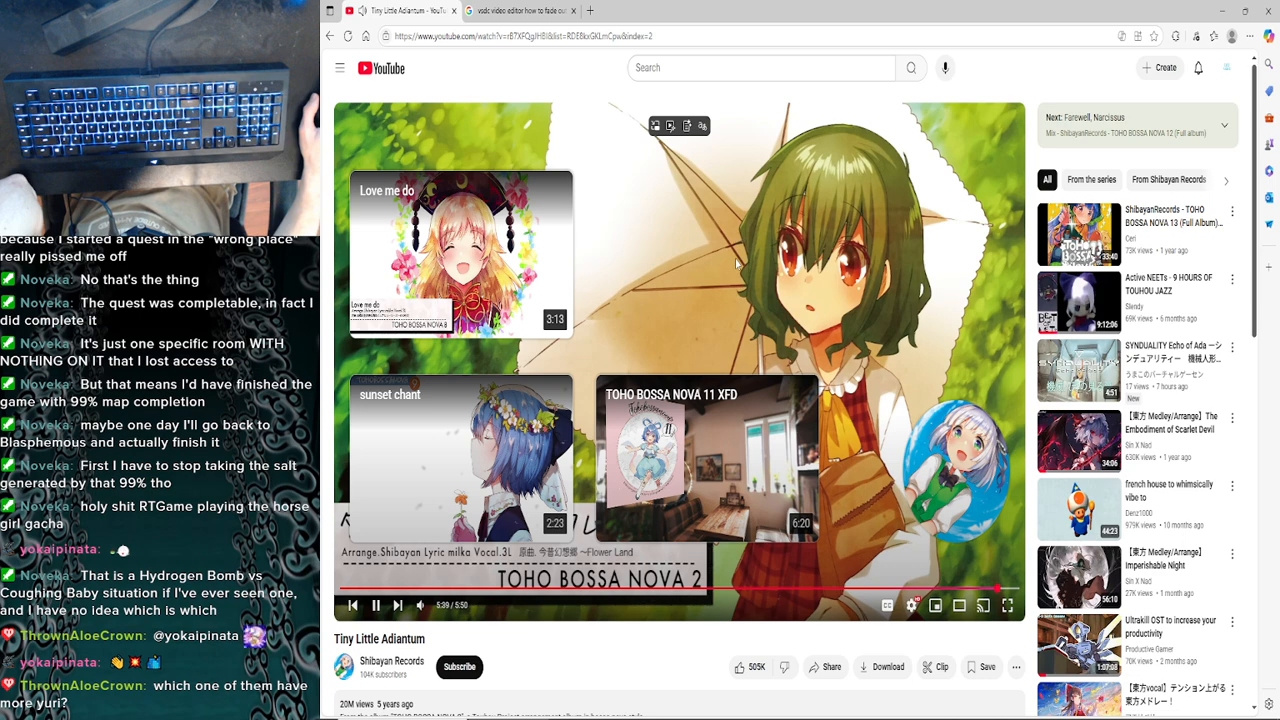
pyautogui.click(736, 263)
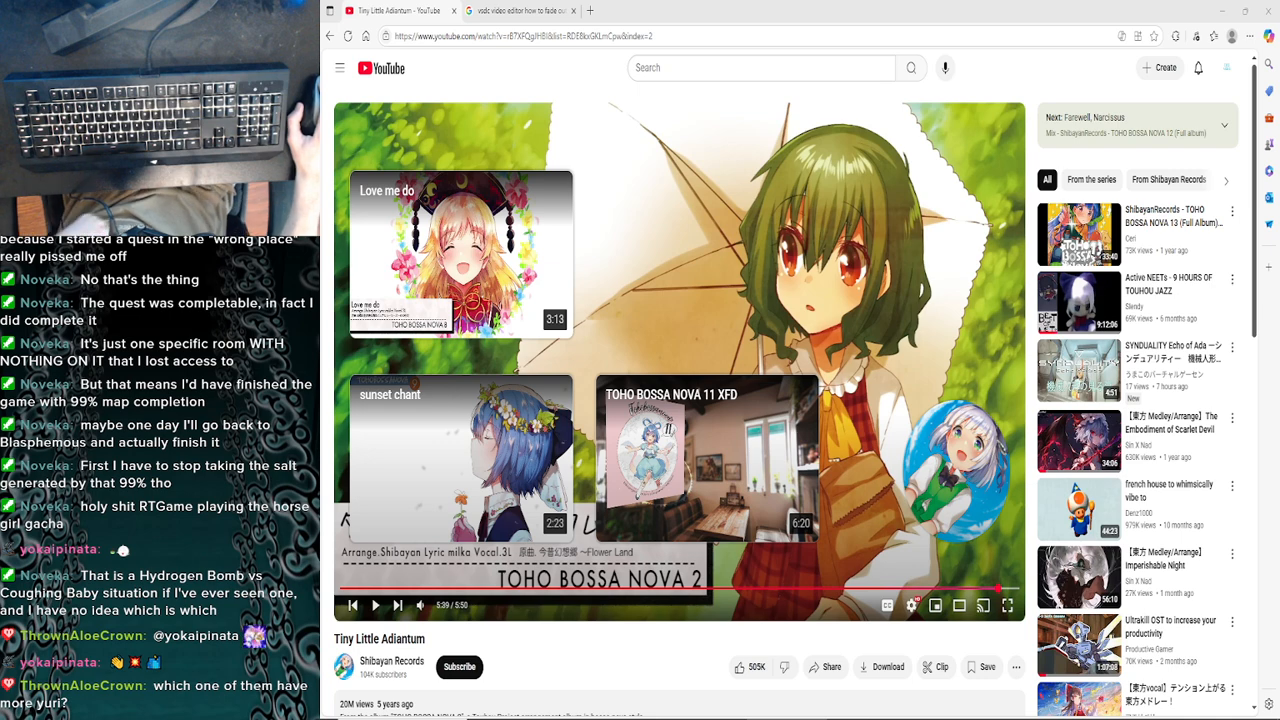
pyautogui.moveTo(980, 495)
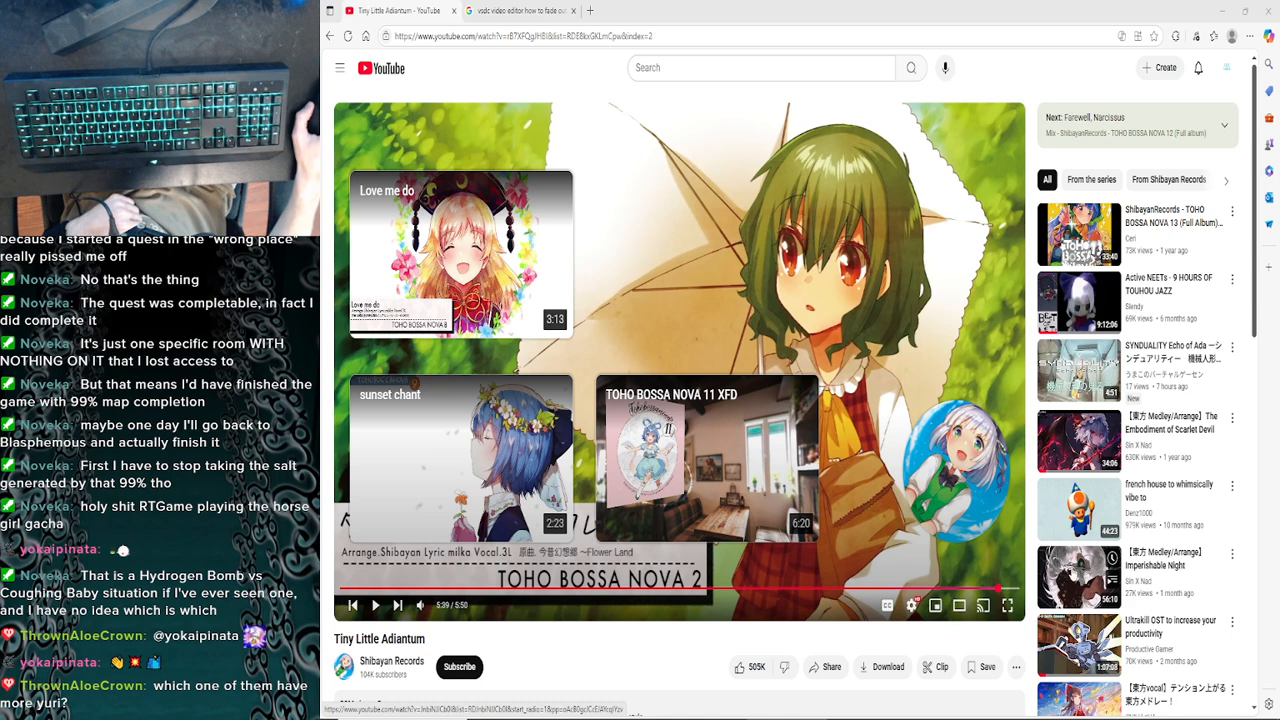
pyautogui.click(1072, 574)
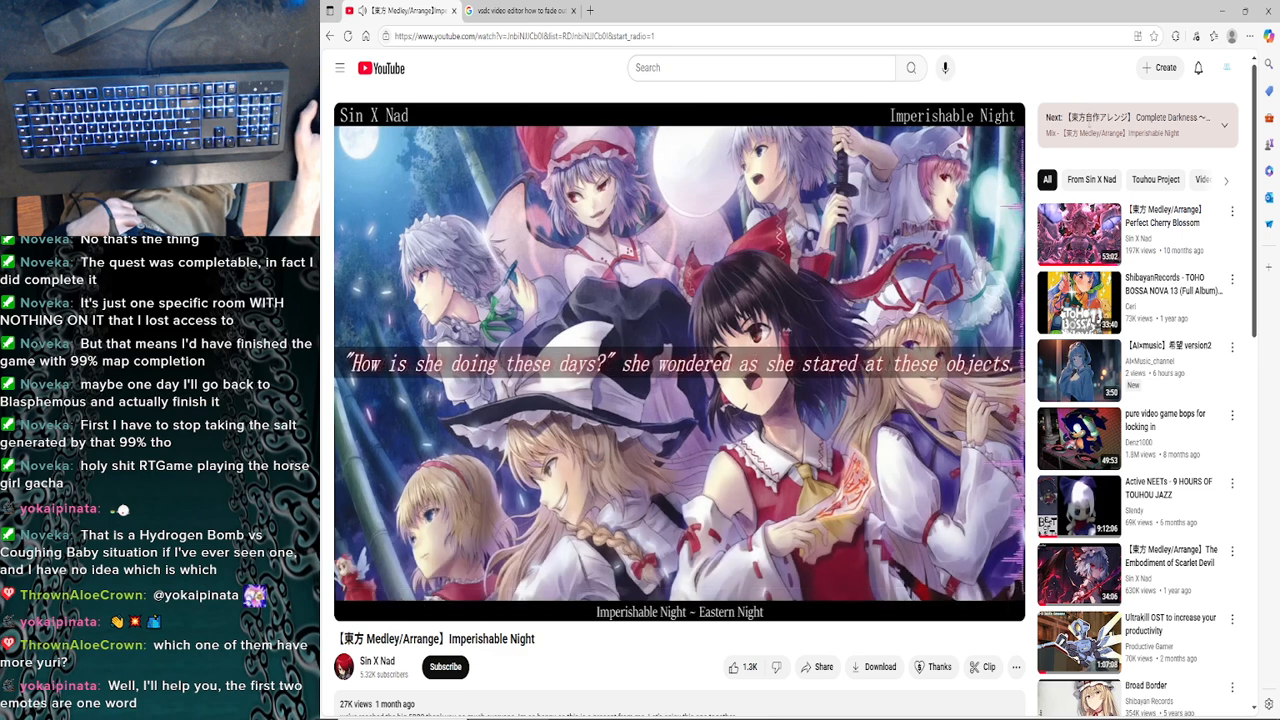
pyautogui.click(1220, 8)
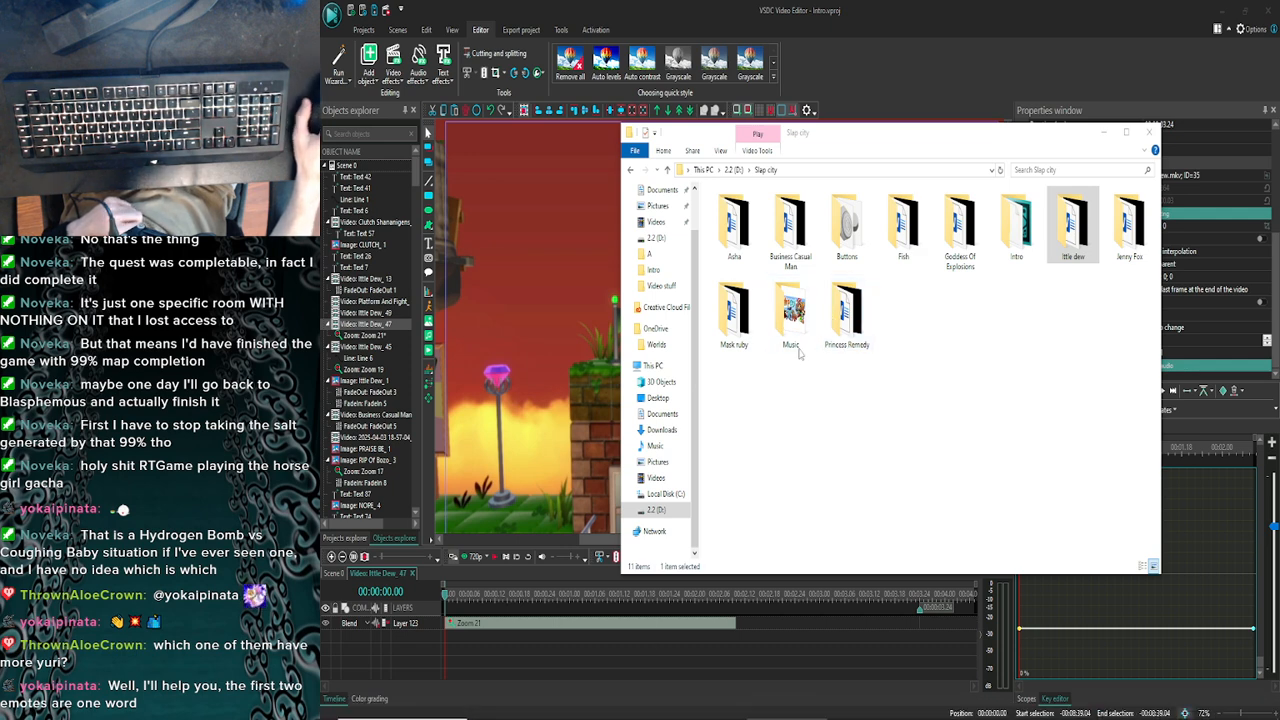
# Add ButtonIcon-GCN-Control_Stick-R.png from the Buttons folder to the held clip's timeline below Zoom 21
pyautogui.doubleClick(861, 242)
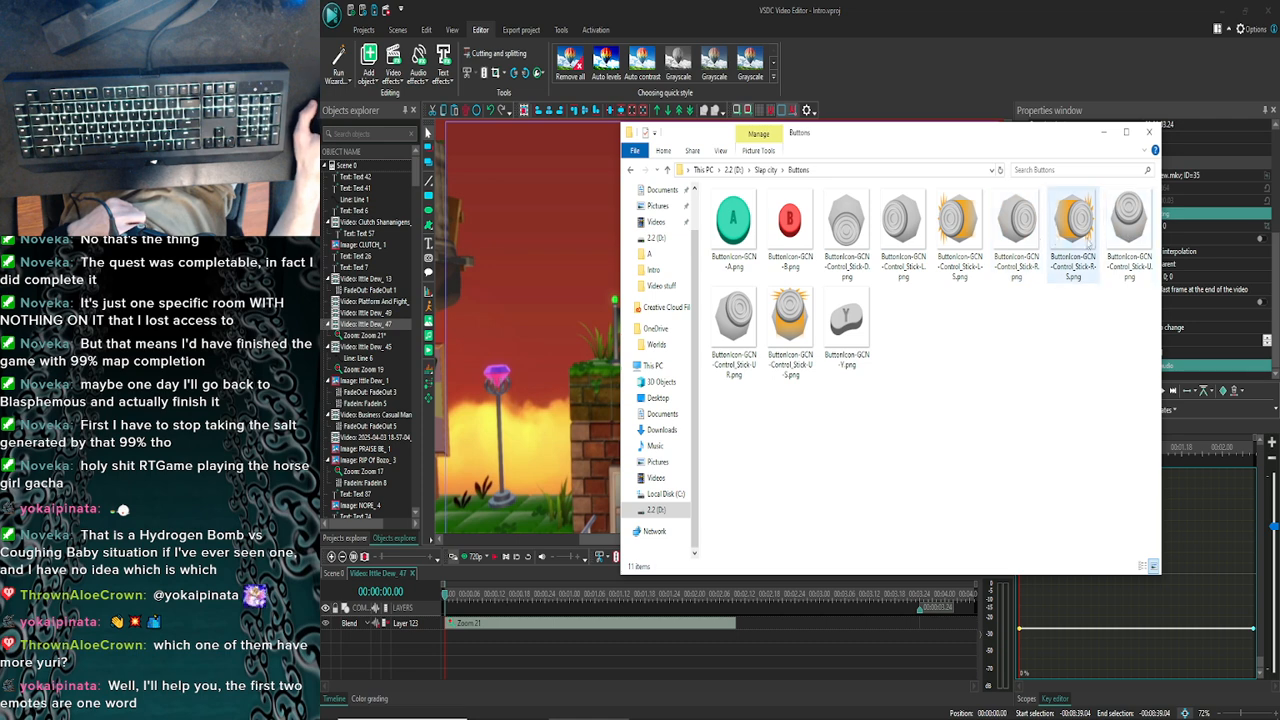
pyautogui.moveTo(1030, 235); pyautogui.dragTo(613, 640)
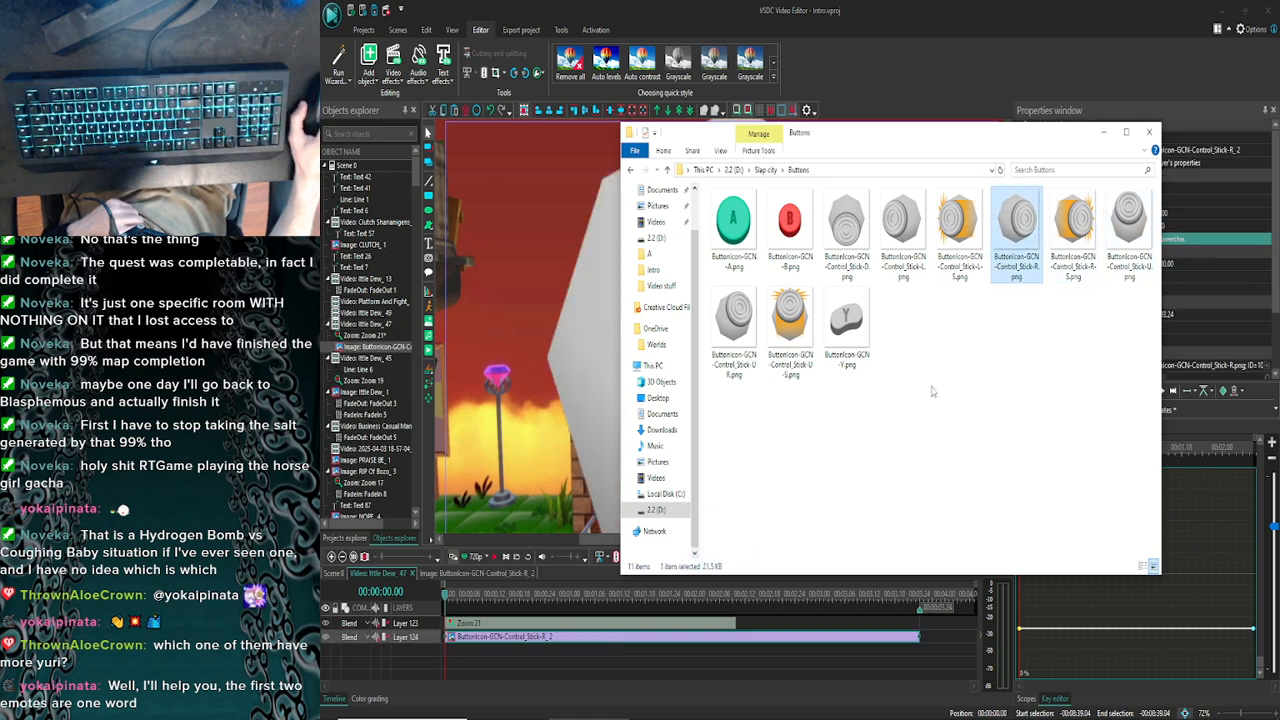
pyautogui.click(1103, 132)
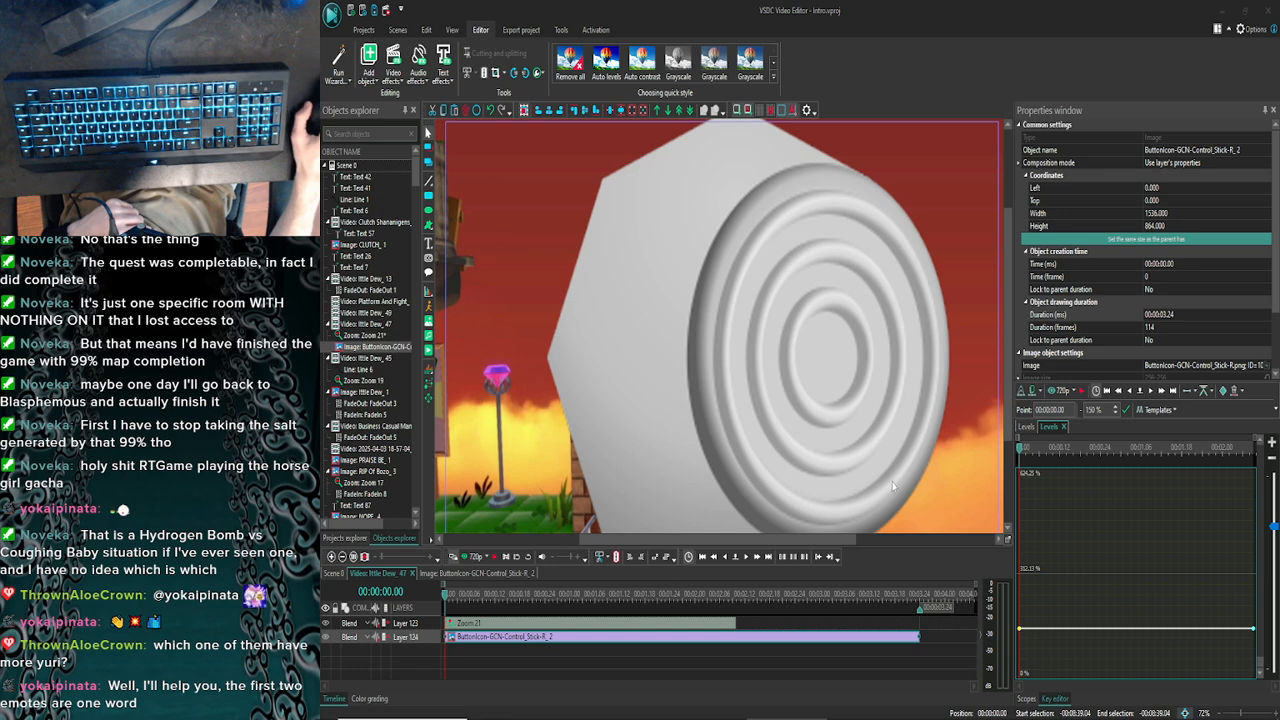
# Move the control stick image up and left to about -21, -81, keeping the Ittle Dew_47 timeline open
pyautogui.moveTo(672, 541); pyautogui.dragTo(704, 542)
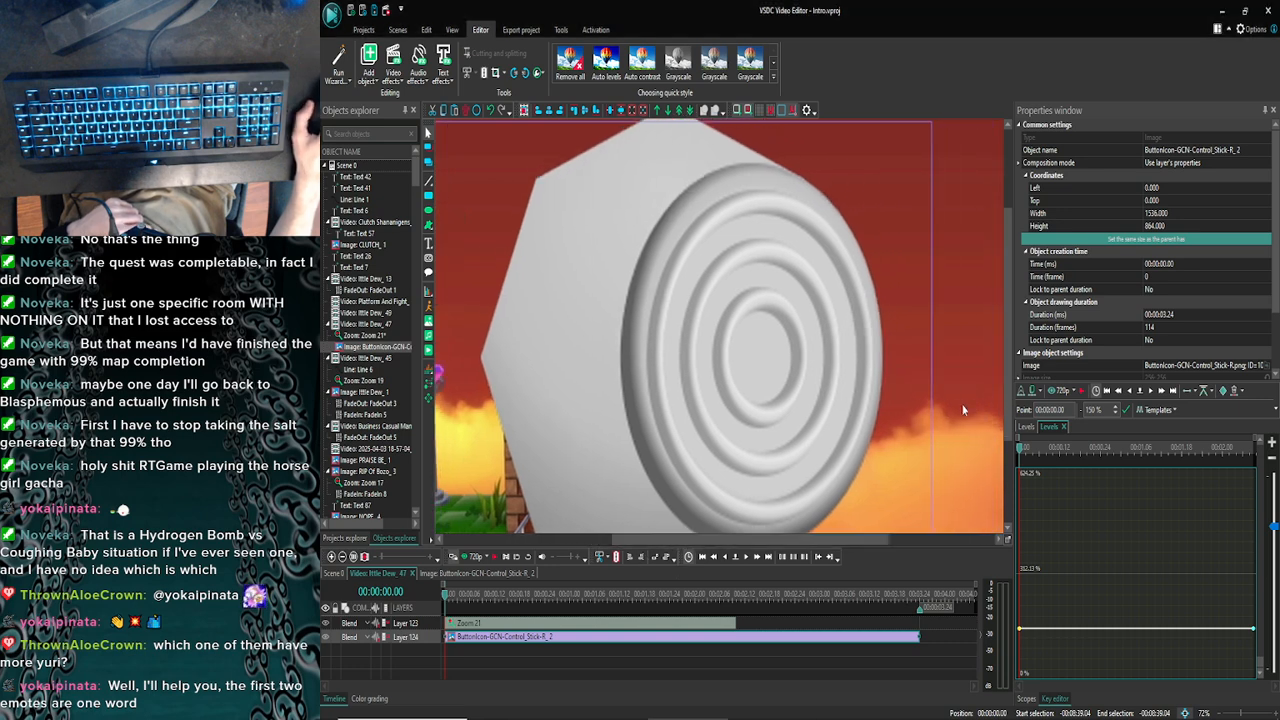
pyautogui.scroll(-2, 1006, 388)
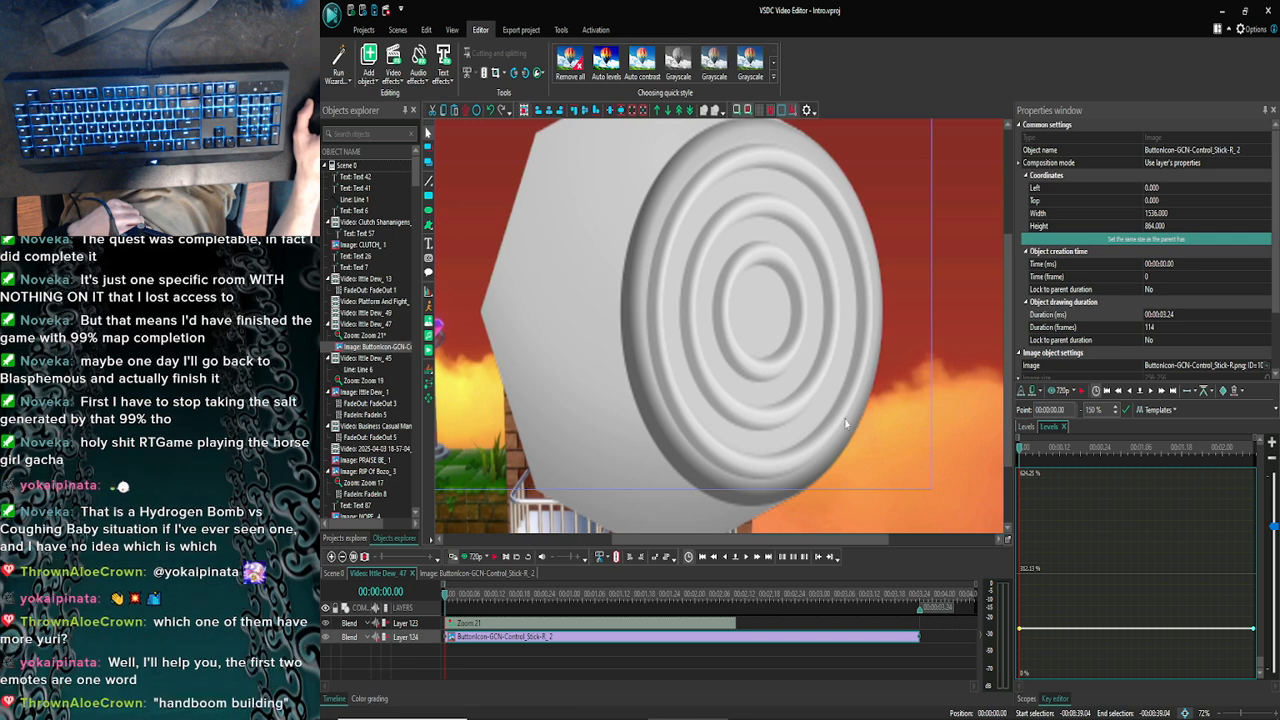
pyautogui.moveTo(843, 379); pyautogui.dragTo(836, 335)
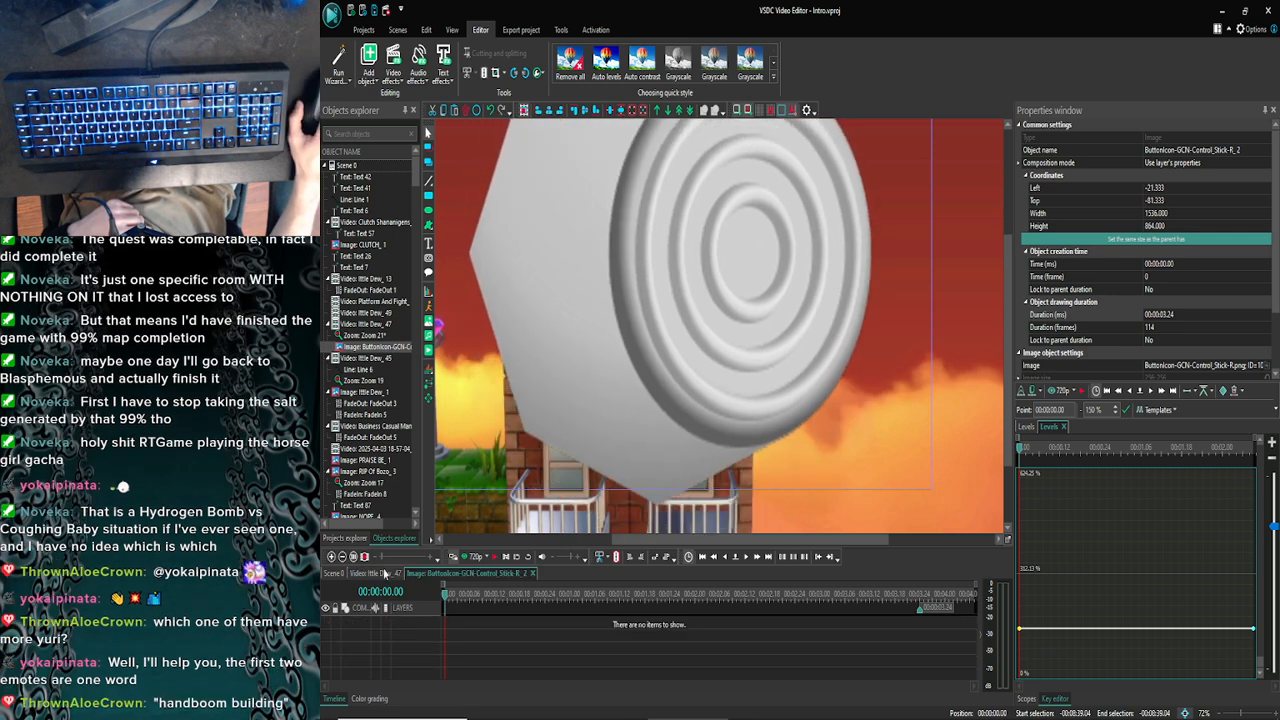
pyautogui.click(385, 573)
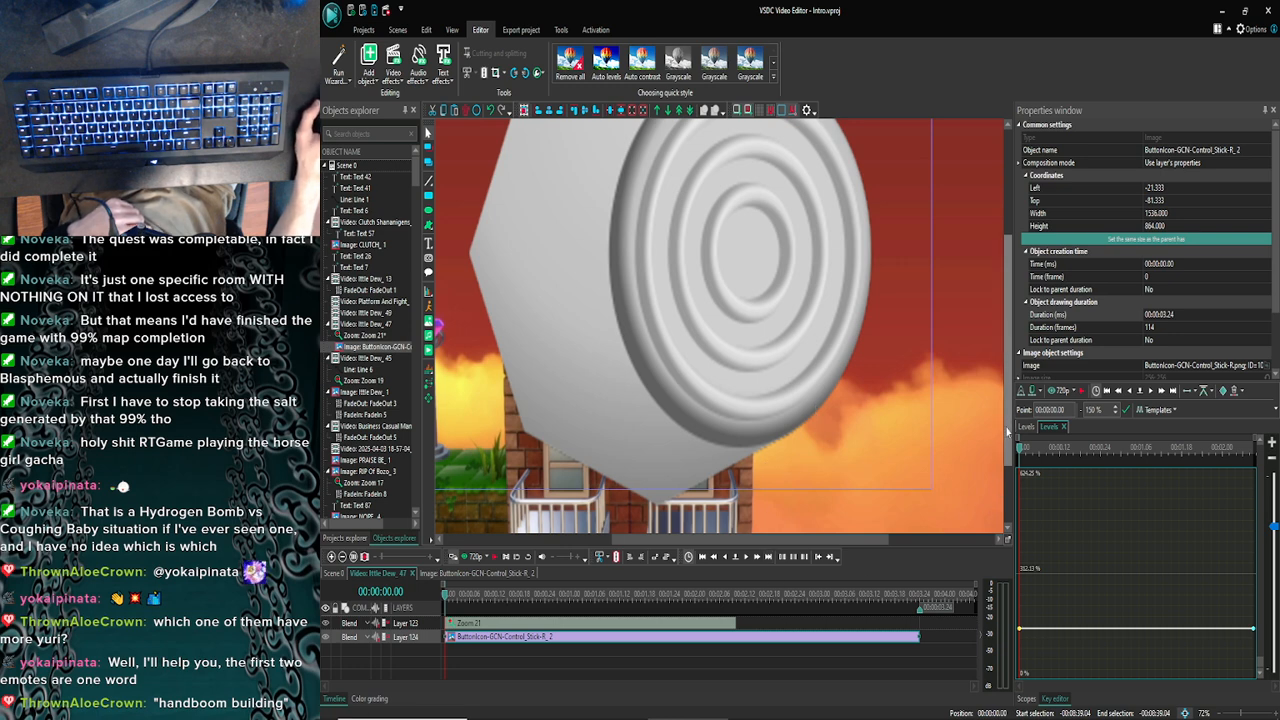
# Shrink the control stick image from its lower-right corner to about 655 by 395
pyautogui.scroll(-3, 1006, 432)
pyautogui.moveTo(793, 541); pyautogui.dragTo(881, 539)
pyautogui.moveTo(890, 464); pyautogui.dragTo(684, 301)
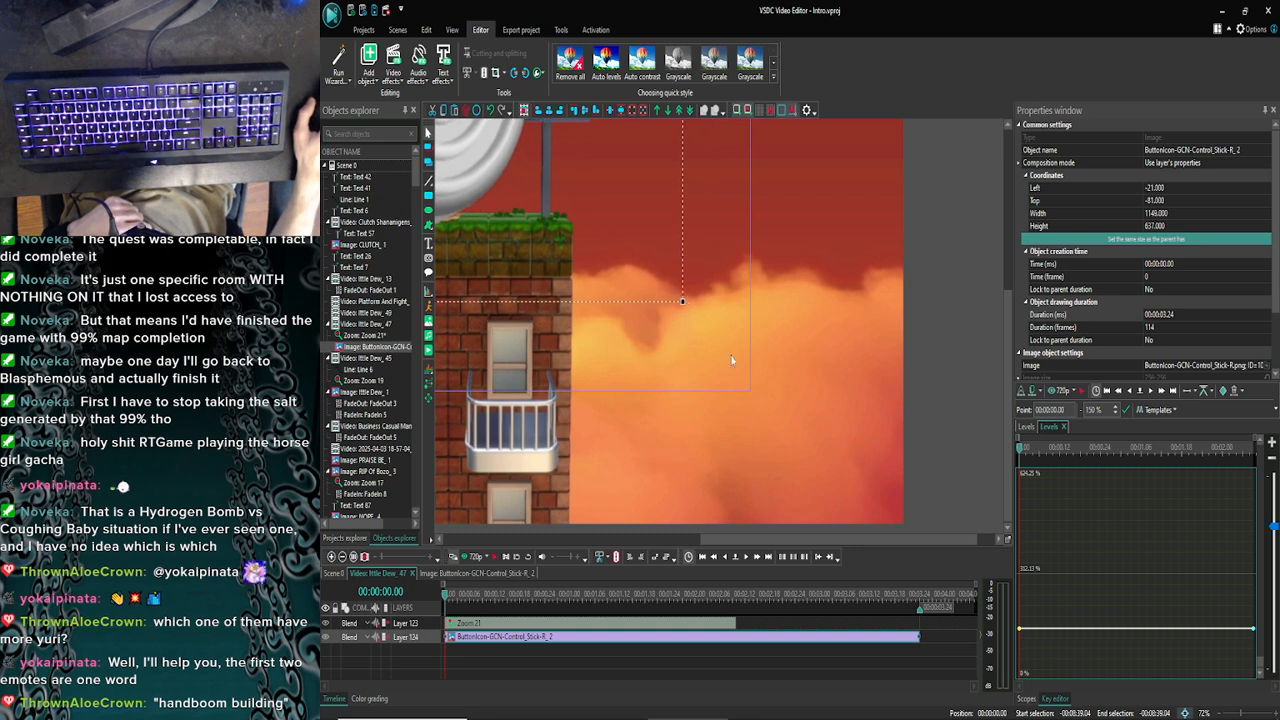
pyautogui.moveTo(942, 540); pyautogui.dragTo(855, 540)
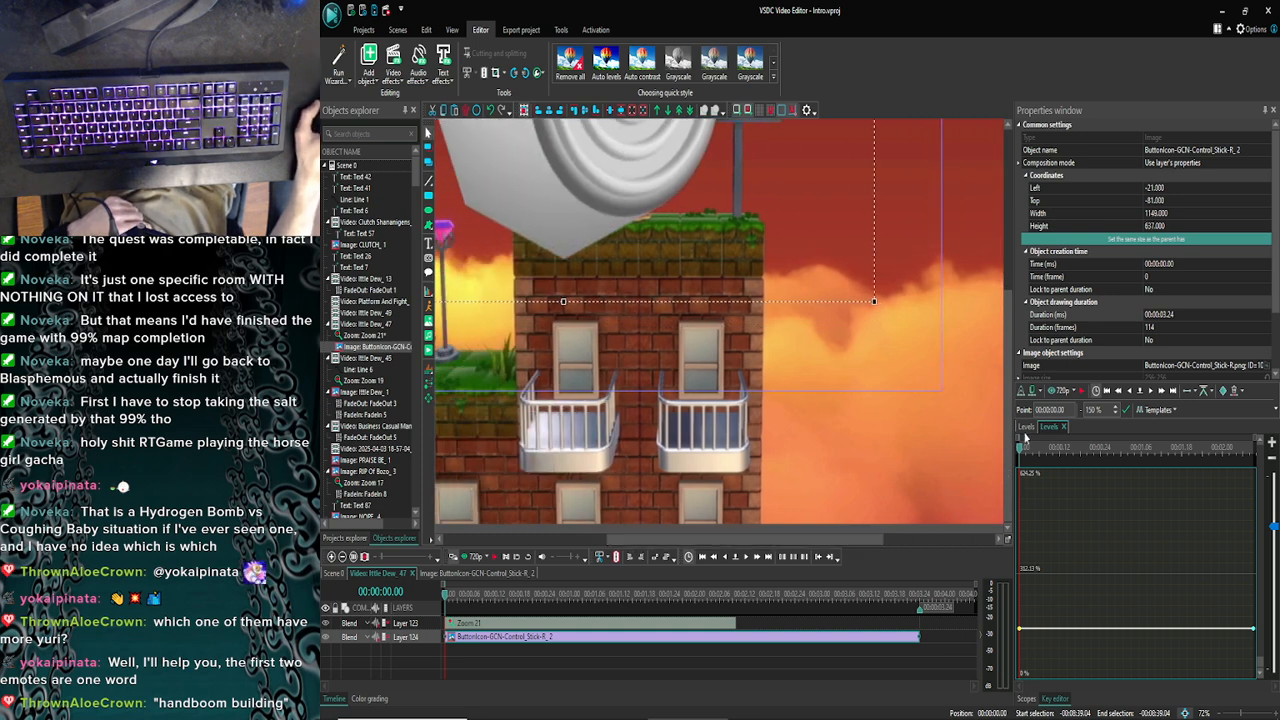
pyautogui.moveTo(1008, 430); pyautogui.dragTo(1006, 322)
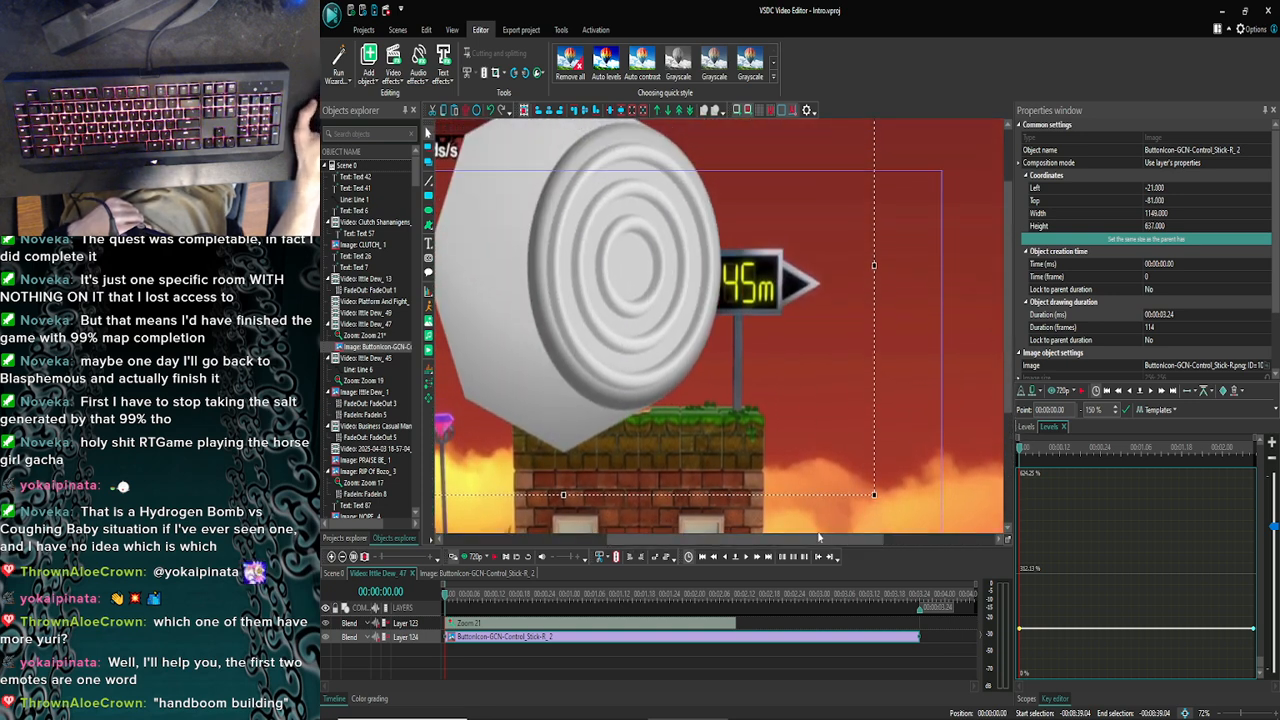
pyautogui.moveTo(786, 541); pyautogui.dragTo(760, 541)
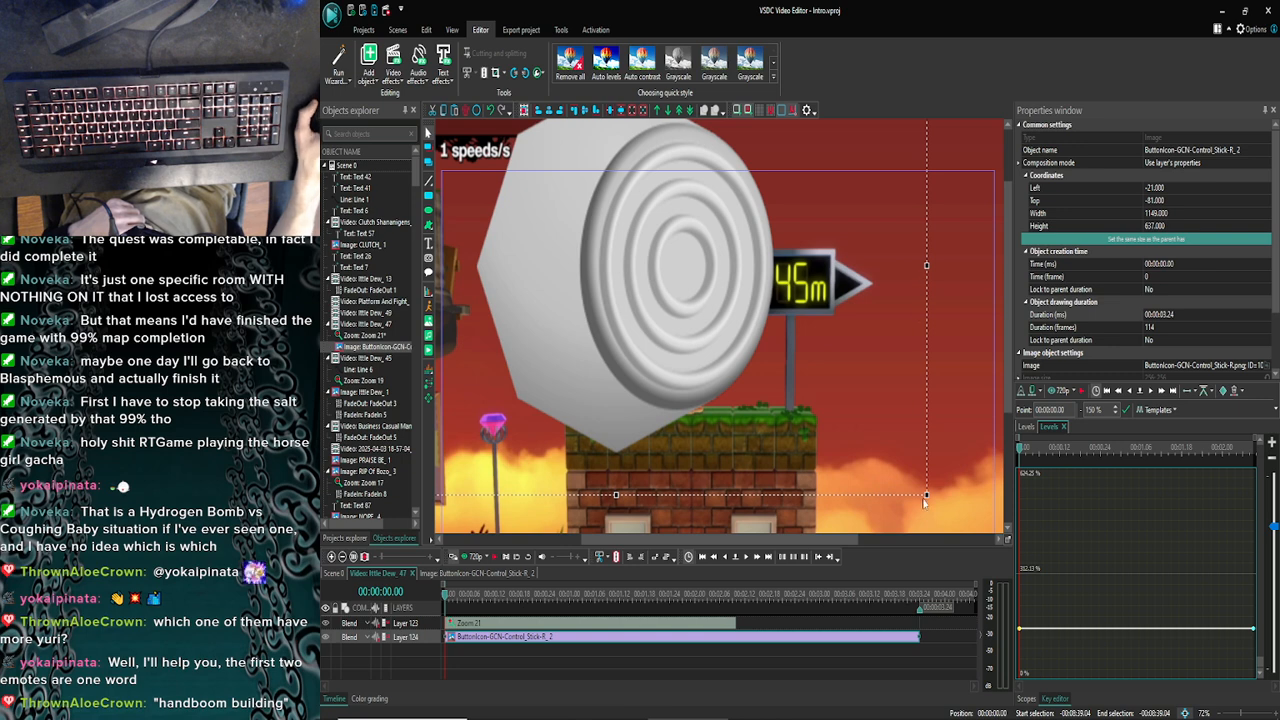
pyautogui.moveTo(926, 494); pyautogui.dragTo(660, 320)
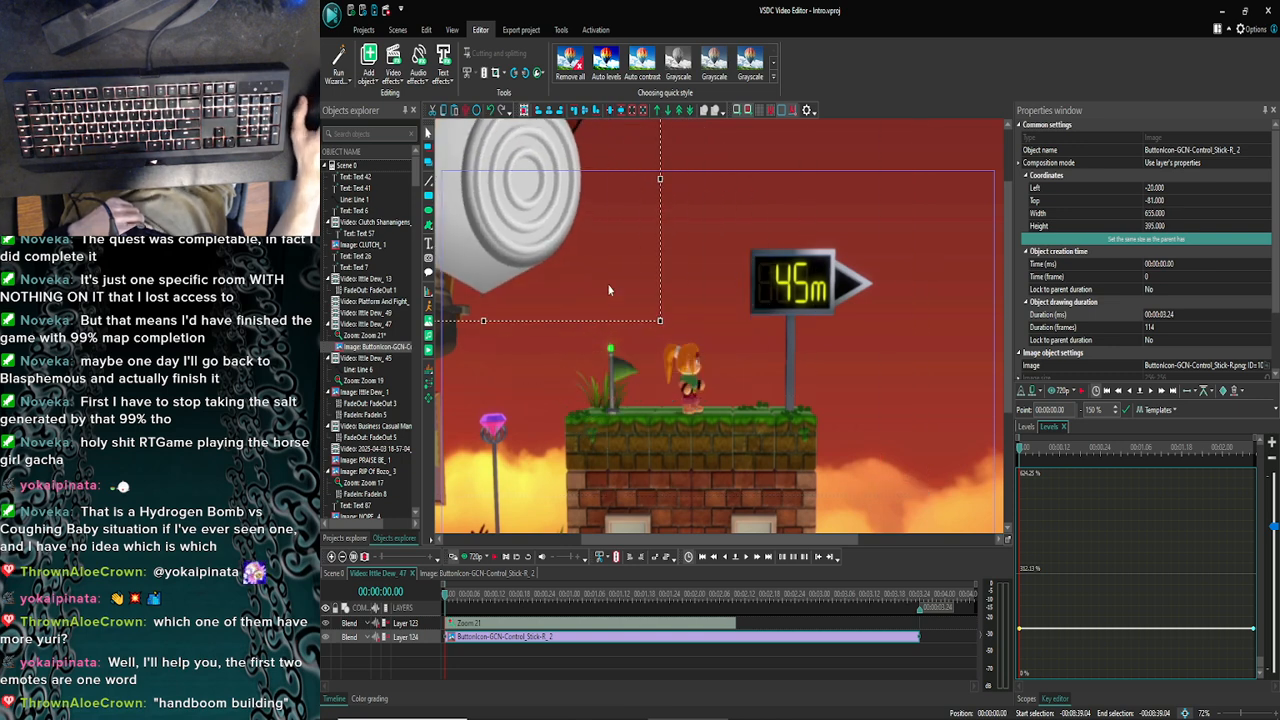
# Shrink the control stick image to about 181 by 163 and place it above the character at about 491, 121
pyautogui.moveTo(558, 278); pyautogui.dragTo(773, 446)
pyautogui.moveTo(875, 202); pyautogui.dragTo(707, 329)
pyautogui.moveTo(637, 408); pyautogui.dragTo(621, 253)
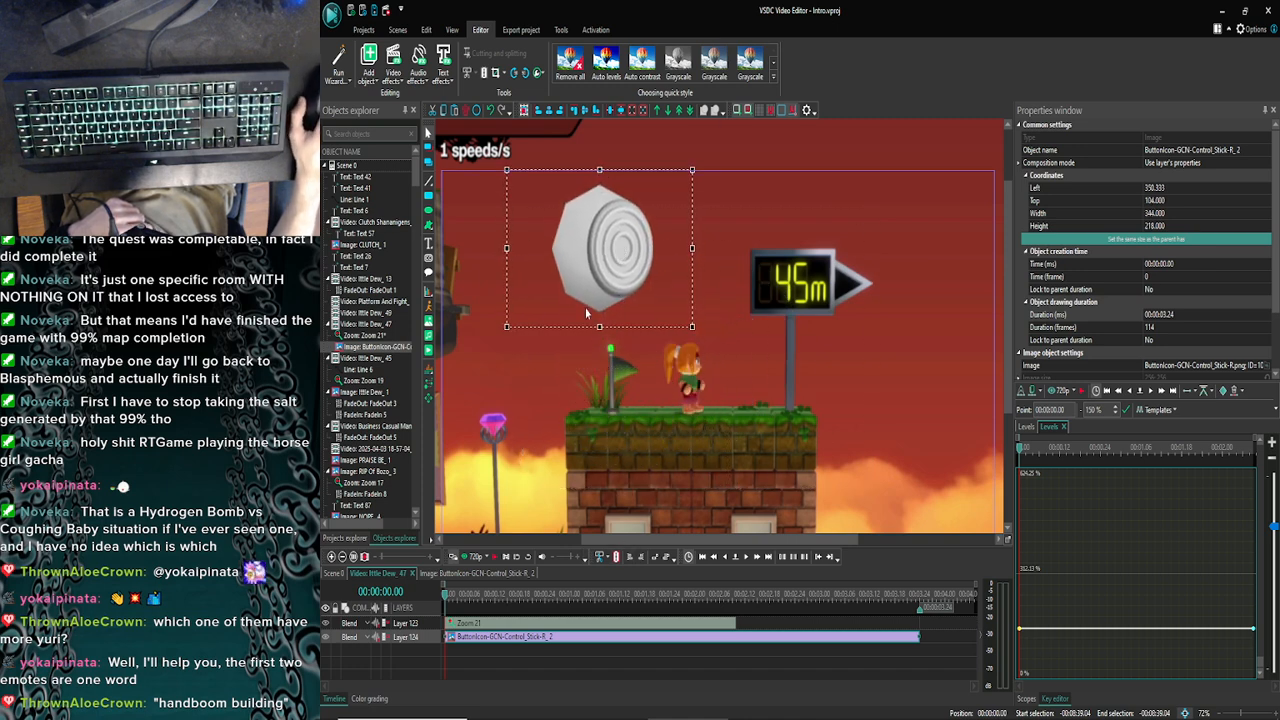
pyautogui.moveTo(506, 326); pyautogui.dragTo(538, 286)
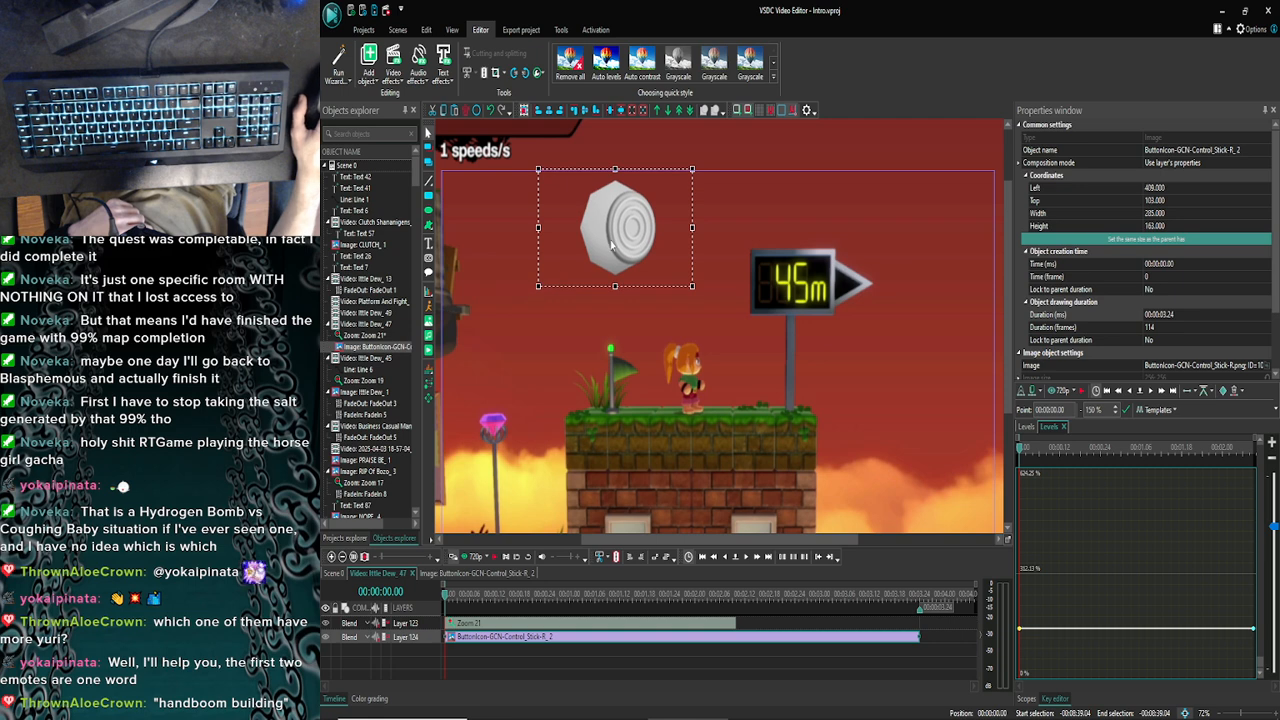
pyautogui.moveTo(631, 255); pyautogui.dragTo(634, 254)
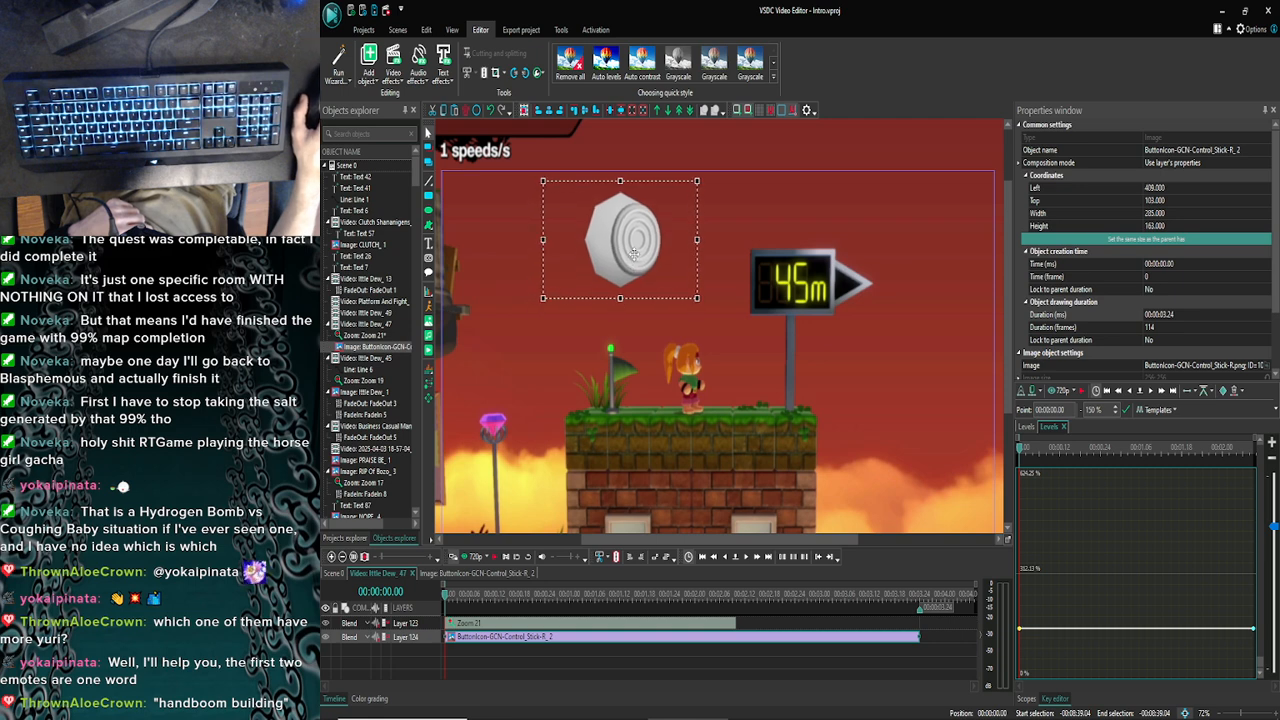
pyautogui.moveTo(543, 239); pyautogui.dragTo(630, 244)
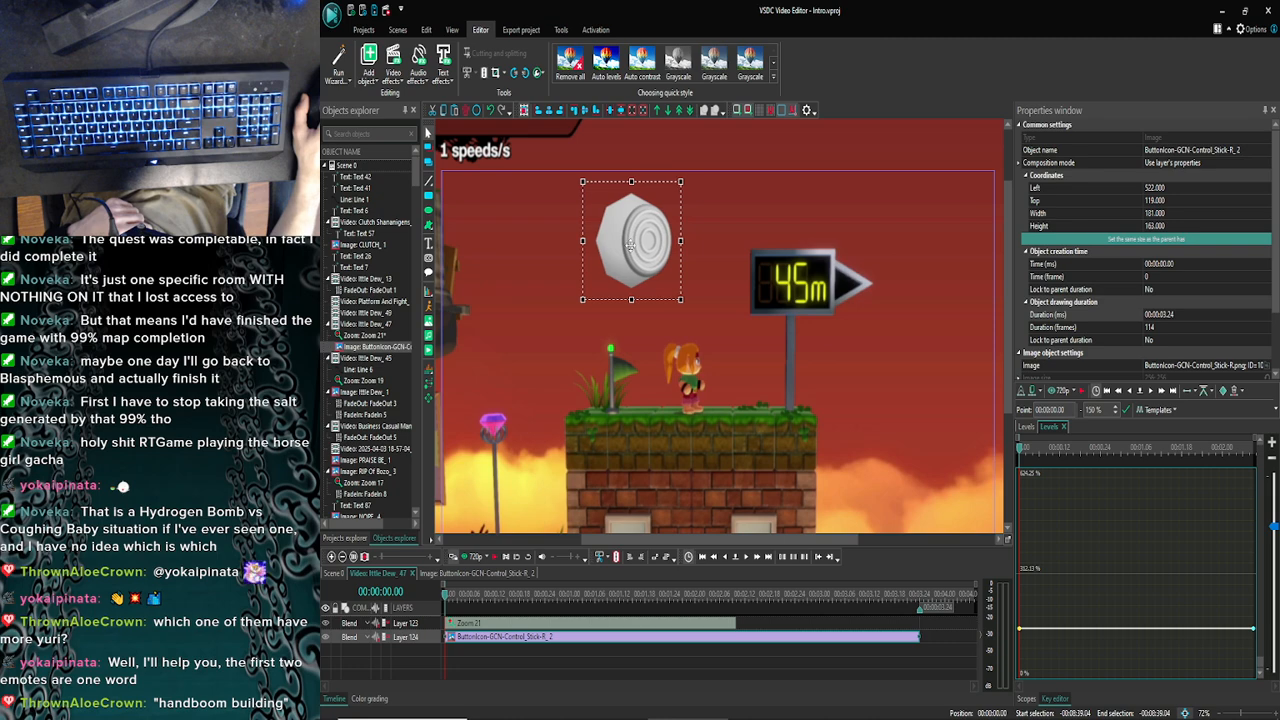
pyautogui.click(699, 240)
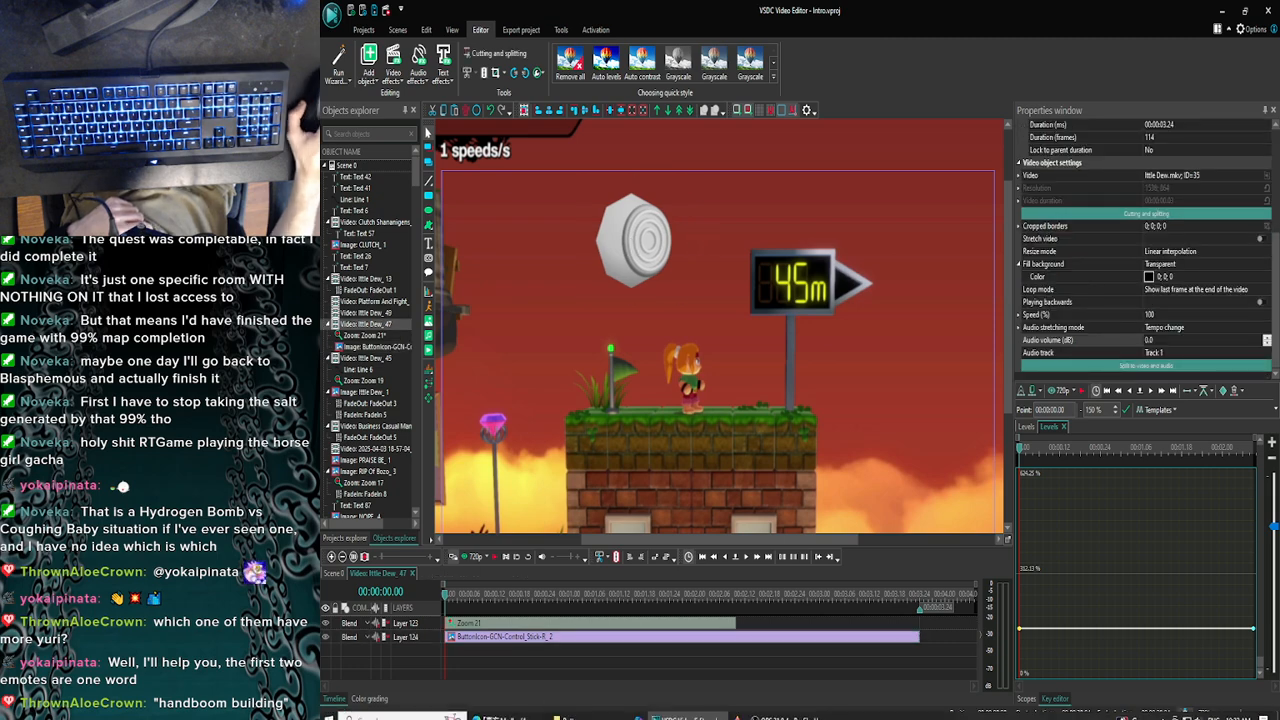
# Add ButtonIcon-GCN-B.png from the Buttons folder to the Ittle Dew_47 clip and put the folder window away
pyautogui.click(593, 712)
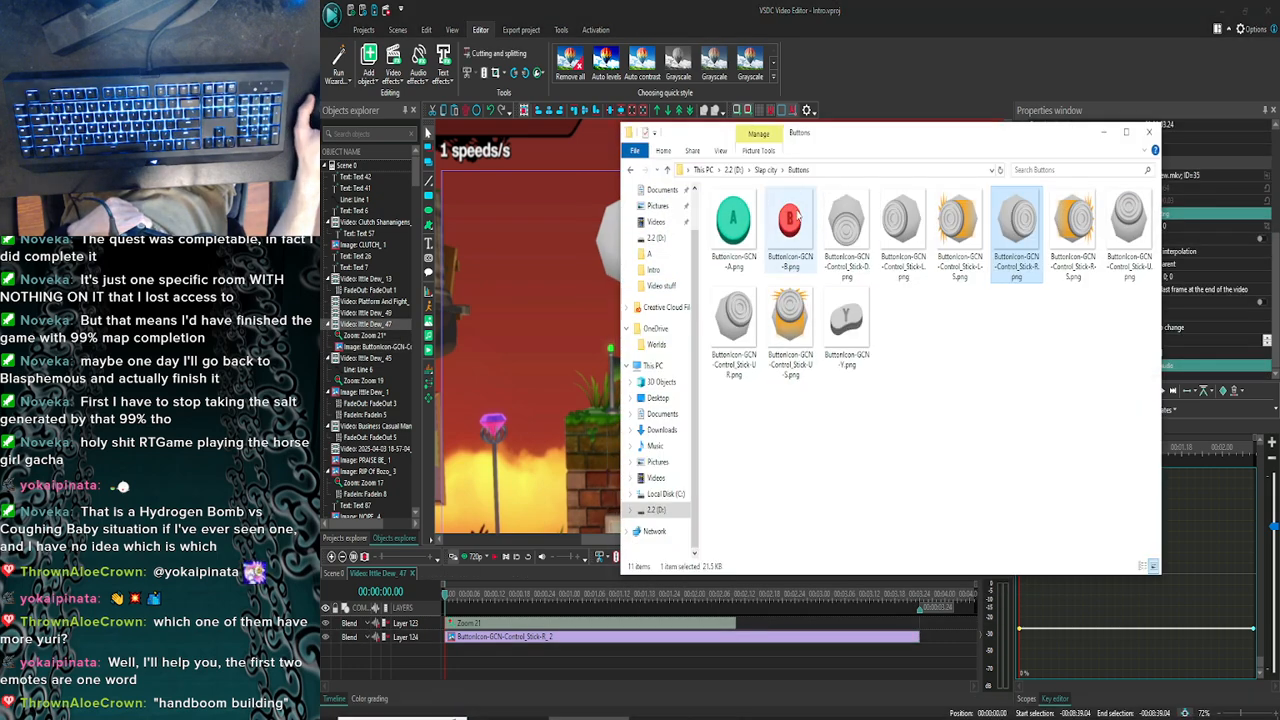
pyautogui.moveTo(790, 228); pyautogui.dragTo(507, 291)
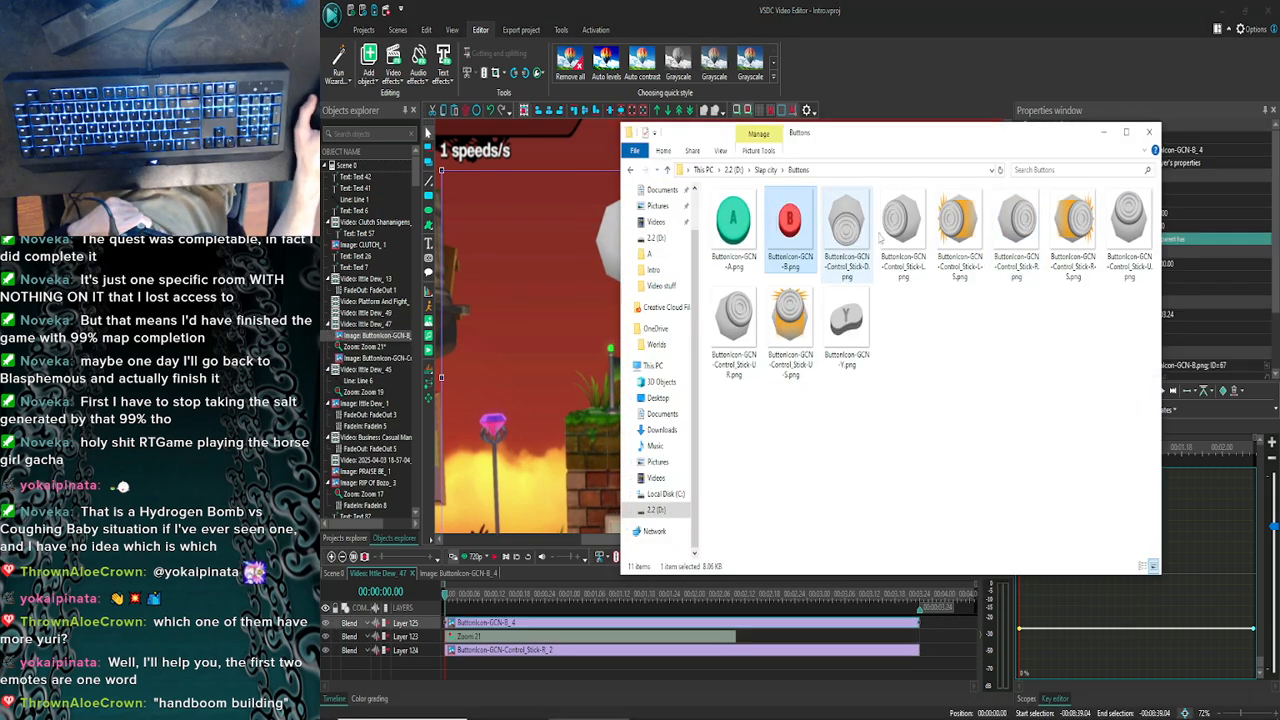
pyautogui.click(1104, 133)
# Shrink the B button image to about 328 by 275 and place it beside the control stick at about 680, 0
pyautogui.scroll(-3, 860, 350)
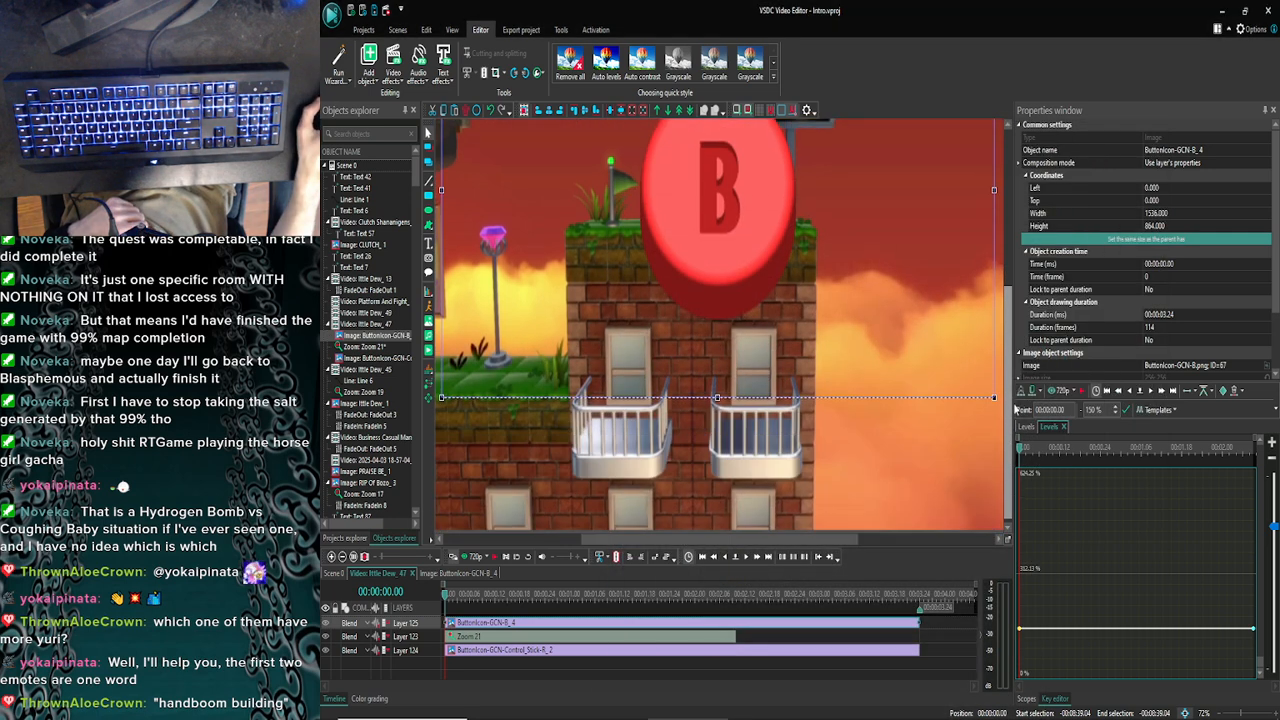
pyautogui.moveTo(718, 395); pyautogui.dragTo(720, 307)
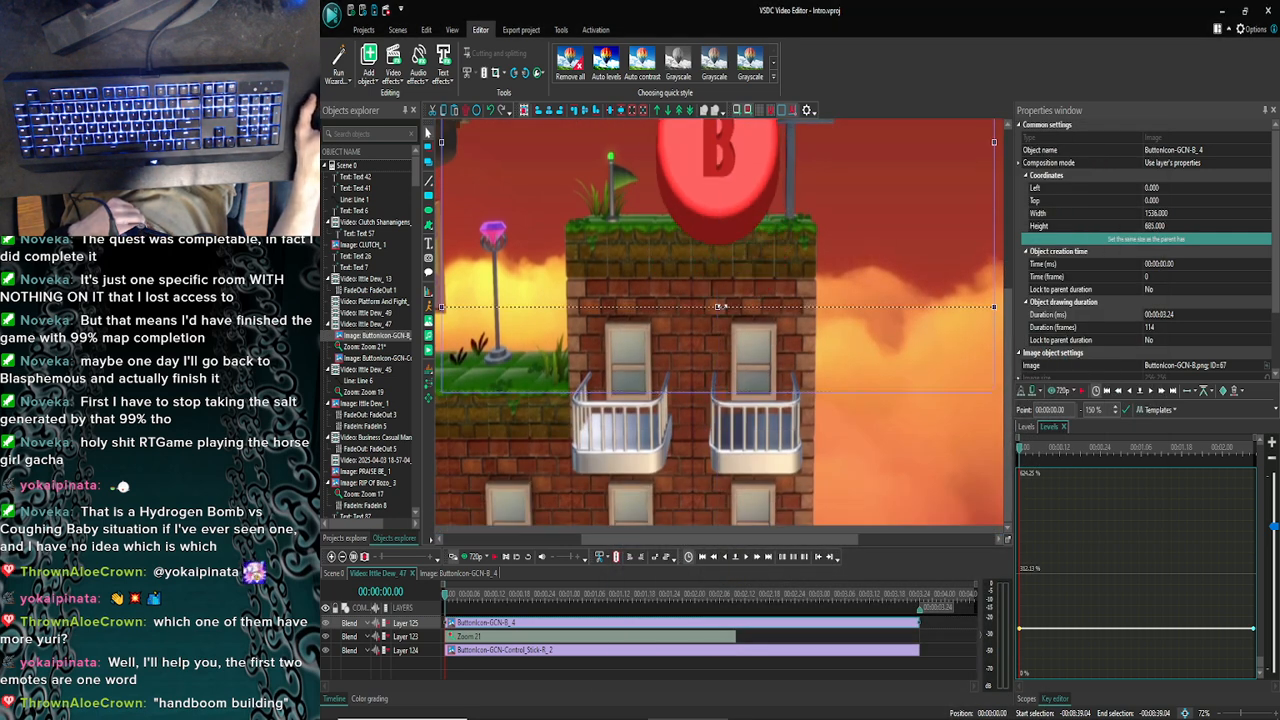
pyautogui.scroll(2, 1010, 388)
pyautogui.scroll(3, 1010, 388)
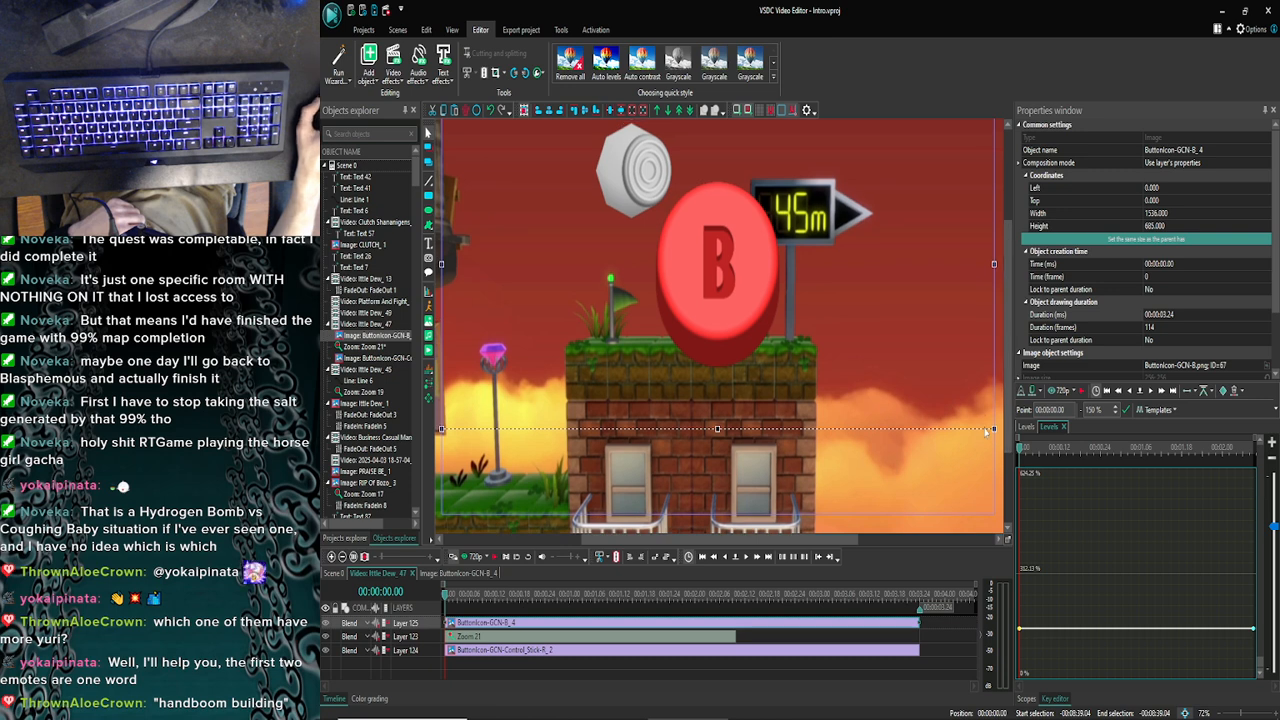
pyautogui.moveTo(993, 428); pyautogui.dragTo(648, 295)
pyautogui.moveTo(567, 270); pyautogui.dragTo(757, 374)
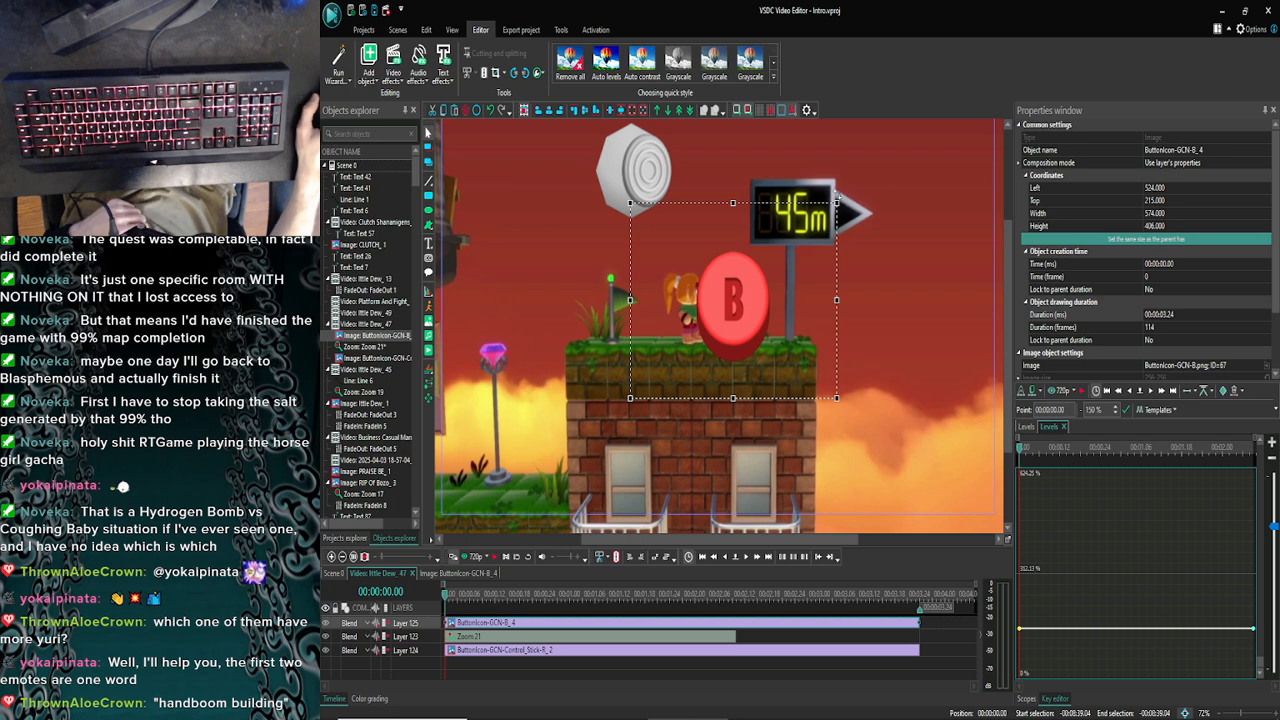
pyautogui.moveTo(838, 203); pyautogui.dragTo(738, 277)
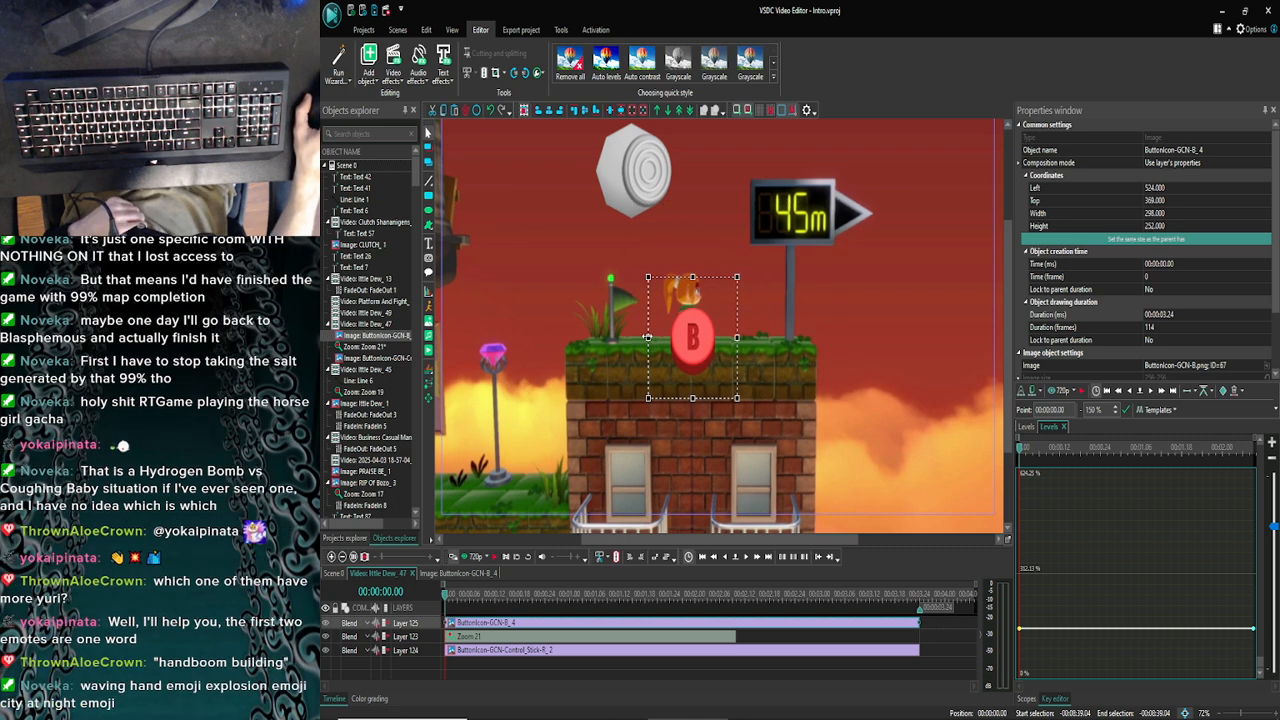
pyautogui.moveTo(634, 278); pyautogui.dragTo(643, 287)
pyautogui.moveTo(693, 349); pyautogui.dragTo(738, 180)
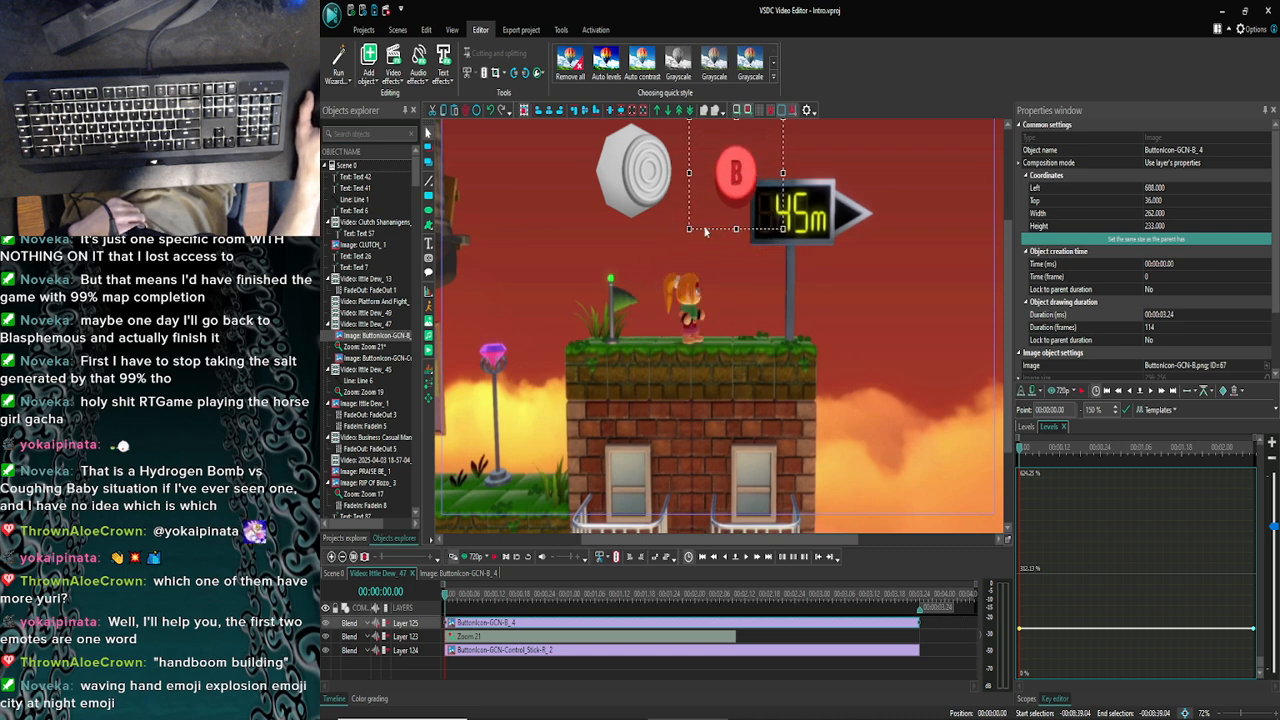
pyautogui.moveTo(689, 230); pyautogui.dragTo(732, 204)
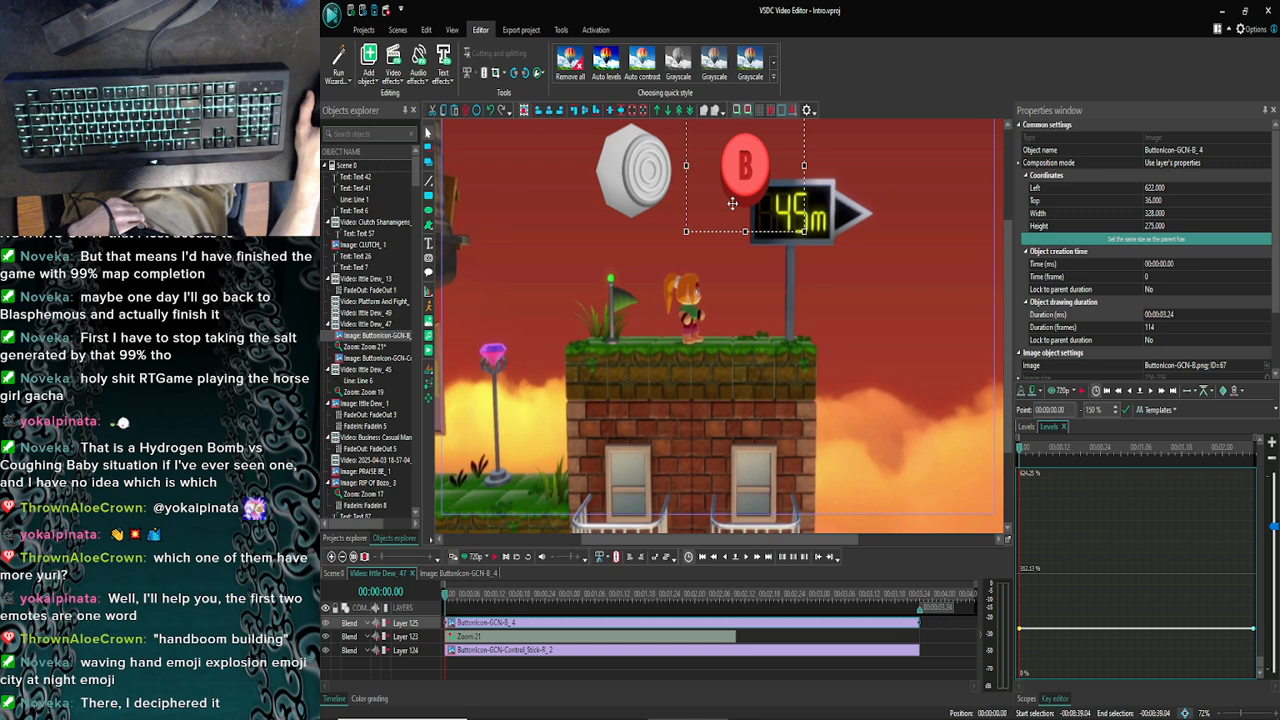
pyautogui.click(860, 275)
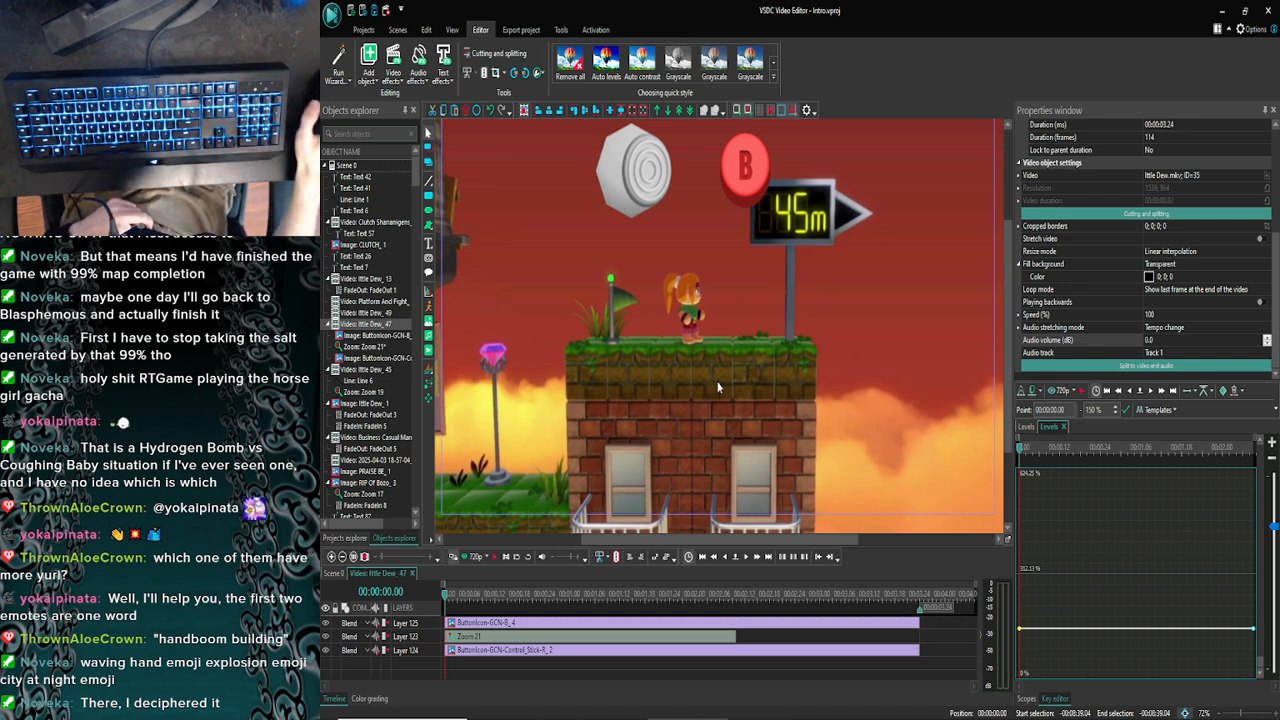
# Trim the starts of the B button and control stick images to 00:00:00.02
pyautogui.click(497, 624)
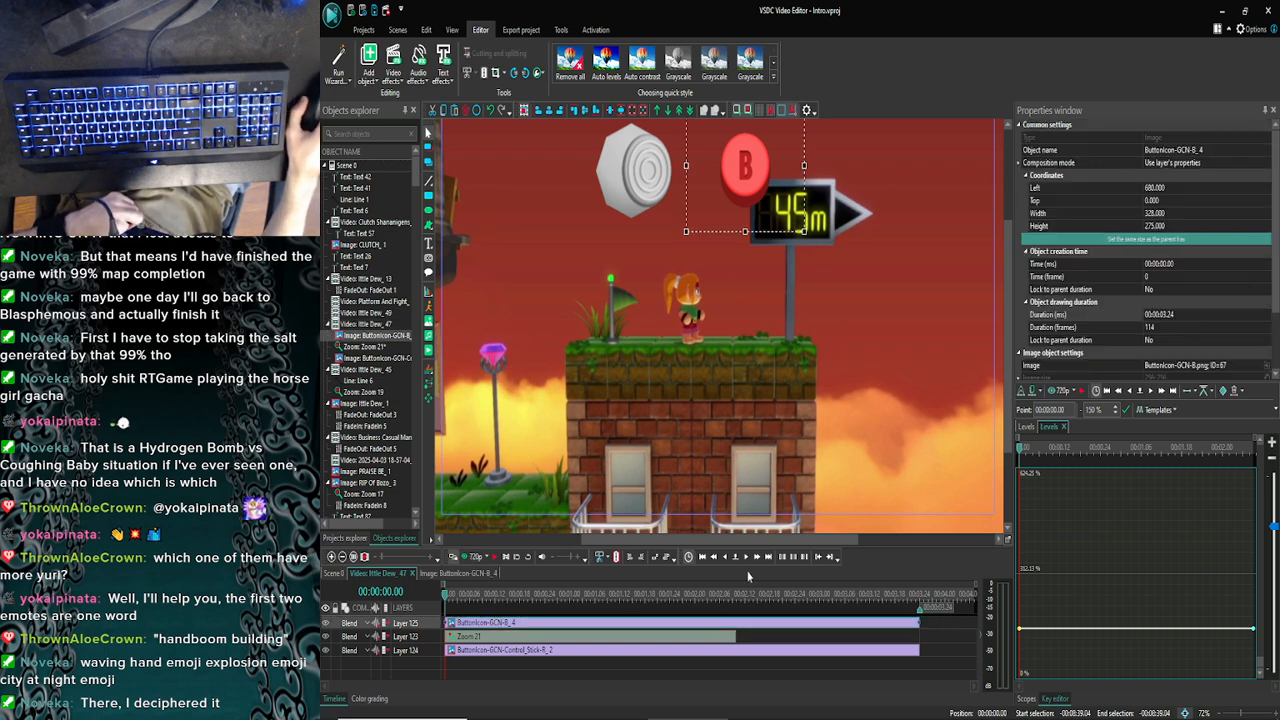
pyautogui.click(745, 557)
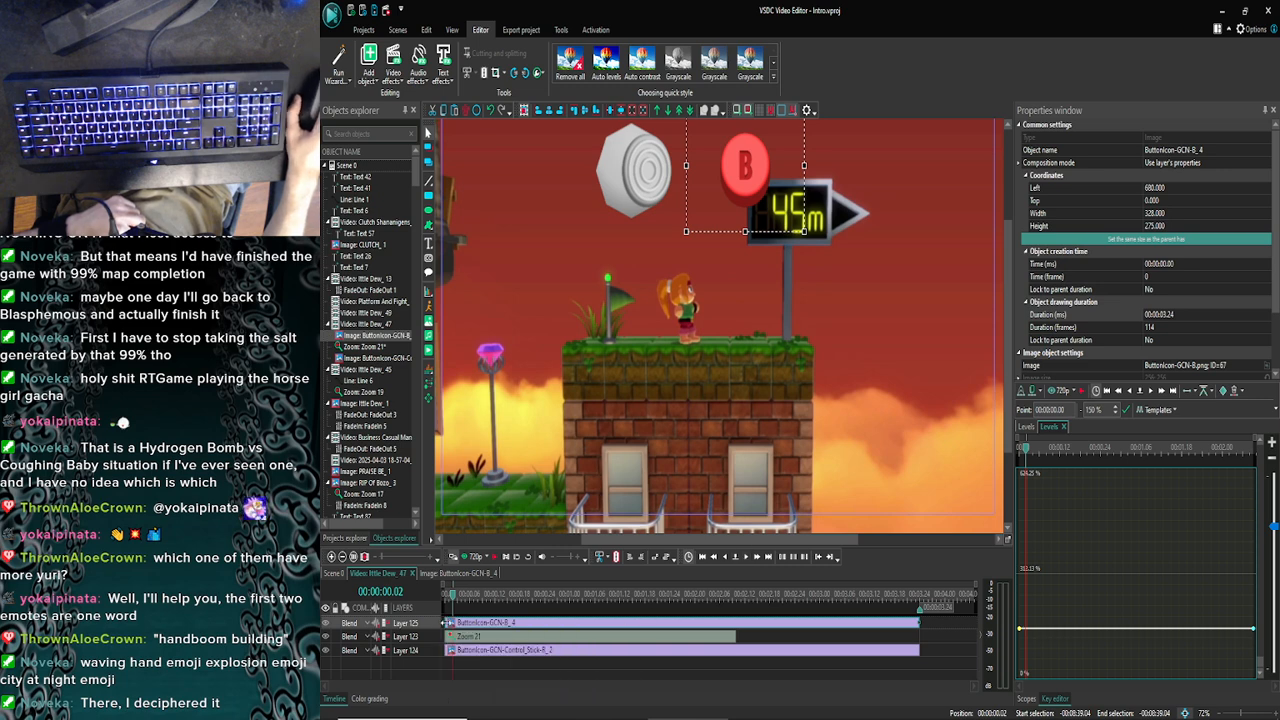
pyautogui.moveTo(447, 622); pyautogui.dragTo(455, 622)
pyautogui.click(456, 651)
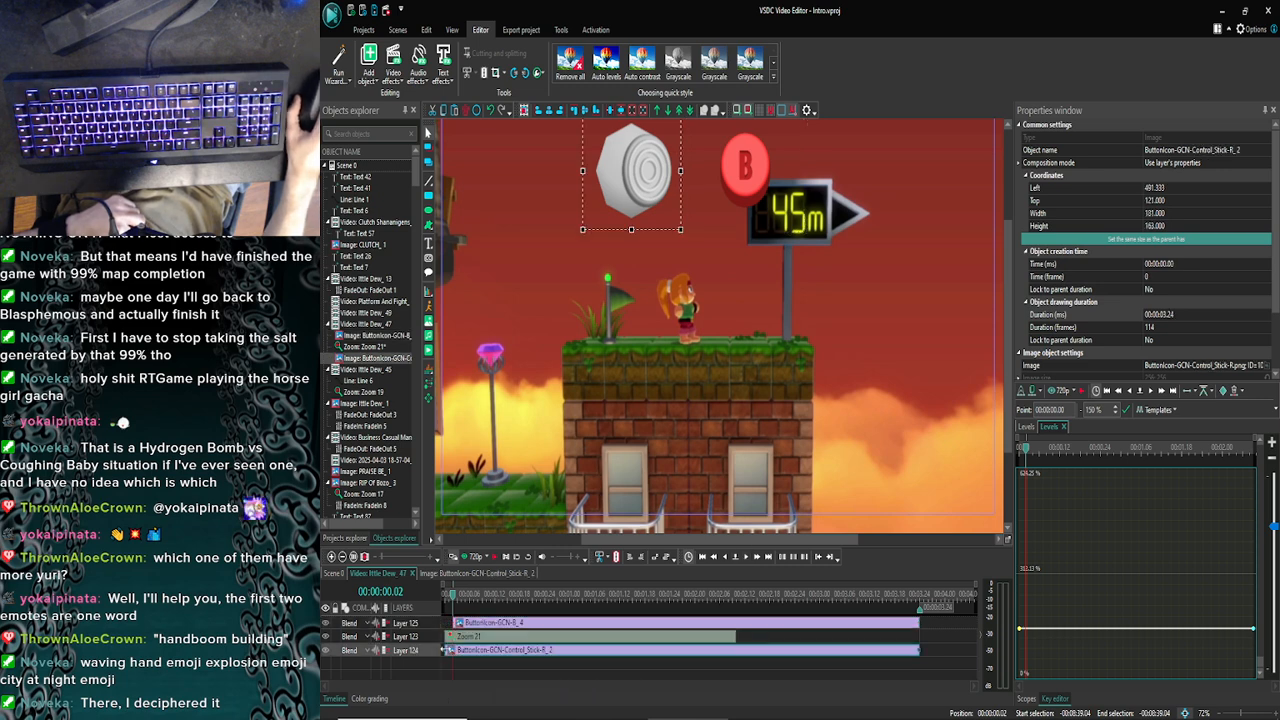
pyautogui.moveTo(446, 650); pyautogui.dragTo(455, 650)
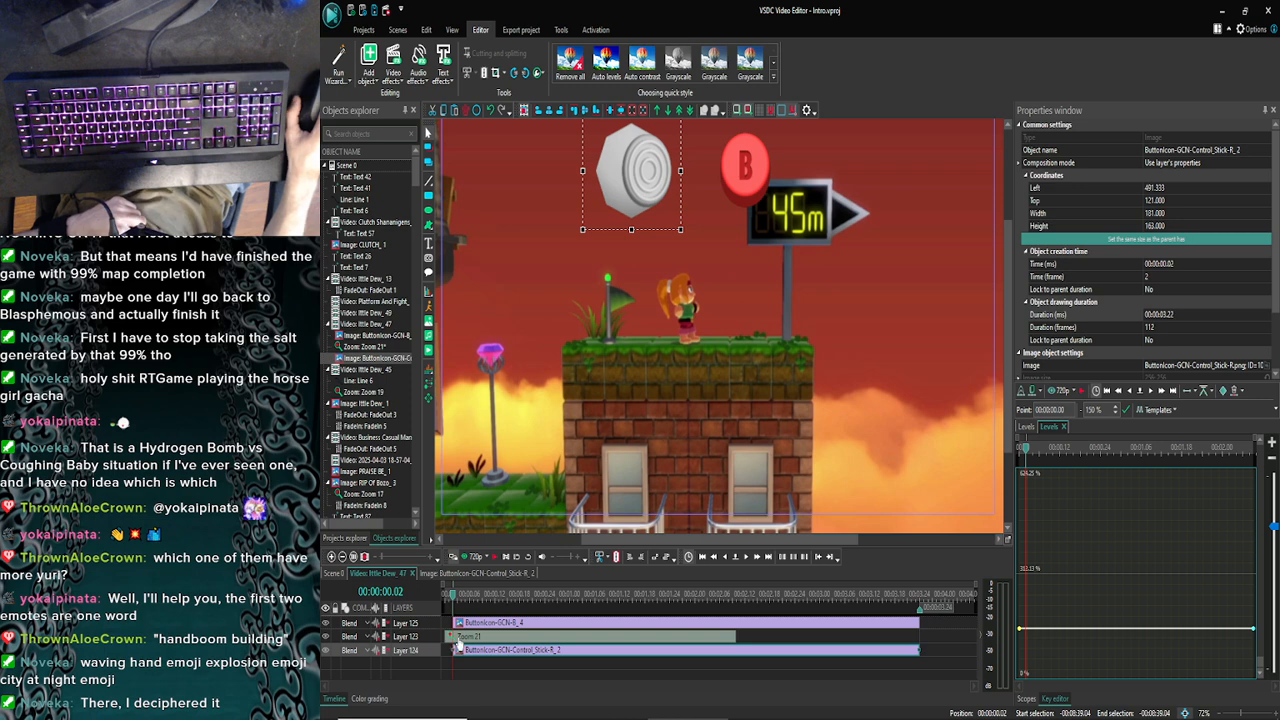
# Preview the held clip from its start to check when the button overlays and the zoom begin and end
pyautogui.click(446, 596)
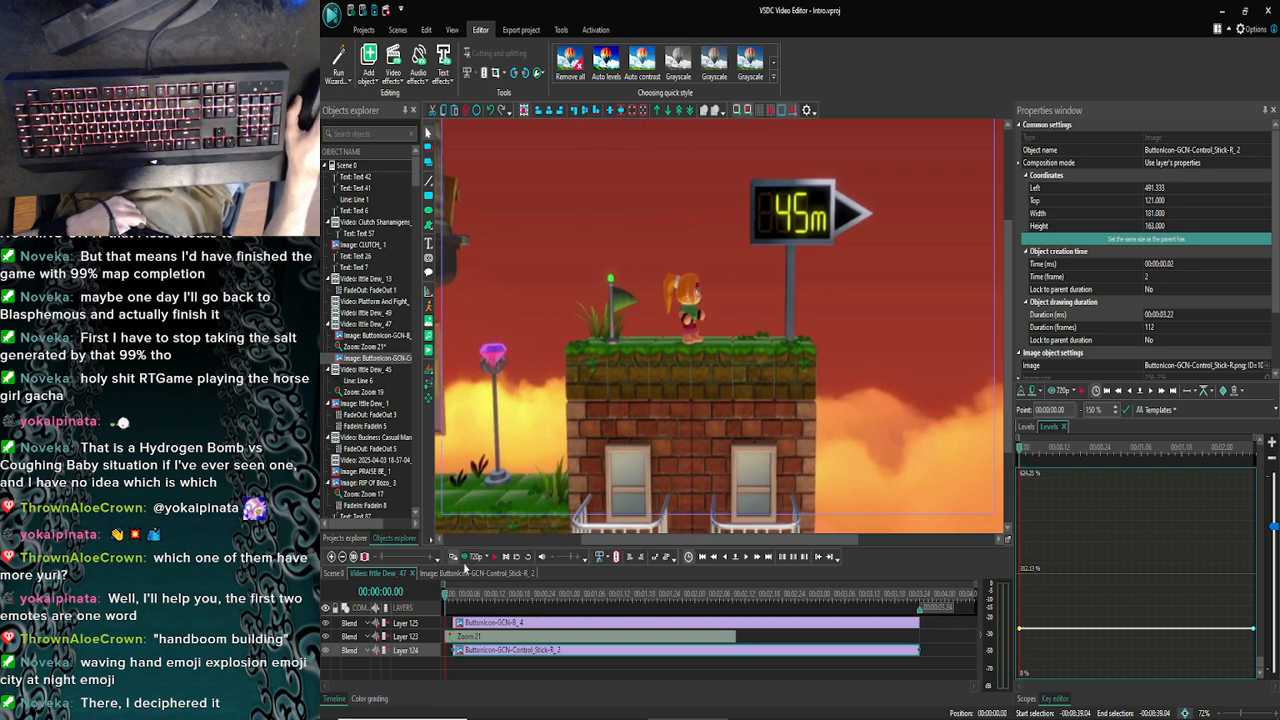
pyautogui.click(473, 557)
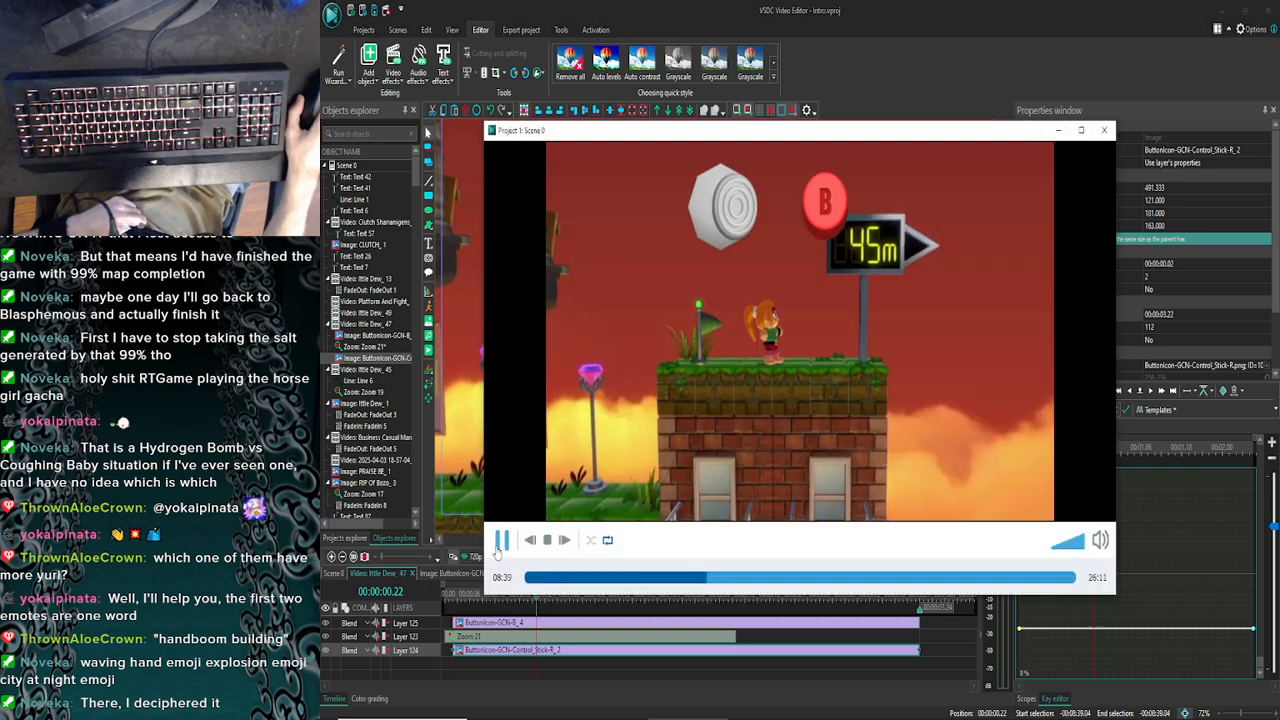
pyautogui.click(502, 543)
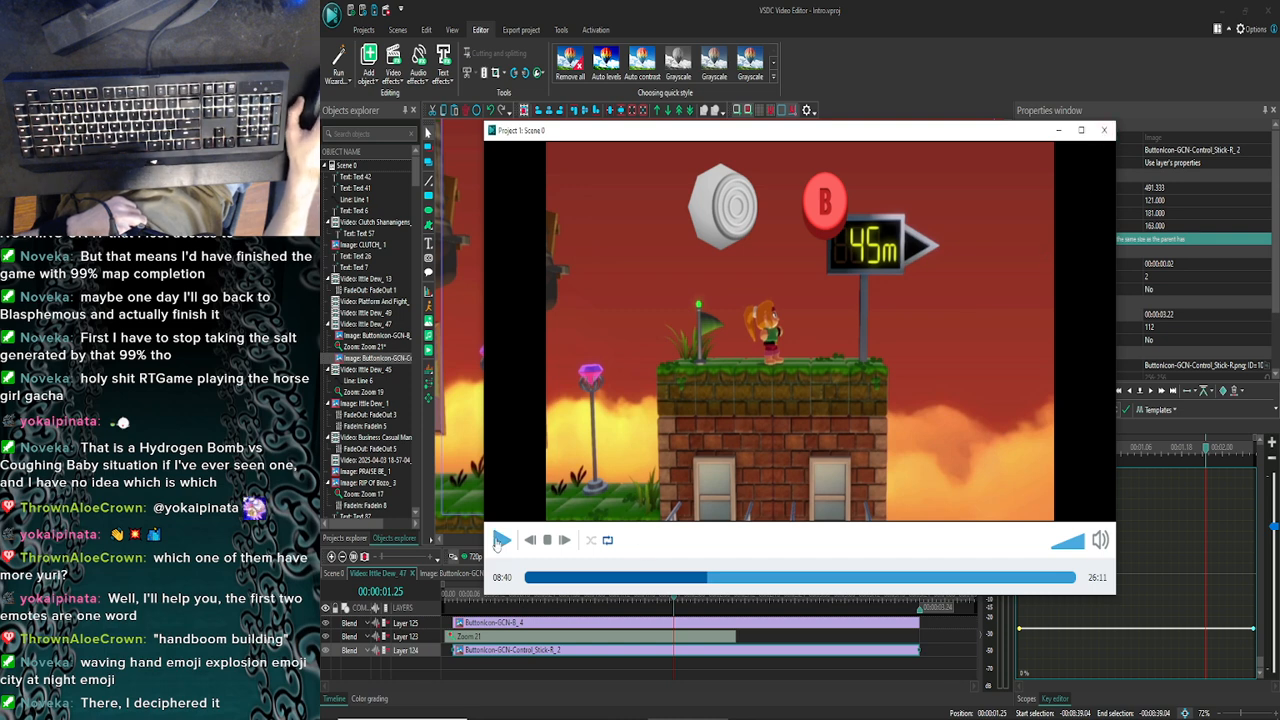
pyautogui.click(499, 542)
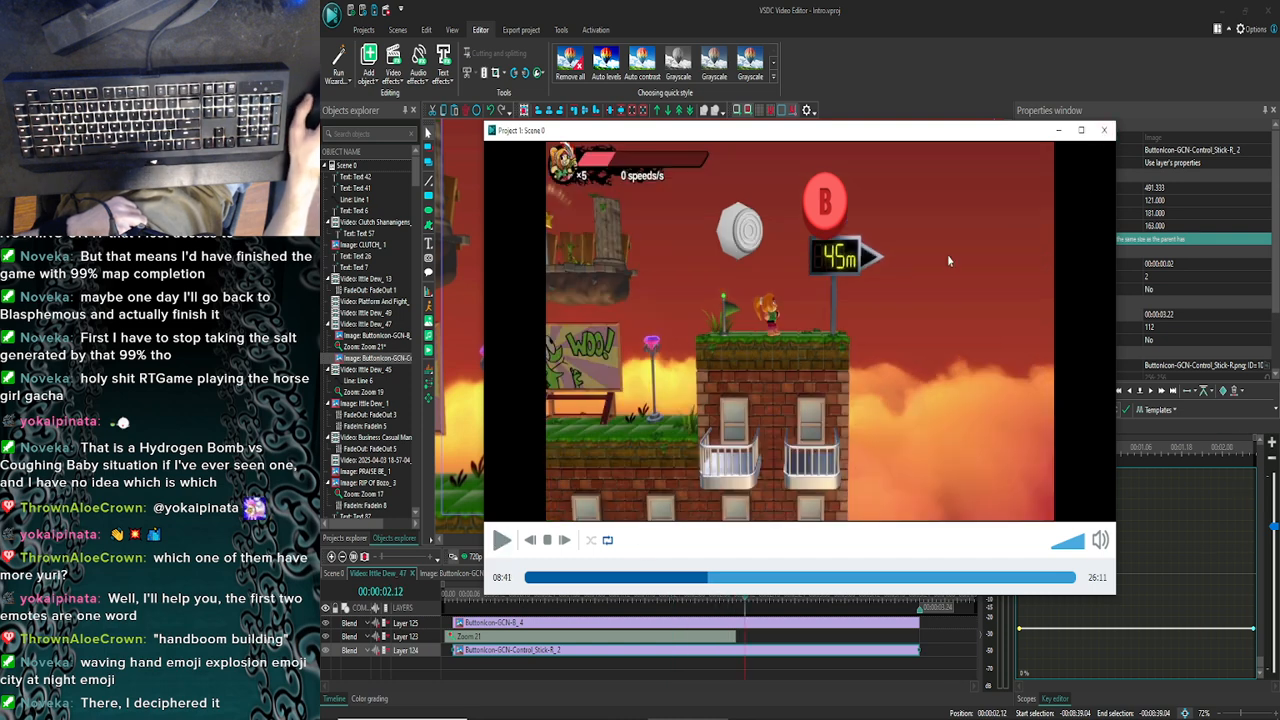
pyautogui.click(1104, 130)
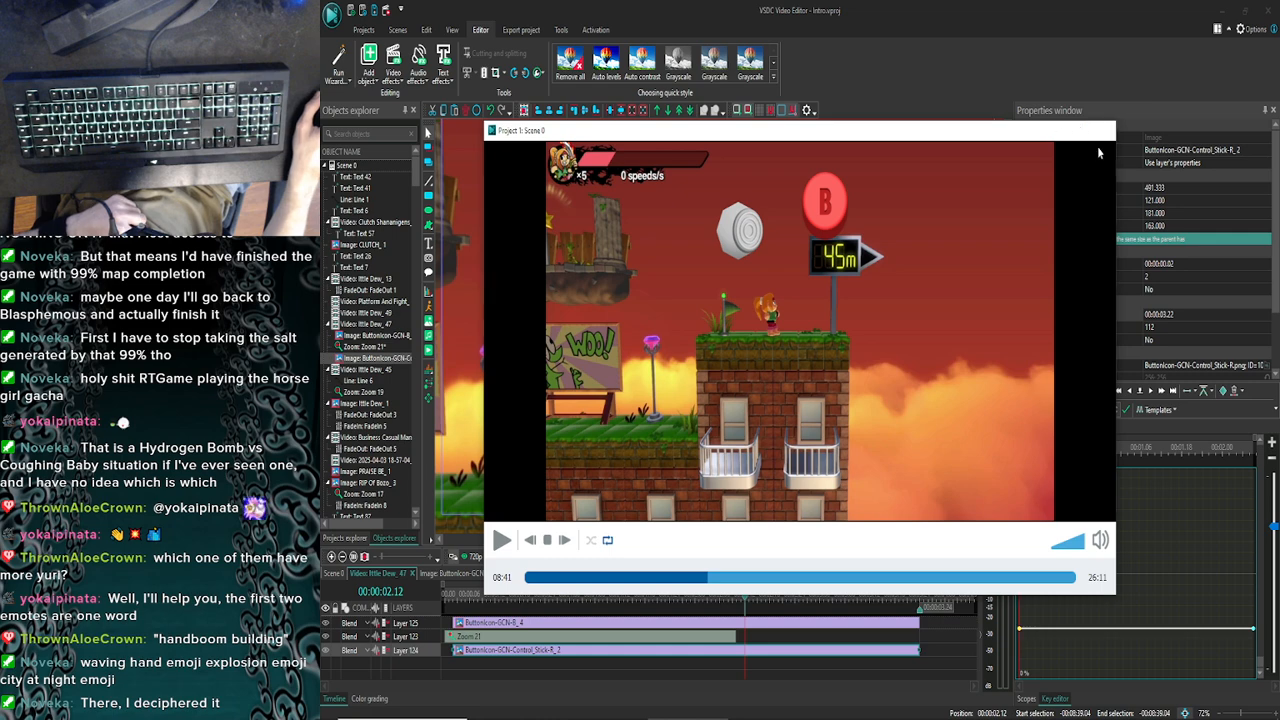
# Extend Zoom 21 to 00:00:03.24 so it spans the whole held clip, and preview the result
pyautogui.click(728, 640)
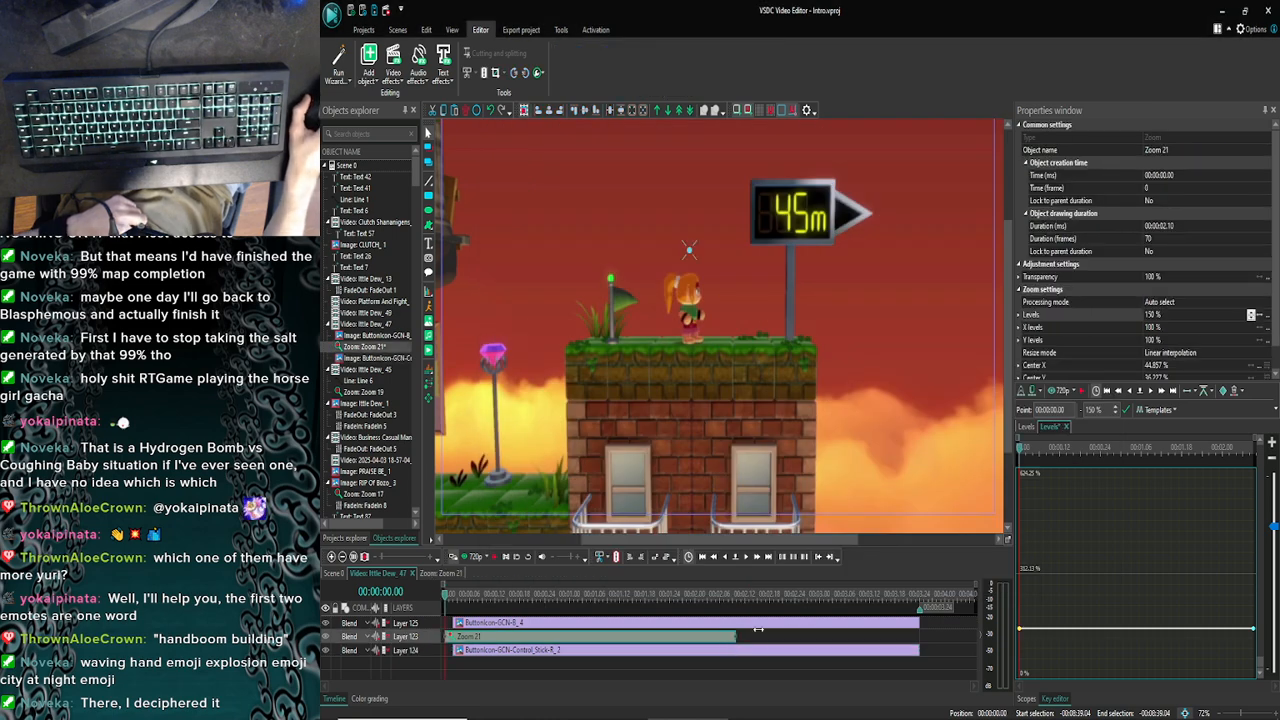
pyautogui.moveTo(758, 629); pyautogui.dragTo(919, 629)
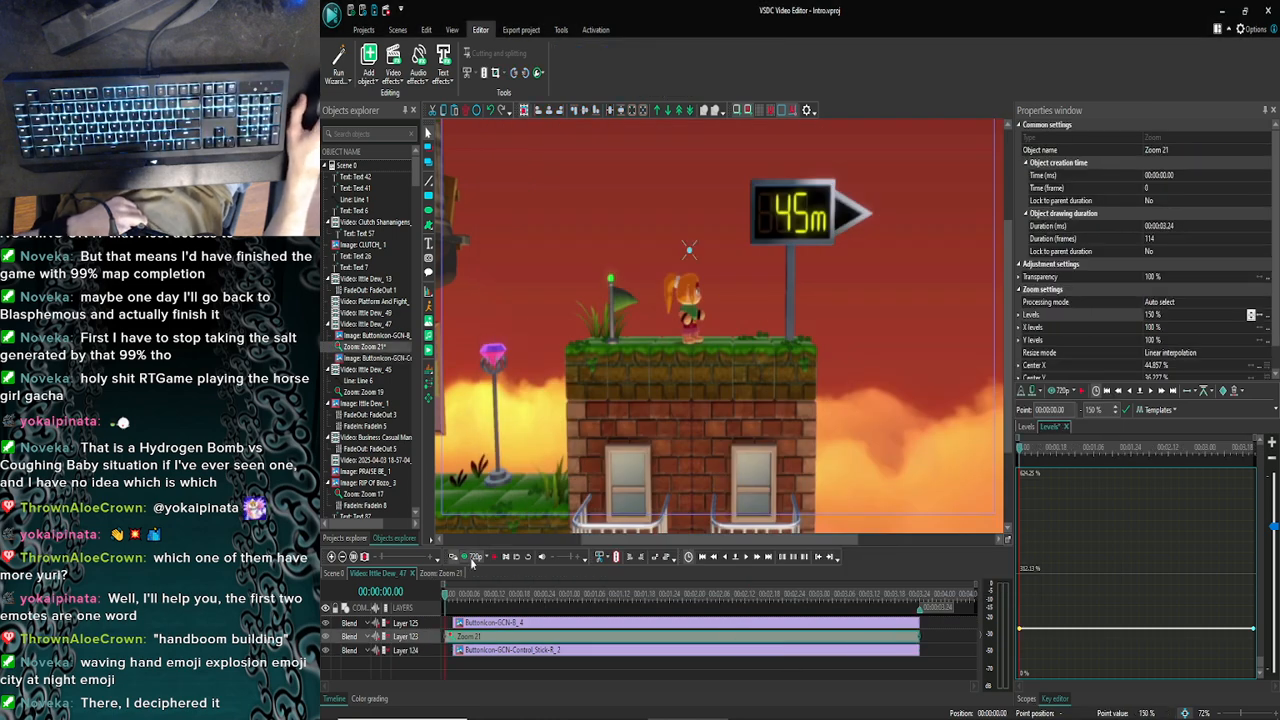
pyautogui.click(472, 562)
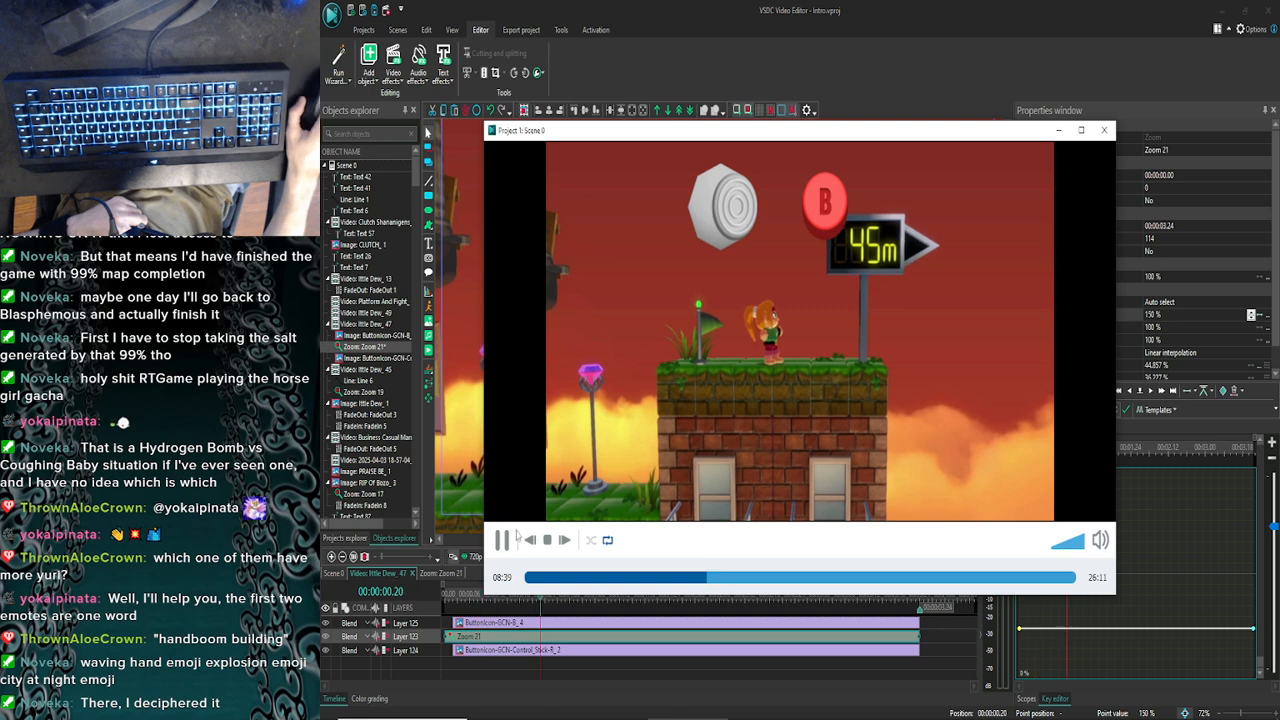
pyautogui.click(502, 540)
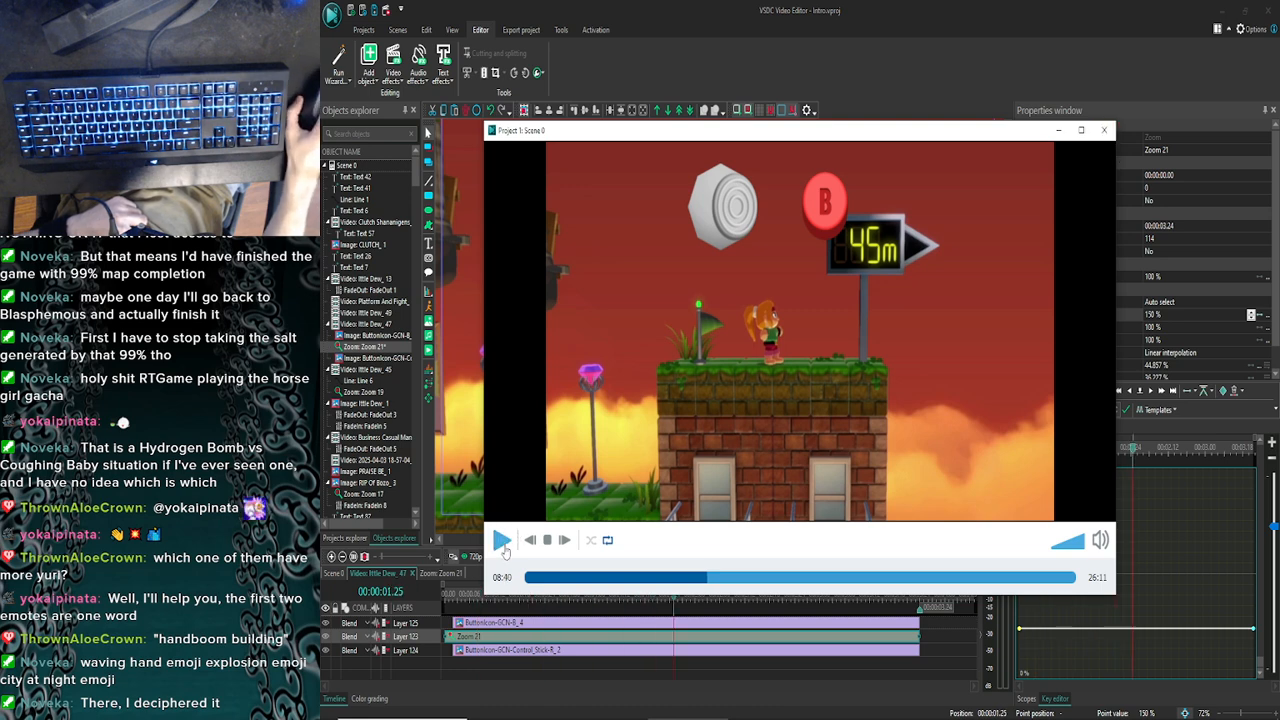
pyautogui.click(503, 544)
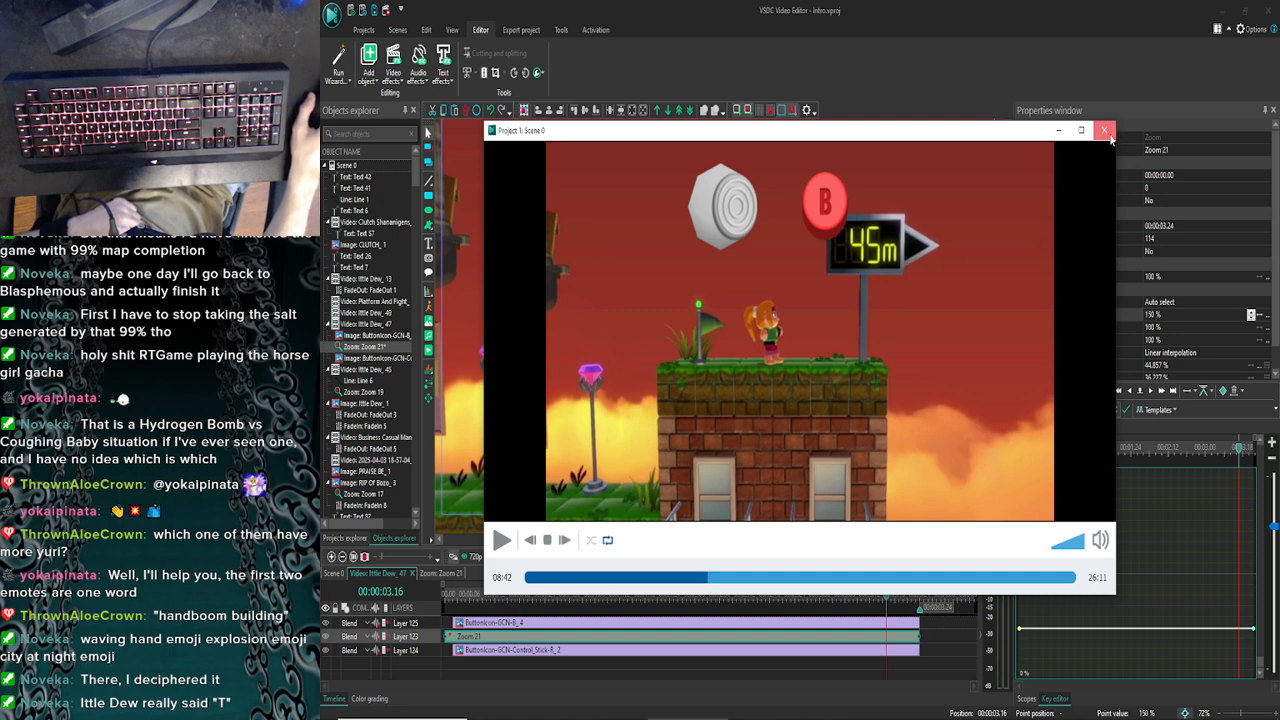
pyautogui.click(1104, 131)
# Extend the starts of the B button and control stick images back to 00:00:00.00
pyautogui.click(459, 630)
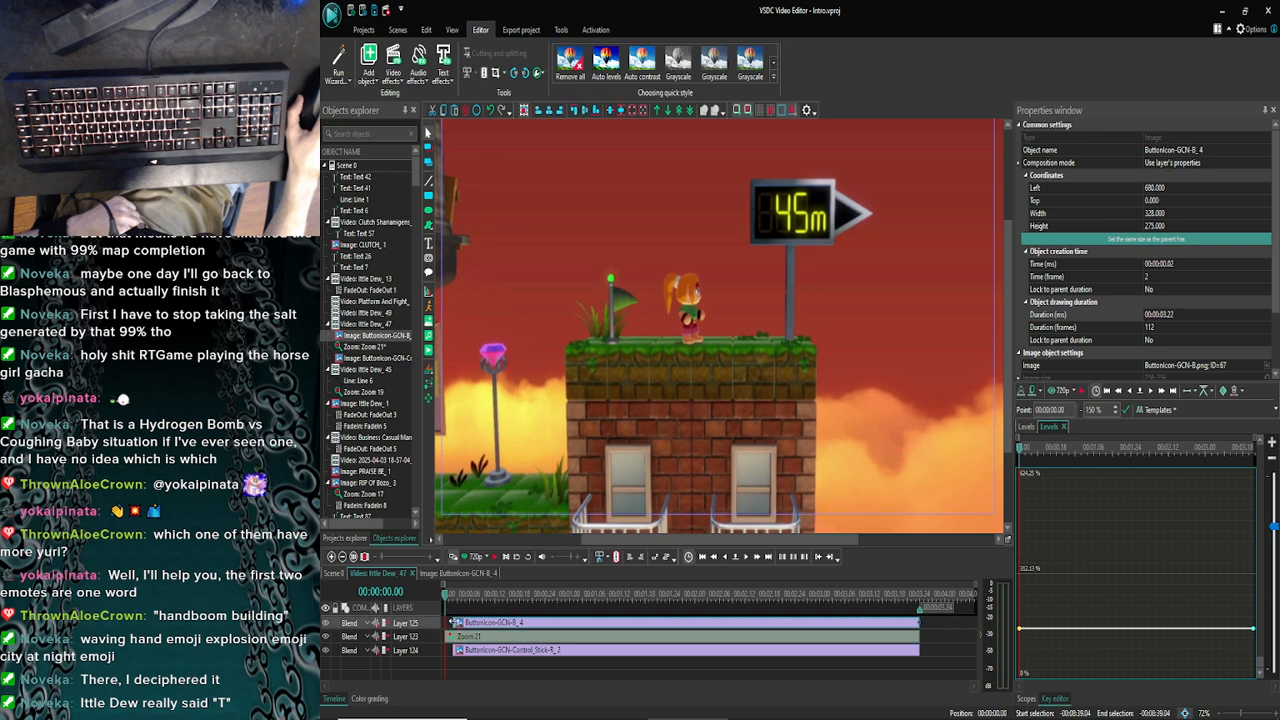
pyautogui.click(457, 624)
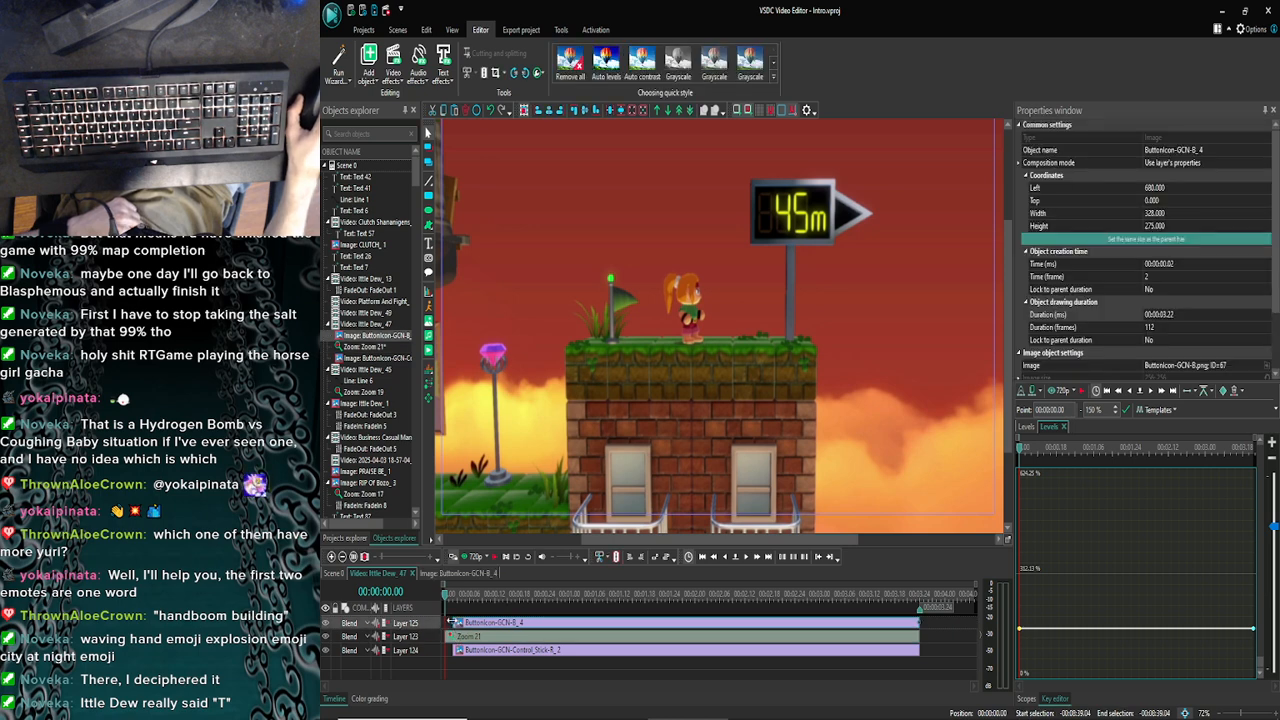
pyautogui.moveTo(452, 622); pyautogui.dragTo(449, 650)
pyautogui.click(462, 652)
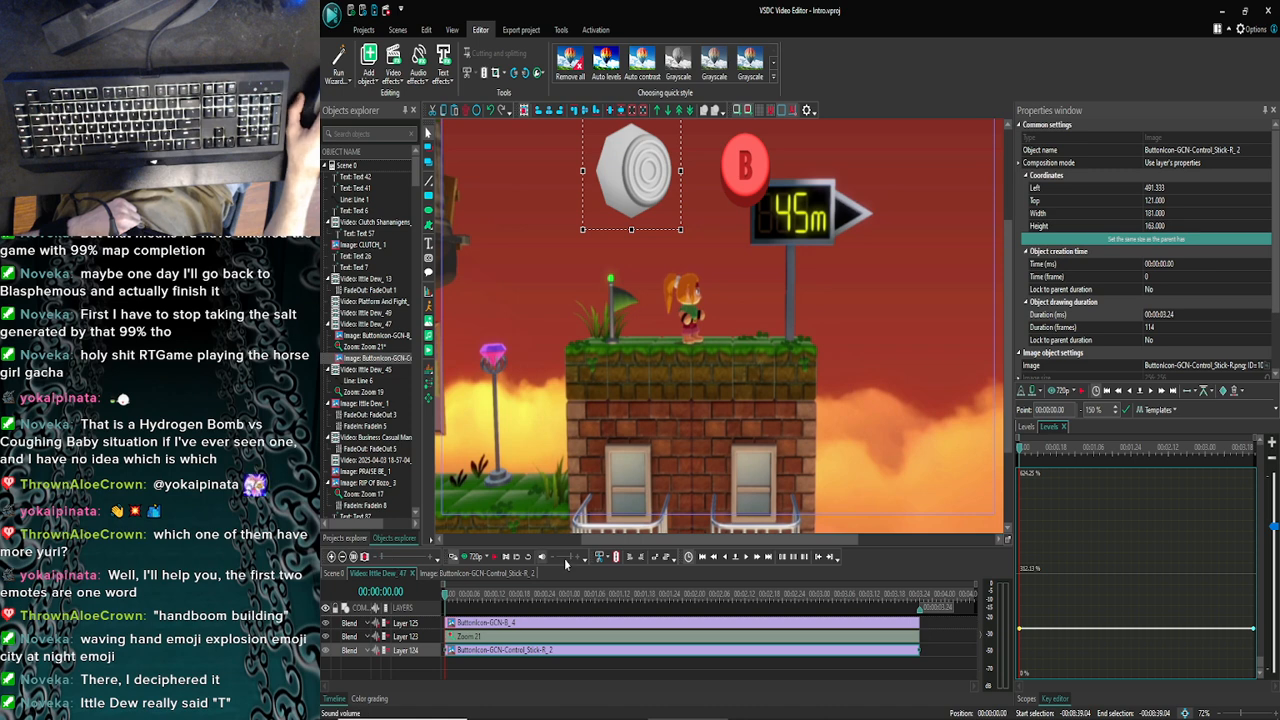
# Return to the Scene 0 timeline and preview the held clip with its overlays against the narration
pyautogui.click(333, 573)
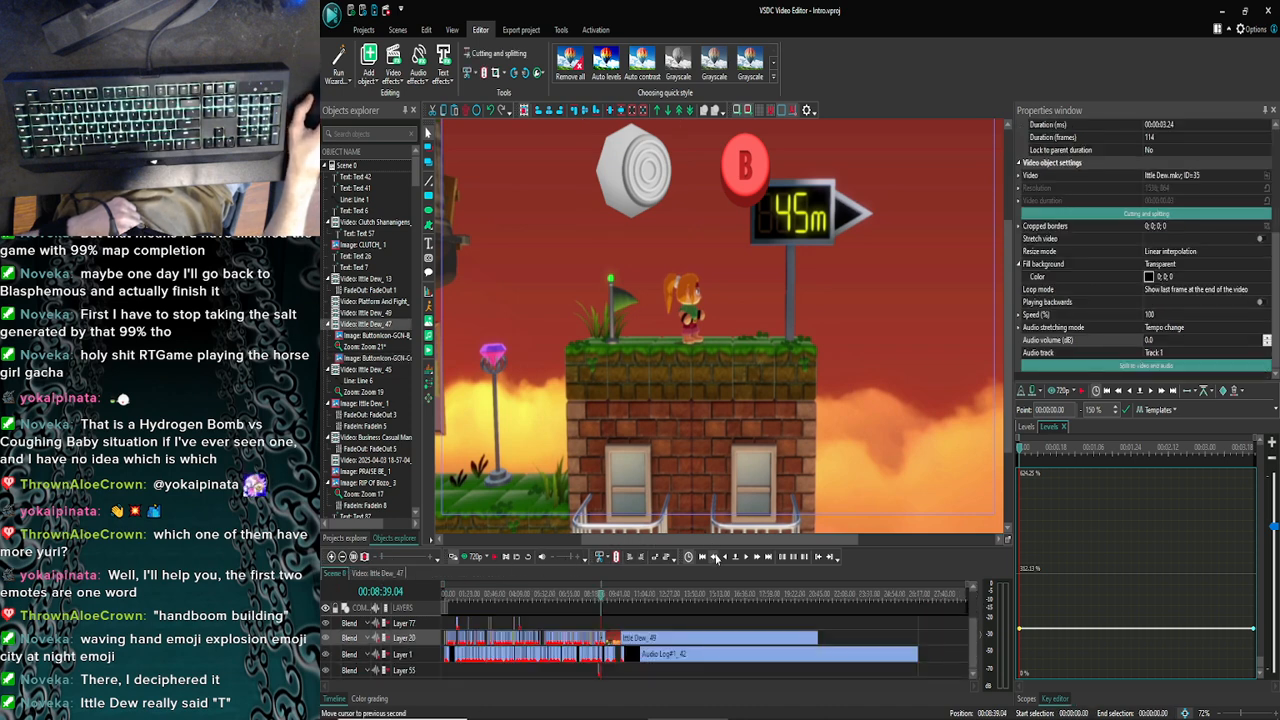
pyautogui.click(454, 557)
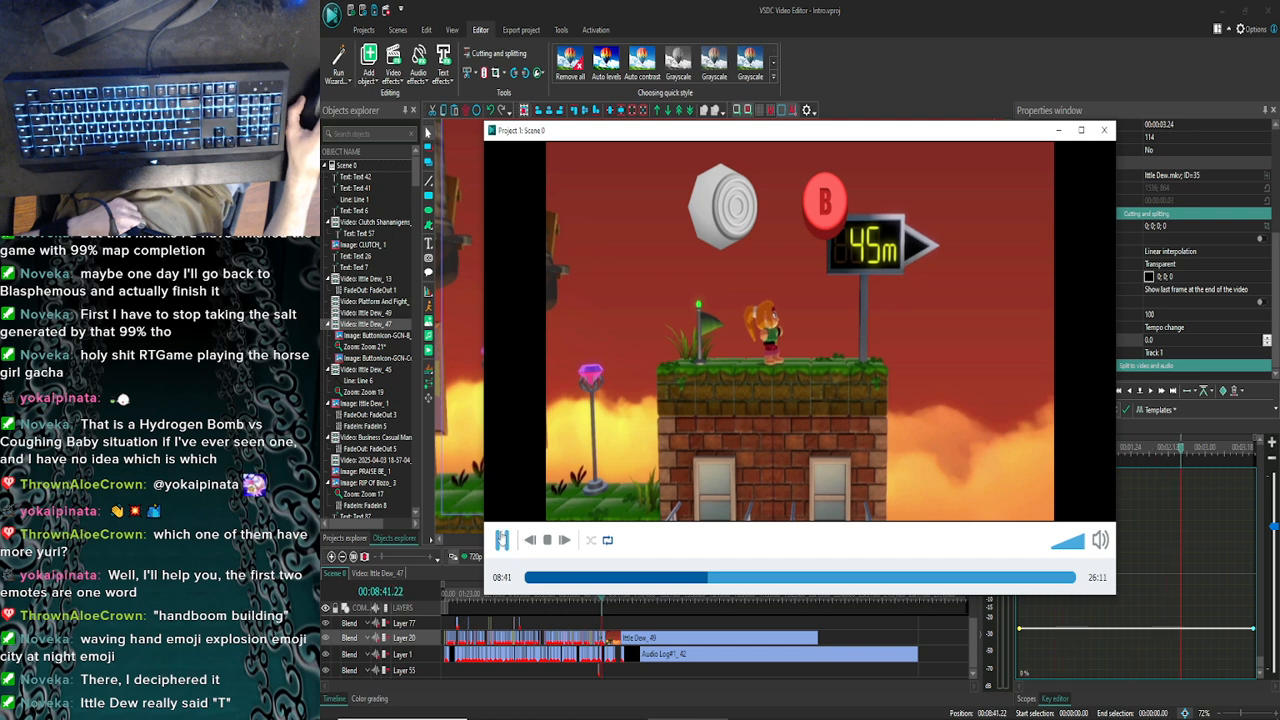
pyautogui.click(1104, 130)
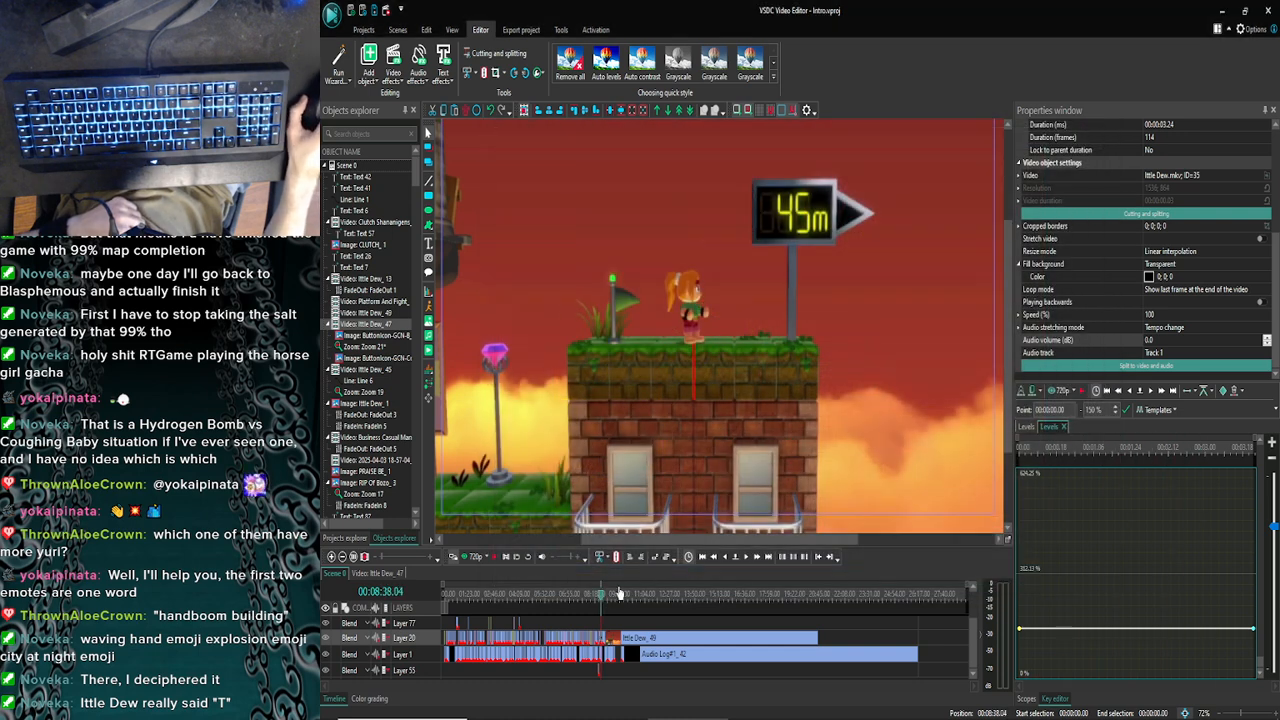
# Reopen the held Ittle Dew_47 clip's own timeline and preview it from the start against the narration
pyautogui.click(333, 558)
pyautogui.click(333, 558)
pyautogui.click(333, 558)
pyautogui.click(333, 558)
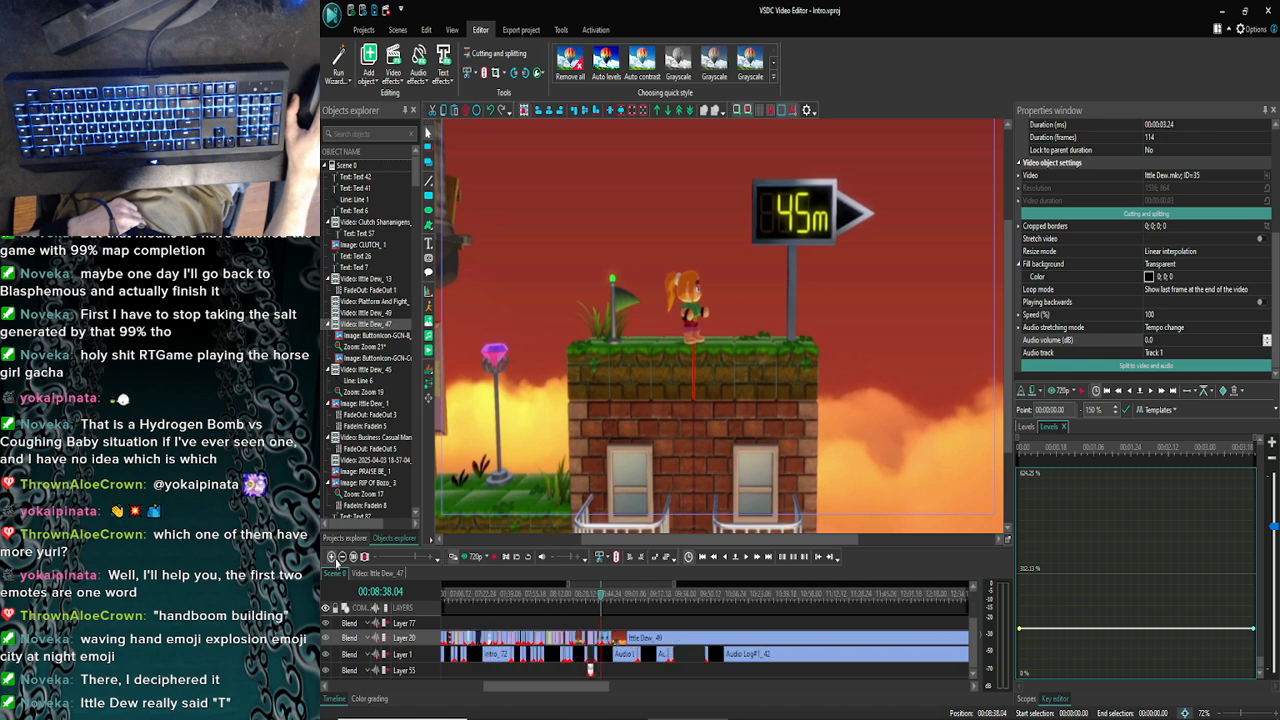
pyautogui.doubleClick(606, 640)
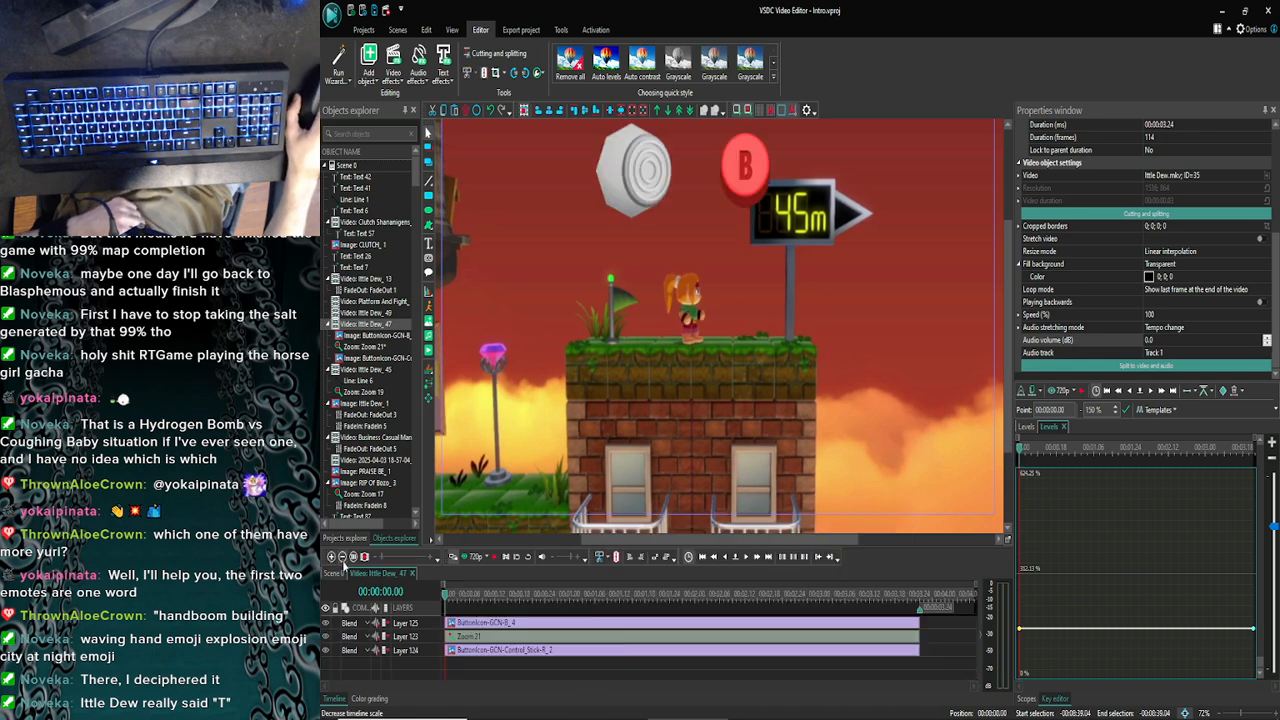
pyautogui.click(470, 556)
pyautogui.click(499, 541)
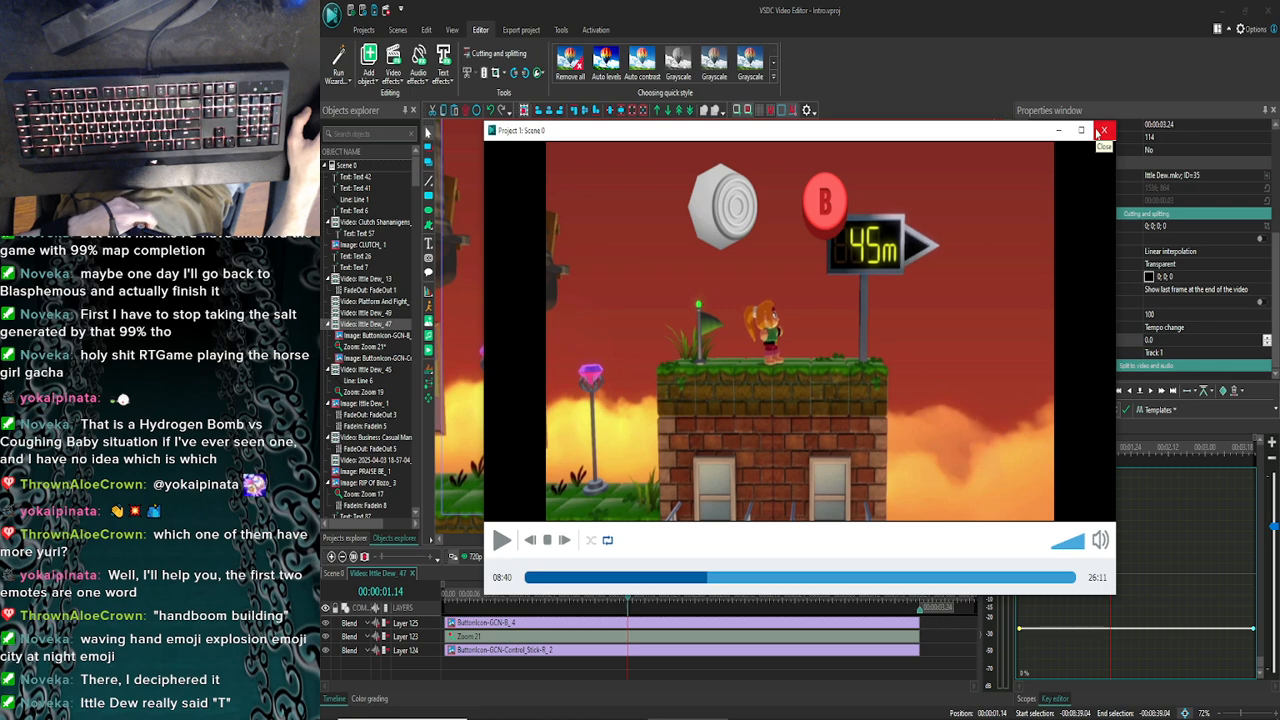
pyautogui.click(1103, 131)
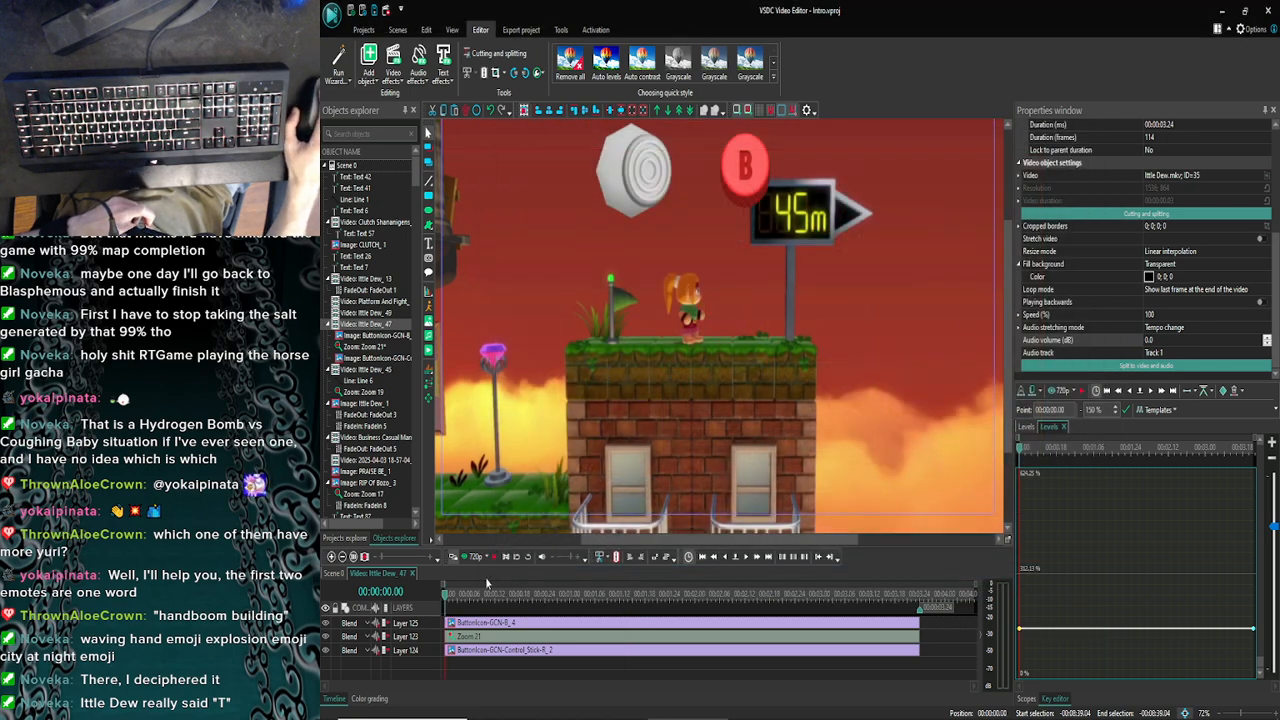
# Replay the held clip from 00:00:00.00 and pause at 00:00:01.10 to locate the narration cue
pyautogui.click(470, 557)
pyautogui.click(490, 540)
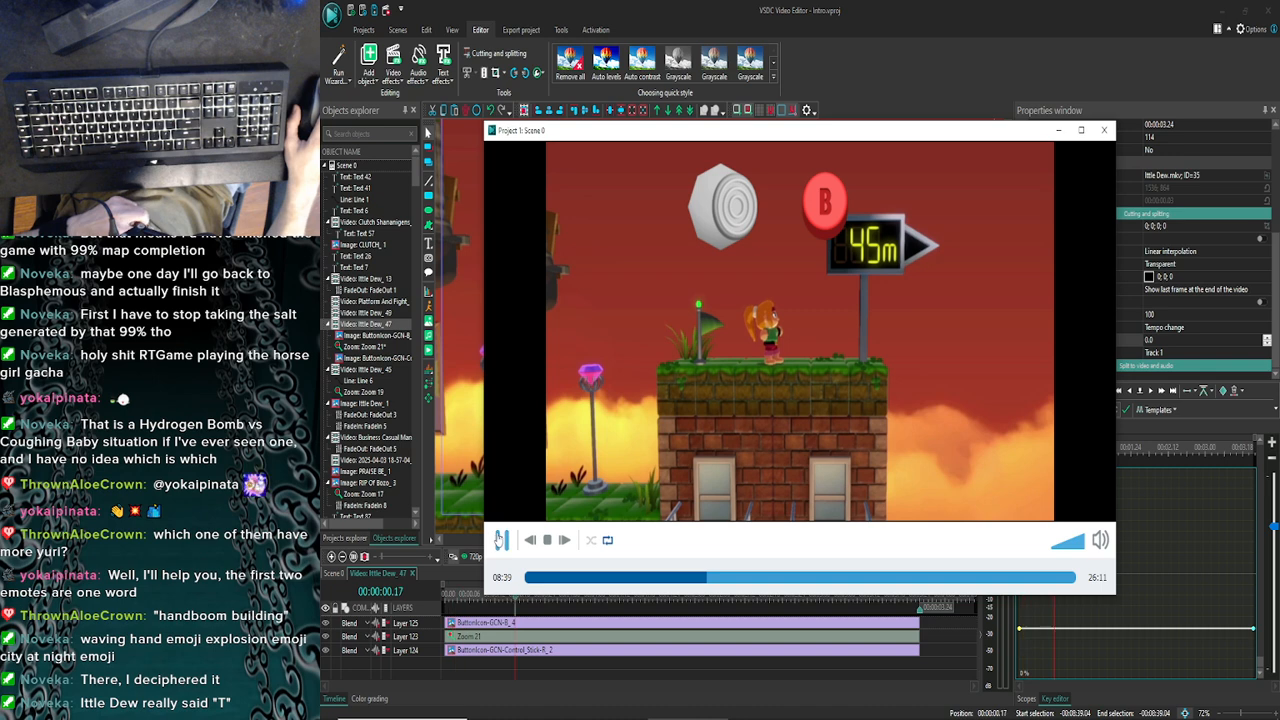
pyautogui.click(498, 540)
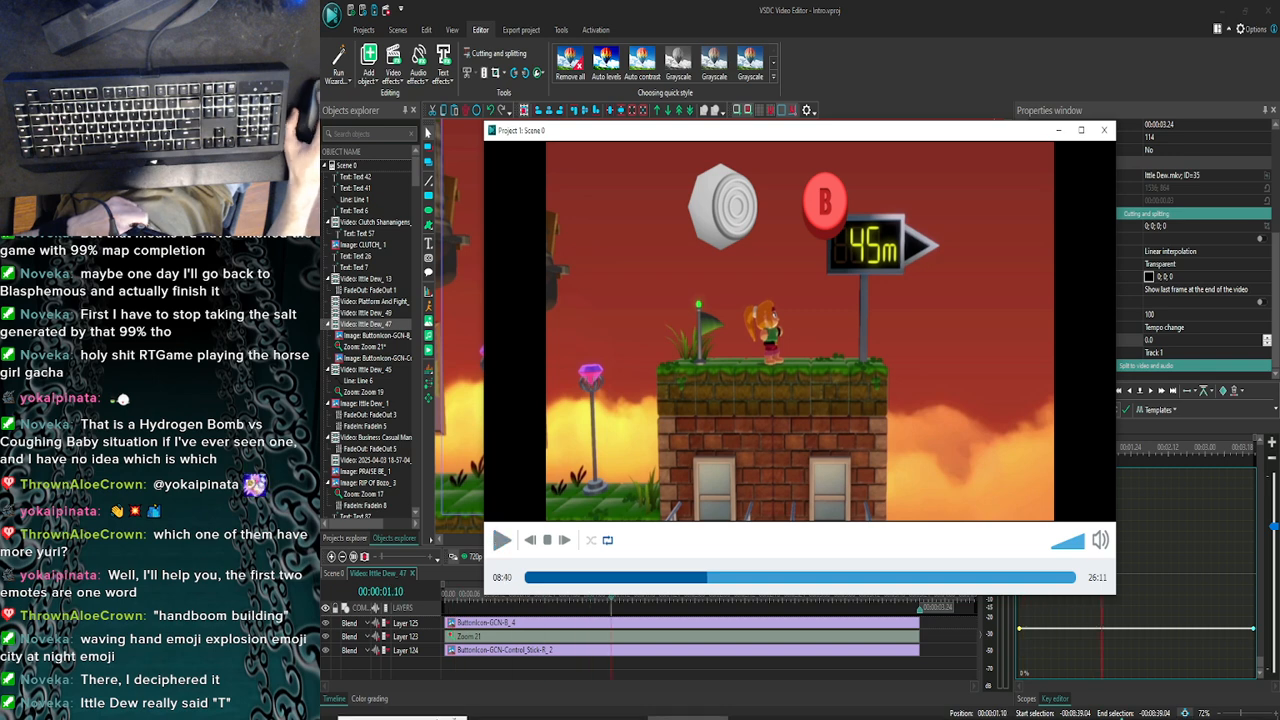
pyautogui.click(1103, 130)
# Advance the playhead frame by frame past 00:00:01.10 in the held clip and preview from there
pyautogui.click(757, 557)
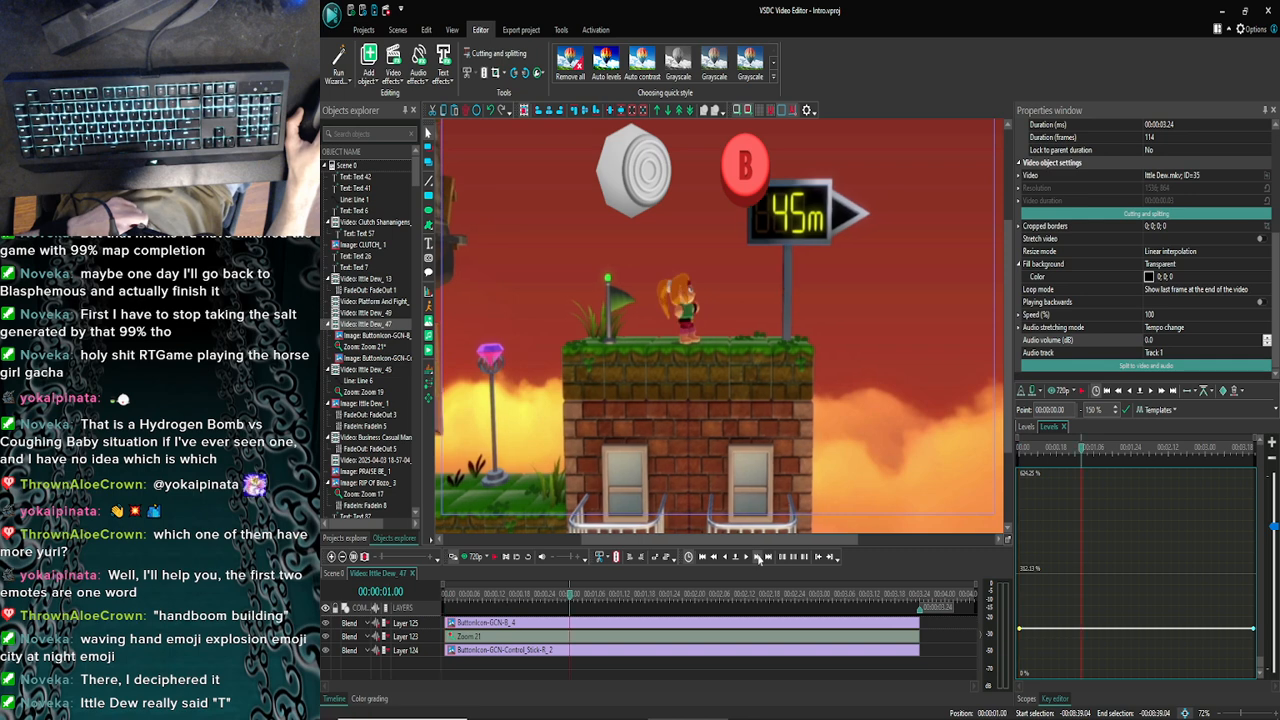
pyautogui.click(748, 557)
pyautogui.click(748, 557)
pyautogui.click(748, 557)
pyautogui.click(748, 557)
pyautogui.click(748, 557)
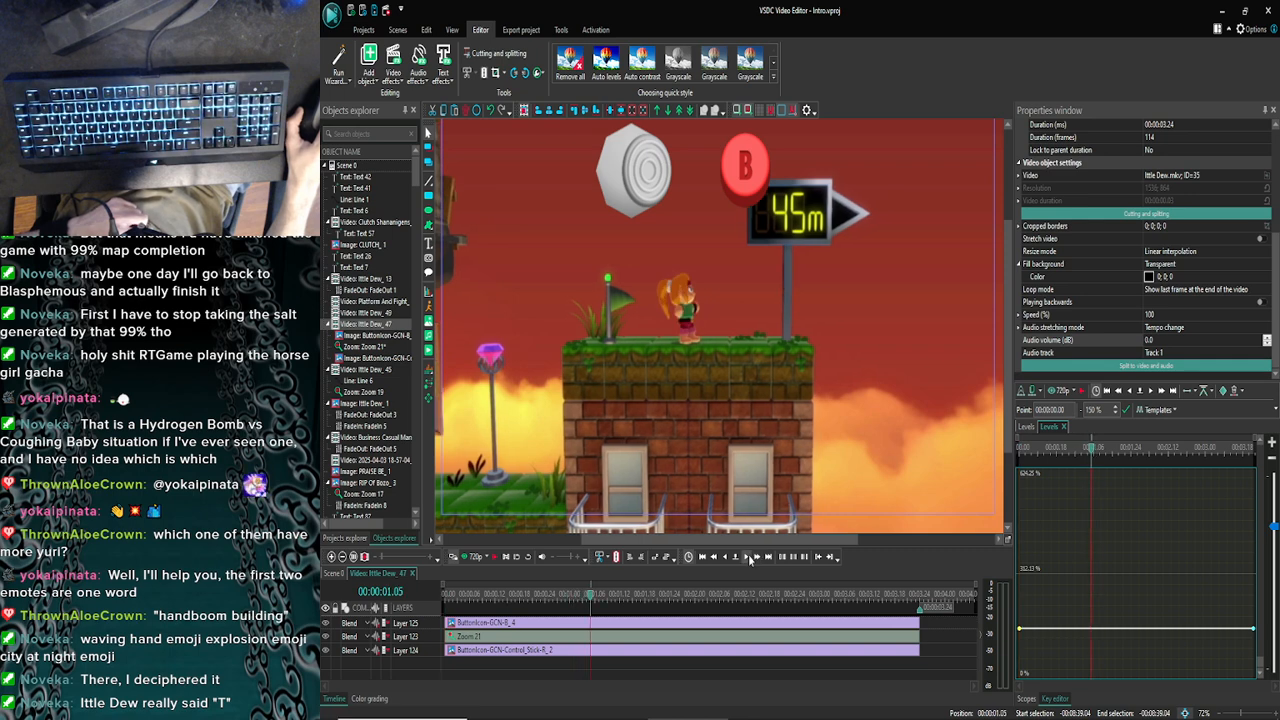
pyautogui.click(748, 557)
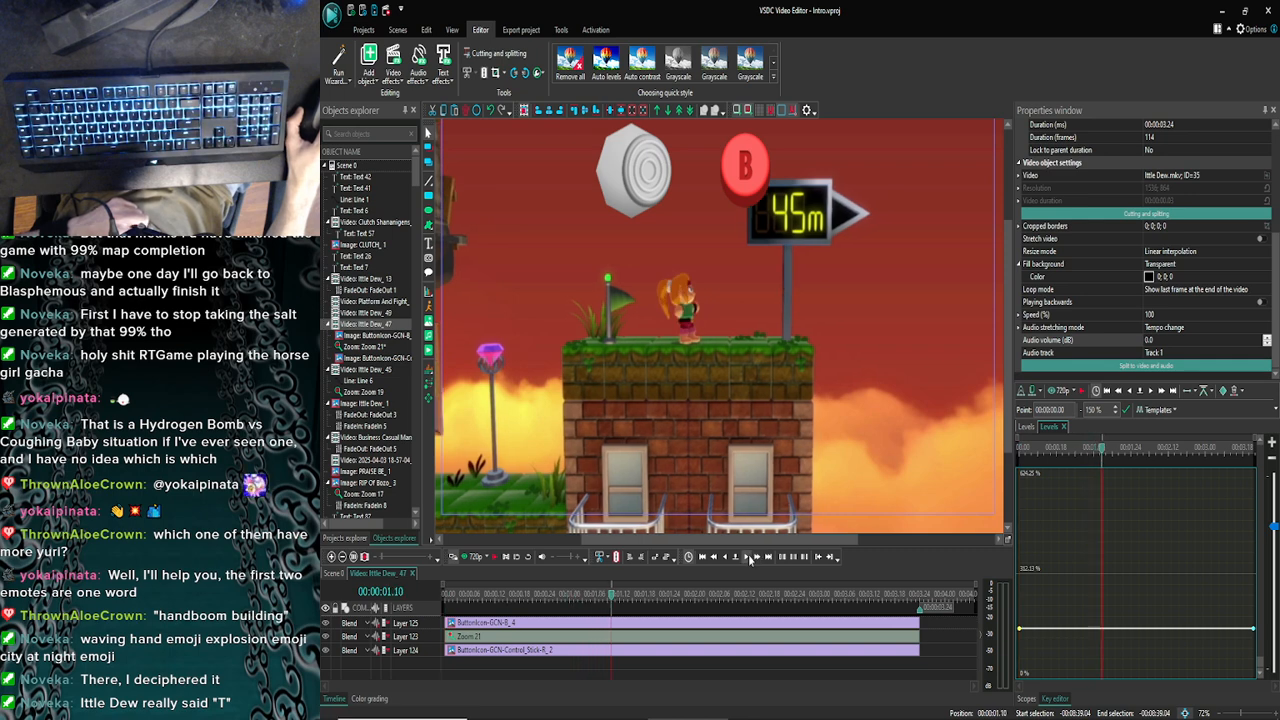
pyautogui.click(505, 557)
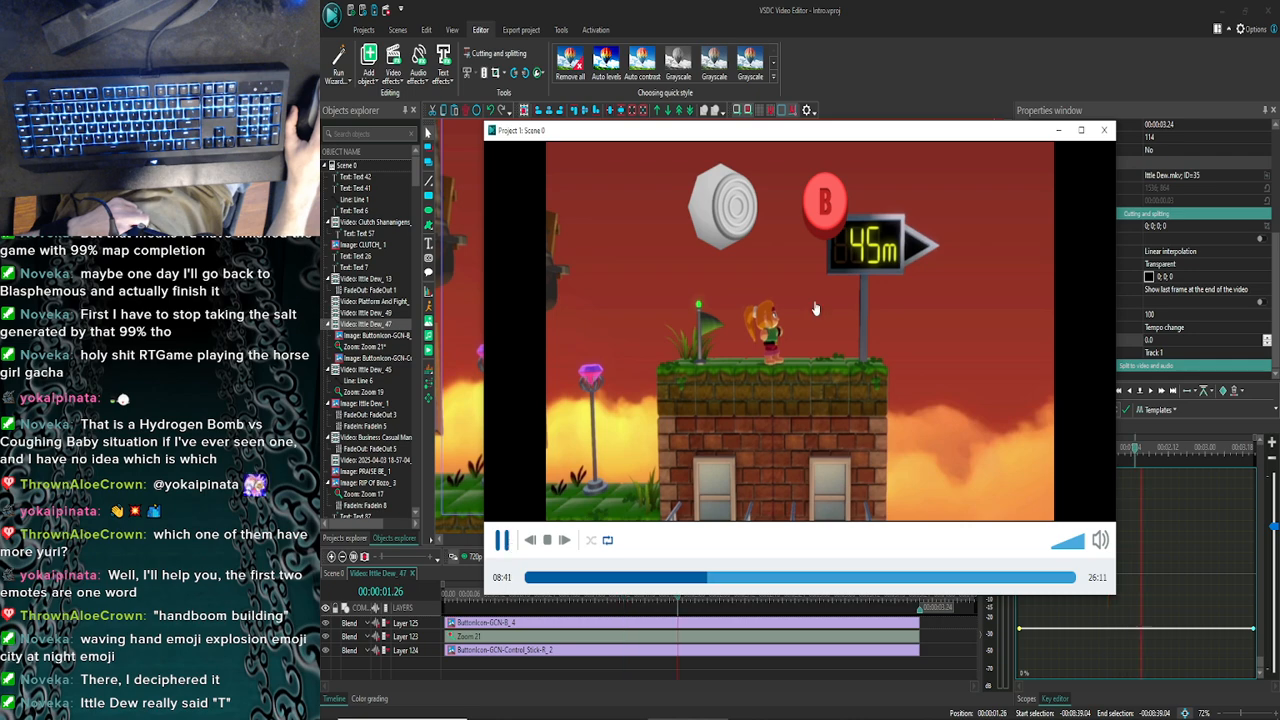
# Move the timeline cursor back to 00:00:01.05 and preview the Ittle Dew clip from there, closing the preview when done
pyautogui.click(1103, 130)
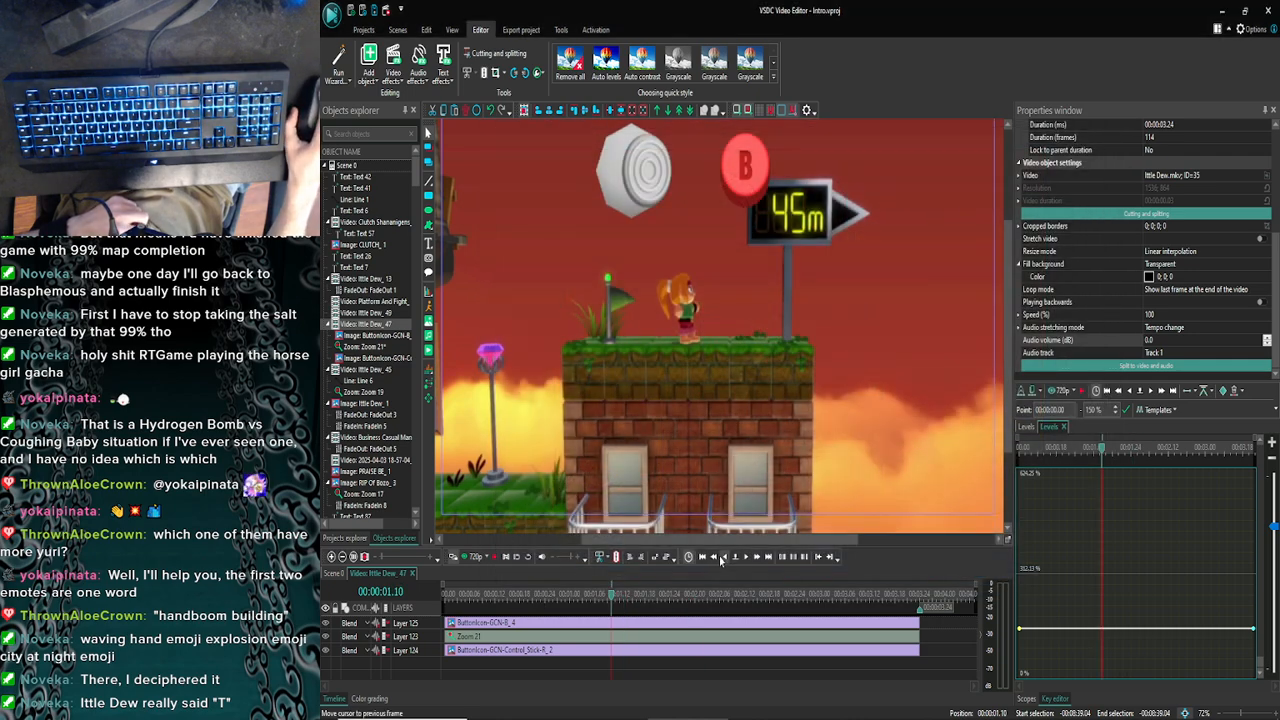
pyautogui.click(722, 558)
pyautogui.click(722, 558)
pyautogui.click(722, 558)
pyautogui.click(722, 558)
pyautogui.click(722, 558)
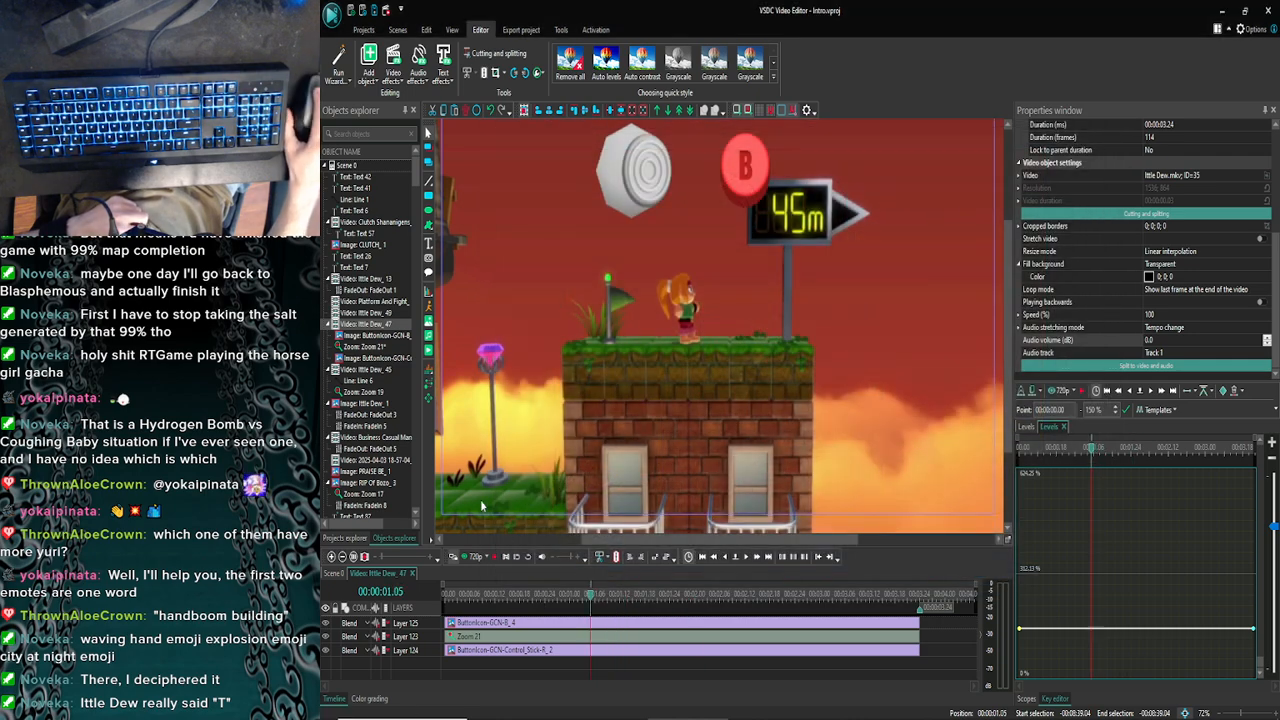
pyautogui.click(476, 556)
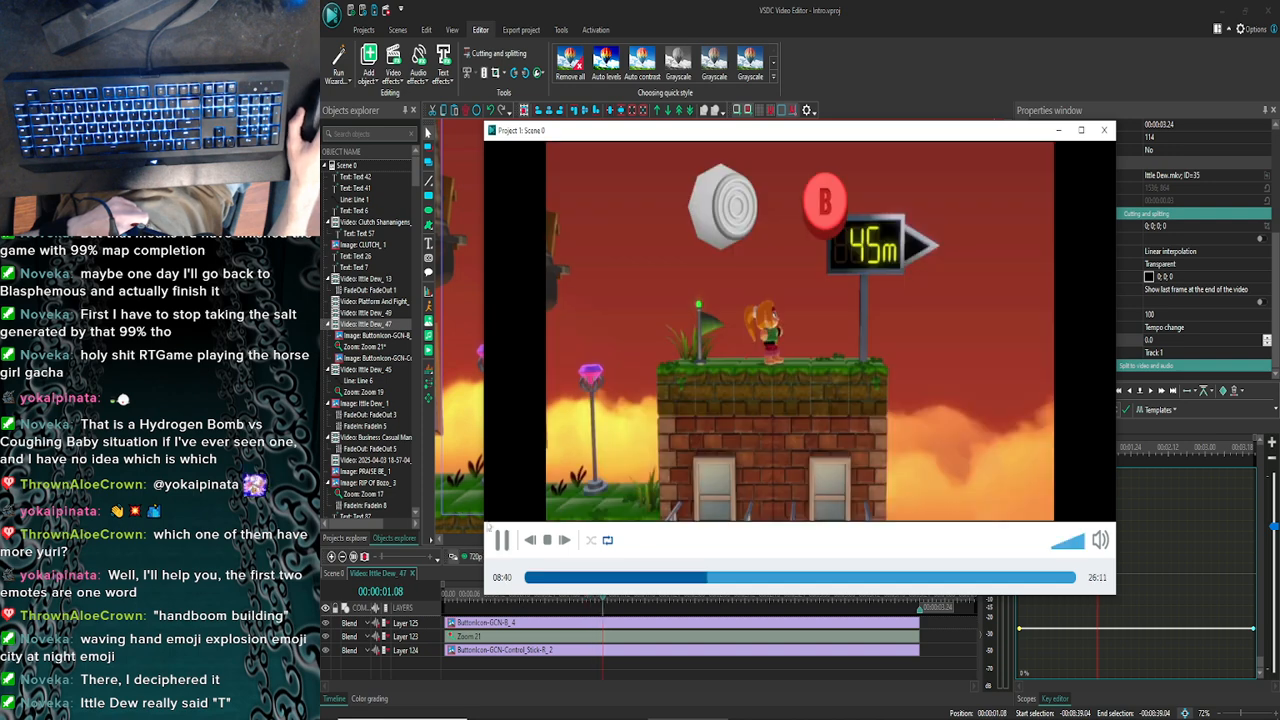
pyautogui.click(501, 539)
pyautogui.click(1103, 131)
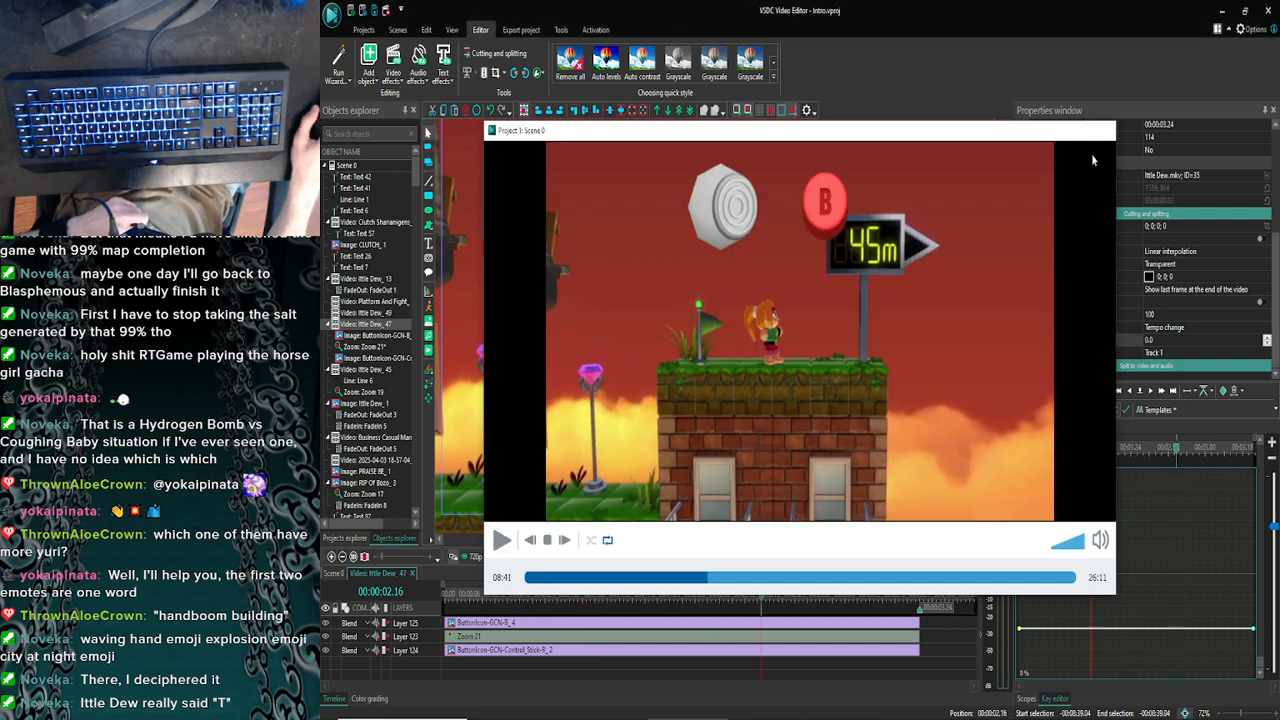
# Set the timeline cursor back to 00:00:01.00 and check that point with a 720p preview
pyautogui.click(725, 557)
pyautogui.click(725, 557)
pyautogui.click(725, 557)
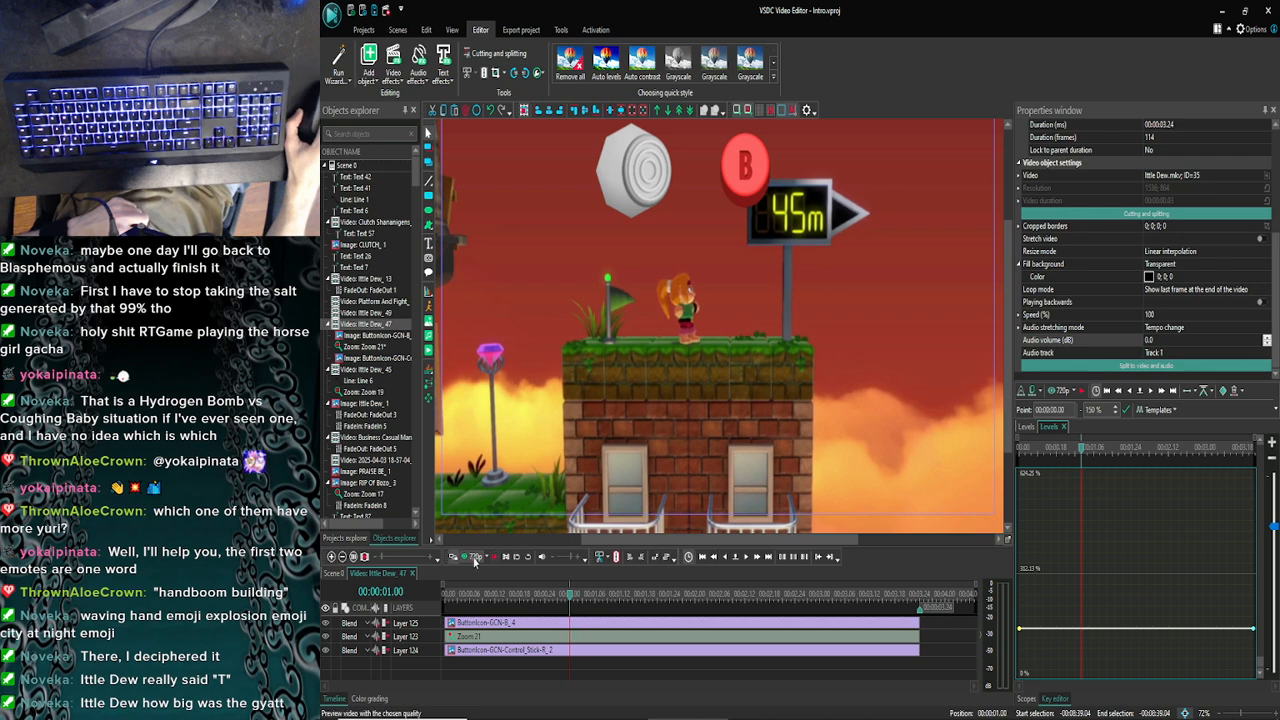
pyautogui.click(472, 557)
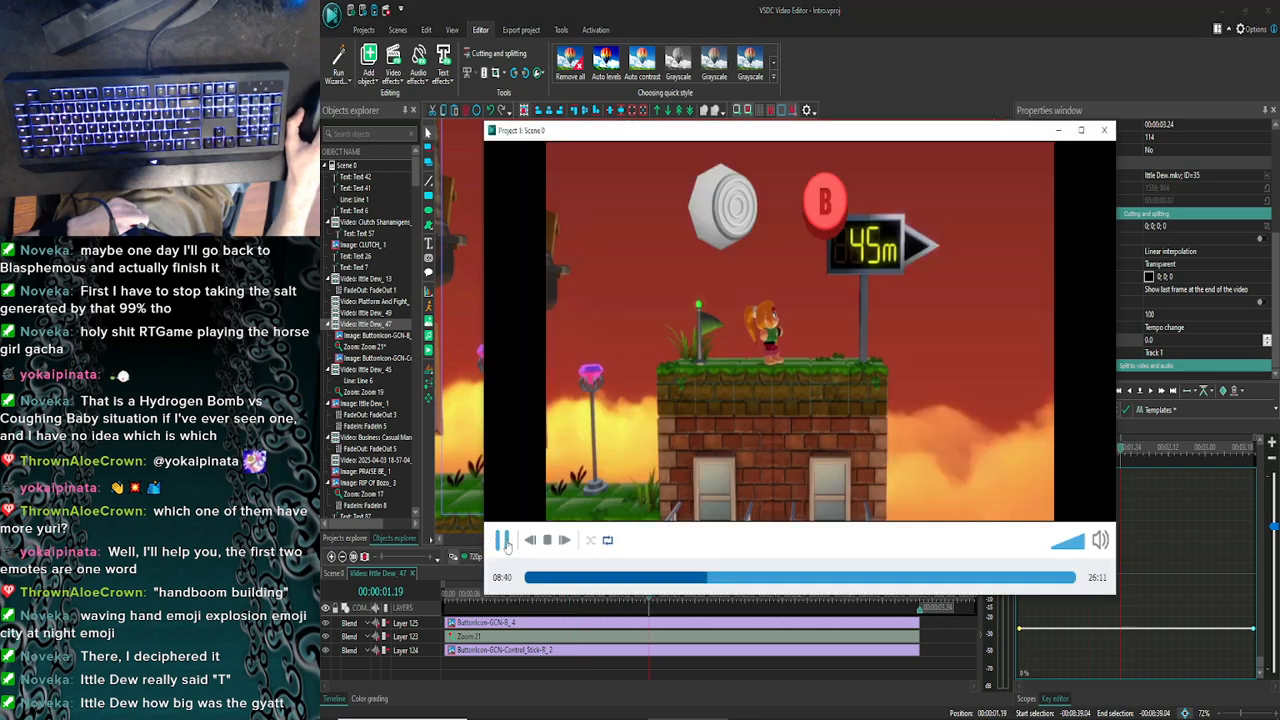
pyautogui.click(505, 541)
pyautogui.click(1104, 130)
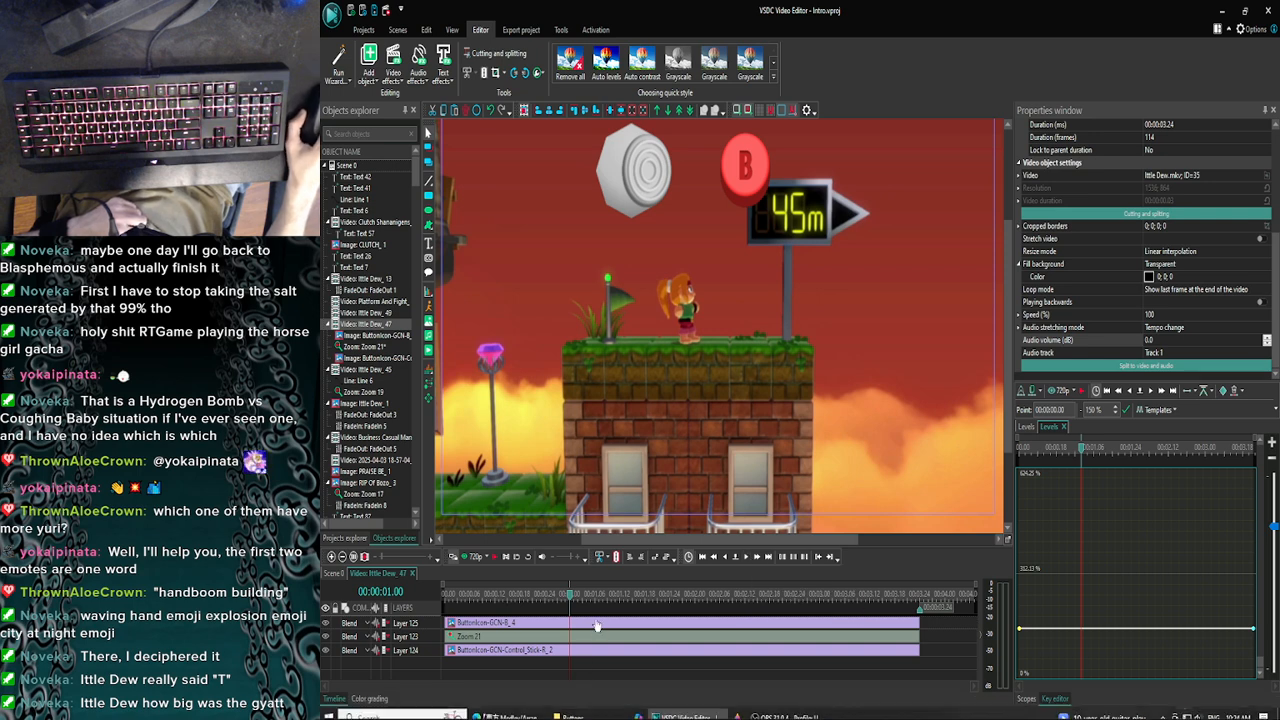
# Shorten the B button and control stick image layers so both end at the cursor, at 00:00:01.00
pyautogui.click(734, 625)
pyautogui.moveTo(919, 622); pyautogui.dragTo(575, 622)
pyautogui.click(914, 651)
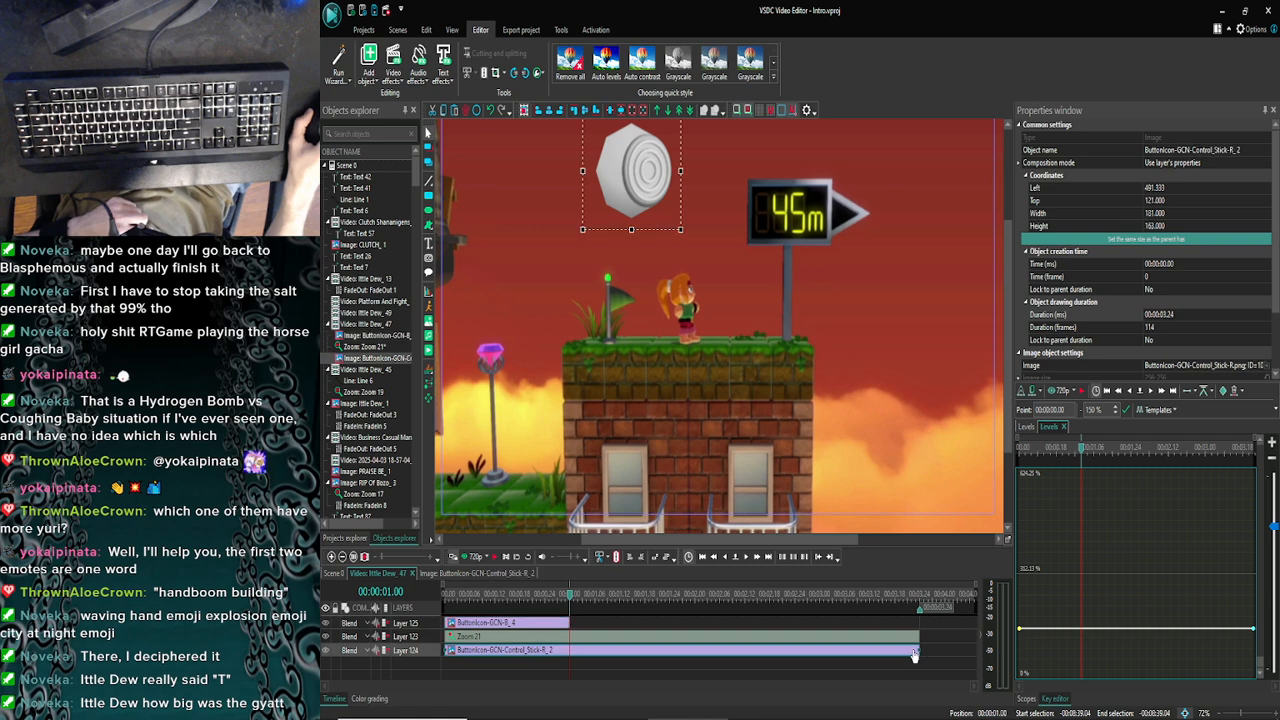
pyautogui.moveTo(919, 651); pyautogui.dragTo(570, 651)
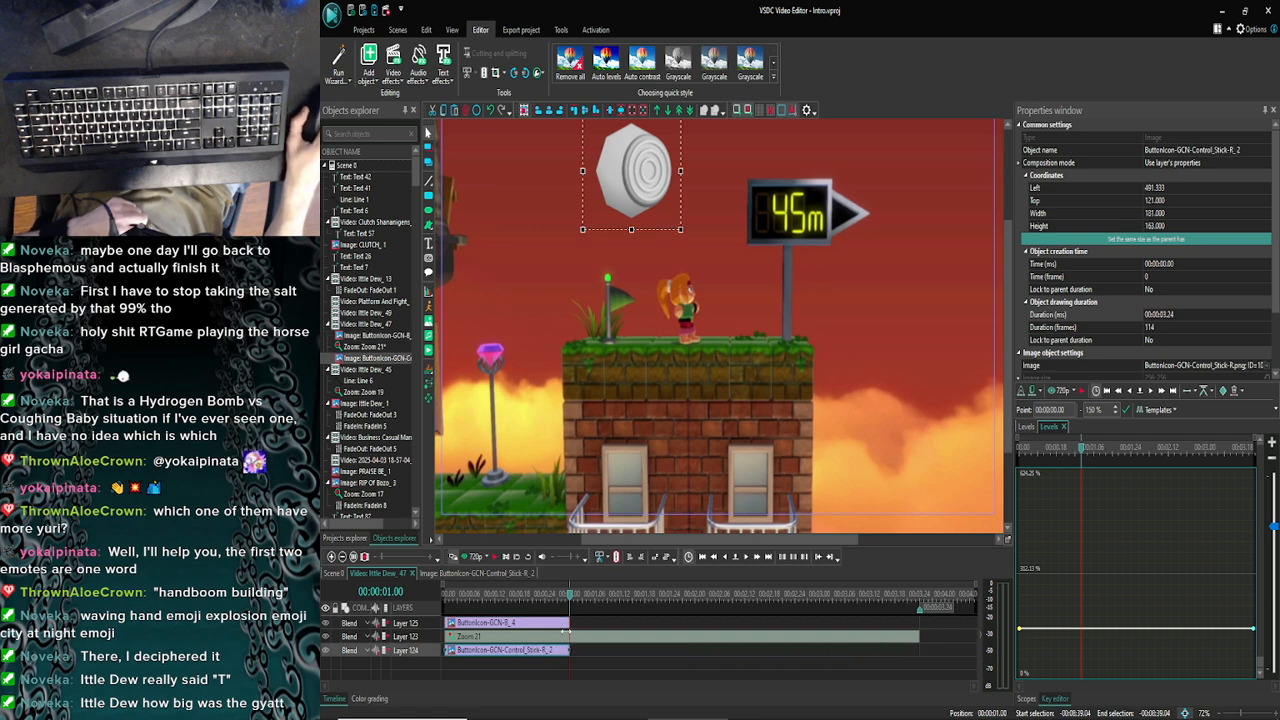
# Examine the available control stick icons in the Buttons folder and switch between the web browser and VSDC Video Editor
pyautogui.click(593, 709)
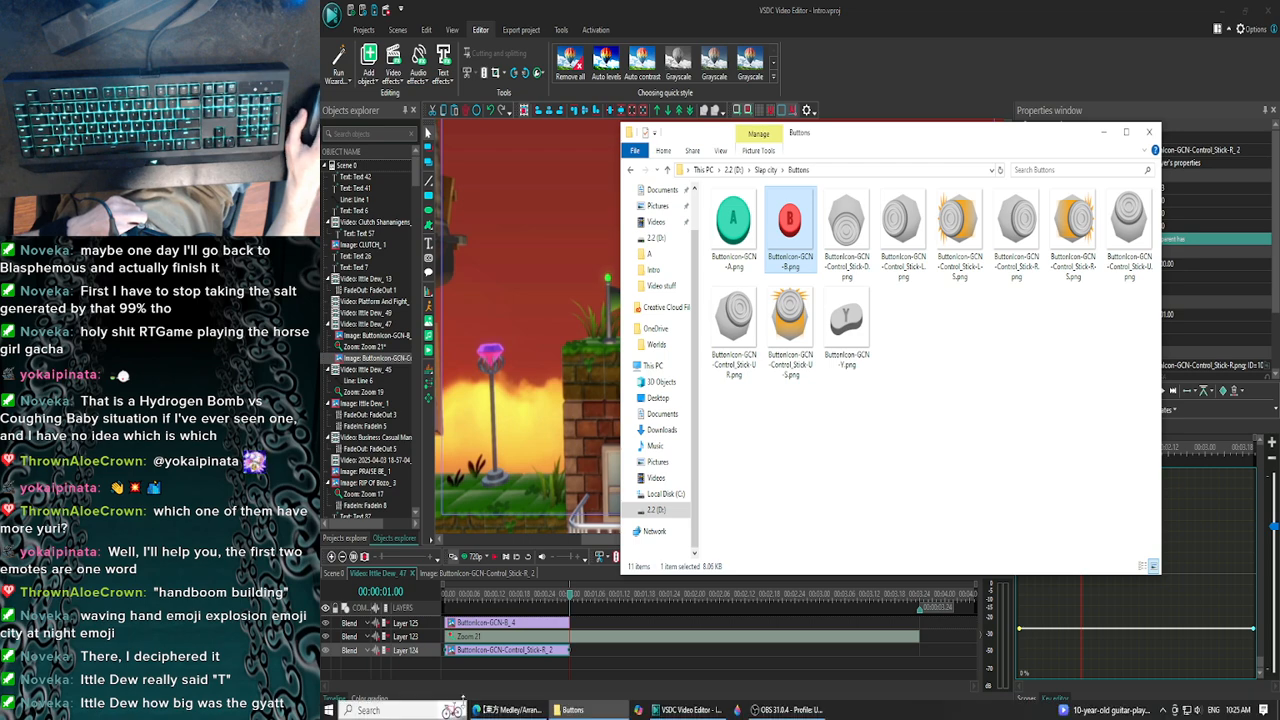
pyautogui.click(507, 709)
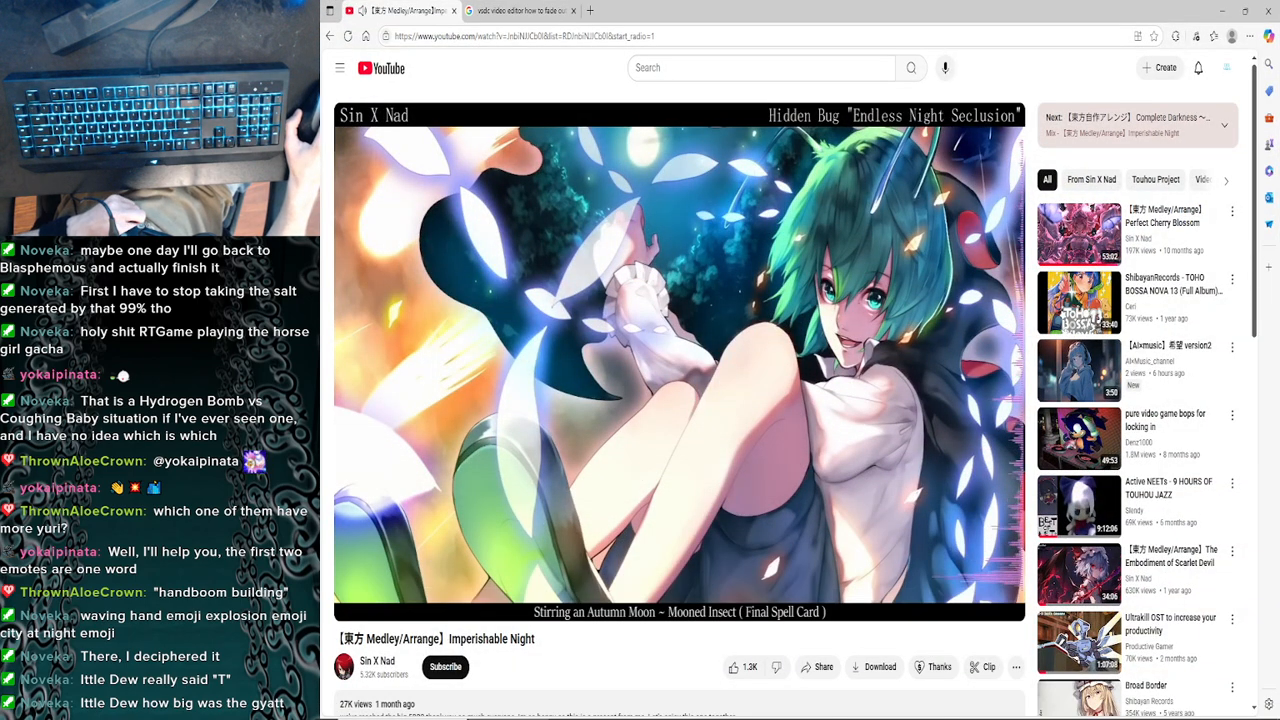
pyautogui.moveTo(859, 341)
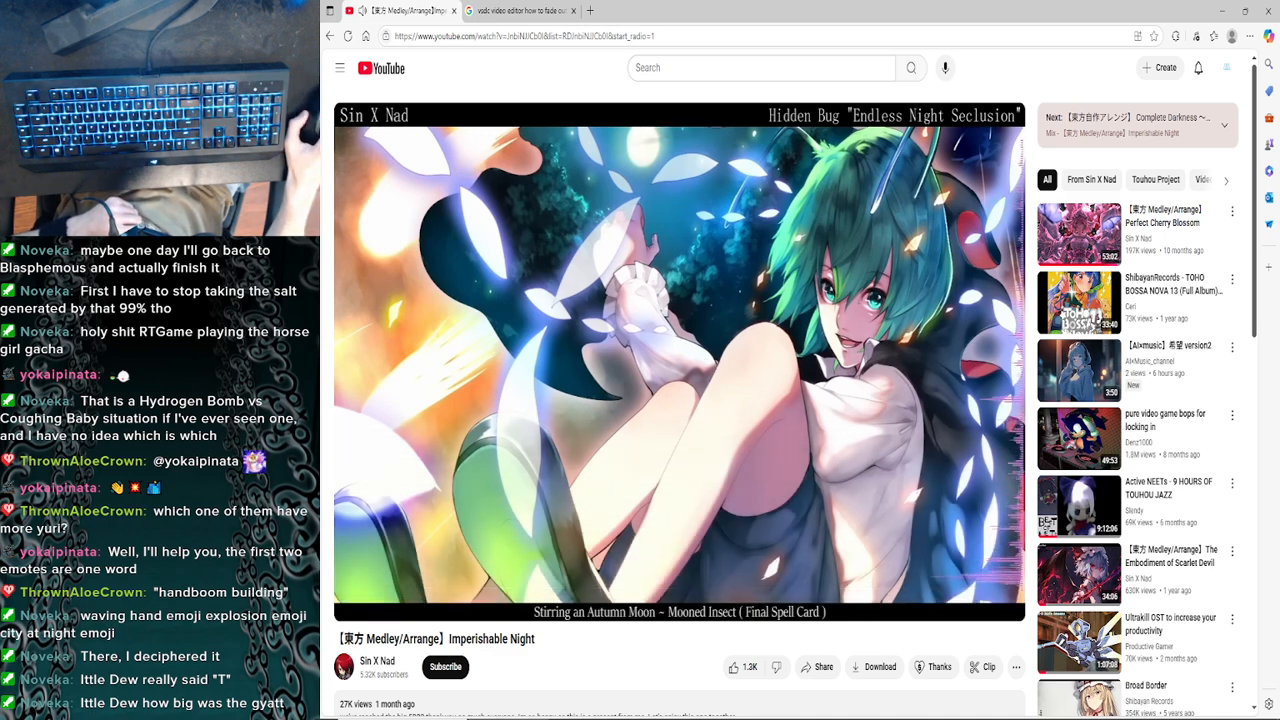
pyautogui.hotkey('alt', 'Tab')
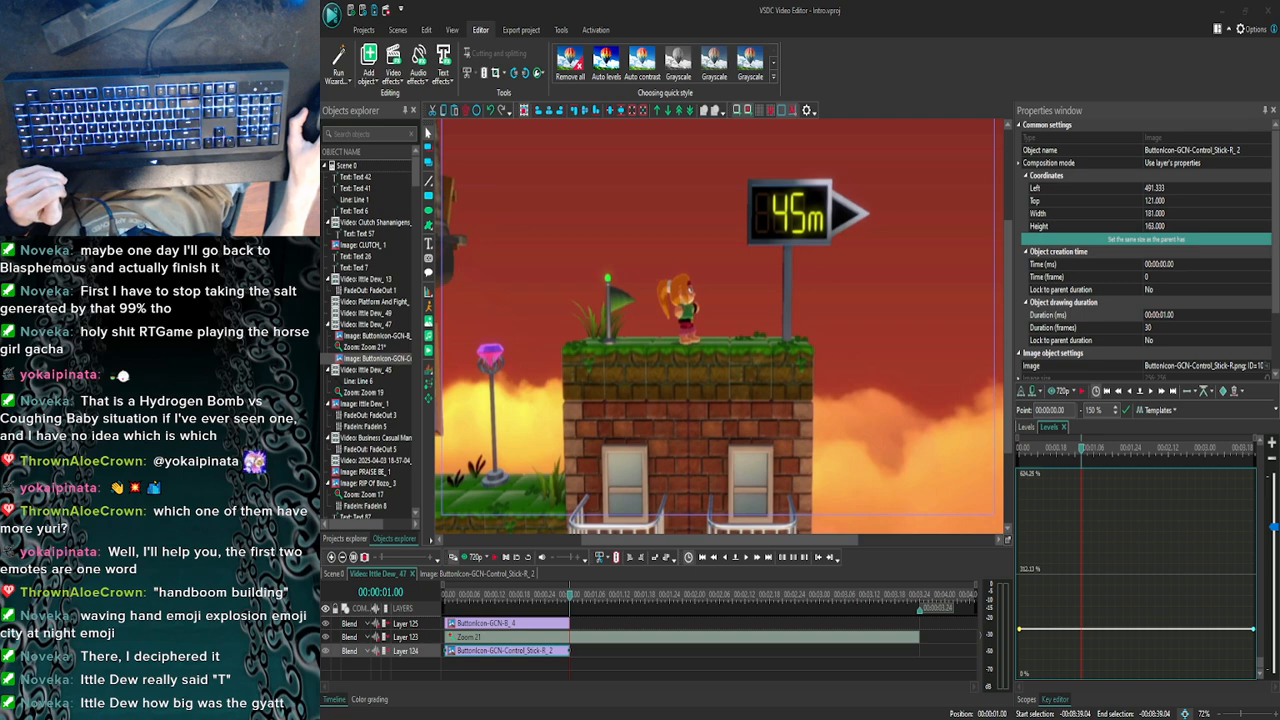
pyautogui.hotkey('alt', 'Tab')
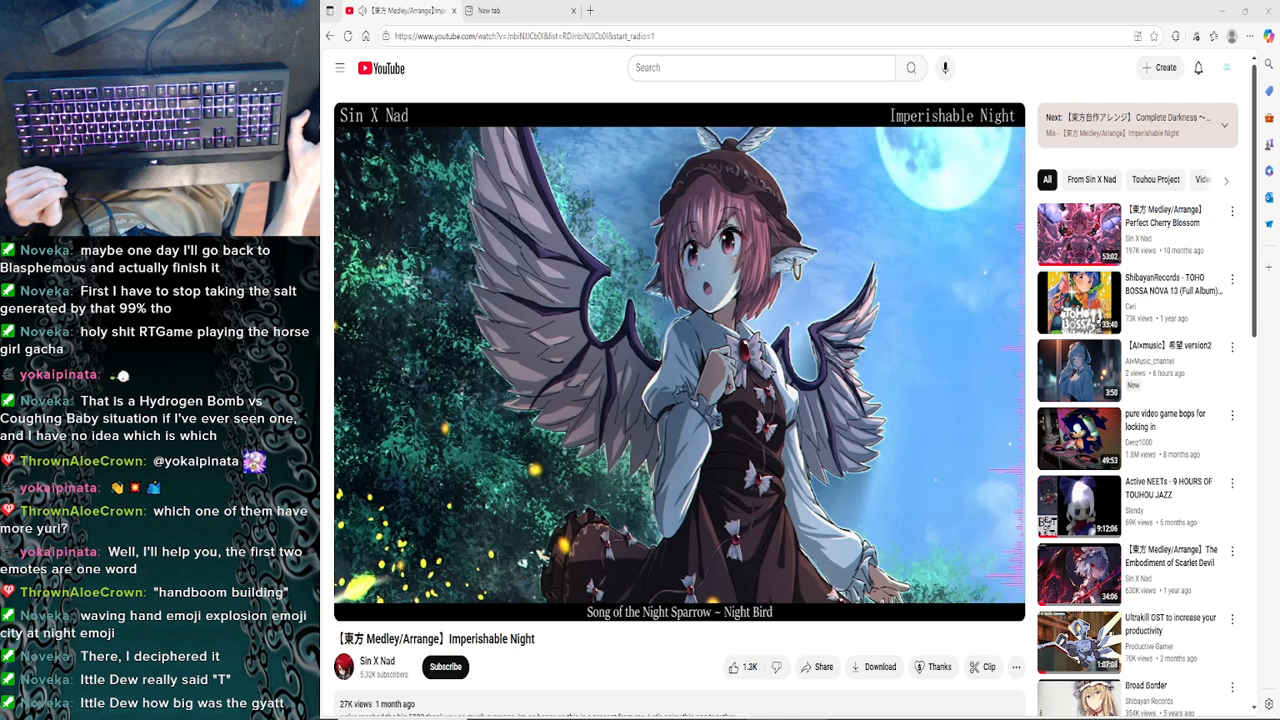
pyautogui.hotkey('alt', 'Tab')
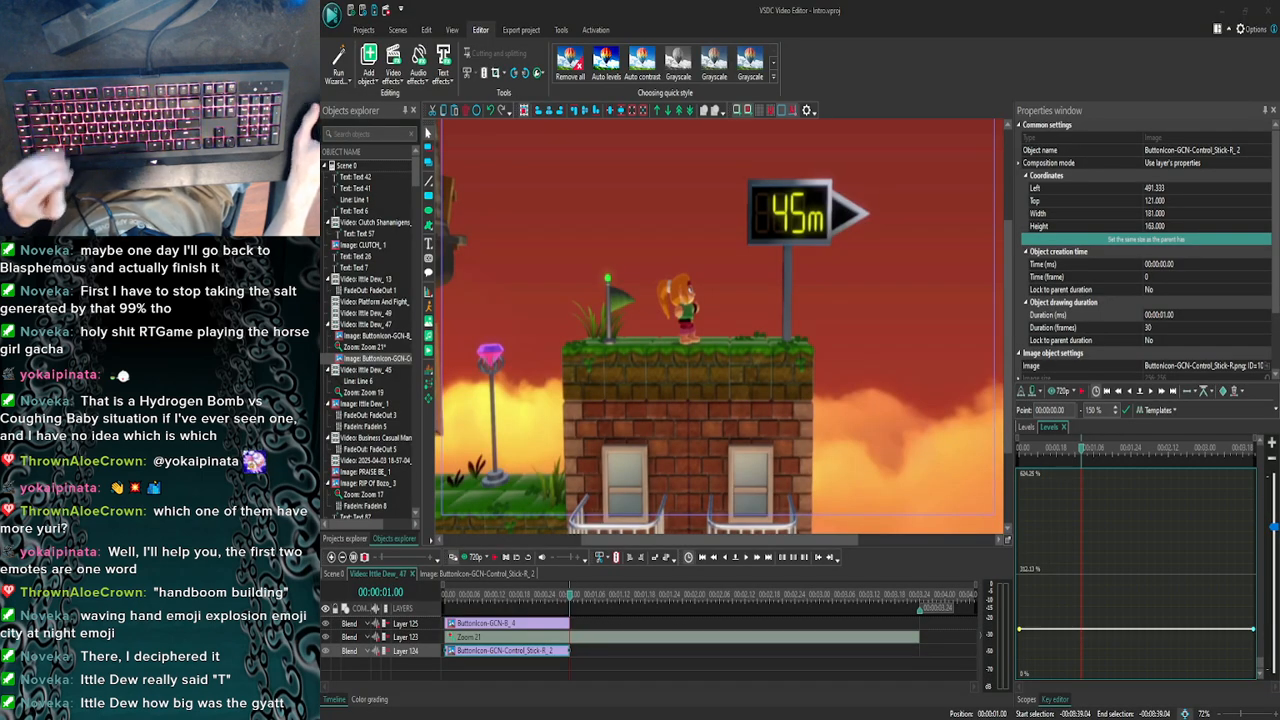
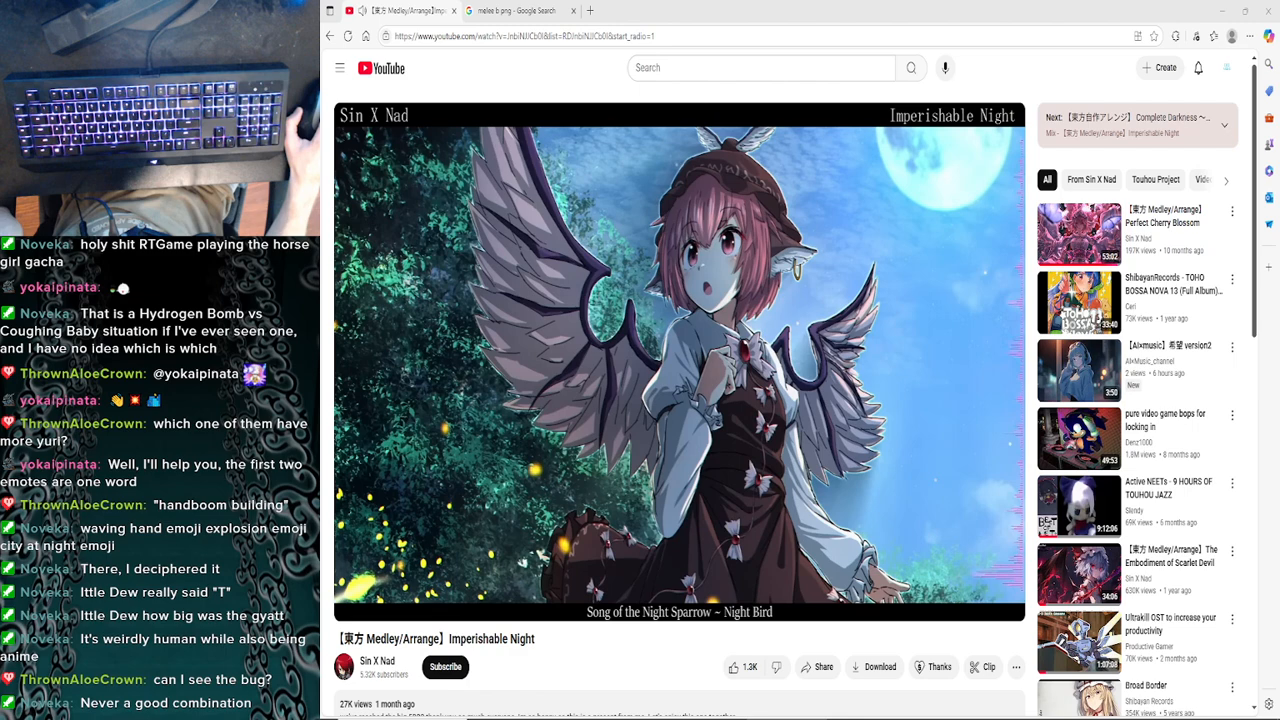
# Pause the YouTube medley video in the browser and rewind it to 4:12
pyautogui.click(456, 505)
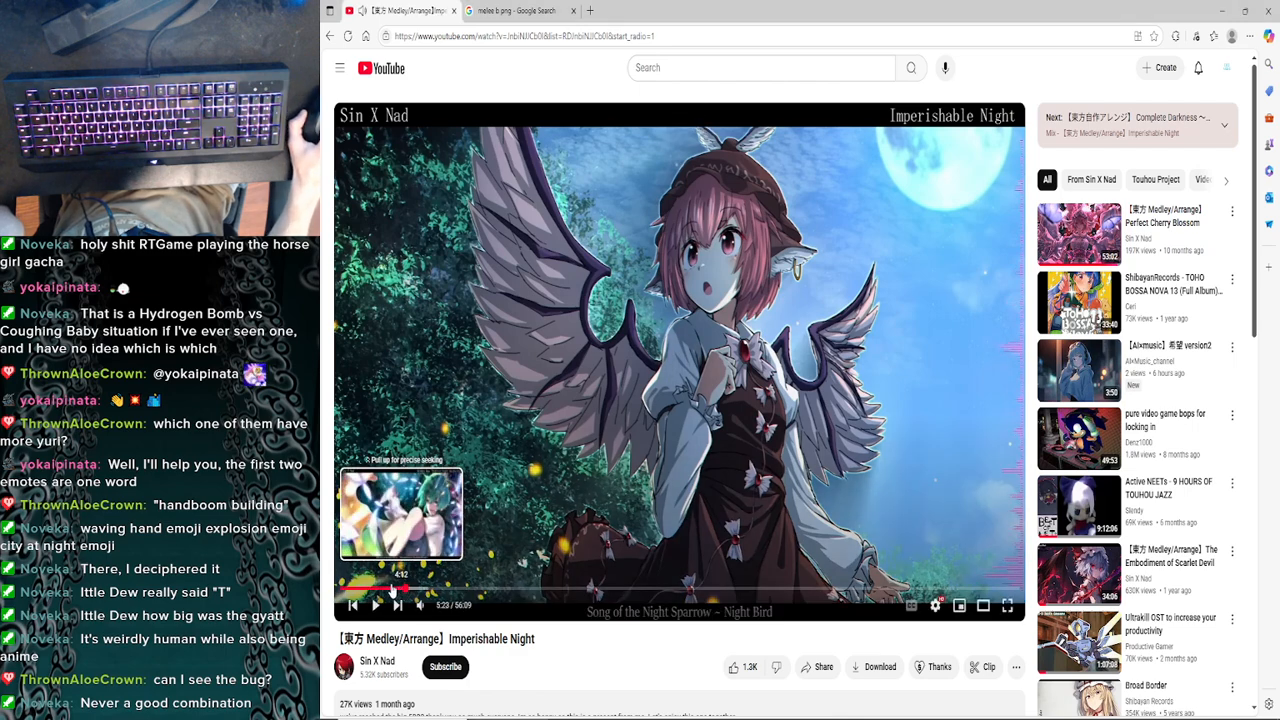
pyautogui.click(391, 590)
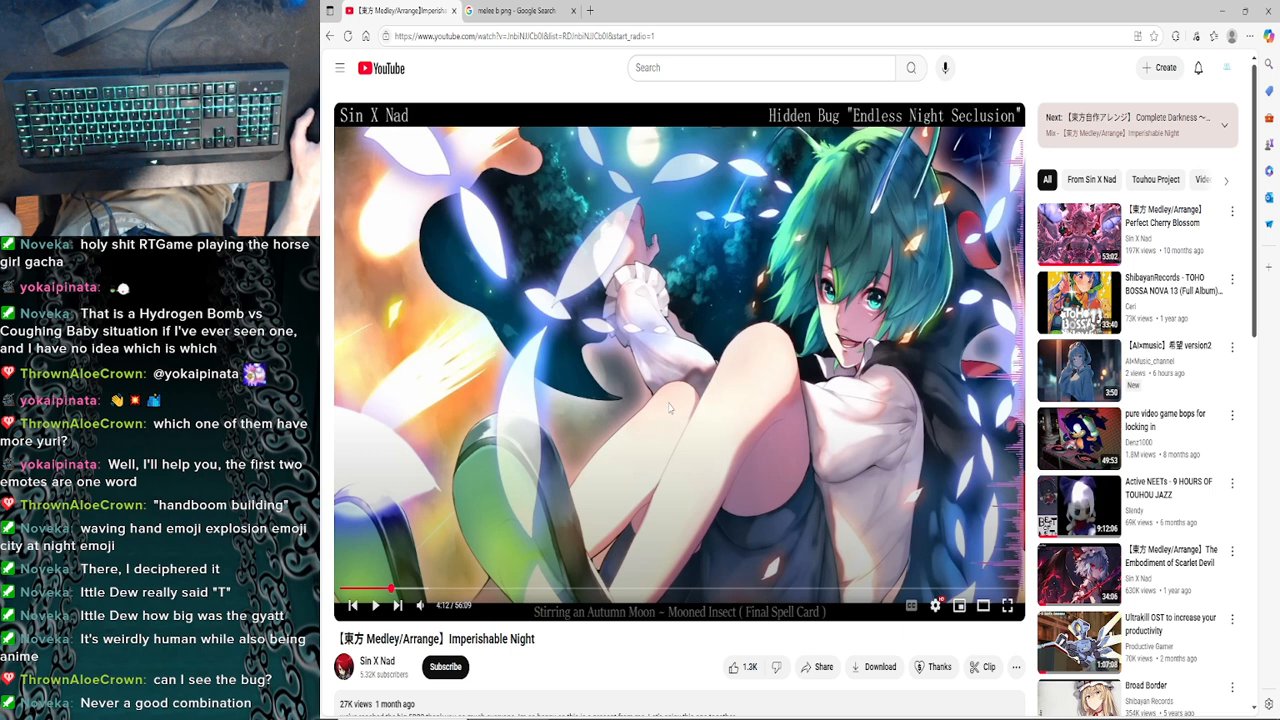
pyautogui.moveTo(391, 589); pyautogui.dragTo(405, 589)
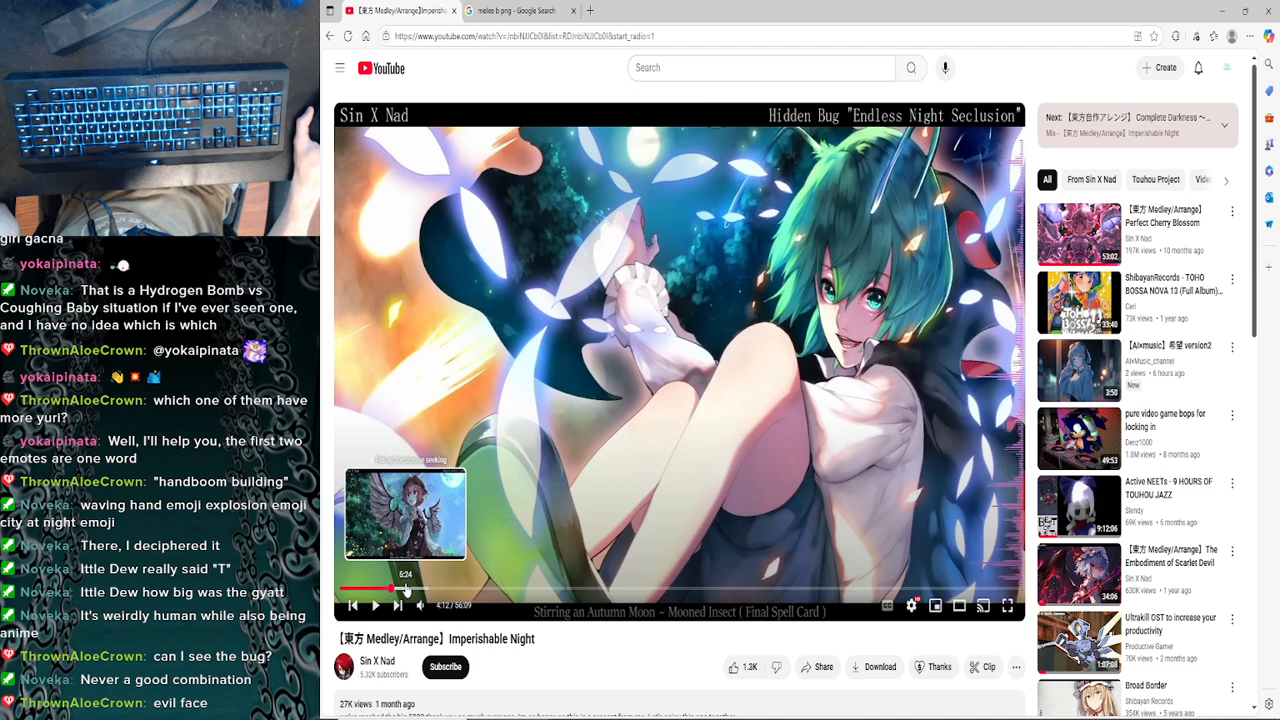
pyautogui.moveTo(405, 591); pyautogui.dragTo(406, 591)
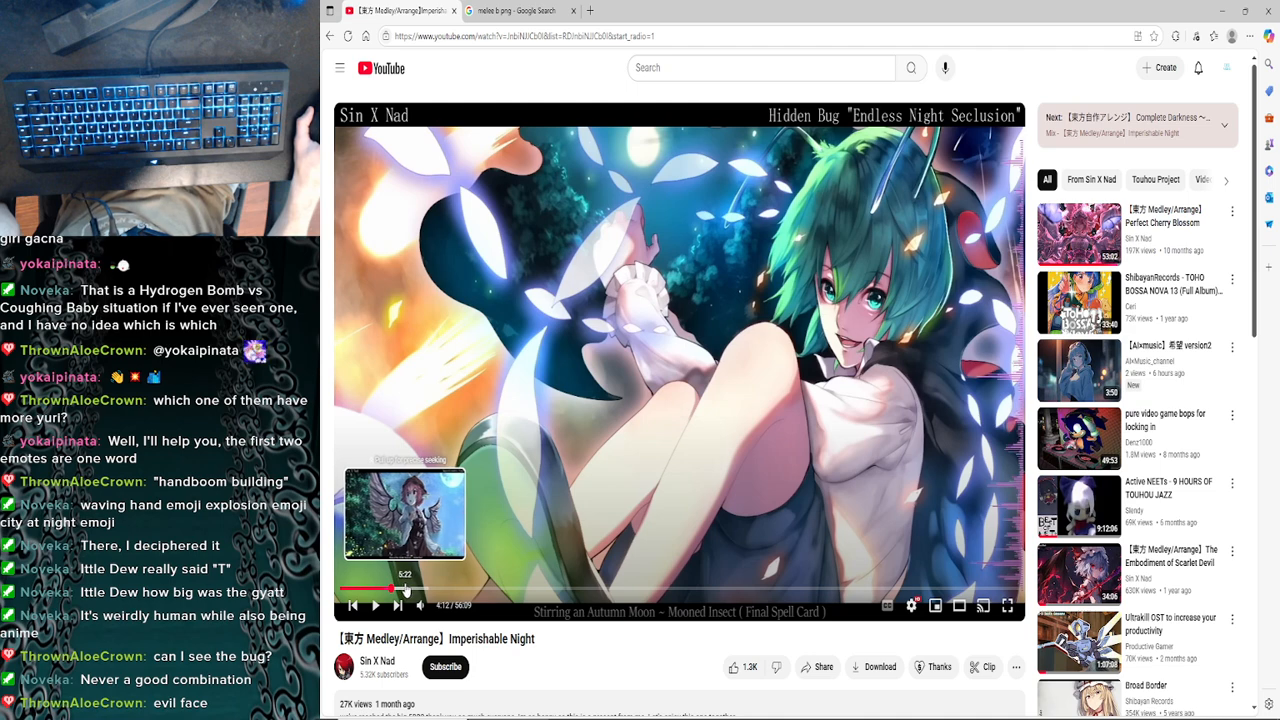
# Snip the green-haired character's face, save it as a PNG in Pictures, and return the video to 5:22
pyautogui.press('super+shift+s')
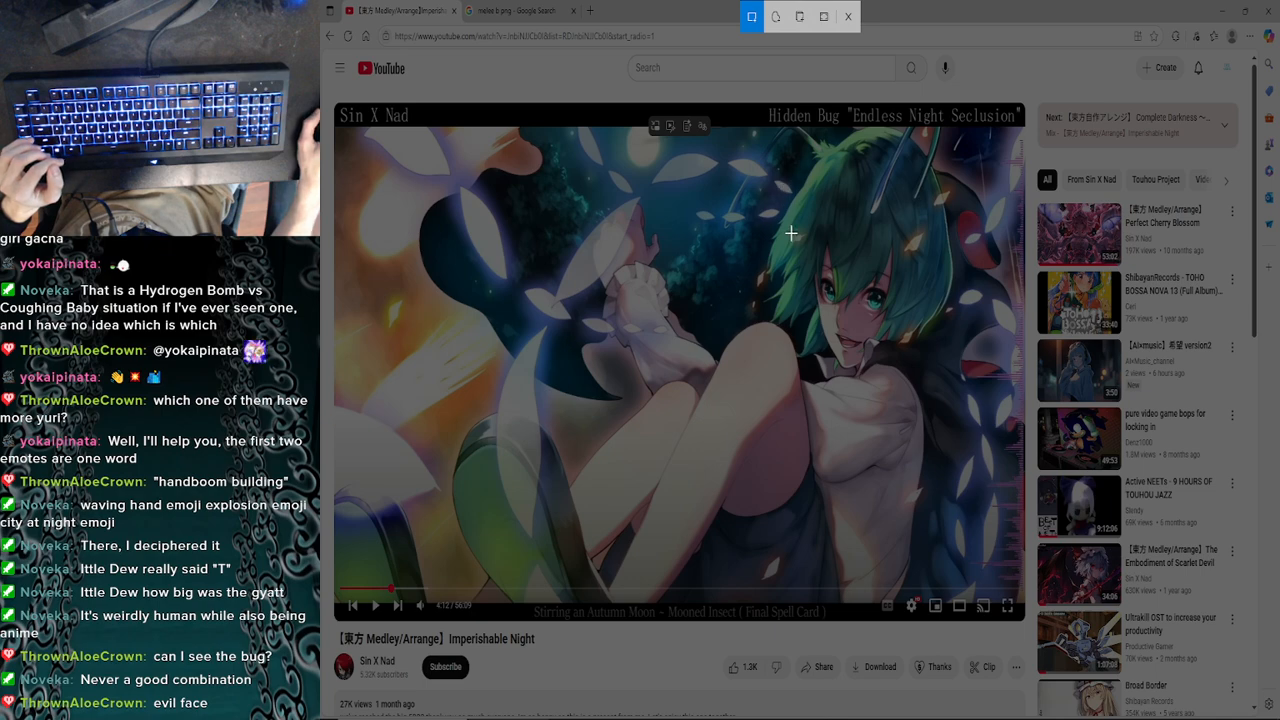
pyautogui.moveTo(791, 233); pyautogui.dragTo(903, 378)
pyautogui.click(1178, 566)
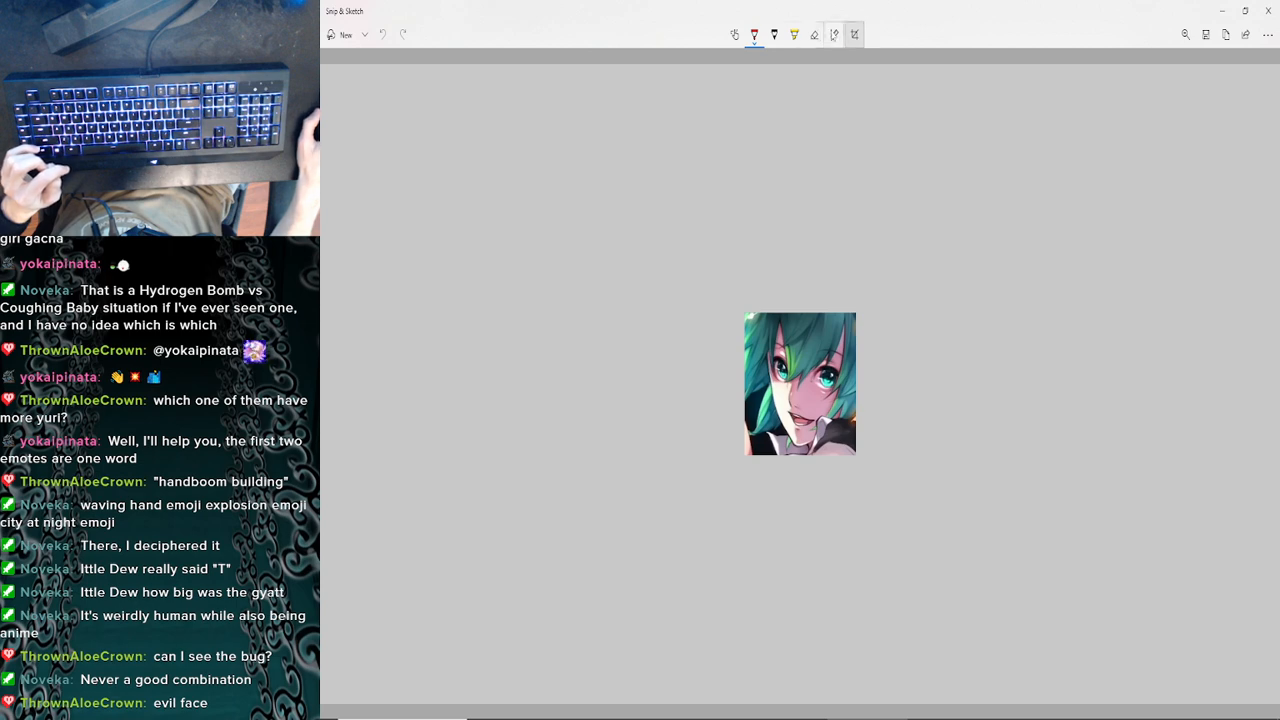
pyautogui.click(1211, 37)
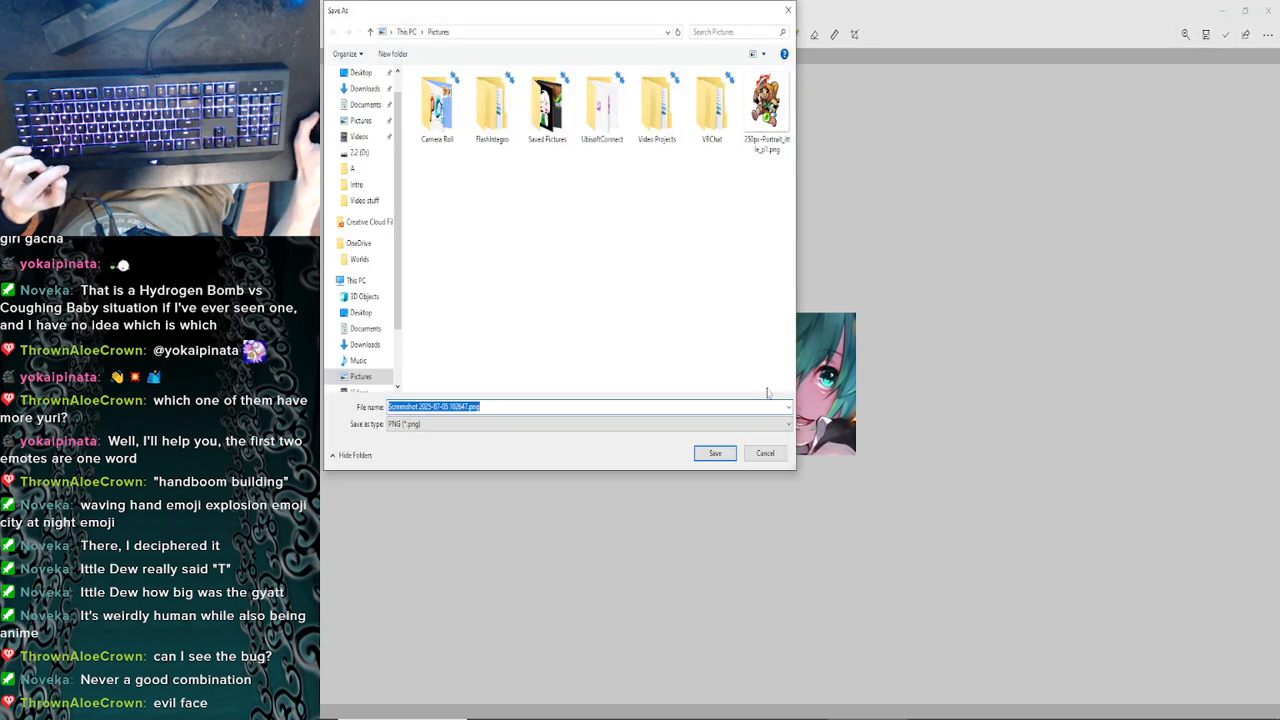
pyautogui.click(722, 458)
pyautogui.click(1267, 10)
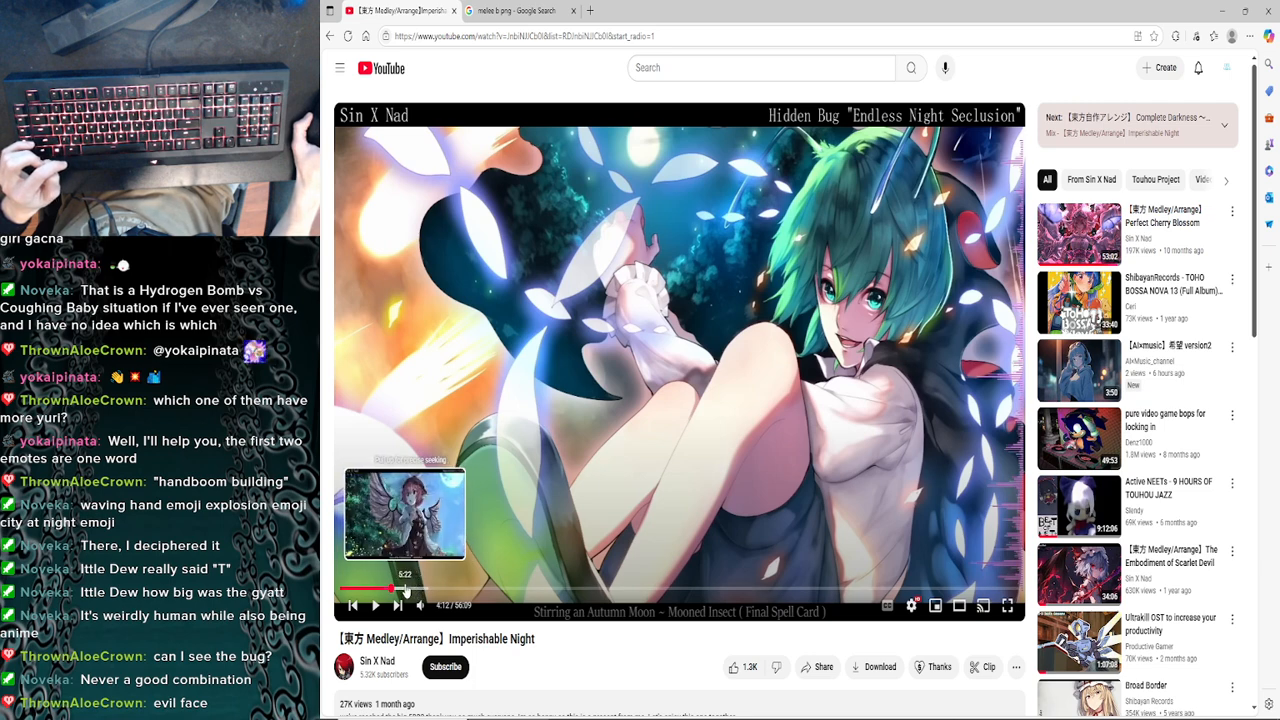
pyautogui.click(405, 591)
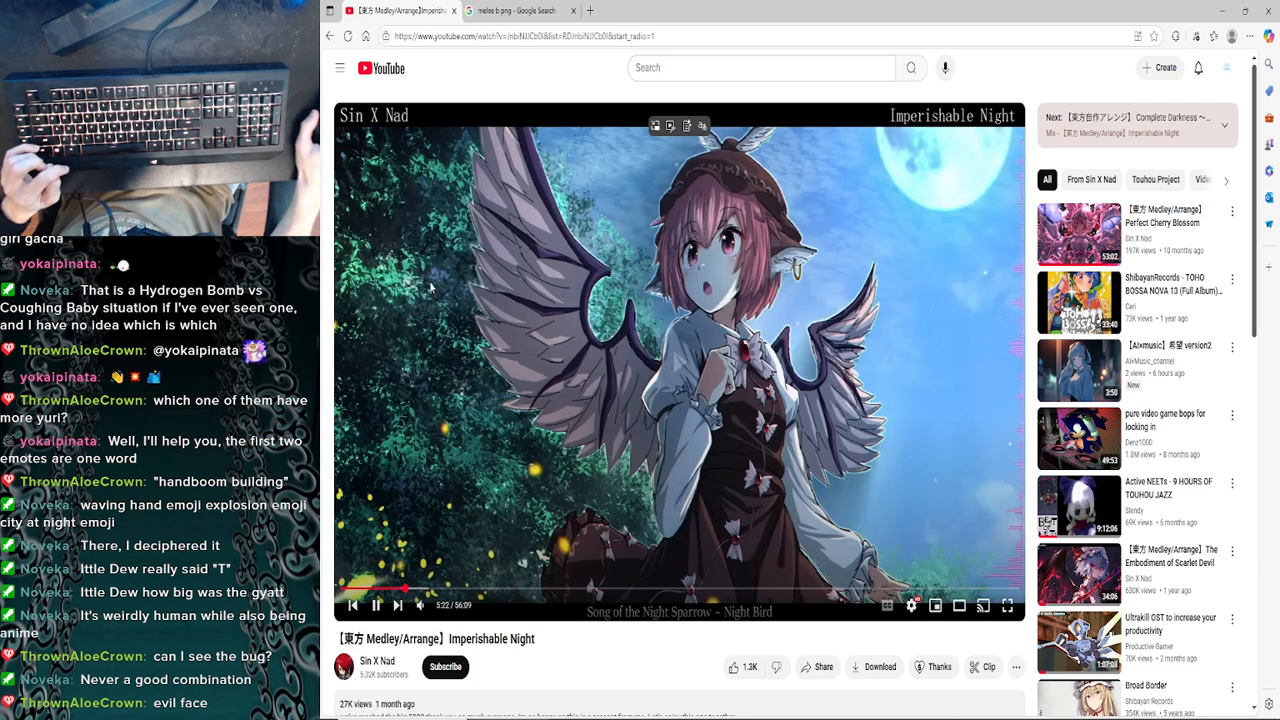
# Change the Google Images search in the other browser tab to "melee b button png"
pyautogui.click(511, 9)
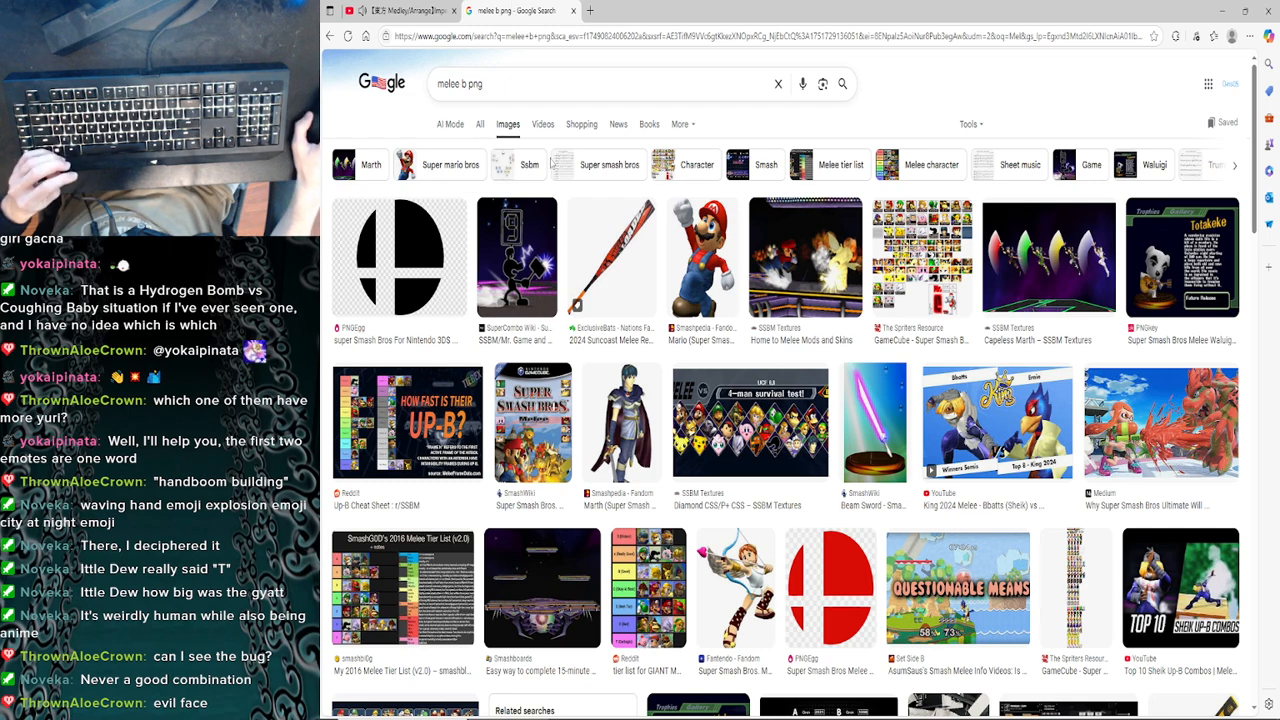
pyautogui.click(462, 85)
pyautogui.write('utto')
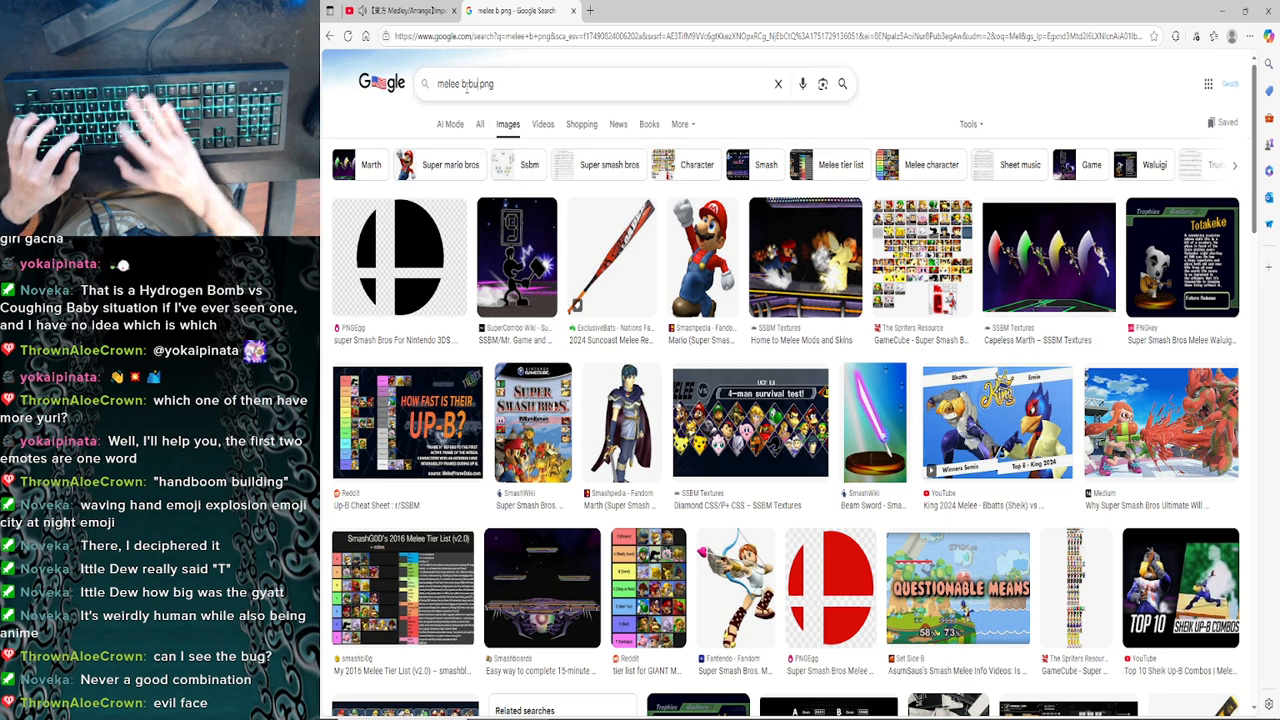
pyautogui.write('n')
pyautogui.press('Return')
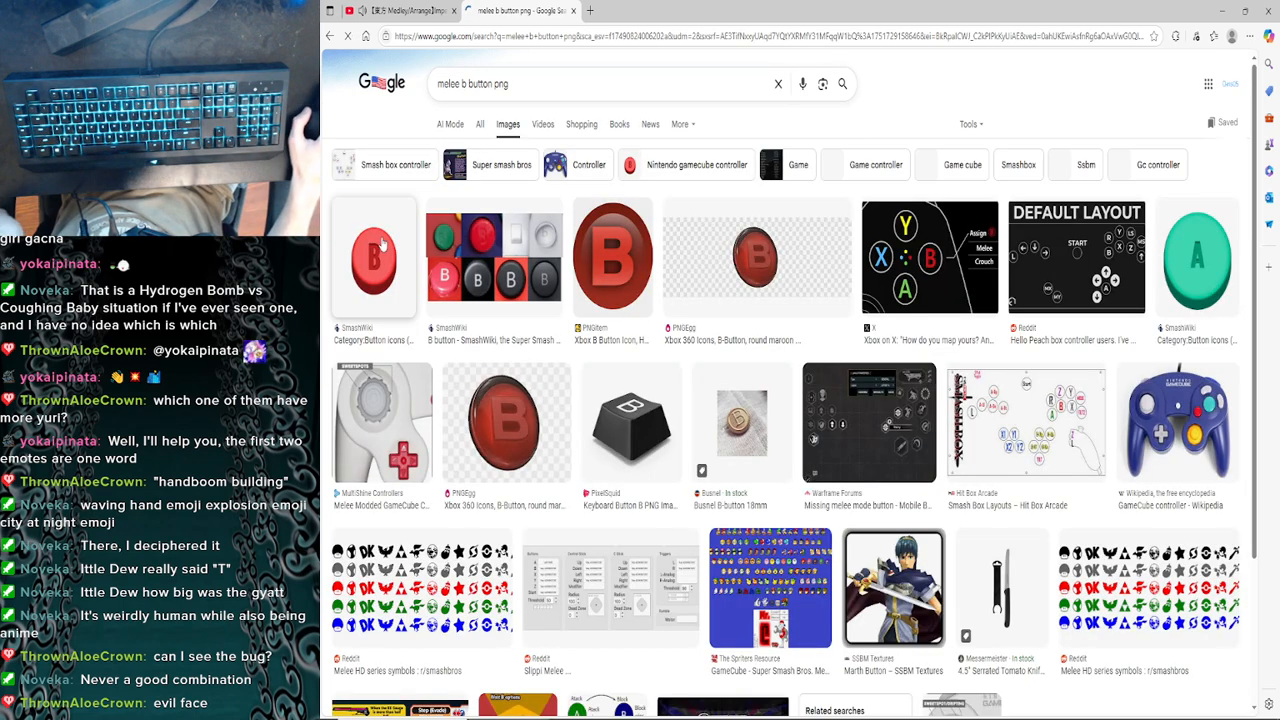
# Open SmashWiki's "Button icons (GCN)" category from the red B button result and enlarge the neutral Control Stick icon
pyautogui.click(399, 218)
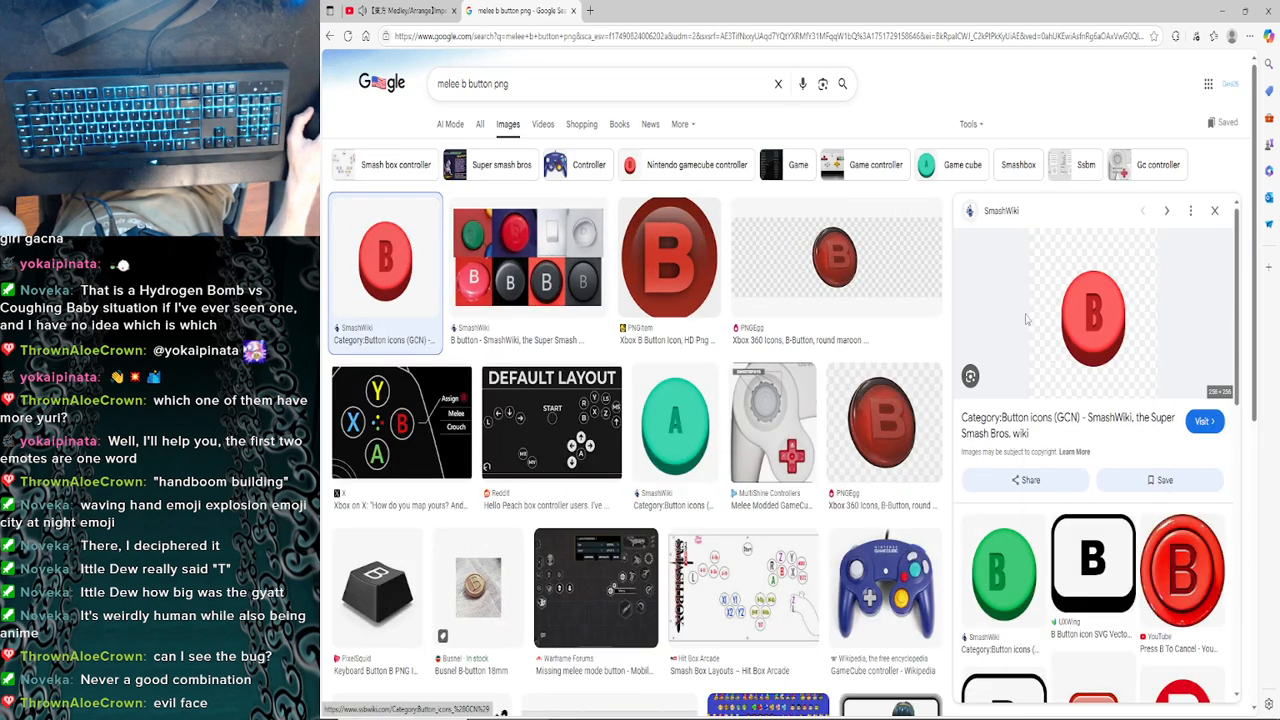
pyautogui.rightClick(1026, 316)
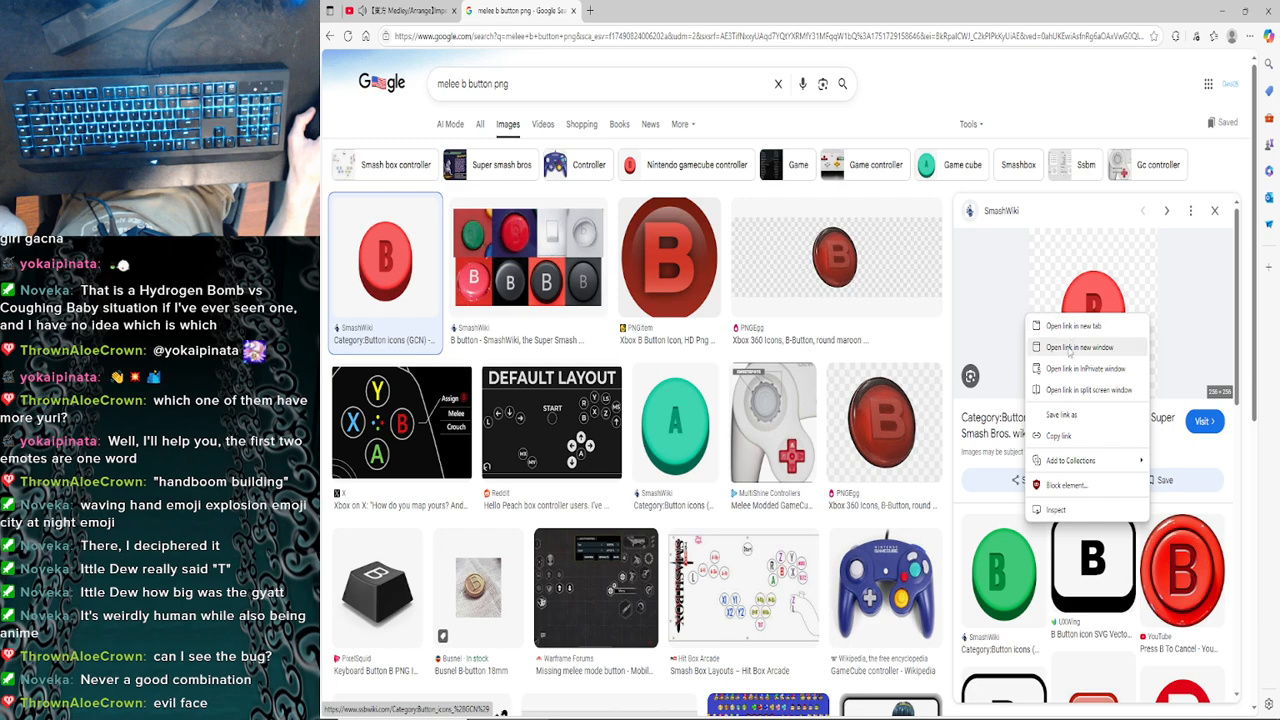
pyautogui.click(1203, 421)
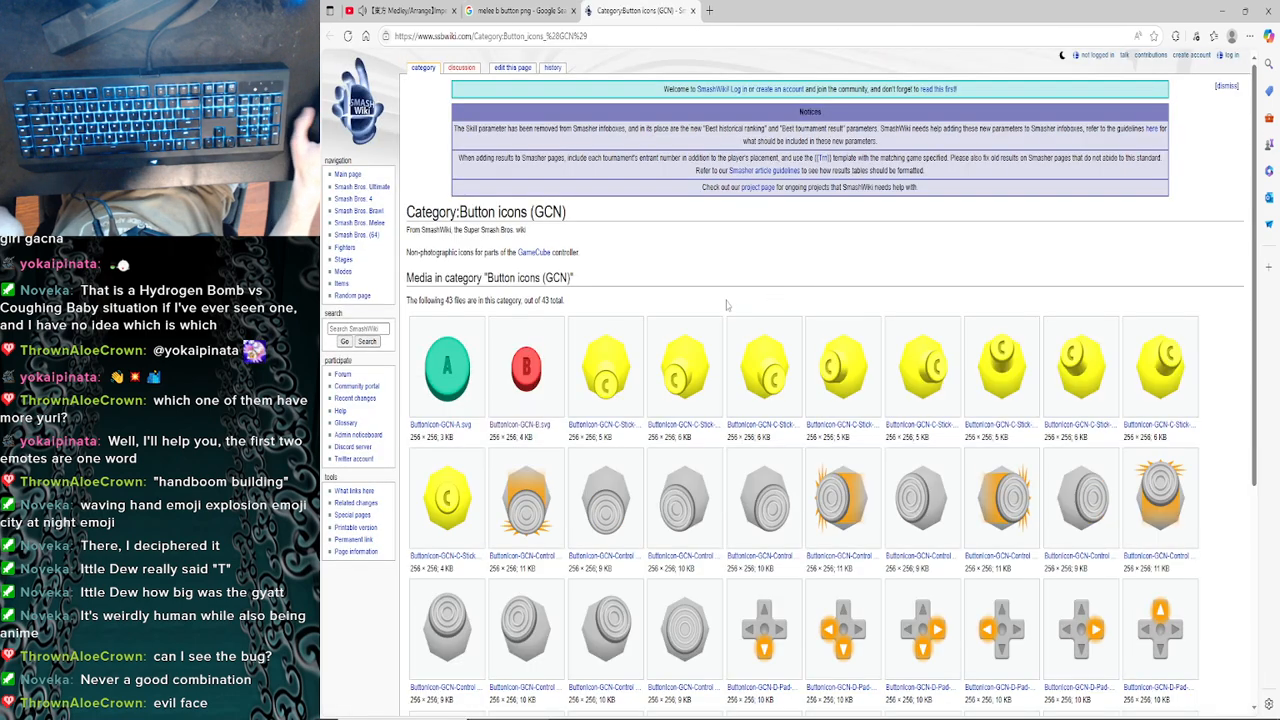
pyautogui.scroll(-1, 643, 432)
pyautogui.scroll(-3, 643, 432)
pyautogui.click(699, 438)
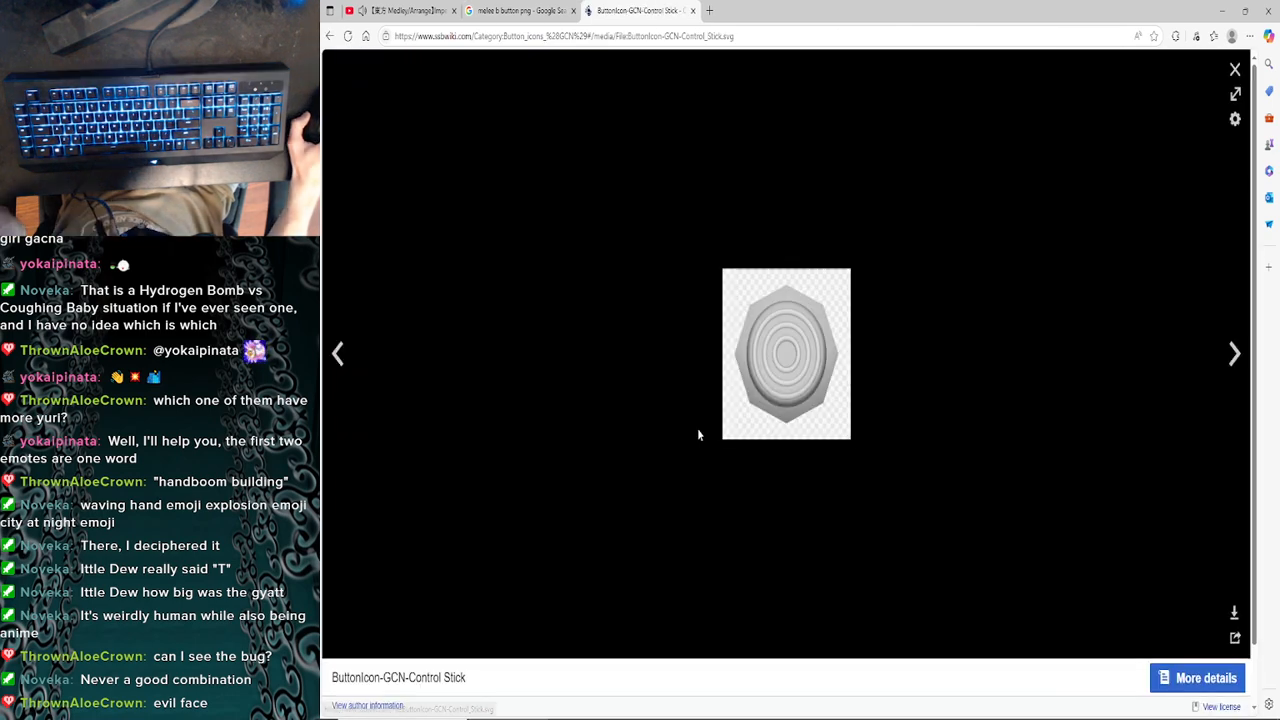
# Save the enlarged neutral Control Stick image to Pictures as ButtonIcon-GCN-Control_Stick.svg
pyautogui.rightClick(773, 318)
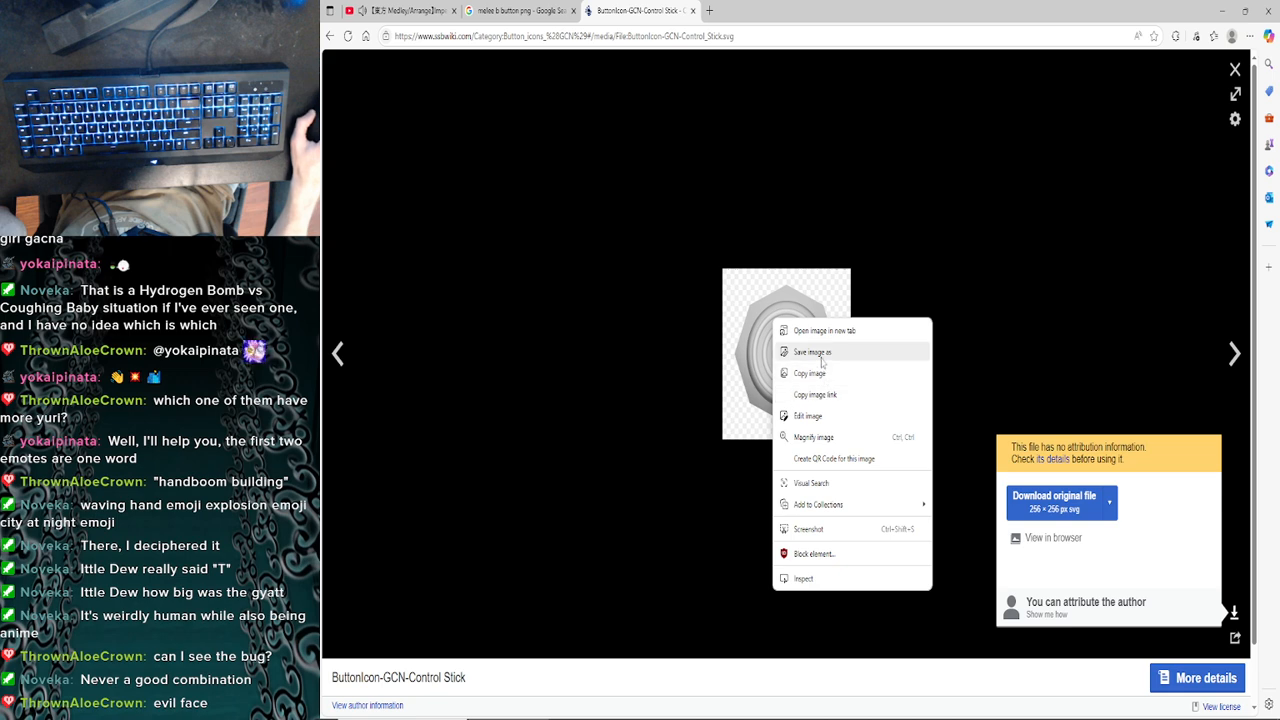
pyautogui.click(812, 352)
pyautogui.click(772, 400)
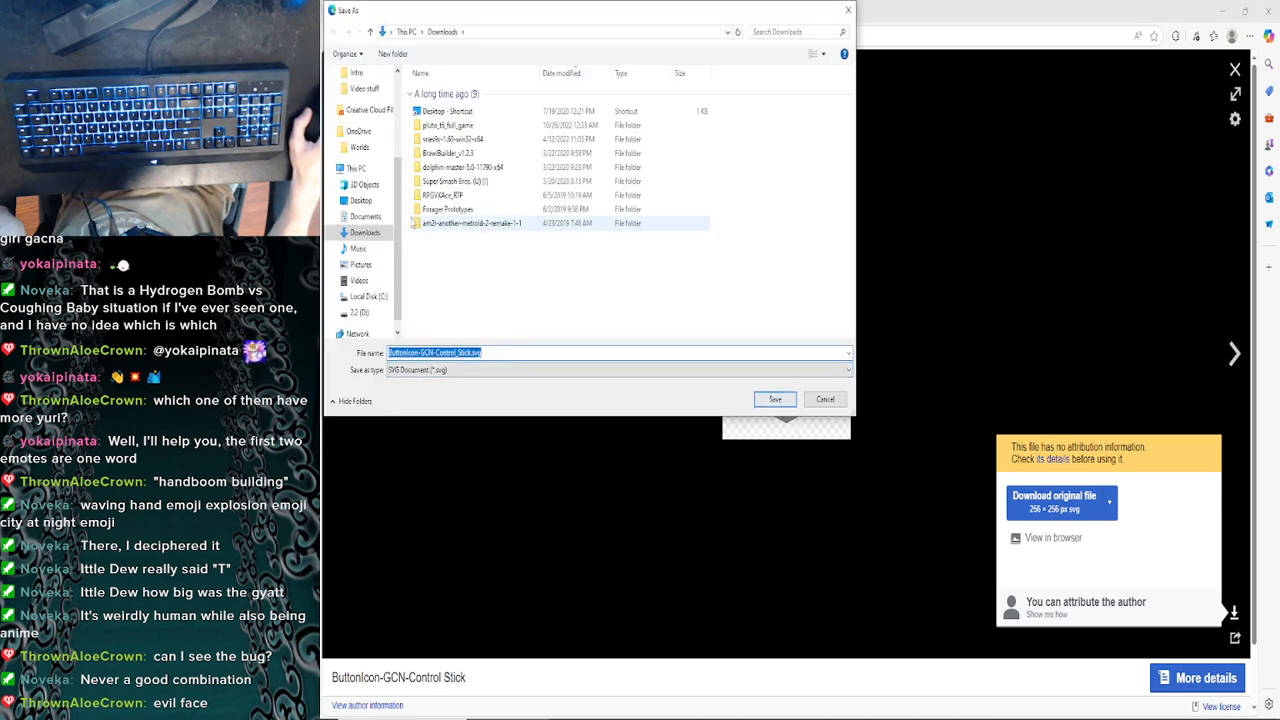
pyautogui.scroll(-1, 377, 290)
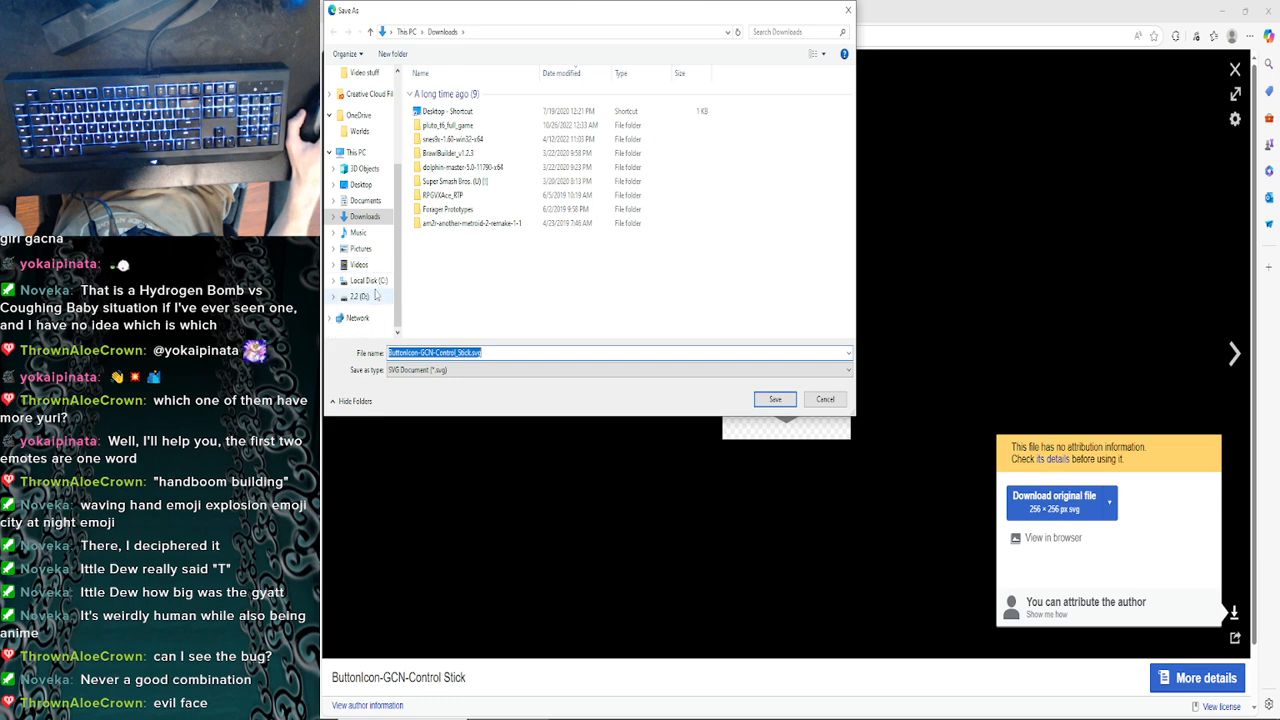
pyautogui.scroll(4, 366, 130)
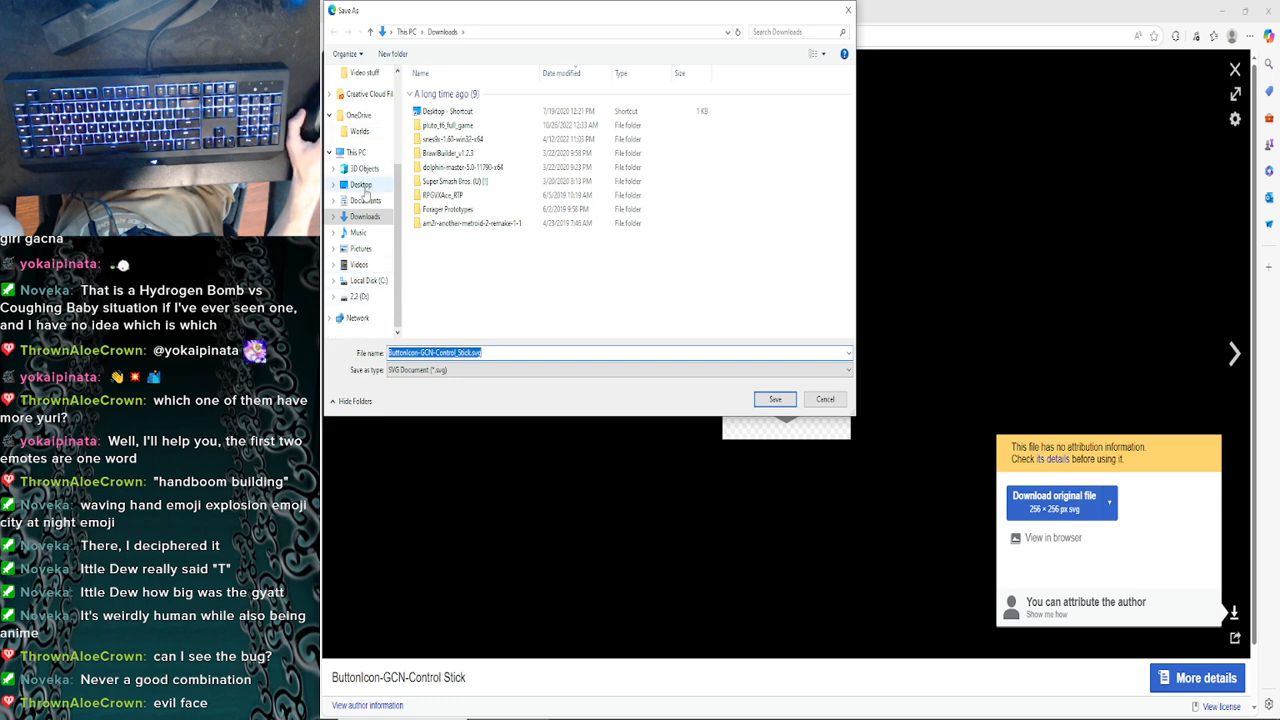
pyautogui.scroll(3, 363, 117)
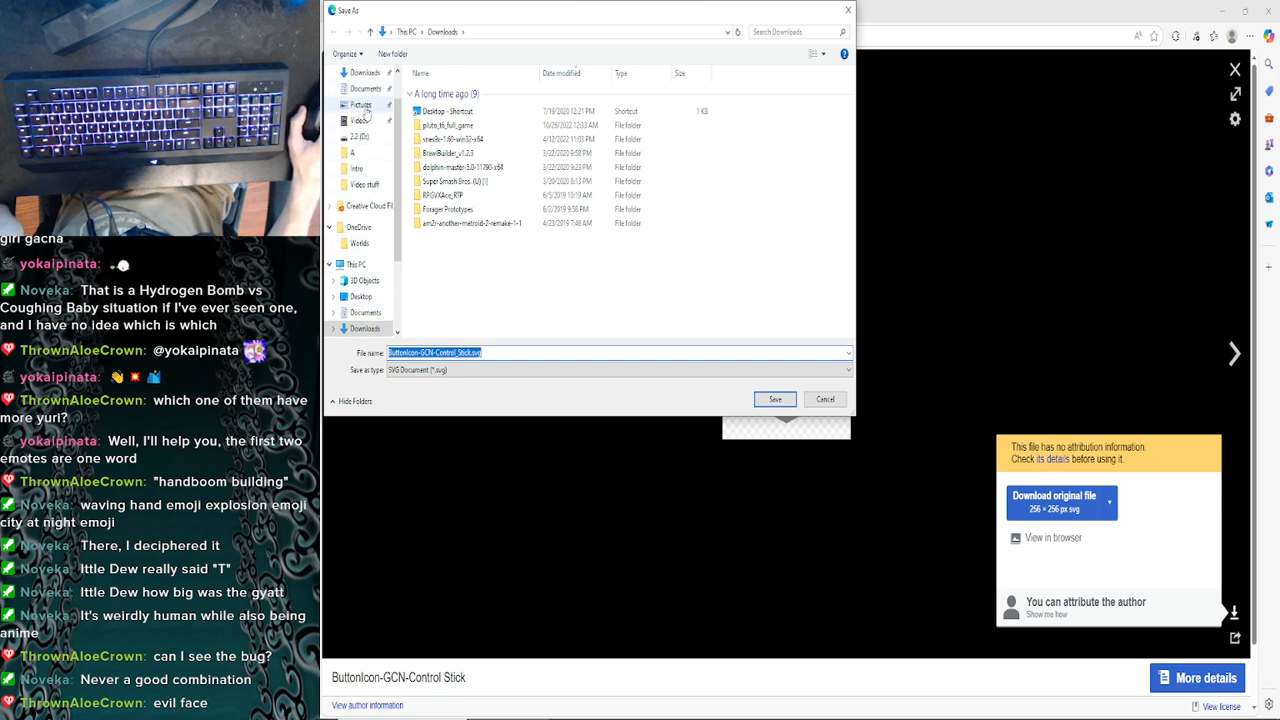
pyautogui.click(360, 104)
pyautogui.click(775, 399)
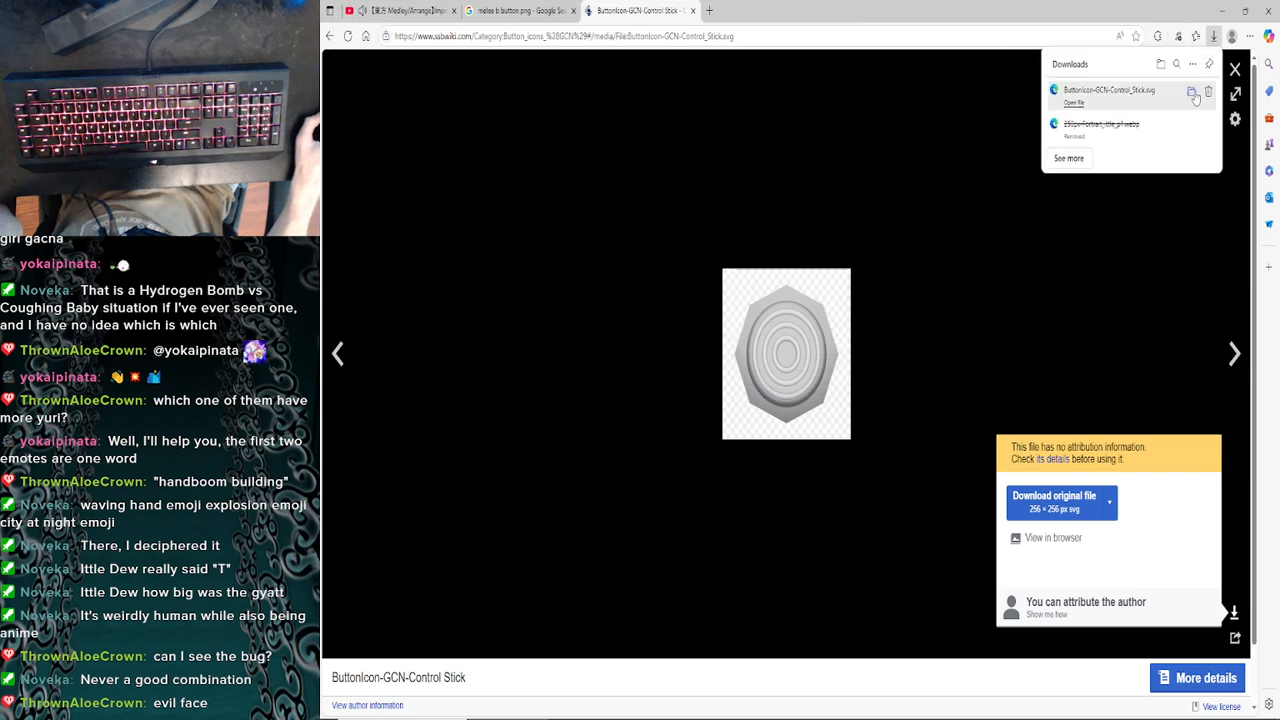
# Close the SmashWiki and Google Images tabs and switch to the Pictures folder in File Explorer
pyautogui.click(694, 10)
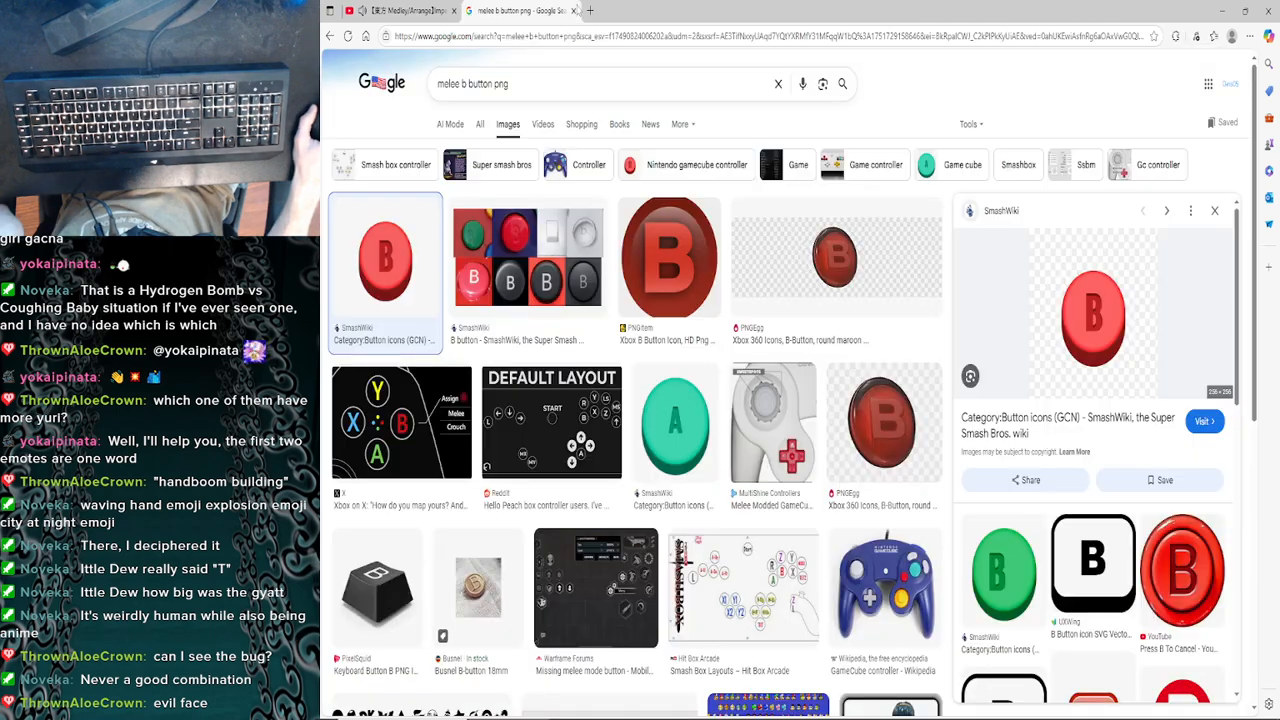
pyautogui.click(573, 10)
pyautogui.click(1223, 8)
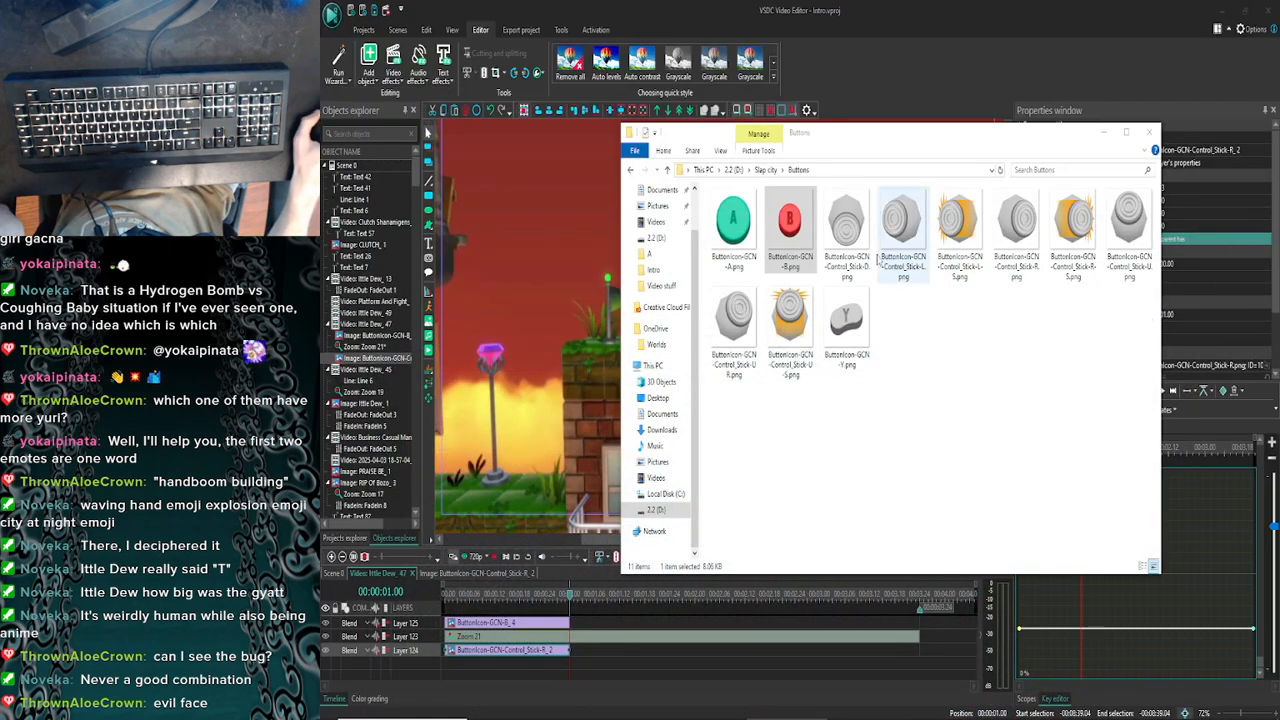
pyautogui.click(658, 239)
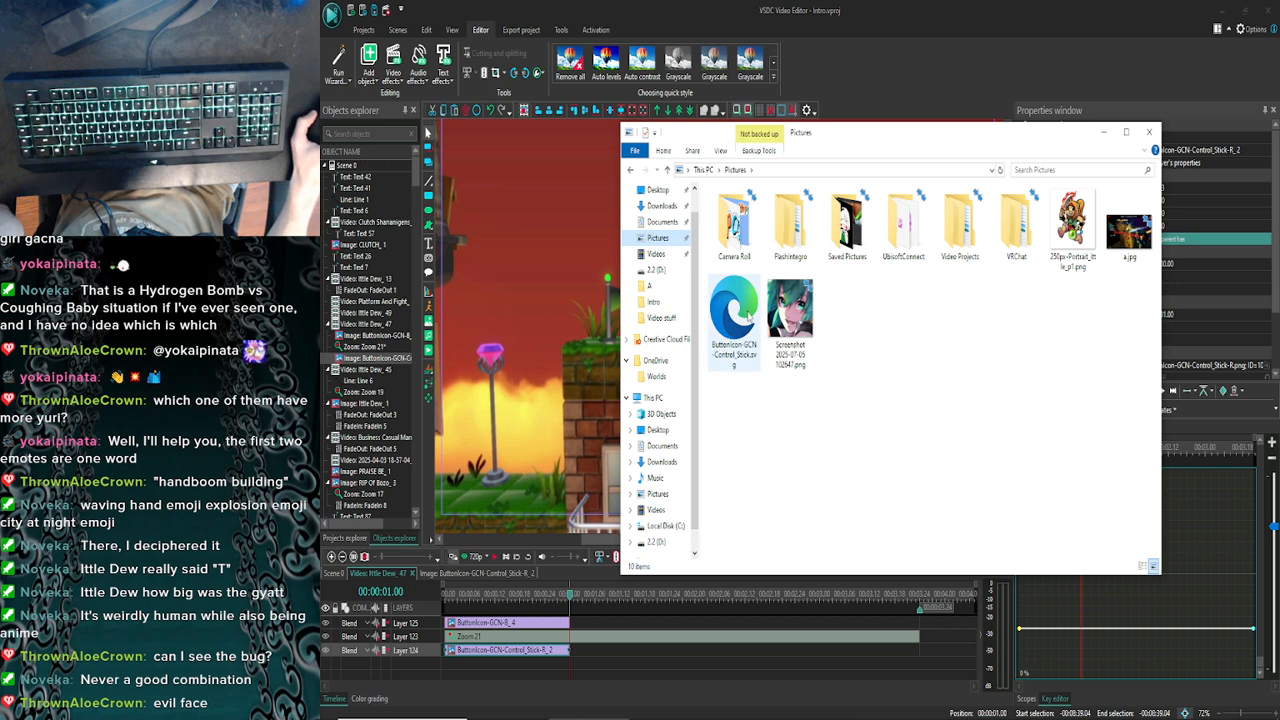
# Launch GIMP 3.0.2-1 and bring up the Open Image dialog, dismissing the About window
pyautogui.moveTo(592, 716)
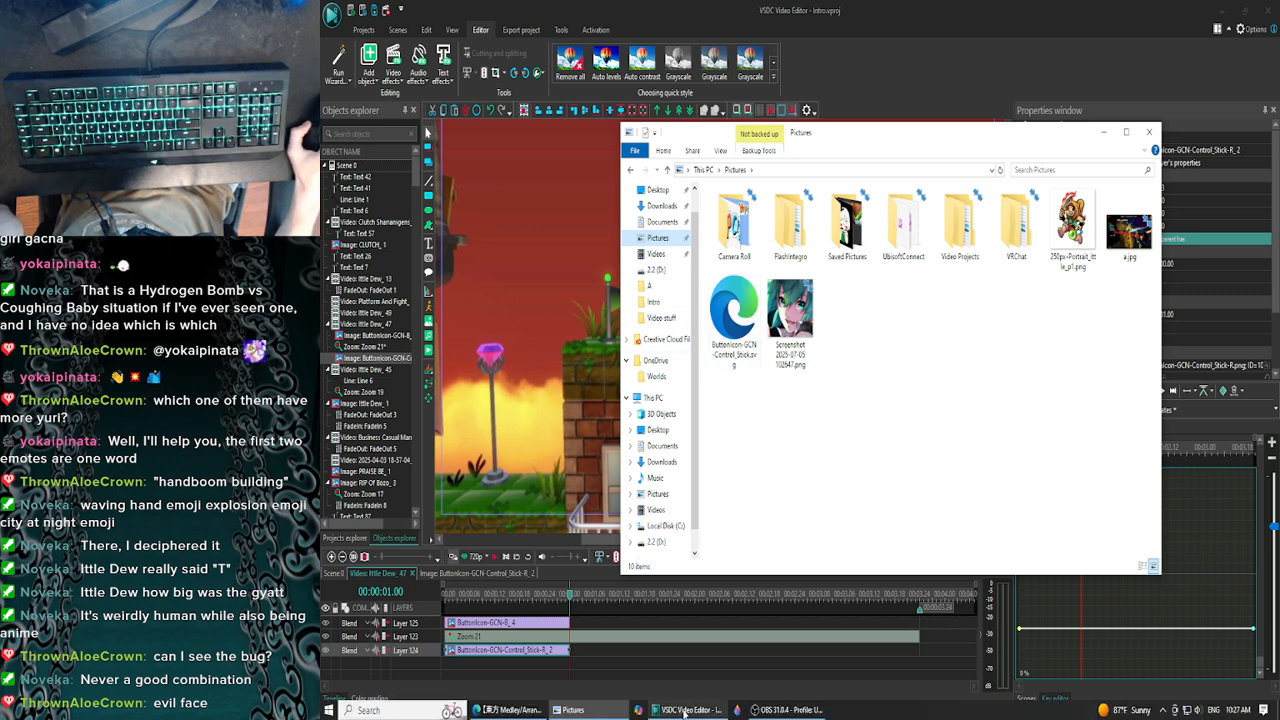
pyautogui.press('super')
pyautogui.write('gimp 3.0.2-1')
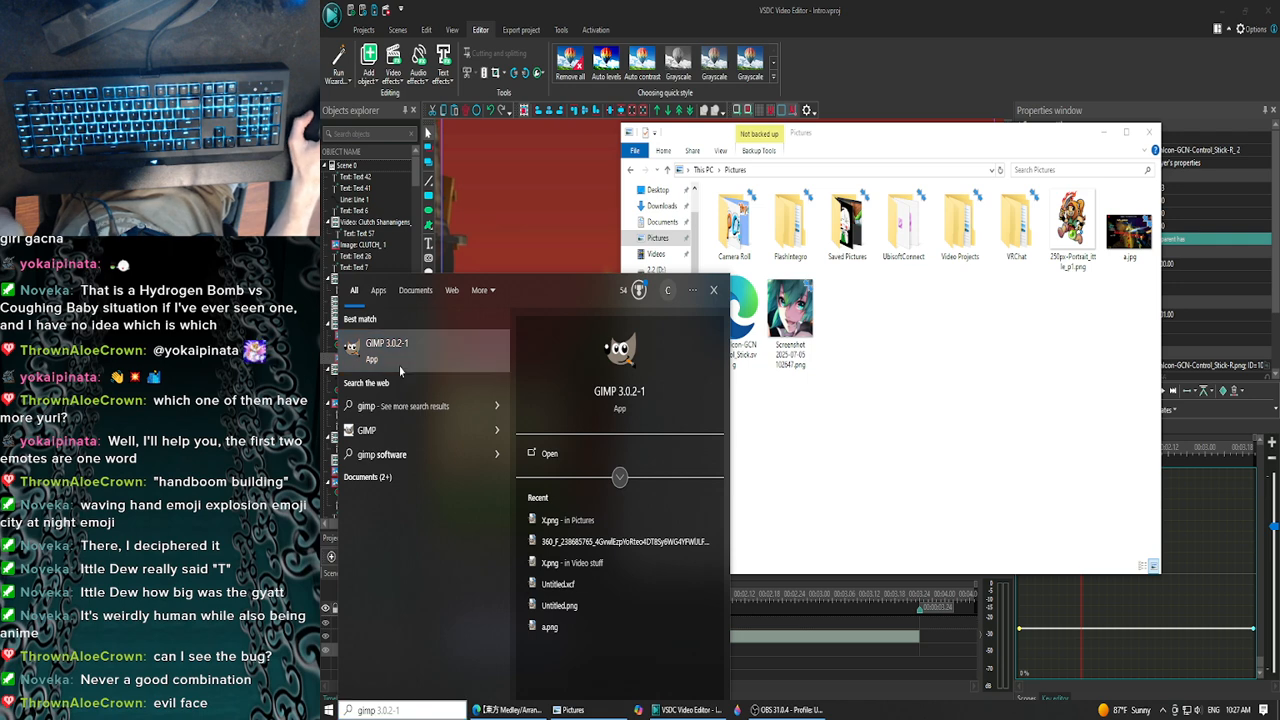
pyautogui.click(399, 363)
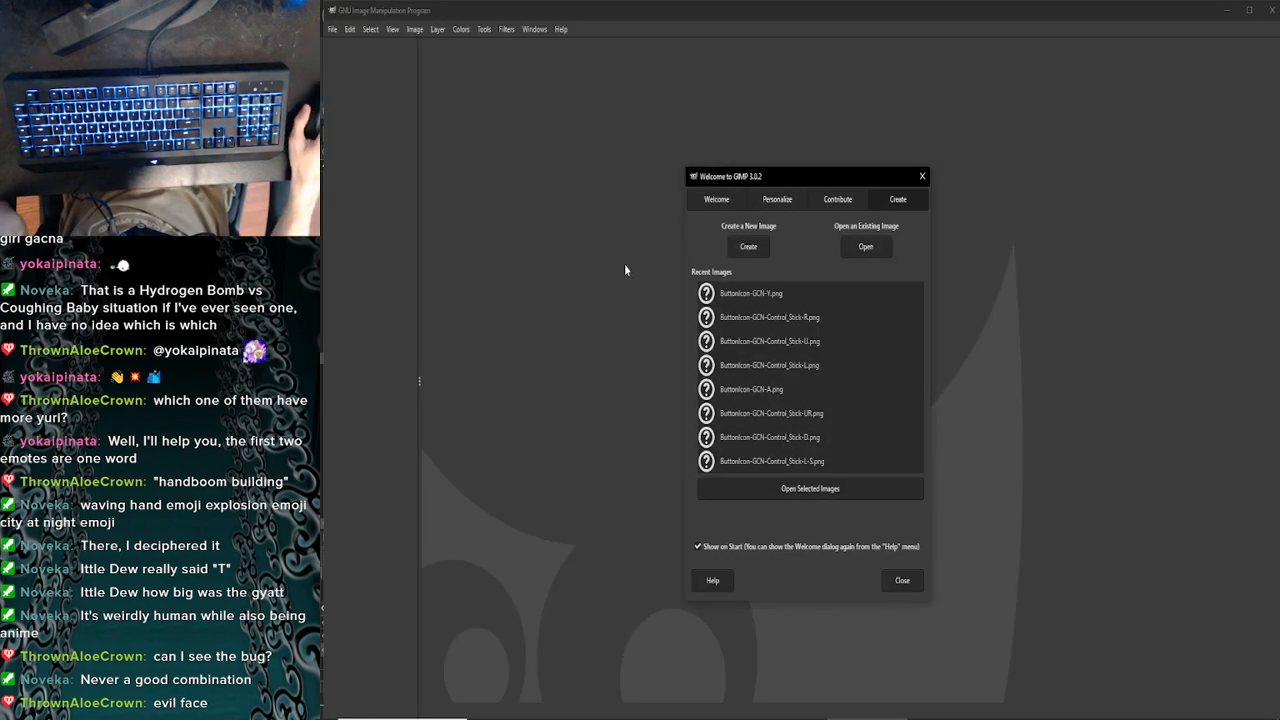
pyautogui.click(866, 247)
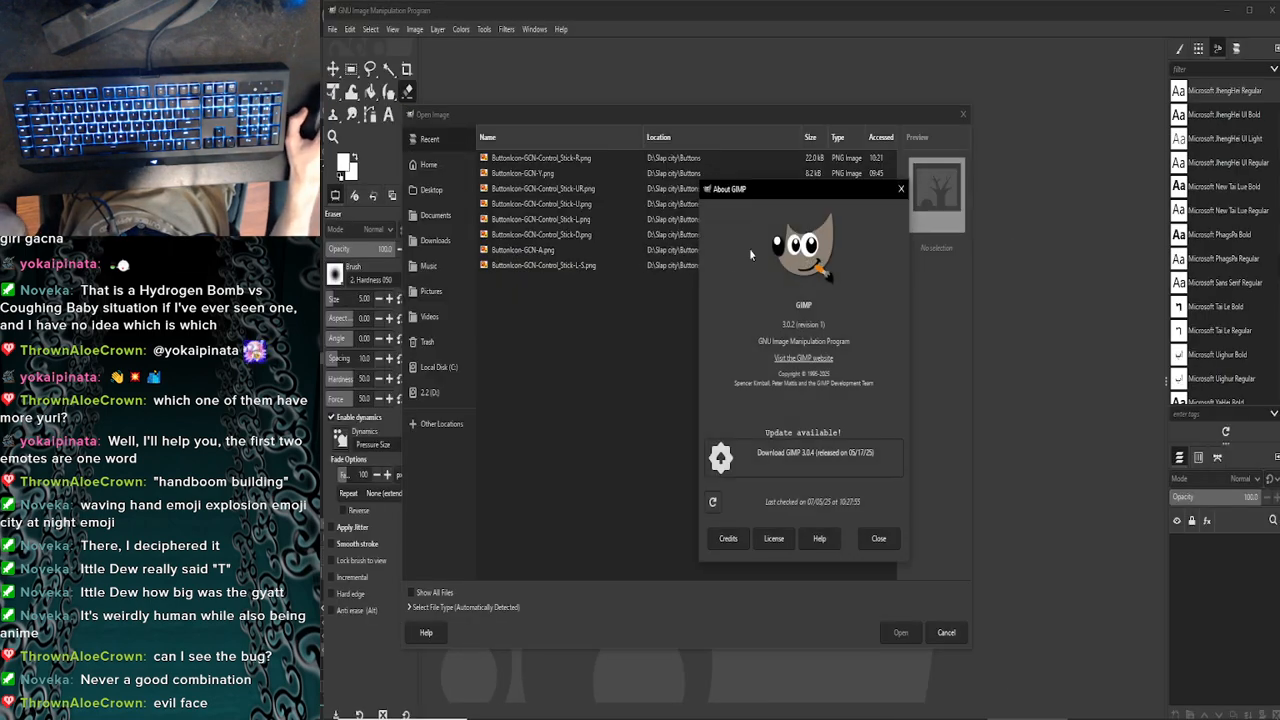
pyautogui.click(901, 190)
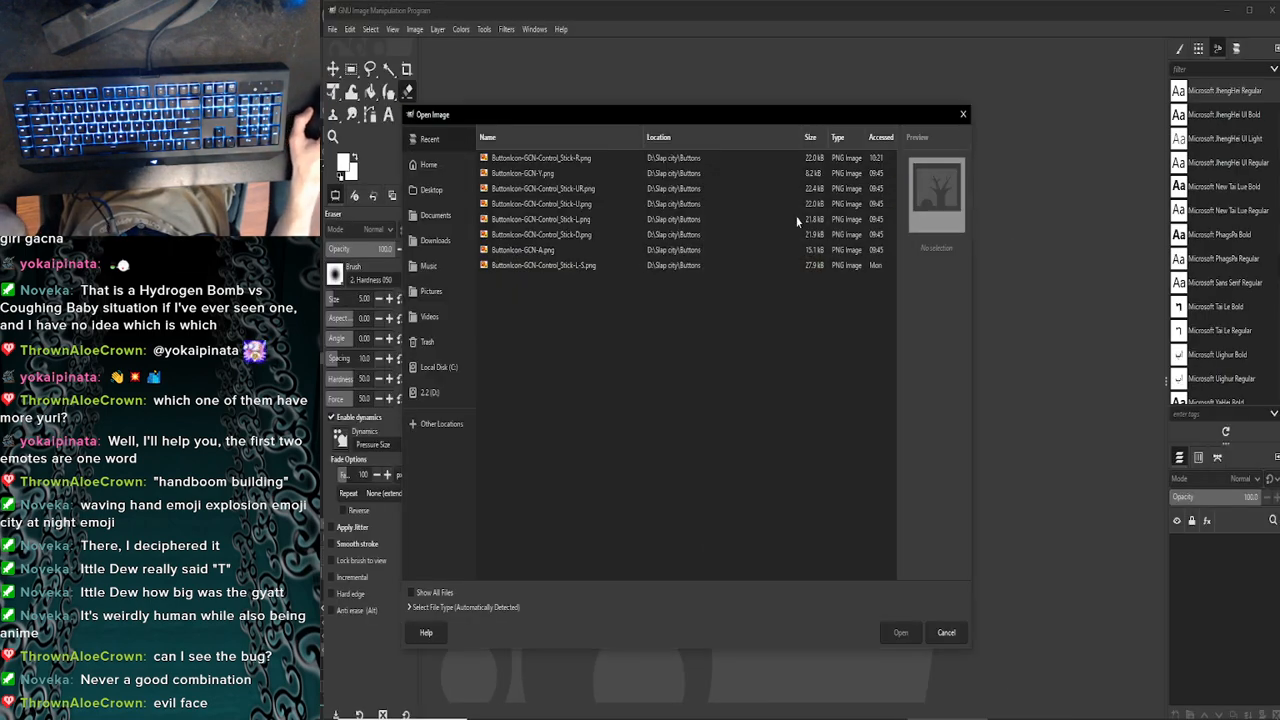
# Open the green-haired character's screenshot PNG from Pictures
pyautogui.click(431, 291)
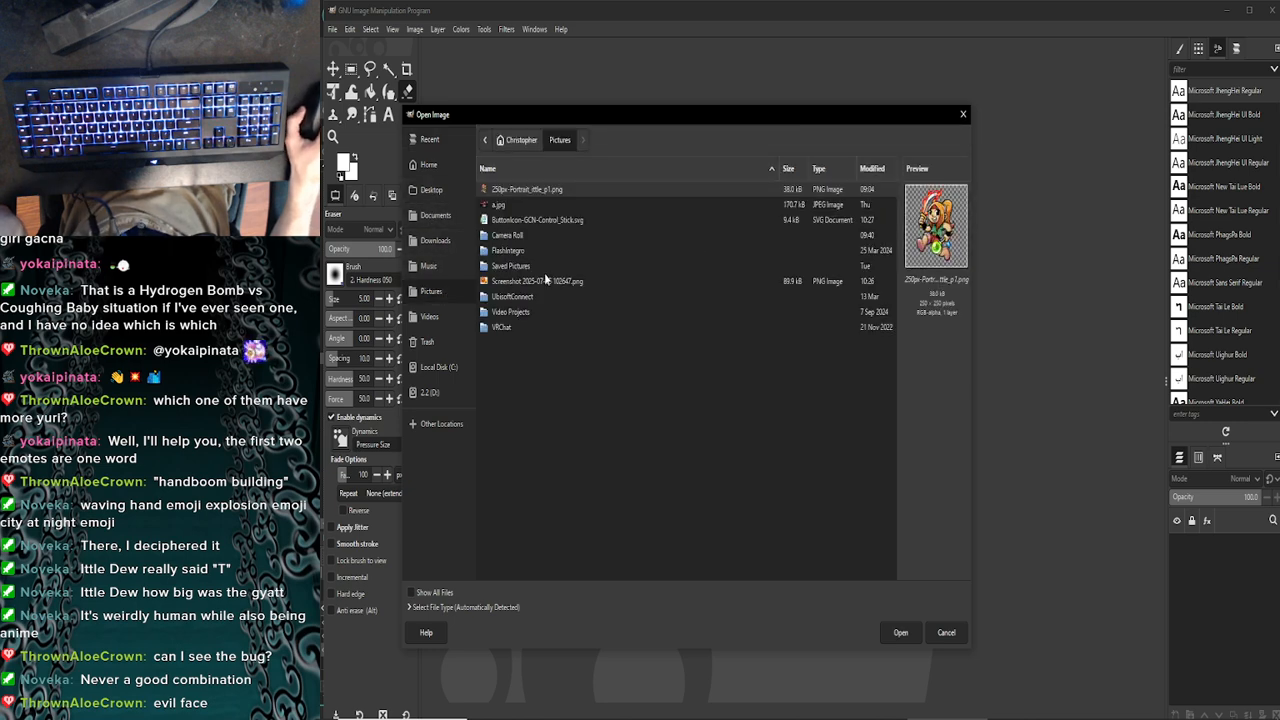
pyautogui.click(544, 281)
pyautogui.doubleClick(544, 281)
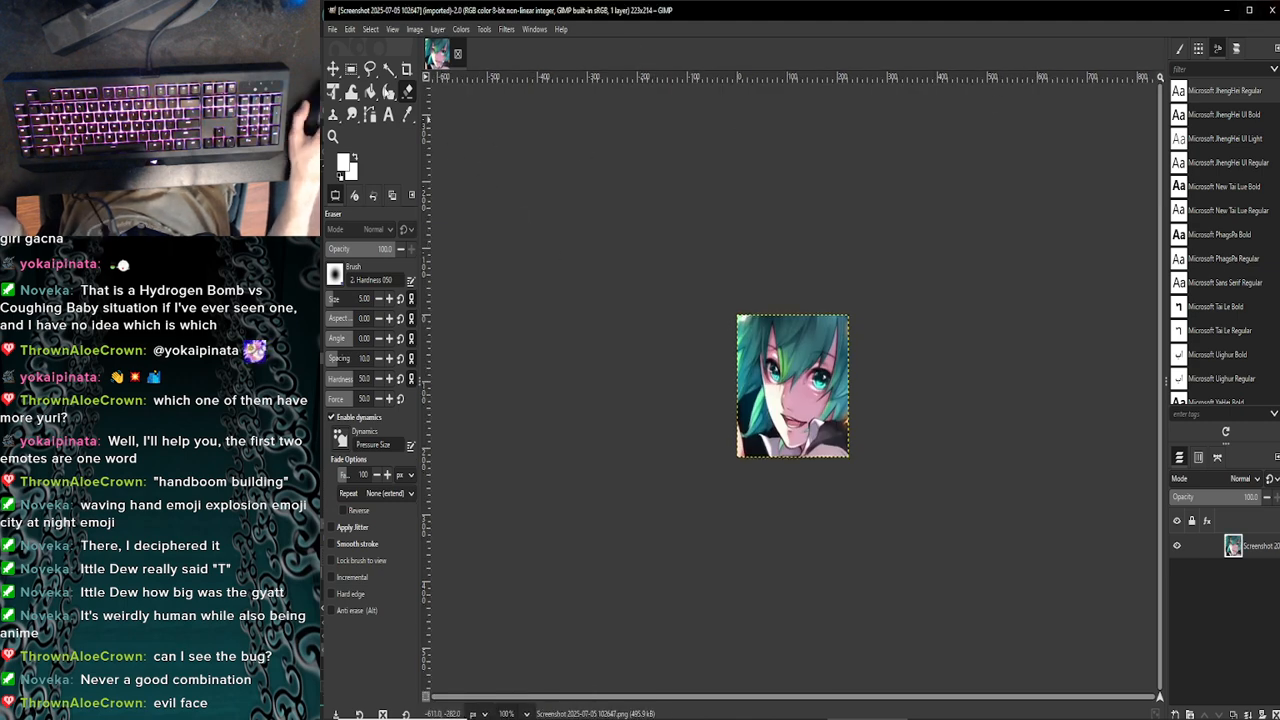
# Open ButtonIcon-GCN-Control_Stick.svg from Pictures with the default SVG import settings
pyautogui.click(332, 29)
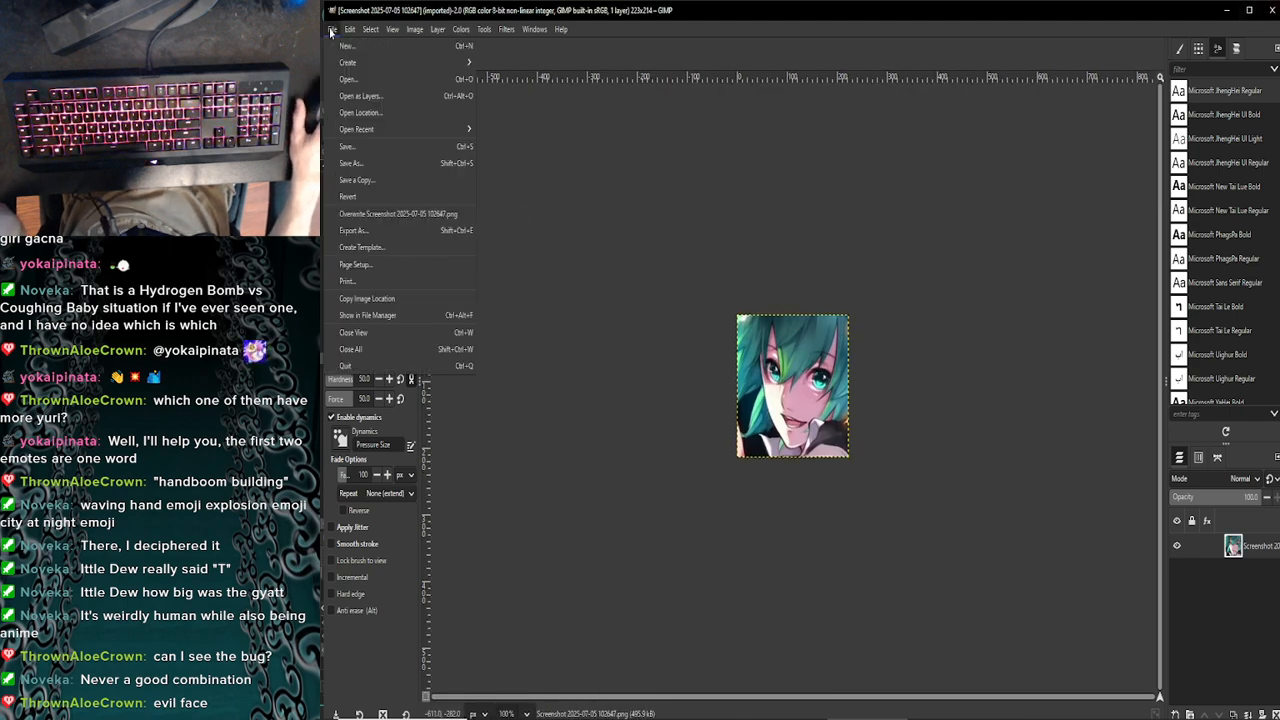
pyautogui.click(352, 80)
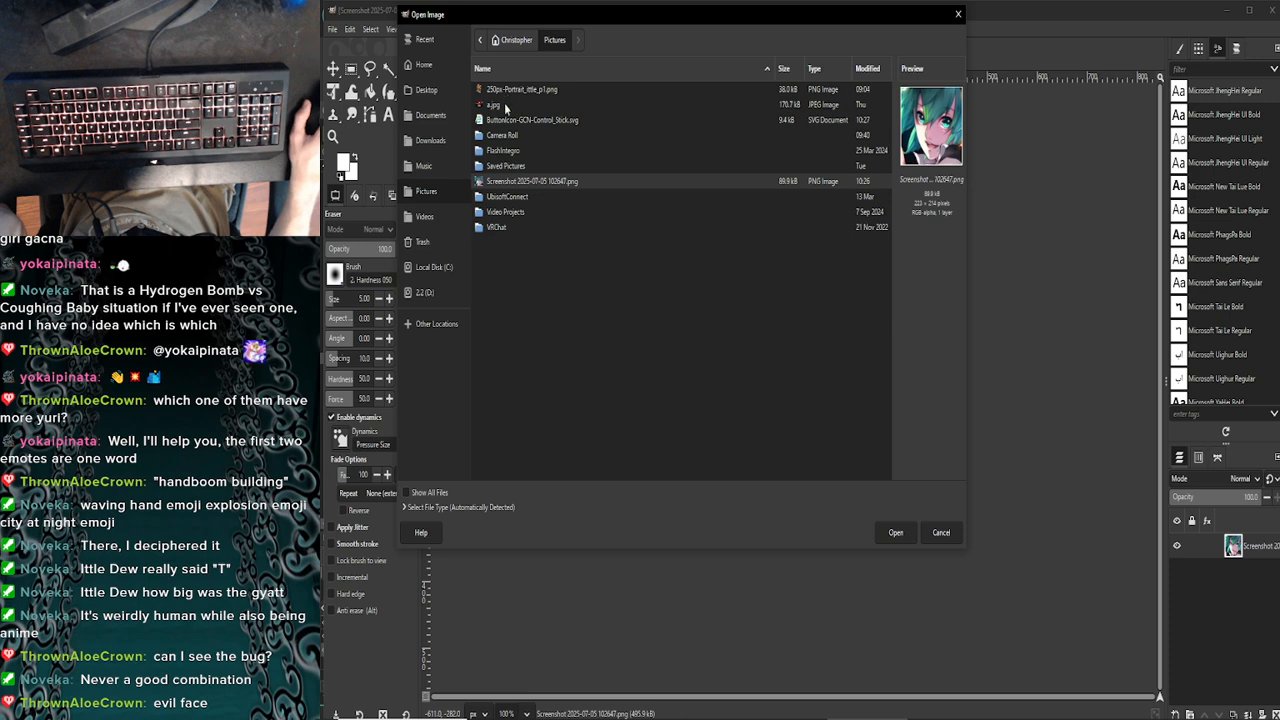
pyautogui.click(507, 120)
pyautogui.click(908, 531)
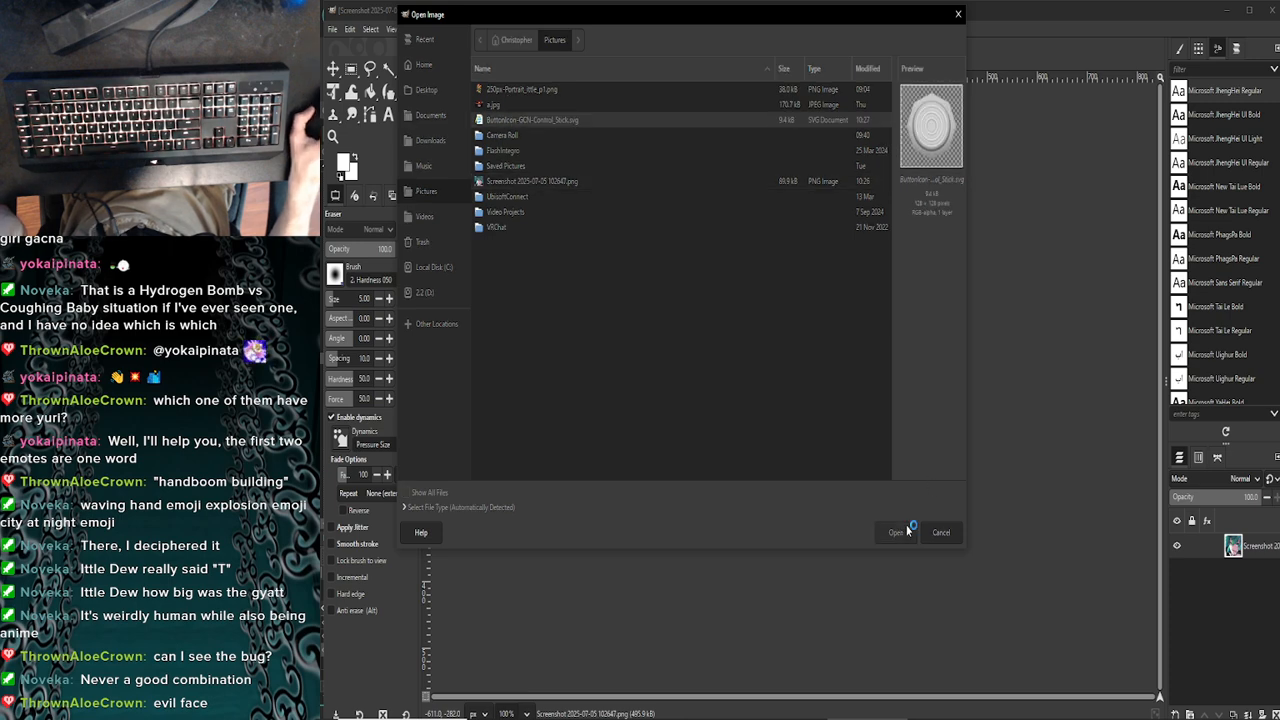
pyautogui.click(547, 349)
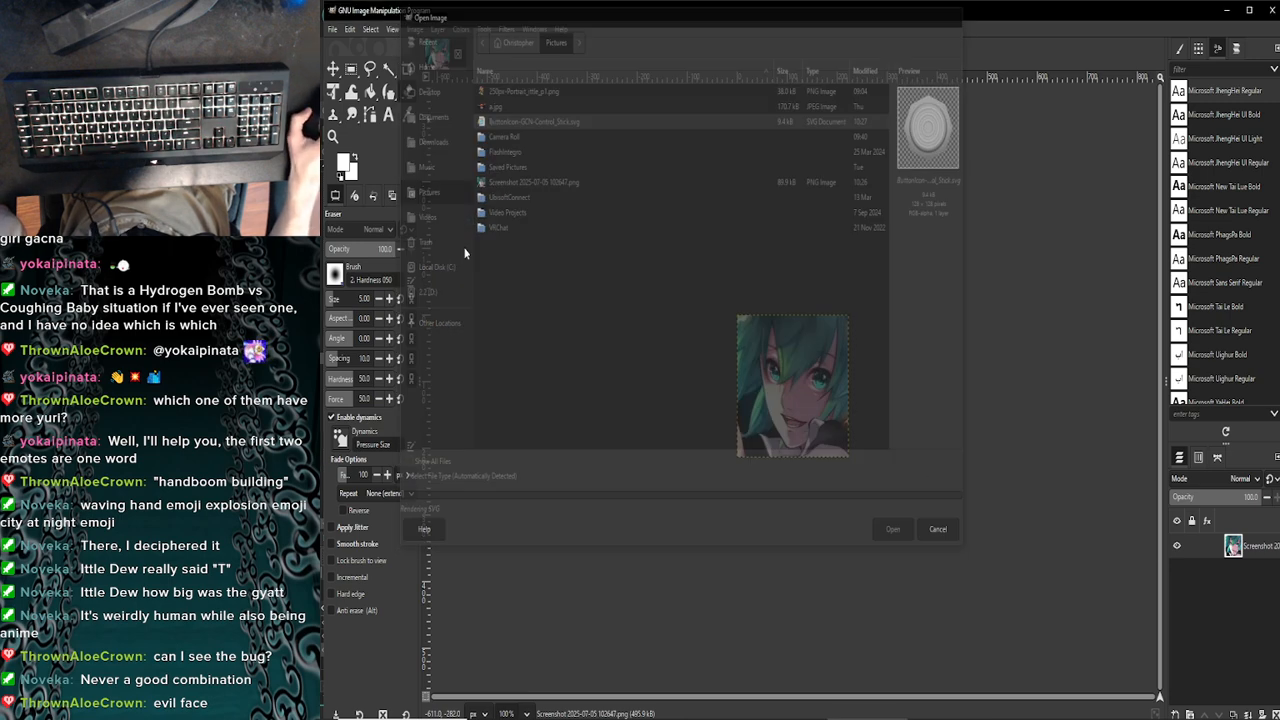
# Begin exporting the control stick image under the file name ButtonIcon-GCN-Control_Stick.png
pyautogui.click(333, 29)
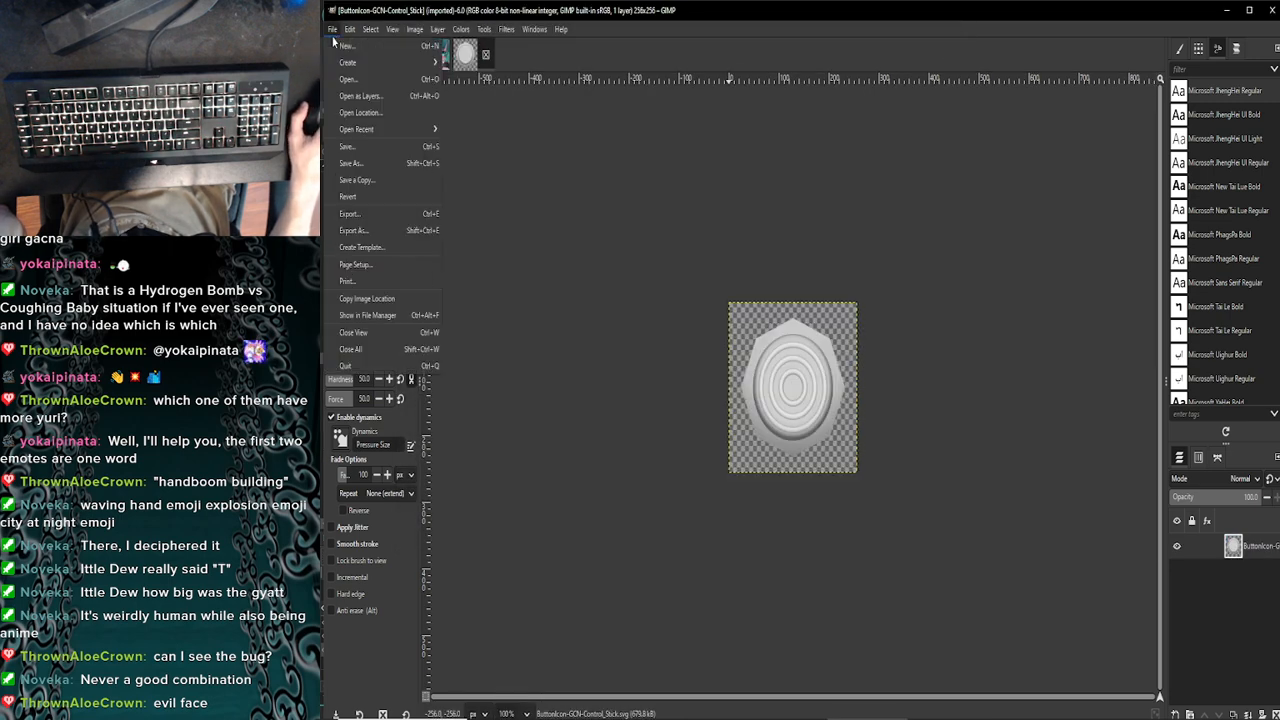
pyautogui.click(354, 230)
pyautogui.click(672, 142)
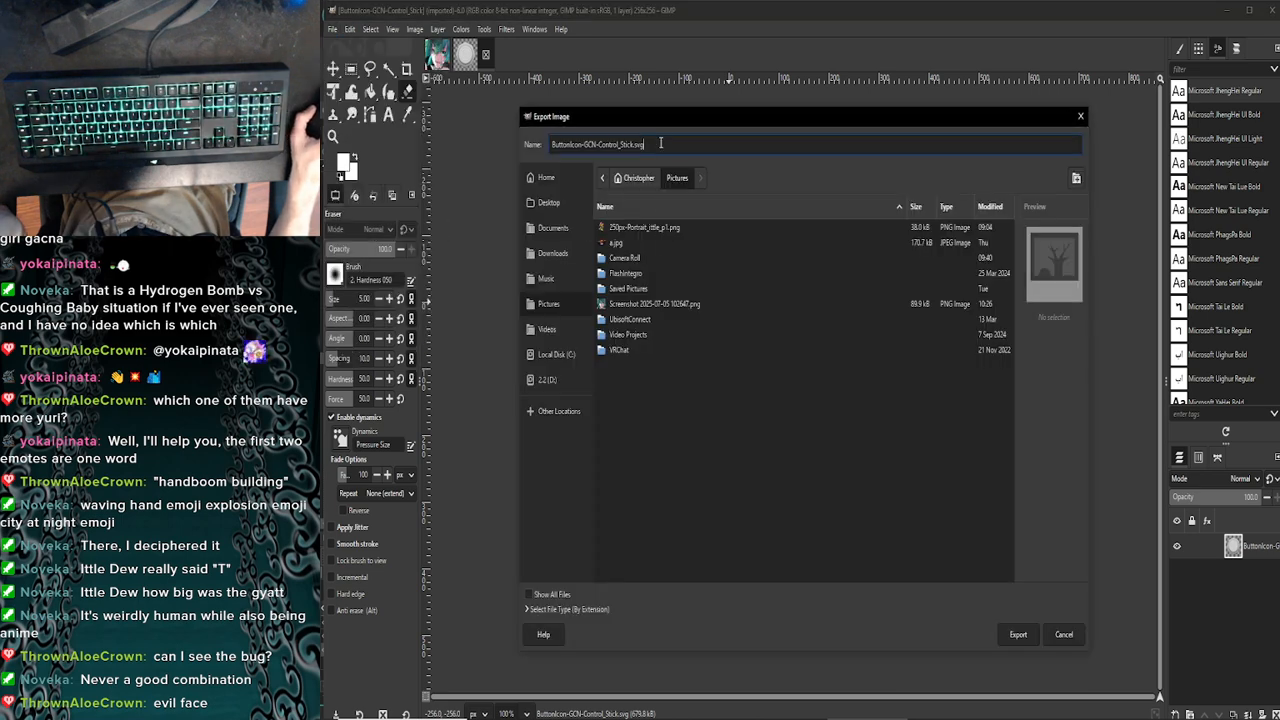
pyautogui.press('BackSpace')
pyautogui.press('BackSpace')
pyautogui.press('BackSpace')
pyautogui.press('BackSpace')
pyautogui.write('.png')
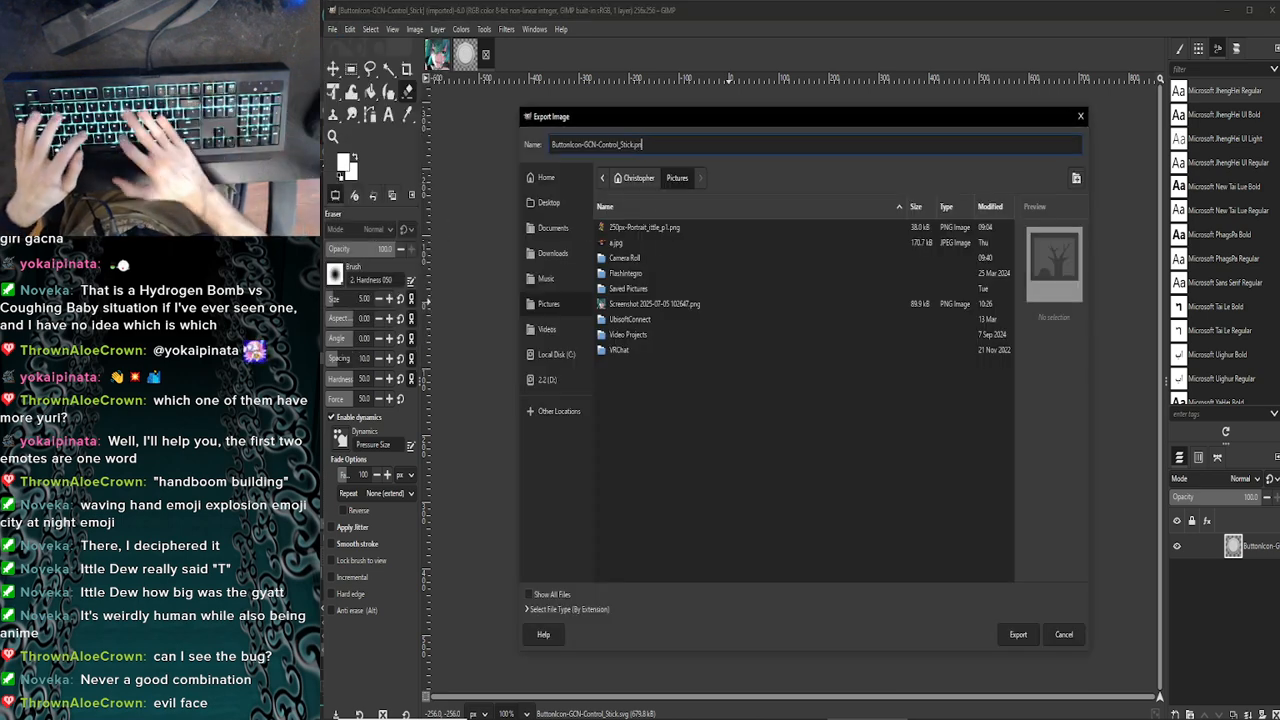
# Export the PNG into the Buttons folder of Slap city on the 2.2 (D:) drive with default PNG options
pyautogui.click(562, 379)
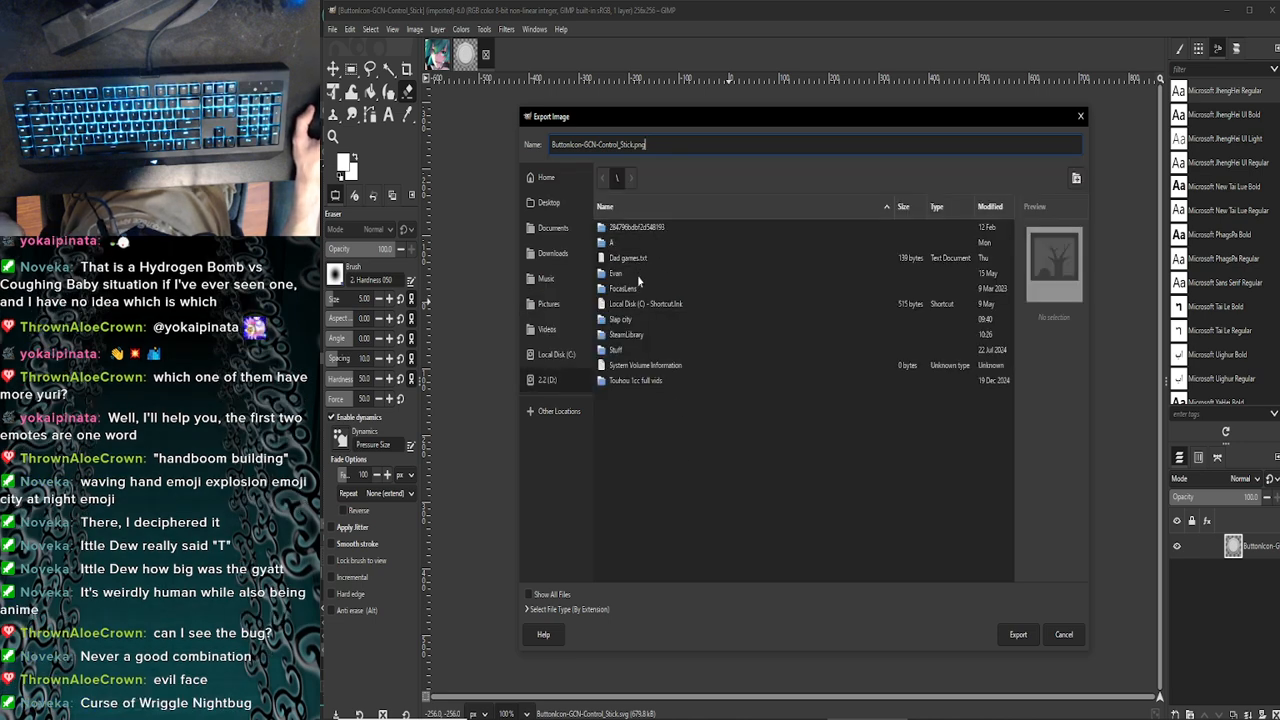
pyautogui.doubleClick(634, 321)
pyautogui.doubleClick(620, 258)
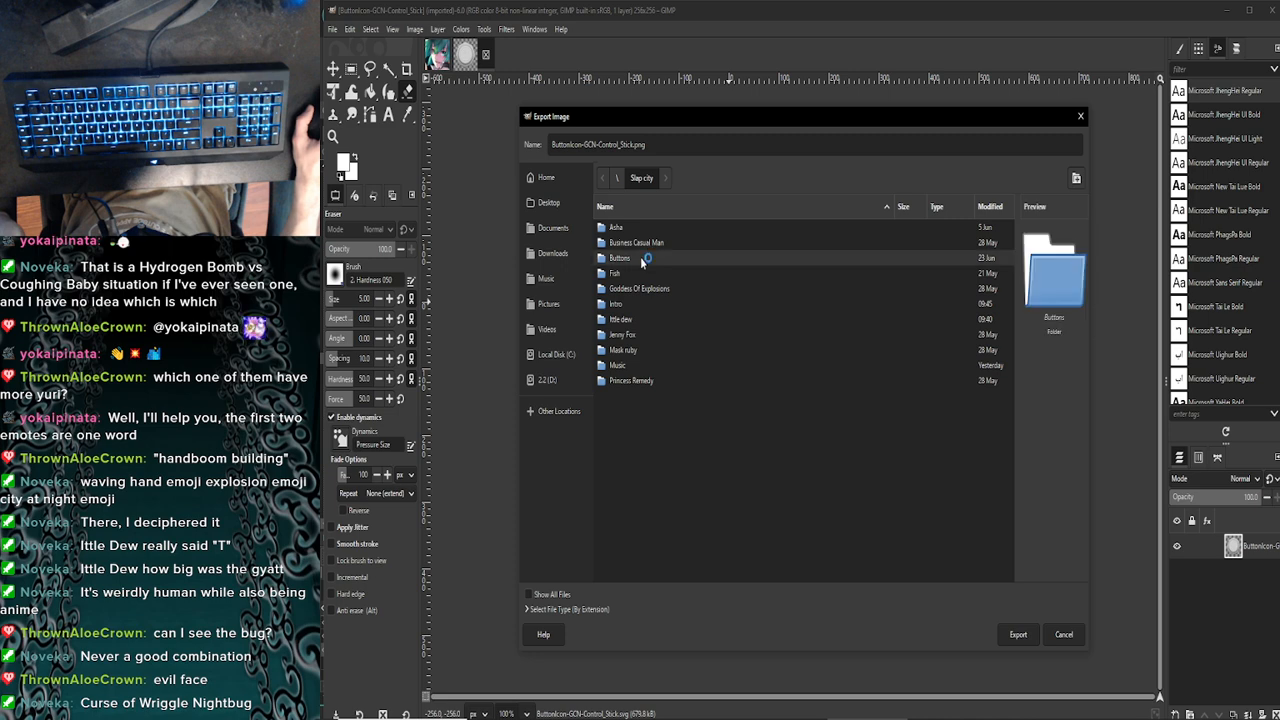
pyautogui.click(1010, 633)
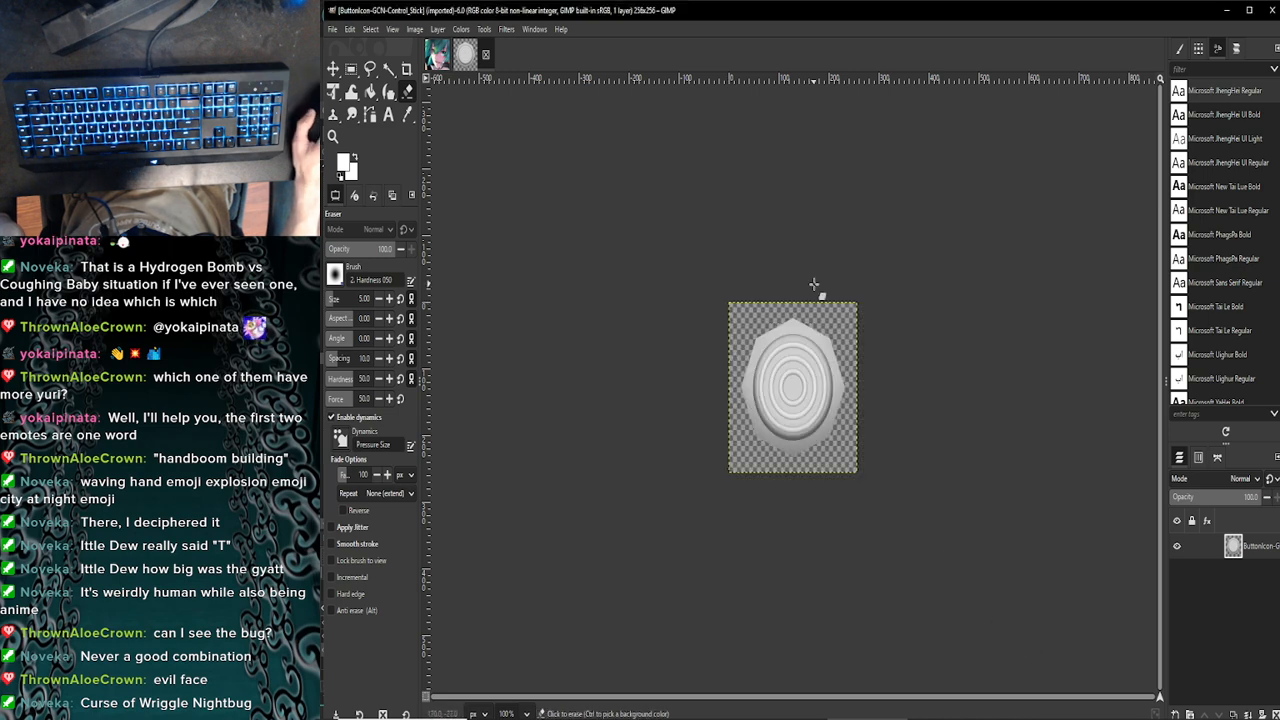
pyautogui.click(466, 352)
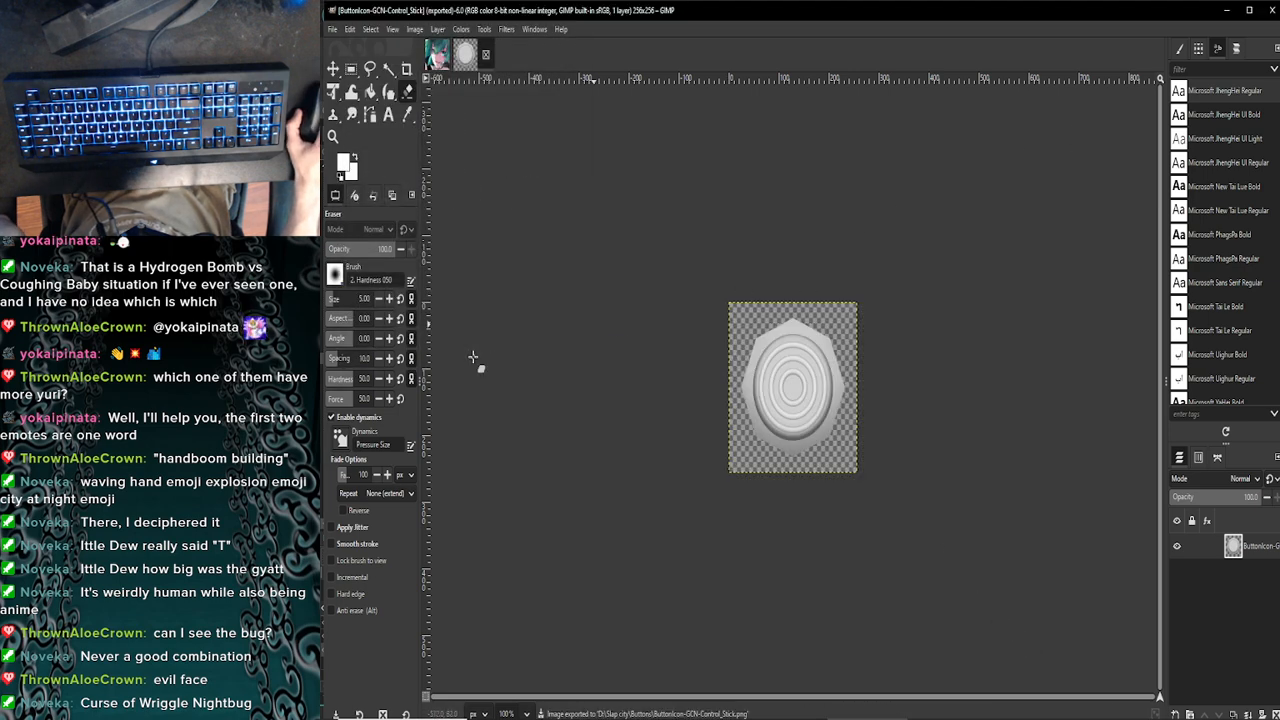
# Close GIMP and delete the control stick SVG from the Pictures folder
pyautogui.click(1269, 9)
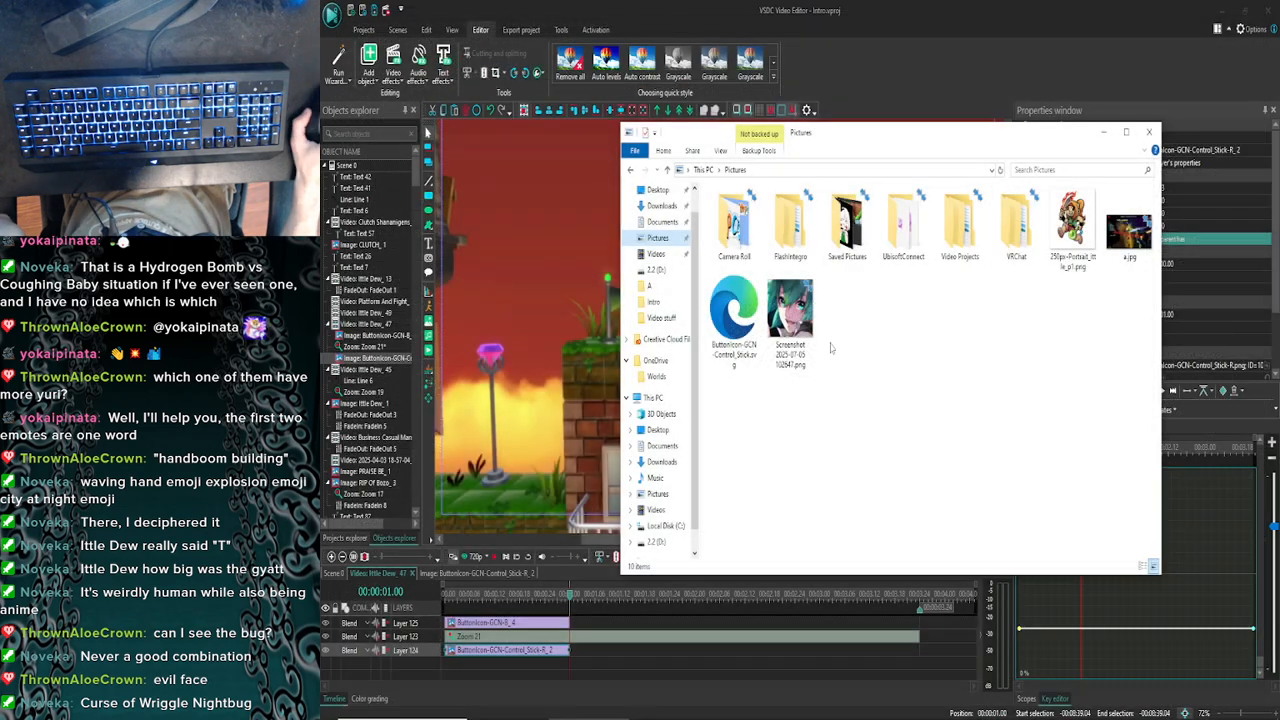
pyautogui.click(738, 326)
pyautogui.press('Delete')
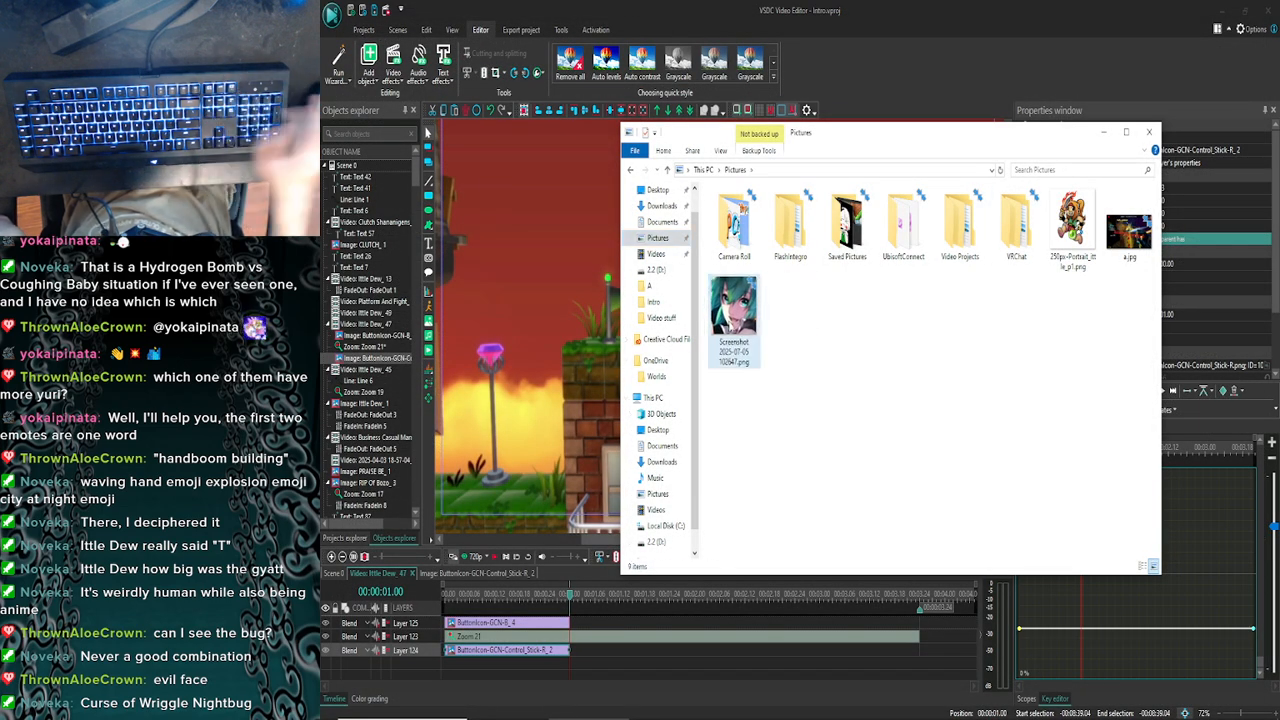
# Browse File Explorer to the Buttons folder inside Slap city on the 2.2 (D:) drive
pyautogui.click(656, 499)
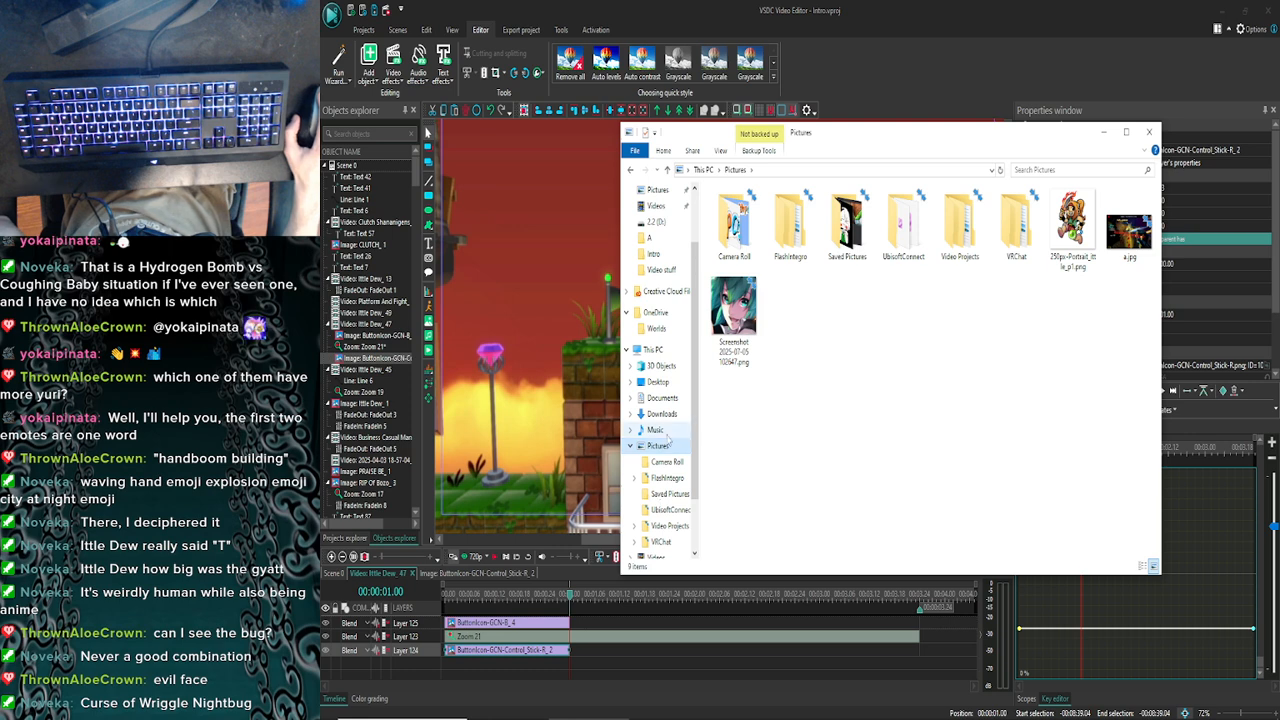
pyautogui.scroll(-2, 666, 500)
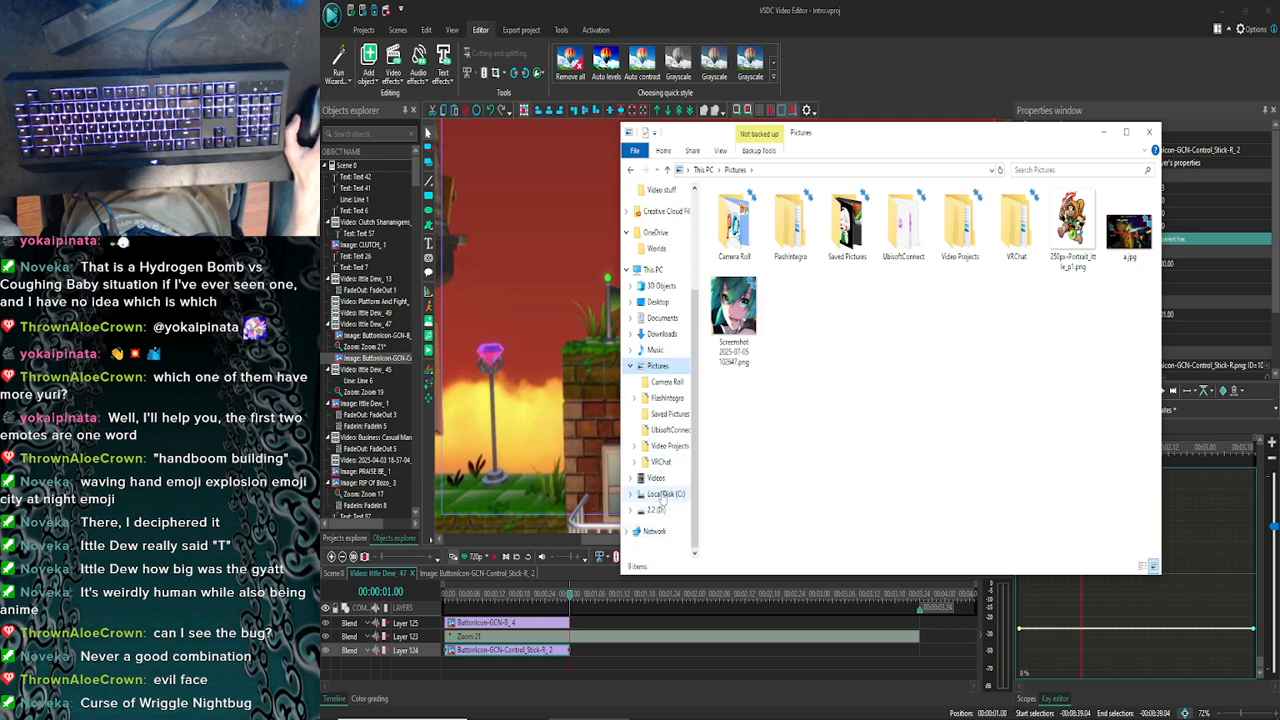
pyautogui.click(658, 508)
pyautogui.click(733, 281)
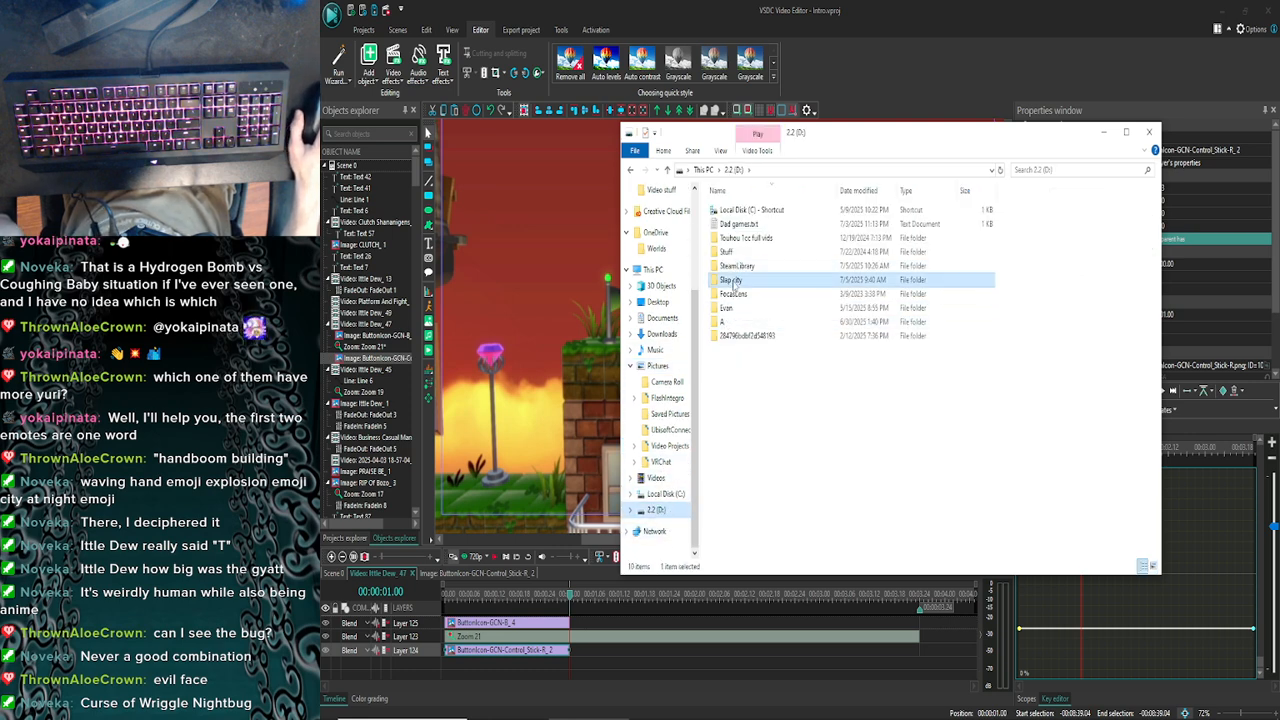
pyautogui.doubleClick(733, 281)
pyautogui.doubleClick(846, 222)
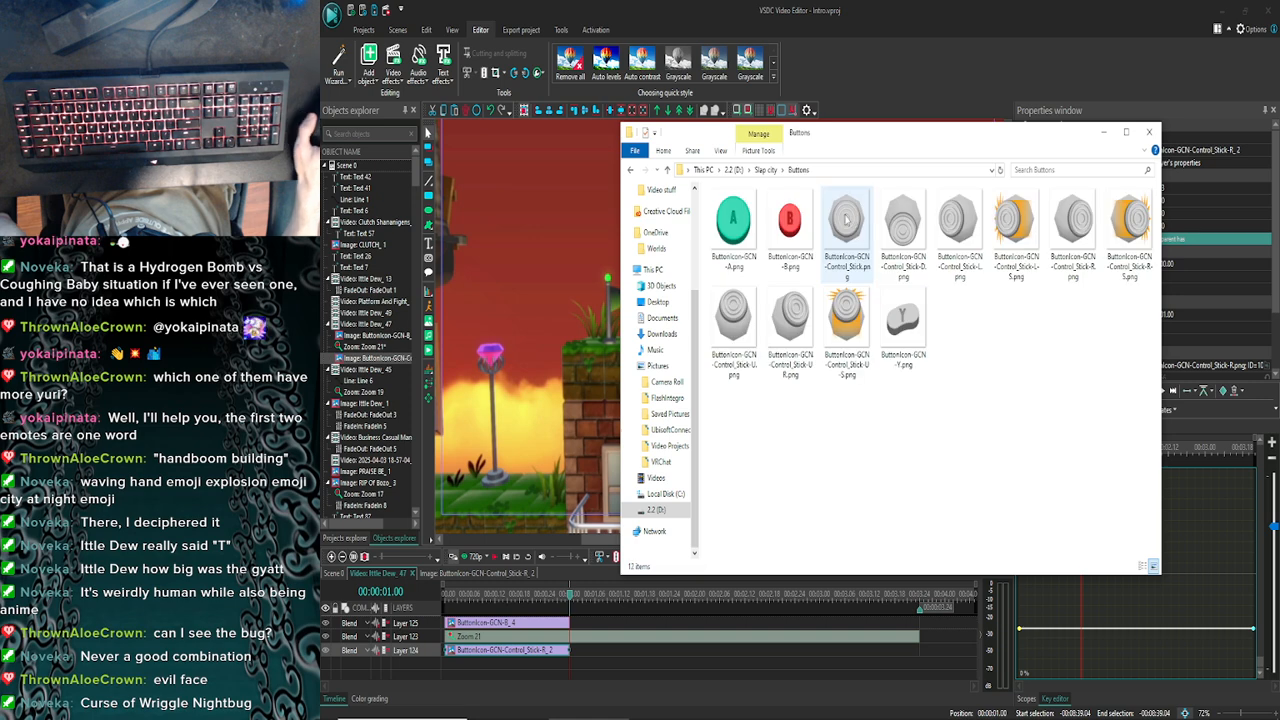
# Add ButtonIcon-GCN-Control_Stick.png to the VSDC timeline at 00:00:01.00 and shrink it to about 625 by 288 from its lower corner
pyautogui.moveTo(846, 222); pyautogui.dragTo(634, 624)
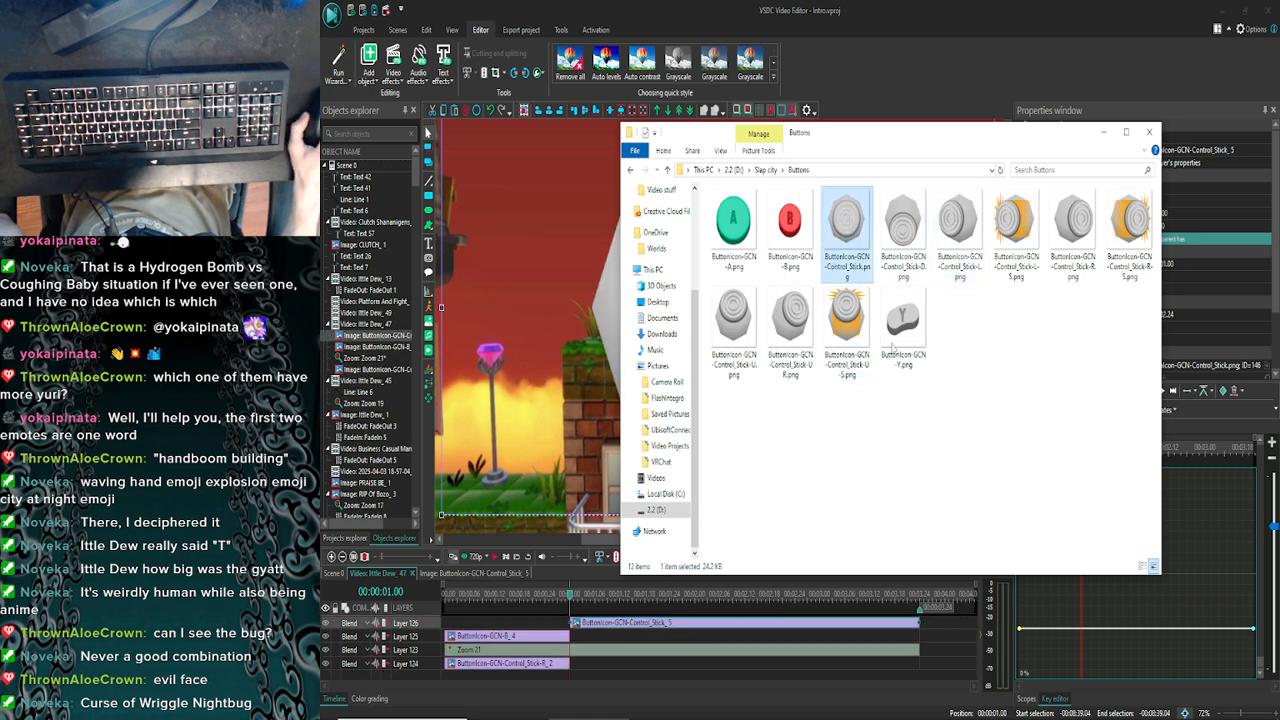
pyautogui.click(1102, 132)
pyautogui.moveTo(995, 521); pyautogui.dragTo(666, 238)
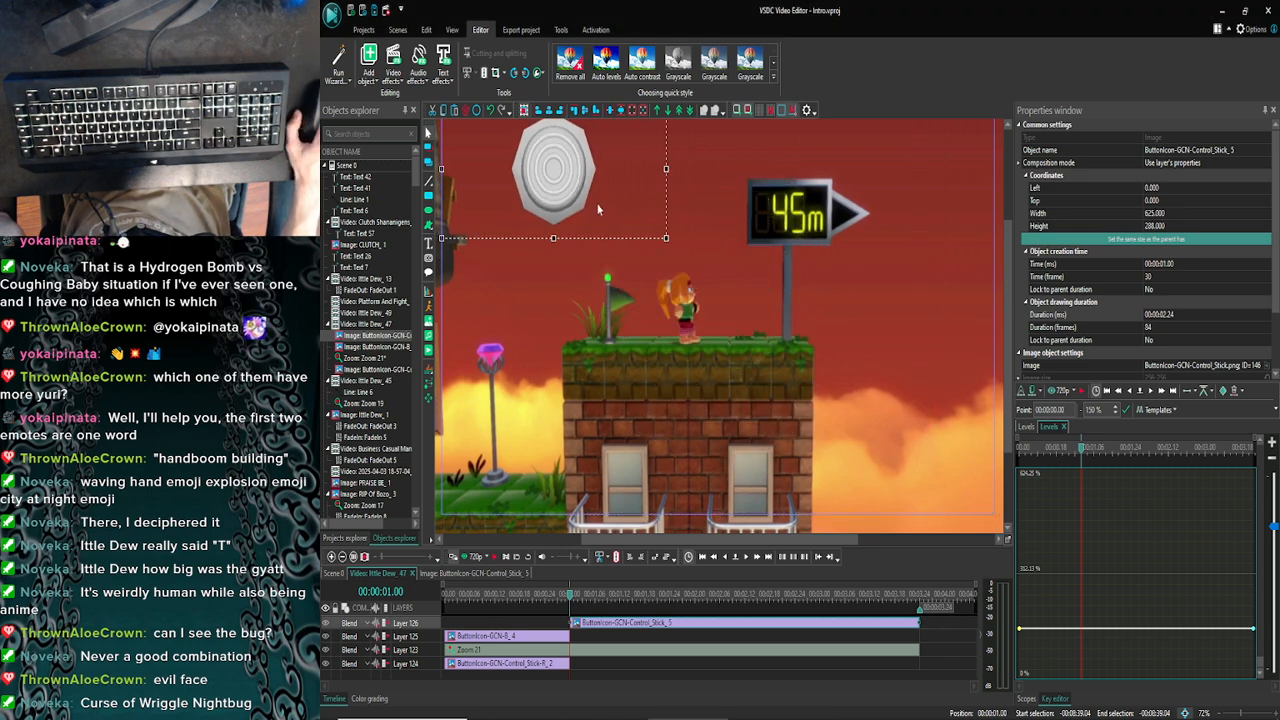
# Move the control stick icon above the character, just beside the 45m sign, and preview the clip
pyautogui.moveTo(441, 168); pyautogui.dragTo(669, 180)
pyautogui.click(839, 301)
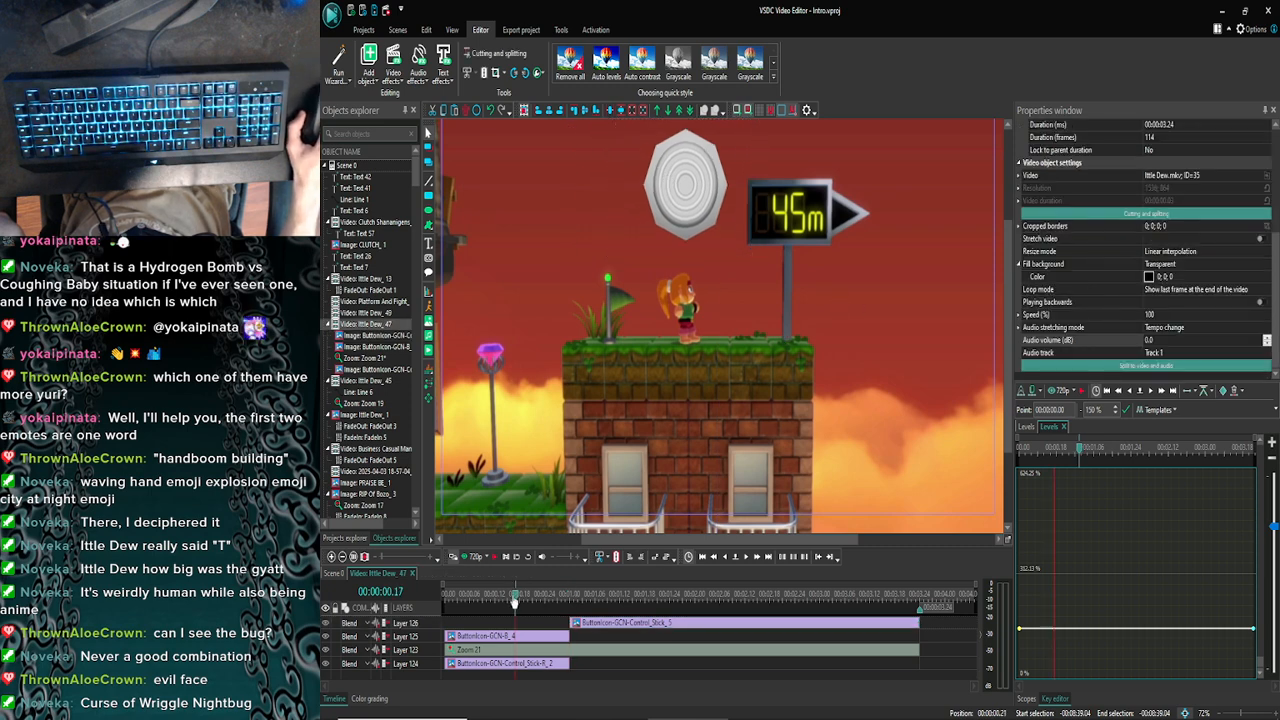
pyautogui.click(454, 557)
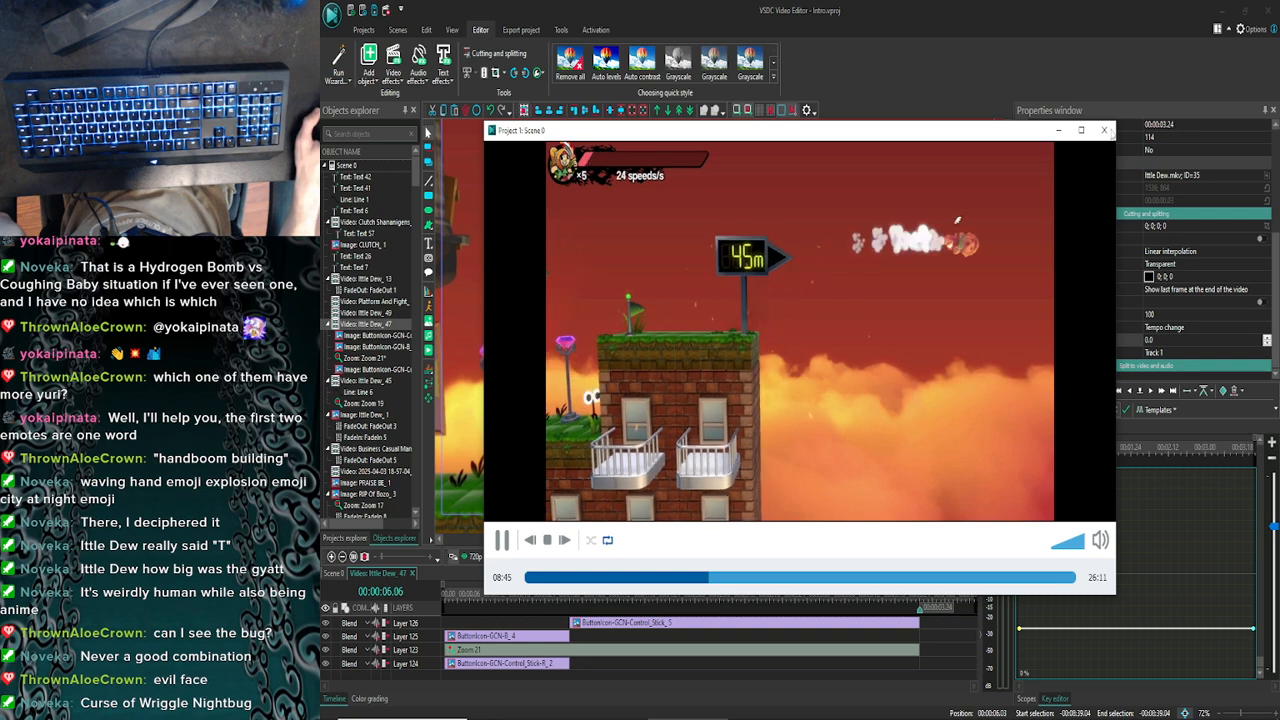
pyautogui.click(1105, 132)
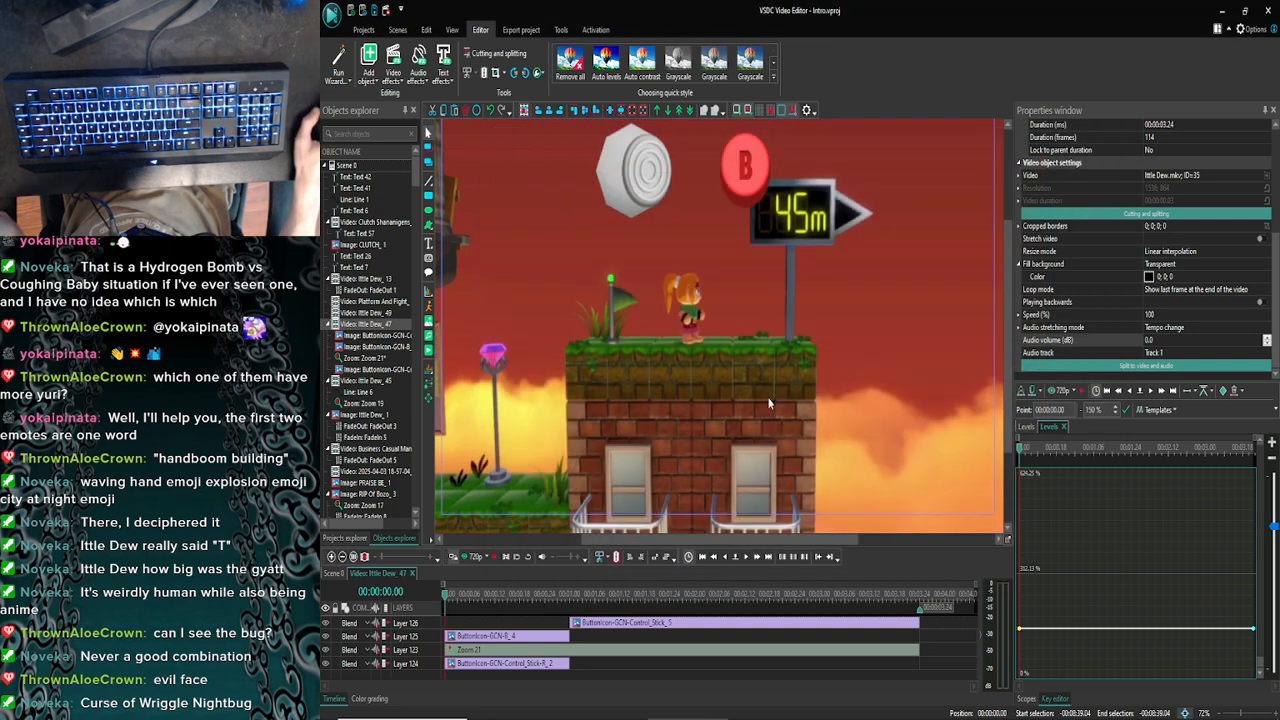
# Return to the Scene 0 timeline and place the playhead at 00:08:42.27, at the start of the last Ittle Dew clip
pyautogui.click(336, 573)
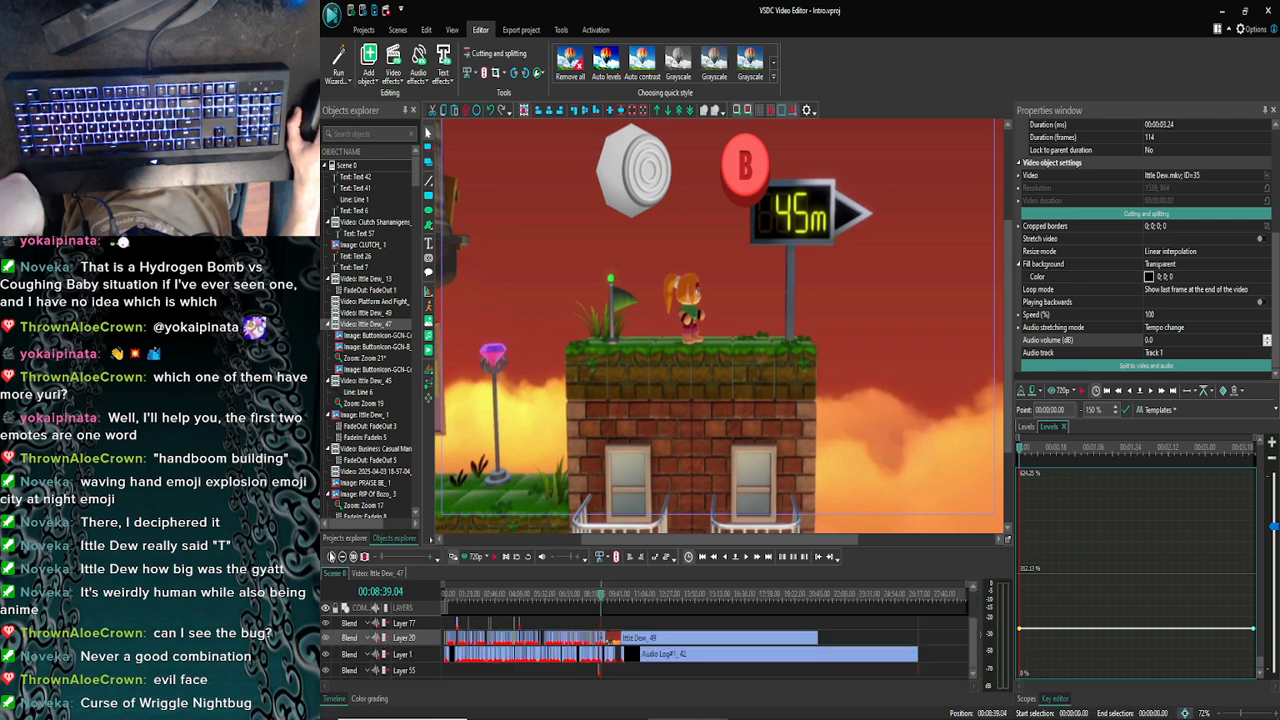
pyautogui.click(330, 557)
pyautogui.click(330, 557)
pyautogui.click(330, 557)
pyautogui.click(330, 557)
pyautogui.click(330, 557)
pyautogui.click(330, 557)
pyautogui.click(330, 557)
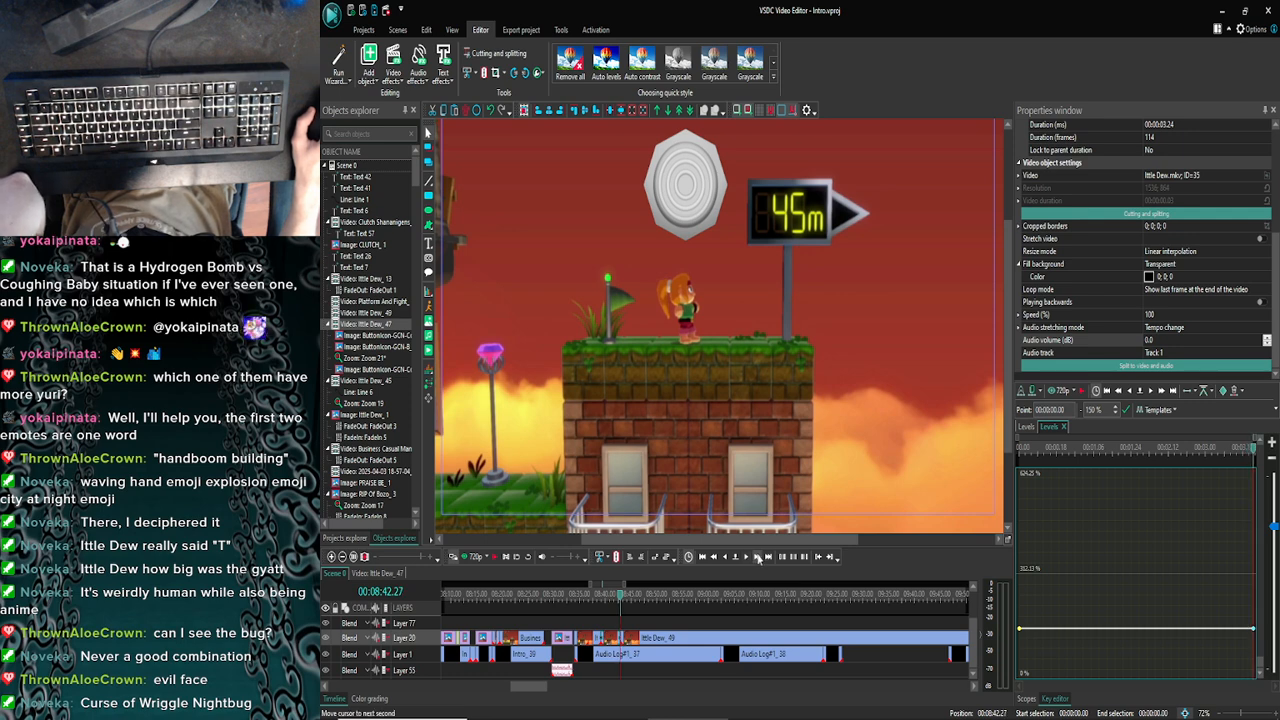
pyautogui.click(757, 557)
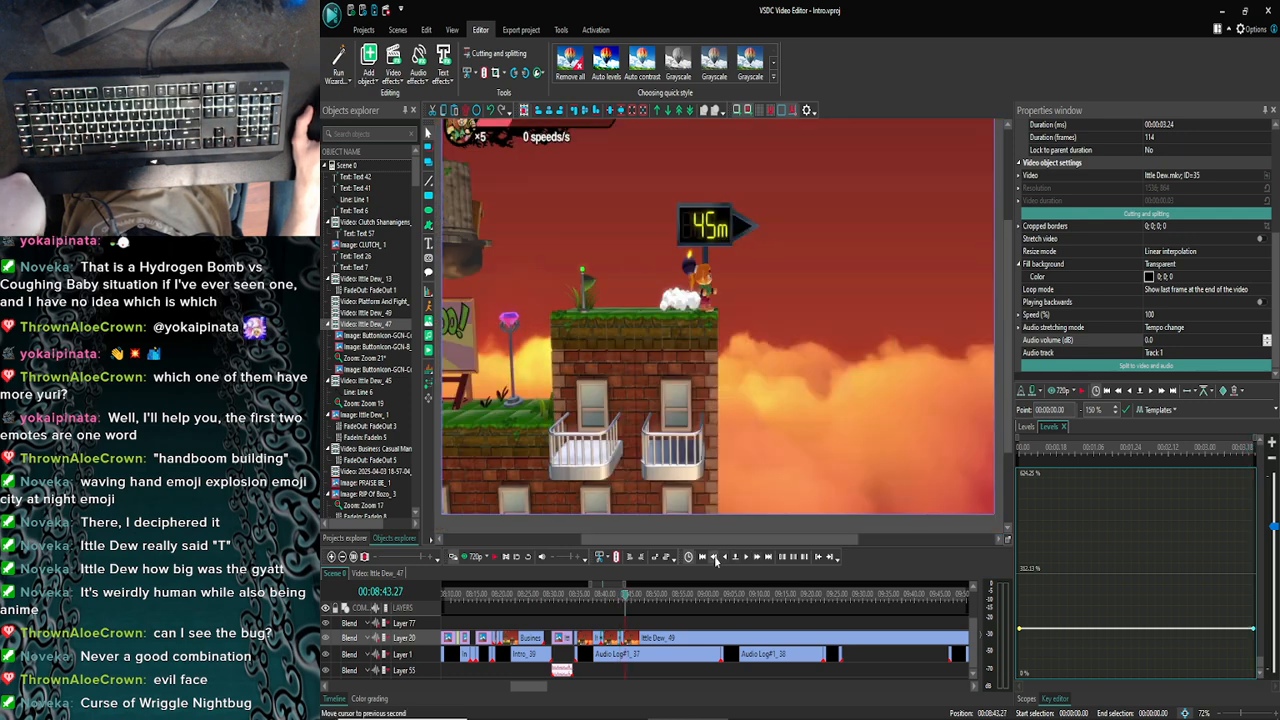
pyautogui.click(715, 560)
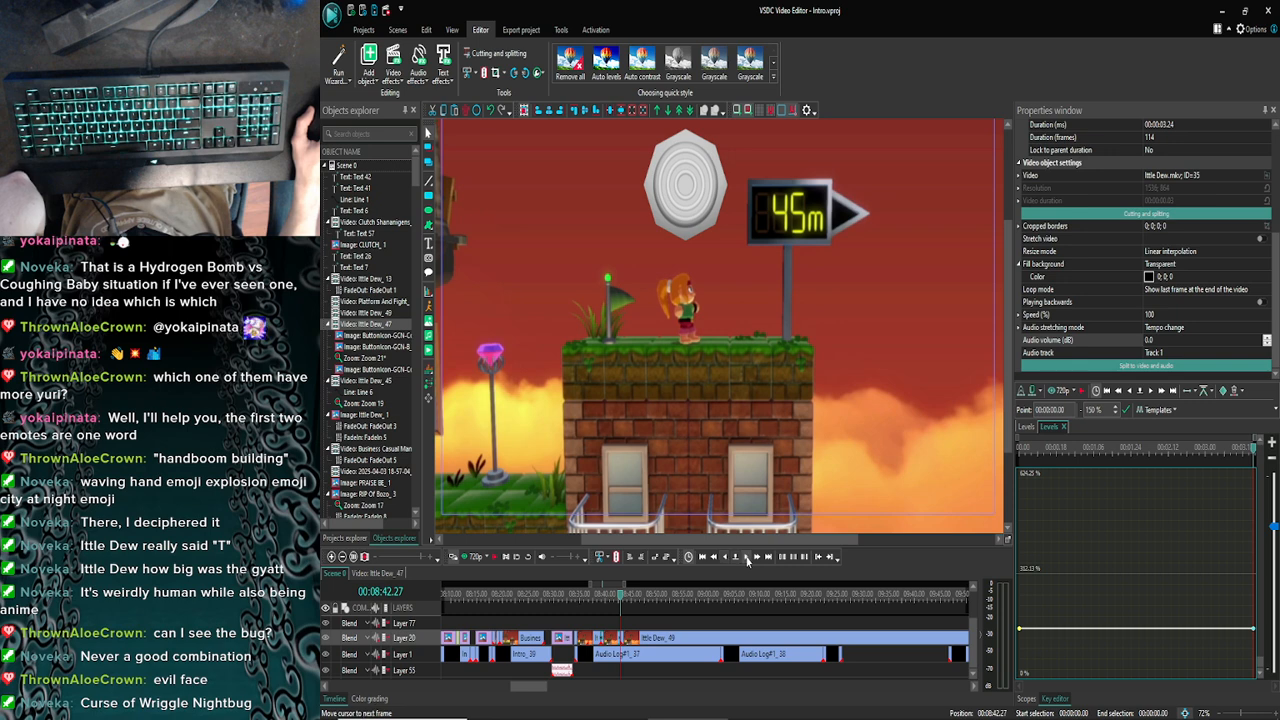
# Advance frame by frame to 00:08:43.11 and split the long Ittle Dew clip there
pyautogui.click(750, 557)
pyautogui.click(750, 557)
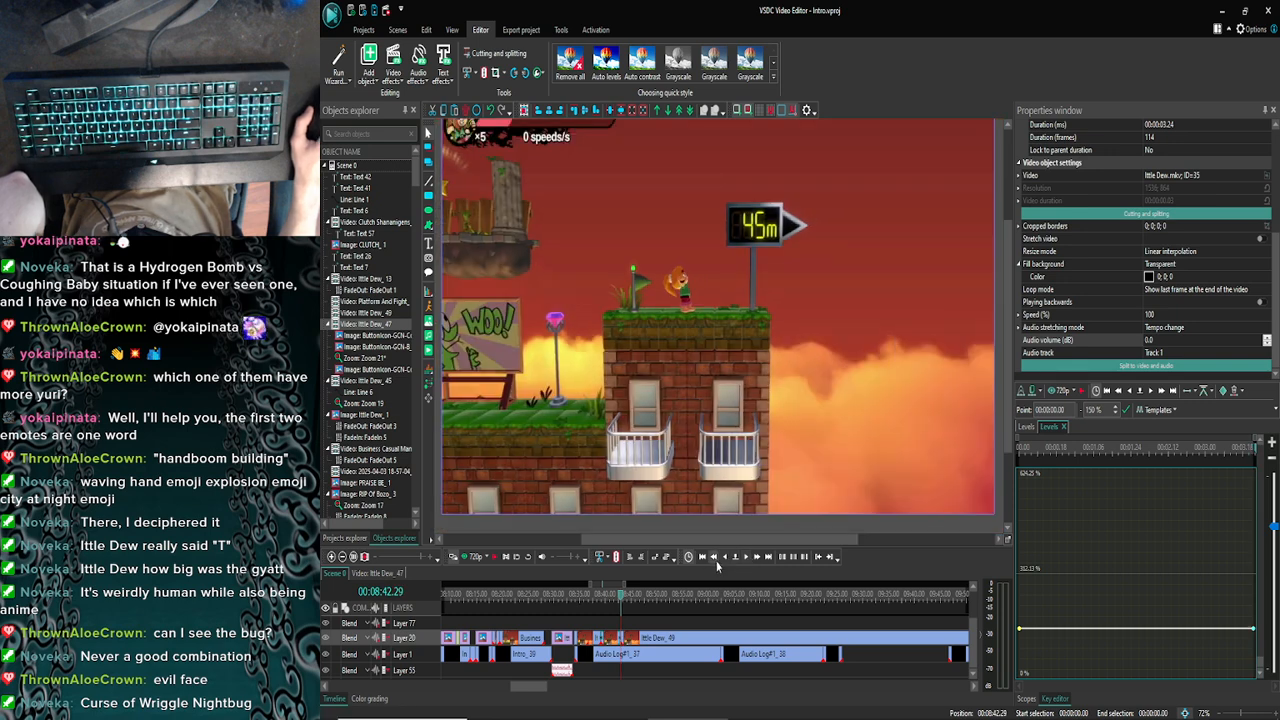
pyautogui.click(746, 557)
pyautogui.click(746, 557)
pyautogui.click(746, 557)
pyautogui.click(746, 557)
pyautogui.click(746, 557)
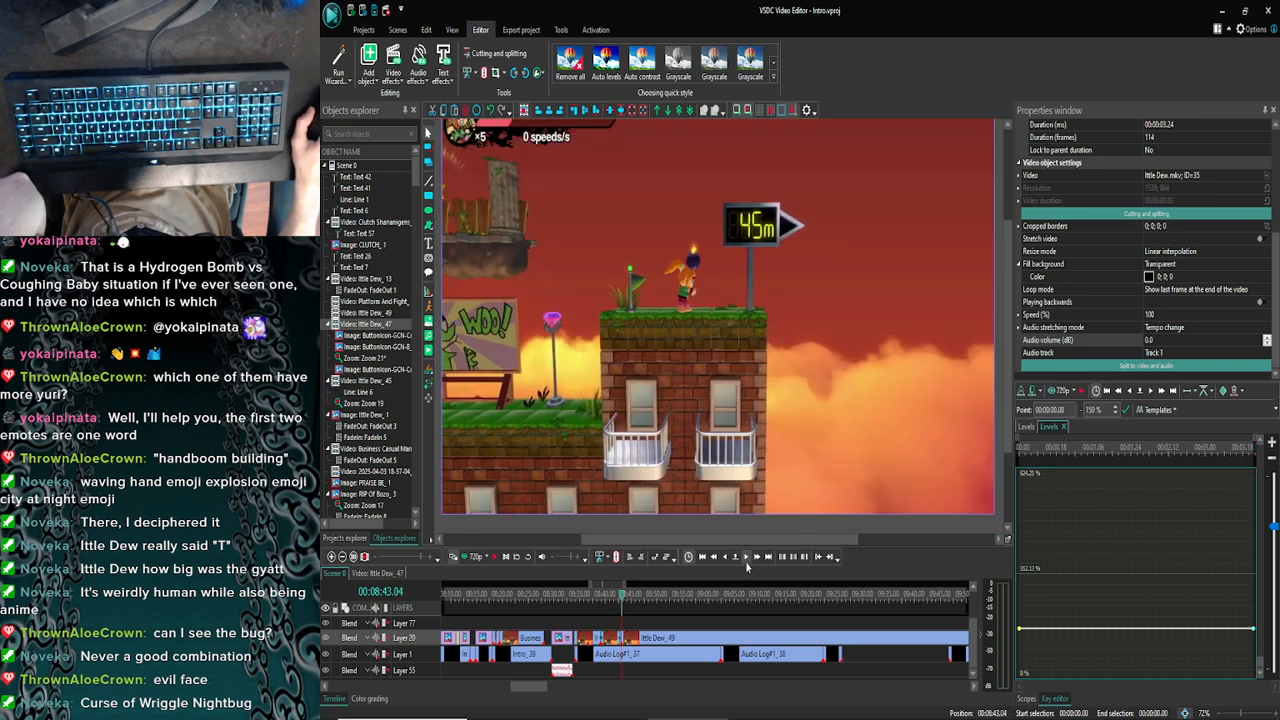
pyautogui.click(746, 557)
pyautogui.click(746, 563)
pyautogui.click(746, 563)
pyautogui.click(746, 563)
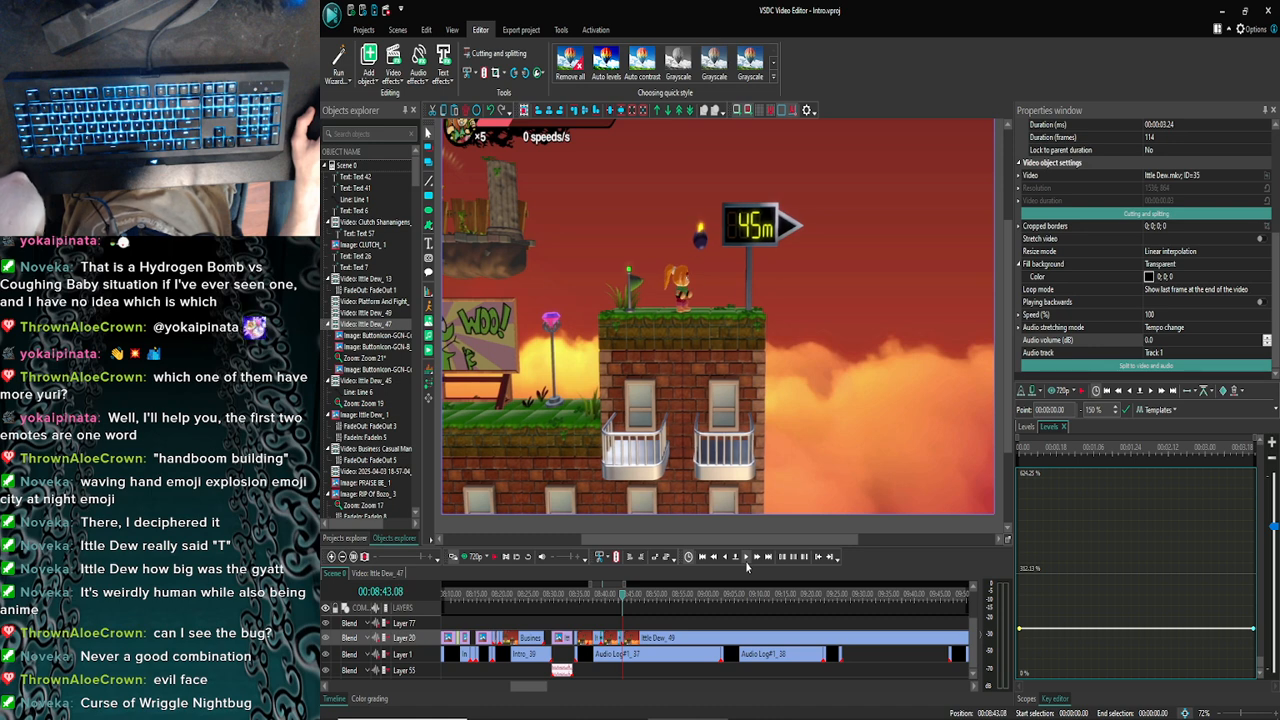
pyautogui.click(746, 563)
pyautogui.click(746, 563)
pyautogui.click(746, 563)
pyautogui.click(746, 563)
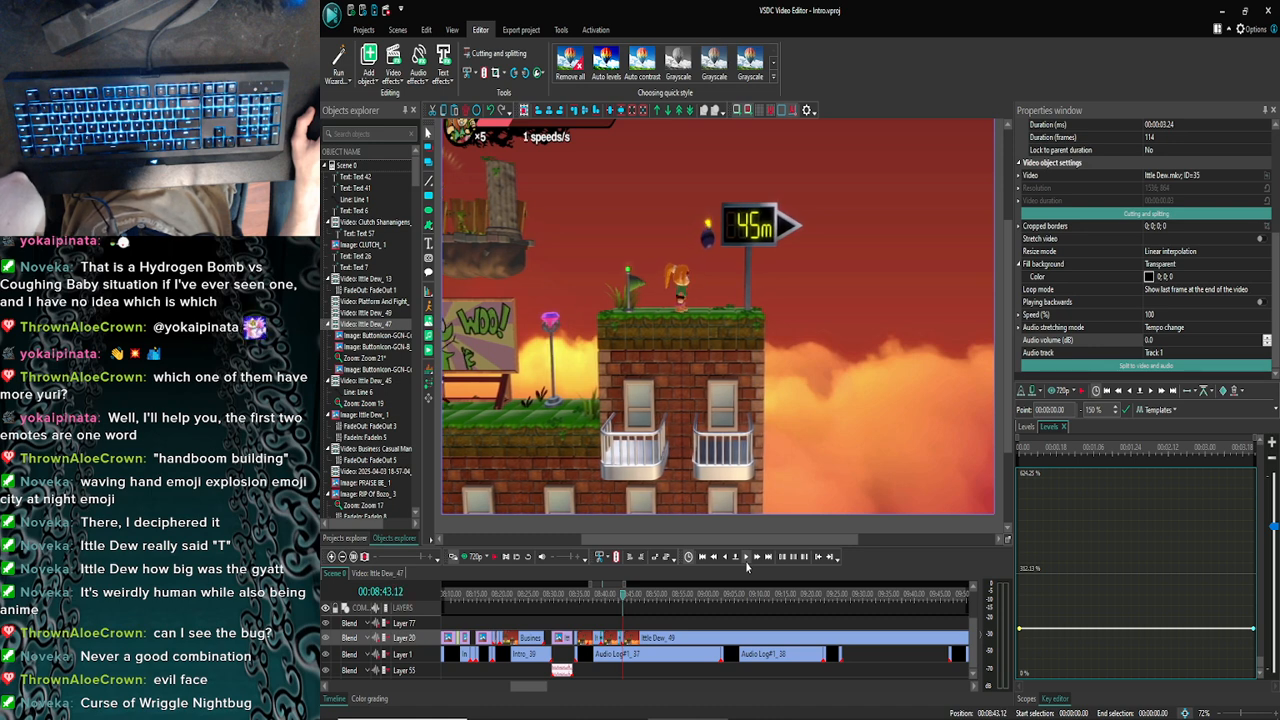
pyautogui.click(746, 563)
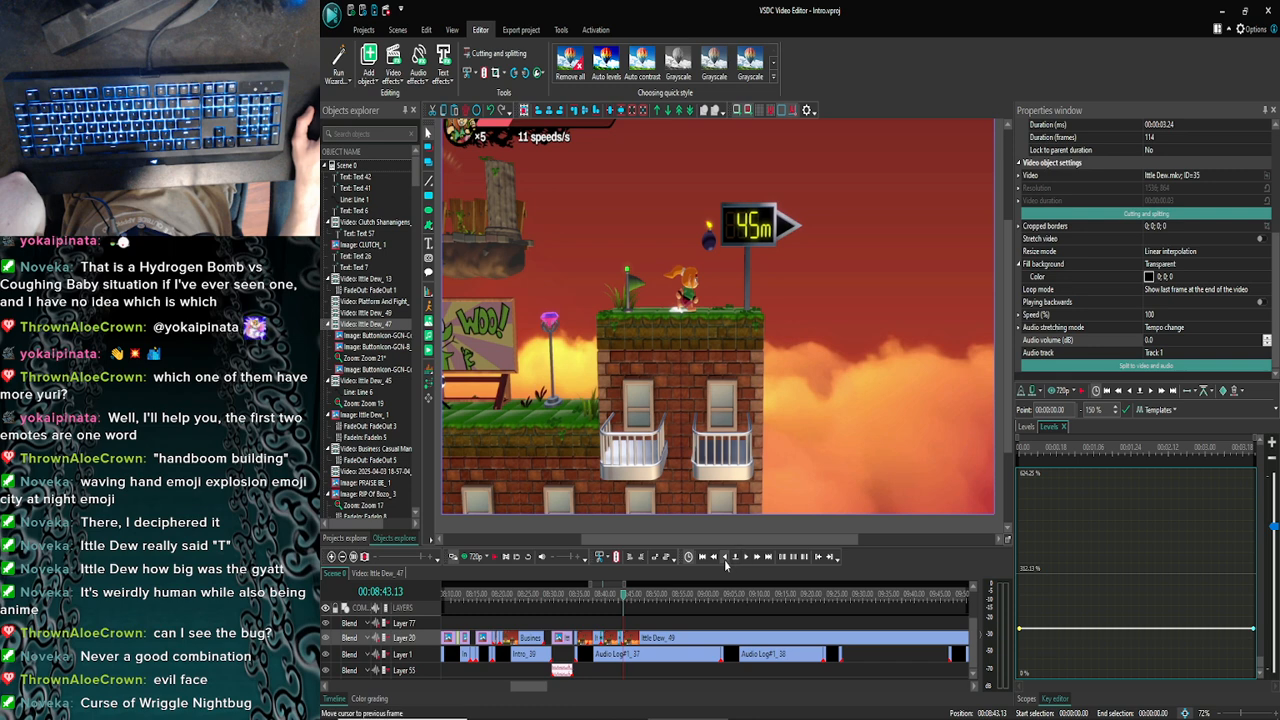
pyautogui.click(724, 559)
pyautogui.click(724, 559)
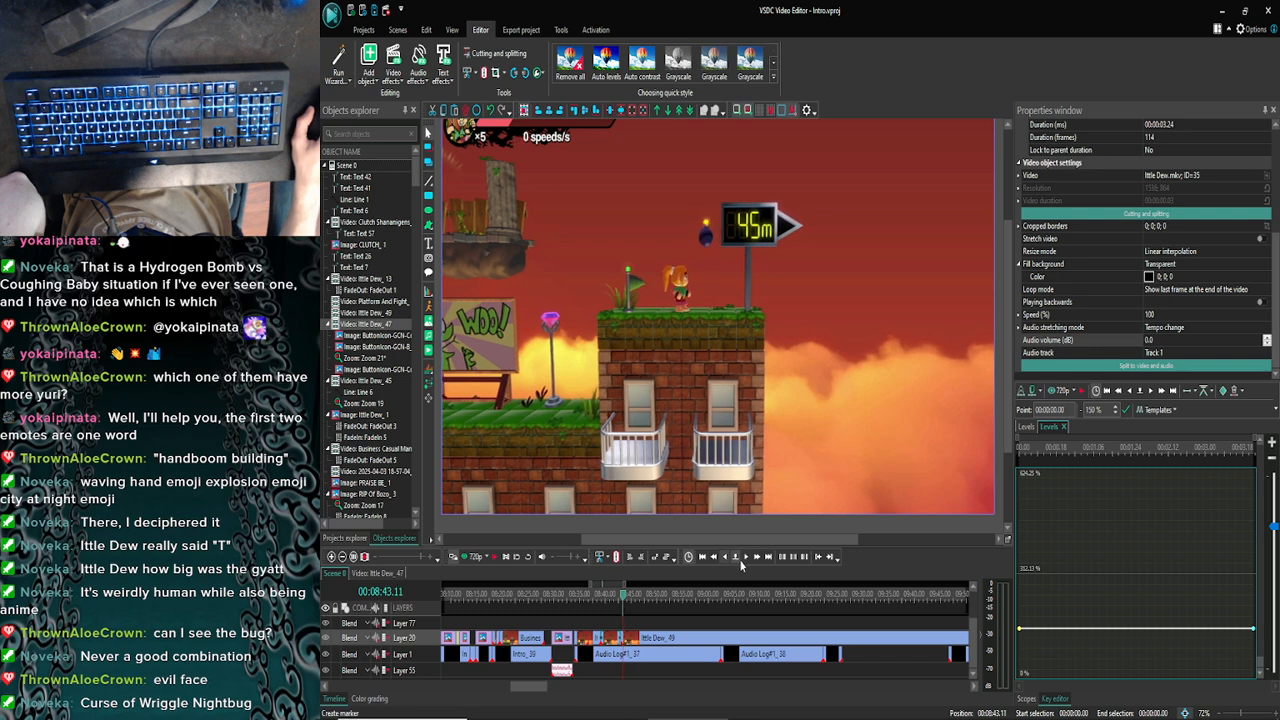
pyautogui.click(746, 563)
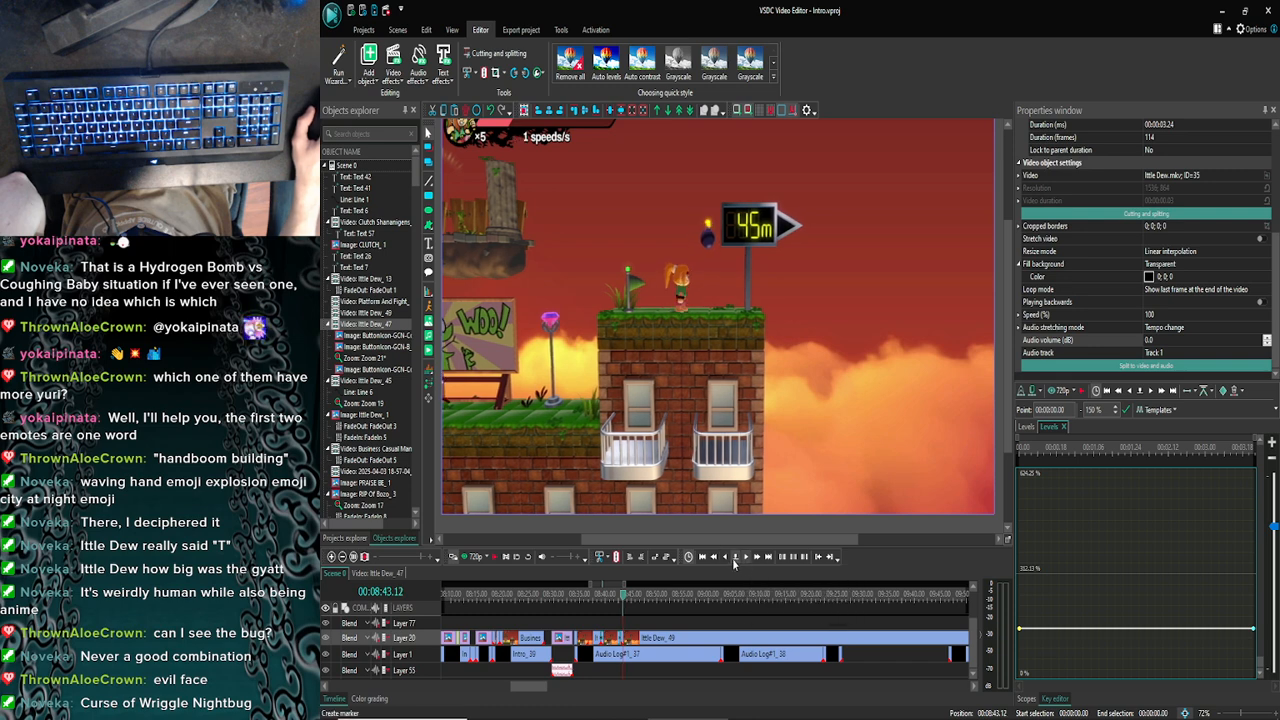
pyautogui.click(728, 564)
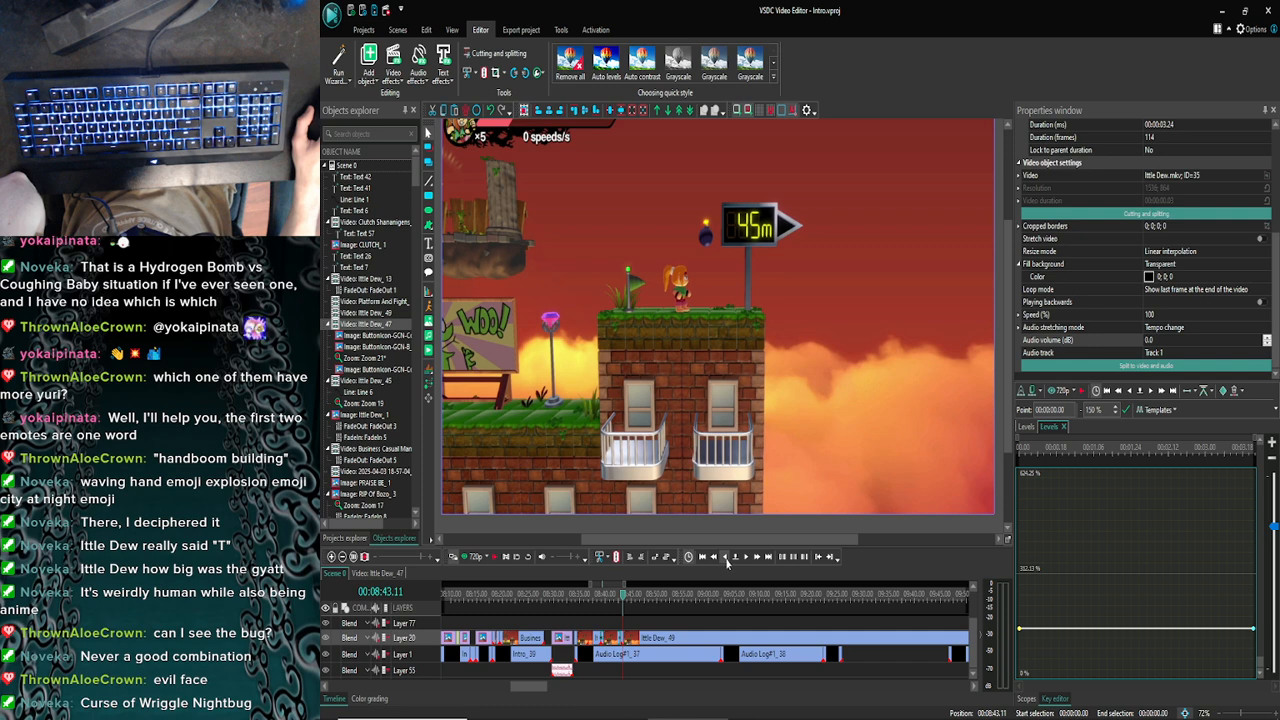
pyautogui.click(644, 642)
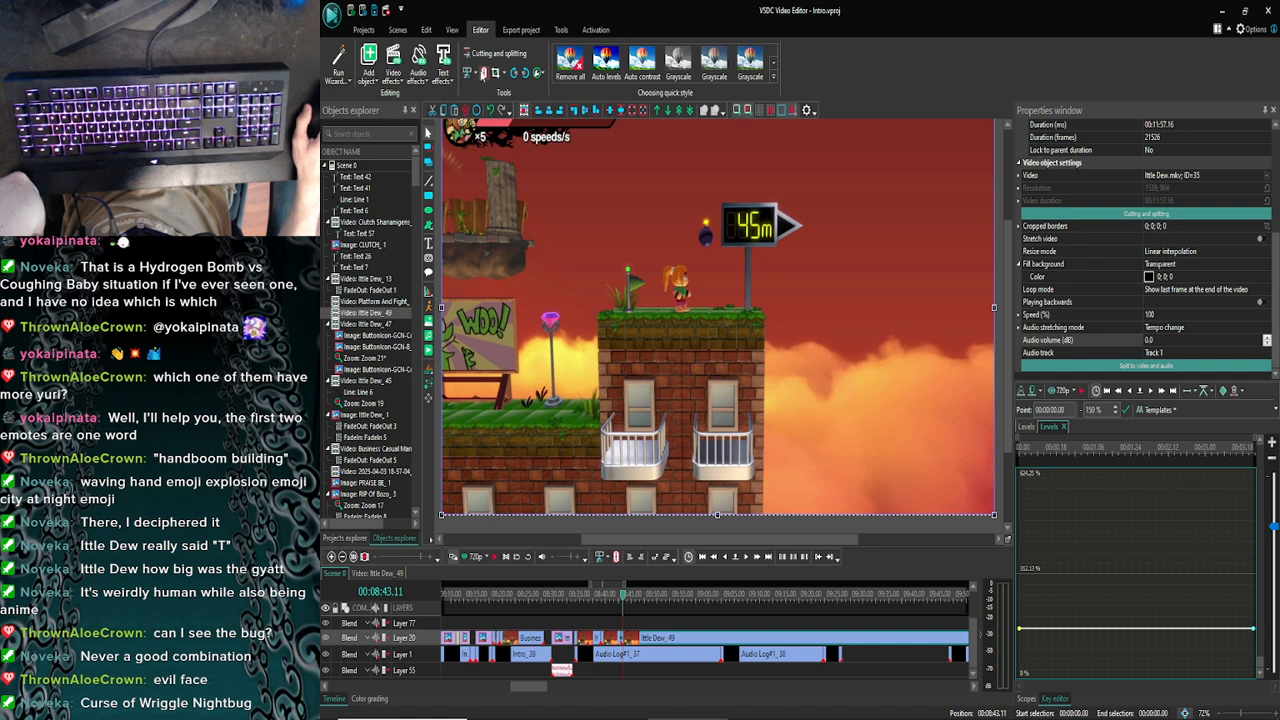
pyautogui.click(647, 643)
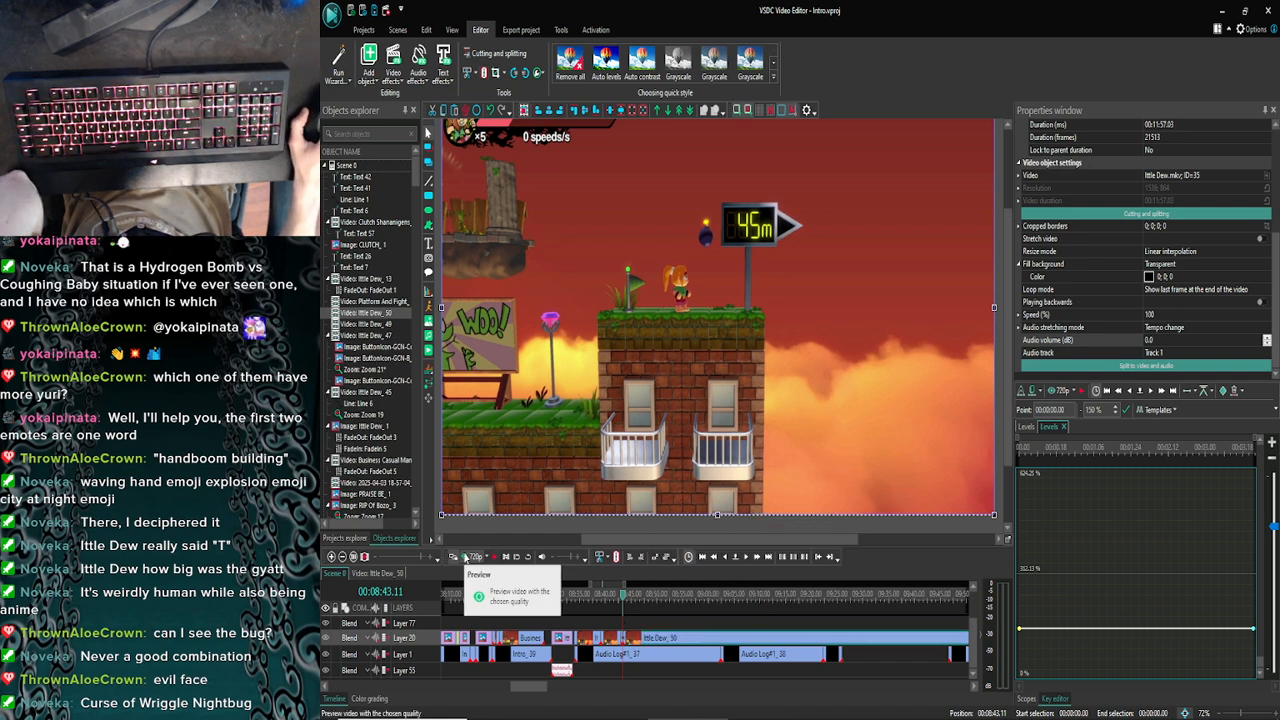
# Preview the footage after the 00:08:43.11 split twice, and move the playhead two seconds ahead to 00:08:45.11
pyautogui.click(465, 557)
pyautogui.click(502, 540)
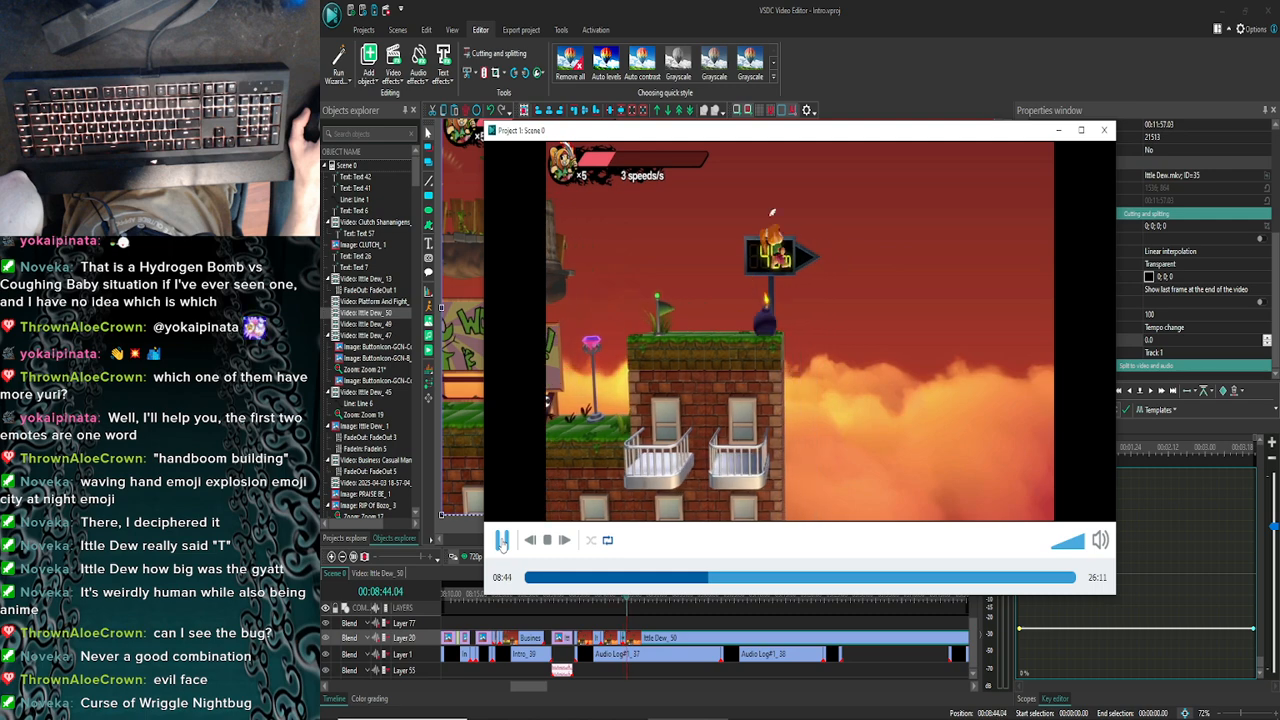
pyautogui.click(502, 540)
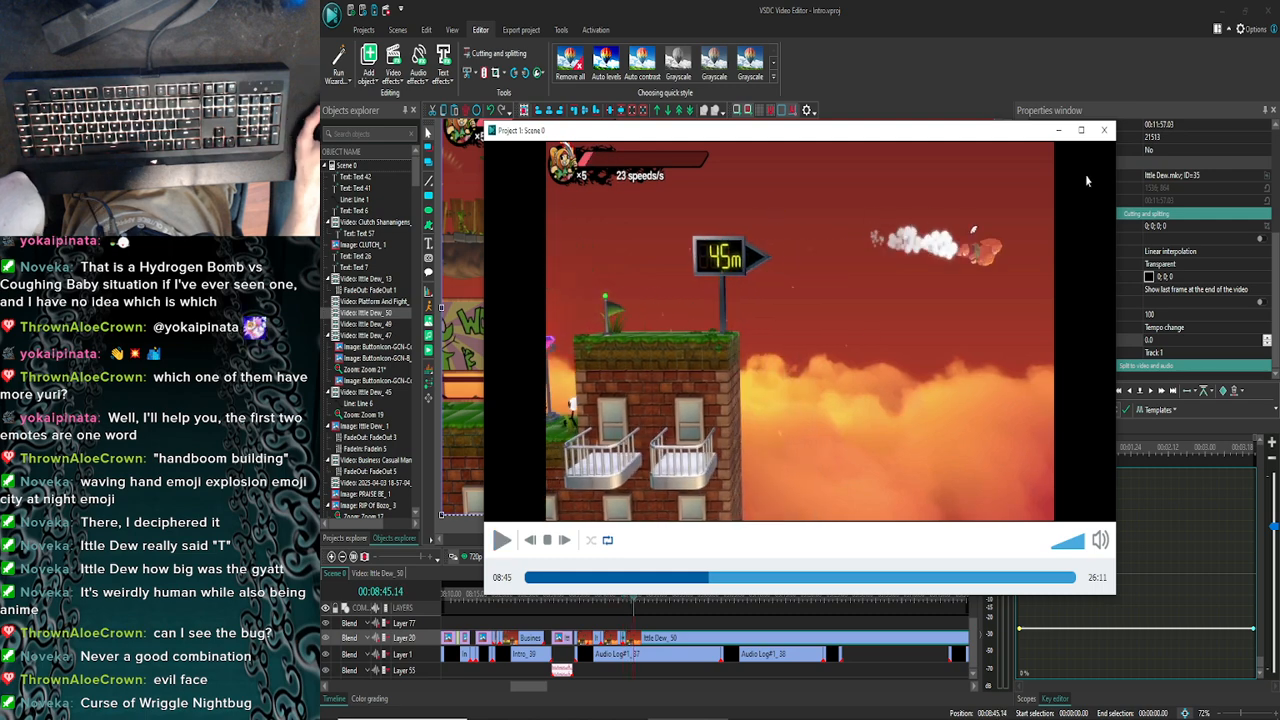
pyautogui.click(1104, 130)
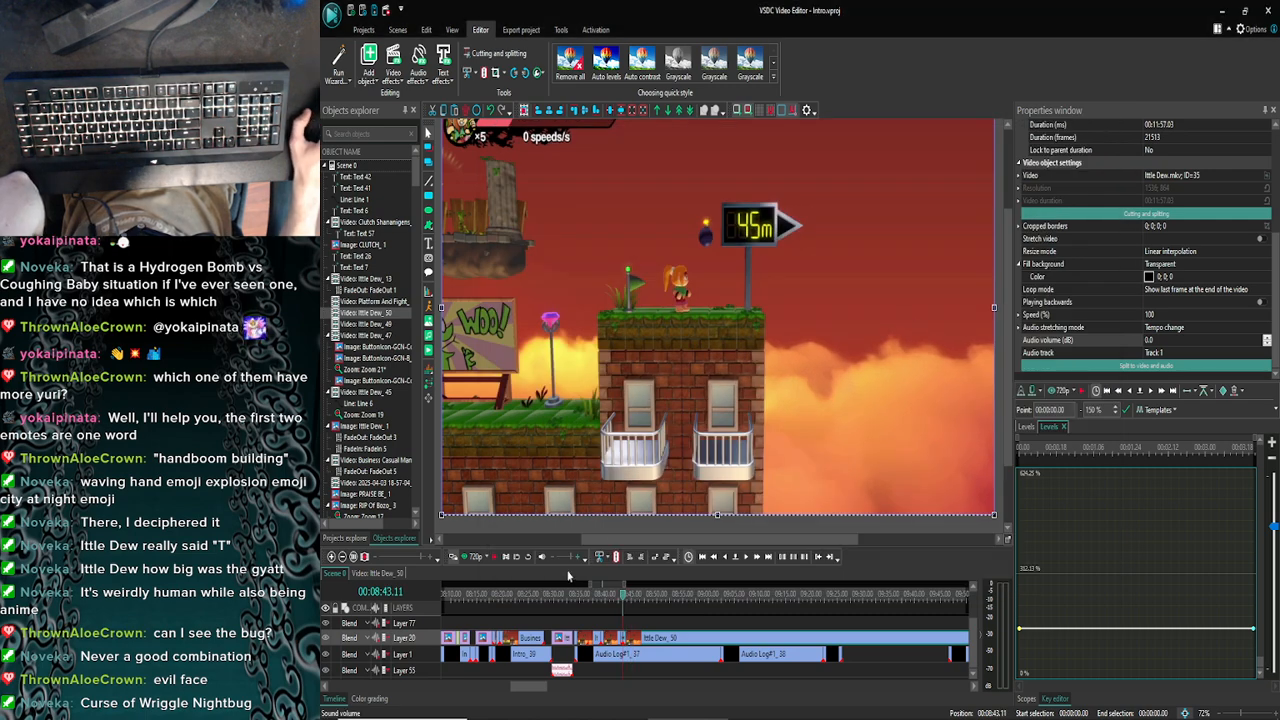
pyautogui.click(465, 557)
pyautogui.click(502, 540)
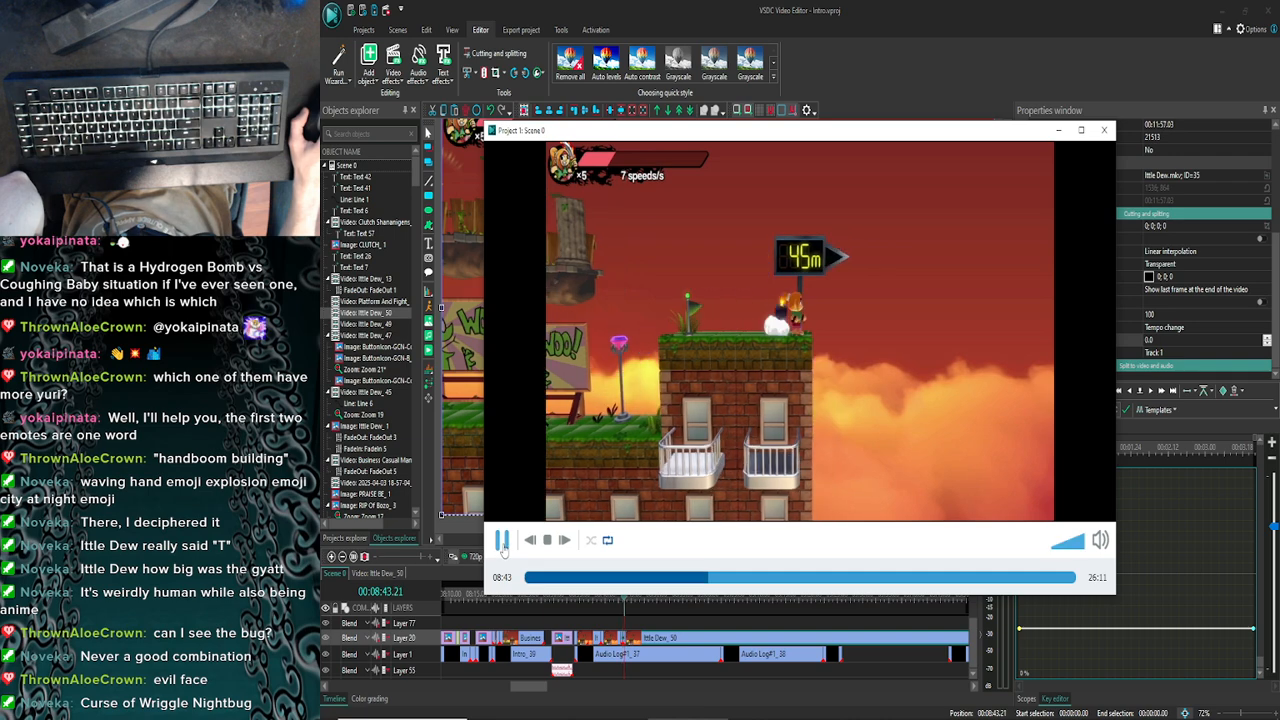
pyautogui.click(502, 540)
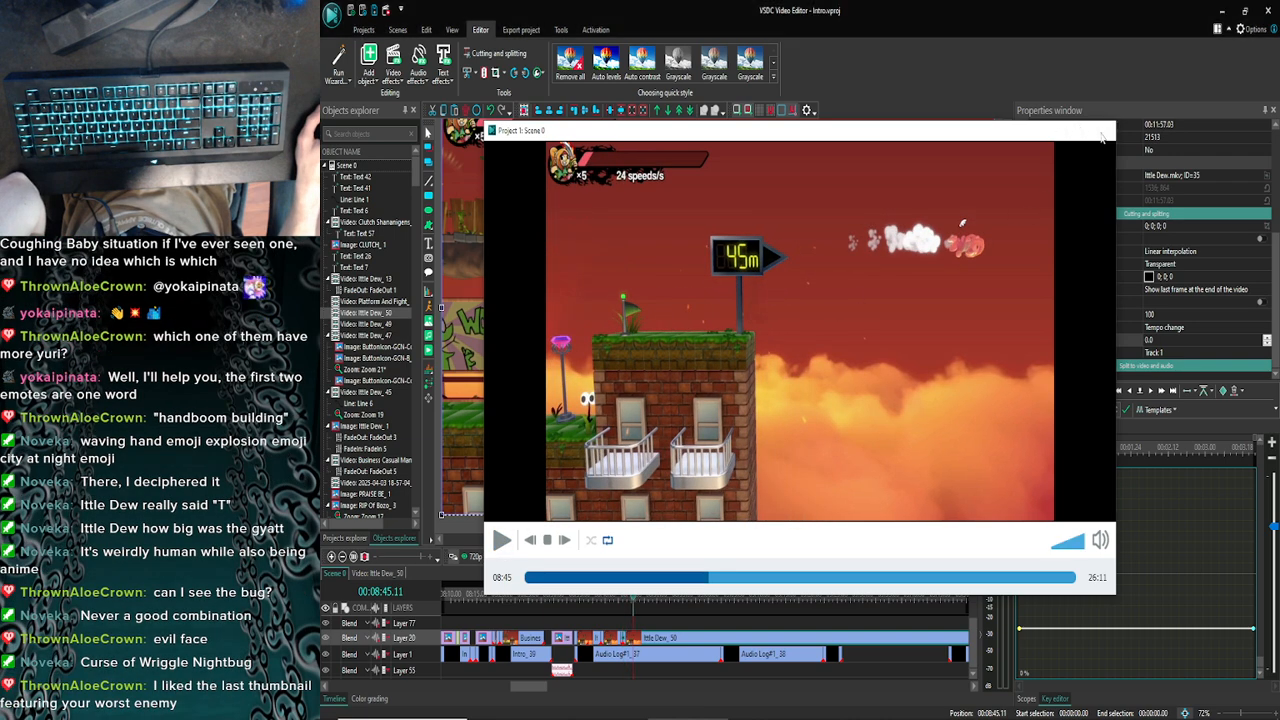
pyautogui.click(1100, 133)
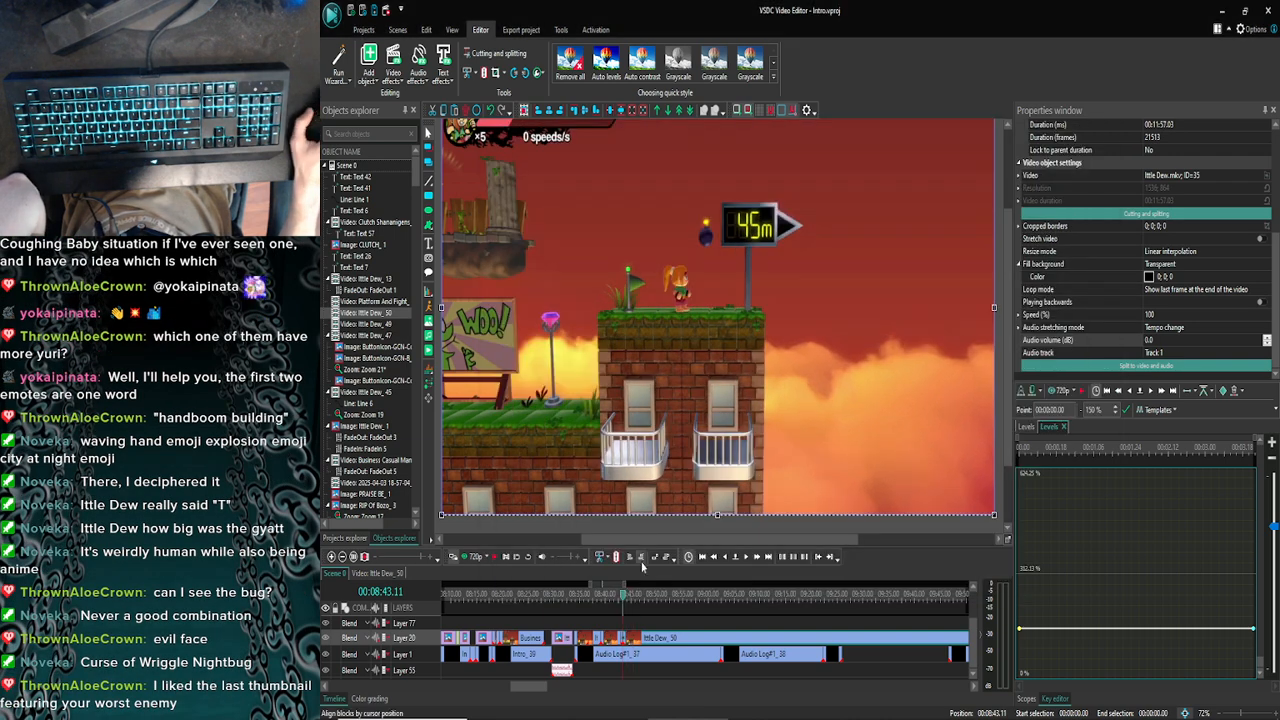
pyautogui.click(757, 557)
pyautogui.click(757, 557)
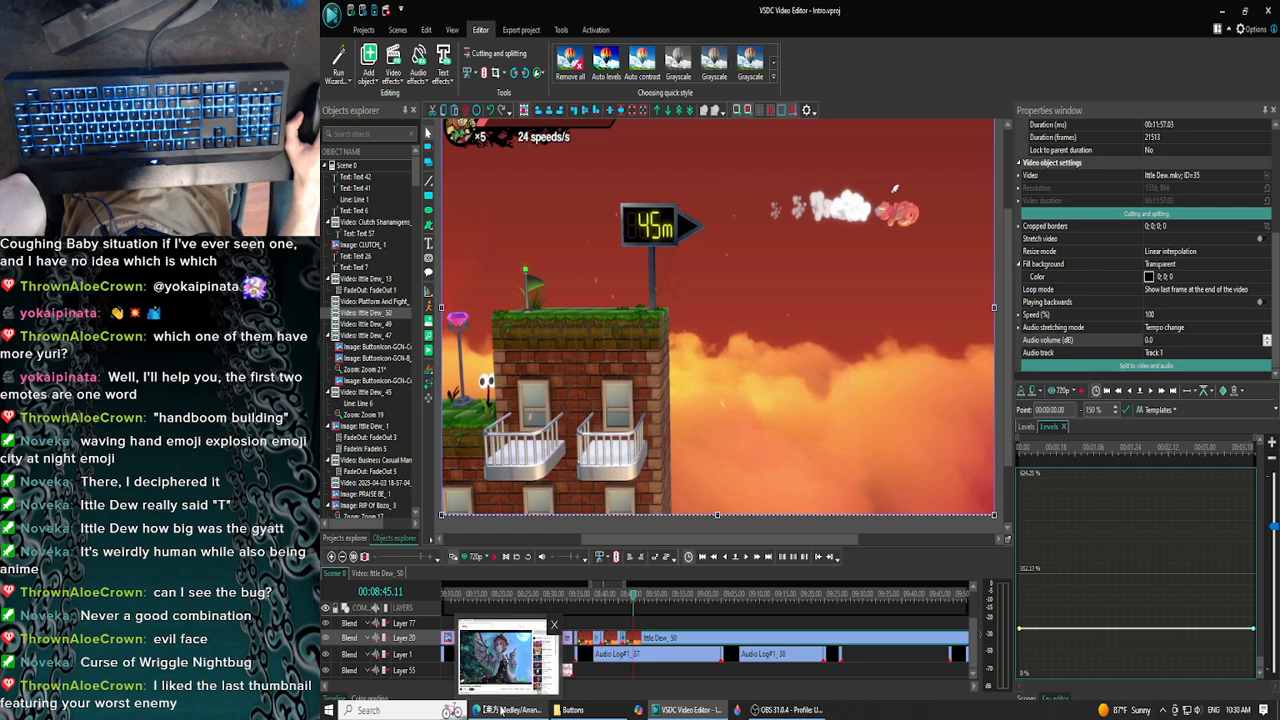
# Switch to the browser, duplicate the YouTube music tab, and open the signed-in account's own channel page in it
pyautogui.click(501, 710)
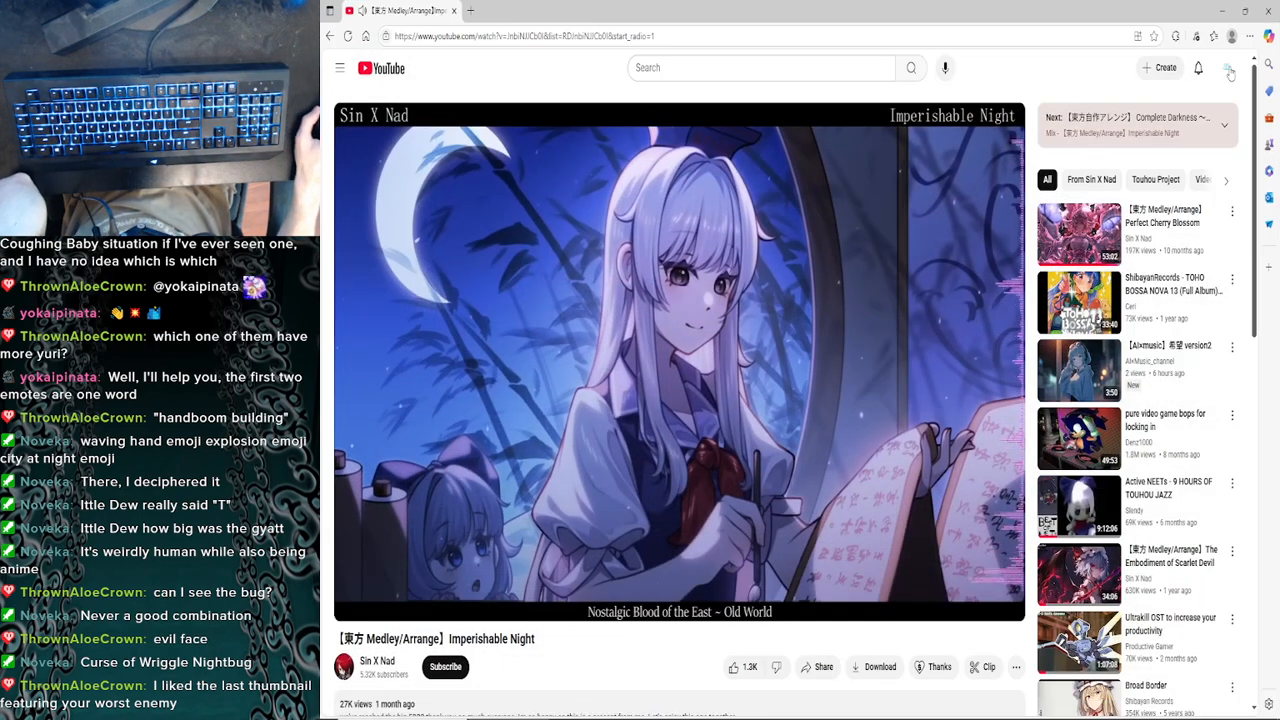
pyautogui.click(1229, 70)
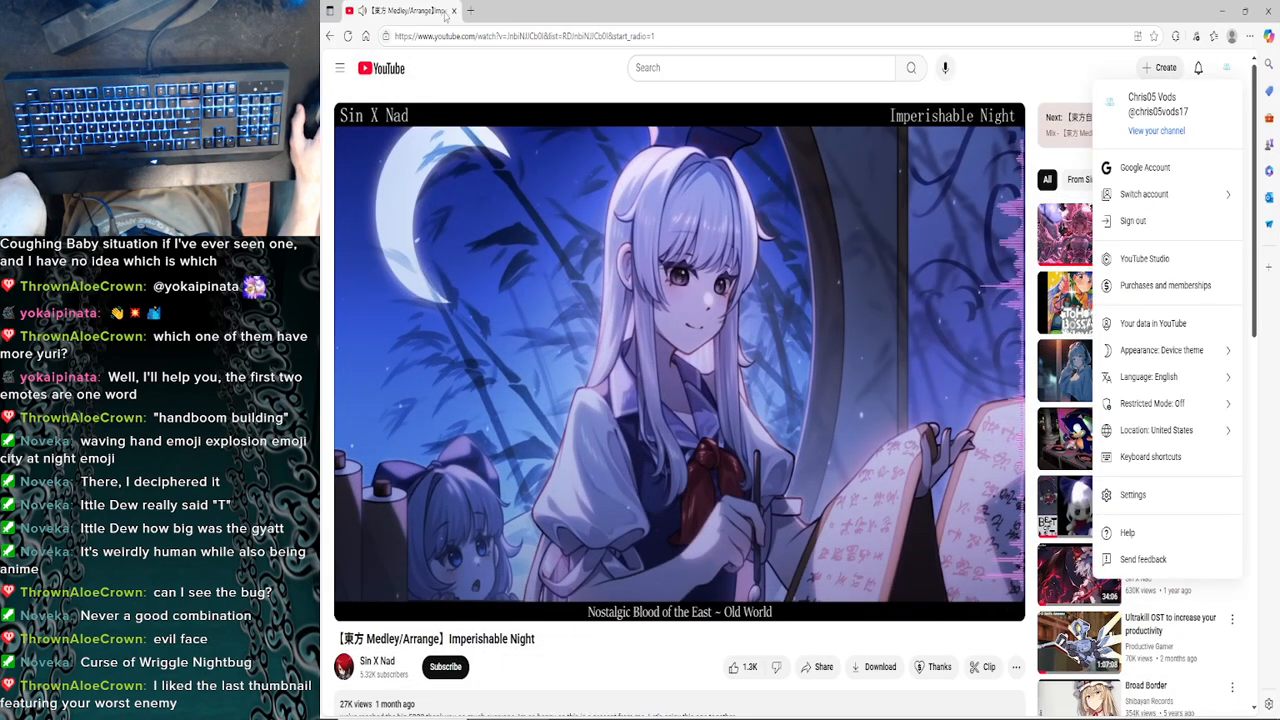
pyautogui.rightClick(446, 15)
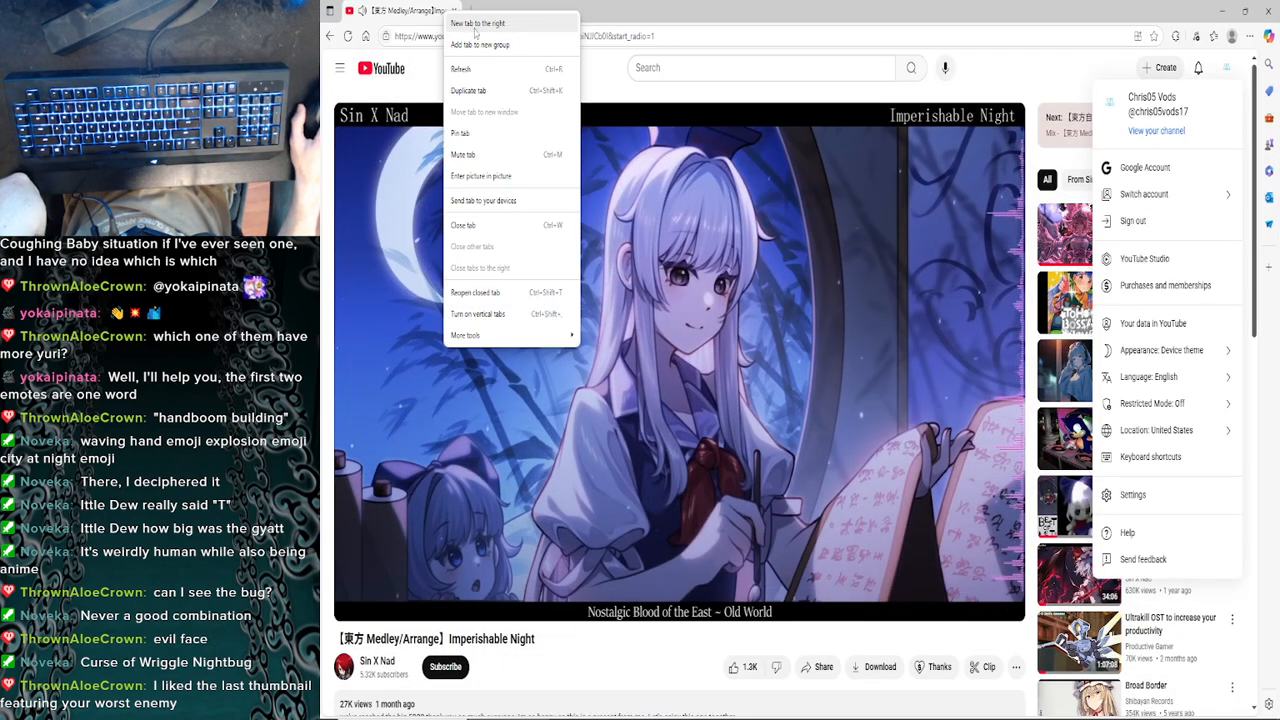
pyautogui.click(491, 95)
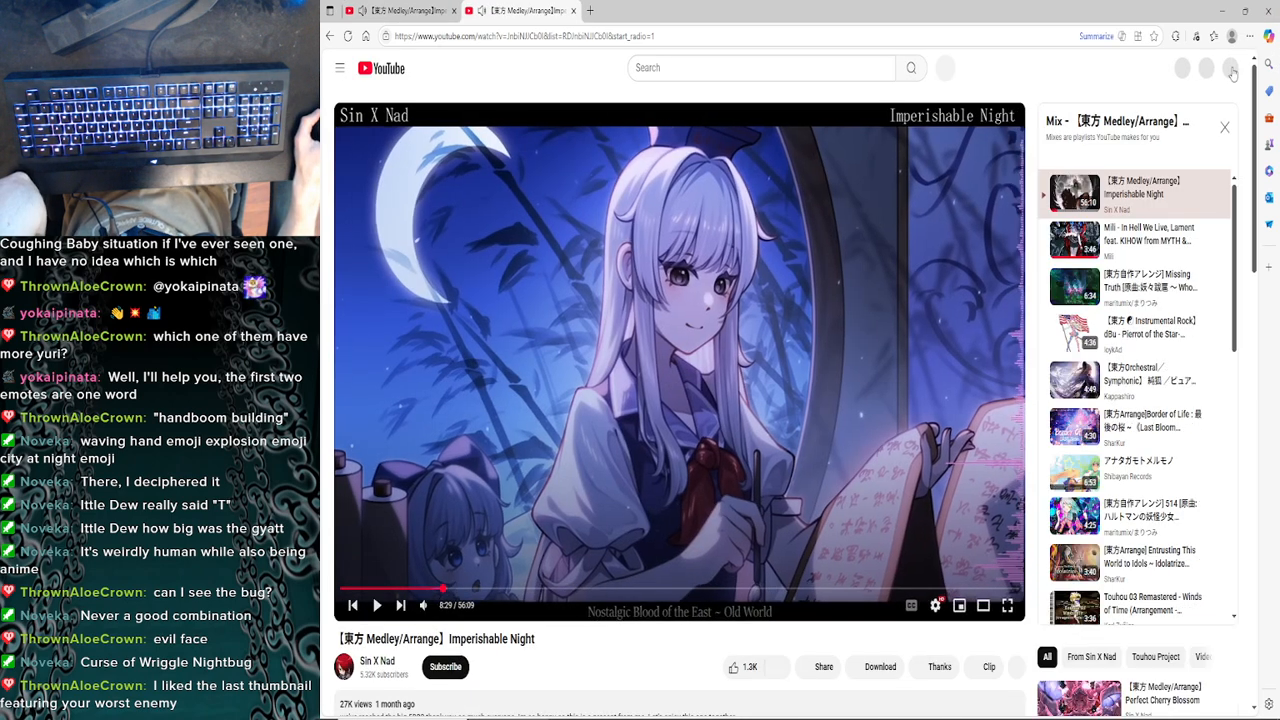
pyautogui.click(1230, 70)
pyautogui.click(1163, 133)
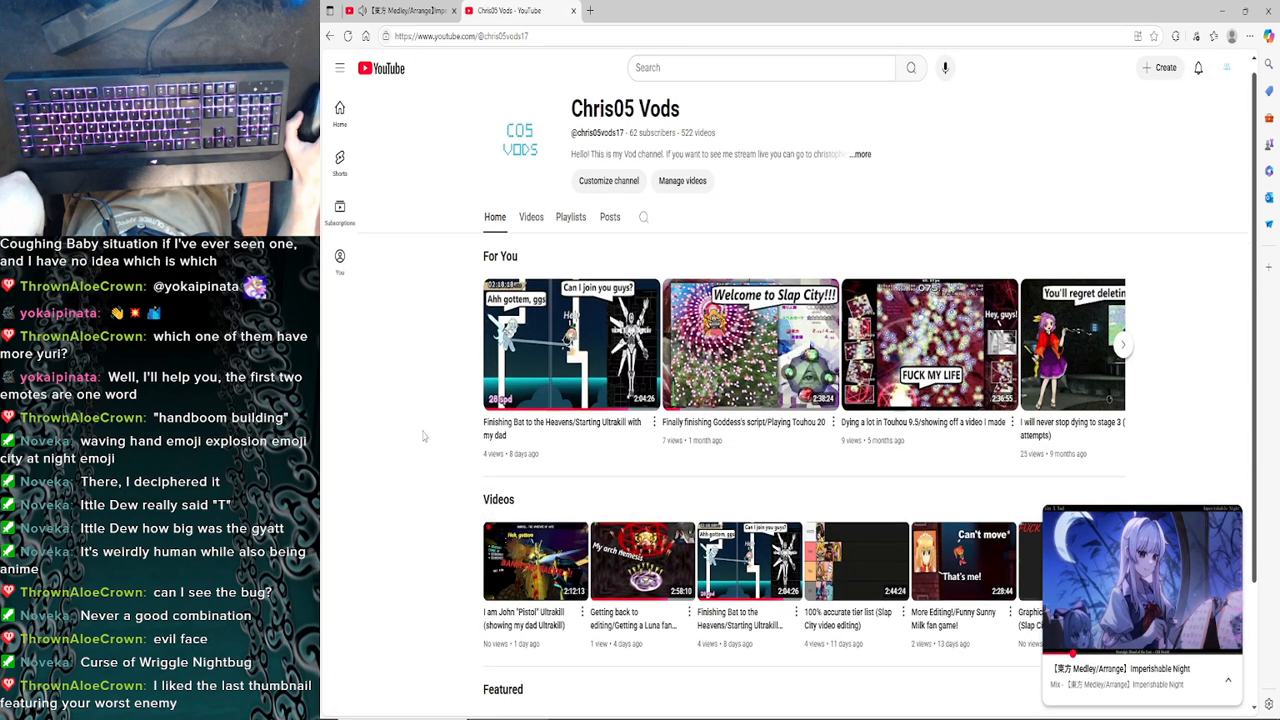
# Look through the thumbnails of the channel's recent uploads in the Videos row, and close the channel's tab
pyautogui.scroll(-2, 423, 436)
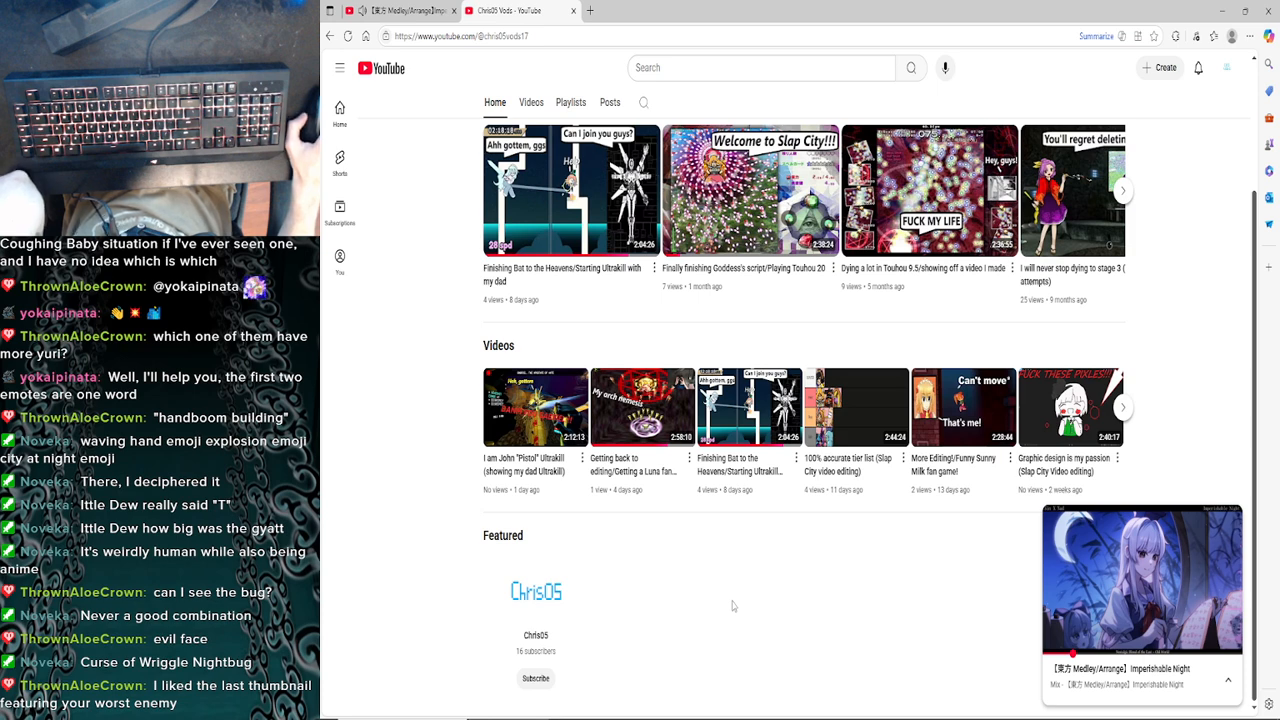
pyautogui.click(1123, 407)
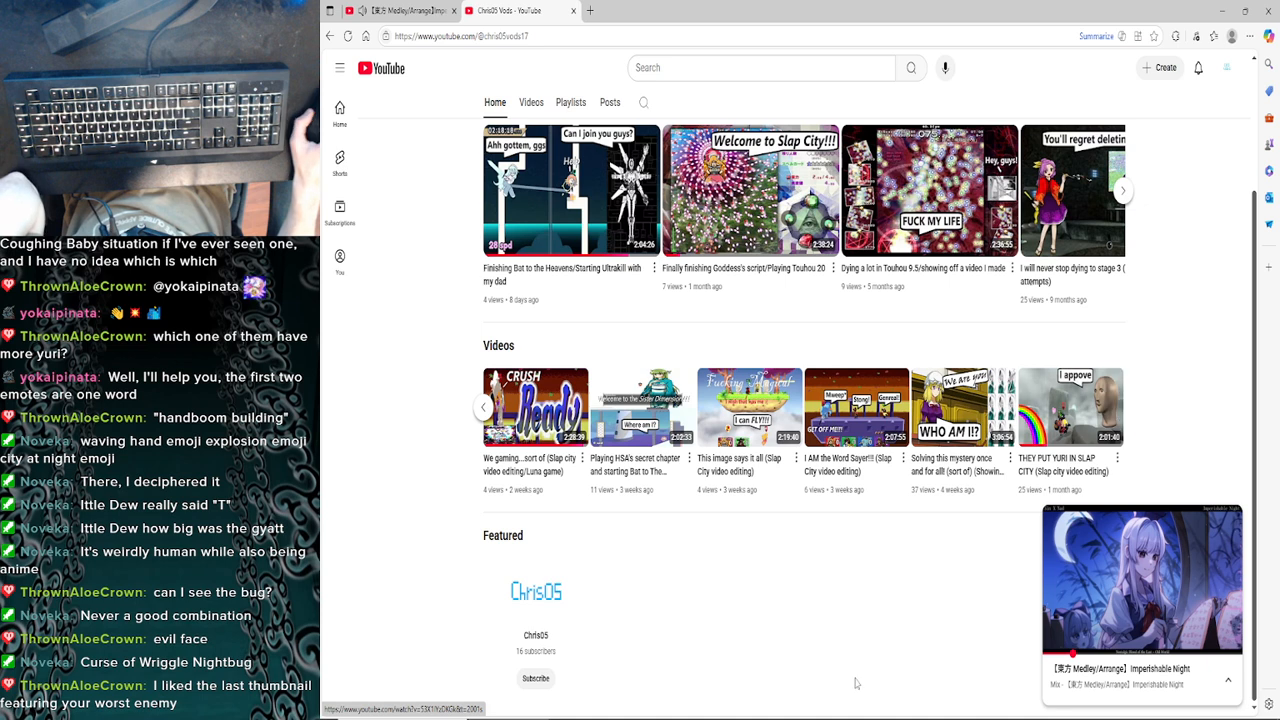
pyautogui.click(483, 407)
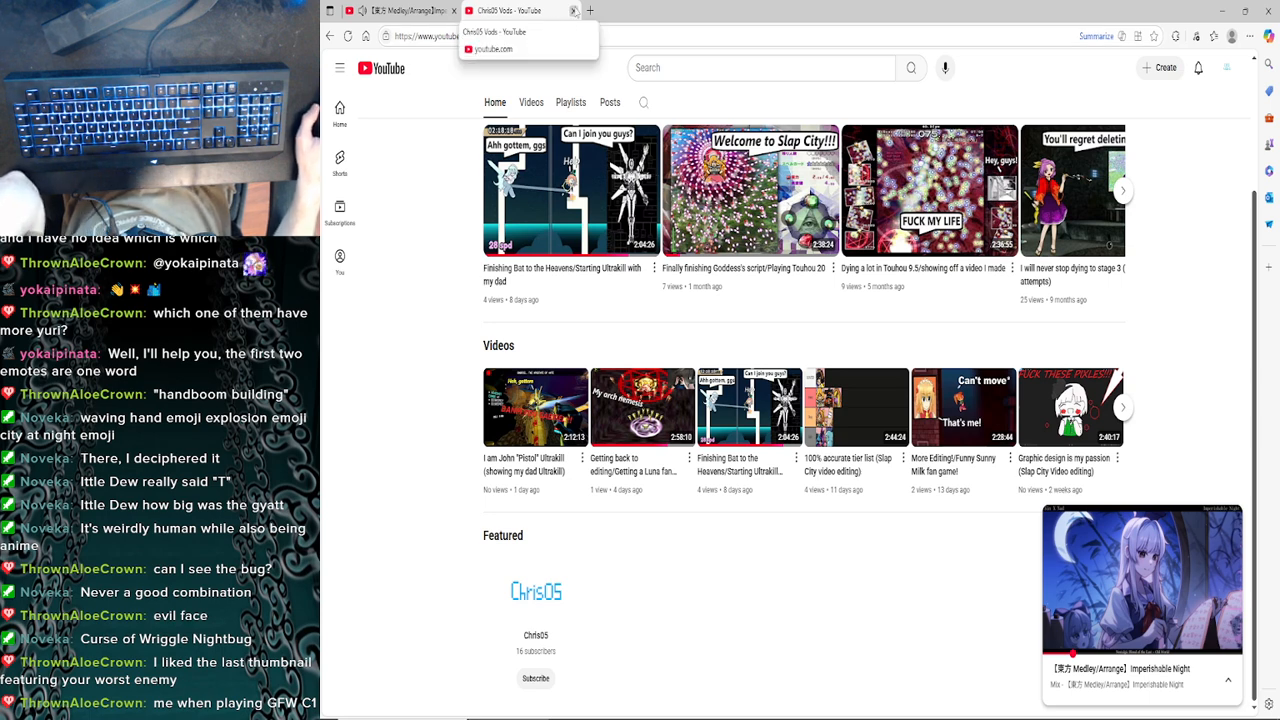
pyautogui.click(573, 10)
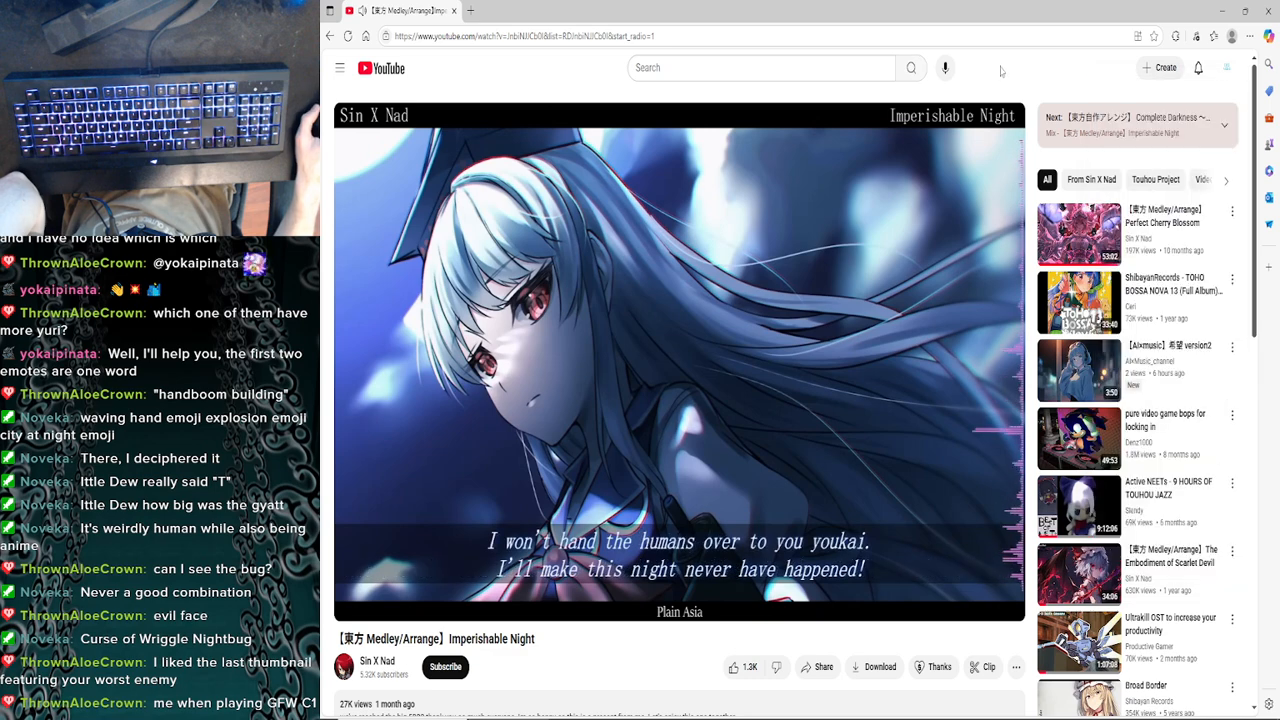
# Switch back to VSDC and preview the Ittle Dew footage twice from around 00:08:45
pyautogui.click(1221, 10)
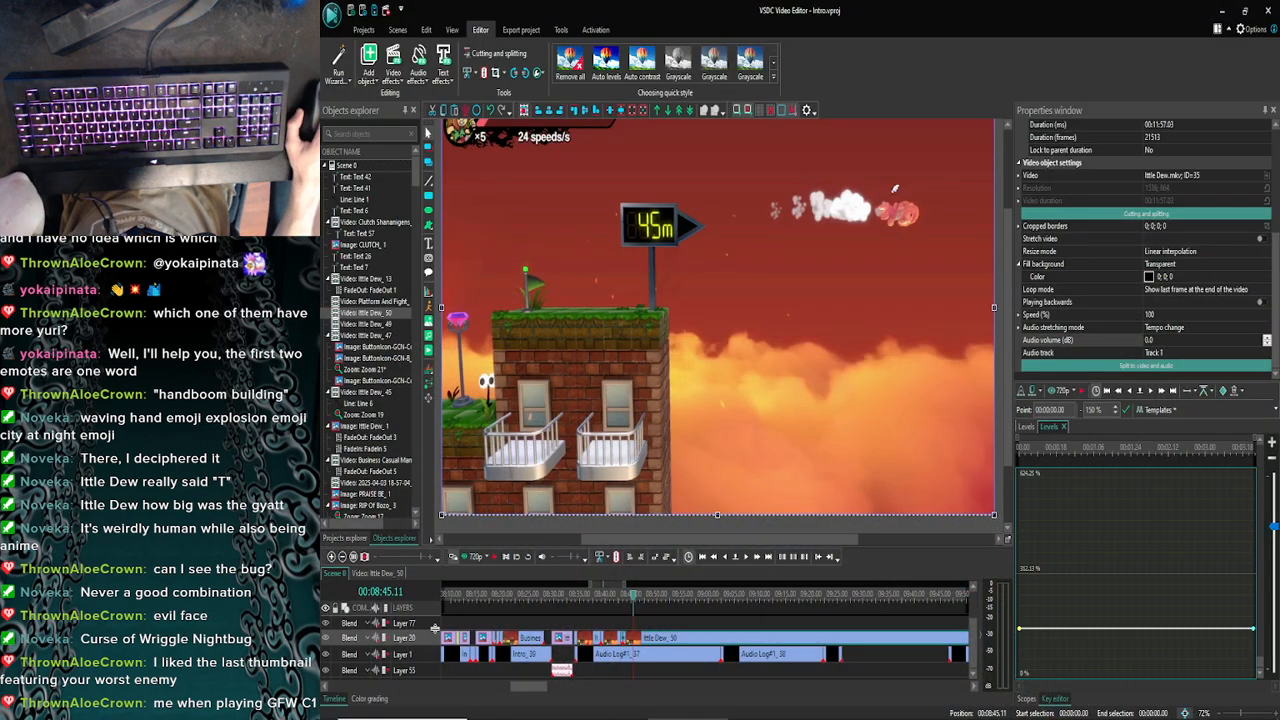
pyautogui.click(455, 556)
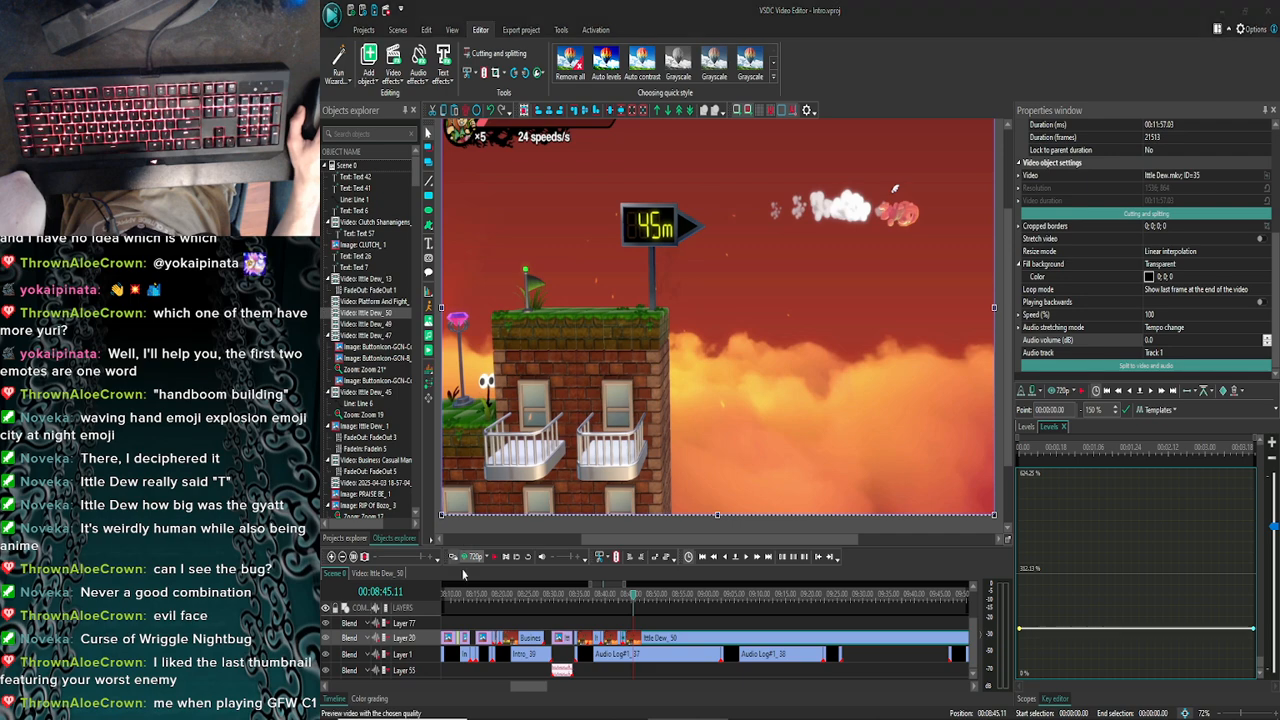
pyautogui.click(502, 540)
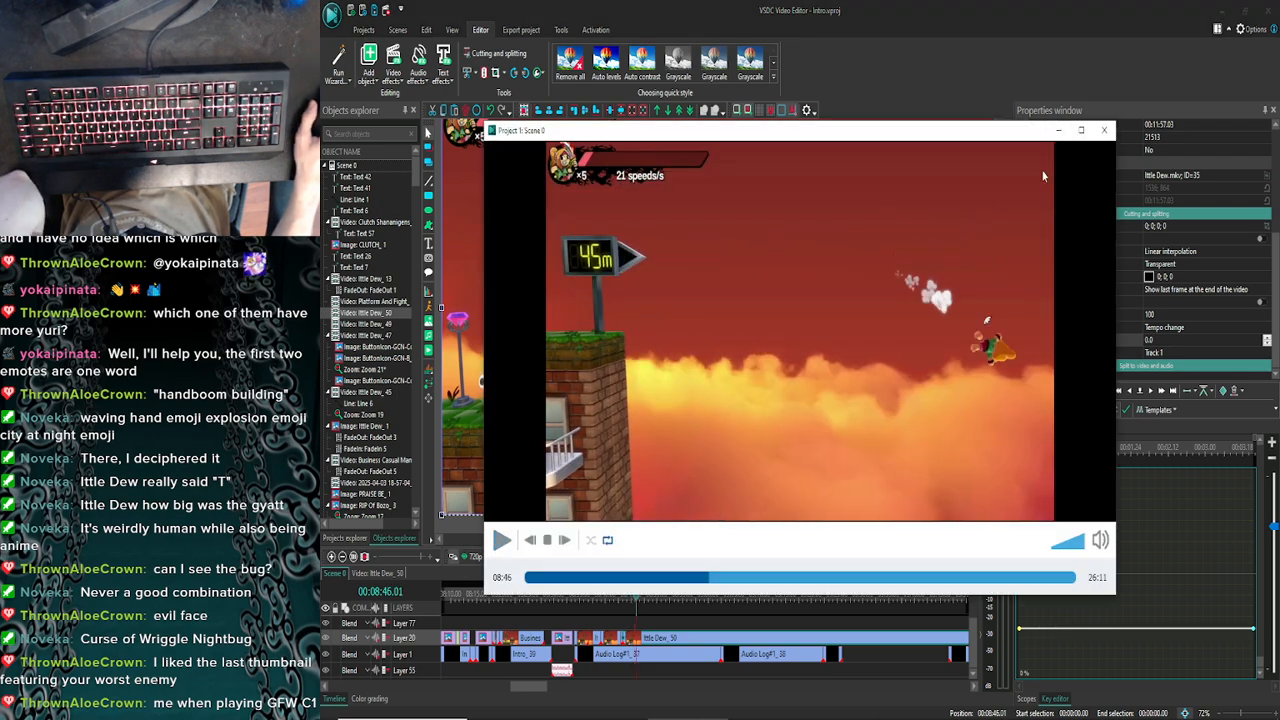
pyautogui.click(1103, 130)
pyautogui.click(725, 559)
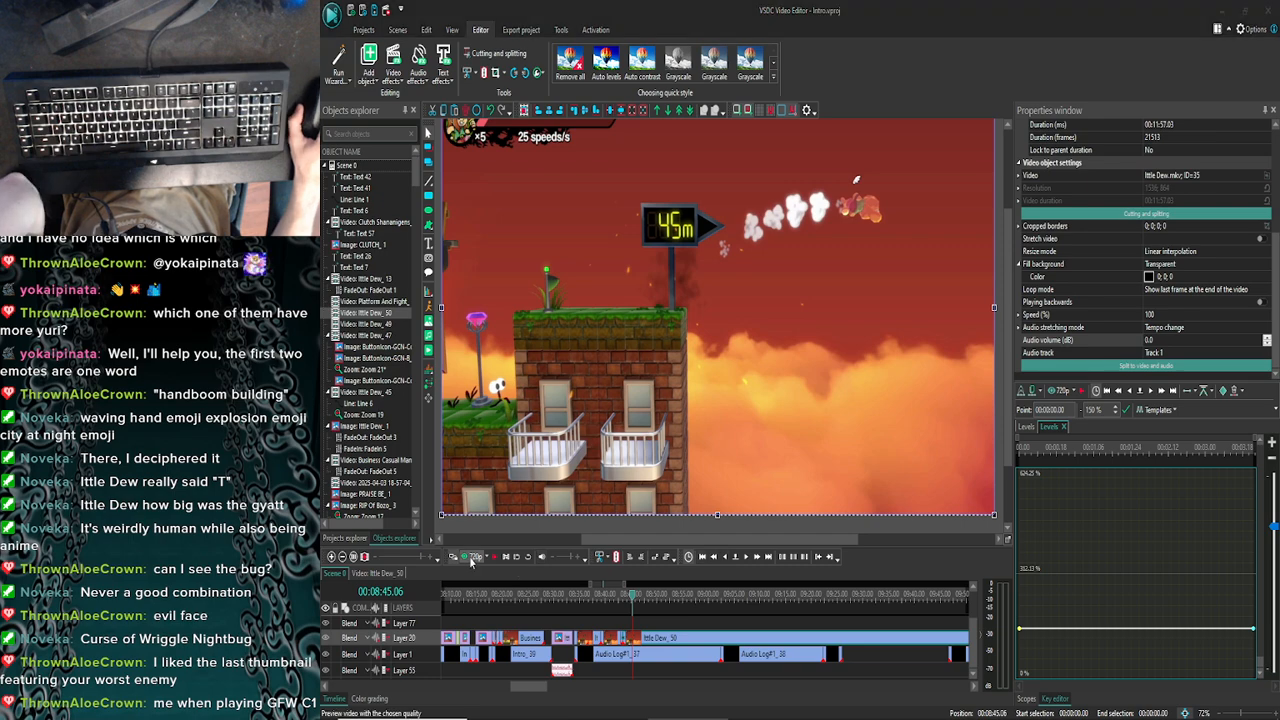
pyautogui.click(471, 558)
pyautogui.click(502, 540)
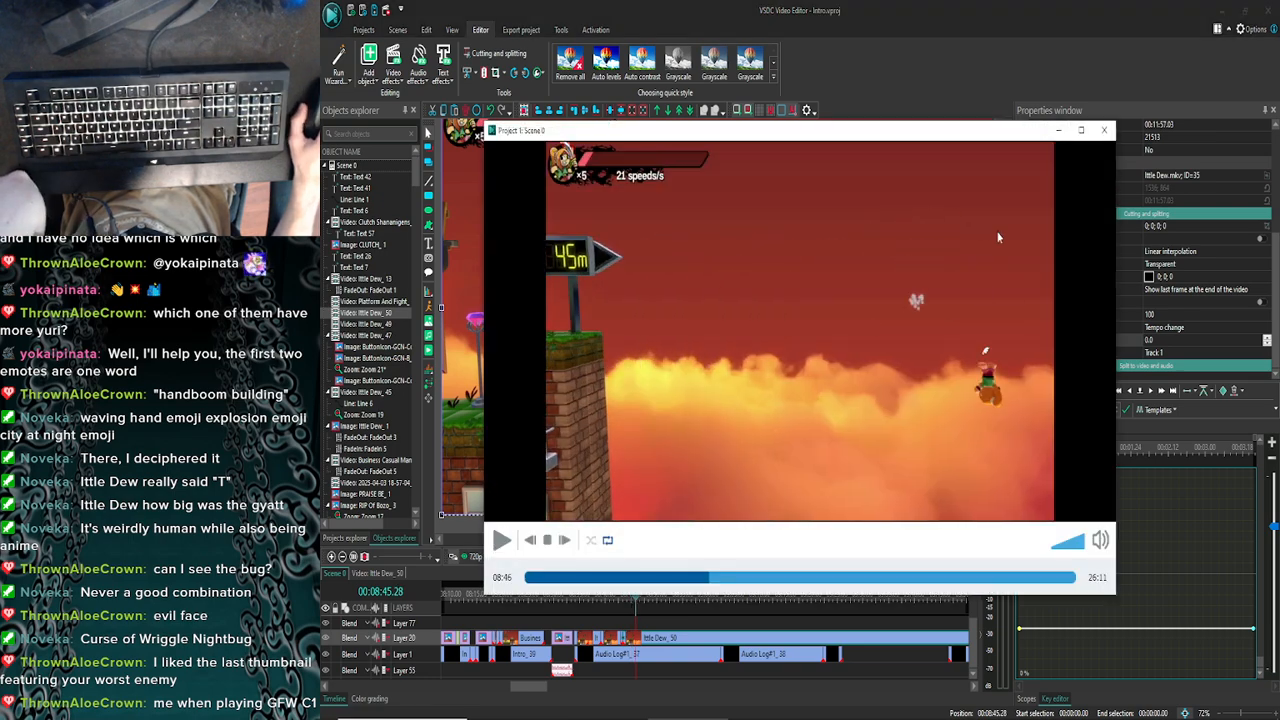
pyautogui.click(1103, 130)
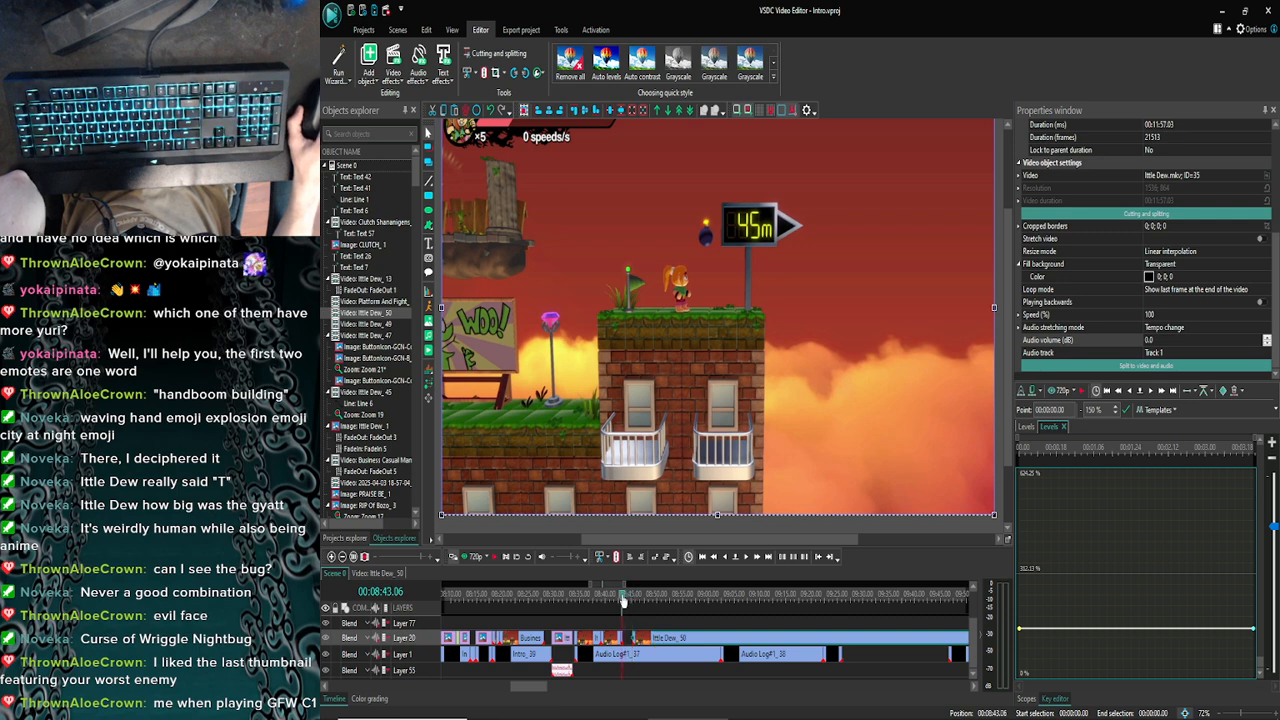
# Open the short Ittle Dew_49 clip near 00:08:43 from the timeline and return to Scene 0 with it still selected
pyautogui.click(331, 556)
pyautogui.click(331, 556)
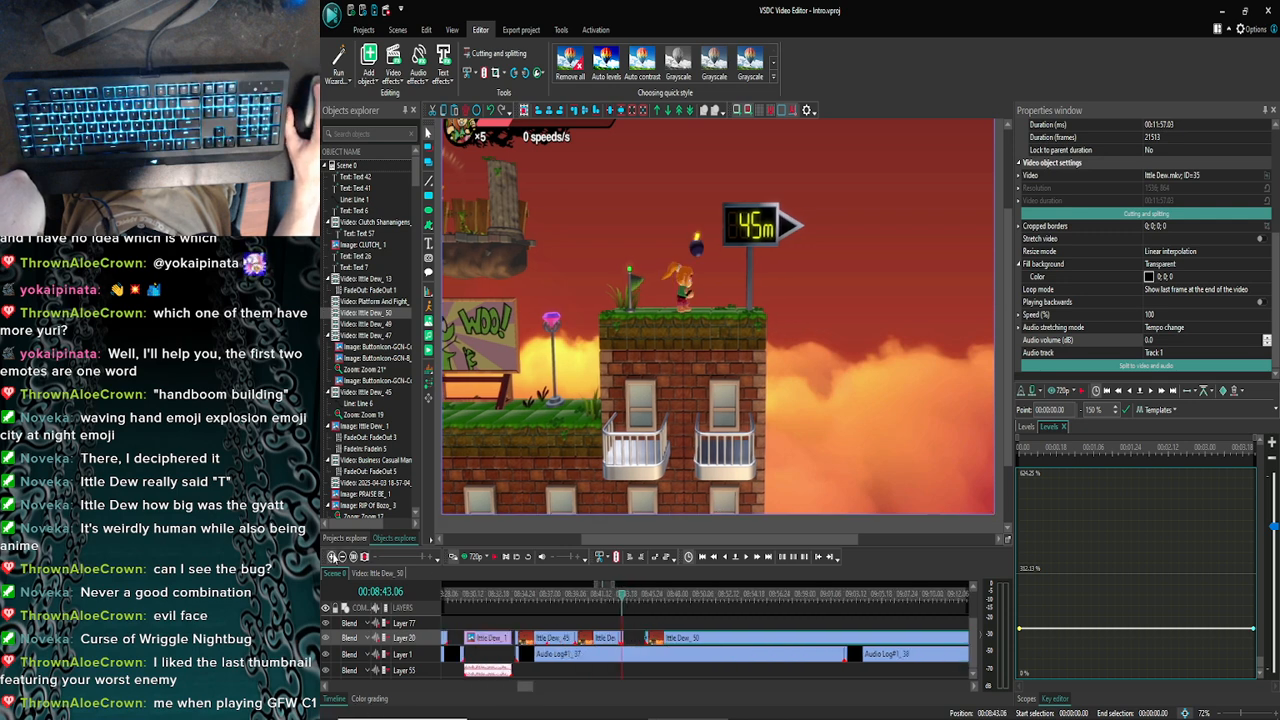
pyautogui.click(331, 556)
pyautogui.click(331, 556)
pyautogui.doubleClick(619, 645)
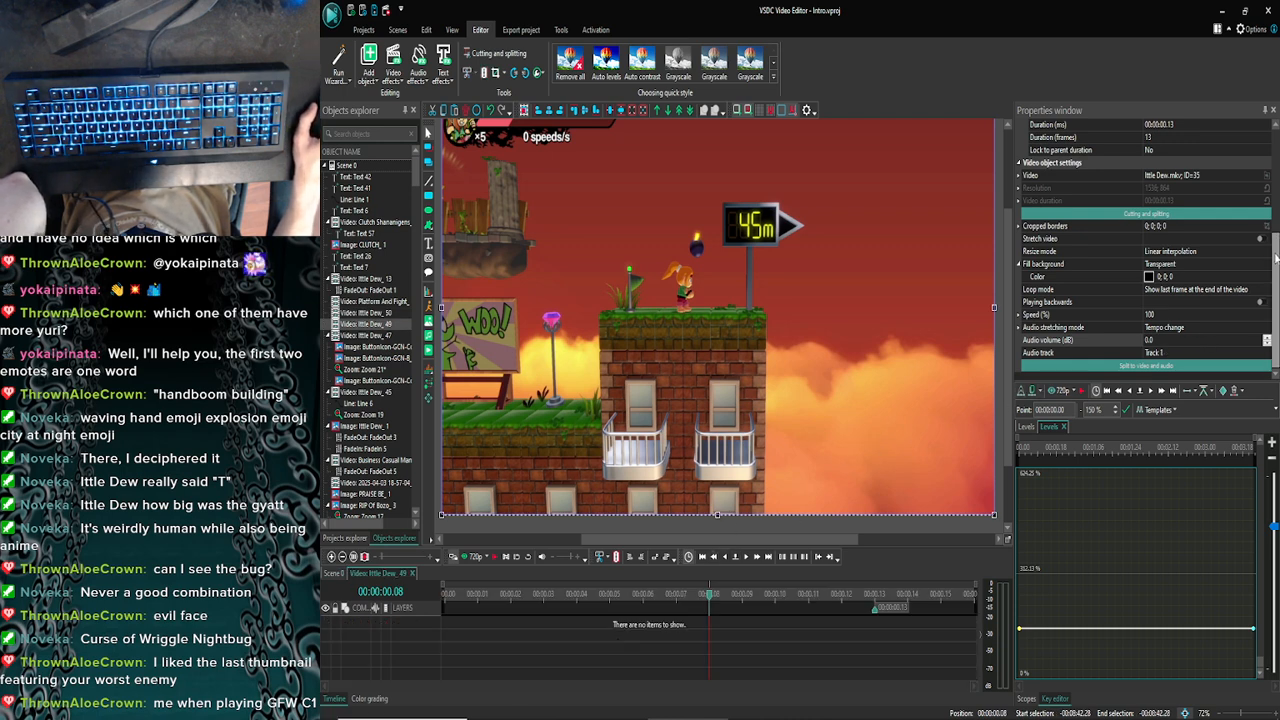
pyautogui.moveTo(1275, 252)
pyautogui.mouseDown()
pyautogui.moveTo(1270, 228)
pyautogui.moveTo(1270, 250)
pyautogui.mouseUp()
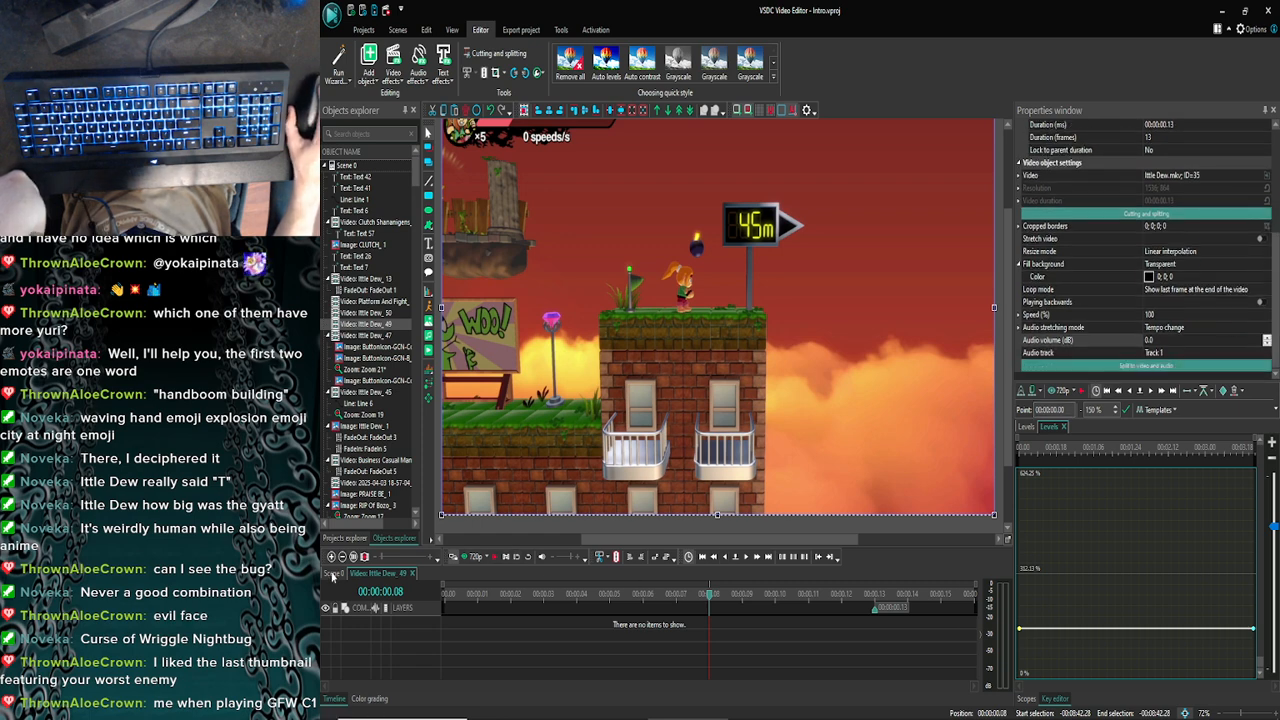
pyautogui.click(334, 573)
# Set the playback speed of the short Ittle Dew_49 clip to 50%
pyautogui.click(332, 557)
pyautogui.click(332, 557)
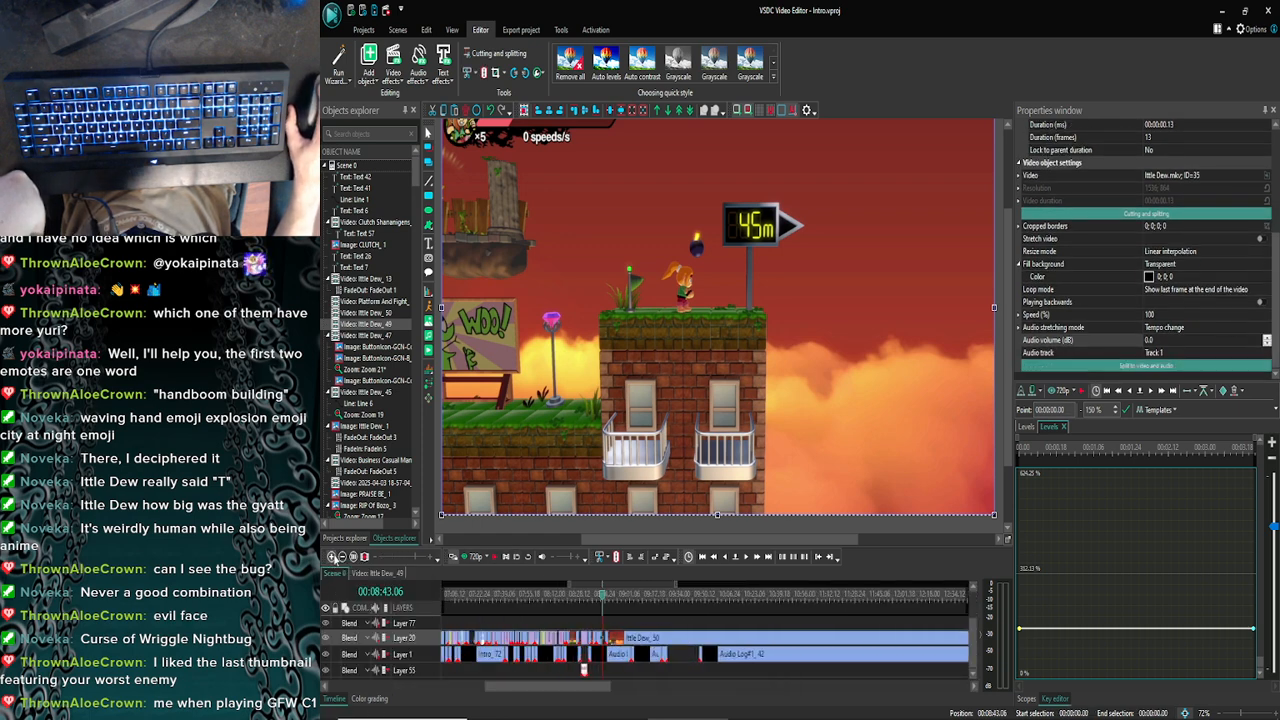
pyautogui.click(332, 557)
pyautogui.click(332, 557)
pyautogui.click(332, 557)
pyautogui.click(332, 557)
pyautogui.click(332, 557)
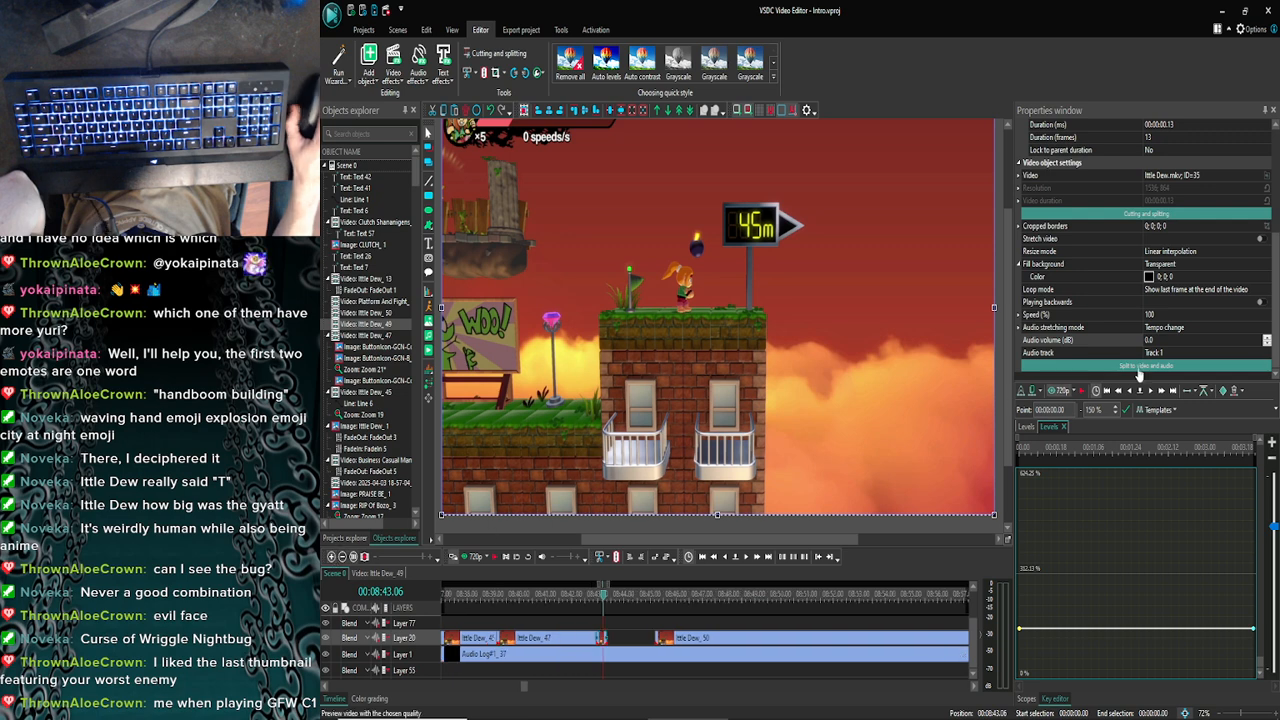
pyautogui.moveTo(1279, 320); pyautogui.dragTo(1279, 270)
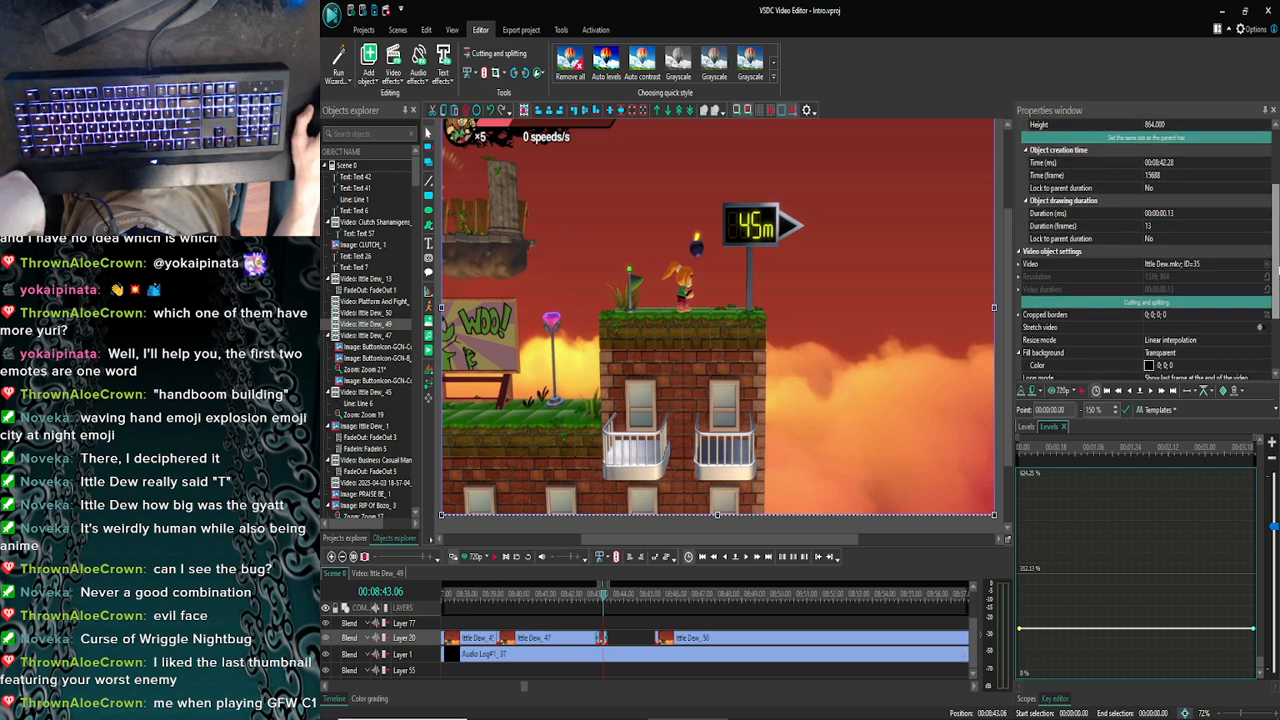
pyautogui.click(1164, 227)
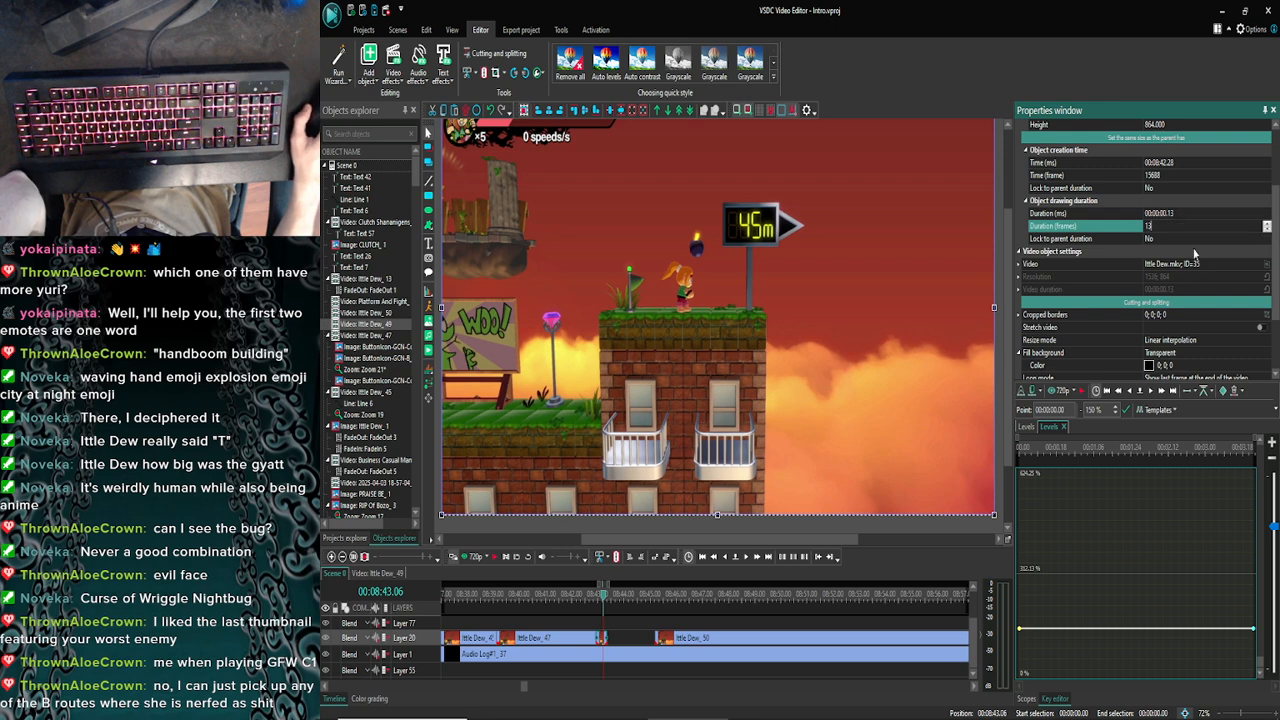
pyautogui.scroll(-2, 1265, 280)
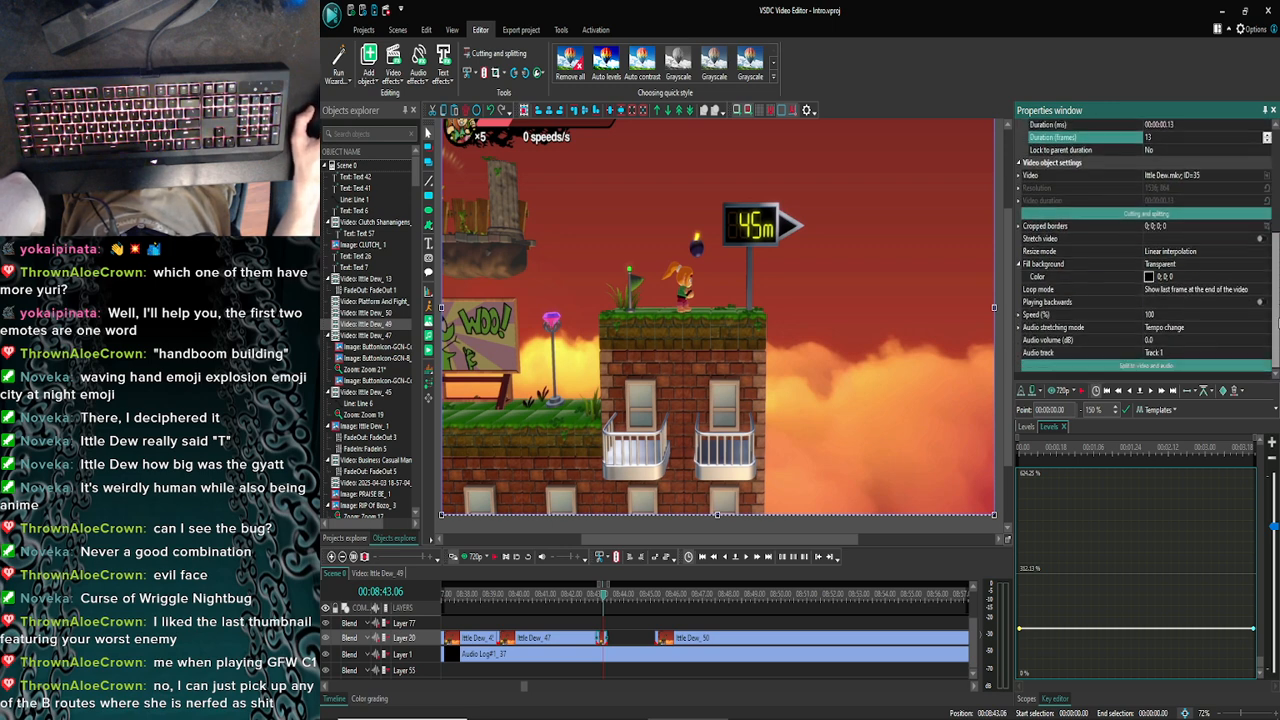
pyautogui.click(1161, 316)
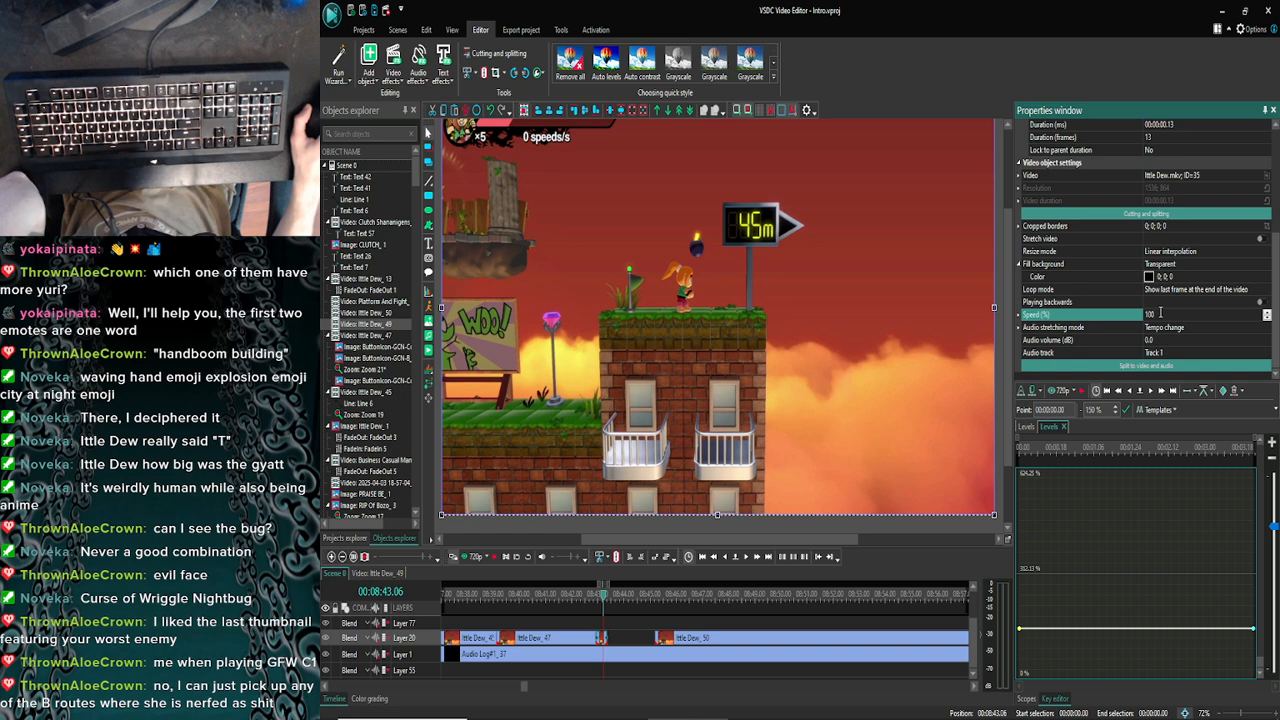
pyautogui.press('BackSpace')
pyautogui.press('BackSpace')
pyautogui.press('BackSpace')
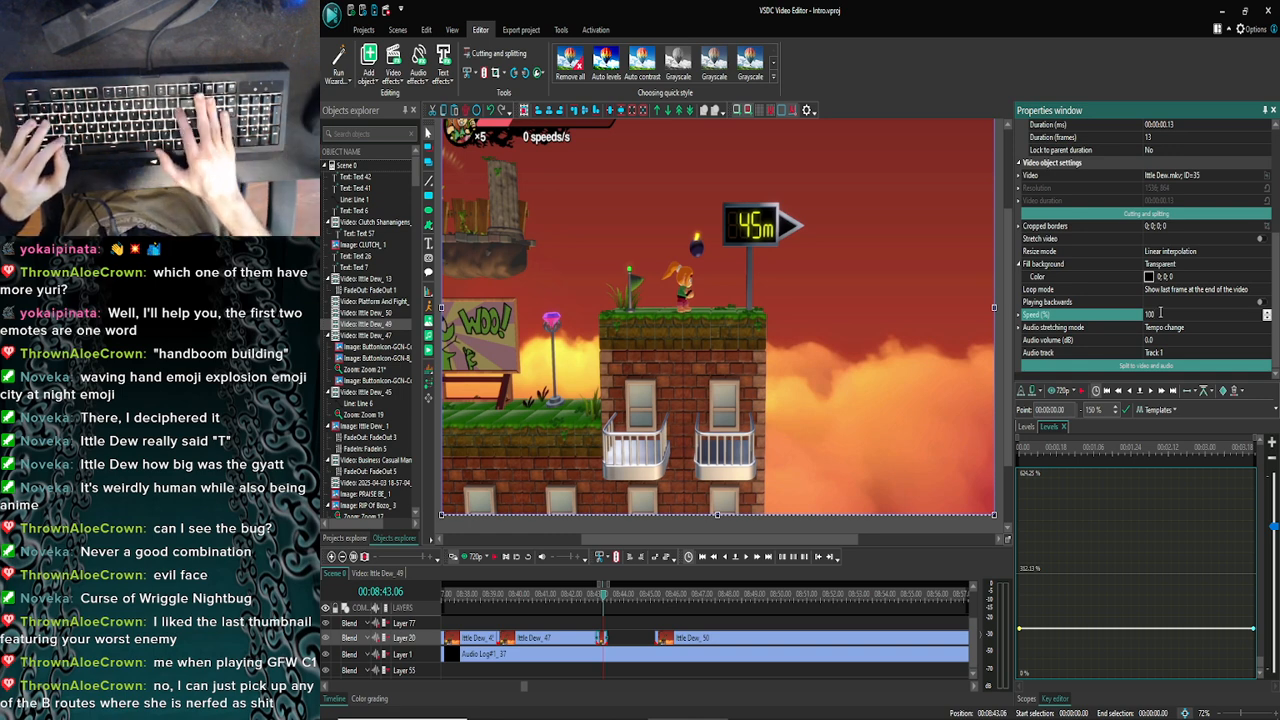
pyautogui.write('50')
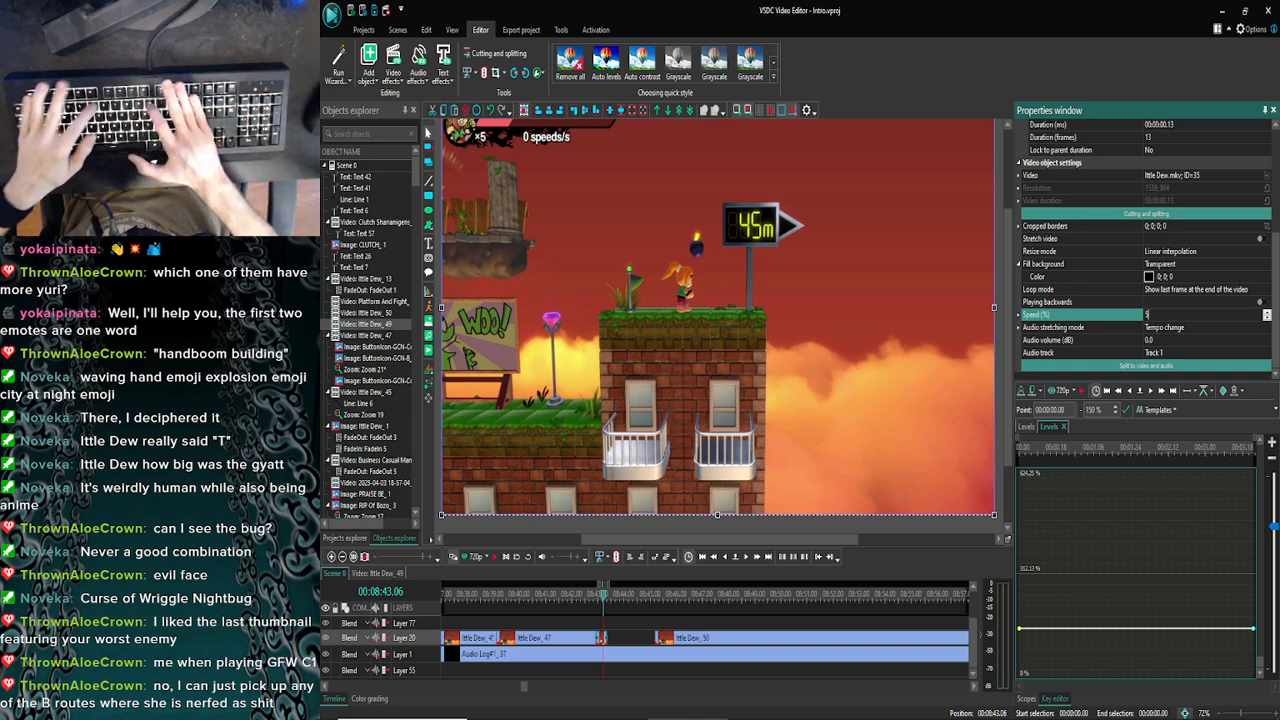
pyautogui.press('Return')
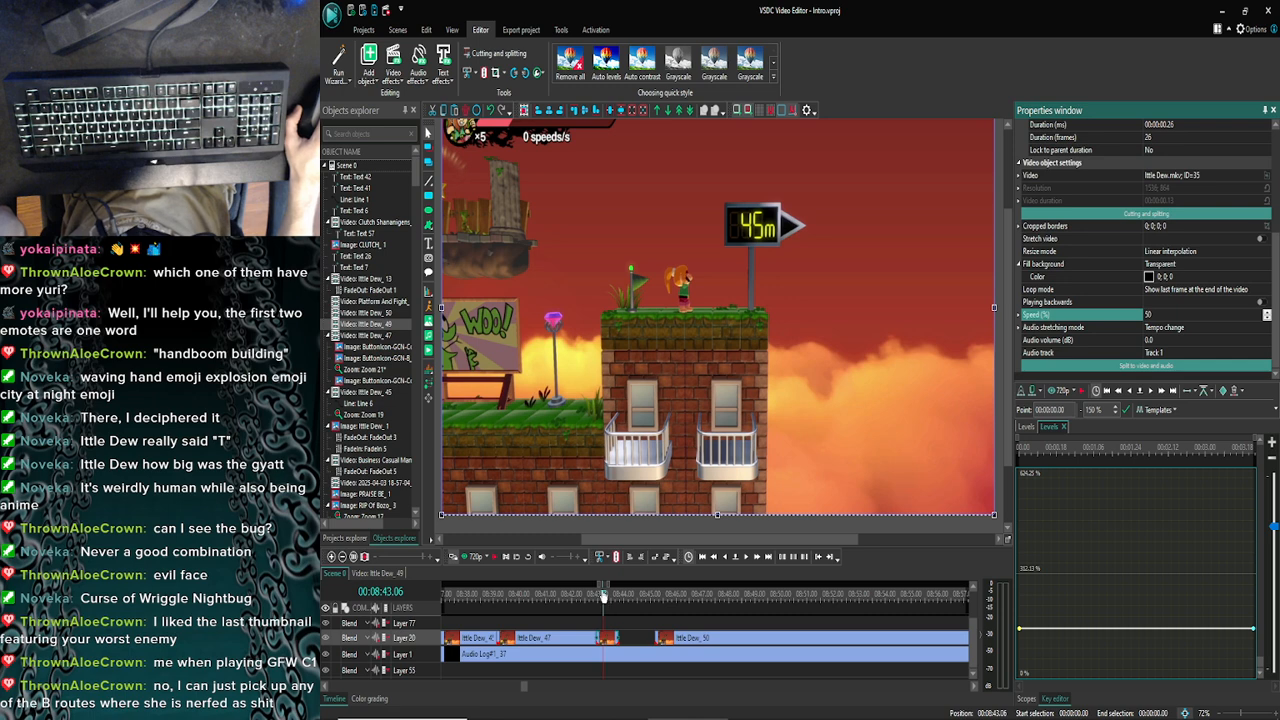
# Move the playhead back to 00:08:42.25 and preview the slowed Ittle Dew_49 clip
pyautogui.moveTo(603, 597); pyautogui.dragTo(598, 597)
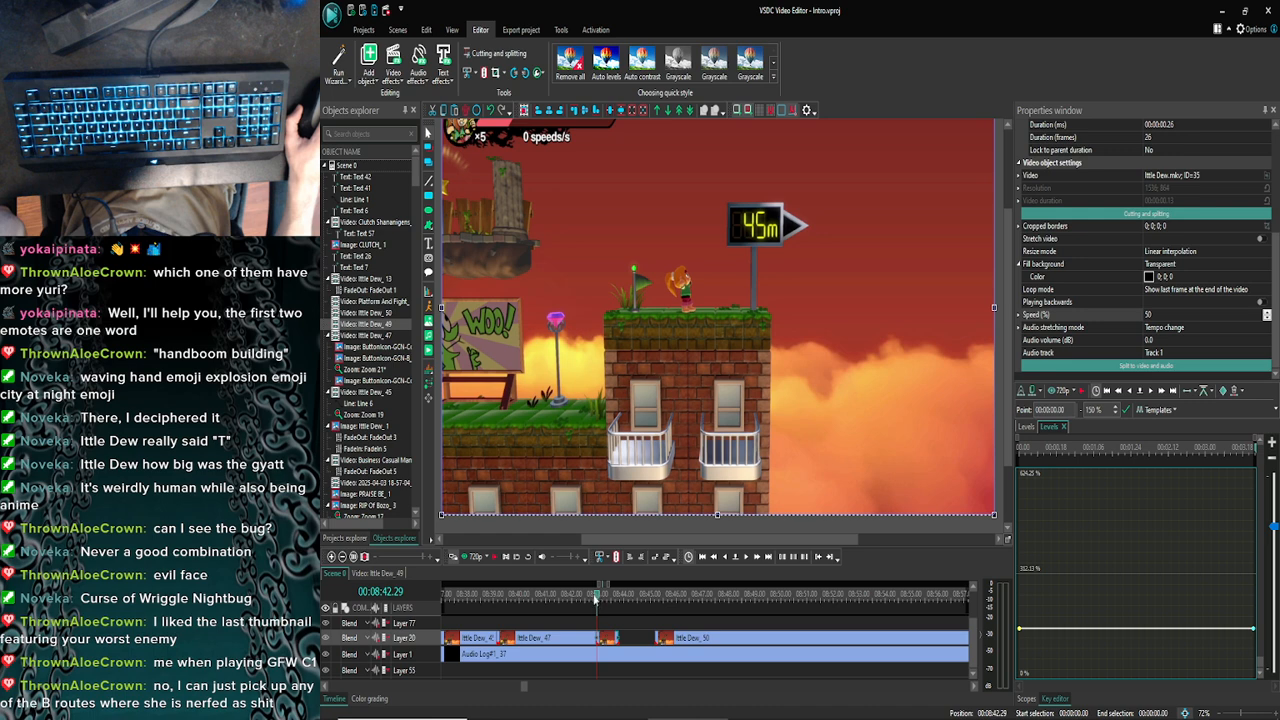
pyautogui.moveTo(592, 599); pyautogui.dragTo(594, 599)
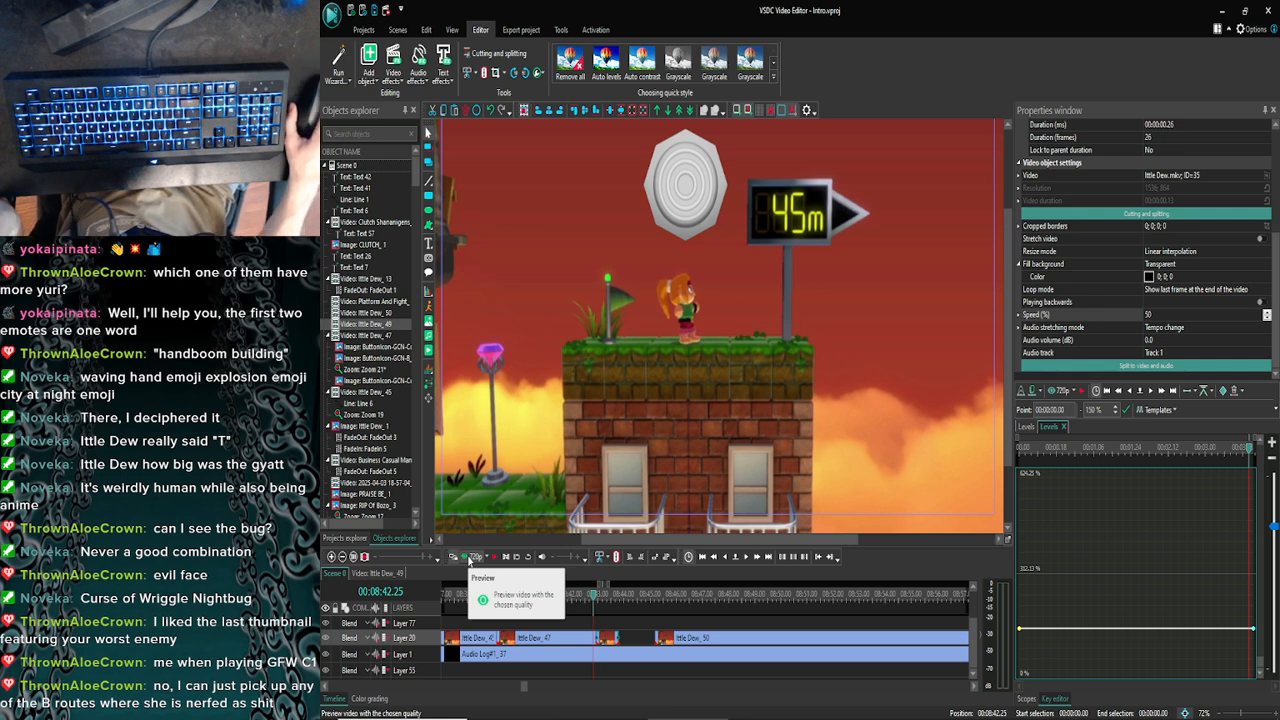
pyautogui.click(470, 558)
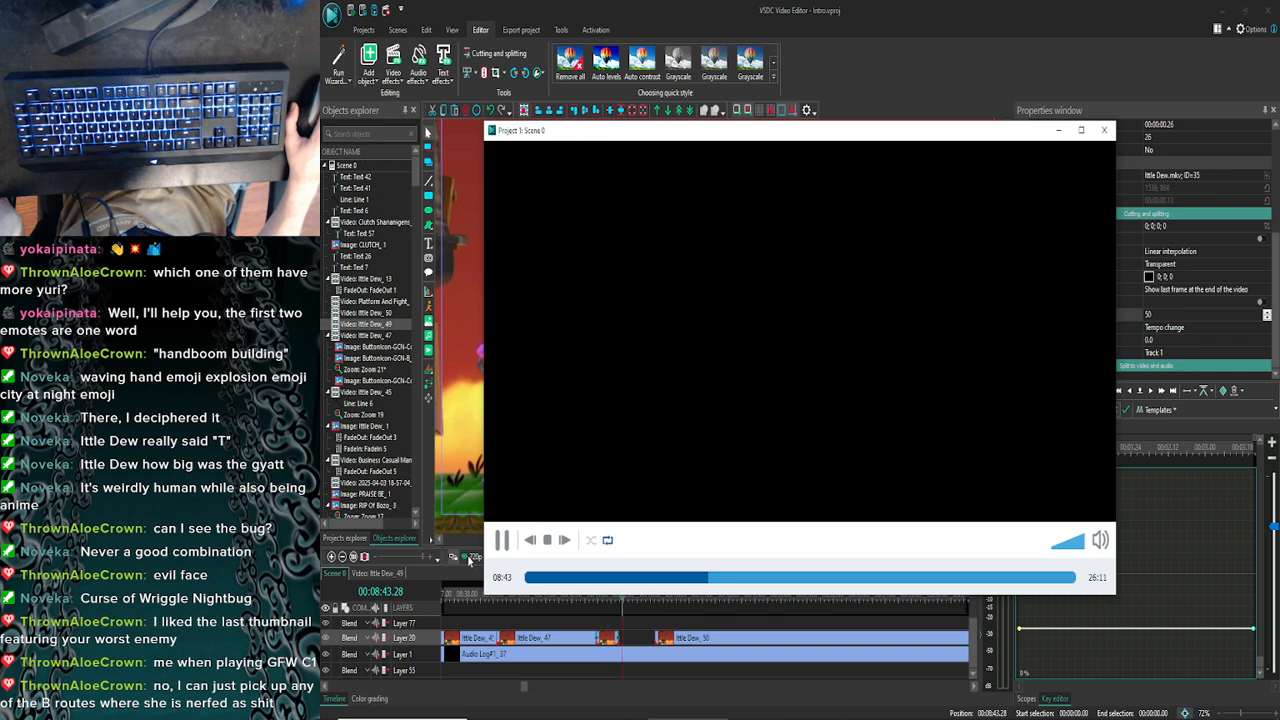
pyautogui.click(502, 541)
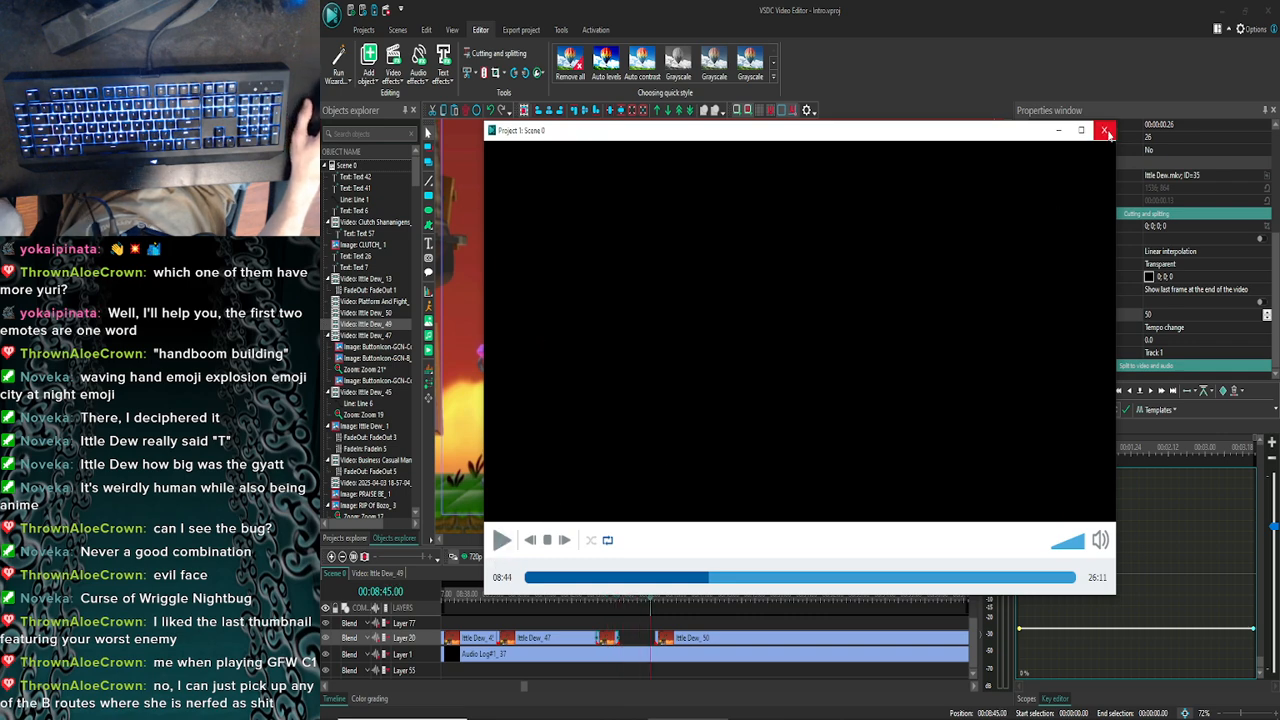
pyautogui.click(1105, 131)
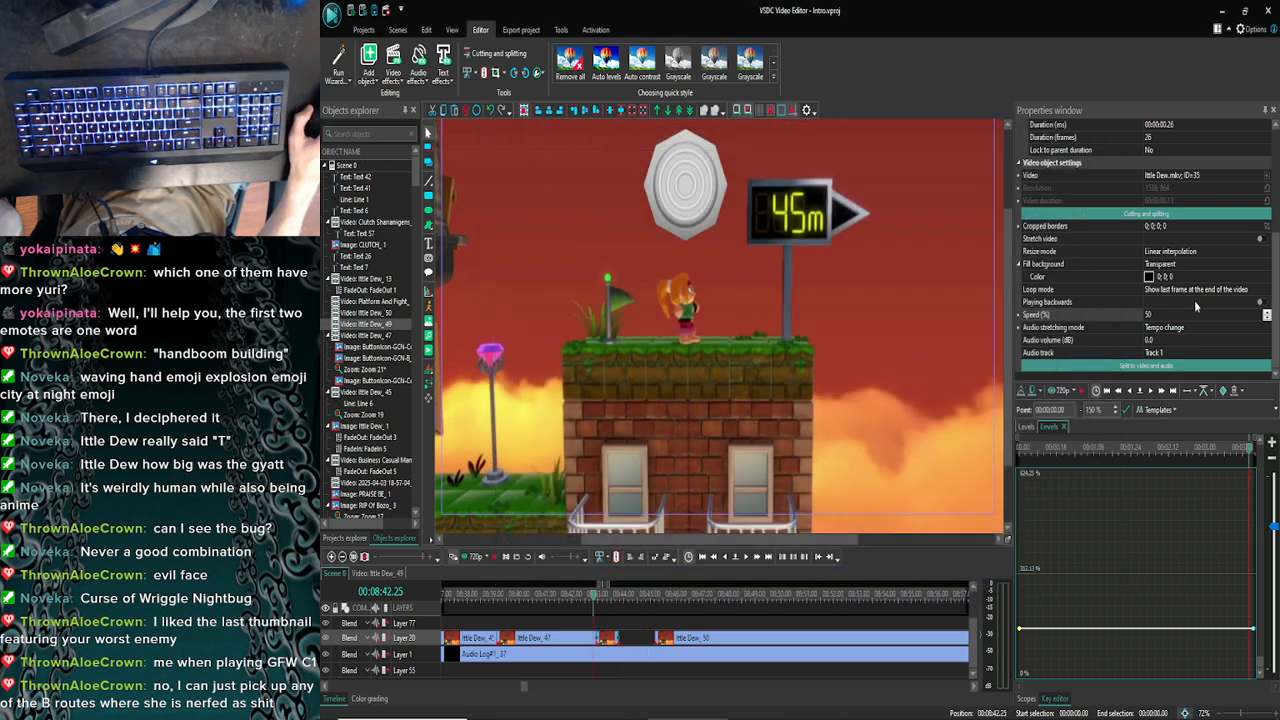
# Set the Ittle Dew_49 clip's speed to 30% and preview it from 00:08:42.25
pyautogui.click(1148, 316)
pyautogui.write('30')
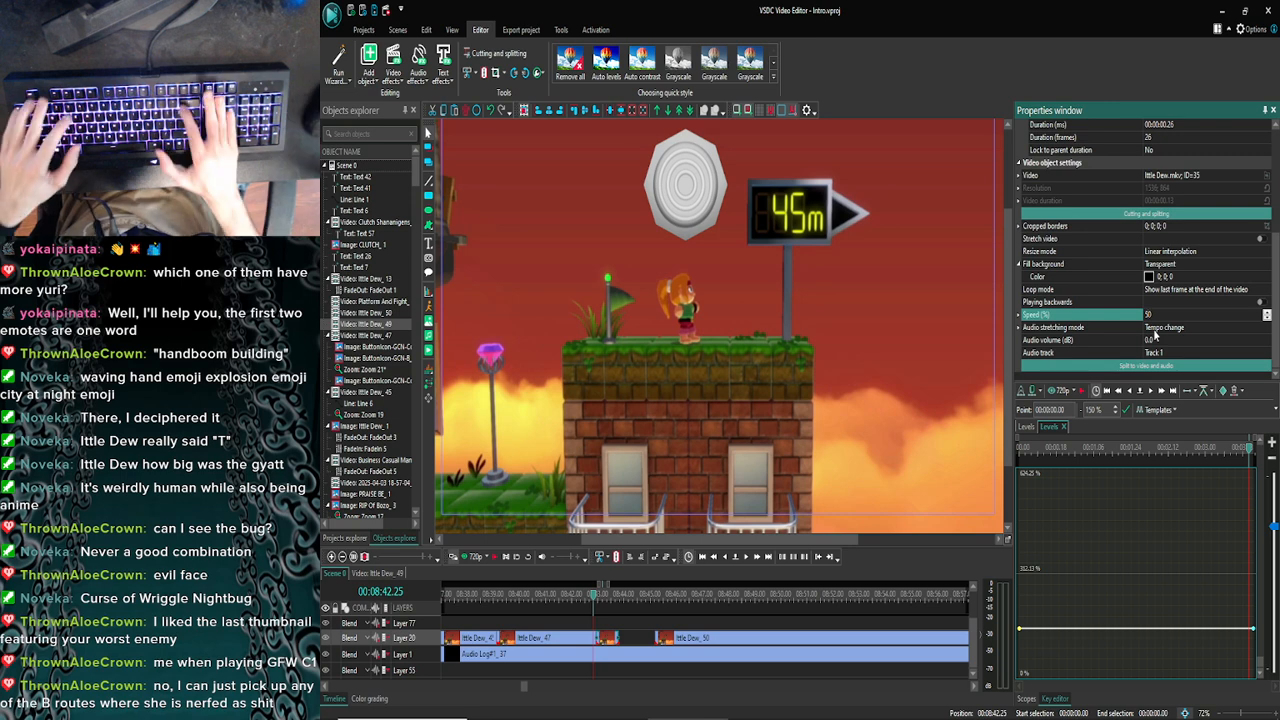
pyautogui.press('Return')
pyautogui.click(455, 556)
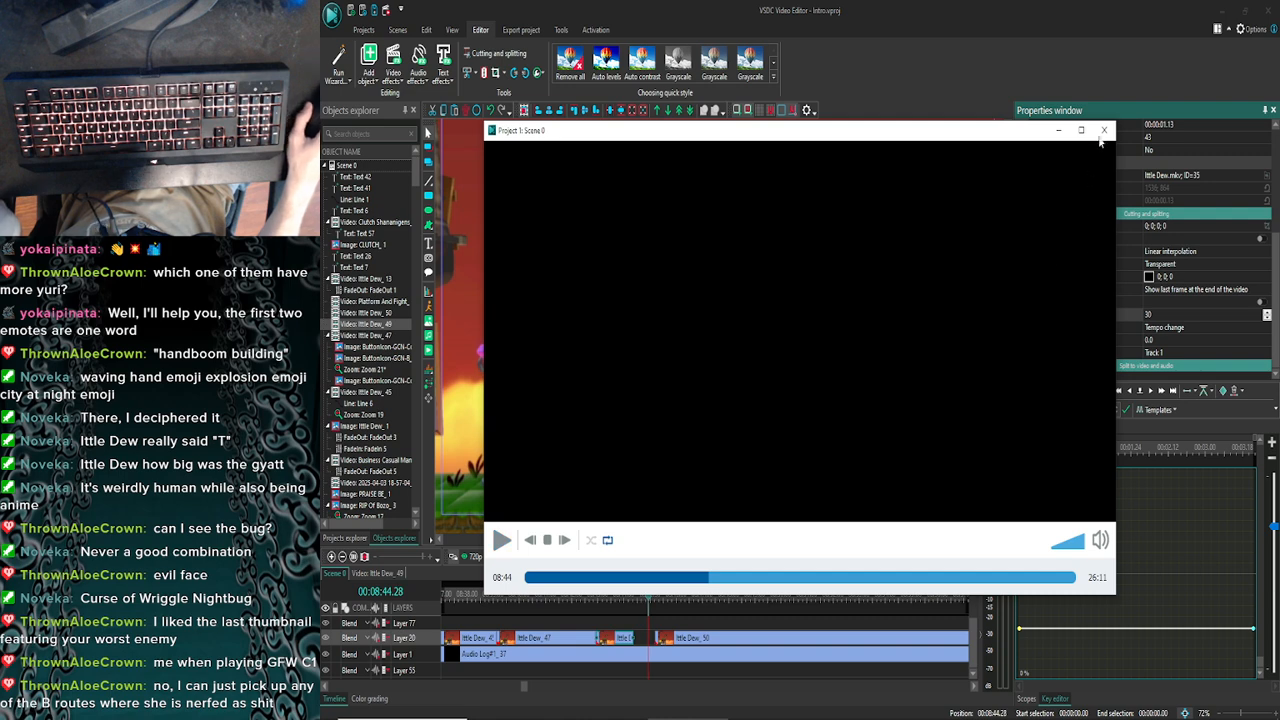
pyautogui.click(1104, 130)
# Extend the end of the Ittle Dew_49 clip to the start of Ittle Dew_50, and preview the transition between them
pyautogui.moveTo(634, 637); pyautogui.dragTo(639, 637)
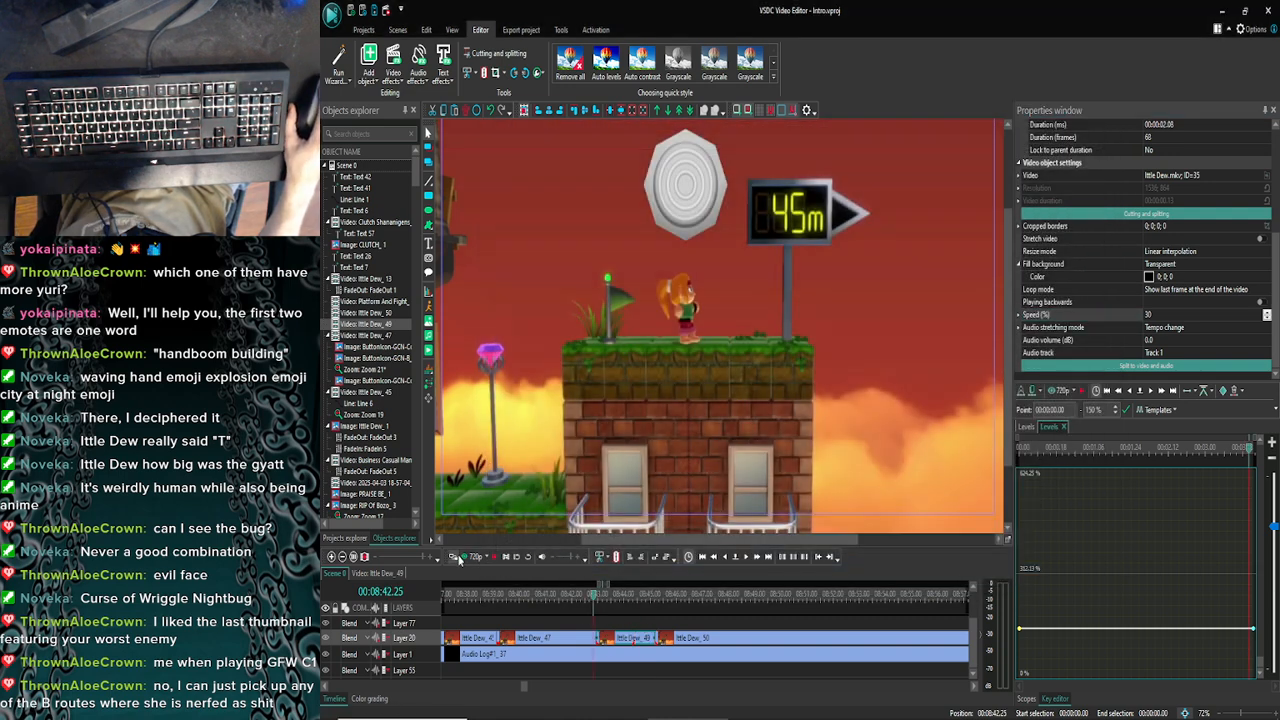
pyautogui.click(467, 557)
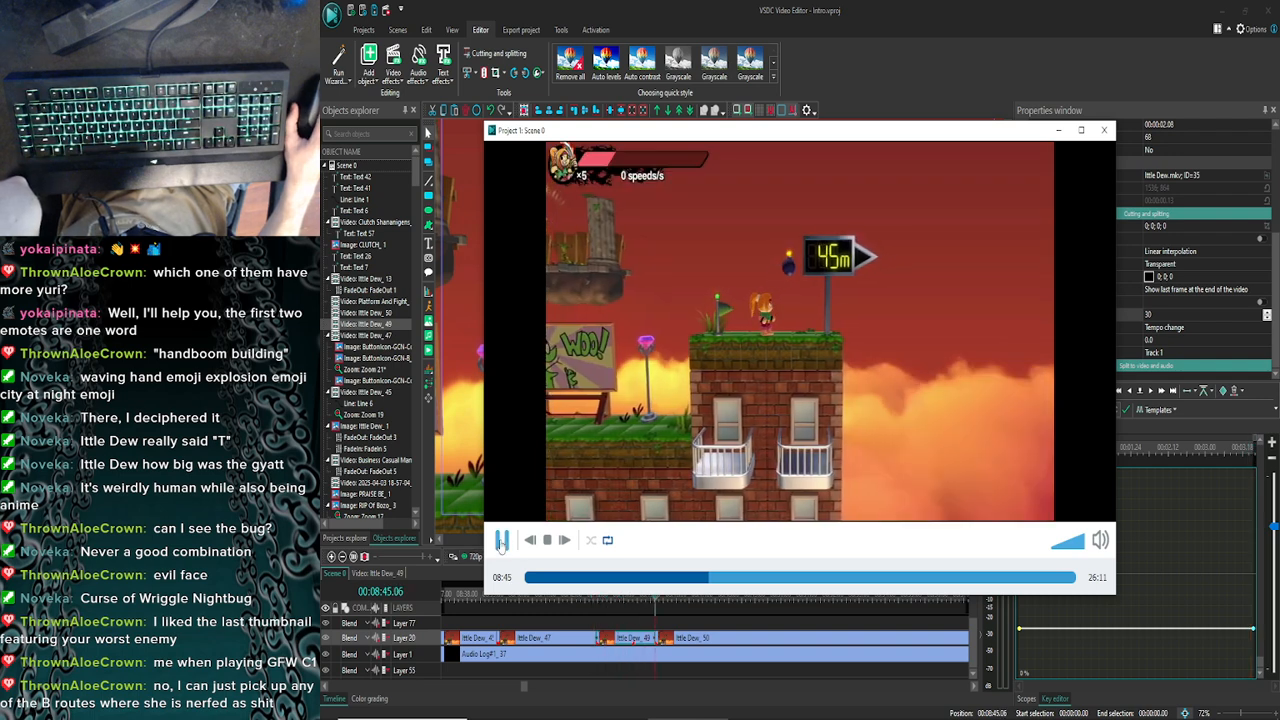
pyautogui.click(501, 542)
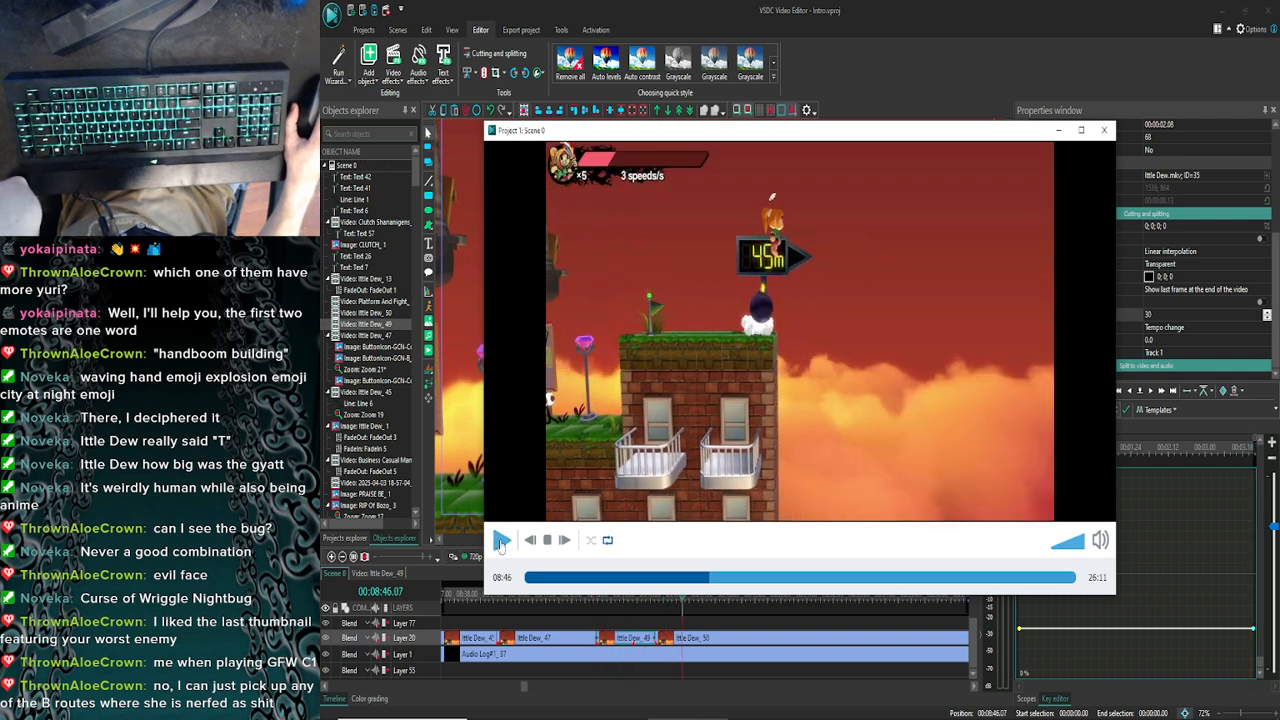
pyautogui.click(501, 542)
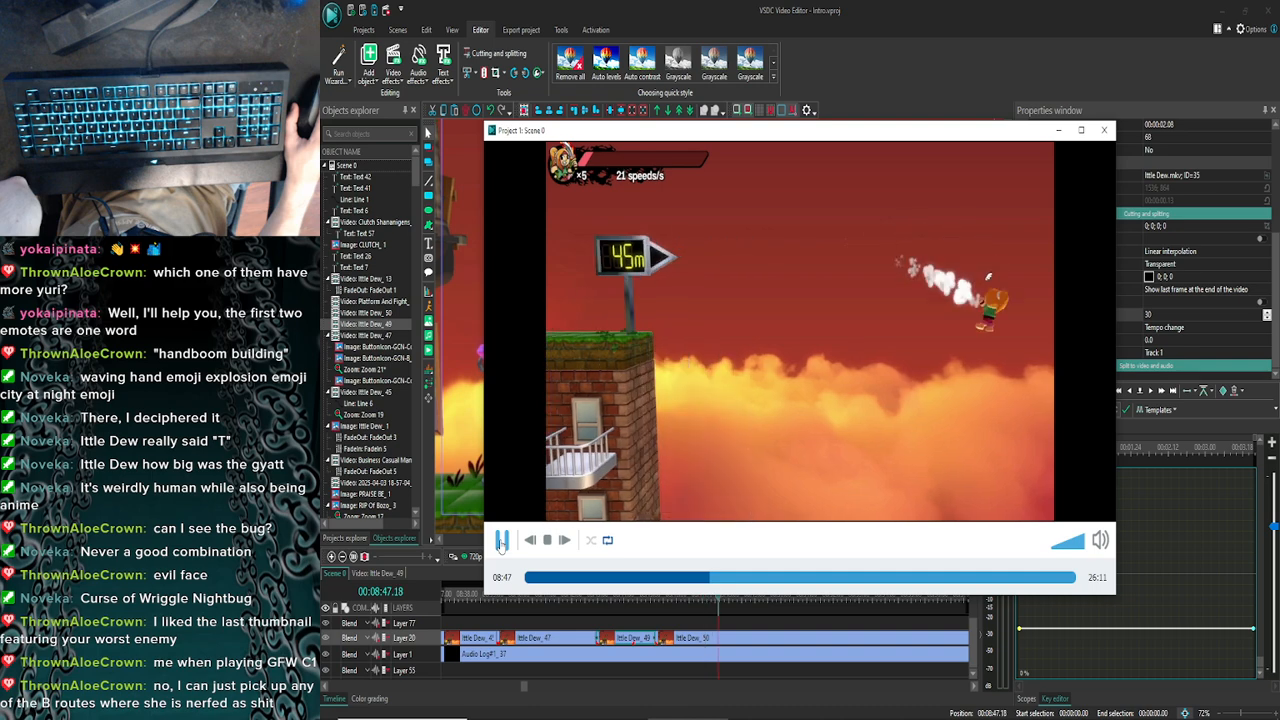
pyautogui.click(501, 542)
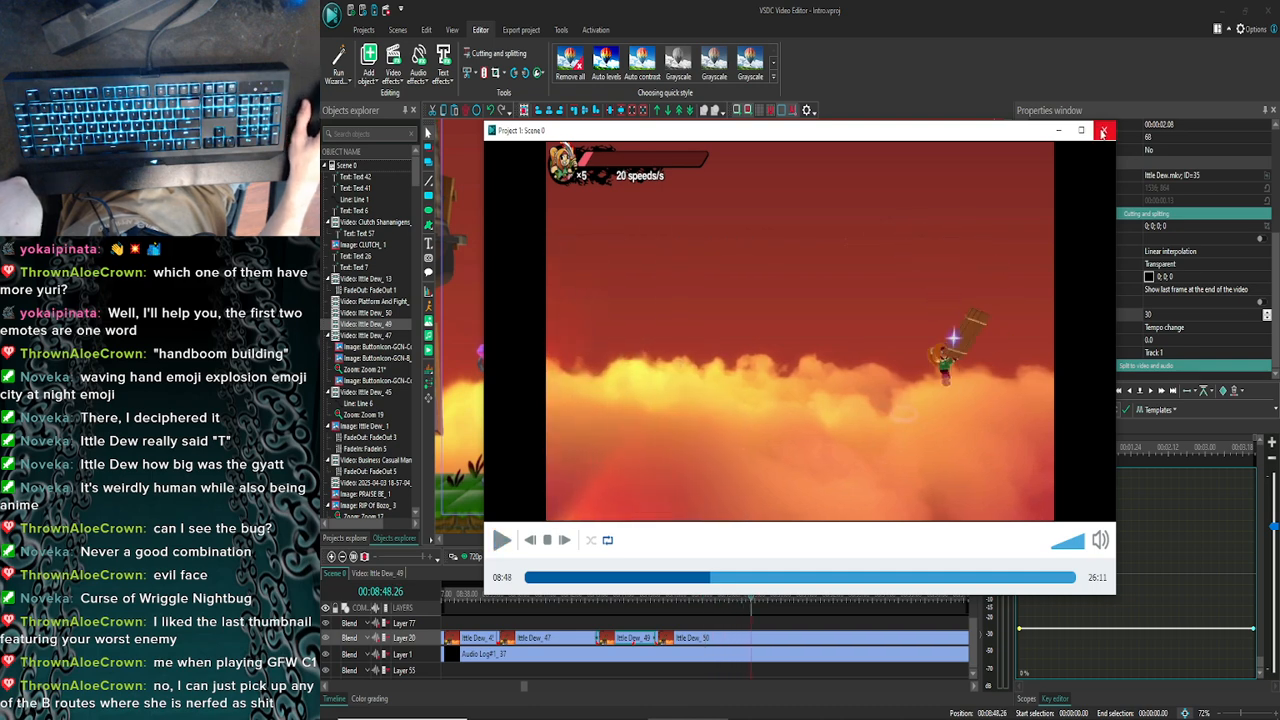
pyautogui.click(1103, 132)
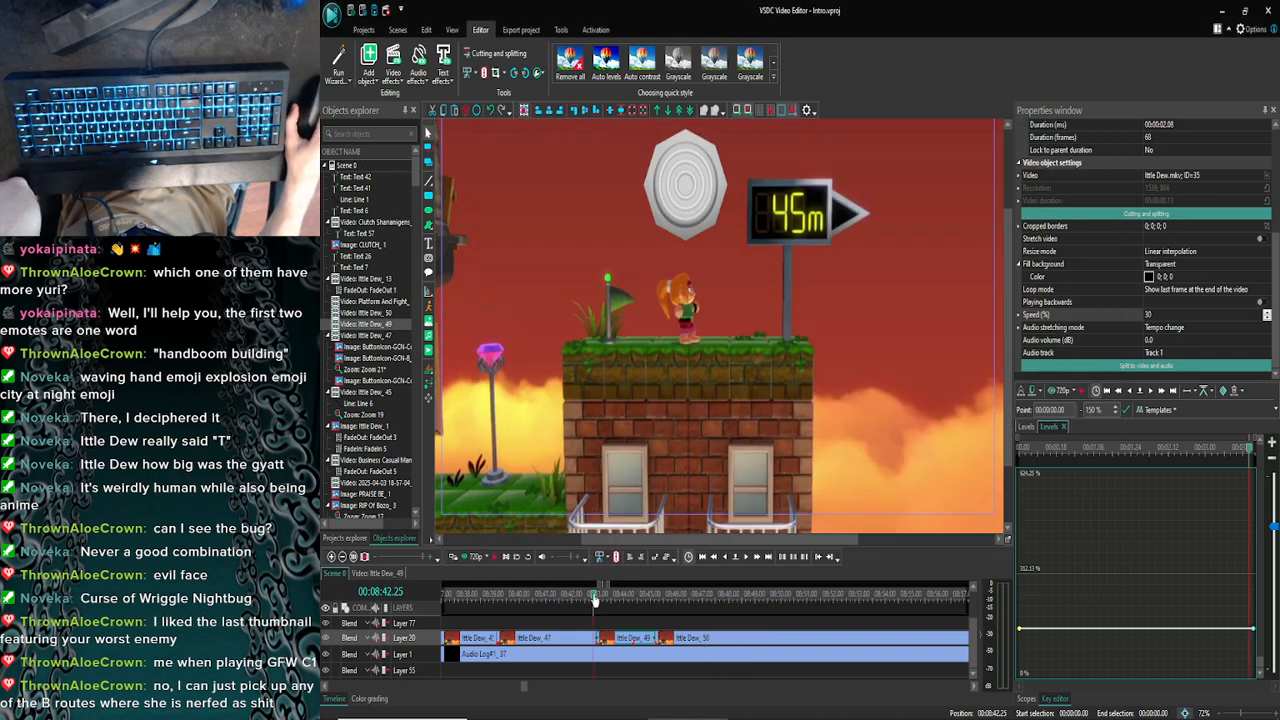
# Advance frame by frame to the bomb explosion at 00:08:46.15 and split the Ittle Dew_50 clip there
pyautogui.moveTo(595, 598); pyautogui.dragTo(663, 597)
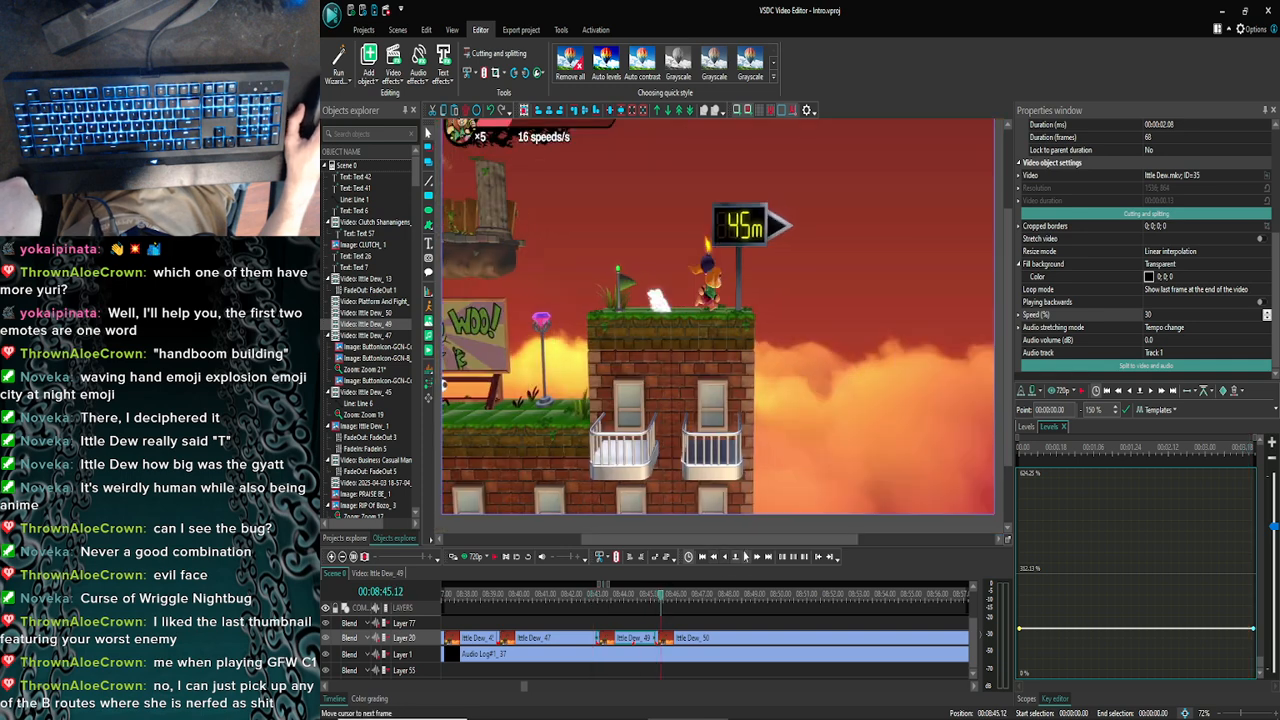
pyautogui.click(750, 557)
pyautogui.click(750, 557)
pyautogui.click(750, 557)
pyautogui.click(750, 557)
pyautogui.click(750, 557)
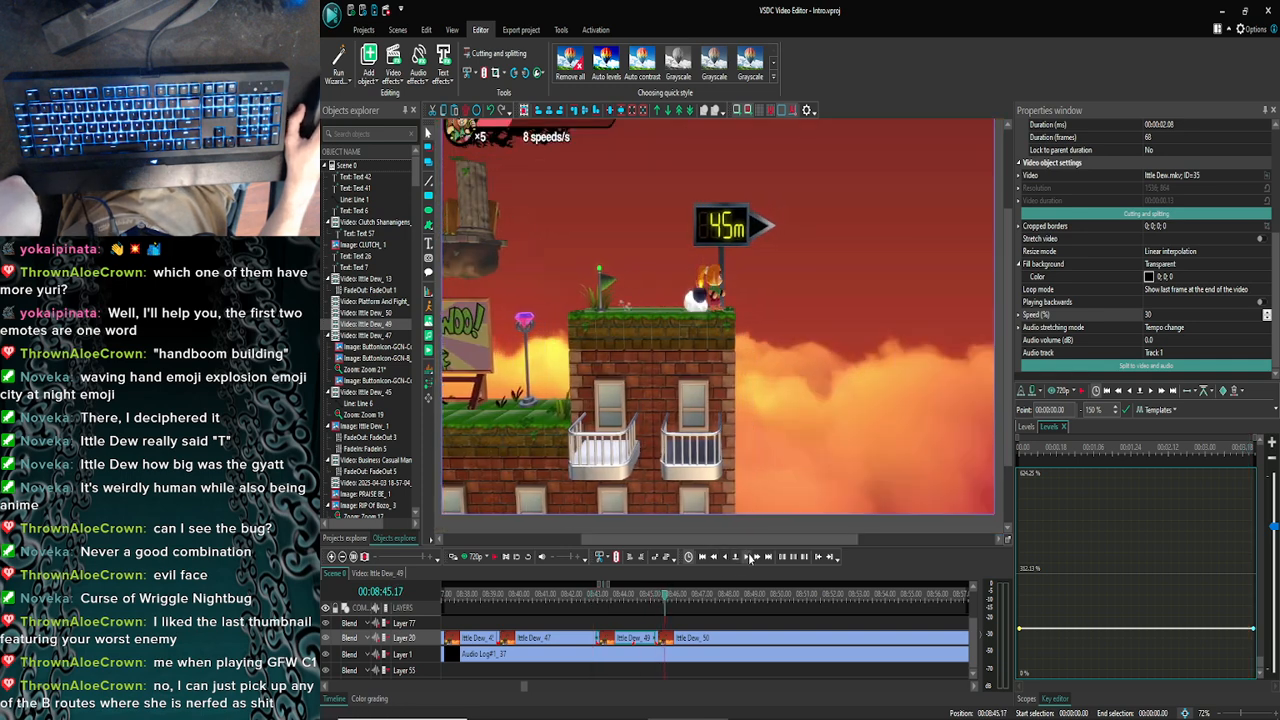
pyautogui.click(750, 557)
pyautogui.click(750, 557)
pyautogui.click(750, 557)
pyautogui.click(750, 557)
pyautogui.click(750, 557)
pyautogui.click(750, 557)
pyautogui.click(750, 557)
pyautogui.click(750, 557)
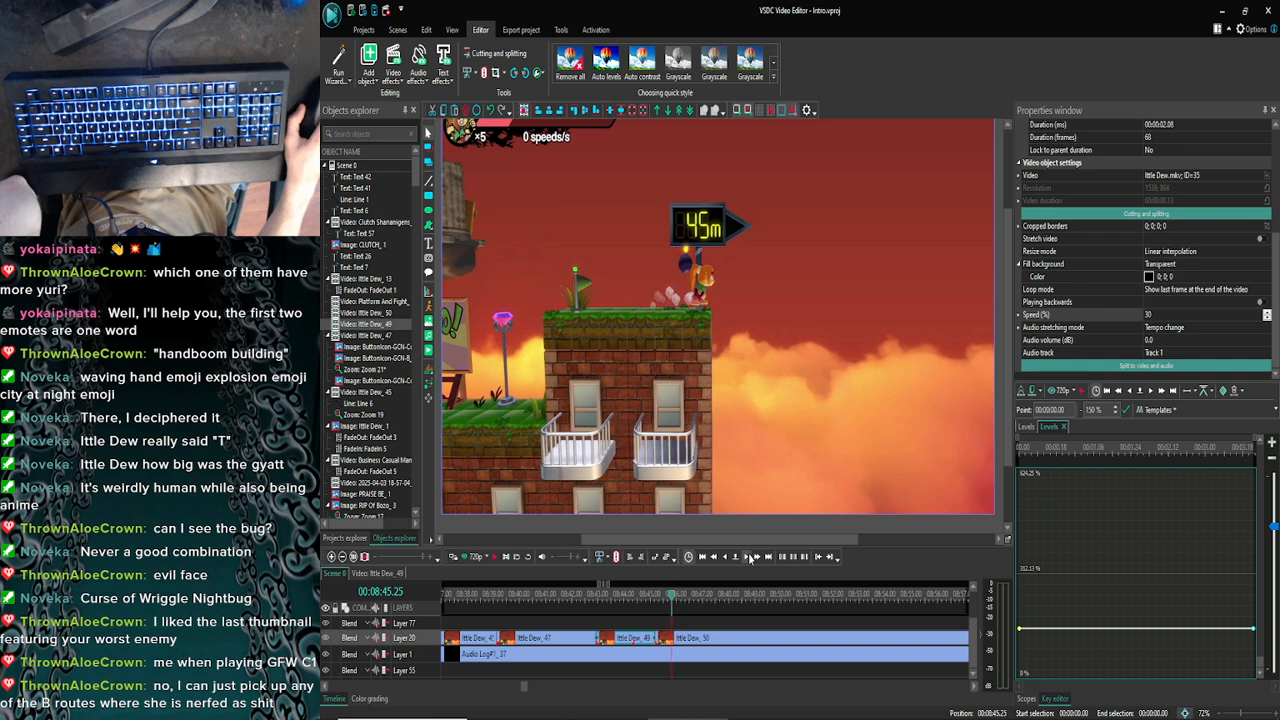
pyautogui.click(750, 557)
pyautogui.click(750, 557)
pyautogui.click(750, 557)
pyautogui.click(750, 557)
pyautogui.click(750, 557)
pyautogui.click(750, 557)
pyautogui.click(750, 557)
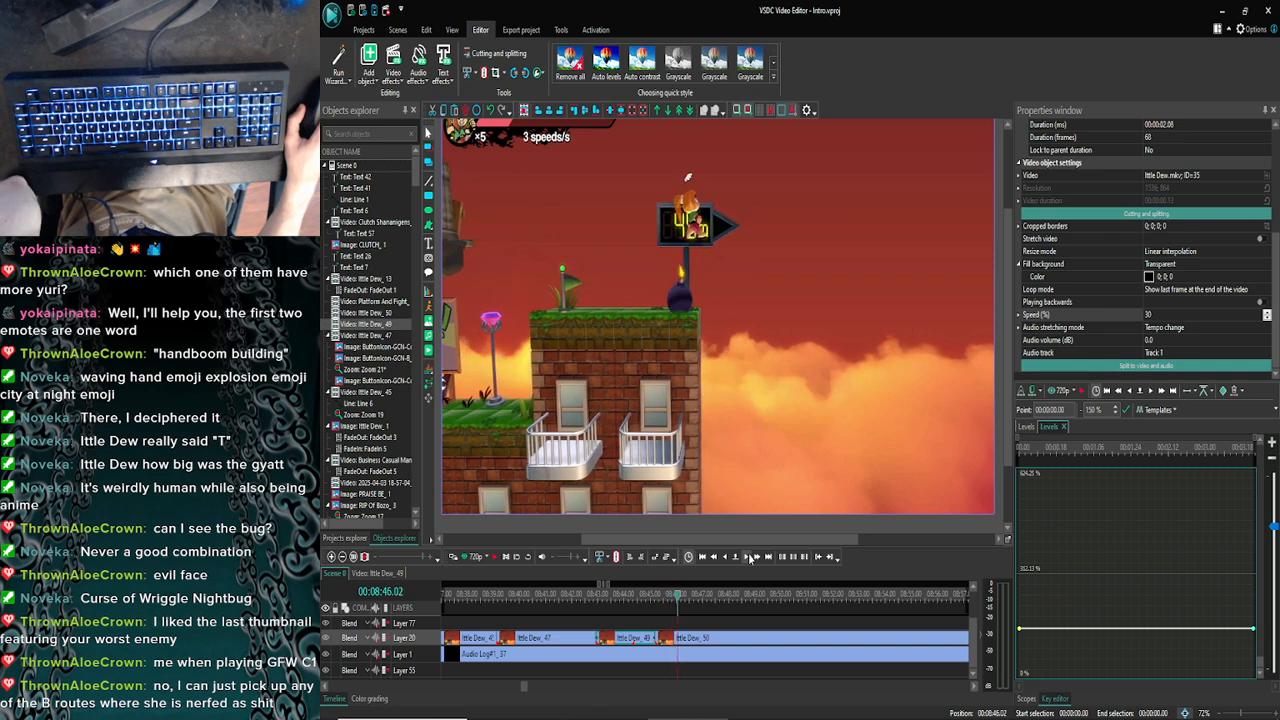
pyautogui.click(750, 557)
pyautogui.click(750, 557)
pyautogui.click(750, 557)
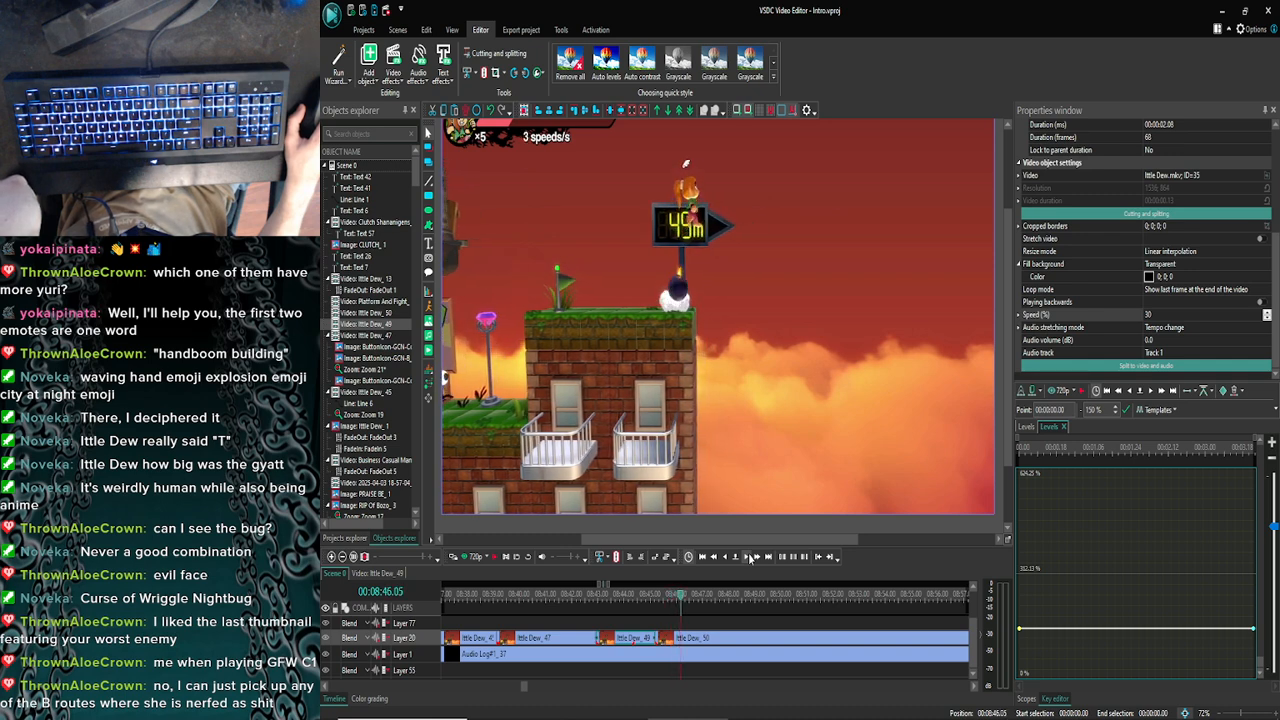
pyautogui.click(750, 557)
pyautogui.click(750, 557)
pyautogui.click(750, 557)
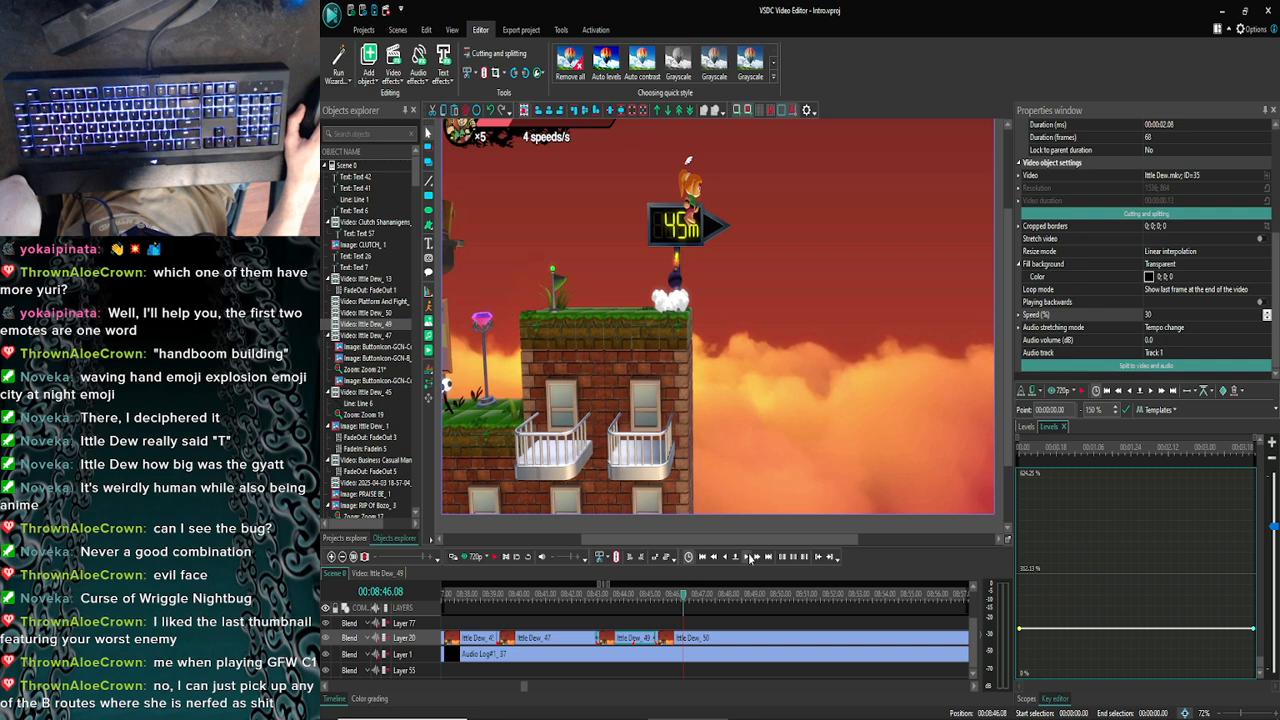
pyautogui.click(750, 557)
pyautogui.click(750, 557)
pyautogui.click(750, 557)
pyautogui.click(750, 557)
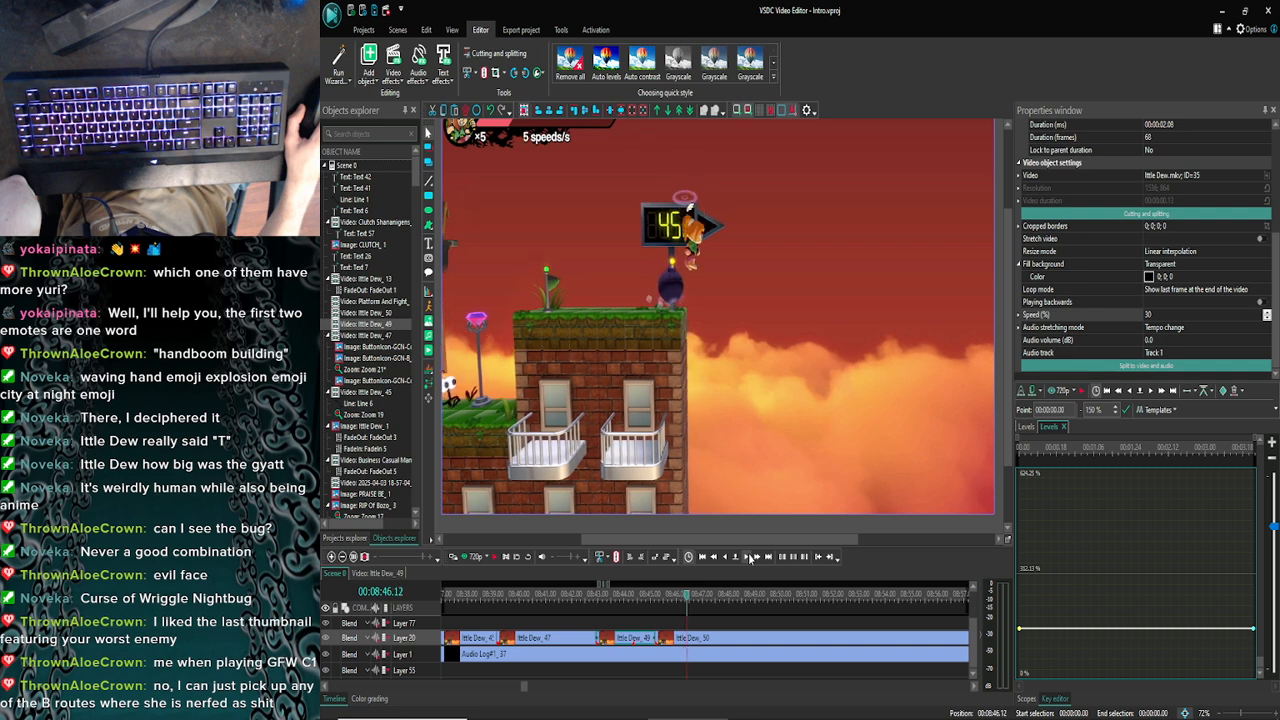
pyautogui.click(750, 557)
pyautogui.click(750, 557)
pyautogui.click(750, 557)
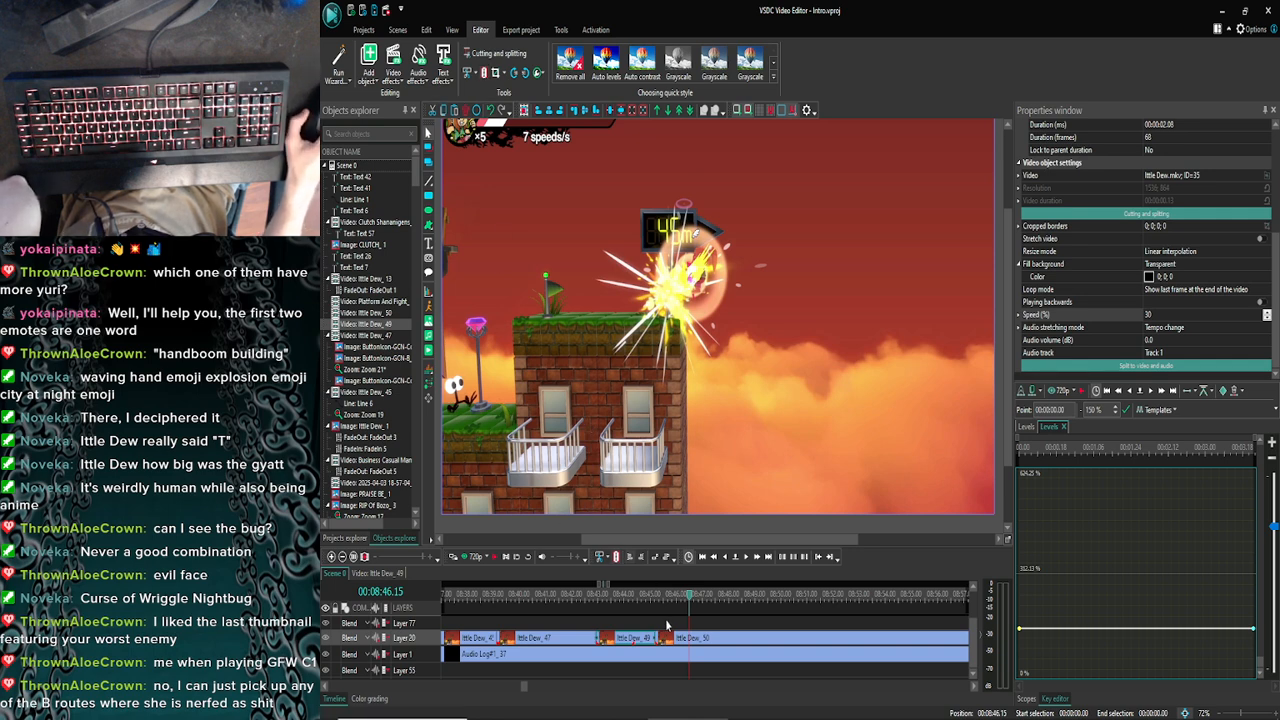
pyautogui.click(540, 127)
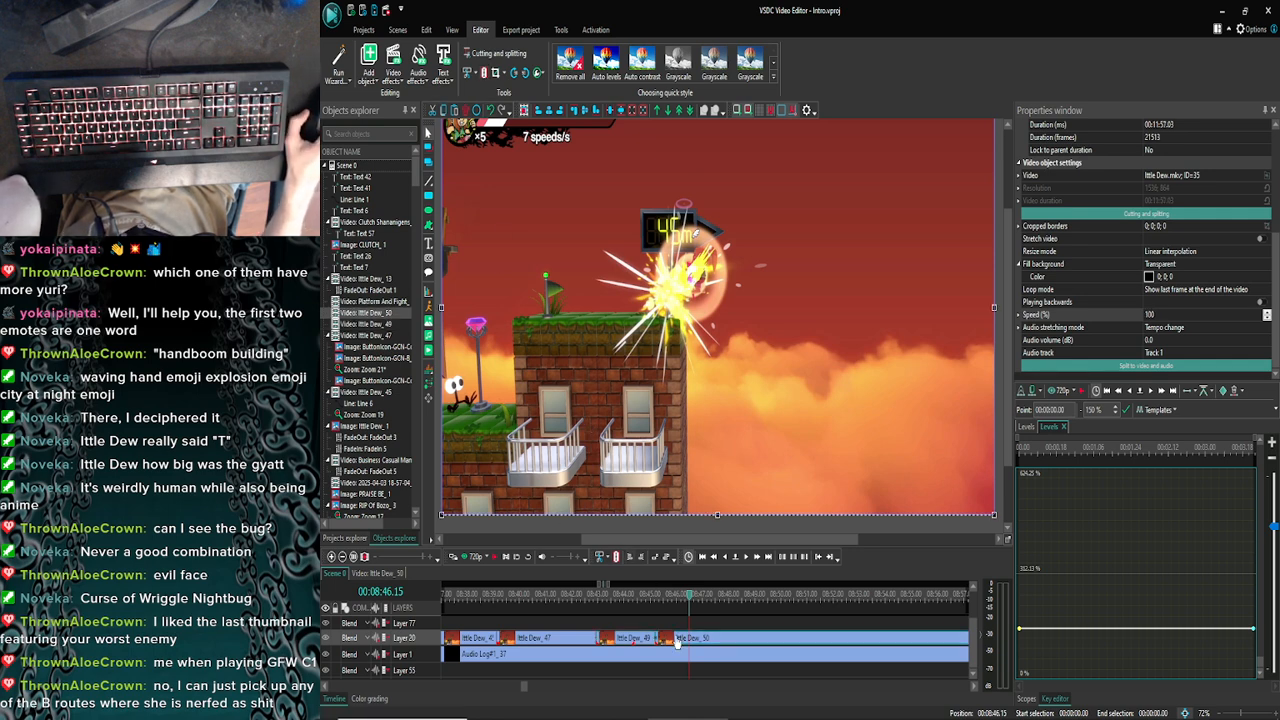
pyautogui.click(481, 76)
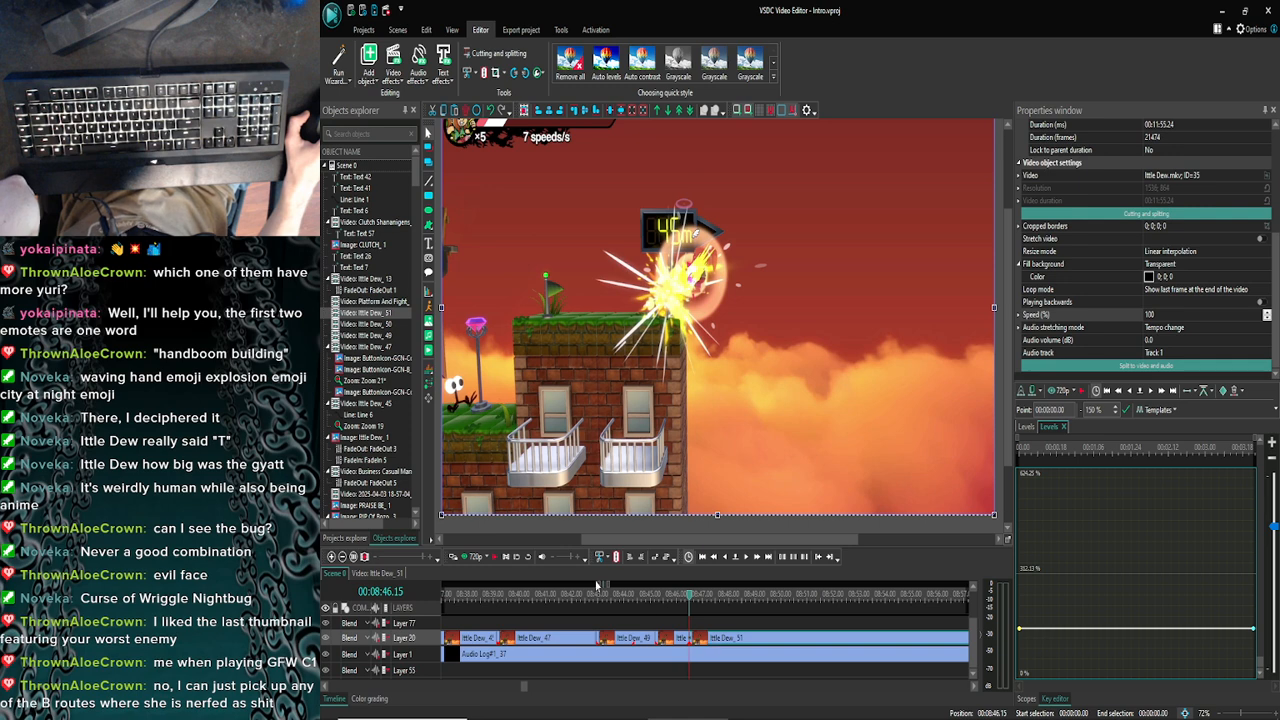
# Preview the footage from the new split at 00:08:46.15
pyautogui.click(465, 557)
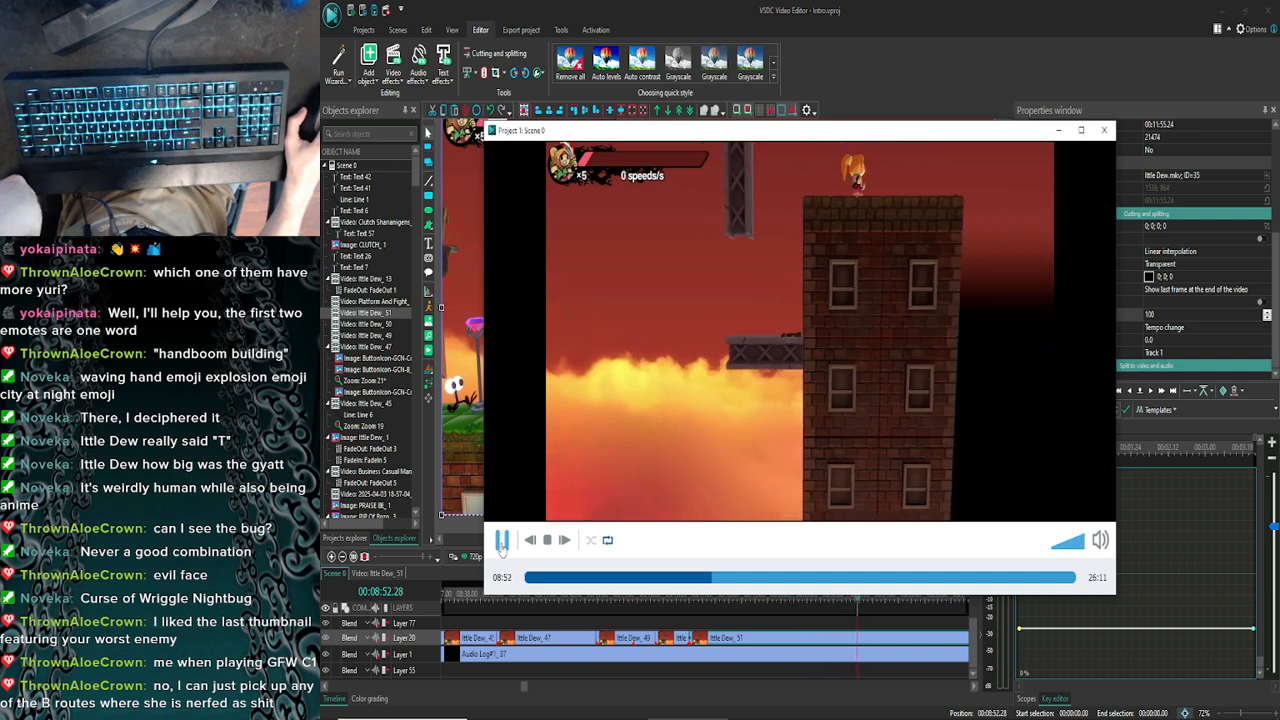
pyautogui.click(501, 545)
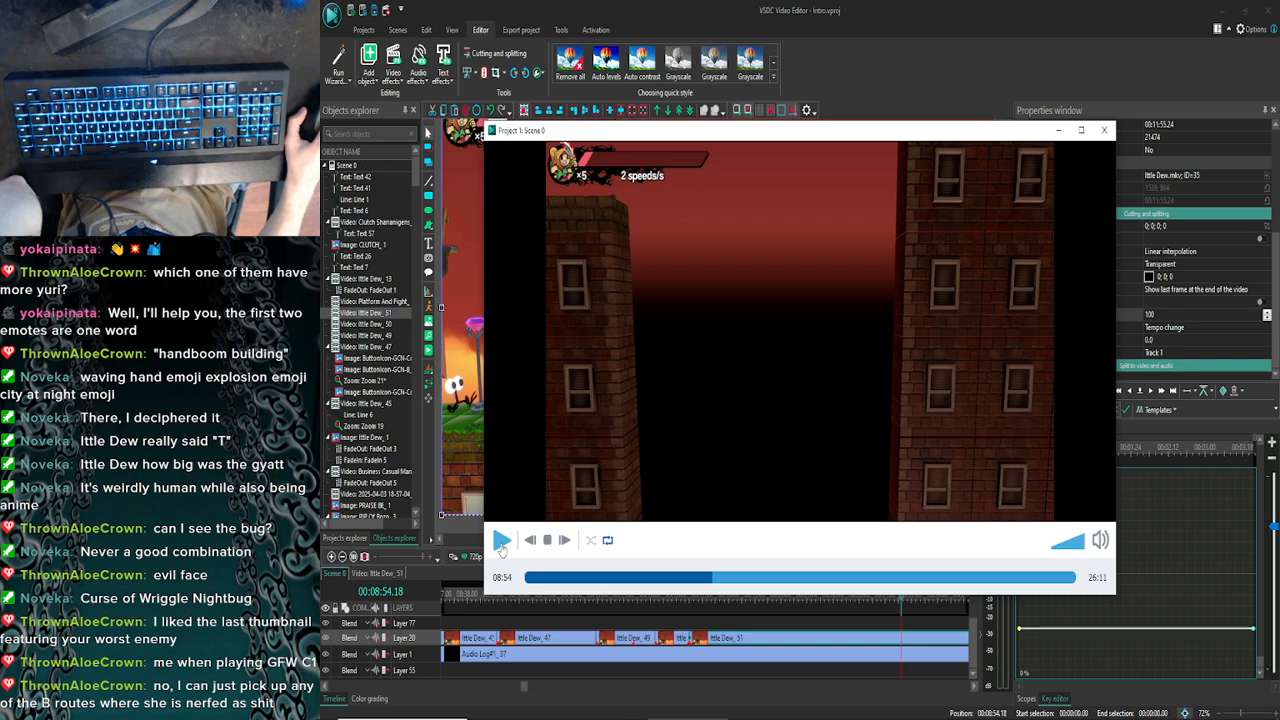
pyautogui.click(1106, 131)
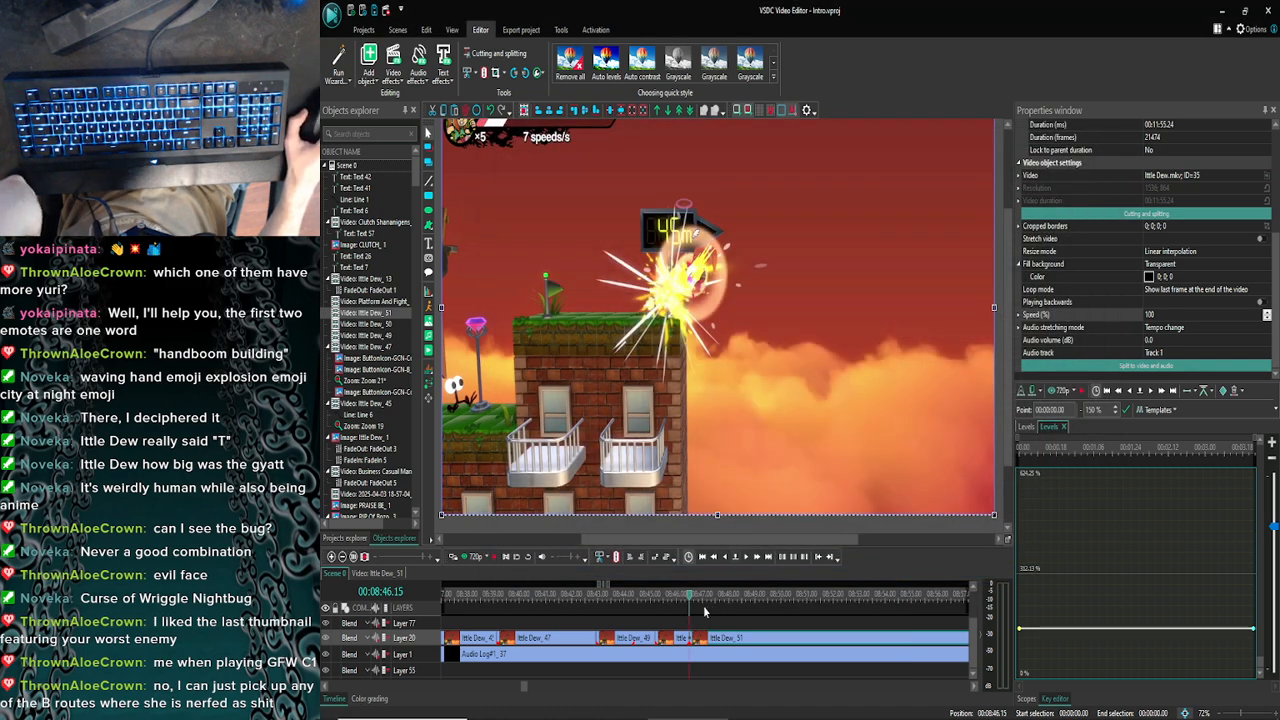
# Move the playhead back to 00:08:46.11, just before the explosion, and preview the bomb launch from there
pyautogui.click(724, 557)
pyautogui.click(724, 557)
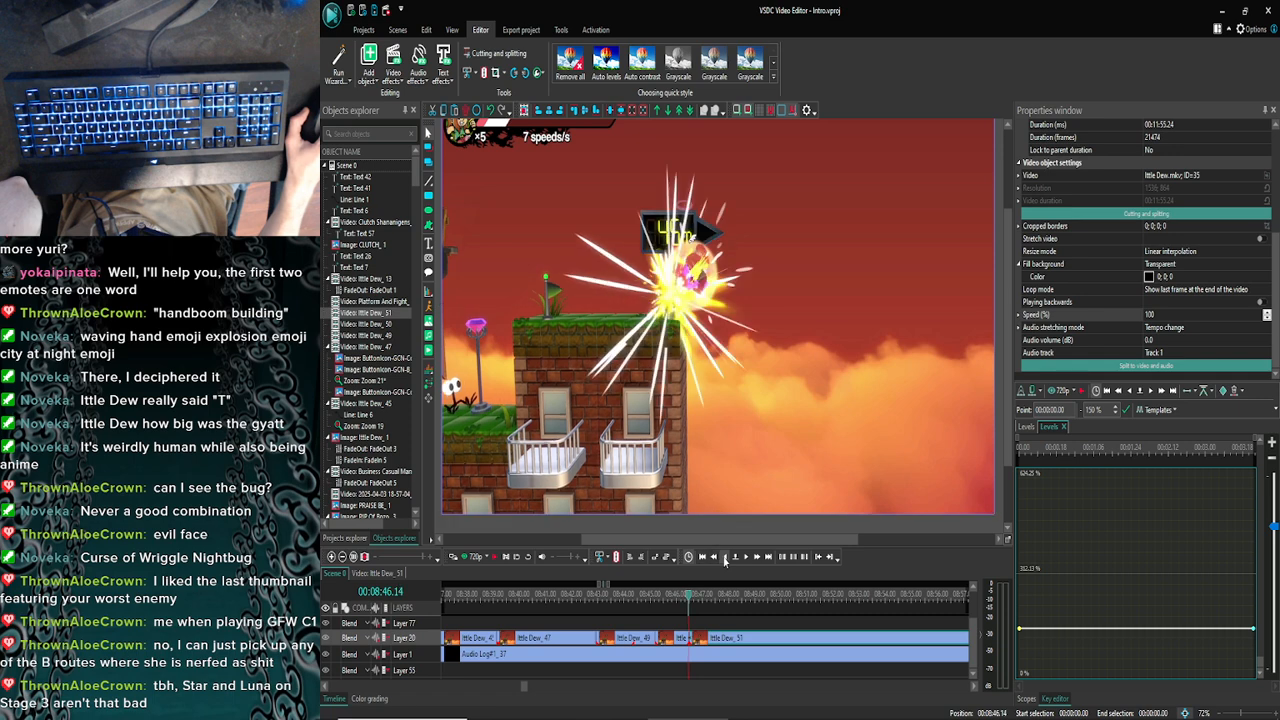
pyautogui.click(724, 557)
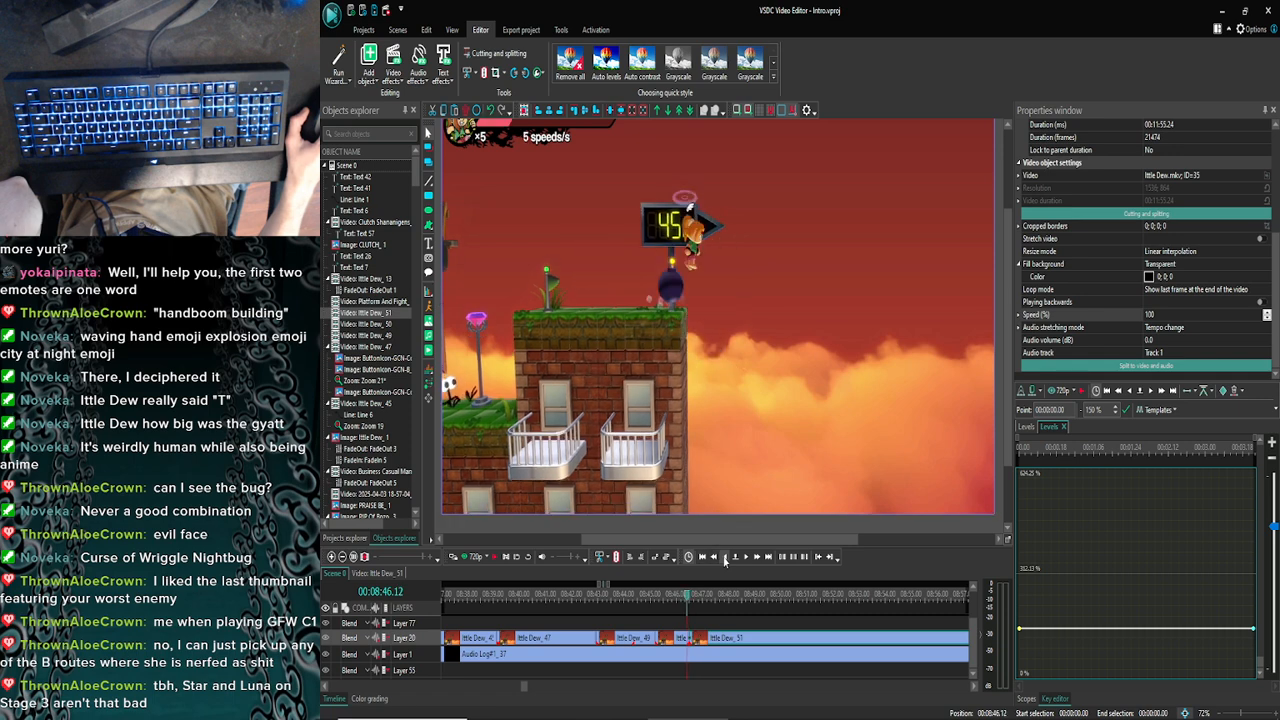
pyautogui.click(725, 557)
pyautogui.click(725, 557)
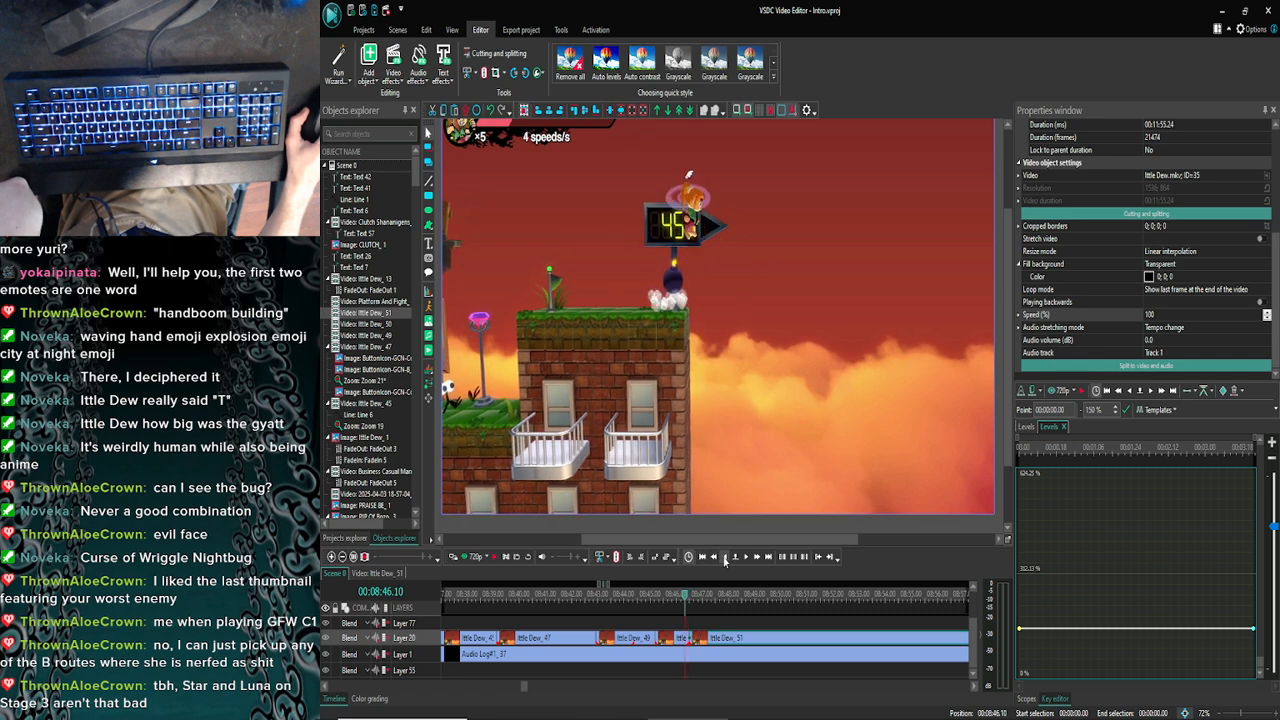
pyautogui.click(752, 557)
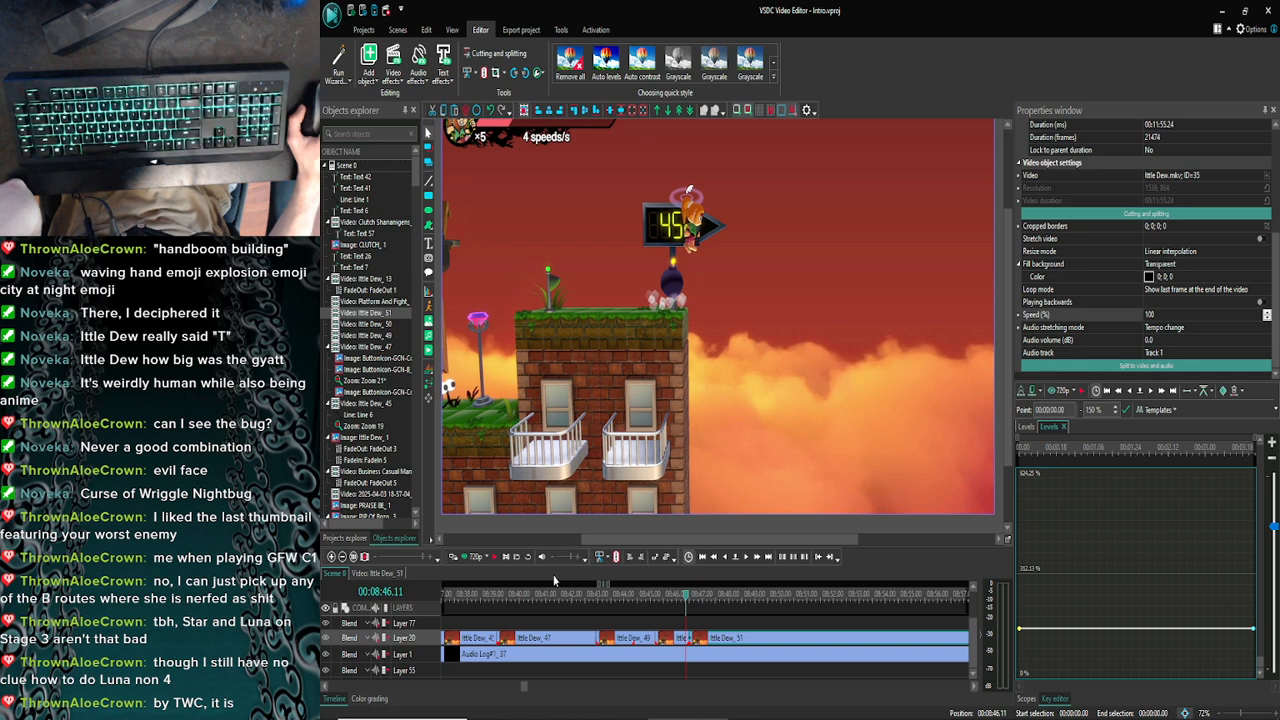
pyautogui.click(462, 558)
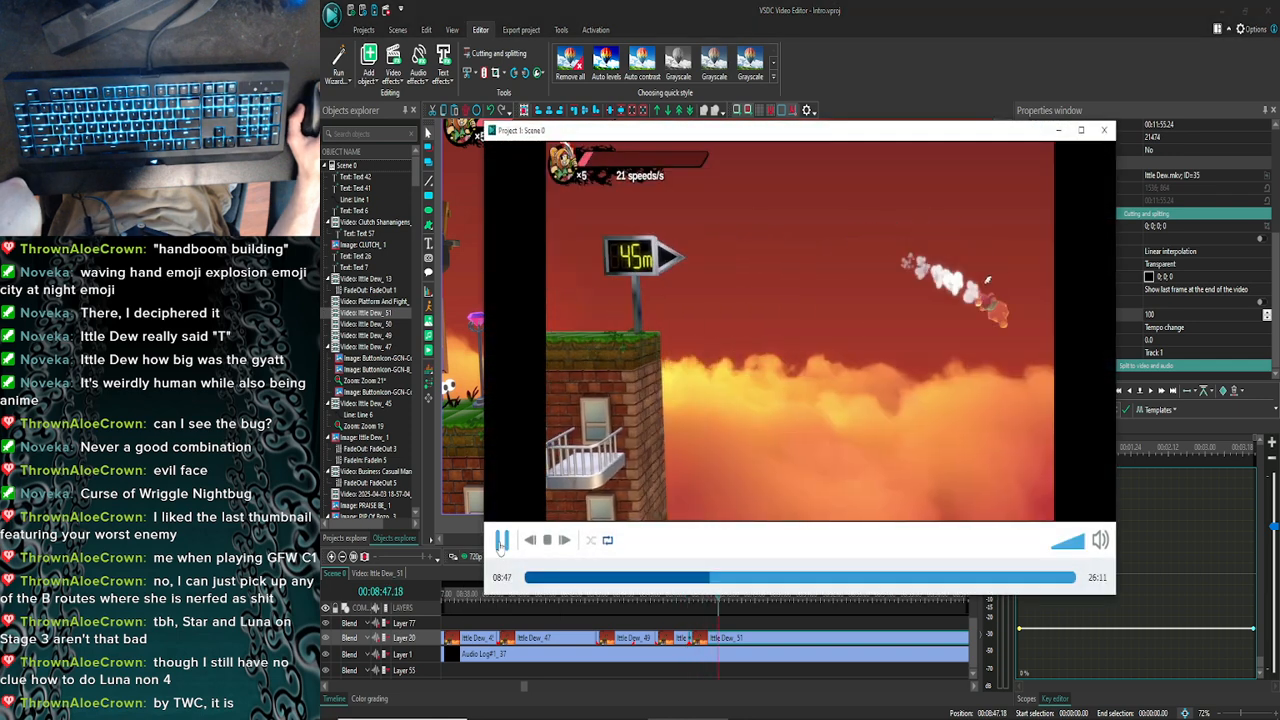
pyautogui.click(503, 541)
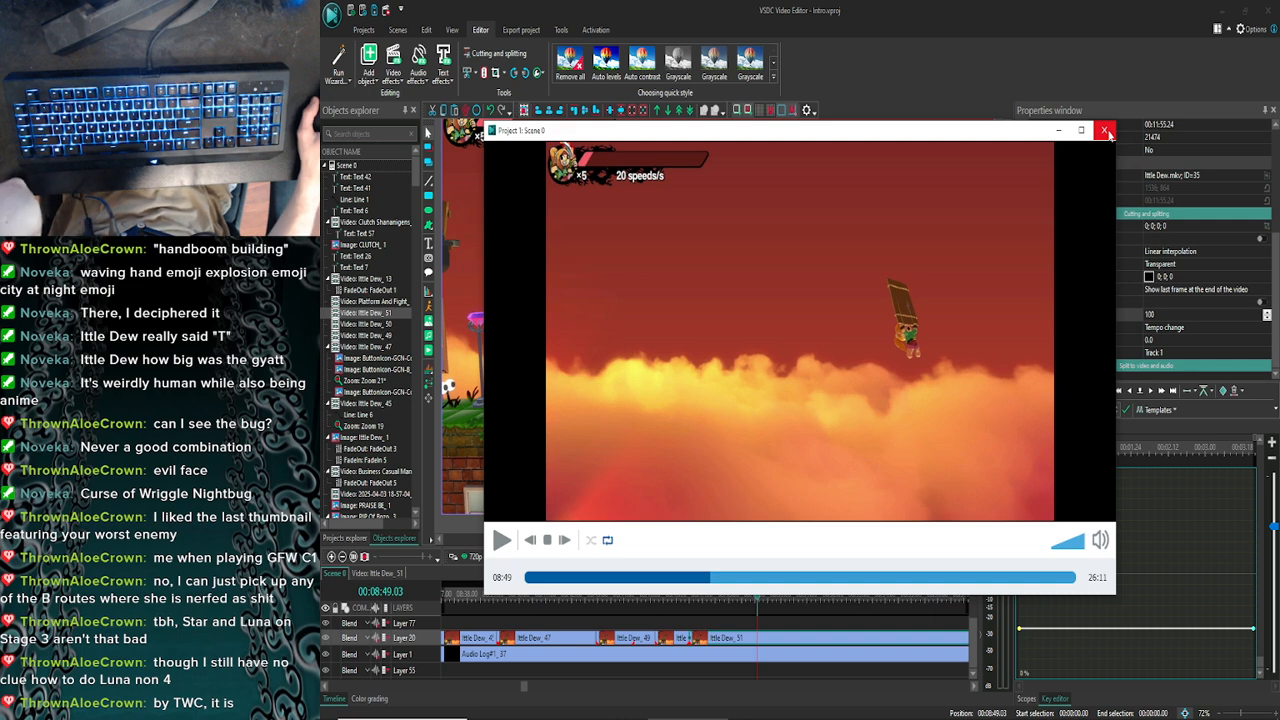
pyautogui.click(1106, 131)
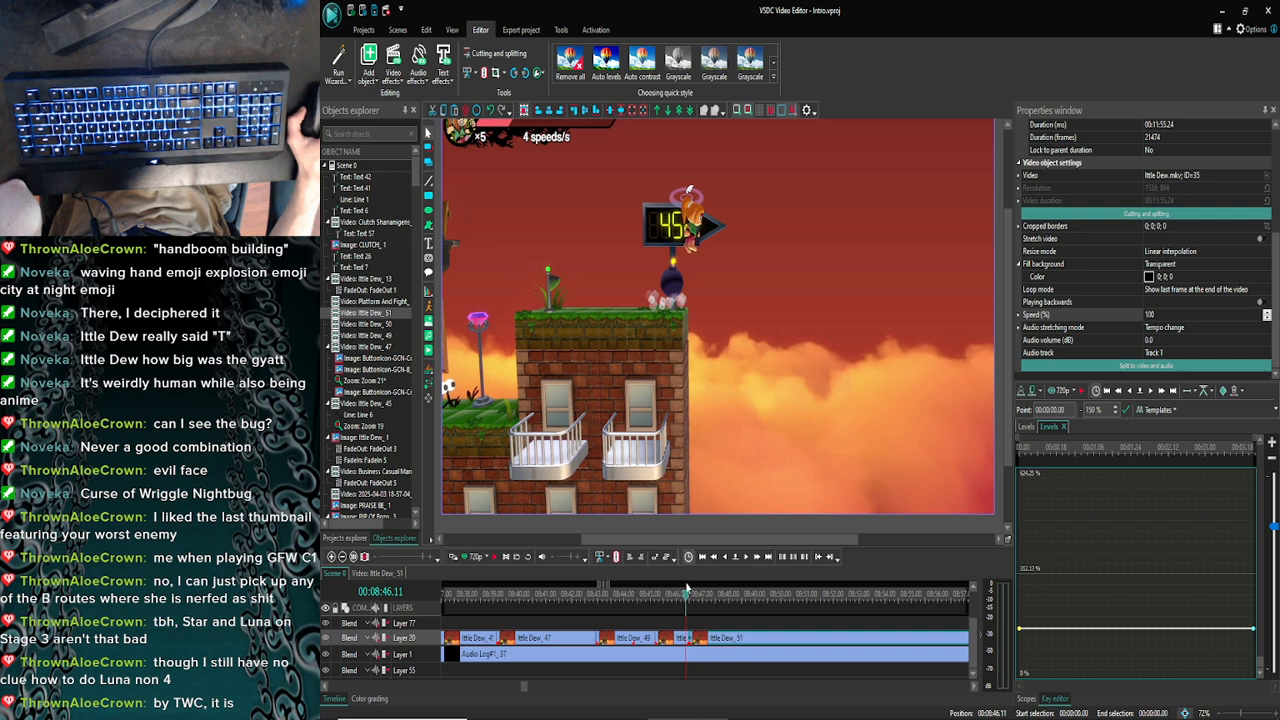
# Examine the individual frames around the bomb explosion, up to 00:08:46.15 and back to 00:08:46.12
pyautogui.click(745, 558)
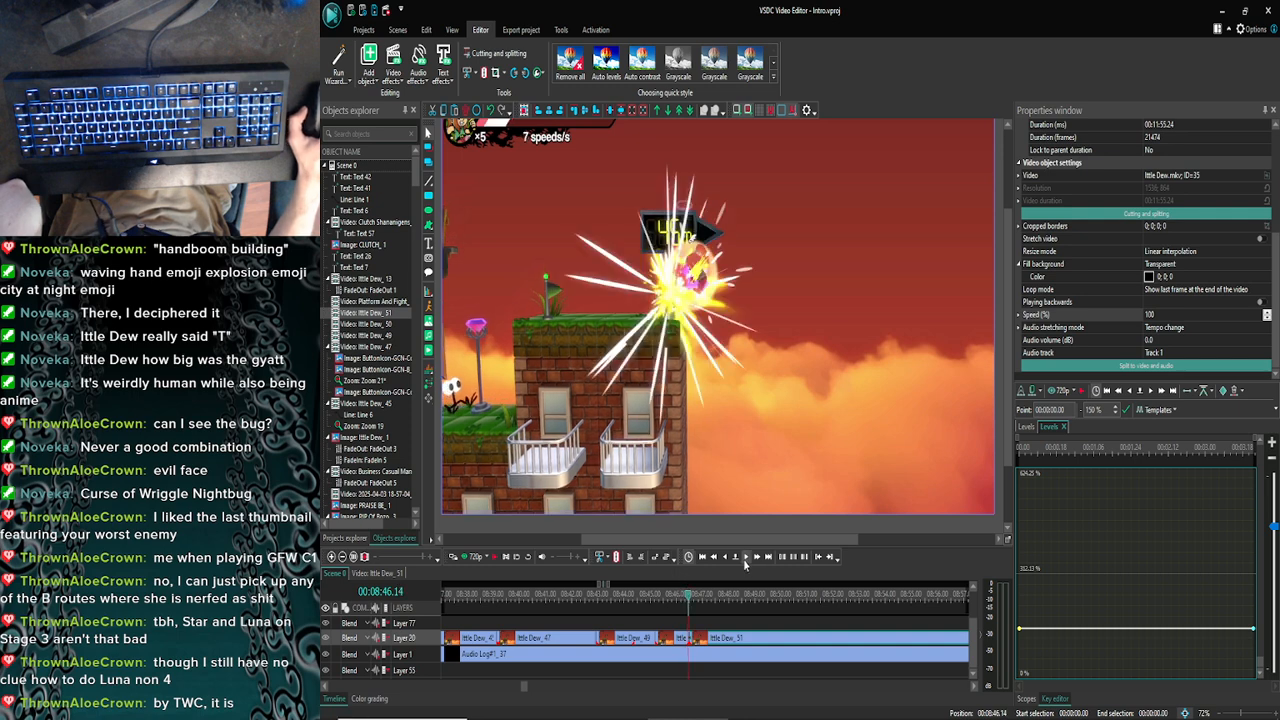
pyautogui.click(744, 560)
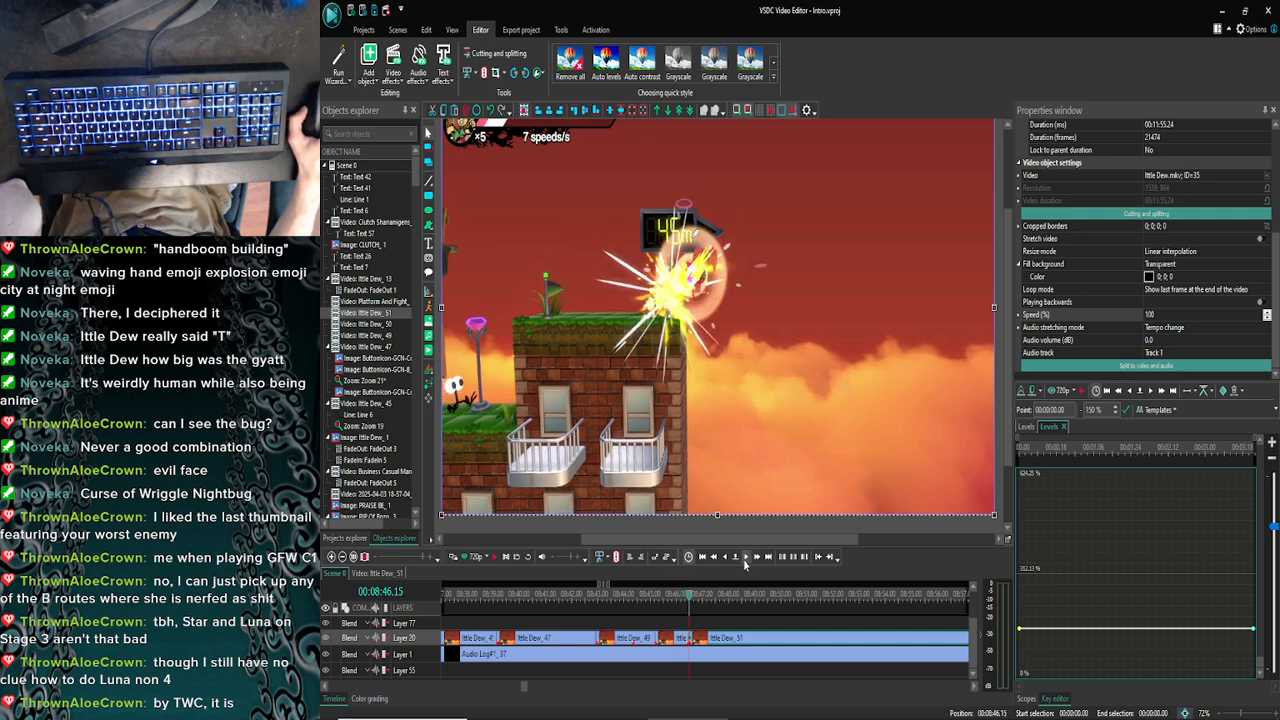
pyautogui.click(723, 558)
pyautogui.click(723, 558)
pyautogui.click(723, 558)
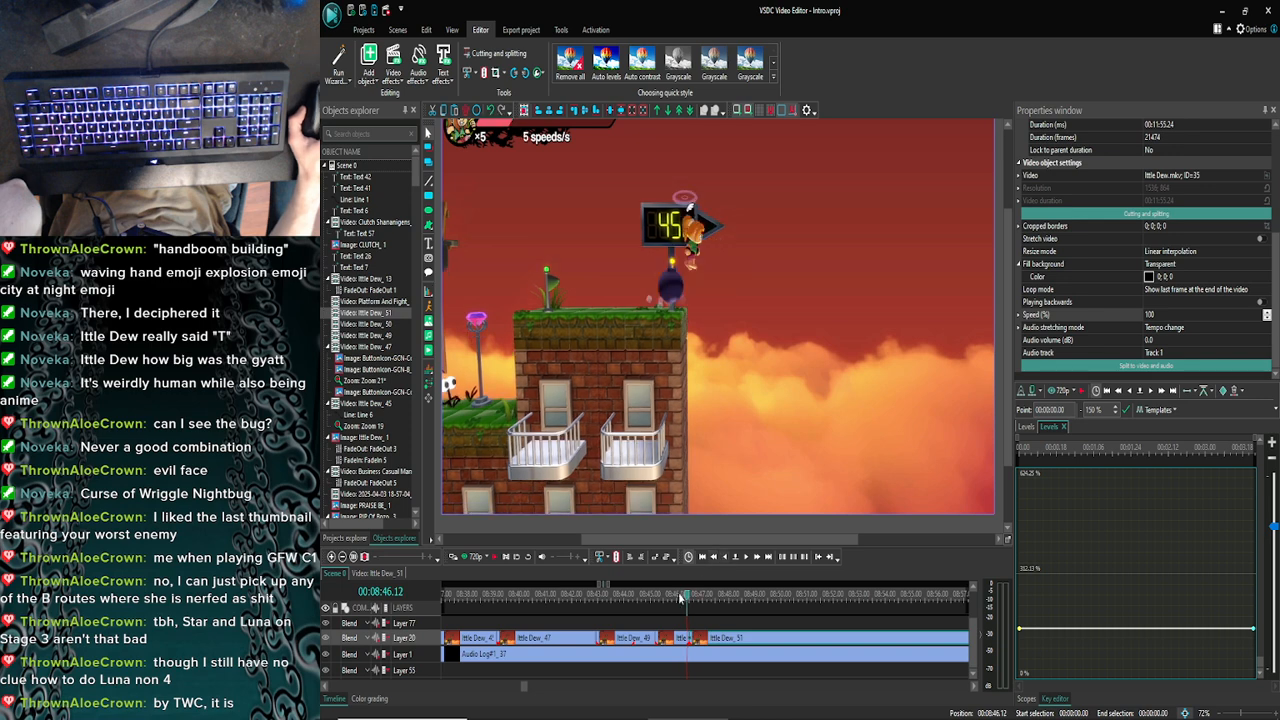
# Examine the bomb setup frame by frame from 00:08:45.04 to 00:08:45.26
pyautogui.moveTo(687, 598); pyautogui.dragTo(653, 598)
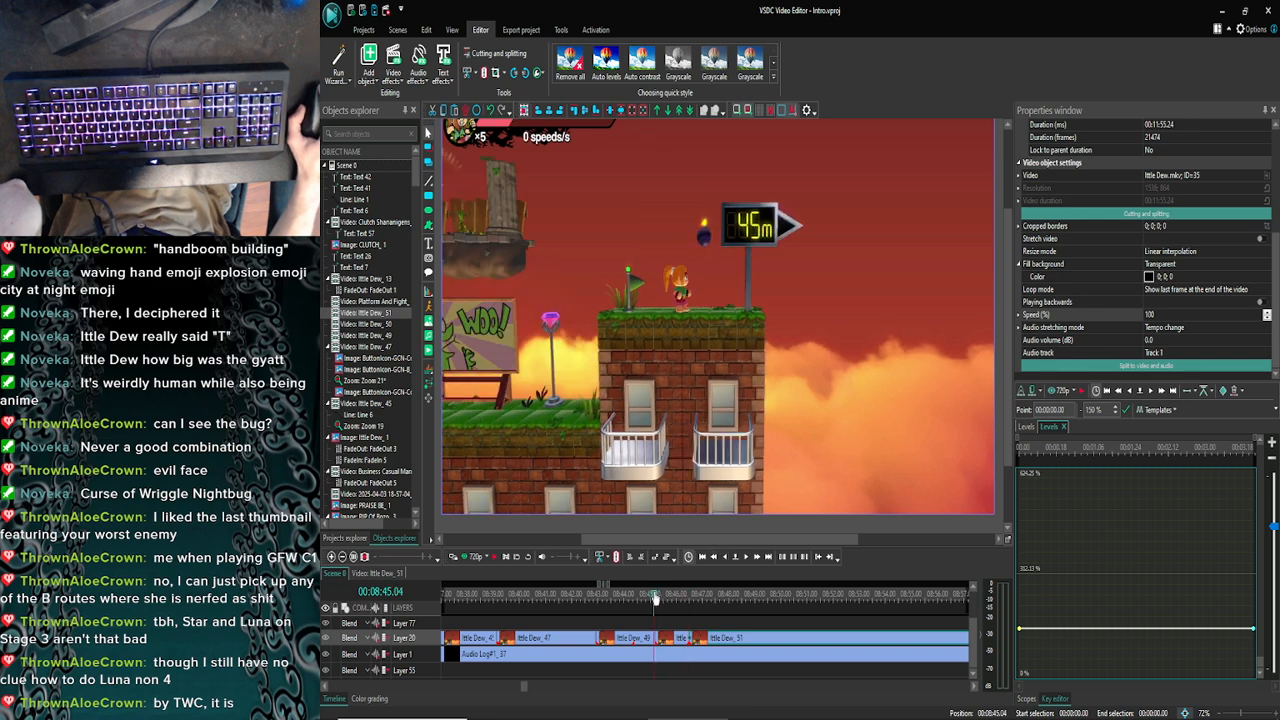
pyautogui.click(745, 558)
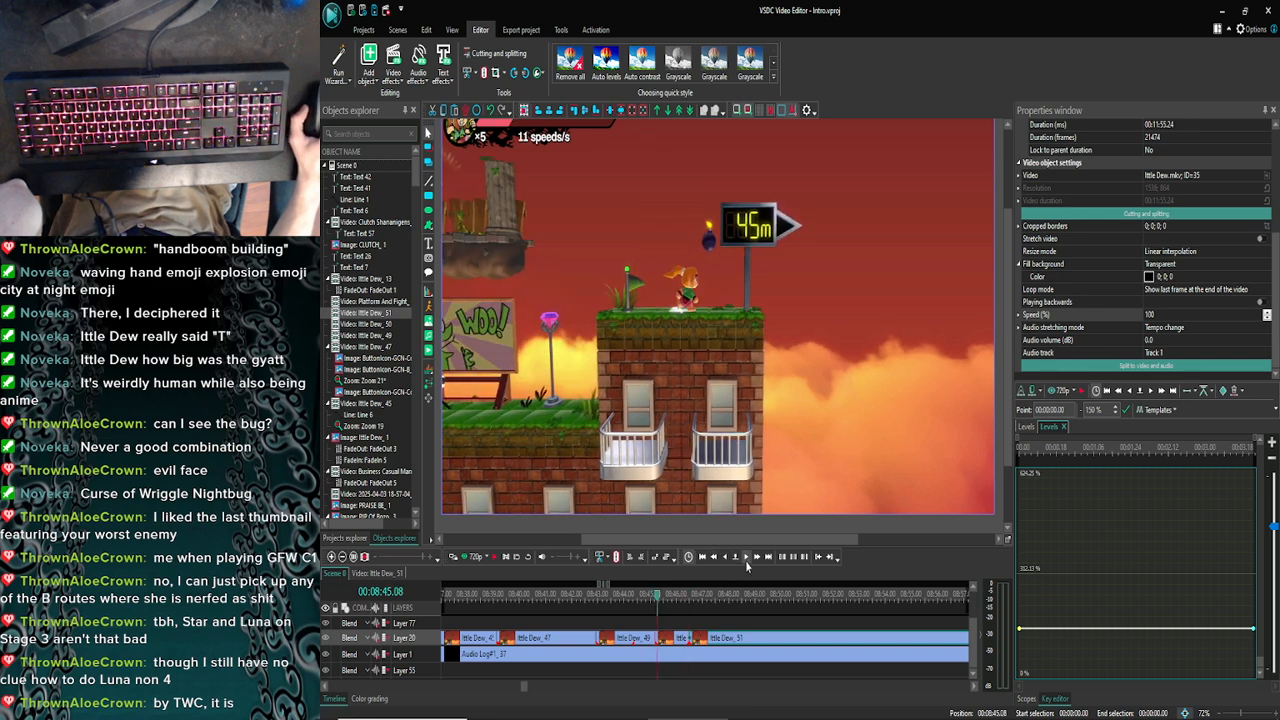
pyautogui.click(744, 559)
pyautogui.click(744, 559)
pyautogui.click(744, 559)
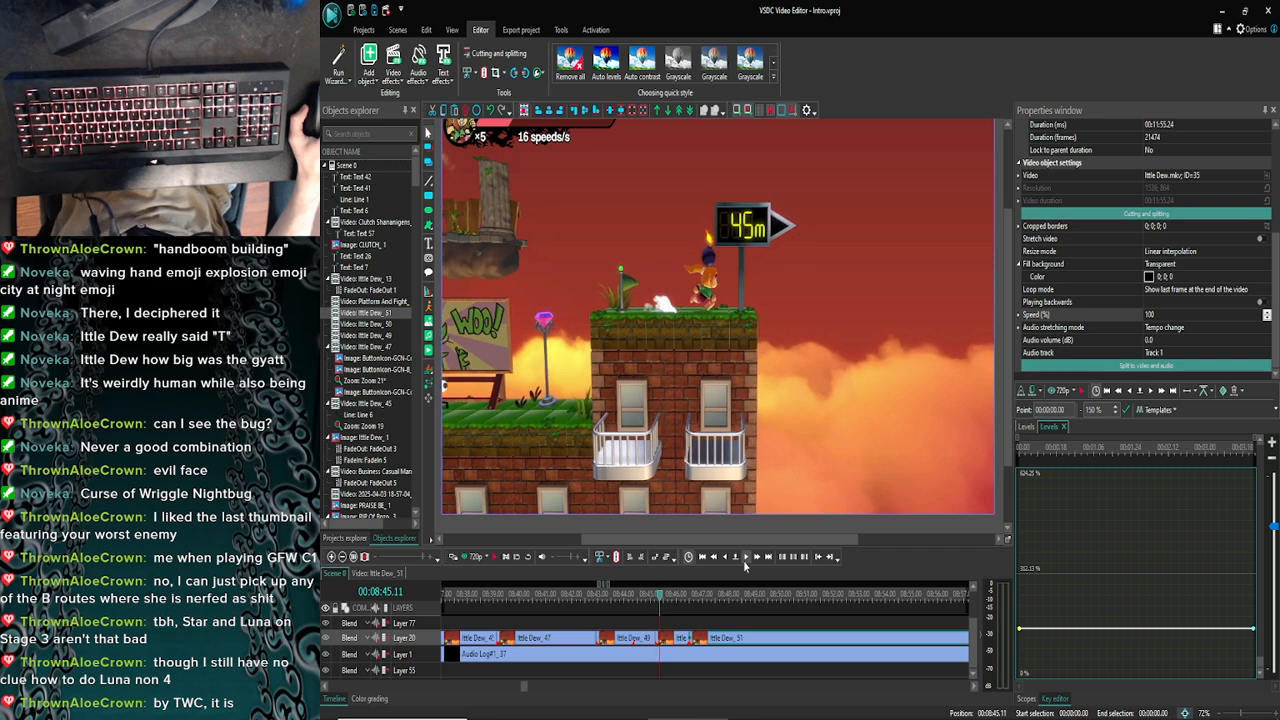
pyautogui.click(744, 559)
pyautogui.click(744, 559)
pyautogui.click(744, 559)
pyautogui.click(744, 559)
pyautogui.click(744, 559)
pyautogui.click(744, 559)
pyautogui.click(744, 559)
pyautogui.click(744, 559)
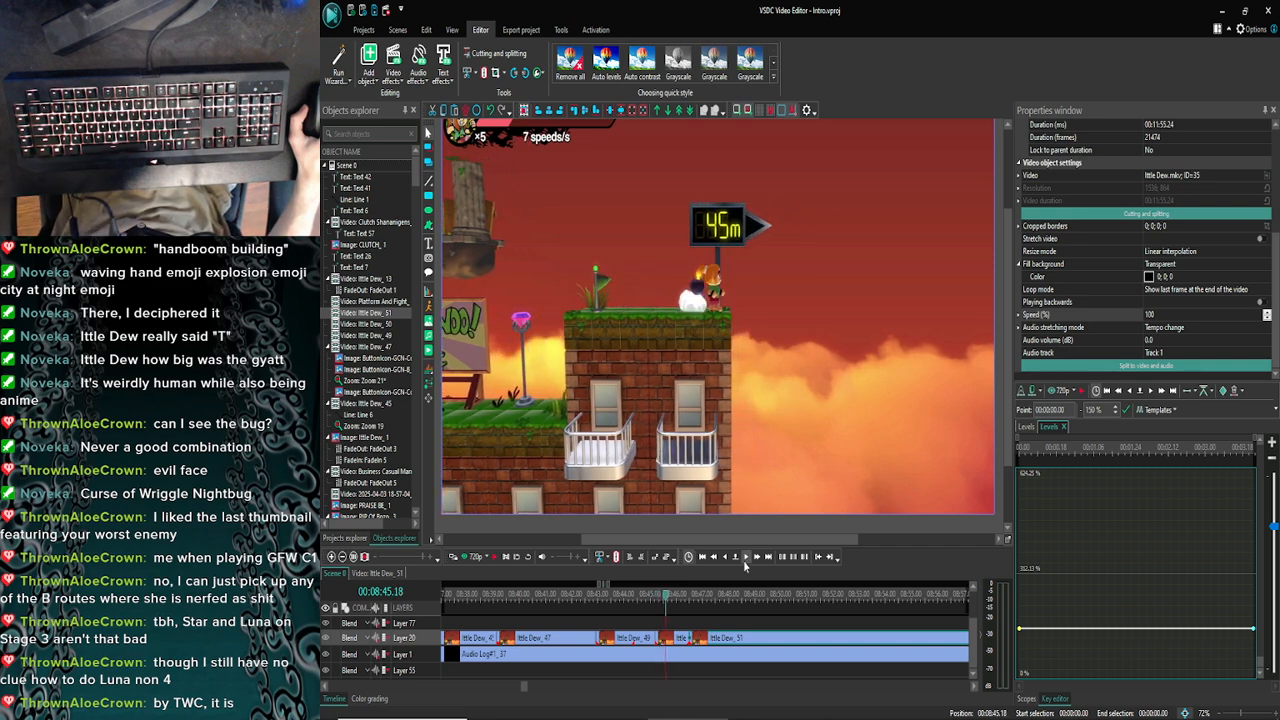
pyautogui.click(744, 559)
pyautogui.click(744, 559)
pyautogui.click(744, 559)
pyautogui.click(744, 559)
pyautogui.click(744, 559)
pyautogui.click(744, 559)
pyautogui.click(744, 559)
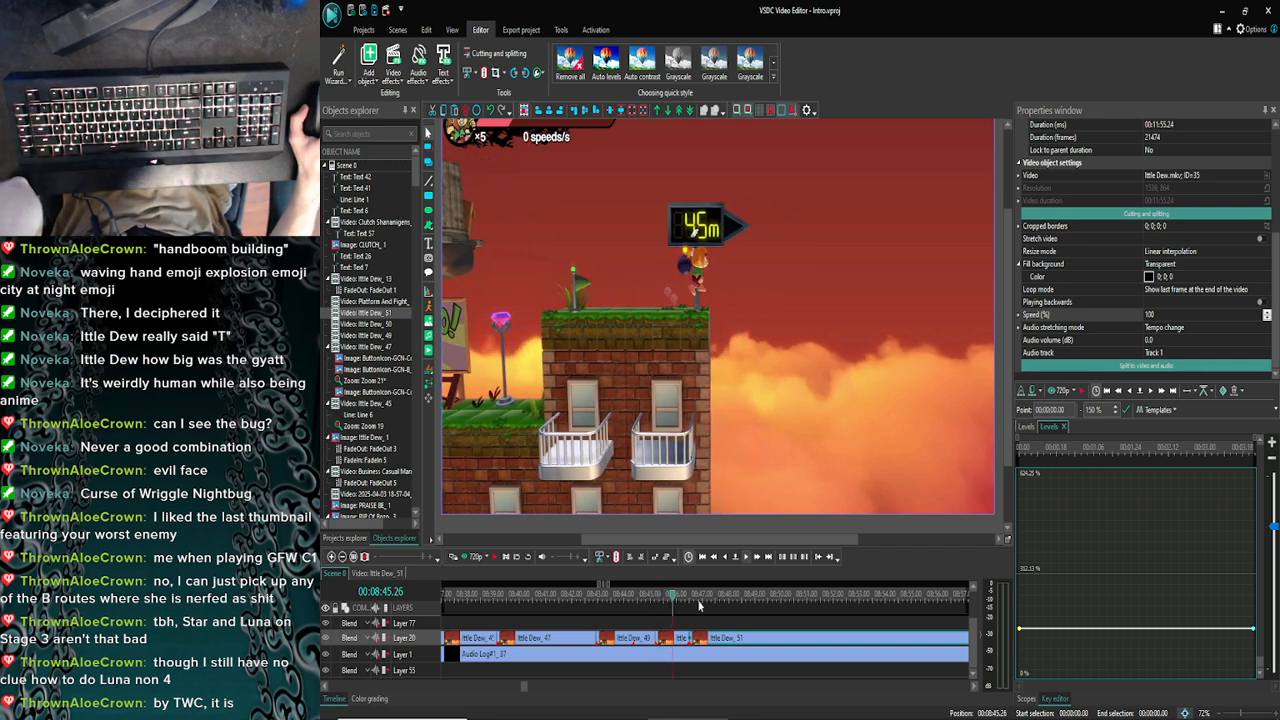
# Set the playback speed of the short Ittle Dew_50 clip to 500% and return to its place in the Scene 0 timeline
pyautogui.doubleClick(677, 638)
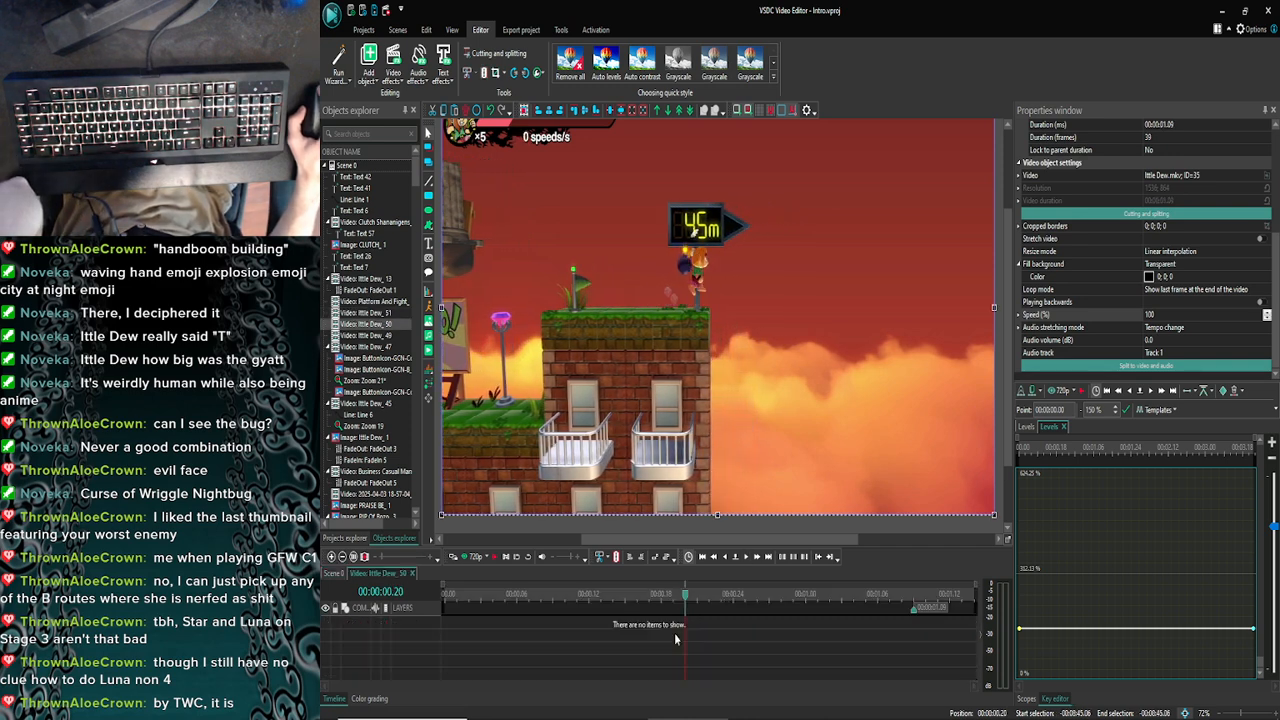
pyautogui.click(1150, 316)
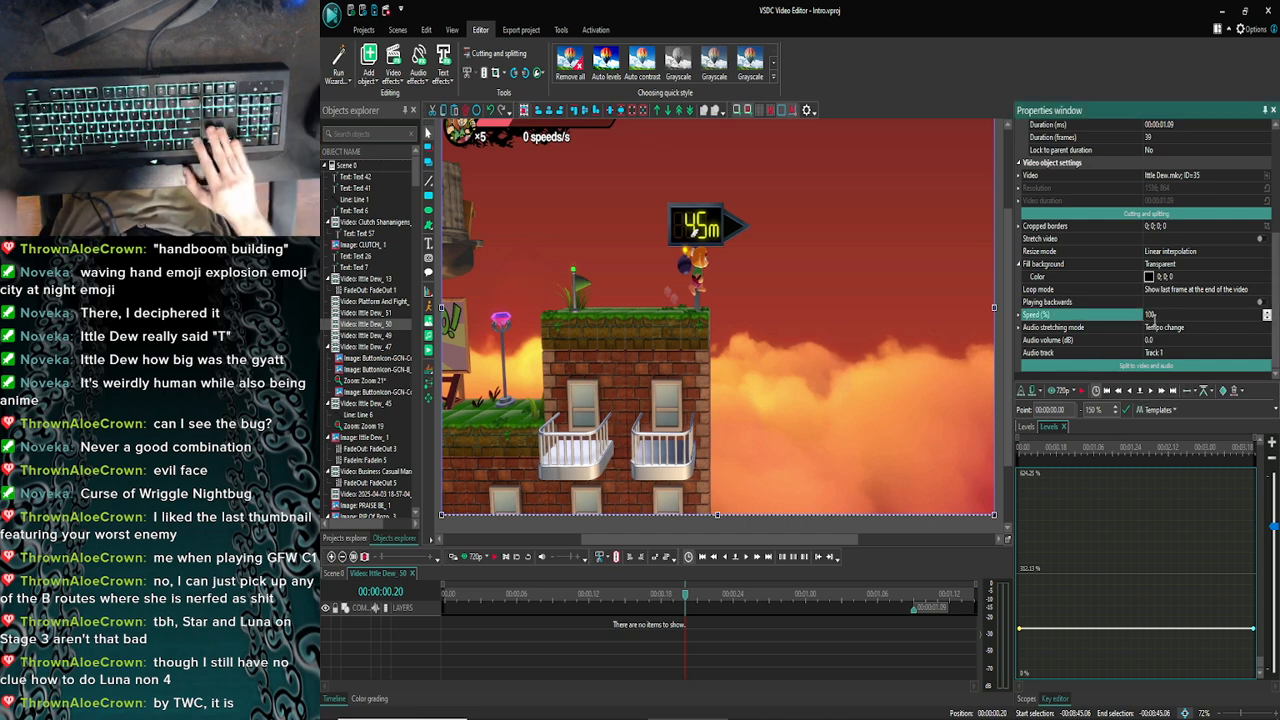
pyautogui.write('500')
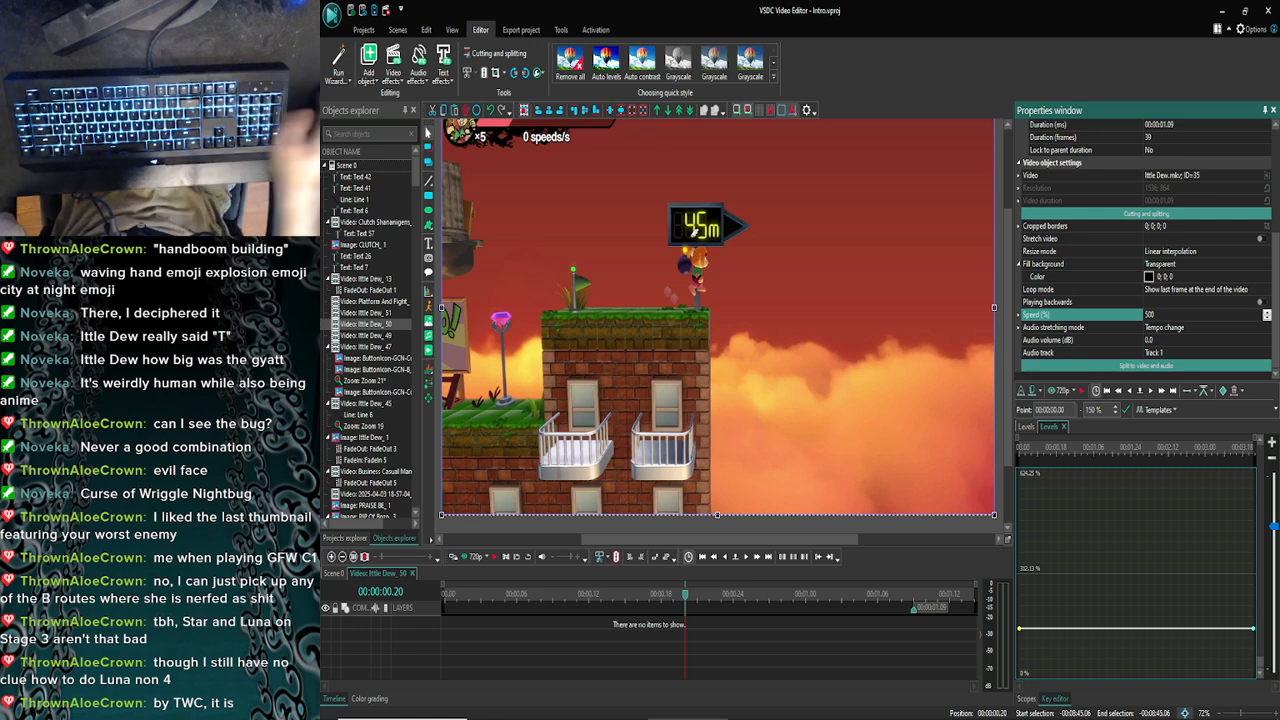
pyautogui.click(685, 604)
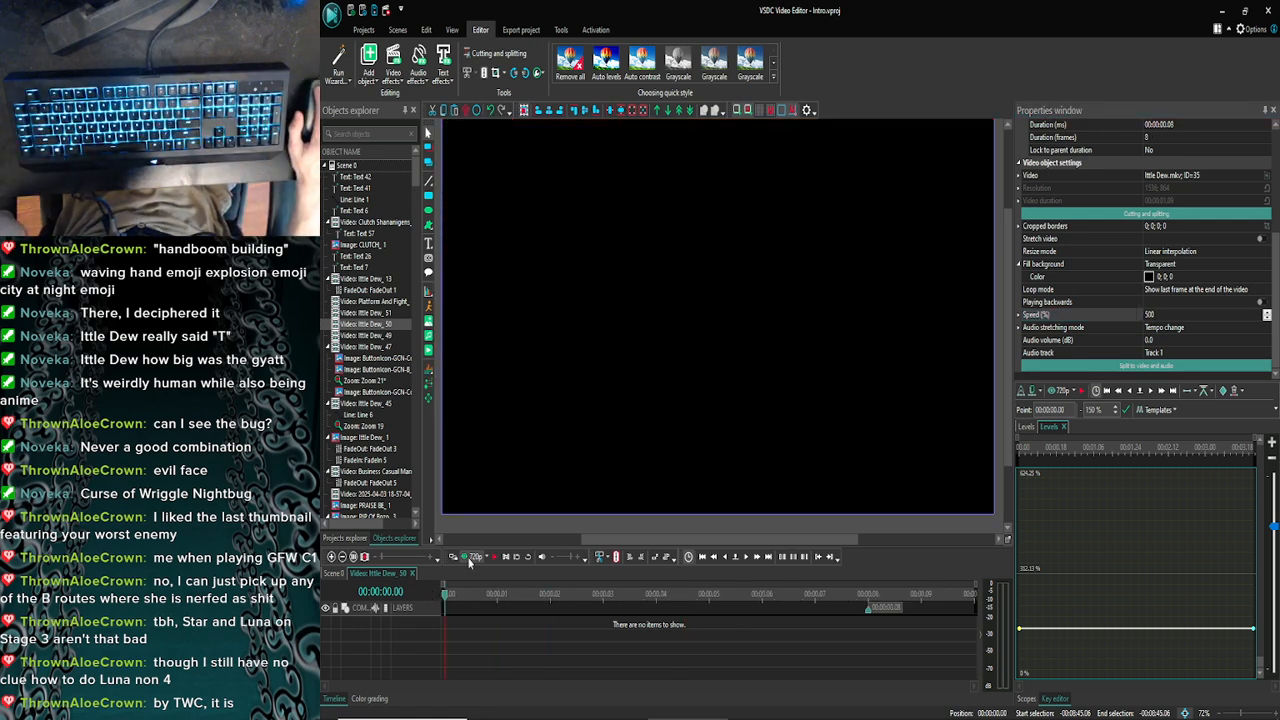
pyautogui.click(338, 573)
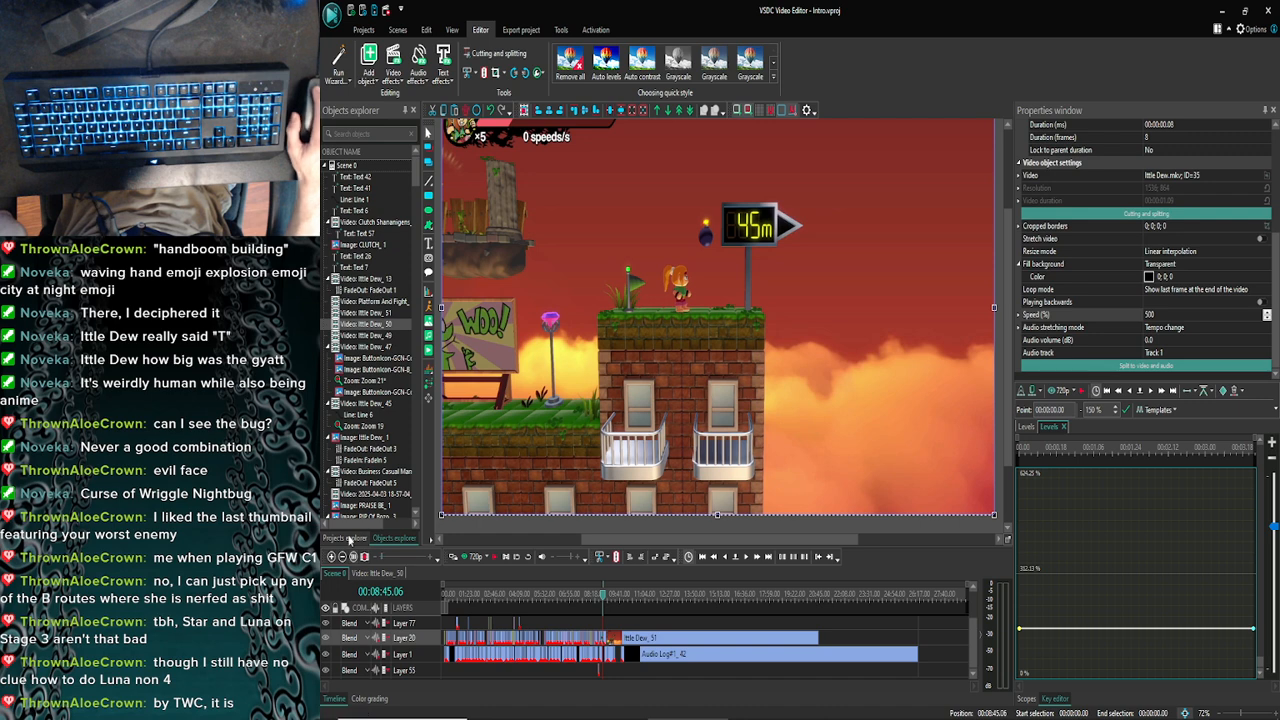
pyautogui.click(331, 557)
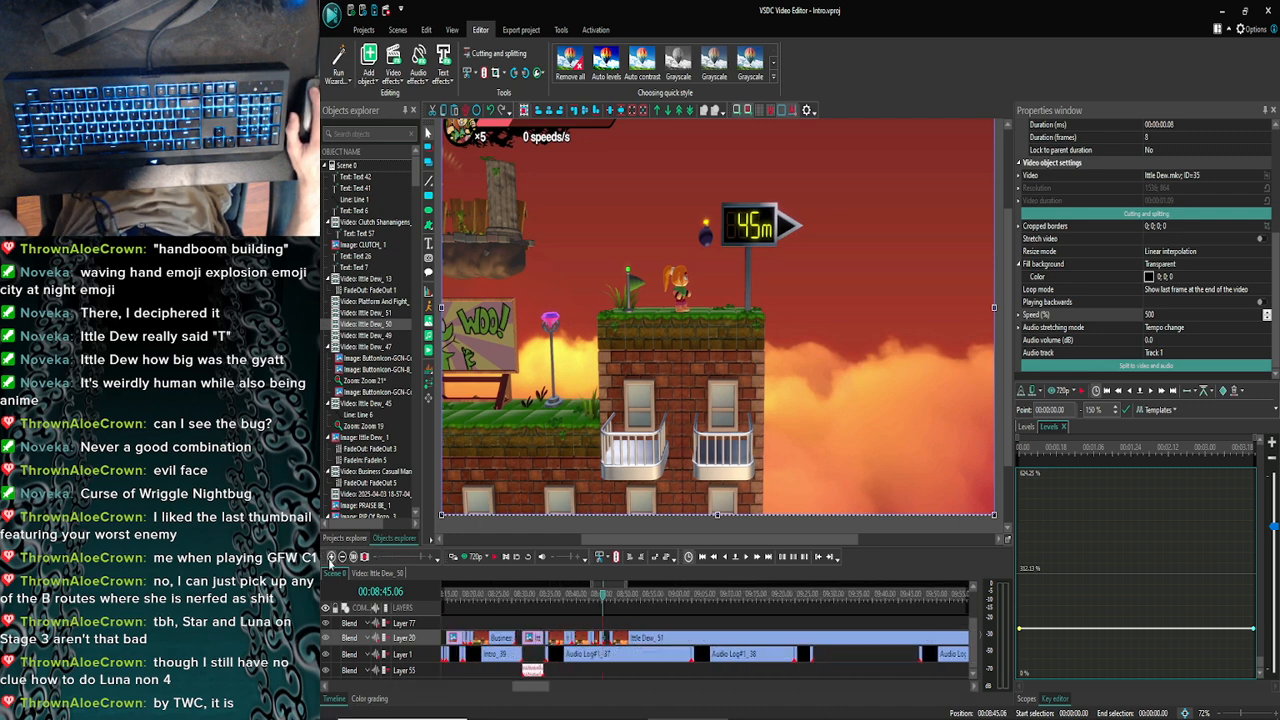
pyautogui.click(331, 557)
pyautogui.click(331, 557)
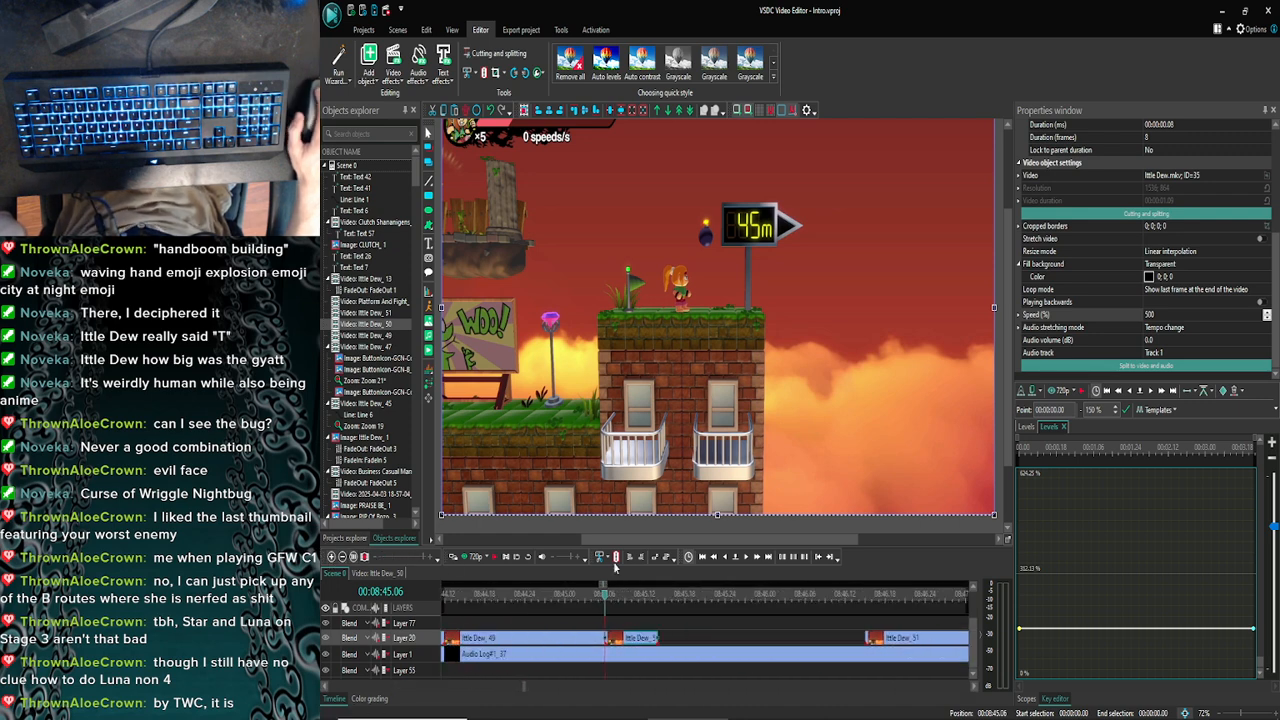
# Preview Scene 0 from 00:08:45.01, just before the short Ittle Dew_50 clip, to check its playback speed
pyautogui.moveTo(600, 597); pyautogui.dragTo(571, 600)
pyautogui.click(463, 560)
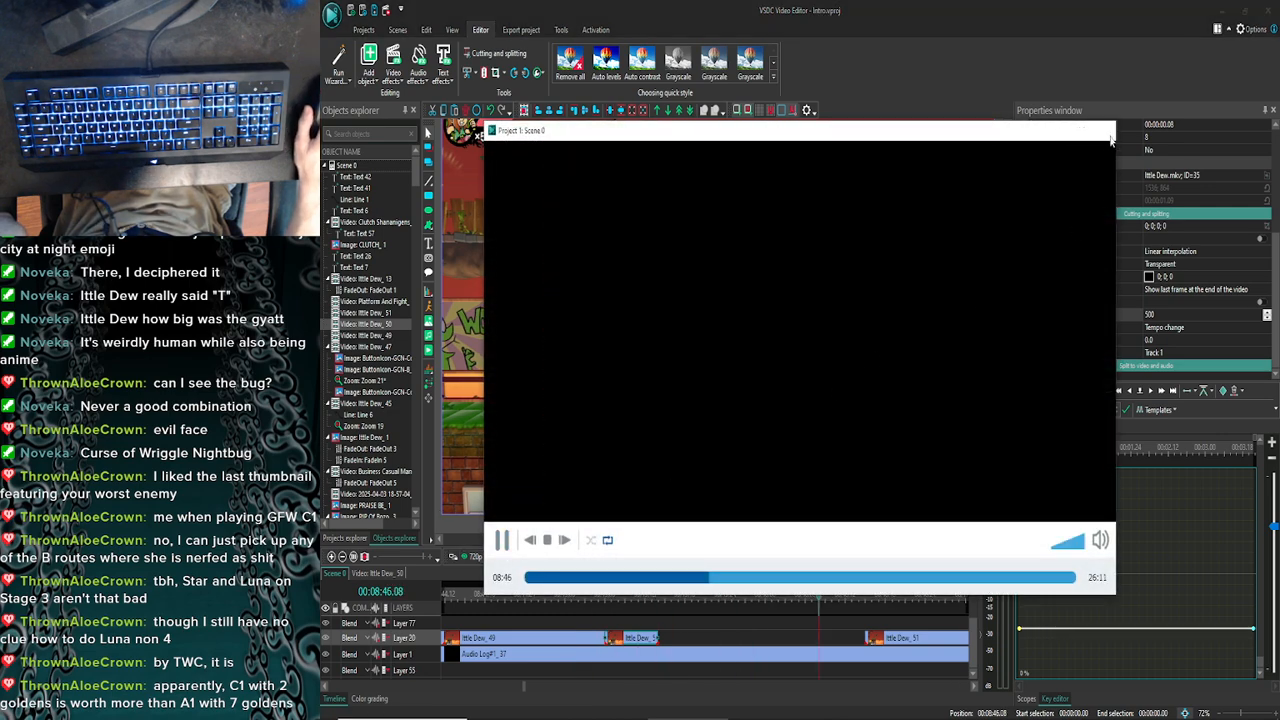
pyautogui.click(1104, 130)
# Set the playback speed of the Ittle Dew_50 clip to 50%
pyautogui.click(1152, 316)
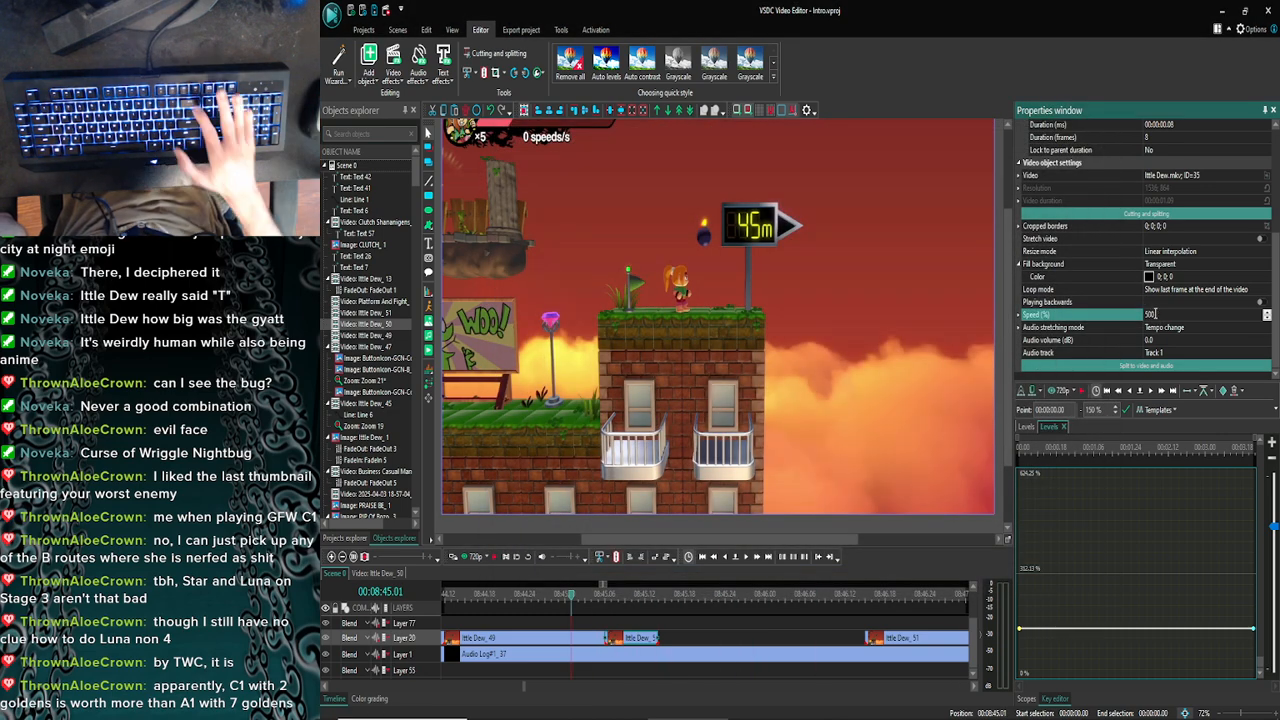
pyautogui.press('Return')
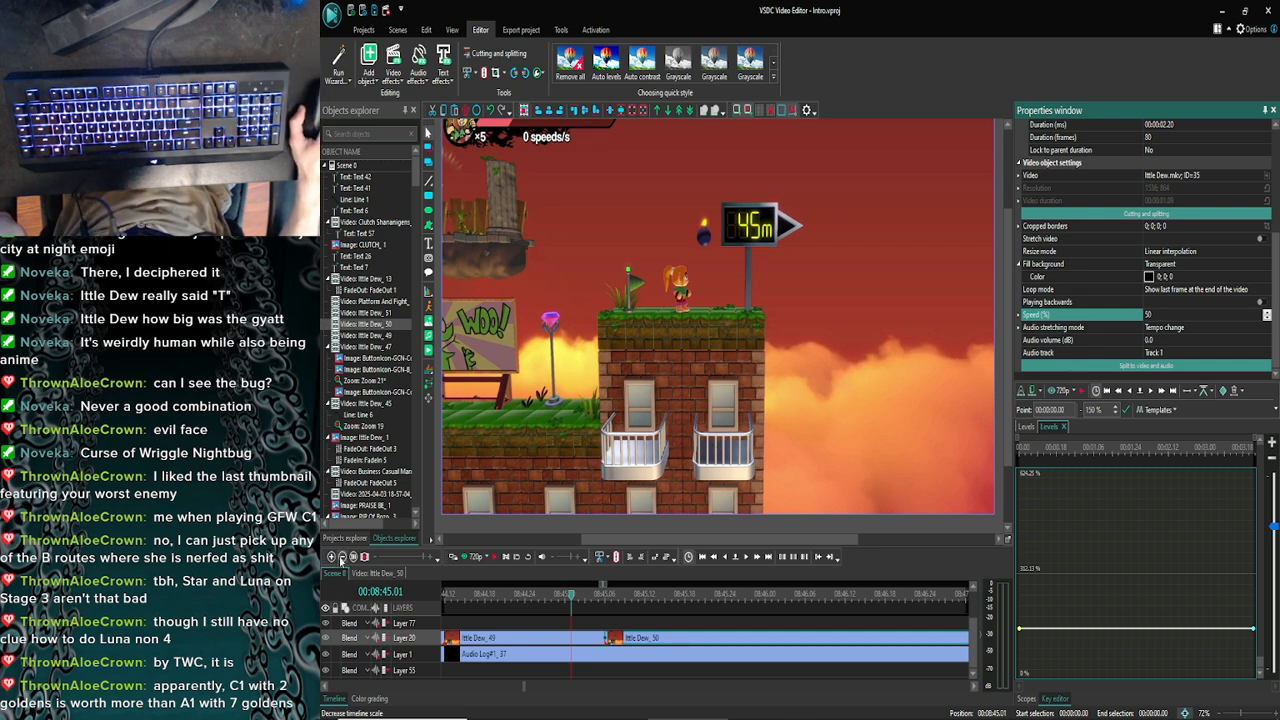
pyautogui.click(342, 558)
pyautogui.click(342, 558)
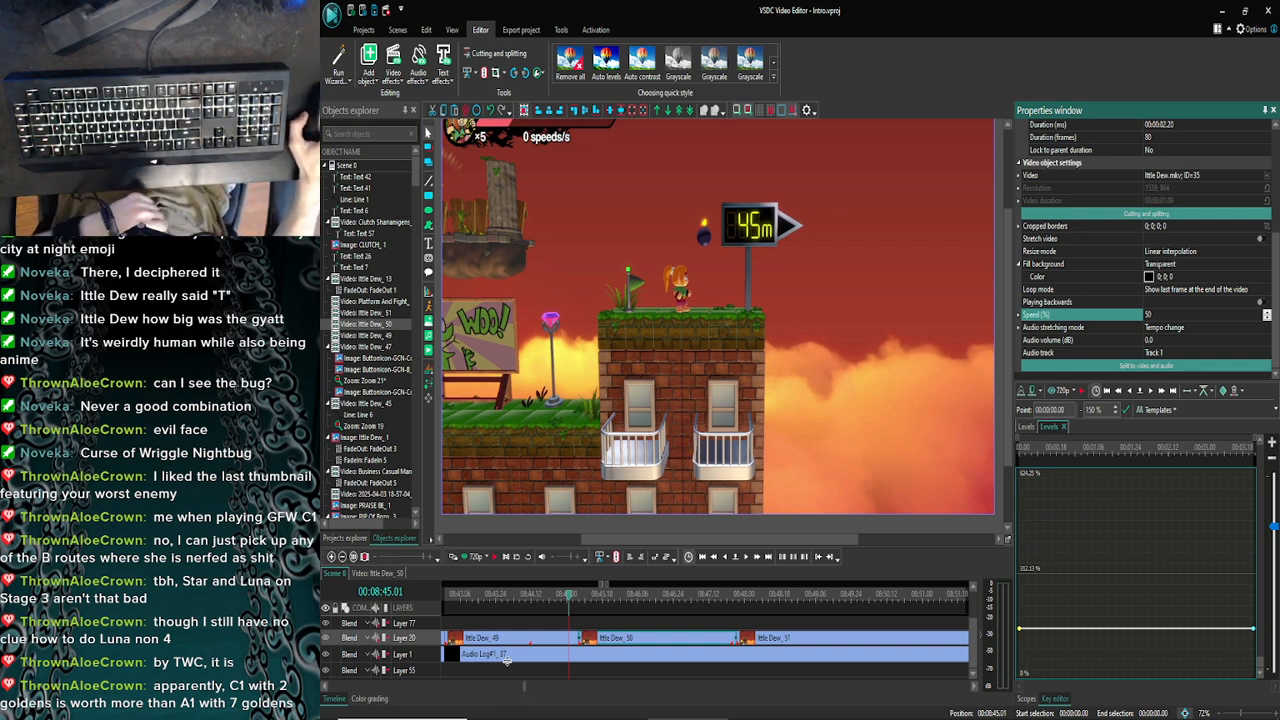
# Examine the slowed Ittle Dew_50 clip from 00:08:45.08 through the bomb explosion to 00:08:48.01
pyautogui.scroll(2, 594, 634)
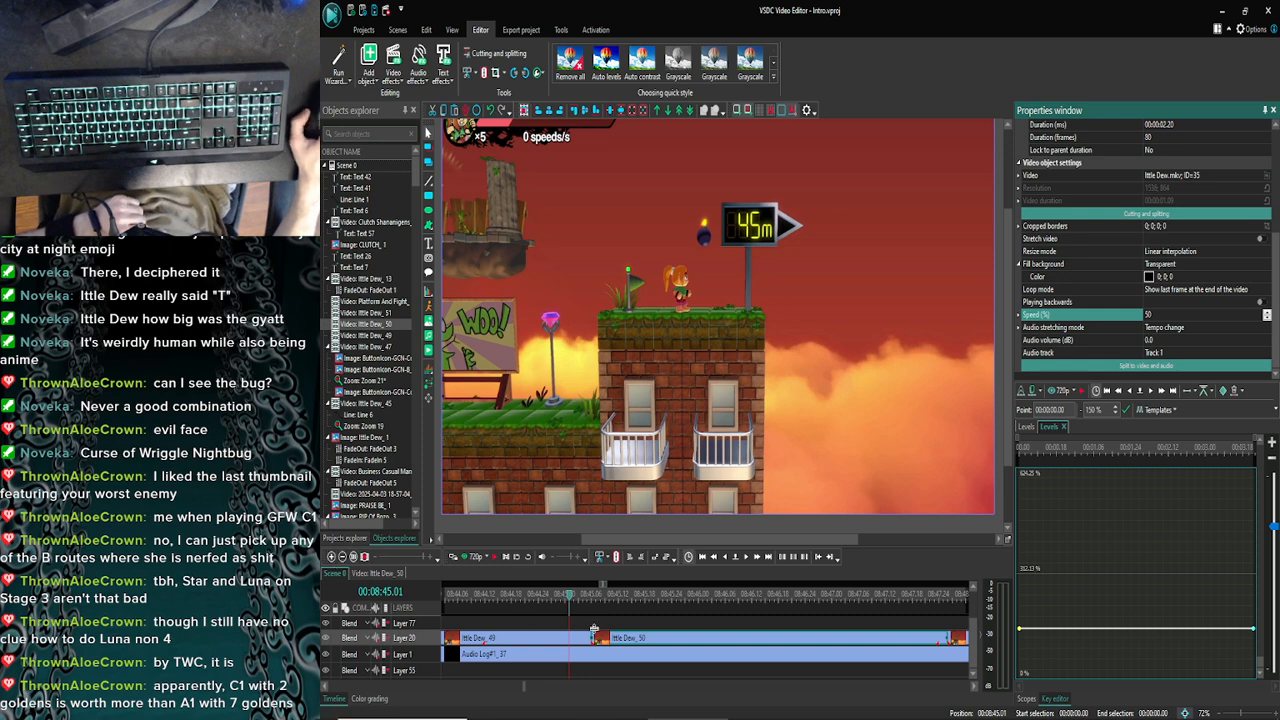
pyautogui.moveTo(570, 605); pyautogui.dragTo(604, 603)
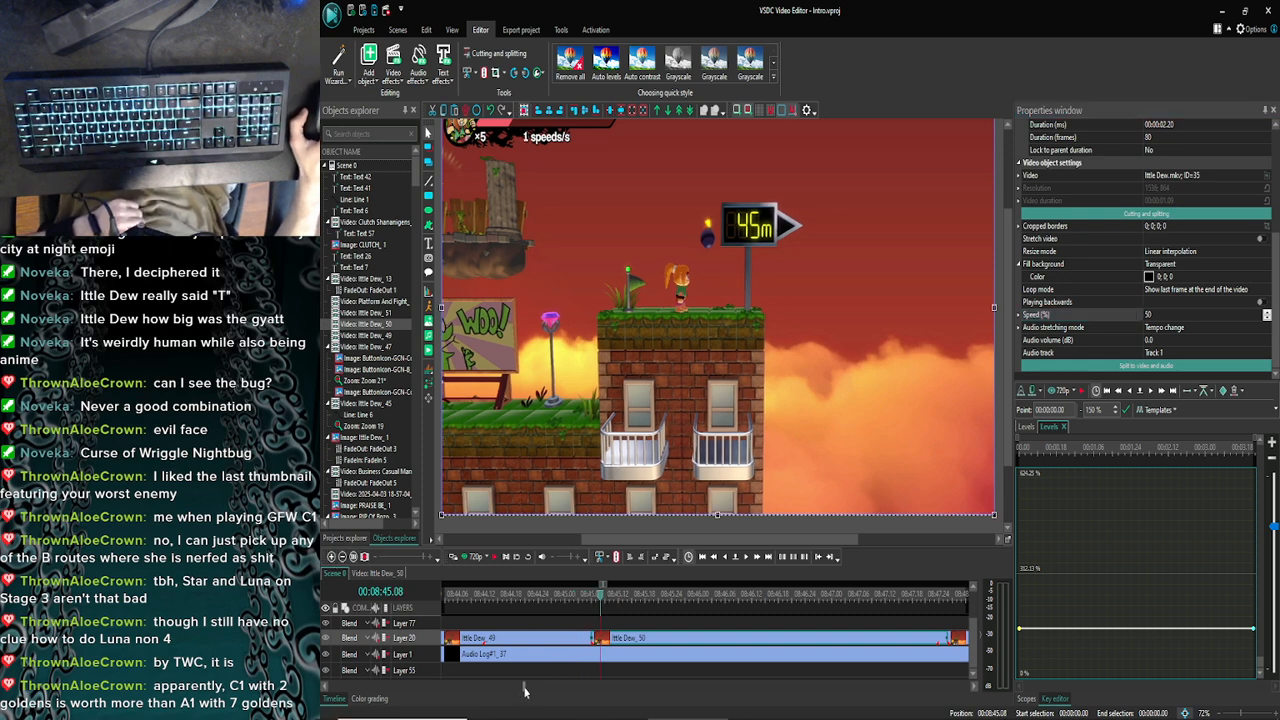
pyautogui.scroll(3, 523, 690)
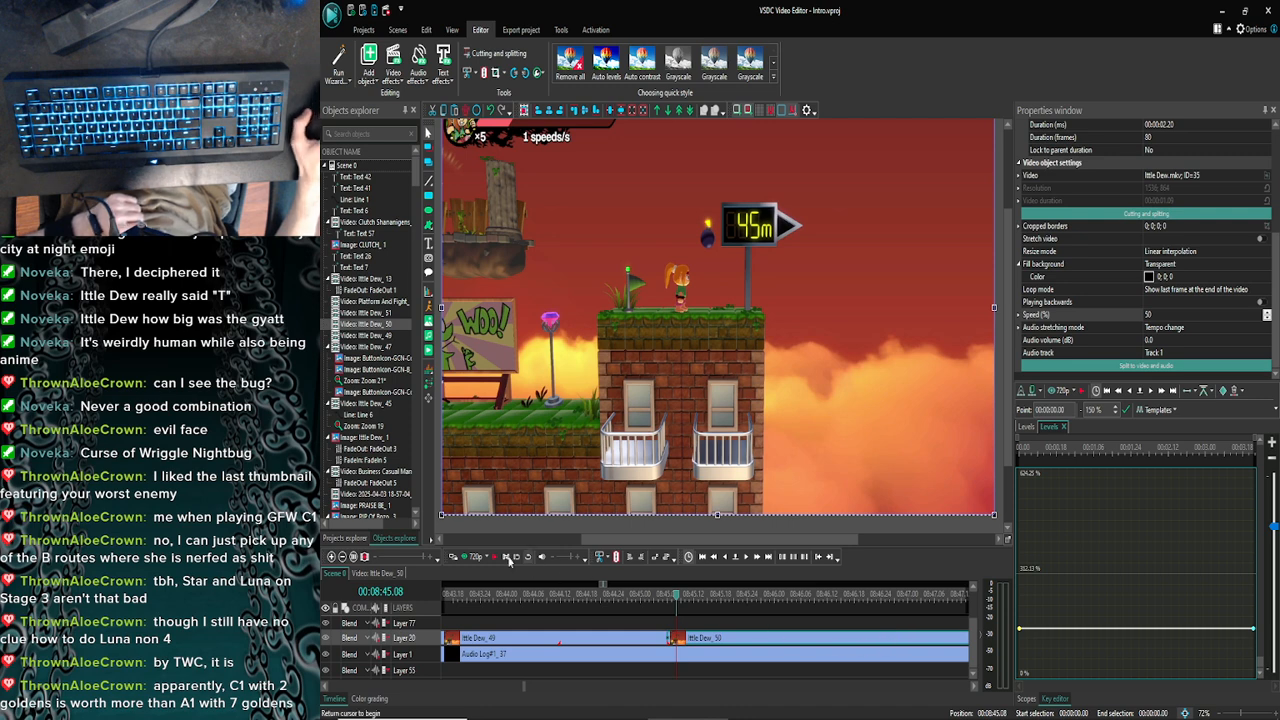
pyautogui.click(343, 557)
pyautogui.click(343, 557)
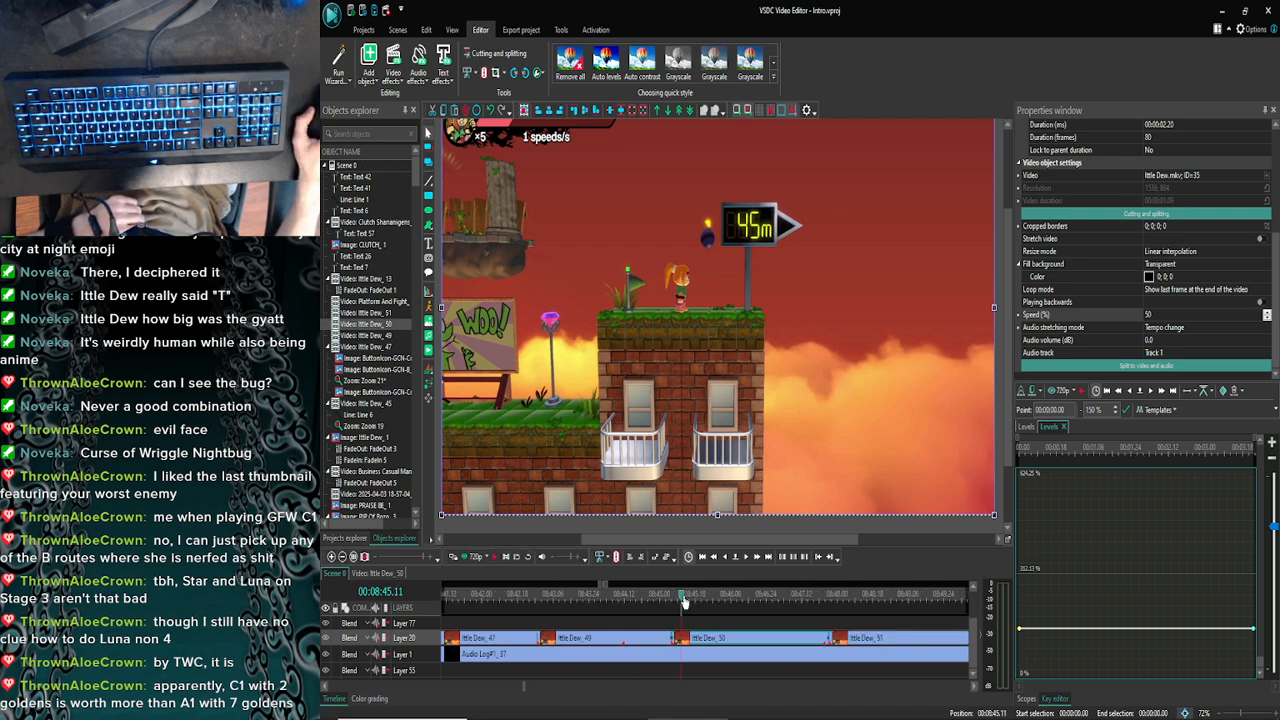
pyautogui.moveTo(690, 600); pyautogui.dragTo(804, 605)
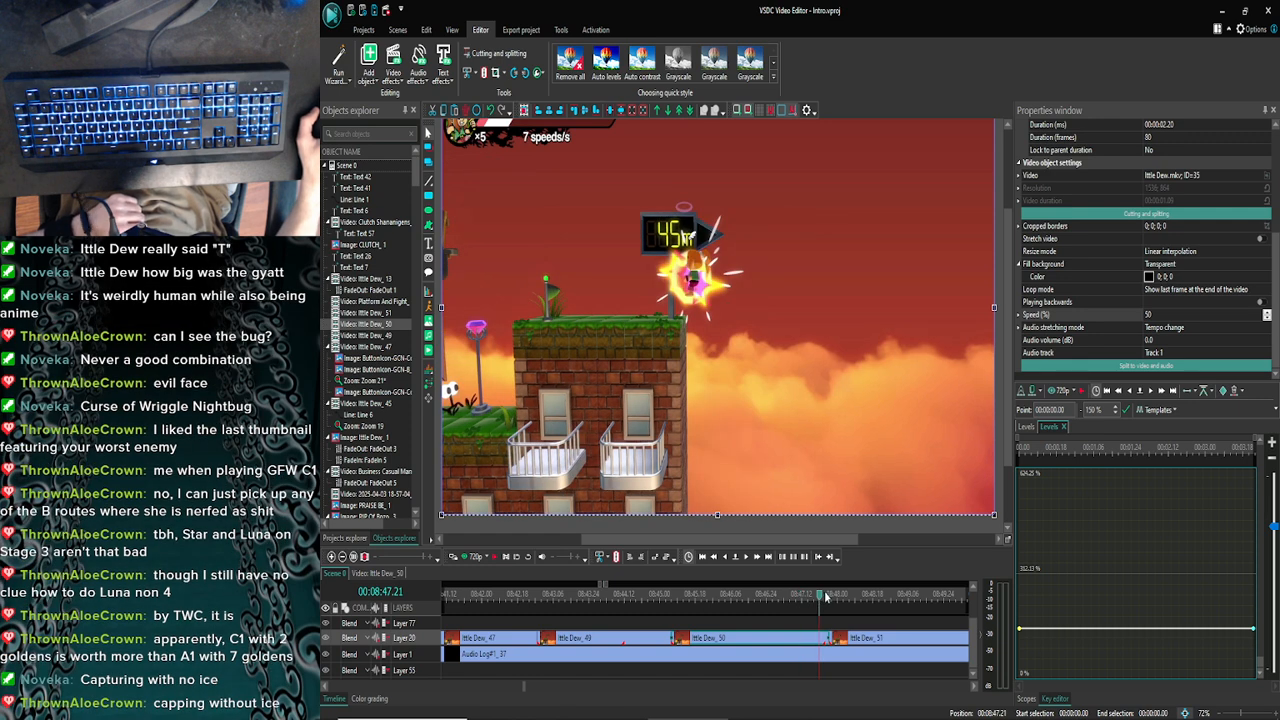
pyautogui.click(826, 597)
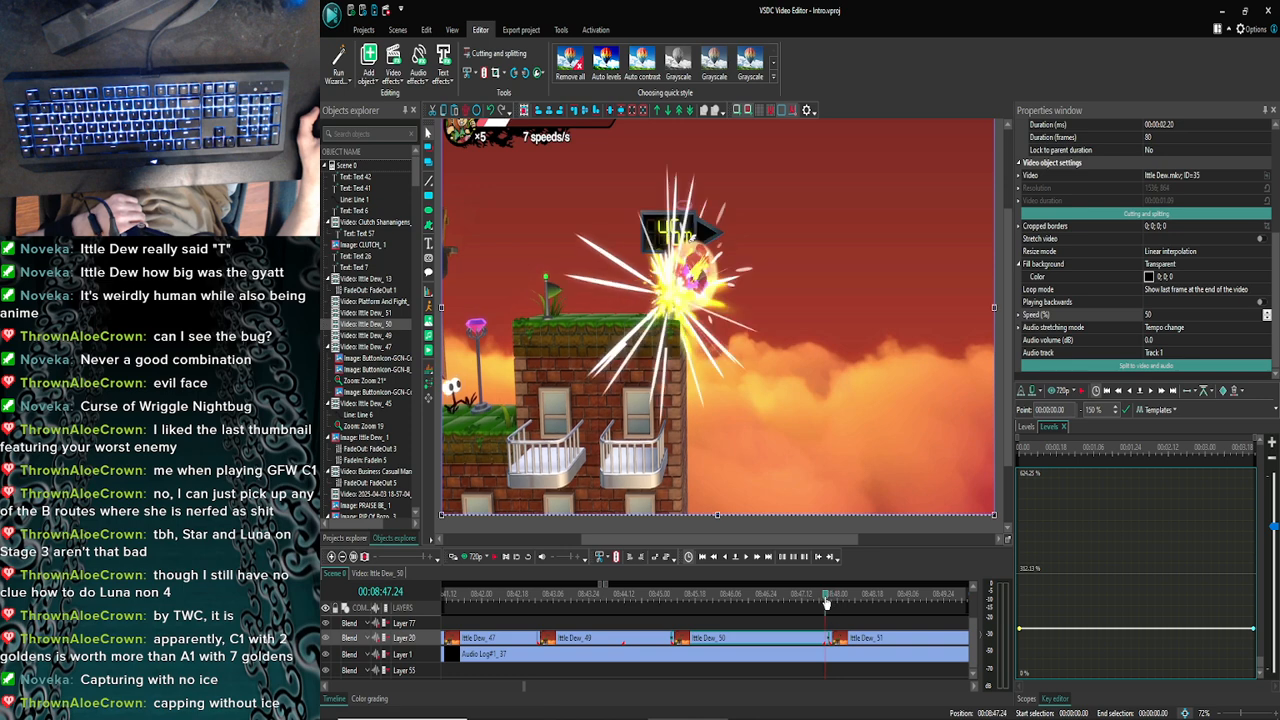
pyautogui.click(829, 600)
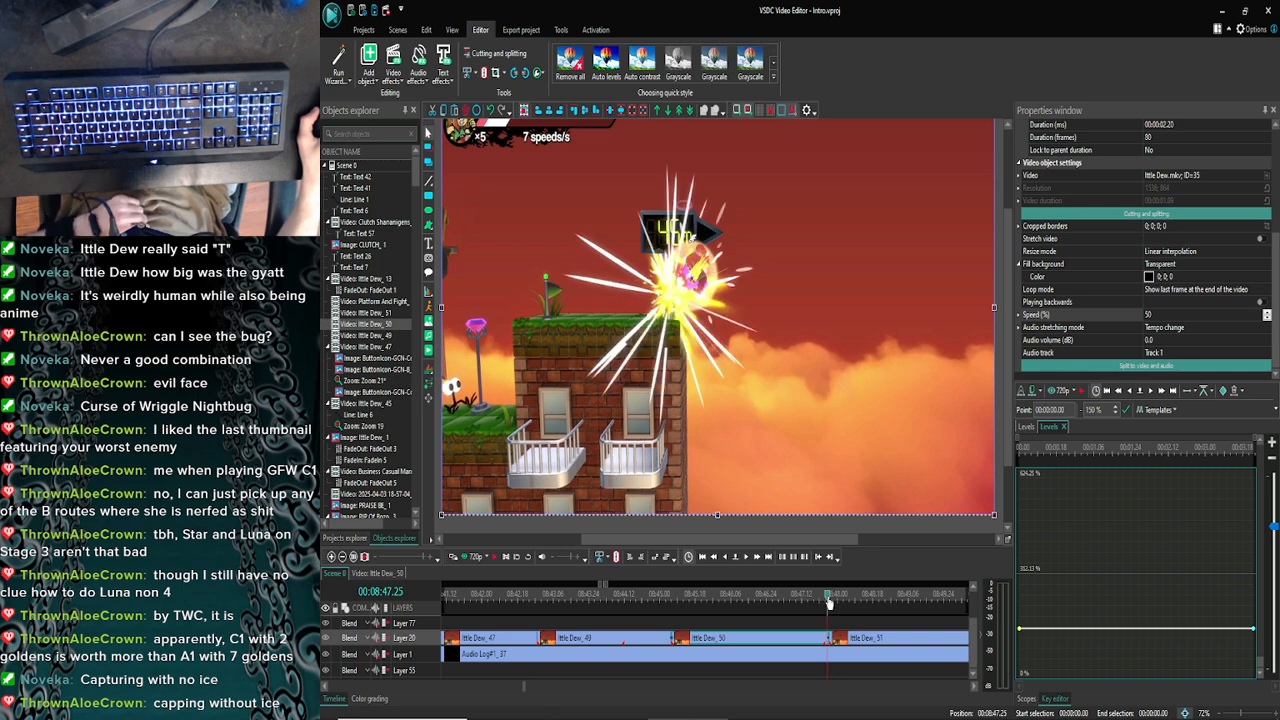
pyautogui.click(836, 600)
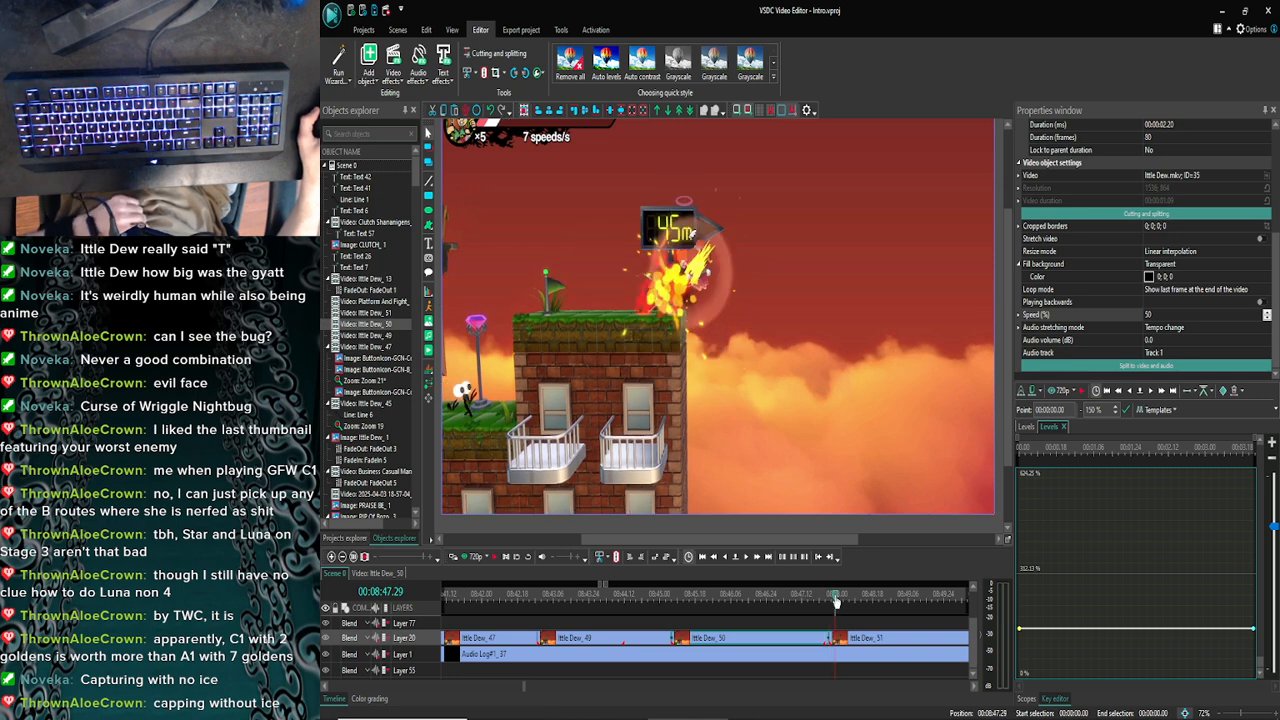
pyautogui.click(838, 600)
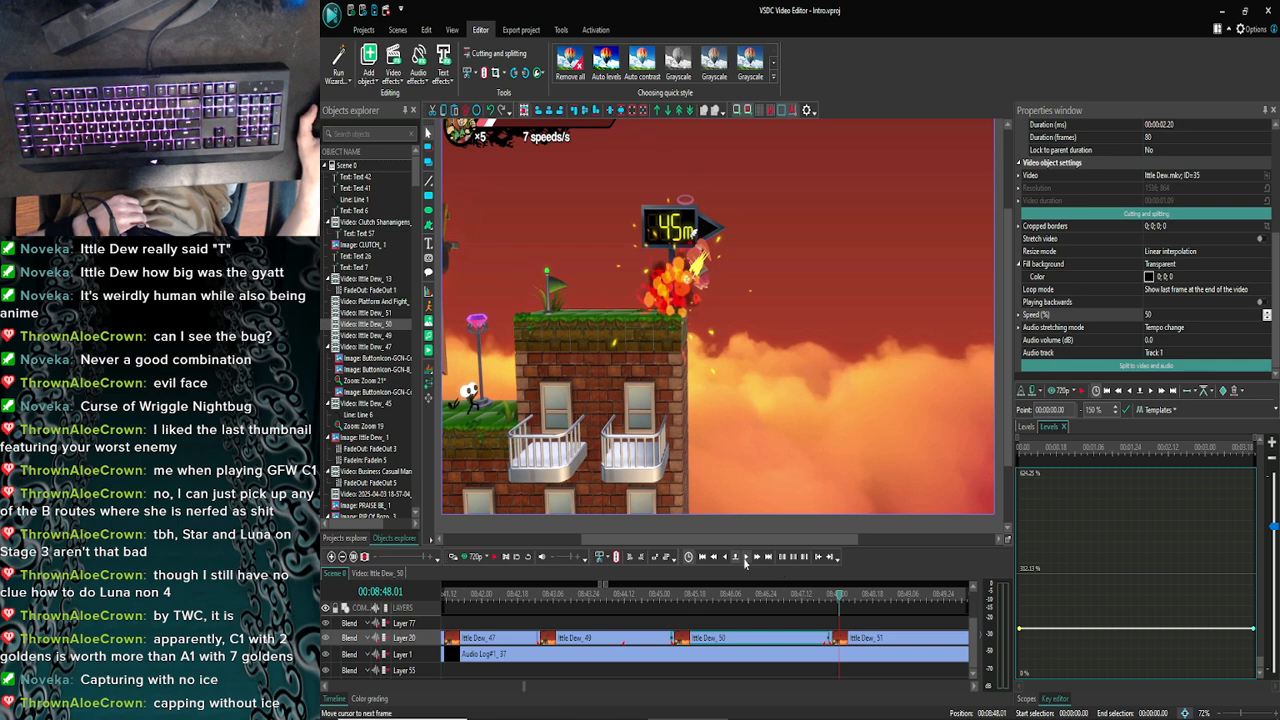
# Examine the launch after the explosion frame by frame from 00:08:48.01 to 00:08:48.08
pyautogui.click(745, 563)
pyautogui.click(745, 563)
pyautogui.click(746, 563)
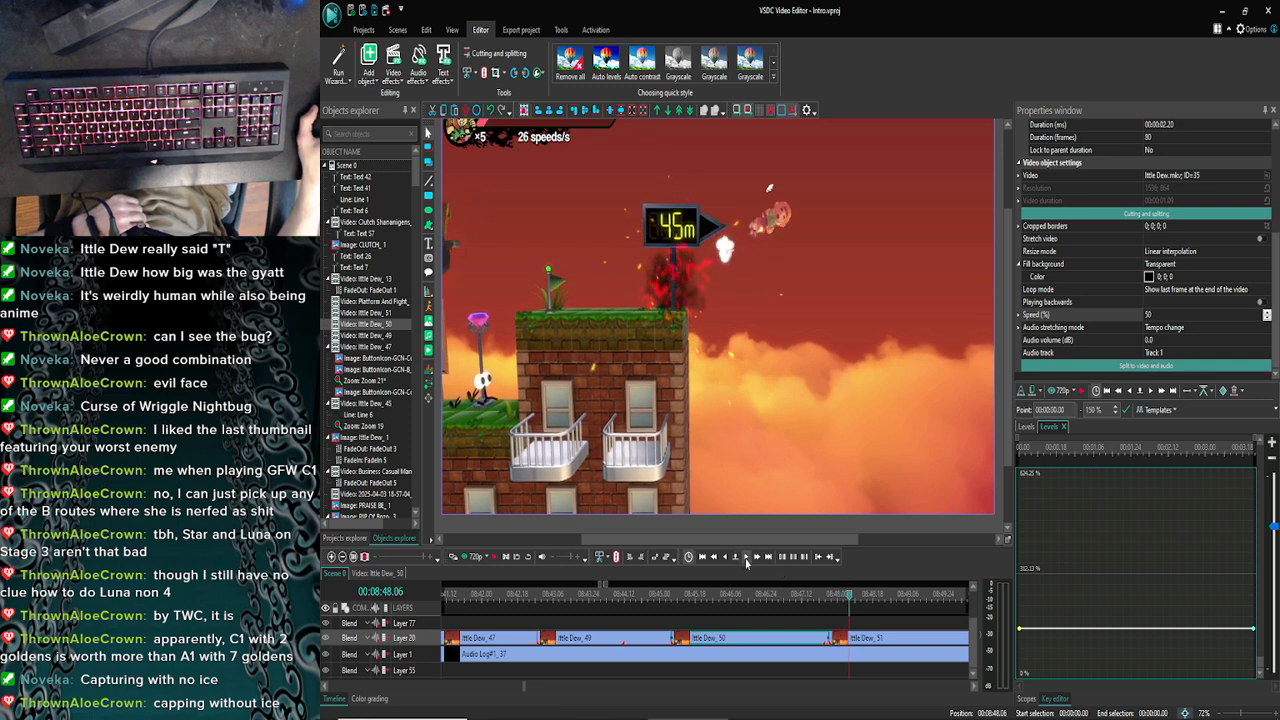
pyautogui.click(745, 563)
pyautogui.click(745, 563)
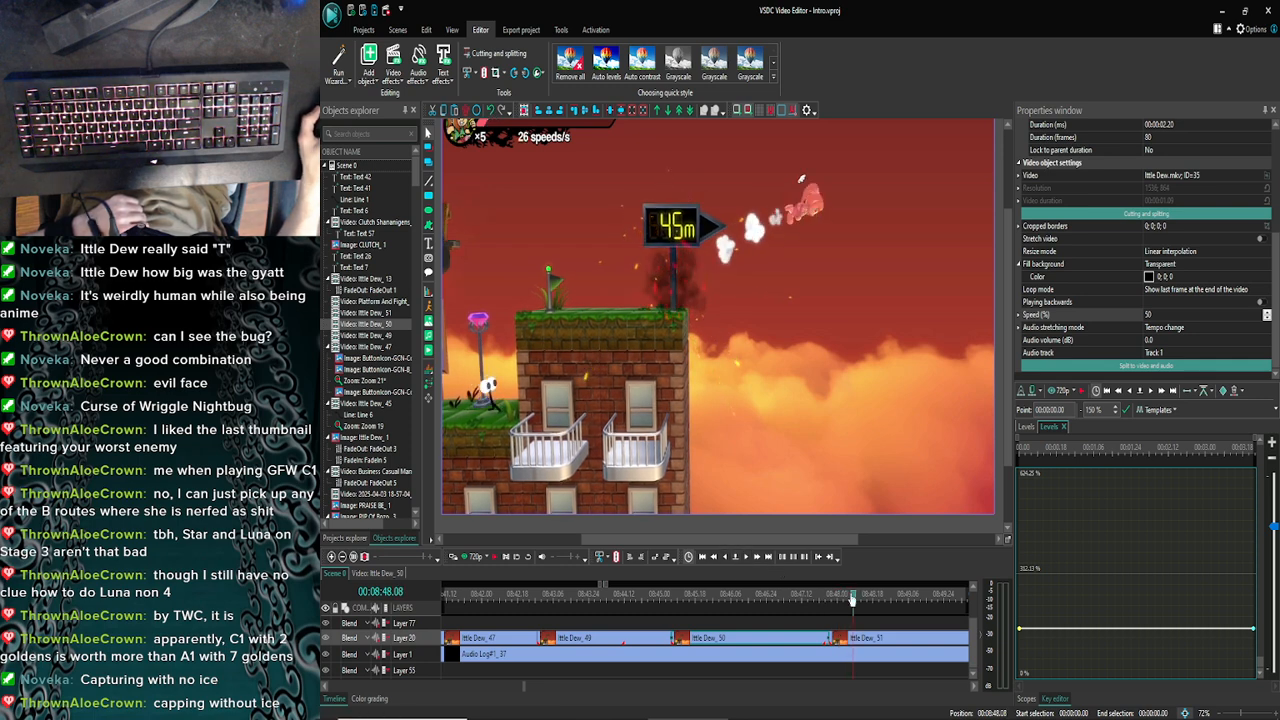
# Move the playhead back to 00:08:45.04, before the slowed clip, and preview the bomb launch through the tower landing
pyautogui.click(668, 597)
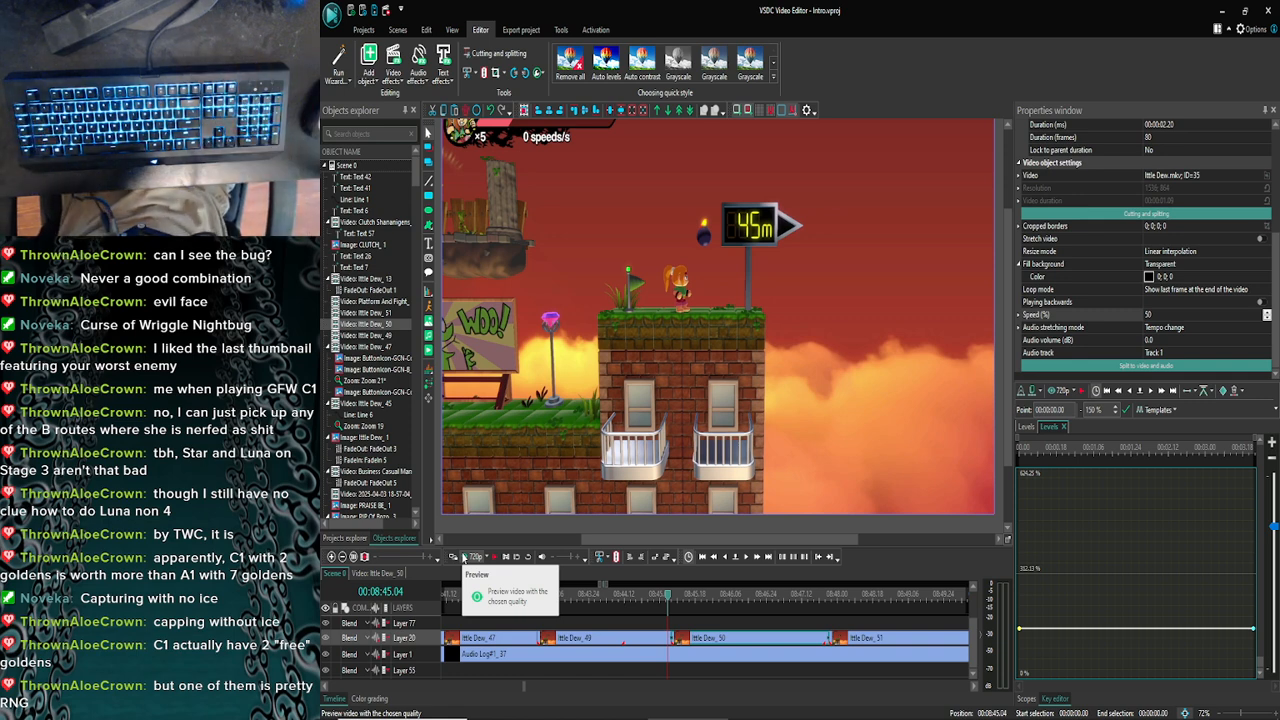
pyautogui.click(463, 557)
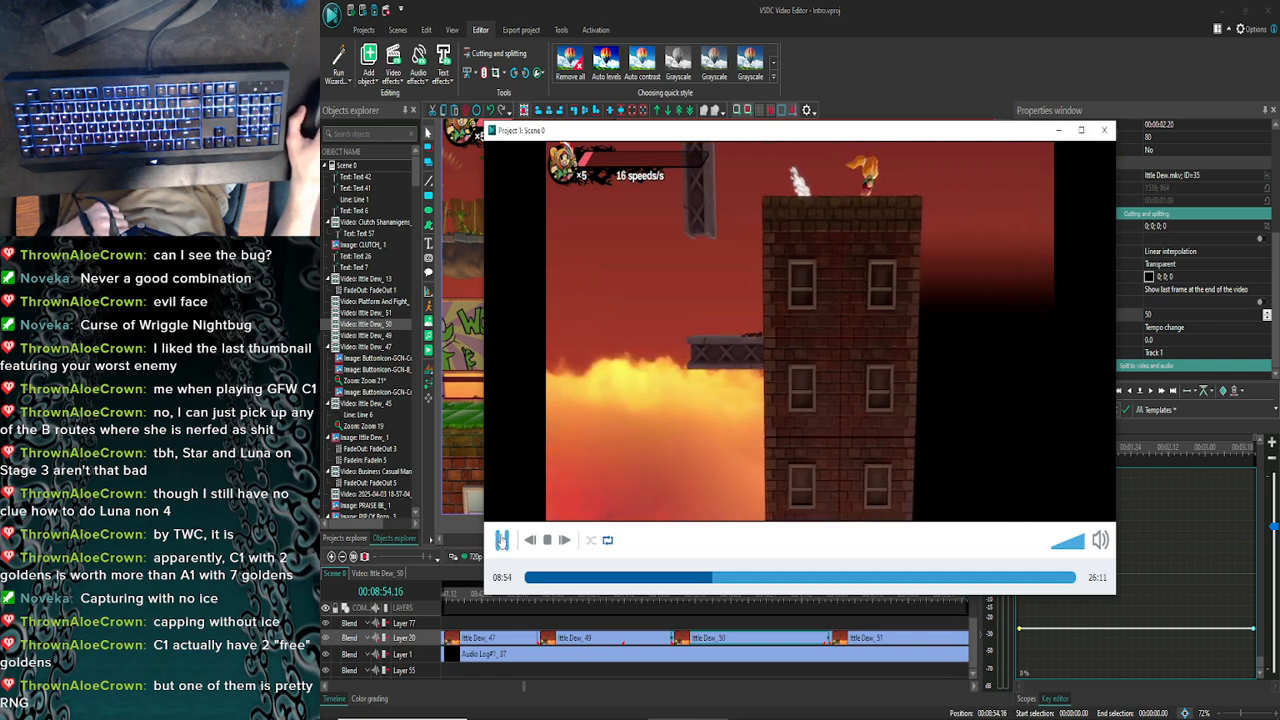
pyautogui.click(502, 540)
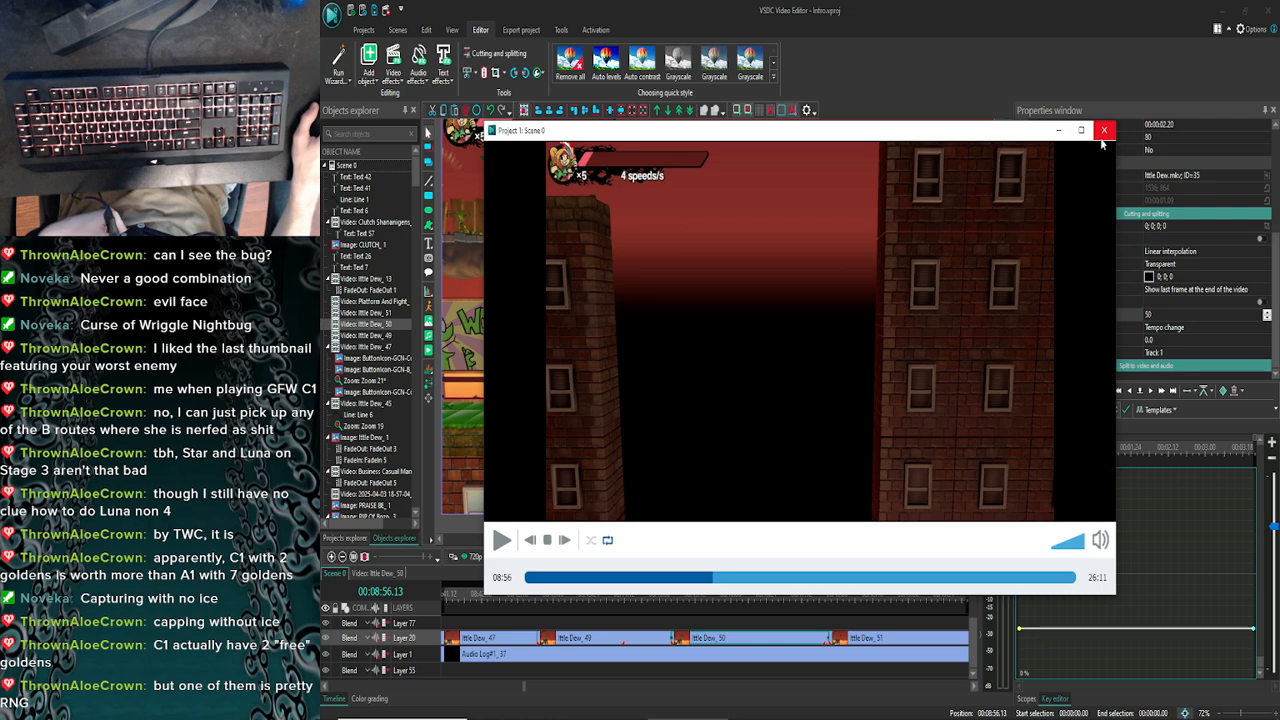
pyautogui.click(1103, 136)
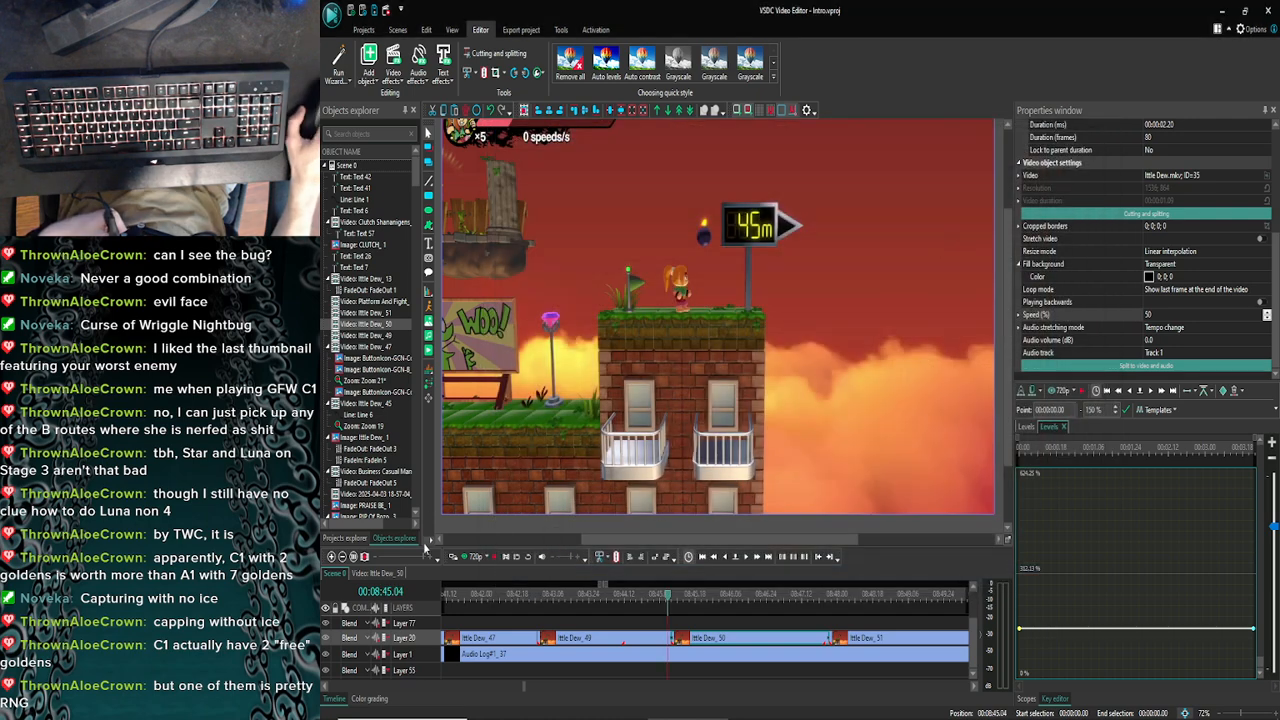
# Advance the playhead in one-second steps to 00:08:54.04, with the character on the brick tower, and preview from there
pyautogui.click(757, 557)
pyautogui.click(757, 557)
pyautogui.click(757, 557)
pyautogui.click(757, 557)
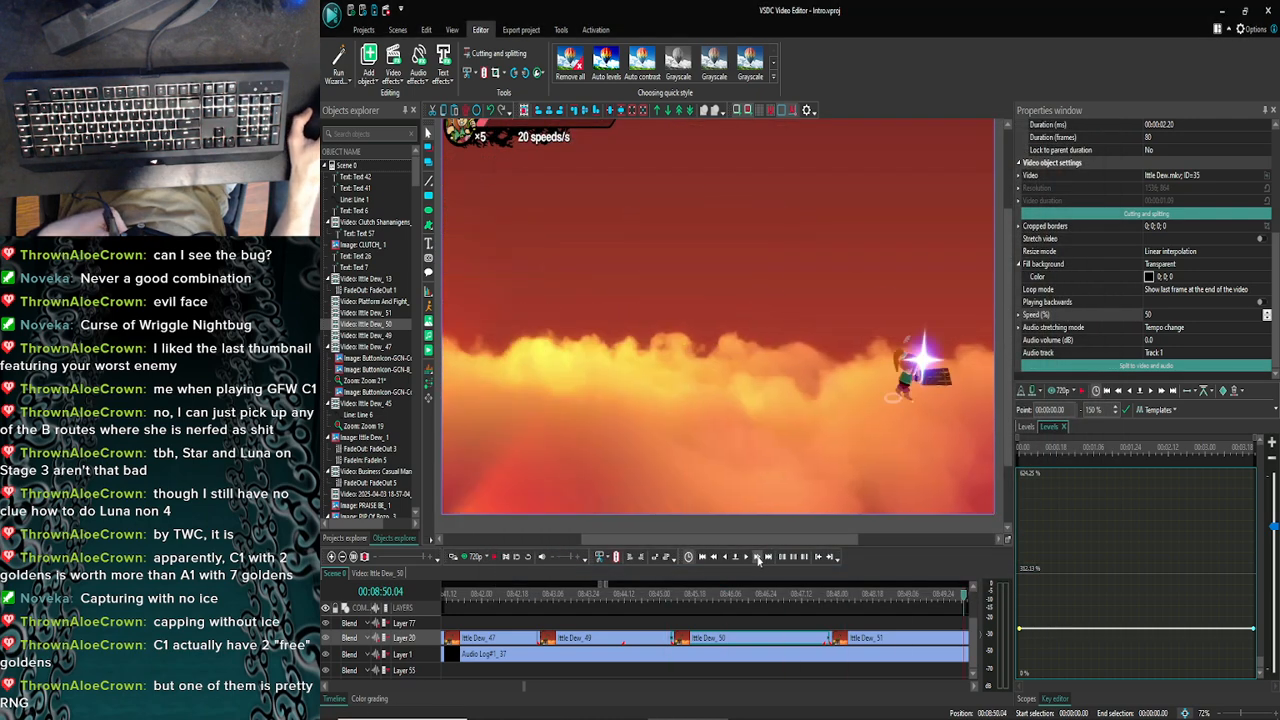
pyautogui.click(757, 557)
pyautogui.click(757, 557)
pyautogui.click(757, 557)
pyautogui.click(757, 557)
pyautogui.click(757, 557)
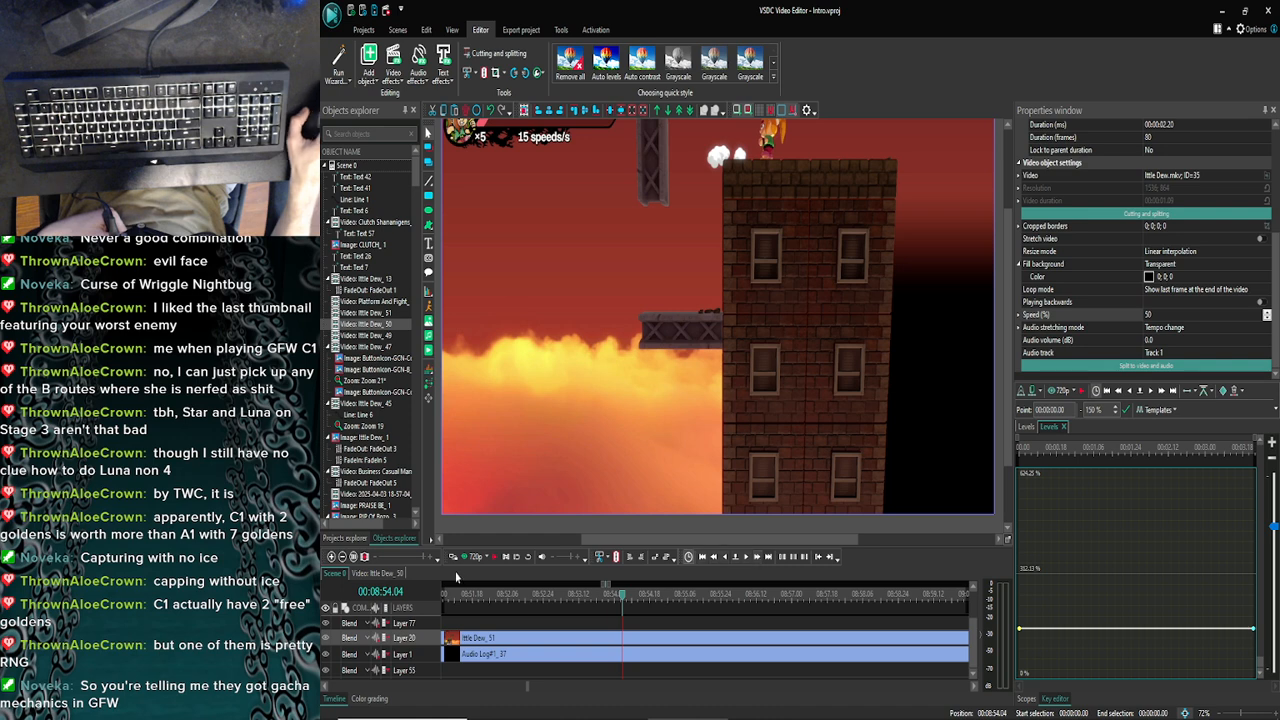
pyautogui.click(448, 557)
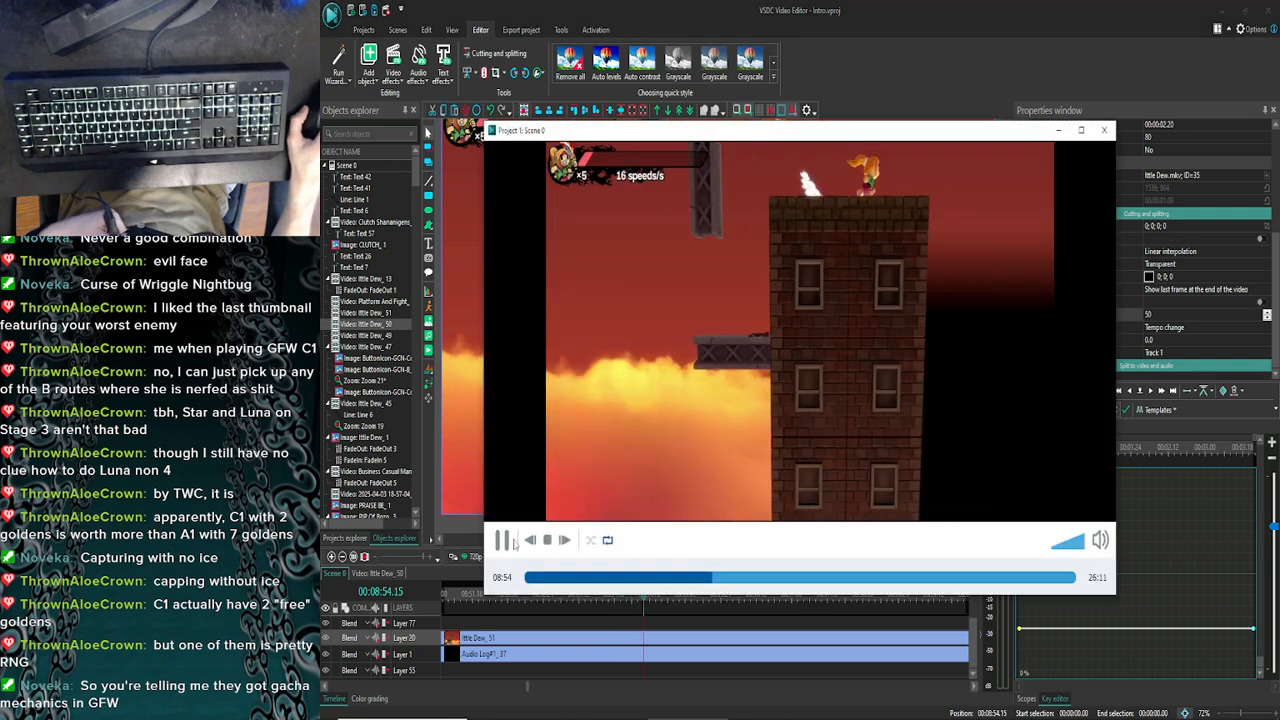
pyautogui.press('Escape')
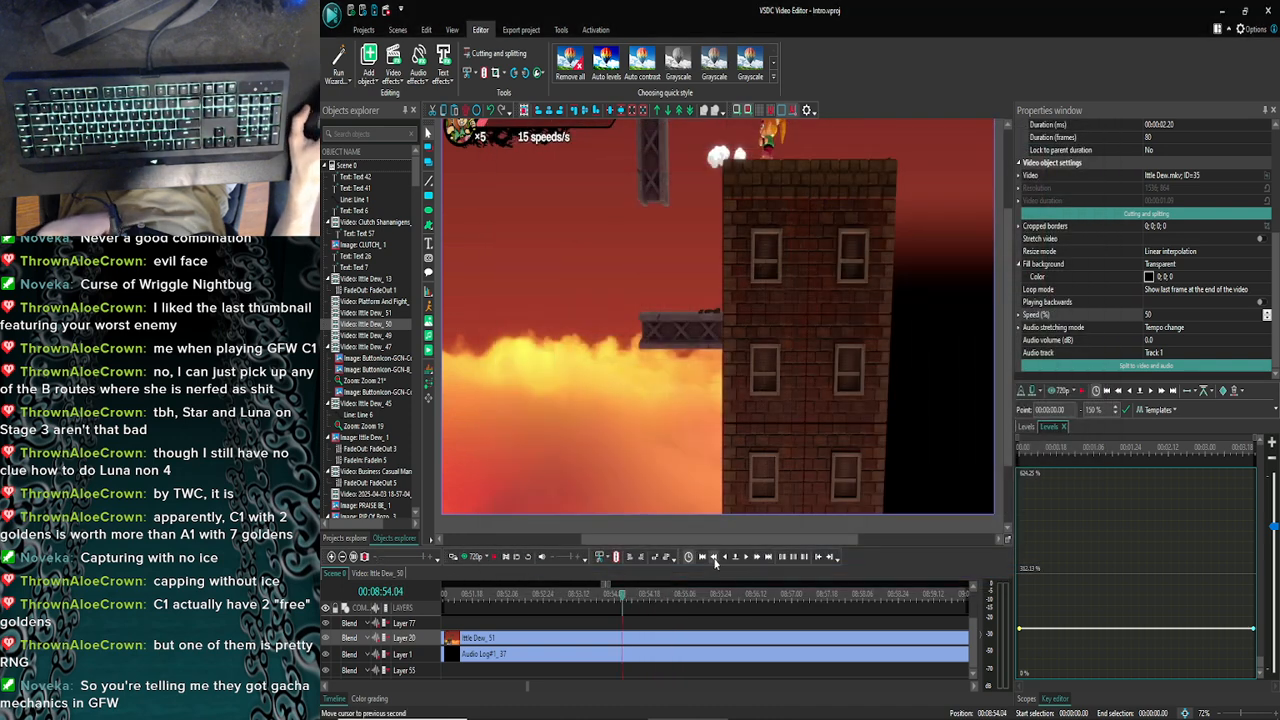
# Preview the tower section again, moving the playhead back to 00:08:53.20, before the tower landing
pyautogui.click(455, 557)
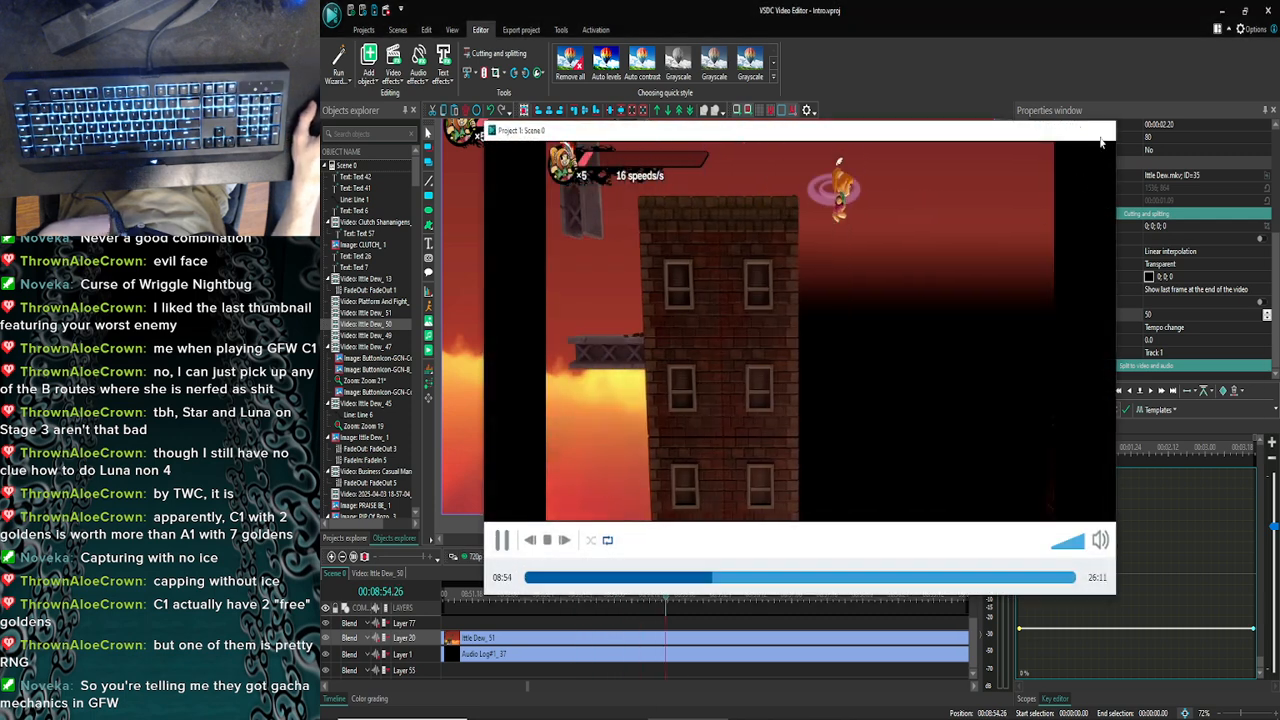
pyautogui.press('Escape')
pyautogui.click(748, 563)
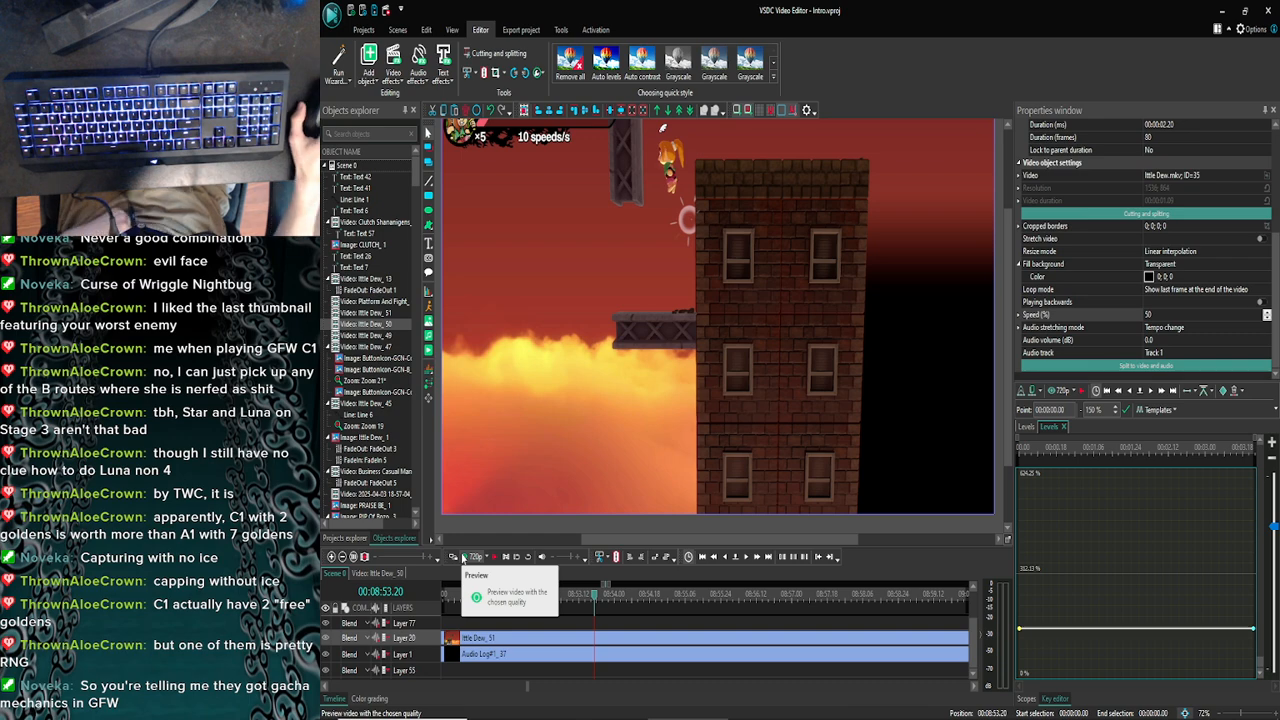
pyautogui.click(463, 557)
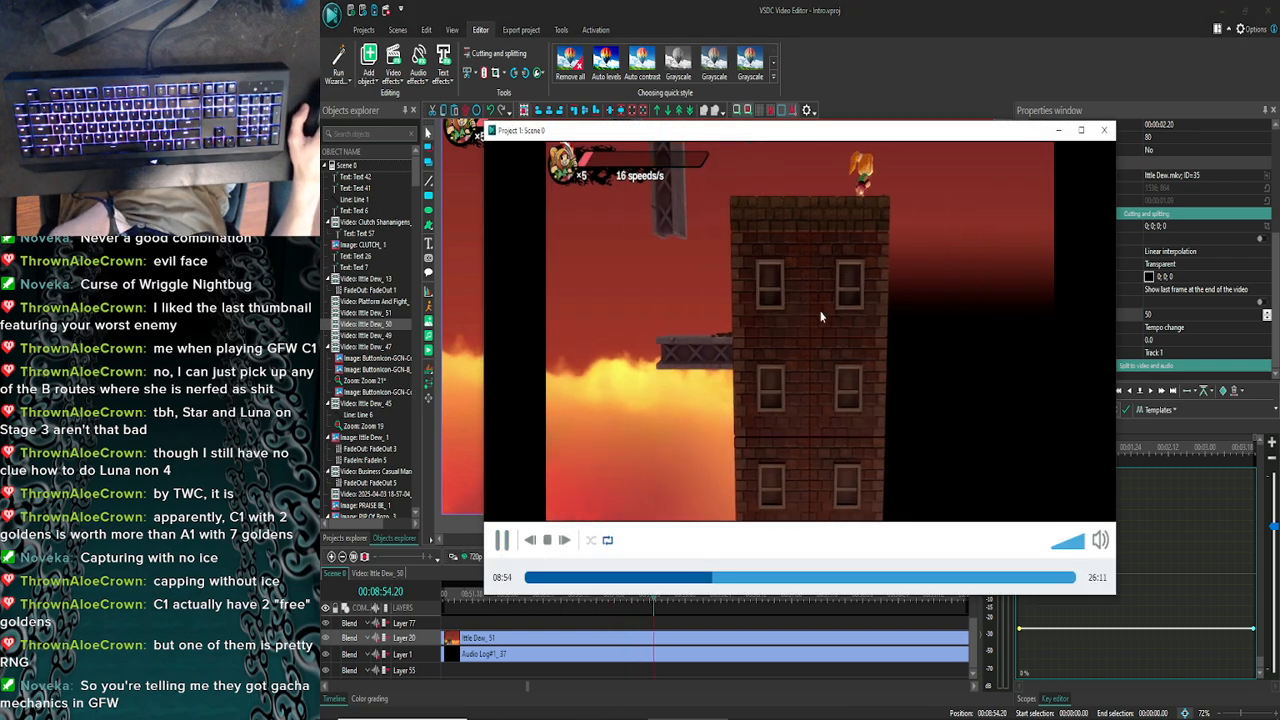
pyautogui.click(1104, 130)
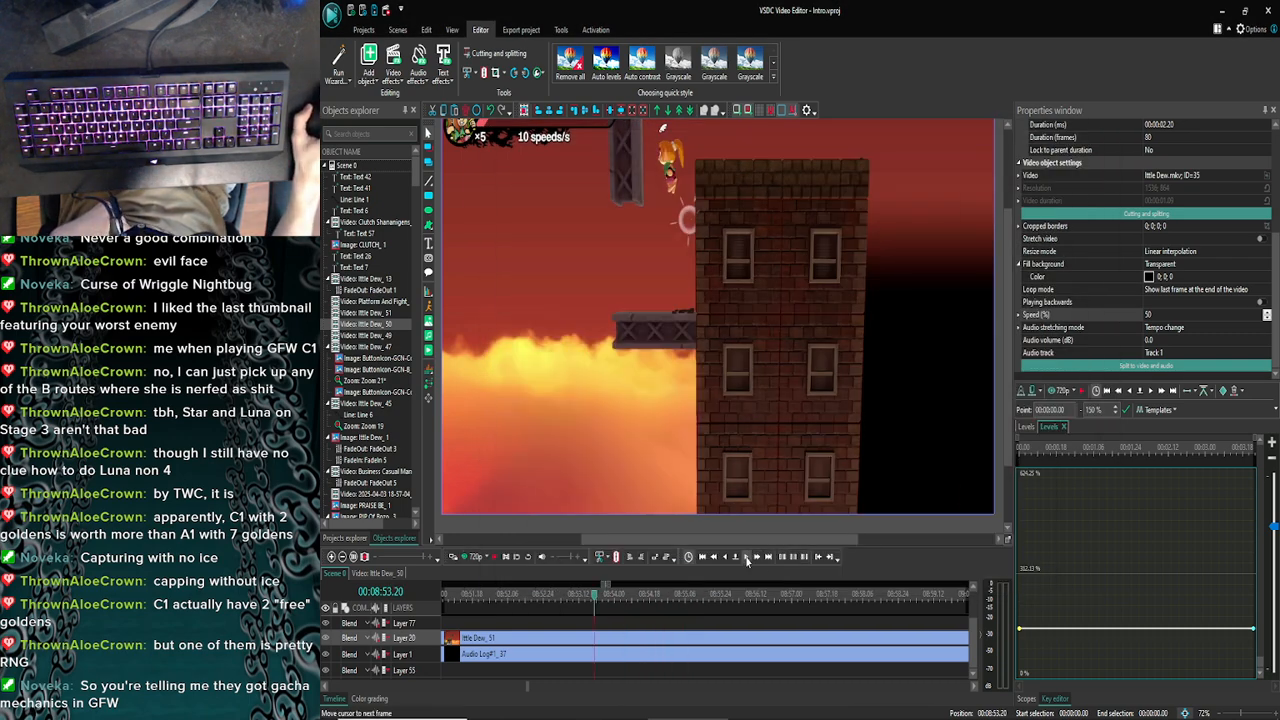
# Advance the playhead frame by frame to 00:08:53.25 and preview the move above the tower from there
pyautogui.click(746, 557)
pyautogui.click(746, 557)
pyautogui.click(746, 557)
pyautogui.click(746, 557)
pyautogui.click(746, 557)
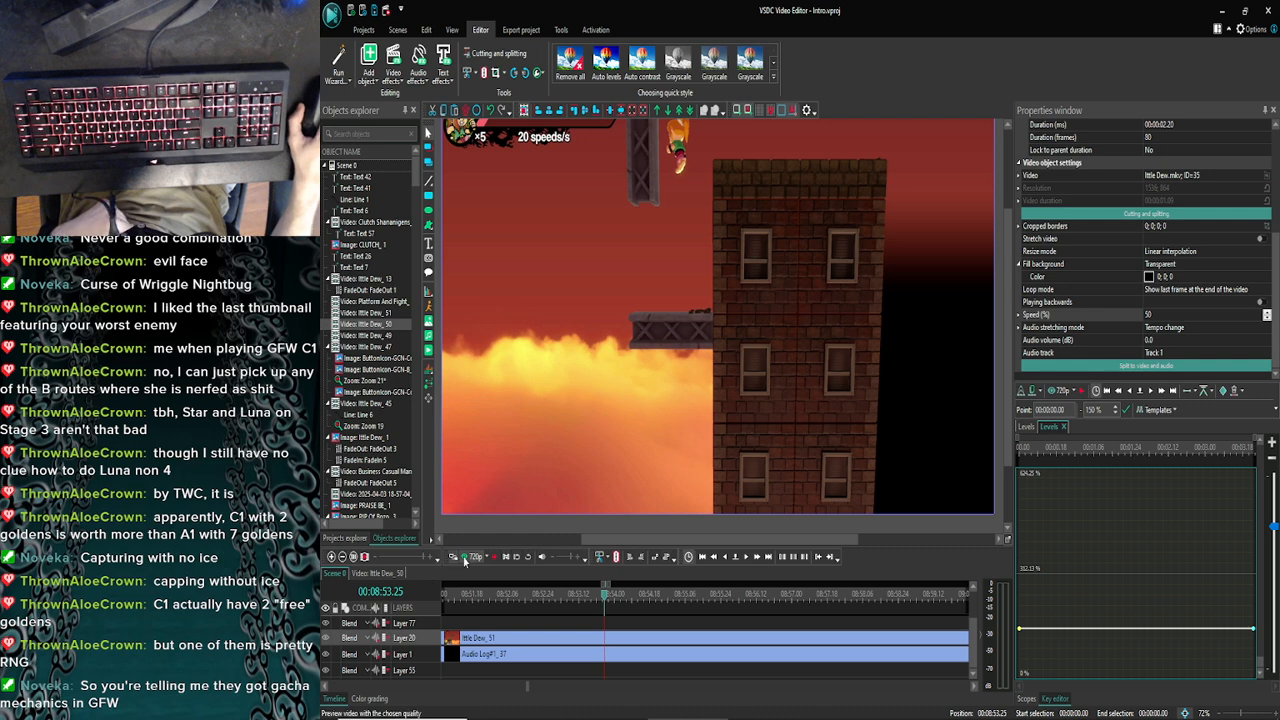
pyautogui.click(464, 557)
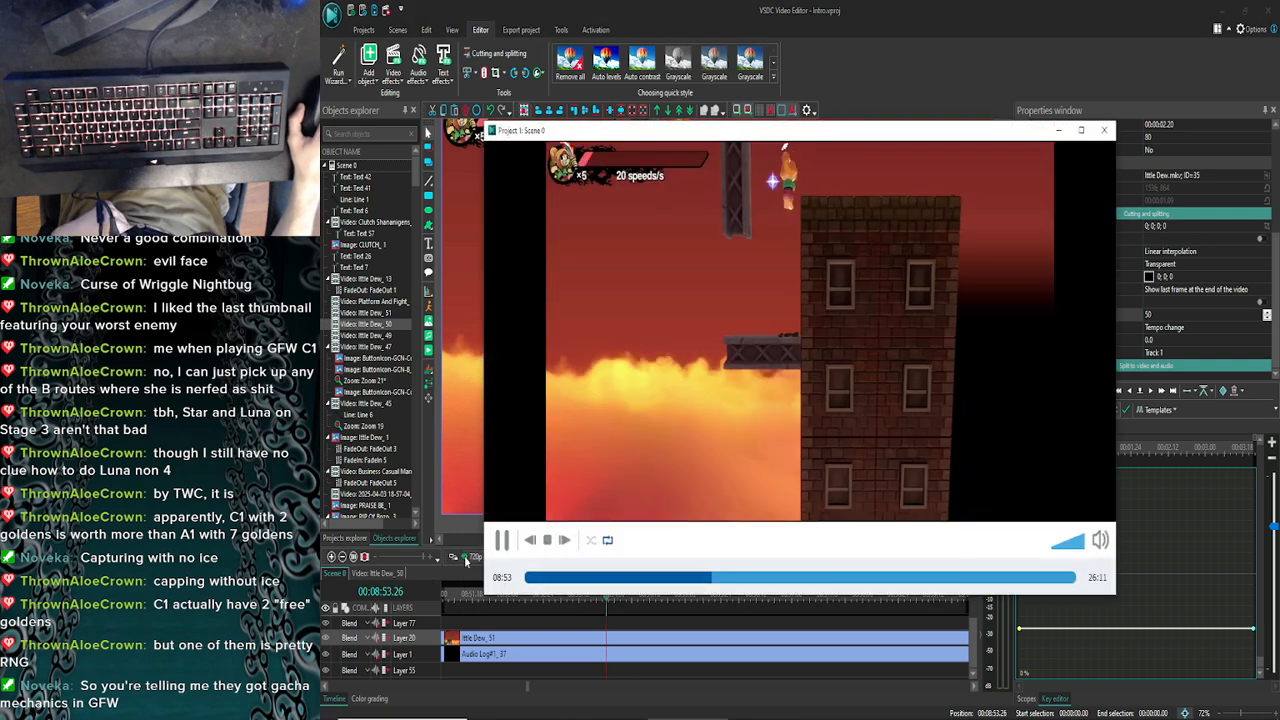
pyautogui.click(1104, 130)
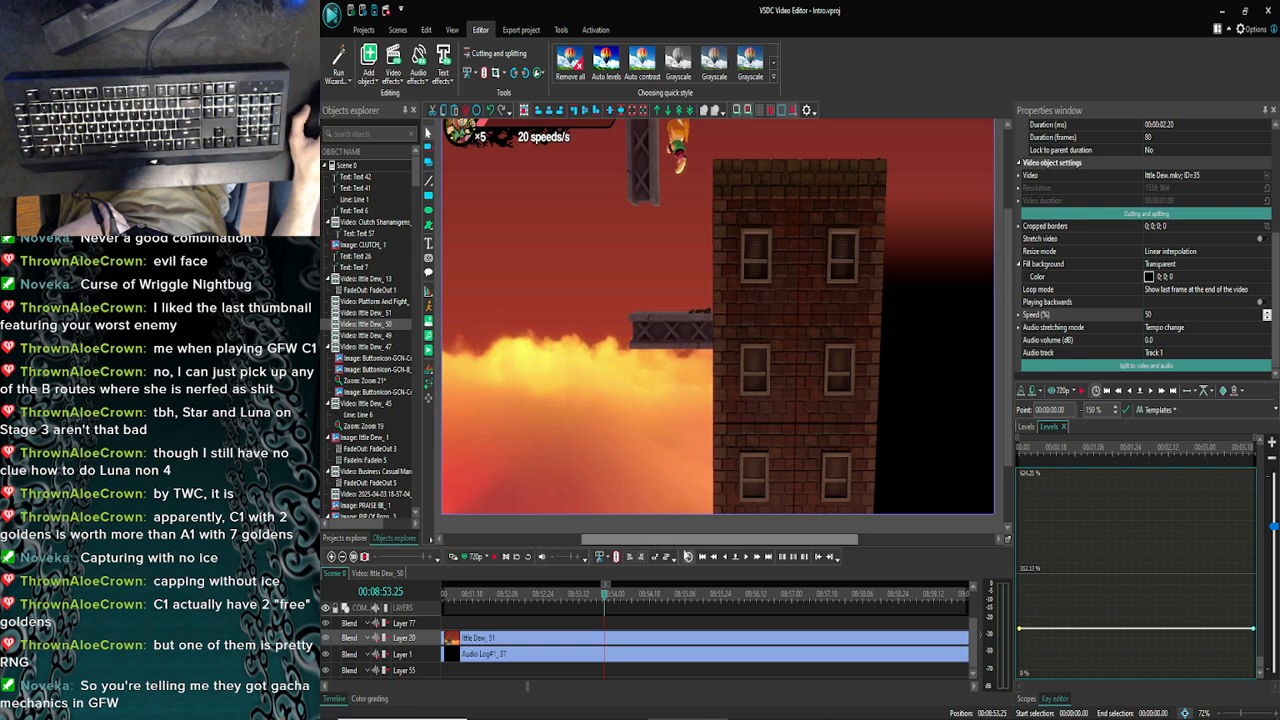
# Step the playhead back to 00:08:53.23 and preview the move from that frame
pyautogui.click(724, 557)
pyautogui.click(724, 557)
pyautogui.click(464, 557)
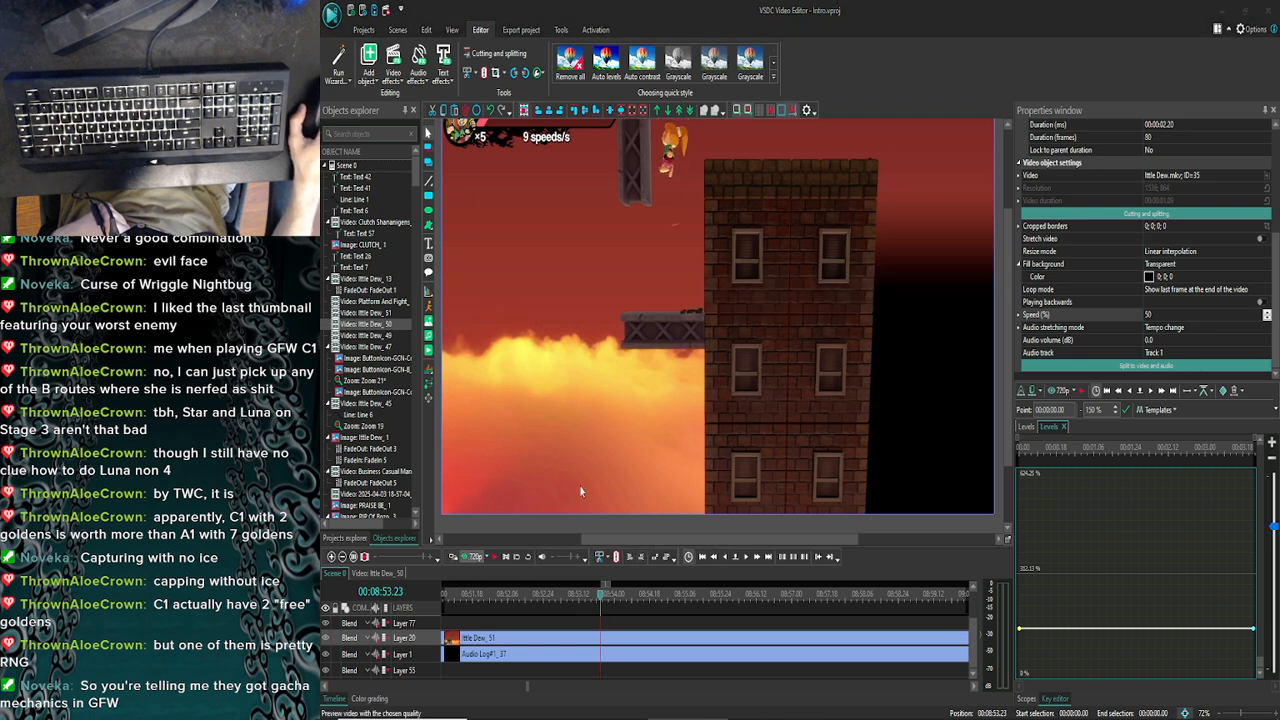
pyautogui.press('Escape')
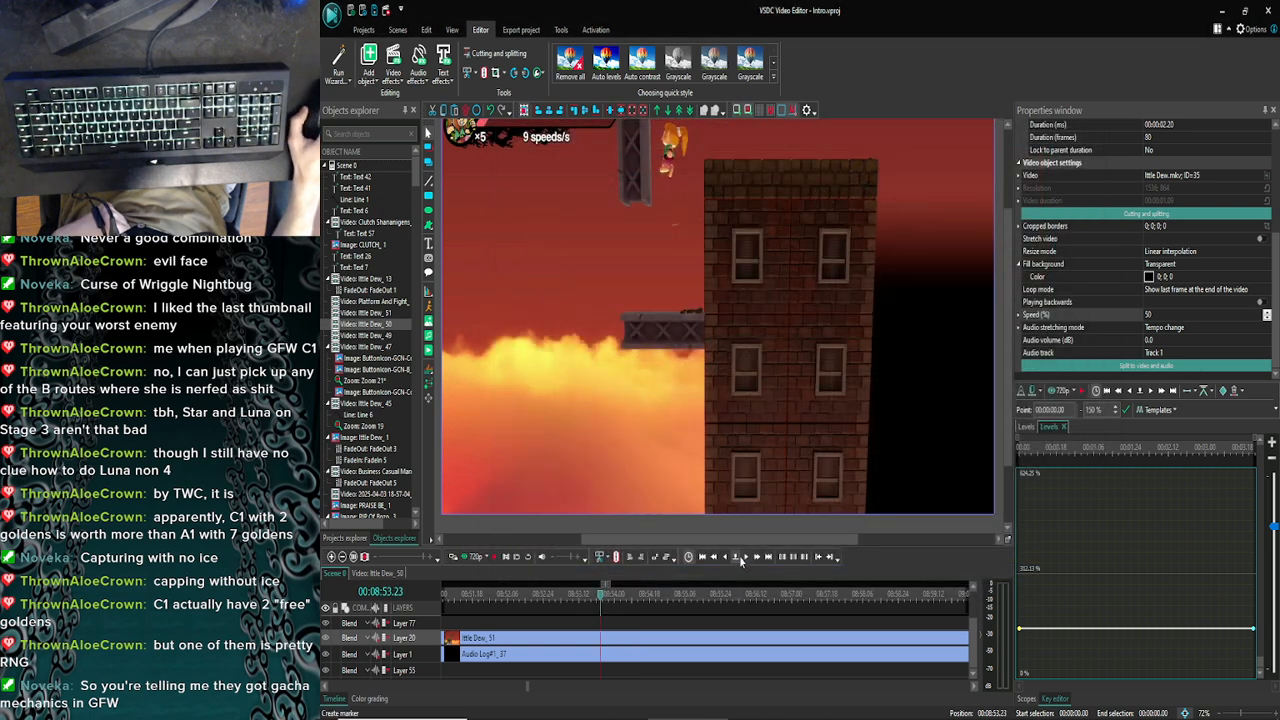
# Compare the neighbouring frames up to 00:08:53.25, then settle the playhead on 00:08:53.24 and preview from it
pyautogui.click(740, 557)
pyautogui.click(740, 557)
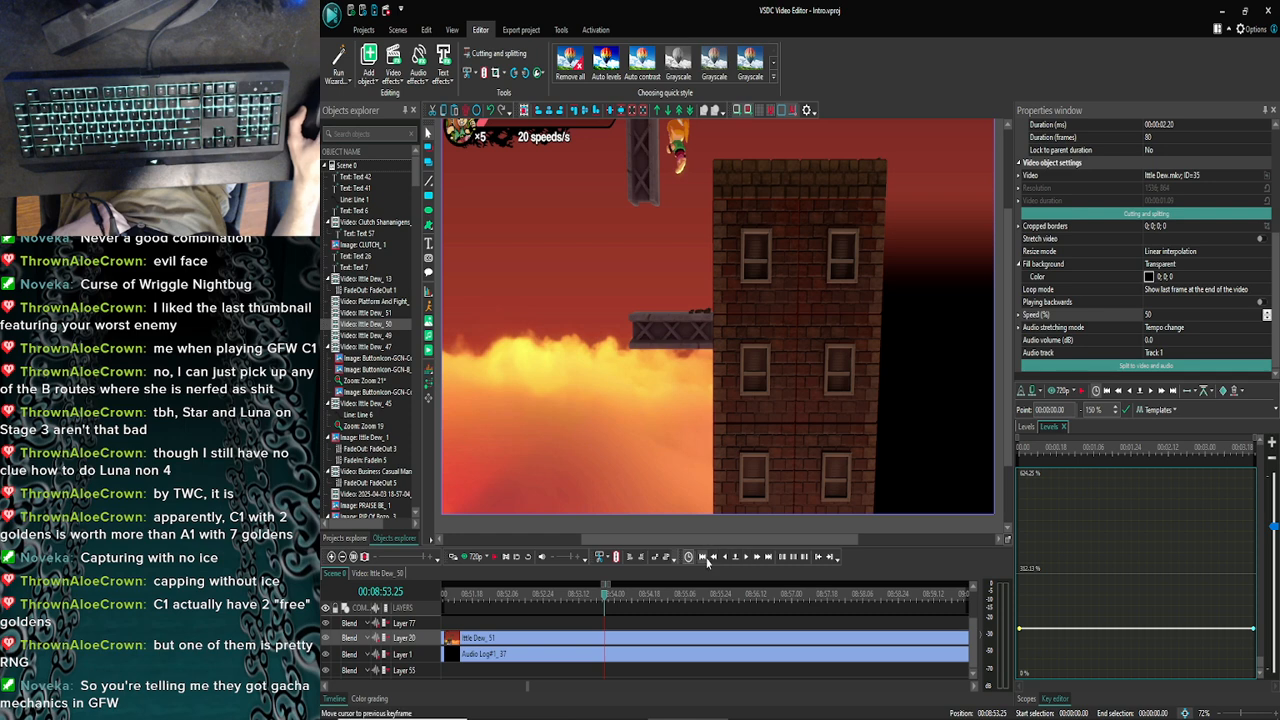
pyautogui.click(464, 557)
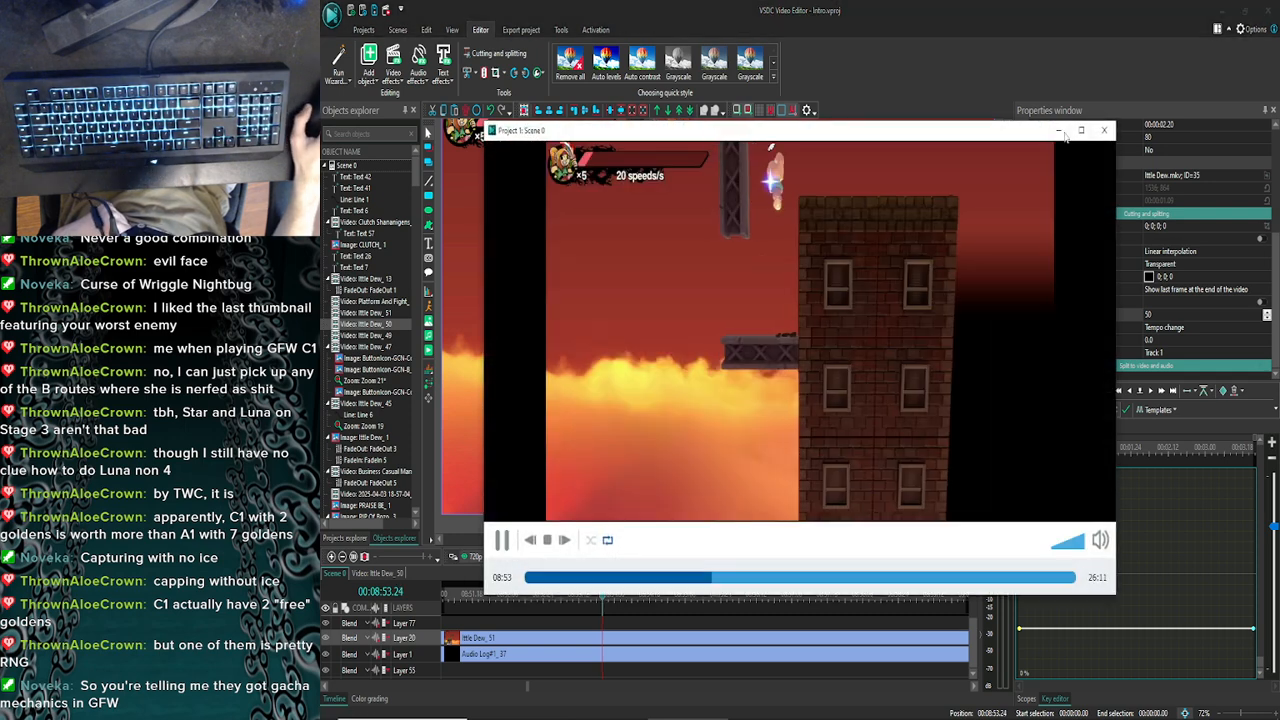
pyautogui.click(1110, 132)
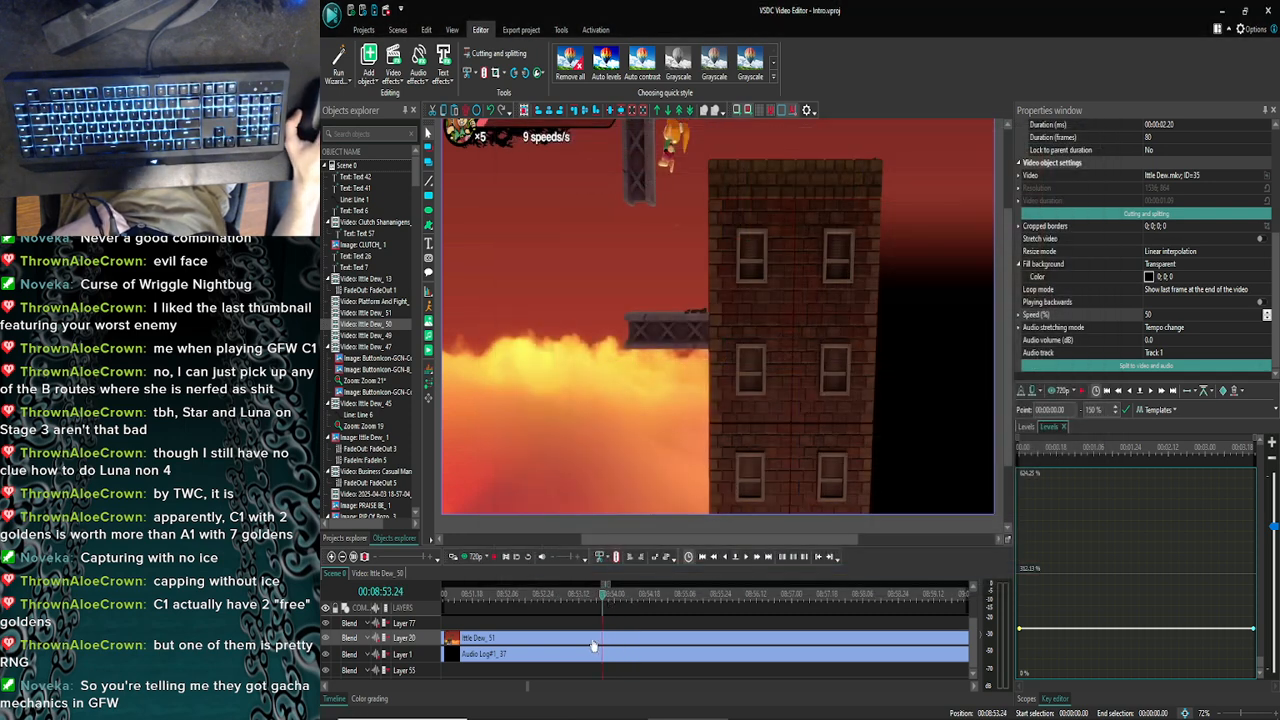
# Move the Ittle Dew_51 clip along Layer 20 so it starts at the playhead, 00:08:53.24
pyautogui.click(593, 642)
pyautogui.click(342, 556)
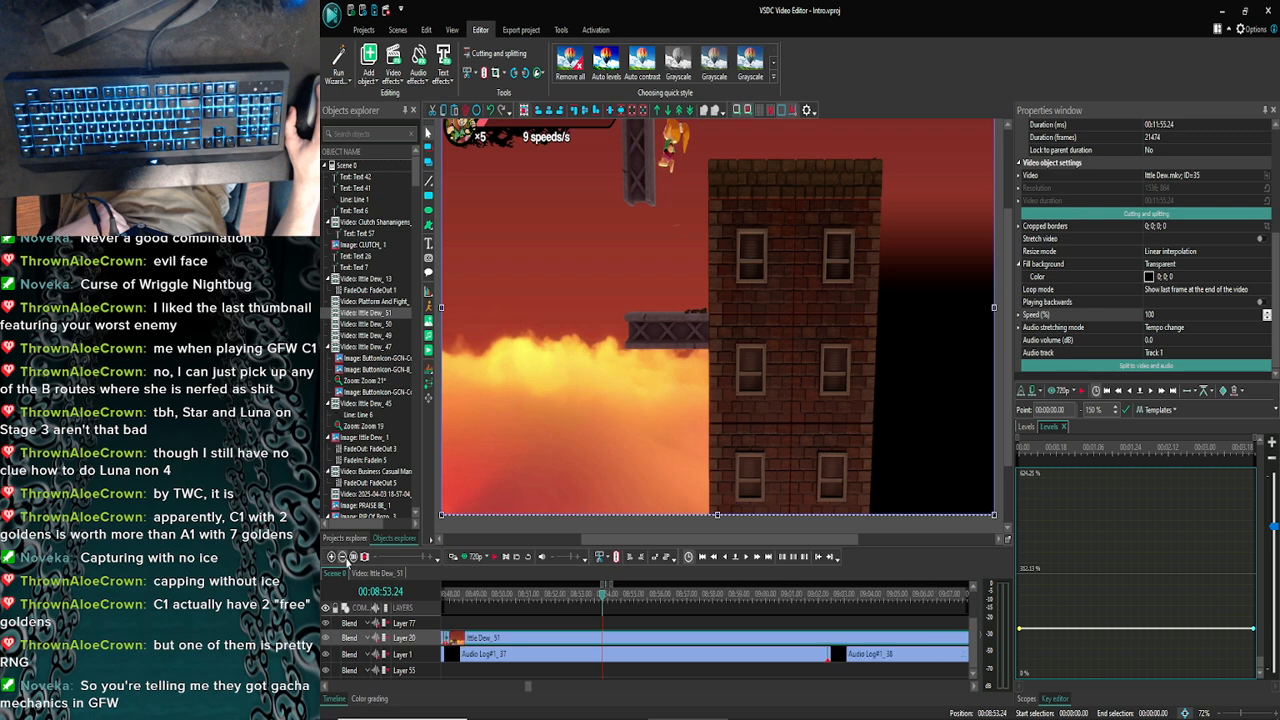
pyautogui.click(342, 556)
pyautogui.click(342, 556)
pyautogui.moveTo(578, 645); pyautogui.dragTo(637, 644)
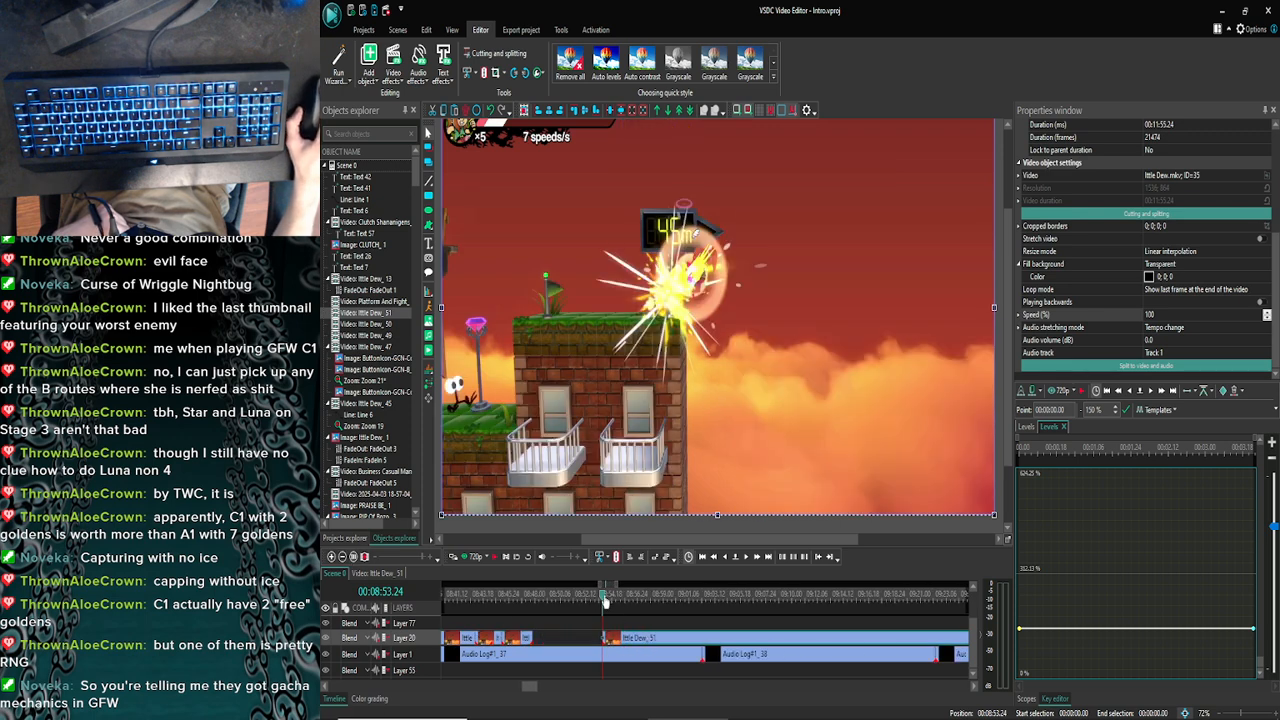
# Preview the bomb jump by the 45m sign from 00:08:44.06 through the end of the Ittle Dew_50 clip
pyautogui.moveTo(506, 611); pyautogui.dragTo(504, 612)
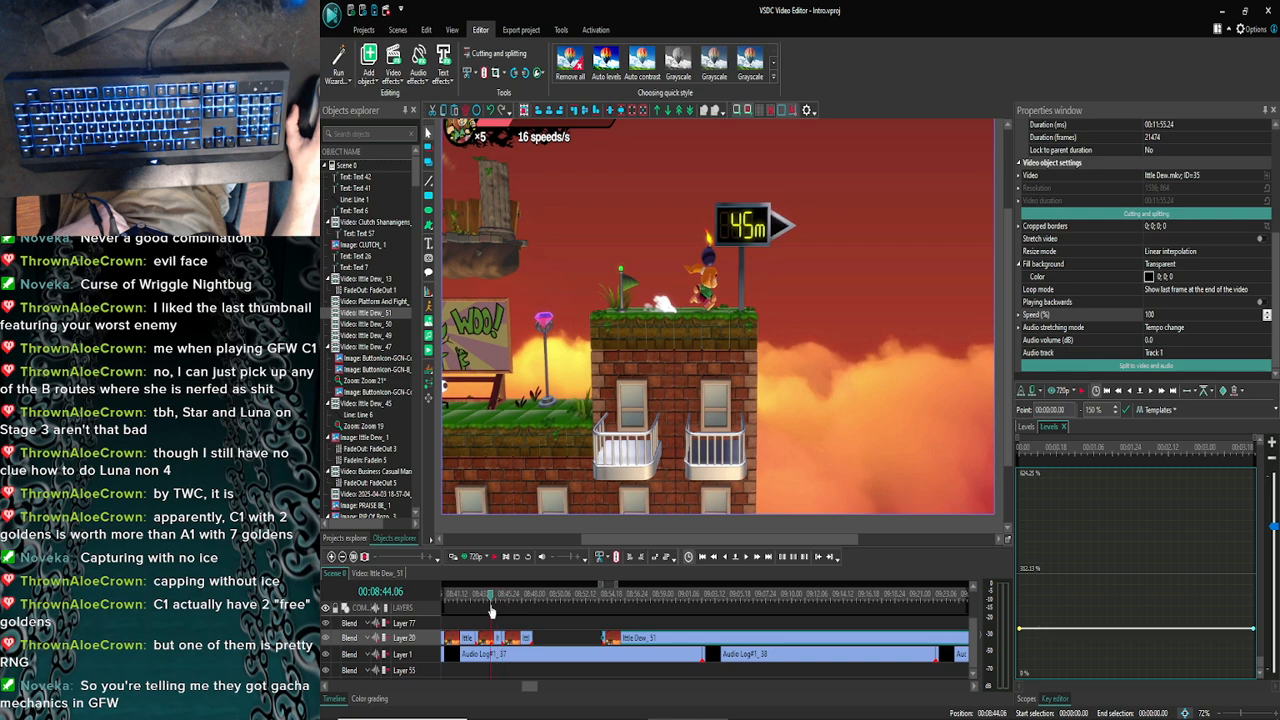
pyautogui.click(467, 557)
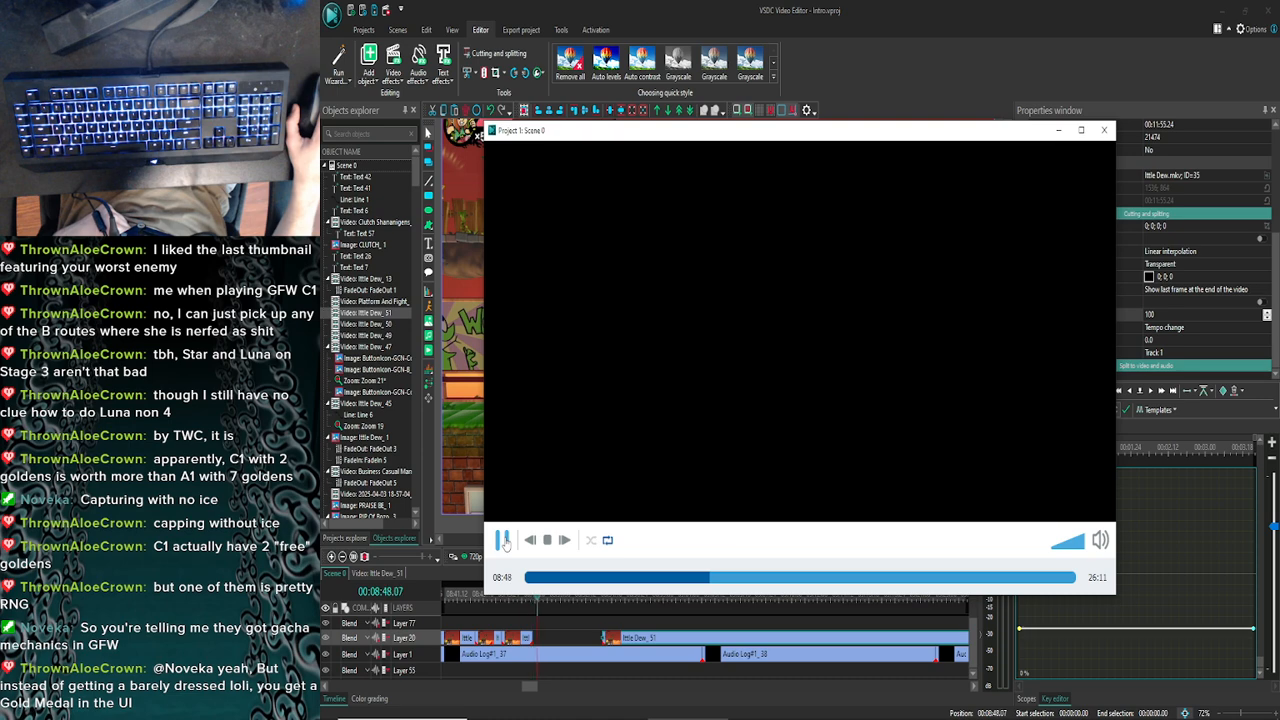
pyautogui.click(505, 541)
pyautogui.click(1104, 130)
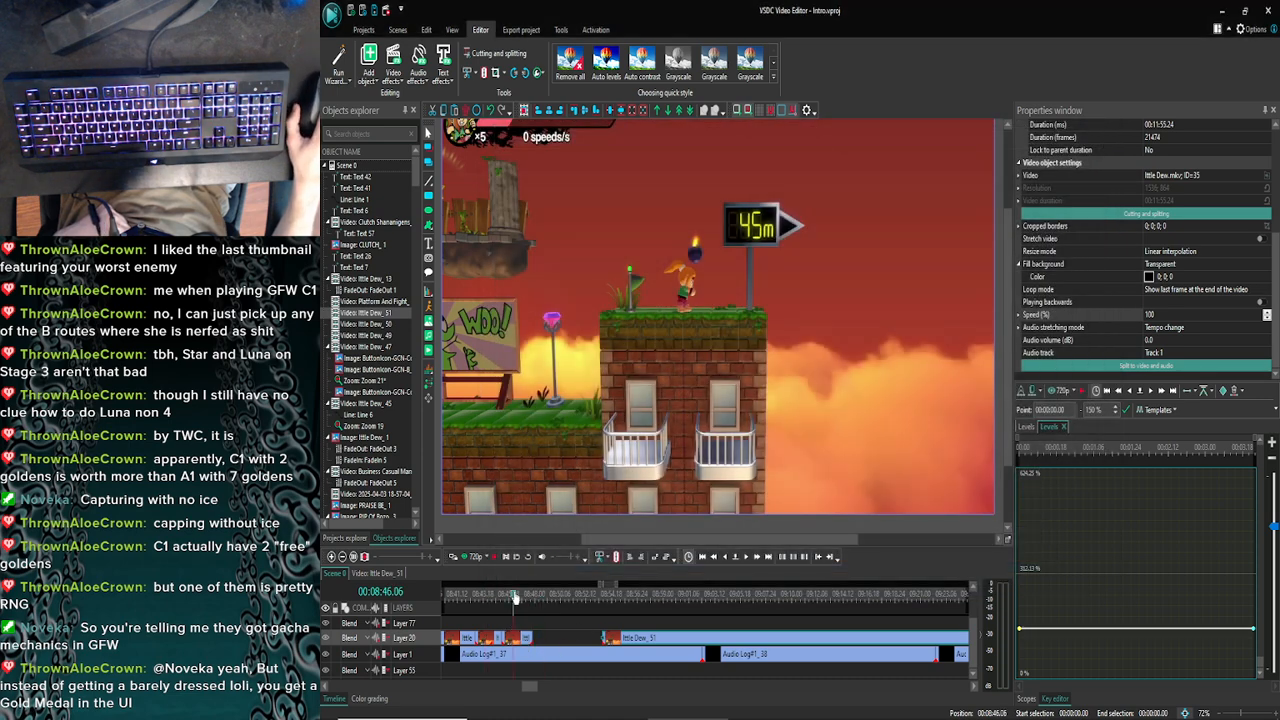
# Extend the Ittle Dew_50 clip to the start of Ittle Dew_51 and preview it from 00:08:46.06
pyautogui.click(530, 639)
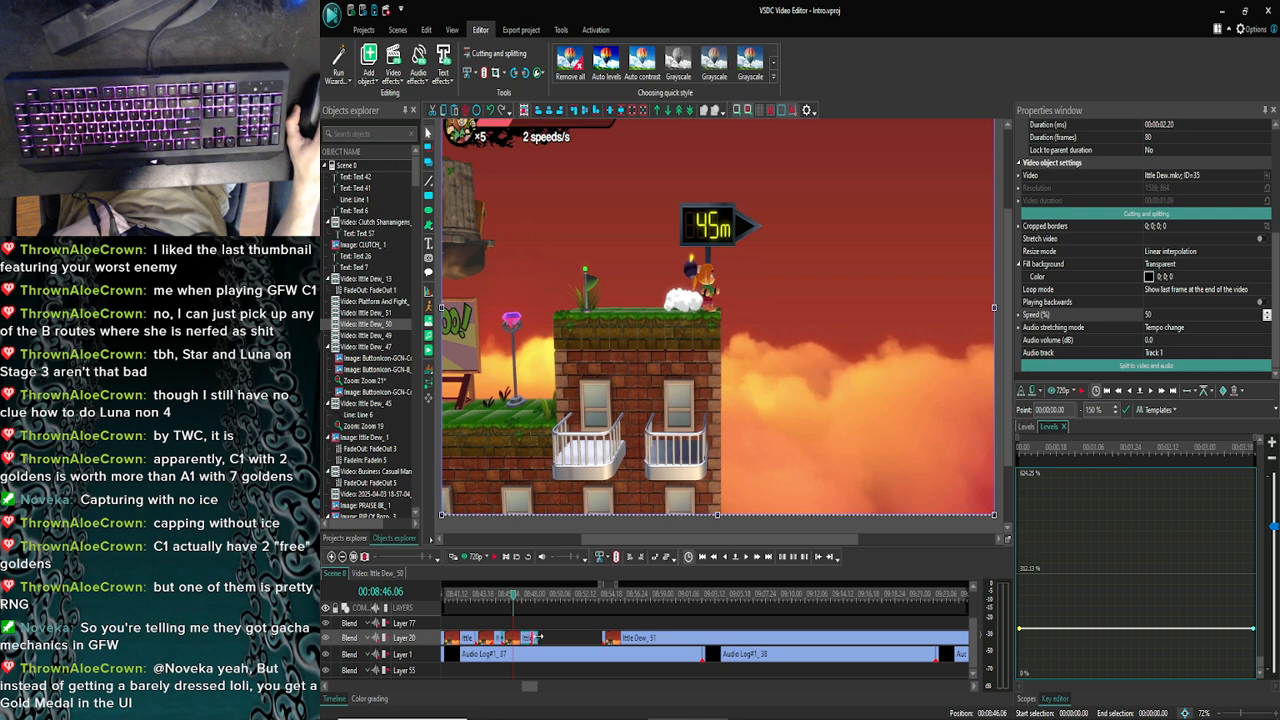
pyautogui.click(464, 558)
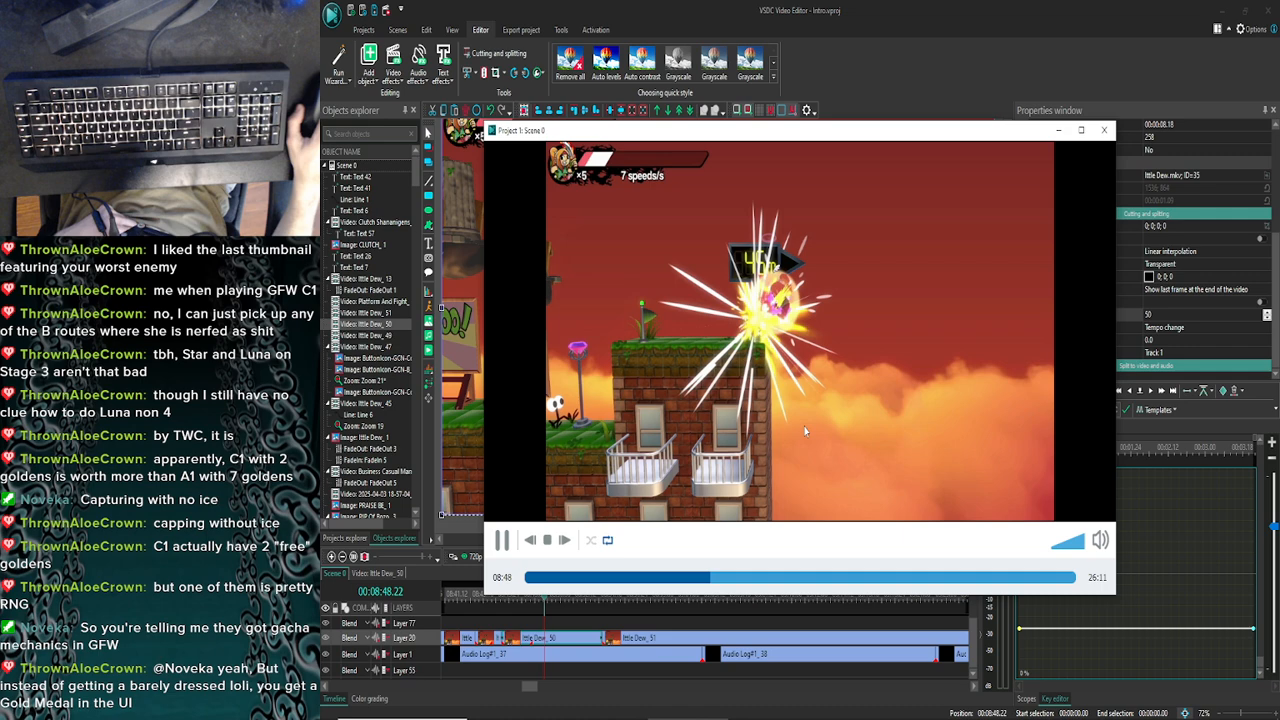
pyautogui.click(1104, 130)
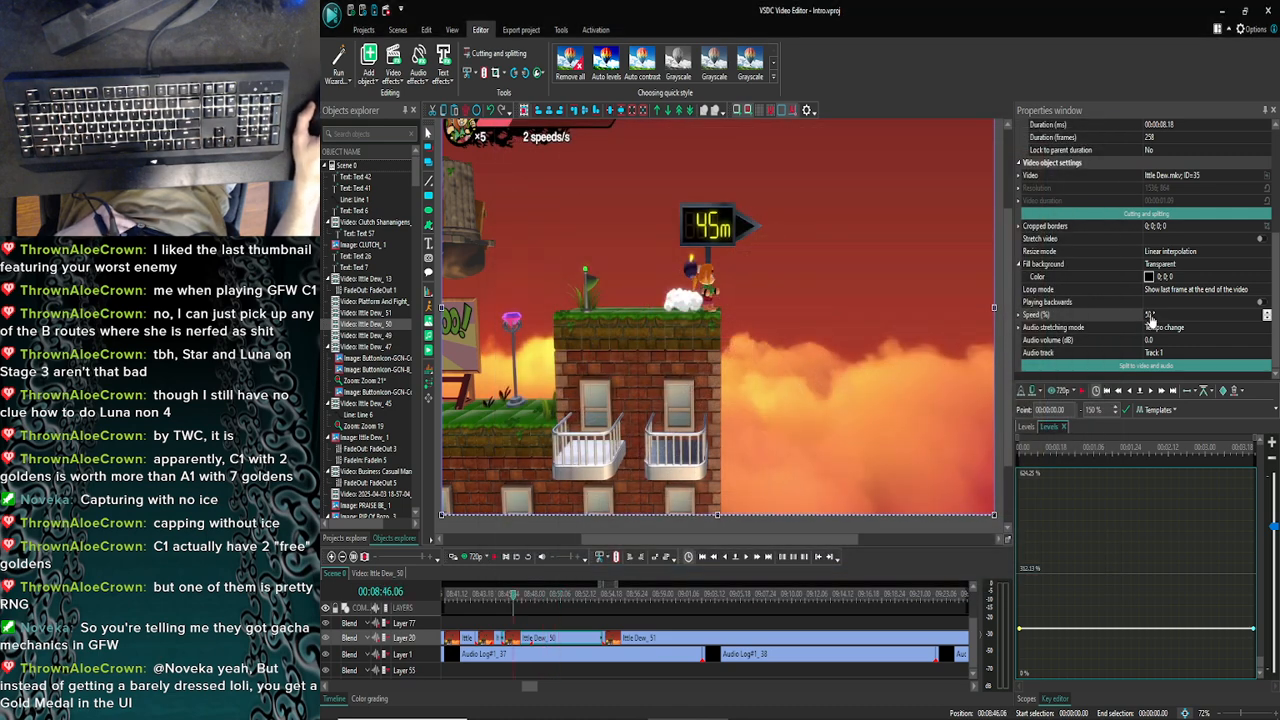
# Undo the extension of the Ittle Dew_50 clip, leaving its speed as it is
pyautogui.click(1149, 316)
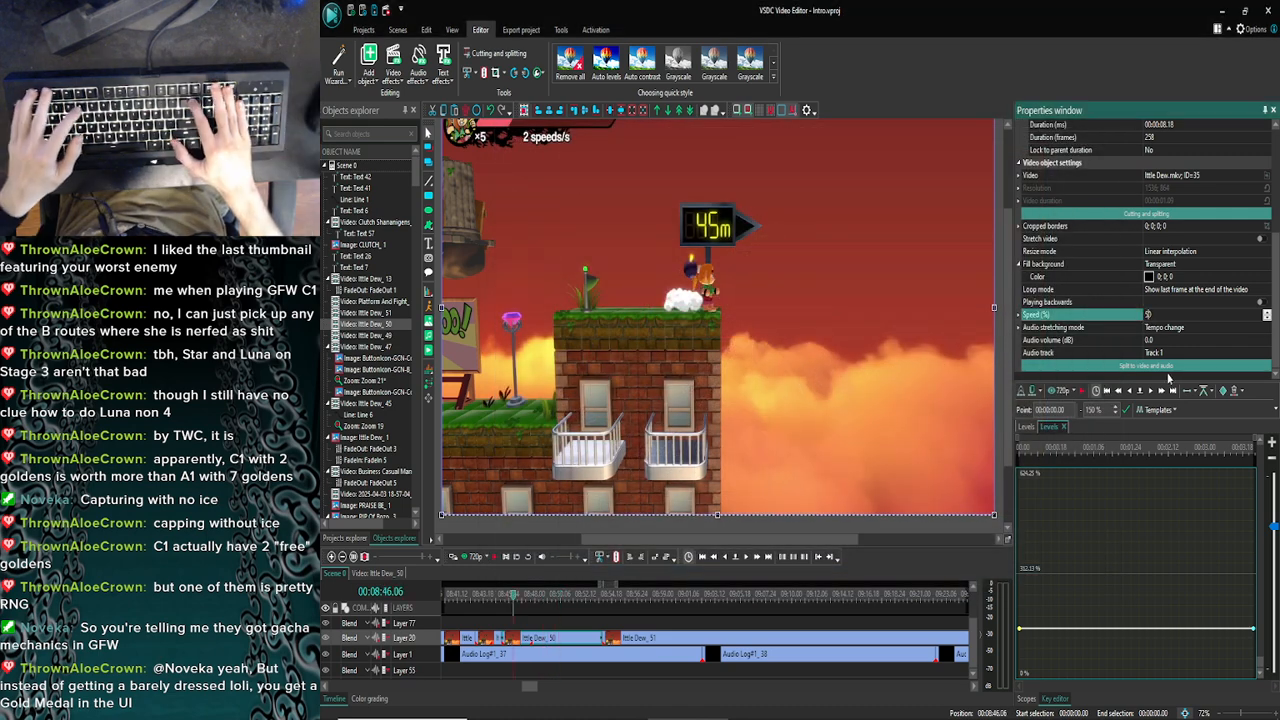
pyautogui.click(594, 627)
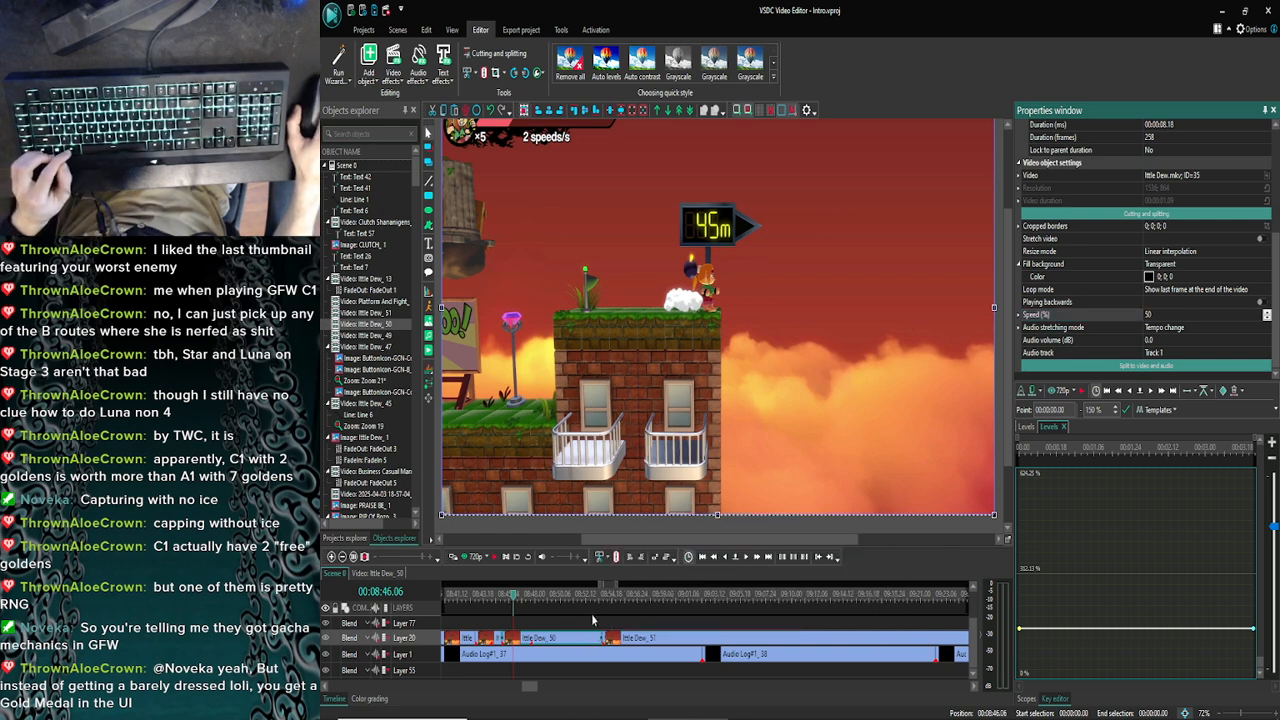
pyautogui.press('Delete')
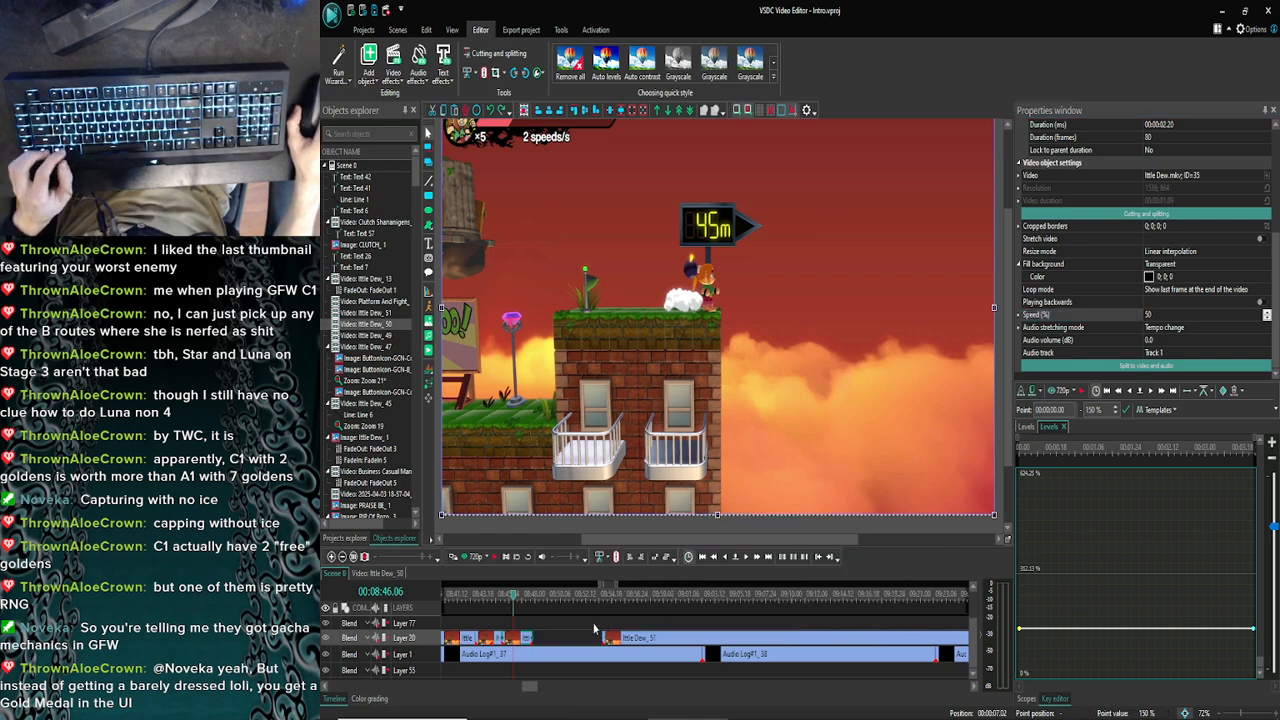
# Set the speed of the Ittle Dew_50 clip to 45% and preview it from 00:08:44.29
pyautogui.click(1150, 318)
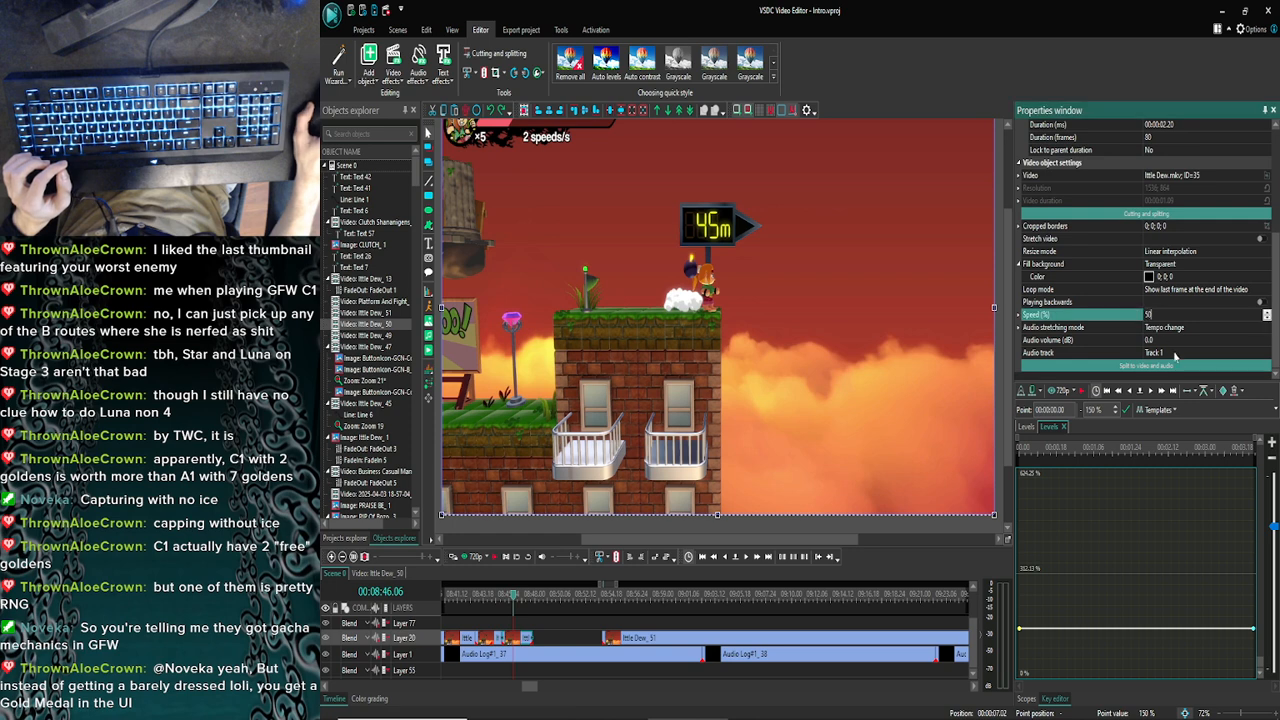
pyautogui.write('45')
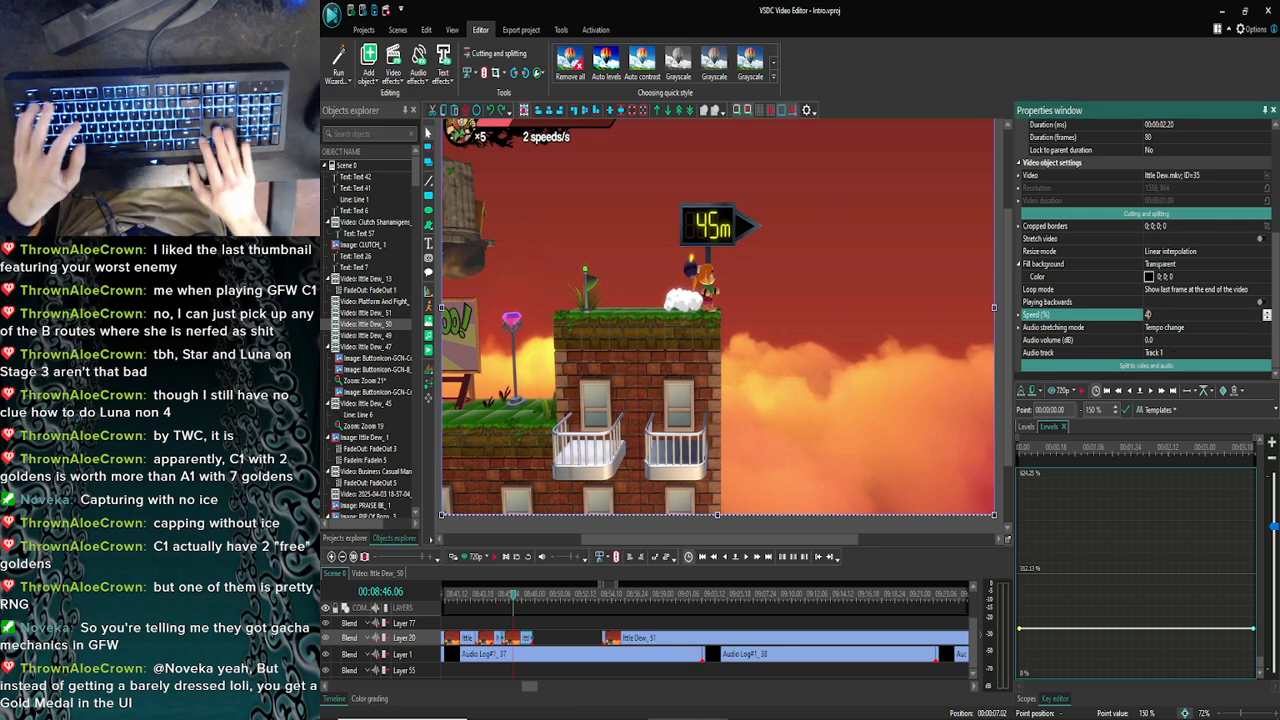
pyautogui.press('Return')
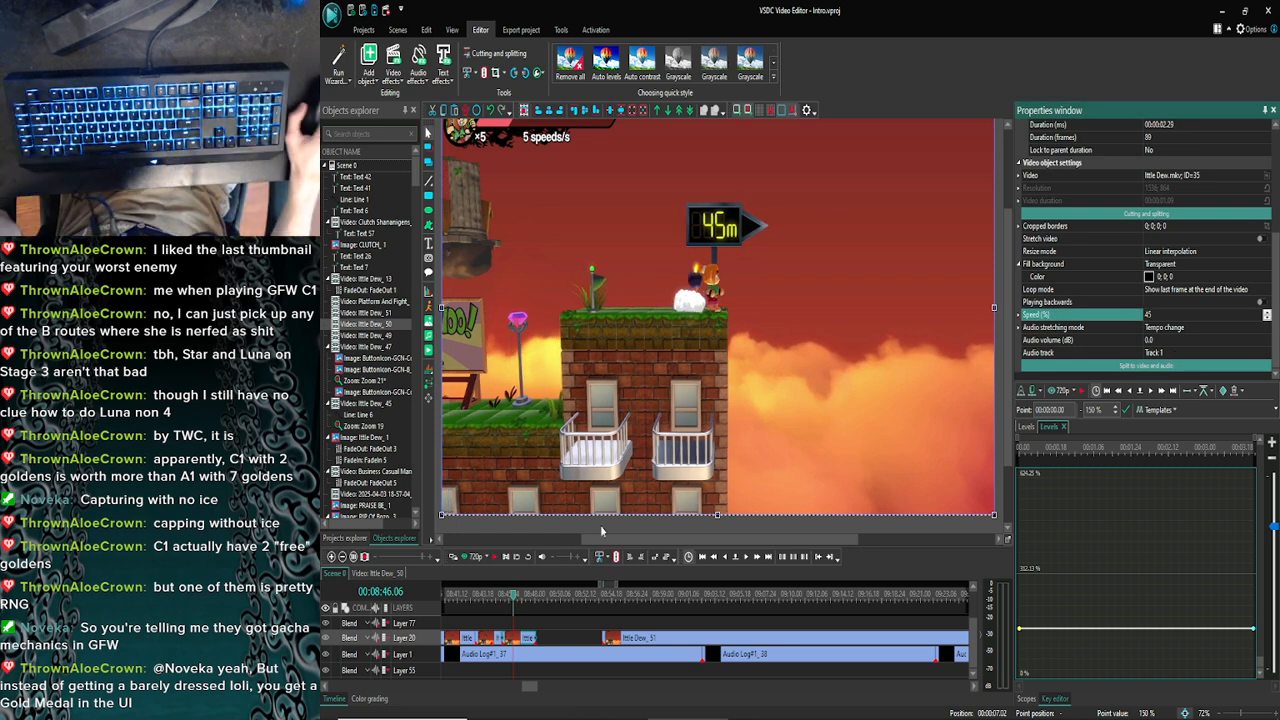
pyautogui.moveTo(513, 597); pyautogui.dragTo(499, 595)
pyautogui.click(472, 557)
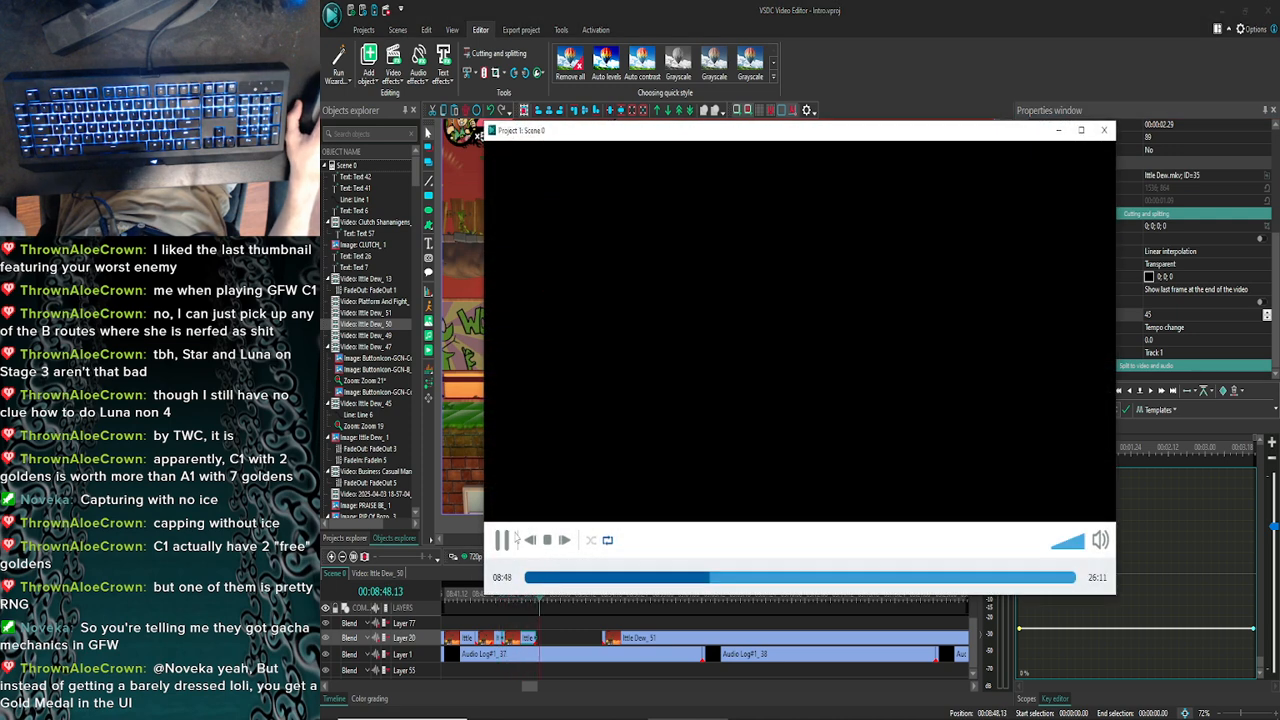
pyautogui.click(1105, 131)
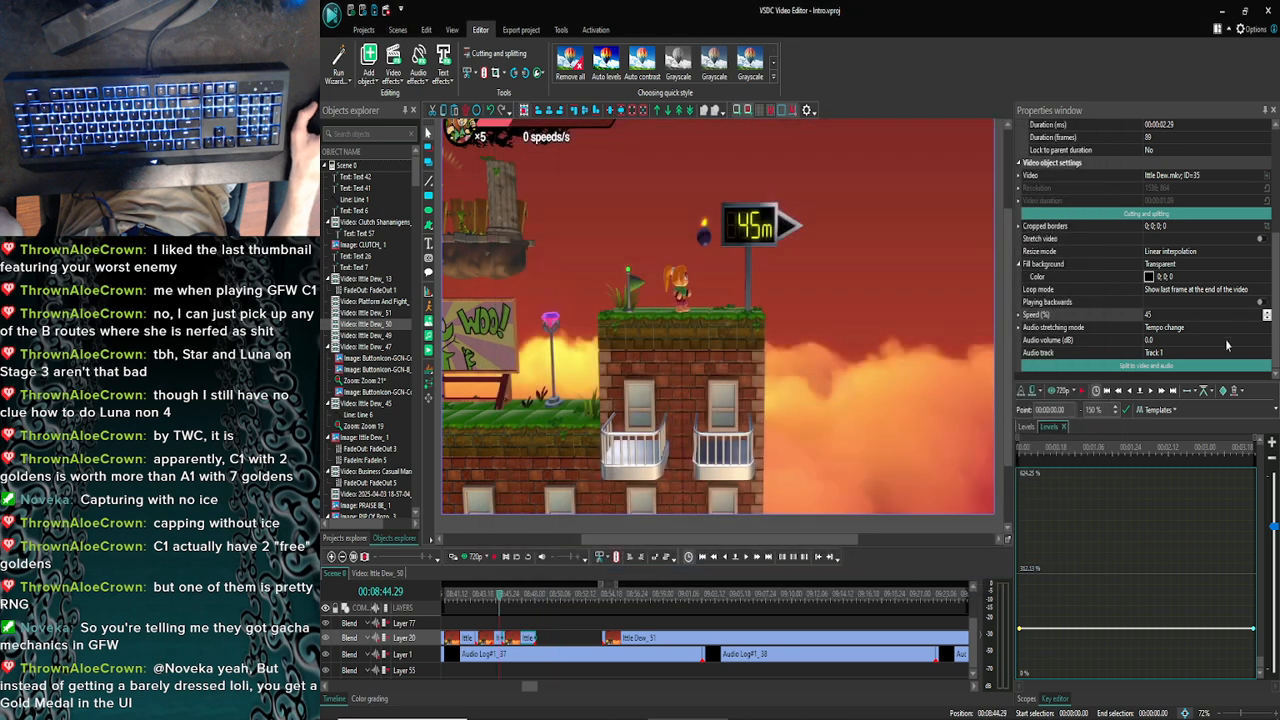
# Set the speed of the Ittle Dew_50 clip to 40% and preview the bomb jump
pyautogui.click(1156, 313)
pyautogui.press('BackSpace')
pyautogui.write('0')
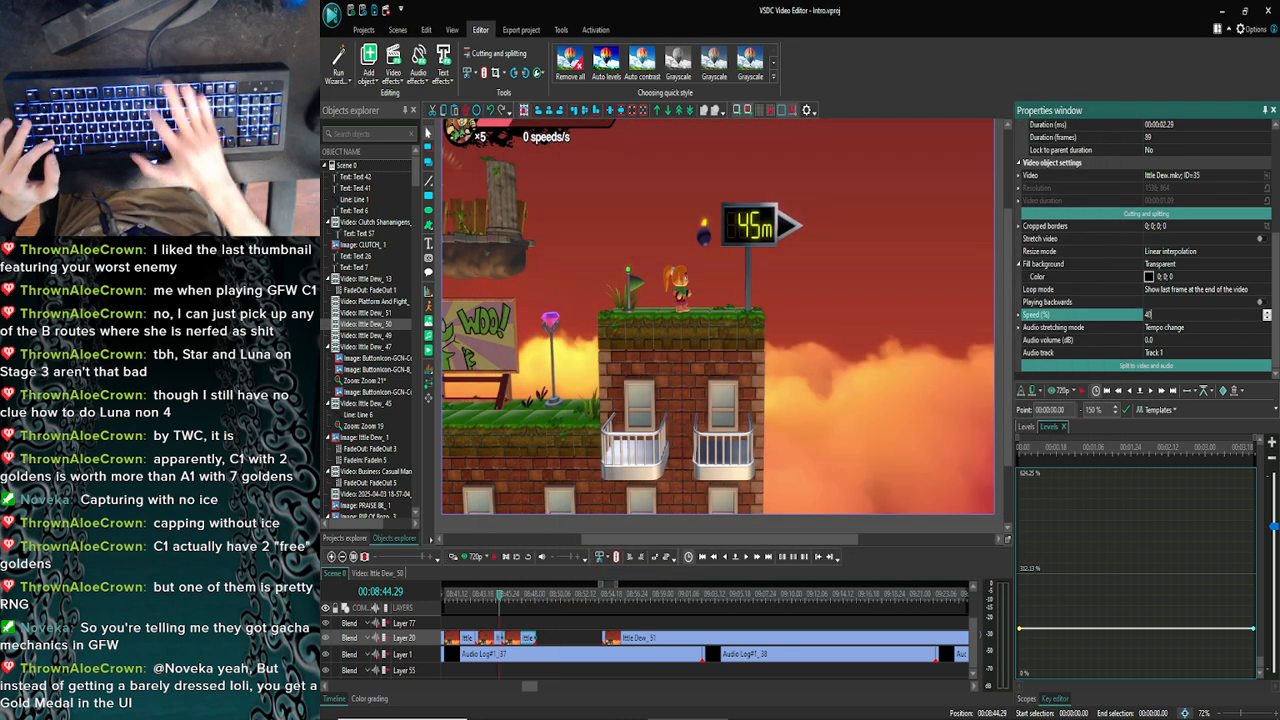
pyautogui.press('Return')
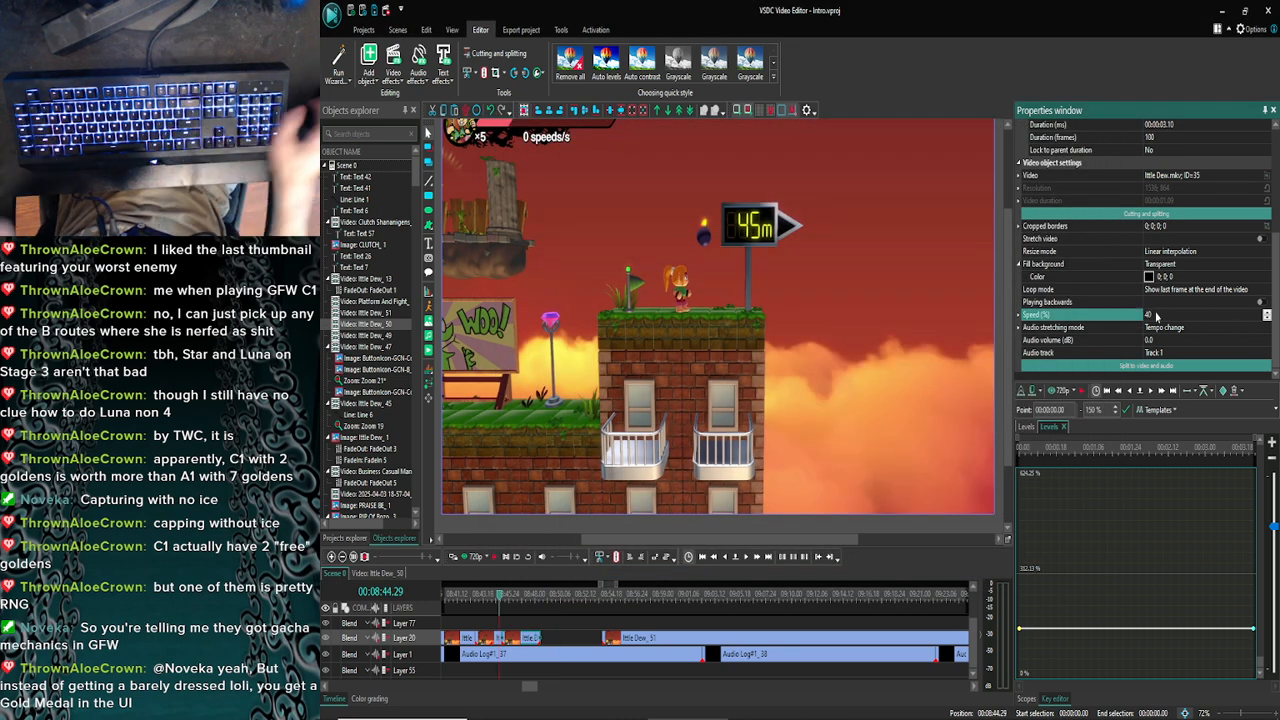
pyautogui.click(463, 557)
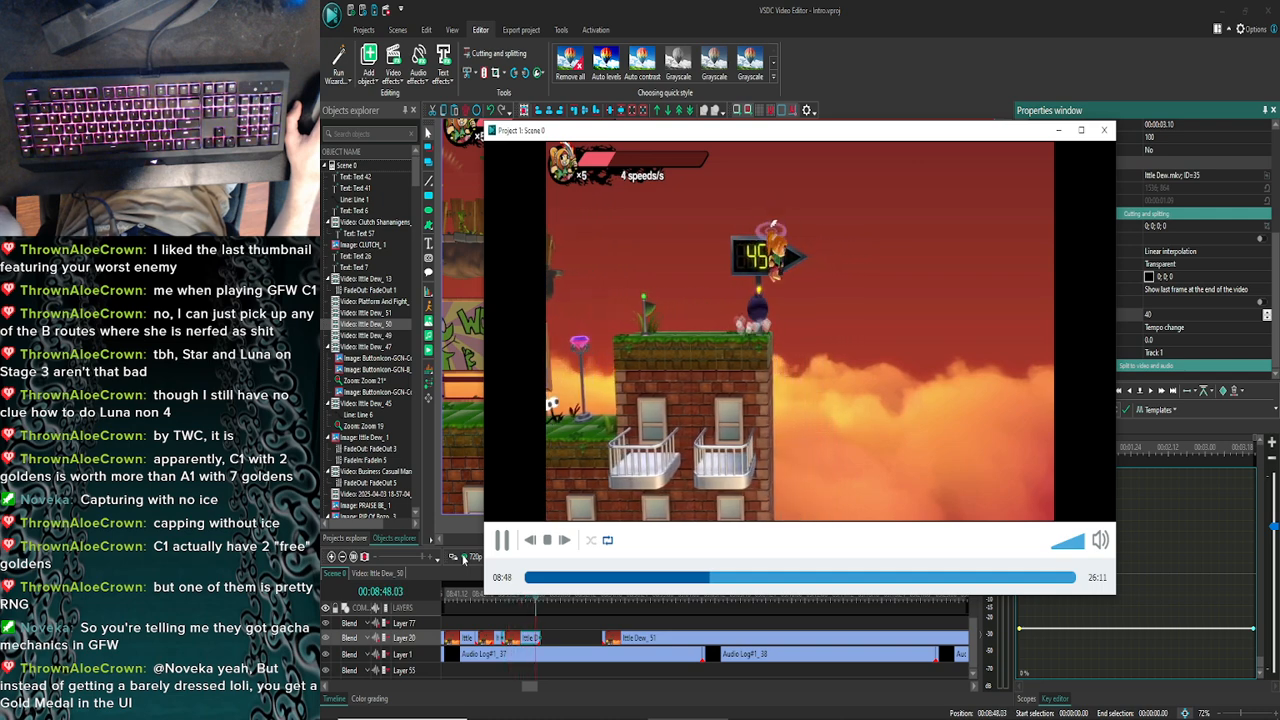
pyautogui.click(1106, 130)
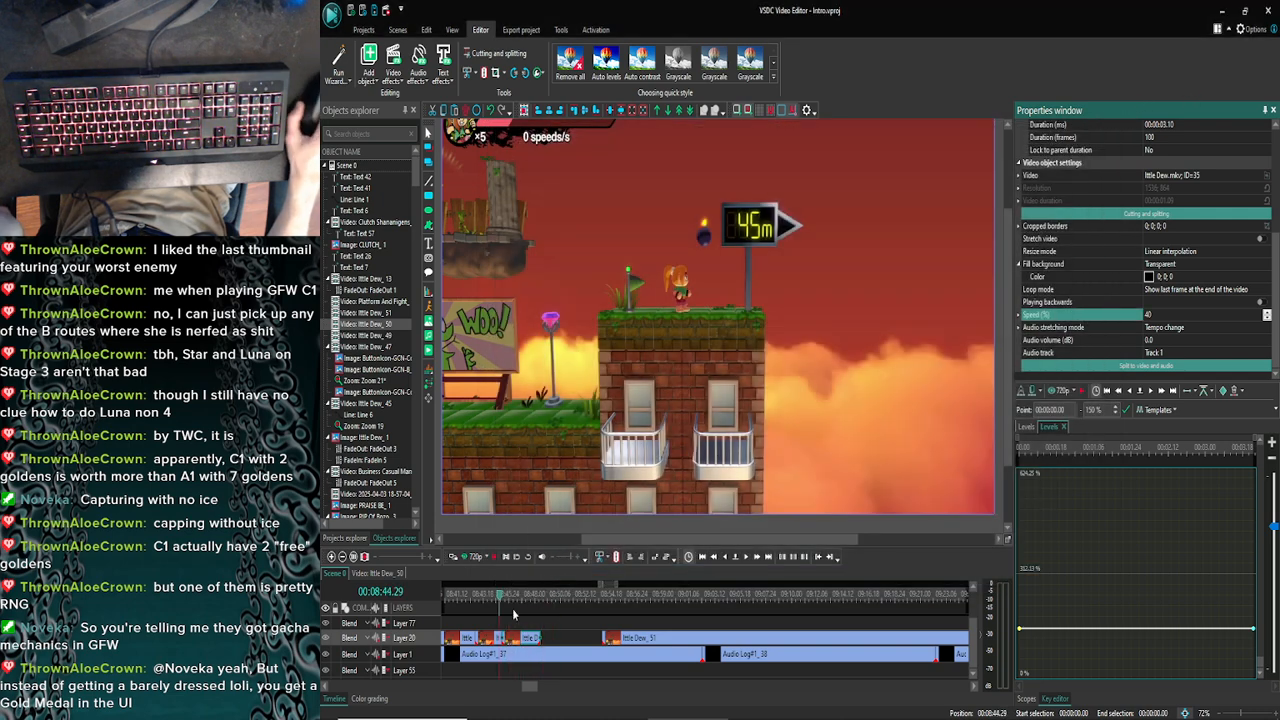
# Extend the slowed Ittle Dew_50 clip to the start of Ittle Dew_51 and preview the held explosion frame
pyautogui.moveTo(540, 637); pyautogui.dragTo(565, 637)
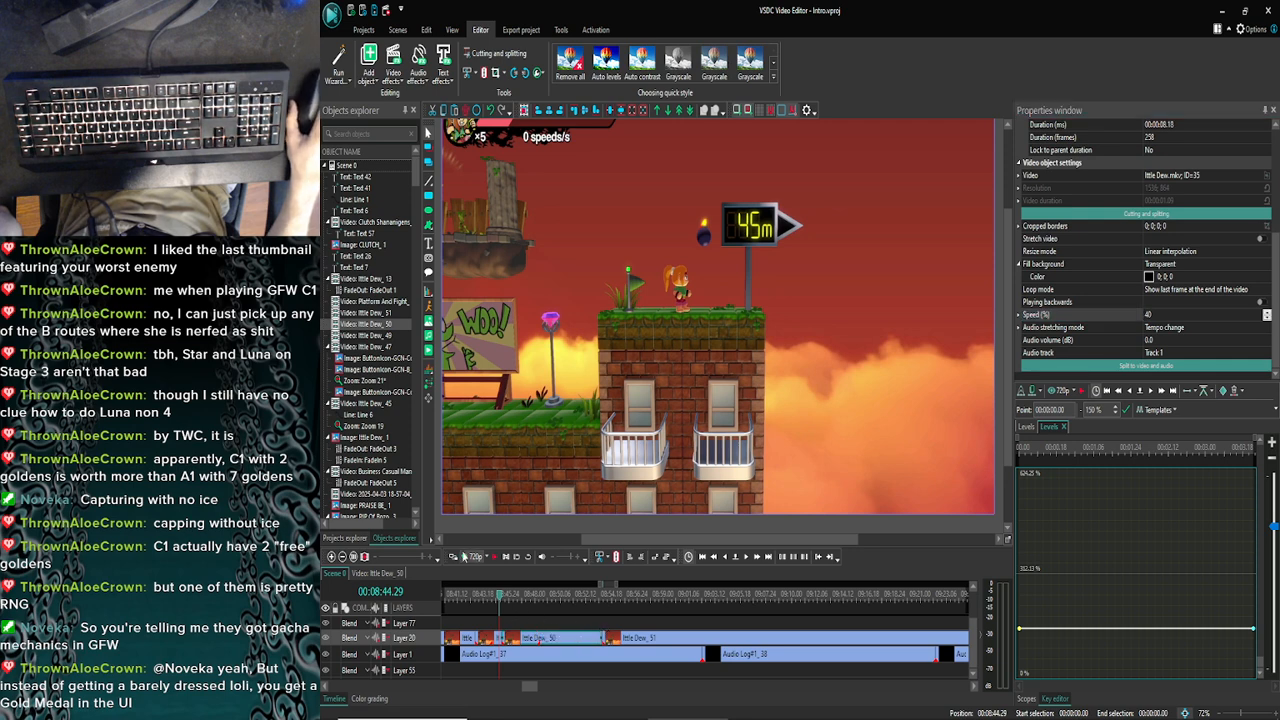
pyautogui.click(463, 556)
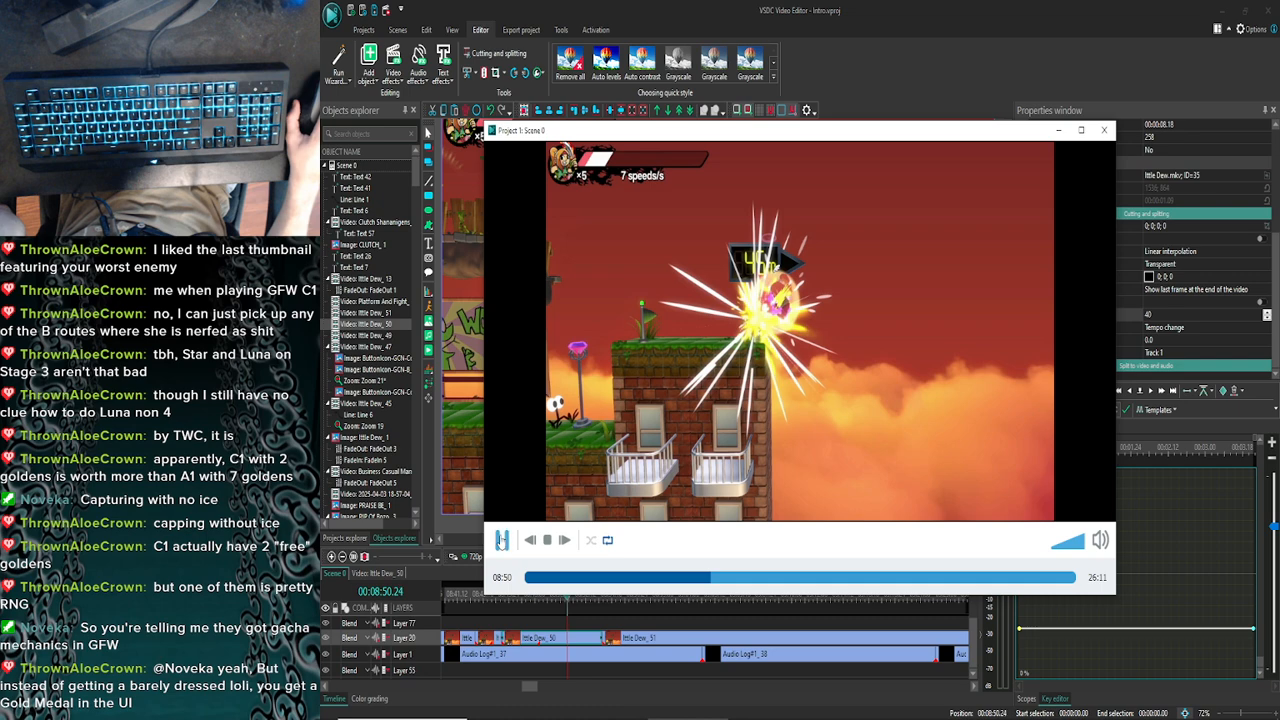
pyautogui.click(502, 540)
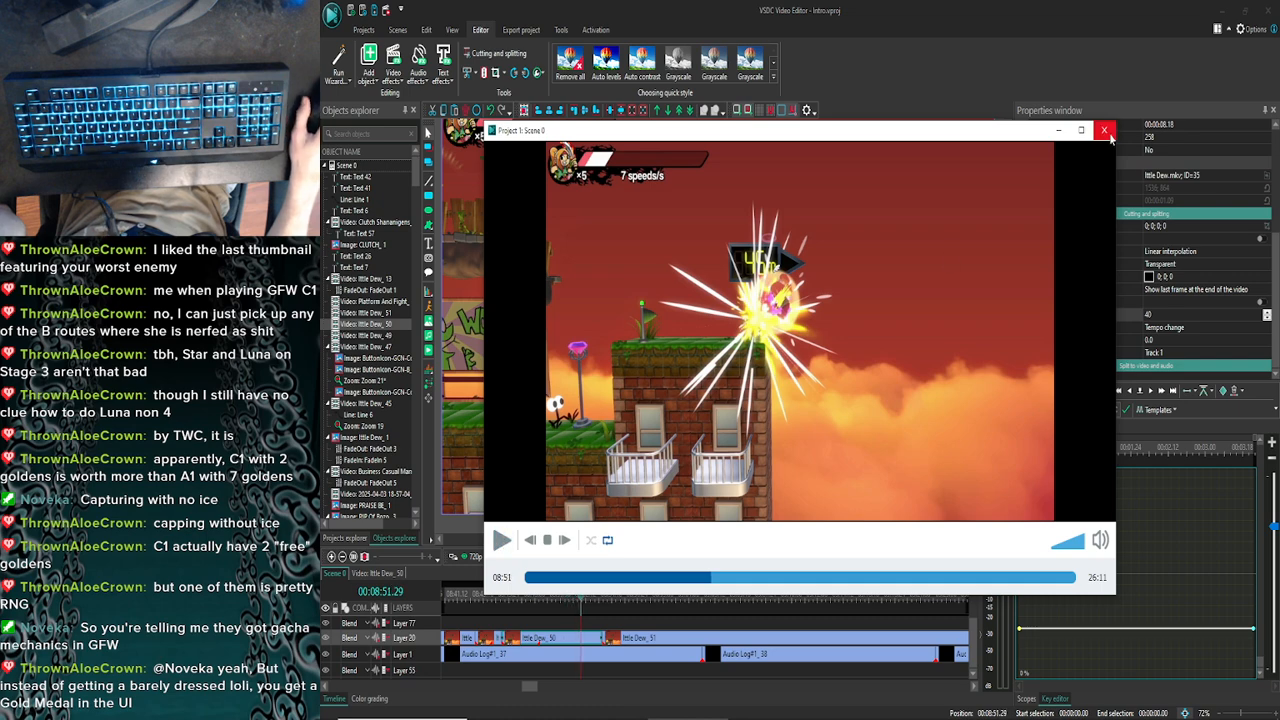
pyautogui.click(1105, 131)
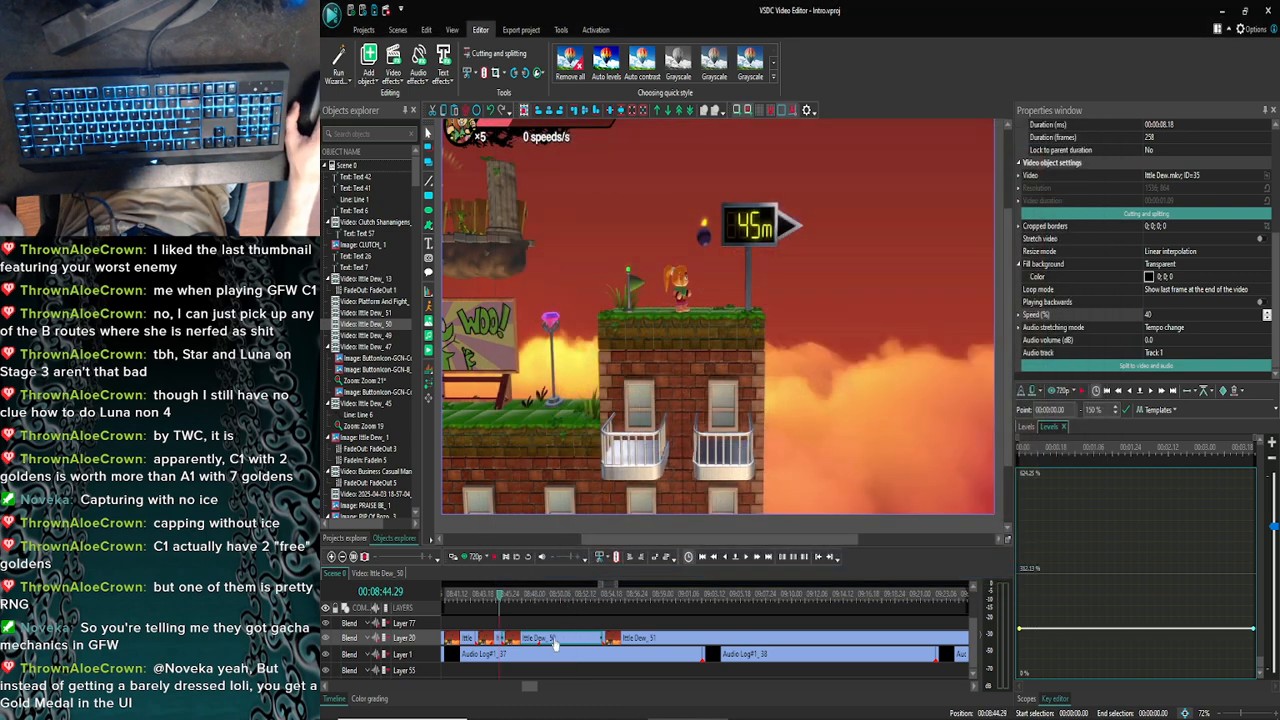
# Open the Ittle Dew_50 clip's own timeline and preview the jump over the bomb from 00:00:02.27
pyautogui.doubleClick(556, 643)
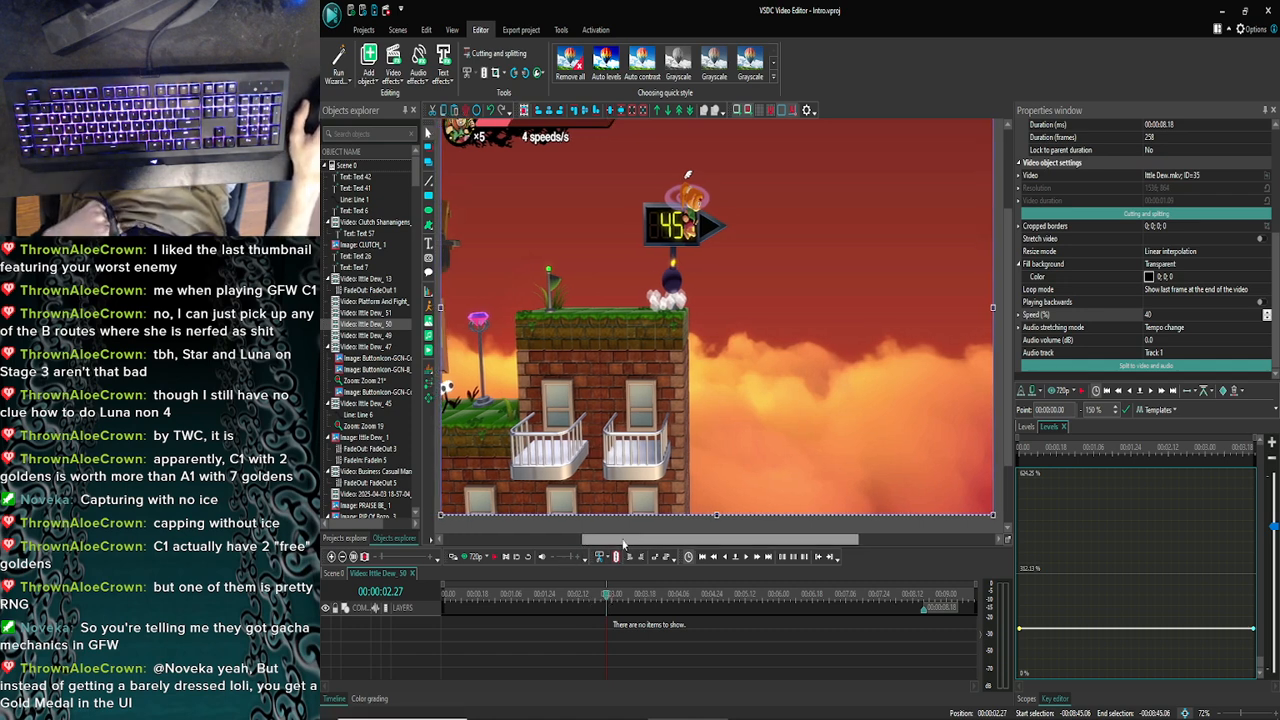
pyautogui.moveTo(1005, 418); pyautogui.dragTo(1010, 408)
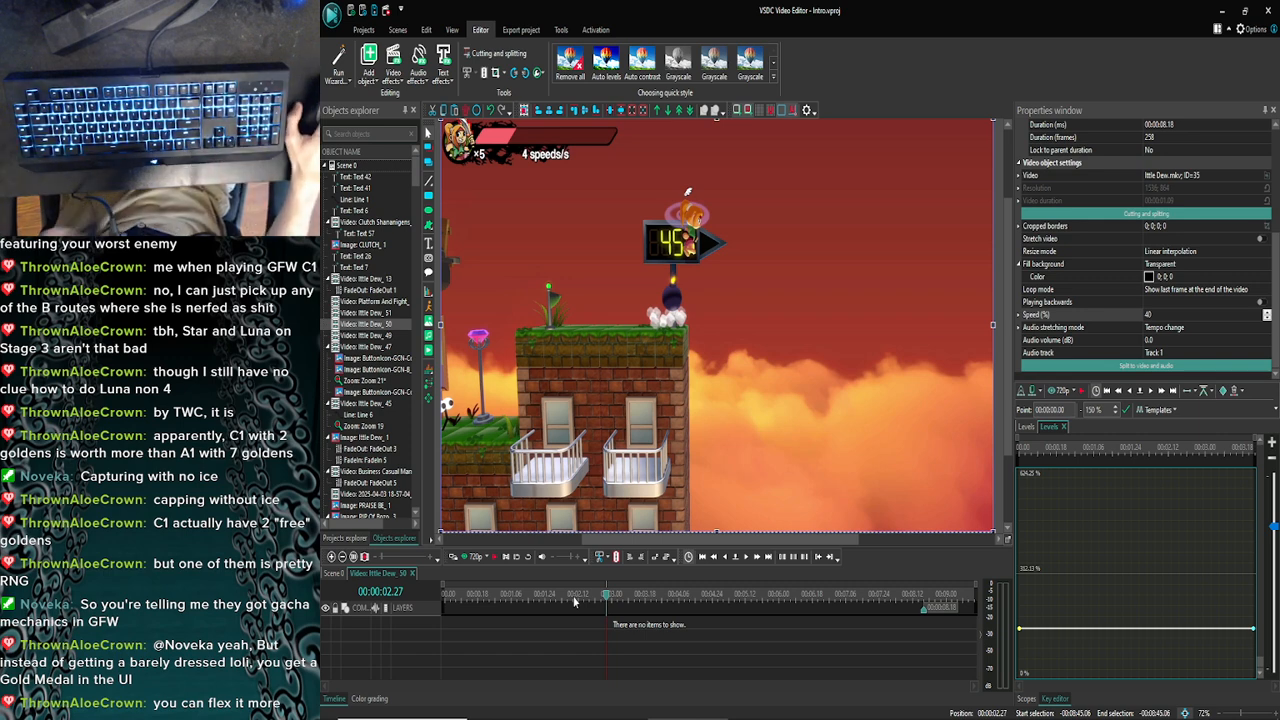
pyautogui.click(455, 558)
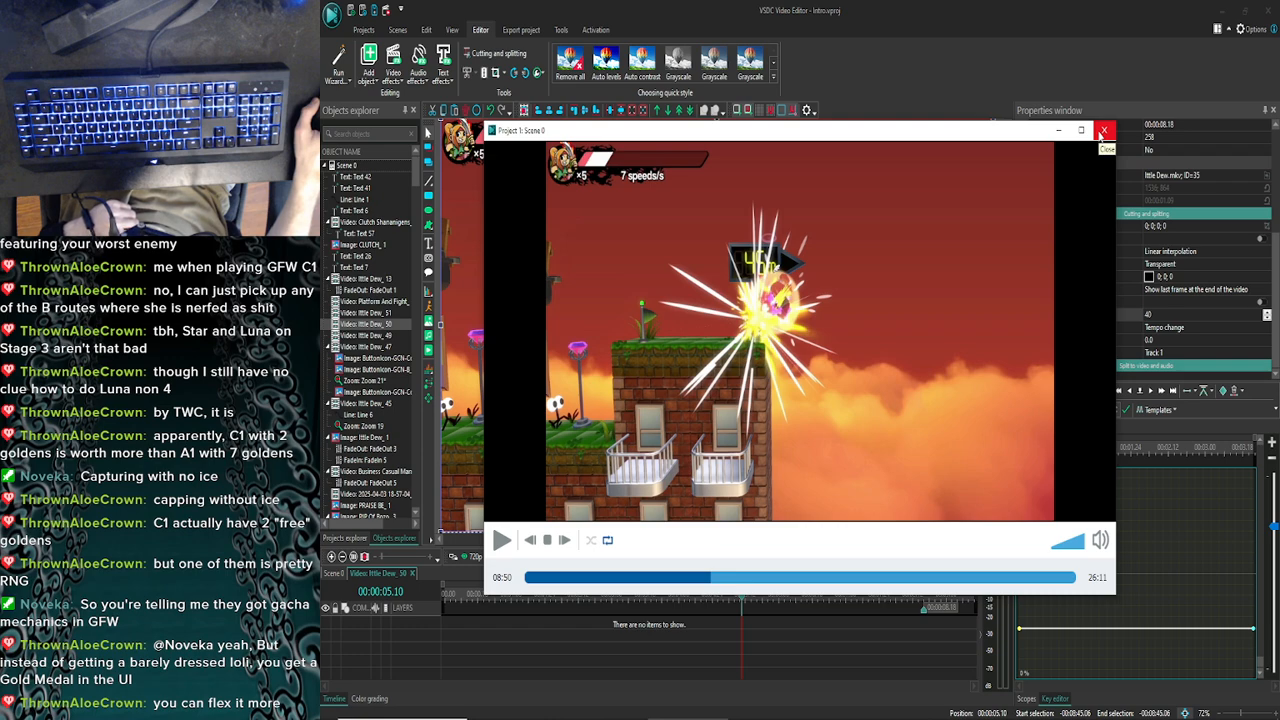
pyautogui.click(1102, 133)
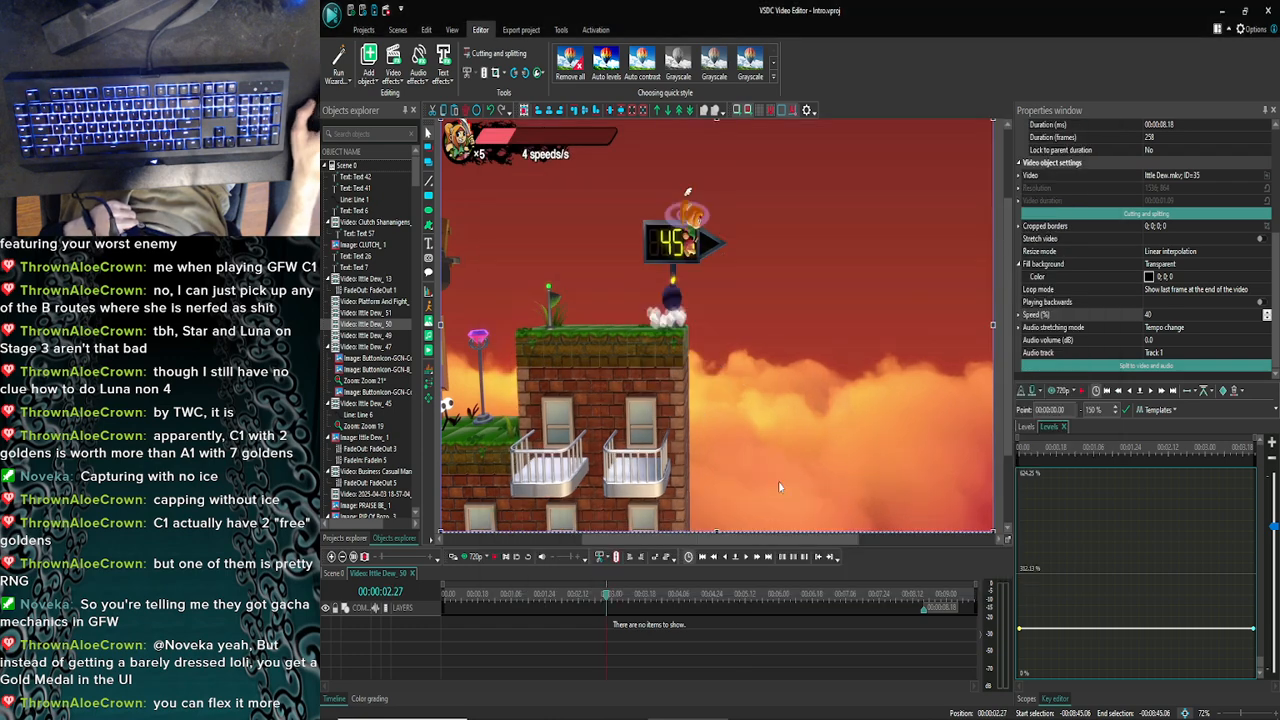
# Advance the playhead inside the Ittle Dew_50 clip to the bomb explosion and preview from there
pyautogui.click(758, 559)
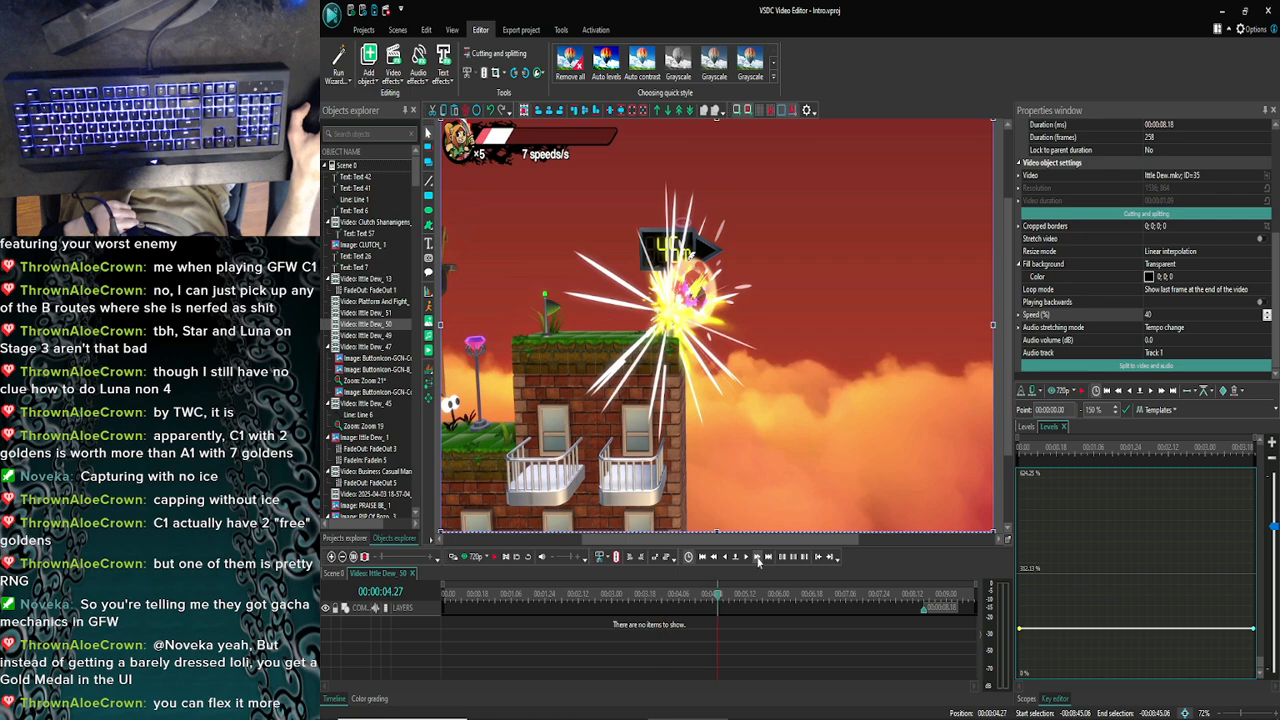
pyautogui.click(758, 559)
pyautogui.click(469, 557)
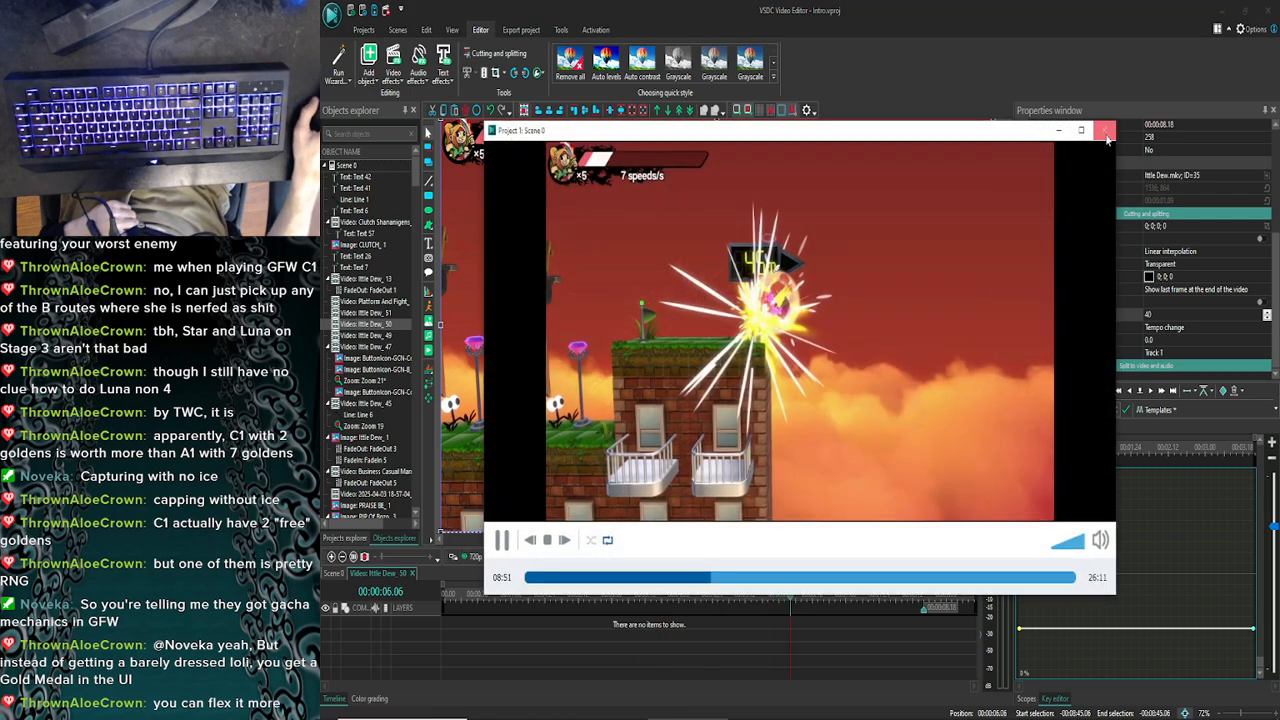
pyautogui.click(1104, 132)
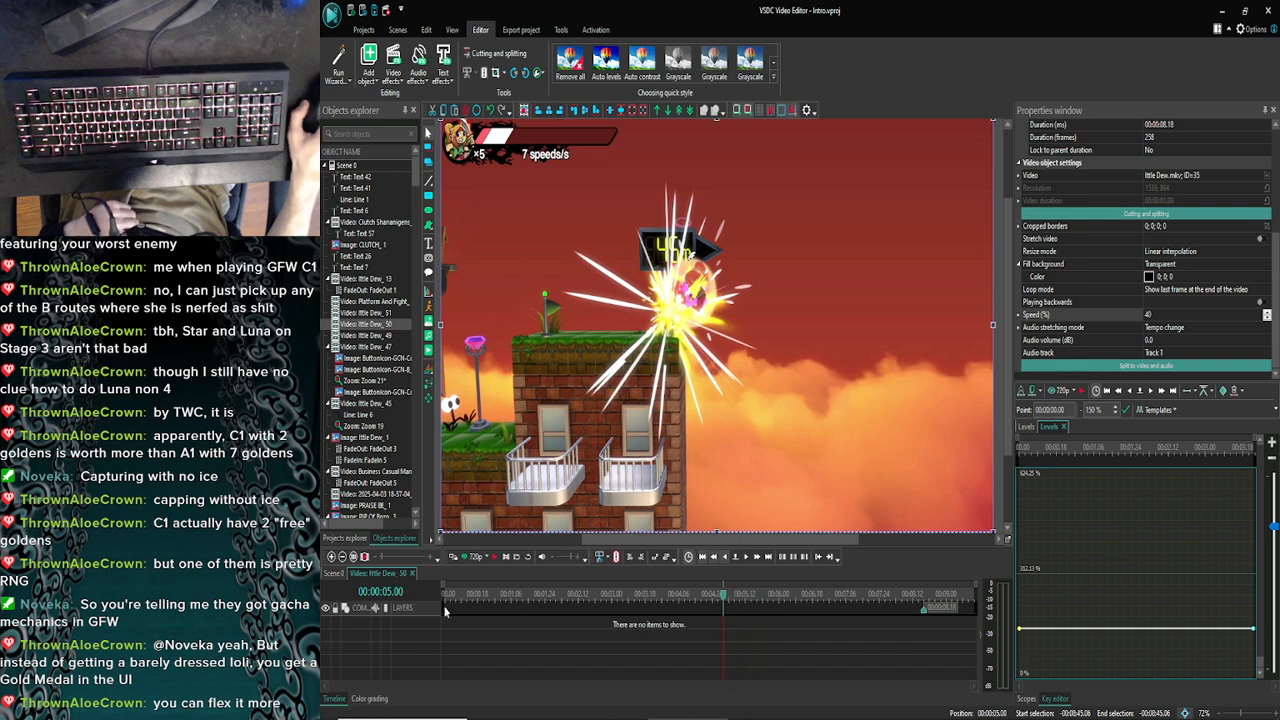
# Preview the explosion from 00:00:05.00, then settle the playhead on 00:00:05.02 and preview from that frame
pyautogui.click(469, 557)
pyautogui.click(503, 540)
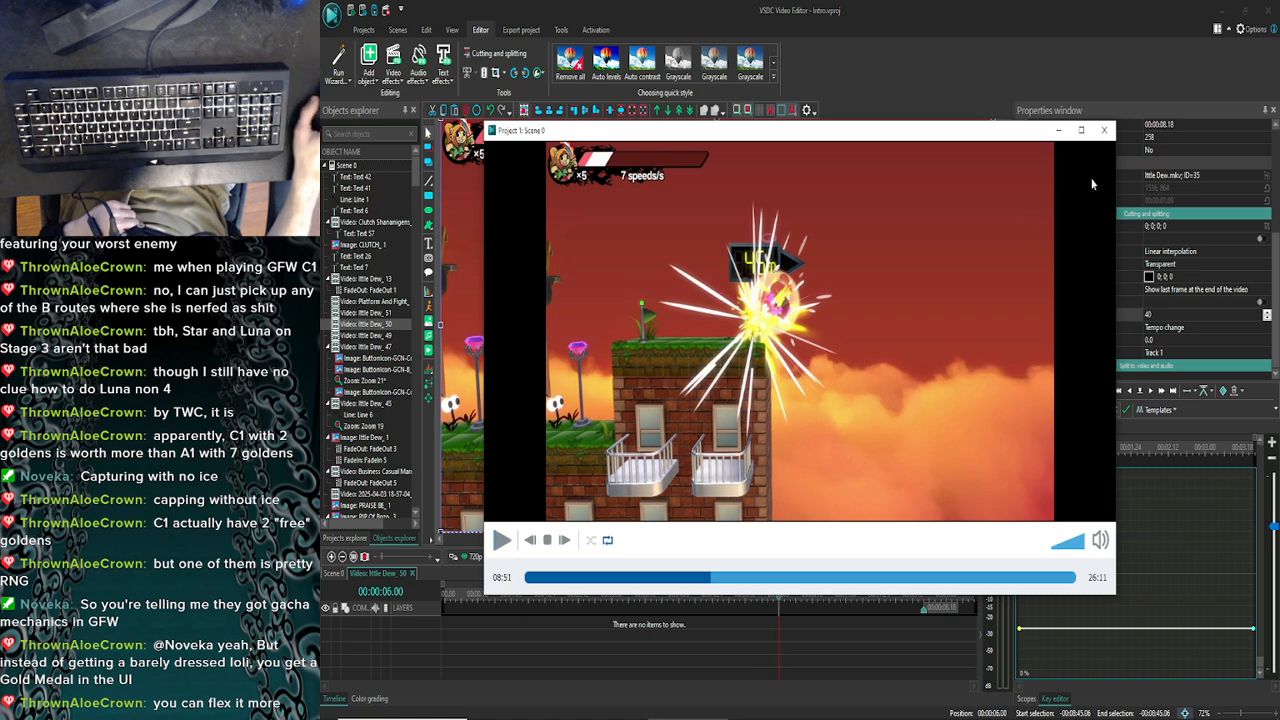
pyautogui.click(1104, 130)
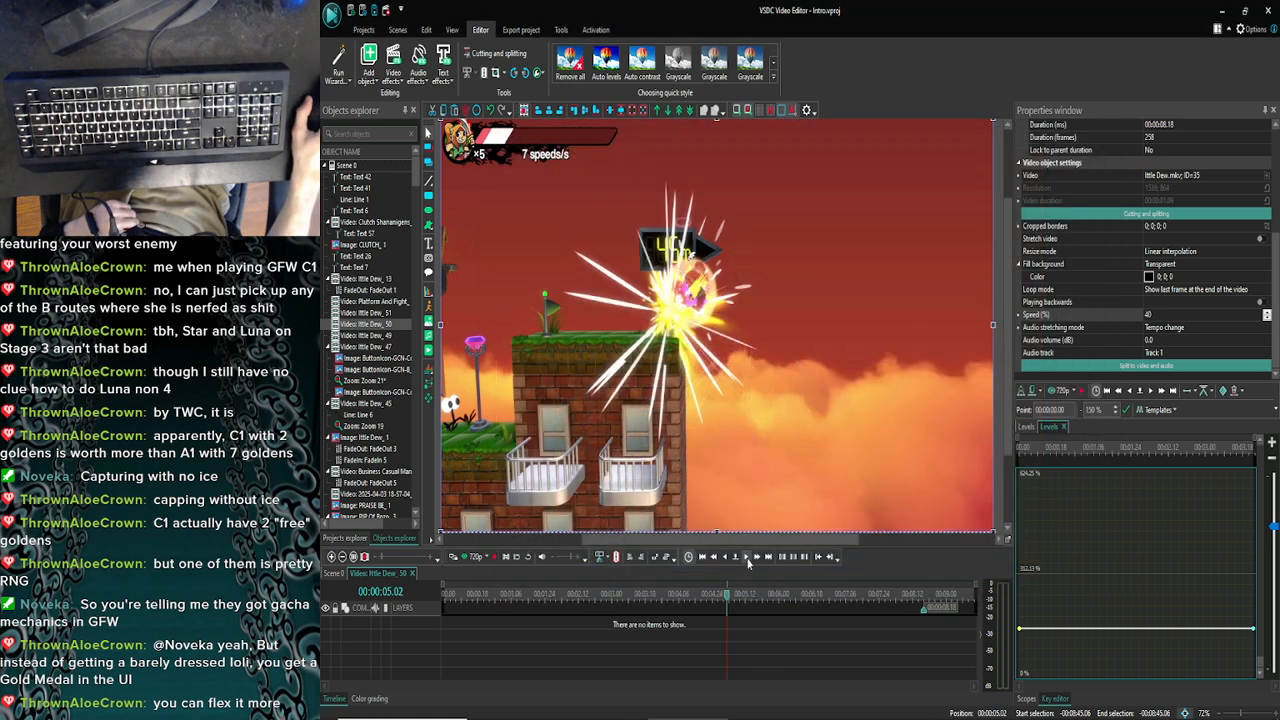
pyautogui.click(469, 557)
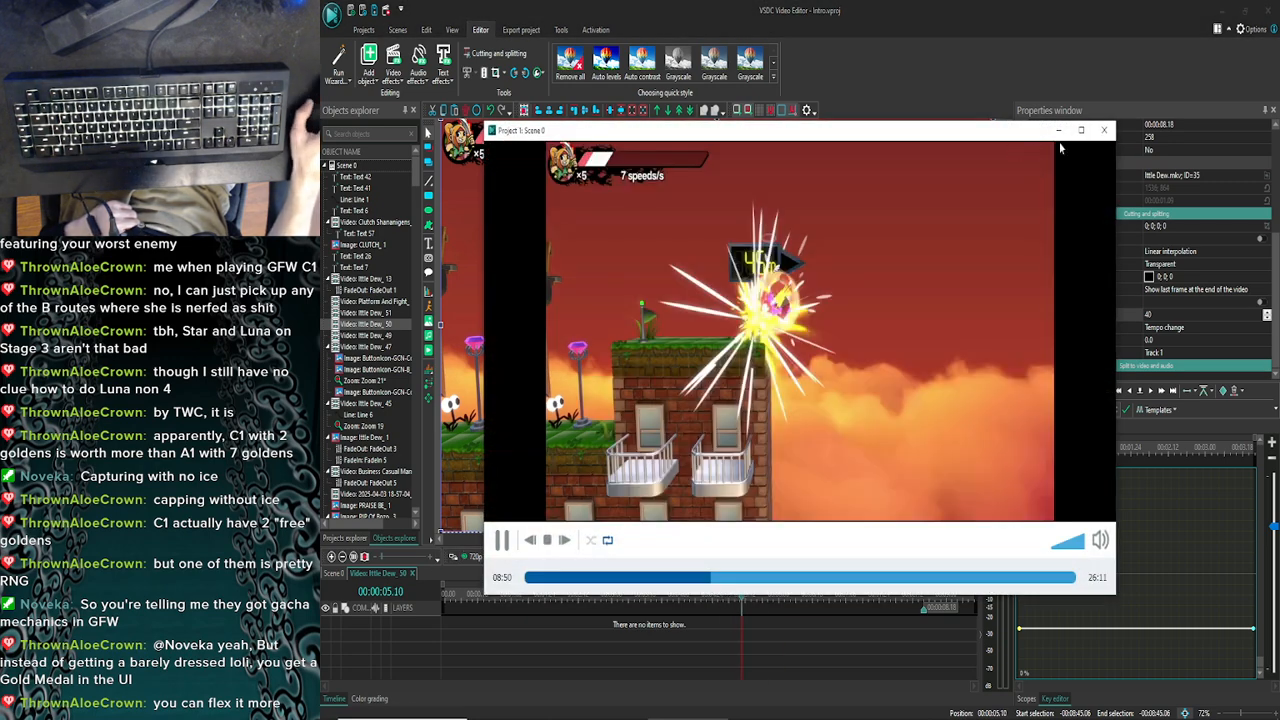
pyautogui.click(1104, 130)
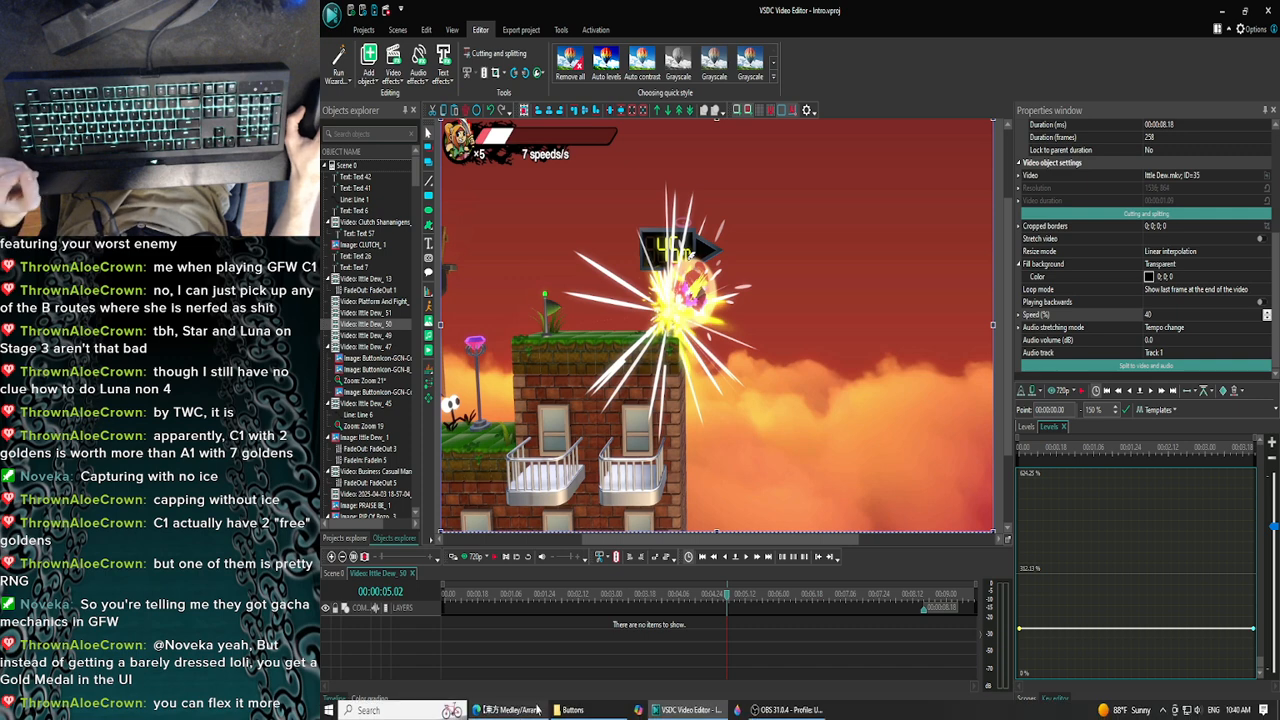
# Insert ButtonIcon-GCN-Control_Stick-R.png from the Buttons folder into the Ittle Dew_50 clip at 00:00:05.02
pyautogui.click(590, 710)
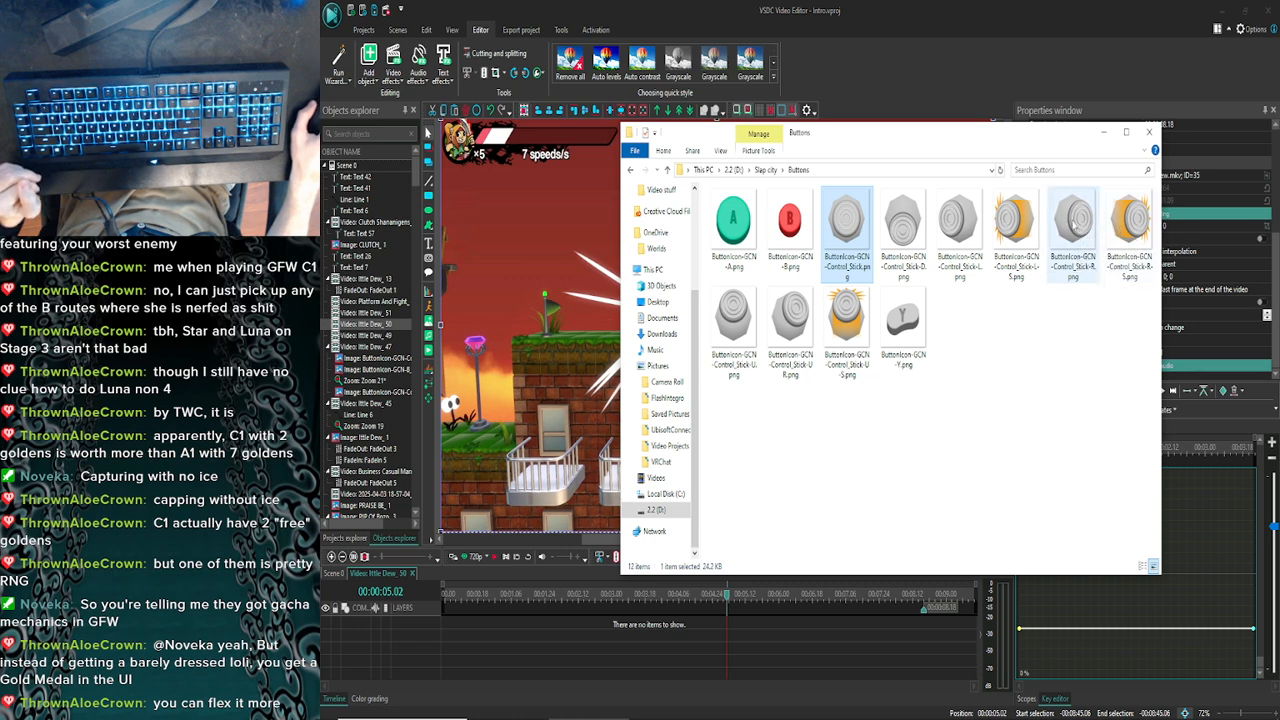
pyautogui.moveTo(1072, 226); pyautogui.dragTo(583, 335)
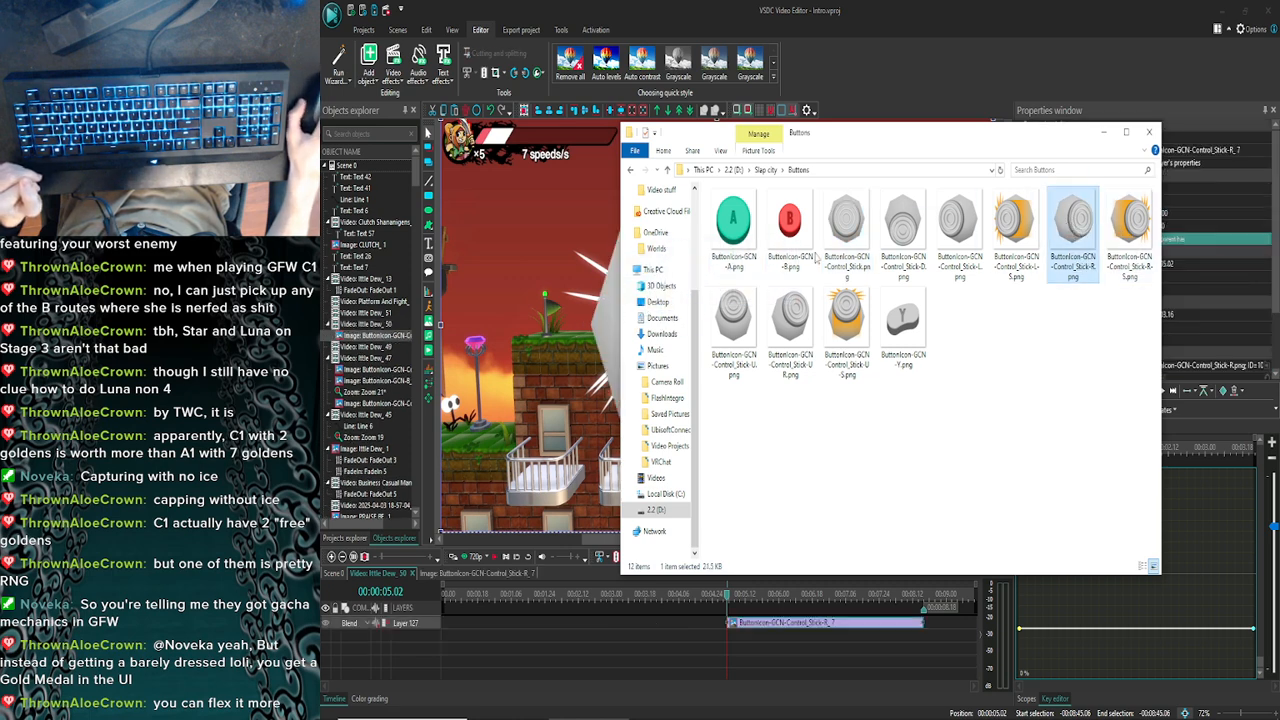
pyautogui.click(1106, 133)
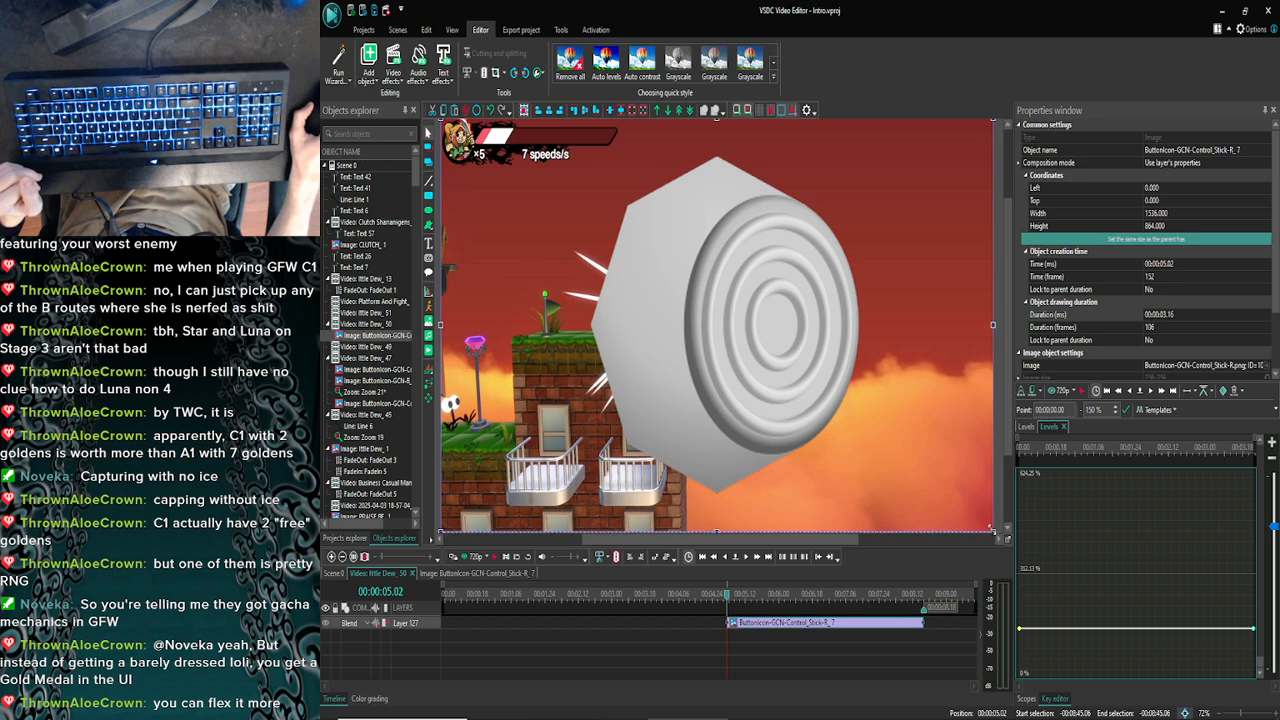
# Shrink the right control-stick image to about 267 by 247 and place it above the exploding character
pyautogui.moveTo(993, 530); pyautogui.dragTo(638, 324)
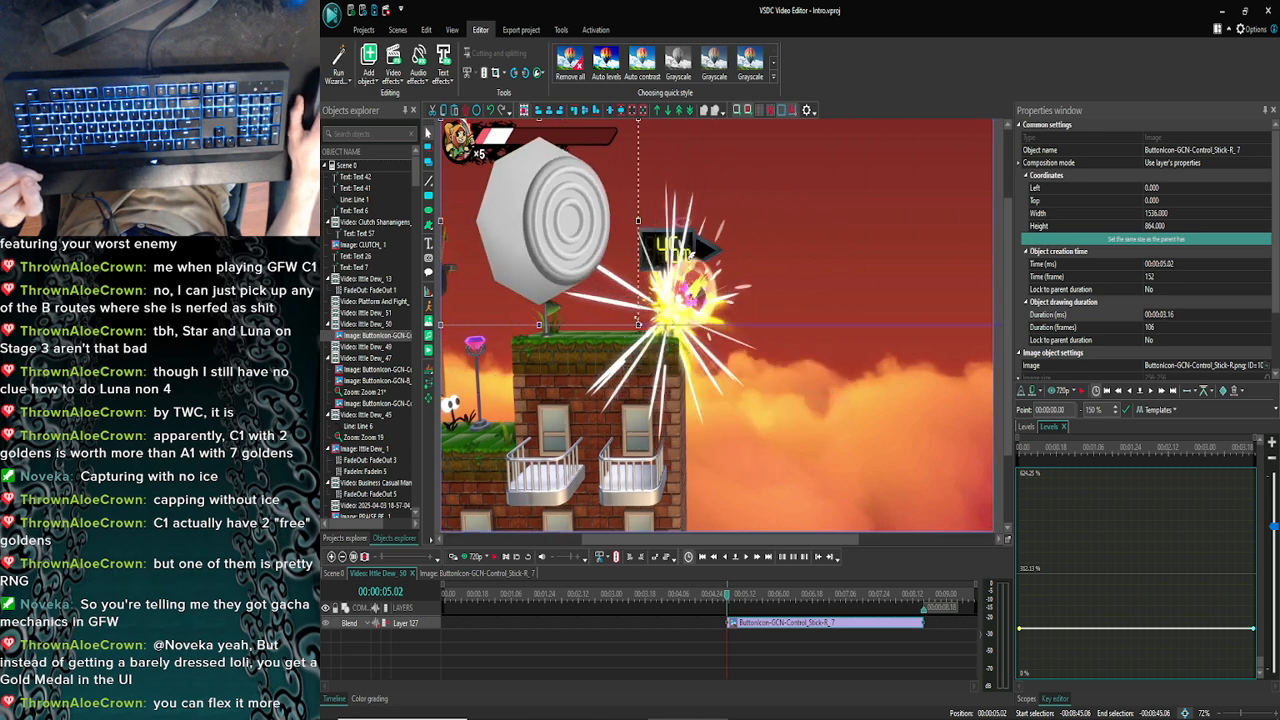
pyautogui.moveTo(569, 236); pyautogui.dragTo(729, 236)
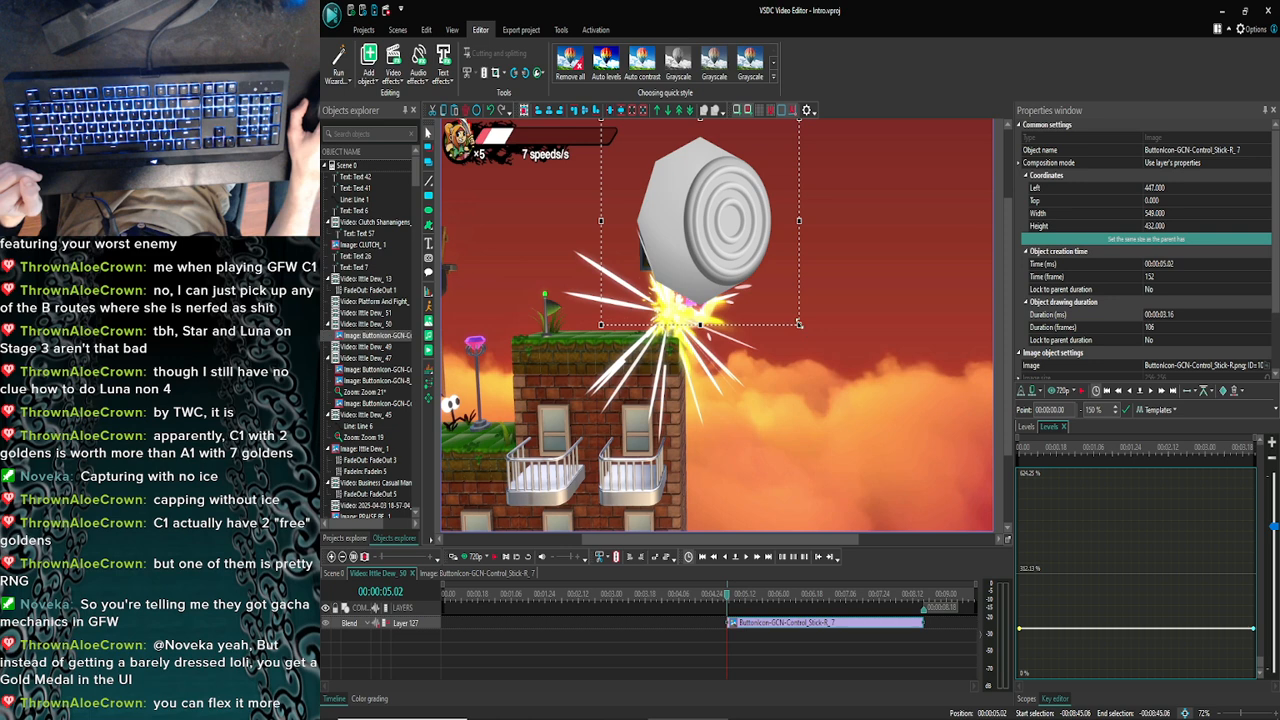
pyautogui.moveTo(799, 324); pyautogui.dragTo(713, 199)
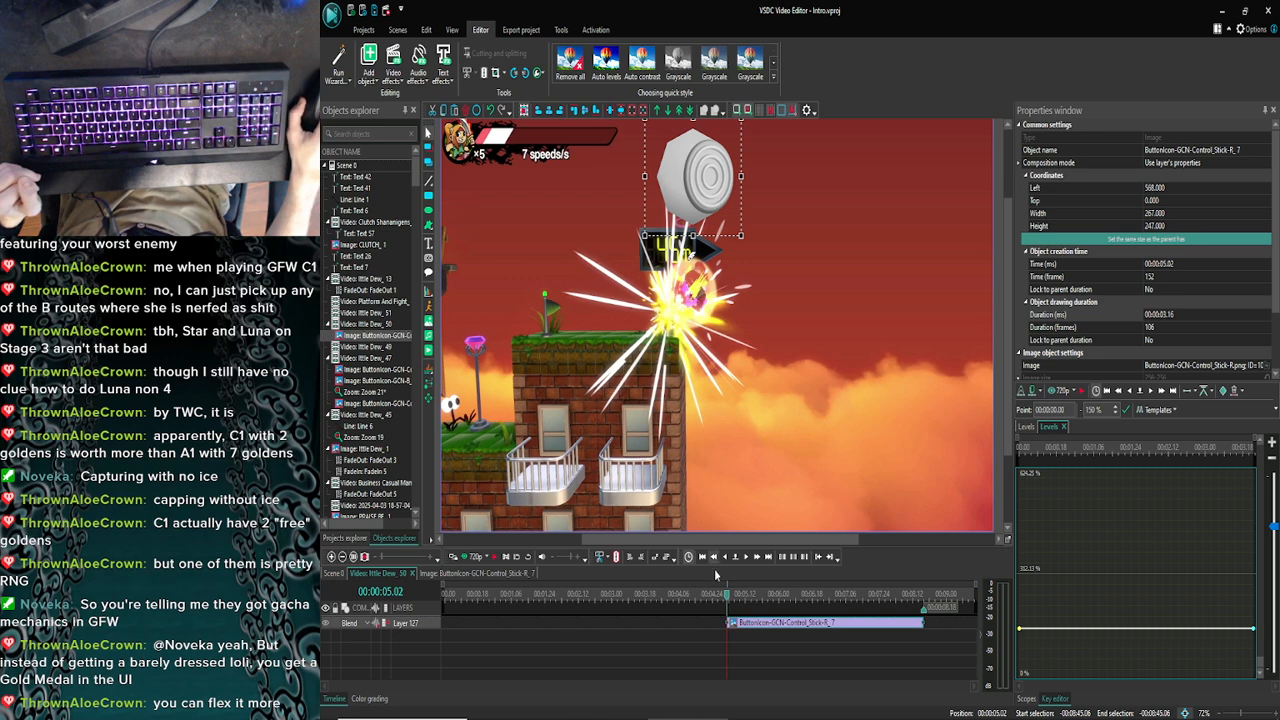
# Preview the Ittle Dew_50 clip with its control-stick overlay, then return to Scene 0 and save the project
pyautogui.click(470, 556)
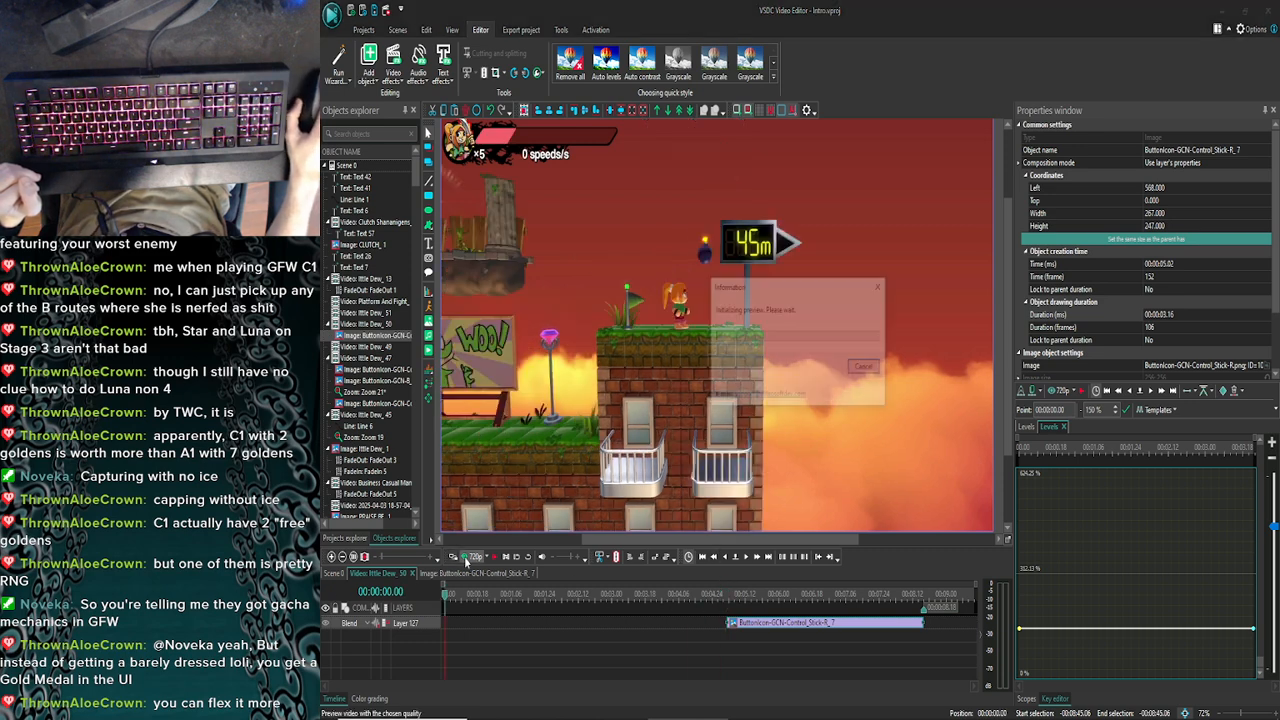
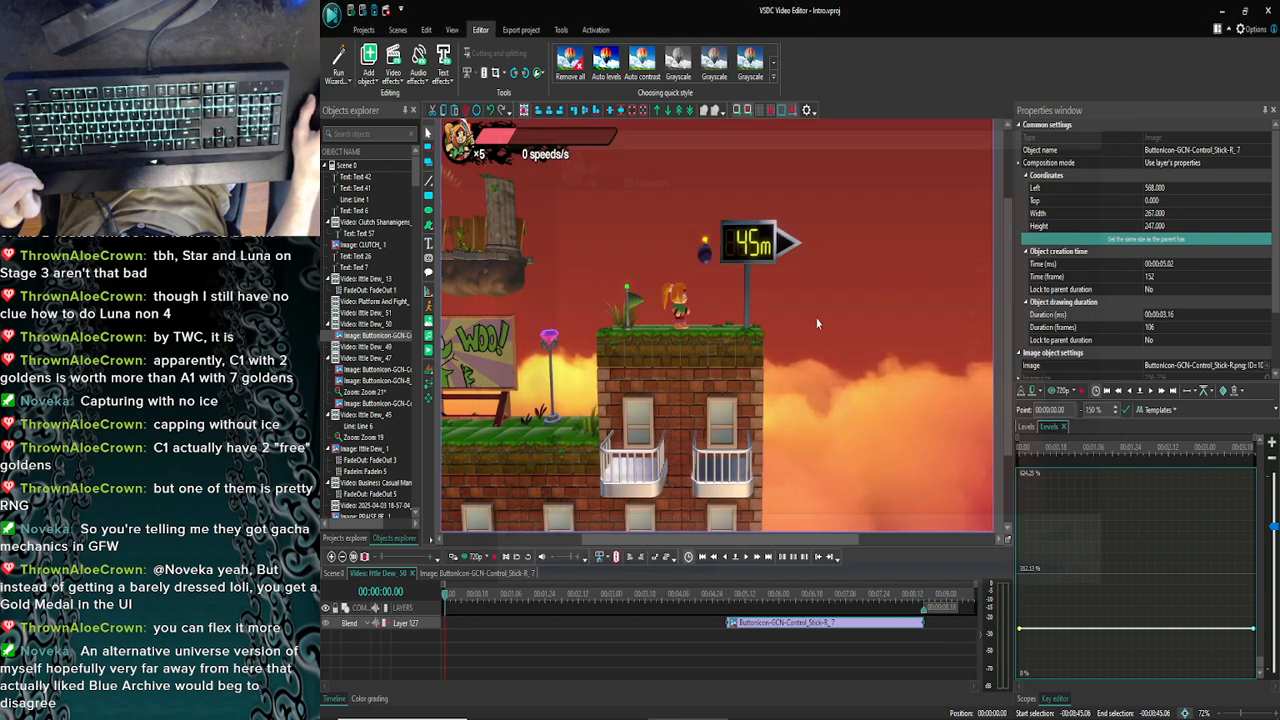
pyautogui.click(1104, 130)
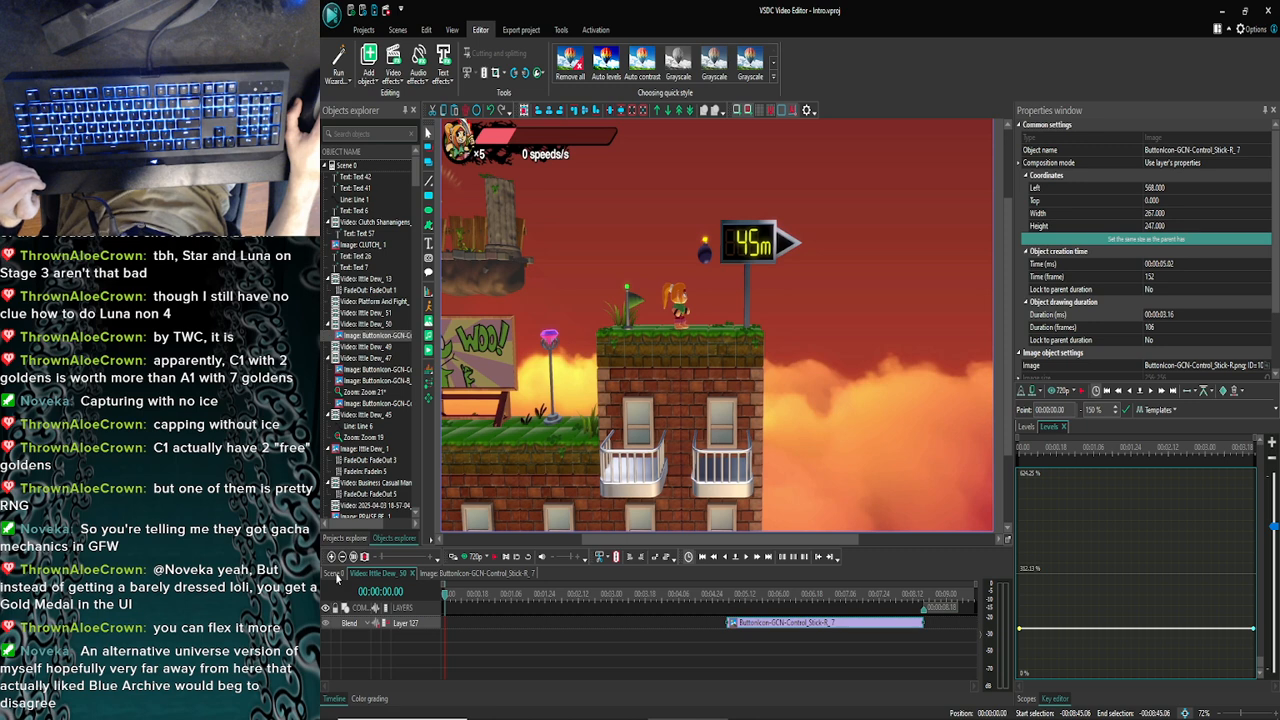
pyautogui.click(335, 575)
pyautogui.hotkey('ctrl', 's')
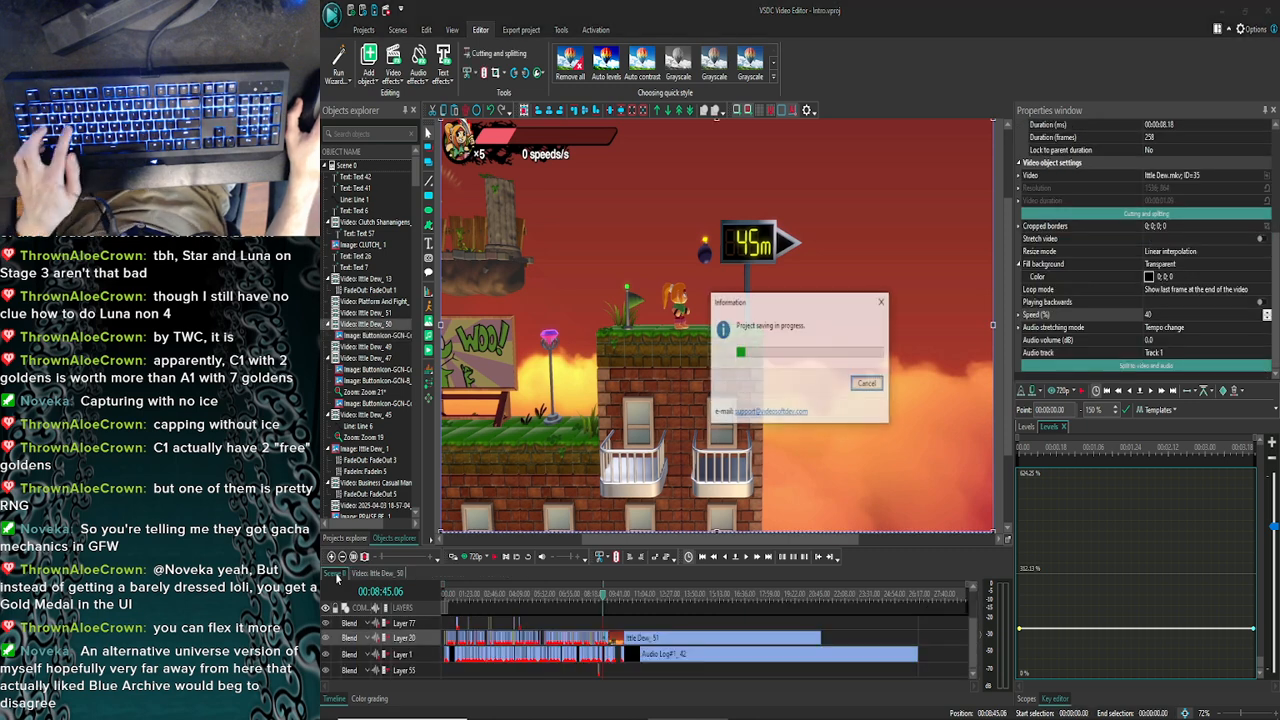
# Position the main scene's playhead at 00:08:55.09, where the character falls beyond the 45m sign
pyautogui.click(333, 557)
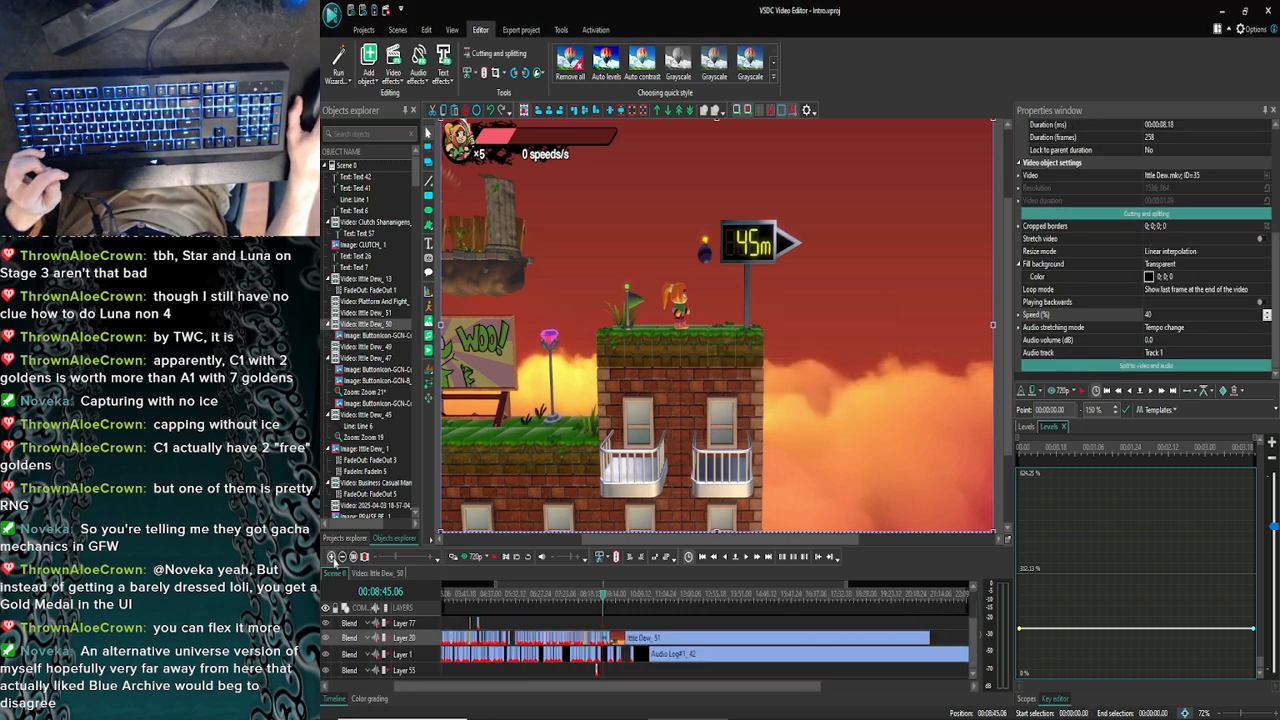
pyautogui.click(333, 558)
pyautogui.click(607, 597)
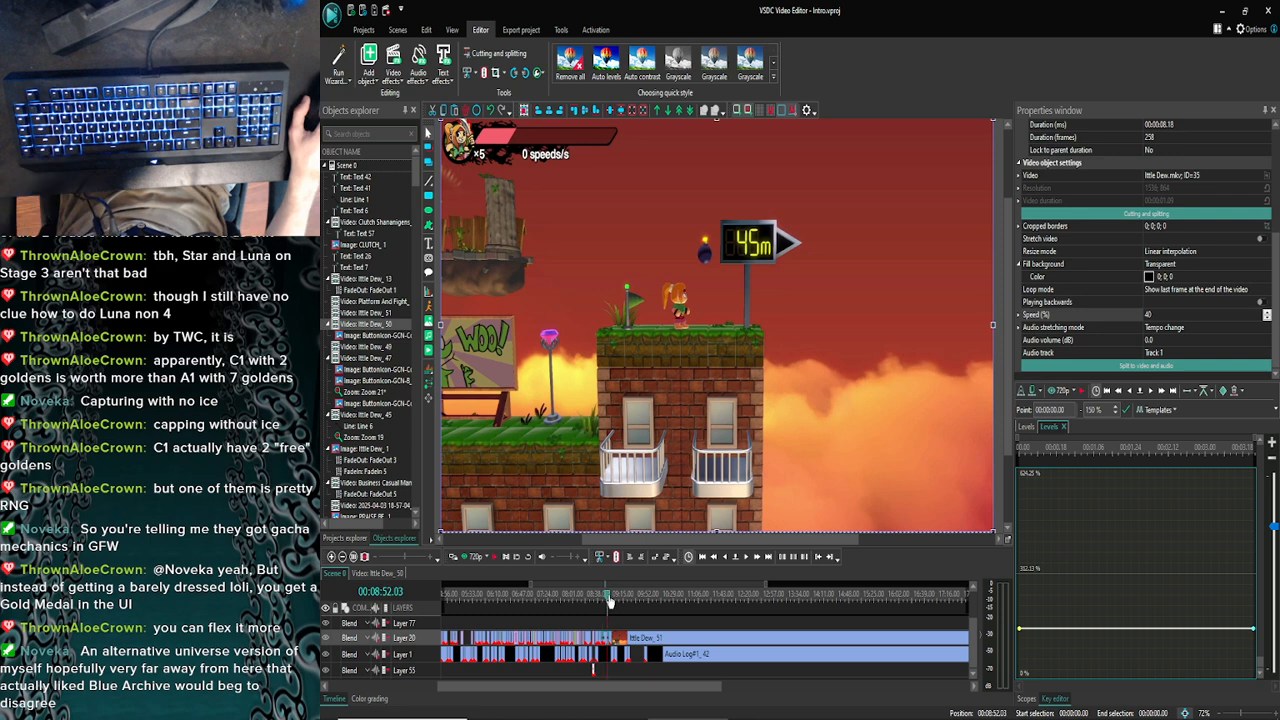
pyautogui.click(609, 597)
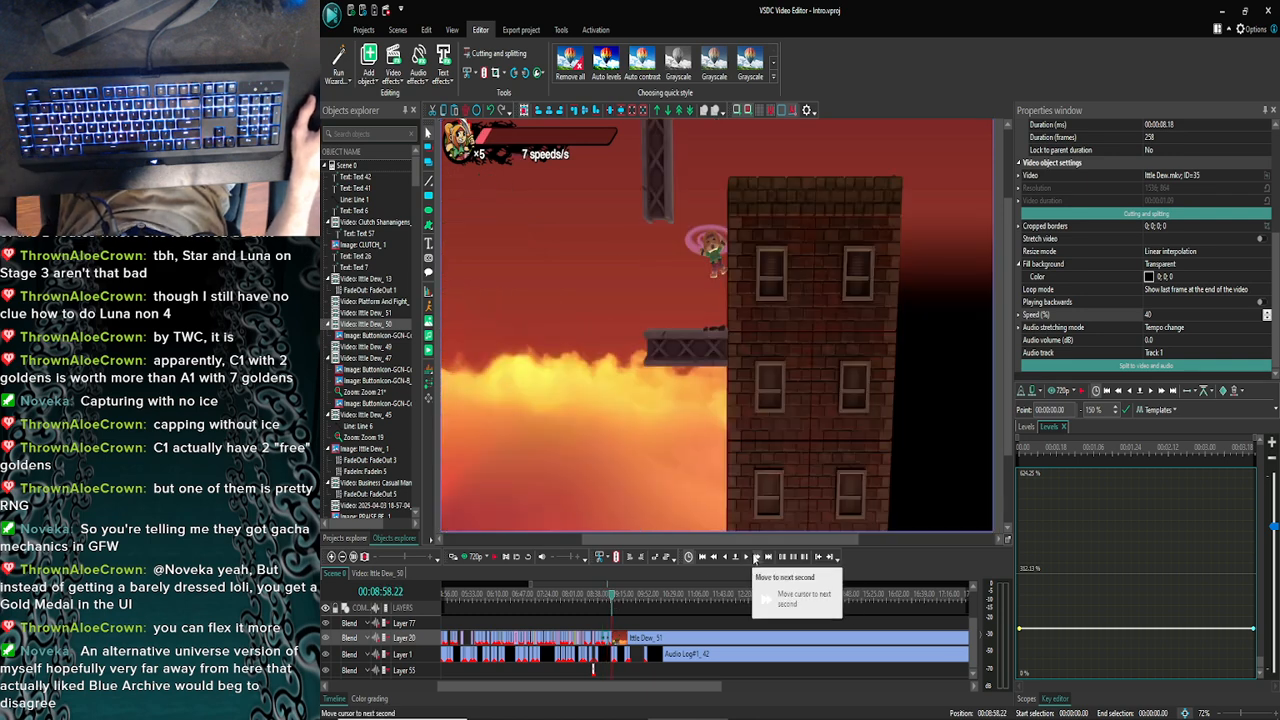
pyautogui.click(755, 558)
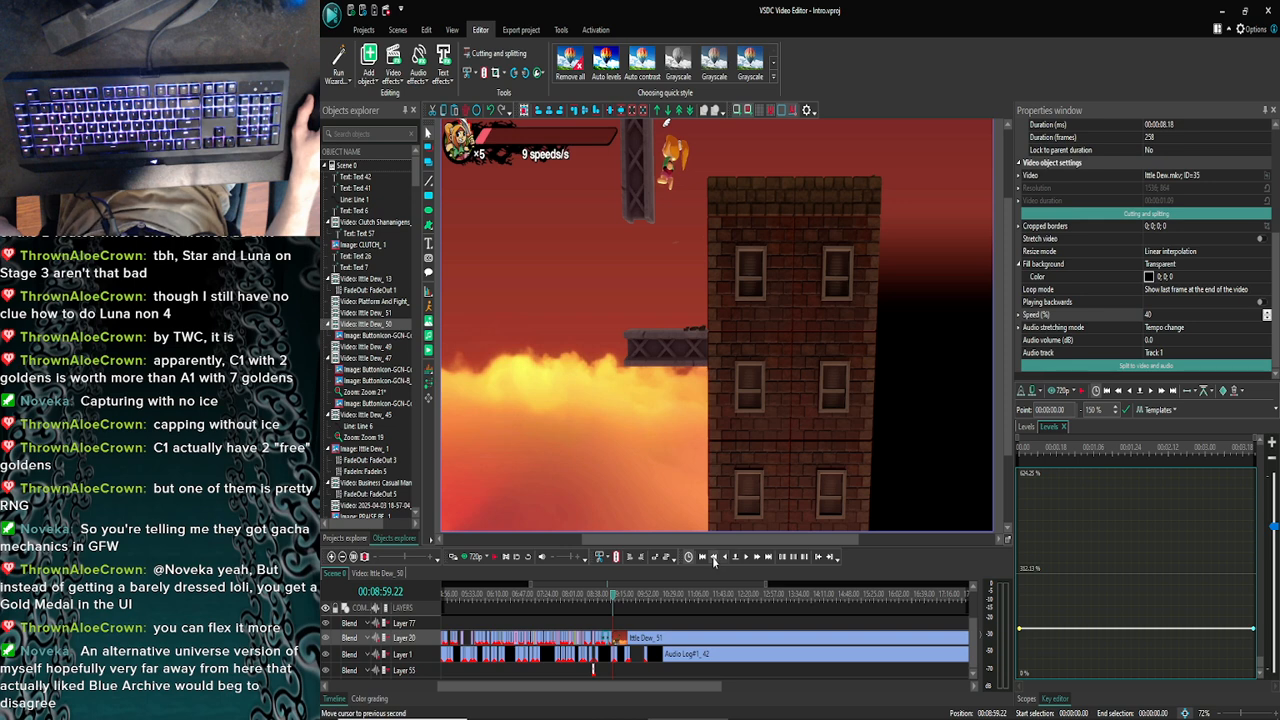
pyautogui.click(713, 558)
pyautogui.click(713, 558)
pyautogui.click(713, 558)
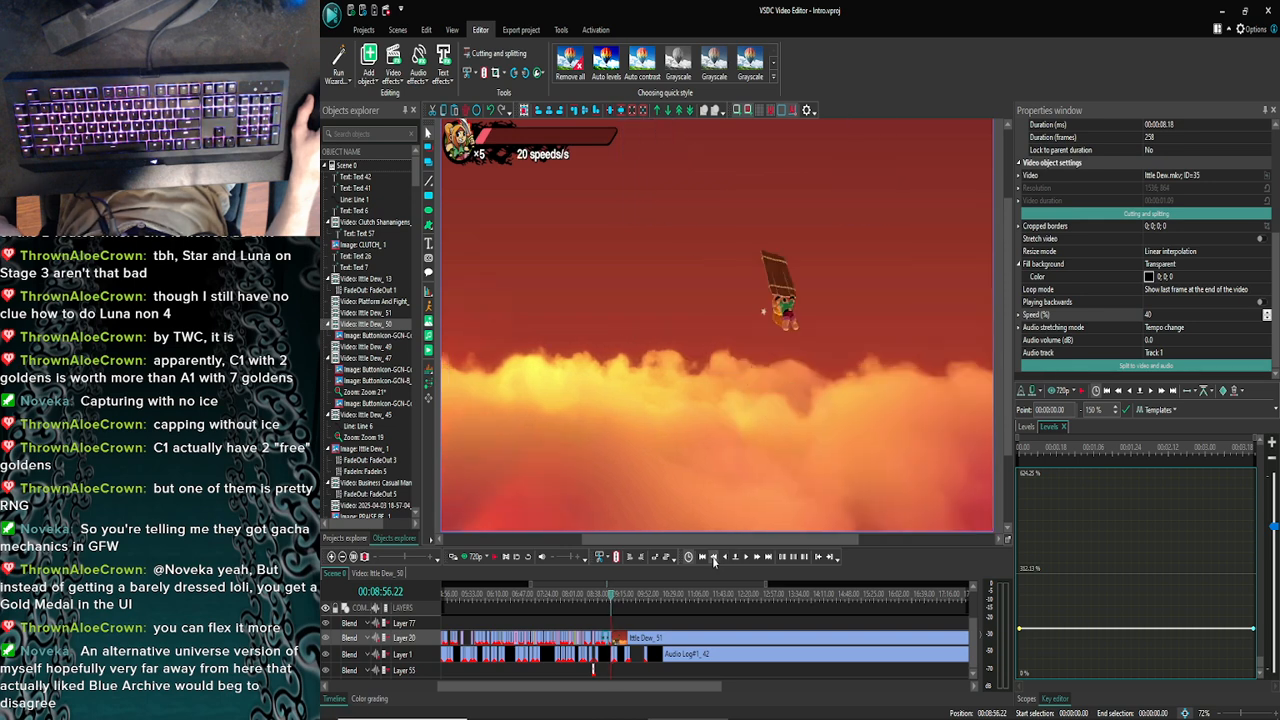
pyautogui.click(713, 558)
pyautogui.click(714, 558)
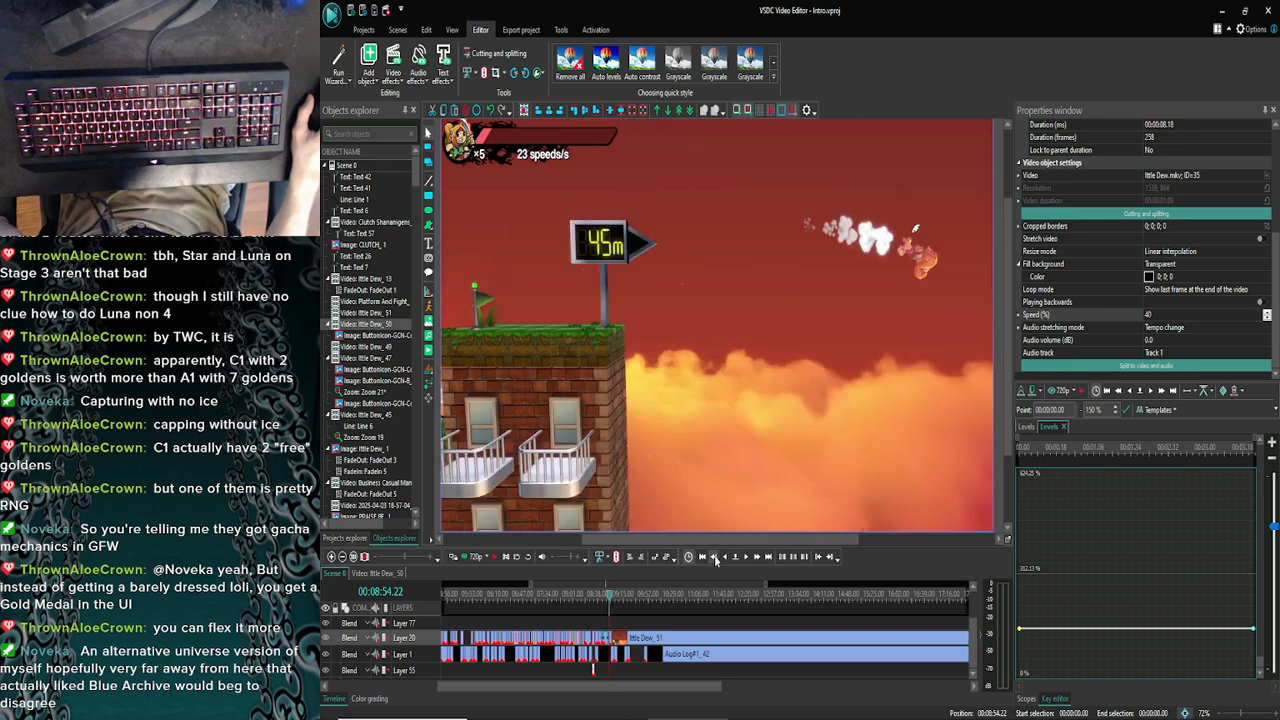
pyautogui.click(748, 558)
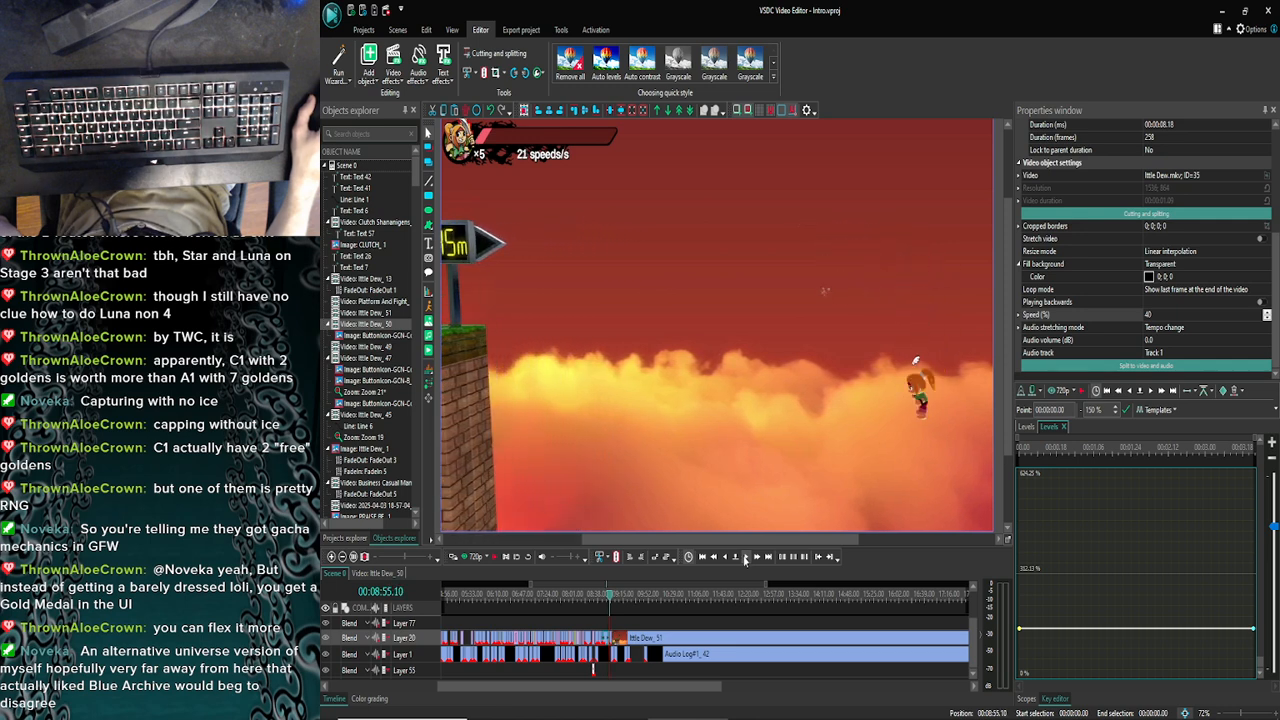
pyautogui.click(727, 560)
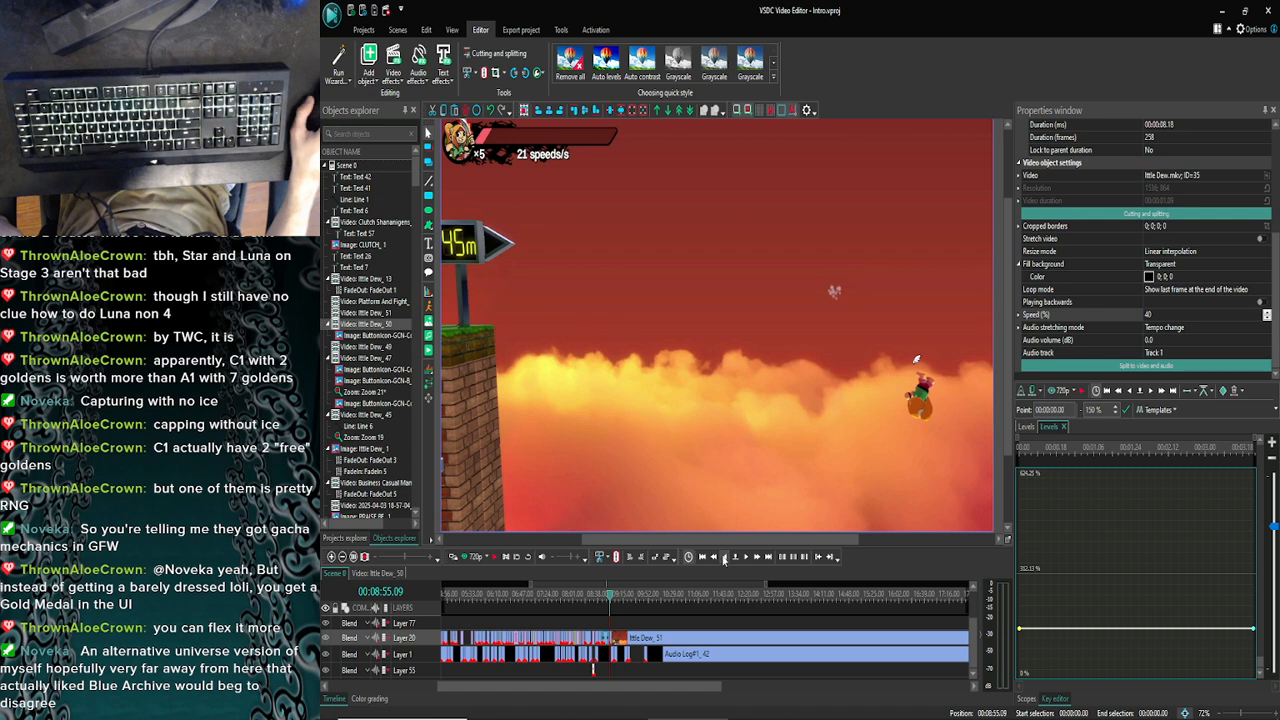
# Split the Ittle Dew_51 clip at 00:08:55.09
pyautogui.click(331, 557)
pyautogui.click(331, 557)
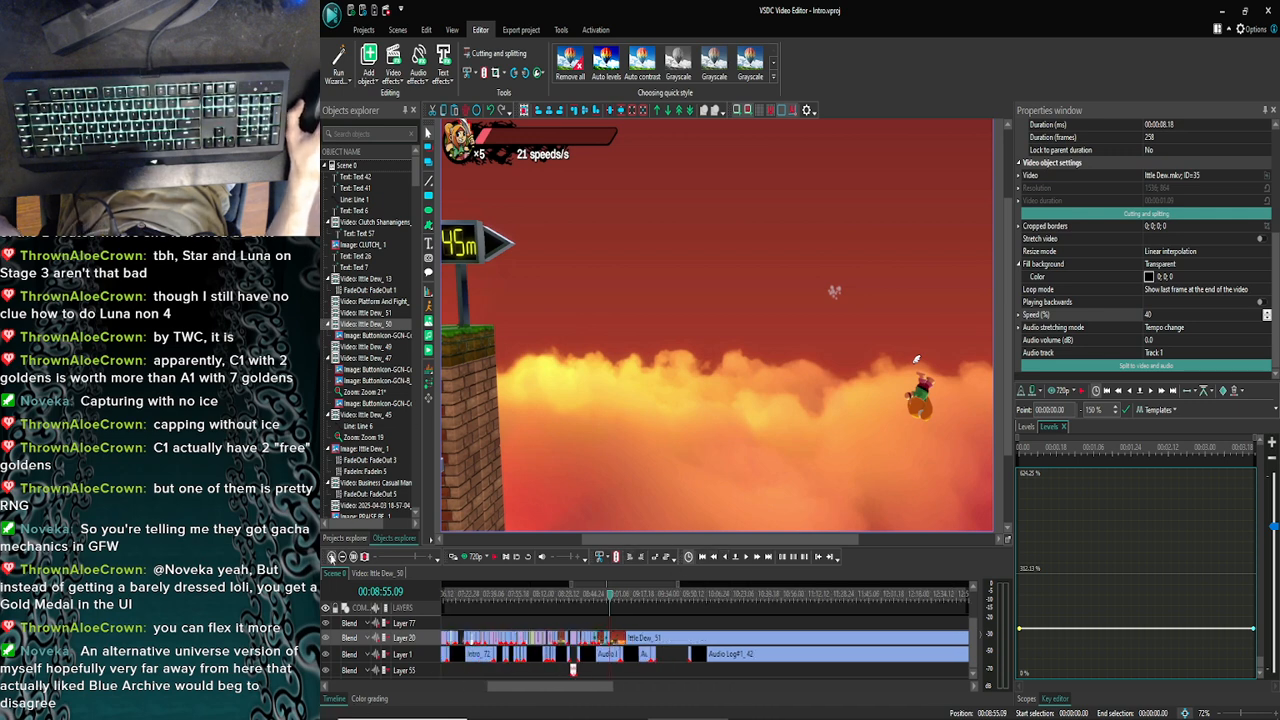
pyautogui.click(331, 557)
pyautogui.click(331, 557)
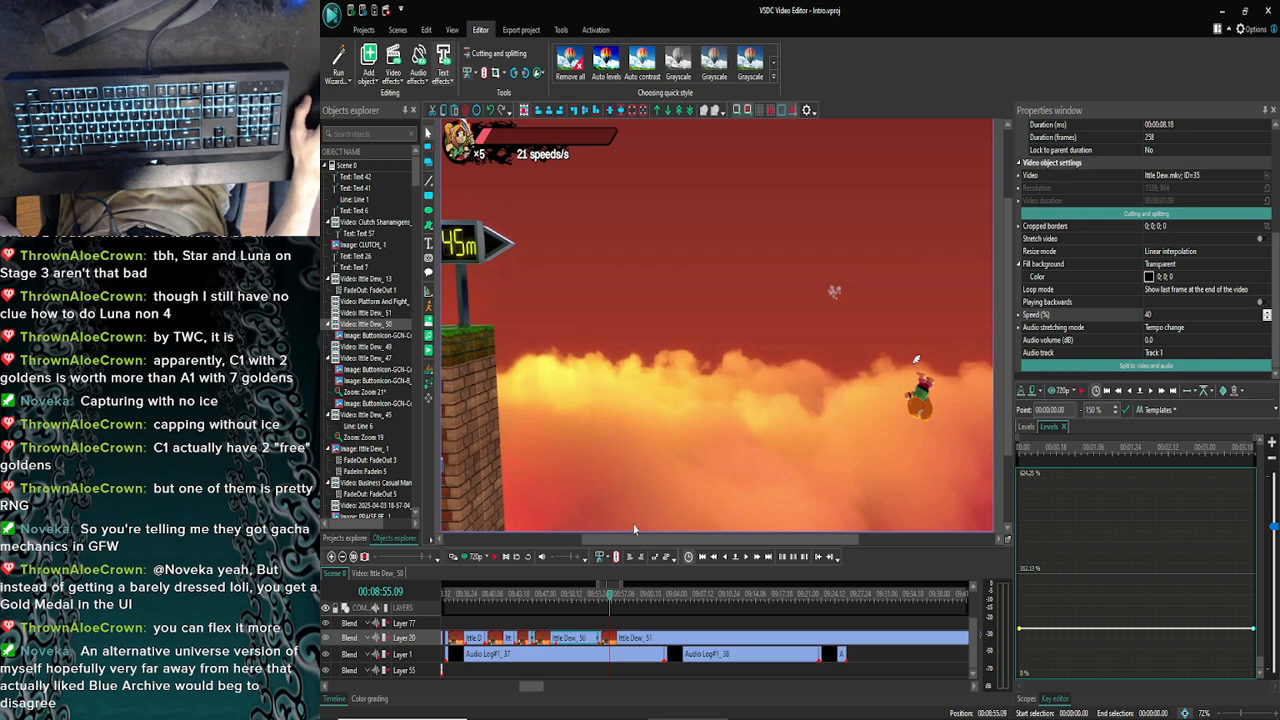
pyautogui.click(629, 638)
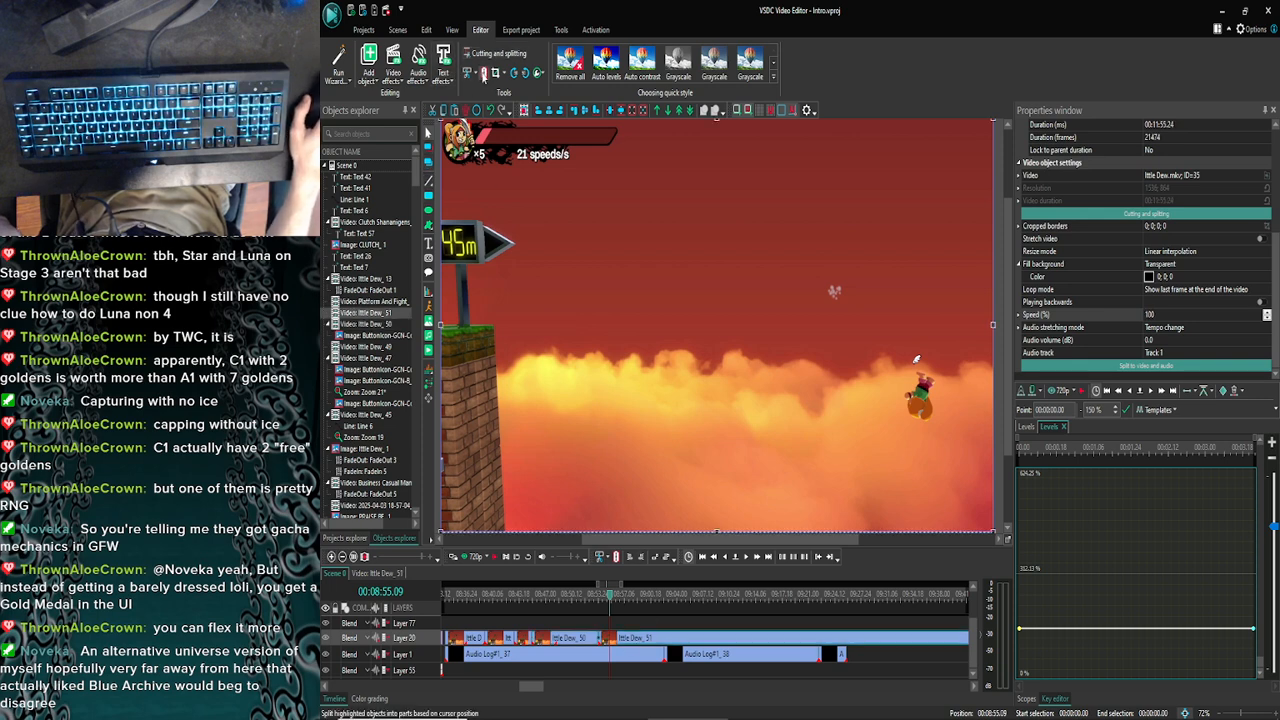
pyautogui.click(484, 73)
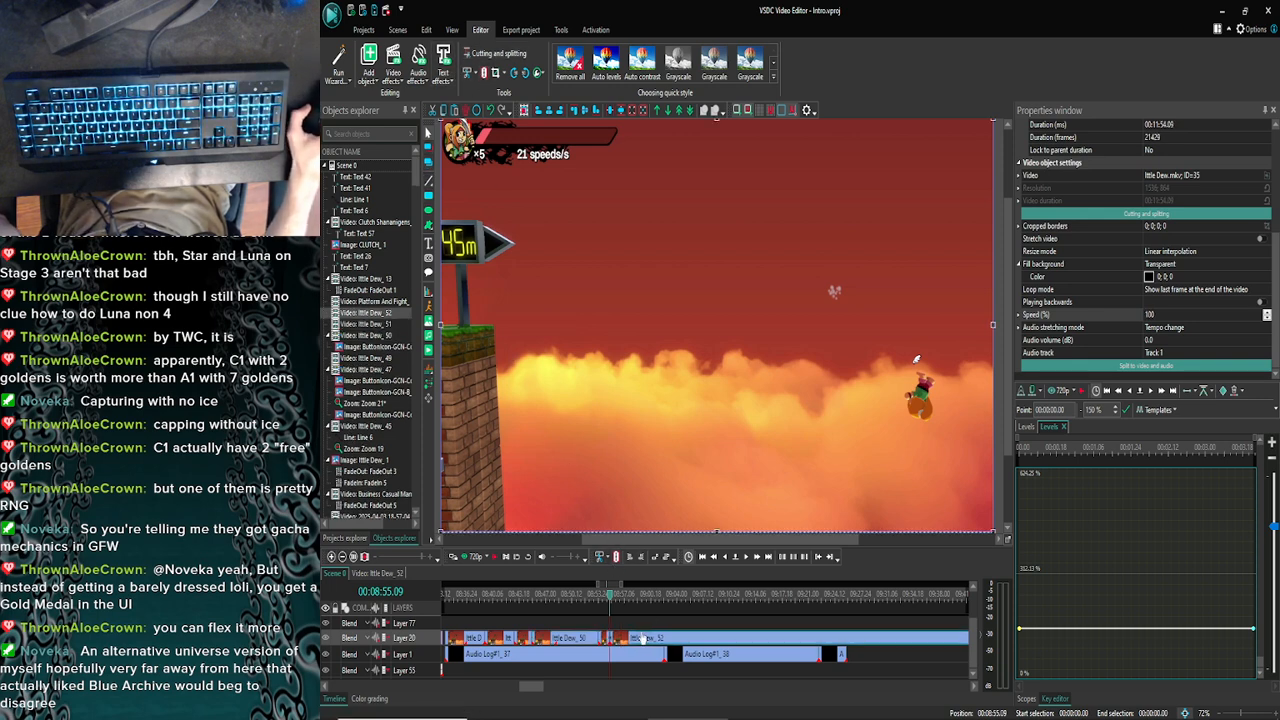
# Preview the footage from the new cut up to the brick tower, then undo the last split
pyautogui.click(455, 556)
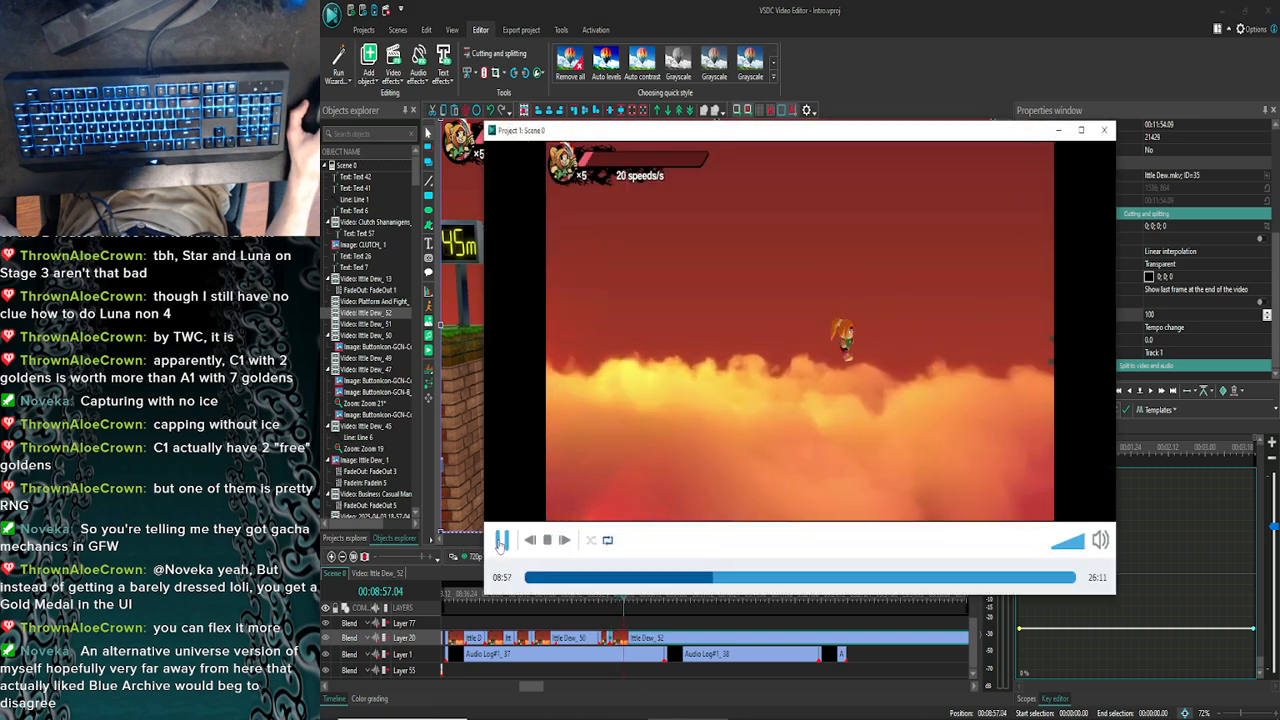
pyautogui.click(500, 541)
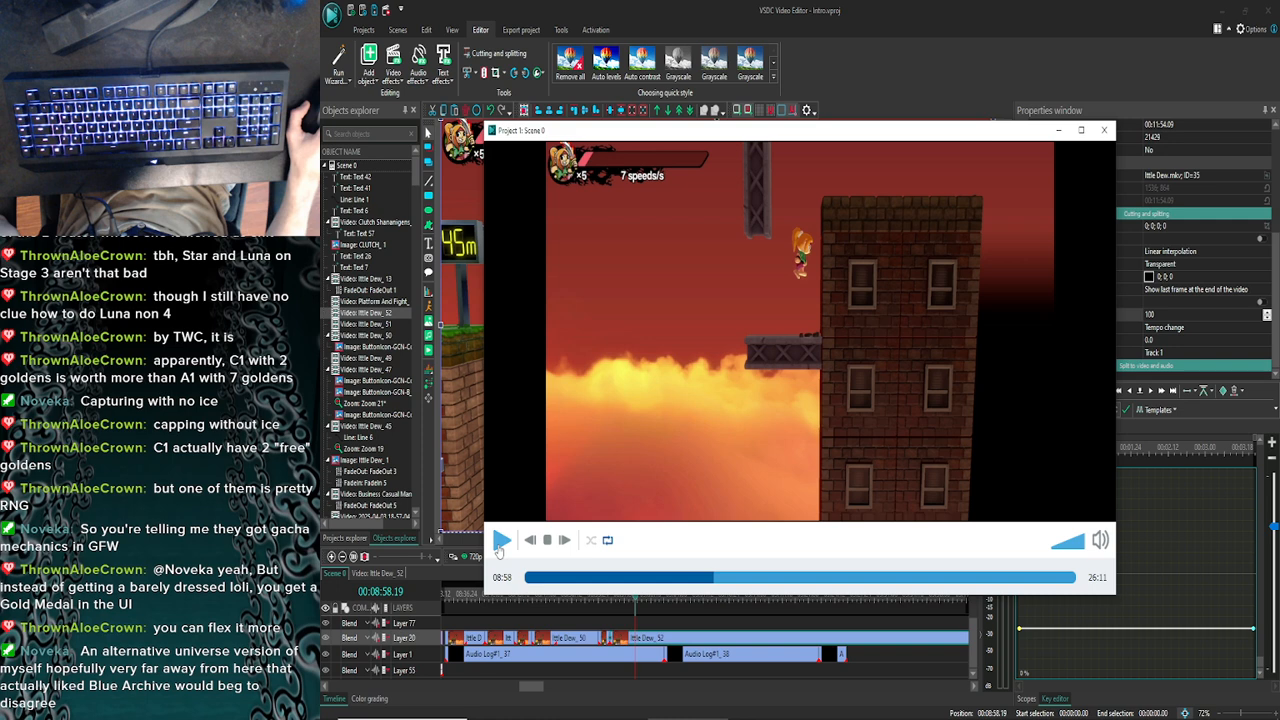
pyautogui.click(1104, 130)
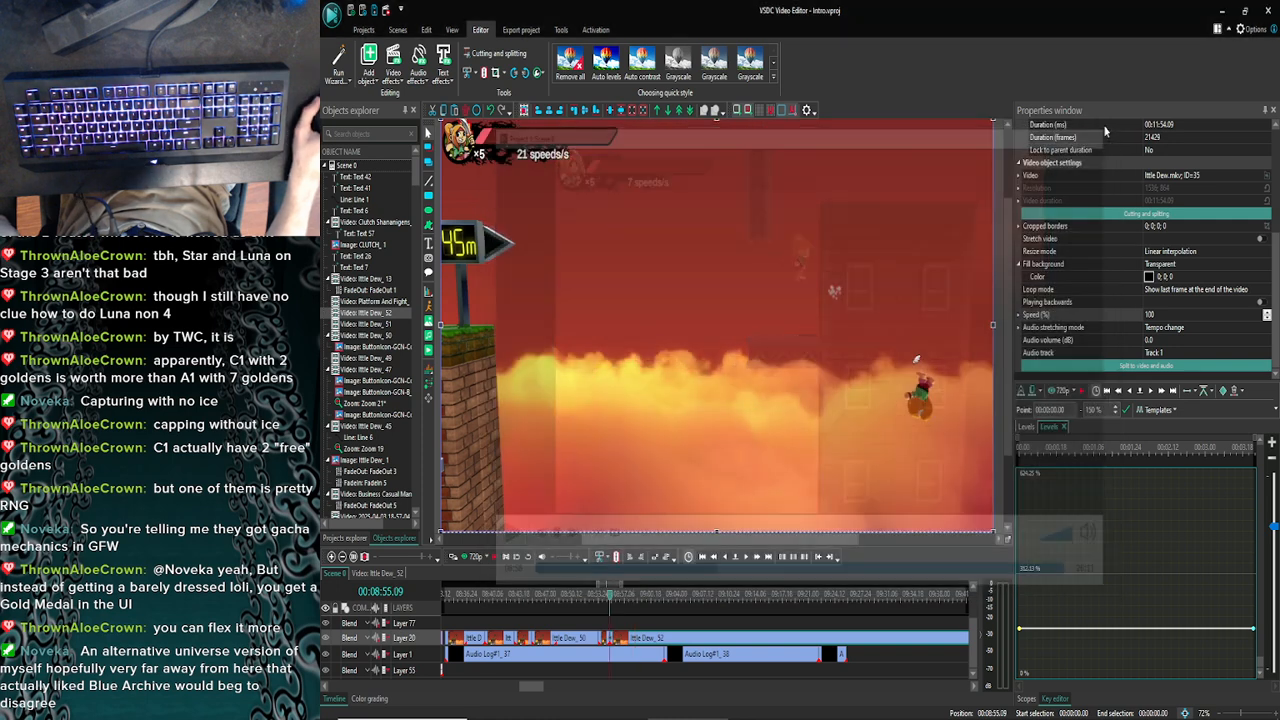
pyautogui.hotkey('ctrl', 'z')
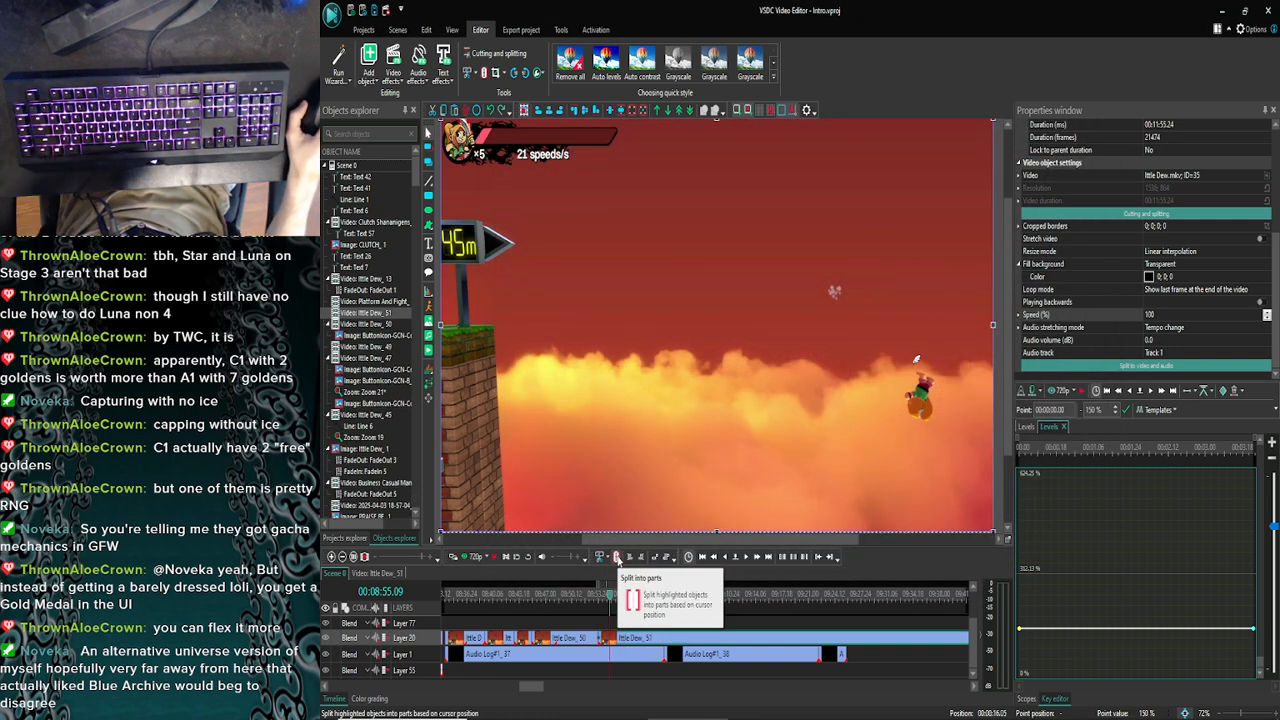
# Move the playhead back to 00:08:55.00, split Ittle Dew_51 there, and preview the footage following the cut
pyautogui.click(728, 558)
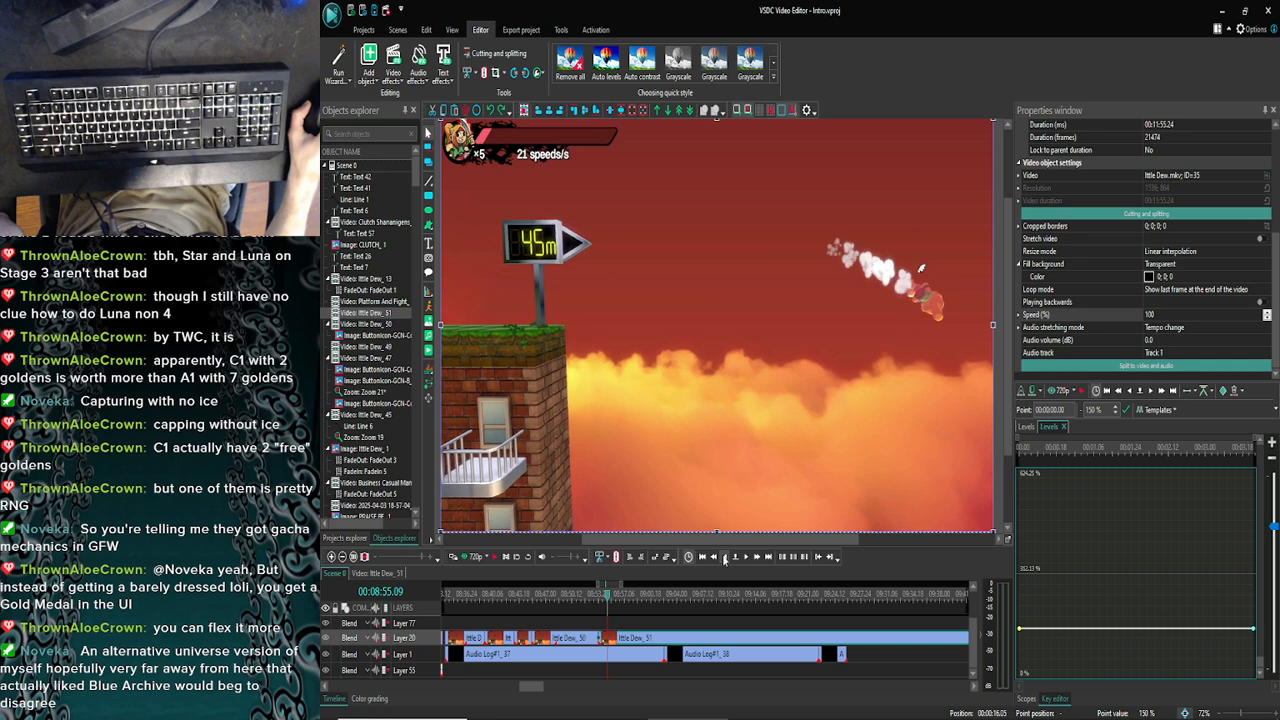
pyautogui.click(484, 73)
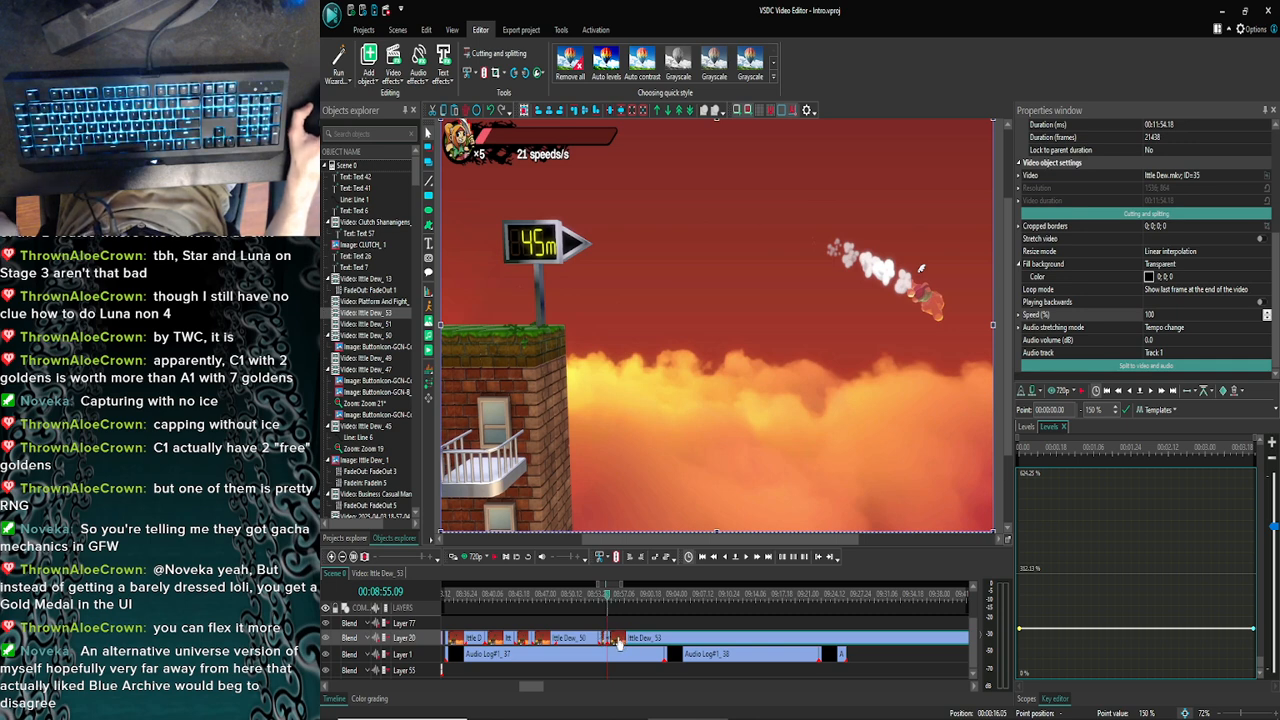
pyautogui.click(460, 556)
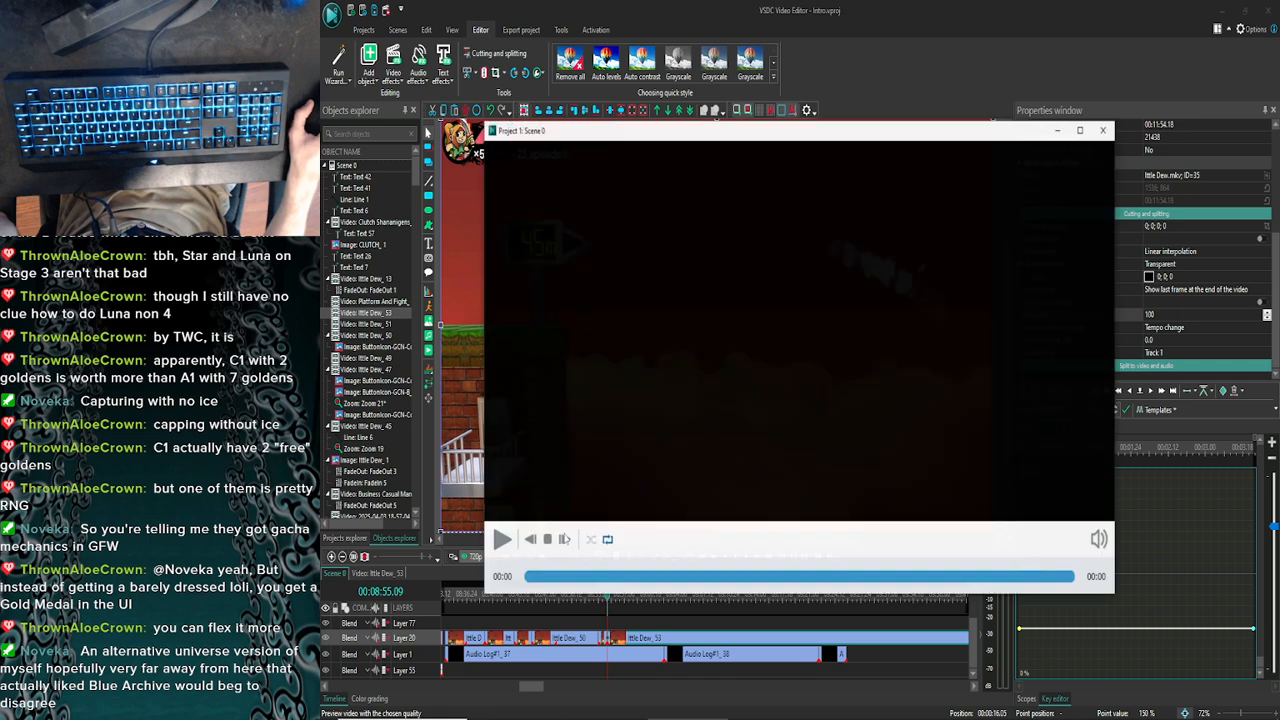
pyautogui.click(501, 545)
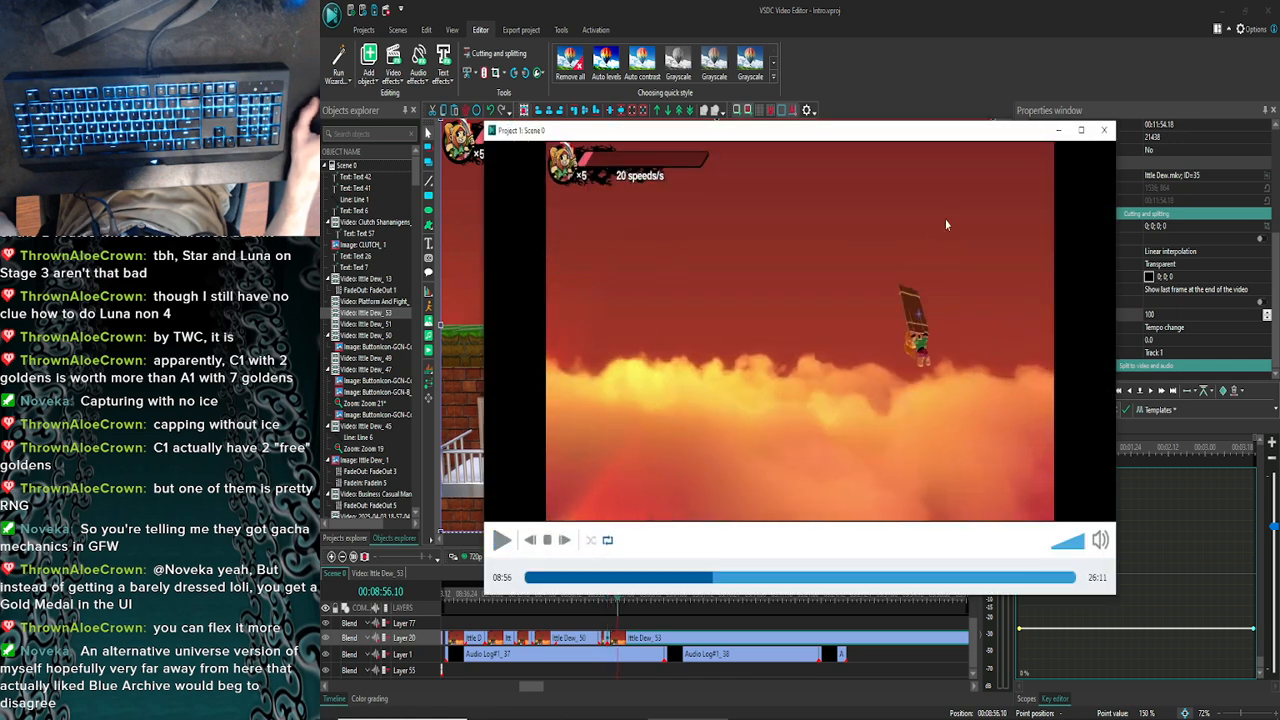
pyautogui.click(1104, 130)
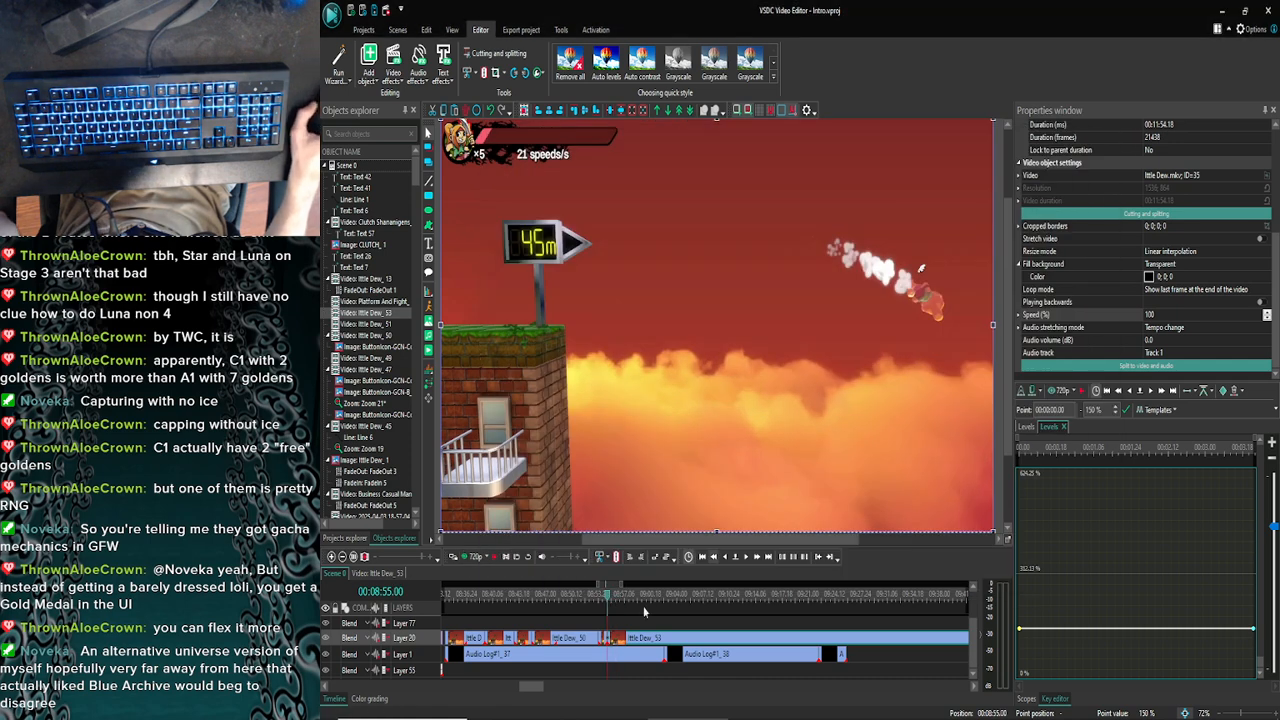
# Examine the two seconds of footage after the cut in one-second steps, then return to 00:08:55.00
pyautogui.click(756, 557)
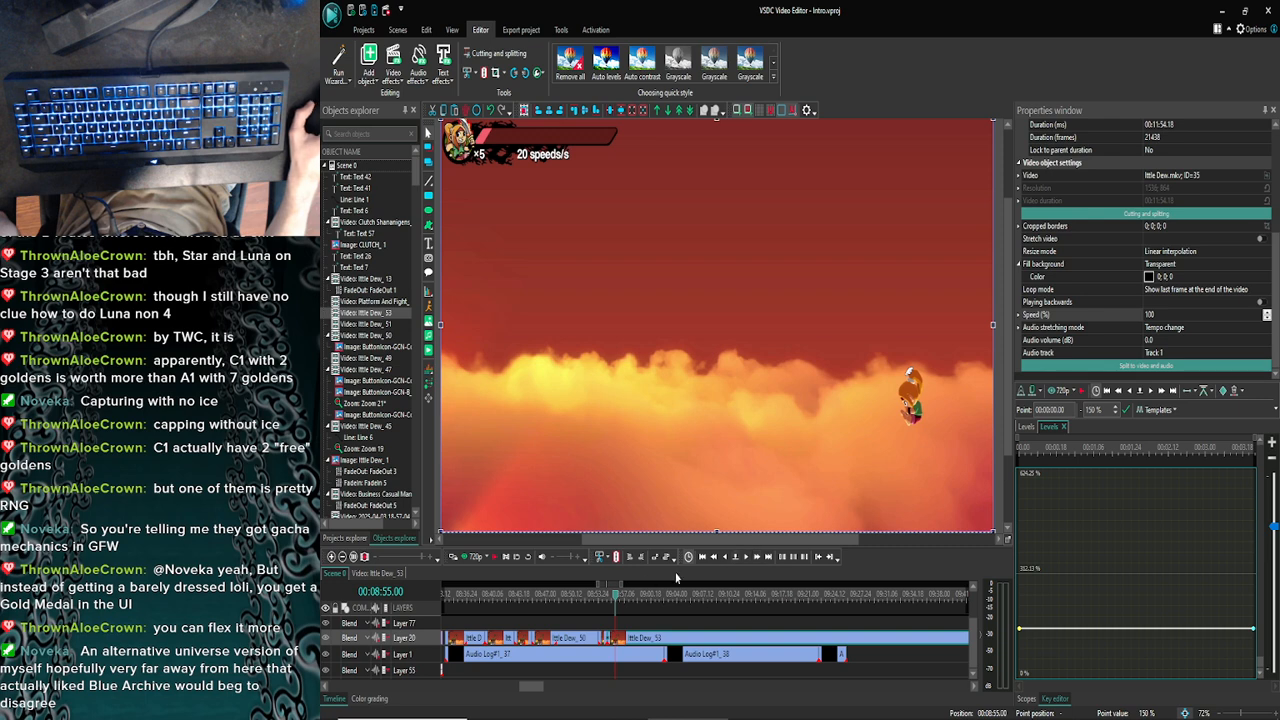
pyautogui.click(756, 557)
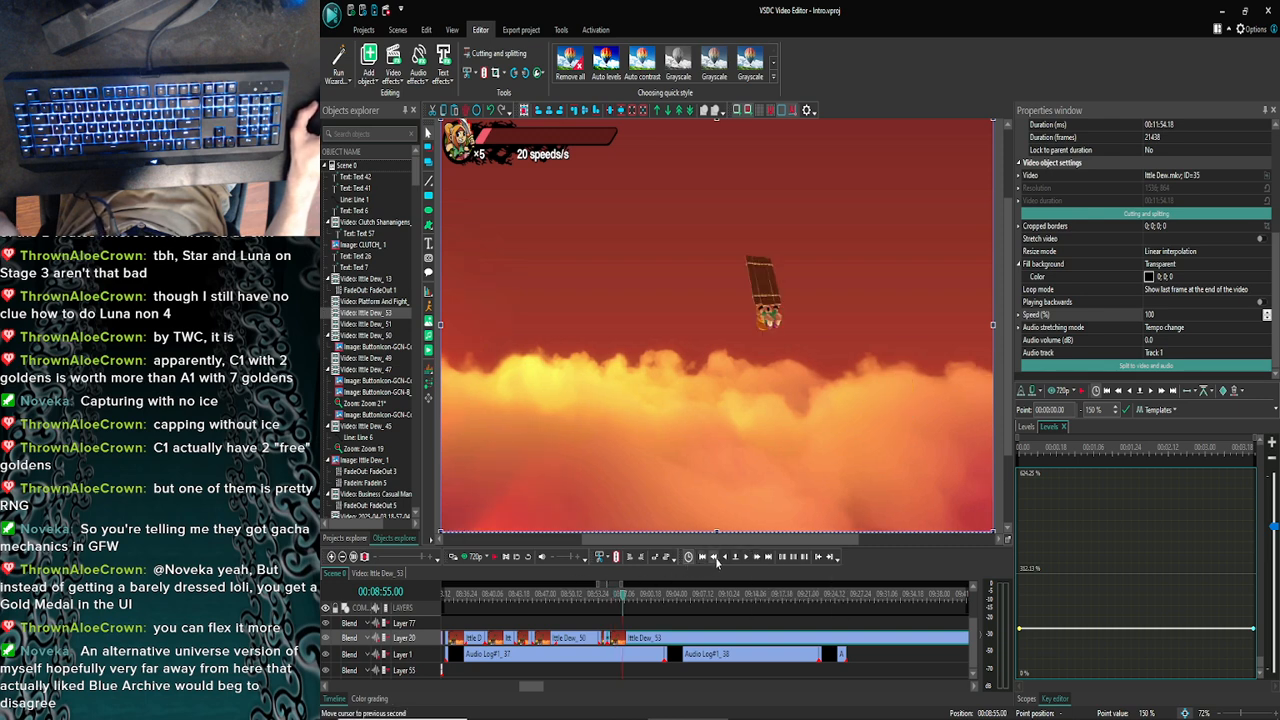
pyautogui.click(714, 558)
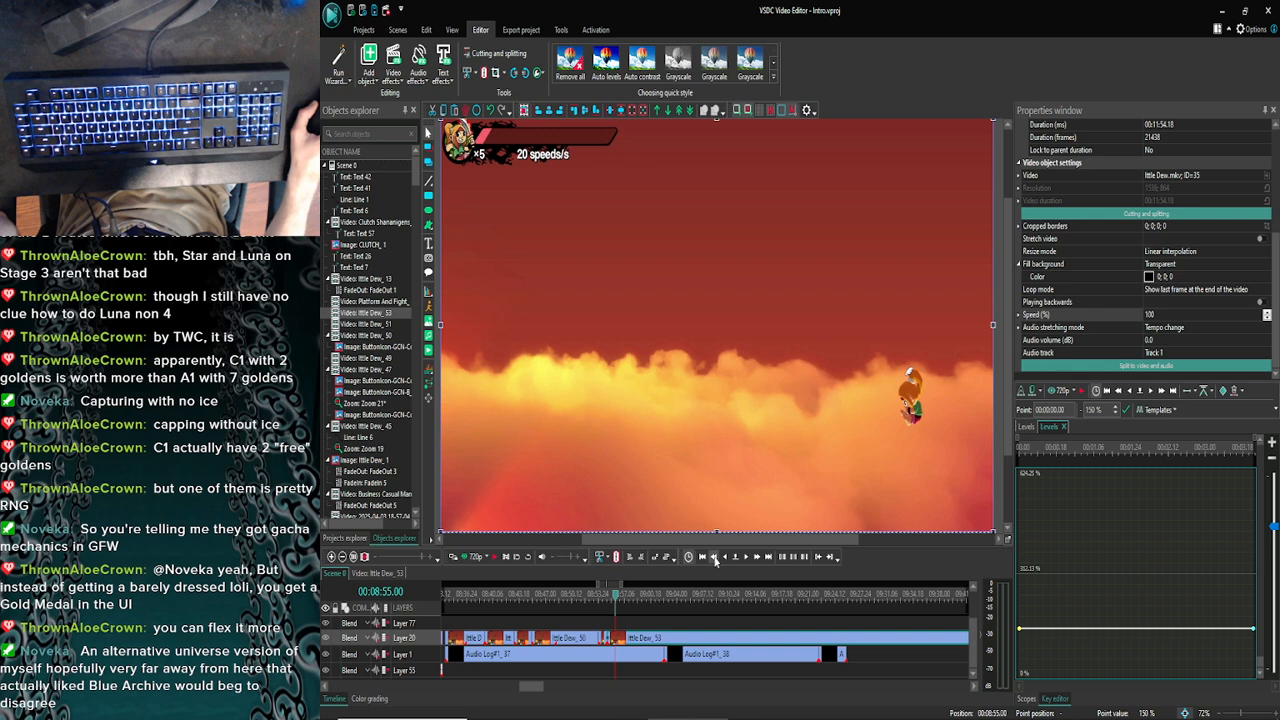
pyautogui.click(714, 558)
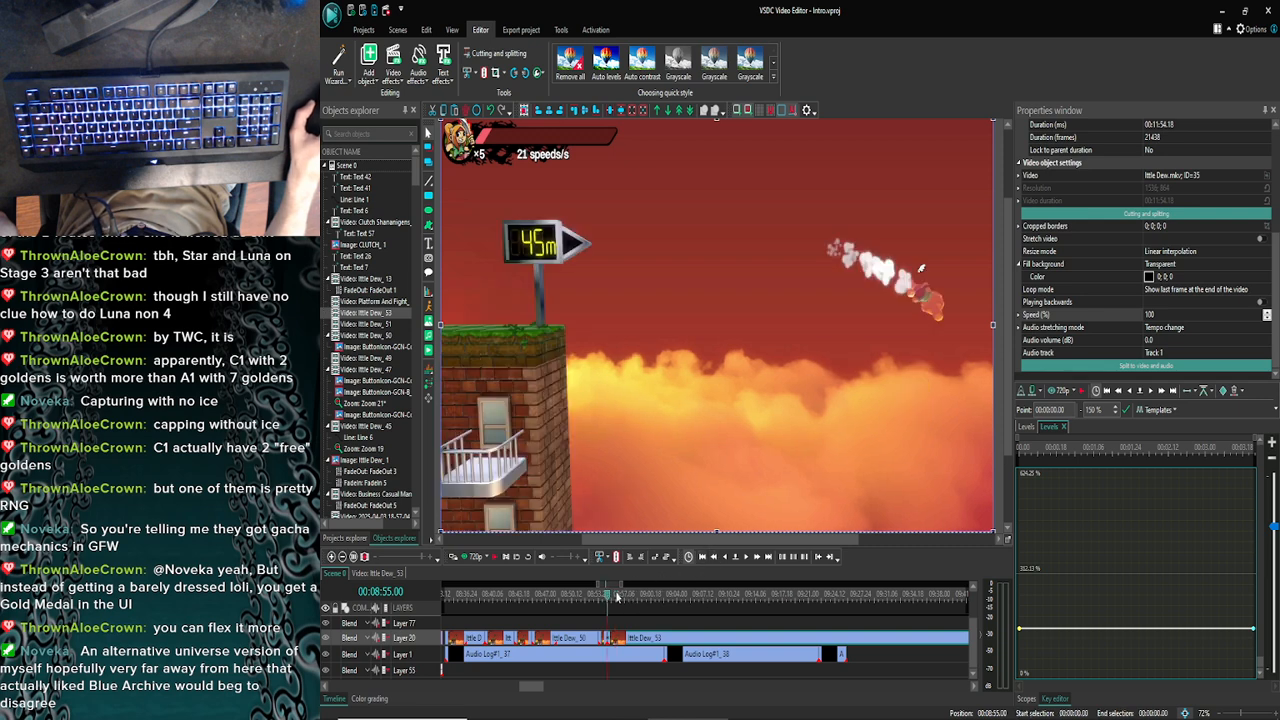
# Preview the footage around 00:08:56.00, then close the preview
pyautogui.click(726, 559)
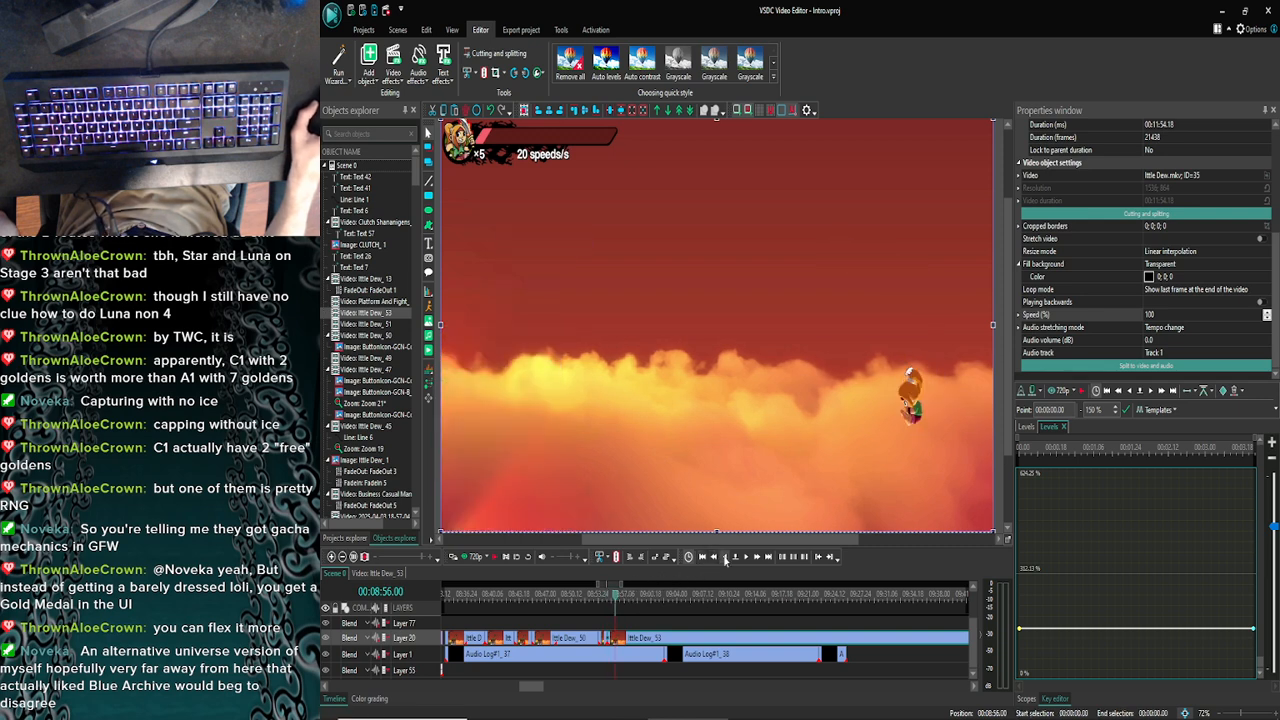
pyautogui.click(506, 557)
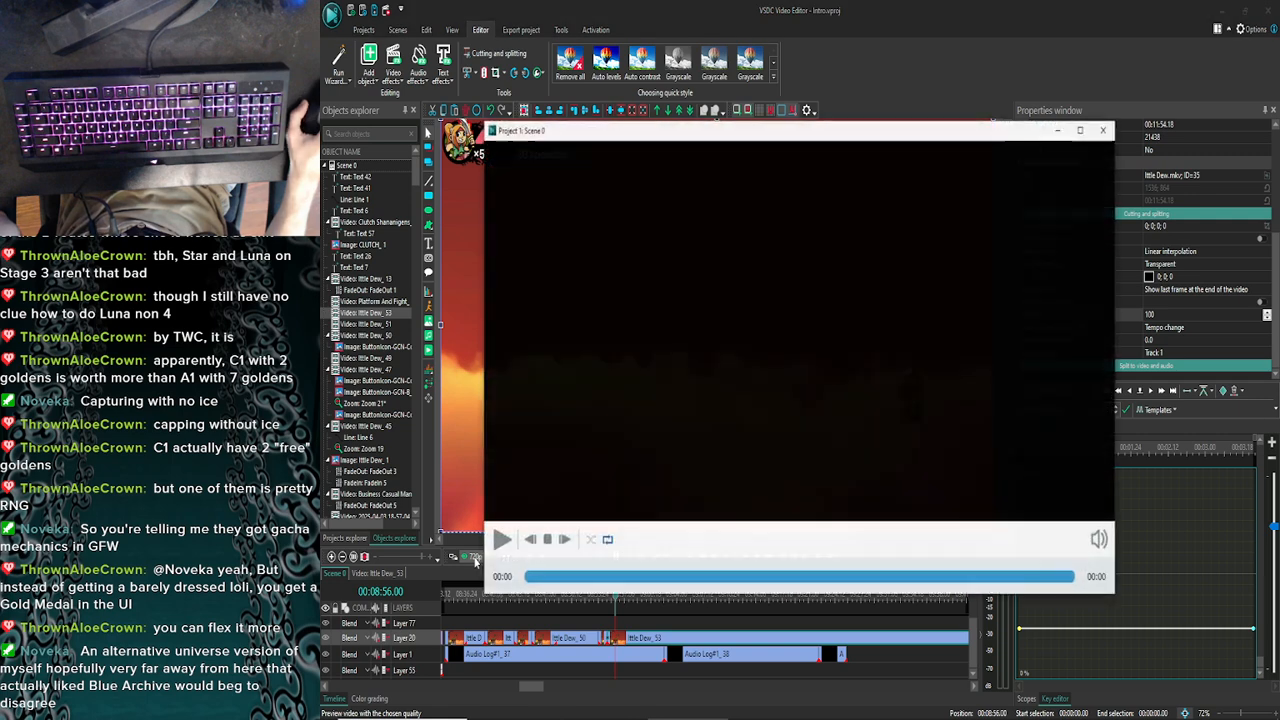
pyautogui.click(1104, 130)
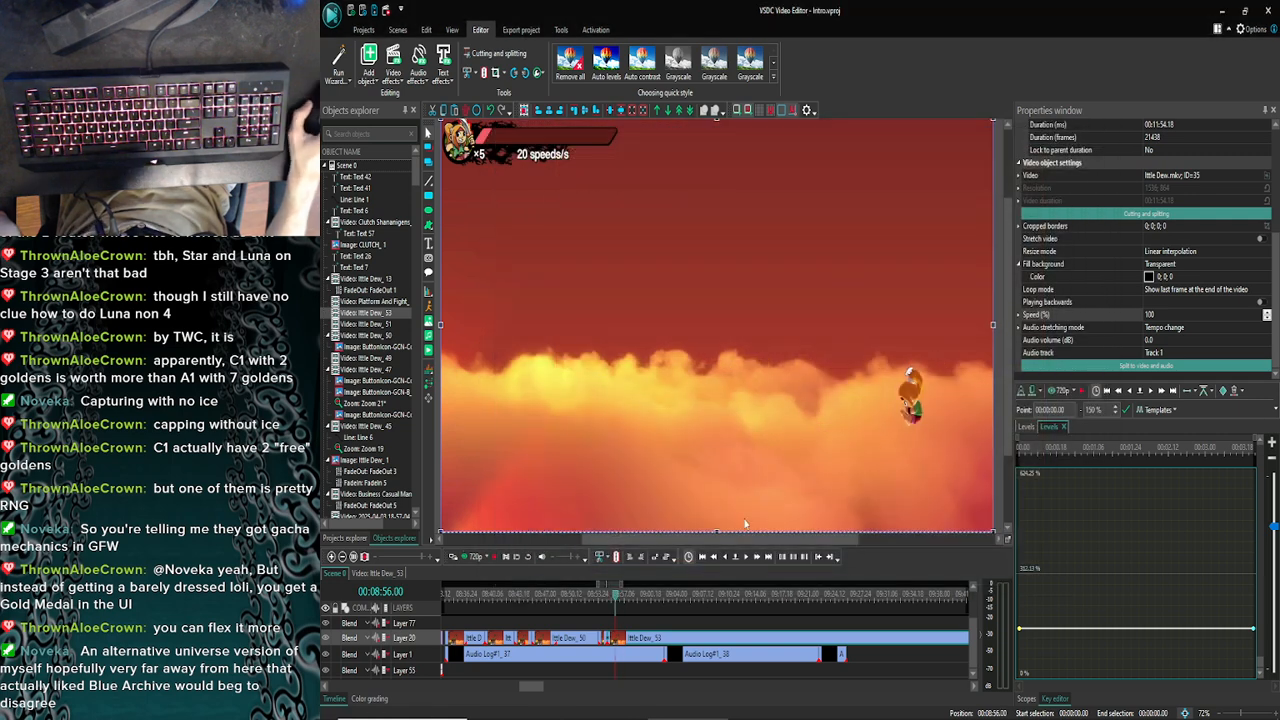
# Try a playback speed of 30% on the Ittle Dew_51 clip
pyautogui.click(606, 636)
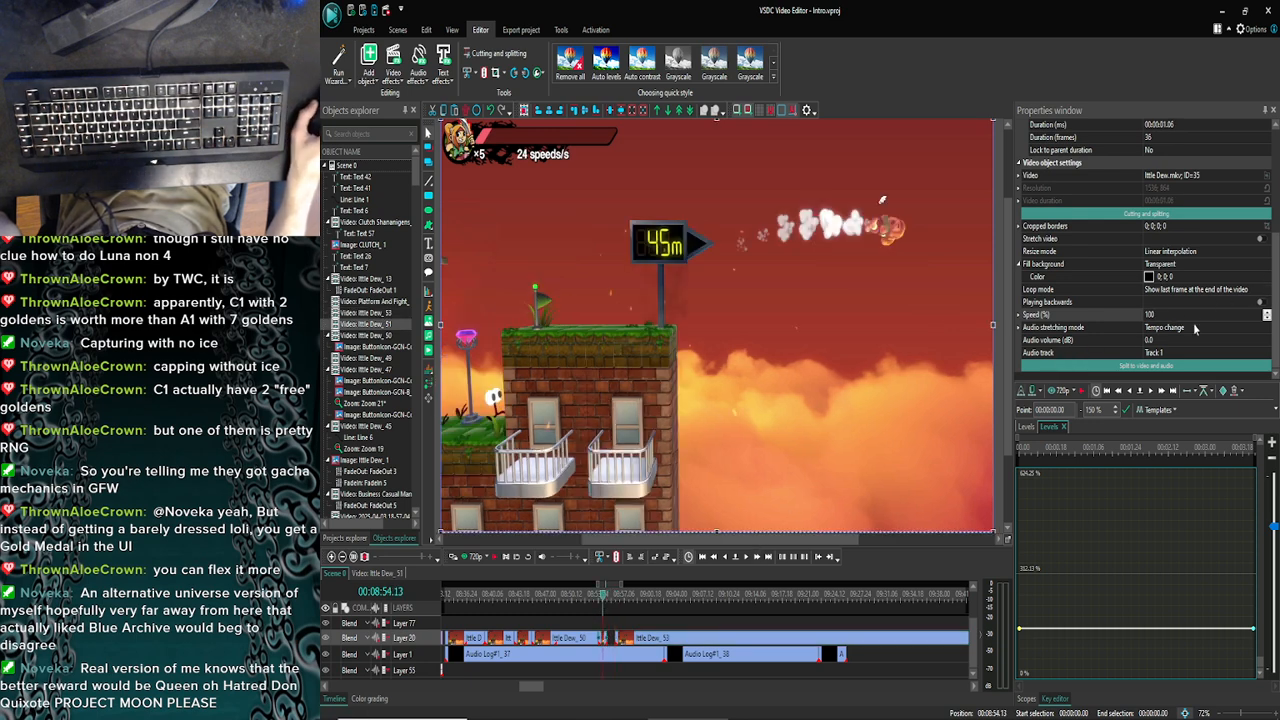
pyautogui.click(1149, 316)
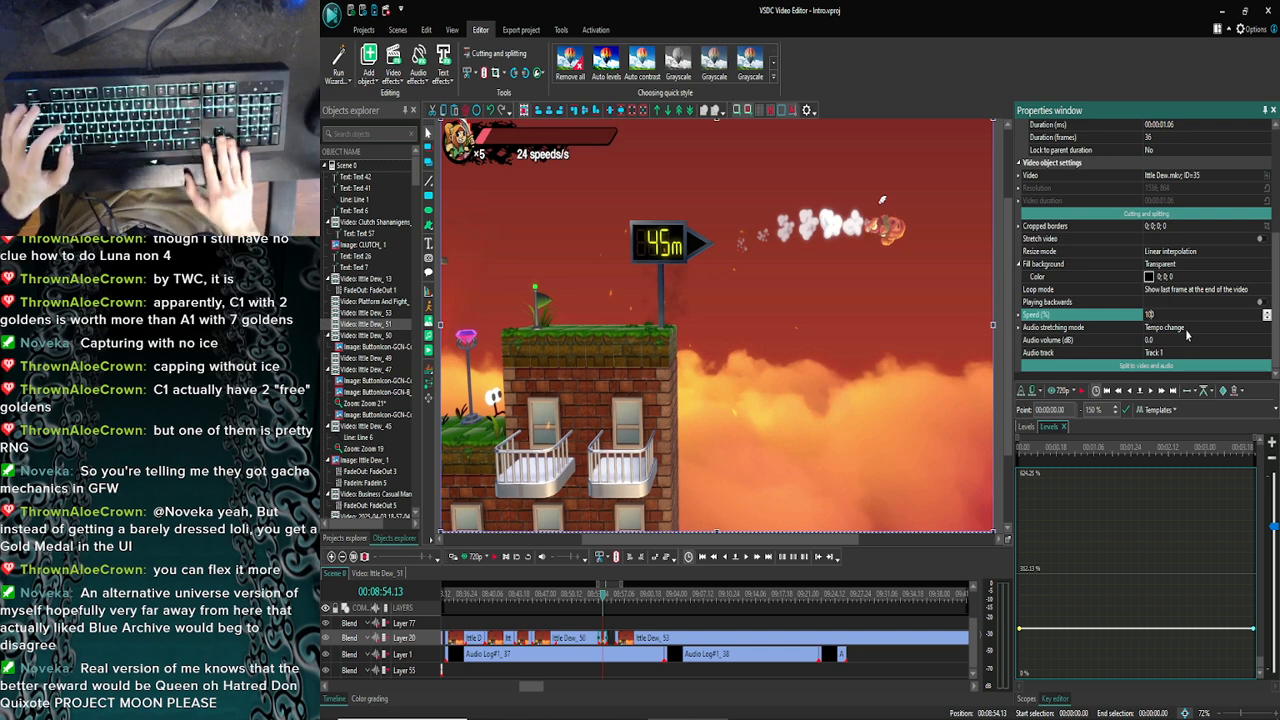
pyautogui.press('BackSpace')
pyautogui.press('BackSpace')
pyautogui.press('BackSpace')
pyautogui.write('30')
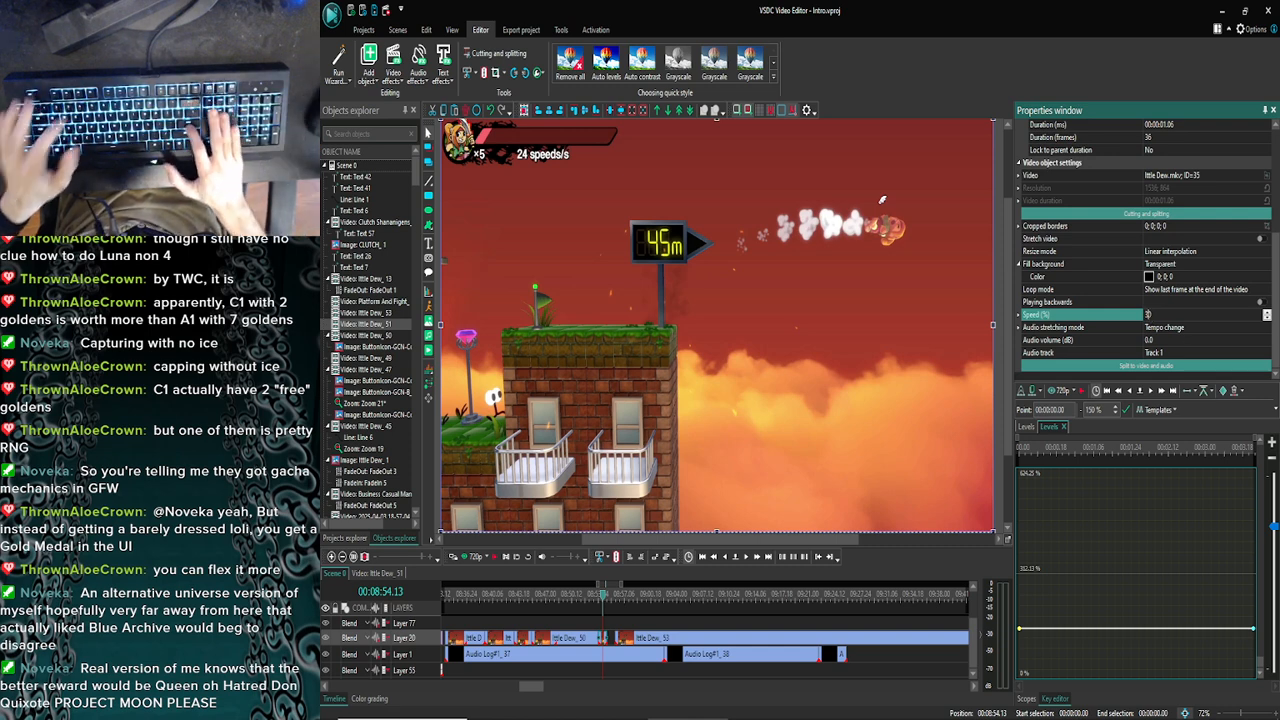
pyautogui.press('Return')
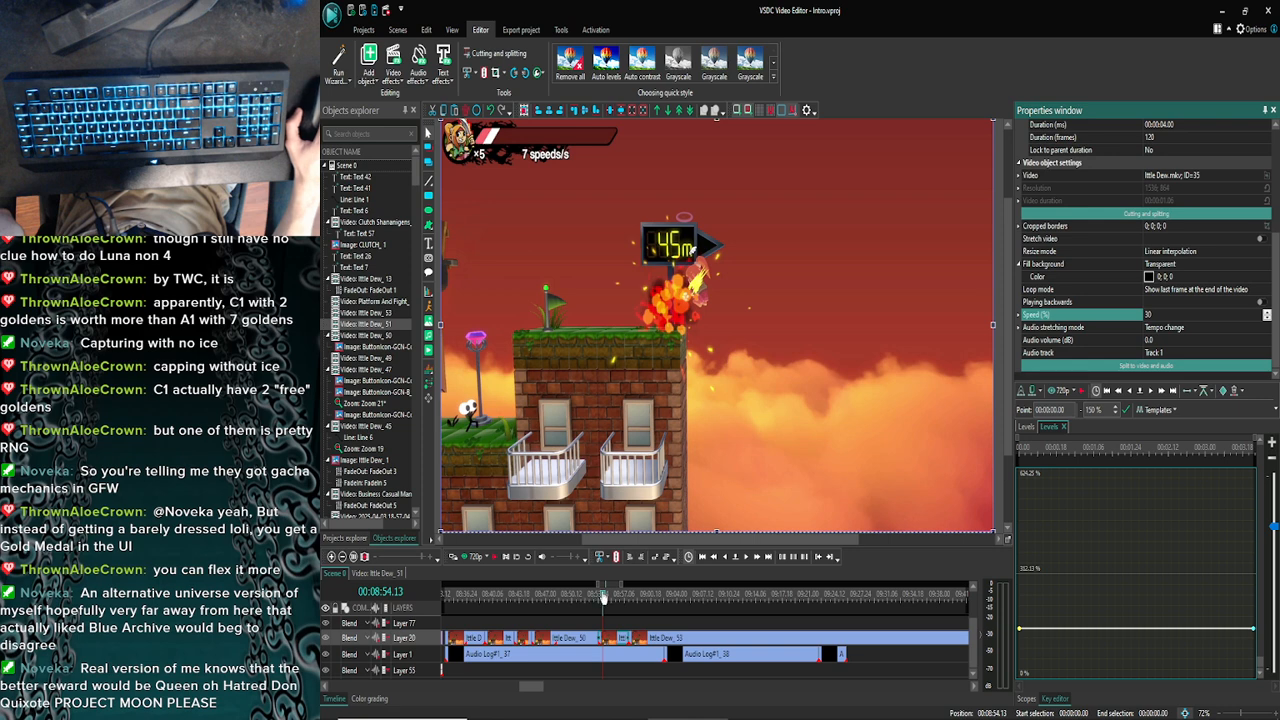
# Preview the slowed footage, then undo the last speed change on Ittle Dew_51
pyautogui.click(466, 558)
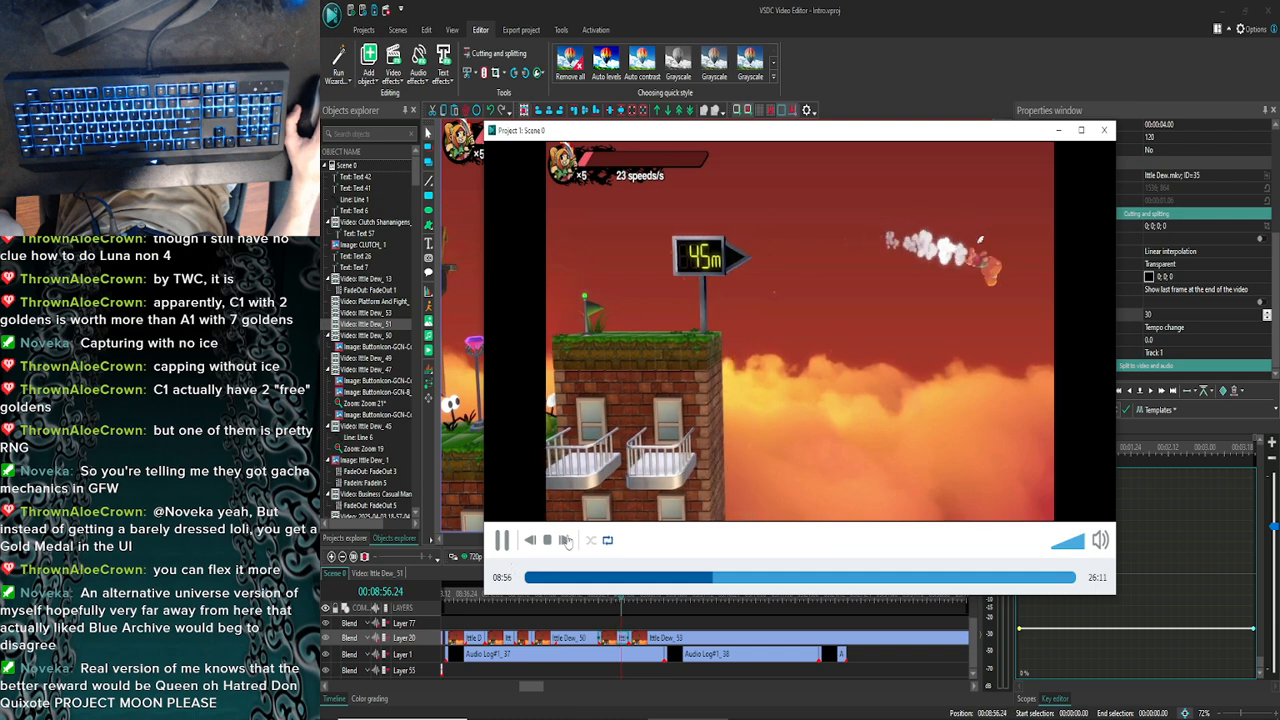
pyautogui.click(1103, 130)
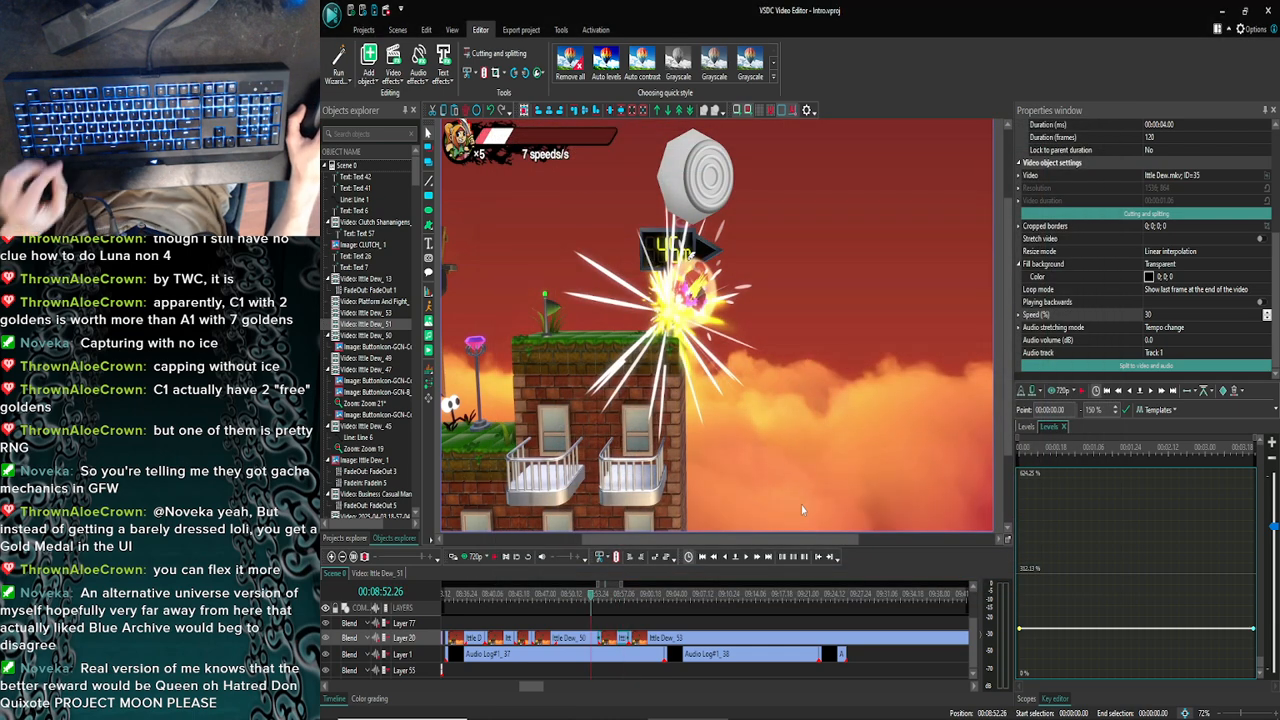
pyautogui.hotkey('ctrl', 'z')
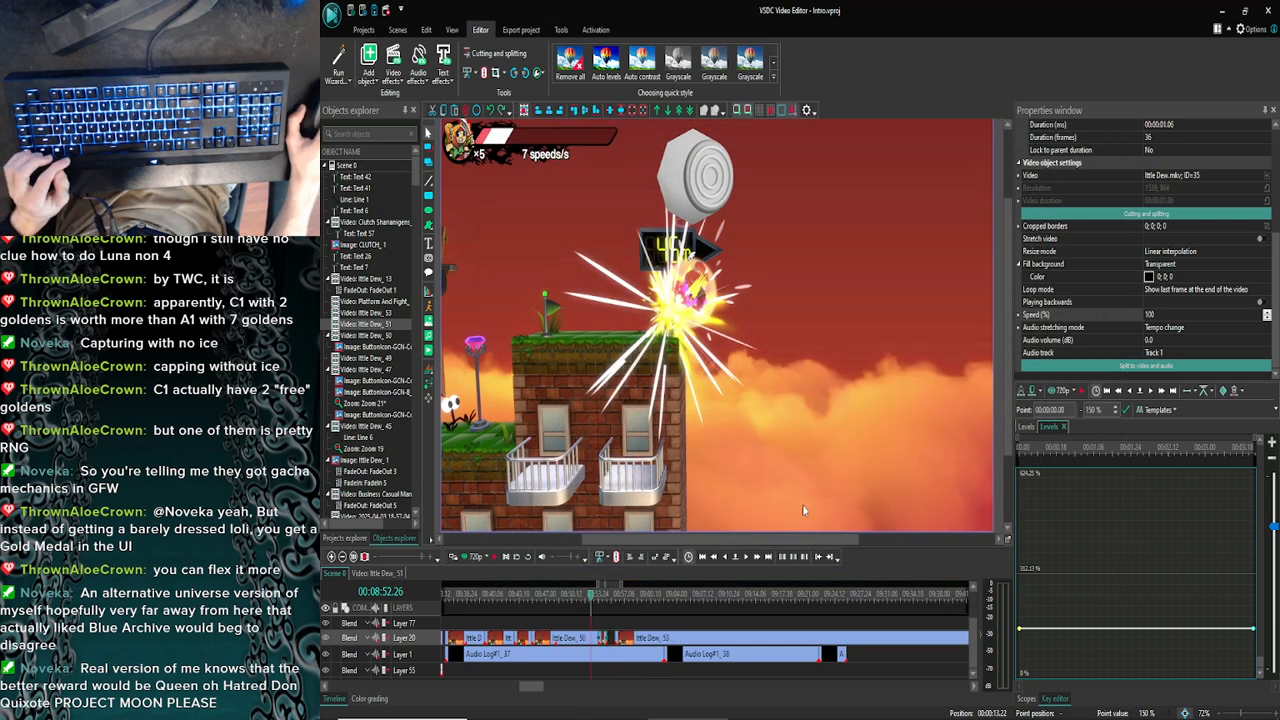
# Set the playback speed of the Ittle Dew_51 clip to 50%
pyautogui.doubleClick(1148, 318)
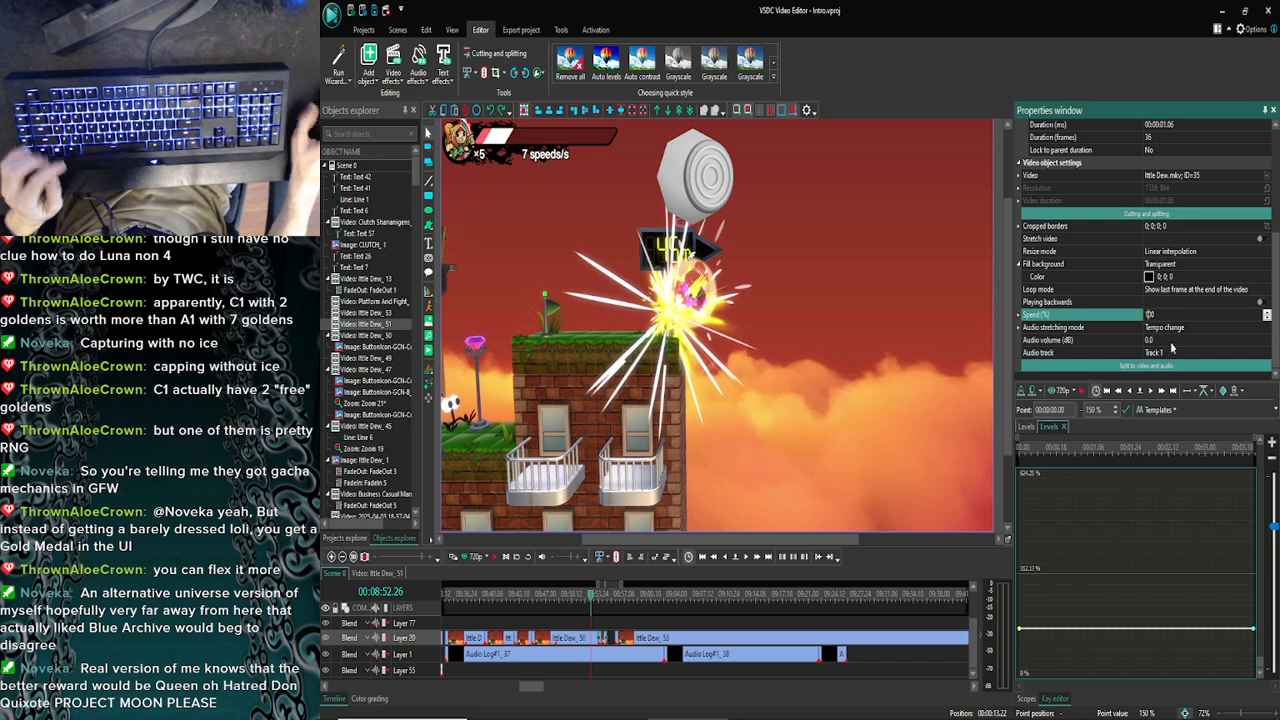
pyautogui.write('500')
pyautogui.press('Return')
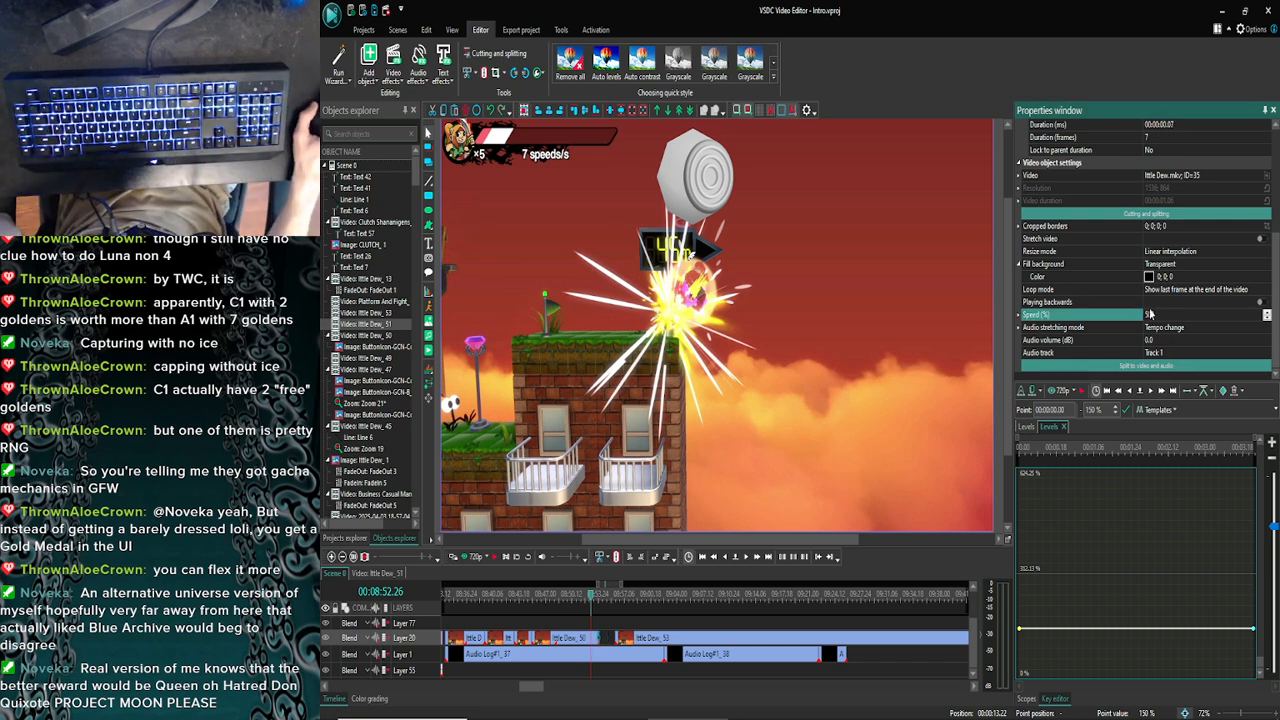
pyautogui.click(1158, 314)
pyautogui.press('BackSpace')
pyautogui.press('Return')
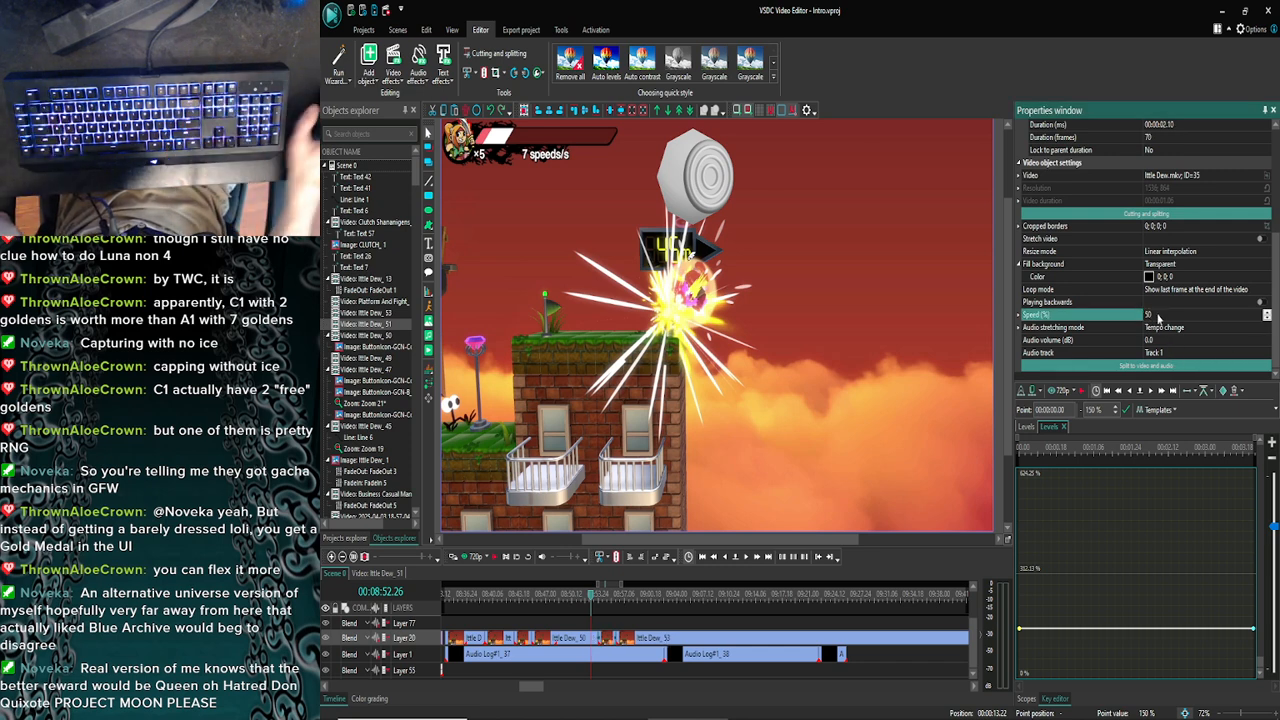
# Preview the half-speed Ittle Dew_51 clip, scrub to 00:08:55.17 and save the project
pyautogui.click(466, 558)
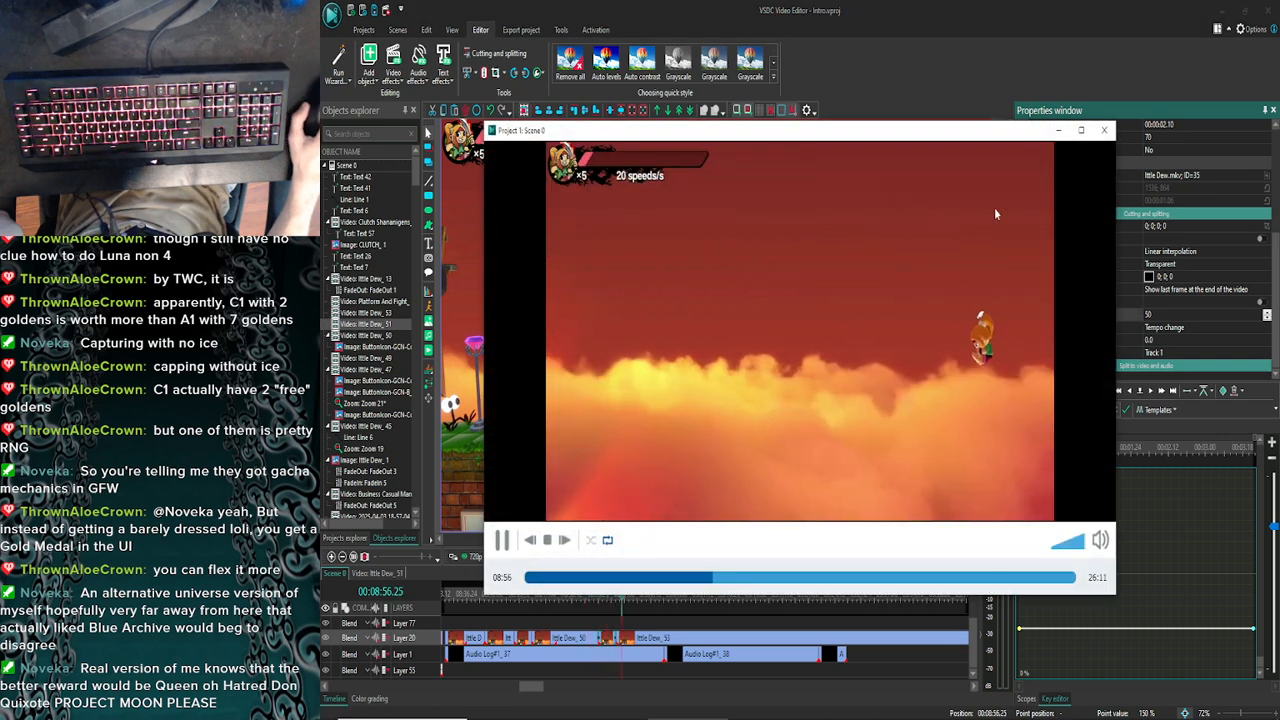
pyautogui.click(1105, 133)
pyautogui.click(592, 595)
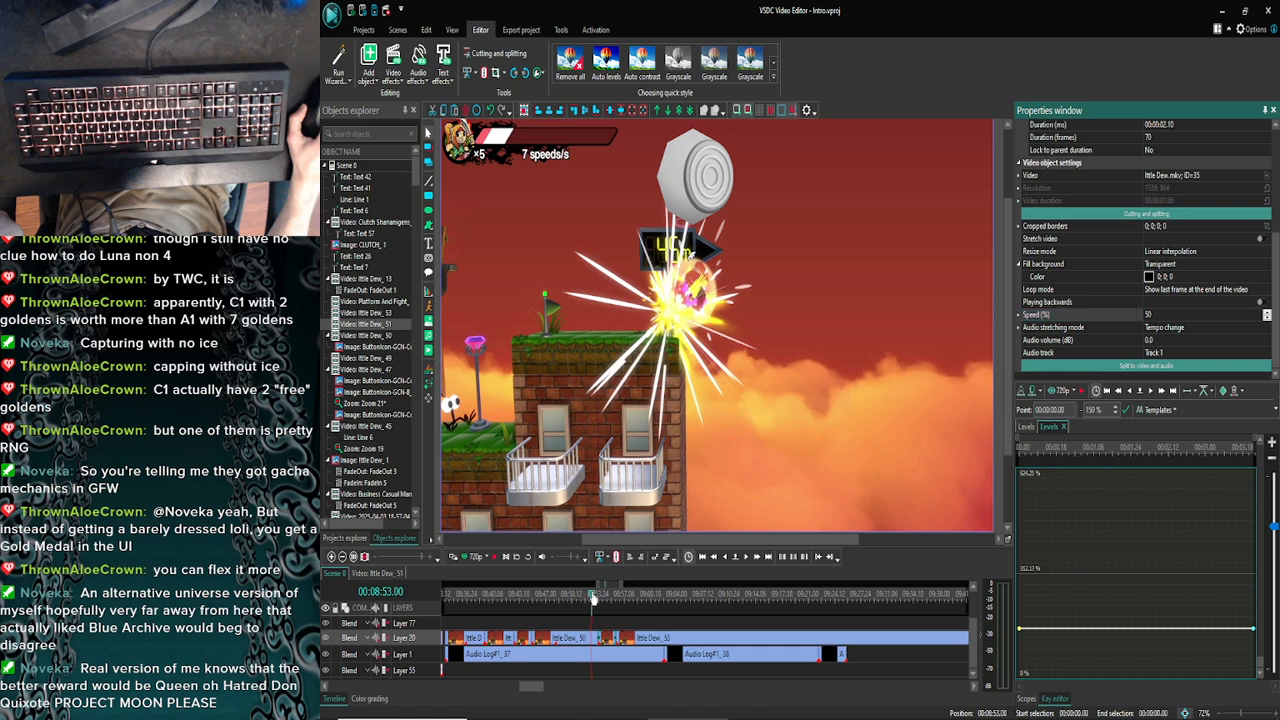
pyautogui.moveTo(611, 594); pyautogui.dragTo(613, 594)
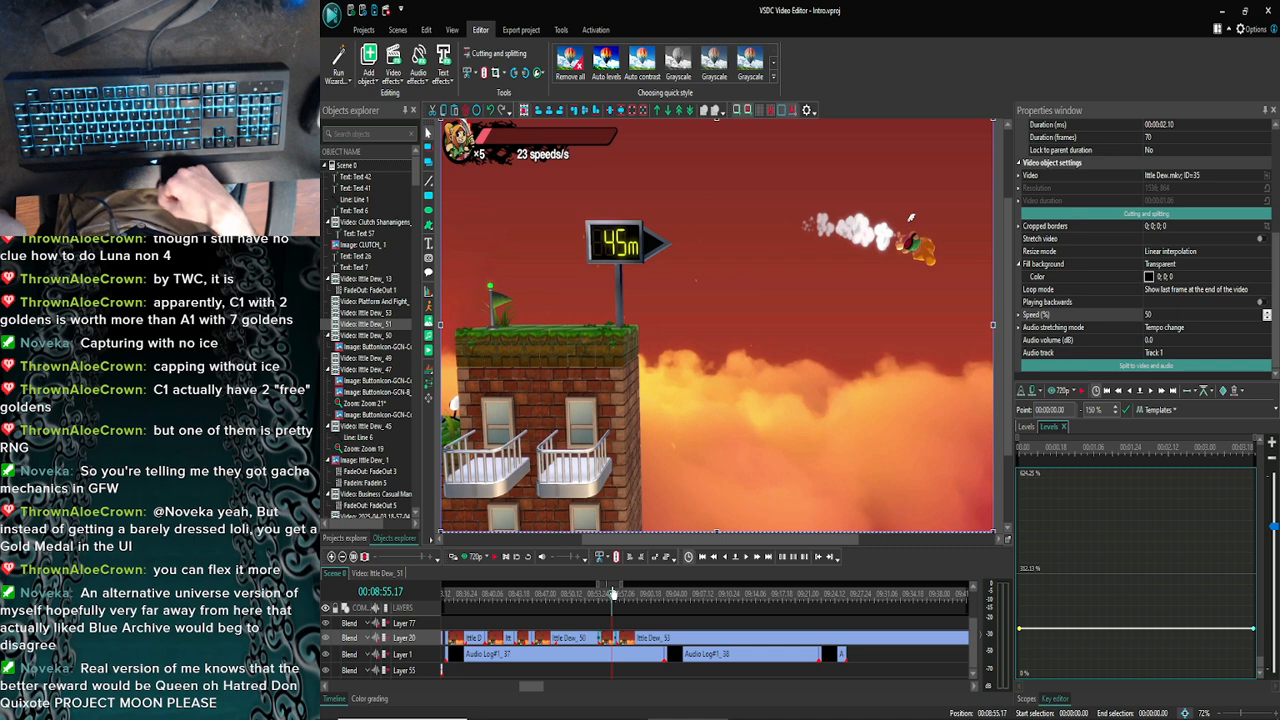
pyautogui.hotkey('ctrl', 's')
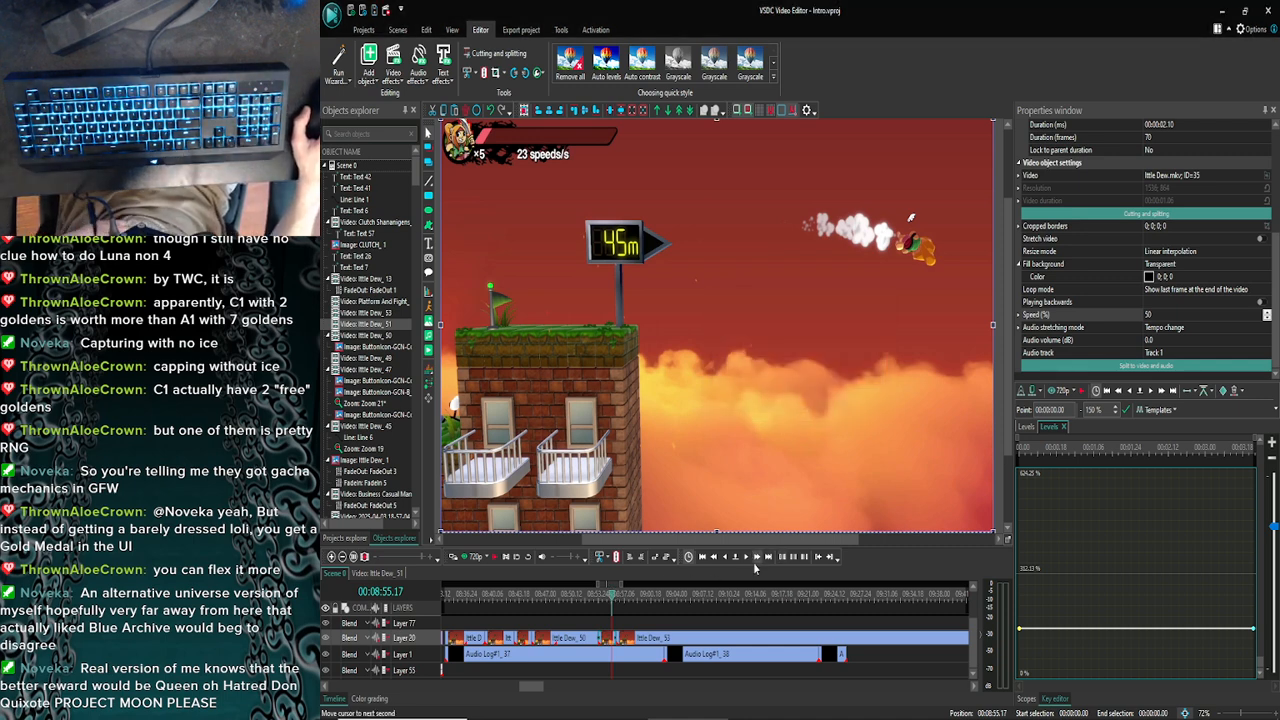
# Examine the footage after Ittle Dew_51 frame by frame, settle on 00:08:56.04 and preview from there
pyautogui.click(756, 563)
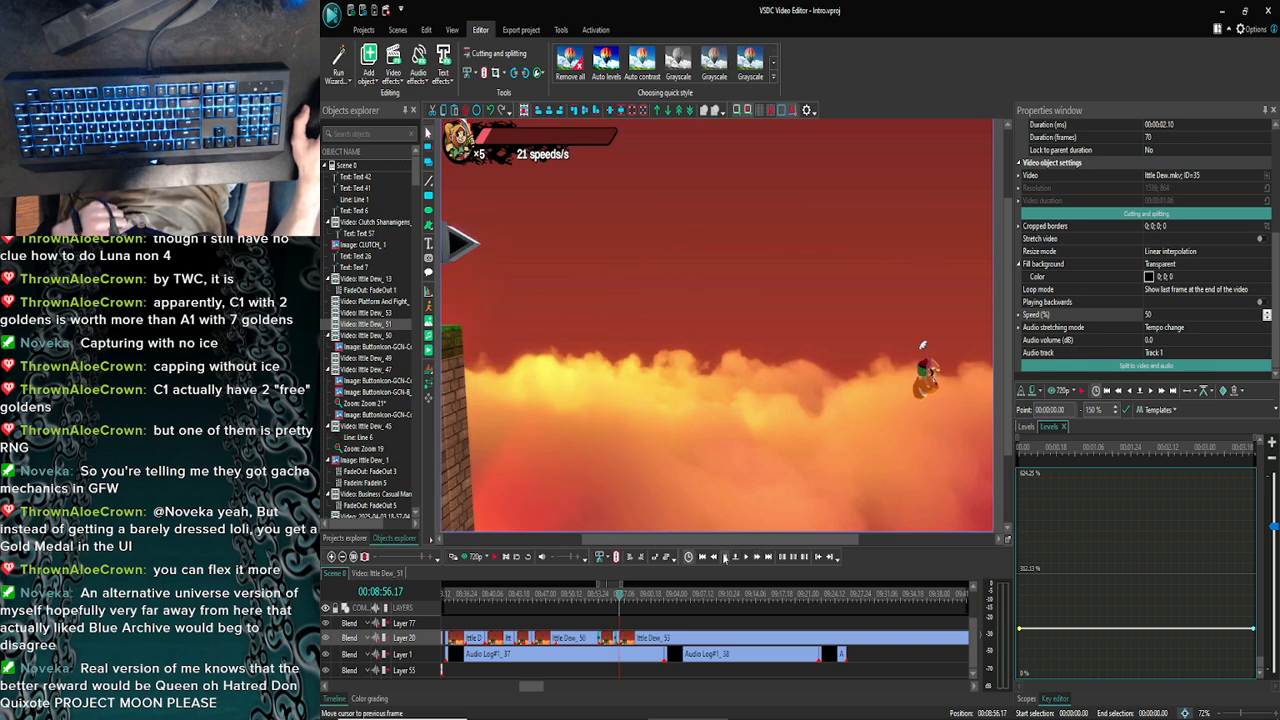
pyautogui.click(724, 558)
pyautogui.click(724, 558)
pyautogui.click(724, 558)
pyautogui.click(724, 558)
pyautogui.click(724, 558)
pyautogui.click(724, 558)
pyautogui.click(724, 558)
pyautogui.click(724, 558)
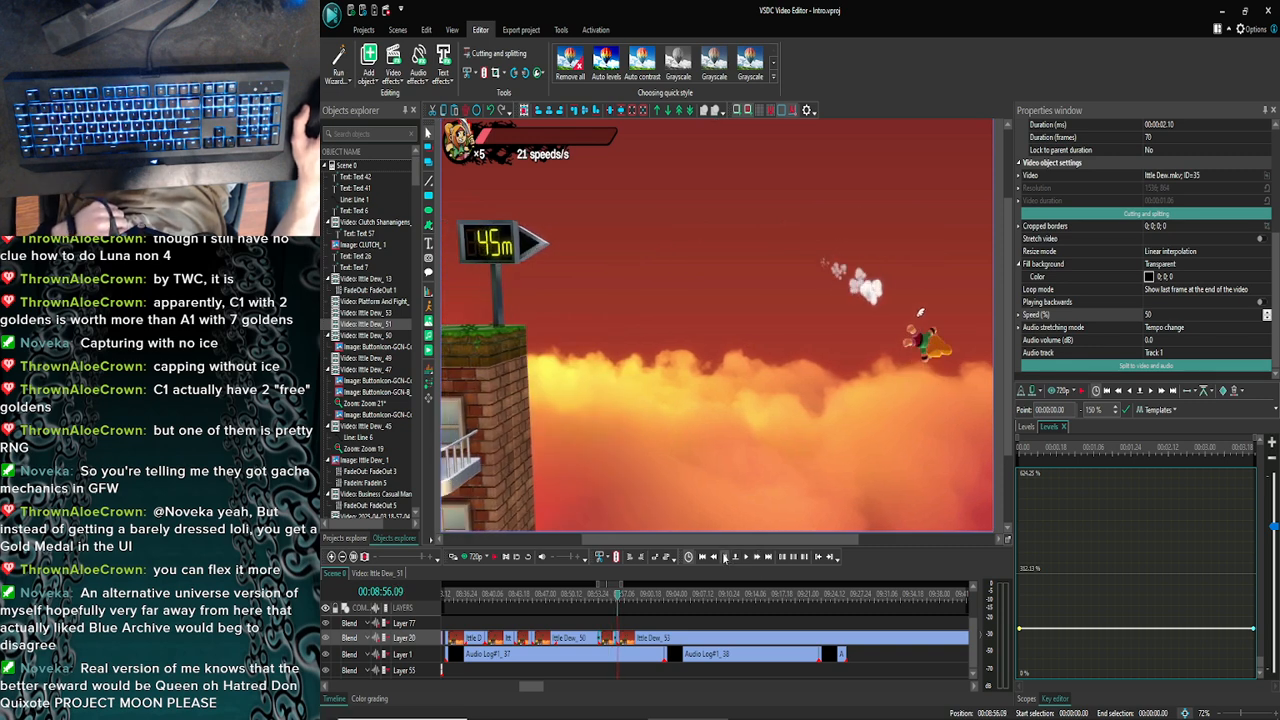
pyautogui.click(724, 558)
pyautogui.click(724, 558)
pyautogui.click(724, 558)
pyautogui.click(724, 558)
pyautogui.click(724, 558)
pyautogui.click(724, 558)
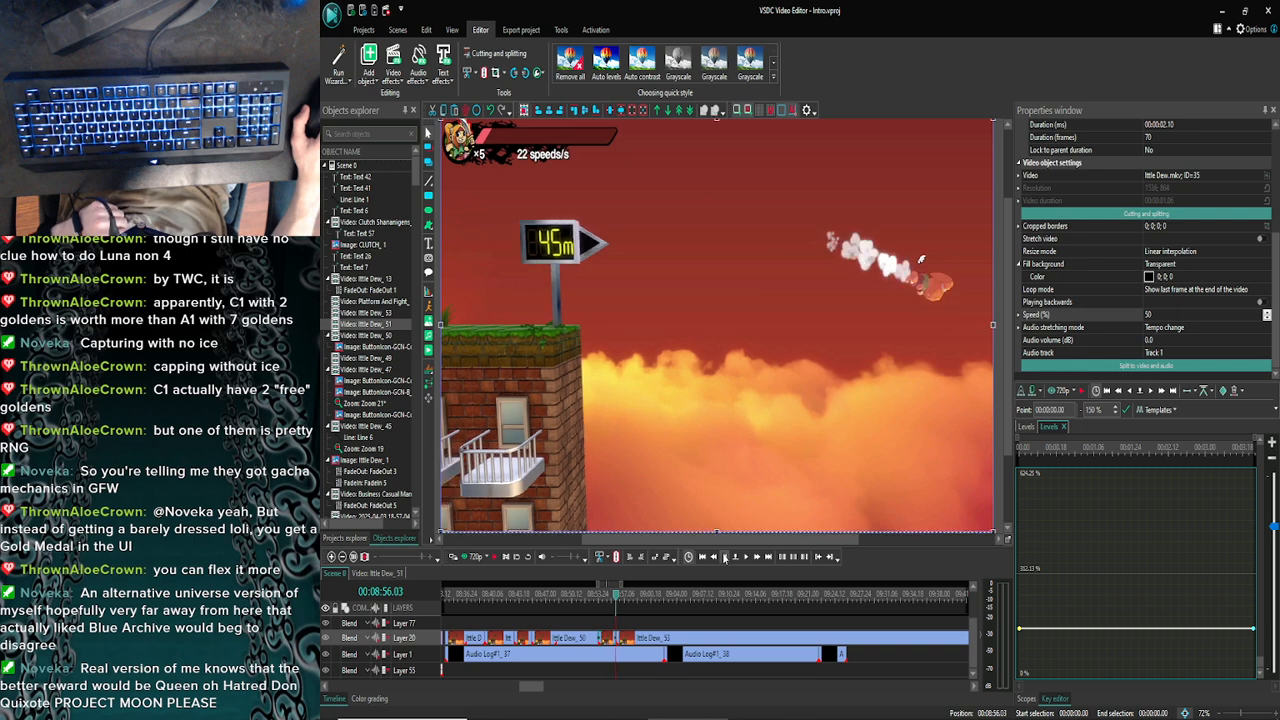
pyautogui.click(748, 558)
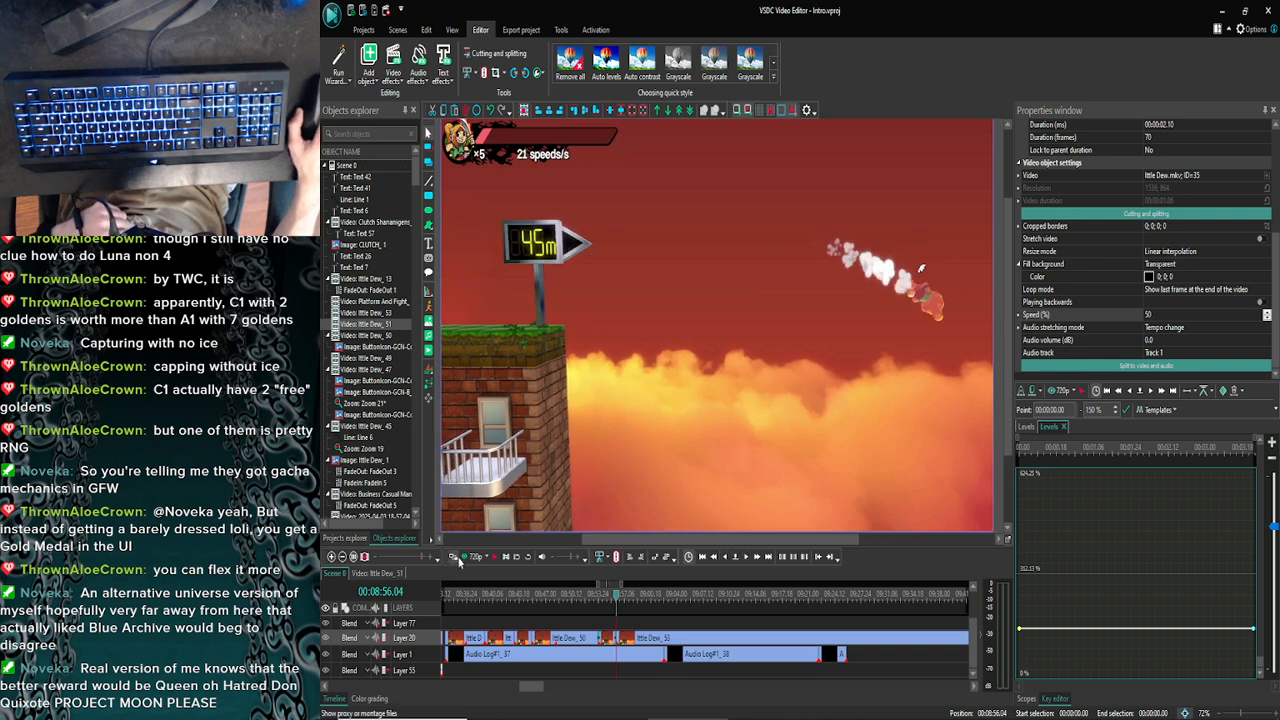
pyautogui.click(456, 557)
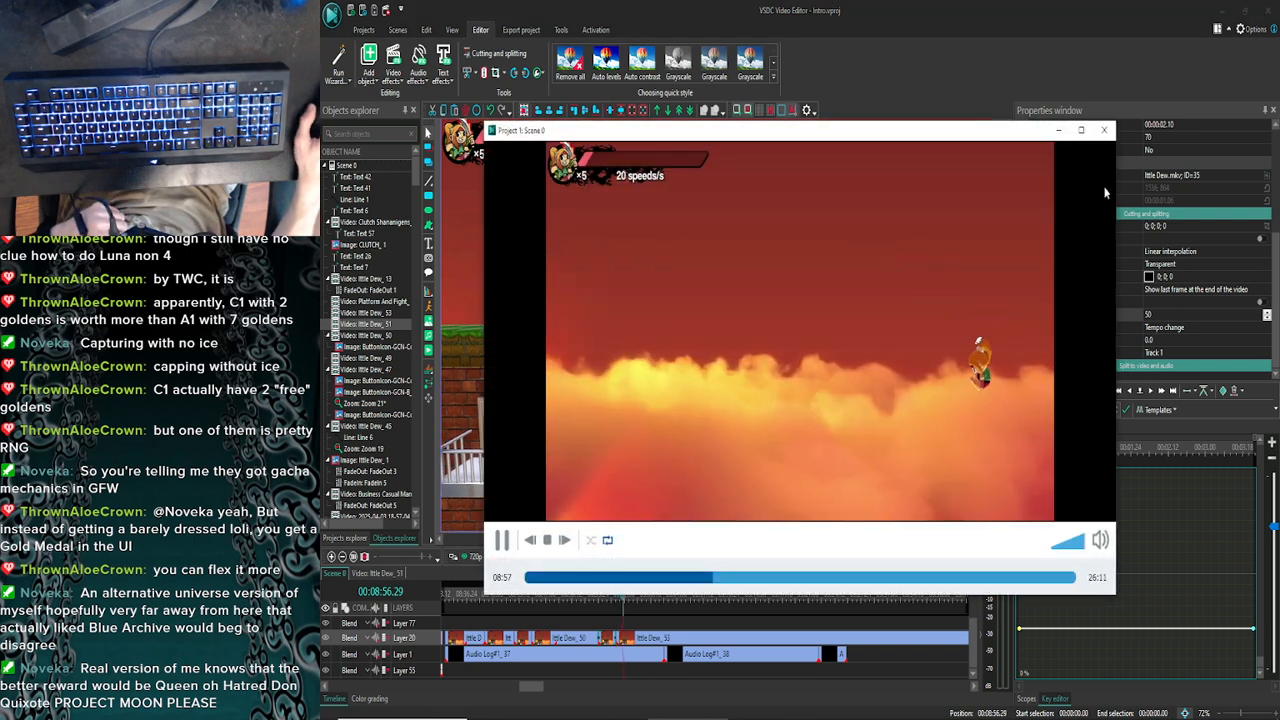
pyautogui.click(1105, 131)
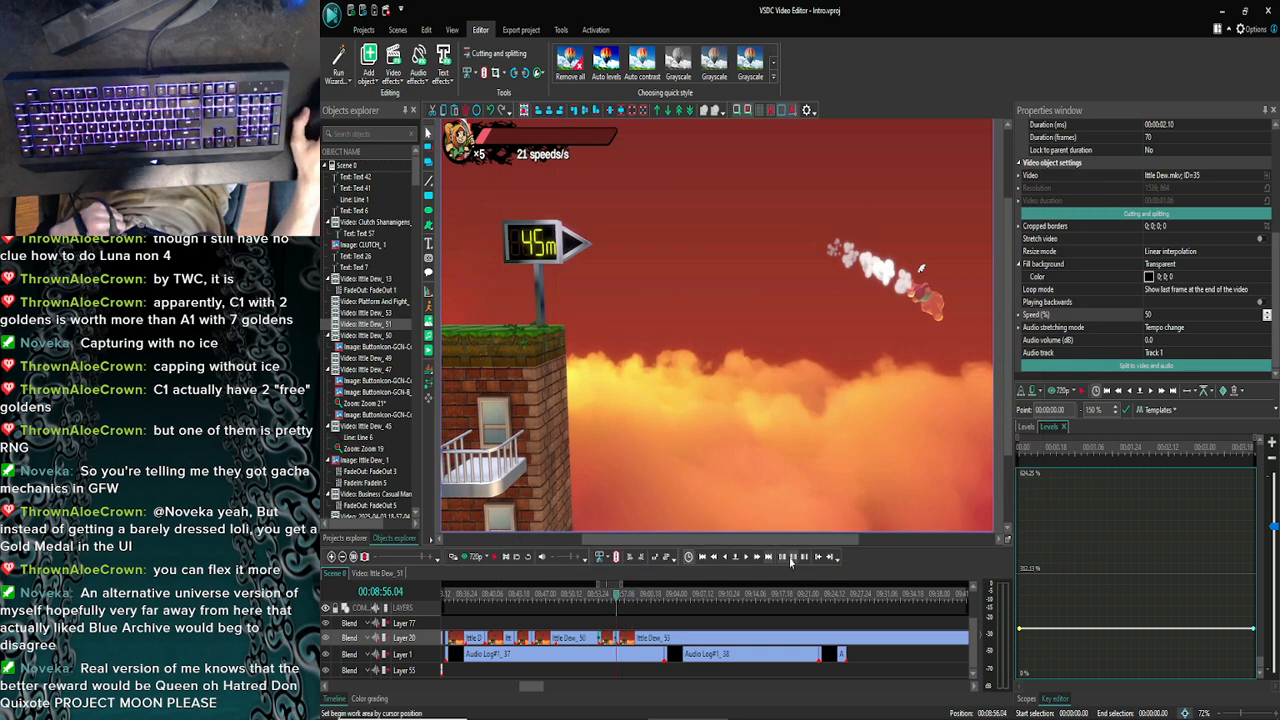
# Advance the playhead frame by frame to 00:08:56.13 and split the Ittle Dew_53 clip there
pyautogui.click(748, 558)
pyautogui.click(748, 558)
pyautogui.click(748, 558)
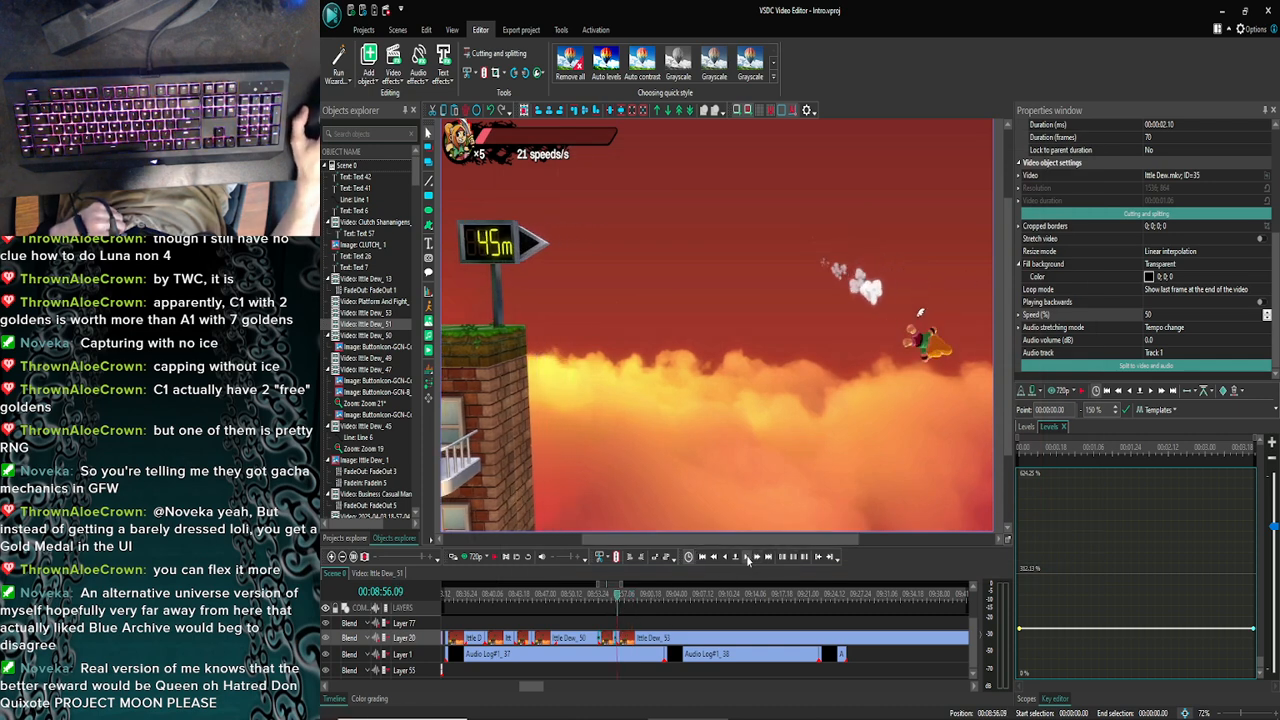
pyautogui.click(748, 558)
pyautogui.click(748, 558)
pyautogui.click(748, 558)
pyautogui.click(748, 558)
pyautogui.click(748, 558)
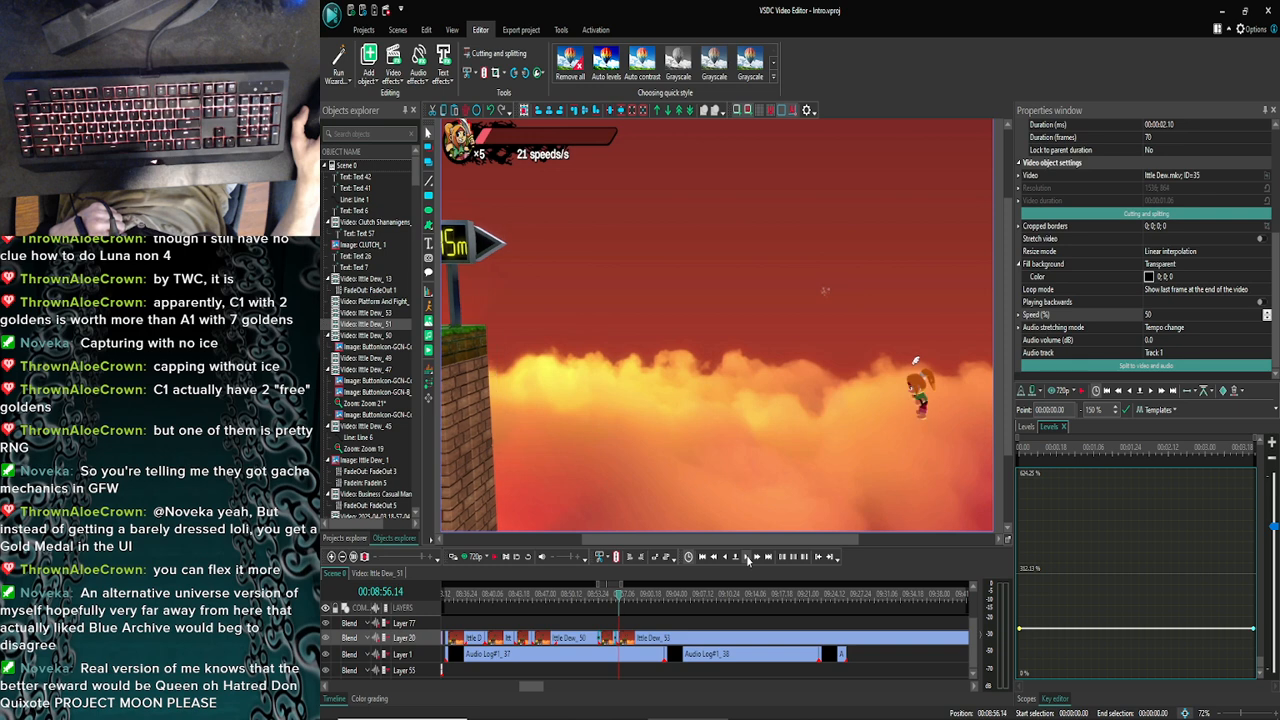
pyautogui.click(723, 558)
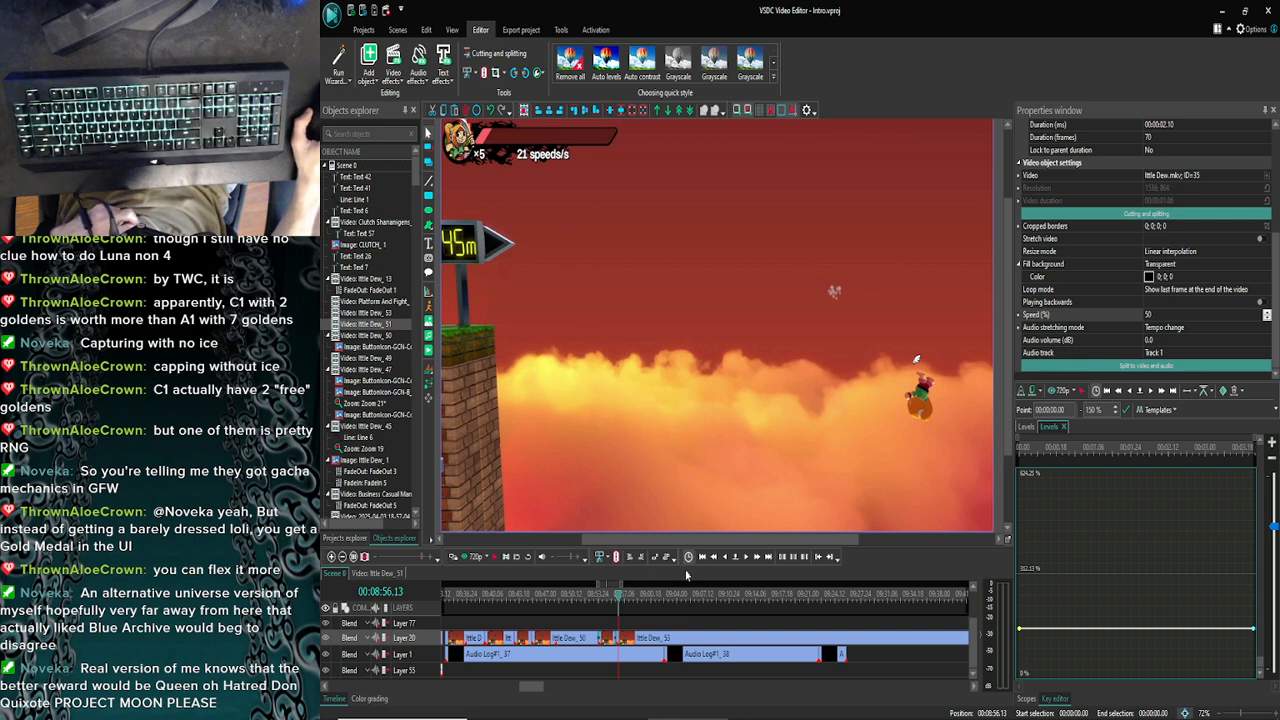
pyautogui.click(632, 641)
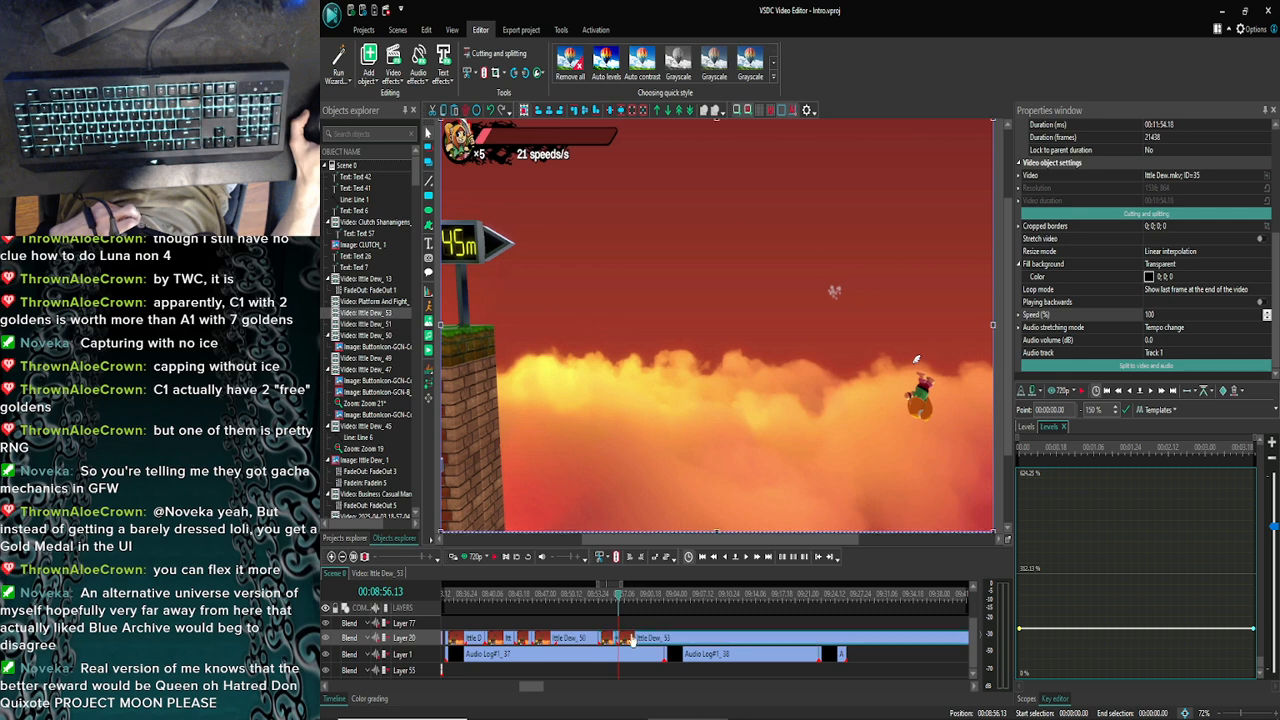
pyautogui.click(616, 558)
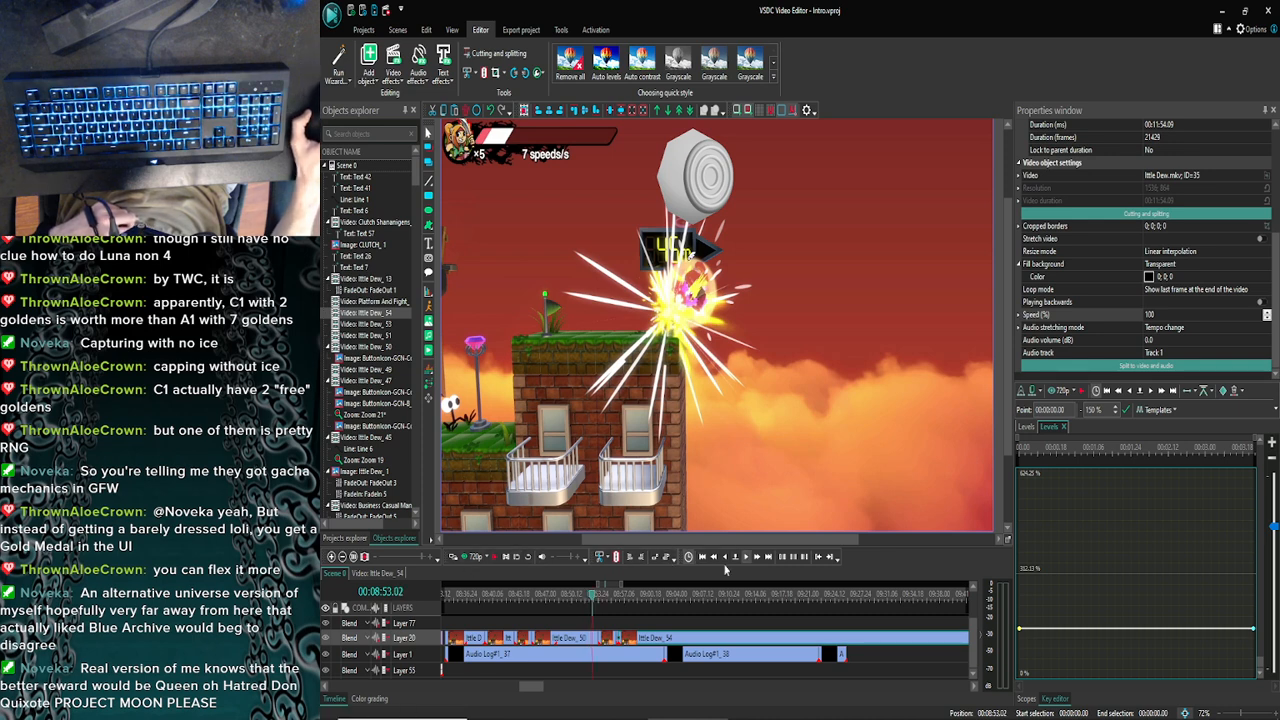
# Copy the Buttonicon-GCN-Control_Stick-R_7 image from inside the Ittle Dew_50 clip and return to Scene 0
pyautogui.doubleClick(576, 644)
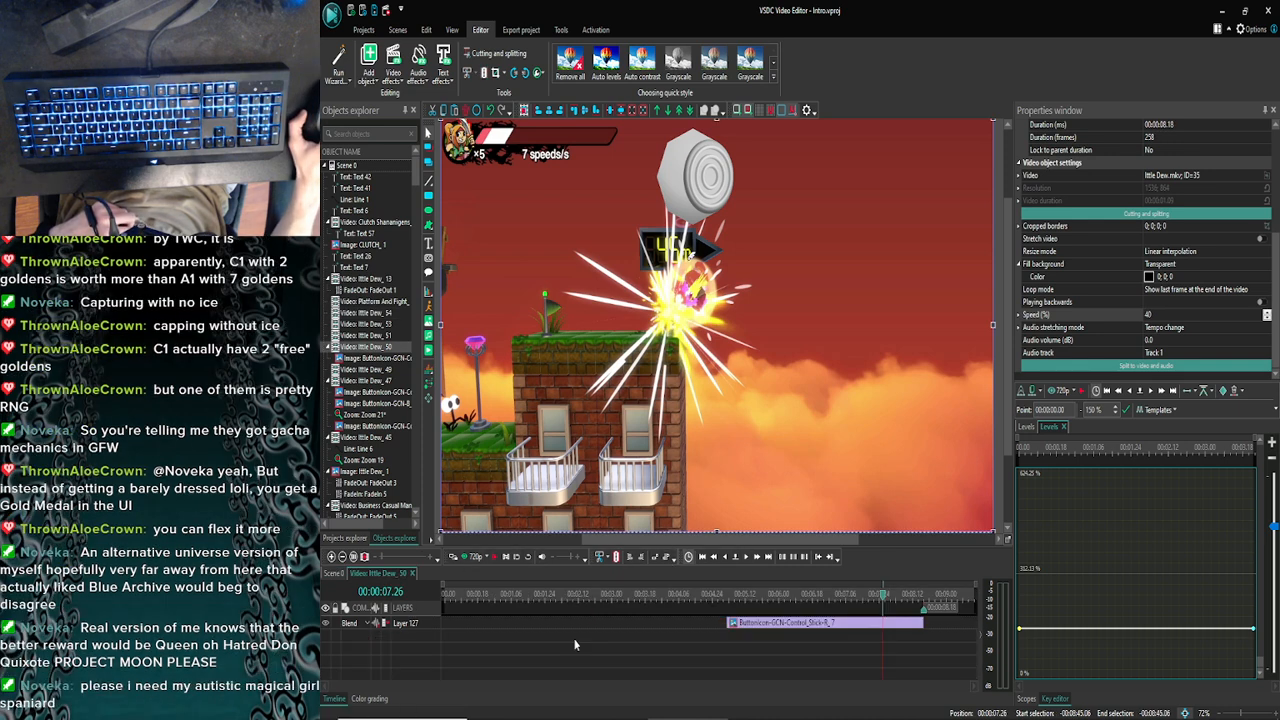
pyautogui.click(791, 625)
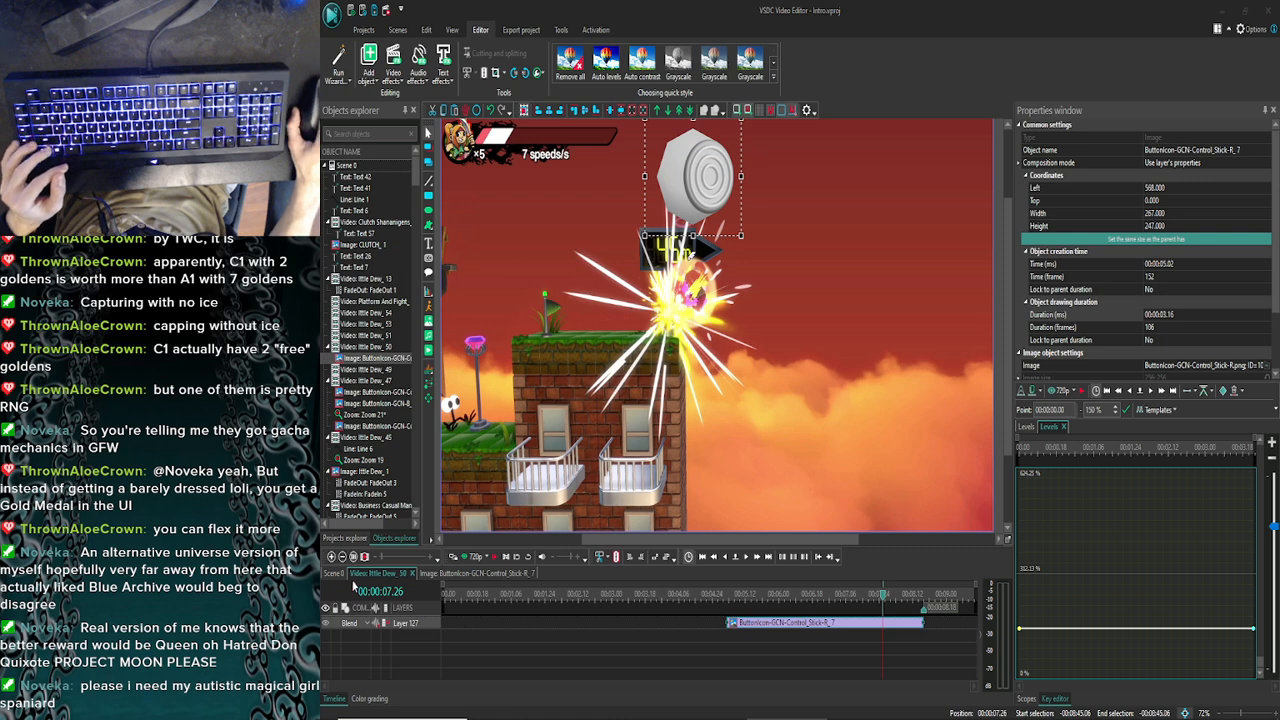
pyautogui.click(336, 573)
# Paste the copied control stick image at the start of the Ittle Dew_51 clip and preview it
pyautogui.click(333, 557)
pyautogui.click(333, 557)
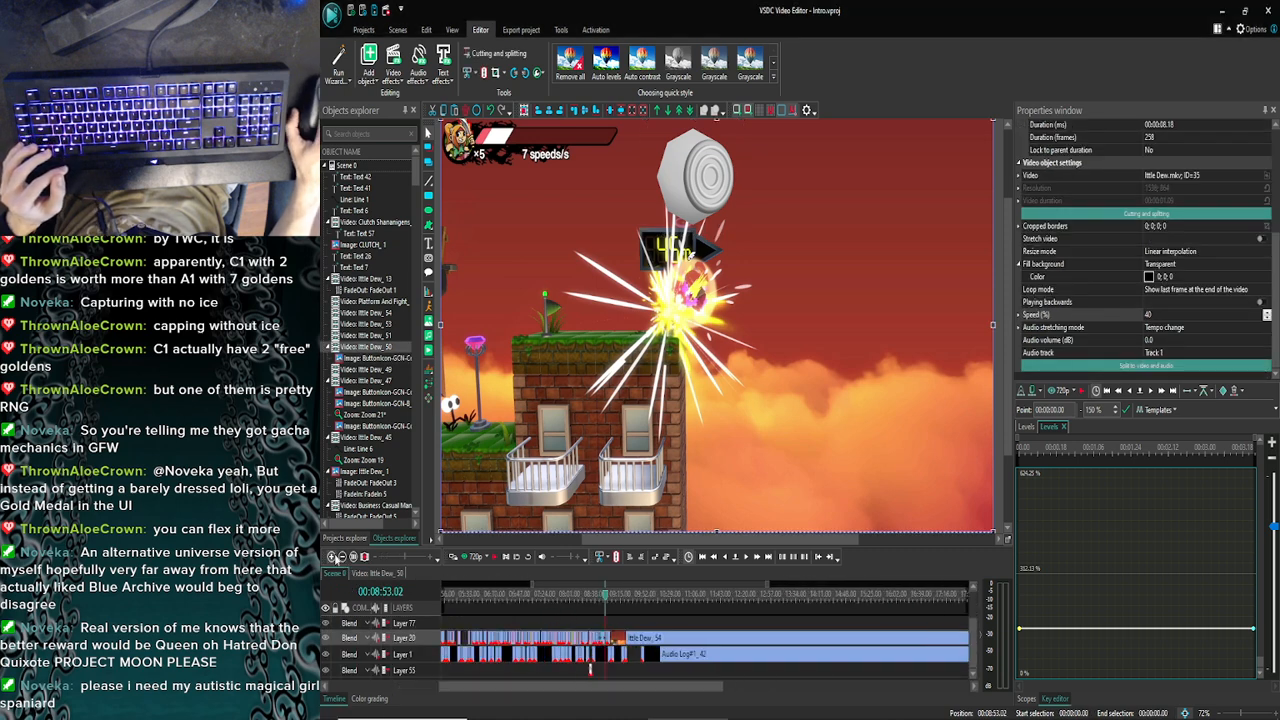
pyautogui.click(333, 557)
pyautogui.click(333, 557)
pyautogui.click(333, 557)
pyautogui.click(333, 557)
pyautogui.click(333, 557)
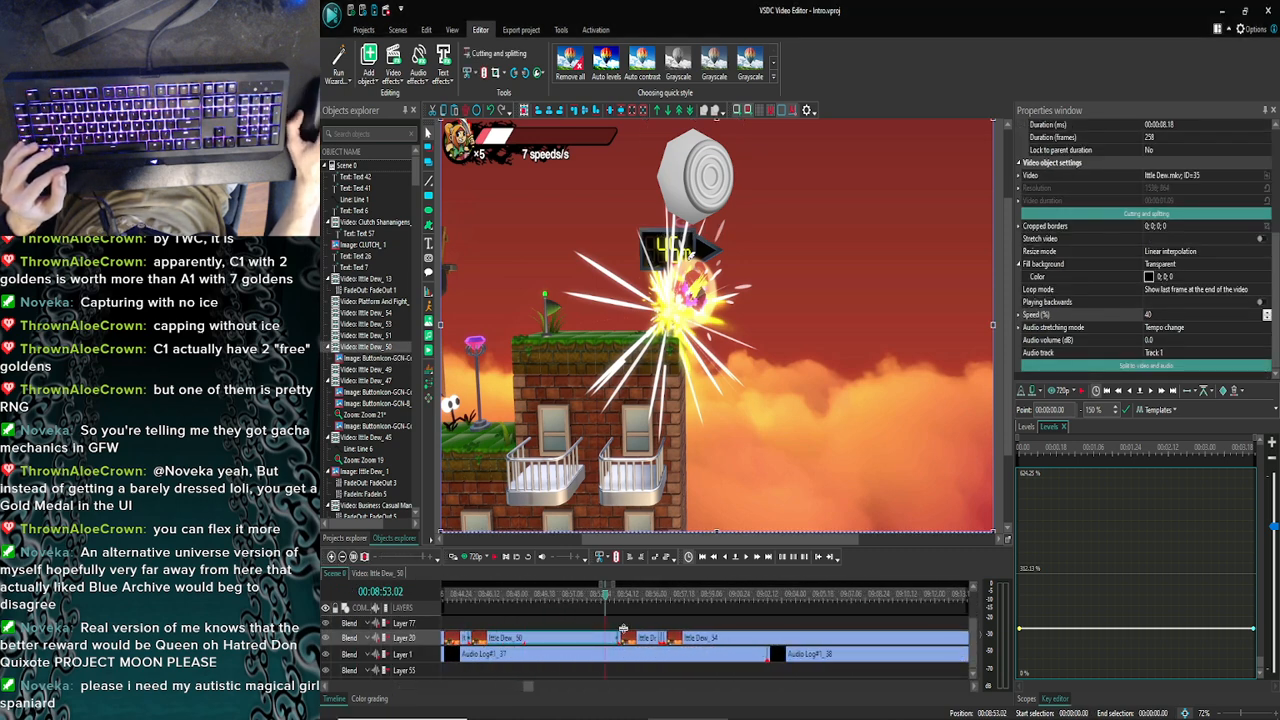
pyautogui.doubleClick(617, 638)
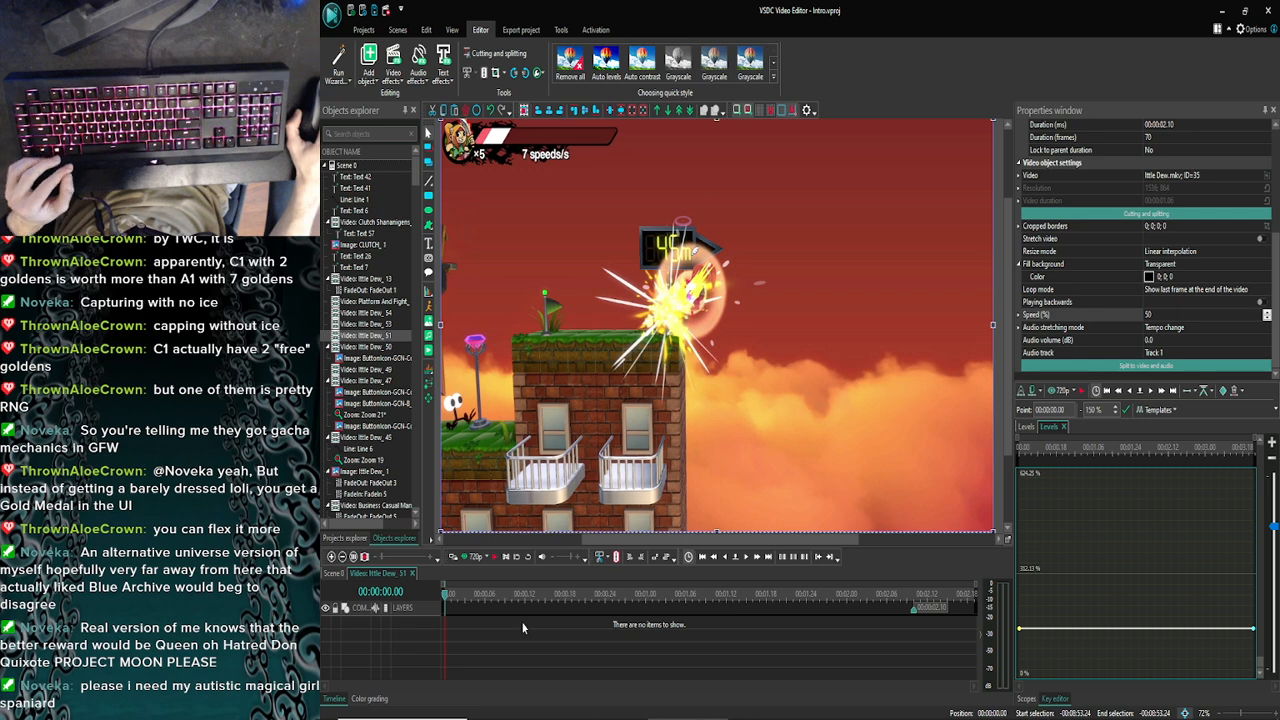
pyautogui.hotkey('ctrl', 'v')
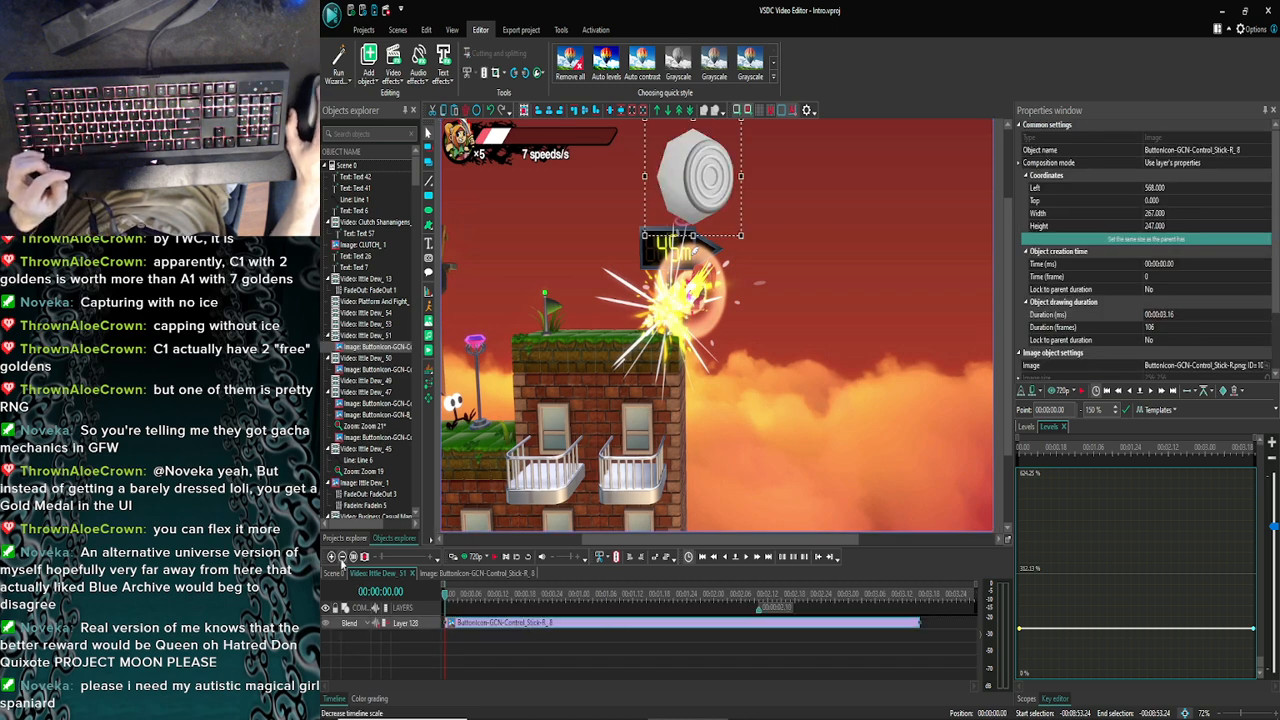
pyautogui.click(462, 557)
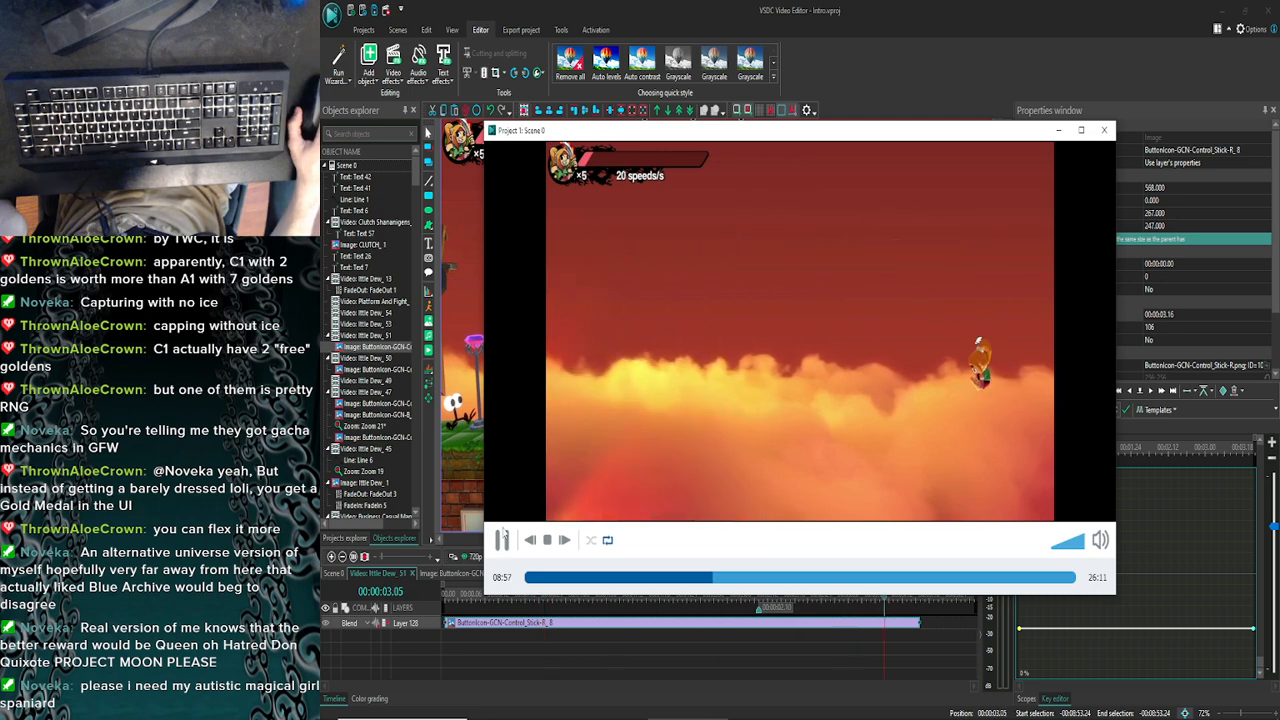
# Close the preview of the control stick overlay and return from the Ittle Dew_51 clip to Scene 0
pyautogui.click(1104, 130)
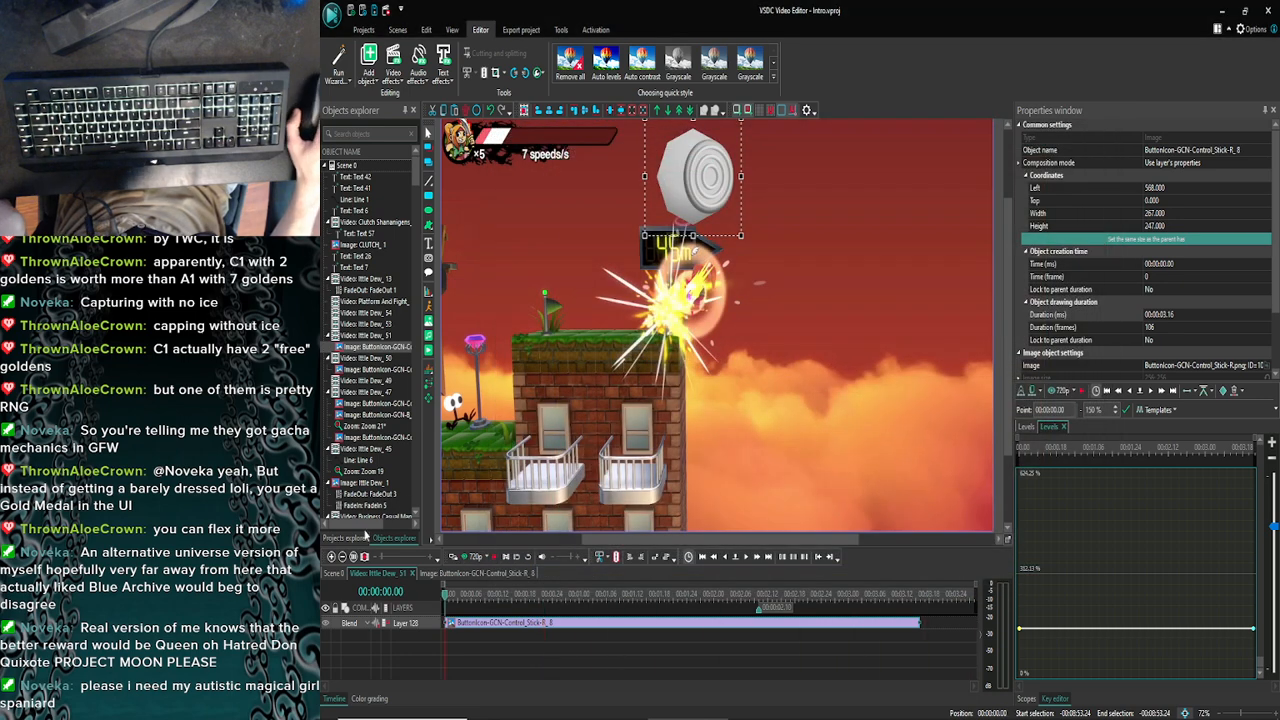
pyautogui.click(335, 573)
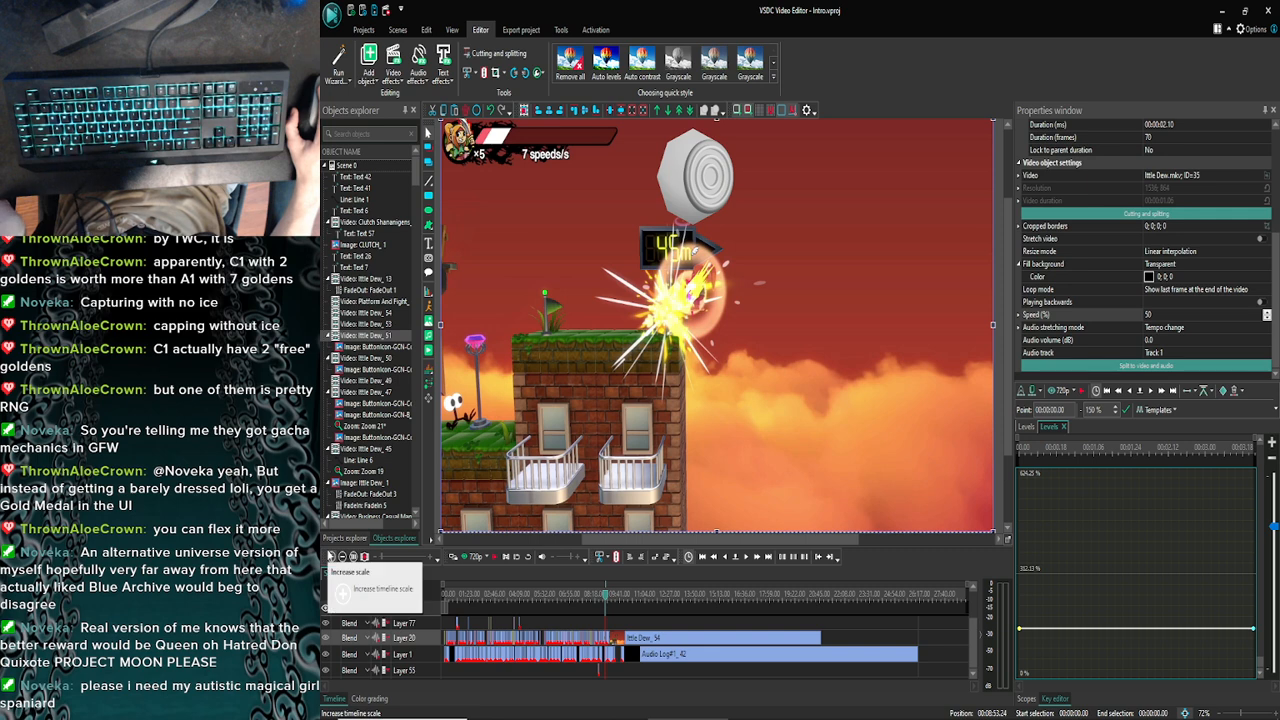
pyautogui.click(330, 556)
pyautogui.click(330, 556)
pyautogui.click(330, 556)
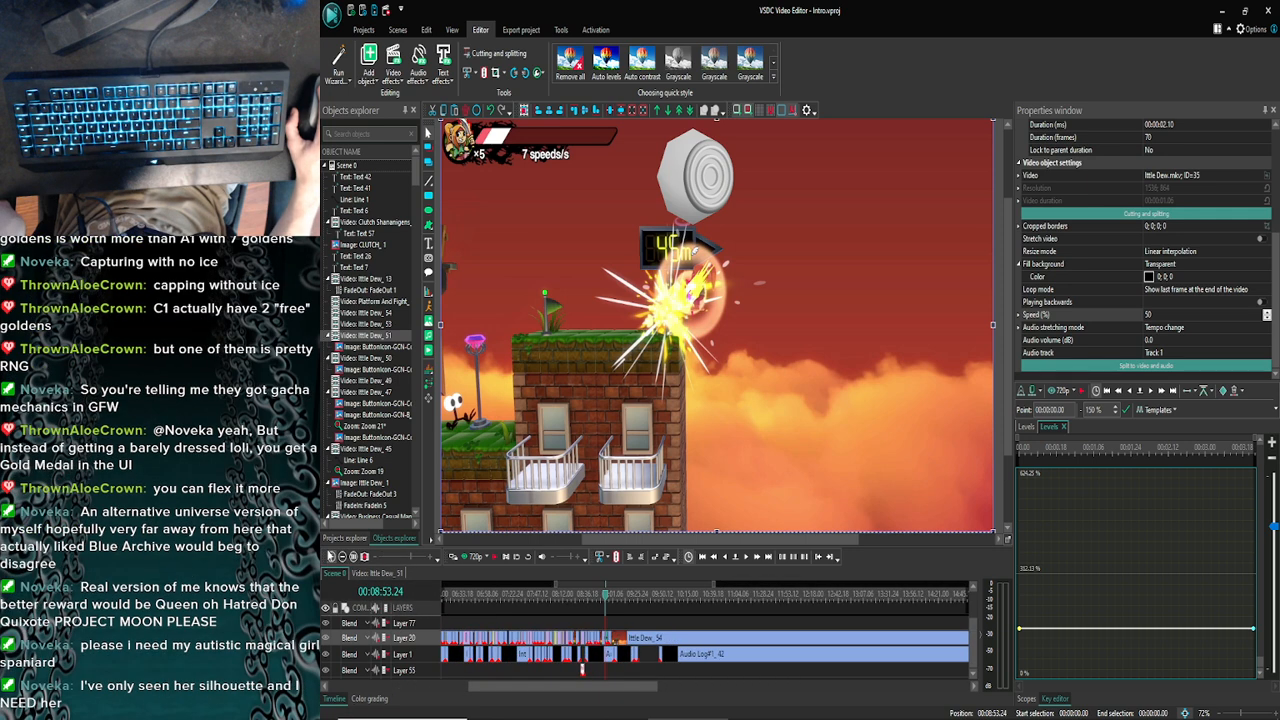
pyautogui.click(330, 556)
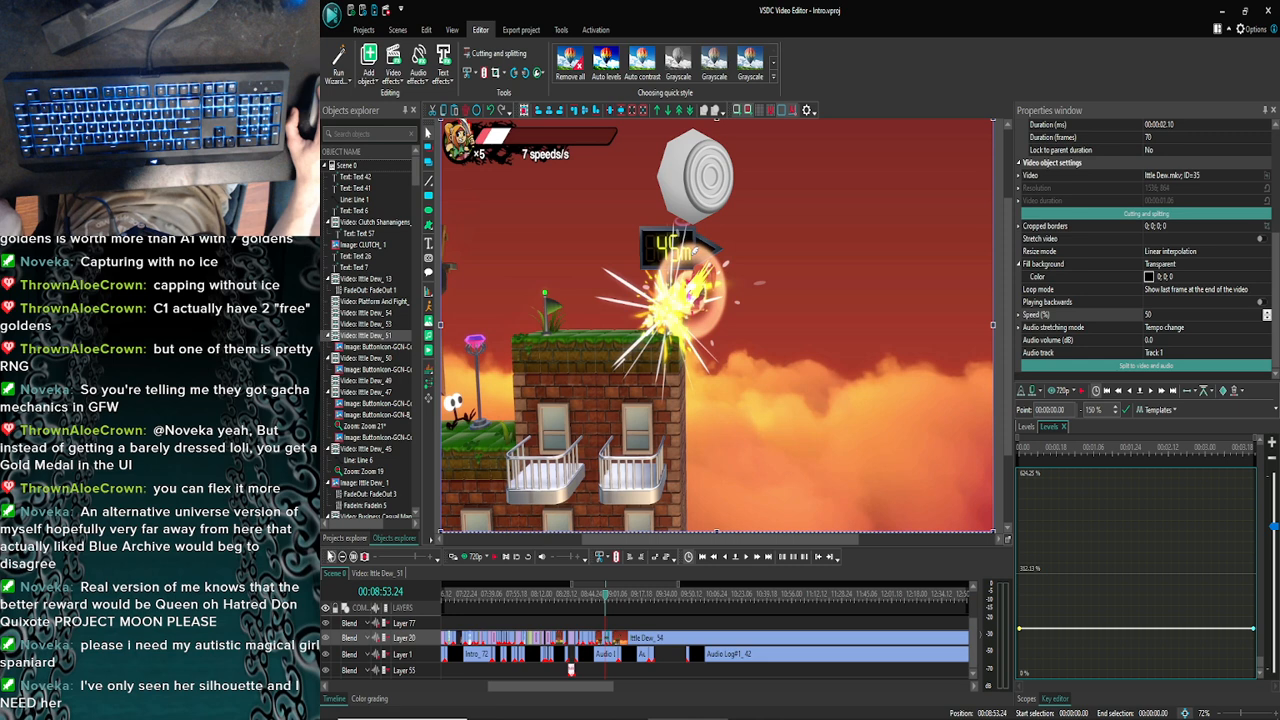
pyautogui.click(330, 556)
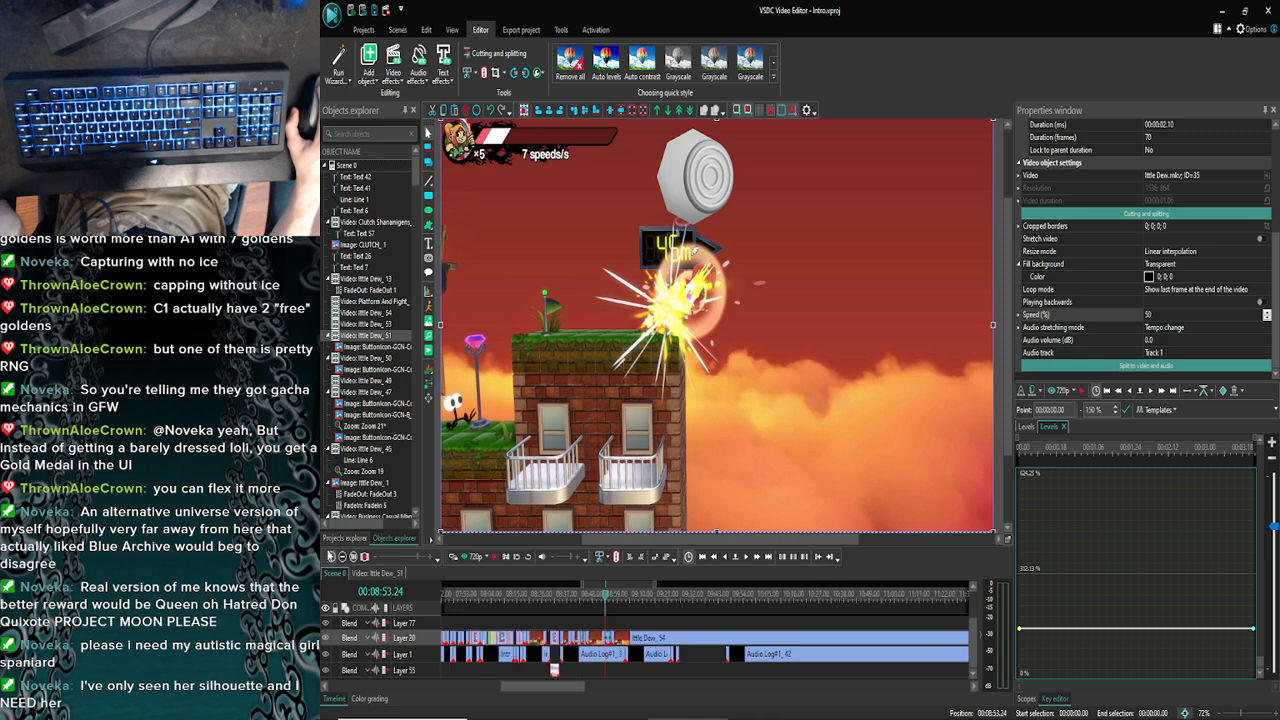
# Place the playhead at 00:08:56.06, just after the control stick overlay ends, and preview the scene from there
pyautogui.click(612, 599)
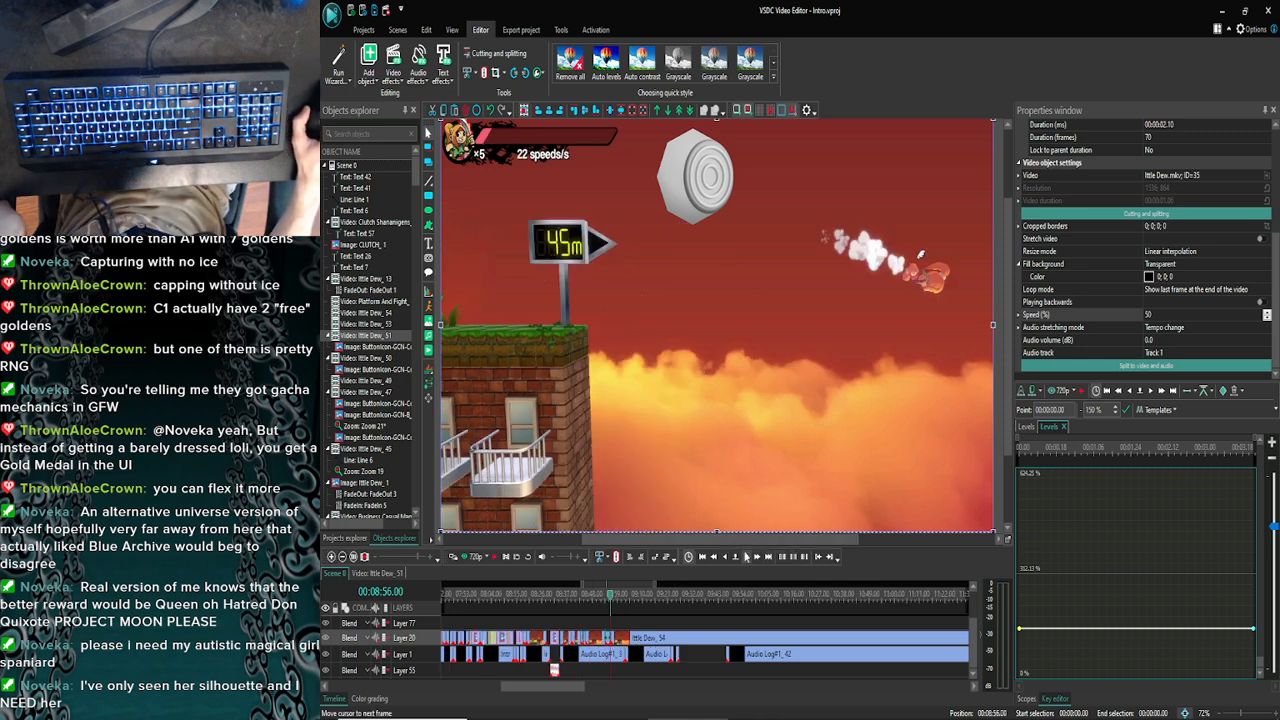
pyautogui.click(745, 557)
pyautogui.click(745, 557)
pyautogui.click(745, 557)
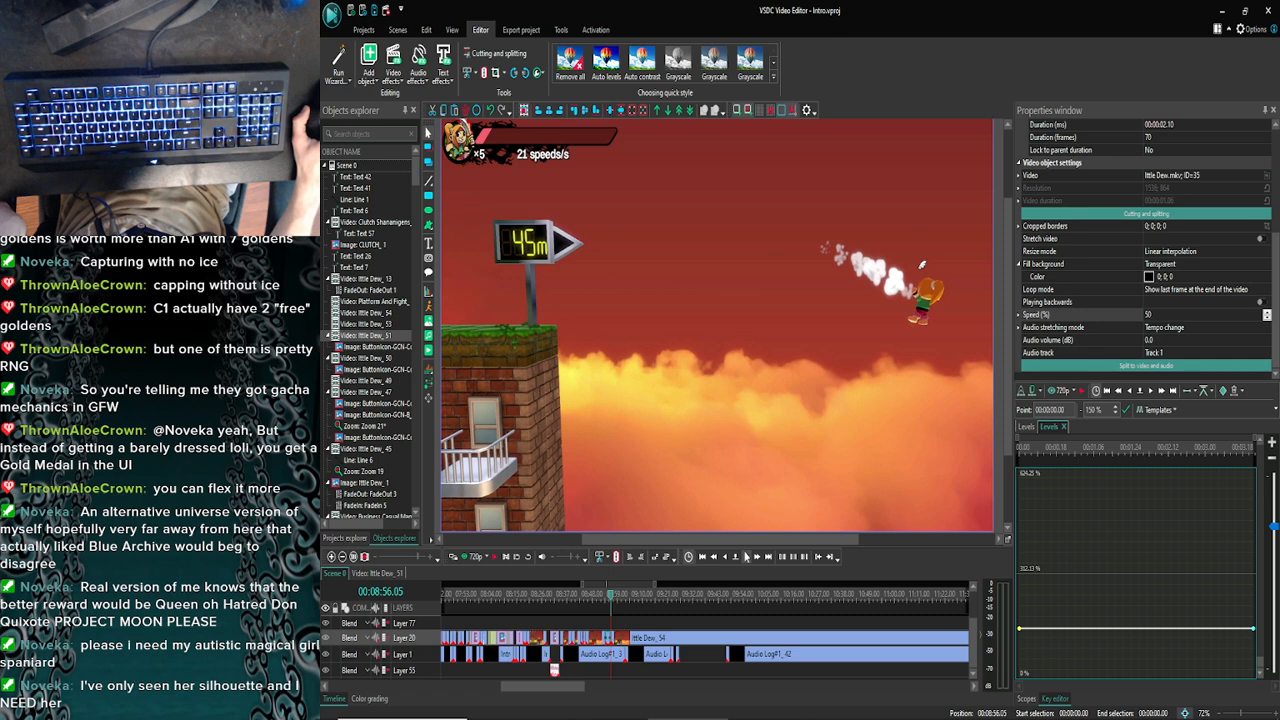
pyautogui.click(745, 557)
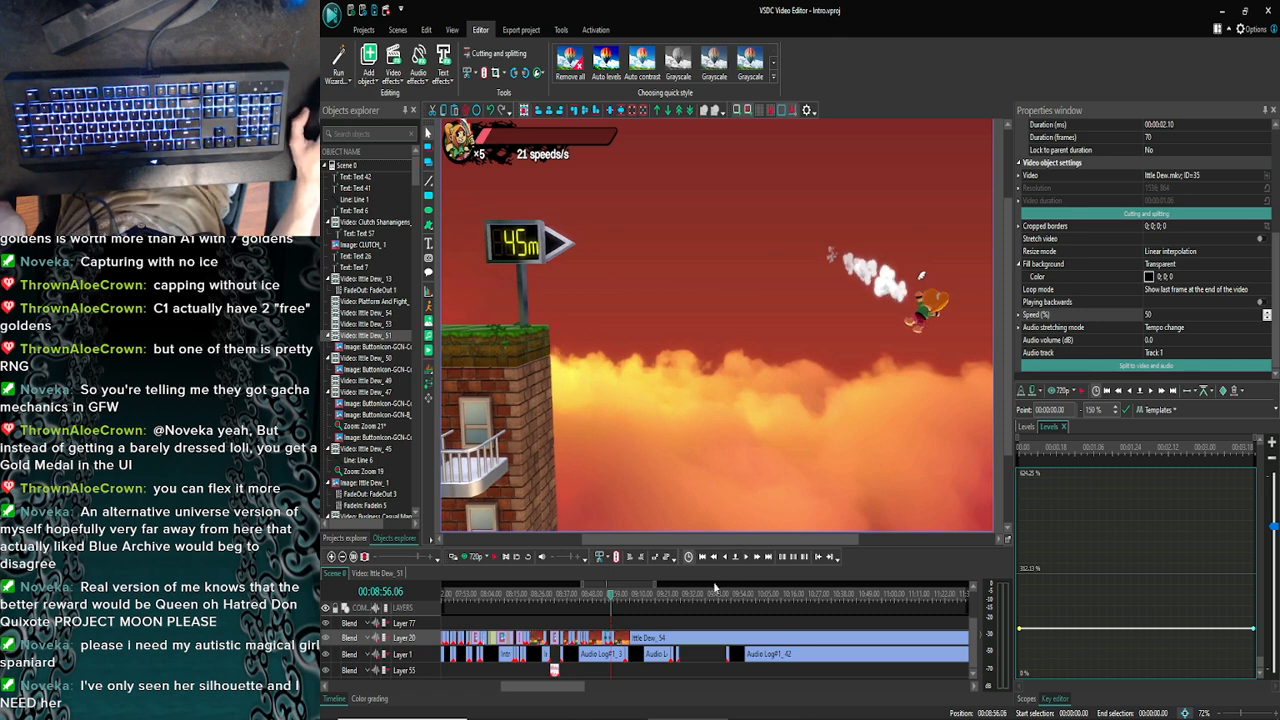
pyautogui.click(466, 560)
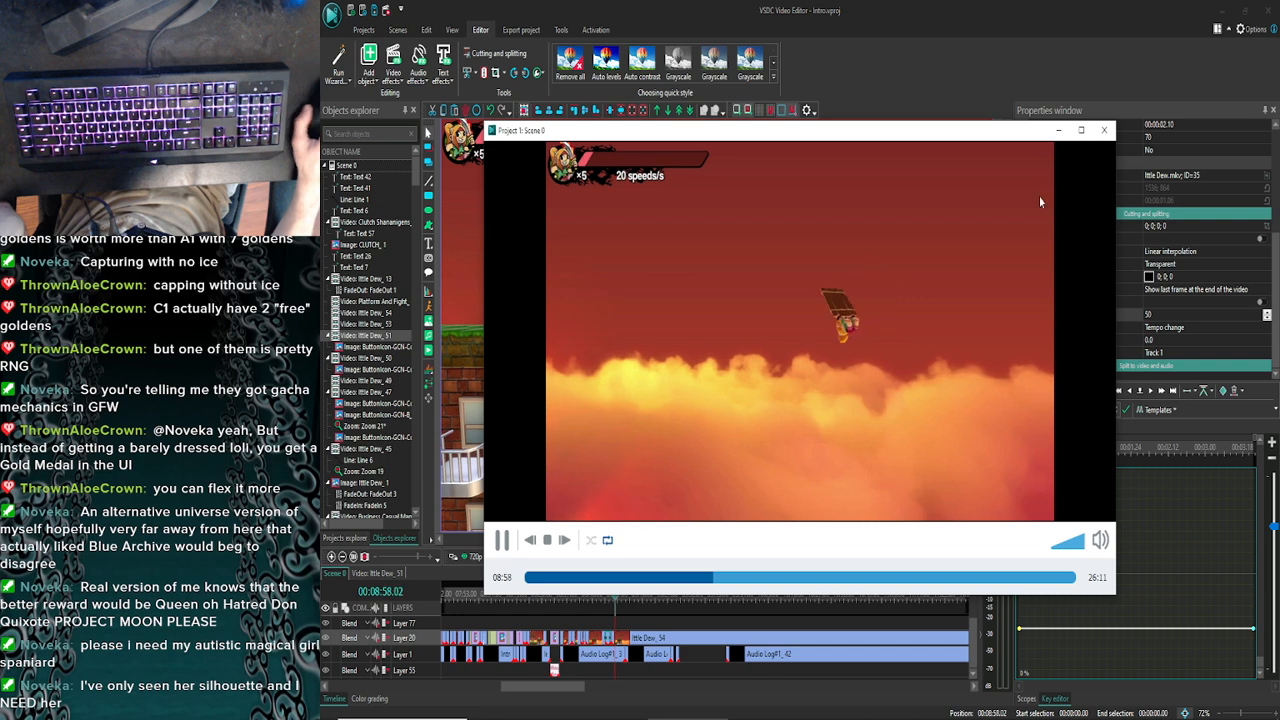
pyautogui.click(1103, 130)
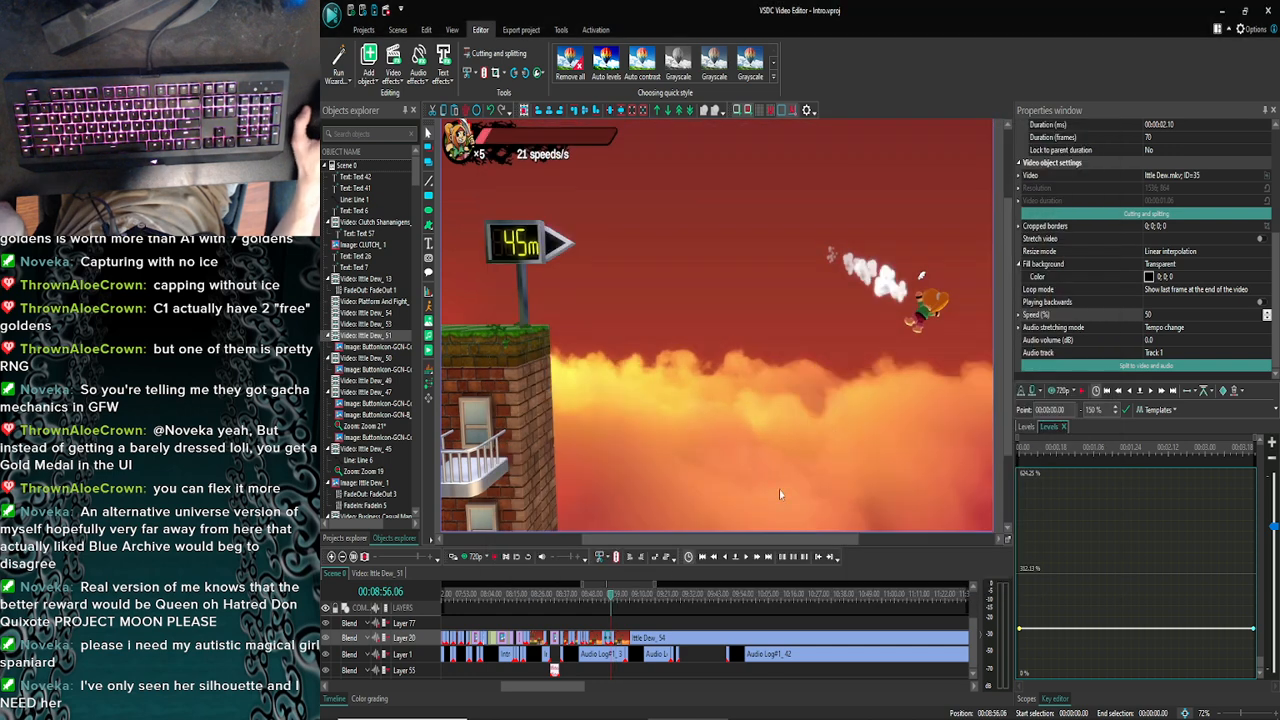
# Examine the following footage frame by frame up to 00:08:56.15 and settle on 00:08:56.13
pyautogui.click(748, 560)
pyautogui.click(748, 560)
pyautogui.click(748, 560)
pyautogui.click(748, 560)
pyautogui.click(748, 560)
pyautogui.click(748, 560)
pyautogui.click(748, 560)
pyautogui.click(748, 560)
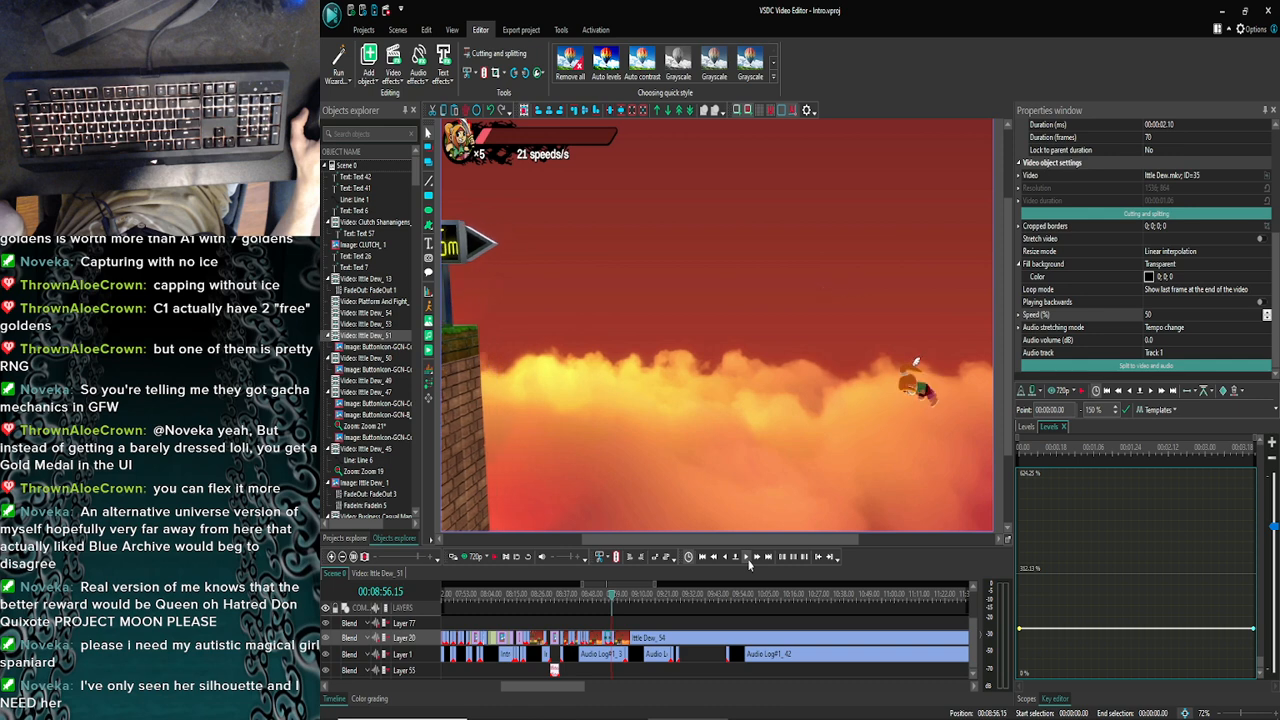
pyautogui.click(727, 565)
pyautogui.click(727, 565)
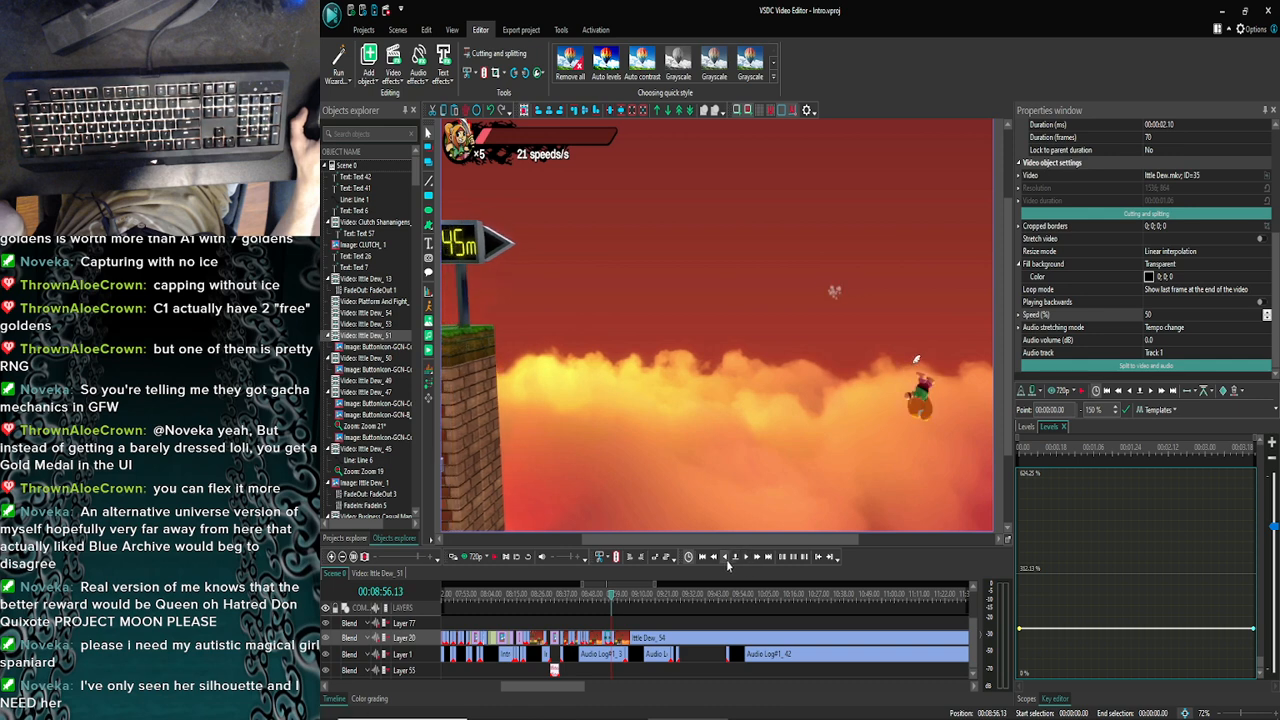
# Set the playback speed of the short Ittle Dew_53 clip to 50%
pyautogui.click(341, 556)
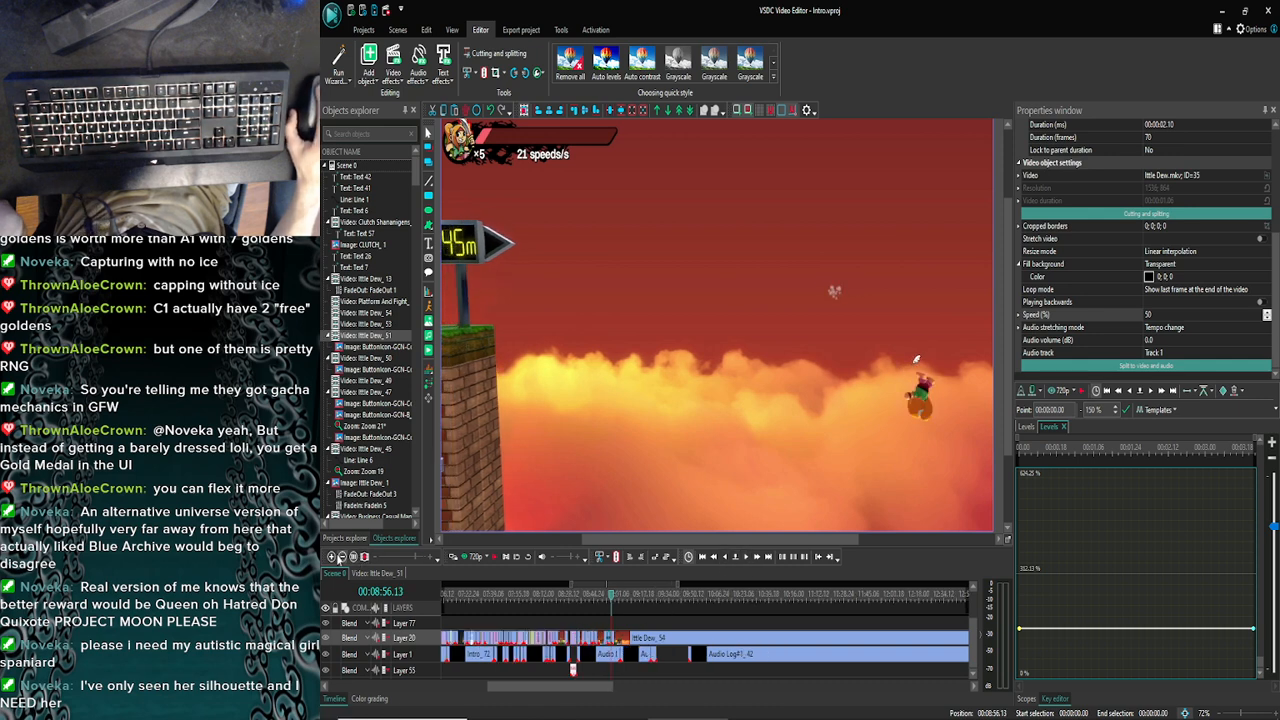
pyautogui.click(341, 556)
pyautogui.click(341, 556)
pyautogui.click(331, 557)
pyautogui.click(331, 557)
pyautogui.click(331, 557)
pyautogui.click(331, 557)
pyautogui.click(331, 557)
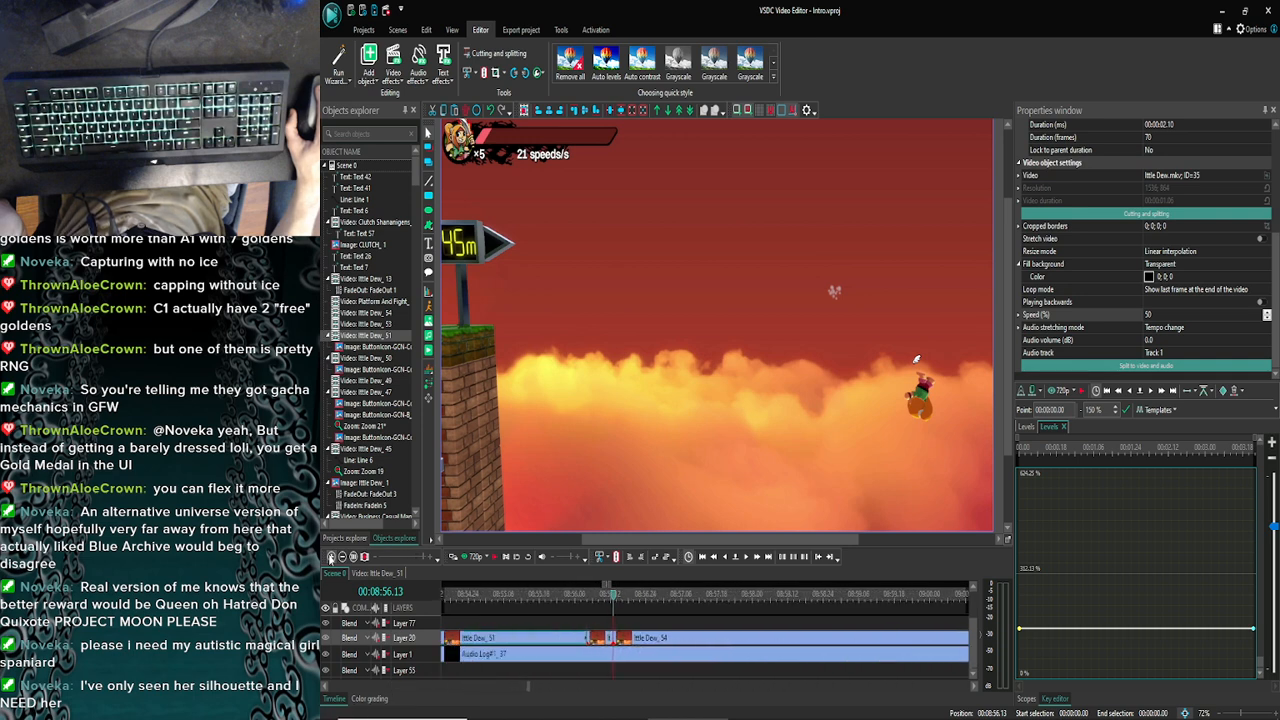
pyautogui.click(331, 557)
pyautogui.click(331, 557)
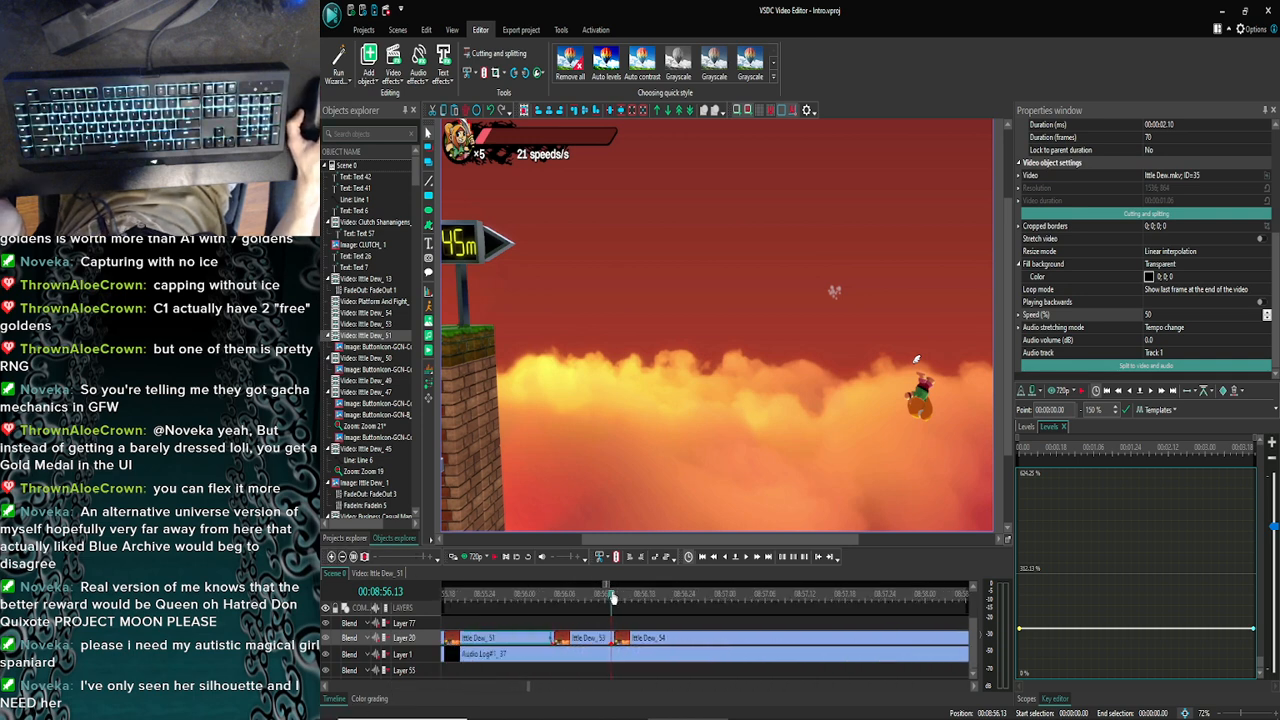
pyautogui.click(591, 633)
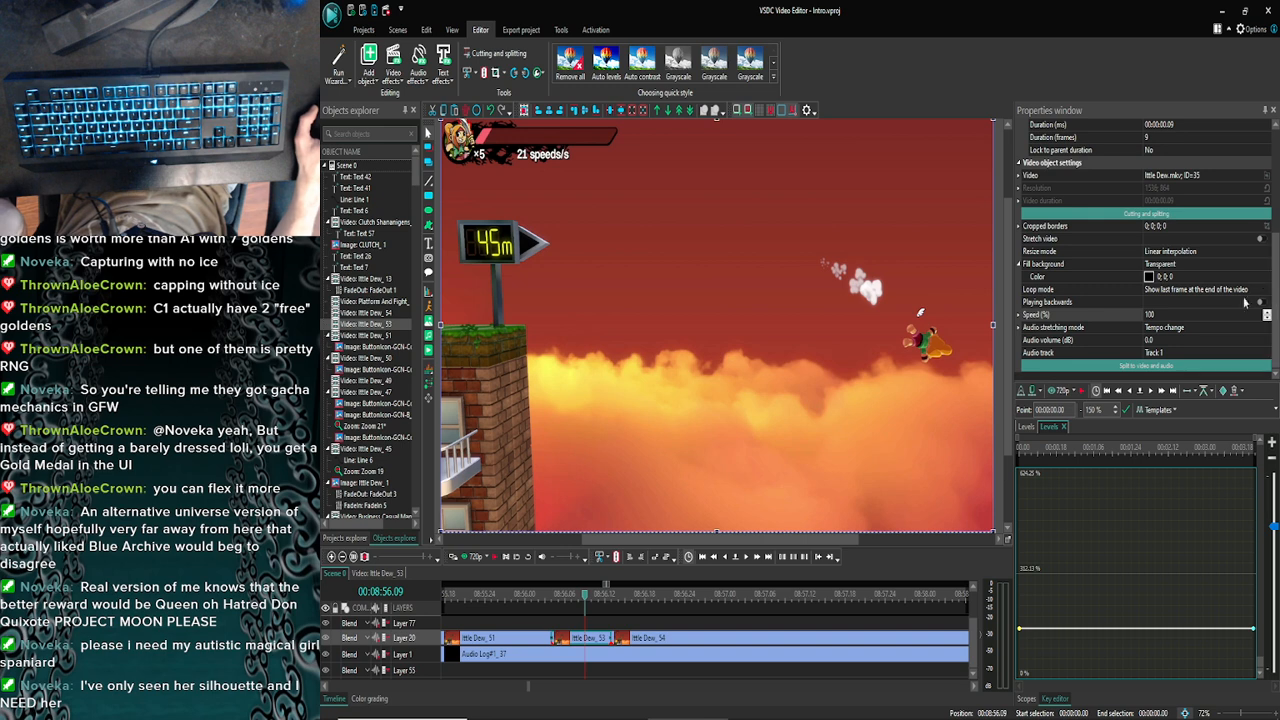
pyautogui.click(1149, 318)
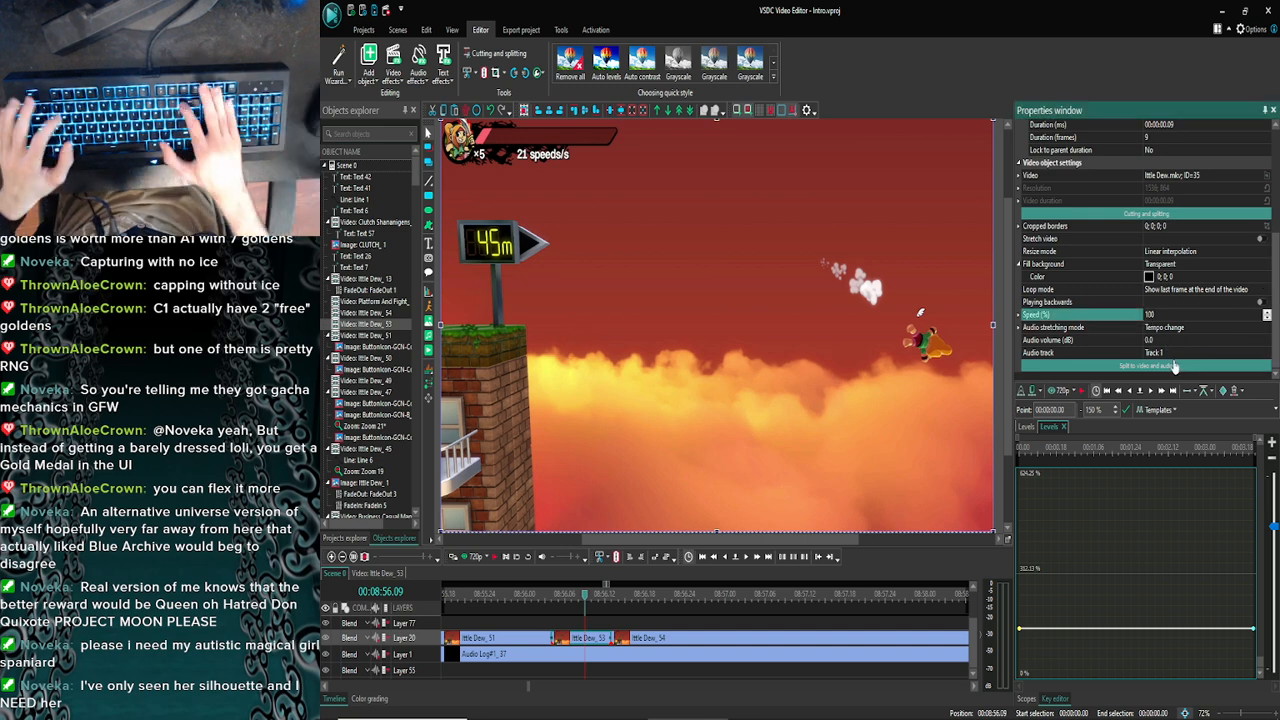
pyautogui.write('5')
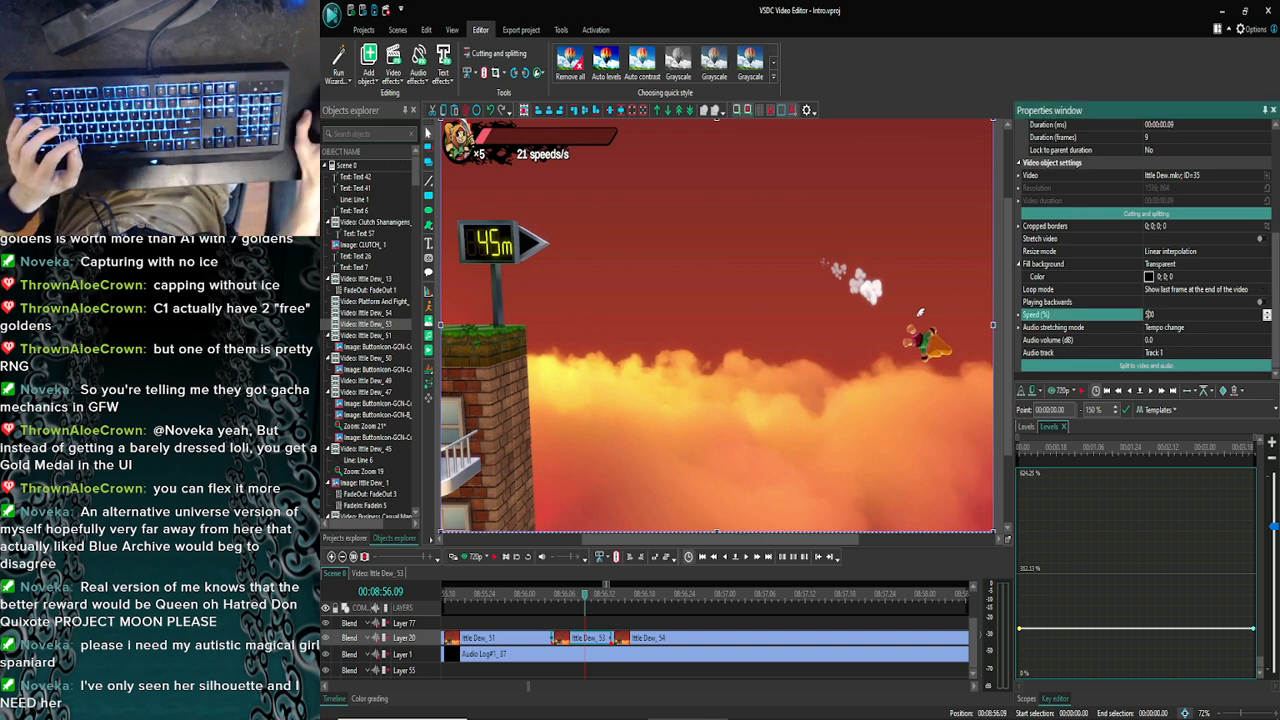
pyautogui.press('Delete')
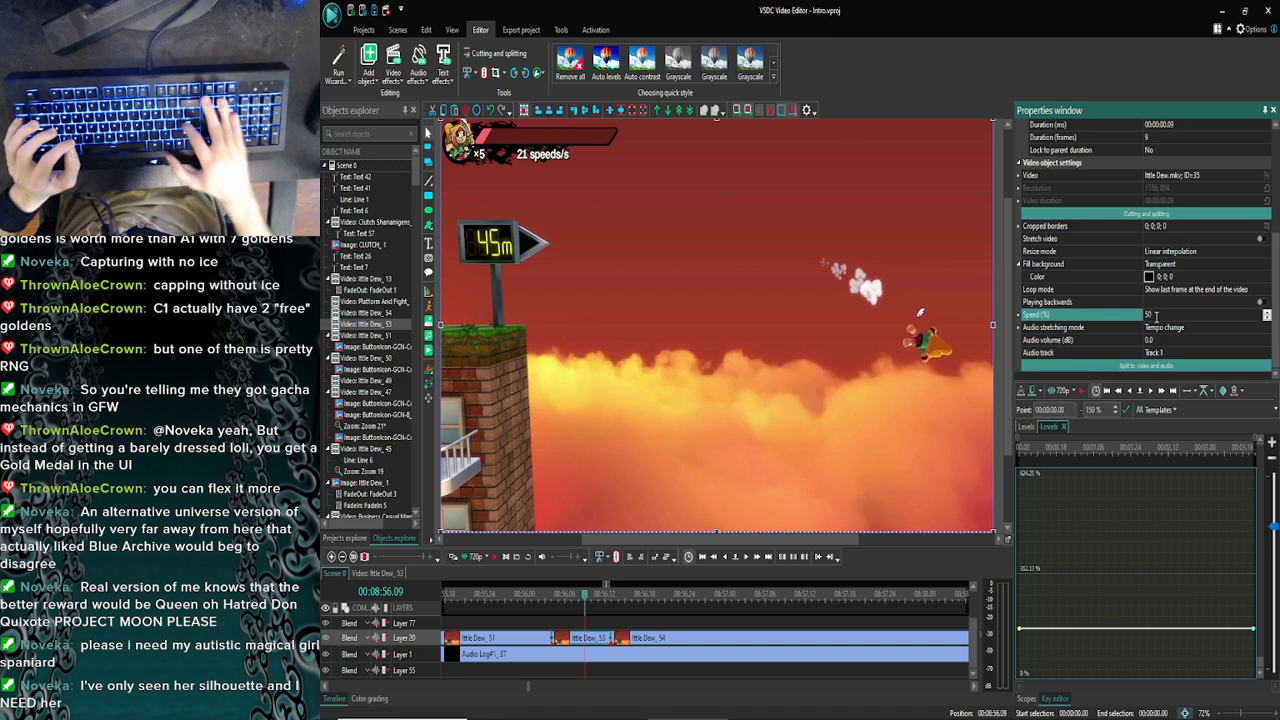
pyautogui.press('Return')
# Preview the slowed Ittle Dew_53 clip repeatedly, playing on into the Ittle Dew_54 clip
pyautogui.moveTo(583, 601); pyautogui.dragTo(500, 590)
pyautogui.click(470, 556)
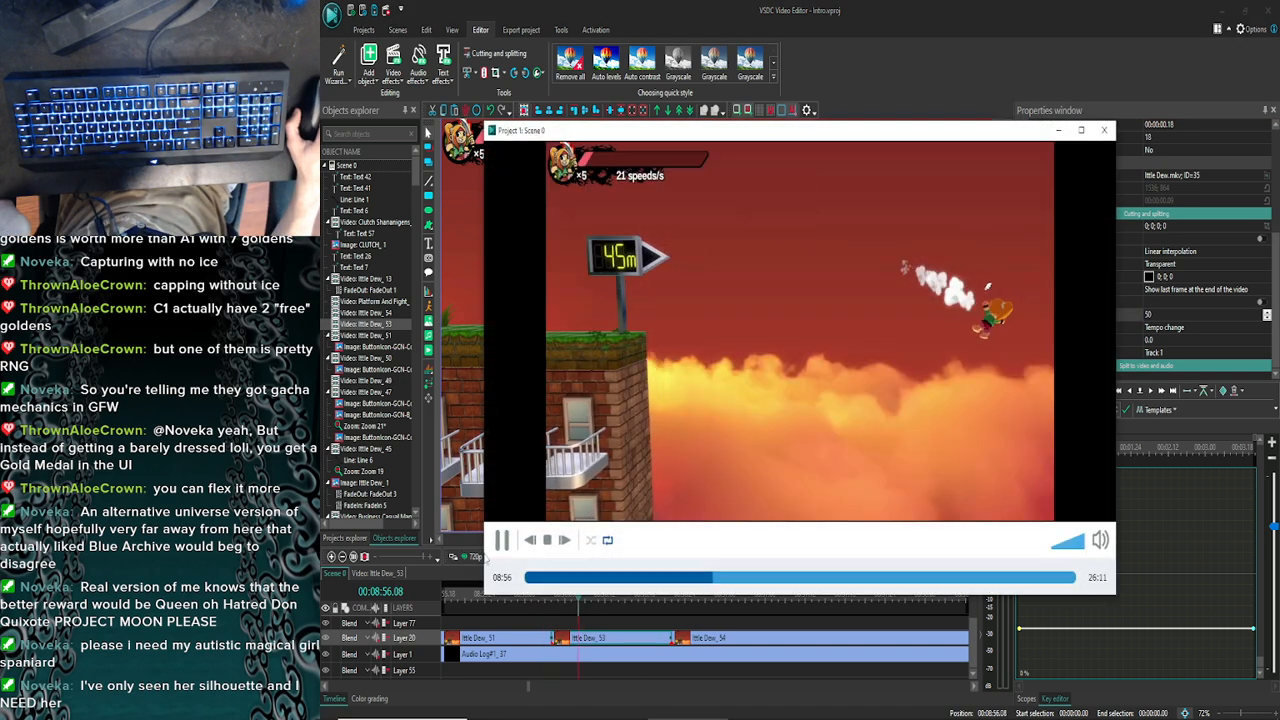
pyautogui.click(1104, 130)
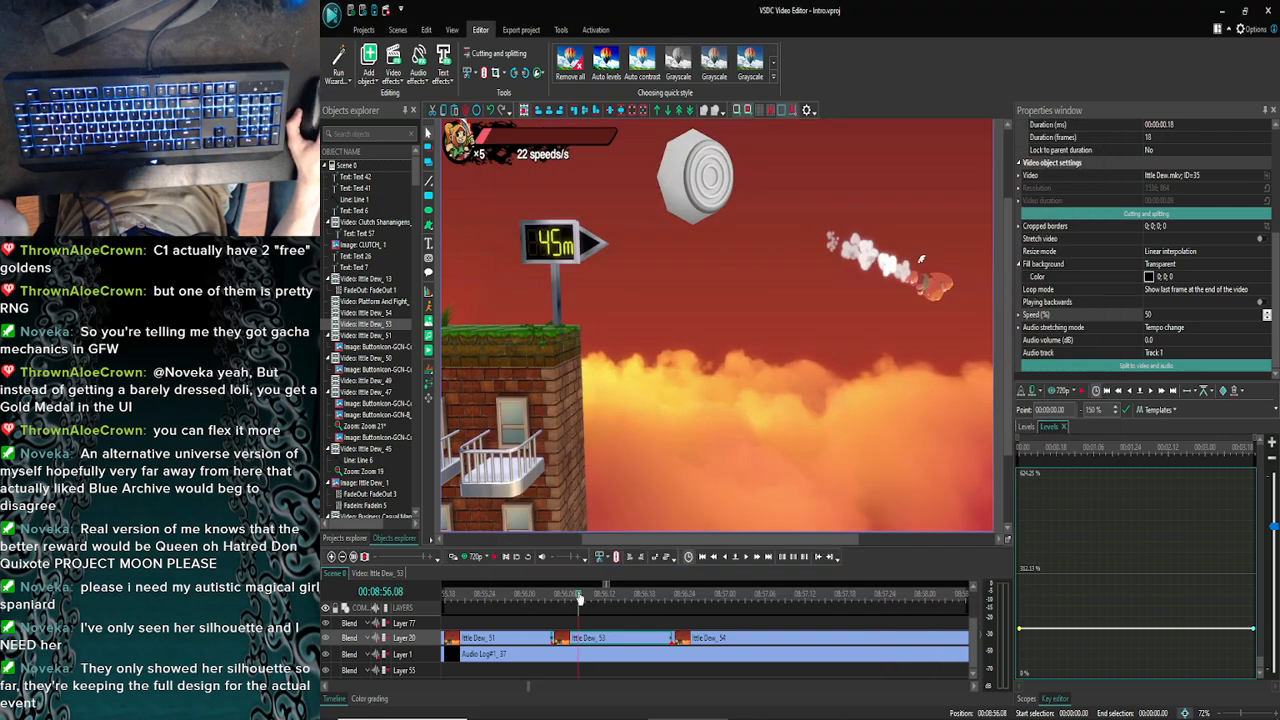
pyautogui.click(561, 594)
pyautogui.click(470, 556)
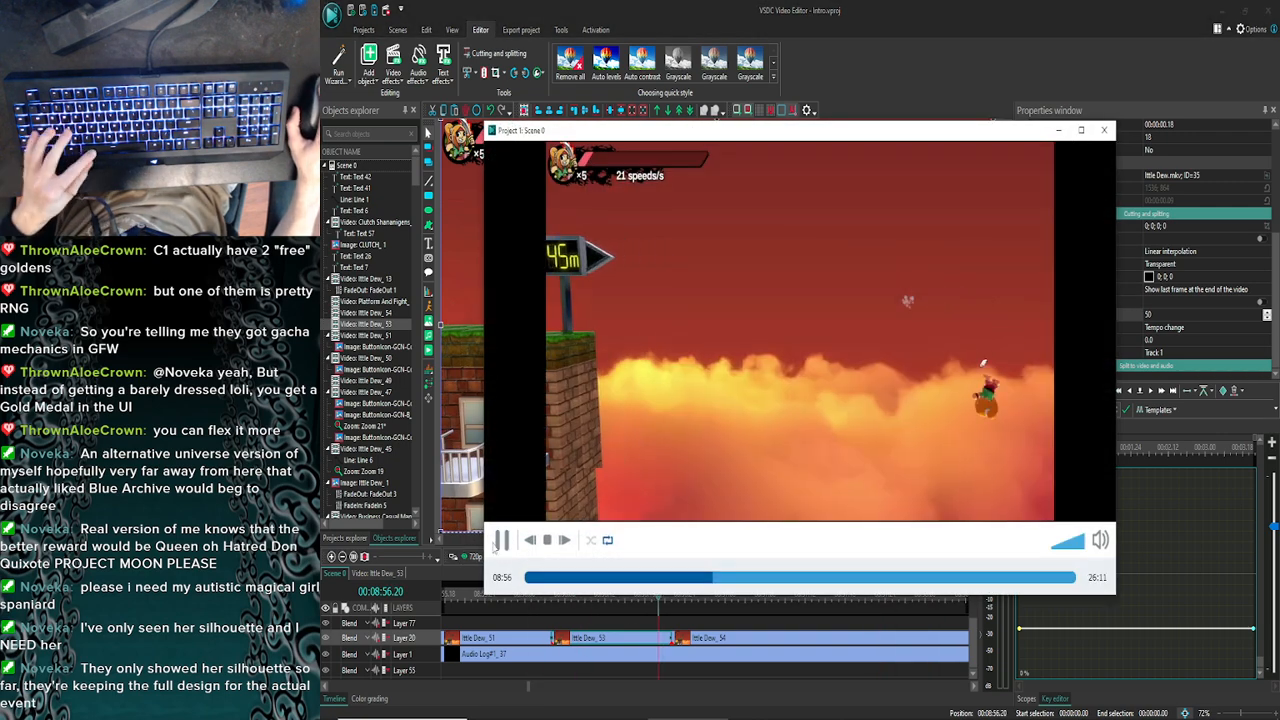
pyautogui.click(497, 542)
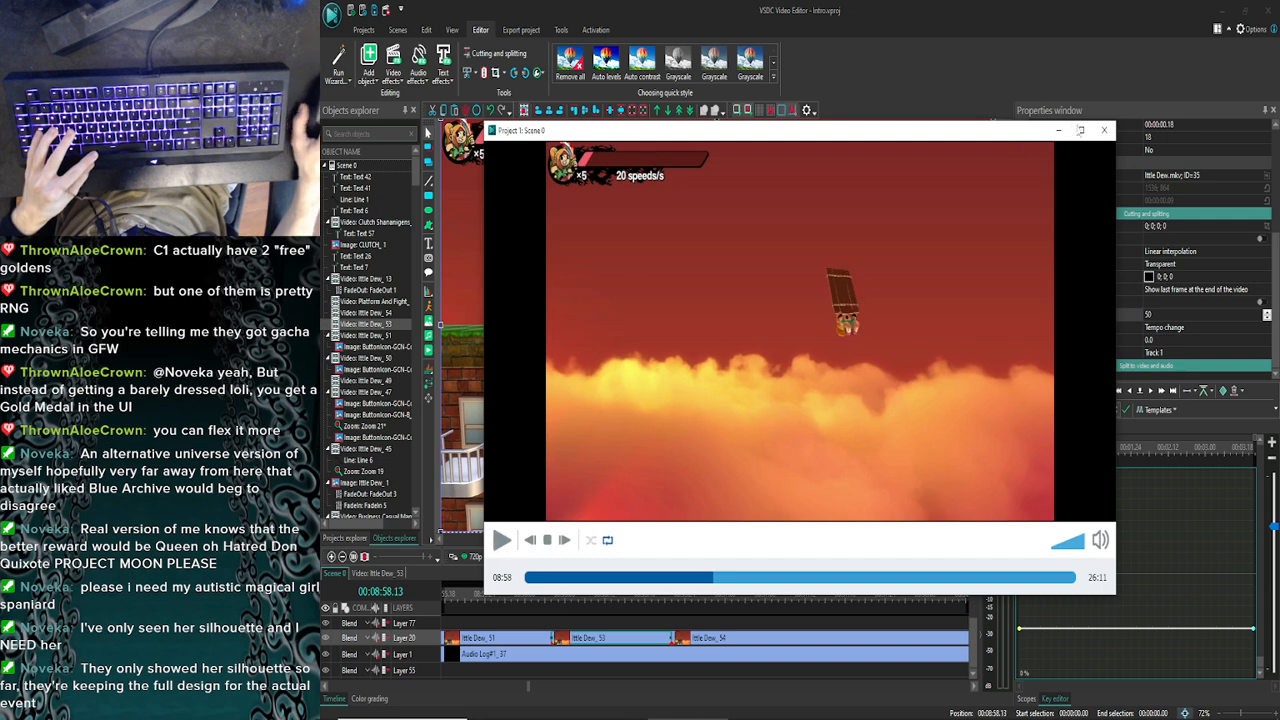
pyautogui.click(1103, 131)
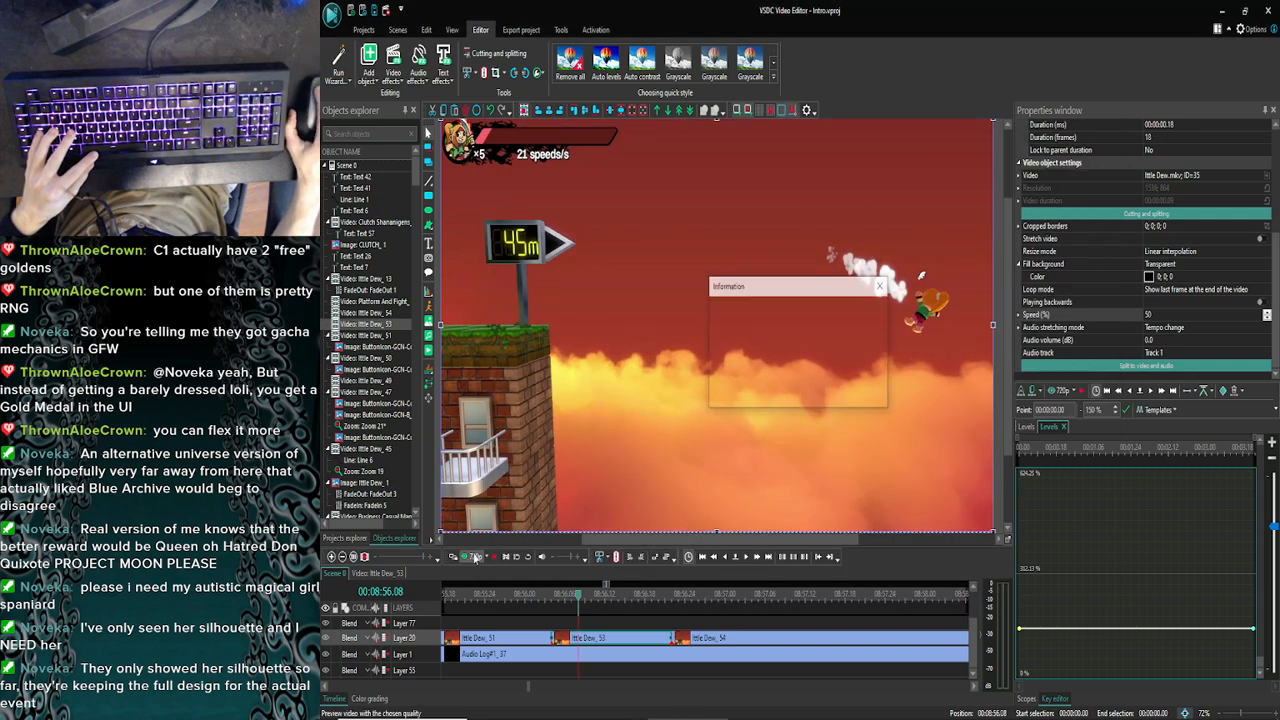
pyautogui.click(494, 554)
pyautogui.click(500, 541)
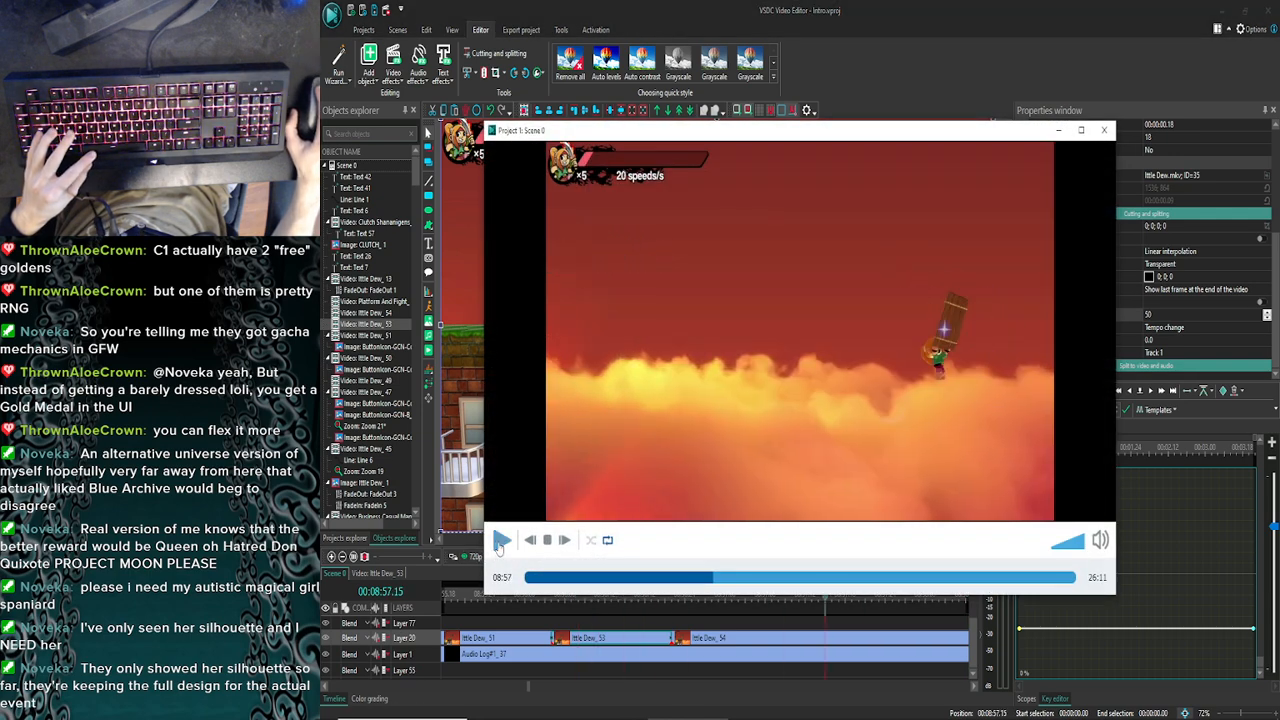
pyautogui.click(1103, 131)
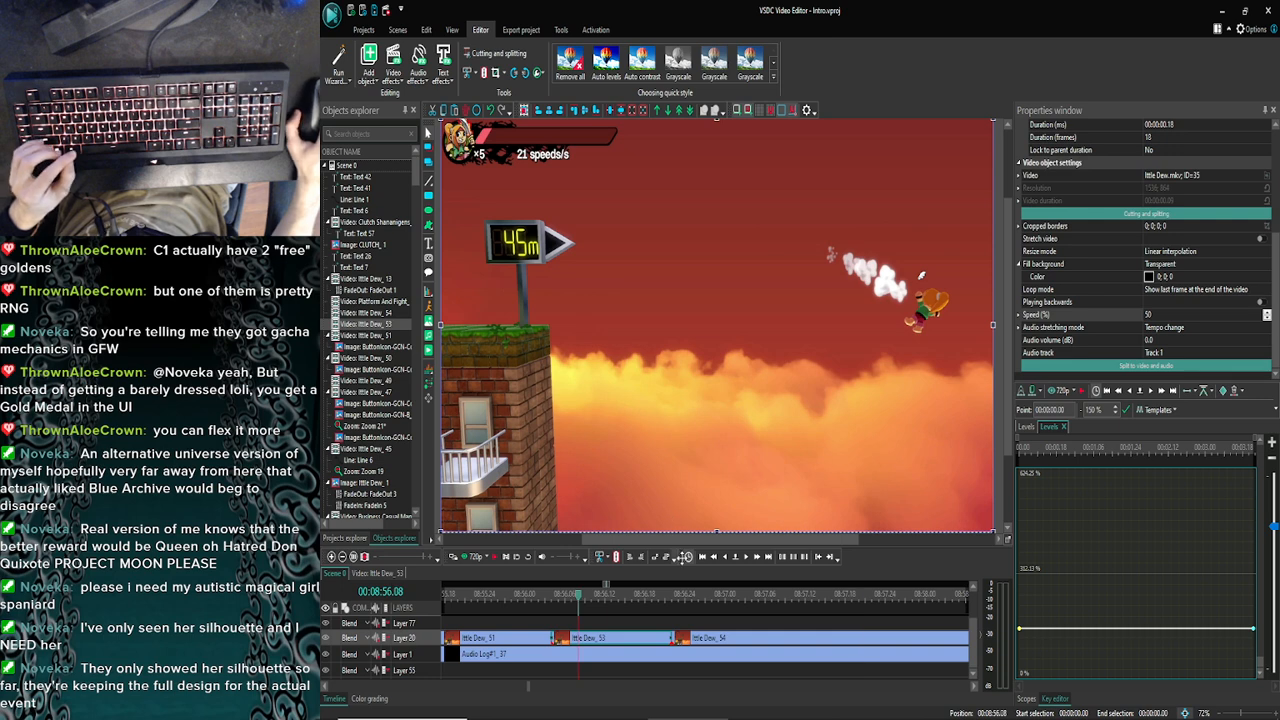
# Advance the playhead into the Ittle Dew_54 clip to 00:08:57.20, preview from there and step back to 00:08:57.17
pyautogui.click(757, 557)
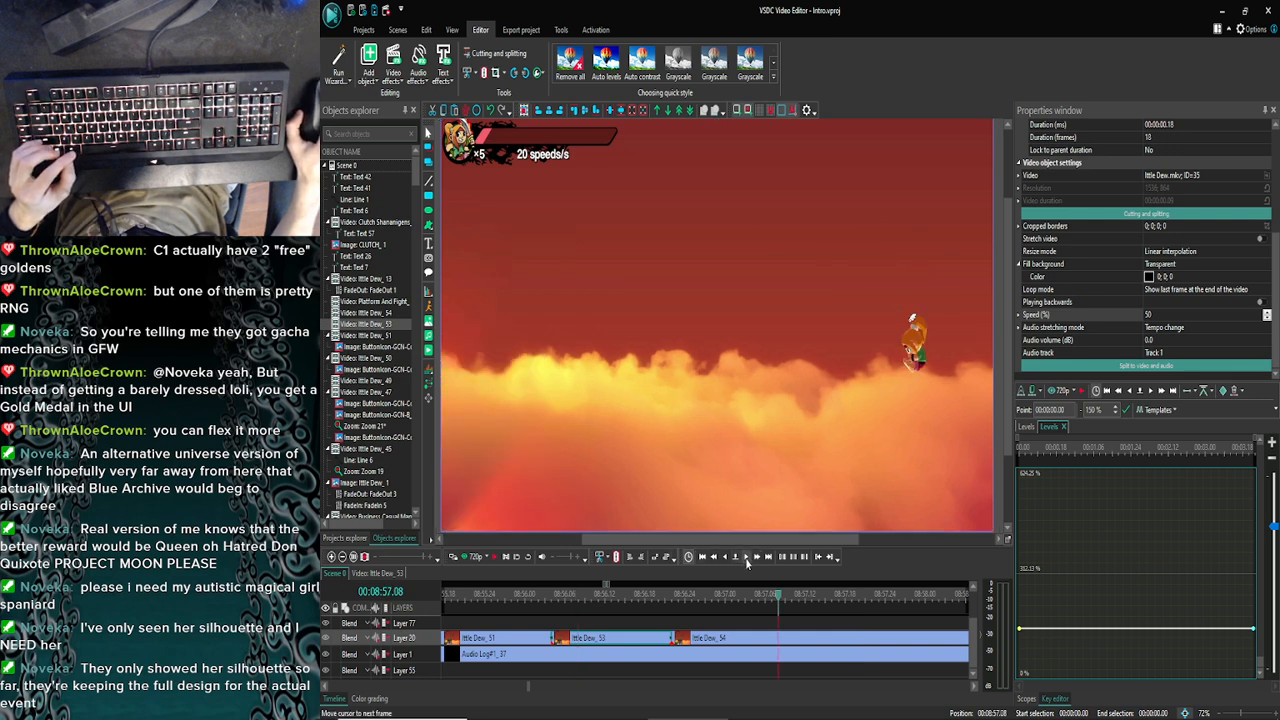
pyautogui.click(746, 557)
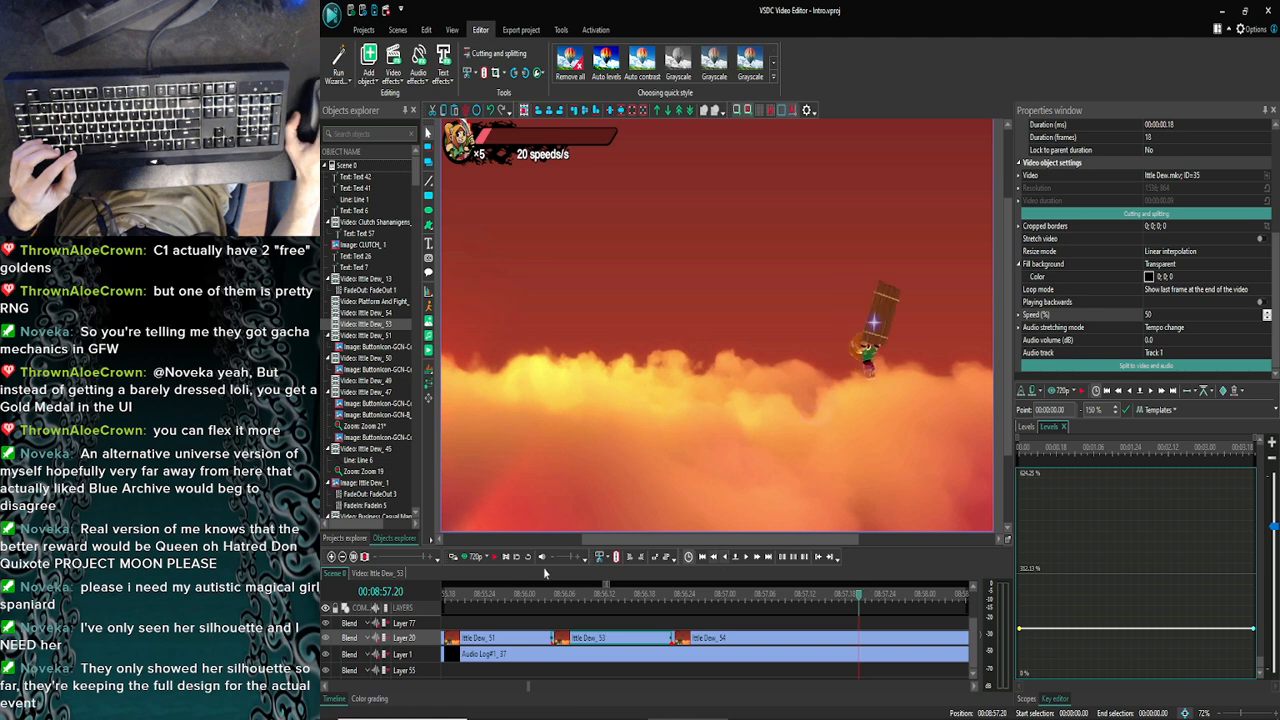
pyautogui.click(456, 557)
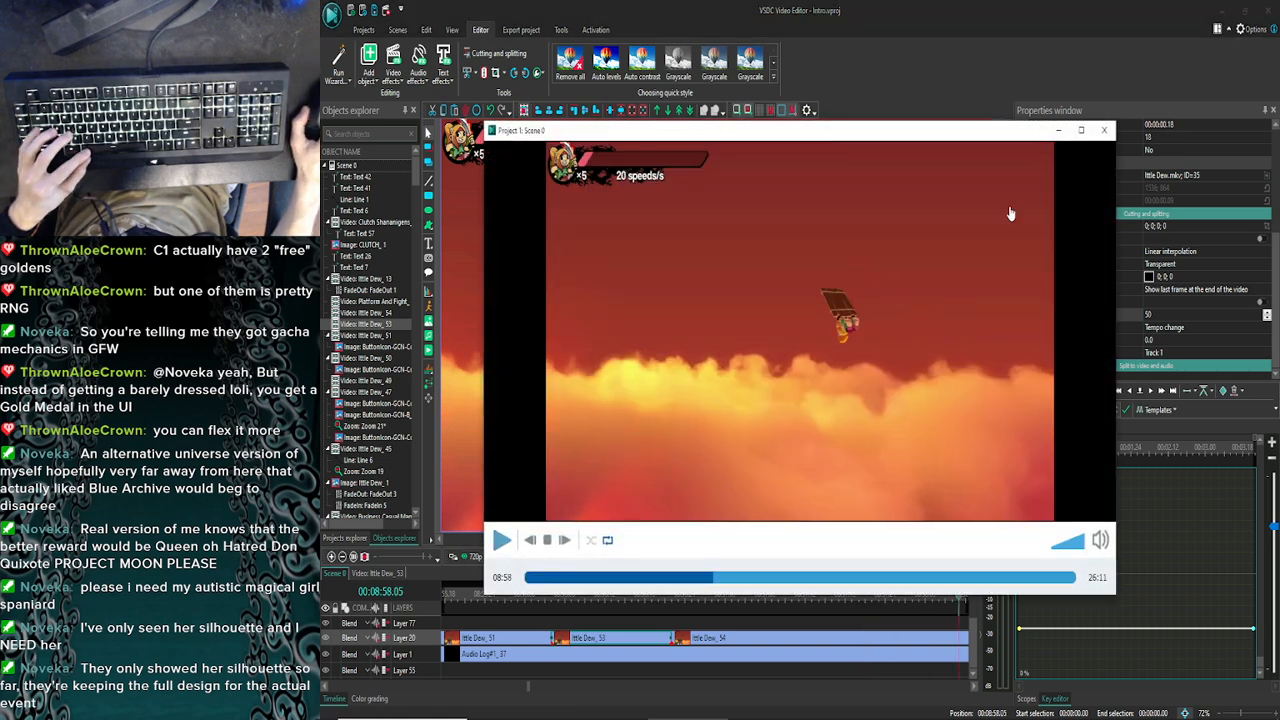
pyautogui.click(1104, 130)
pyautogui.click(730, 558)
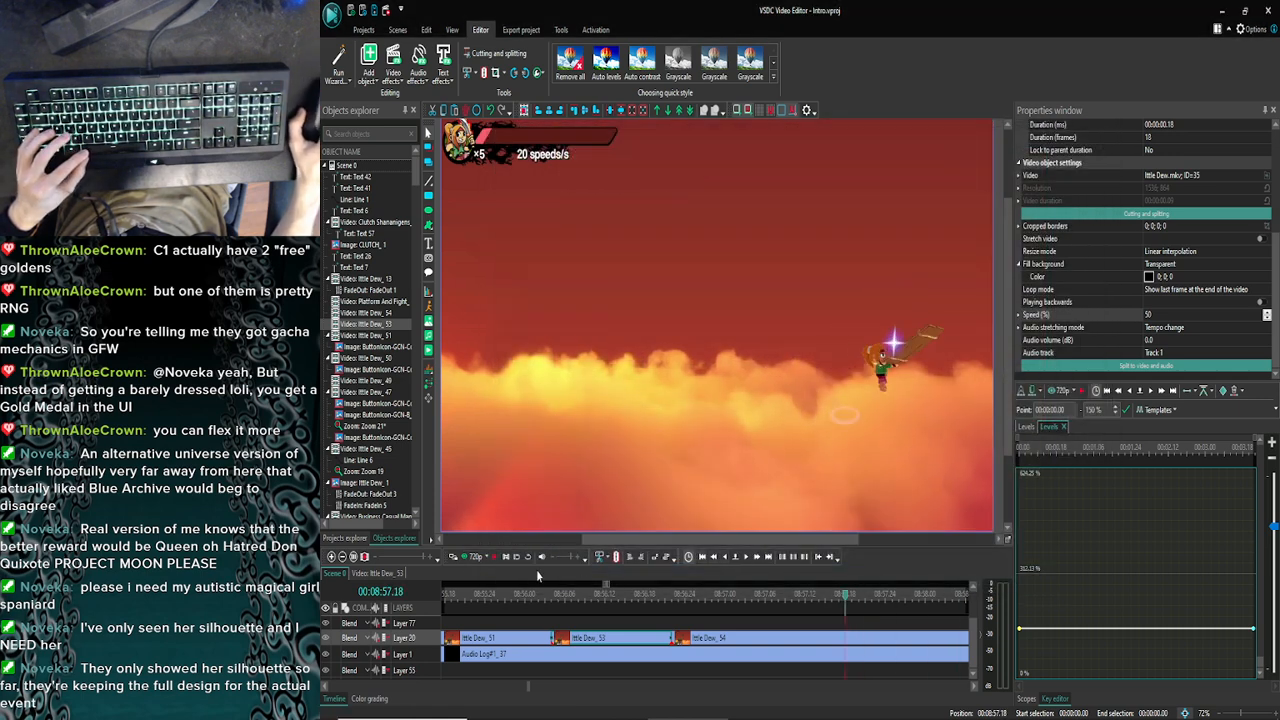
pyautogui.click(730, 558)
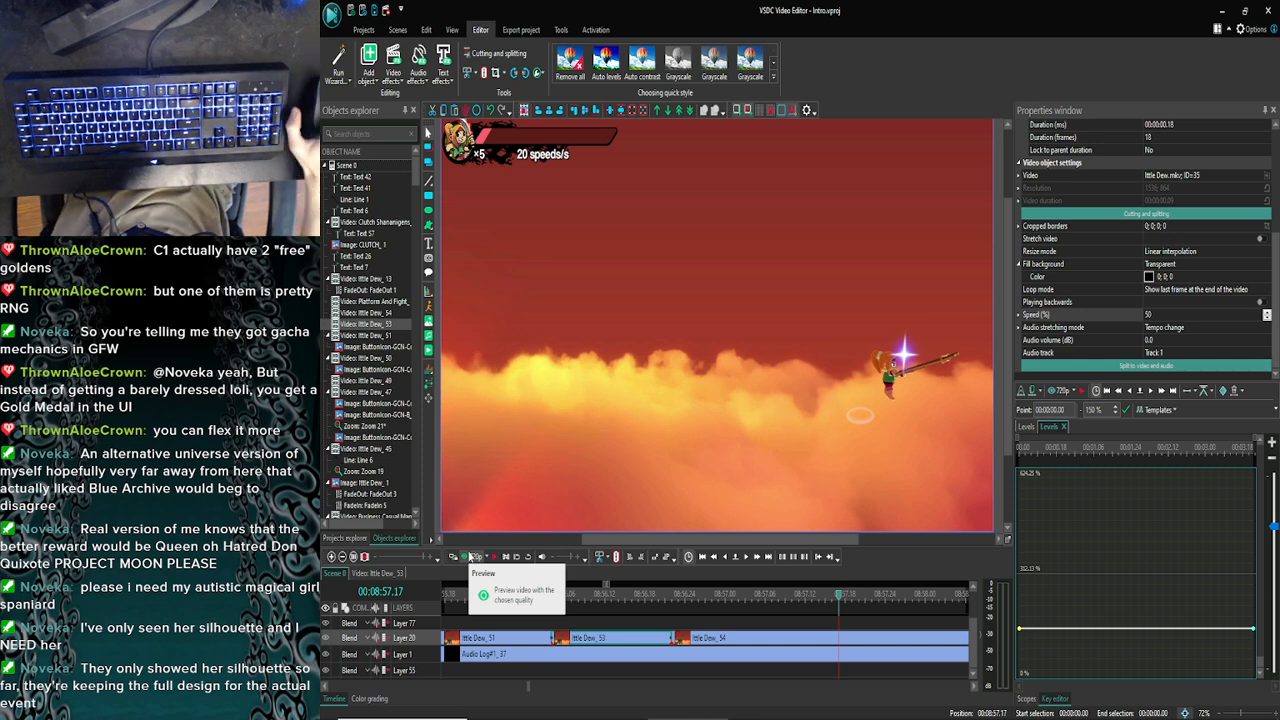
# Preview the Ittle Dew_54 footage twice from 00:08:57.17, pausing each playback
pyautogui.click(472, 557)
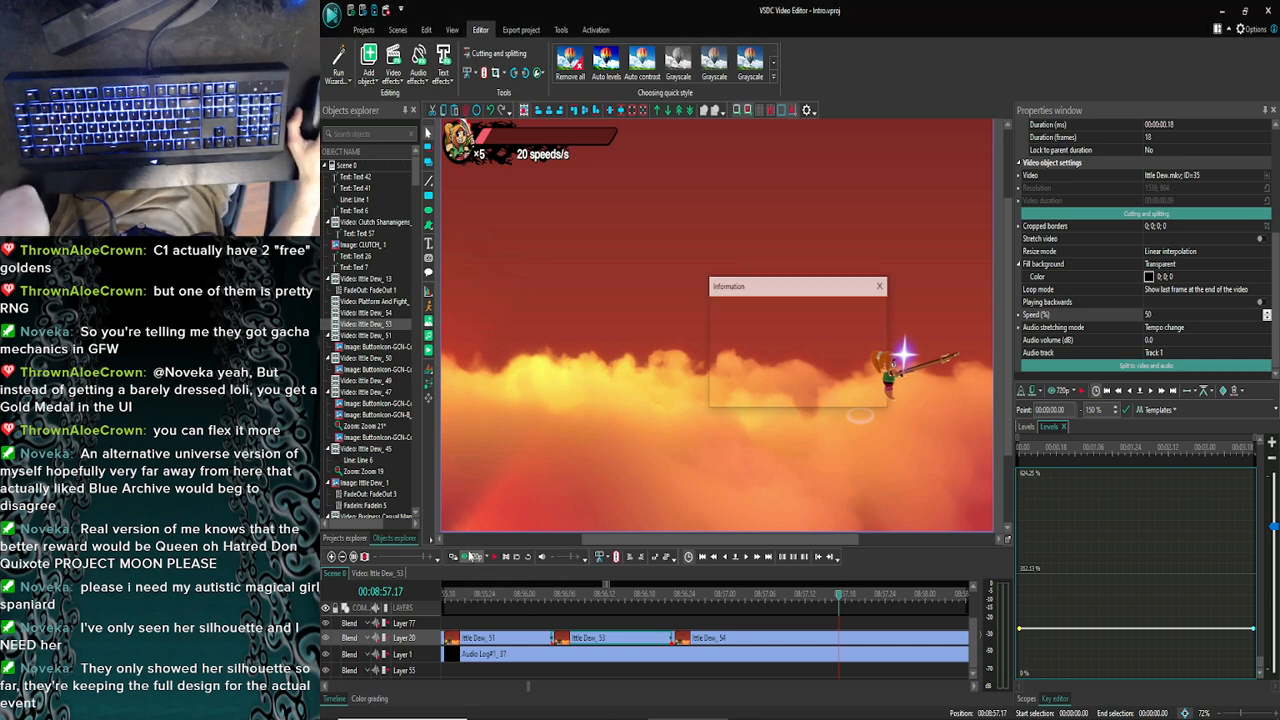
pyautogui.click(503, 540)
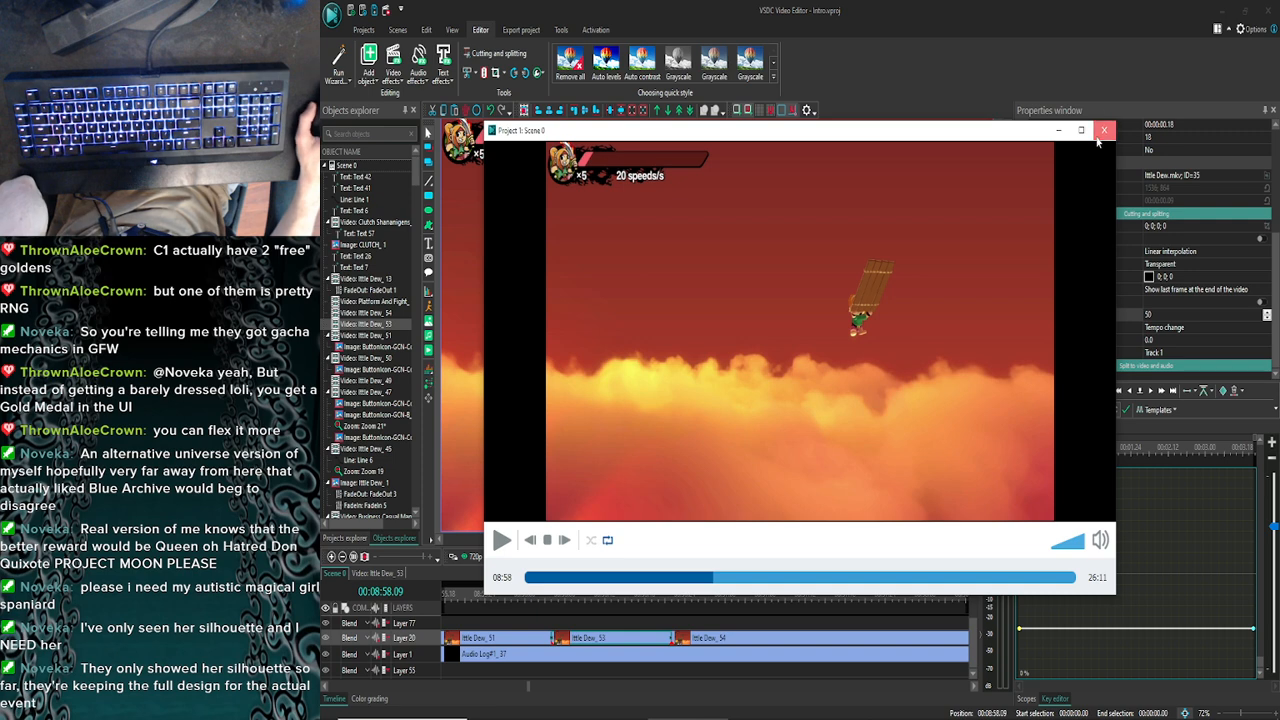
pyautogui.click(1103, 131)
pyautogui.click(467, 557)
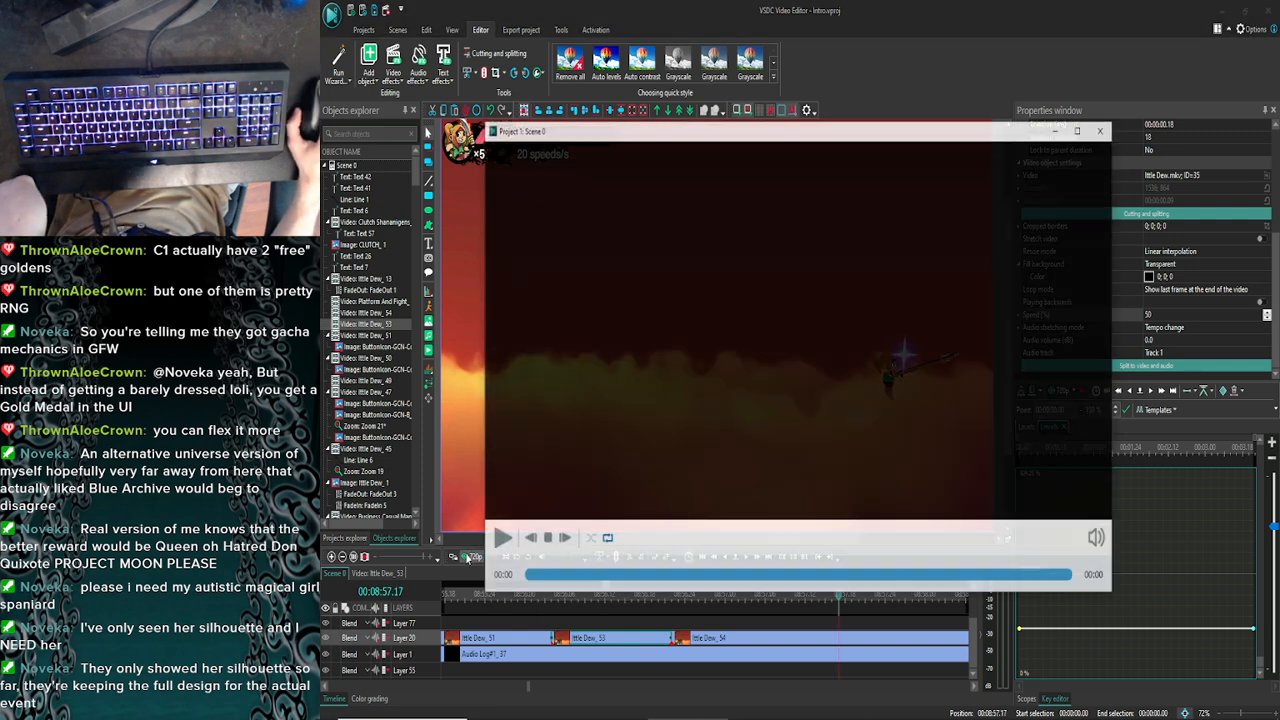
pyautogui.click(501, 545)
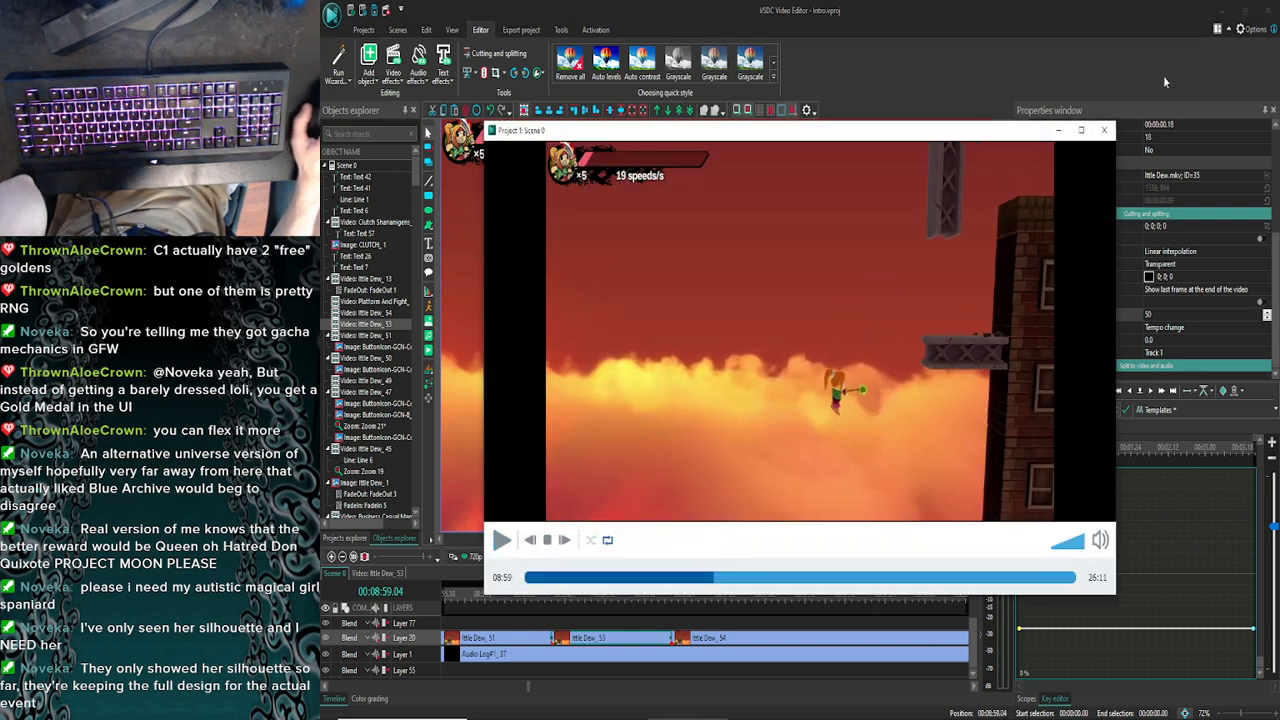
# Close the current preview, replay the Ittle Dew_54 footage from 00:08:57.17 and close that preview too
pyautogui.click(1103, 130)
pyautogui.click(462, 557)
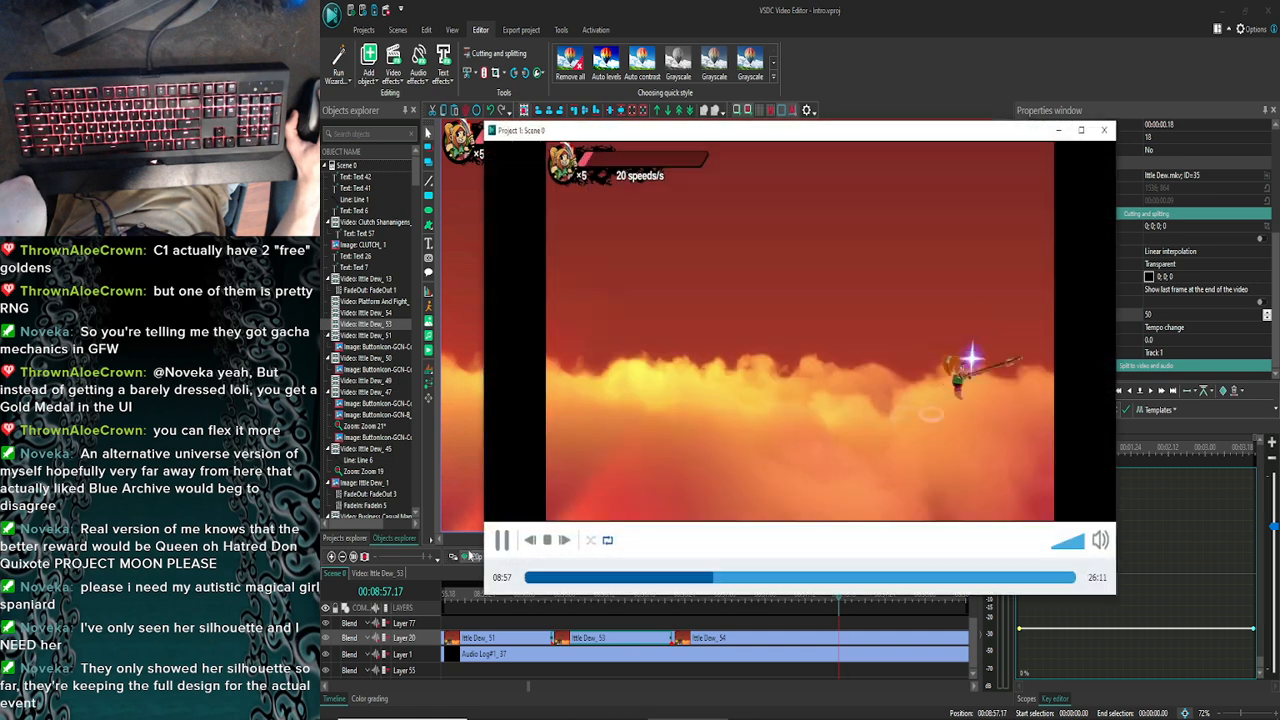
pyautogui.click(1103, 131)
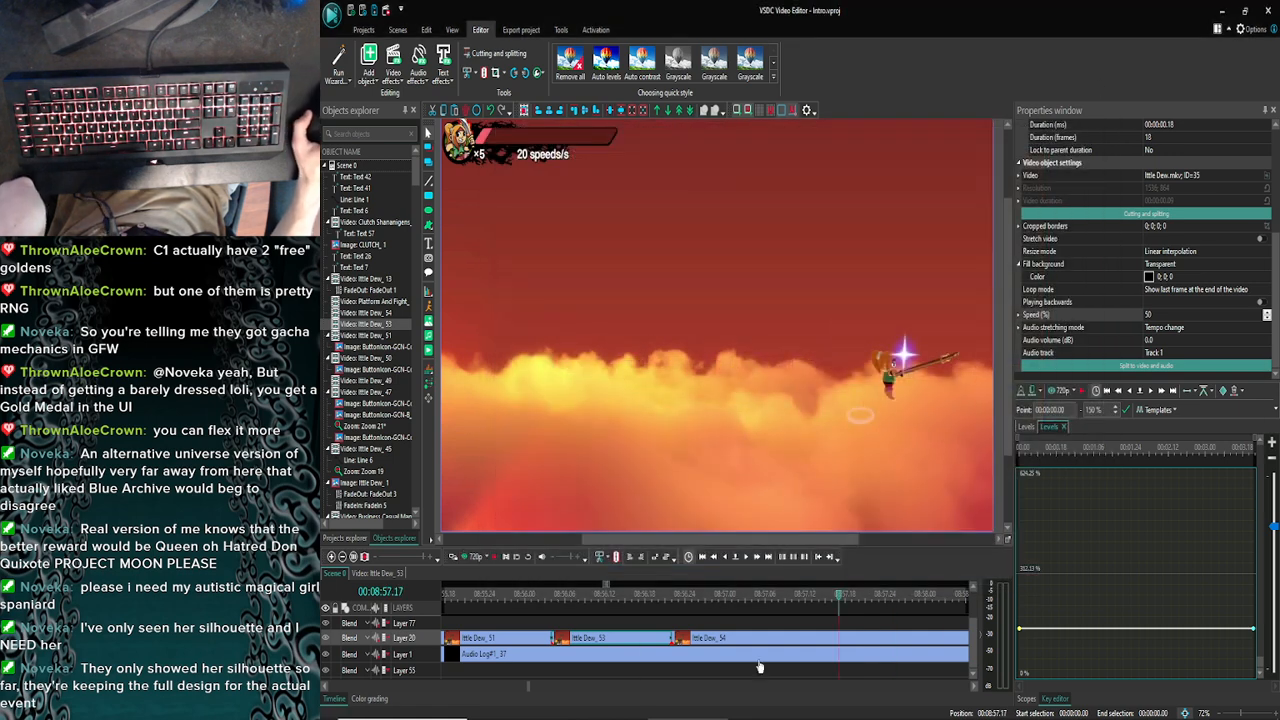
# Move the Ittle Dew_54 clip to start at 00:08:57.17 and extend the end of the Ittle Dew_53 clip to meet it
pyautogui.moveTo(768, 640); pyautogui.dragTo(932, 640)
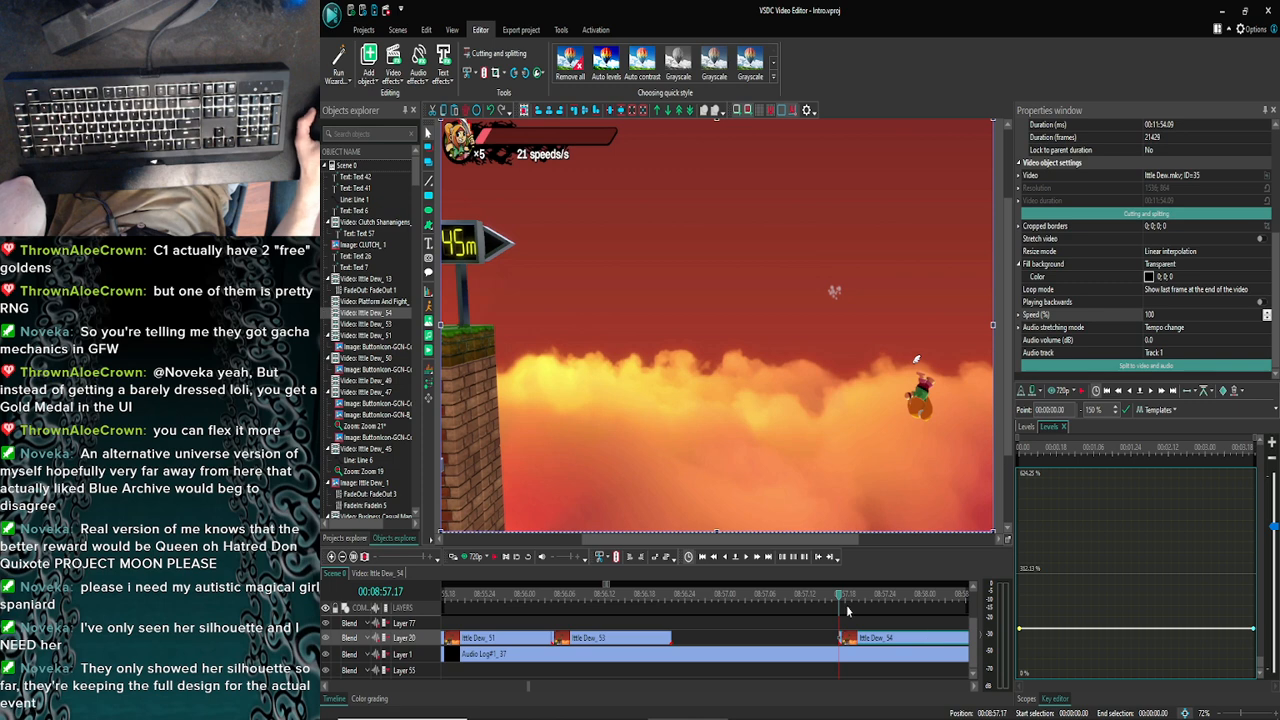
pyautogui.moveTo(797, 606); pyautogui.dragTo(558, 622)
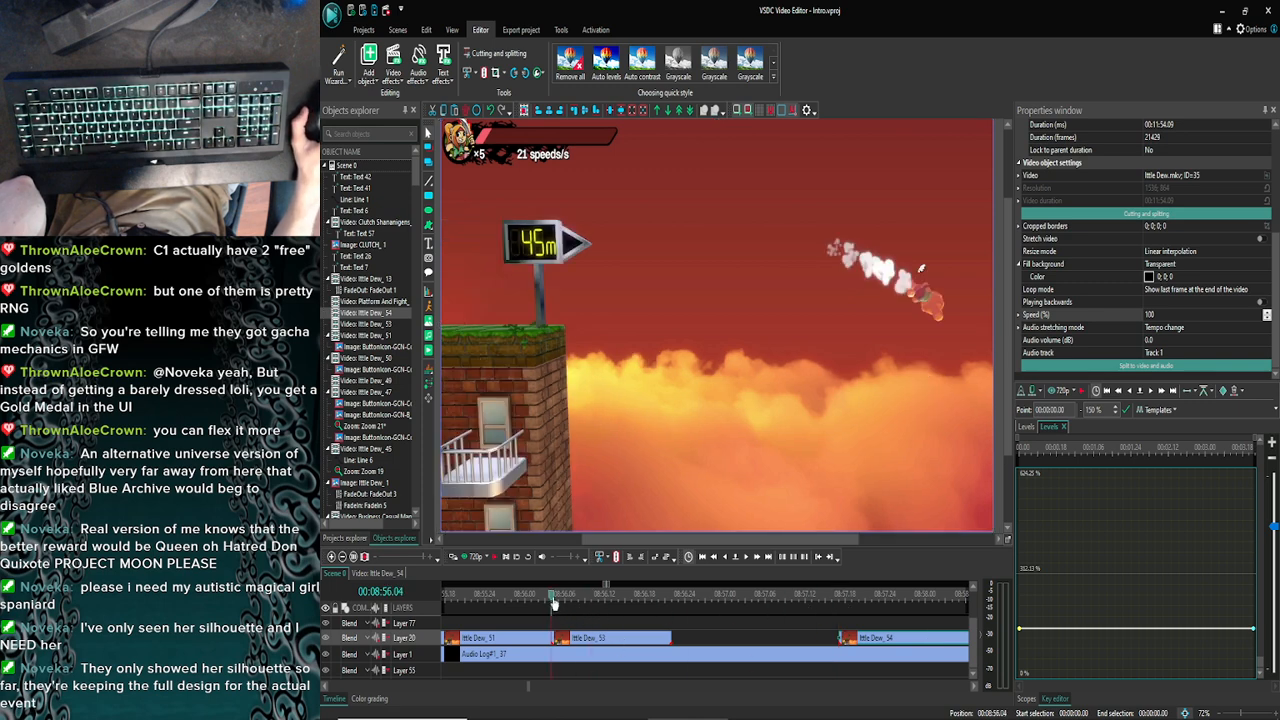
pyautogui.click(630, 646)
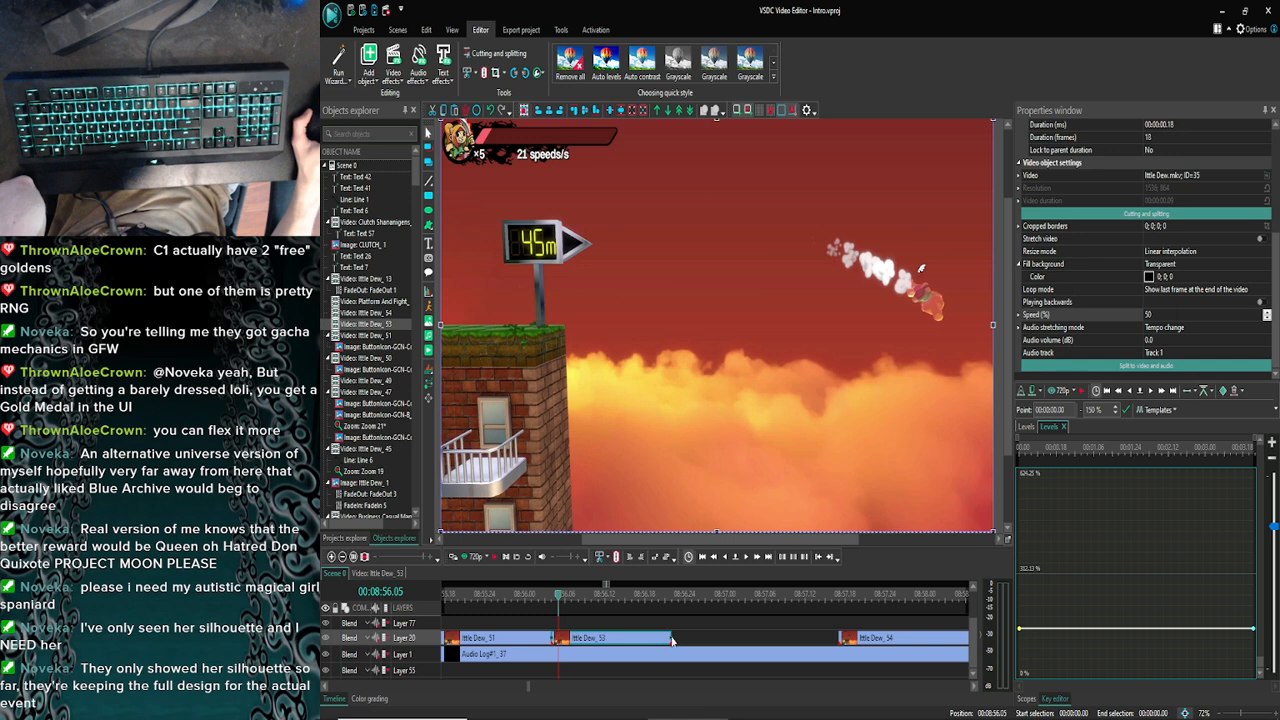
pyautogui.moveTo(685, 634); pyautogui.dragTo(814, 629)
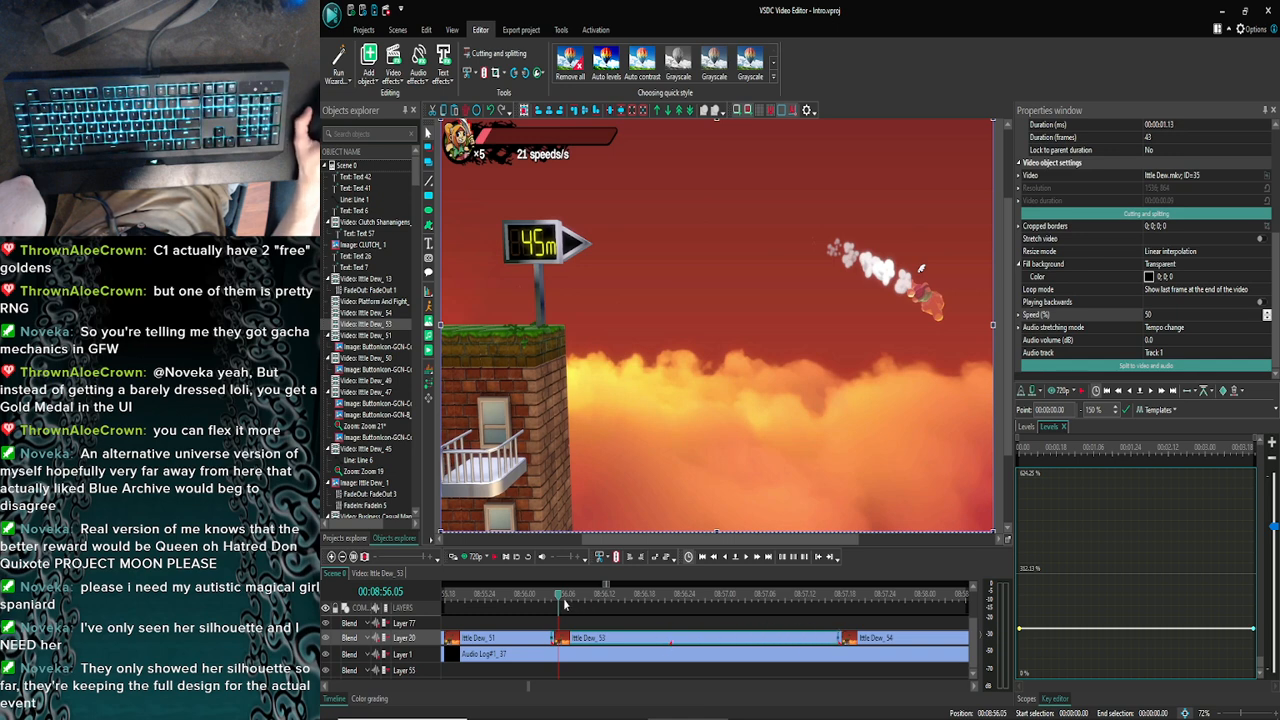
# Preview the scene from 00:08:56.05 to check the slowed Ittle Dew_53 clip
pyautogui.click(462, 557)
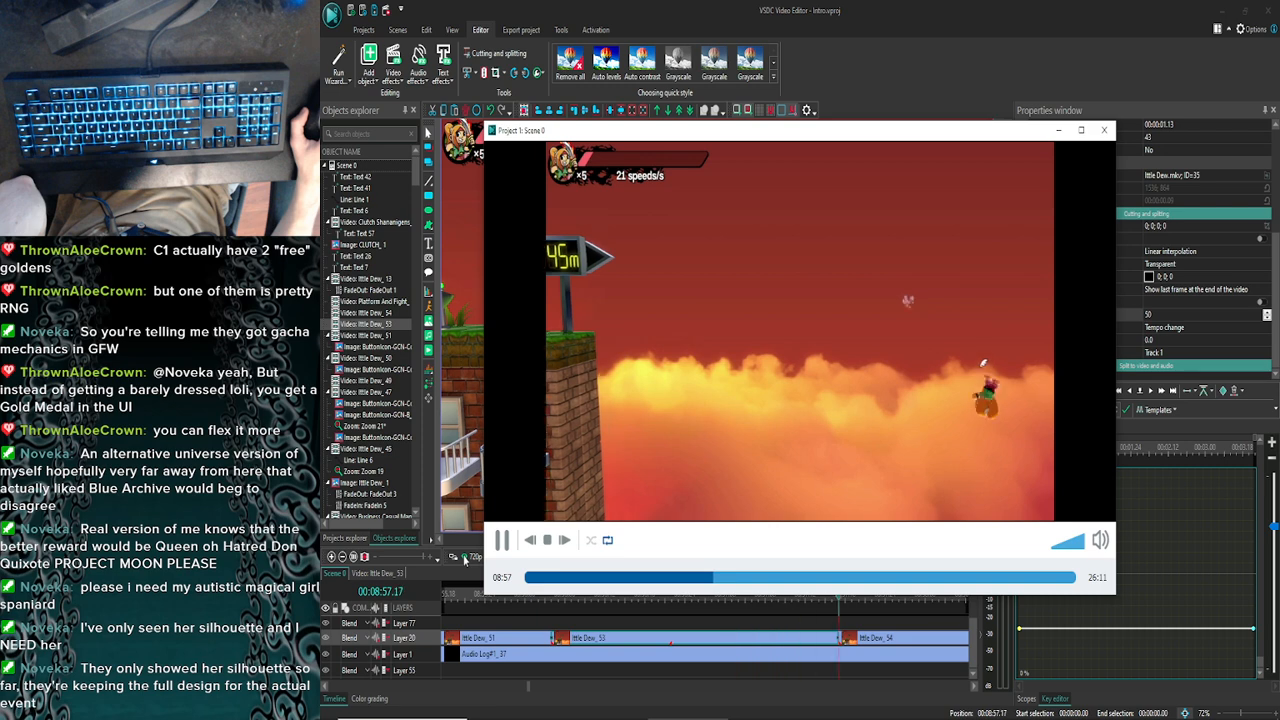
pyautogui.click(505, 543)
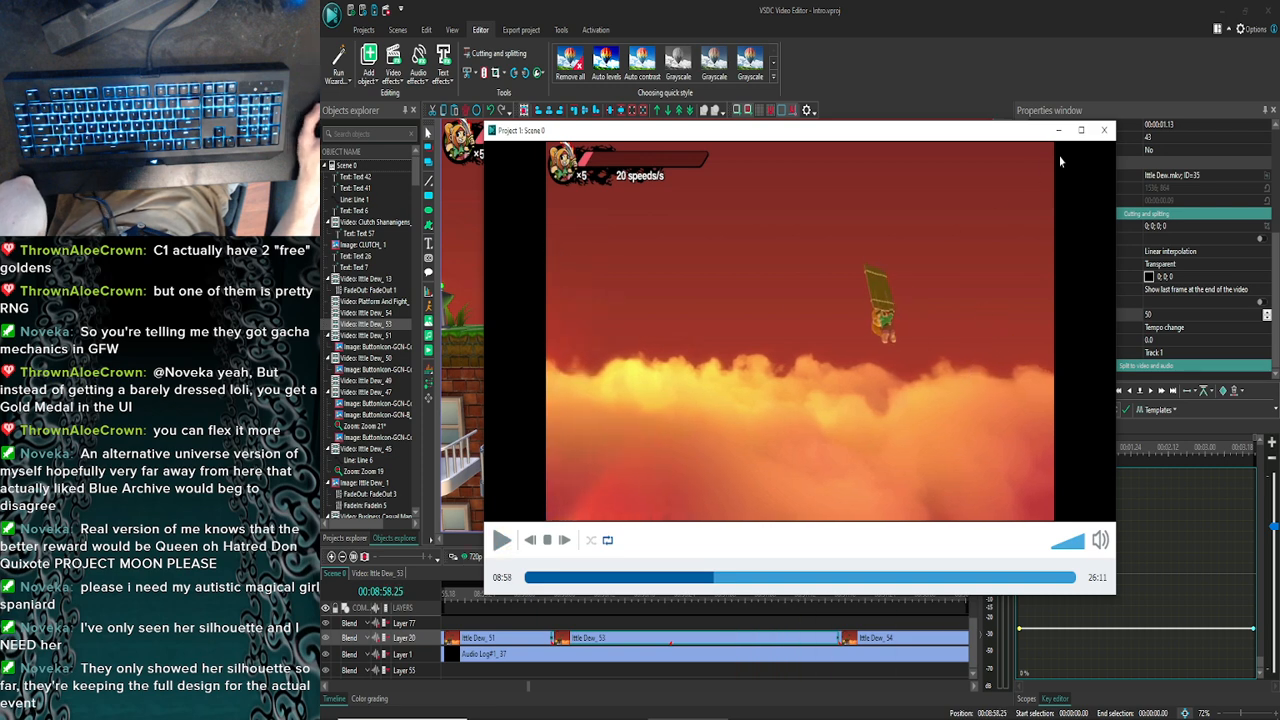
pyautogui.click(1104, 130)
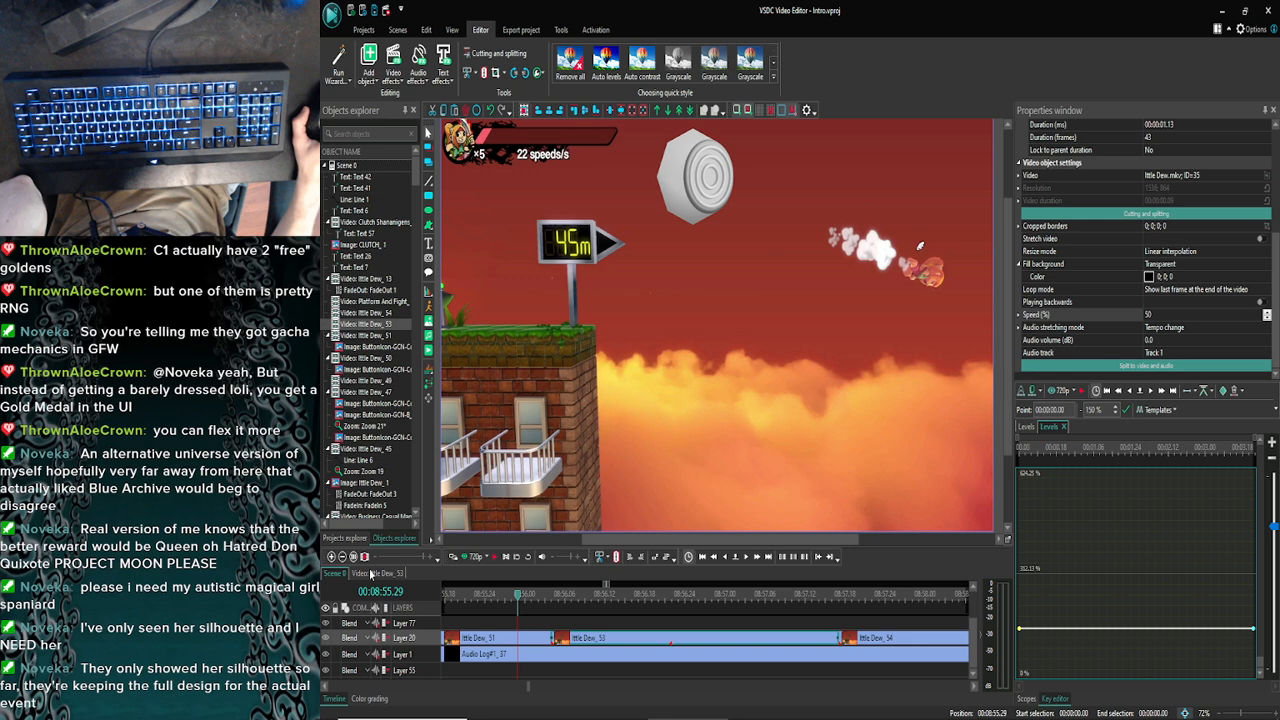
# Enlarge the timeline scale around the slowed clip and preview the scene from 00:08:57.20
pyautogui.click(366, 573)
pyautogui.click(333, 572)
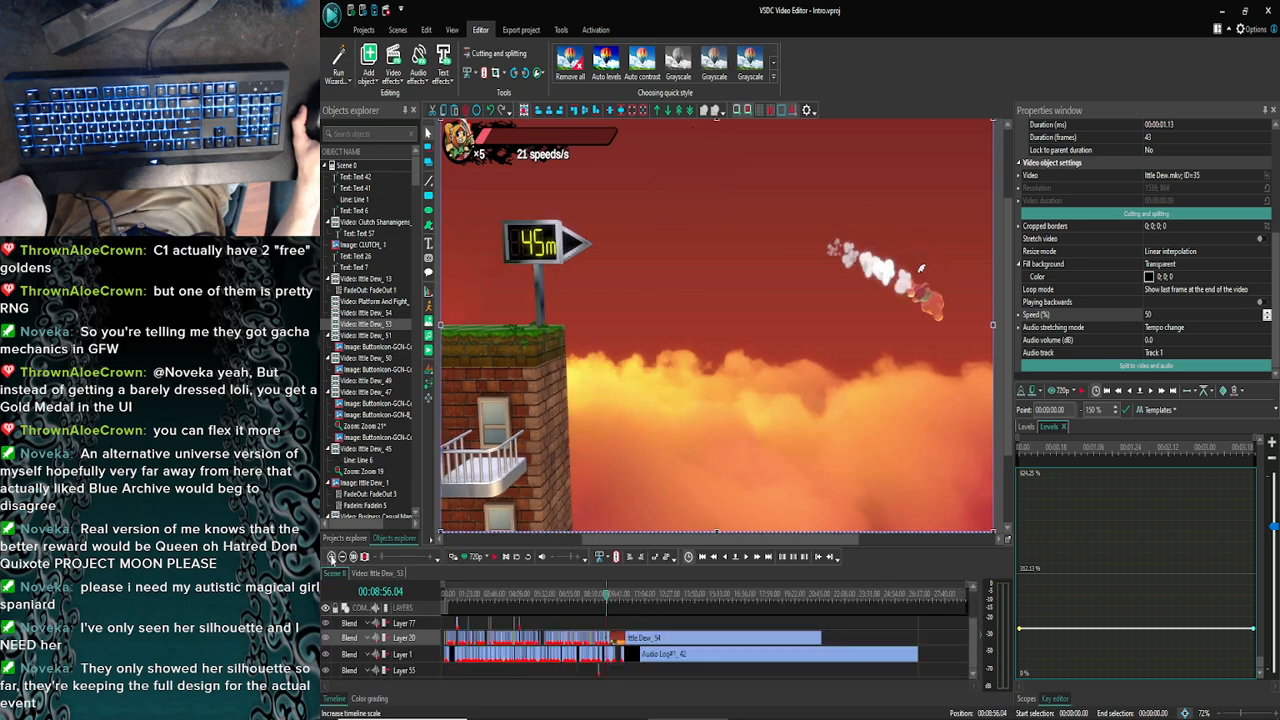
pyautogui.click(331, 557)
pyautogui.click(331, 557)
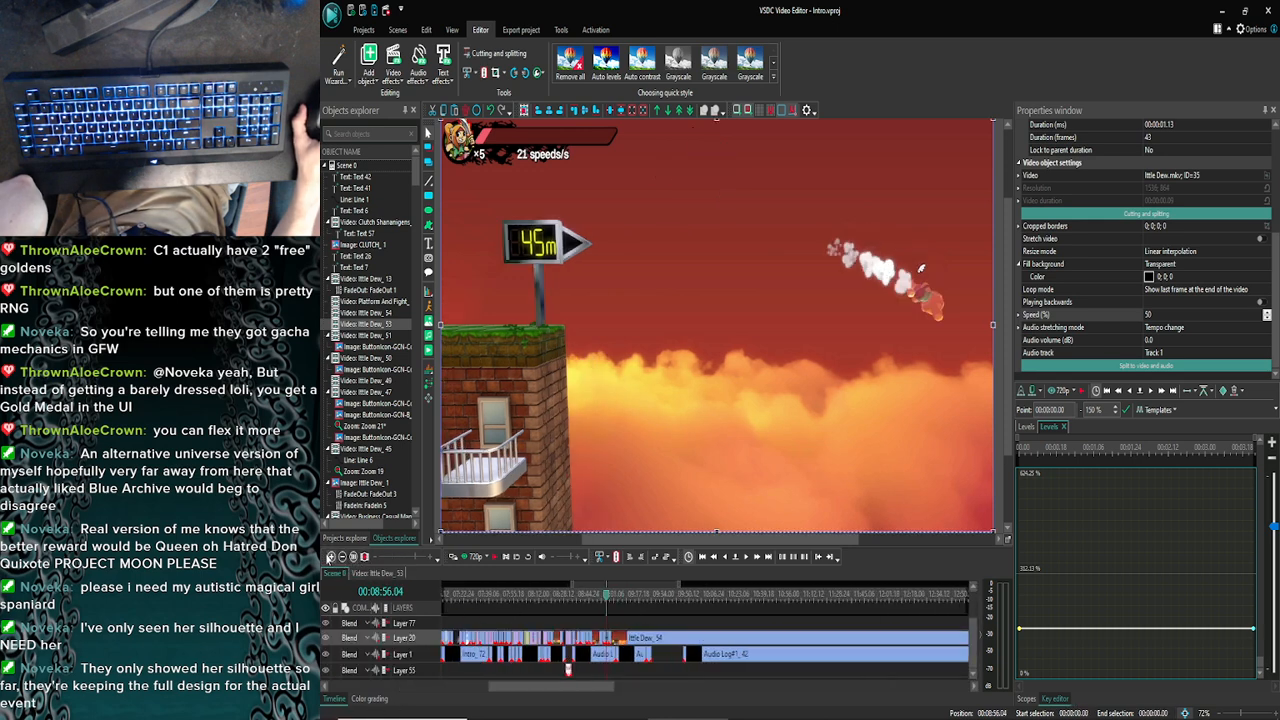
pyautogui.click(331, 557)
pyautogui.click(331, 557)
pyautogui.click(331, 557)
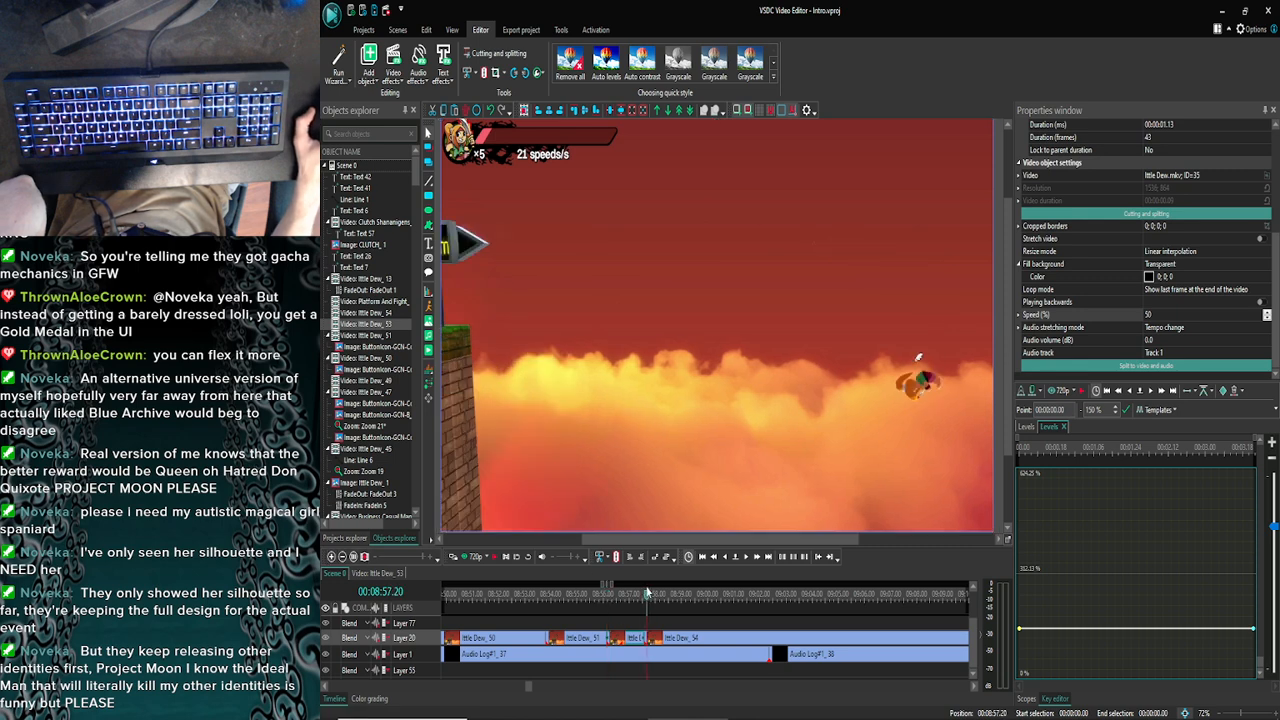
pyautogui.click(465, 561)
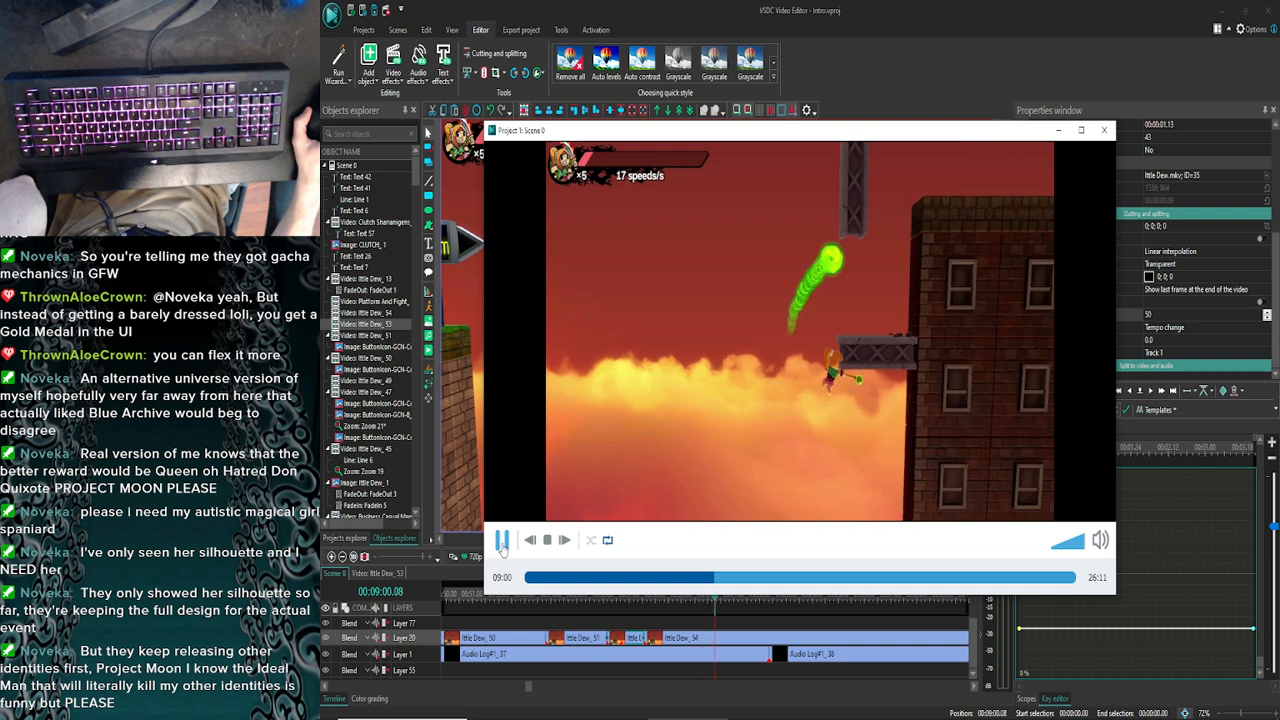
pyautogui.click(502, 540)
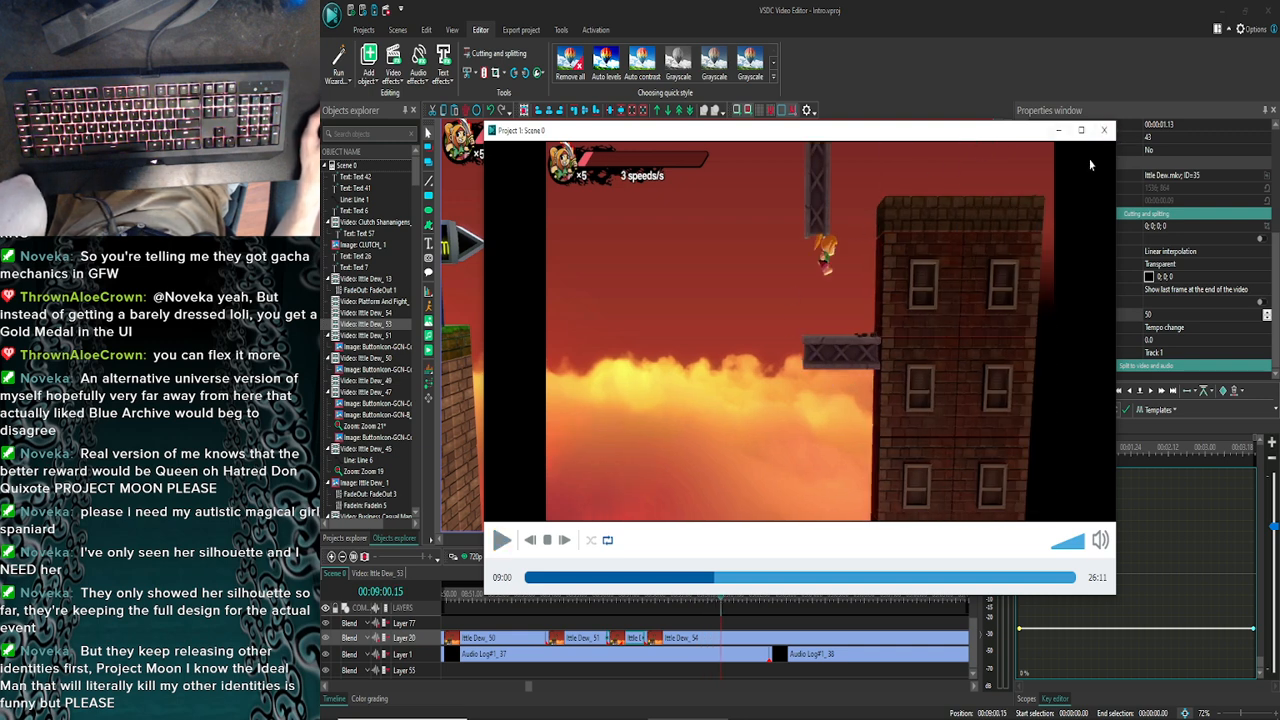
pyautogui.click(1103, 131)
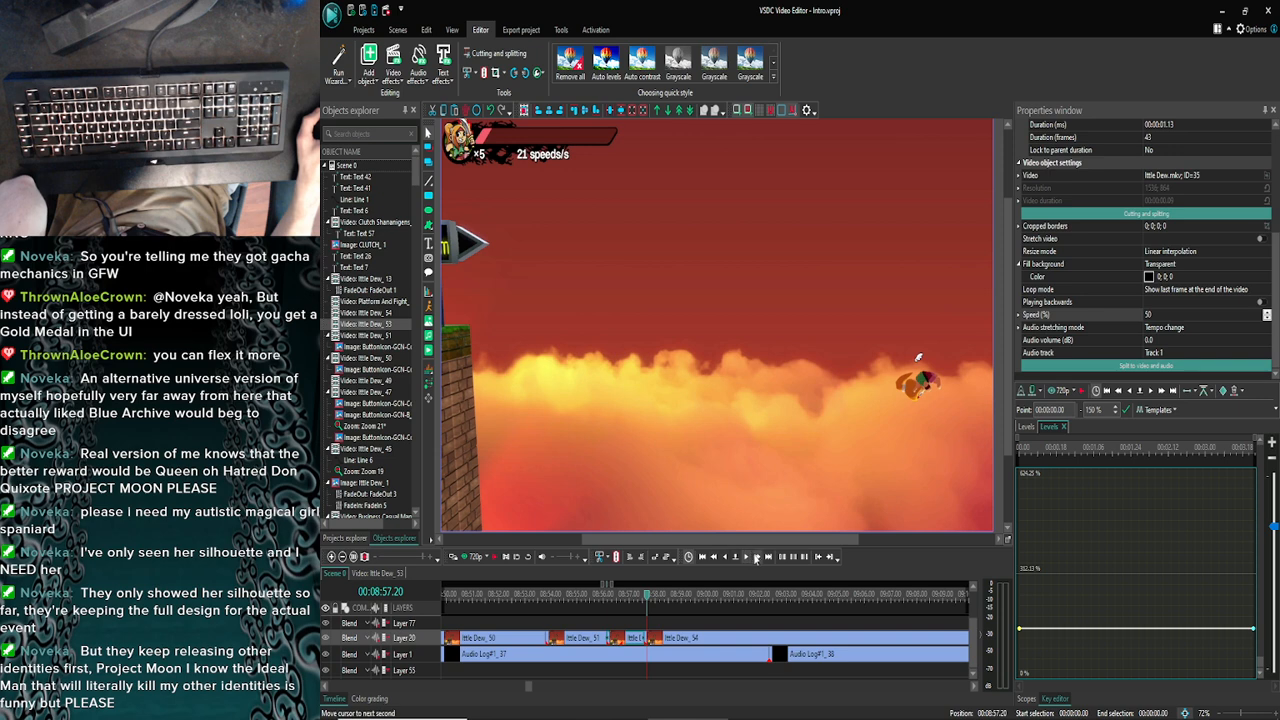
# Split the Ittle Dew_54 clip at 00:08:58.08 and move the remaining part about 1.5 seconds later on Layer 20
pyautogui.click(748, 558)
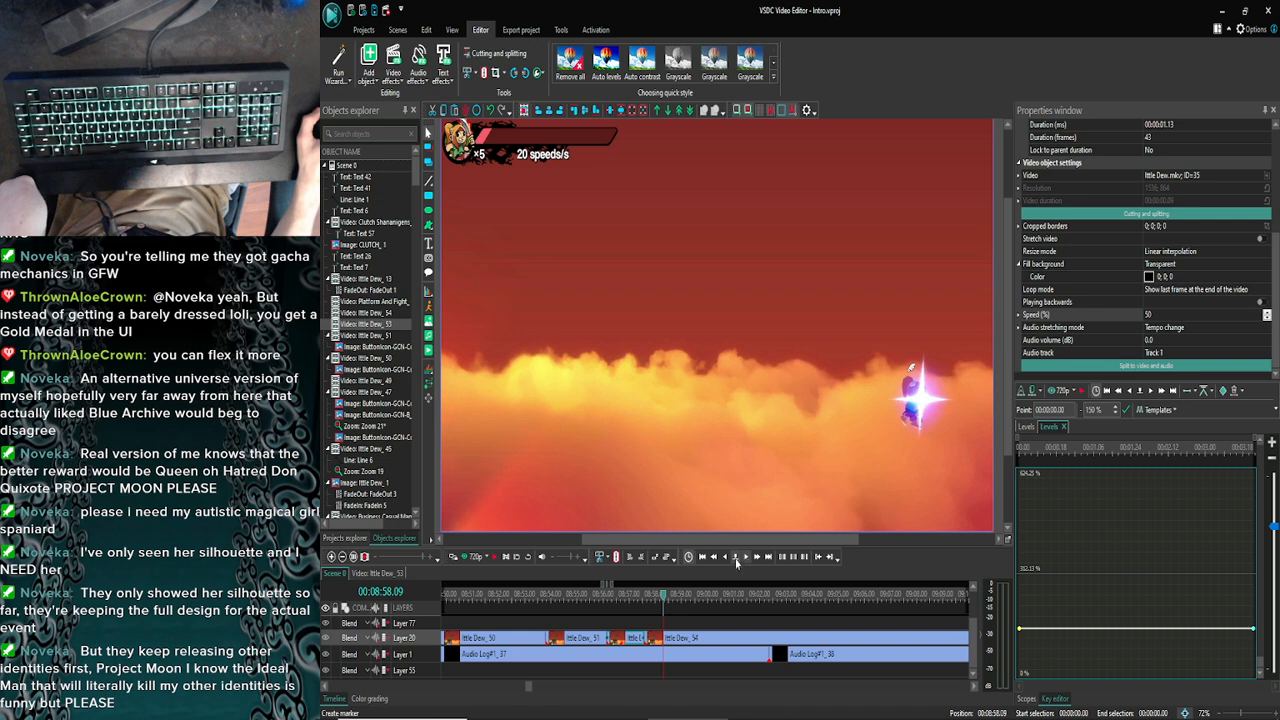
pyautogui.click(727, 563)
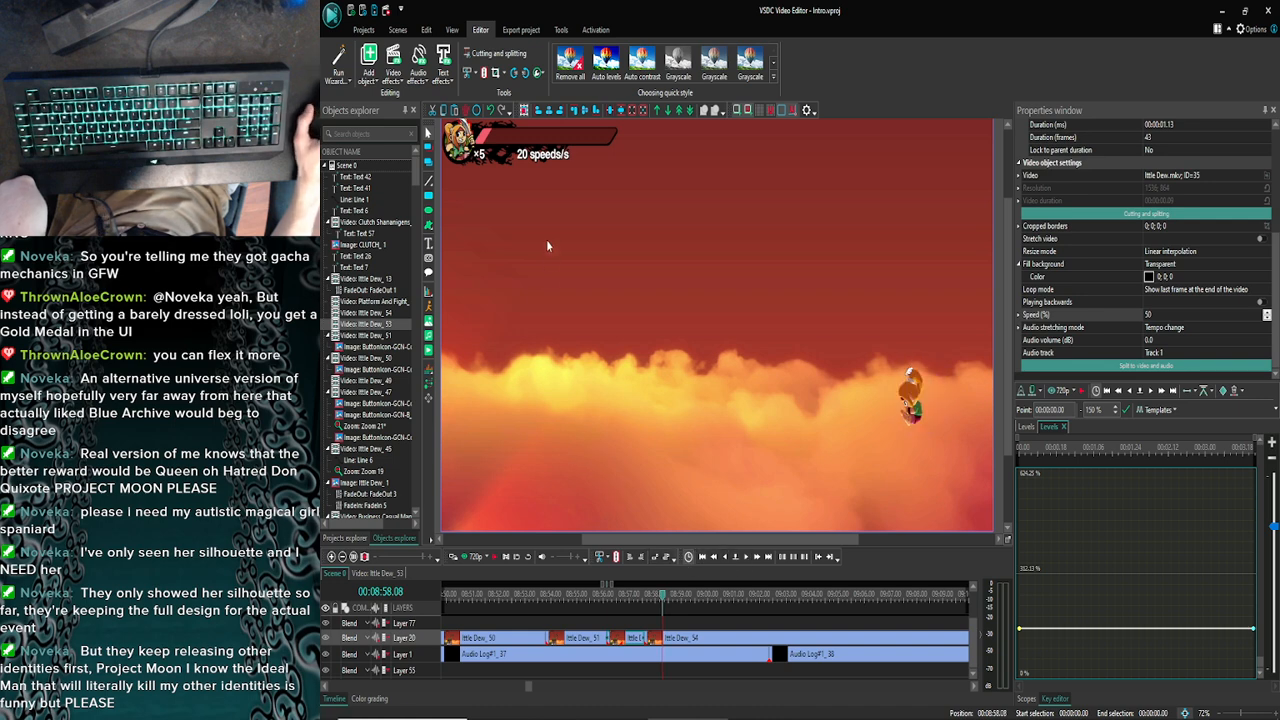
pyautogui.click(688, 641)
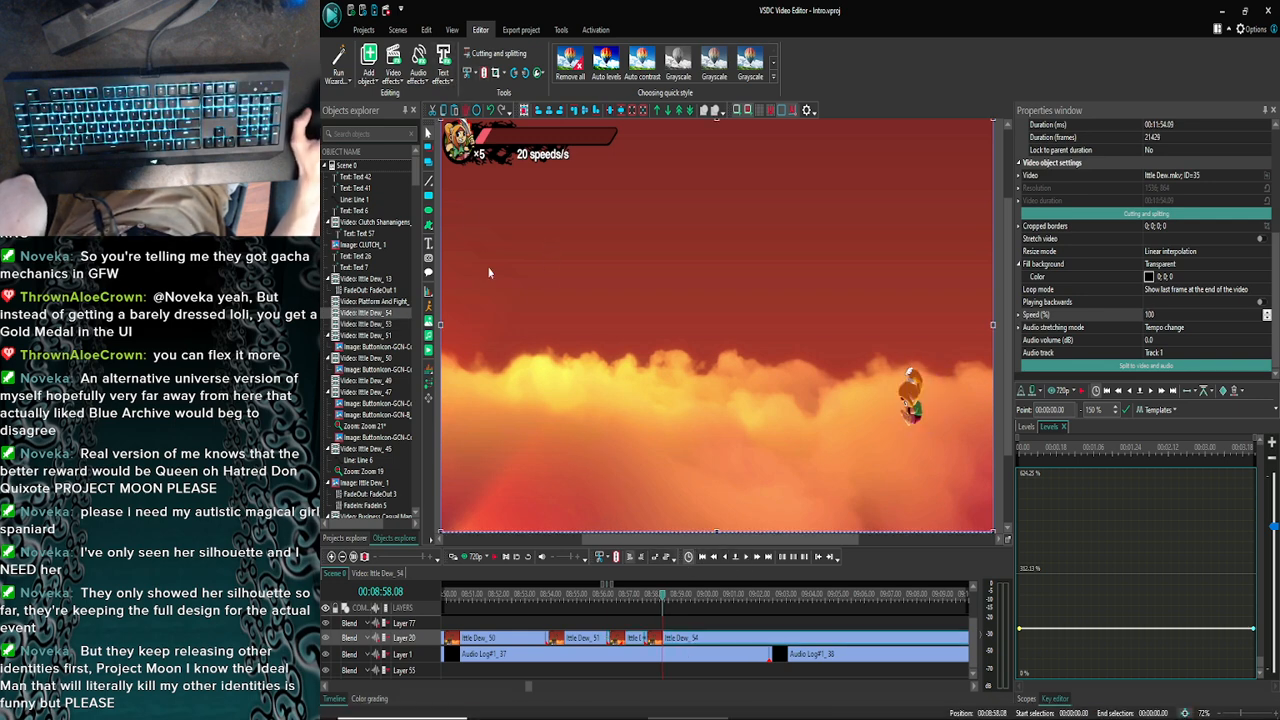
pyautogui.click(484, 76)
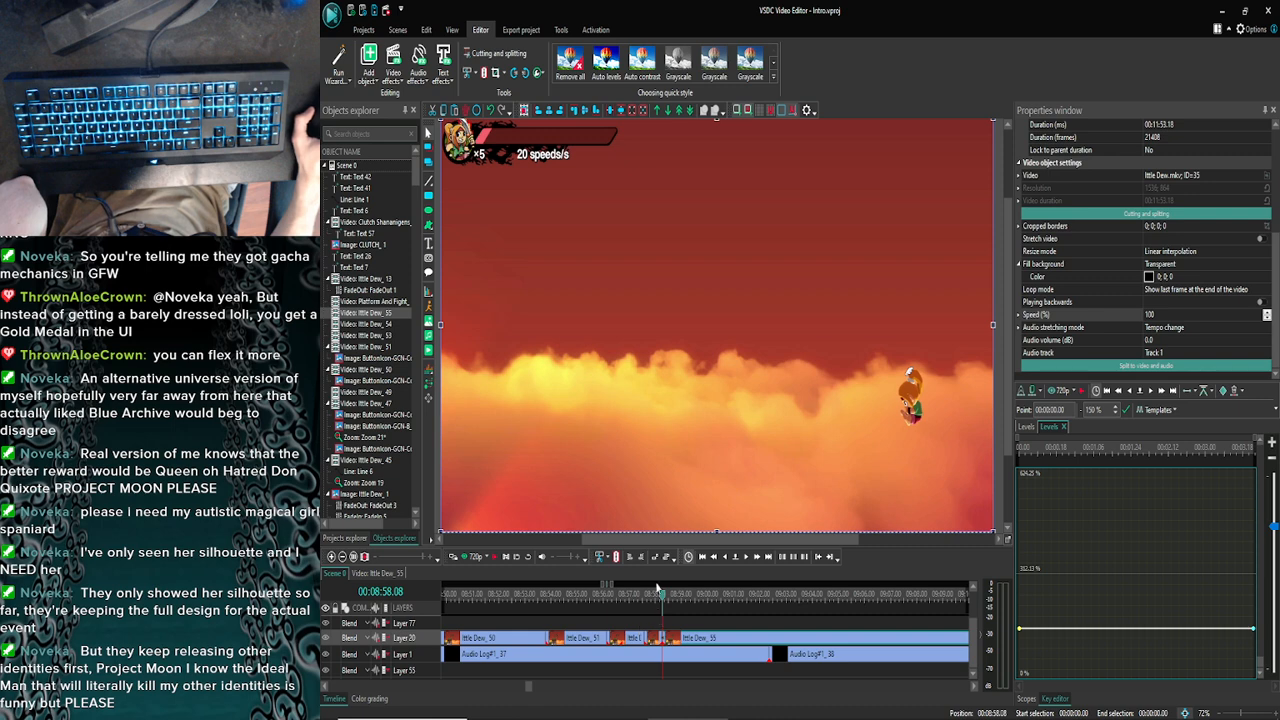
pyautogui.click(656, 598)
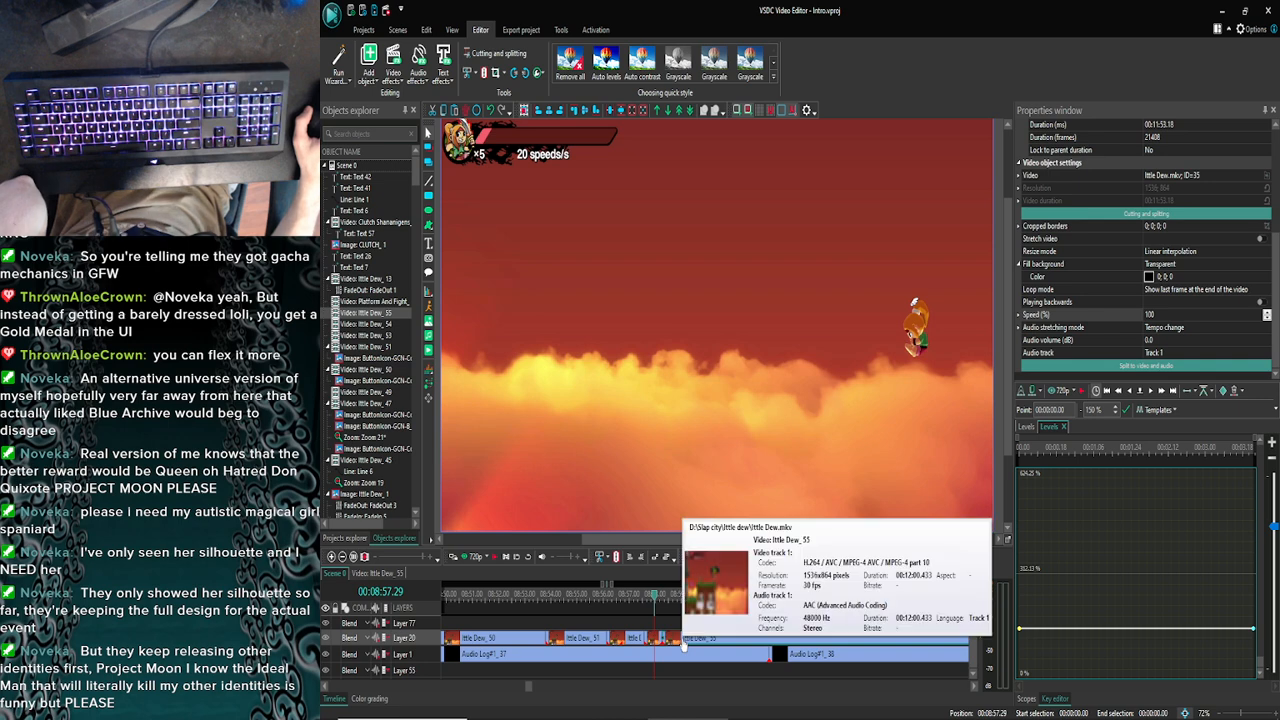
pyautogui.moveTo(683, 645); pyautogui.dragTo(723, 638)
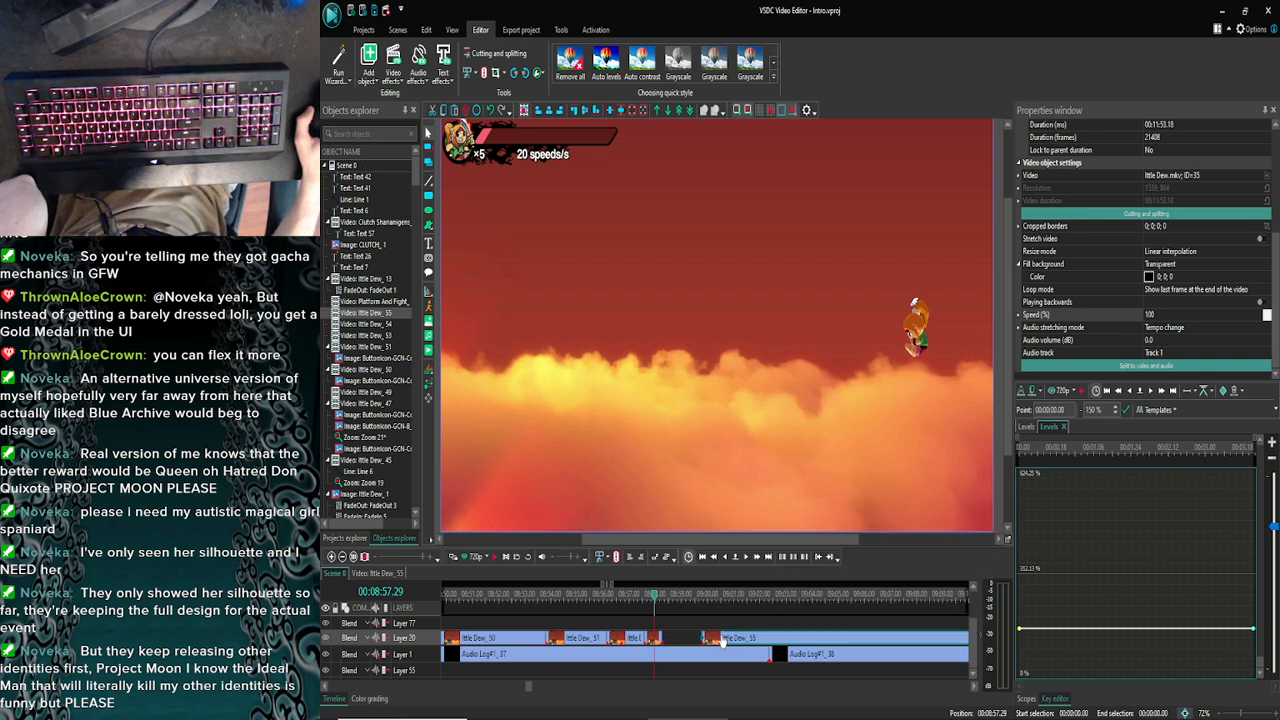
# Preview the scene twice from 00:08:57.29 to check playback across the gap on Layer 20
pyautogui.click(466, 560)
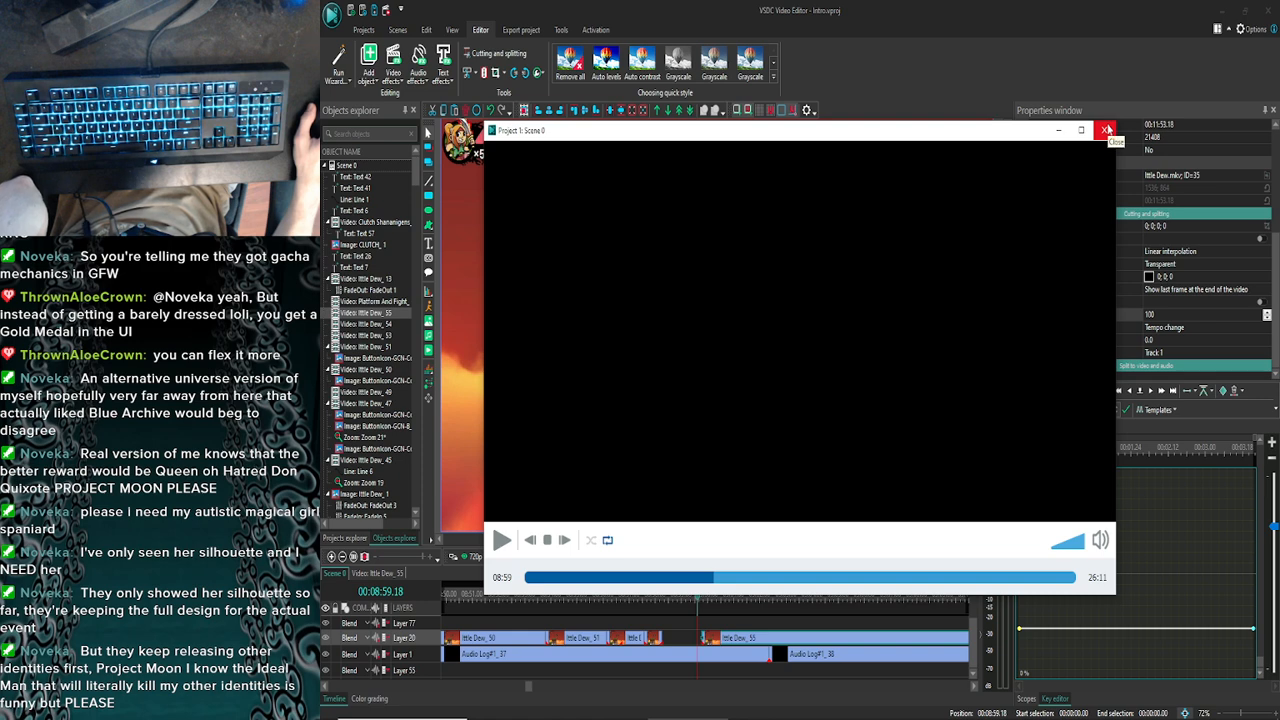
pyautogui.click(502, 540)
pyautogui.click(502, 540)
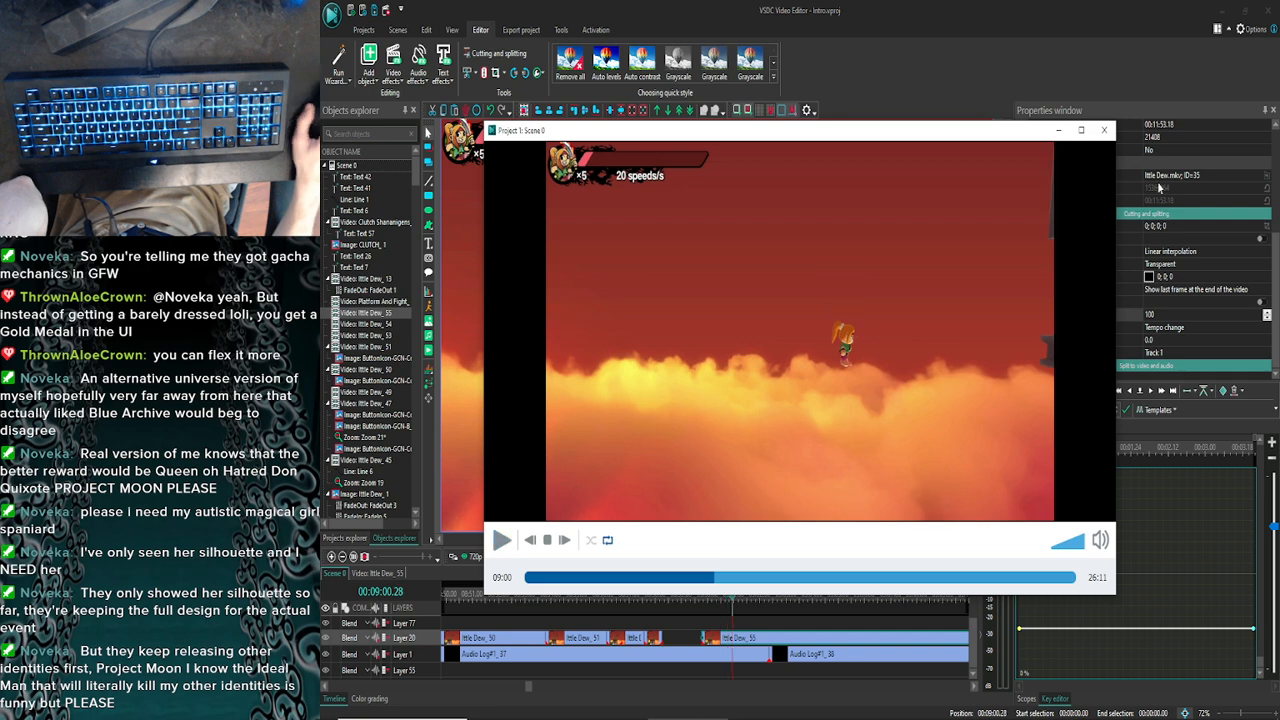
pyautogui.click(1103, 130)
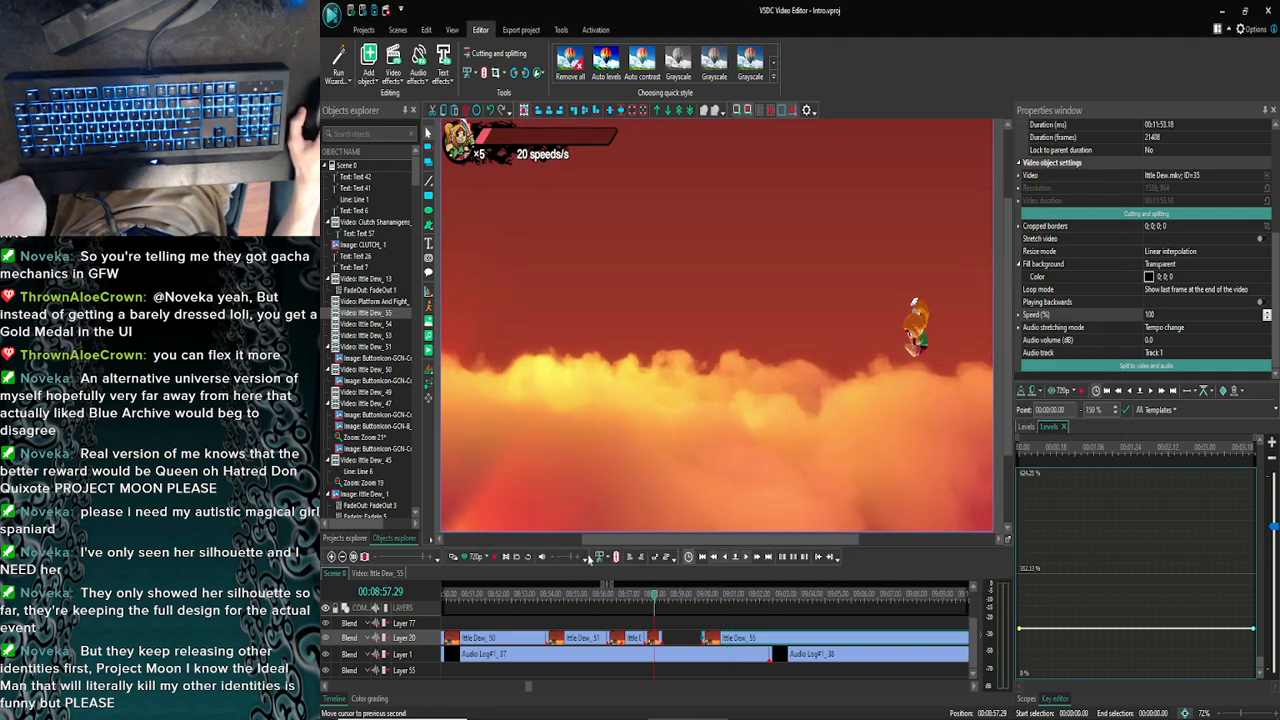
pyautogui.click(455, 556)
pyautogui.click(502, 540)
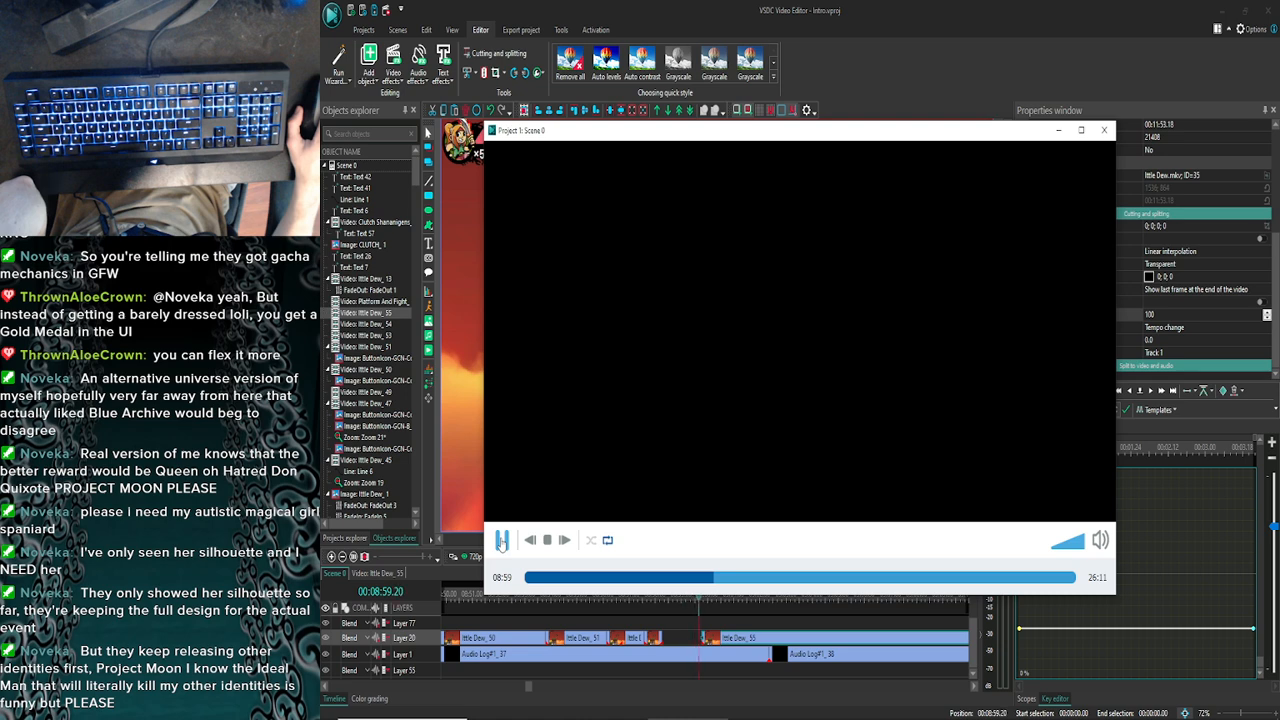
pyautogui.click(502, 540)
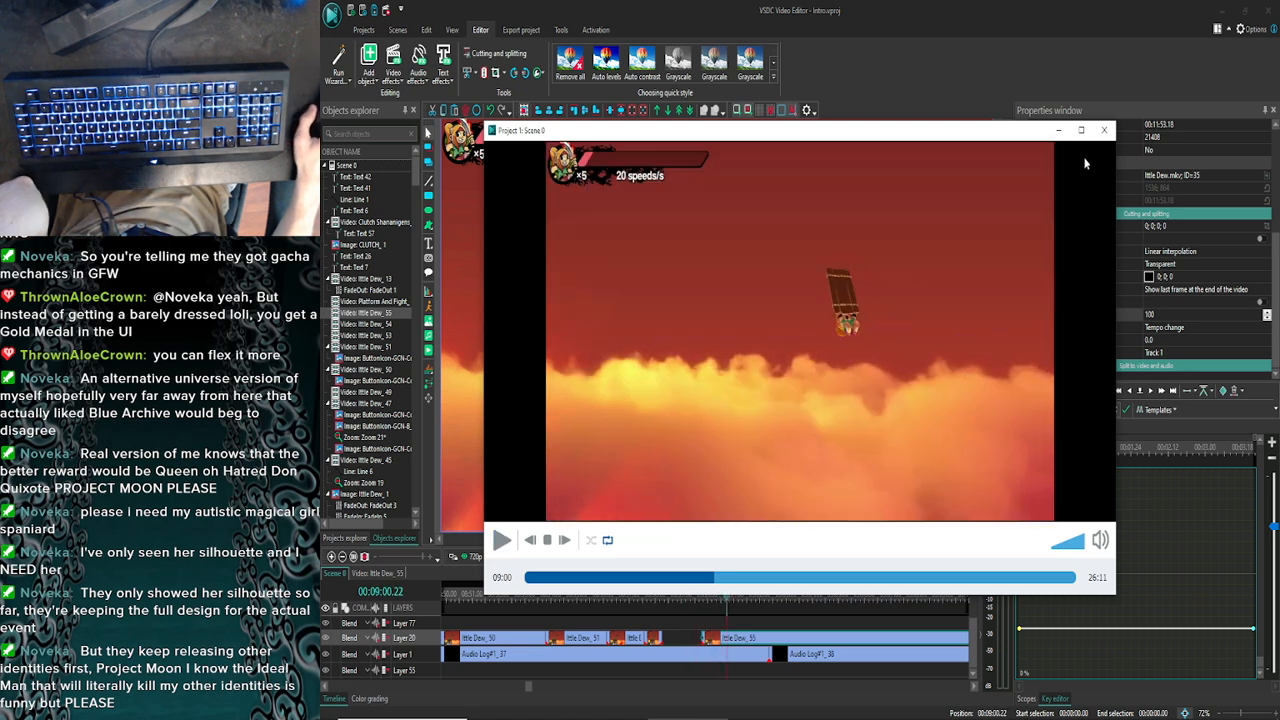
pyautogui.click(1104, 130)
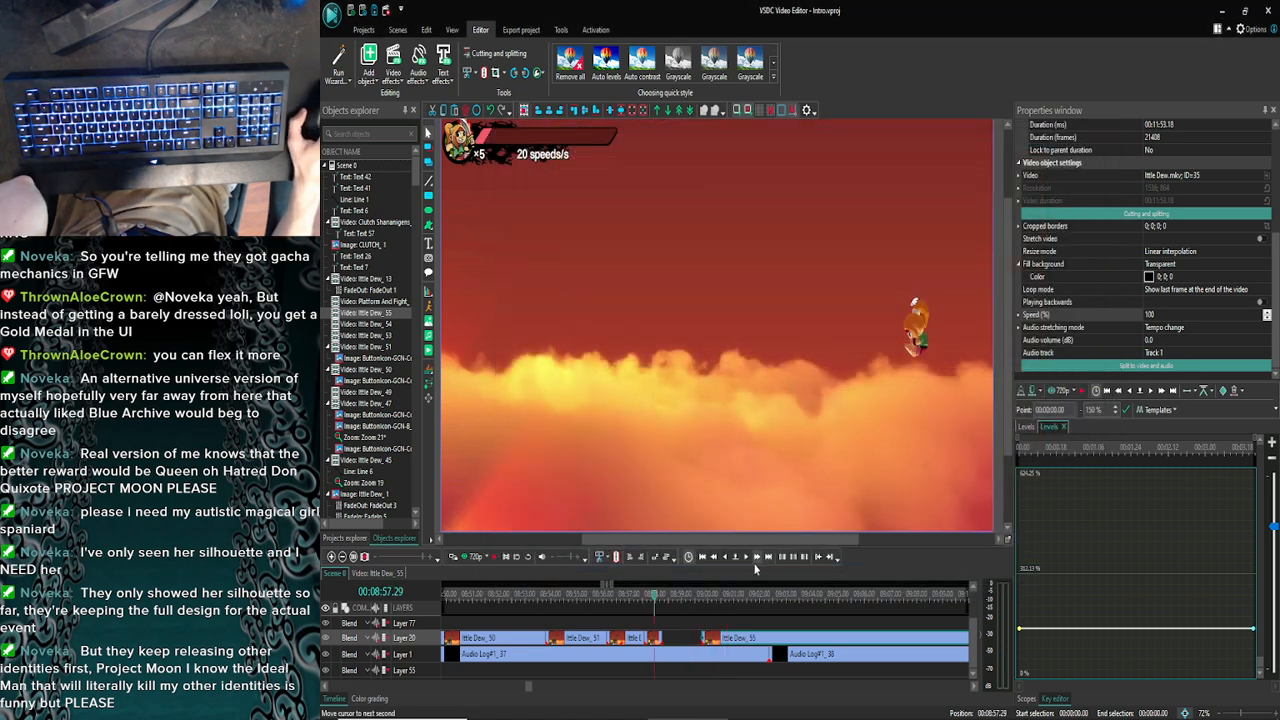
# Step through the start of the Ittle Dew_55 clip to 00:09:00.20 and check that moment in the preview
pyautogui.doubleClick(756, 558)
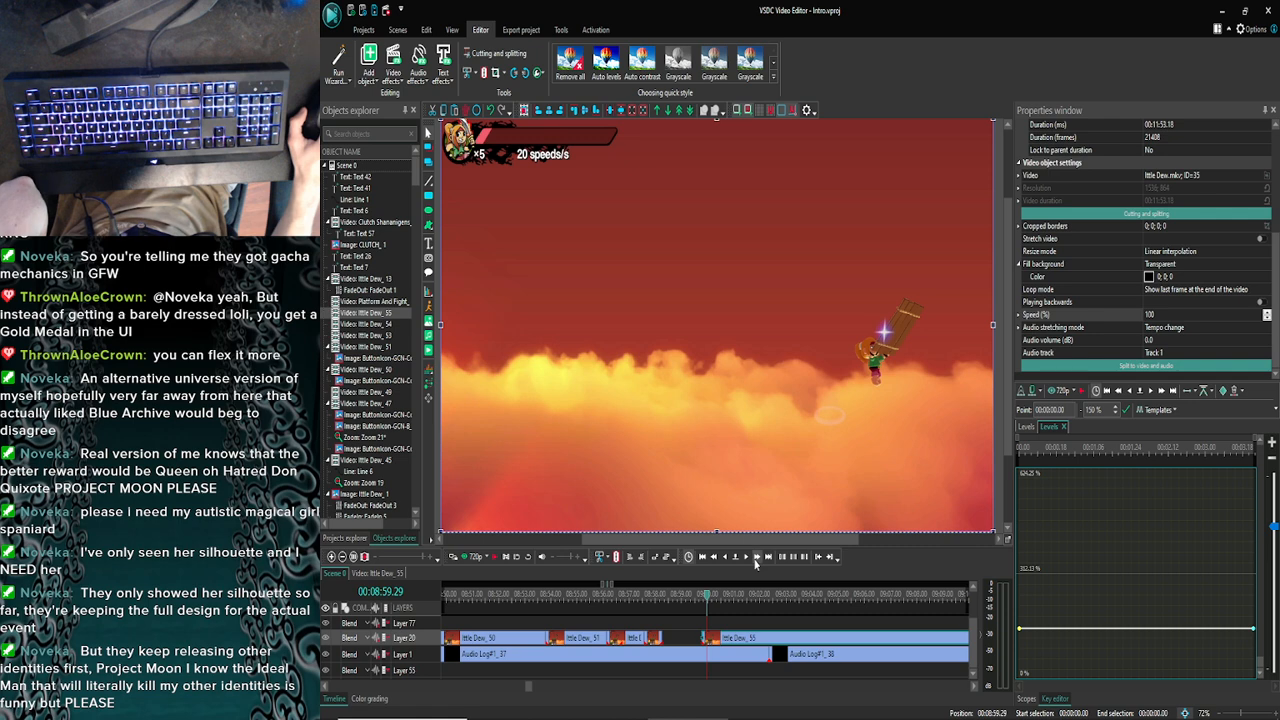
pyautogui.click(756, 558)
pyautogui.click(725, 558)
pyautogui.click(725, 558)
pyautogui.click(725, 558)
pyautogui.click(725, 558)
pyautogui.click(725, 558)
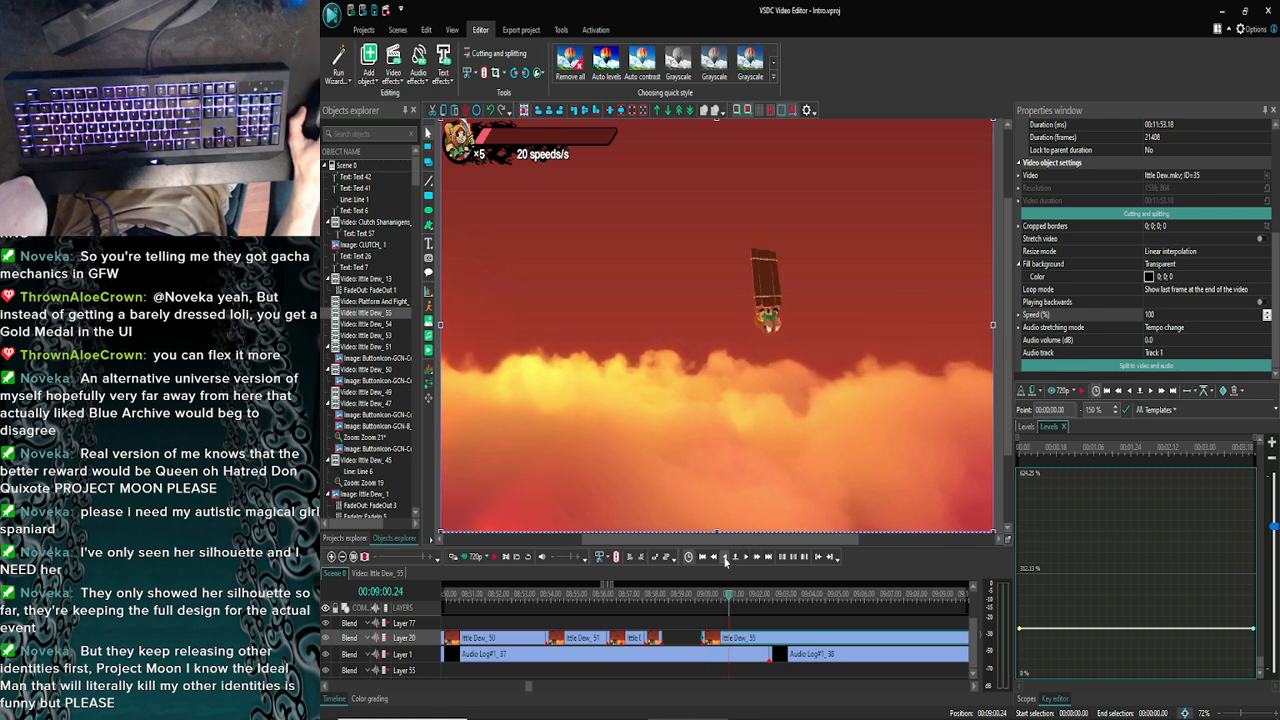
pyautogui.click(725, 558)
pyautogui.click(725, 558)
pyautogui.click(725, 558)
pyautogui.click(725, 558)
pyautogui.click(476, 557)
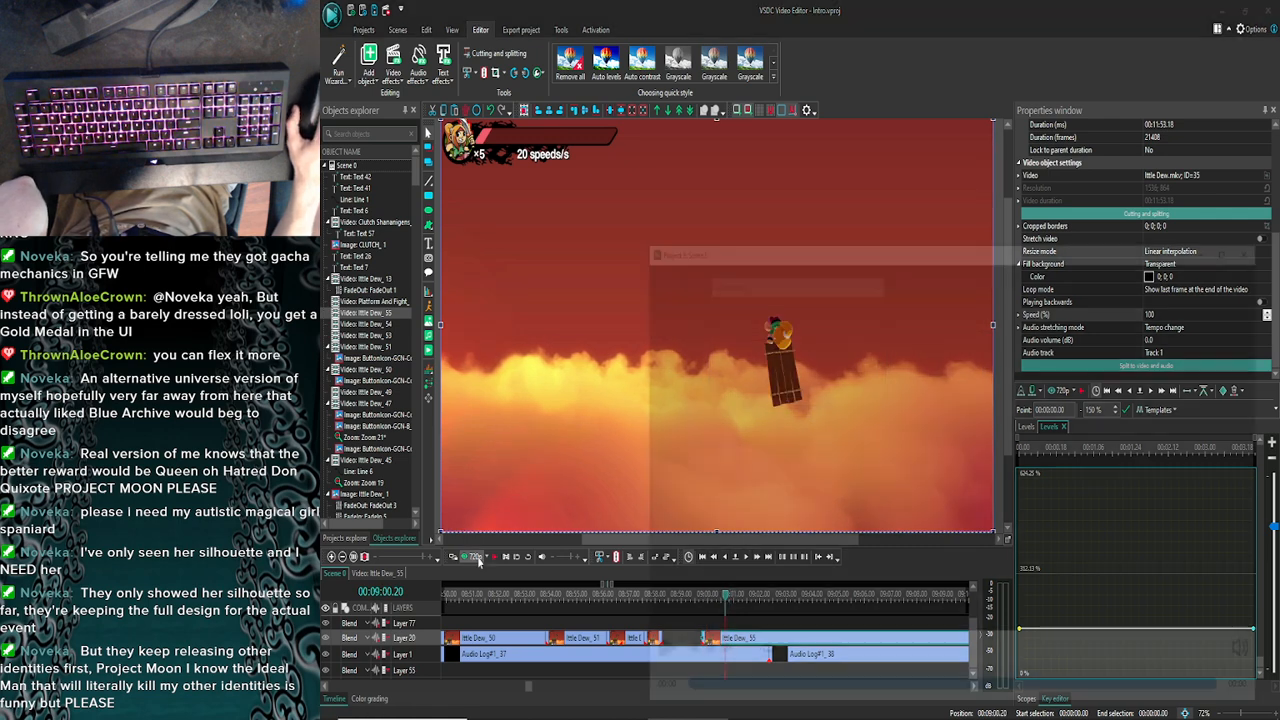
pyautogui.click(1104, 131)
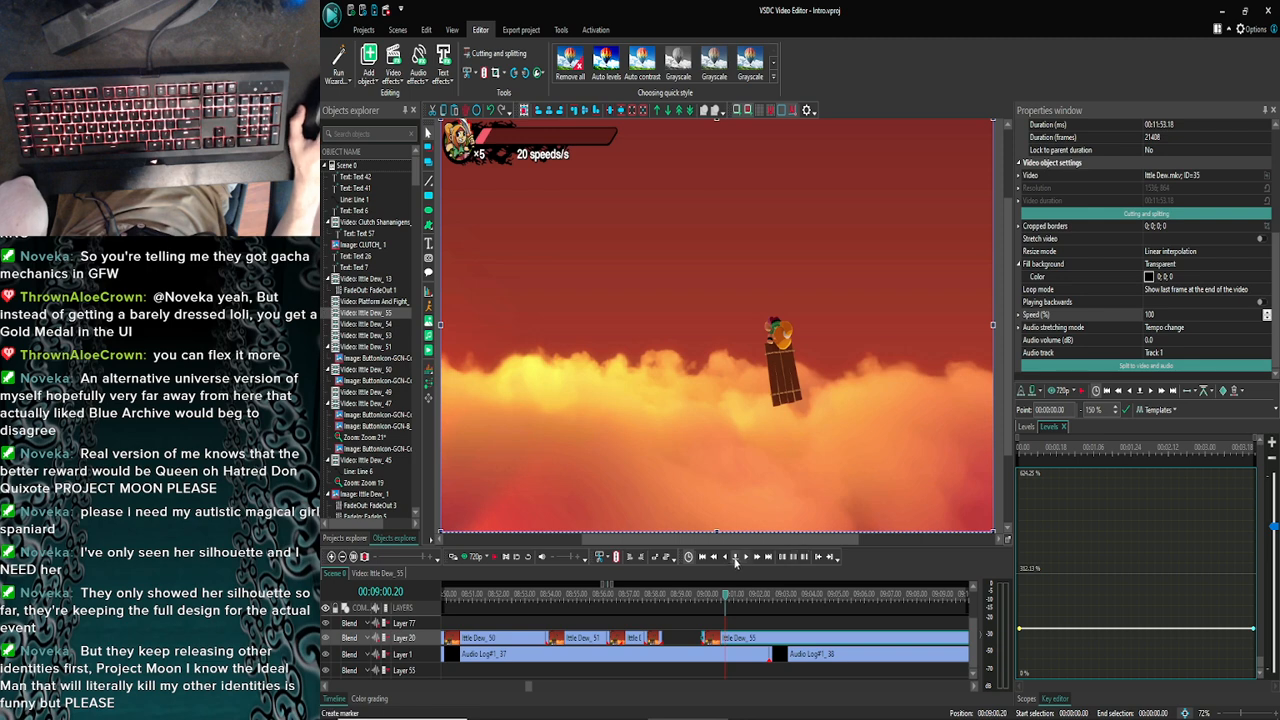
# Step the playhead back four frames to 00:09:00.16 and check the preview from there
pyautogui.click(725, 558)
pyautogui.click(725, 558)
pyautogui.click(725, 558)
pyautogui.click(725, 558)
pyautogui.click(476, 557)
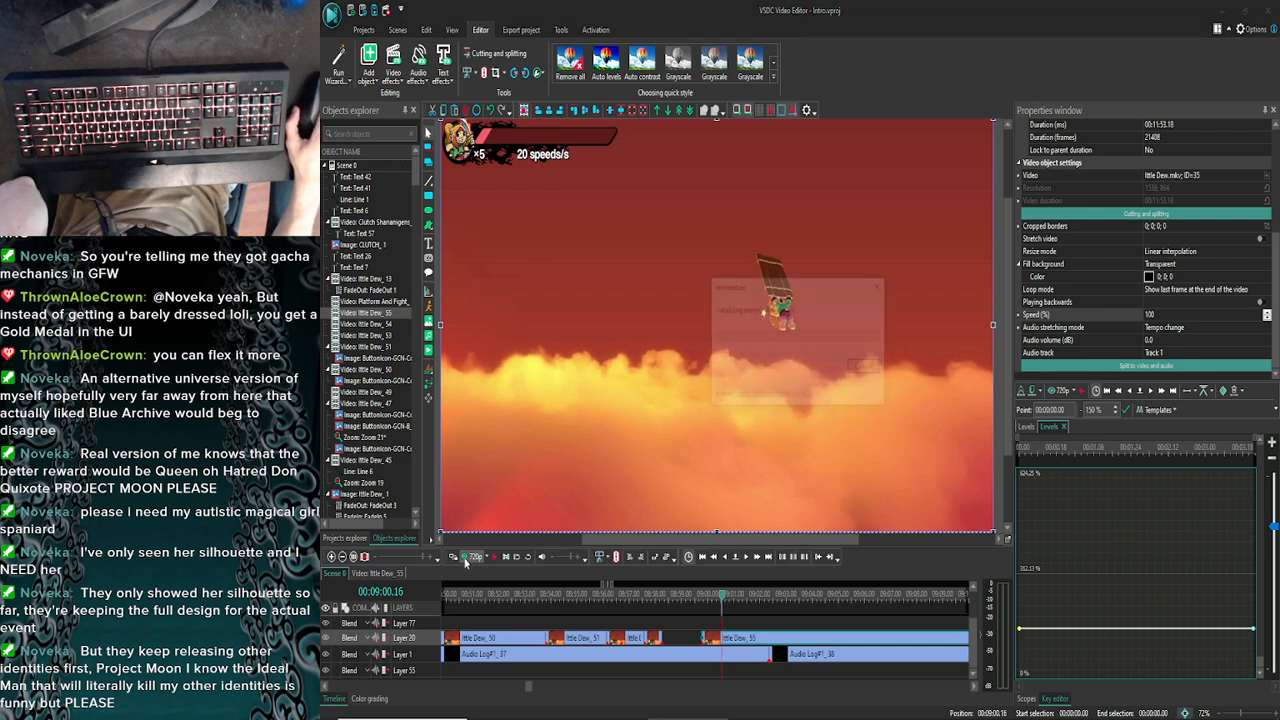
pyautogui.click(1104, 131)
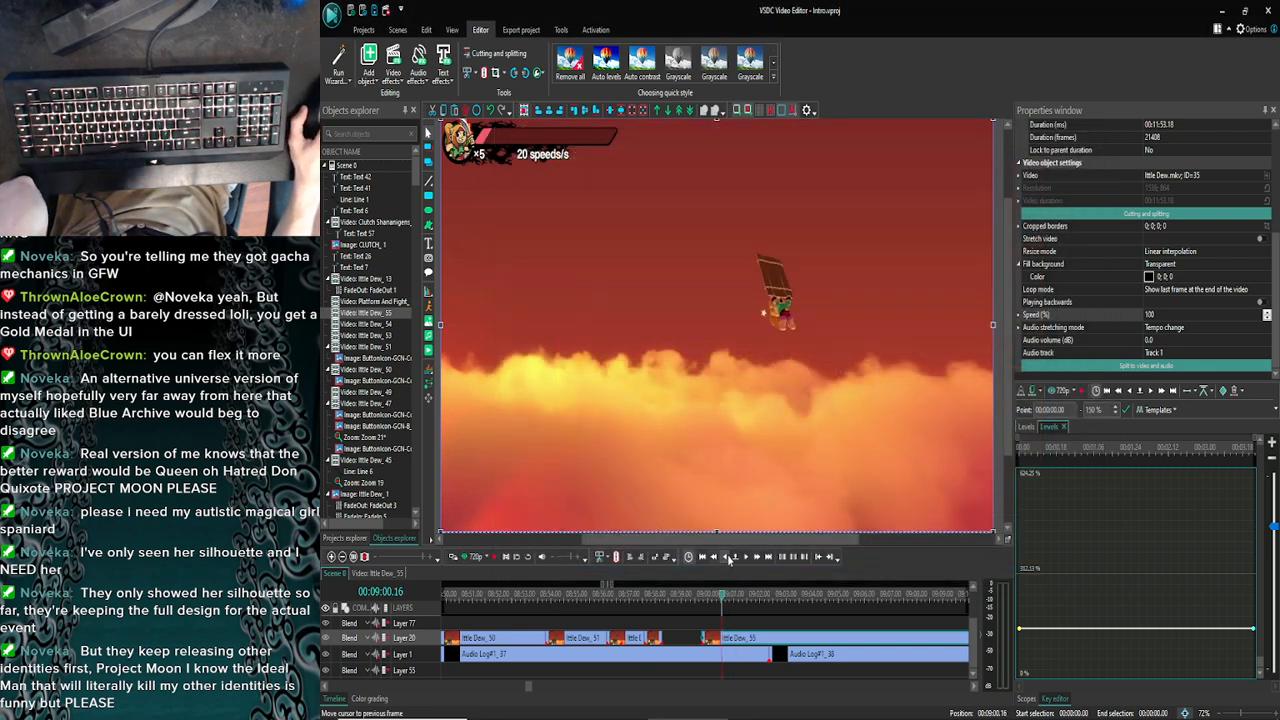
# Preview from 00:09:00.16, then shift the Ittle Dew_55 clip slightly later on Layer 20 to widen the gap
pyautogui.click(476, 557)
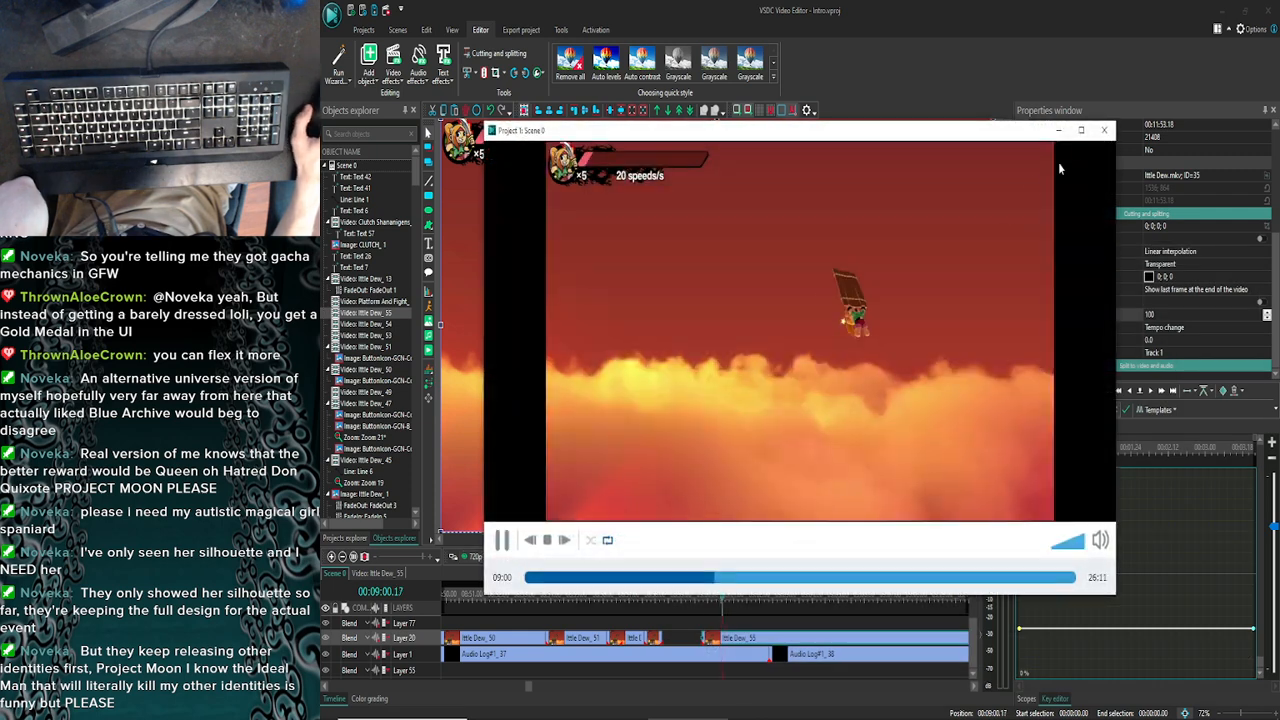
pyautogui.click(1104, 131)
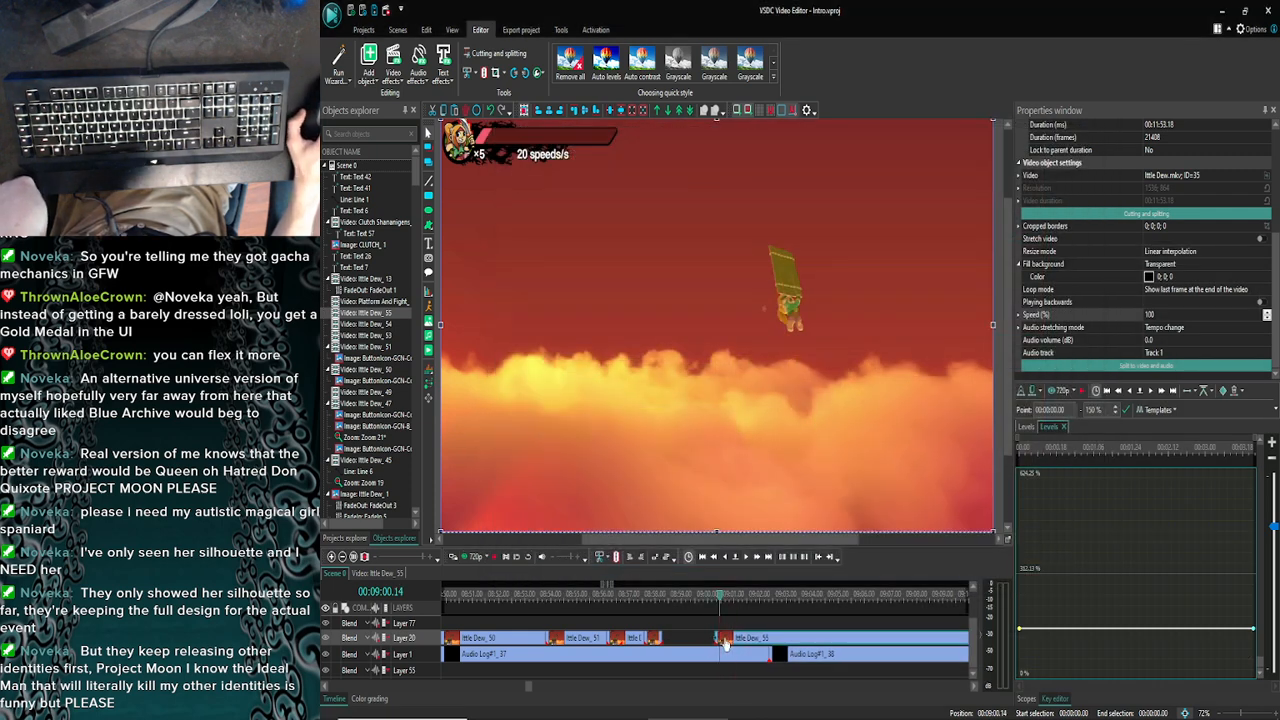
pyautogui.click(716, 596)
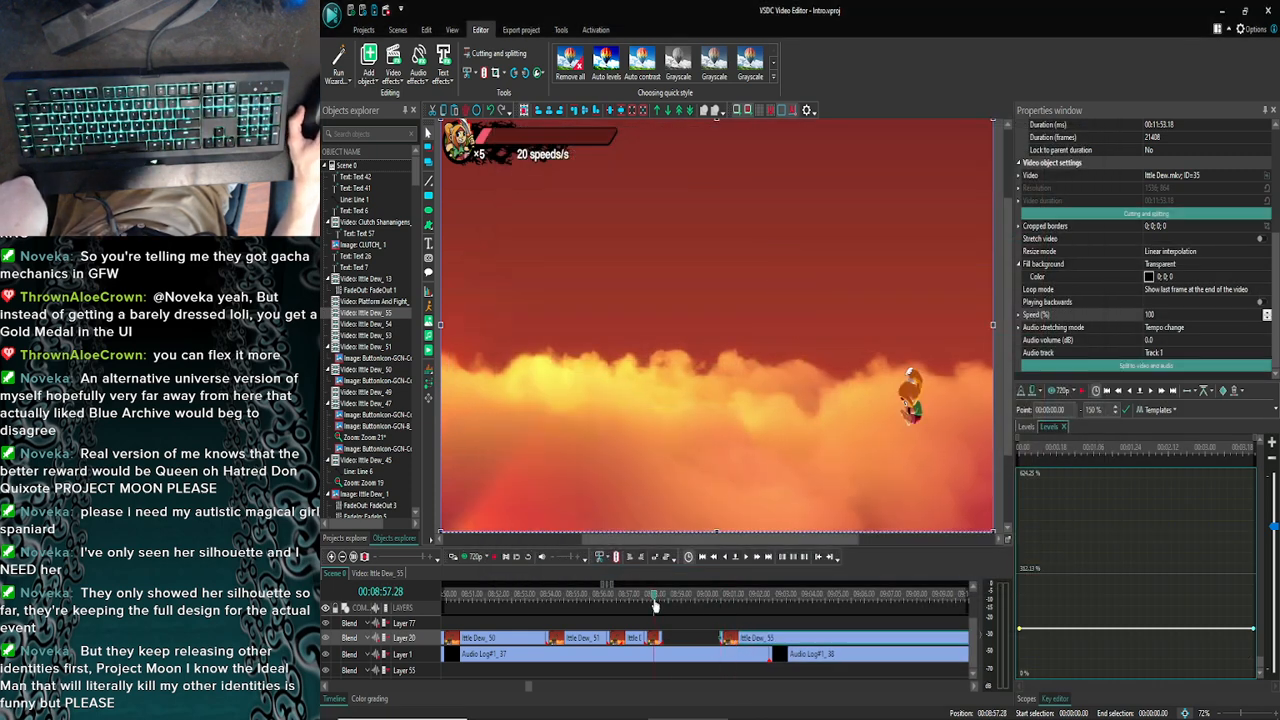
# Set the speed of the short Ittle Dew_54 clip on Layer 20 to 50%
pyautogui.click(656, 638)
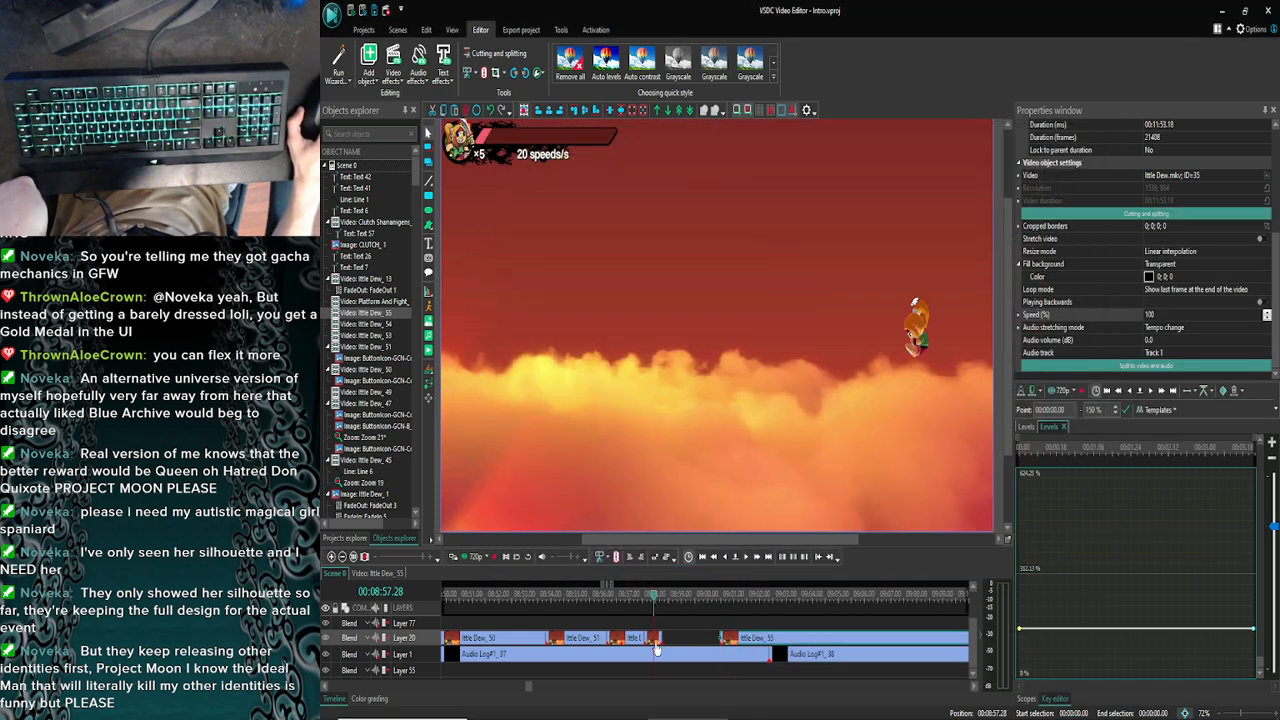
pyautogui.click(1148, 316)
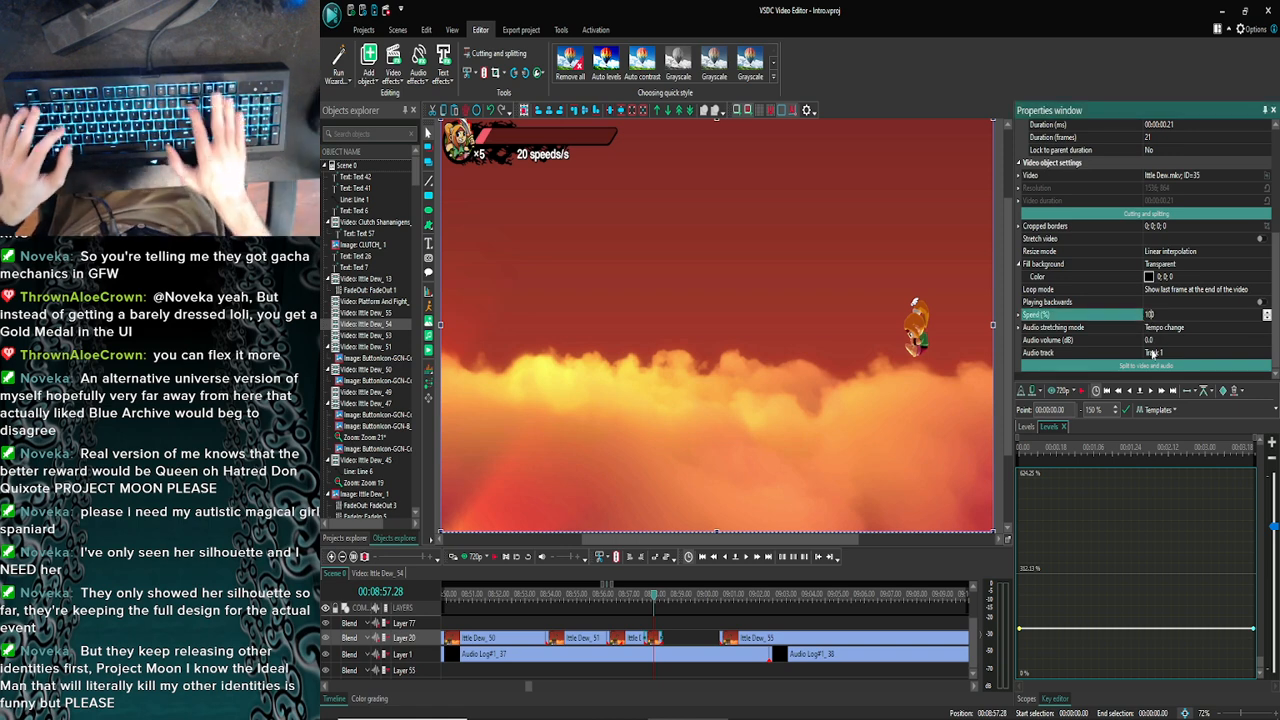
pyautogui.press('BackSpace')
pyautogui.press('BackSpace')
pyautogui.write('50')
pyautogui.press('Return')
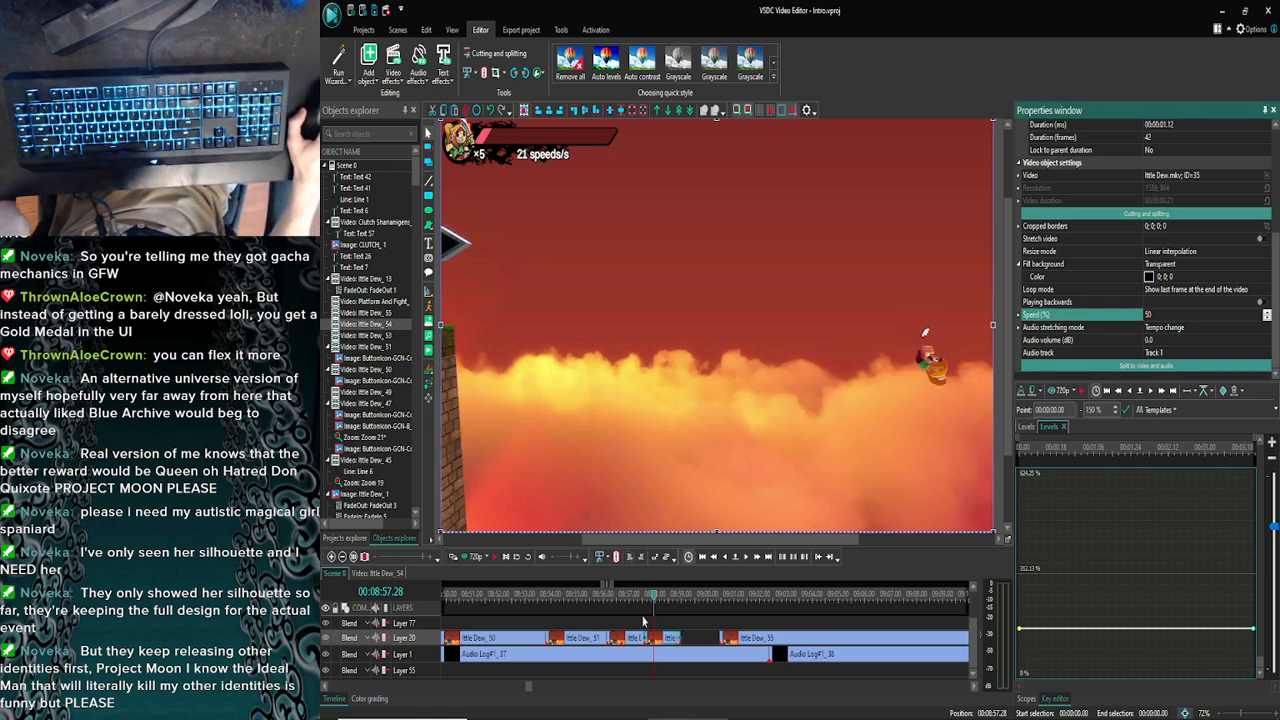
# Preview the slowed Ittle Dew_54 clip from 00:08:56.11 and extend it to 87 frames so it reaches Ittle Dew_55
pyautogui.click(613, 594)
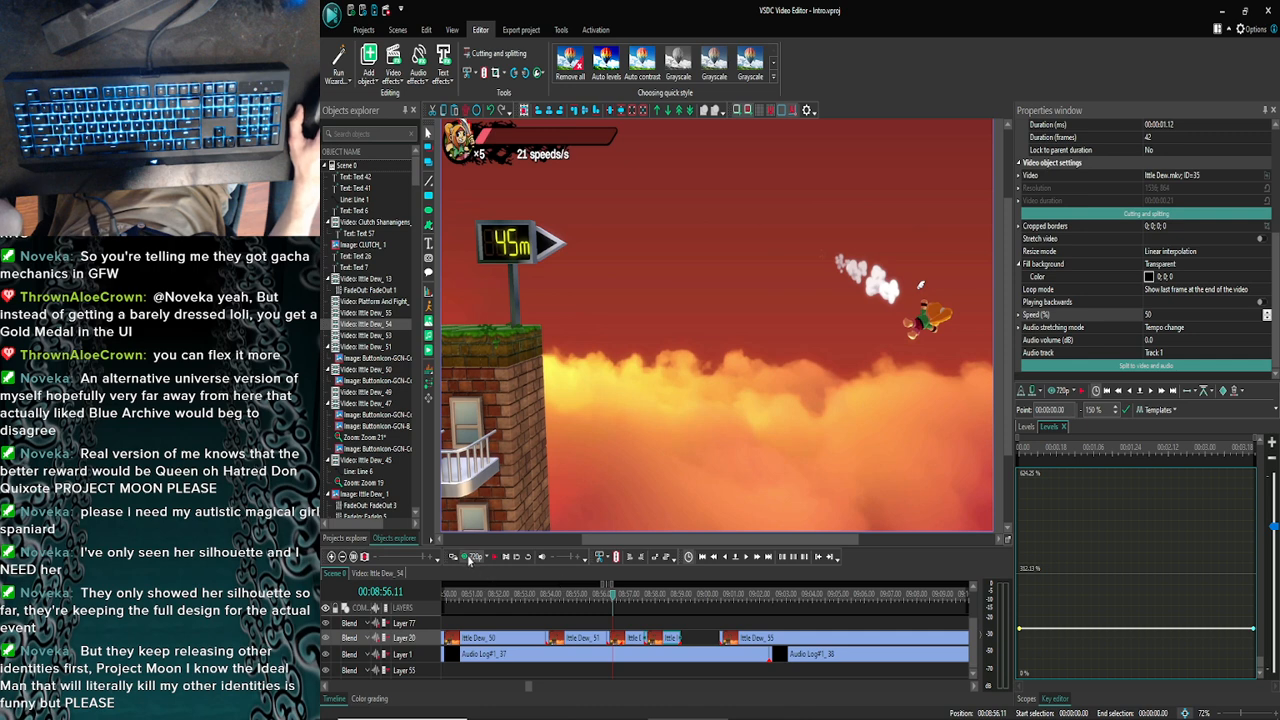
pyautogui.click(469, 559)
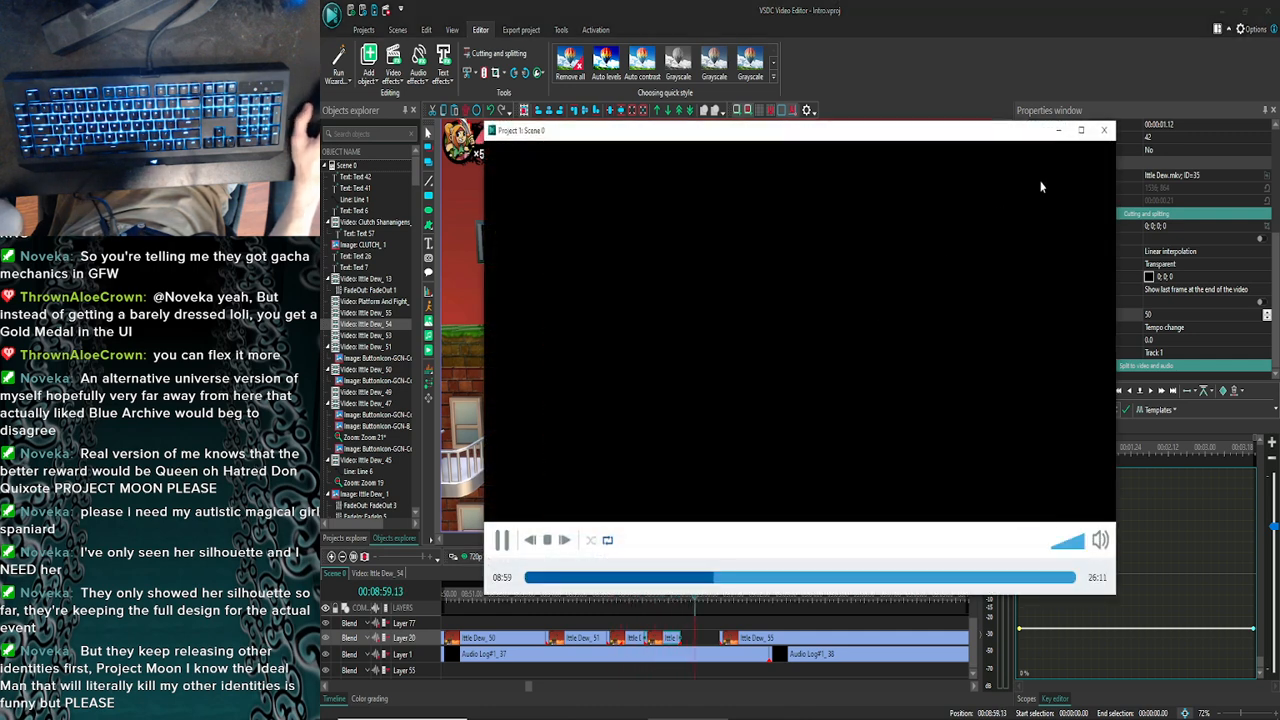
pyautogui.click(1104, 130)
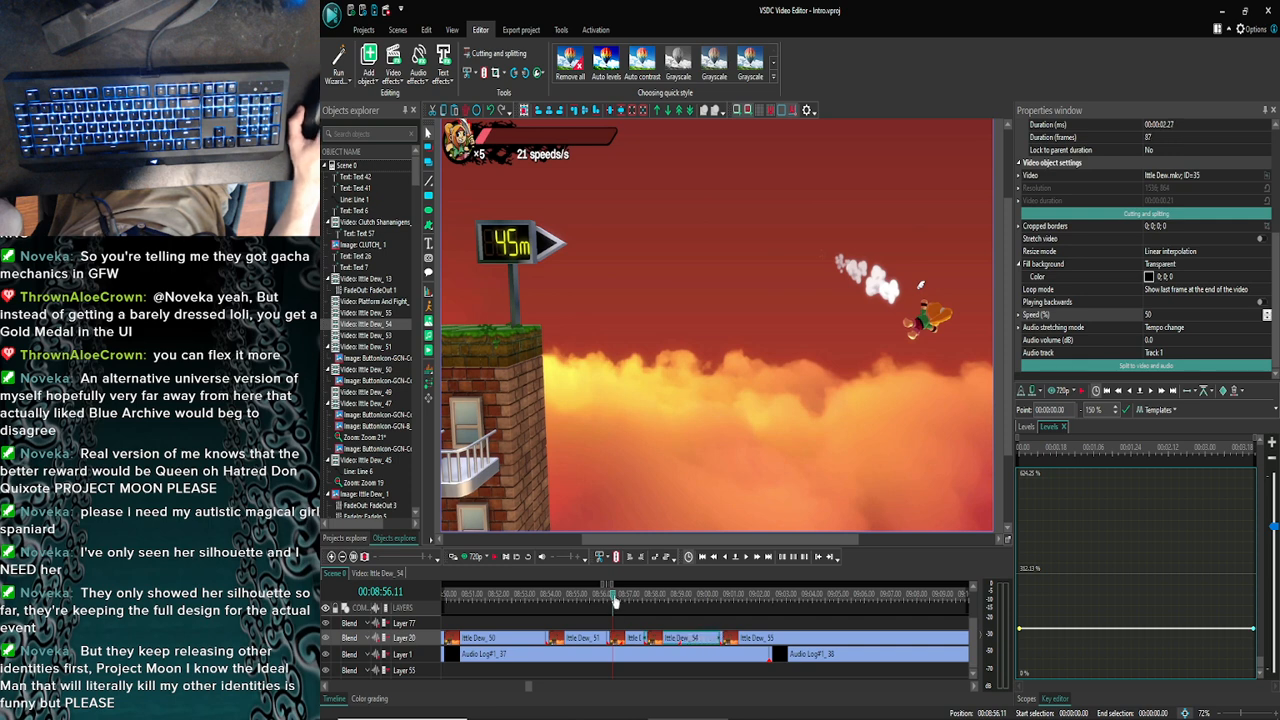
# Step through the opening of the Ittle Dew_54 clip and place the playhead at 00:08:57.17
pyautogui.click(648, 597)
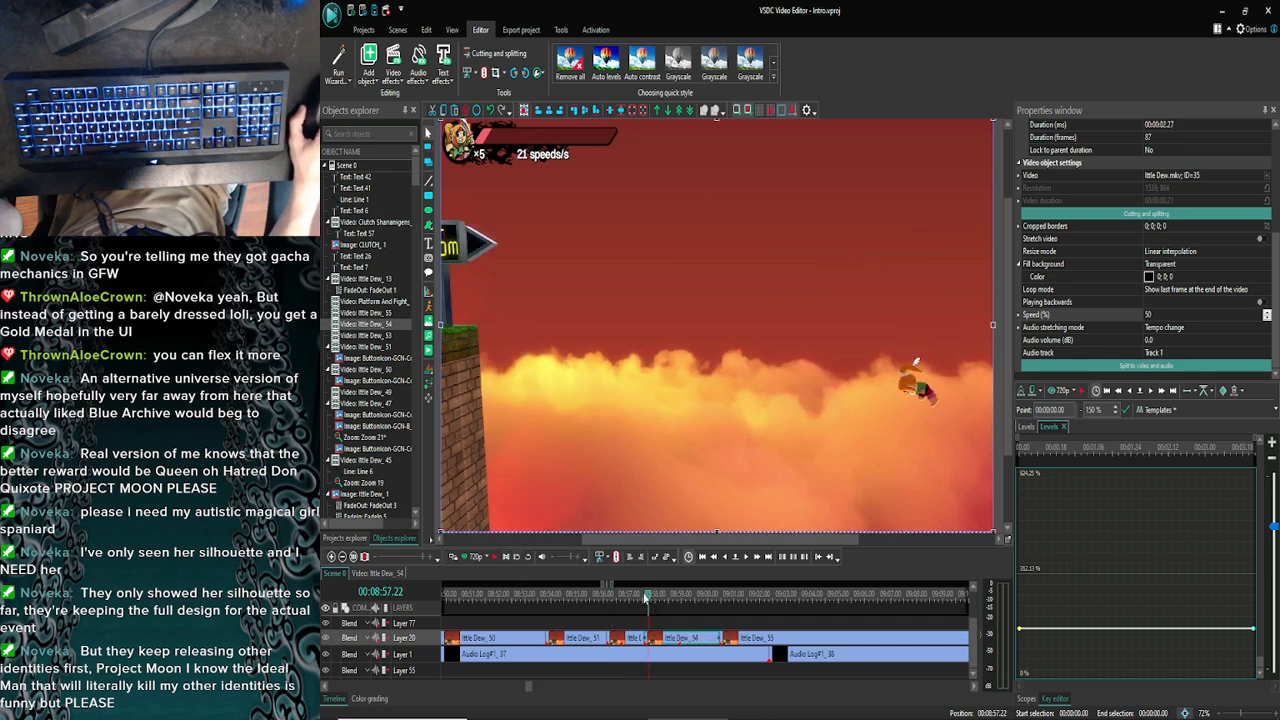
pyautogui.click(743, 558)
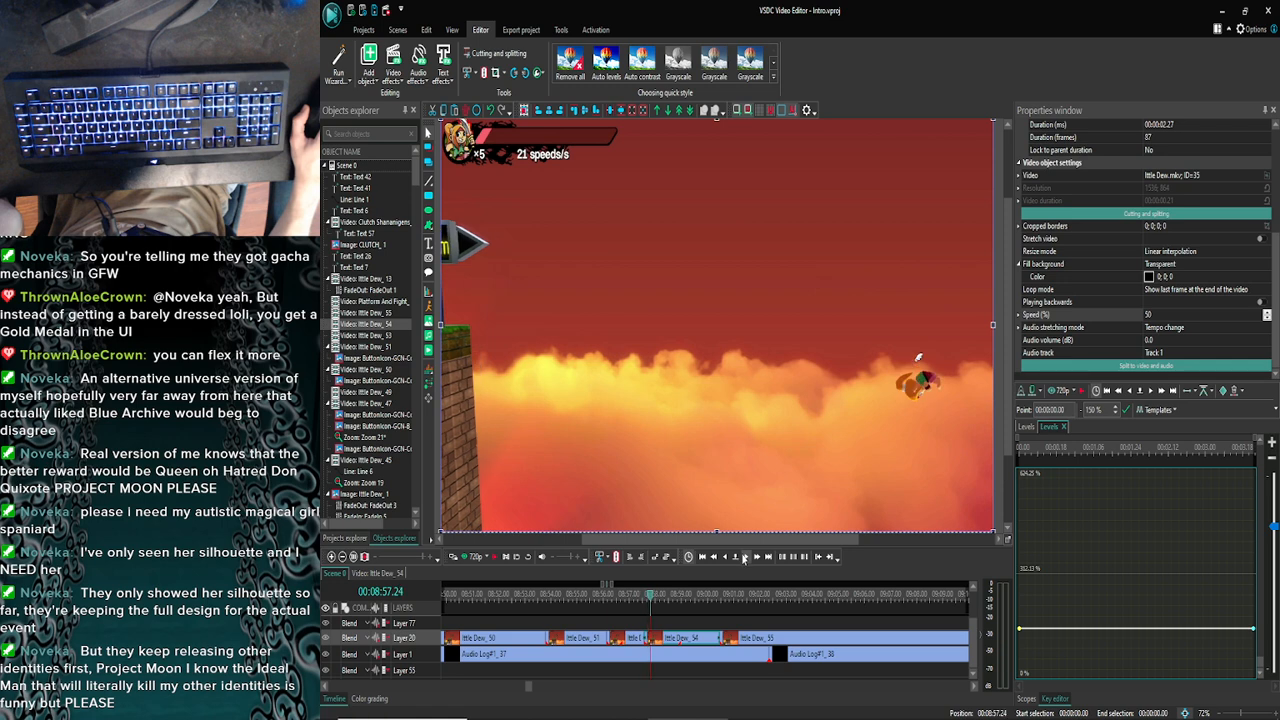
pyautogui.click(743, 558)
pyautogui.click(639, 597)
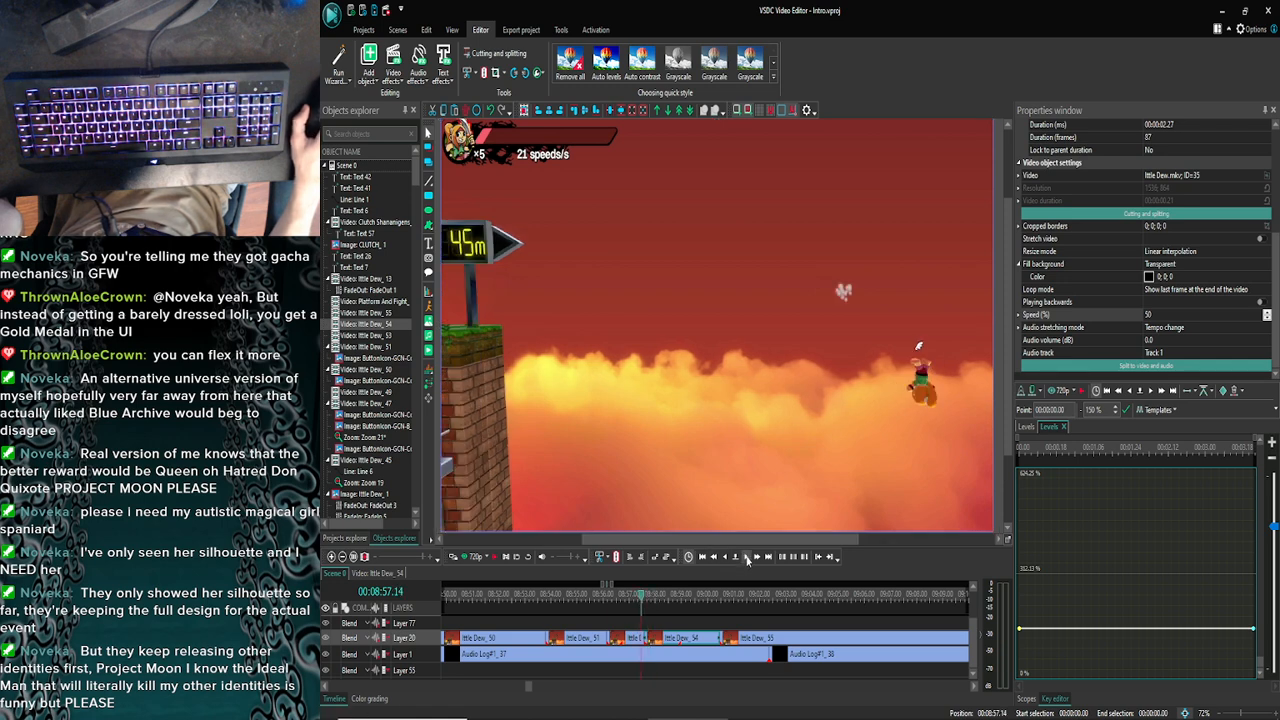
pyautogui.click(746, 558)
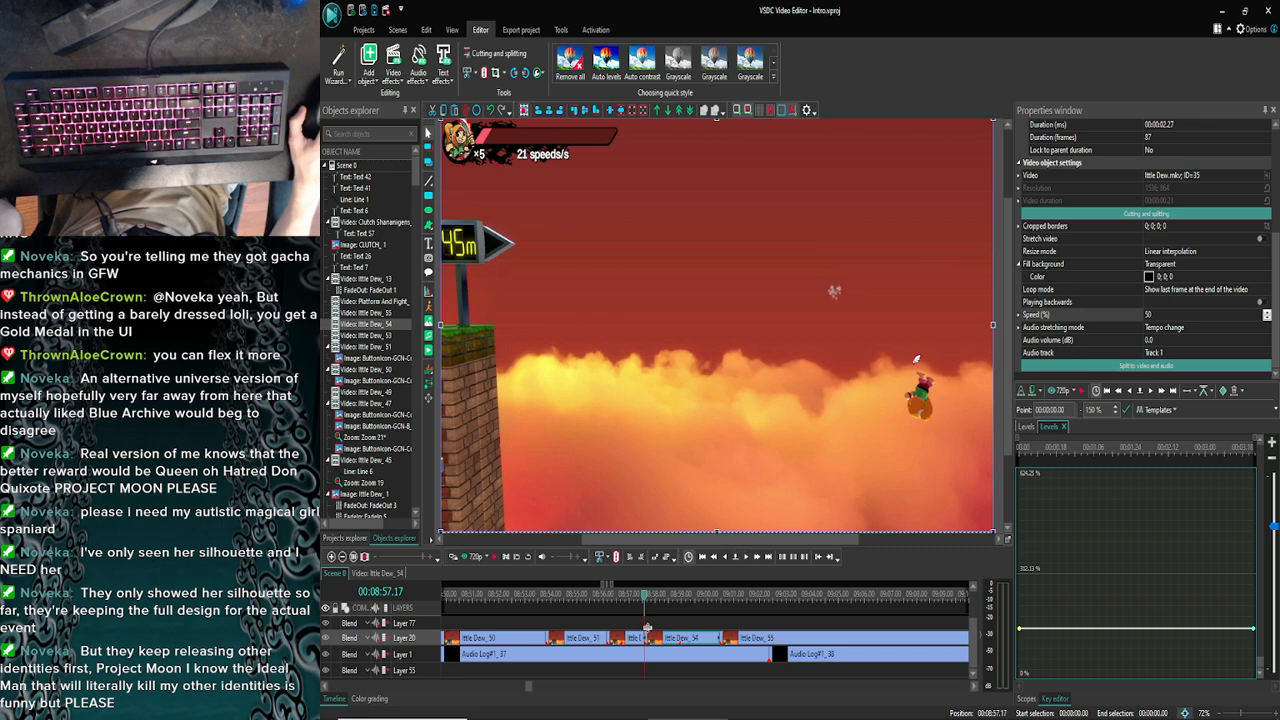
# Open the Ittle Dew_54 clip's own timeline and add the ButtonIcon-GCN-Control_Stick-D image from the Buttons folder
pyautogui.doubleClick(648, 645)
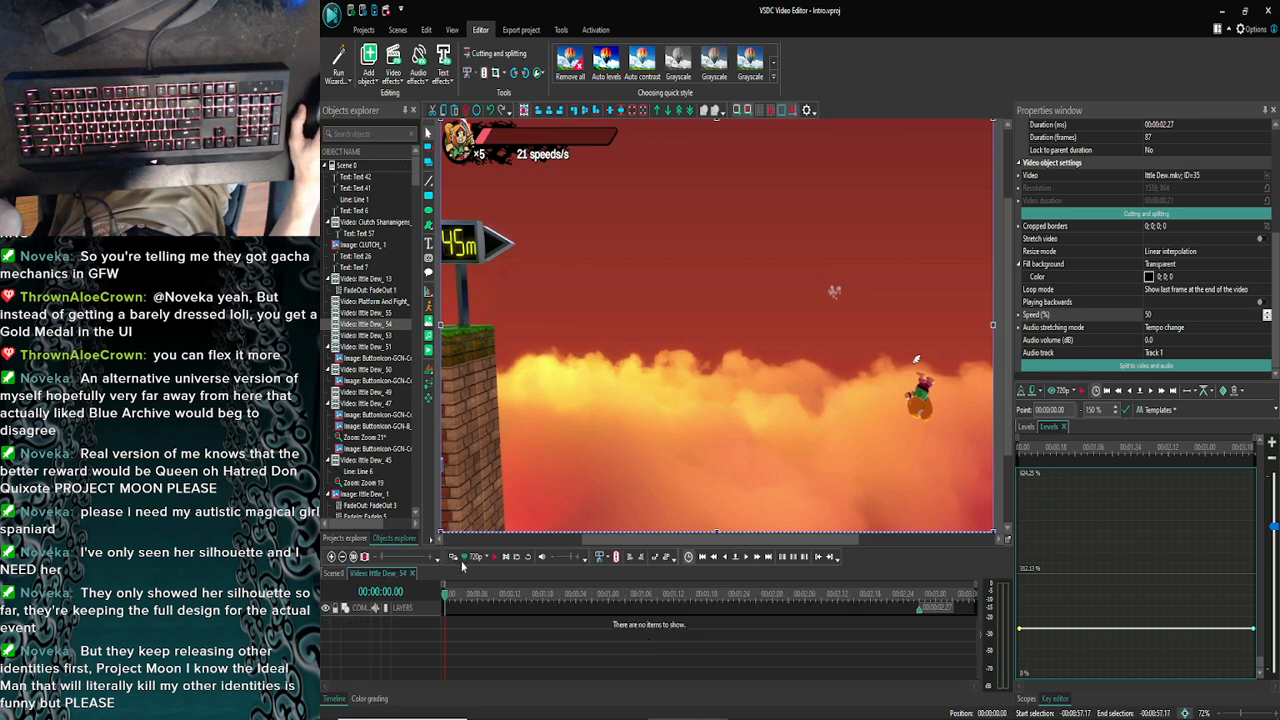
pyautogui.click(569, 710)
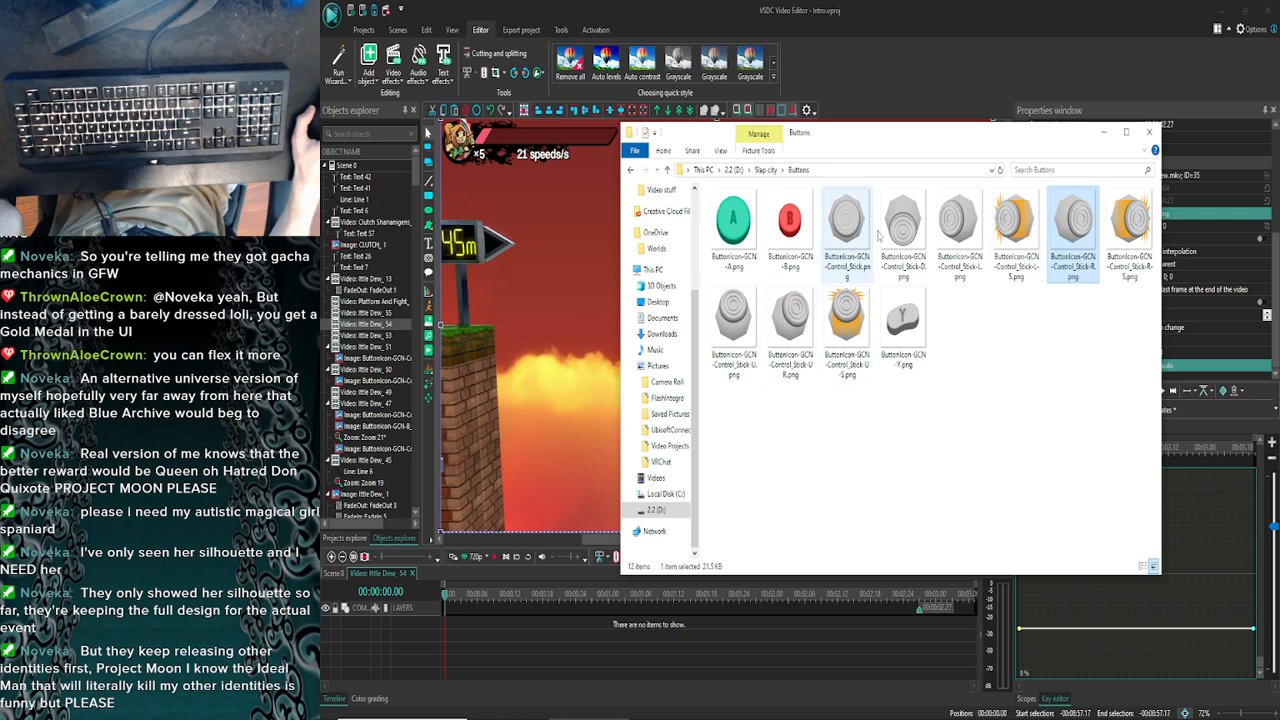
pyautogui.click(905, 228)
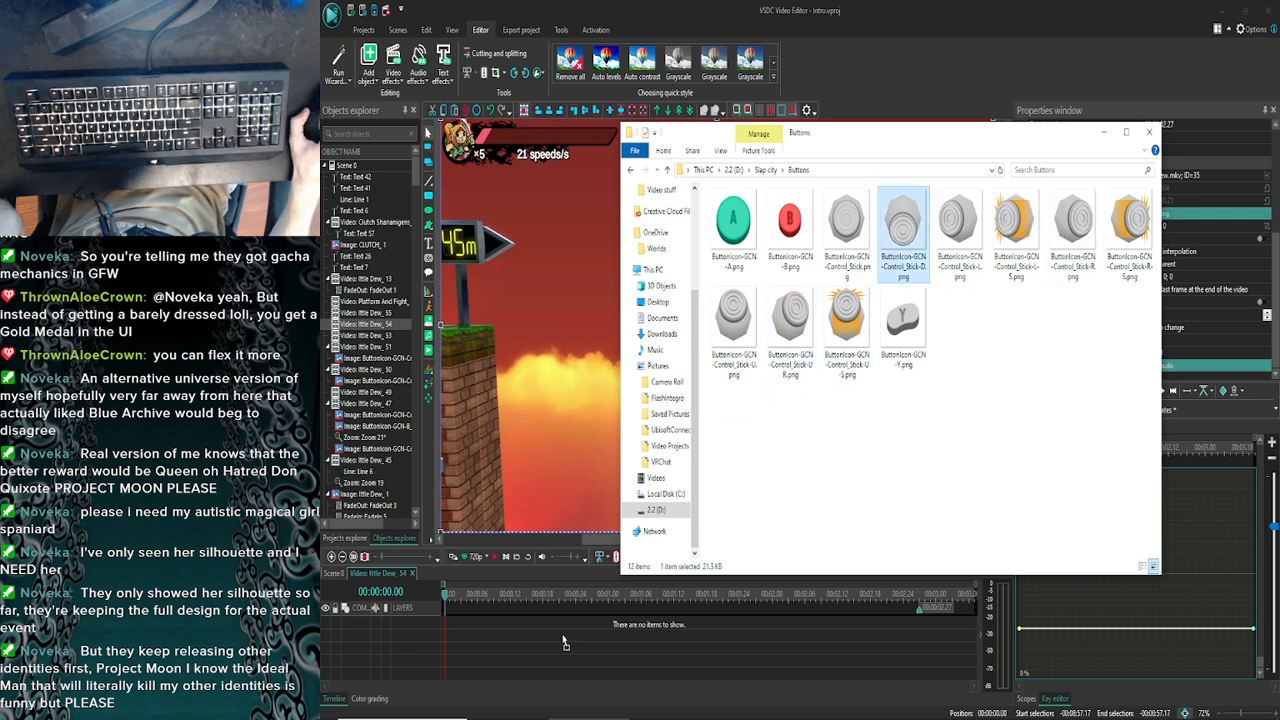
pyautogui.moveTo(563, 640); pyautogui.dragTo(563, 629)
pyautogui.click(1104, 132)
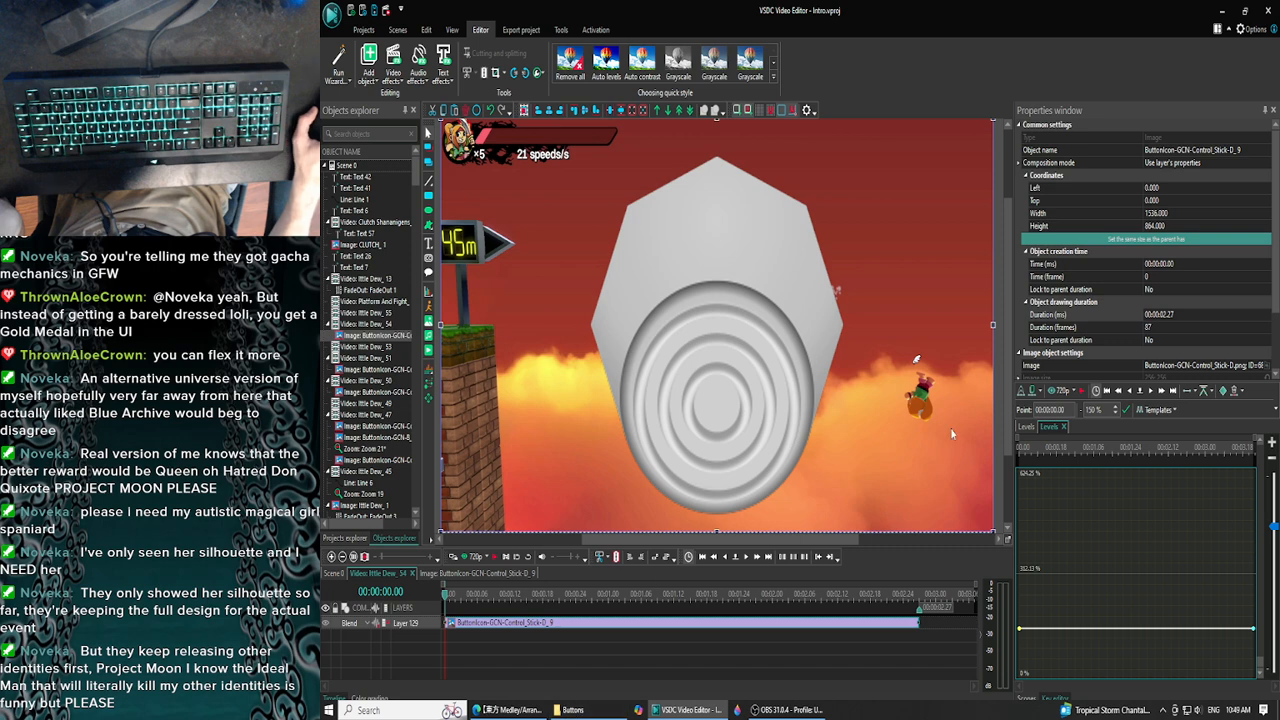
# Shrink the control stick icon to about 355 by 228 and place it above the clouds near the frame's upper edge
pyautogui.moveTo(993, 531); pyautogui.dragTo(682, 242)
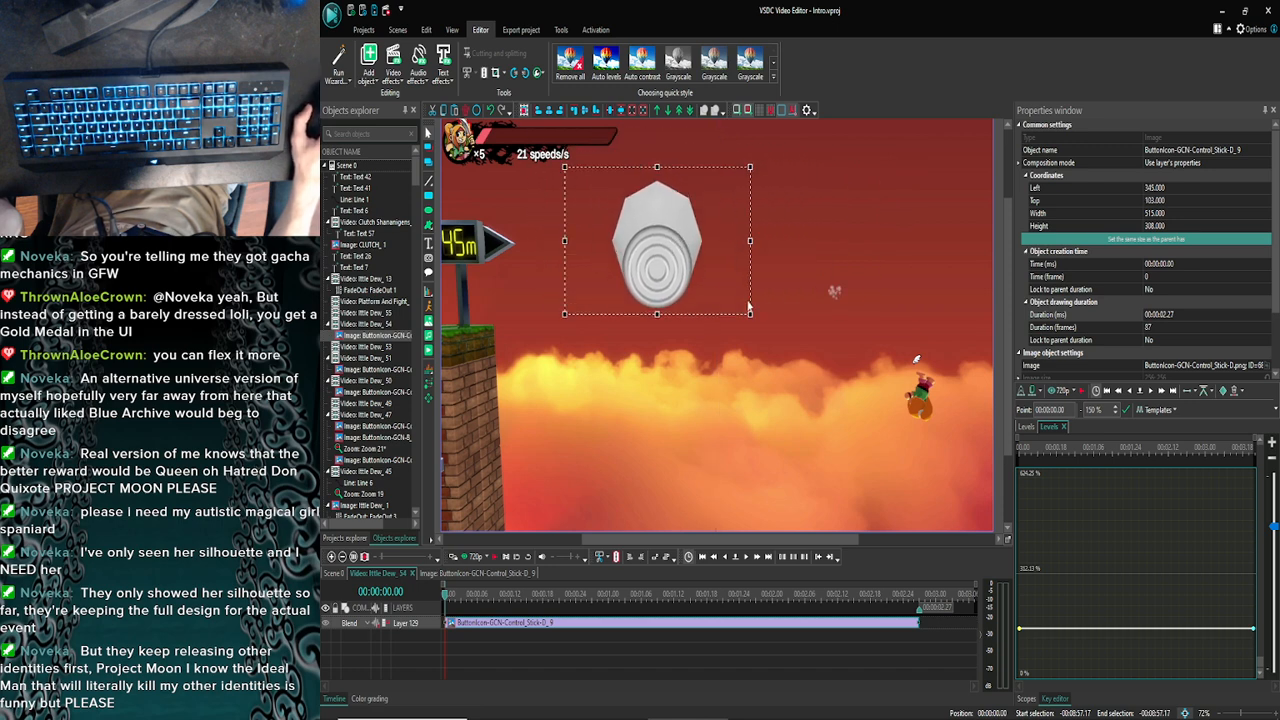
pyautogui.moveTo(749, 314); pyautogui.dragTo(692, 276)
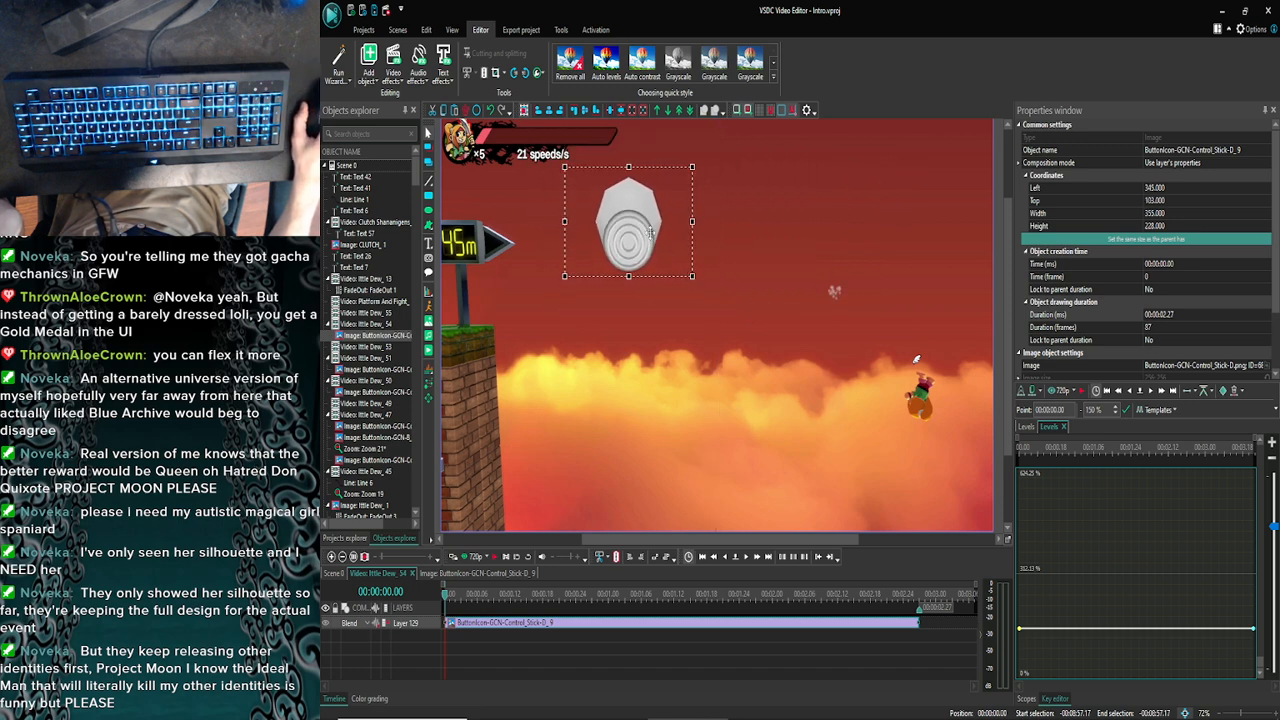
pyautogui.moveTo(650, 232); pyautogui.dragTo(653, 212)
pyautogui.click(713, 250)
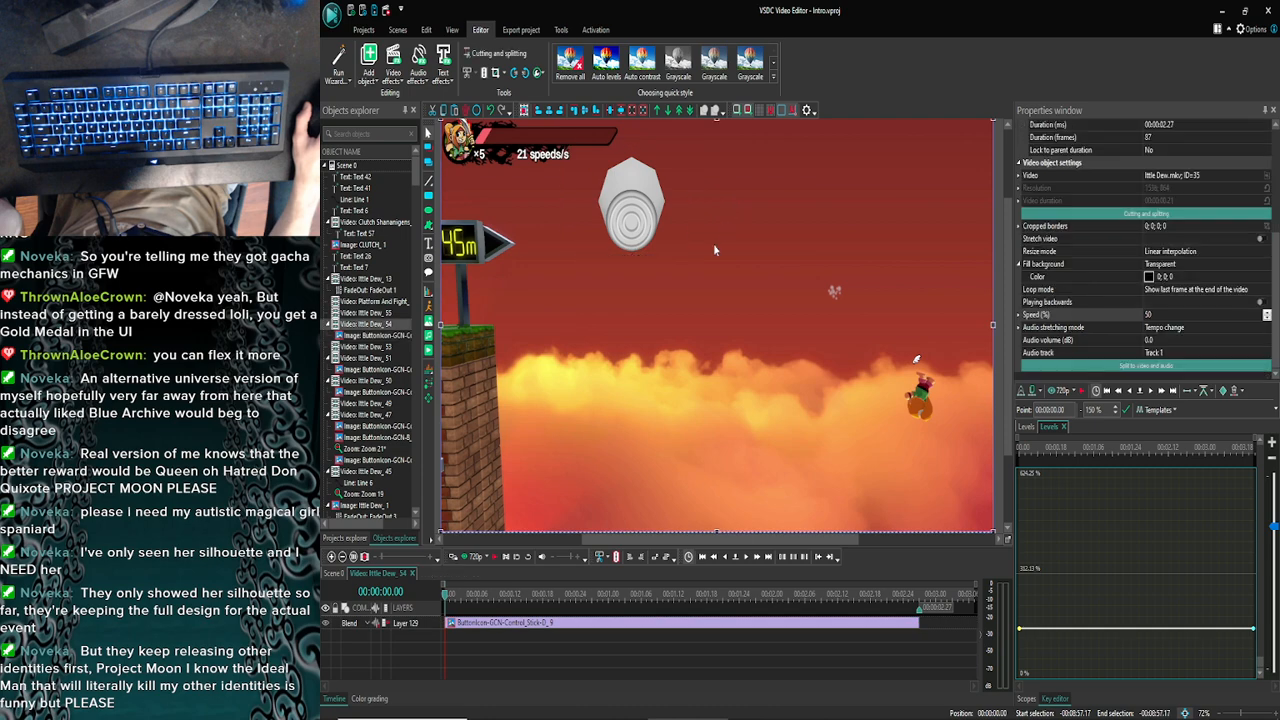
# Add the ButtonIcon-GCN-B image to the clip, shrink it to about 353 by 336, and place it beside the control stick icon
pyautogui.click(591, 711)
pyautogui.moveTo(790, 228); pyautogui.dragTo(577, 298)
pyautogui.click(1103, 132)
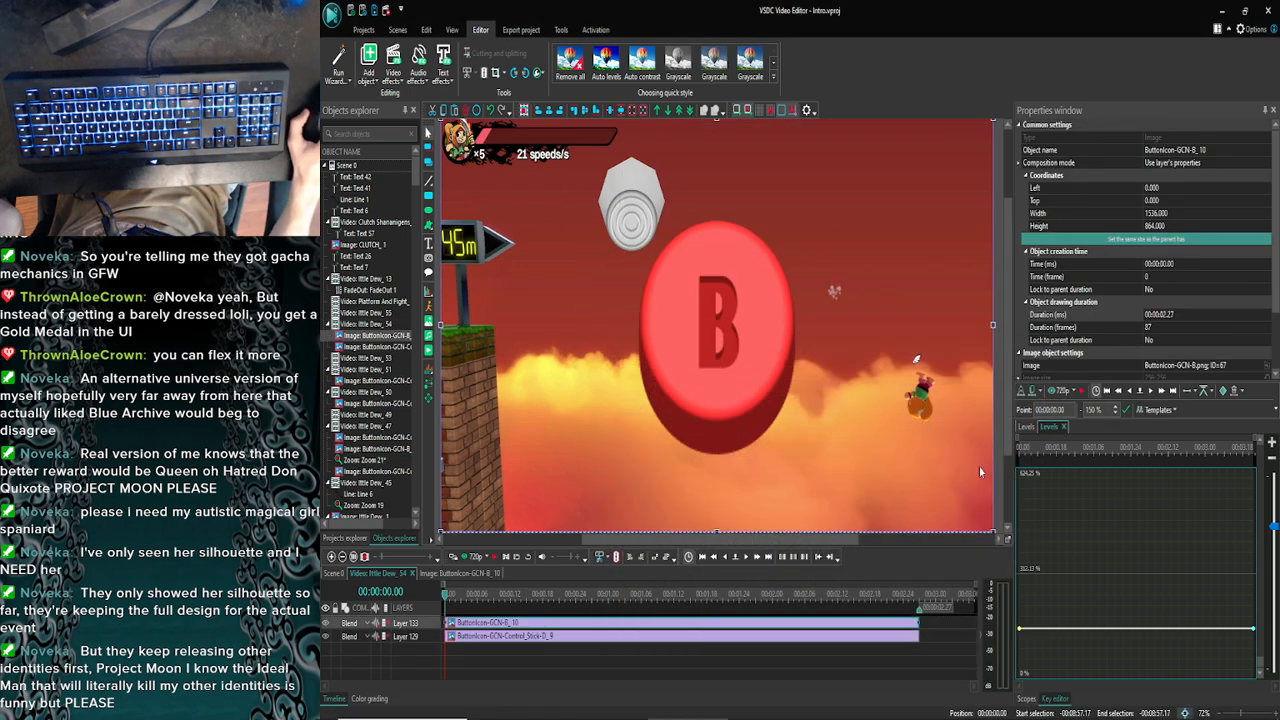
pyautogui.moveTo(993, 530); pyautogui.dragTo(710, 292)
pyautogui.moveTo(709, 204); pyautogui.dragTo(756, 210)
pyautogui.moveTo(737, 124); pyautogui.dragTo(737, 137)
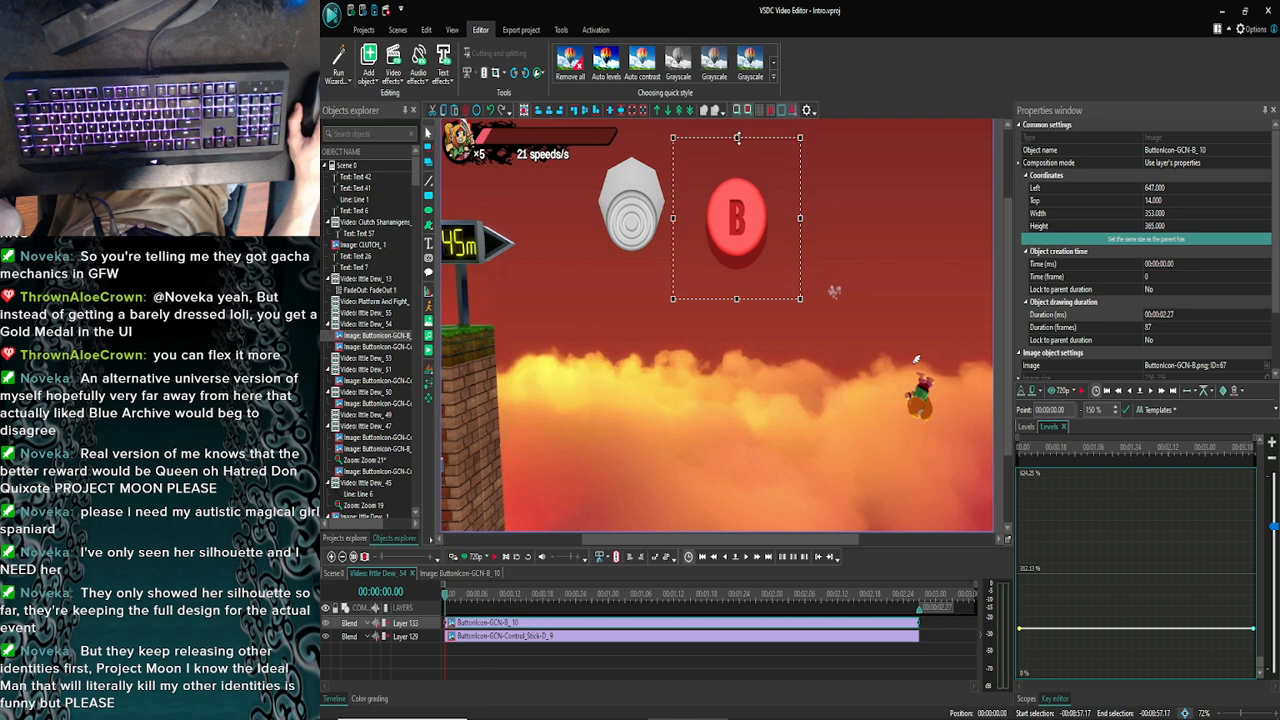
pyautogui.moveTo(736, 218); pyautogui.dragTo(740, 197)
pyautogui.click(813, 196)
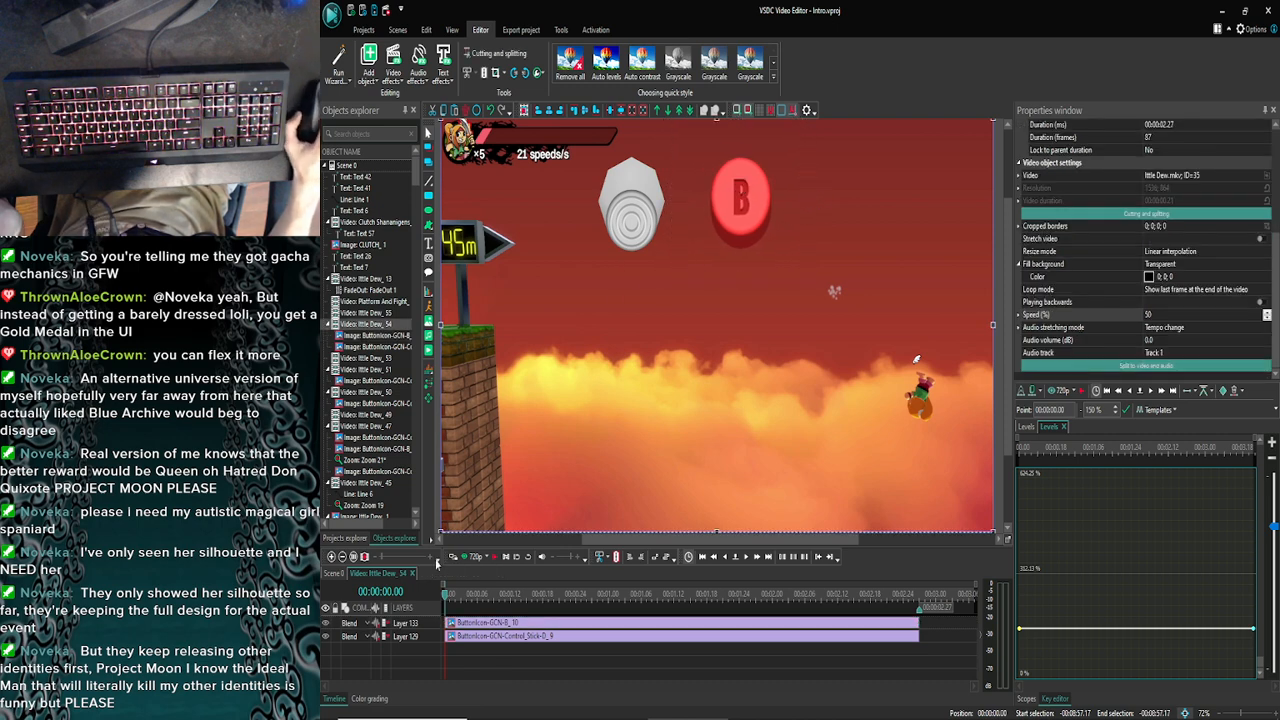
# Preview the Ittle Dew_54 clip with its button icons from the start and again from 00:00:01.06
pyautogui.click(467, 558)
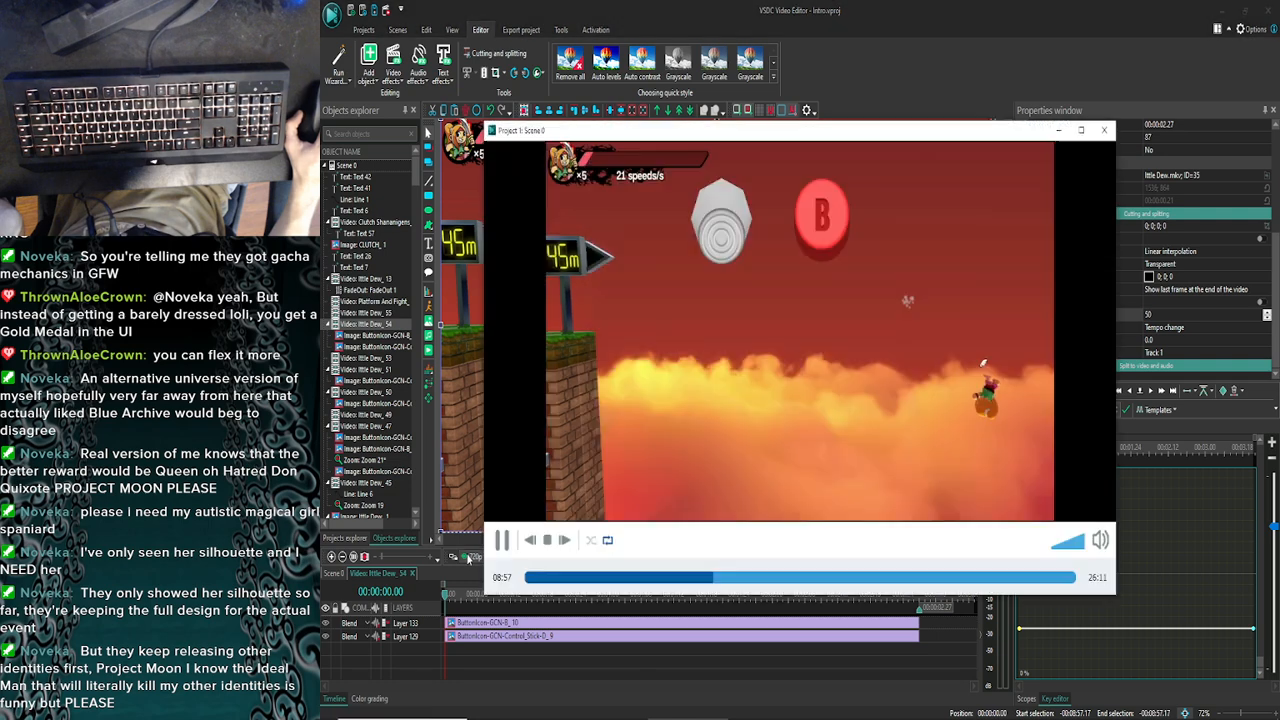
pyautogui.click(1104, 130)
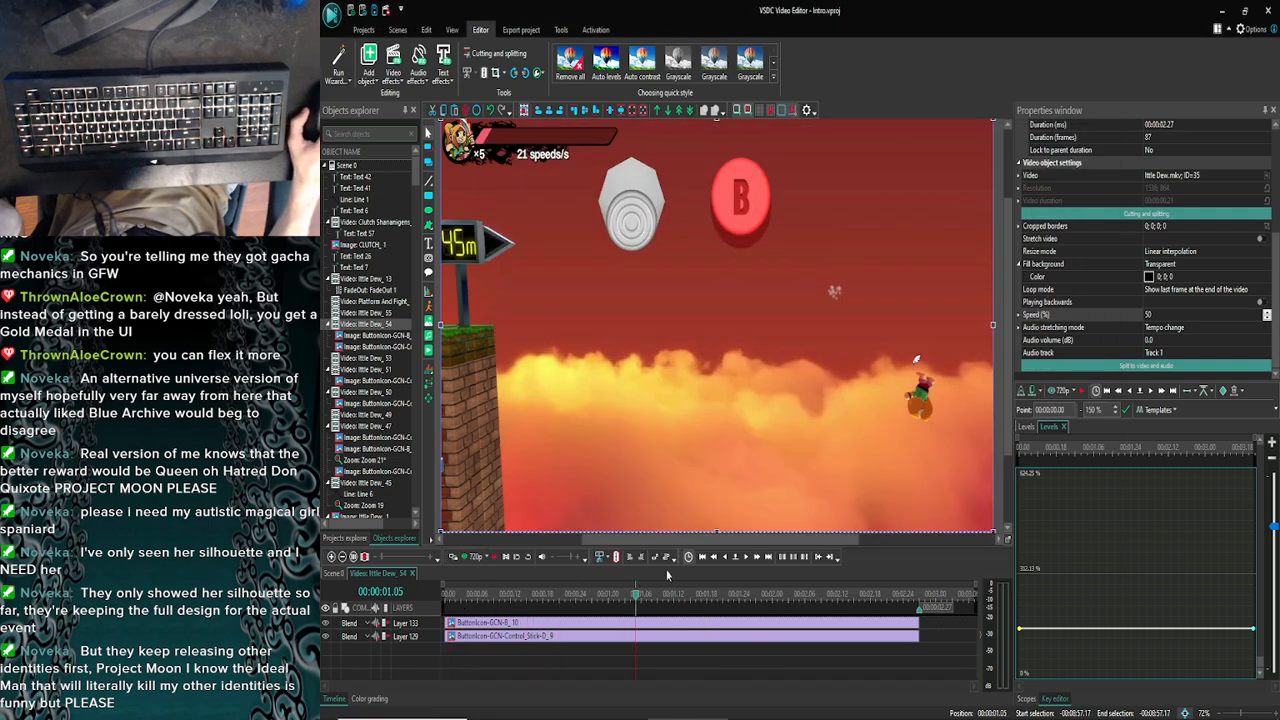
pyautogui.click(747, 557)
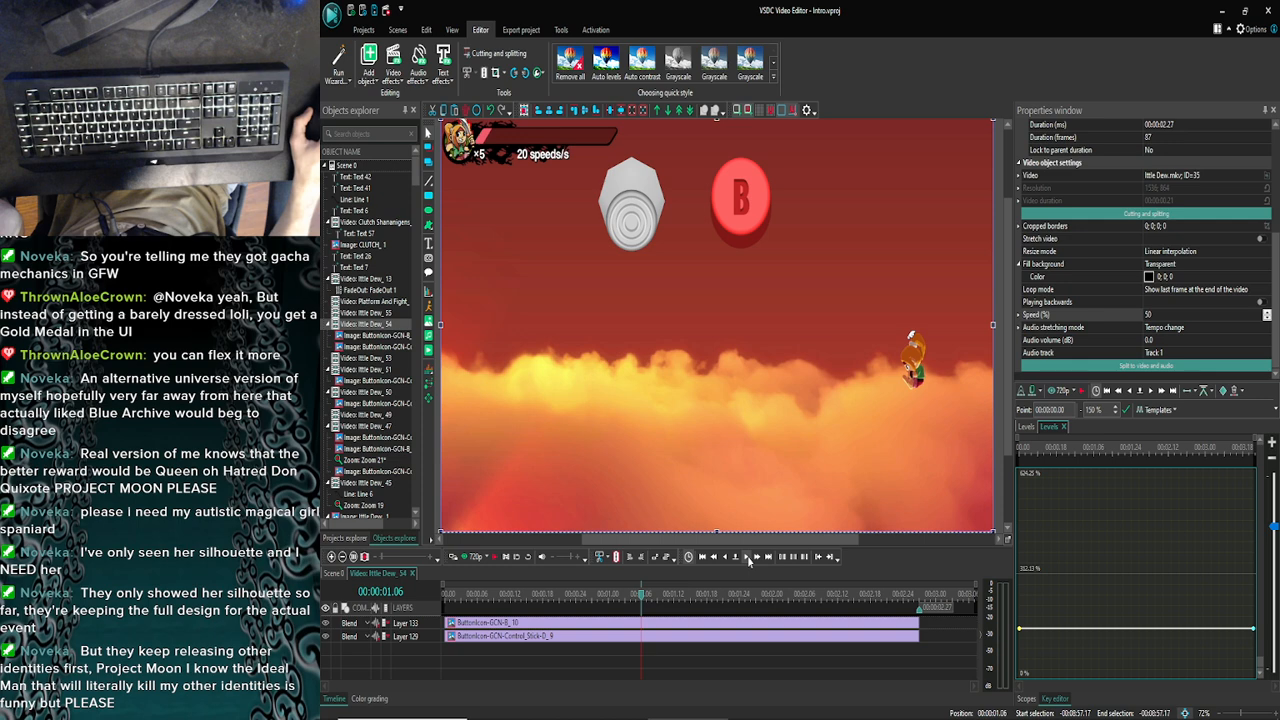
pyautogui.click(466, 557)
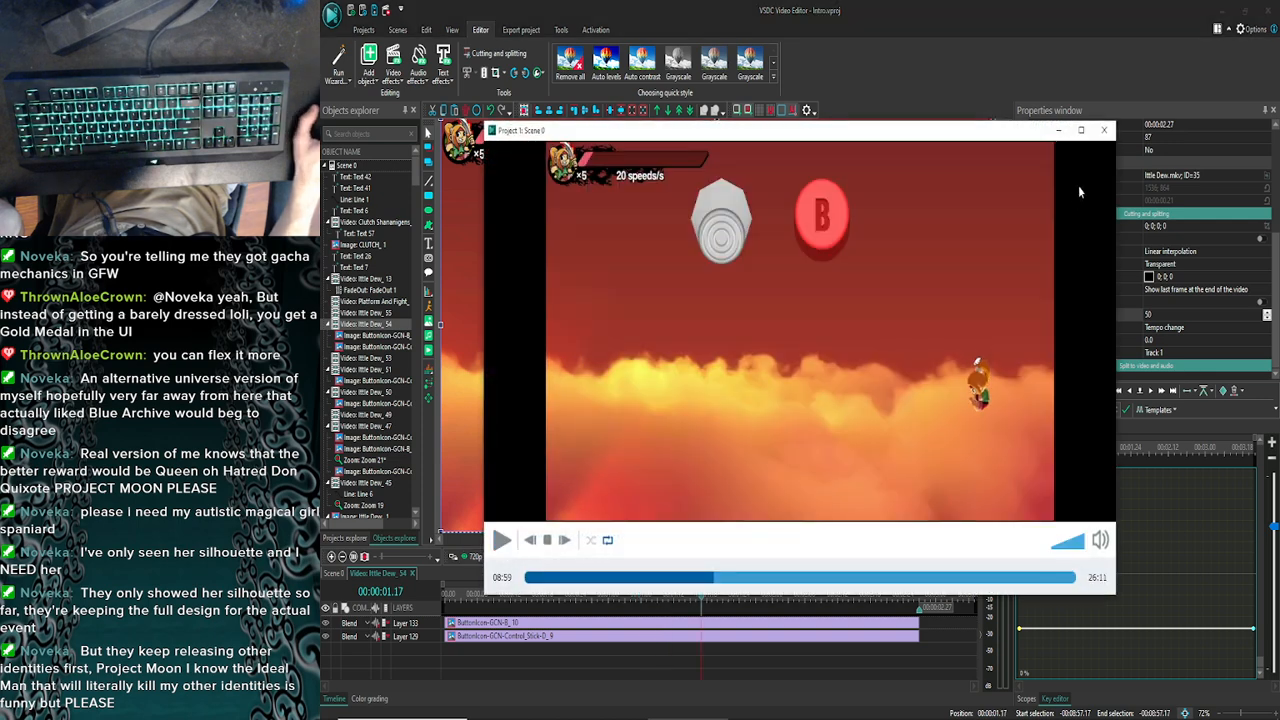
pyautogui.click(1104, 133)
# Step the playhead back to 00:00:01.02 and forward to 00:00:01.04, previewing the clip around that moment
pyautogui.click(727, 559)
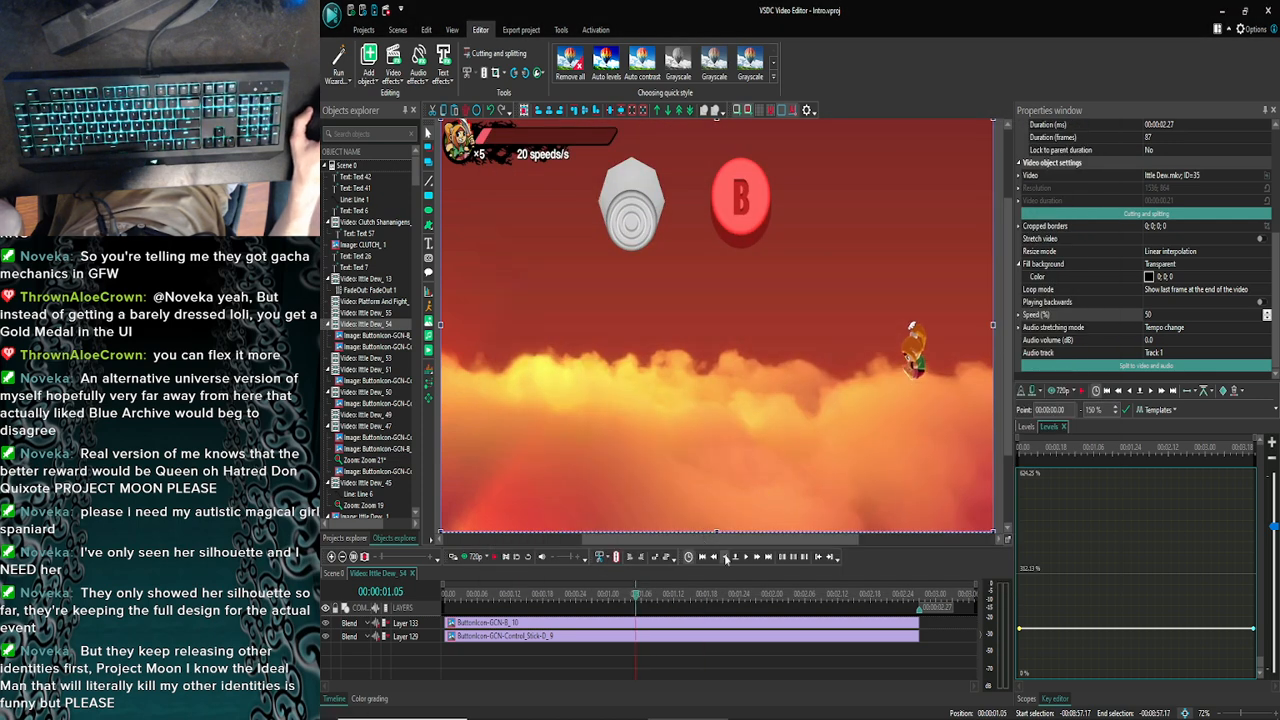
pyautogui.click(727, 559)
pyautogui.click(466, 557)
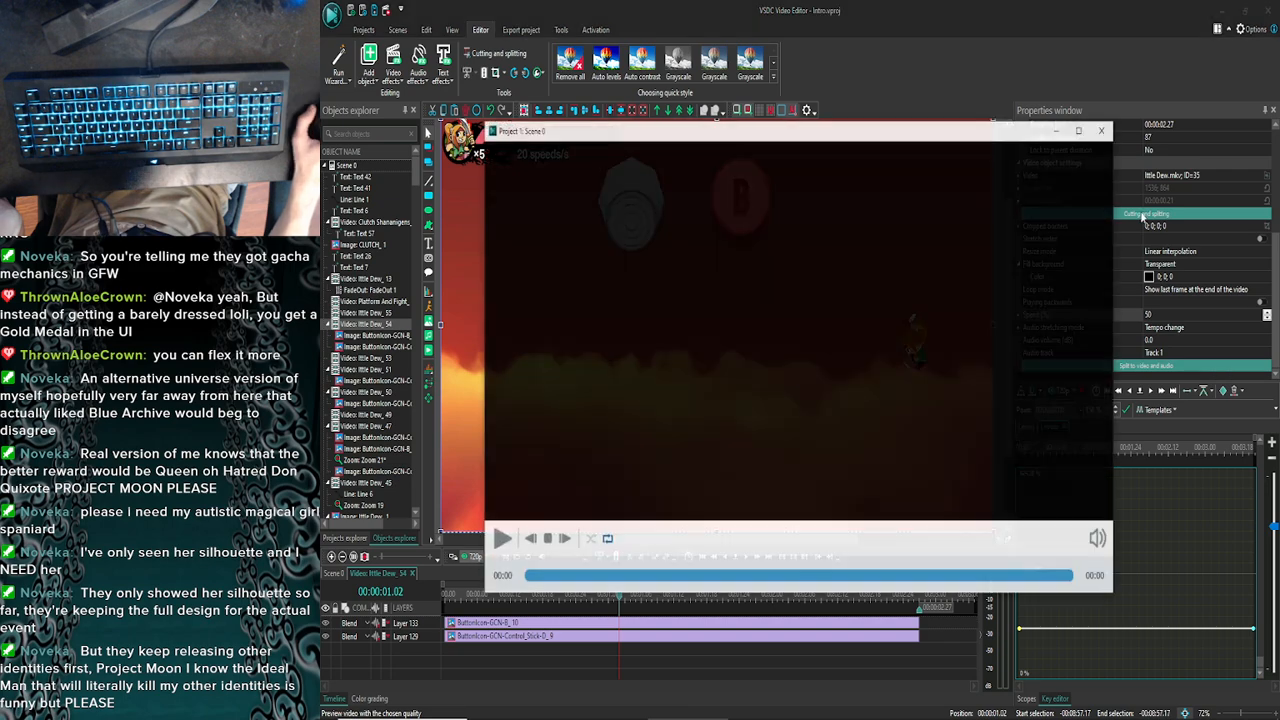
pyautogui.click(1104, 133)
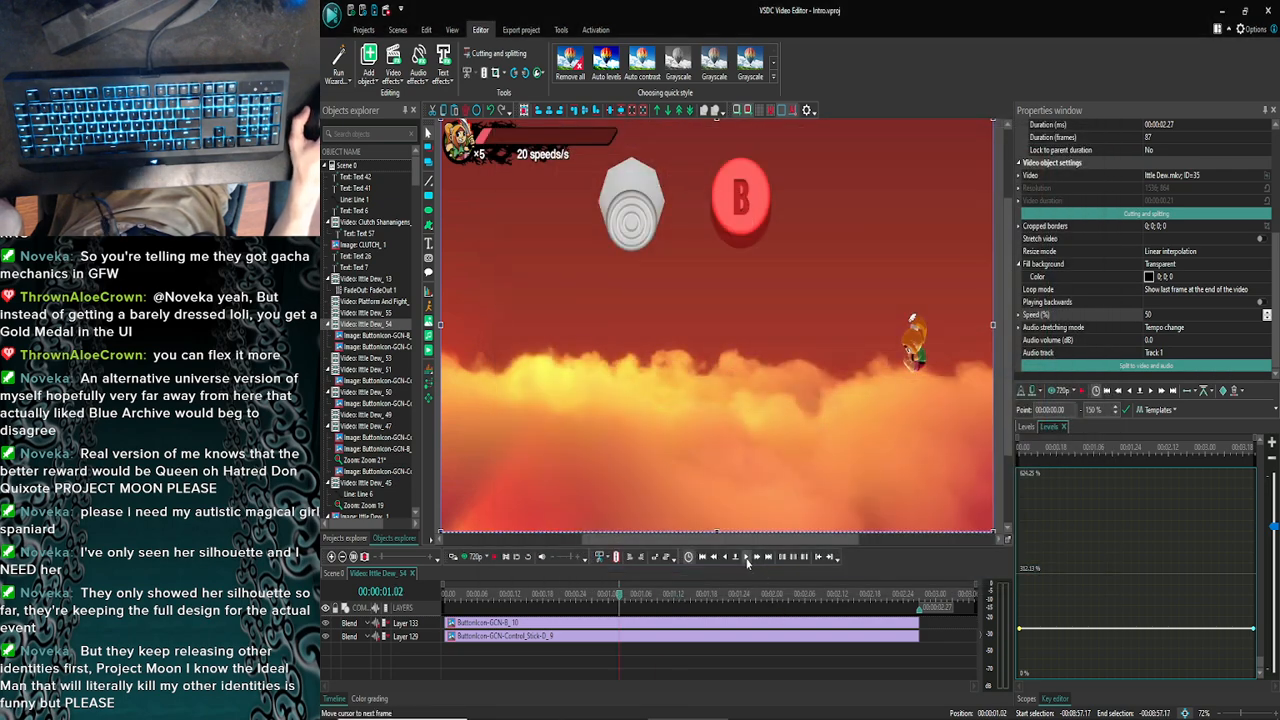
pyautogui.click(746, 558)
pyautogui.click(476, 558)
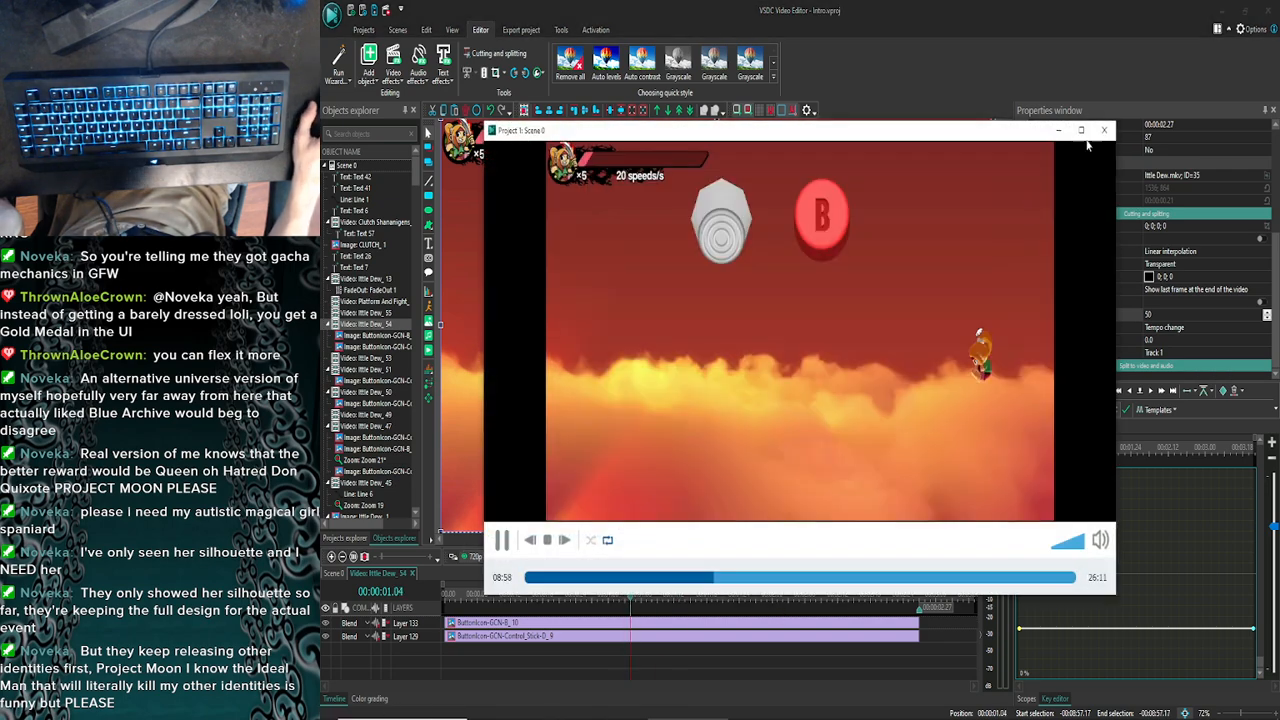
pyautogui.click(1104, 133)
# Trim the B button and control stick images together so both end at 00:00:01.04
pyautogui.click(910, 624)
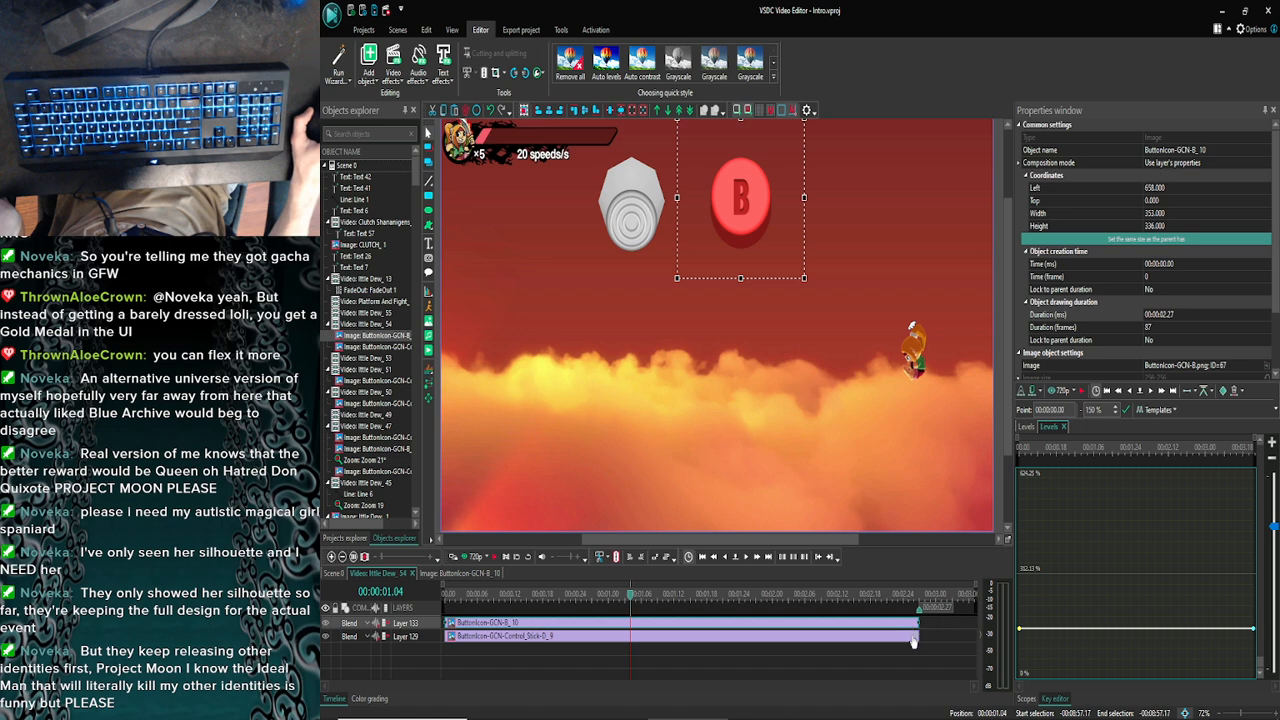
pyautogui.click(902, 636)
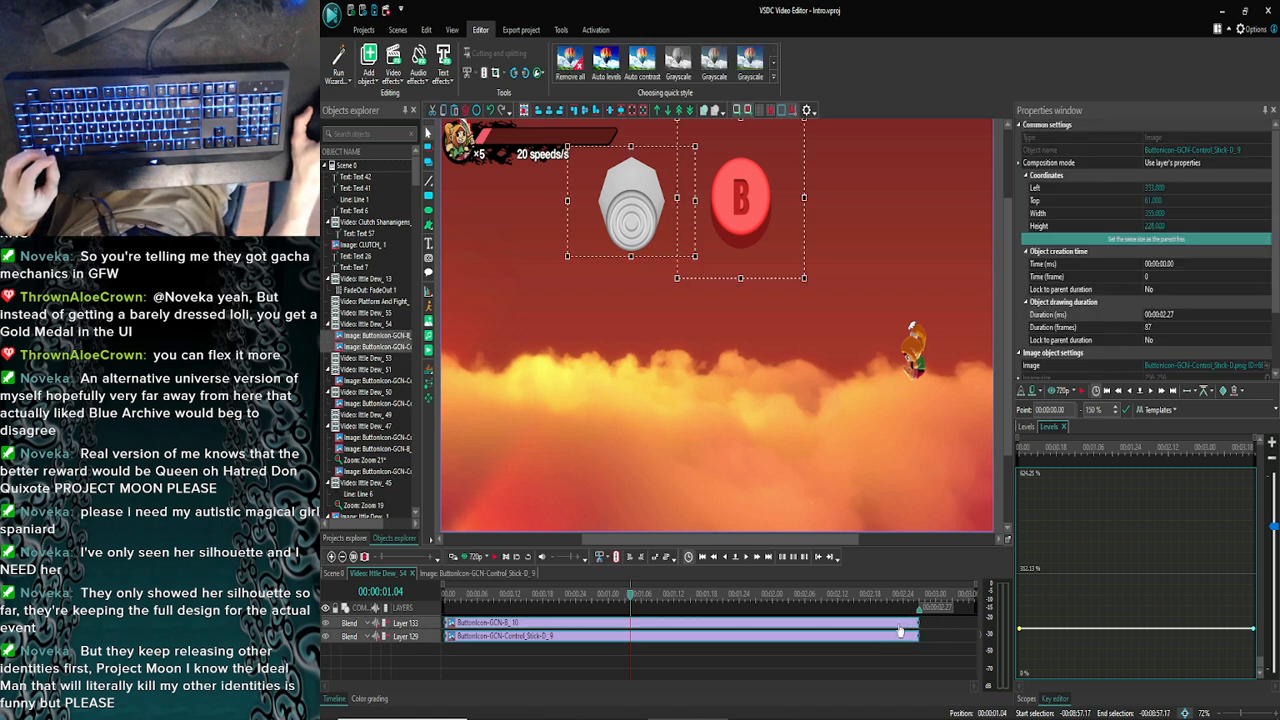
pyautogui.moveTo(918, 634); pyautogui.dragTo(338, 597)
# Return to Scene 0 and preview the slowed section with the button icons from 00:08:56.16
pyautogui.click(378, 573)
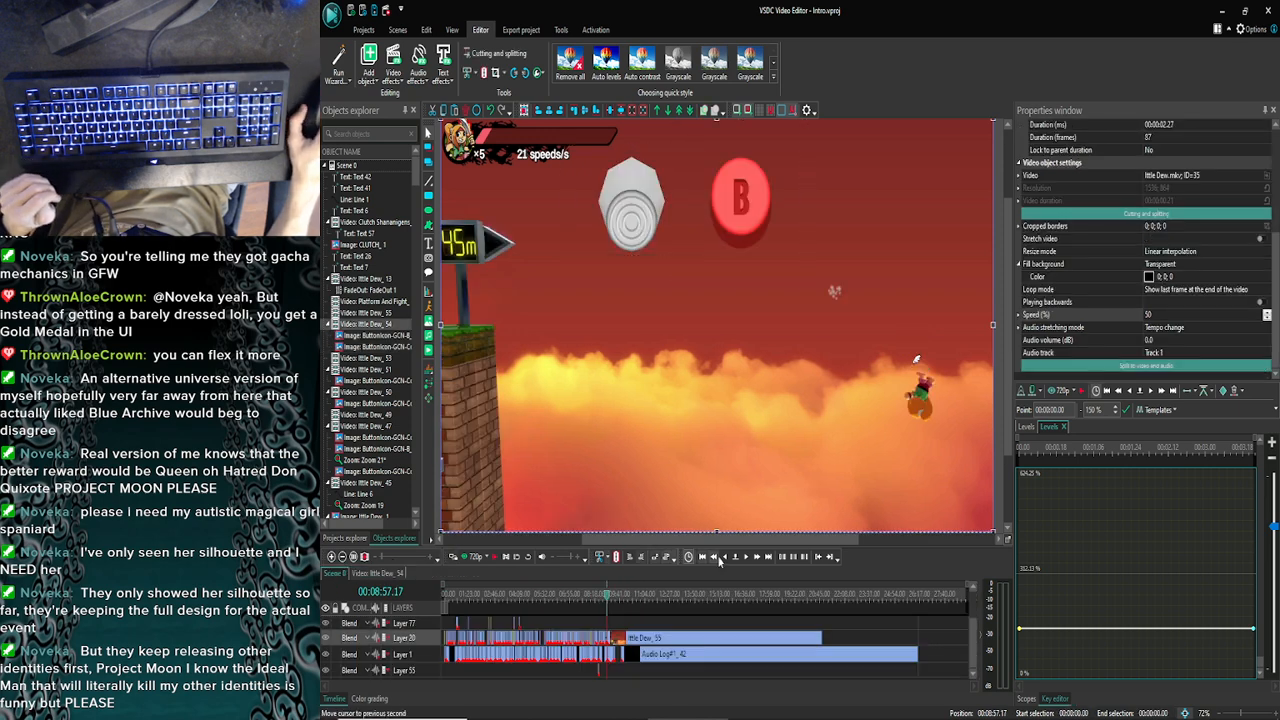
pyautogui.click(720, 558)
pyautogui.click(720, 558)
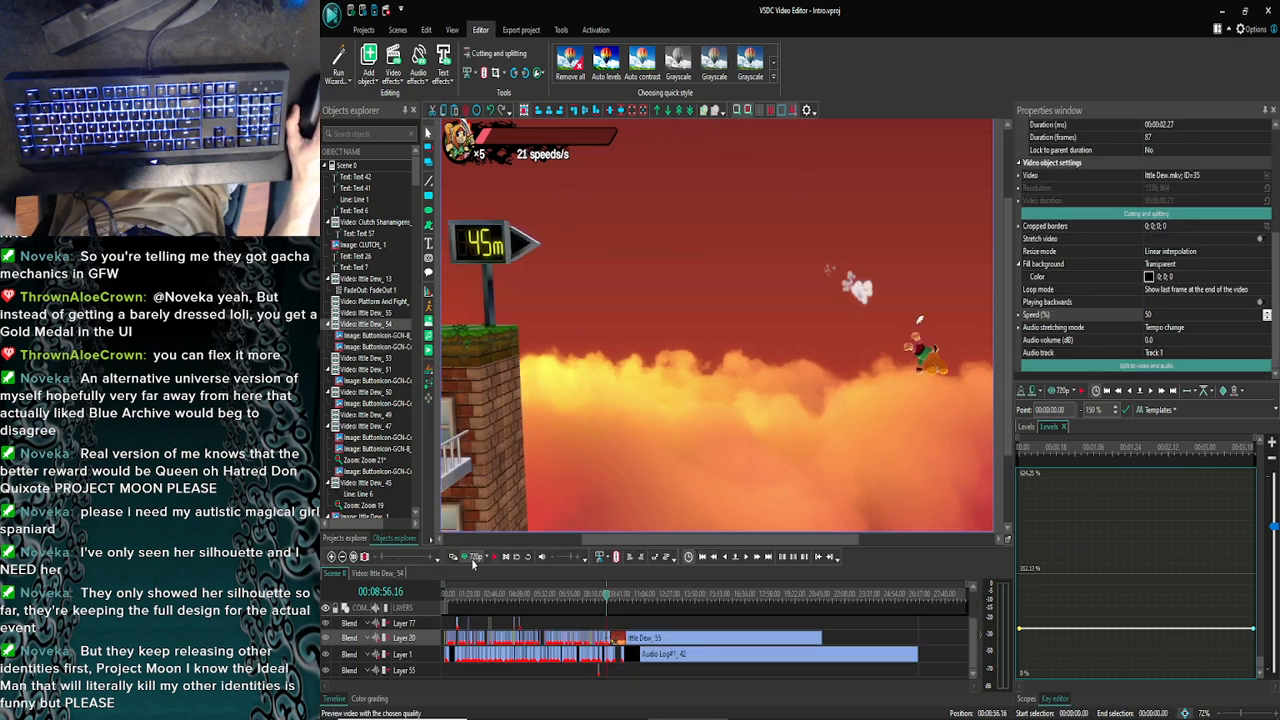
pyautogui.click(466, 558)
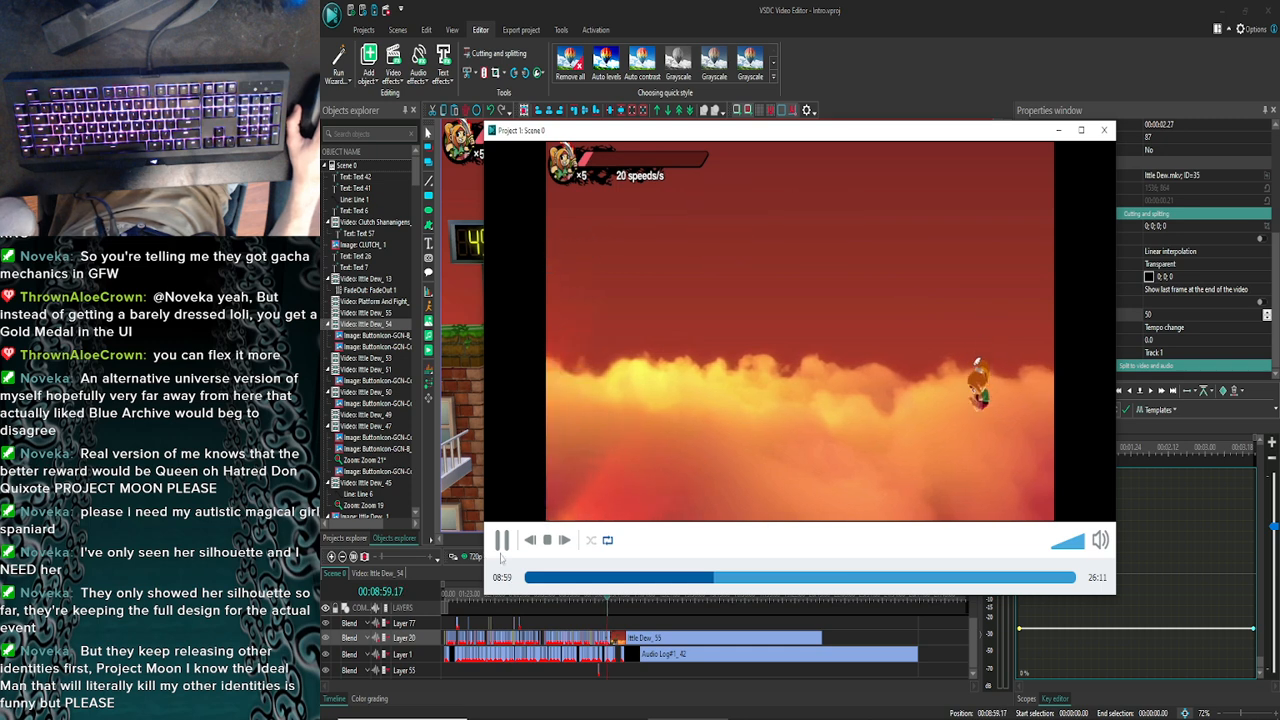
pyautogui.click(501, 541)
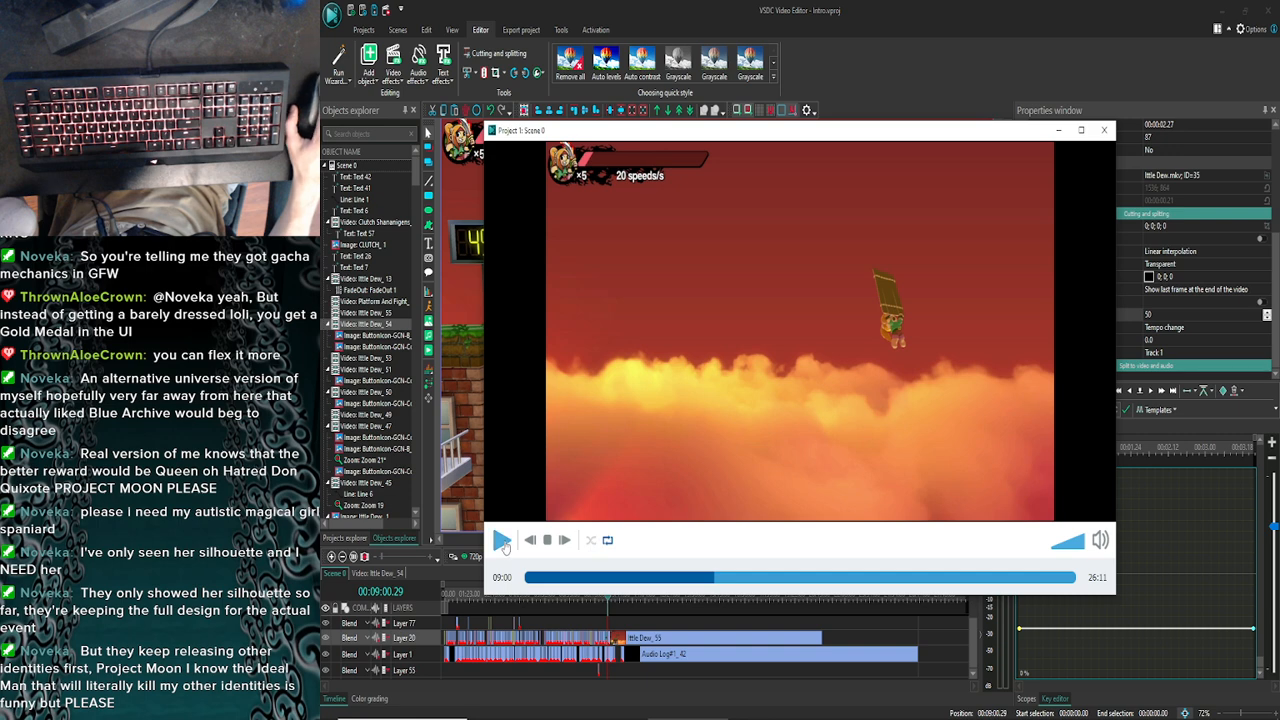
pyautogui.click(502, 541)
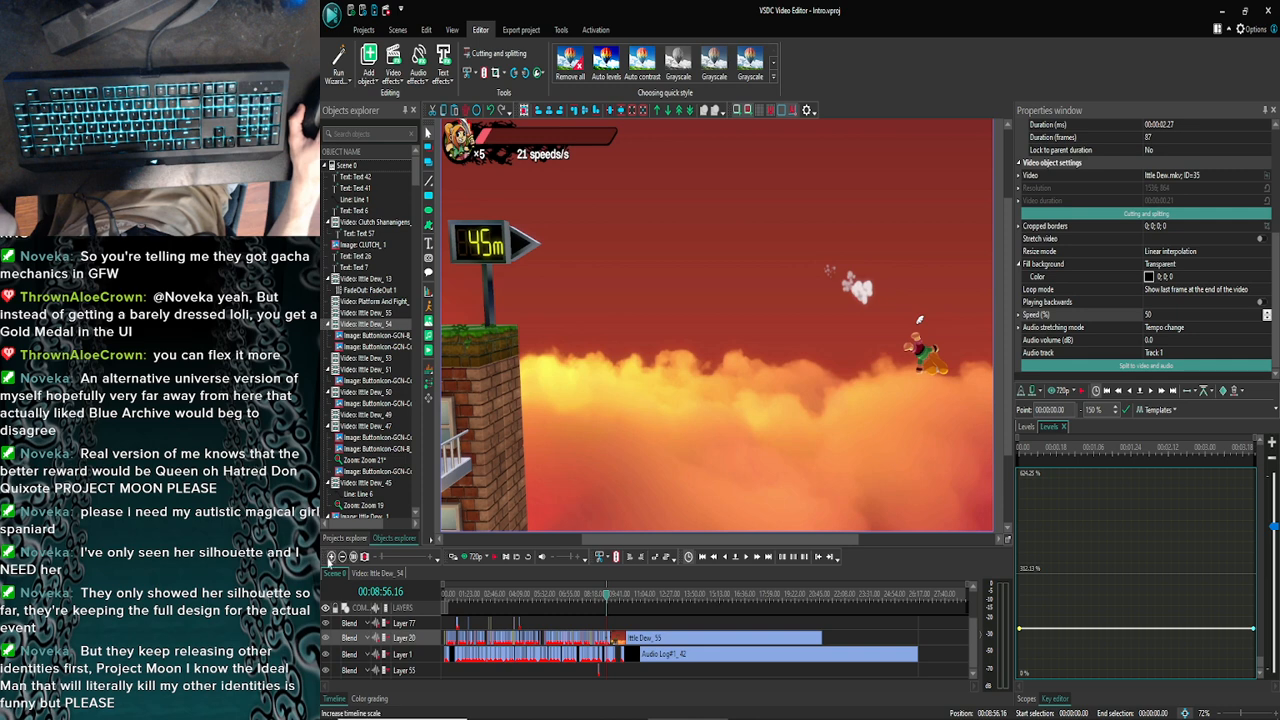
# Enlarge the timeline scale and advance the playhead frame by frame from 00:09:01.06 to 00:09:01.26
pyautogui.click(330, 557)
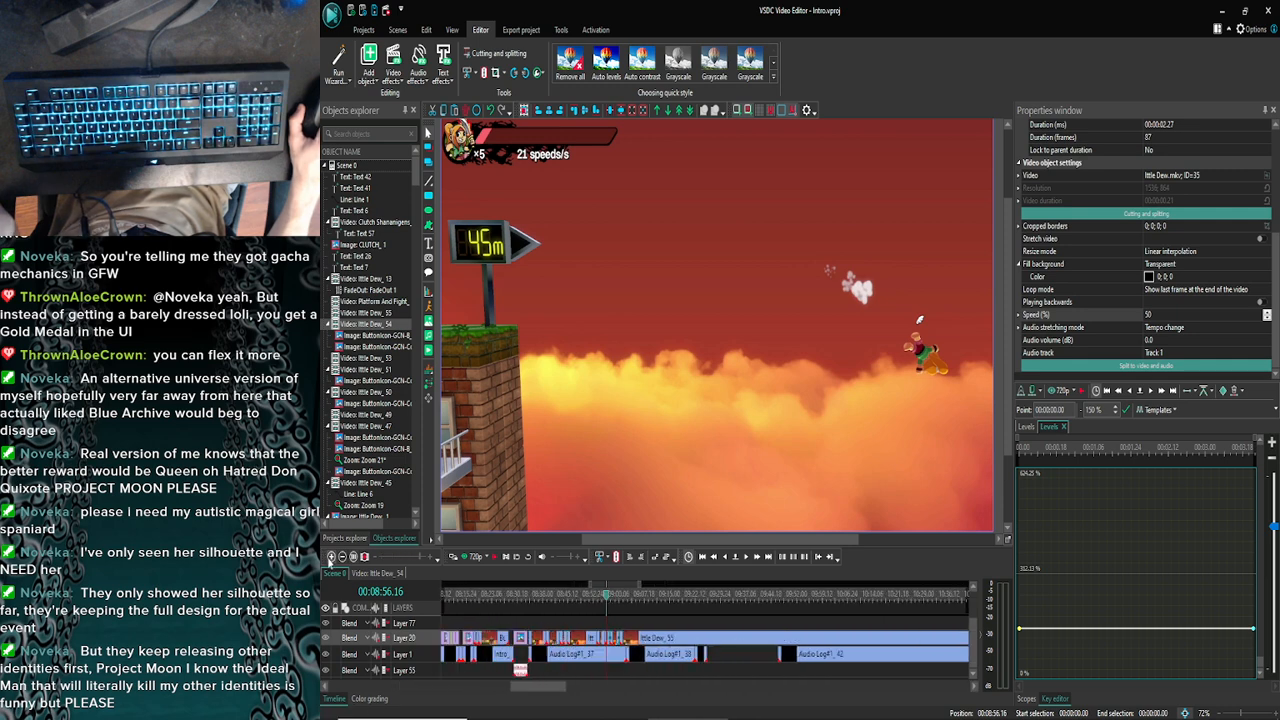
pyautogui.click(330, 557)
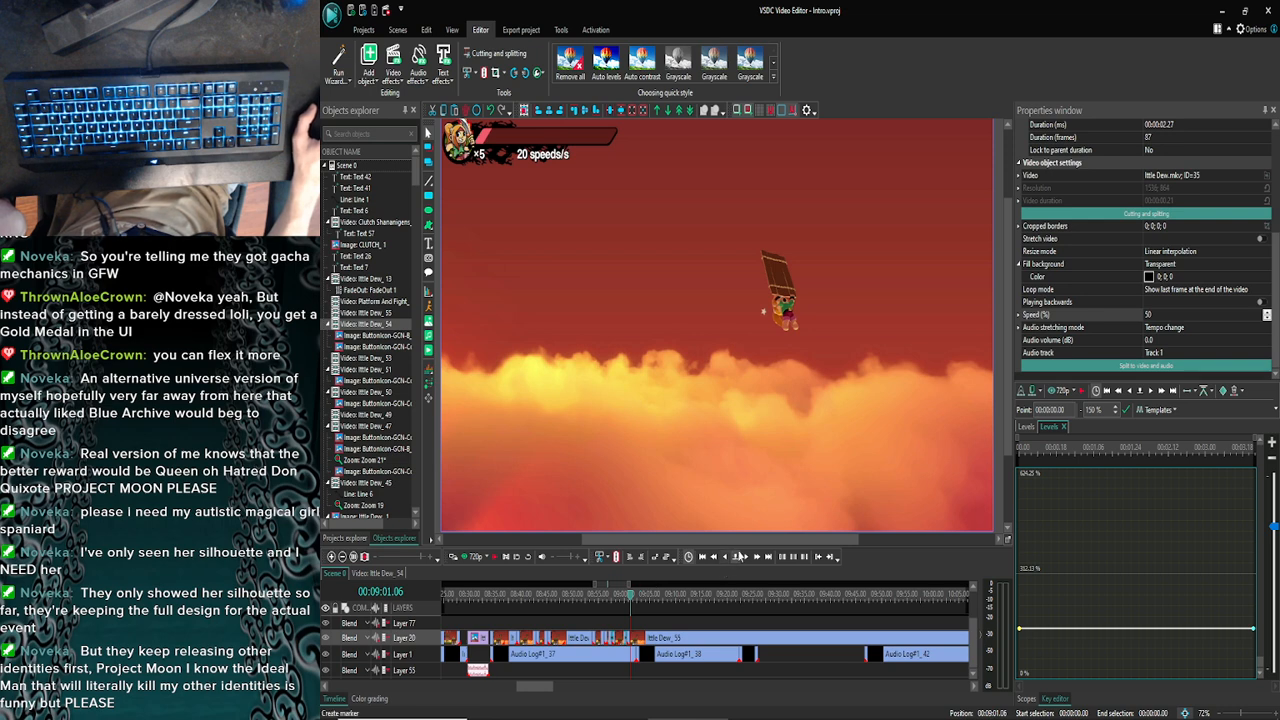
pyautogui.click(743, 561)
pyautogui.click(742, 556)
pyautogui.click(742, 556)
pyautogui.click(742, 556)
pyautogui.click(742, 556)
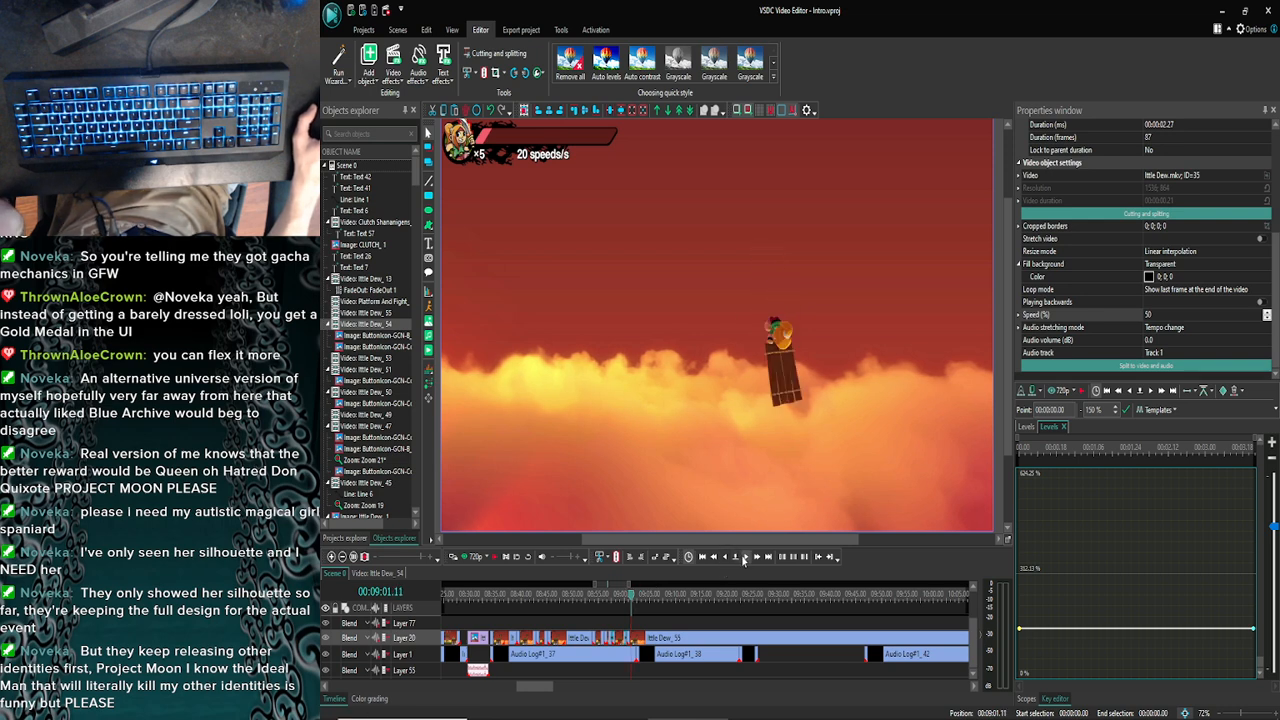
pyautogui.click(742, 556)
pyautogui.click(742, 556)
pyautogui.click(742, 556)
pyautogui.click(742, 556)
pyautogui.click(742, 556)
pyautogui.click(742, 556)
pyautogui.click(742, 556)
pyautogui.click(742, 556)
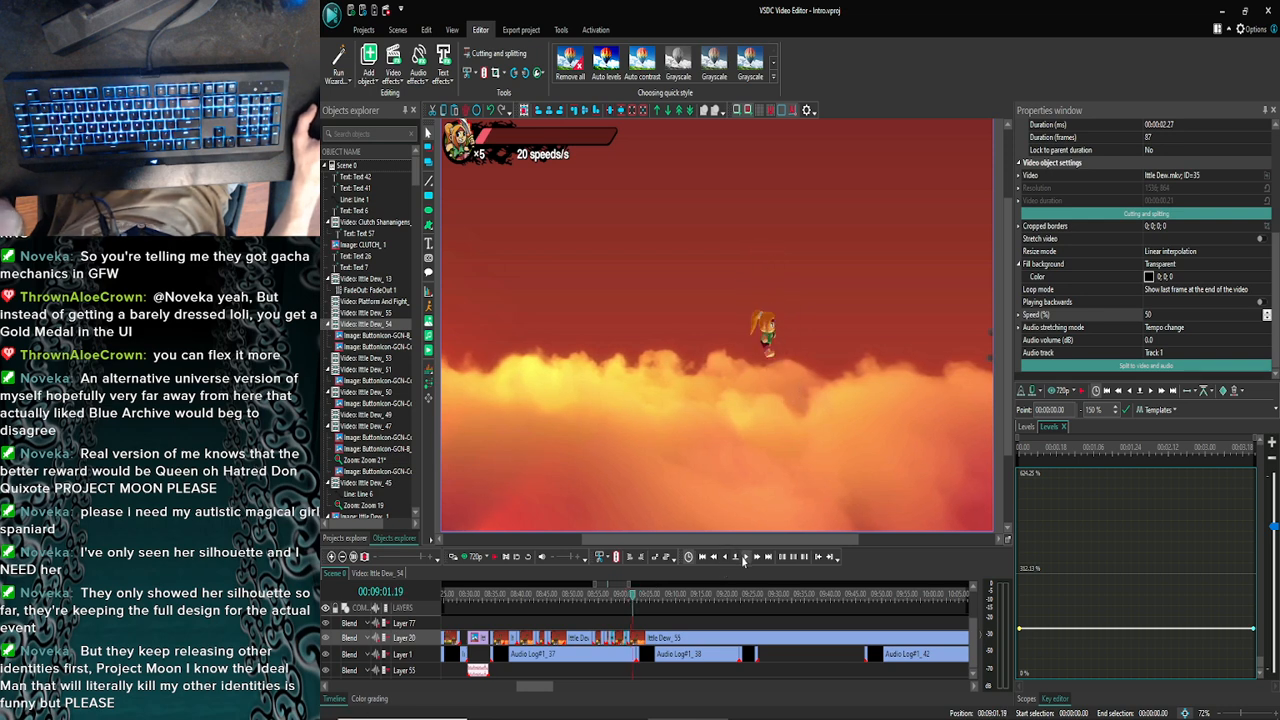
pyautogui.click(742, 556)
pyautogui.click(742, 556)
pyautogui.click(742, 556)
pyautogui.click(742, 556)
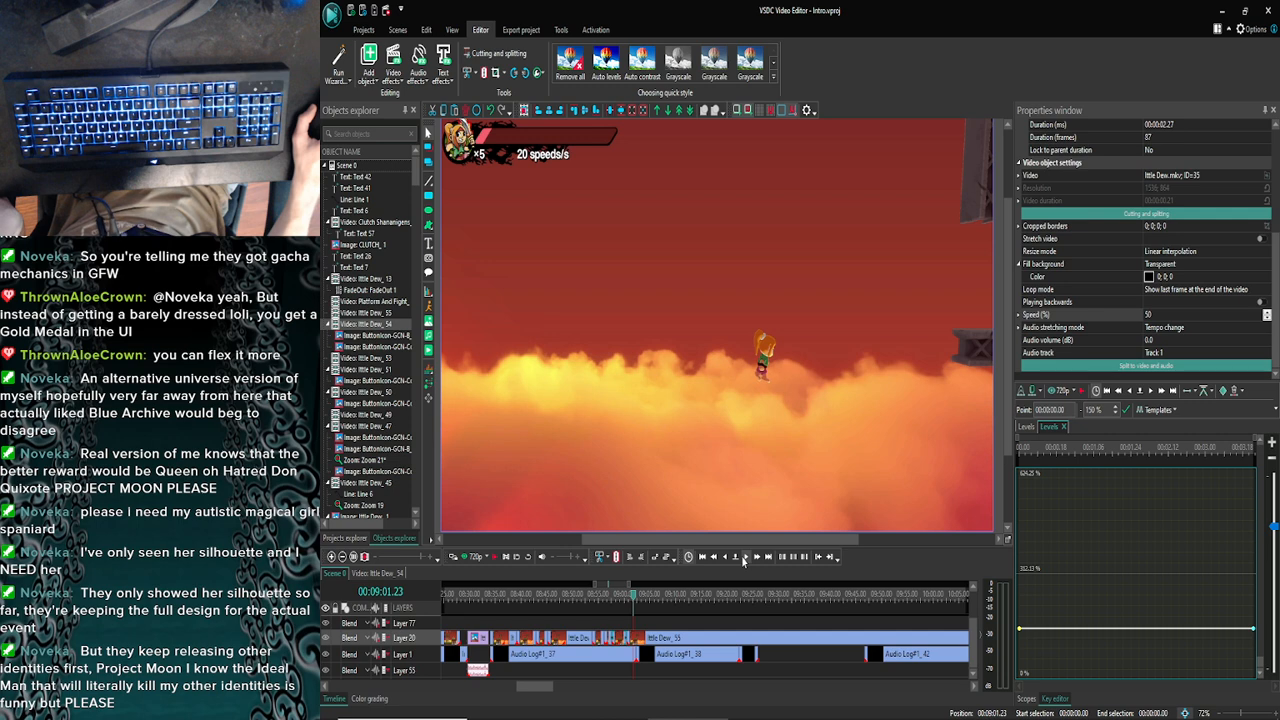
pyautogui.click(742, 556)
pyautogui.click(742, 556)
pyautogui.click(742, 556)
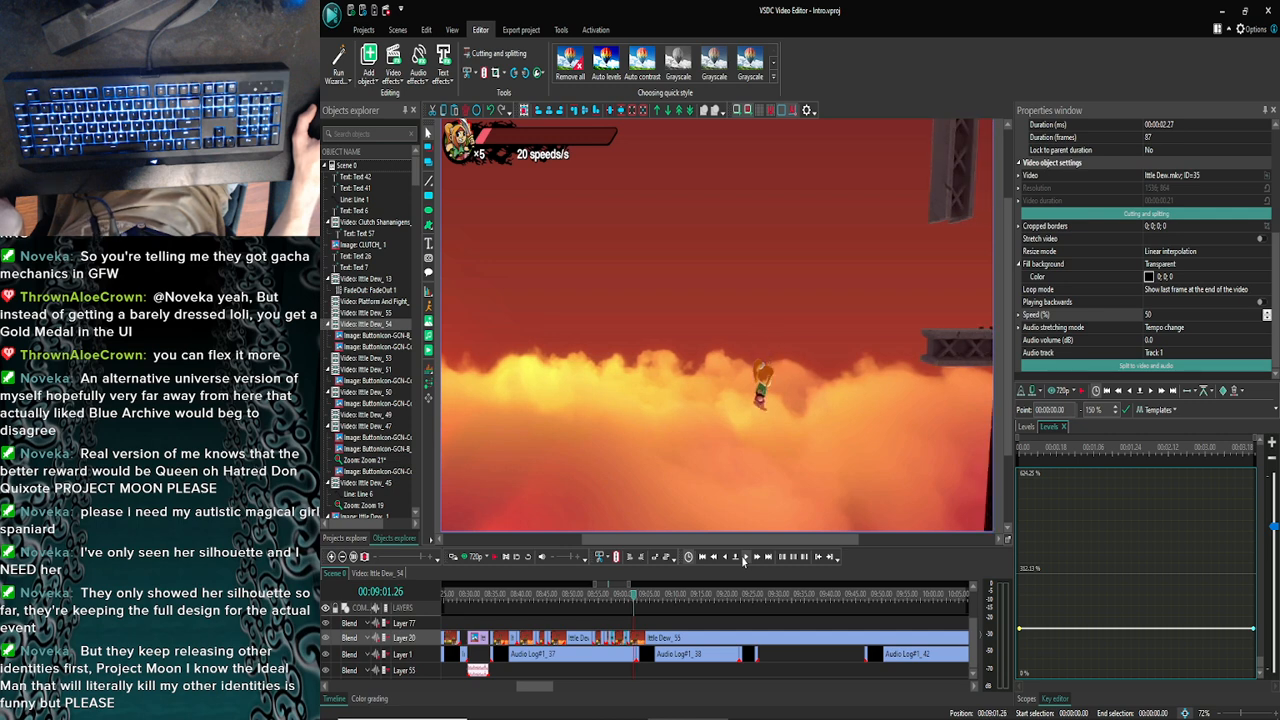
# Preview Scene 0 from 00:09:01.26, close the preview and step the playhead back to 00:09:01.25
pyautogui.click(516, 552)
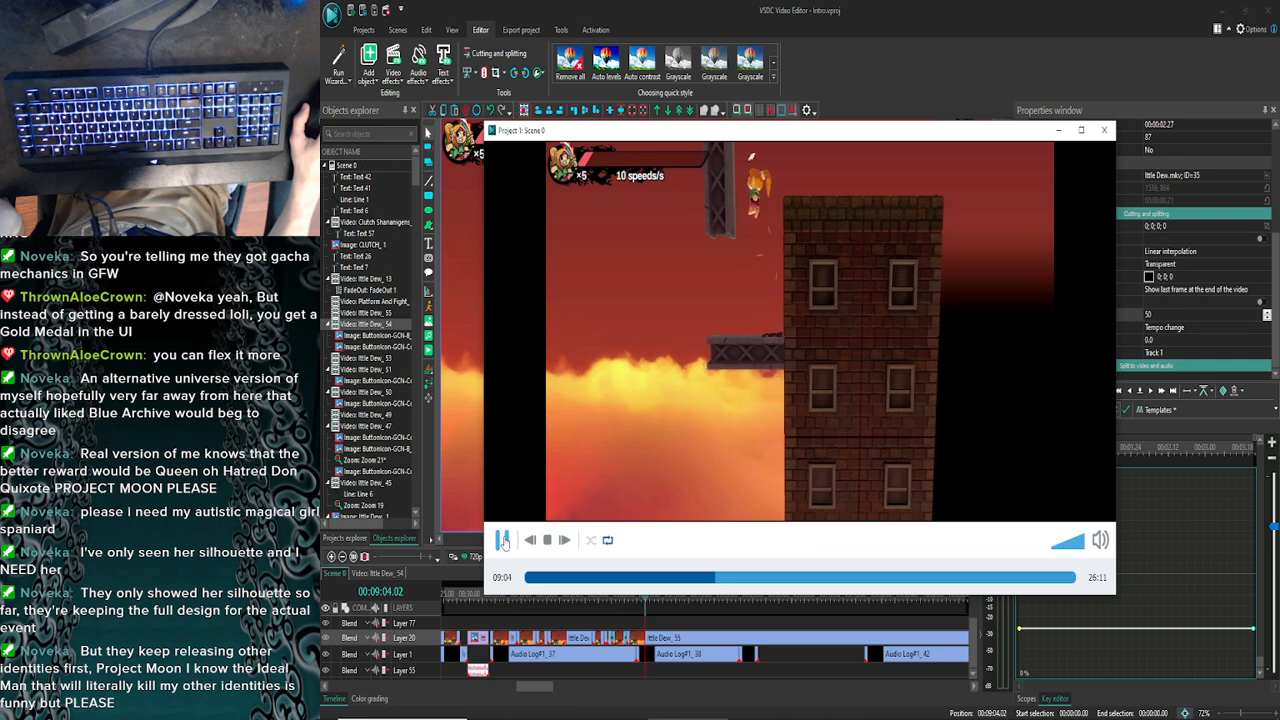
pyautogui.click(503, 541)
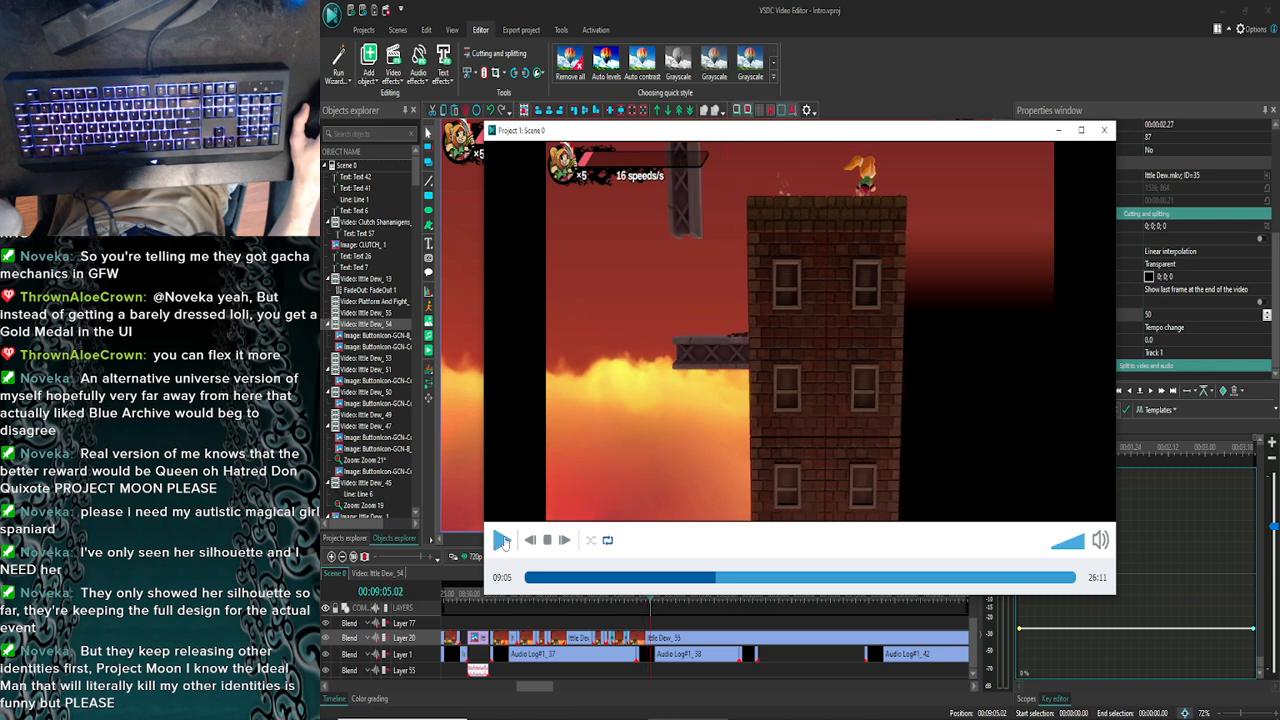
pyautogui.click(503, 541)
pyautogui.press('Escape')
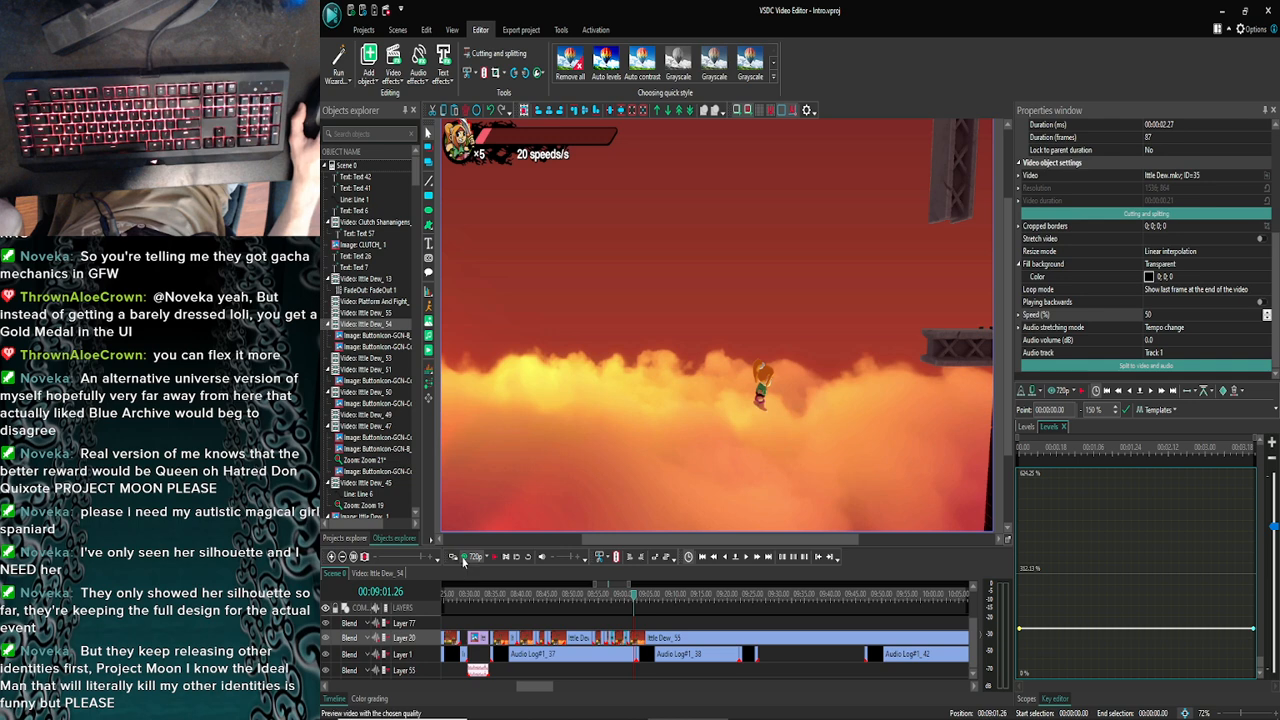
pyautogui.click(724, 559)
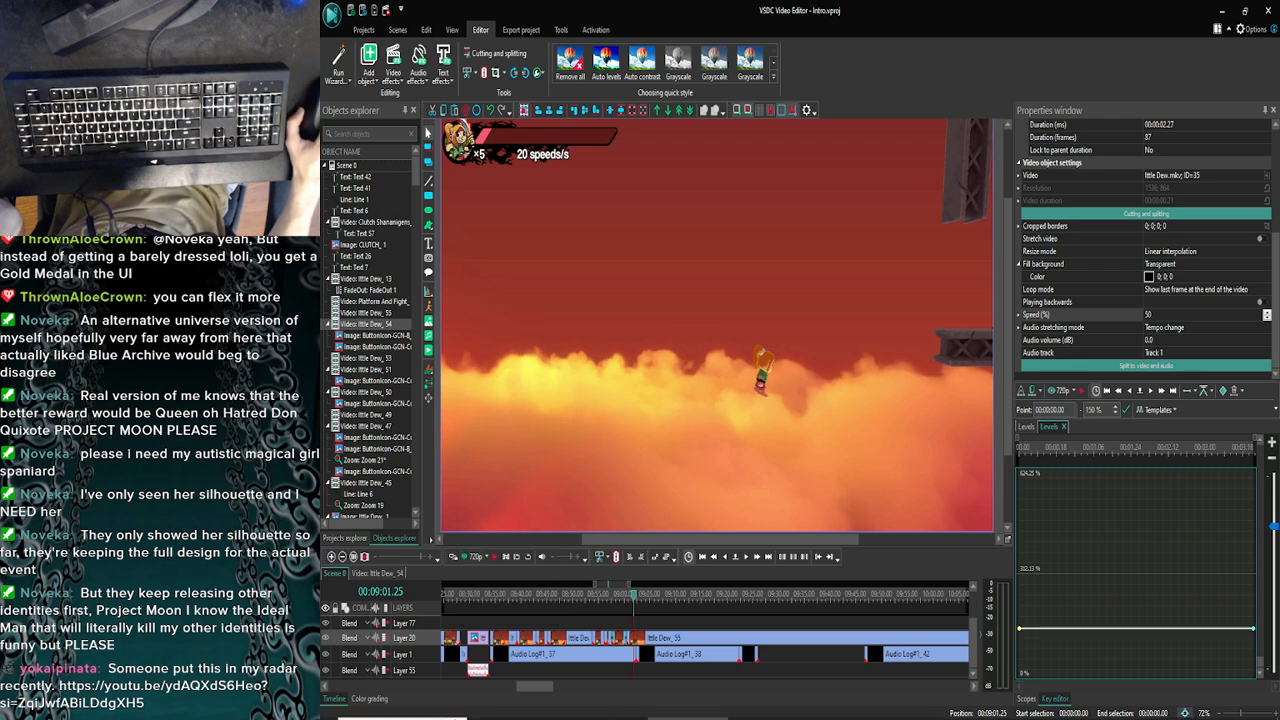
# Switch to the browser to view the HOLY NIGHT STORY video on YouTube and return to VSDC Video Editor
pyautogui.click(510, 710)
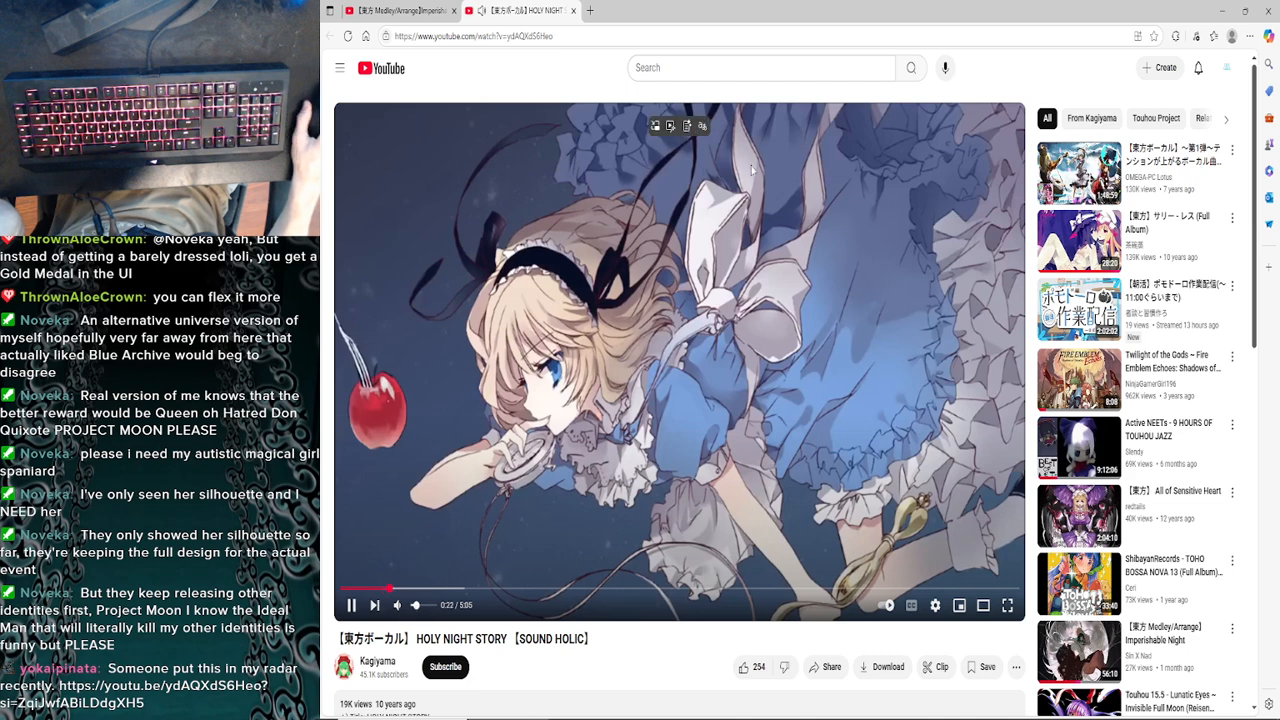
pyautogui.click(1216, 10)
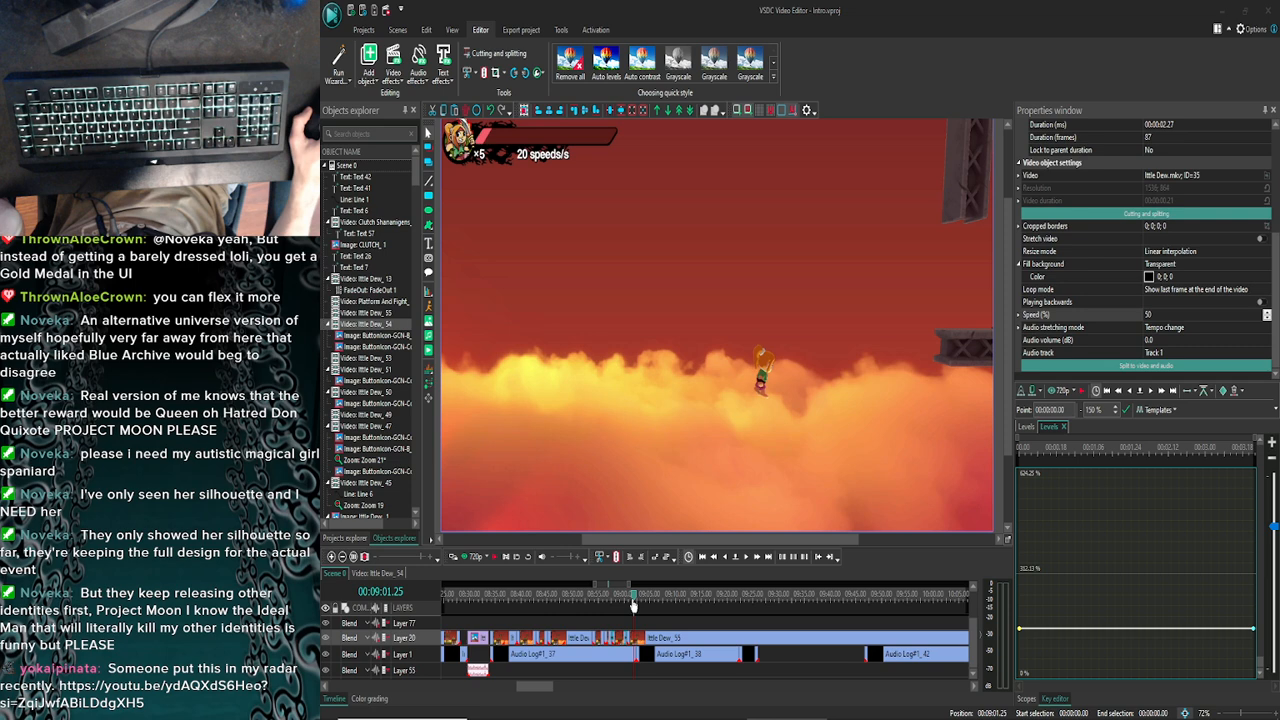
# Advance the playhead frame by frame from 00:09:01.25 to 00:09:02.10 to examine the character's fall beside the building
pyautogui.click(745, 557)
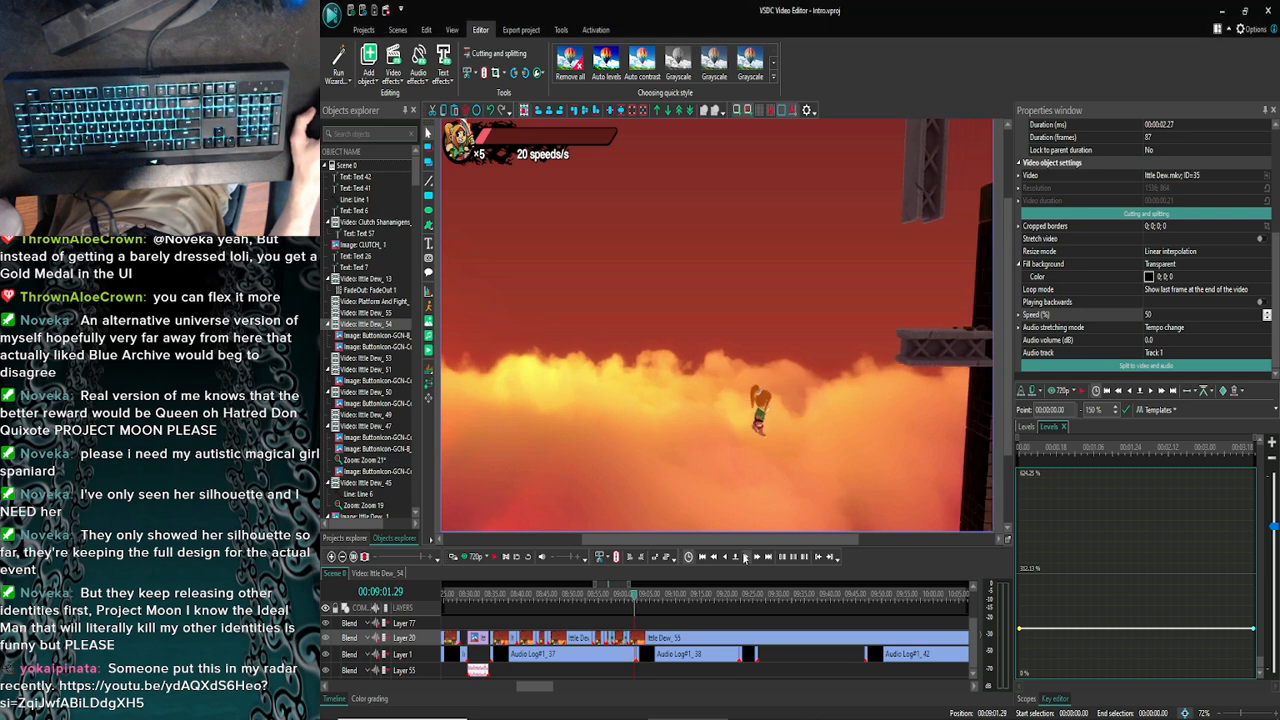
pyautogui.click(745, 558)
pyautogui.moveTo(530, 708)
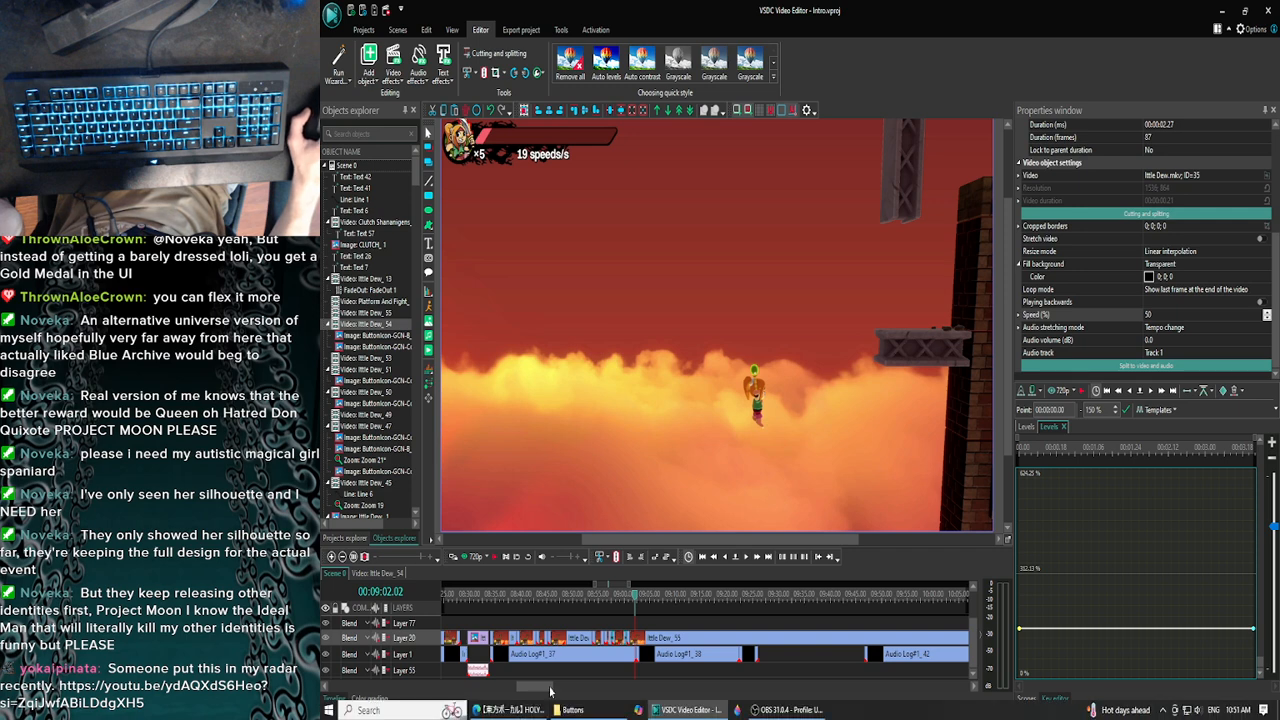
pyautogui.click(749, 558)
pyautogui.click(750, 559)
pyautogui.click(750, 559)
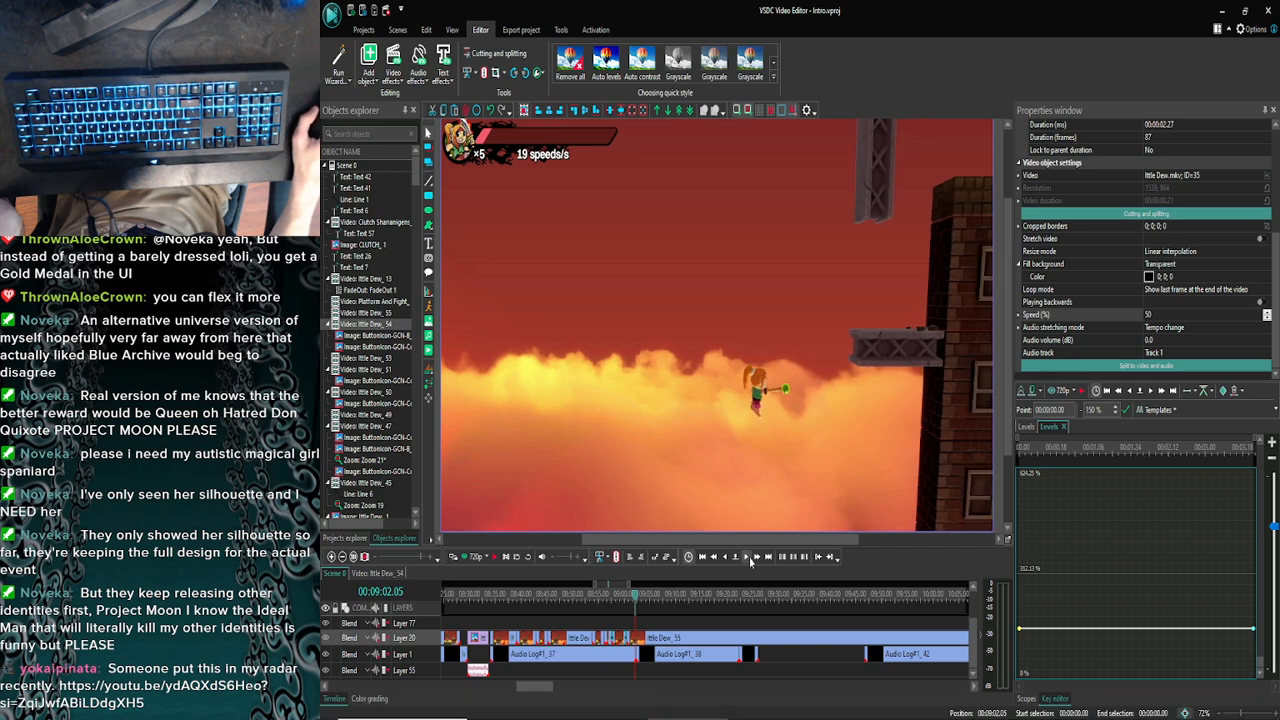
pyautogui.click(750, 559)
pyautogui.click(750, 559)
pyautogui.click(750, 559)
pyautogui.click(750, 559)
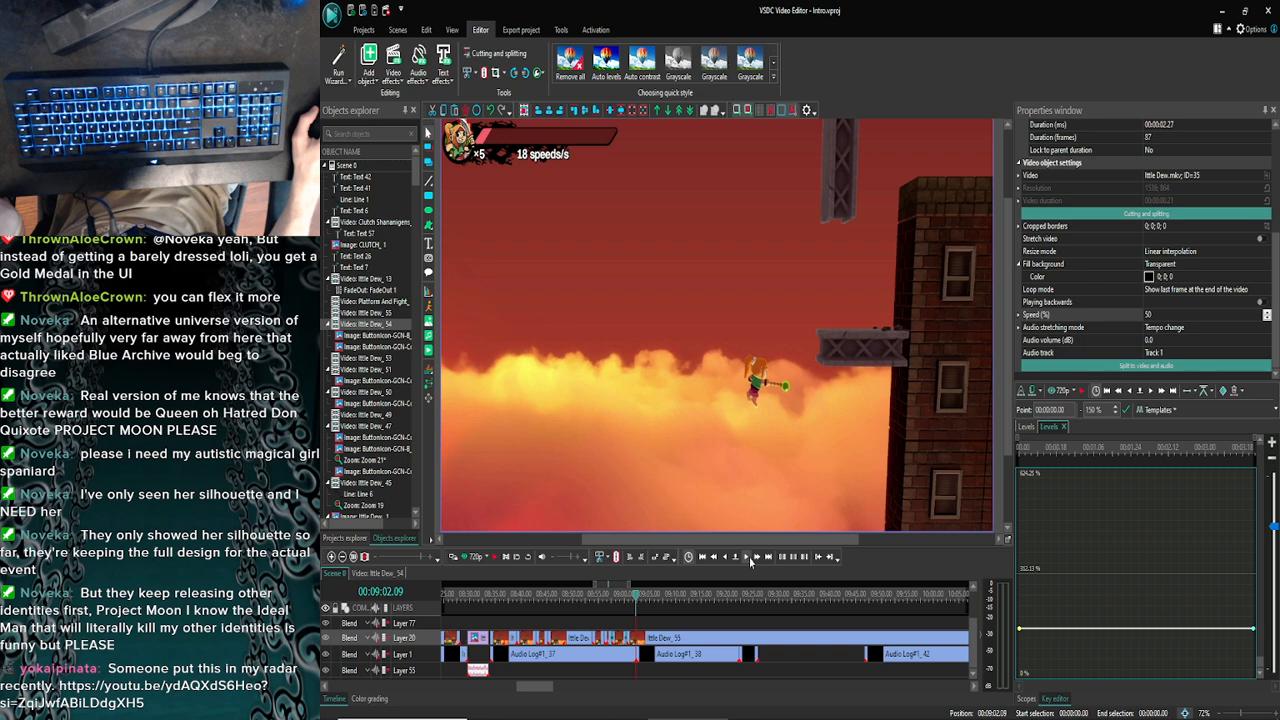
pyautogui.click(750, 559)
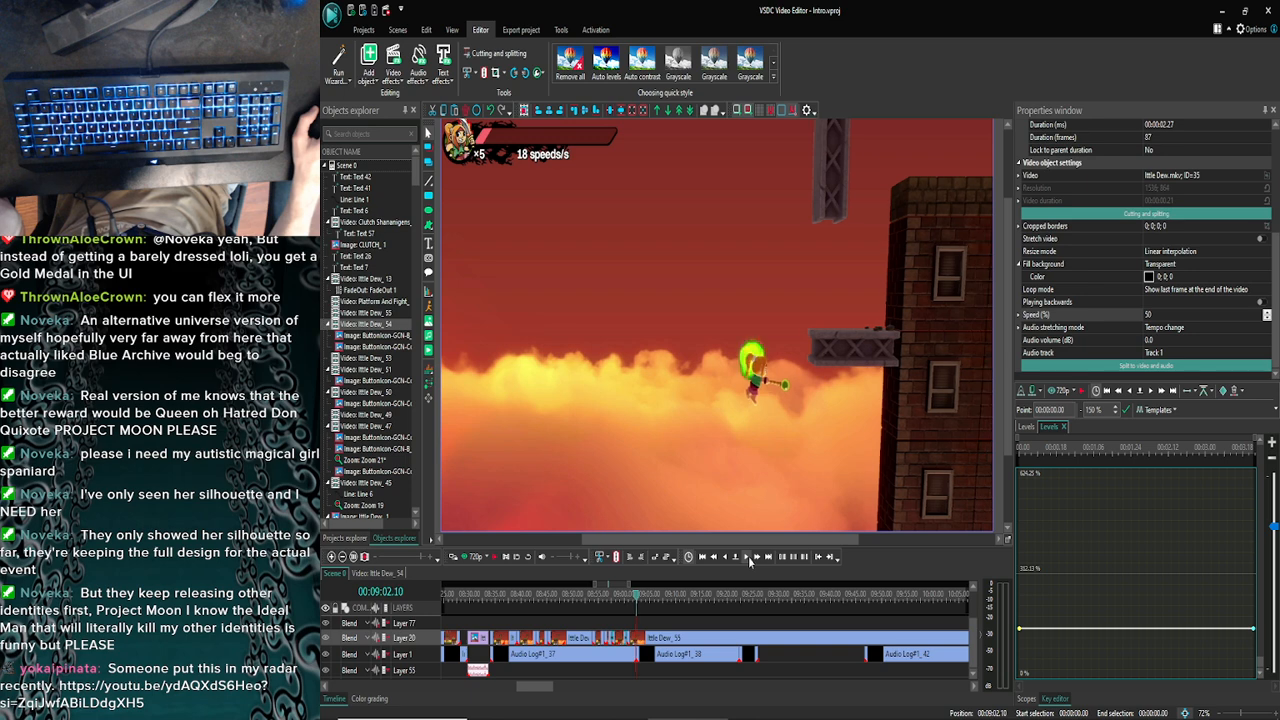
# Step the playhead back frame by frame to 00:09:02.04
pyautogui.click(724, 561)
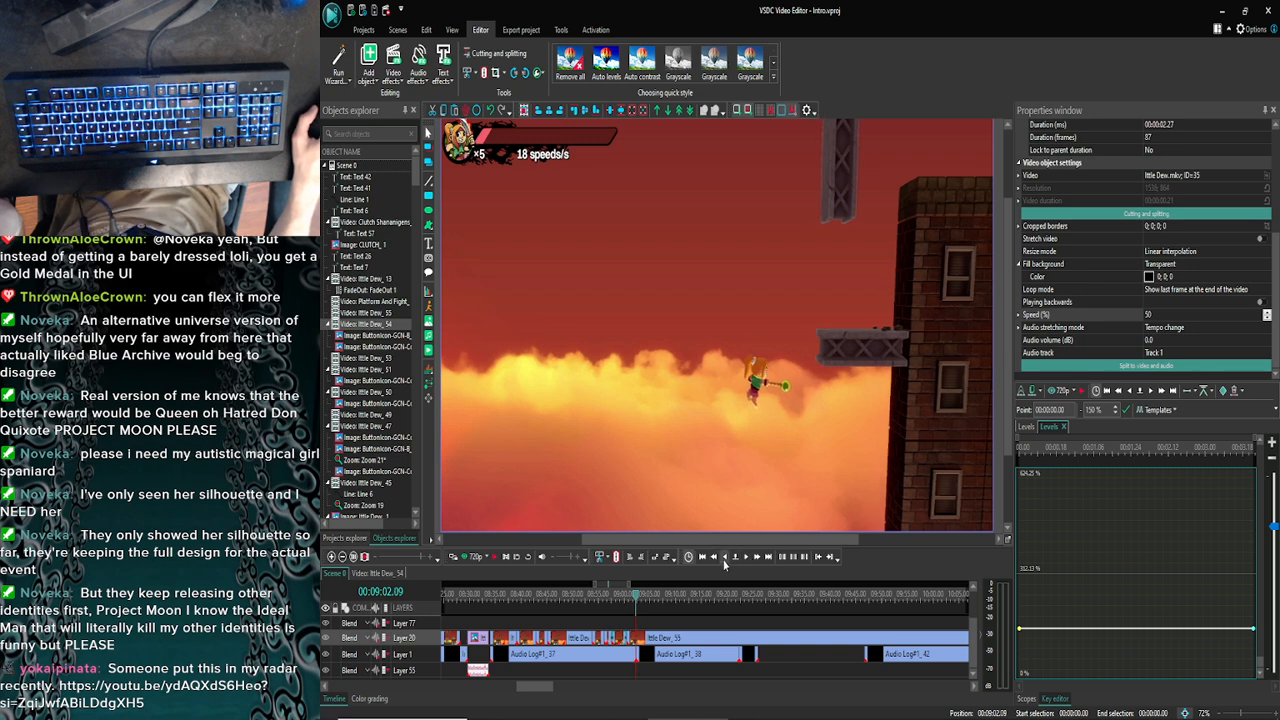
pyautogui.click(724, 561)
pyautogui.click(724, 561)
pyautogui.click(724, 561)
pyautogui.click(724, 561)
pyautogui.click(724, 561)
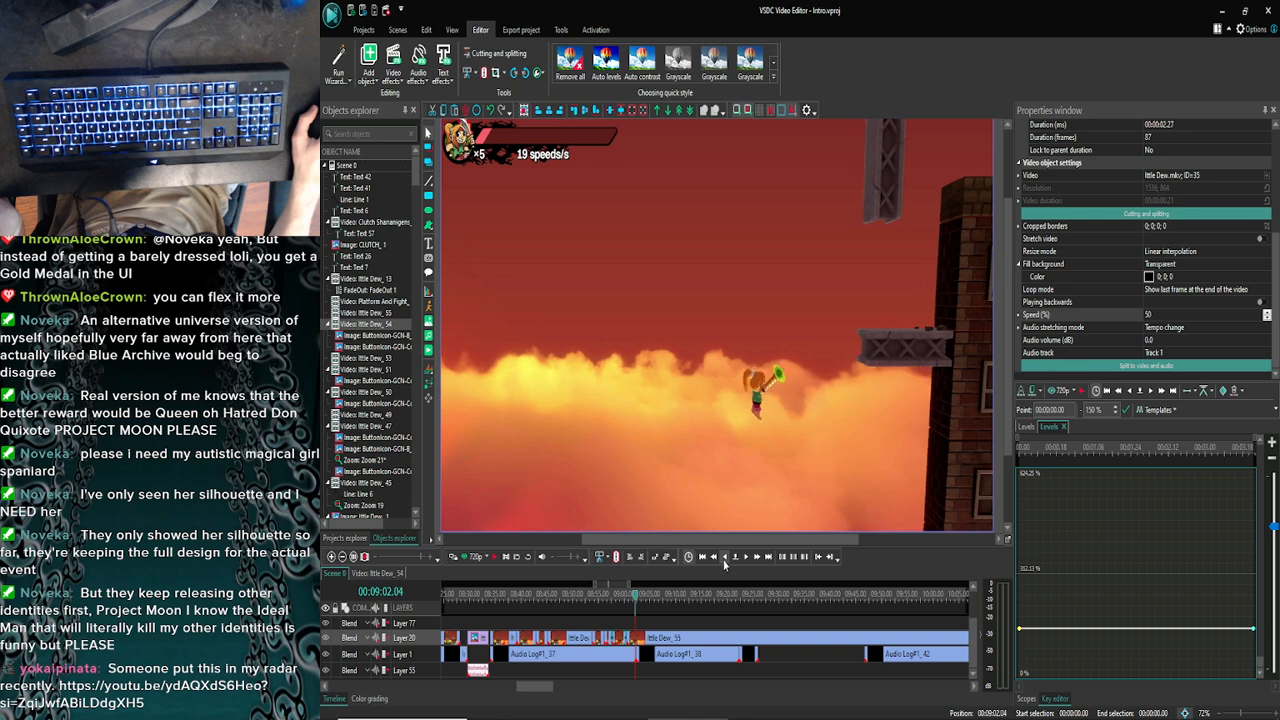
# Preview Scene 0 twice from 00:09:02.04, closing the preview each time
pyautogui.click(467, 559)
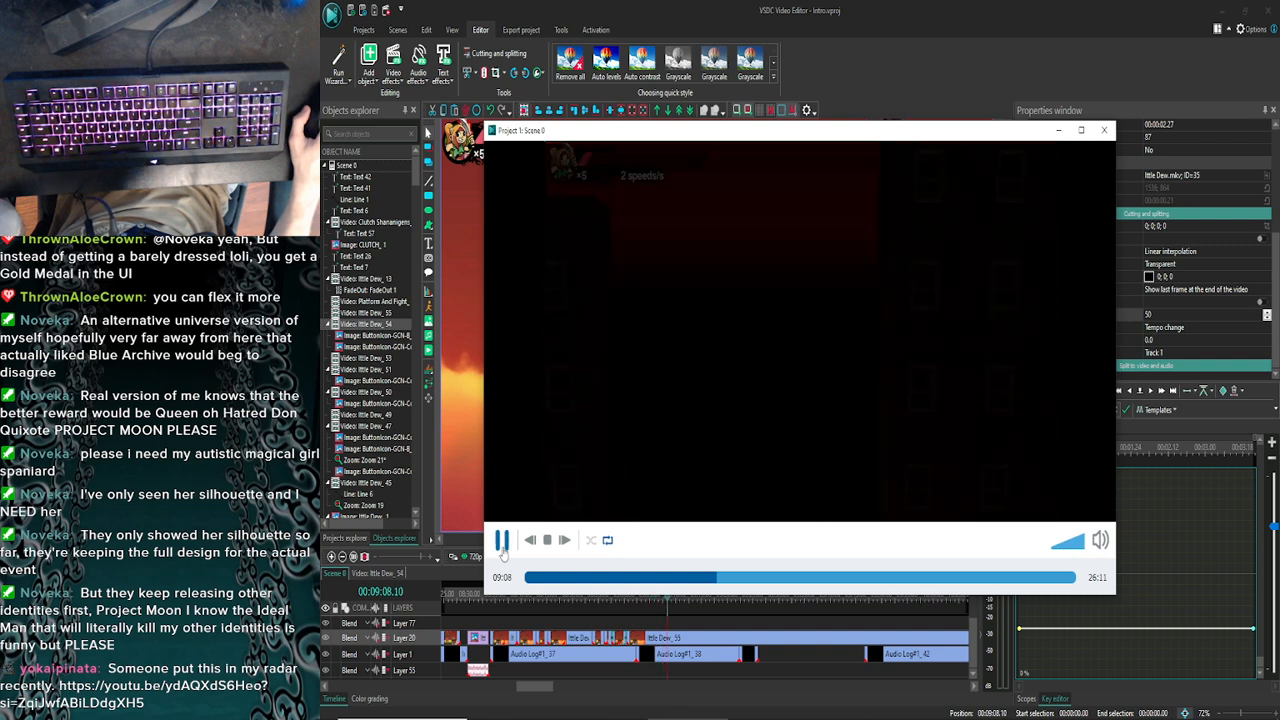
pyautogui.click(502, 548)
pyautogui.moveTo(480, 712)
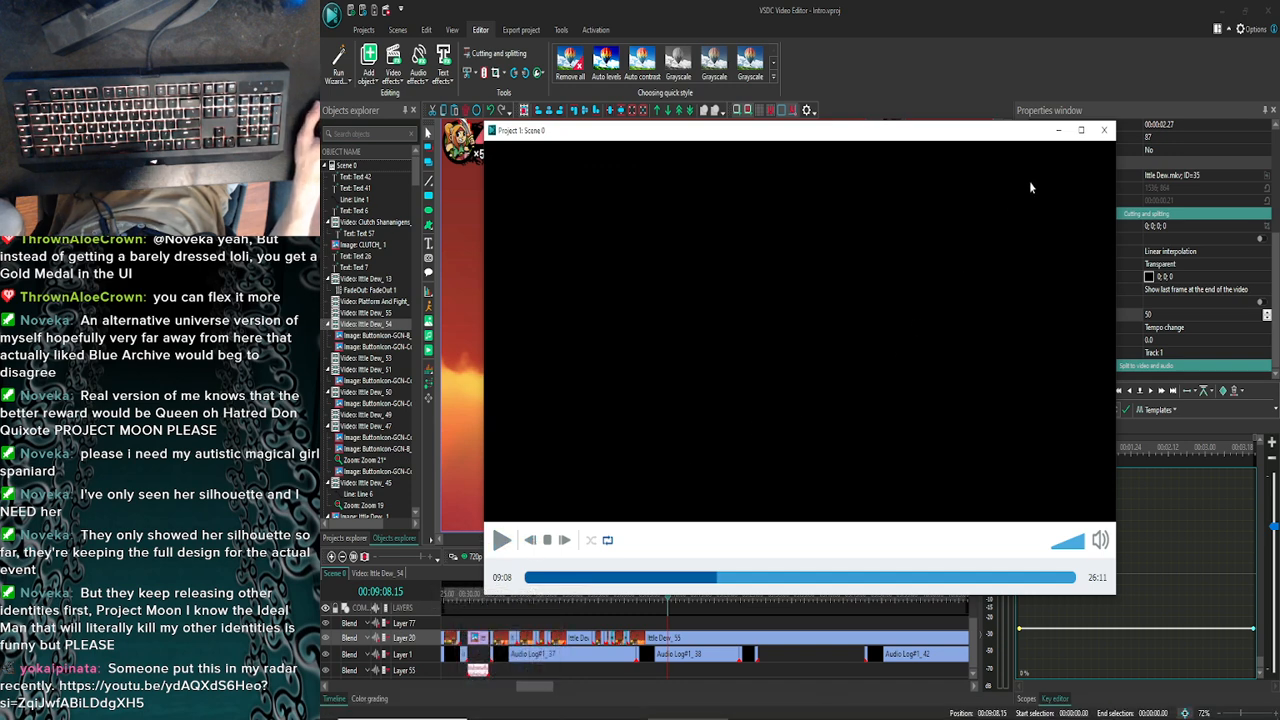
pyautogui.click(1104, 130)
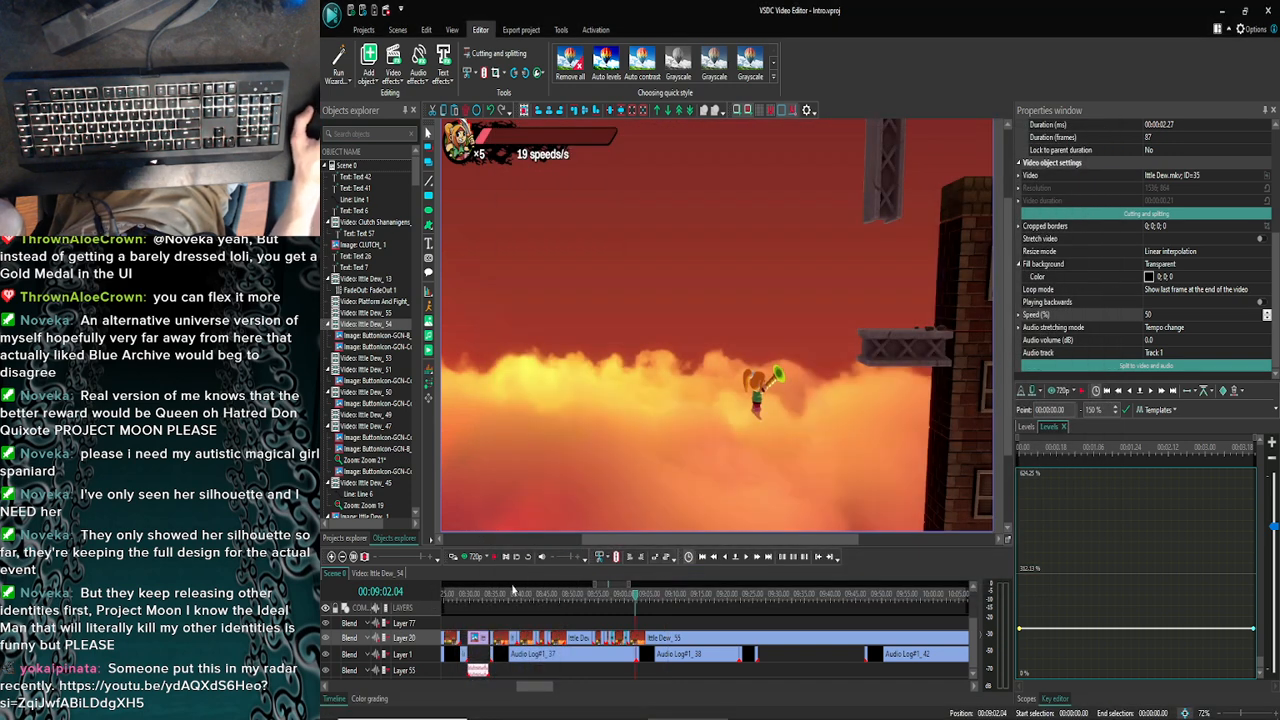
pyautogui.click(467, 566)
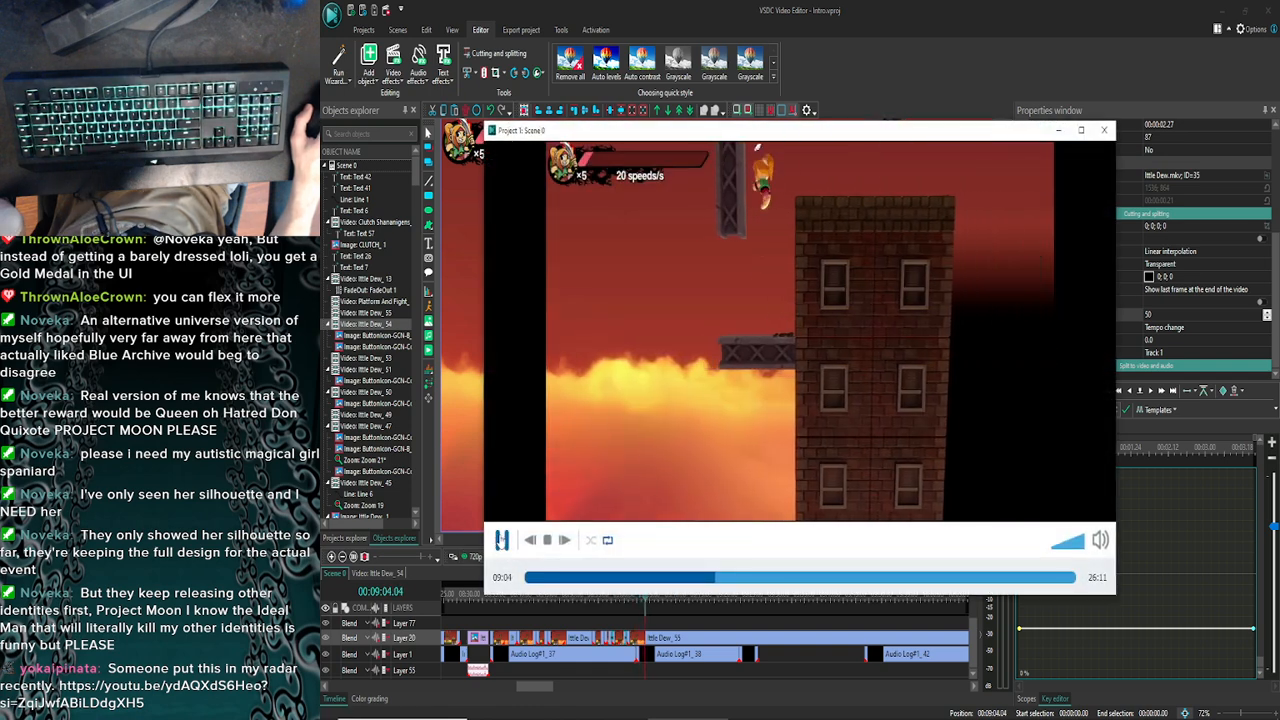
pyautogui.click(502, 540)
pyautogui.click(1105, 131)
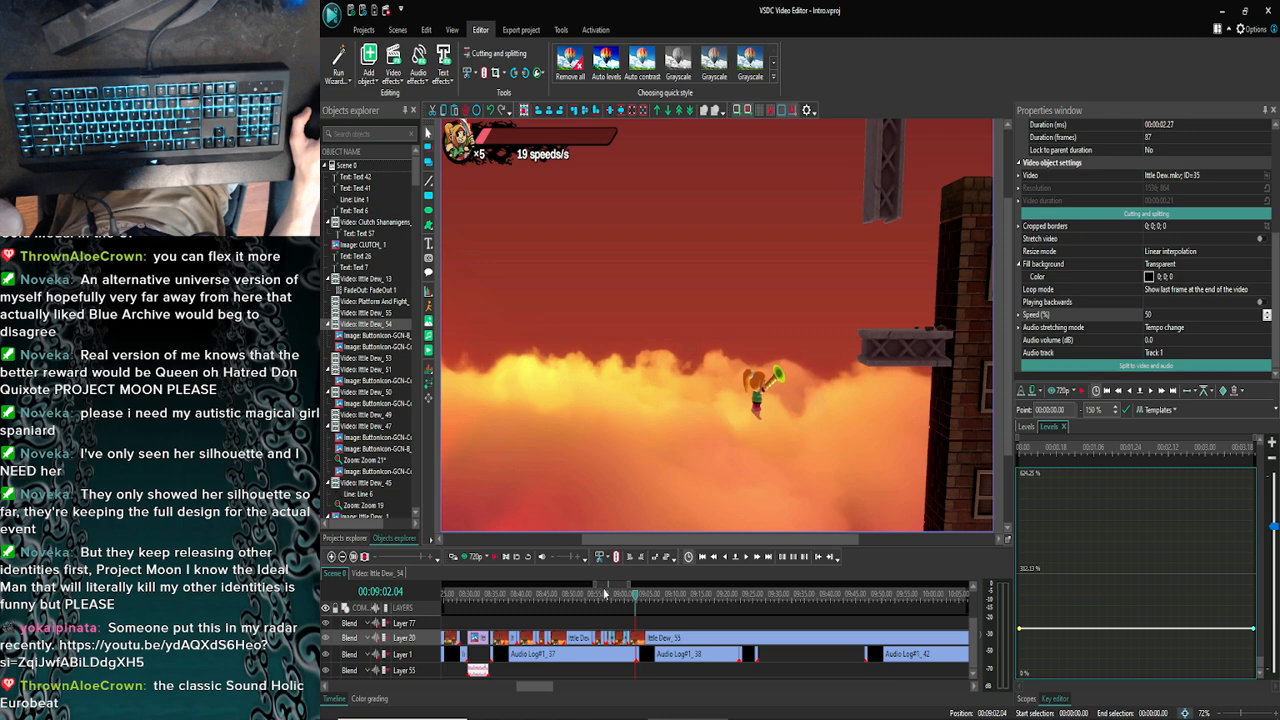
# Switch to the browser, browse the YouTube home feed in a duplicated tab, close that tab and return to VSDC Video Editor
pyautogui.click(507, 711)
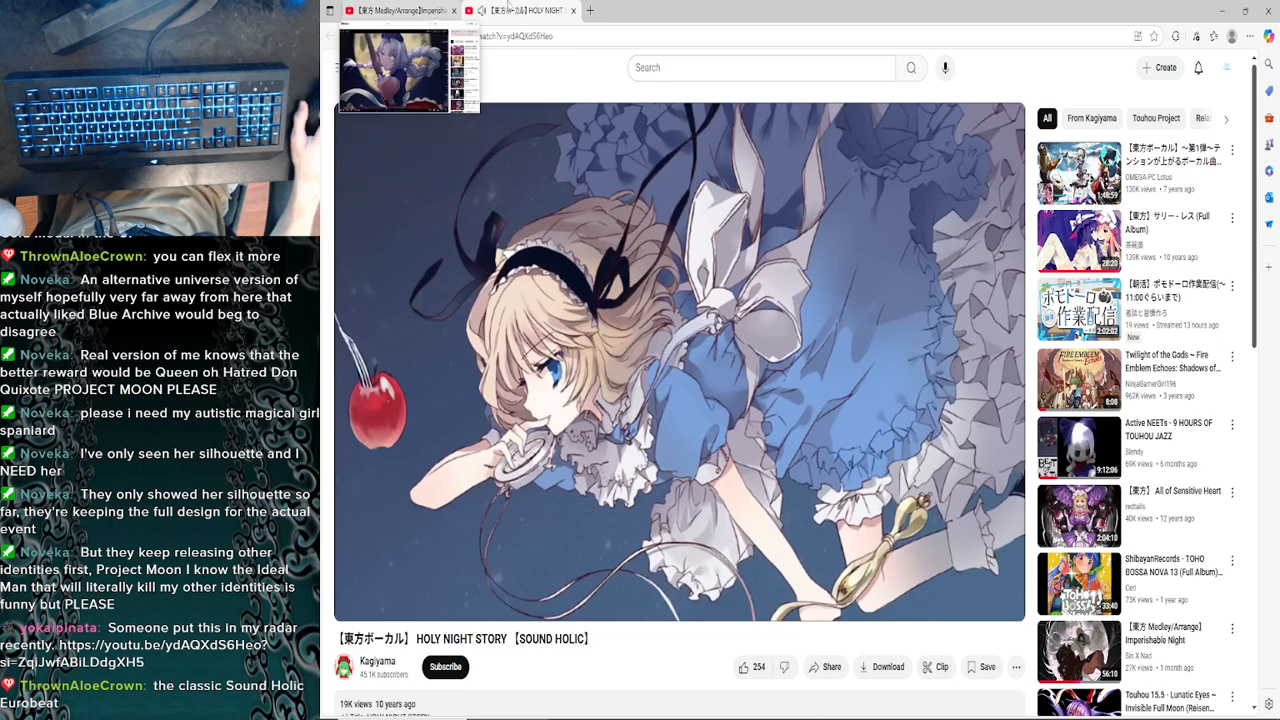
pyautogui.rightClick(531, 10)
pyautogui.click(563, 82)
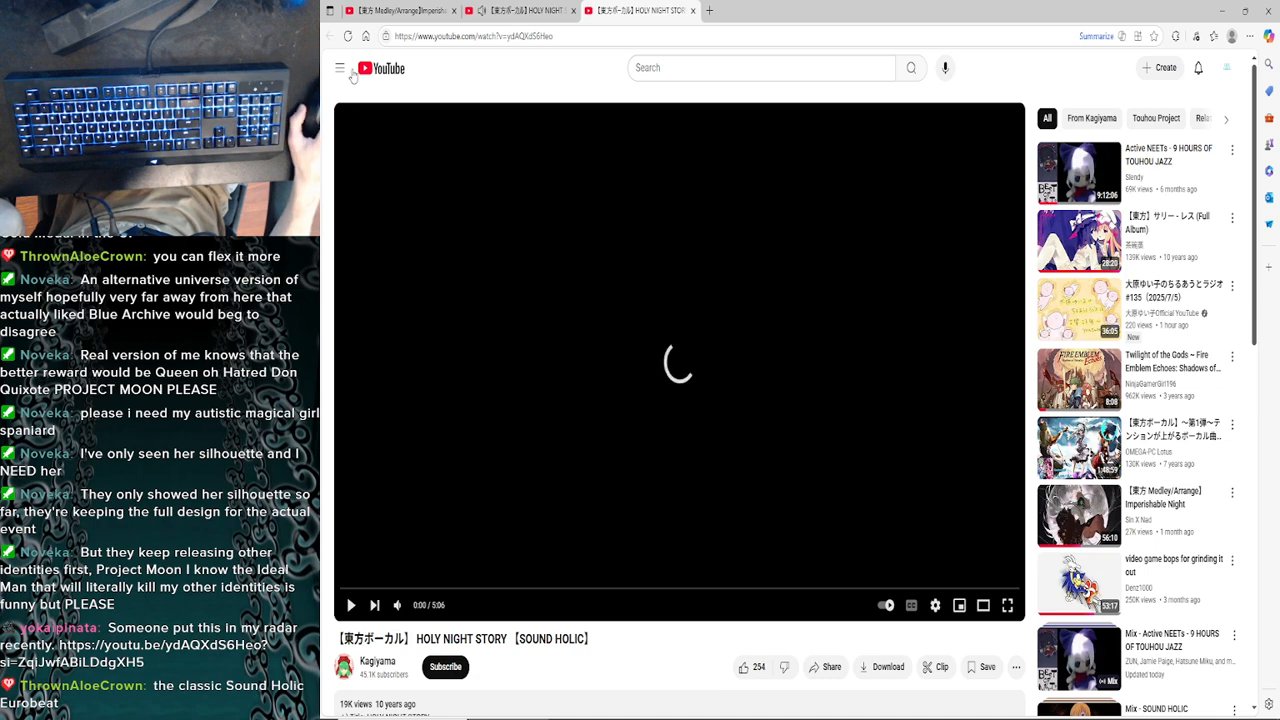
pyautogui.click(390, 68)
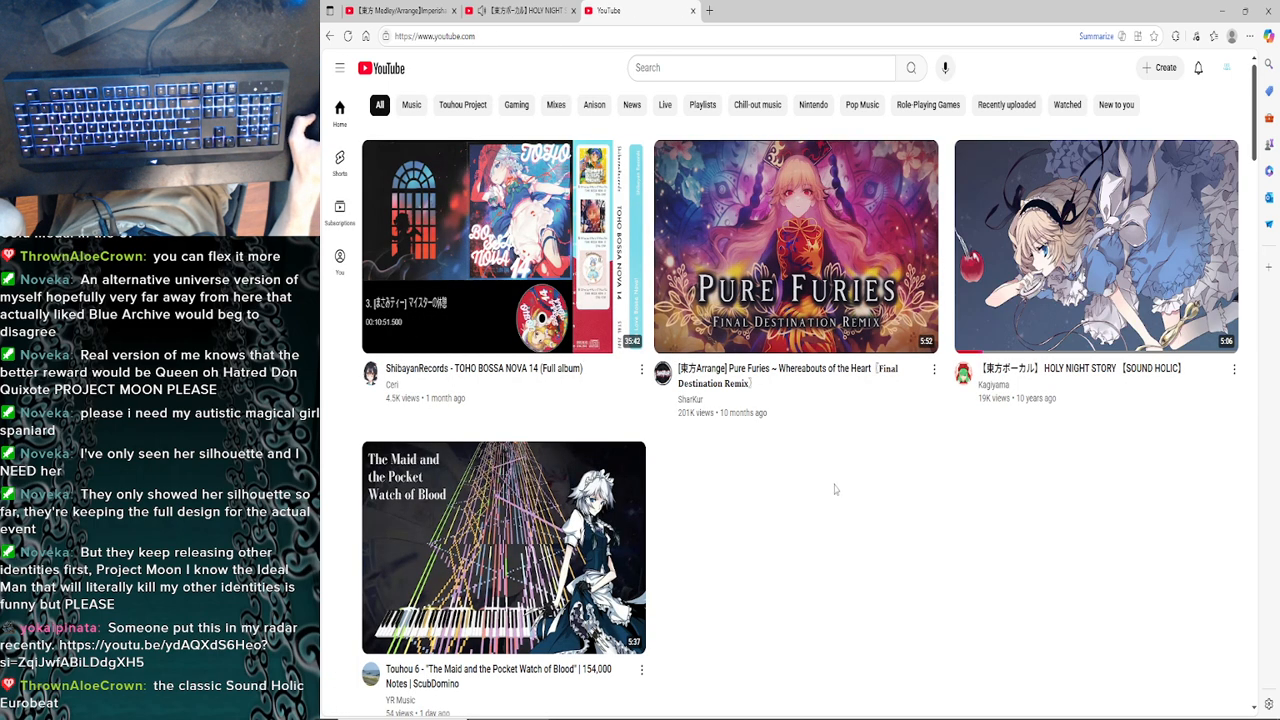
pyautogui.scroll(-9, 835, 489)
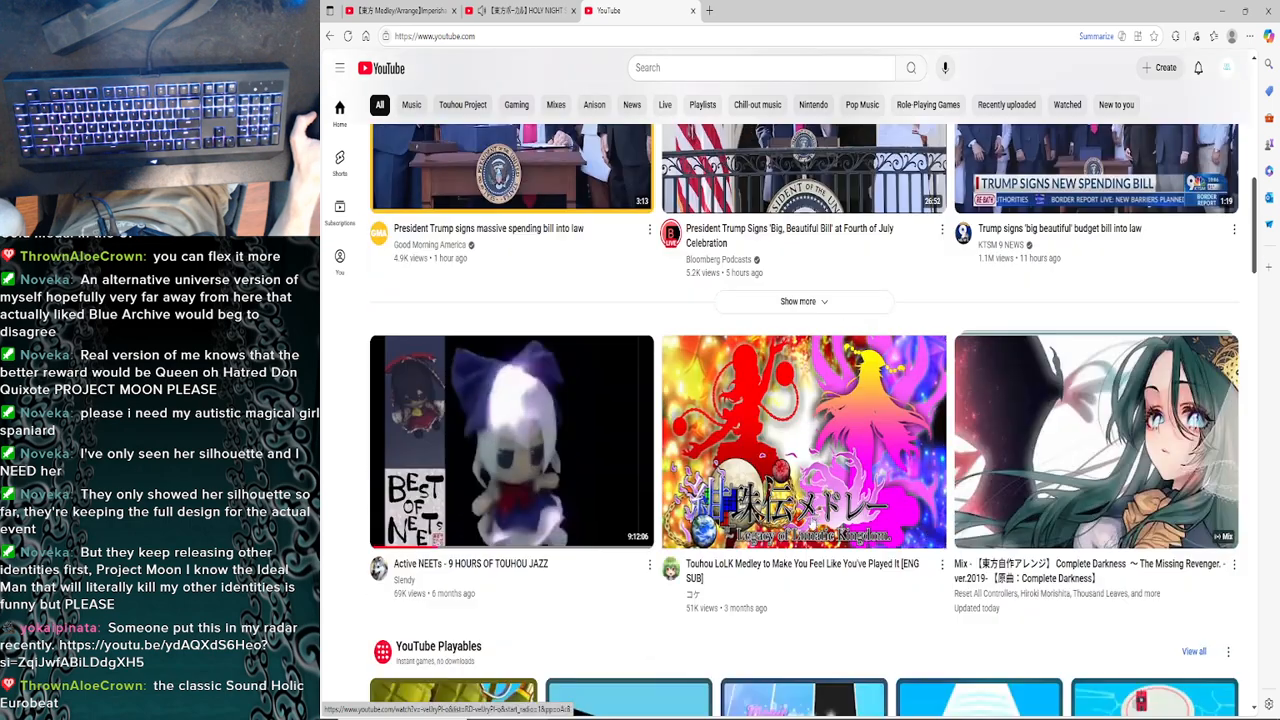
pyautogui.scroll(-7, 806, 520)
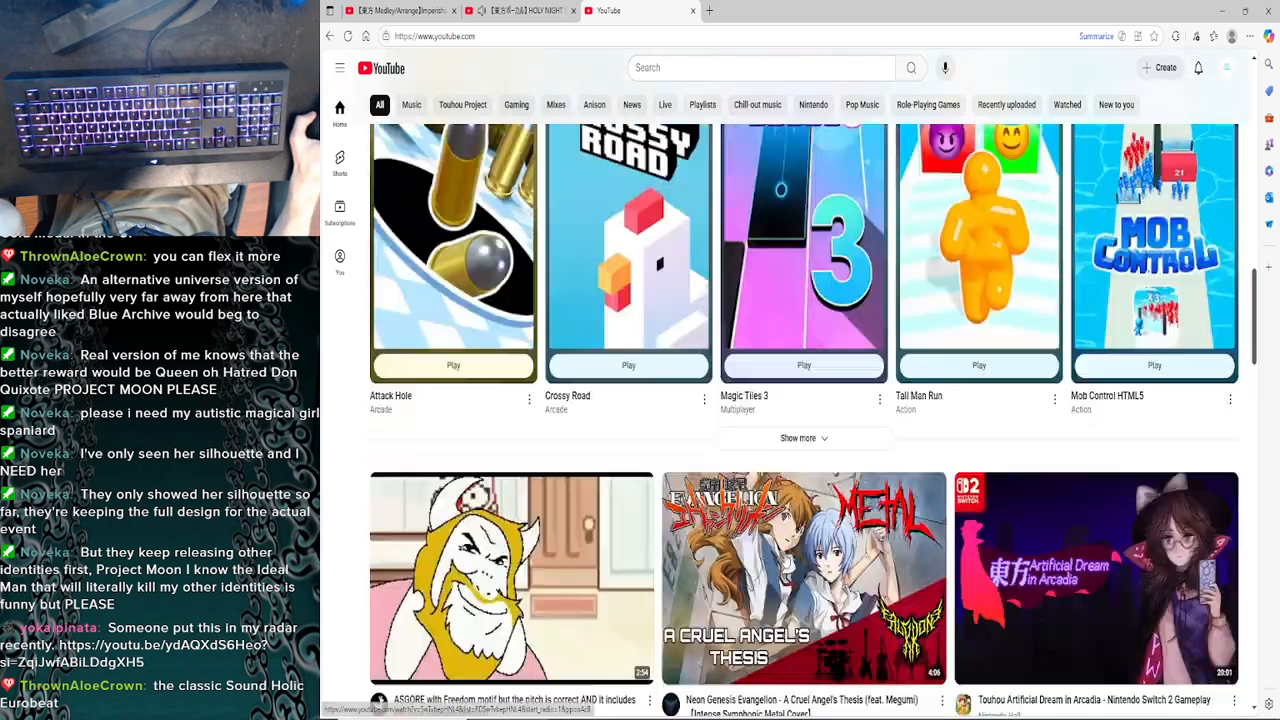
pyautogui.scroll(15, 795, 508)
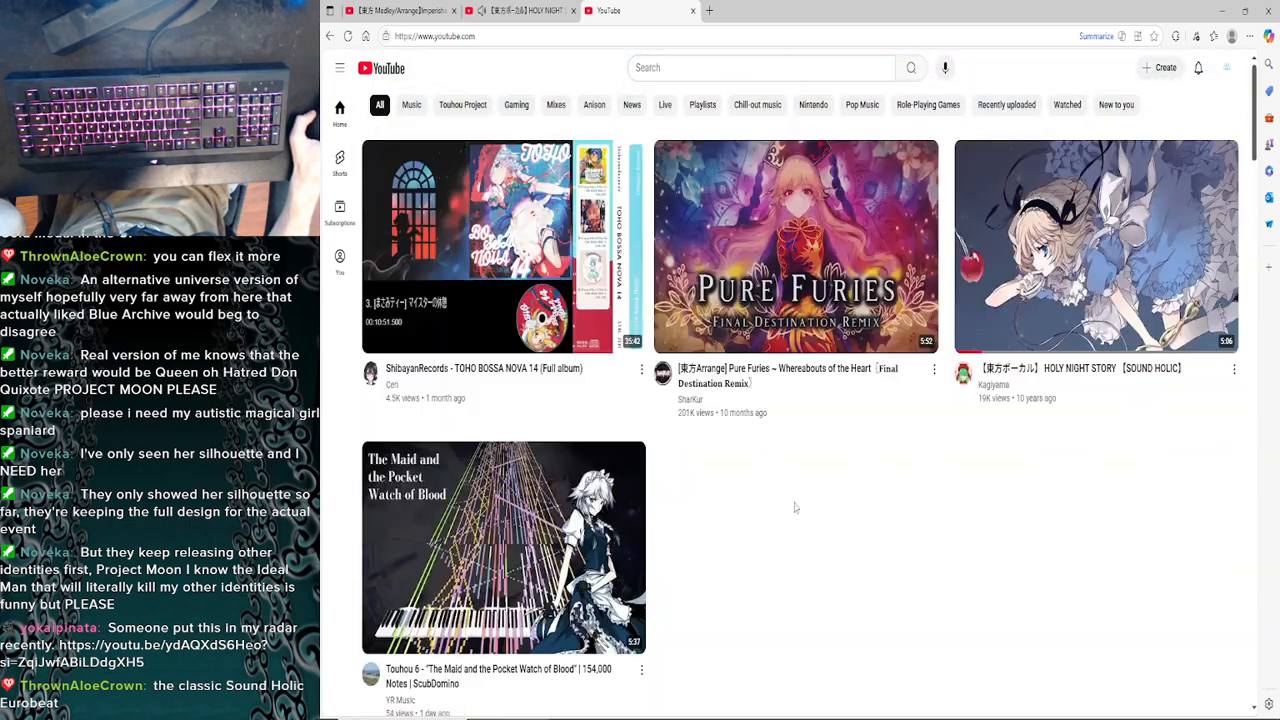
pyautogui.click(692, 10)
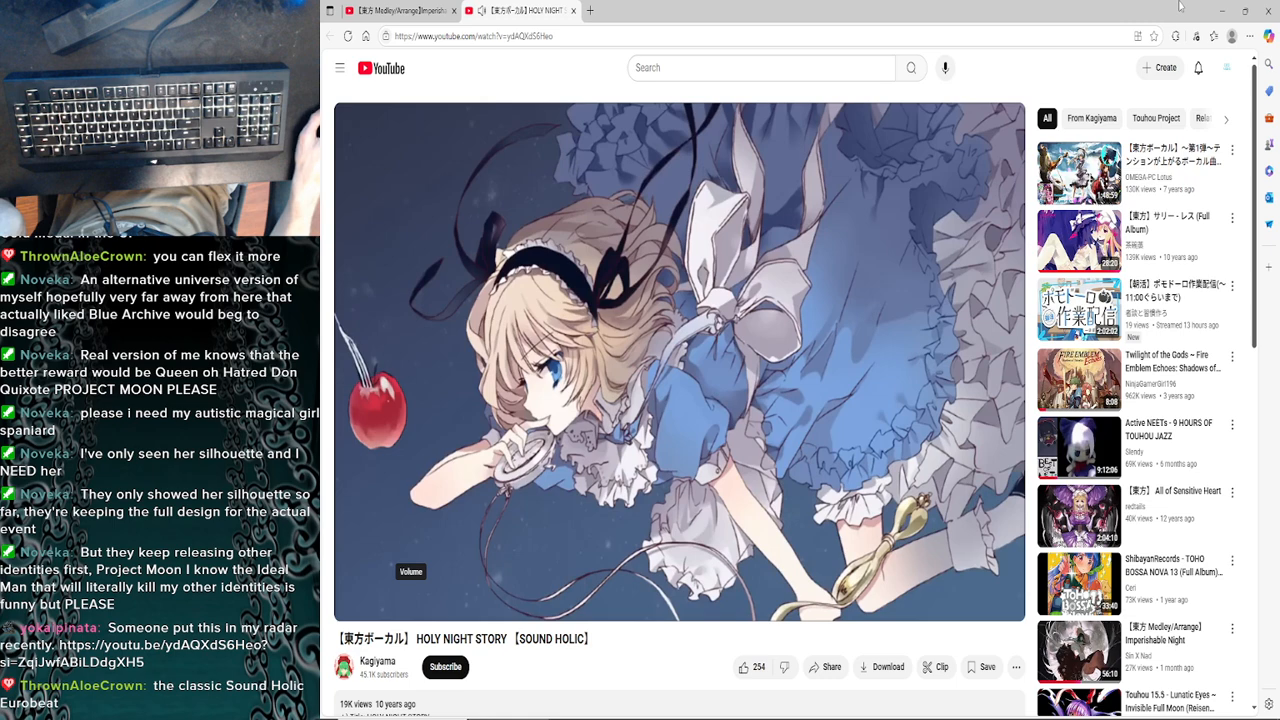
pyautogui.click(1221, 10)
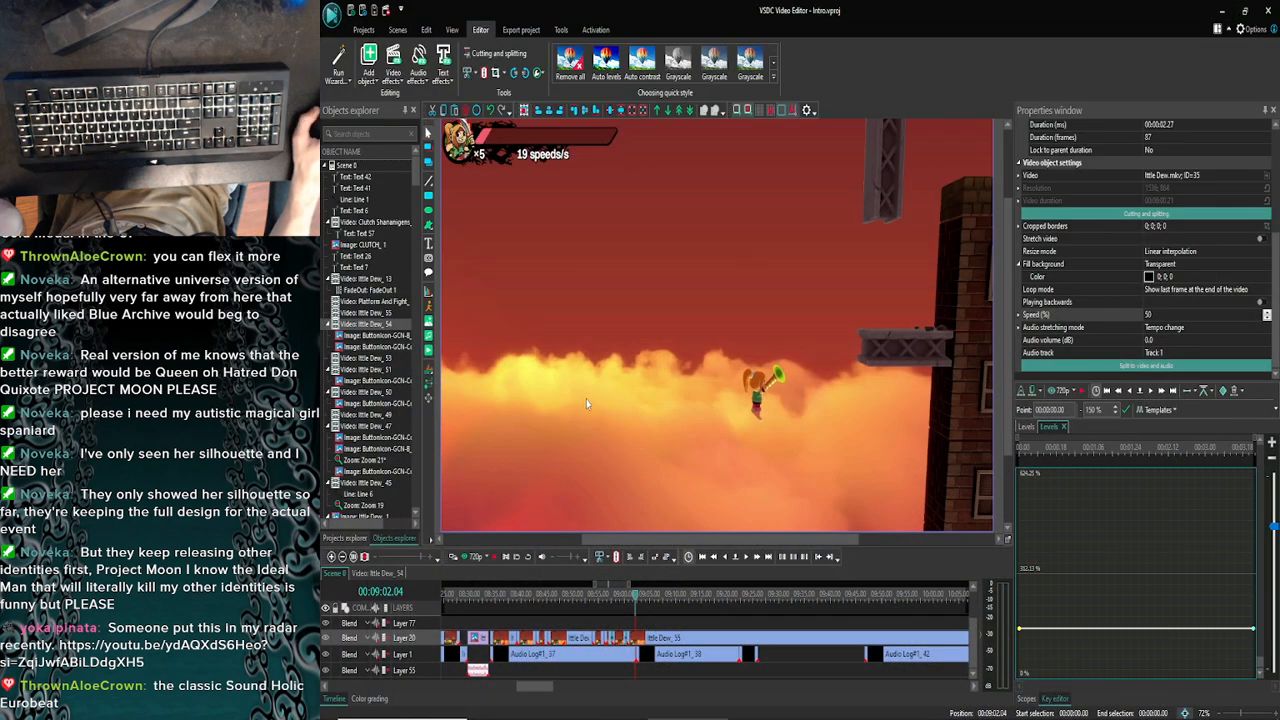
# Advance the playhead frame by frame to 00:09:02.09, discarding the accidentally opened marker settings
pyautogui.click(747, 557)
pyautogui.click(747, 557)
pyautogui.click(747, 557)
pyautogui.click(747, 557)
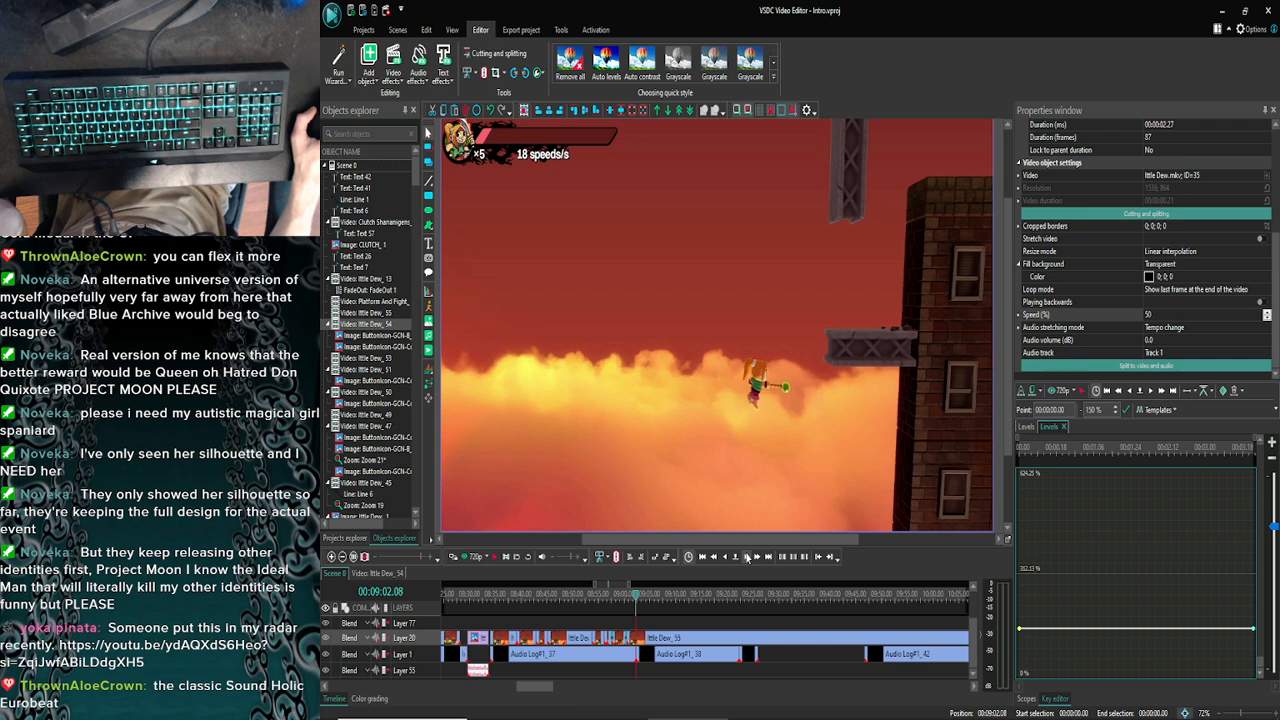
pyautogui.click(741, 557)
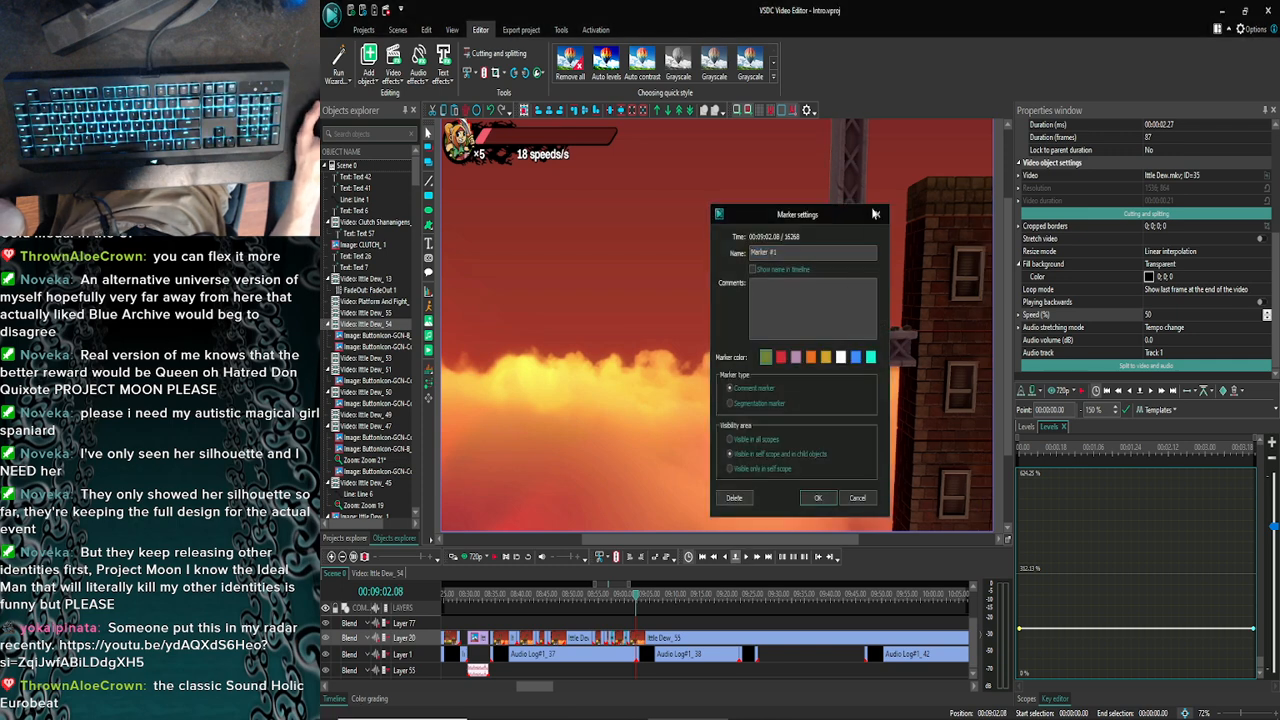
pyautogui.press('Escape')
pyautogui.click(746, 557)
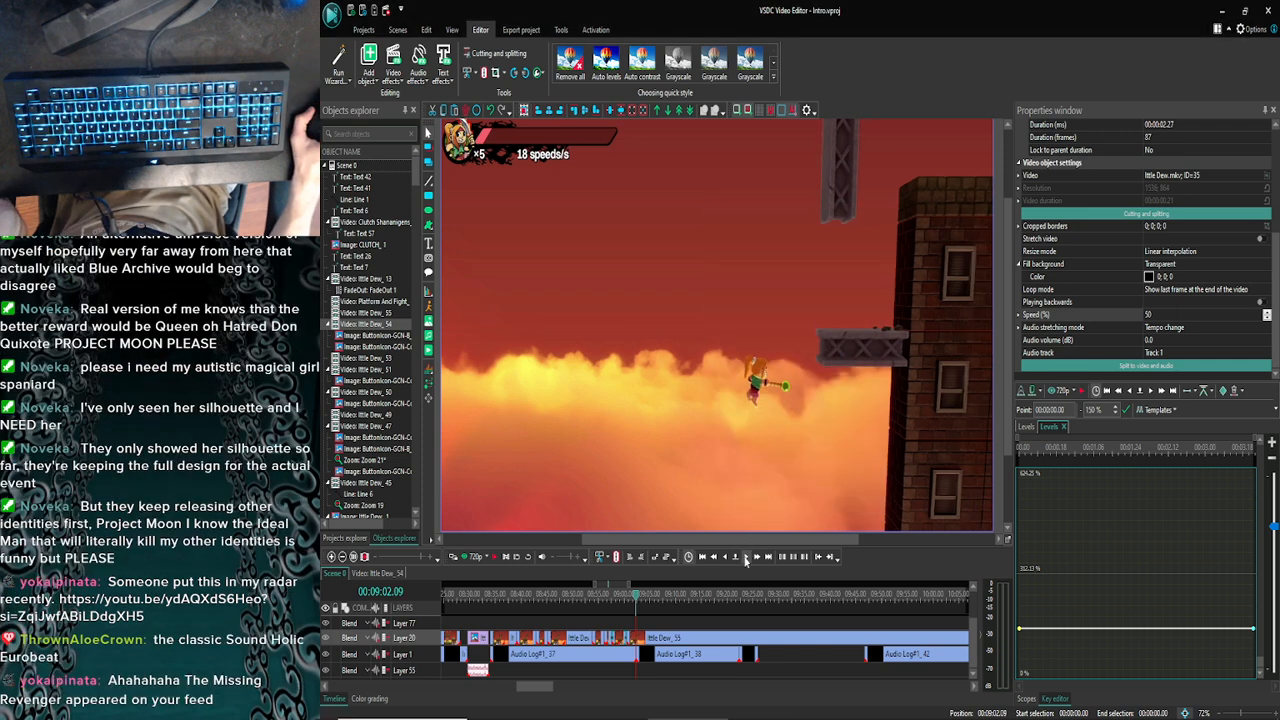
# Step the playhead to 00:09:02.08, switch to the browser to check the YouTube video, and return to VSDC Video Editor
pyautogui.click(746, 557)
pyautogui.click(725, 557)
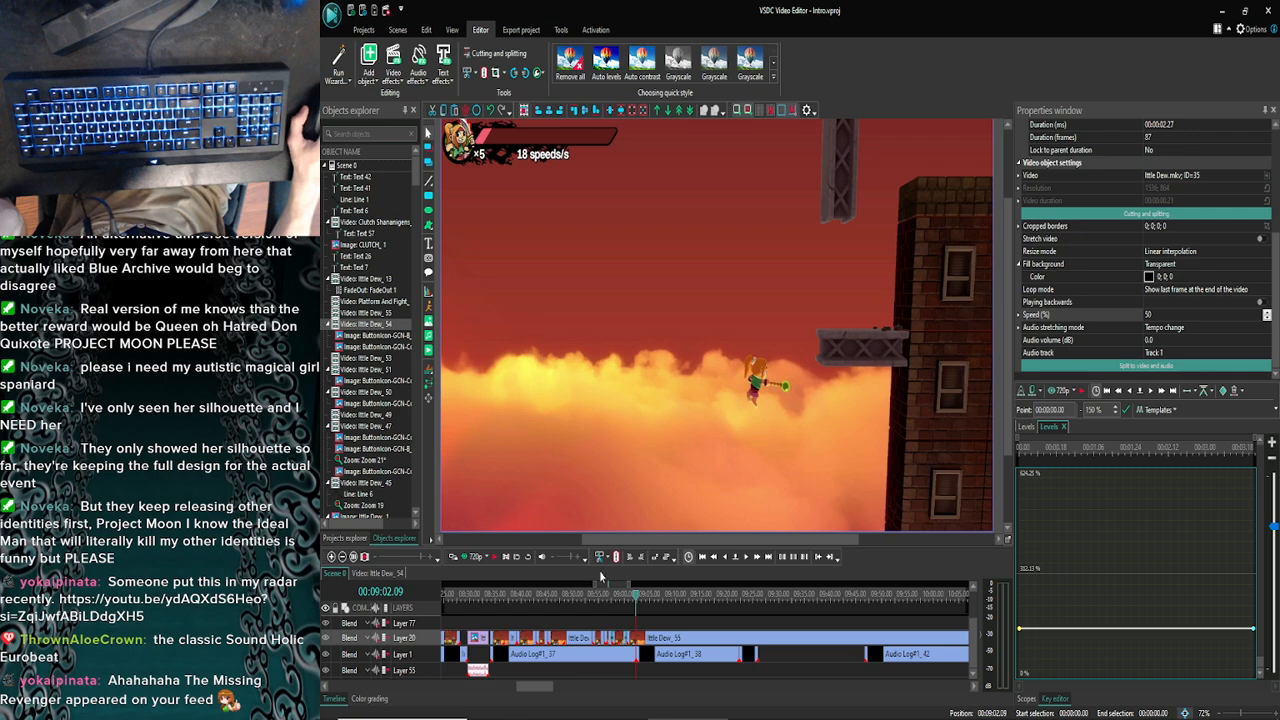
pyautogui.click(725, 557)
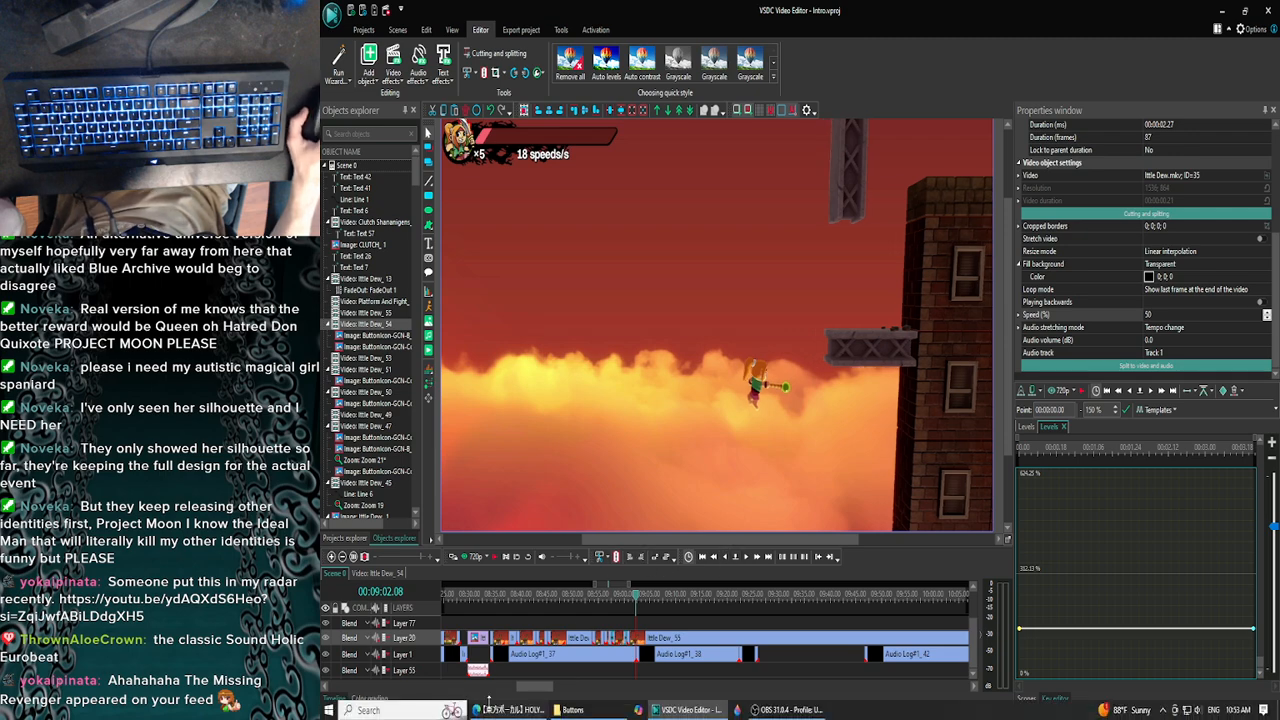
pyautogui.click(495, 710)
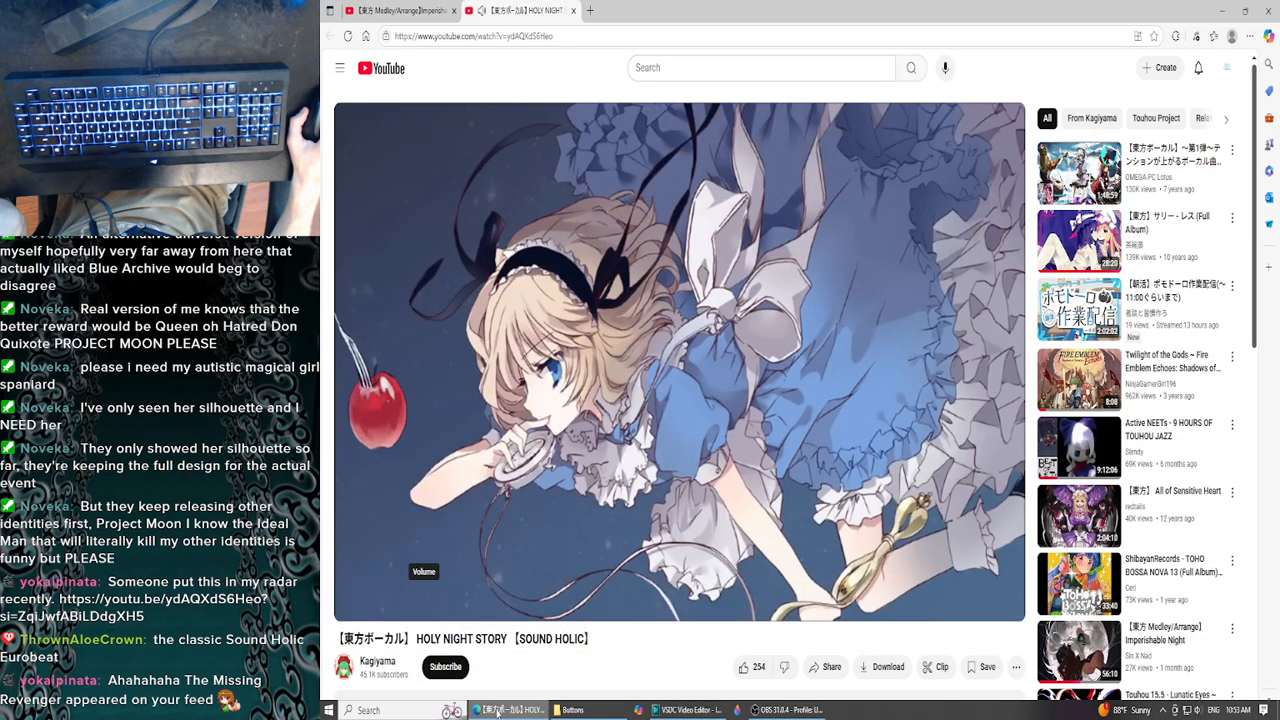
pyautogui.click(1220, 9)
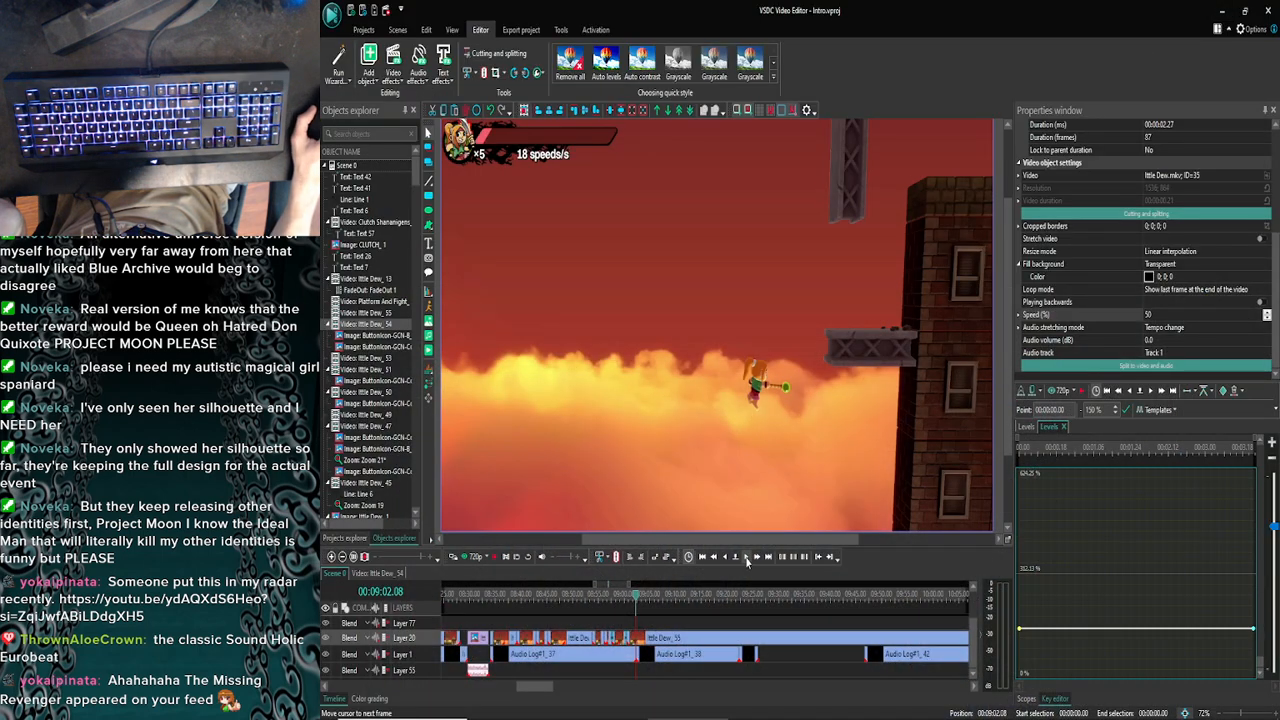
# Step forward frame by frame to 00:09:02.12 and back to 00:09:02.08 to examine the green projectile's launch
pyautogui.click(746, 559)
pyautogui.click(746, 559)
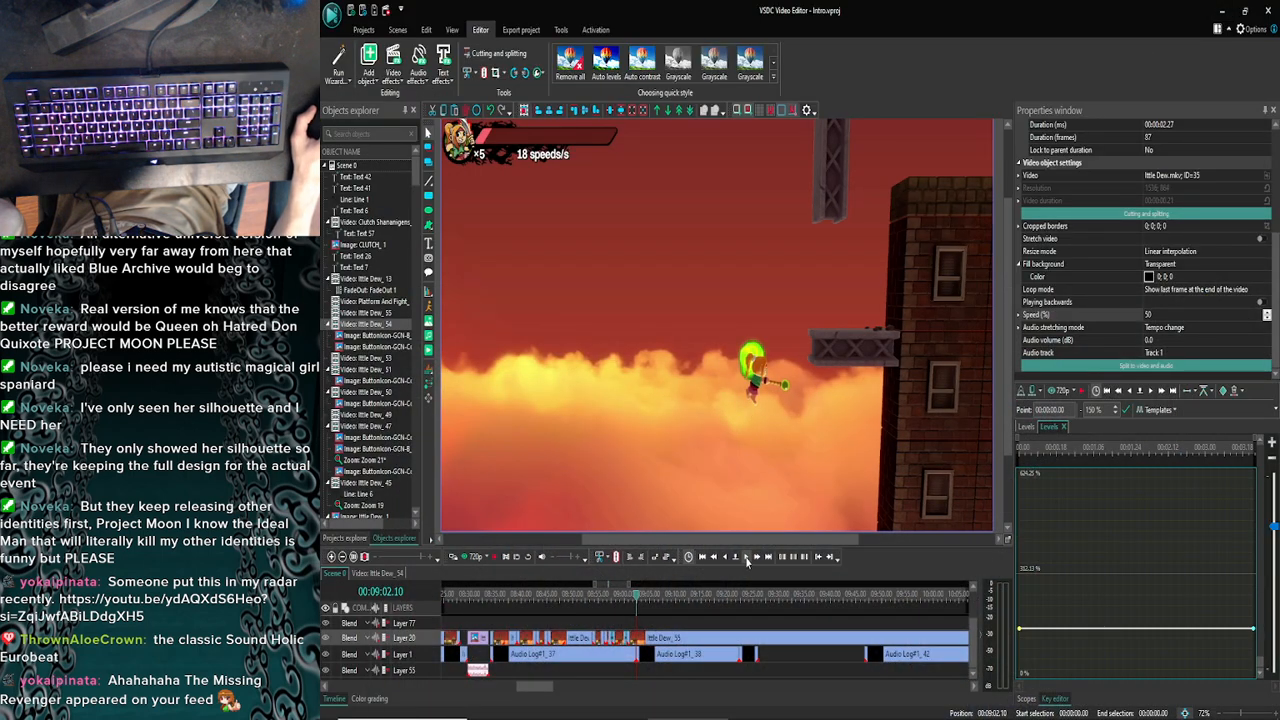
pyautogui.click(746, 559)
pyautogui.click(746, 559)
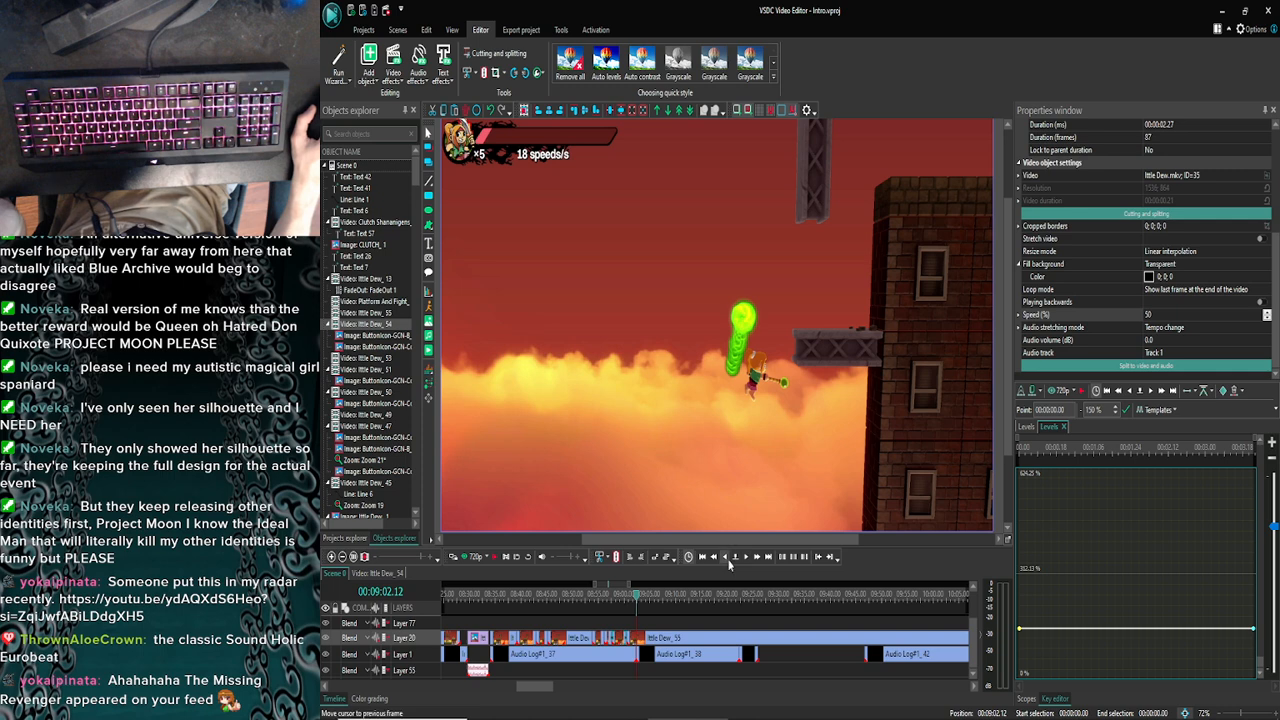
pyautogui.click(725, 559)
pyautogui.click(725, 559)
pyautogui.click(725, 559)
pyautogui.click(725, 559)
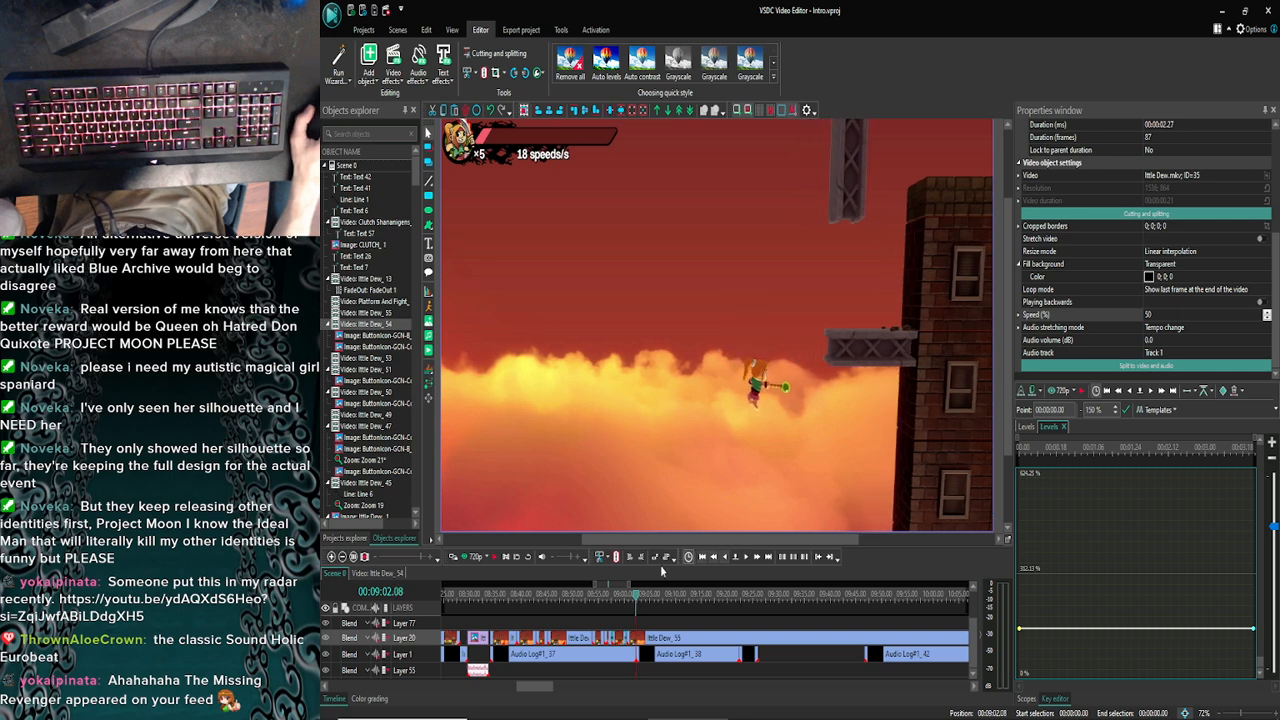
# Preview Scene 0 from 00:09:02.08, pause the playback and close the preview
pyautogui.click(474, 560)
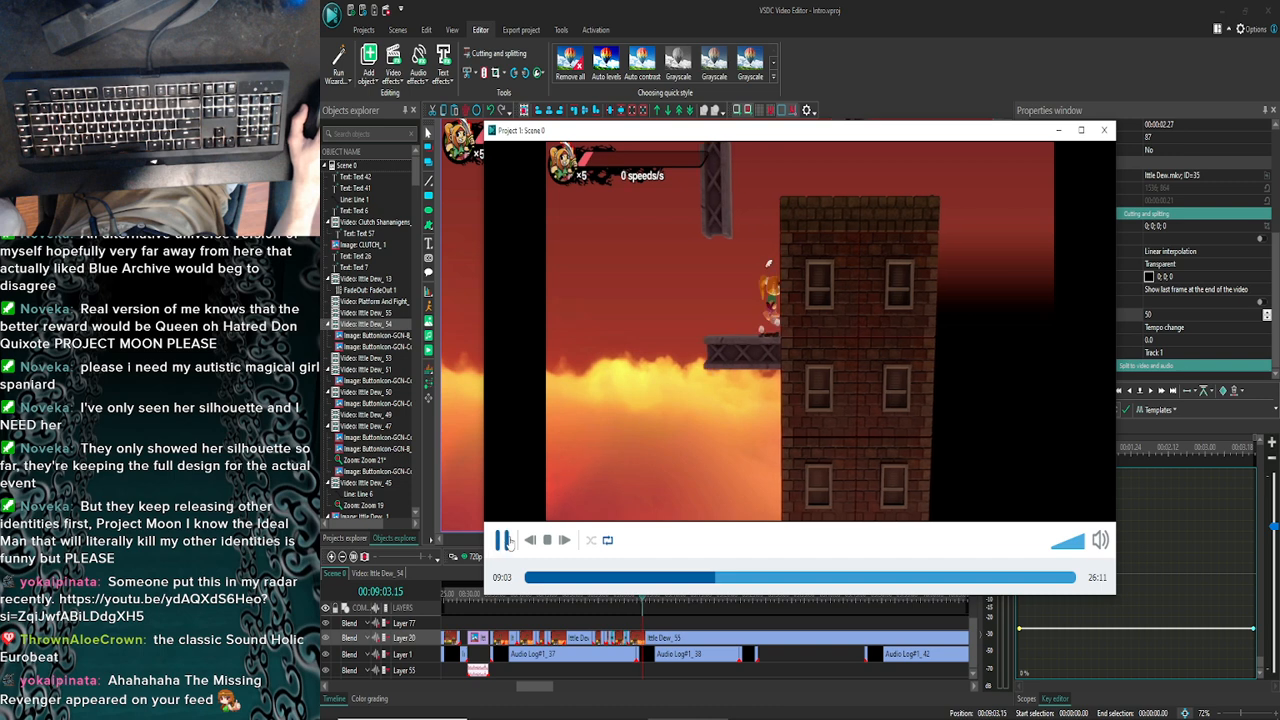
pyautogui.click(501, 541)
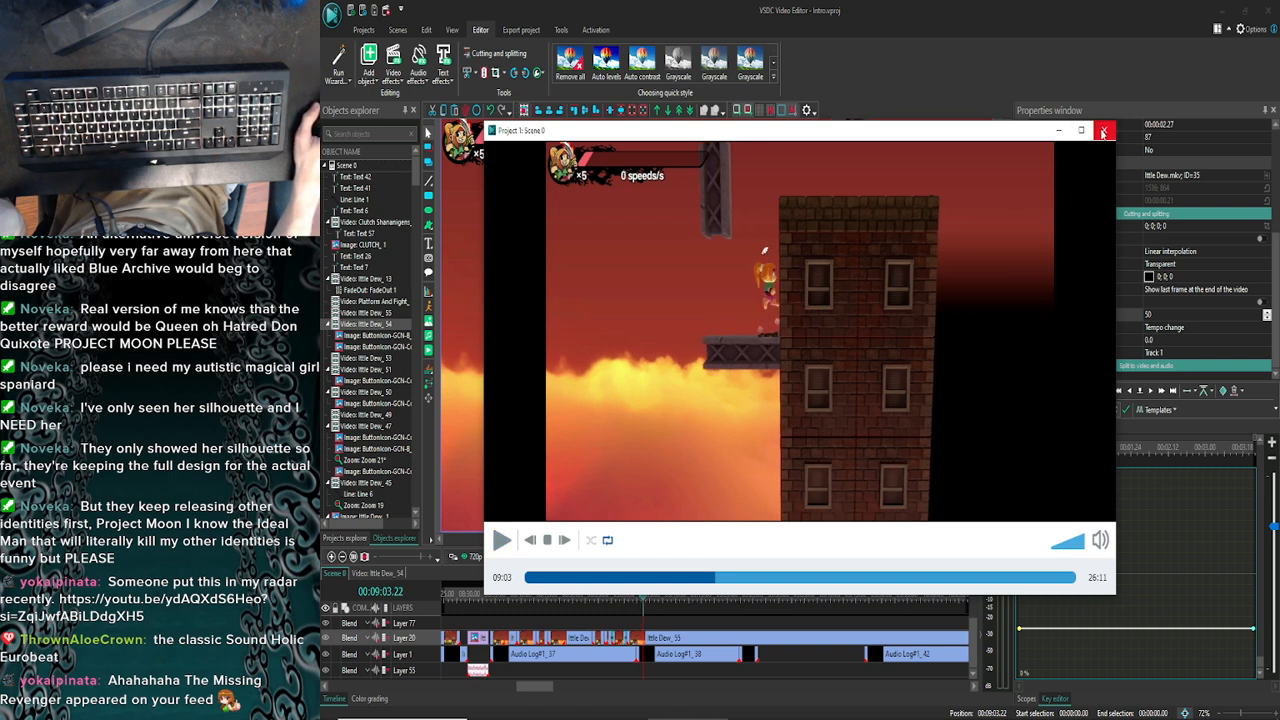
pyautogui.click(1103, 131)
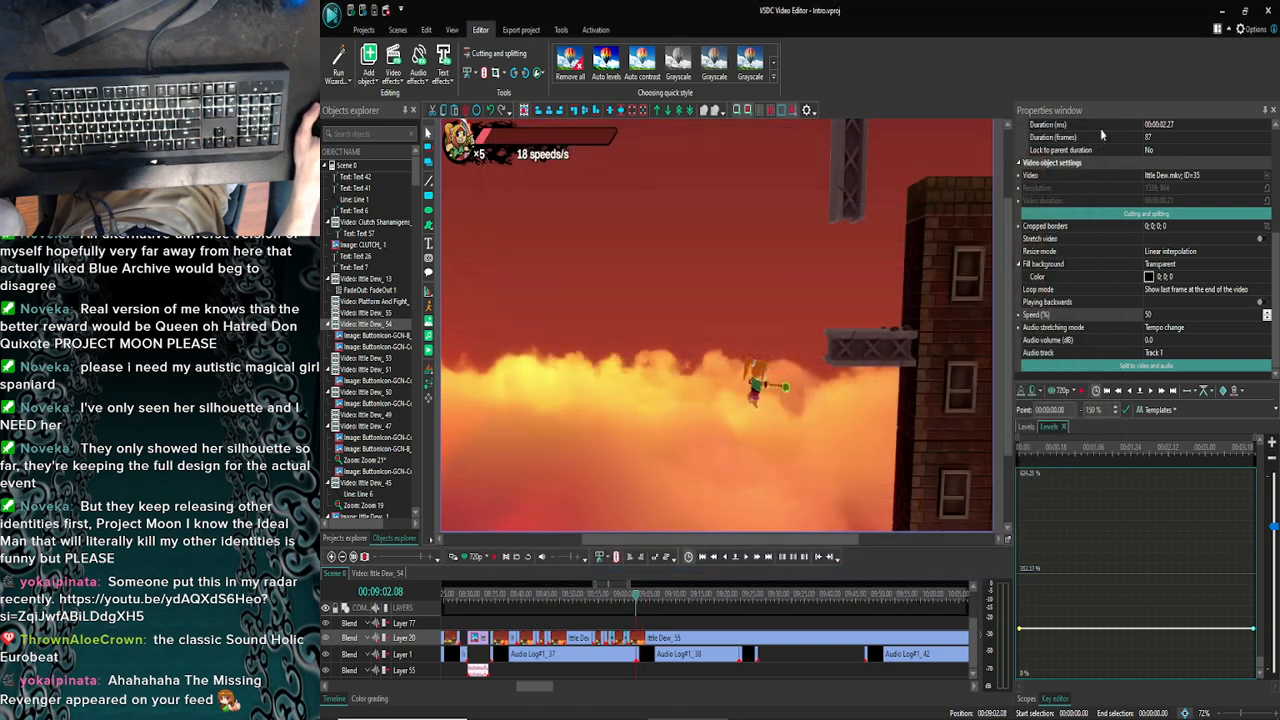
# Step the playhead back frame by frame past 00:09:01.19 to examine the character's fall before the building
pyautogui.click(726, 558)
pyautogui.click(728, 560)
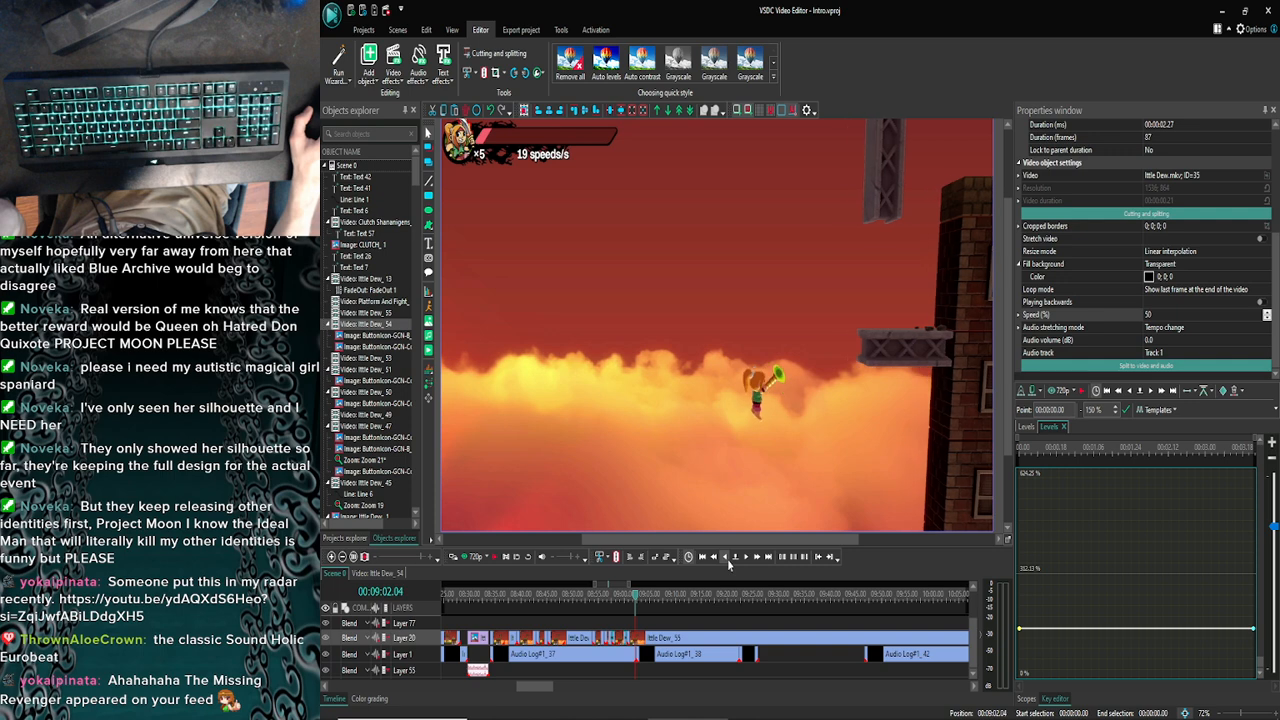
pyautogui.click(728, 560)
pyautogui.click(728, 560)
pyautogui.click(728, 560)
pyautogui.click(728, 560)
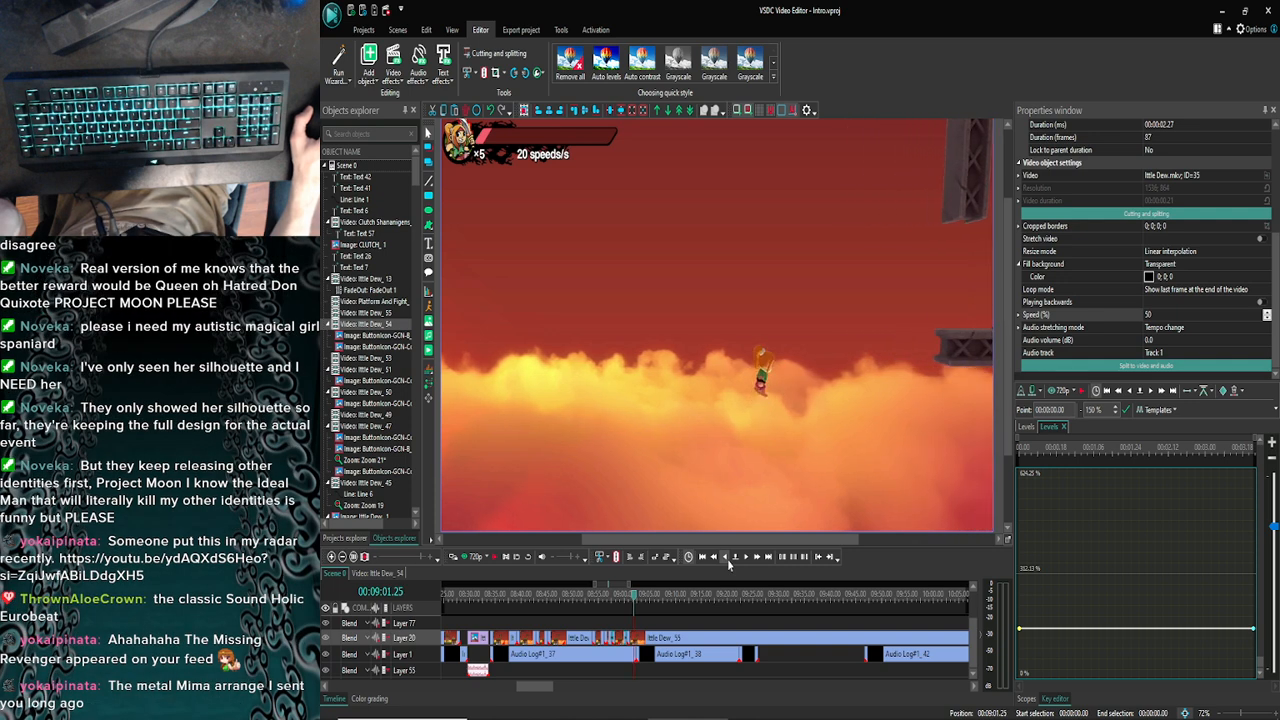
pyautogui.click(728, 560)
pyautogui.click(728, 560)
pyautogui.click(728, 560)
pyautogui.click(728, 560)
pyautogui.click(728, 560)
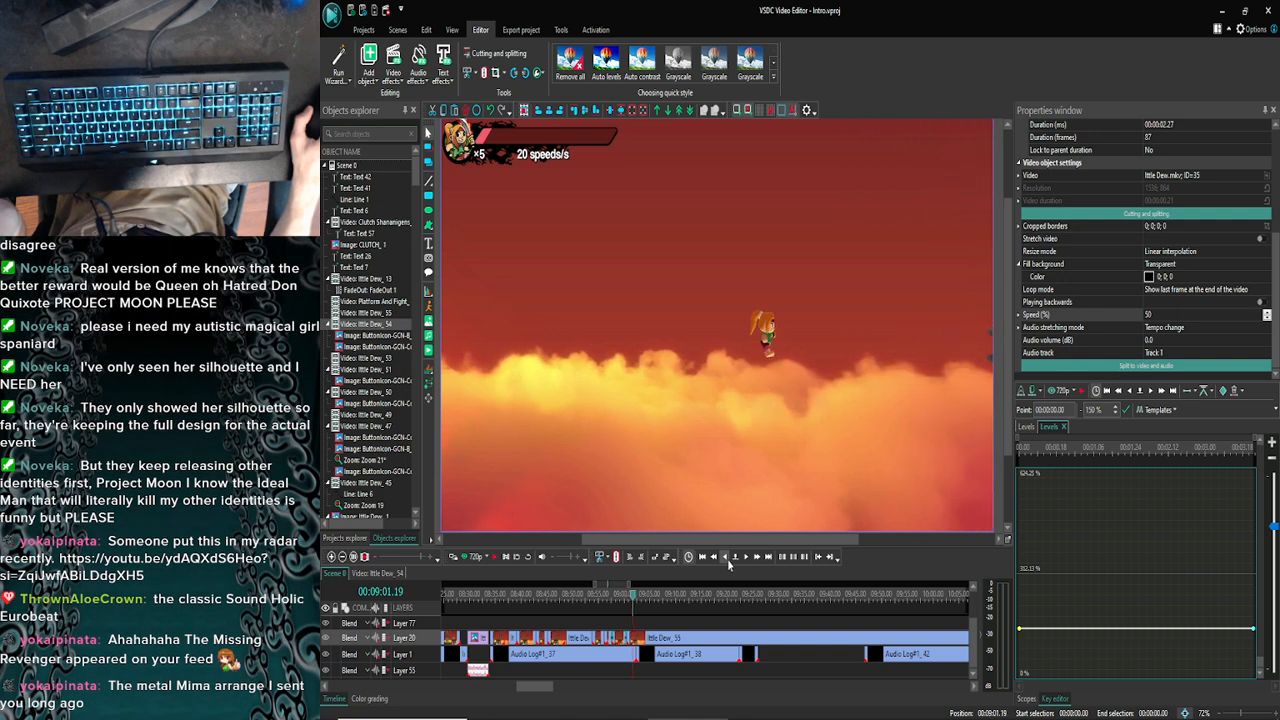
pyautogui.click(728, 560)
pyautogui.click(728, 560)
pyautogui.click(728, 560)
pyautogui.click(728, 560)
# Position the playhead at 00:09:01.28 and split the Ittle Dew_ 55 clip there
pyautogui.click(745, 561)
pyautogui.click(745, 561)
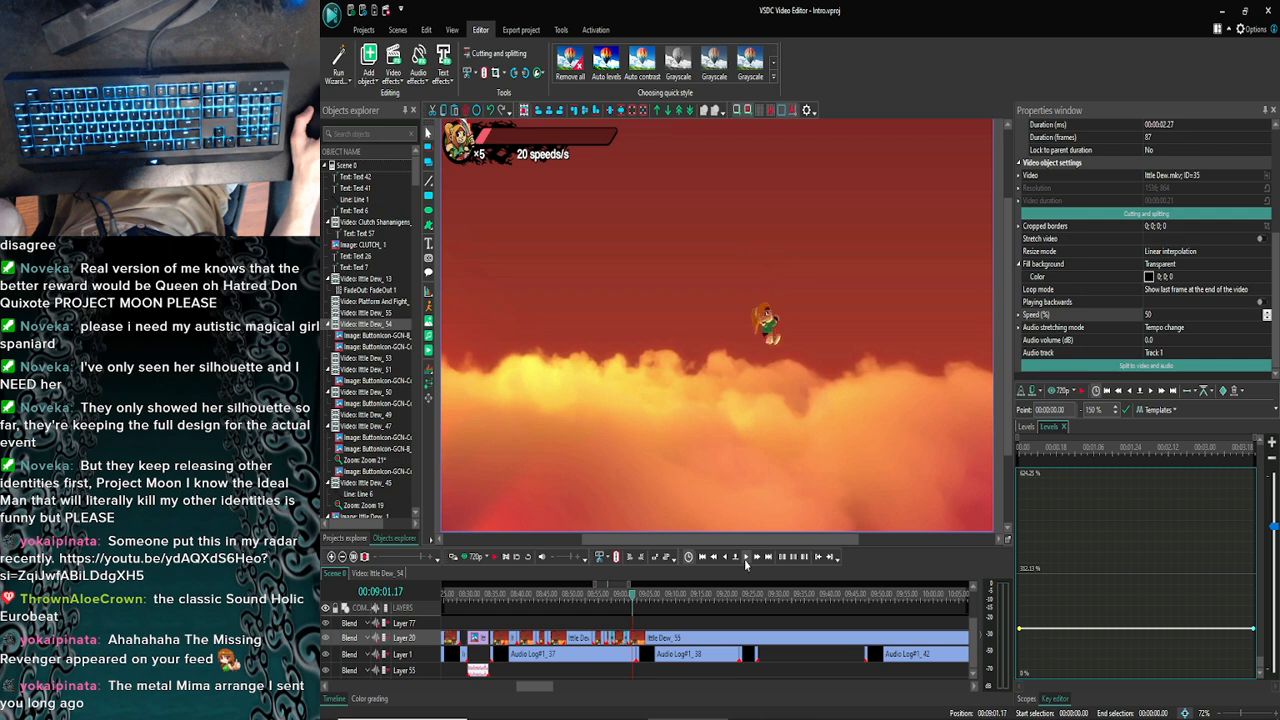
pyautogui.click(745, 561)
pyautogui.click(745, 561)
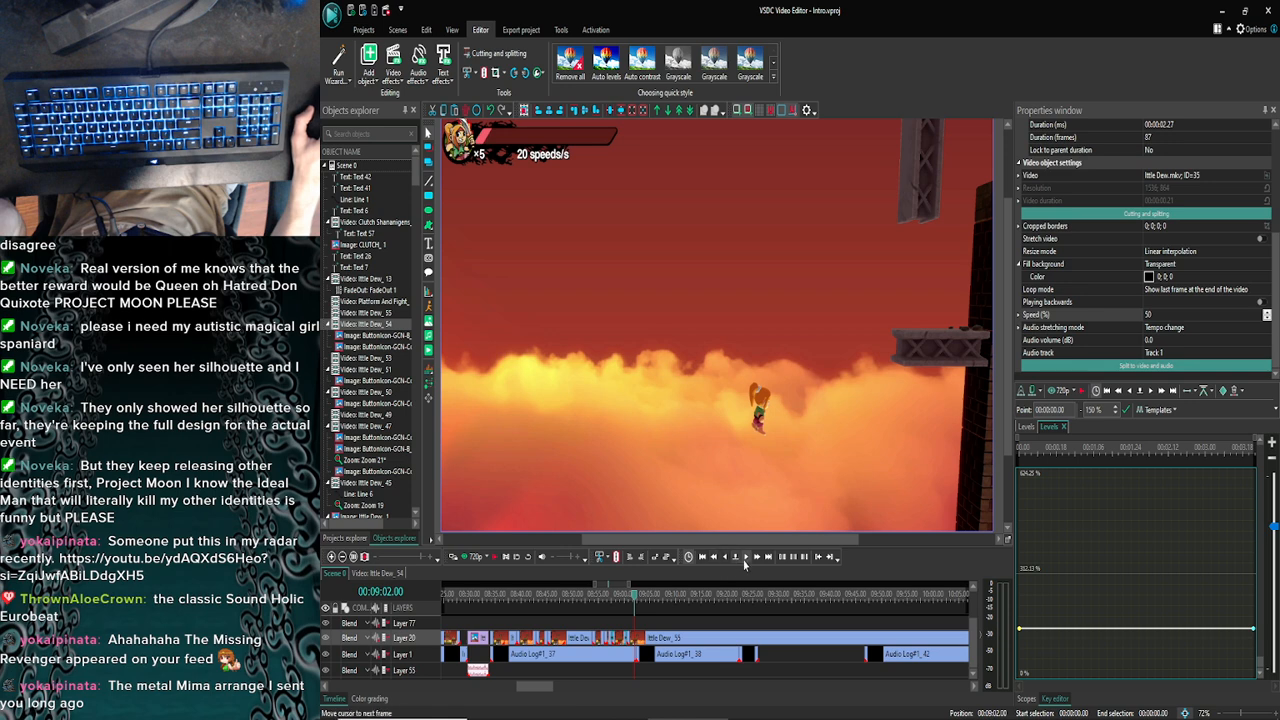
pyautogui.click(724, 559)
pyautogui.click(724, 559)
pyautogui.click(724, 559)
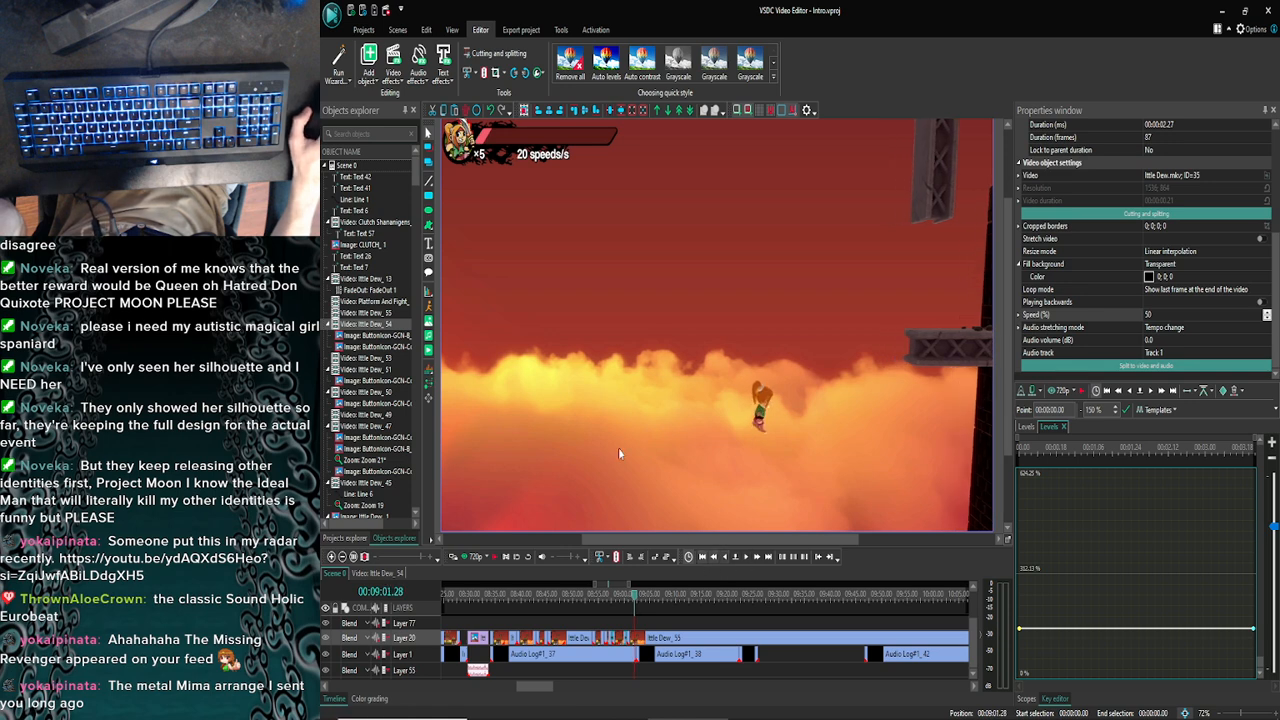
pyautogui.click(647, 642)
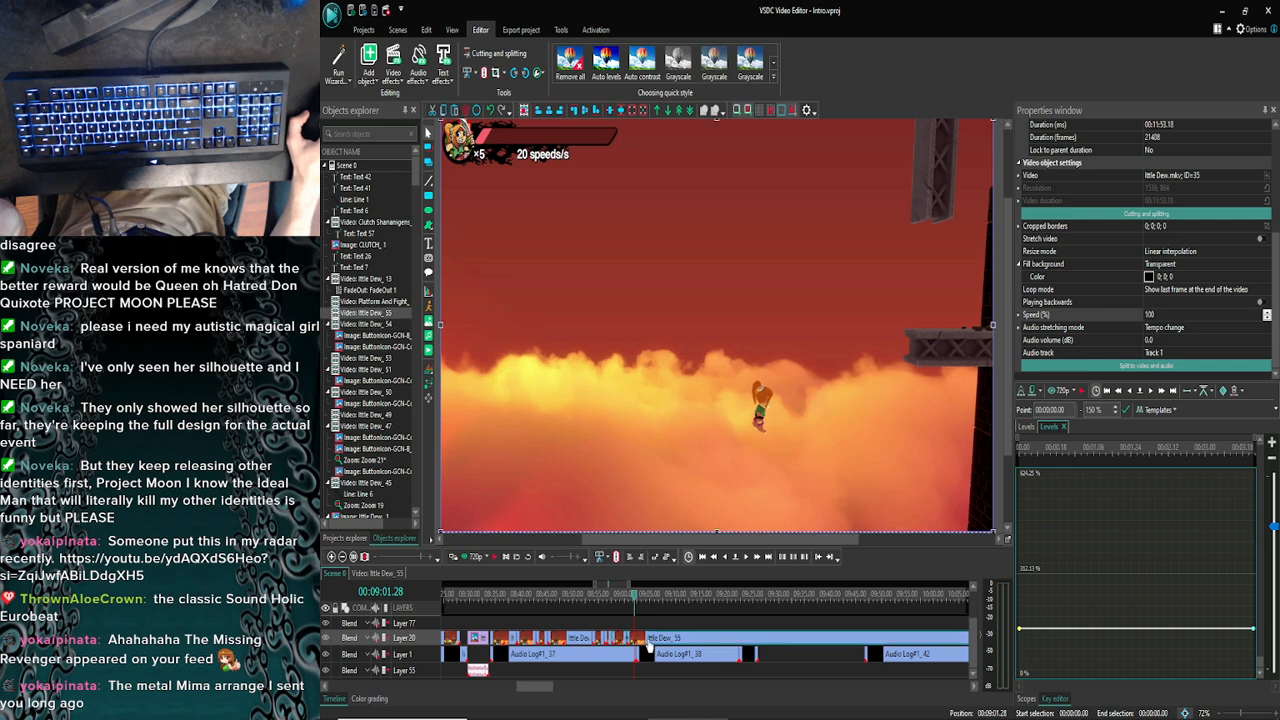
pyautogui.click(484, 74)
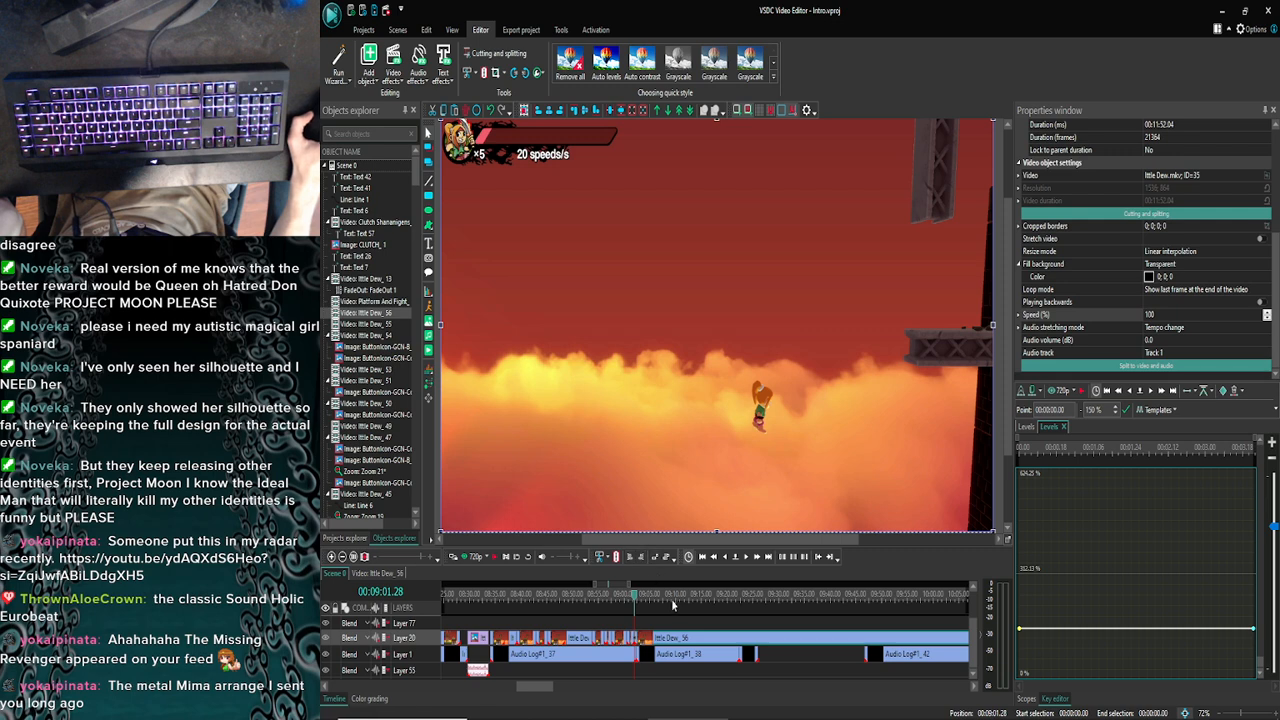
# Scrub the playhead back to 00:09:00.11 to review the short clip, and return it to the new cut at 00:09:01.28
pyautogui.click(330, 558)
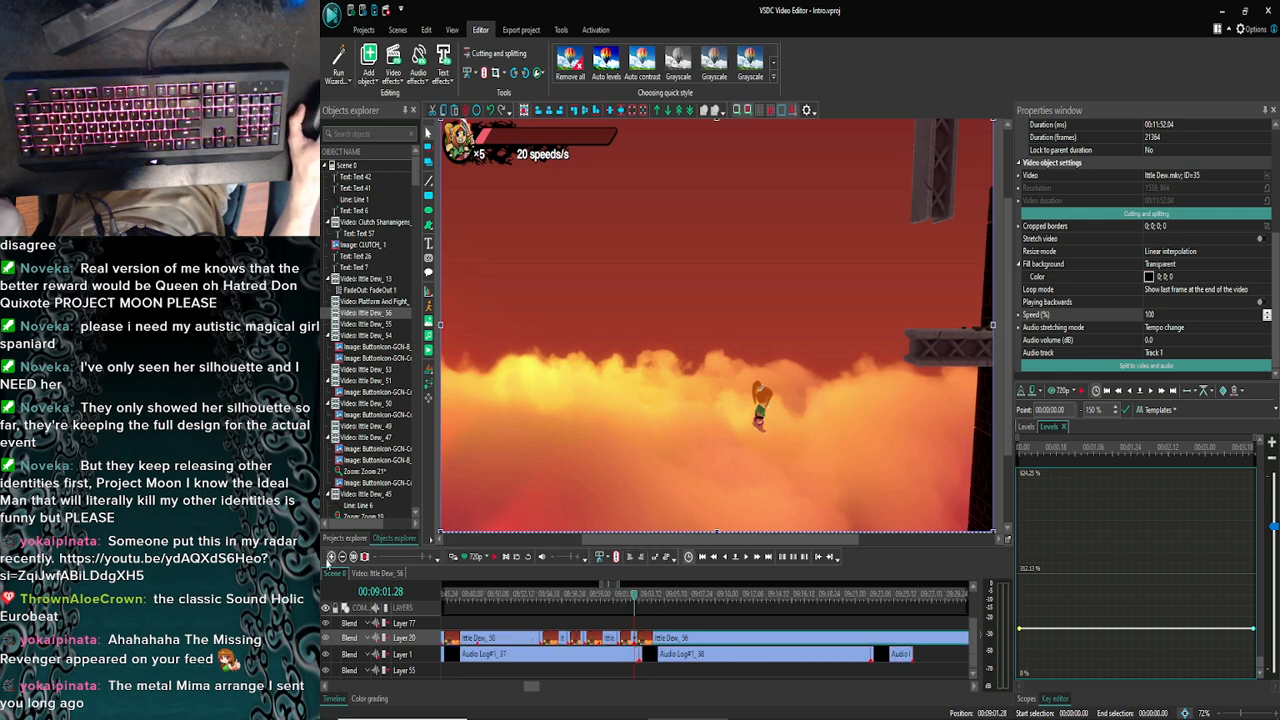
pyautogui.click(330, 558)
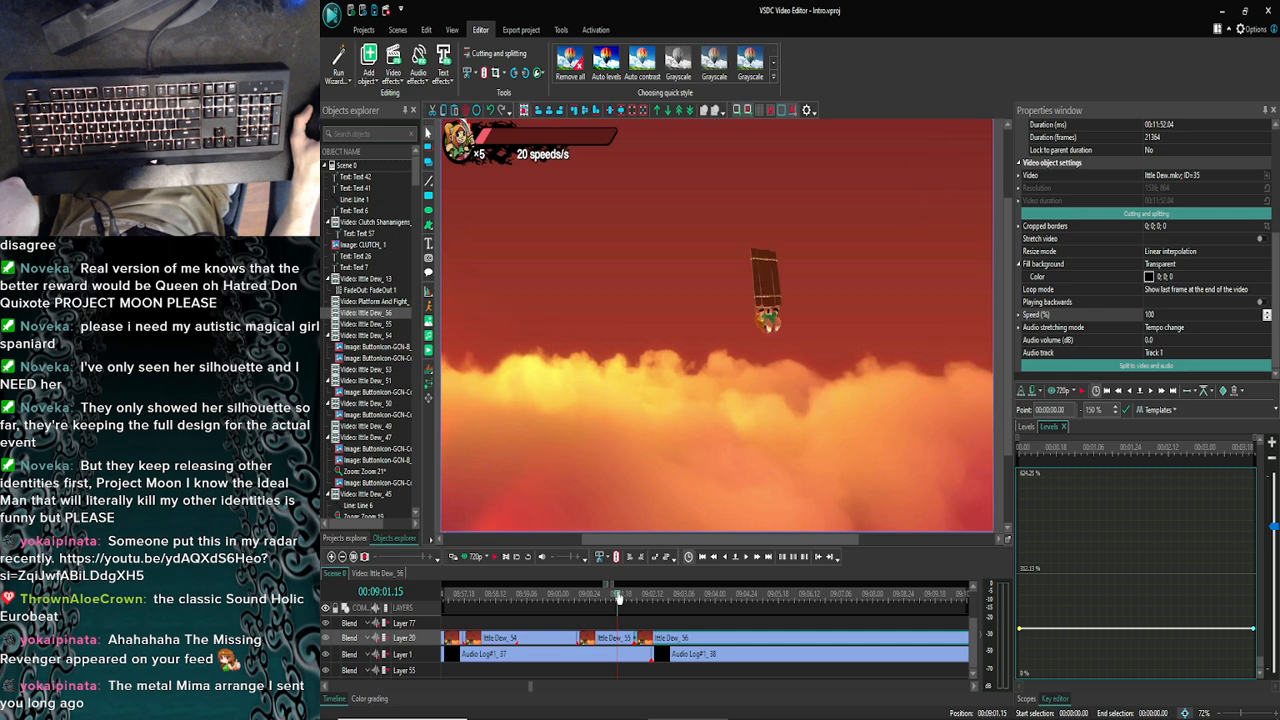
pyautogui.moveTo(613, 597); pyautogui.dragTo(574, 597)
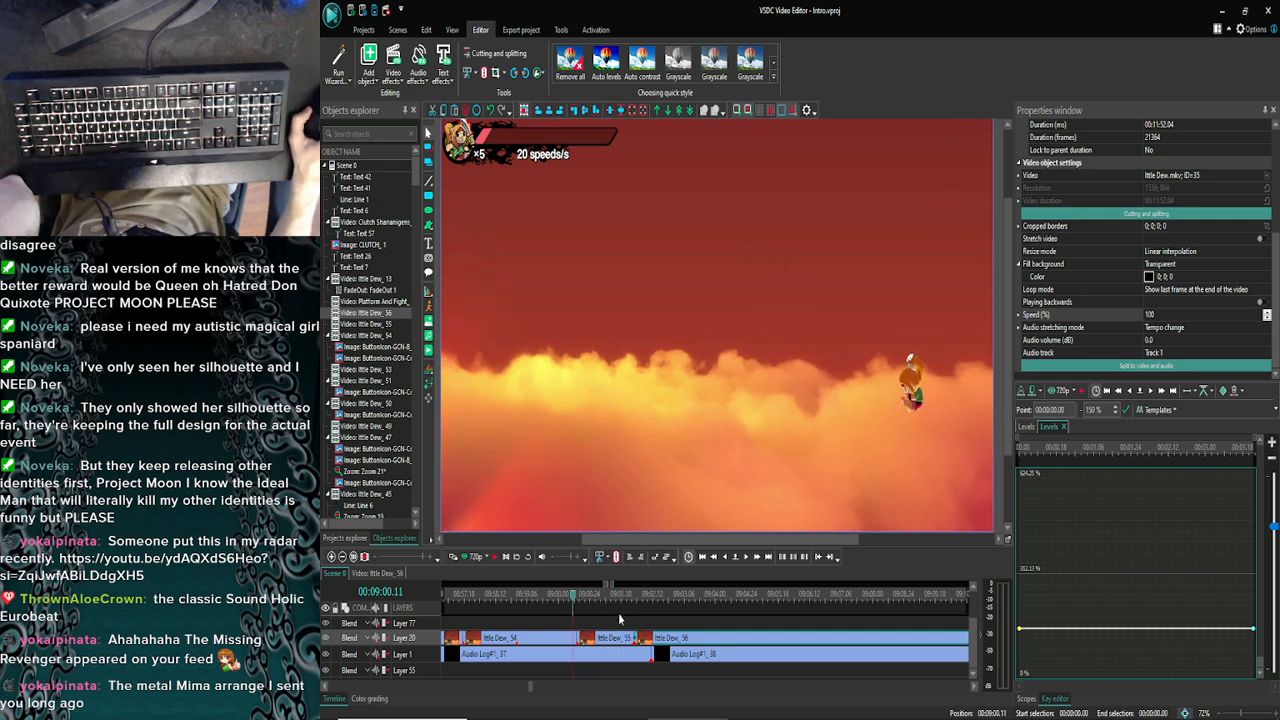
pyautogui.click(615, 624)
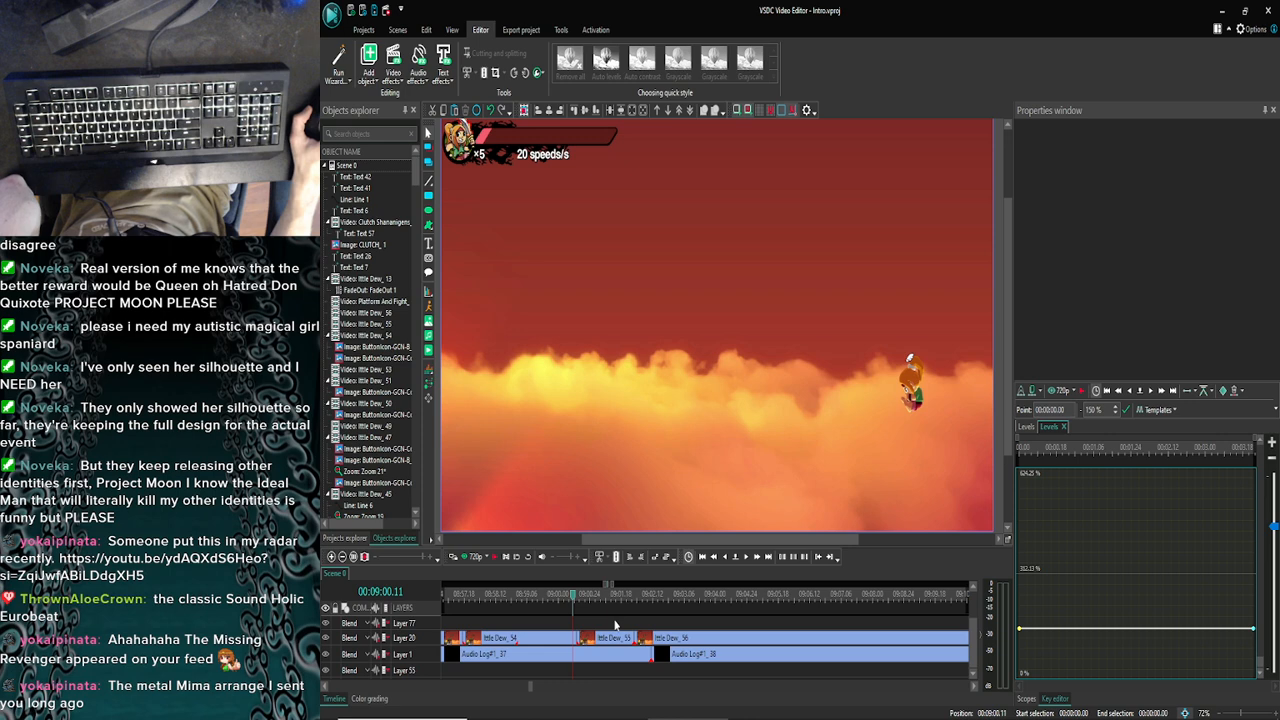
pyautogui.click(342, 557)
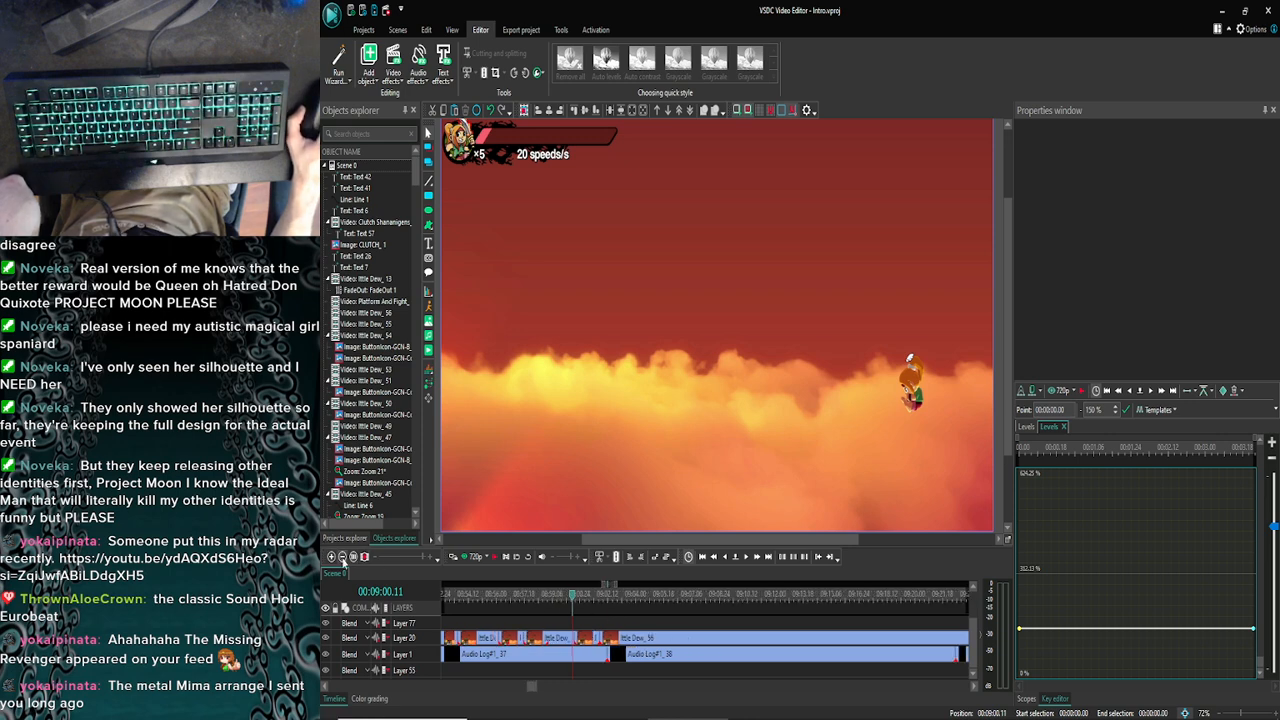
pyautogui.click(332, 557)
pyautogui.click(332, 557)
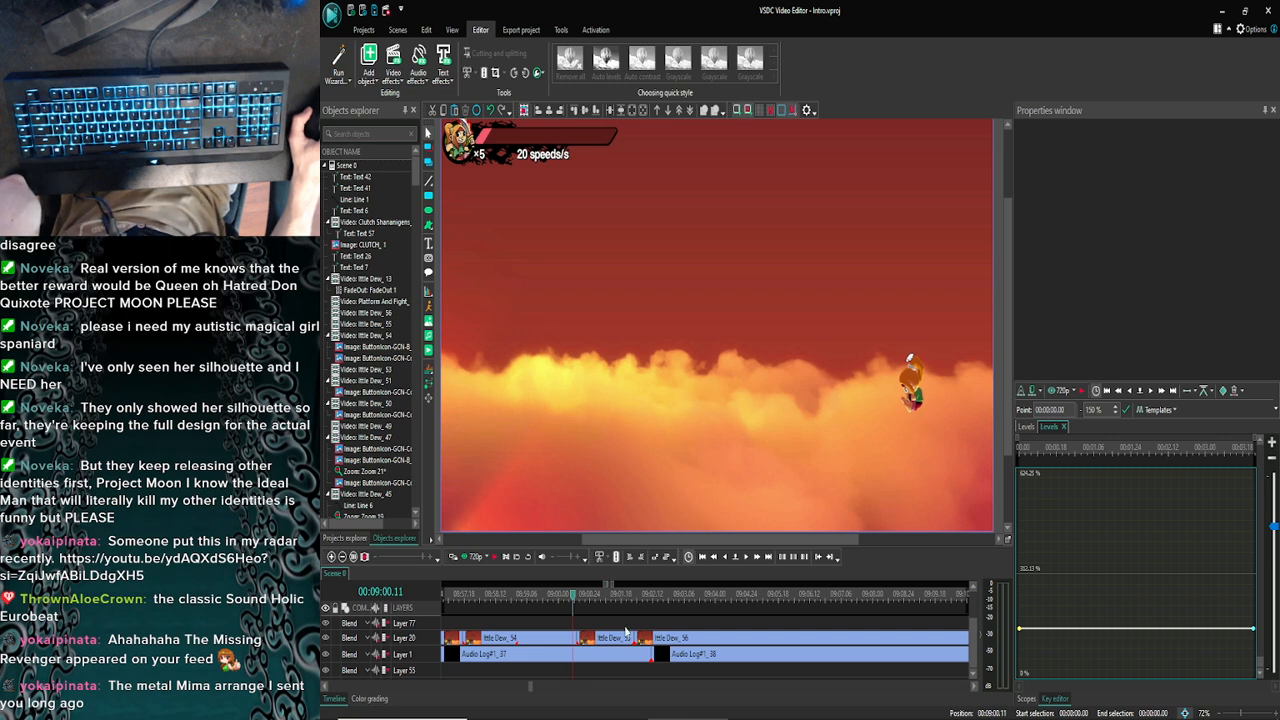
pyautogui.moveTo(619, 600); pyautogui.dragTo(636, 601)
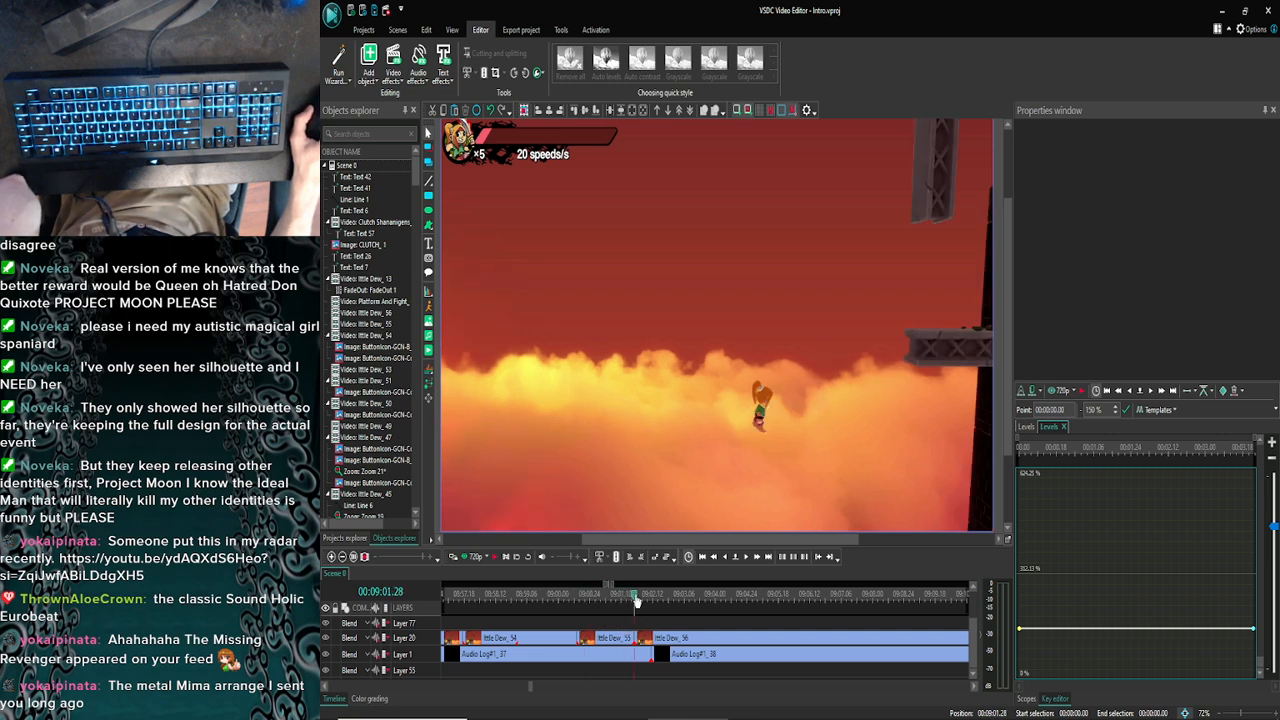
# Preview Scene 0 from 00:09:01.28, pause the playback and close the preview
pyautogui.click(474, 557)
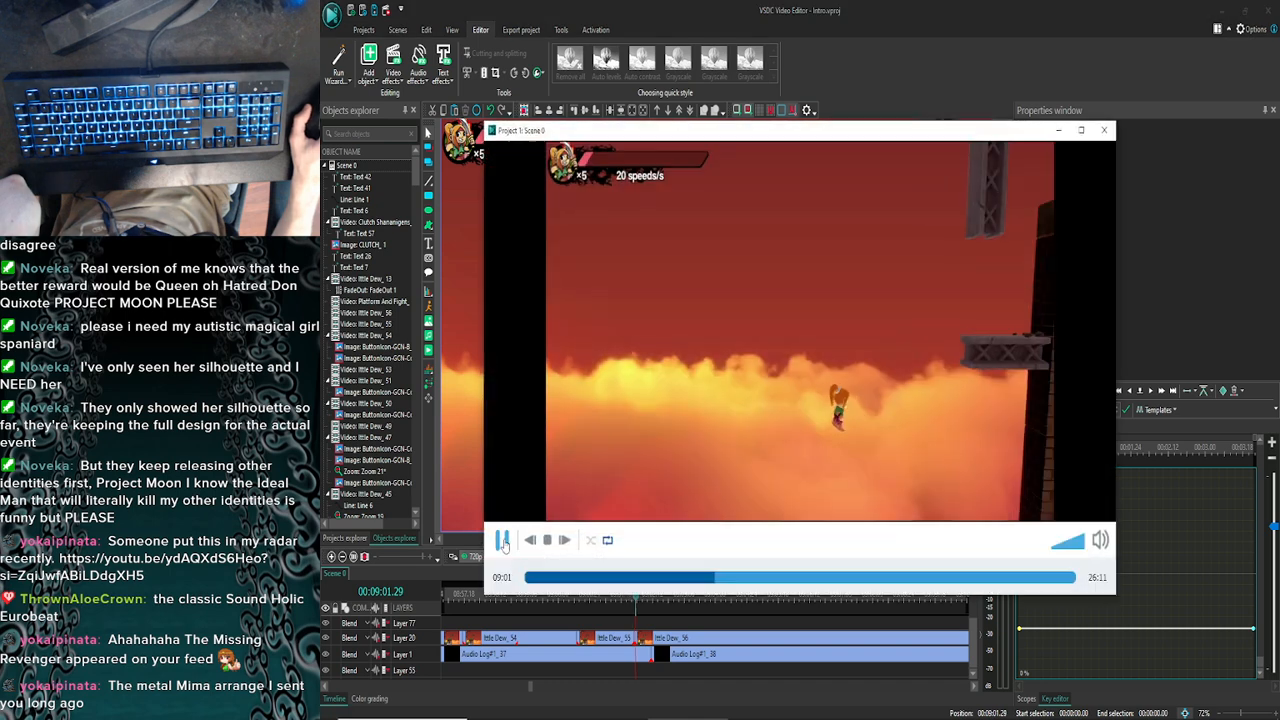
pyautogui.click(503, 540)
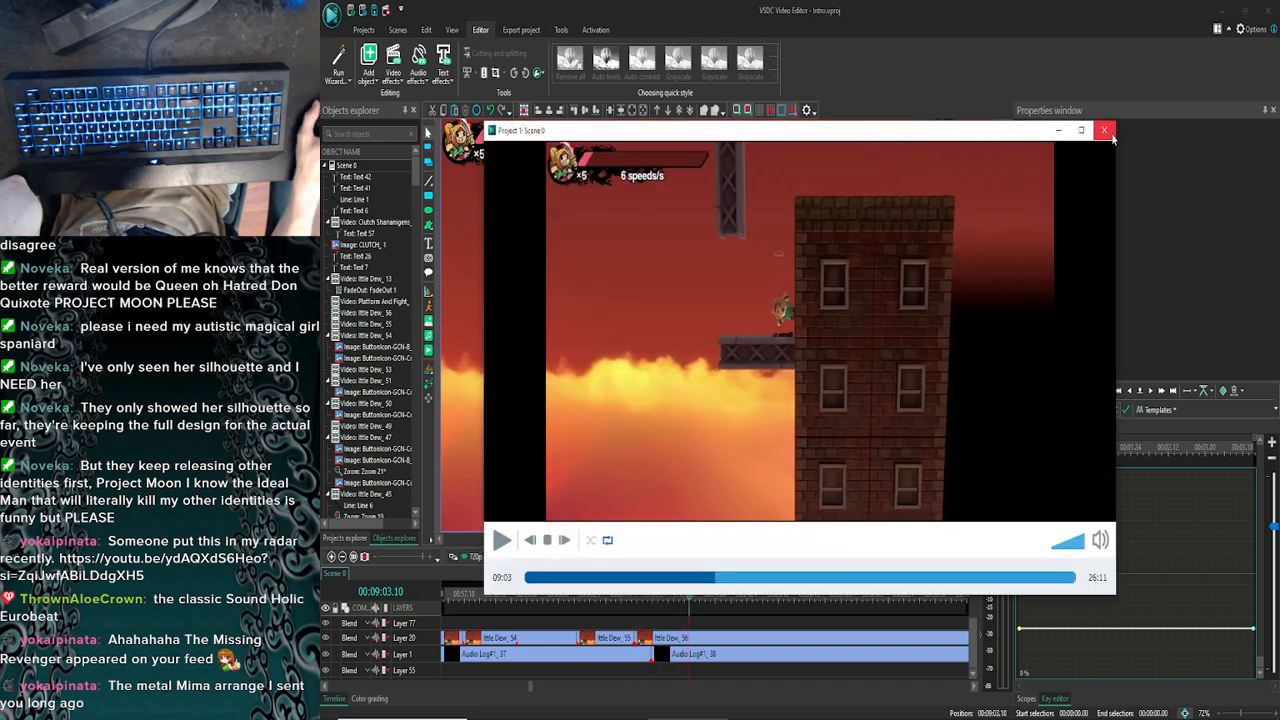
pyautogui.click(1104, 130)
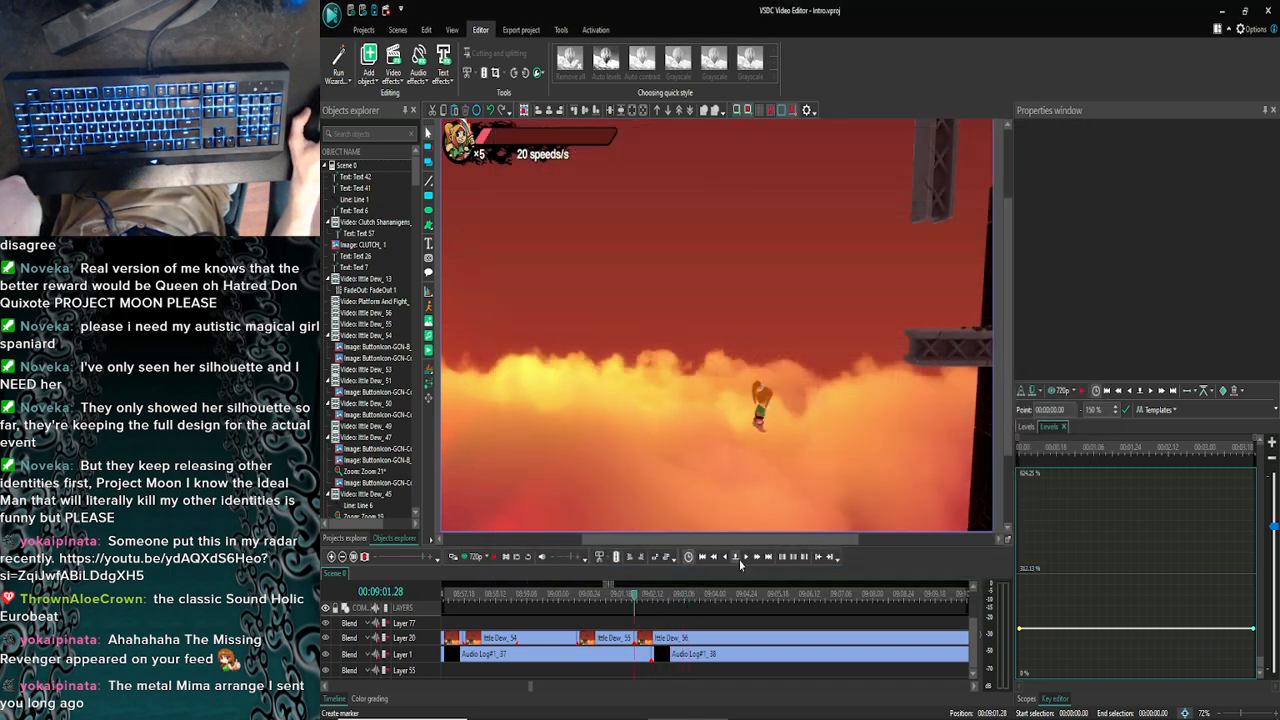
# Advance the playhead frame by frame to about 00:09:02.17, preview Scene 0 from there and close the preview
pyautogui.click(745, 557)
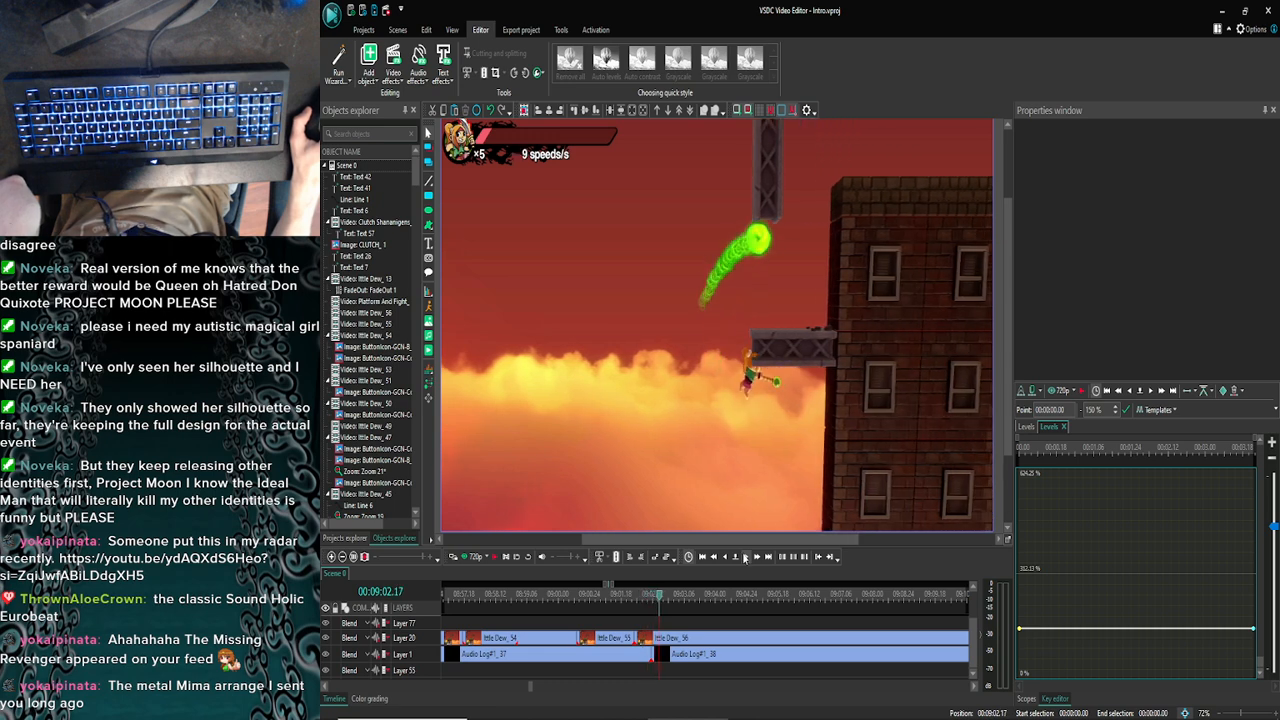
pyautogui.click(745, 557)
pyautogui.click(454, 557)
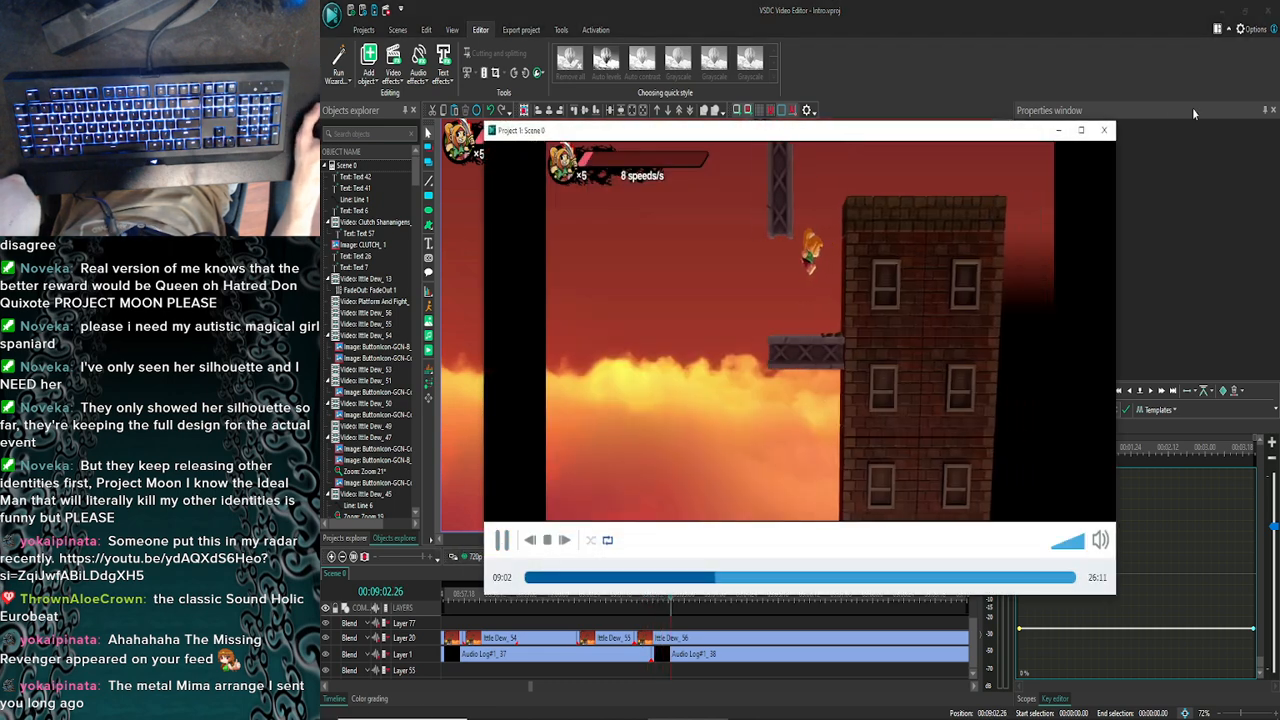
pyautogui.click(1104, 130)
# Step the playhead back to 00:09:02.15, preview Scene 0 again and close the preview
pyautogui.click(724, 557)
pyautogui.click(724, 557)
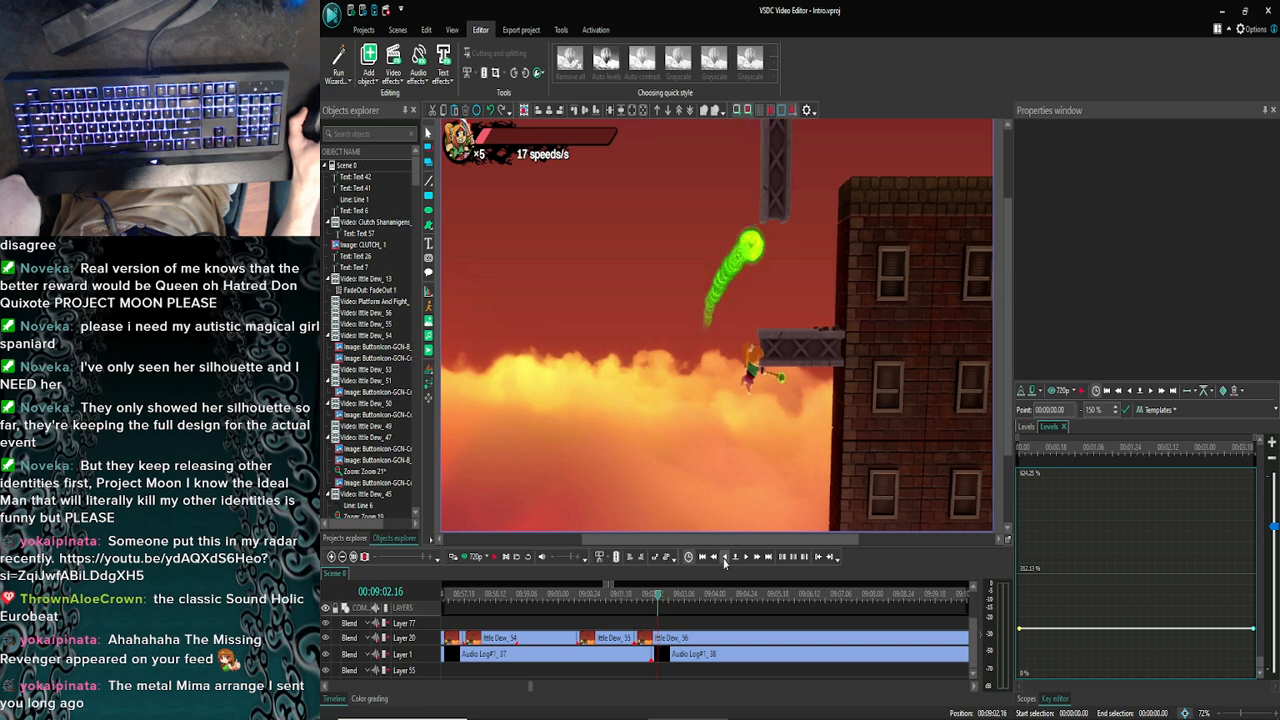
pyautogui.click(454, 557)
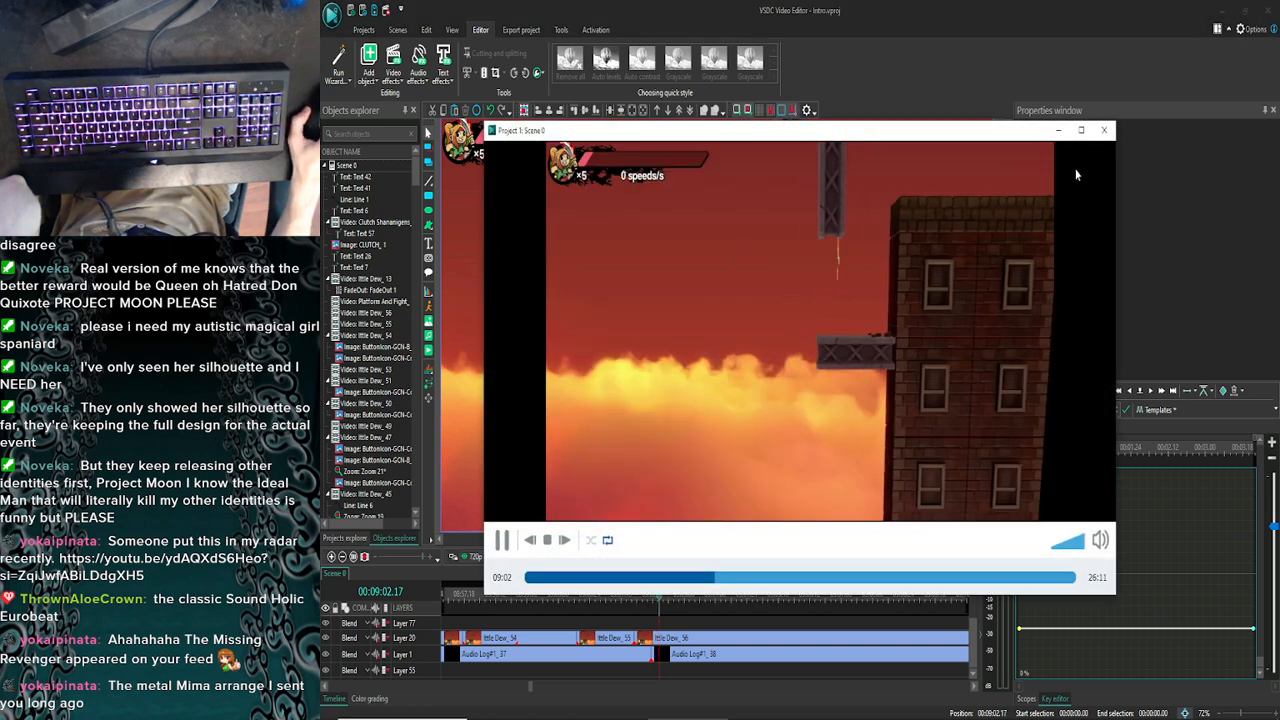
pyautogui.click(1104, 130)
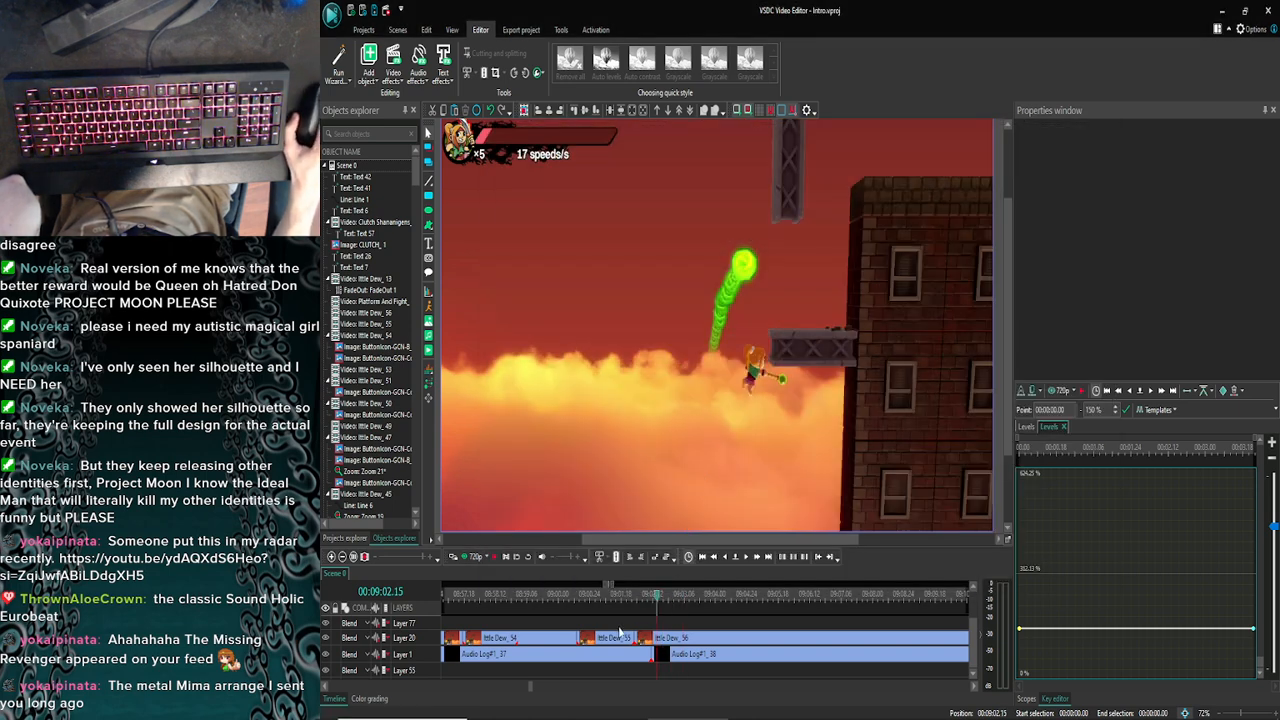
# Shift the Ittle Dew_56 clip to start at 00:09:02.15, preview Scene 0 from one frame onward, and nudge the clip's start to 00:09:02.16
pyautogui.click(668, 645)
pyautogui.click(746, 557)
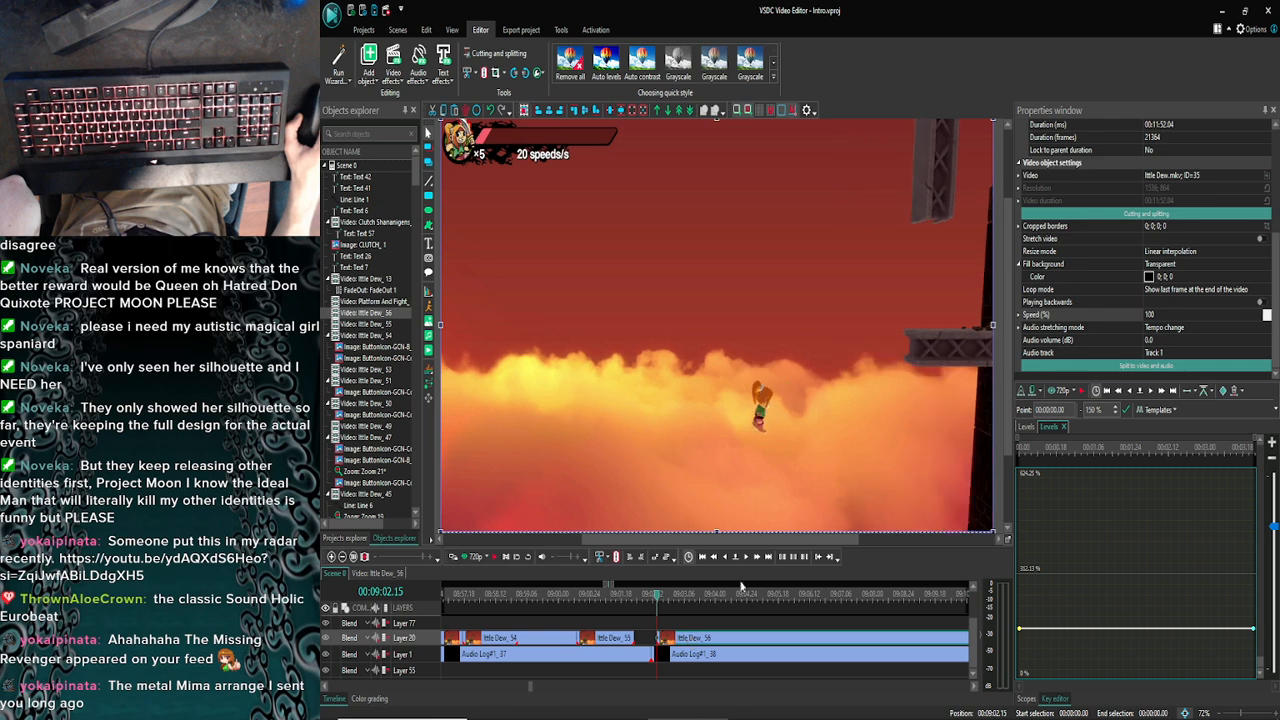
pyautogui.click(454, 557)
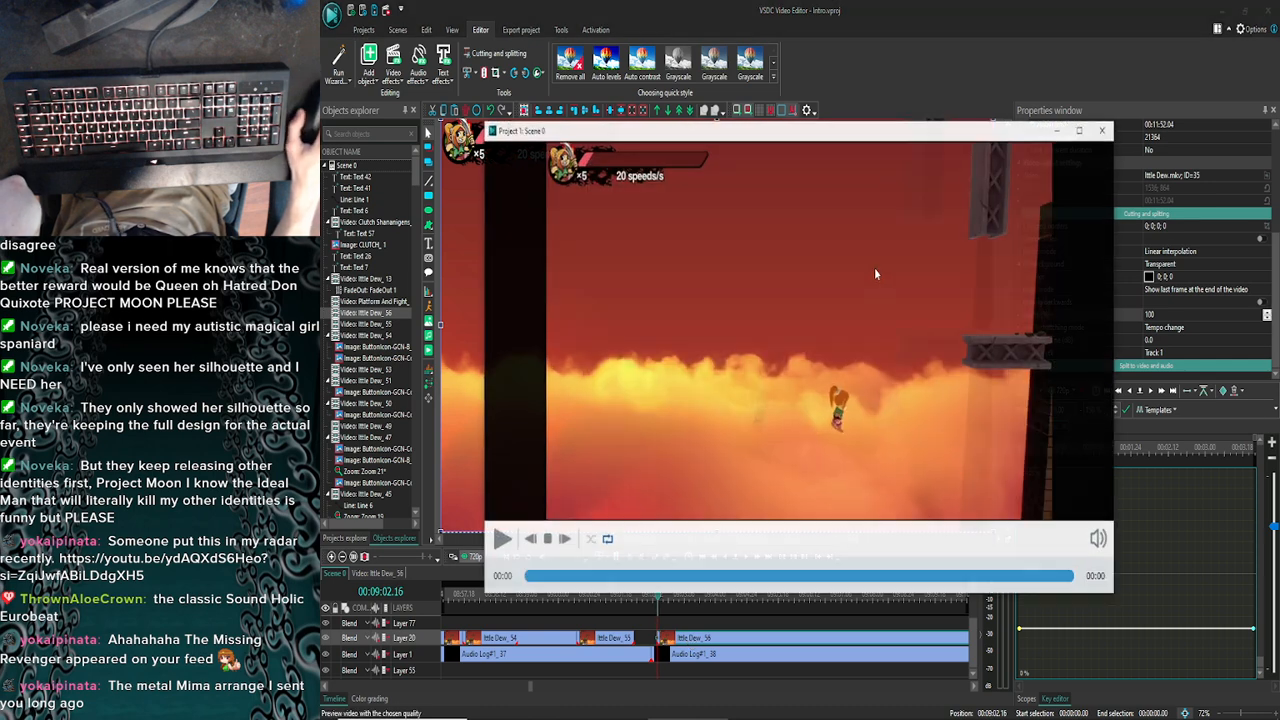
pyautogui.click(1104, 130)
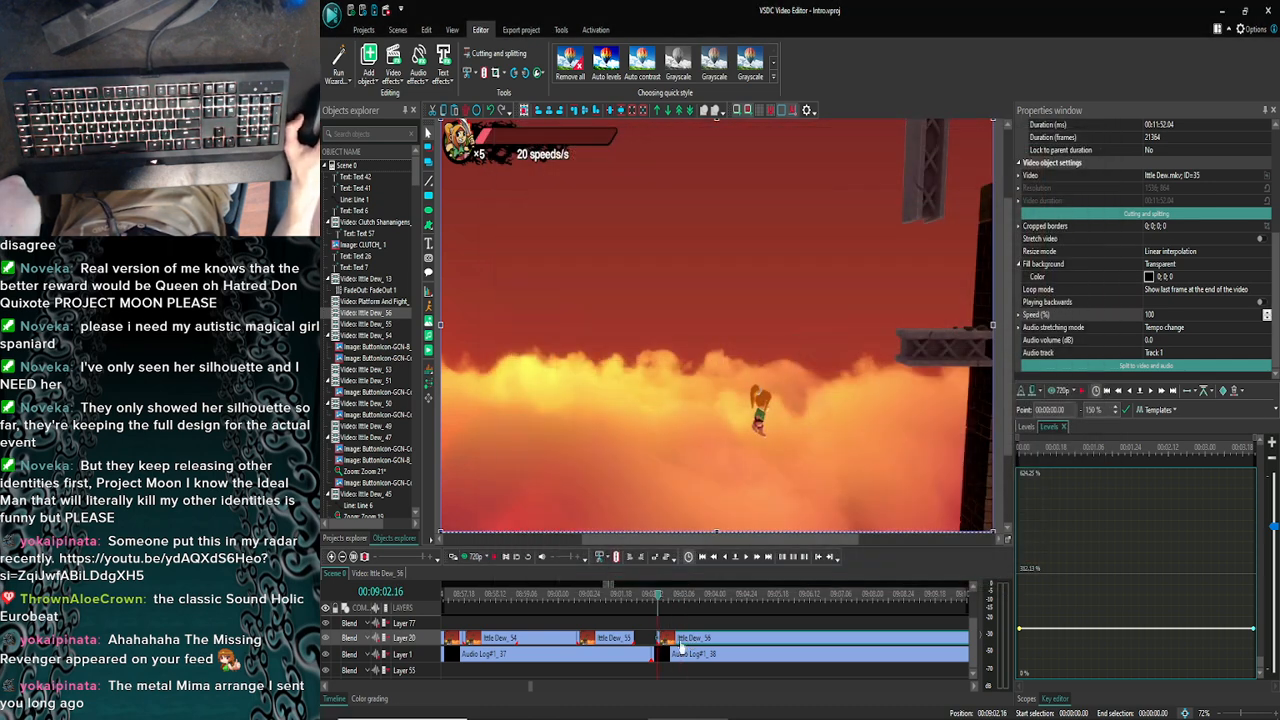
pyautogui.moveTo(681, 647); pyautogui.dragTo(682, 648)
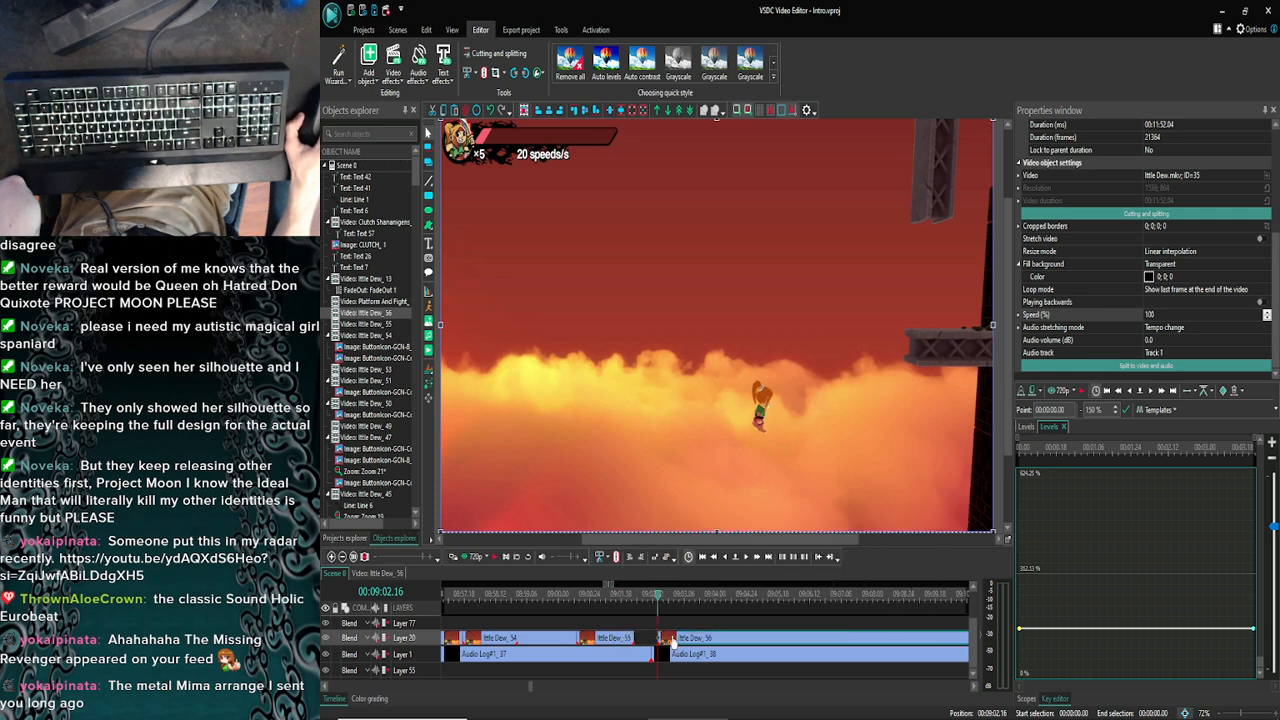
# Select the Ittle Dew_55 clip, set the playhead to 00:09:00.07, preview Scene 0 from there and close the preview
pyautogui.click(612, 641)
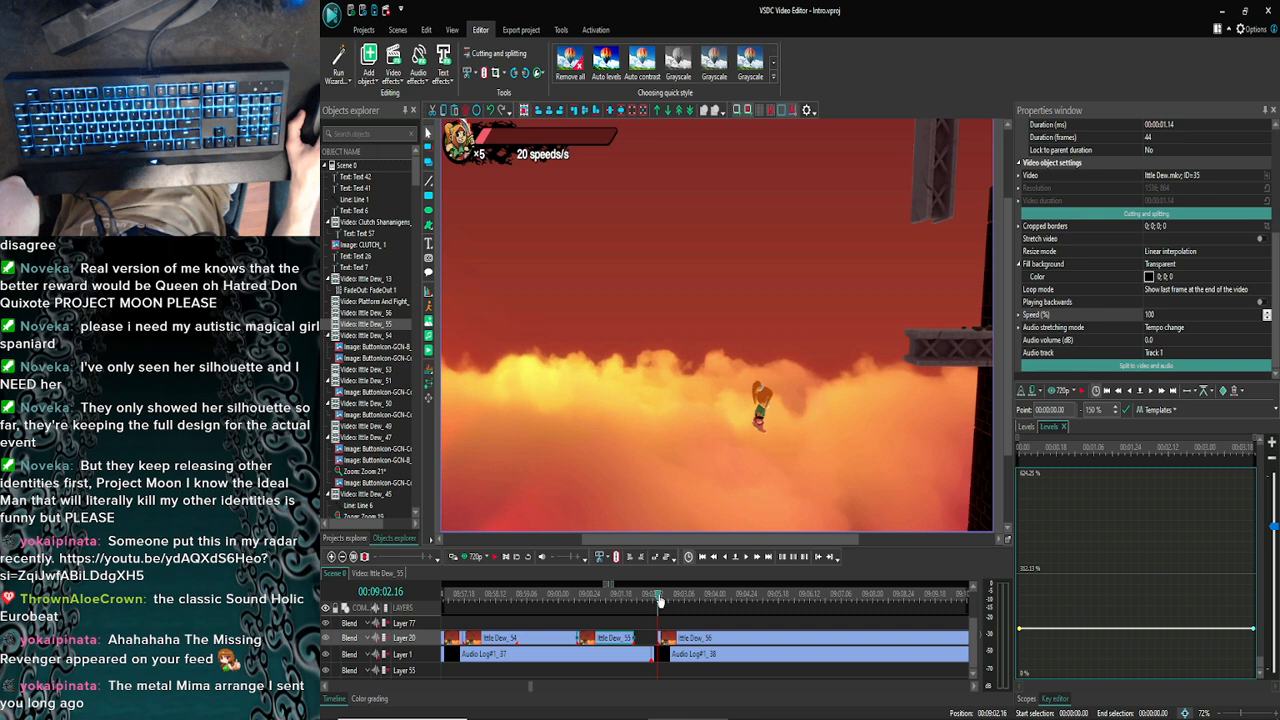
pyautogui.click(565, 603)
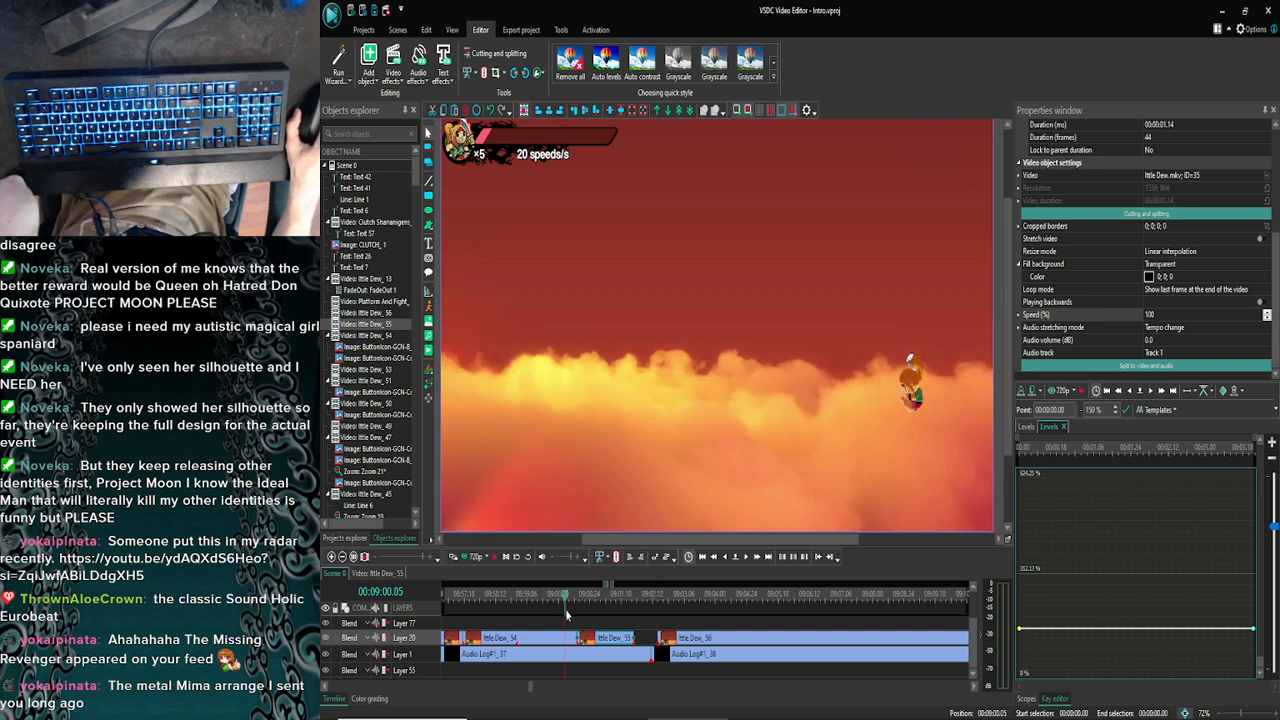
pyautogui.click(727, 566)
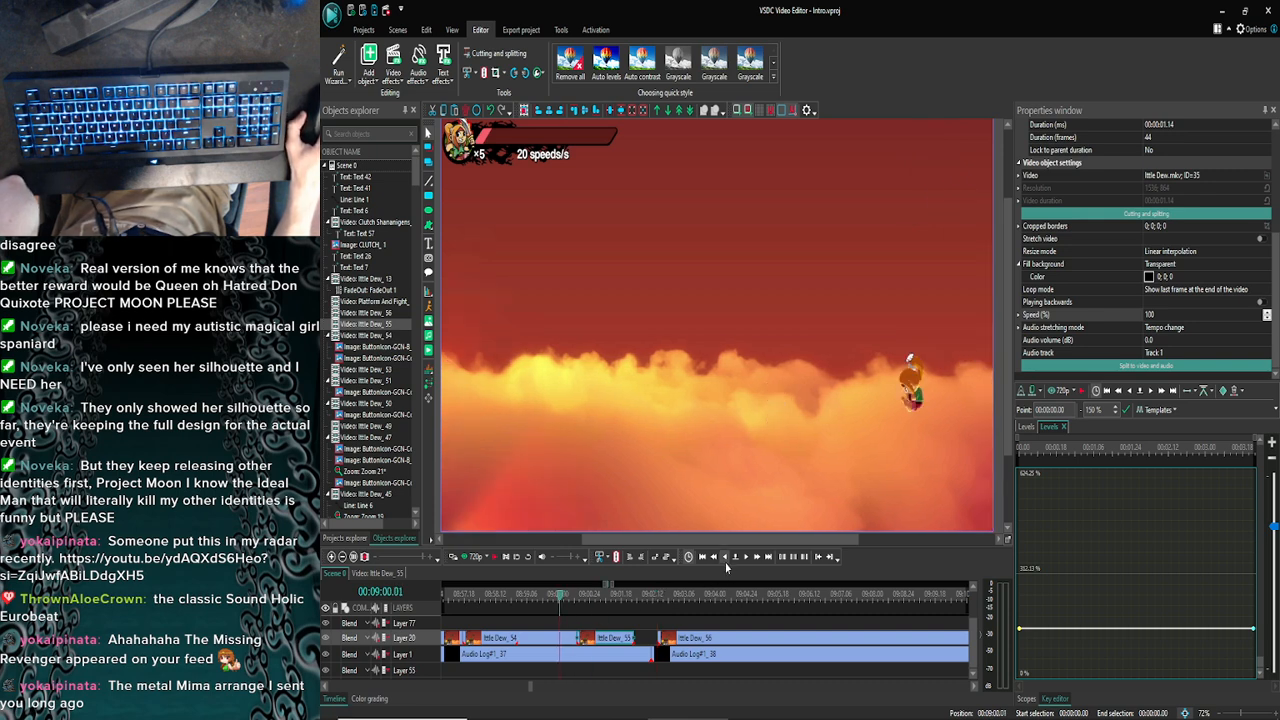
pyautogui.click(747, 558)
pyautogui.click(747, 558)
pyautogui.click(747, 558)
pyautogui.click(747, 558)
pyautogui.click(747, 558)
pyautogui.click(747, 558)
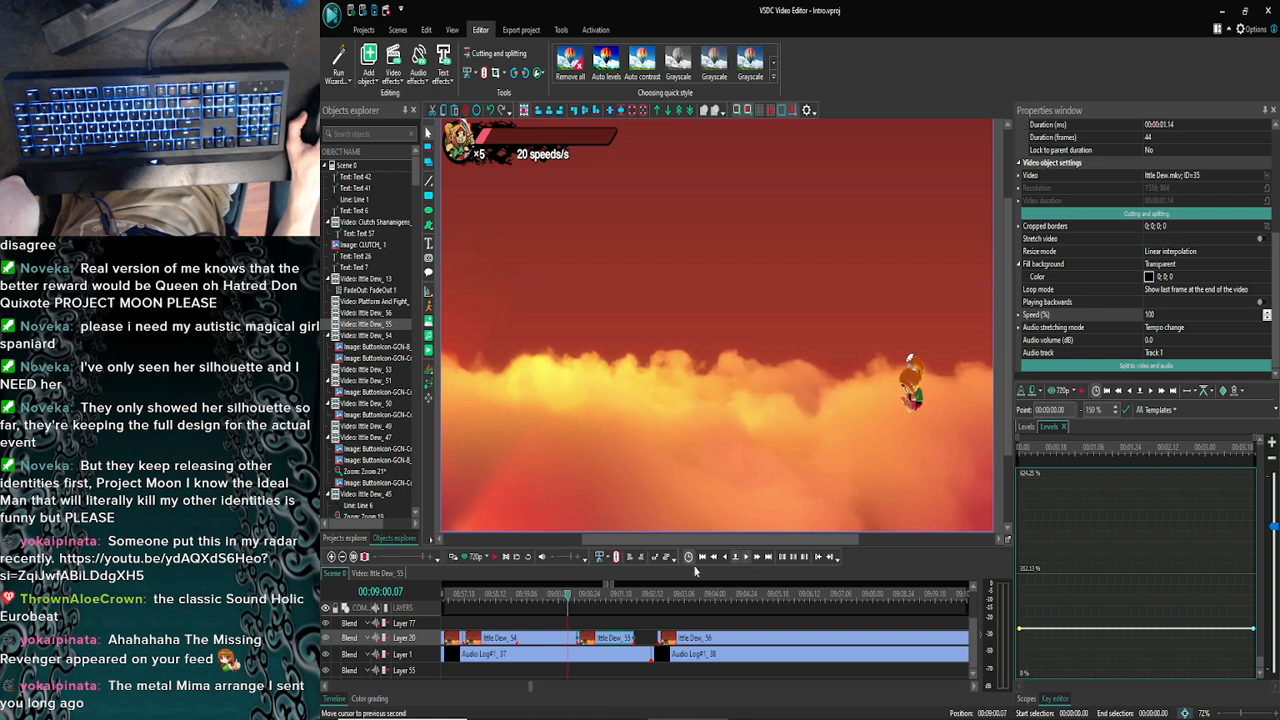
pyautogui.click(455, 557)
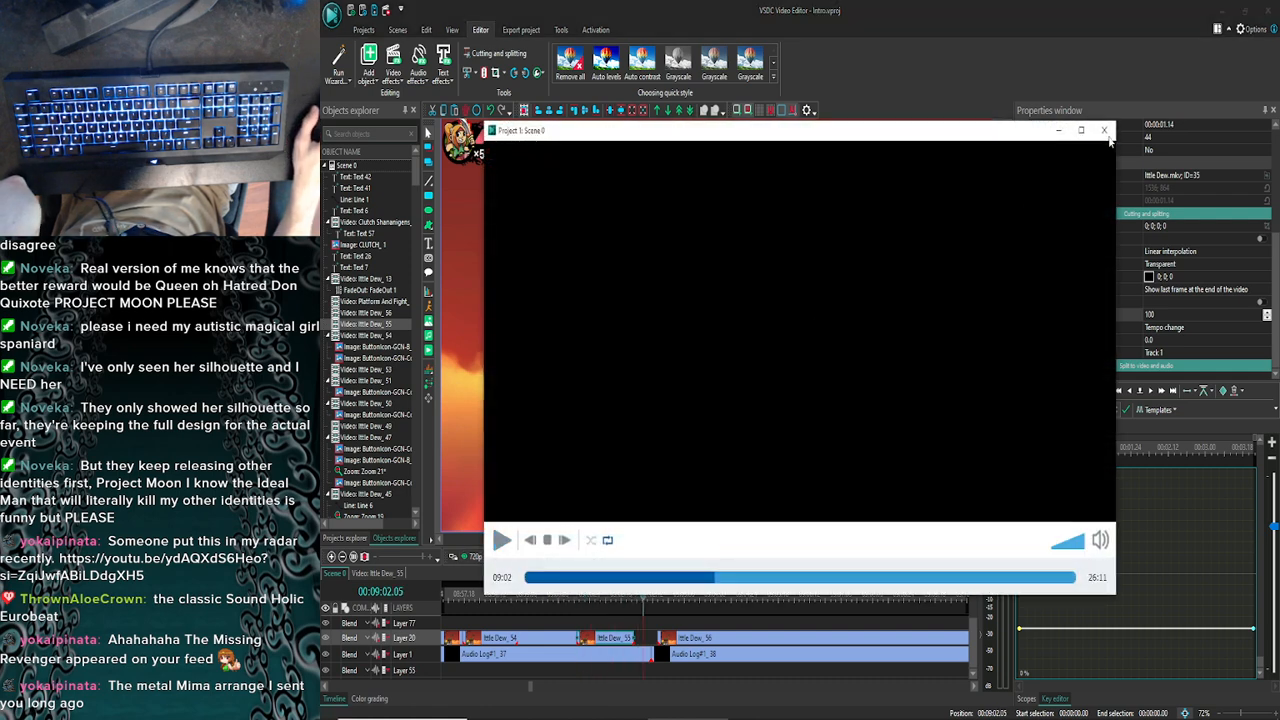
pyautogui.click(1104, 131)
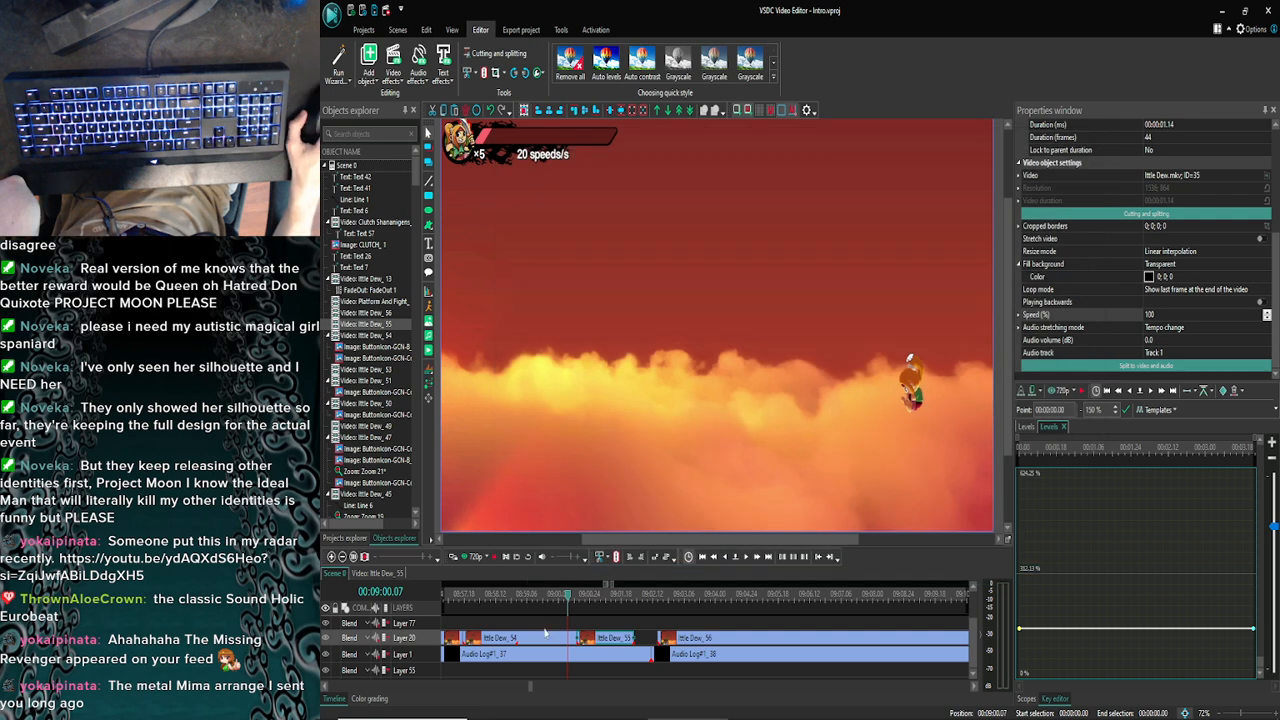
# Try the Ittle Dew_55 clip at 50% speed with the playhead at 00:09:00.19, and undo the speed change
pyautogui.click(905, 352)
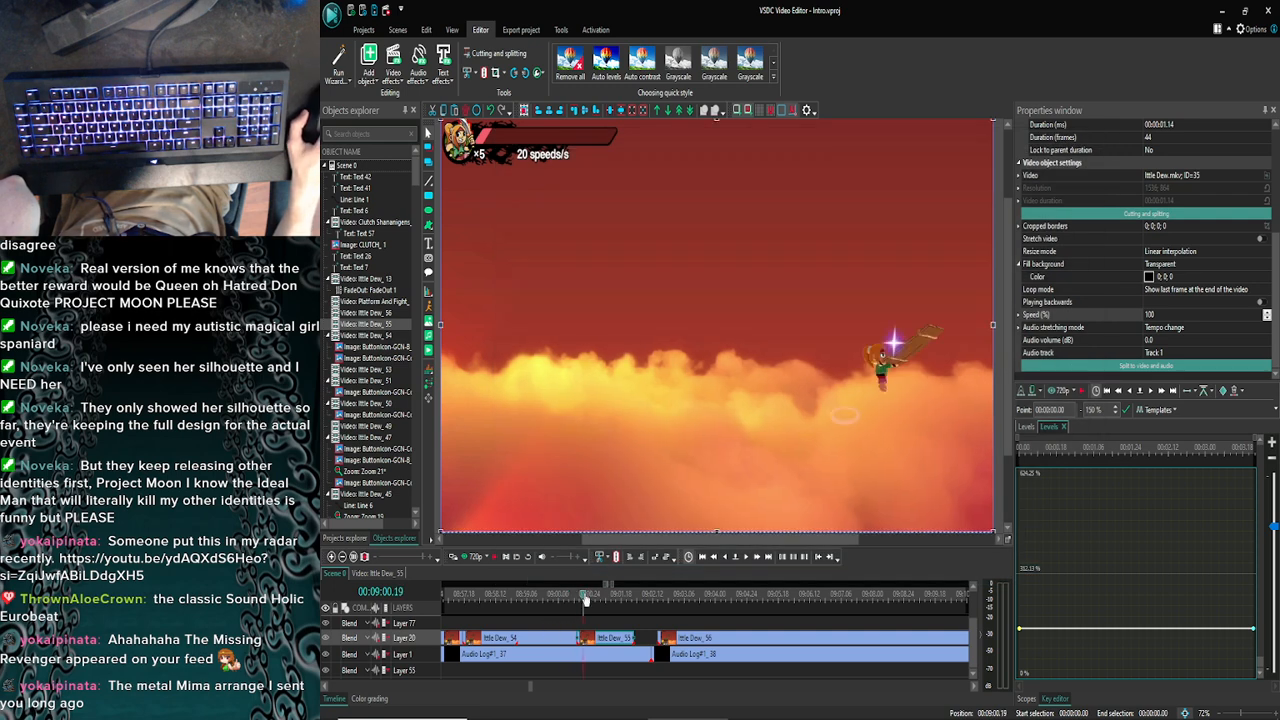
pyautogui.moveTo(582, 597); pyautogui.dragTo(601, 598)
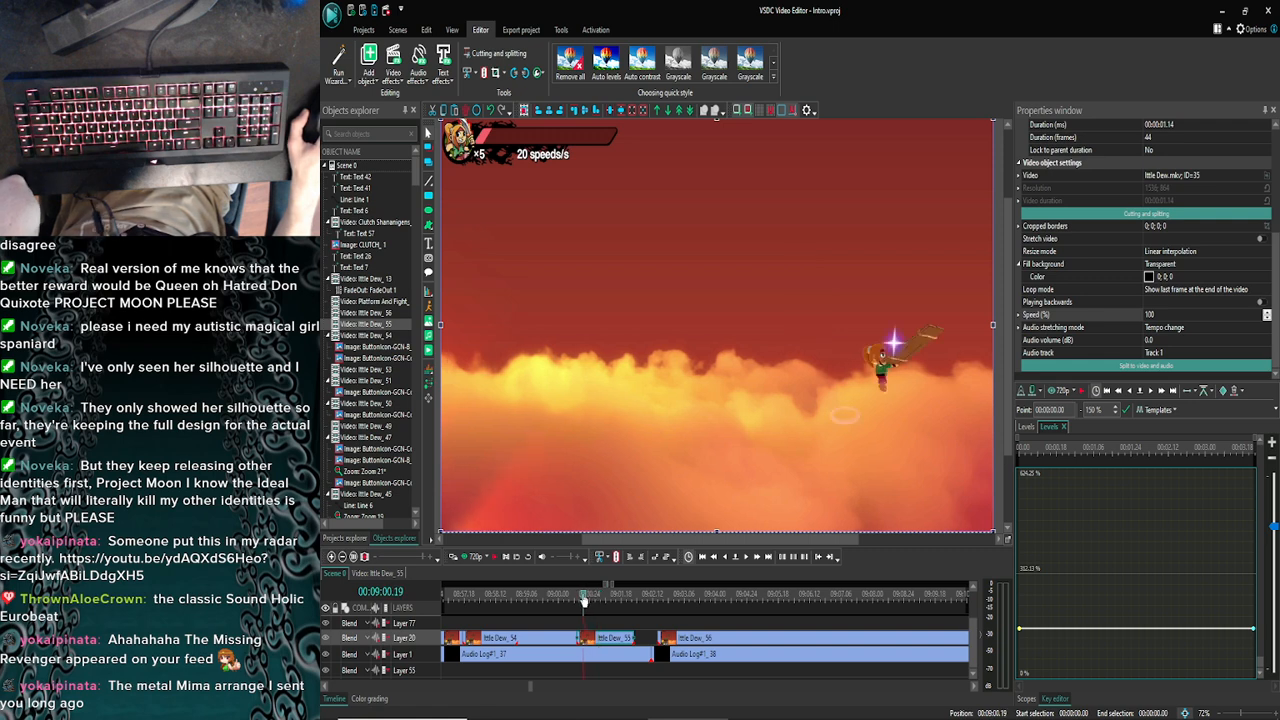
pyautogui.click(1149, 316)
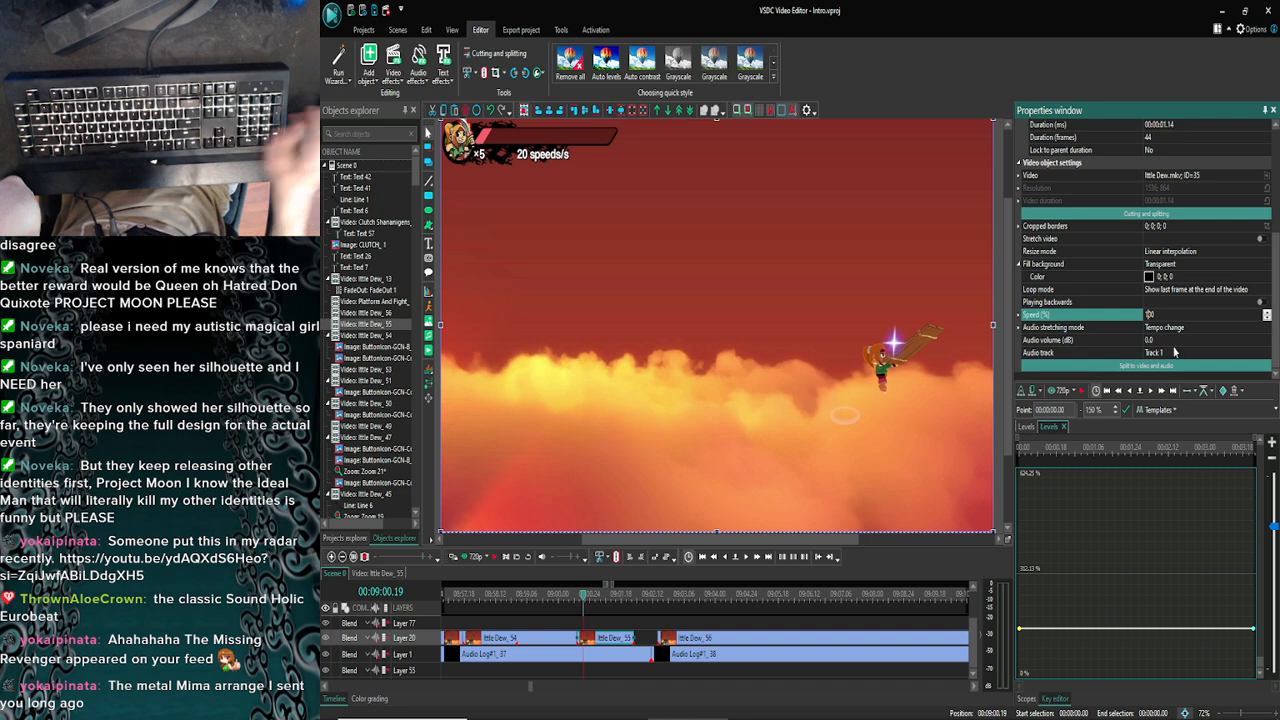
pyautogui.press('BackSpace')
pyautogui.press('Delete')
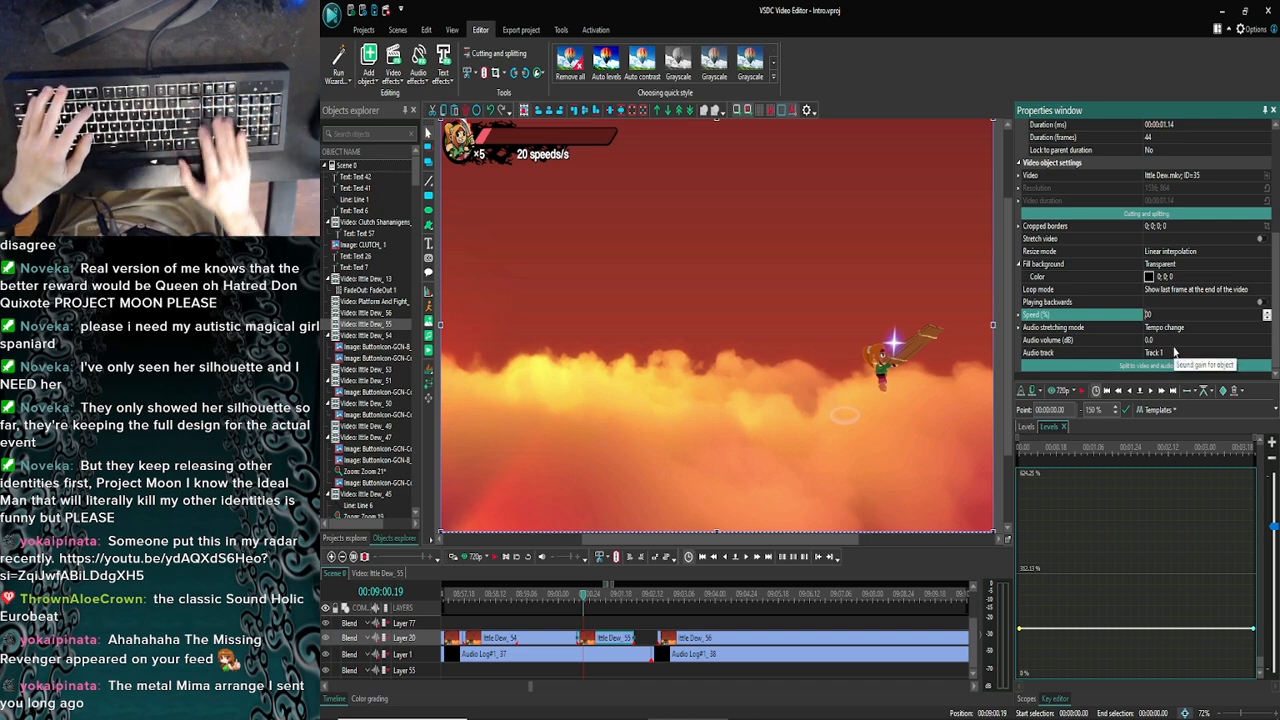
pyautogui.write('5')
pyautogui.press('Return')
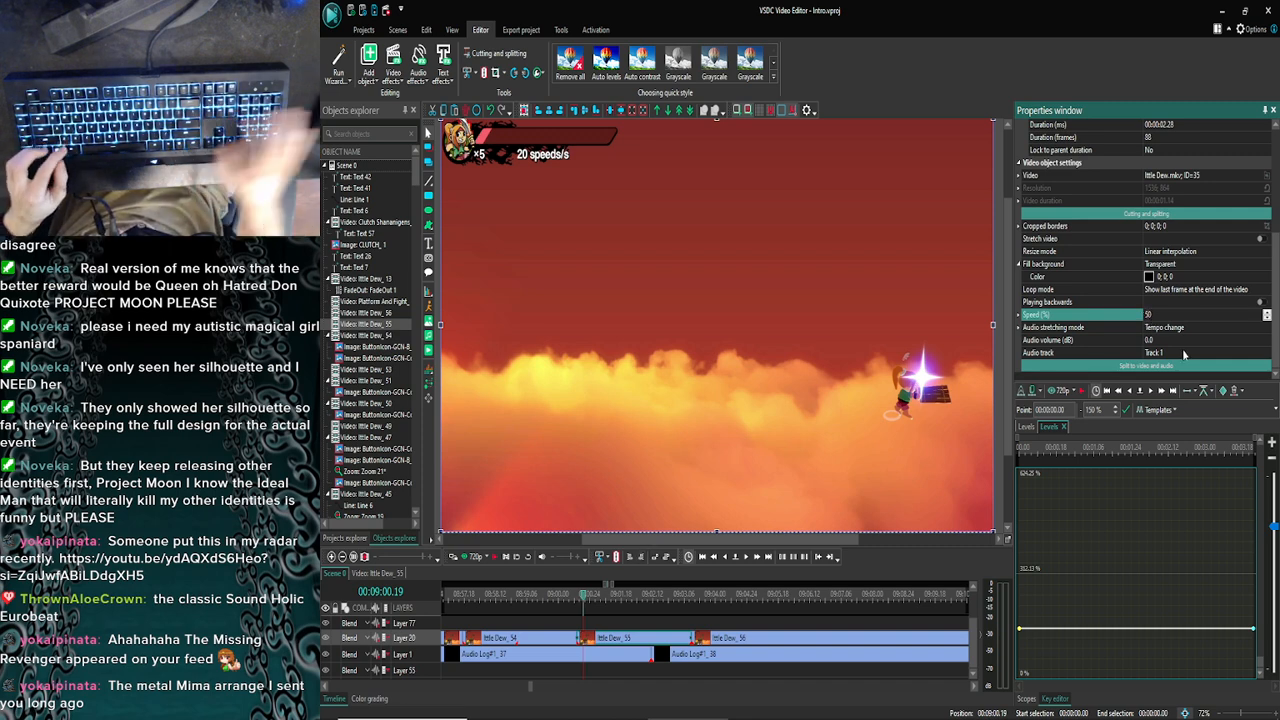
pyautogui.click(837, 621)
pyautogui.hotkey('ctrl', 'z')
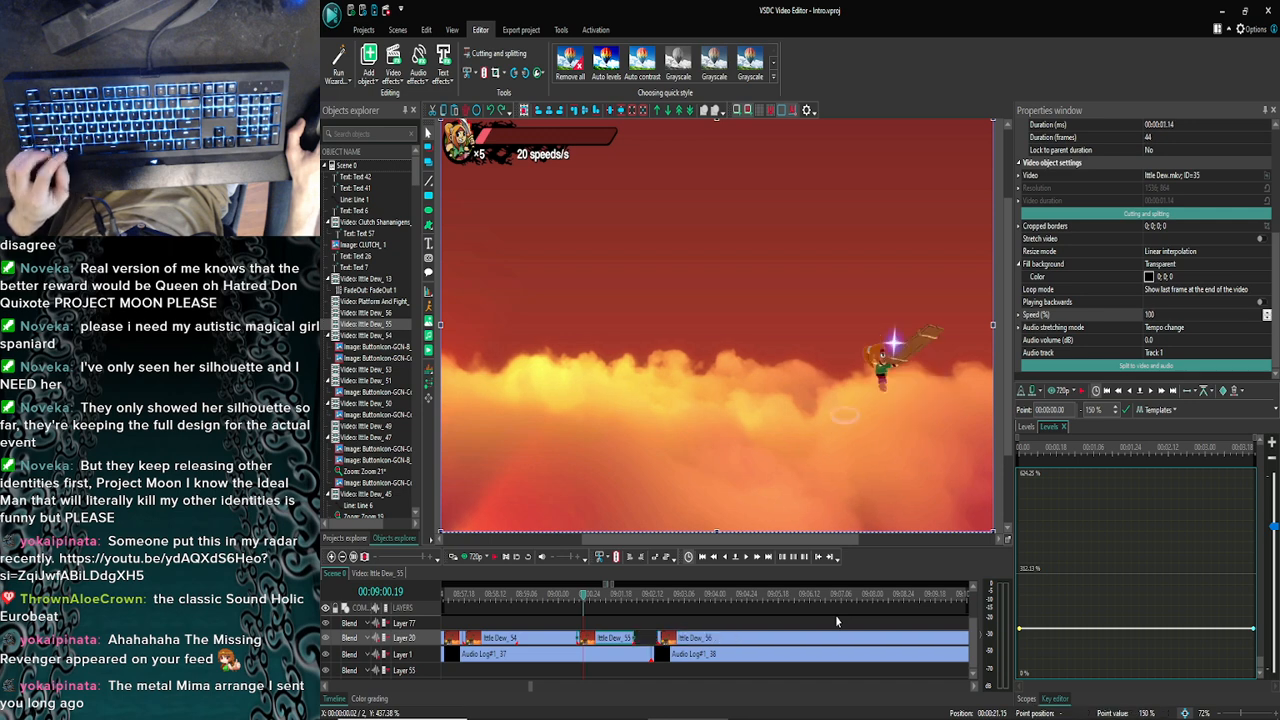
# Set the playback speed of the Ittle Dew_55 clip to 75%
pyautogui.click(1152, 316)
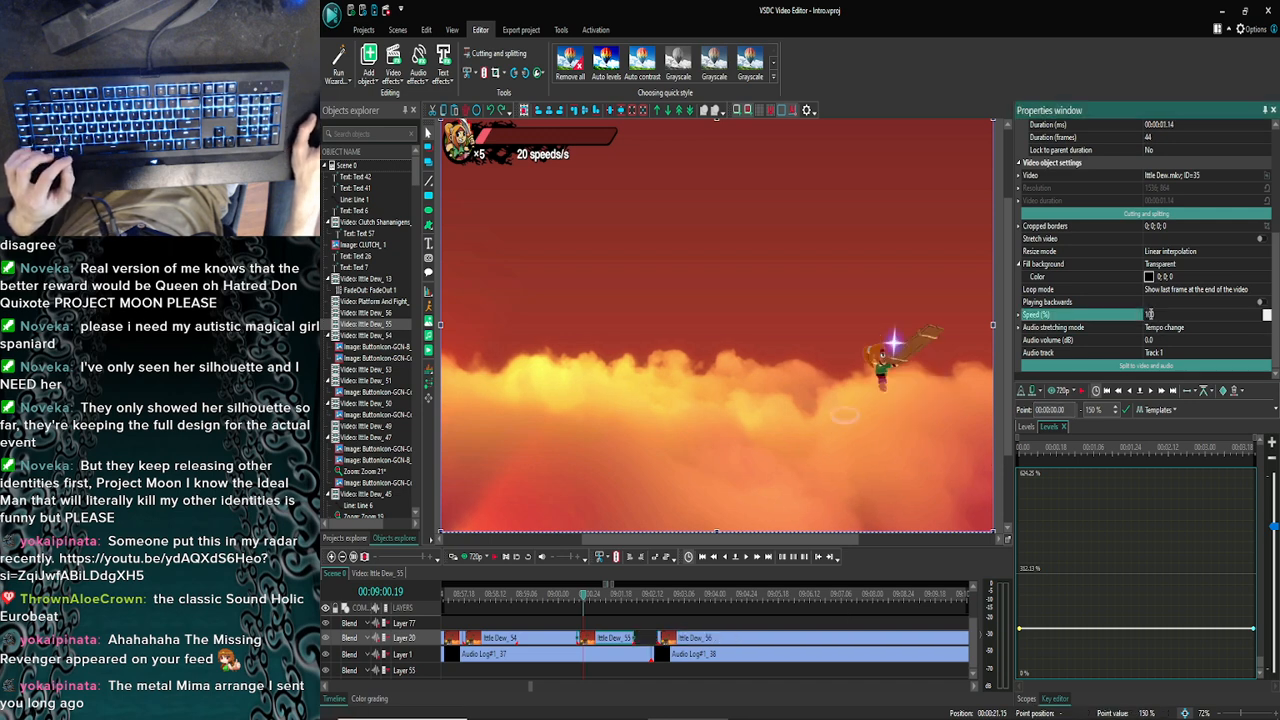
pyautogui.press('Delete')
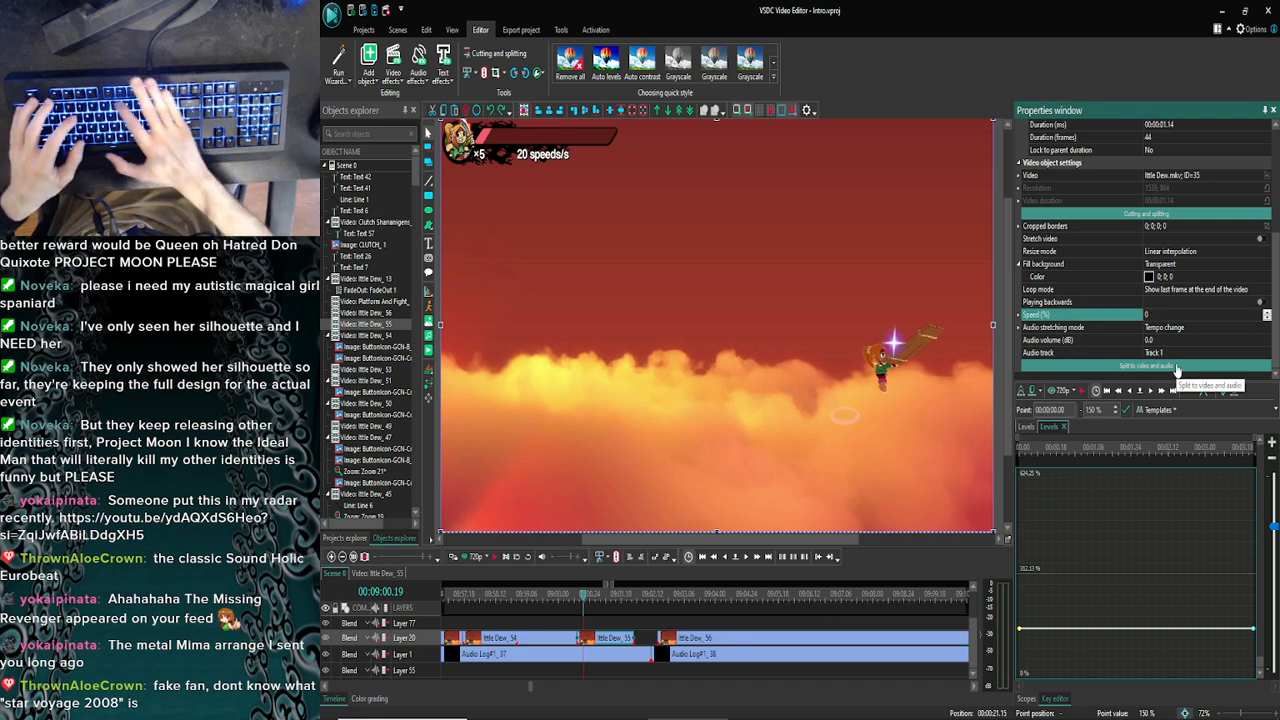
pyautogui.write('75')
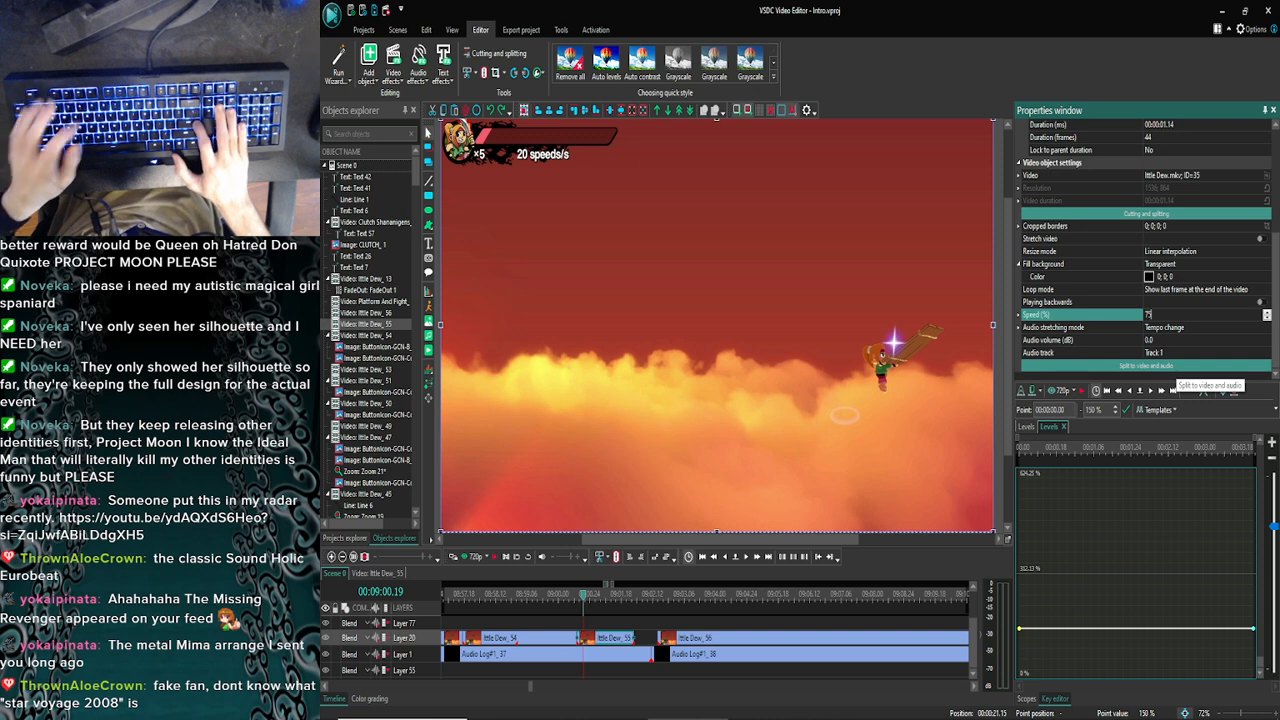
pyautogui.press('Return')
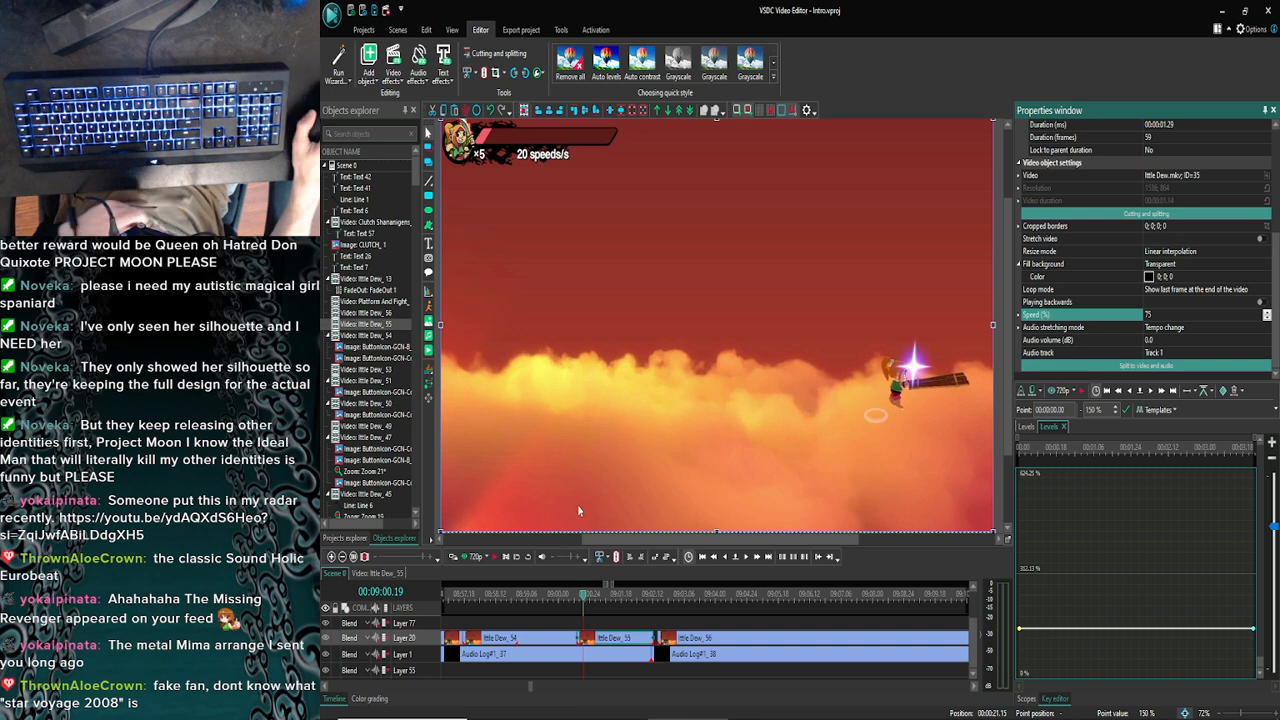
# Preview Scene 0 from 00:09:00.13 to check the slowed clip, pause the playback and close the preview
pyautogui.click(577, 597)
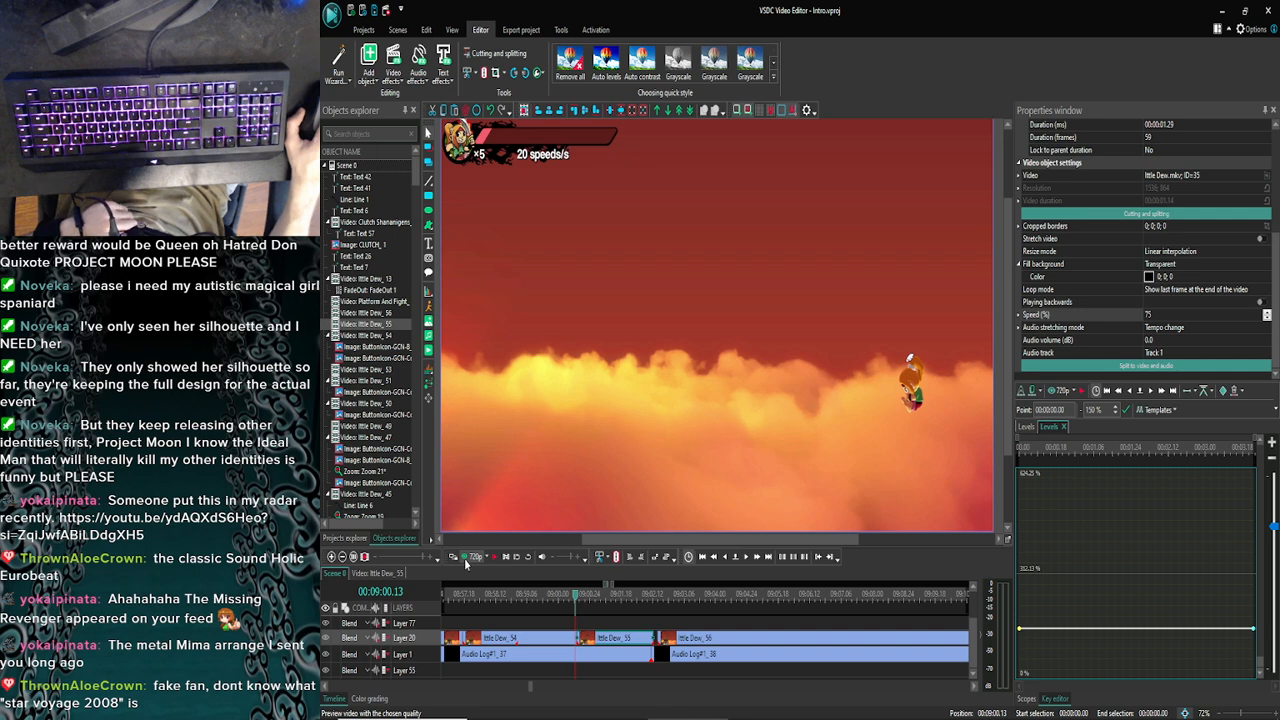
pyautogui.click(465, 563)
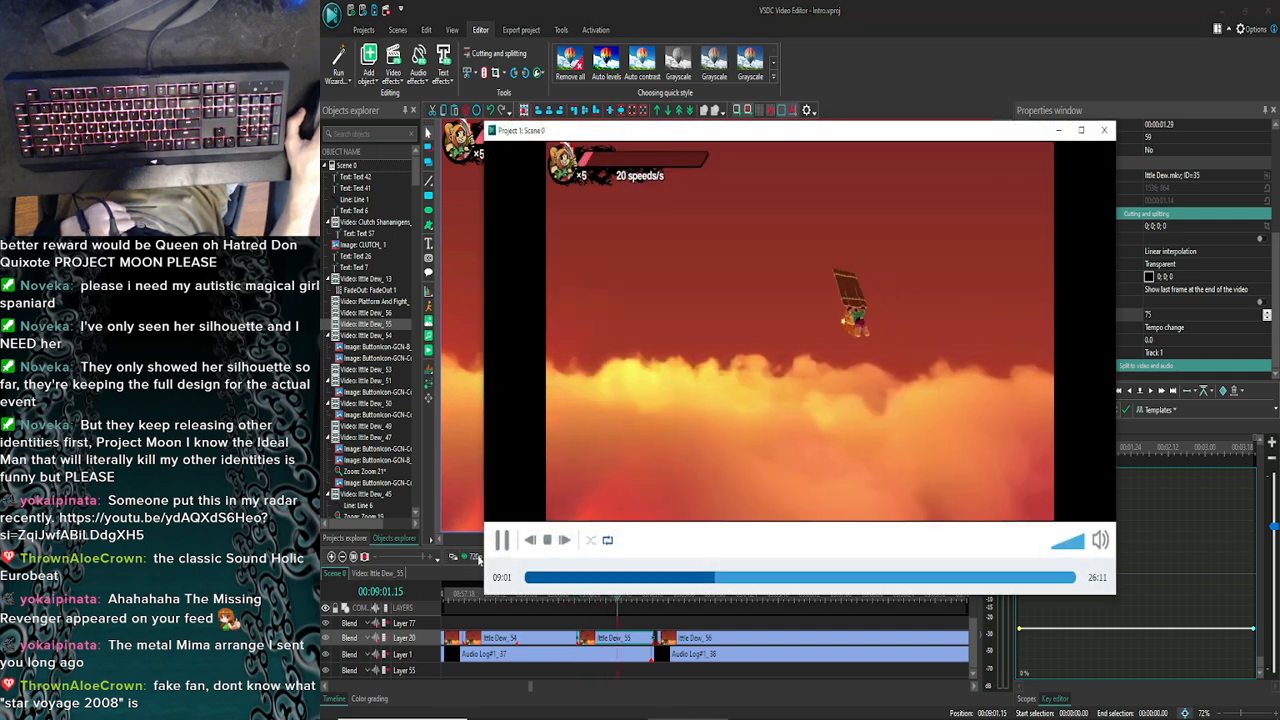
pyautogui.click(502, 540)
pyautogui.click(1103, 130)
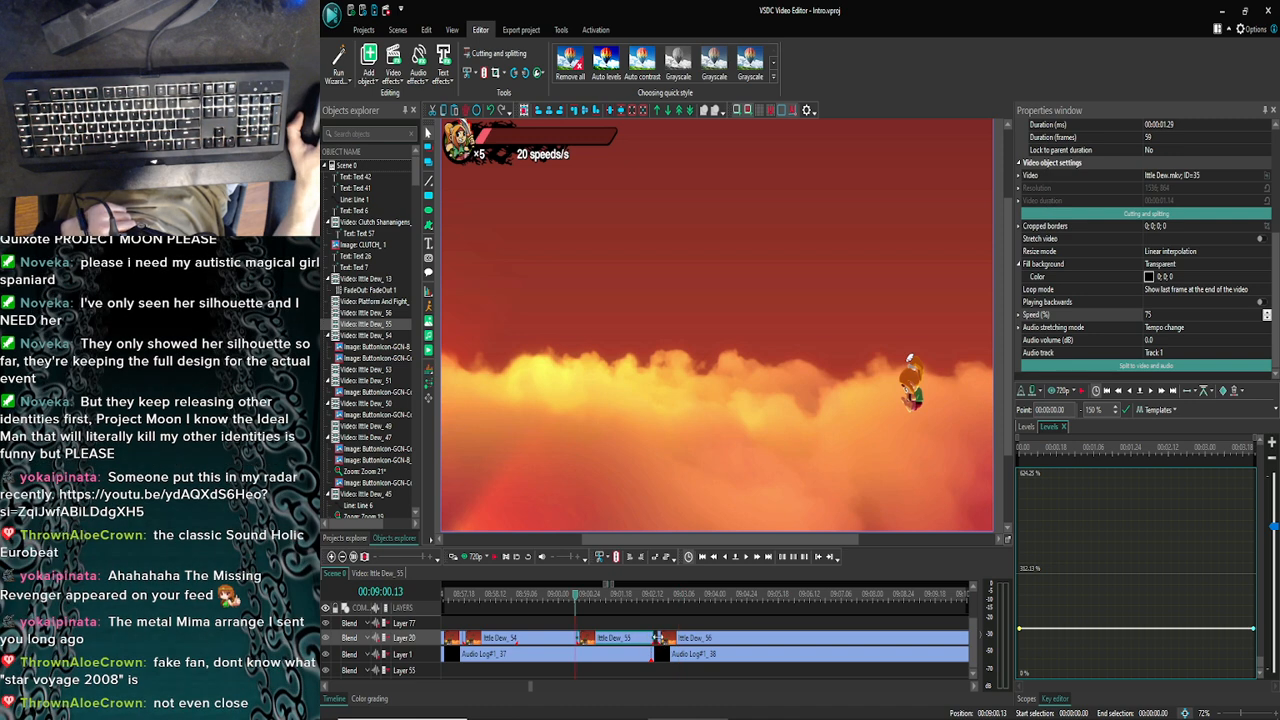
# Switch to the browser, pause the HOLY NIGHT STORY video, close its tab and return to VSDC Video Editor
pyautogui.moveTo(655, 637)
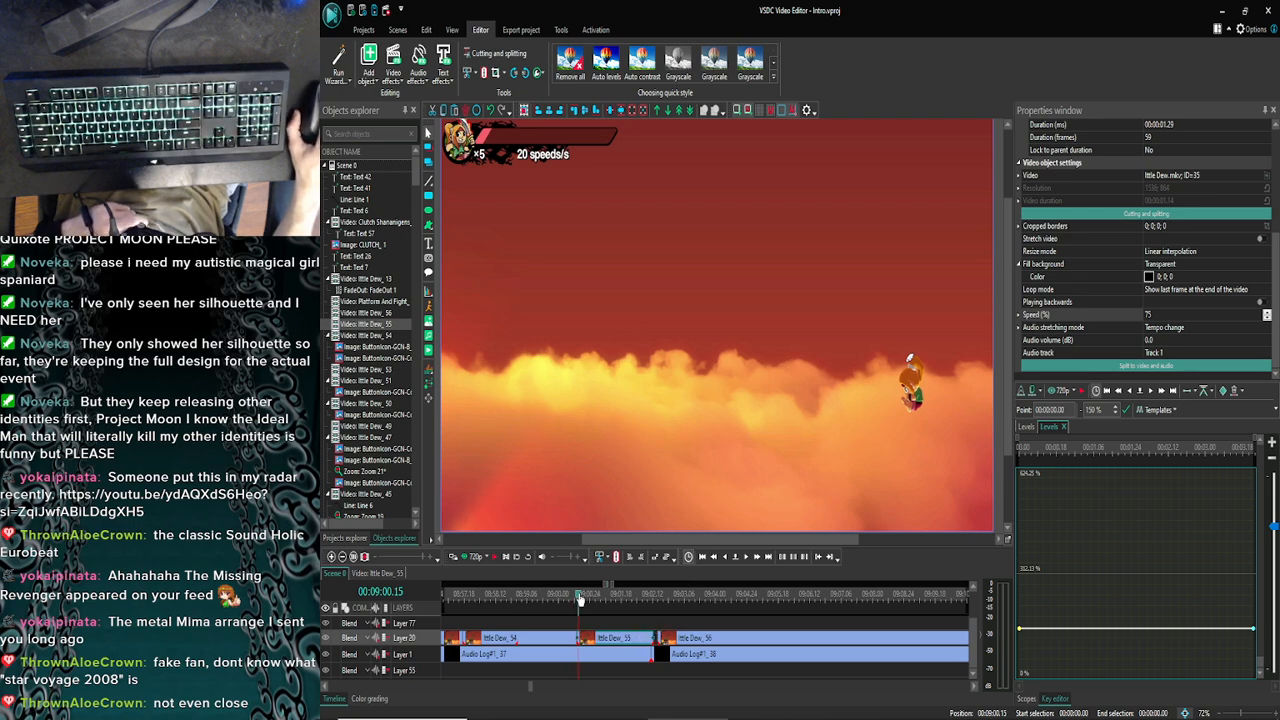
pyautogui.click(508, 709)
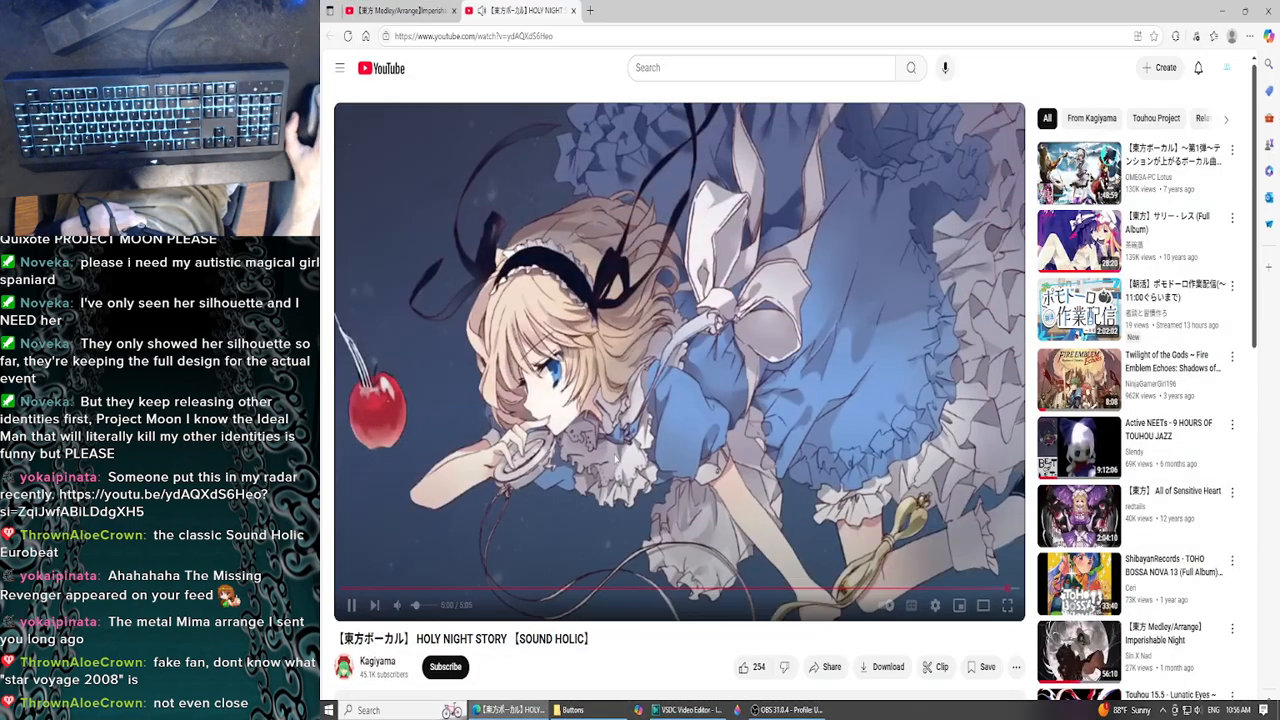
pyautogui.click(632, 350)
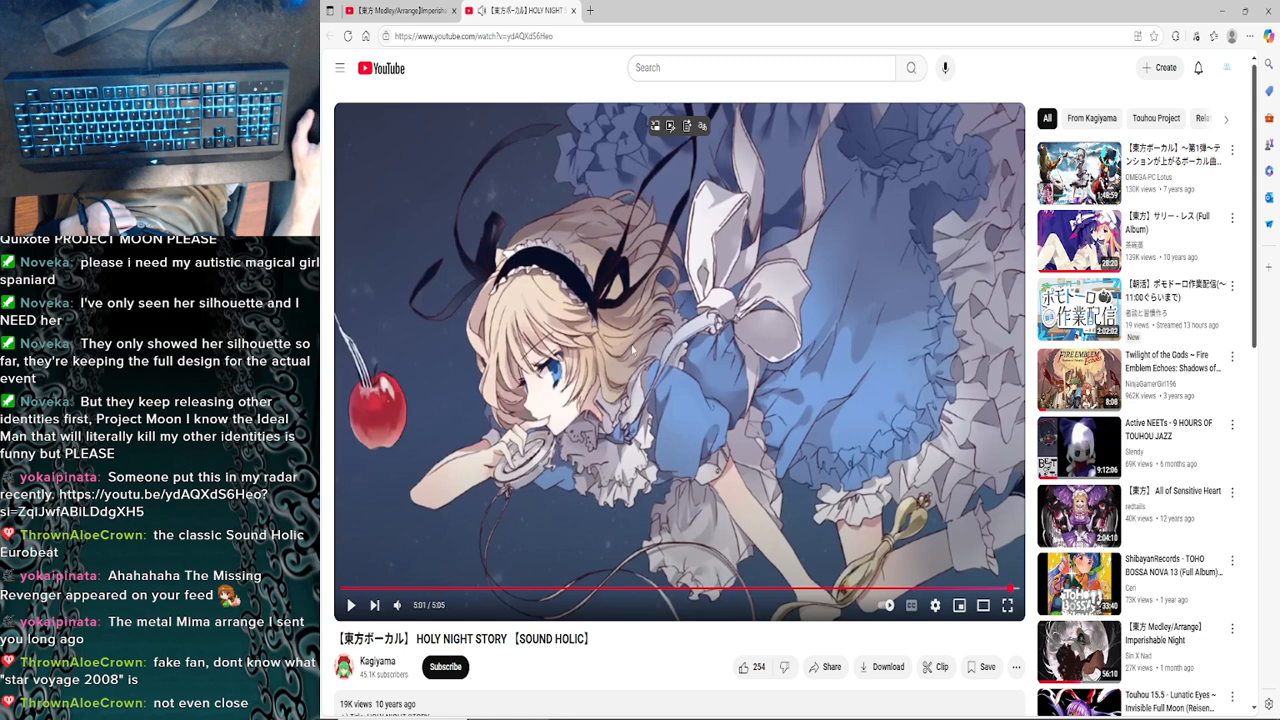
pyautogui.click(574, 11)
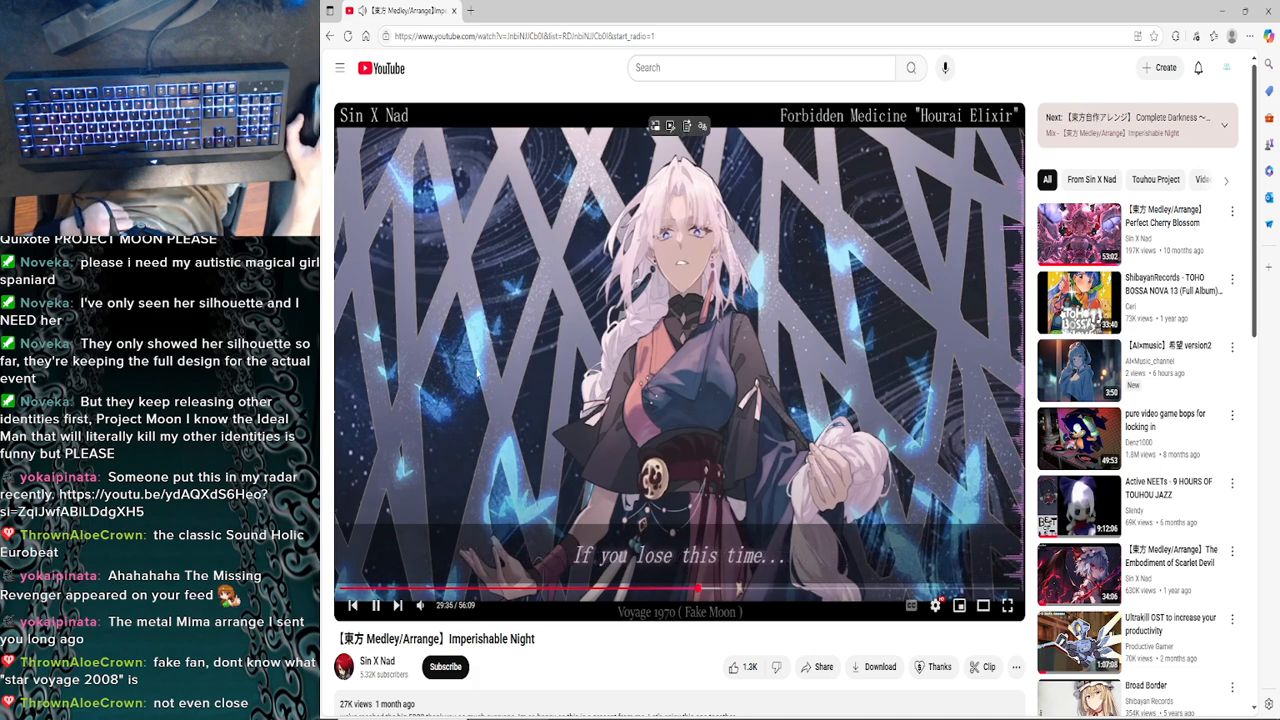
pyautogui.click(1222, 11)
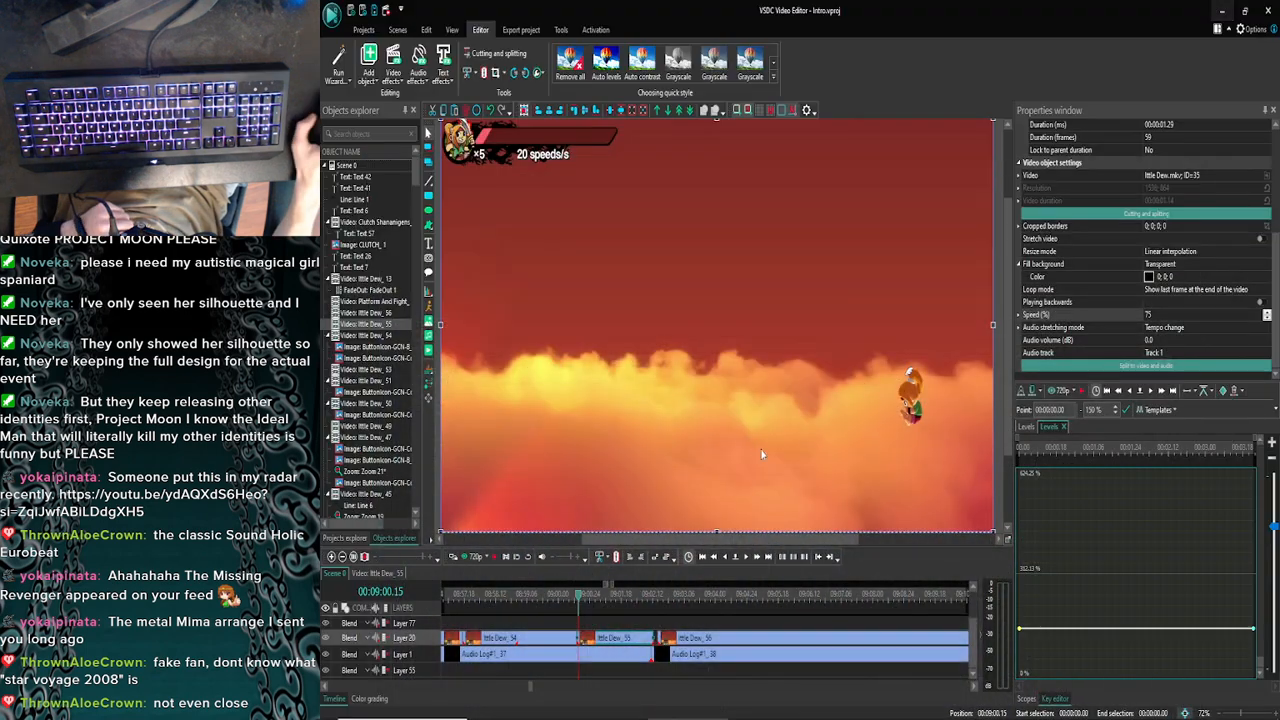
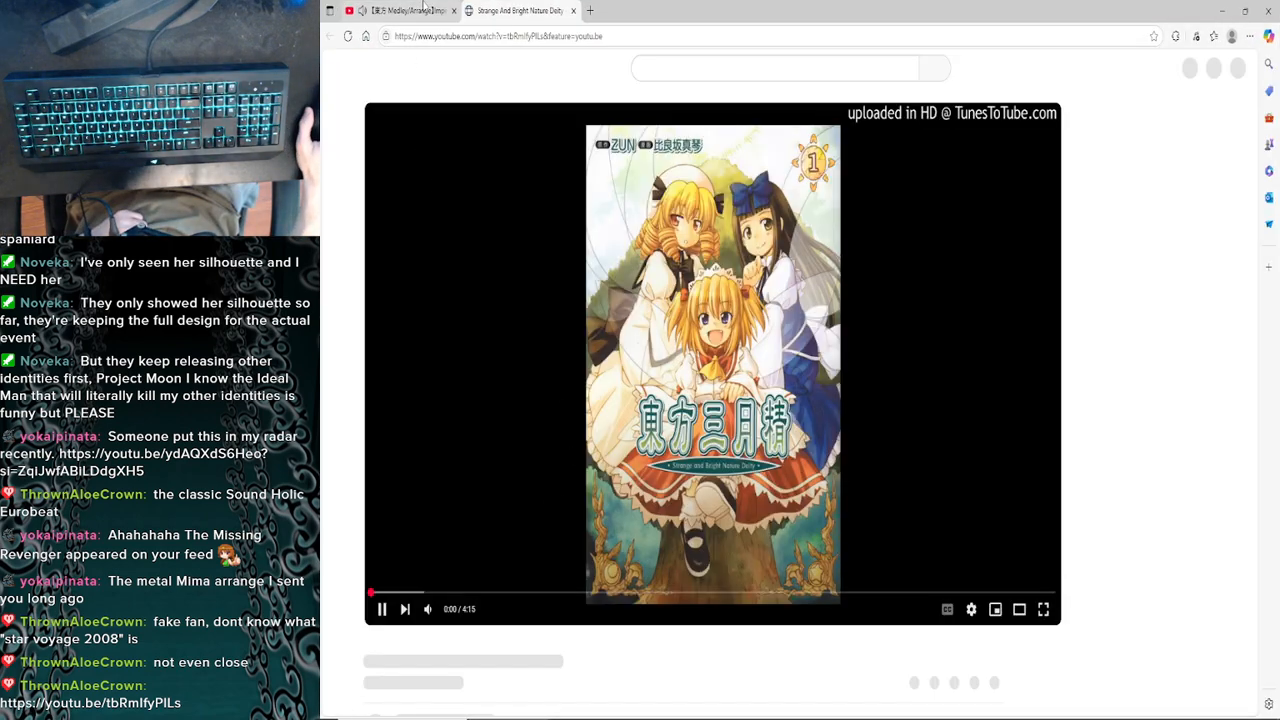
# Pause the Imperishable Night medley, switch to the Star Voyage 2008 video and return to VSDC Video Editor
pyautogui.click(424, 6)
pyautogui.click(520, 330)
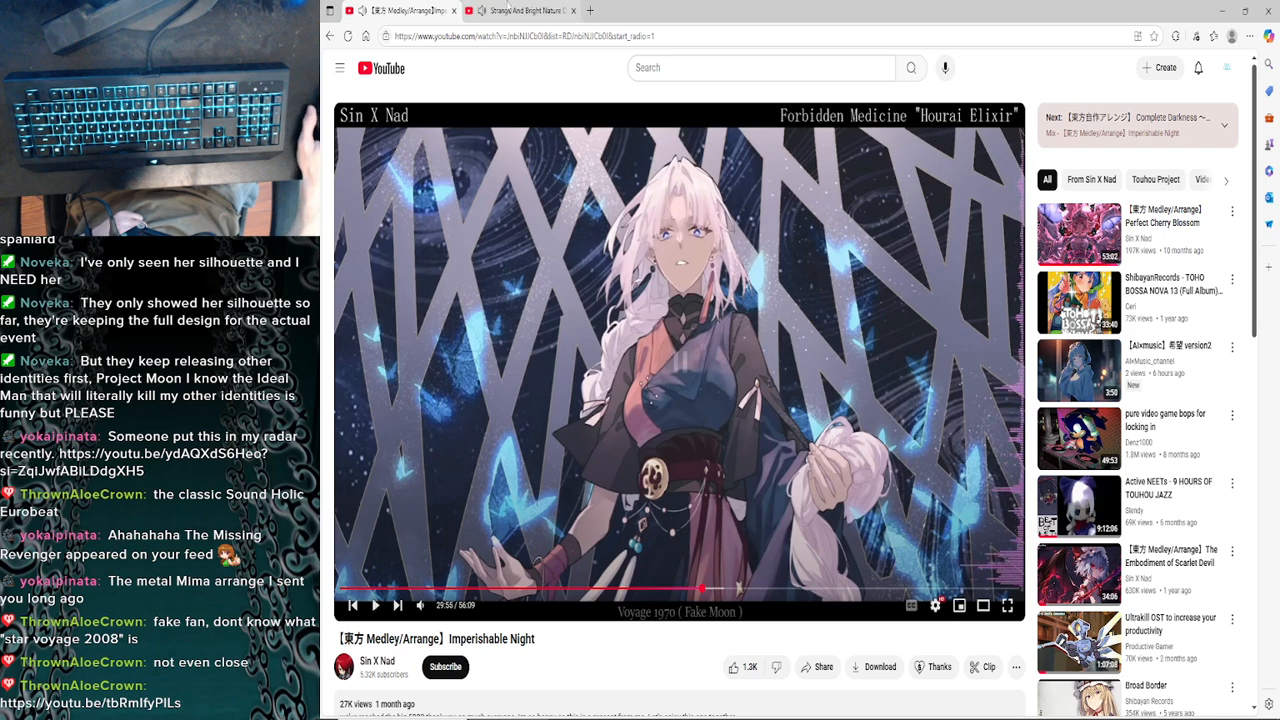
pyautogui.click(515, 10)
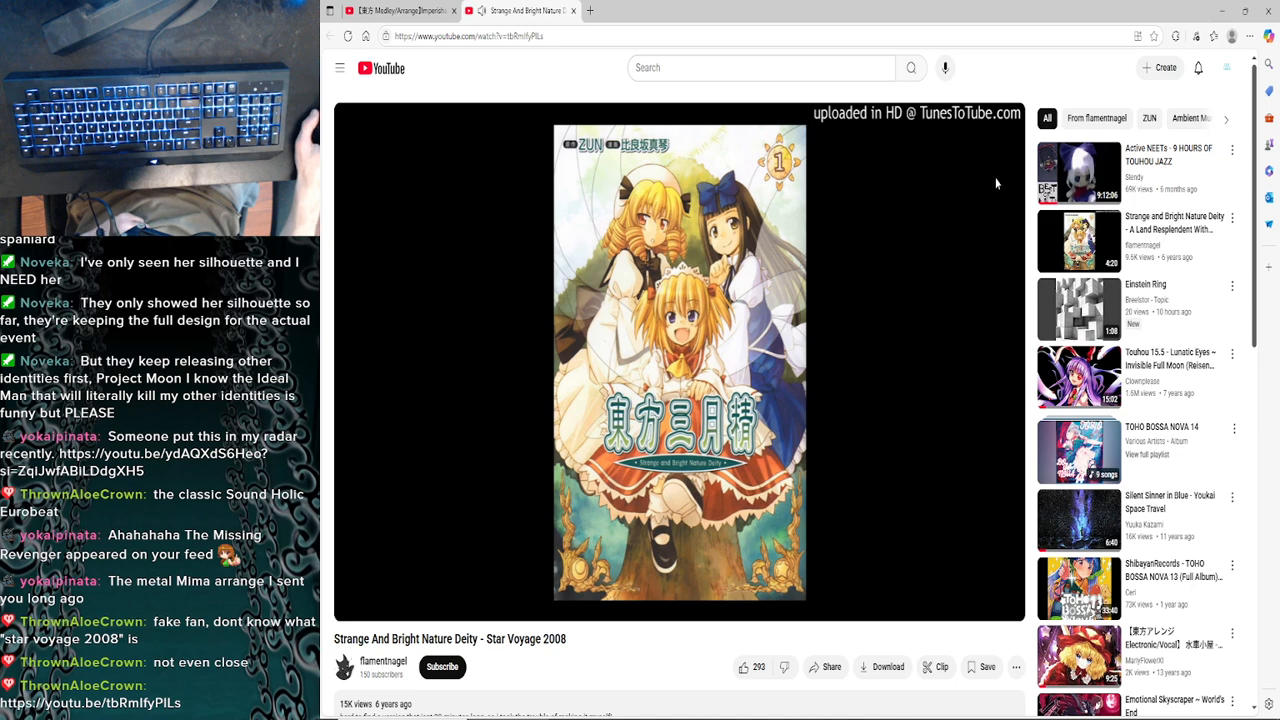
pyautogui.click(1224, 9)
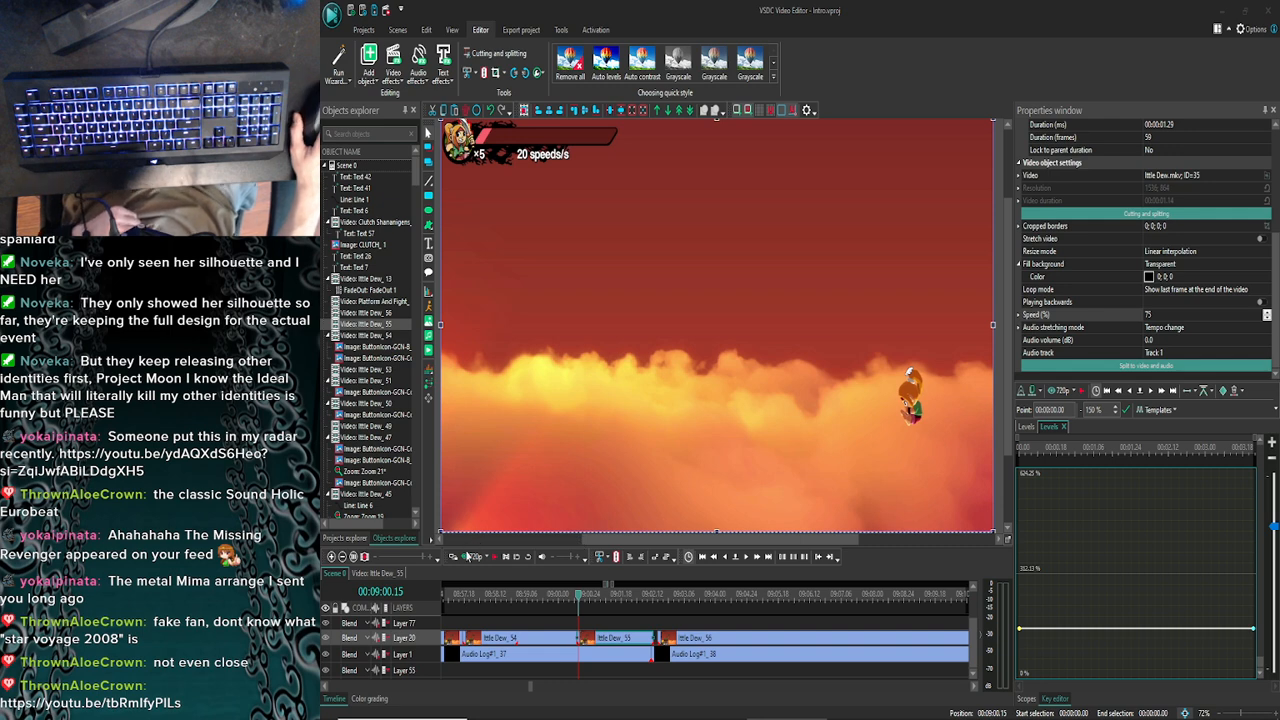
# Preview Scene 0 twice from 00:09:00.15, pausing and resuming the second playback to check the slowed Ittle Dew_55 clip against the audio
pyautogui.click(467, 557)
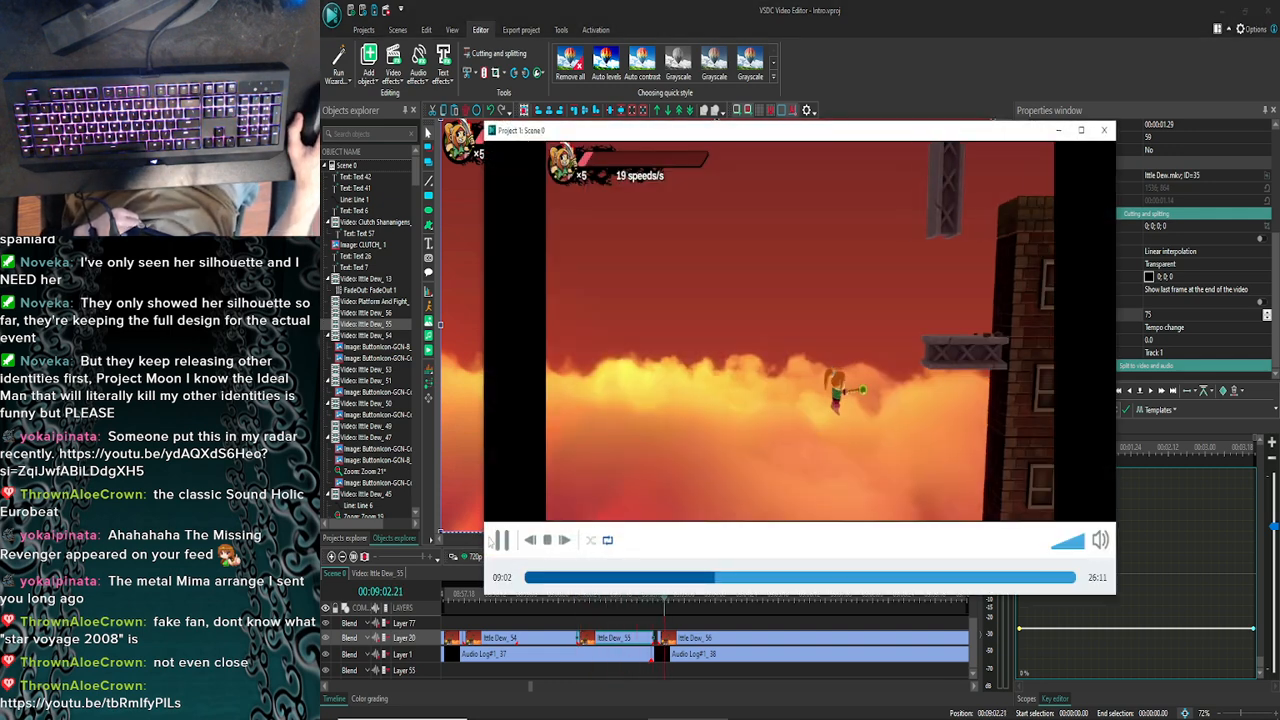
pyautogui.click(1104, 130)
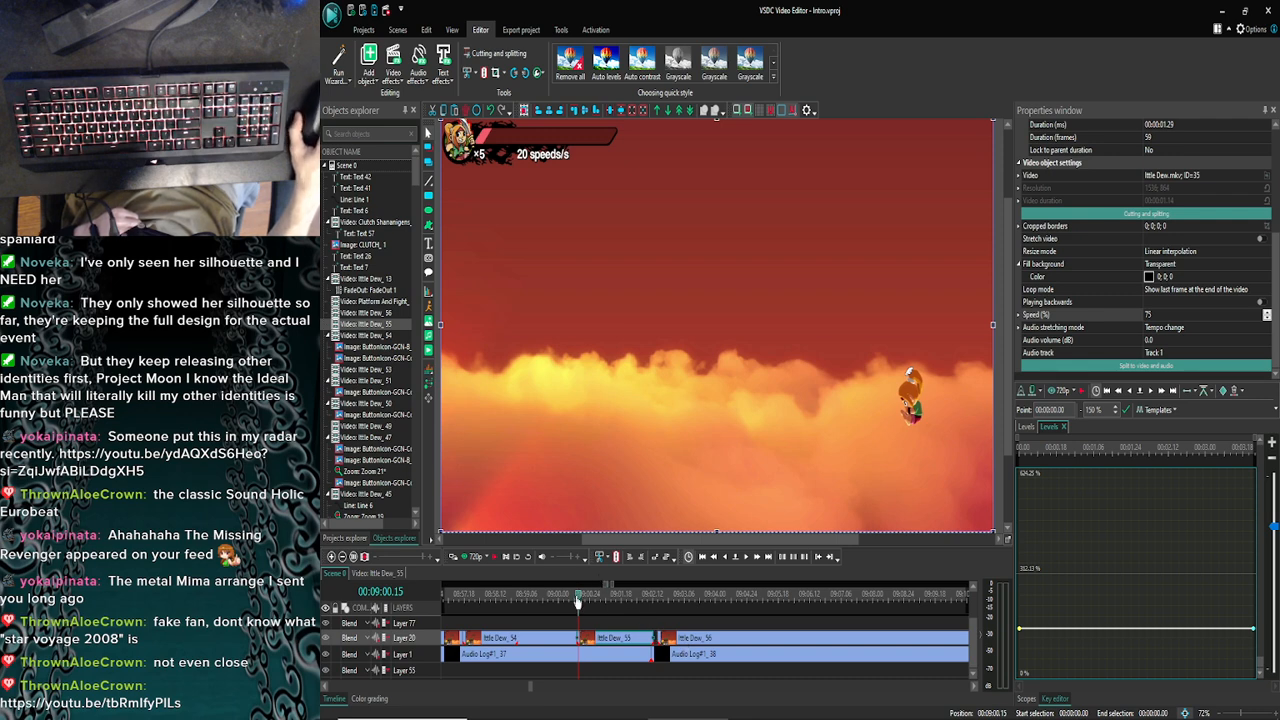
pyautogui.click(466, 557)
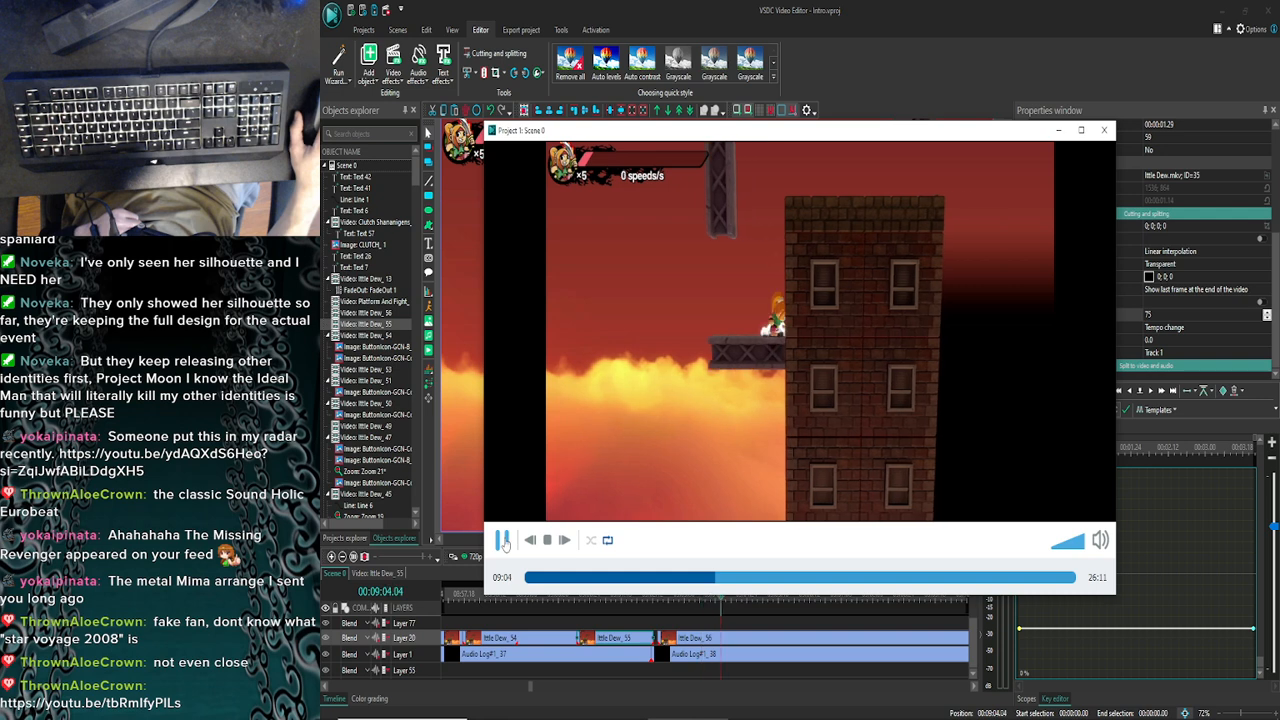
pyautogui.click(503, 540)
pyautogui.click(503, 540)
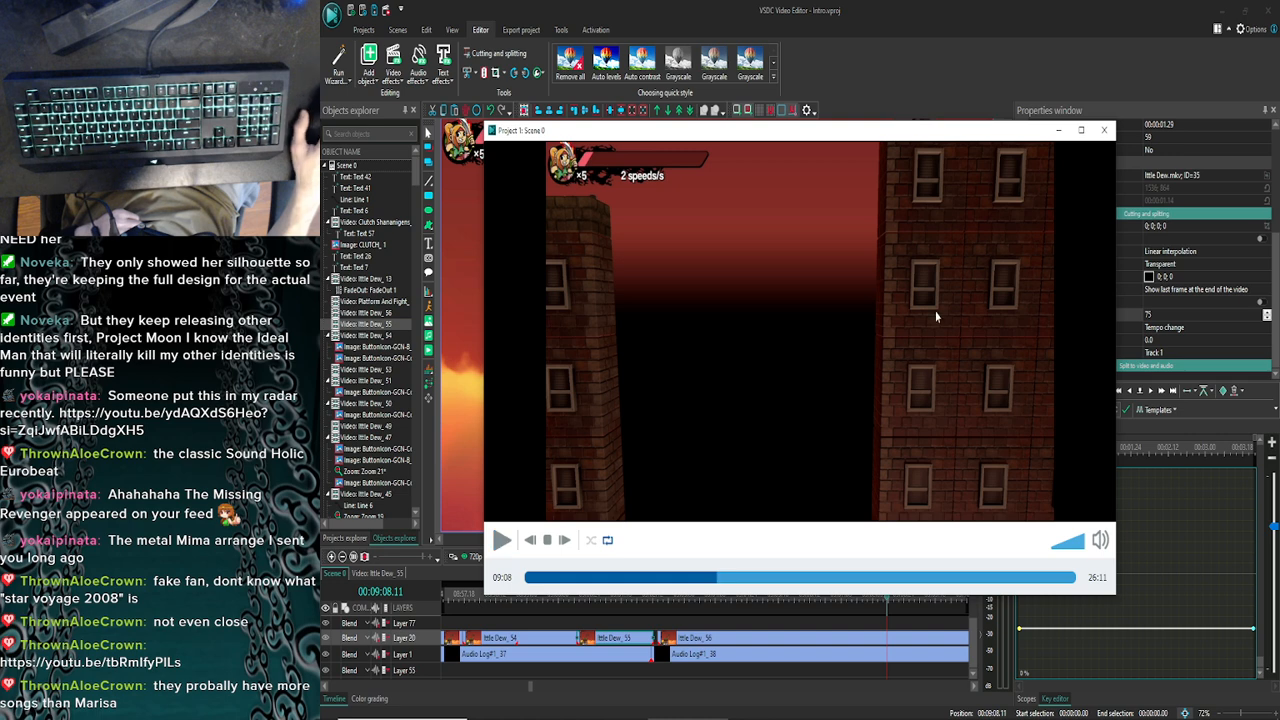
pyautogui.click(1105, 131)
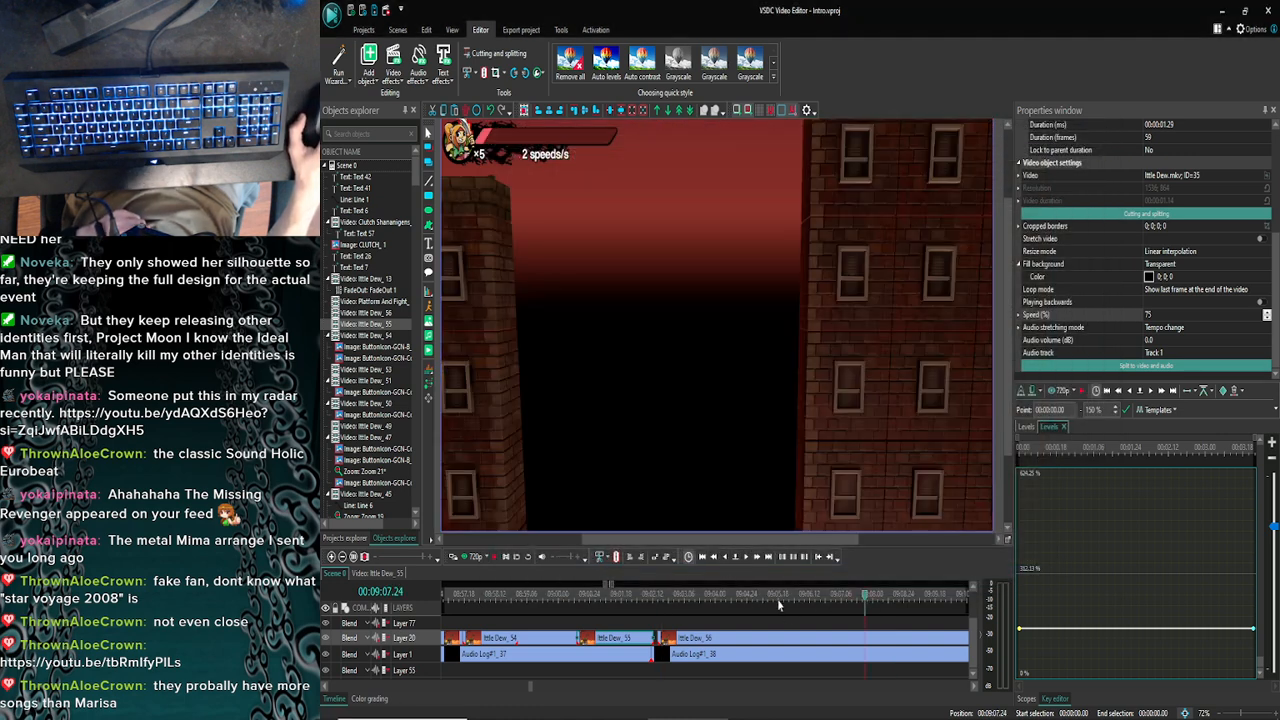
# Preview short stretches while stepping back from 00:09:07.24 to 00:09:07.03 to look for a split point in the audio log
pyautogui.click(452, 557)
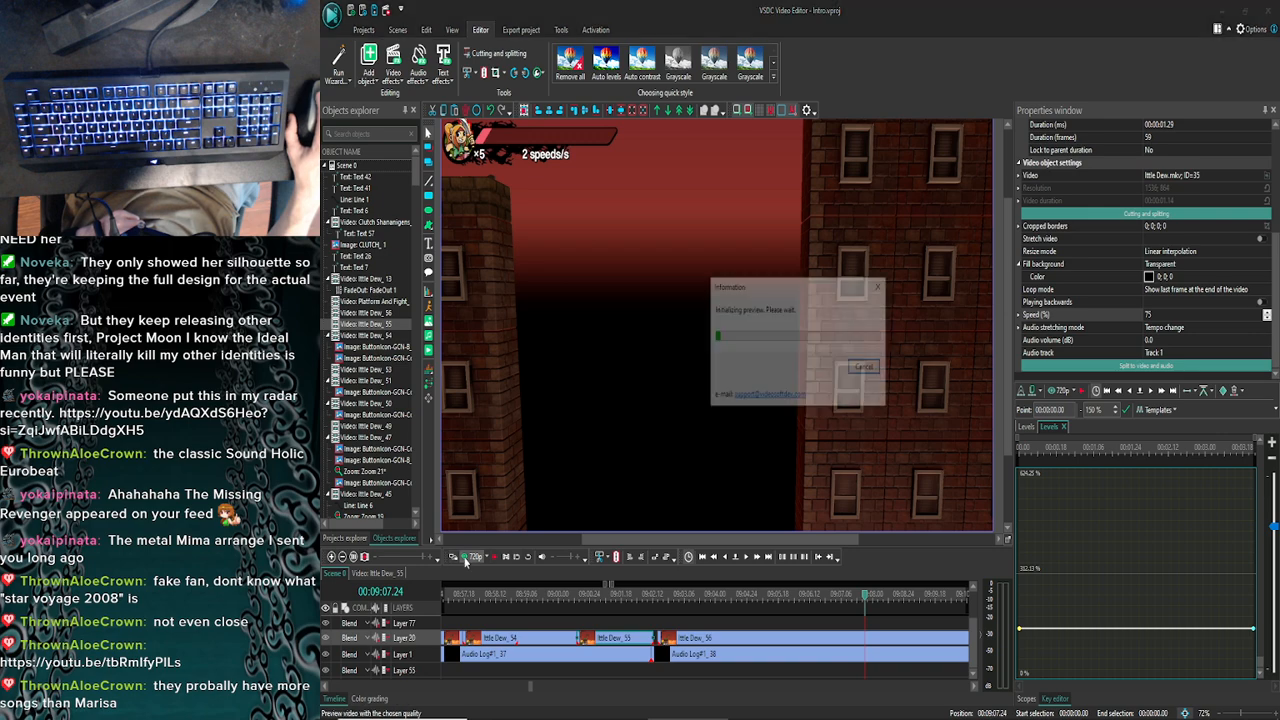
pyautogui.click(1102, 130)
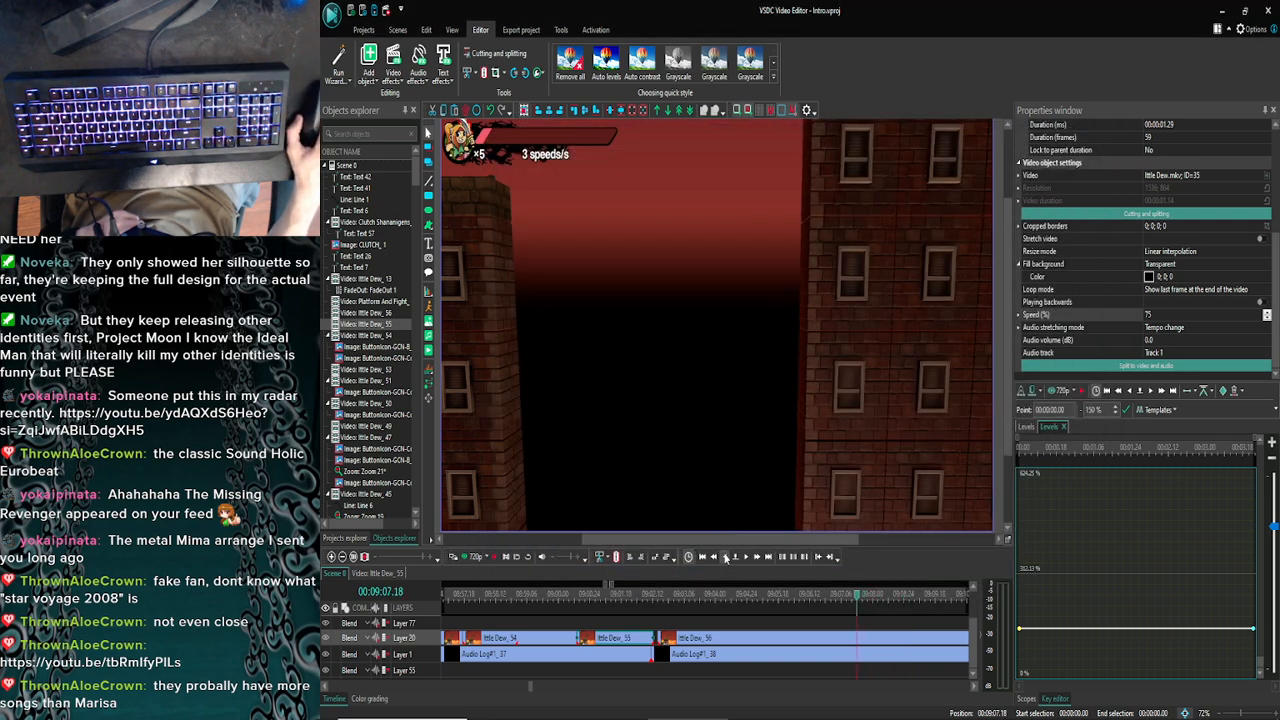
pyautogui.click(455, 557)
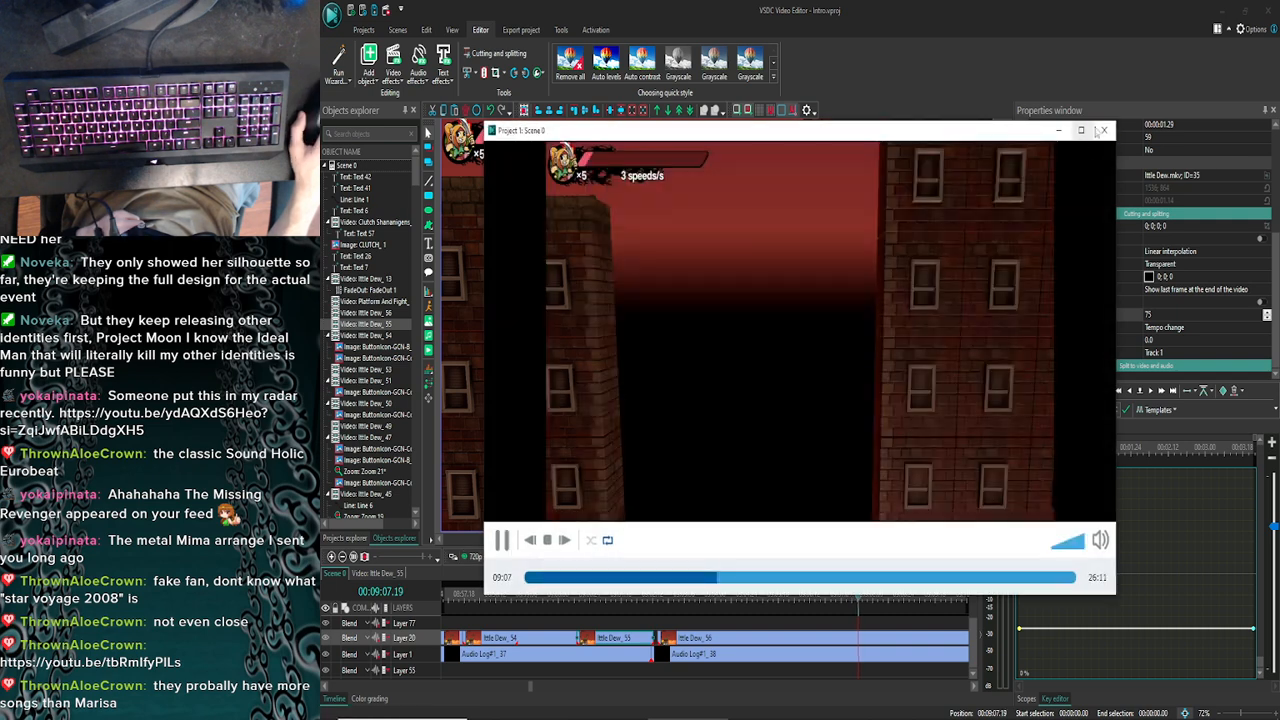
pyautogui.click(1104, 130)
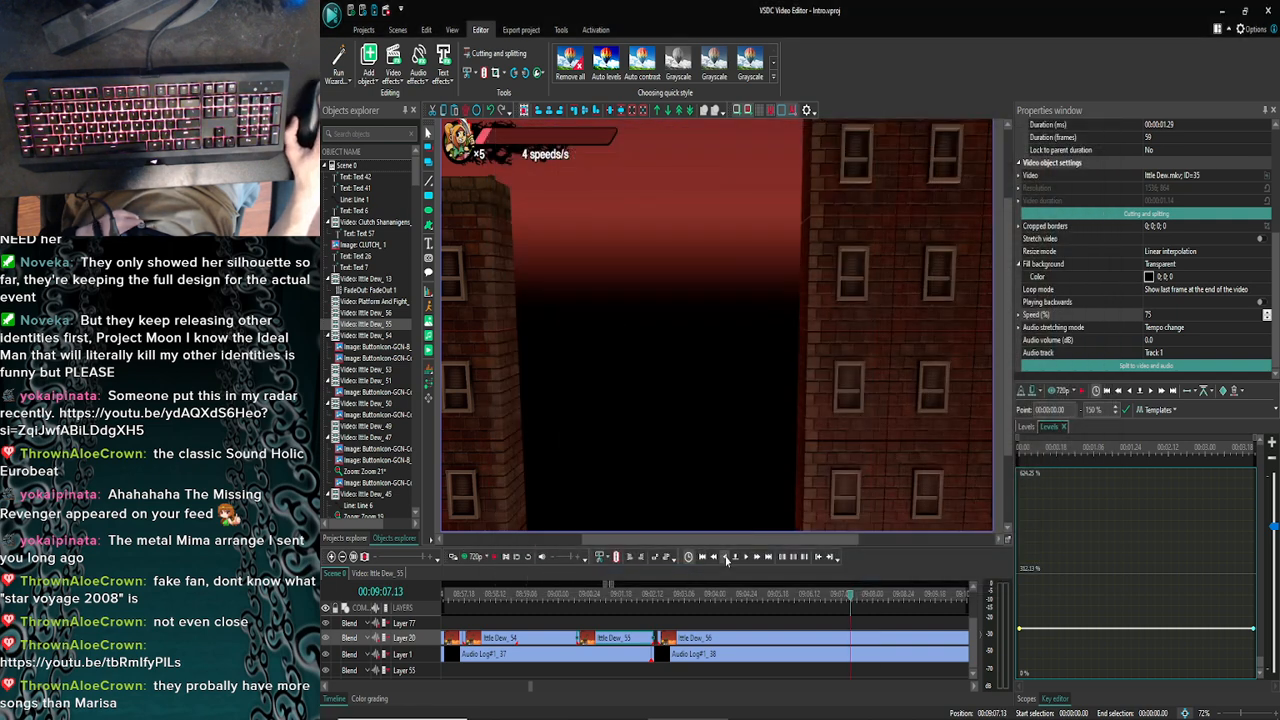
pyautogui.click(726, 559)
pyautogui.click(726, 559)
pyautogui.click(726, 559)
pyautogui.click(726, 559)
pyautogui.click(726, 559)
pyautogui.click(726, 559)
pyautogui.click(726, 559)
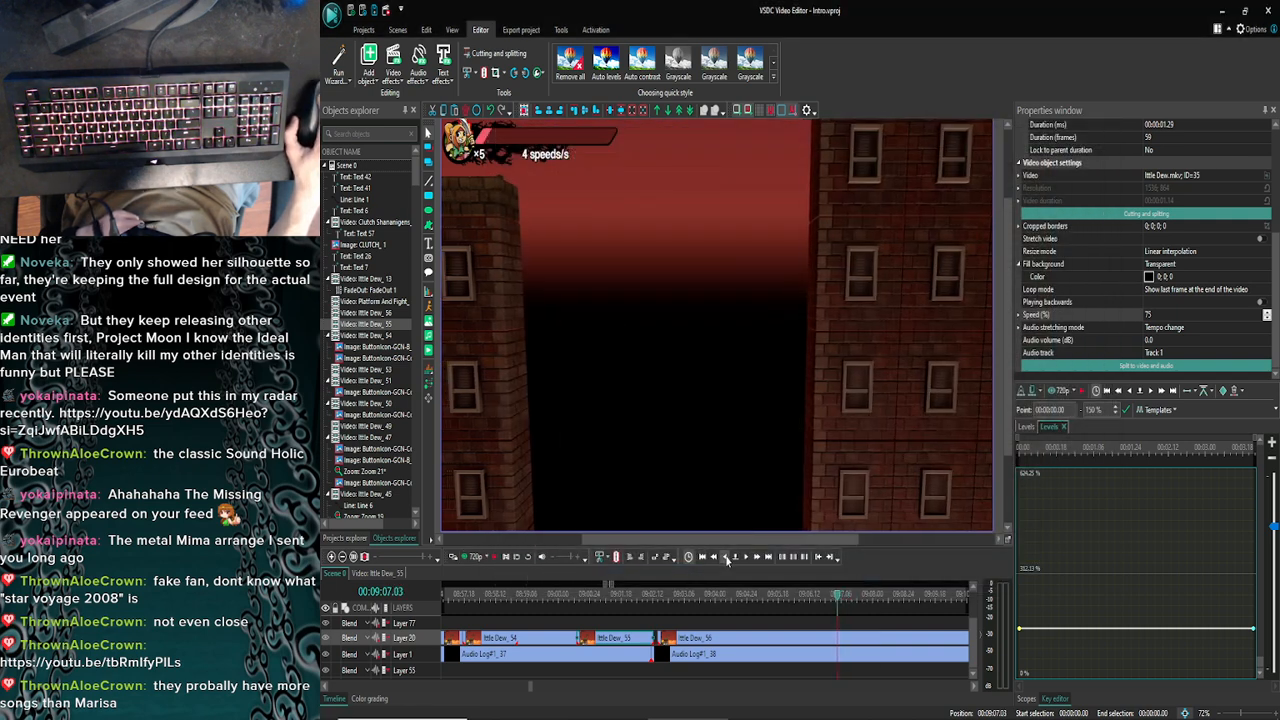
pyautogui.click(455, 557)
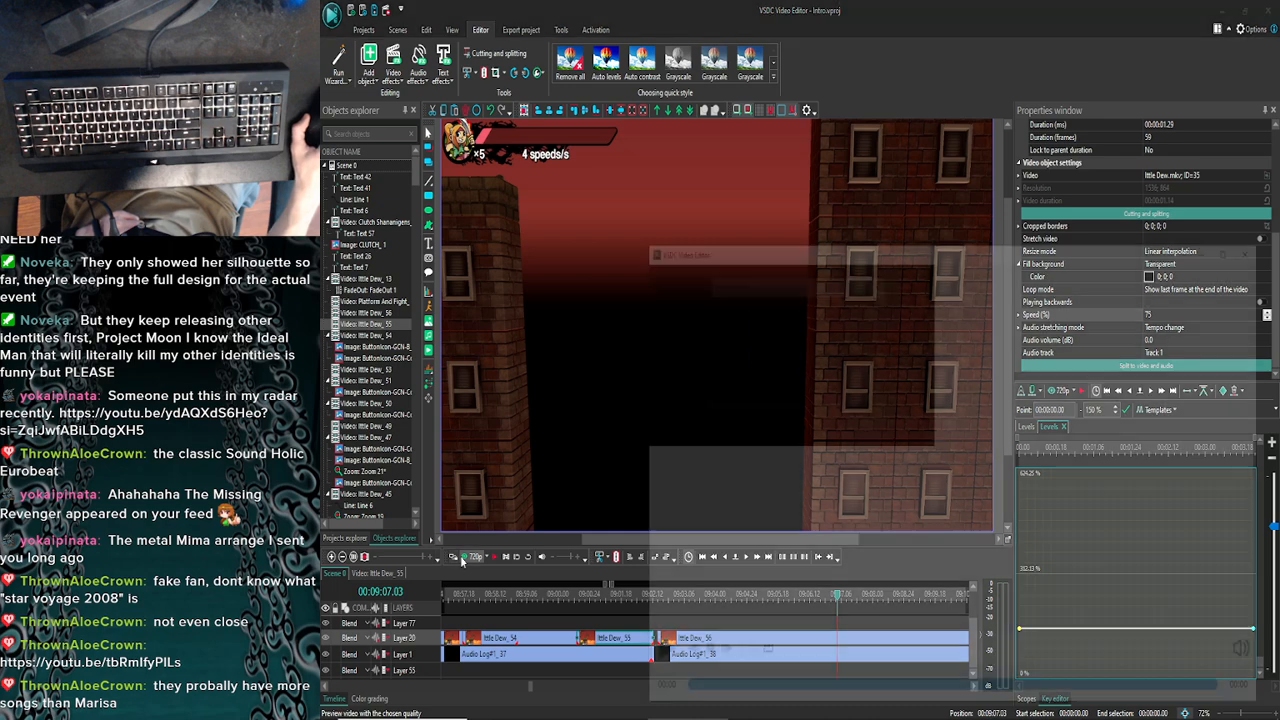
pyautogui.click(1104, 130)
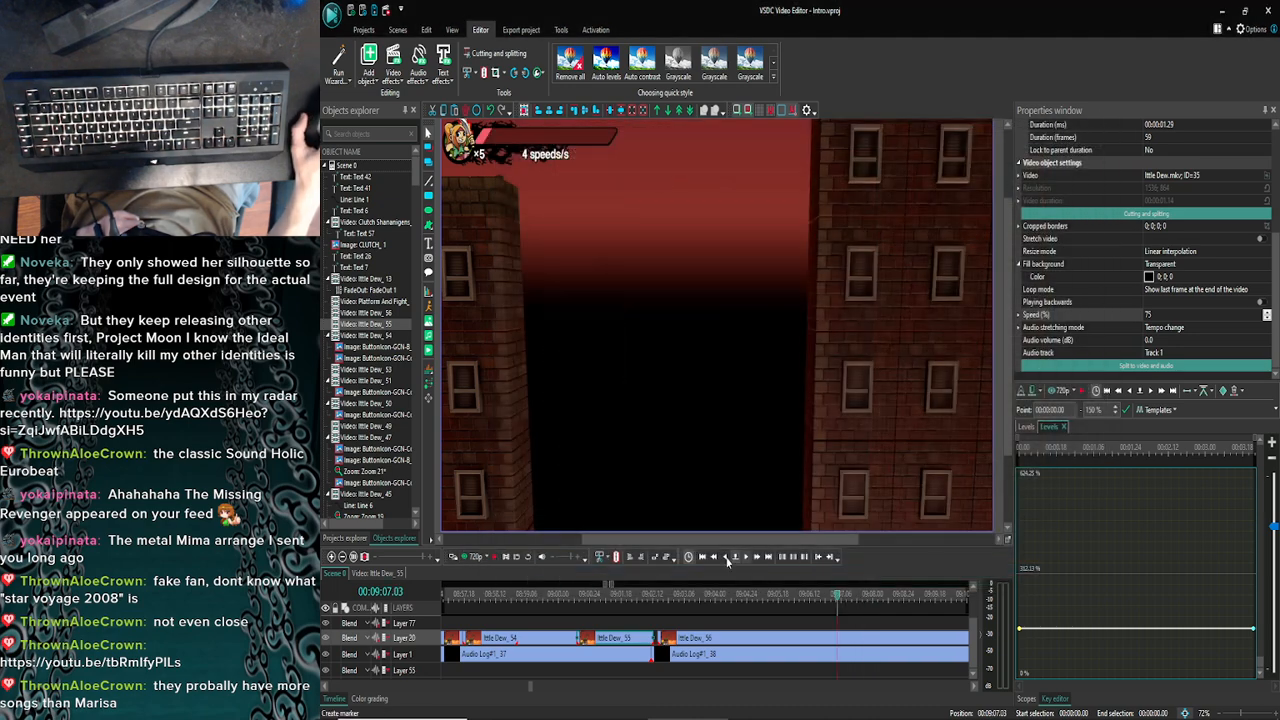
# Preview around 00:09:07.01, split the Audio Log#1_38 clip at 00:09:07.02 and move the playhead back one second
pyautogui.click(722, 559)
pyautogui.click(722, 559)
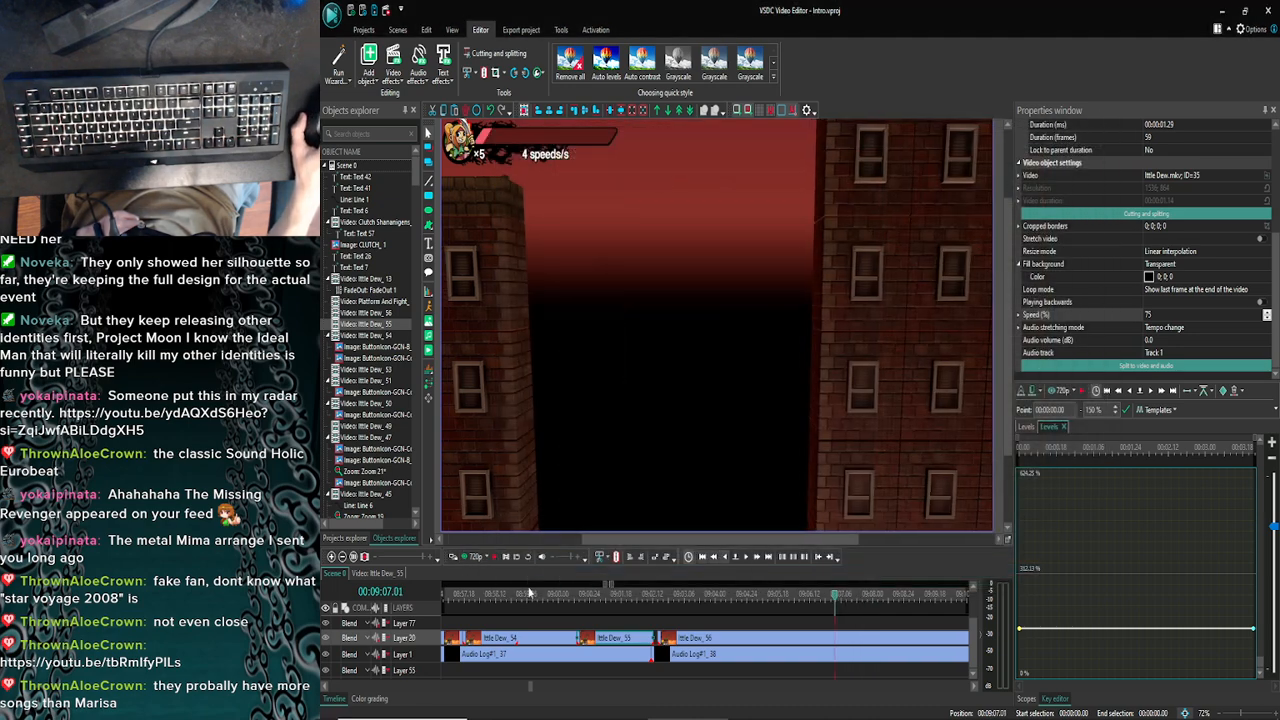
pyautogui.click(455, 557)
pyautogui.click(1104, 130)
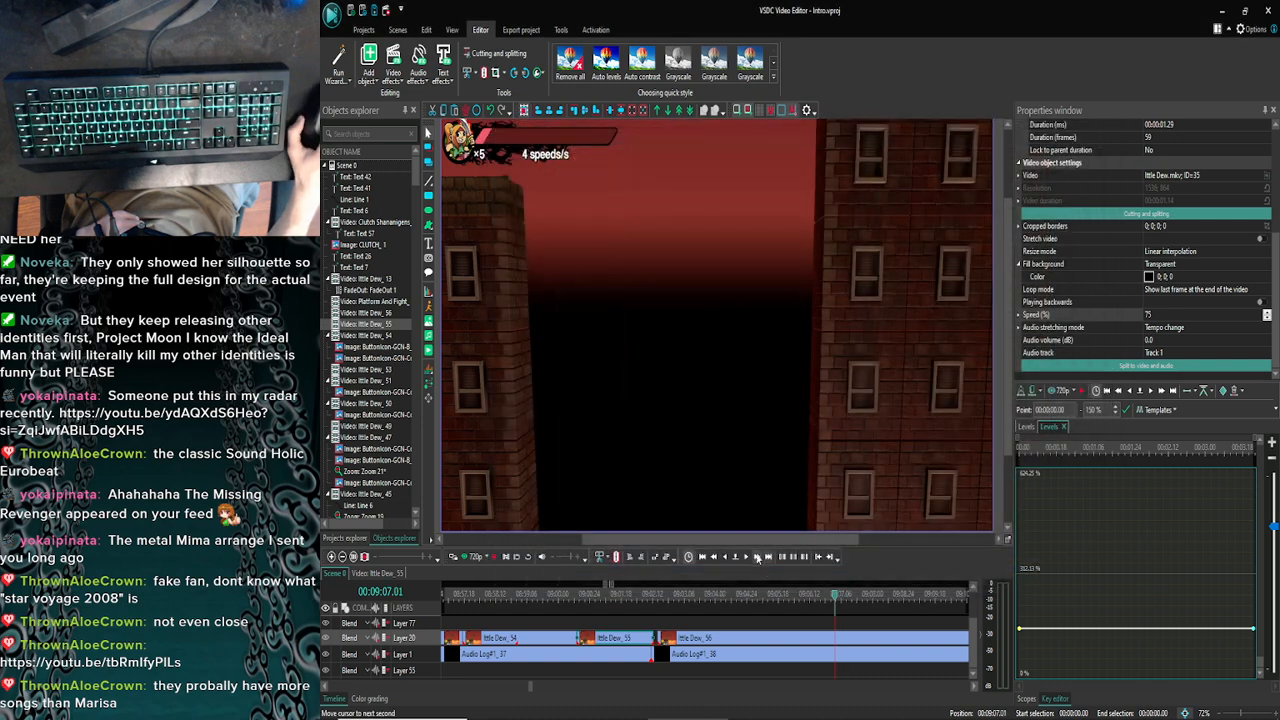
pyautogui.click(455, 557)
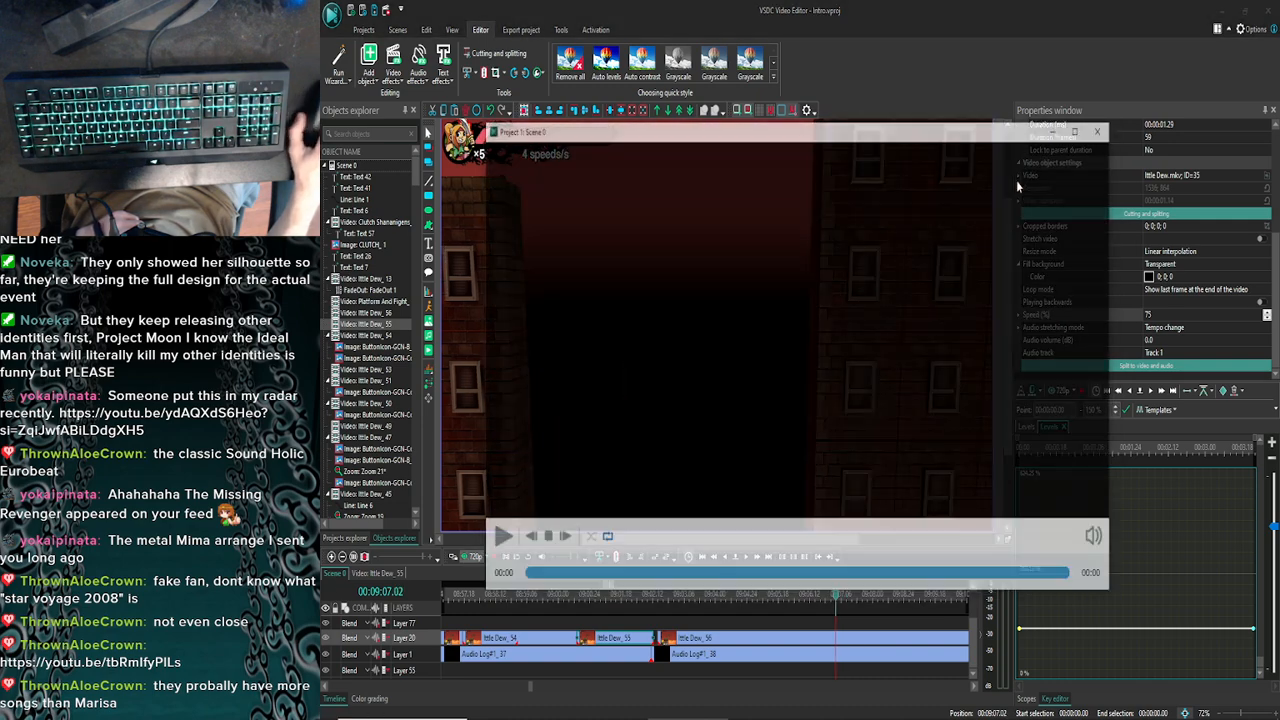
pyautogui.click(1104, 131)
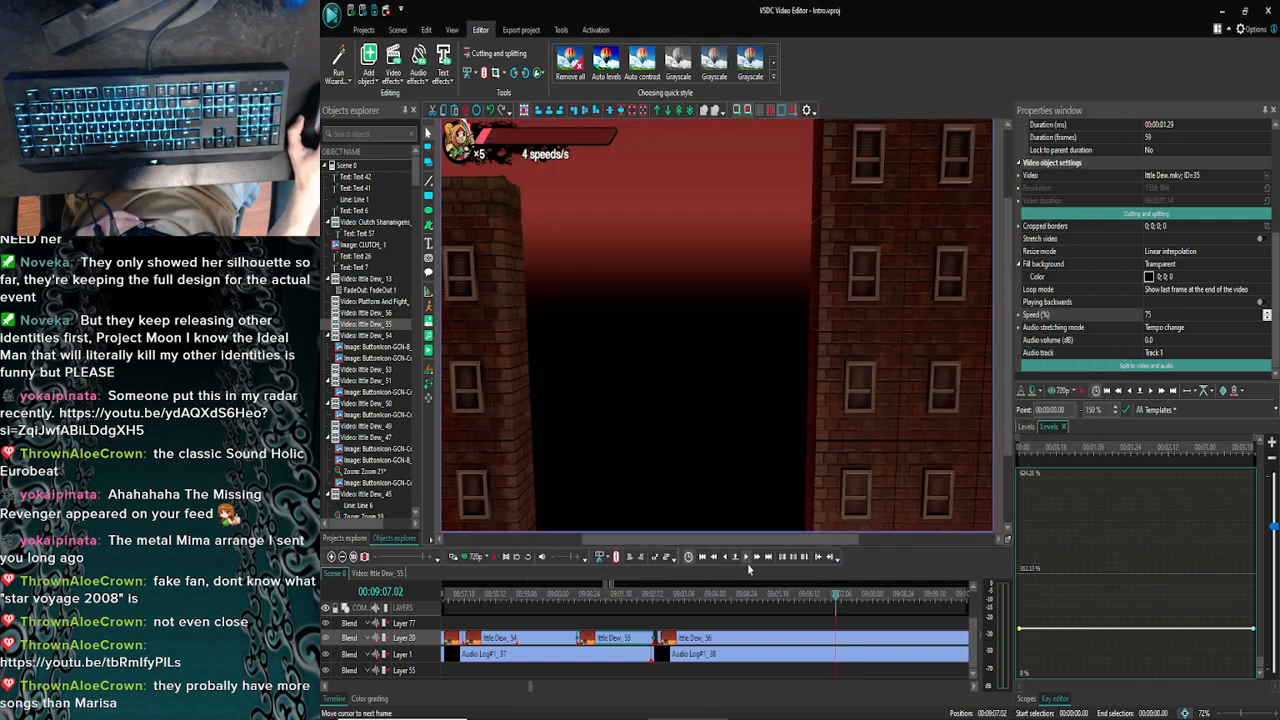
pyautogui.click(795, 660)
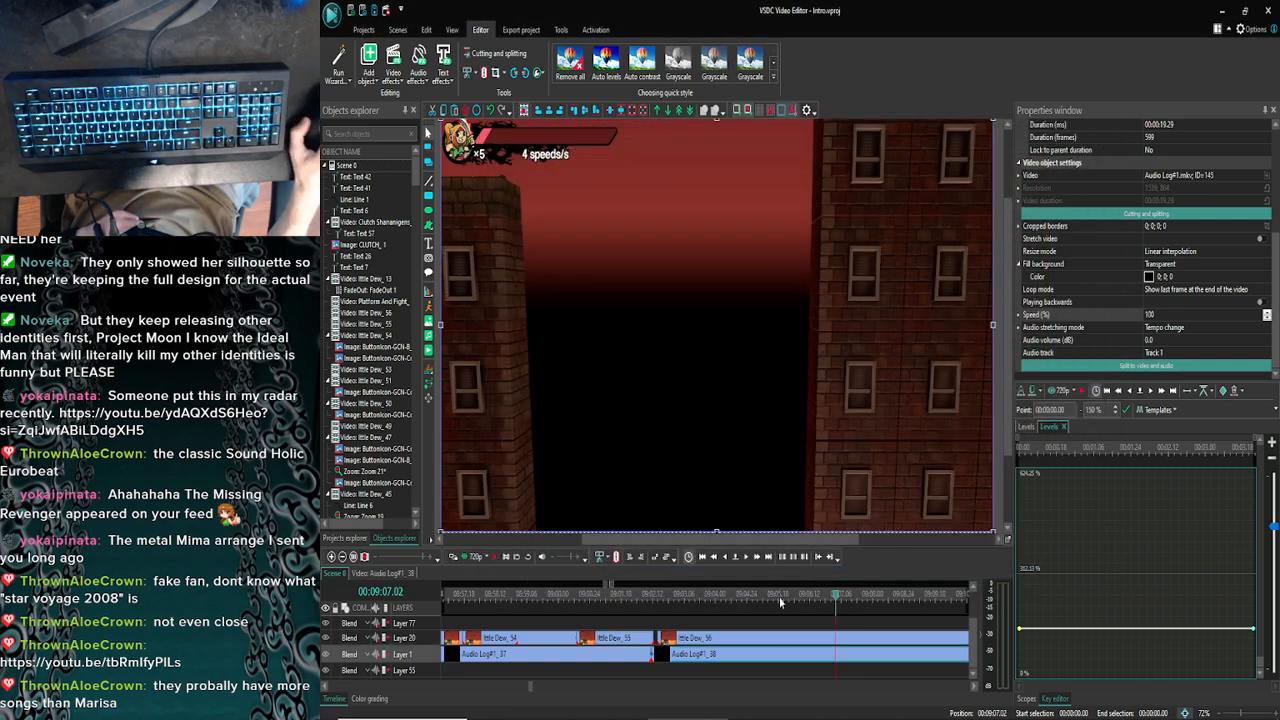
pyautogui.click(484, 72)
pyautogui.click(714, 557)
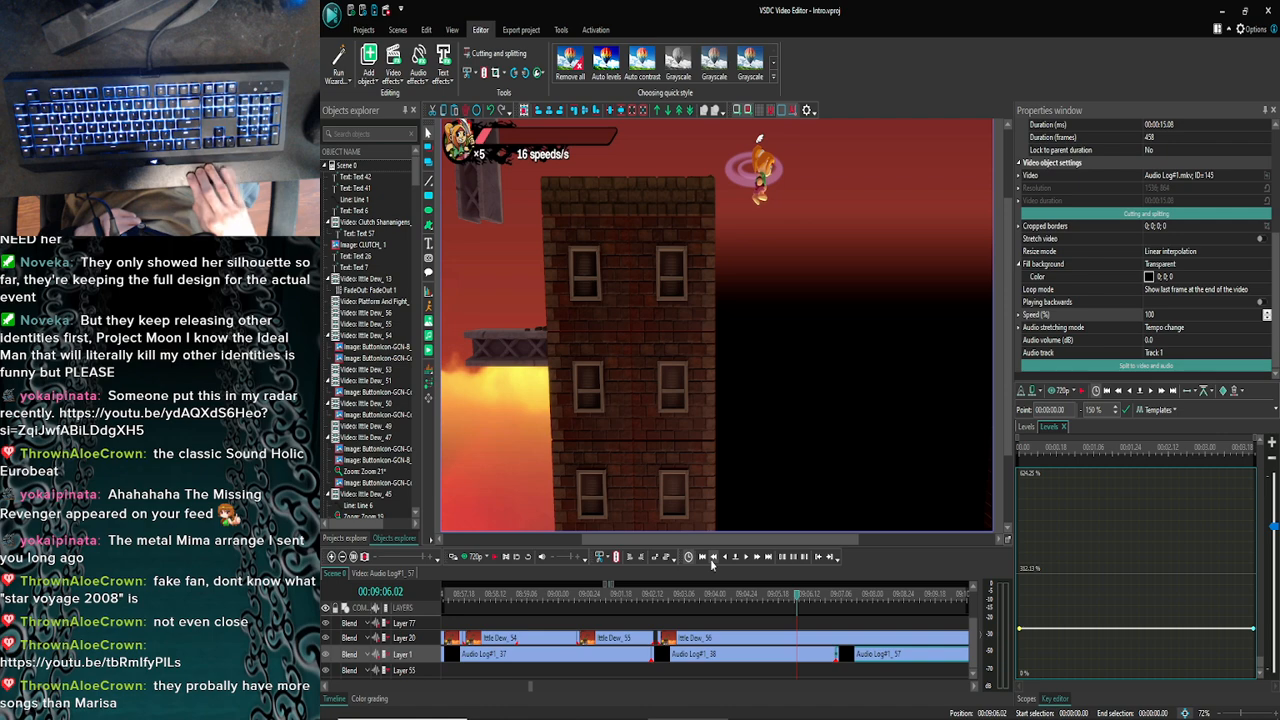
# Switch to the browser, pause and rewind the Star Voyage 2008 video, resume it and return to VSDC Video Editor
pyautogui.click(510, 710)
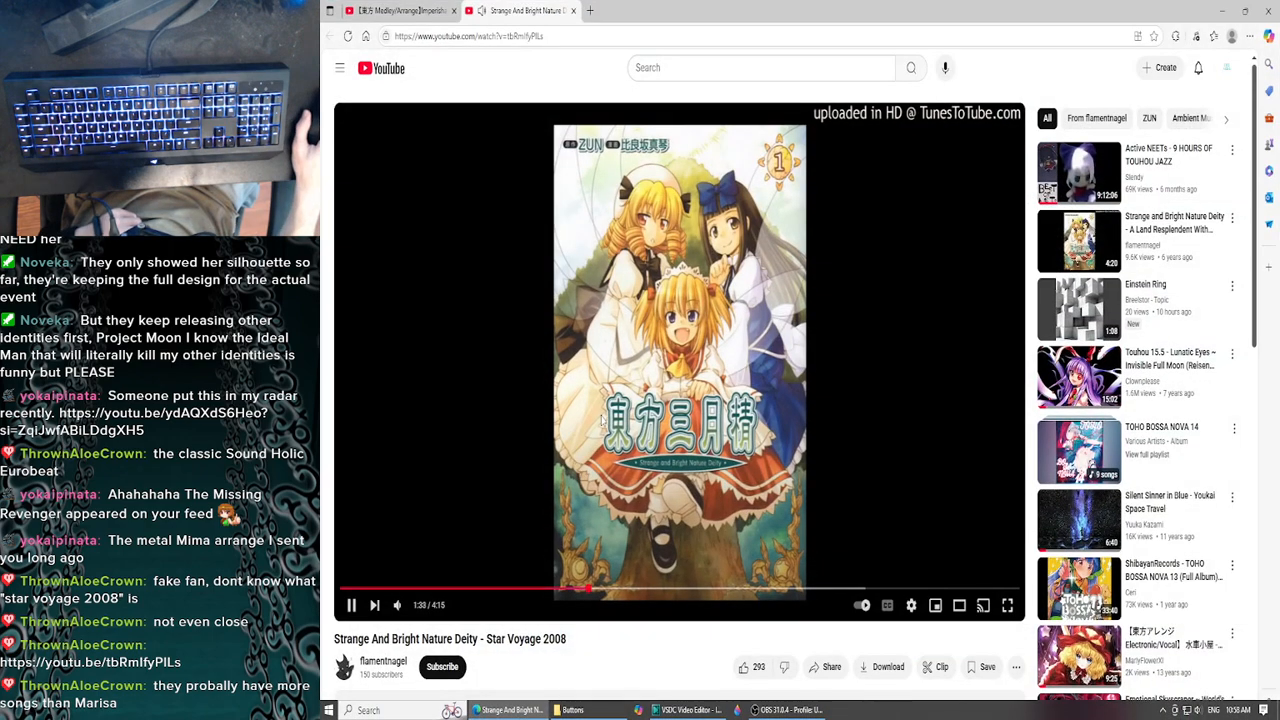
pyautogui.press('space')
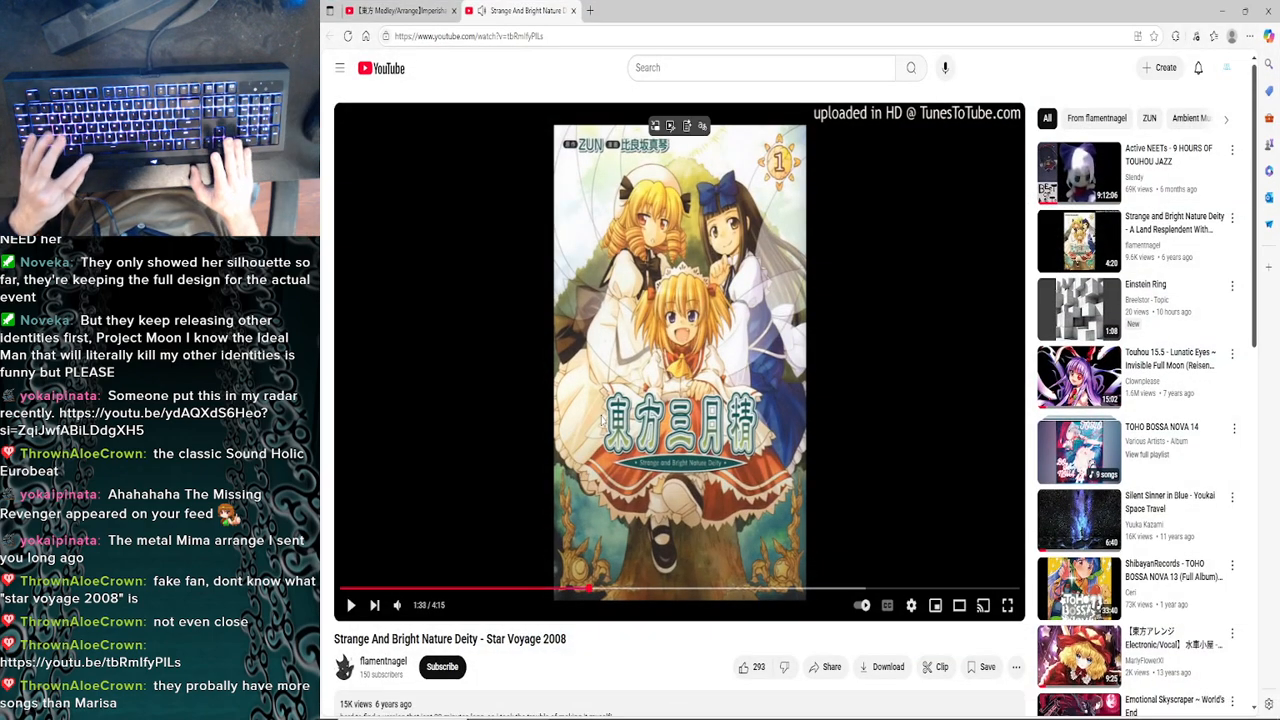
pyautogui.press('Left')
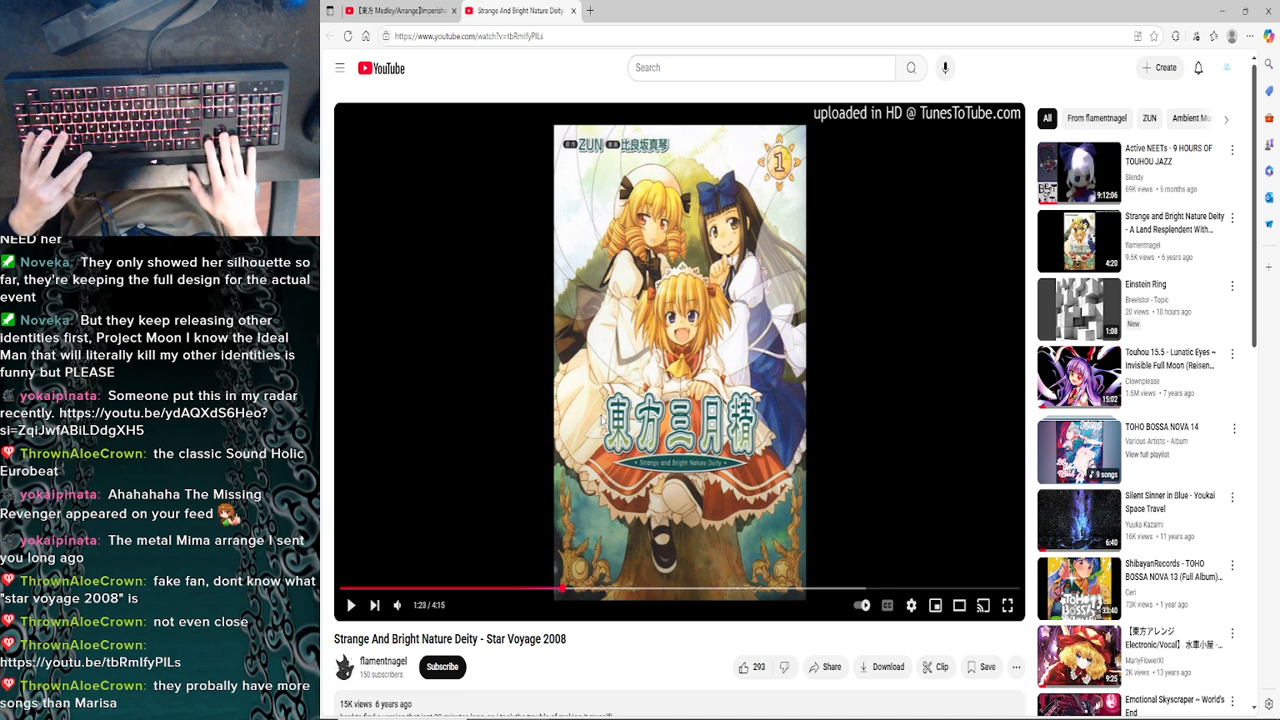
pyautogui.press('space')
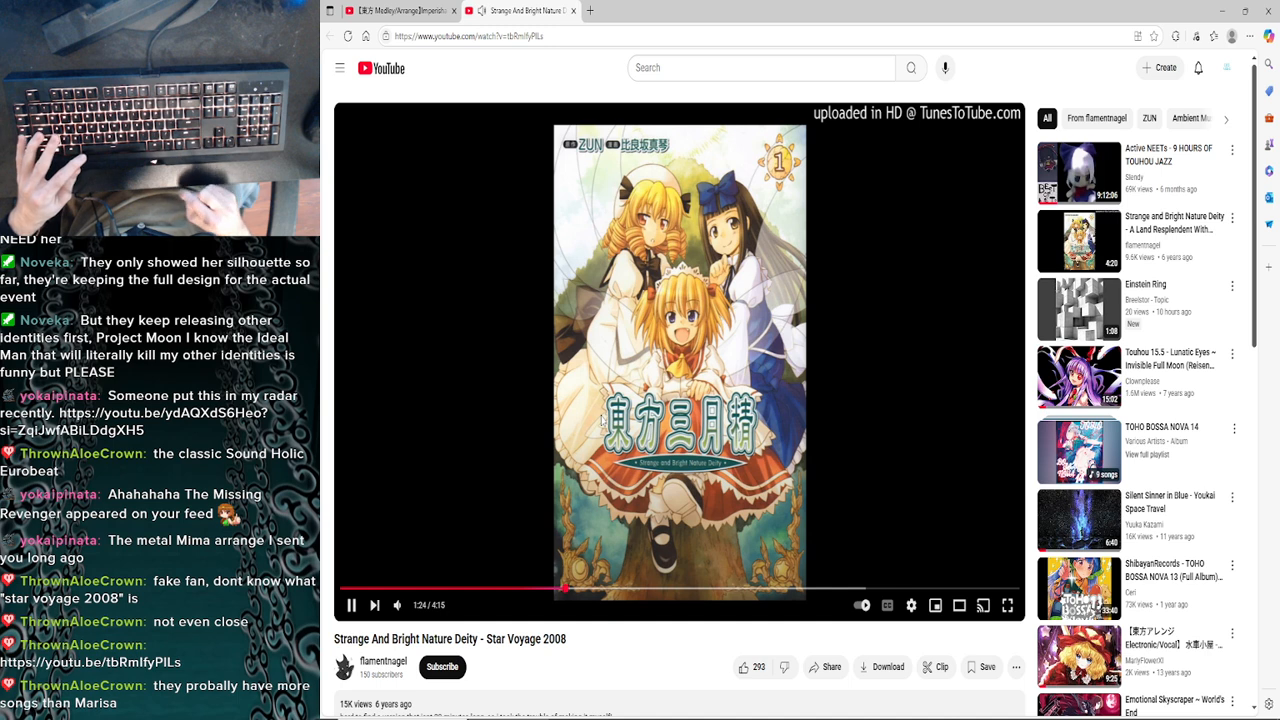
pyautogui.press('Left')
pyautogui.press('Left')
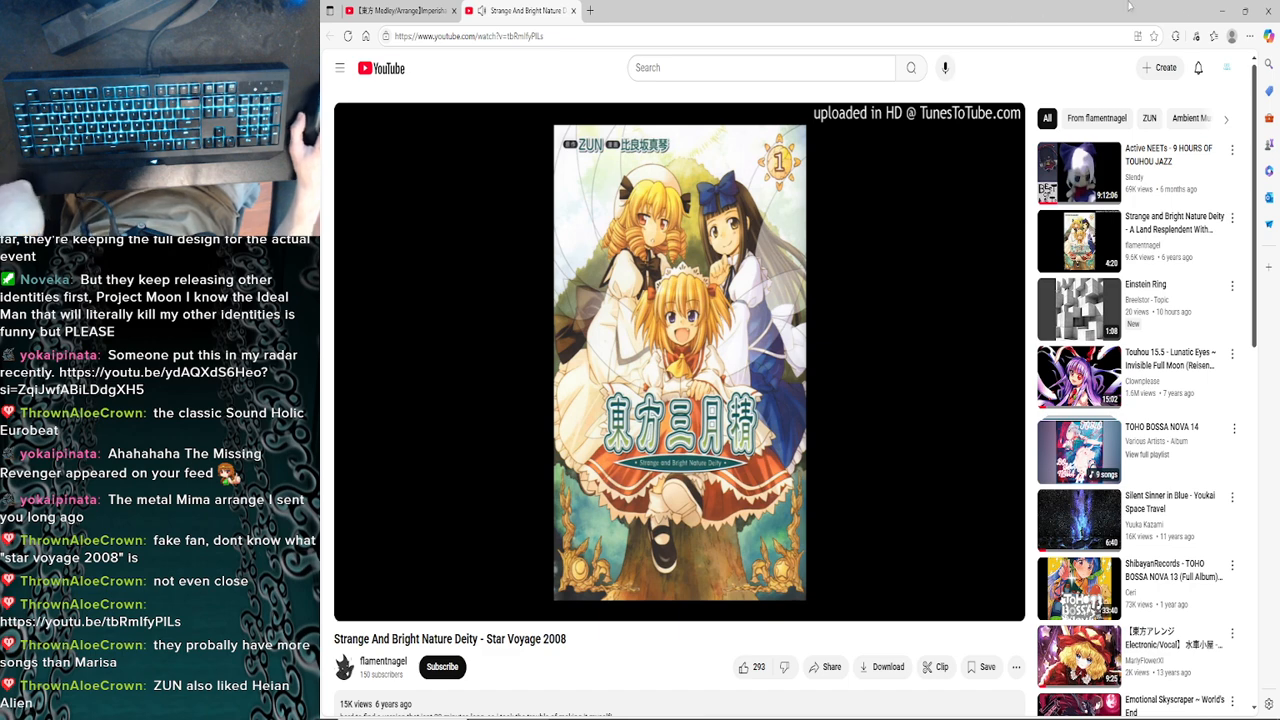
pyautogui.click(1221, 10)
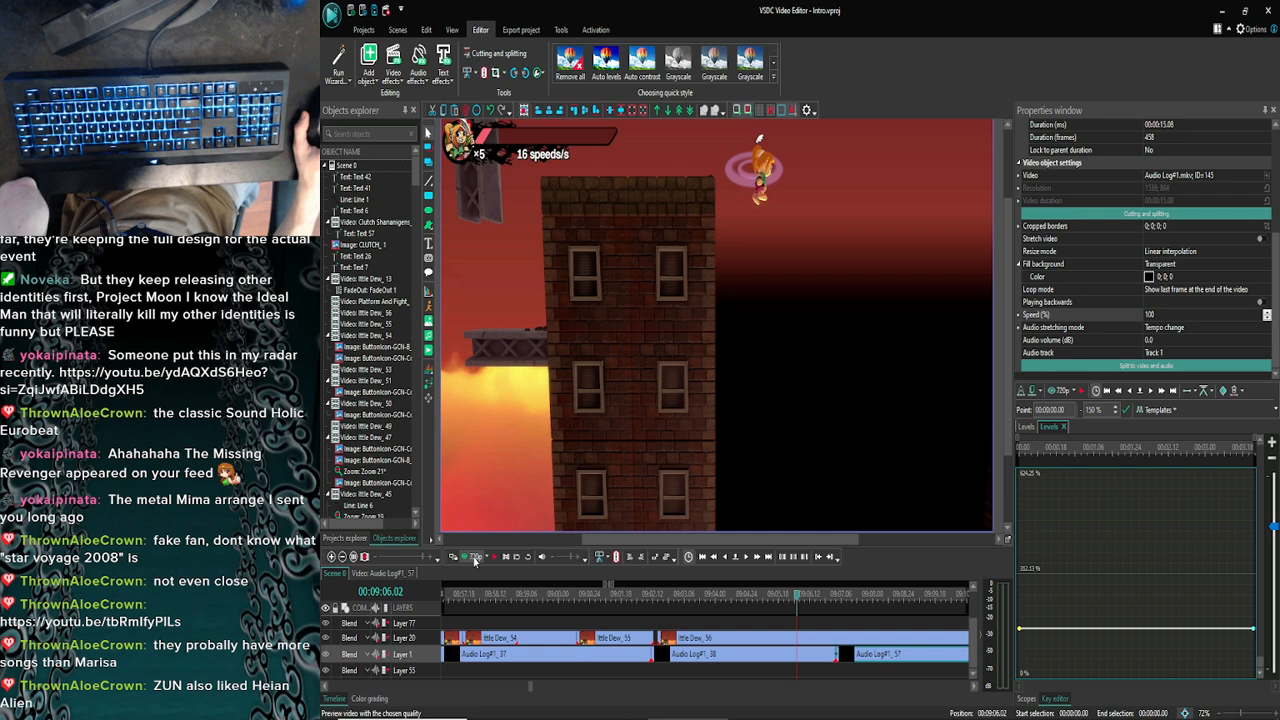
# Preview Scene 0 from 00:09:06.02, 00:09:05.02 and 00:09:04.02 to find where the spoken part of Audio Log#1_38 ends
pyautogui.click(475, 558)
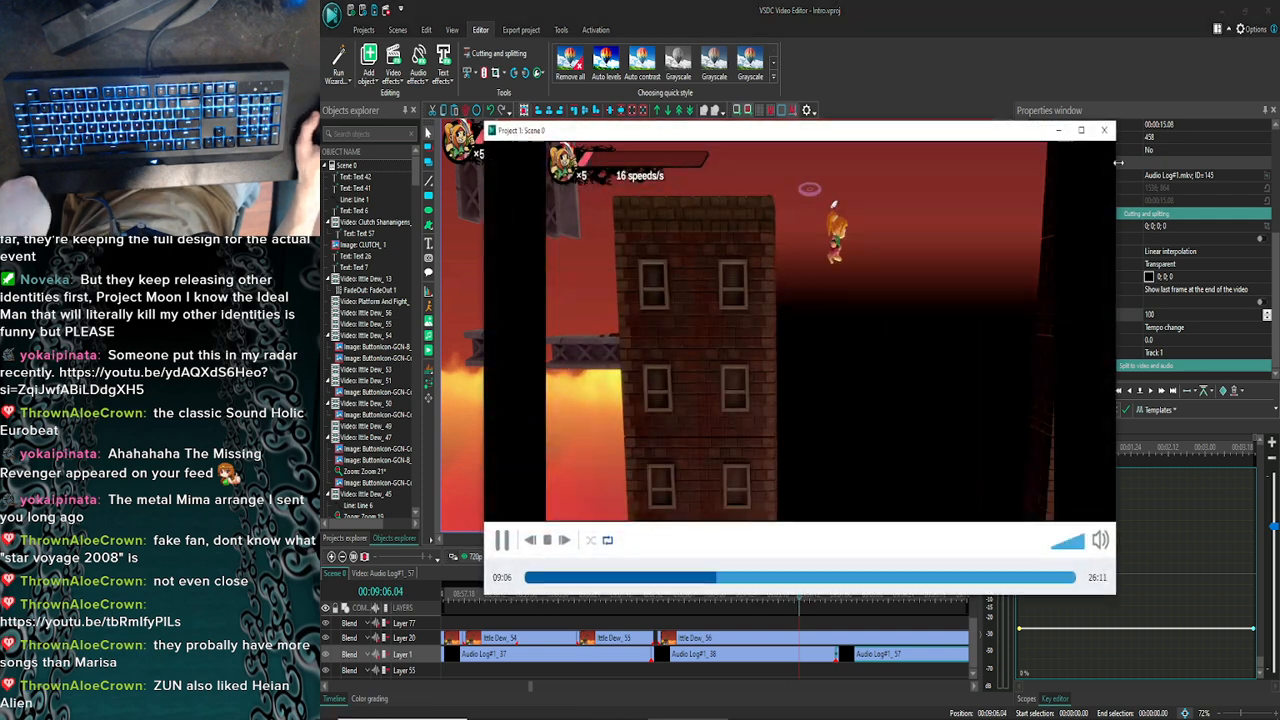
pyautogui.click(1104, 130)
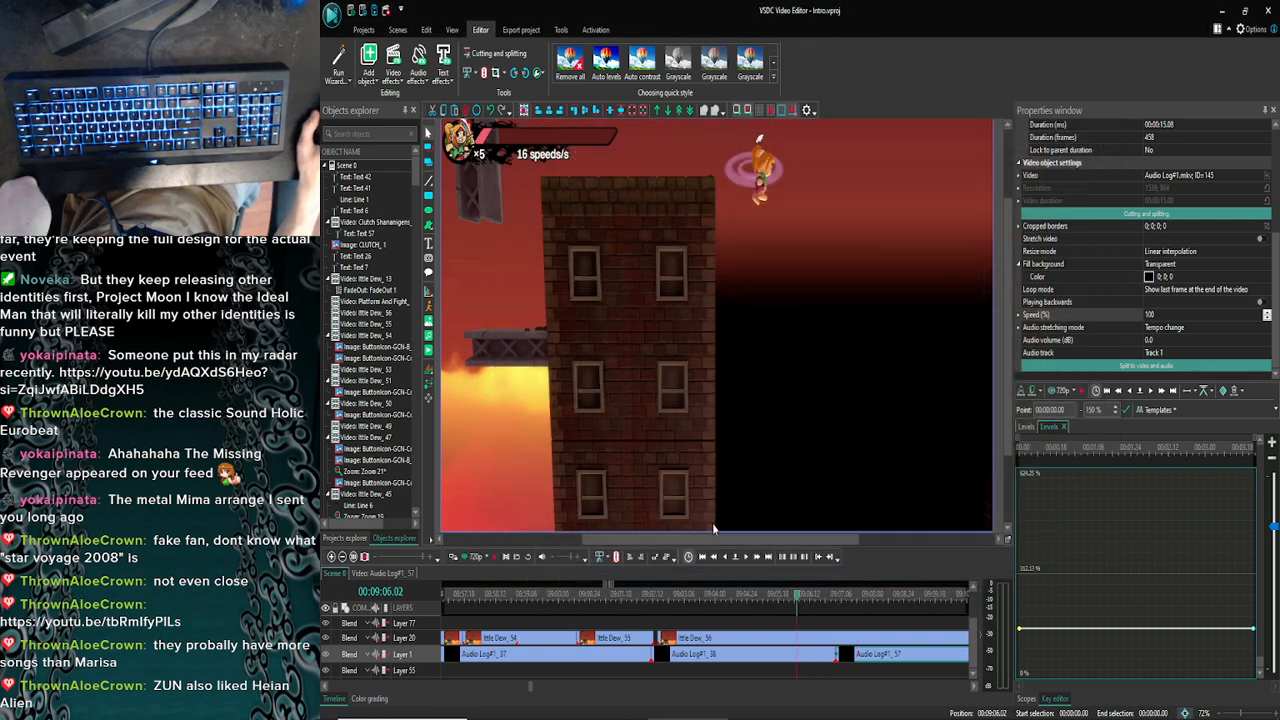
pyautogui.click(715, 558)
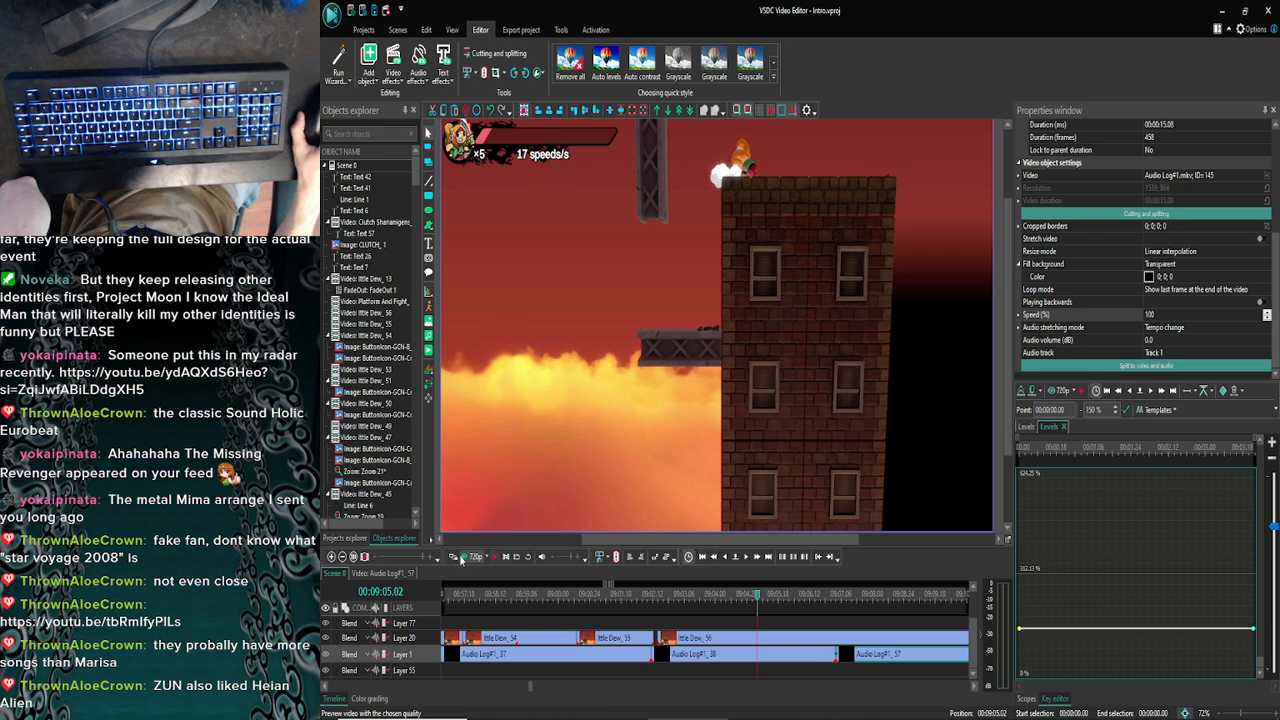
pyautogui.click(475, 558)
pyautogui.click(1104, 130)
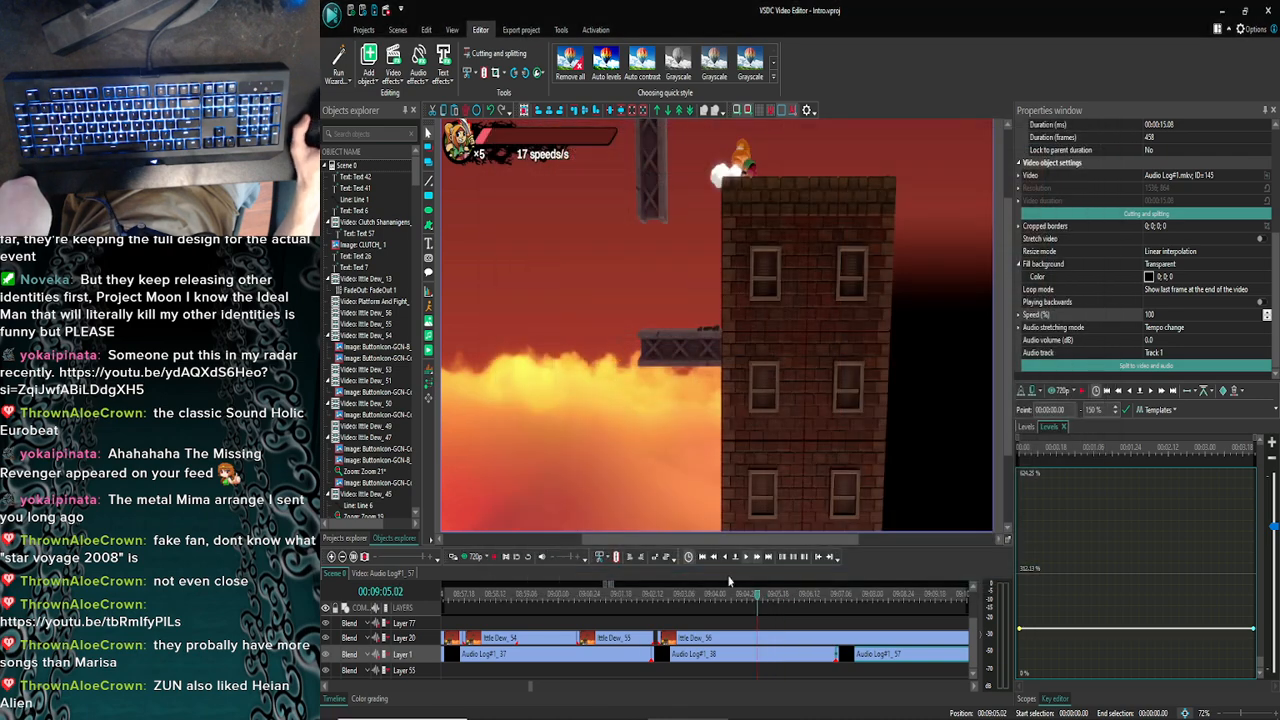
pyautogui.click(715, 558)
pyautogui.click(475, 558)
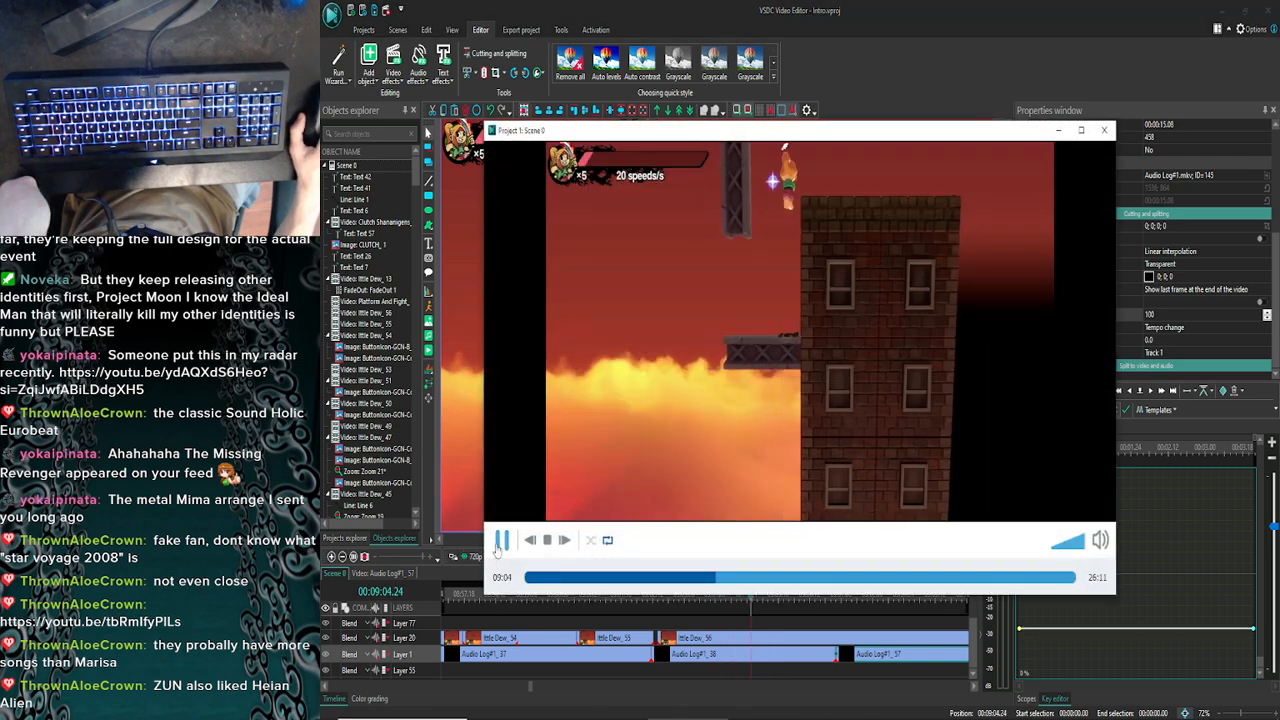
pyautogui.click(1104, 130)
# Trim Audio Log#1_38 to end at 00:09:04.02, move Audio Log#1_57 up against it and preview the join from 00:09:03.18
pyautogui.click(695, 655)
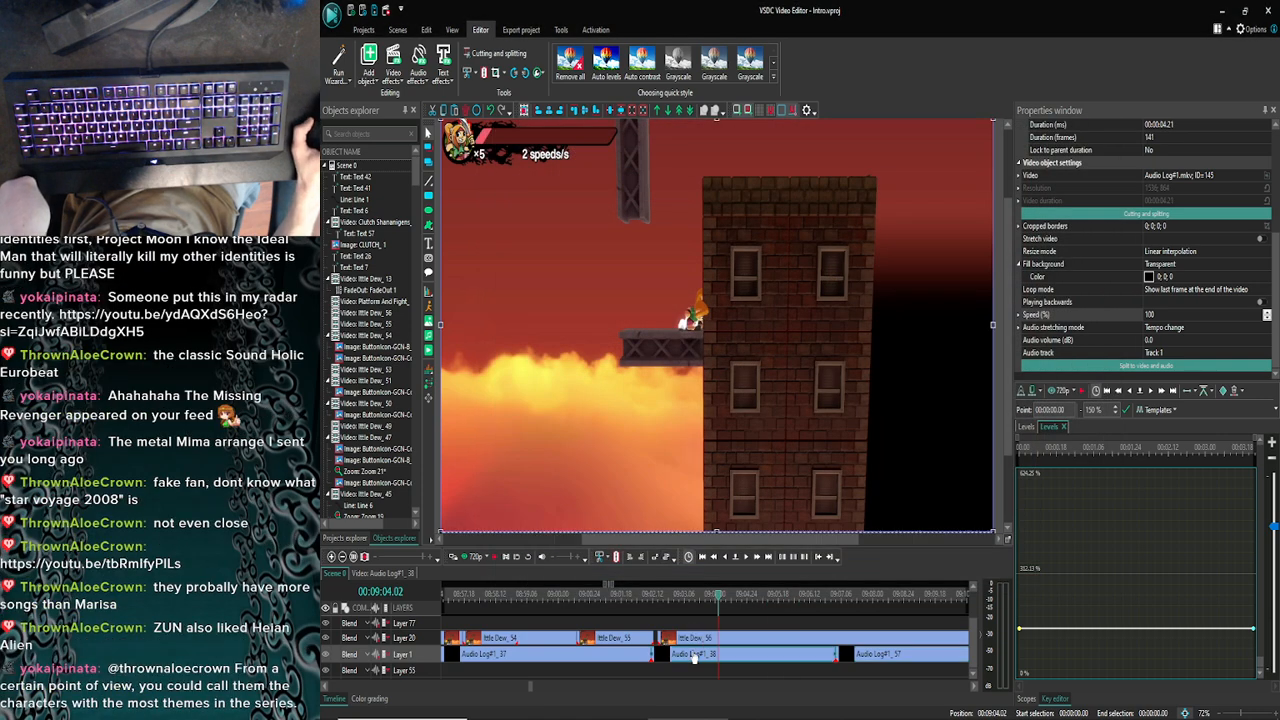
pyautogui.click(490, 72)
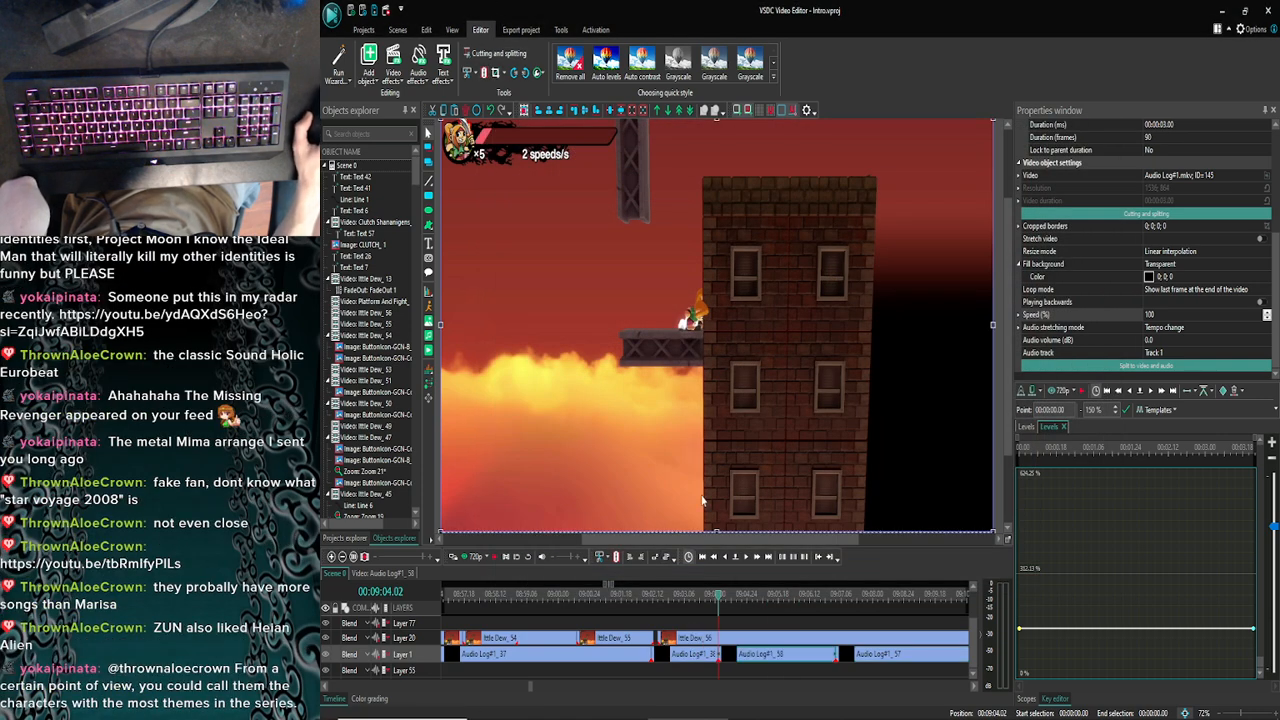
pyautogui.click(760, 658)
pyautogui.press('Delete')
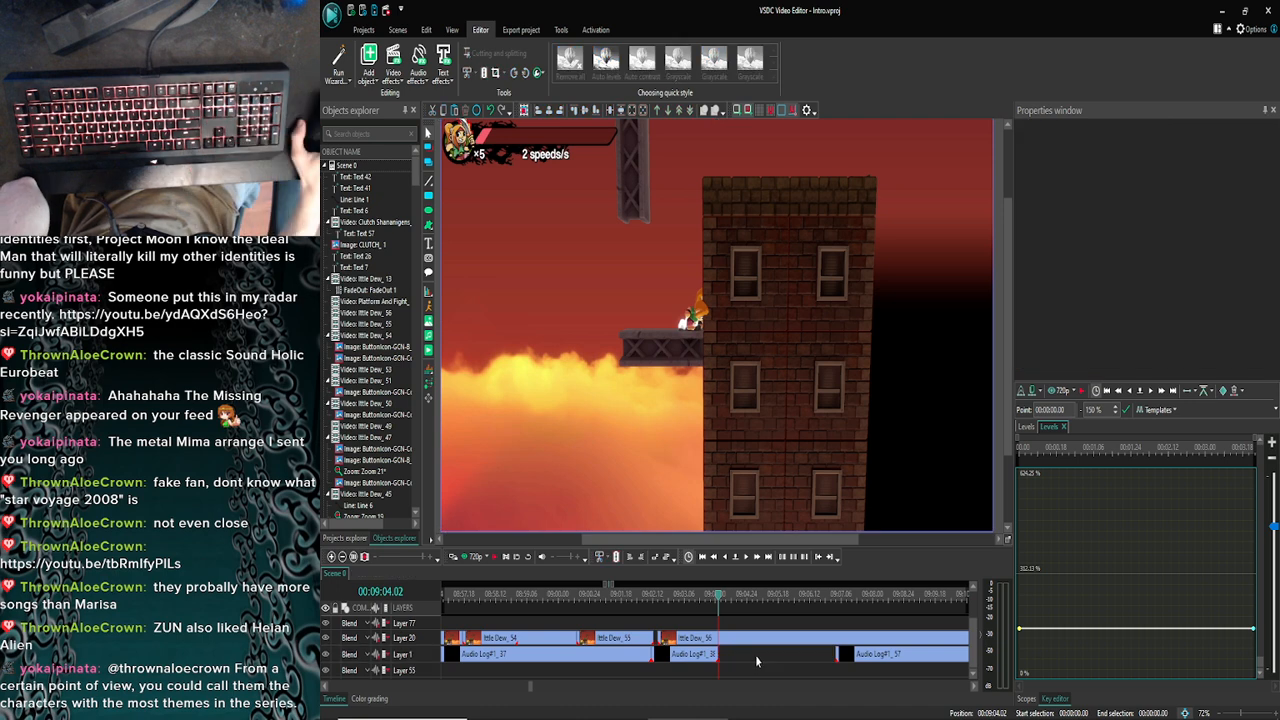
pyautogui.moveTo(884, 654); pyautogui.dragTo(768, 655)
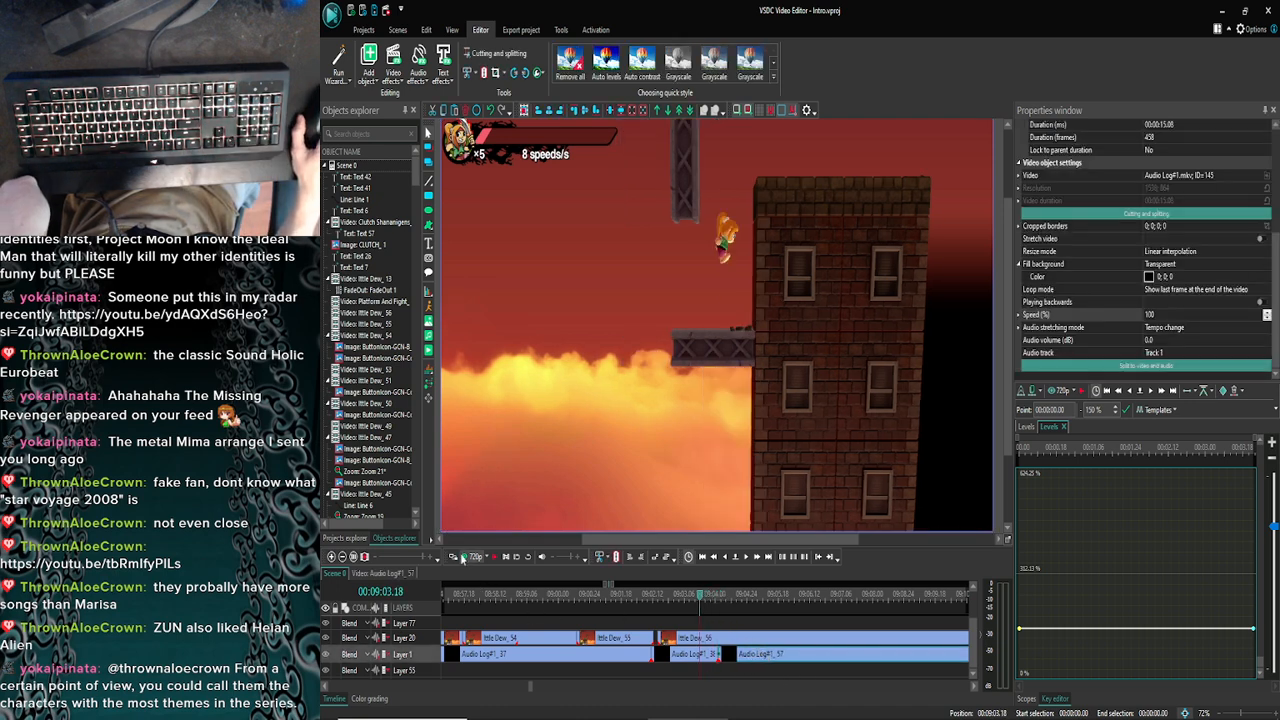
pyautogui.click(462, 558)
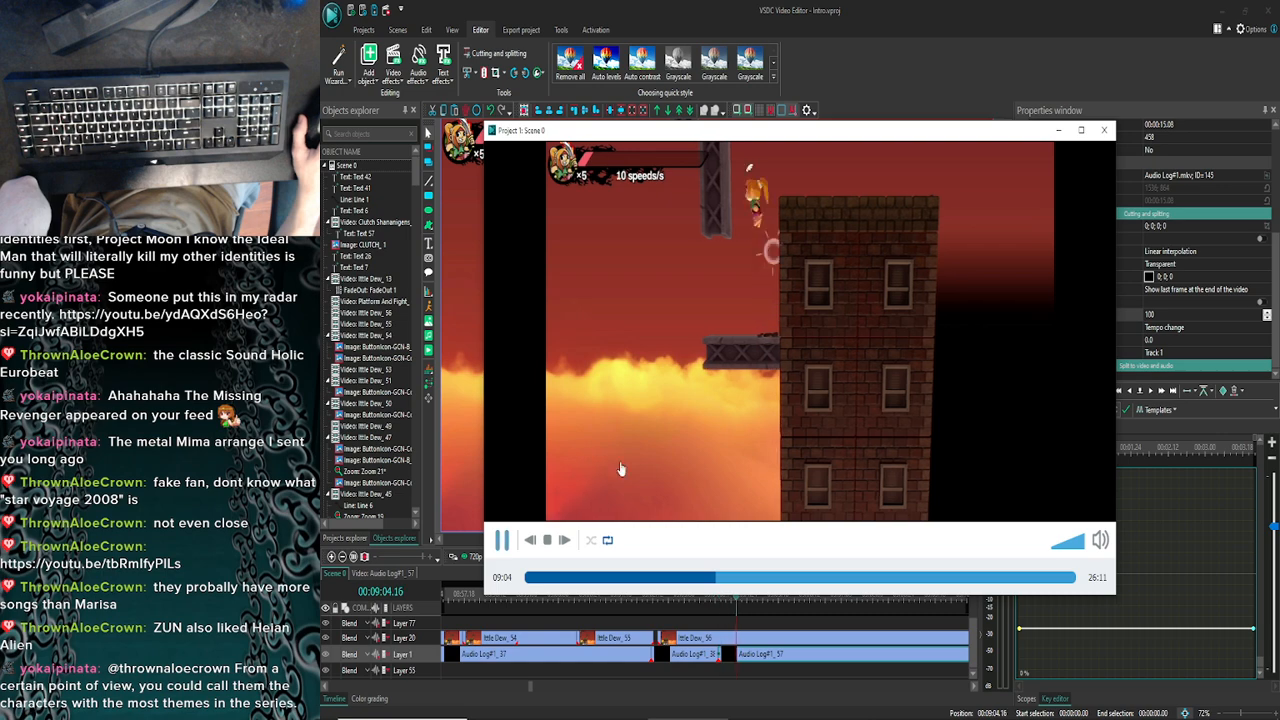
pyautogui.press('Escape')
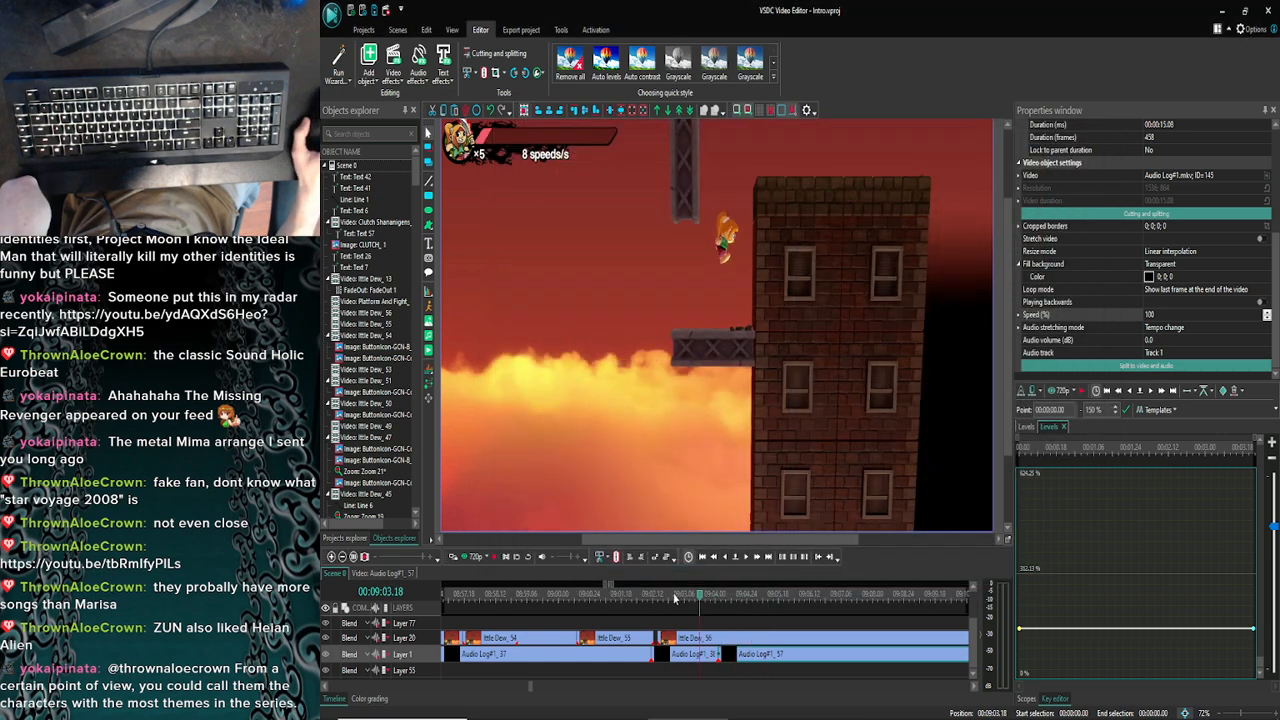
# Preview Scene 0 from 00:09:02.18 to check the join between Audio Log#1_38 and Audio Log#1_57
pyautogui.click(714, 557)
pyautogui.click(476, 556)
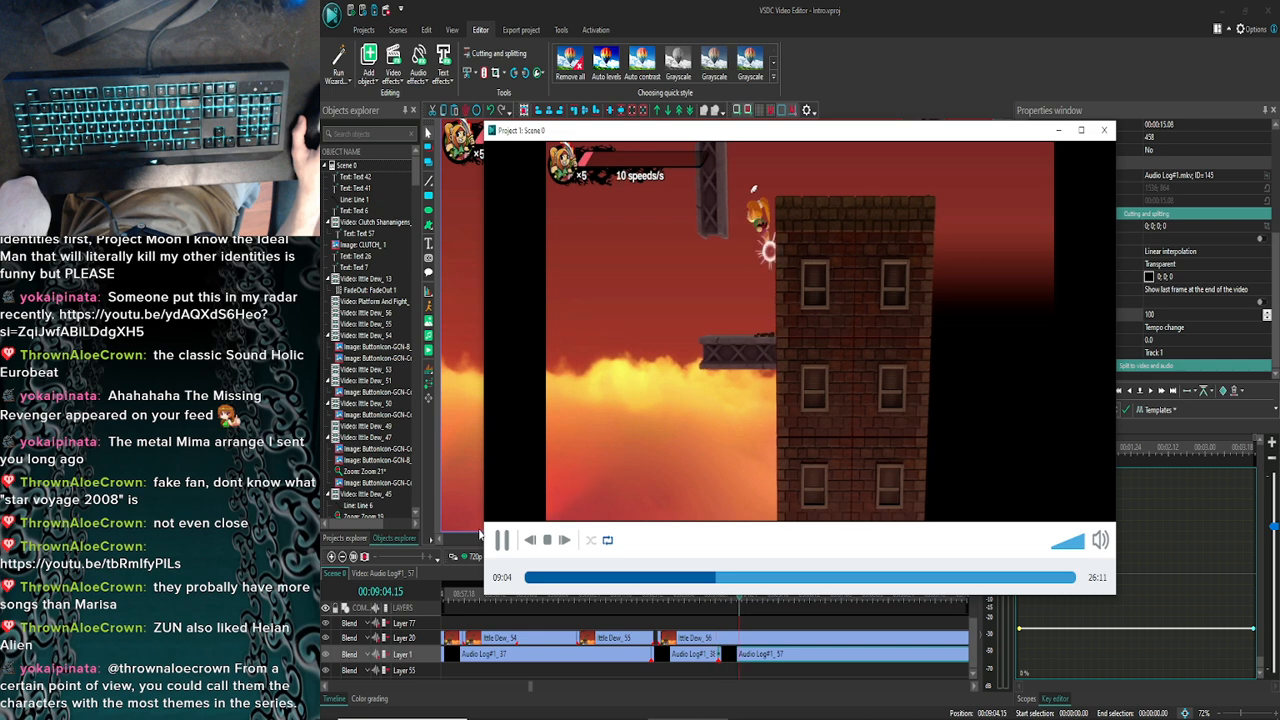
pyautogui.click(1104, 130)
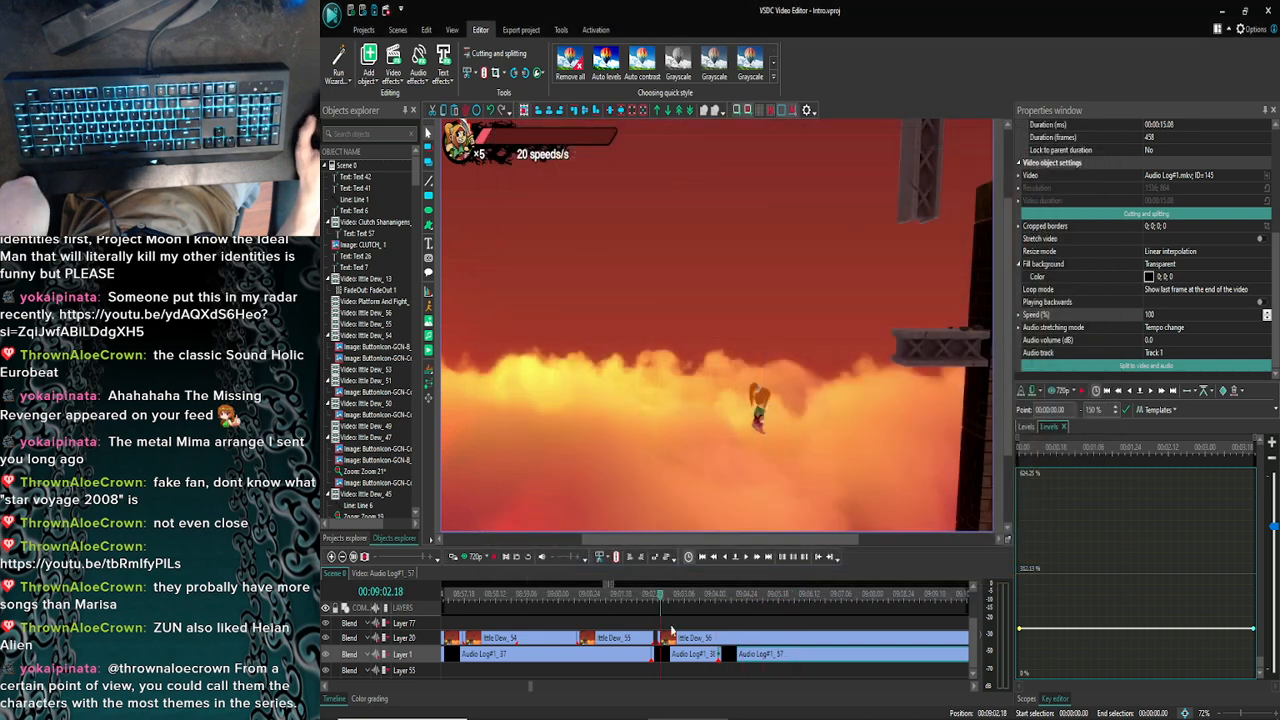
# Move Audio Log#1_57 slightly later to leave a short gap after Audio Log#1_38, and preview the transition from 00:09:02.18
pyautogui.moveTo(536, 708)
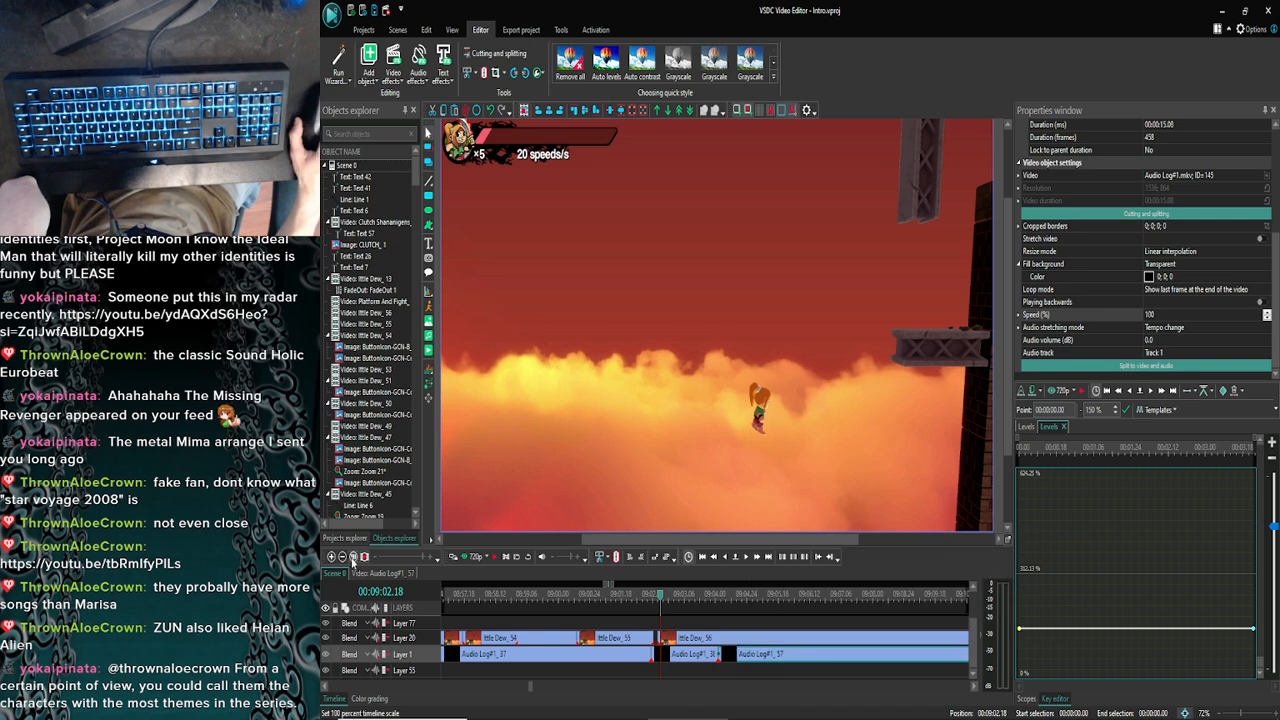
pyautogui.click(352, 557)
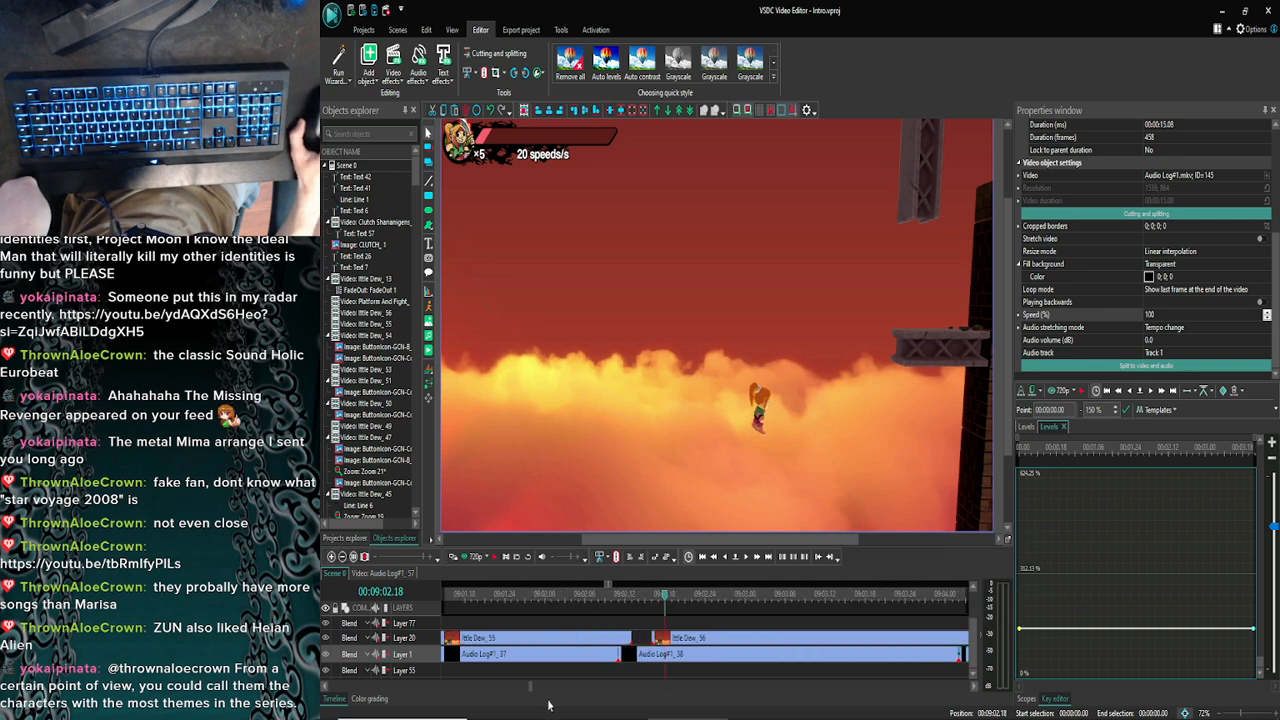
pyautogui.moveTo(530, 688); pyautogui.dragTo(531, 688)
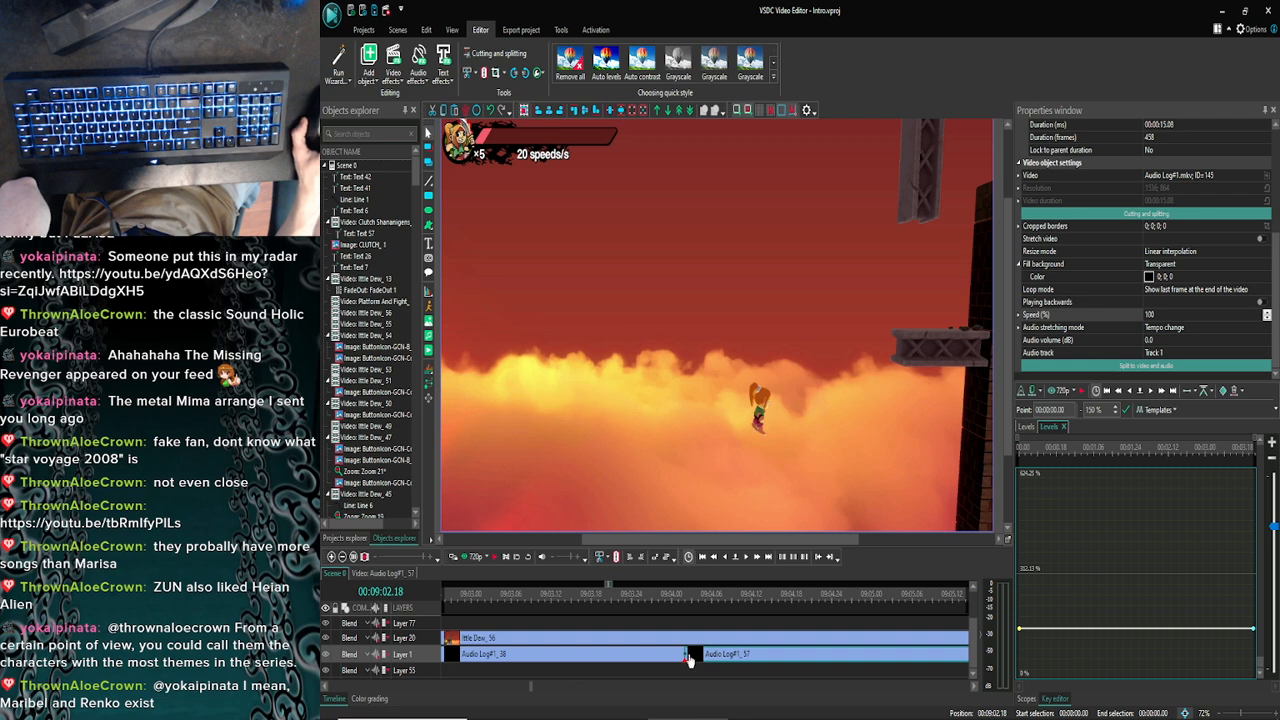
pyautogui.moveTo(690, 658); pyautogui.dragTo(712, 652)
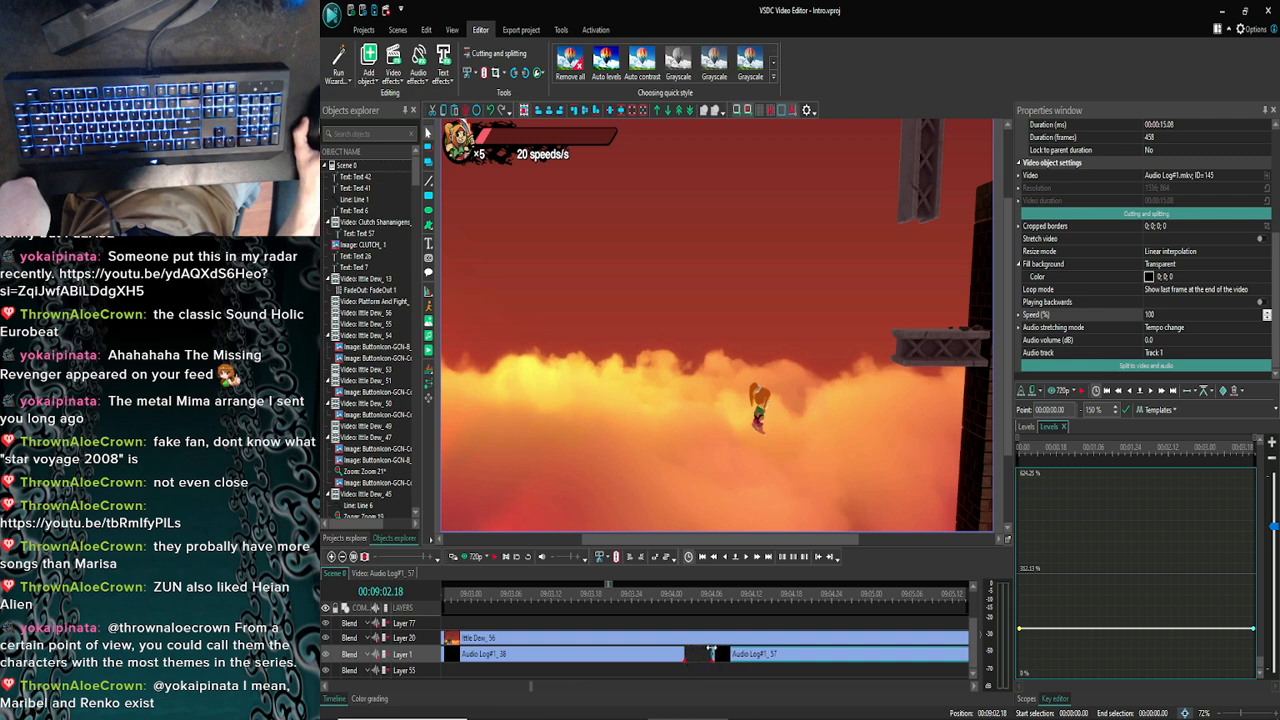
pyautogui.click(480, 560)
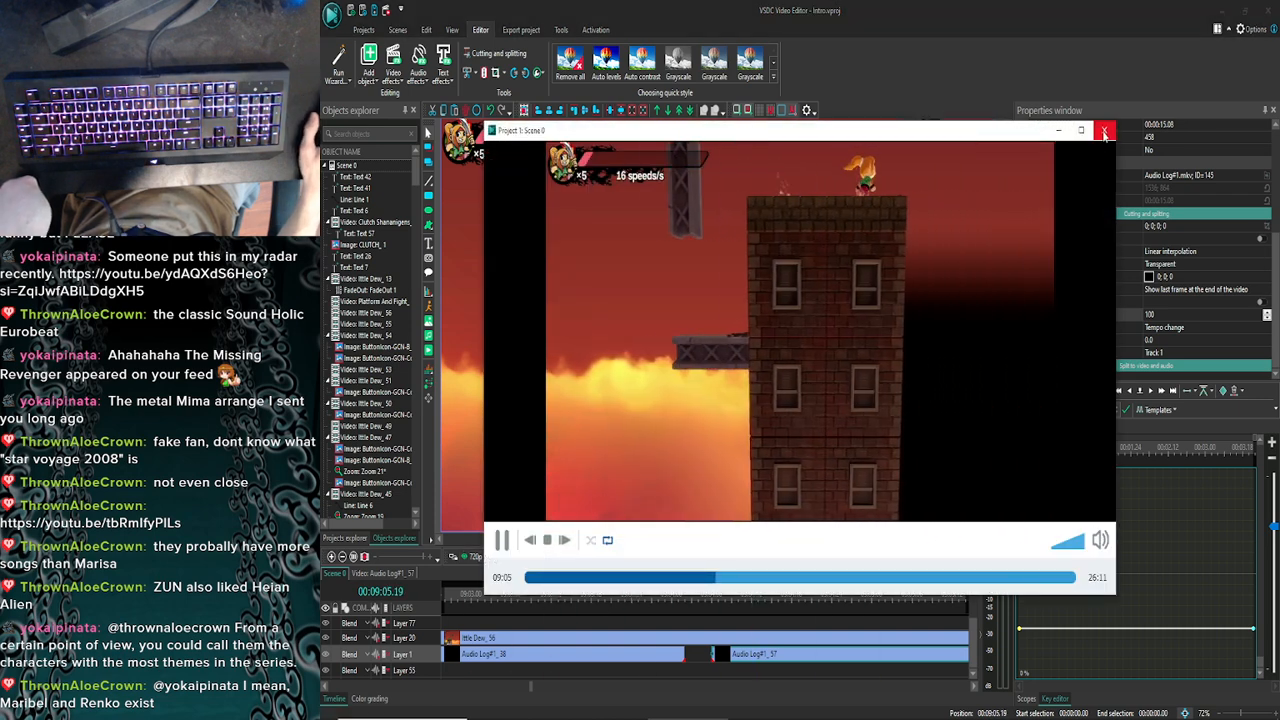
pyautogui.click(1105, 131)
# Switch to the browser, resume the Star Voyage 2008 video and return to VSDC Video Editor
pyautogui.click(510, 712)
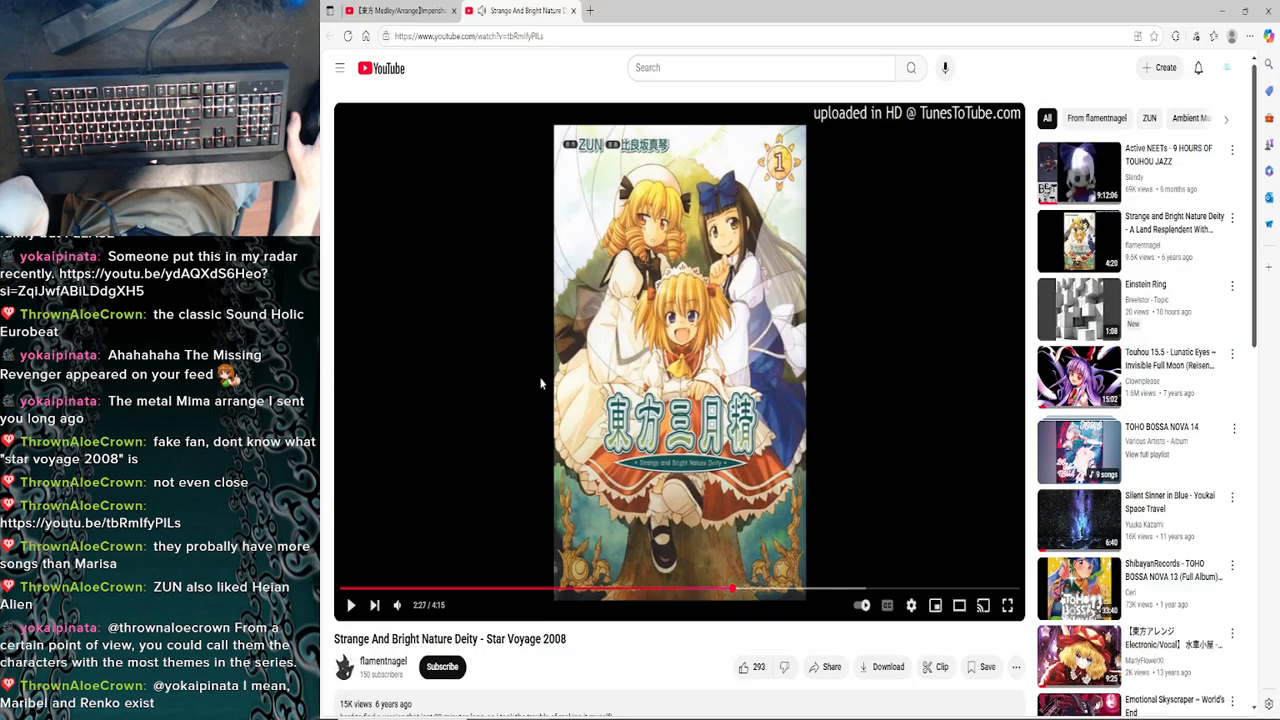
pyautogui.click(1222, 11)
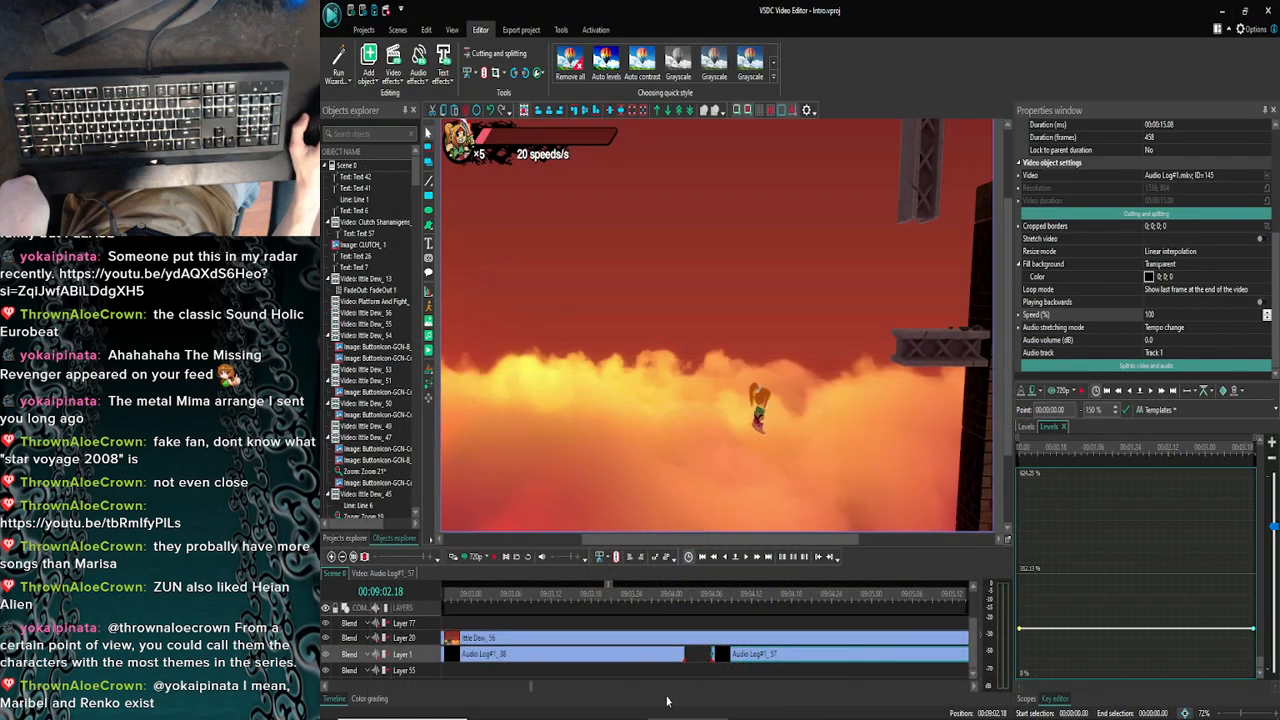
# Move the playhead to 00:09:02.12 and preview how Audio Log#1_38 plays against the Ittle Dew_56 gameplay
pyautogui.click(342, 558)
pyautogui.click(342, 558)
pyautogui.click(342, 558)
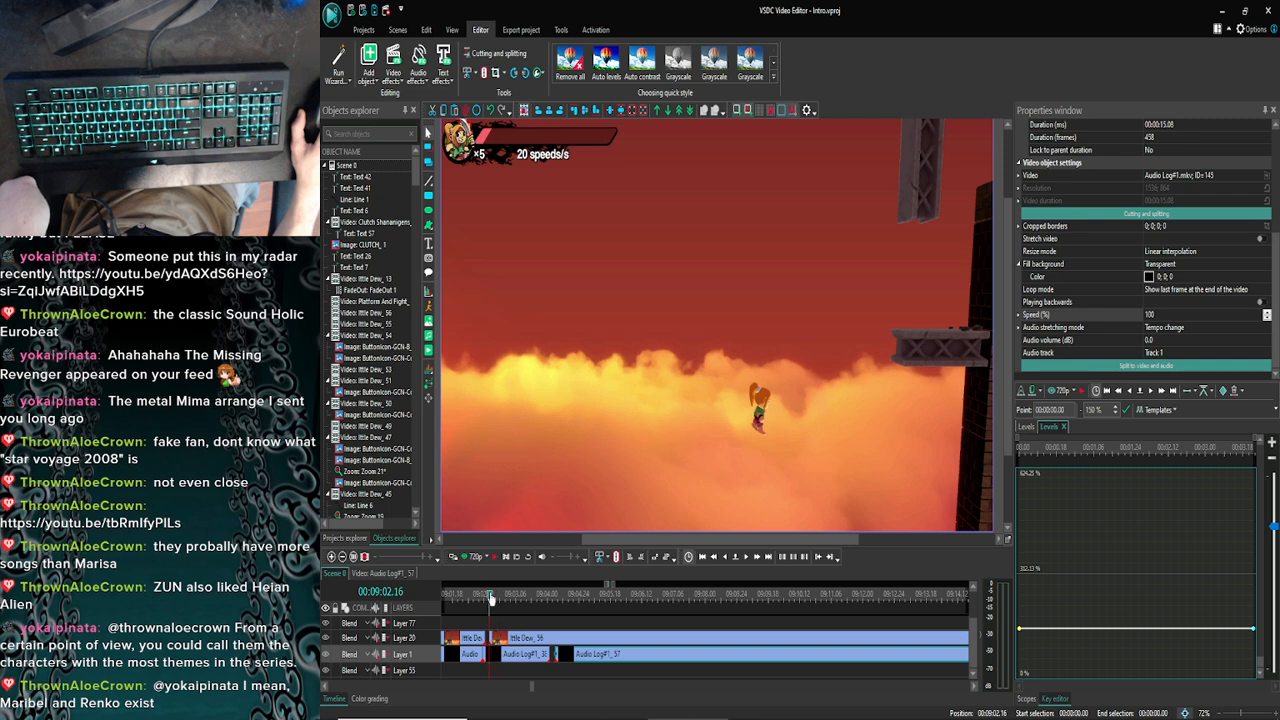
pyautogui.moveTo(490, 598); pyautogui.dragTo(486, 598)
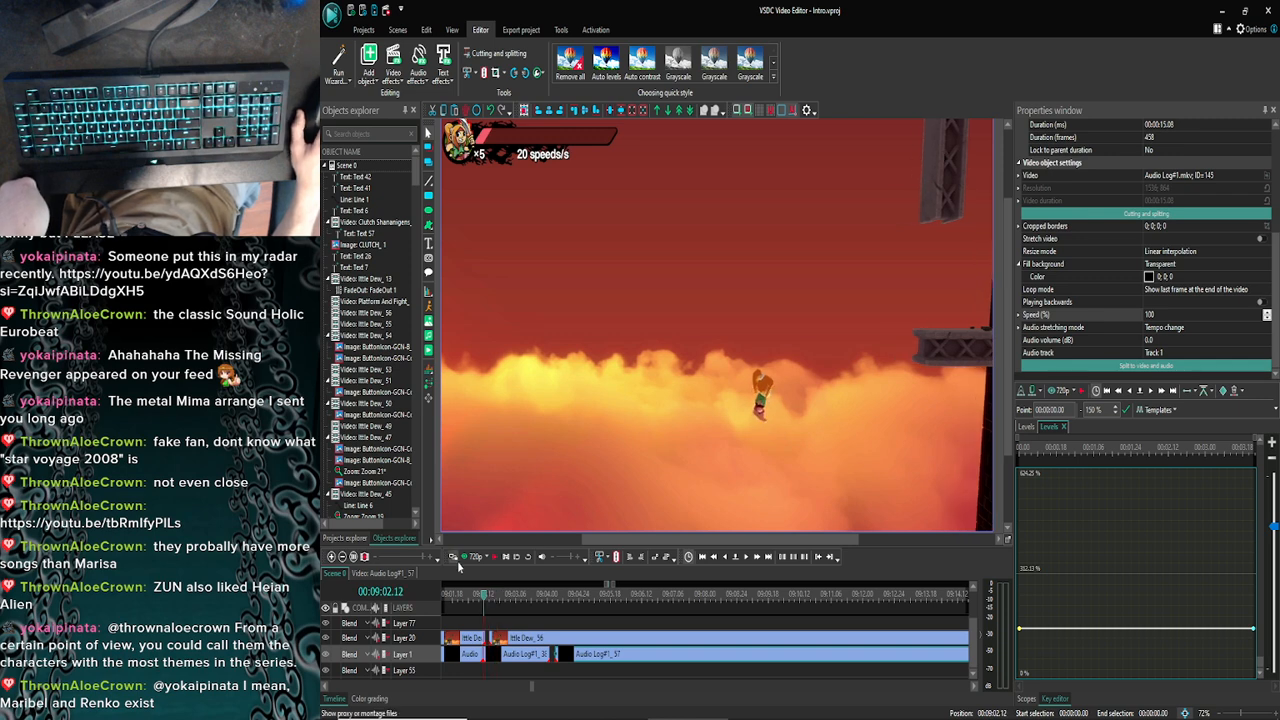
pyautogui.click(463, 560)
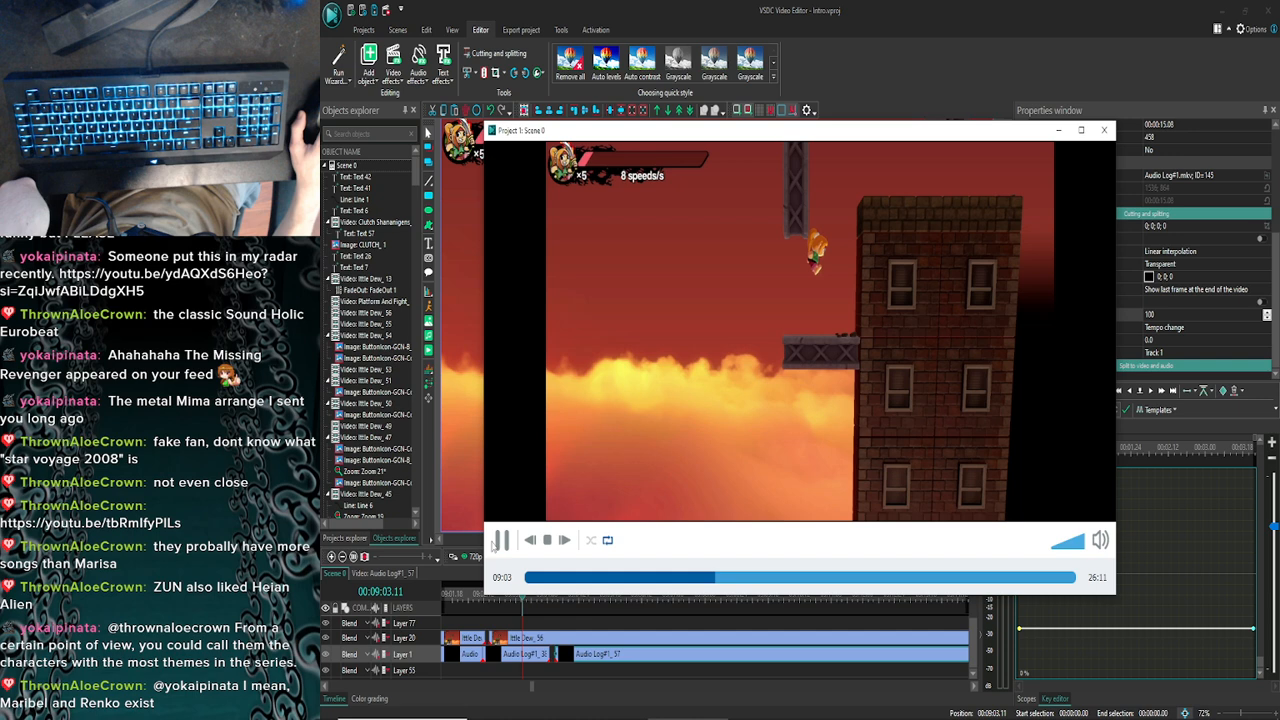
pyautogui.click(499, 540)
pyautogui.click(1103, 131)
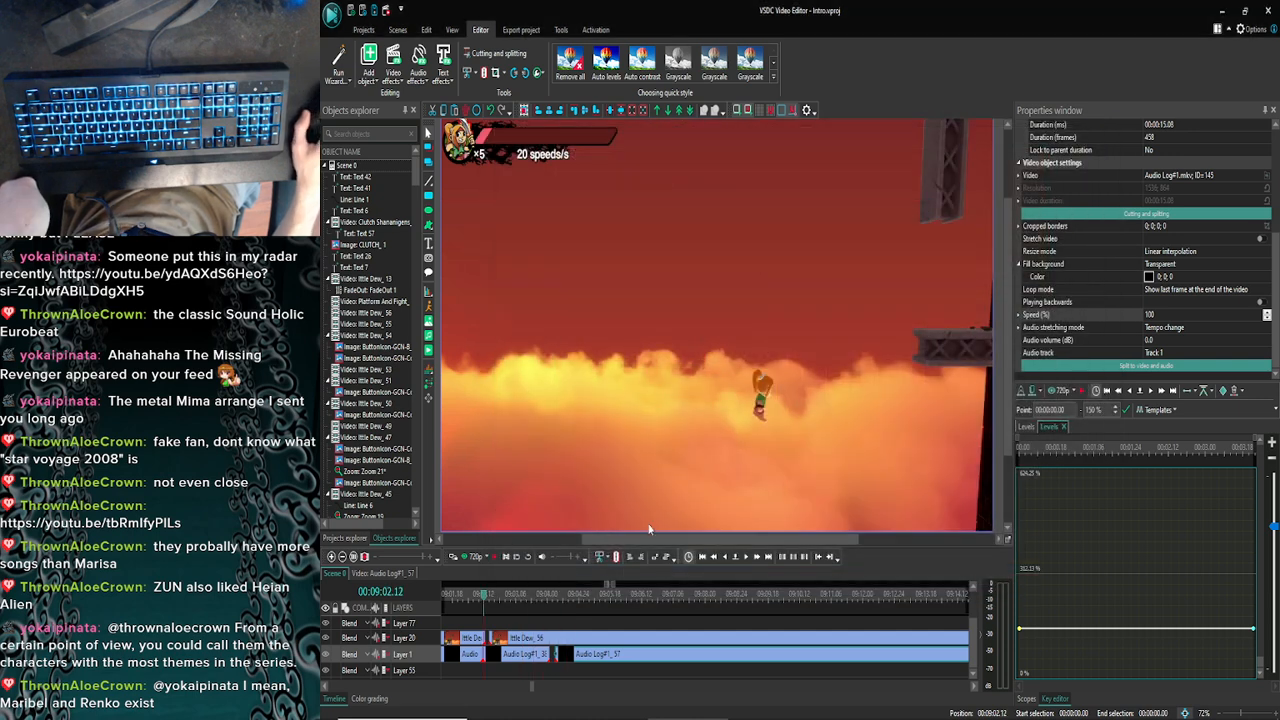
# Move the Ittle Dew_56 clip later to line up with the start of Audio Log#1_57 and preview from 00:09:02.12
pyautogui.moveTo(527, 640); pyautogui.dragTo(573, 639)
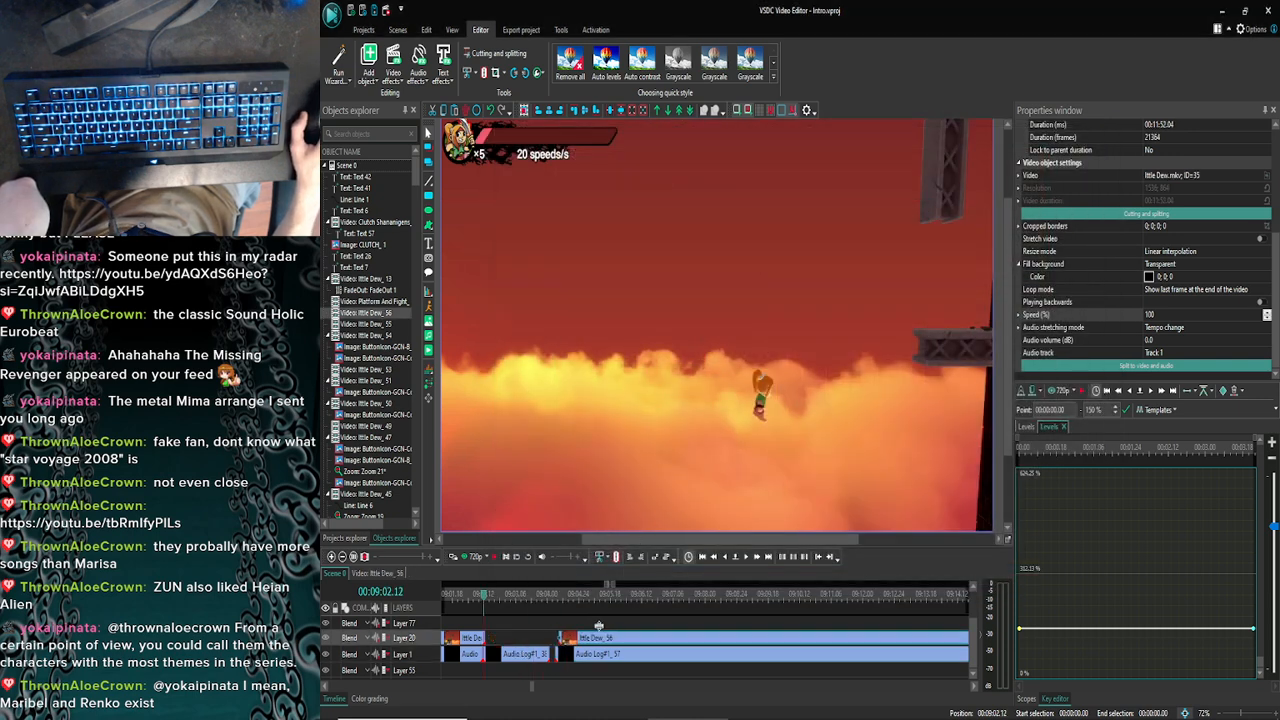
pyautogui.click(466, 558)
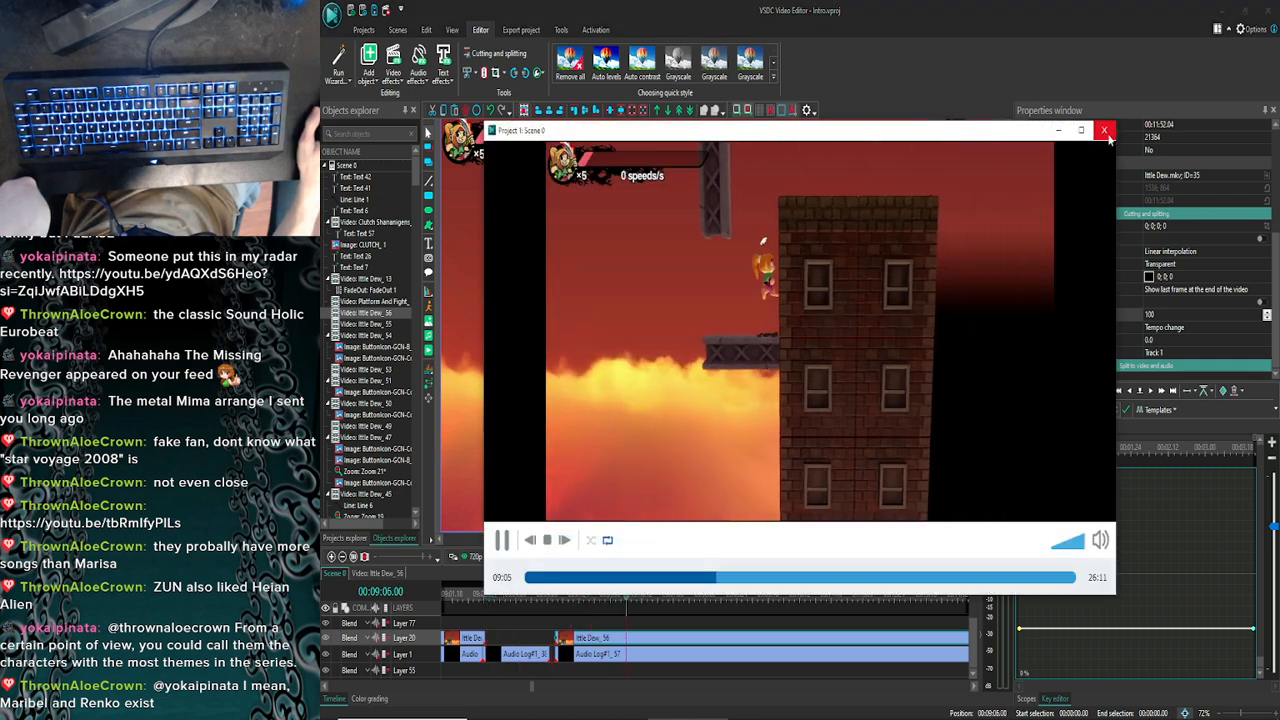
pyautogui.click(1104, 131)
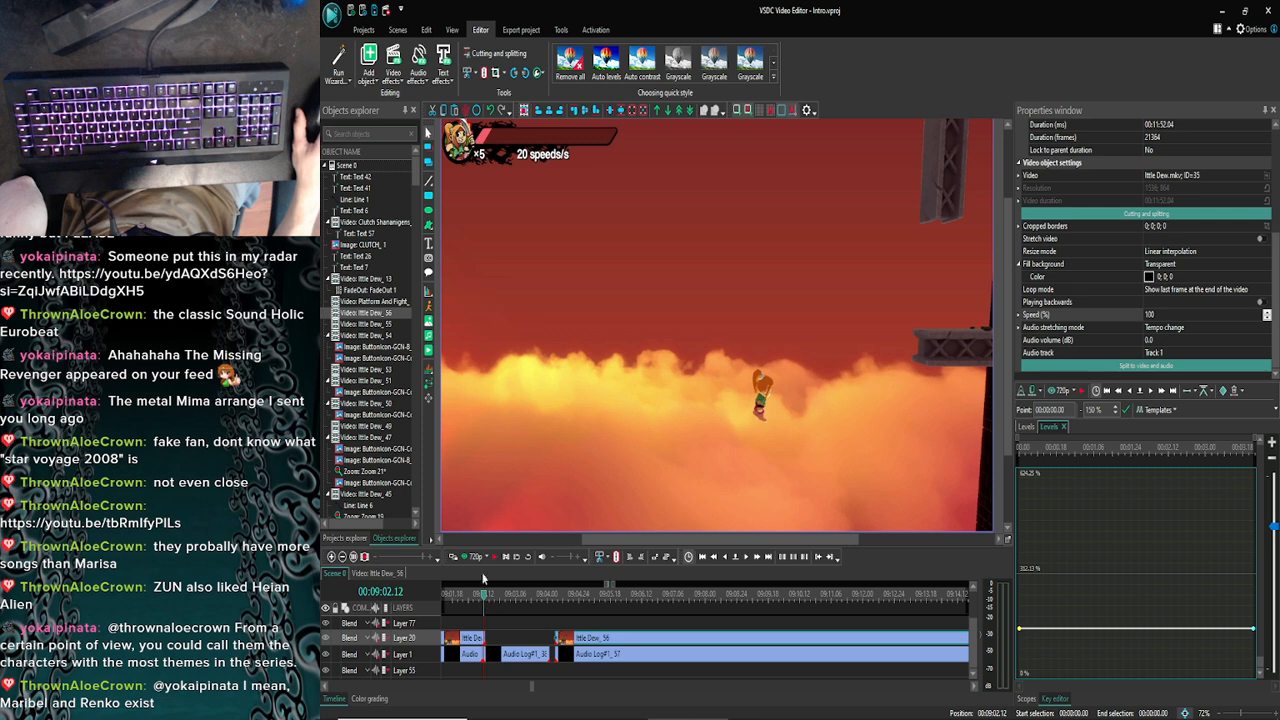
pyautogui.click(470, 559)
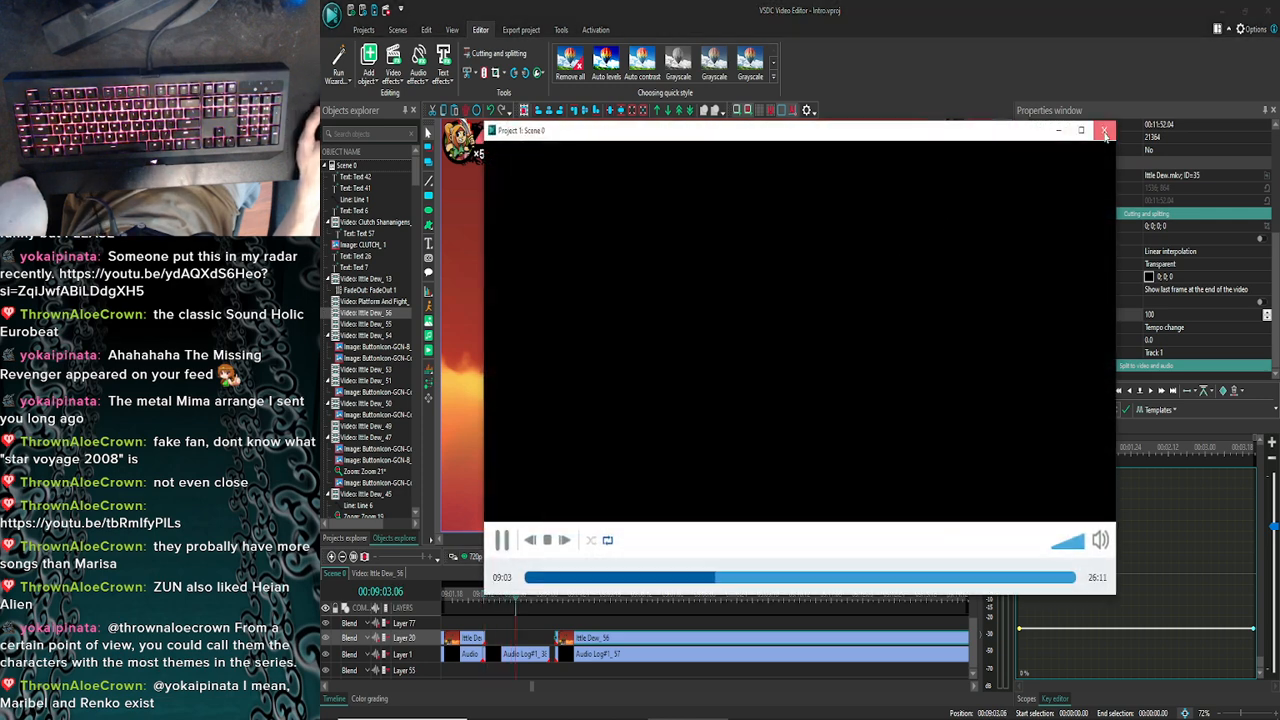
pyautogui.click(1105, 131)
# Extend the end of the Ittle Dew_55 clip to the start of Ittle Dew_56 and preview the filled gap
pyautogui.click(476, 639)
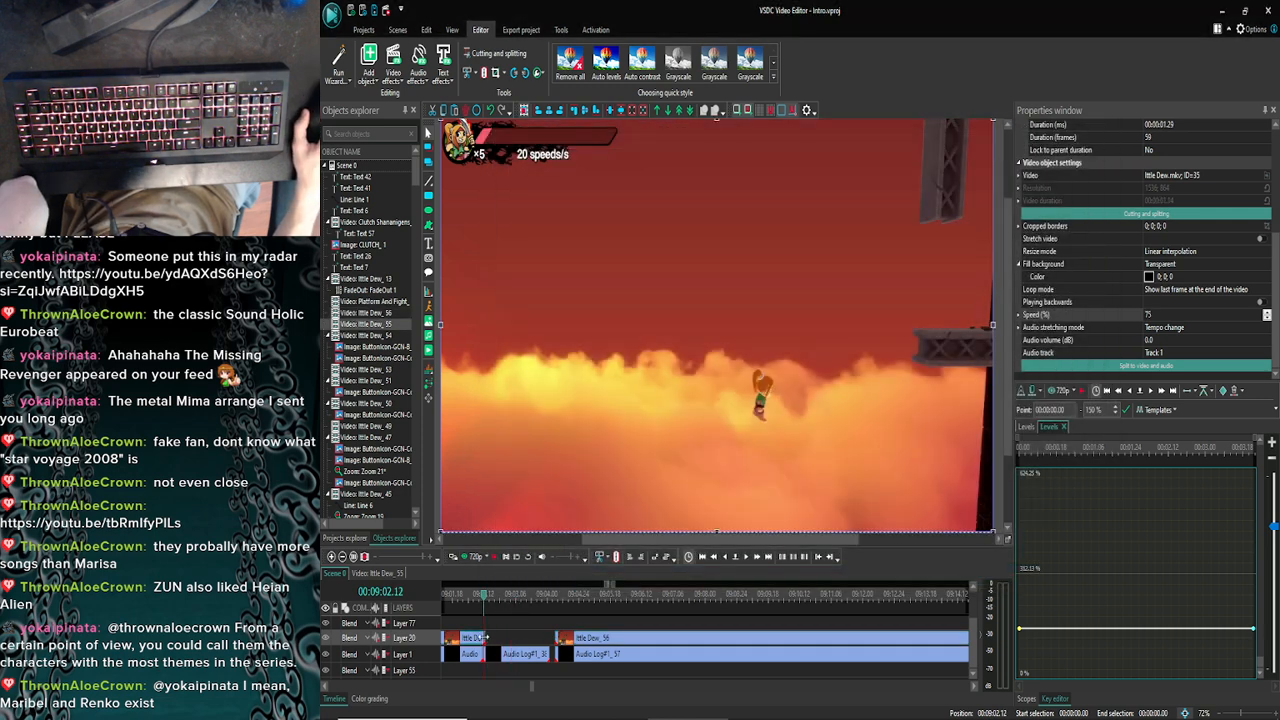
pyautogui.moveTo(517, 635); pyautogui.dragTo(566, 627)
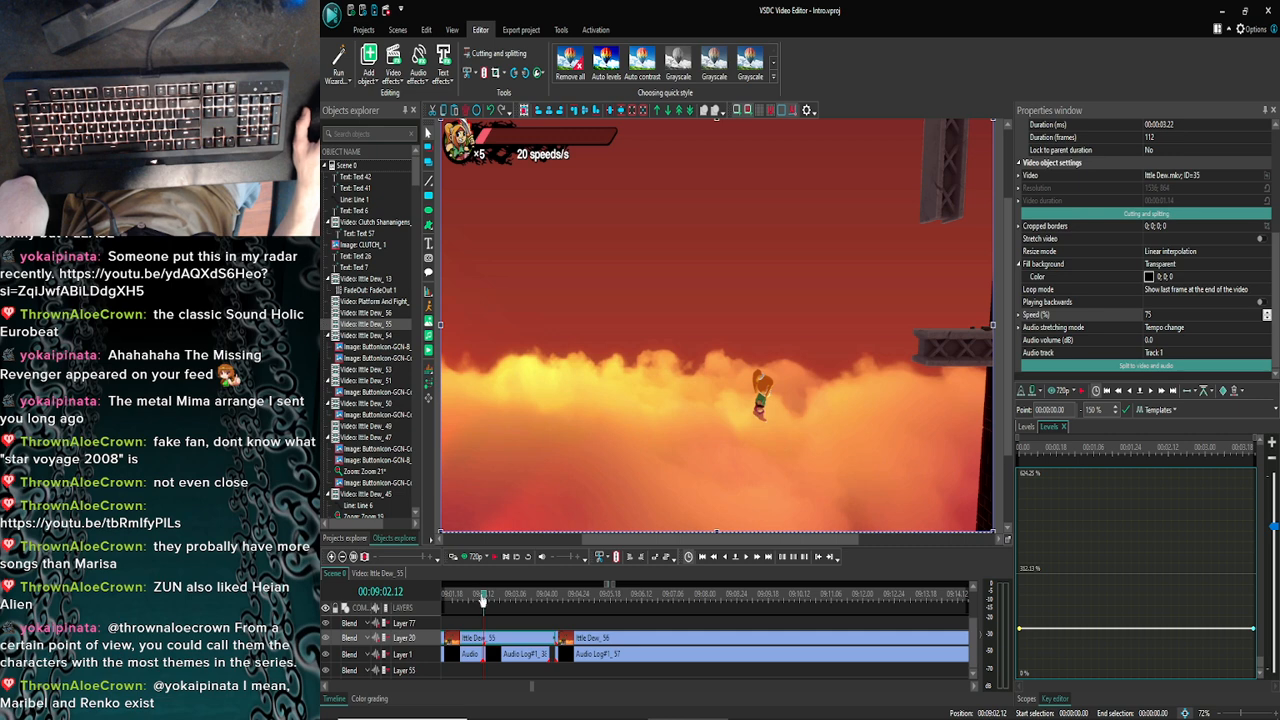
pyautogui.click(467, 558)
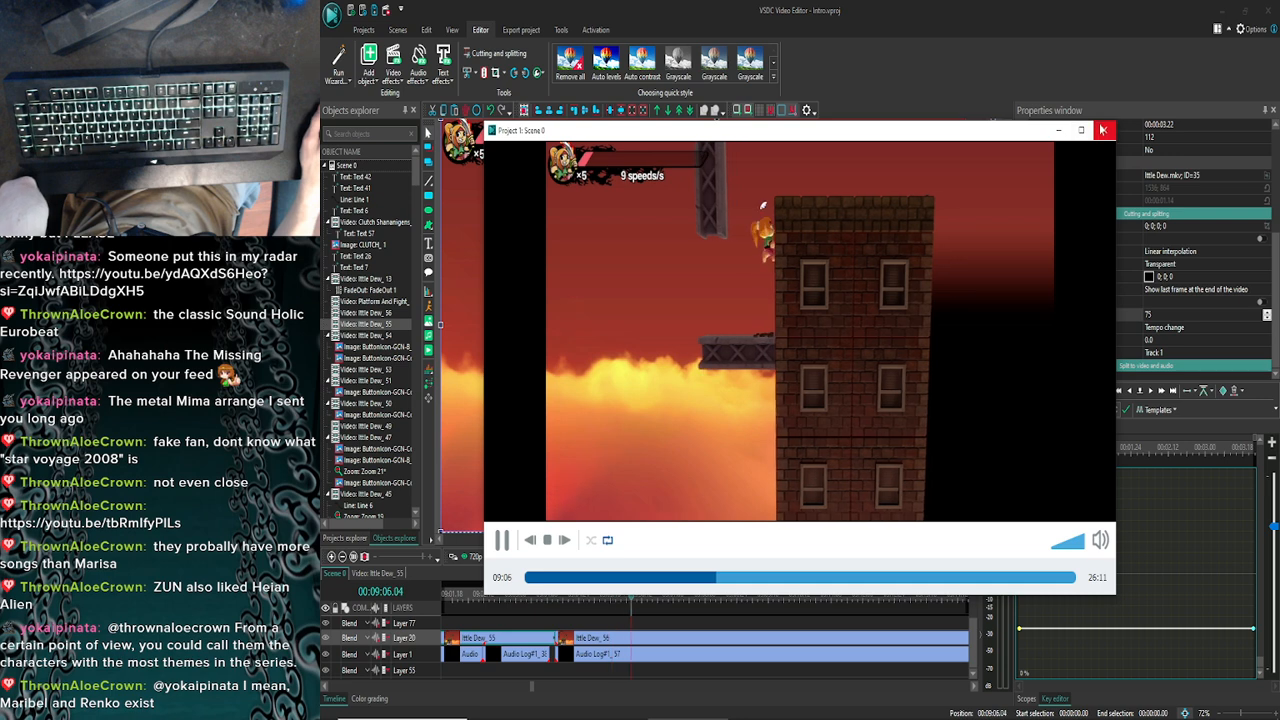
pyautogui.click(1094, 136)
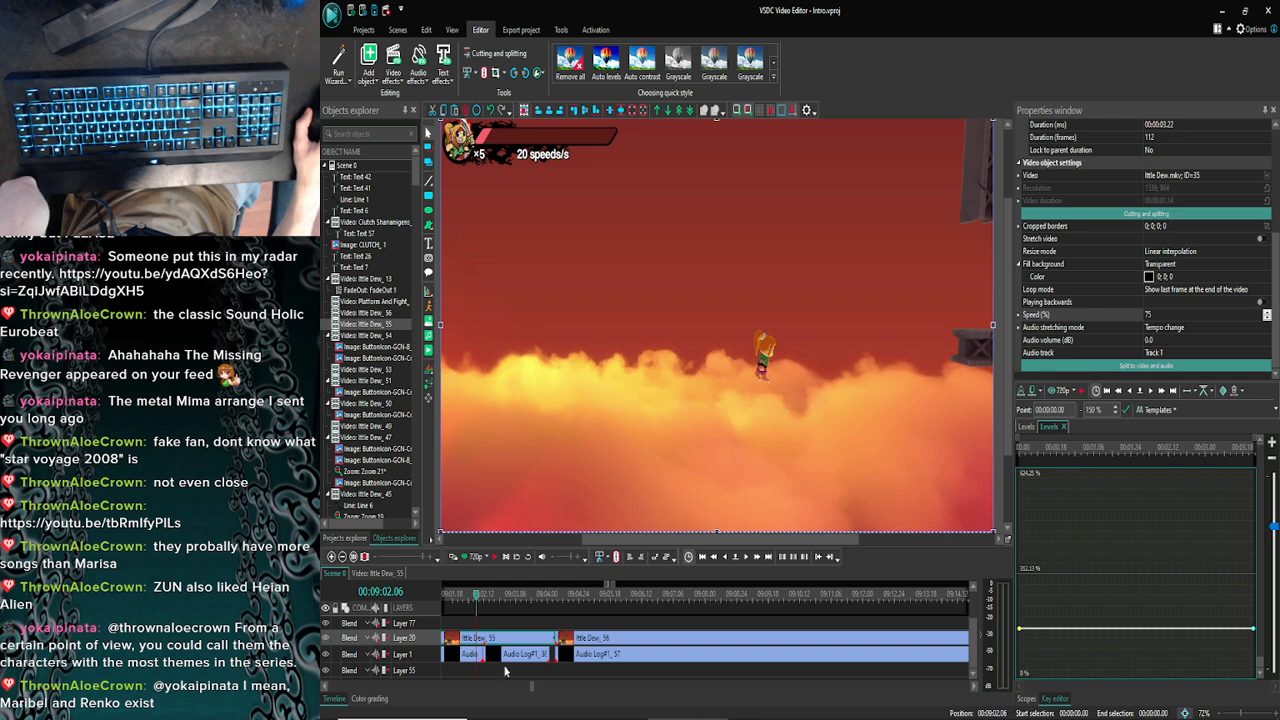
# Preview the retimed section of Scene 0 from 00:08:59.25, and move the playhead back one frame to 00:08:59.24
pyautogui.click(343, 558)
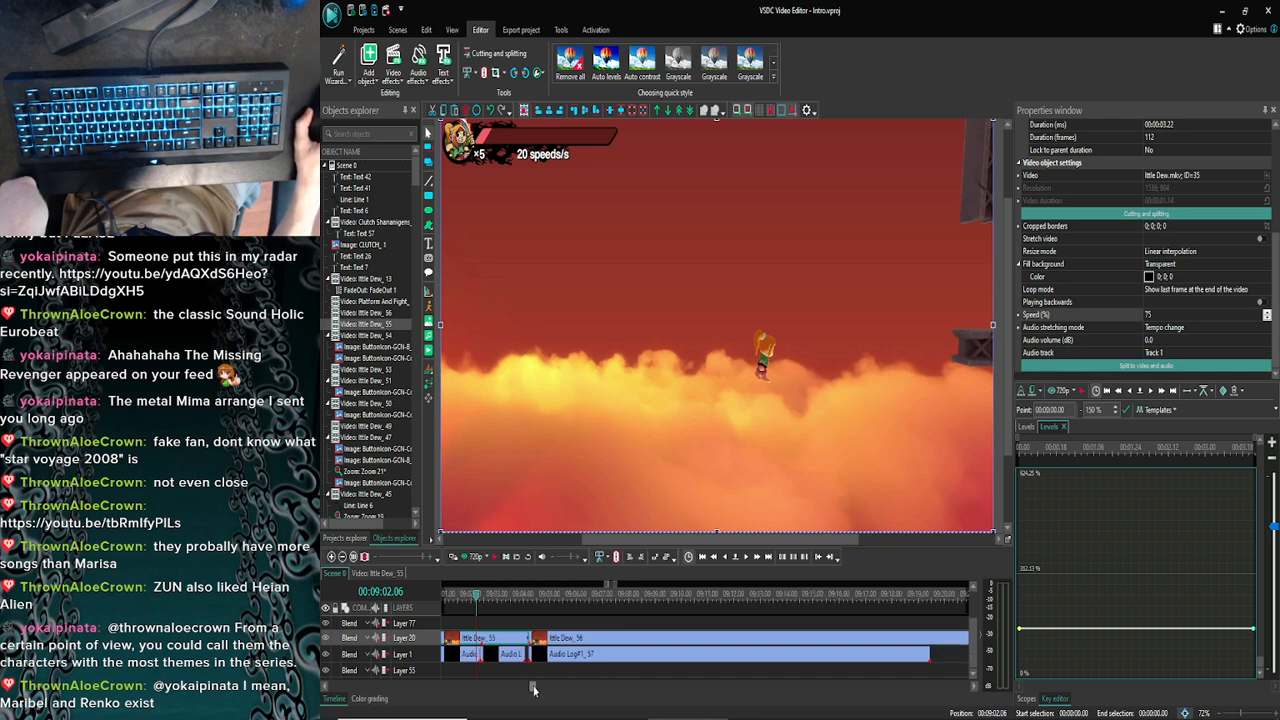
pyautogui.moveTo(533, 688); pyautogui.dragTo(531, 690)
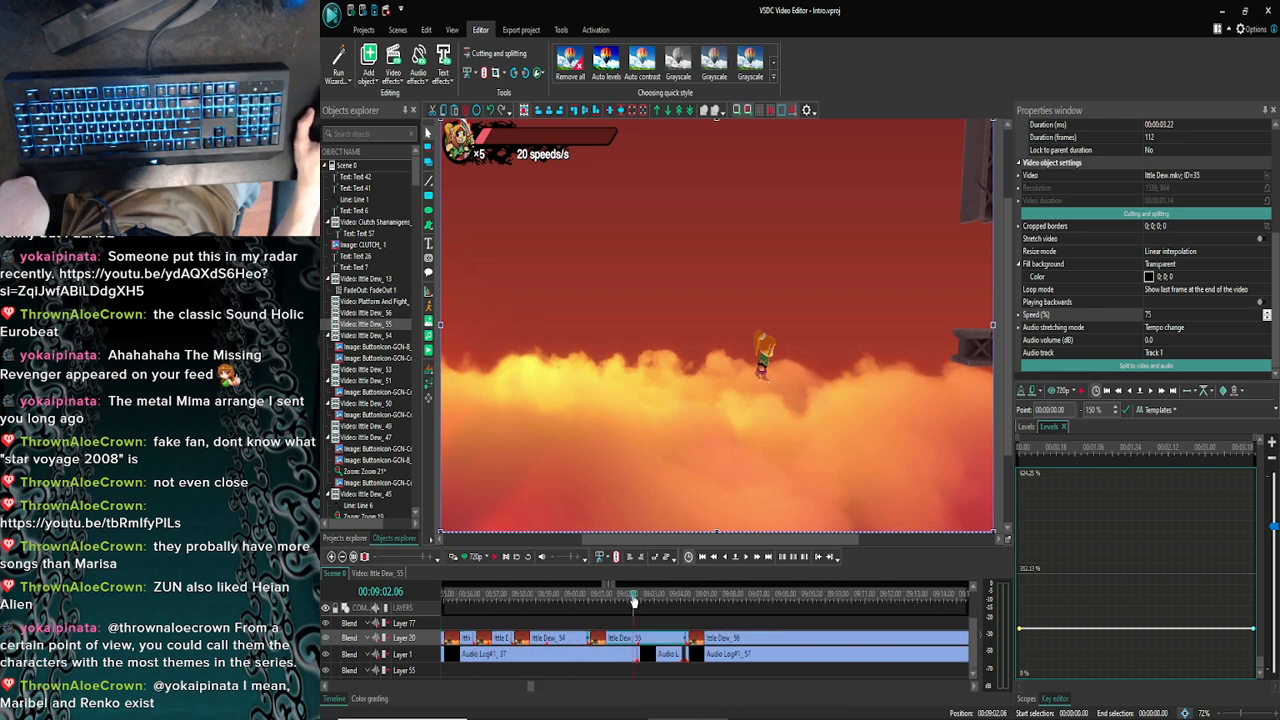
pyautogui.click(571, 600)
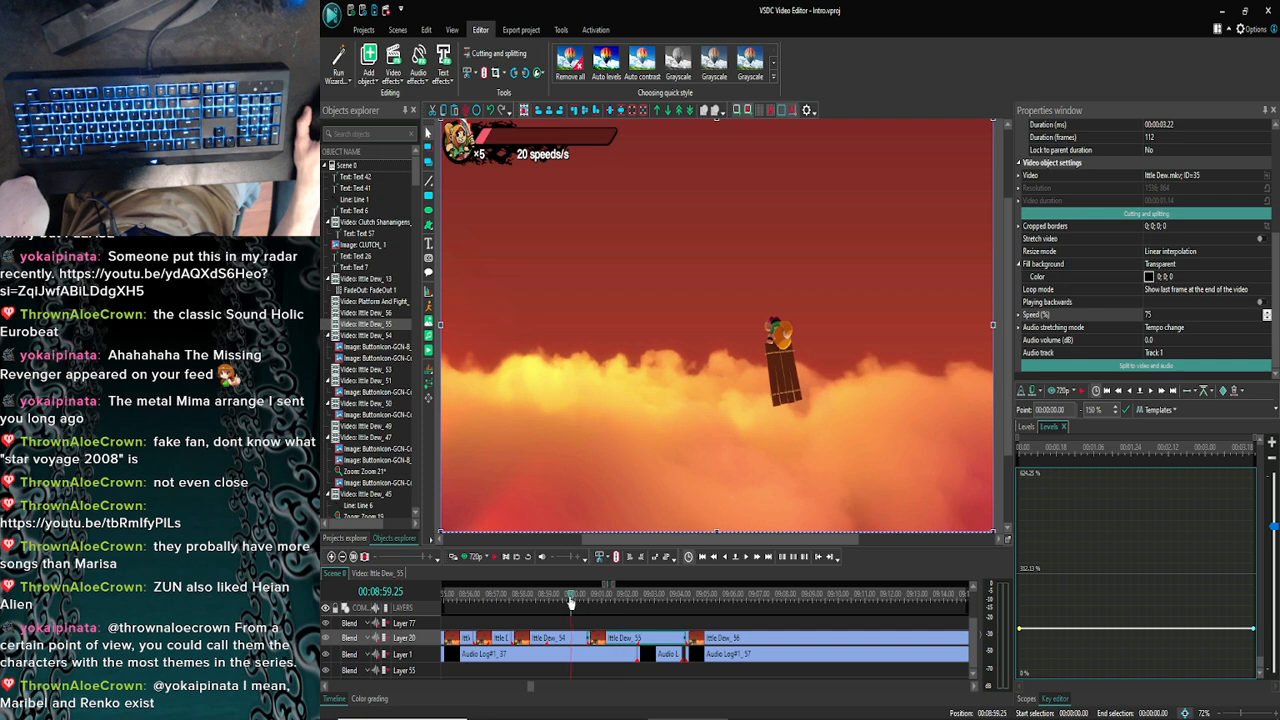
pyautogui.click(471, 557)
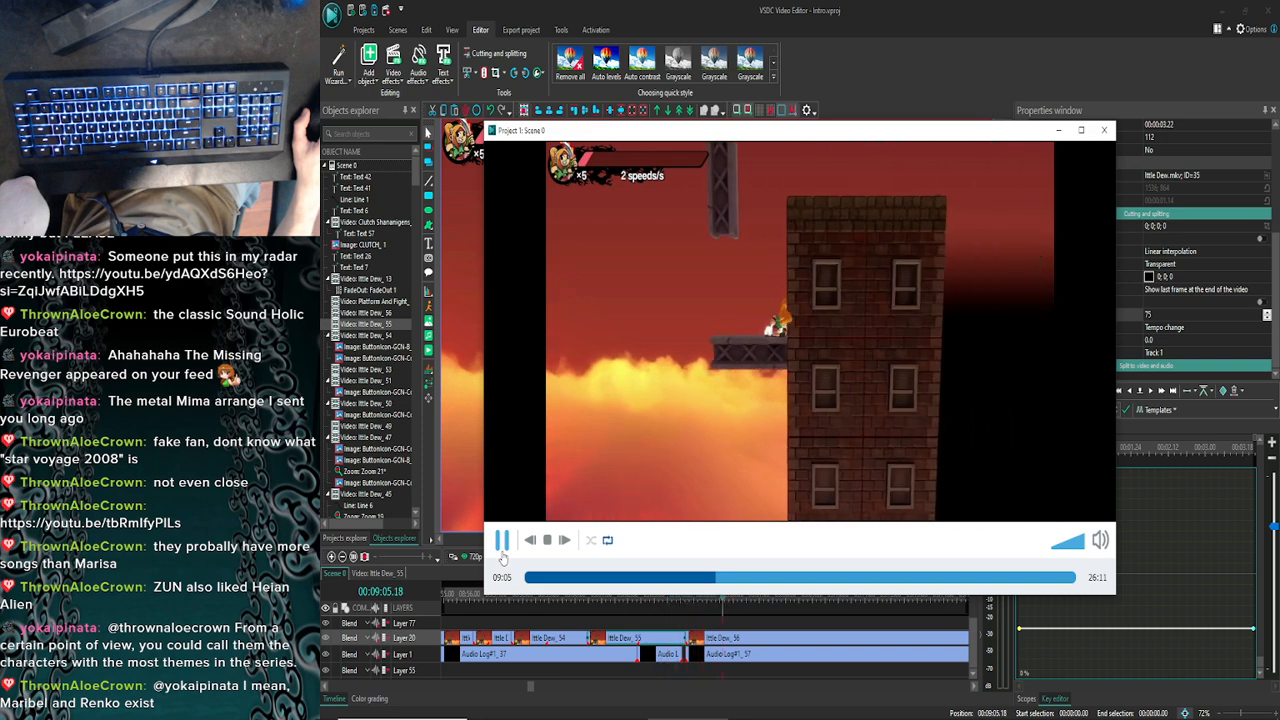
pyautogui.click(502, 545)
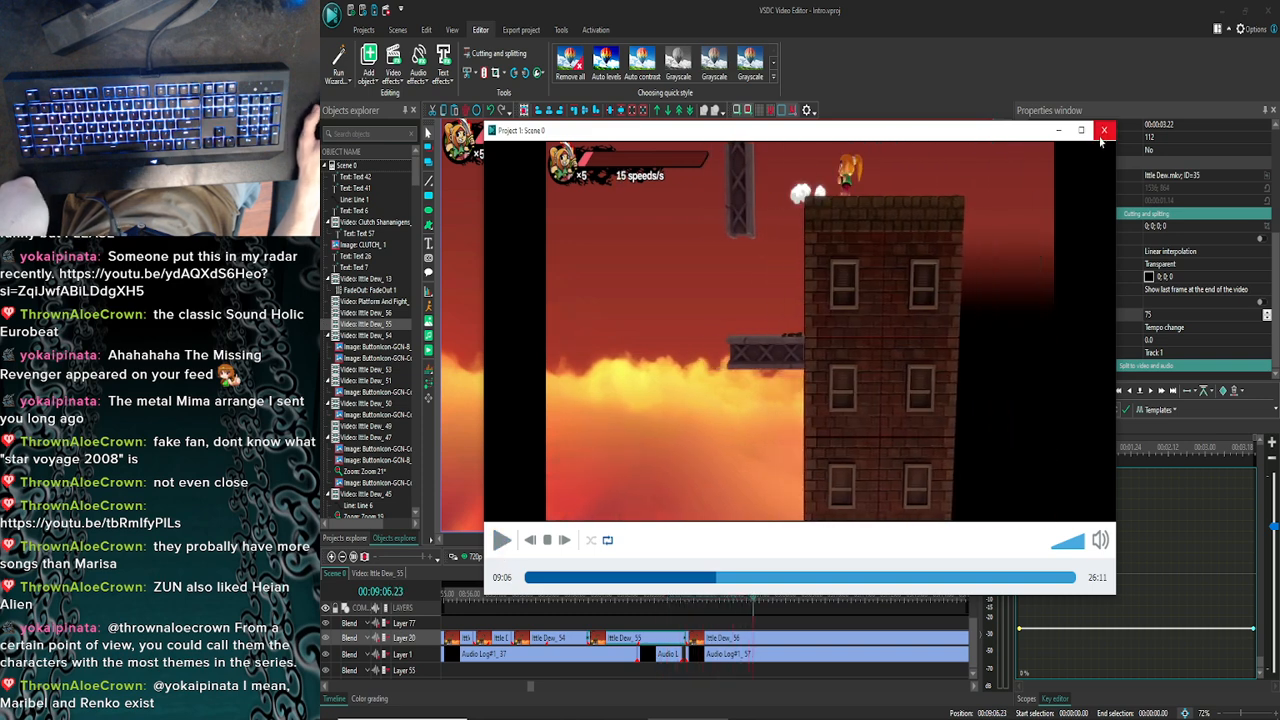
pyautogui.click(1103, 131)
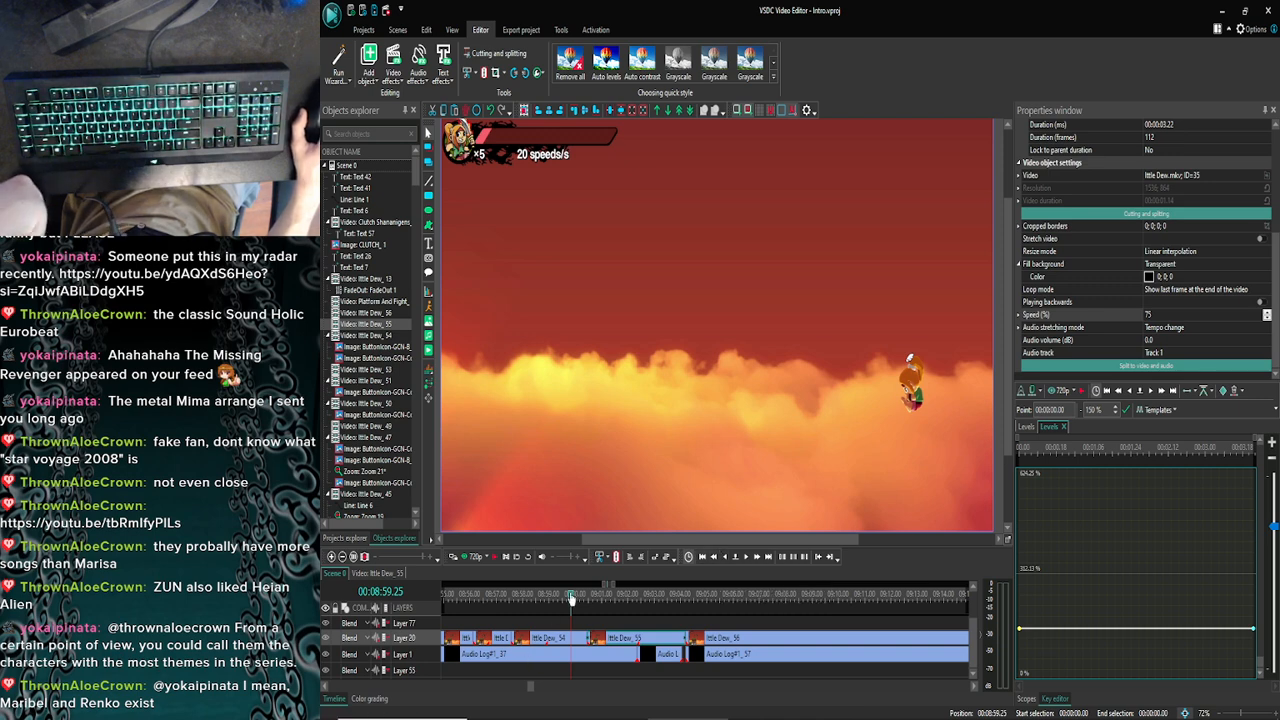
pyautogui.click(726, 562)
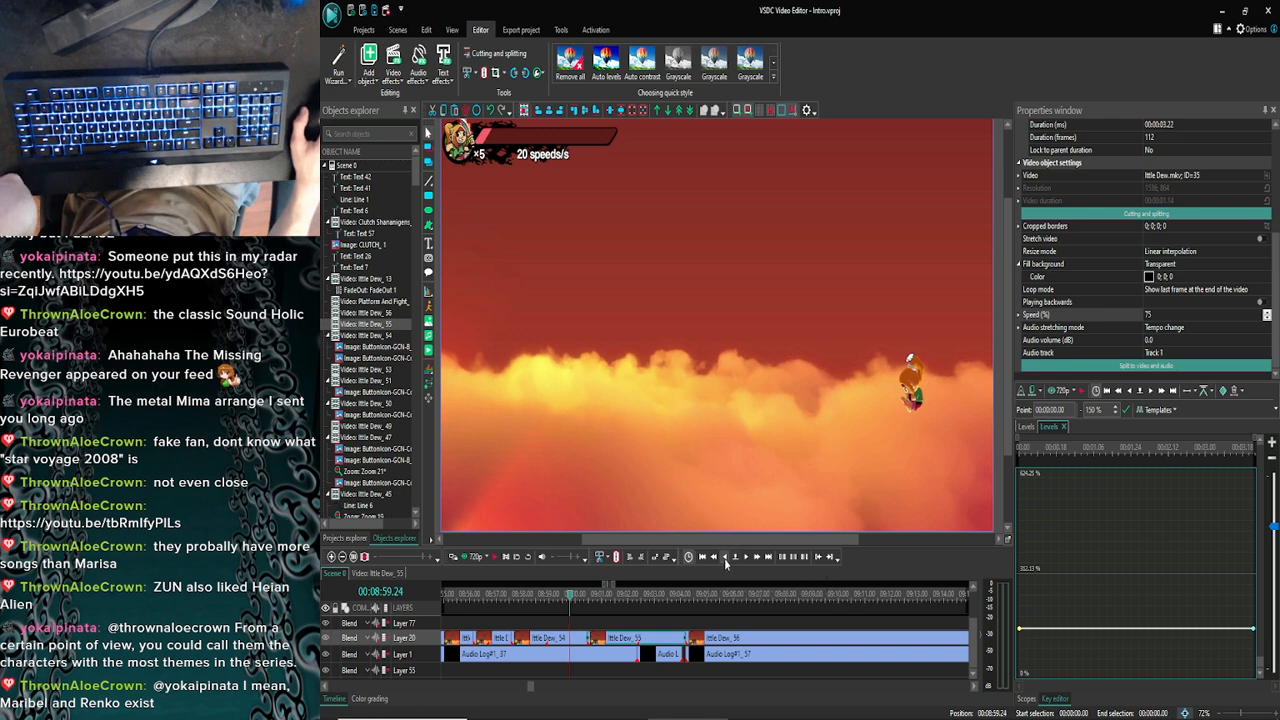
# Switch to the browser, close the Star Voyage 2008 video, resume the Imperishable Night medley and return to VSDC Video Editor
pyautogui.moveTo(519, 710)
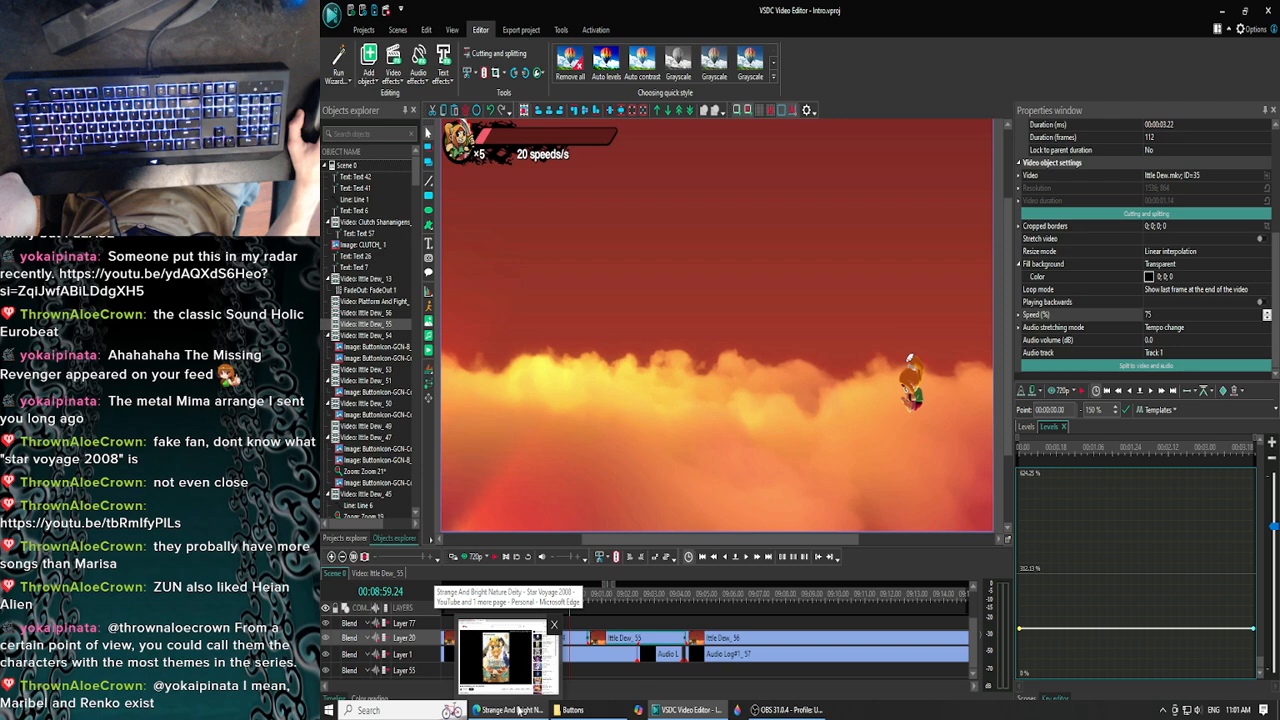
pyautogui.click(519, 710)
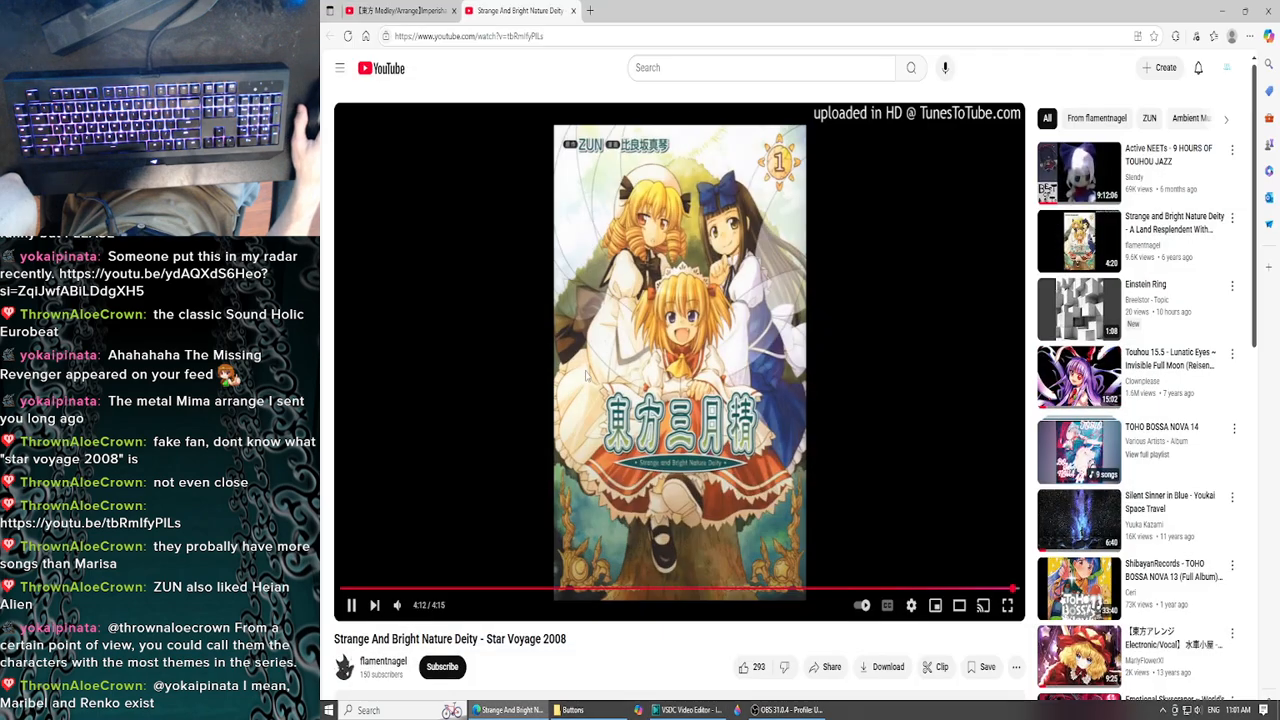
pyautogui.click(446, 9)
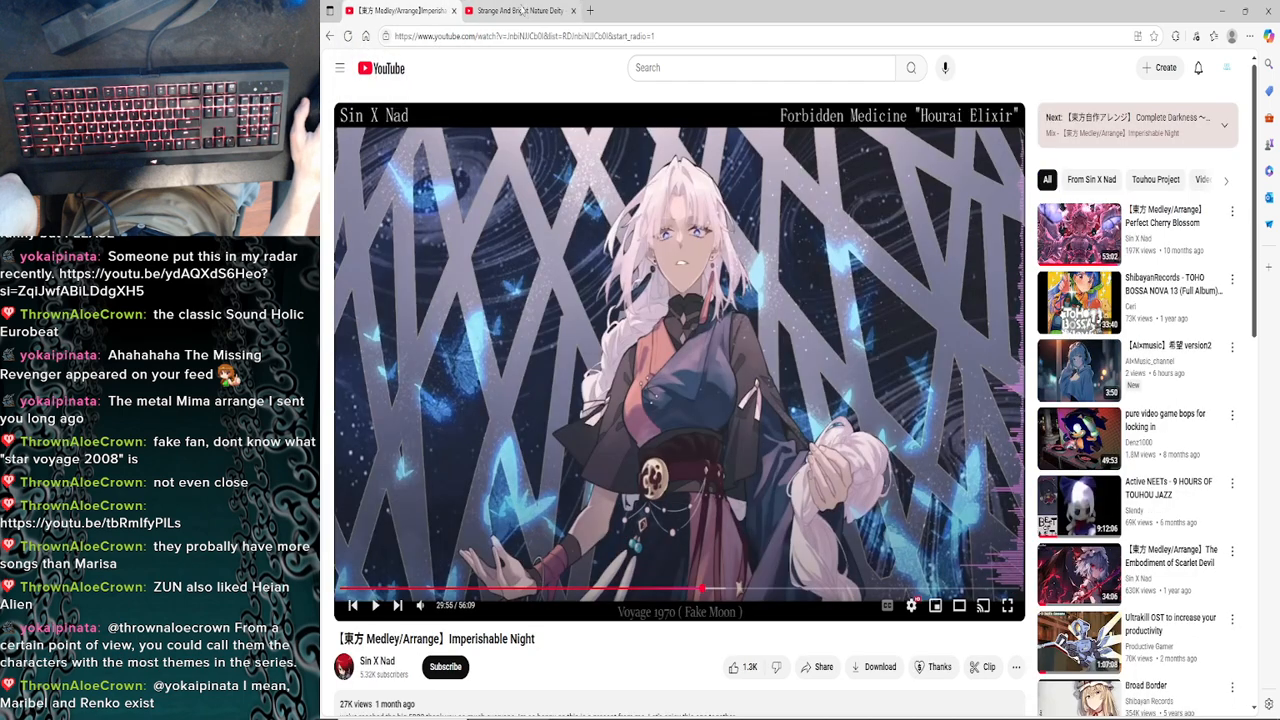
pyautogui.click(572, 10)
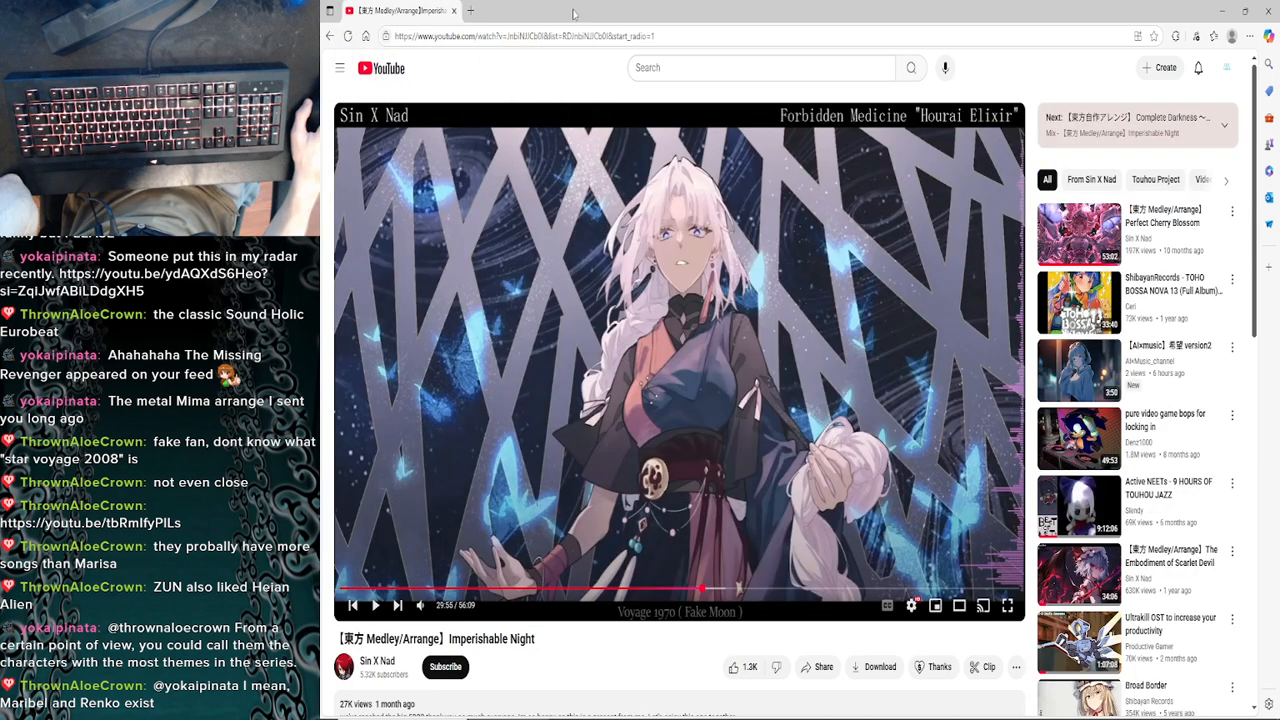
pyautogui.click(593, 207)
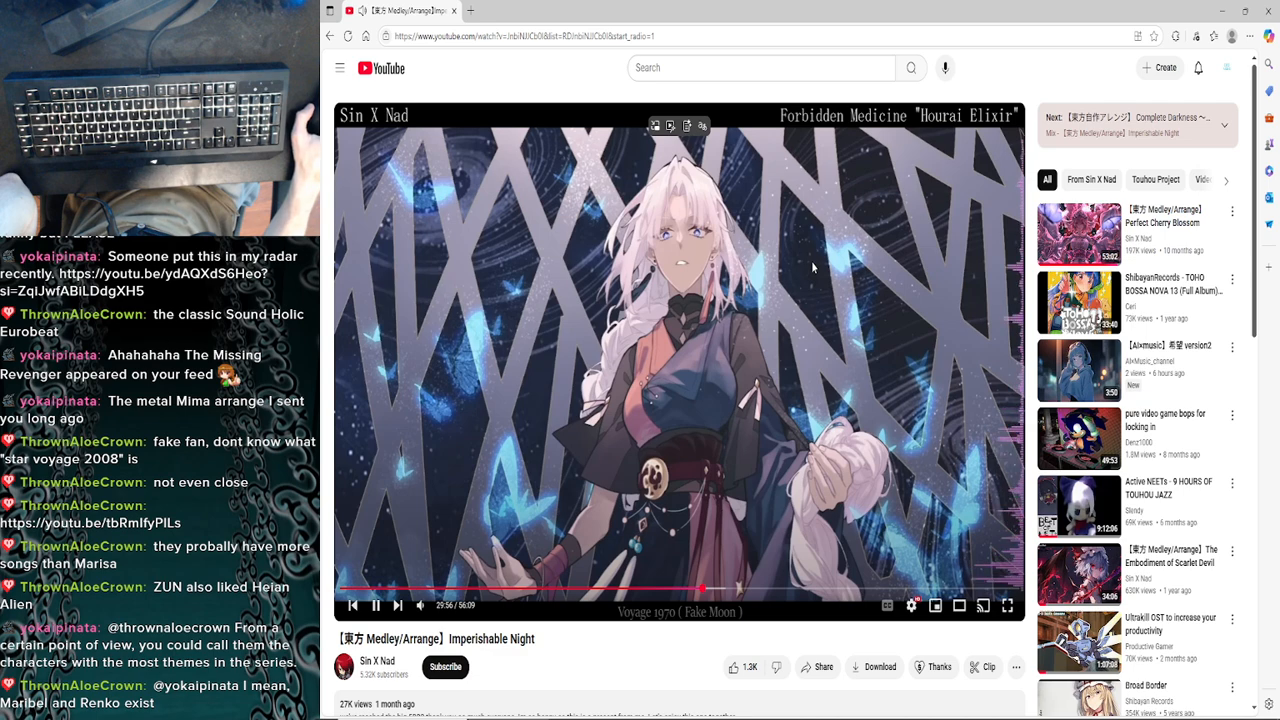
pyautogui.scroll(-4, 812, 267)
pyautogui.scroll(3, 810, 283)
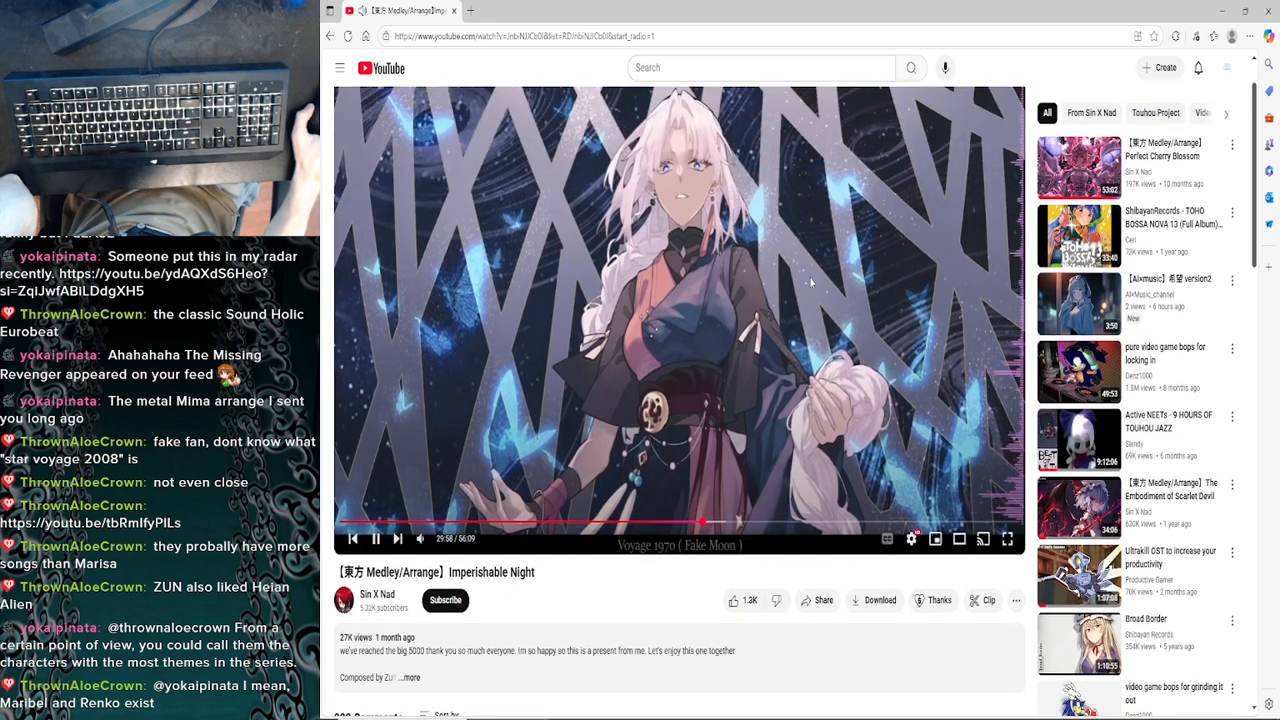
pyautogui.scroll(1, 810, 283)
pyautogui.click(1222, 11)
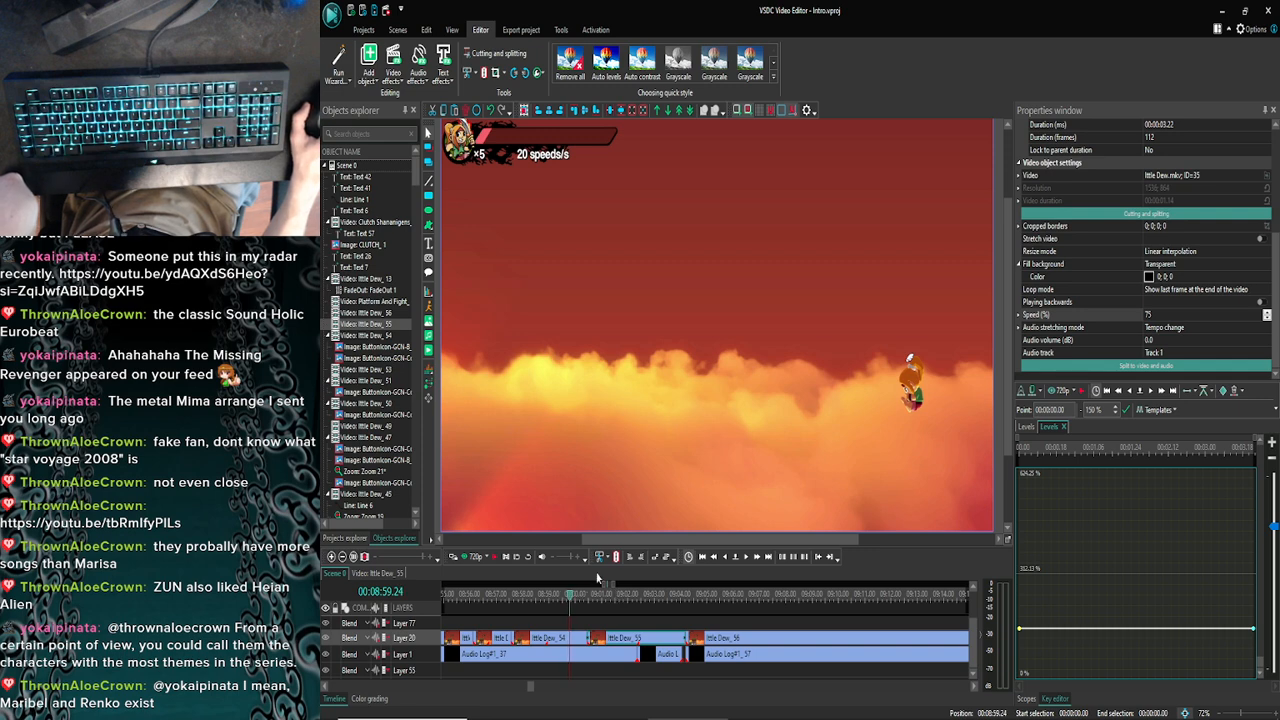
# Play Scene 0 past the start of Ittle Dew_55 and step the playhead back to 00:09:00.15
pyautogui.click(745, 560)
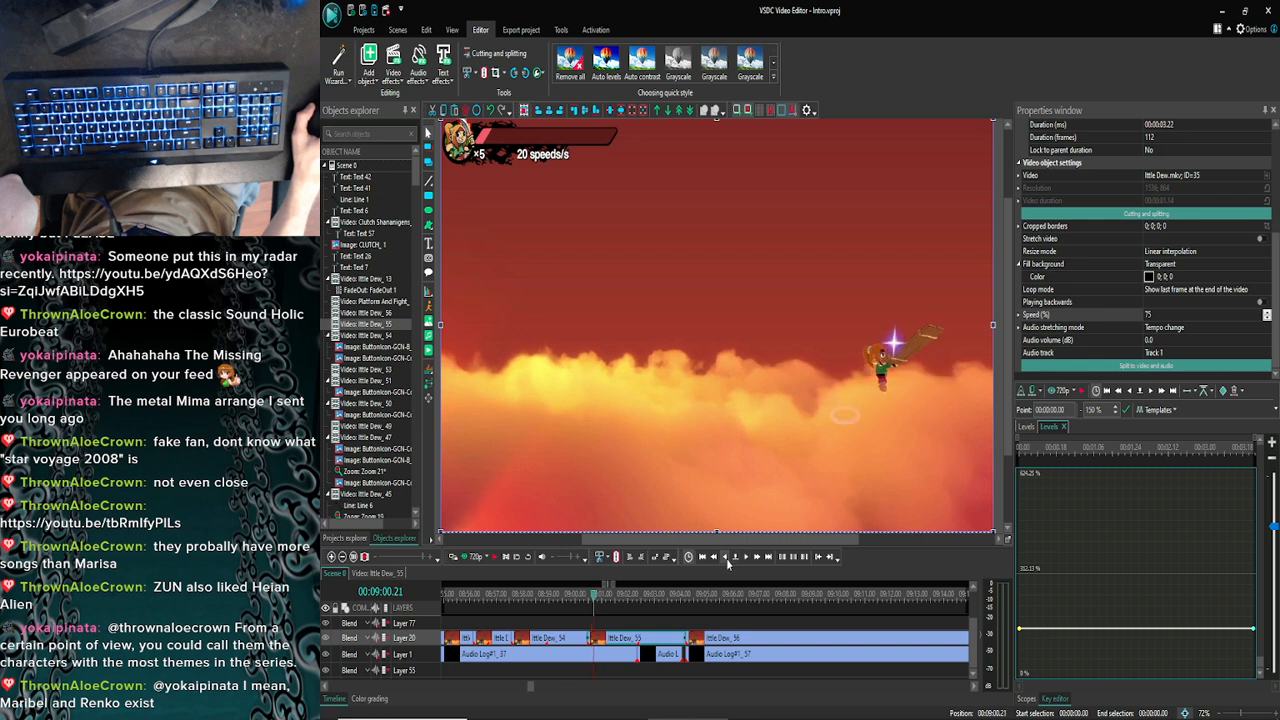
pyautogui.click(727, 562)
pyautogui.click(727, 562)
pyautogui.click(727, 562)
pyautogui.click(727, 562)
pyautogui.click(727, 562)
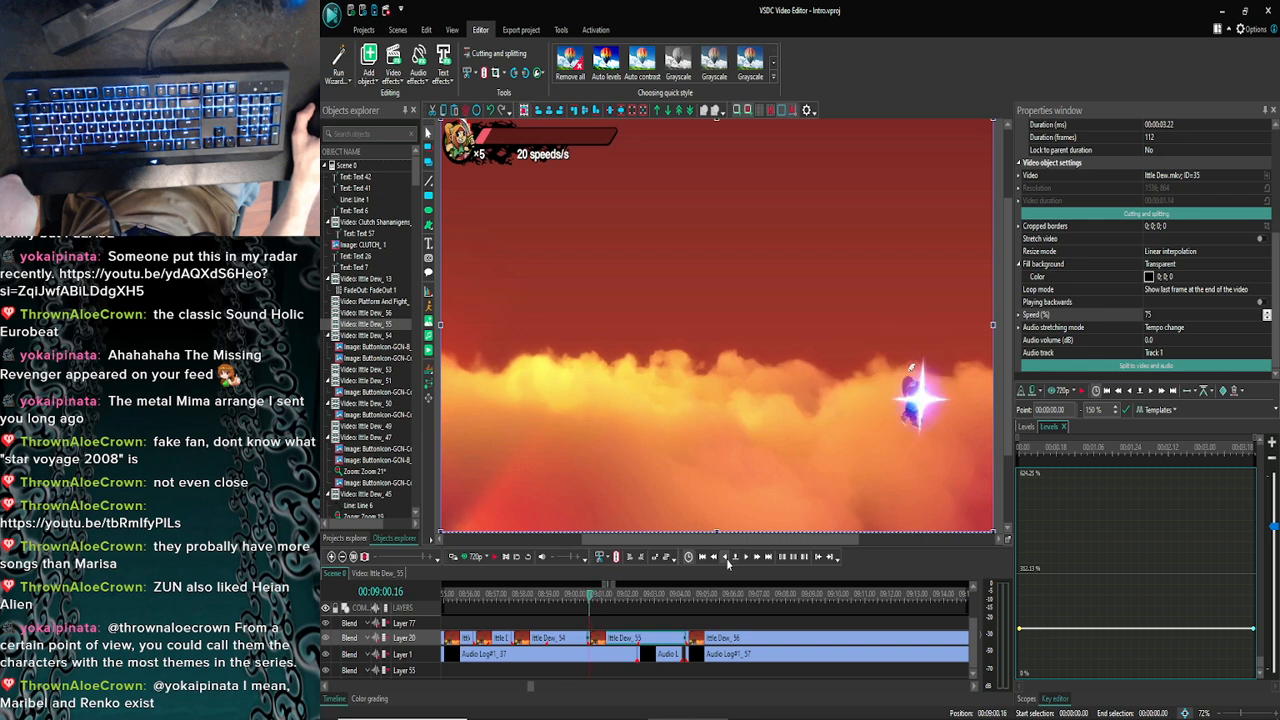
pyautogui.click(727, 562)
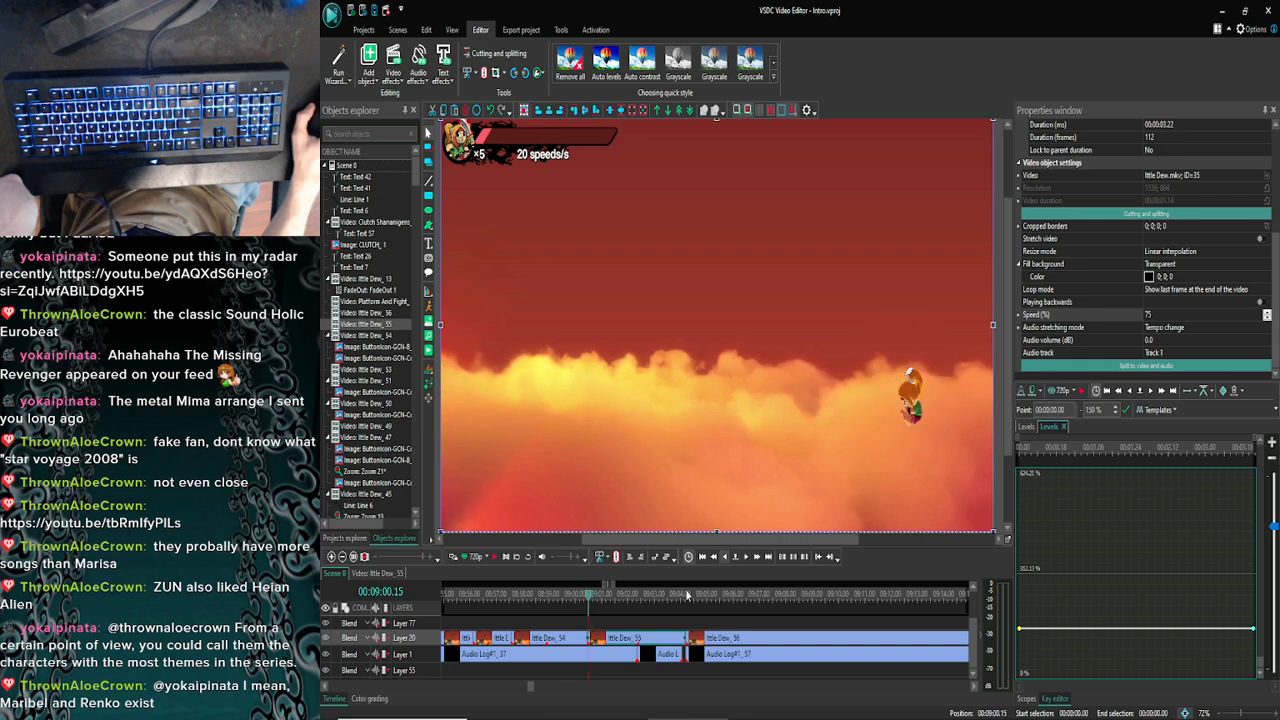
# Open the contents of the Ittle Dew_55 clip and add ButtonIcon-GCN-Y.png from the Buttons folder at 00:00:00.01
pyautogui.doubleClick(640, 645)
pyautogui.click(573, 709)
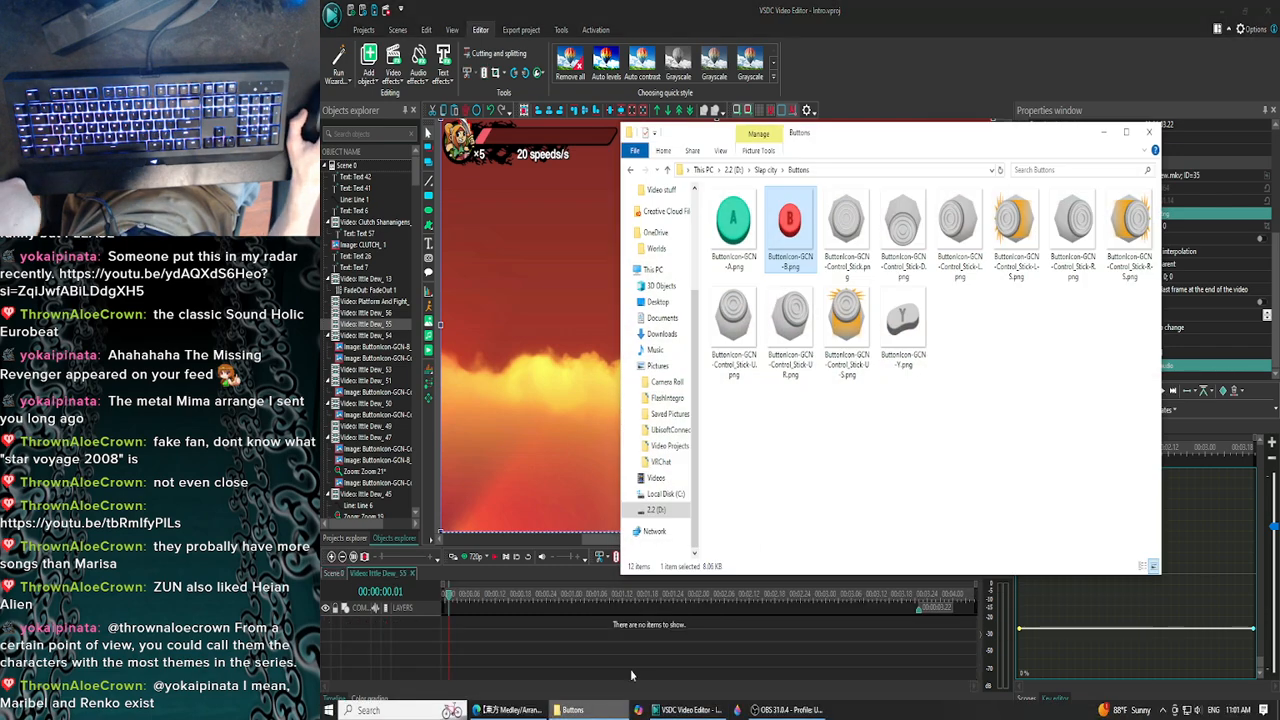
pyautogui.moveTo(908, 318); pyautogui.dragTo(543, 320)
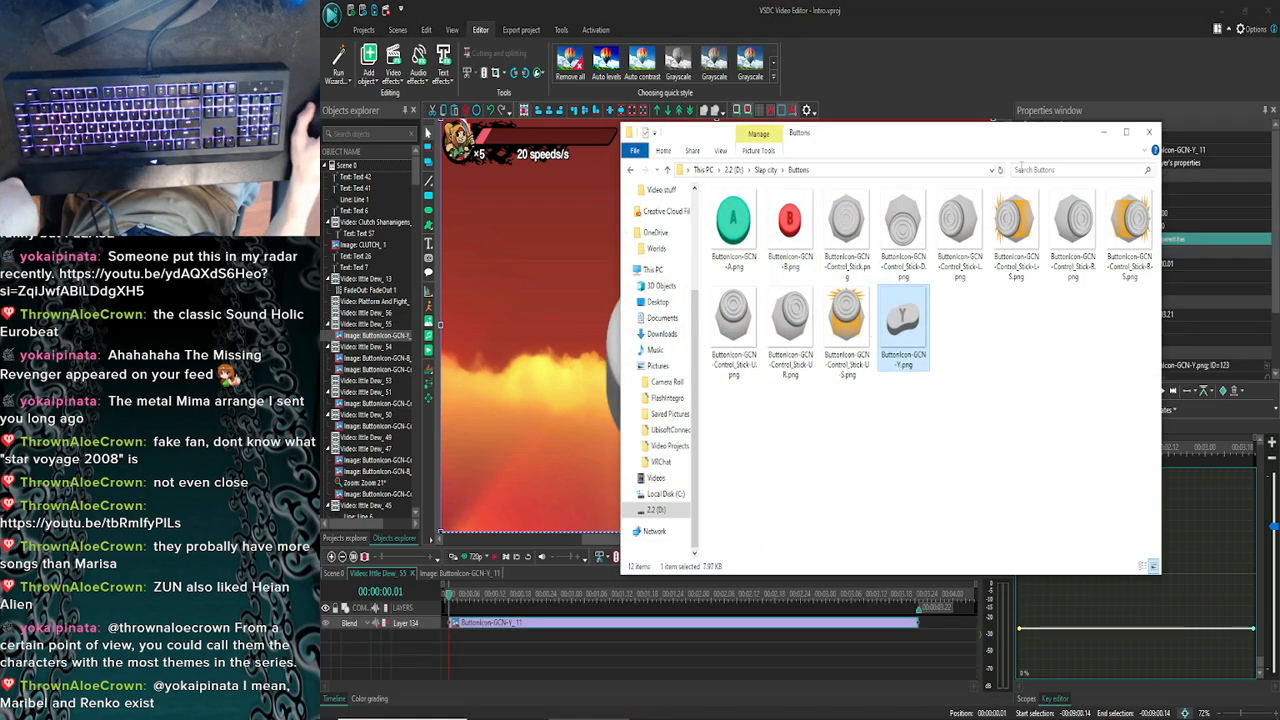
pyautogui.click(1103, 132)
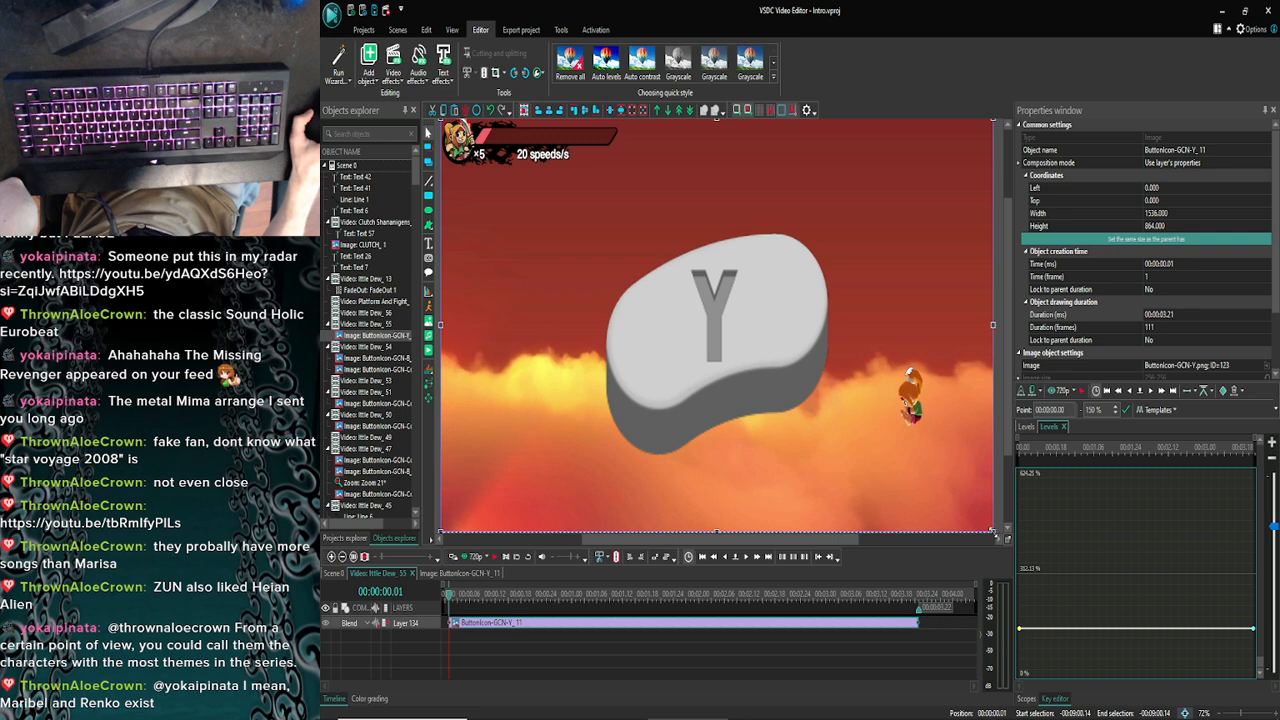
# Shrink the Y button icon to about 521 by 292 and position it just below the speed display
pyautogui.moveTo(993, 532); pyautogui.dragTo(667, 258)
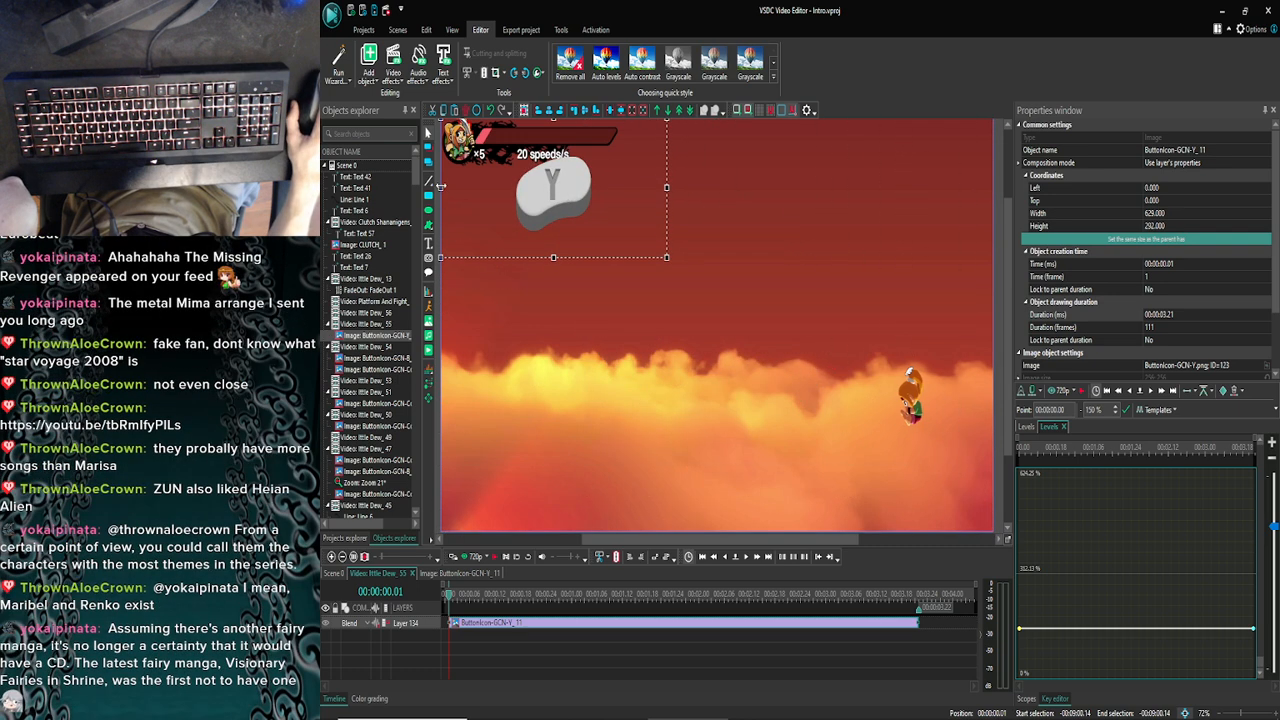
pyautogui.moveTo(440, 187); pyautogui.dragTo(479, 185)
pyautogui.moveTo(563, 187)
pyautogui.mouseDown()
pyautogui.moveTo(599, 208)
pyautogui.moveTo(584, 194)
pyautogui.mouseUp()
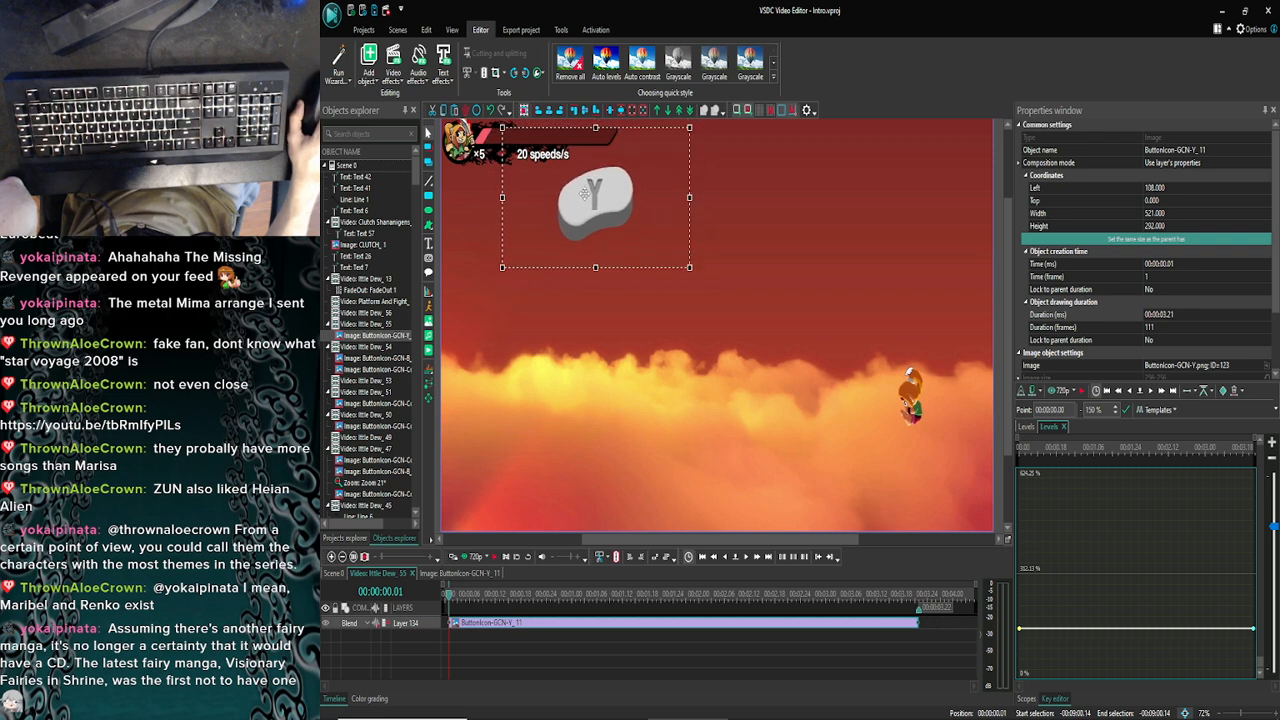
pyautogui.click(764, 213)
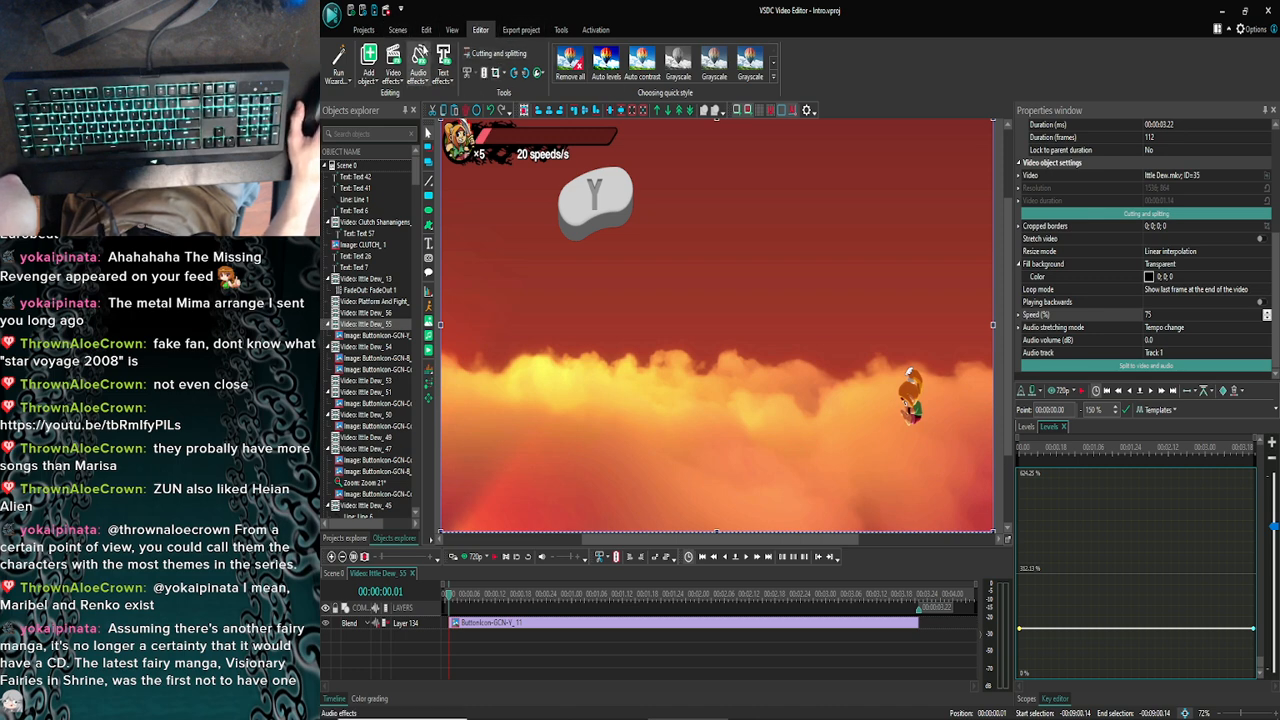
# Add a text object from the cursor position, about 717 by 304, right of the Y icon, with a 144 pt font size
pyautogui.click(428, 244)
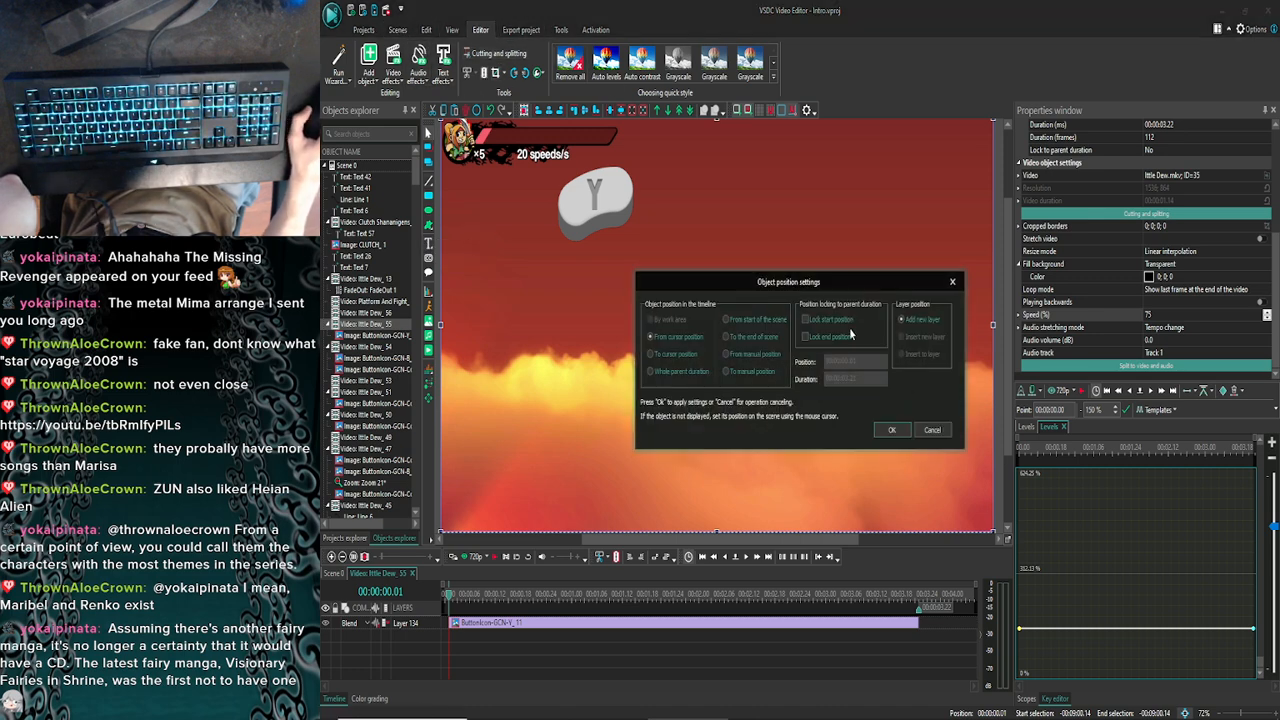
pyautogui.click(902, 430)
pyautogui.moveTo(678, 140); pyautogui.dragTo(937, 284)
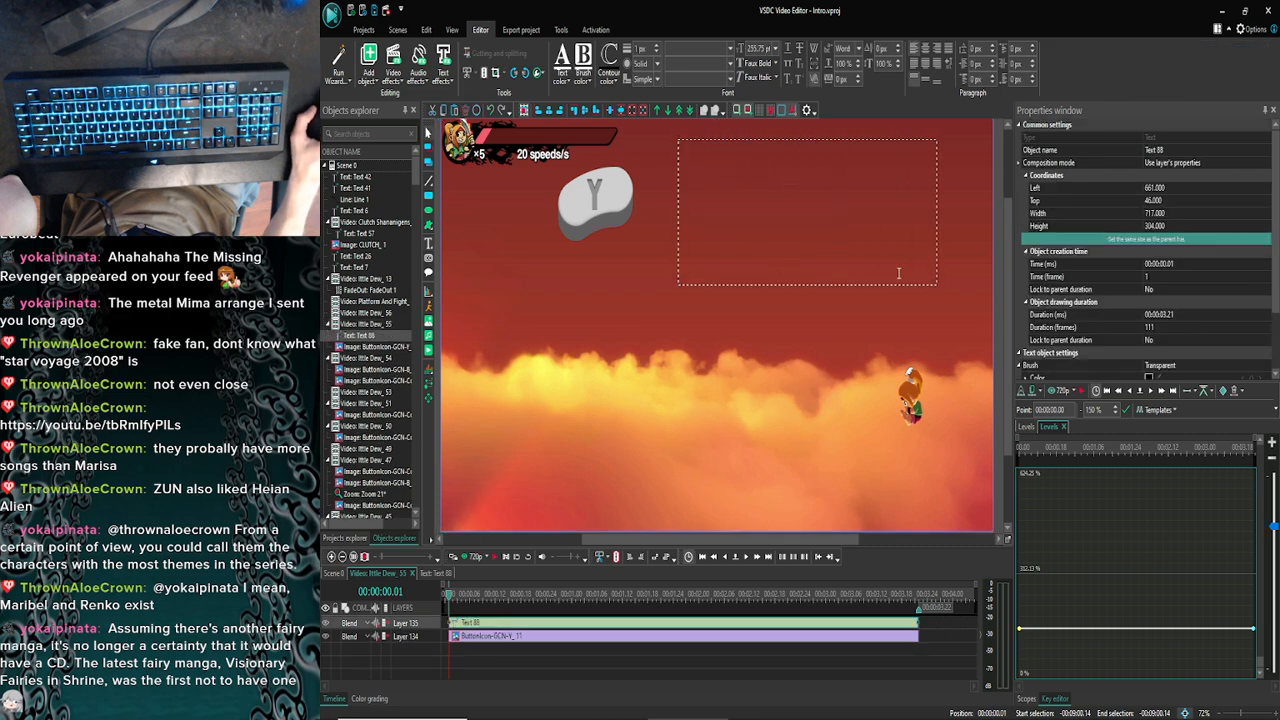
pyautogui.click(776, 48)
pyautogui.click(755, 267)
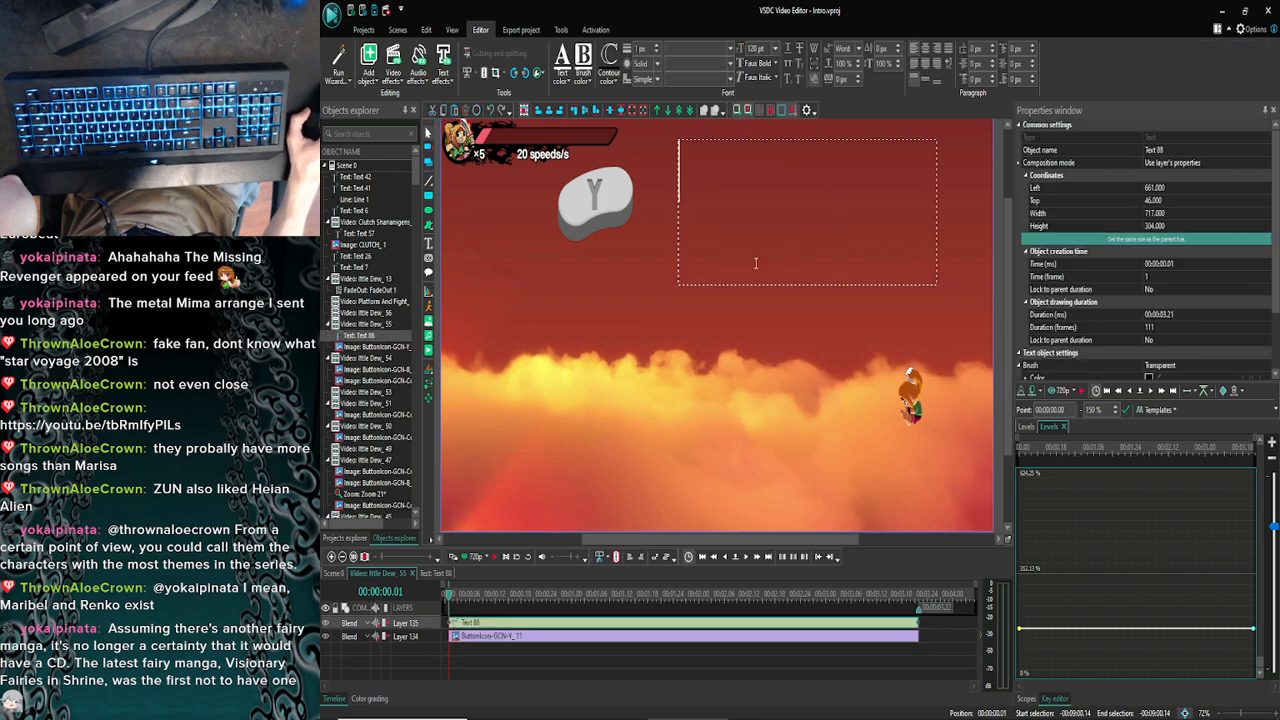
pyautogui.click(776, 48)
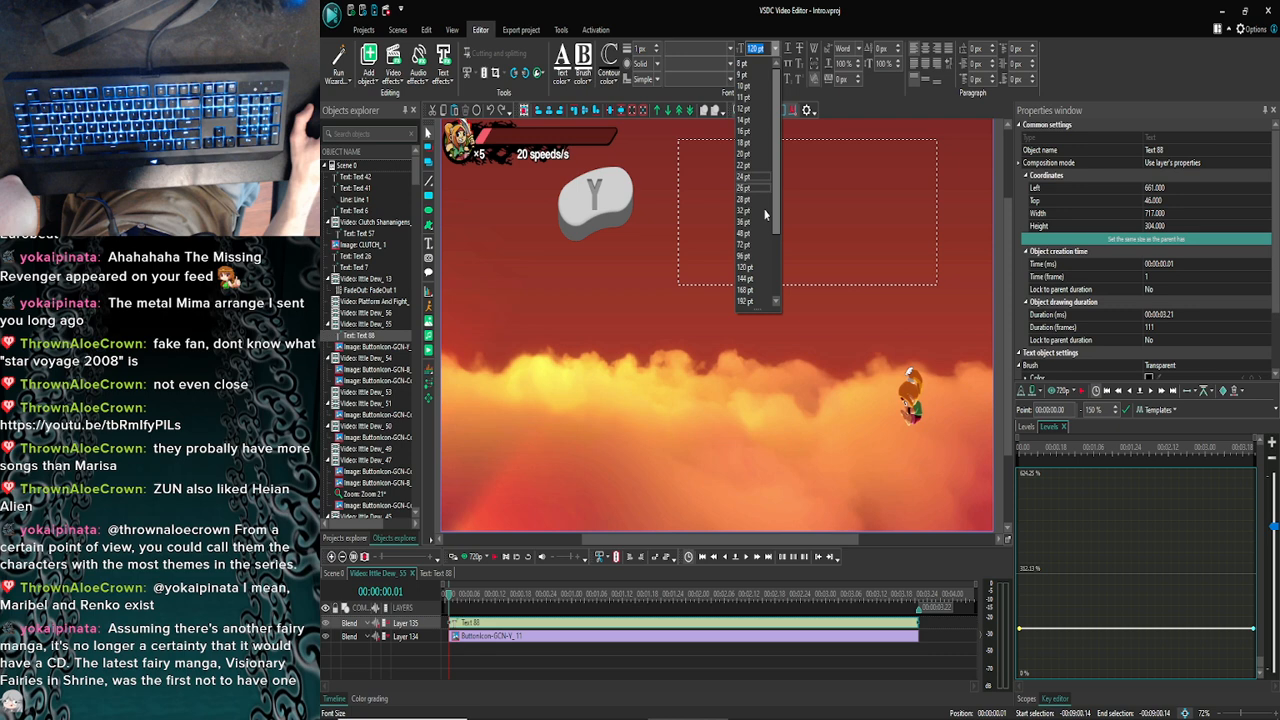
pyautogui.click(755, 276)
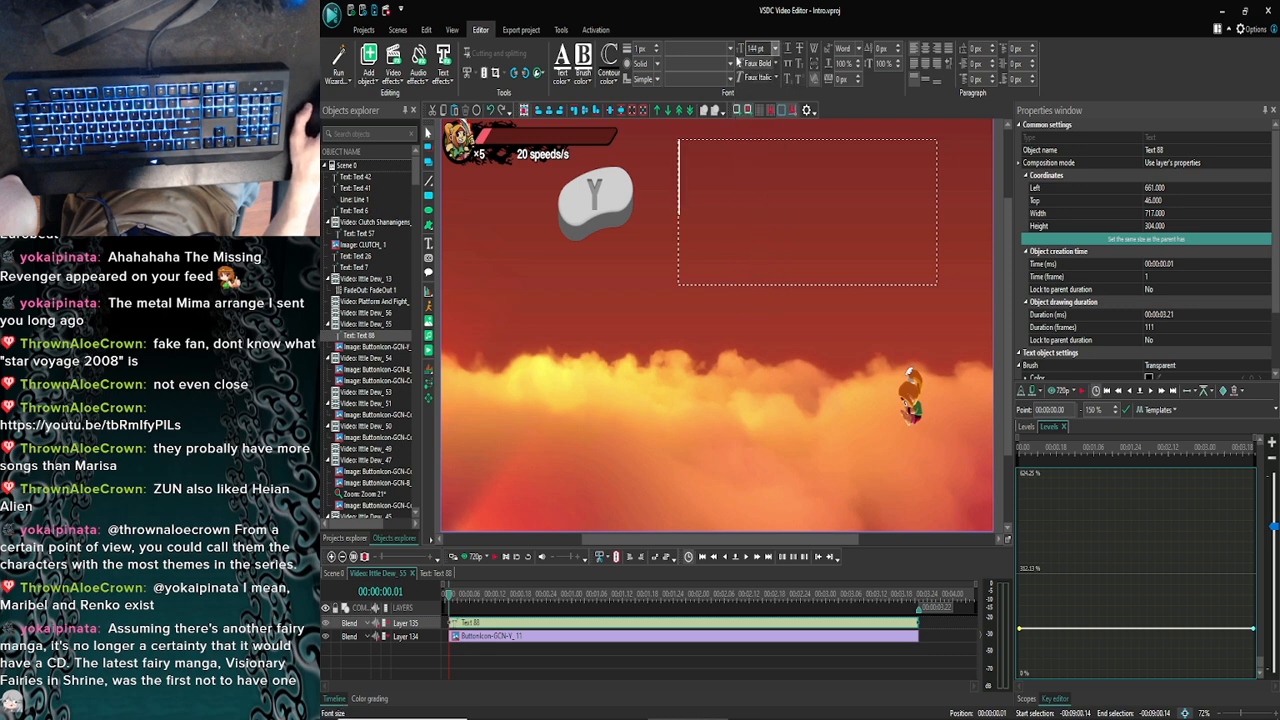
# Set the text object's font to Arial Black and enter "Strong" as its text
pyautogui.write('S')
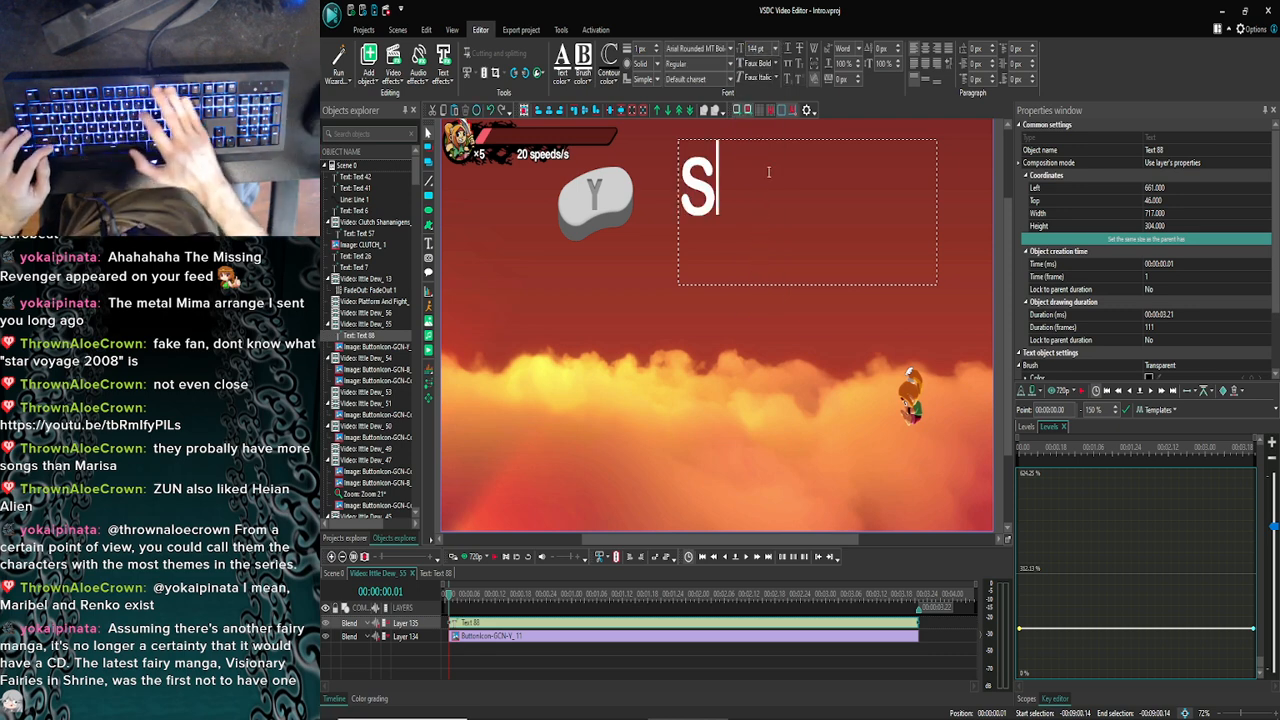
pyautogui.press('BackSpace')
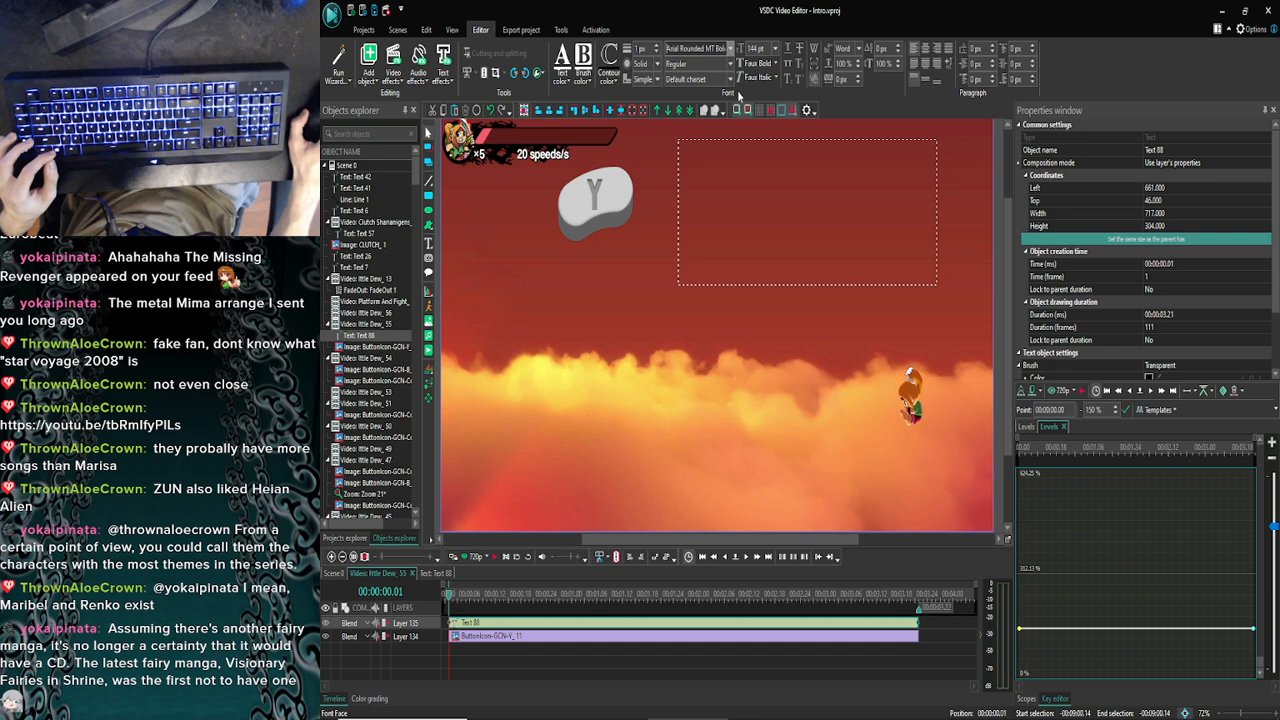
pyautogui.click(730, 48)
pyautogui.click(697, 97)
pyautogui.write('S')
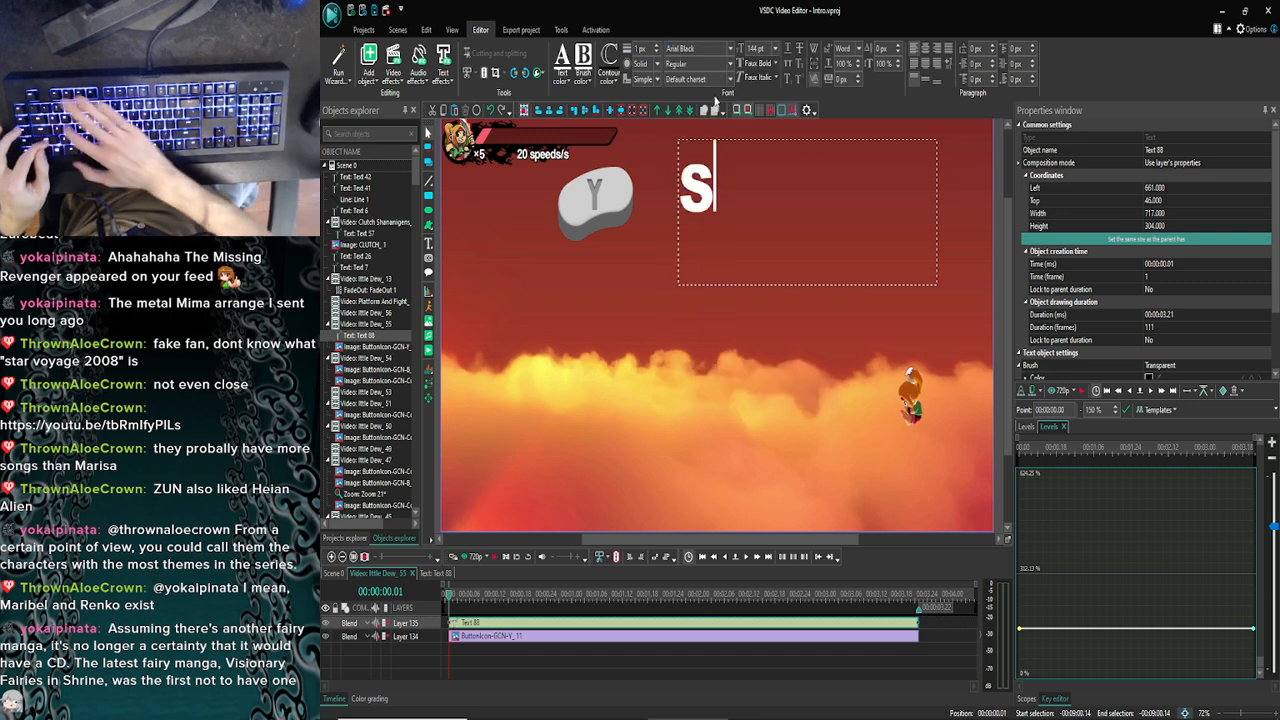
pyautogui.write('trong')
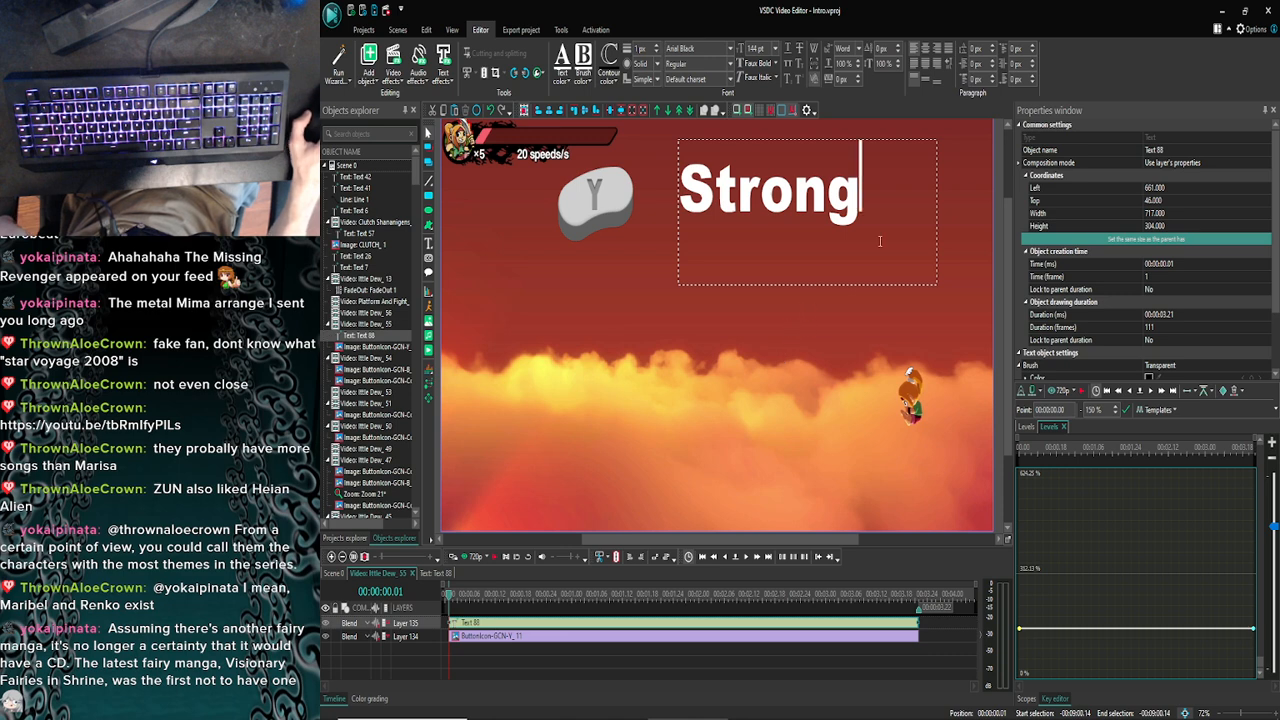
pyautogui.click(868, 311)
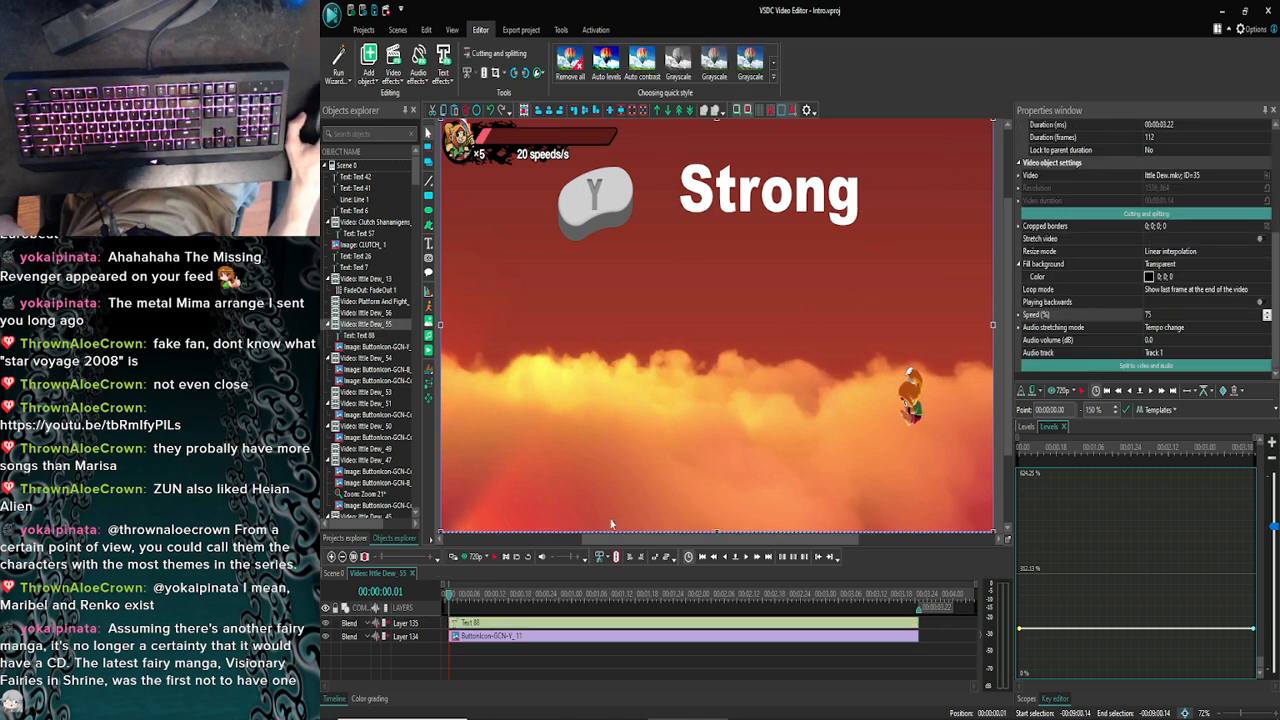
# Preview the Ittle Dew_55 clip with the Y icon and Strong text, and close the preview
pyautogui.click(472, 557)
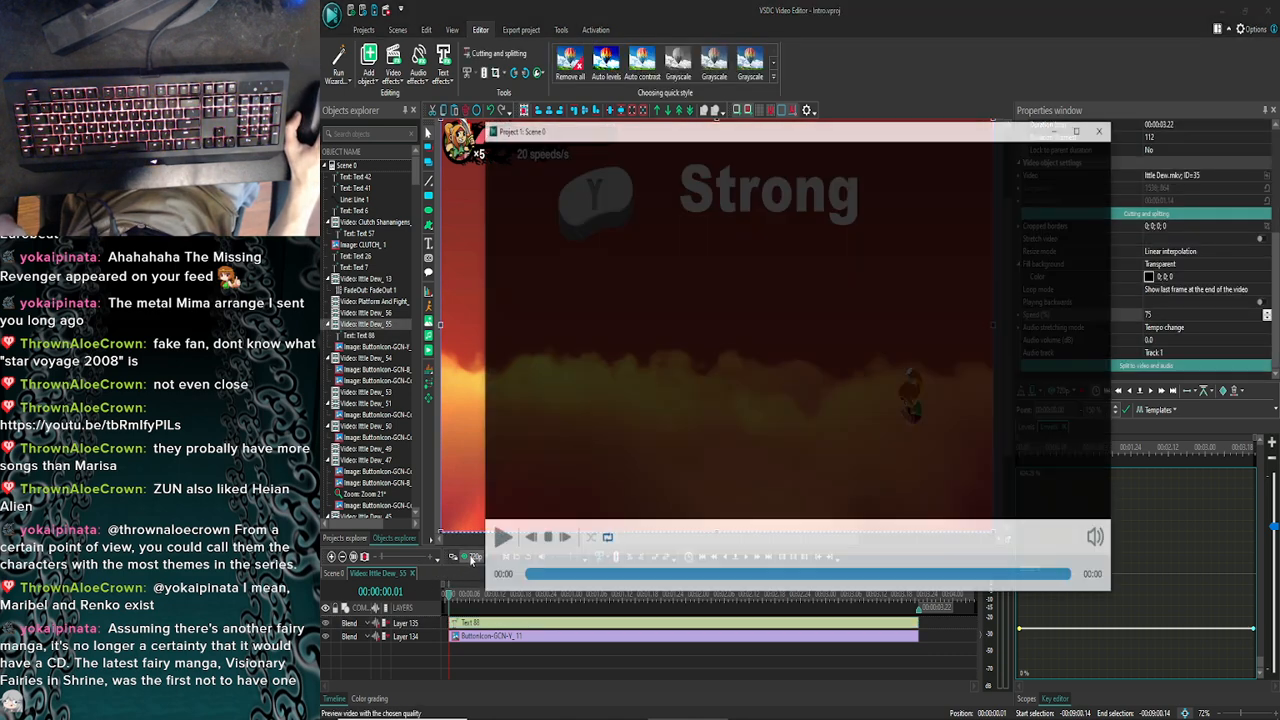
pyautogui.click(503, 539)
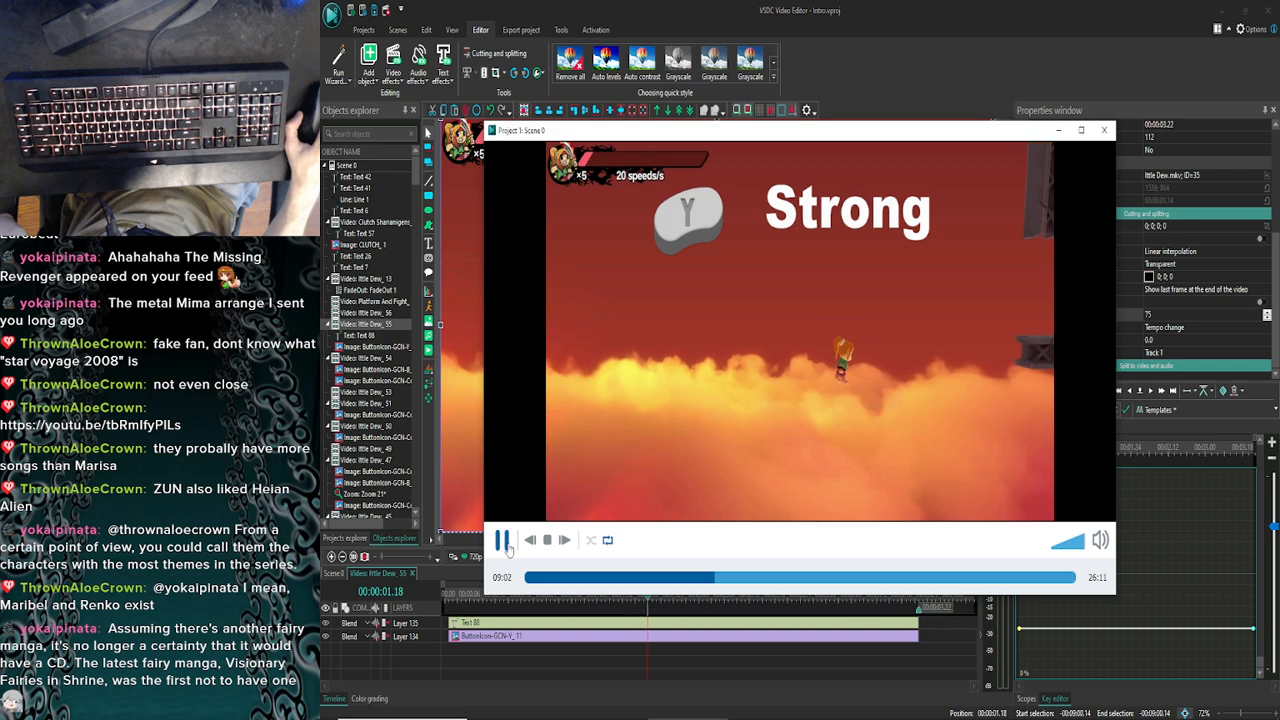
pyautogui.click(503, 540)
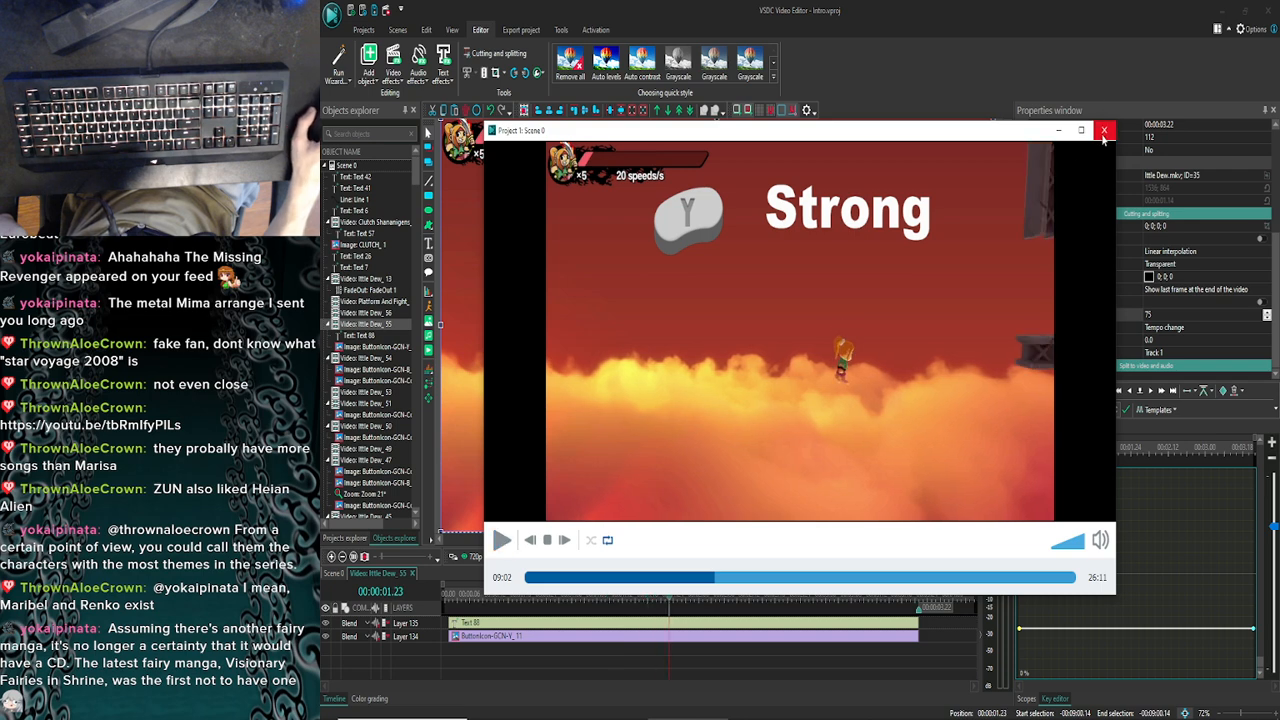
pyautogui.click(1104, 132)
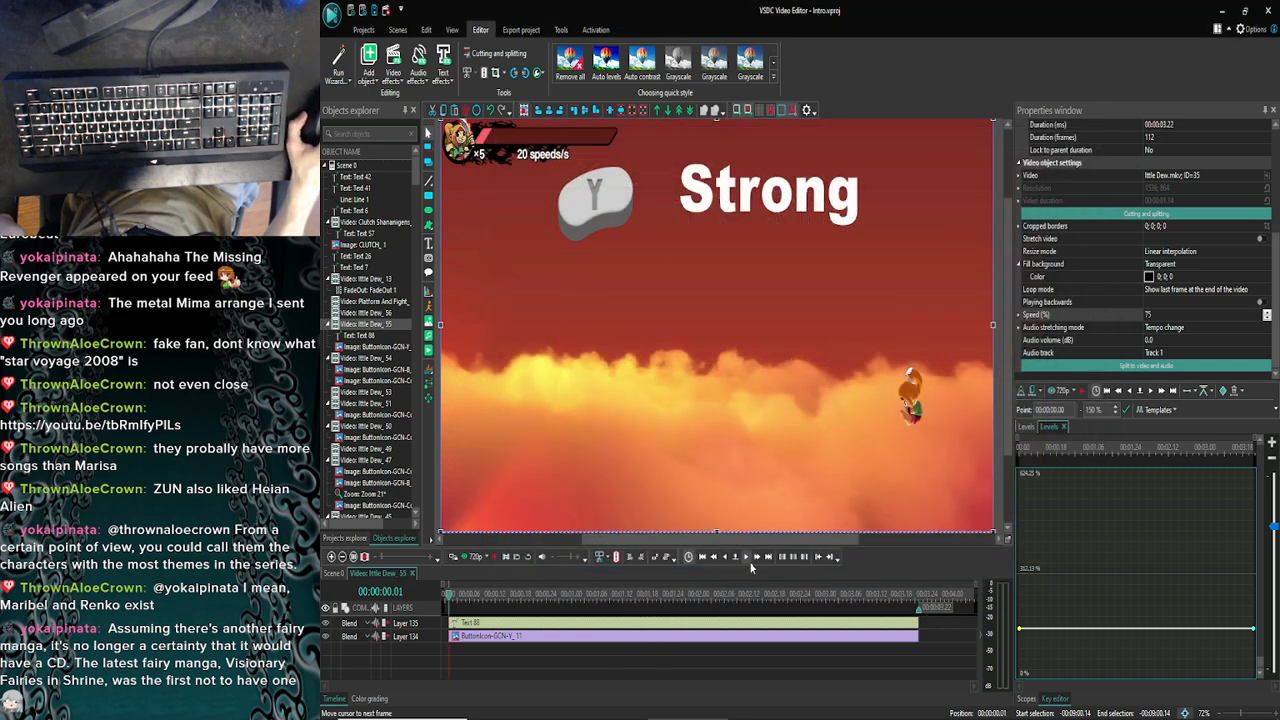
# Trim the ends of the Strong text and the Y icon to 00:00:01.23 inside the Ittle Dew_55 clip
pyautogui.click(756, 559)
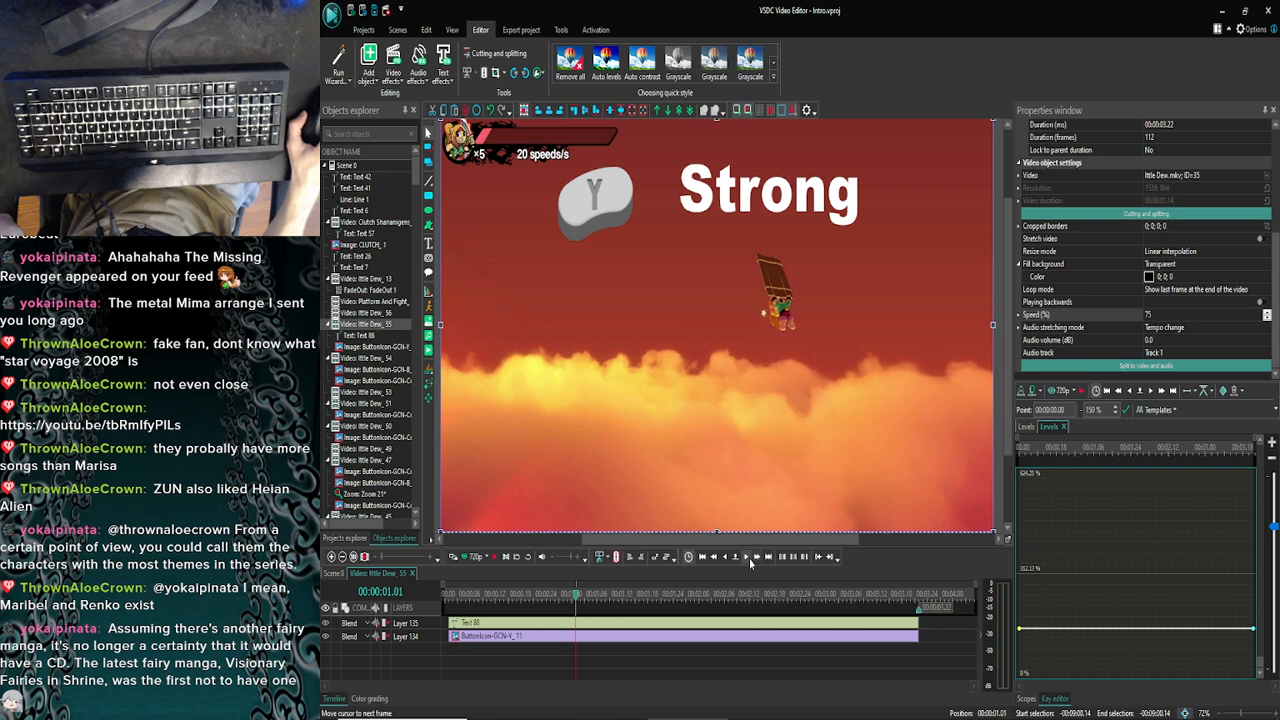
pyautogui.click(749, 558)
pyautogui.click(749, 558)
pyautogui.click(749, 558)
pyautogui.click(749, 558)
pyautogui.click(749, 558)
pyautogui.click(749, 558)
pyautogui.click(749, 558)
pyautogui.click(749, 558)
pyautogui.click(749, 558)
pyautogui.click(749, 558)
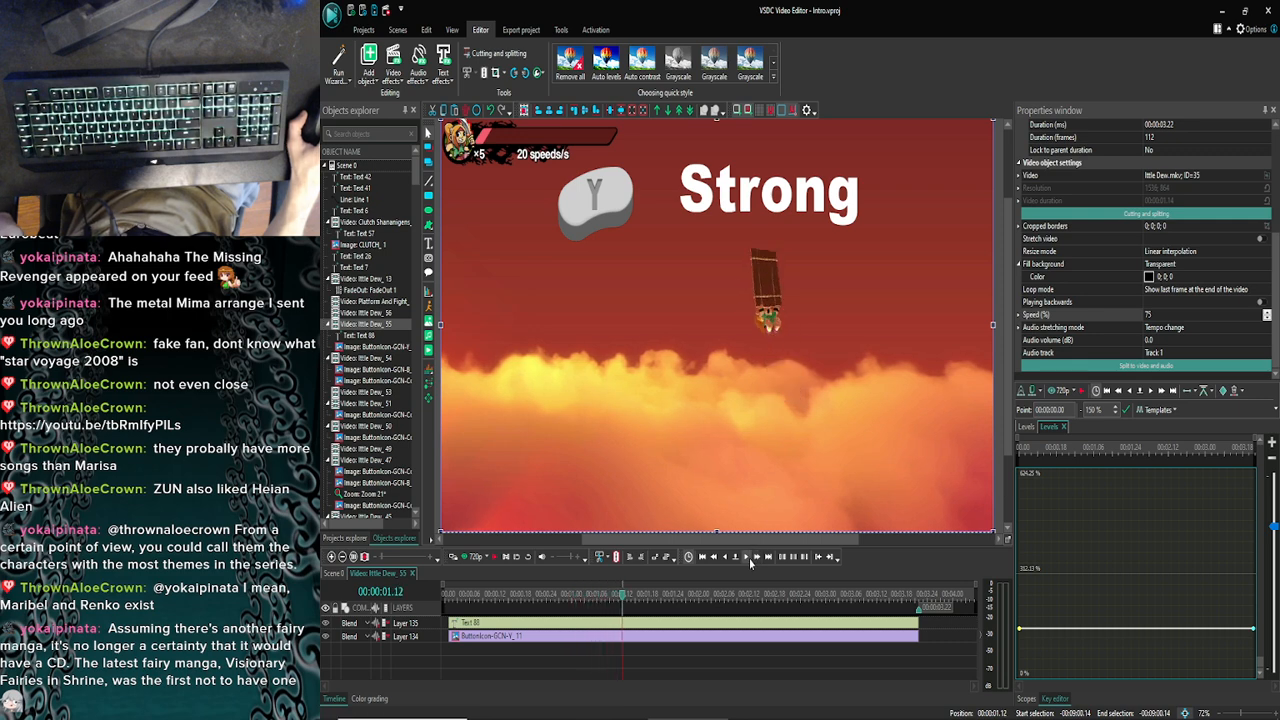
pyautogui.click(749, 558)
pyautogui.click(749, 558)
pyautogui.click(749, 558)
pyautogui.click(749, 558)
pyautogui.click(749, 558)
pyautogui.click(749, 558)
pyautogui.click(749, 558)
pyautogui.click(749, 558)
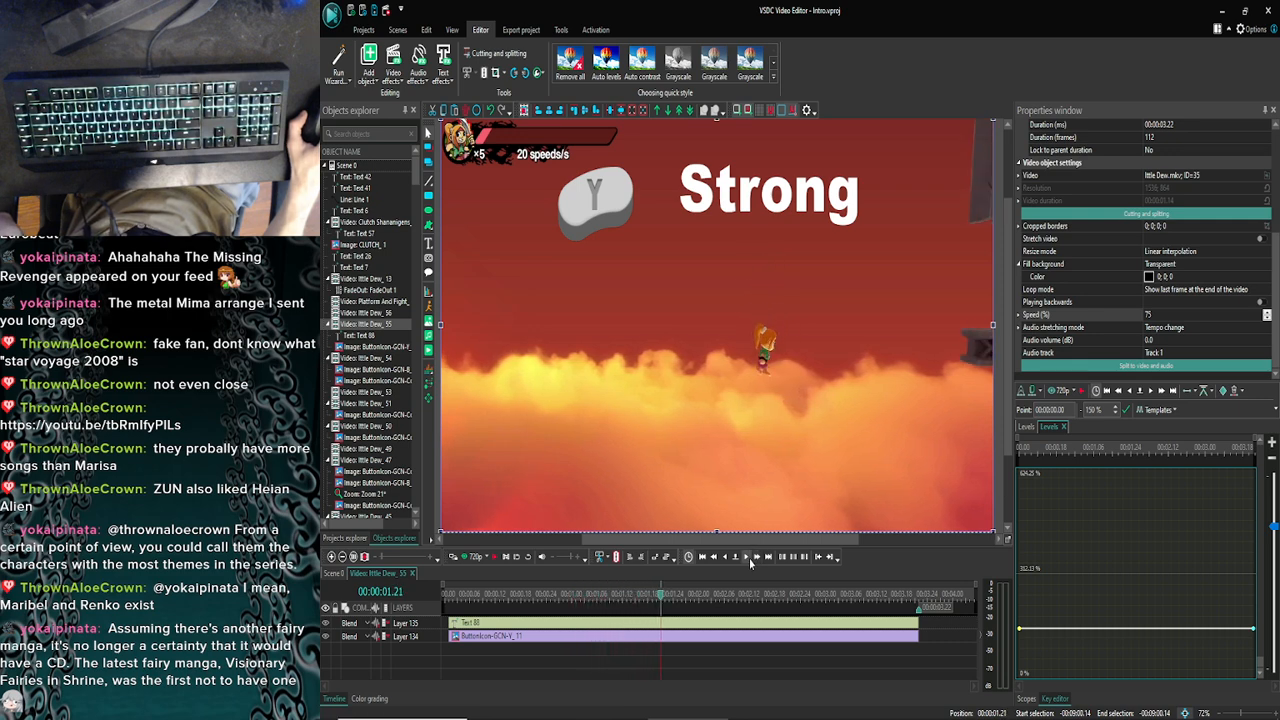
pyautogui.click(749, 558)
pyautogui.click(749, 558)
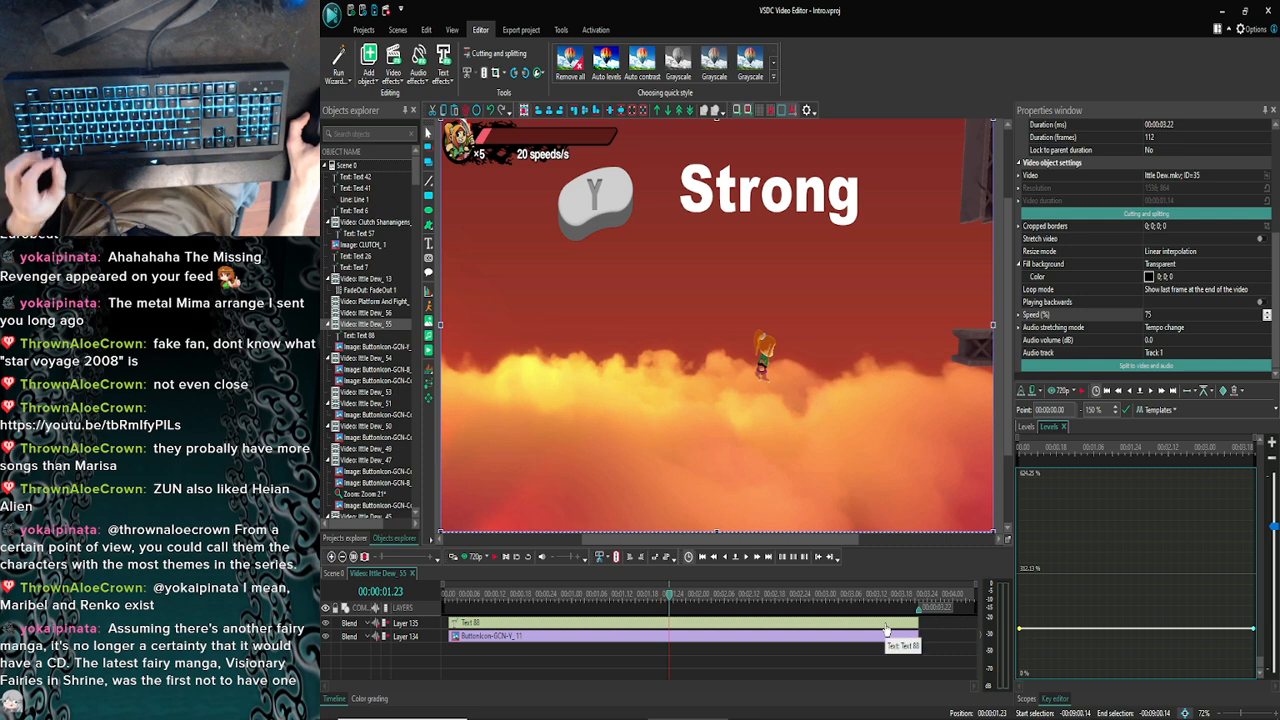
pyautogui.click(889, 638)
pyautogui.moveTo(912, 637); pyautogui.dragTo(417, 573)
# Preview the shortened Strong text and Y icon overlay, close the preview and return to the Scene 0 timeline
pyautogui.click(460, 558)
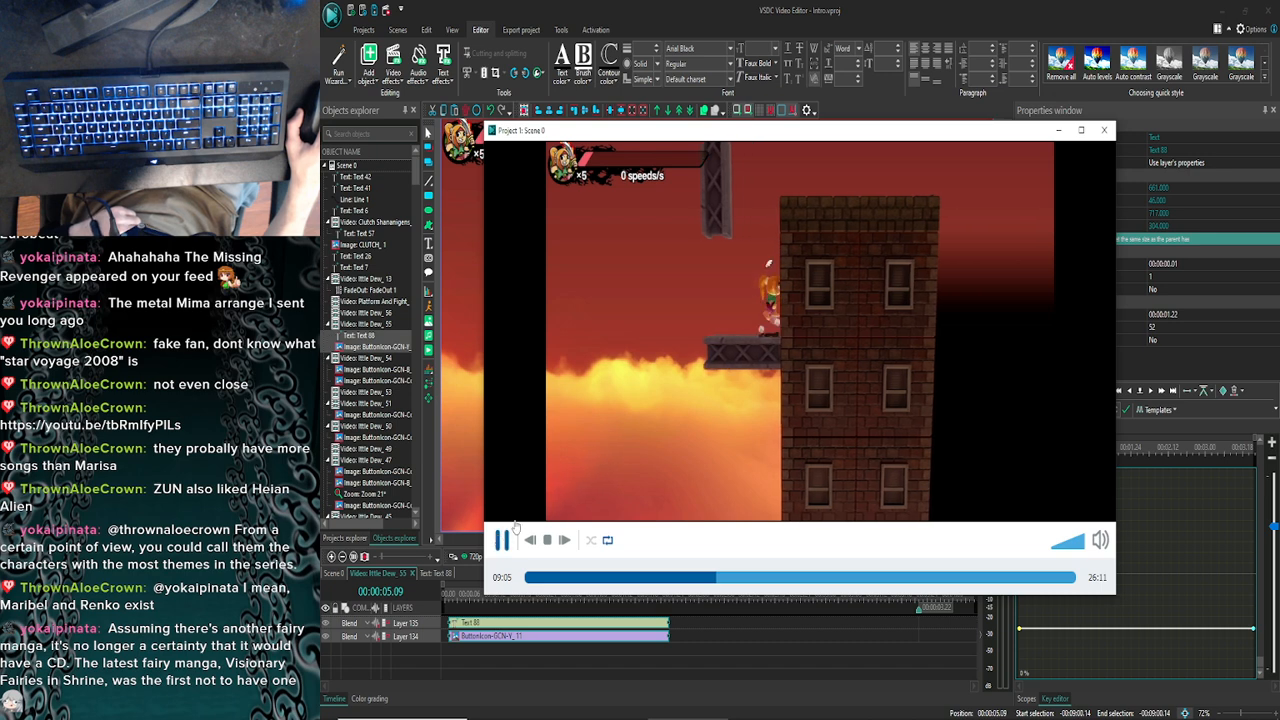
pyautogui.click(502, 540)
pyautogui.click(1105, 133)
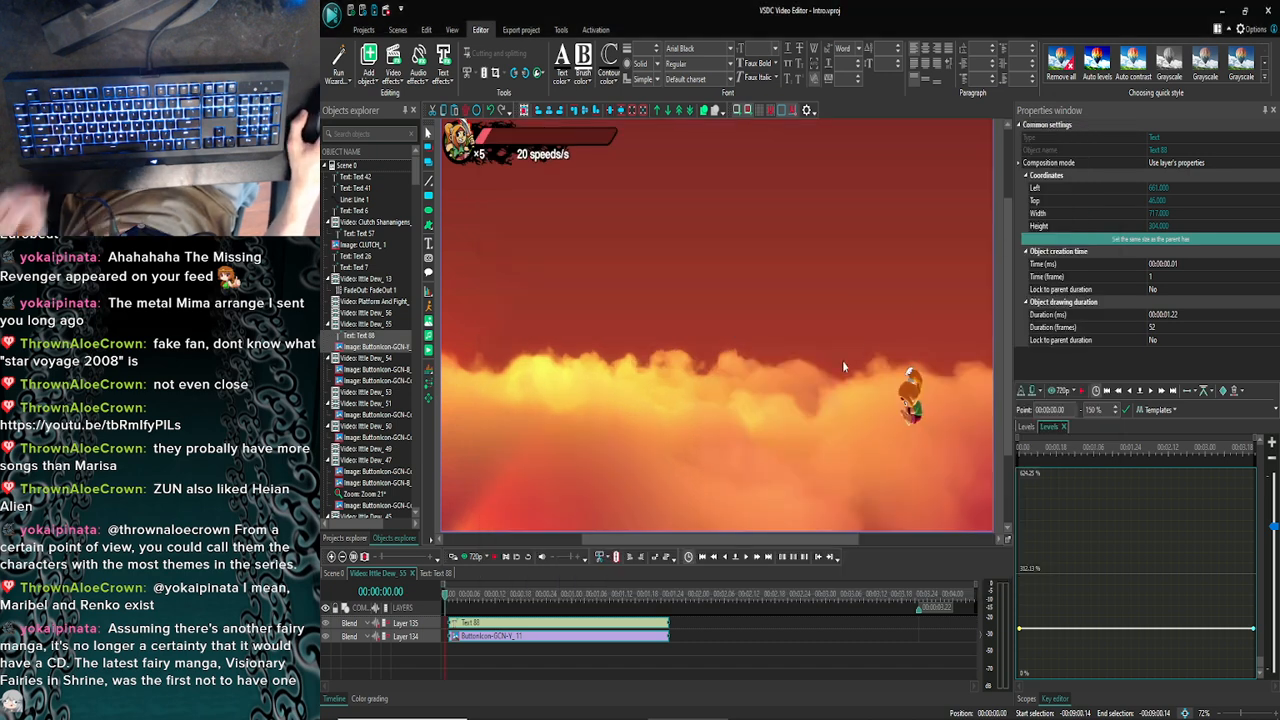
pyautogui.click(378, 573)
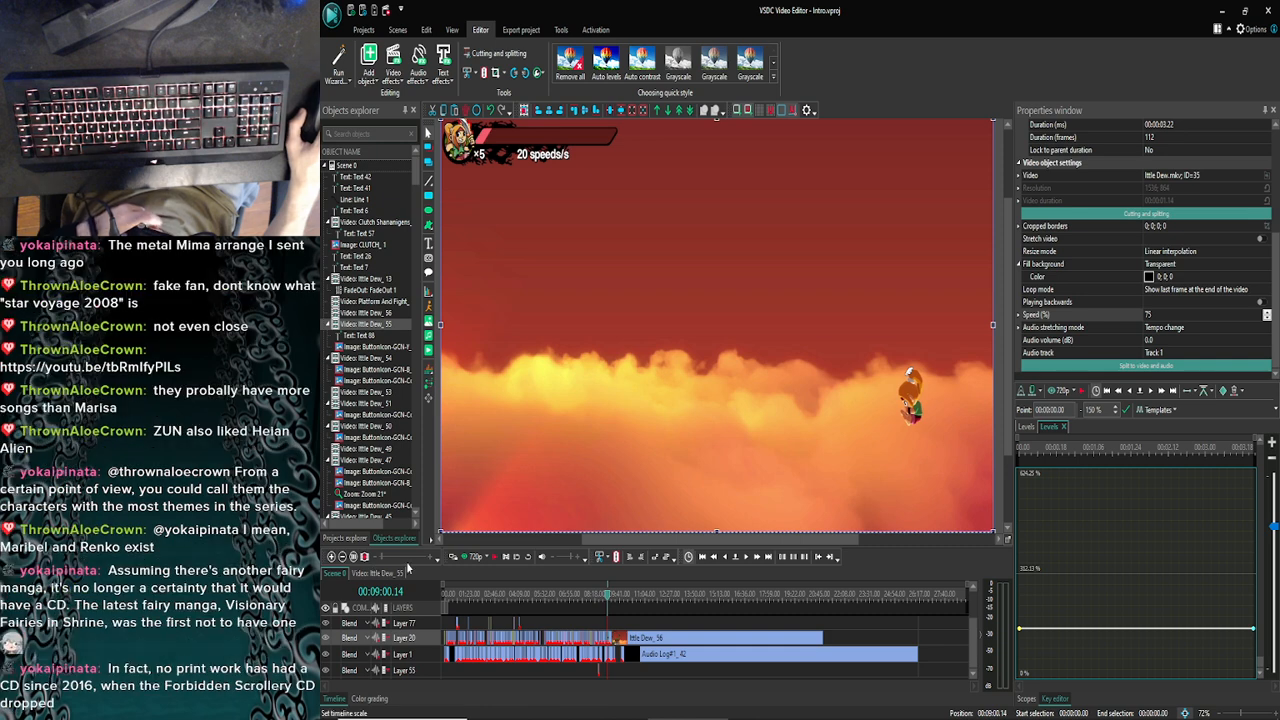
# Open the Ittle Dew_56 clip at 00:09:04.23 on Layer 20 to edit its contents
pyautogui.click(331, 558)
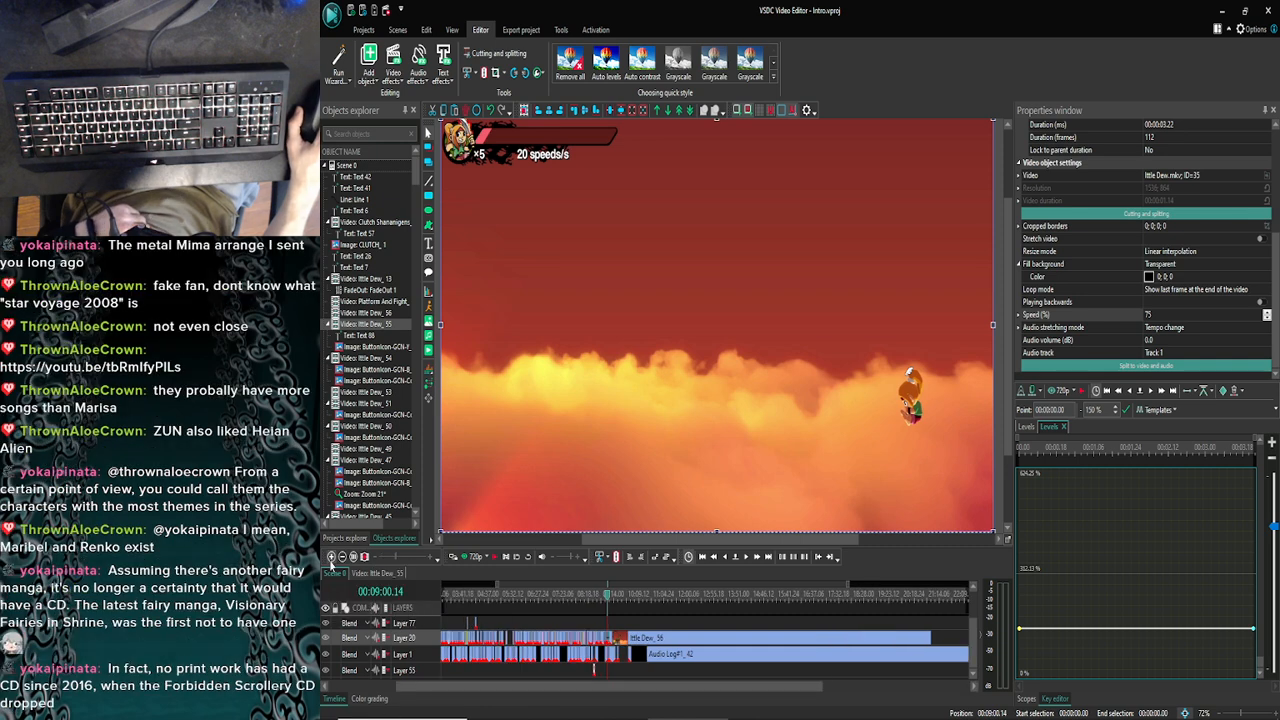
pyautogui.click(331, 558)
pyautogui.click(331, 558)
pyautogui.click(331, 558)
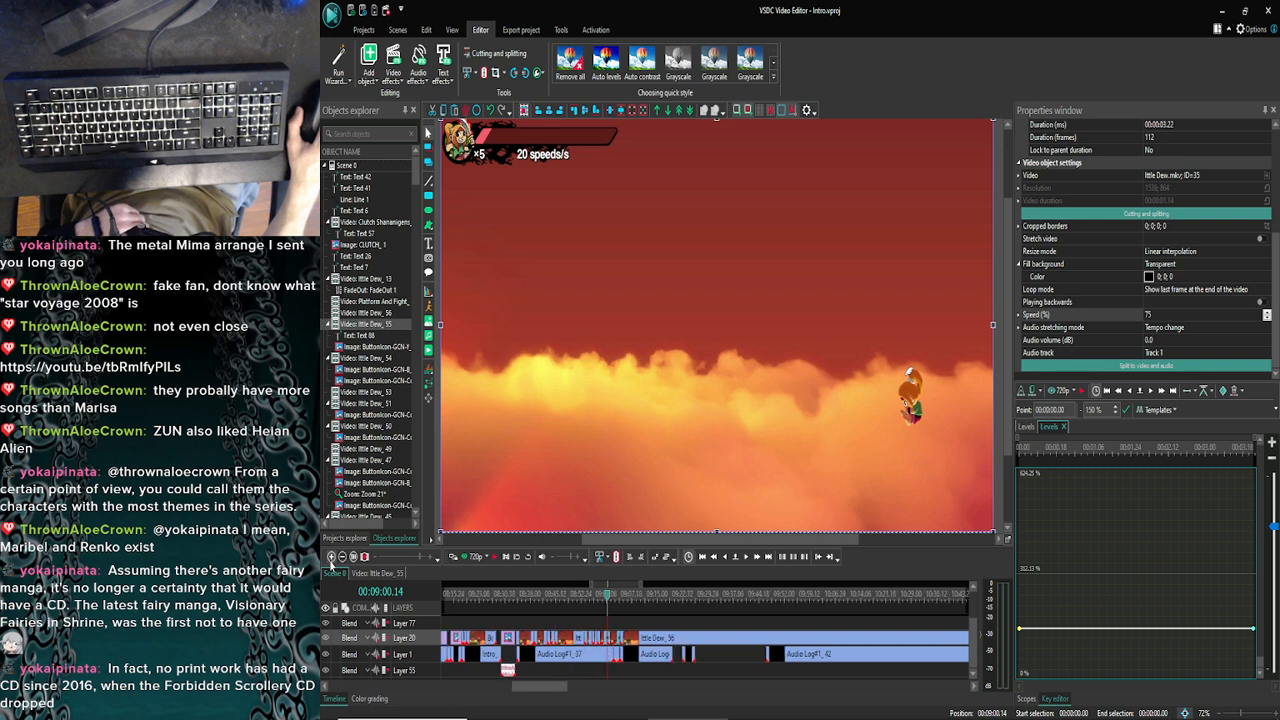
pyautogui.click(331, 558)
pyautogui.click(331, 558)
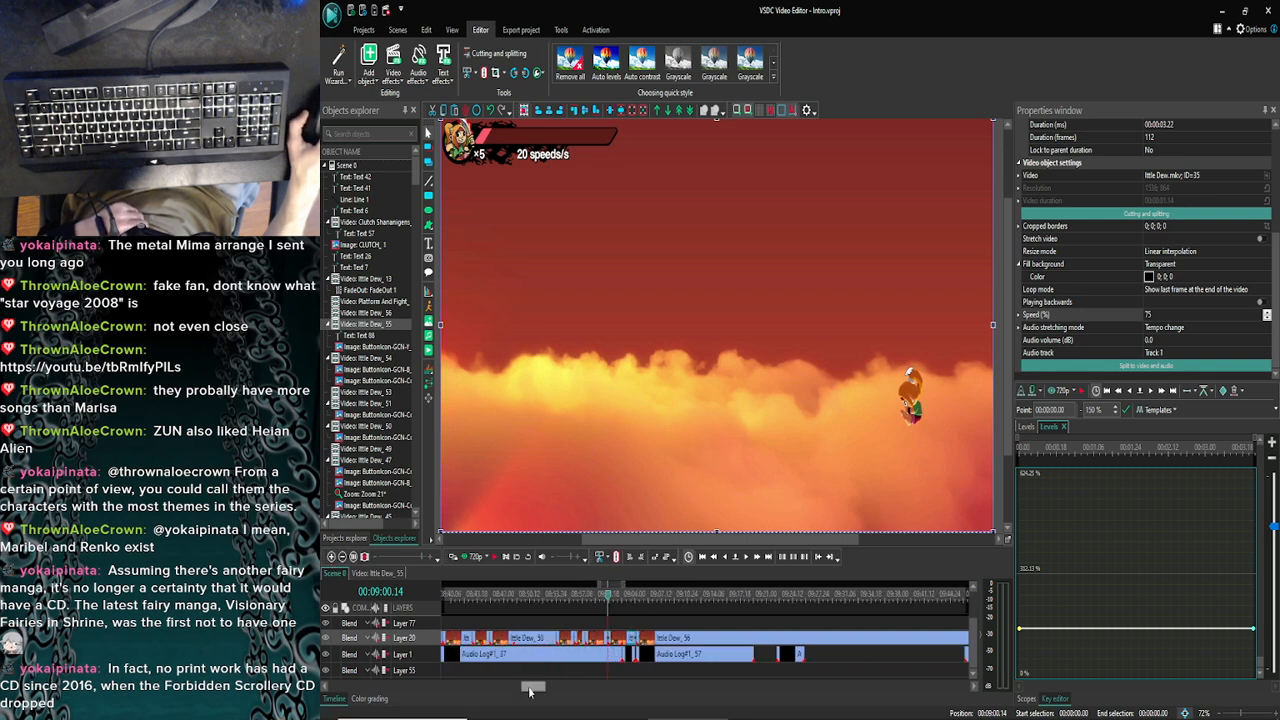
pyautogui.moveTo(530, 690); pyautogui.dragTo(536, 689)
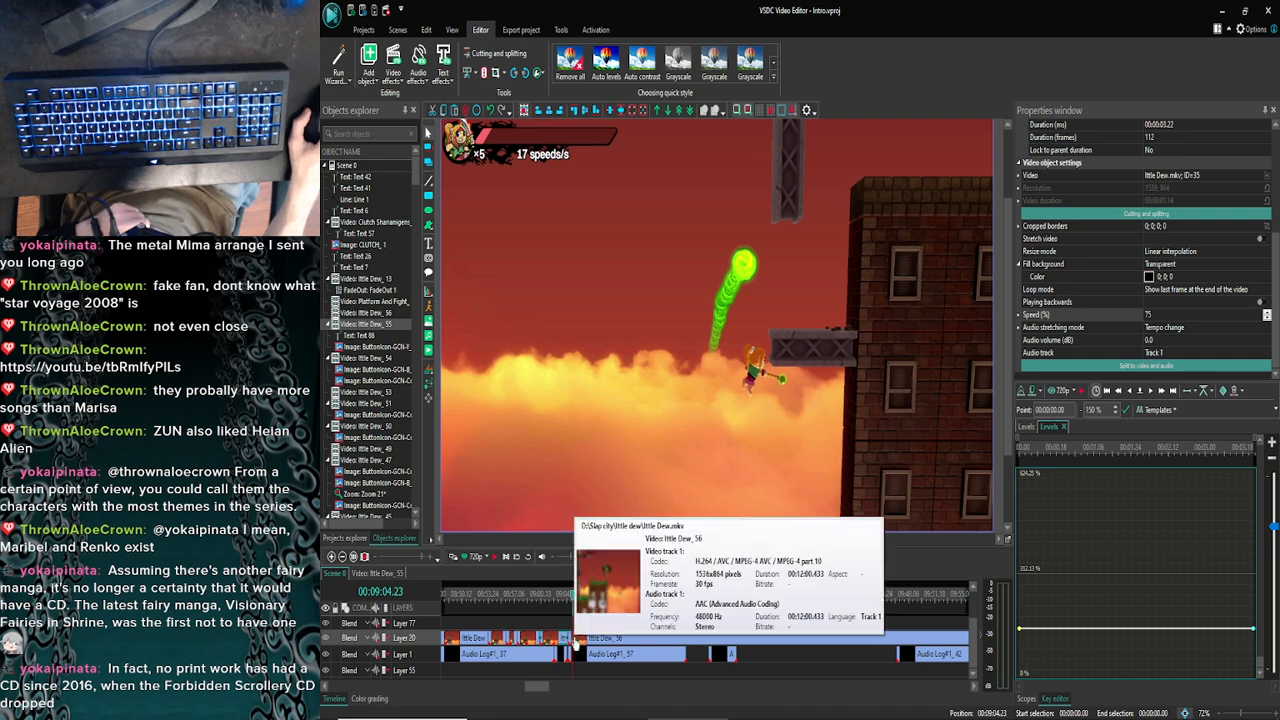
pyautogui.click(575, 642)
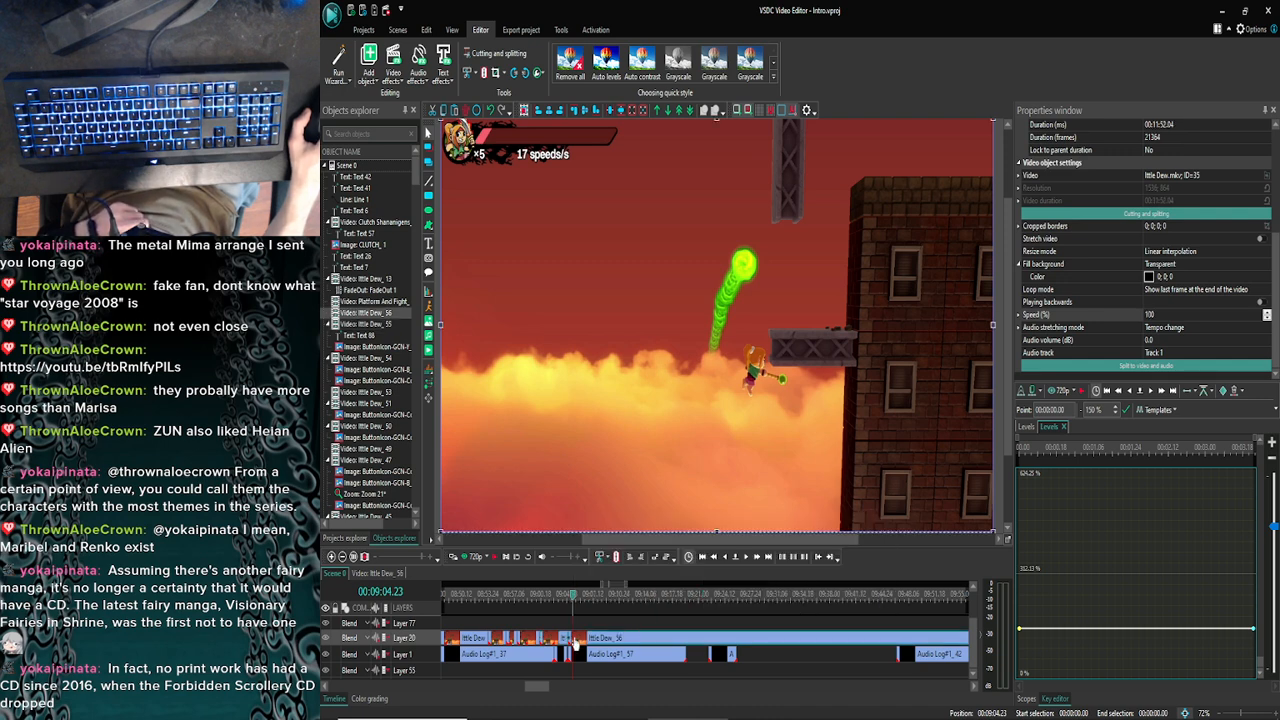
pyautogui.doubleClick(575, 645)
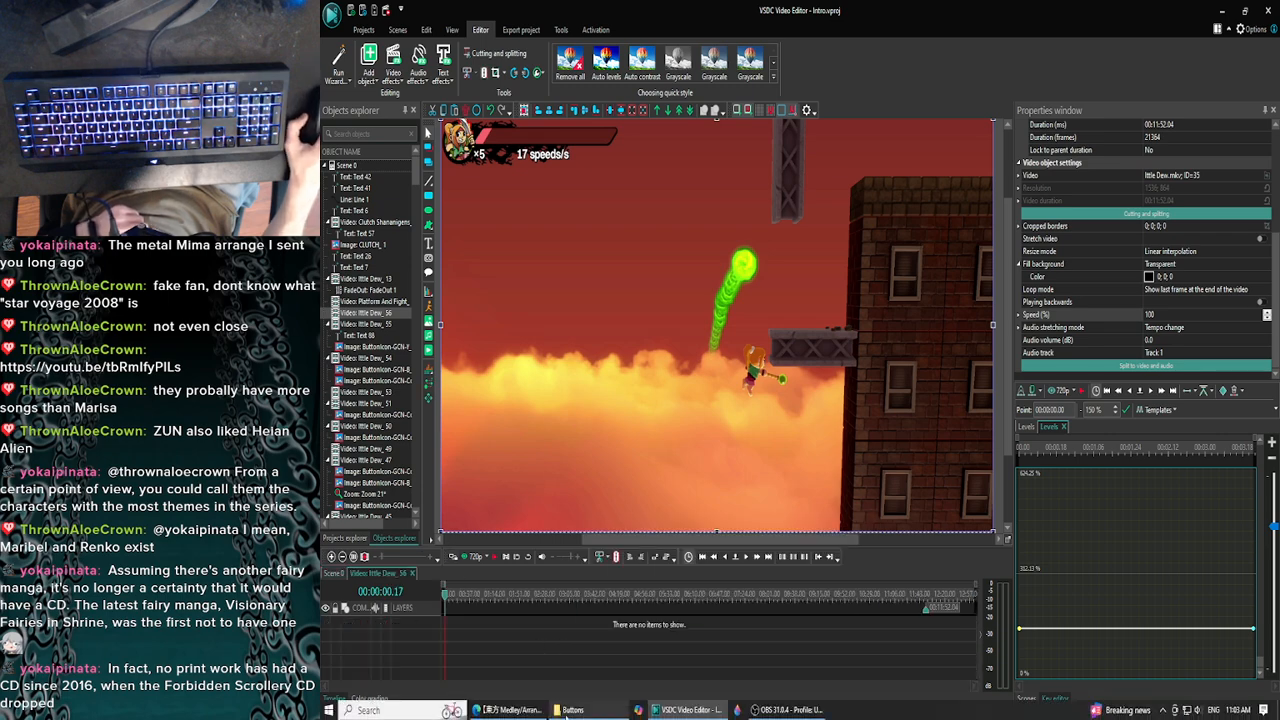
# Add ButtonIcon-GCN-Control_Stick-U.png to the Ittle Dew_56 clip, scaled down and placed just below the speed readout
pyautogui.click(589, 712)
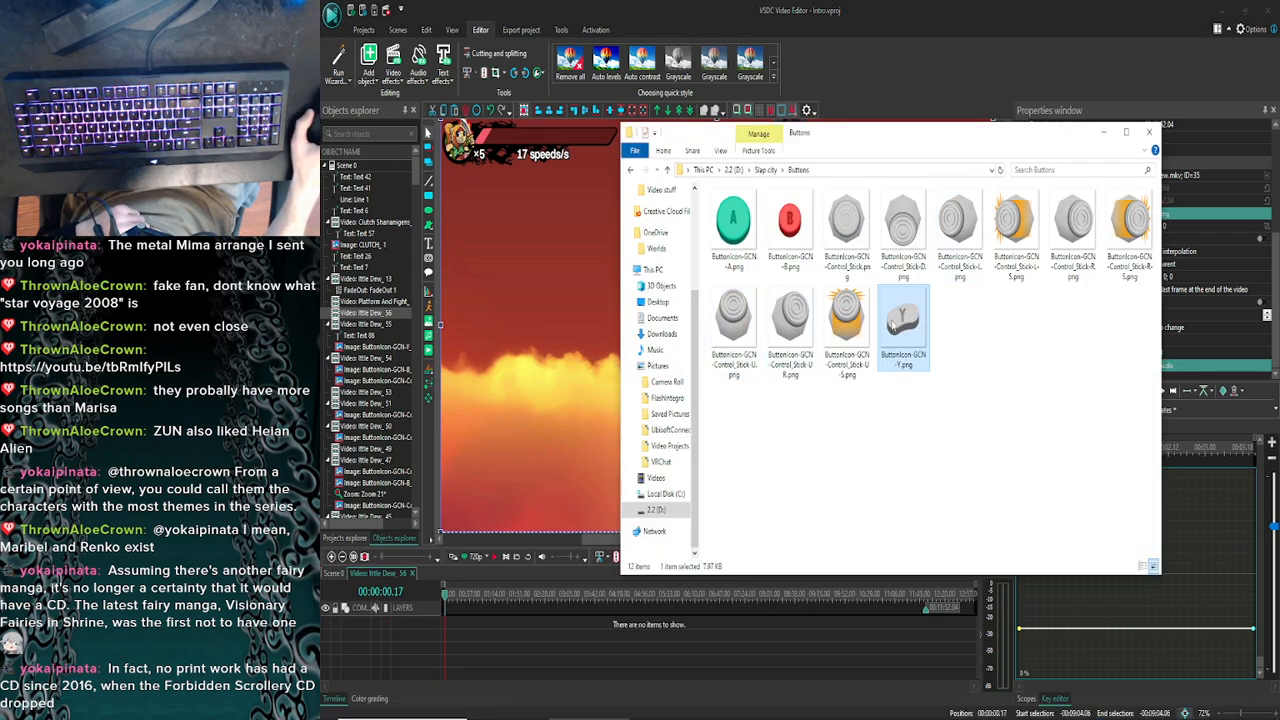
pyautogui.moveTo(733, 320); pyautogui.dragTo(582, 320)
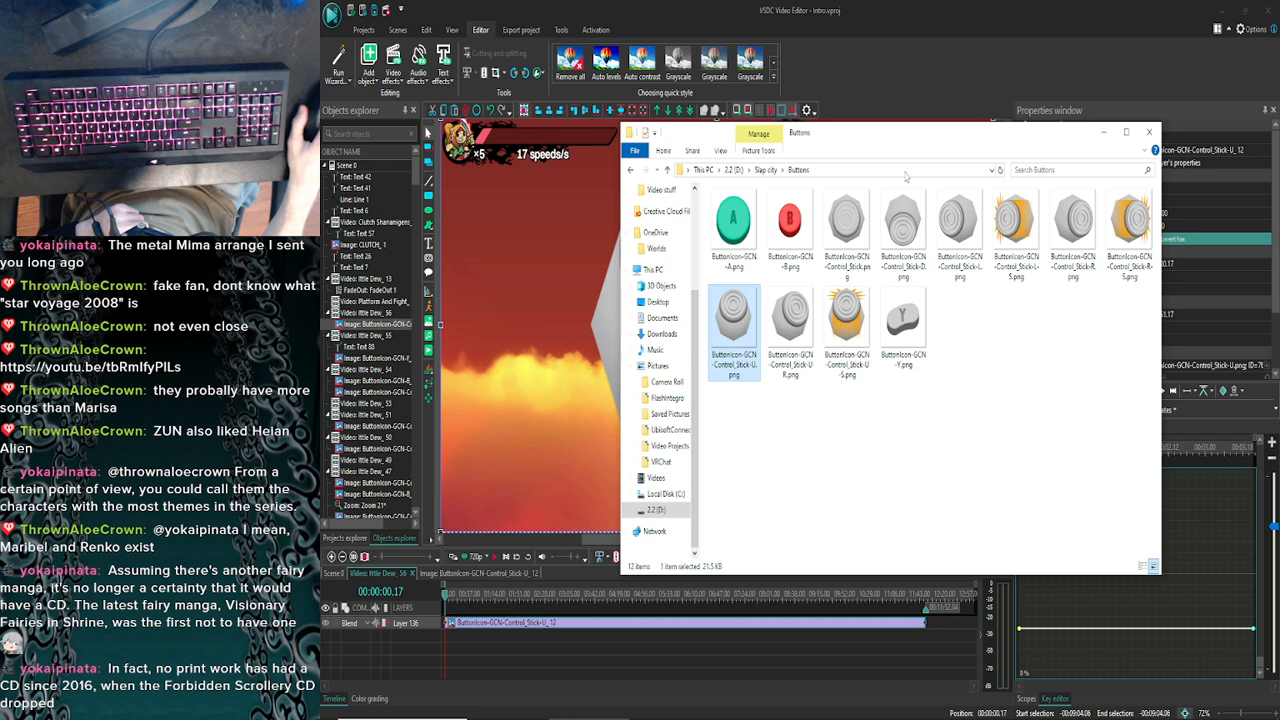
pyautogui.click(1103, 132)
pyautogui.moveTo(993, 529); pyautogui.dragTo(596, 228)
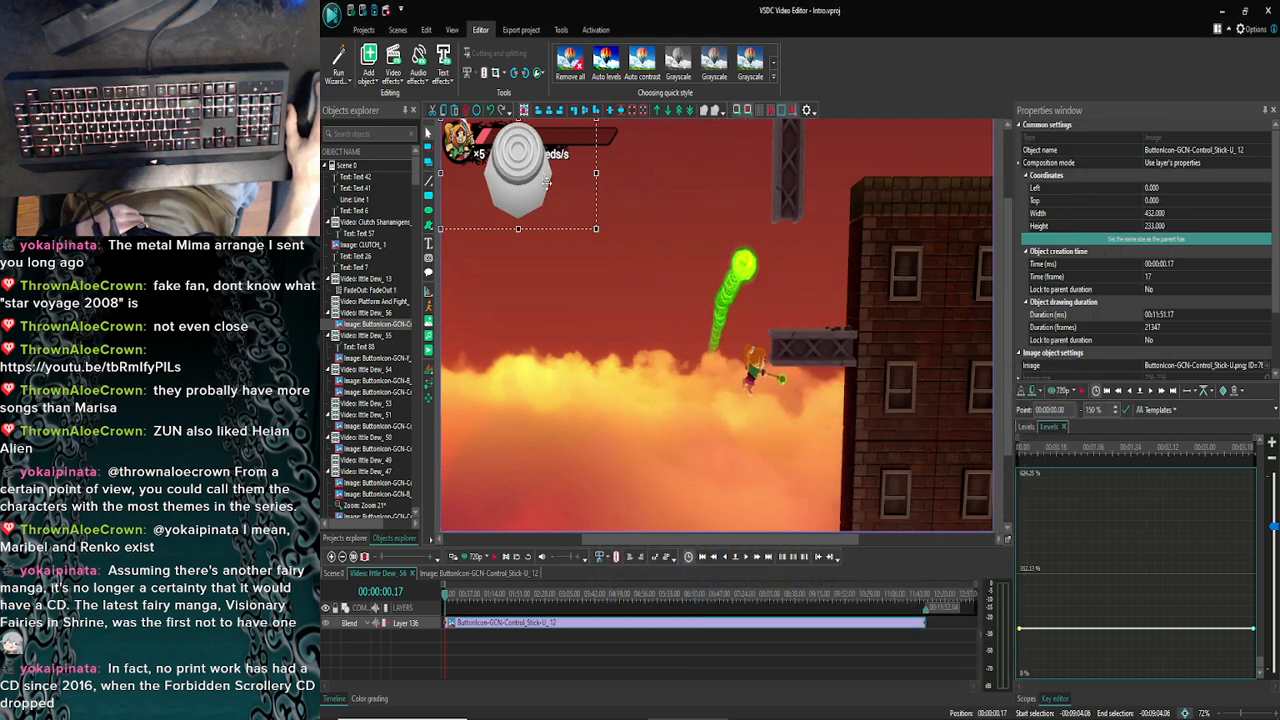
pyautogui.moveTo(547, 183); pyautogui.dragTo(620, 205)
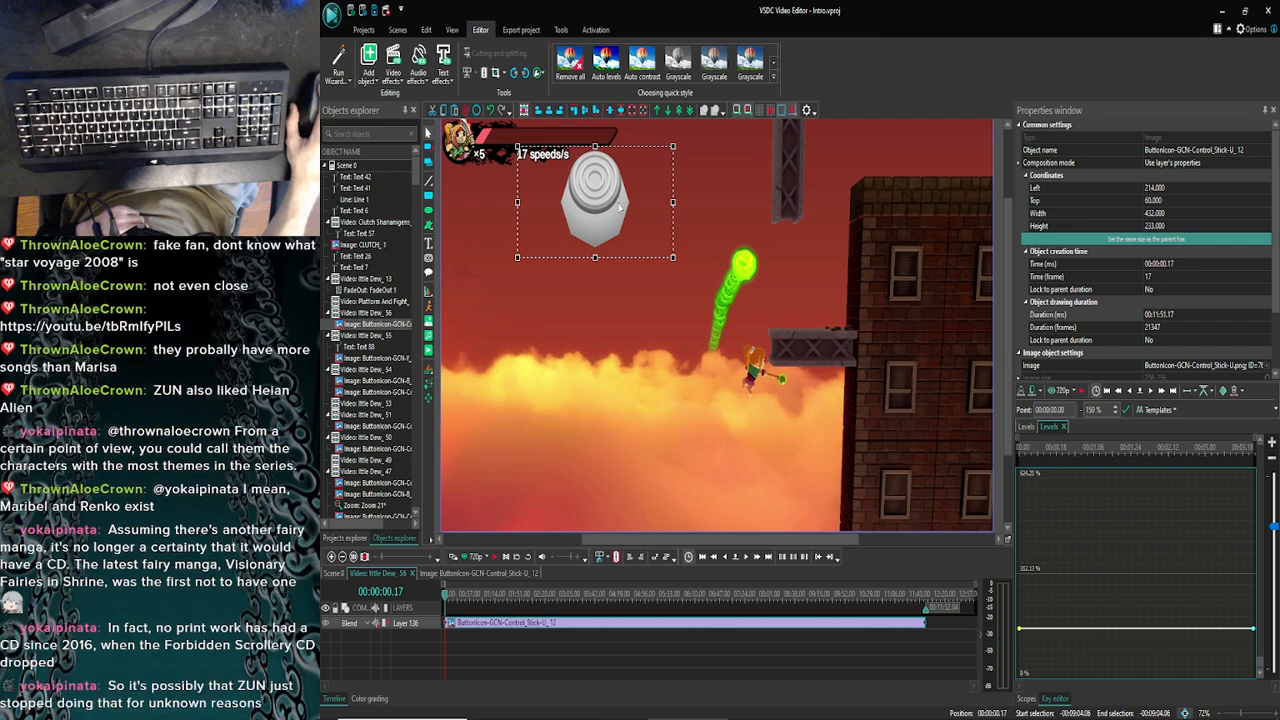
pyautogui.moveTo(518, 201); pyautogui.dragTo(534, 202)
pyautogui.click(719, 199)
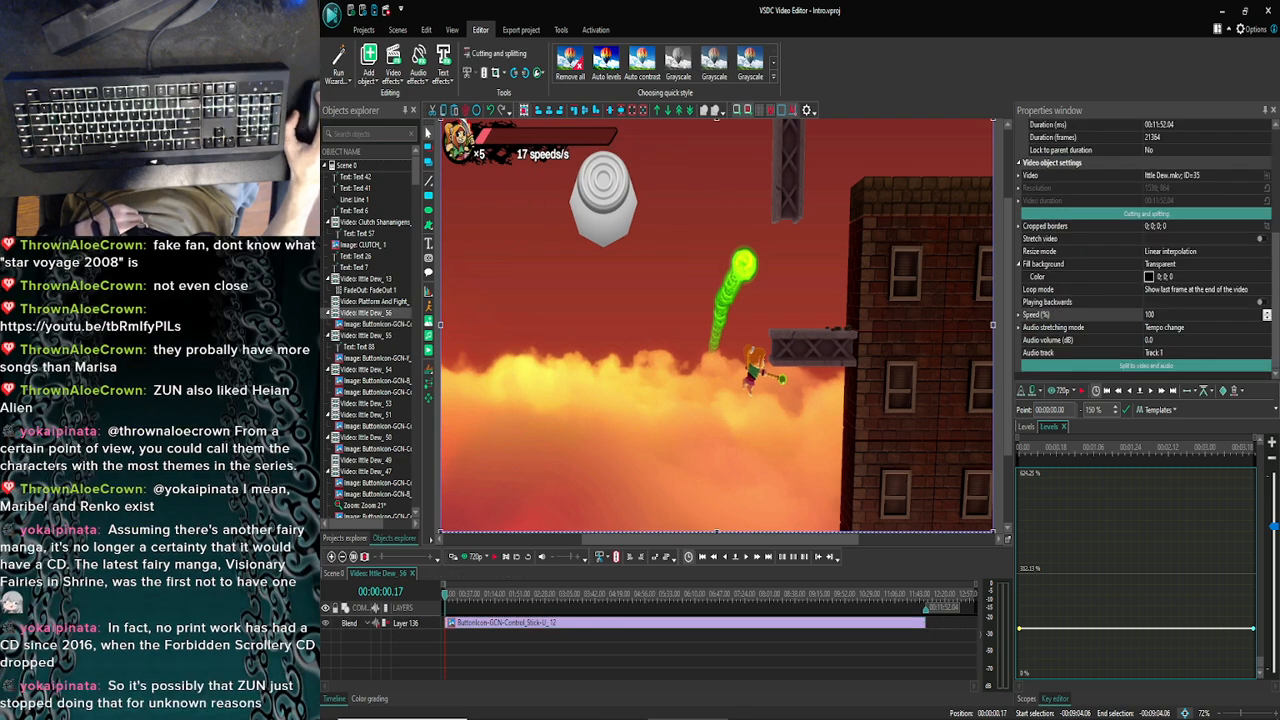
# Add ButtonIcon-GCN-B.png to the clip, scaled to about 407 by 335 and placed beside the control stick icon
pyautogui.click(620, 712)
pyautogui.moveTo(799, 220); pyautogui.dragTo(608, 258)
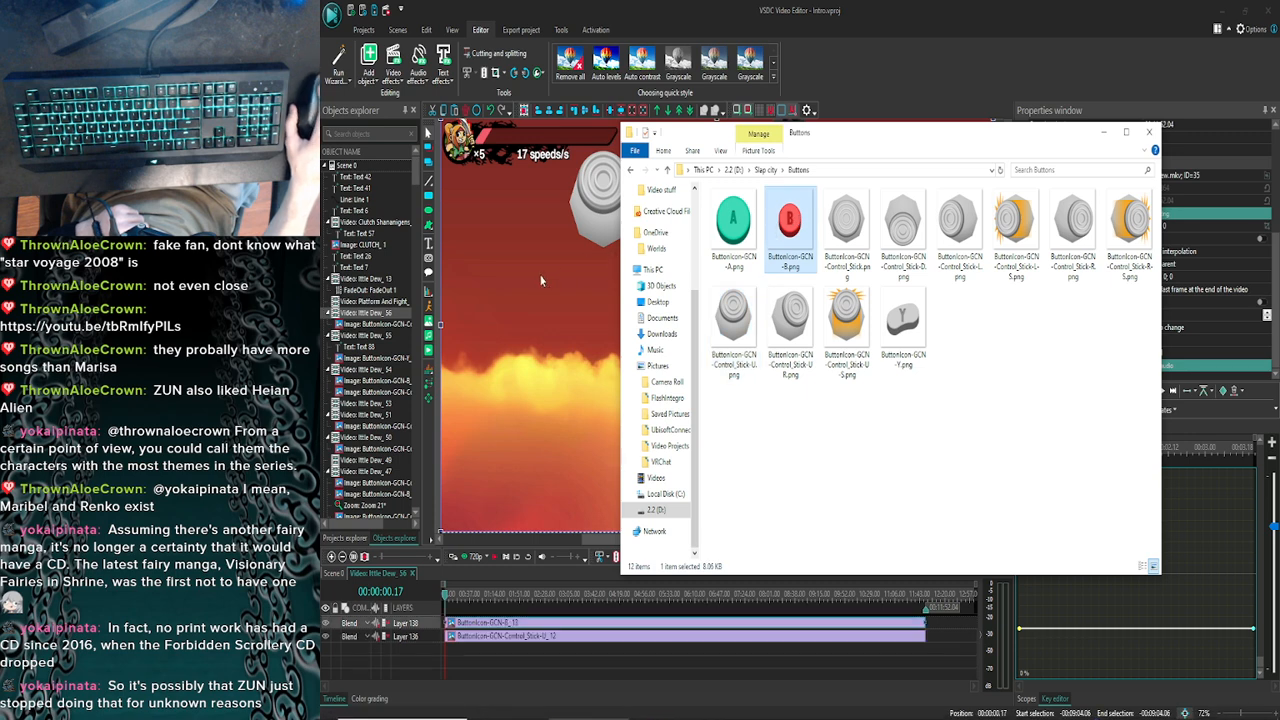
pyautogui.click(1103, 132)
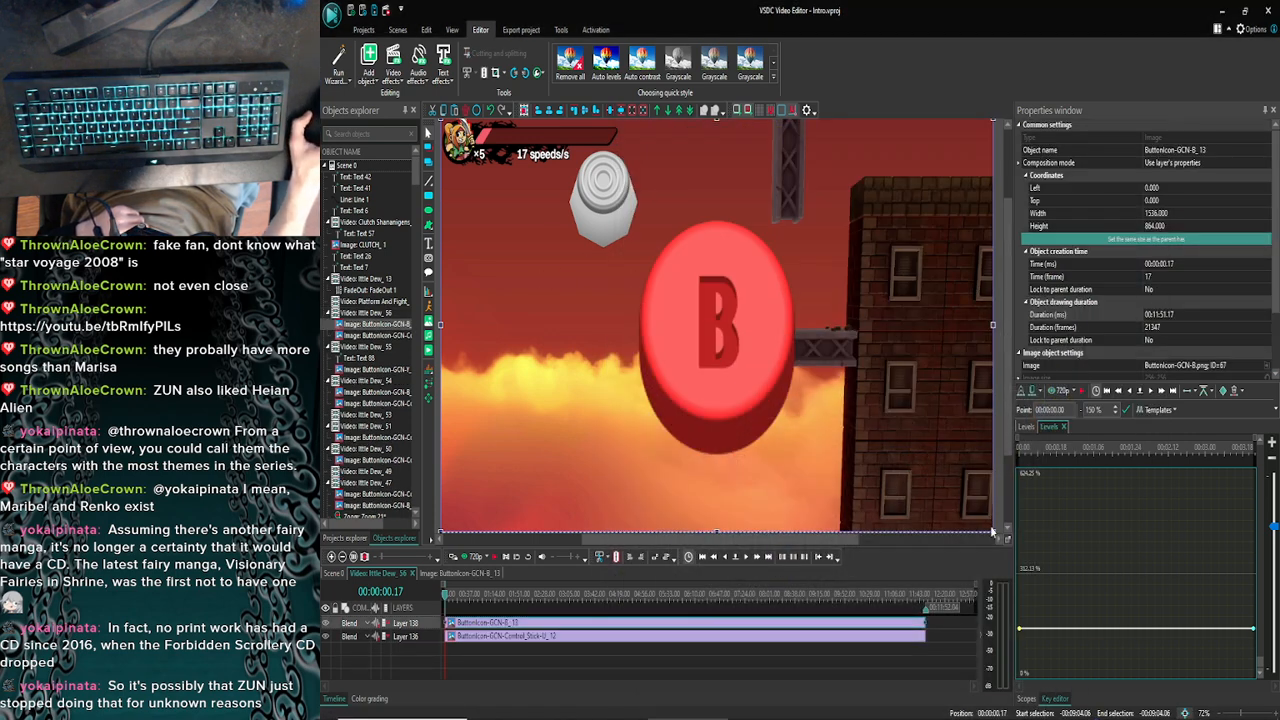
pyautogui.moveTo(990, 530); pyautogui.dragTo(680, 277)
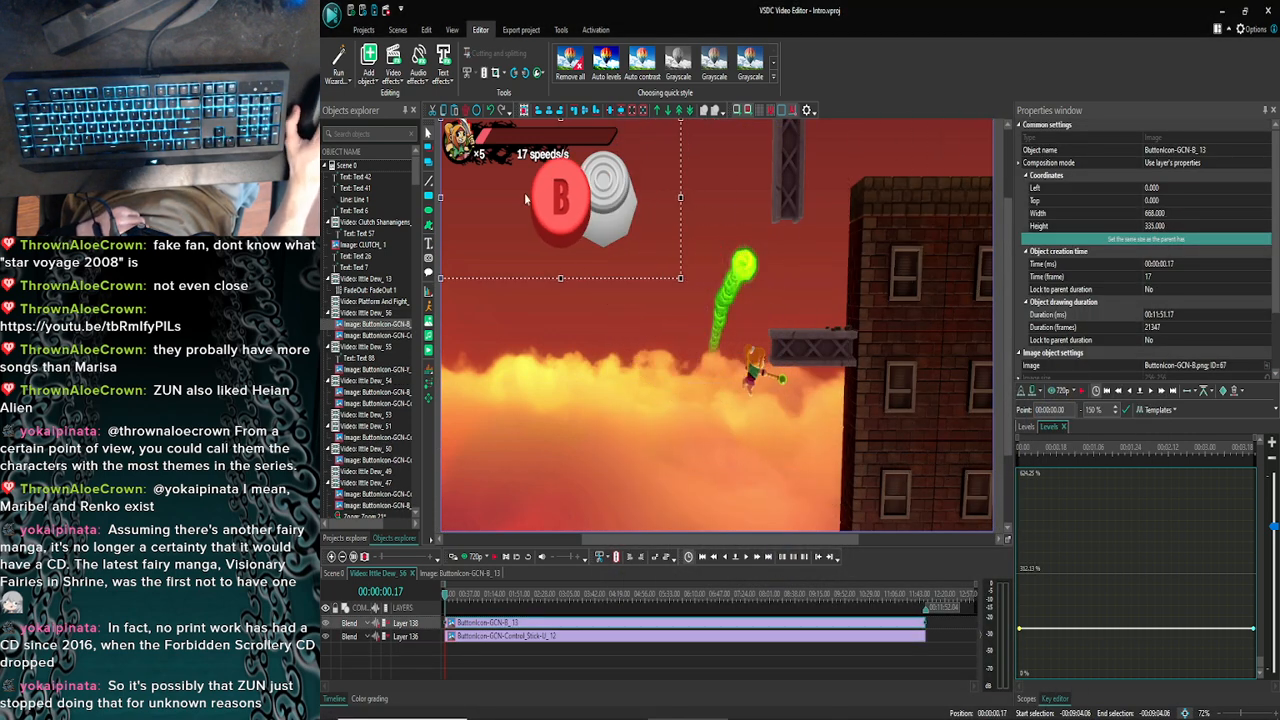
pyautogui.moveTo(440, 197); pyautogui.dragTo(691, 196)
pyautogui.click(862, 248)
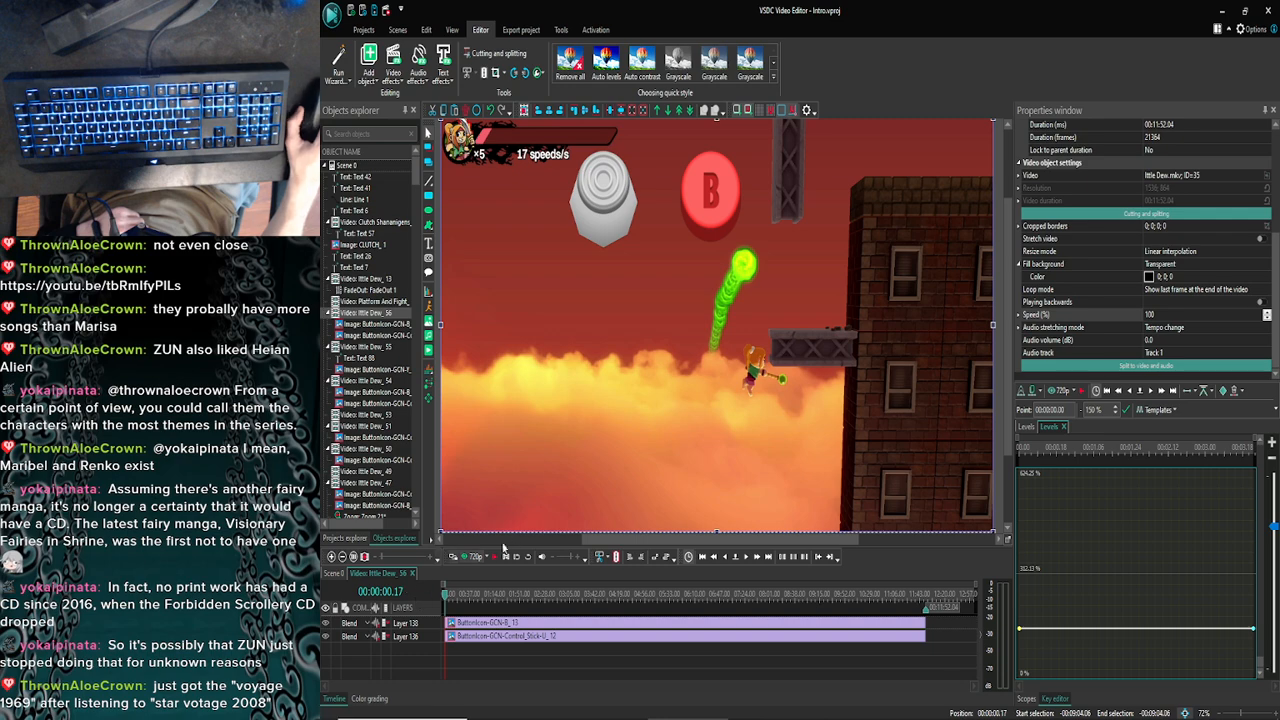
# Preview the Ittle Dew_56 clip twice with the control stick and B icons, closing the preview each time
pyautogui.click(473, 557)
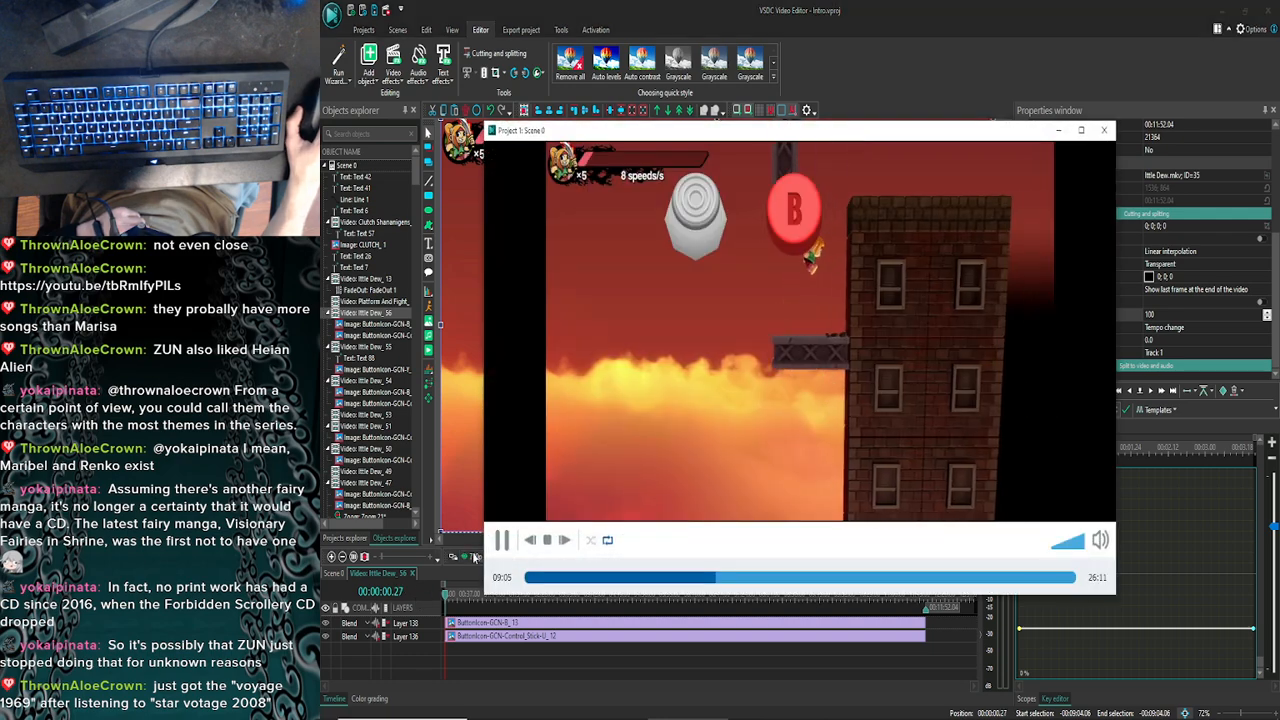
pyautogui.click(500, 538)
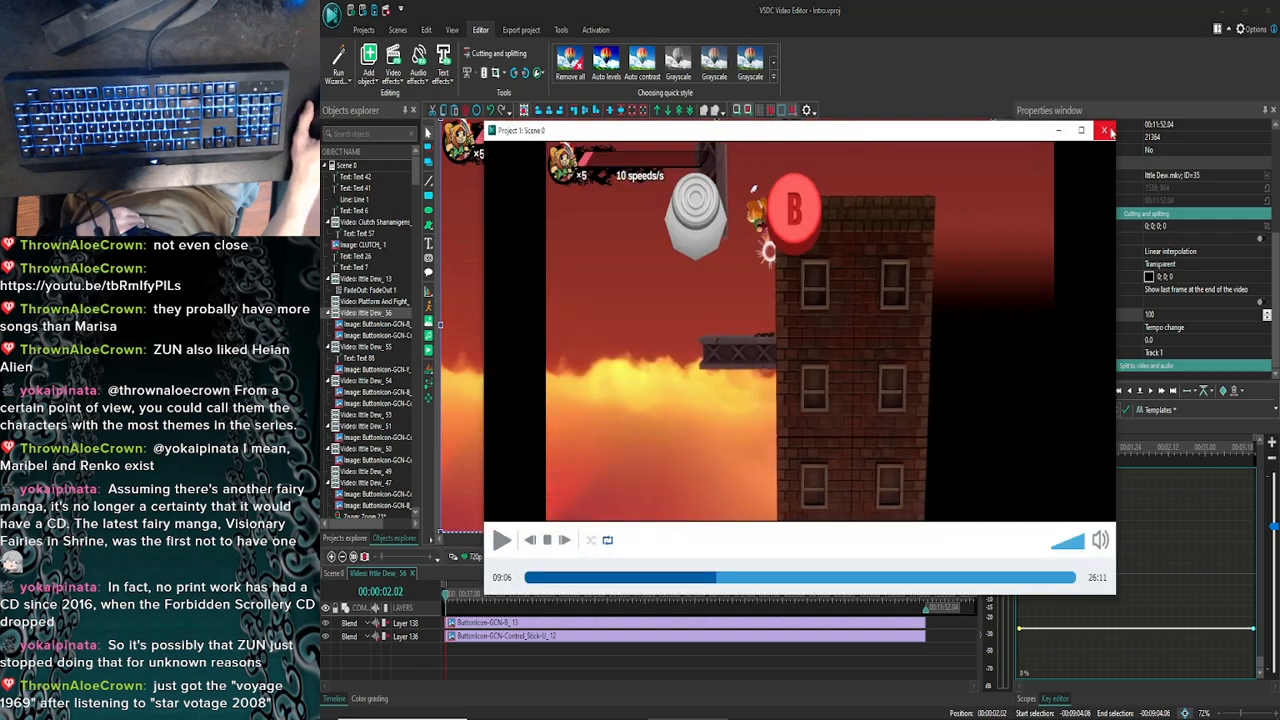
pyautogui.click(1105, 131)
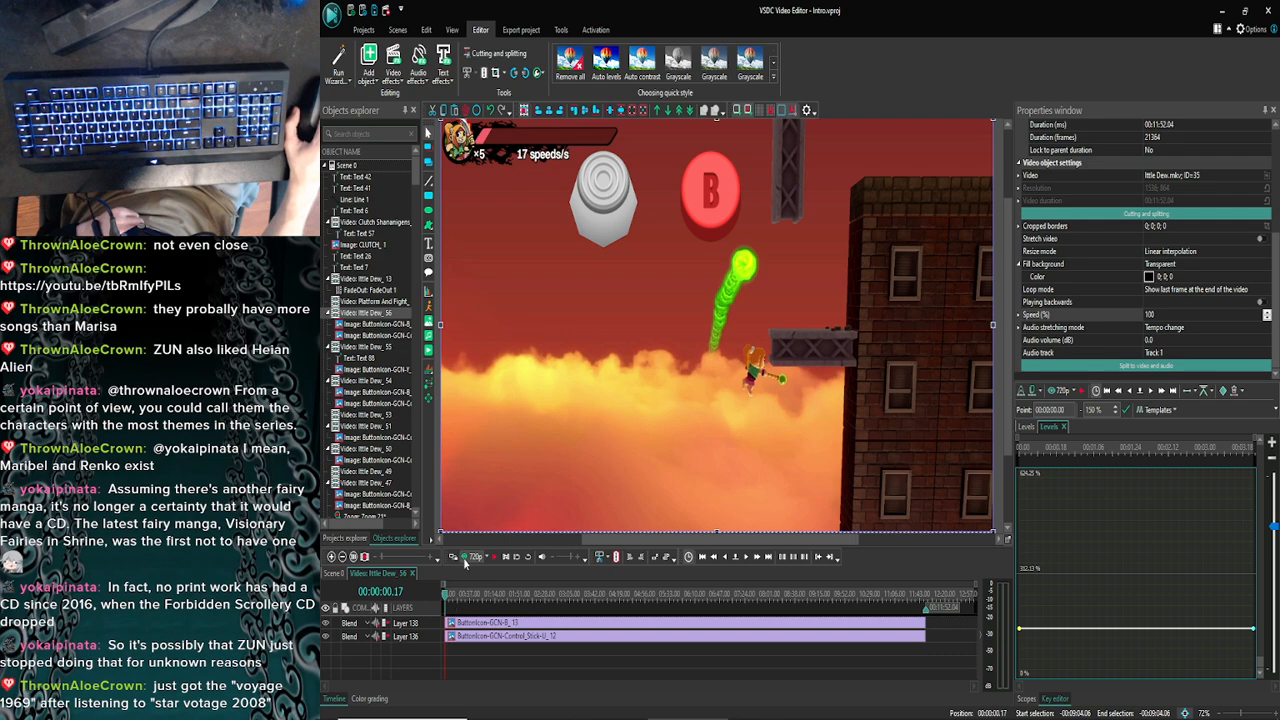
pyautogui.click(464, 559)
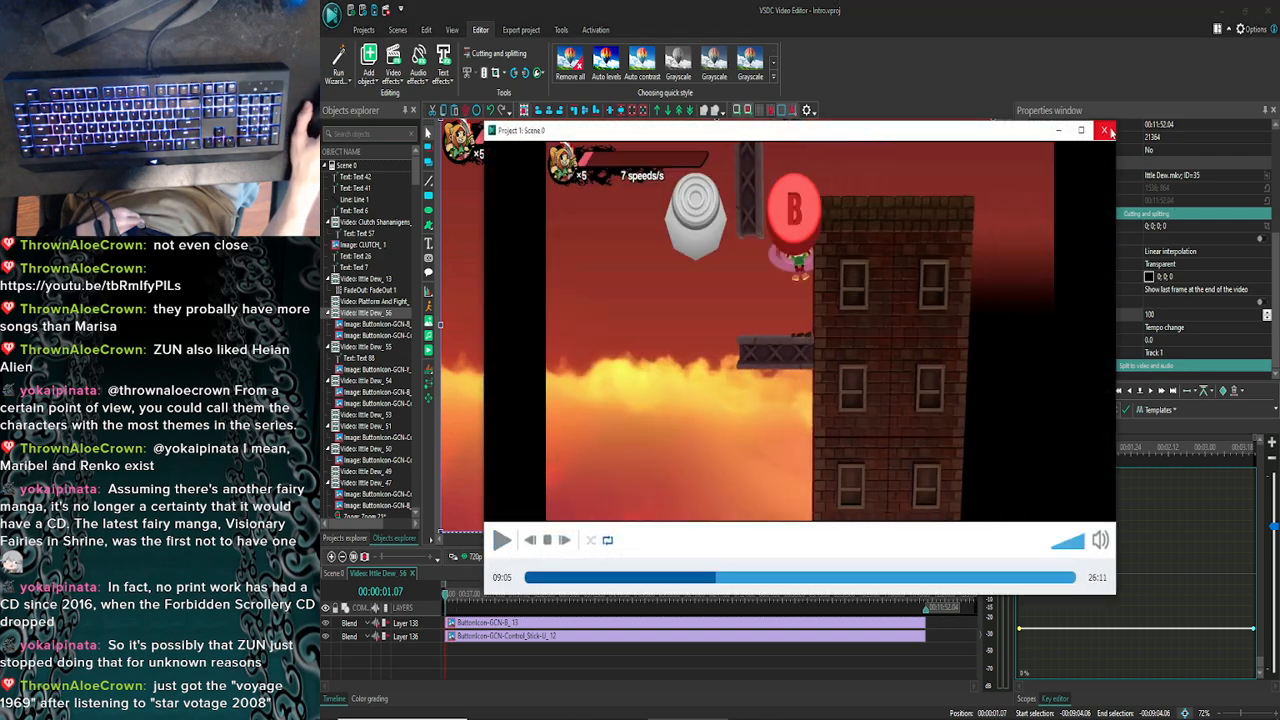
pyautogui.click(1105, 131)
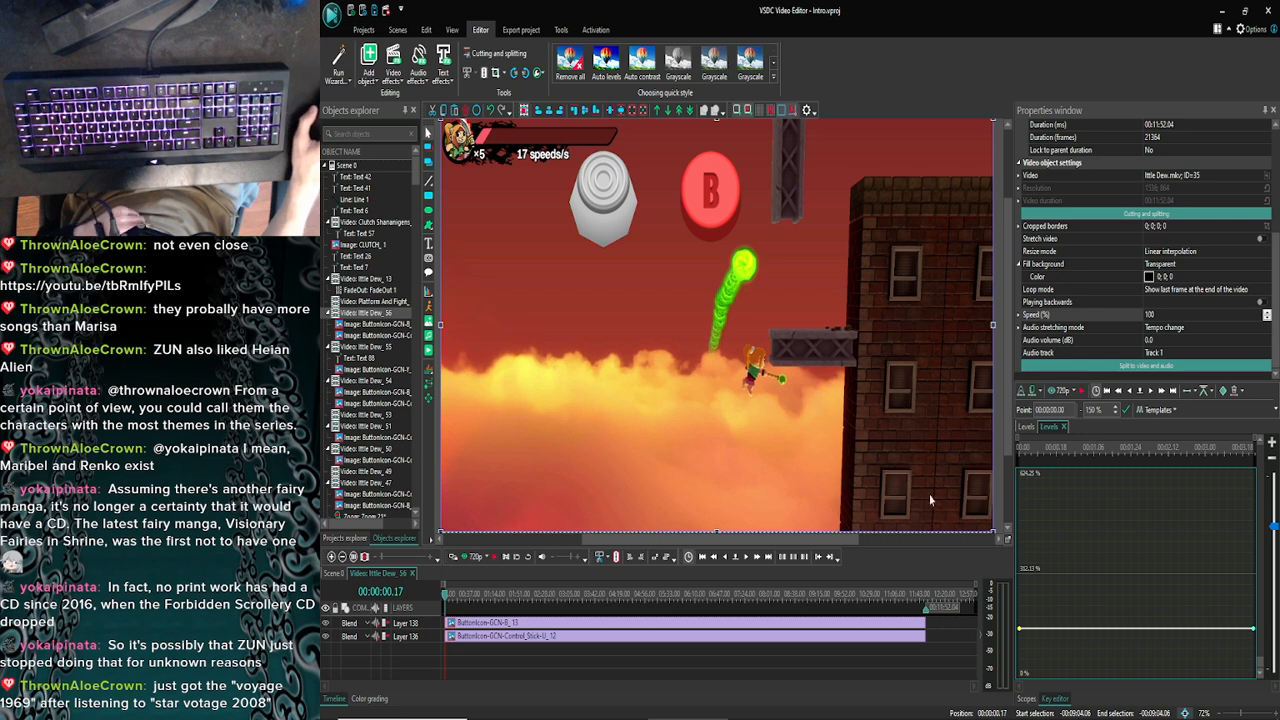
# Try shortening the B and control stick icons to 00:00:16.06, and extend both back to the clip's end
pyautogui.click(923, 624)
pyautogui.moveTo(923, 624); pyautogui.dragTo(460, 630)
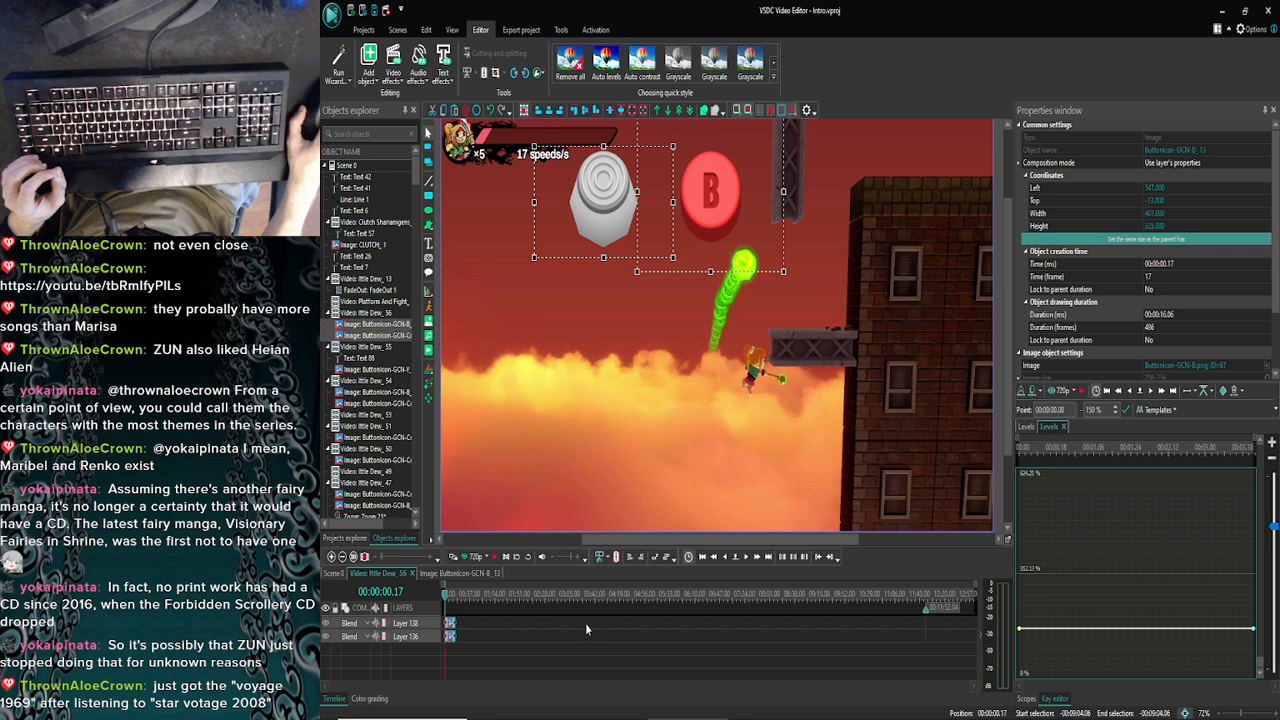
pyautogui.moveTo(455, 623); pyautogui.dragTo(926, 593)
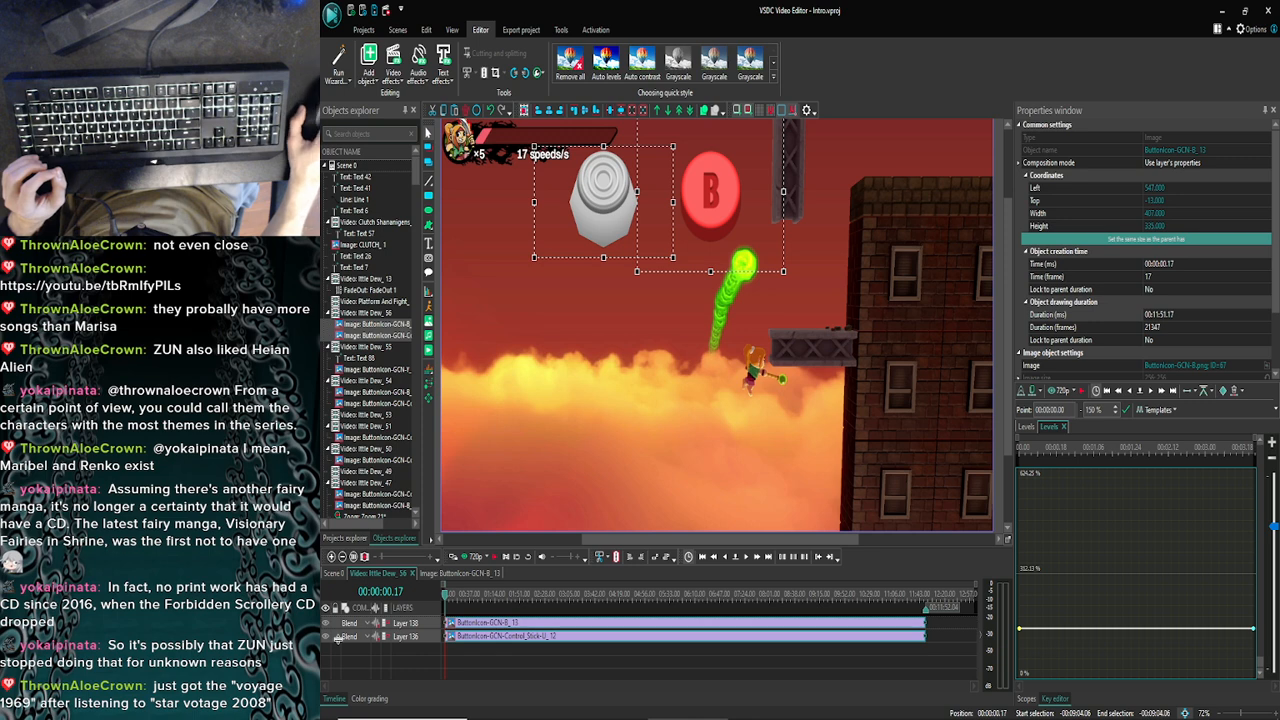
# Return to the Scene 0 timeline and split the Ittle Dew_56 clip at 00:09:07.02, where the character stands on the rooftop
pyautogui.click(335, 576)
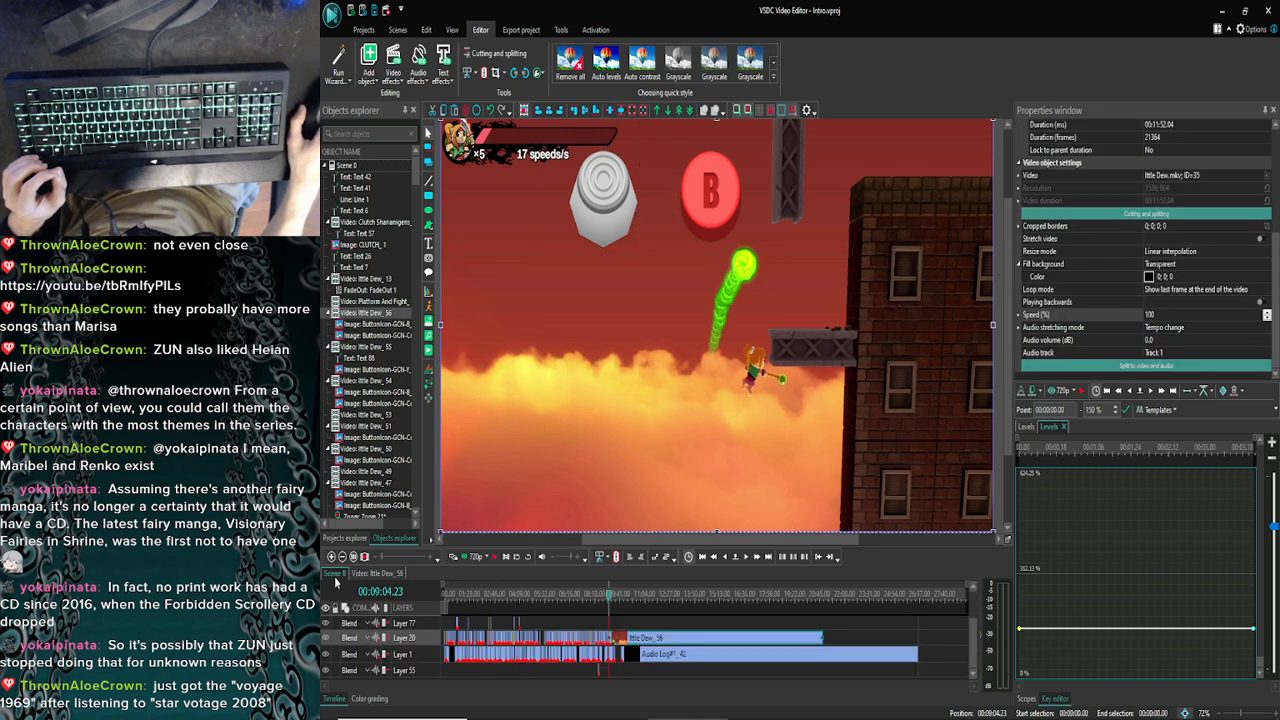
pyautogui.click(332, 559)
pyautogui.click(332, 559)
pyautogui.click(332, 559)
pyautogui.click(332, 559)
pyautogui.click(332, 559)
pyautogui.click(332, 559)
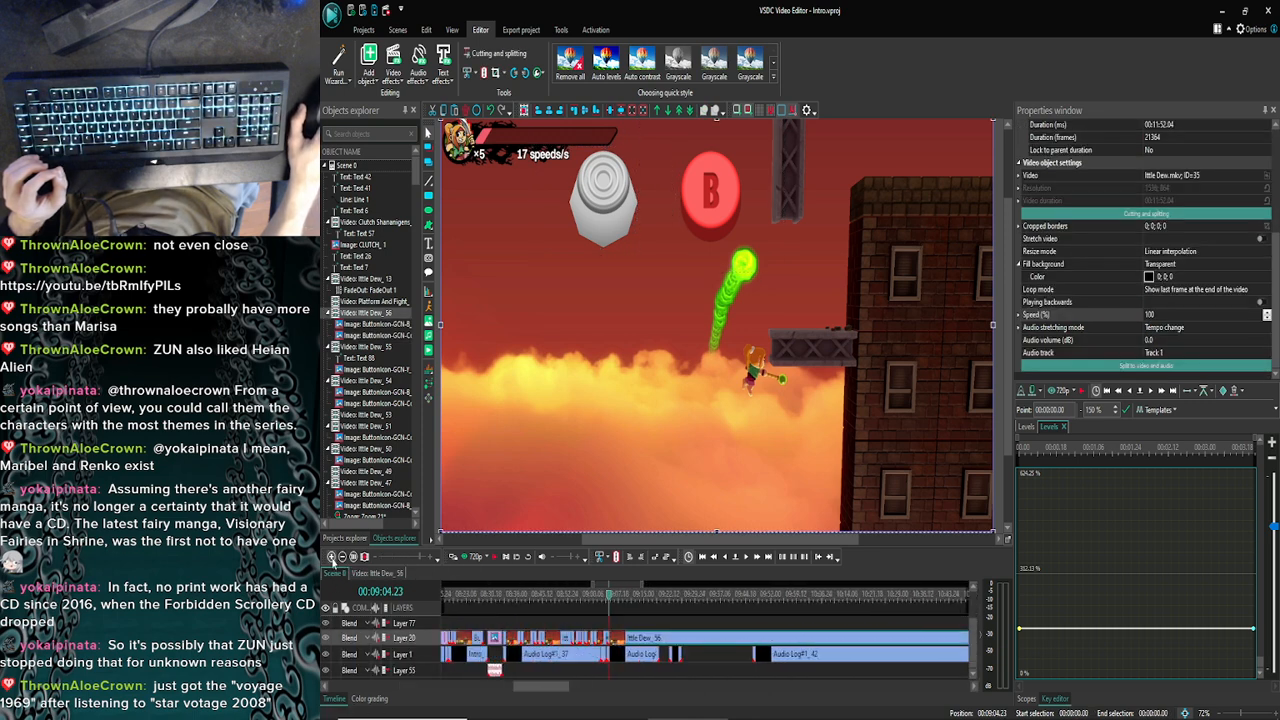
pyautogui.click(332, 559)
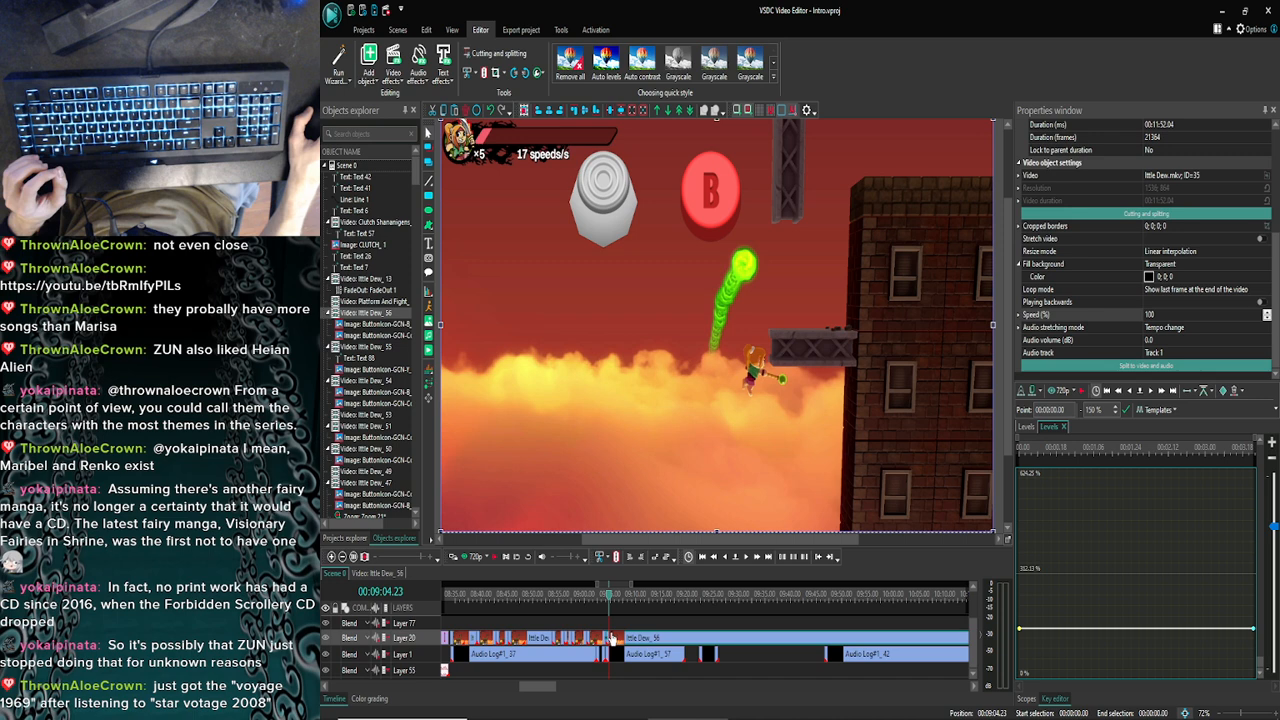
pyautogui.click(746, 557)
pyautogui.click(746, 557)
pyautogui.click(746, 557)
pyautogui.click(746, 557)
pyautogui.click(746, 557)
pyautogui.click(747, 557)
pyautogui.click(747, 557)
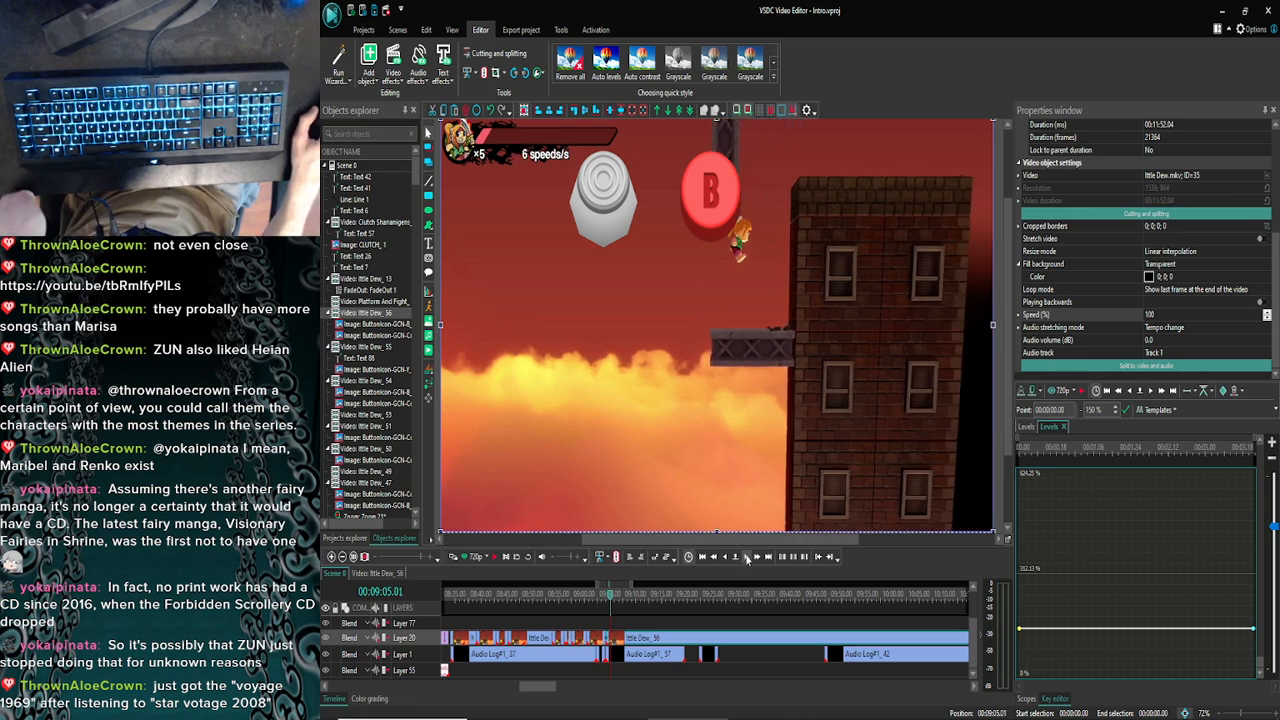
pyautogui.click(748, 557)
pyautogui.click(748, 557)
pyautogui.click(751, 558)
pyautogui.click(751, 558)
pyautogui.click(751, 558)
pyautogui.click(751, 558)
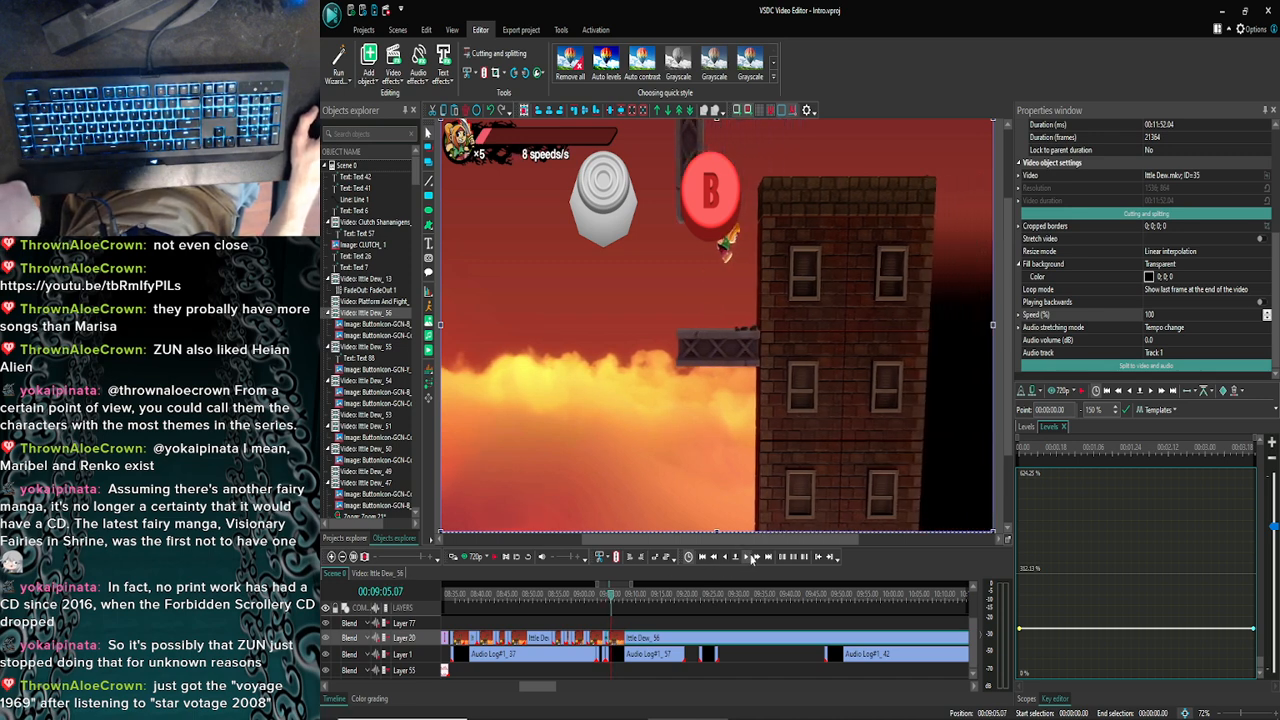
pyautogui.click(751, 558)
pyautogui.click(751, 558)
pyautogui.click(751, 558)
pyautogui.click(751, 558)
pyautogui.click(751, 558)
pyautogui.click(751, 558)
pyautogui.click(751, 558)
pyautogui.click(751, 558)
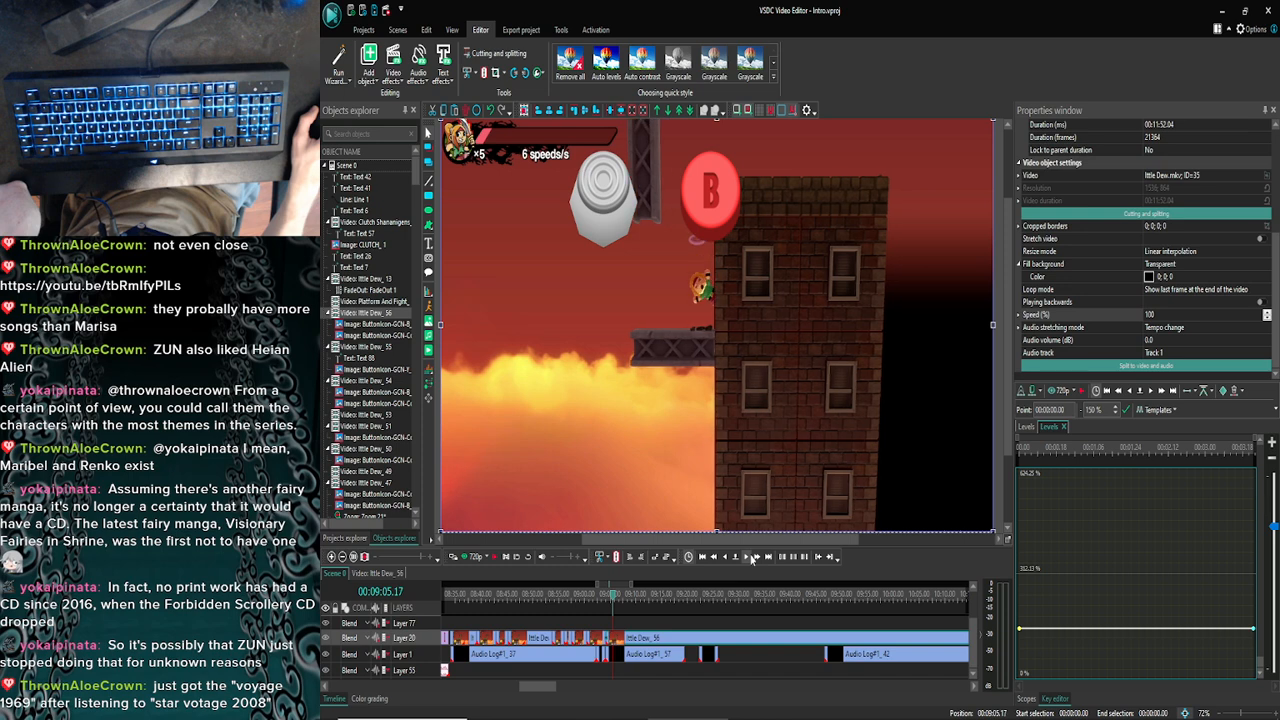
pyautogui.click(751, 558)
pyautogui.click(751, 558)
pyautogui.click(751, 558)
pyautogui.click(751, 558)
pyautogui.click(751, 558)
pyautogui.click(751, 558)
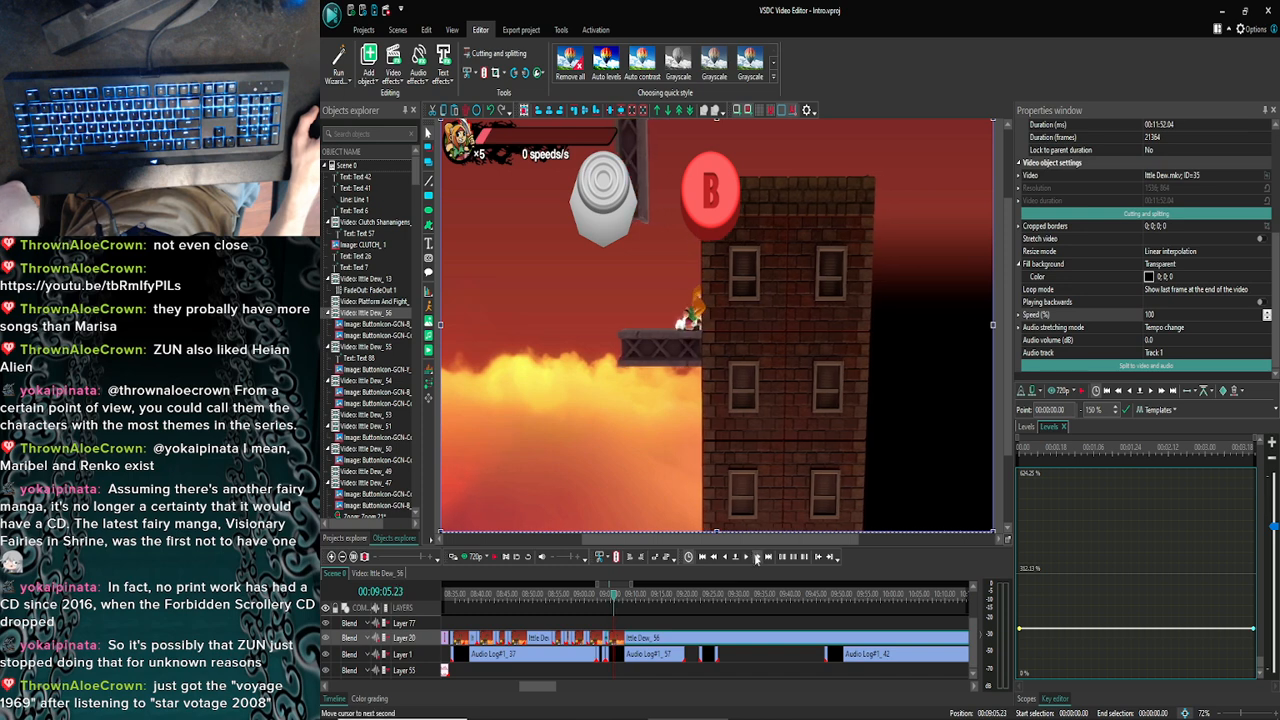
pyautogui.click(757, 558)
pyautogui.click(757, 558)
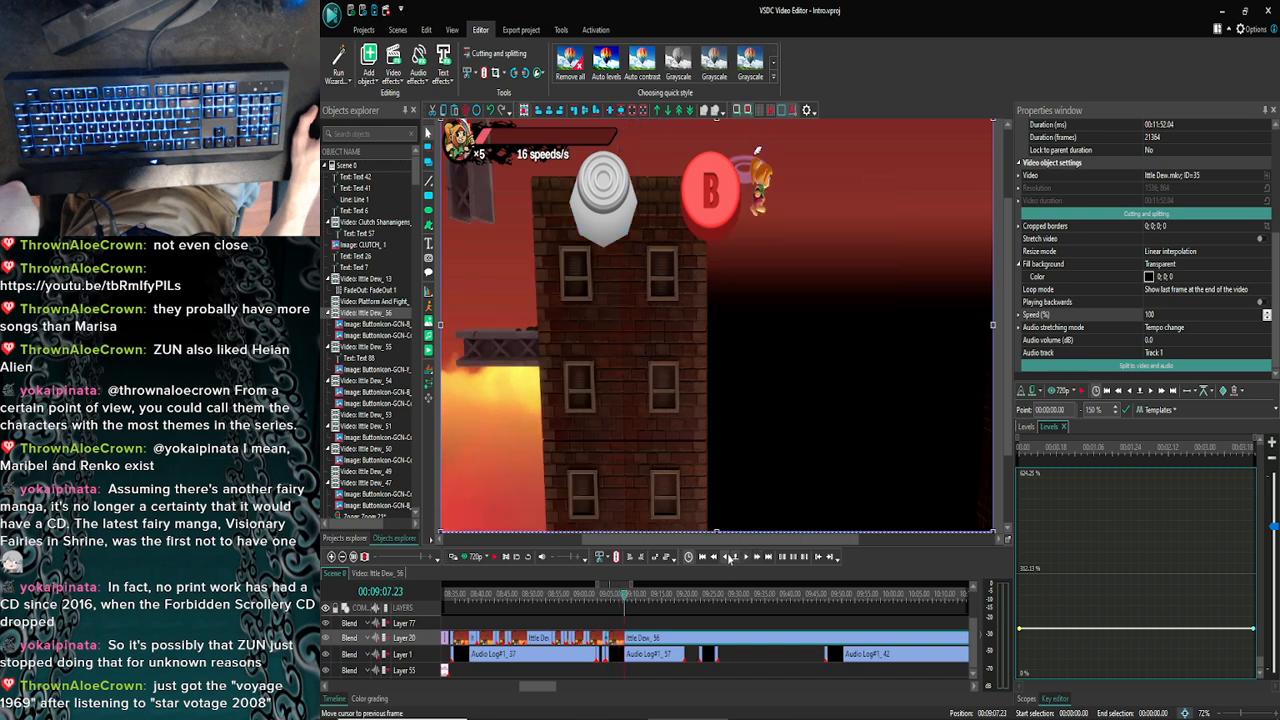
pyautogui.click(713, 558)
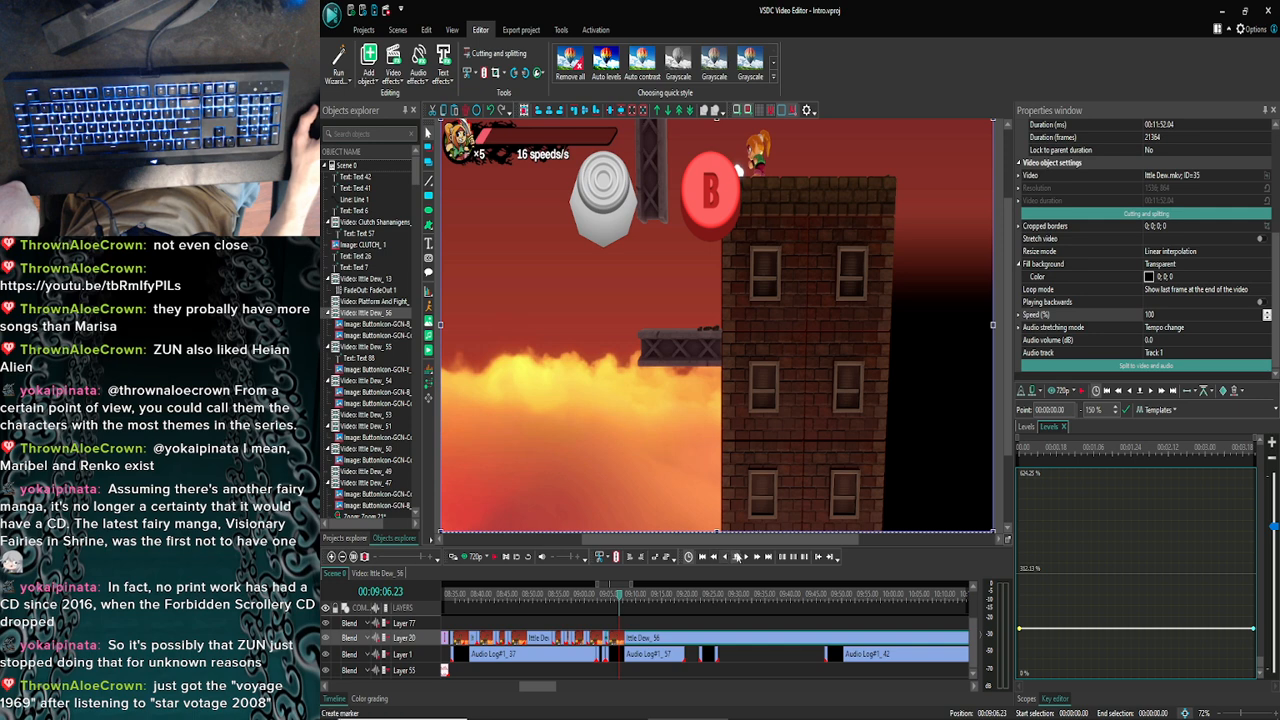
pyautogui.click(747, 557)
pyautogui.click(747, 557)
pyautogui.click(747, 557)
pyautogui.click(747, 557)
pyautogui.click(747, 557)
pyautogui.click(747, 557)
pyautogui.click(747, 557)
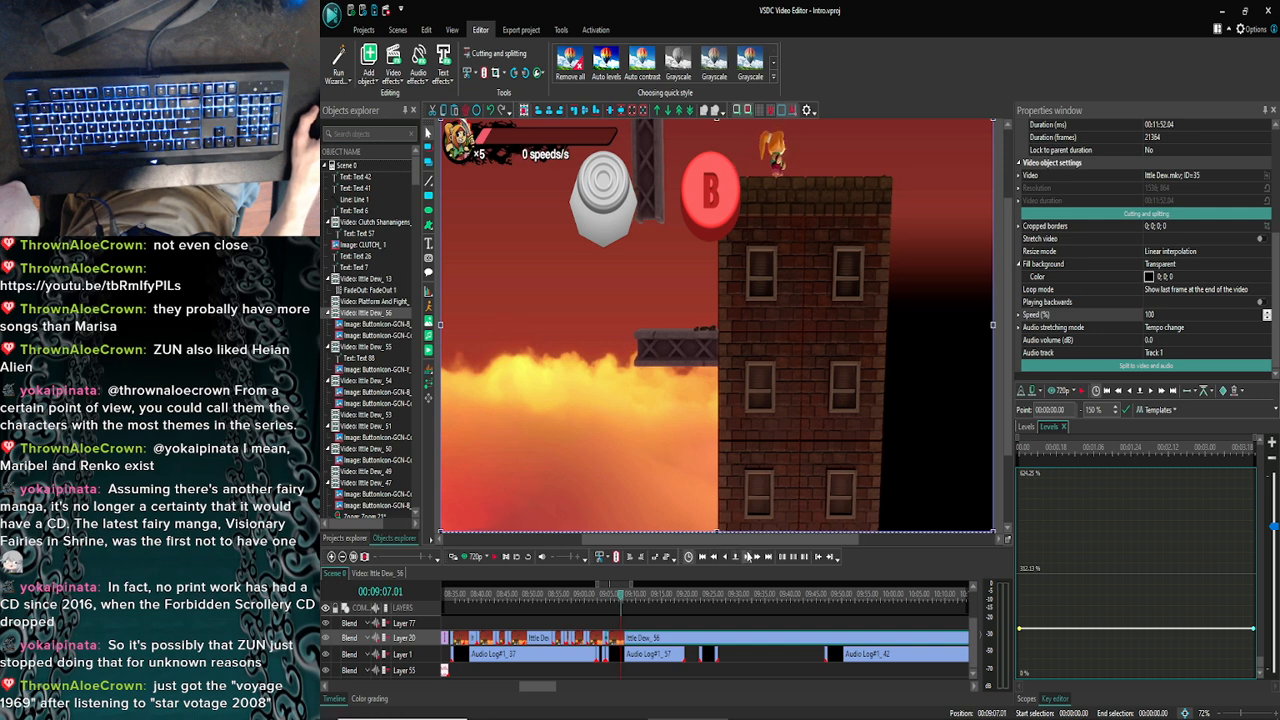
pyautogui.click(747, 557)
pyautogui.click(747, 557)
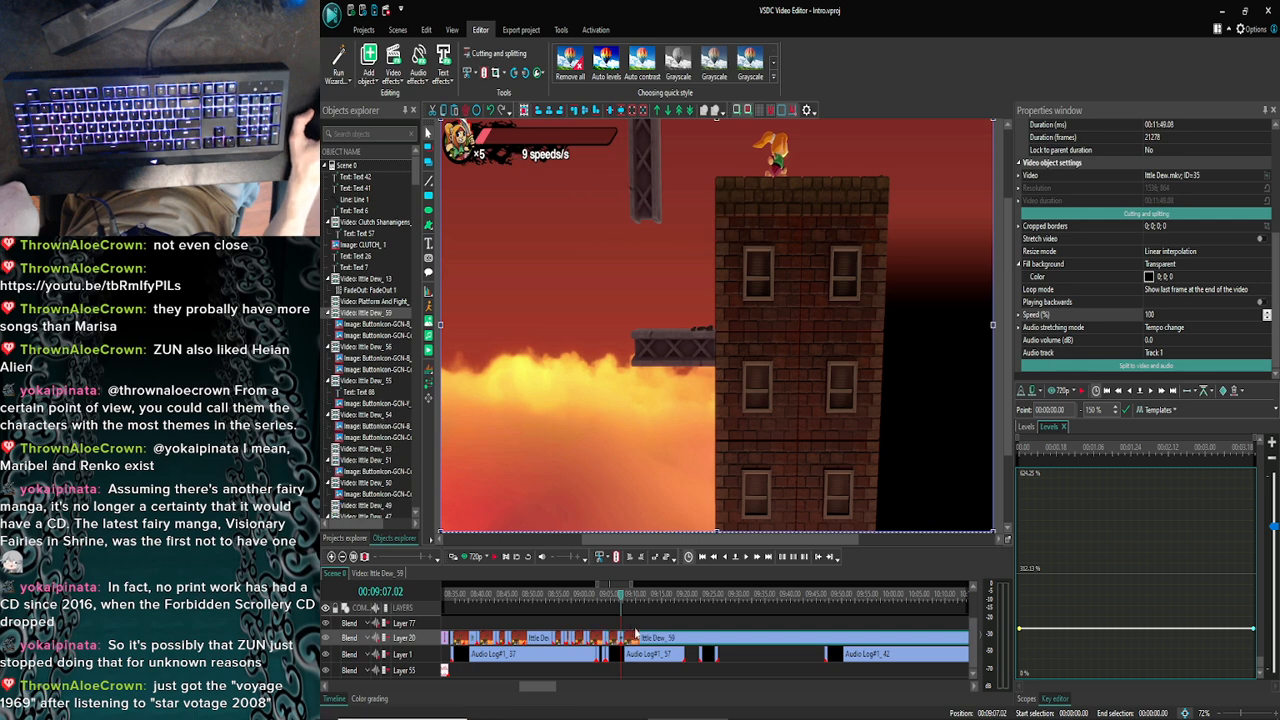
# Delete the B button and control stick icons from the Ittle Dew_59 clip and return to the Scene 0 timeline
pyautogui.doubleClick(633, 637)
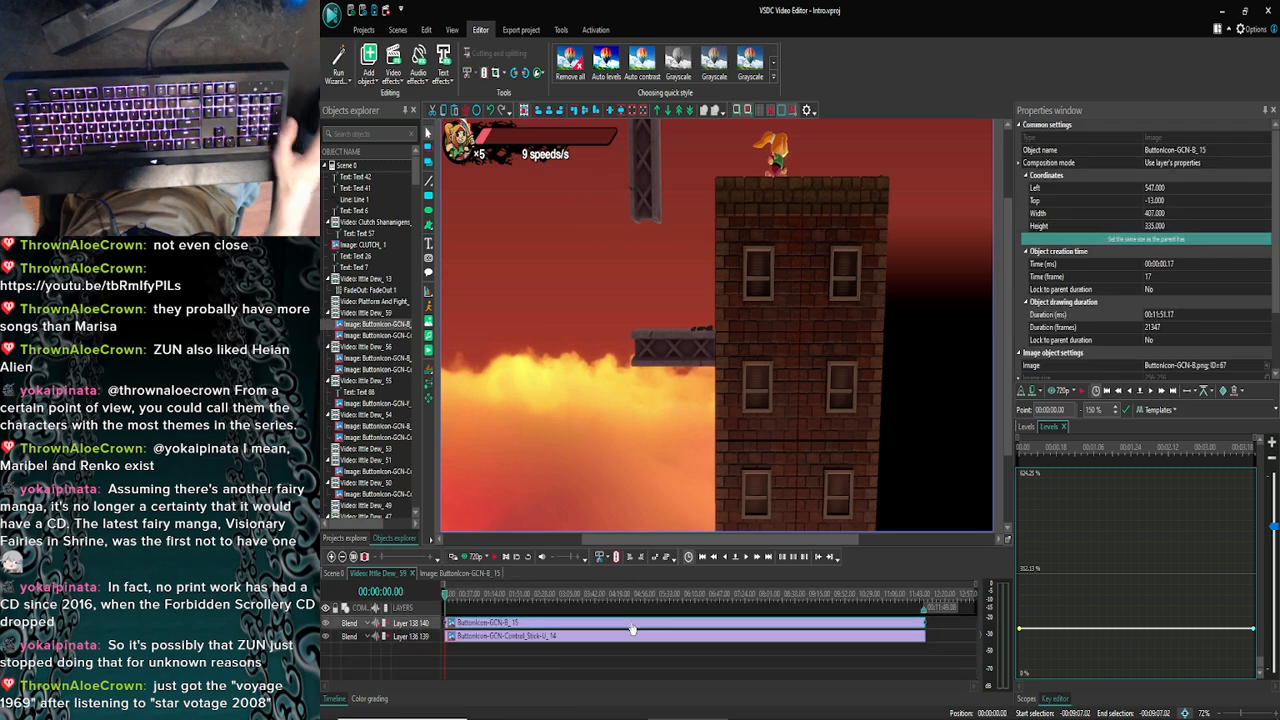
pyautogui.press('Delete')
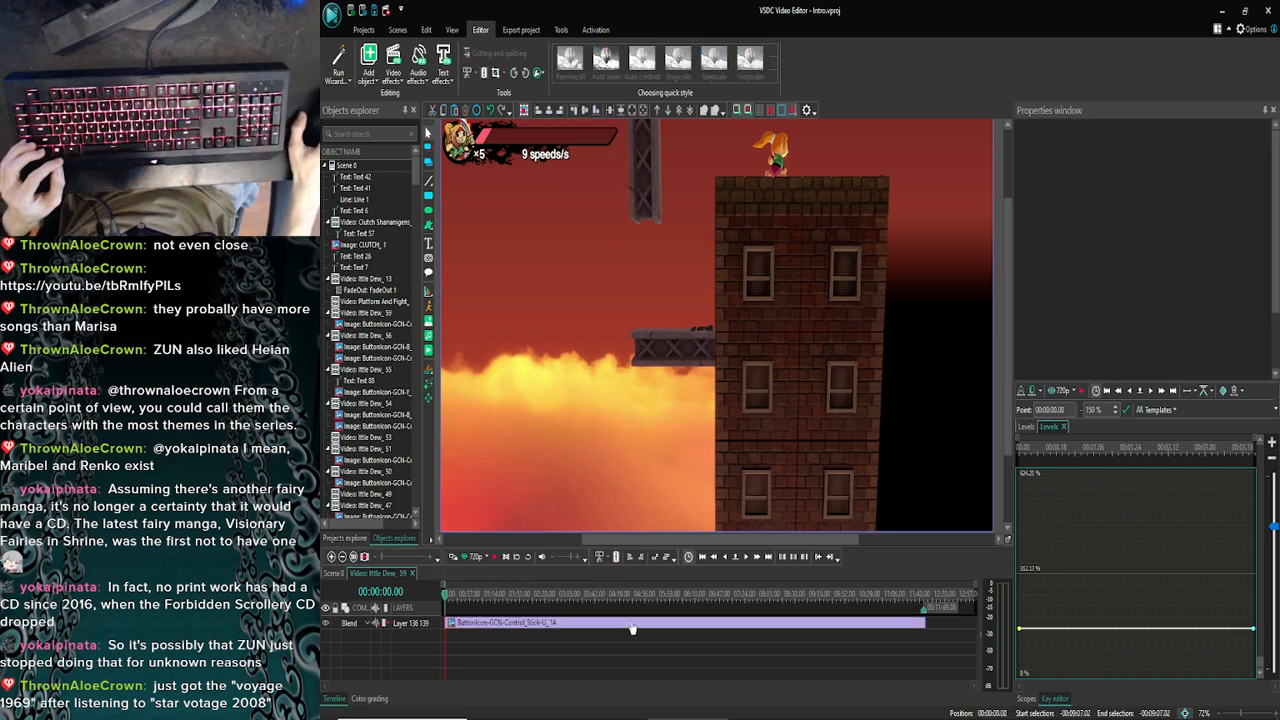
pyautogui.click(632, 625)
pyautogui.press('Delete')
pyautogui.click(334, 573)
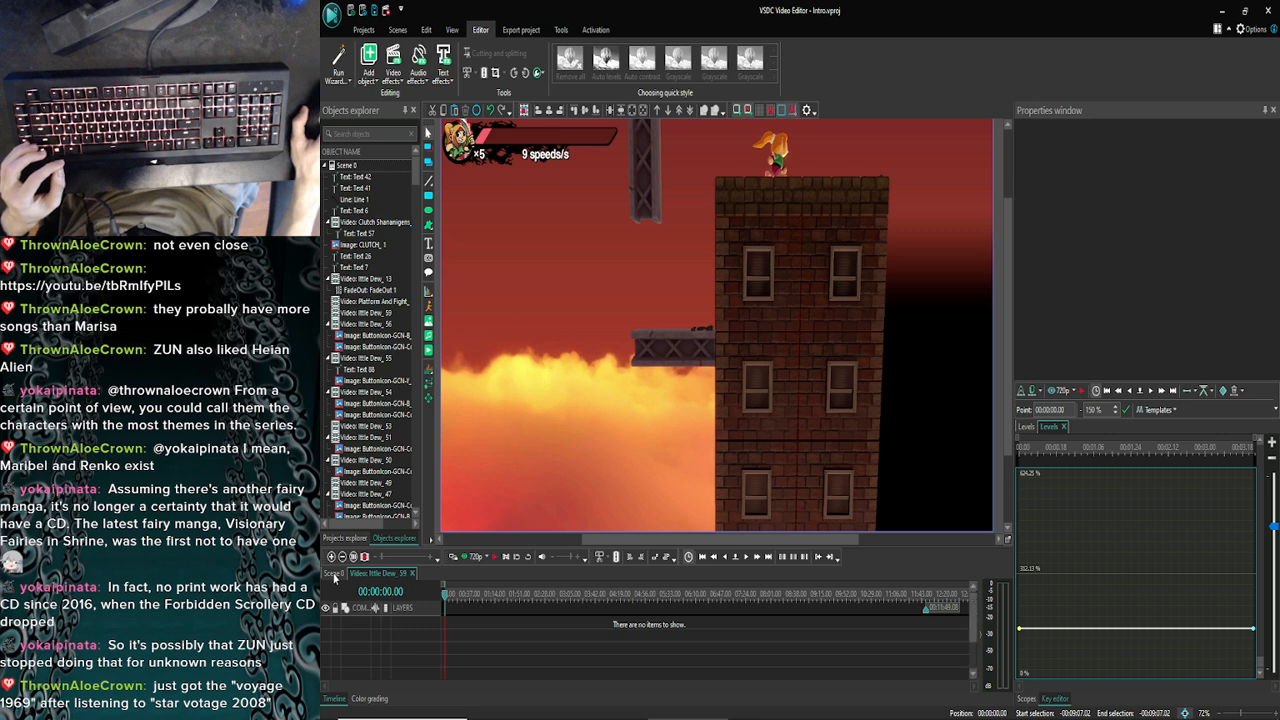
# Open the Ittle Dew_56 clip and shorten its B and control stick icons together to a duration of 00:00:02.09
pyautogui.click(331, 557)
pyautogui.click(331, 557)
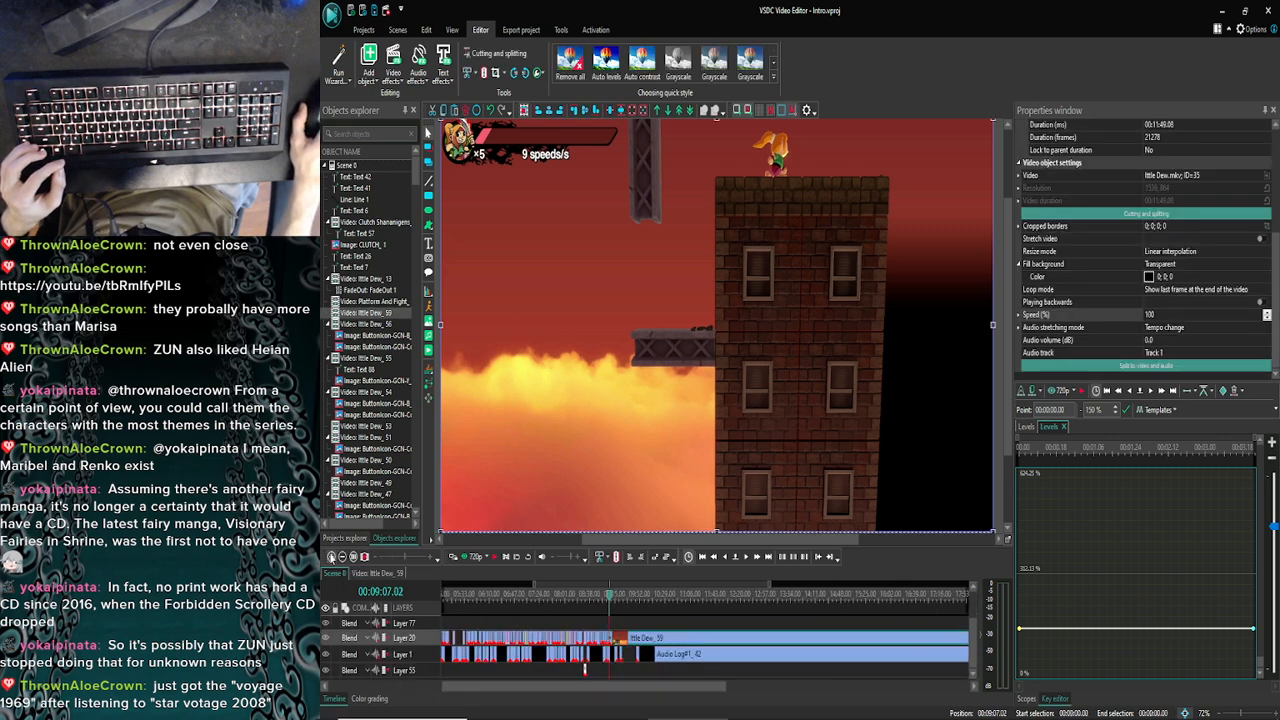
pyautogui.click(331, 557)
pyautogui.click(331, 557)
pyautogui.click(331, 557)
pyautogui.click(331, 557)
pyautogui.click(331, 557)
pyautogui.click(601, 640)
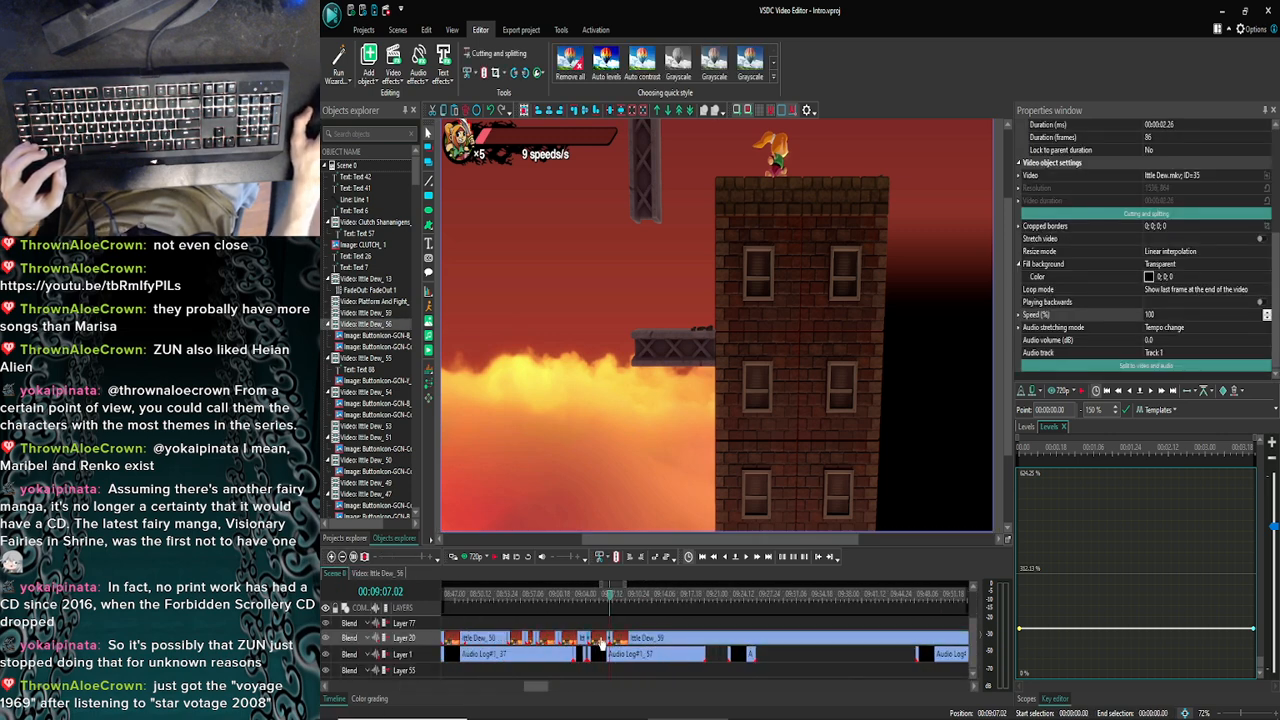
pyautogui.doubleClick(601, 640)
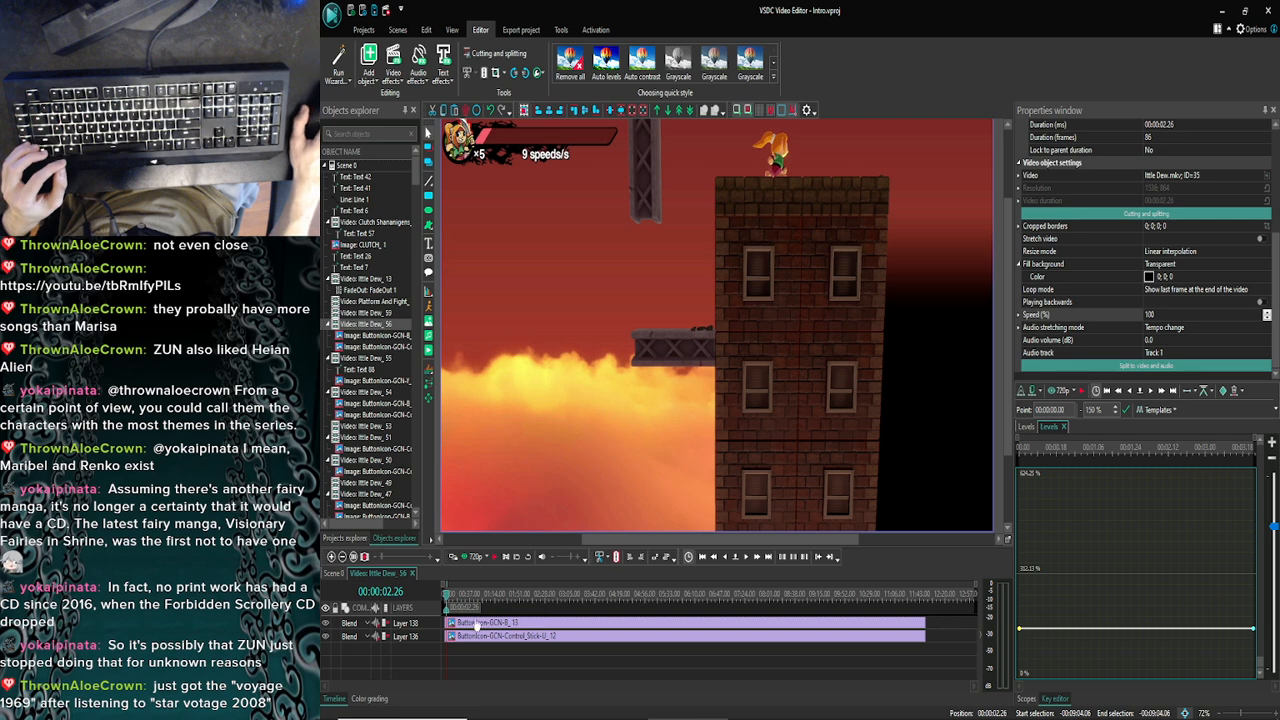
pyautogui.click(918, 624)
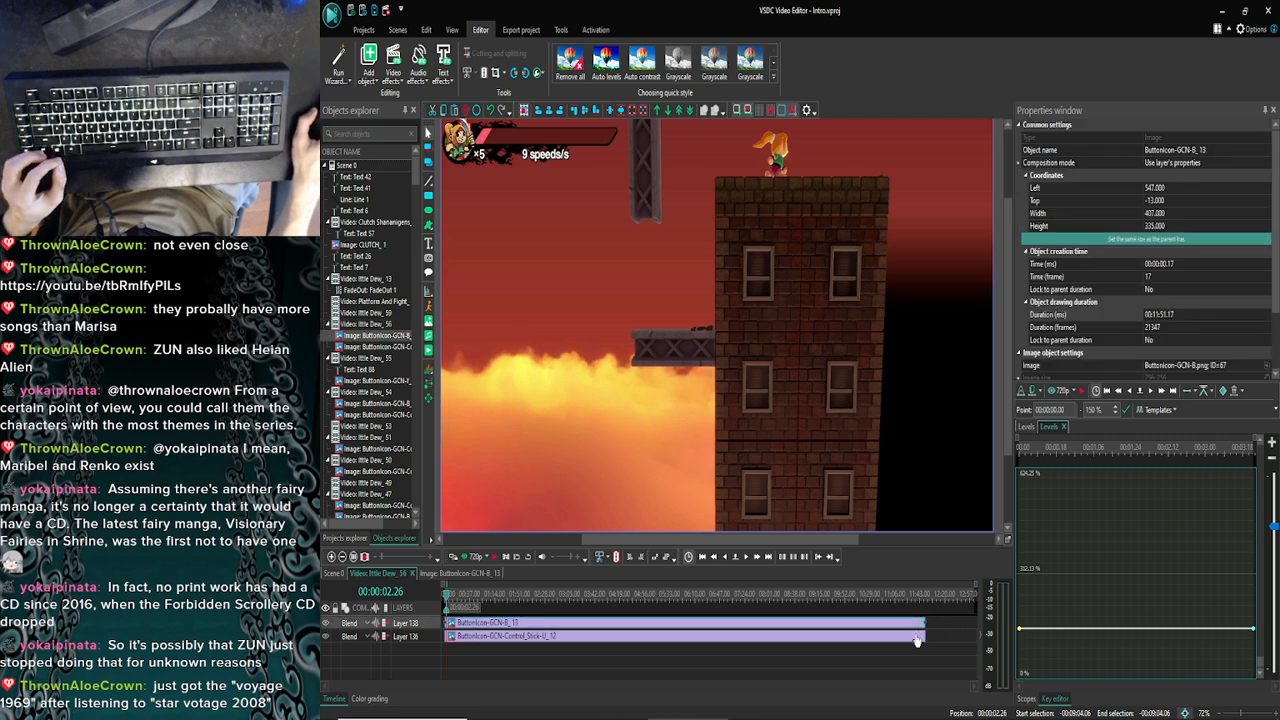
pyautogui.keyDown('ctrl'); pyautogui.click(921, 636); pyautogui.keyUp('ctrl')
pyautogui.moveTo(926, 622); pyautogui.dragTo(465, 624)
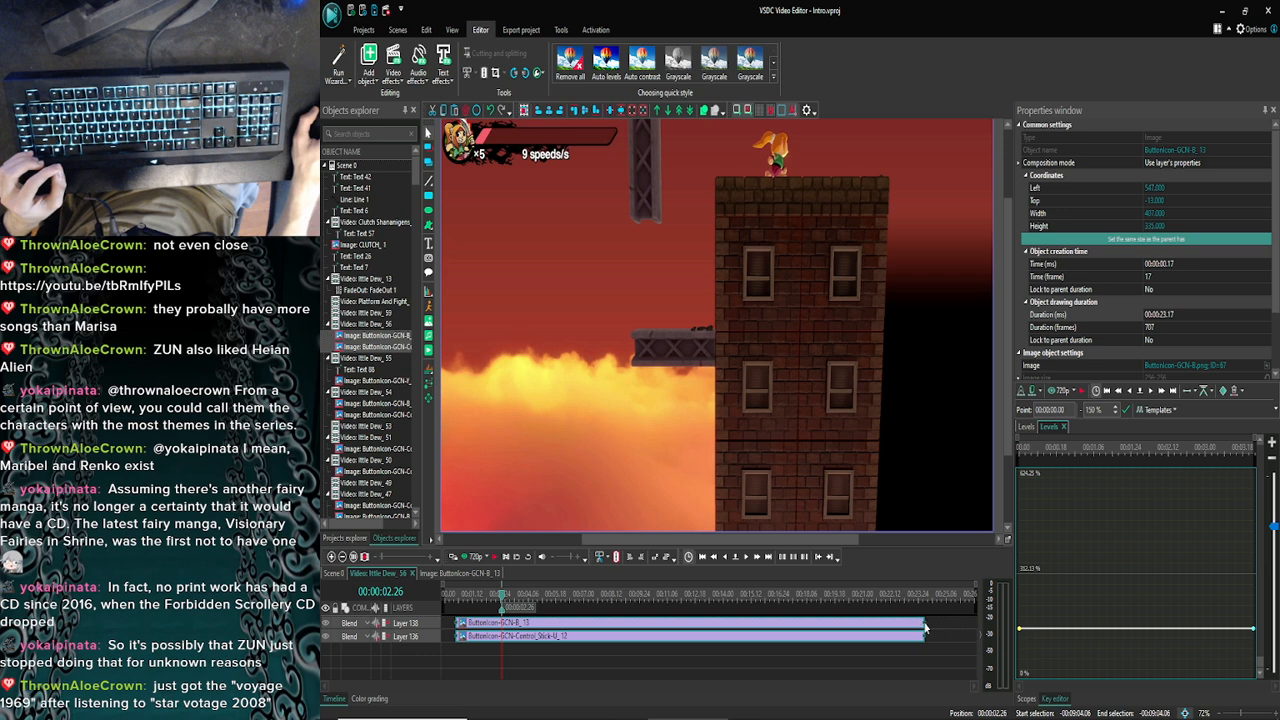
pyautogui.moveTo(926, 622); pyautogui.dragTo(494, 624)
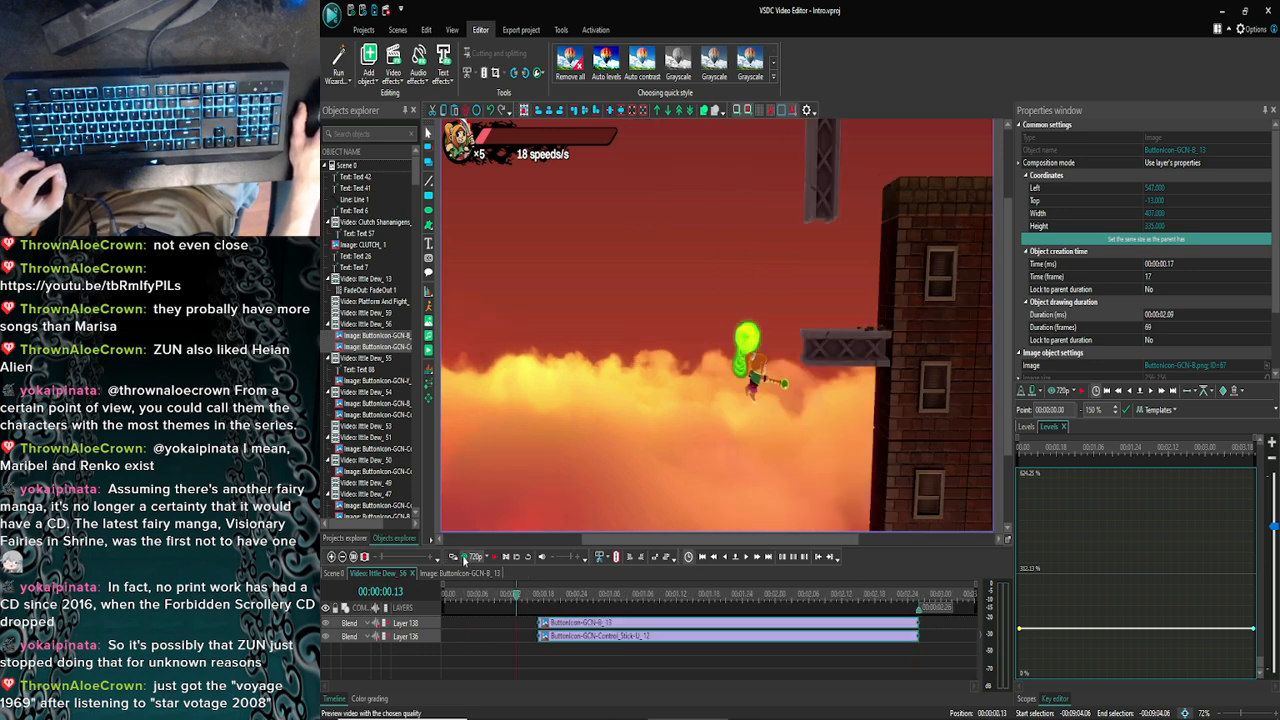
# Preview the Ittle Dew_56 clip and move both button icons to start at 00:00:00.00
pyautogui.click(465, 556)
pyautogui.click(1101, 130)
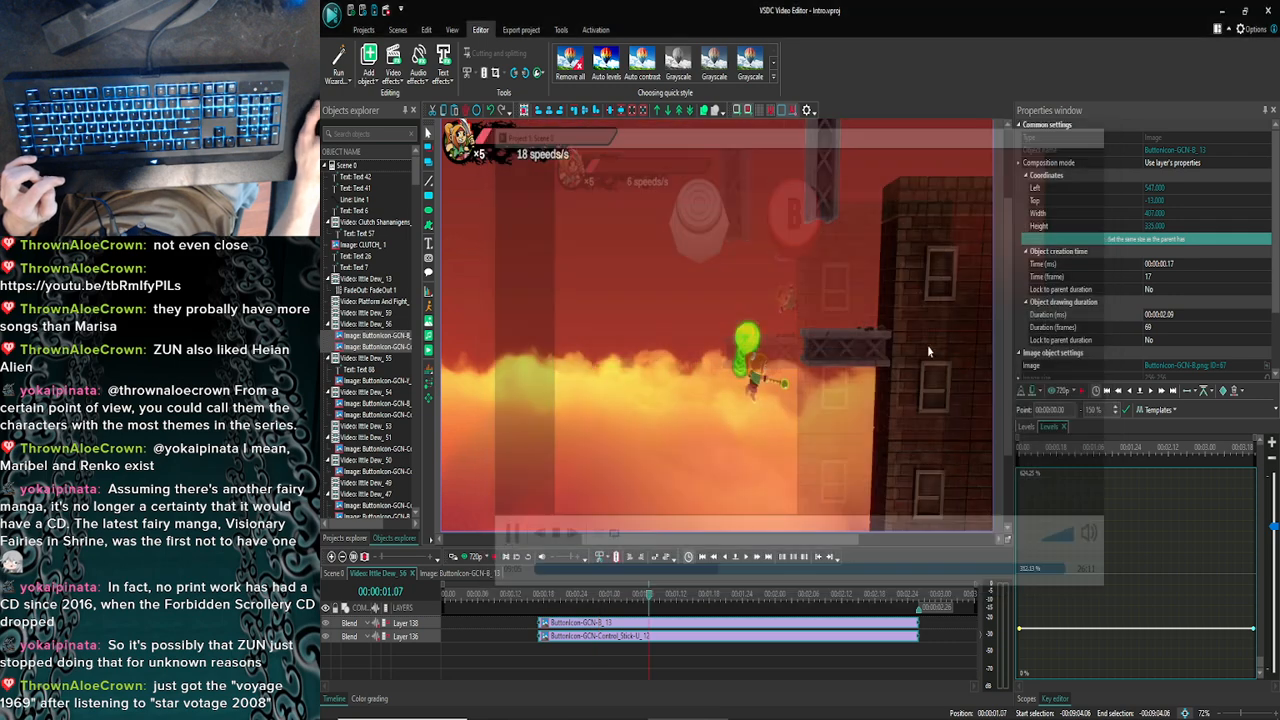
pyautogui.moveTo(609, 633); pyautogui.dragTo(478, 638)
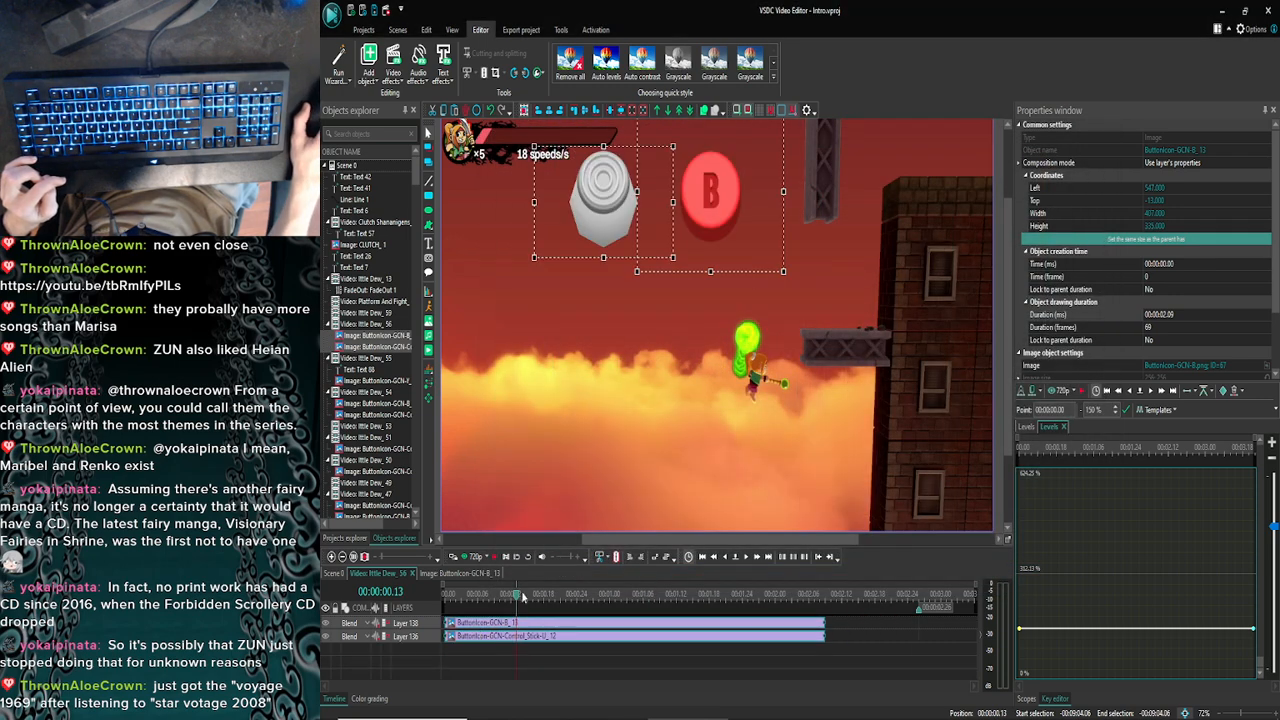
# Preview the Ittle Dew_56 clip again from its beginning with the moved icons, and close the preview
pyautogui.click(465, 556)
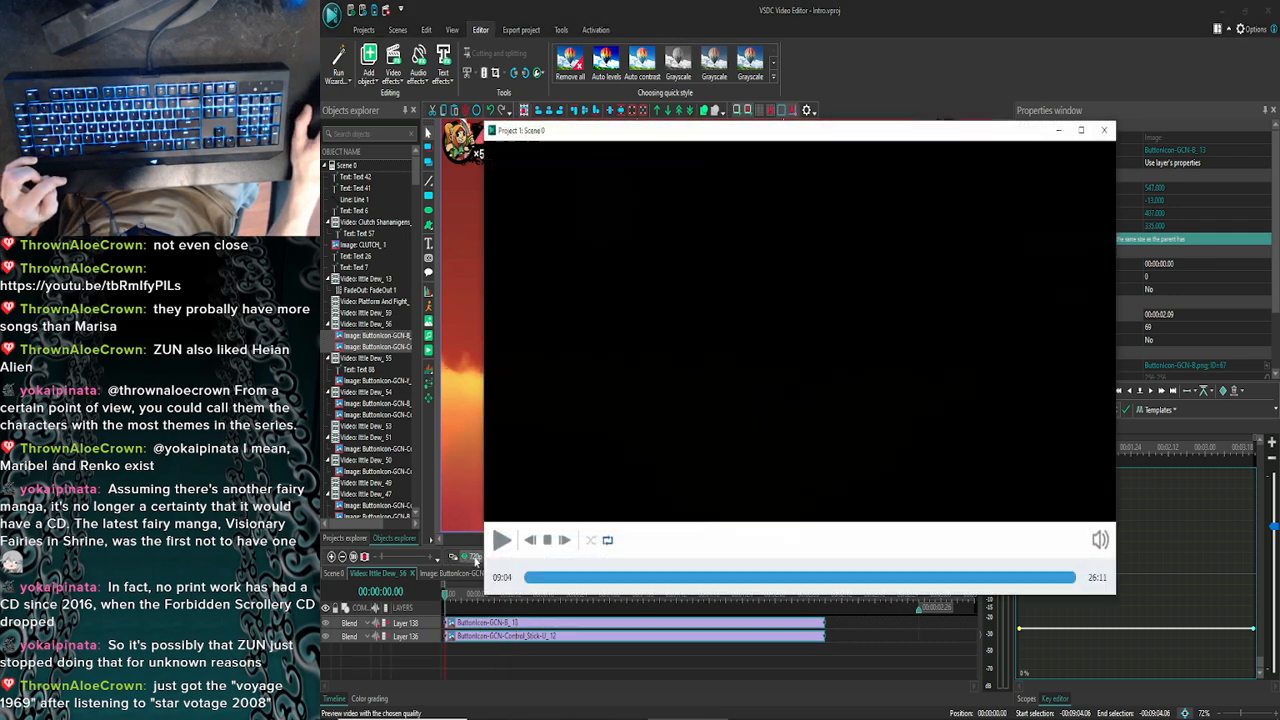
pyautogui.click(548, 539)
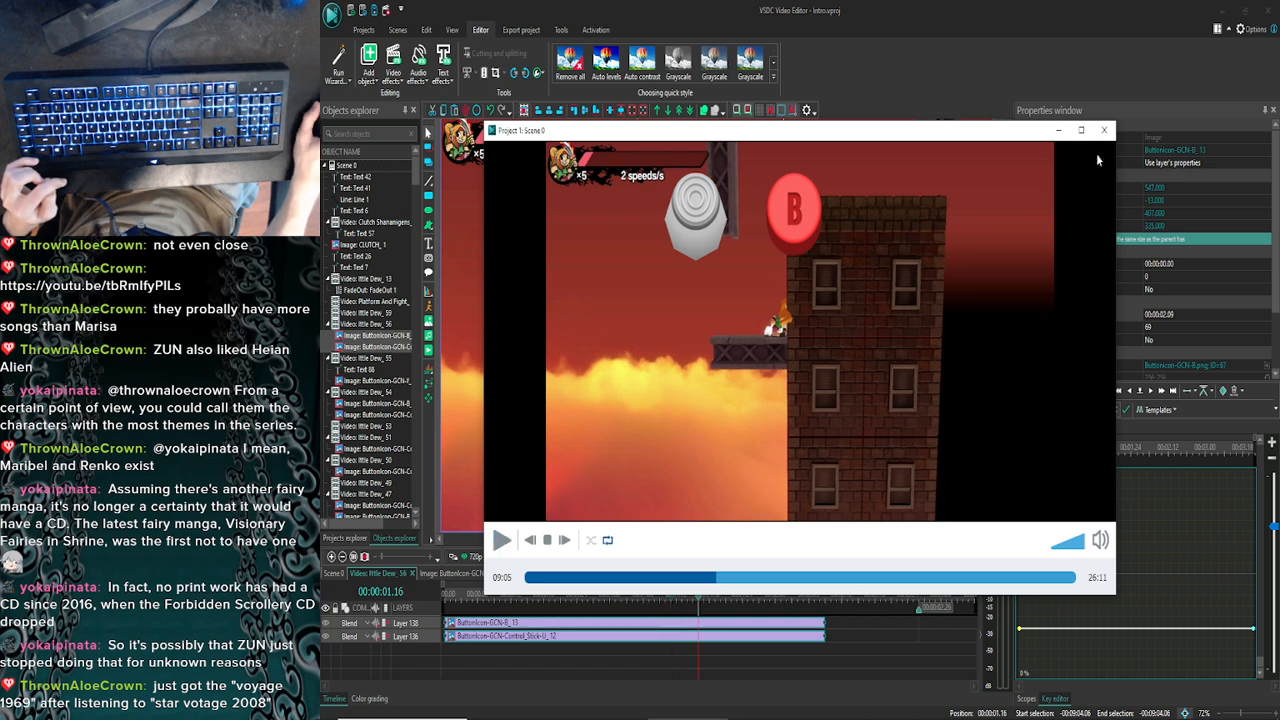
pyautogui.click(1104, 131)
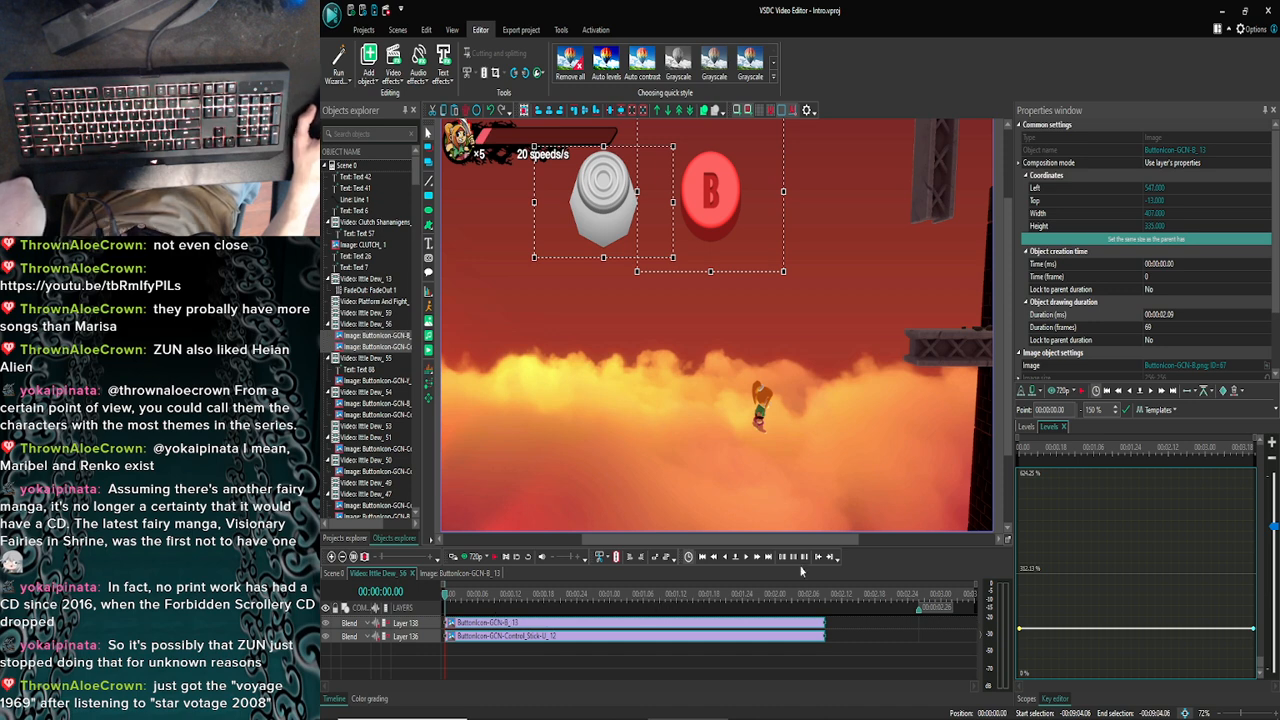
# Shorten the B and control stick icons to 00:00:00.23 and preview the clip
pyautogui.click(747, 557)
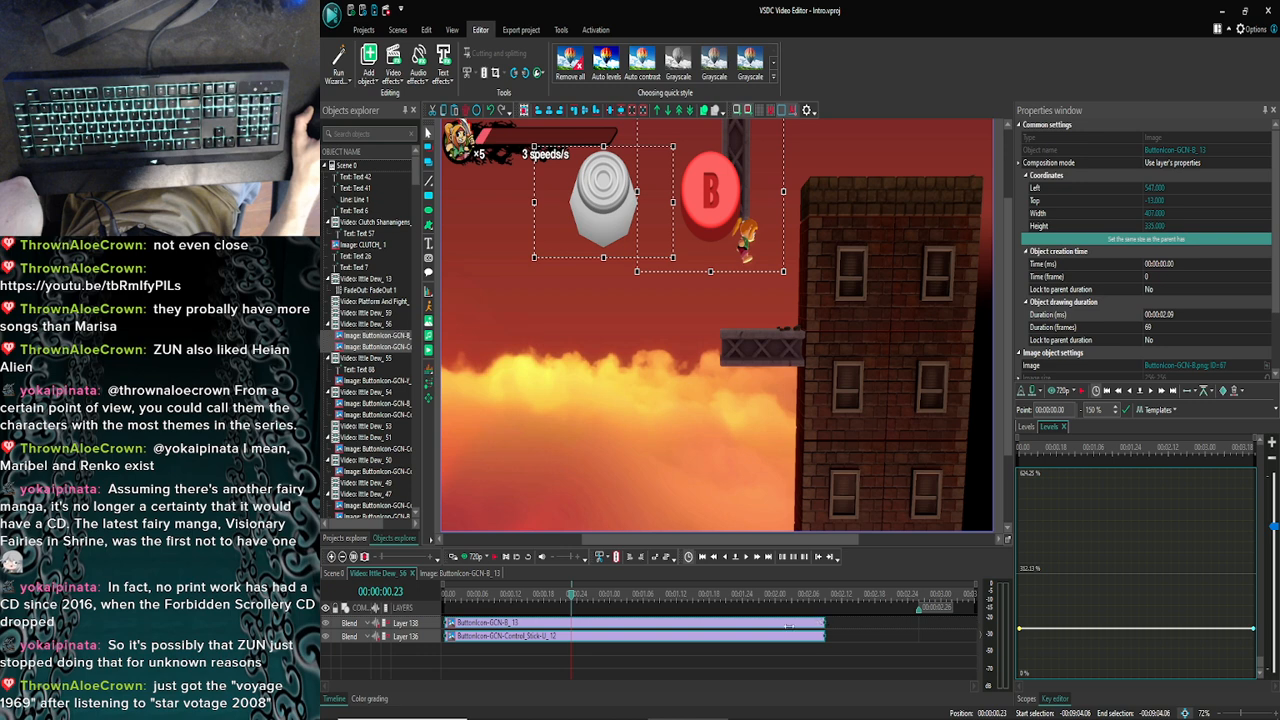
pyautogui.moveTo(824, 628); pyautogui.dragTo(571, 628)
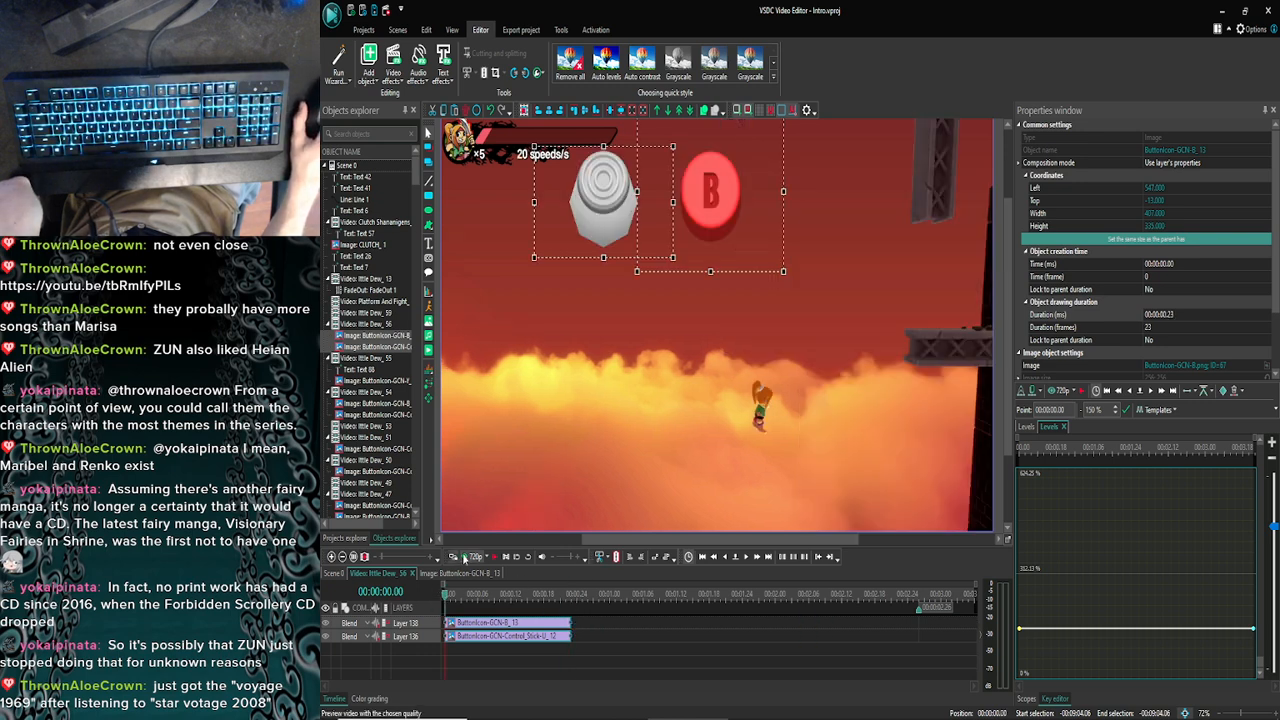
pyautogui.click(464, 556)
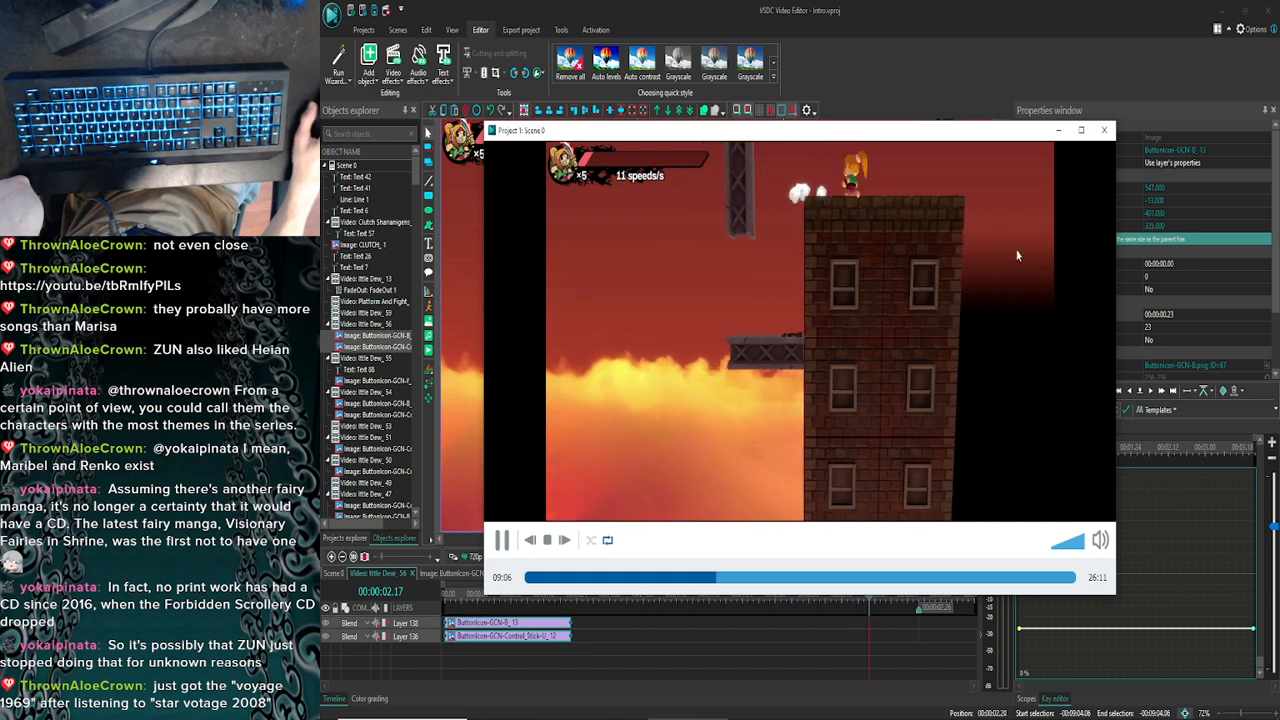
pyautogui.click(1104, 130)
# Return to the Scene 0 timeline and save the project
pyautogui.click(341, 575)
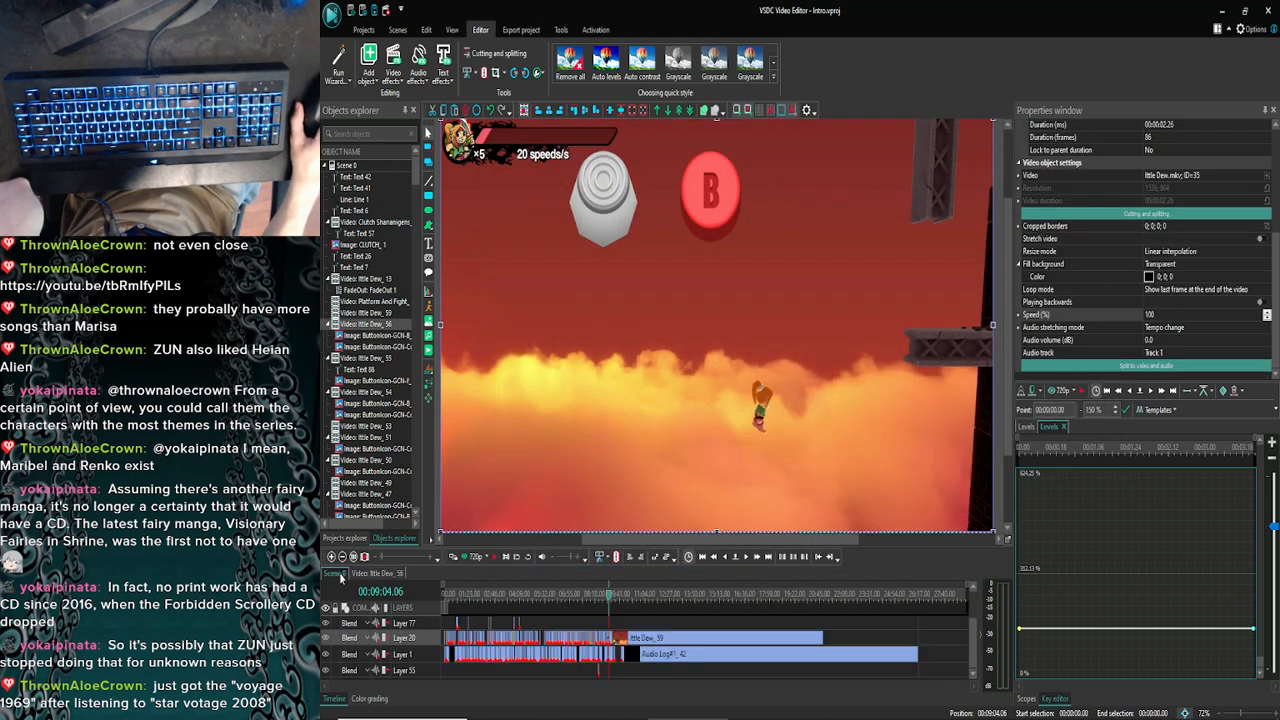
pyautogui.hotkey('ctrl', 's')
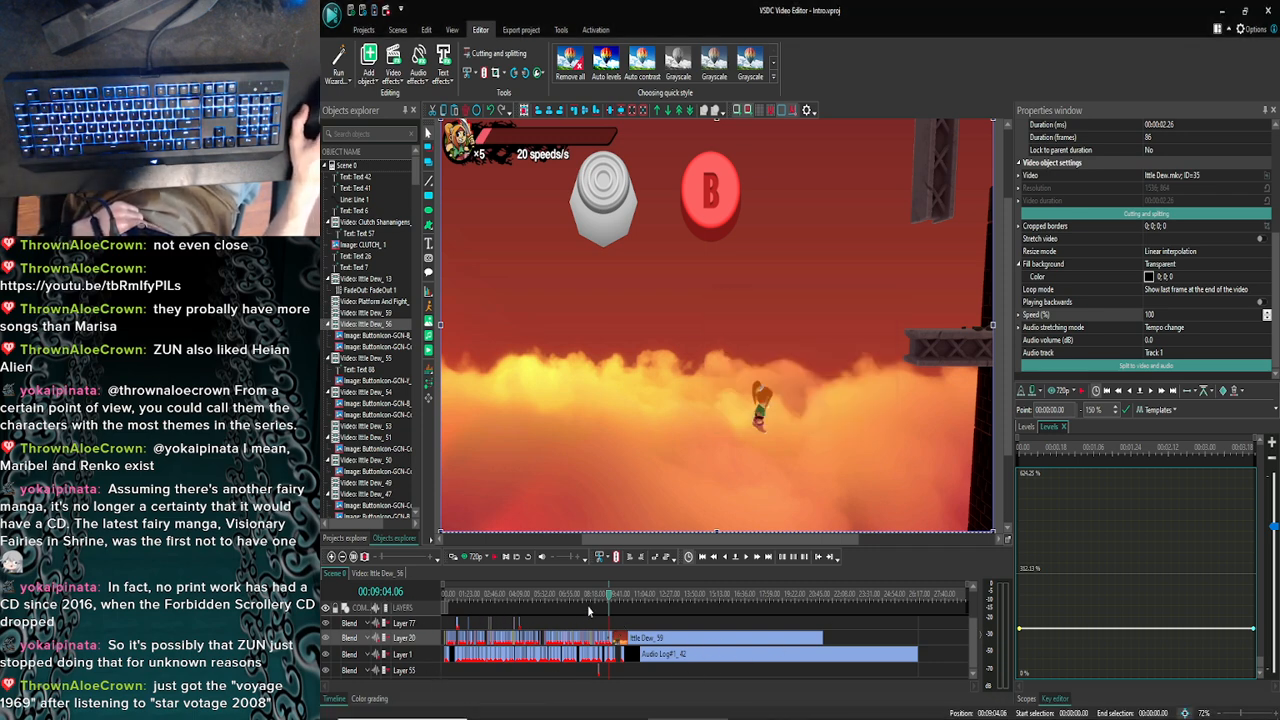
pyautogui.click(331, 557)
pyautogui.click(331, 557)
pyautogui.click(331, 557)
pyautogui.click(331, 557)
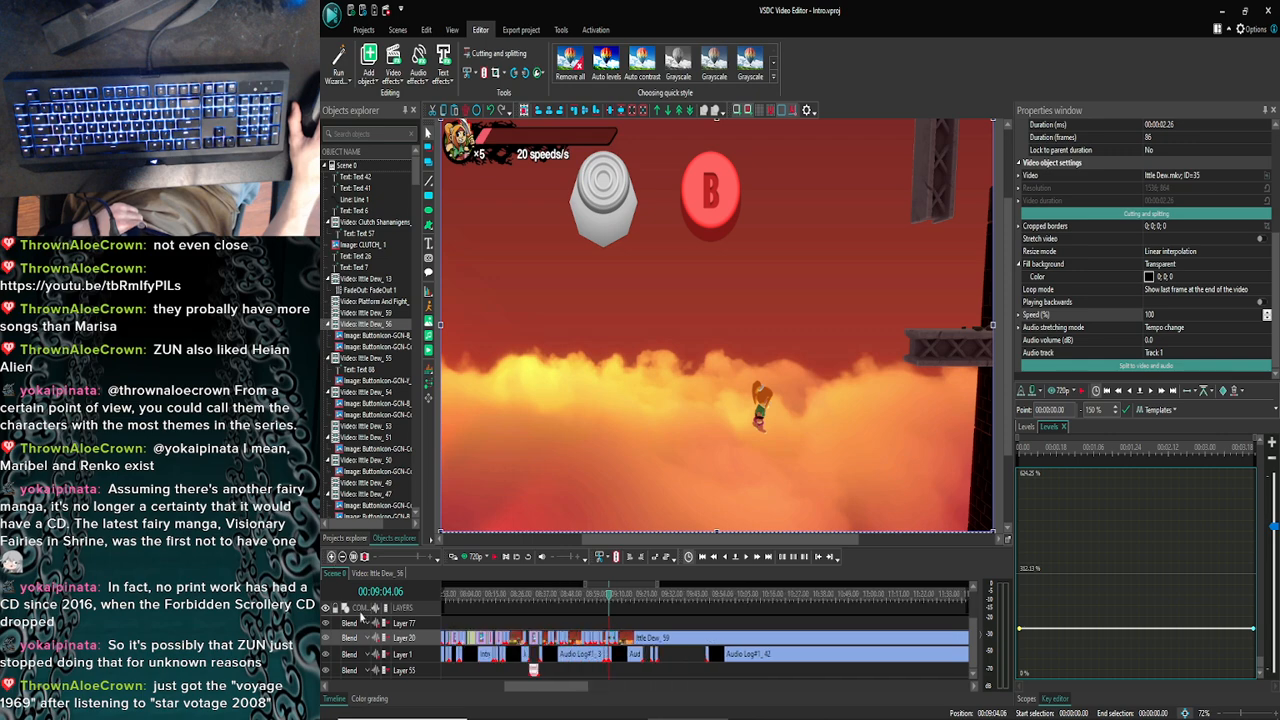
# Switch to the browser, pause the Imperishable Night video on YouTube, and return to VSDC Video Editor
pyautogui.click(369, 712)
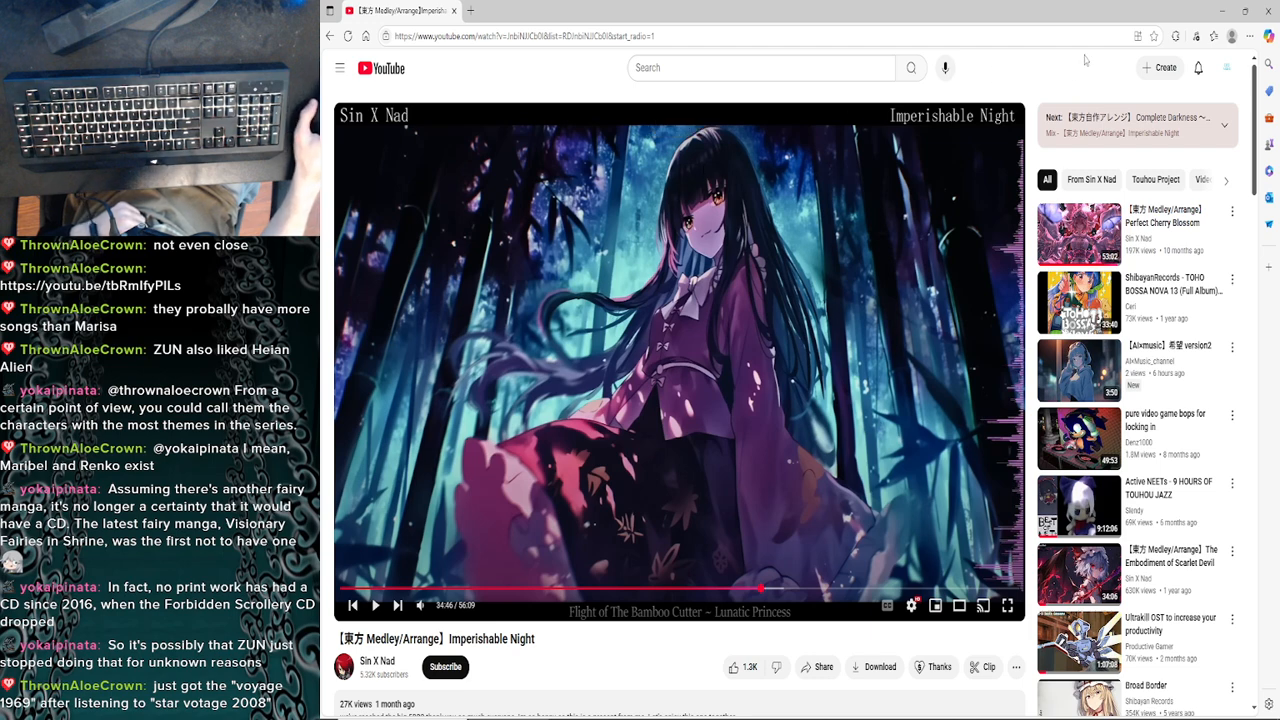
pyautogui.click(1216, 9)
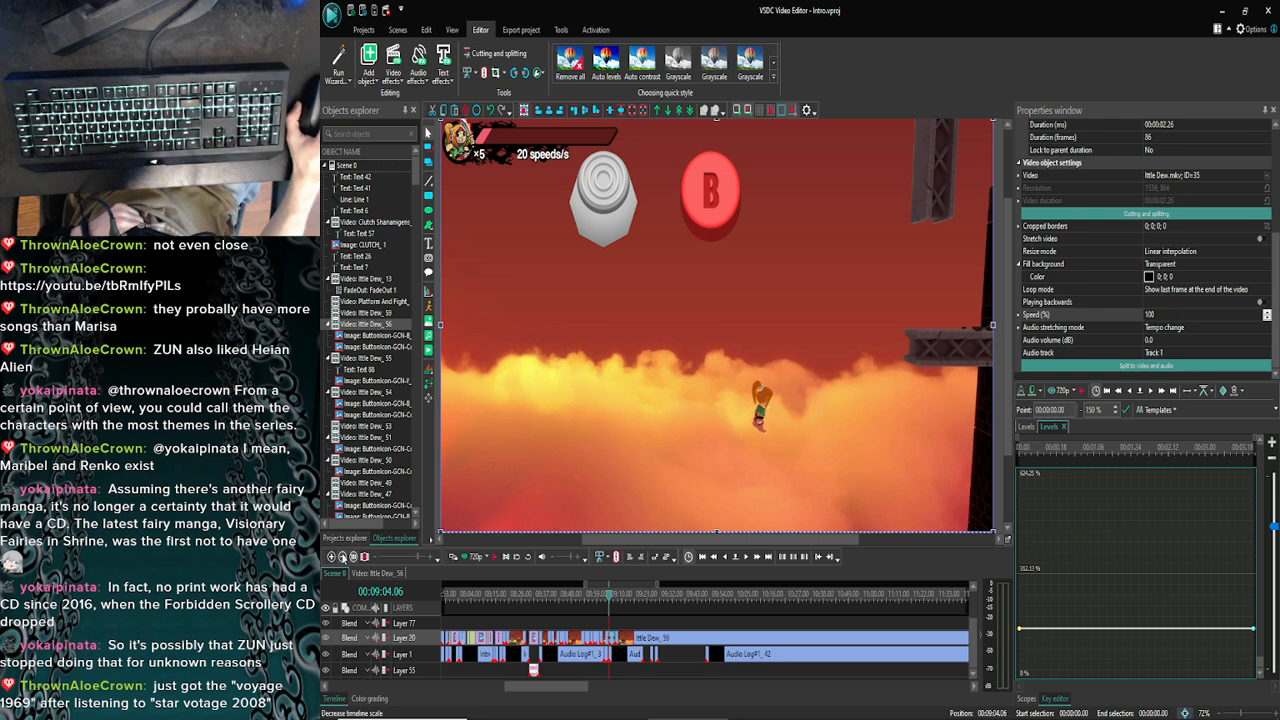
# Preview Scene 0 full screen from 00:08:24.06 through the rooftop jump with the button icons, and close the preview
pyautogui.click(342, 557)
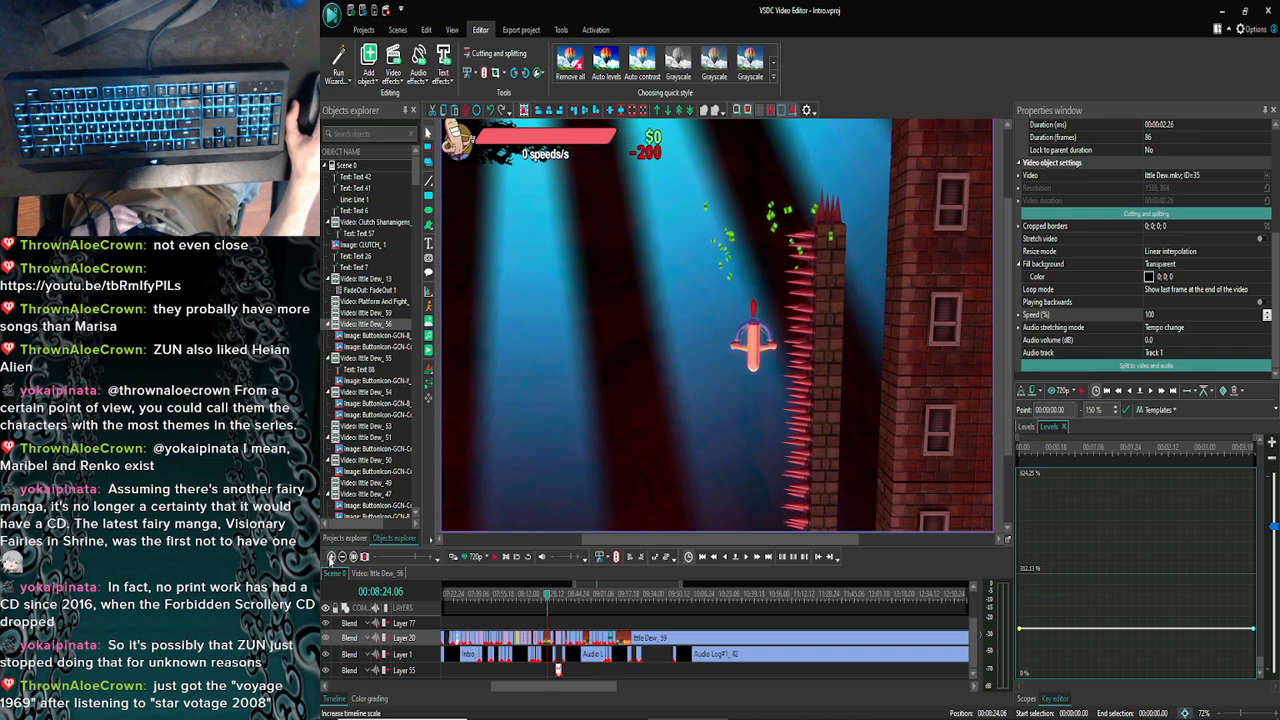
pyautogui.click(331, 557)
pyautogui.click(331, 557)
pyautogui.click(477, 556)
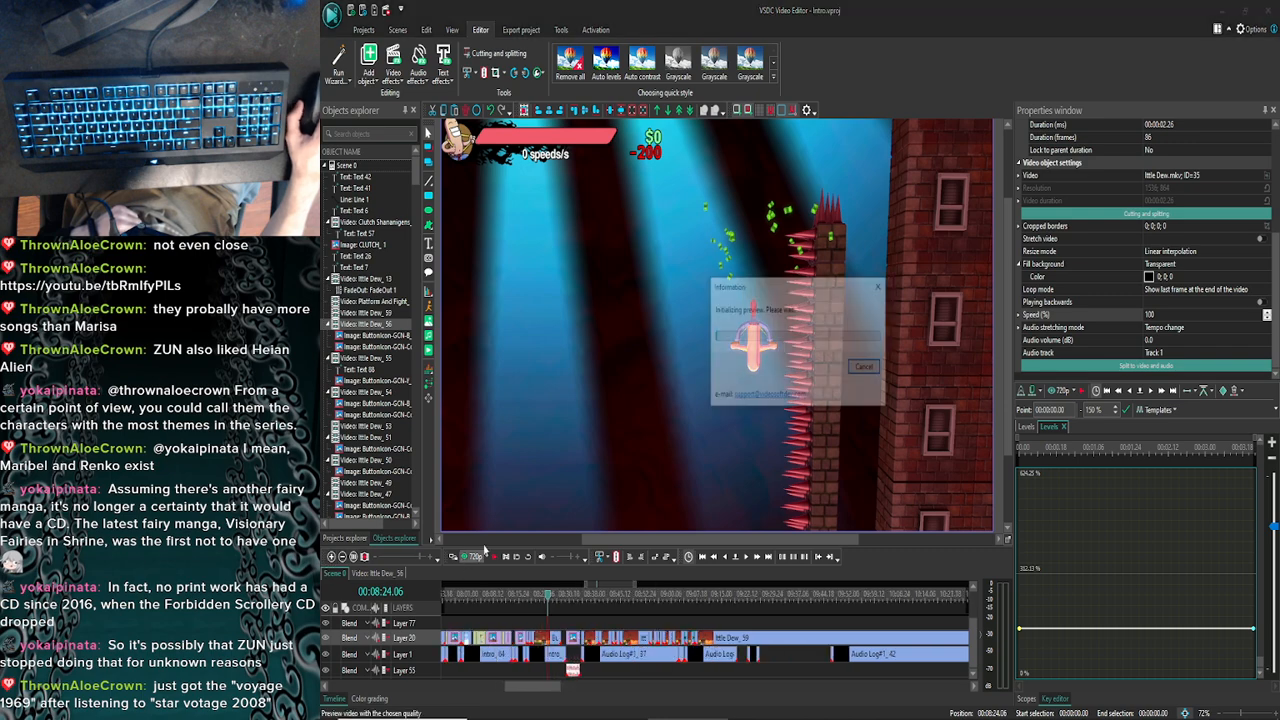
pyautogui.click(1079, 129)
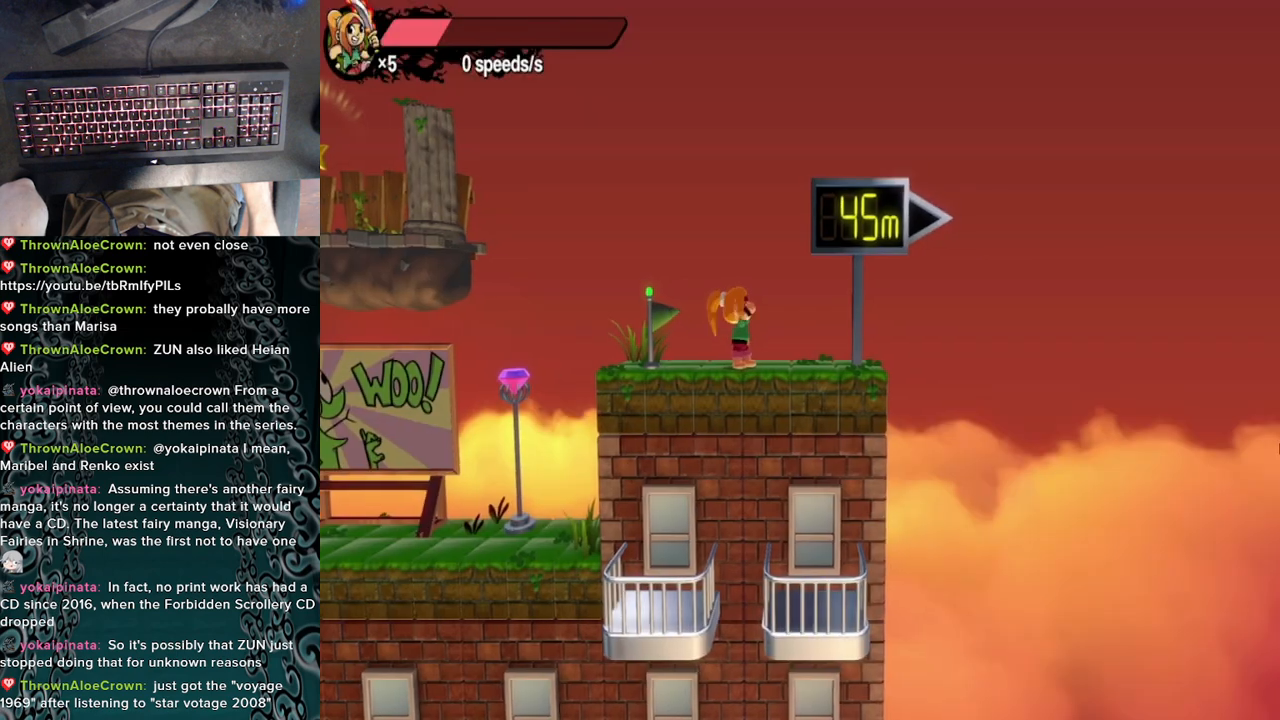
pyautogui.press('Right')
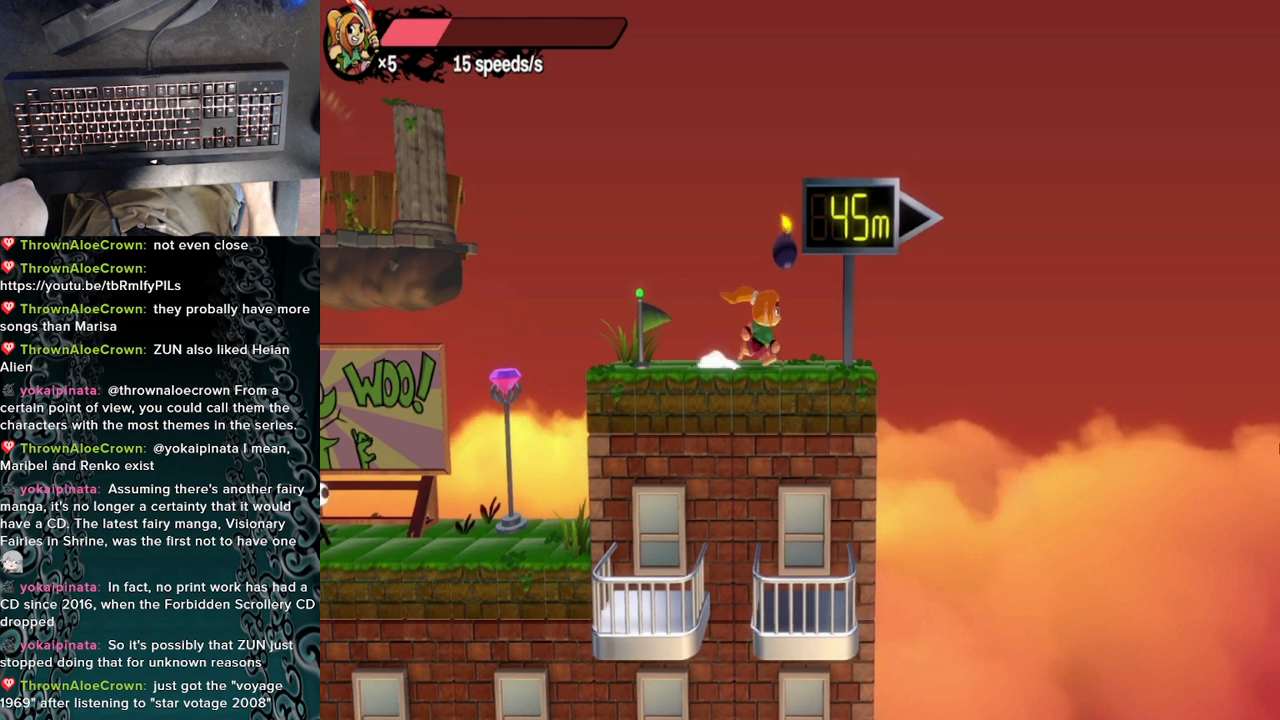
pyautogui.press('space')
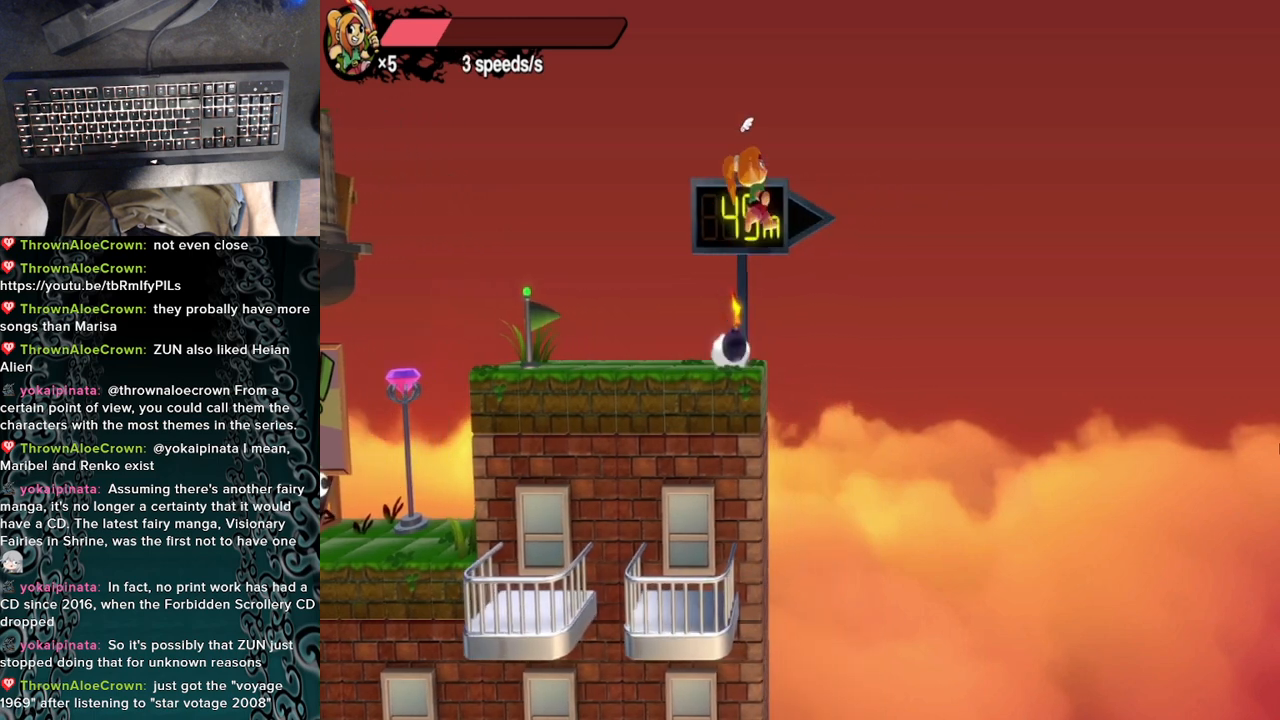
pyautogui.press('space')
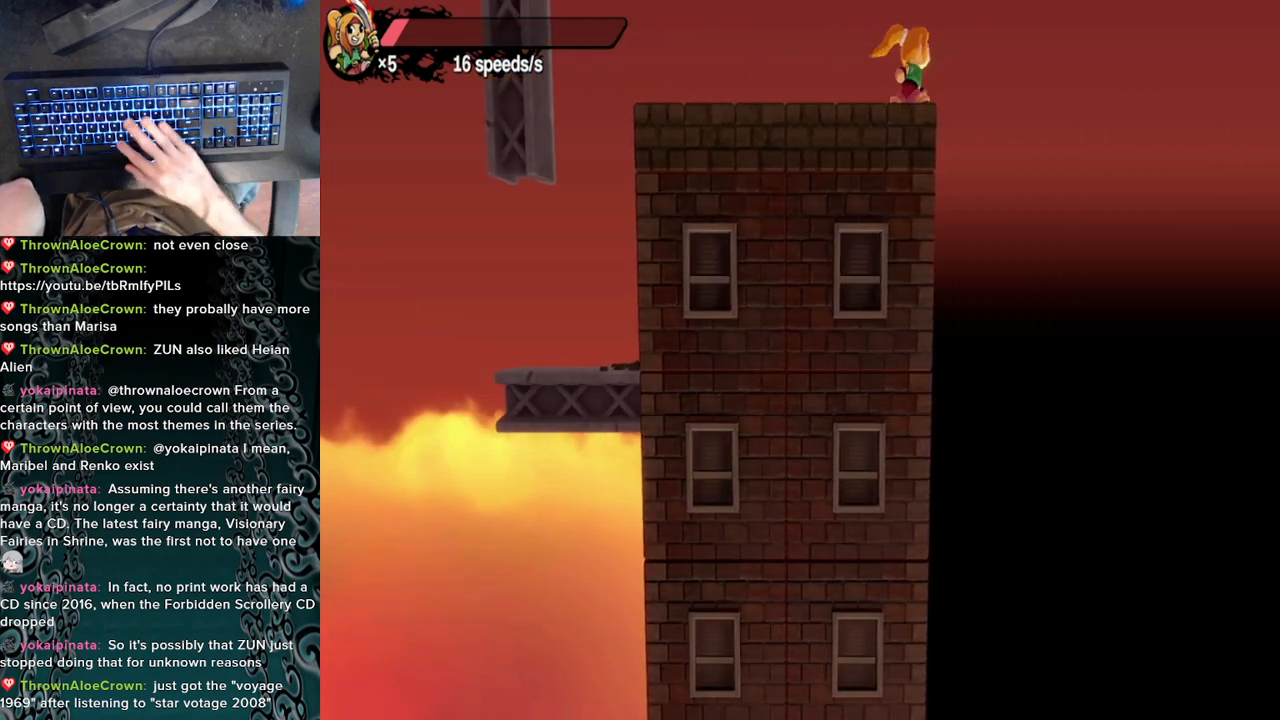
pyautogui.press('Escape')
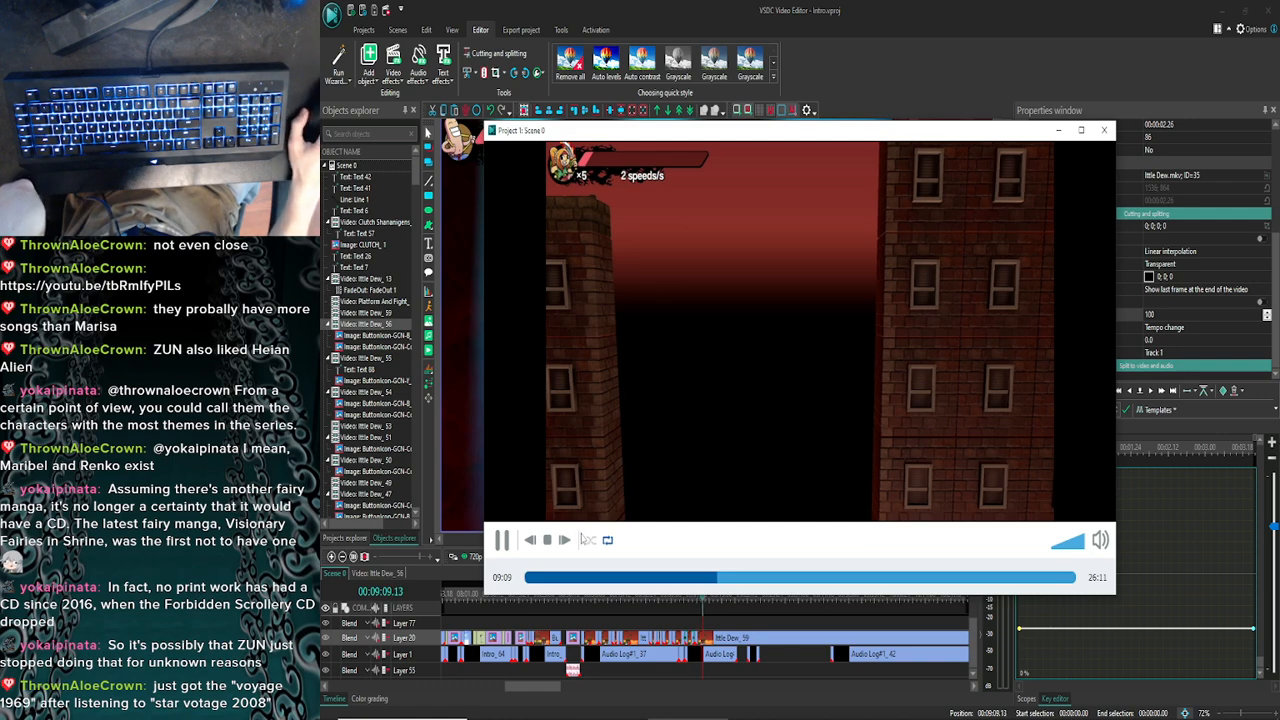
pyautogui.click(503, 540)
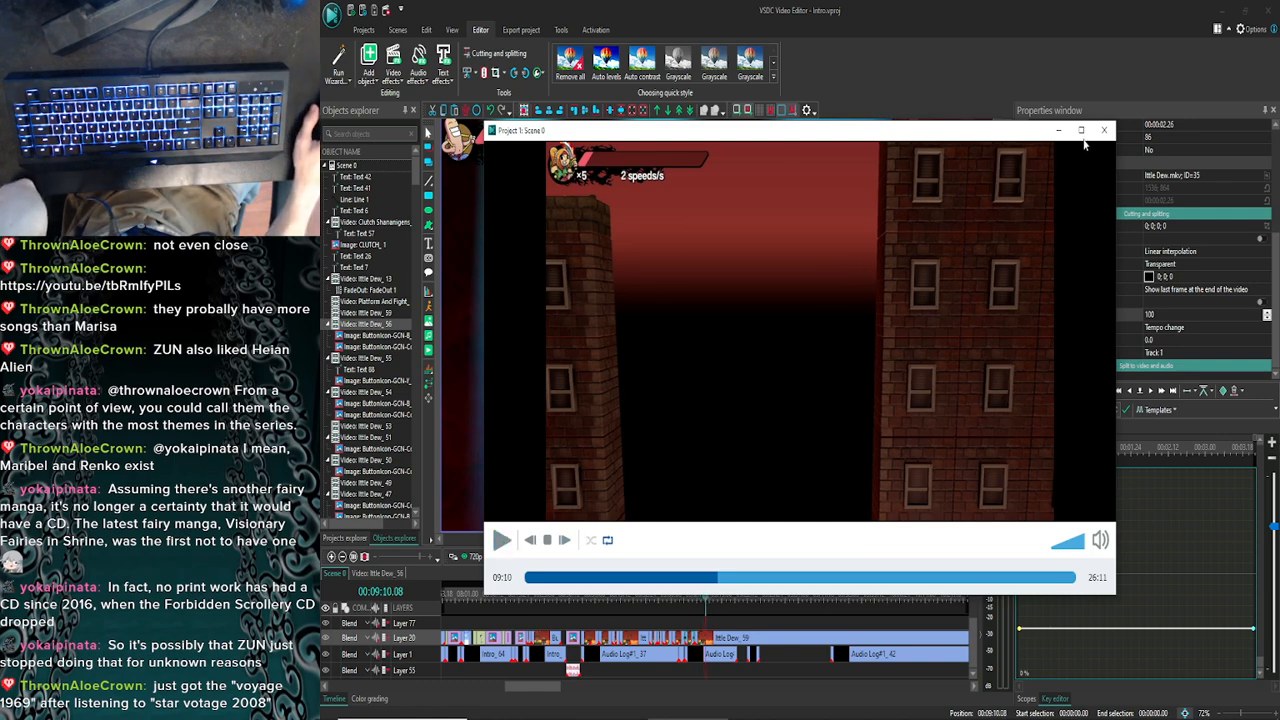
pyautogui.click(1101, 131)
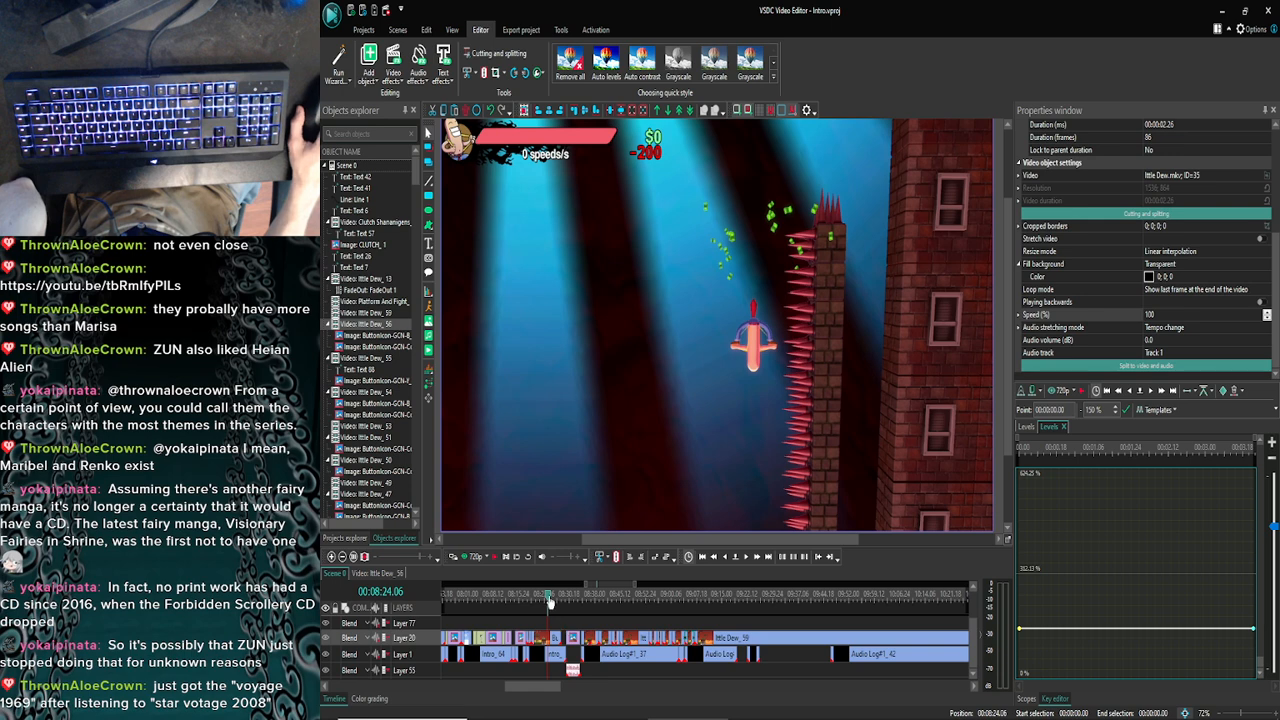
# Move the playhead to 00:09:09.14, between the two brick towers, preview the scene from there, and close the preview
pyautogui.click(692, 593)
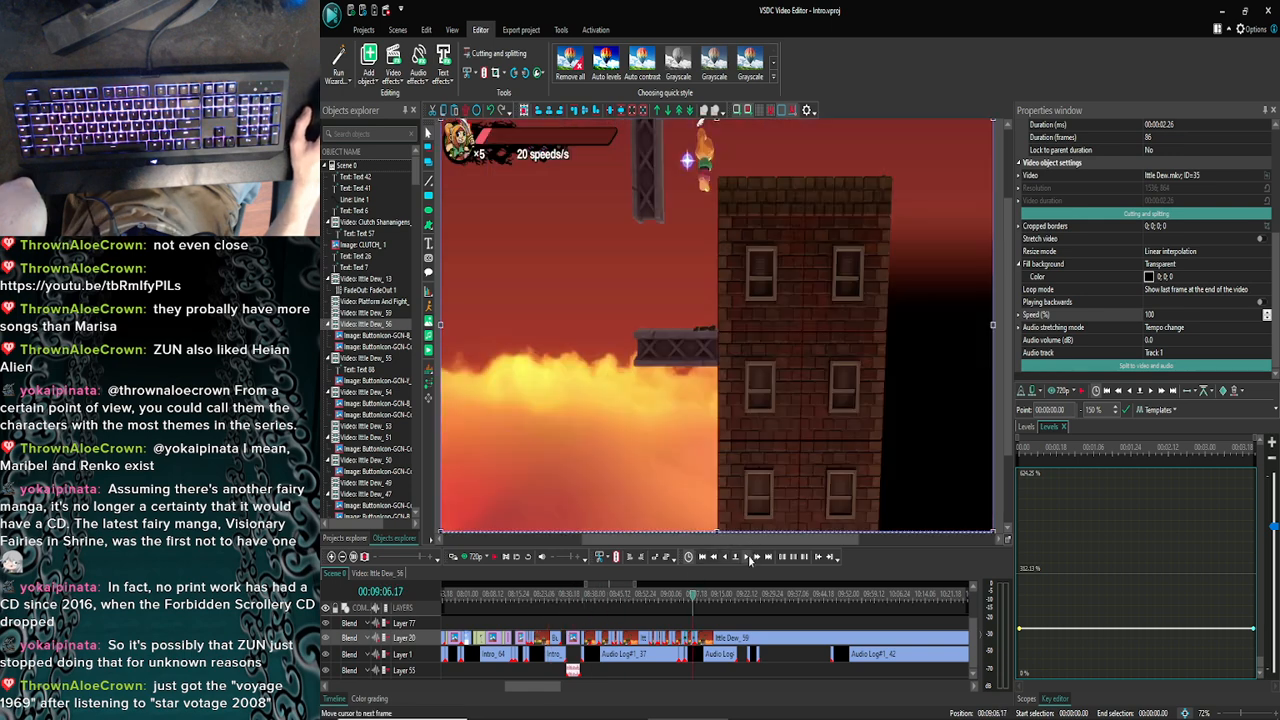
pyautogui.click(749, 559)
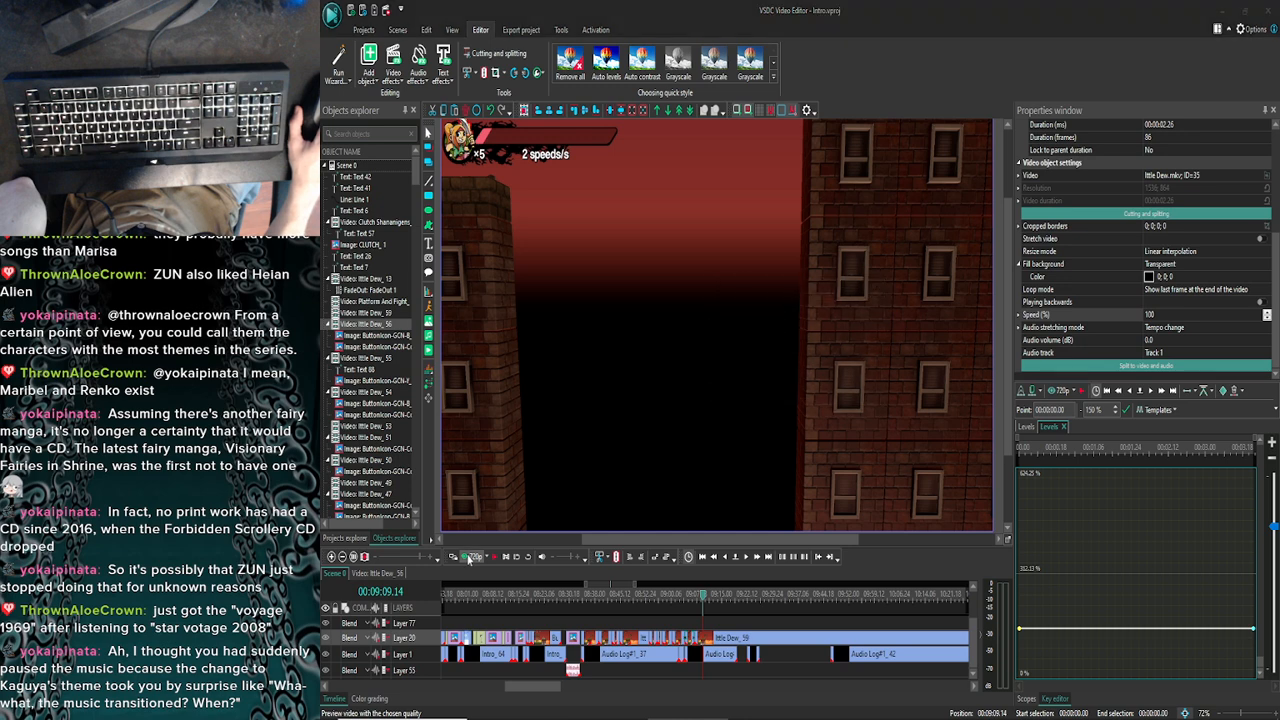
pyautogui.click(468, 558)
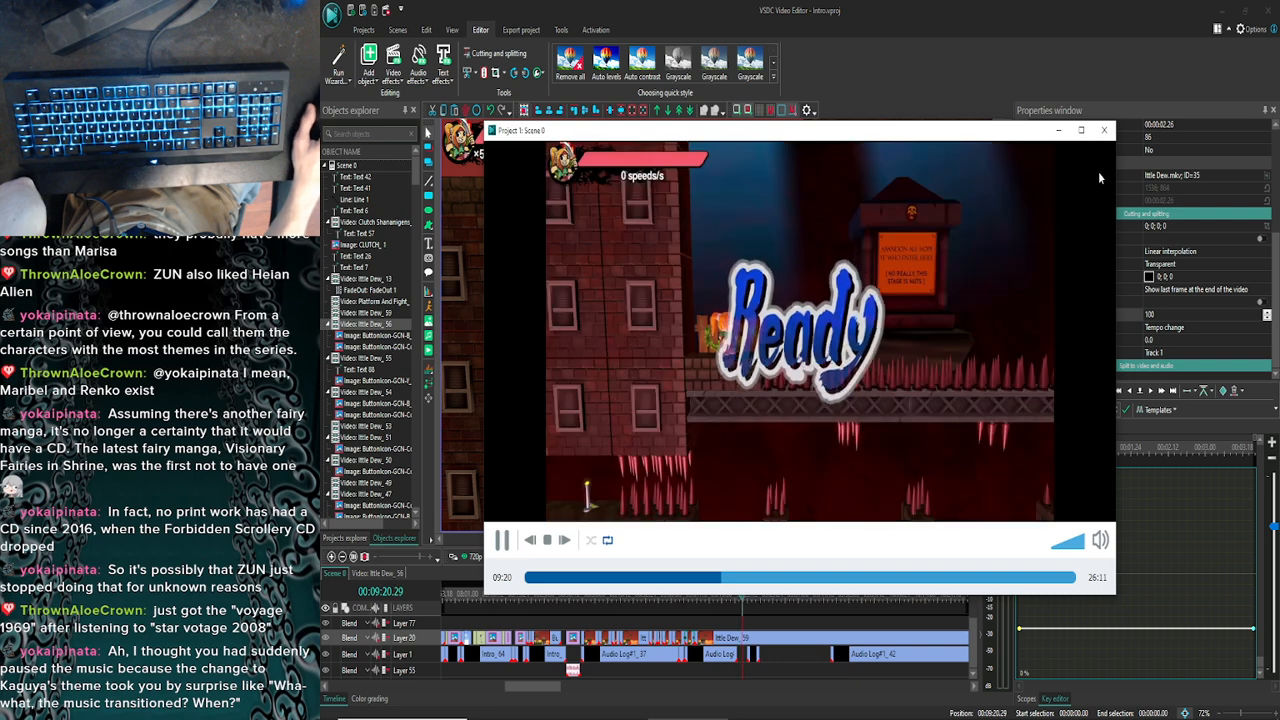
pyautogui.click(1103, 130)
# Select the short Audio Log#1_41 clip, preview the scene from 00:09:09.14, skip back slightly during playback, and close the preview
pyautogui.click(742, 655)
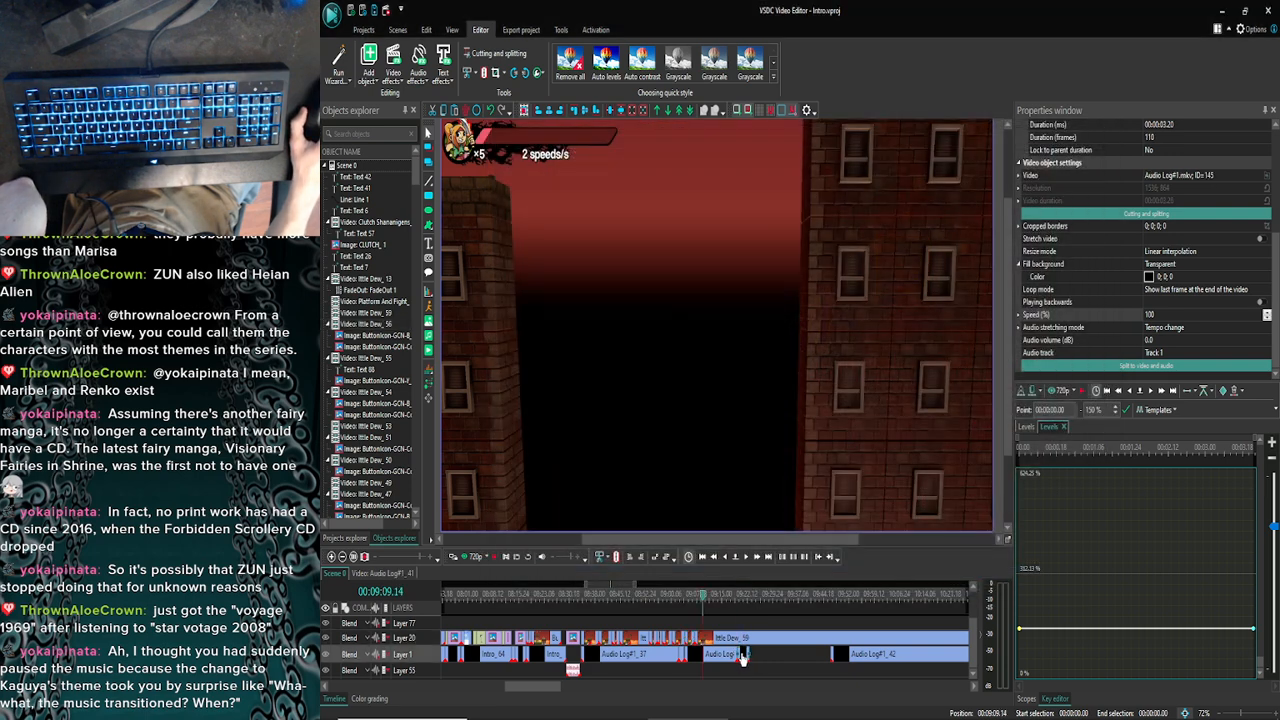
pyautogui.click(457, 556)
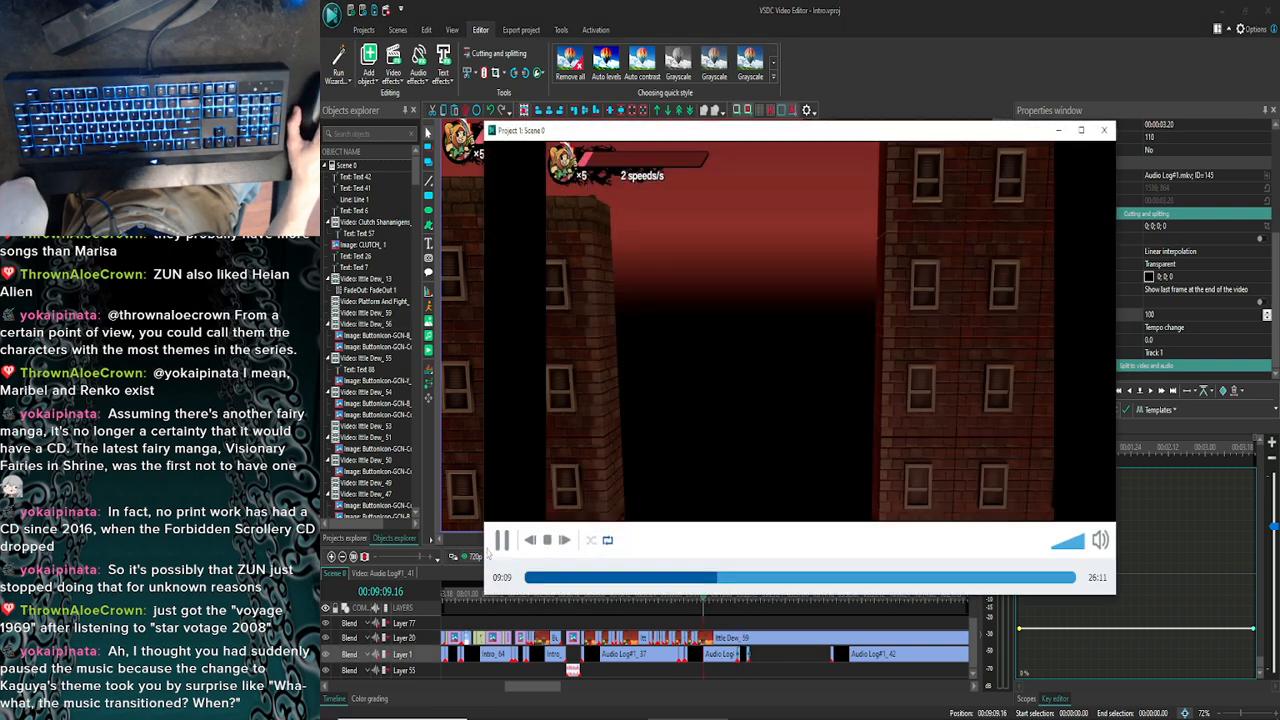
pyautogui.click(716, 578)
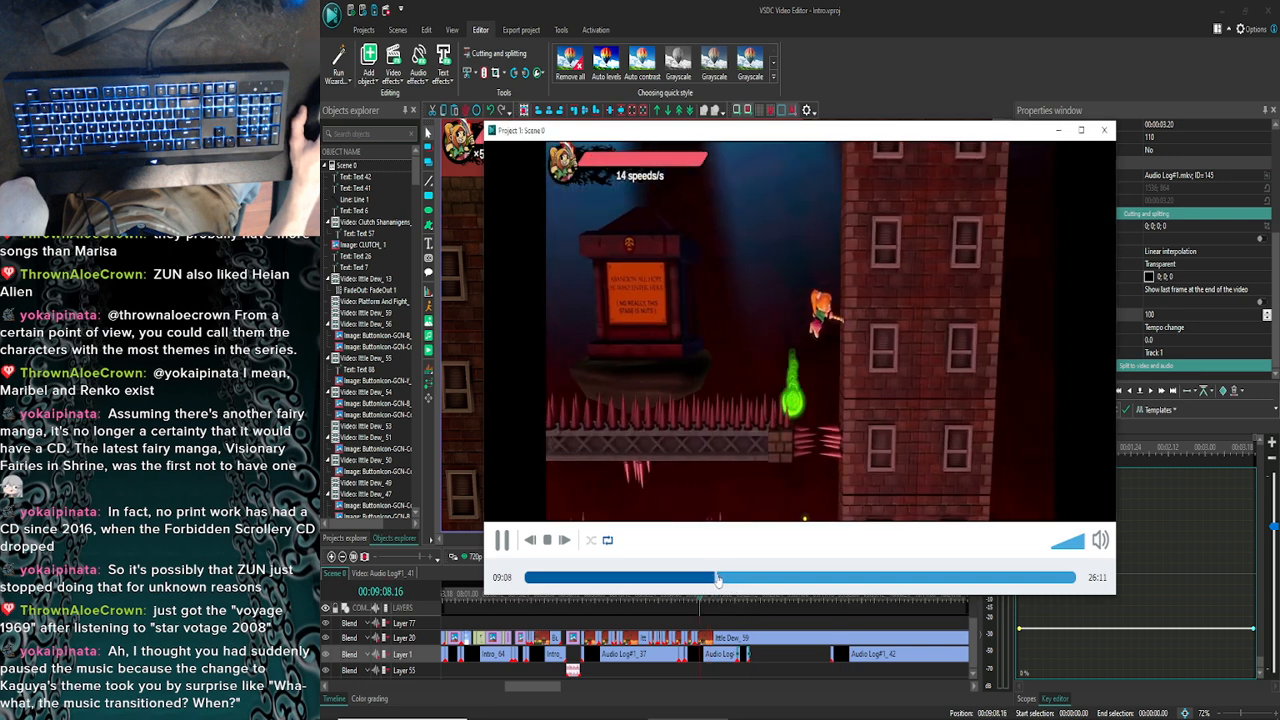
pyautogui.click(1104, 130)
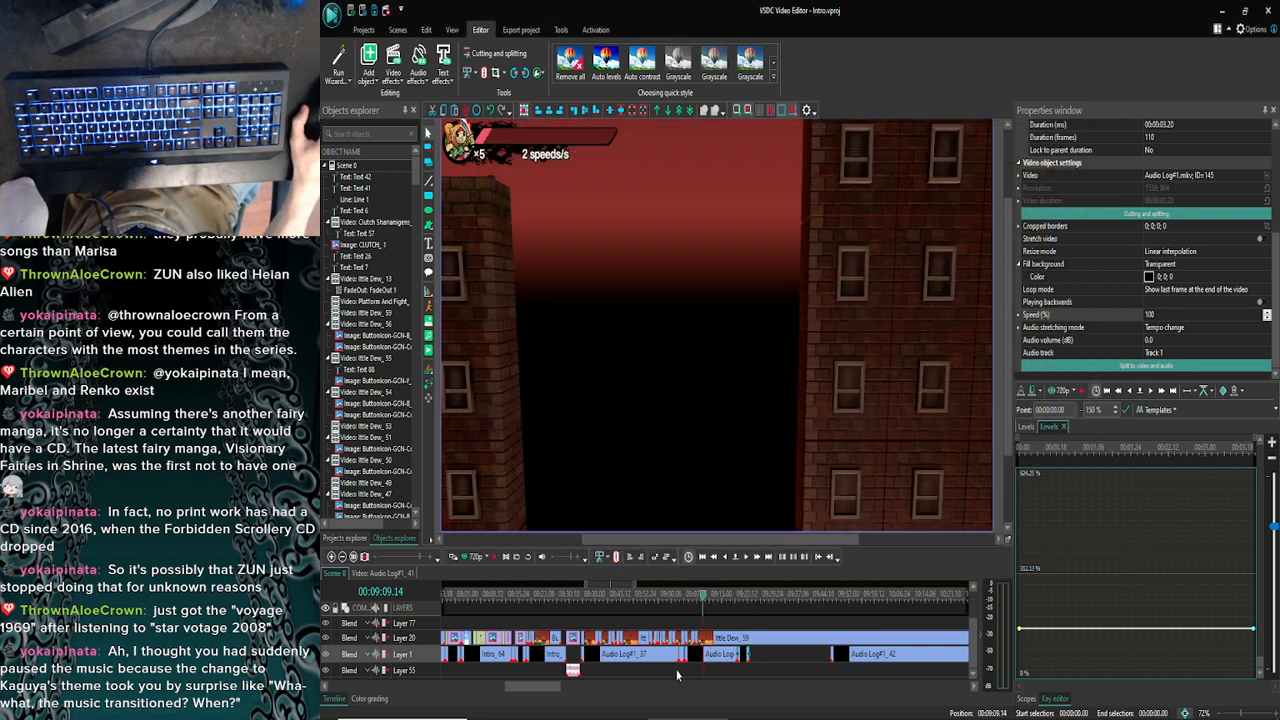
# Move the playhead to 00:09:18.24, preview the scene through the start of the spiked stage, and close the preview
pyautogui.click(735, 598)
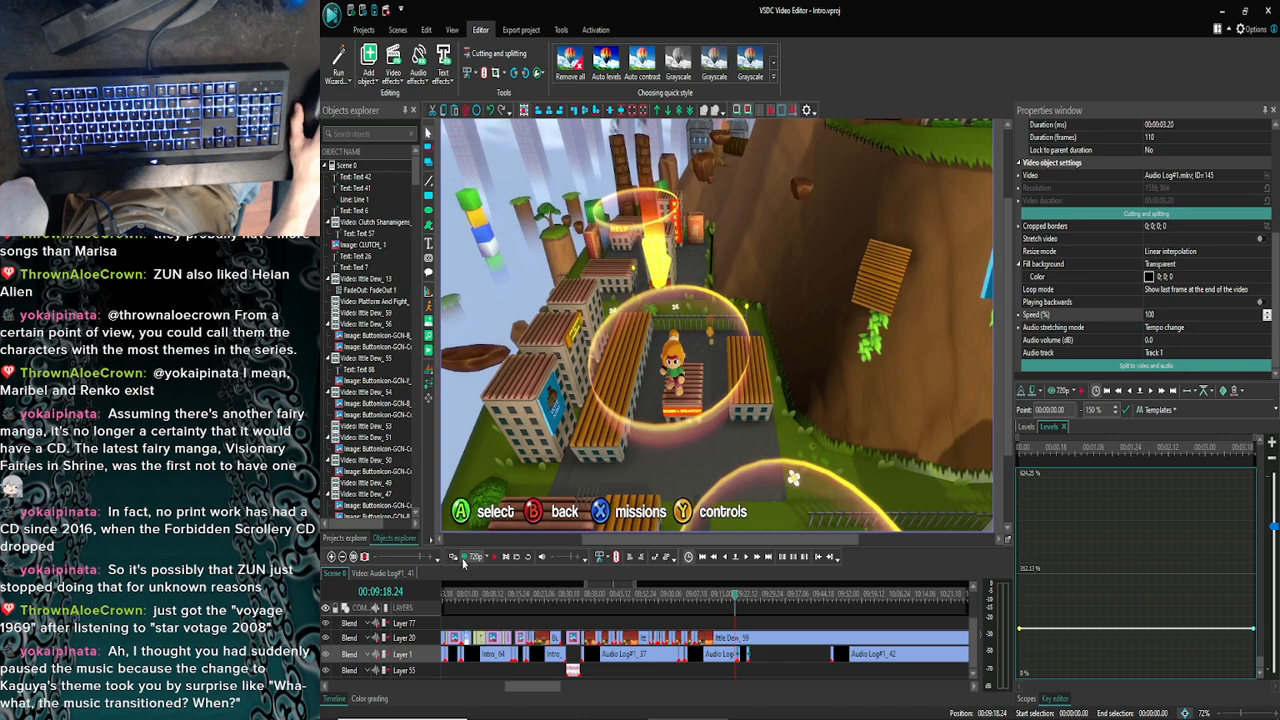
pyautogui.click(462, 559)
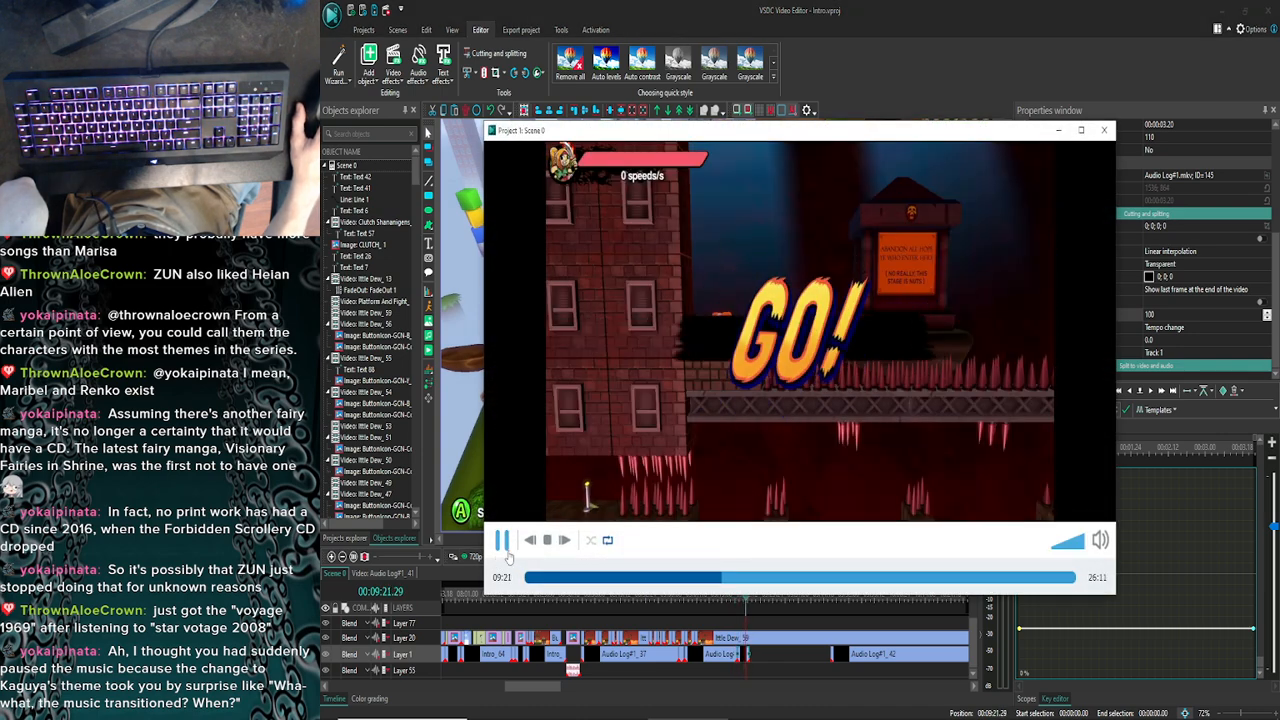
pyautogui.click(502, 541)
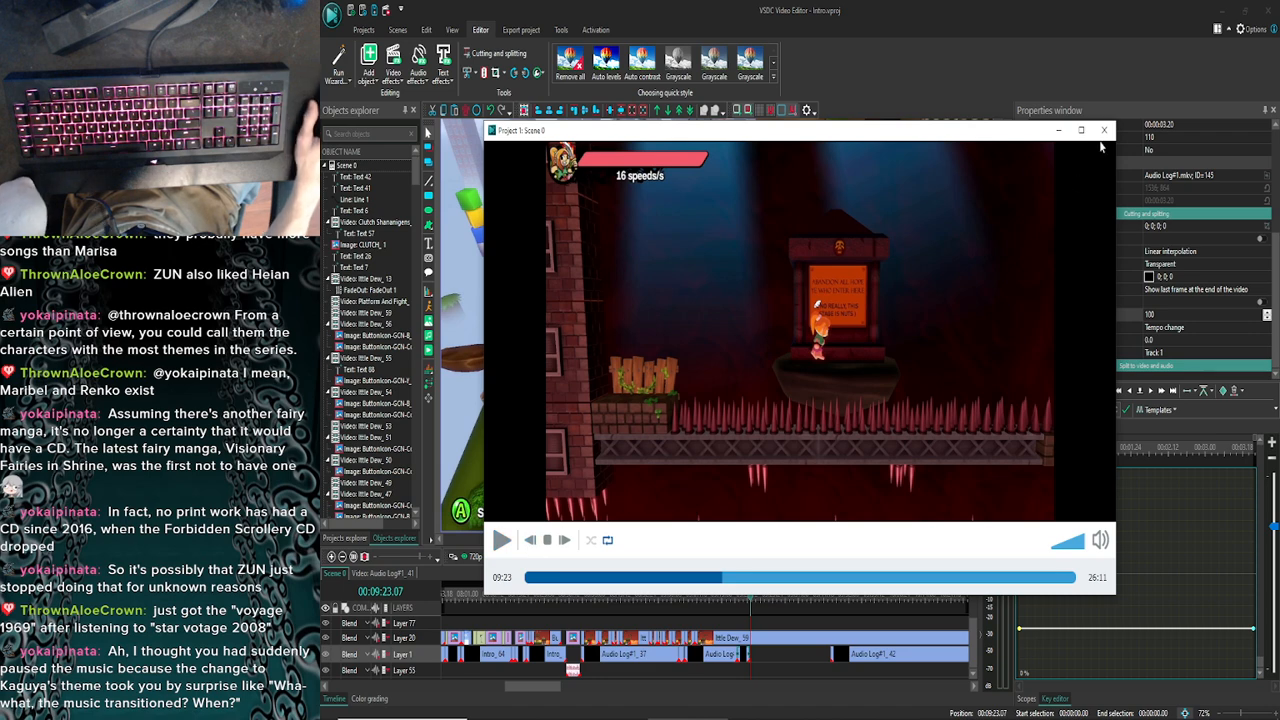
pyautogui.click(1105, 133)
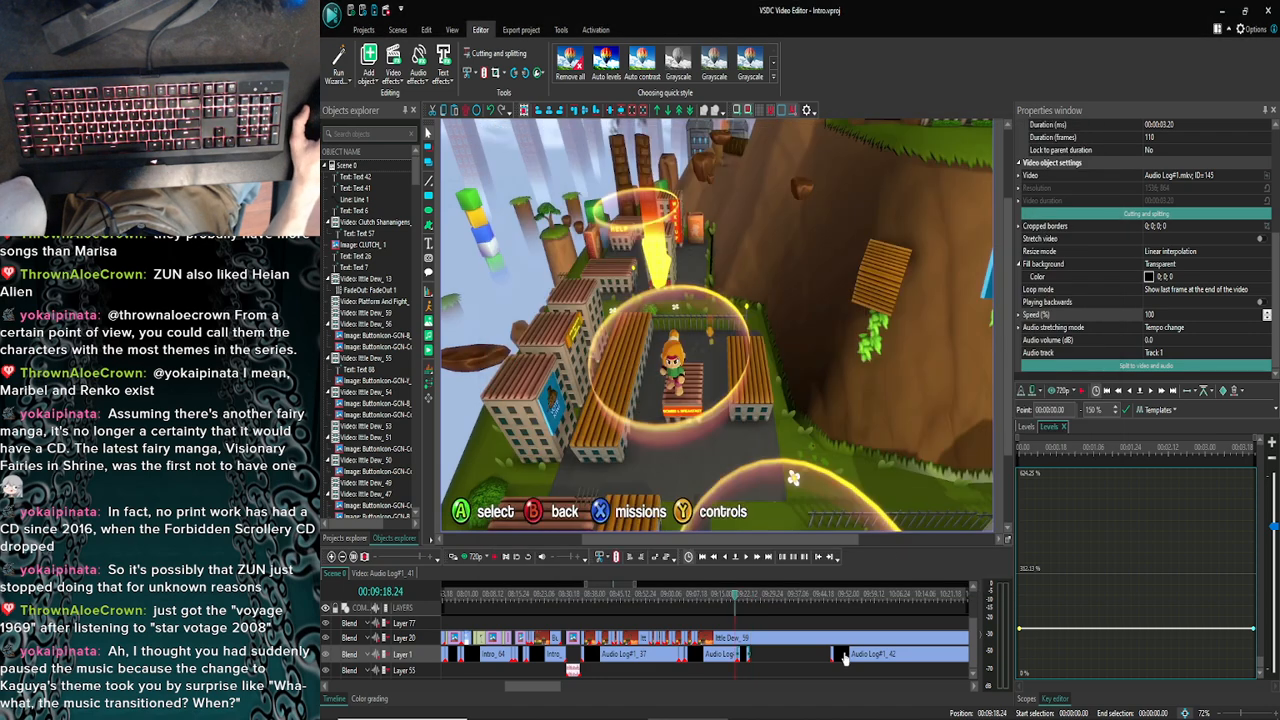
# Move the long Audio Log#1_42 clip earlier, closer to the preceding audio clips, and set the playhead to 00:09:06.12
pyautogui.moveTo(846, 660); pyautogui.dragTo(763, 662)
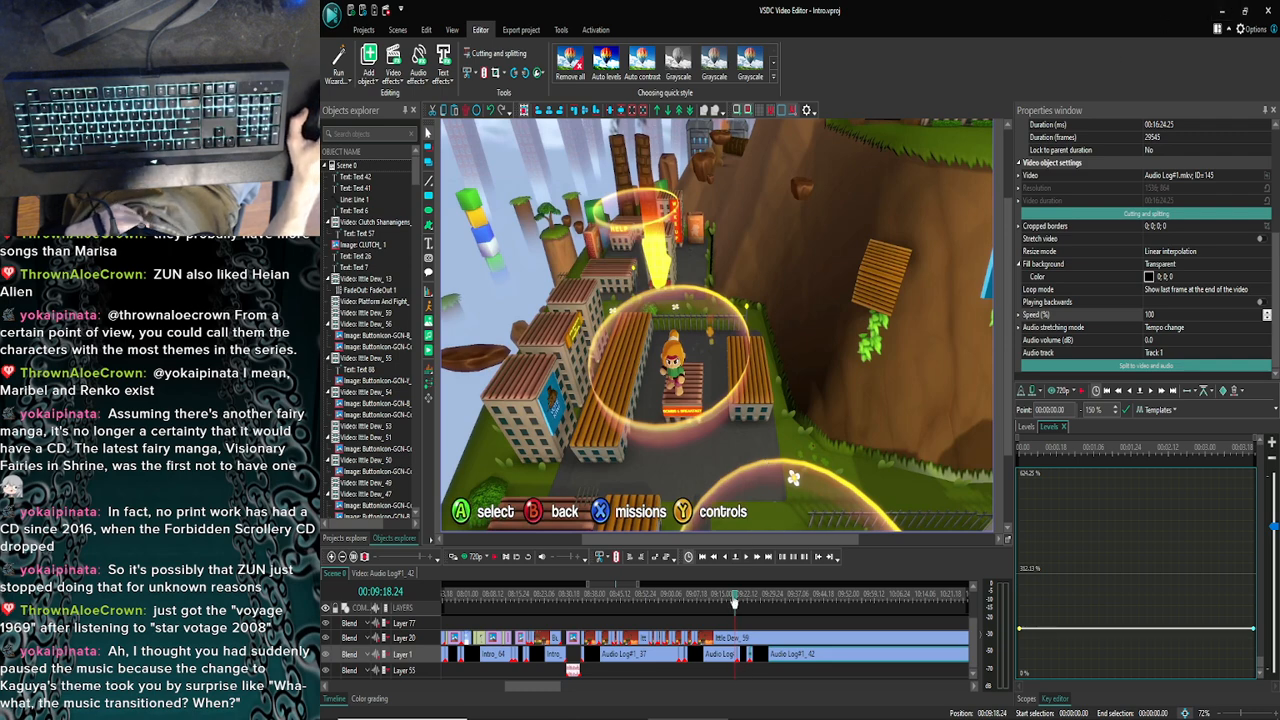
pyautogui.moveTo(734, 601); pyautogui.dragTo(689, 600)
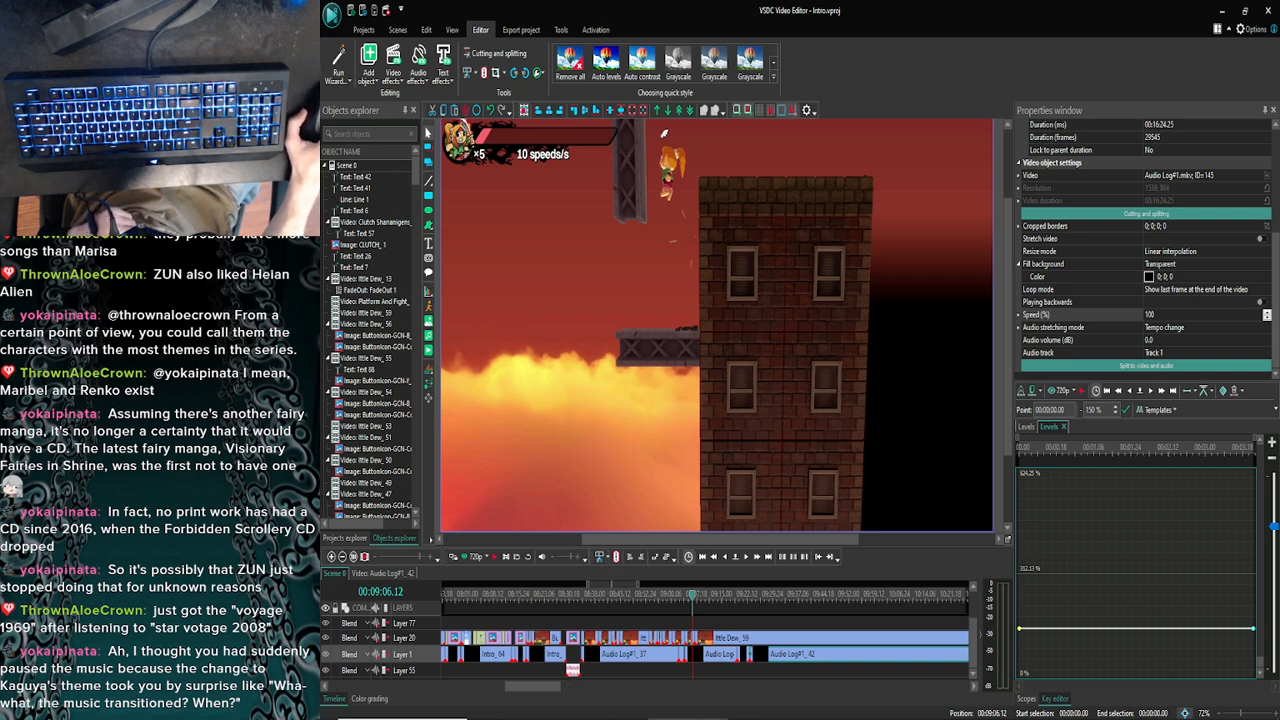
# Switch to the browser to check the Imperishable Night video and the Twitch home page, and return to VSDC Video Editor
pyautogui.moveTo(522, 714)
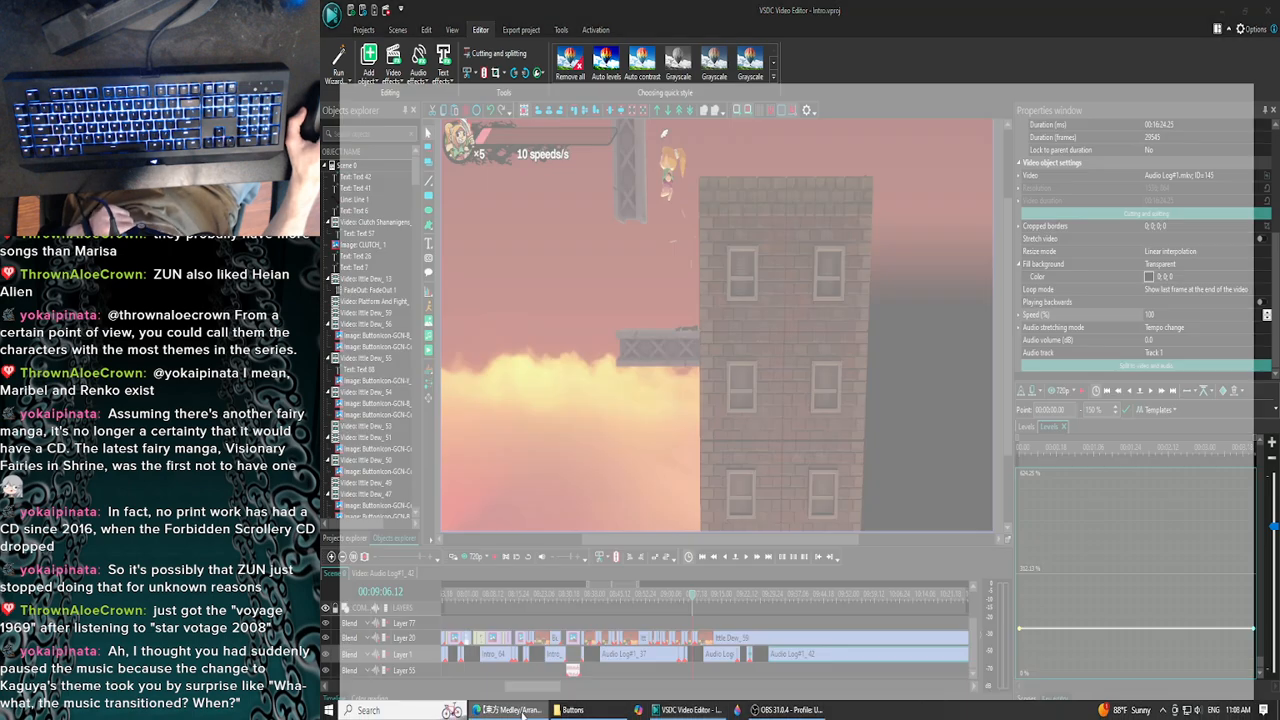
pyautogui.click(509, 657)
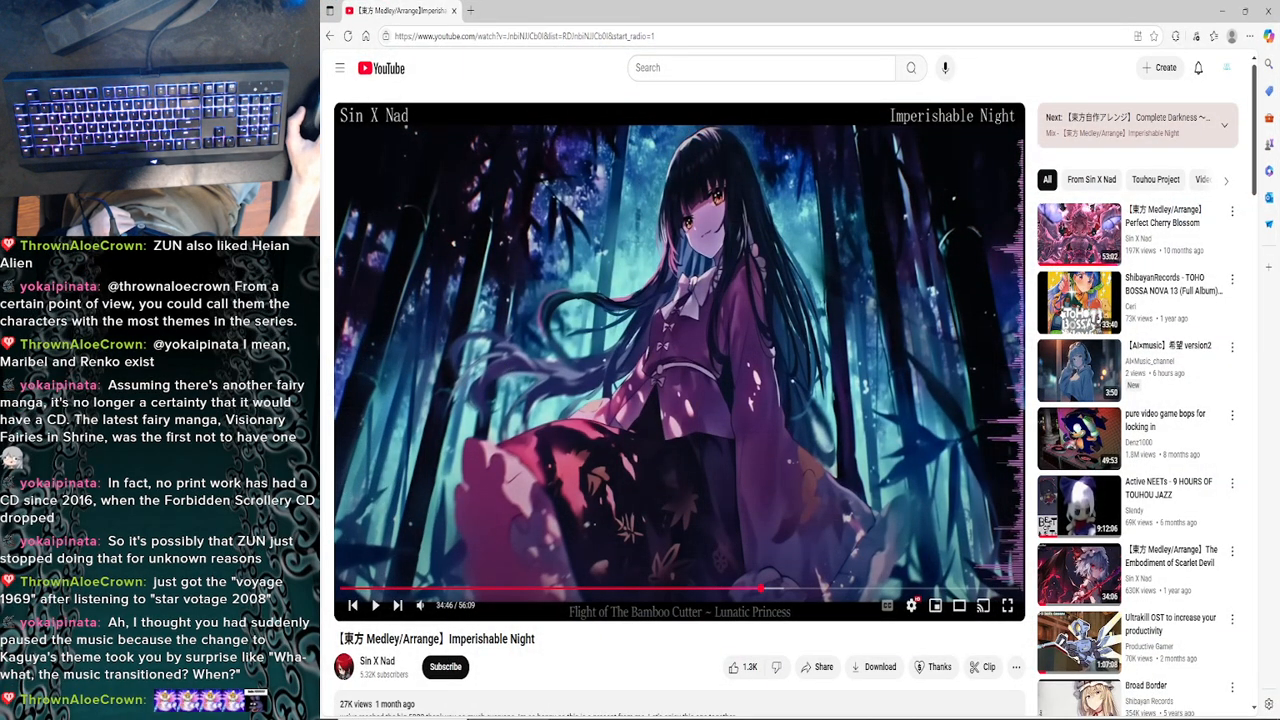
pyautogui.hotkey('alt', 'Tab')
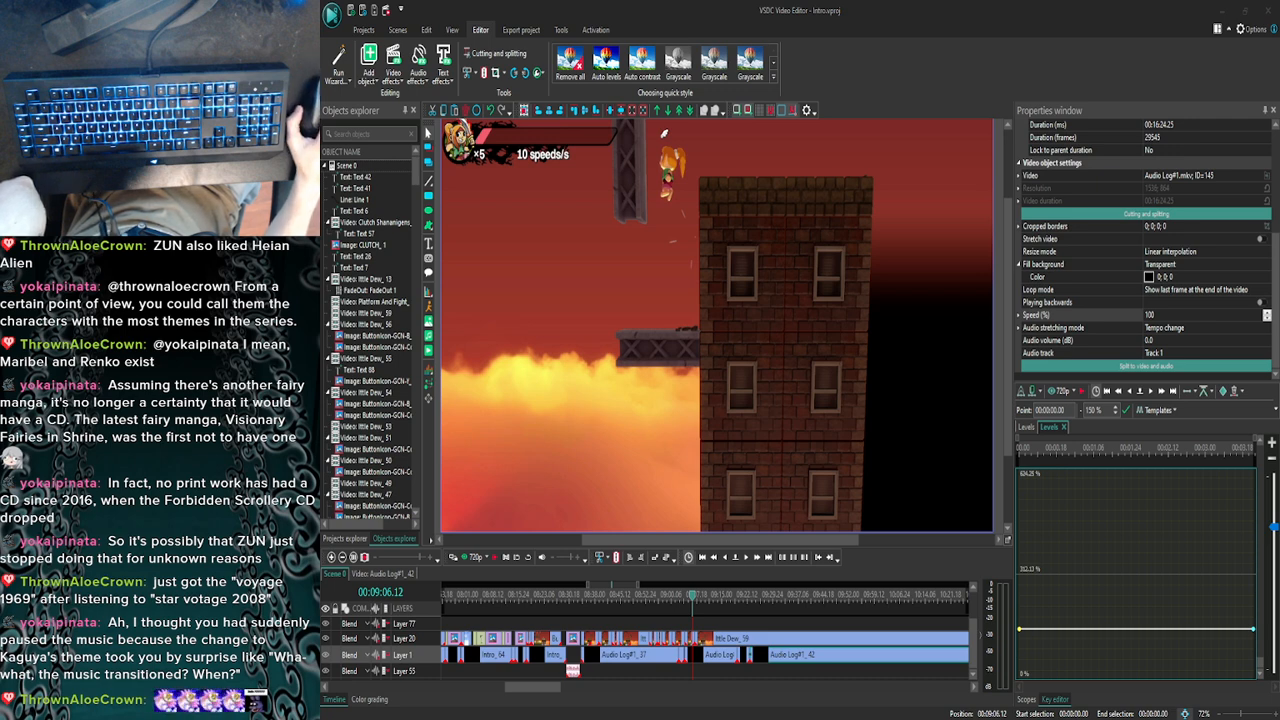
pyautogui.hotkey('alt', 'Tab')
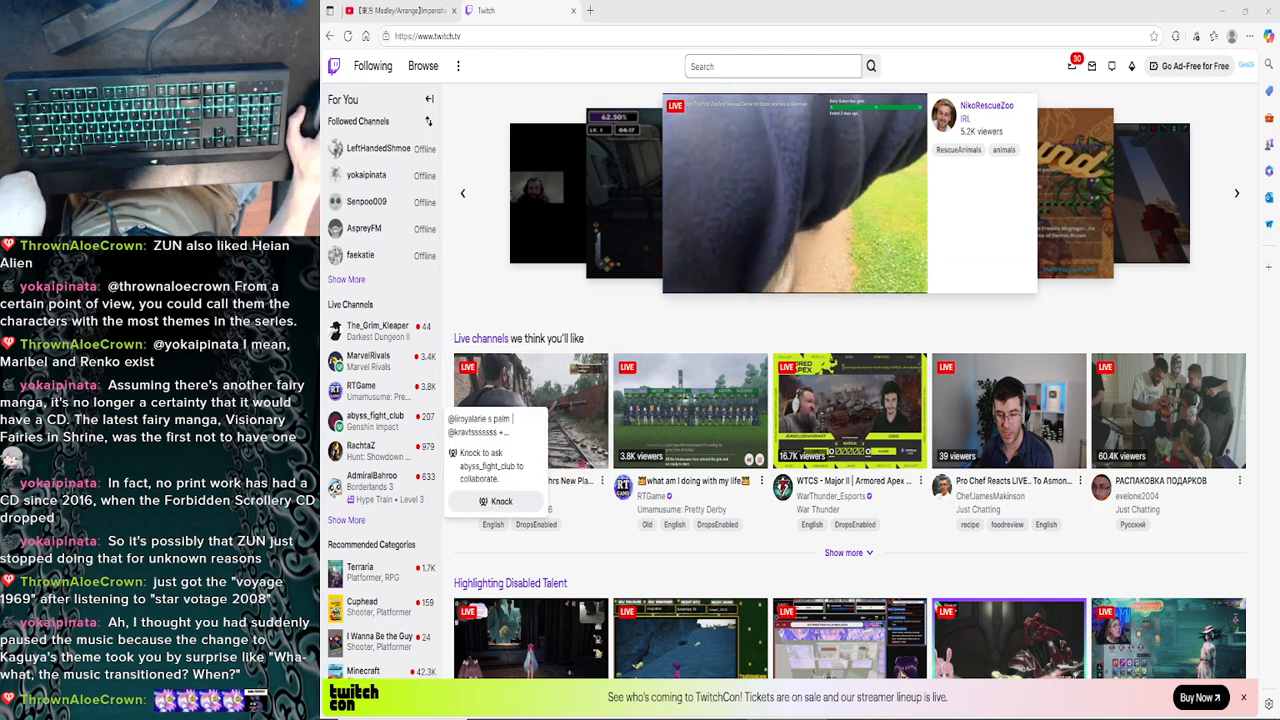
pyautogui.hotkey('alt', 'Tab')
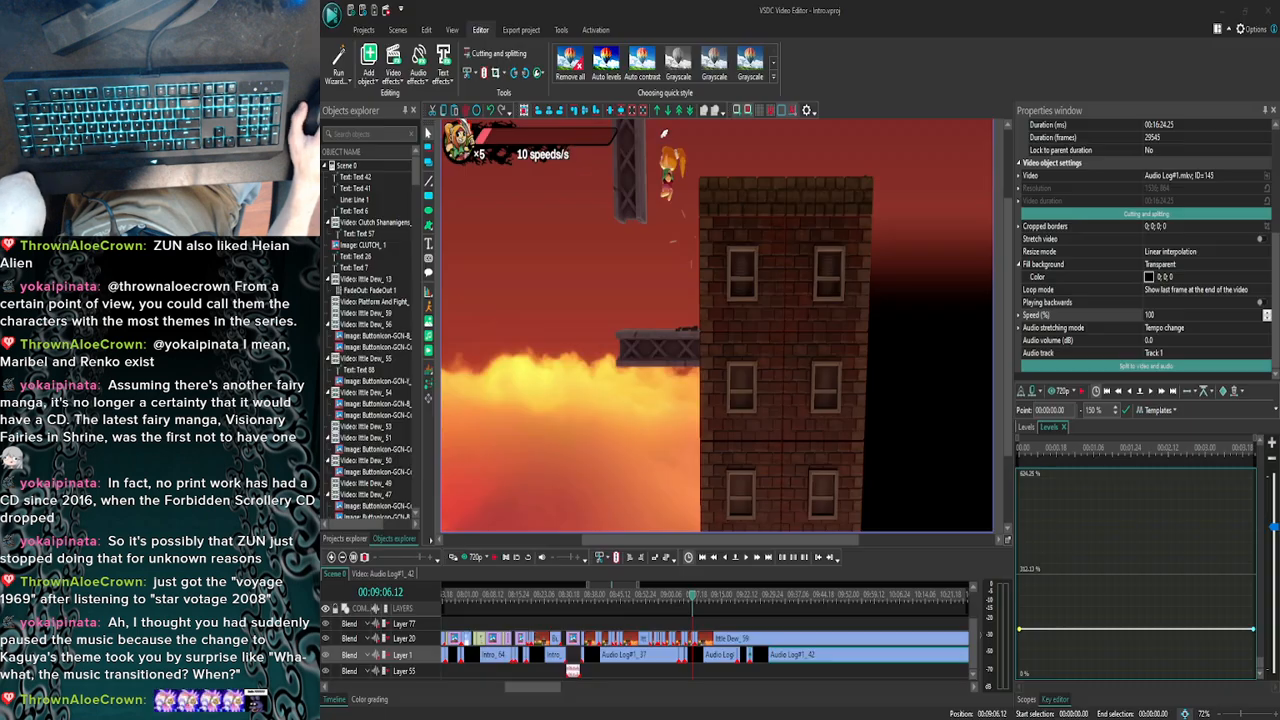